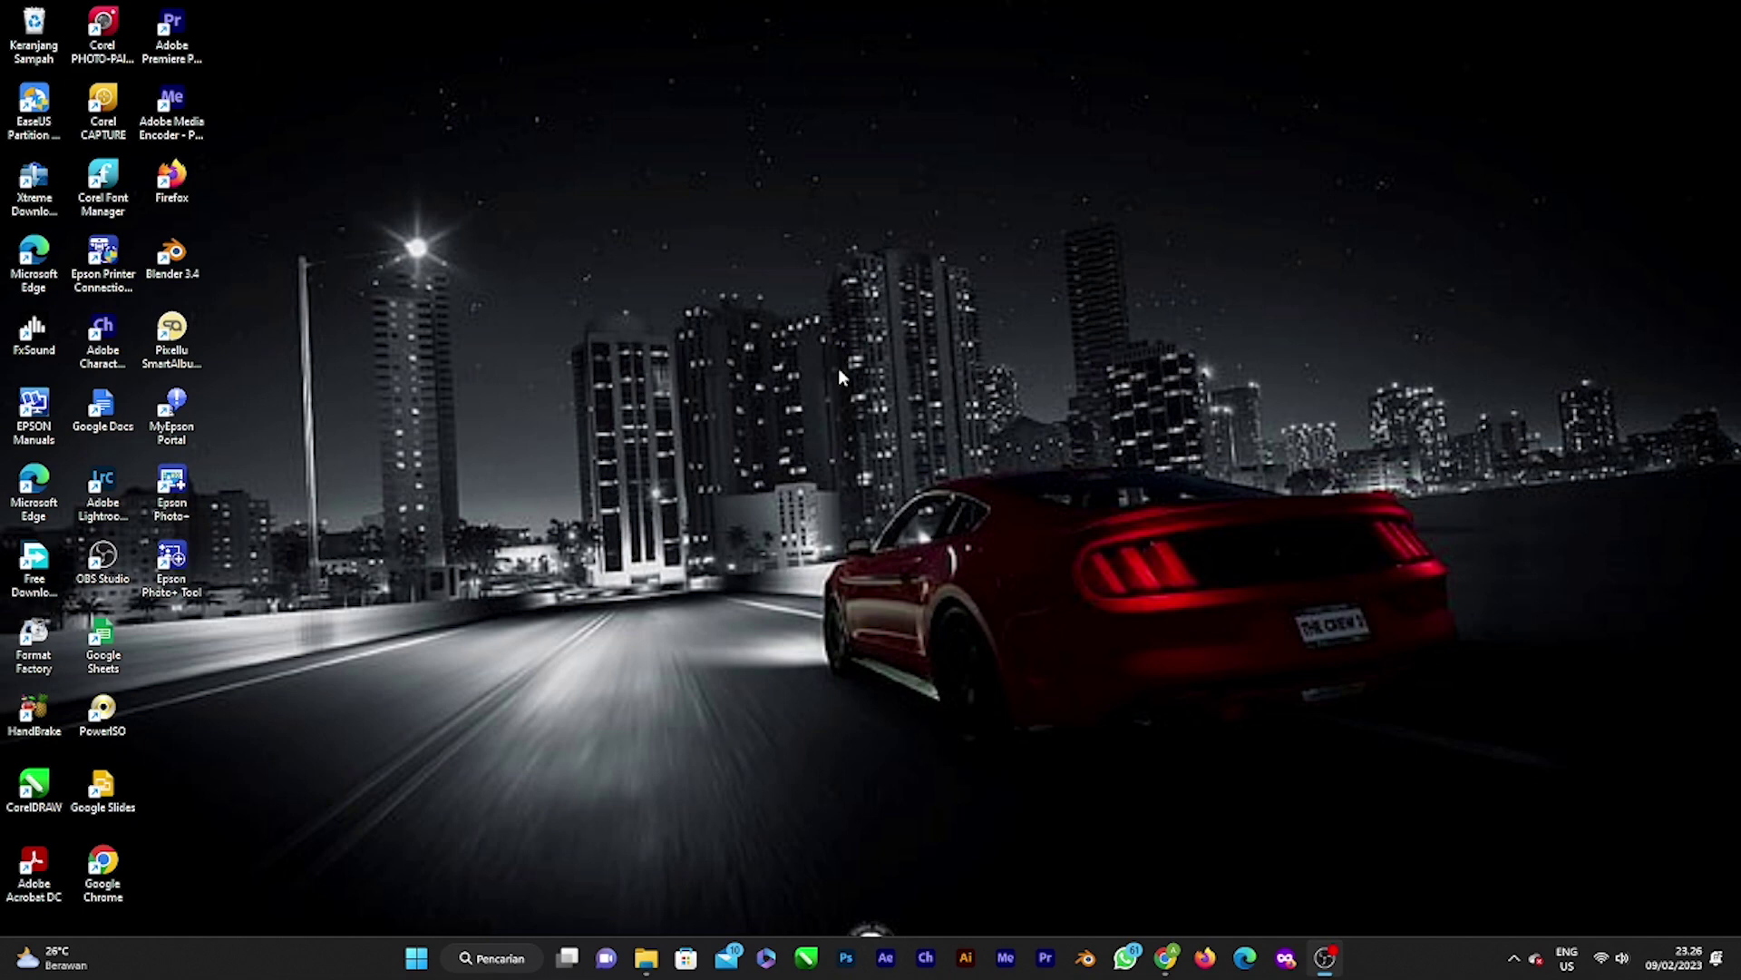
# Step: Launch CorelDRAW from the taskbar and wait for the Welcome Screen listing recent .cdr files
pyautogui.click(806, 958)
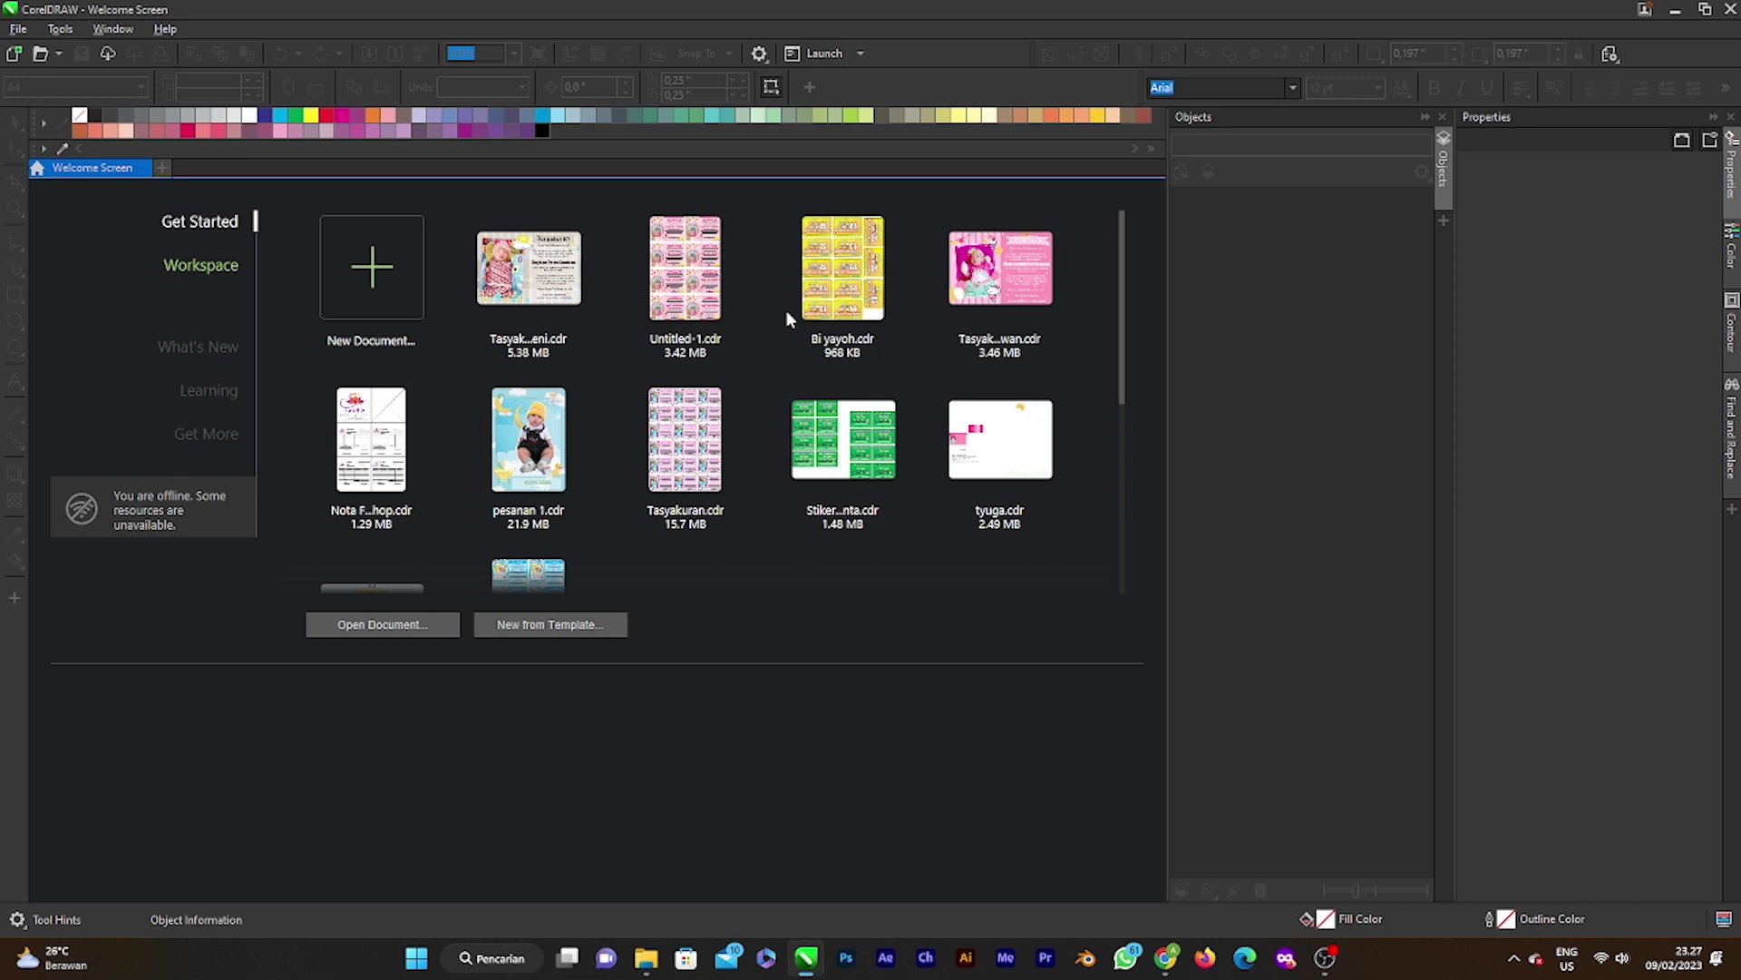
# Step: Create a new A4 (210 × 297 mm) portrait document, Untitled-1
pyautogui.click(372, 301)
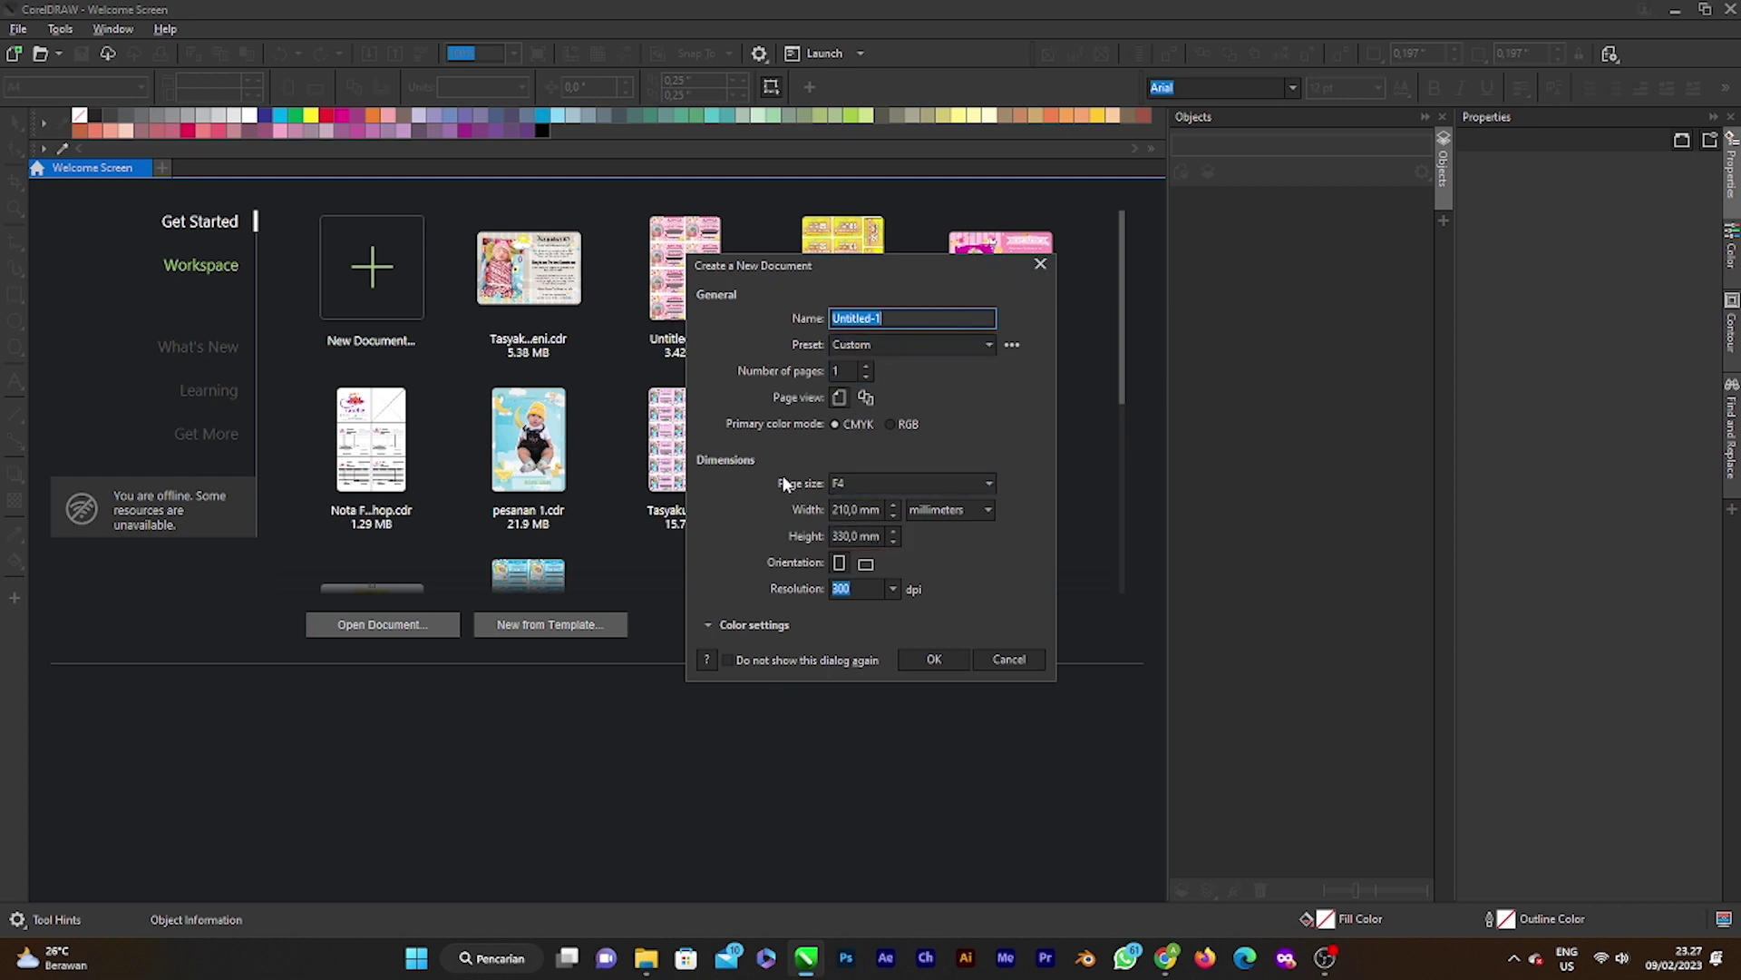
pyautogui.click(907, 483)
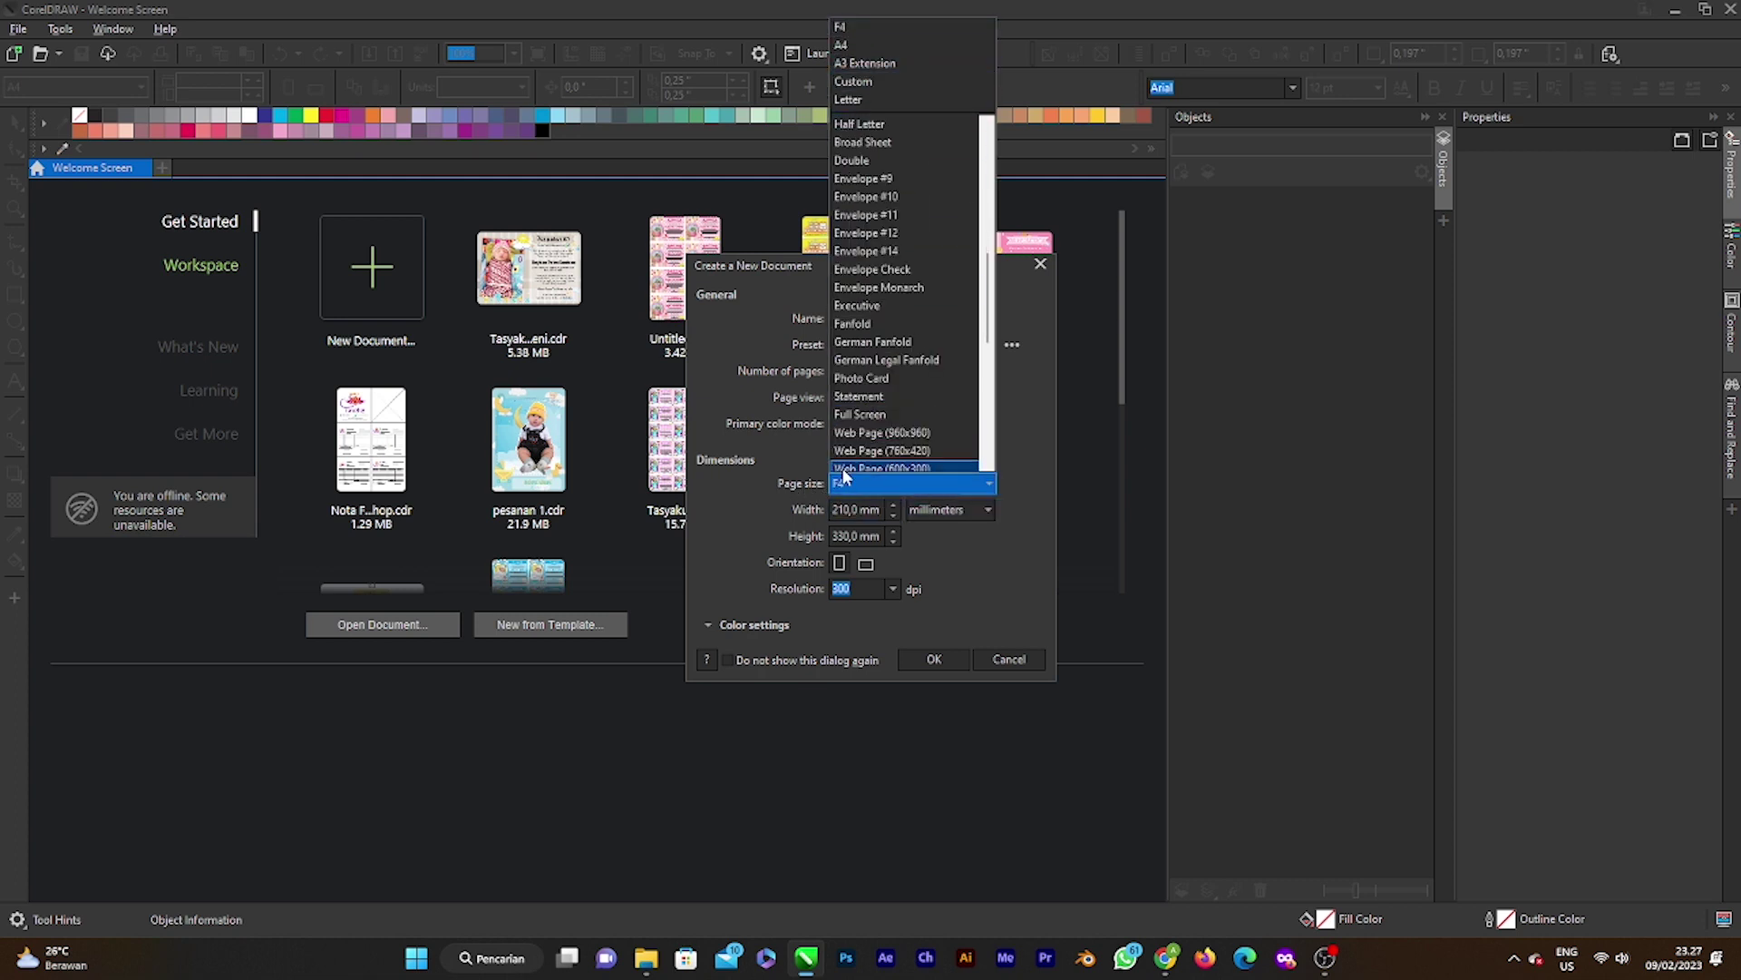
pyautogui.scroll(7, 890, 315)
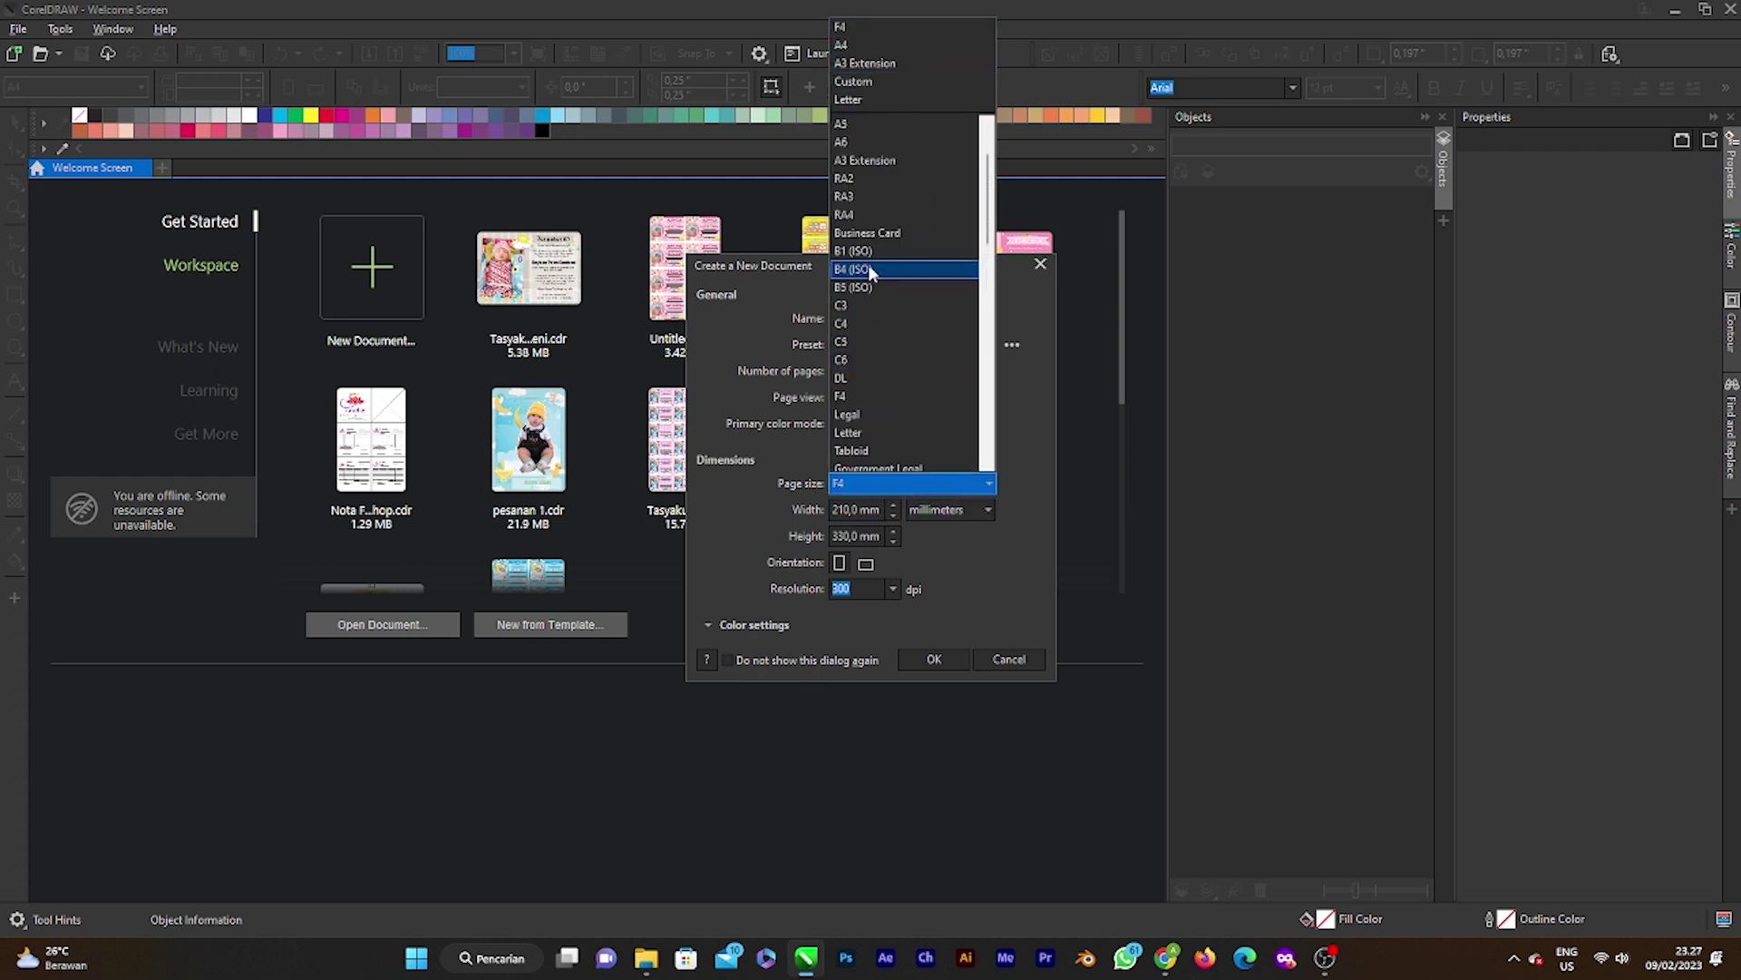
pyautogui.scroll(2, 868, 264)
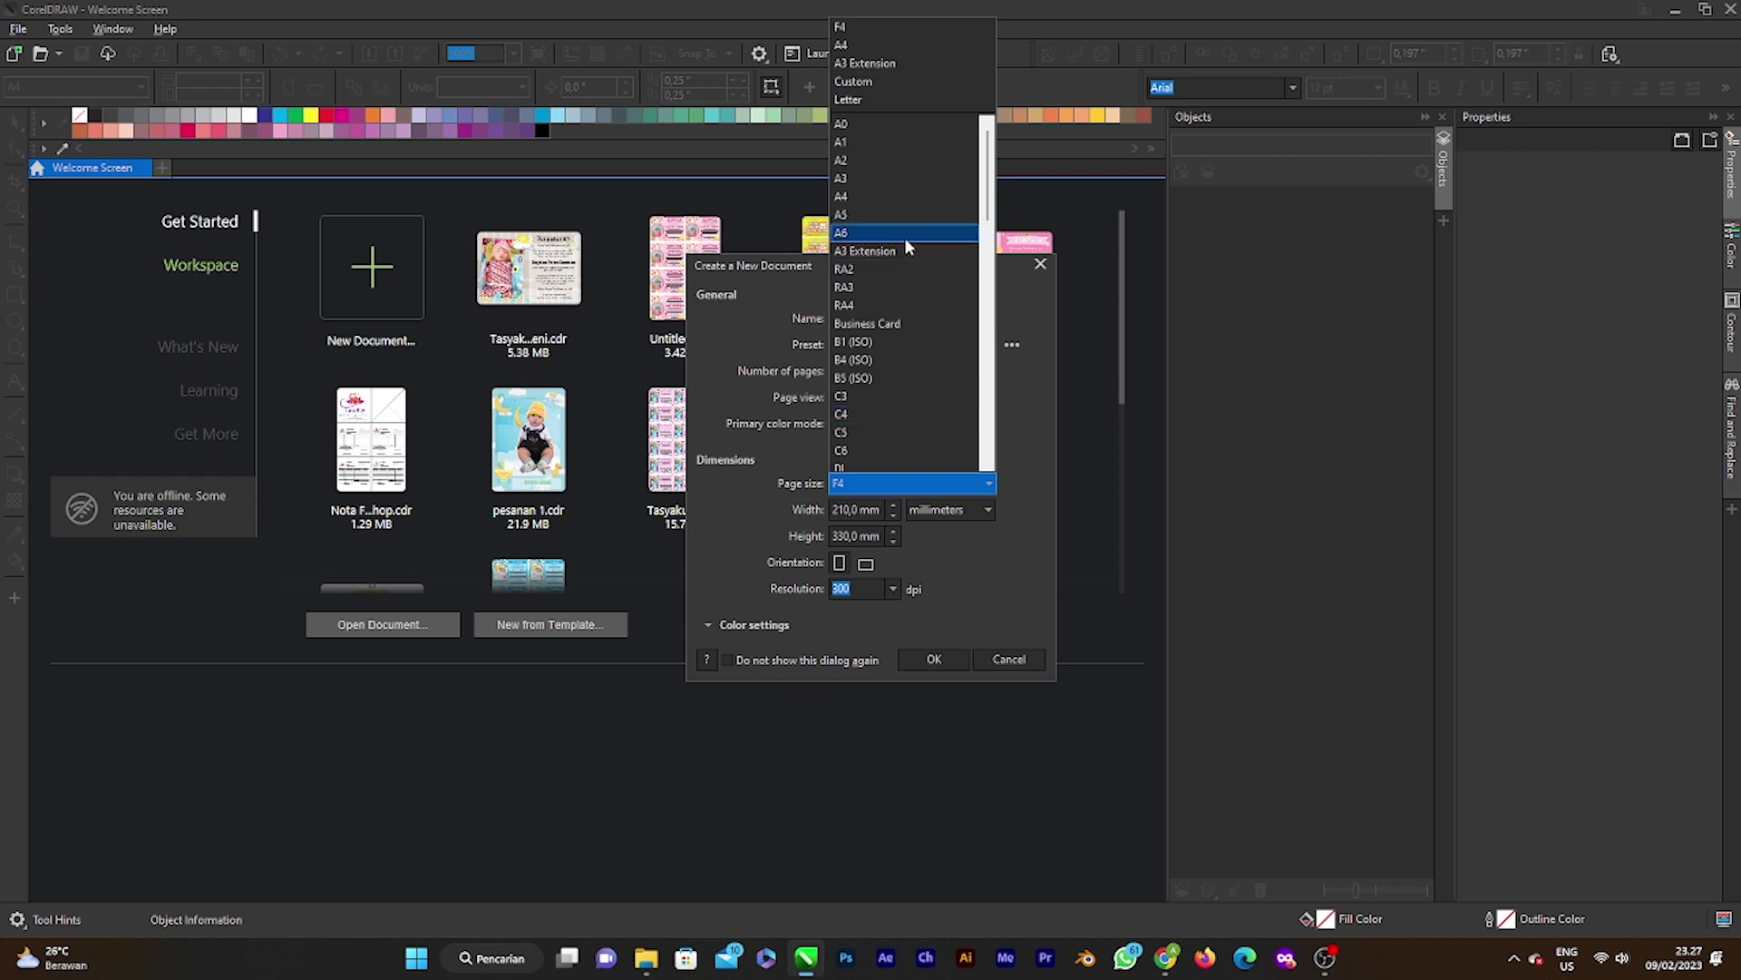
pyautogui.click(874, 46)
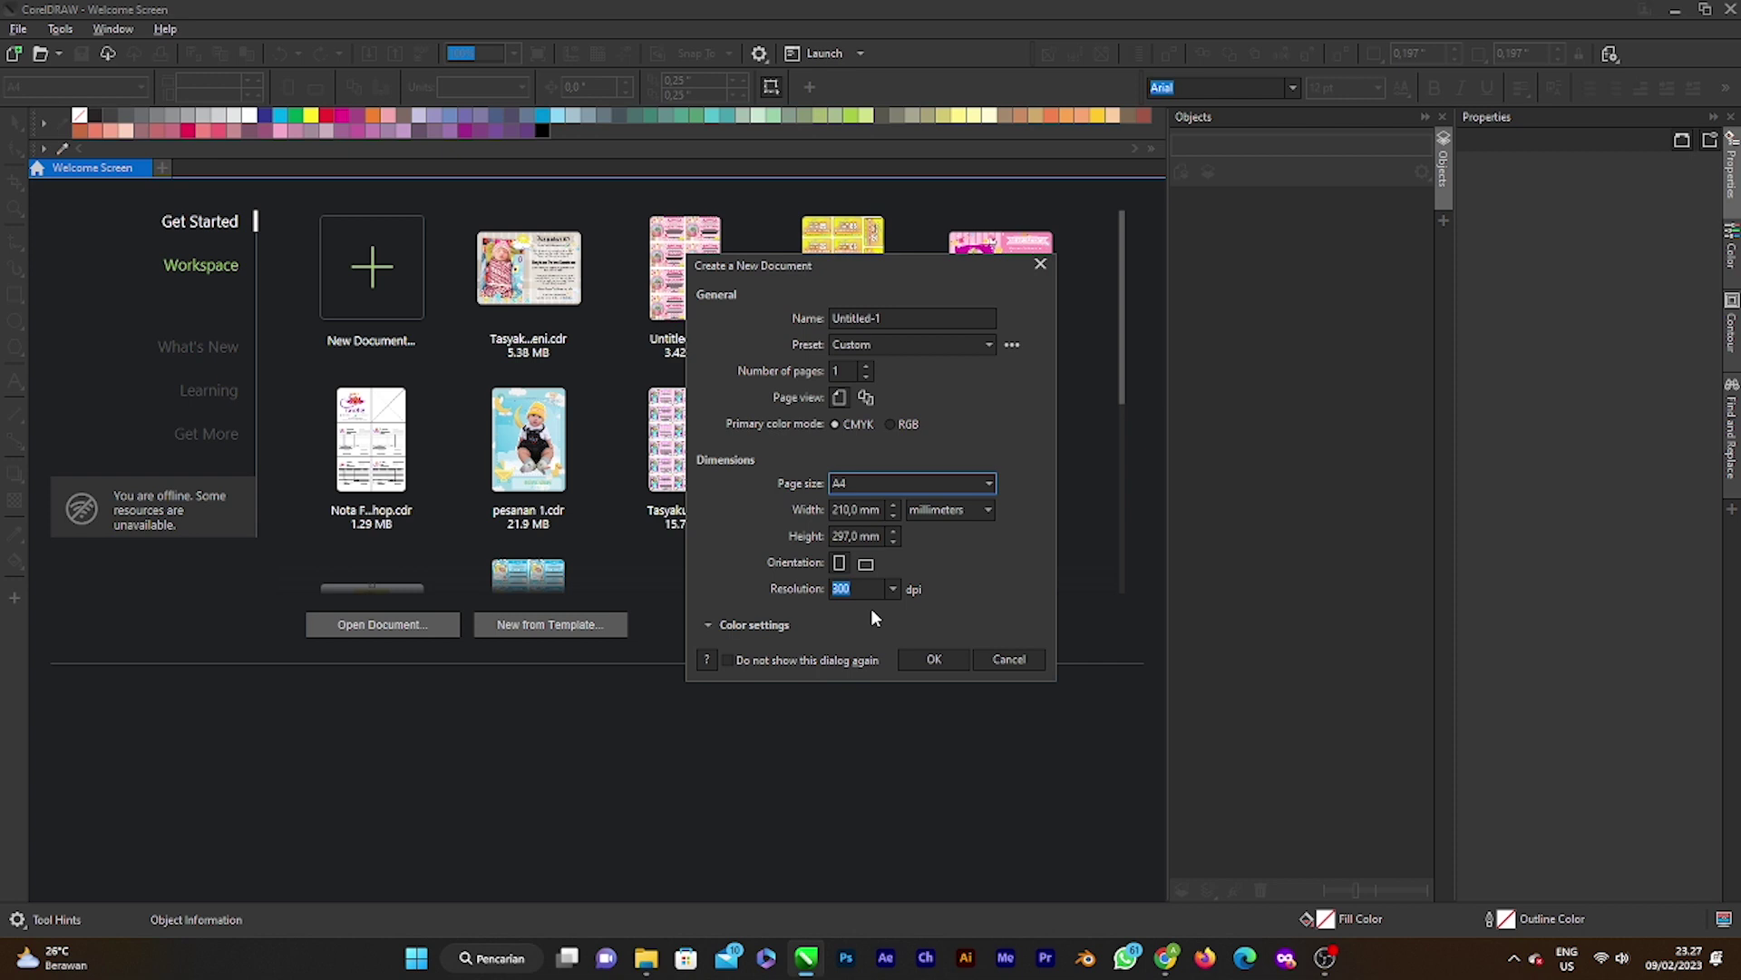
pyautogui.click(937, 658)
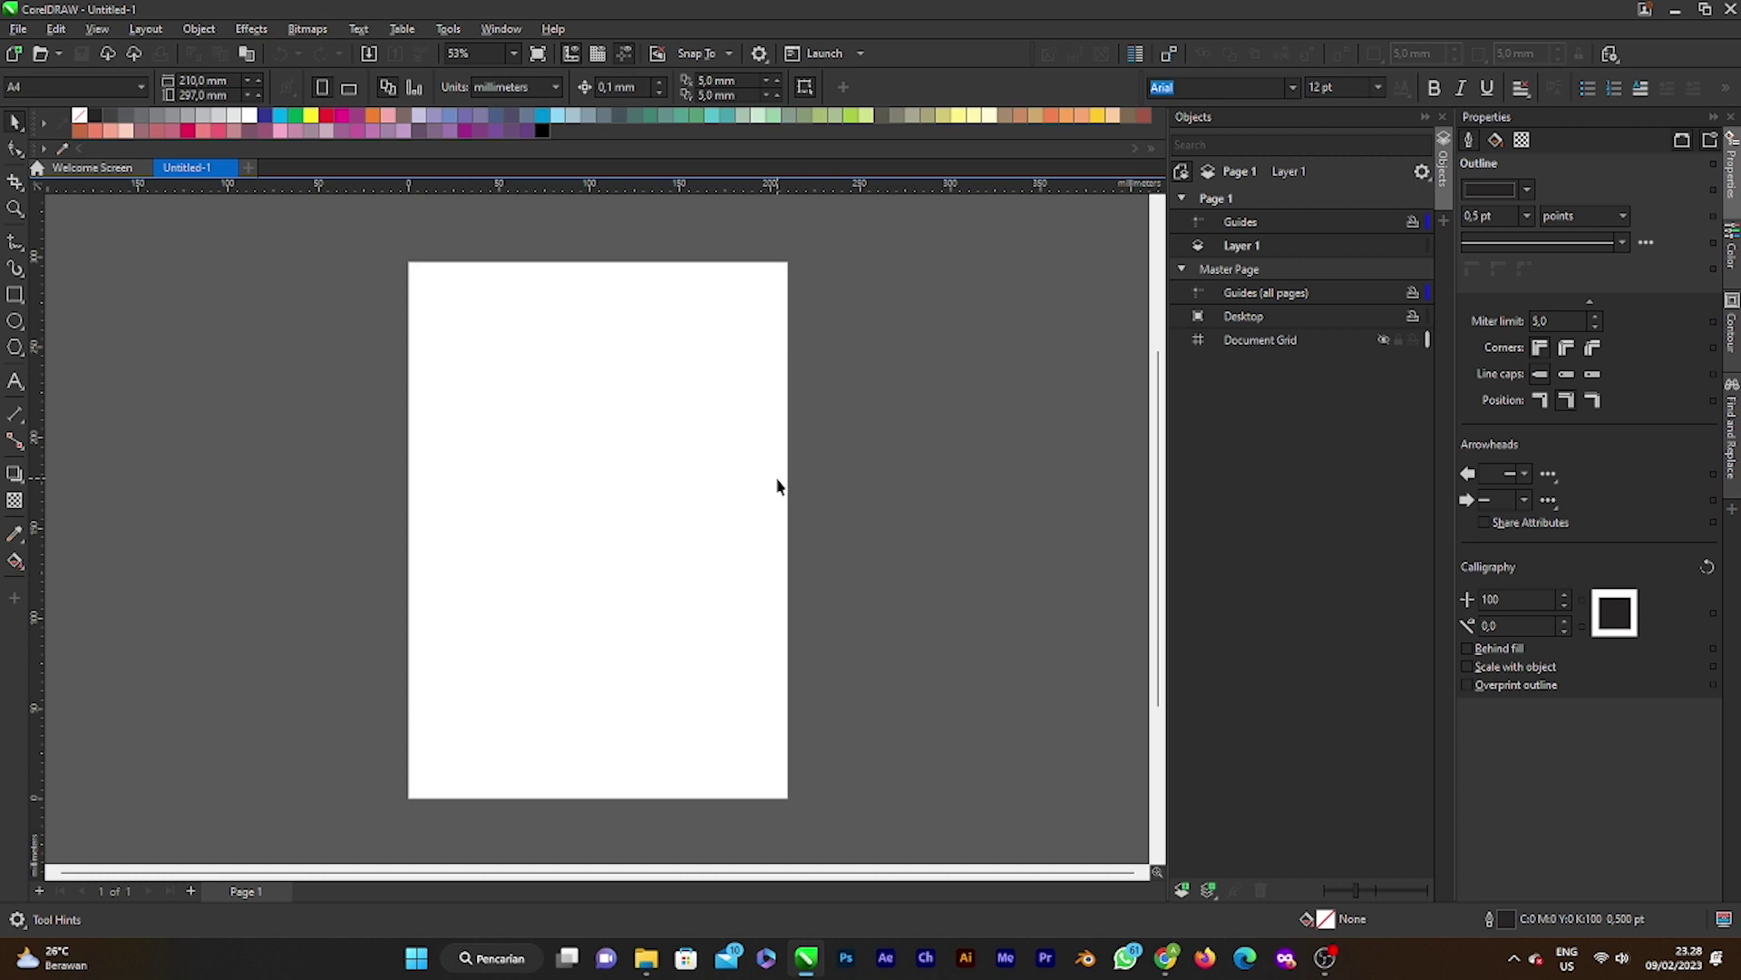
pyautogui.click(15, 294)
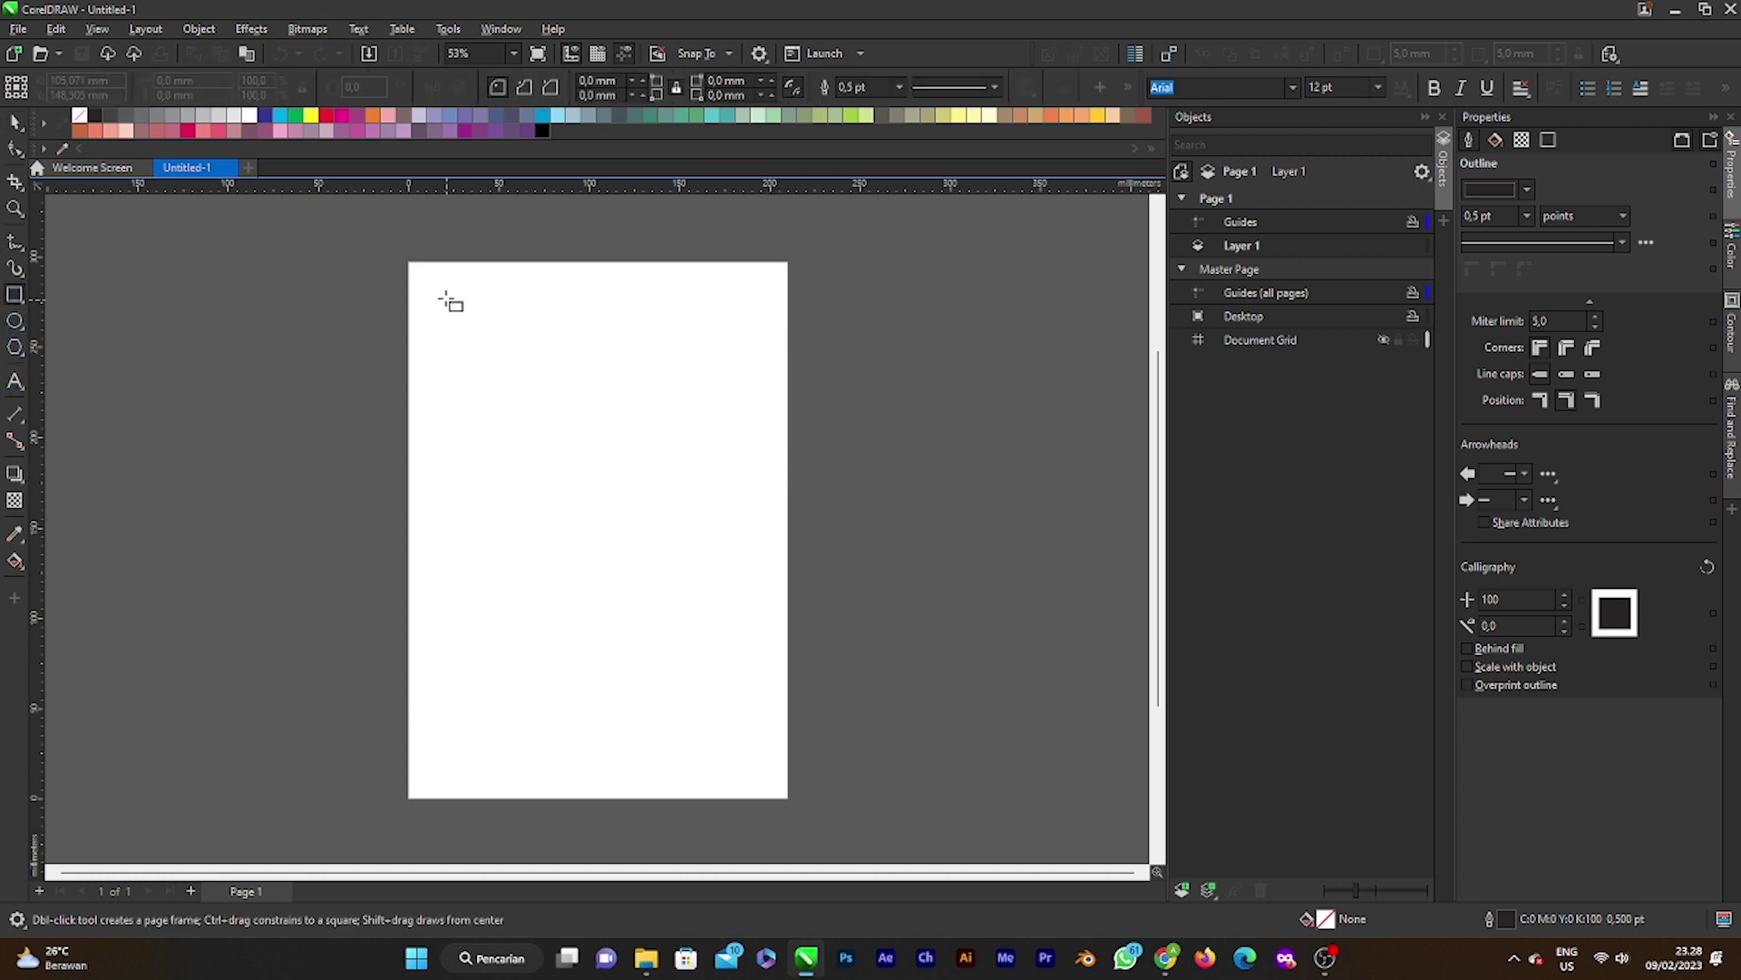
pyautogui.moveTo(430, 279); pyautogui.dragTo(716, 478)
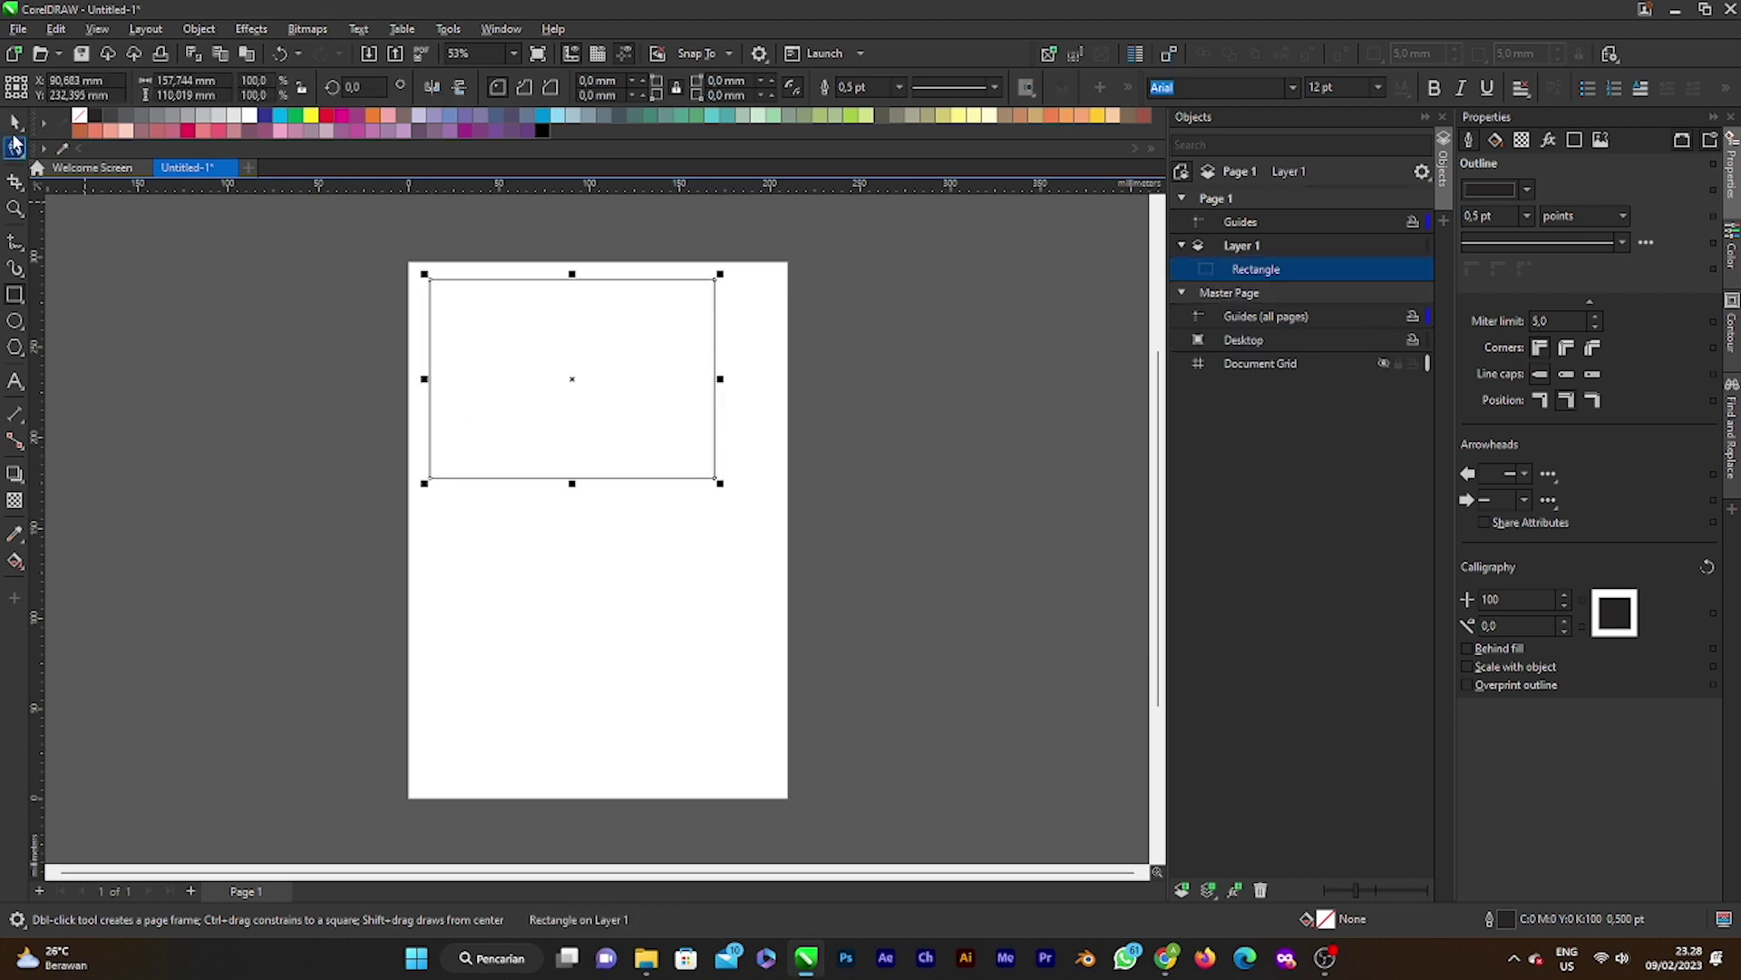
pyautogui.click(15, 127)
pyautogui.click(785, 370)
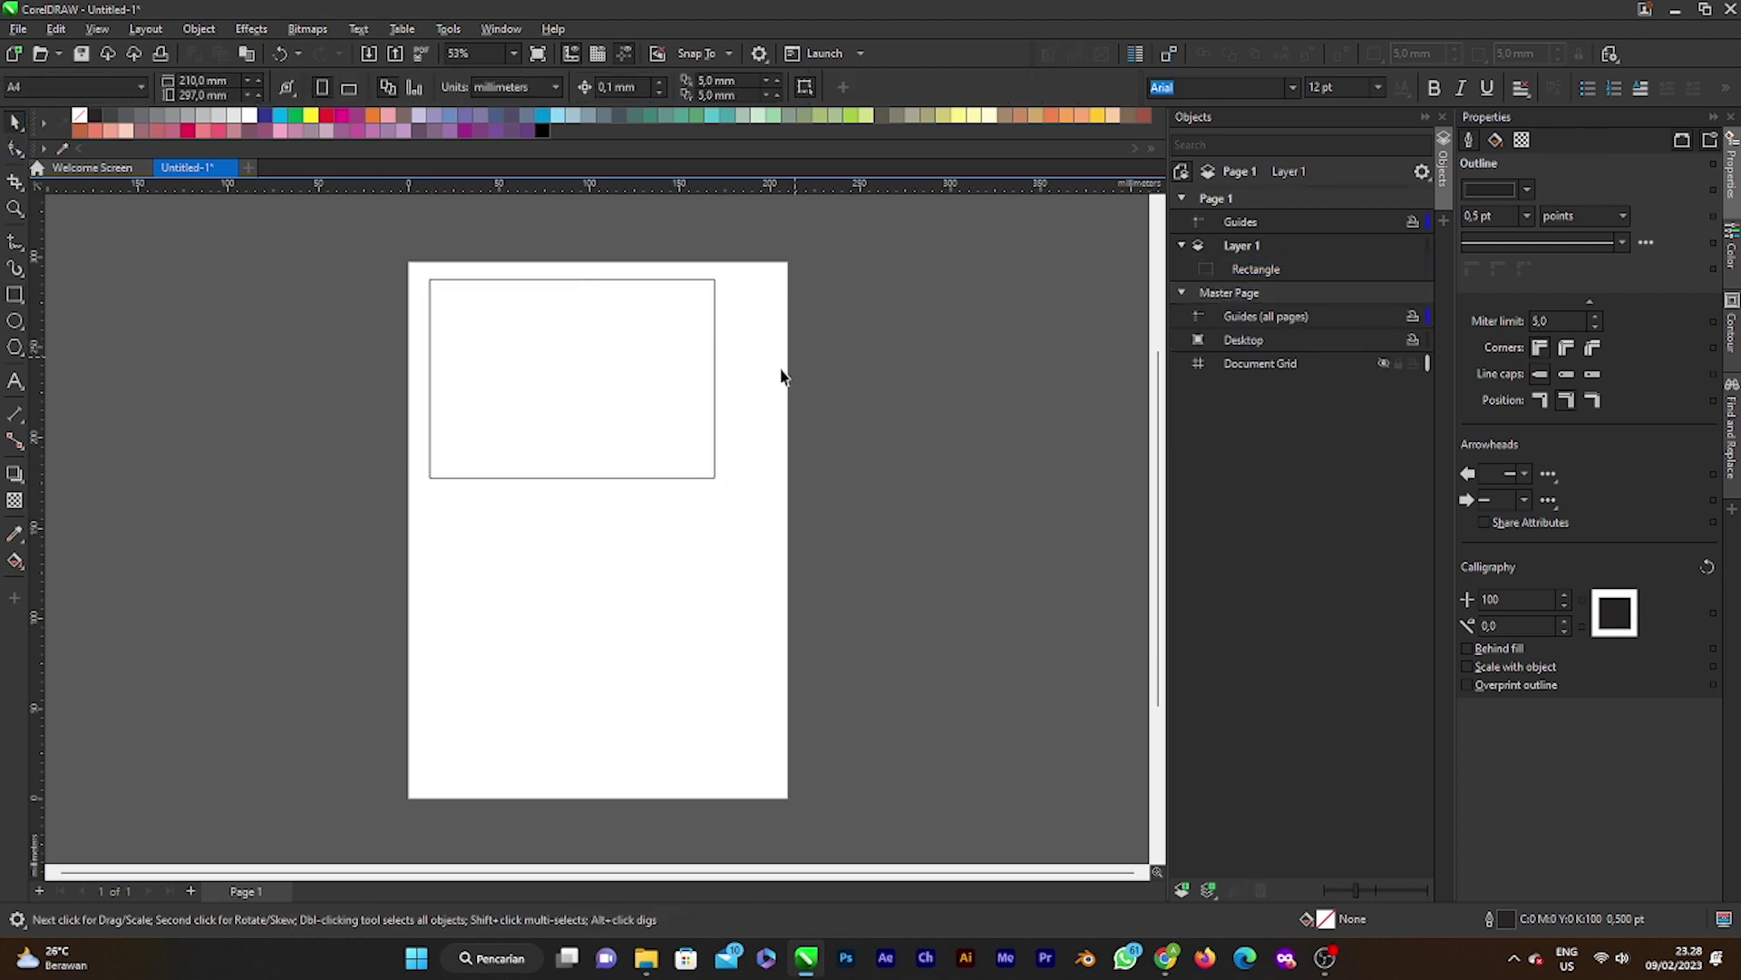
pyautogui.click(624, 442)
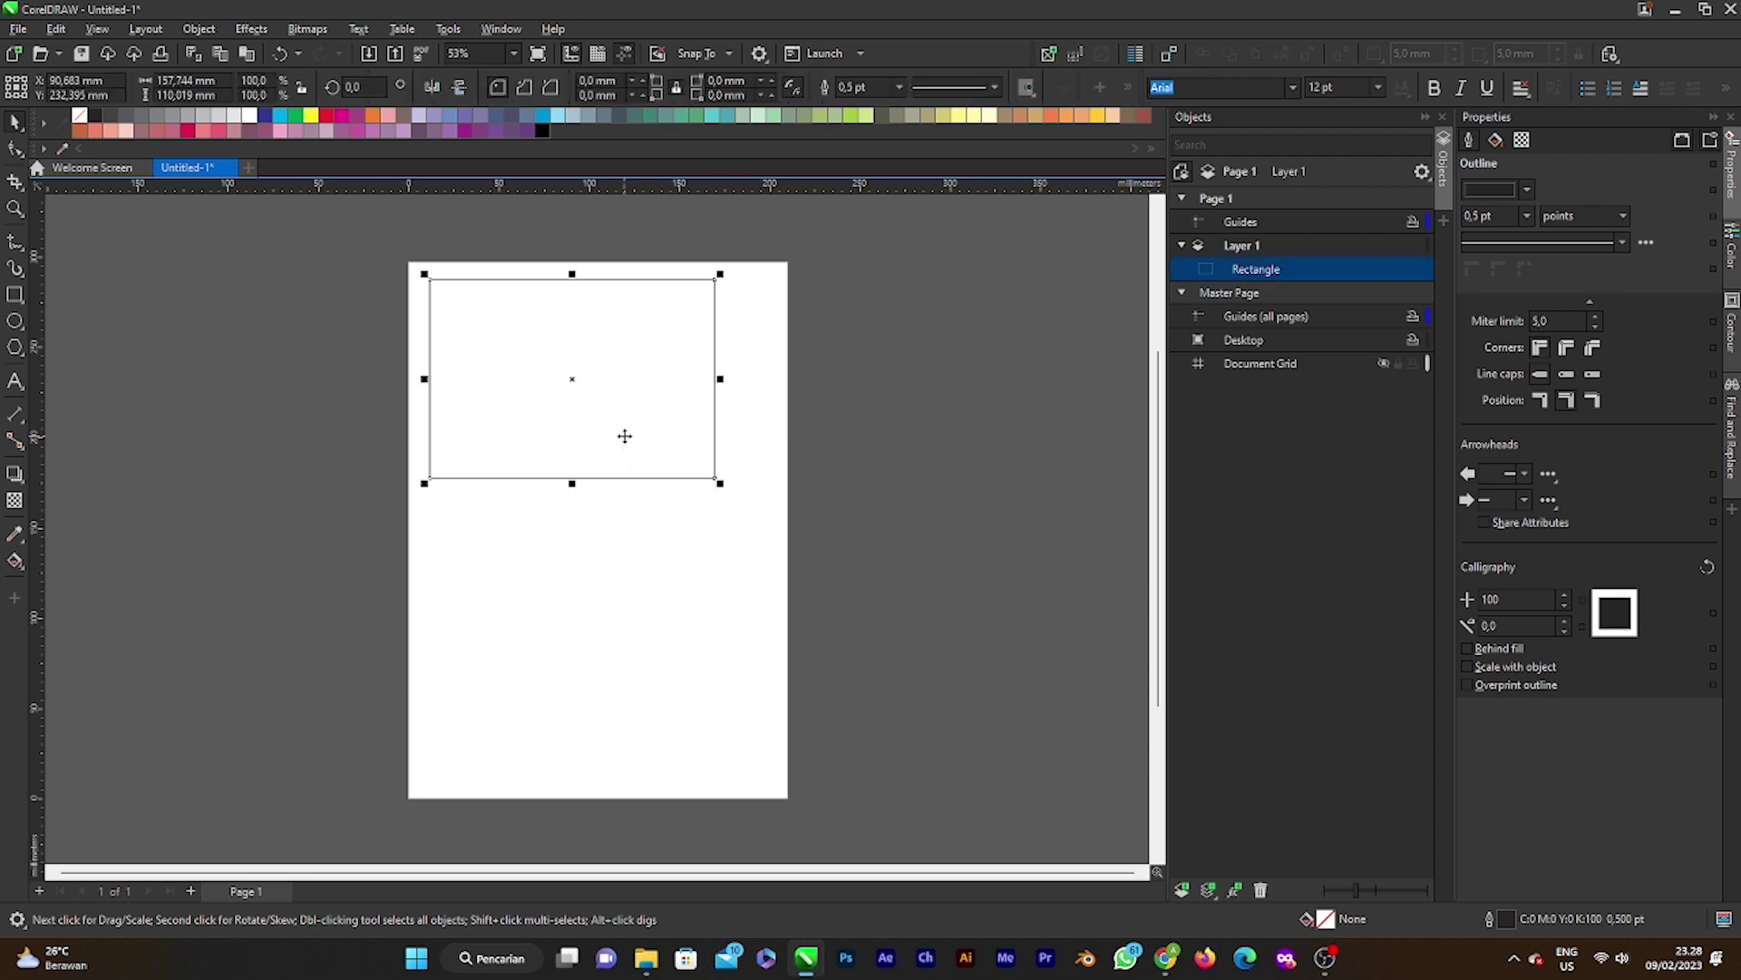
pyautogui.press('Delete')
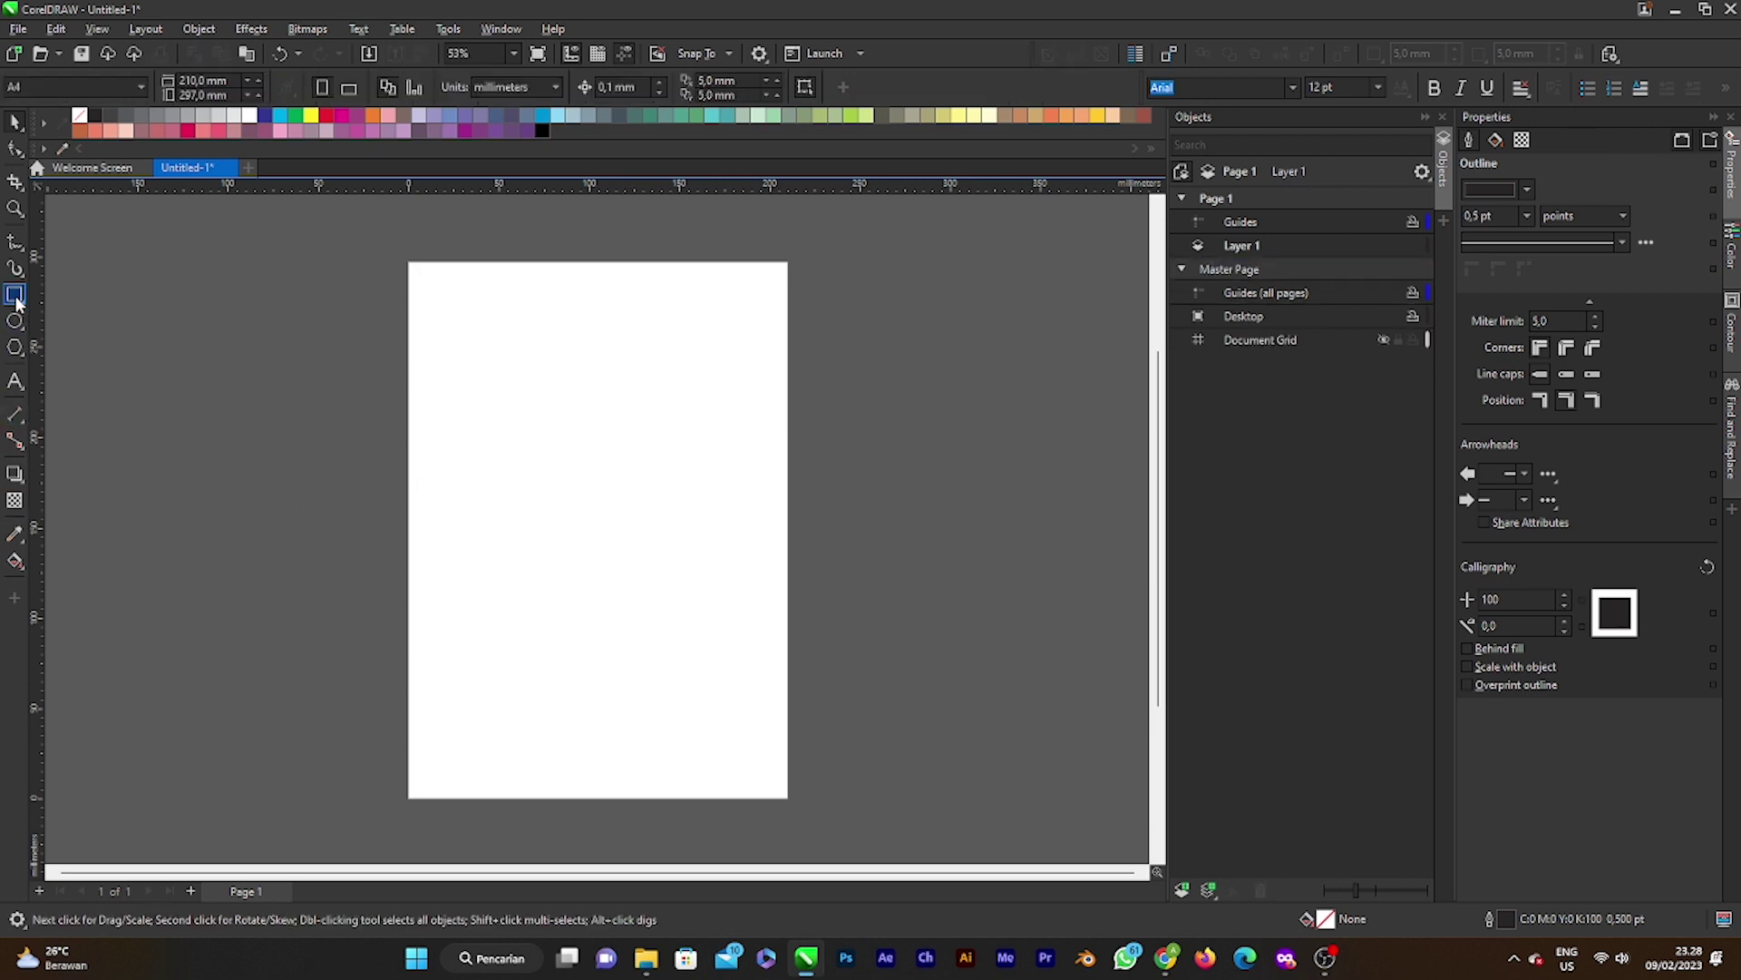
pyautogui.click(15, 294)
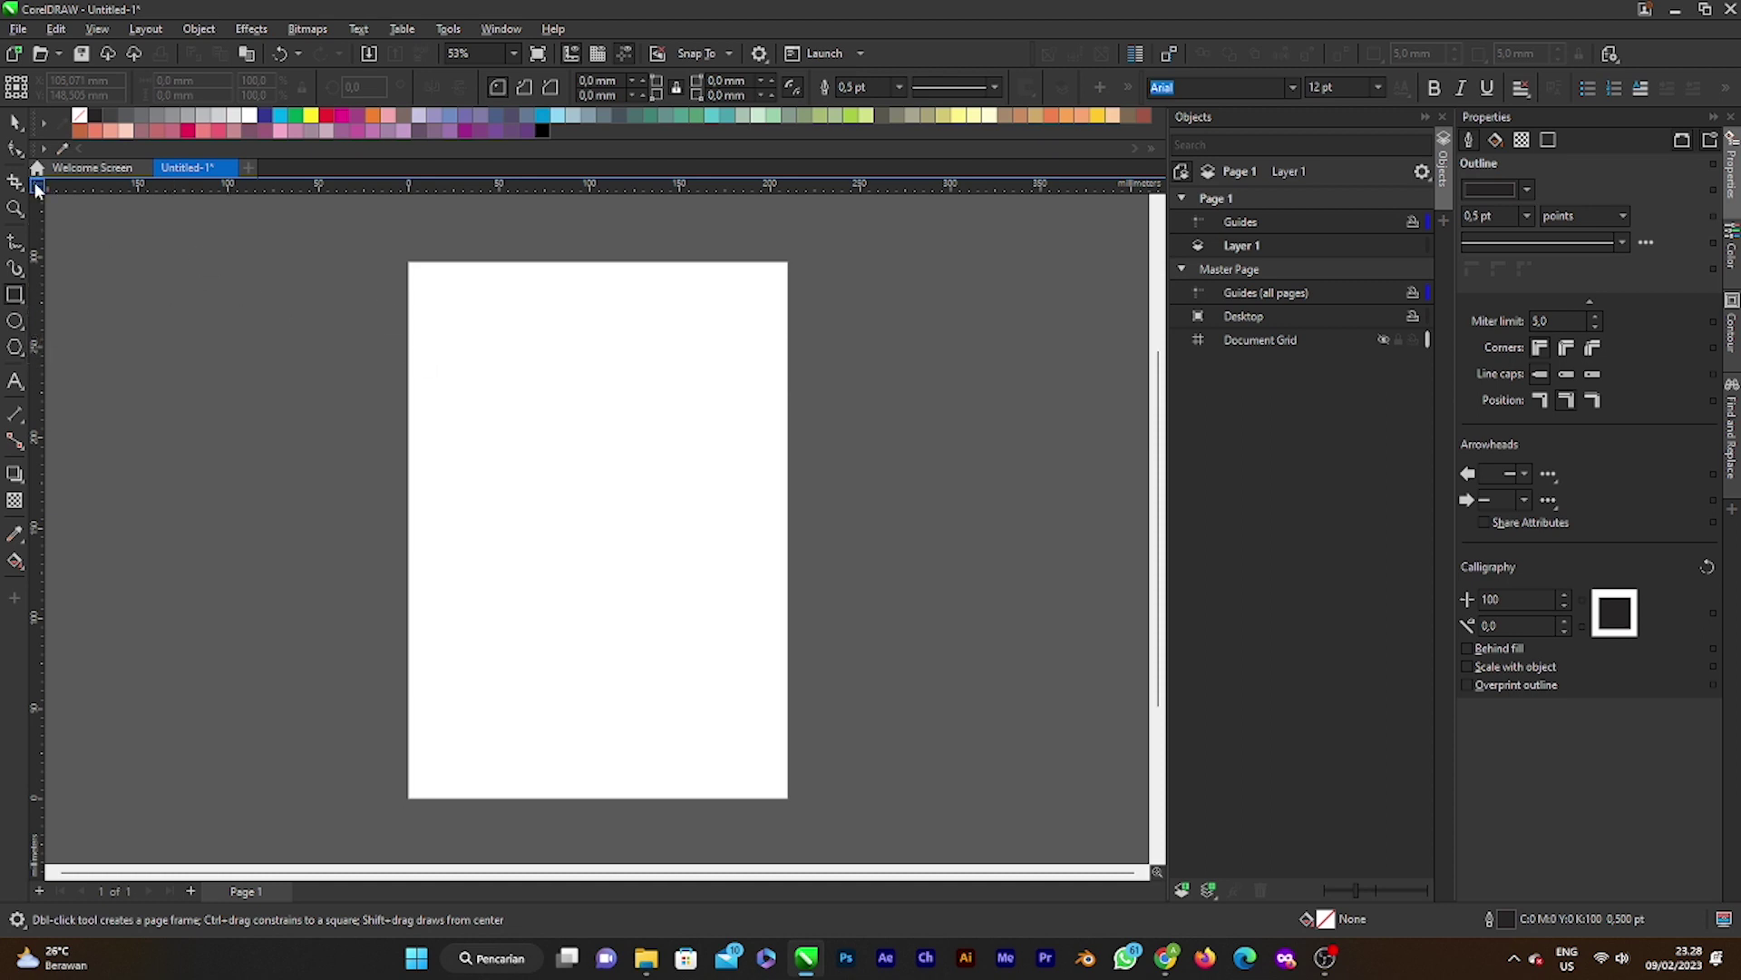
pyautogui.click(16, 121)
pyautogui.click(13, 295)
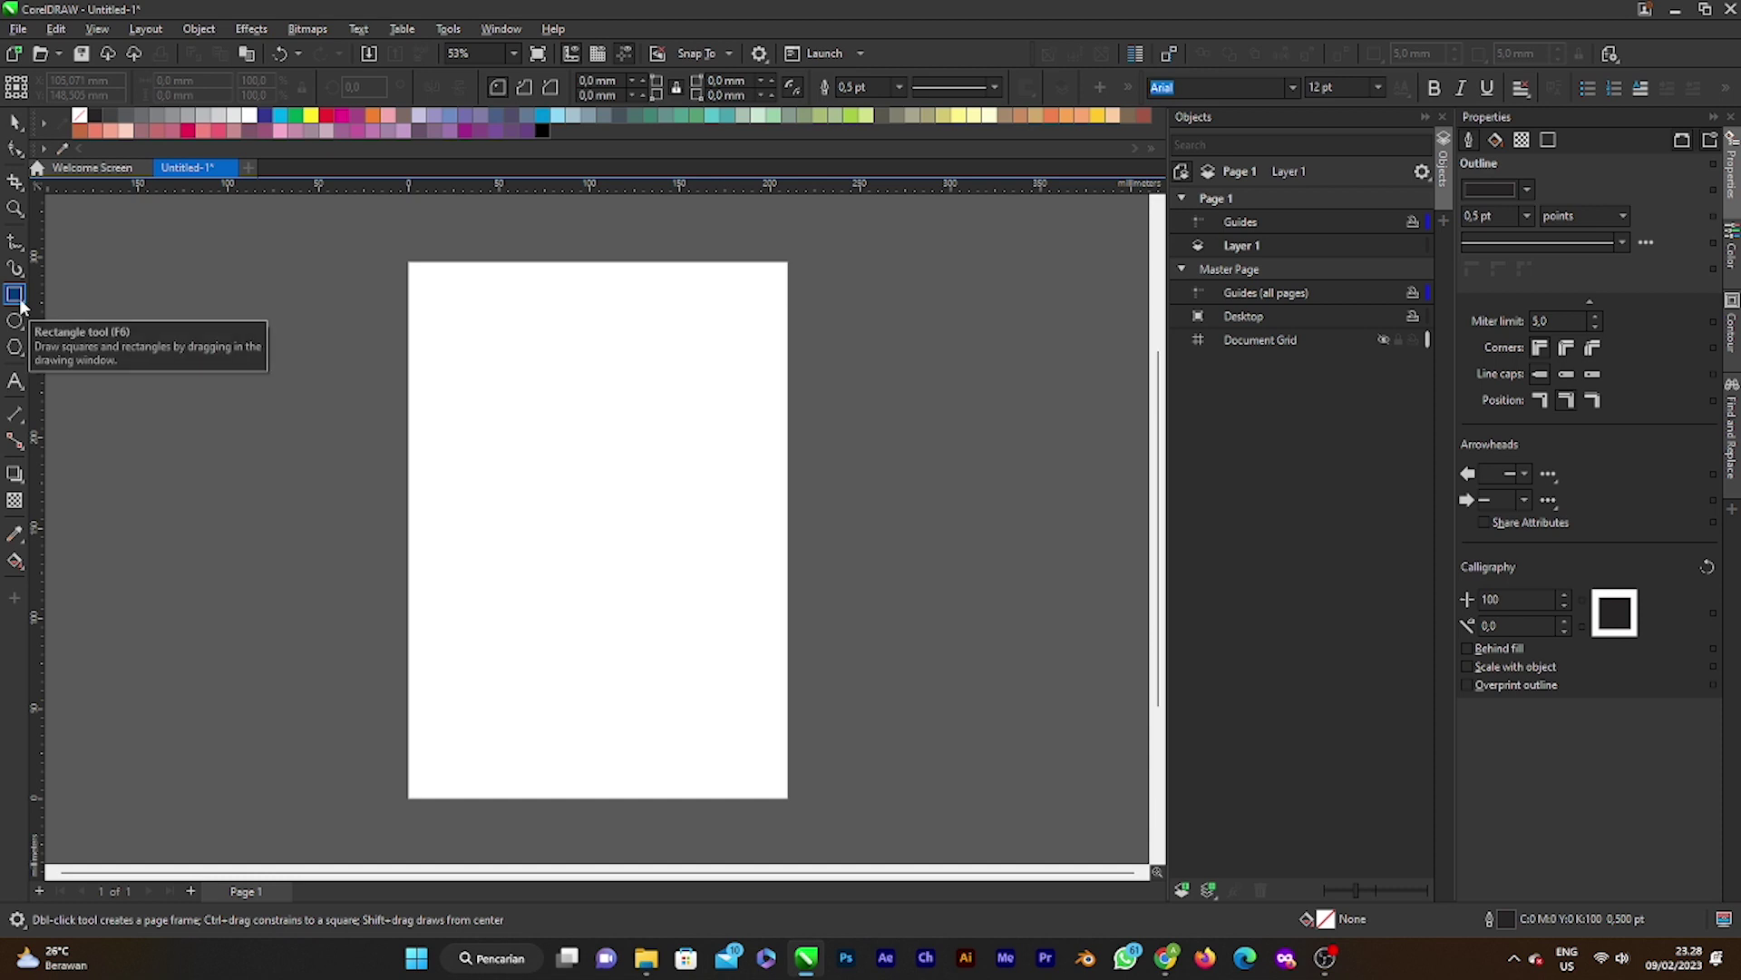
pyautogui.click(15, 121)
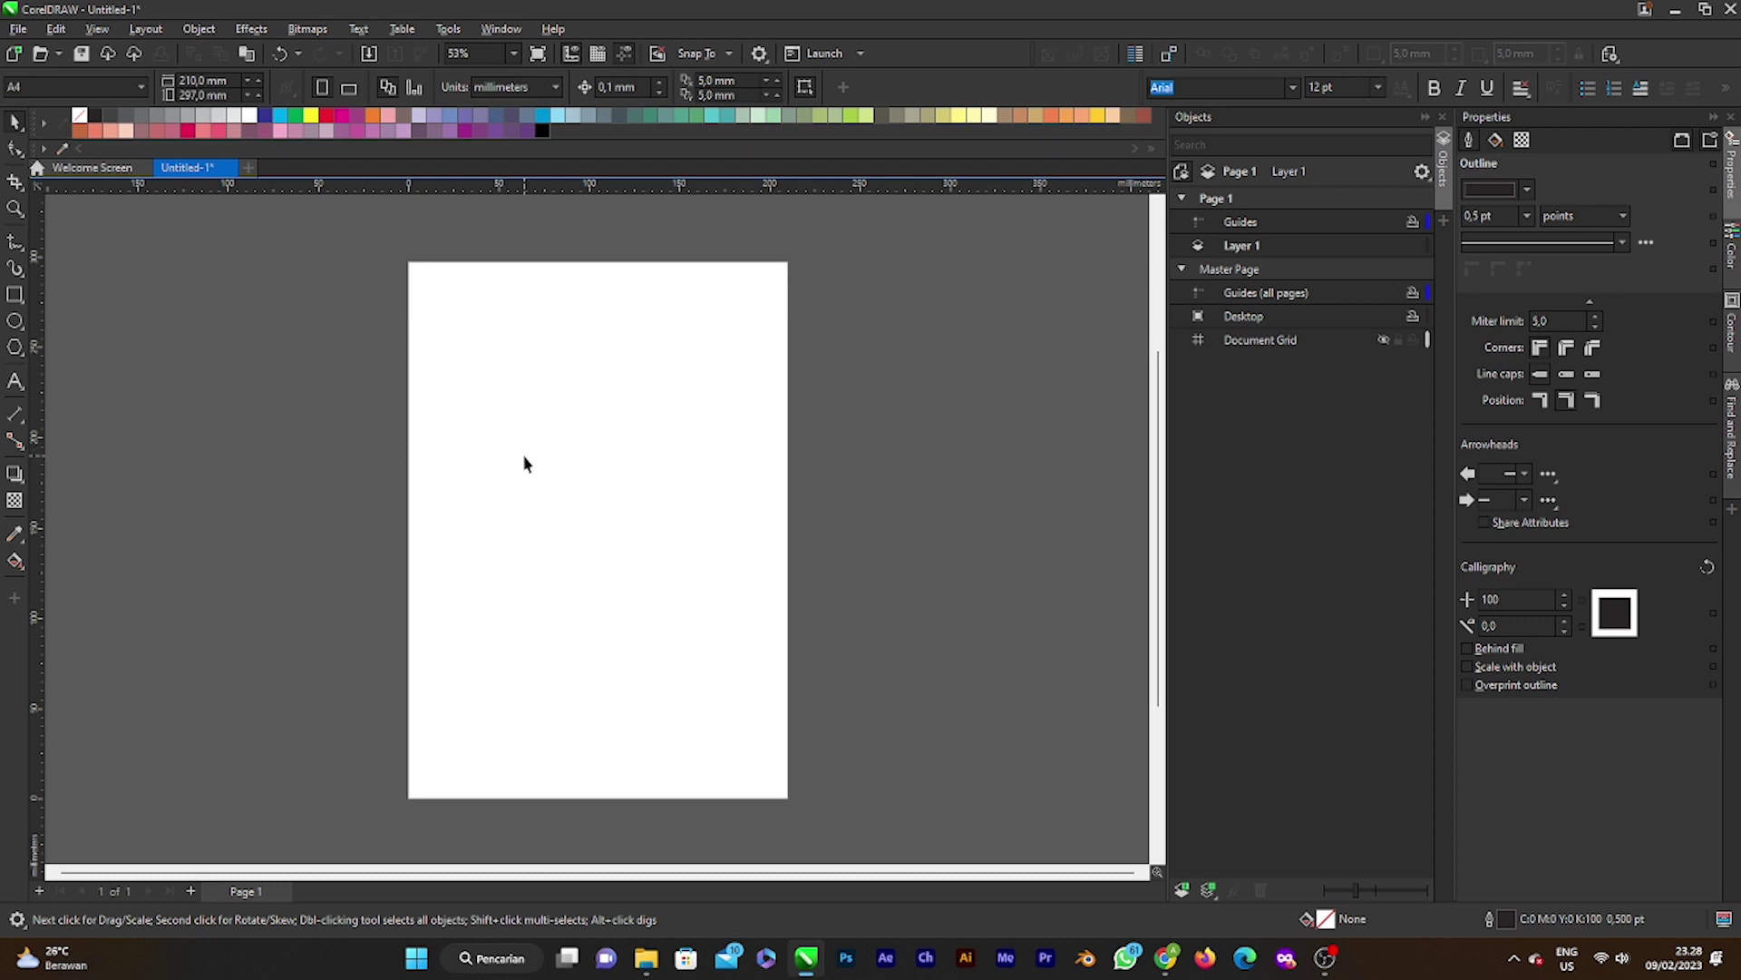
pyautogui.click(15, 294)
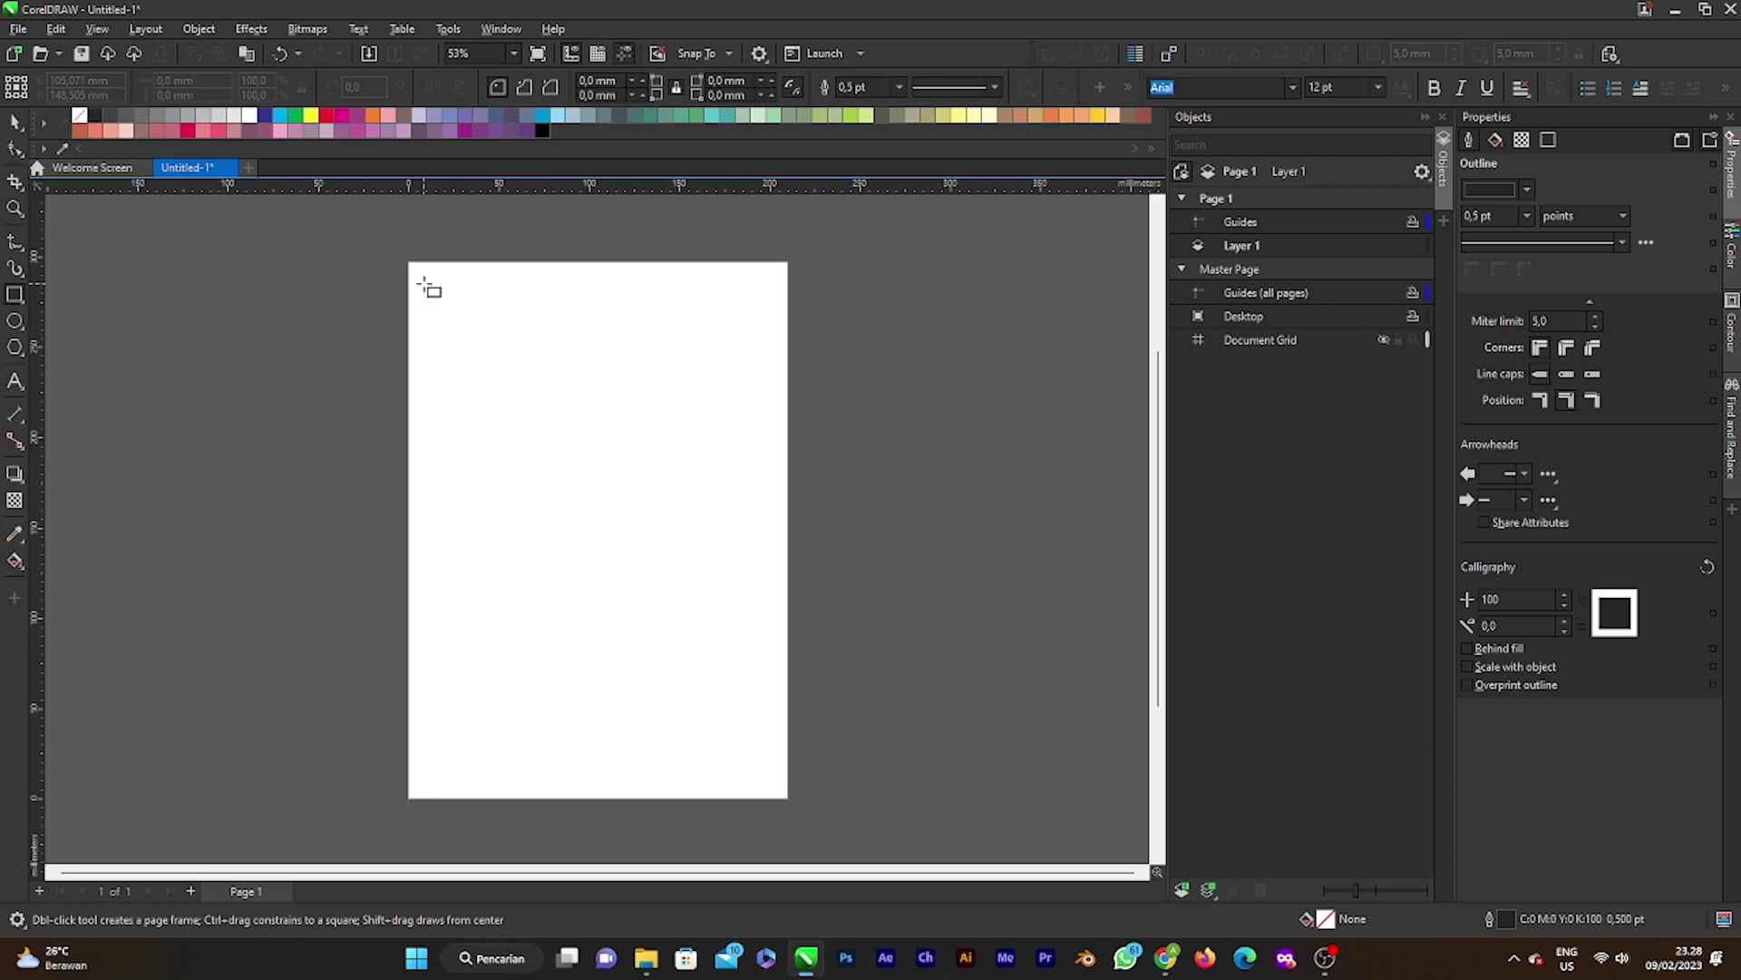
# Step: Draw a rectangle near the top of the page and switch the document units to centimetres
pyautogui.moveTo(424, 282)
pyautogui.mouseDown()
pyautogui.moveTo(731, 510)
pyautogui.moveTo(710, 484)
pyautogui.mouseUp()
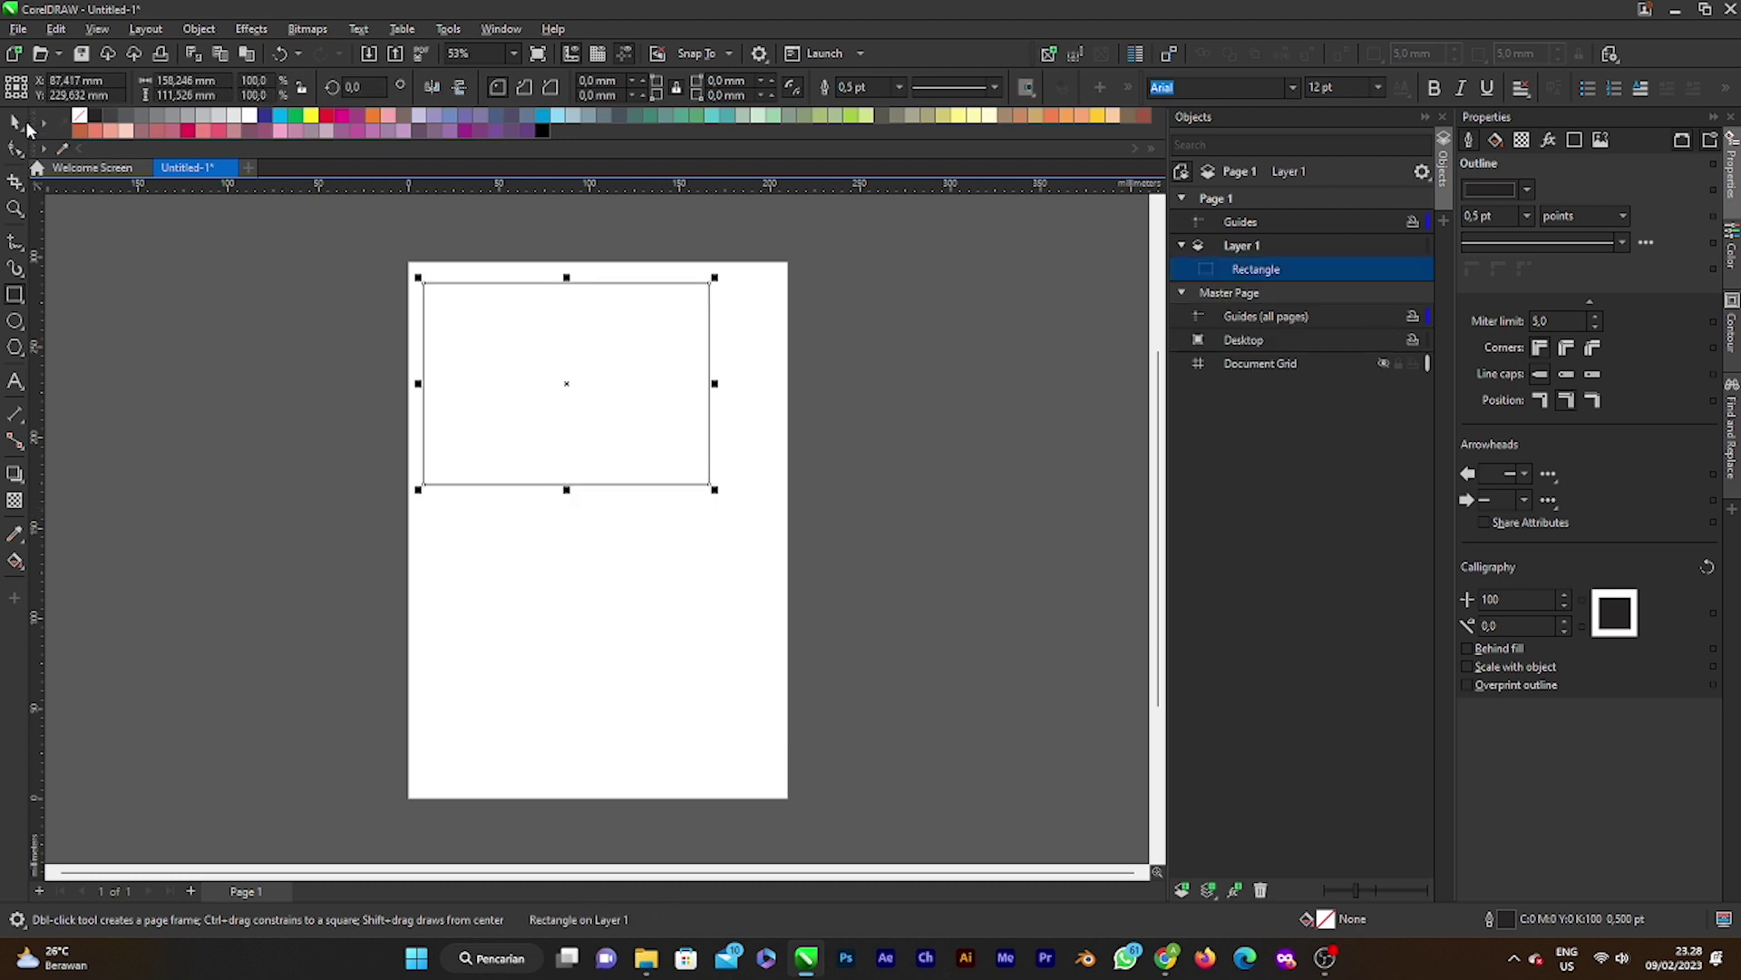
pyautogui.click(792, 234)
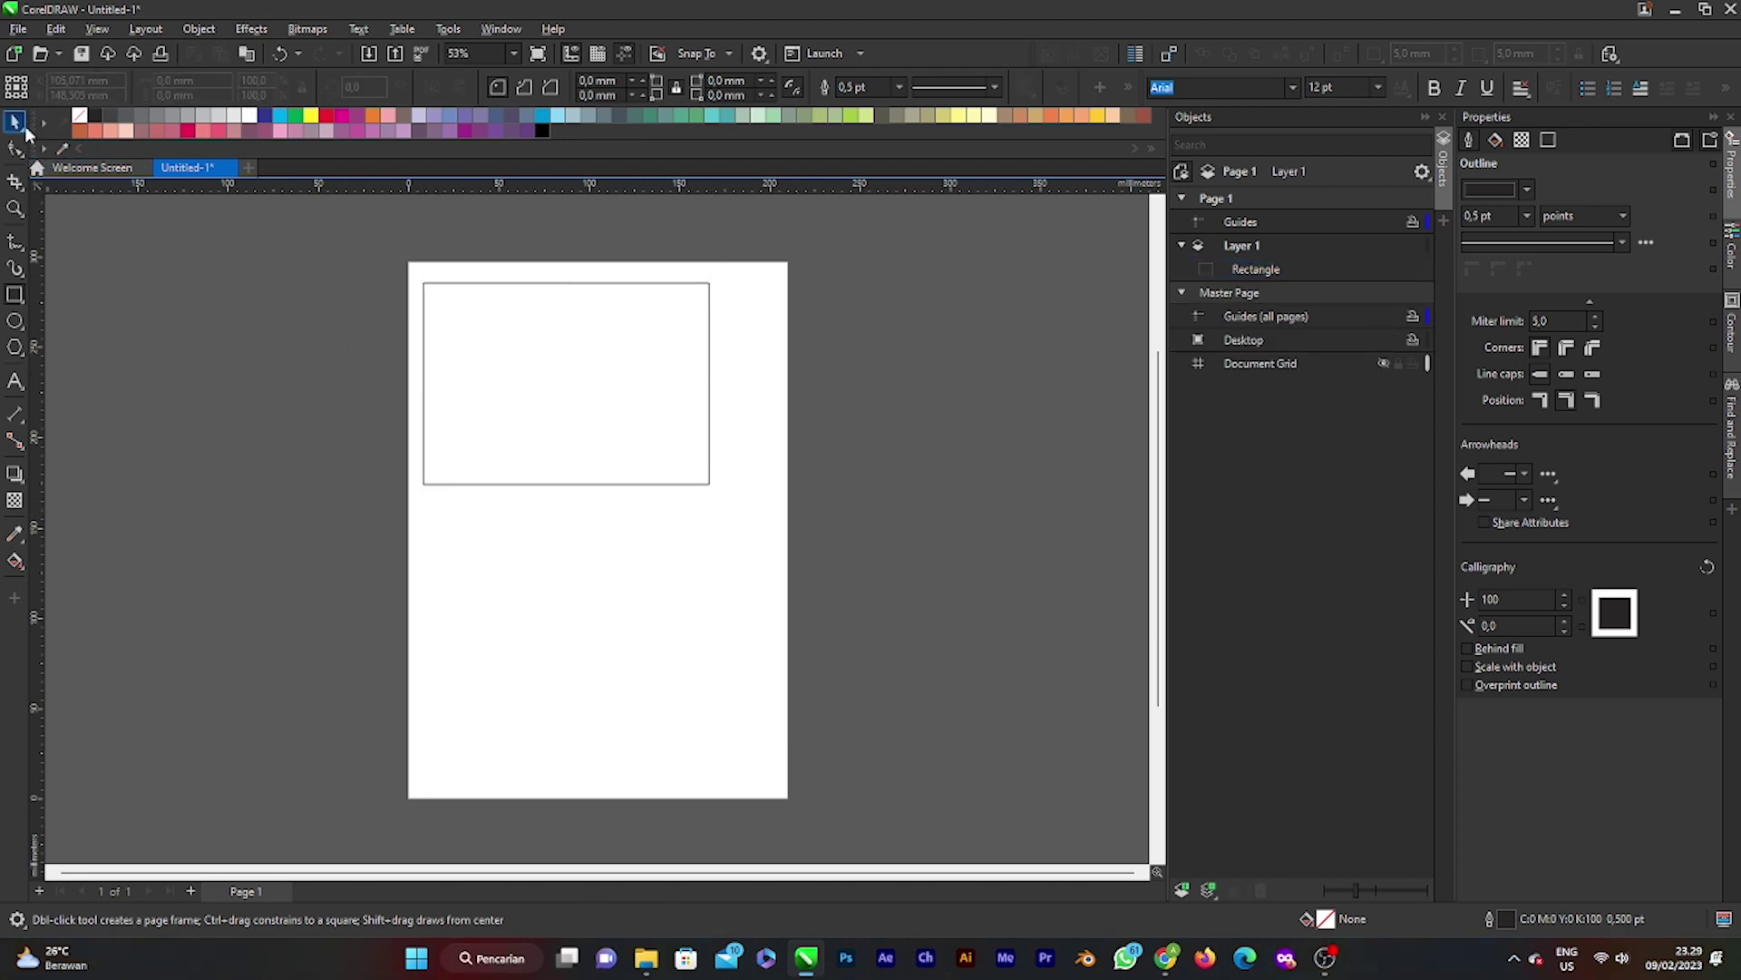
pyautogui.click(13, 123)
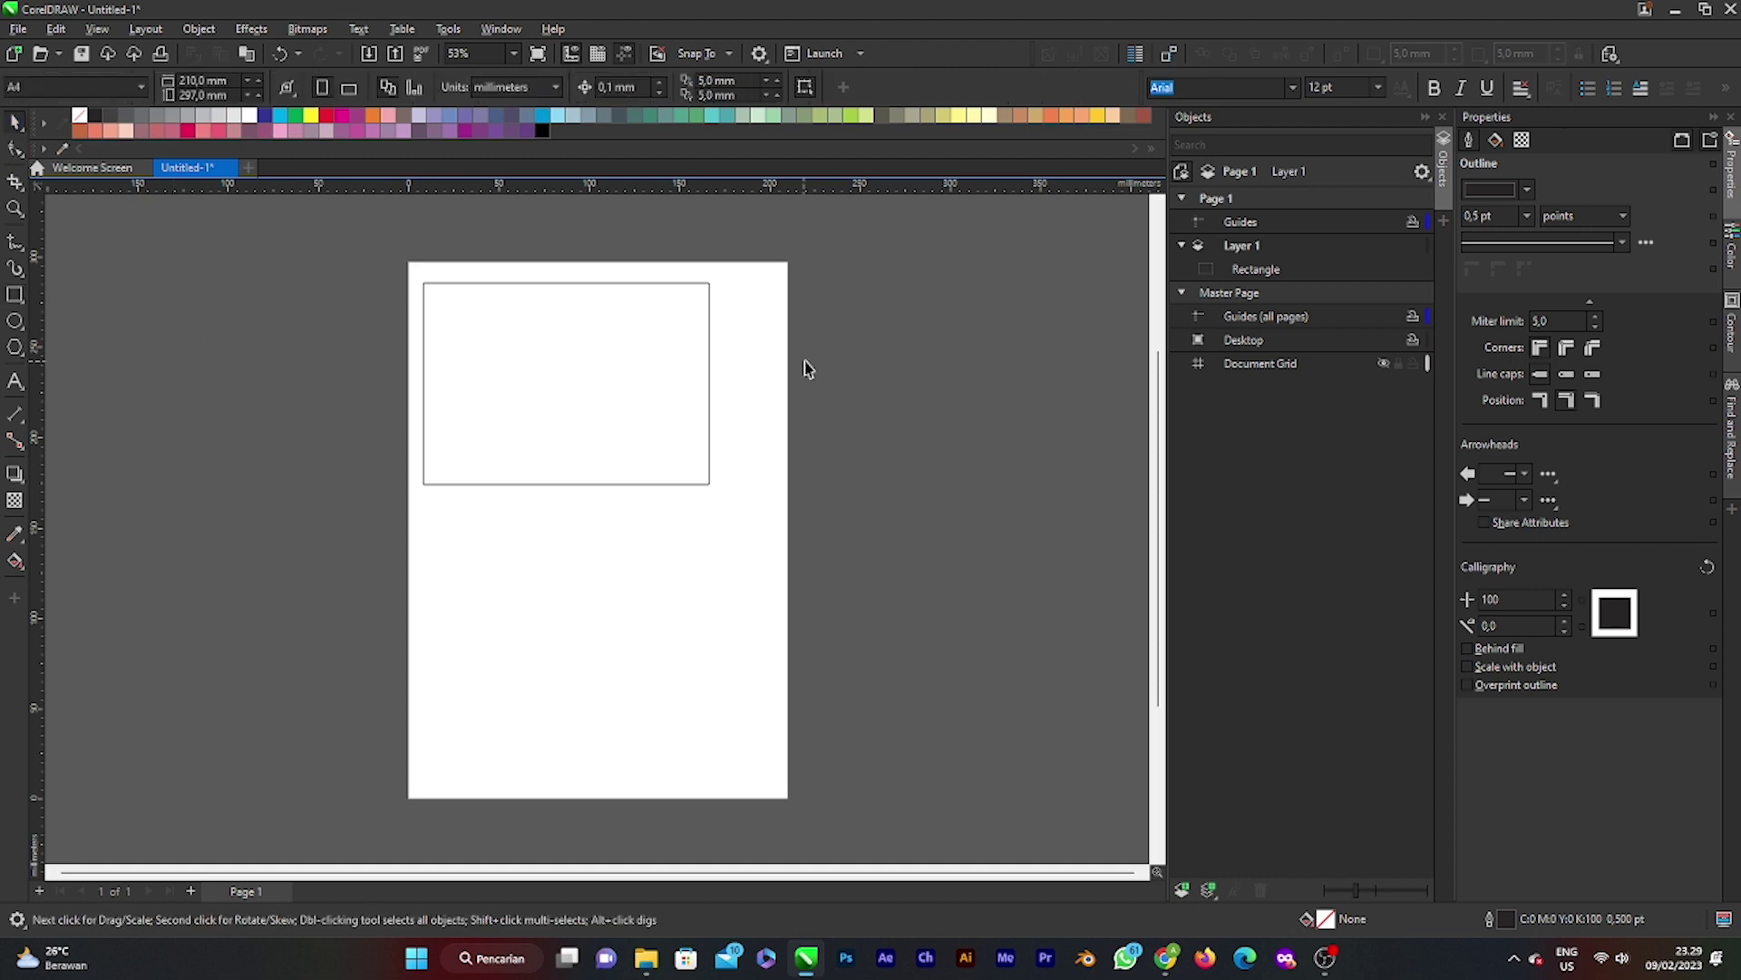
pyautogui.click(533, 88)
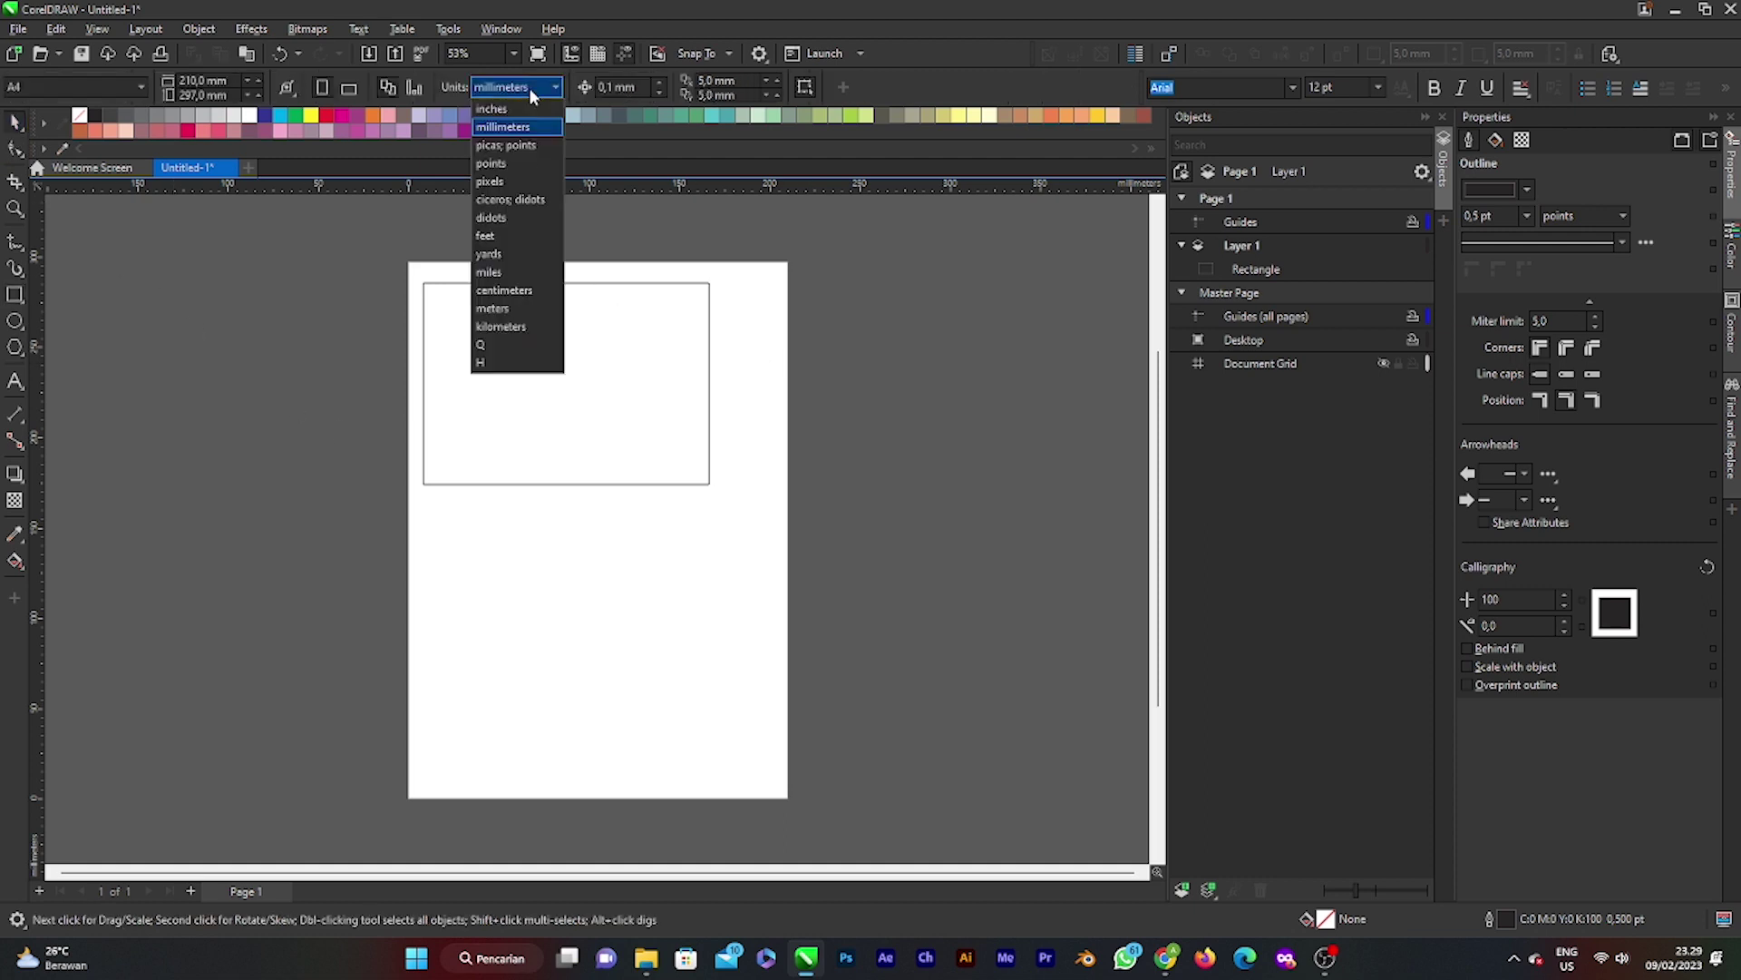
pyautogui.click(728, 261)
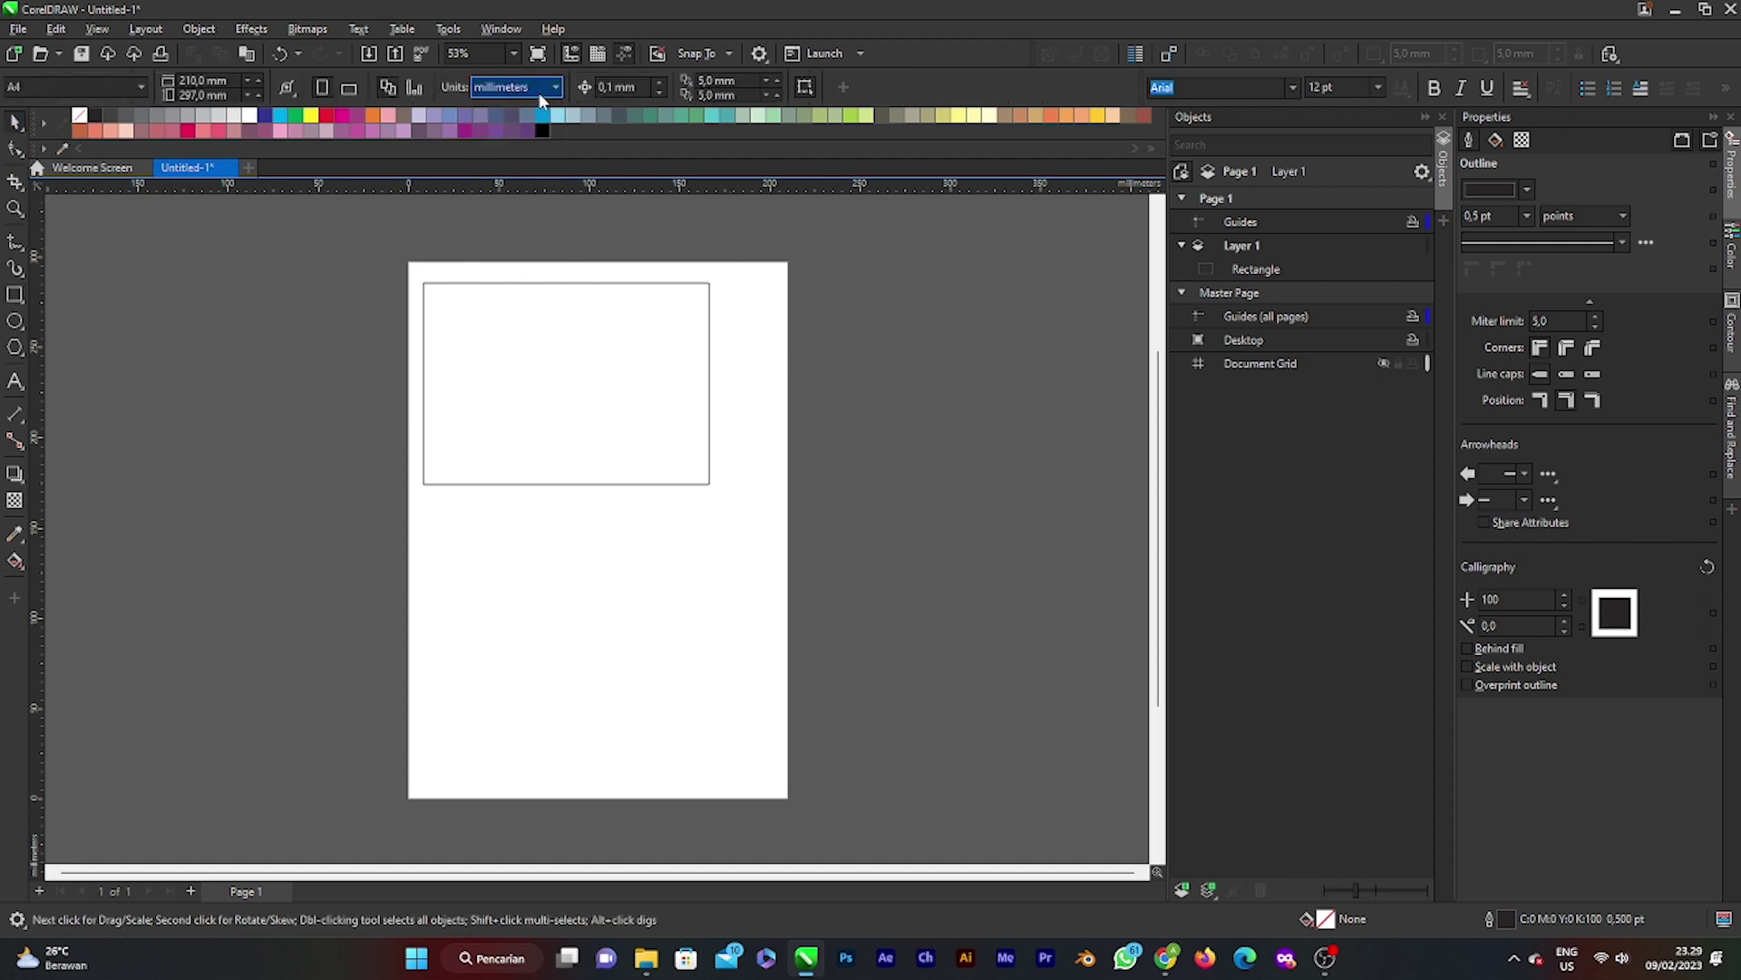
pyautogui.click(552, 91)
pyautogui.click(615, 243)
pyautogui.click(521, 90)
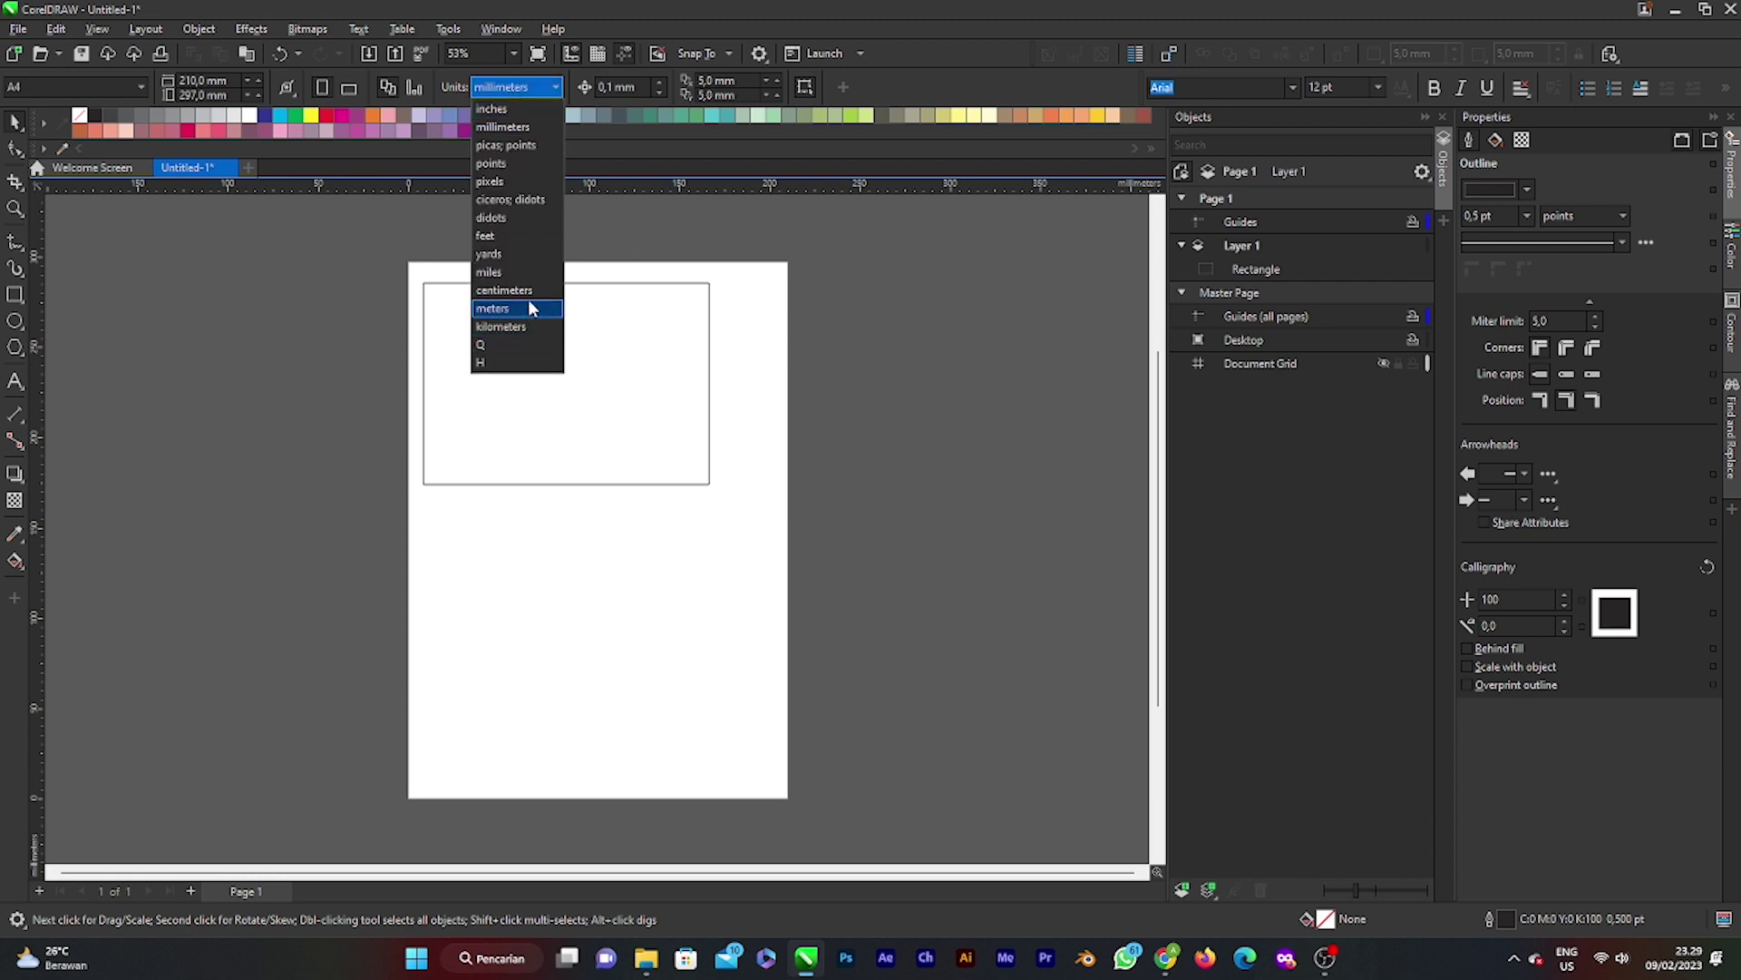
pyautogui.click(532, 291)
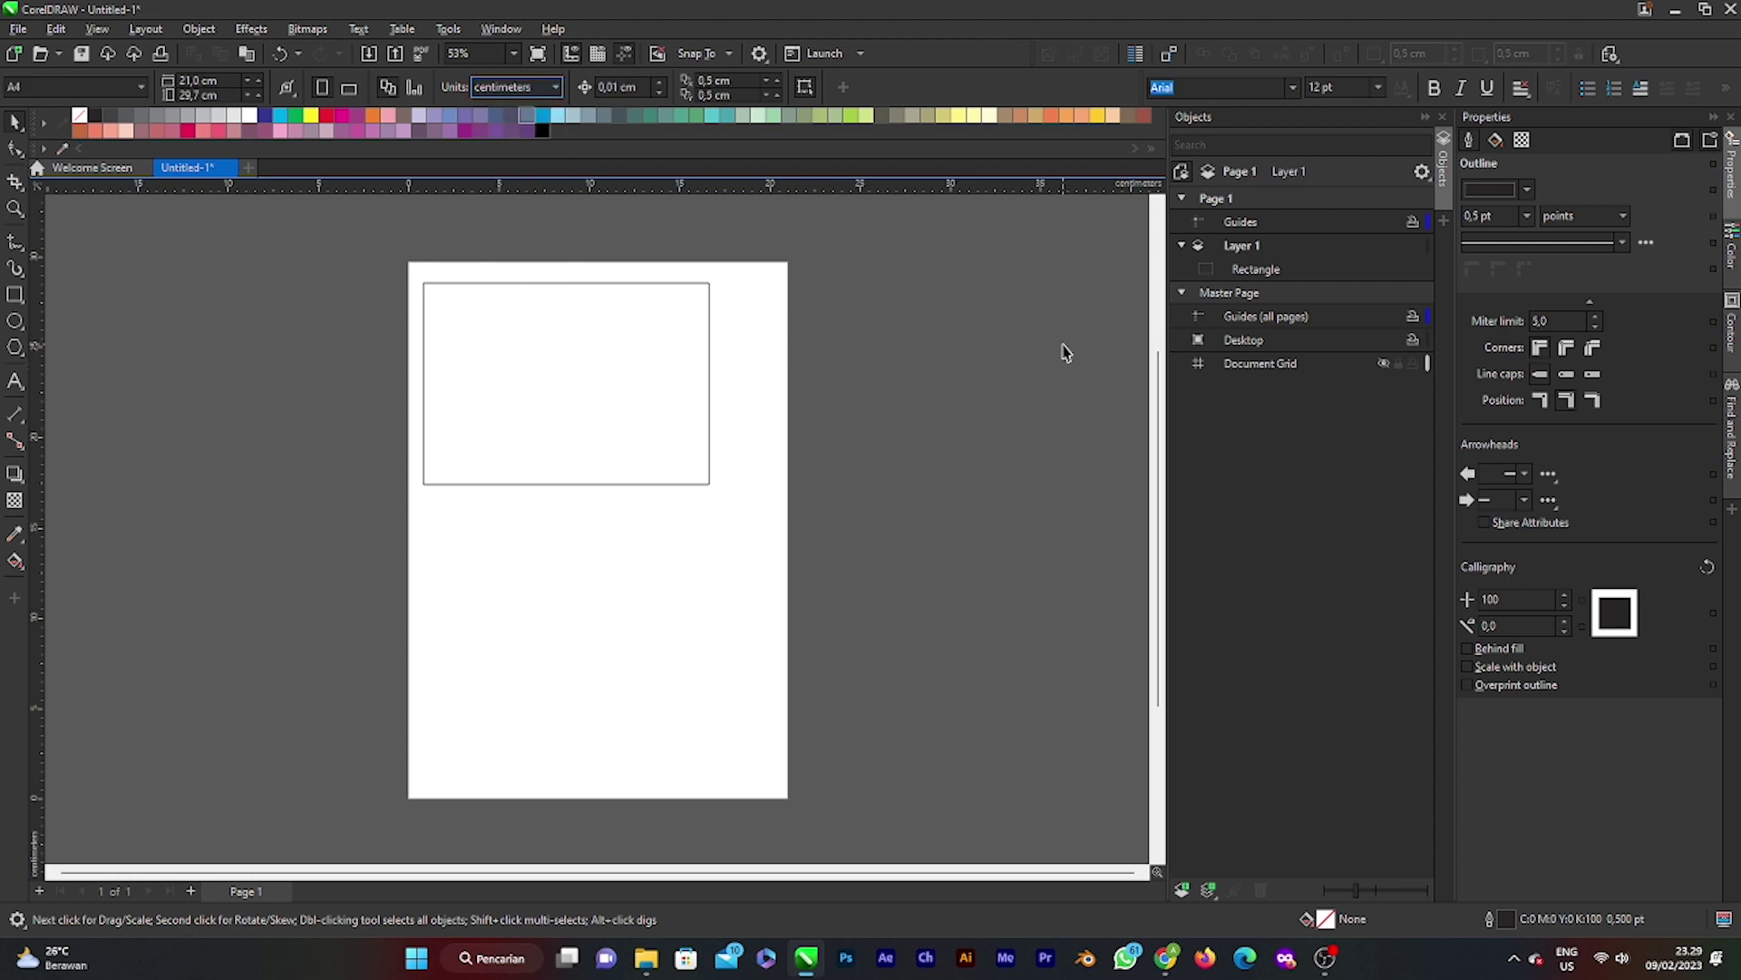
# Step: Size the rectangle to 10 × 7 cm and move it to the page's top-left
pyautogui.click(602, 368)
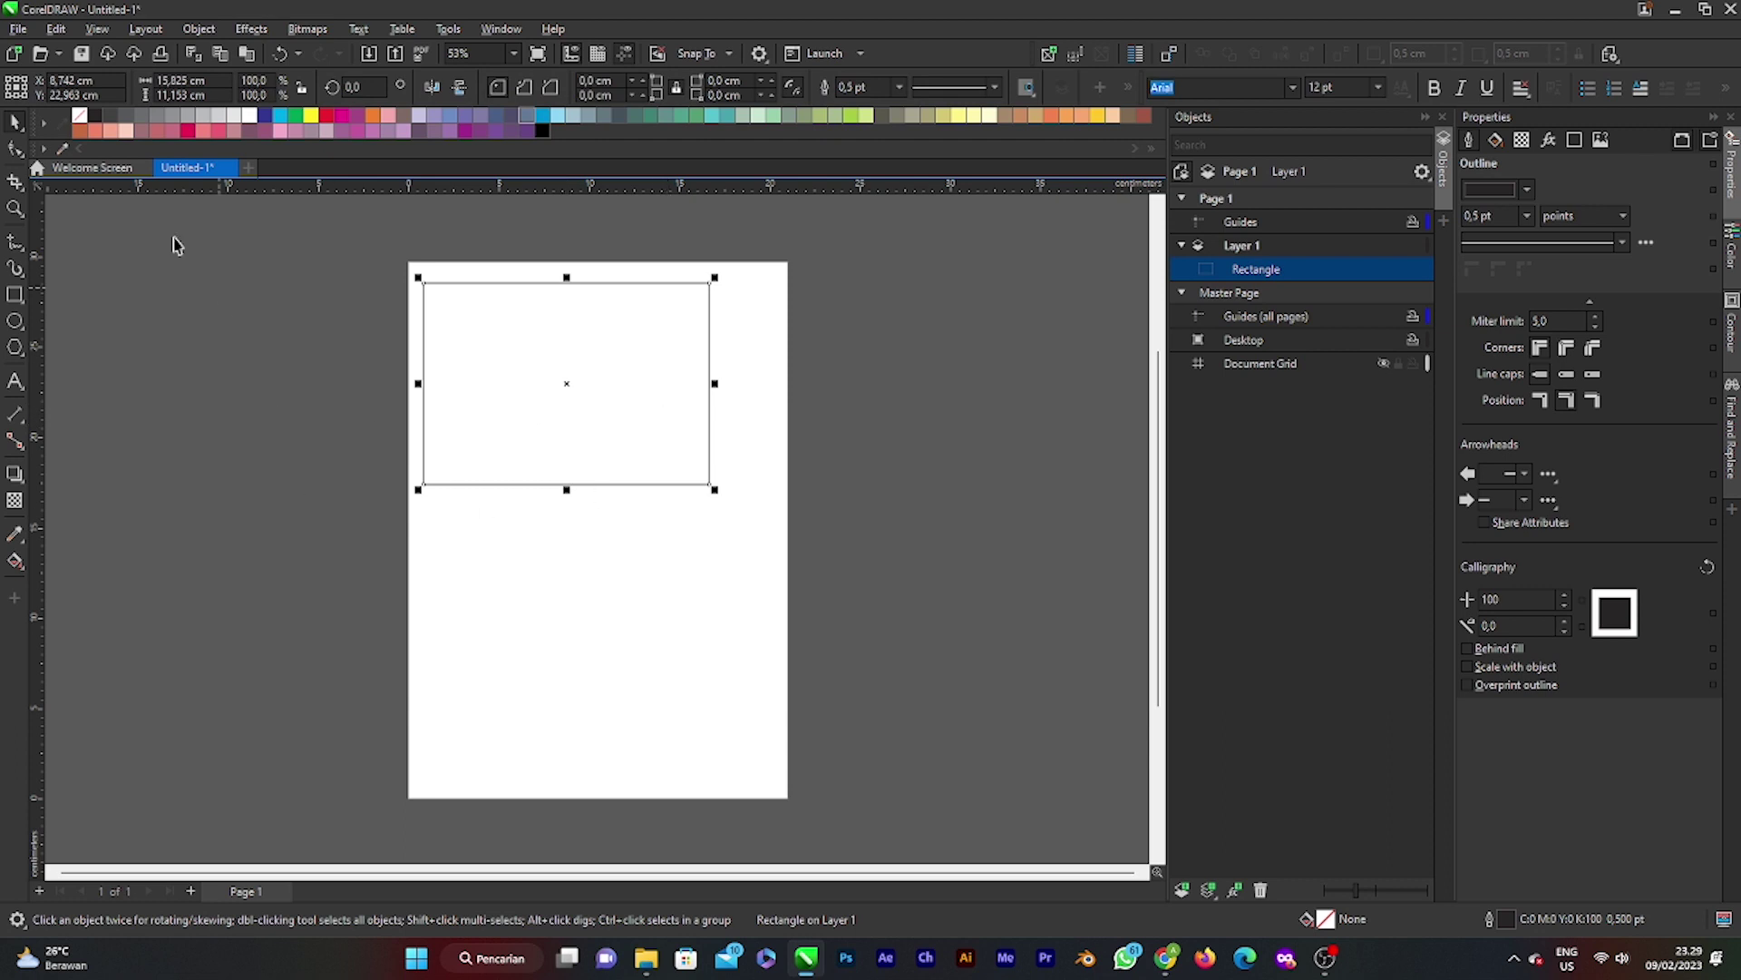
pyautogui.doubleClick(184, 80)
pyautogui.write('10')
pyautogui.press('Tab')
pyautogui.write('7')
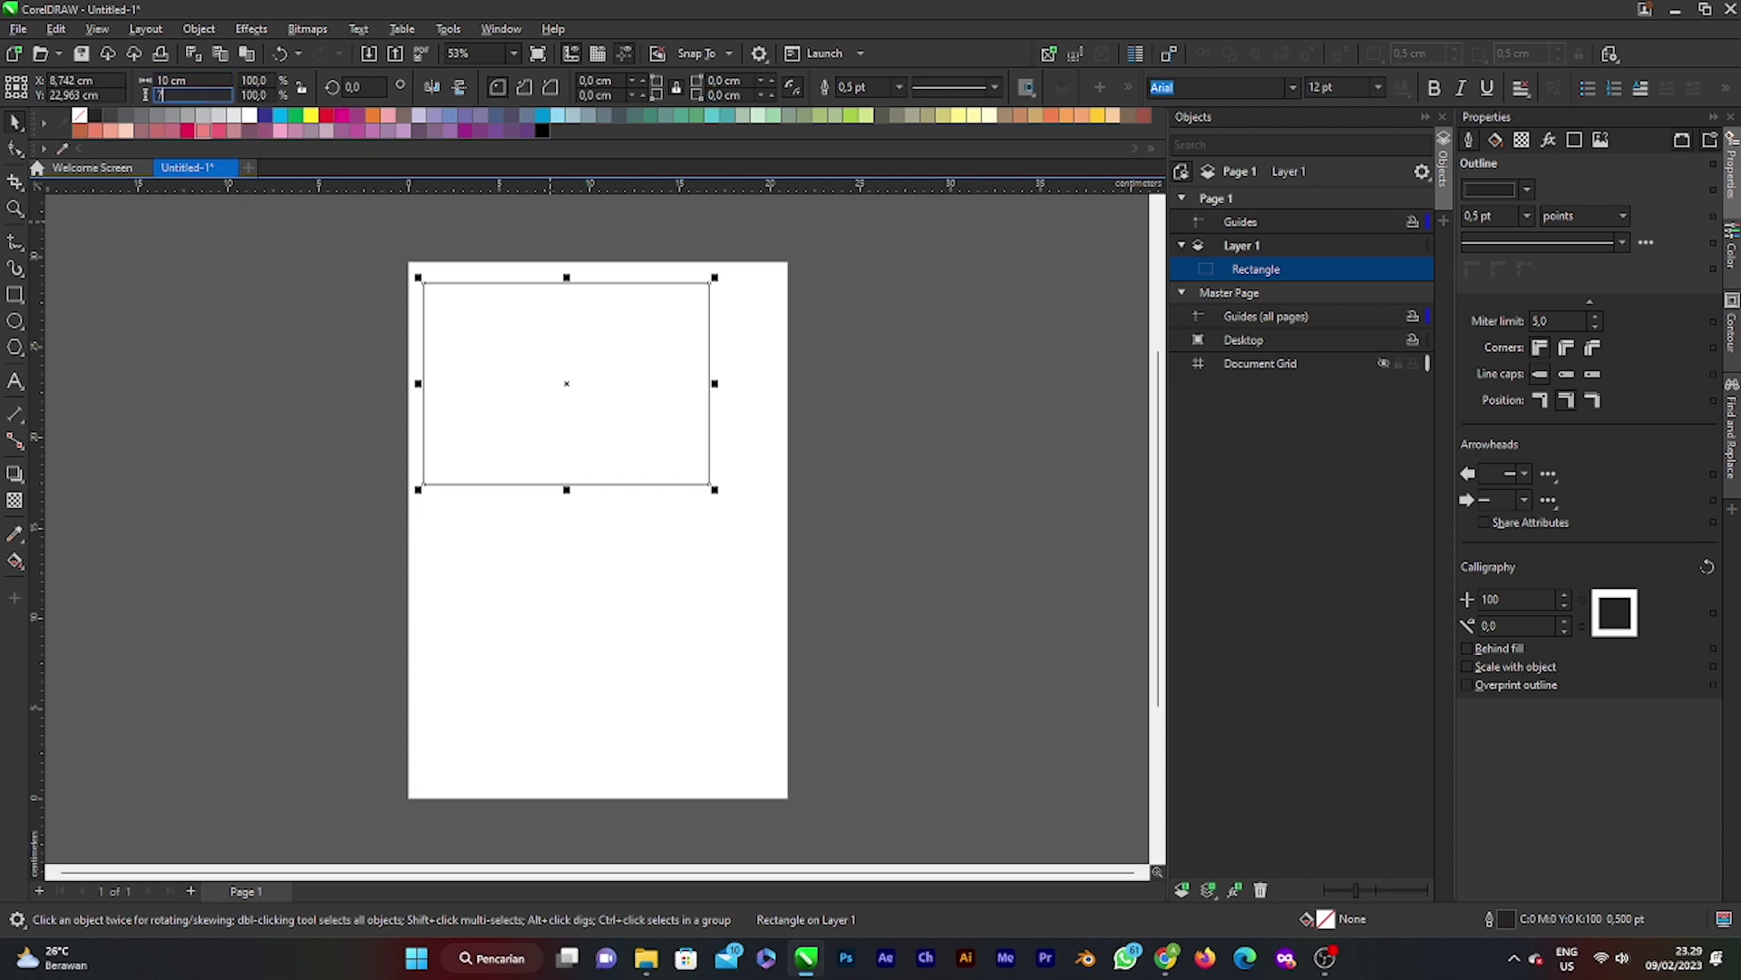
pyautogui.press('Return')
pyautogui.moveTo(581, 384); pyautogui.dragTo(534, 347)
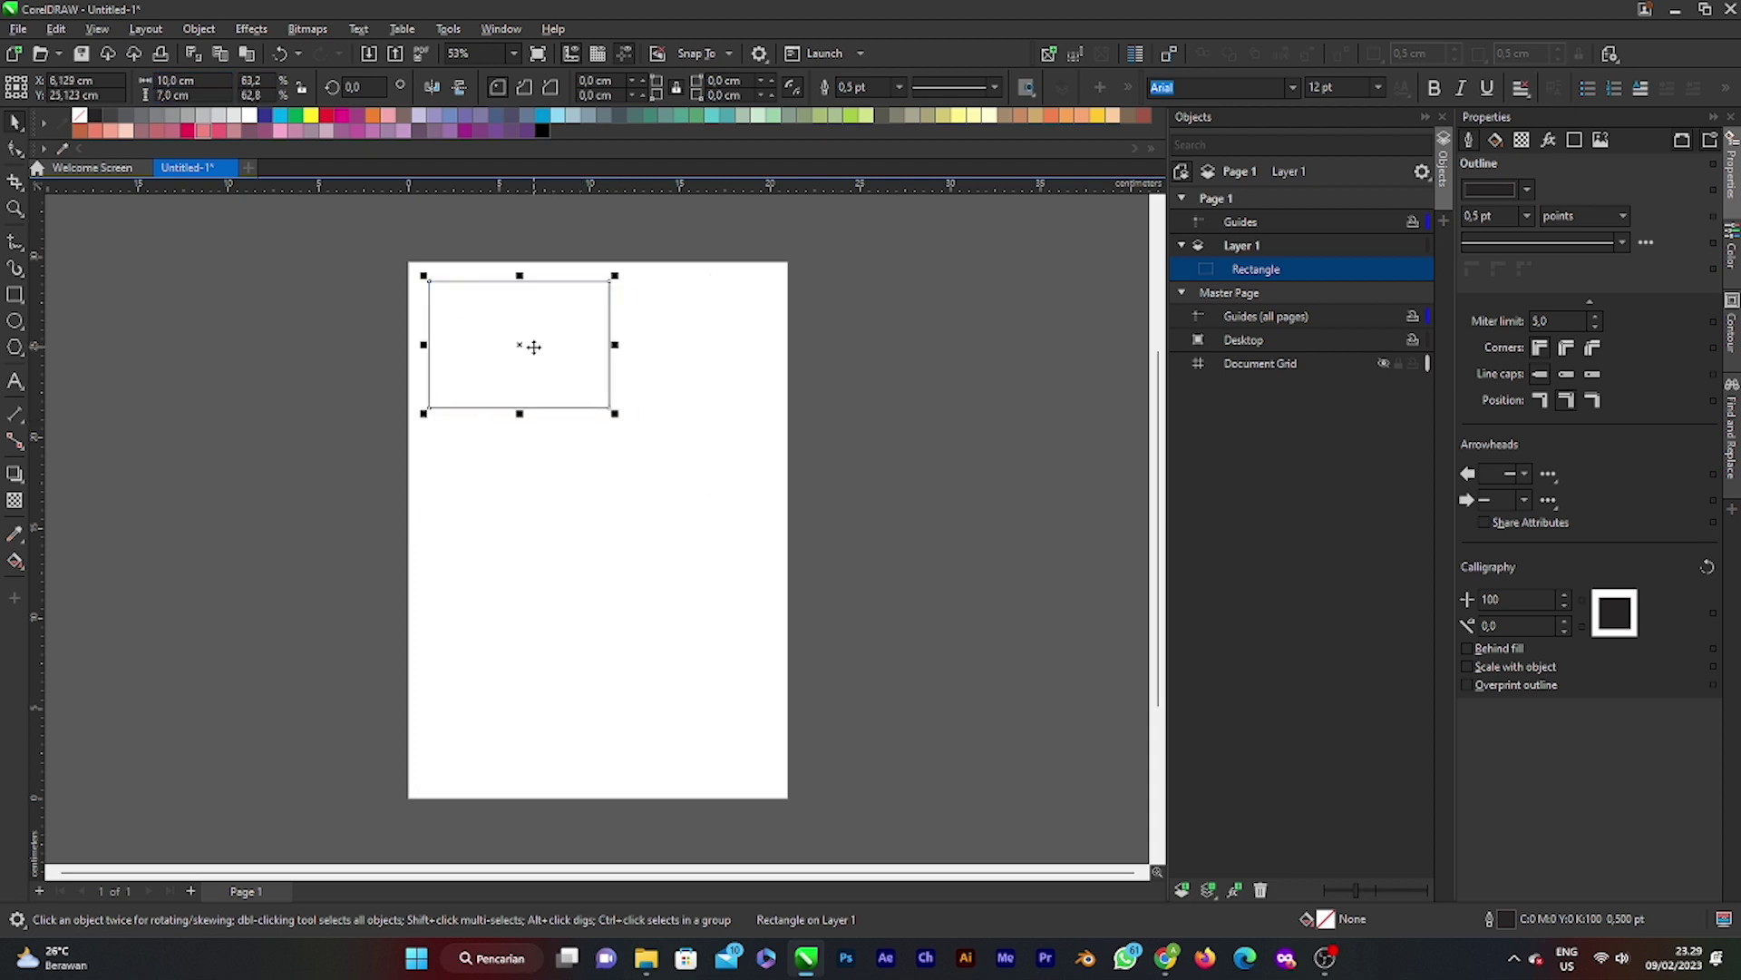
# Step: Duplicate the rectangle beside it as a smaller 6 cm-tall copy with aligned tops
pyautogui.click(773, 341)
pyautogui.click(576, 354)
pyautogui.hotkey('ctrl', 'd')
pyautogui.moveTo(566, 362); pyautogui.dragTo(705, 359)
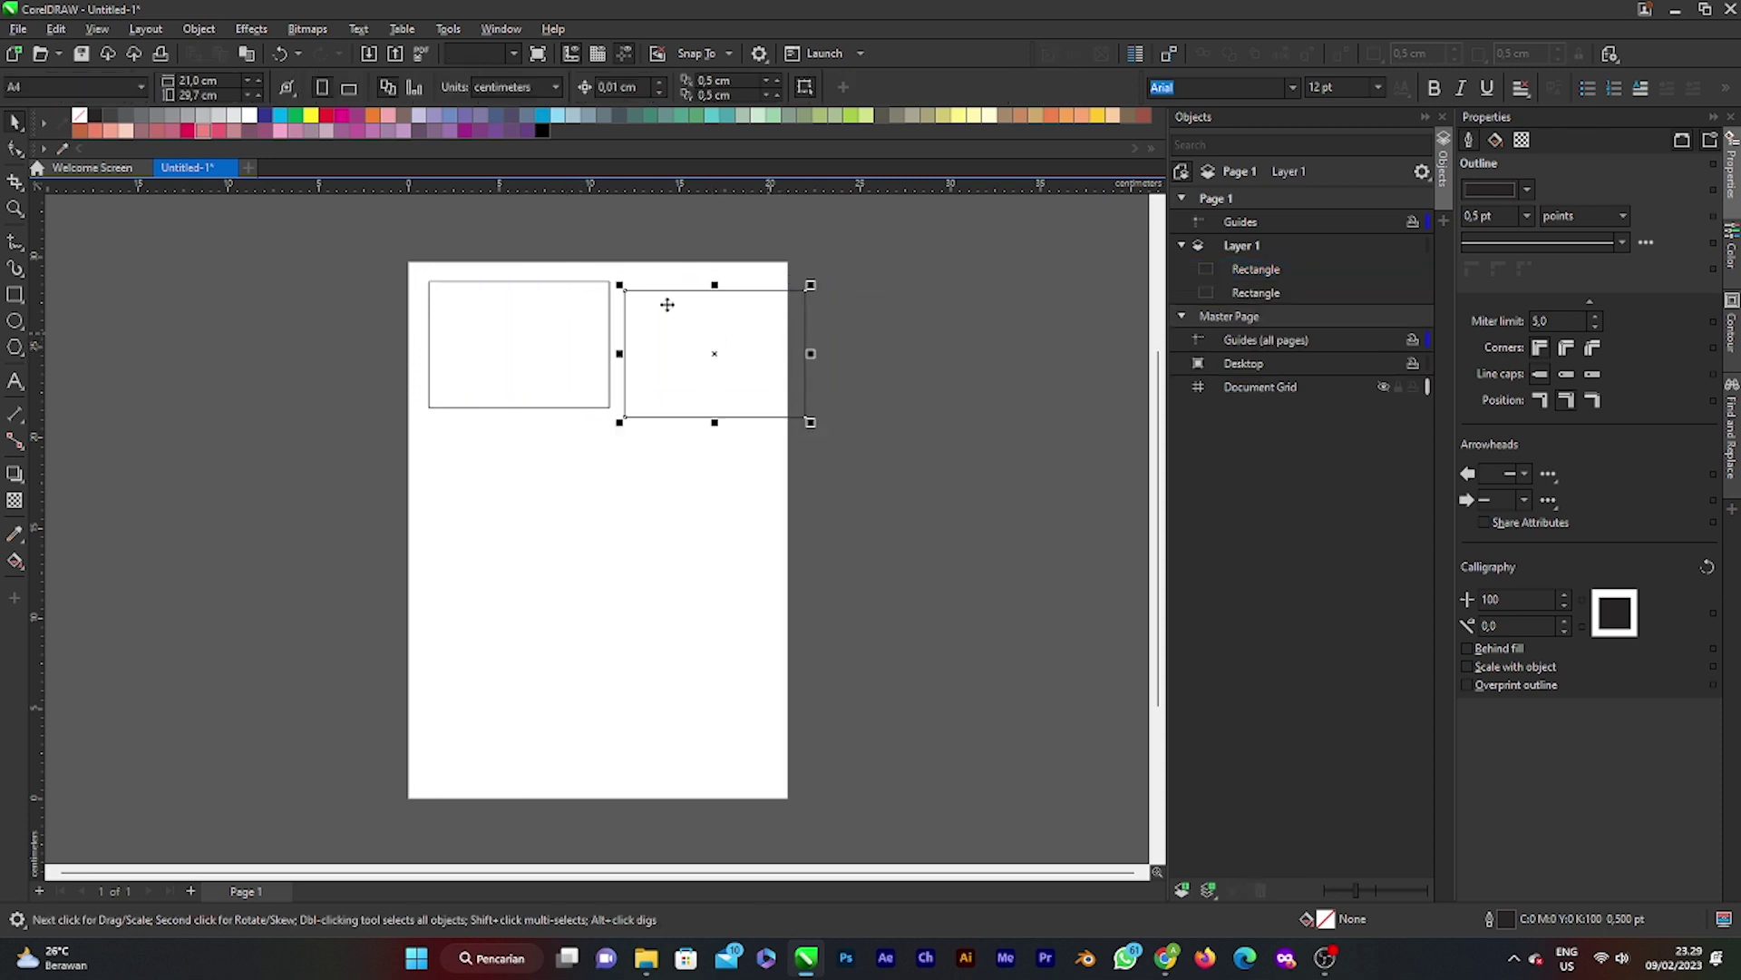
pyautogui.doubleClick(178, 82)
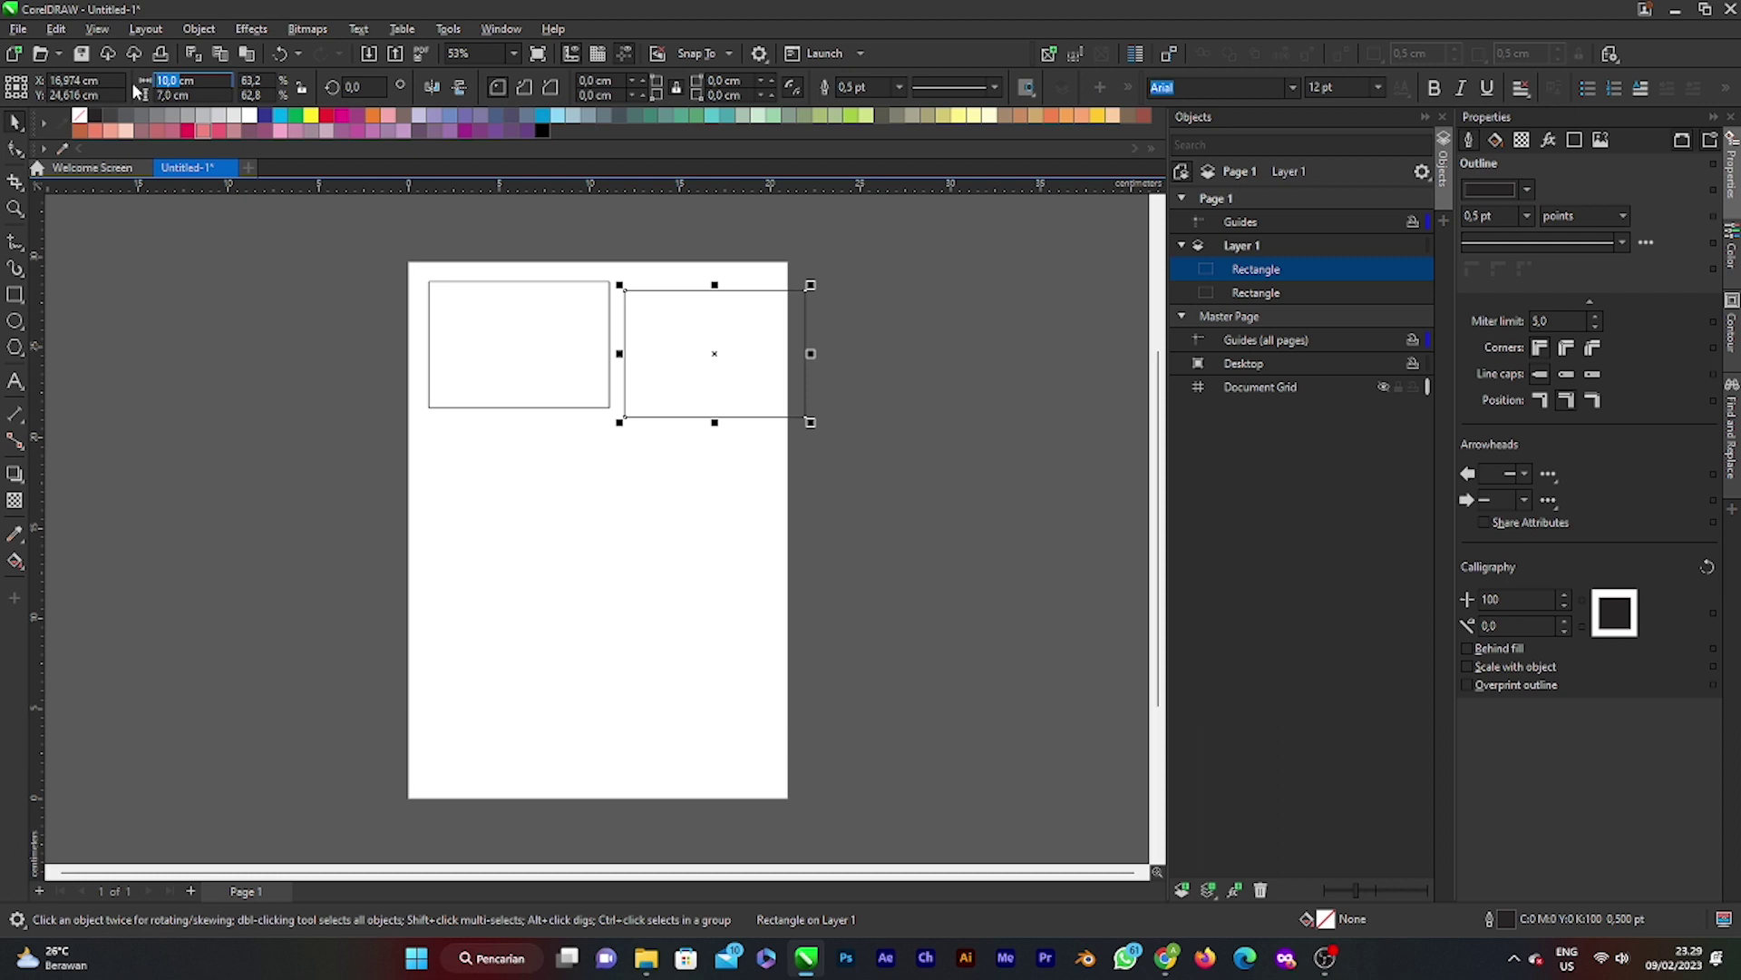
pyautogui.write('9cm')
pyautogui.press('Tab')
pyautogui.write('6cm')
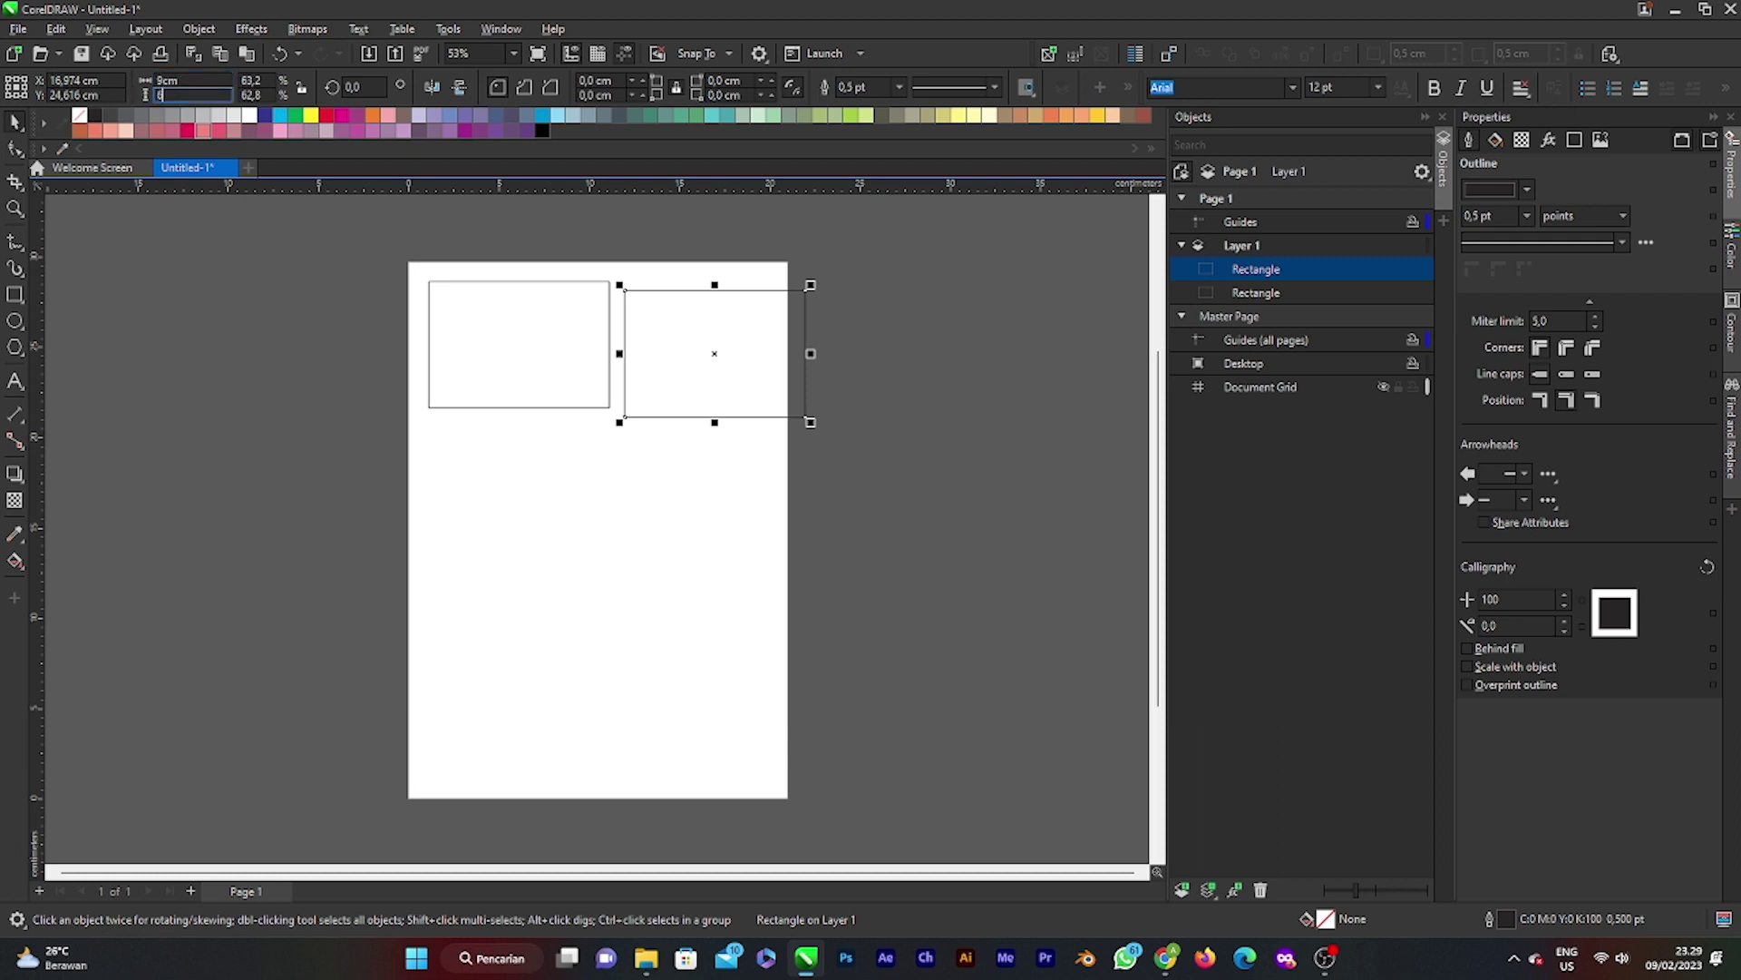
pyautogui.press('Return')
pyautogui.moveTo(729, 371); pyautogui.dragTo(717, 353)
pyautogui.click(843, 334)
# Step: Select the smaller right rectangle and delete it
pyautogui.scroll(1, 685, 277)
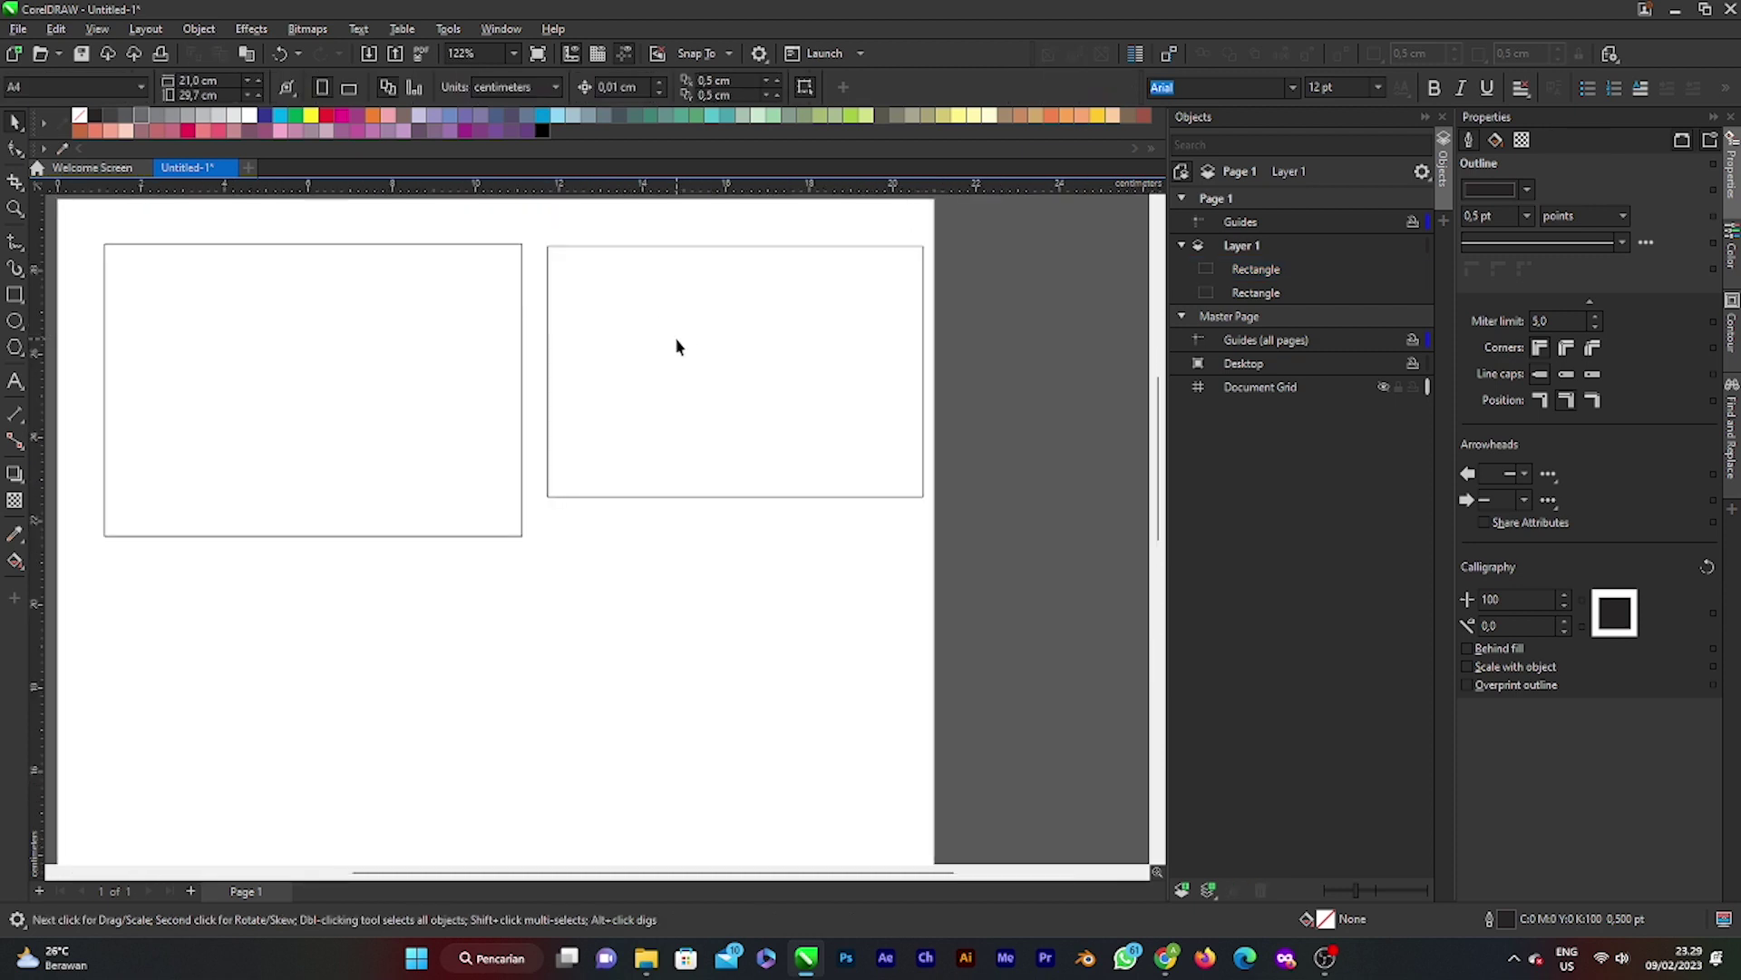
pyautogui.click(713, 370)
pyautogui.click(552, 368)
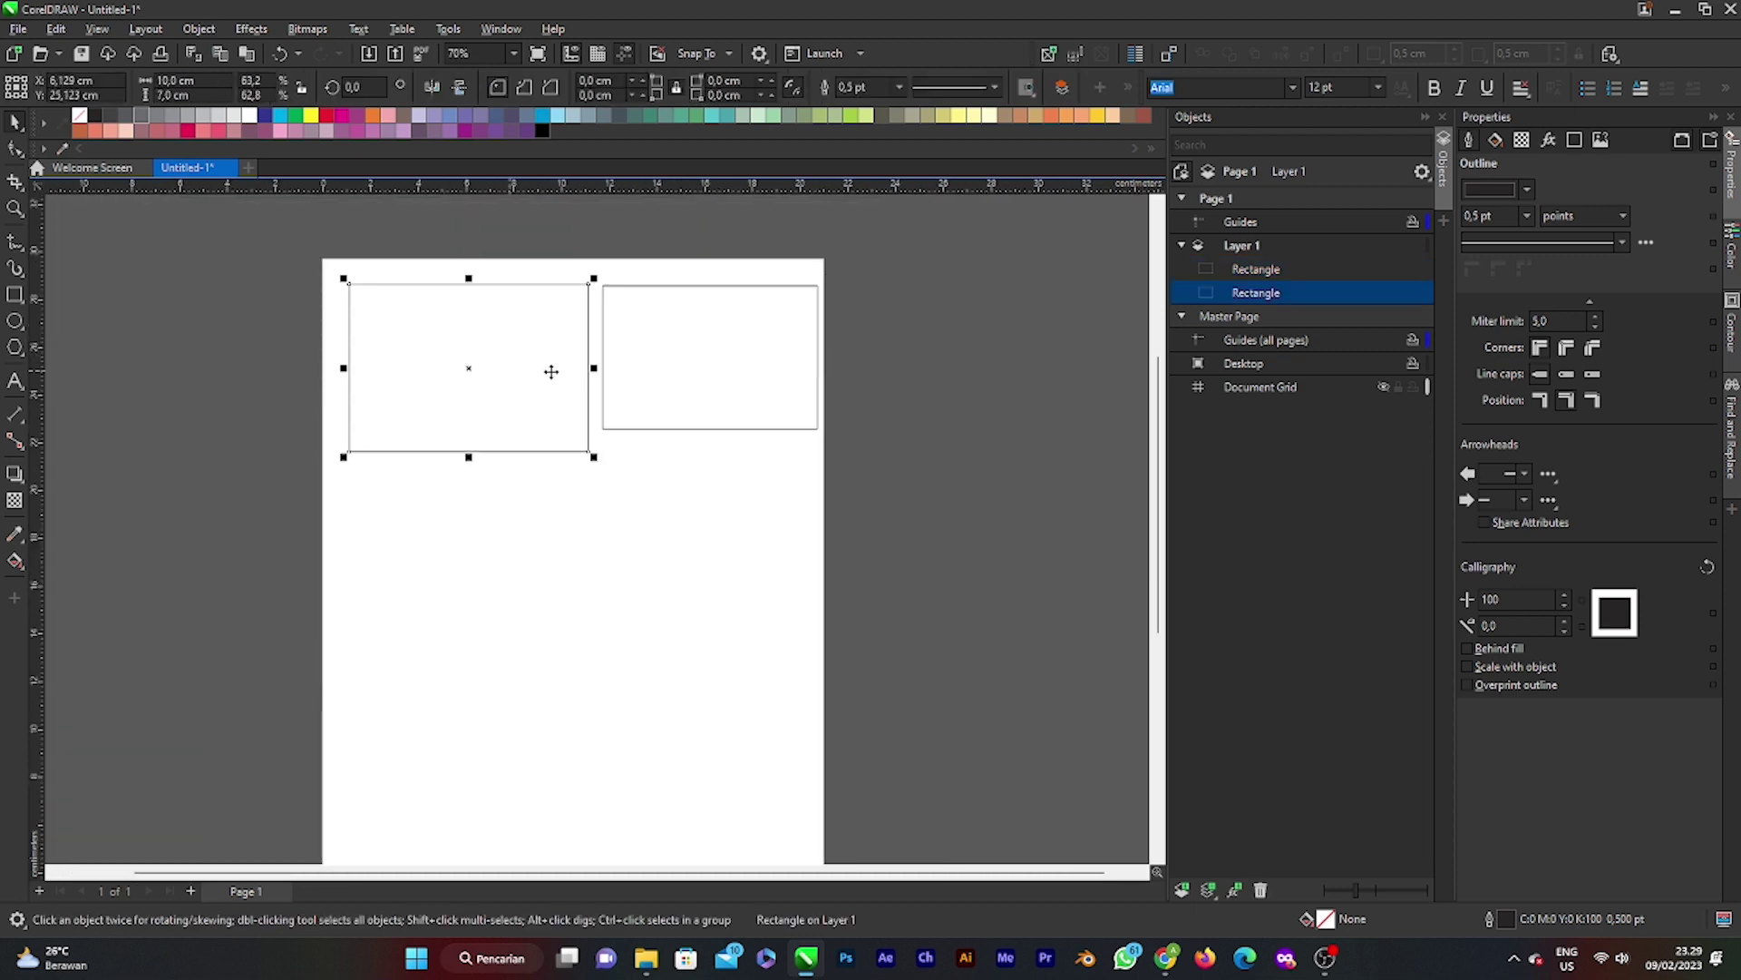
pyautogui.press('Tab')
pyautogui.press('Tab')
pyautogui.press('Tab')
pyautogui.press('Tab')
pyautogui.click(773, 388)
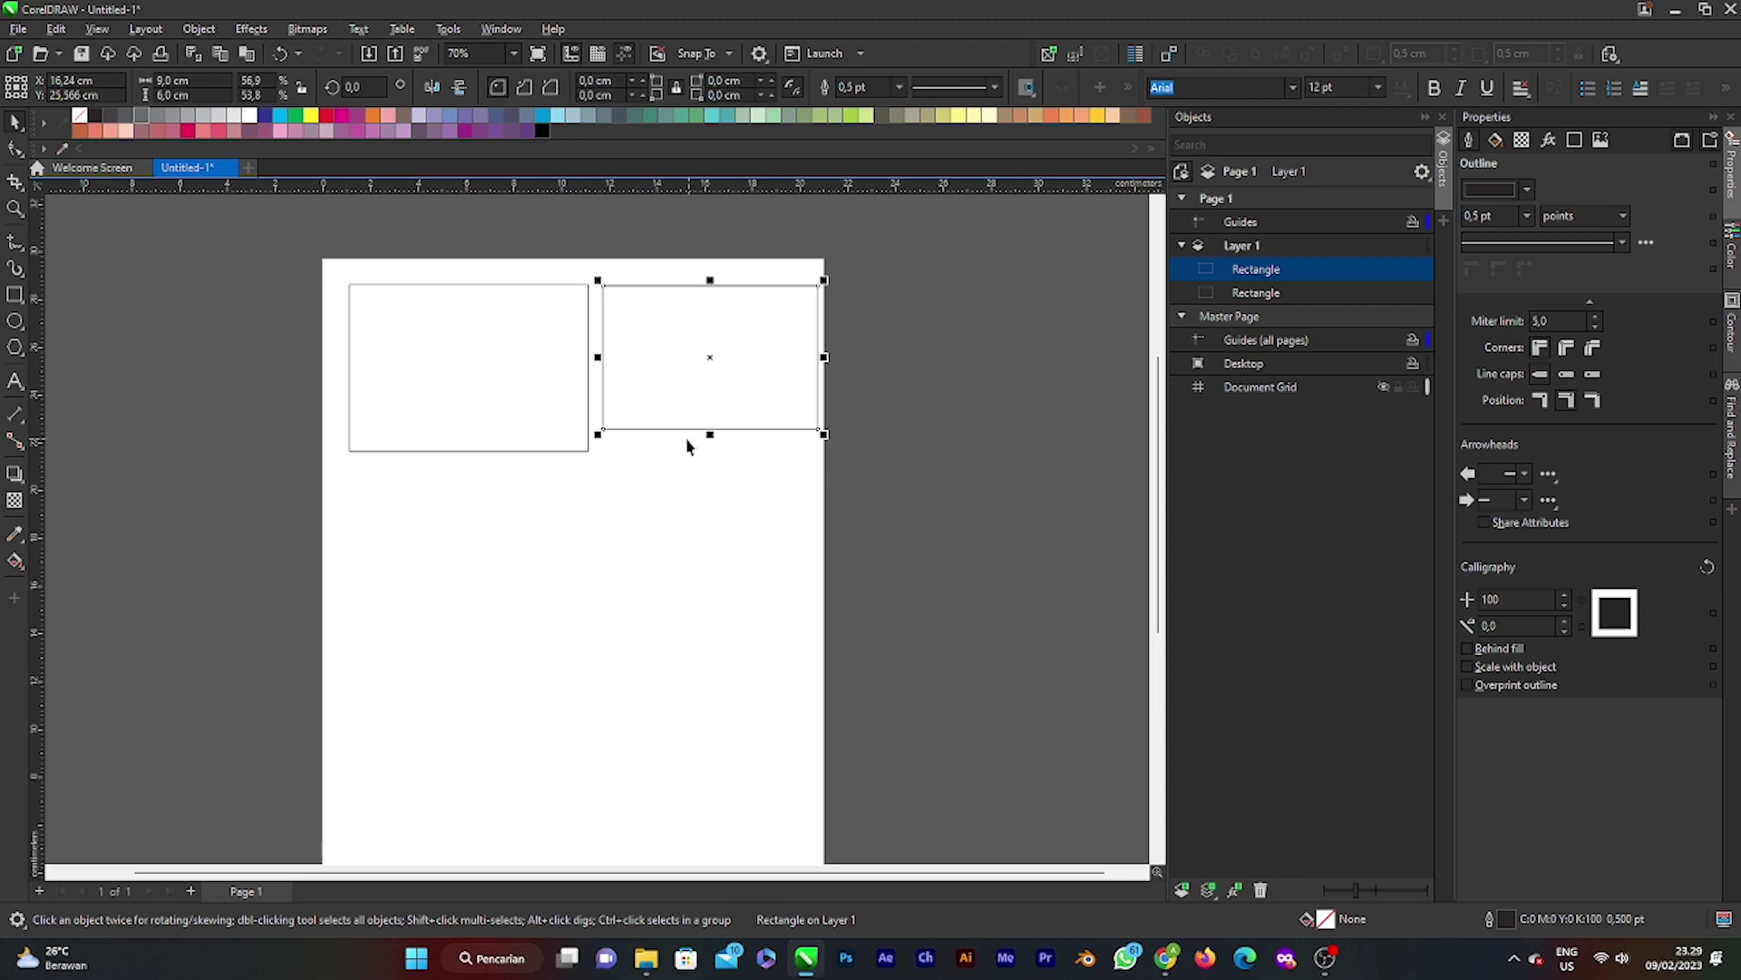
pyautogui.click(653, 488)
pyautogui.click(458, 419)
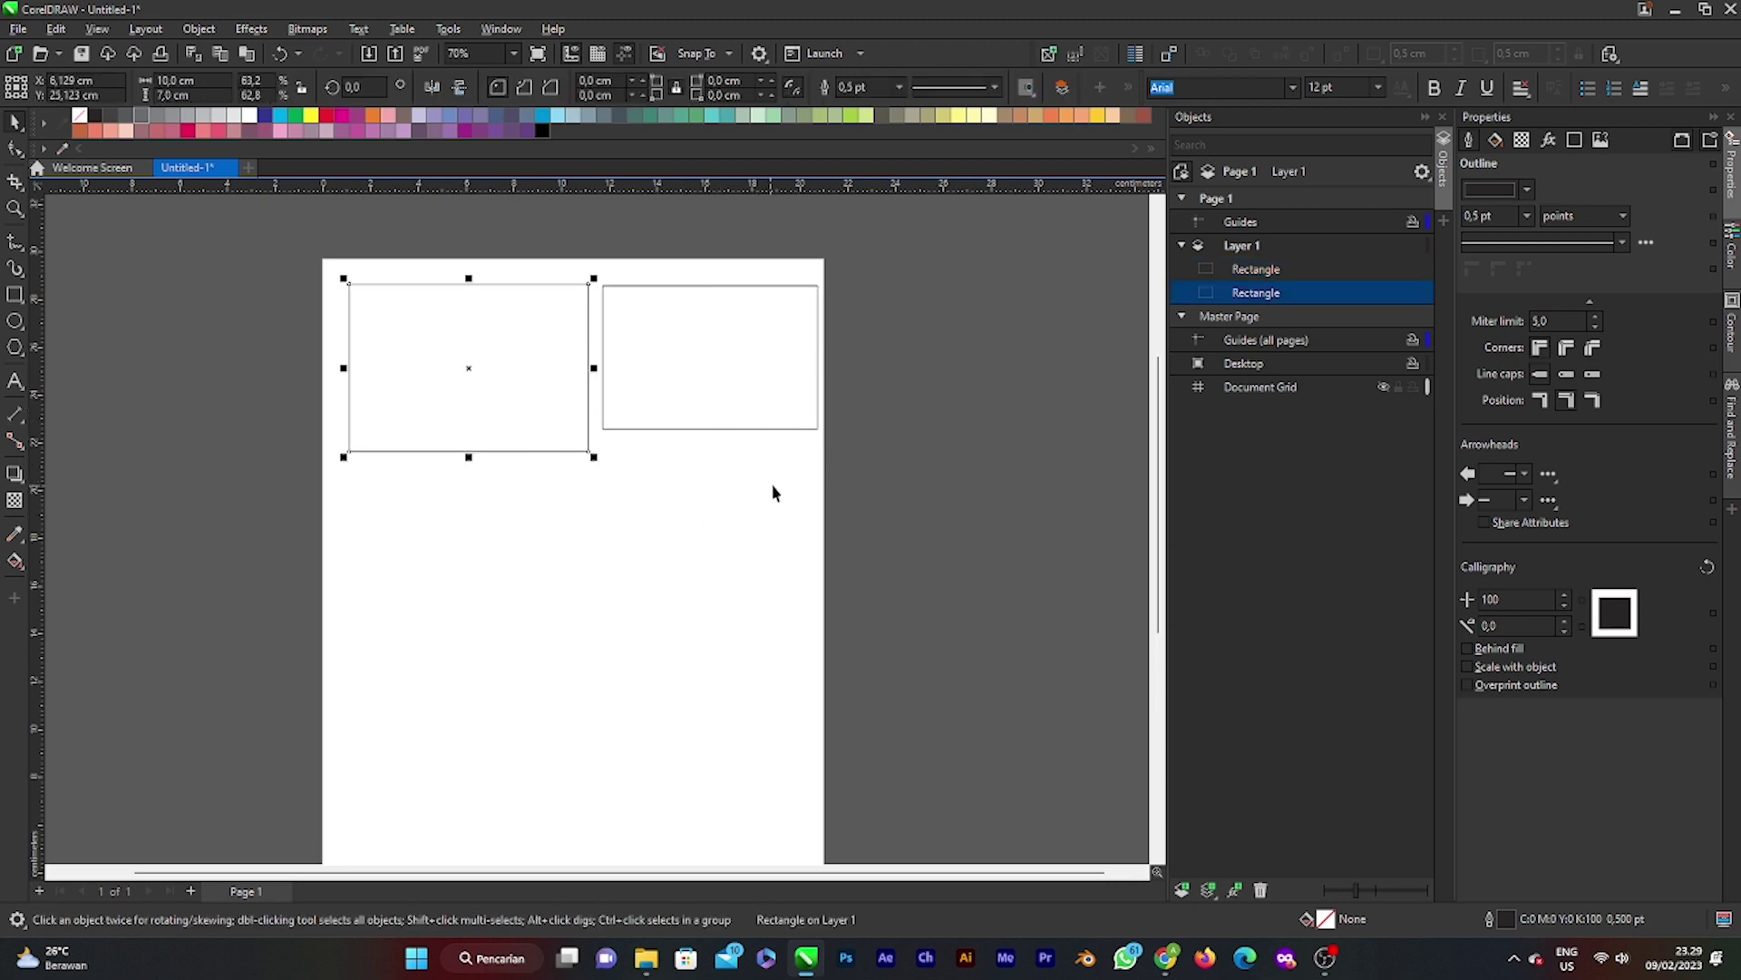
pyautogui.click(749, 413)
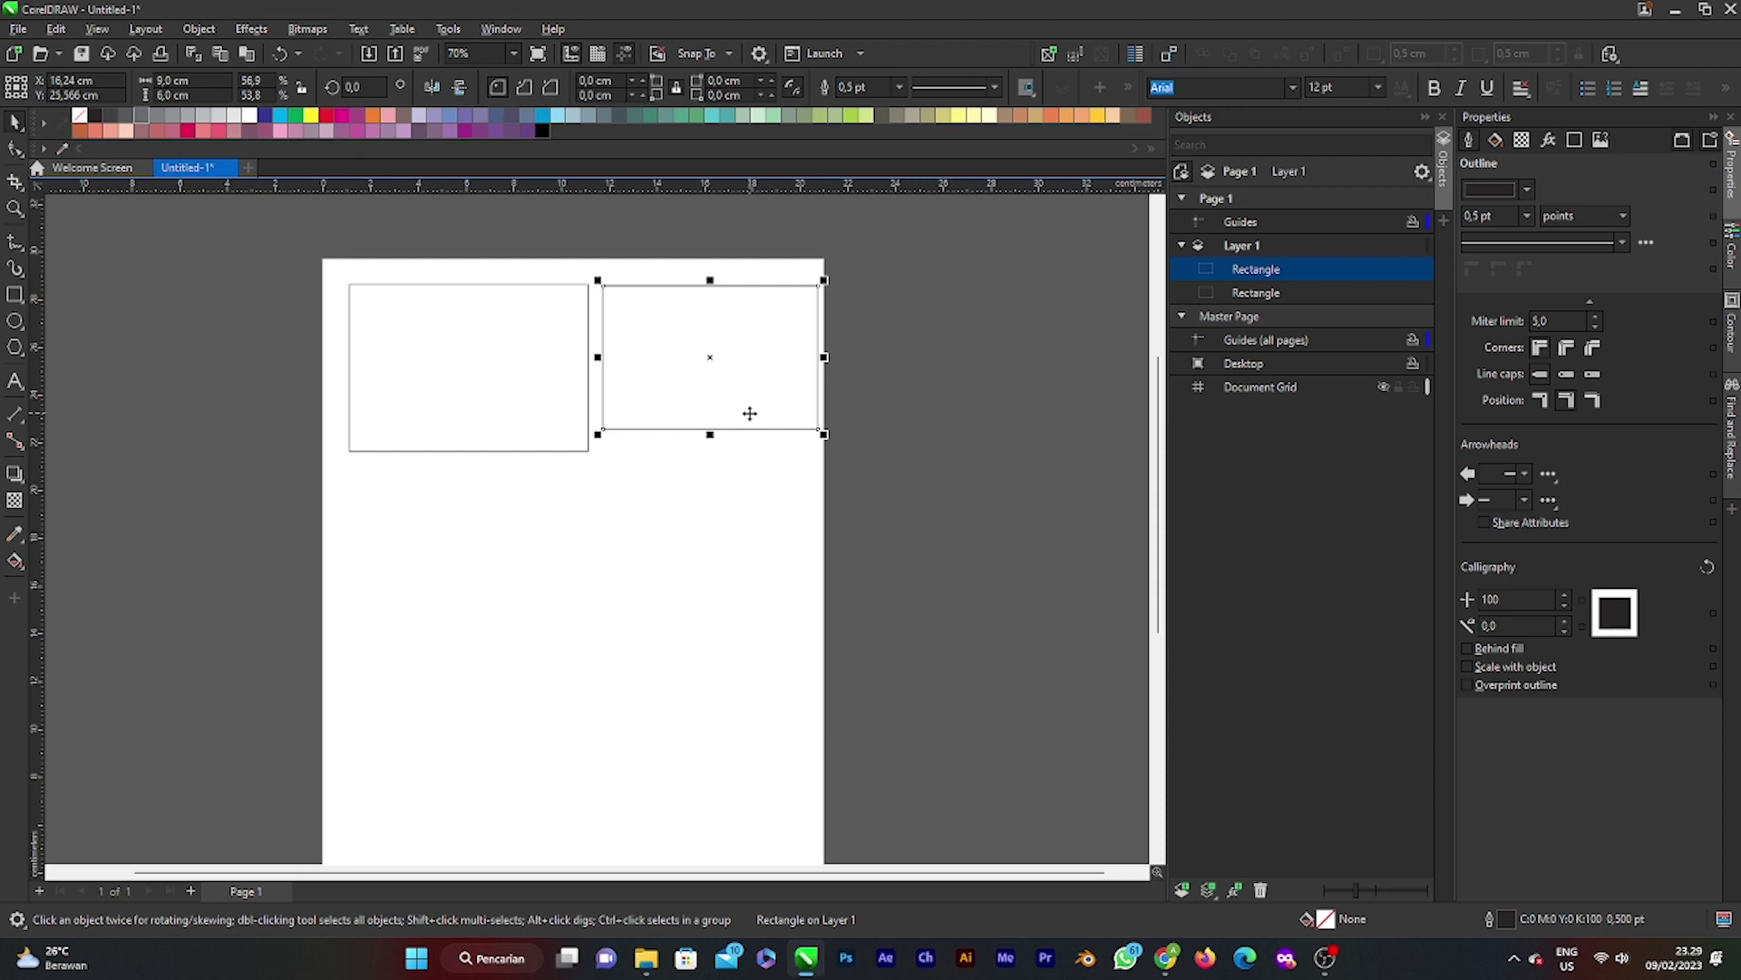
pyautogui.press('Delete')
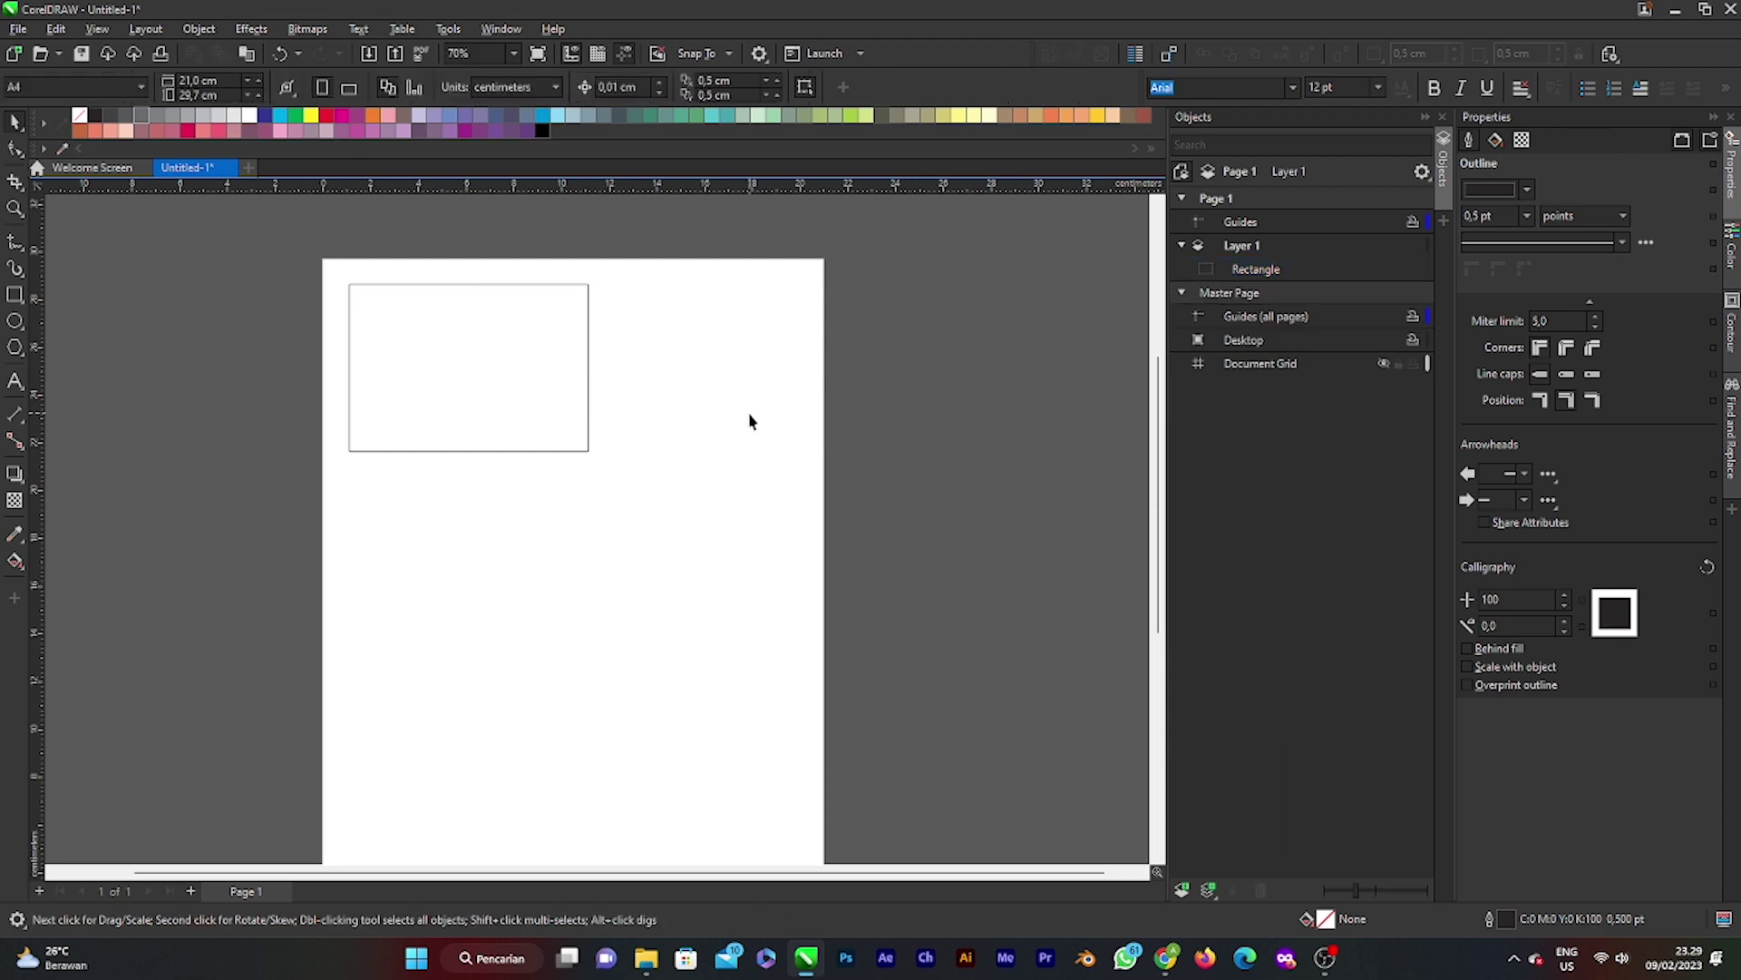
# Step: Drag the 10 × 7 cm rectangle from the top-left corner down to the page's middle
pyautogui.click(471, 373)
pyautogui.moveTo(470, 373); pyautogui.dragTo(455, 360)
pyautogui.scroll(-2, 608, 453)
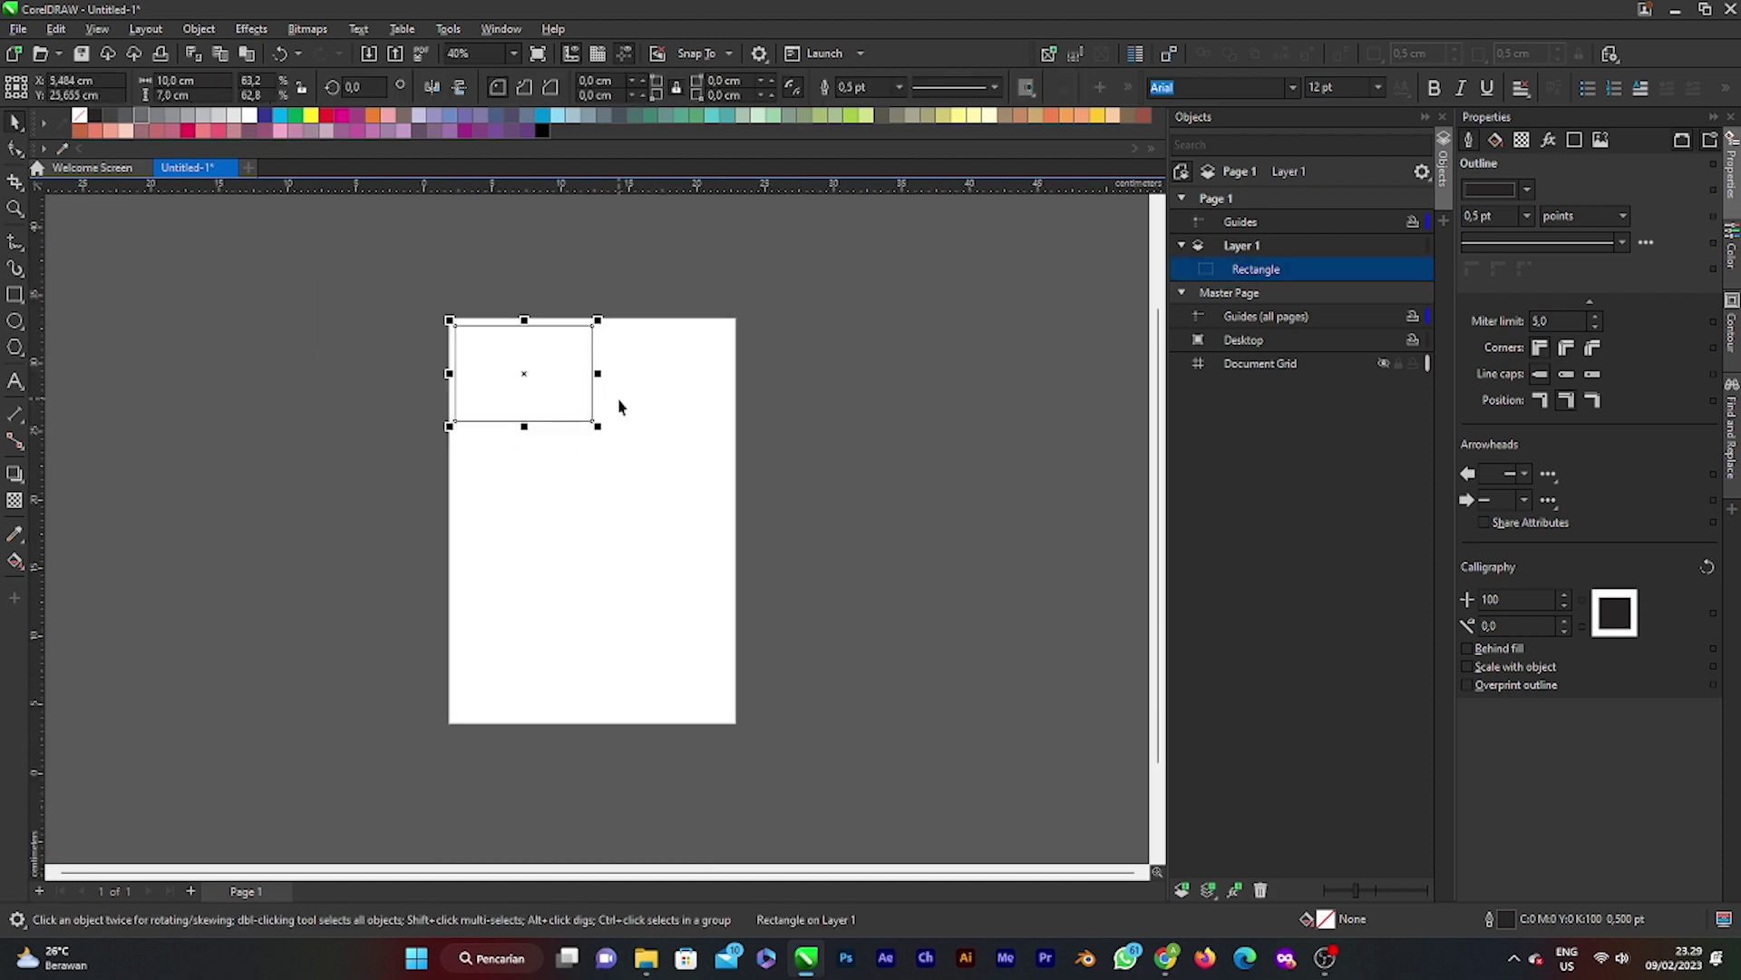
pyautogui.click(420, 361)
pyautogui.click(509, 390)
pyautogui.moveTo(509, 389); pyautogui.dragTo(593, 478)
pyautogui.click(704, 470)
pyautogui.click(785, 386)
pyautogui.click(719, 517)
pyautogui.scroll(3, 645, 462)
pyautogui.scroll(2, 525, 424)
pyautogui.scroll(-3, 602, 447)
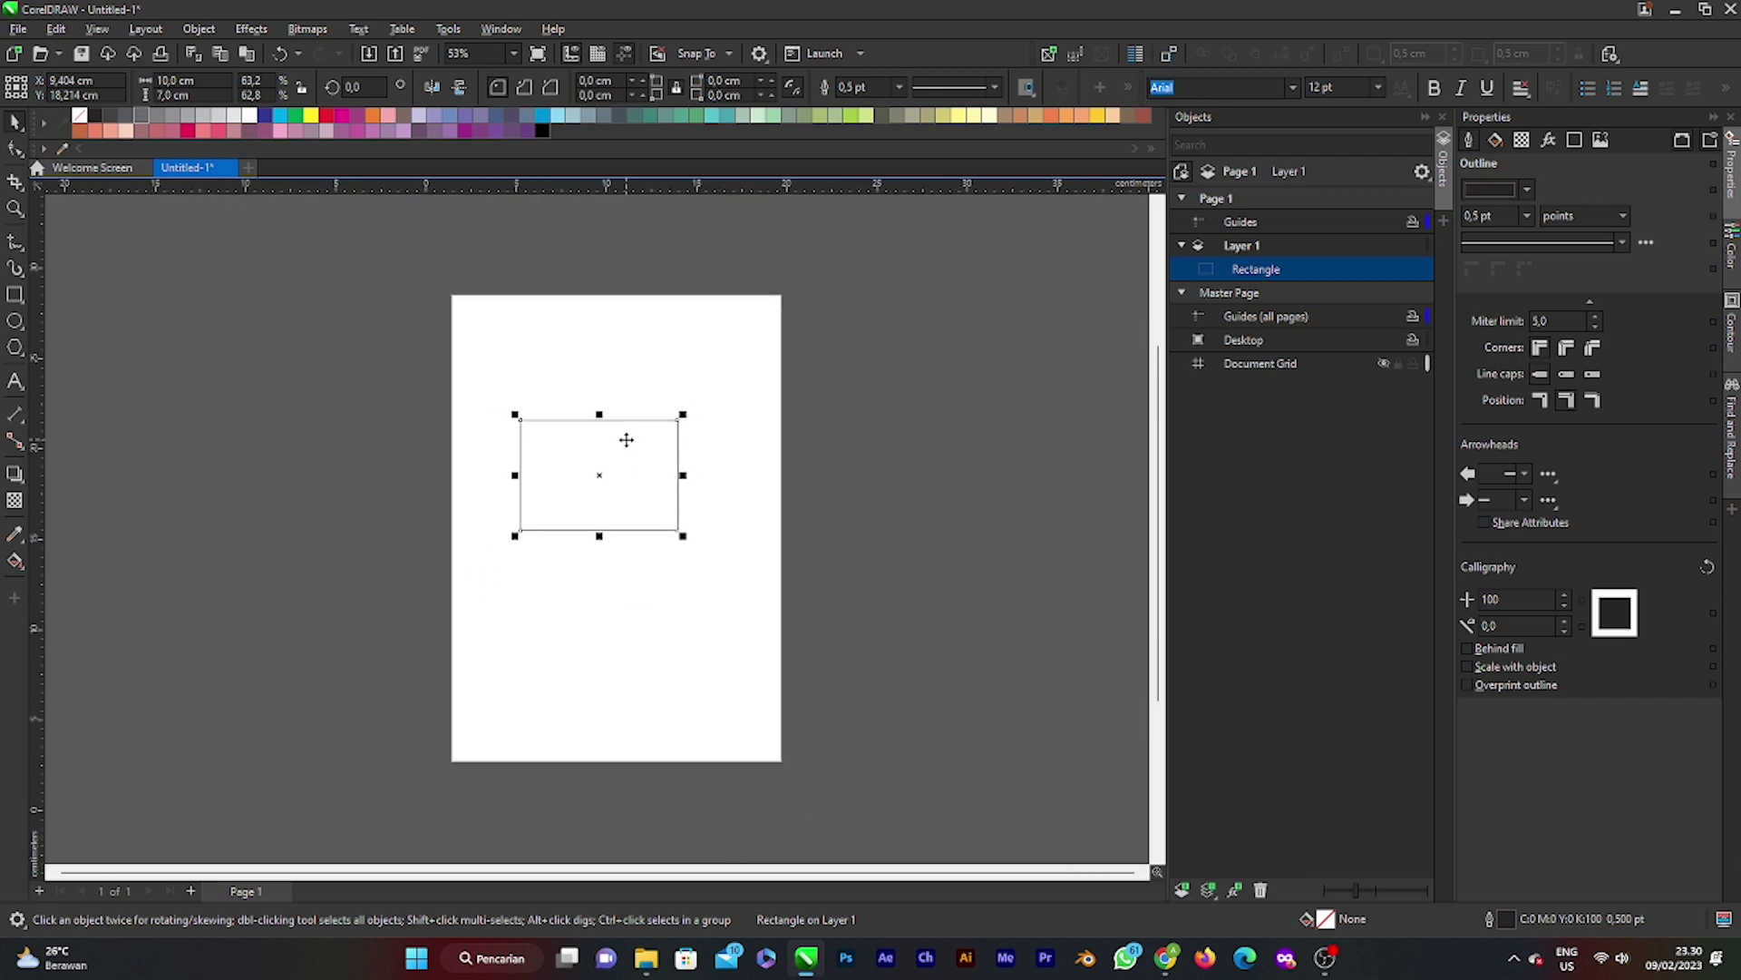
pyautogui.scroll(-1, 626, 435)
pyautogui.scroll(2, 602, 486)
pyautogui.scroll(1, 622, 407)
pyautogui.click(879, 439)
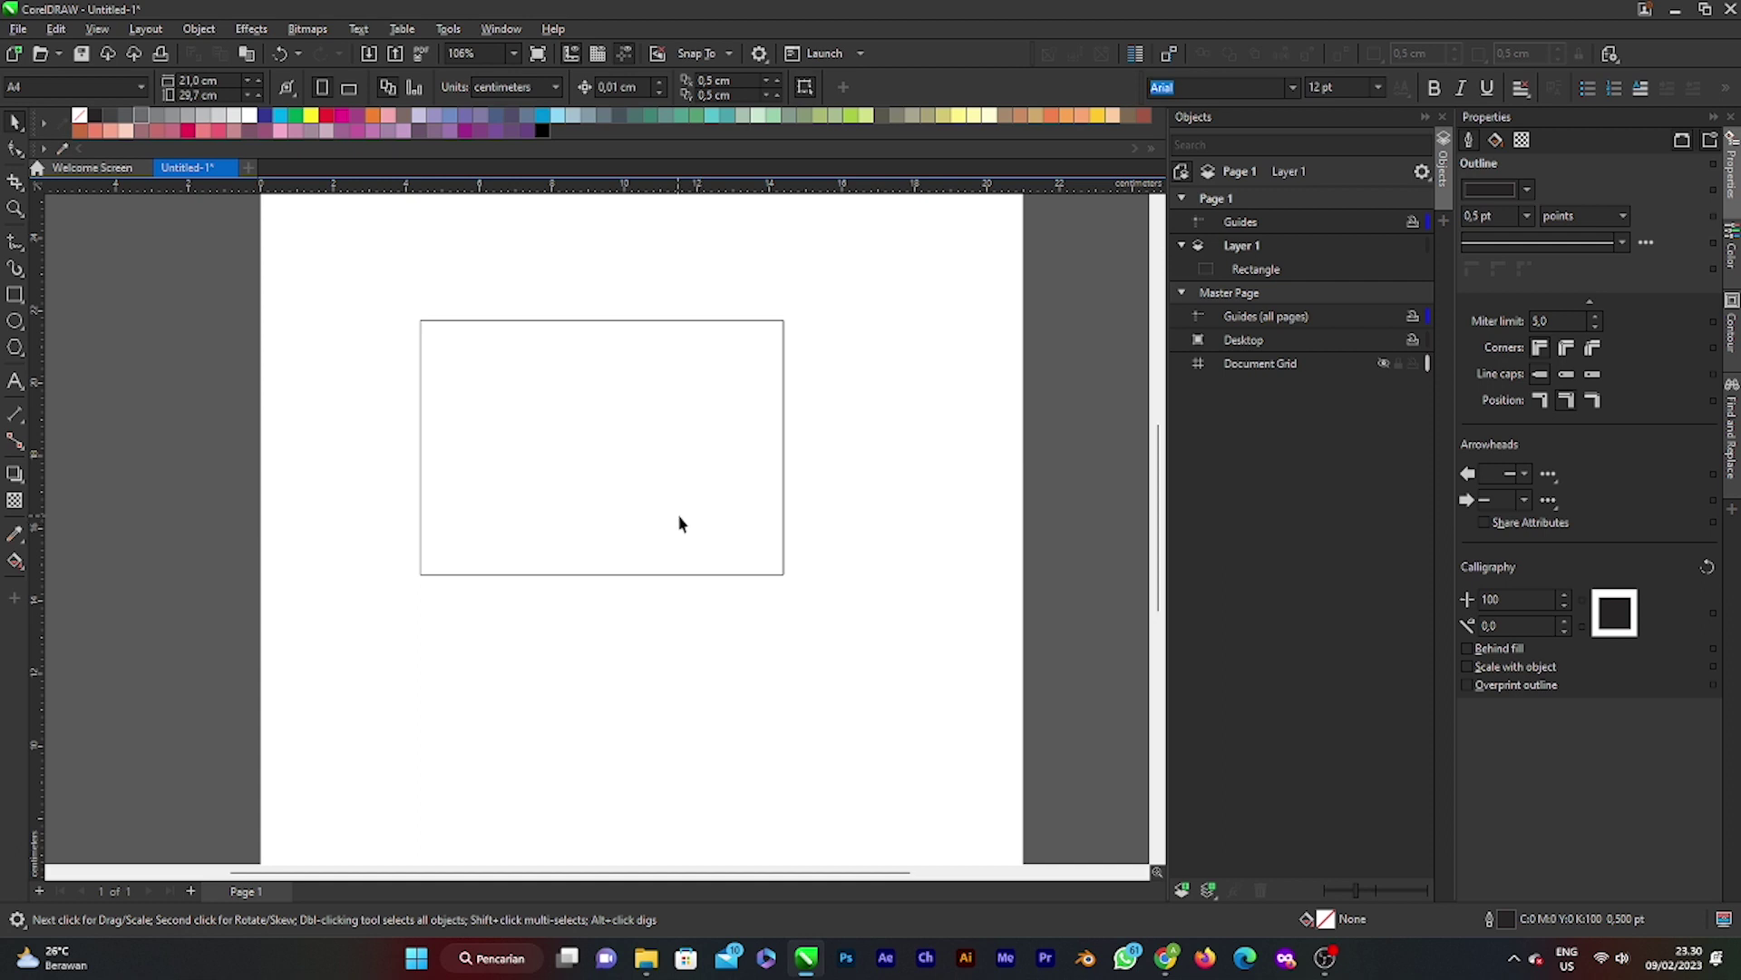
# Step: Nudge the 10 × 7 cm rectangle slightly higher on the page
pyautogui.click(715, 460)
pyautogui.click(1037, 311)
pyautogui.click(629, 441)
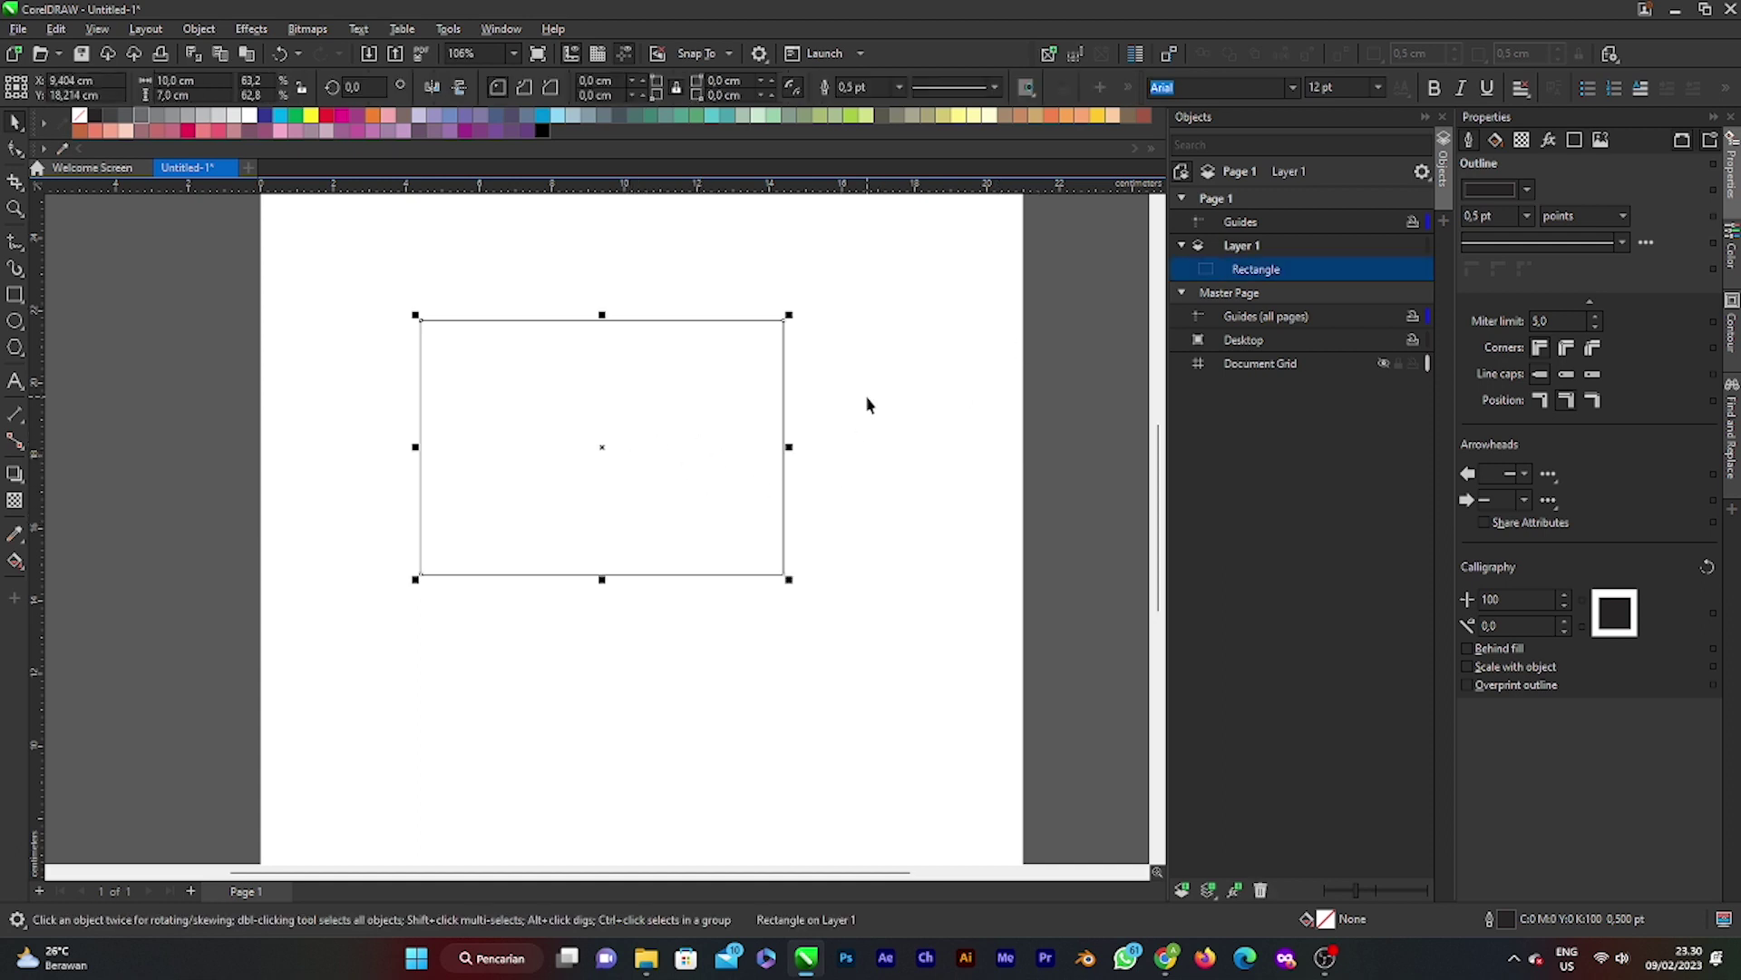
pyautogui.click(870, 399)
pyautogui.moveTo(668, 428); pyautogui.dragTo(668, 375)
pyautogui.click(994, 361)
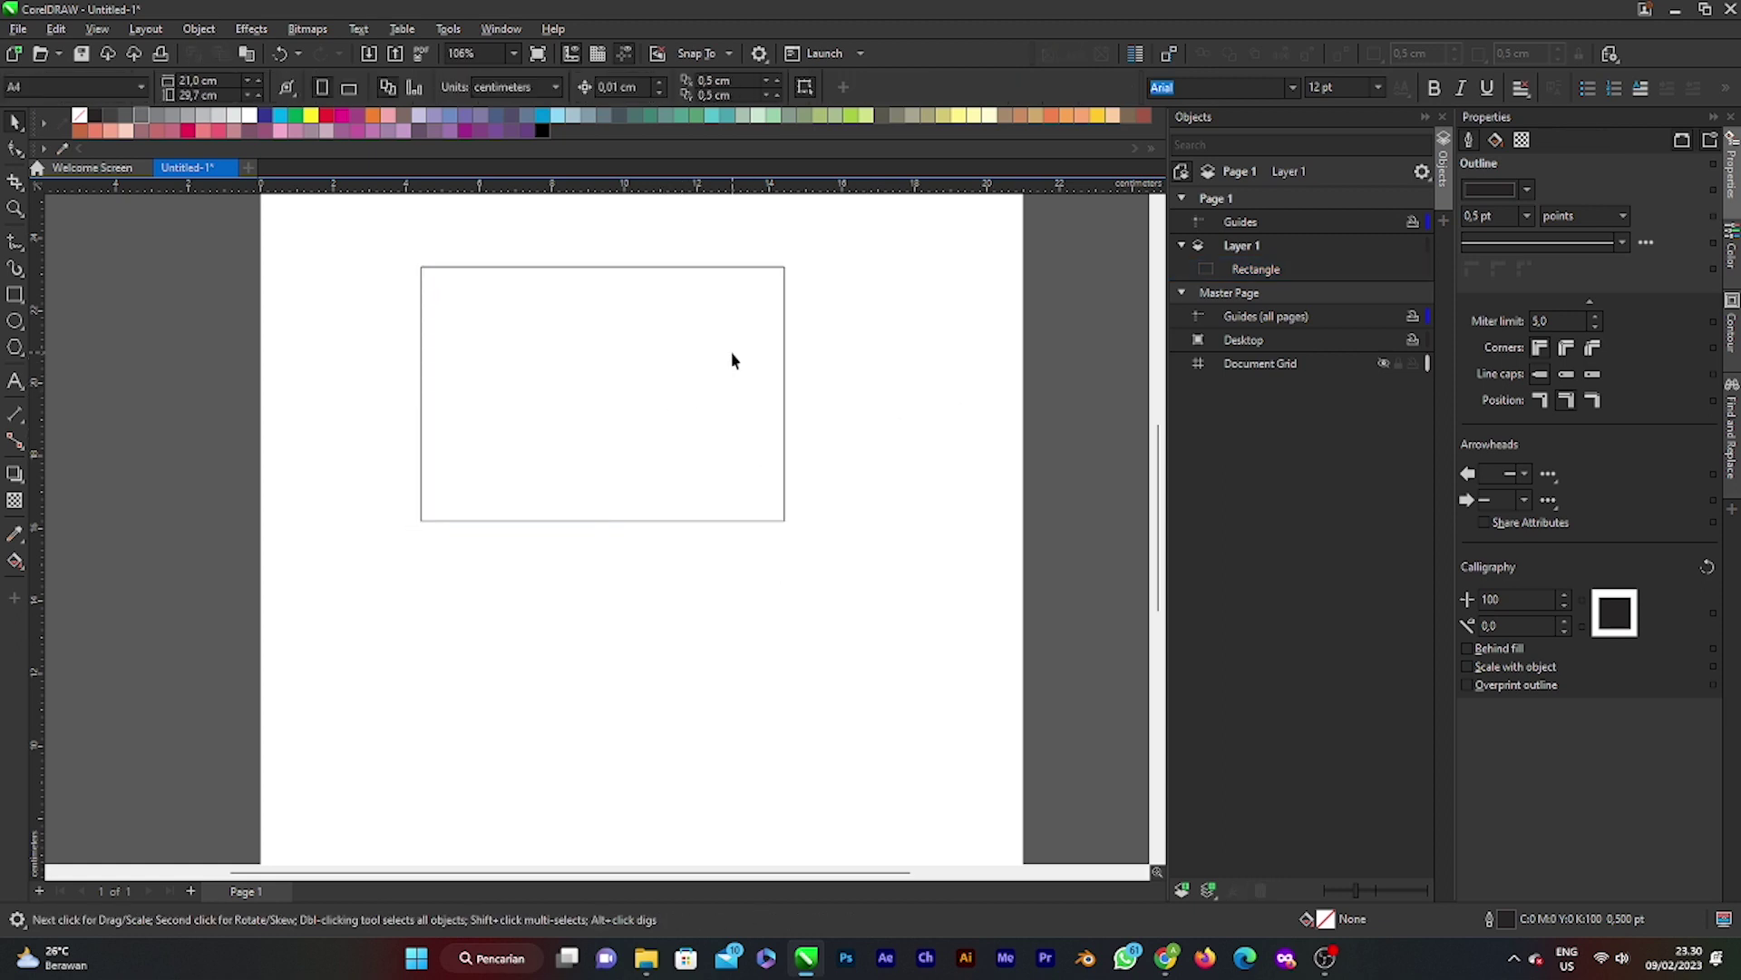
pyautogui.click(732, 360)
pyautogui.click(937, 357)
pyautogui.scroll(-2, 572, 468)
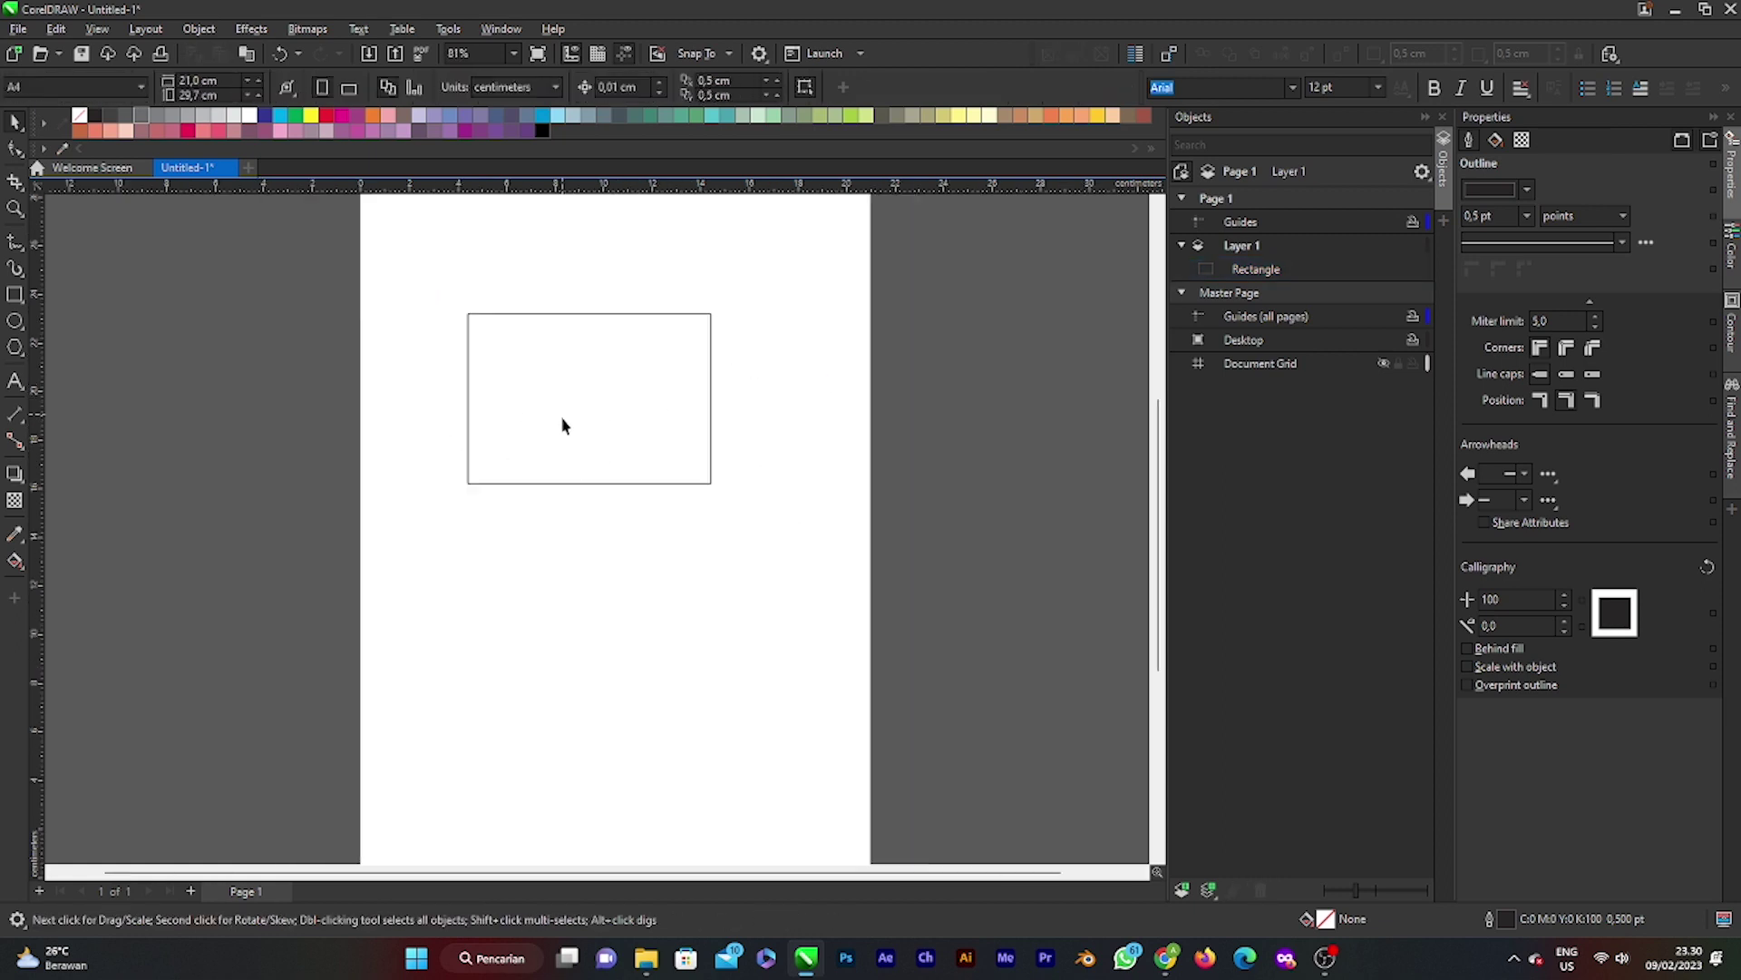
pyautogui.scroll(3, 563, 420)
pyautogui.scroll(-2, 622, 384)
pyautogui.scroll(2, 608, 413)
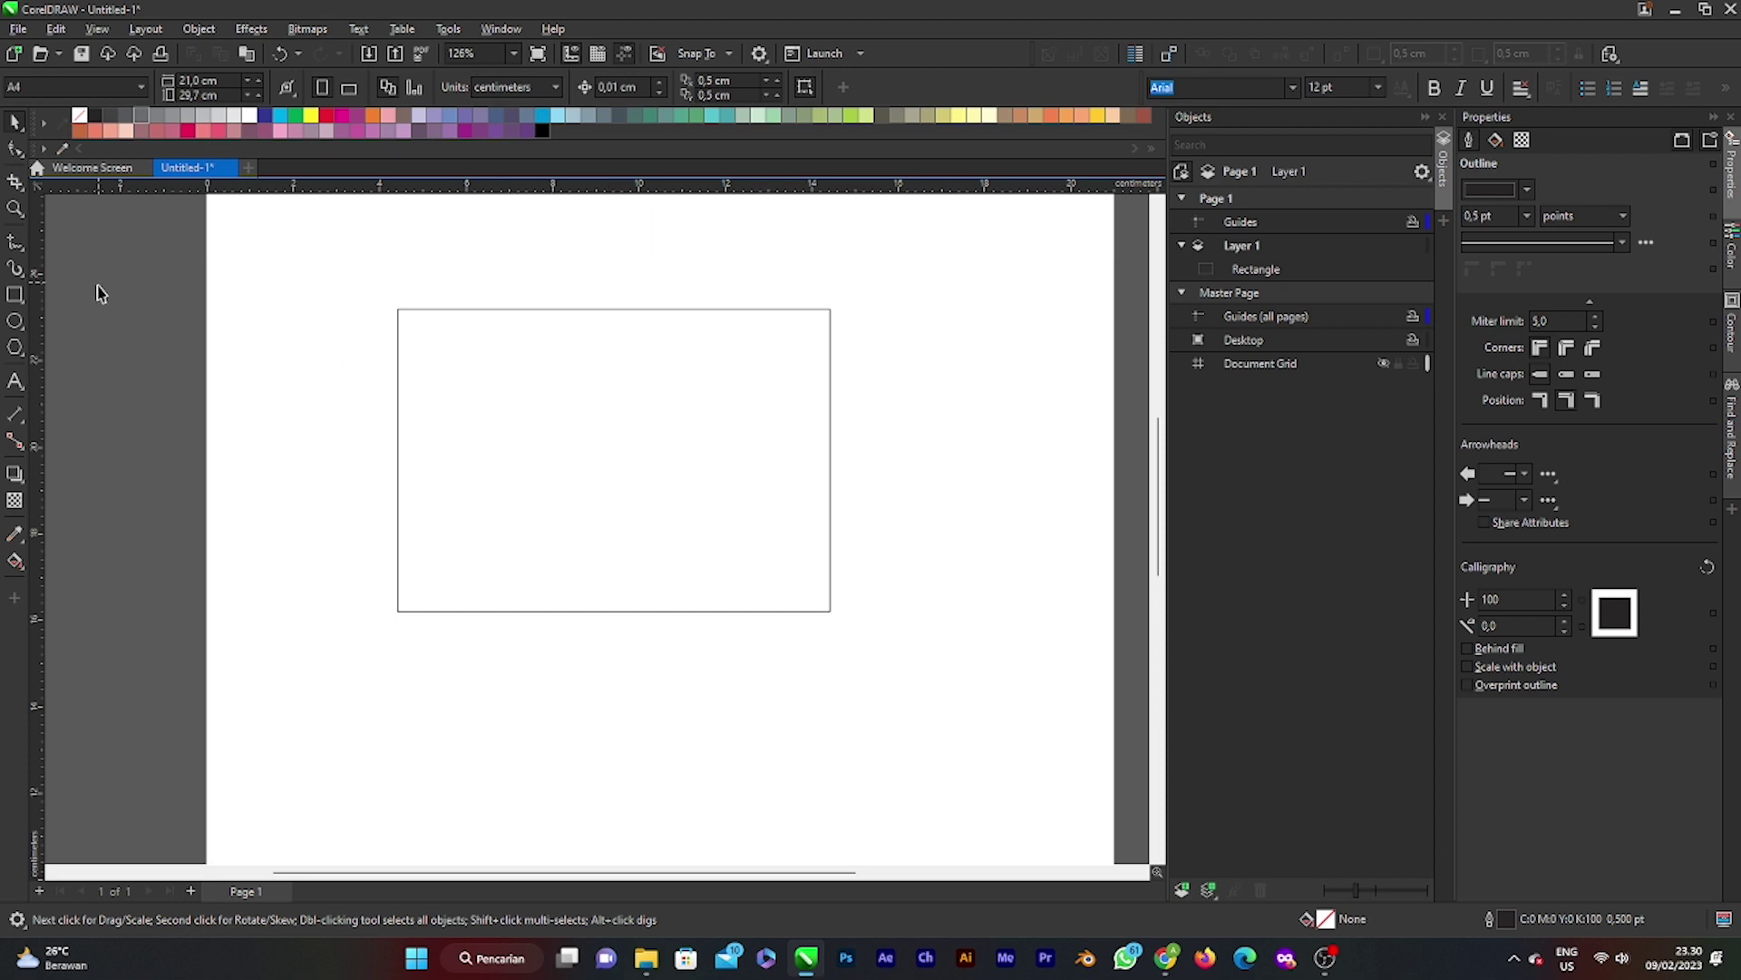
# Step: Duplicate the rectangle in place and shorten the copy to cover the card's lower half
pyautogui.click(15, 294)
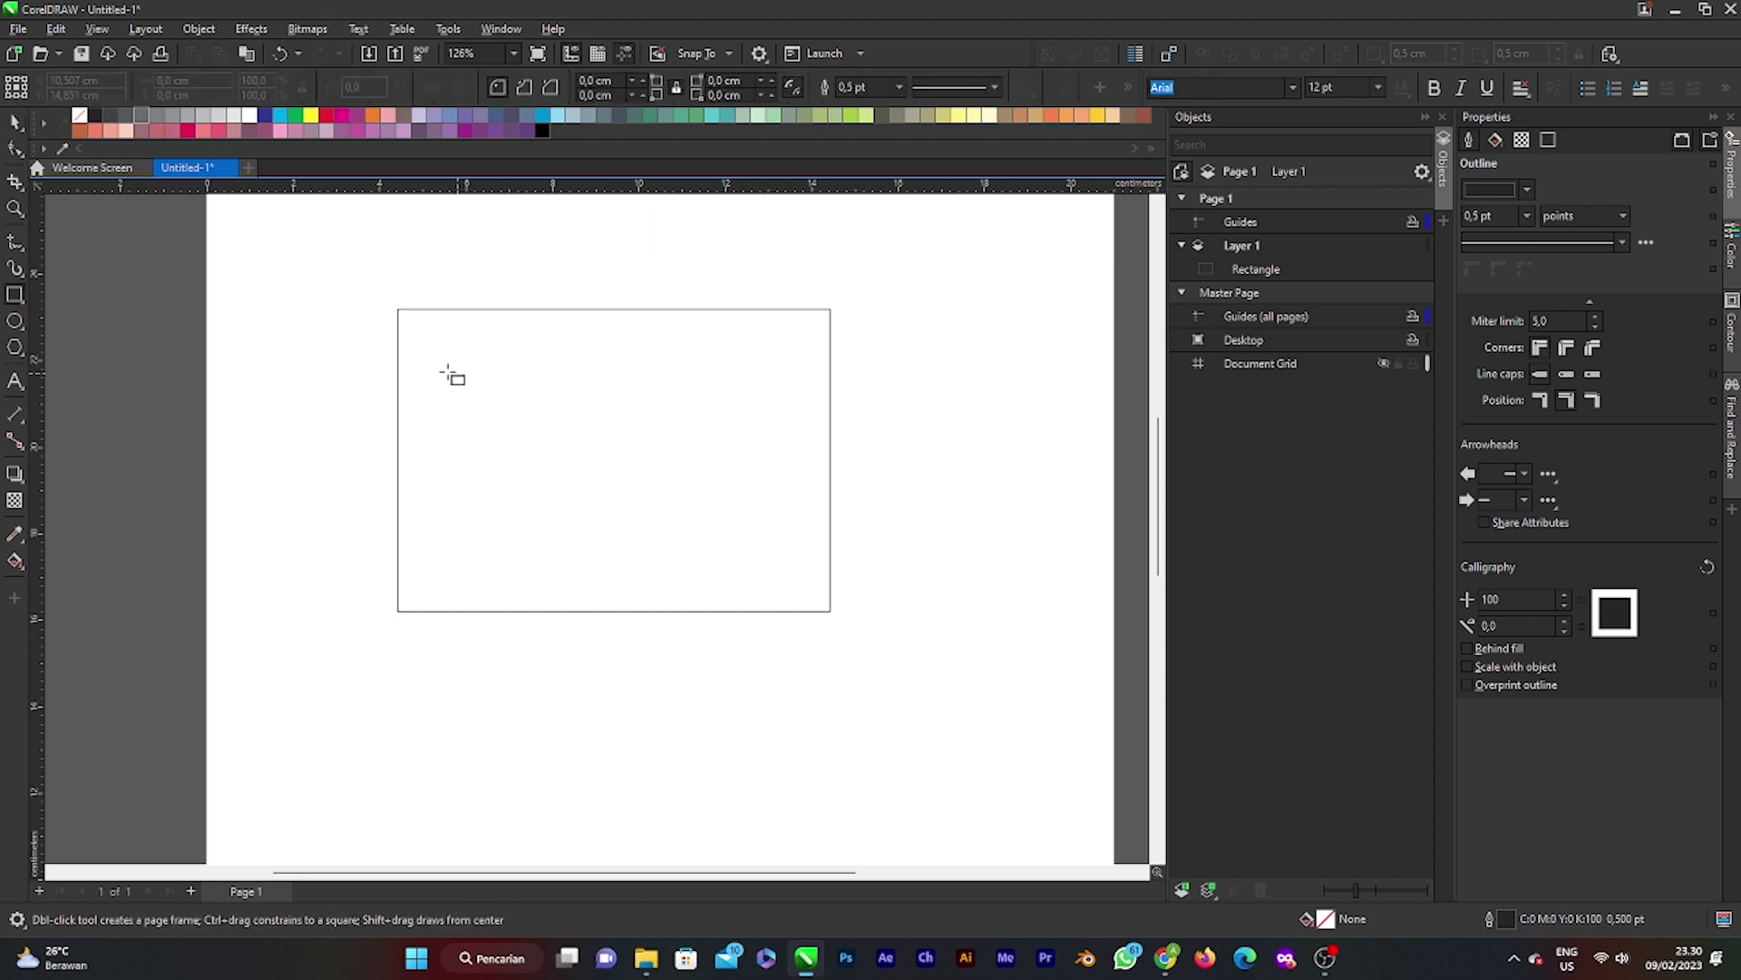
pyautogui.click(14, 121)
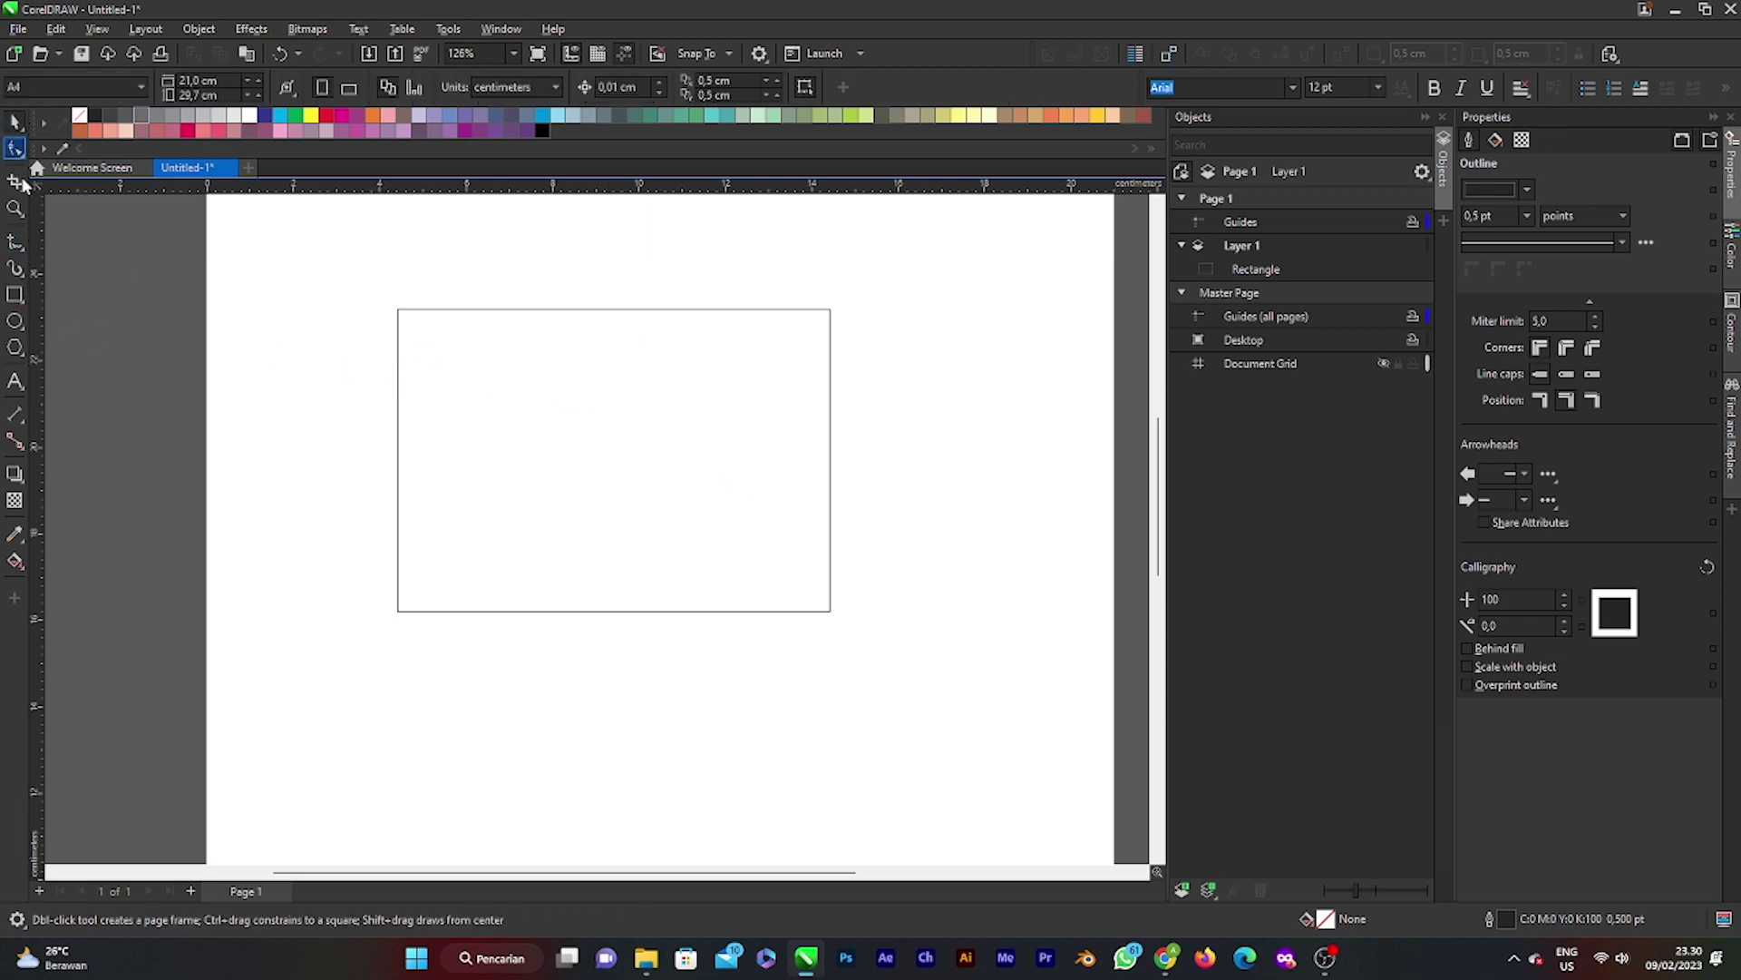
pyautogui.click(15, 294)
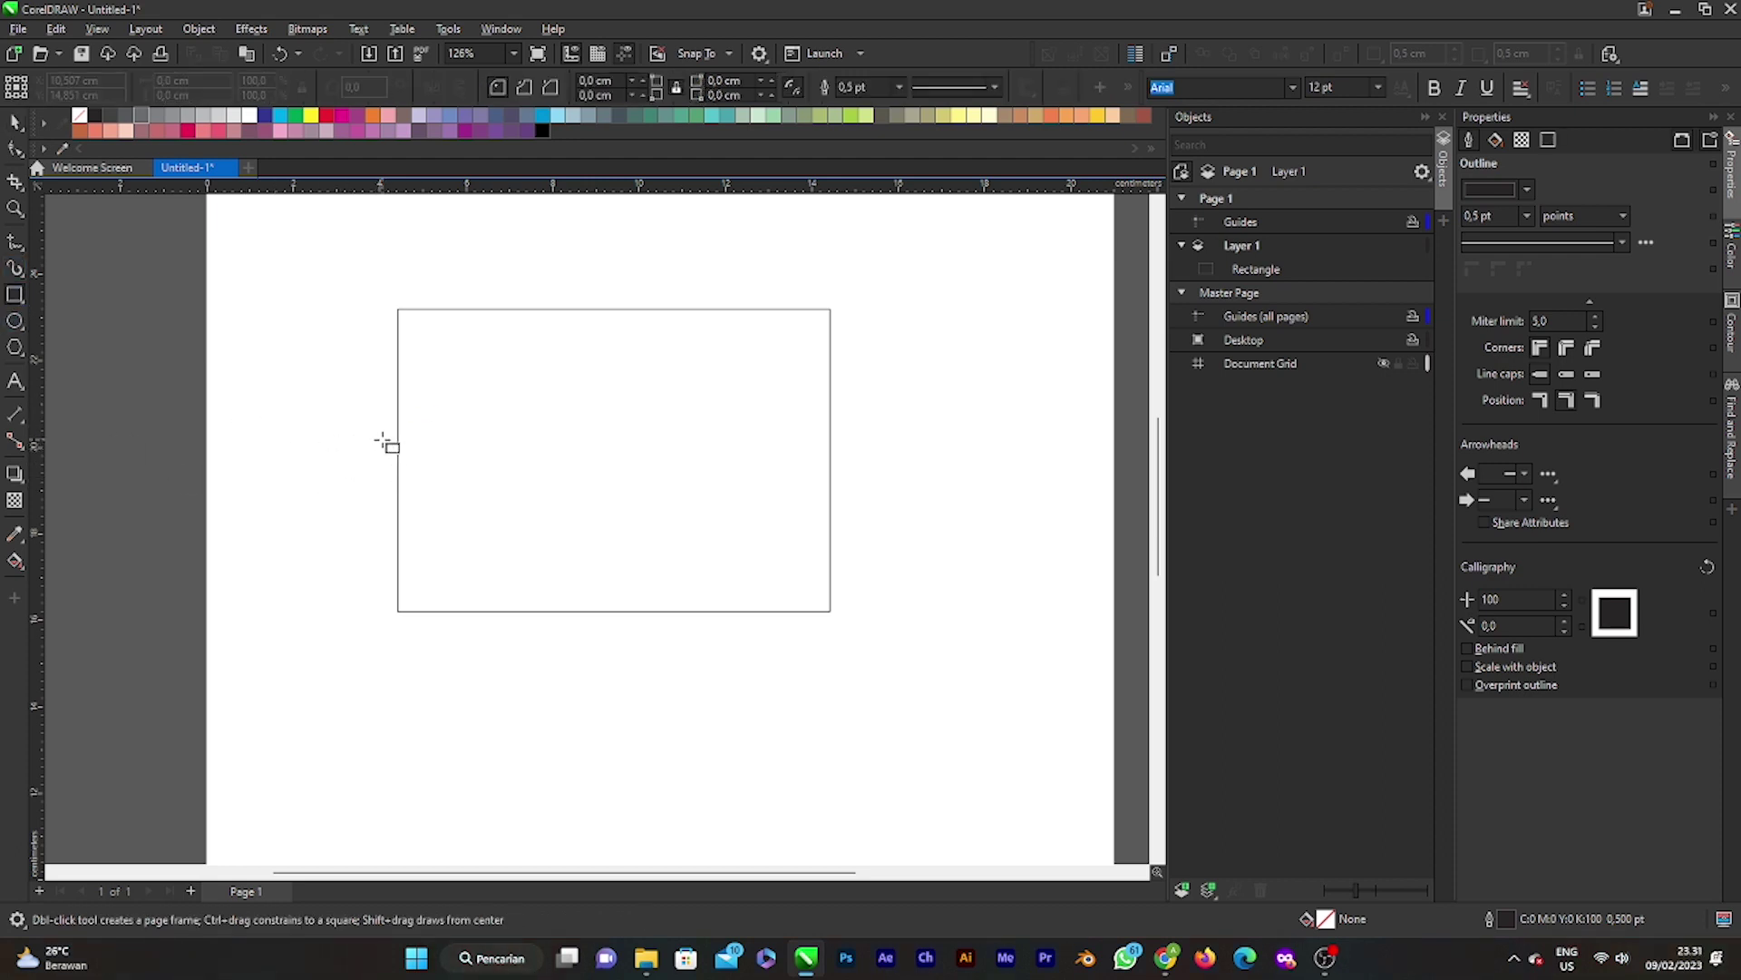
pyautogui.click(14, 120)
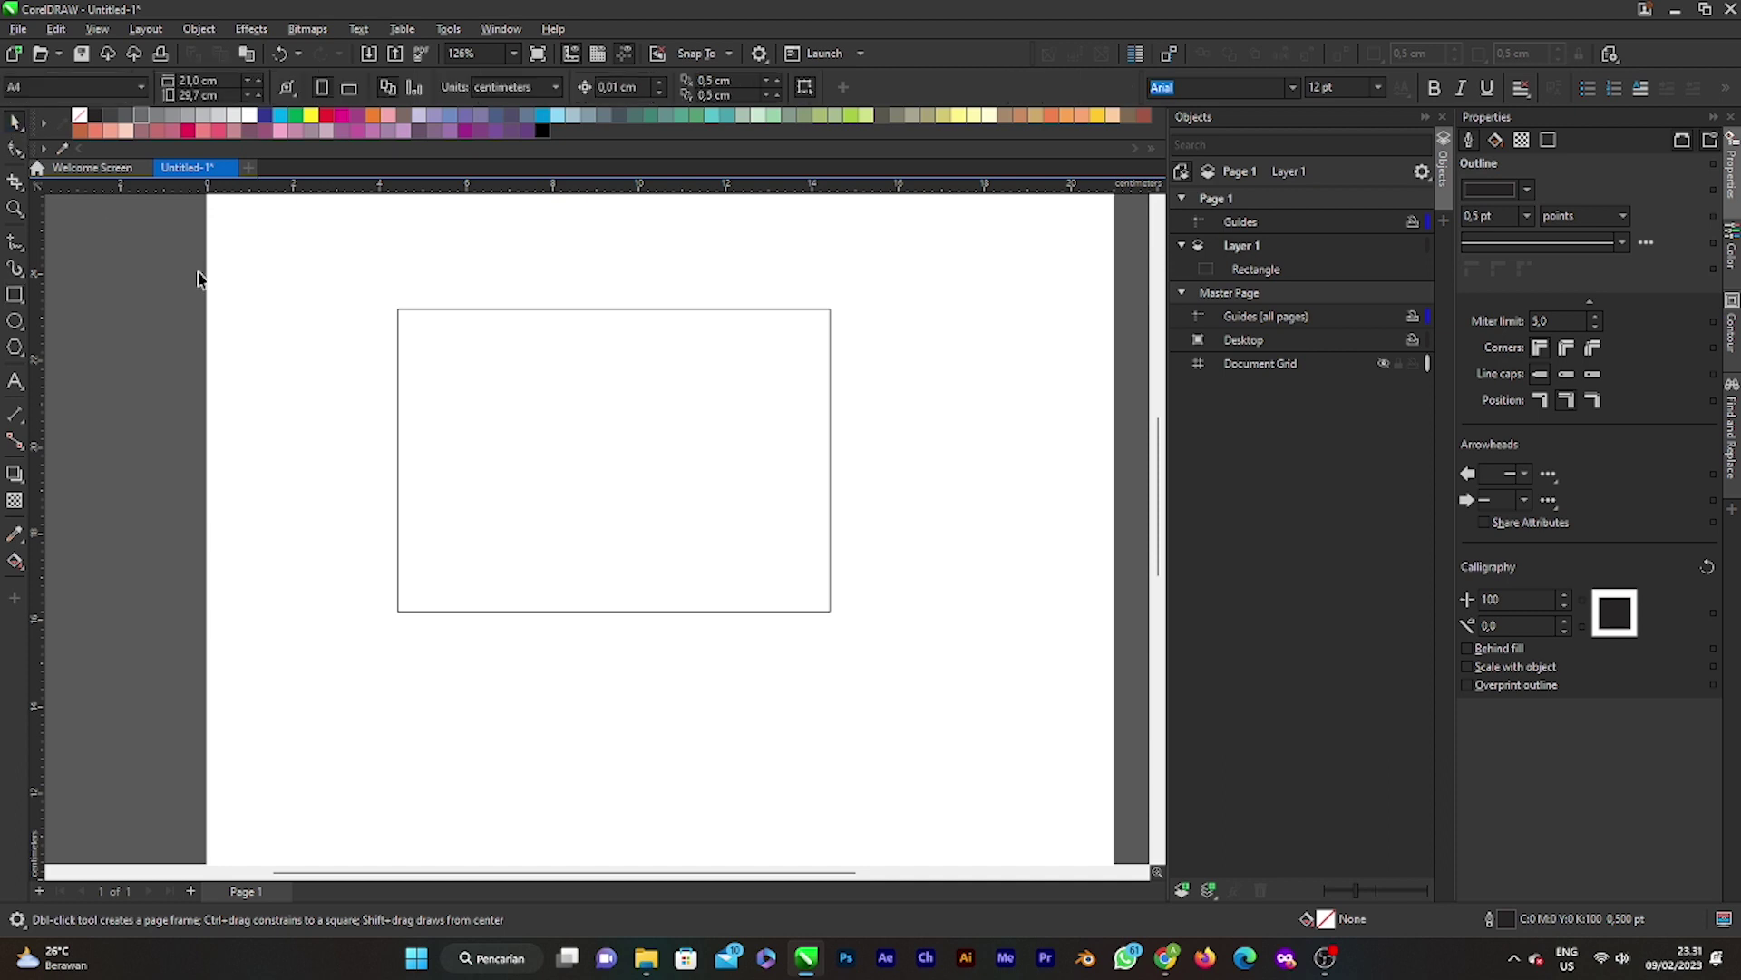
pyautogui.click(735, 477)
pyautogui.click(971, 436)
pyautogui.click(670, 552)
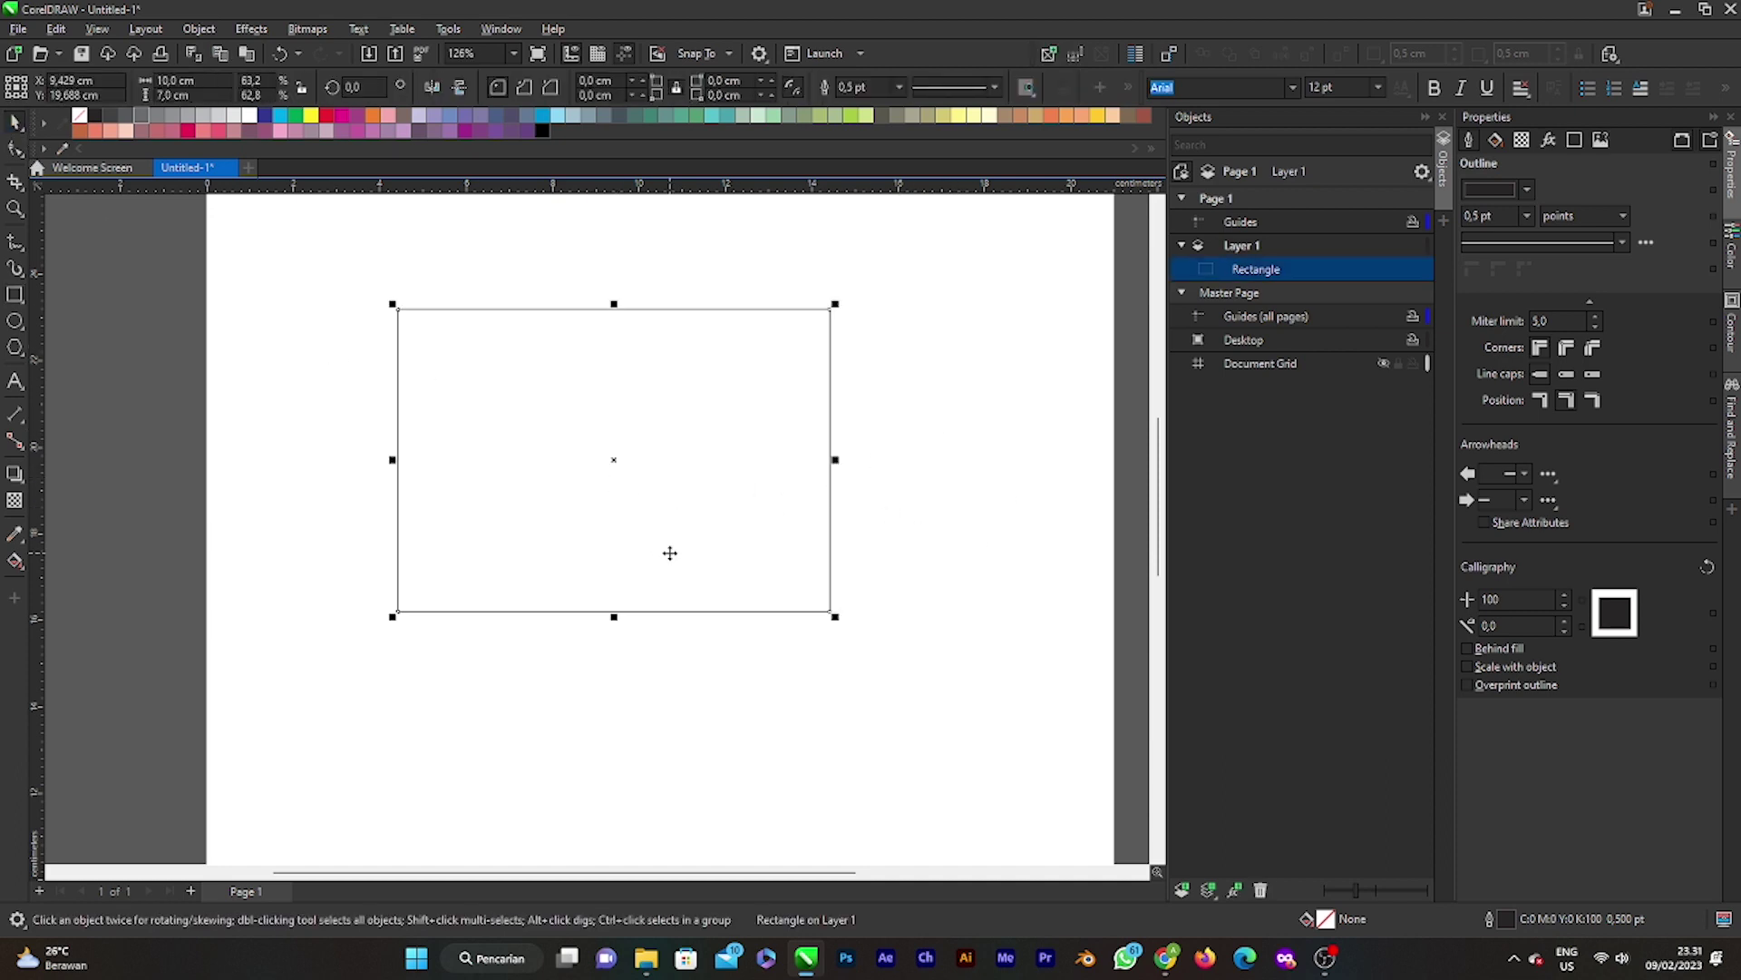
pyautogui.hotkey('ctrl', 'd')
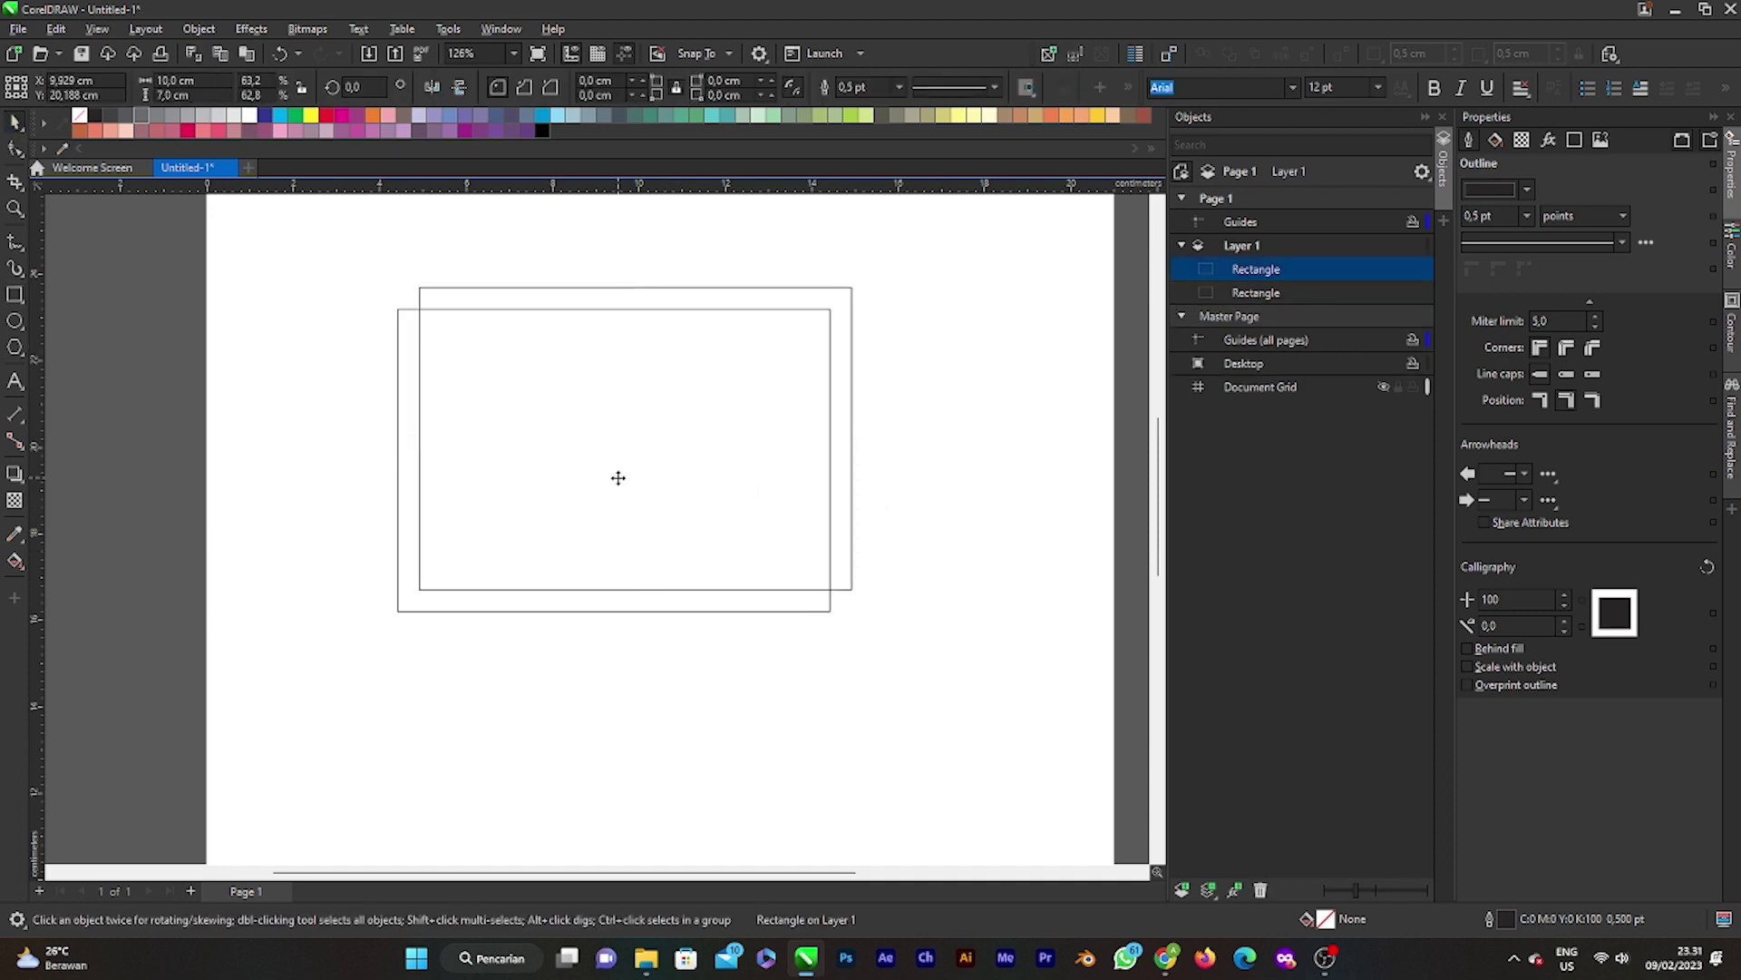
pyautogui.moveTo(618, 479); pyautogui.dragTo(597, 507)
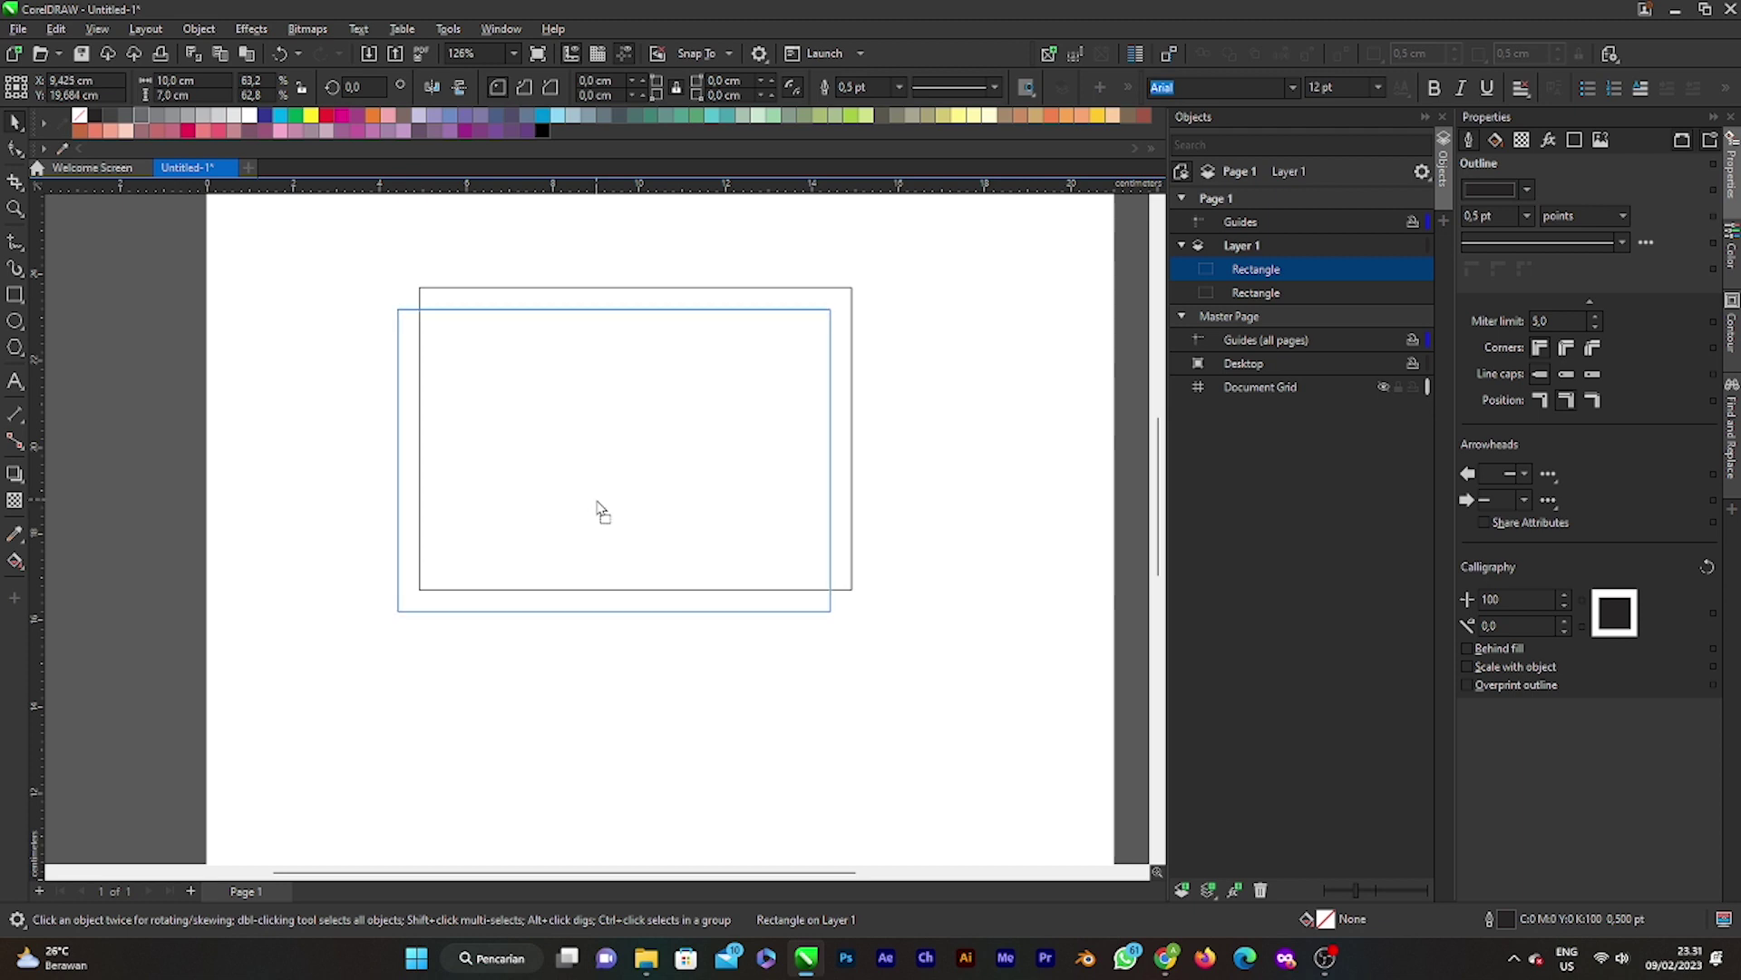
pyautogui.moveTo(598, 508); pyautogui.dragTo(597, 508)
pyautogui.click(563, 427)
pyautogui.click(610, 309)
pyautogui.moveTo(612, 309); pyautogui.dragTo(629, 451)
pyautogui.click(925, 420)
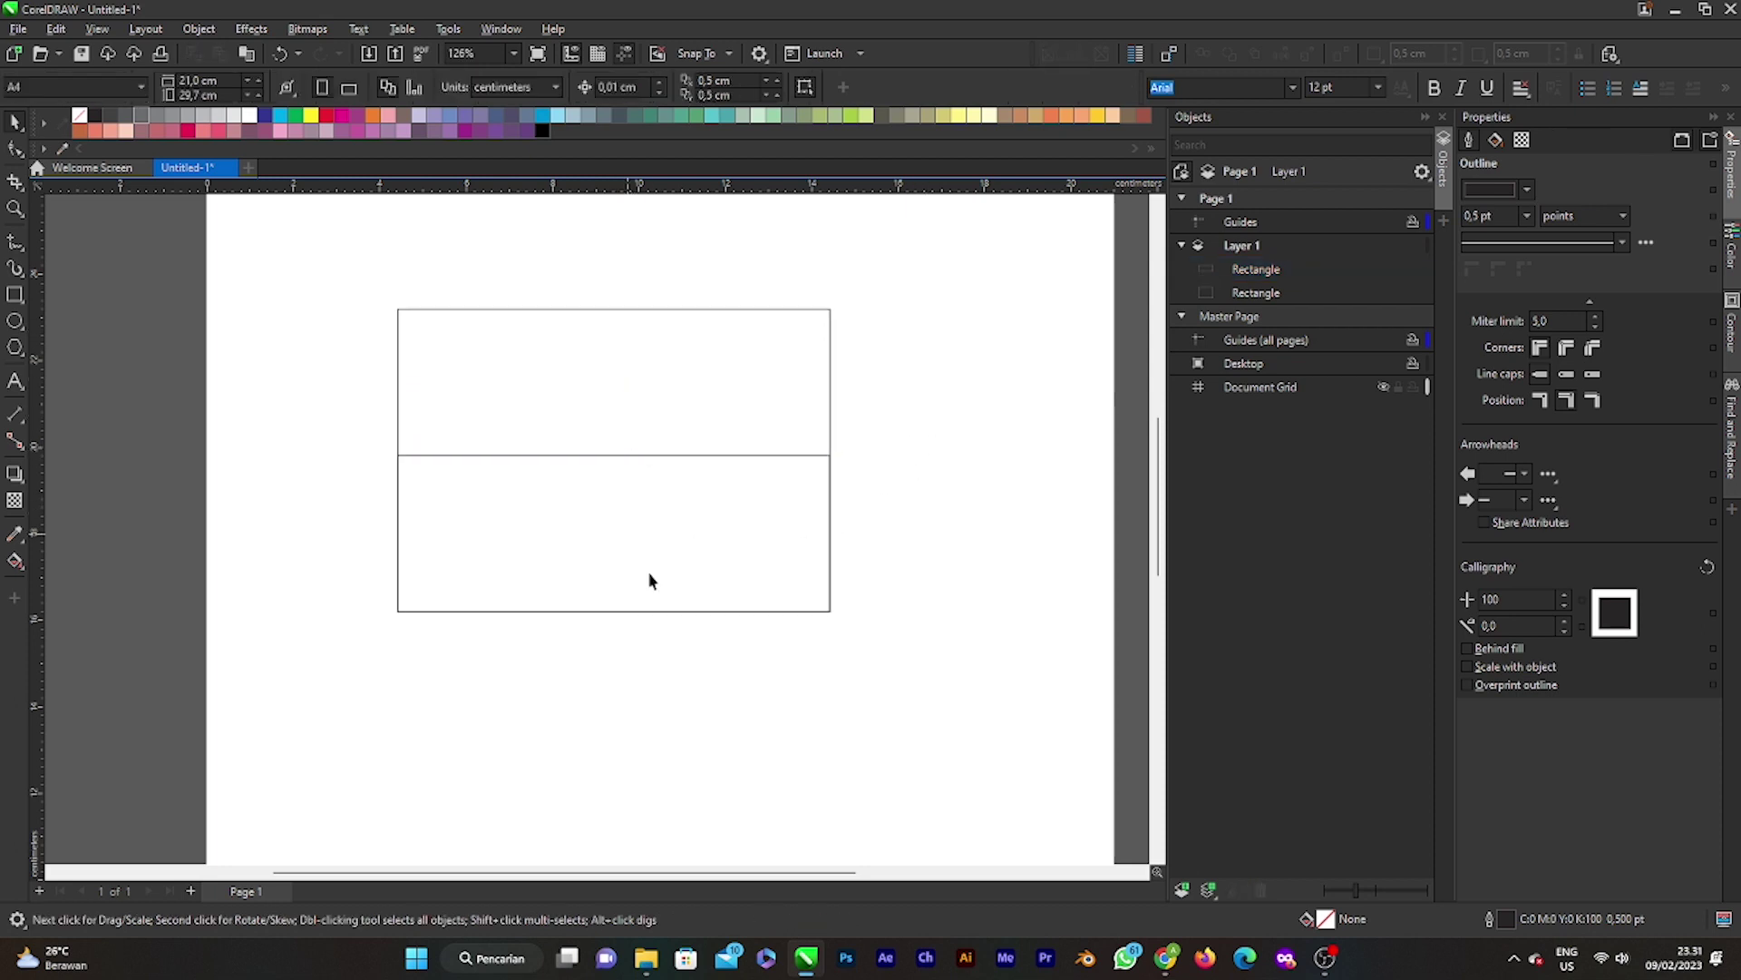
# Step: Drag the Valentine's Day Scrapbook Paper image from Downloads onto the page
pyautogui.scroll(-1, 291, 541)
pyautogui.scroll(3, 397, 529)
pyautogui.scroll(1, 513, 548)
pyautogui.scroll(-4, 513, 554)
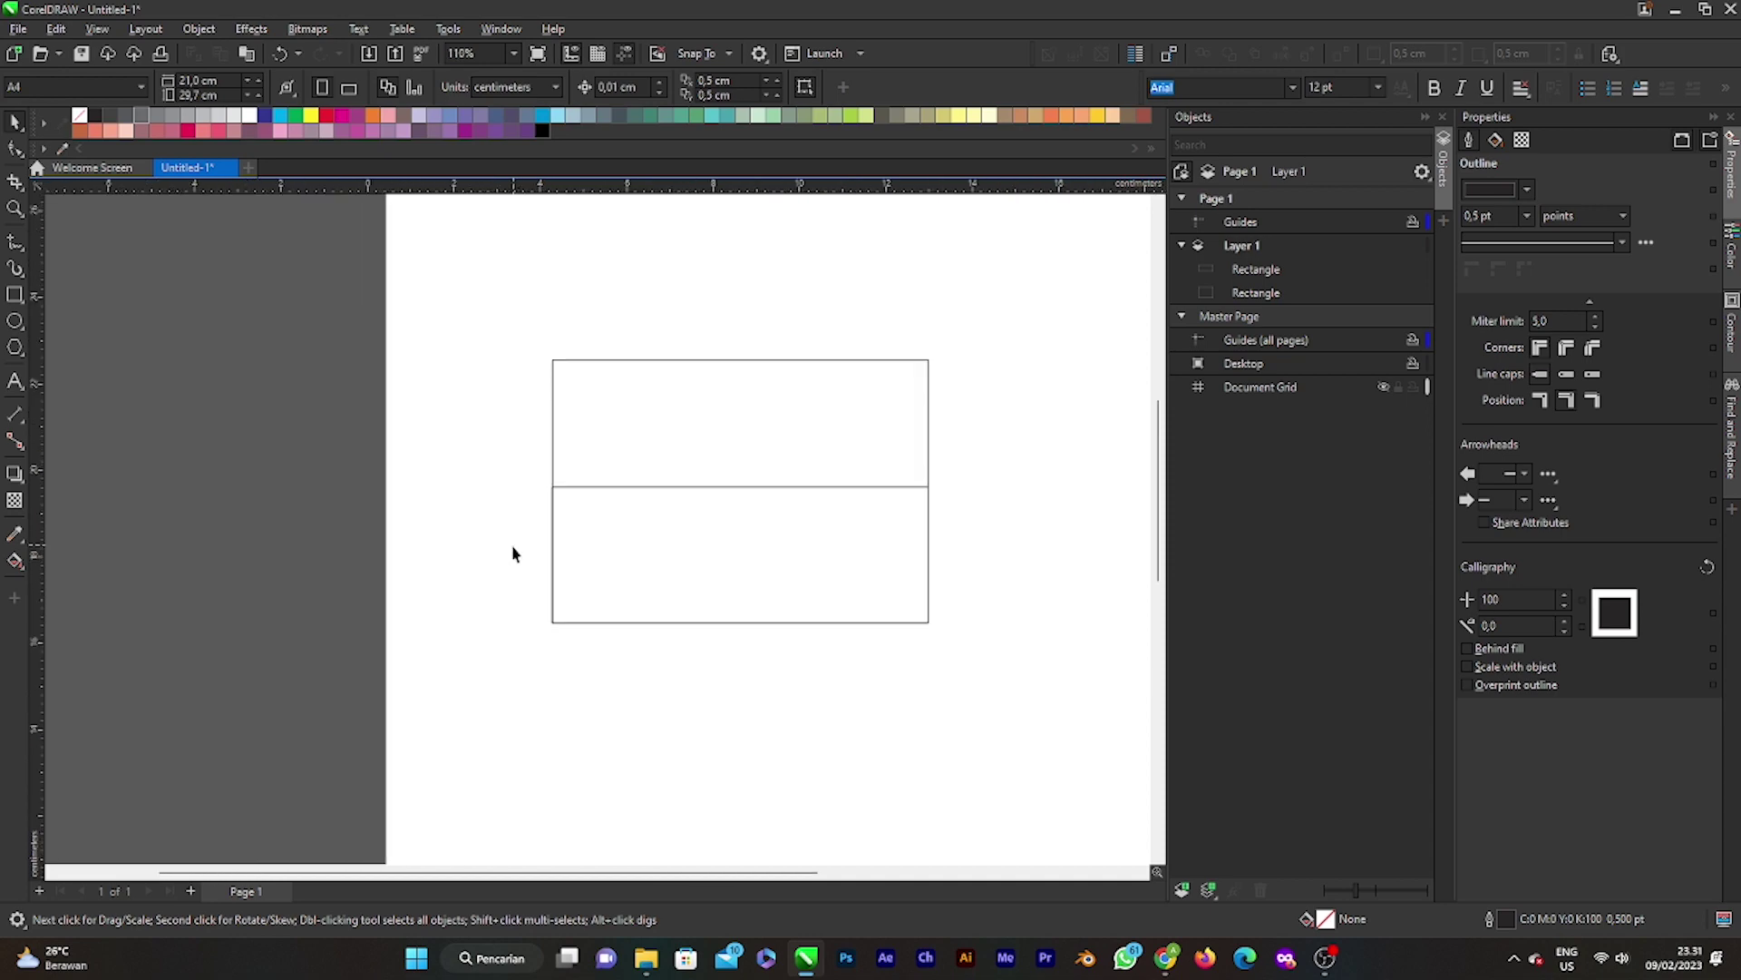
pyautogui.scroll(2, 660, 585)
pyautogui.hscroll(1, 690, 582)
pyautogui.scroll(-1, 516, 494)
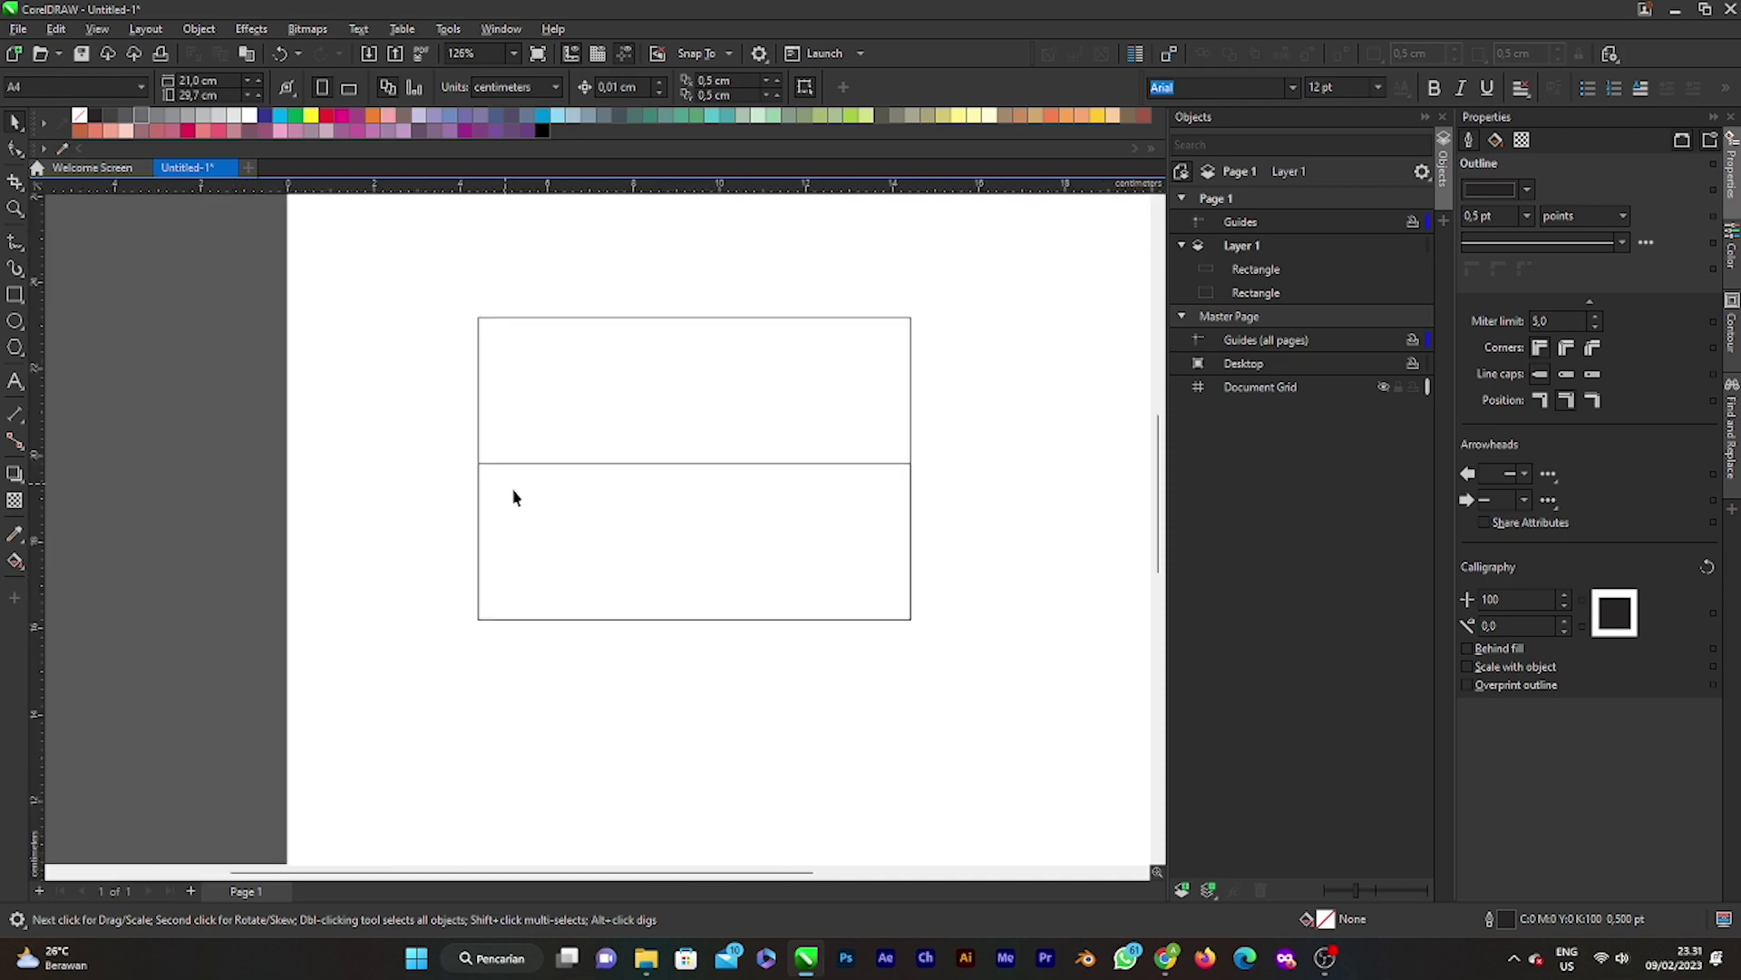
pyautogui.click(646, 957)
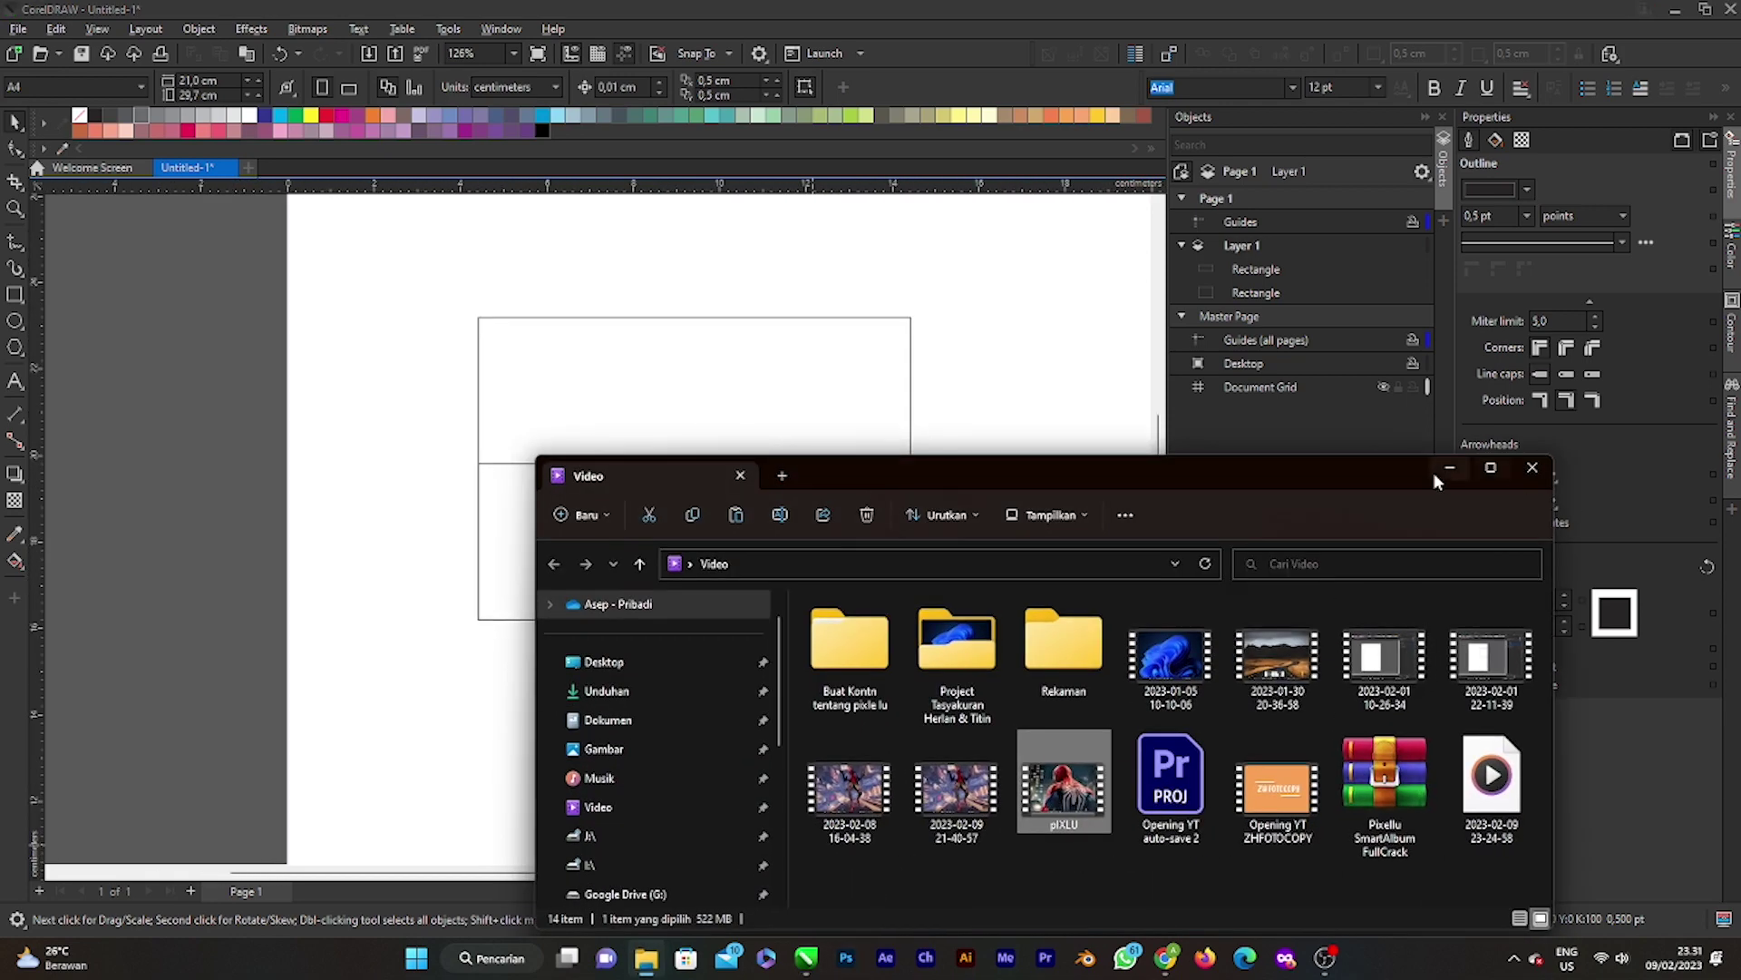
pyautogui.moveTo(1094, 472); pyautogui.dragTo(1190, 236)
pyautogui.click(703, 454)
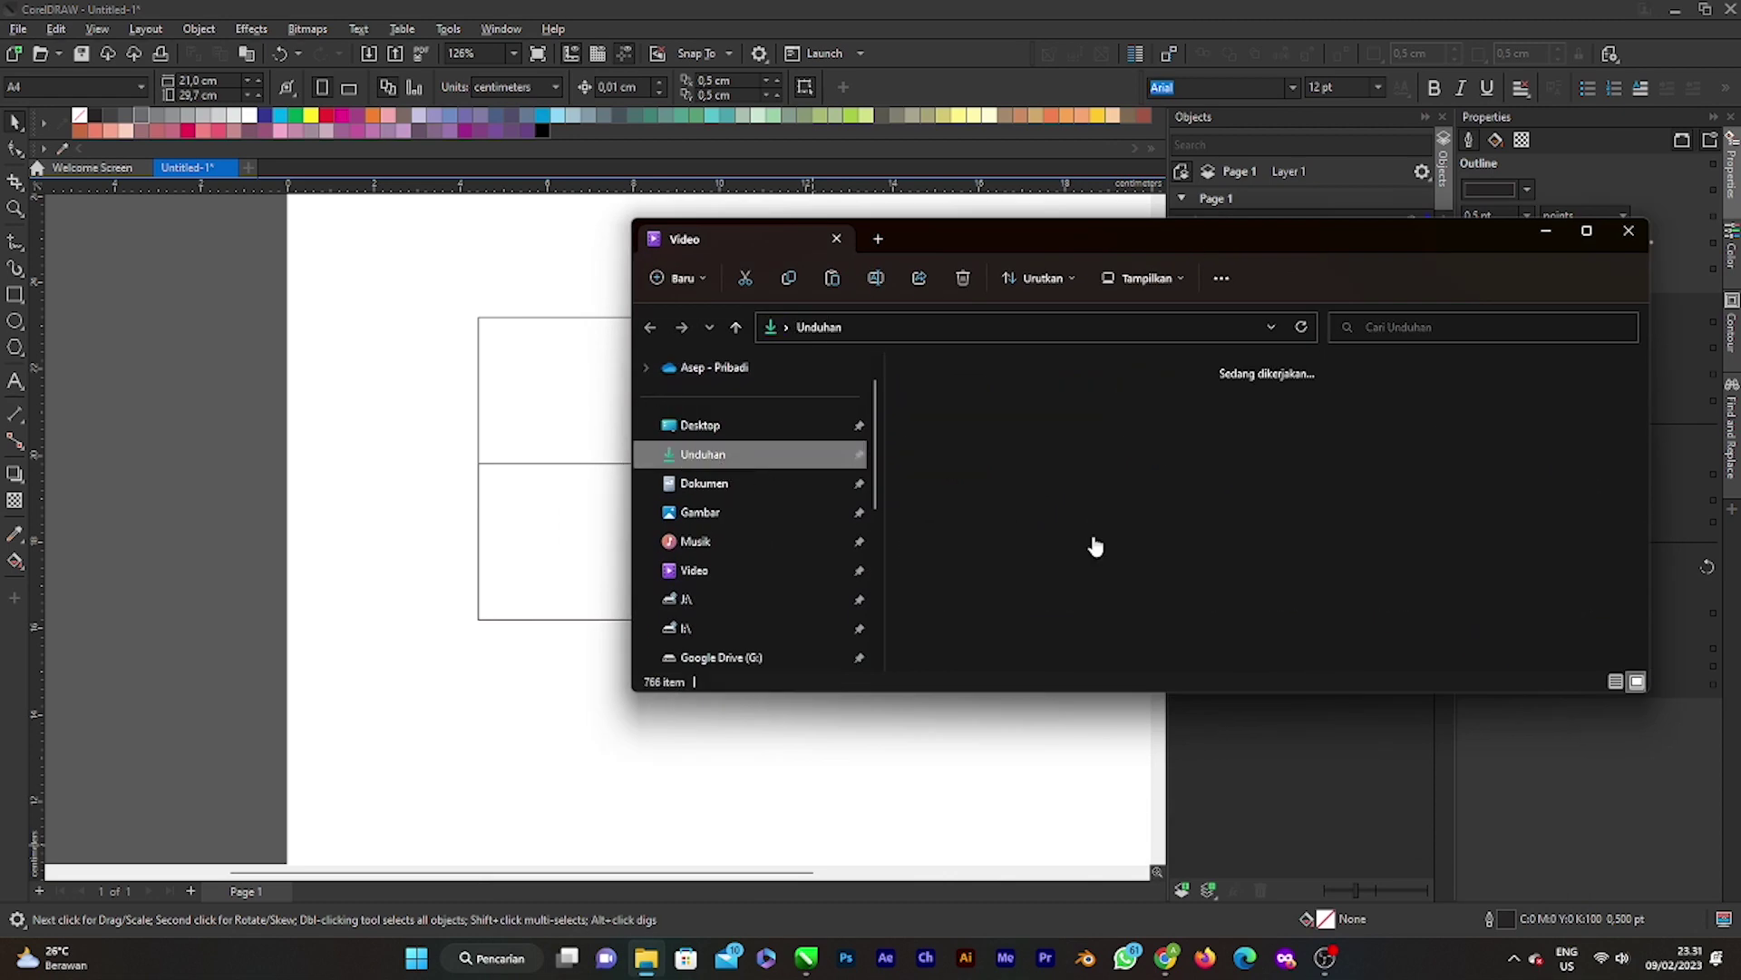
pyautogui.click(1025, 454)
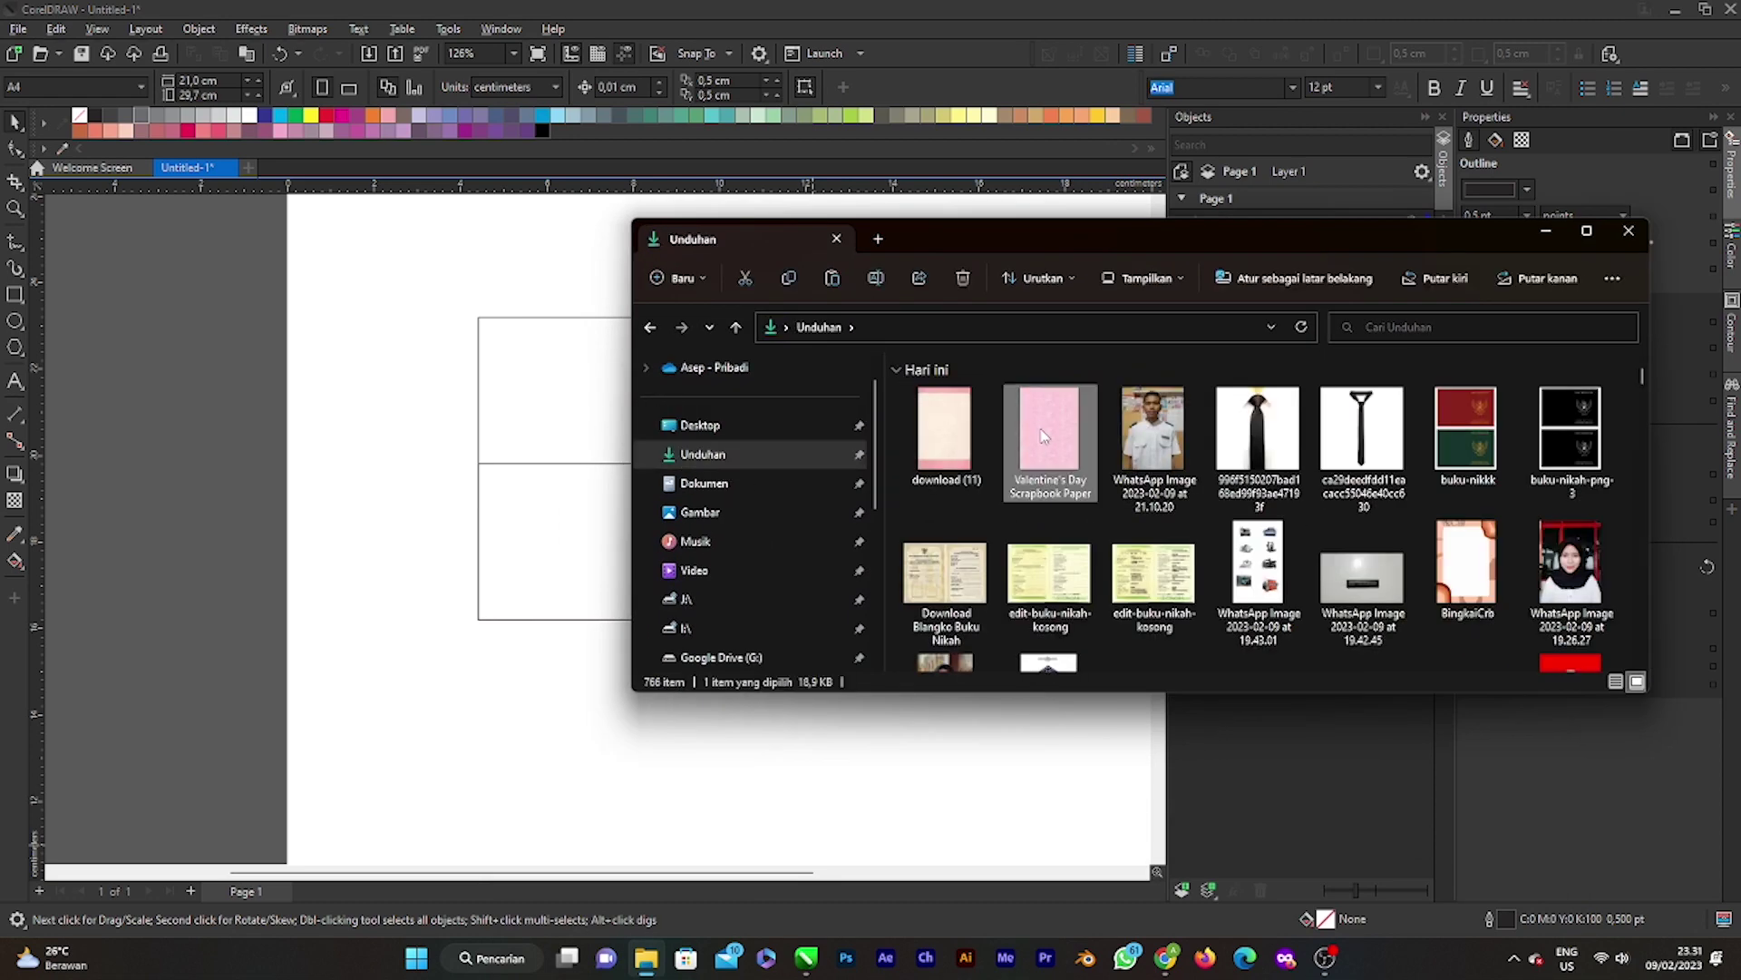
pyautogui.moveTo(1044, 435); pyautogui.dragTo(1024, 558)
# Step: Abandon a first PowerClip attempt, undo, and move the pink bitmap right of the rectangles
pyautogui.click(1546, 233)
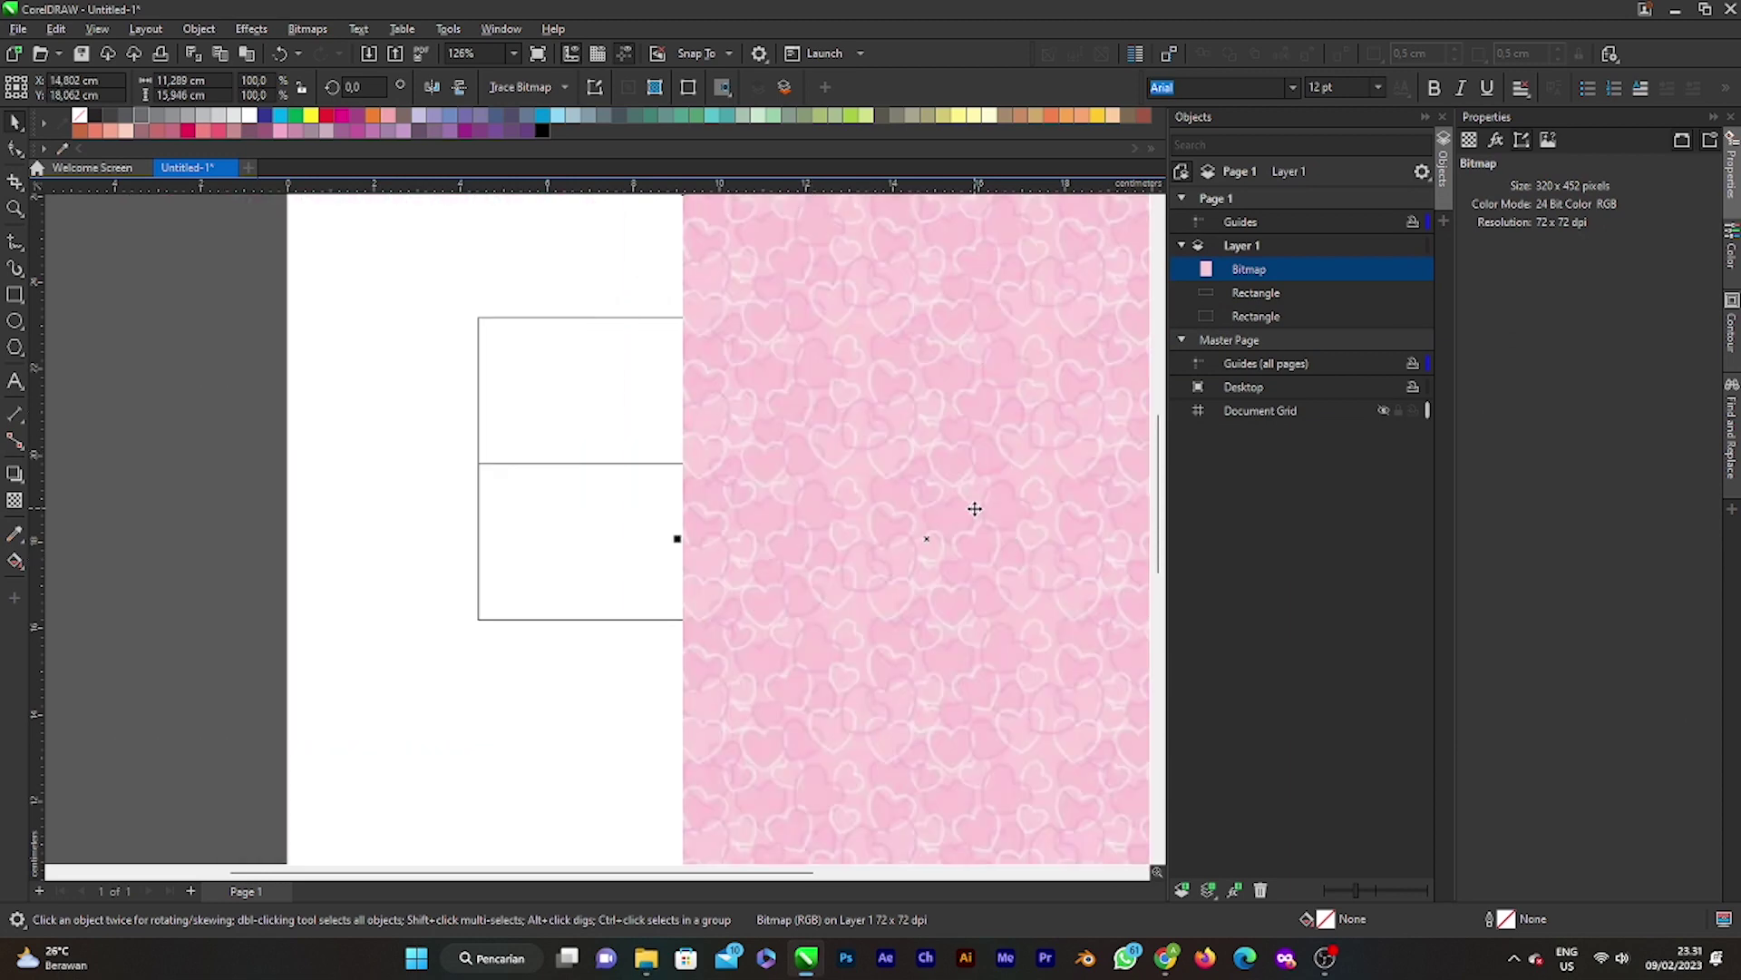
pyautogui.rightClick(925, 478)
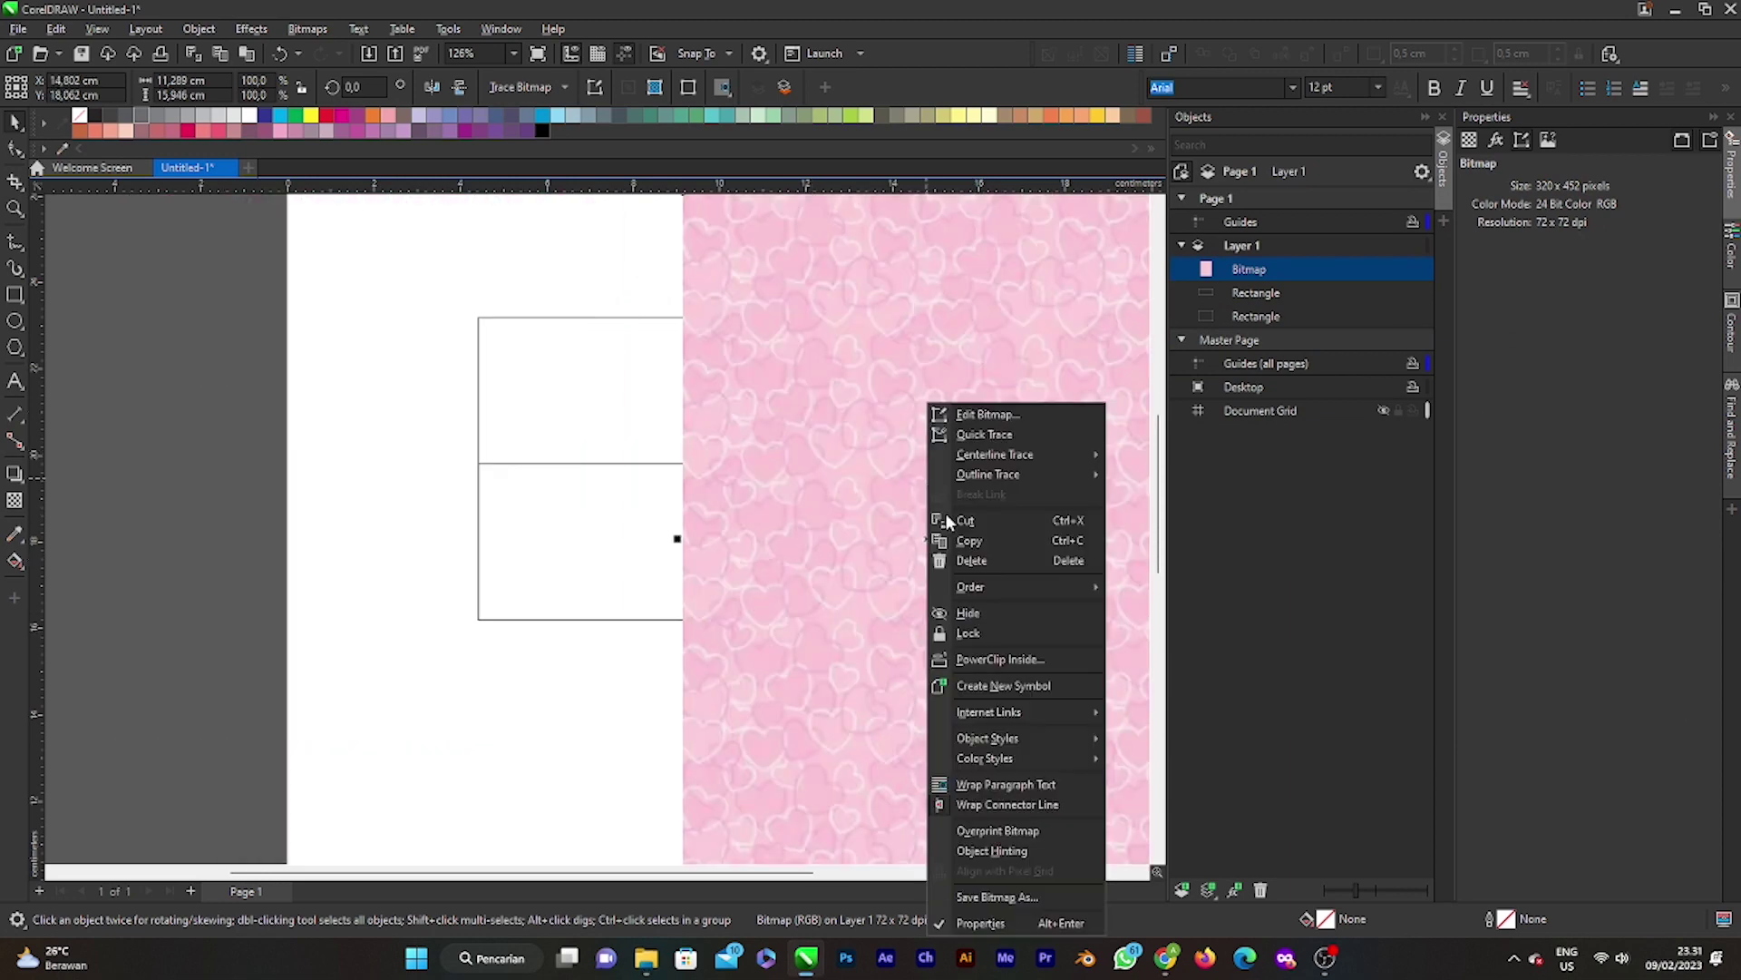
pyautogui.click(1022, 660)
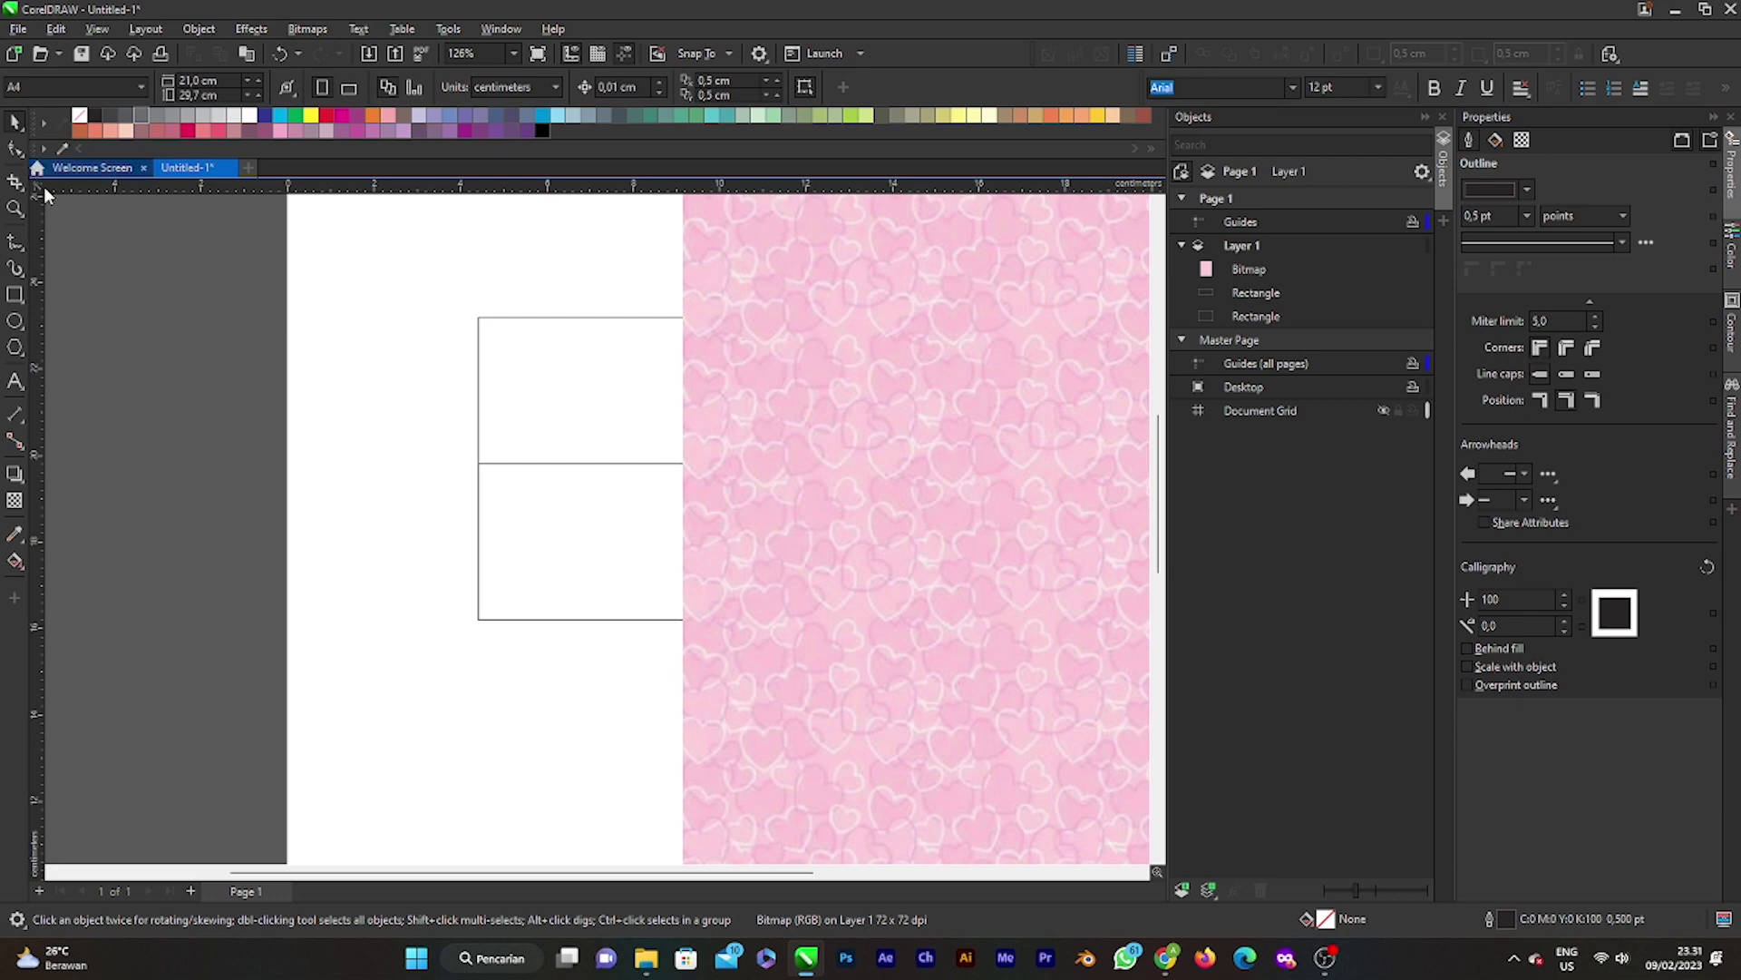
pyautogui.click(360, 426)
pyautogui.click(953, 532)
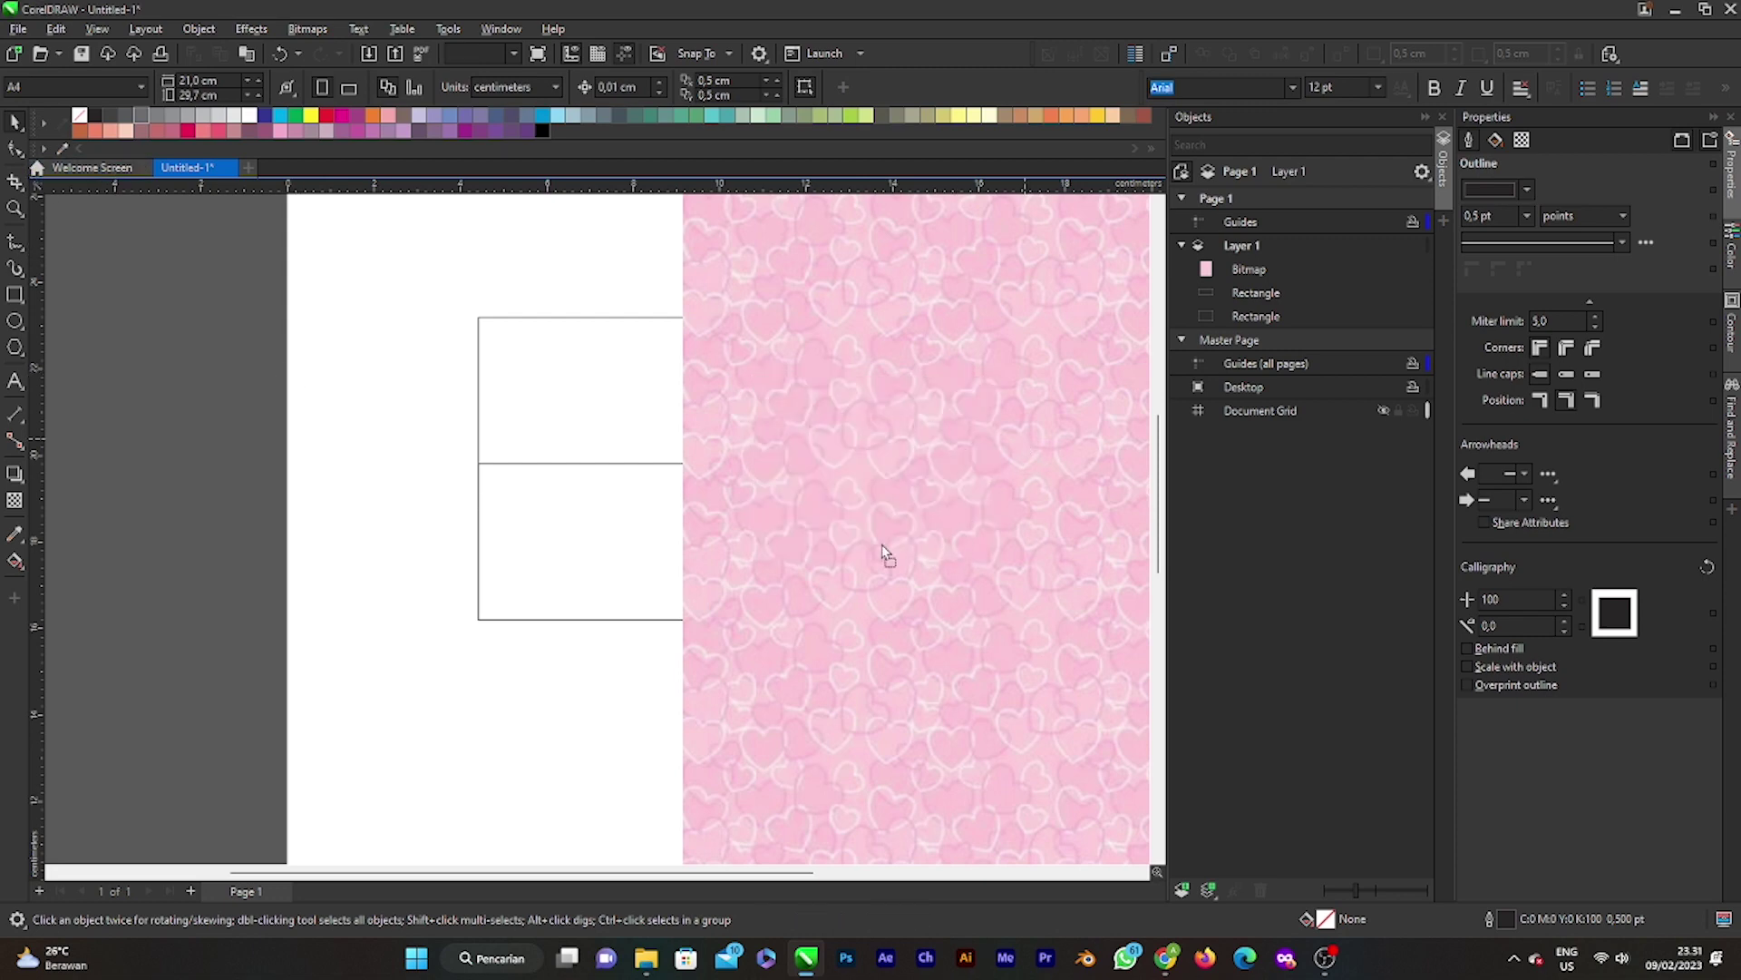
pyautogui.hotkey('ctrl', 'z')
pyautogui.scroll(-2, 726, 540)
pyautogui.moveTo(727, 541); pyautogui.dragTo(984, 486)
# Step: Click through the bitmap, card rectangle and lower rectangle to check which object is which
pyautogui.click(762, 435)
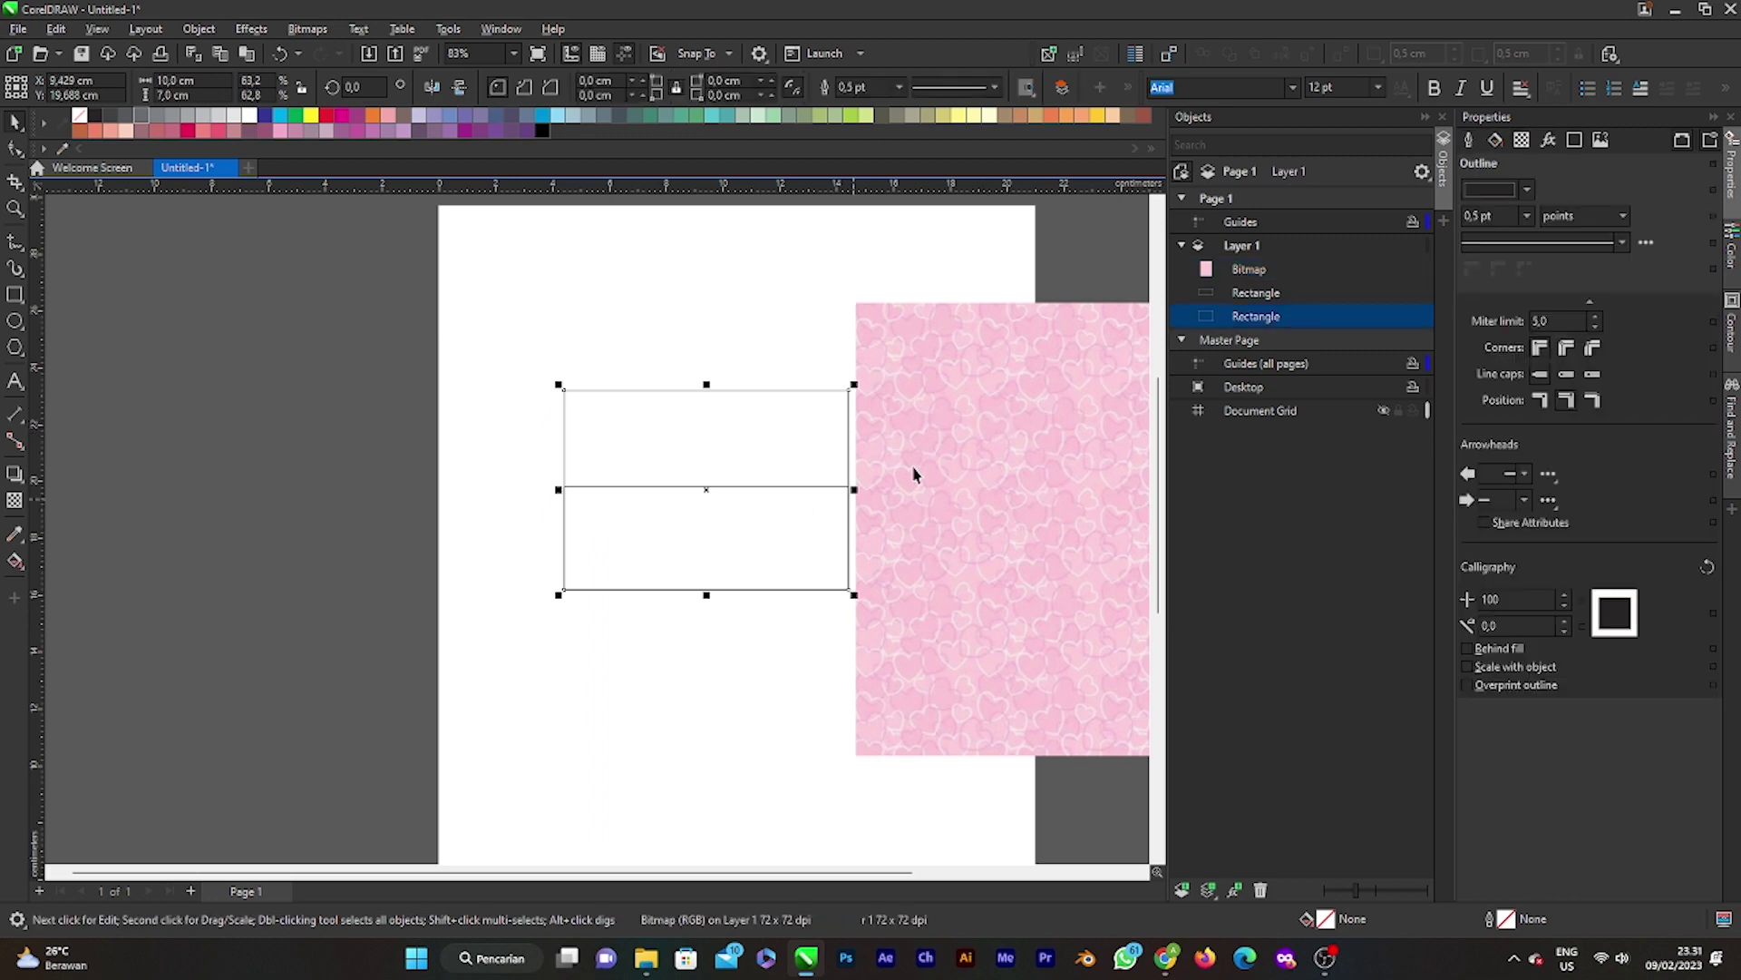
pyautogui.click(917, 475)
pyautogui.click(704, 552)
pyautogui.click(761, 324)
pyautogui.click(746, 435)
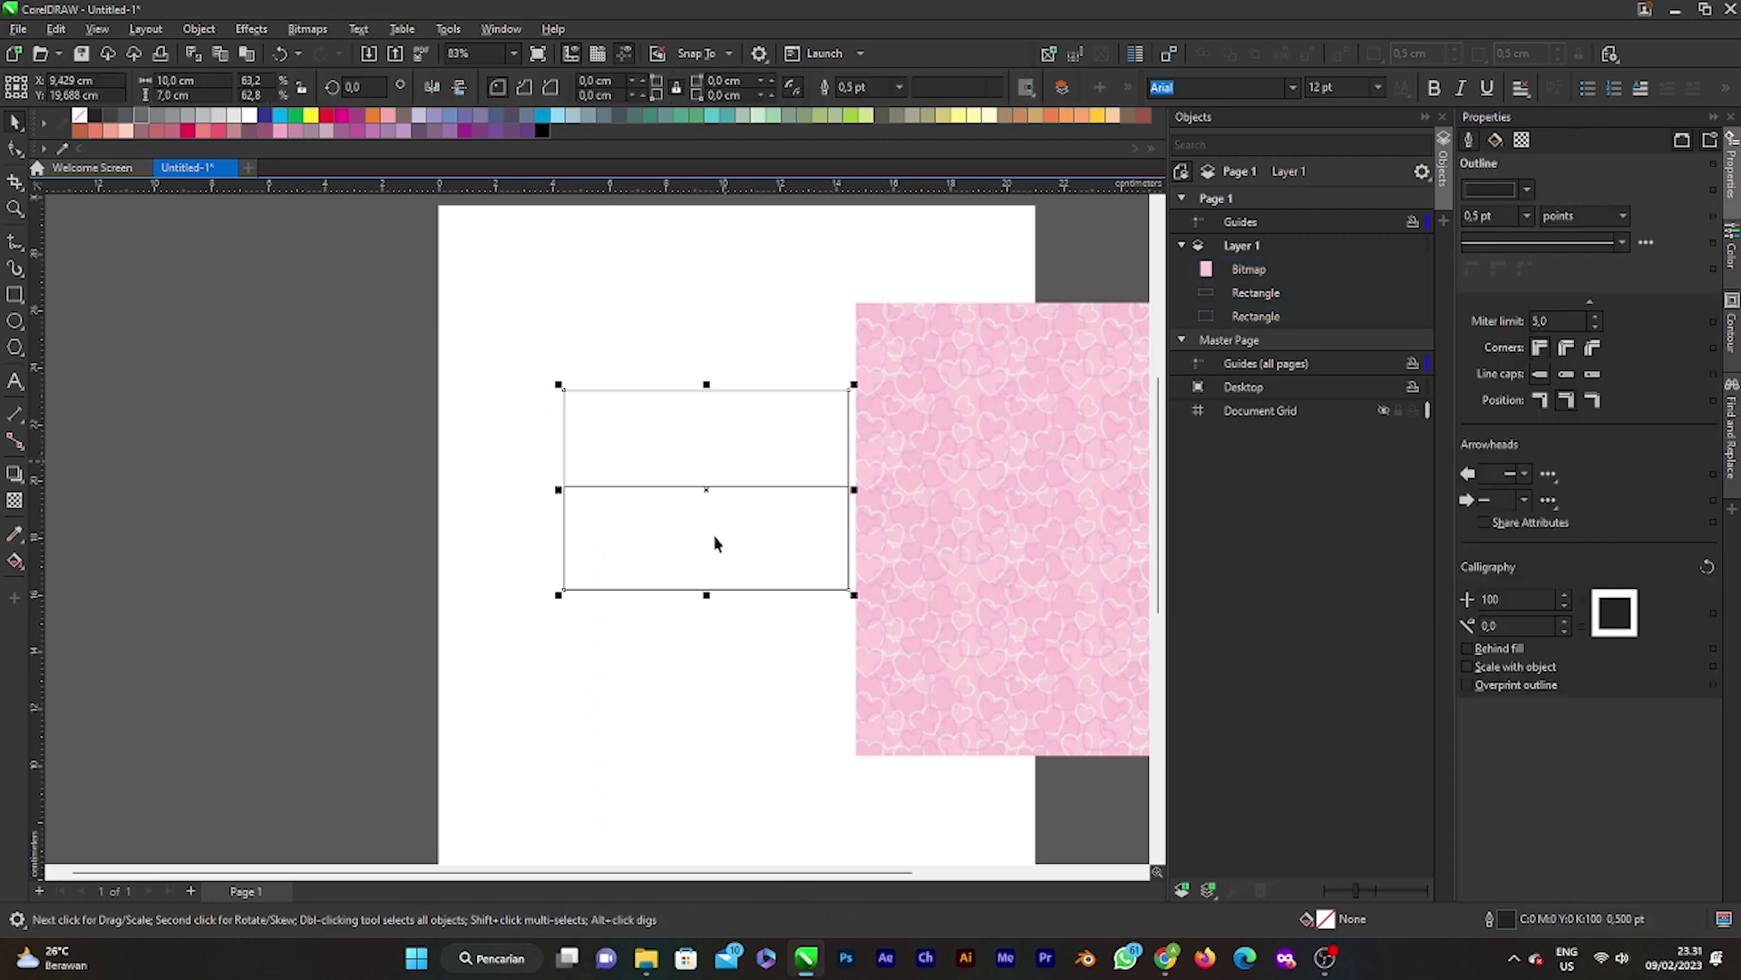
pyautogui.doubleClick(714, 543)
pyautogui.click(753, 365)
pyautogui.click(740, 545)
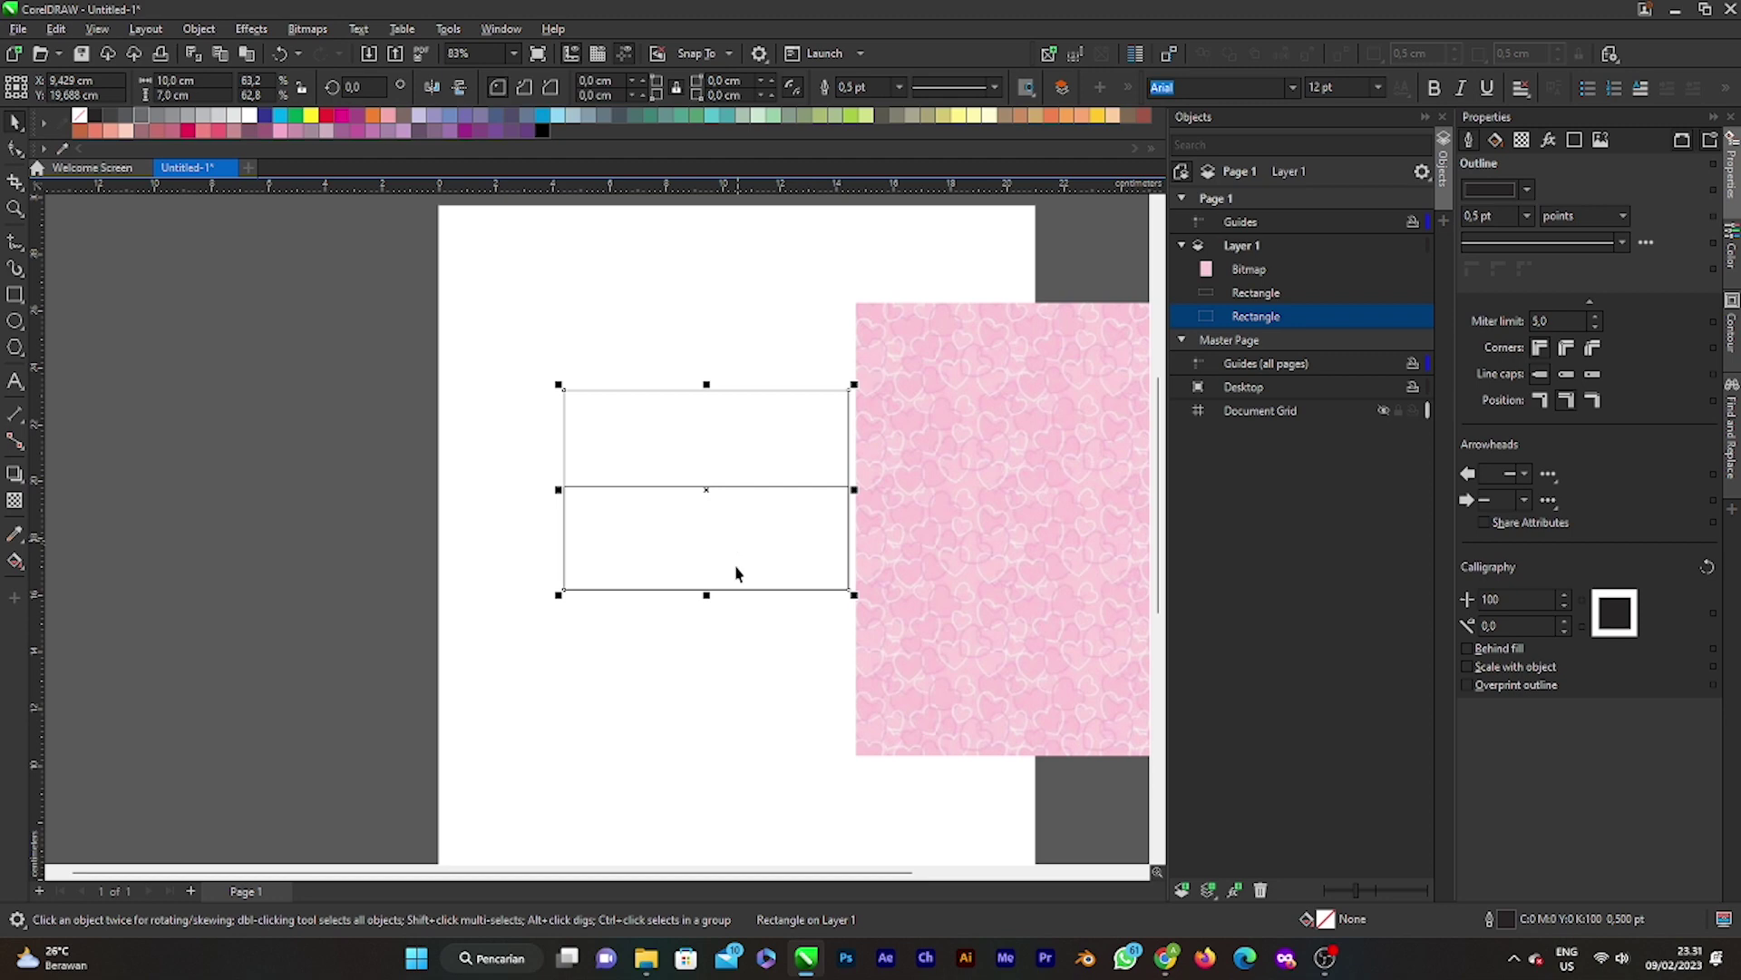
pyautogui.click(728, 362)
pyautogui.click(724, 507)
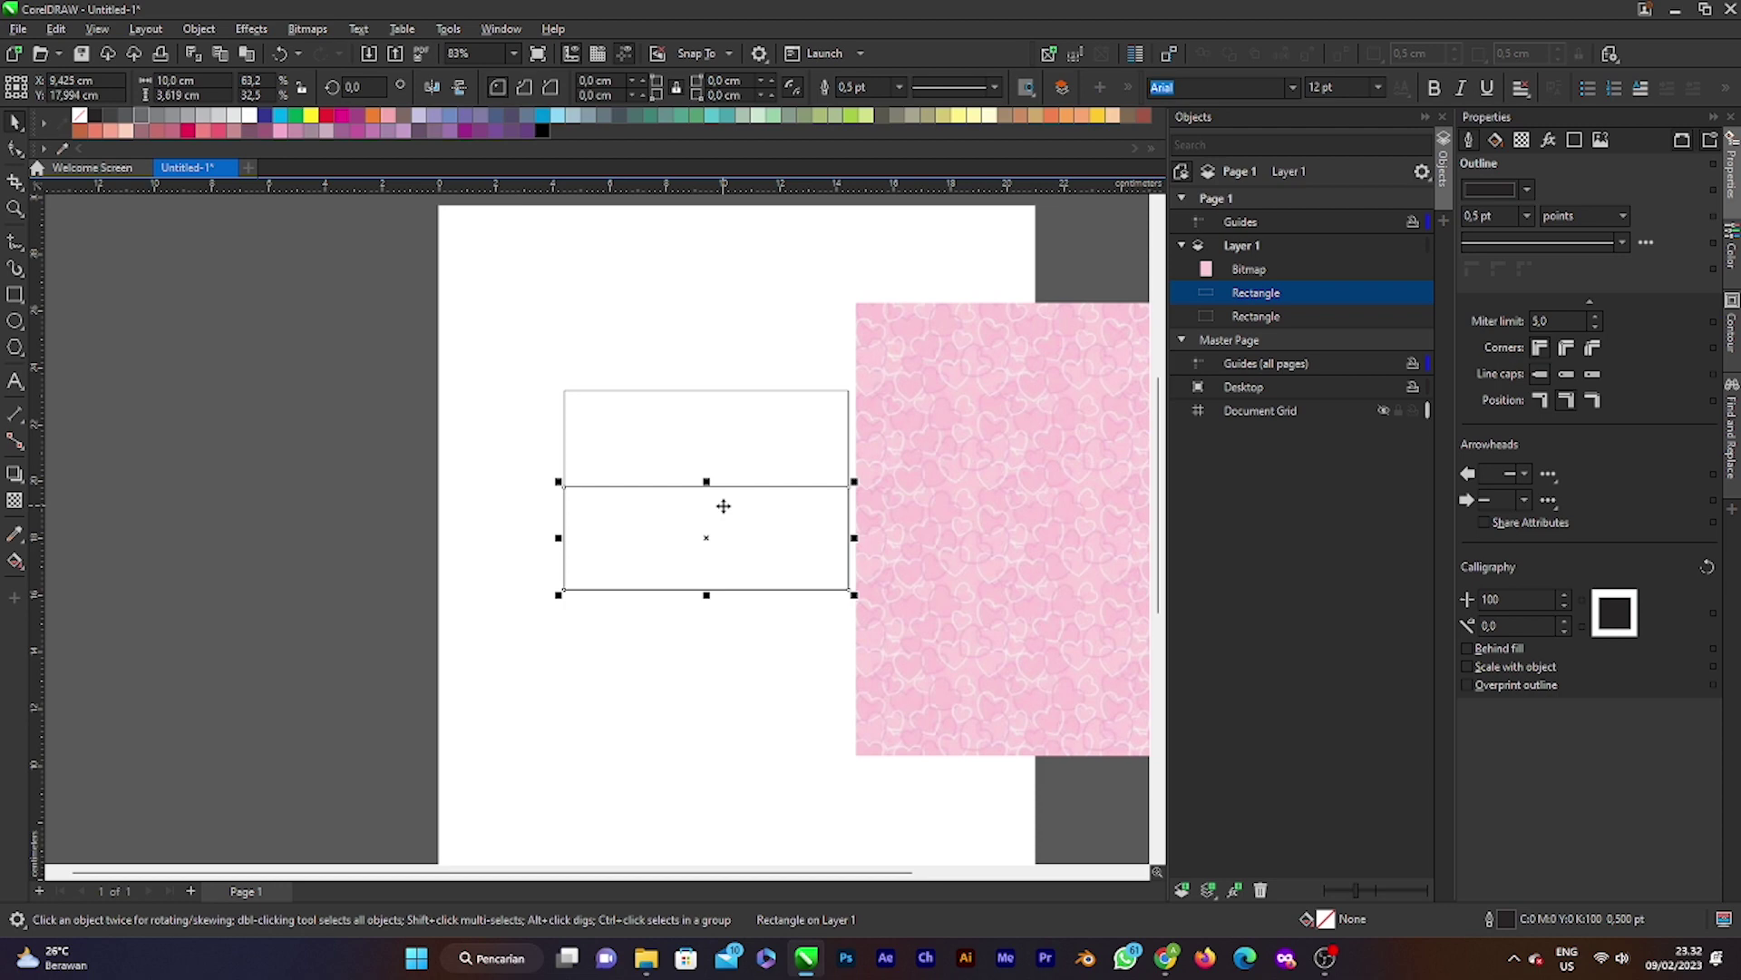
# Step: PowerClip the pink heart bitmap inside the card rectangle
pyautogui.click(827, 318)
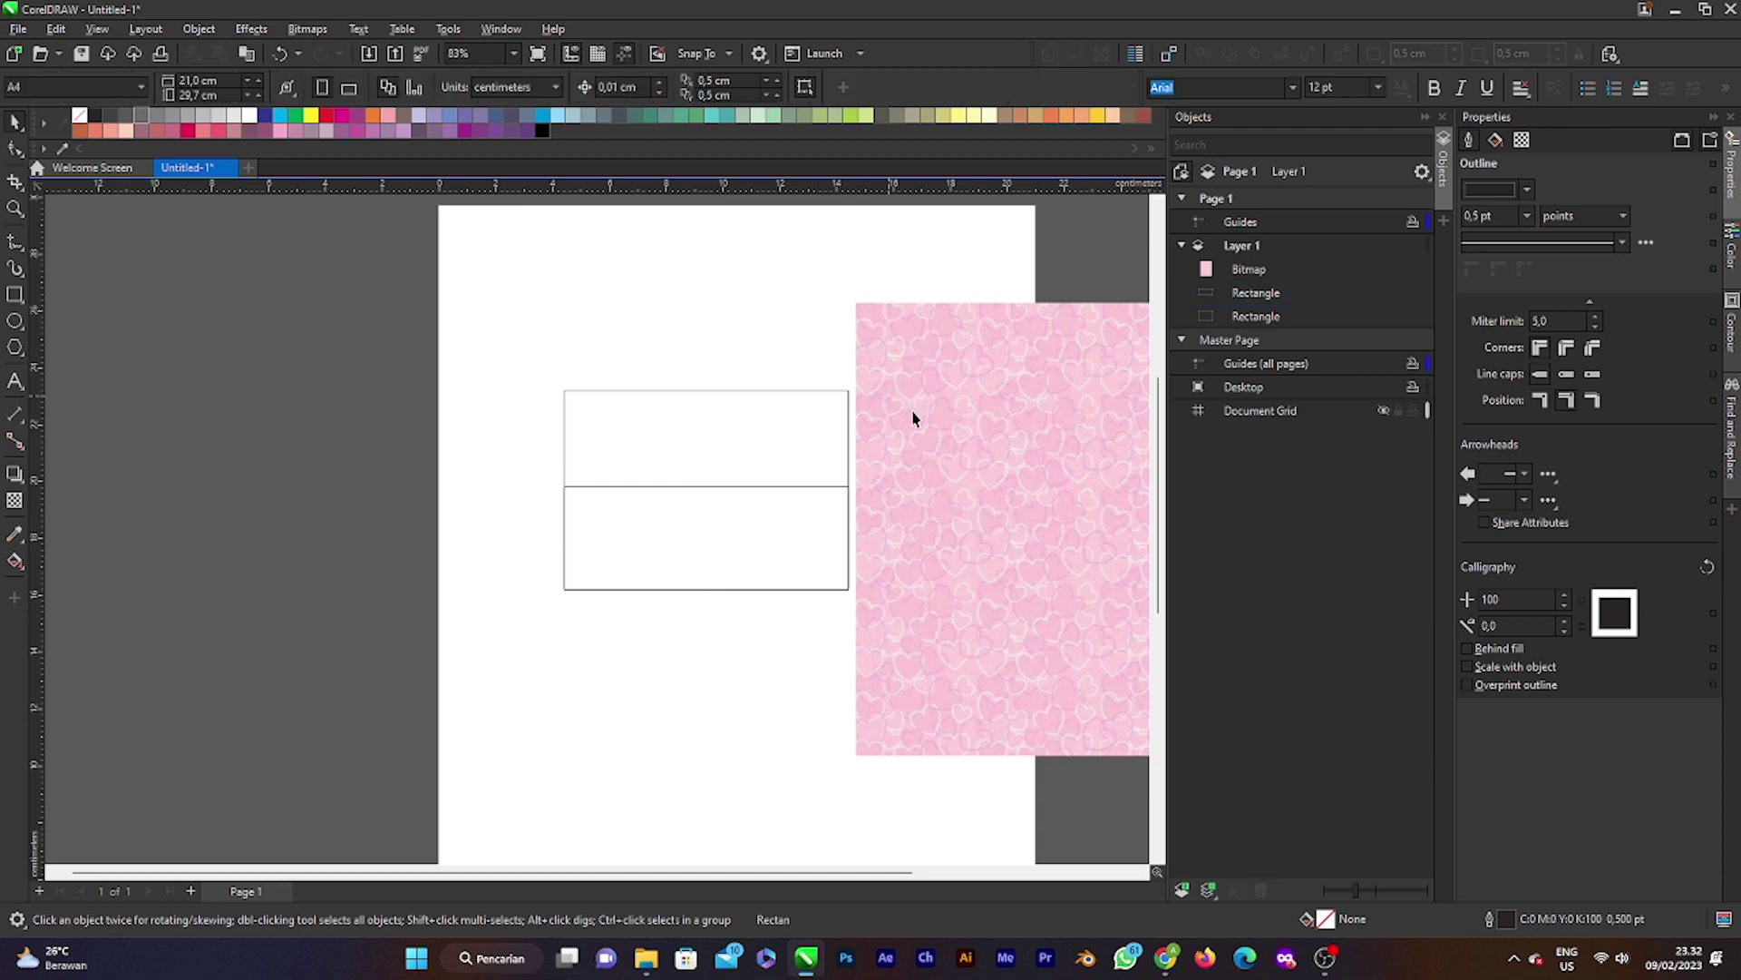
pyautogui.click(1065, 454)
pyautogui.rightClick(1067, 454)
pyautogui.click(929, 435)
pyautogui.rightClick(1007, 354)
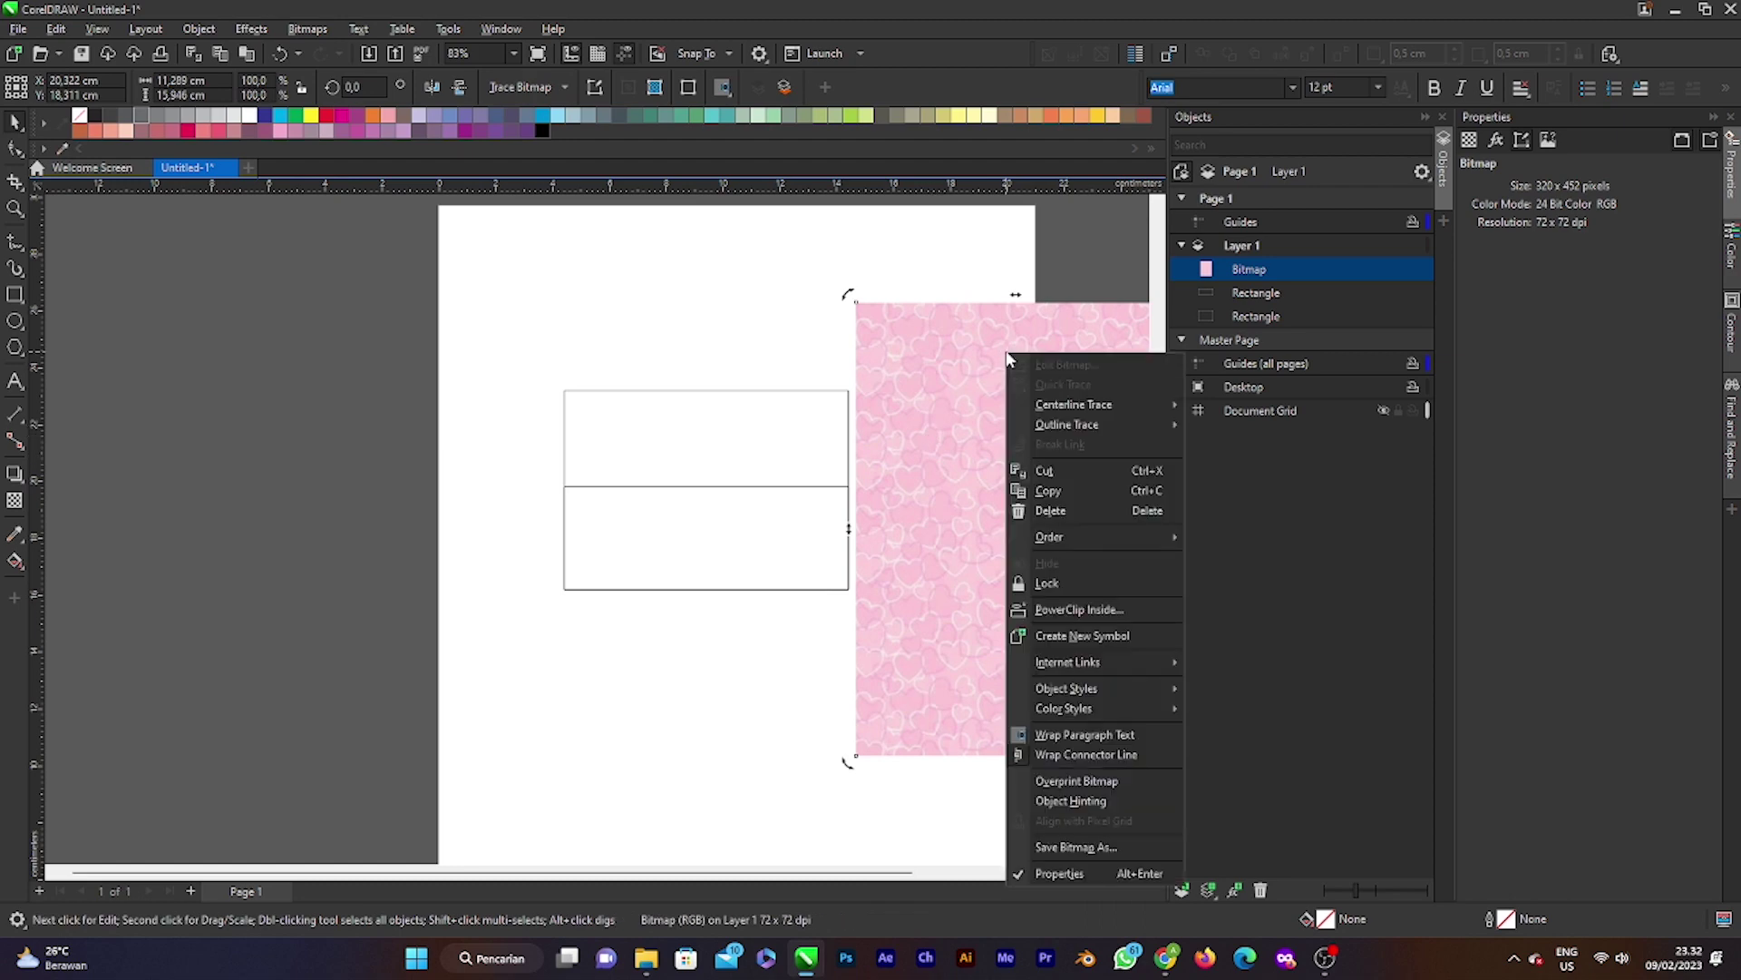
pyautogui.click(1075, 609)
pyautogui.click(711, 466)
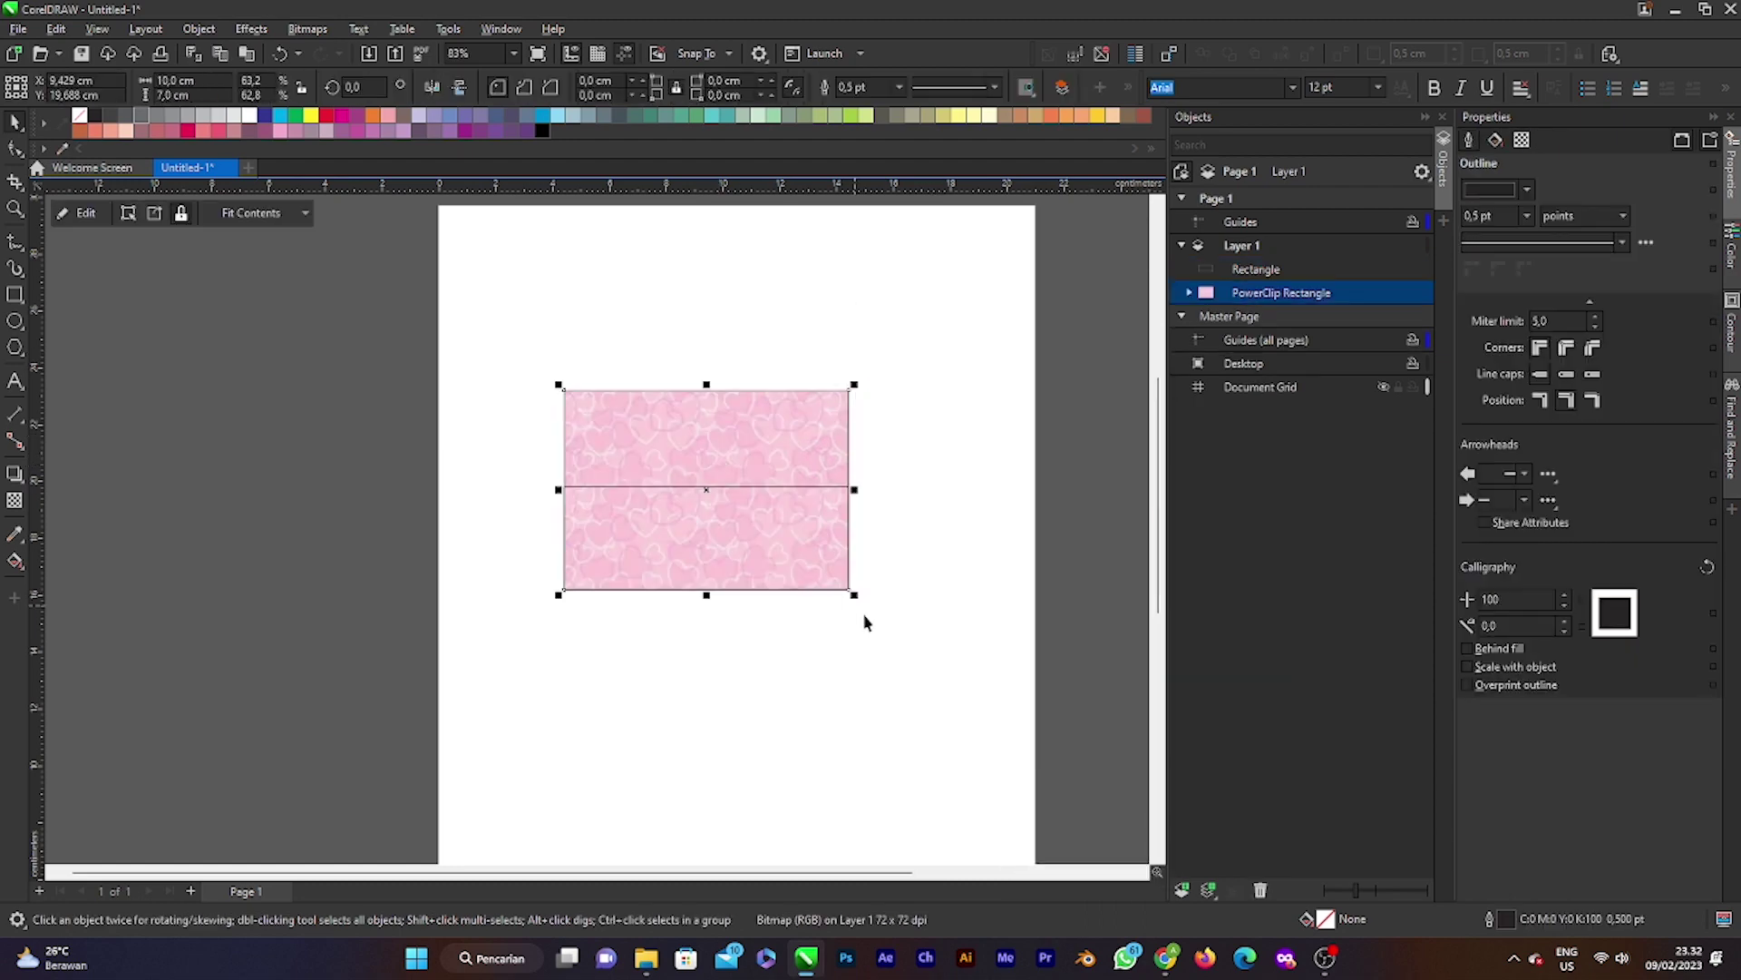
pyautogui.scroll(1, 700, 512)
pyautogui.scroll(-2, 968, 420)
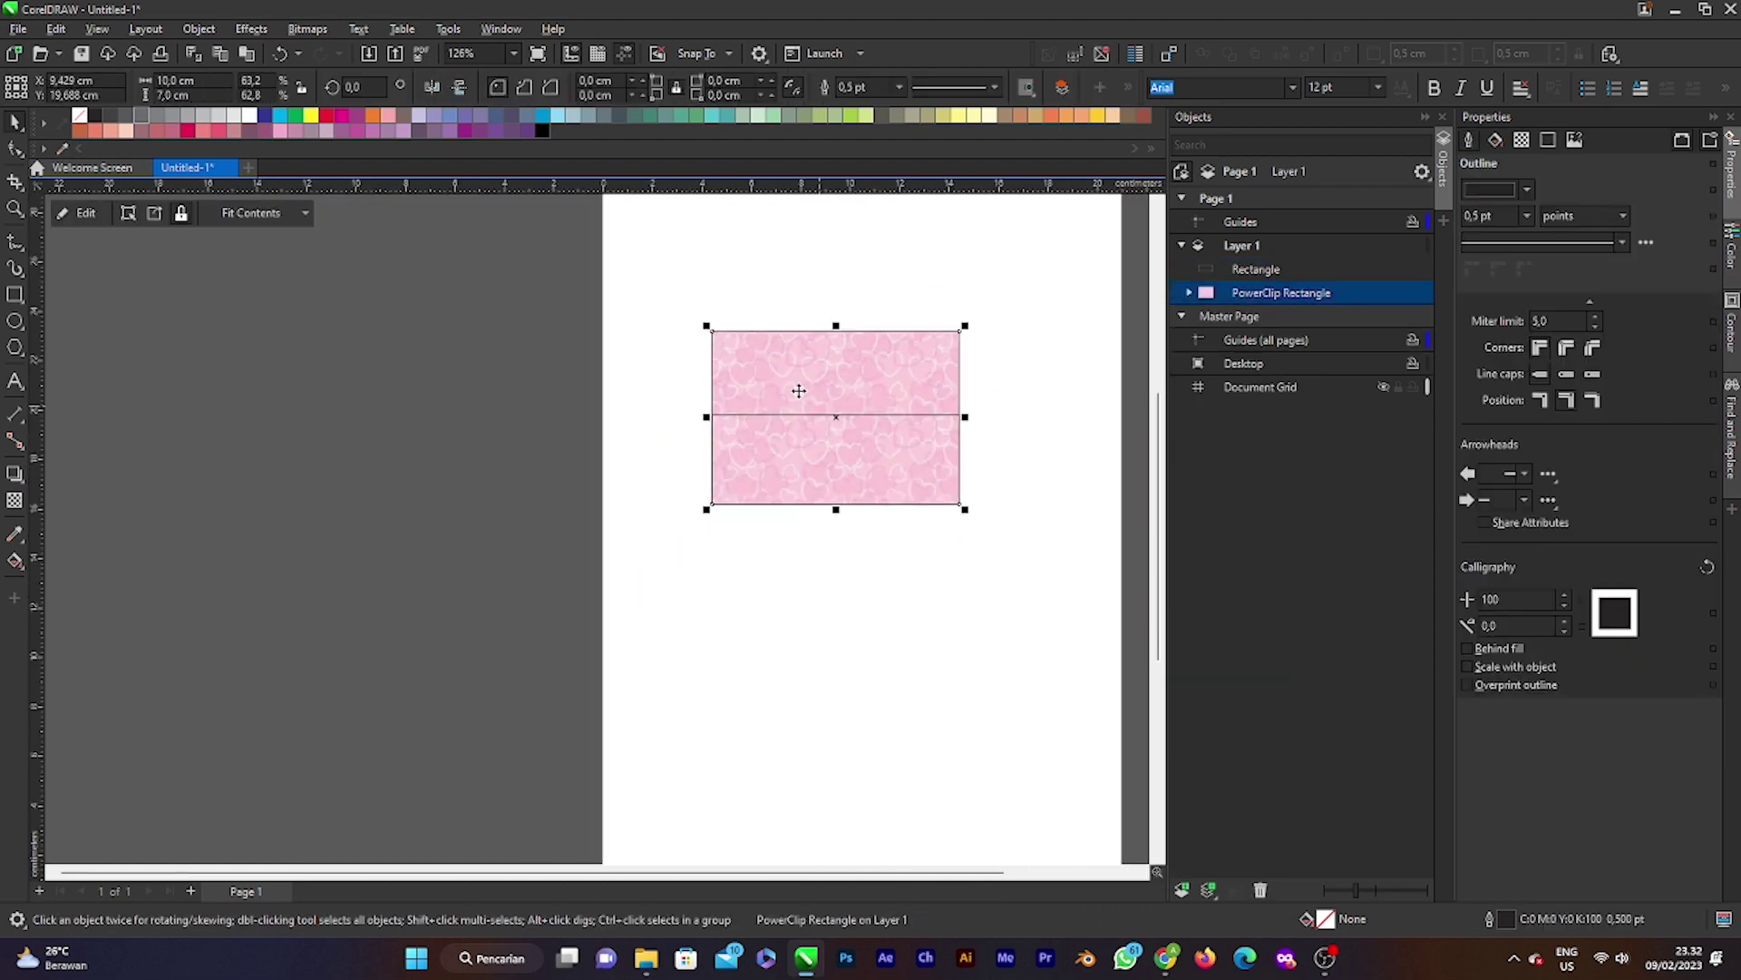
pyautogui.click(827, 400)
# Step: Fill the lower rectangle white so the heart pattern shows only on top
pyautogui.press('Escape')
pyautogui.click(832, 483)
pyautogui.press('Escape')
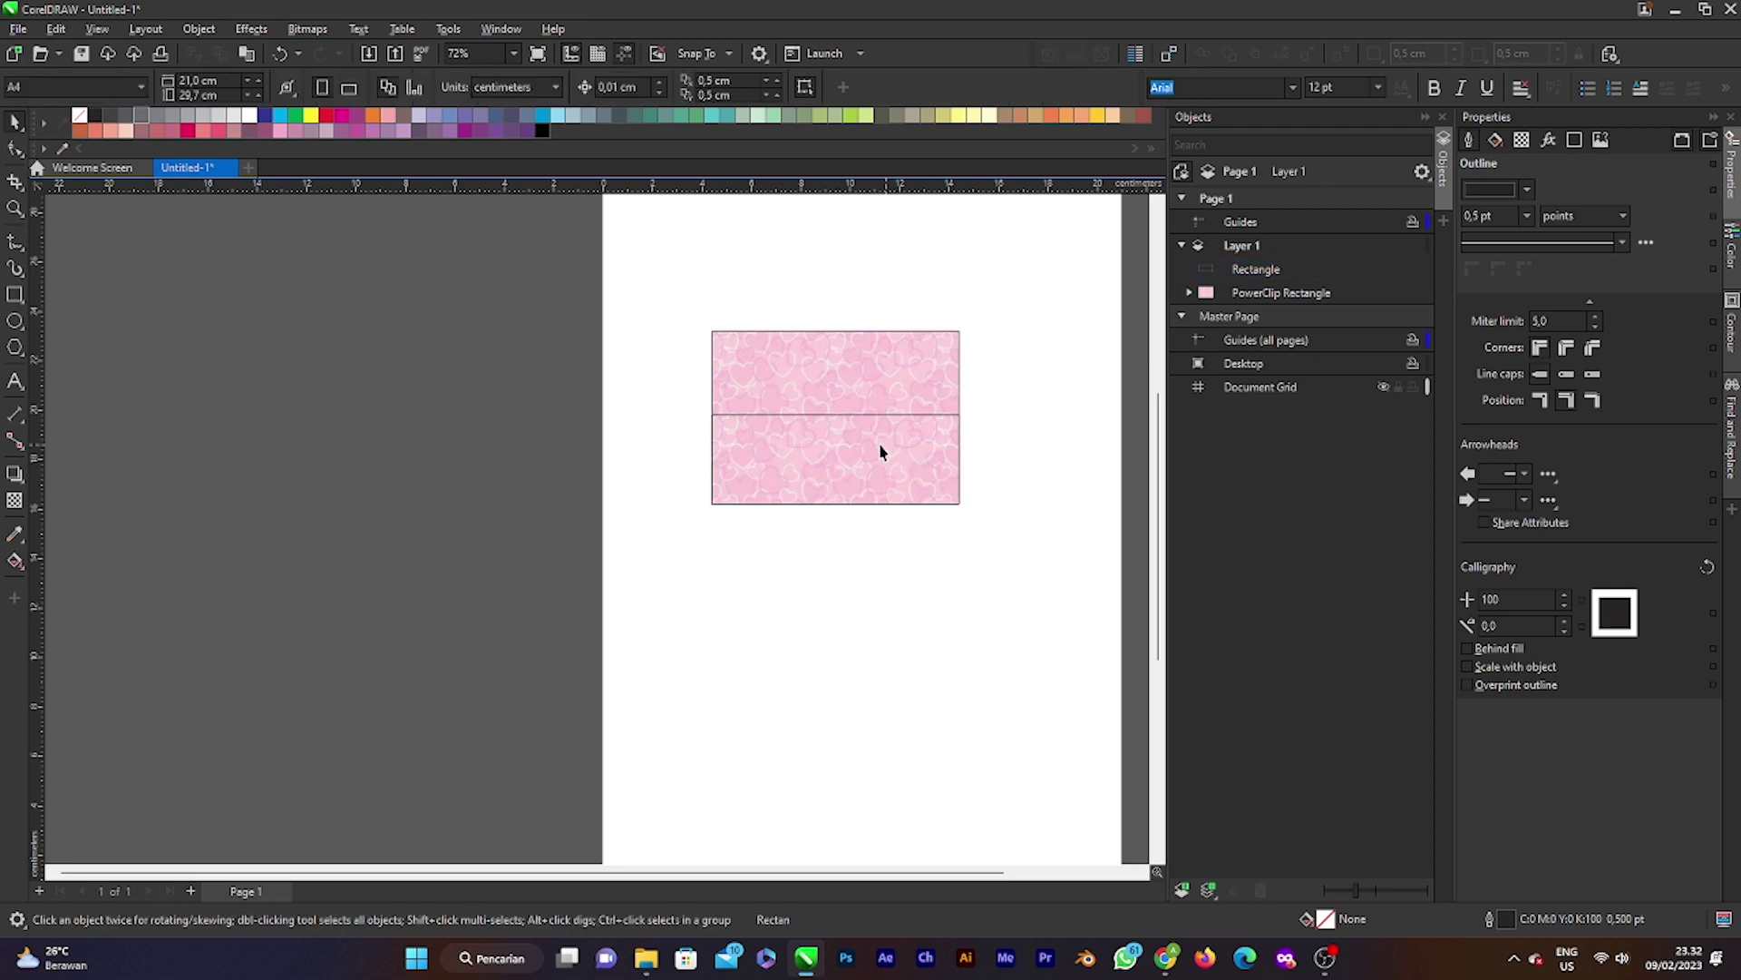
pyautogui.click(896, 434)
pyautogui.scroll(2, 898, 431)
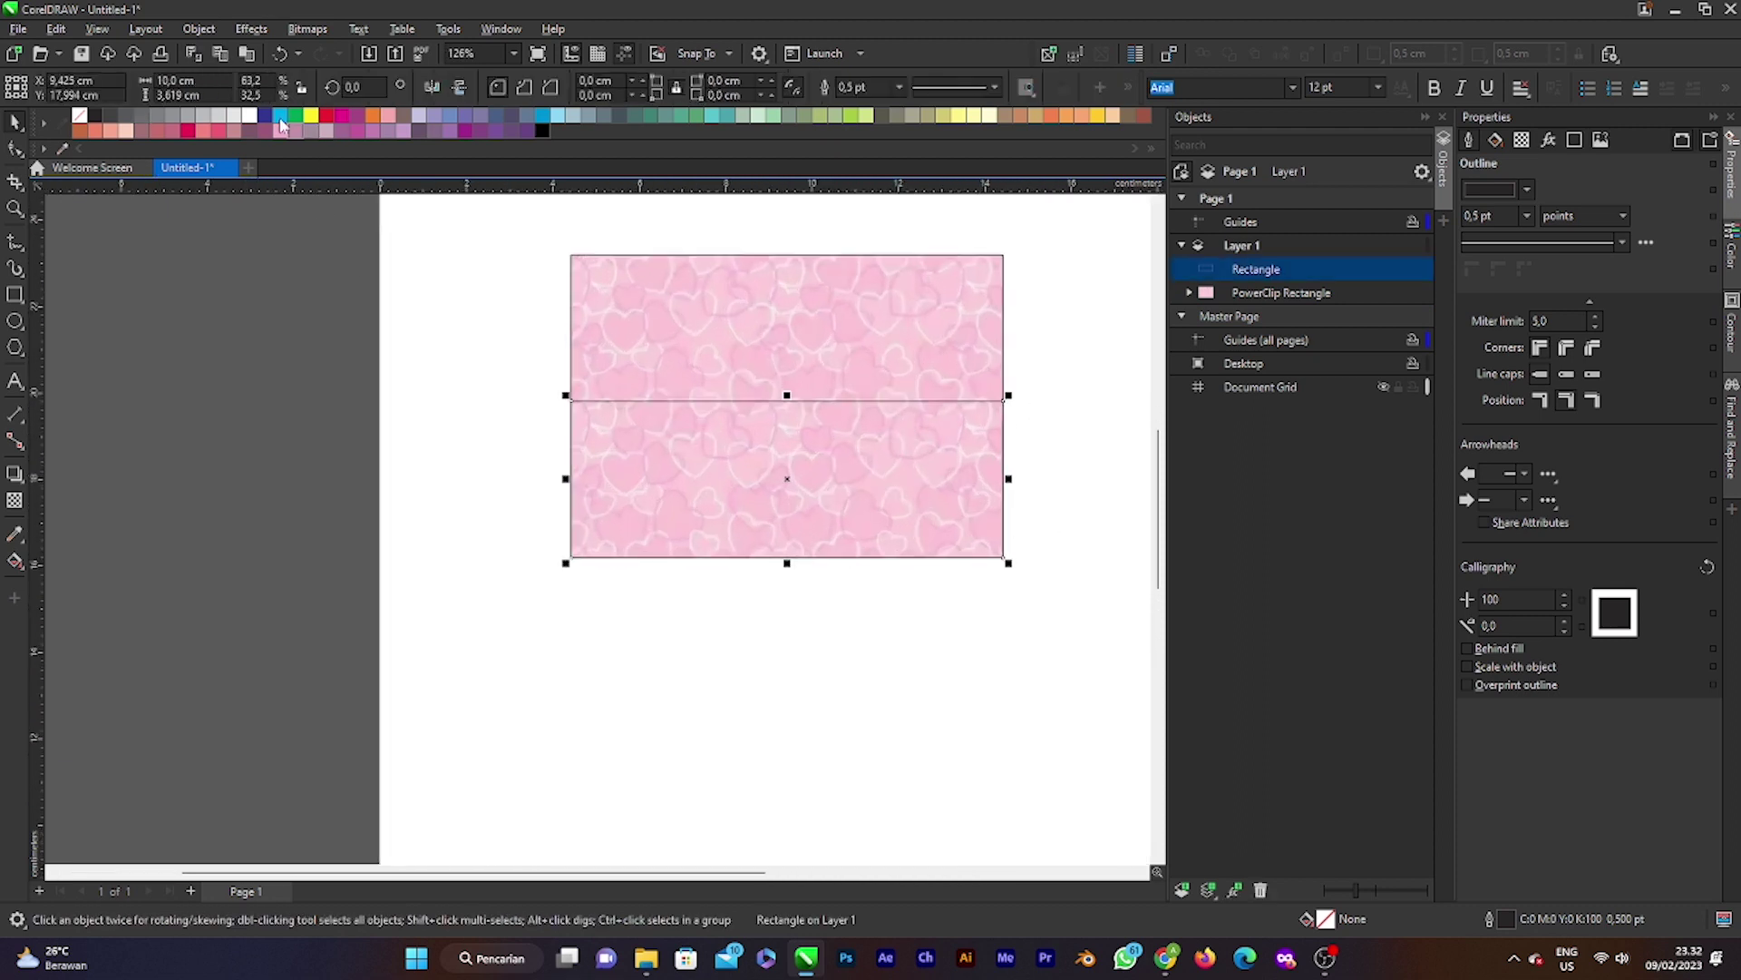
pyautogui.click(249, 115)
pyautogui.click(393, 490)
pyautogui.scroll(1, 893, 289)
pyautogui.click(840, 358)
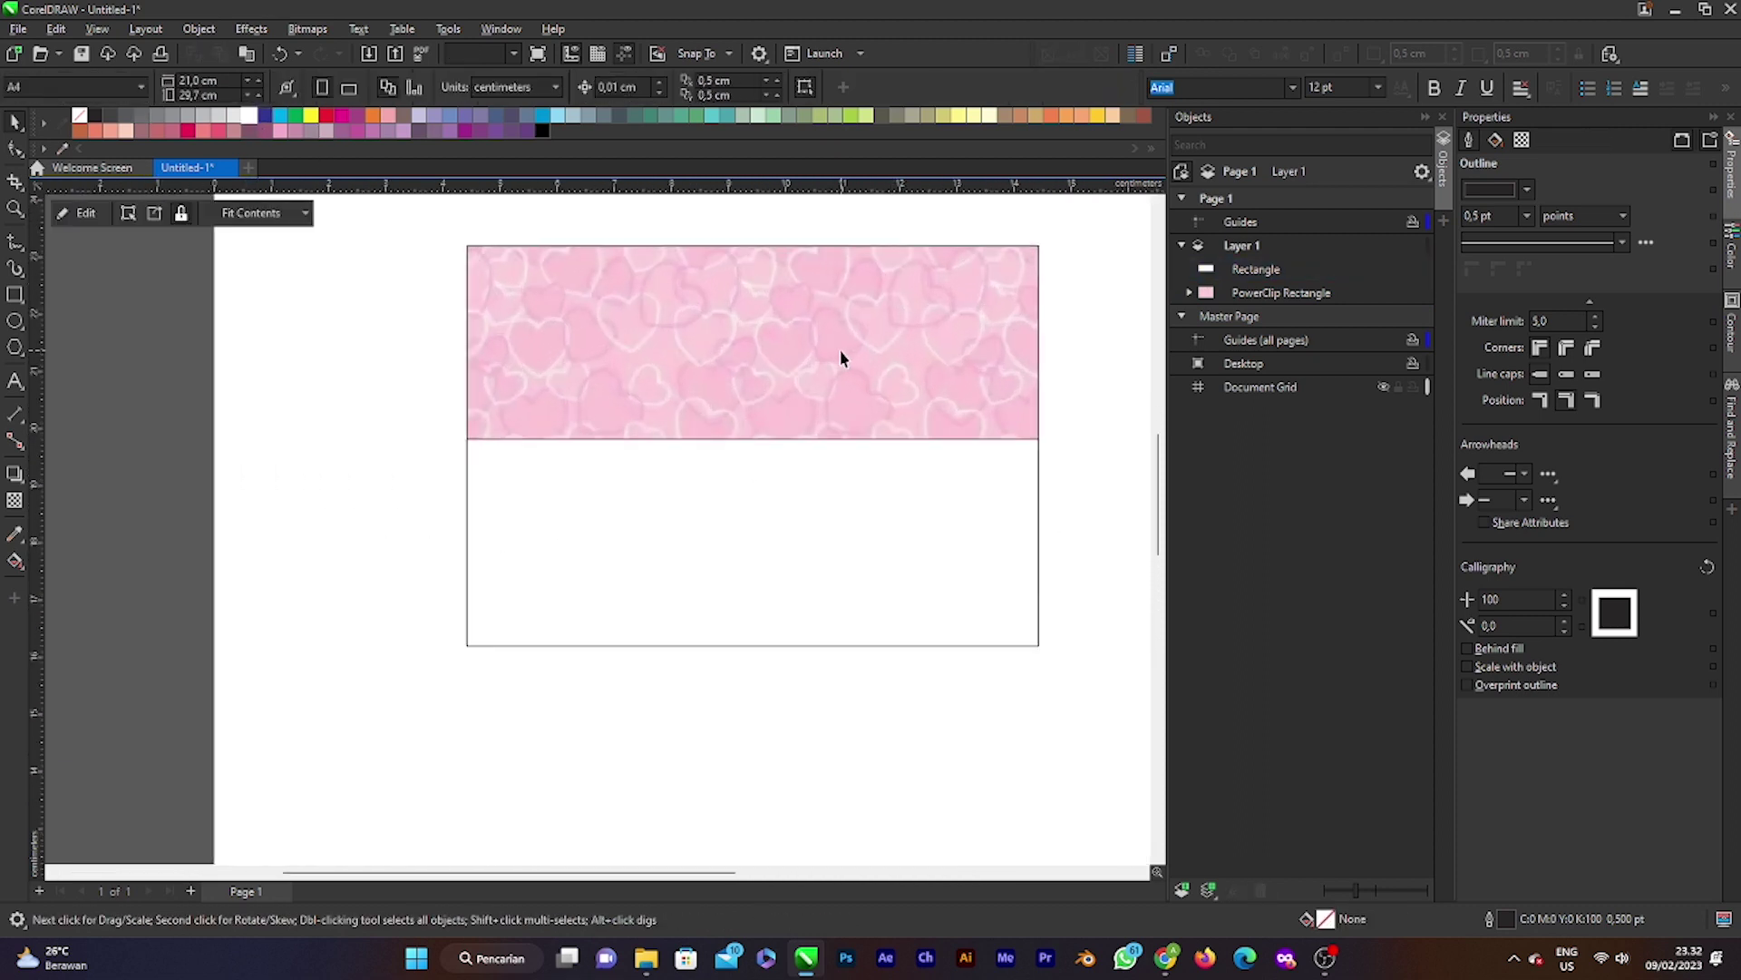
pyautogui.scroll(-1, 731, 416)
pyautogui.scroll(1, 788, 388)
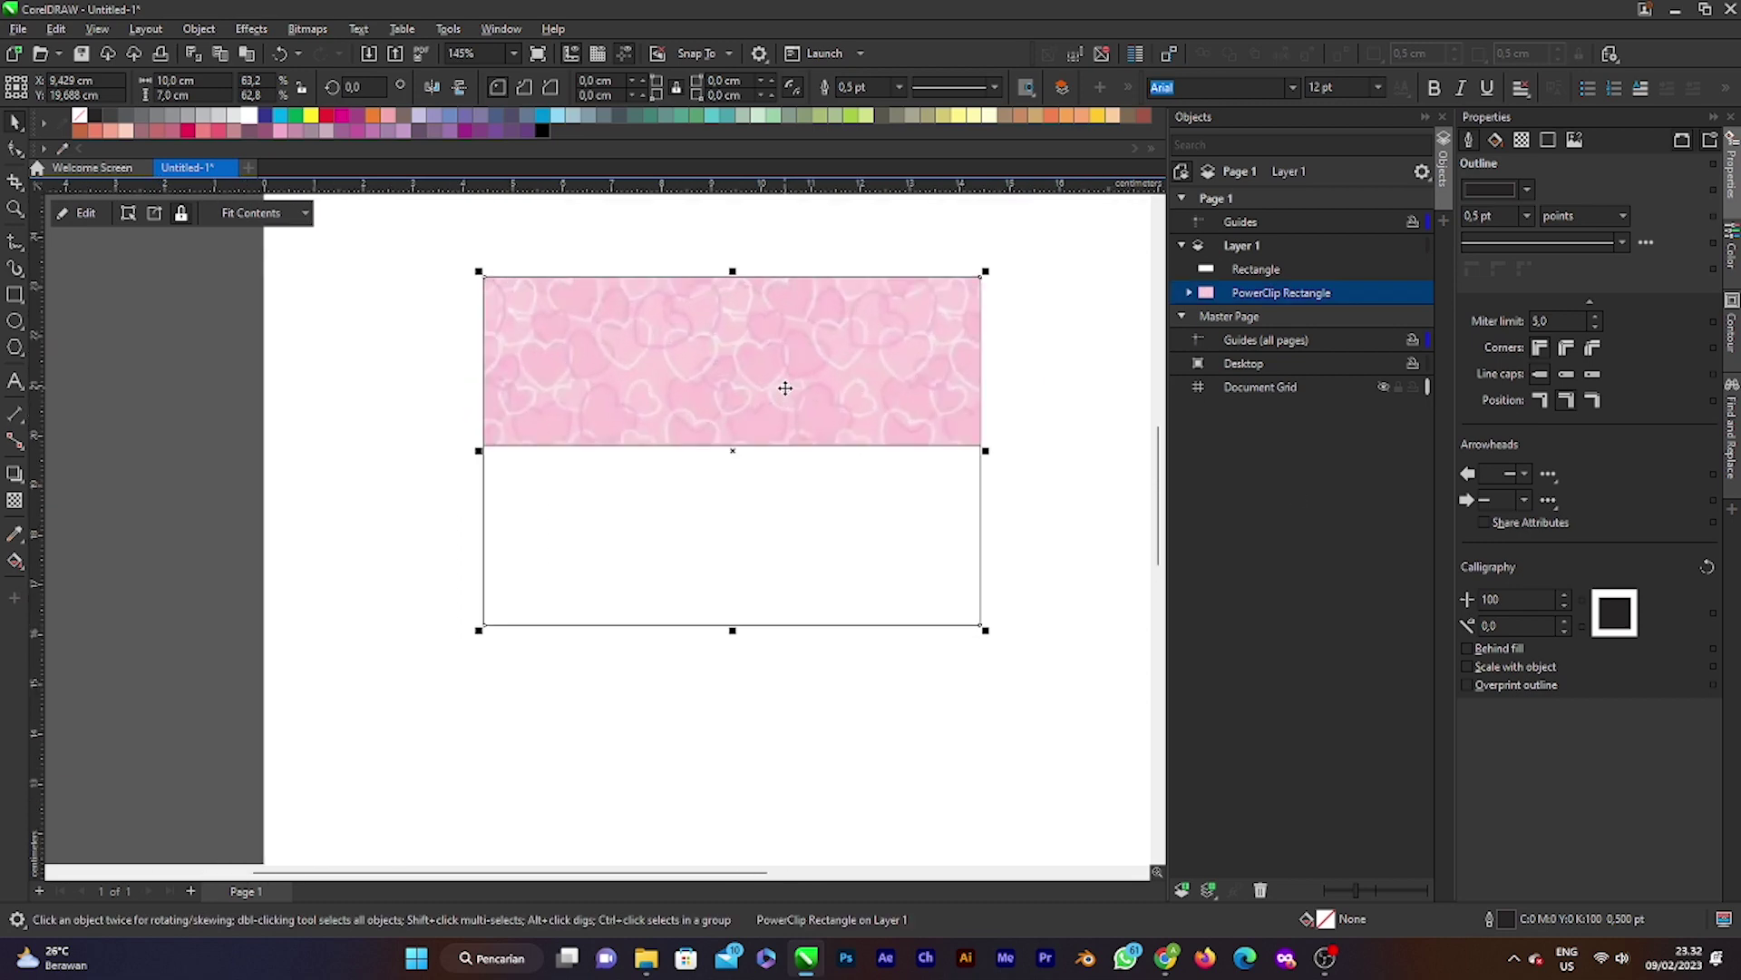
# Step: Enter the PowerClip contents and delete the heart pattern bitmap
pyautogui.doubleClick(786, 389)
pyautogui.moveTo(751, 499)
pyautogui.mouseDown()
pyautogui.moveTo(722, 506)
pyautogui.moveTo(749, 509)
pyautogui.mouseUp()
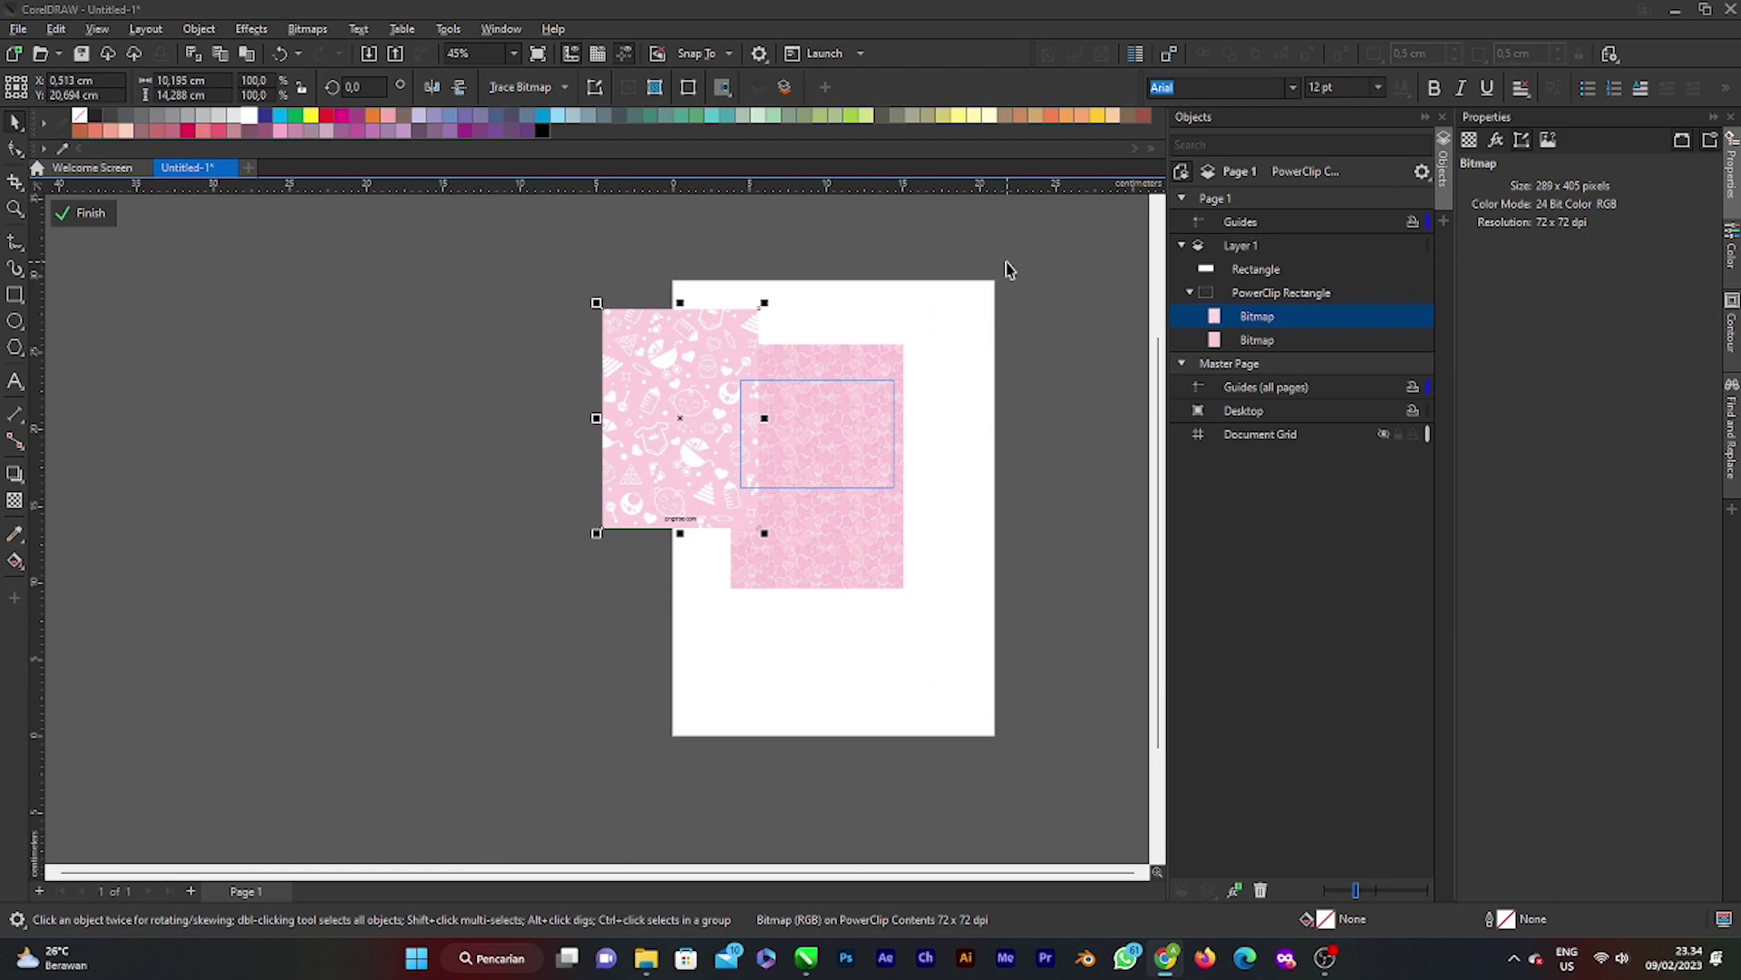
pyautogui.click(1009, 269)
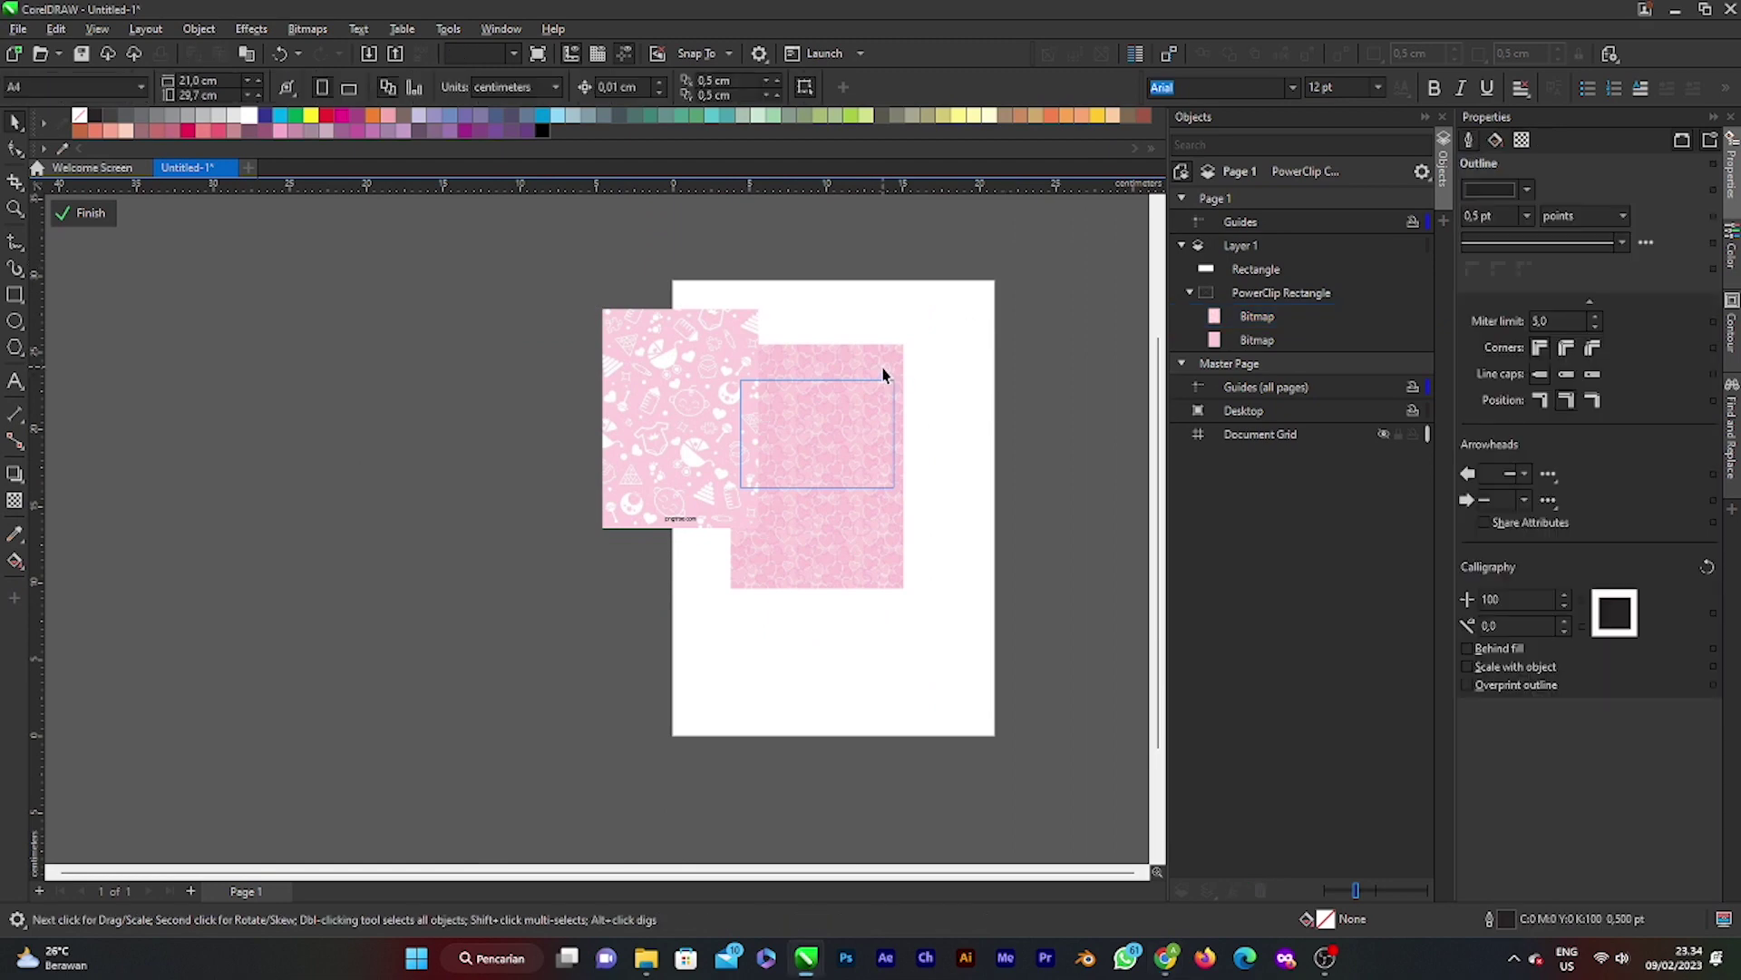
pyautogui.click(887, 371)
pyautogui.press('Delete')
# Step: Move the baby pattern bitmap to the frame's corner and shrink it into a small tile
pyautogui.scroll(1, 784, 408)
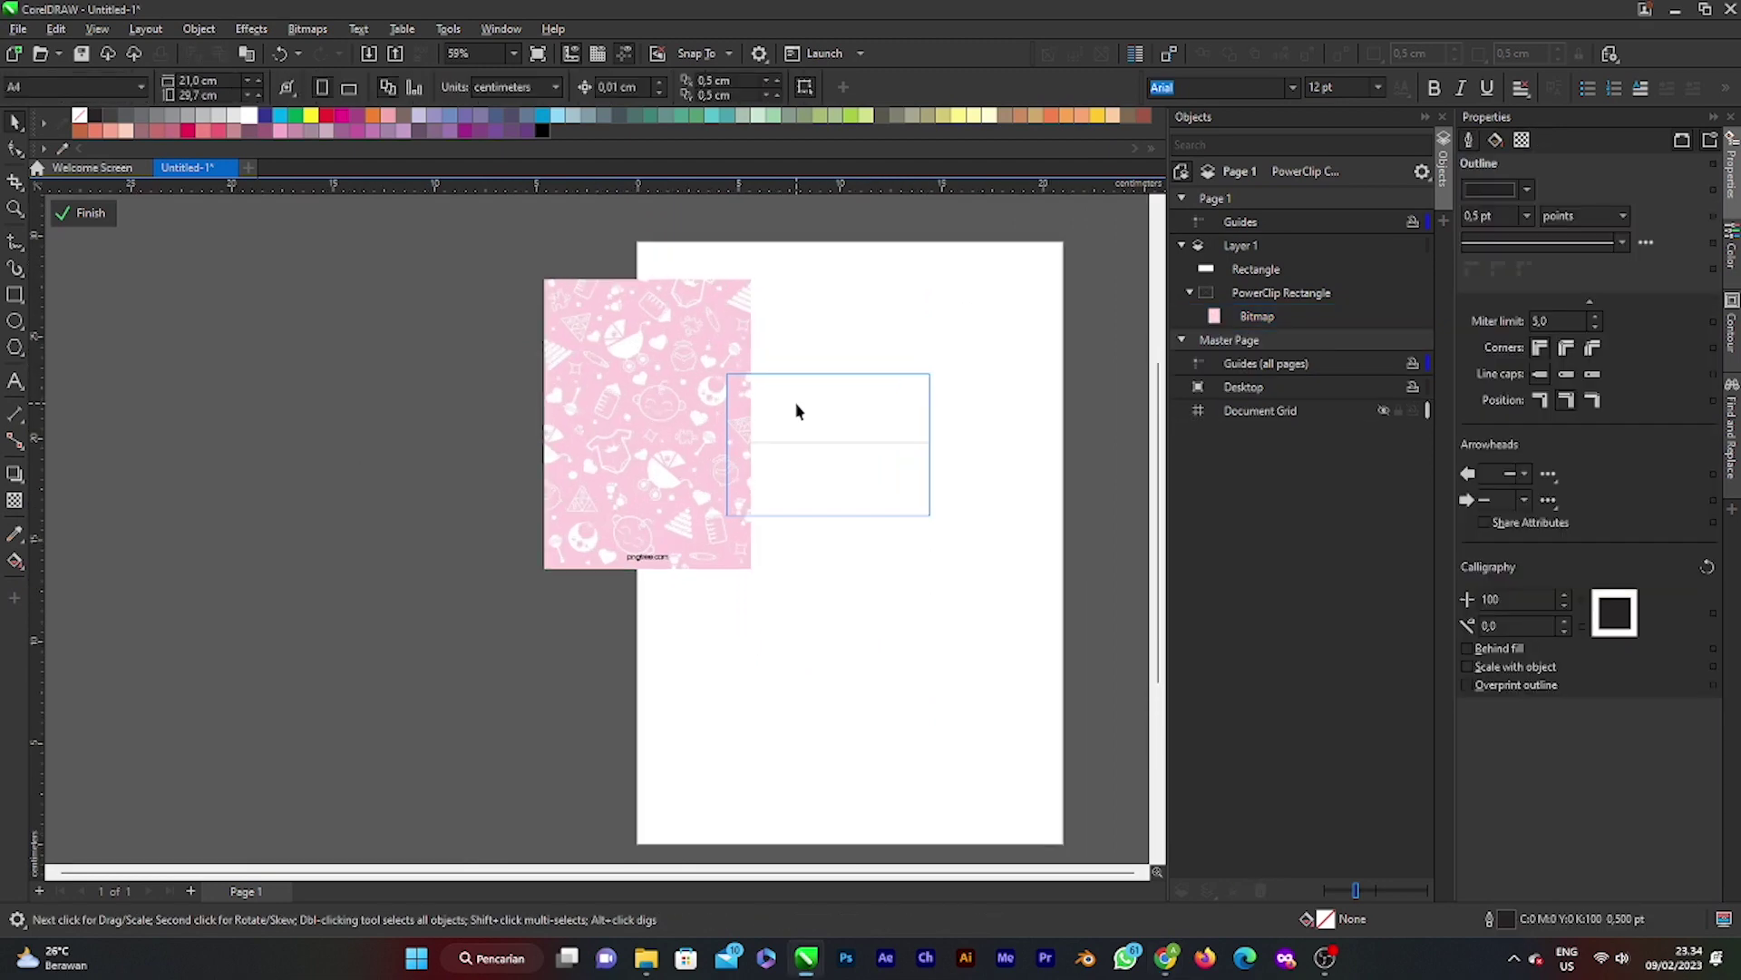
pyautogui.moveTo(657, 385); pyautogui.dragTo(842, 479)
pyautogui.scroll(1, 821, 478)
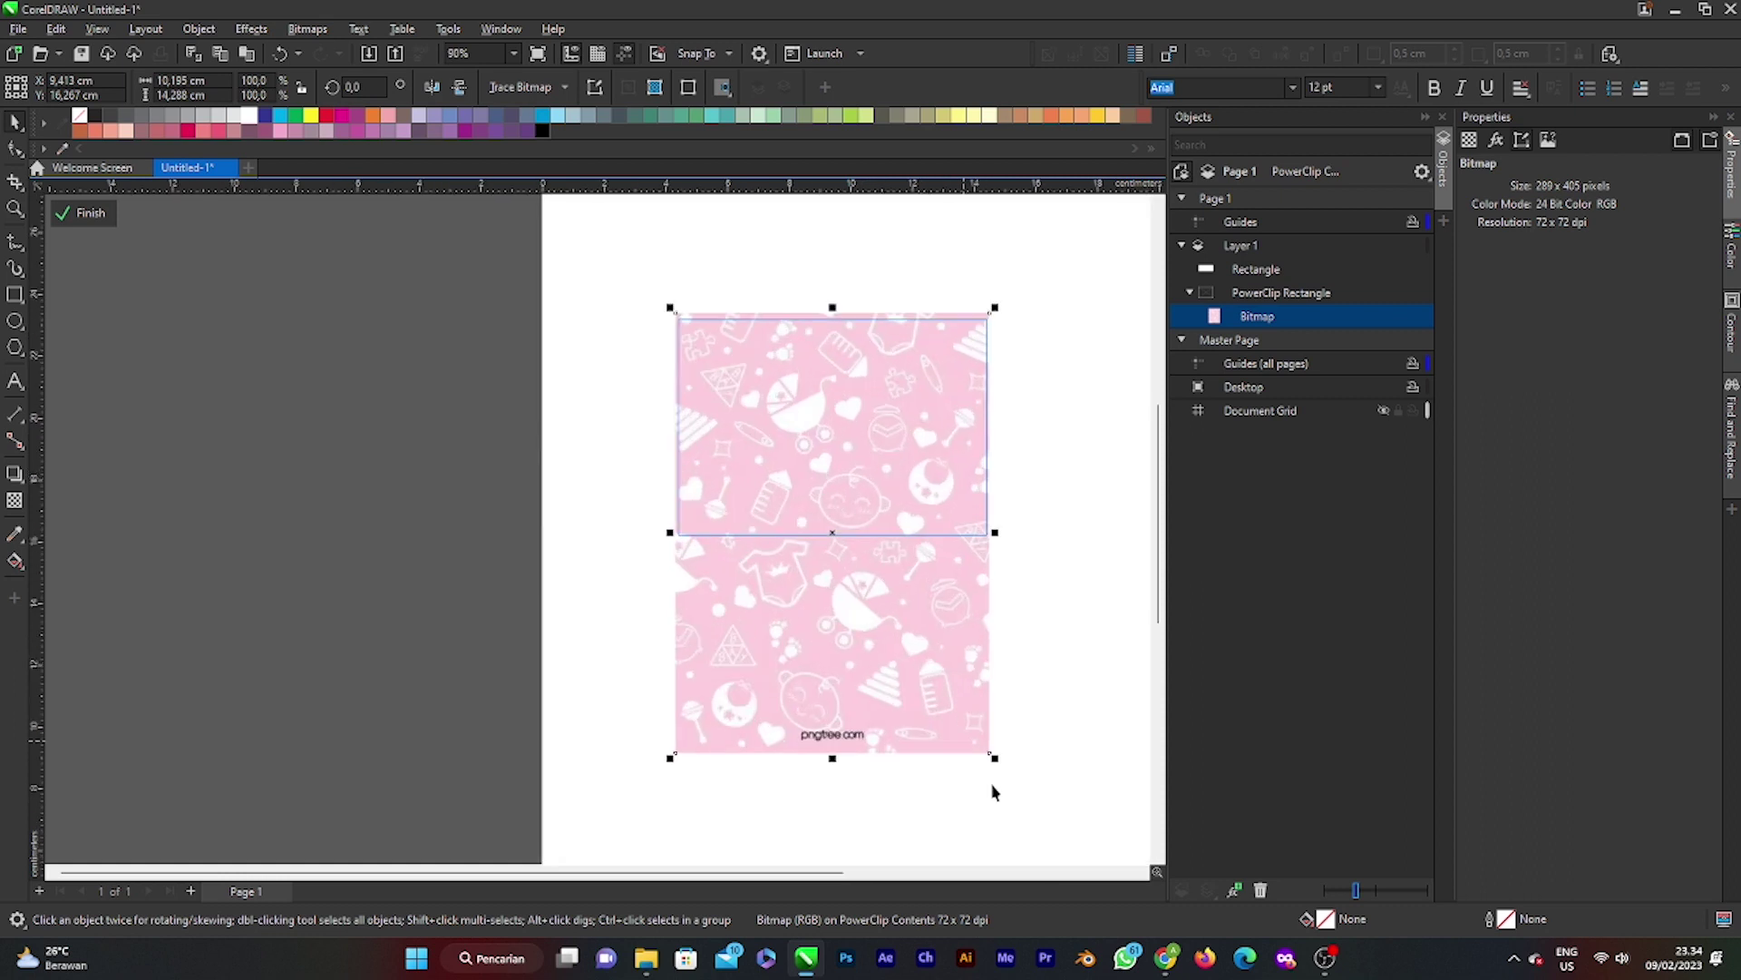
pyautogui.moveTo(994, 758); pyautogui.dragTo(844, 611)
pyautogui.moveTo(785, 392); pyautogui.dragTo(789, 395)
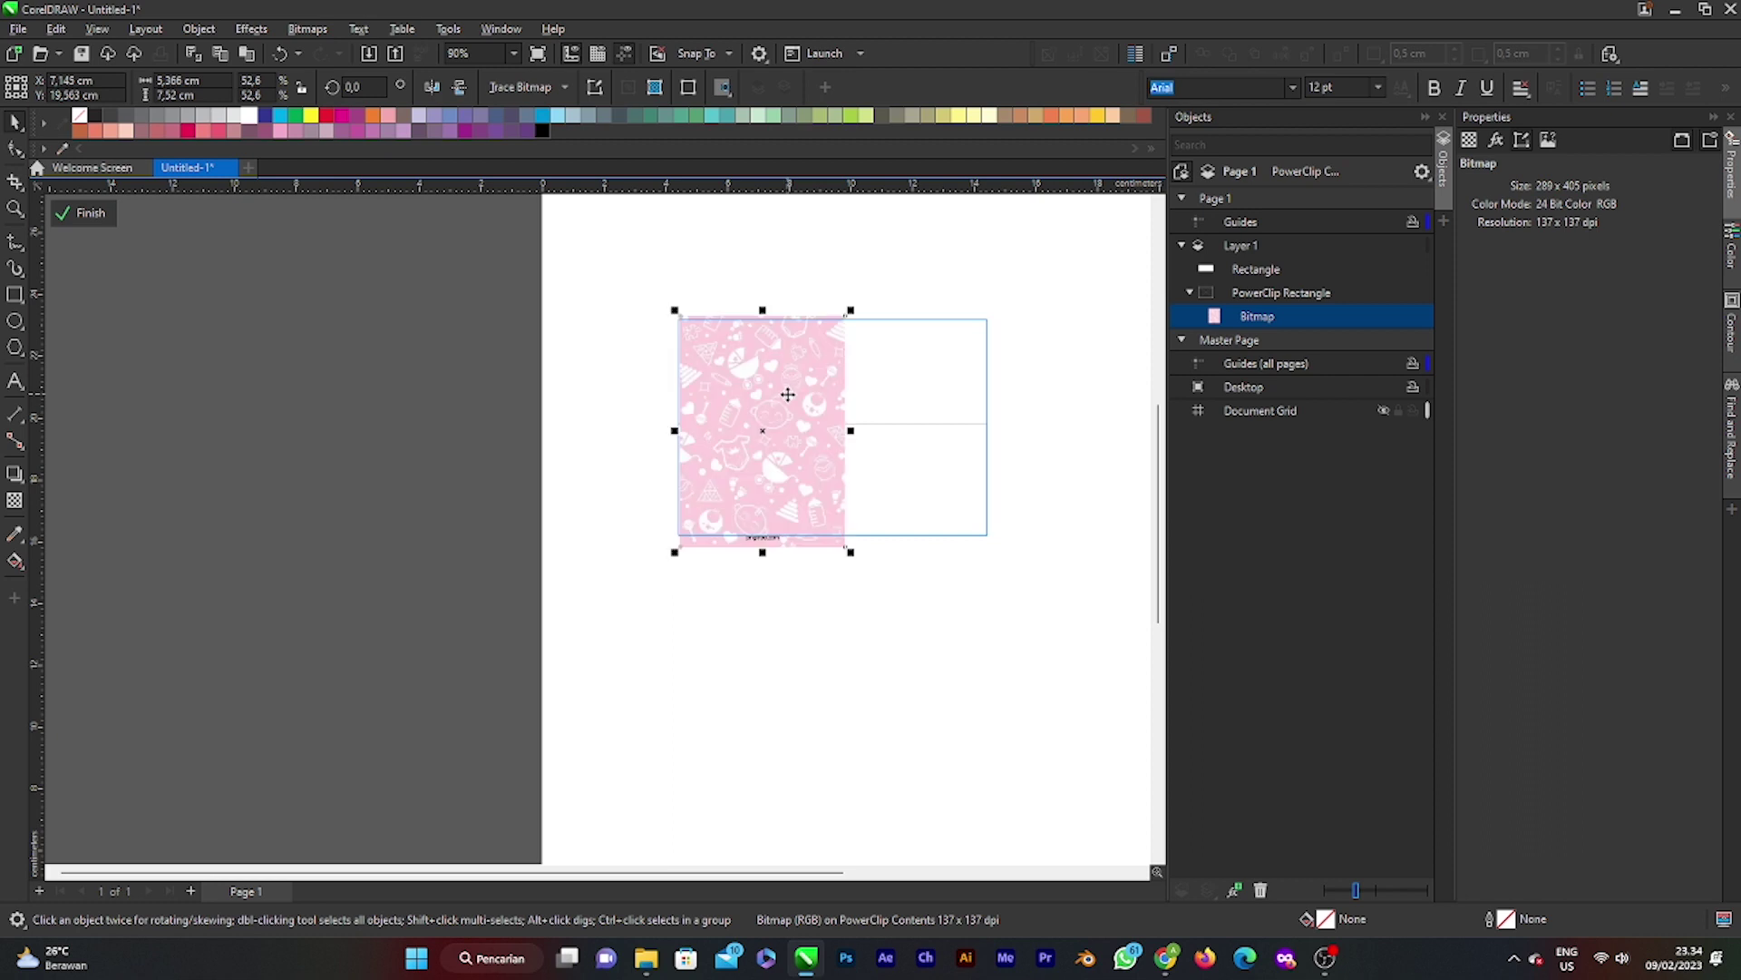
pyautogui.click(912, 234)
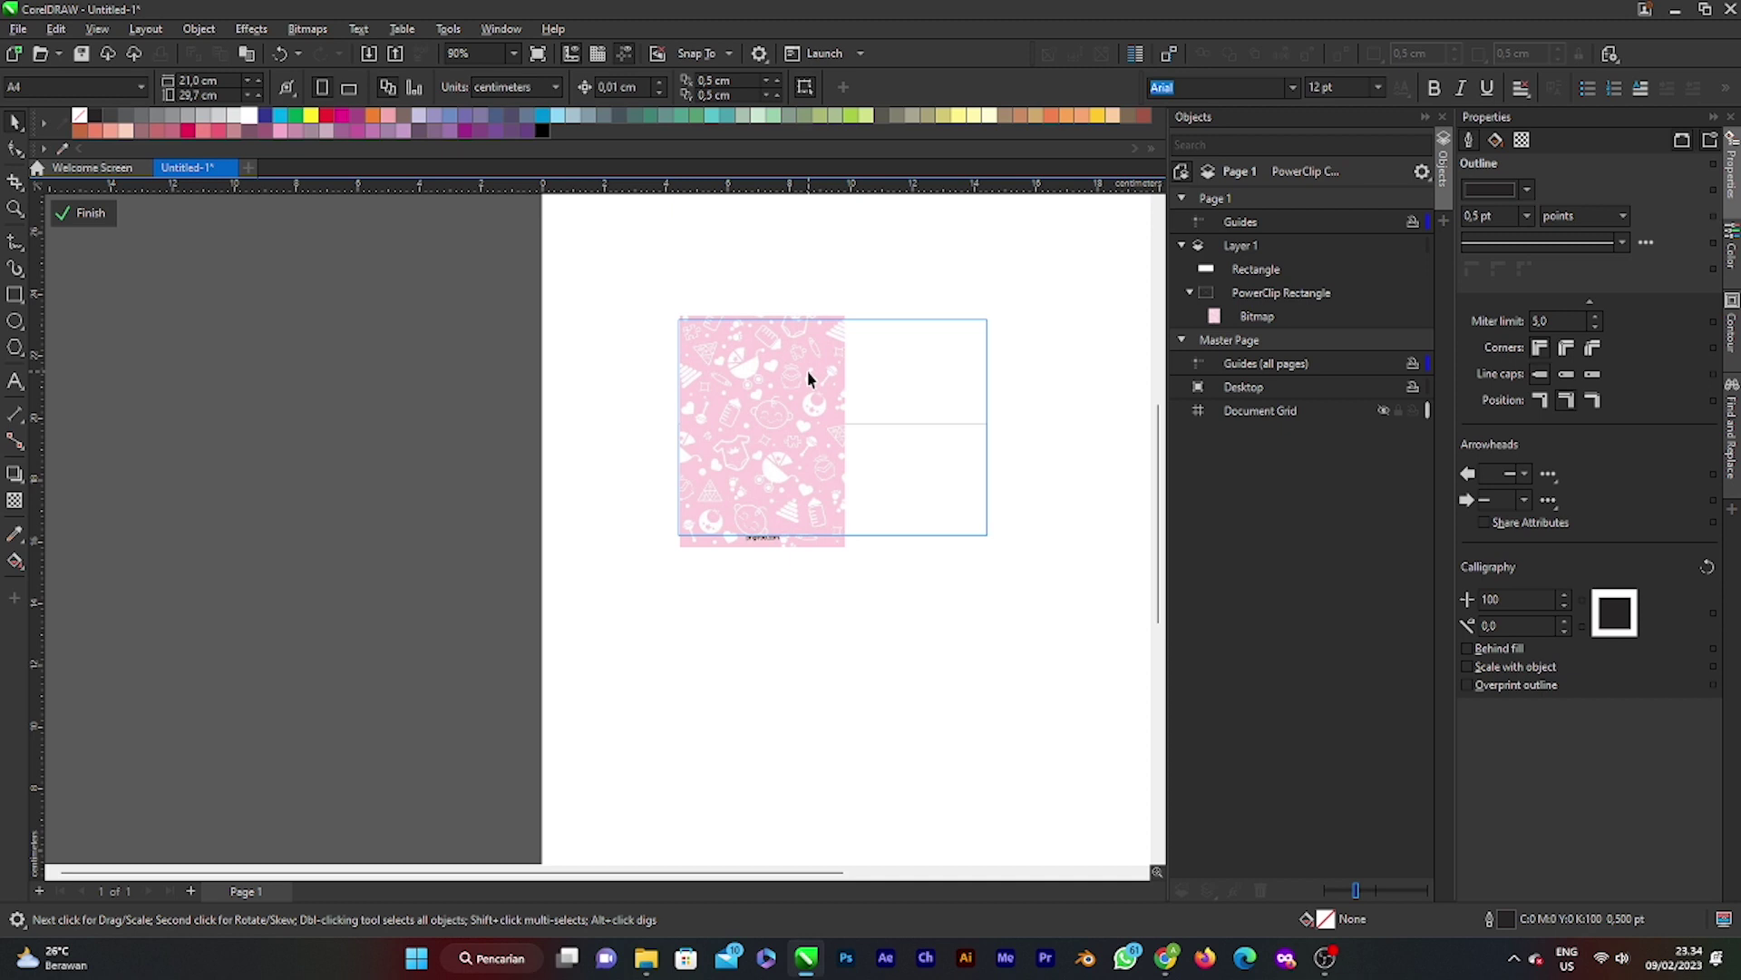
pyautogui.click(796, 443)
pyautogui.moveTo(846, 547); pyautogui.dragTo(765, 458)
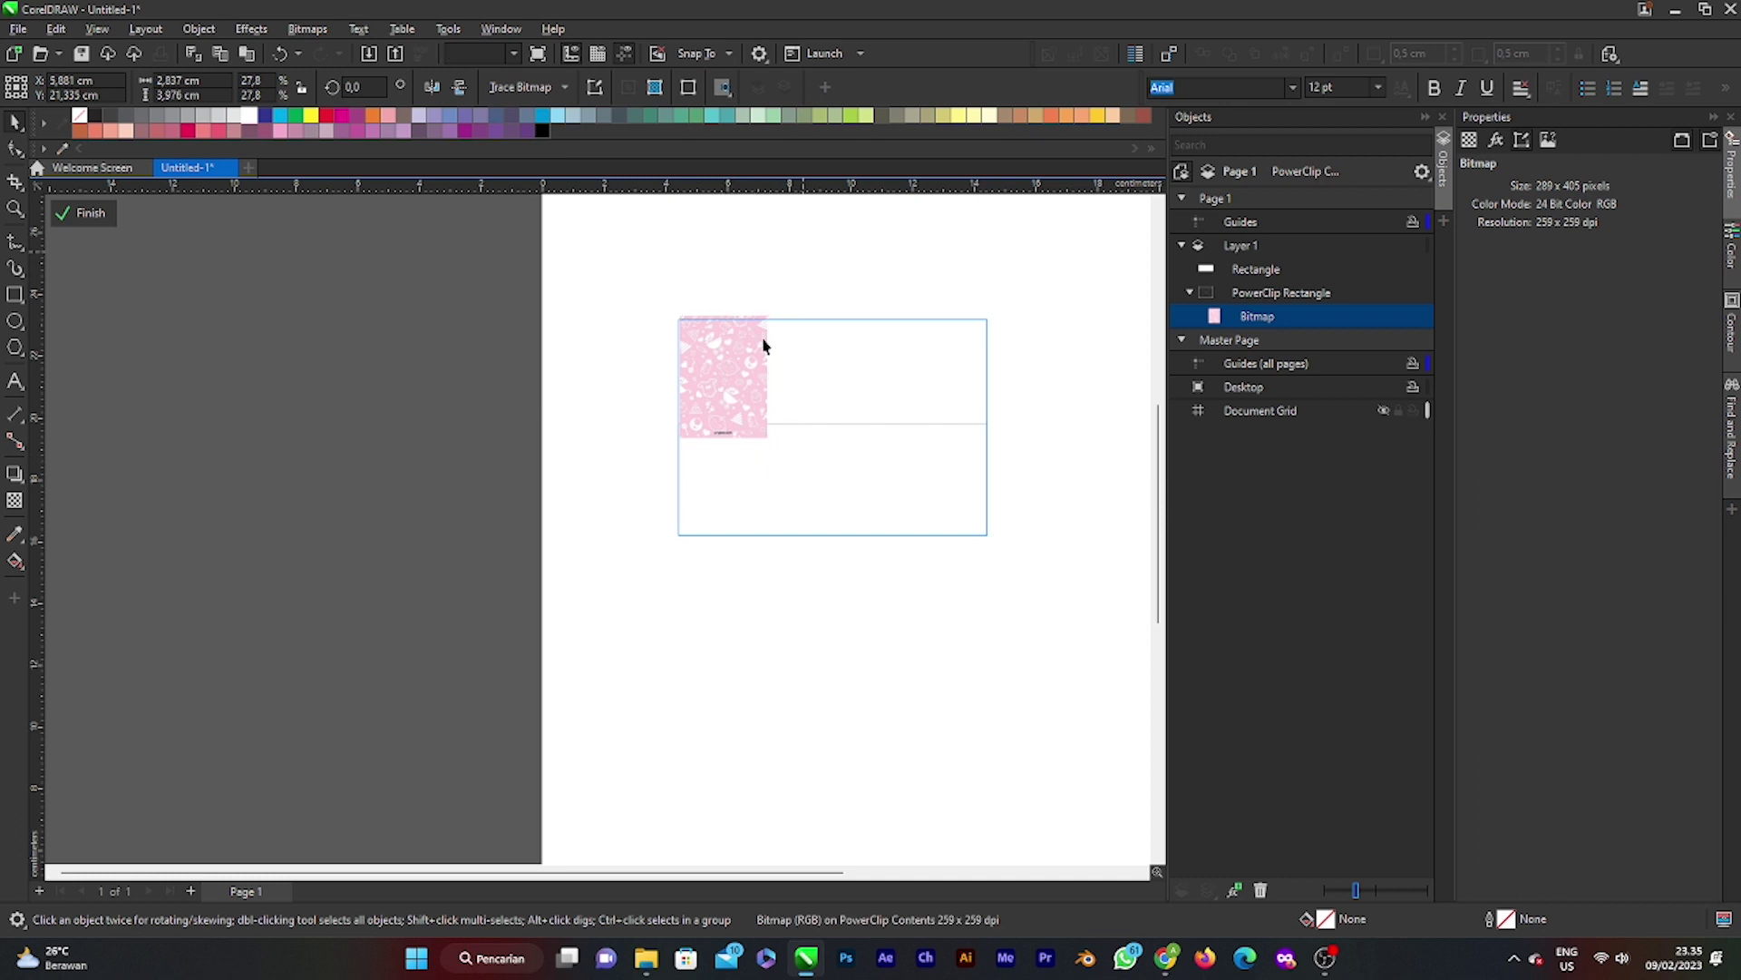
# Step: Duplicate the baby tile with Ctrl+D into four tiles running across the top band
pyautogui.scroll(2, 740, 366)
pyautogui.scroll(2, 741, 365)
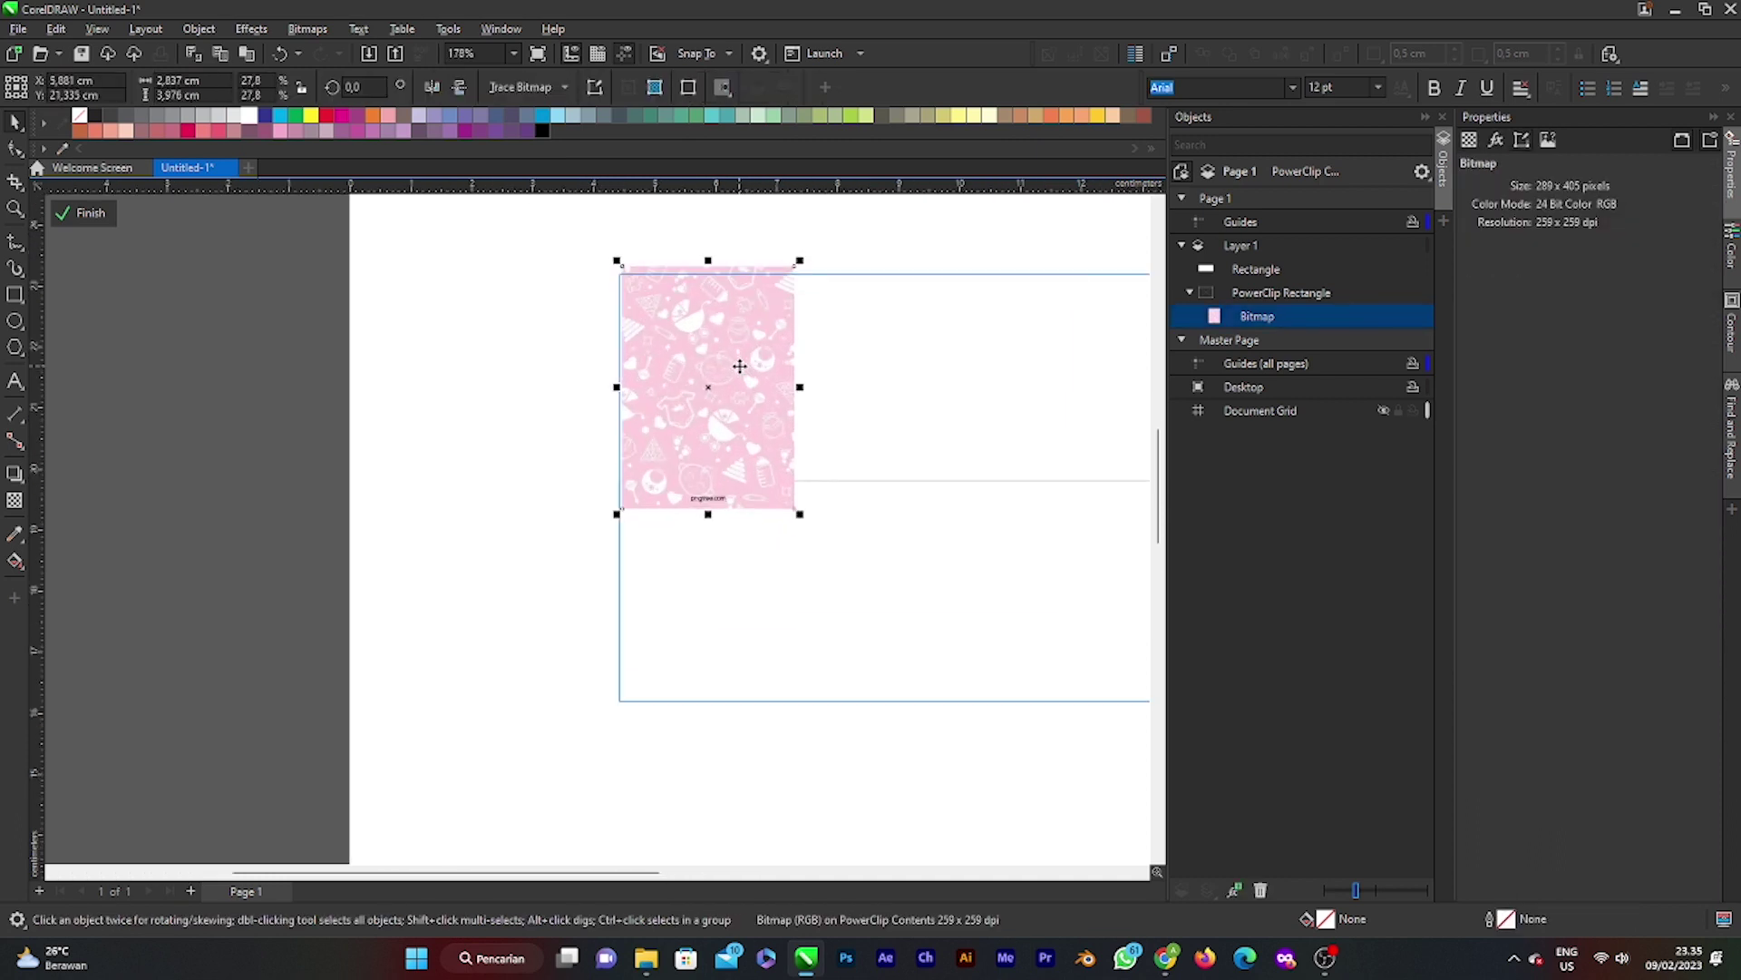
pyautogui.hotkey('ctrl', 'd')
pyautogui.moveTo(740, 366); pyautogui.dragTo(948, 410)
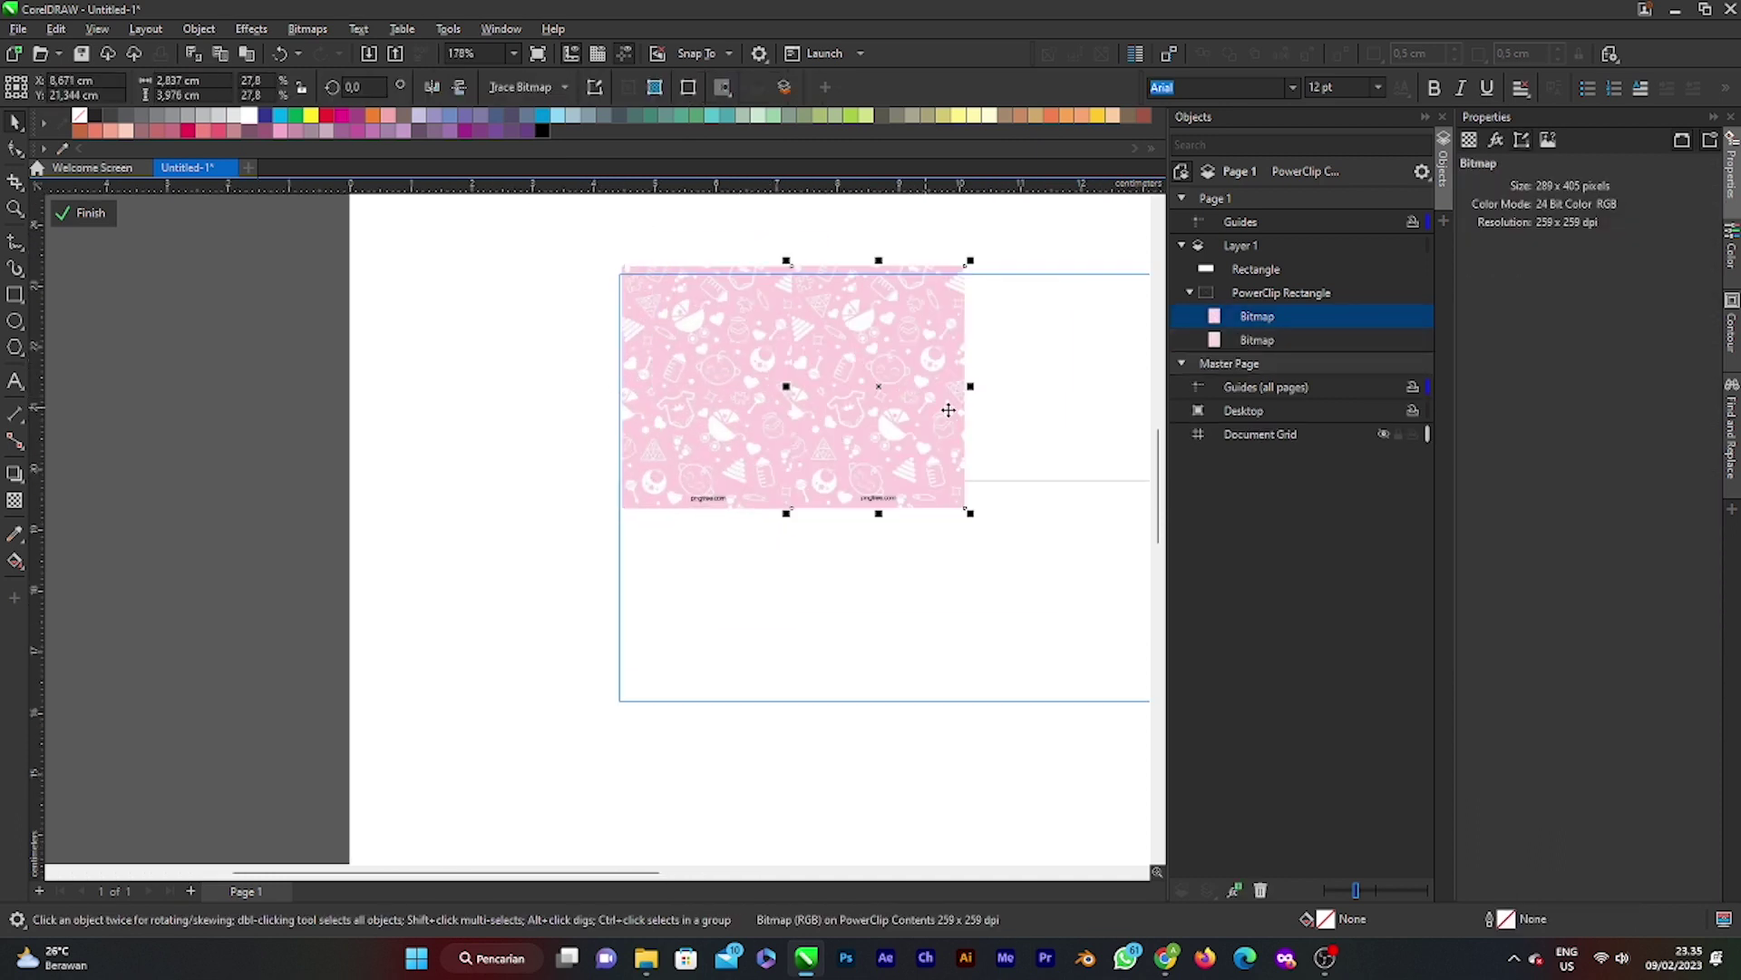
pyautogui.hotkey('ctrl', 'd')
pyautogui.scroll(-2, 798, 416)
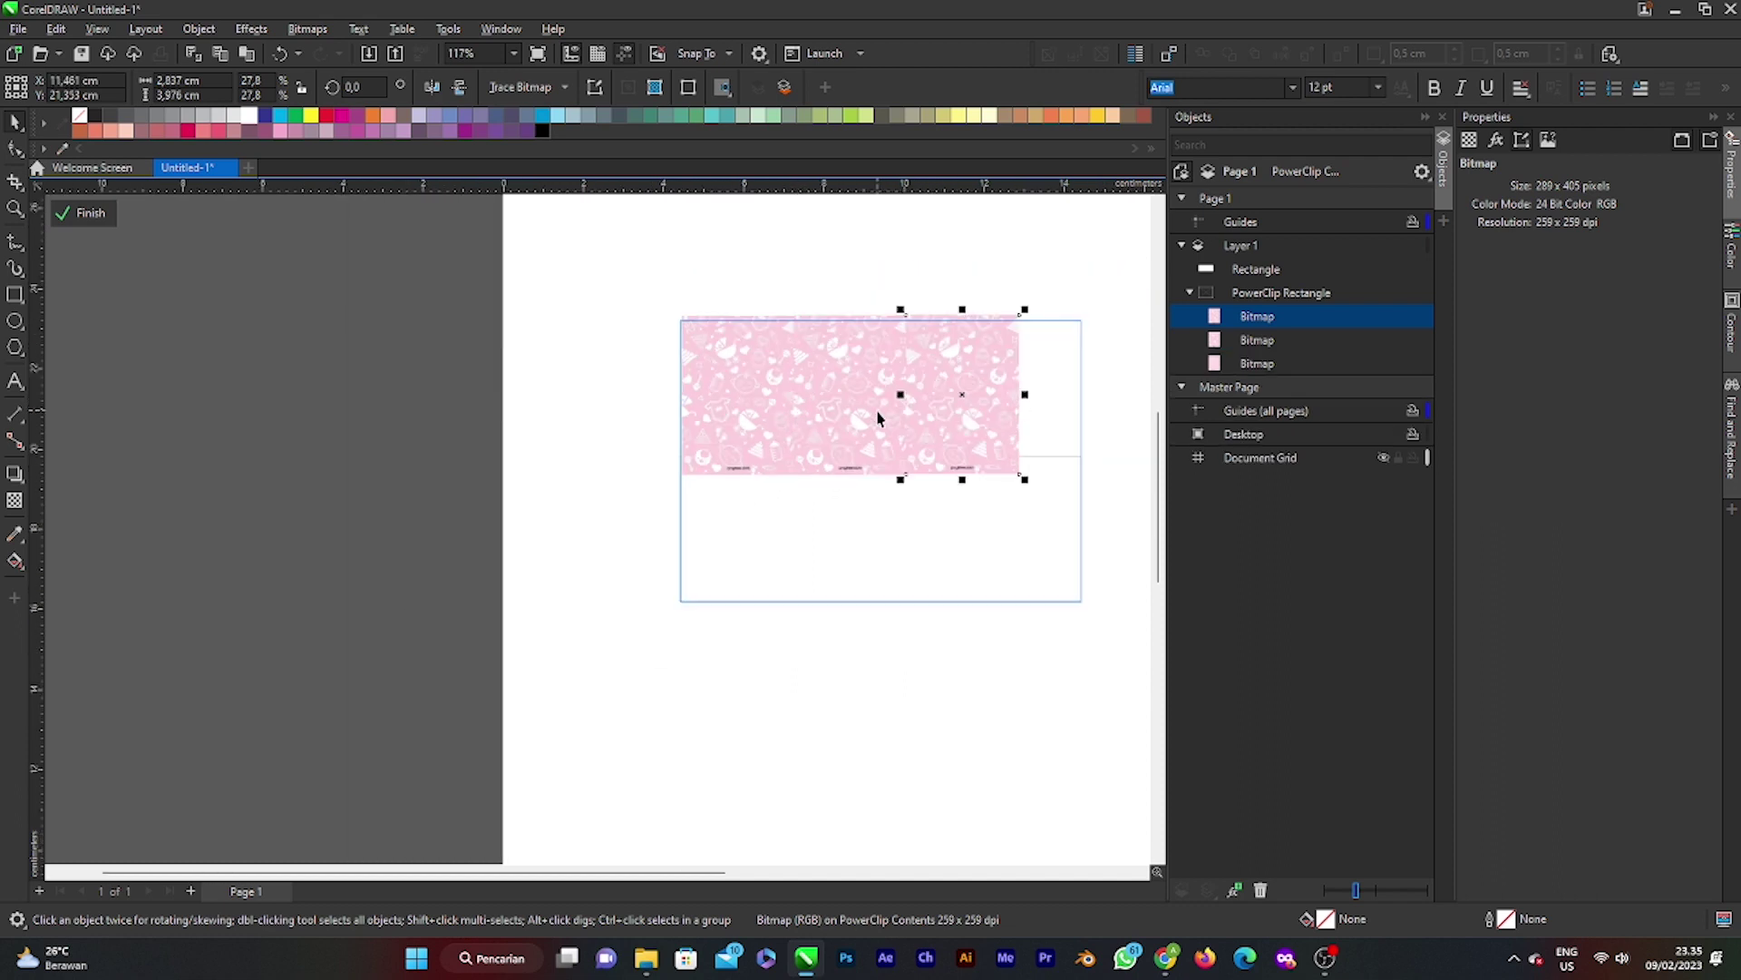
pyautogui.hotkey('ctrl', 'd')
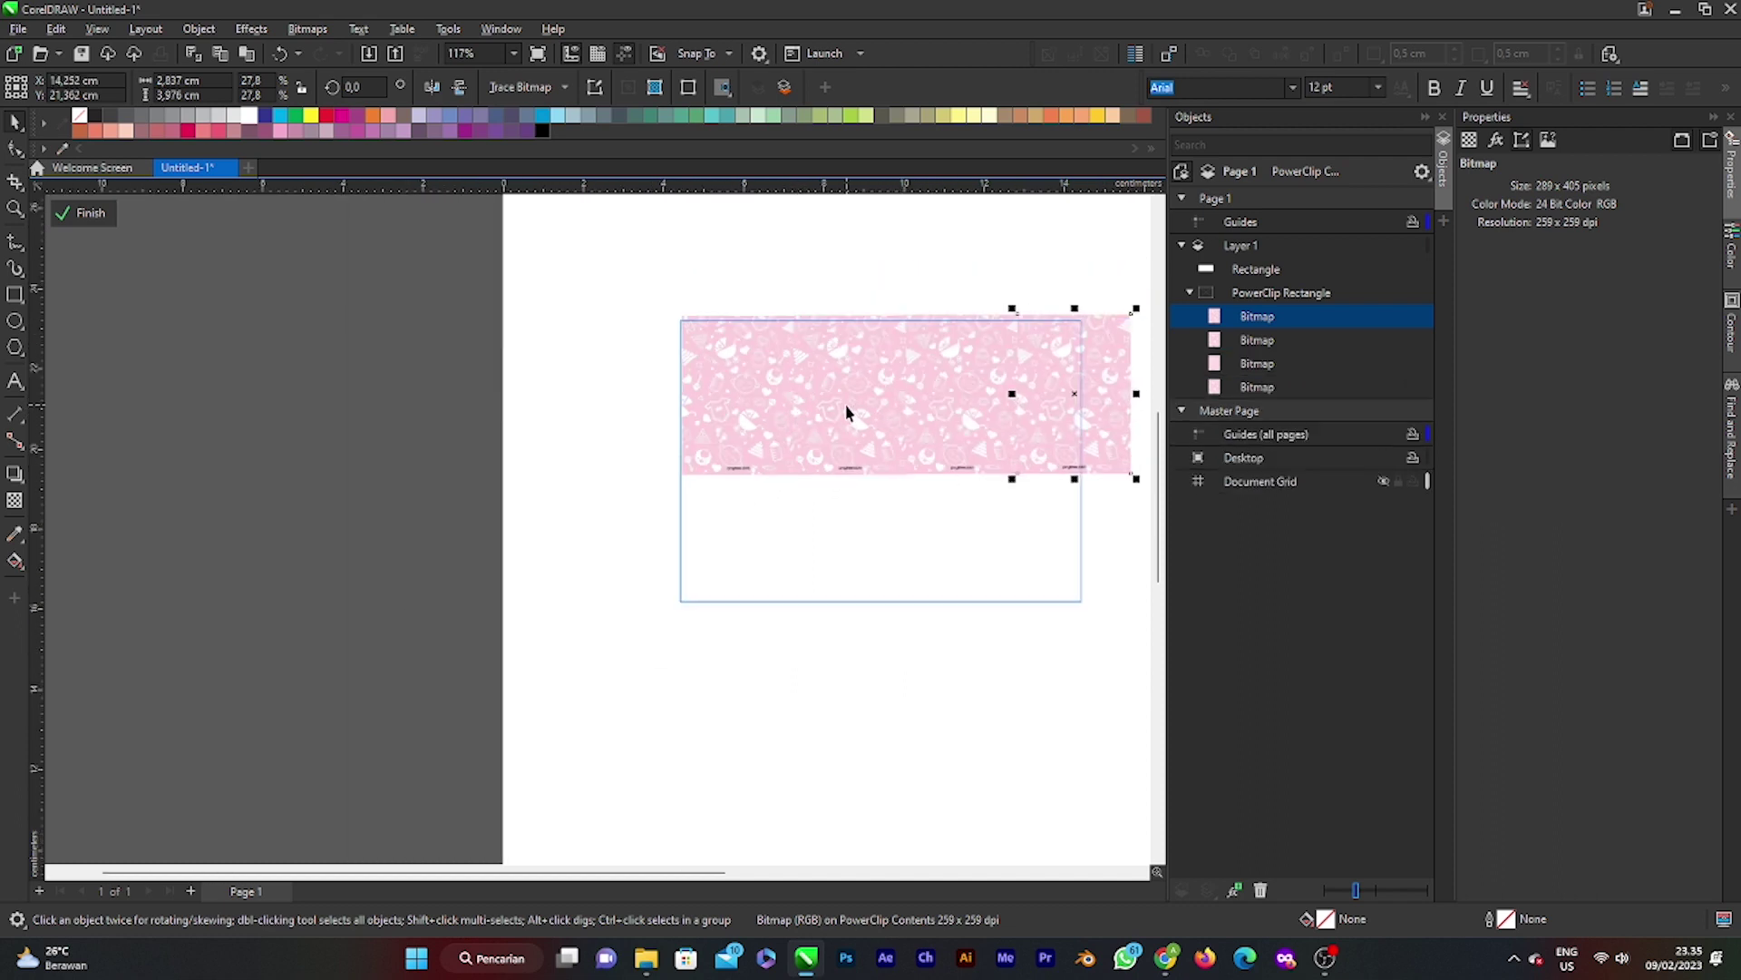
# Step: Realign the leftmost tile with the row and finish editing the PowerClip
pyautogui.moveTo(765, 389); pyautogui.dragTo(762, 421)
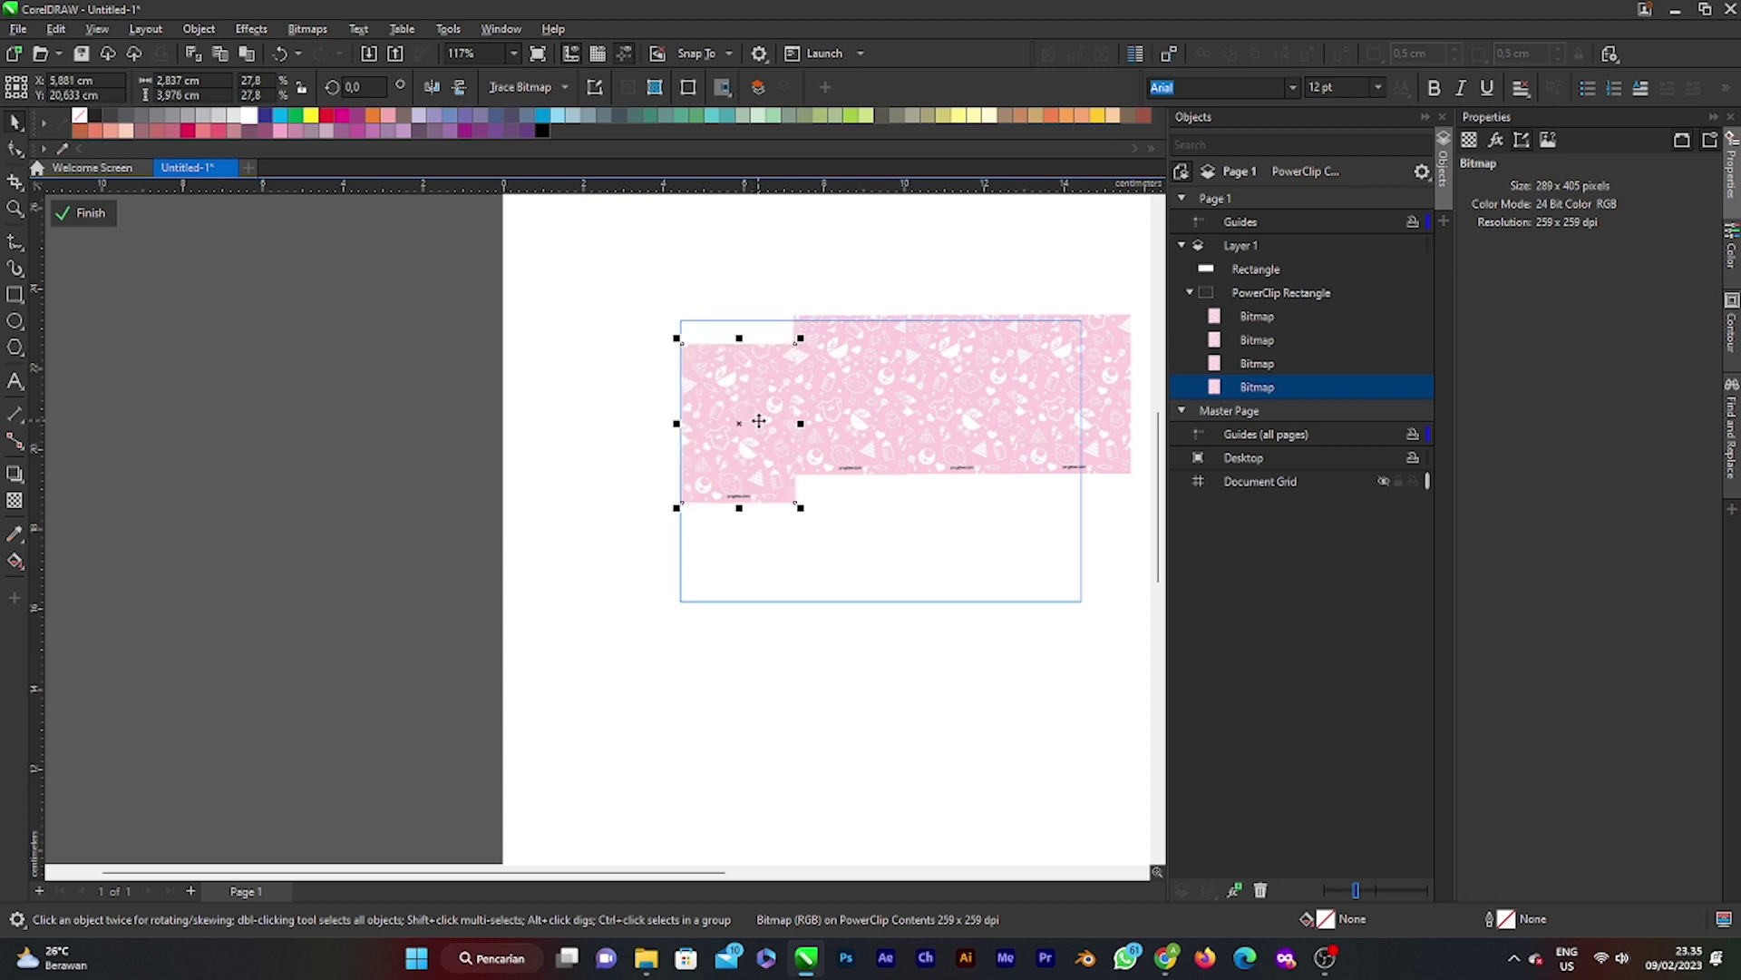
pyautogui.hotkey('ctrl', 'd')
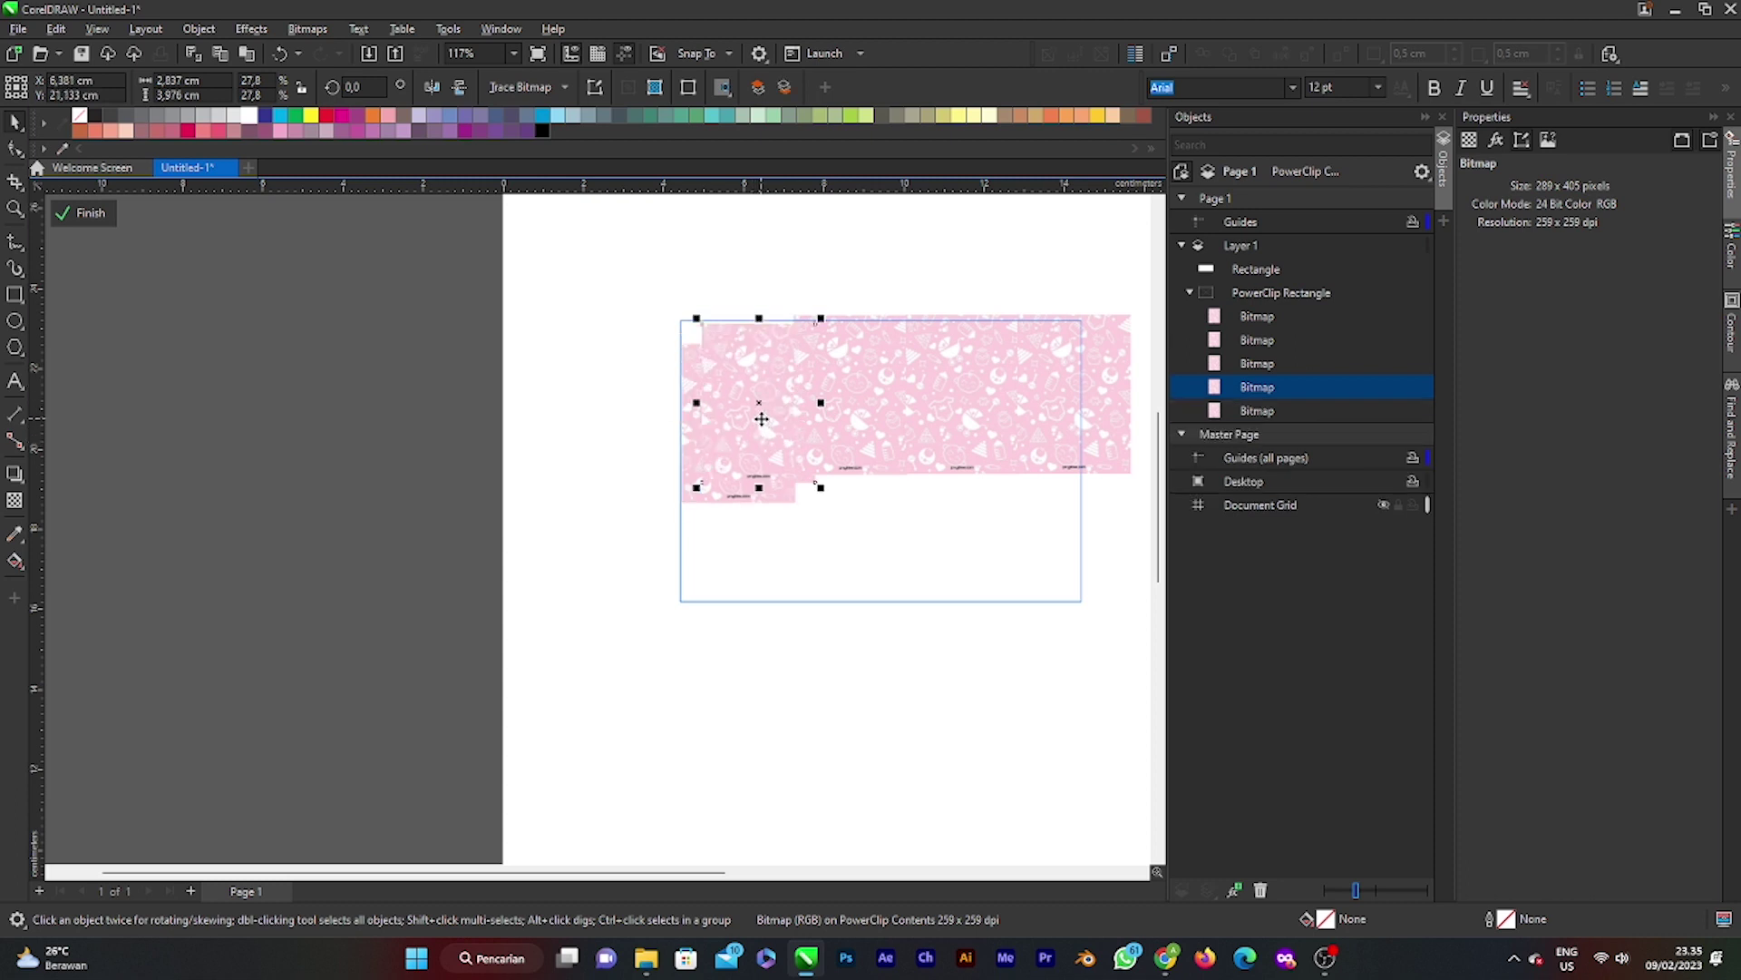
pyautogui.hotkey('ctrl', 'z')
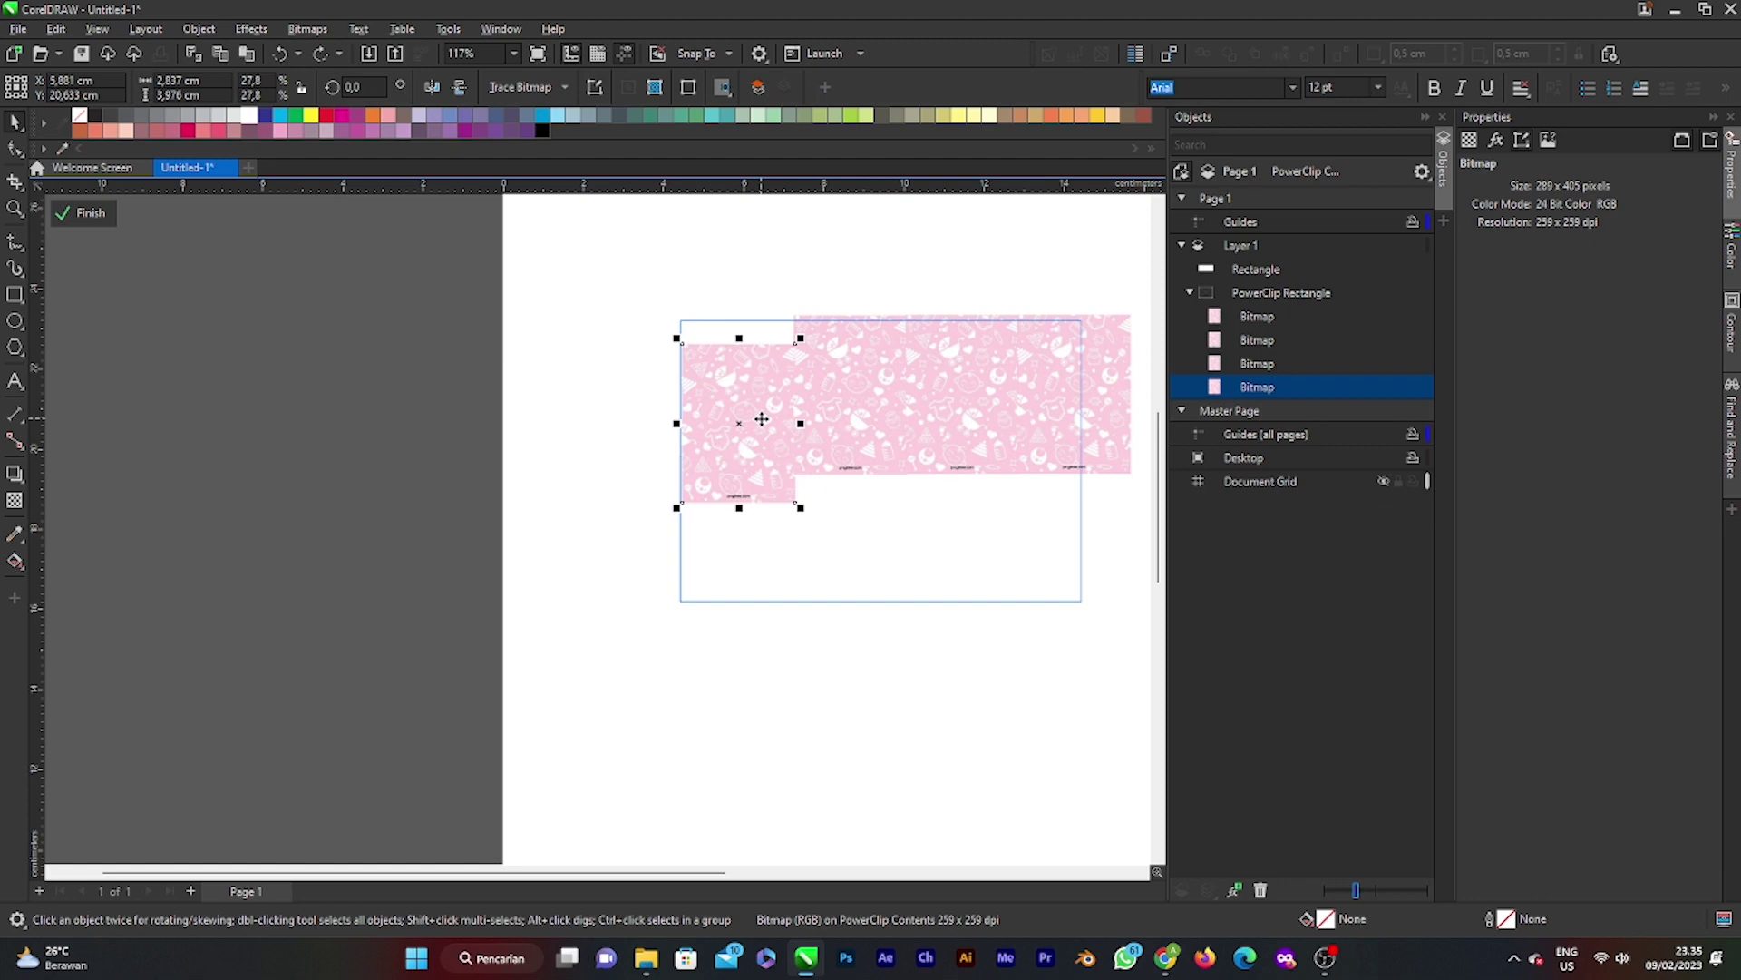
pyautogui.moveTo(746, 420); pyautogui.dragTo(742, 395)
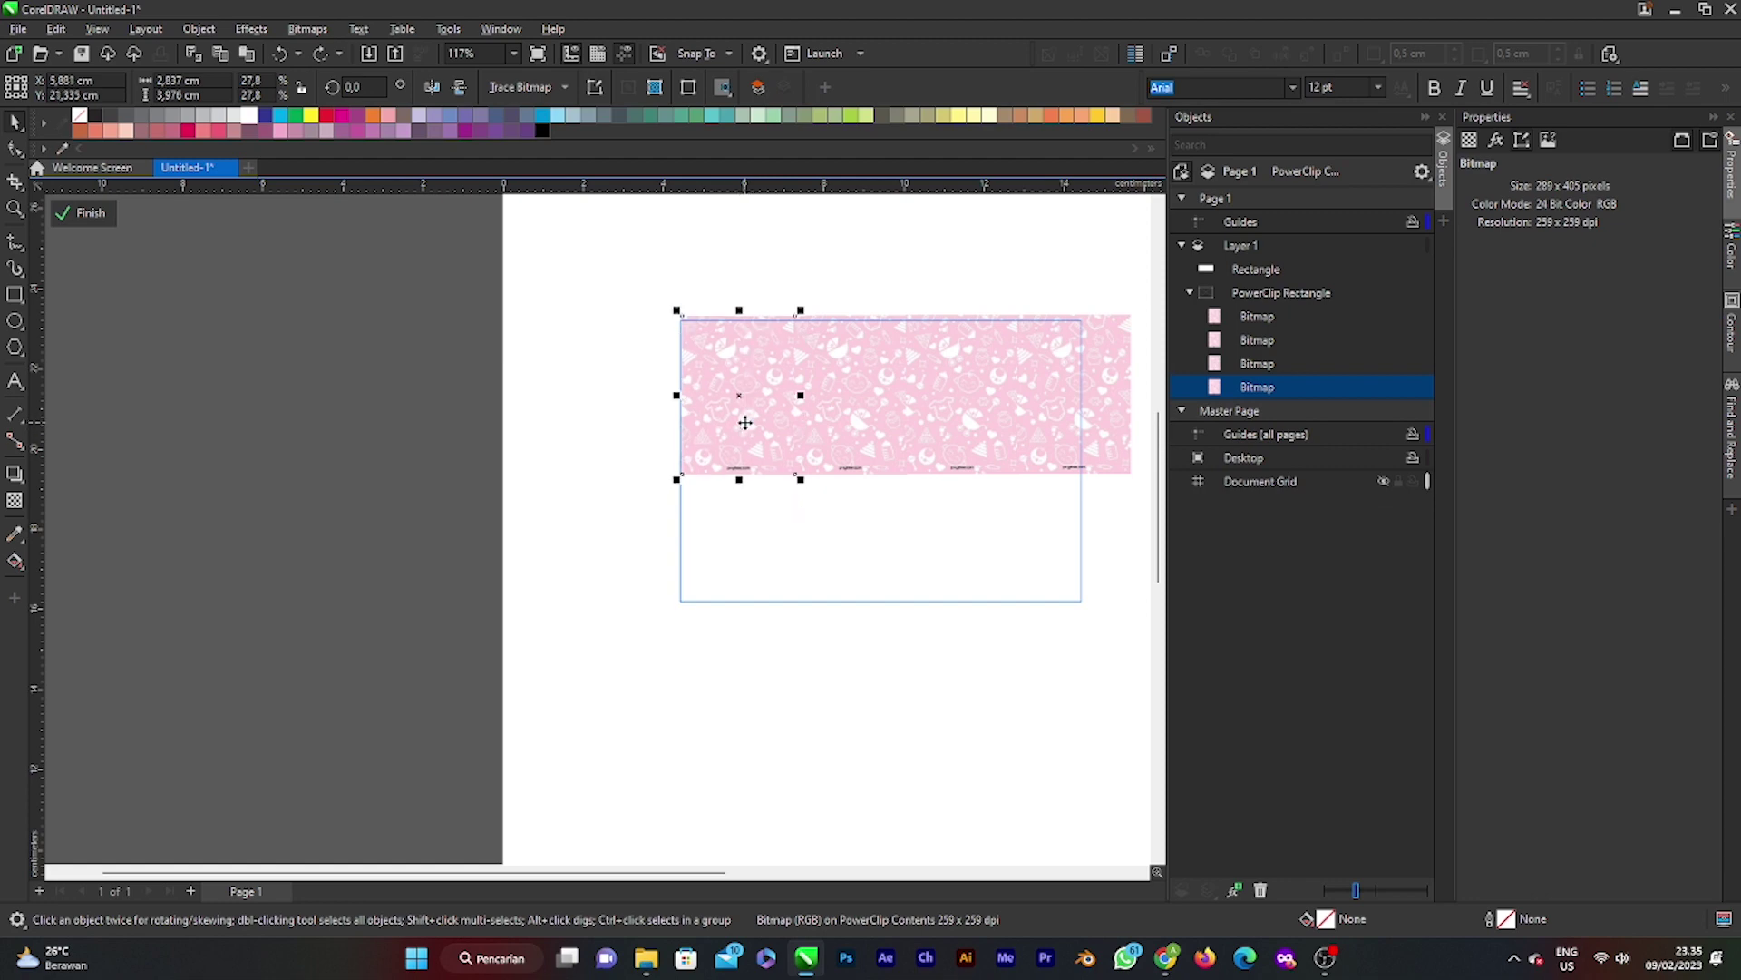
pyautogui.click(895, 307)
pyautogui.scroll(3, 738, 393)
pyautogui.scroll(-5, 750, 397)
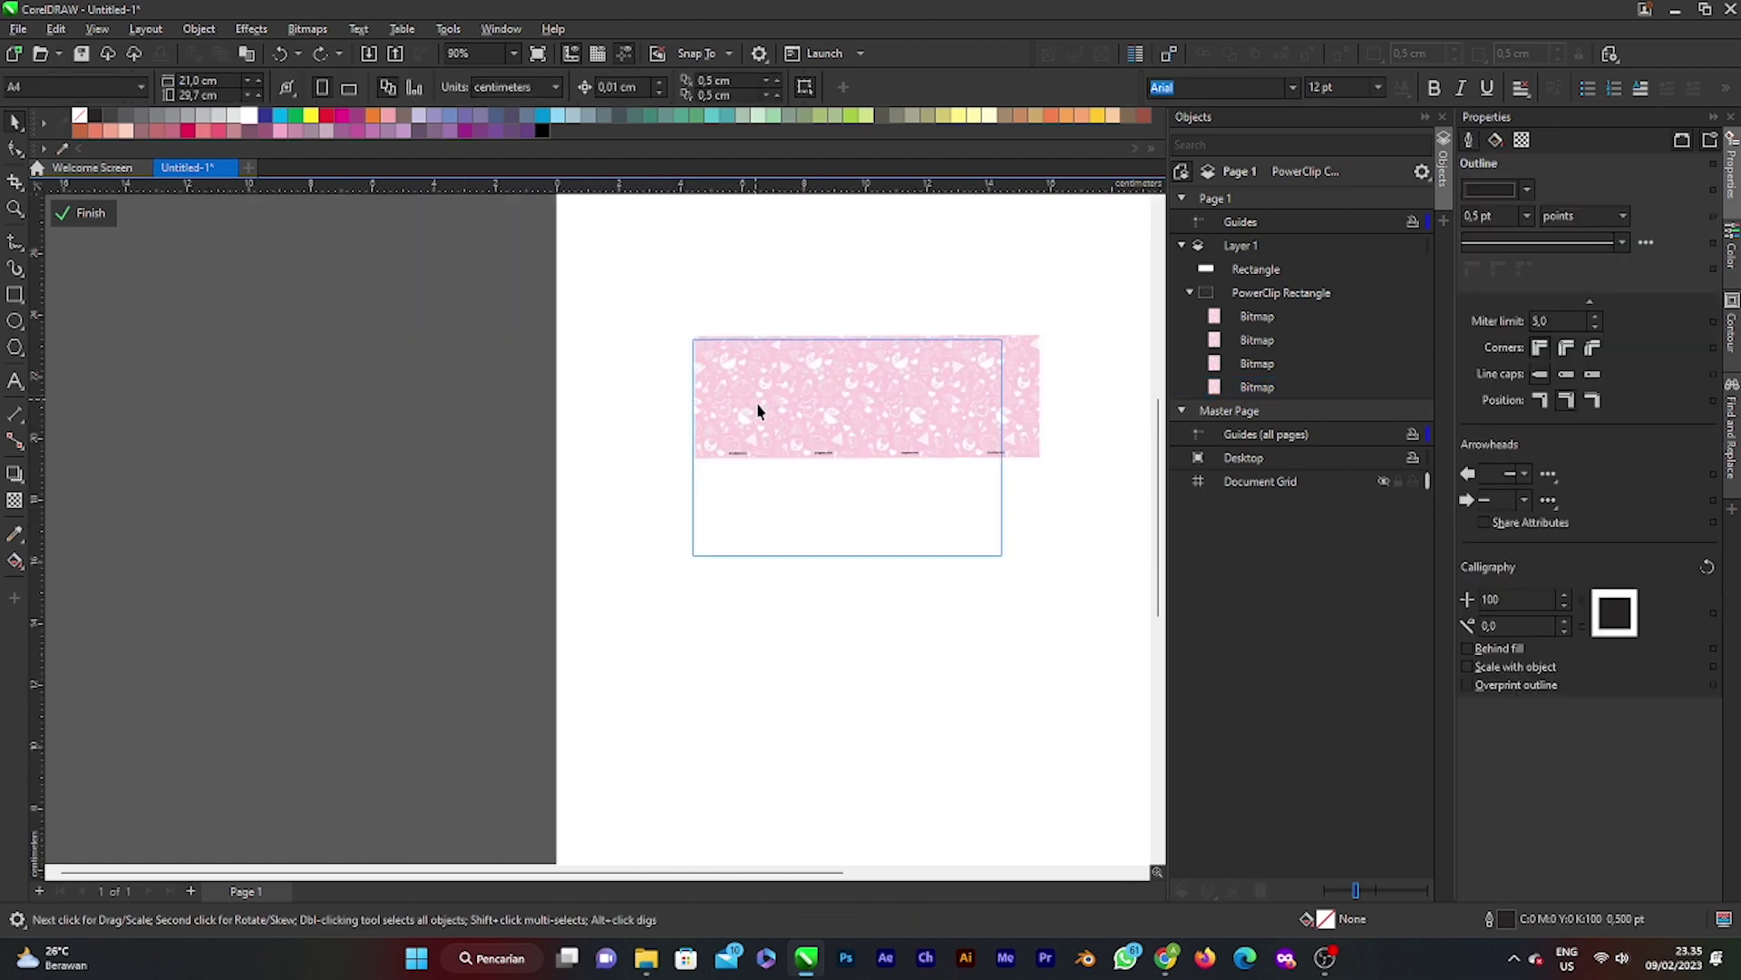
pyautogui.click(84, 212)
# Step: Draw a thin tall rectangle at the card's lower-left edge
pyautogui.click(1046, 385)
pyautogui.scroll(2, 1047, 389)
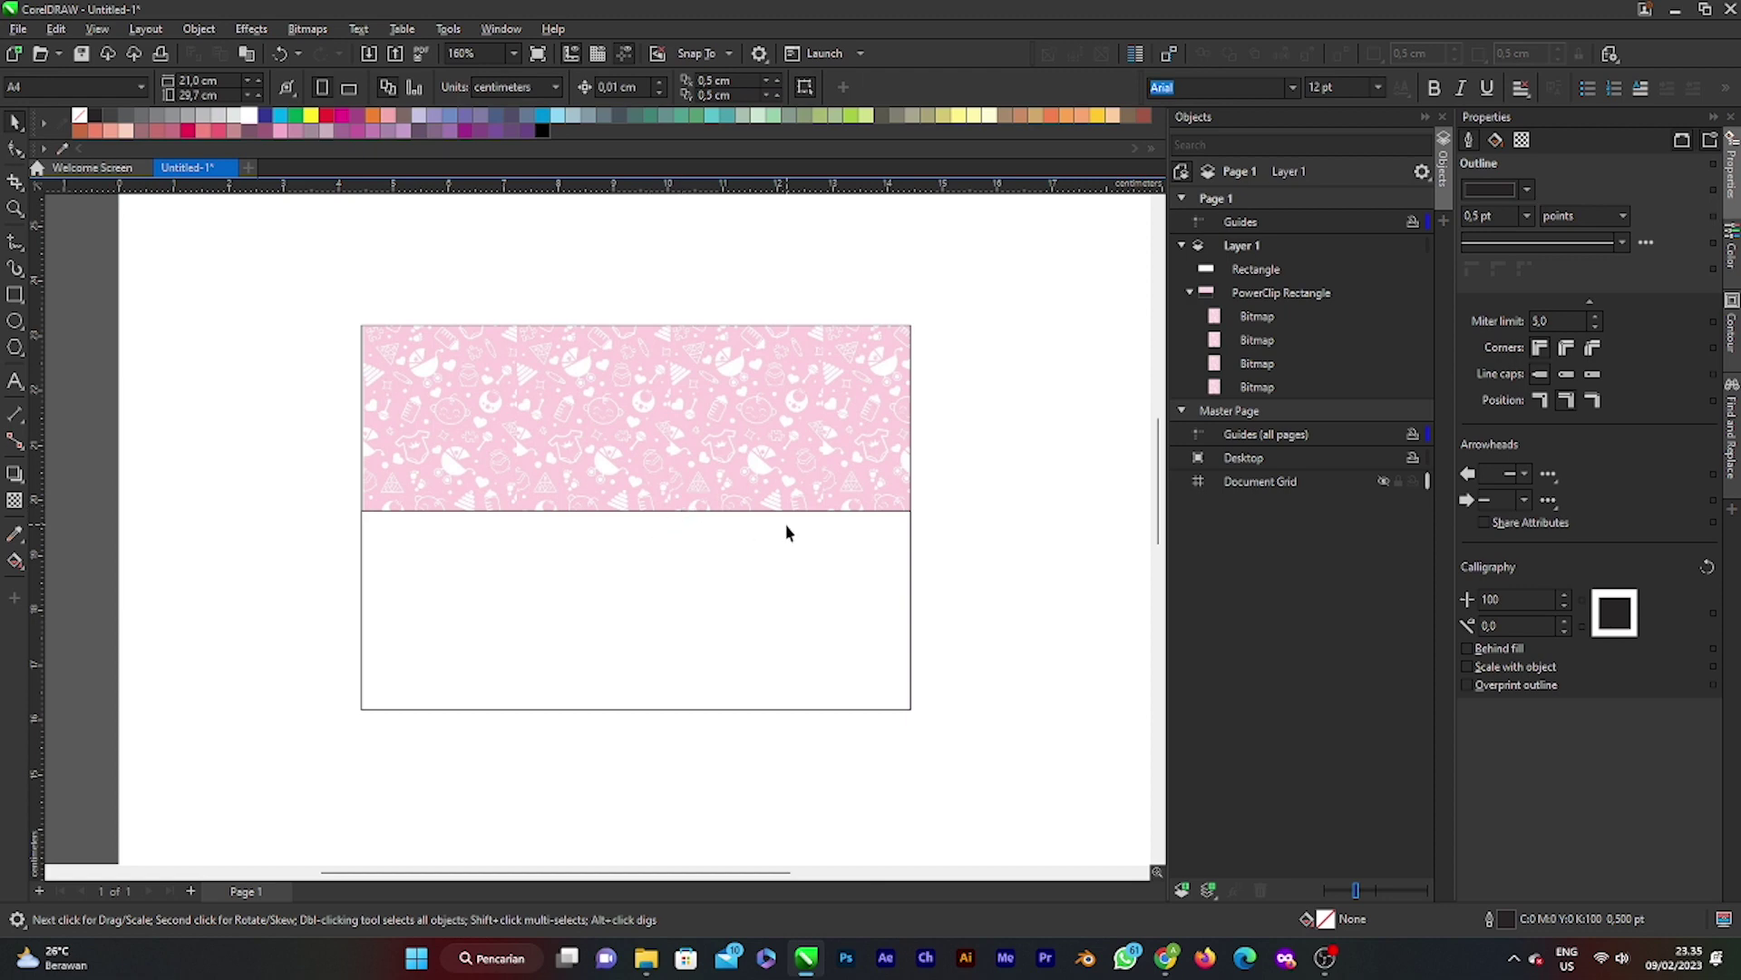
pyautogui.scroll(-3, 641, 505)
pyautogui.scroll(3, 482, 537)
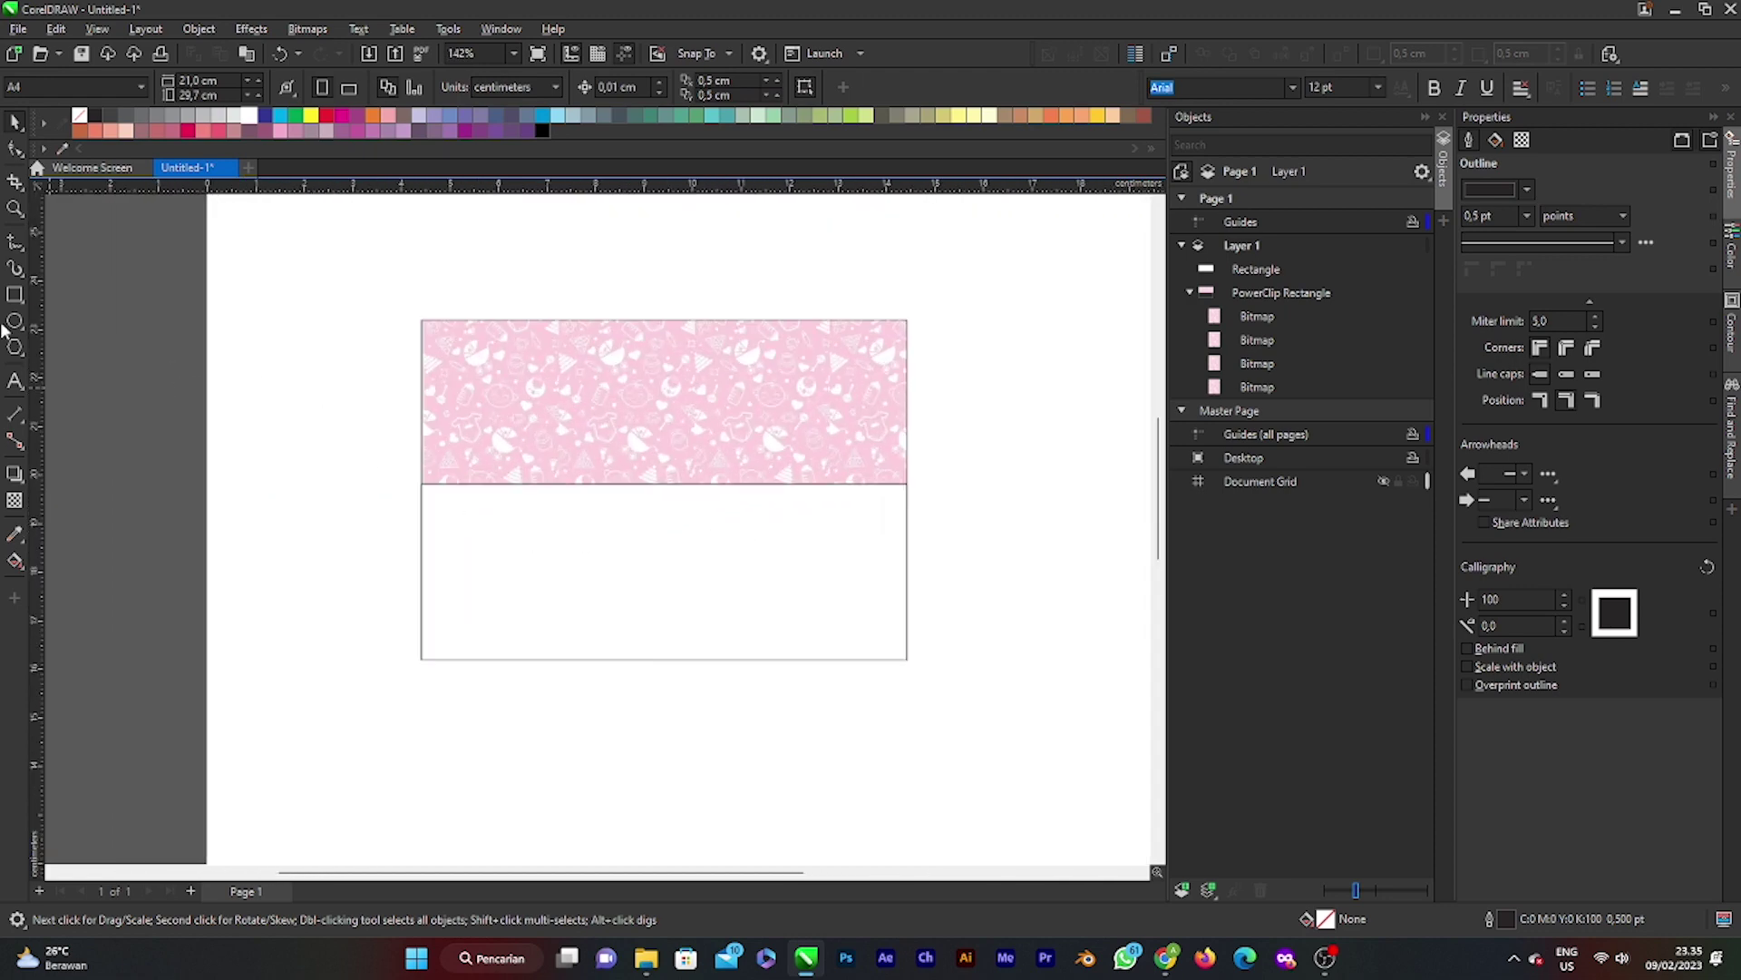
pyautogui.click(14, 295)
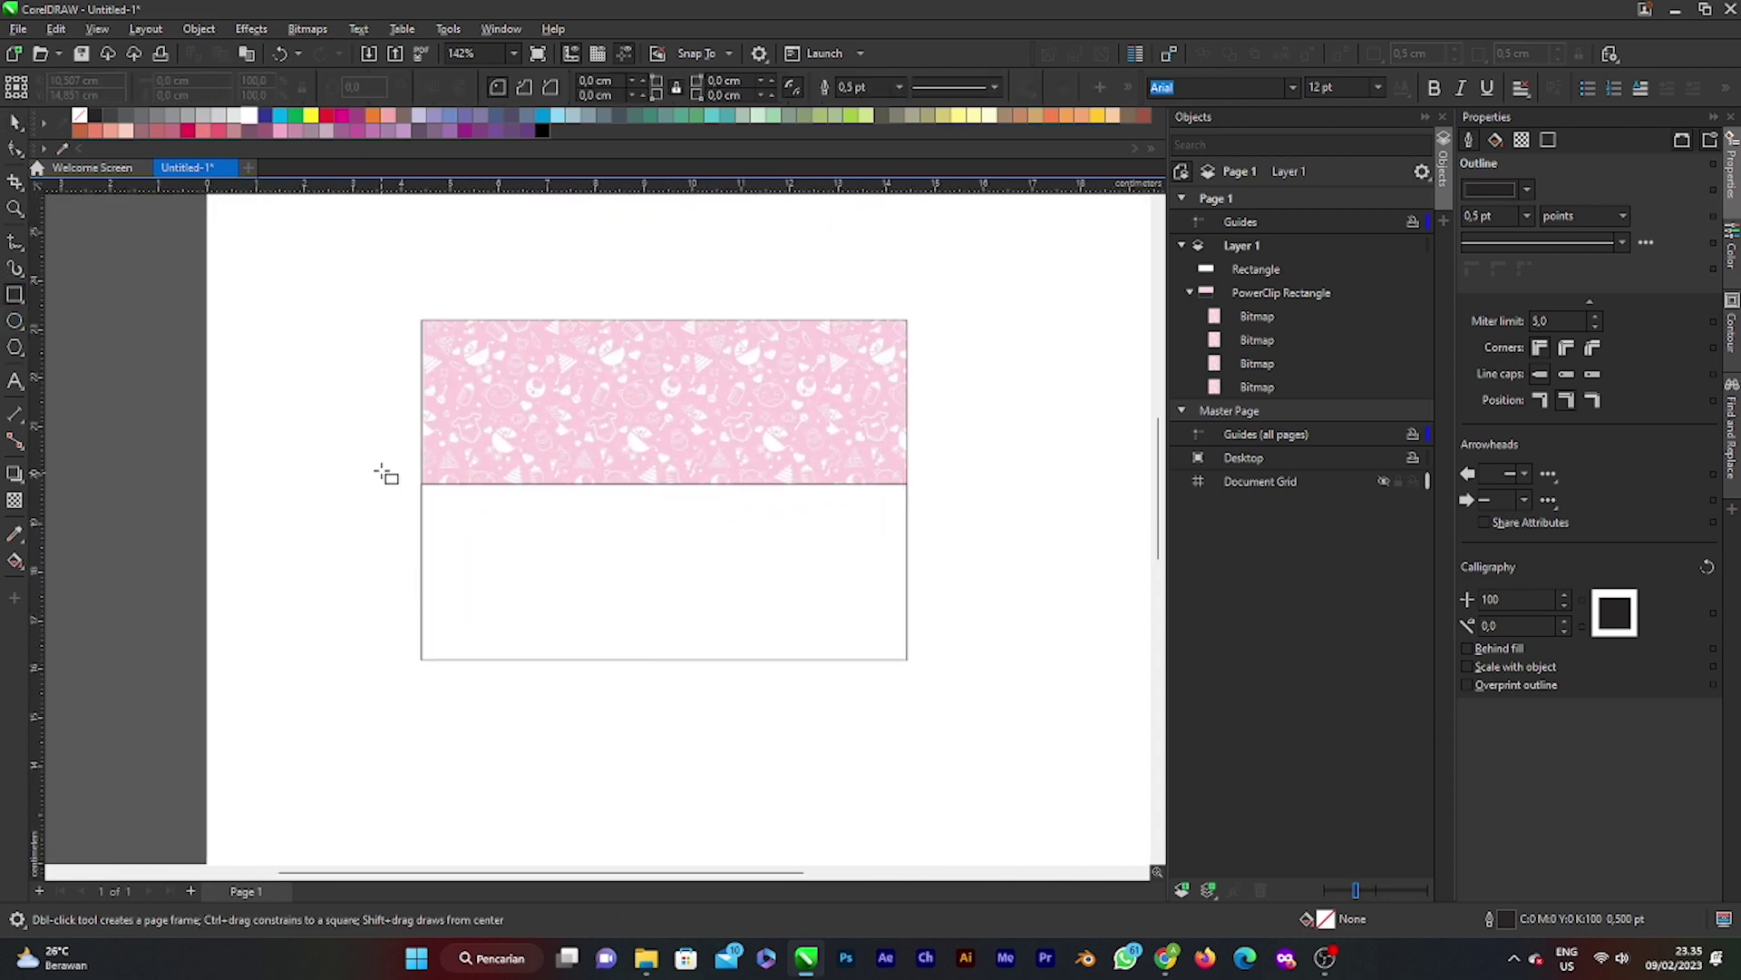
pyautogui.scroll(2, 436, 507)
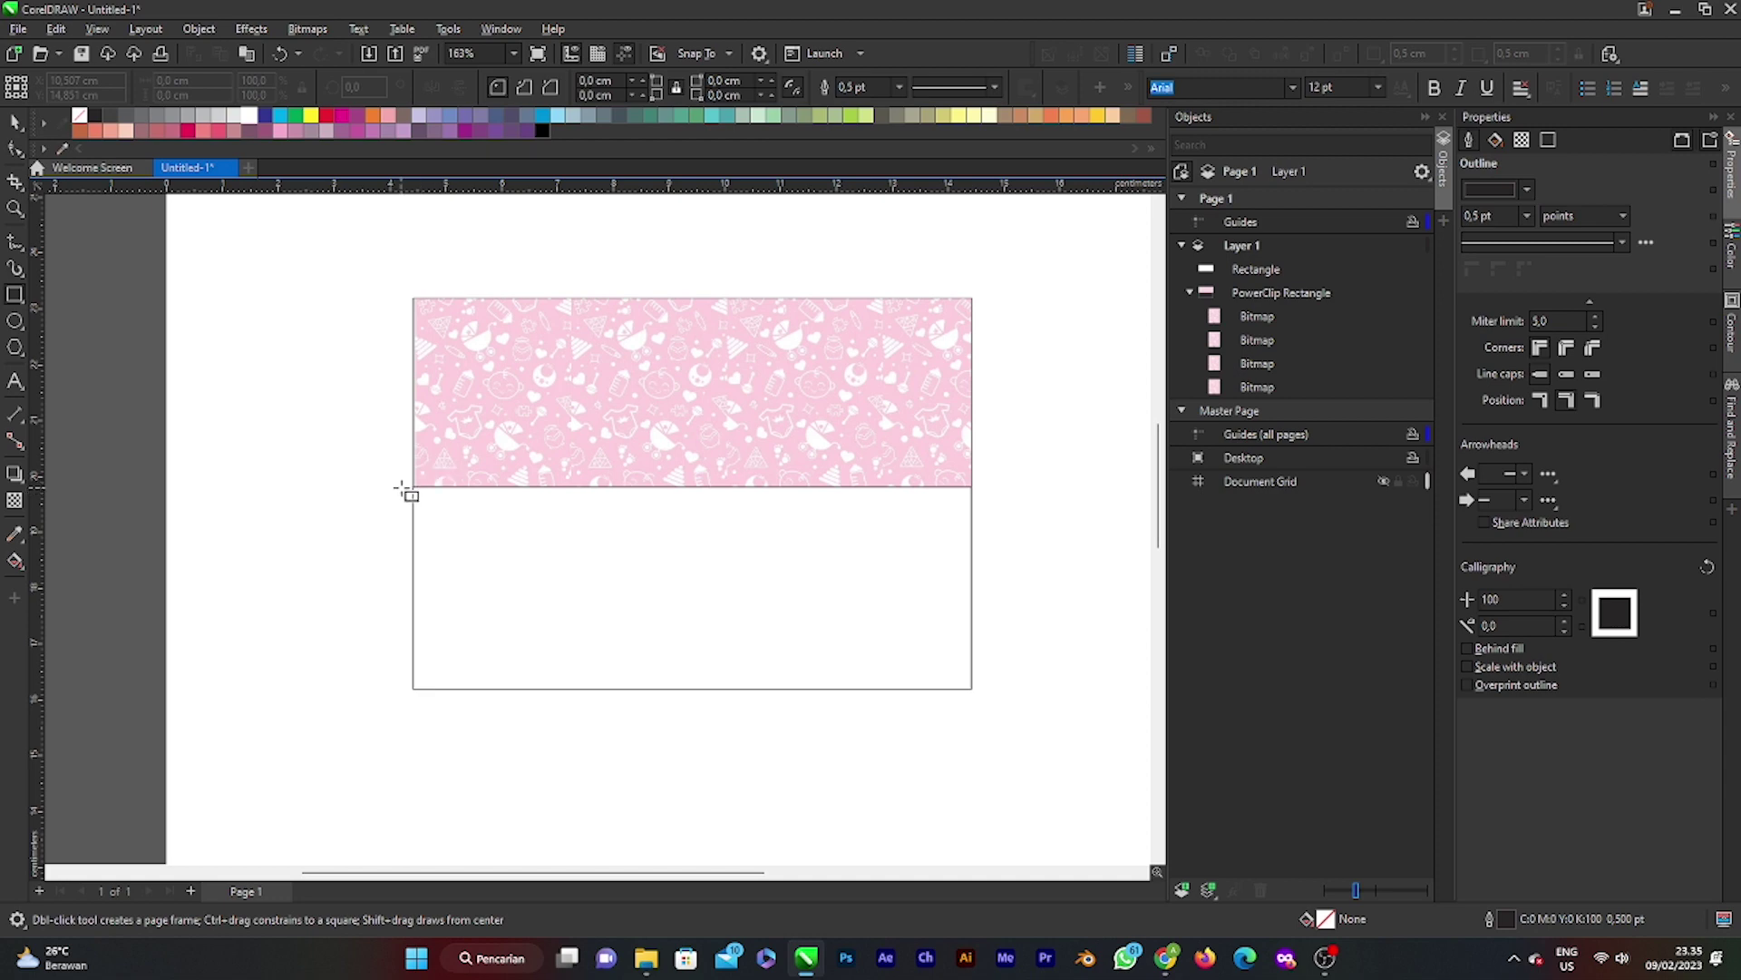
pyautogui.moveTo(406, 486); pyautogui.dragTo(434, 713)
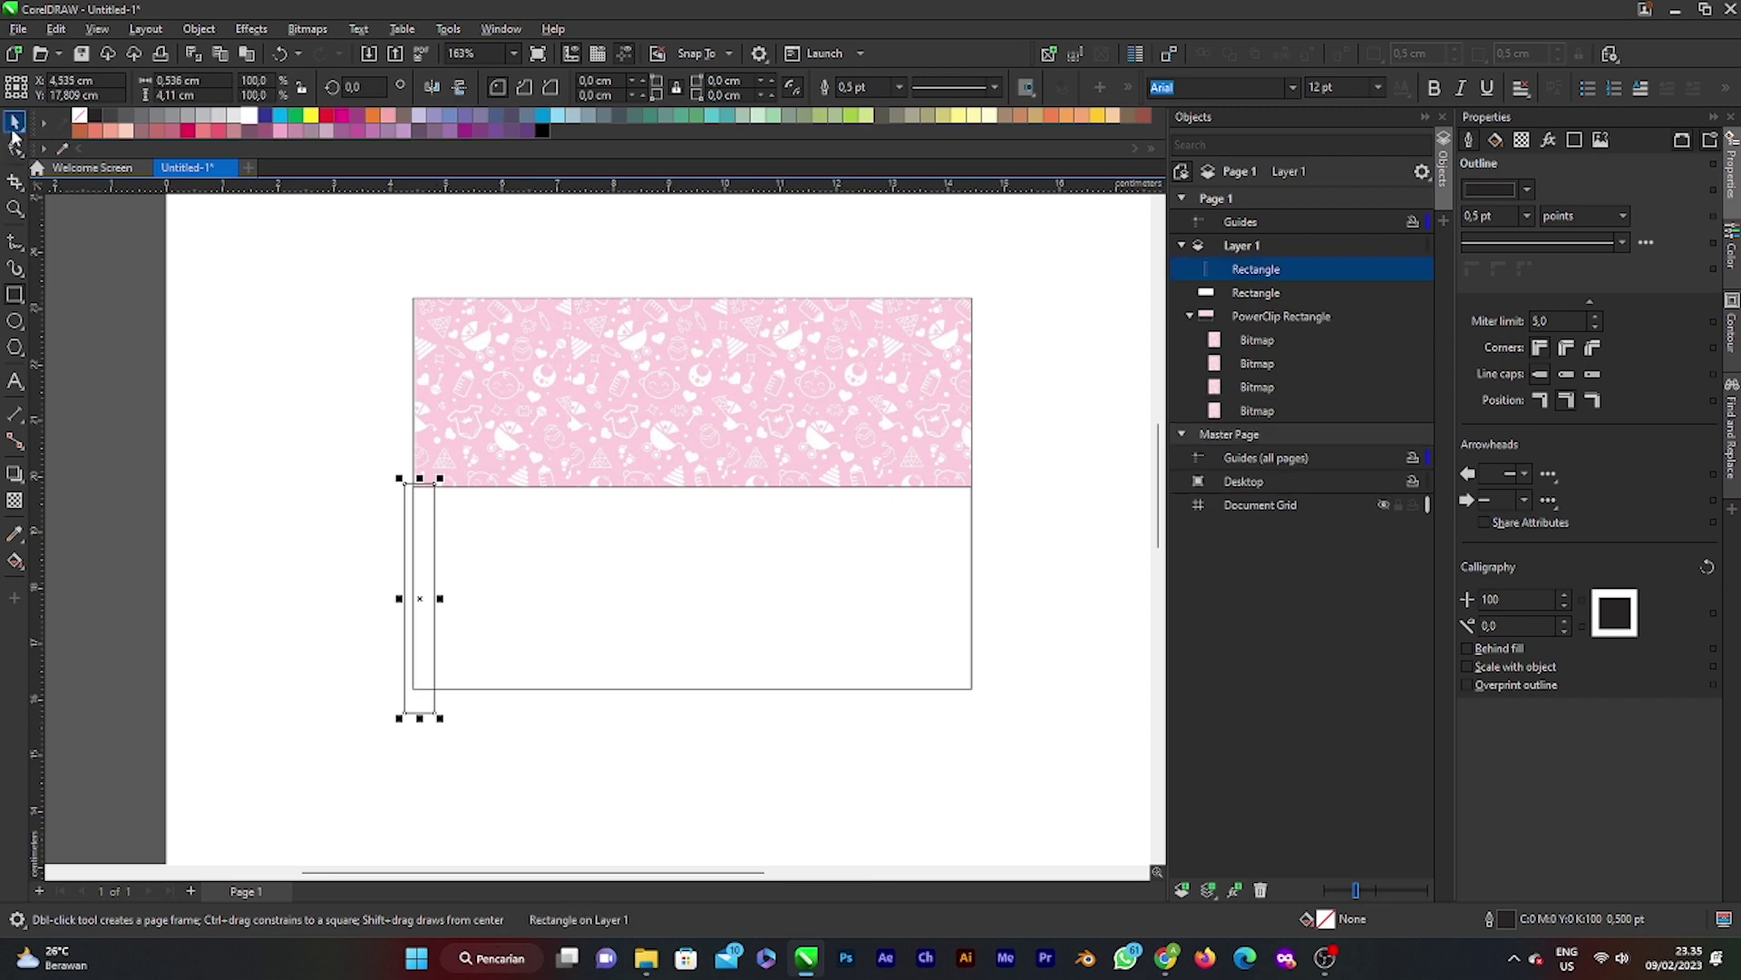
# Step: Rotate the thin rectangle to horizontal and stretch it across the card's bottom
pyautogui.click(15, 120)
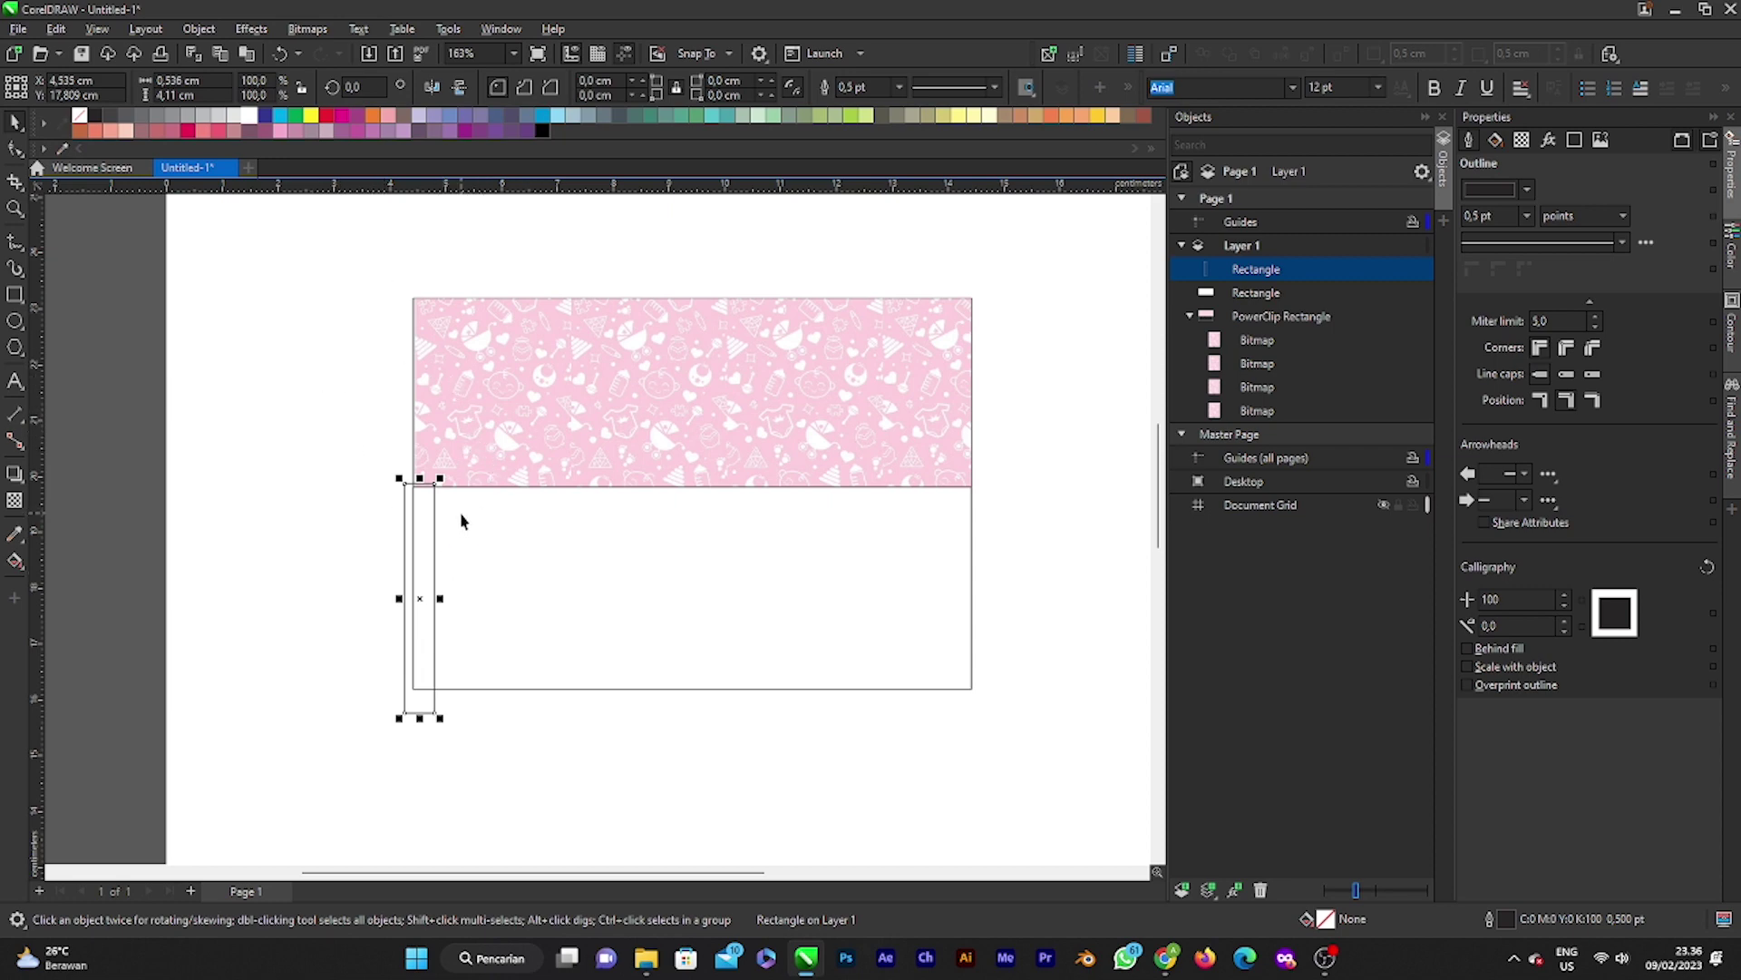
pyautogui.click(412, 517)
pyautogui.click(402, 533)
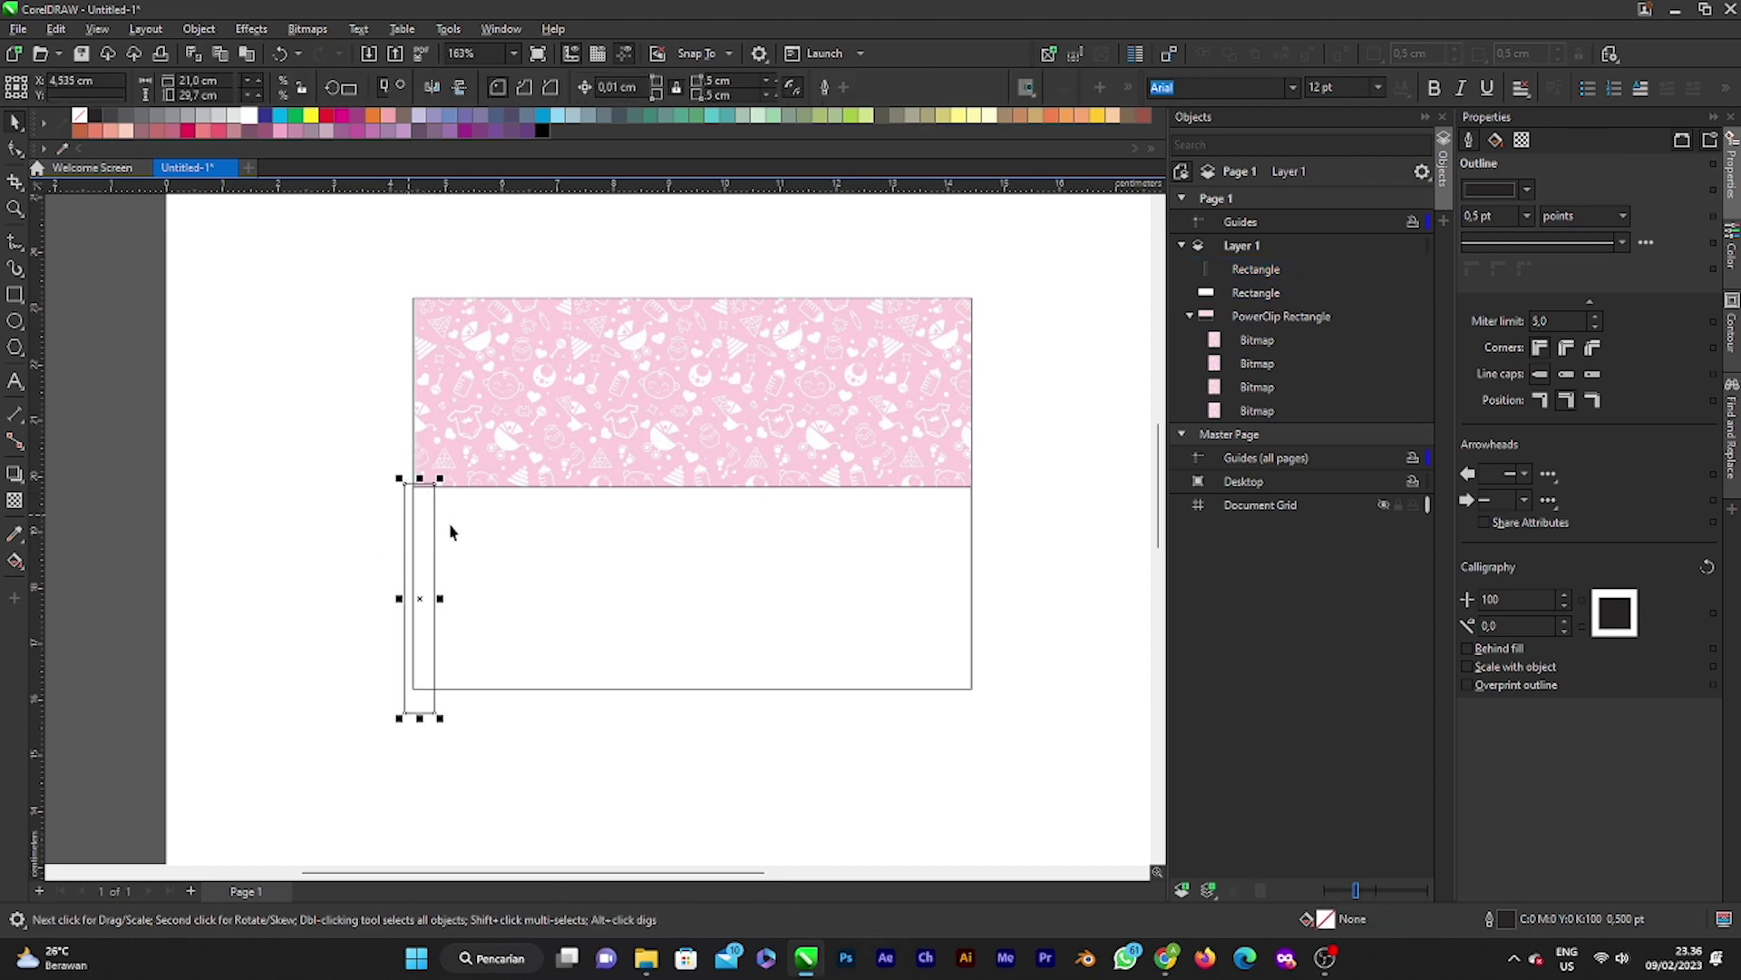
pyautogui.click(416, 520)
pyautogui.click(426, 597)
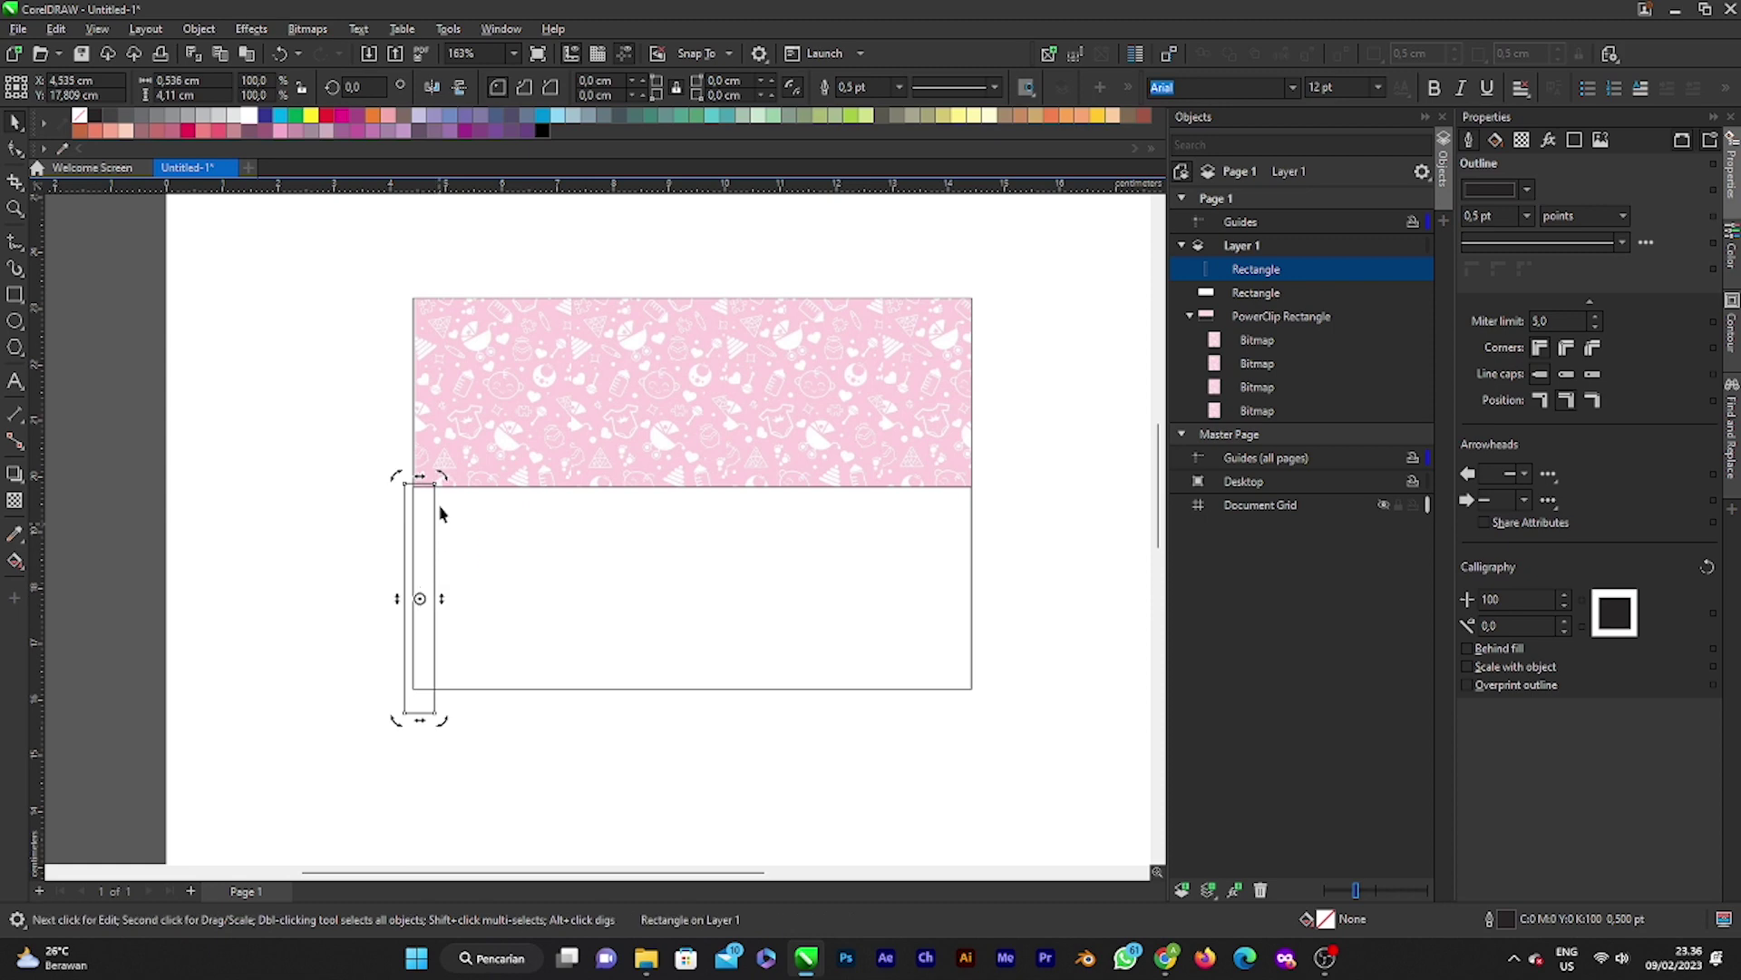
pyautogui.moveTo(442, 478); pyautogui.dragTo(924, 617)
pyautogui.click(451, 613)
pyautogui.moveTo(603, 599); pyautogui.dragTo(606, 663)
# Step: Copy the bar twice above itself and flatten the newest copy into a thin line
pyautogui.scroll(2, 638, 684)
pyautogui.rightClick(629, 642)
pyautogui.scroll(1, 590, 629)
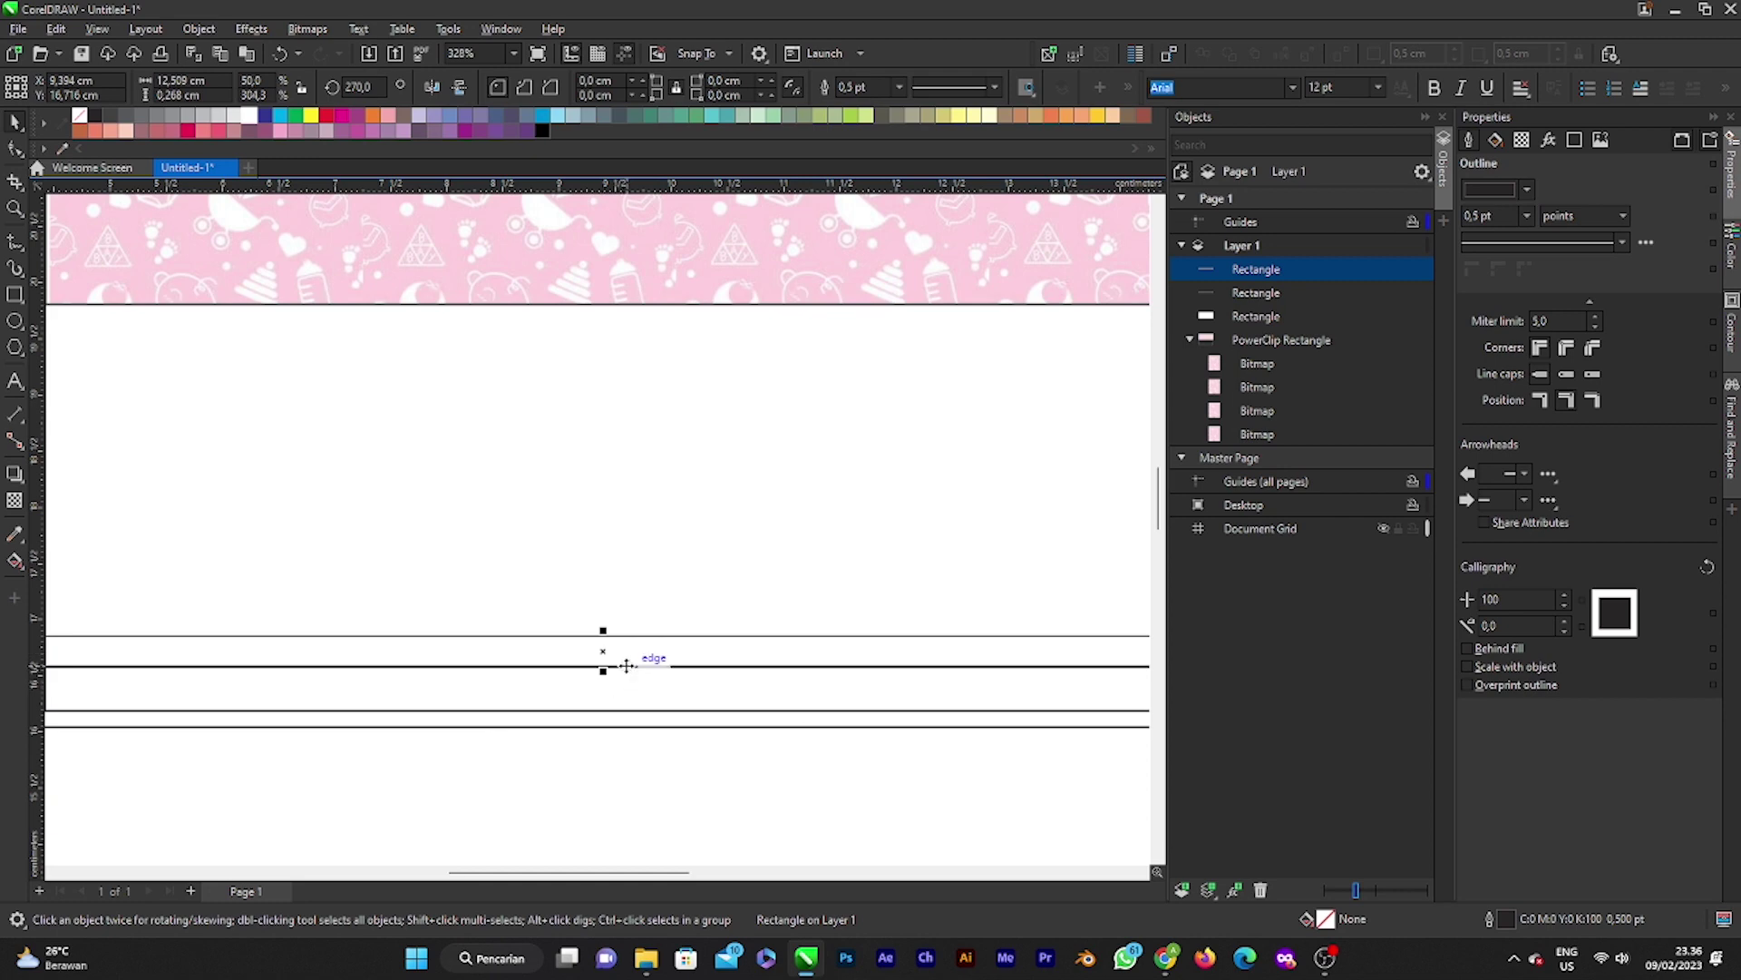
pyautogui.scroll(1, 622, 668)
pyautogui.hotkey('ctrl', 'd')
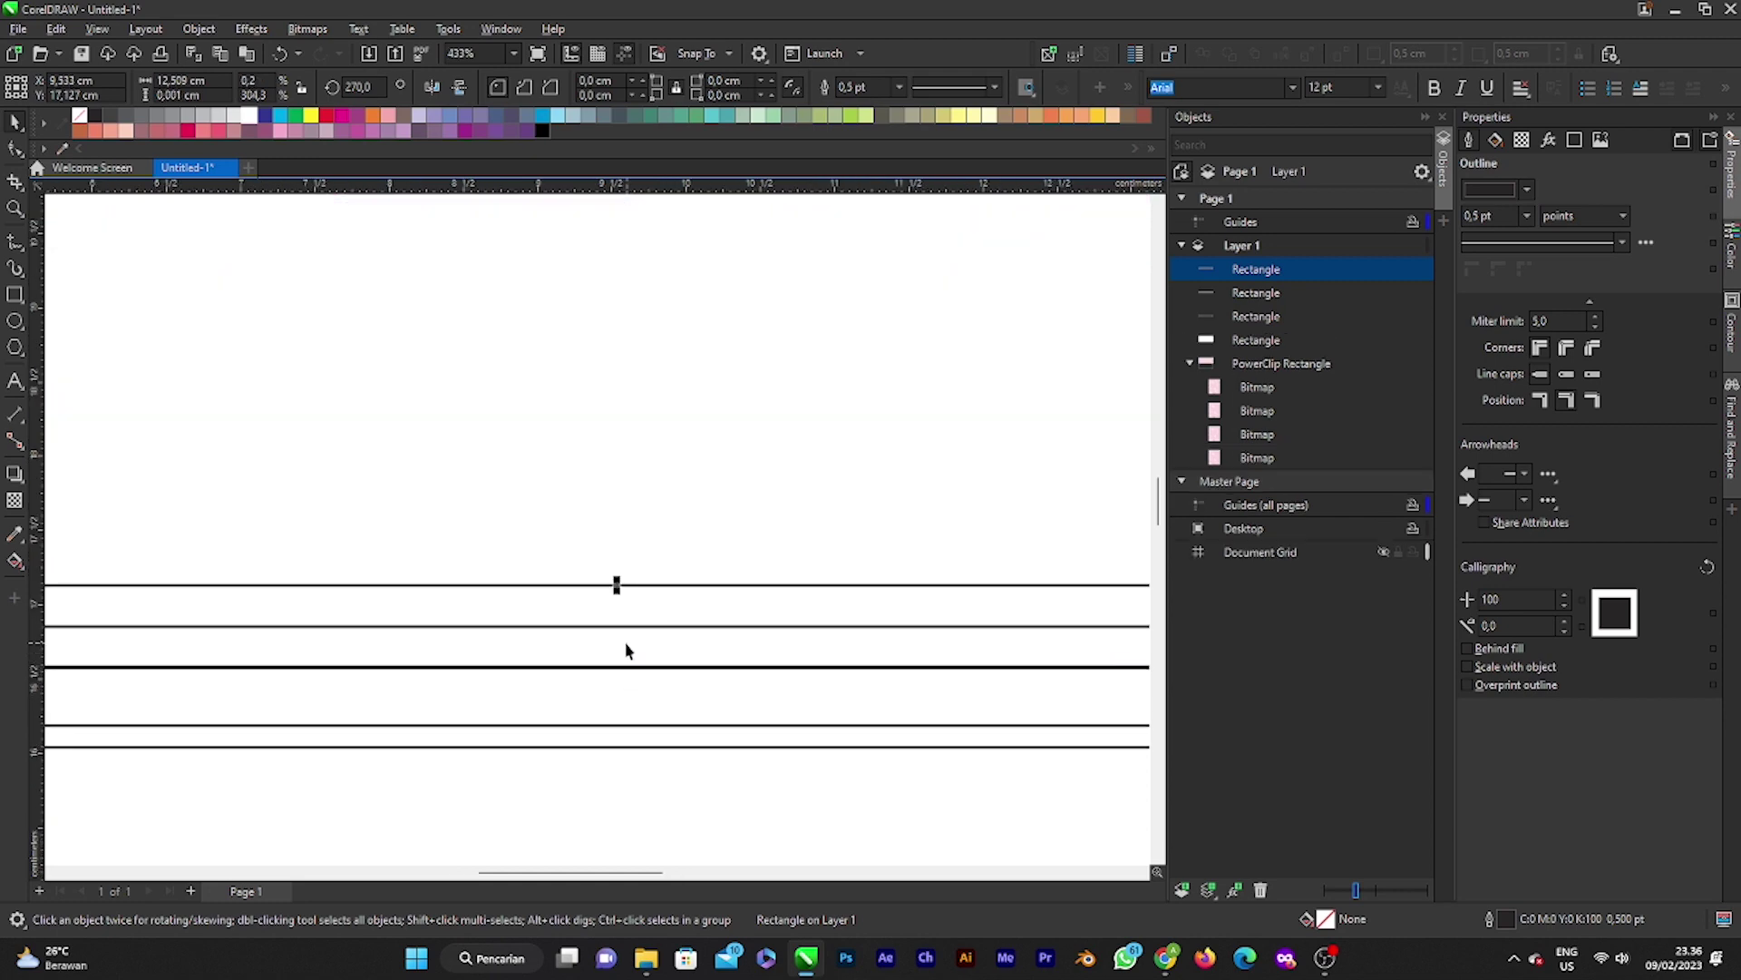
pyautogui.scroll(-2, 626, 642)
pyautogui.scroll(3, 624, 603)
pyautogui.moveTo(625, 596); pyautogui.dragTo(626, 626)
pyautogui.scroll(-2, 627, 624)
pyautogui.scroll(-3, 627, 624)
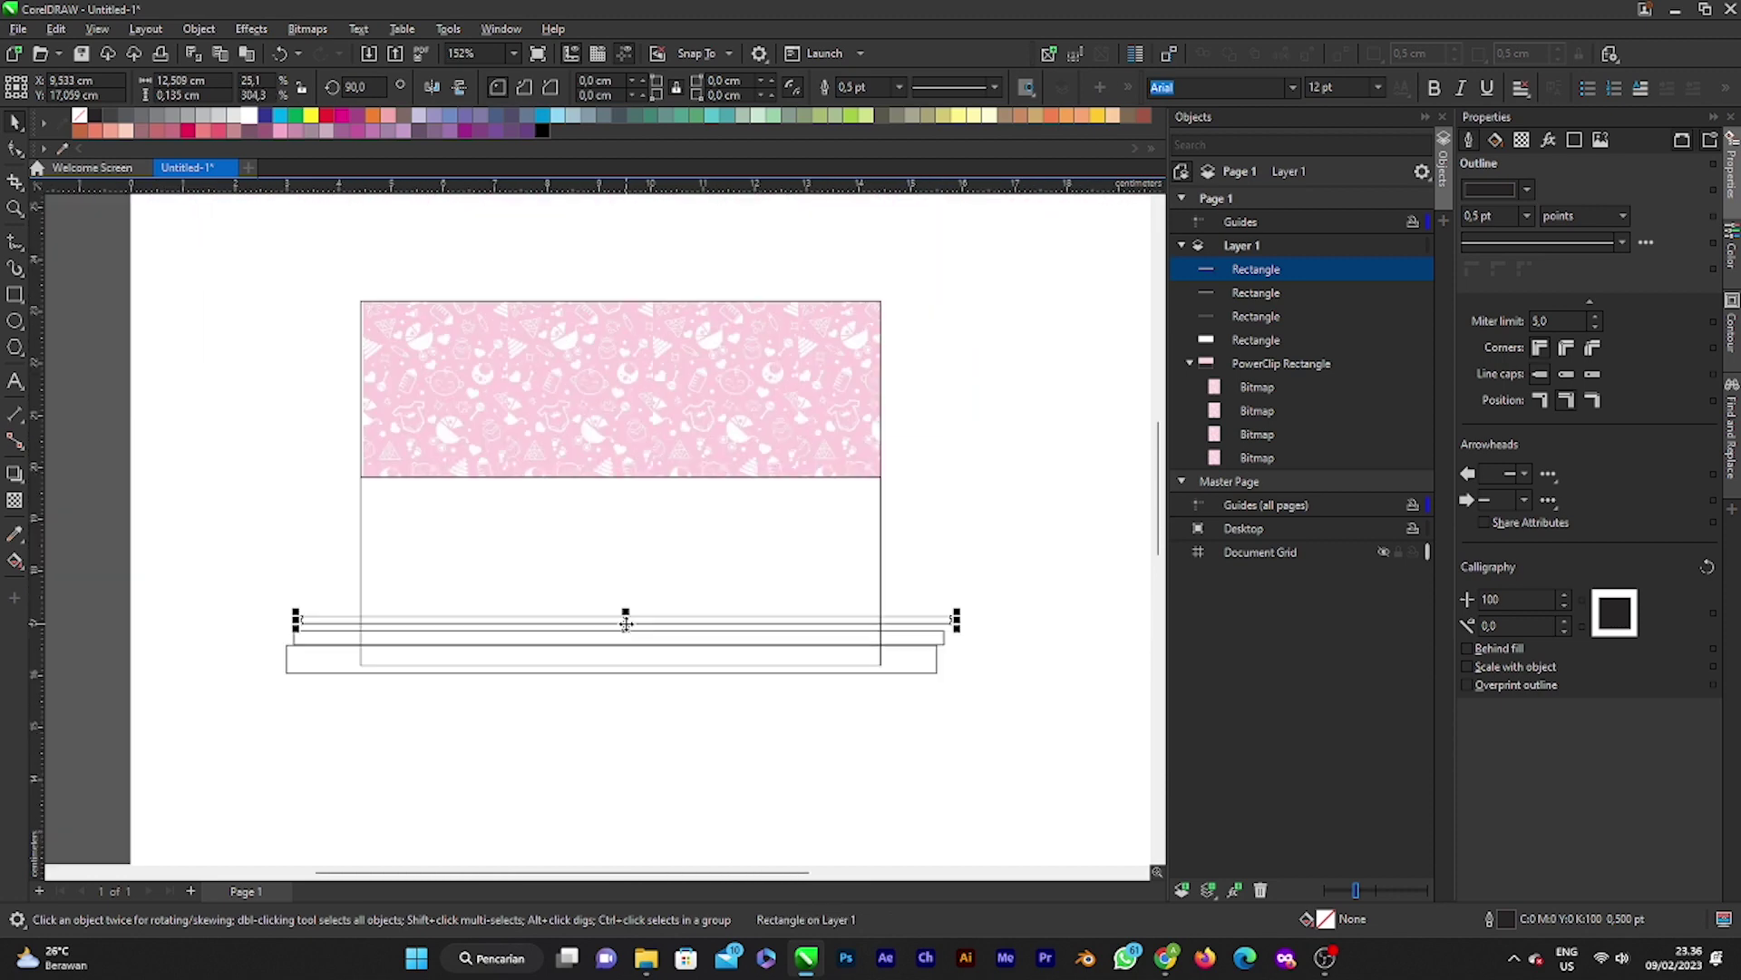
# Step: Select the three stacked bars, try a duplicate set, then delete the copies
pyautogui.press('Escape')
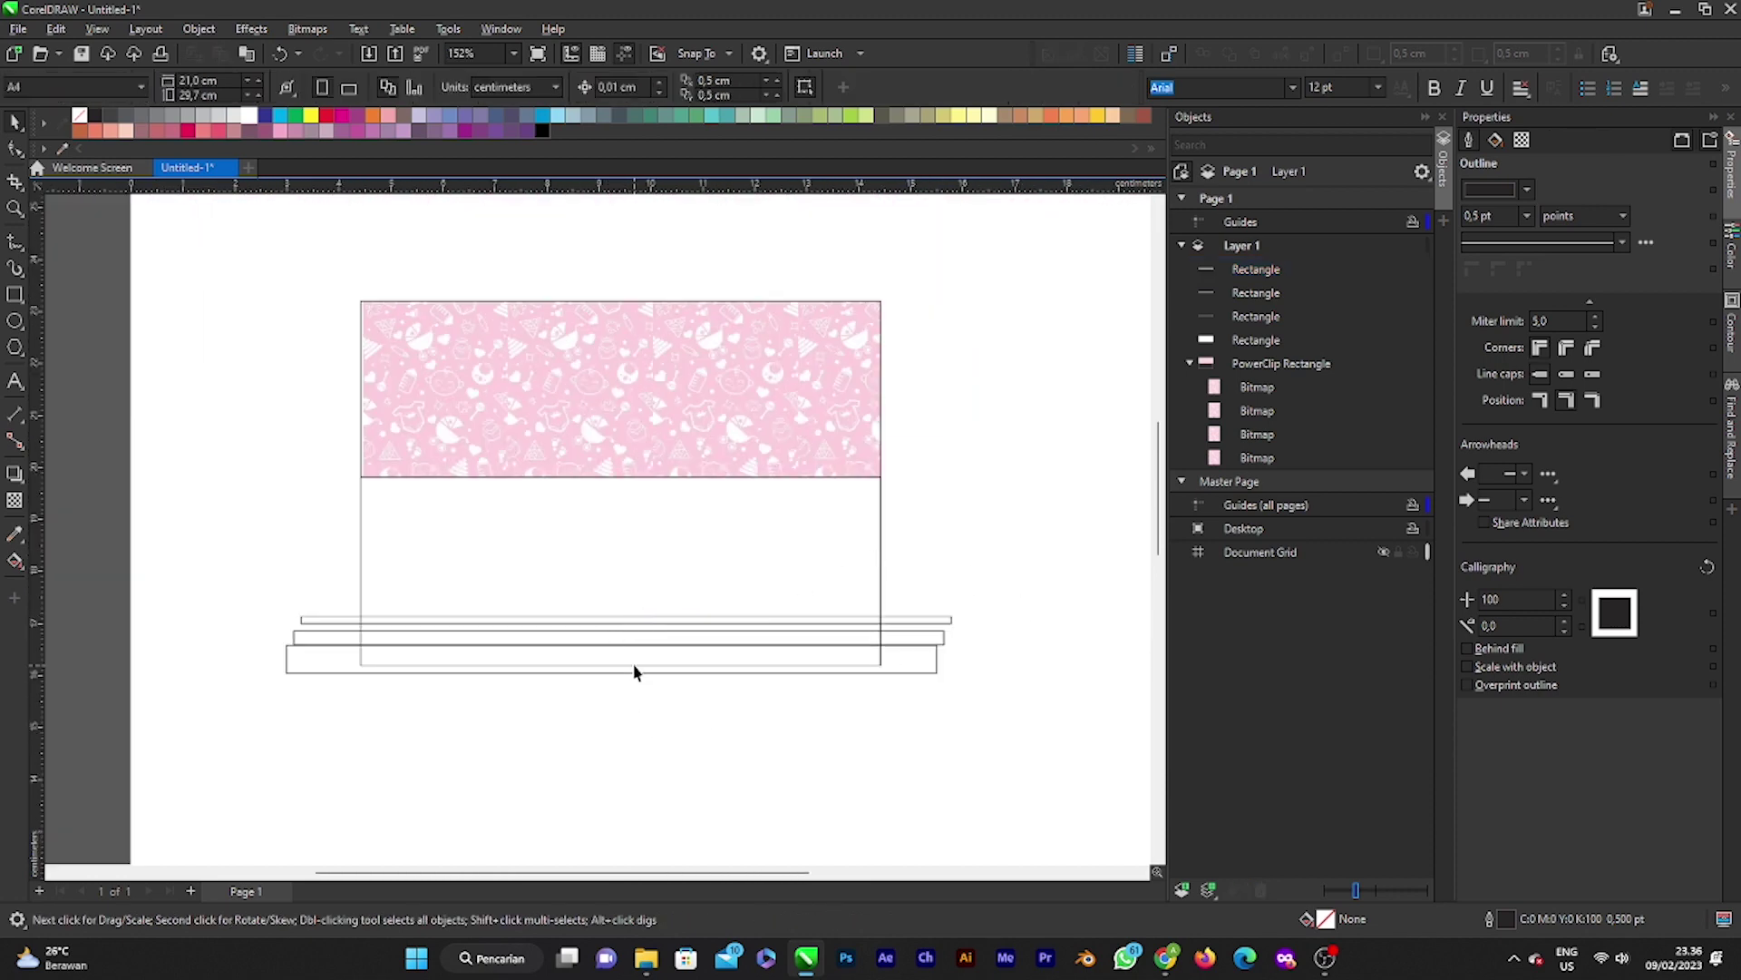
pyautogui.click(635, 665)
pyautogui.click(937, 602)
pyautogui.click(929, 619)
pyautogui.click(1017, 565)
pyautogui.scroll(1, 644, 666)
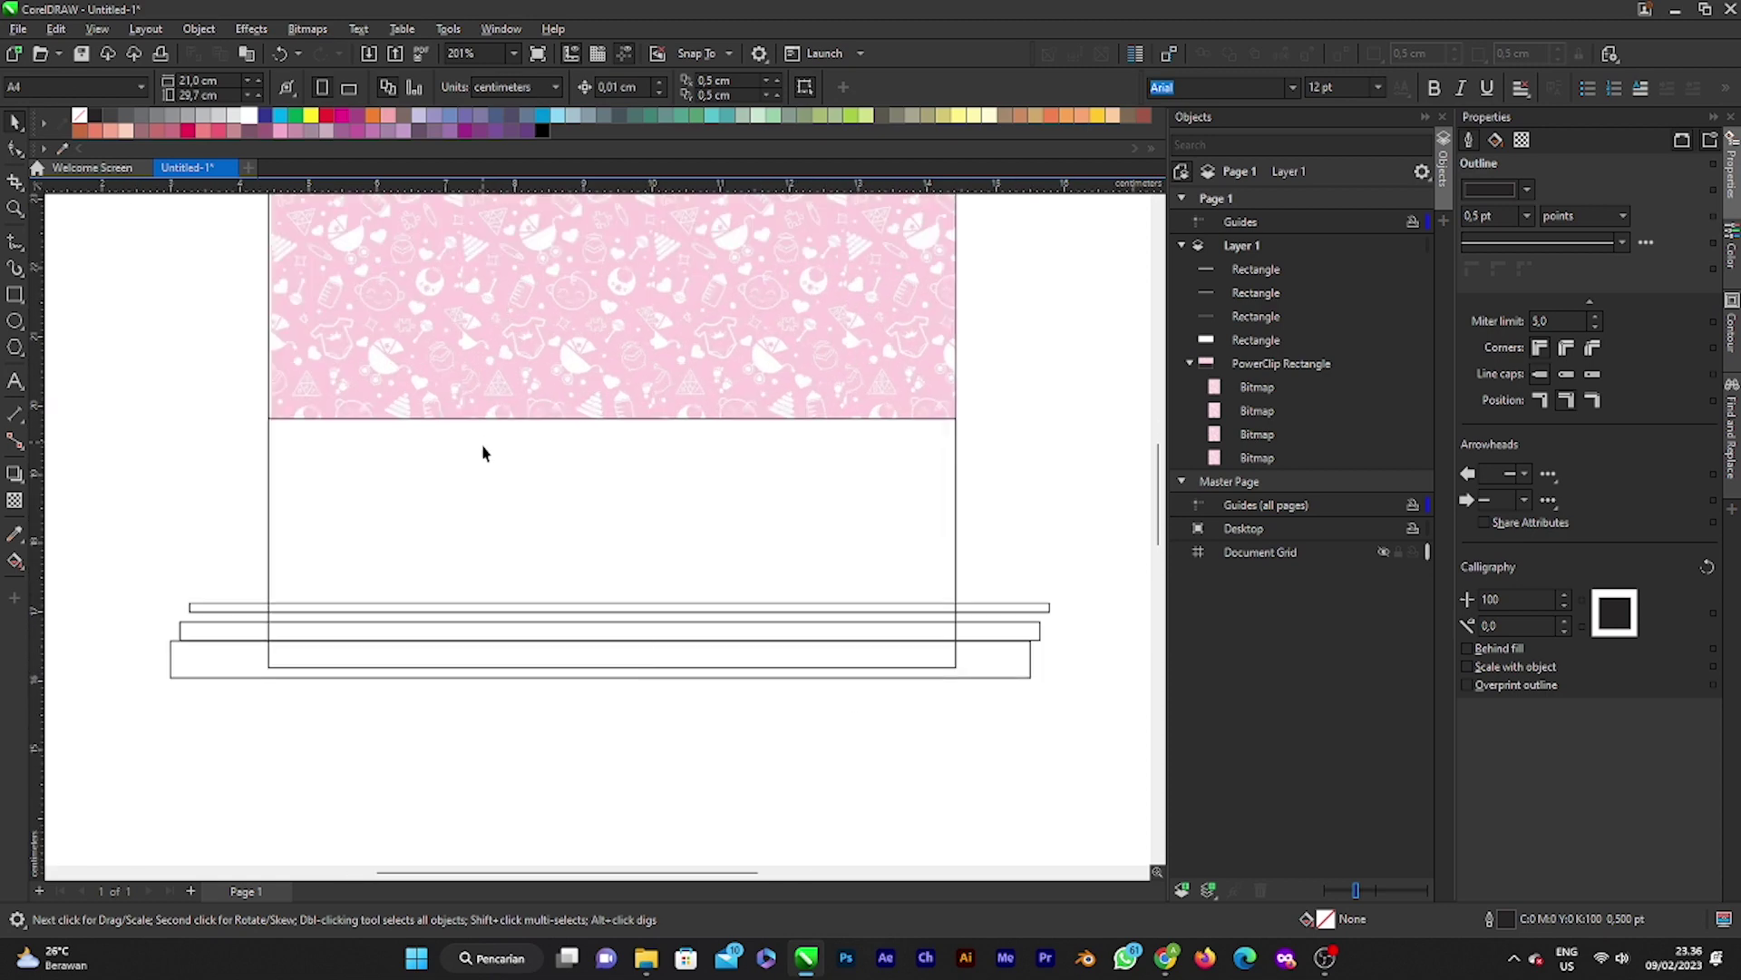
pyautogui.moveTo(140, 553); pyautogui.dragTo(1011, 727)
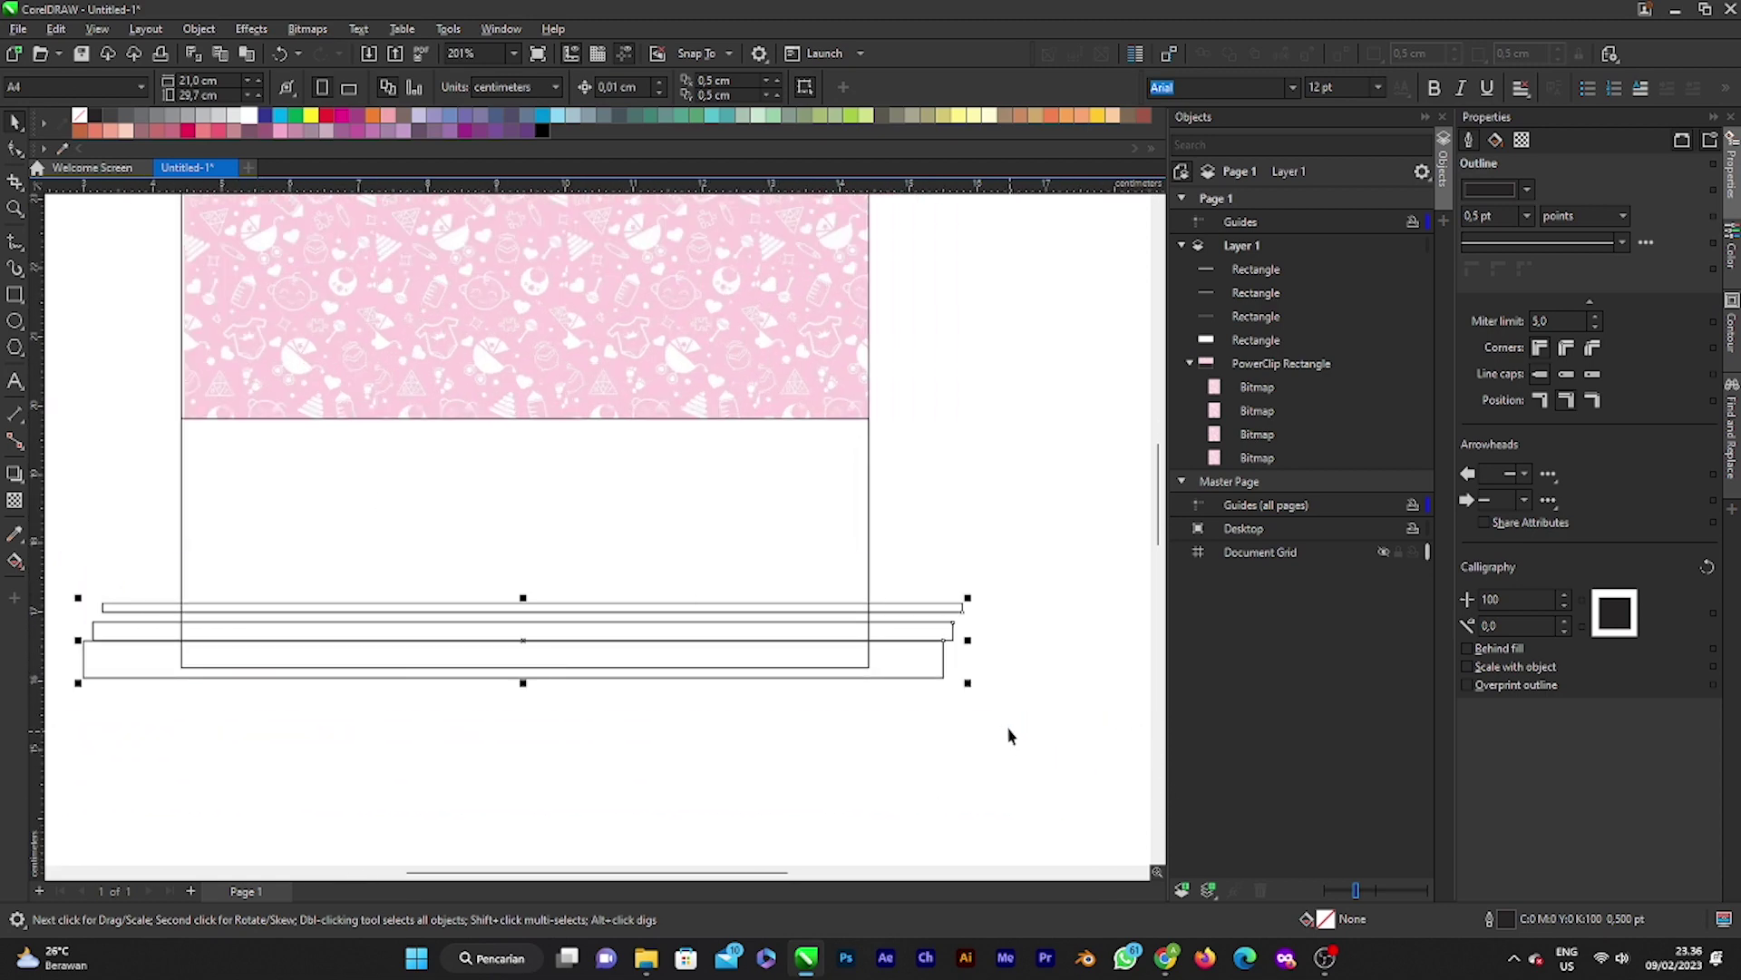
pyautogui.scroll(-2, 1009, 723)
pyautogui.scroll(2, 757, 676)
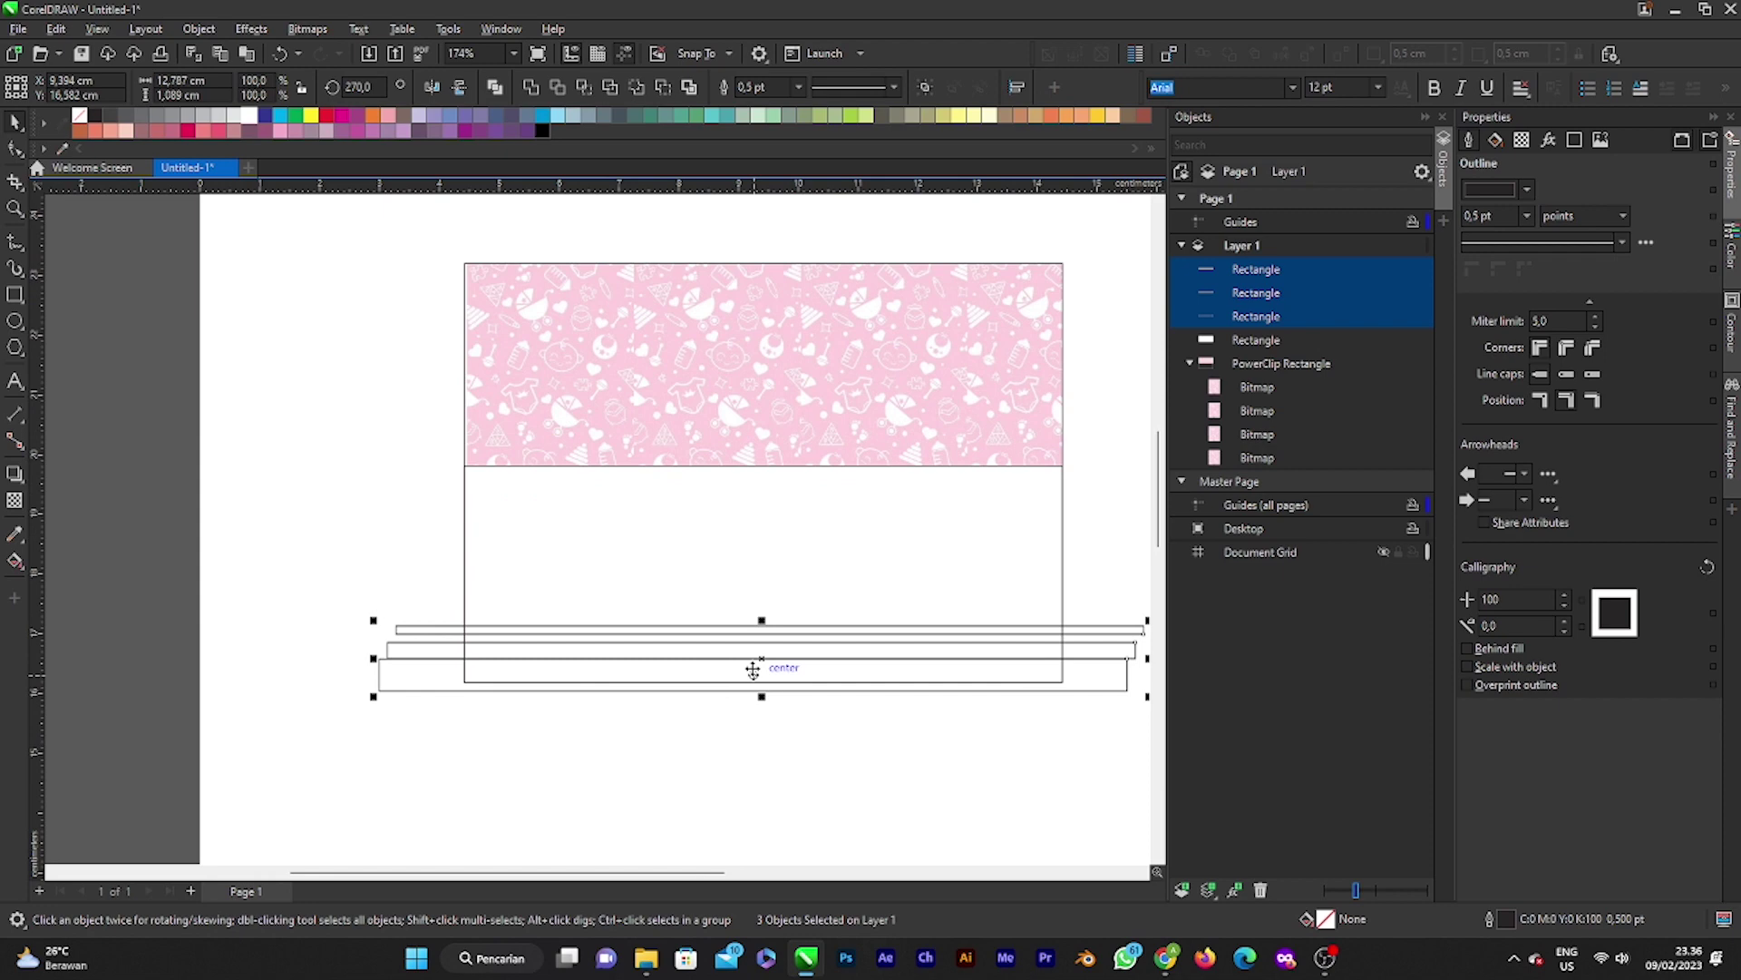
pyautogui.scroll(-1, 653, 600)
pyautogui.hotkey('ctrl', 'd')
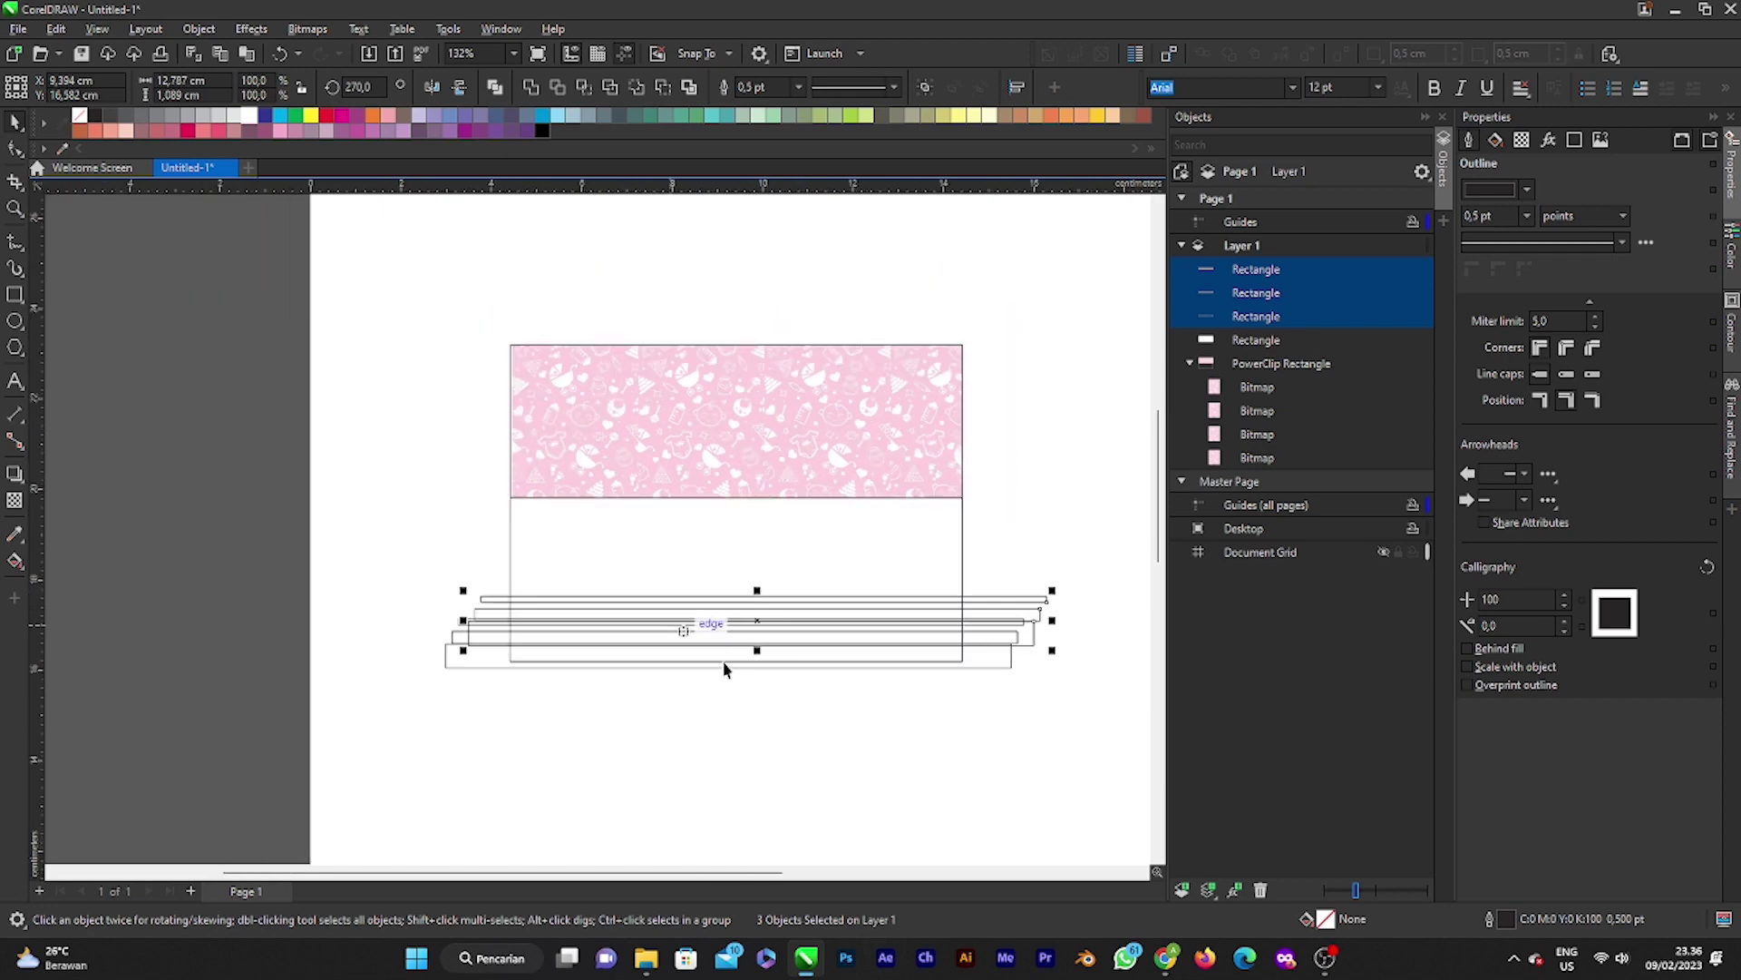
pyautogui.moveTo(758, 619); pyautogui.dragTo(760, 576)
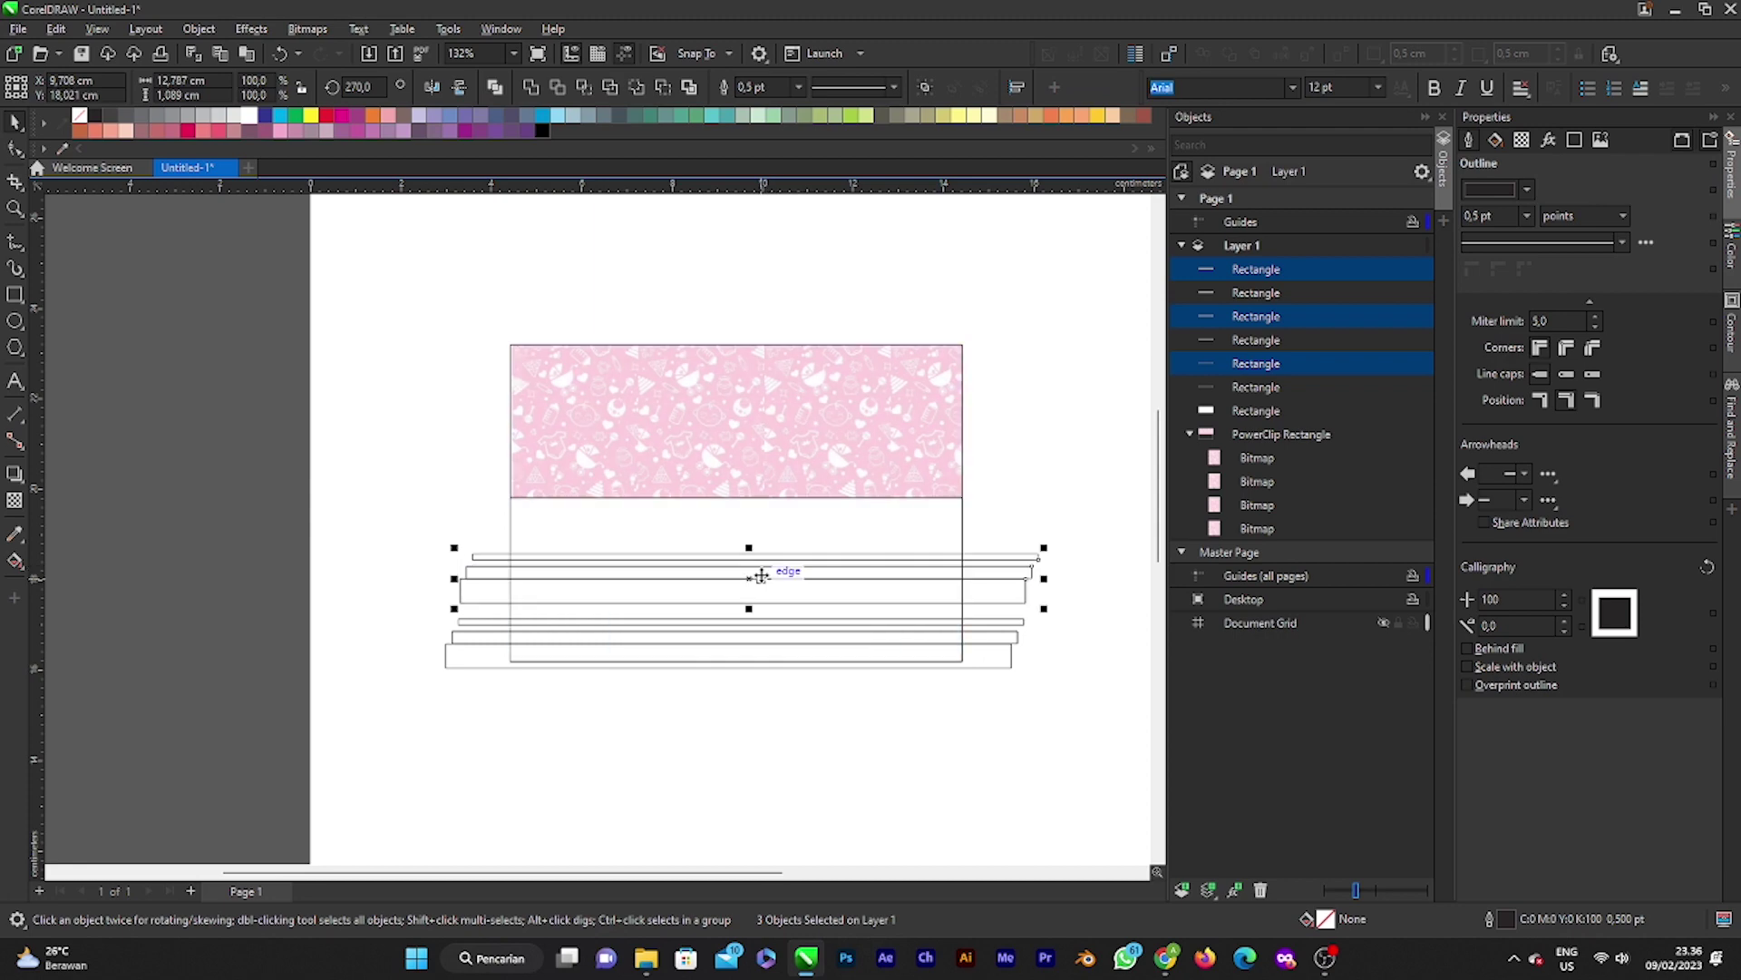
pyautogui.press('Delete')
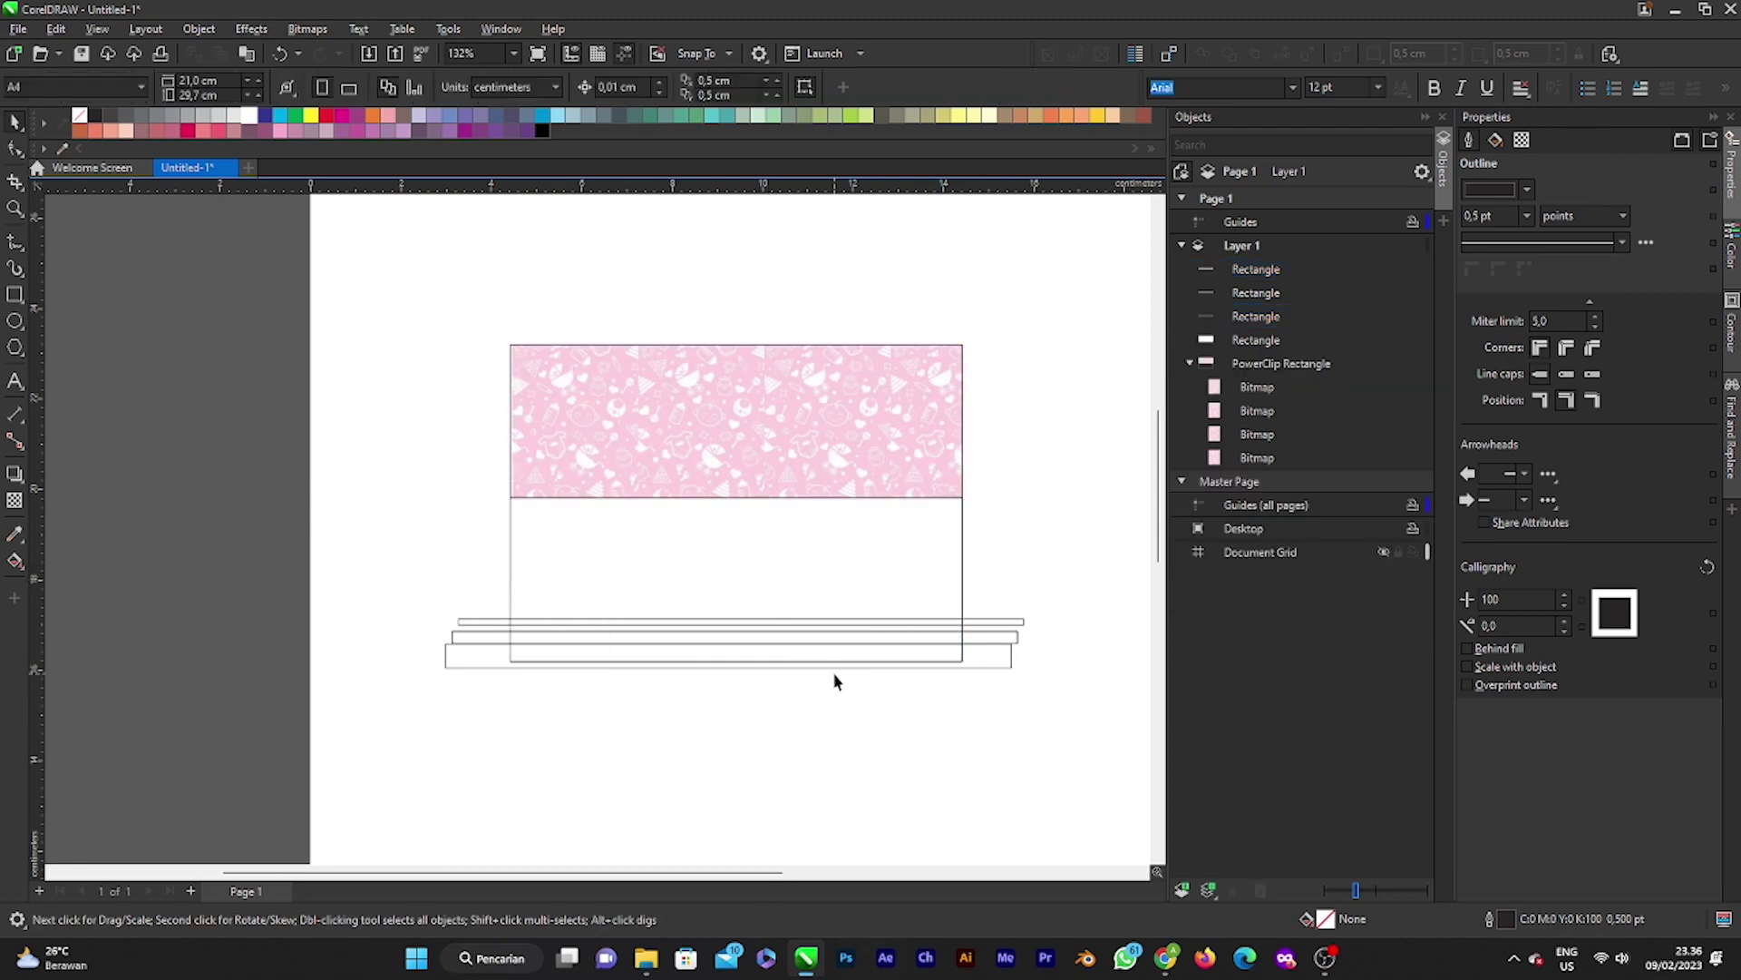
# Step: Fill the widest bottom bar pink and the bar above it dusty pink from the palette
pyautogui.click(829, 657)
pyautogui.scroll(1, 781, 689)
pyautogui.scroll(-2, 650, 650)
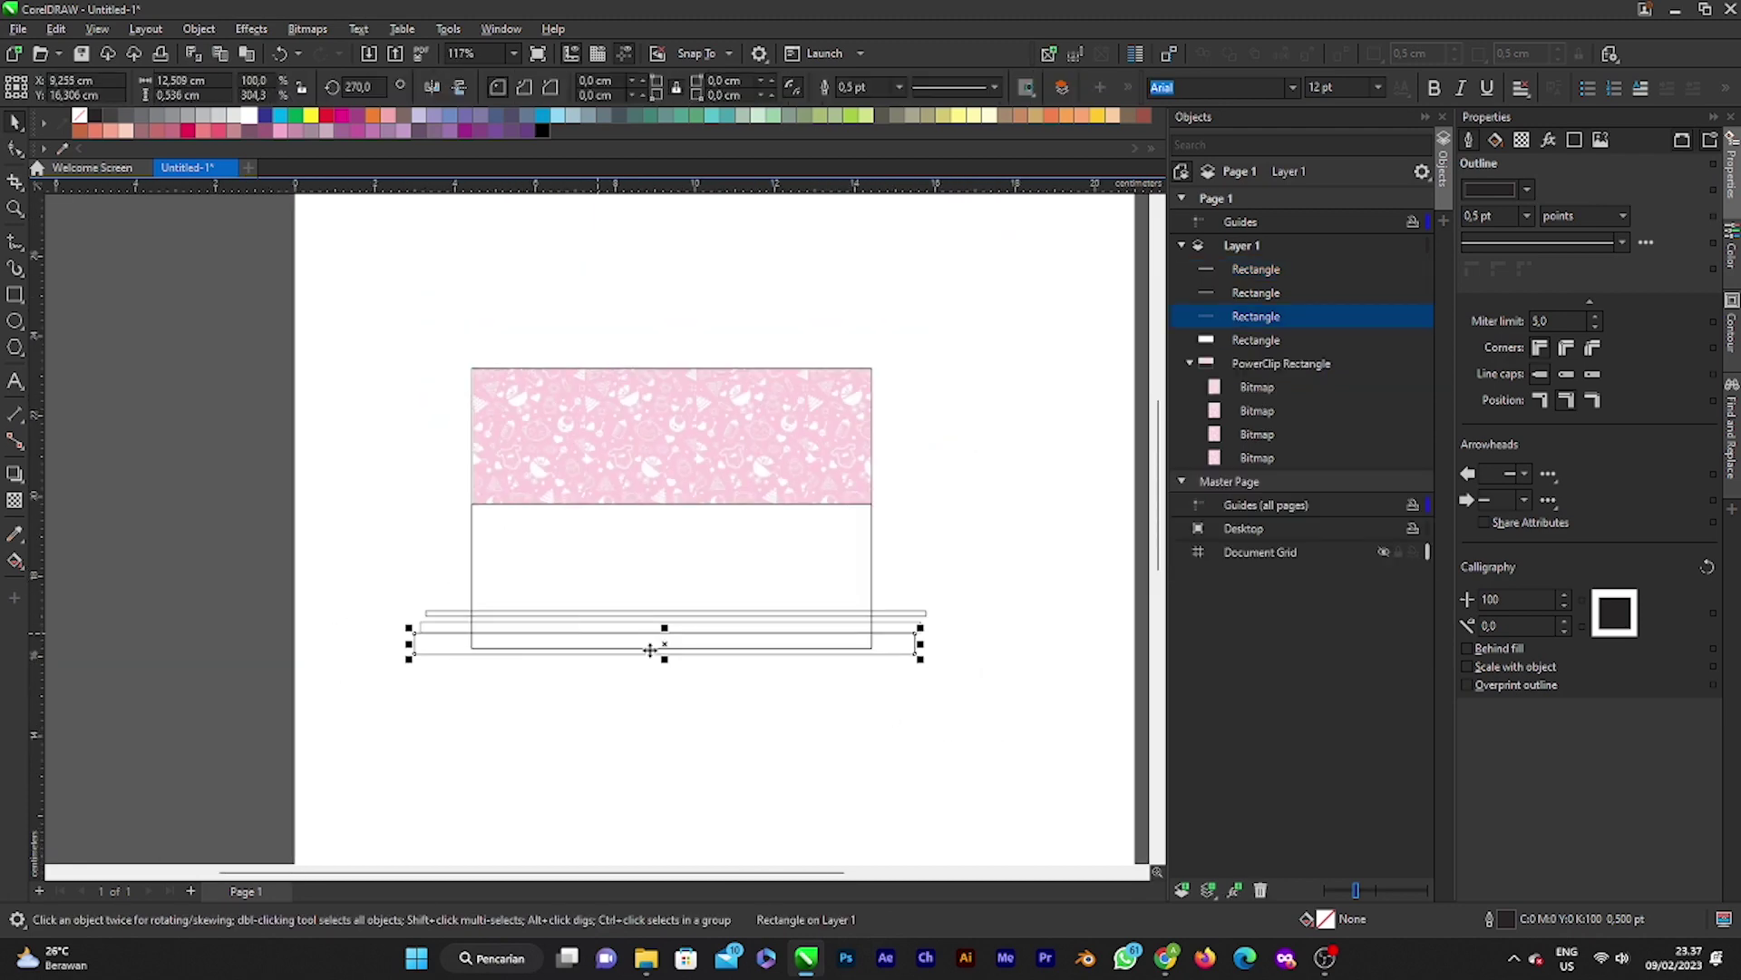
pyautogui.scroll(1, 650, 649)
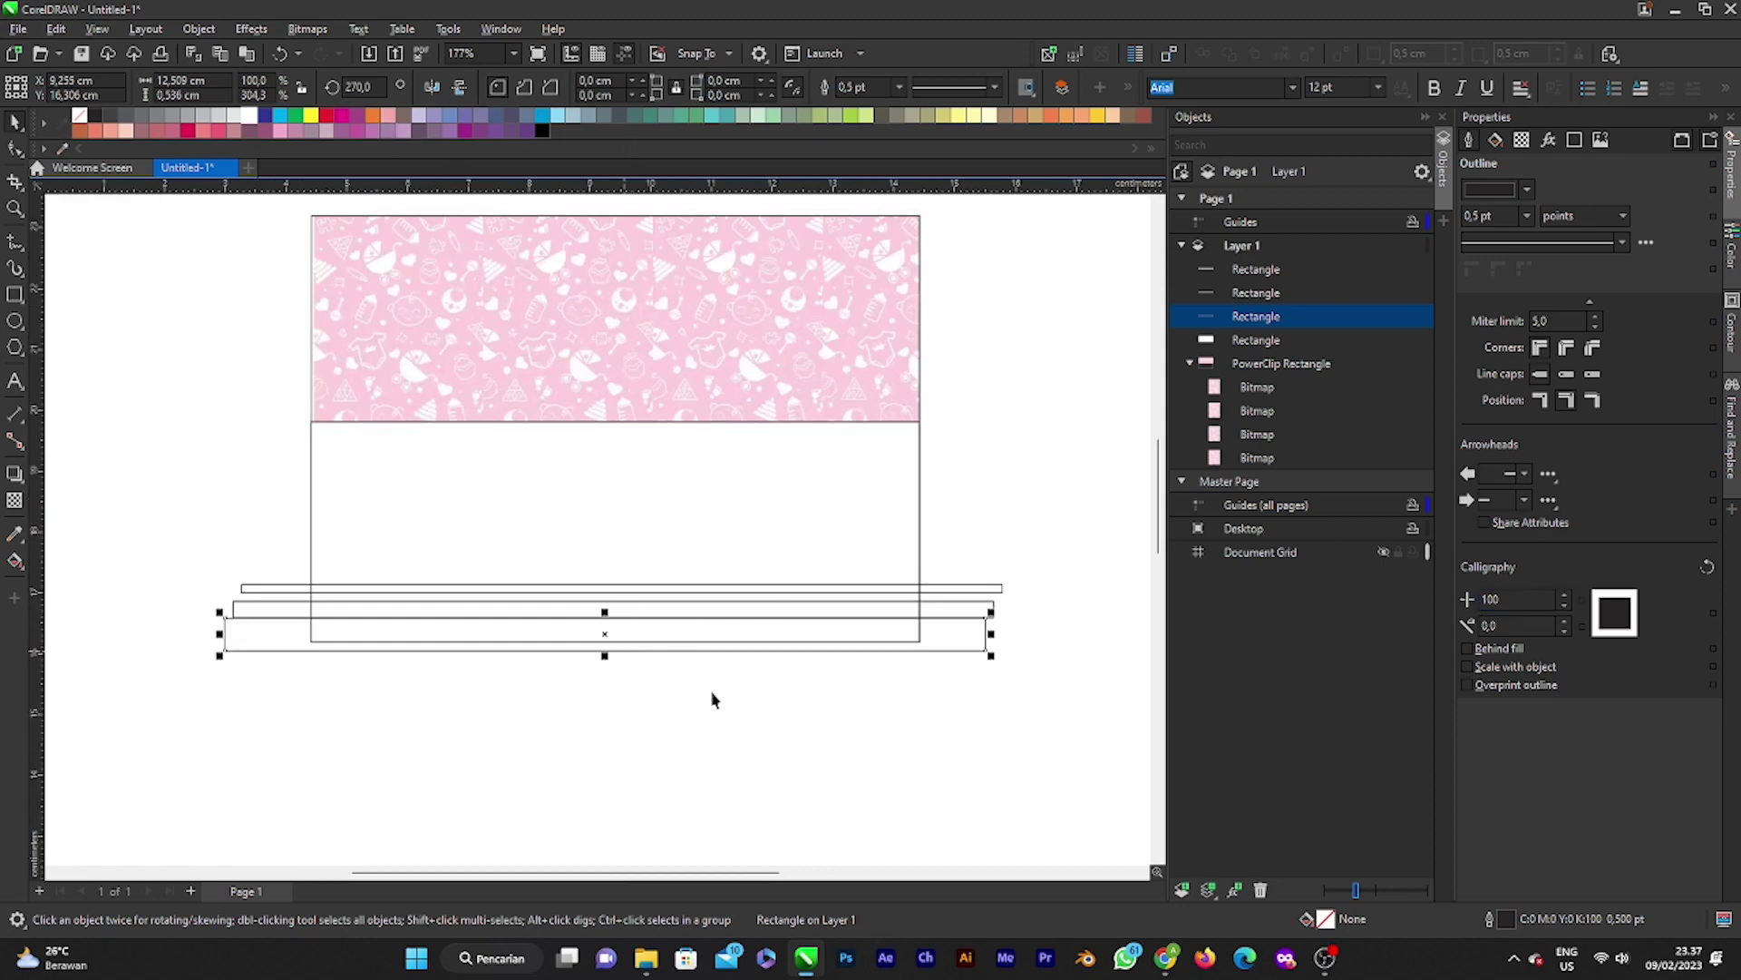
pyautogui.click(281, 130)
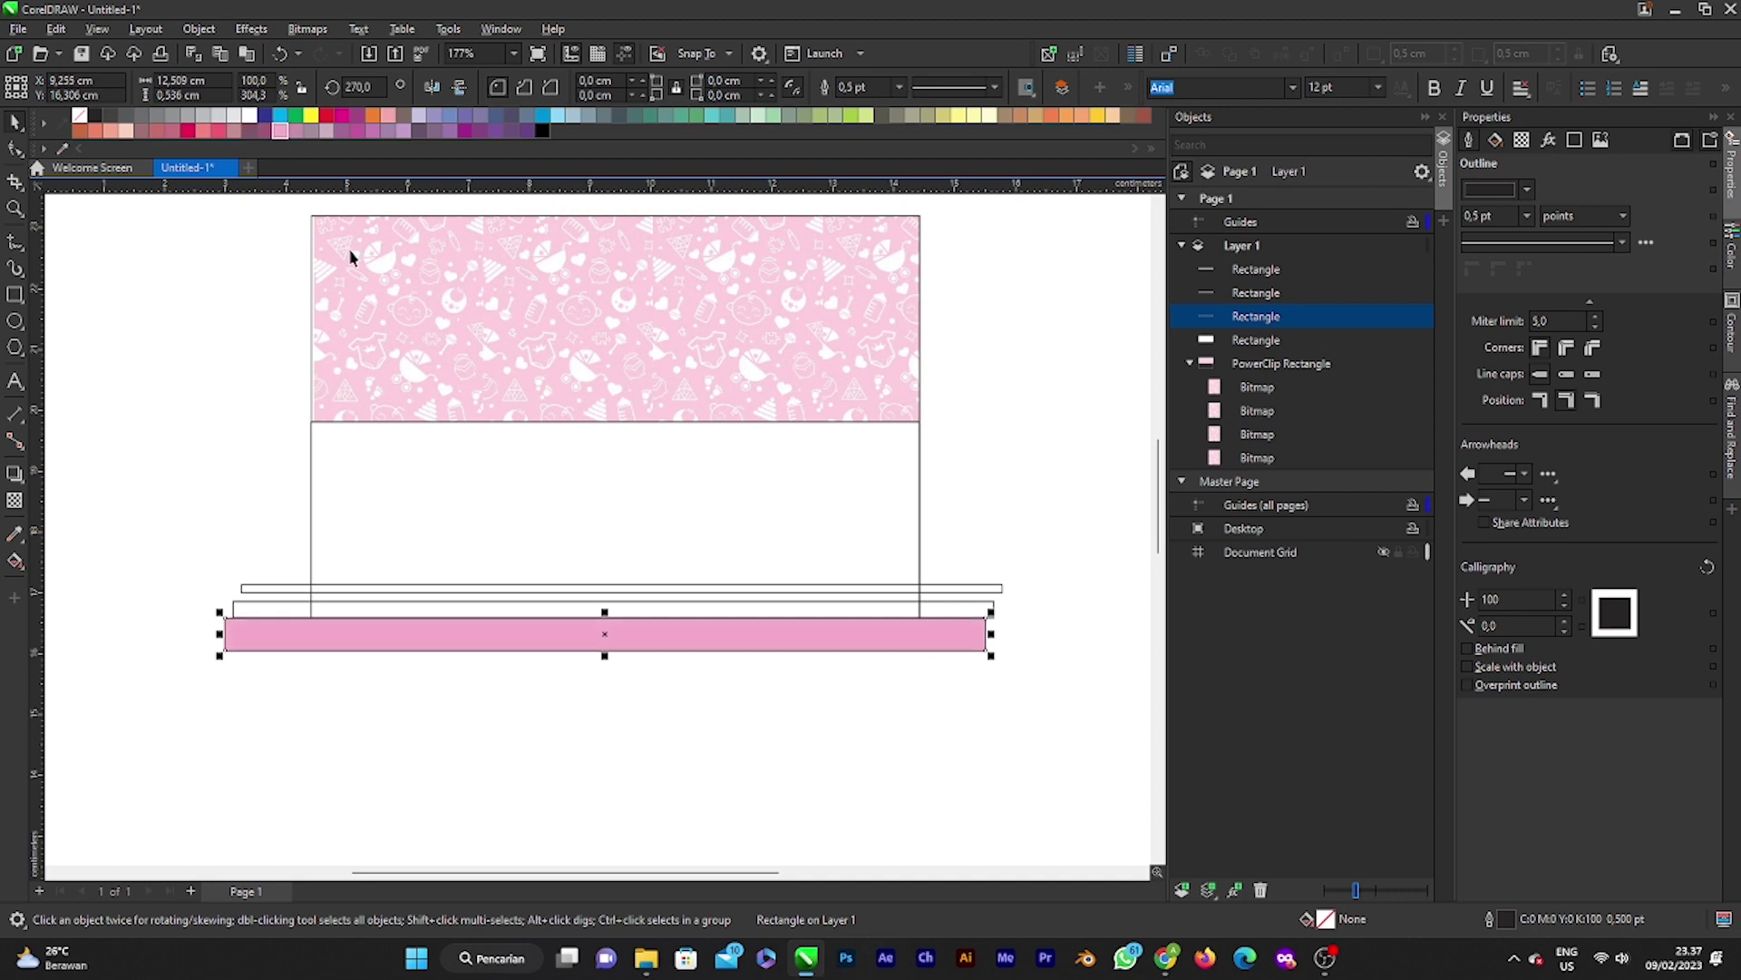
pyautogui.click(990, 609)
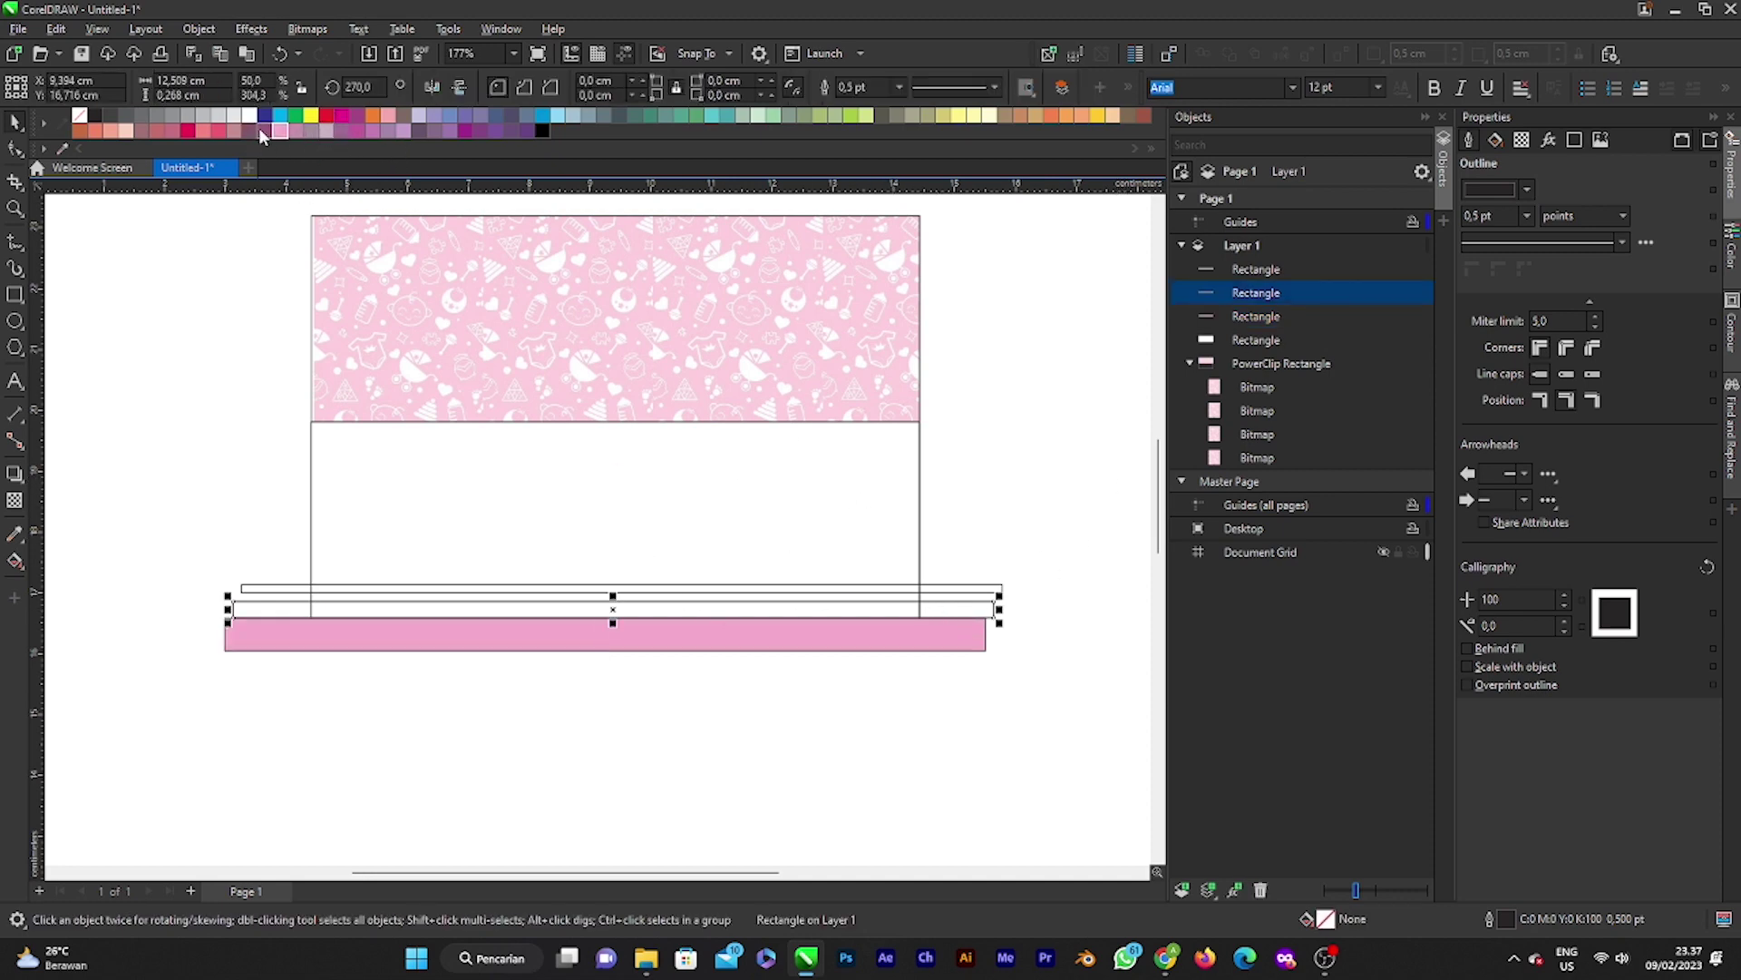
pyautogui.click(386, 116)
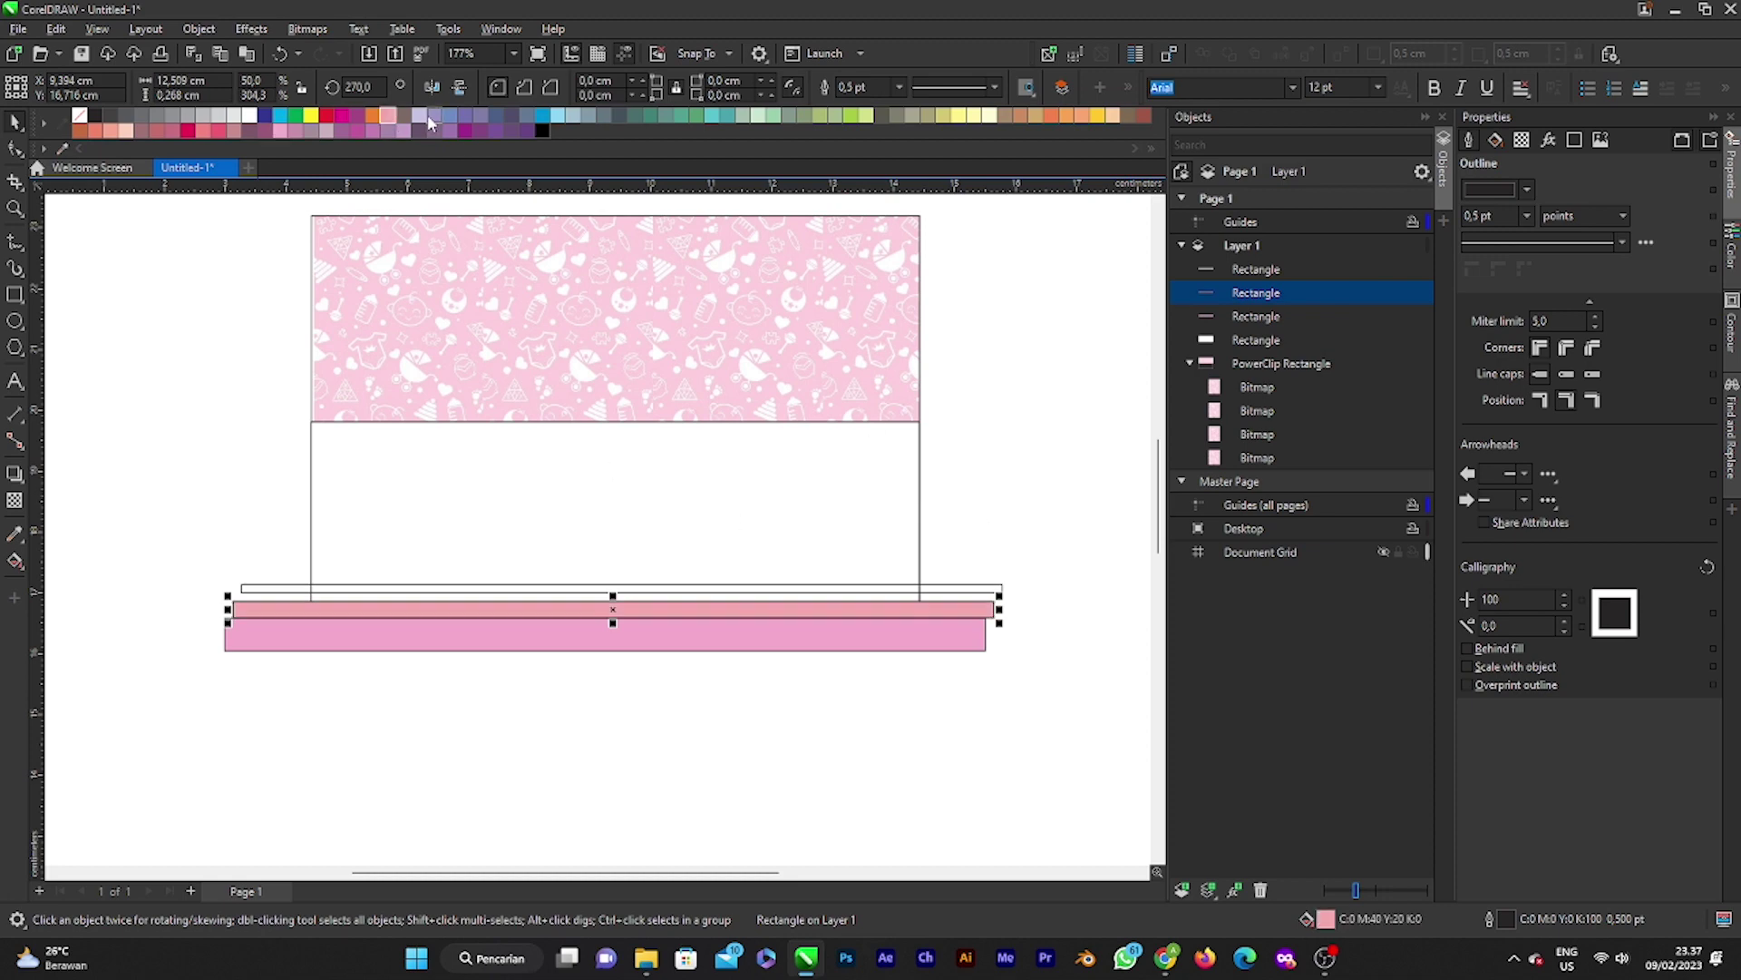
pyautogui.click(296, 131)
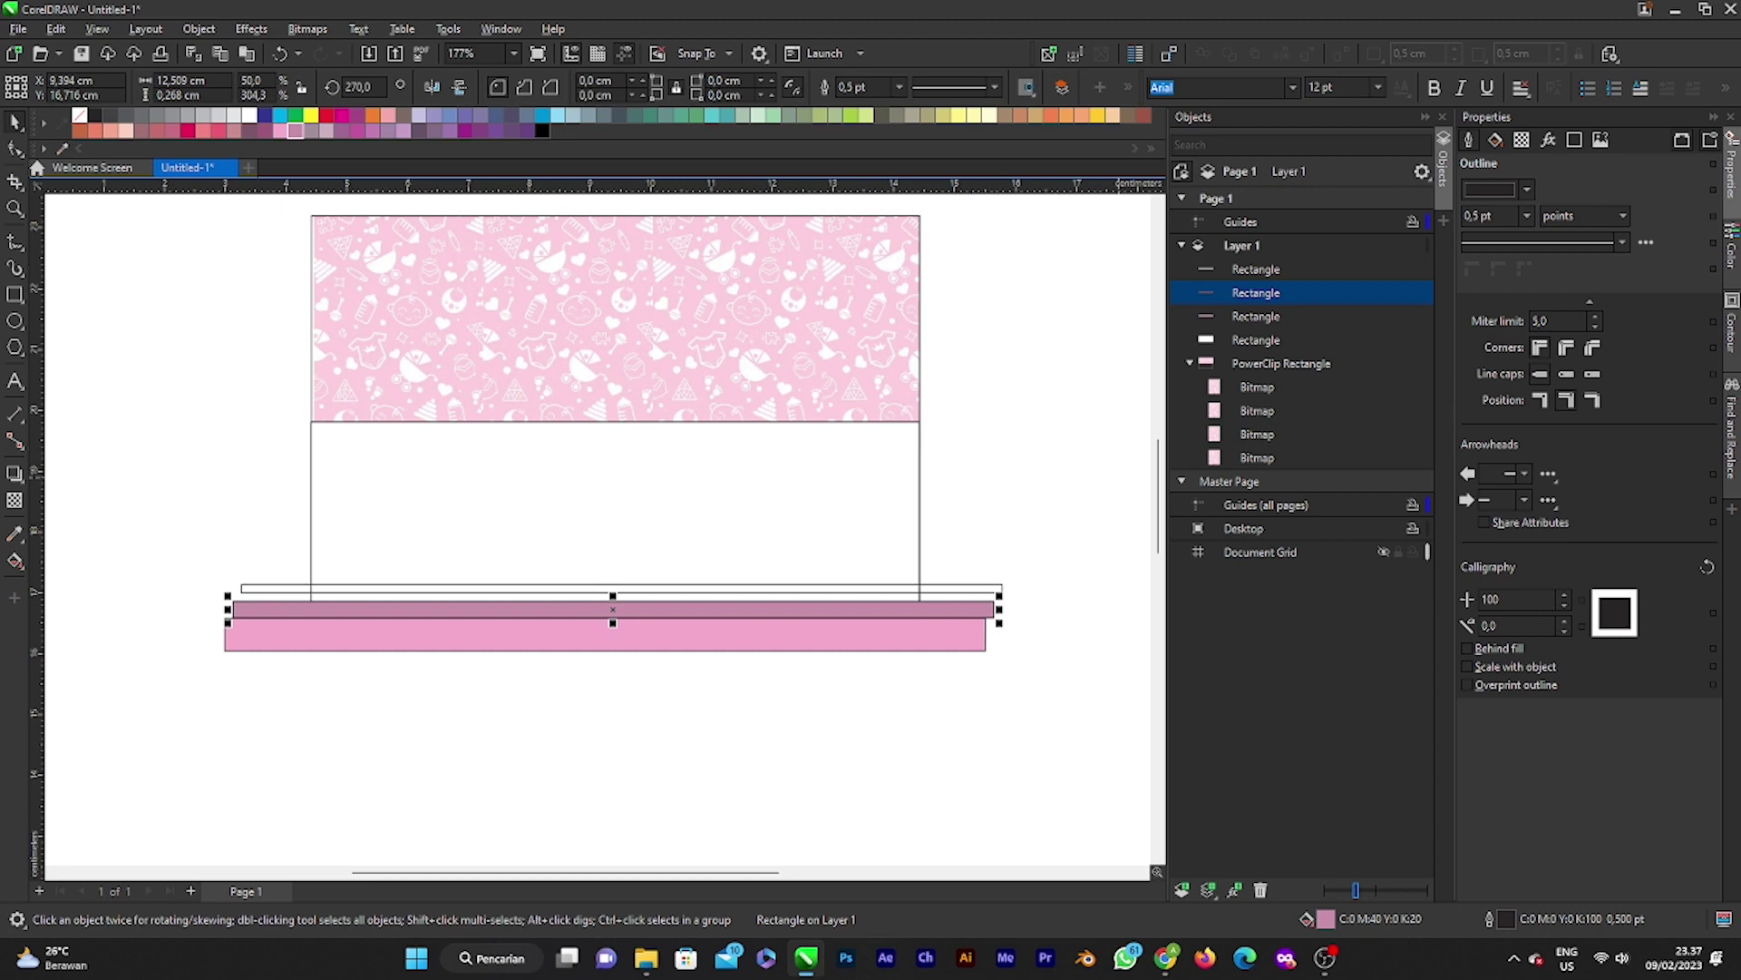
pyautogui.hotkey('alt', 'Tab')
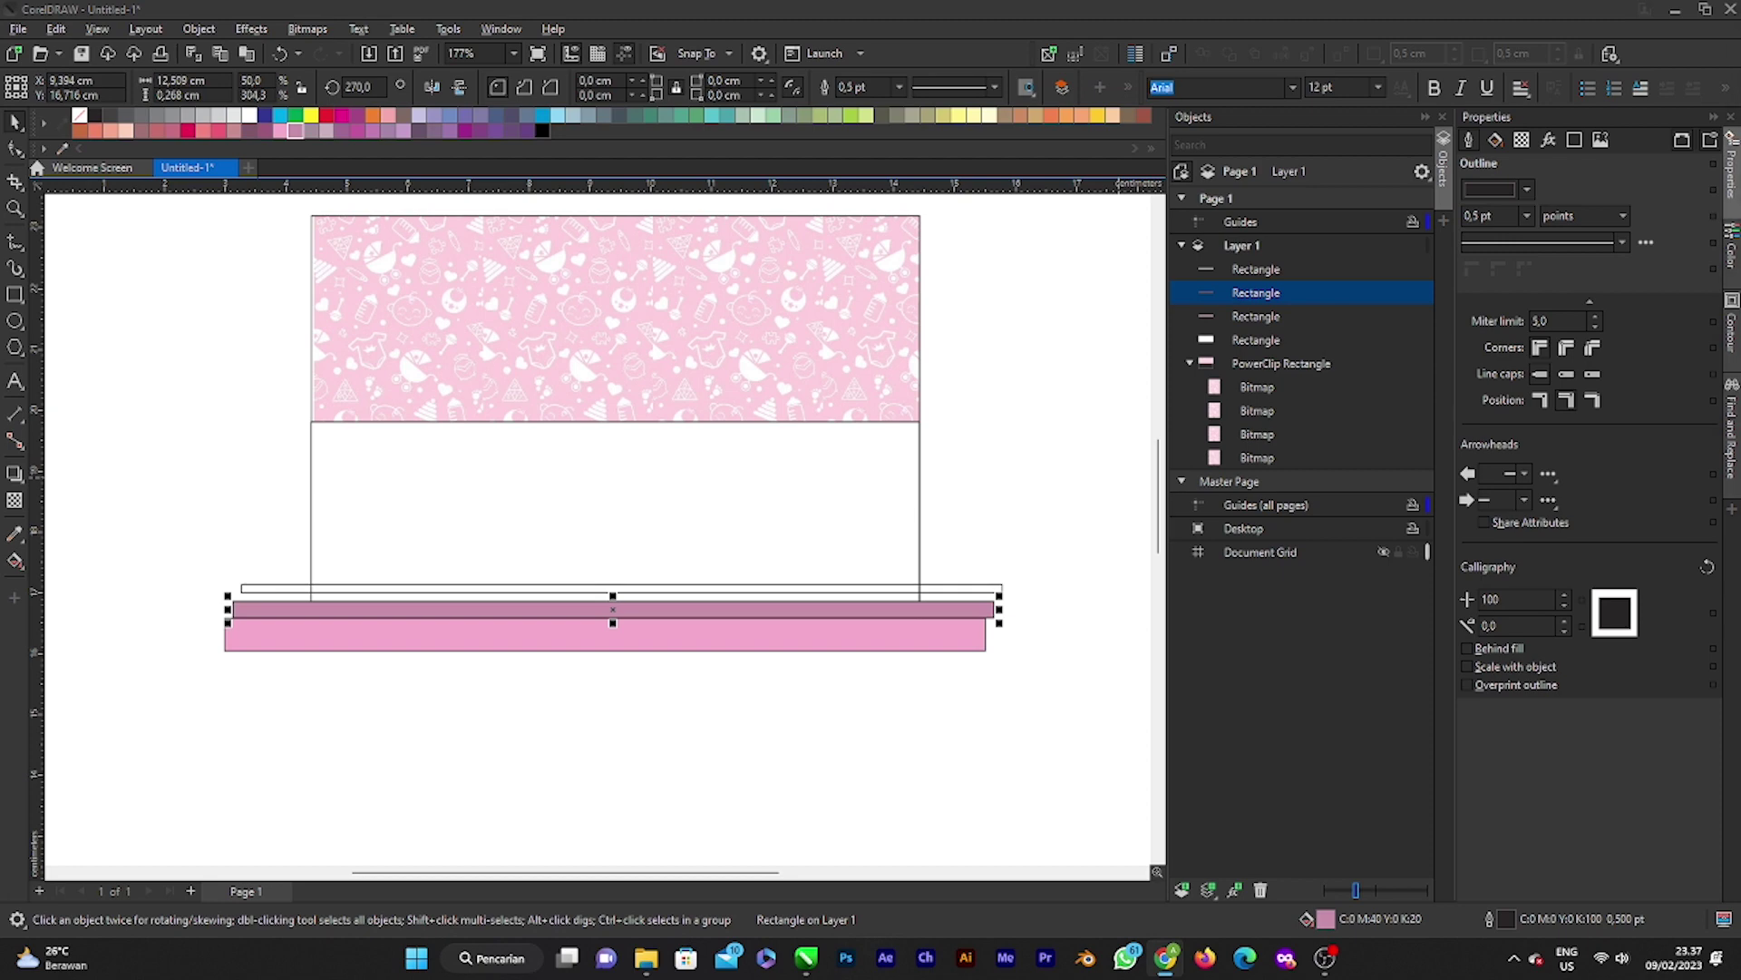
# Step: Import the pink gradient image from Downloads as a small tile to the right of the card
pyautogui.click(645, 958)
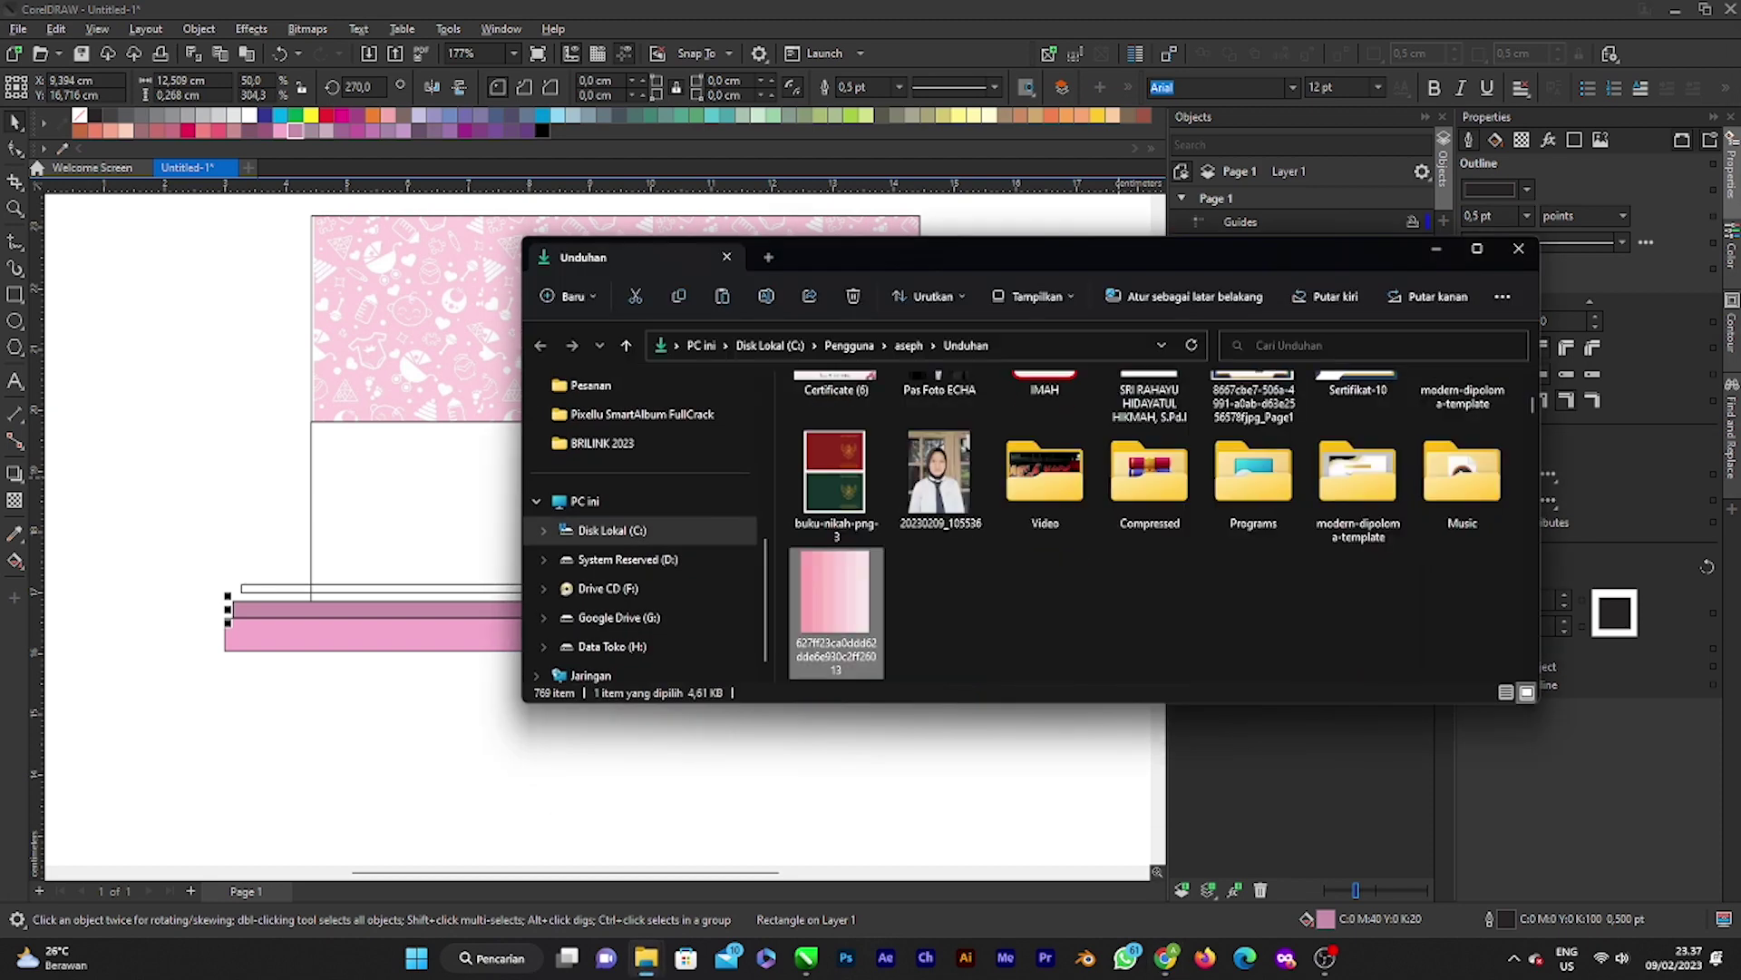
pyautogui.moveTo(851, 669); pyautogui.dragTo(605, 681)
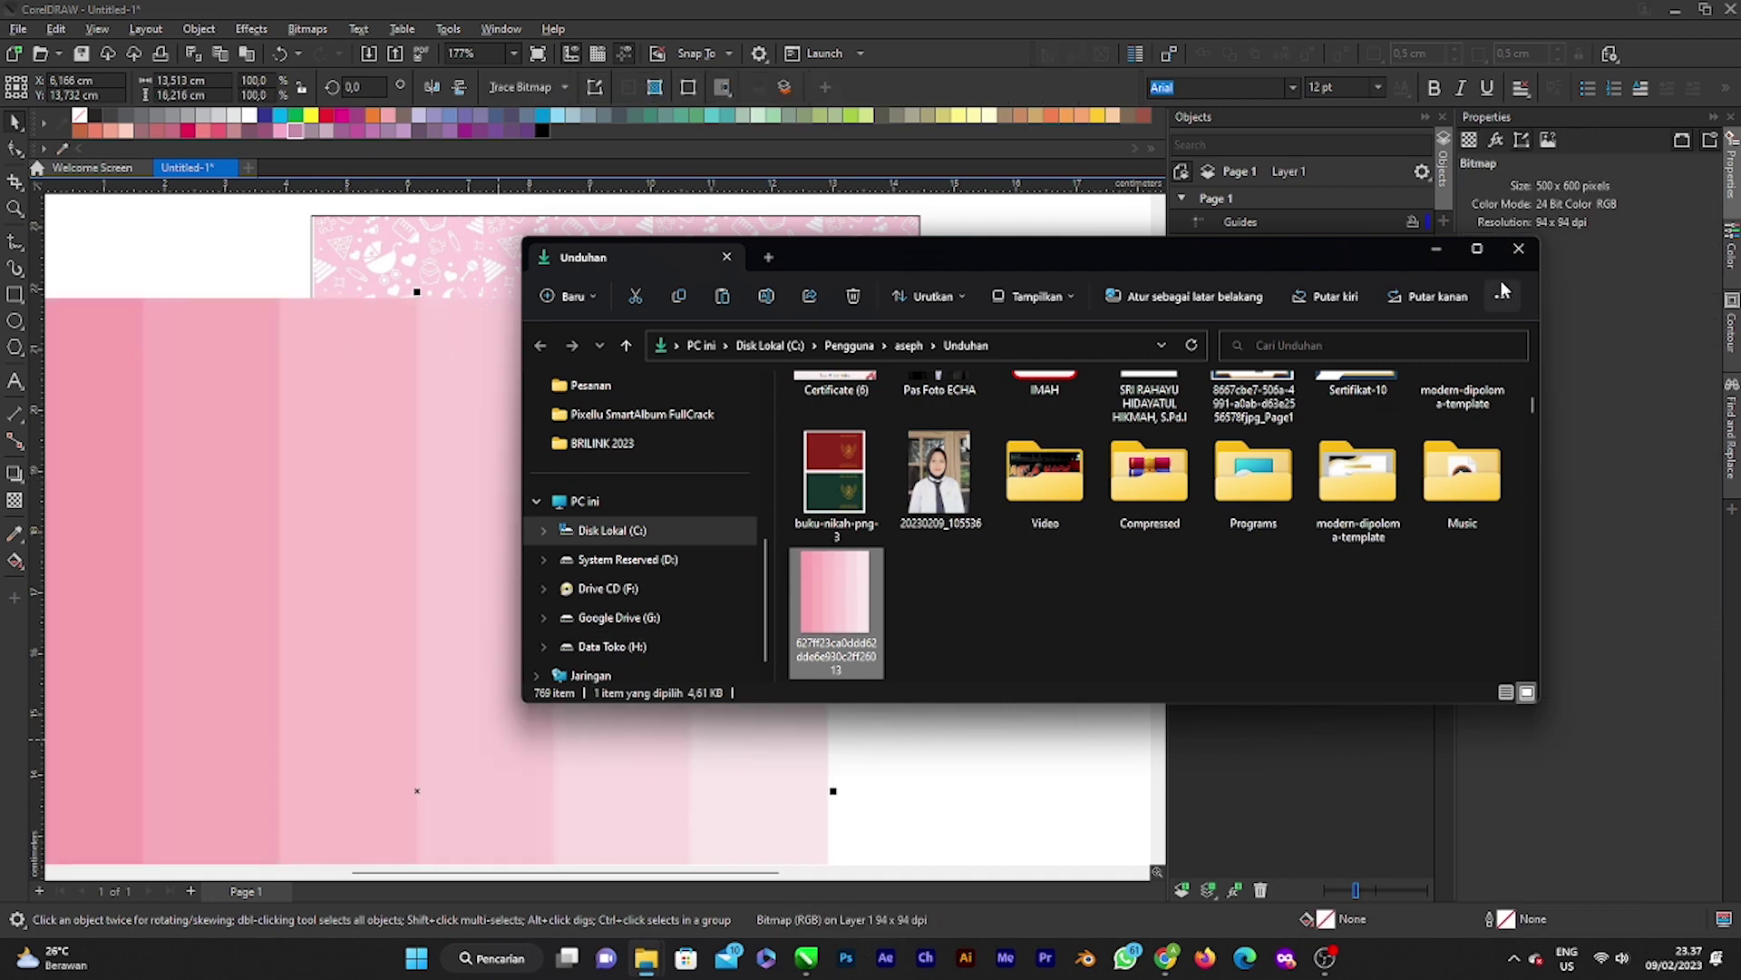
pyautogui.click(1440, 249)
pyautogui.scroll(-4, 524, 542)
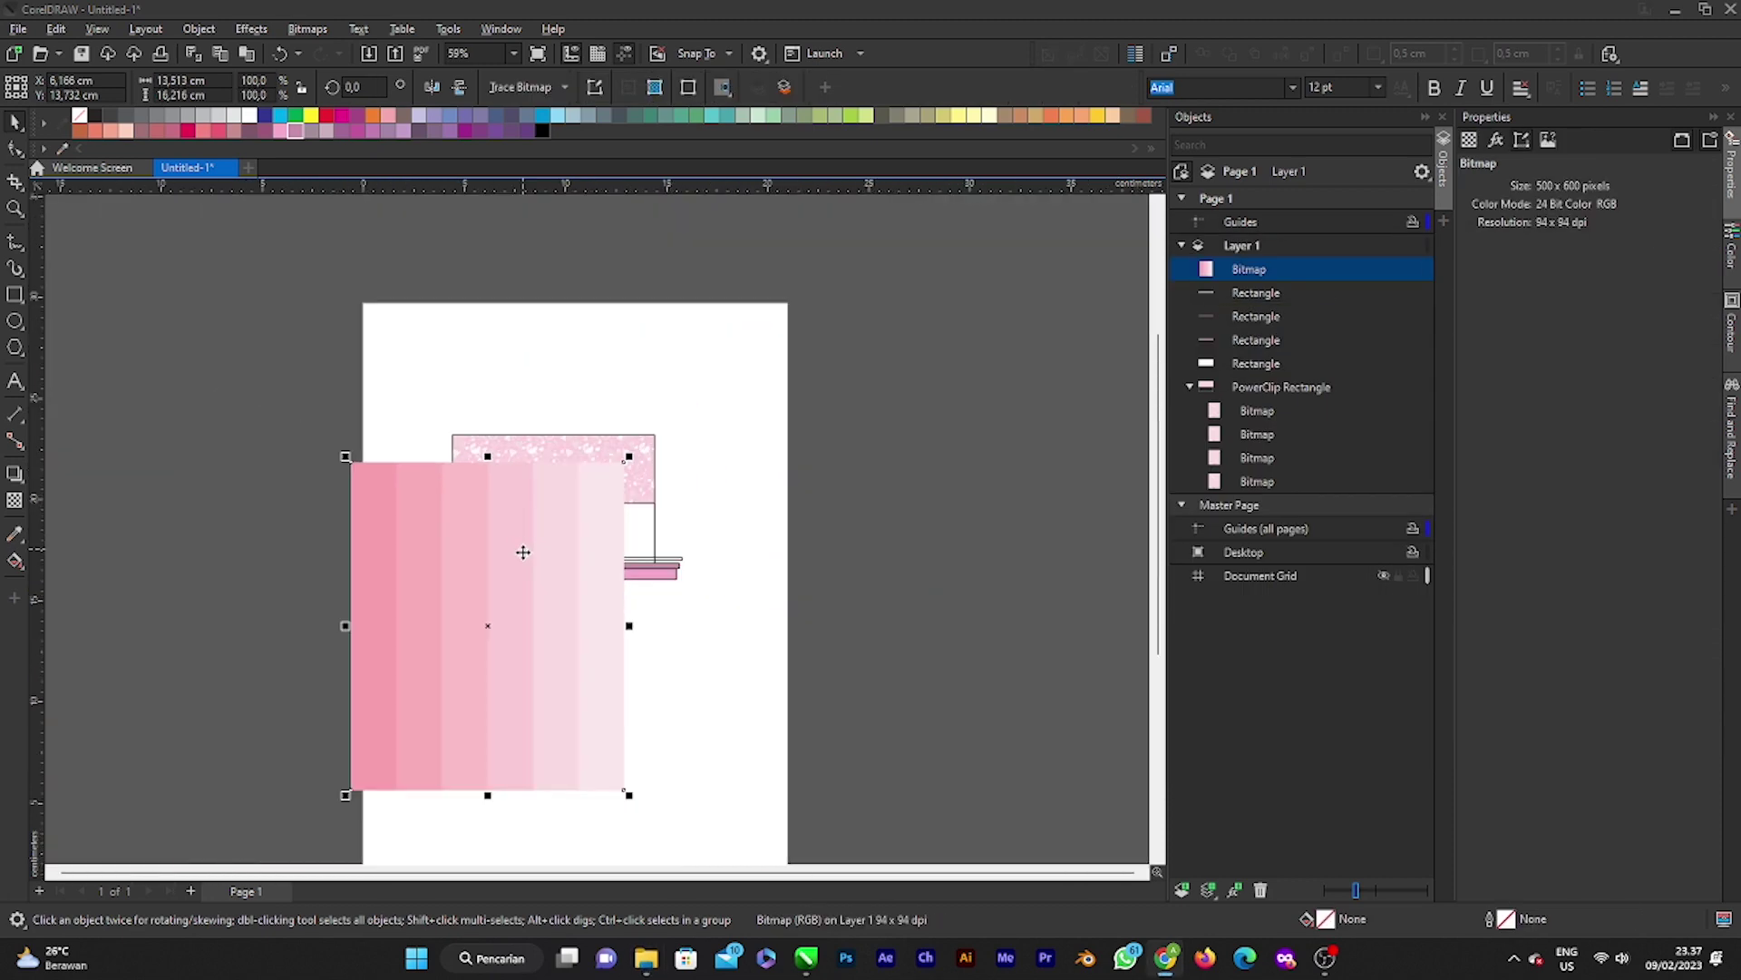
pyautogui.moveTo(412, 535); pyautogui.dragTo(719, 484)
pyautogui.scroll(6, 660, 555)
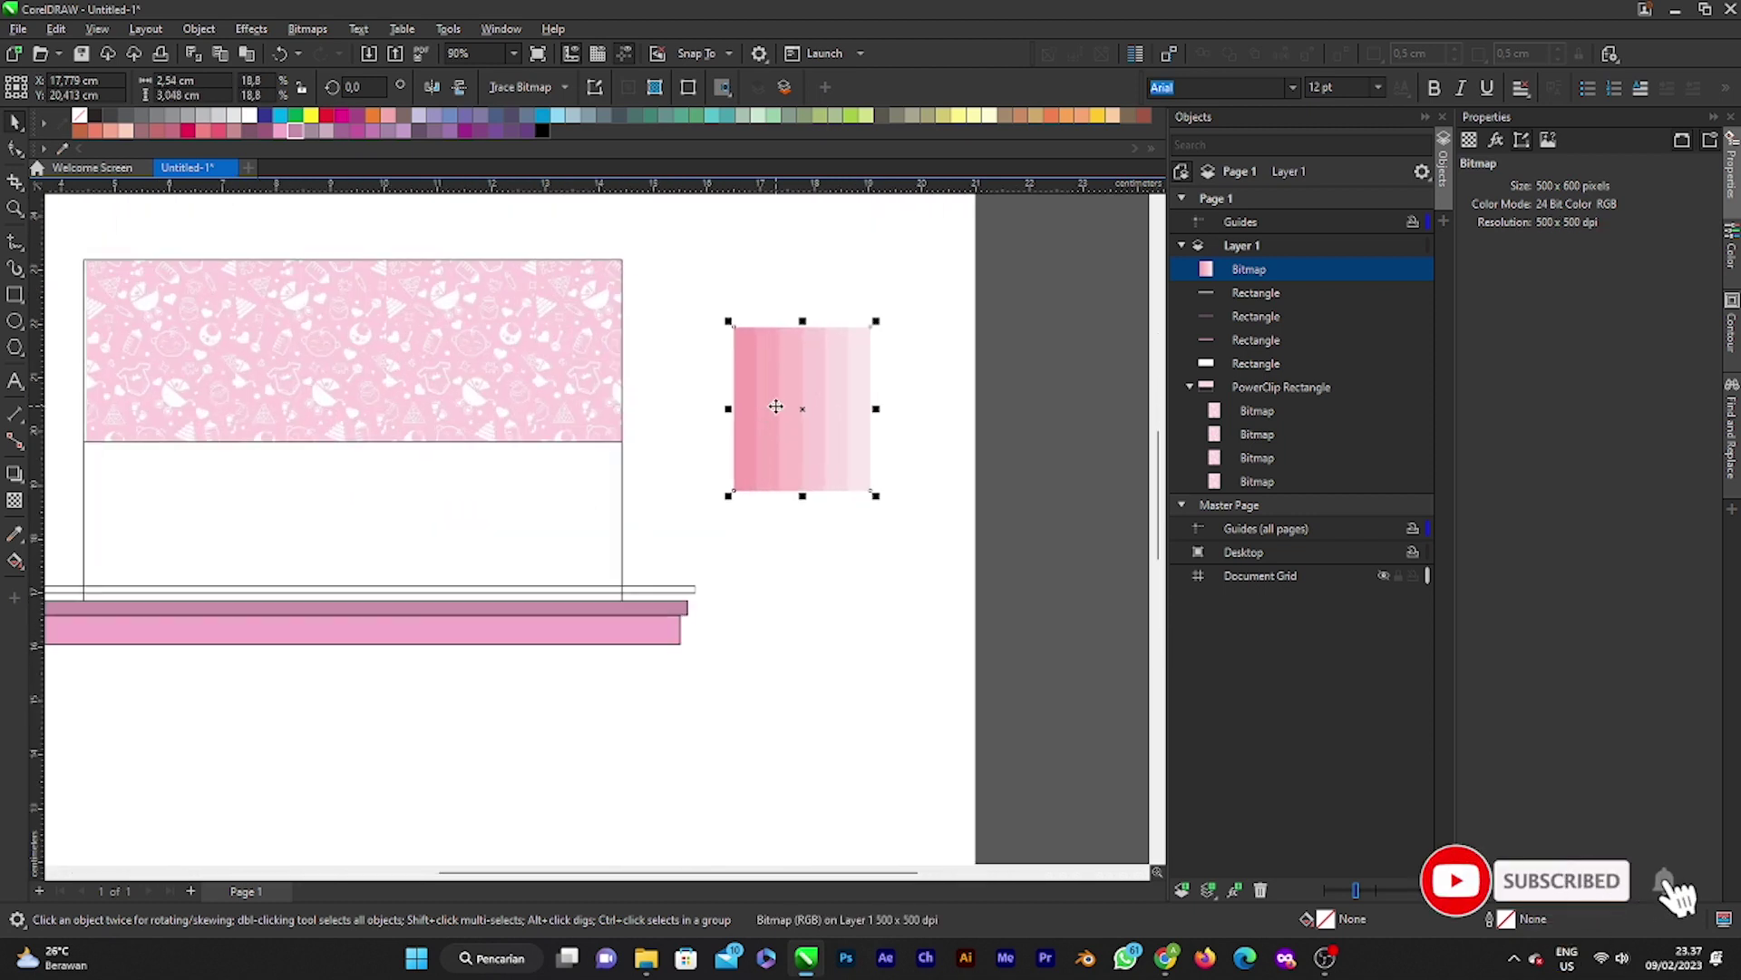
pyautogui.moveTo(796, 427); pyautogui.dragTo(691, 427)
pyautogui.scroll(-3, 699, 444)
pyautogui.click(667, 579)
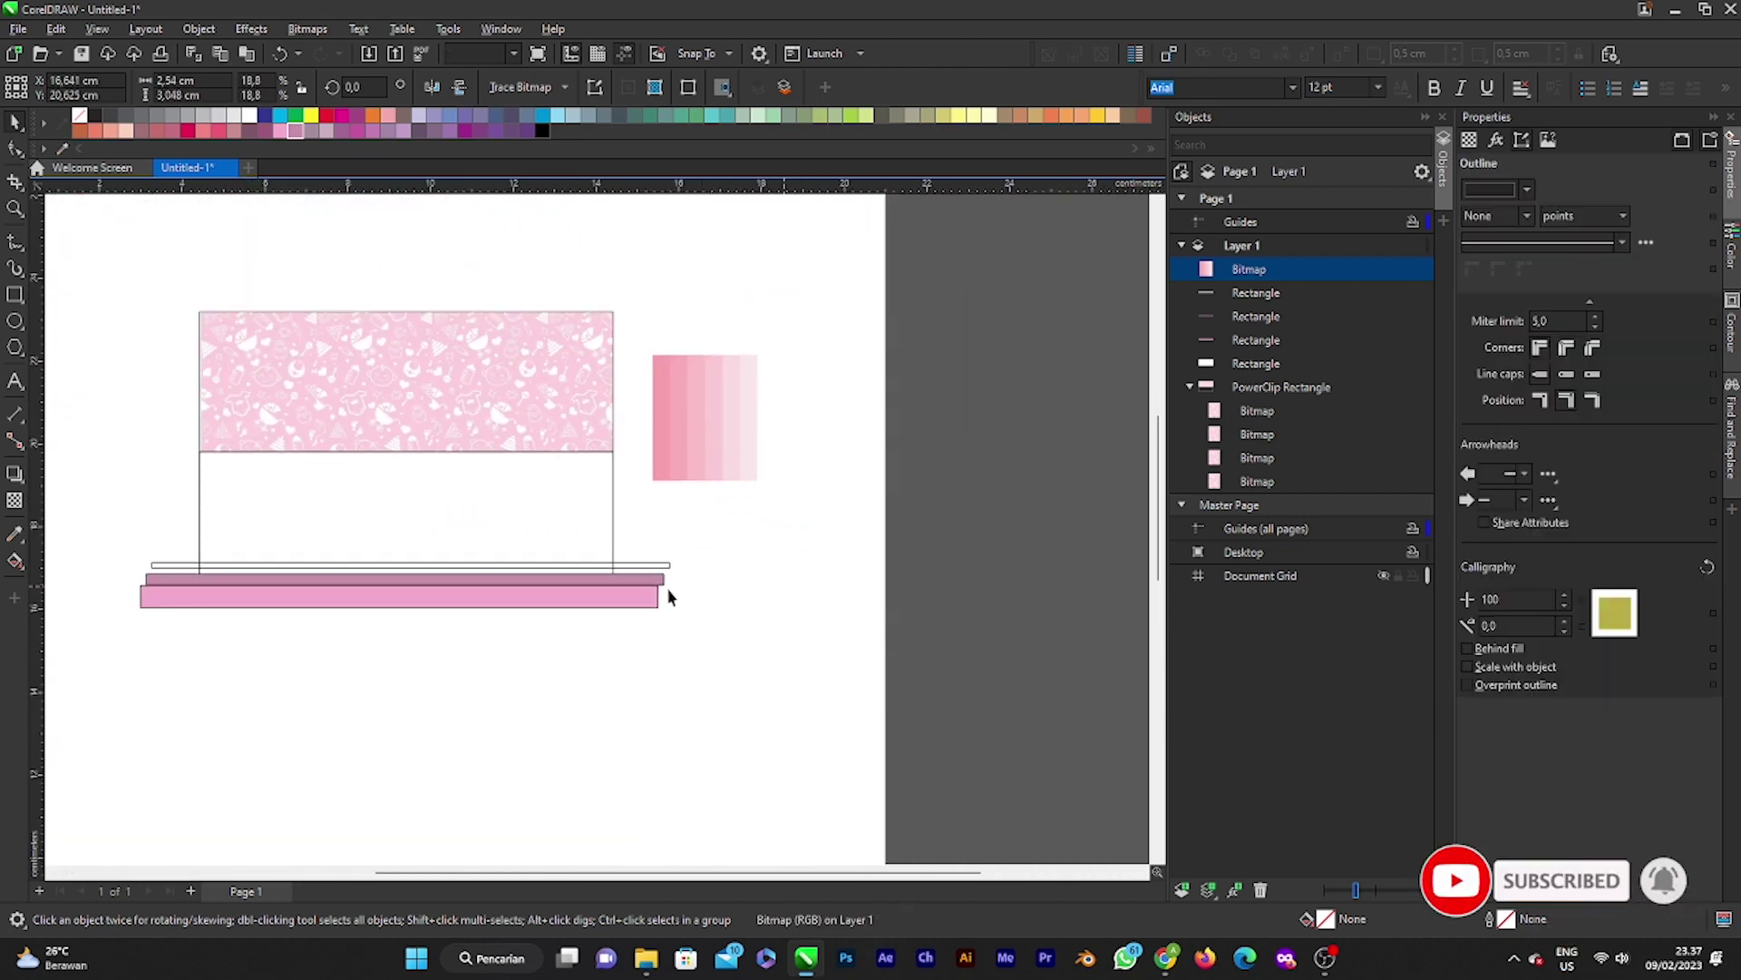
# Step: Eyedrop a pink from the gradient swatch into the bottom bar's fill
pyautogui.doubleClick(1325, 919)
pyautogui.moveTo(798, 222); pyautogui.dragTo(1104, 247)
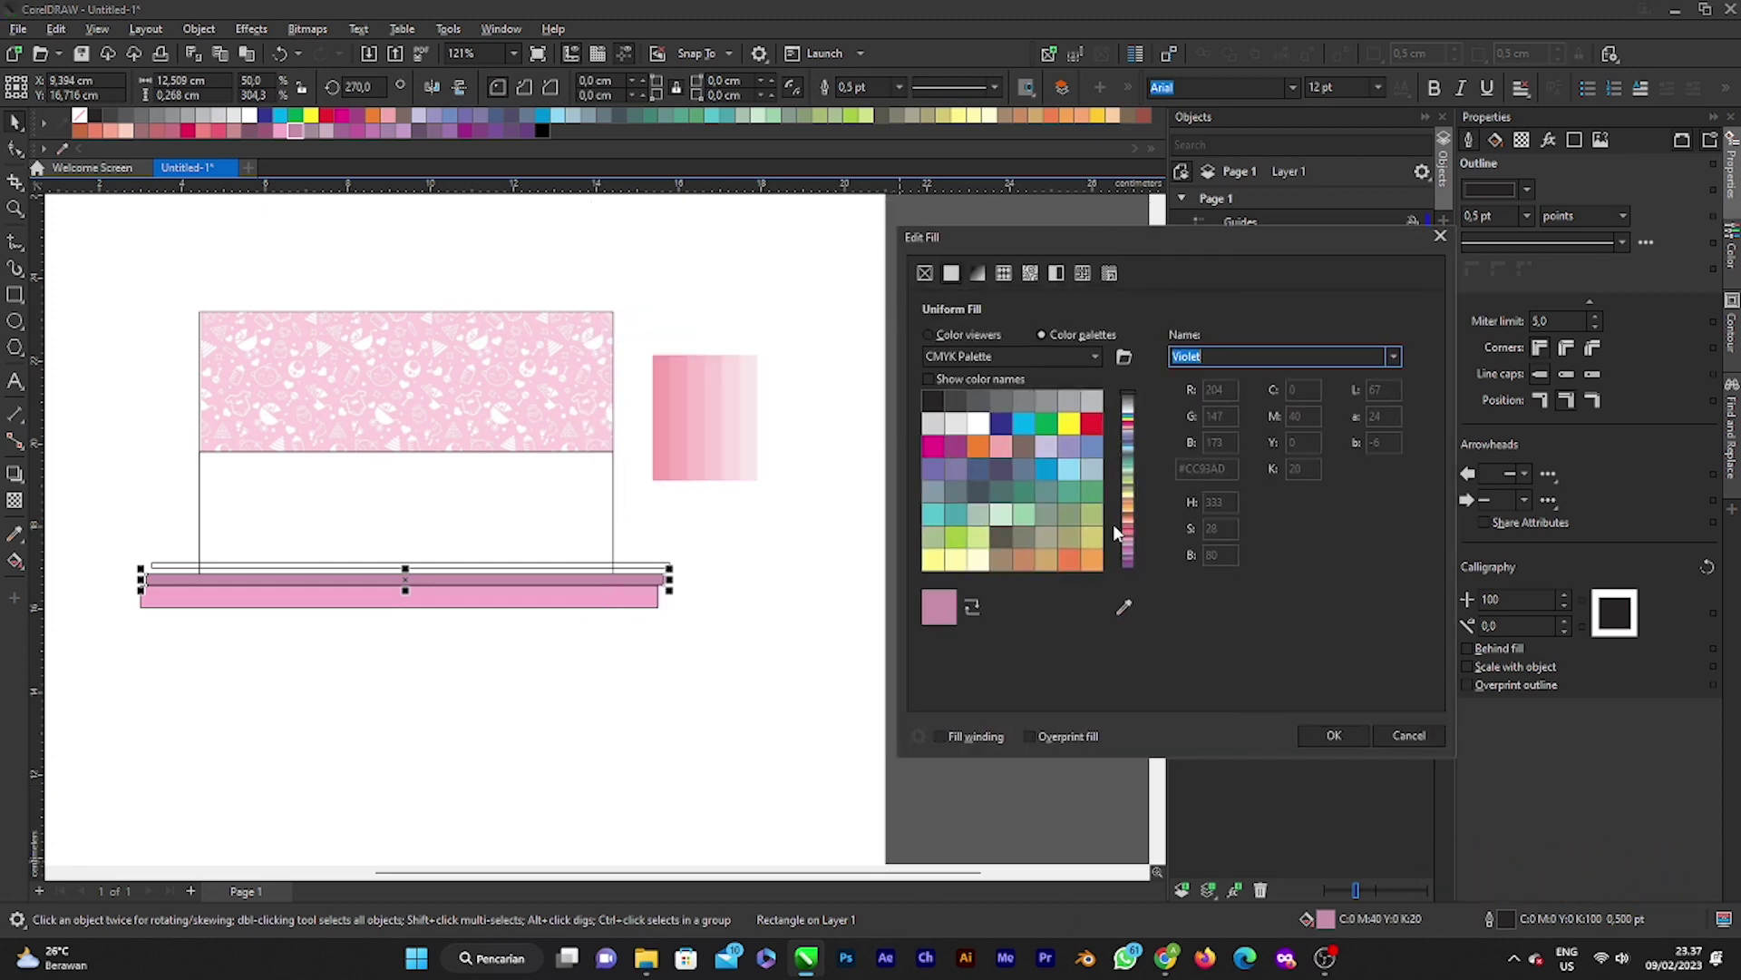
pyautogui.click(1124, 606)
pyautogui.click(735, 392)
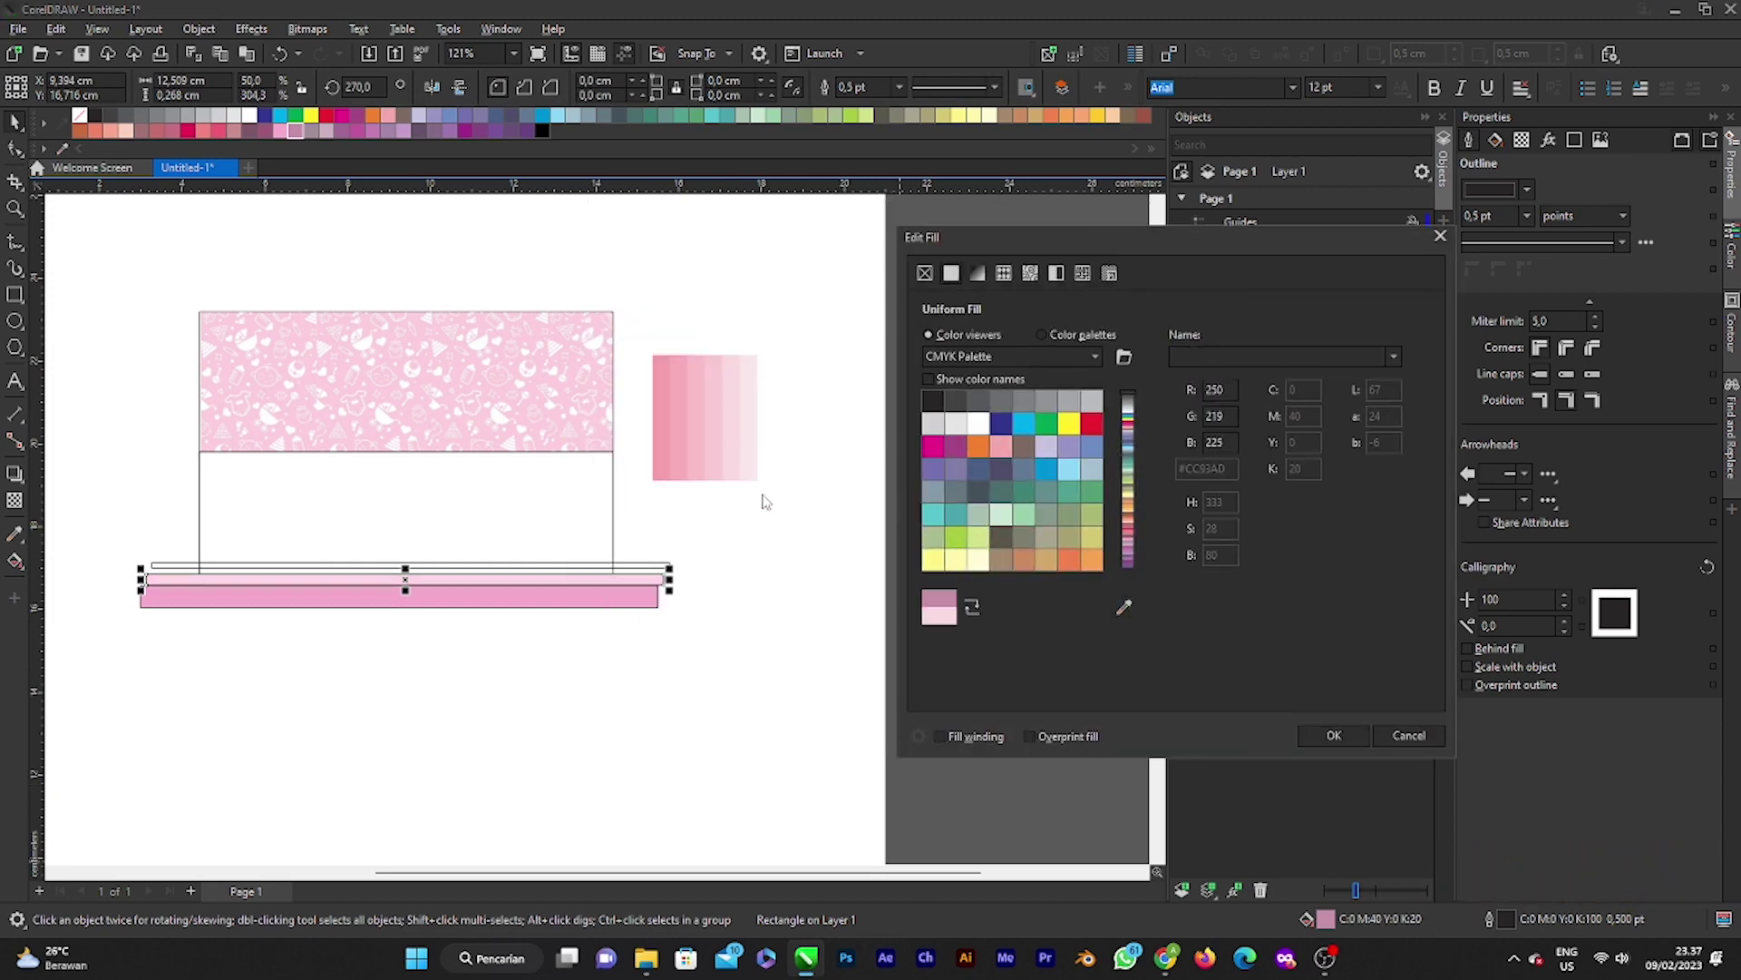
pyautogui.click(1121, 633)
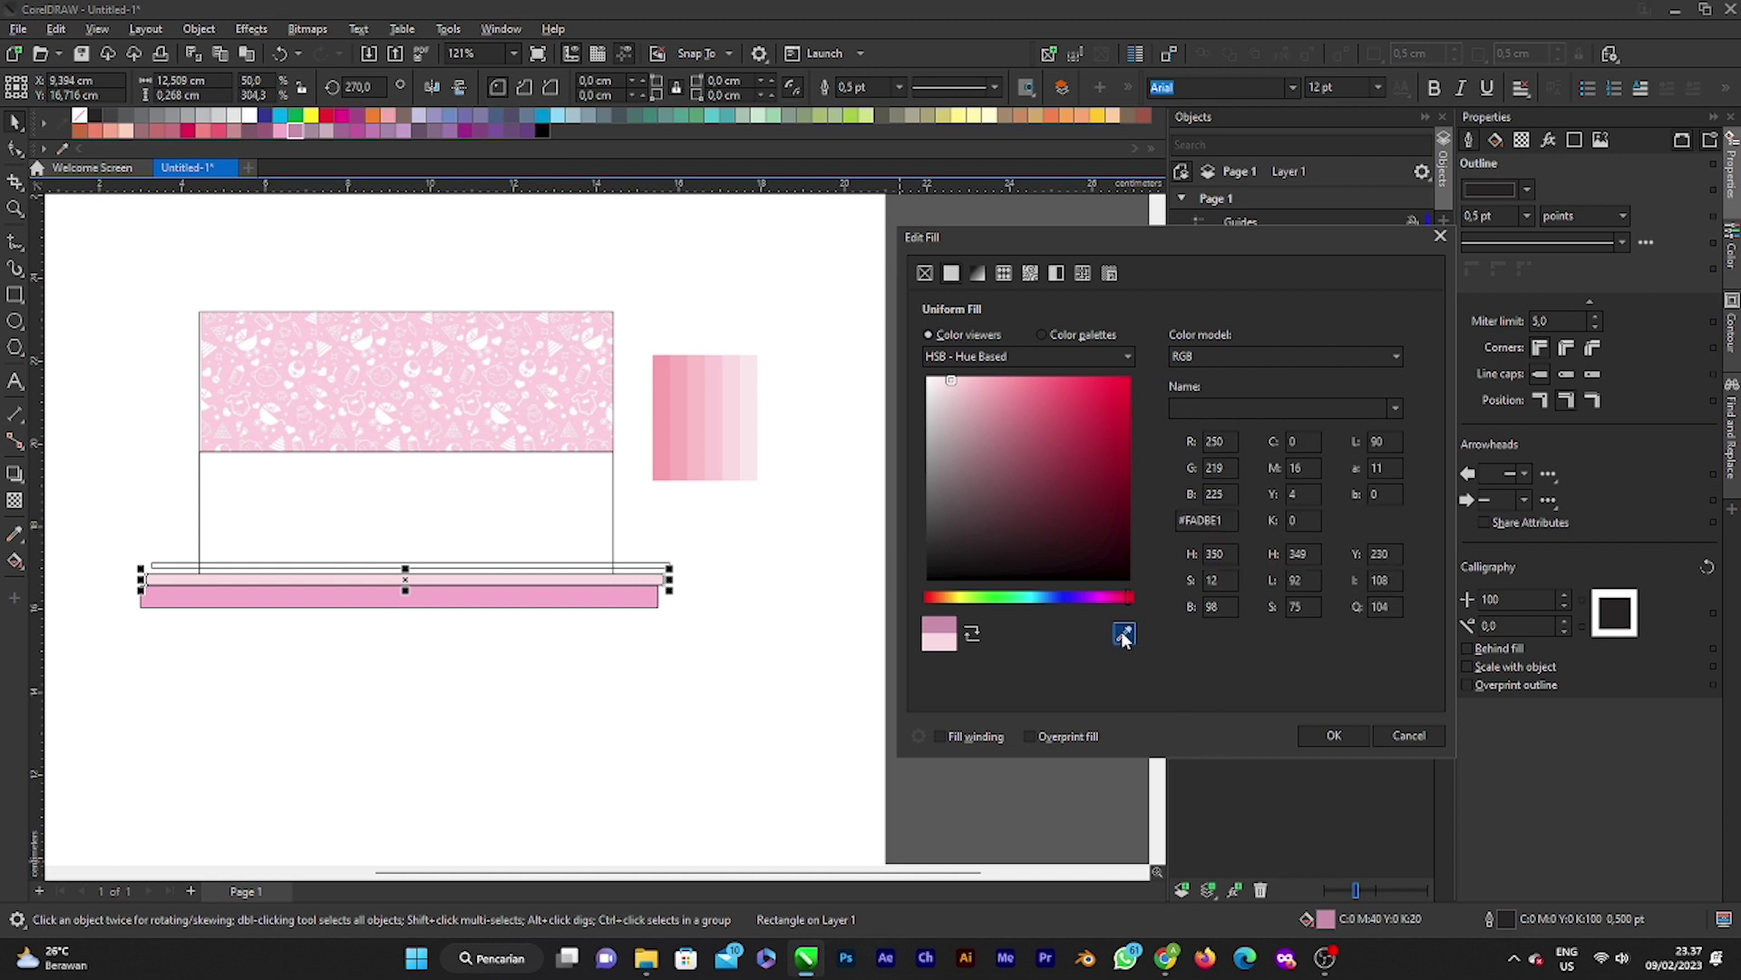
pyautogui.click(718, 436)
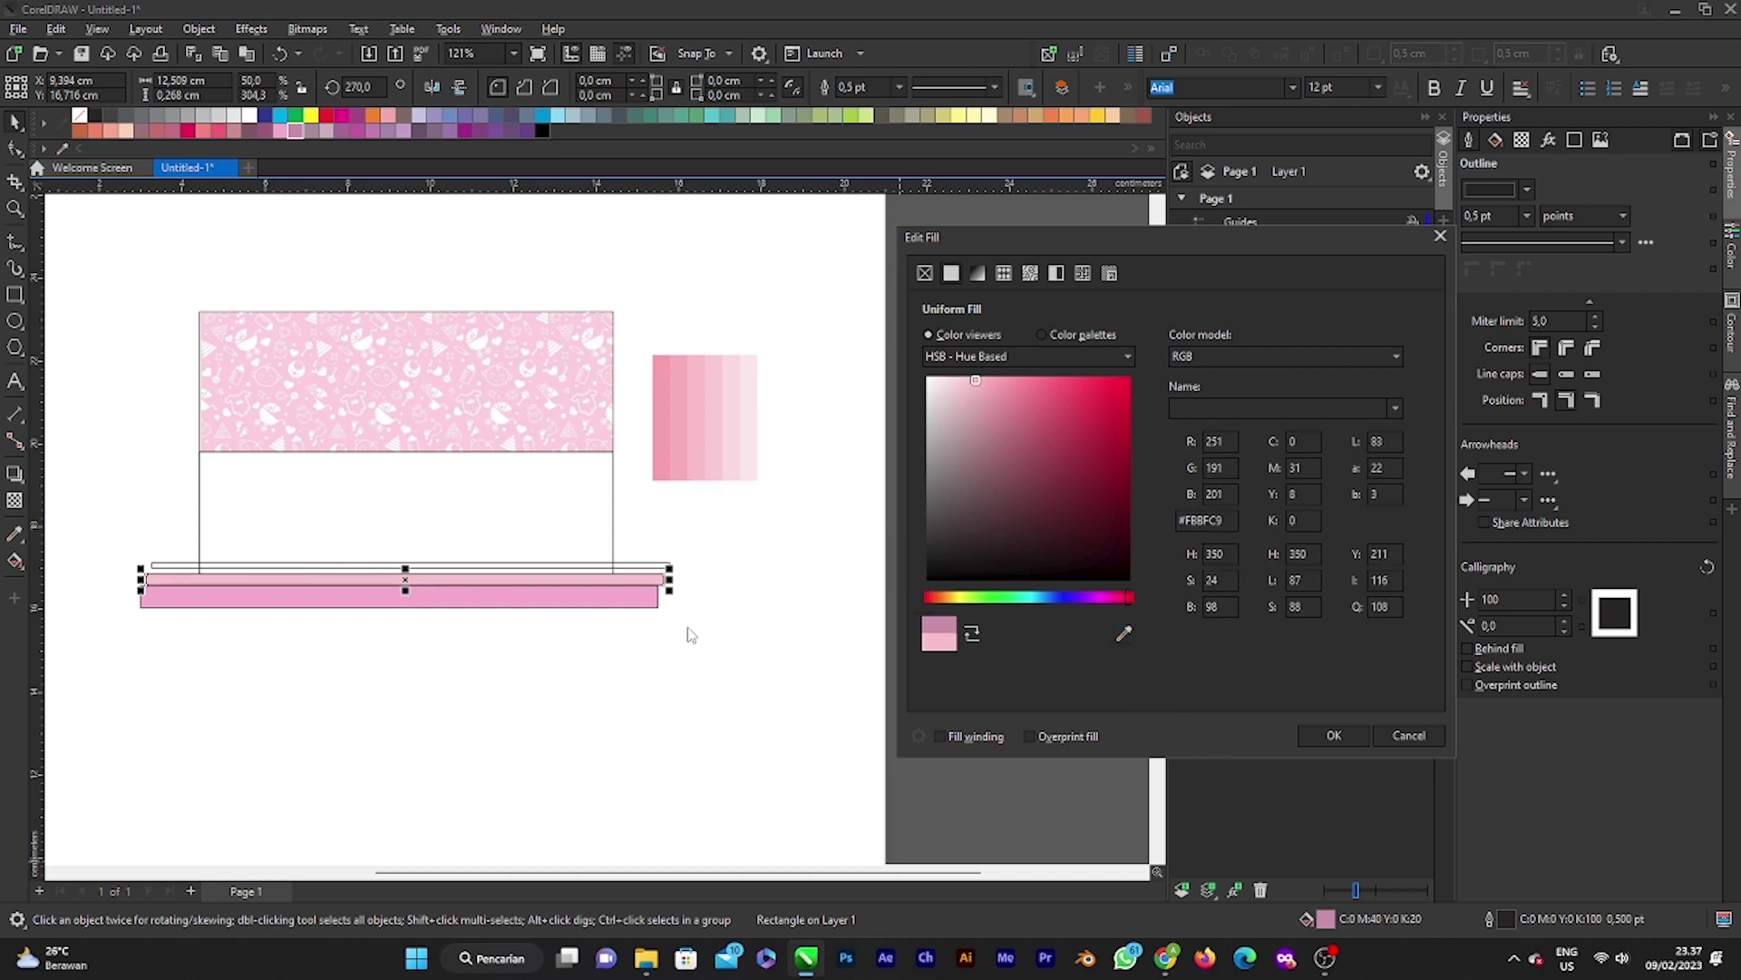
pyautogui.click(1340, 733)
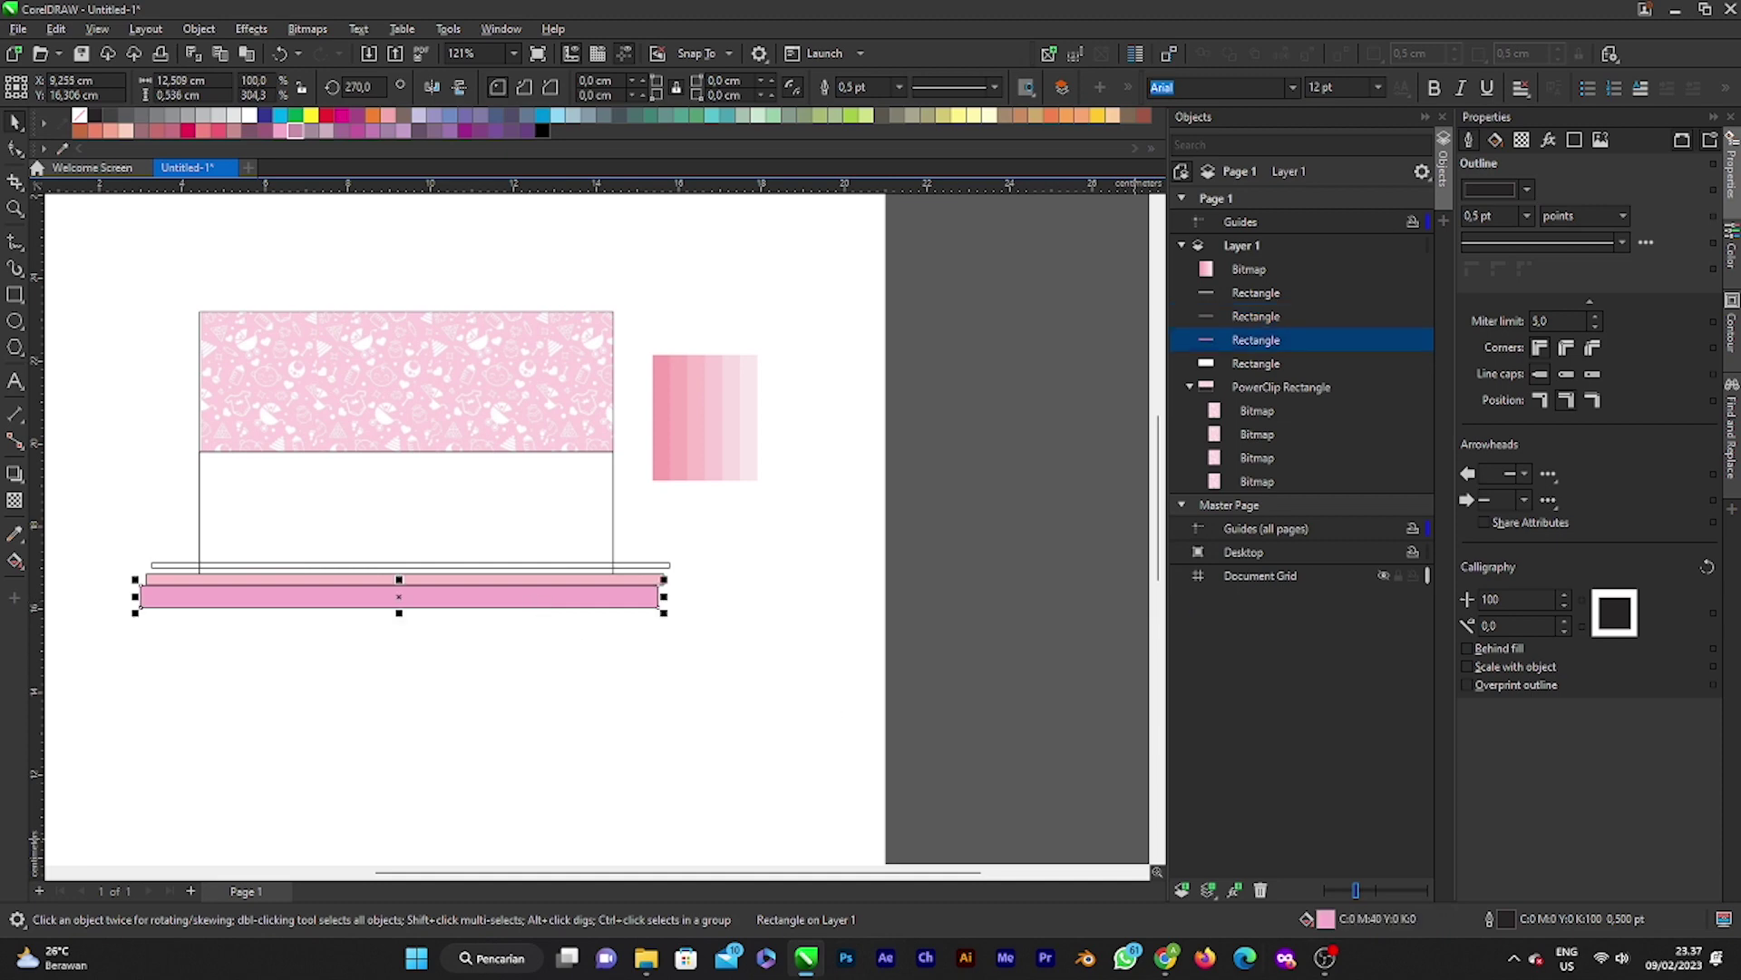
# Step: Resample a darker pink from the swatch to deepen the bottom bar's fill
pyautogui.doubleClick(1327, 919)
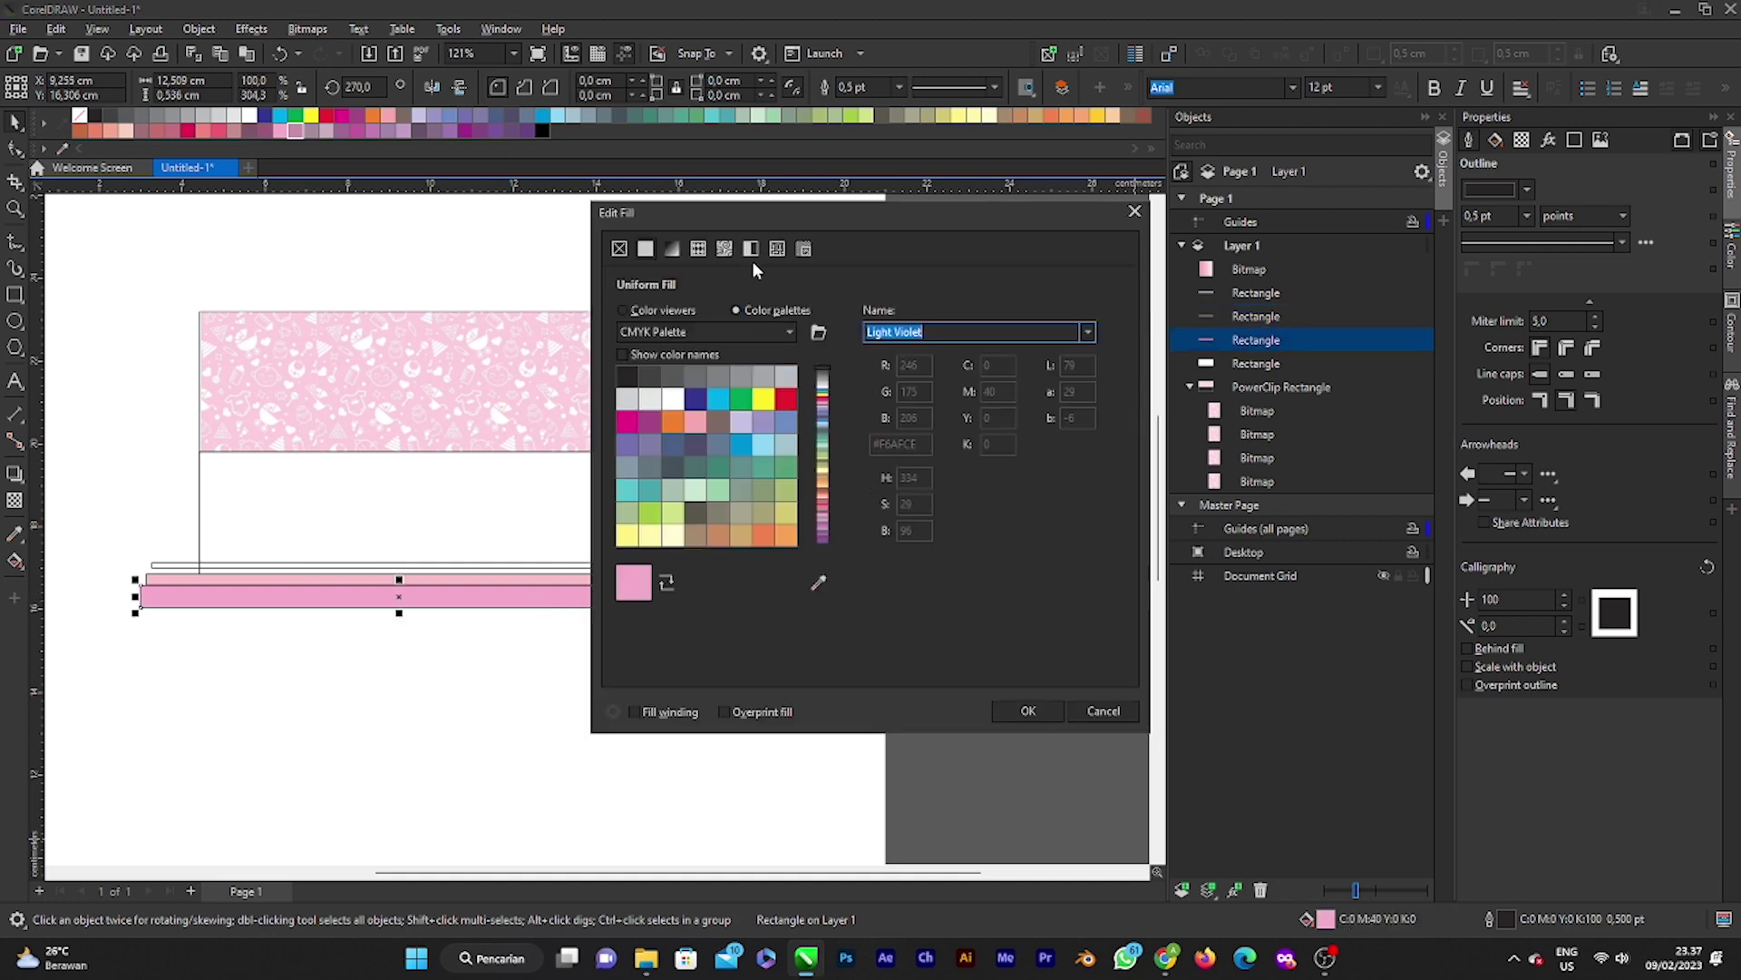
pyautogui.moveTo(841, 236); pyautogui.dragTo(1111, 238)
pyautogui.click(1089, 606)
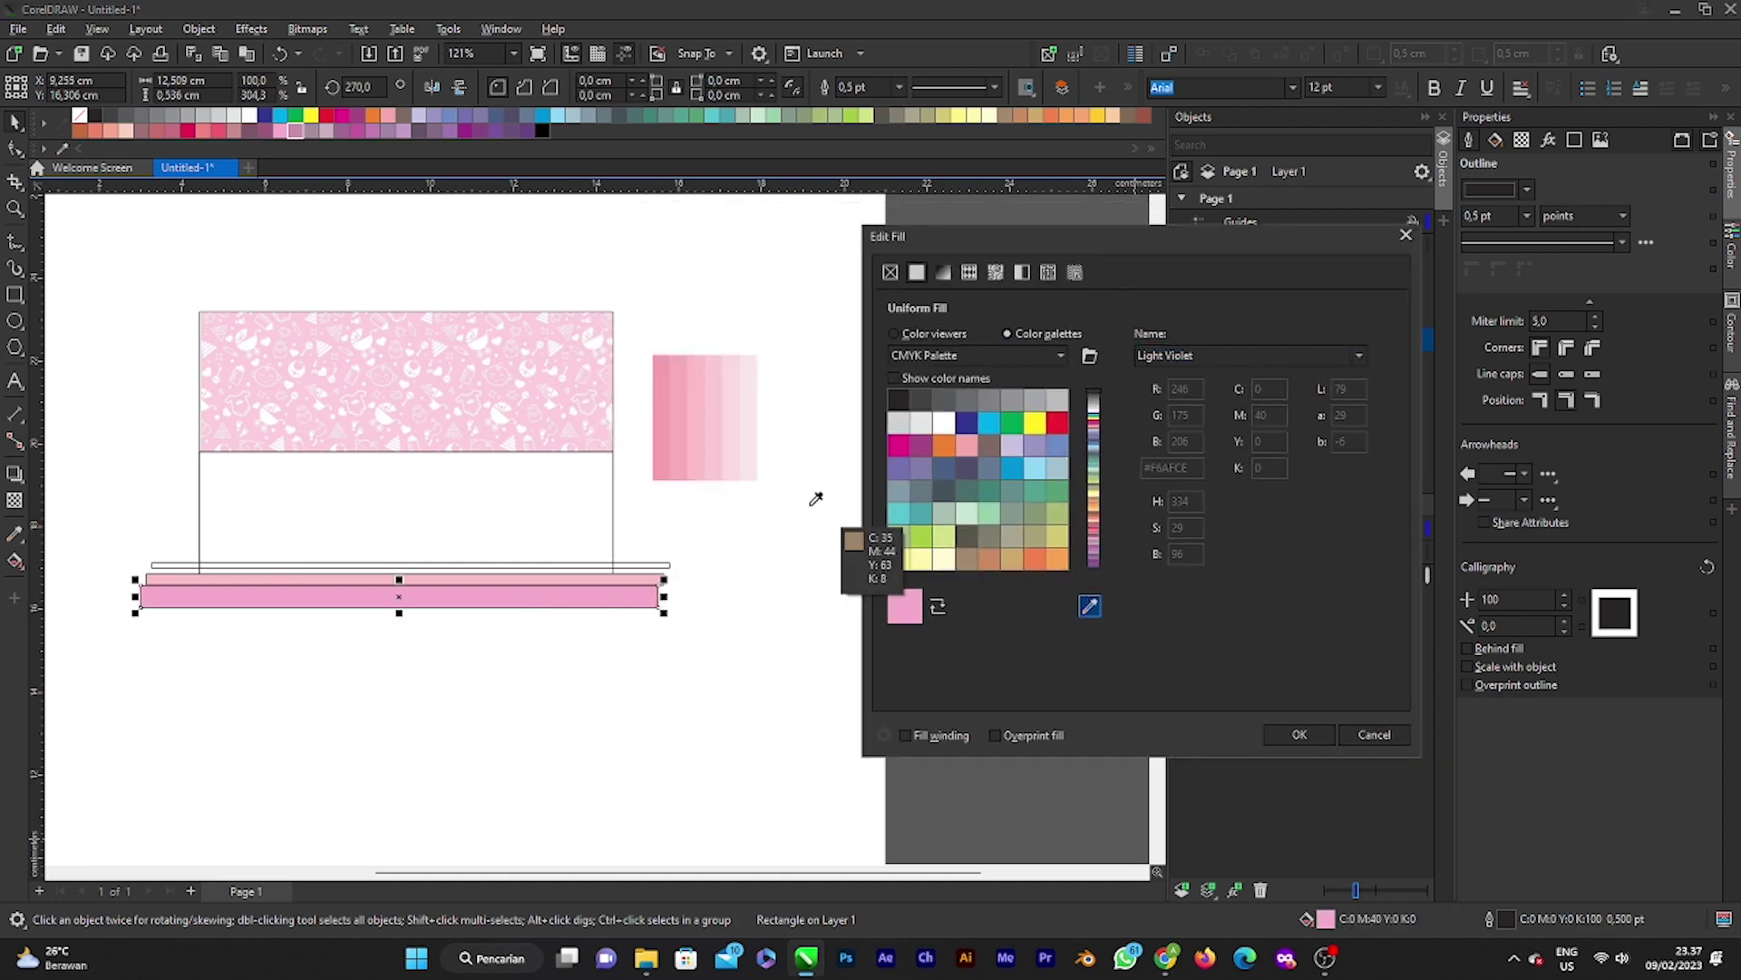
pyautogui.click(717, 436)
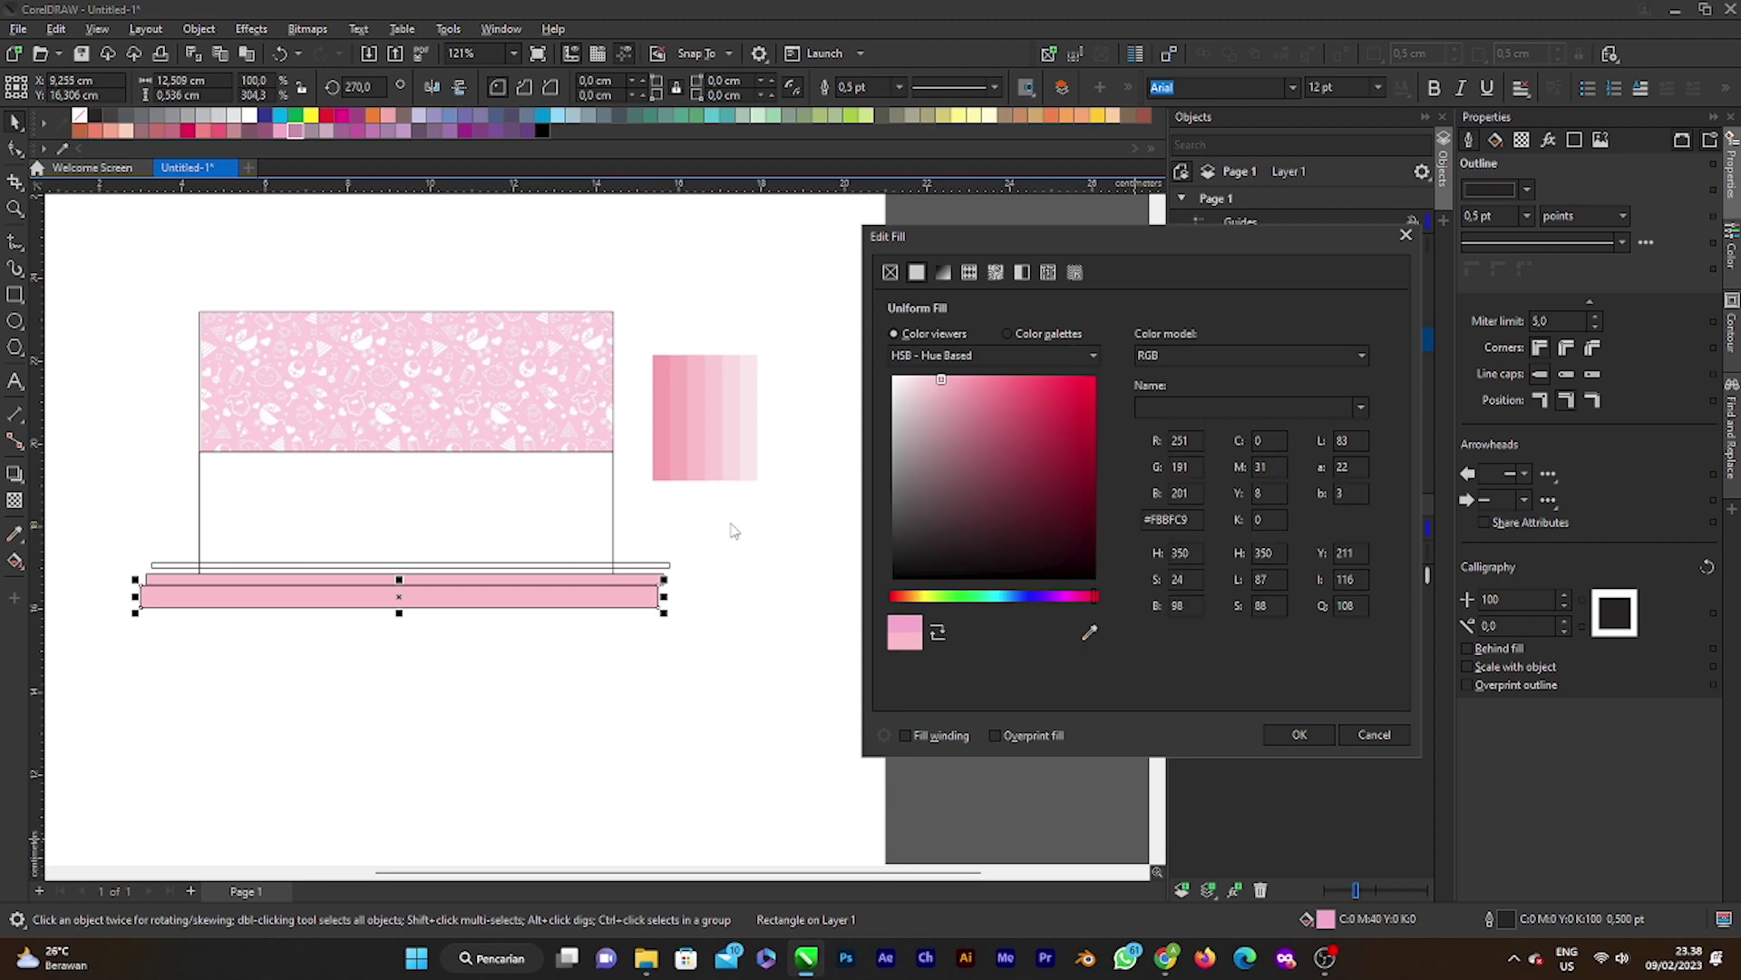
pyautogui.click(1090, 633)
pyautogui.click(675, 395)
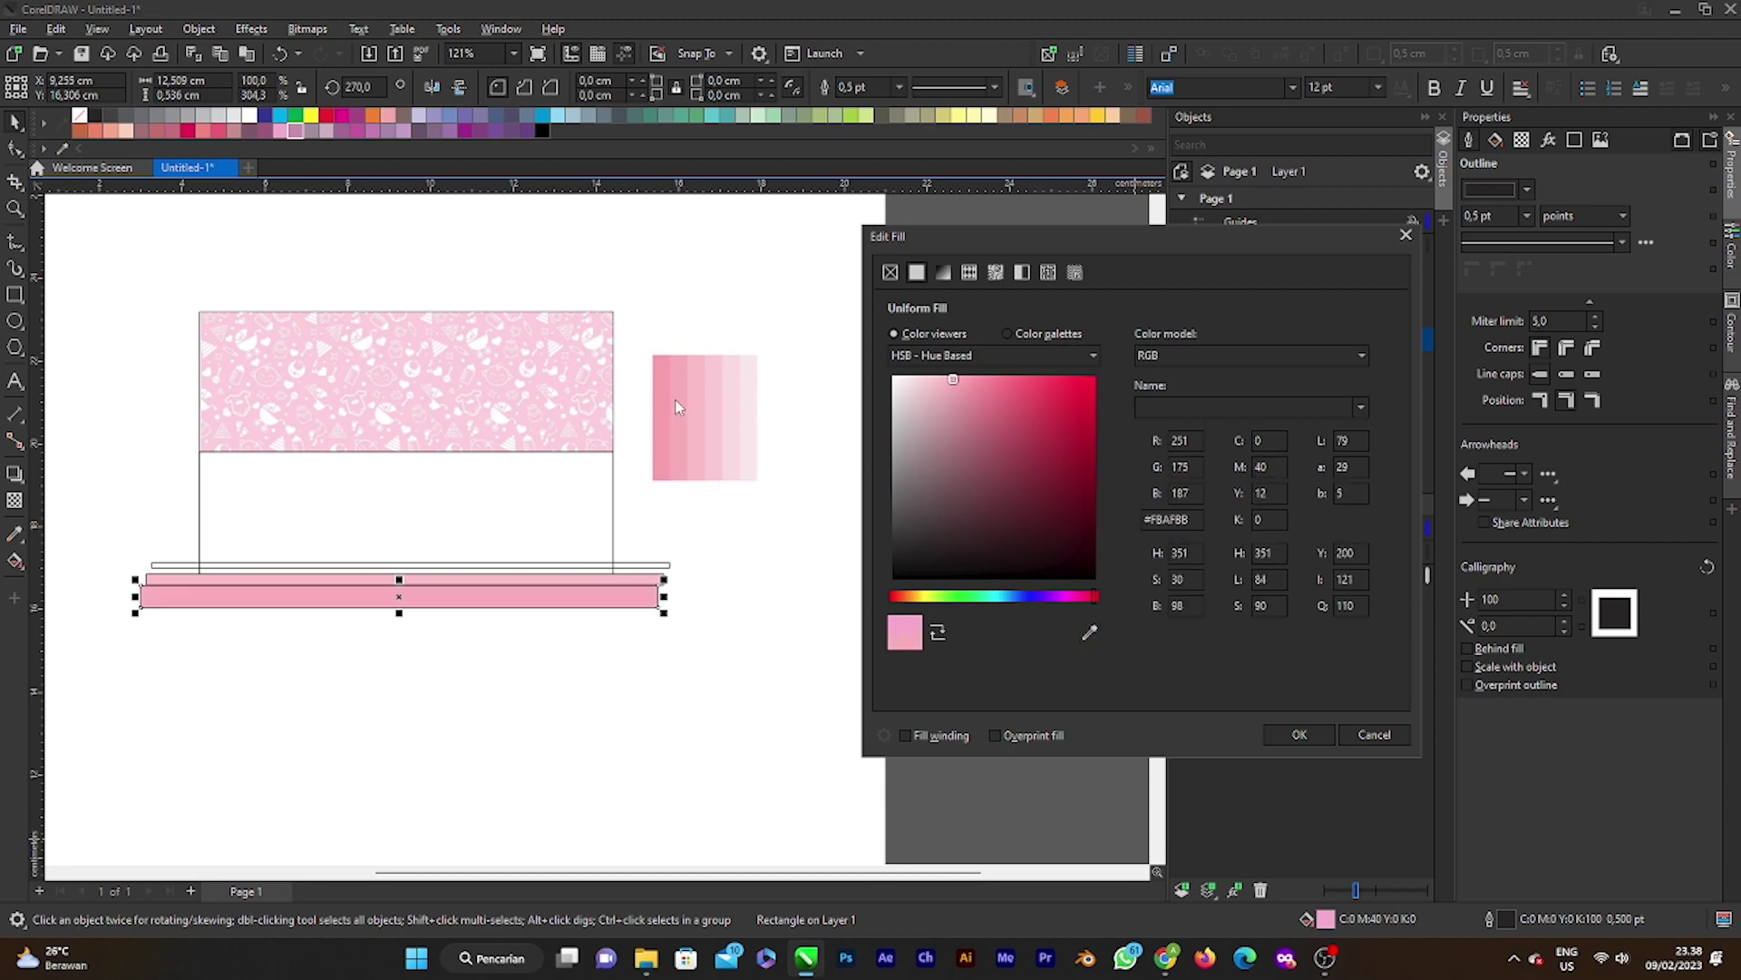
pyautogui.click(1300, 735)
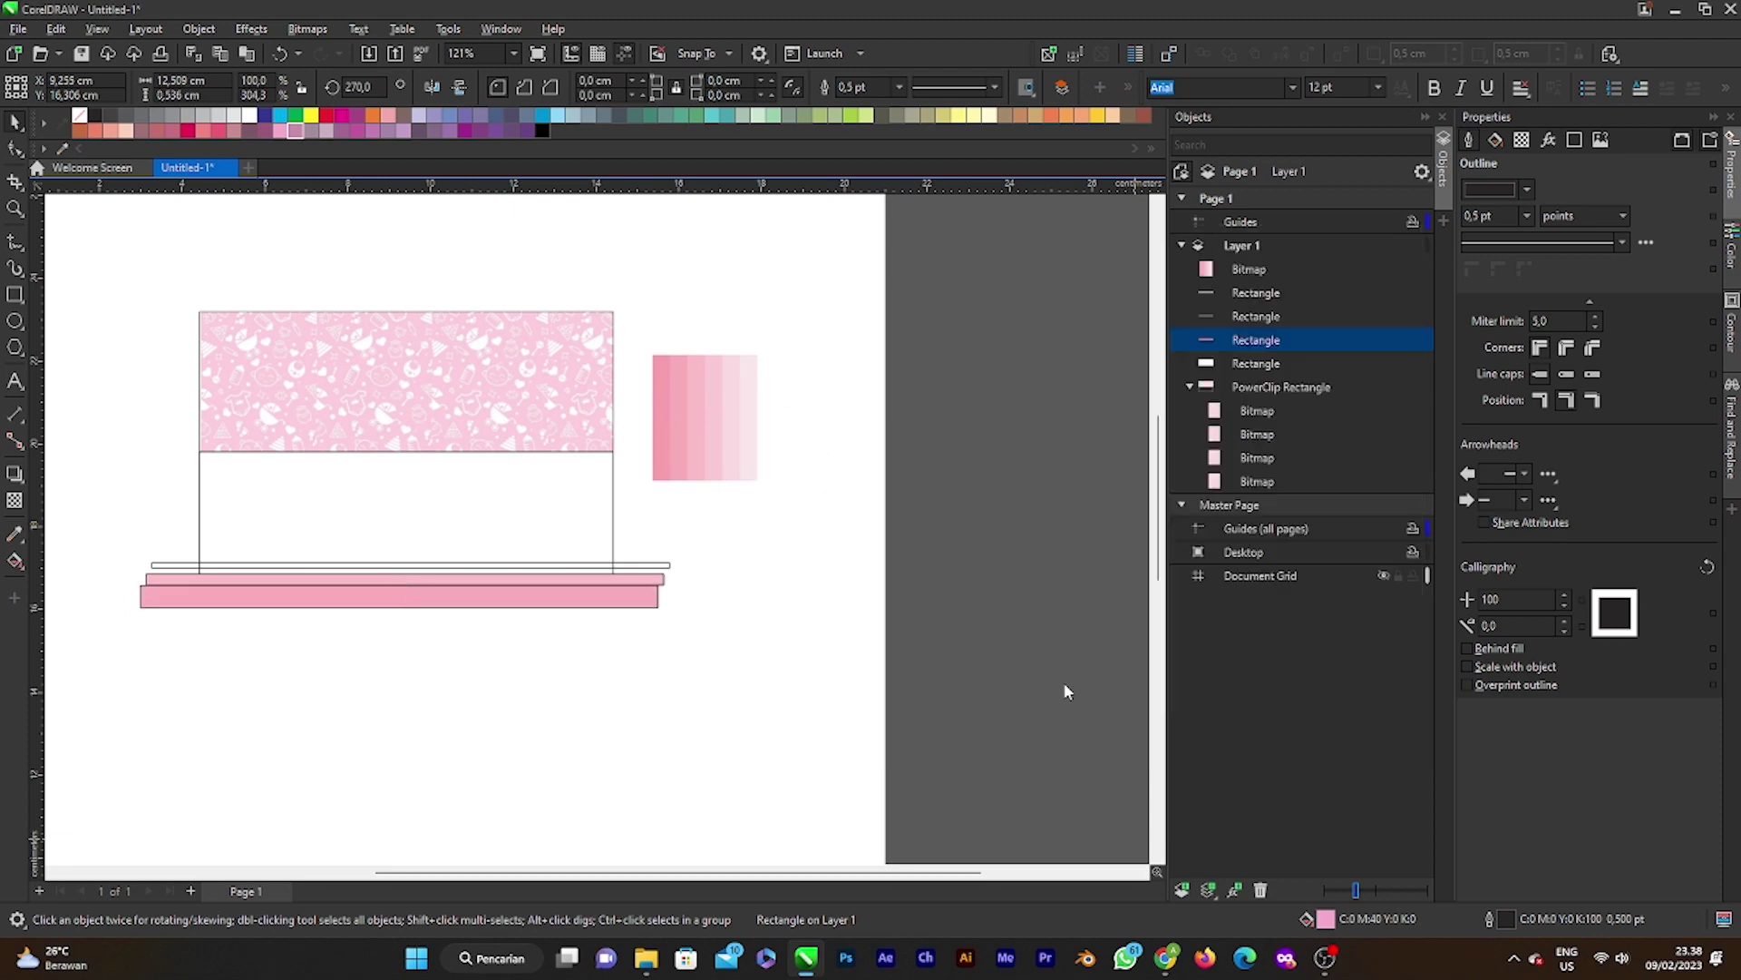
pyautogui.scroll(4, 635, 581)
pyautogui.press('Escape')
# Step: Give the thin top strip a solid light pink fill (#FACCD6) sampled from the swatch
pyautogui.click(703, 549)
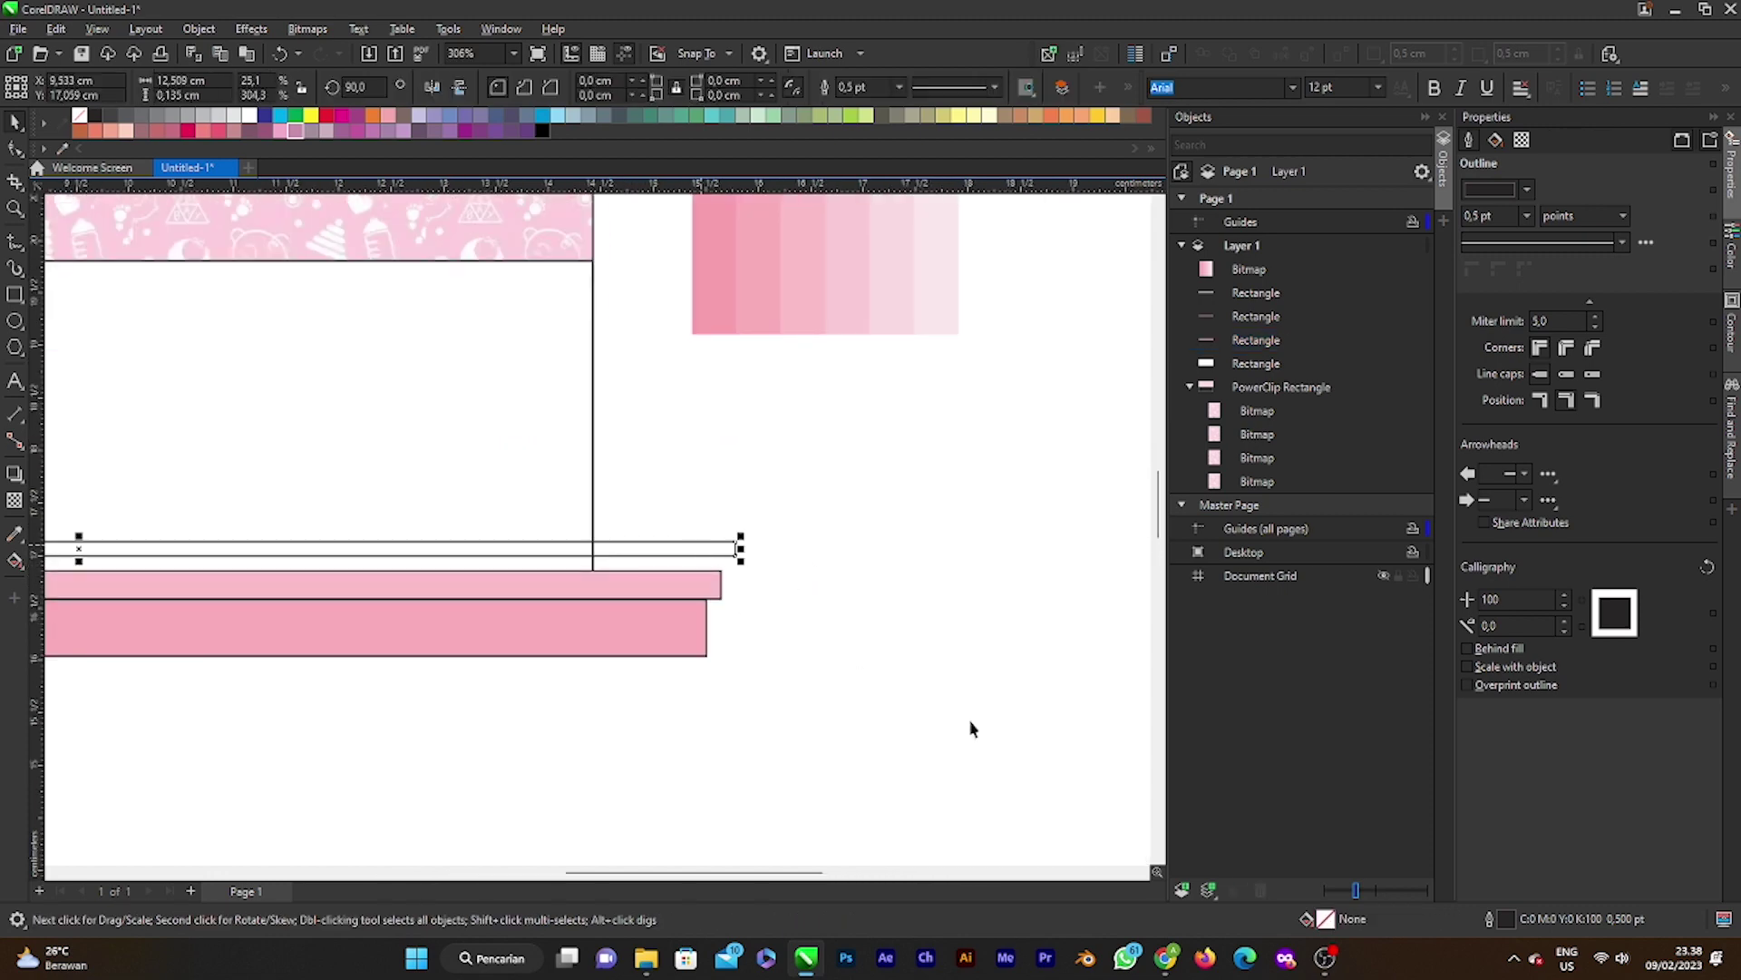
pyautogui.doubleClick(1326, 920)
pyautogui.moveTo(804, 225); pyautogui.dragTo(1303, 301)
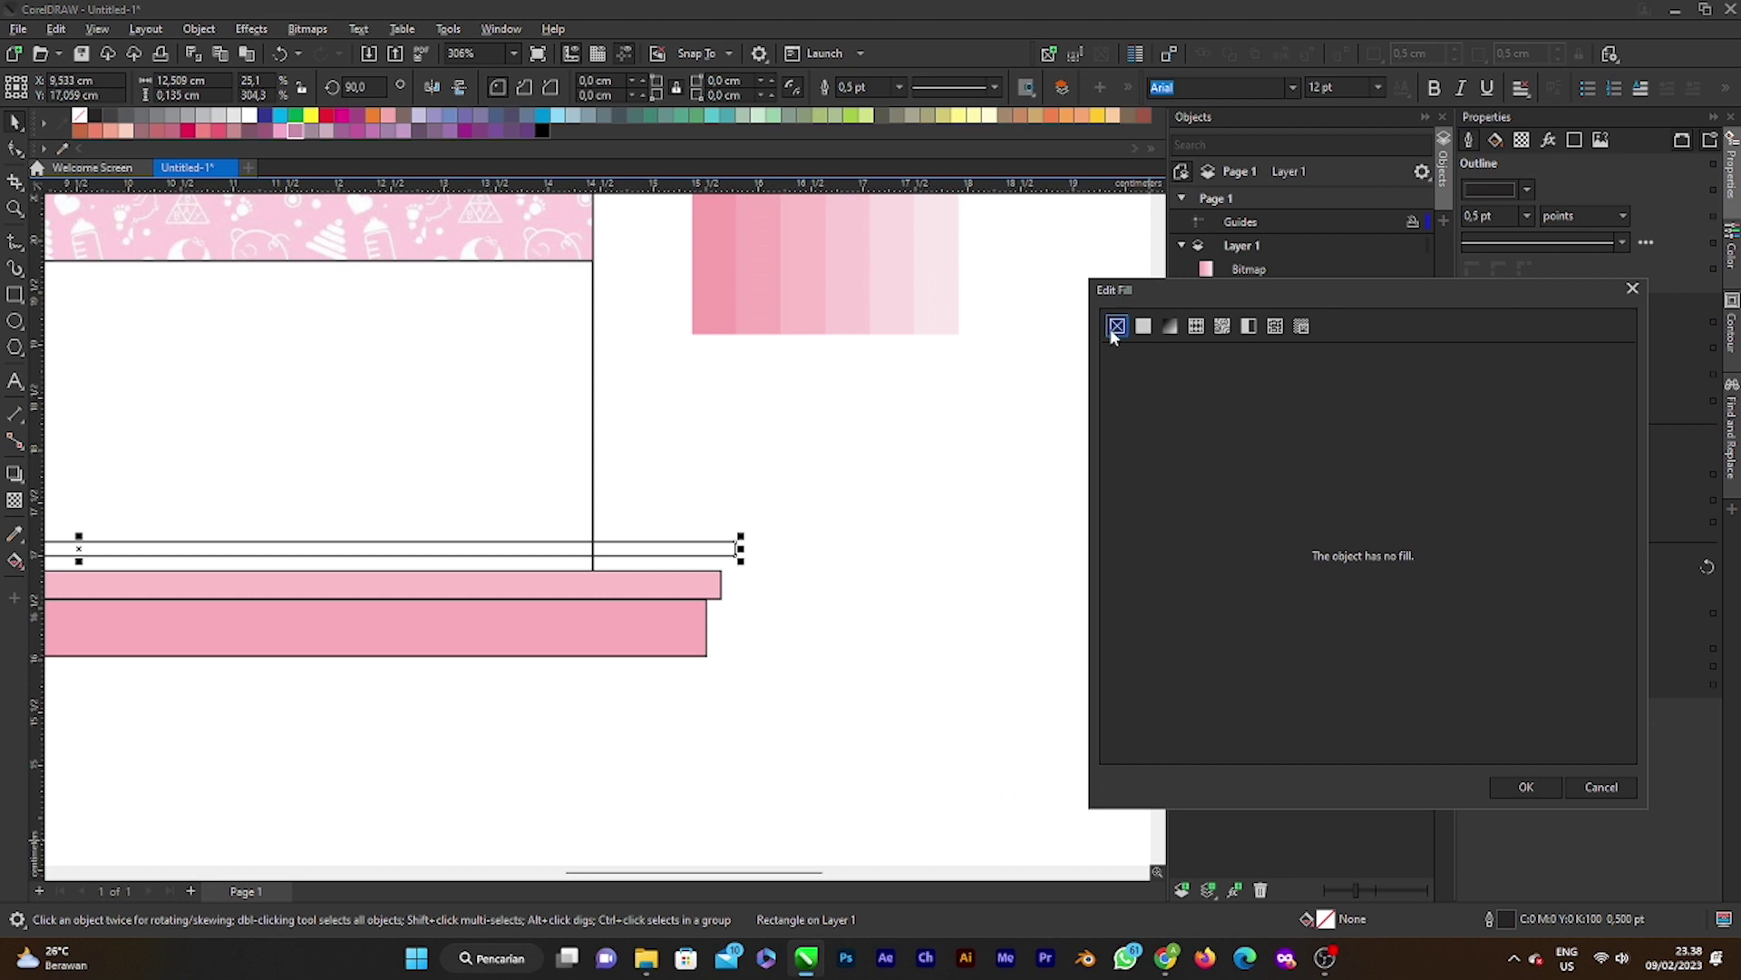
pyautogui.click(1143, 325)
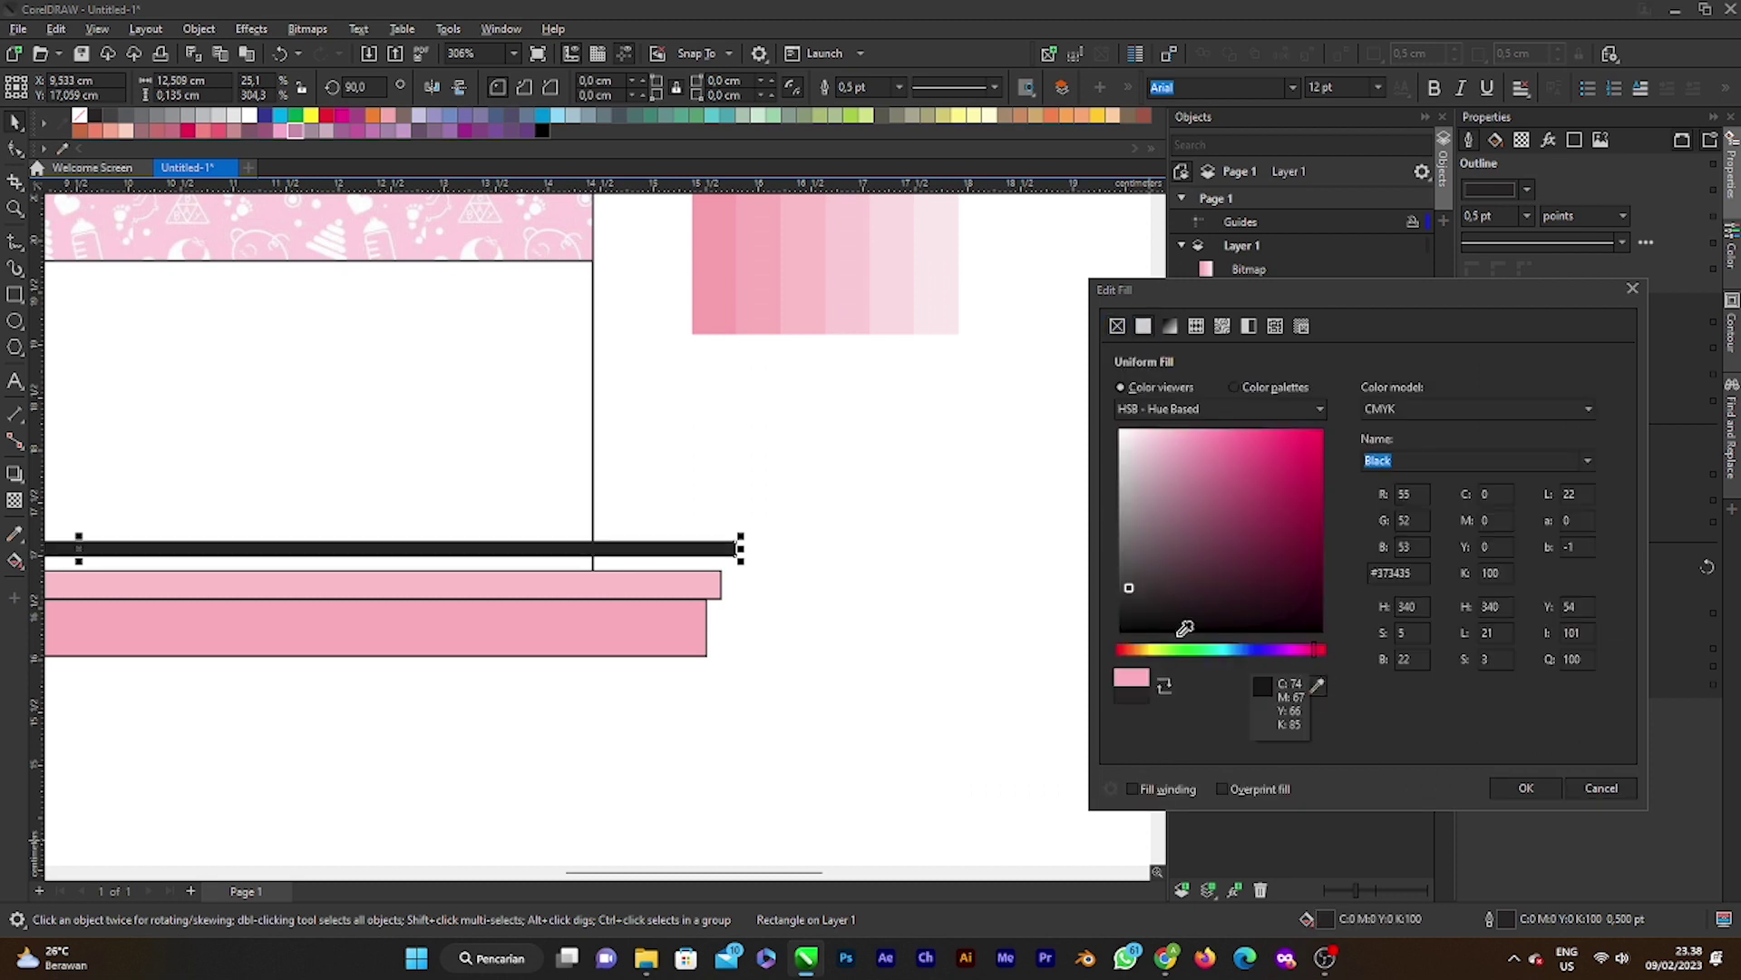
pyautogui.click(1317, 685)
pyautogui.click(862, 297)
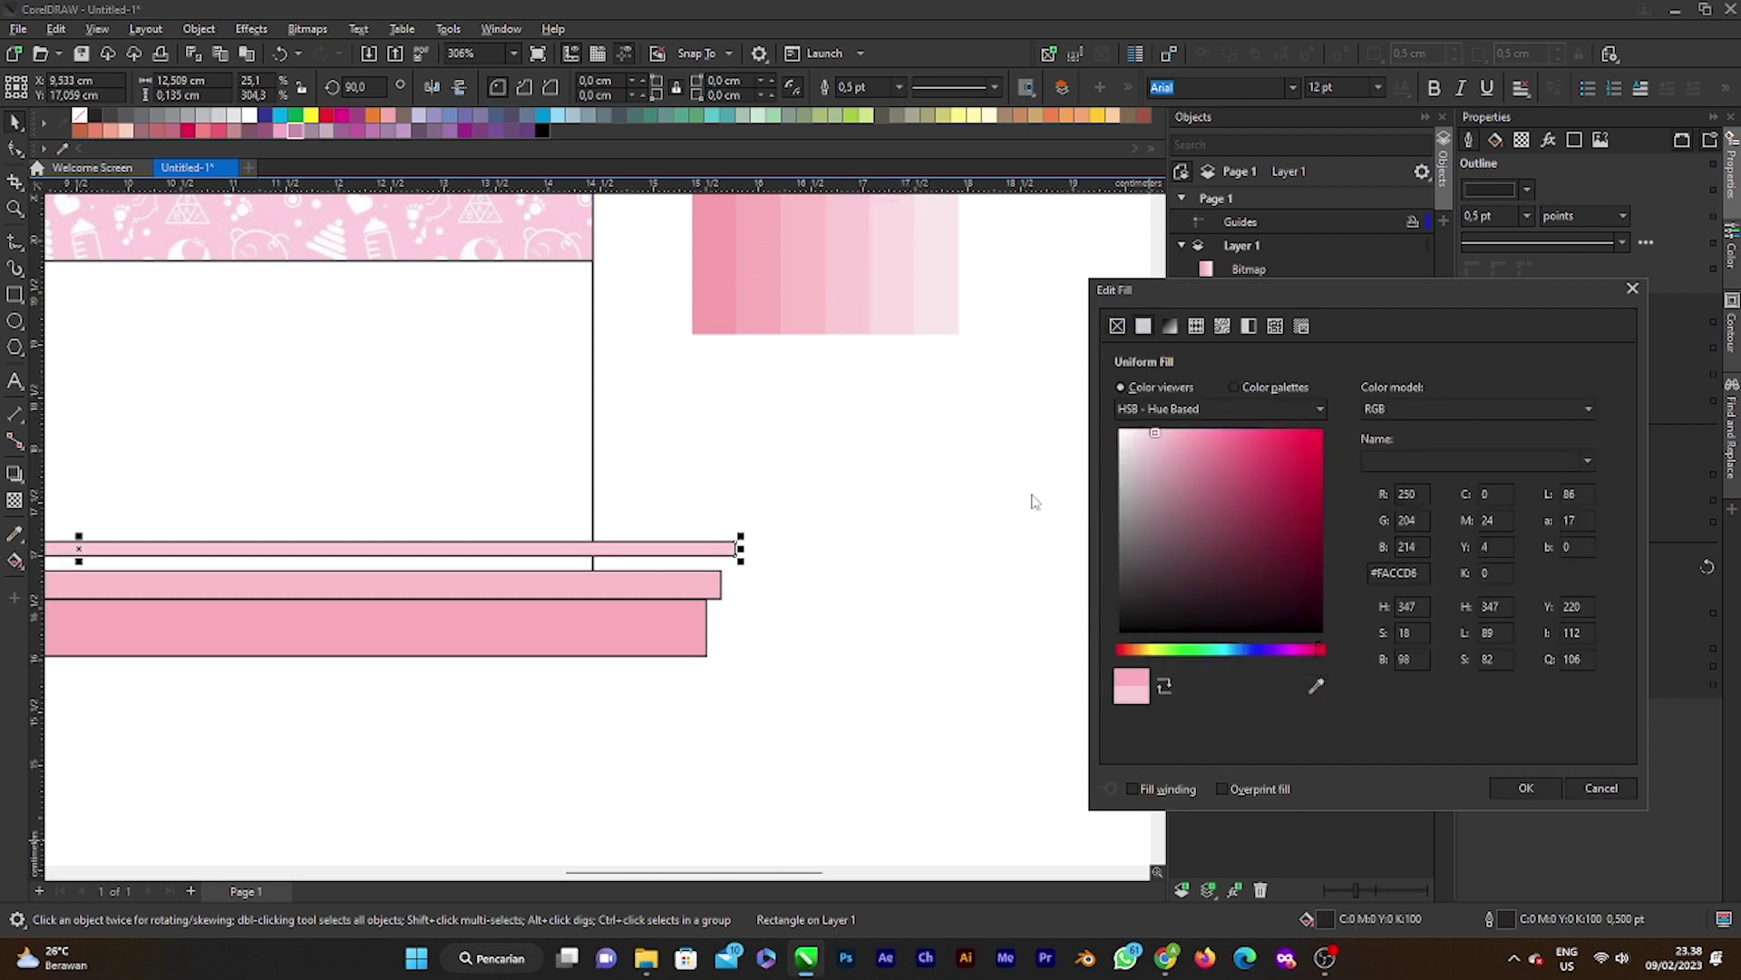
pyautogui.click(1320, 693)
pyautogui.click(874, 209)
pyautogui.click(1526, 787)
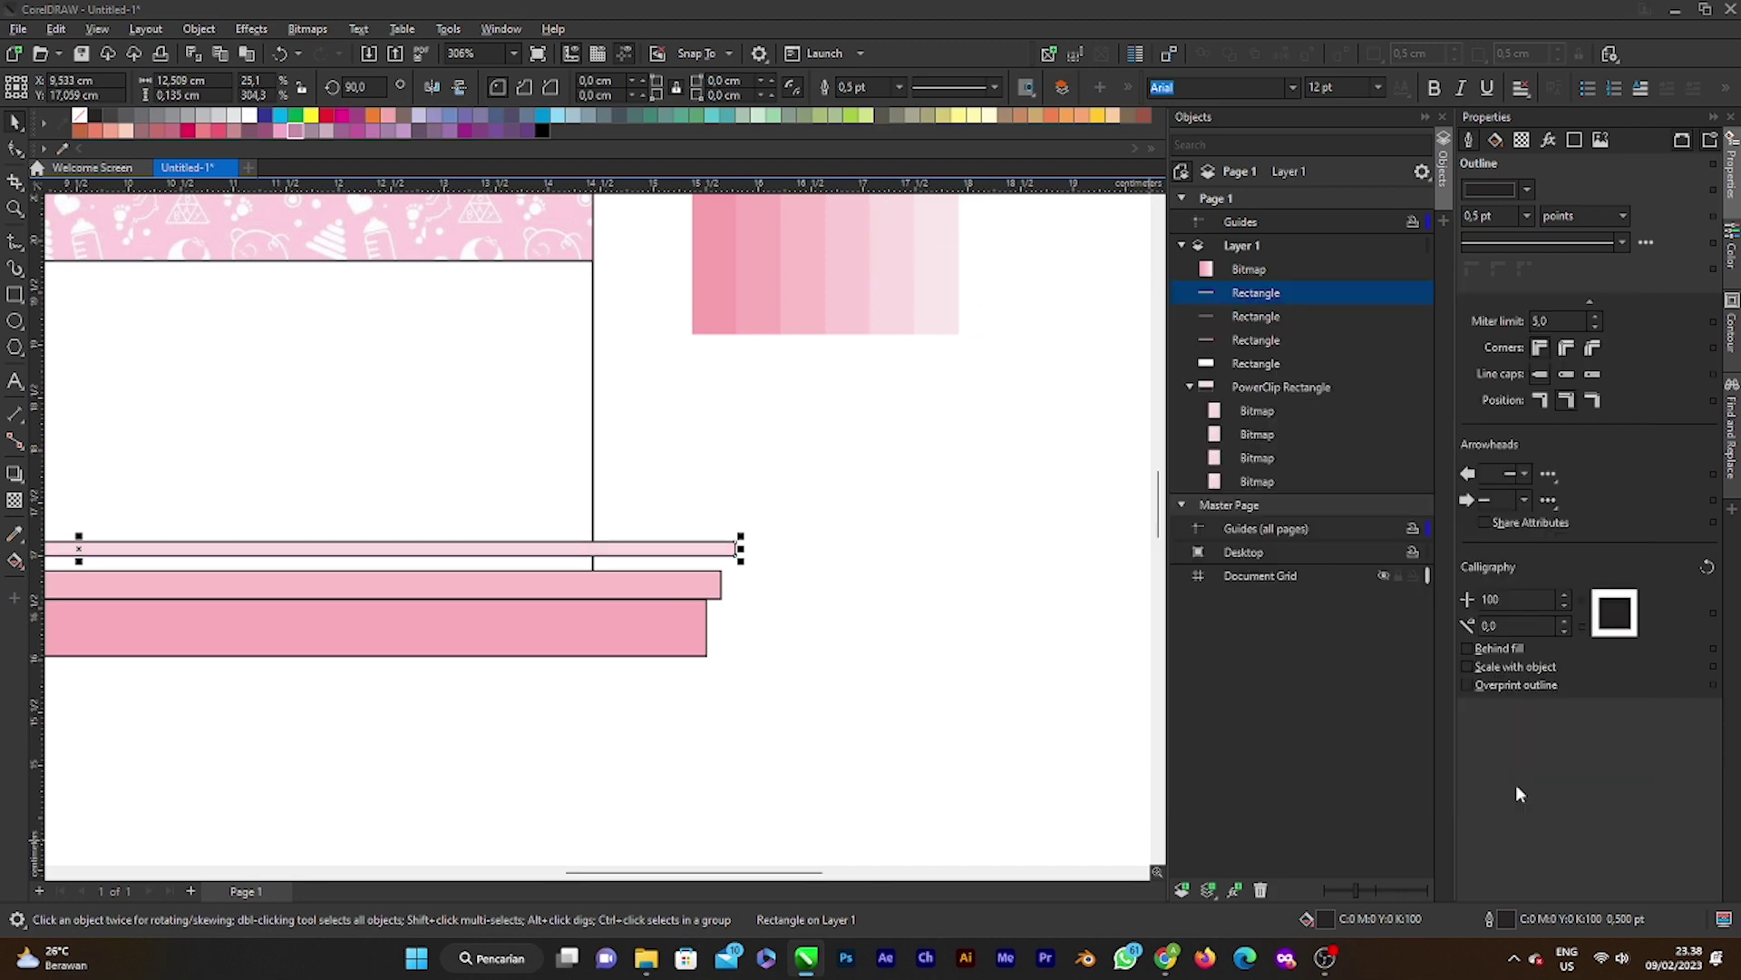
# Step: Move the thin light strip down so it sits directly on the pink band
pyautogui.scroll(-2, 819, 644)
pyautogui.scroll(4, 474, 660)
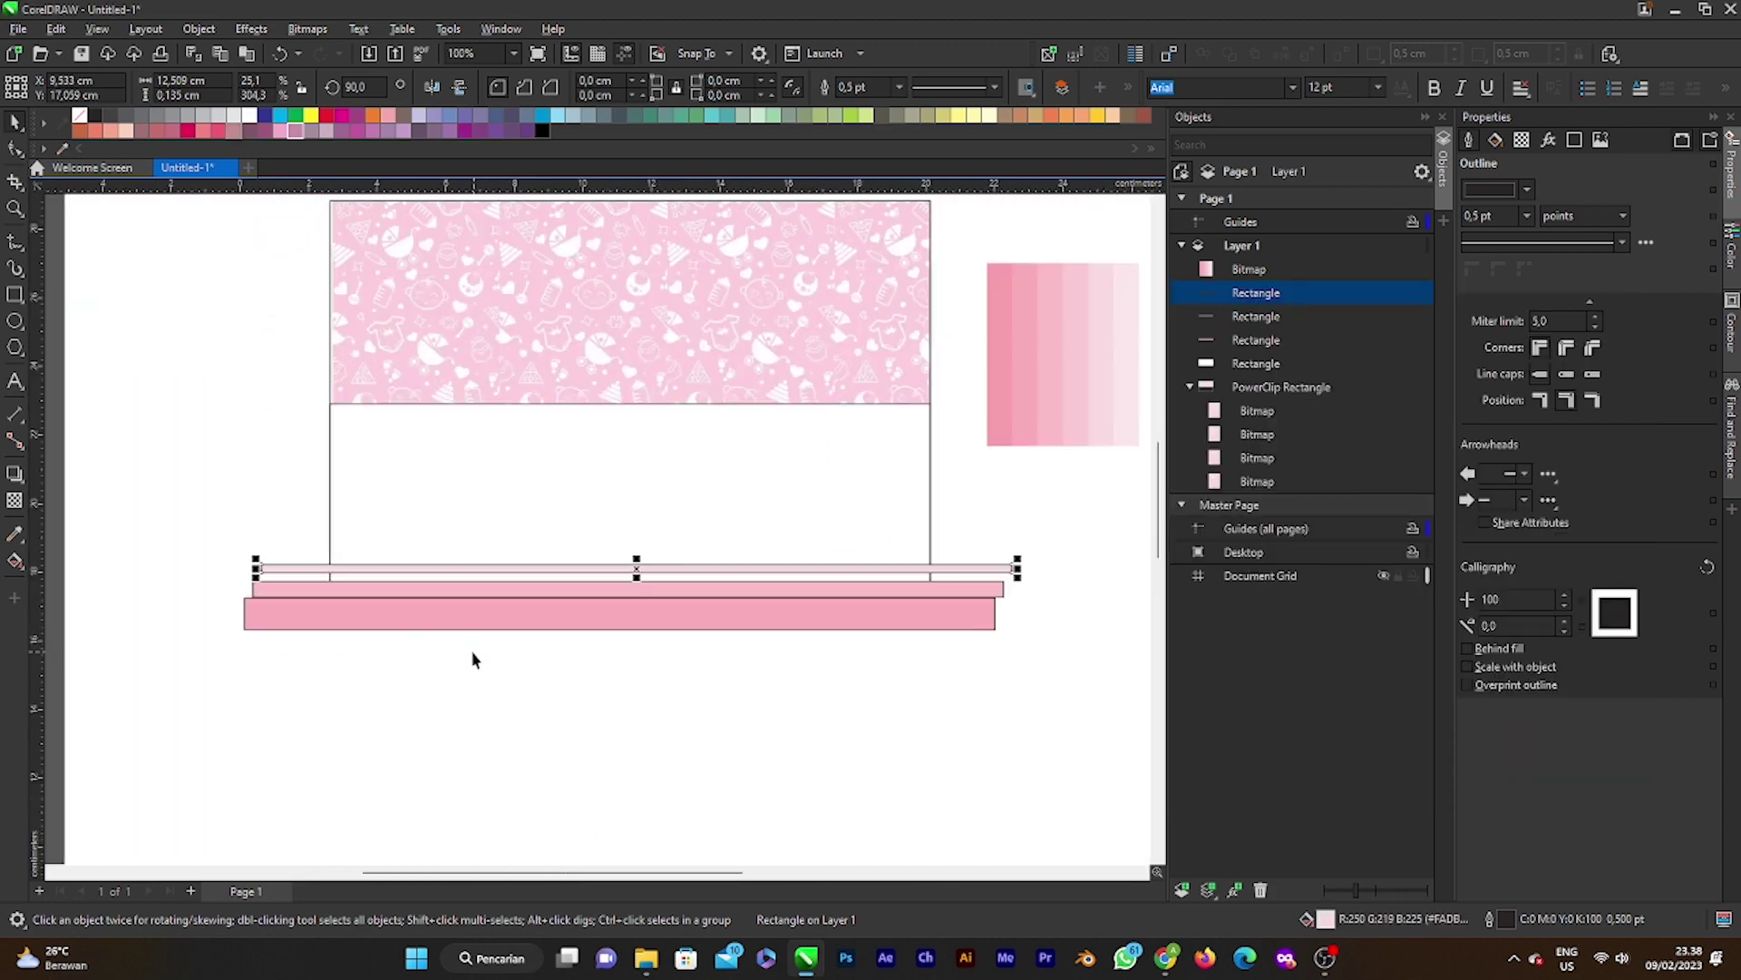
pyautogui.moveTo(788, 477); pyautogui.dragTo(781, 506)
pyautogui.scroll(-1, 712, 490)
pyautogui.scroll(-1, 712, 491)
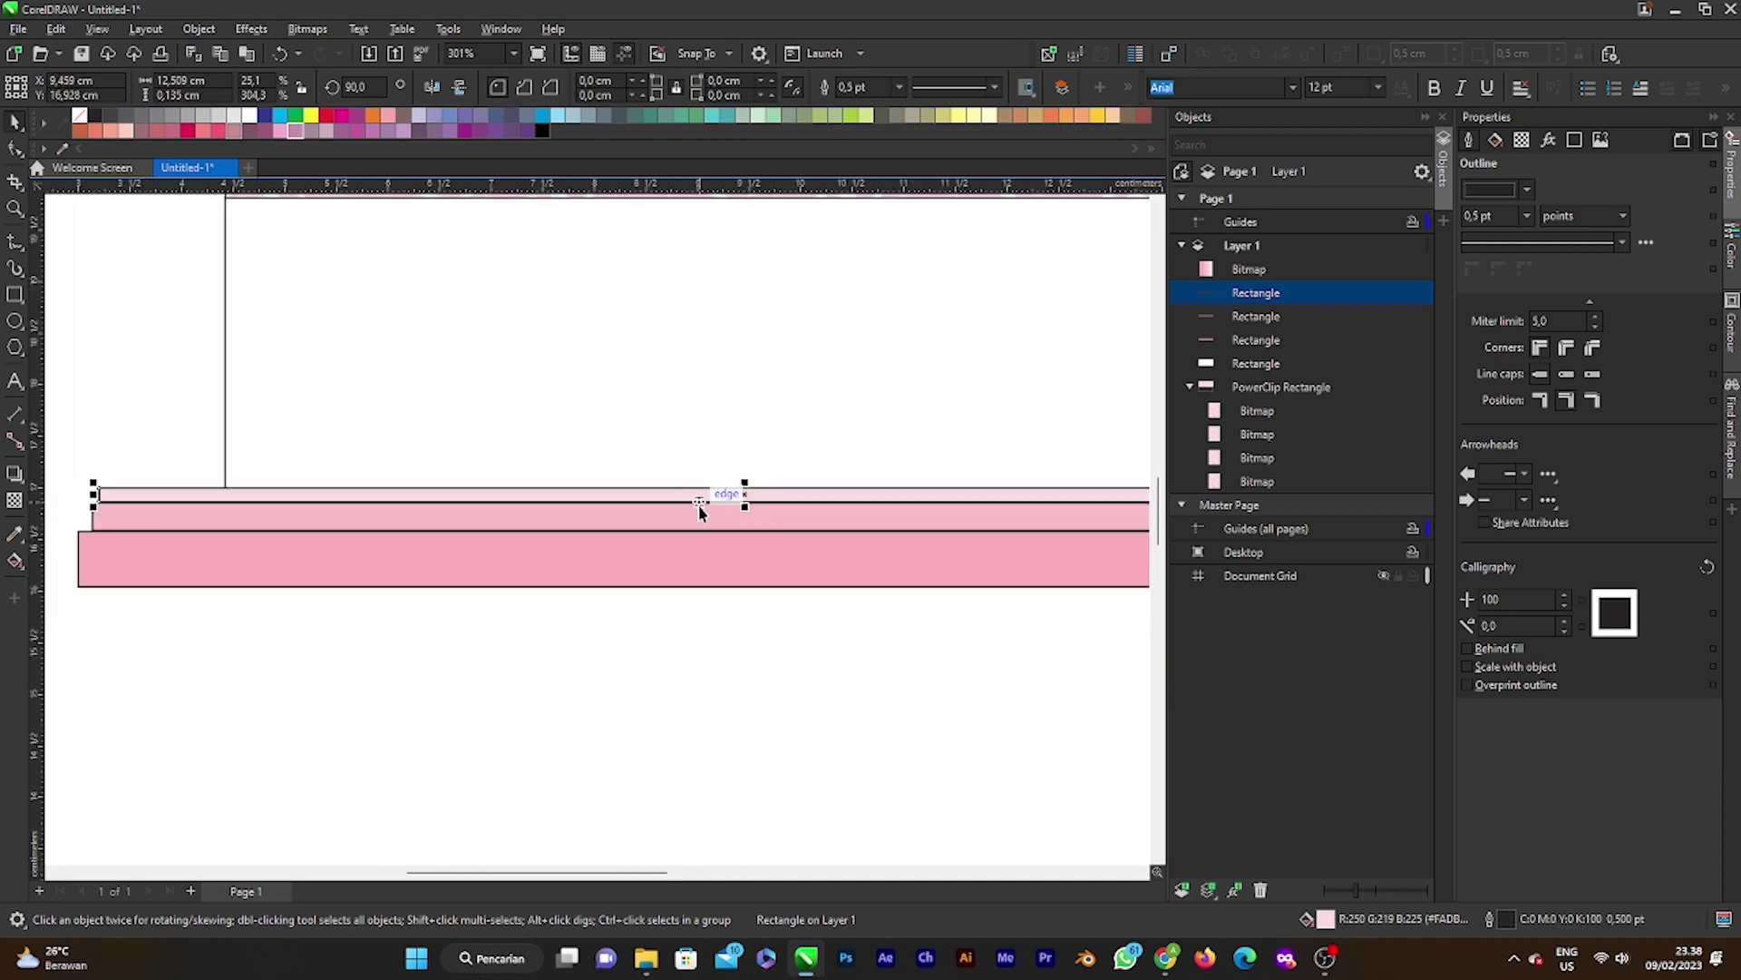
pyautogui.scroll(1, 704, 501)
pyautogui.scroll(-2, 843, 502)
# Step: Set the outline width of all three strips to None
pyautogui.moveTo(196, 427); pyautogui.dragTo(1088, 571)
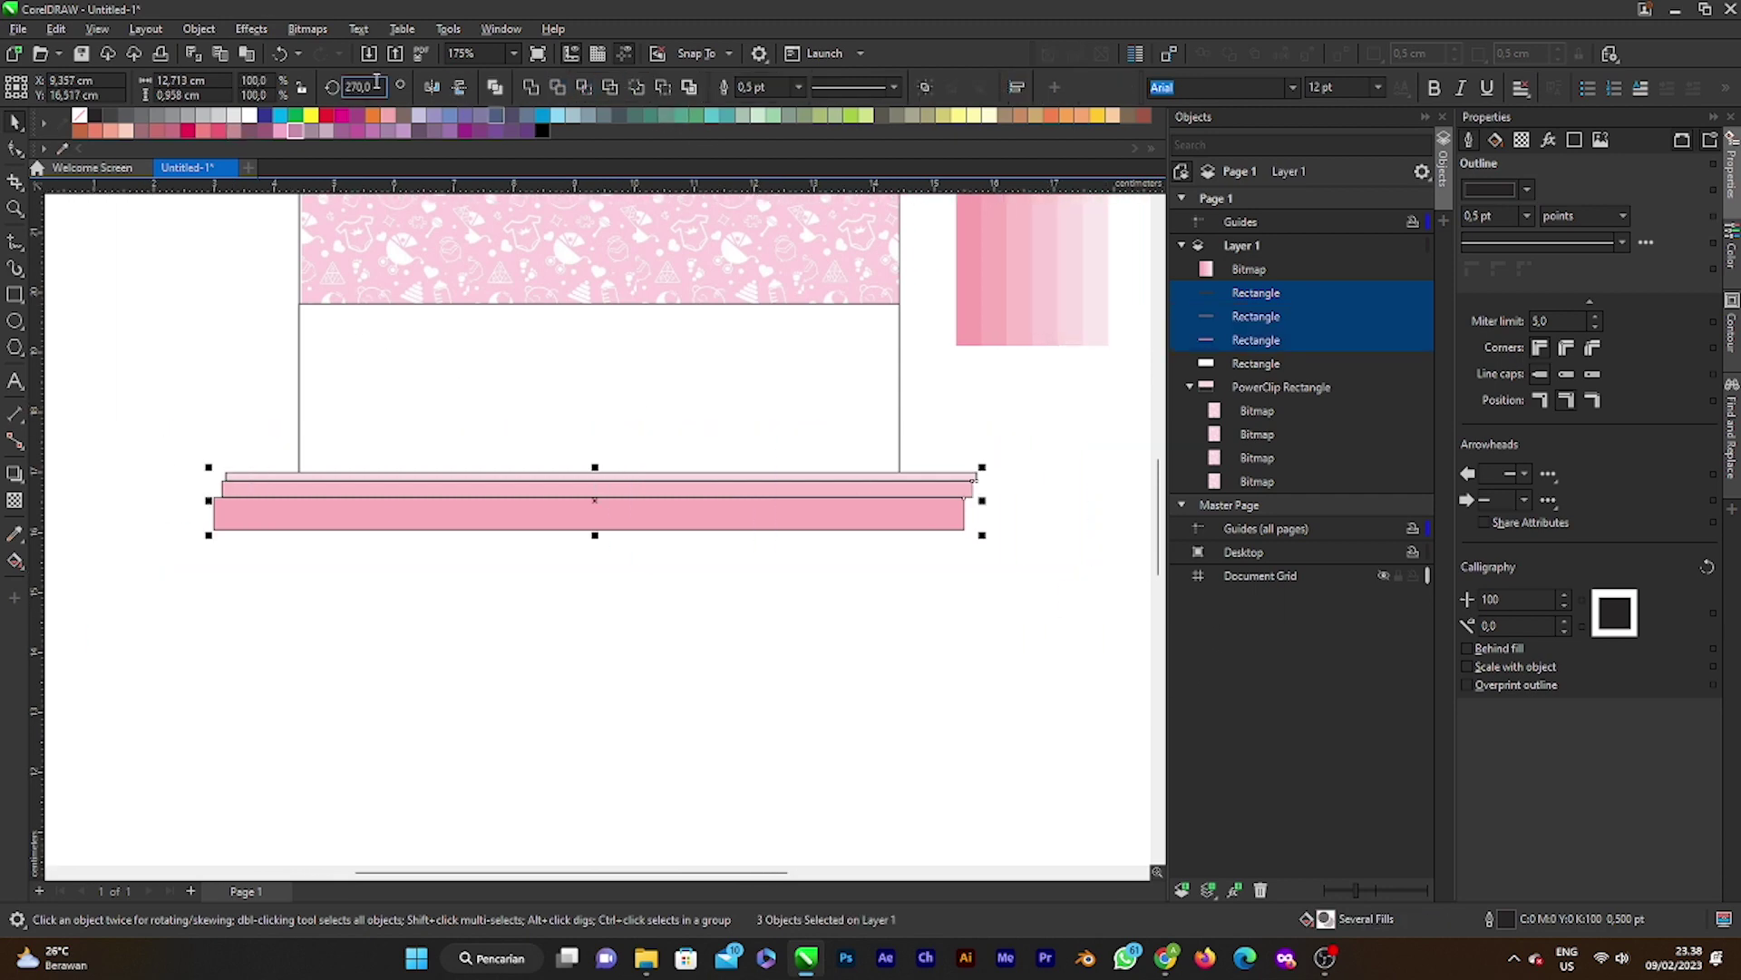
pyautogui.click(800, 88)
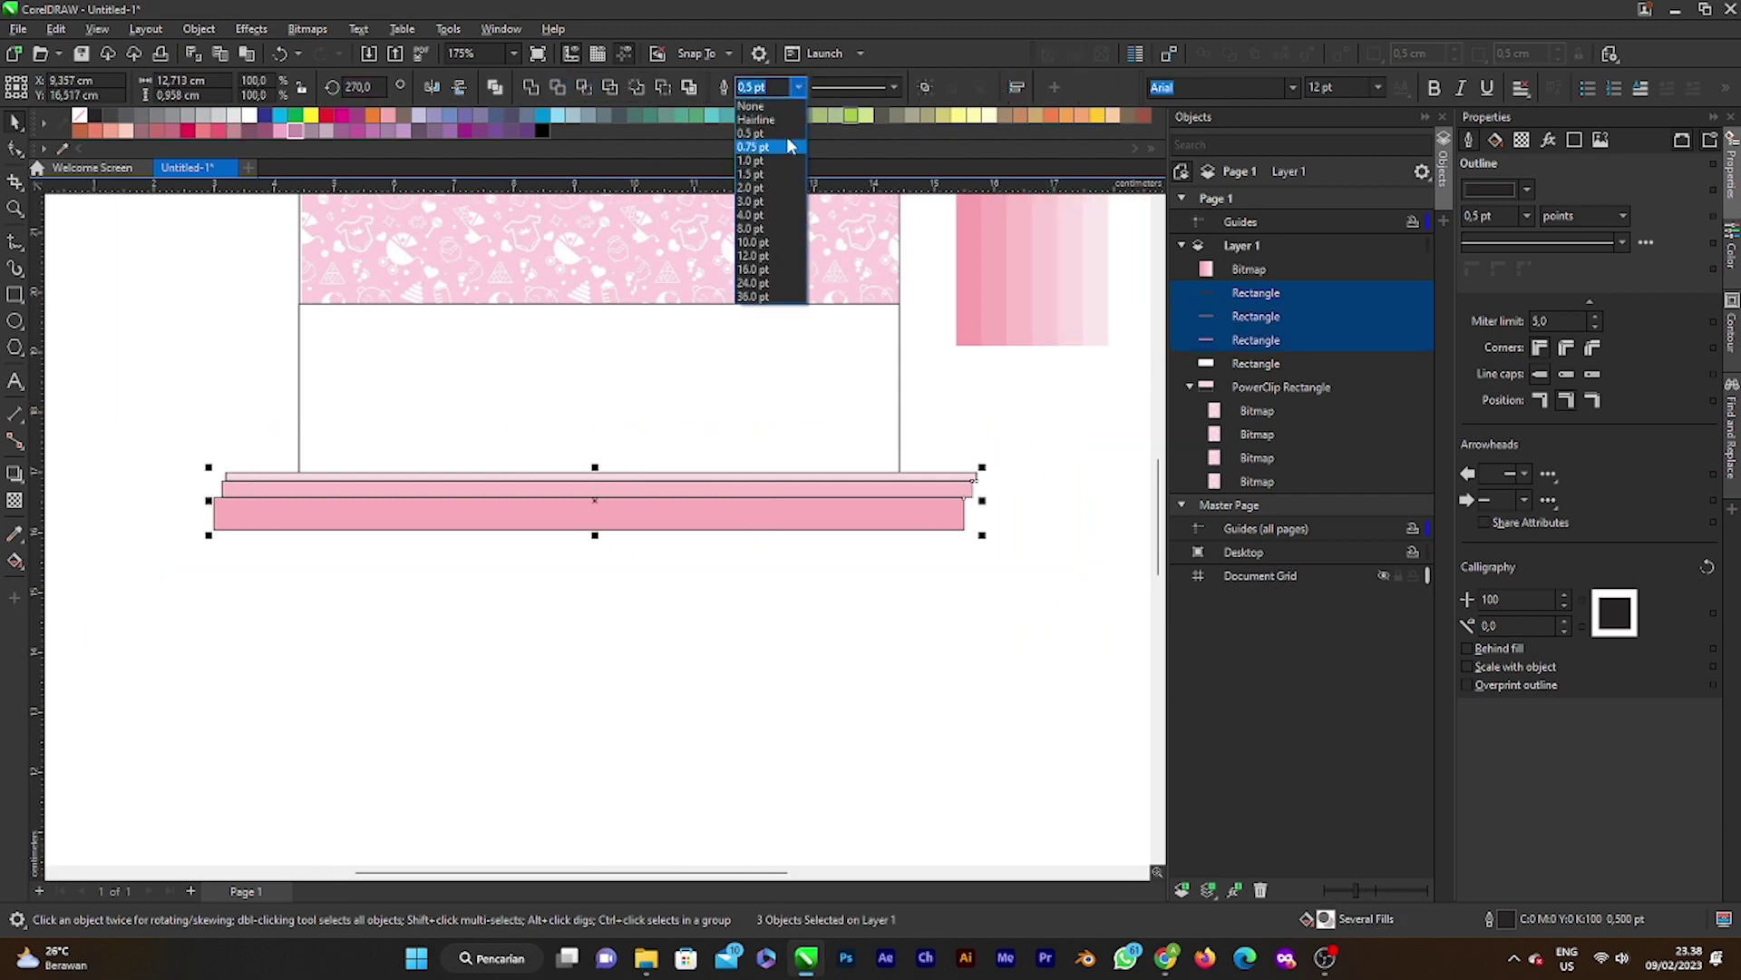
pyautogui.click(757, 102)
pyautogui.scroll(5, 629, 501)
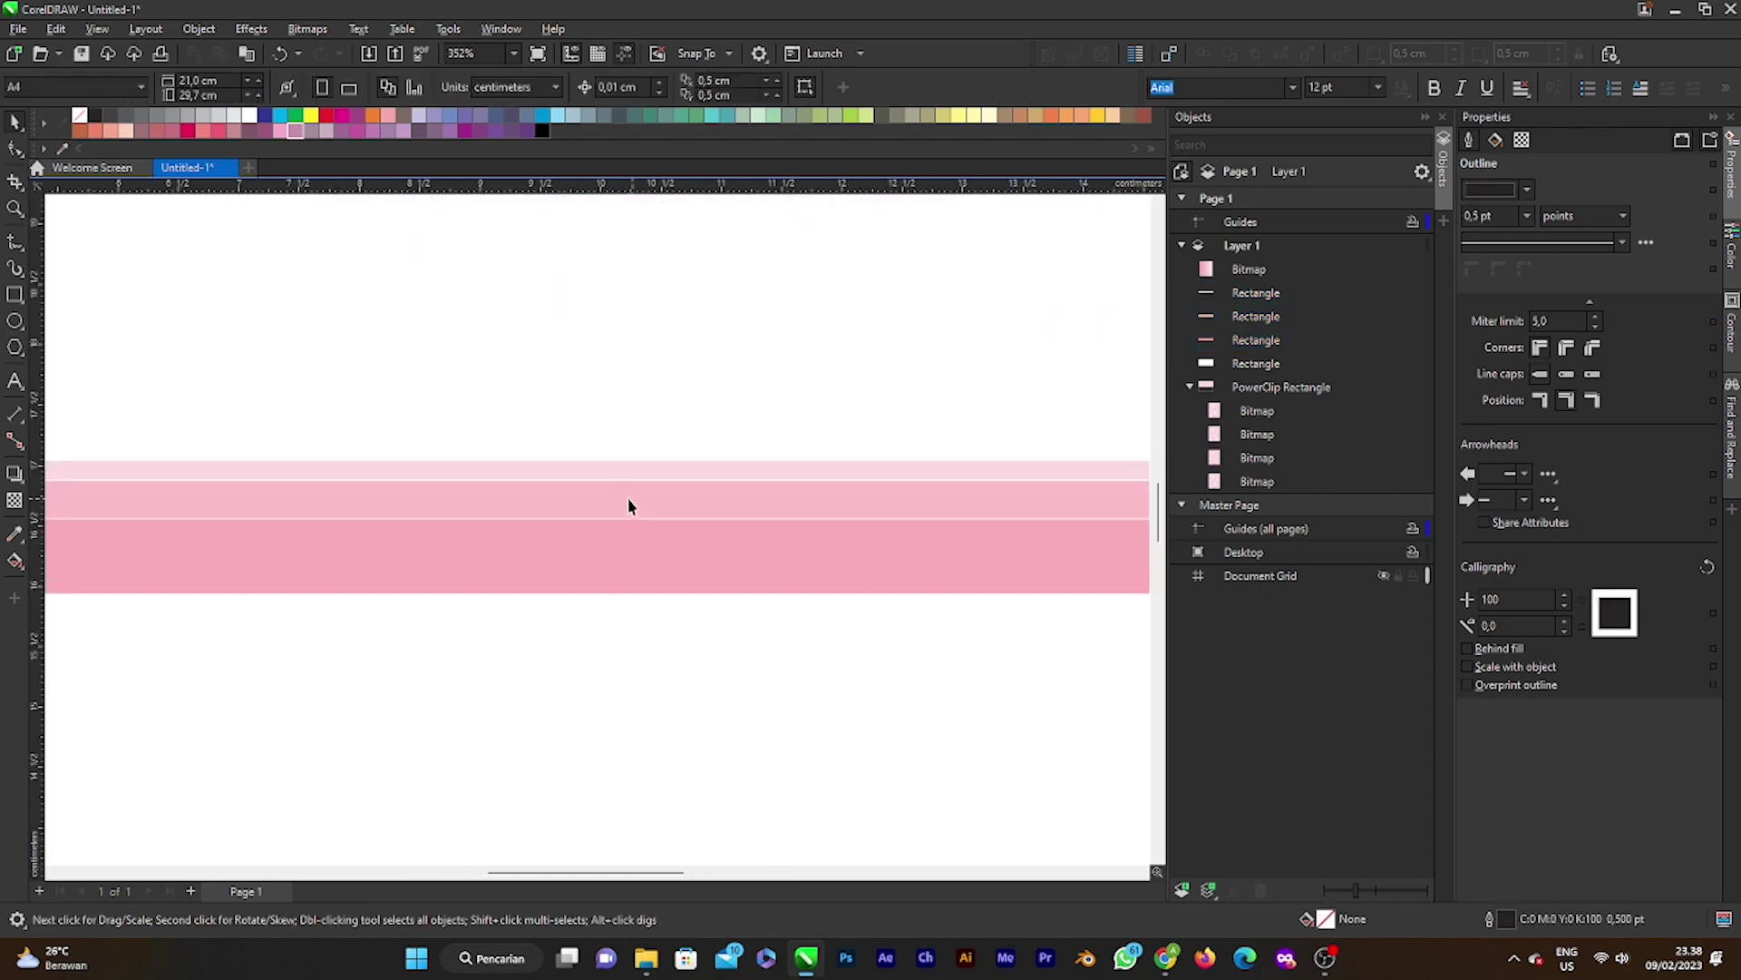
pyautogui.click(622, 507)
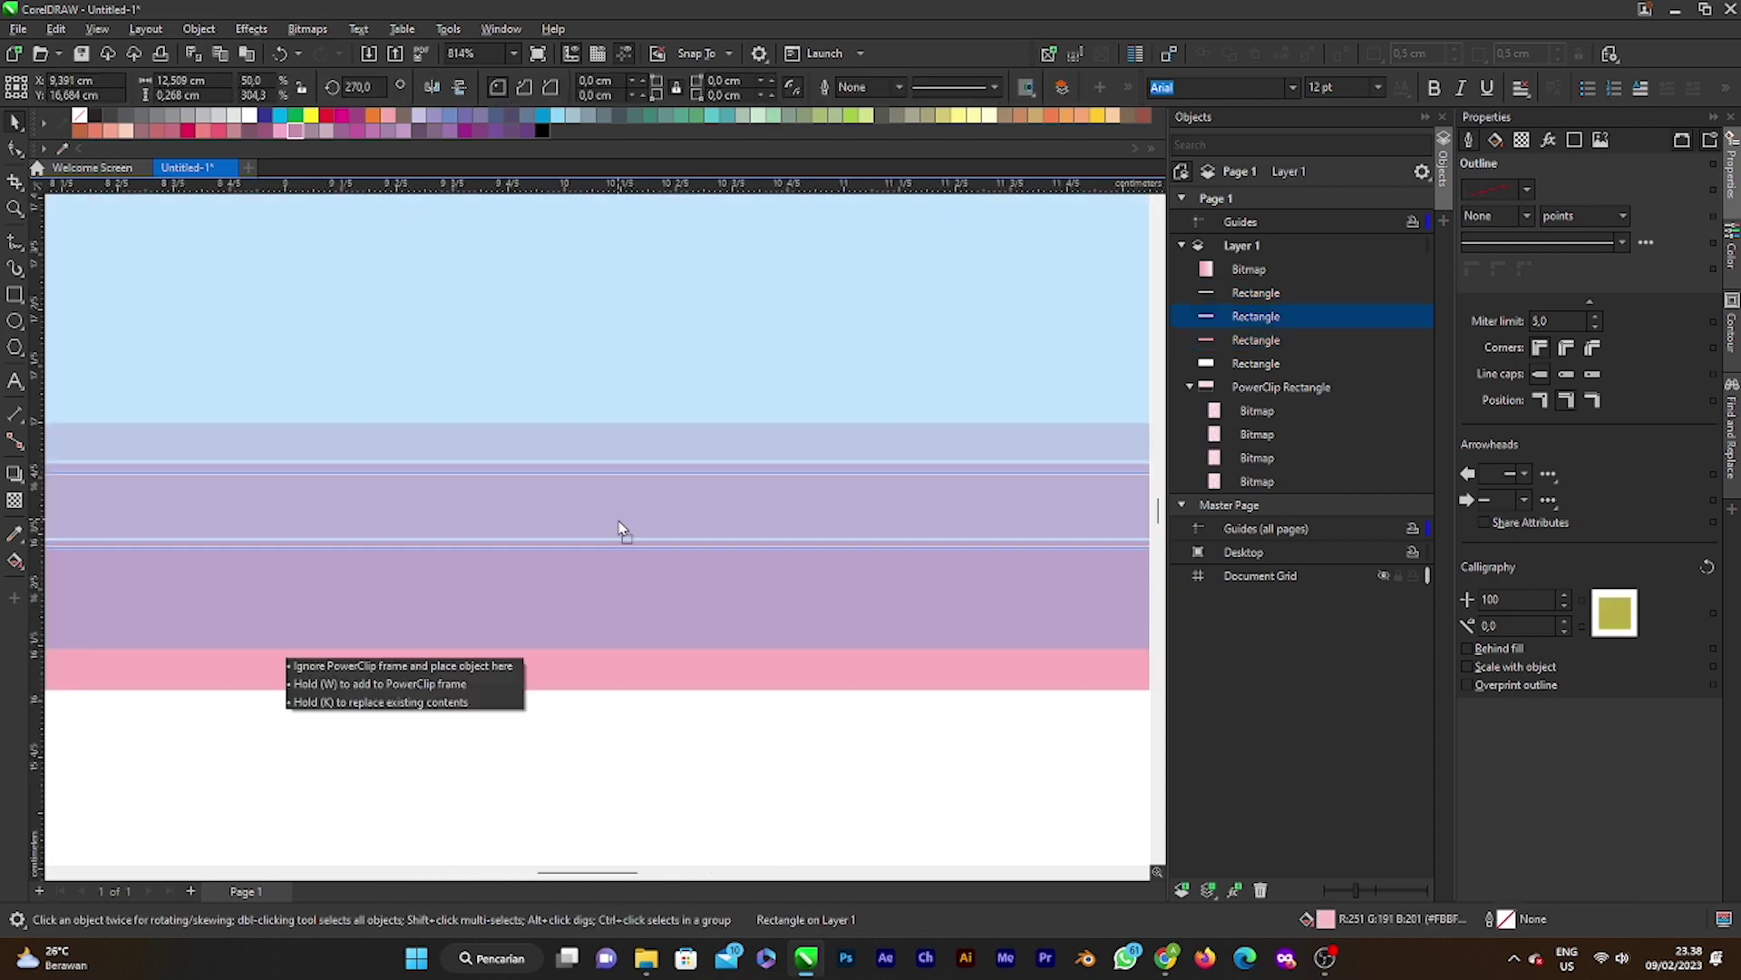
pyautogui.click(668, 459)
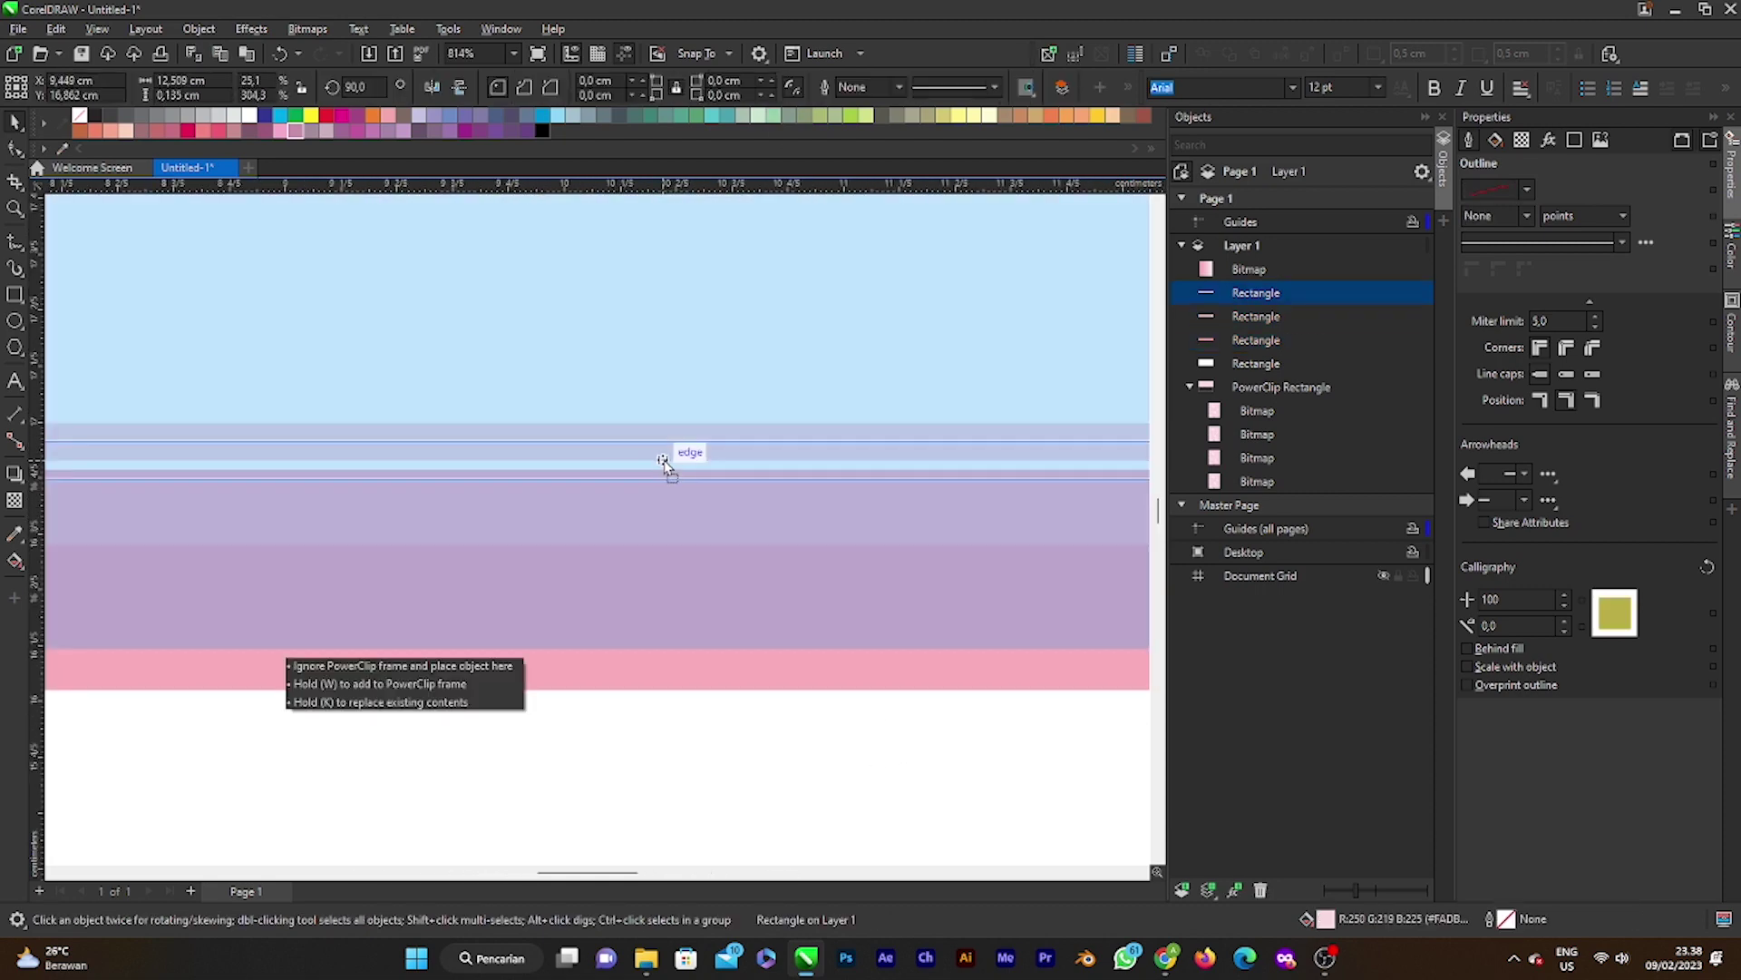
pyautogui.scroll(-4, 665, 456)
# Step: Select the three pink strips and try, then cancel, the Jaggy Despeckle effect
pyautogui.scroll(-3, 665, 455)
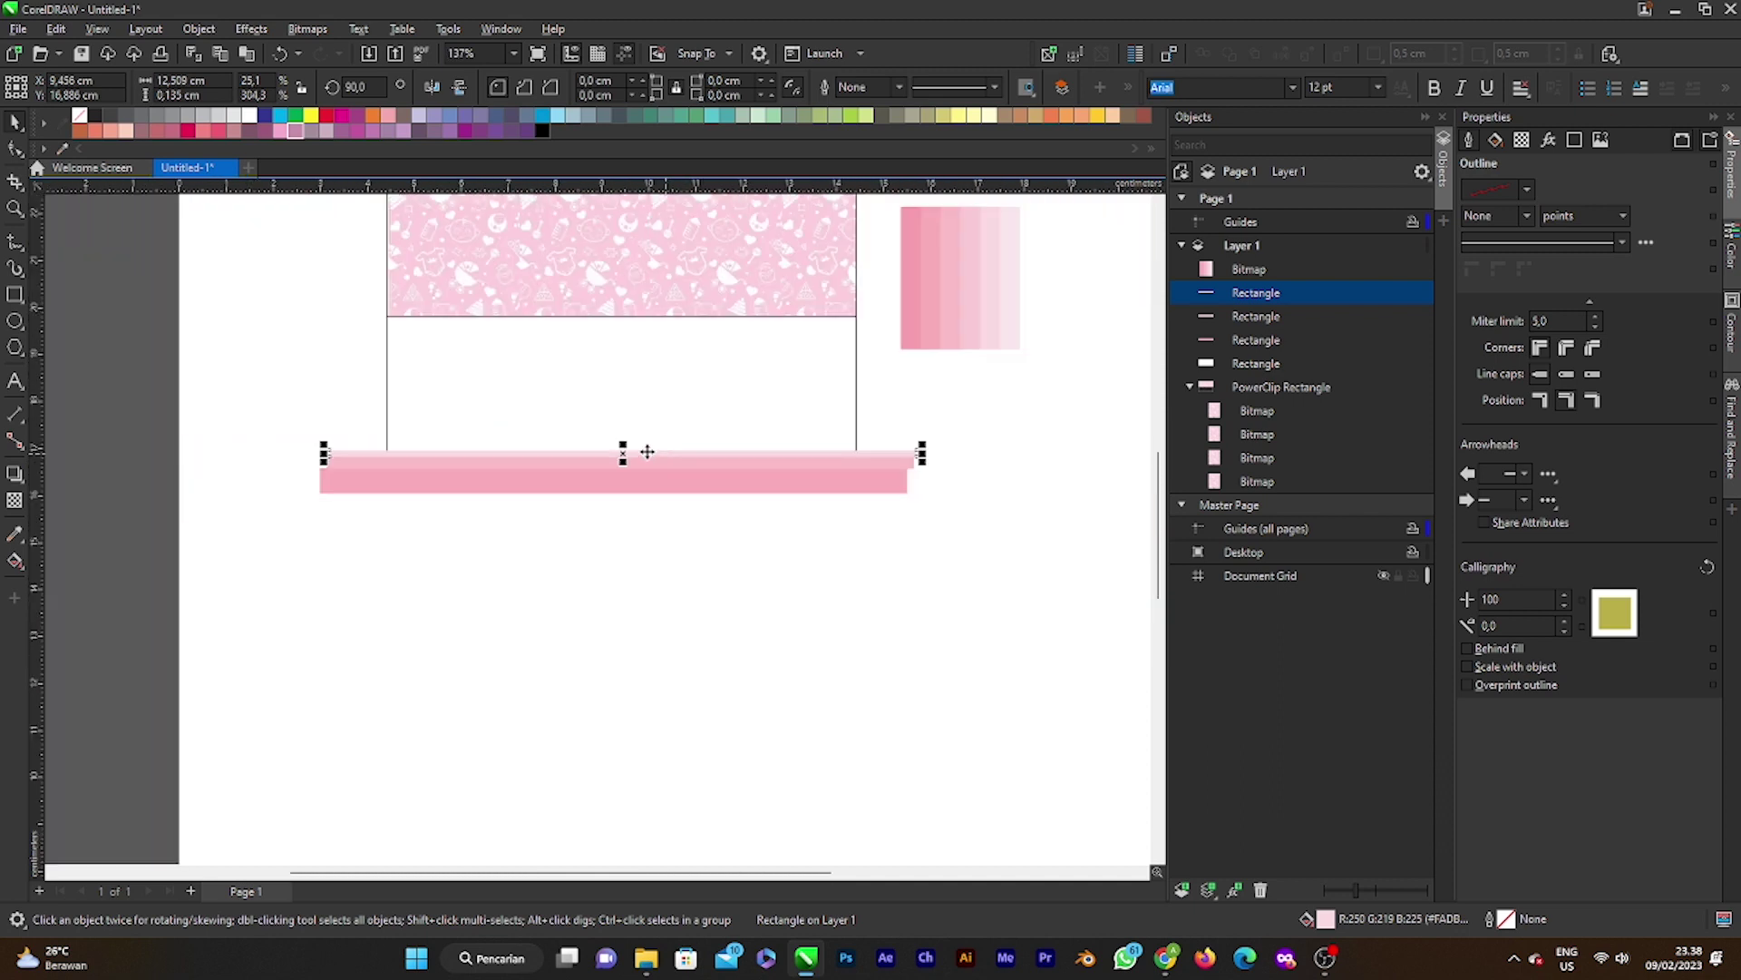
pyautogui.moveTo(982, 563); pyautogui.dragTo(982, 563)
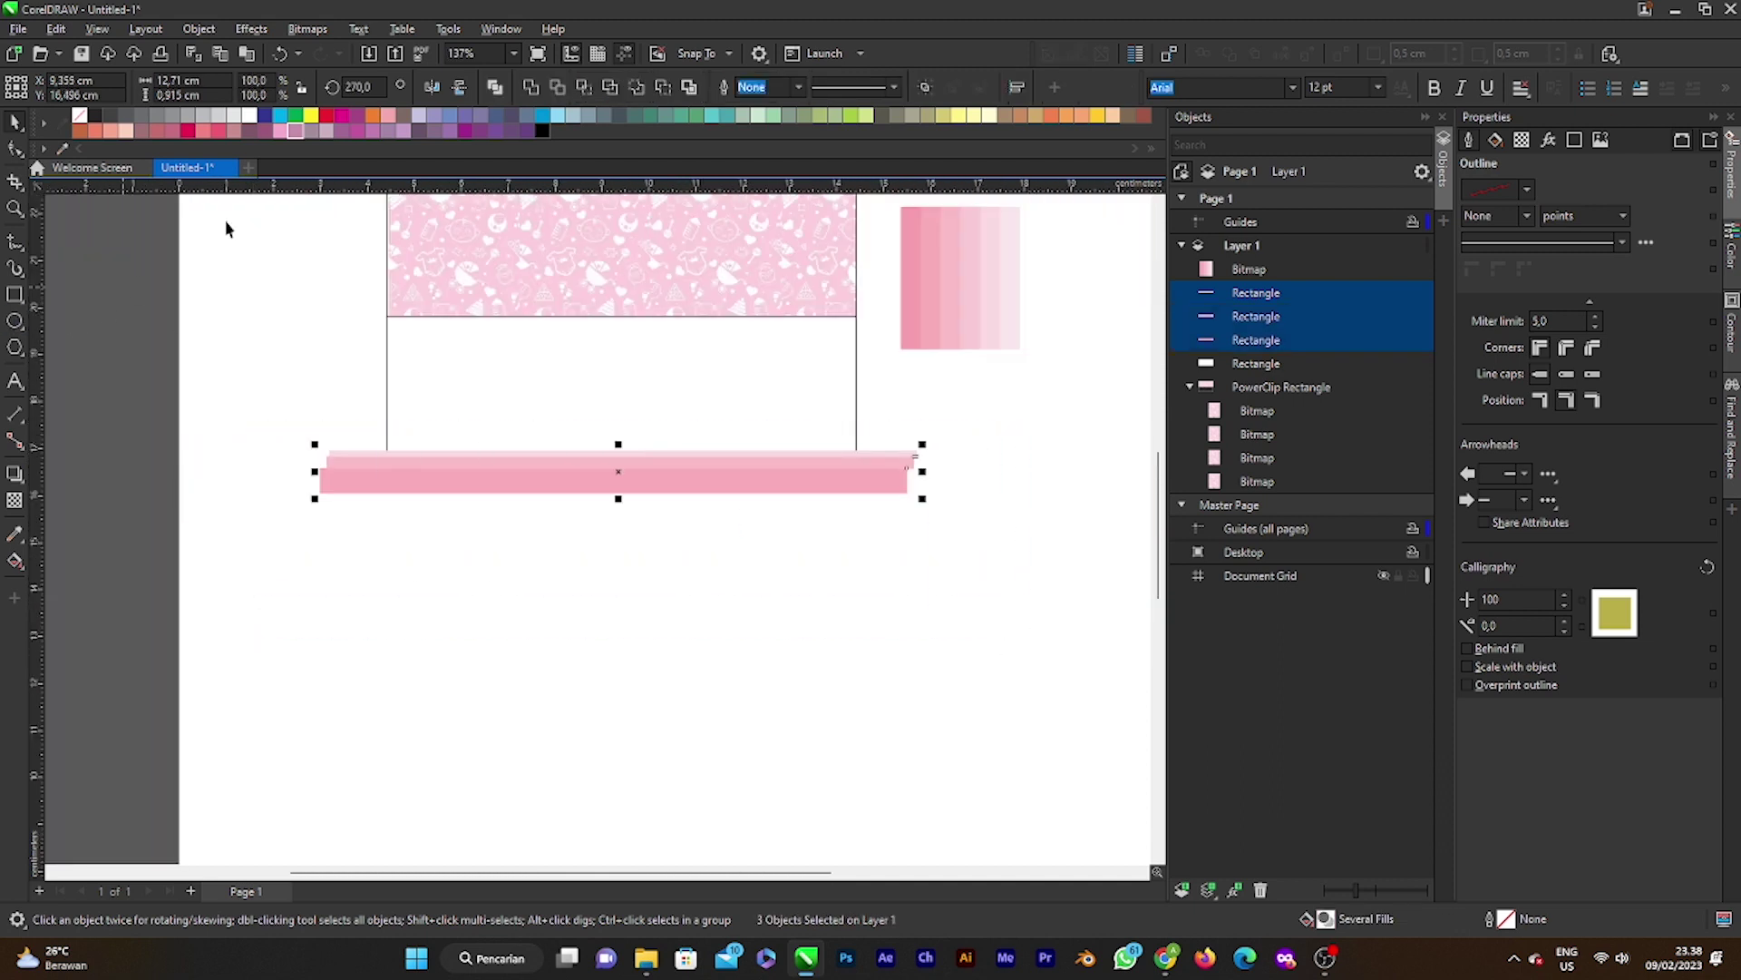
pyautogui.click(251, 29)
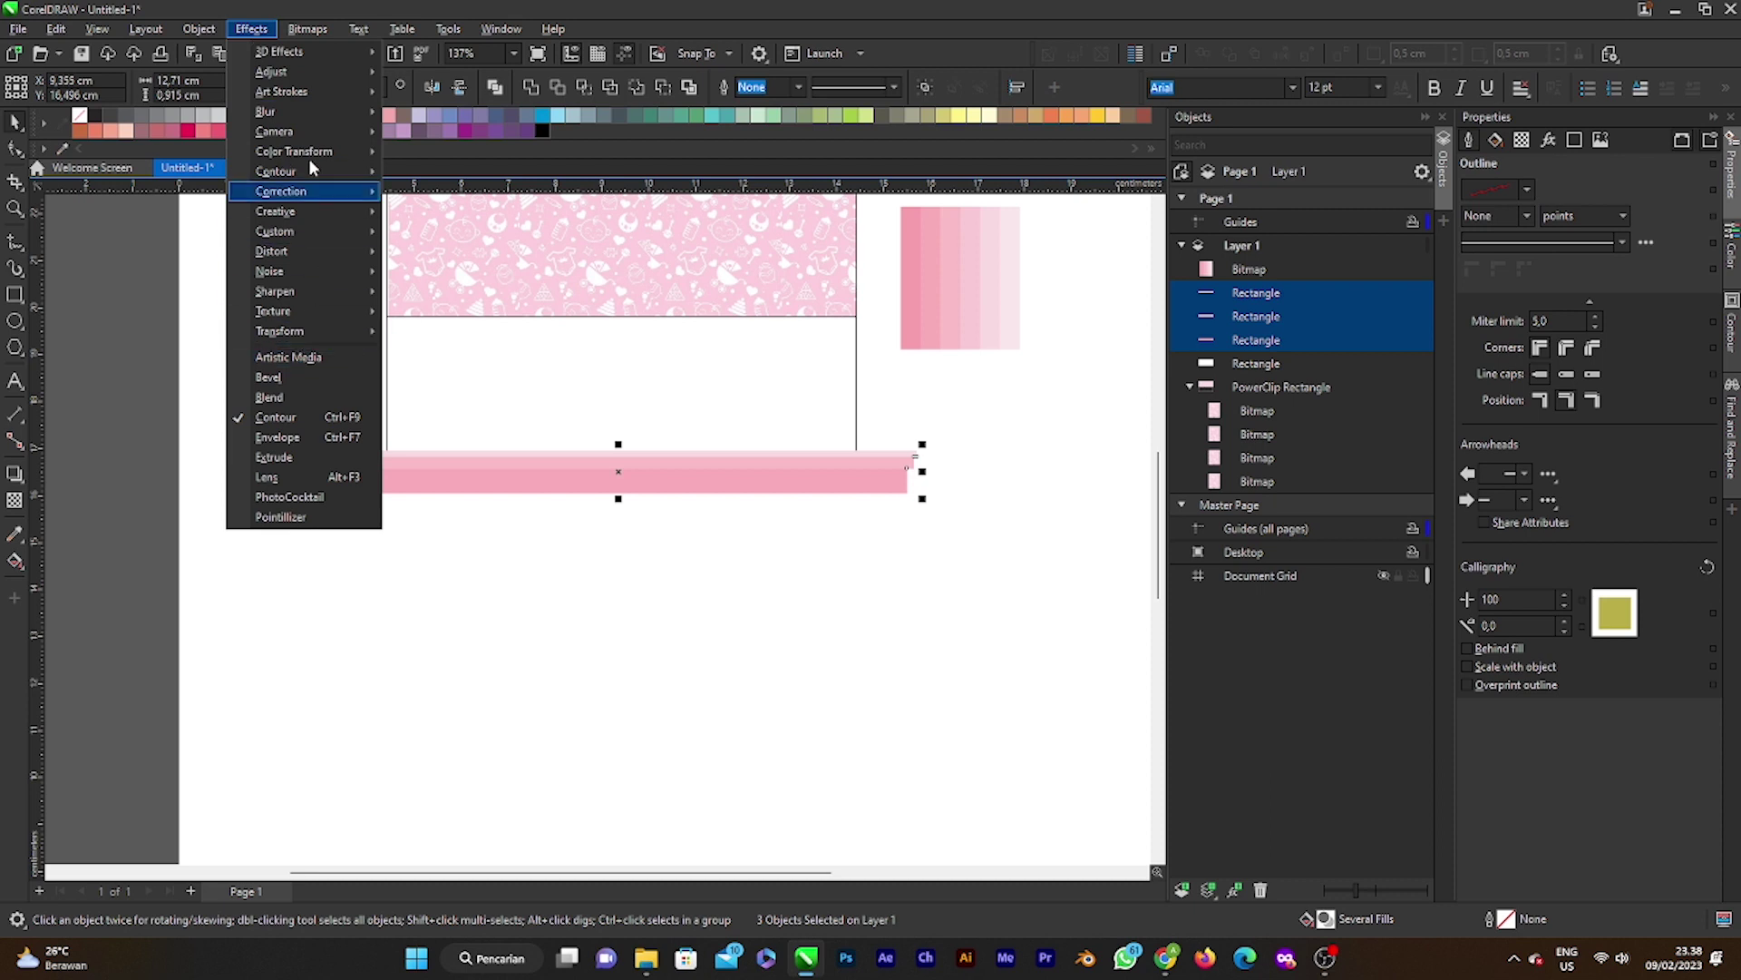
pyautogui.moveTo(324, 109)
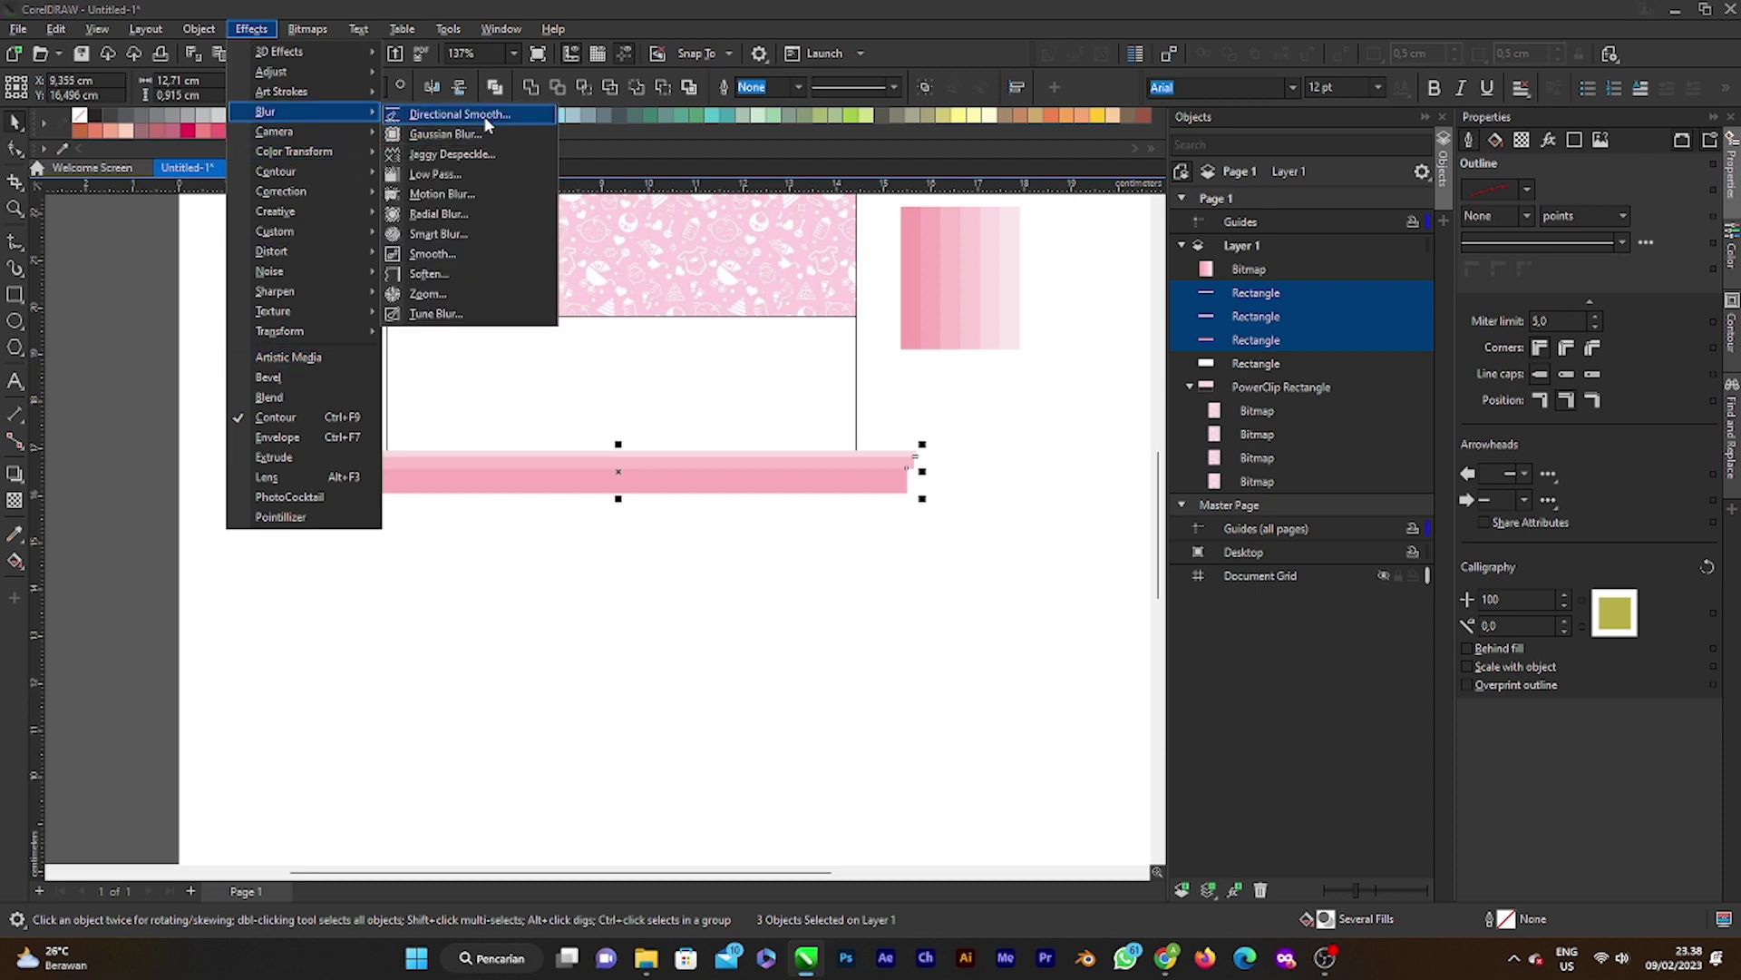
pyautogui.click(478, 154)
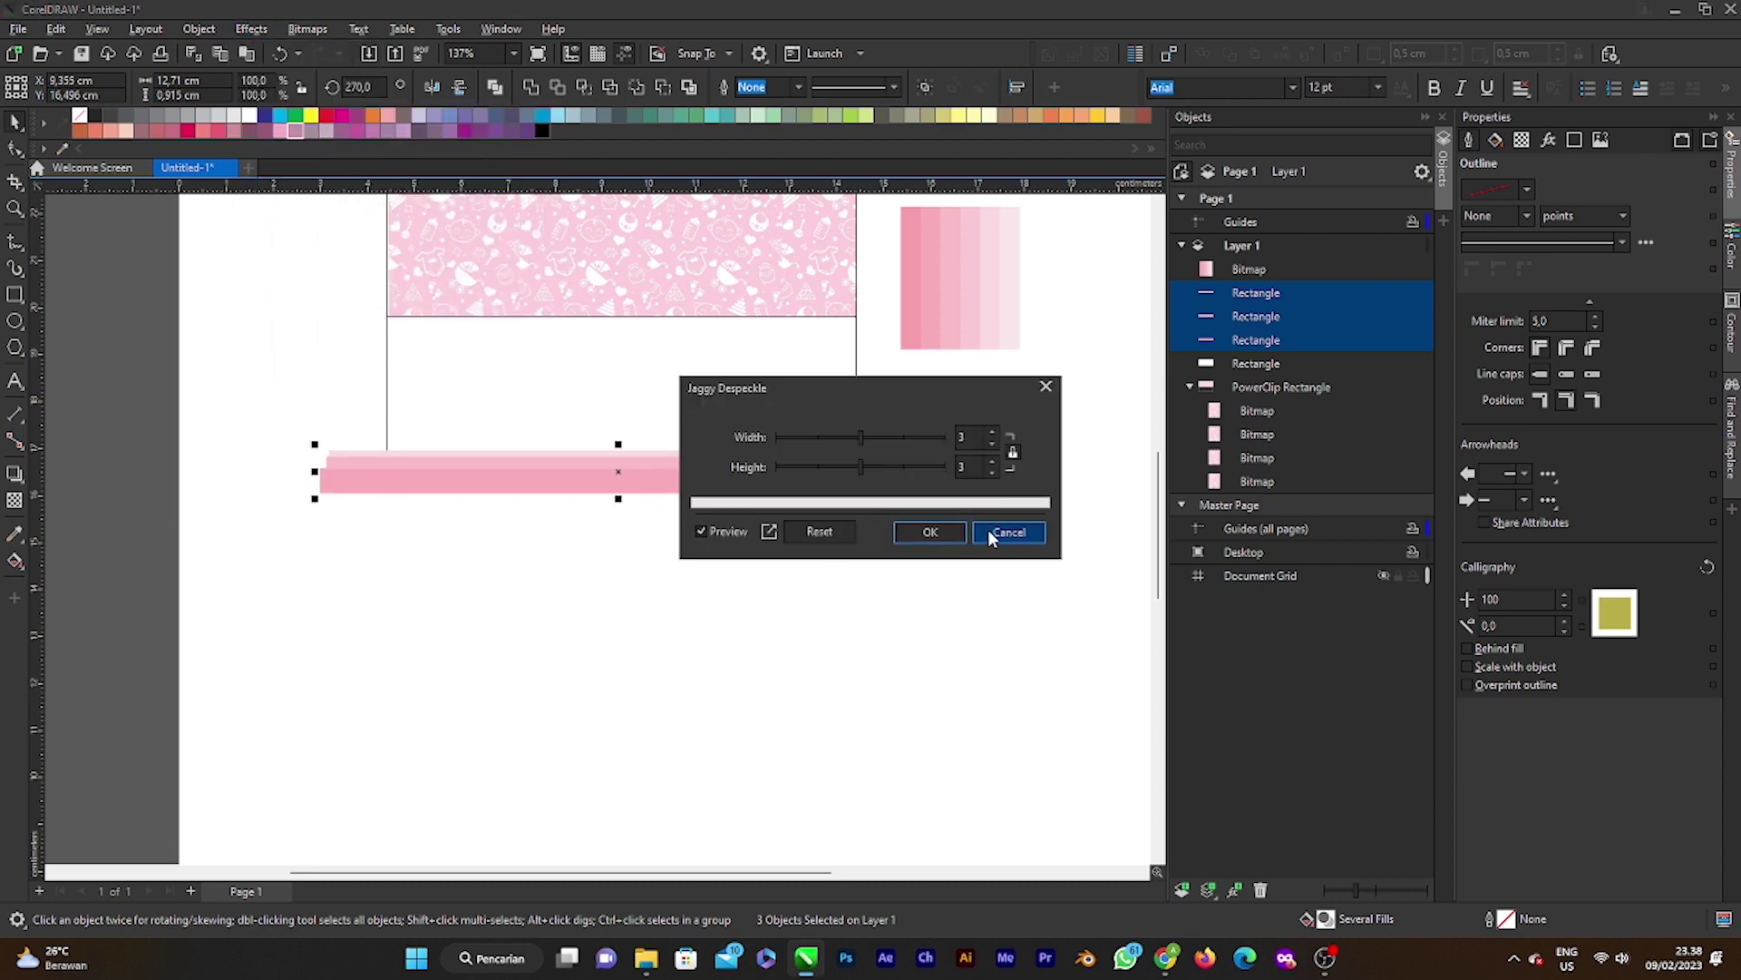
pyautogui.click(1009, 532)
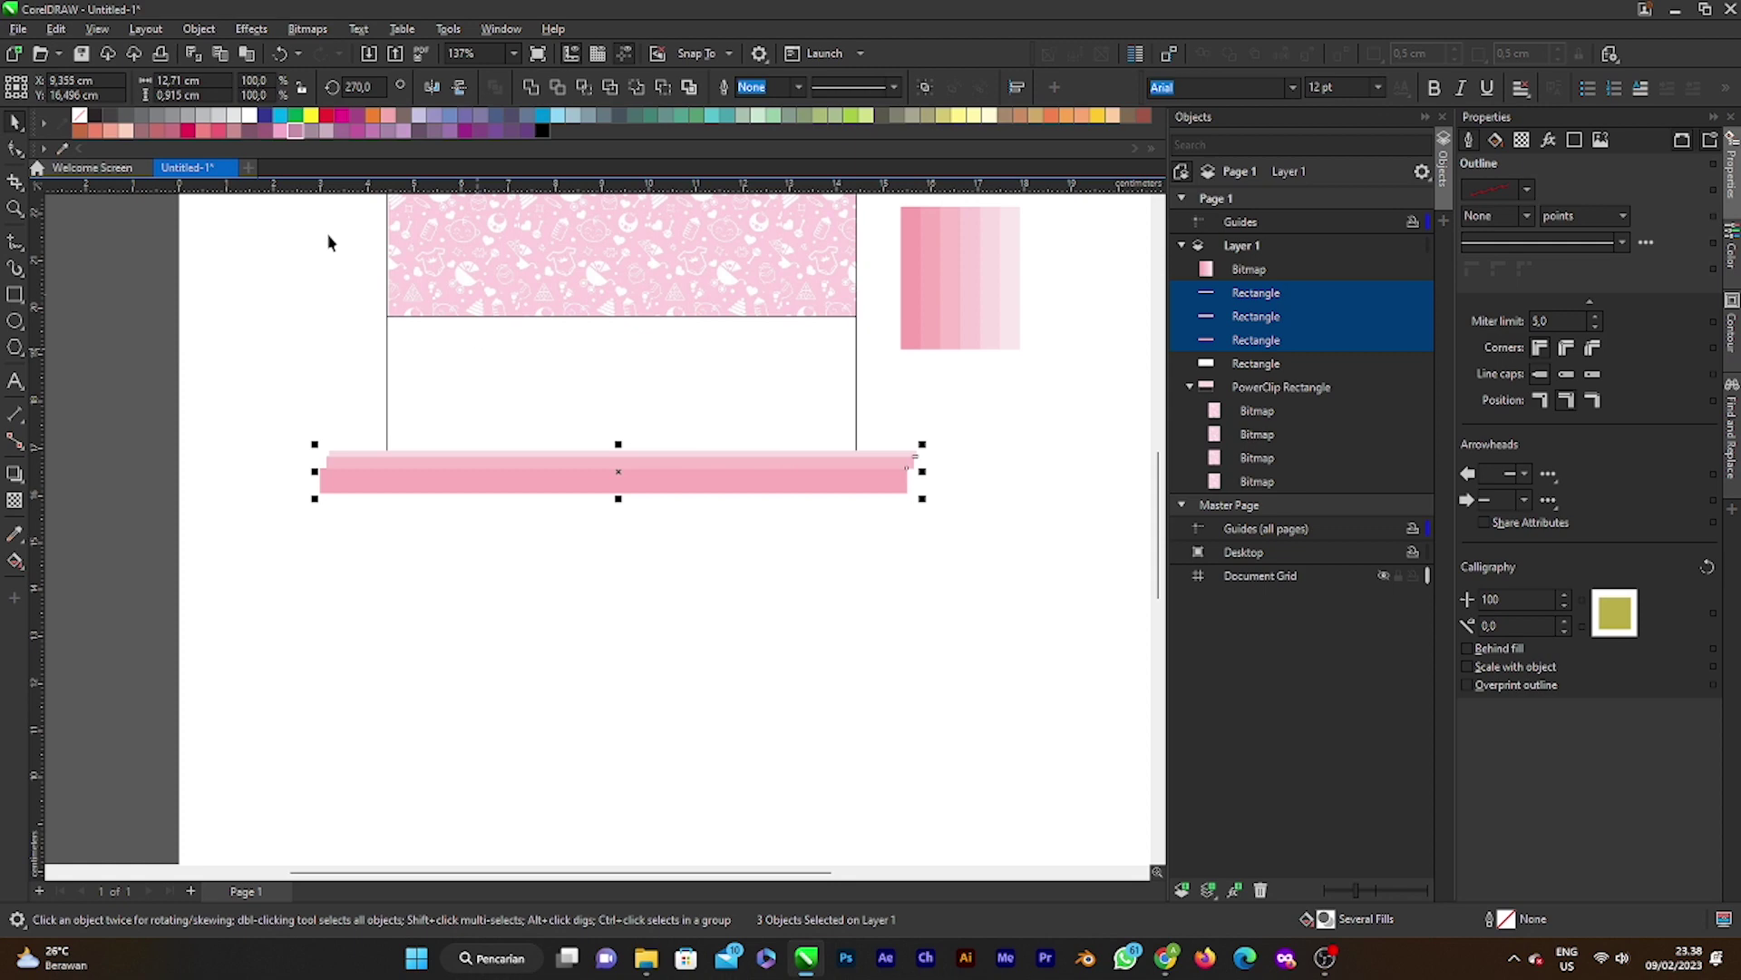
# Step: Apply a Gaussian Blur with a 2.0-pixel radius to the three strips
pyautogui.click(250, 29)
pyautogui.moveTo(311, 113)
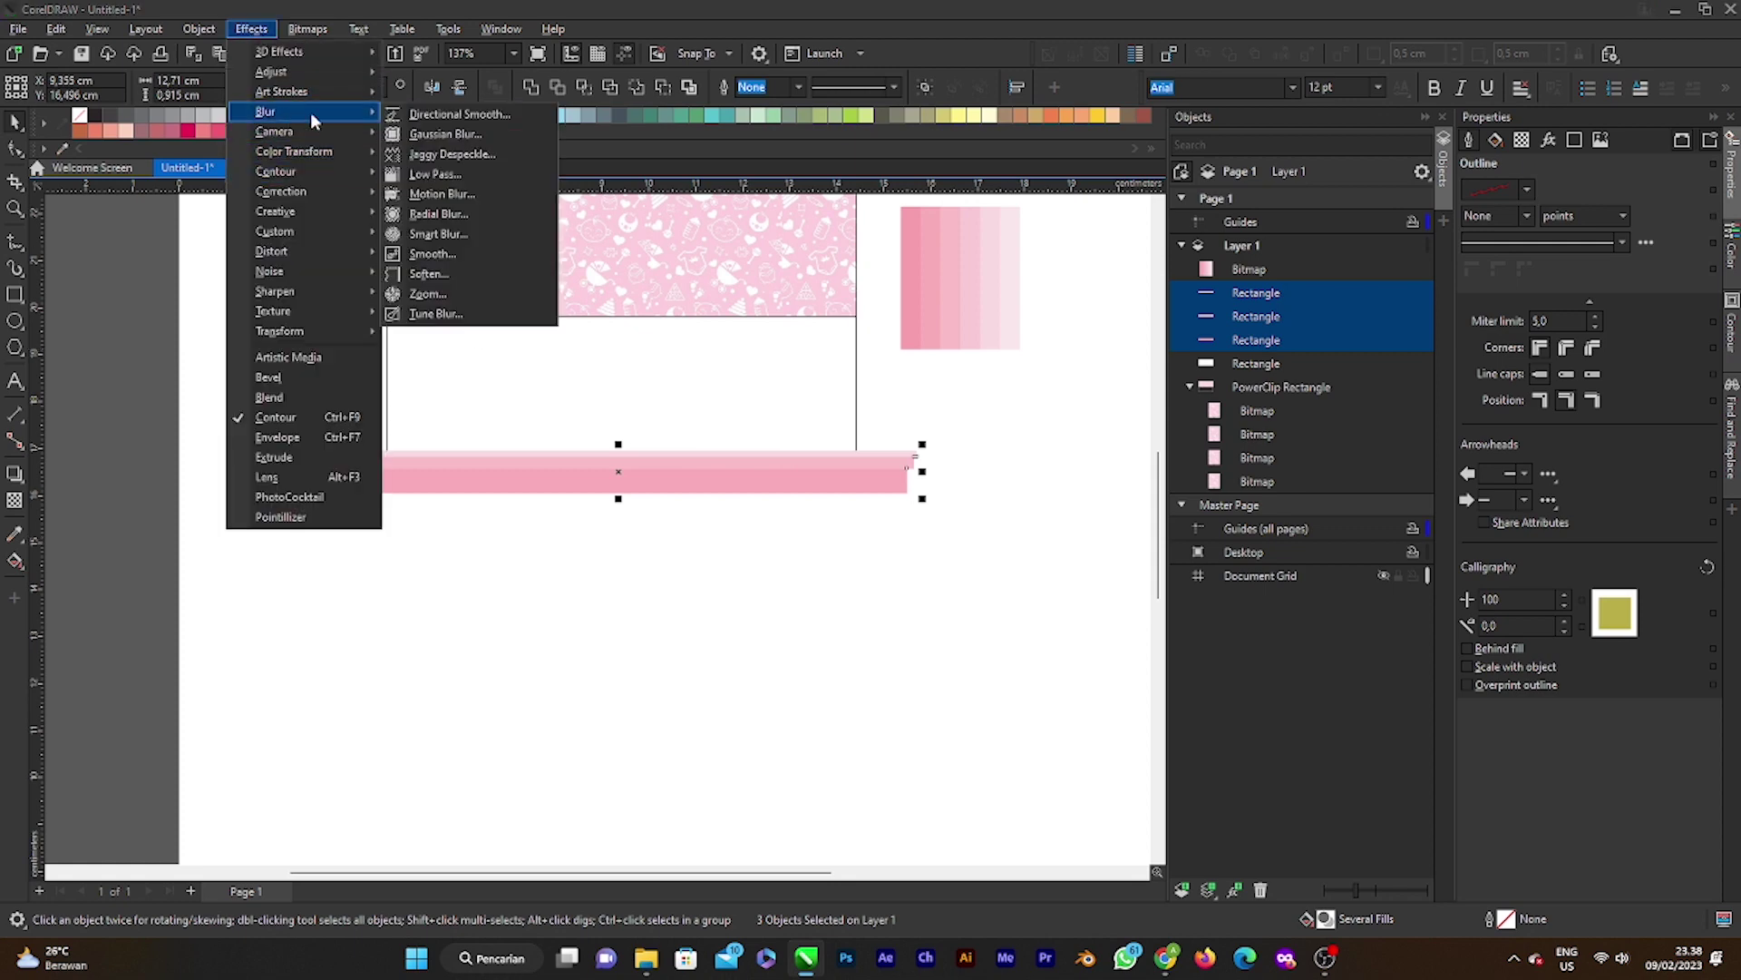
pyautogui.click(463, 134)
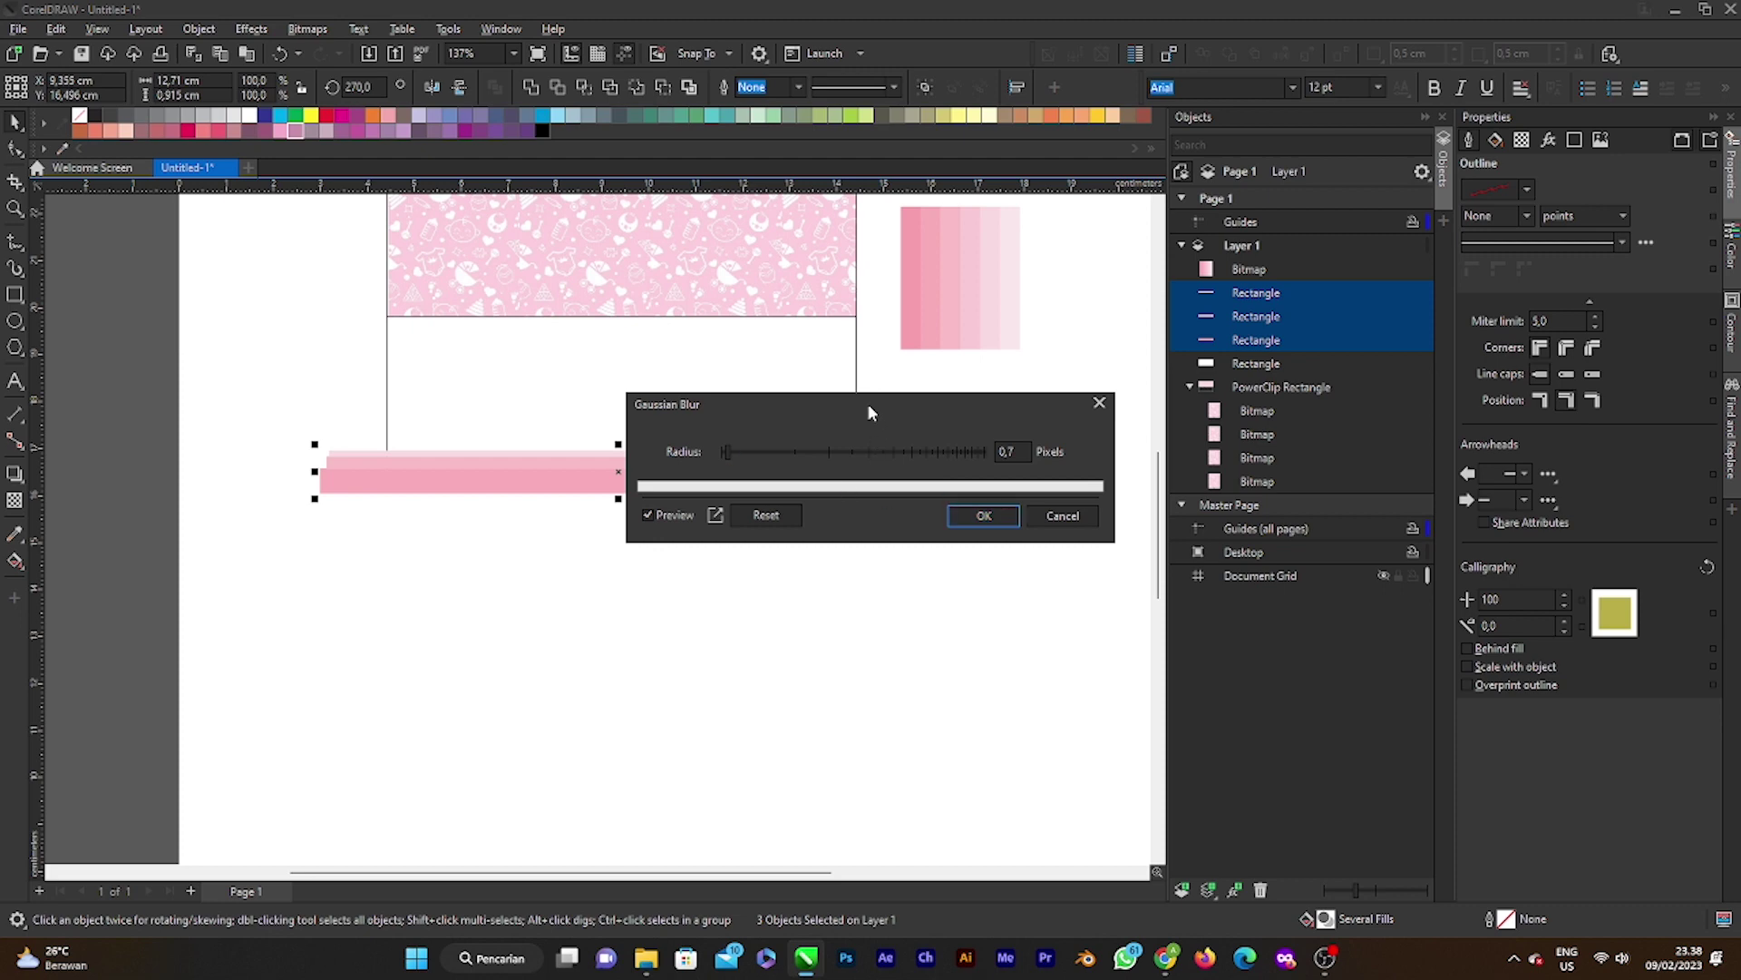
pyautogui.moveTo(868, 405); pyautogui.dragTo(960, 402)
pyautogui.moveTo(818, 450); pyautogui.dragTo(836, 457)
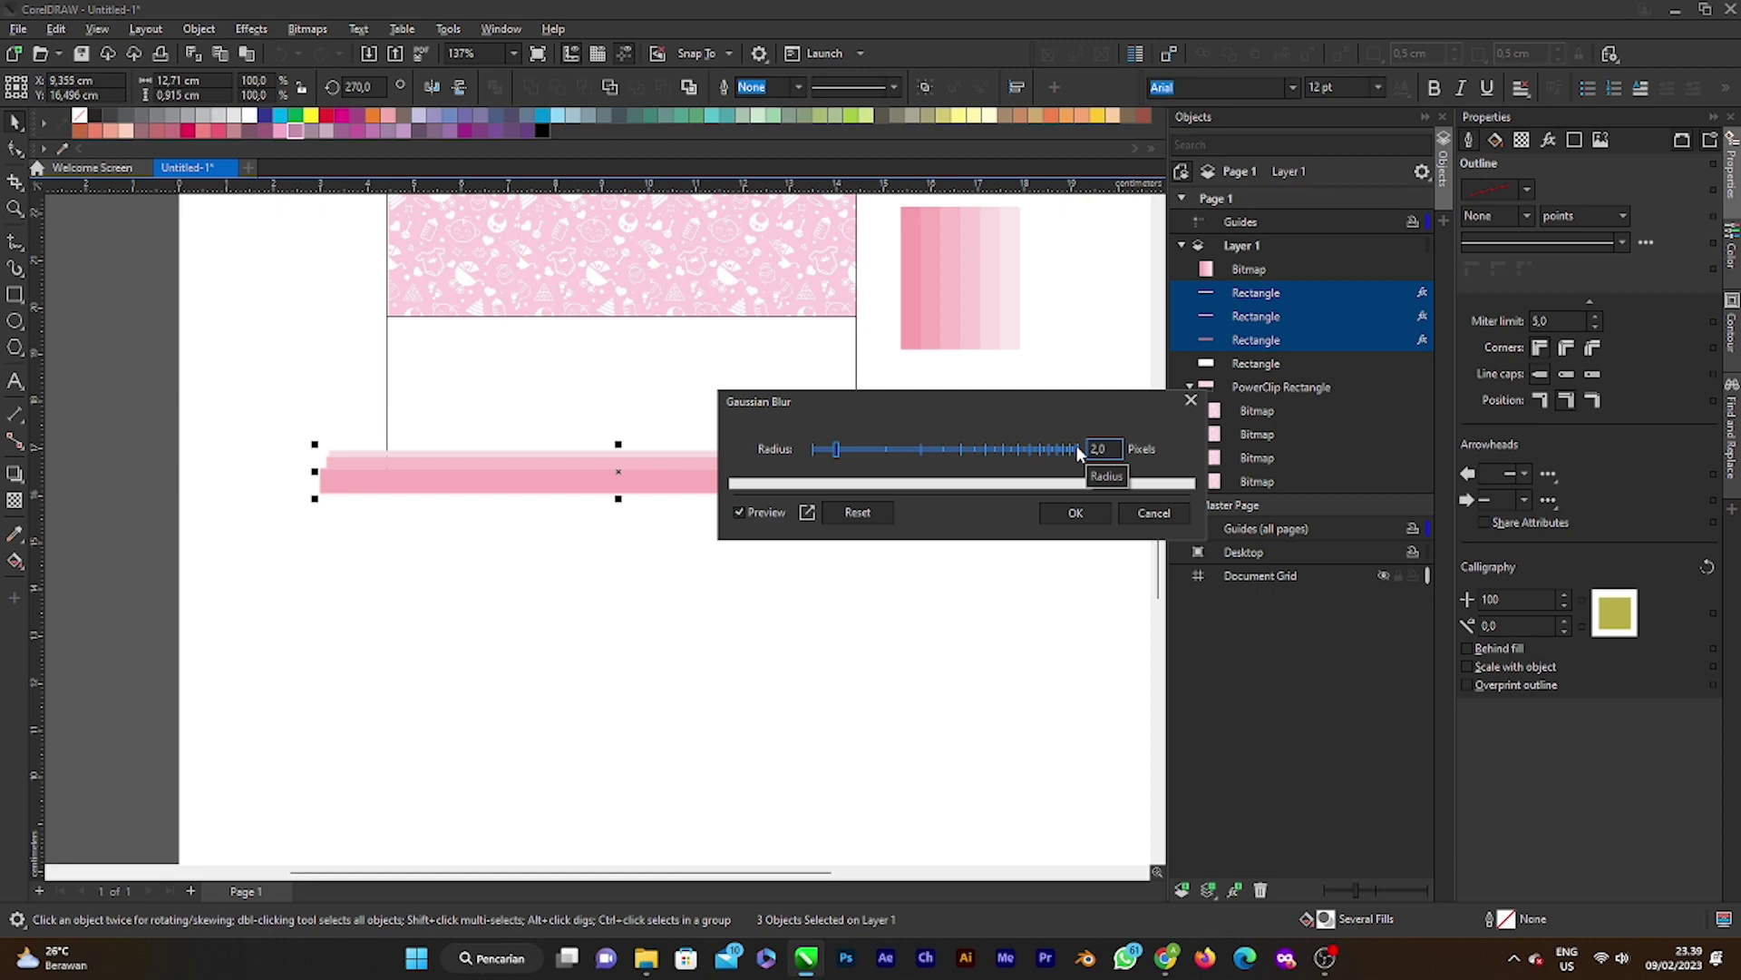
pyautogui.click(1063, 512)
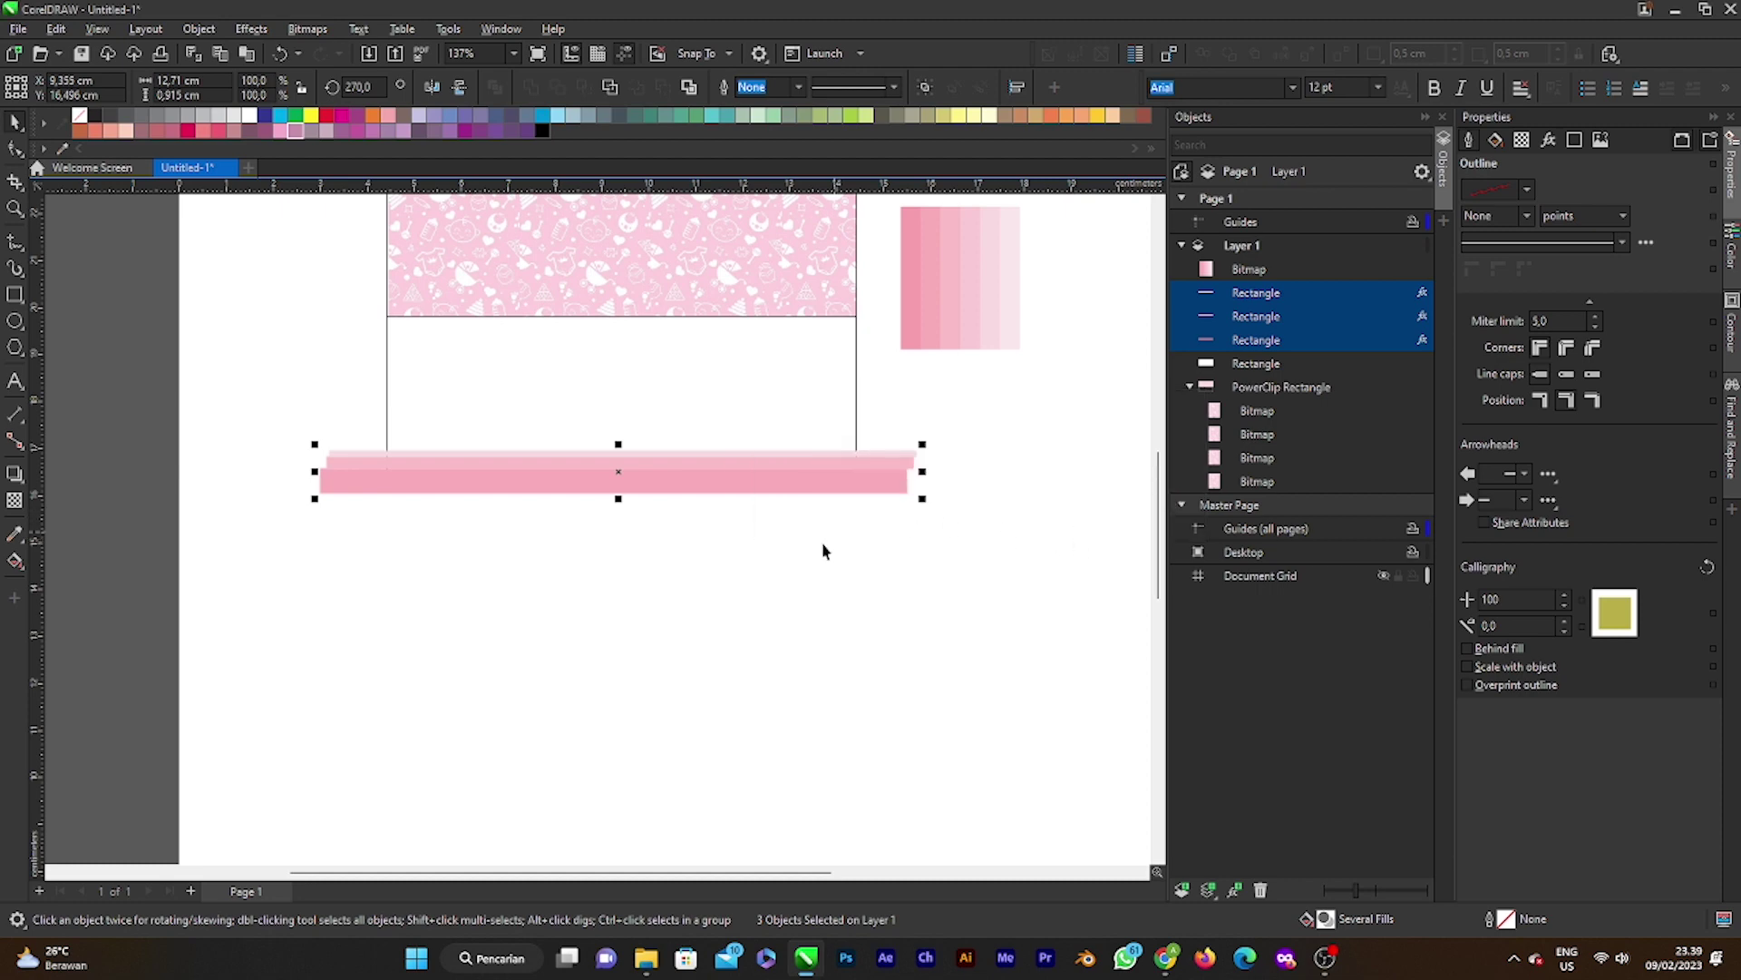
pyautogui.click(825, 617)
pyautogui.scroll(2, 439, 453)
pyautogui.scroll(-1, 1116, 563)
pyautogui.moveTo(1085, 560)
pyautogui.mouseDown()
pyautogui.moveTo(1155, 567)
pyautogui.moveTo(1084, 573)
pyautogui.mouseUp()
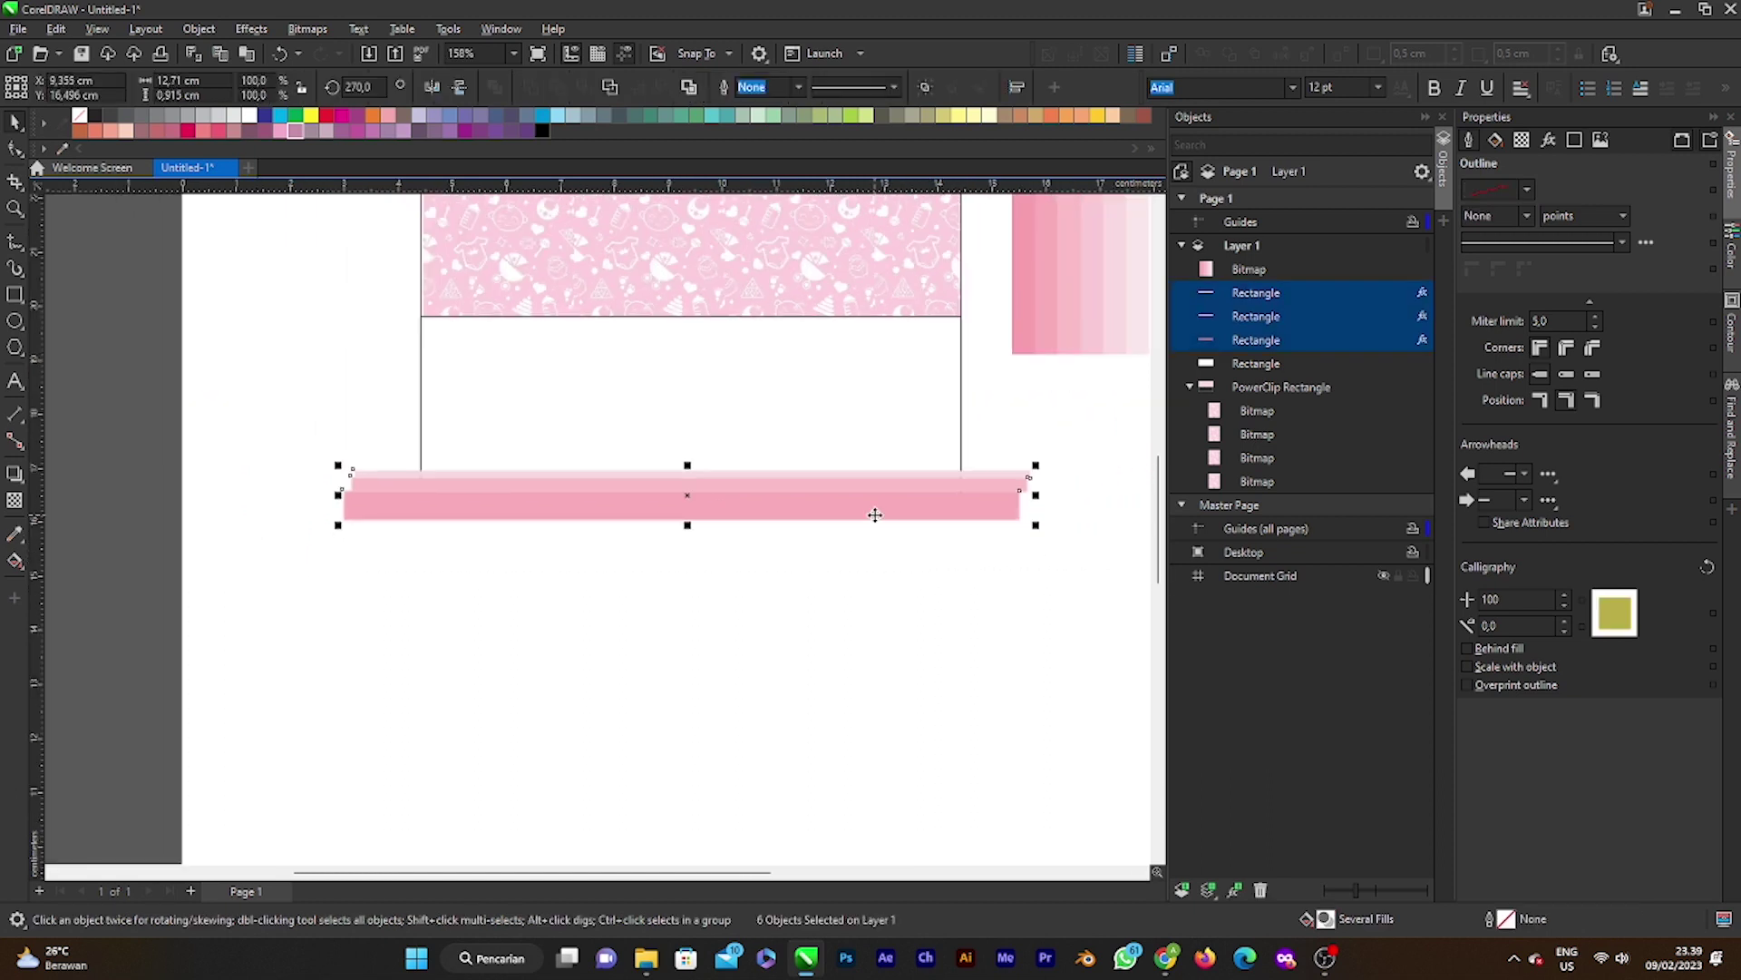
# Step: Duplicate the three blurred strips twice, stacking each copy higher up the card
pyautogui.hotkey('ctrl', 'd')
pyautogui.moveTo(778, 479); pyautogui.dragTo(819, 432)
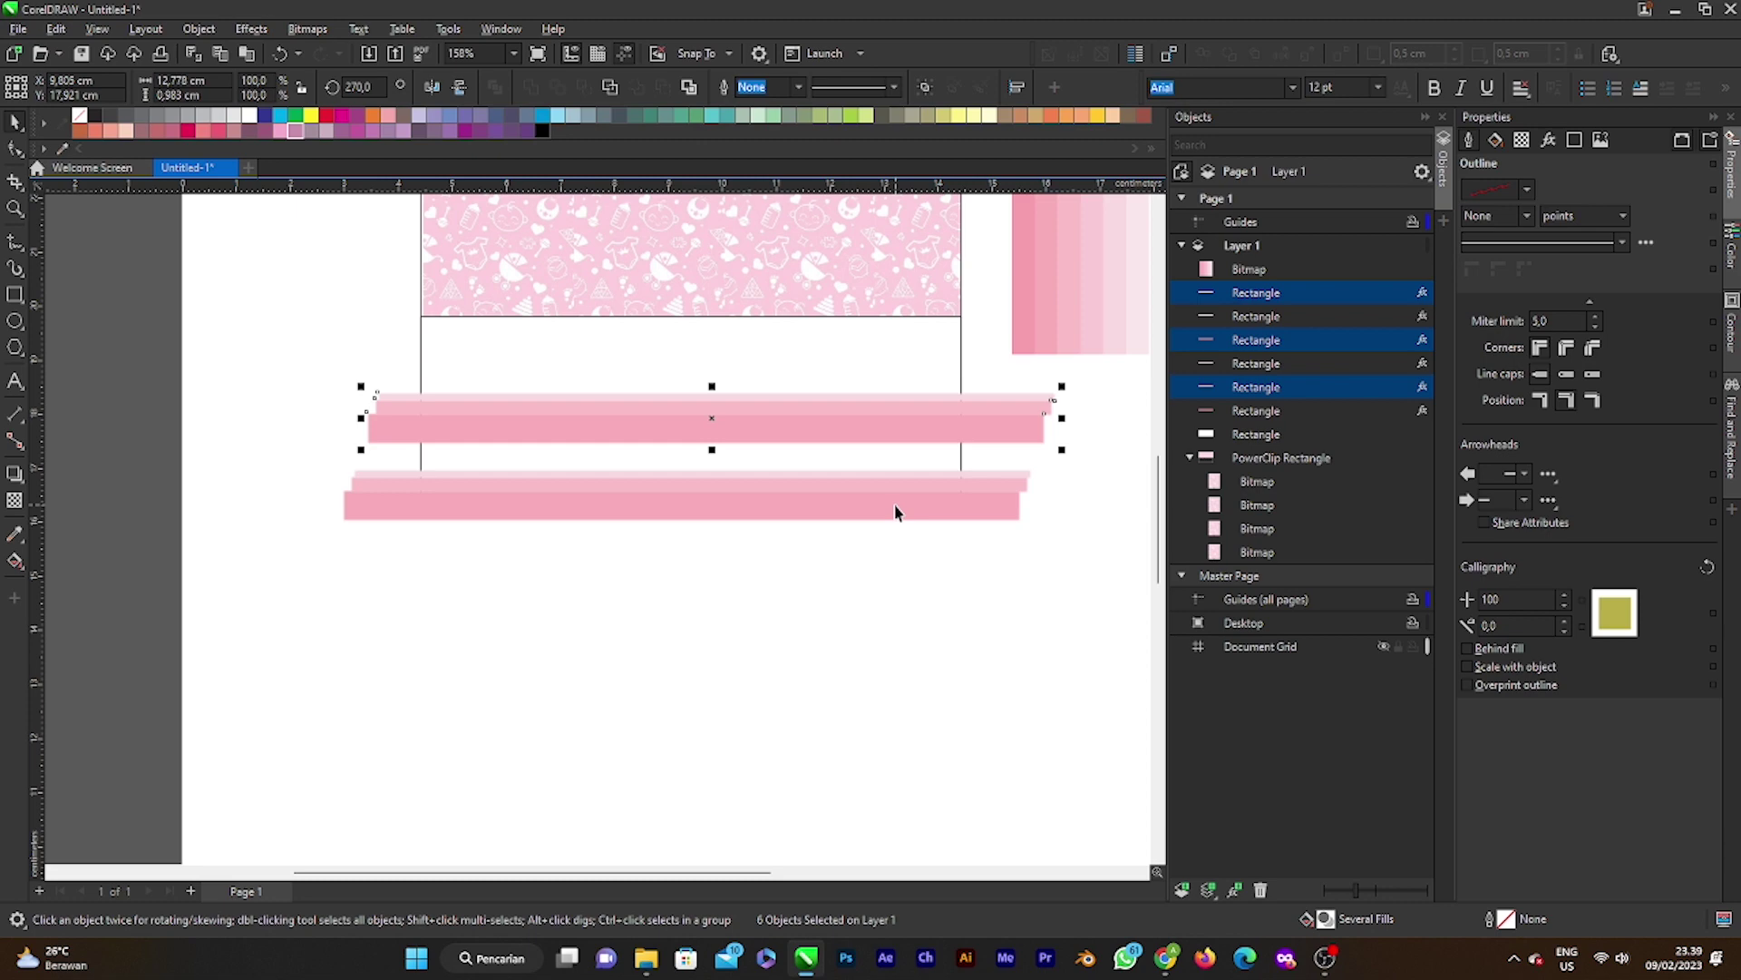
pyautogui.press('super')
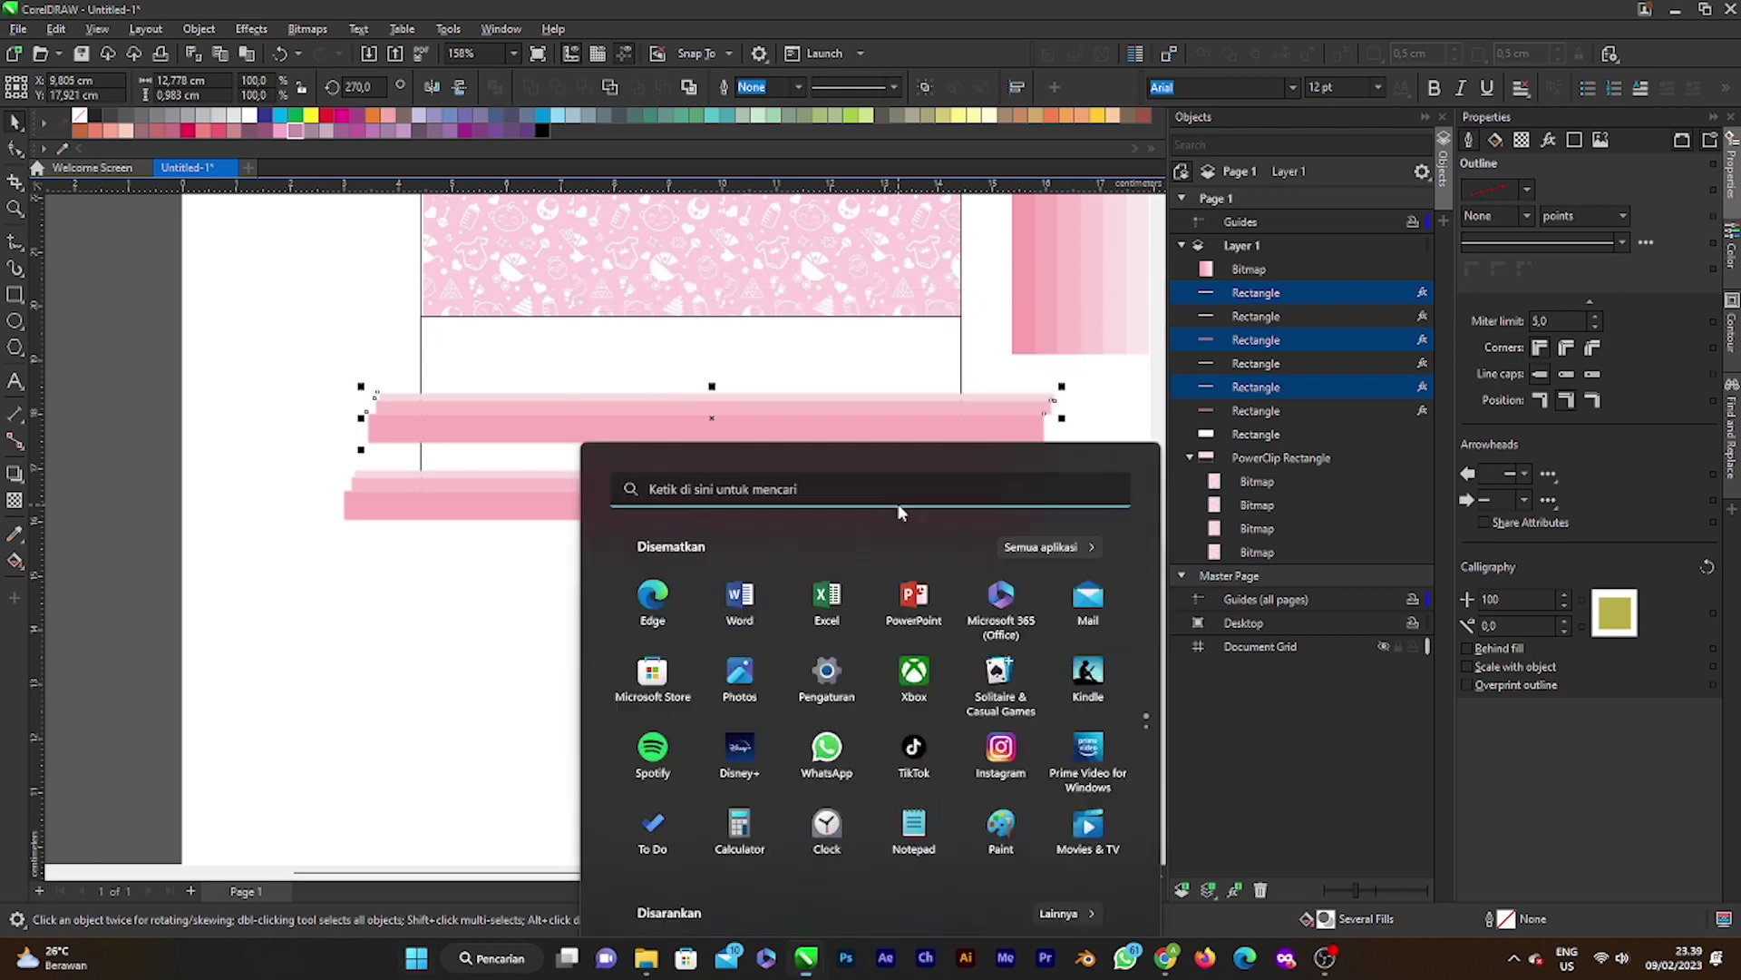
pyautogui.press('super')
pyautogui.hotkey('ctrl', 'd')
pyautogui.moveTo(803, 399); pyautogui.dragTo(759, 333)
# Step: Marquee-select all the pink stripes and drag them below the card
pyautogui.scroll(2, 712, 316)
pyautogui.scroll(-2, 745, 360)
pyautogui.scroll(-2, 744, 360)
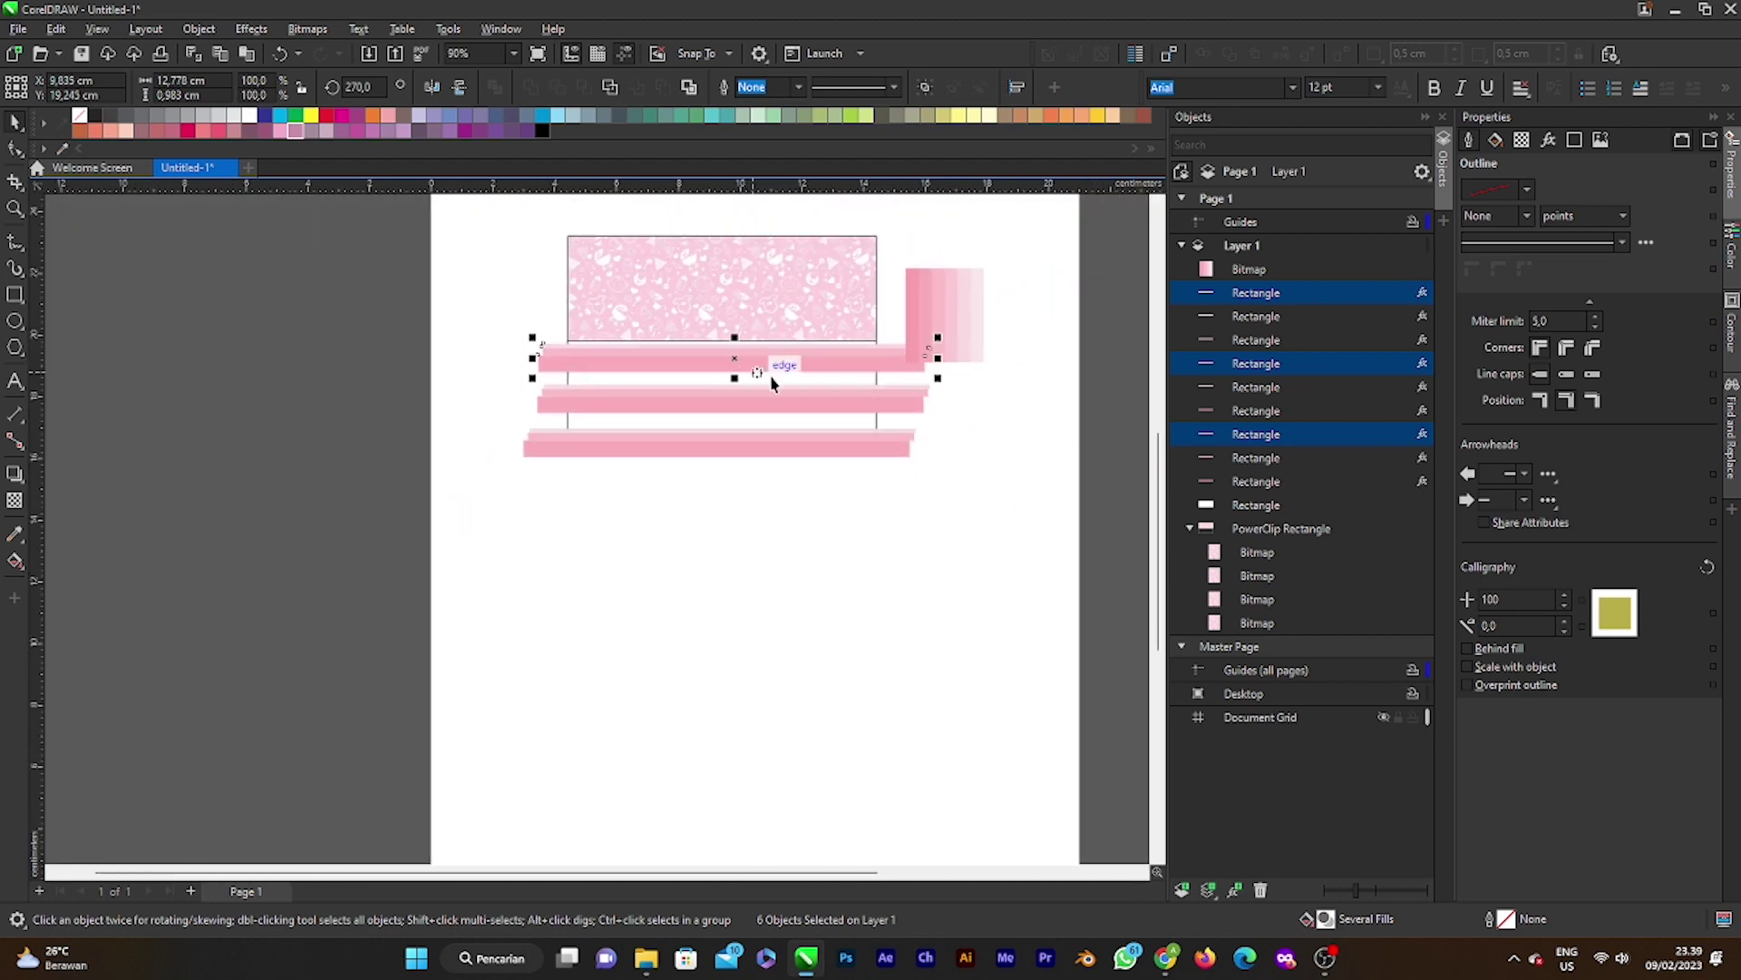
pyautogui.click(965, 272)
pyautogui.moveTo(472, 324); pyautogui.dragTo(981, 529)
pyautogui.moveTo(739, 404); pyautogui.dragTo(768, 598)
# Step: Undo moving the stripes below the card
pyautogui.rightClick(768, 598)
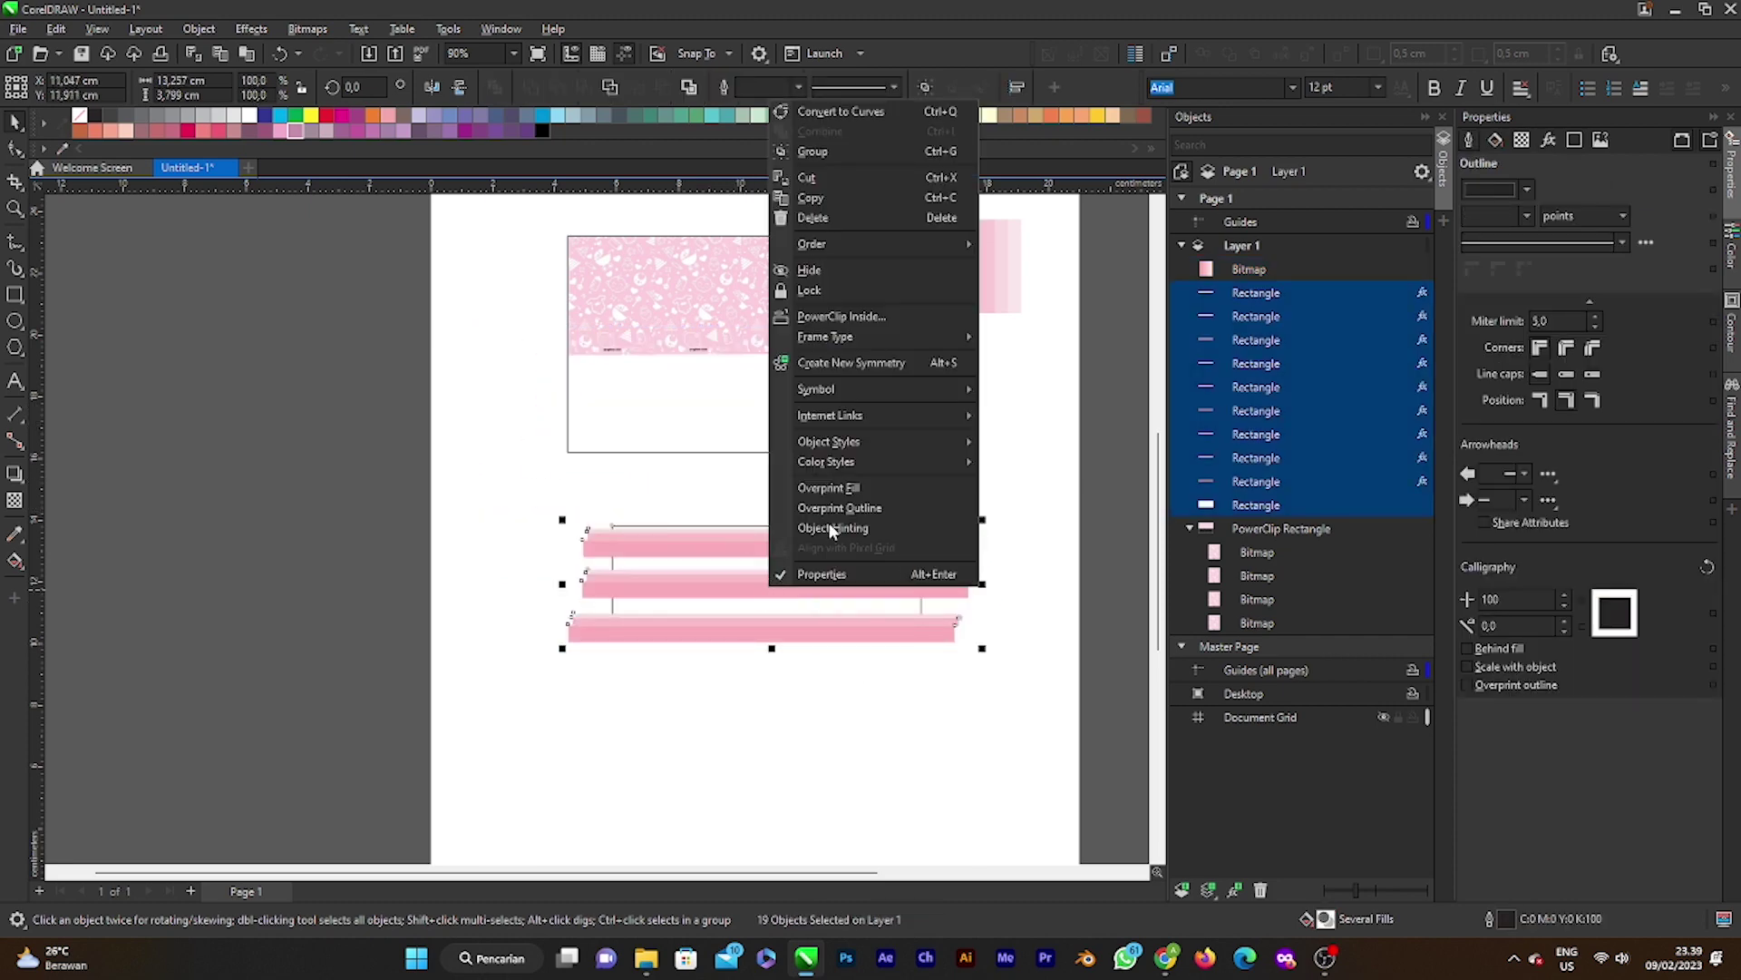
pyautogui.moveTo(862, 333)
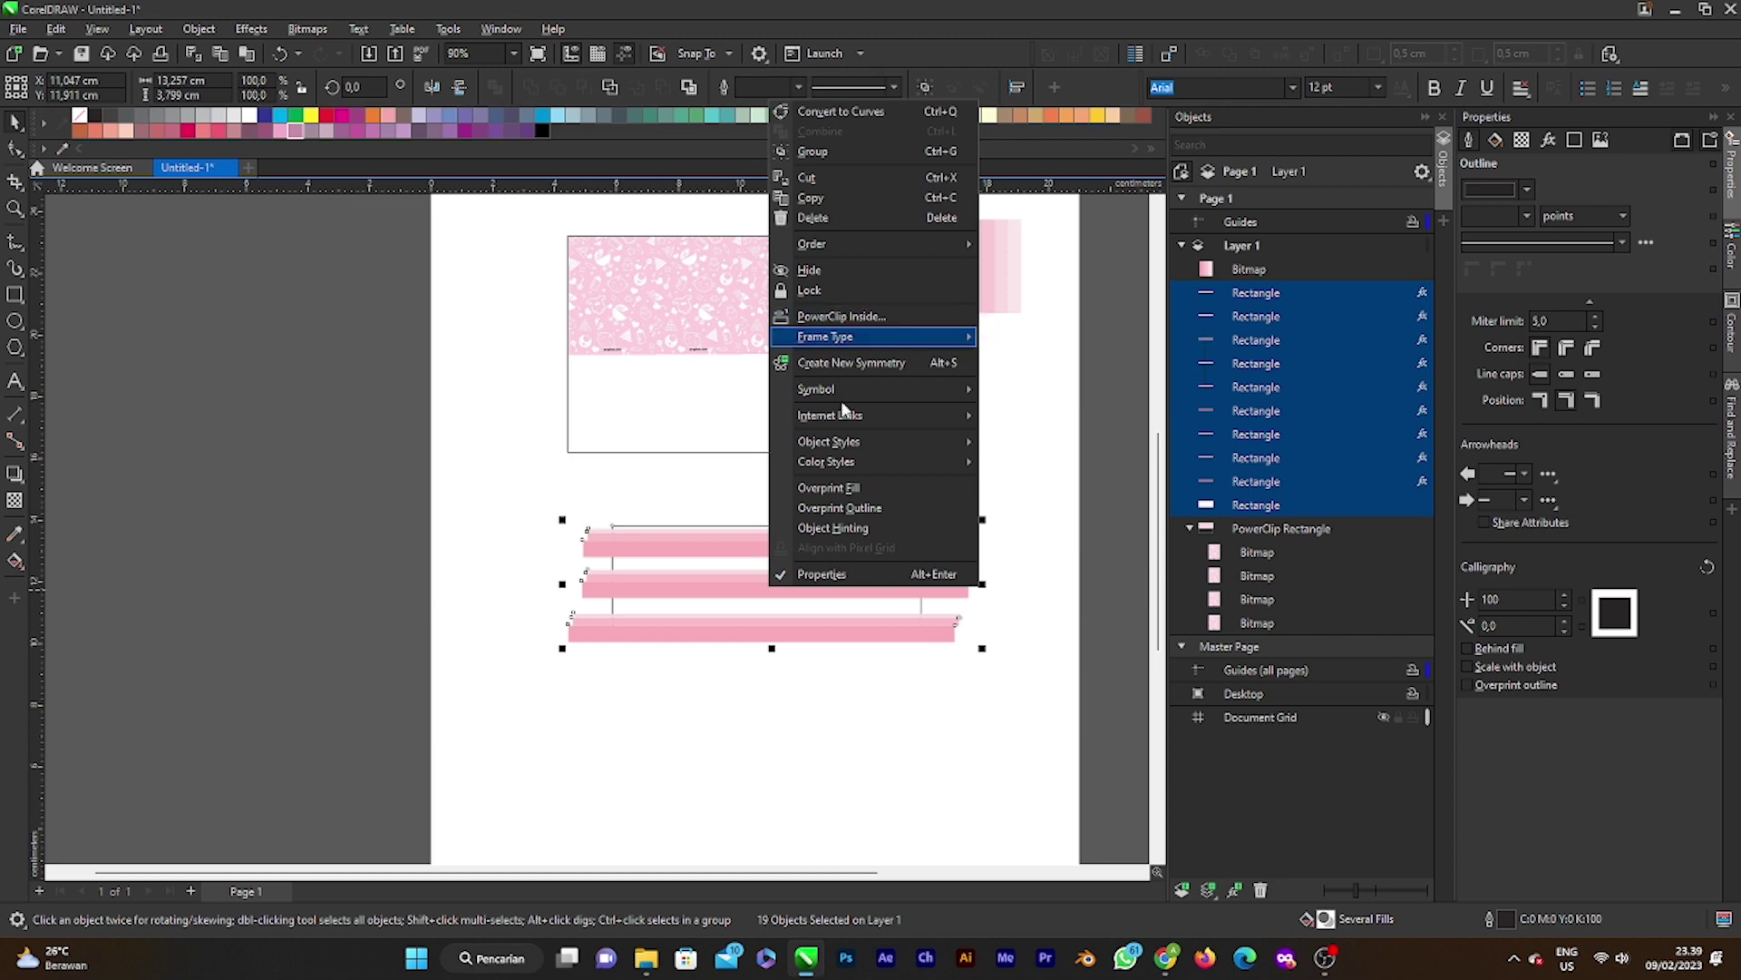
pyautogui.click(786, 677)
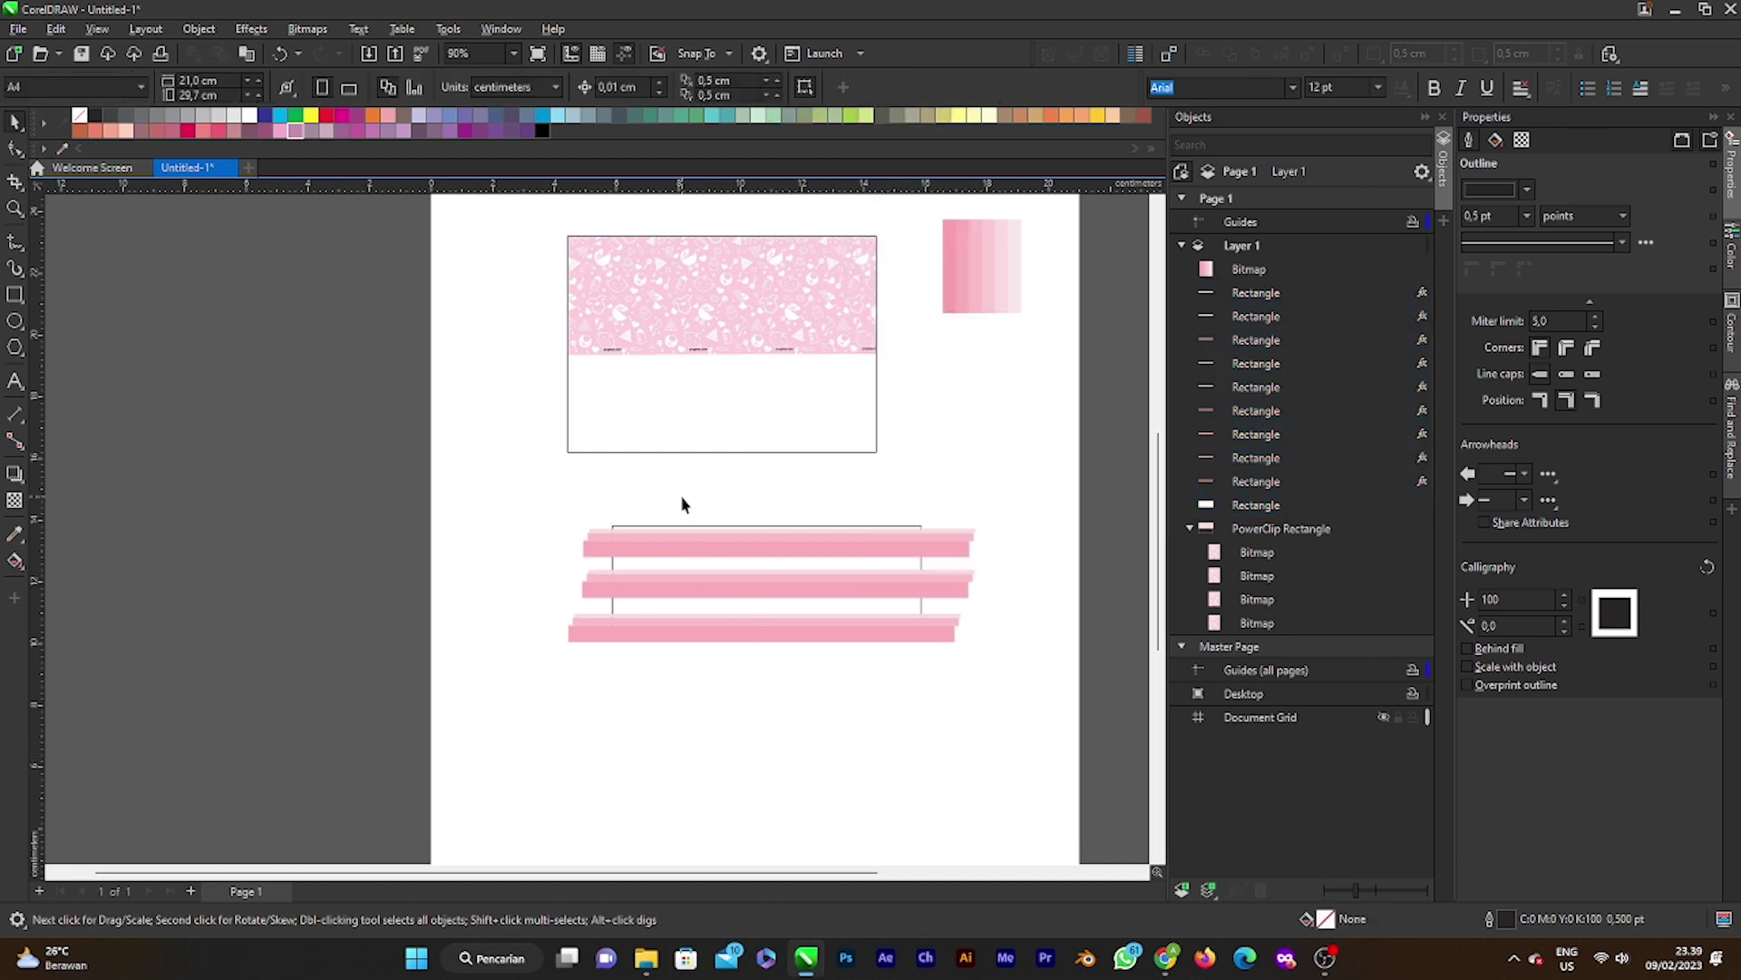
pyautogui.click(765, 529)
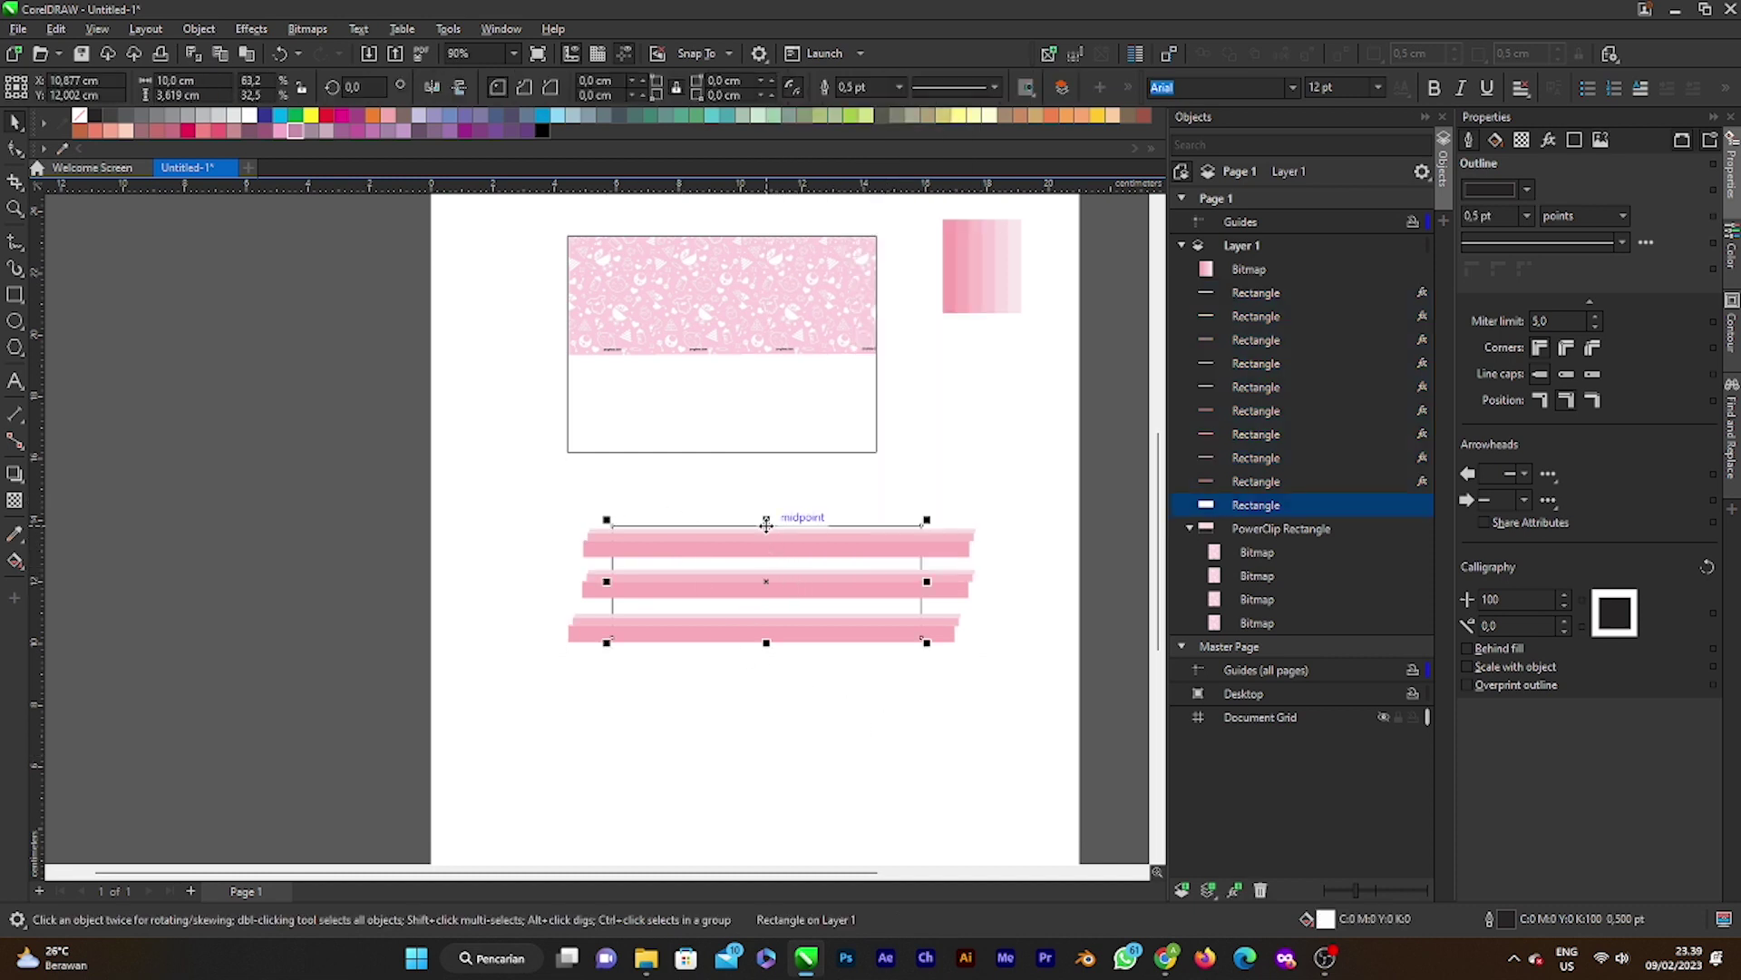
pyautogui.hotkey('ctrl', 'z')
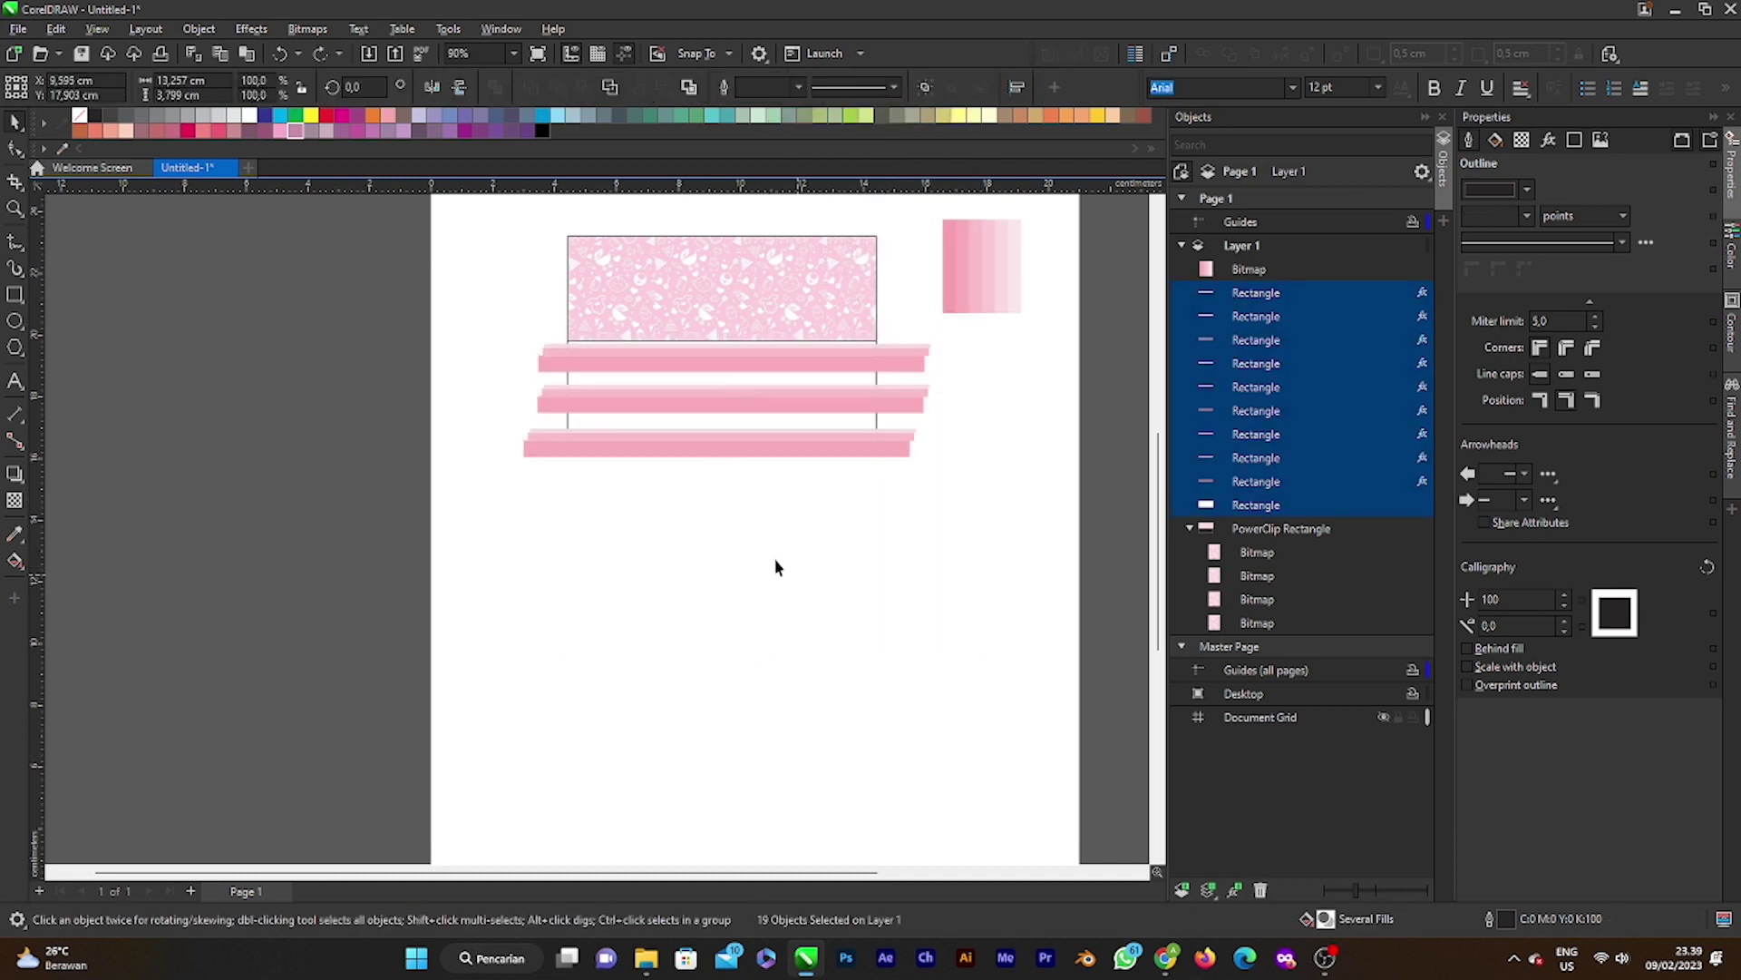
pyautogui.click(774, 567)
pyautogui.click(523, 345)
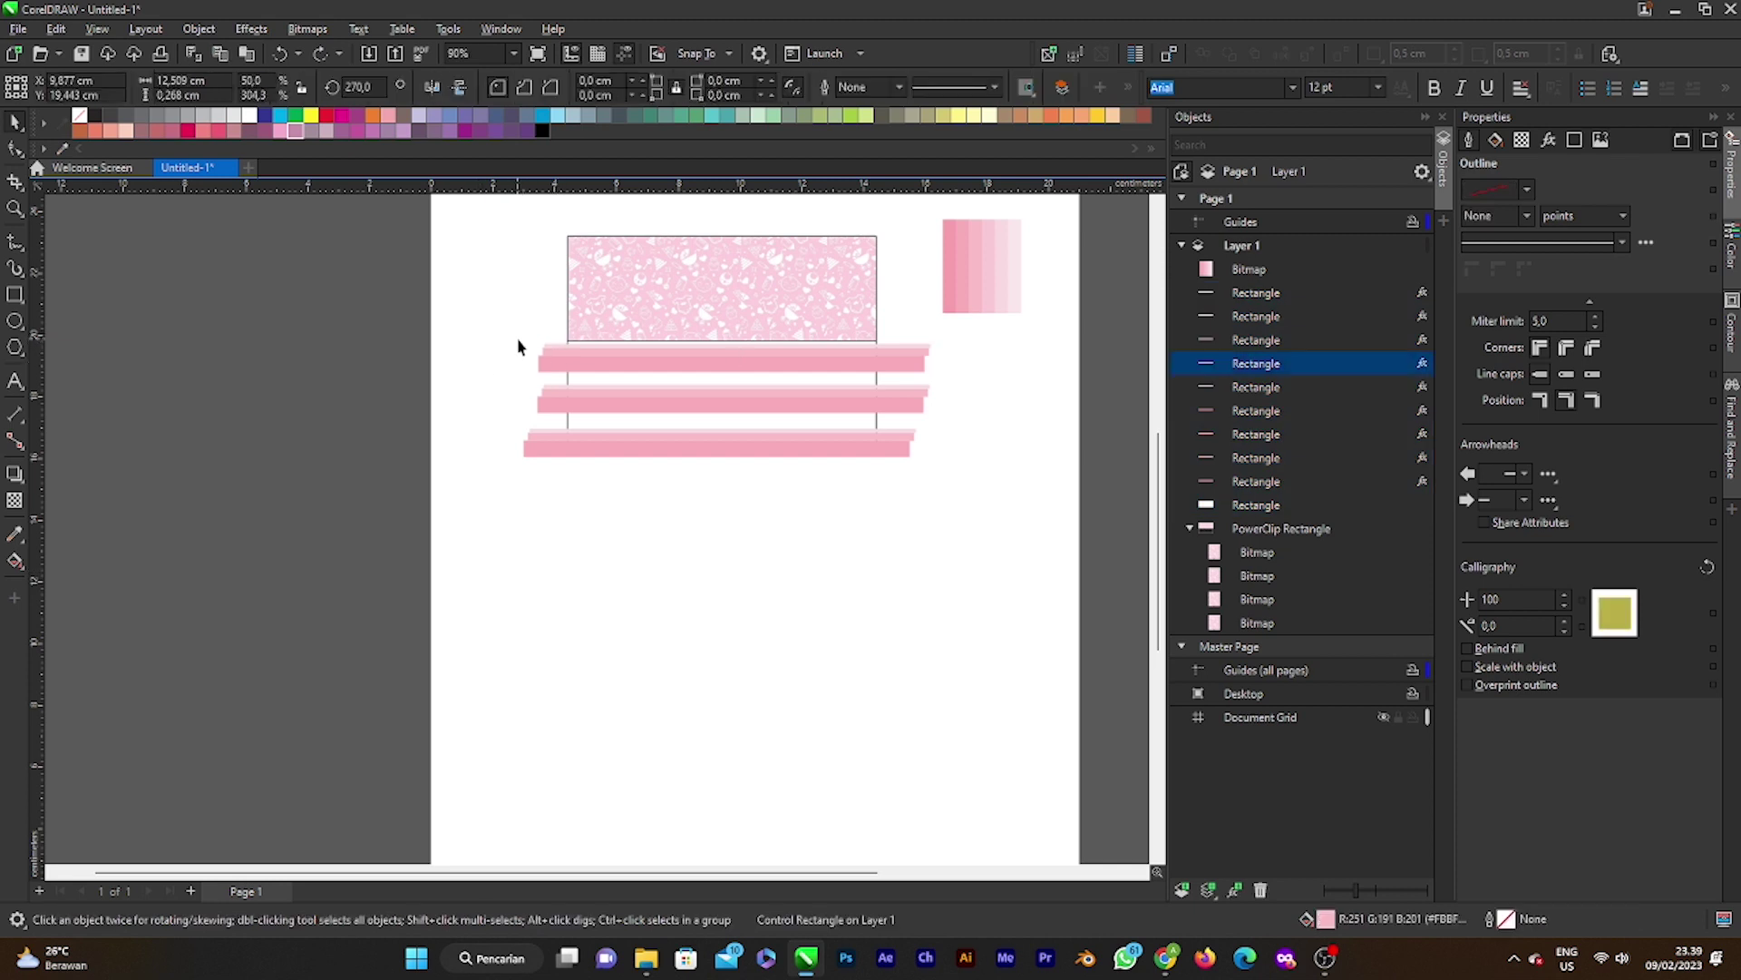
pyautogui.moveTo(875, 460); pyautogui.dragTo(944, 466)
pyautogui.click(781, 420)
# Step: Select the nine stripe rectangles, move them down, and group them with Ctrl+G
pyautogui.scroll(3, 781, 420)
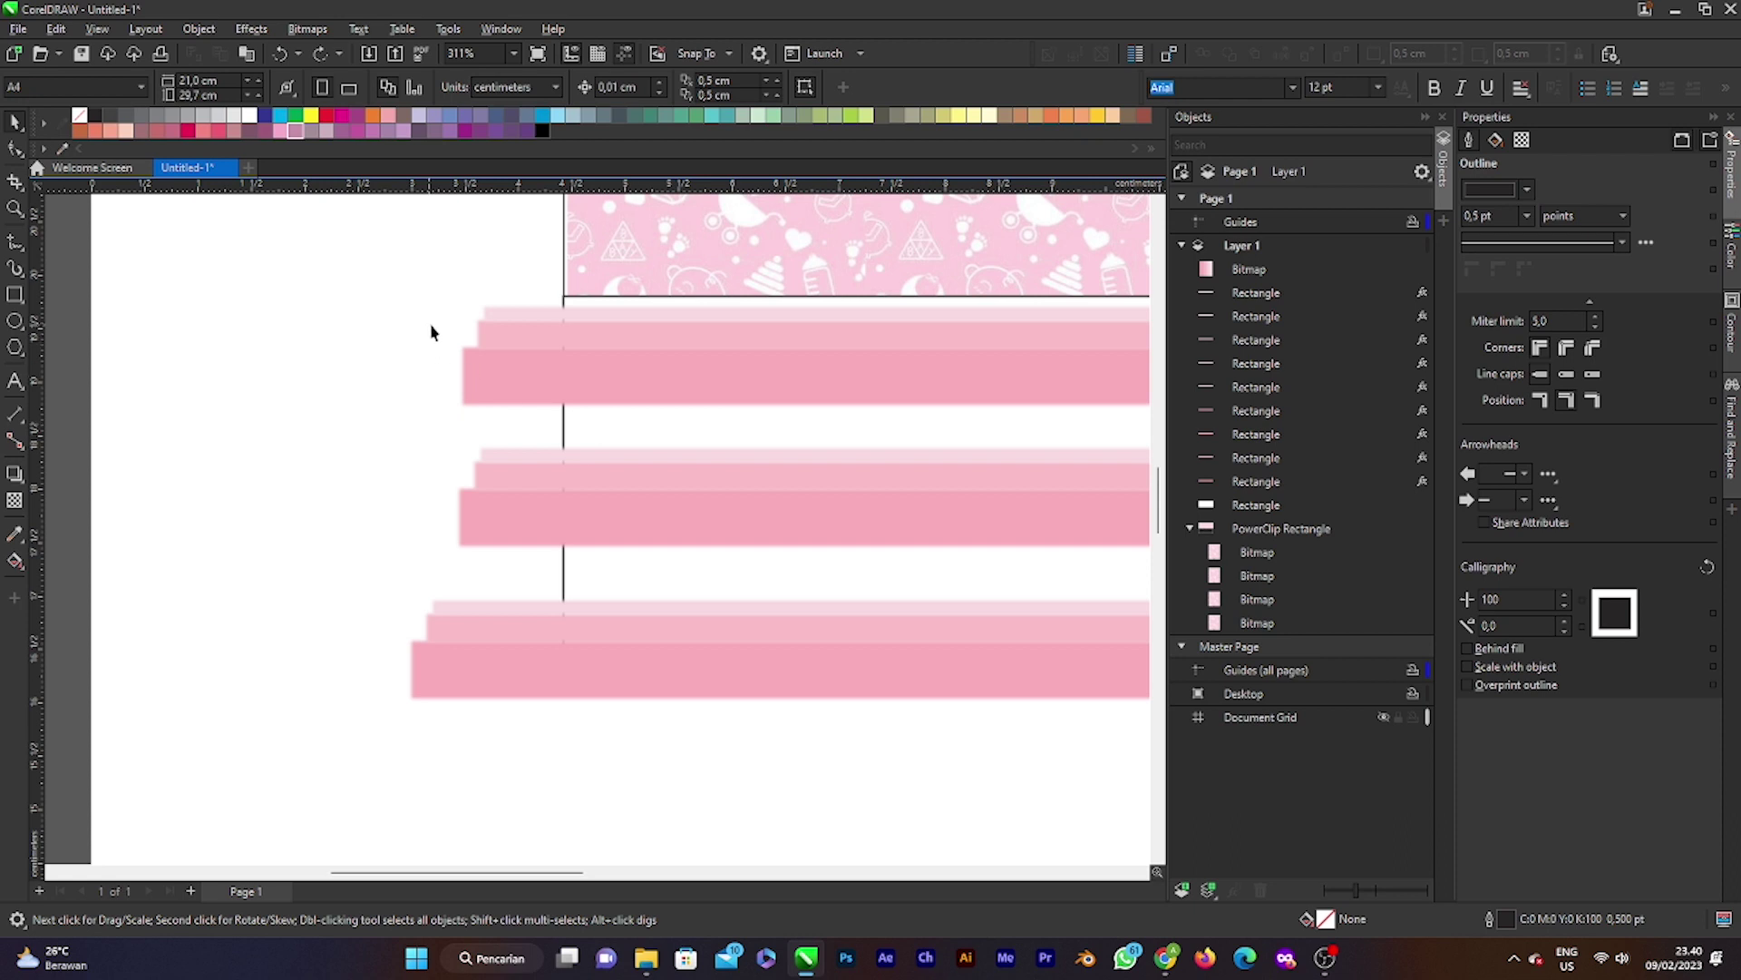
pyautogui.hscroll(3, 1077, 736)
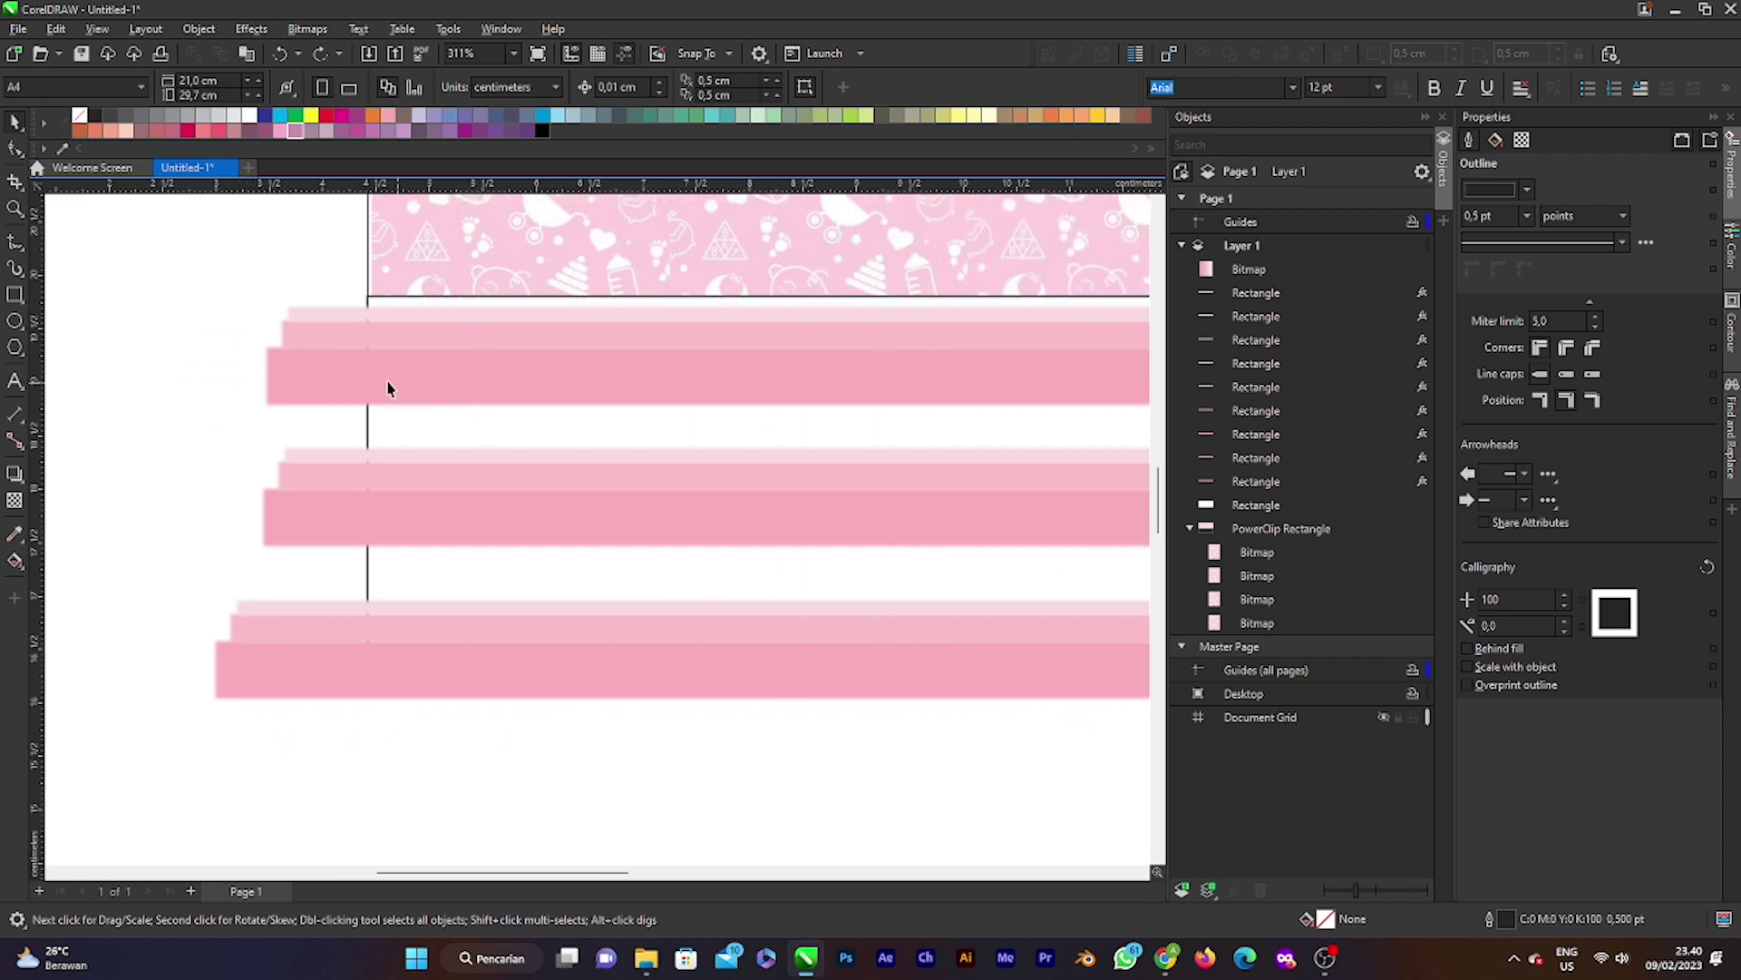
pyautogui.moveTo(563, 561); pyautogui.dragTo(1069, 723)
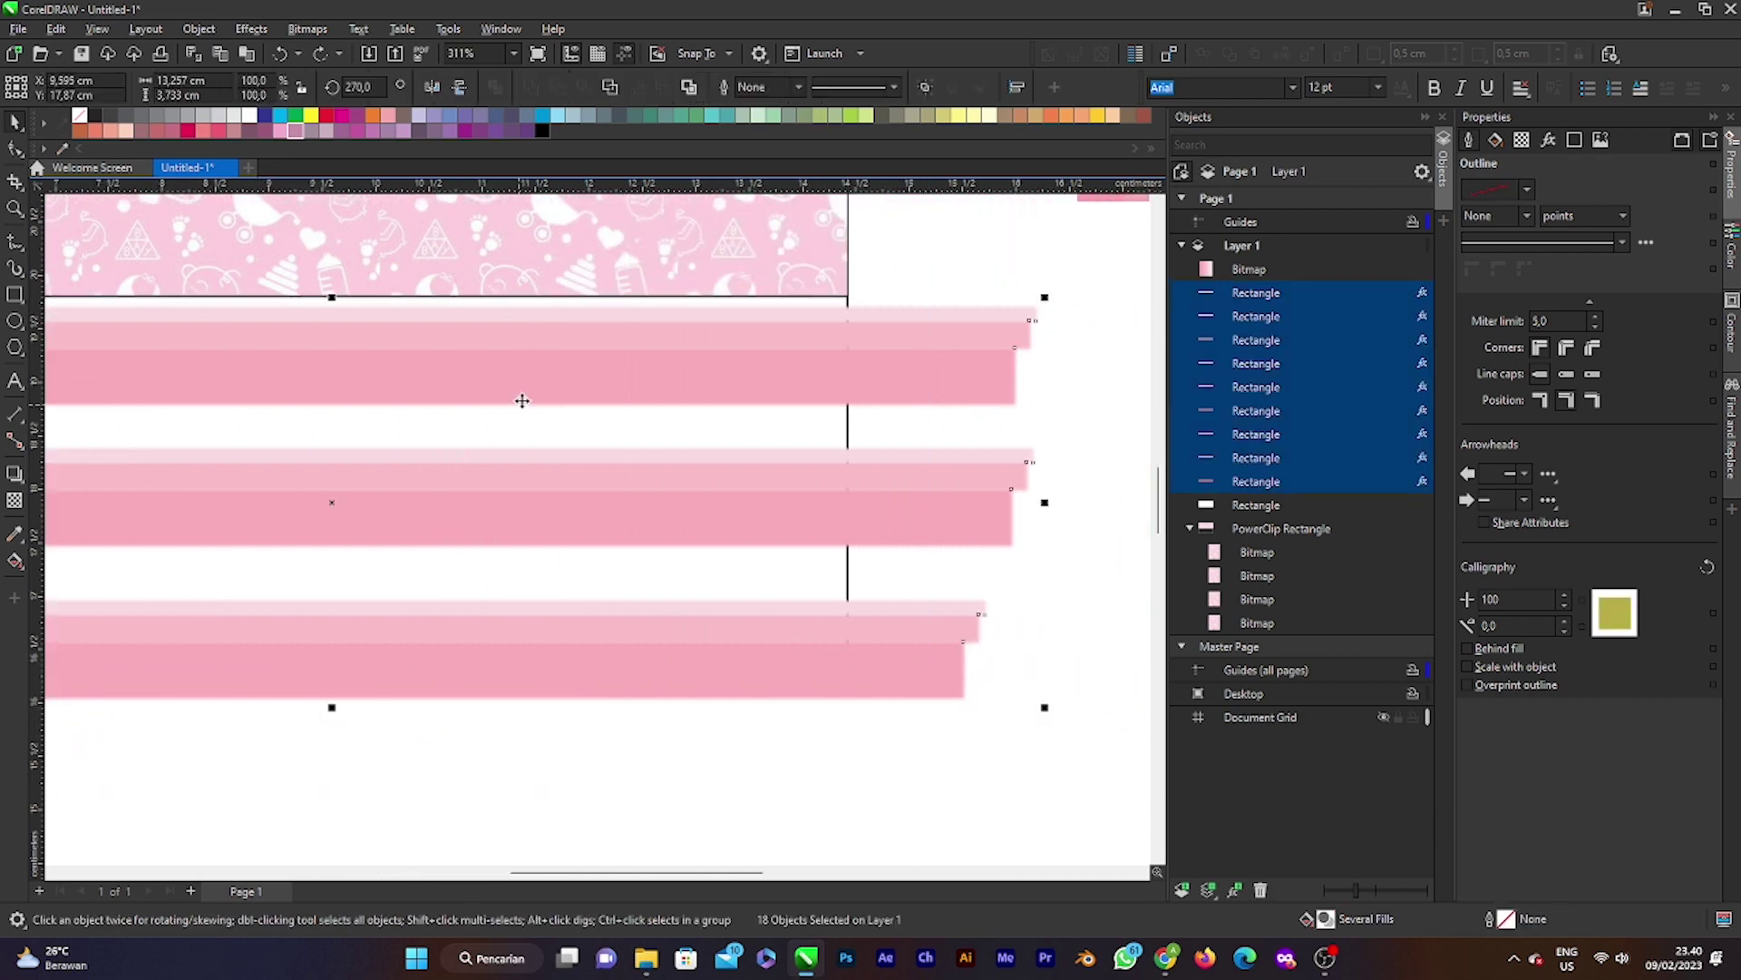
pyautogui.moveTo(520, 400); pyautogui.dragTo(685, 555)
pyautogui.scroll(-4, 685, 554)
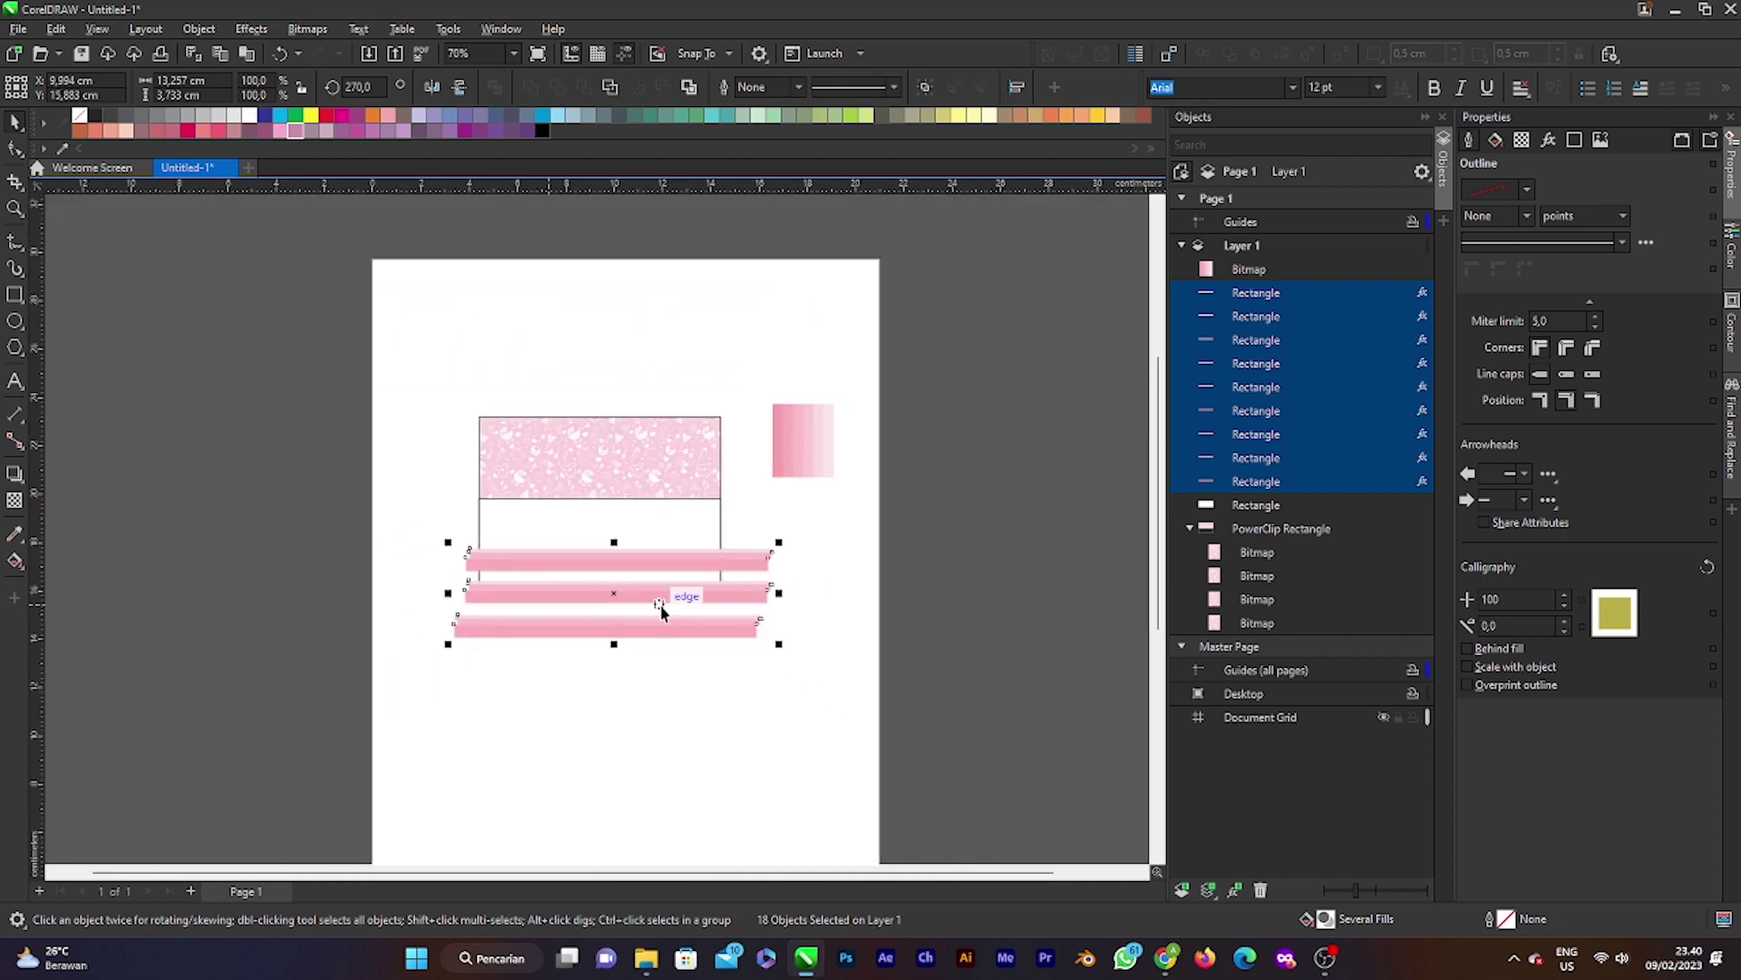
pyautogui.rightClick(621, 594)
pyautogui.click(929, 517)
pyautogui.moveTo(833, 692); pyautogui.dragTo(832, 693)
pyautogui.hotkey('ctrl', 'g')
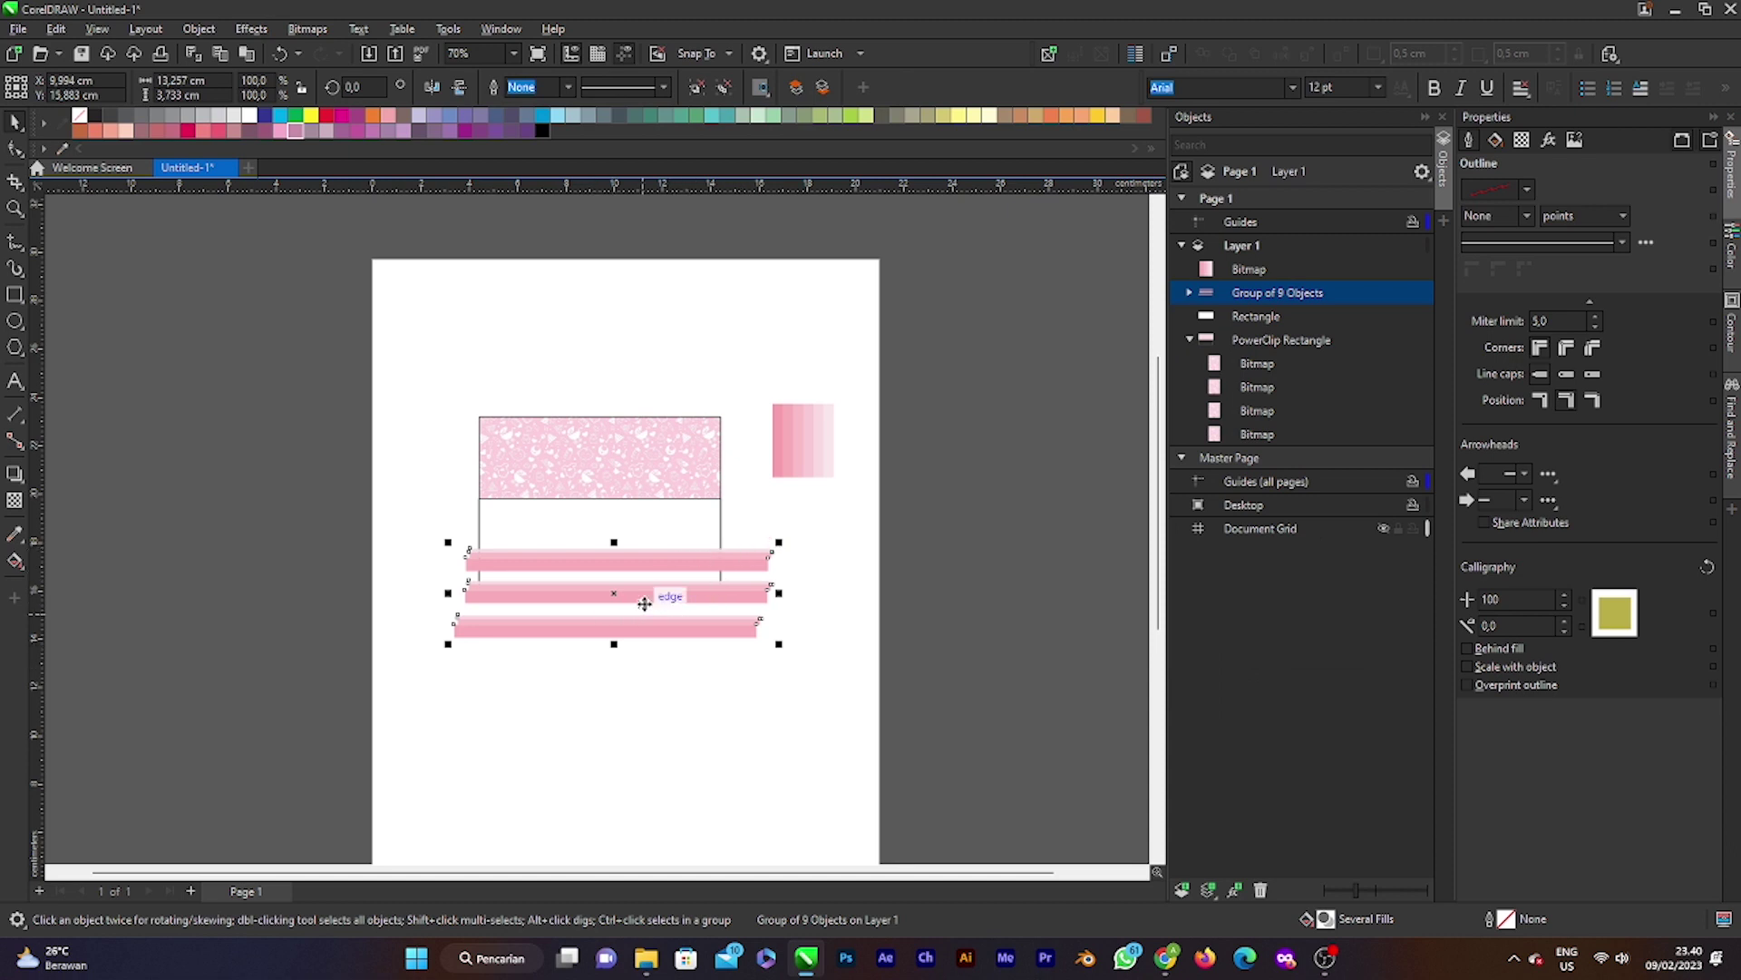
# Step: Move the stripe group below the white rectangle and reselect the whole group
pyautogui.moveTo(658, 597); pyautogui.dragTo(631, 669)
pyautogui.click(1220, 316)
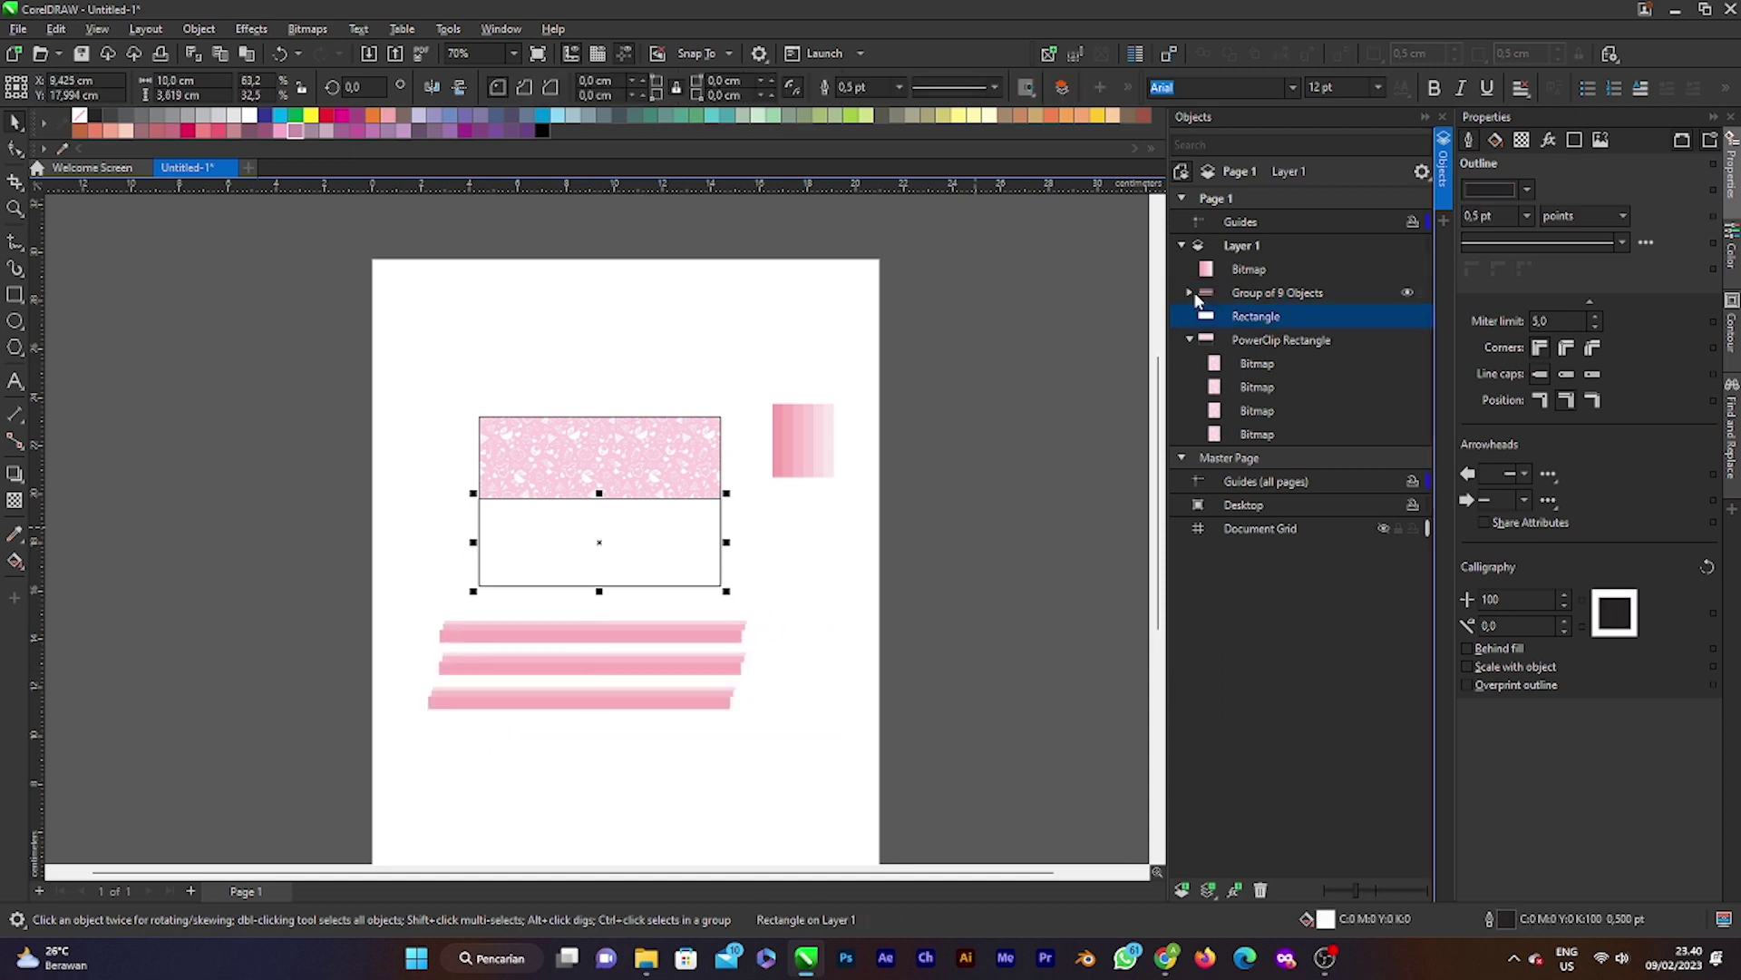
pyautogui.click(1189, 292)
pyautogui.click(1265, 315)
pyautogui.click(1189, 292)
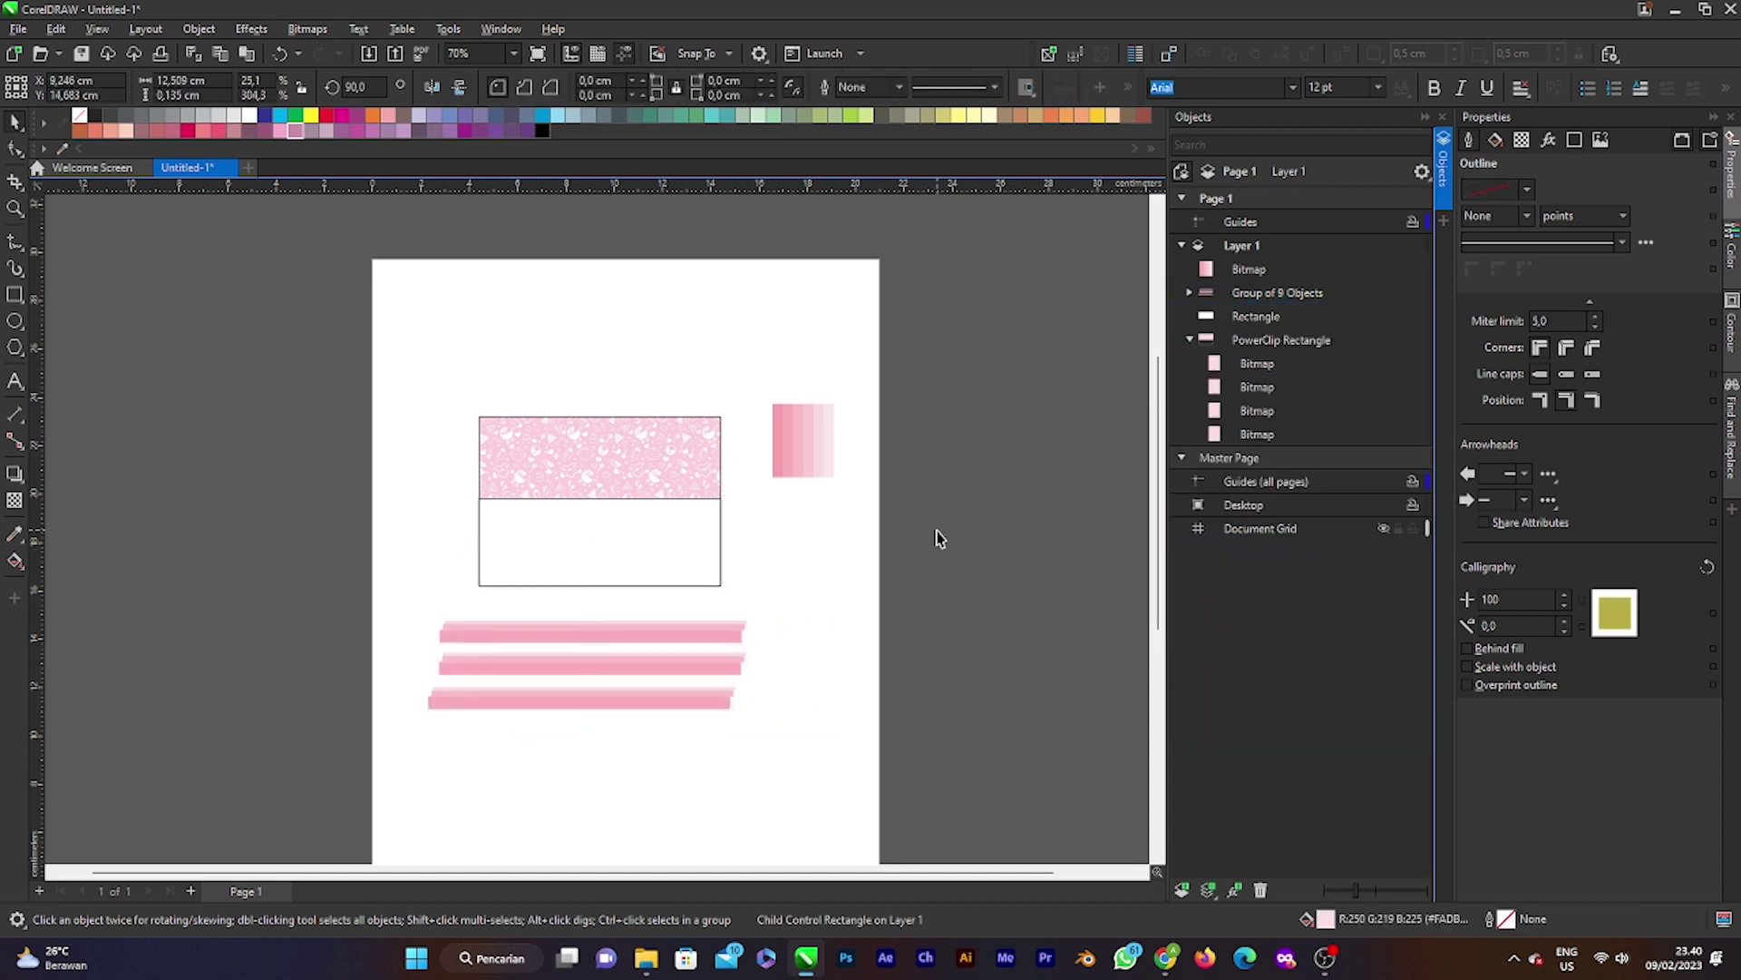
pyautogui.click(933, 536)
pyautogui.click(662, 646)
# Step: PowerClip the stripe group inside the lower white rectangle, then edit its contents
pyautogui.rightClick(572, 642)
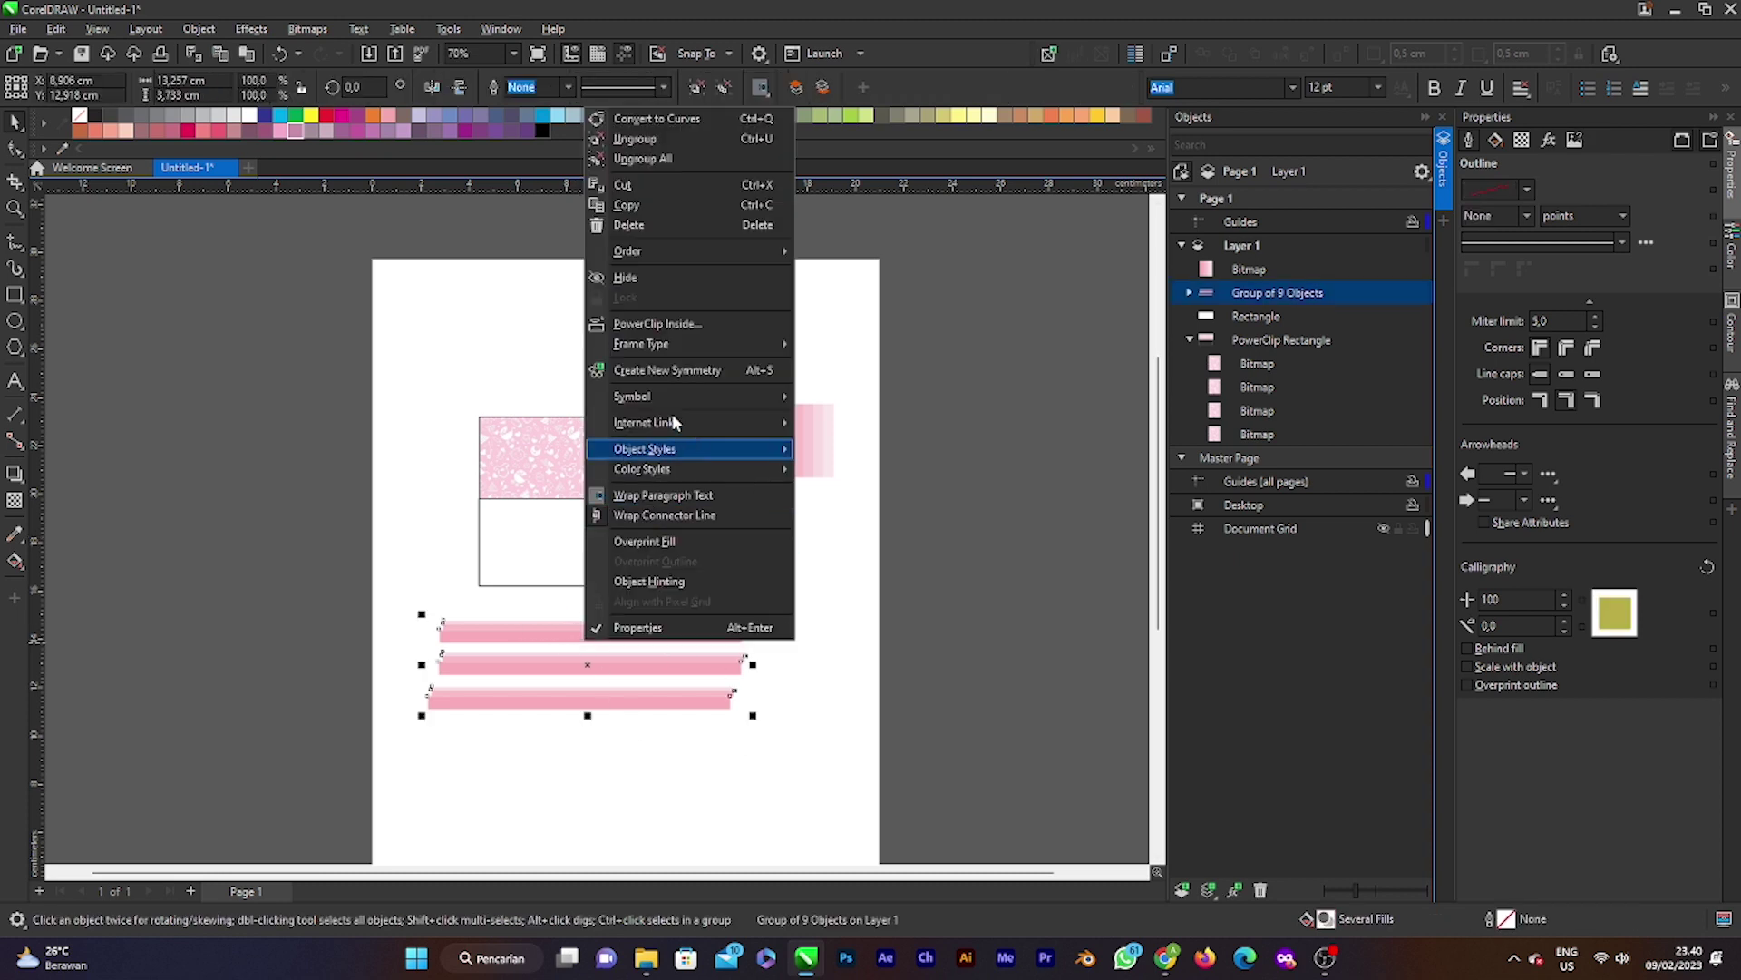
pyautogui.click(714, 321)
pyautogui.click(633, 564)
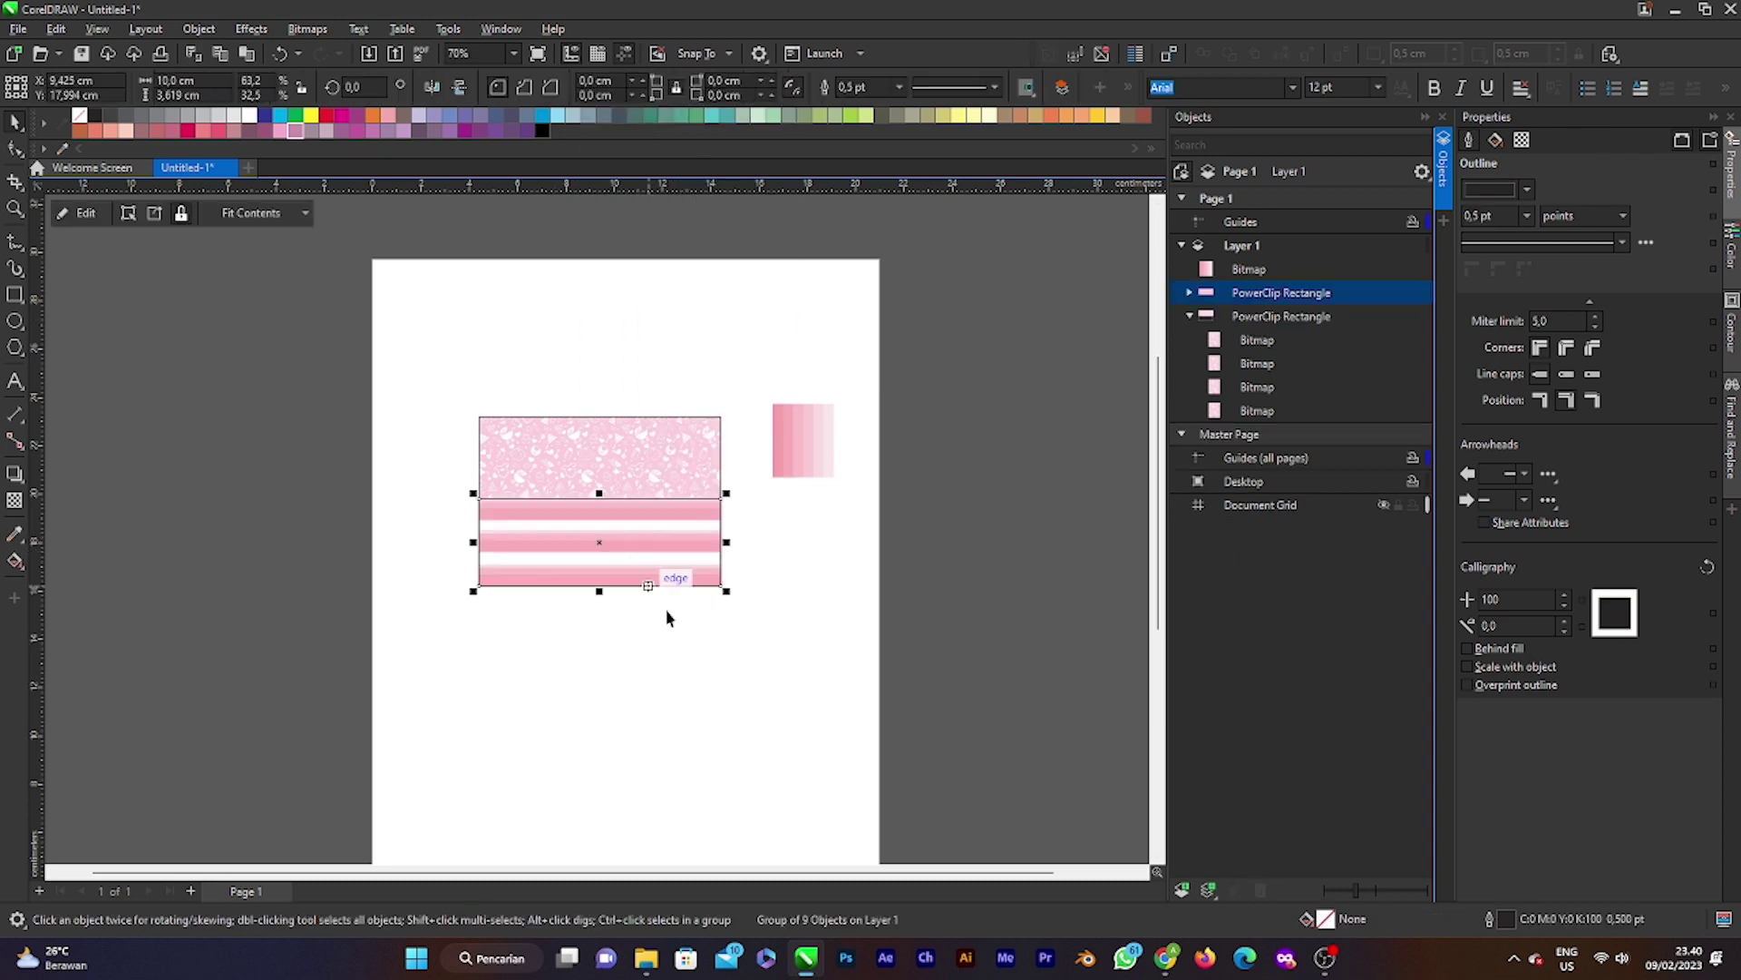
pyautogui.scroll(2, 597, 545)
pyautogui.scroll(1, 682, 537)
pyautogui.scroll(-3, 684, 536)
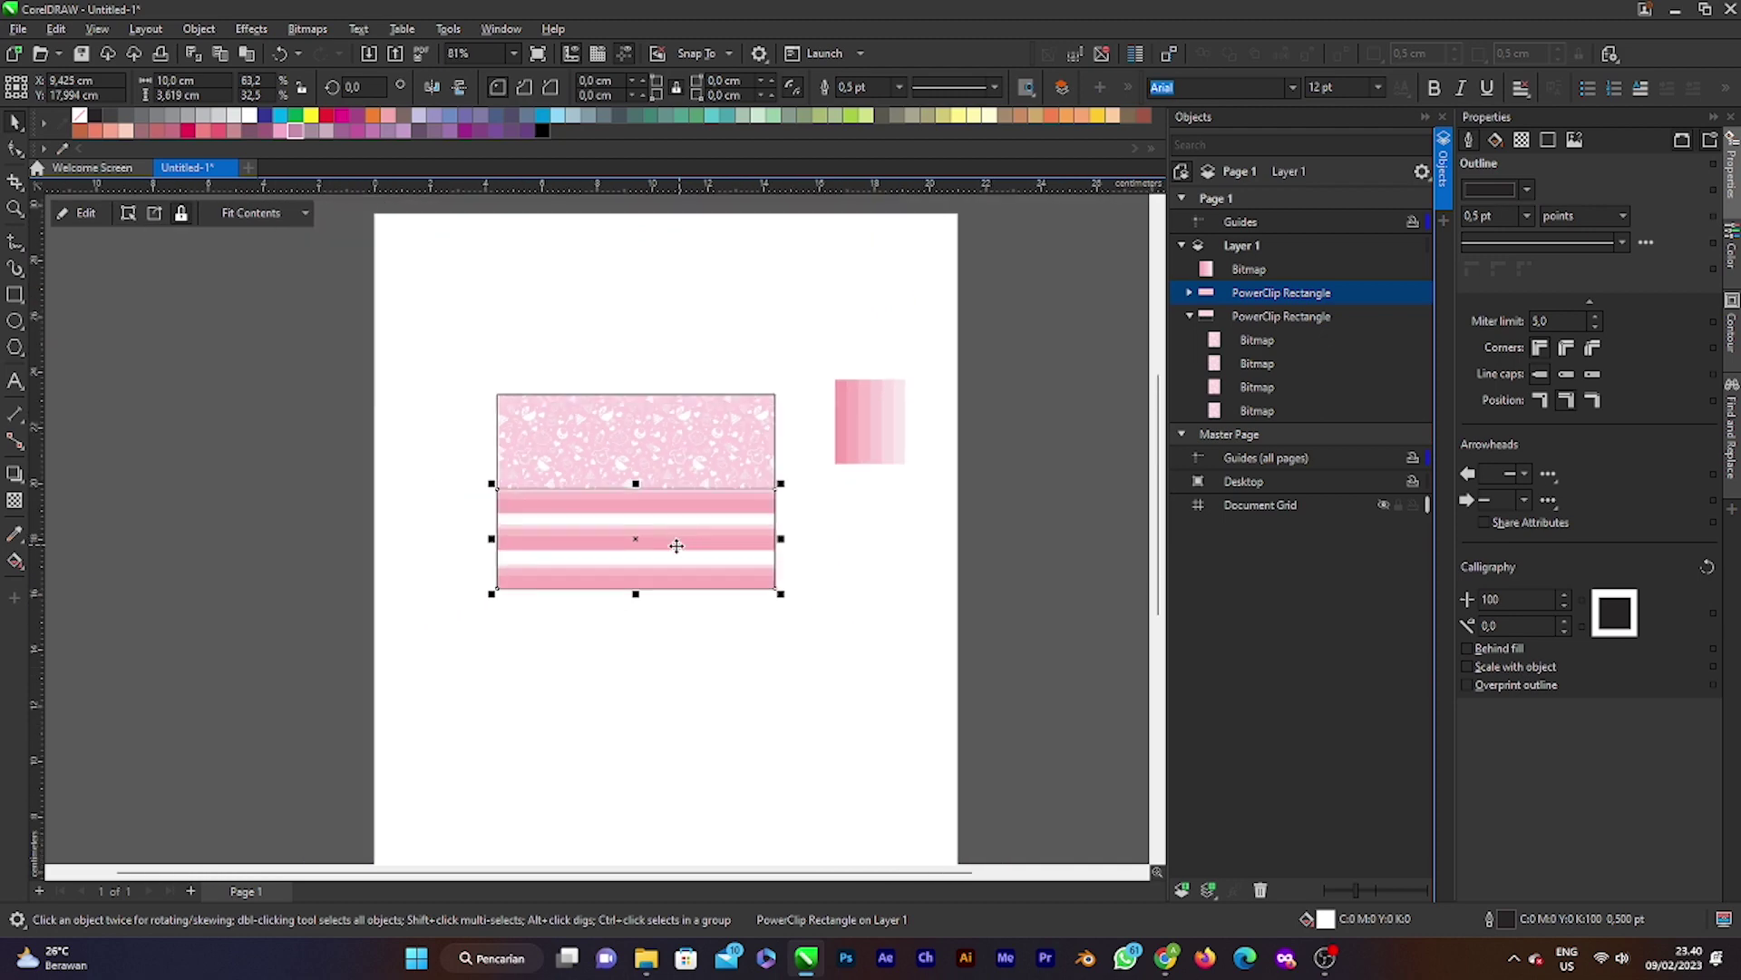
pyautogui.scroll(4, 682, 540)
pyautogui.scroll(-2, 680, 548)
pyautogui.scroll(1, 674, 549)
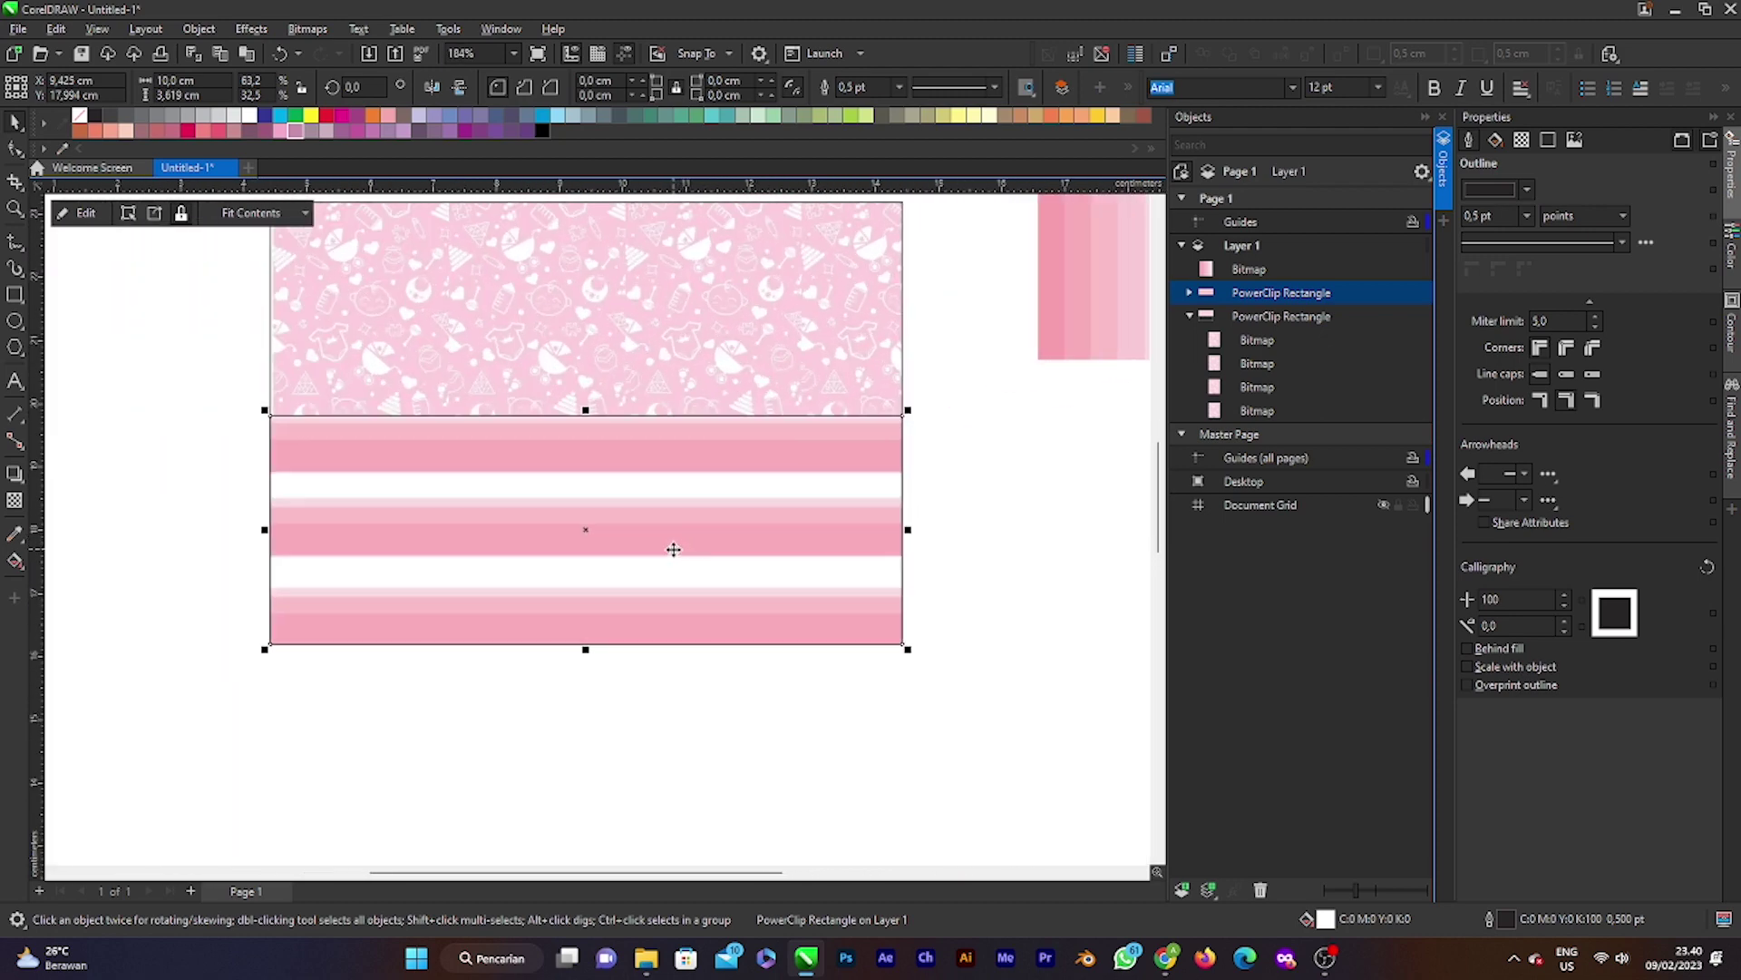
pyautogui.keyDown('ctrl'); pyautogui.click(674, 548); pyautogui.keyUp('ctrl')
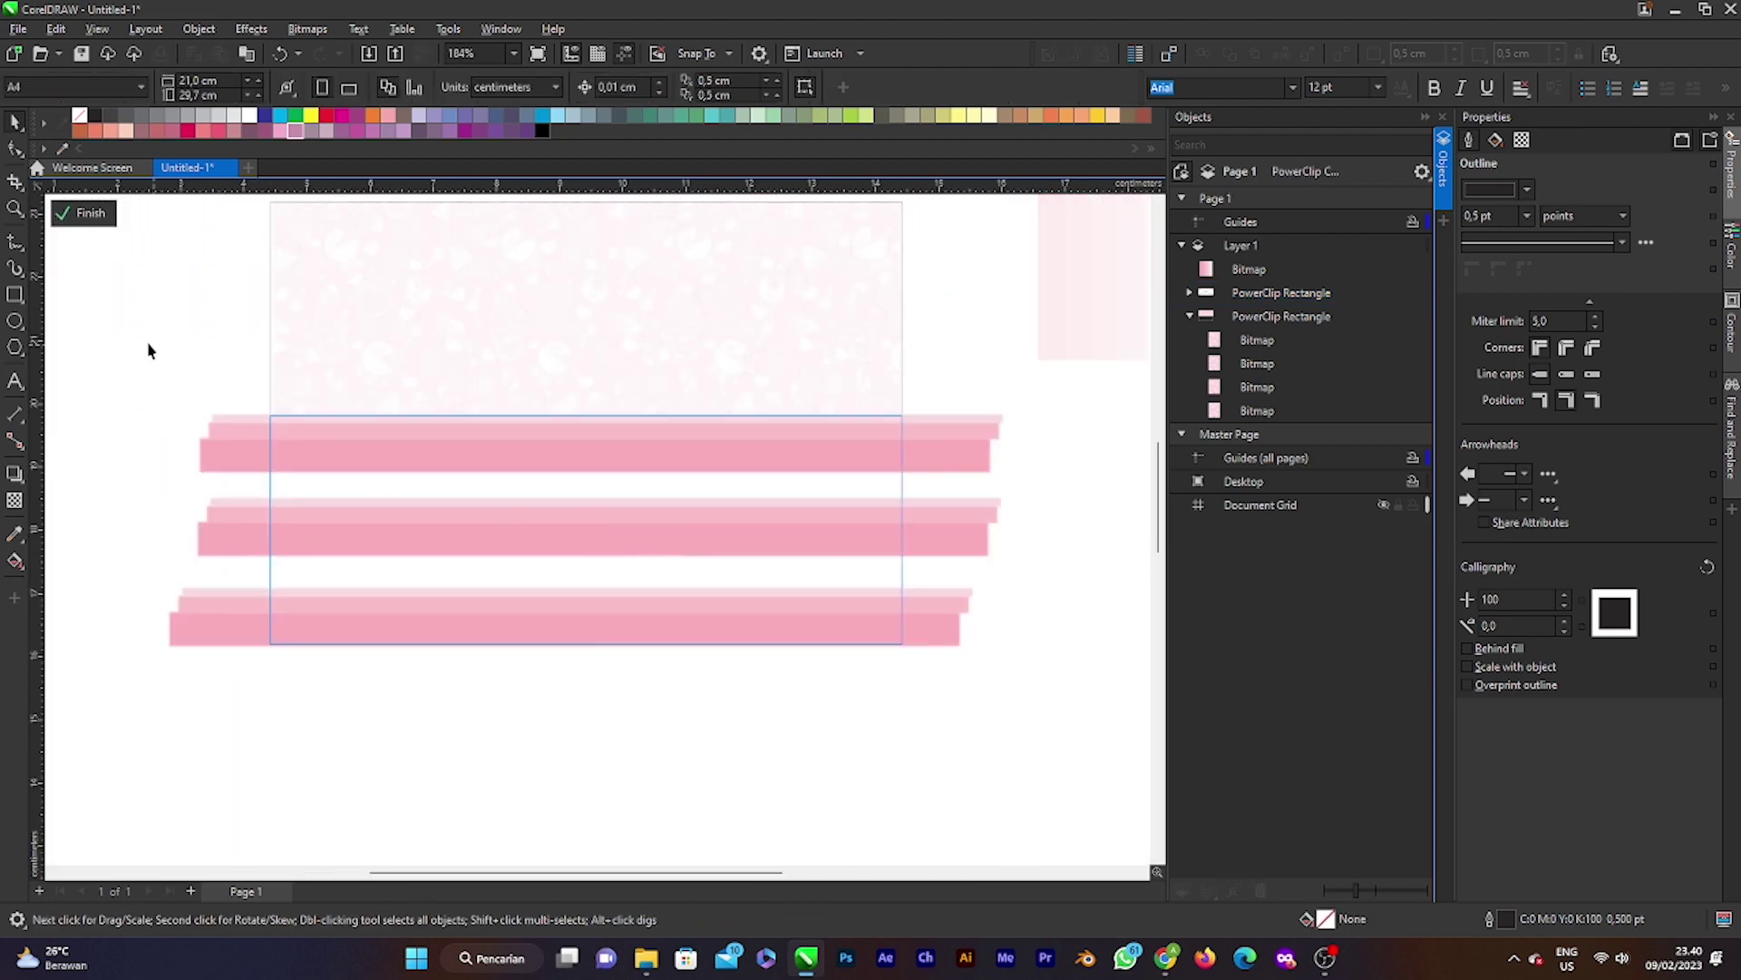
# Step: Group the clipped stripes, shrink them to about 96%, and finish editing
pyautogui.moveTo(161, 382); pyautogui.dragTo(1105, 806)
pyautogui.hotkey('ctrl', 'g')
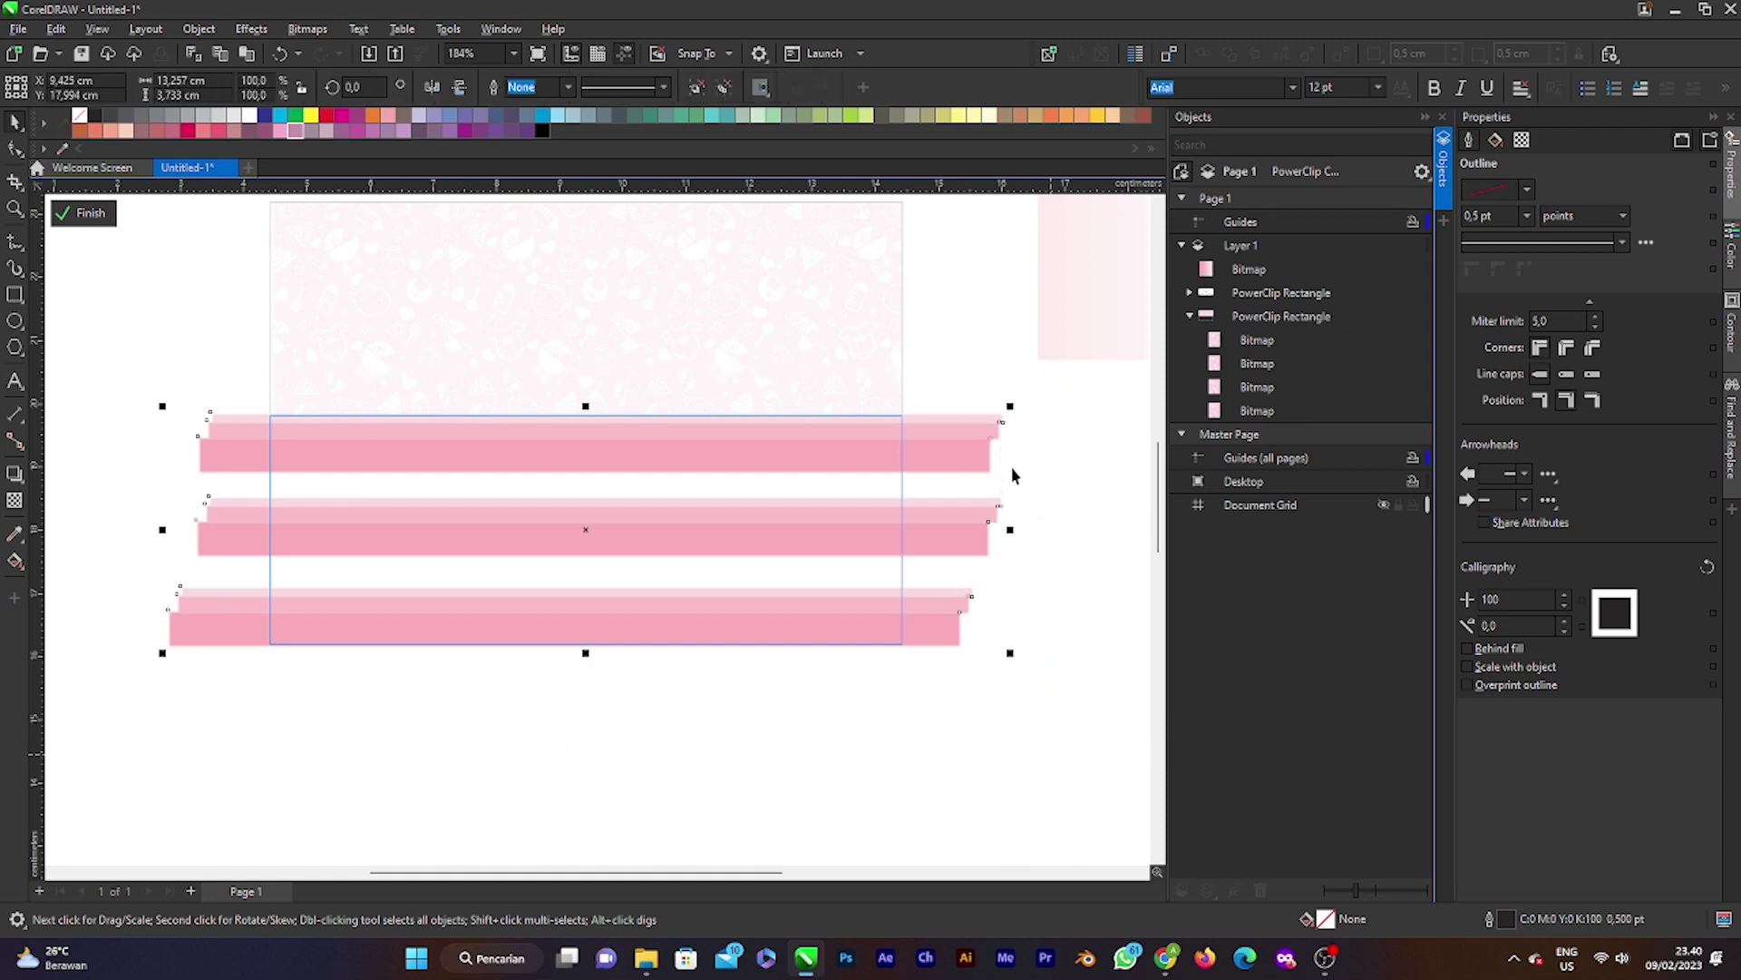
pyautogui.moveTo(1010, 406); pyautogui.dragTo(999, 429)
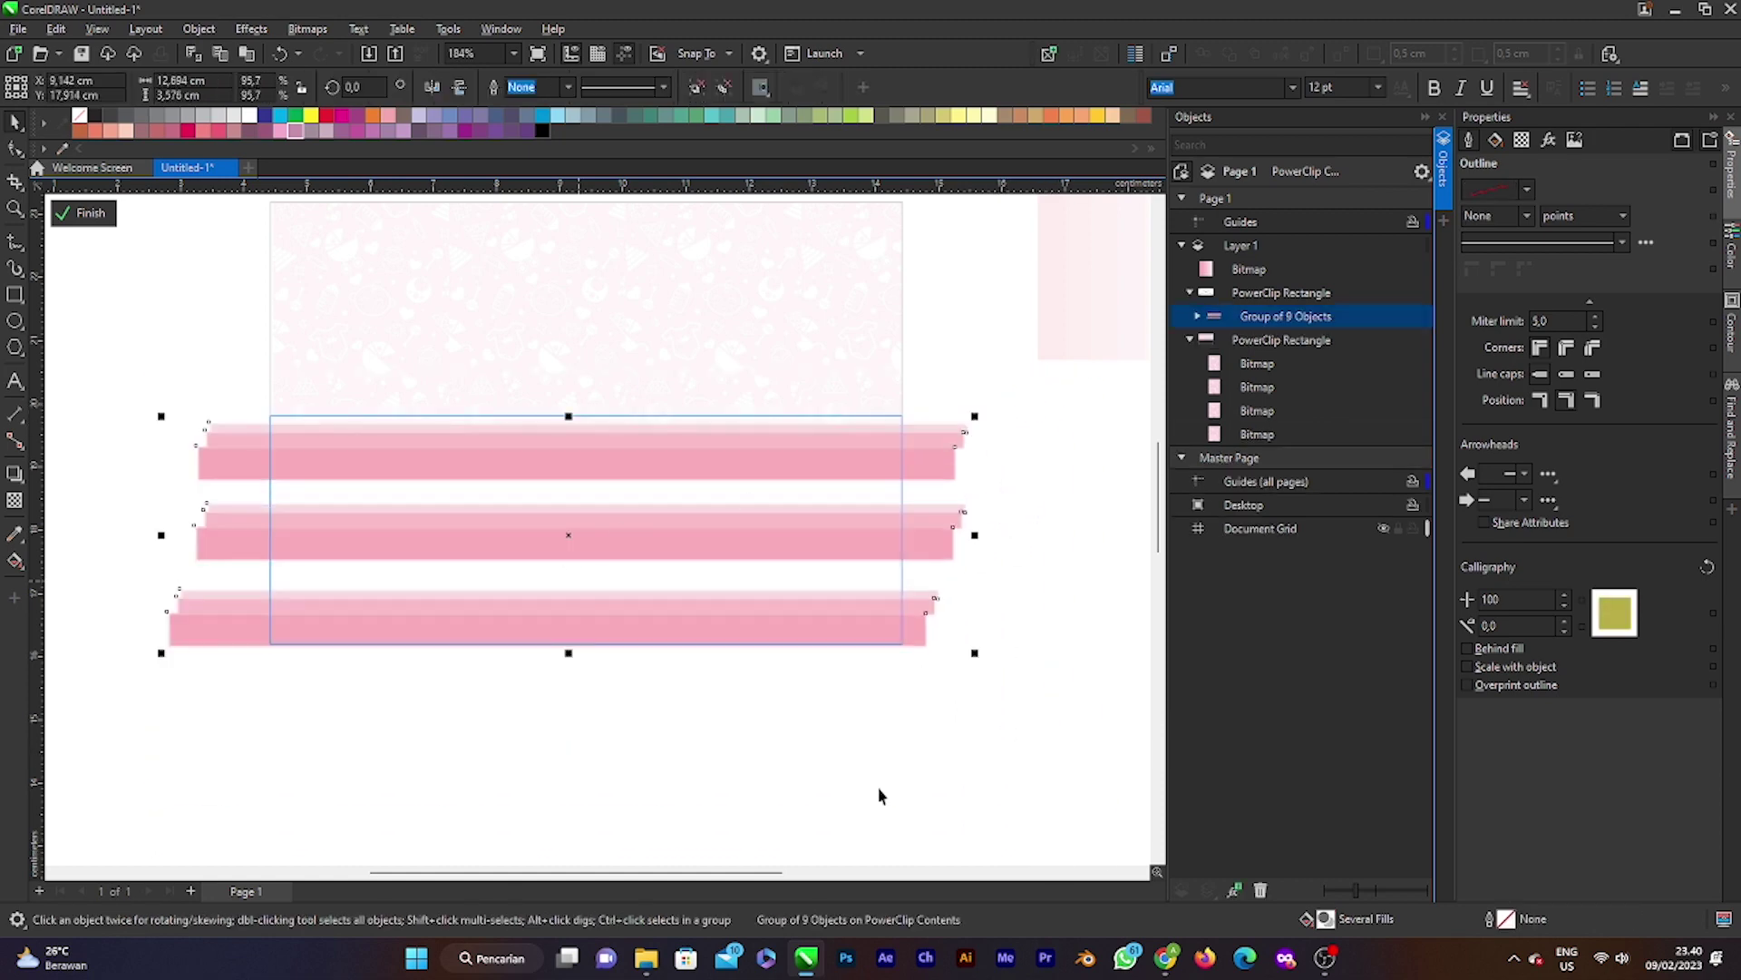
pyautogui.click(83, 212)
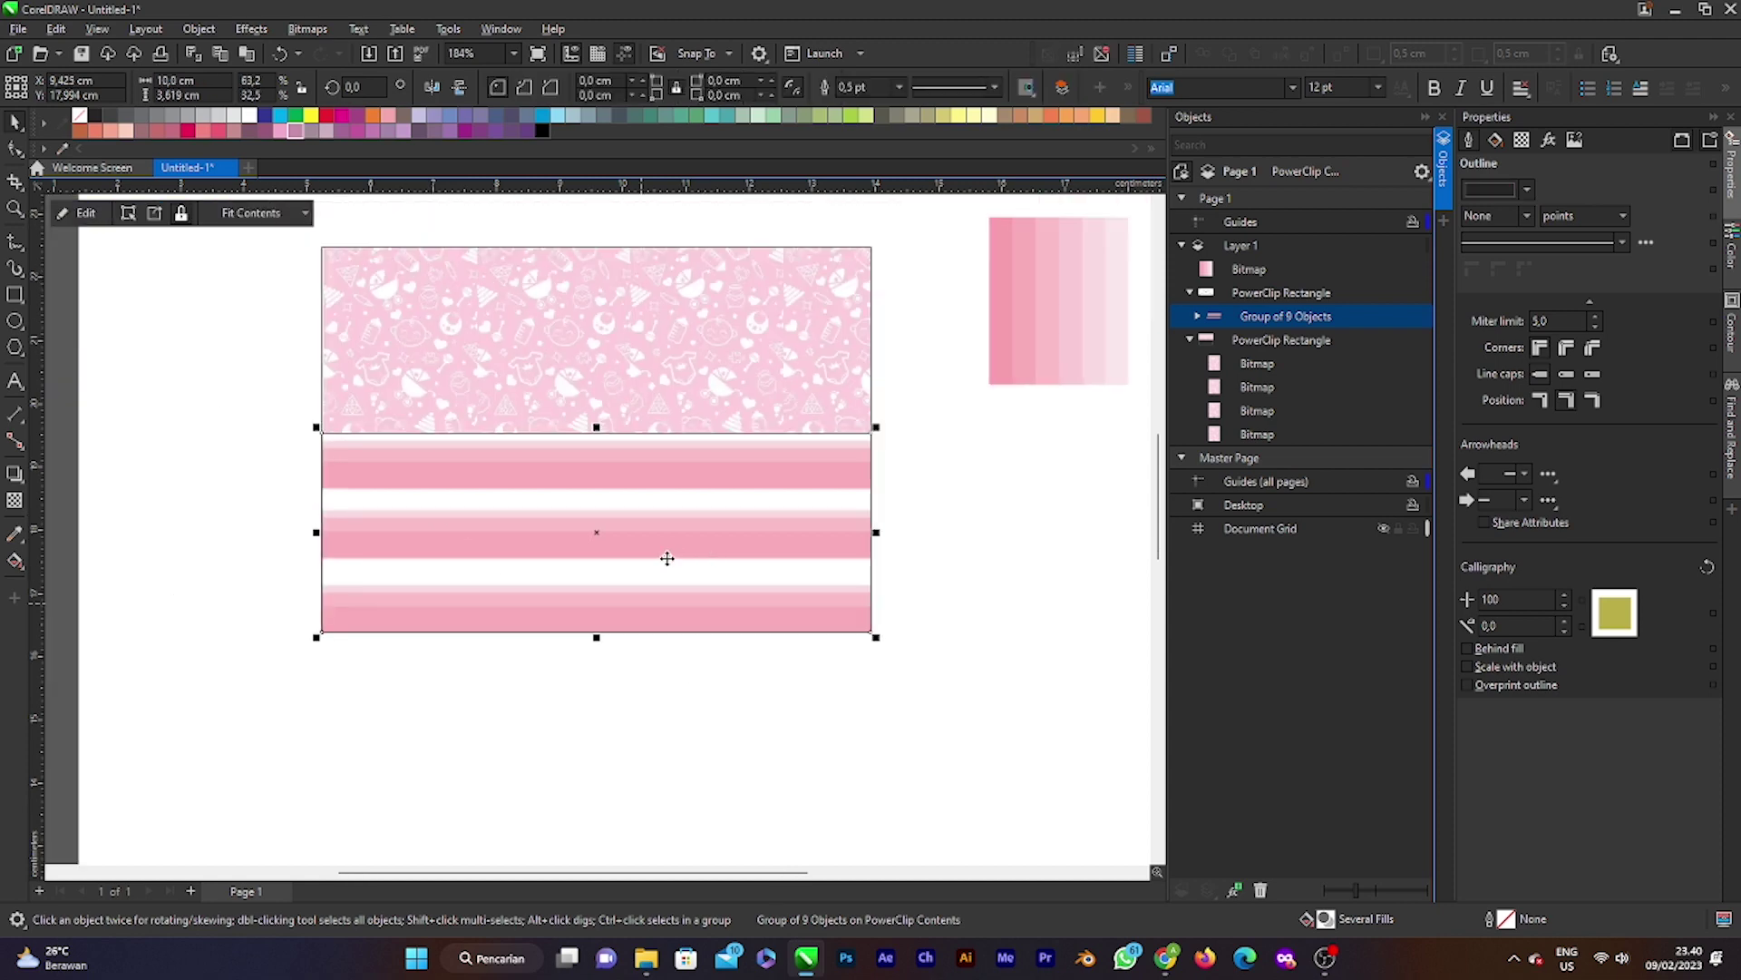
# Step: Set the striped panel's outline to Hairline
pyautogui.scroll(2, 649, 544)
pyautogui.click(641, 434)
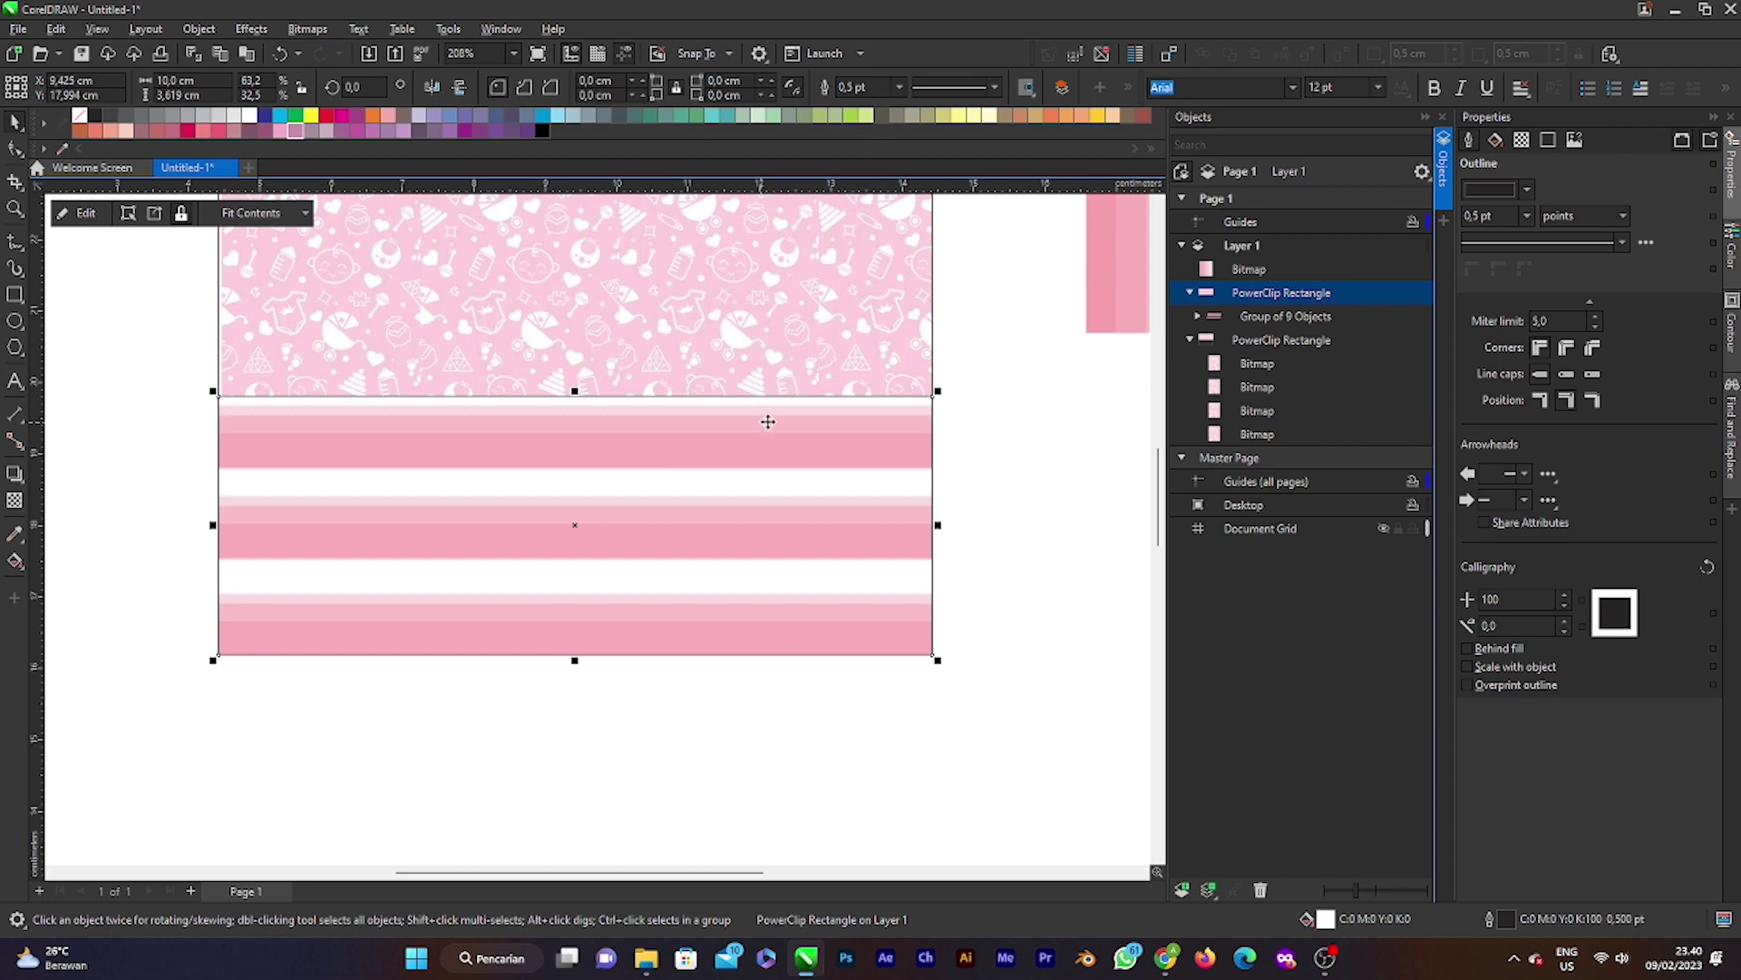
pyautogui.click(898, 87)
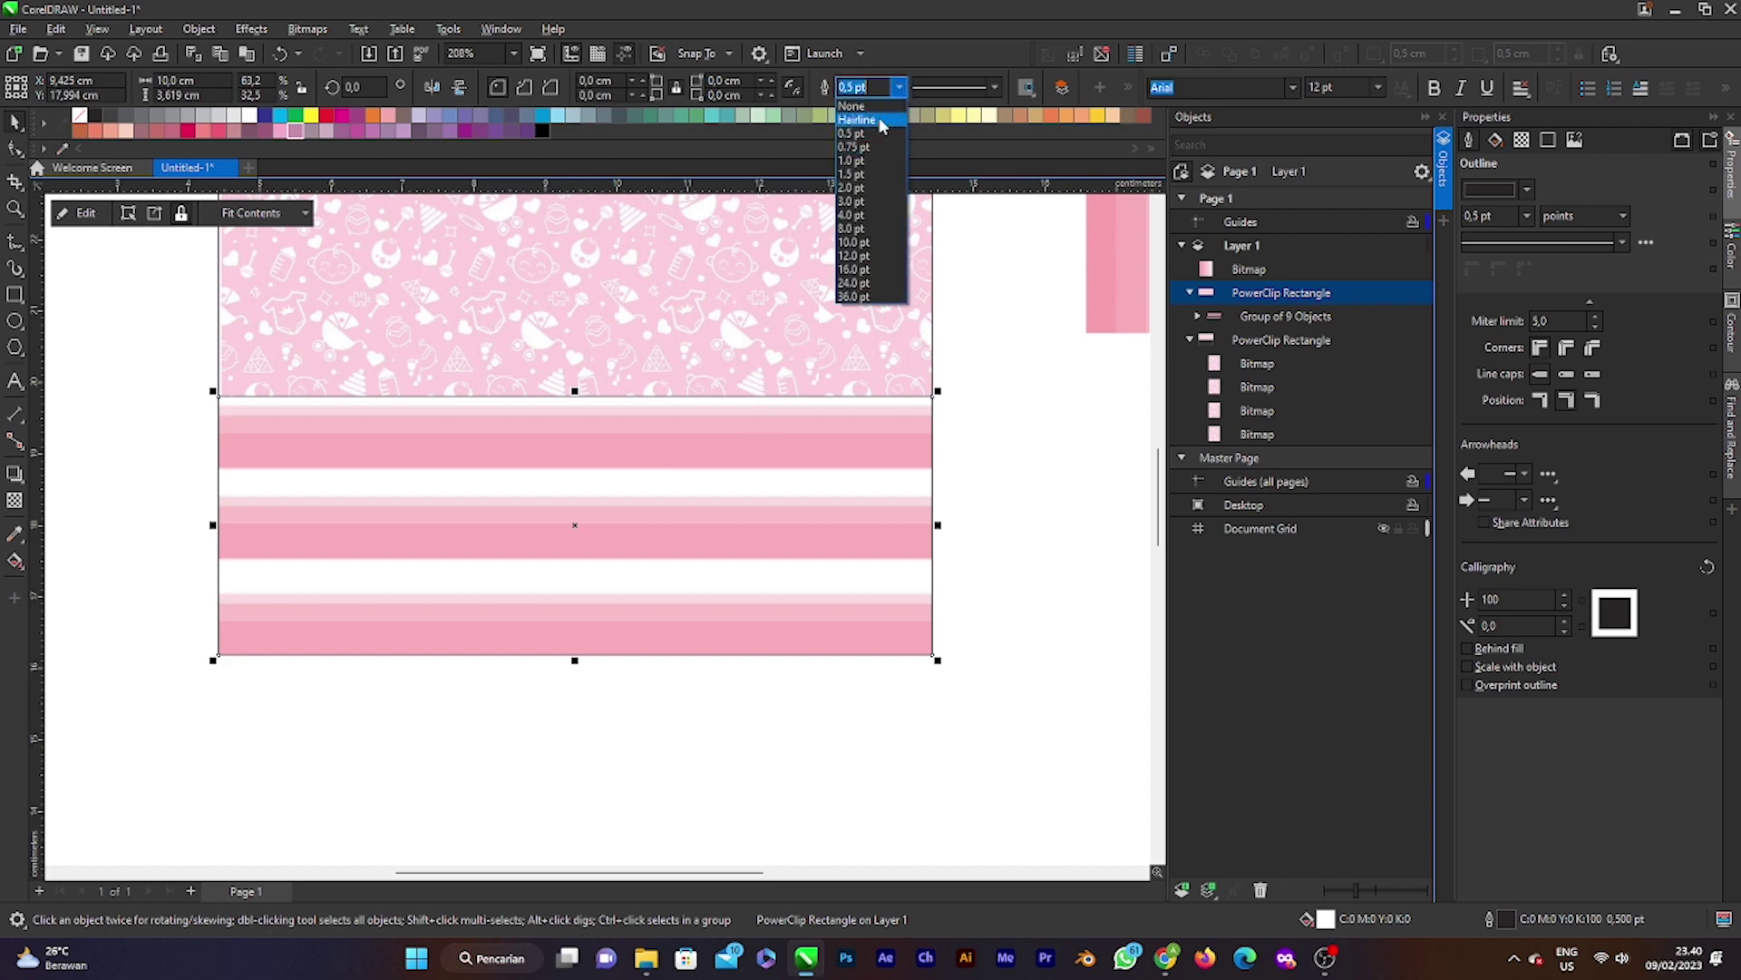
pyautogui.click(881, 120)
pyautogui.keyDown('ctrl'); pyautogui.click(633, 497); pyautogui.keyUp('ctrl')
pyautogui.scroll(-1, 633, 497)
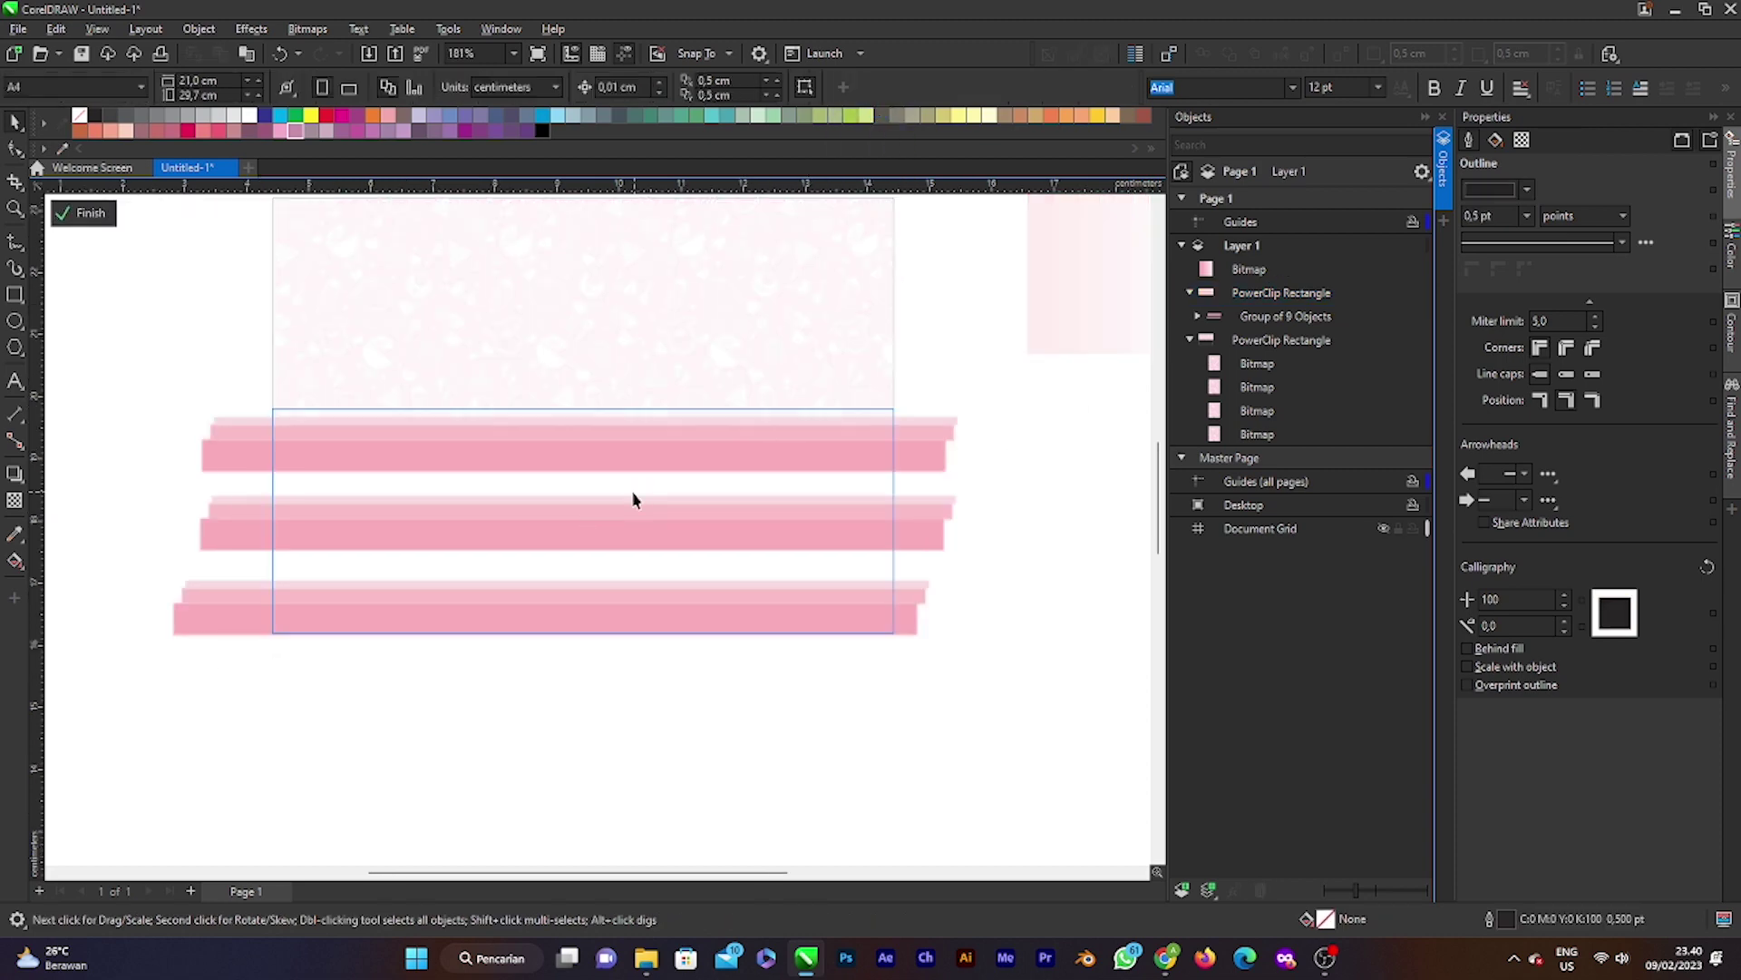
pyautogui.rightClick(634, 497)
pyautogui.click(86, 214)
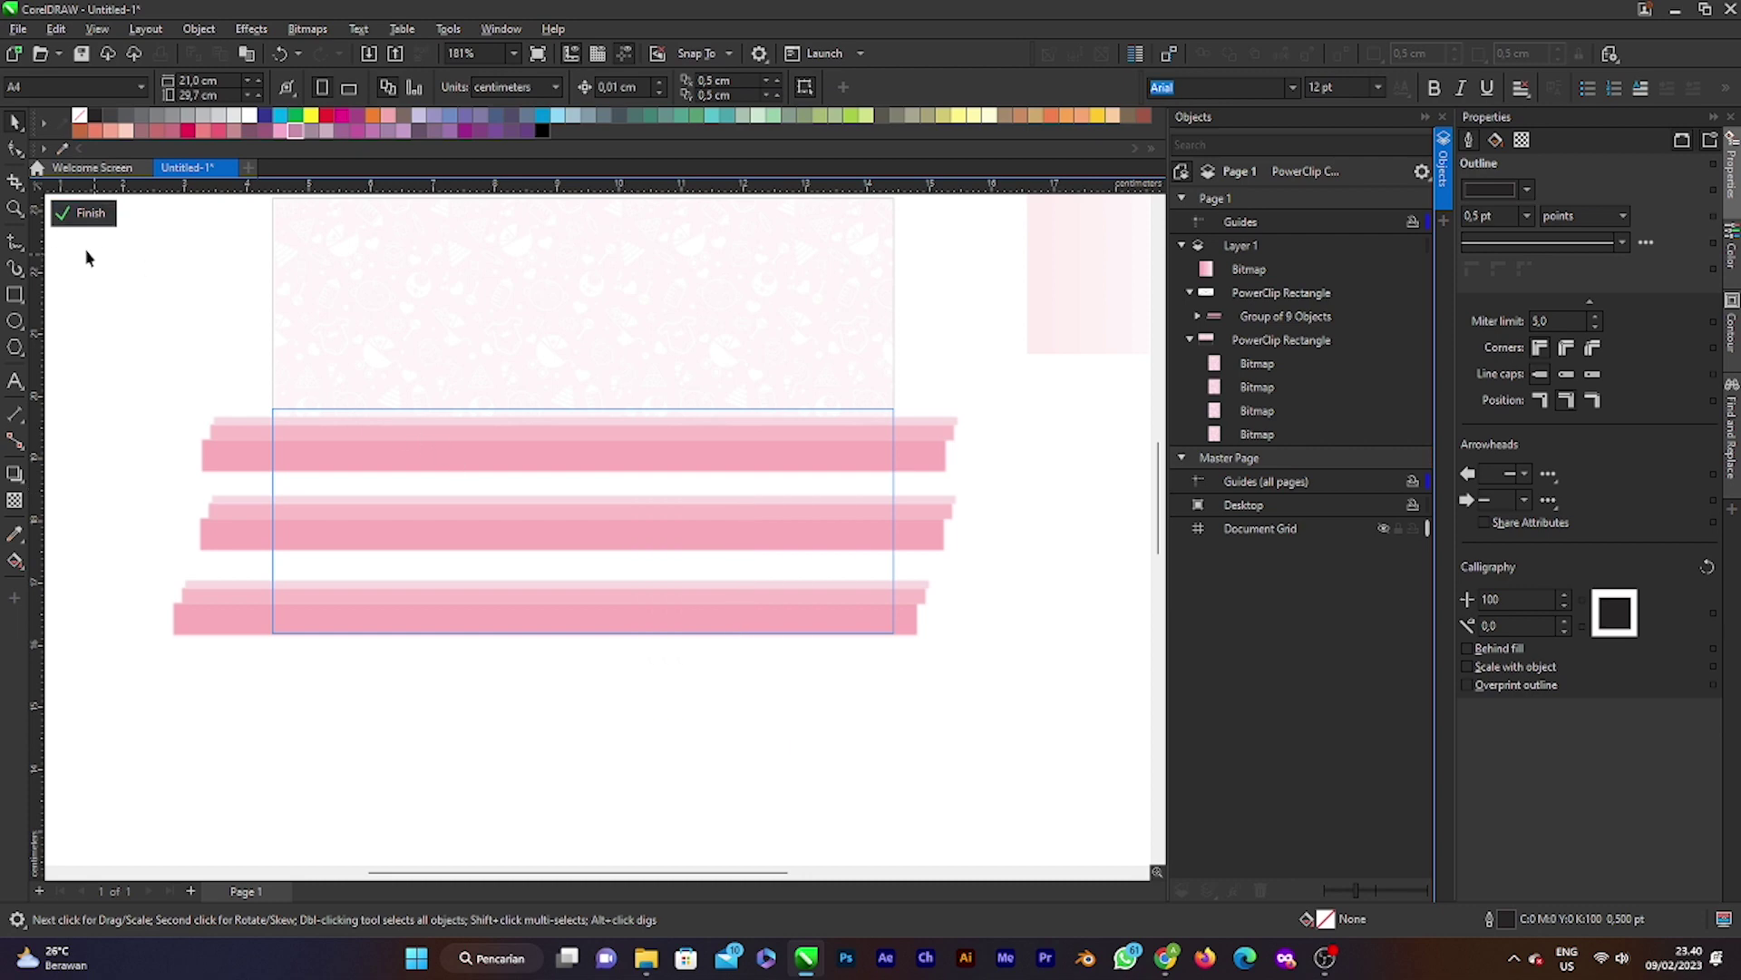
pyautogui.click(84, 214)
# Step: PowerClip the striped panel inside the patterned top rectangle
pyautogui.rightClick(628, 525)
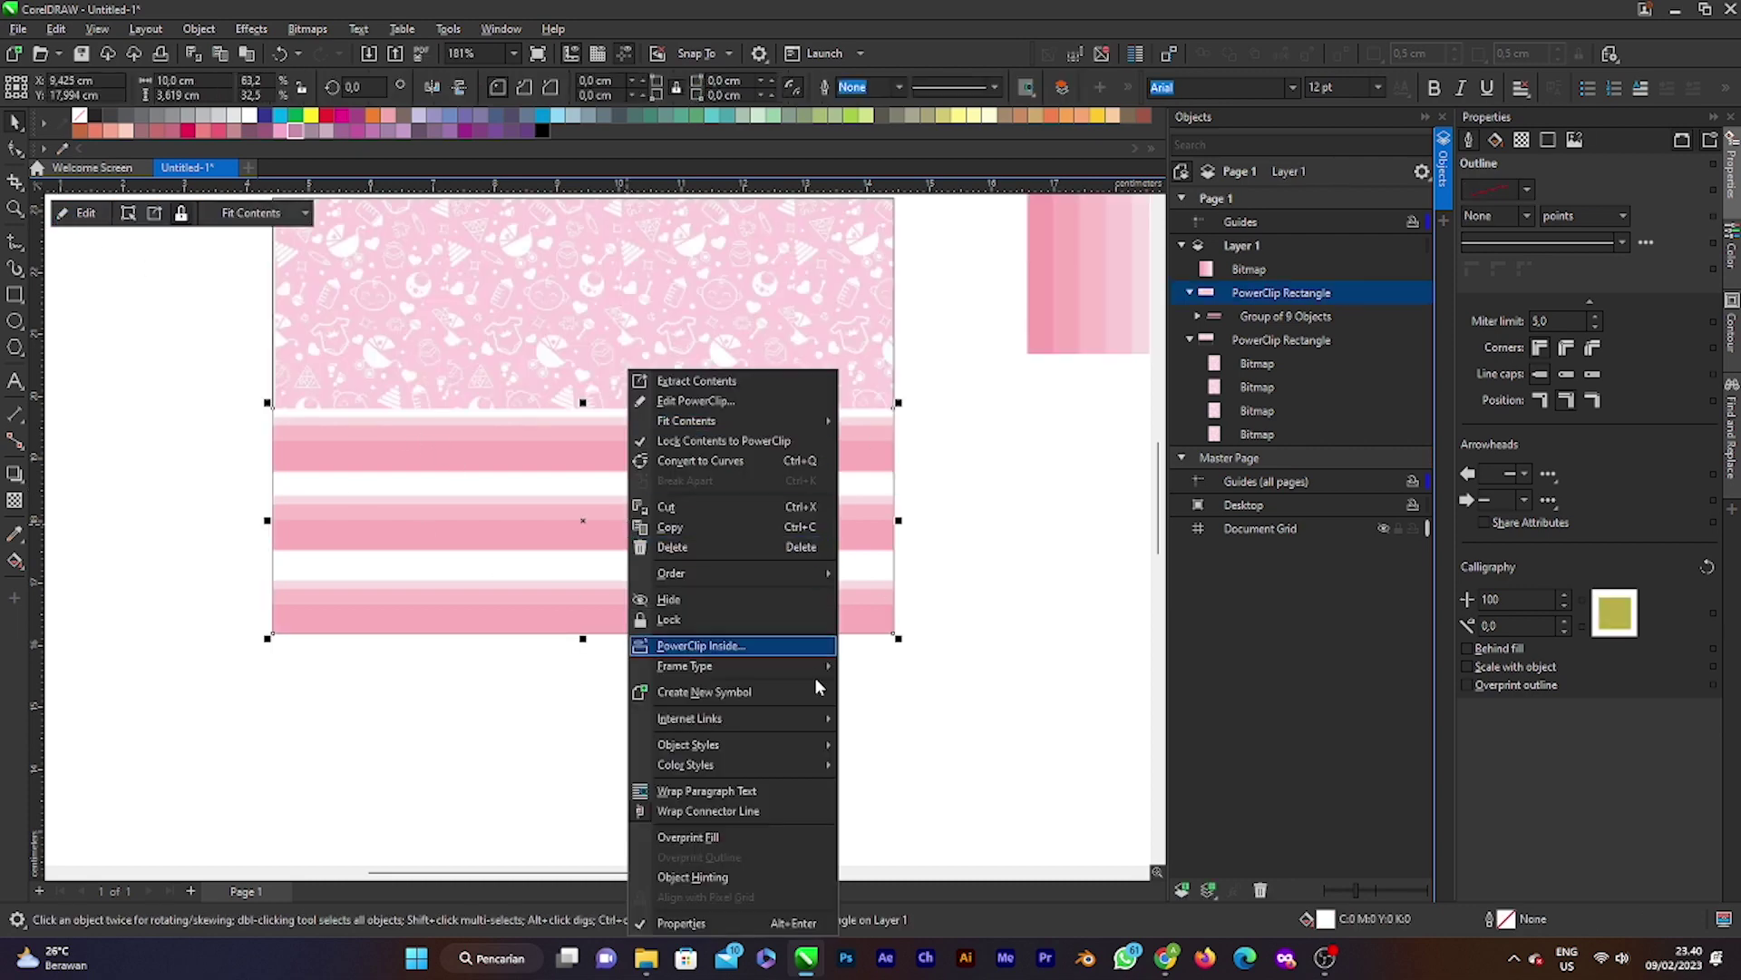
pyautogui.click(767, 649)
pyautogui.click(615, 331)
pyautogui.click(1003, 520)
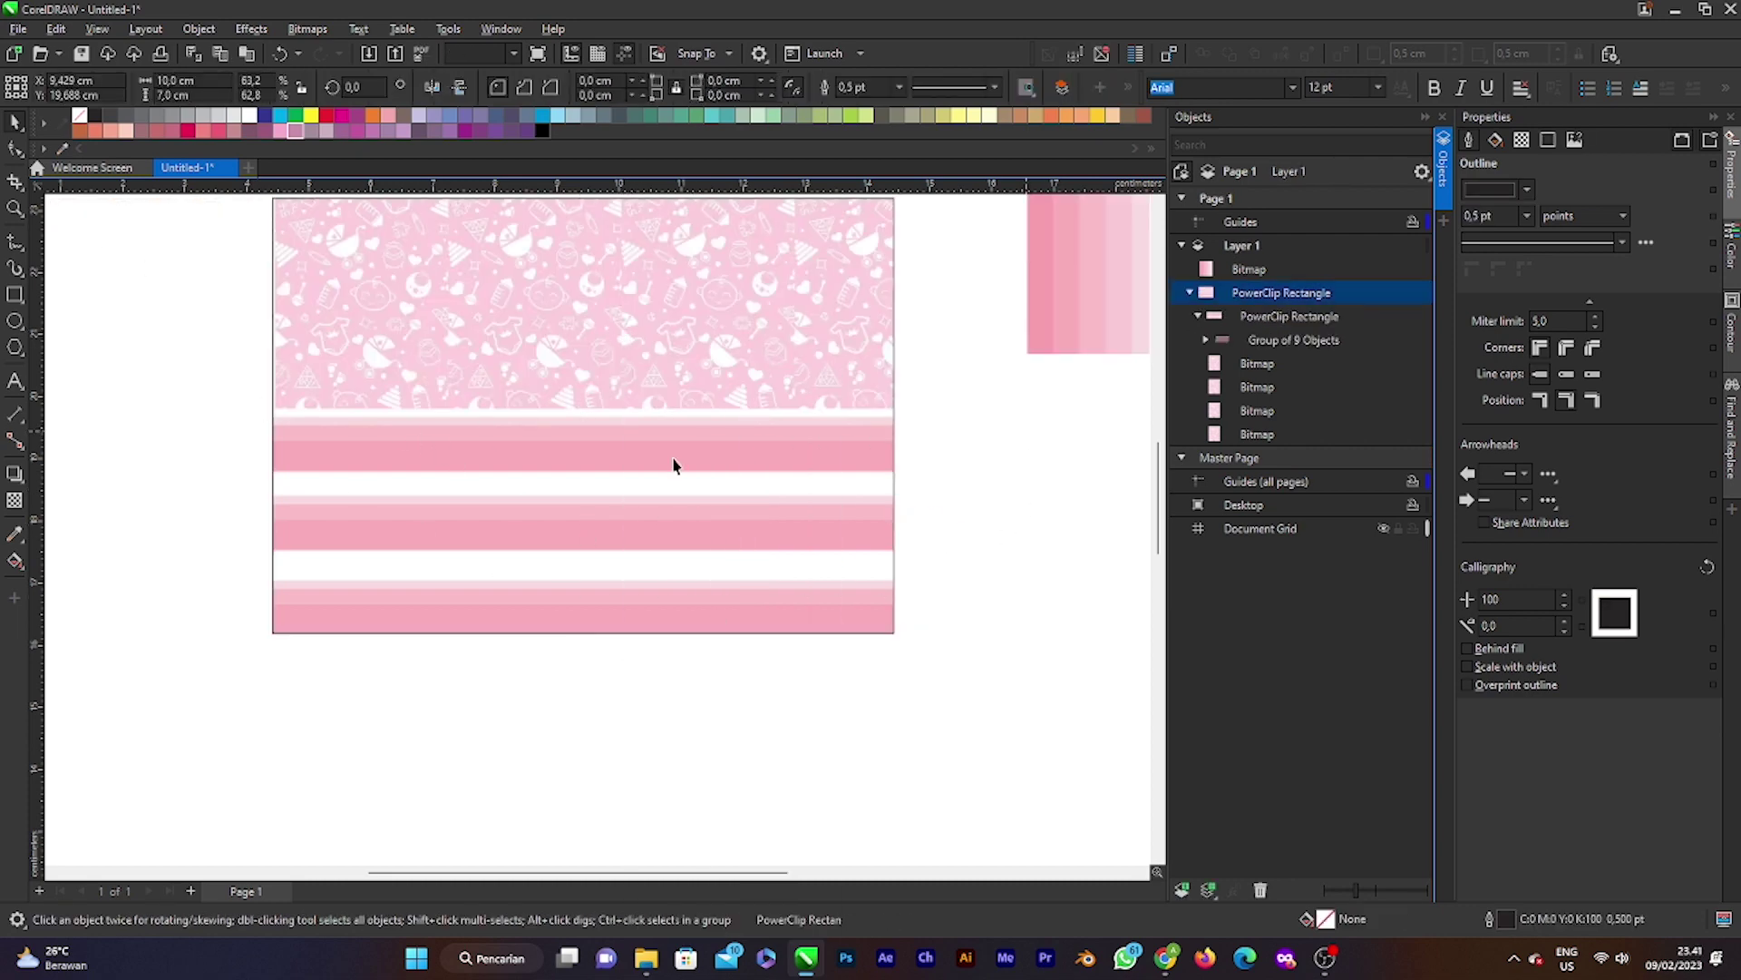
# Step: Move the combined card panel slightly down and left
pyautogui.scroll(-3, 672, 466)
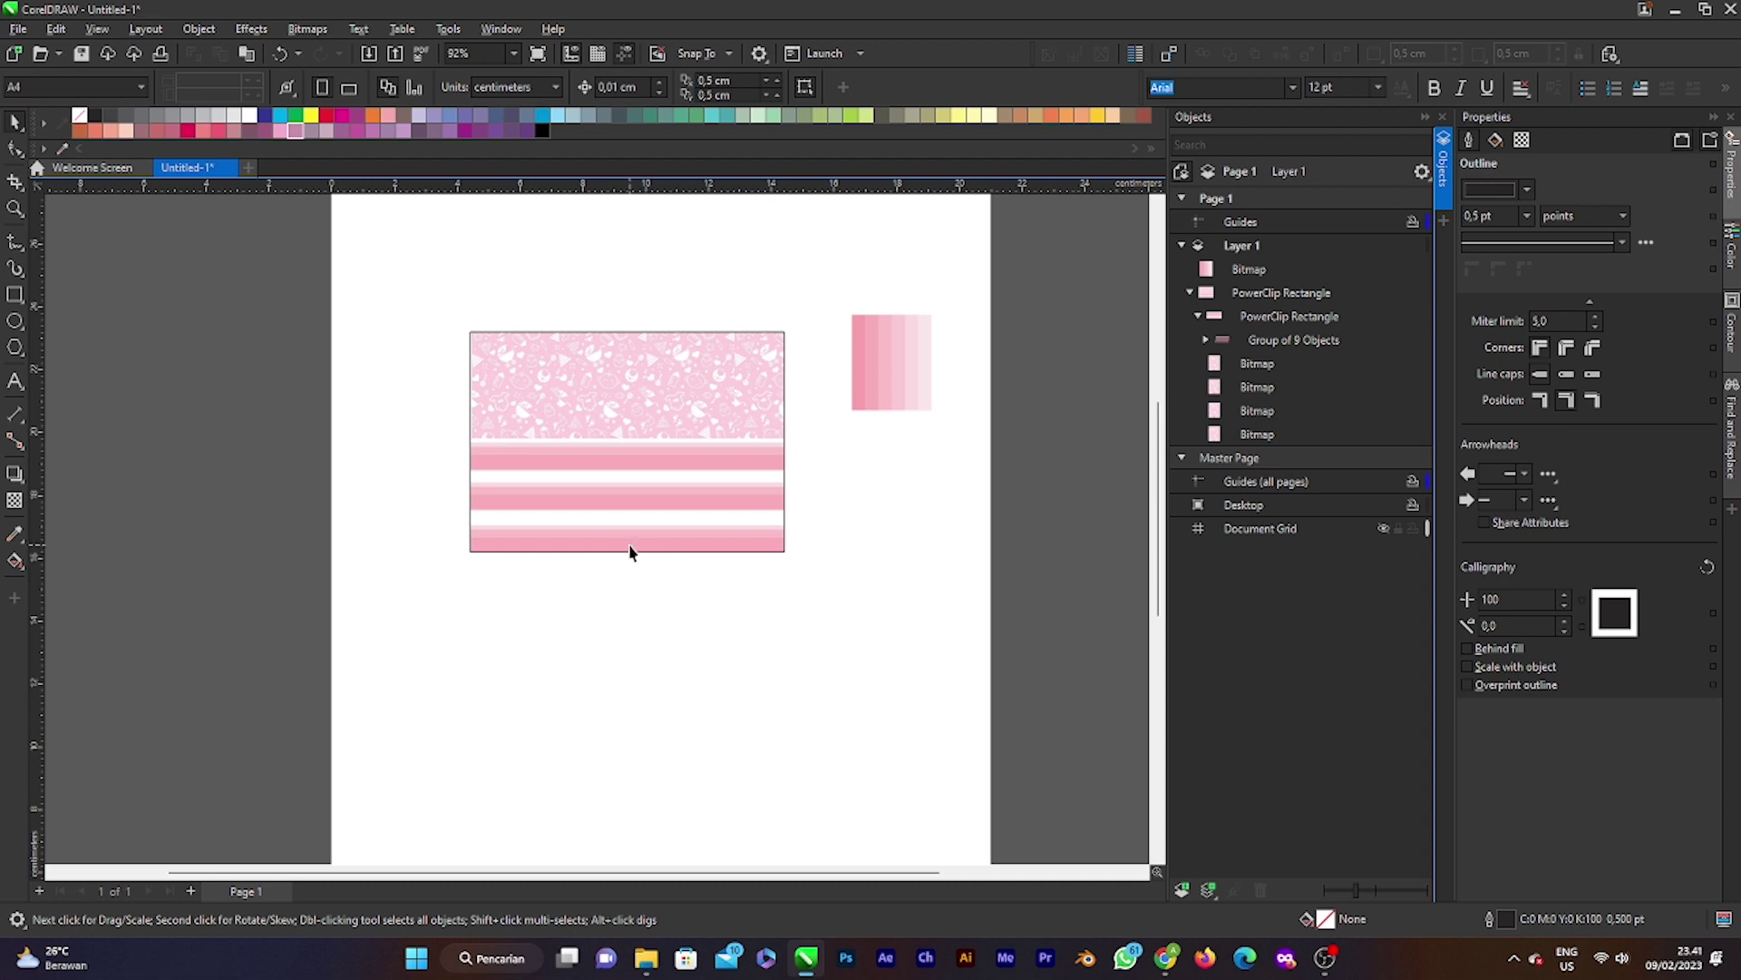
pyautogui.scroll(1, 607, 498)
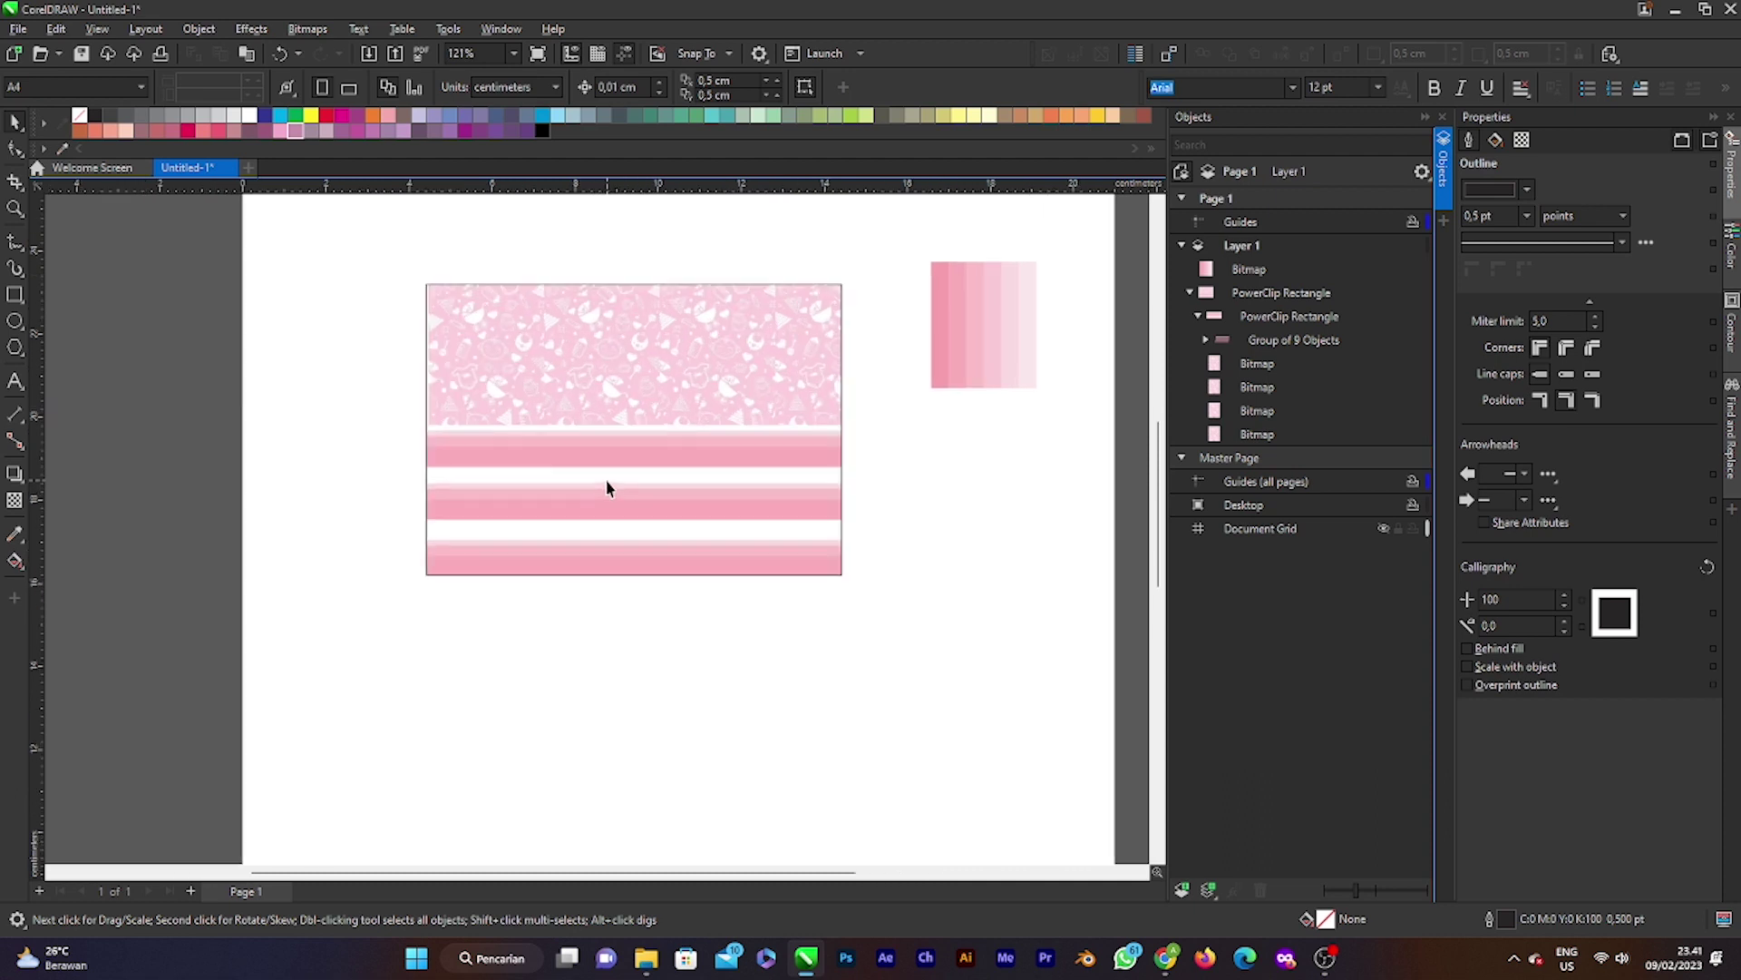
pyautogui.click(656, 435)
pyautogui.moveTo(657, 435); pyautogui.dragTo(598, 430)
# Step: Drag the gradient swatch off the page onto the desktop
pyautogui.scroll(-2, 677, 390)
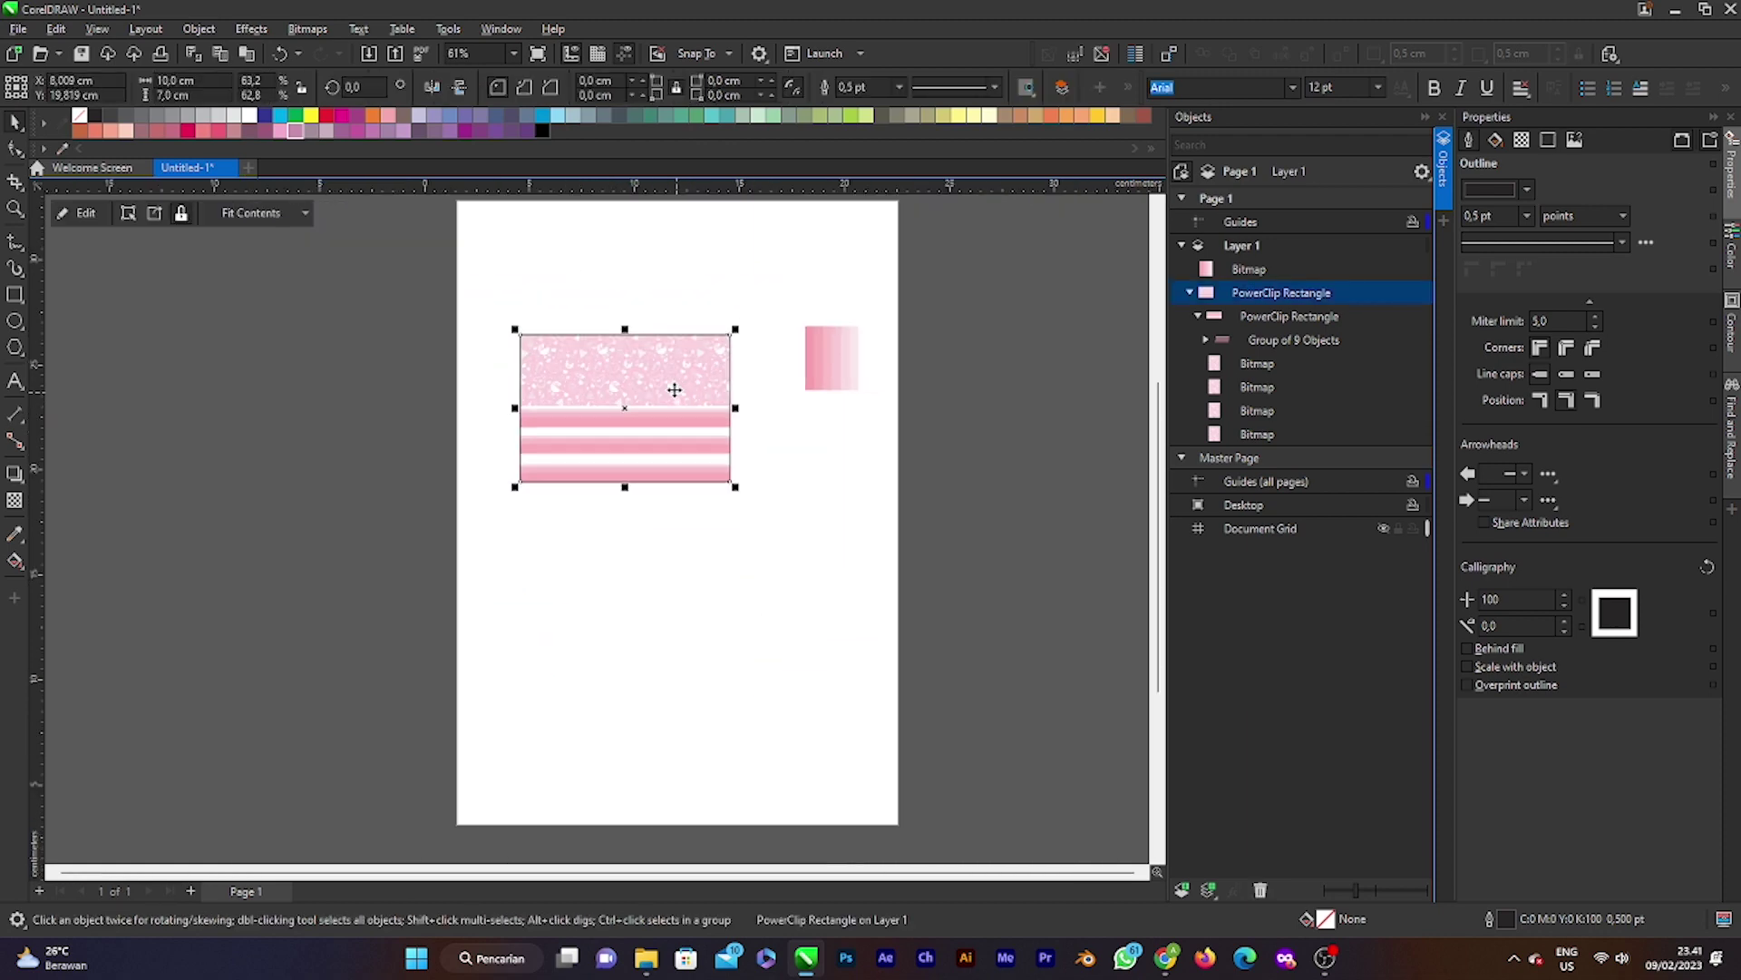
pyautogui.scroll(1, 680, 388)
pyautogui.moveTo(928, 377); pyautogui.dragTo(128, 469)
pyautogui.scroll(-2, 637, 490)
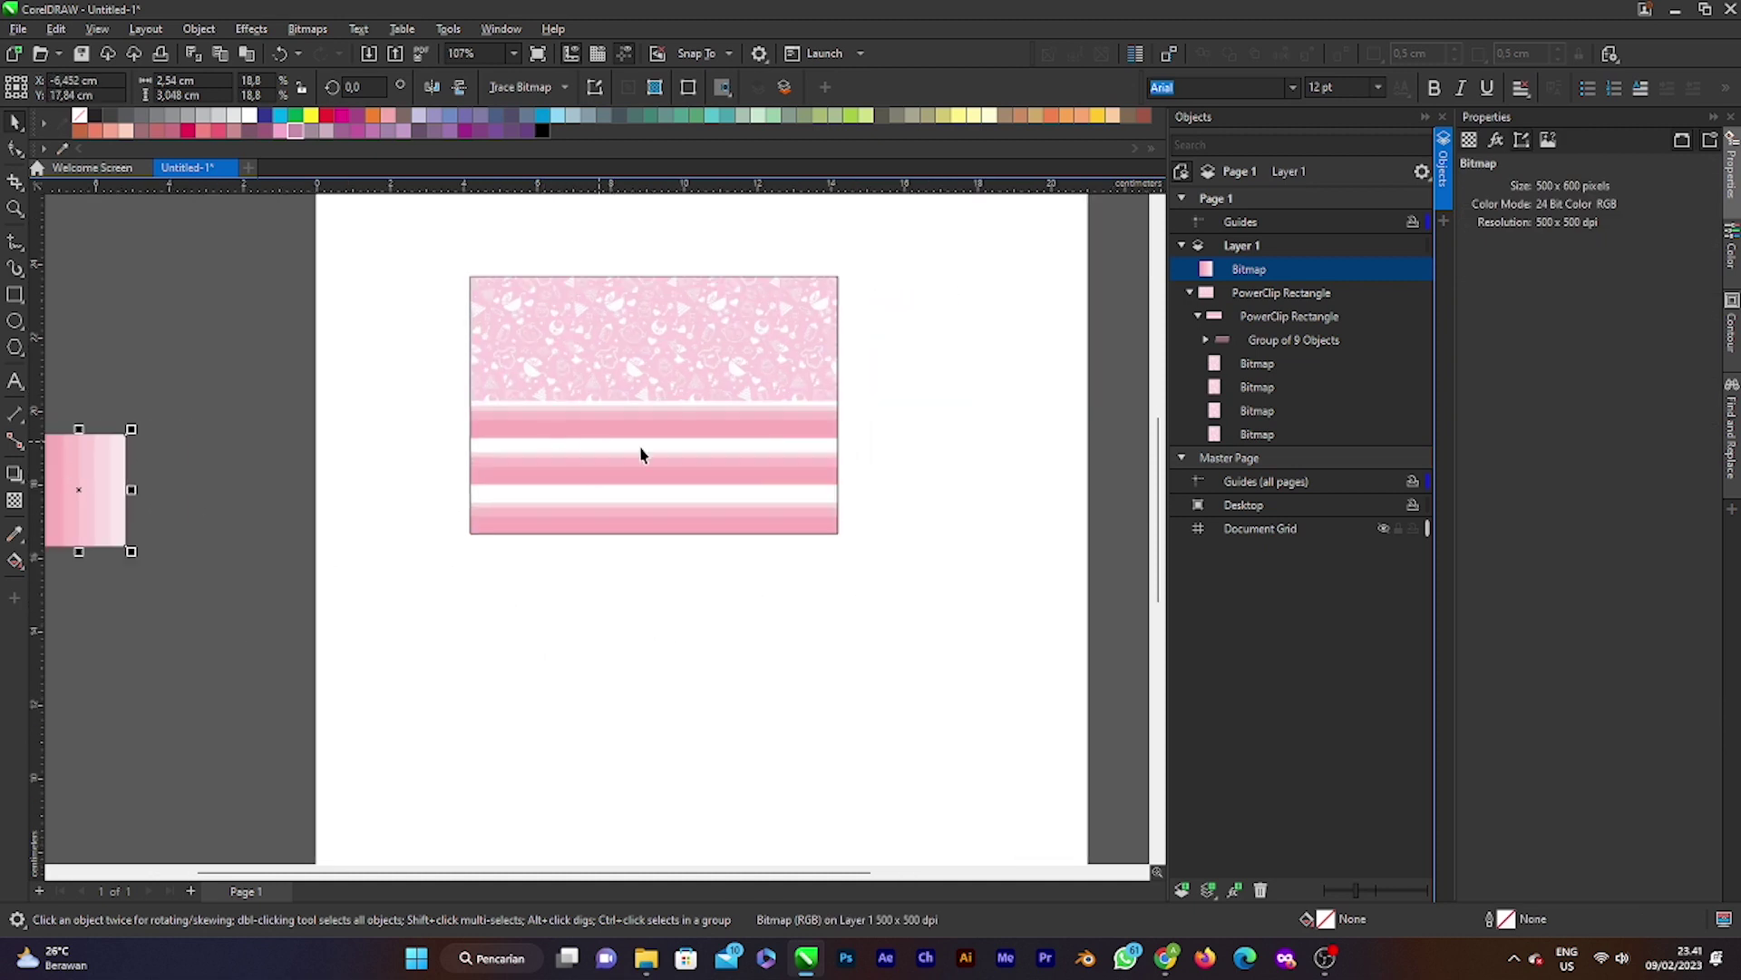
pyautogui.scroll(2, 641, 430)
# Step: Reposition the combined card panel up and to the right
pyautogui.click(704, 416)
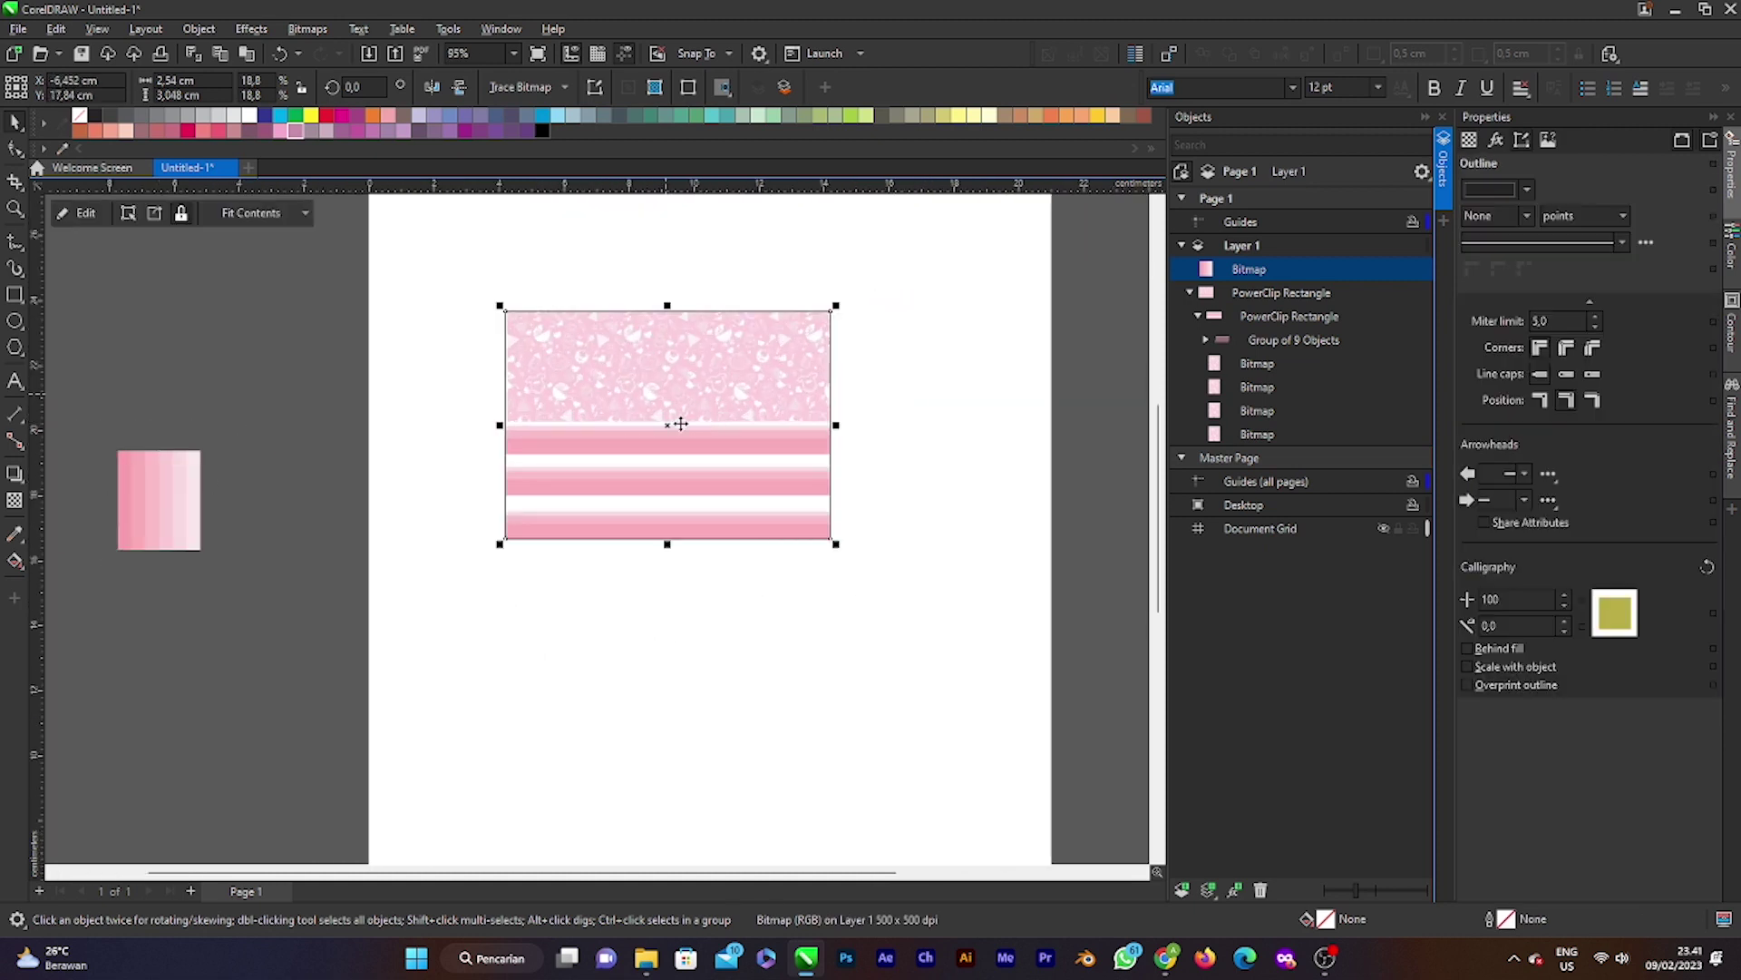
pyautogui.moveTo(704, 416); pyautogui.dragTo(752, 315)
pyautogui.scroll(2, 802, 296)
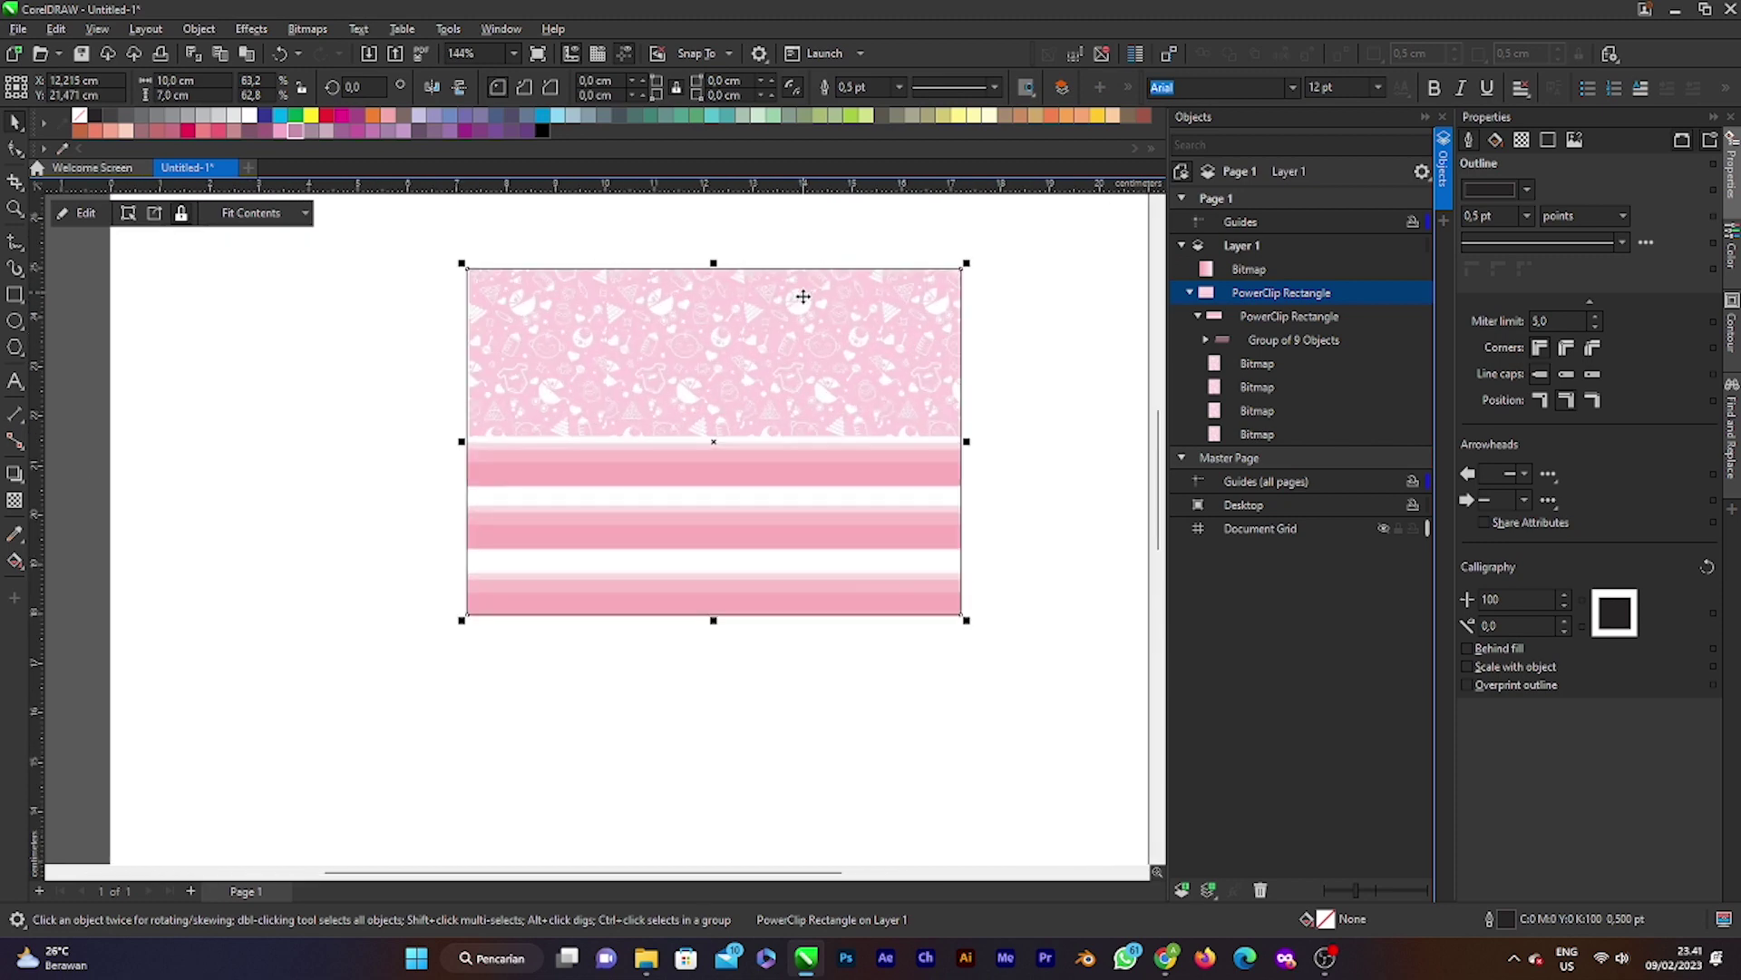
pyautogui.scroll(-2, 835, 436)
pyautogui.scroll(1, 845, 447)
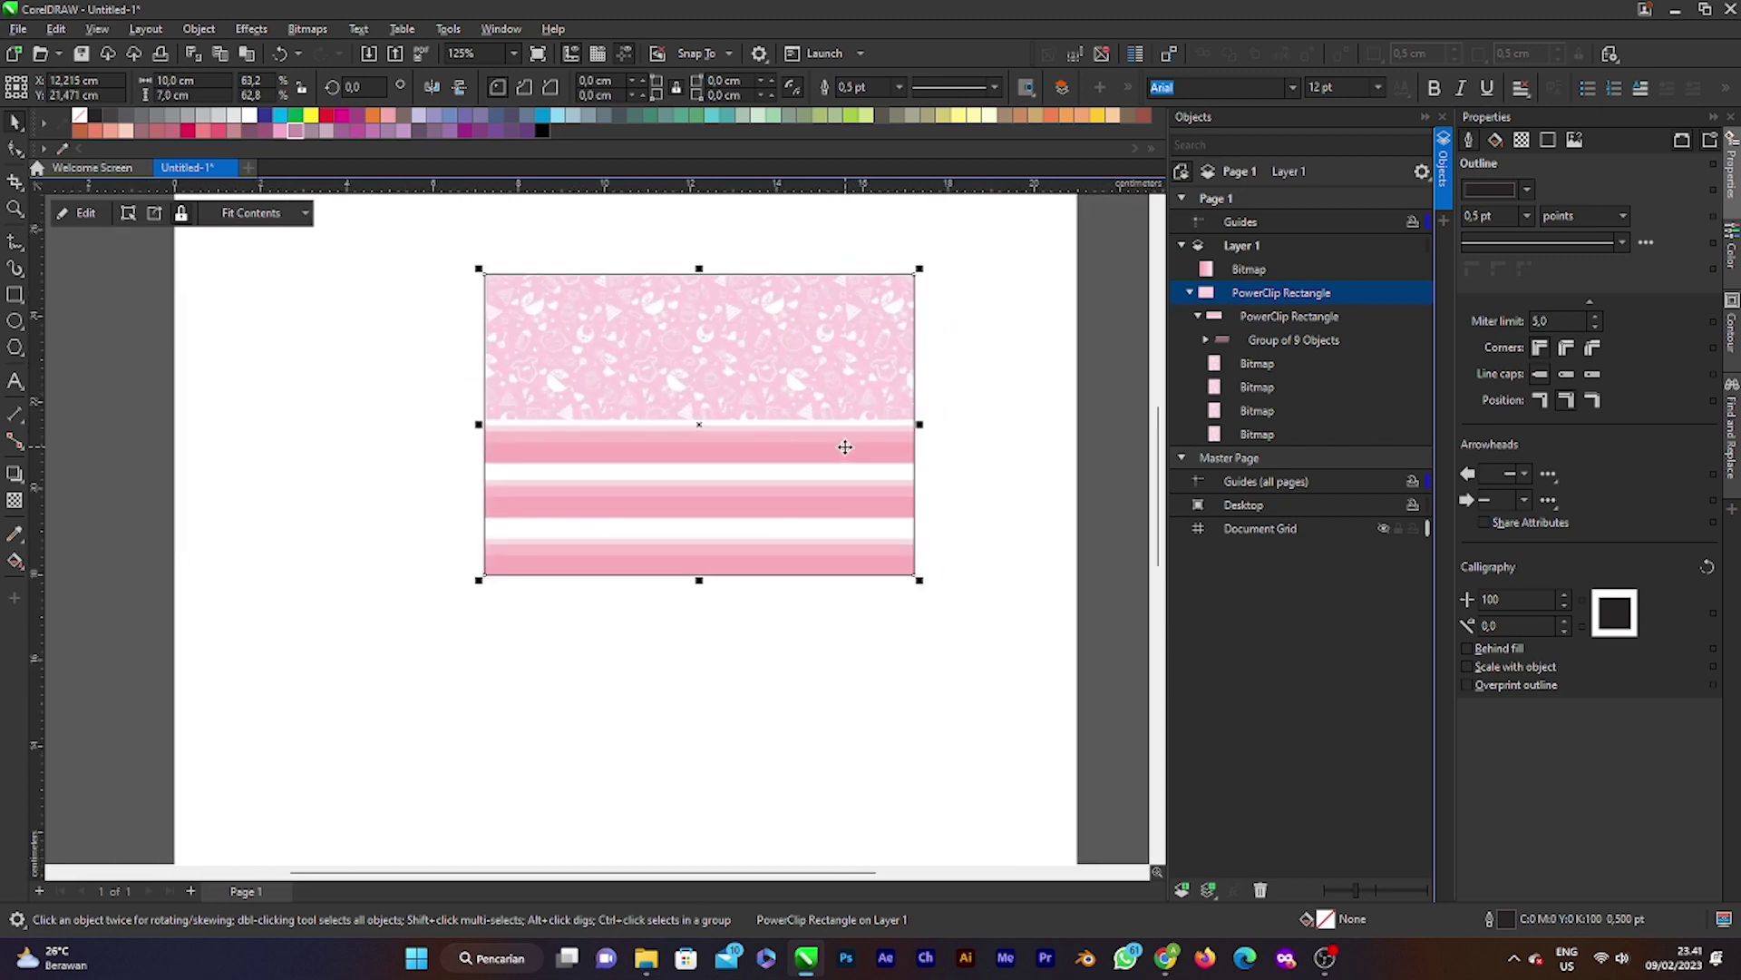
pyautogui.click(15, 294)
# Step: Draw a wide band rectangle across the card over the pattern–stripe seam
pyautogui.moveTo(447, 388); pyautogui.dragTo(931, 465)
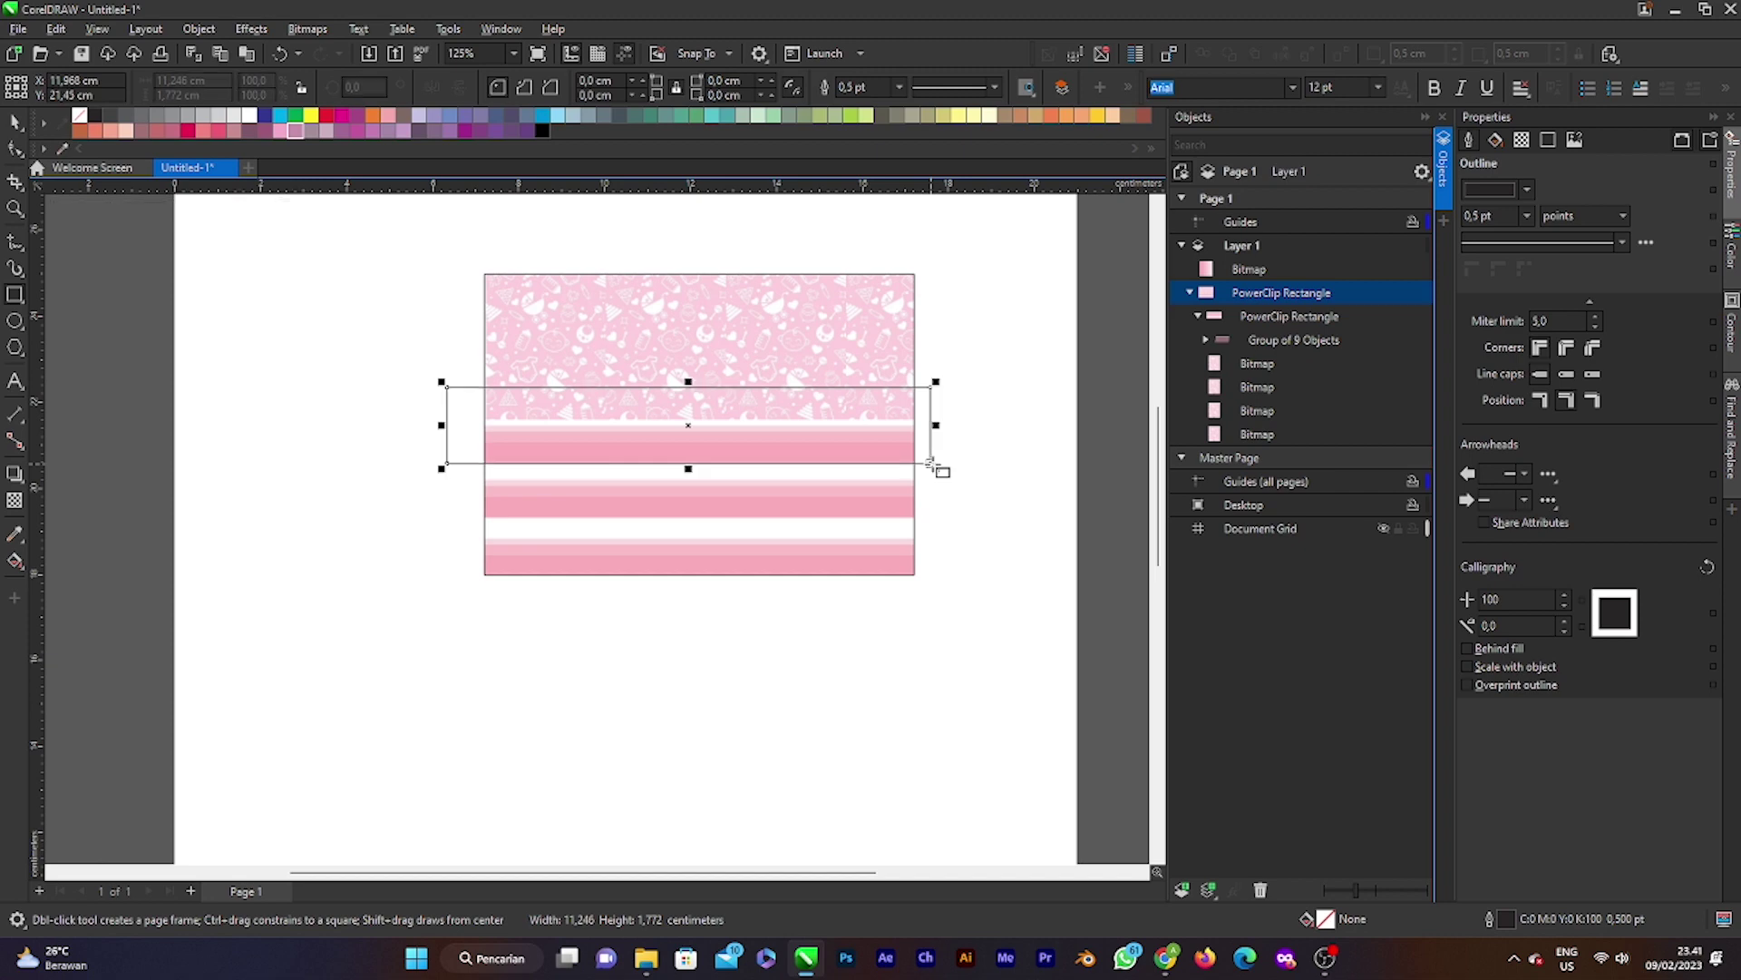
pyautogui.press('space')
pyautogui.moveTo(693, 433); pyautogui.dragTo(693, 437)
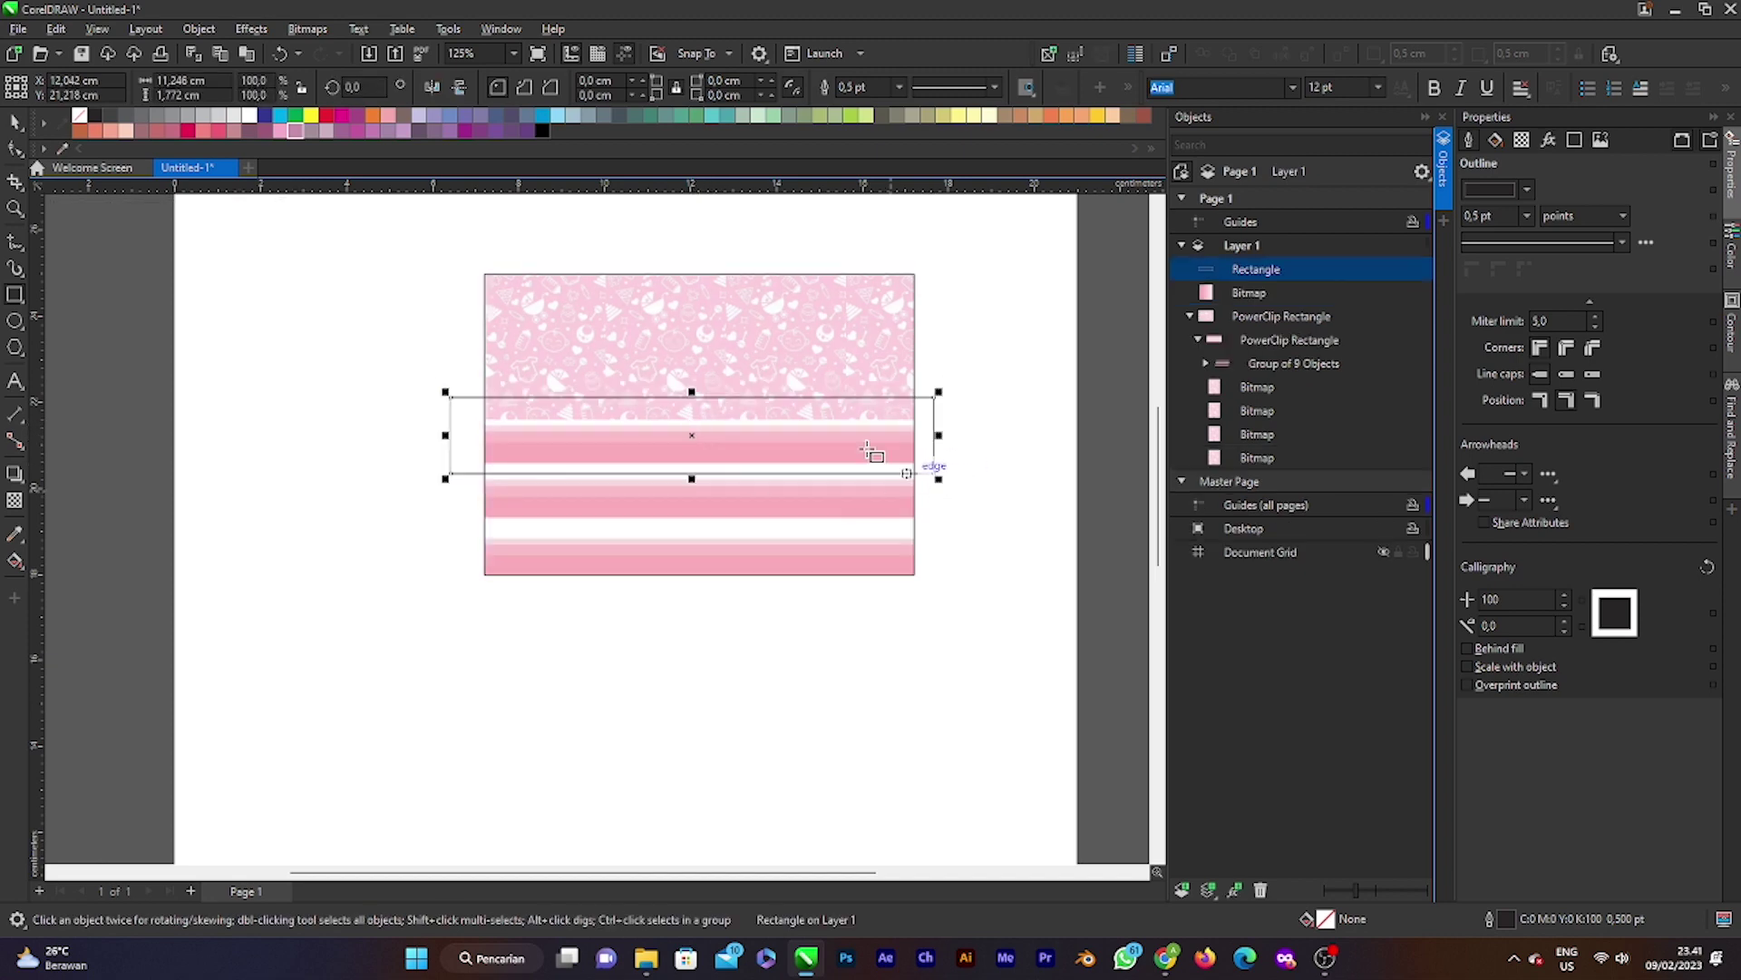
pyautogui.scroll(-2, 730, 448)
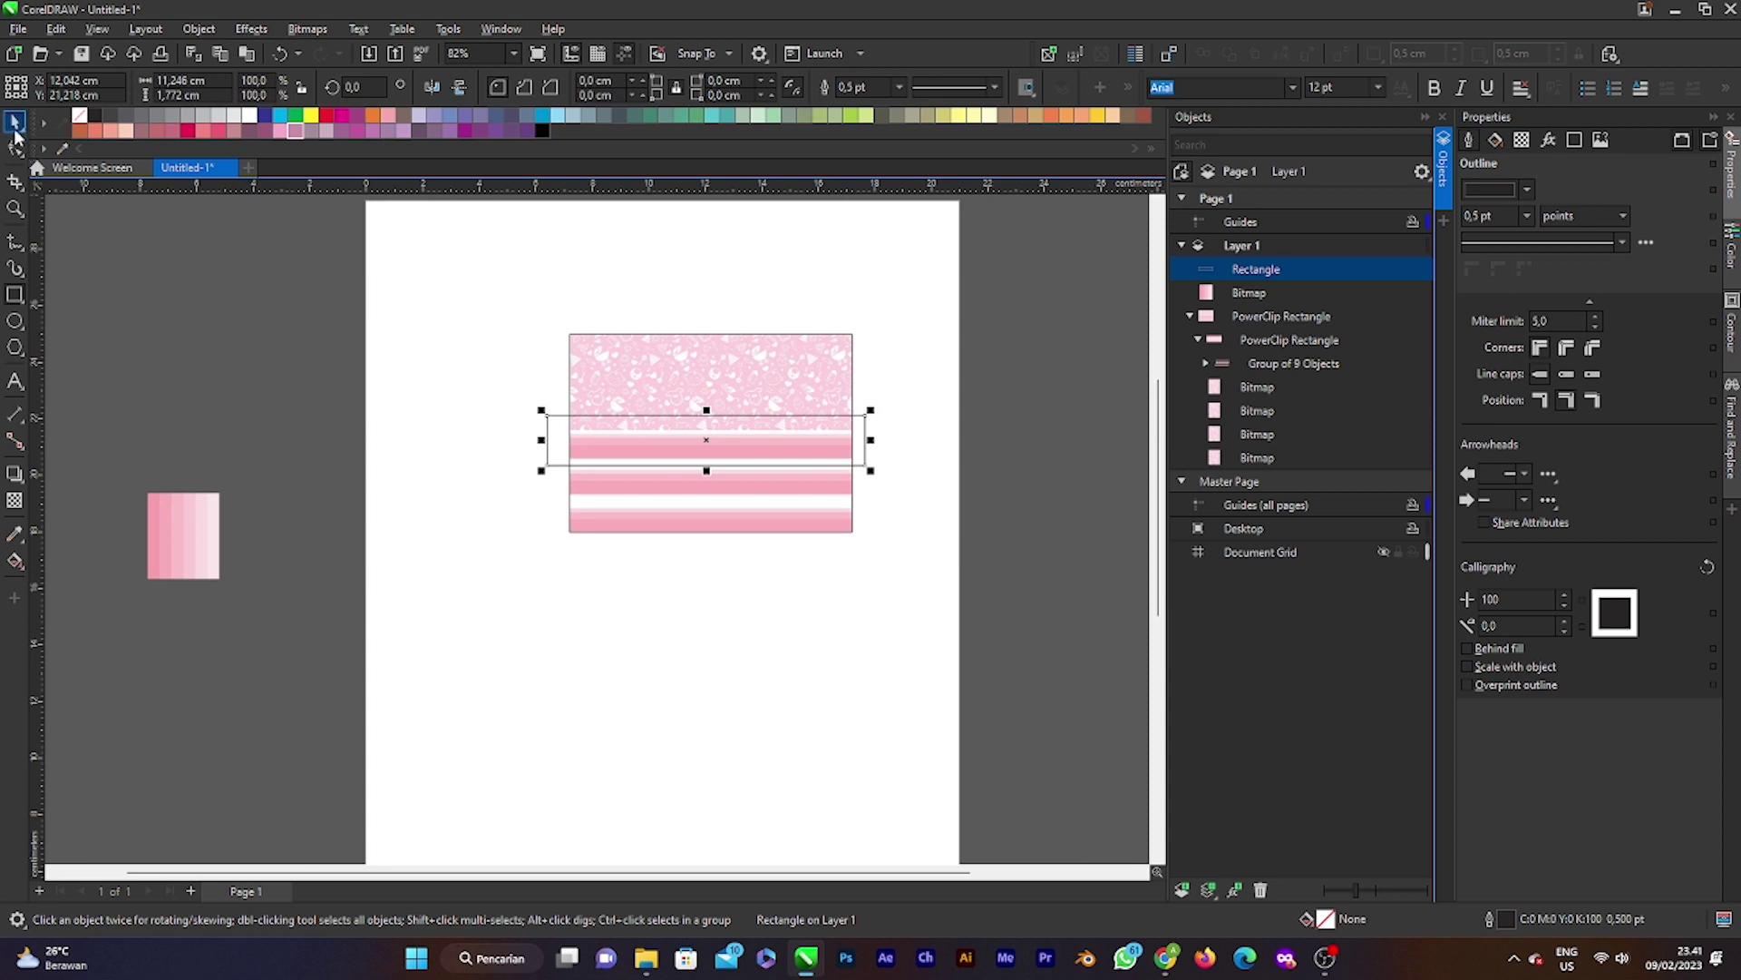
pyautogui.moveTo(218, 555); pyautogui.dragTo(420, 554)
# Step: Give the band a uniform pale pink #FAE7EB fill sampled from the gradient swatch
pyautogui.click(667, 461)
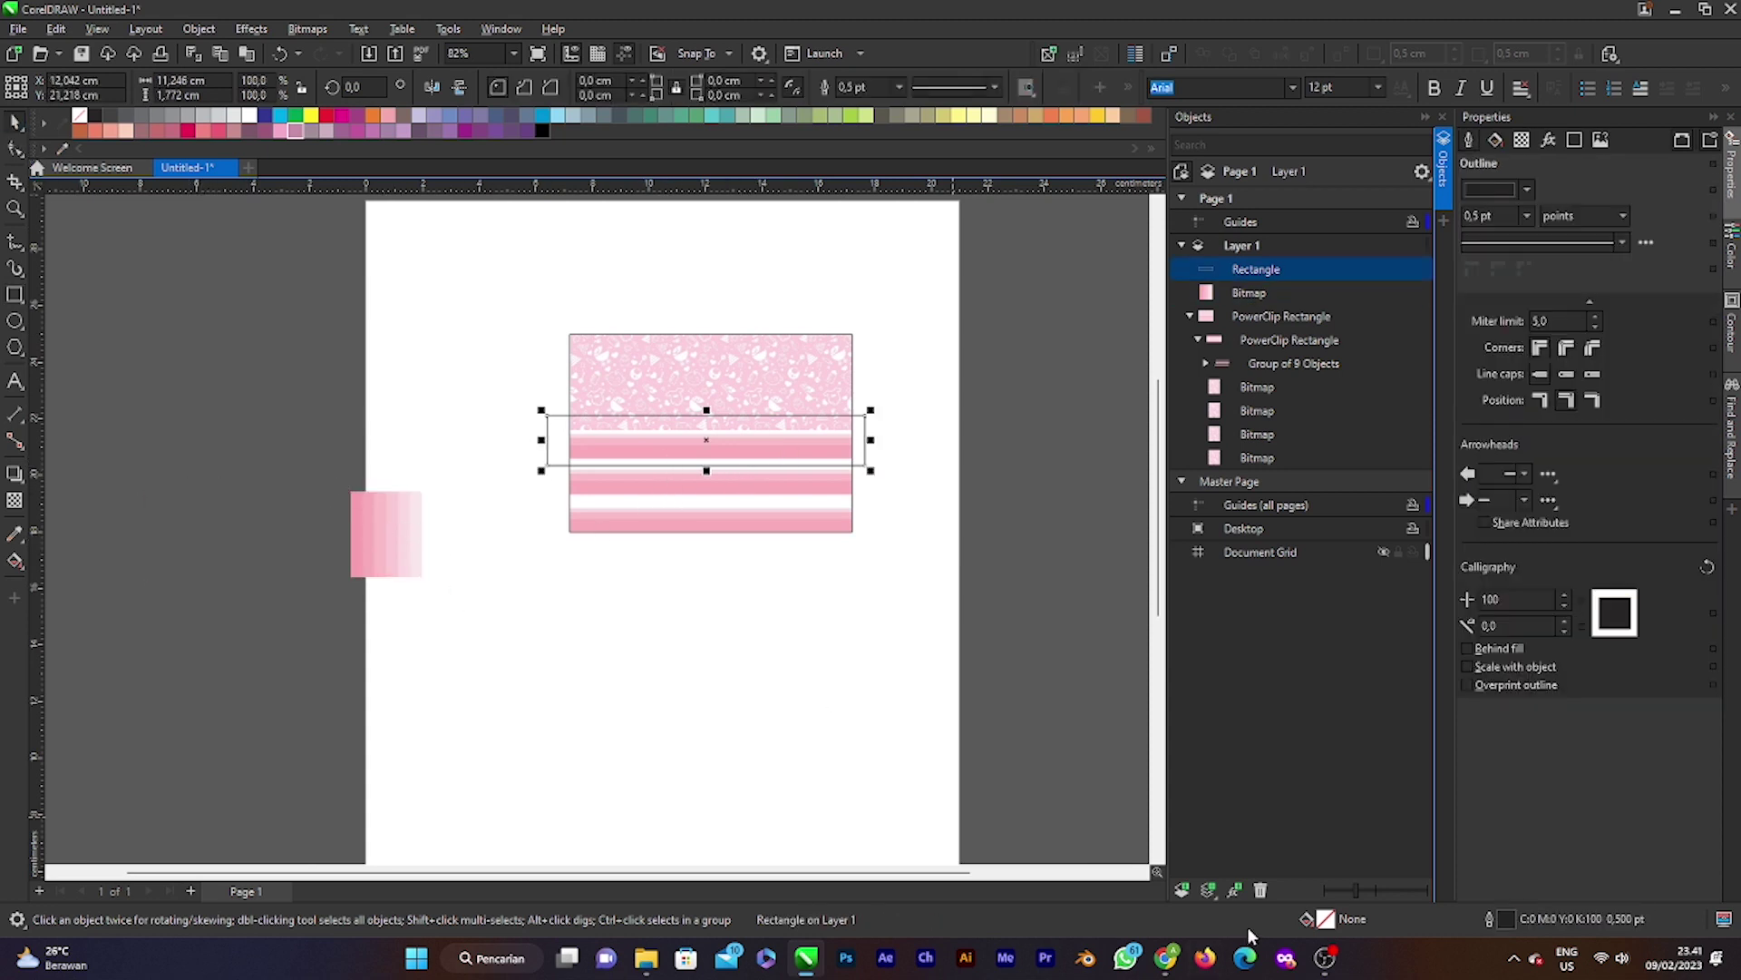
pyautogui.doubleClick(1326, 922)
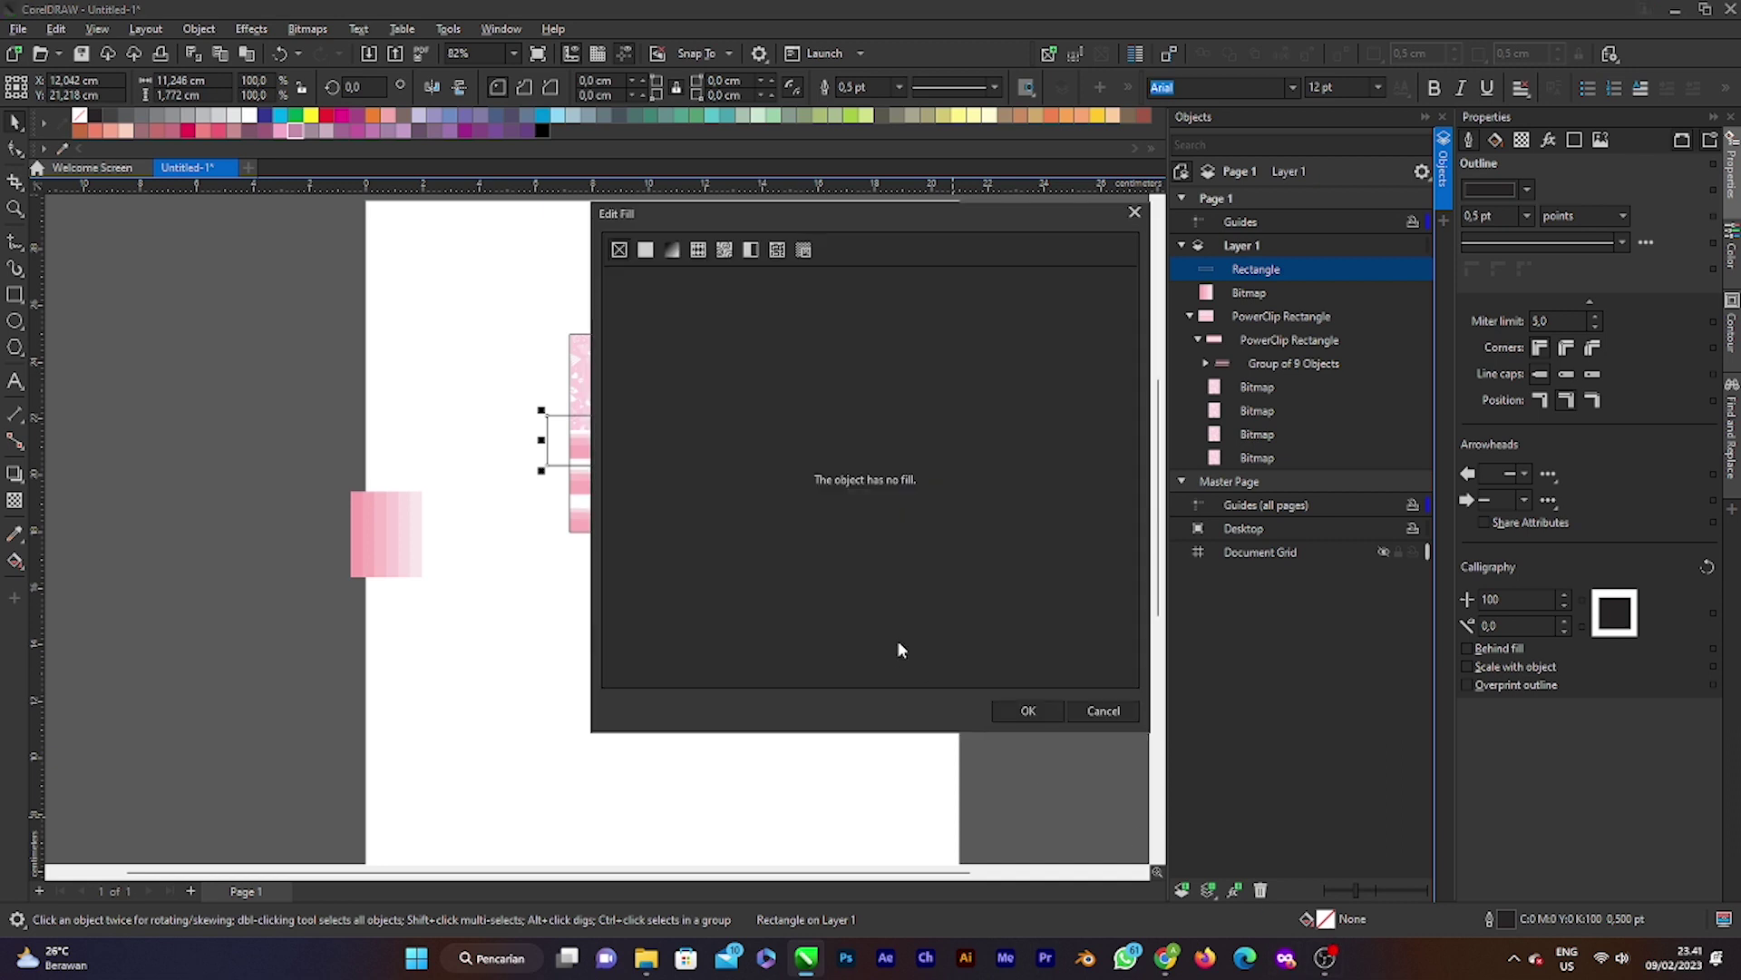
pyautogui.click(646, 258)
pyautogui.click(818, 610)
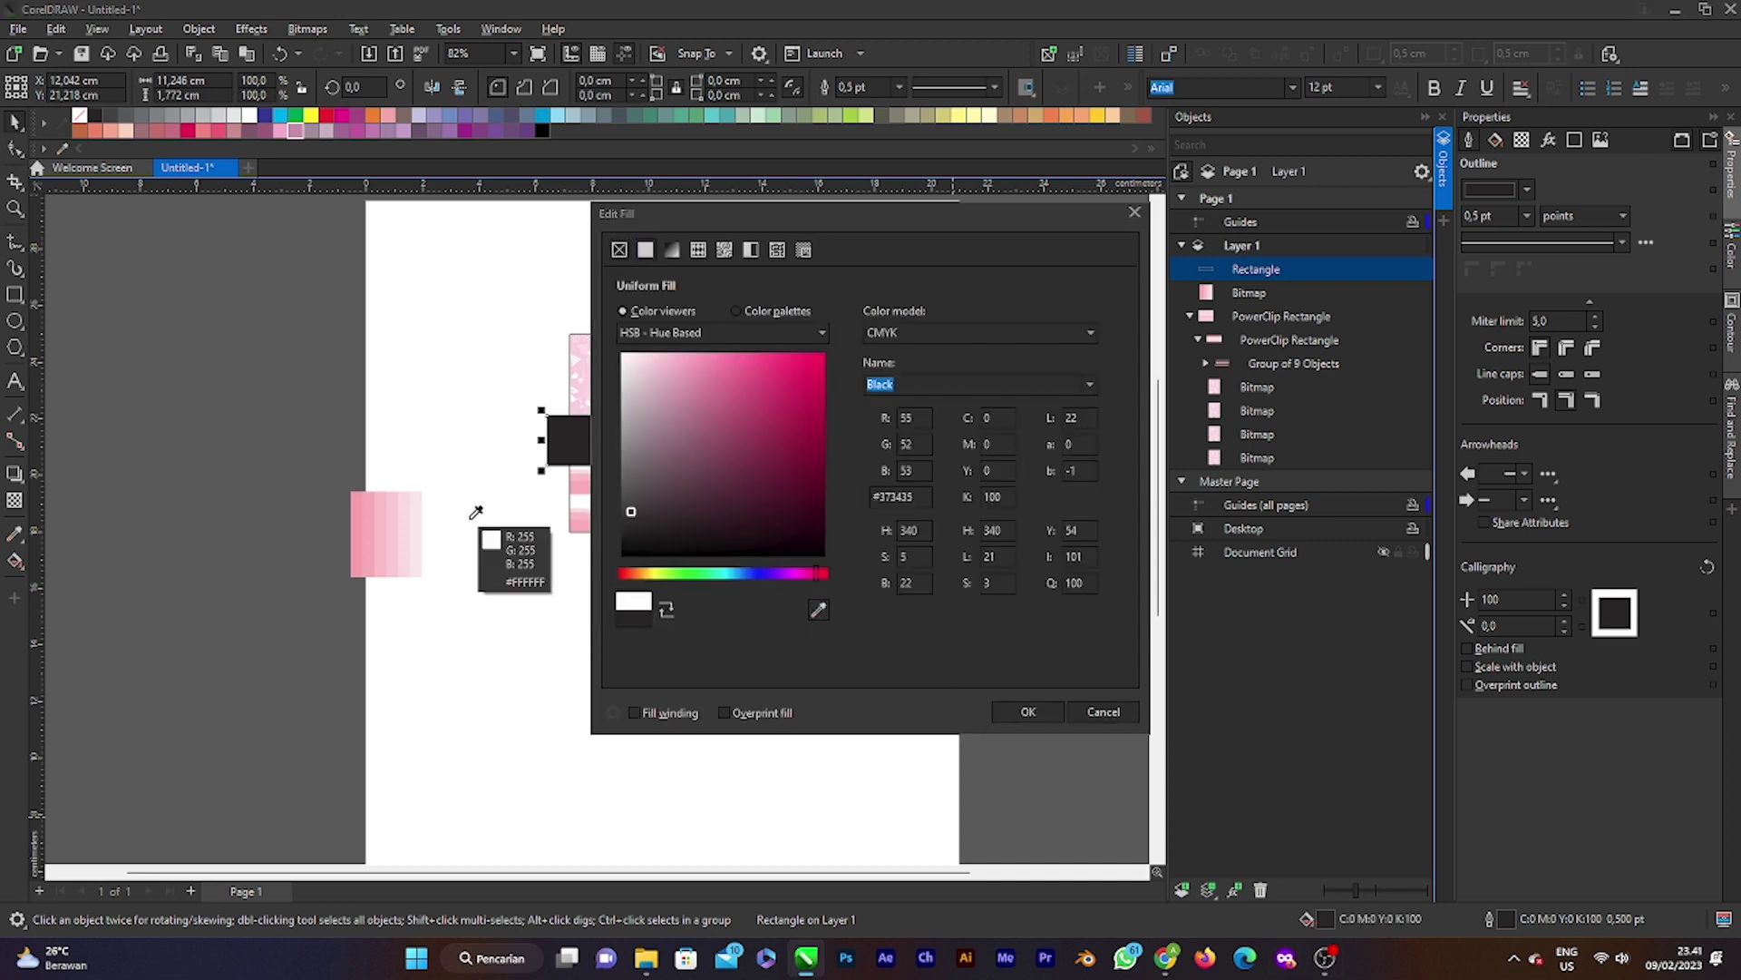
pyautogui.click(417, 535)
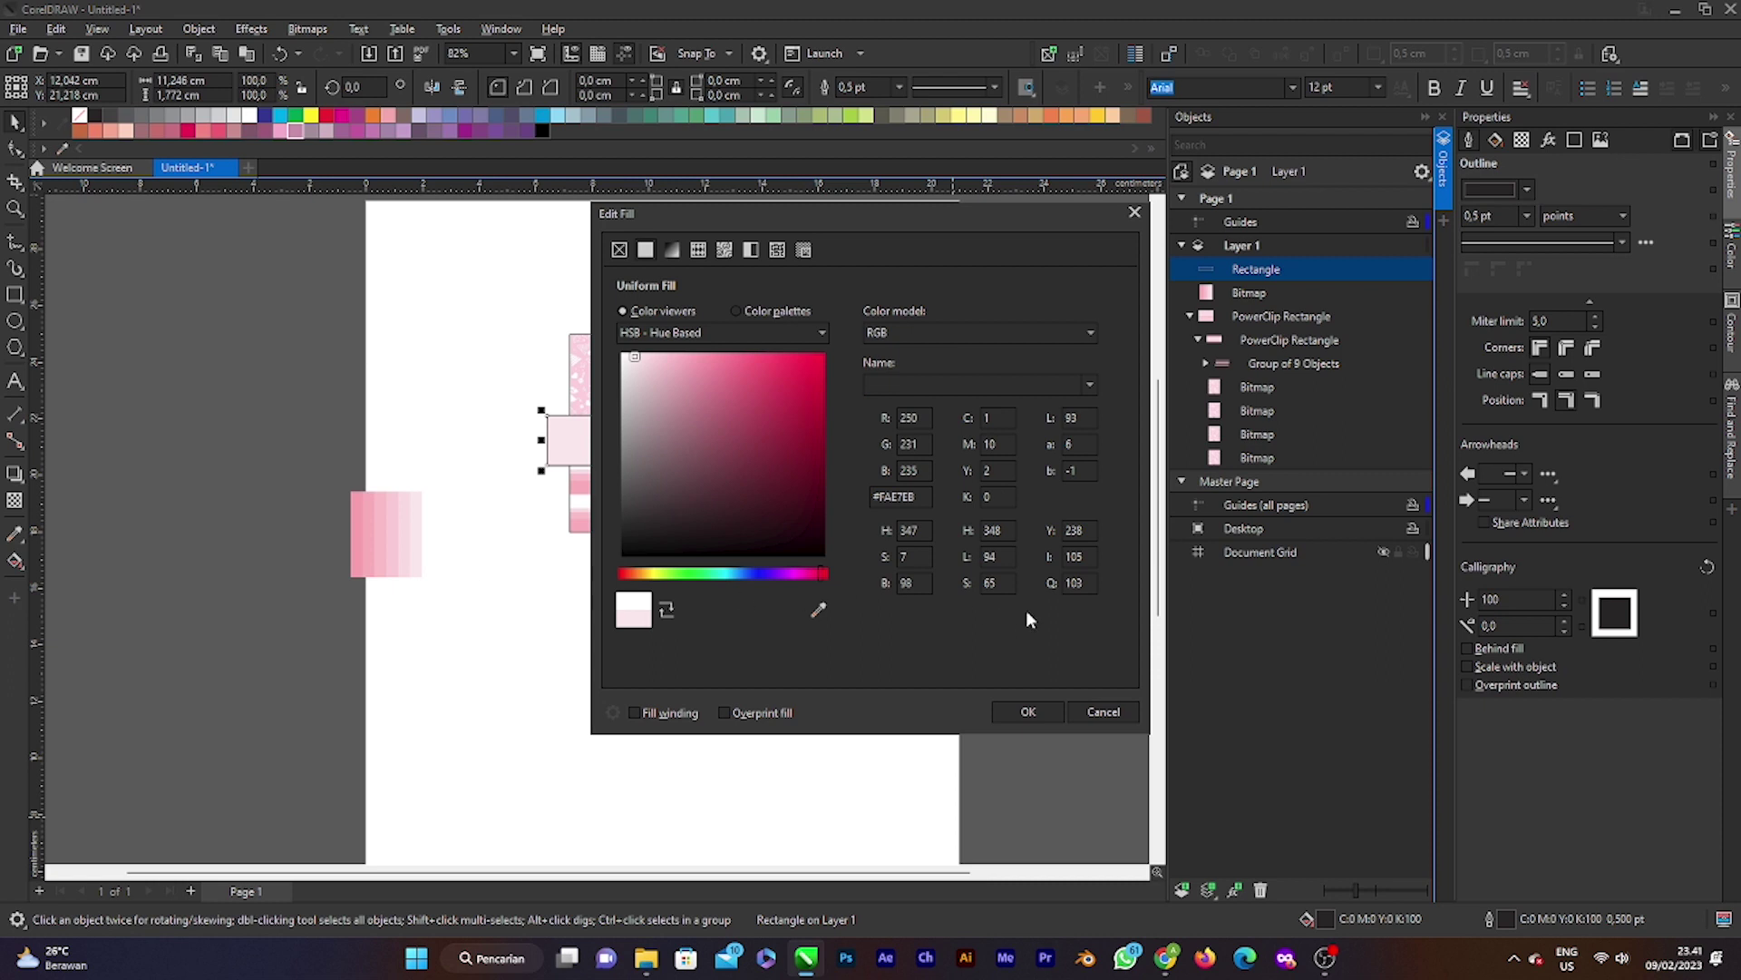
pyautogui.click(1030, 712)
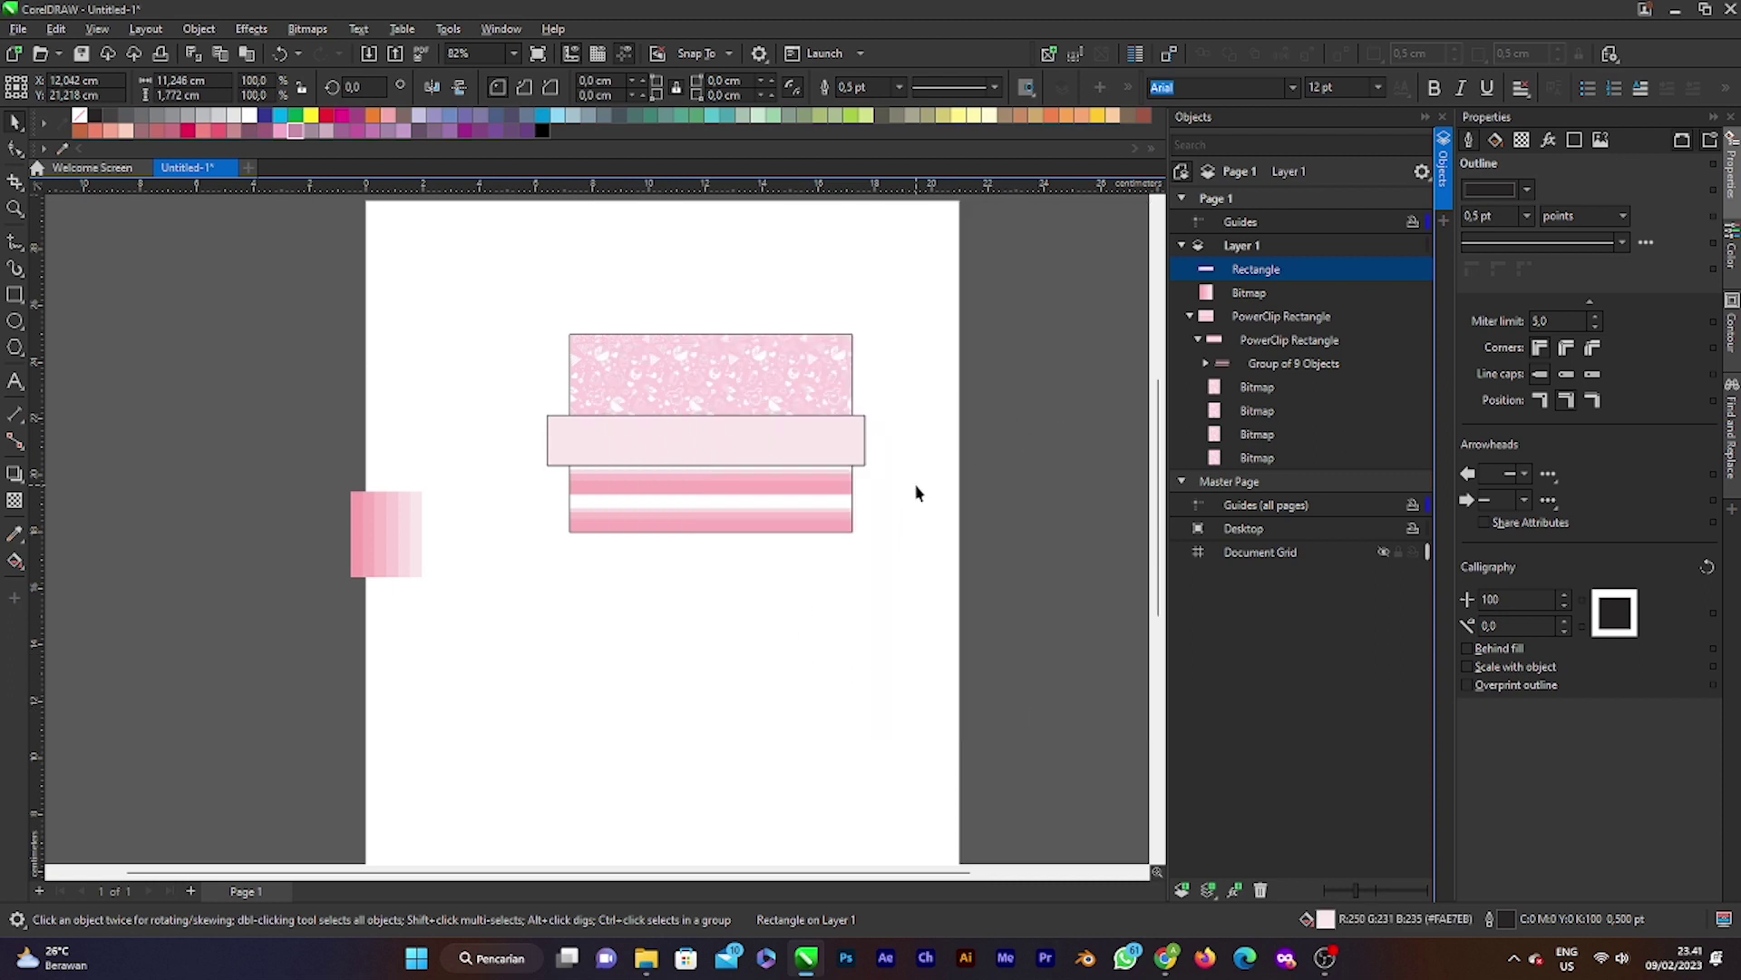
# Step: Set the pale pink band's outline to None
pyautogui.scroll(1, 794, 474)
pyautogui.scroll(1, 794, 474)
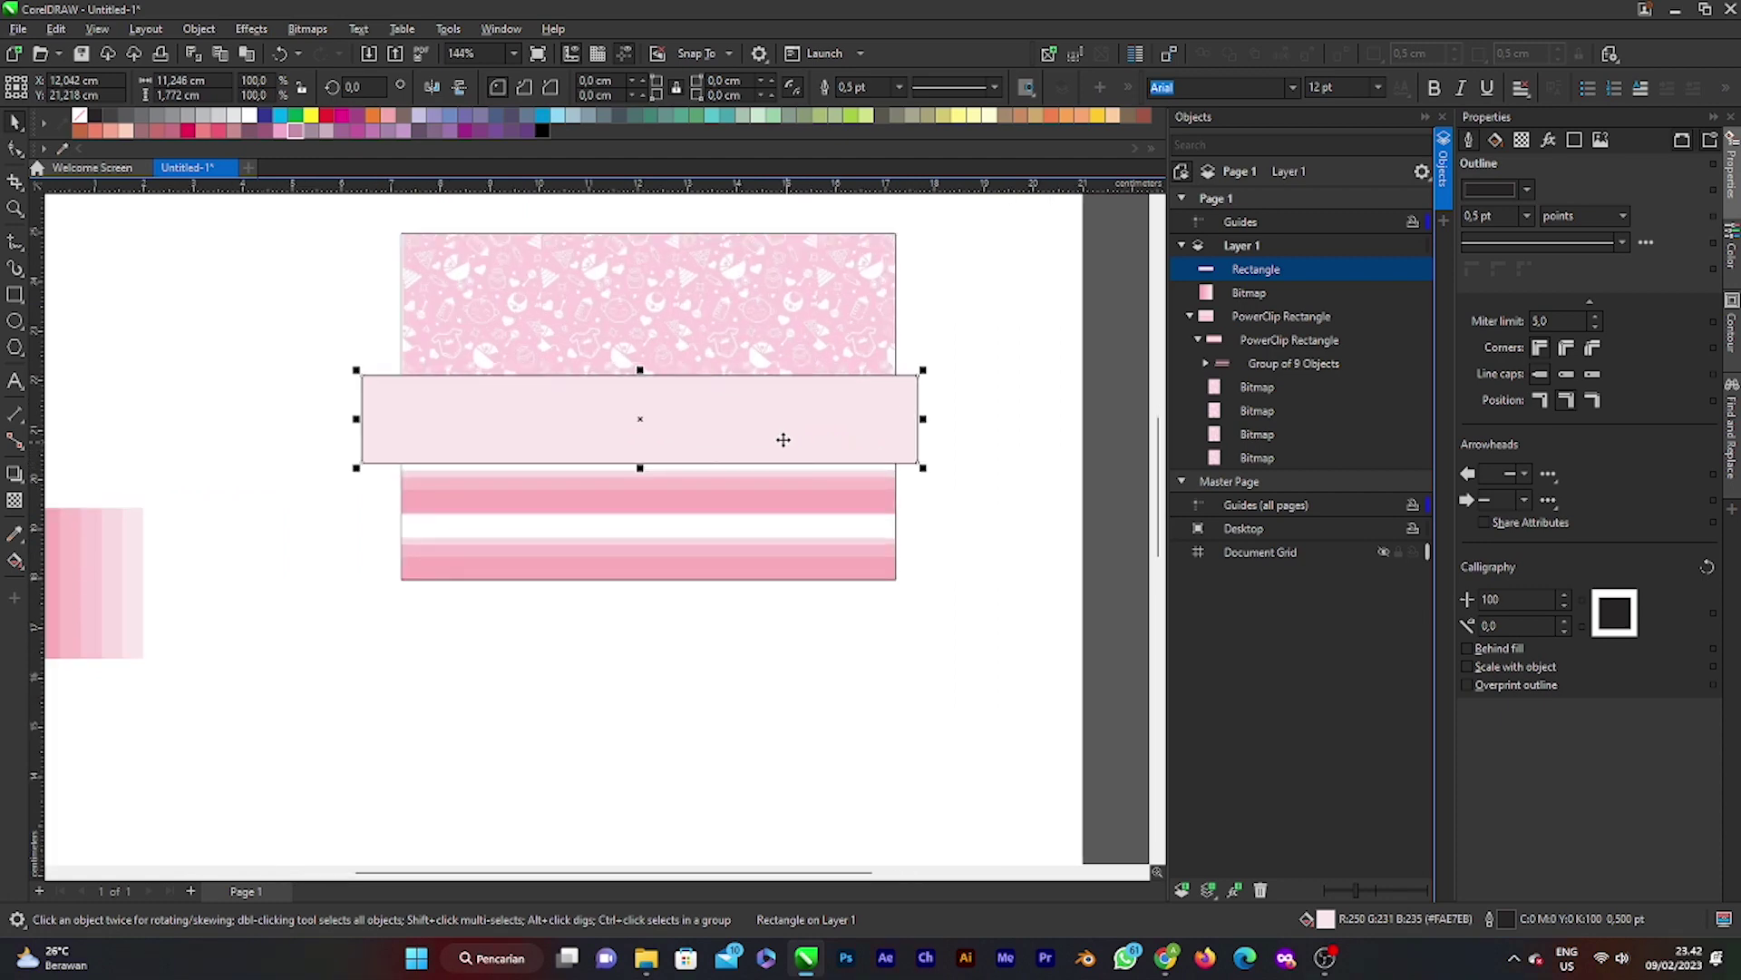
pyautogui.click(876, 406)
pyautogui.click(899, 86)
pyautogui.click(886, 106)
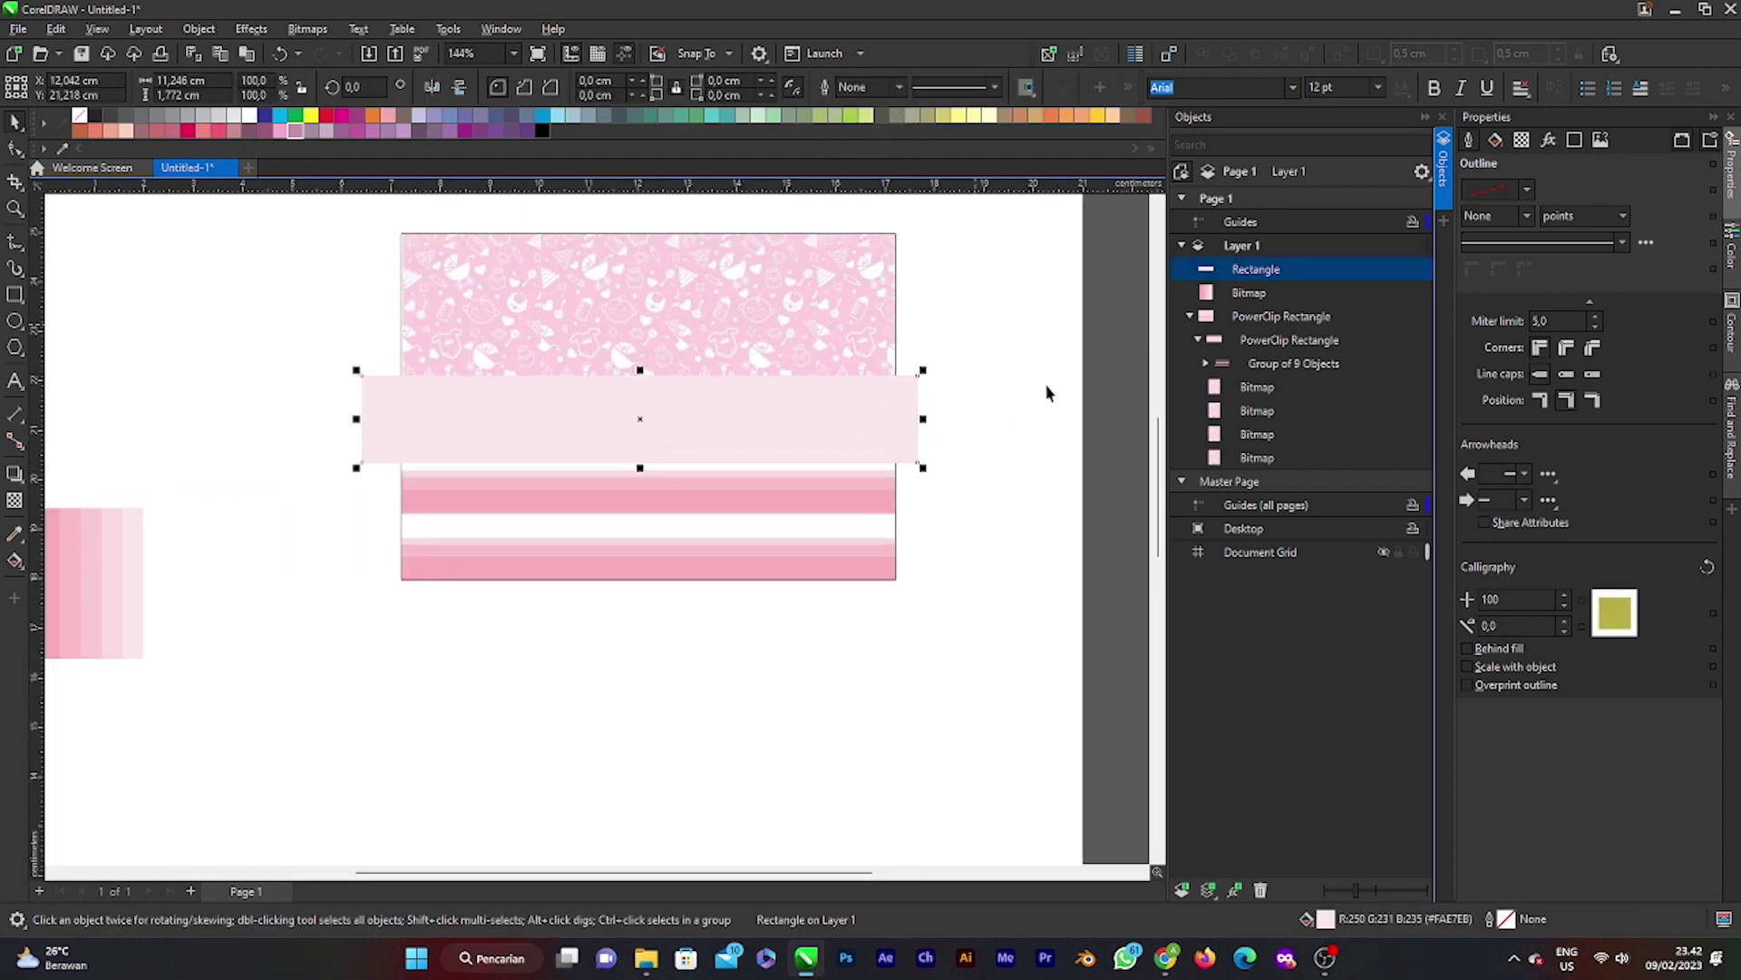
pyautogui.click(1042, 390)
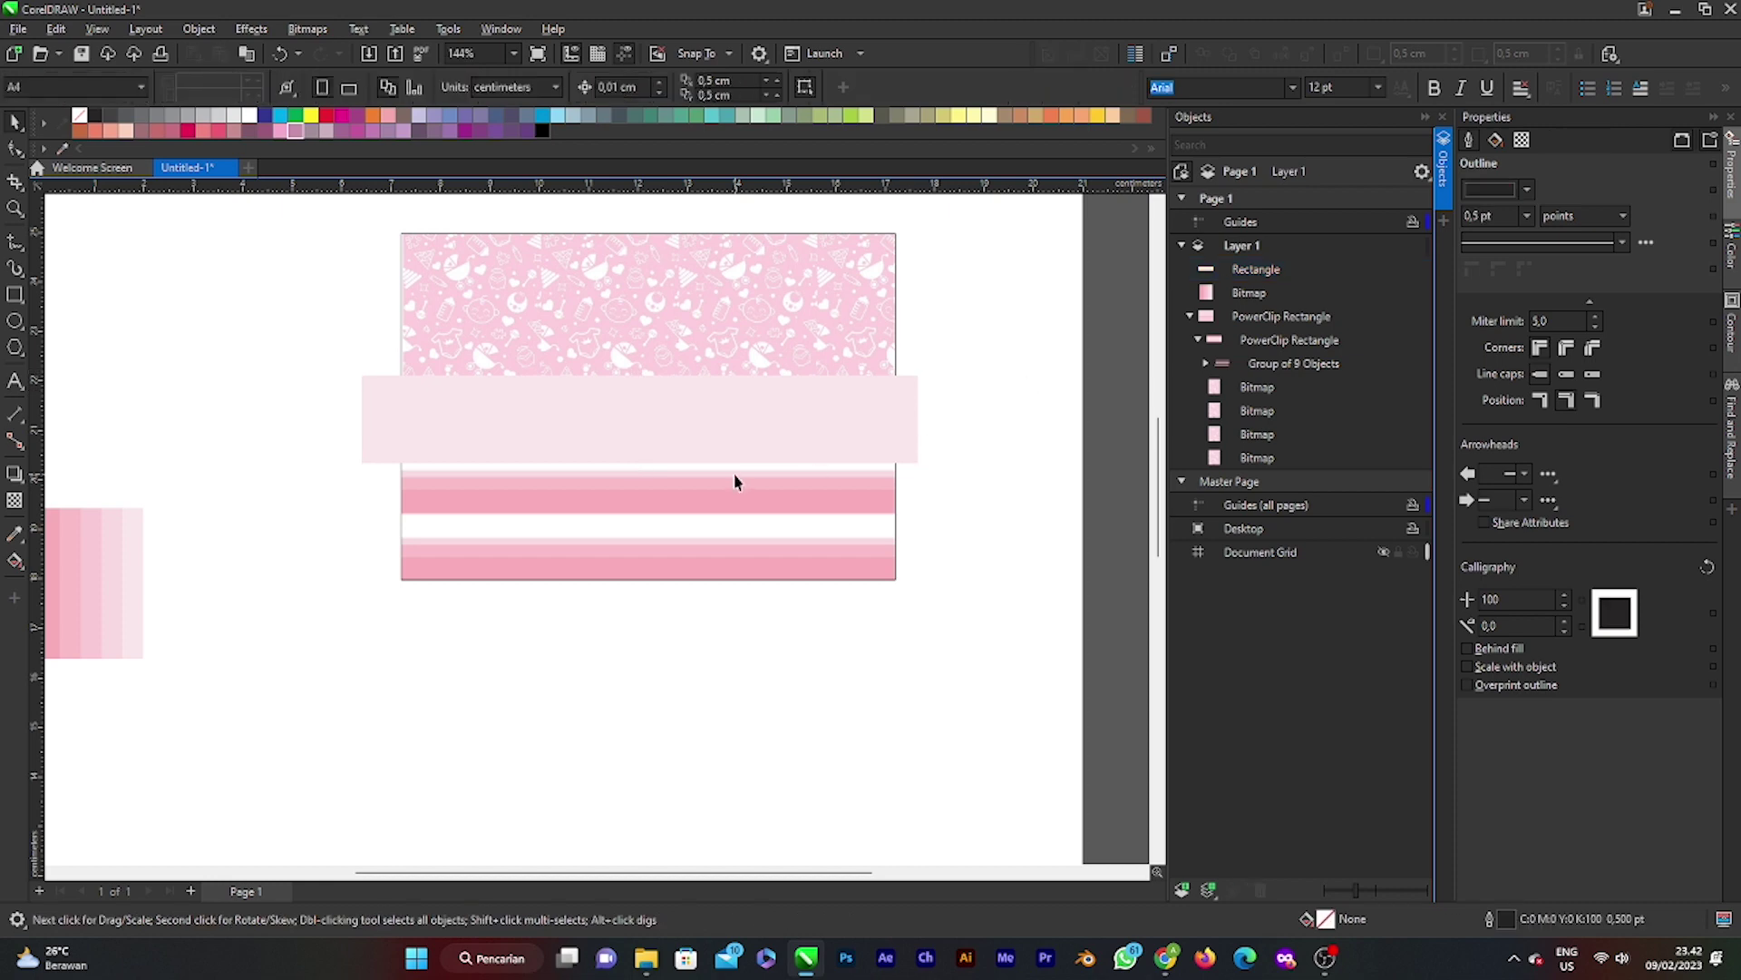
# Step: Refill the band with darker pink #F9A1AF sampled from the gradient swatch
pyautogui.click(731, 445)
pyautogui.scroll(-1, 245, 564)
pyautogui.hscroll(-2, 145, 544)
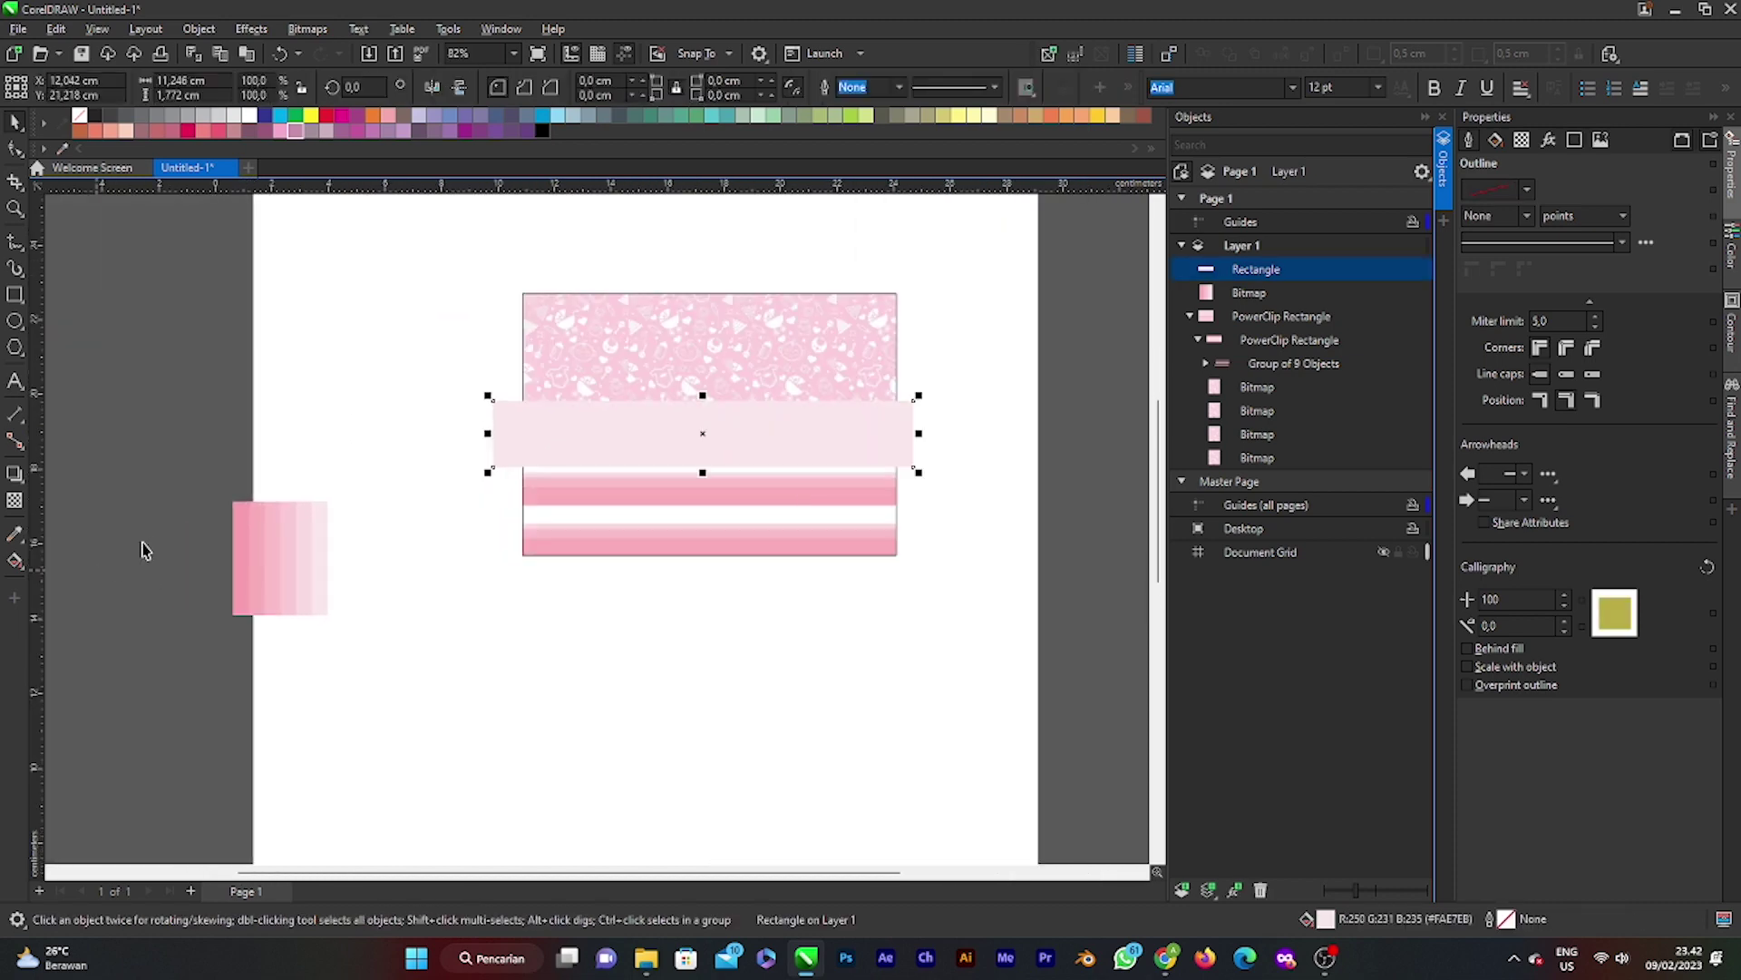
pyautogui.moveTo(241, 580); pyautogui.dragTo(369, 521)
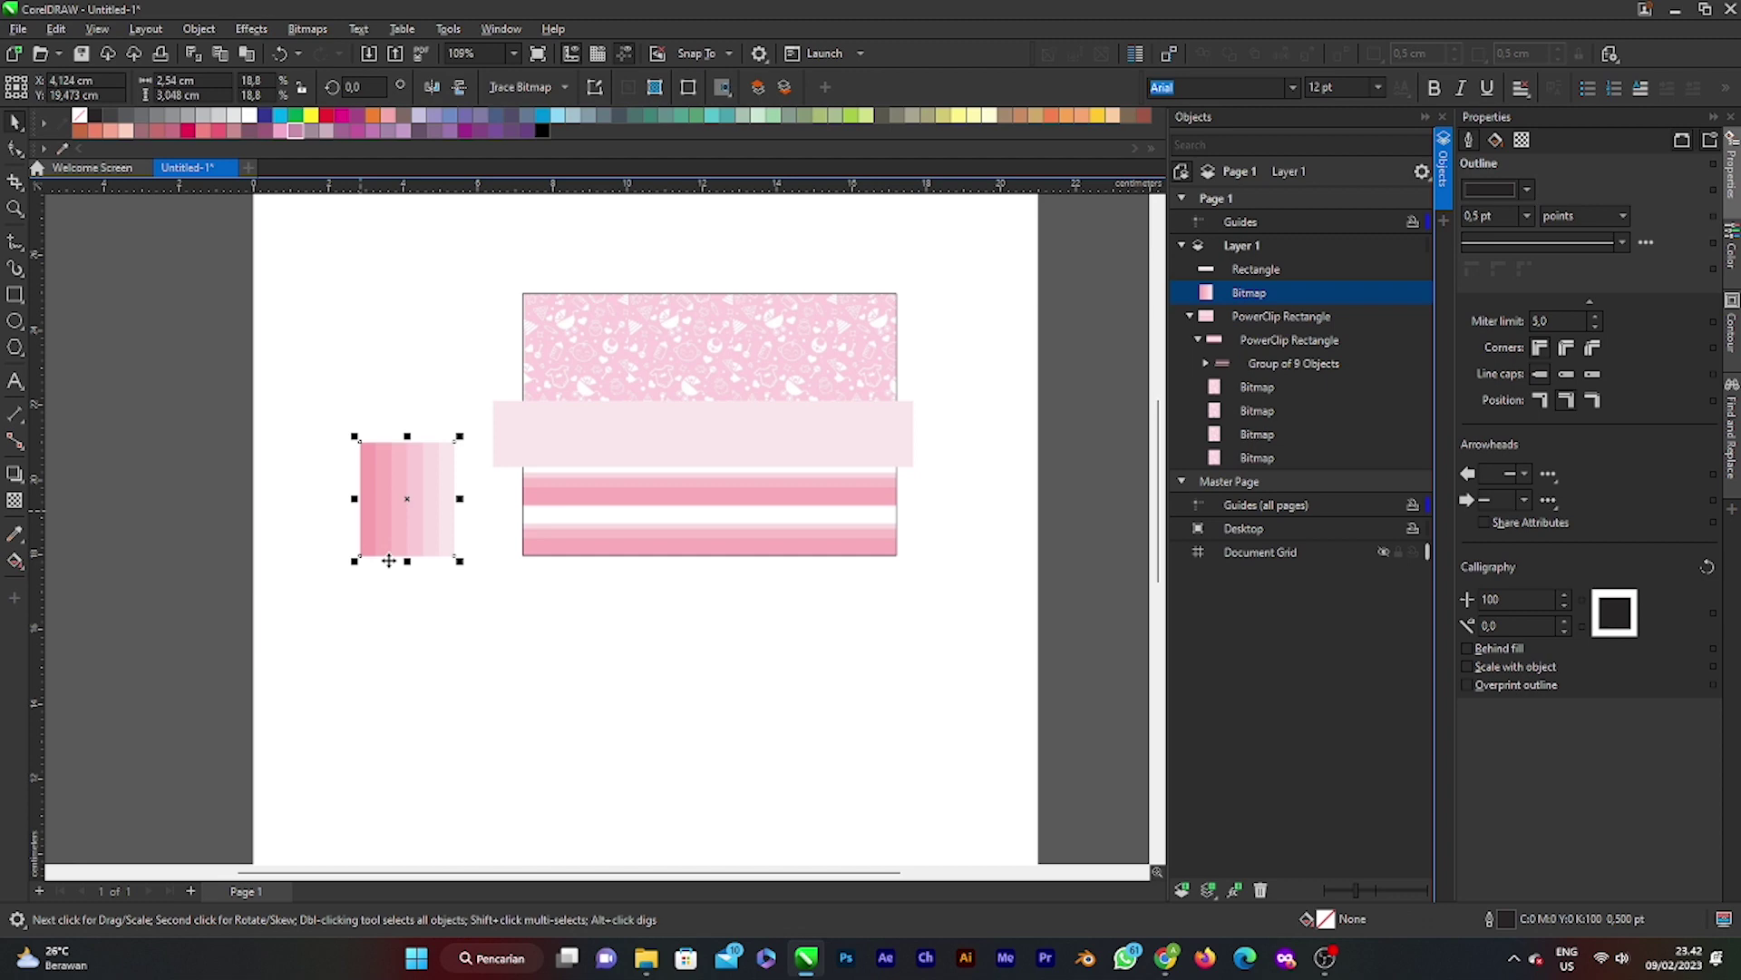
pyautogui.click(641, 439)
pyautogui.press('F11')
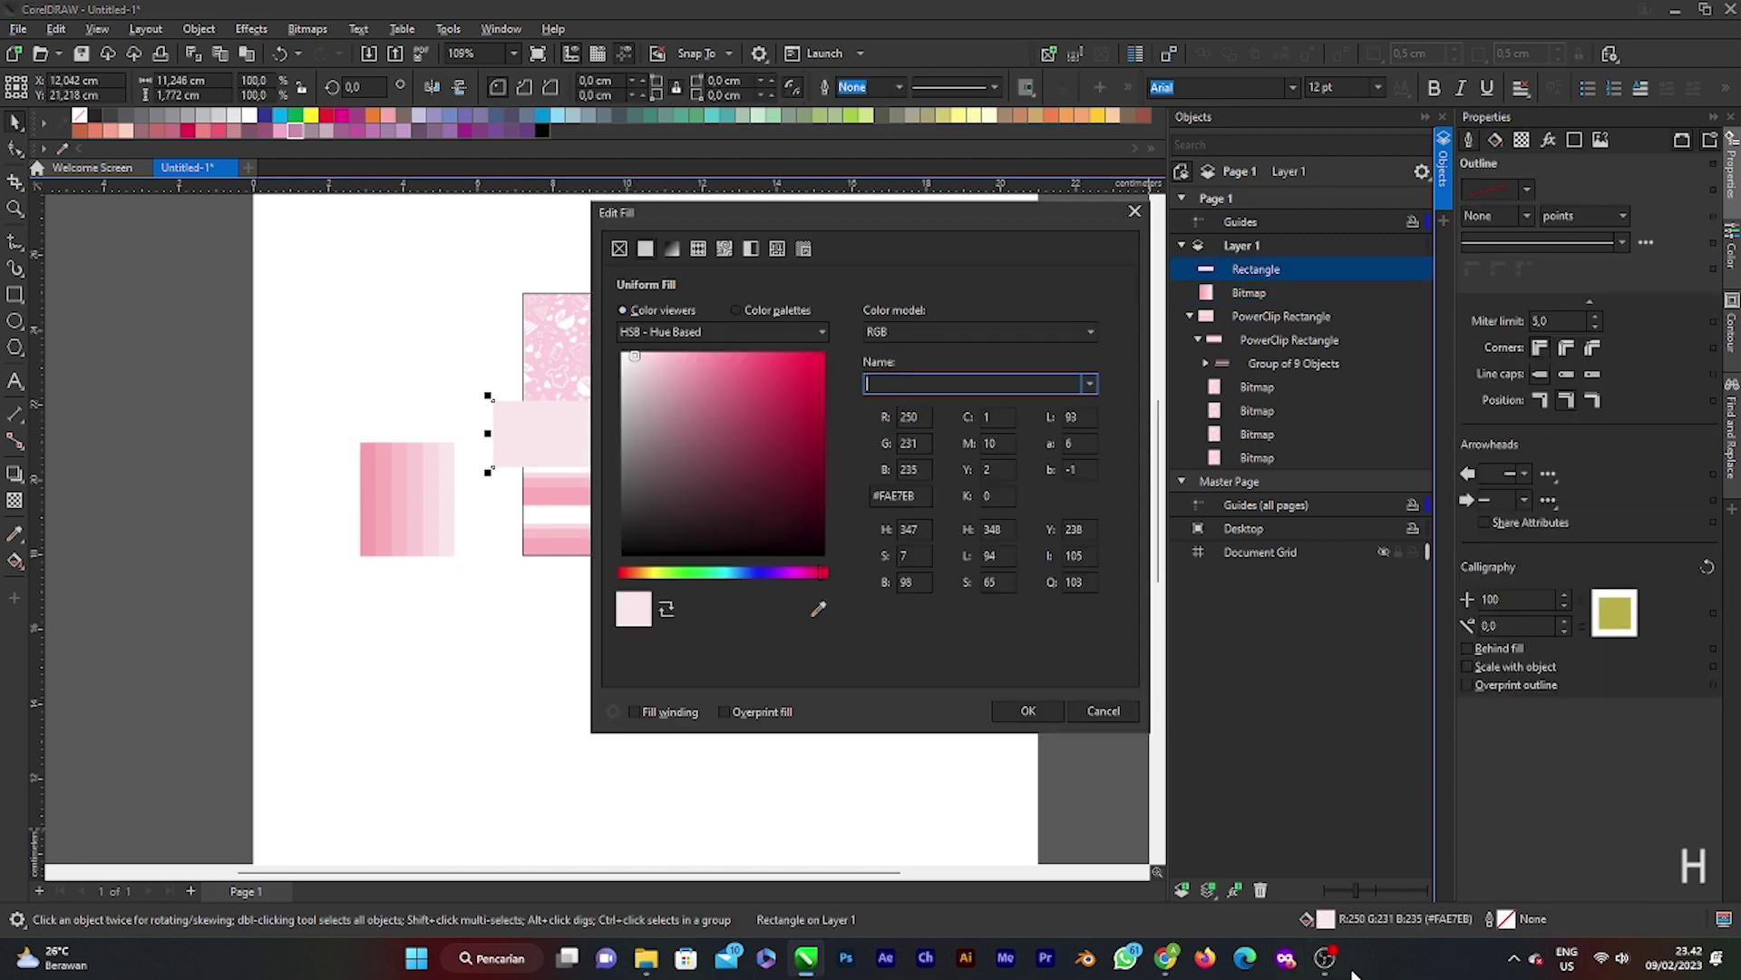
pyautogui.click(1326, 968)
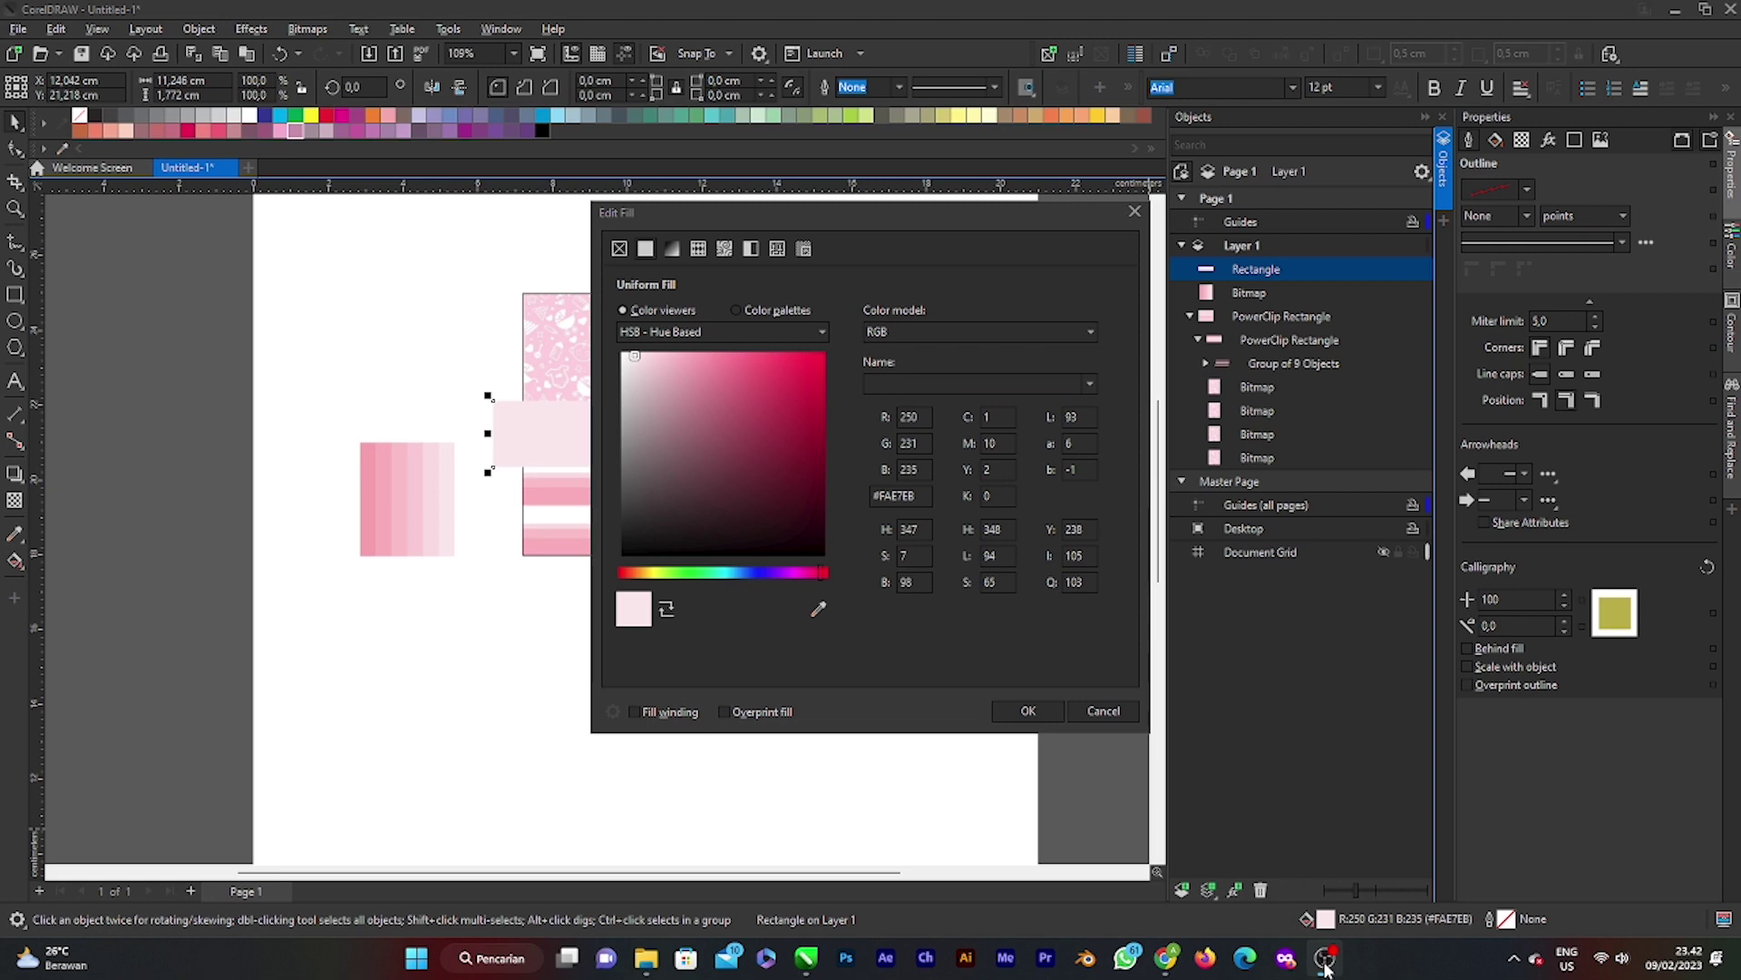
pyautogui.click(1326, 968)
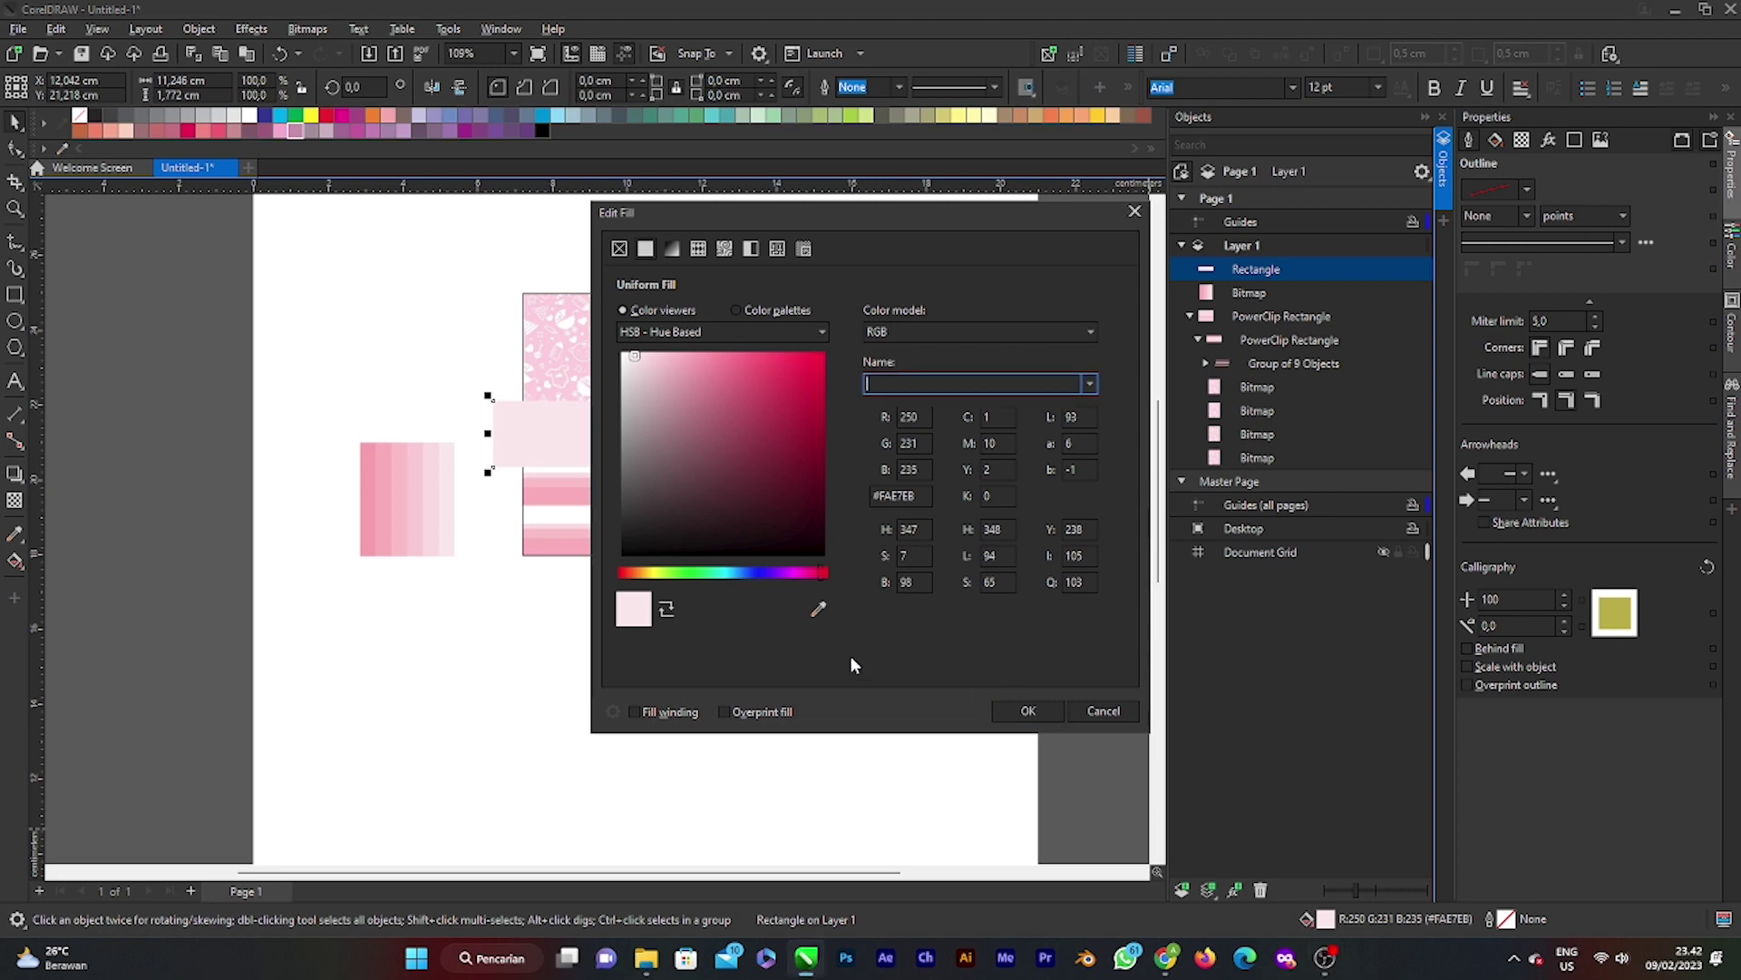
pyautogui.click(818, 608)
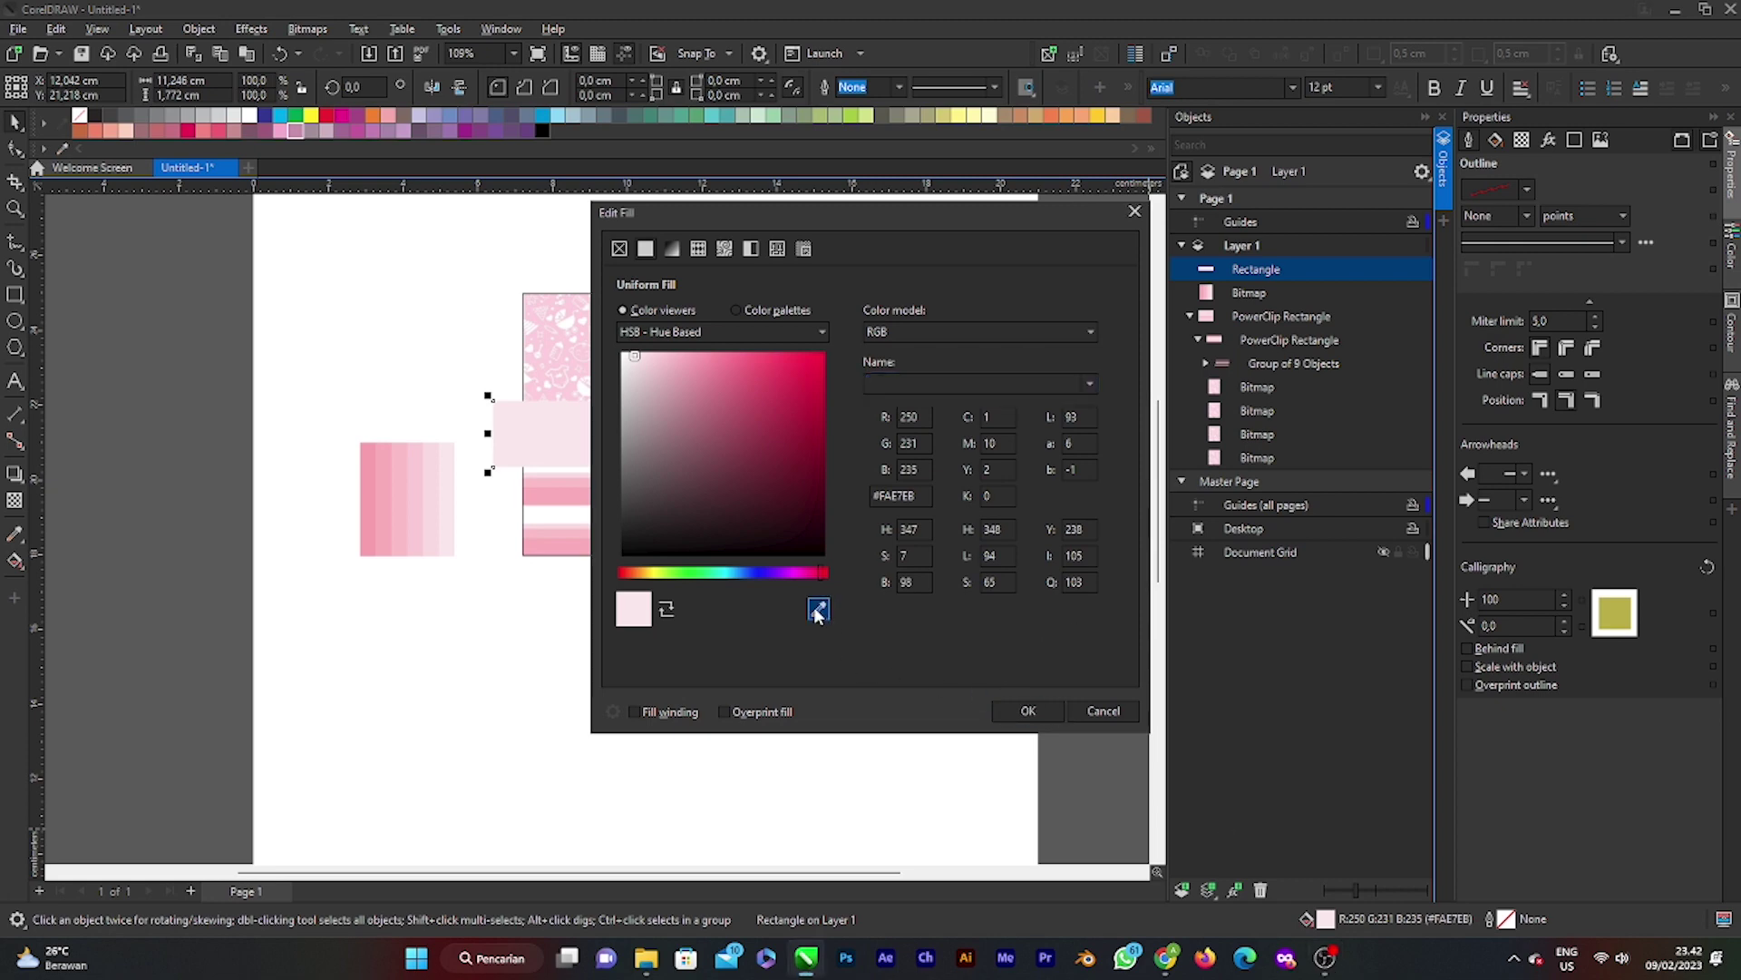
pyautogui.click(377, 466)
pyautogui.moveTo(934, 223); pyautogui.dragTo(1458, 260)
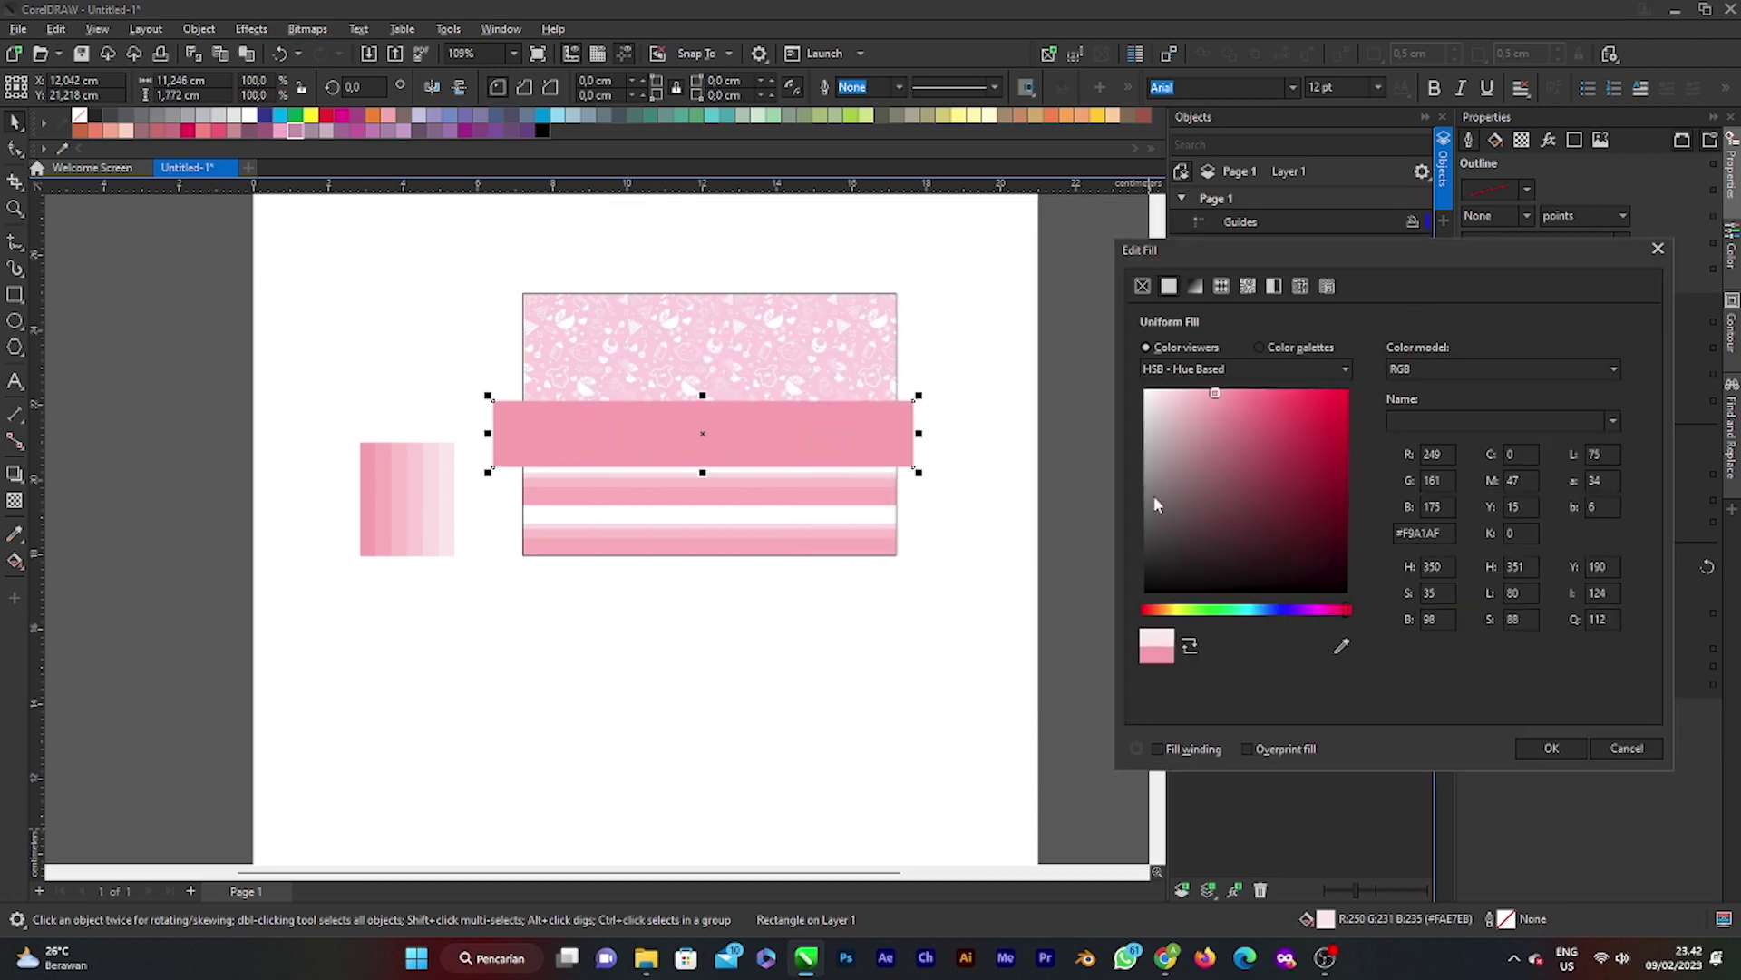
pyautogui.click(1544, 748)
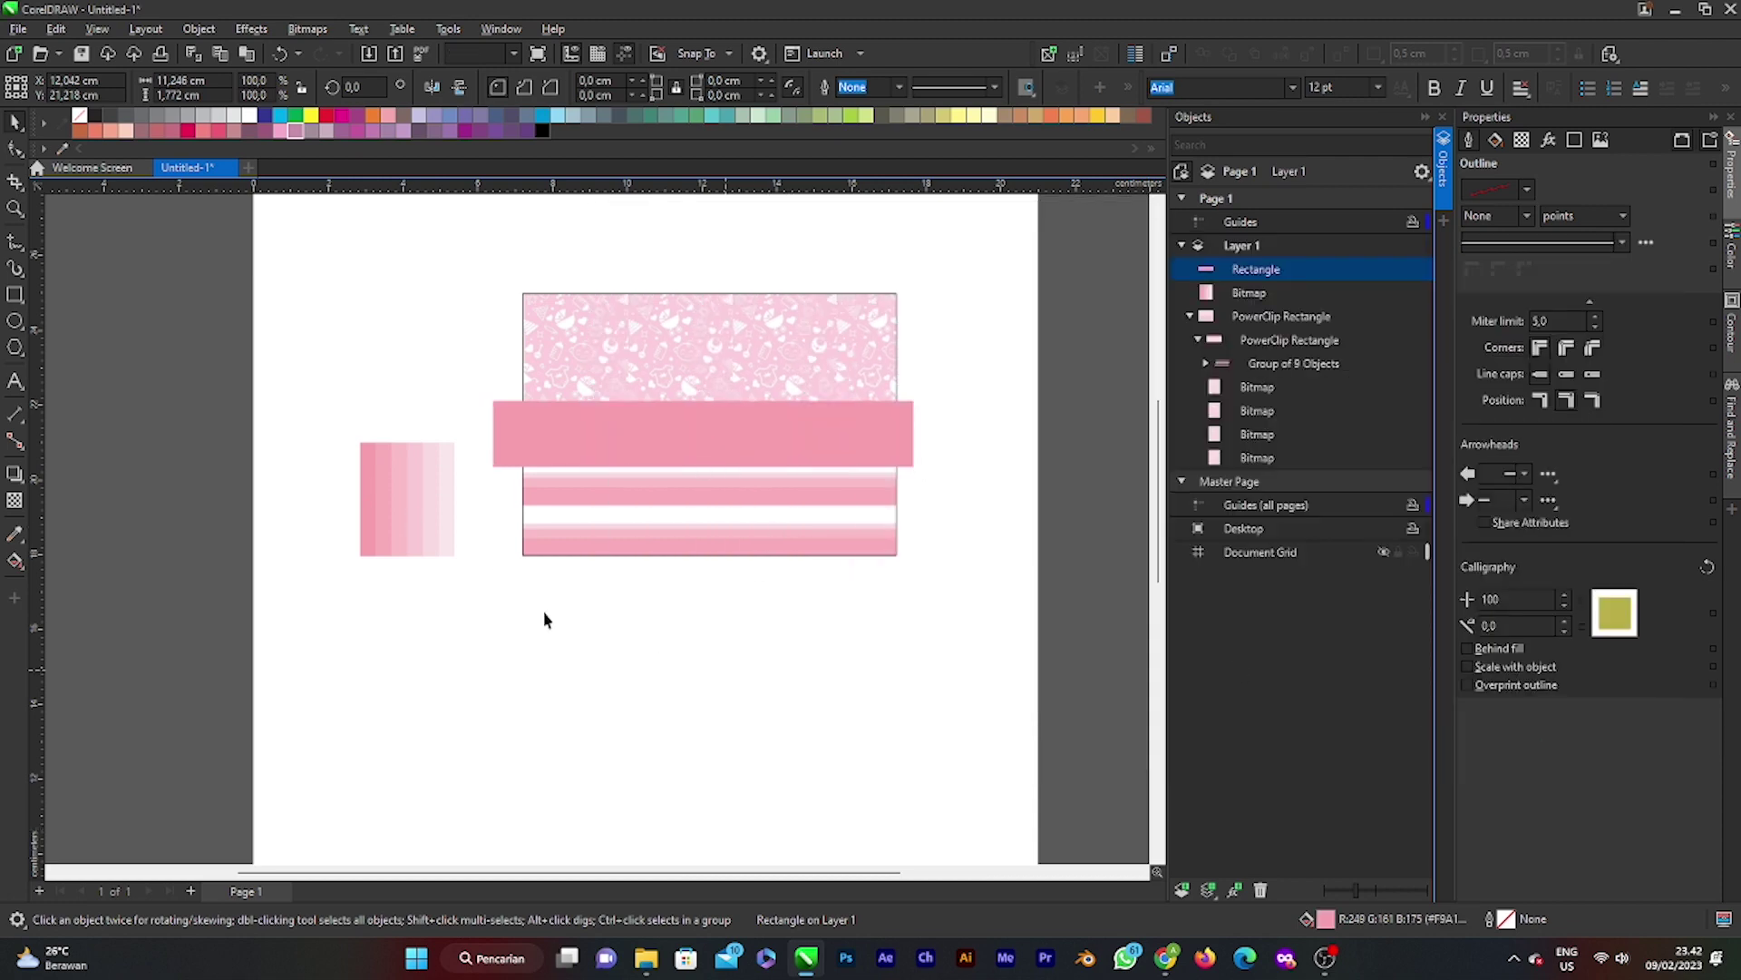
# Step: Move the gradient swatch further left, away from the card
pyautogui.click(427, 498)
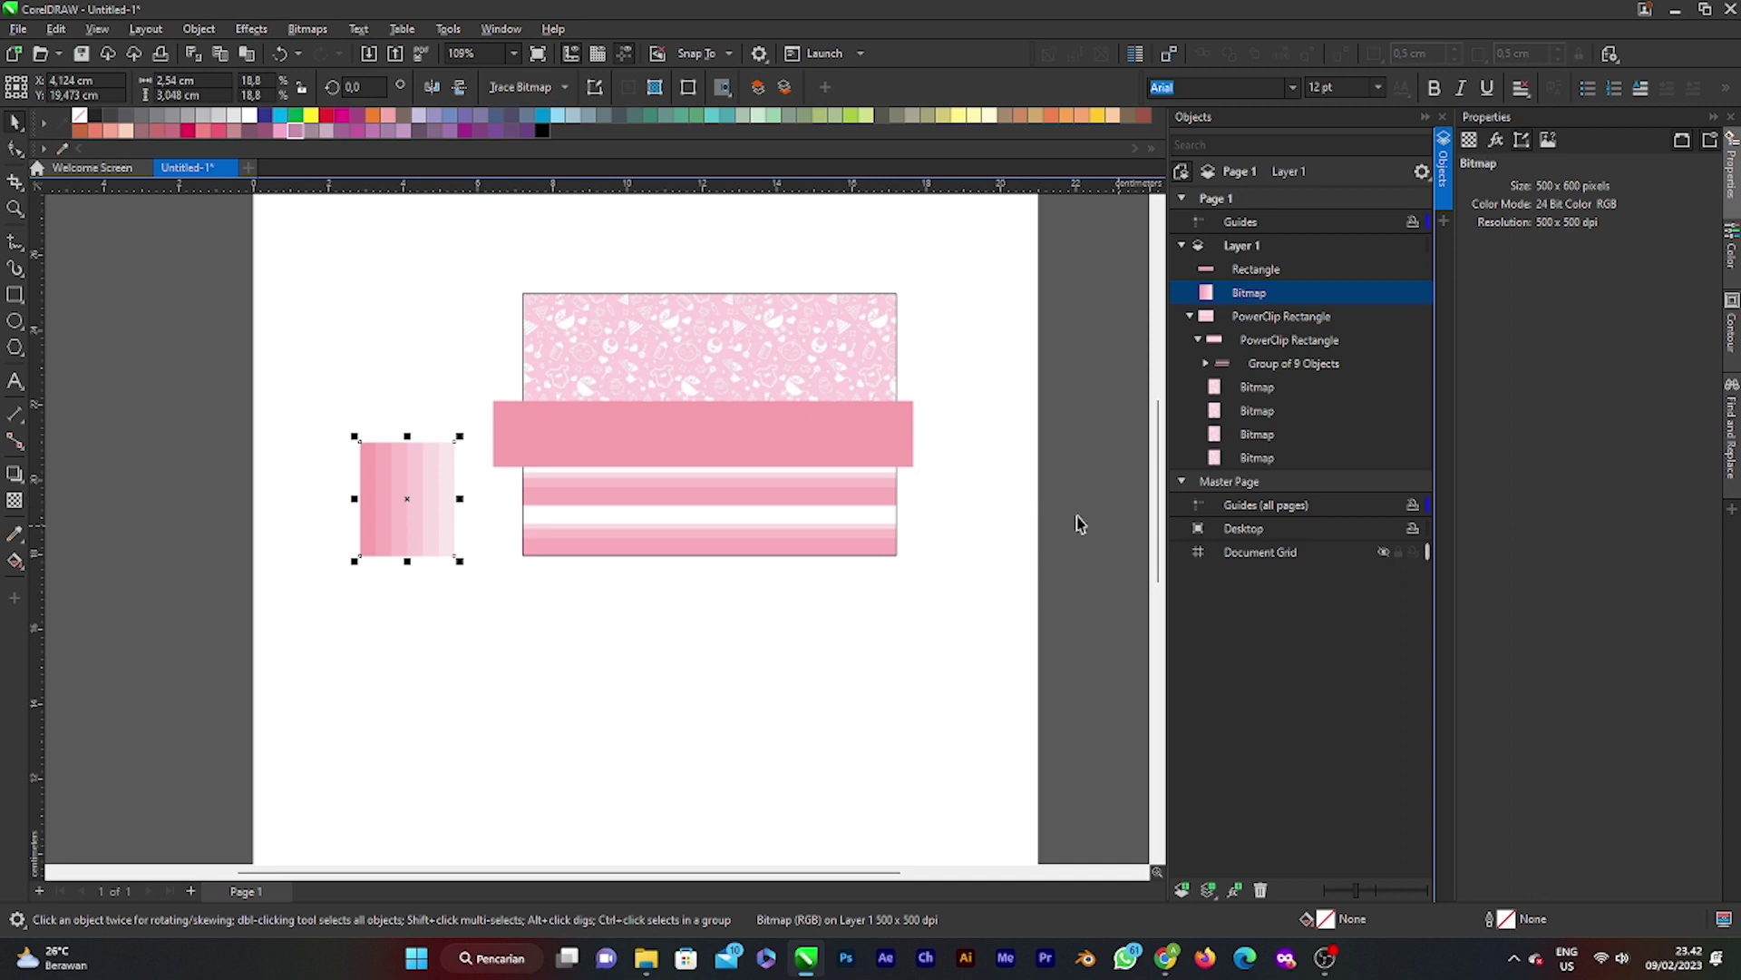
pyautogui.scroll(3, 696, 427)
pyautogui.scroll(-2, 696, 435)
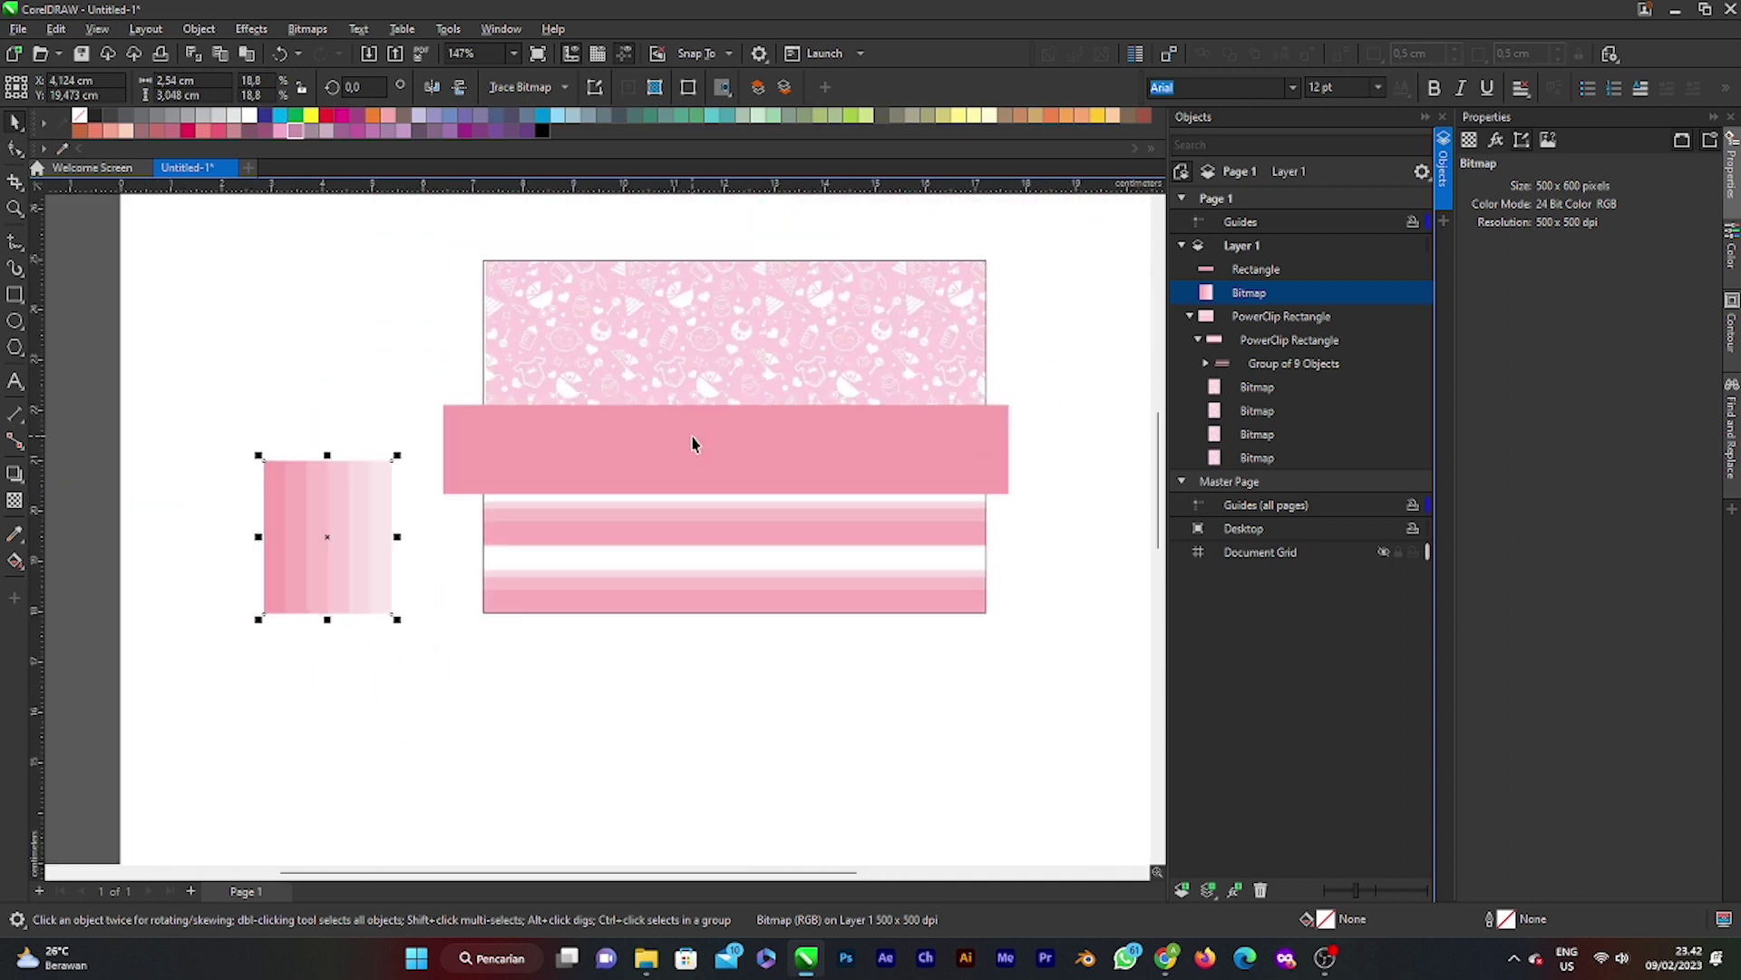
pyautogui.moveTo(374, 512); pyautogui.dragTo(210, 479)
pyautogui.click(820, 447)
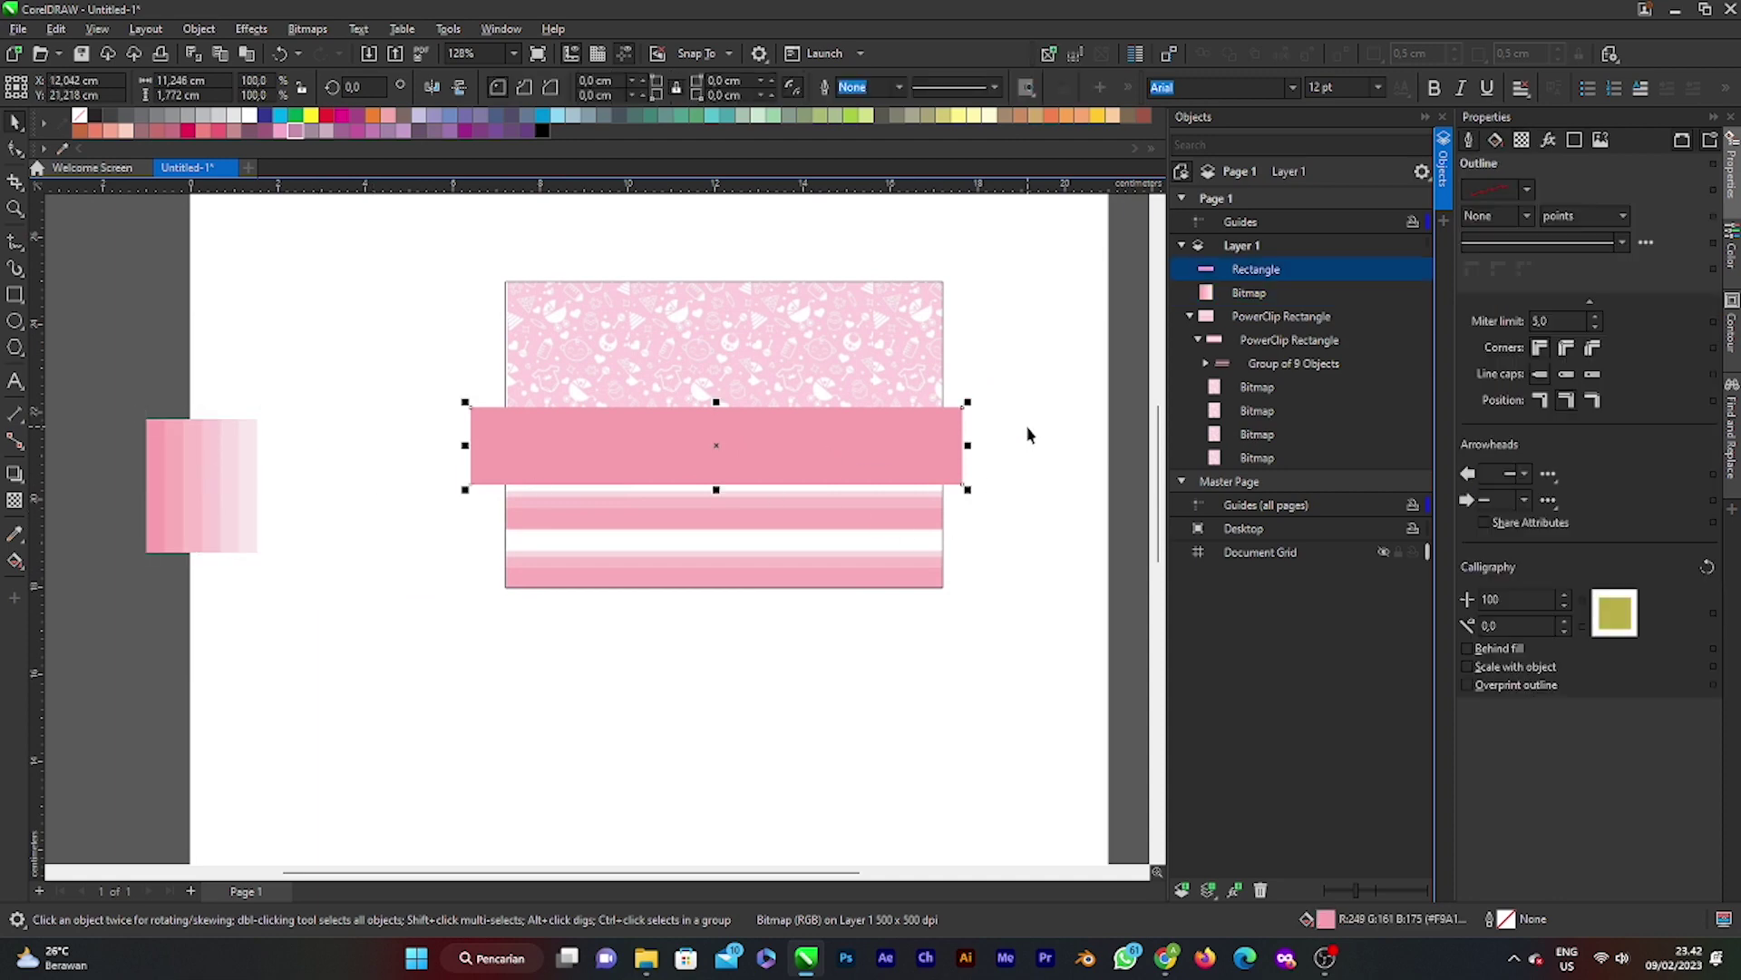
pyautogui.click(1031, 432)
pyautogui.scroll(1, 756, 419)
pyautogui.scroll(1, 756, 419)
pyautogui.scroll(-2, 782, 444)
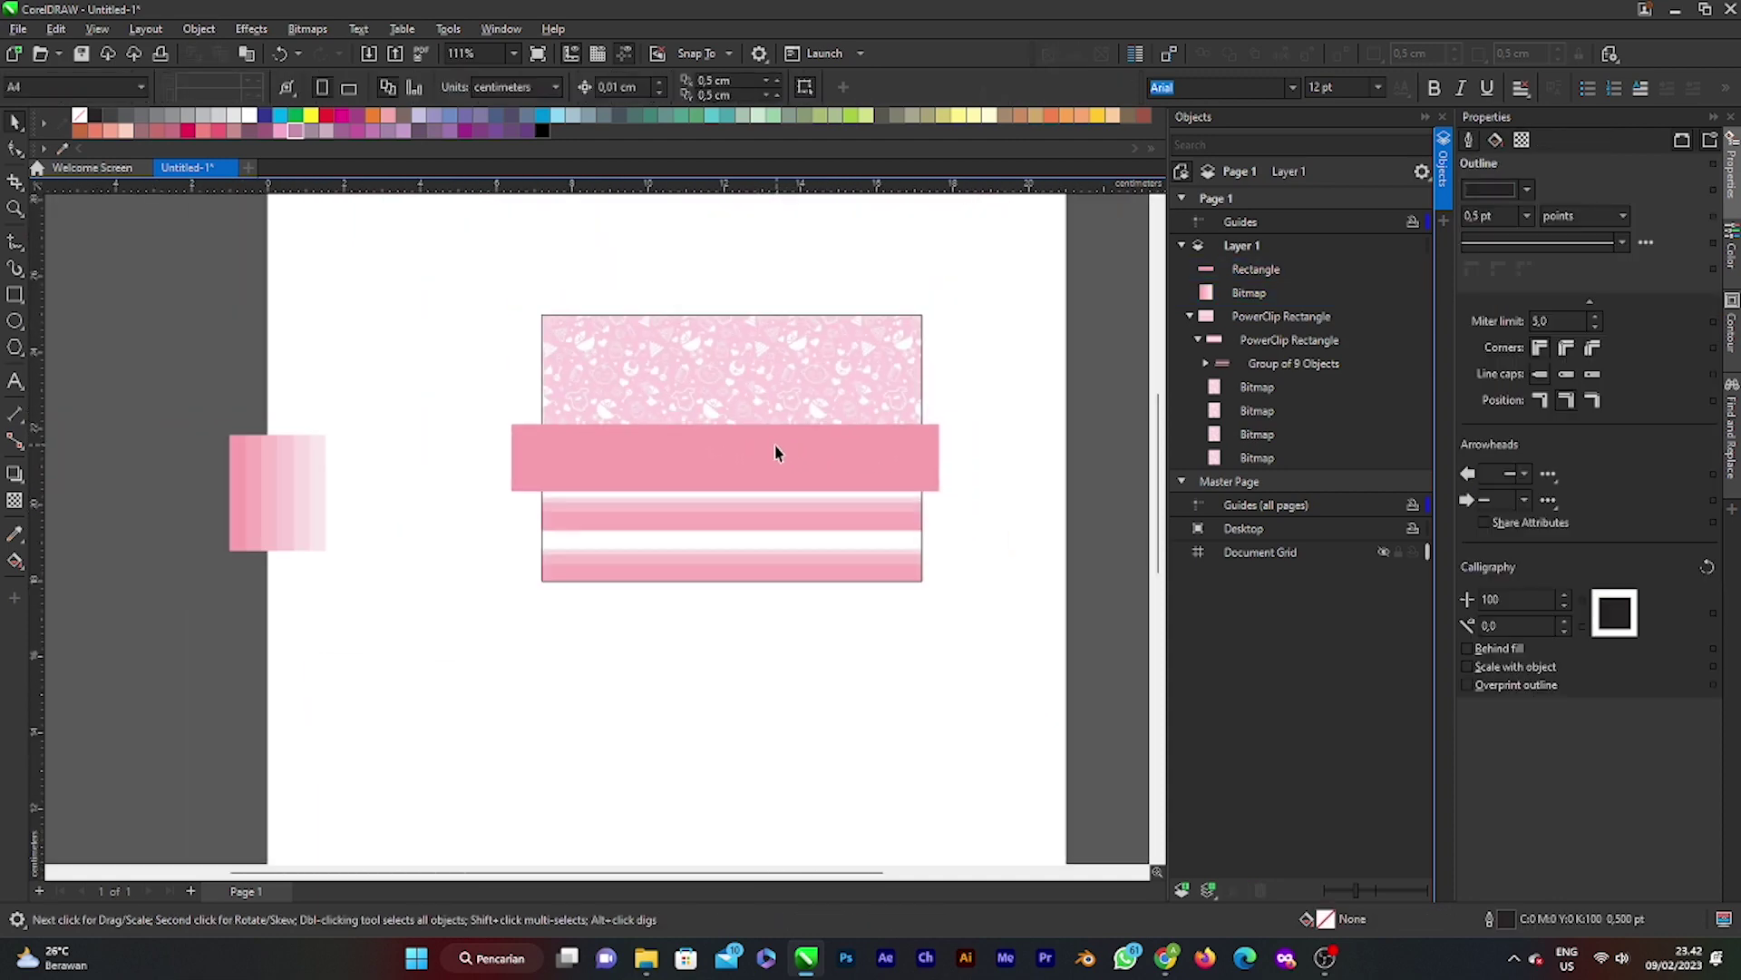
# Step: PowerClip the pink band inside the patterned card rectangle
pyautogui.rightClick(775, 444)
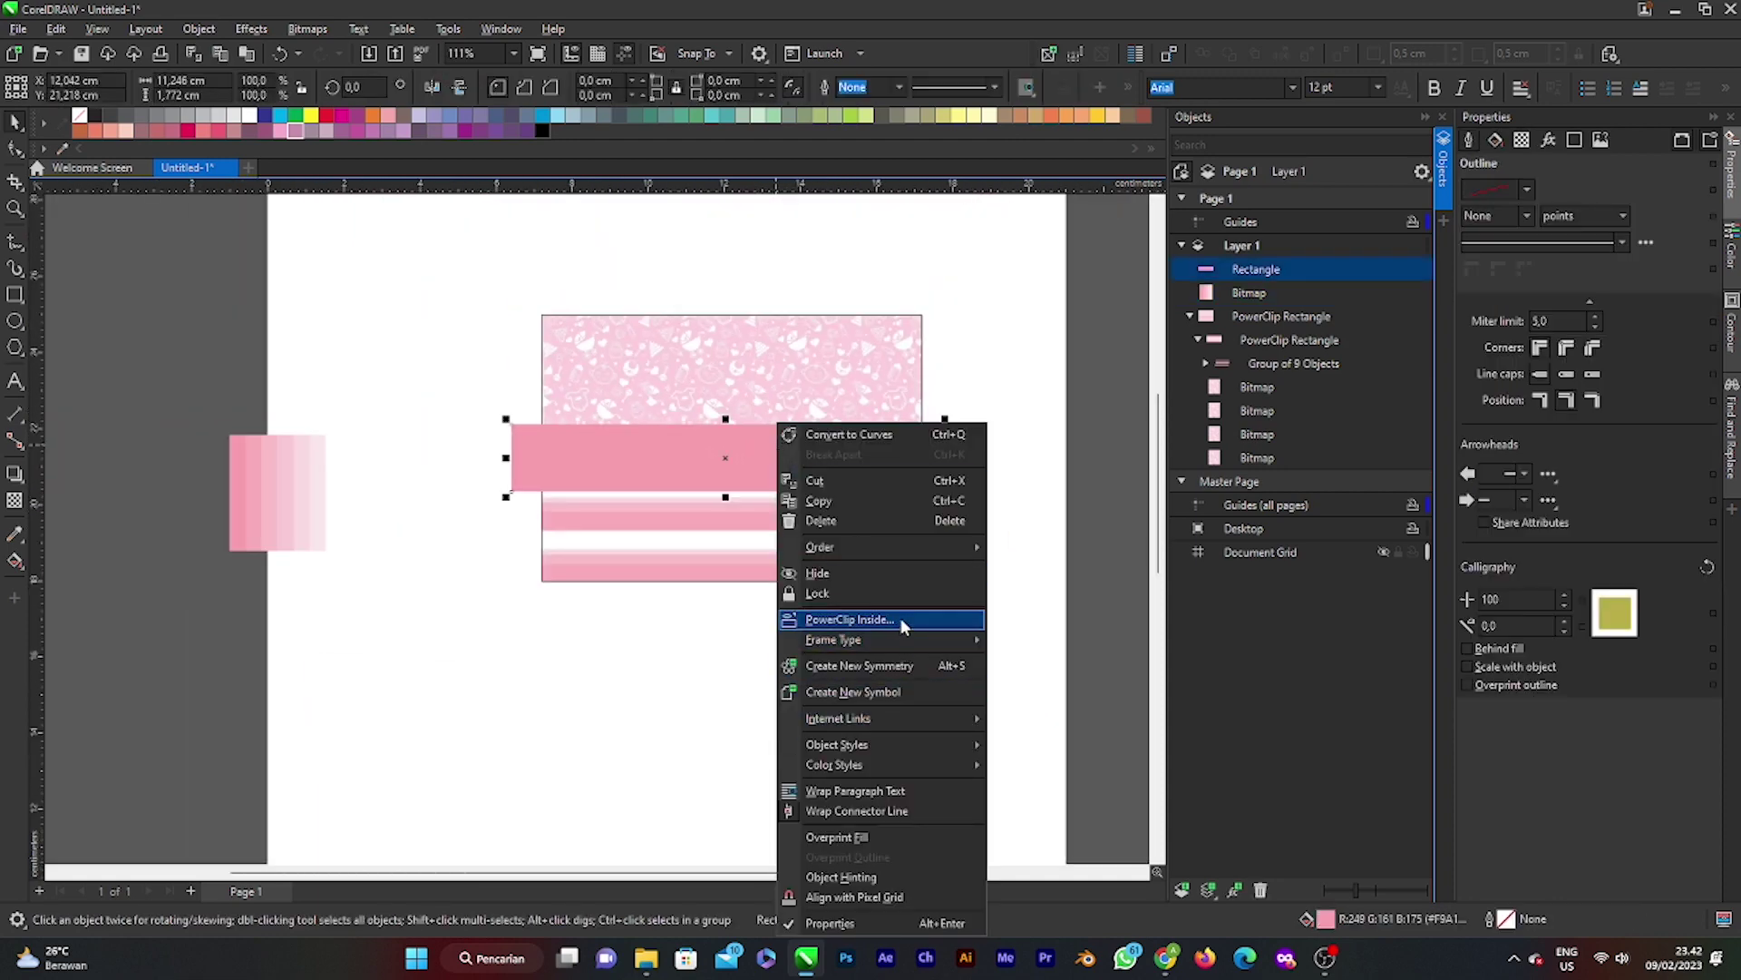
pyautogui.click(900, 619)
pyautogui.click(702, 477)
pyautogui.click(1000, 416)
pyautogui.scroll(2, 758, 514)
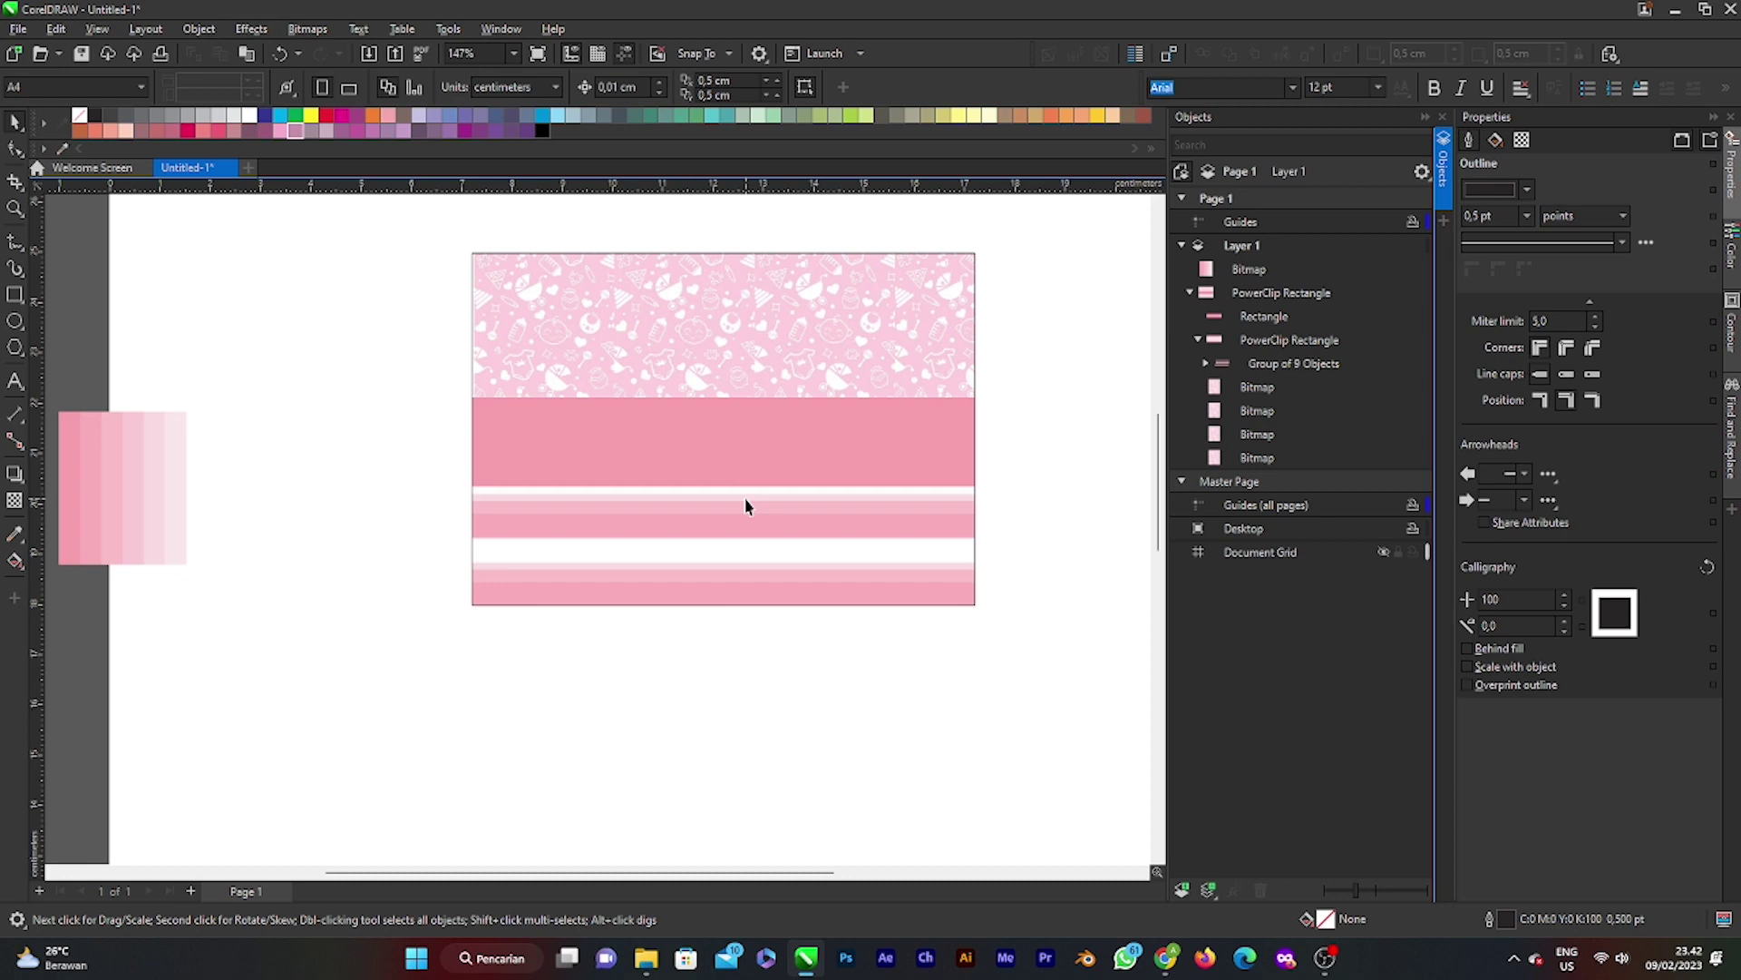
# Step: Check the band inside the card's clipped contents, then finish editing
pyautogui.keyDown('ctrl'); pyautogui.click(800, 479); pyautogui.keyUp('ctrl')
pyautogui.click(767, 424)
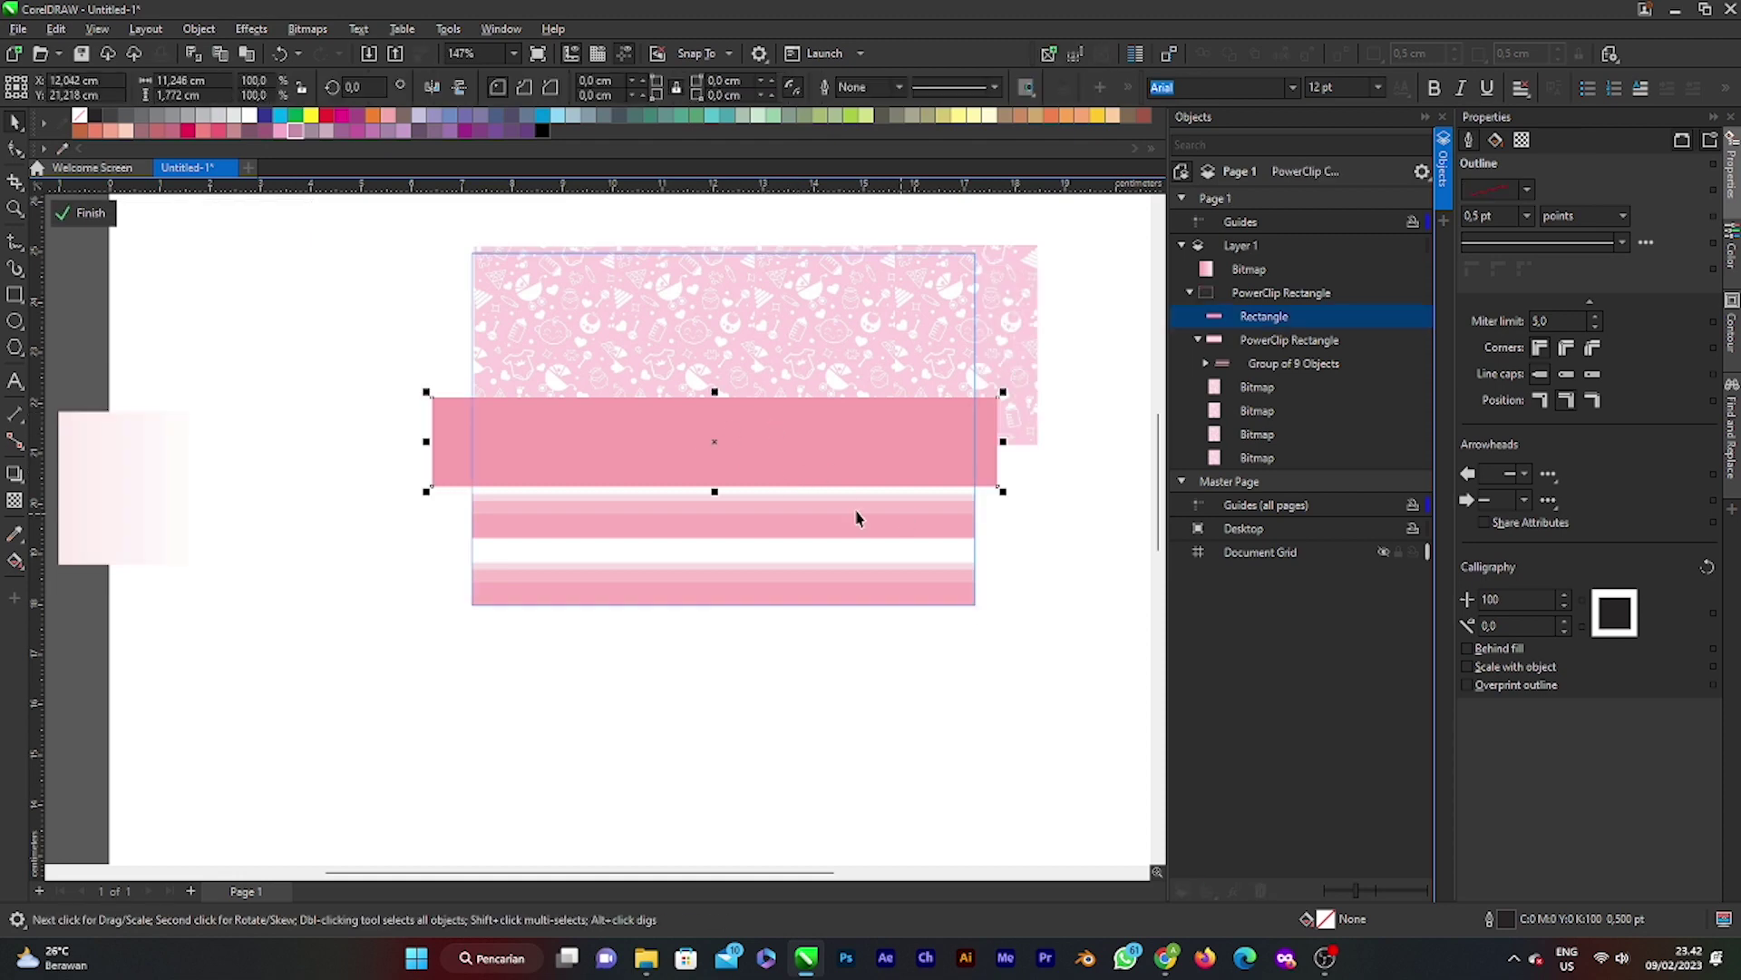
pyautogui.click(427, 505)
pyautogui.click(824, 362)
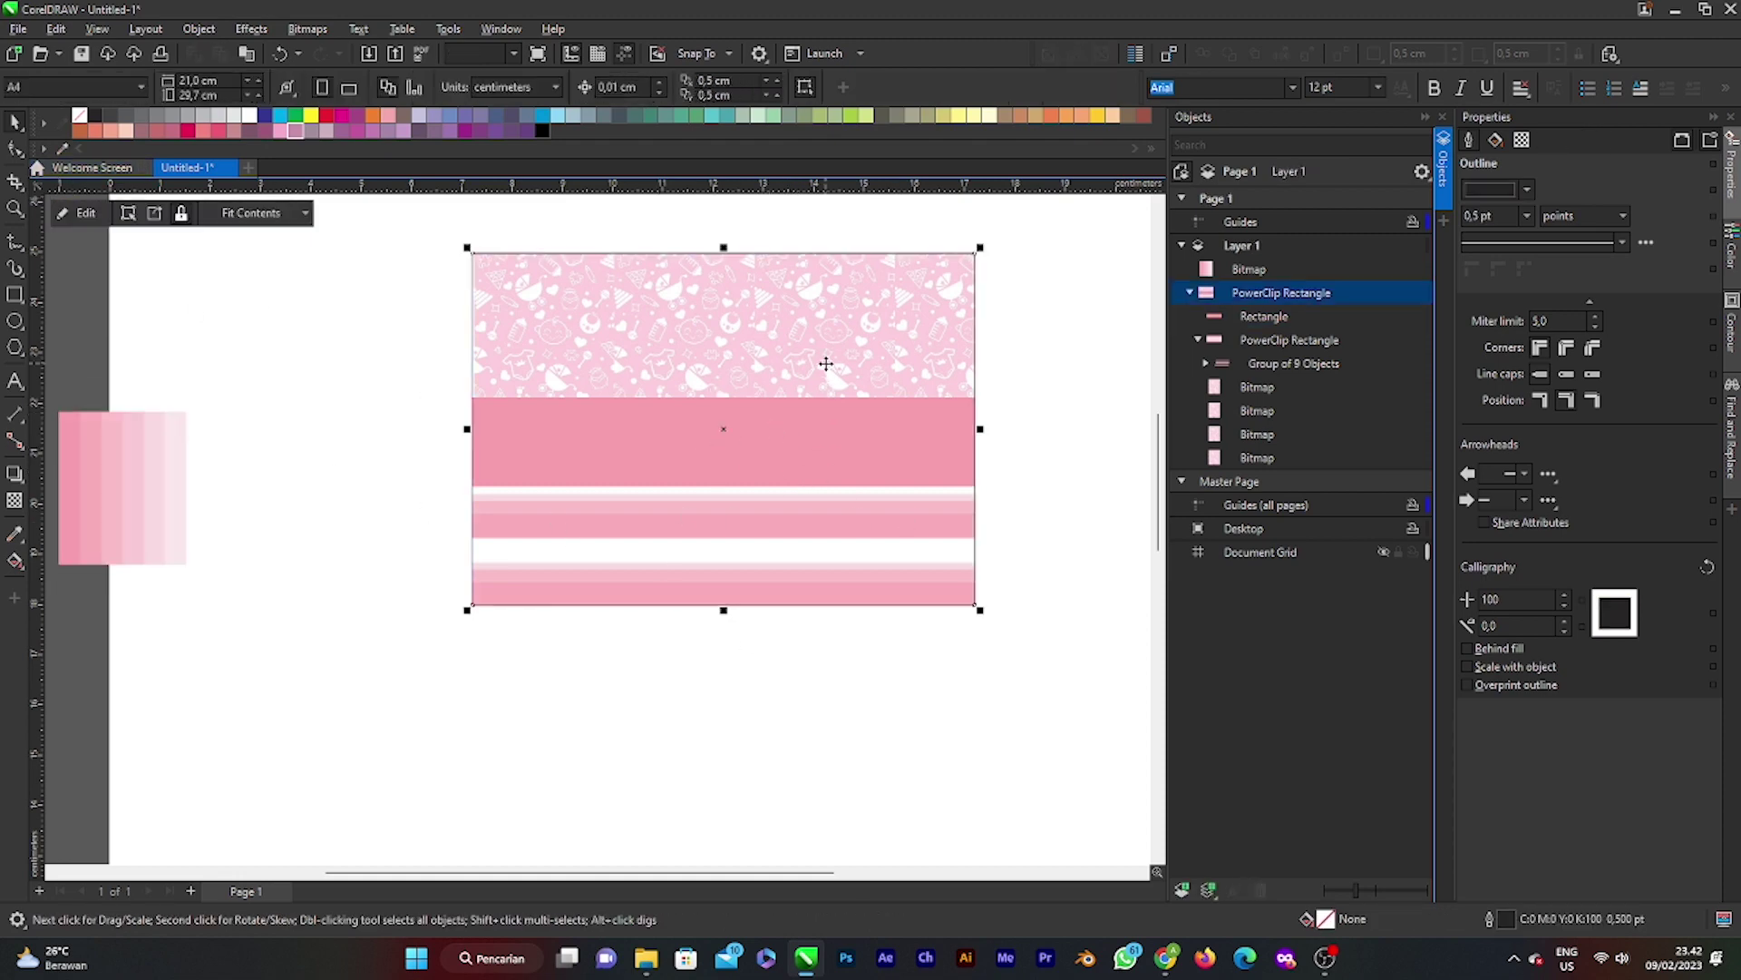
pyautogui.press('Escape')
pyautogui.click(91, 212)
# Step: Nudge the card slightly down-left and reopen its contents to select the band
pyautogui.moveTo(700, 370); pyautogui.dragTo(684, 401)
pyautogui.keyDown('ctrl'); pyautogui.click(746, 458); pyautogui.keyUp('ctrl')
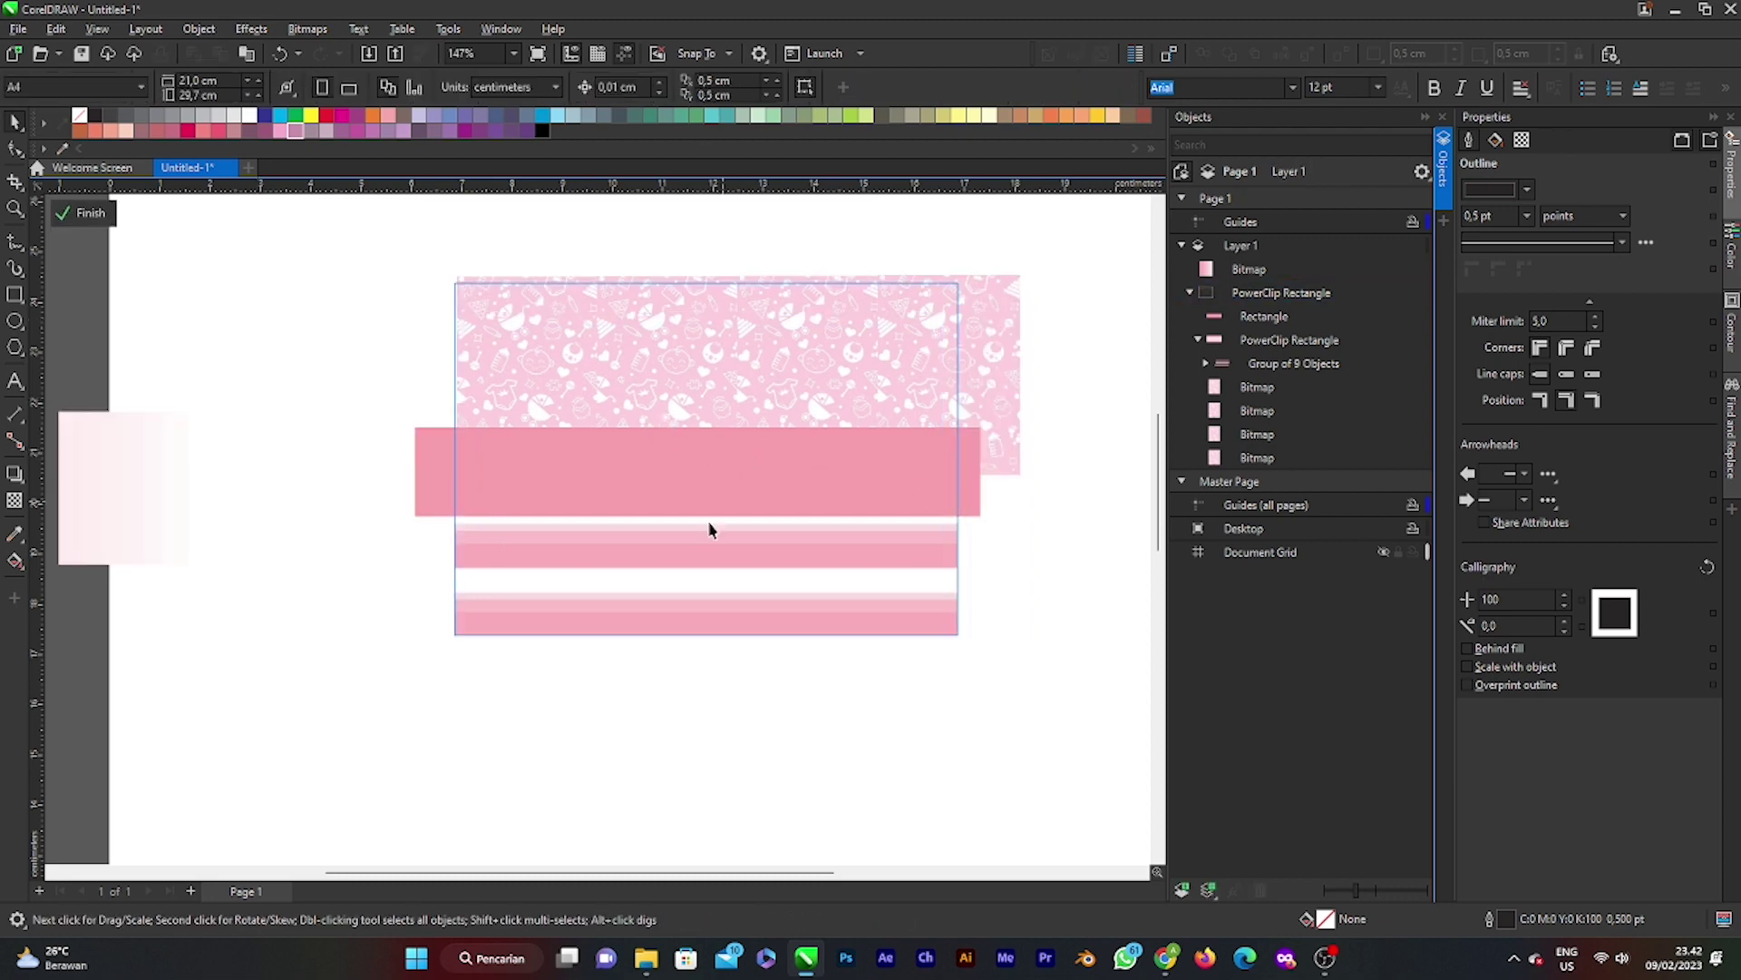
pyautogui.click(587, 459)
# Step: Change the band's fill to a gradient angled at about 230 degrees
pyautogui.doubleClick(1325, 919)
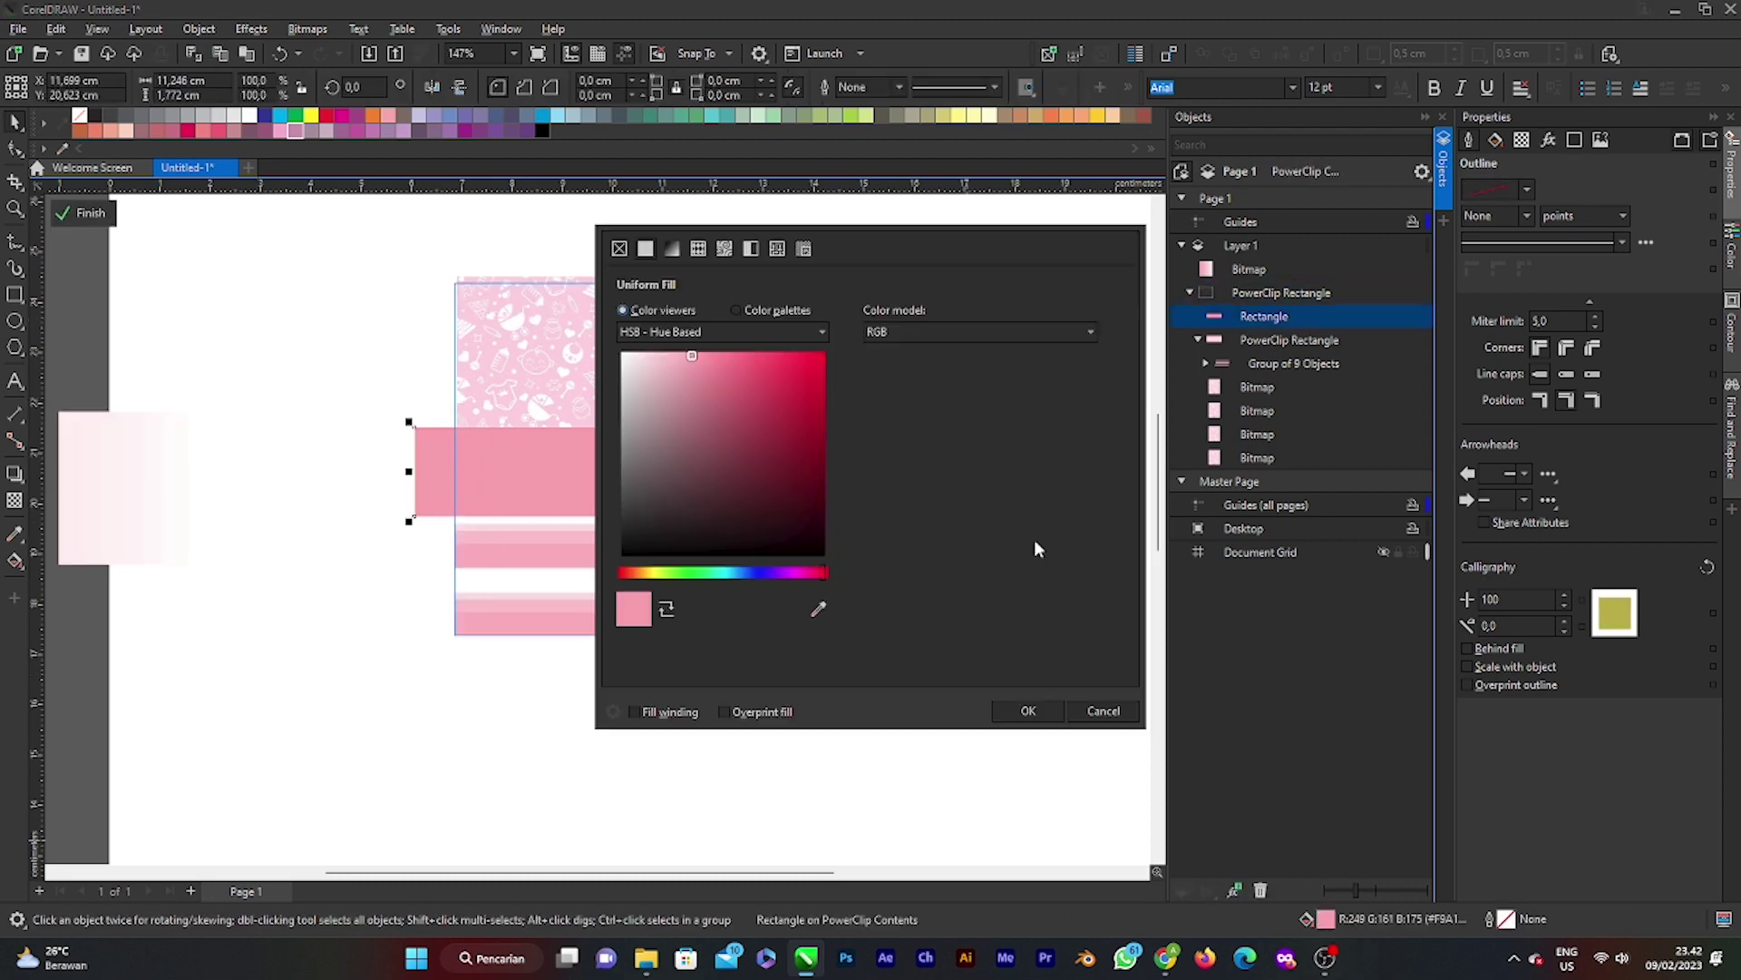
pyautogui.moveTo(873, 212); pyautogui.dragTo(1366, 195)
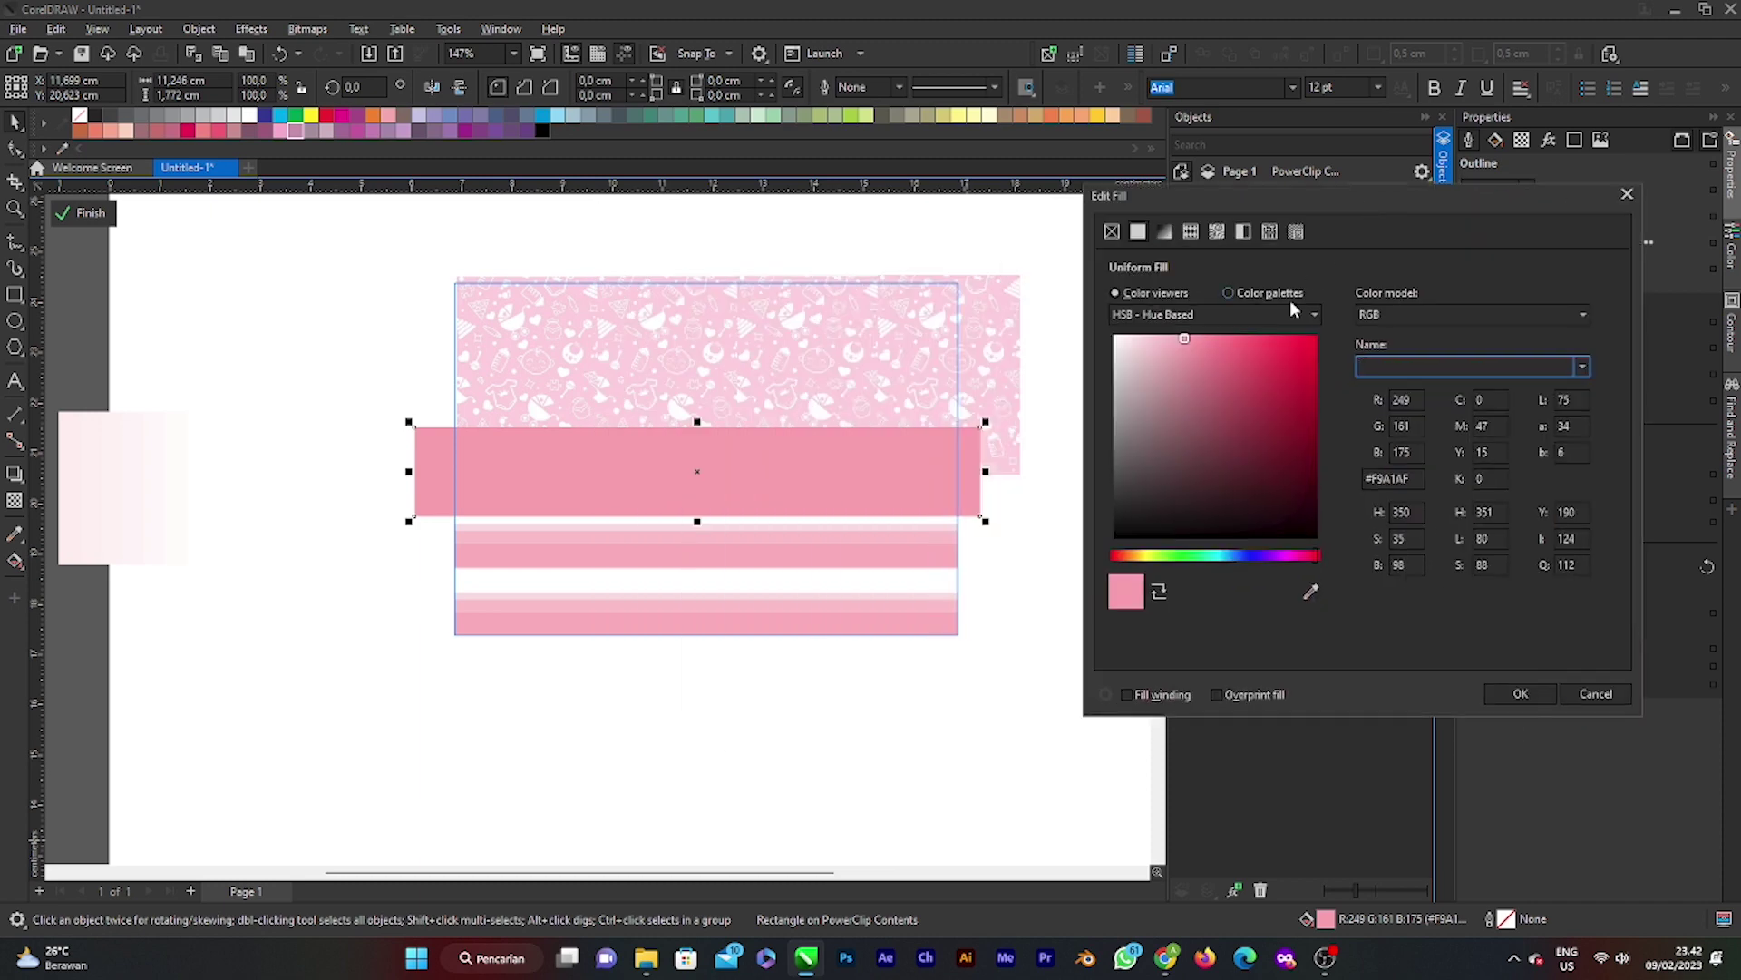
pyautogui.click(1164, 234)
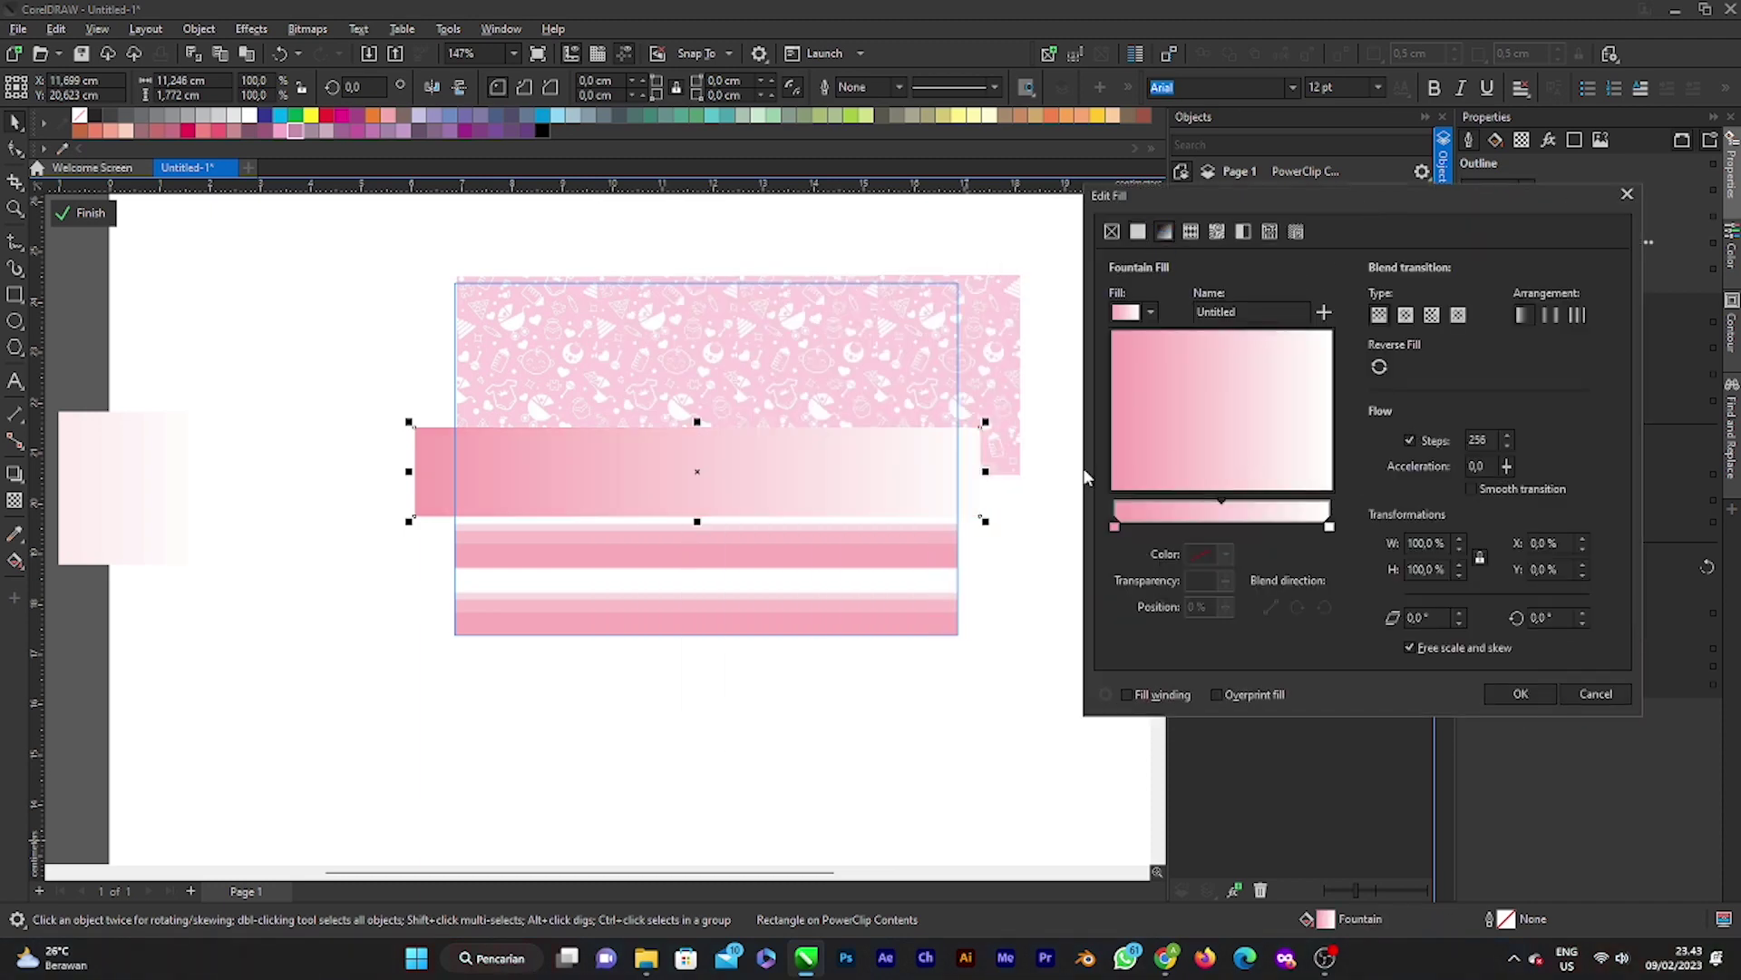
pyautogui.moveTo(1210, 433)
pyautogui.mouseDown()
pyautogui.moveTo(1227, 504)
pyautogui.moveTo(1293, 502)
pyautogui.moveTo(1237, 502)
pyautogui.mouseUp()
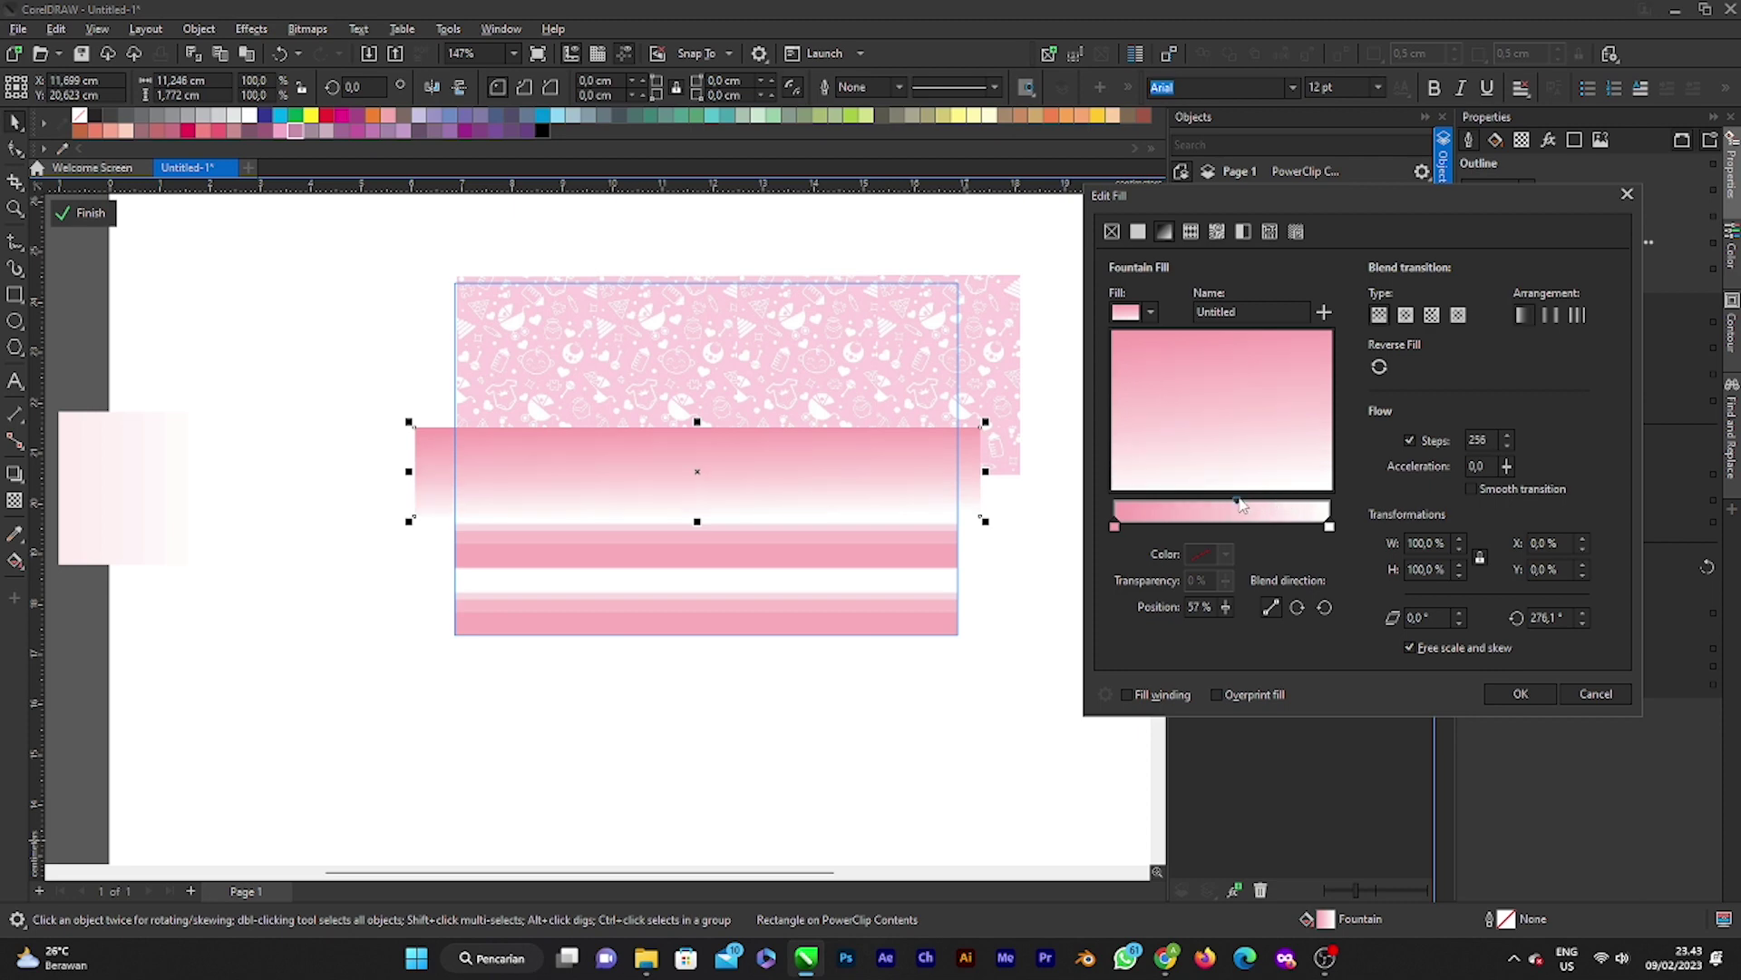
# Step: Move the gradient midpoint to 68%, make its end the stripes' light pink, and finish the PowerClip
pyautogui.moveTo(1239, 501); pyautogui.dragTo(1260, 504)
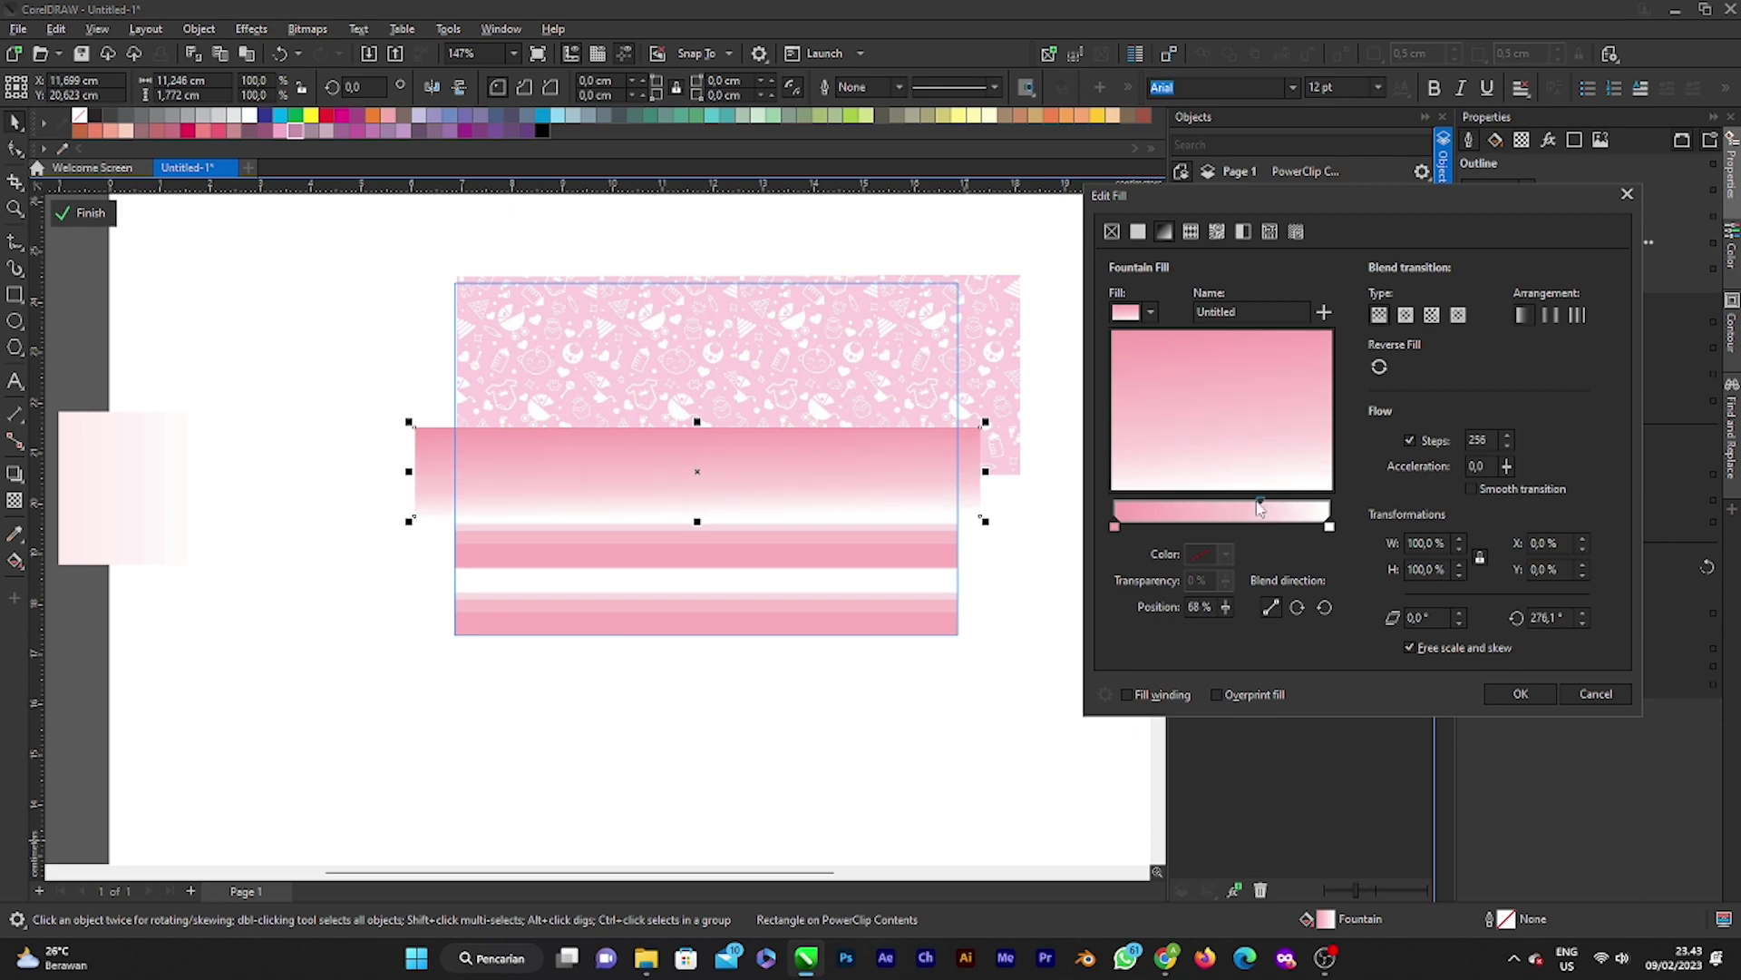
pyautogui.click(1329, 527)
pyautogui.click(1226, 554)
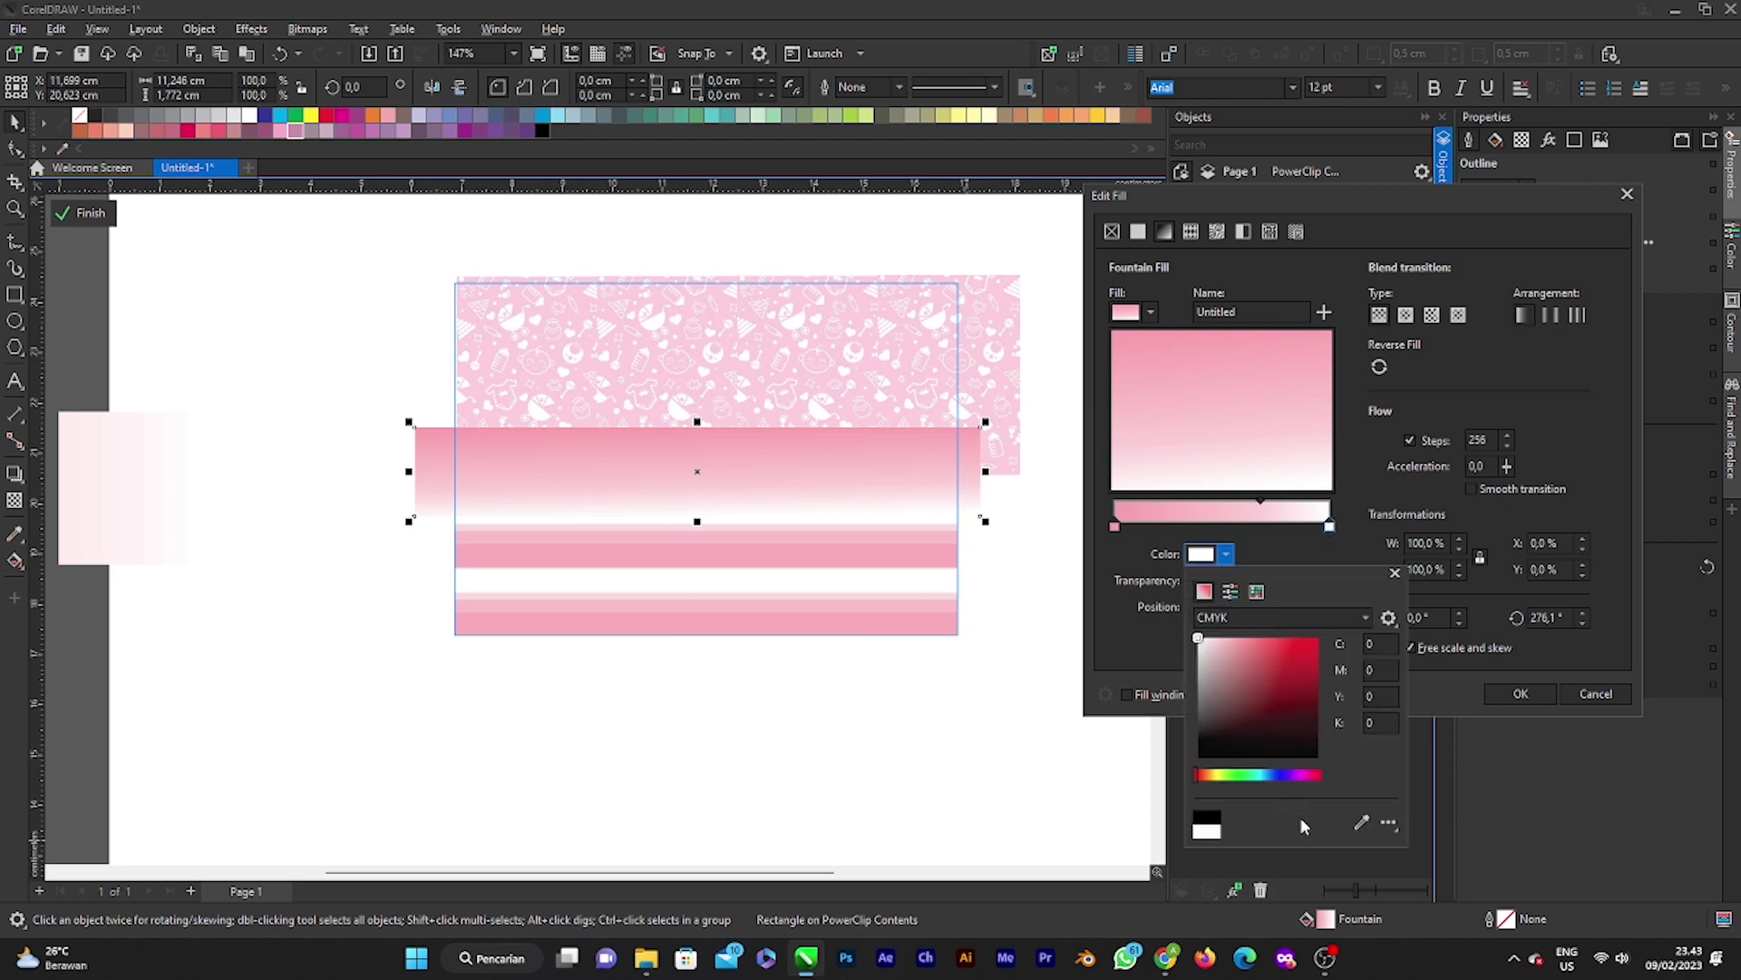
pyautogui.click(1374, 805)
pyautogui.click(853, 599)
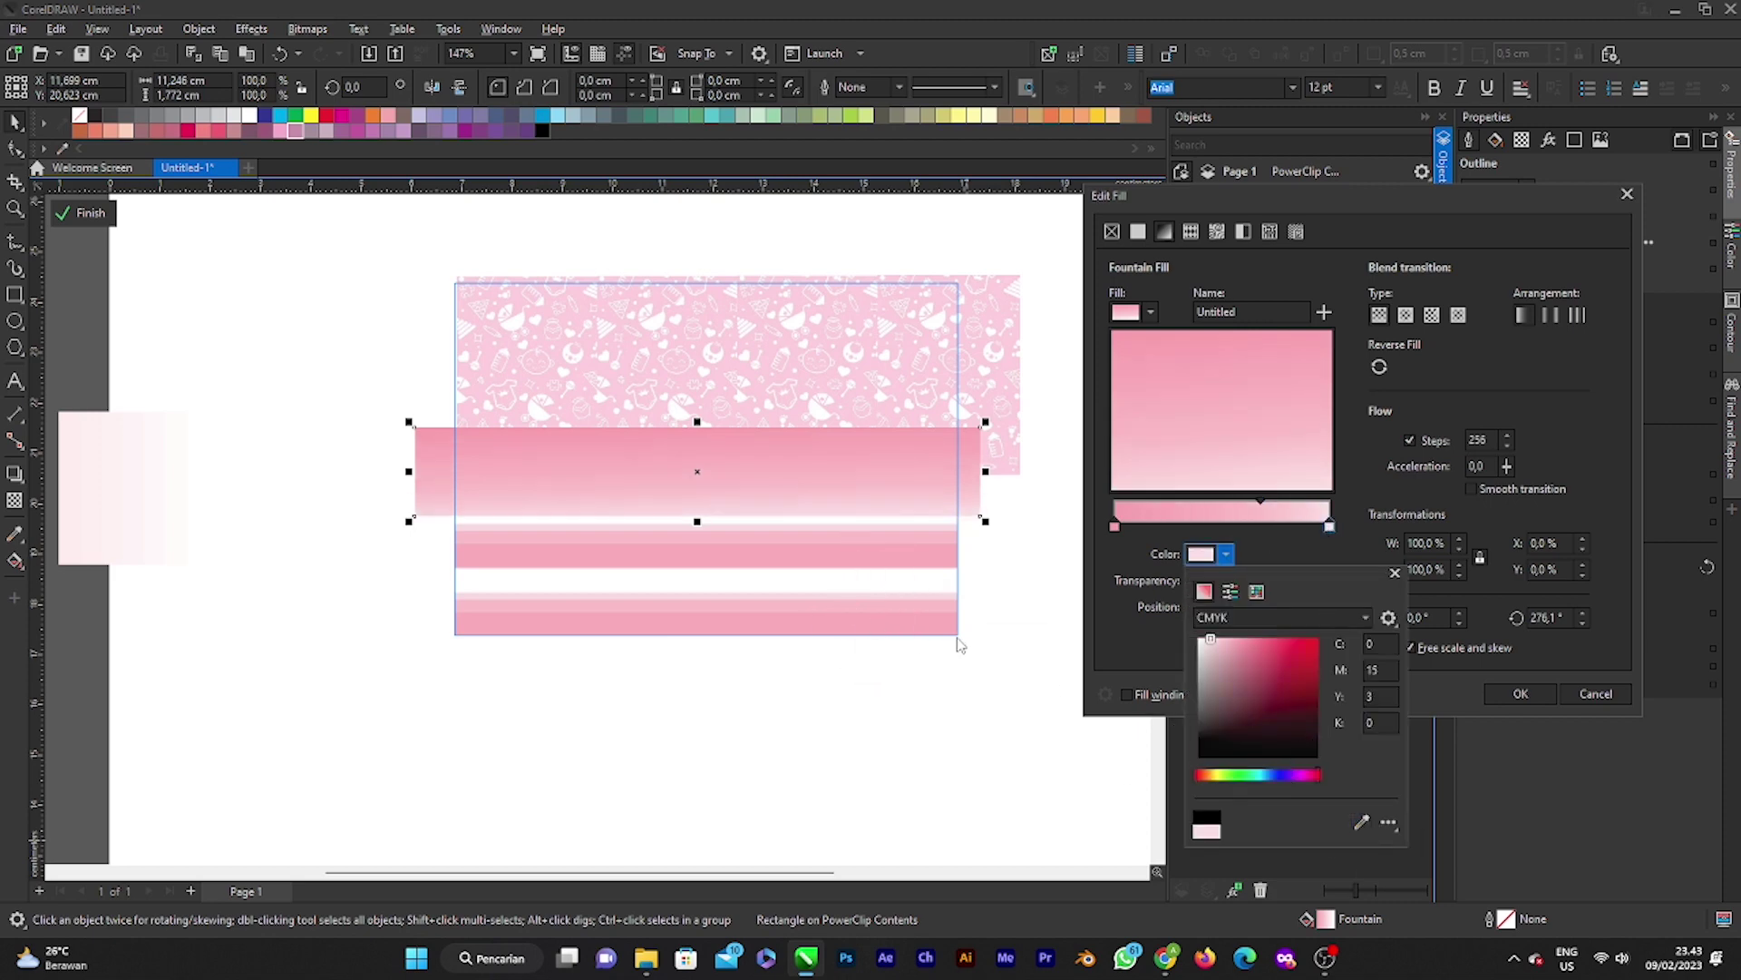
pyautogui.click(1531, 696)
pyautogui.click(1520, 695)
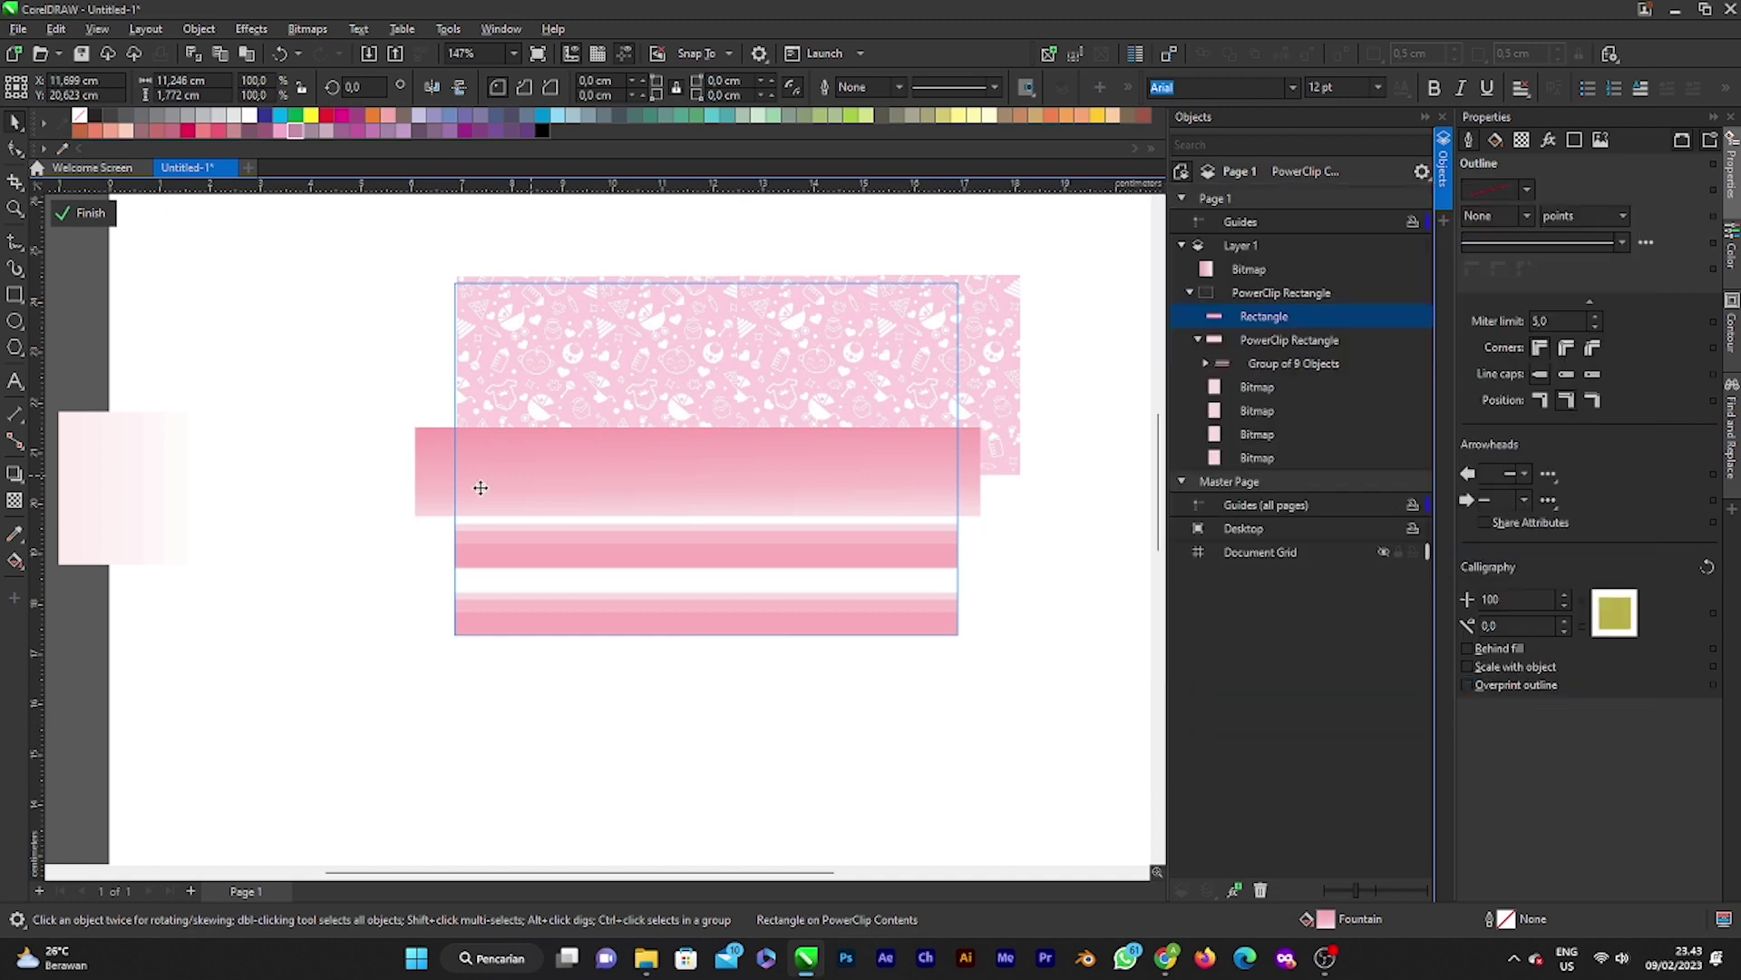
pyautogui.click(81, 213)
pyautogui.click(342, 490)
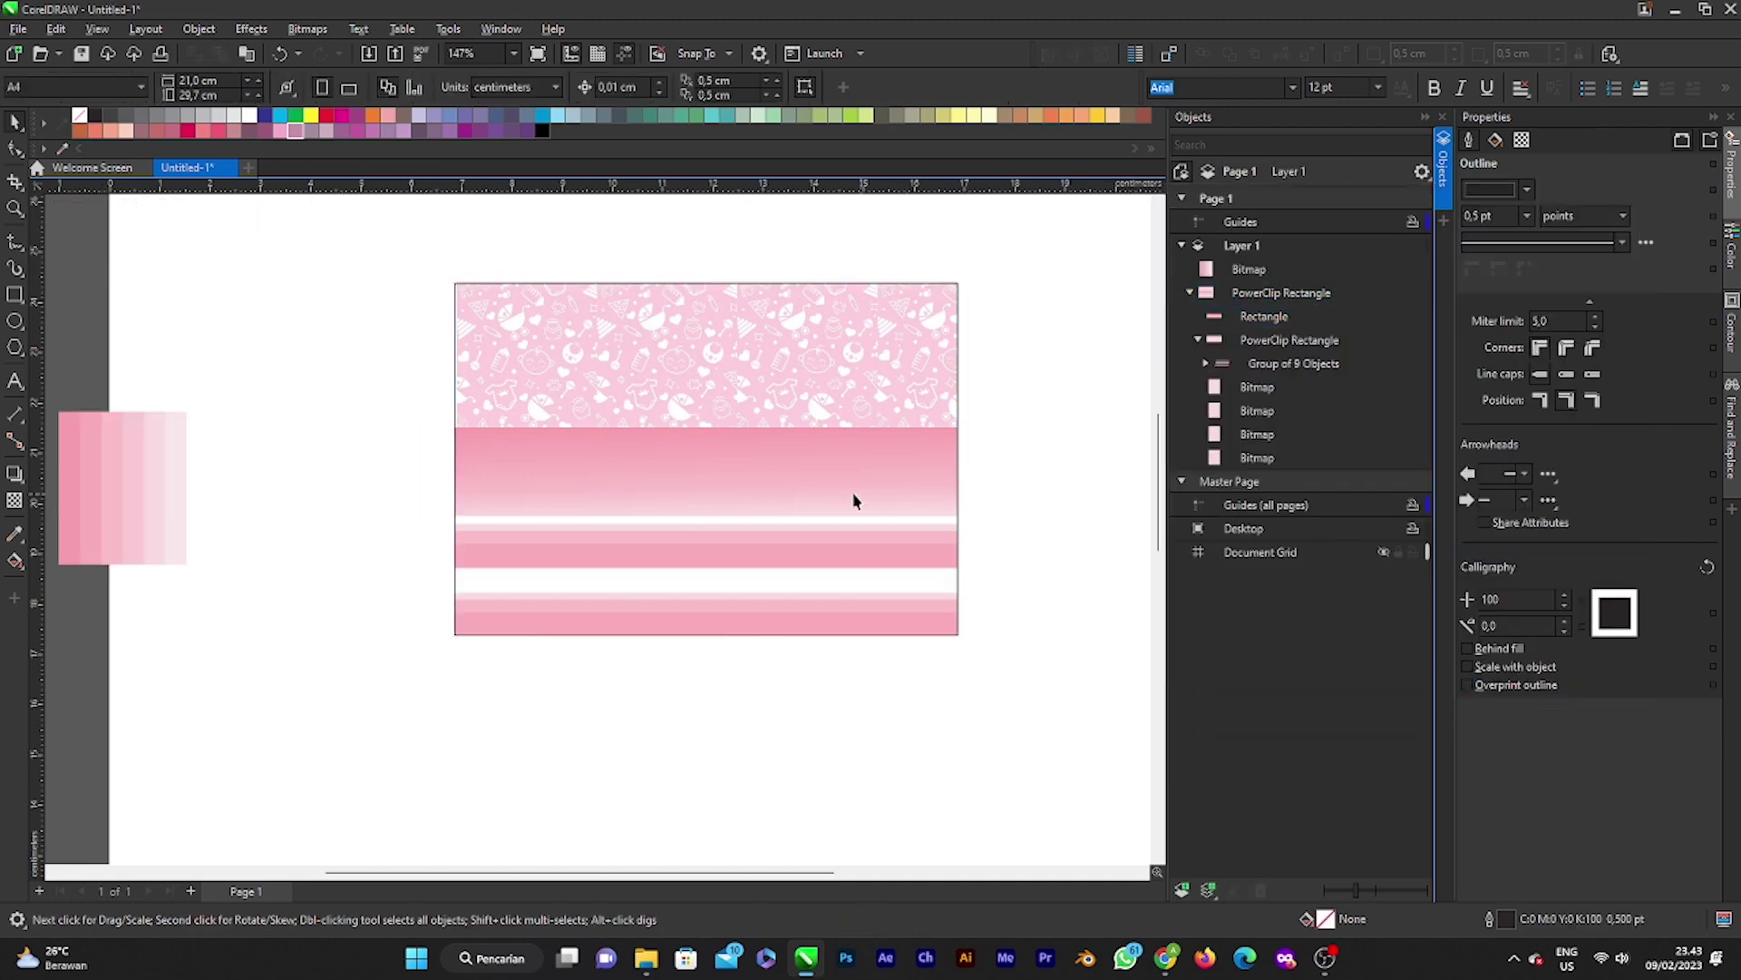
# Step: Zoom in on the card, set it back in place after a nudge, and pick the Rectangle tool
pyautogui.scroll(-1, 840, 504)
pyautogui.scroll(-1, 813, 541)
pyautogui.scroll(2, 773, 493)
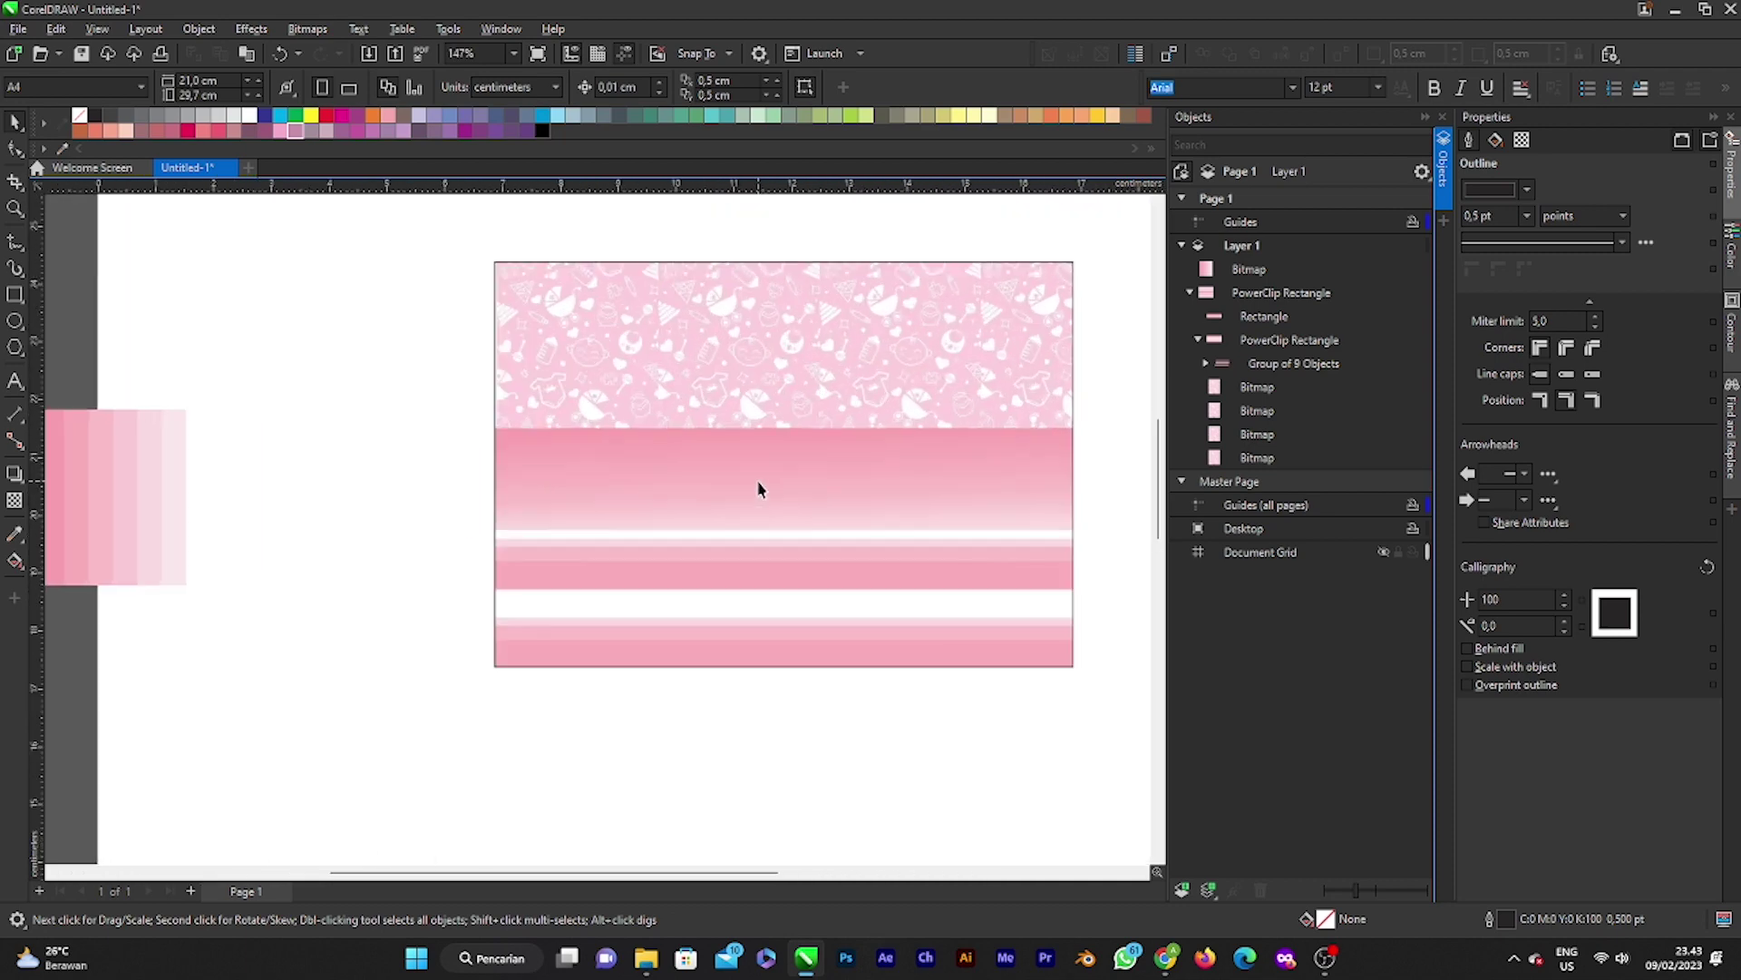
pyautogui.scroll(-1, 763, 502)
pyautogui.click(832, 493)
pyautogui.moveTo(832, 493); pyautogui.dragTo(782, 495)
pyautogui.click(1036, 455)
pyautogui.click(995, 471)
pyautogui.scroll(3, 655, 499)
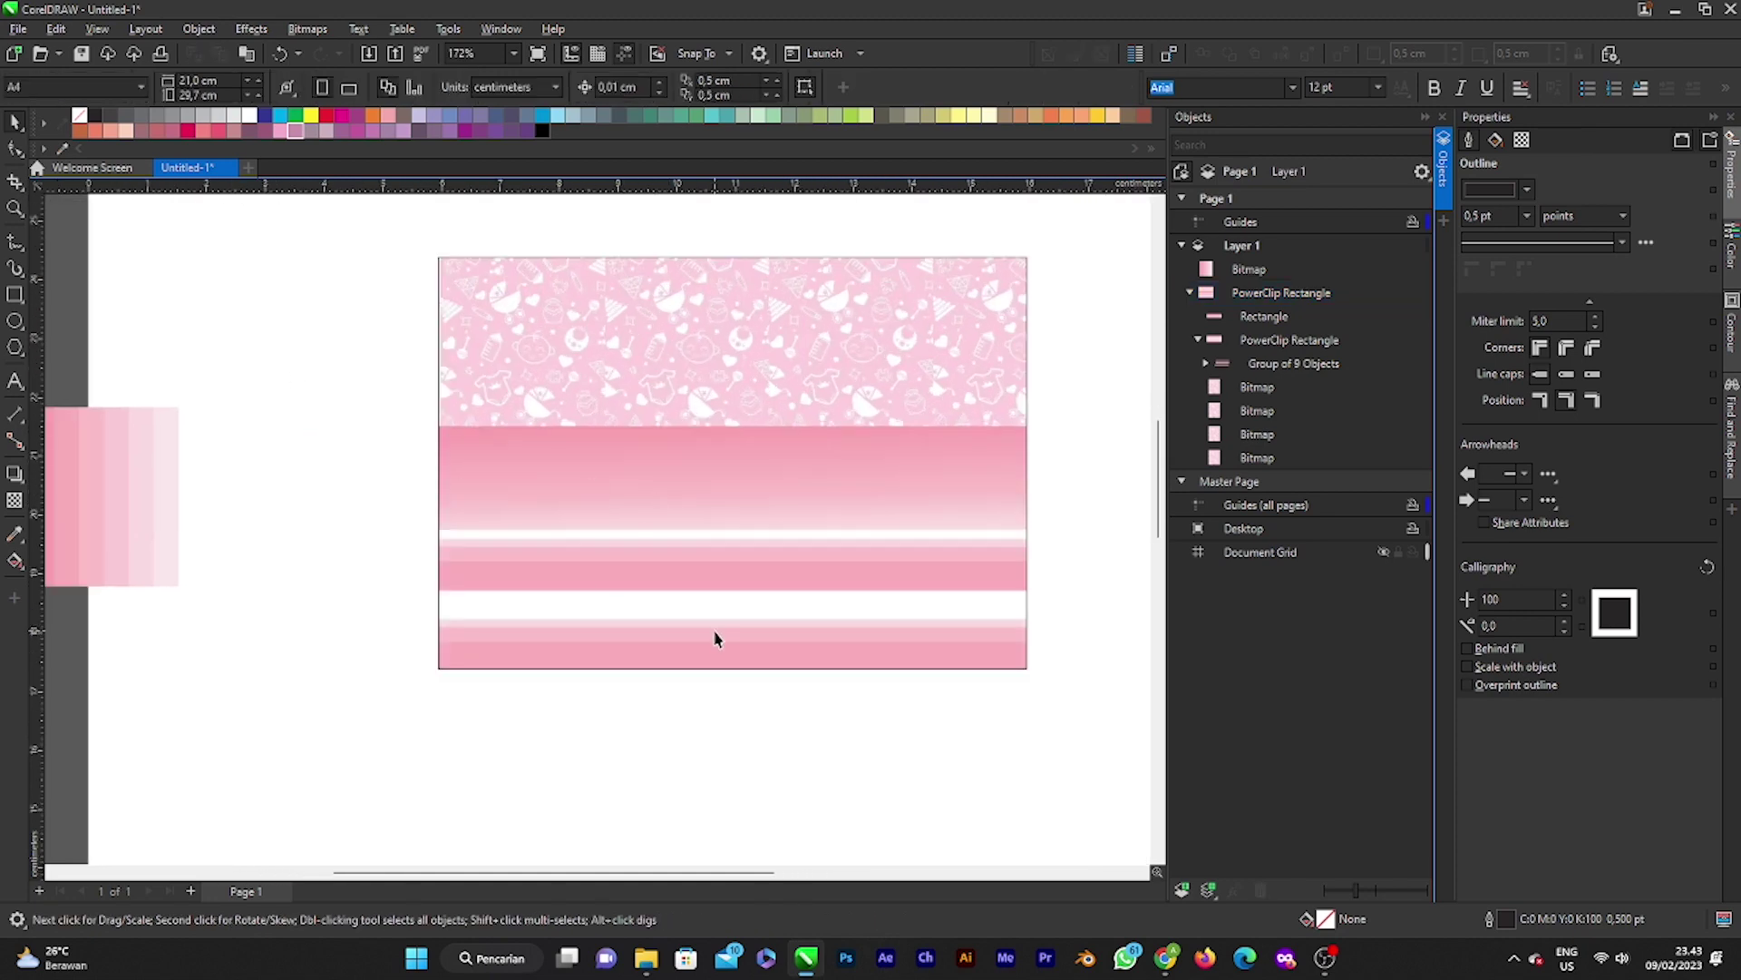
pyautogui.scroll(3, 684, 490)
pyautogui.scroll(-1, 684, 494)
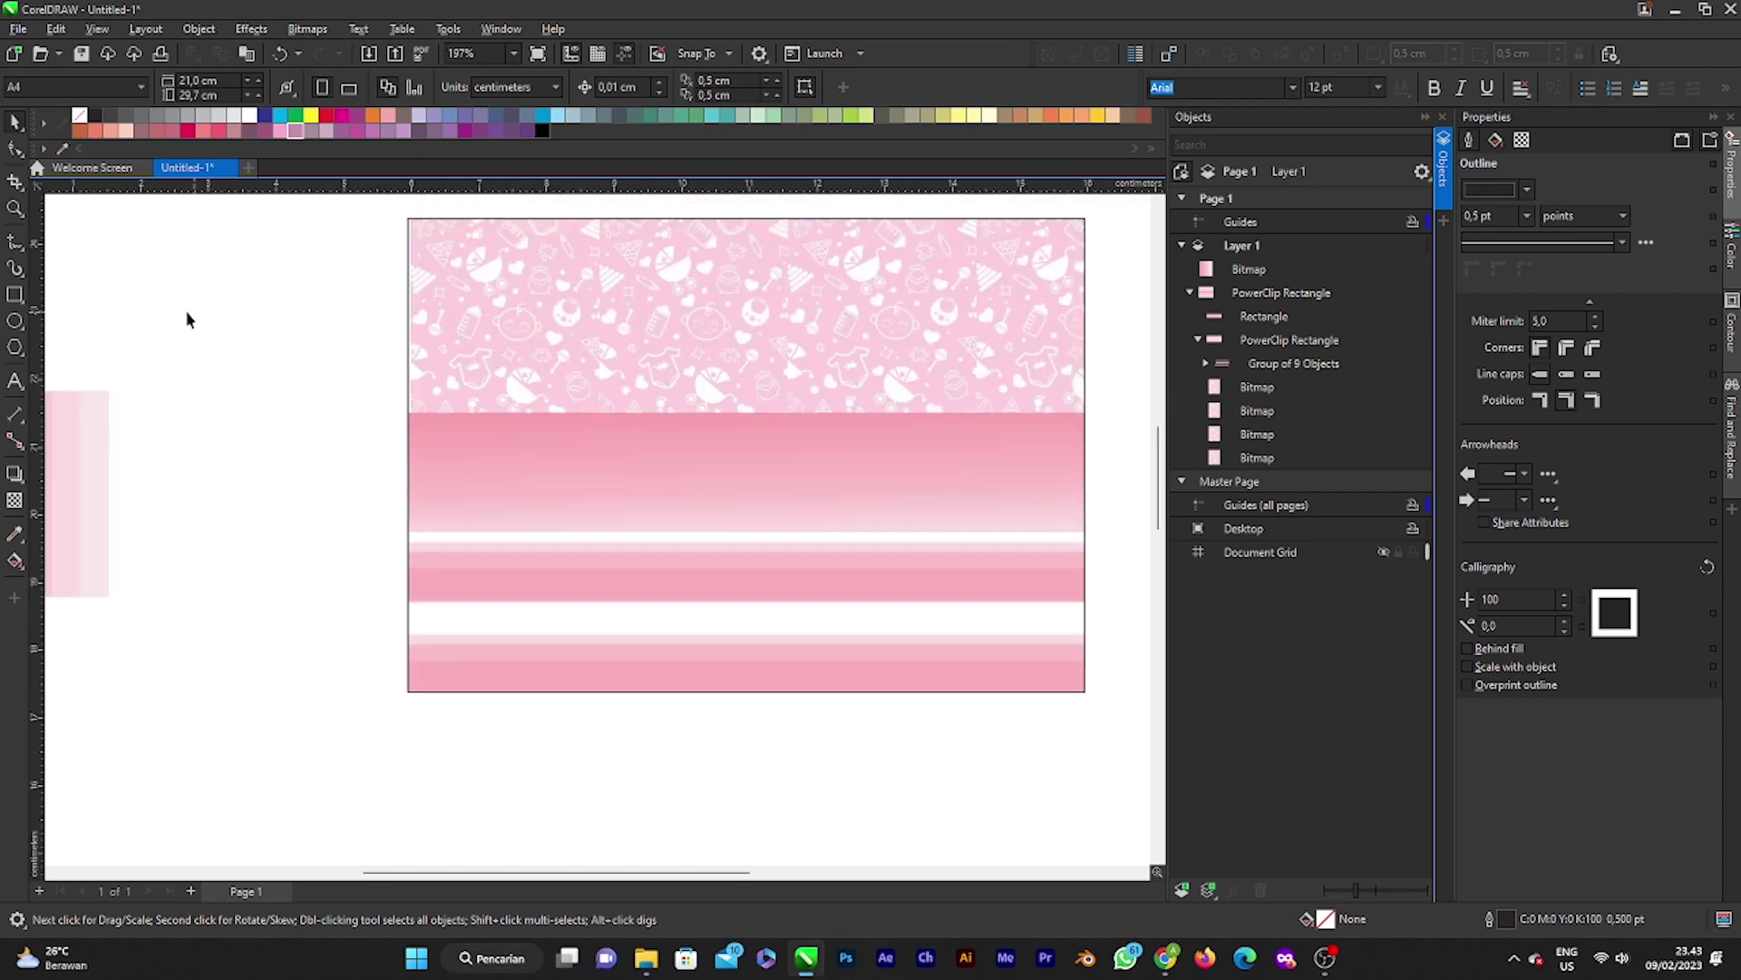
pyautogui.click(14, 295)
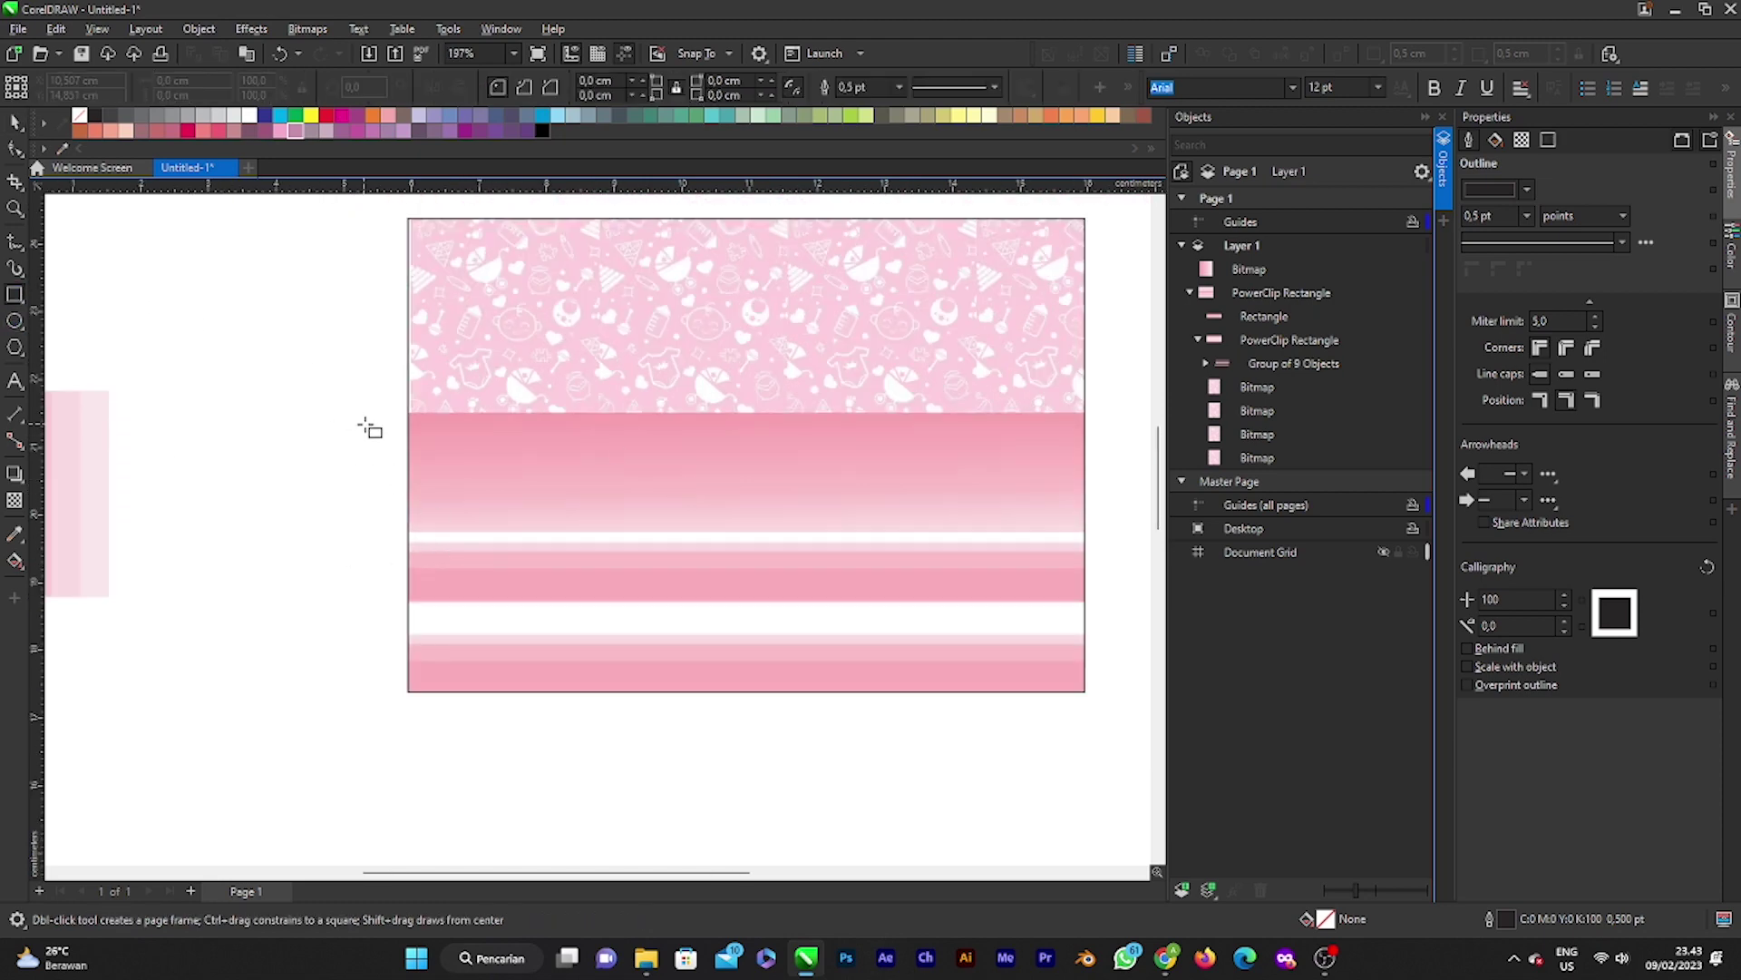
# Step: Draw a 10.8 × 1.5 cm rectangle across the gradient band with a dotted outline
pyautogui.moveTo(375, 421); pyautogui.dragTo(1107, 525)
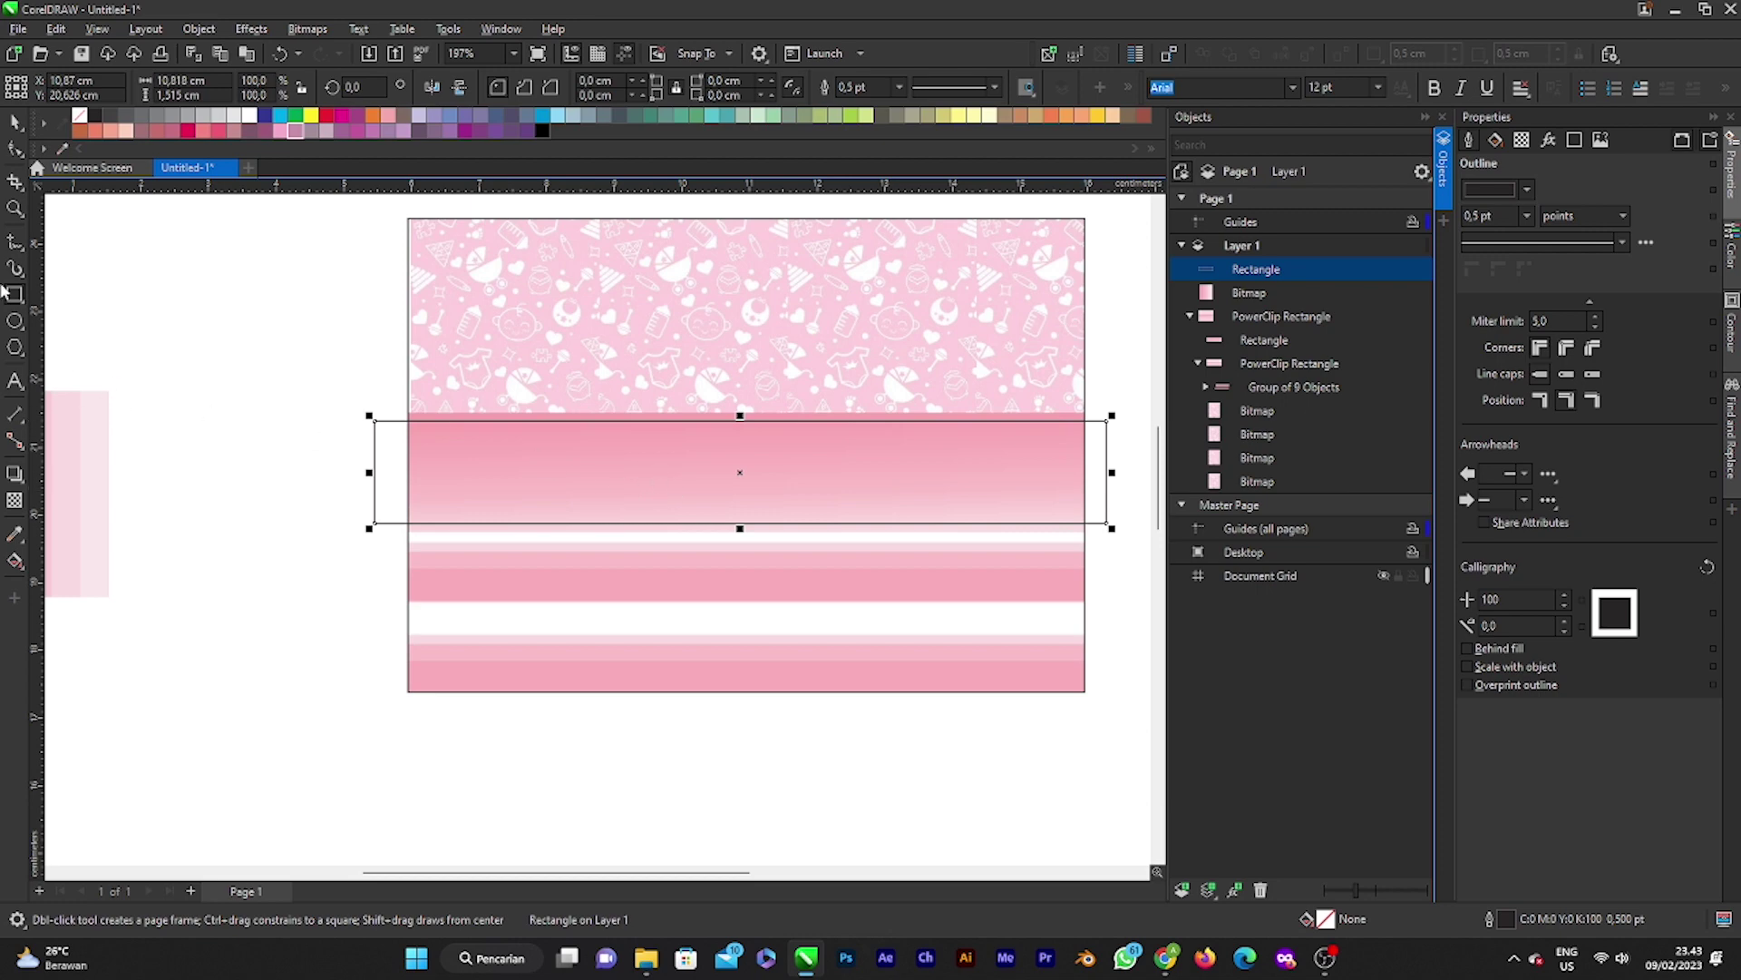
pyautogui.click(16, 120)
pyautogui.click(247, 401)
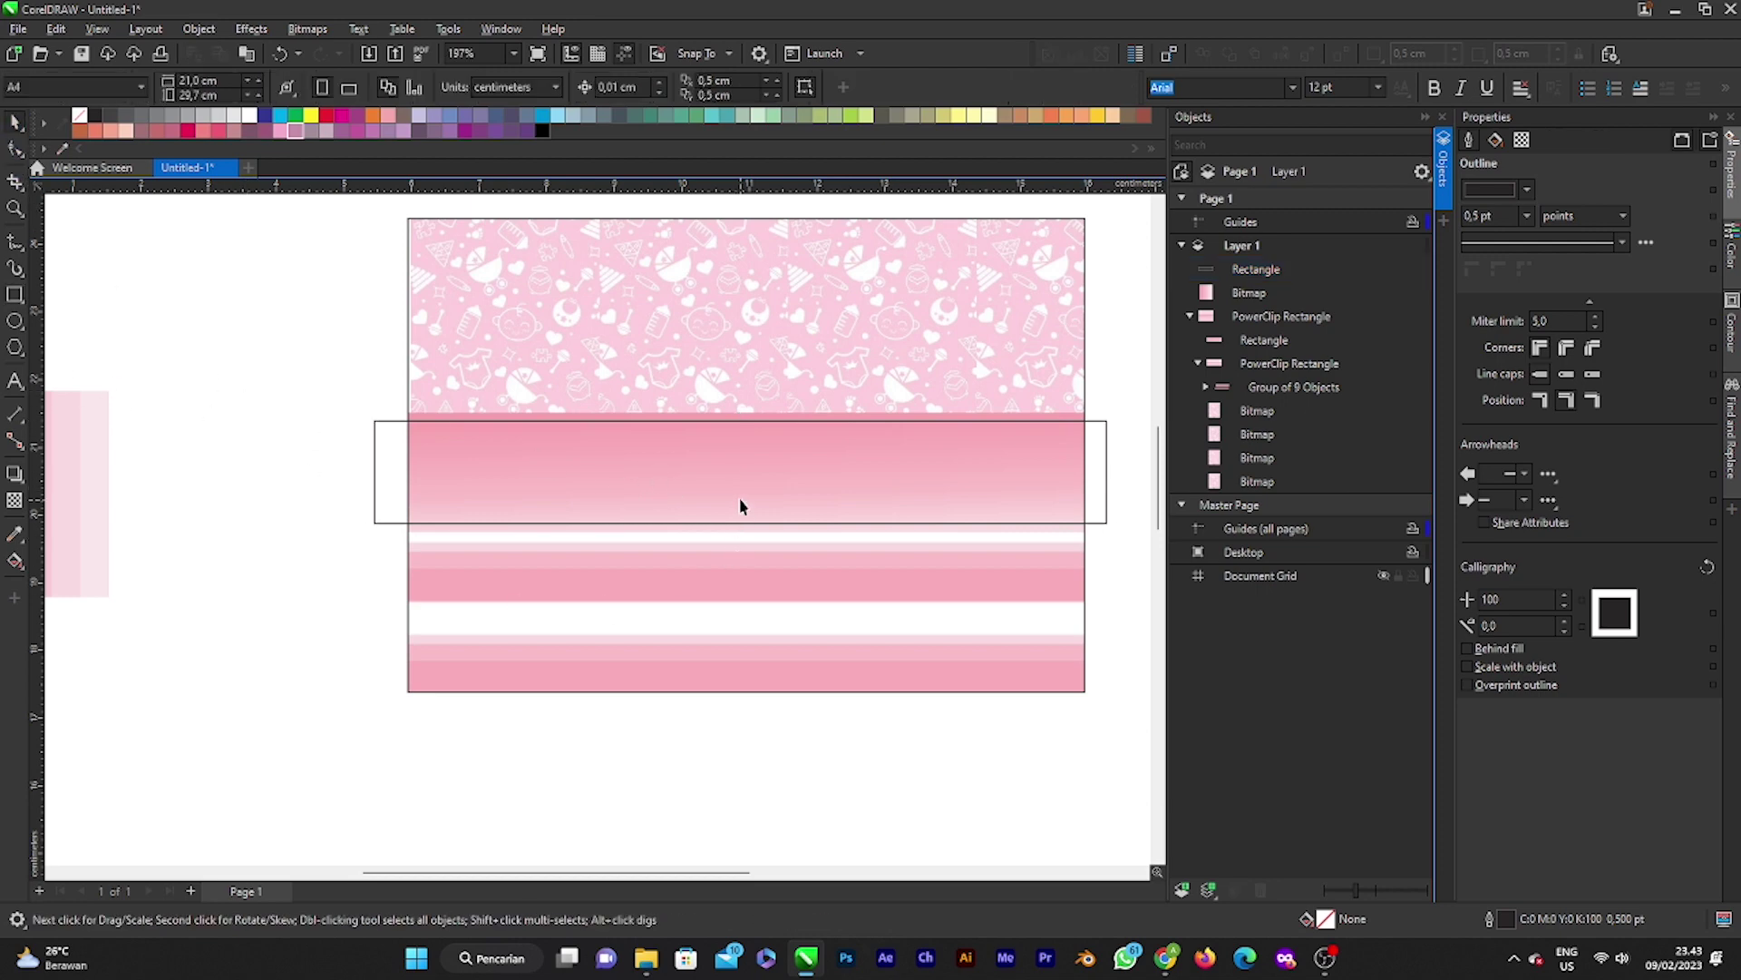
pyautogui.click(740, 506)
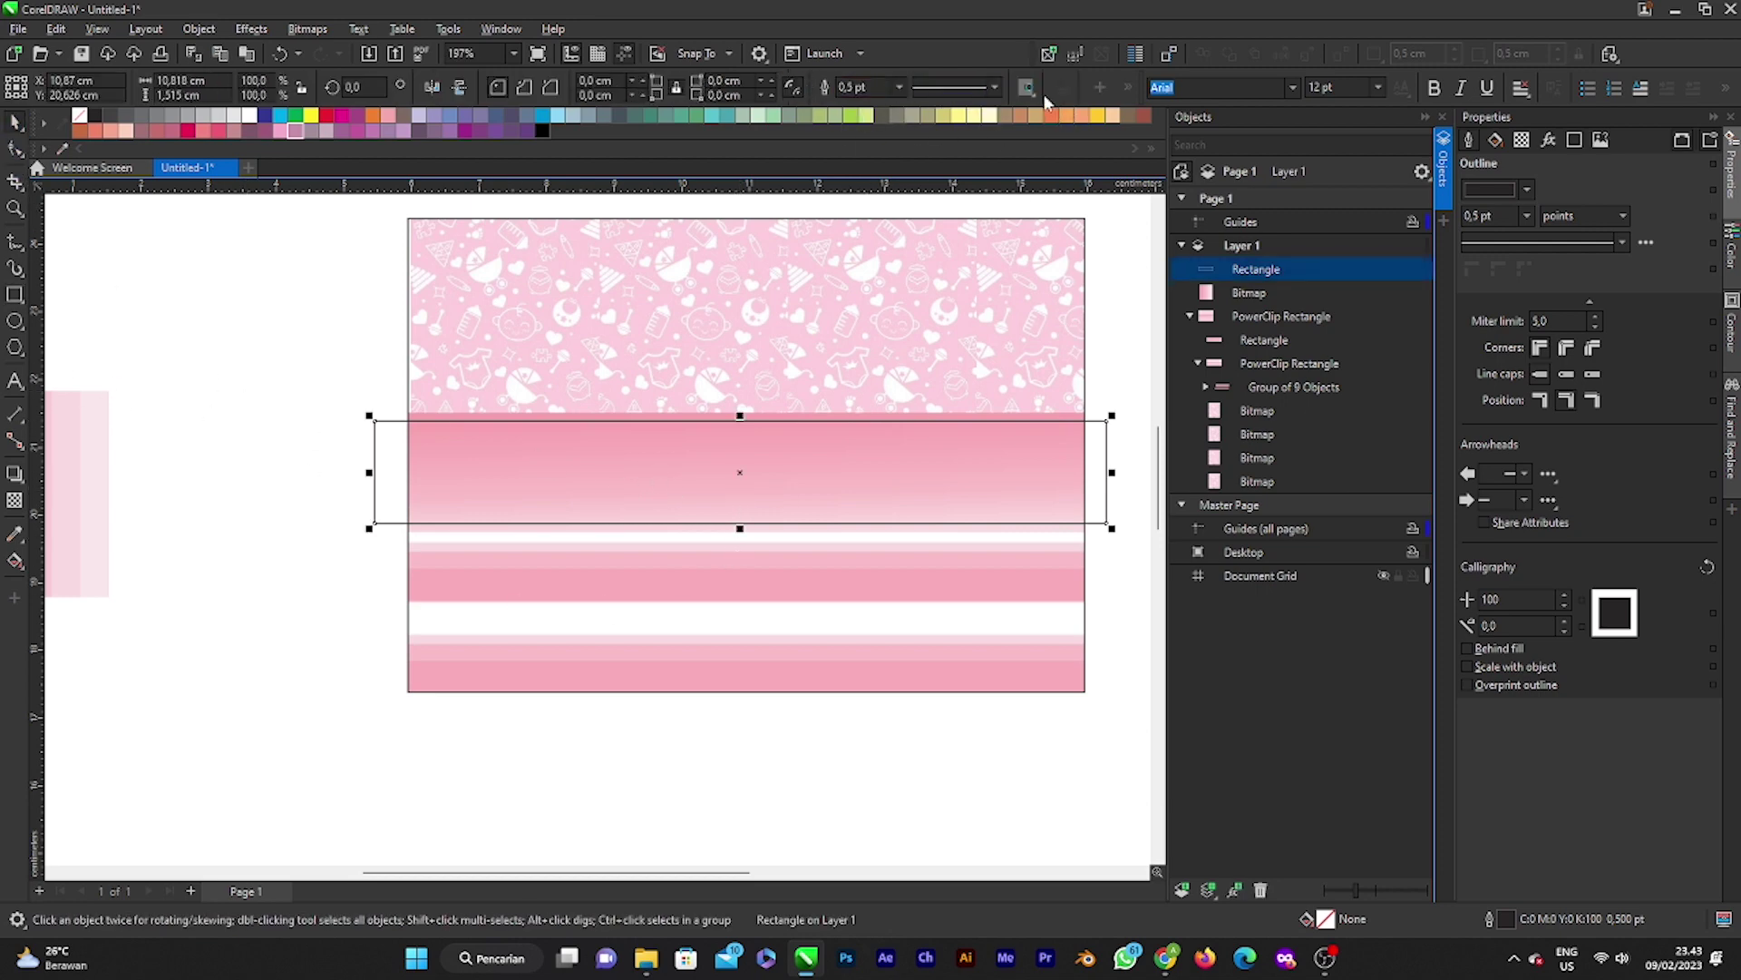
pyautogui.click(995, 86)
pyautogui.click(1001, 281)
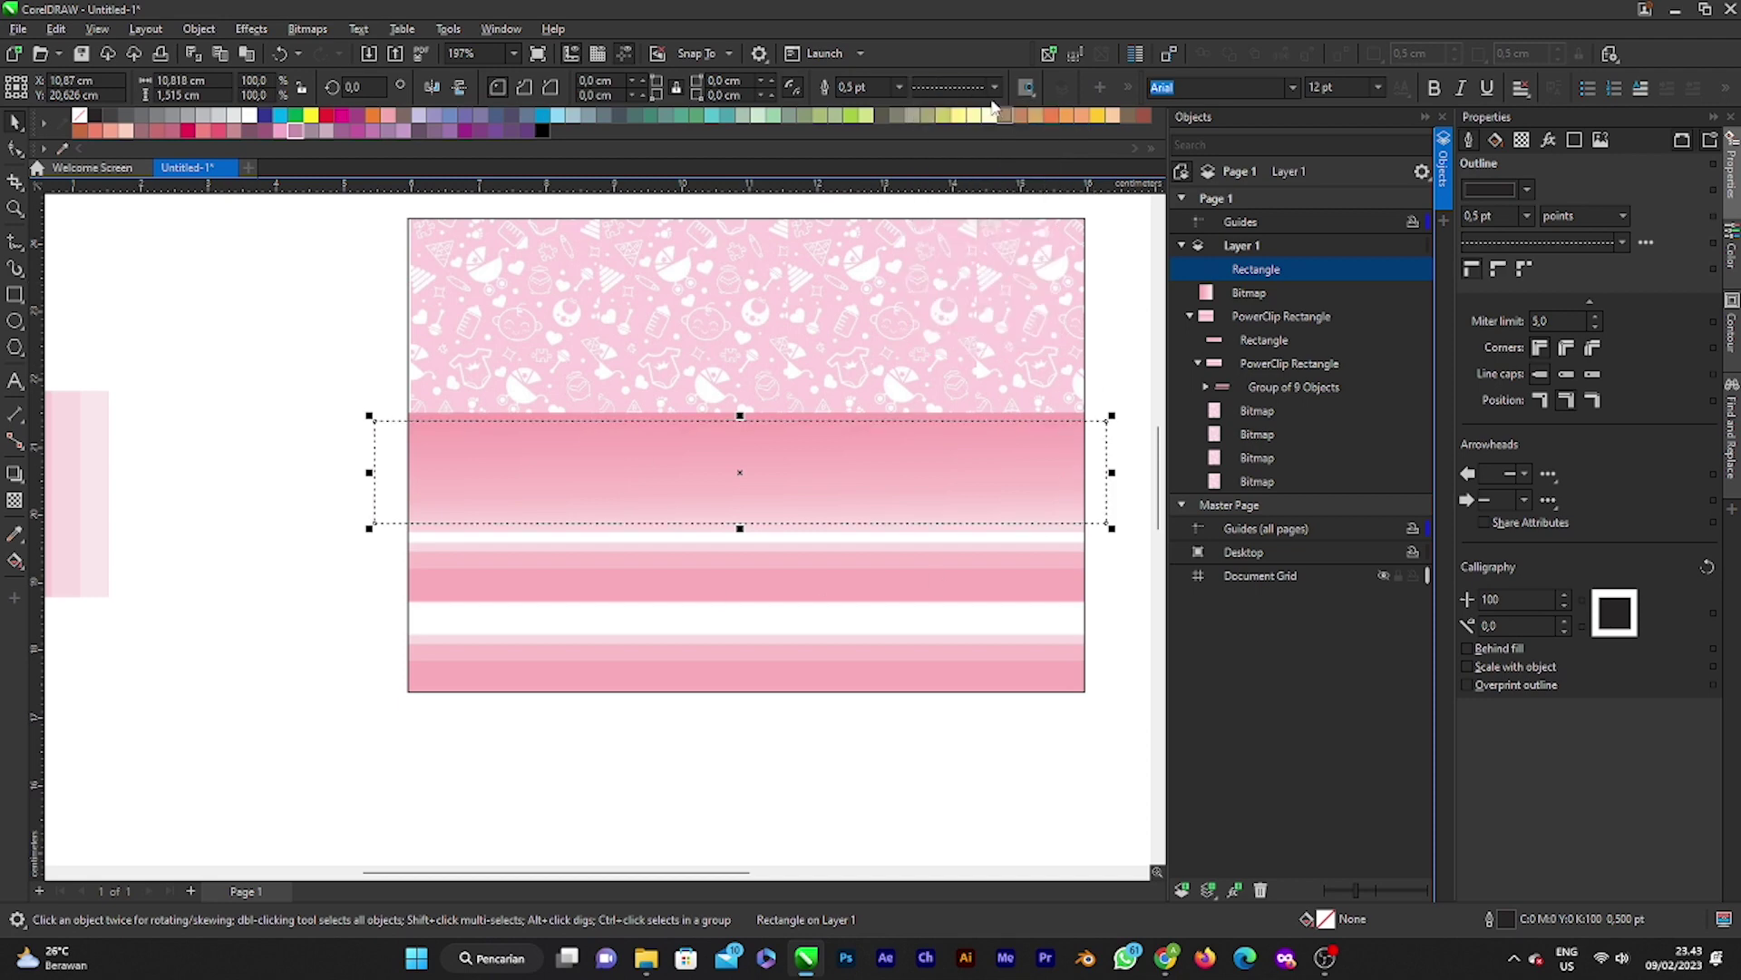
# Step: Switch the rectangle to a wider dashed outline style at 1.0 pt width
pyautogui.click(995, 86)
pyautogui.click(971, 306)
pyautogui.click(995, 86)
pyautogui.click(974, 256)
pyautogui.click(899, 87)
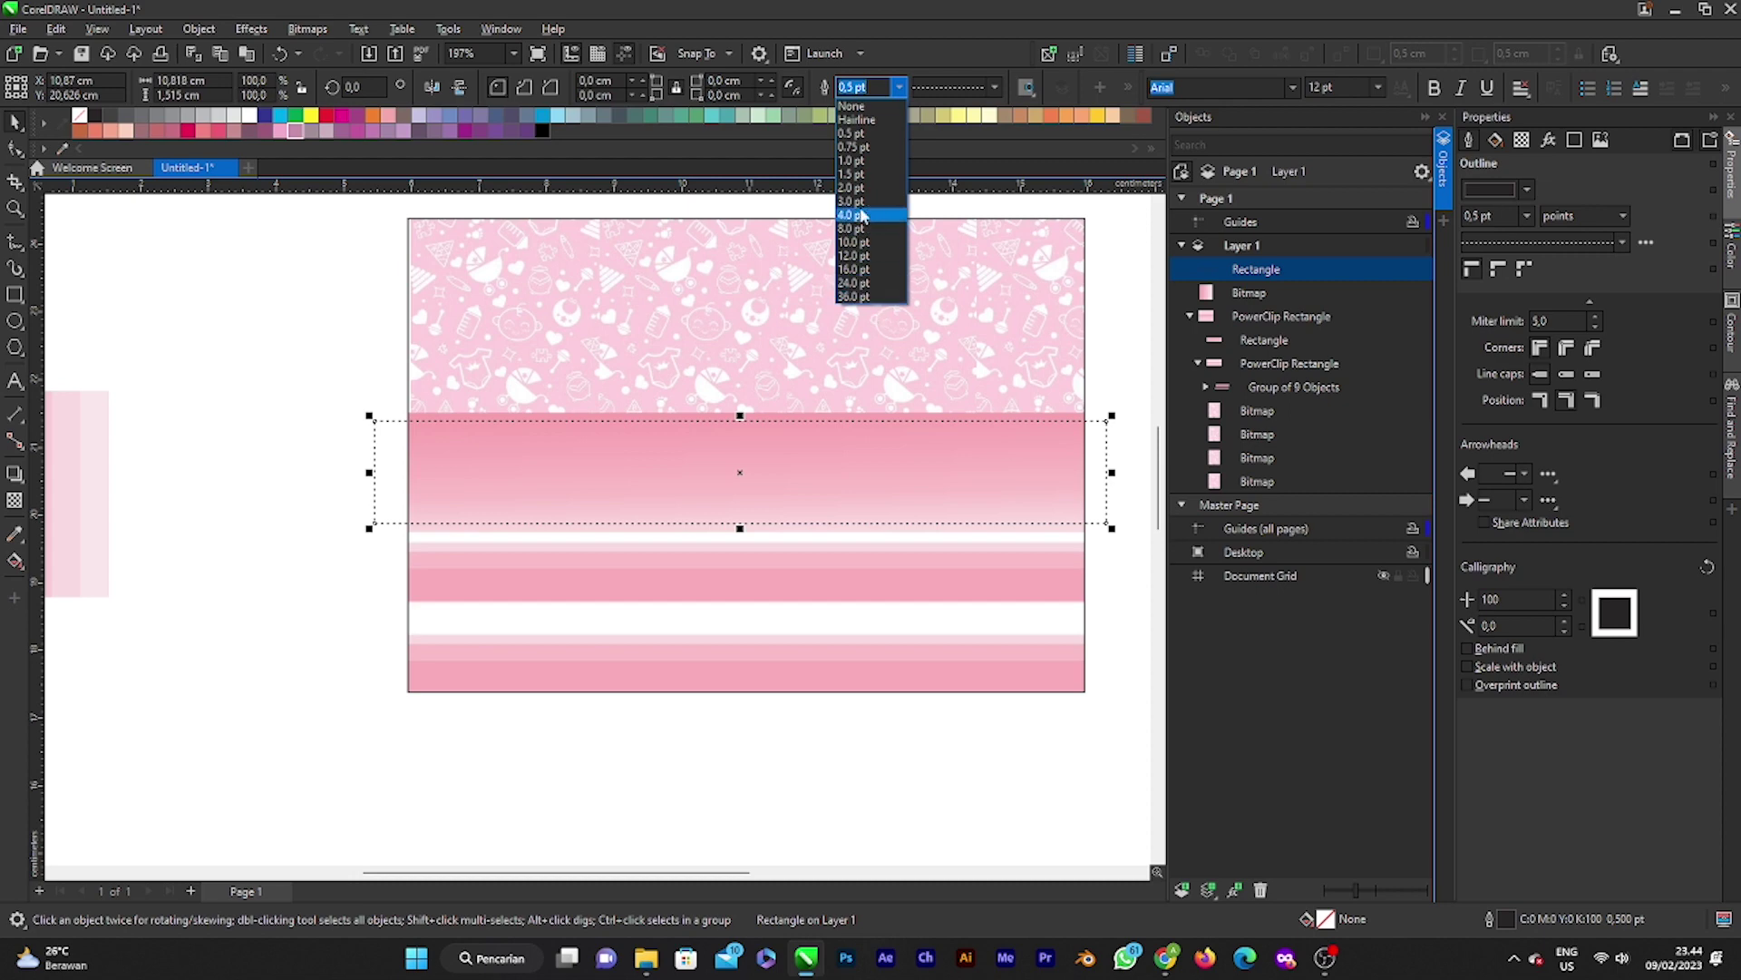
pyautogui.click(860, 160)
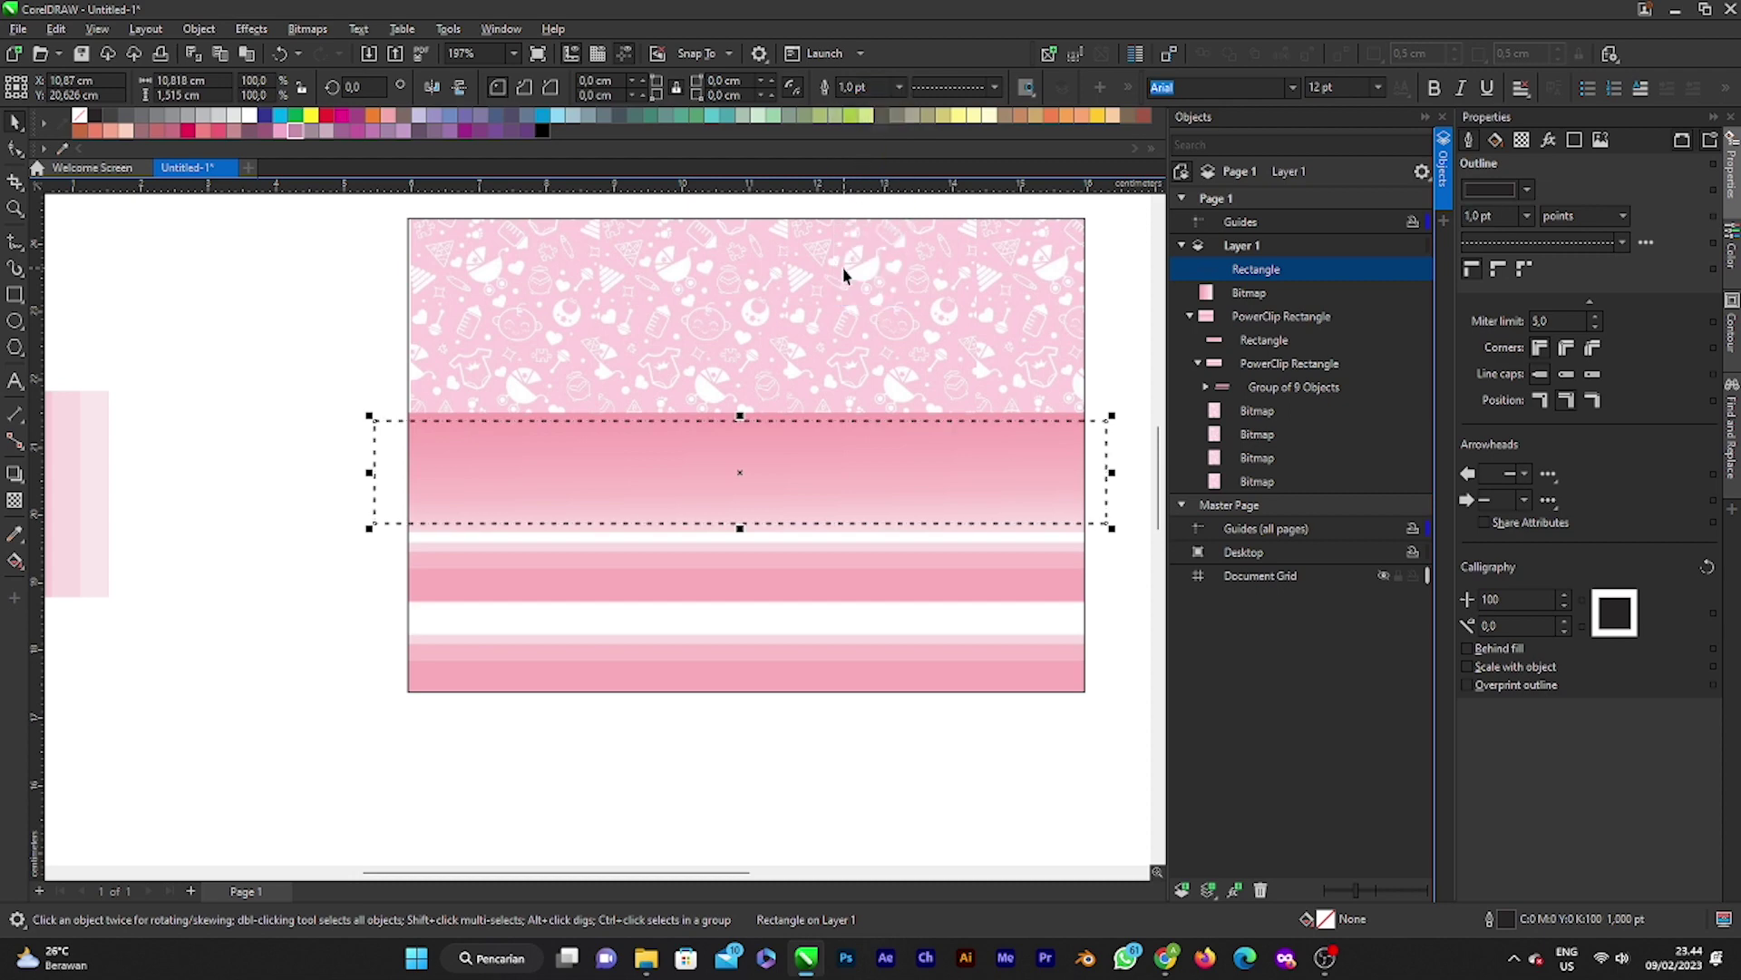
# Step: Make the dashed outline white in the Outline Pen settings
pyautogui.doubleClick(1510, 919)
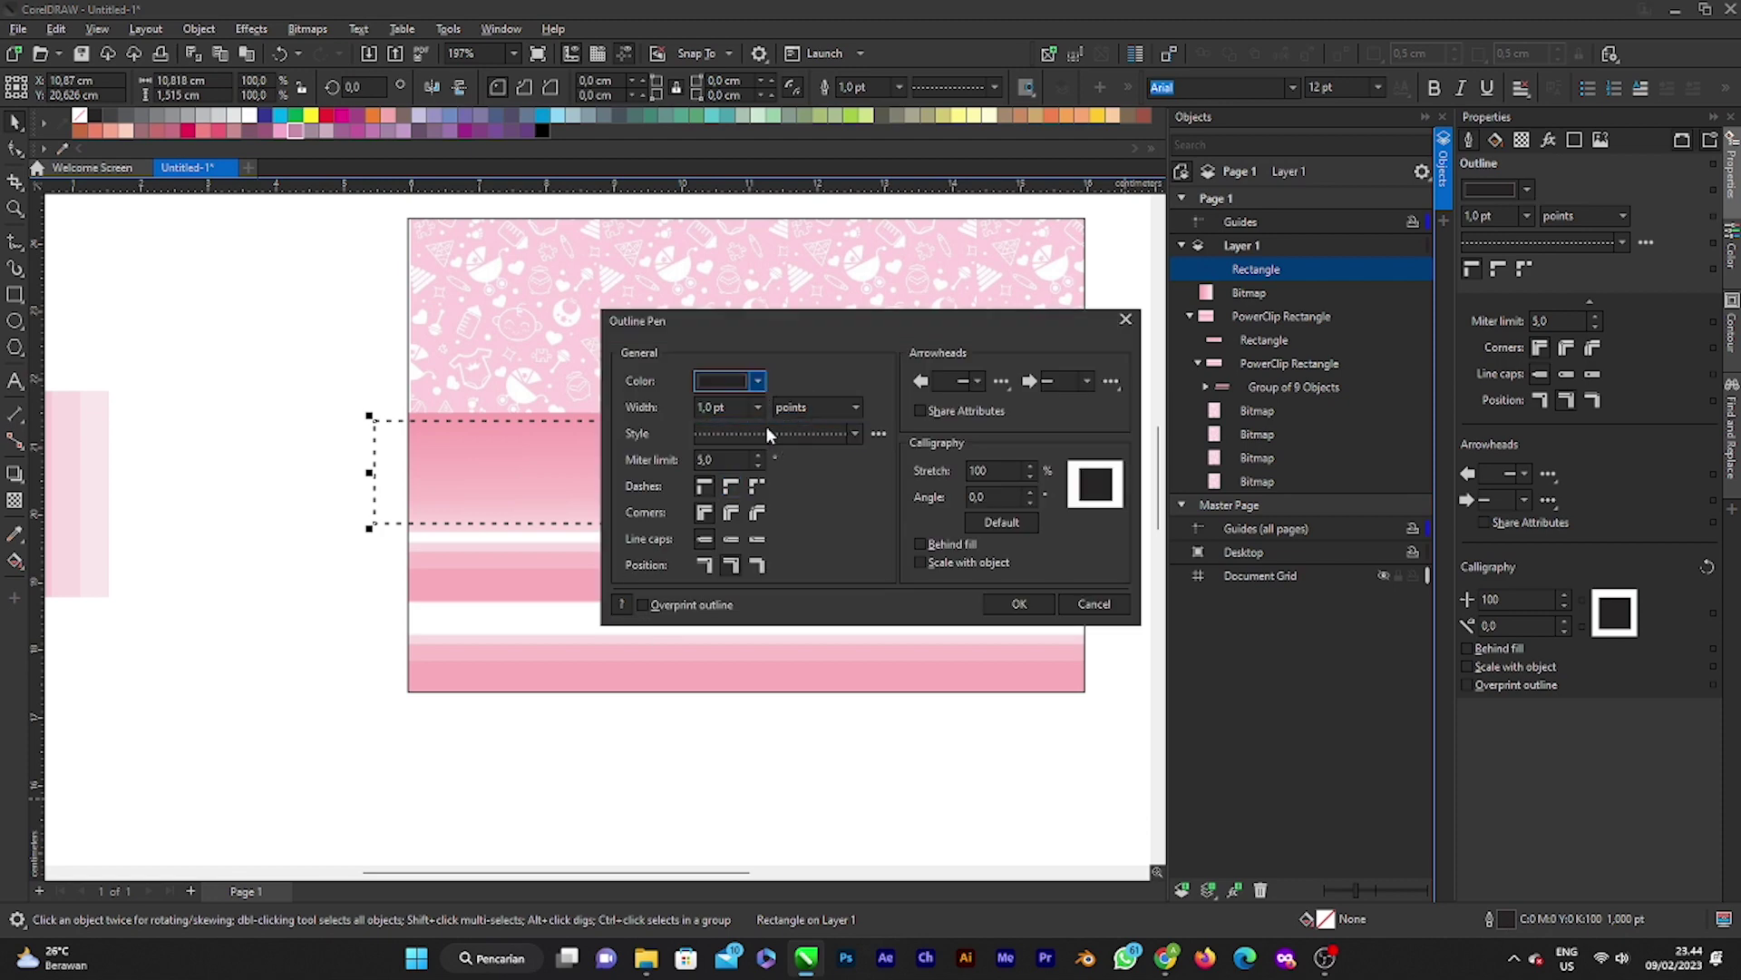
pyautogui.click(758, 380)
pyautogui.click(740, 644)
pyautogui.click(1019, 603)
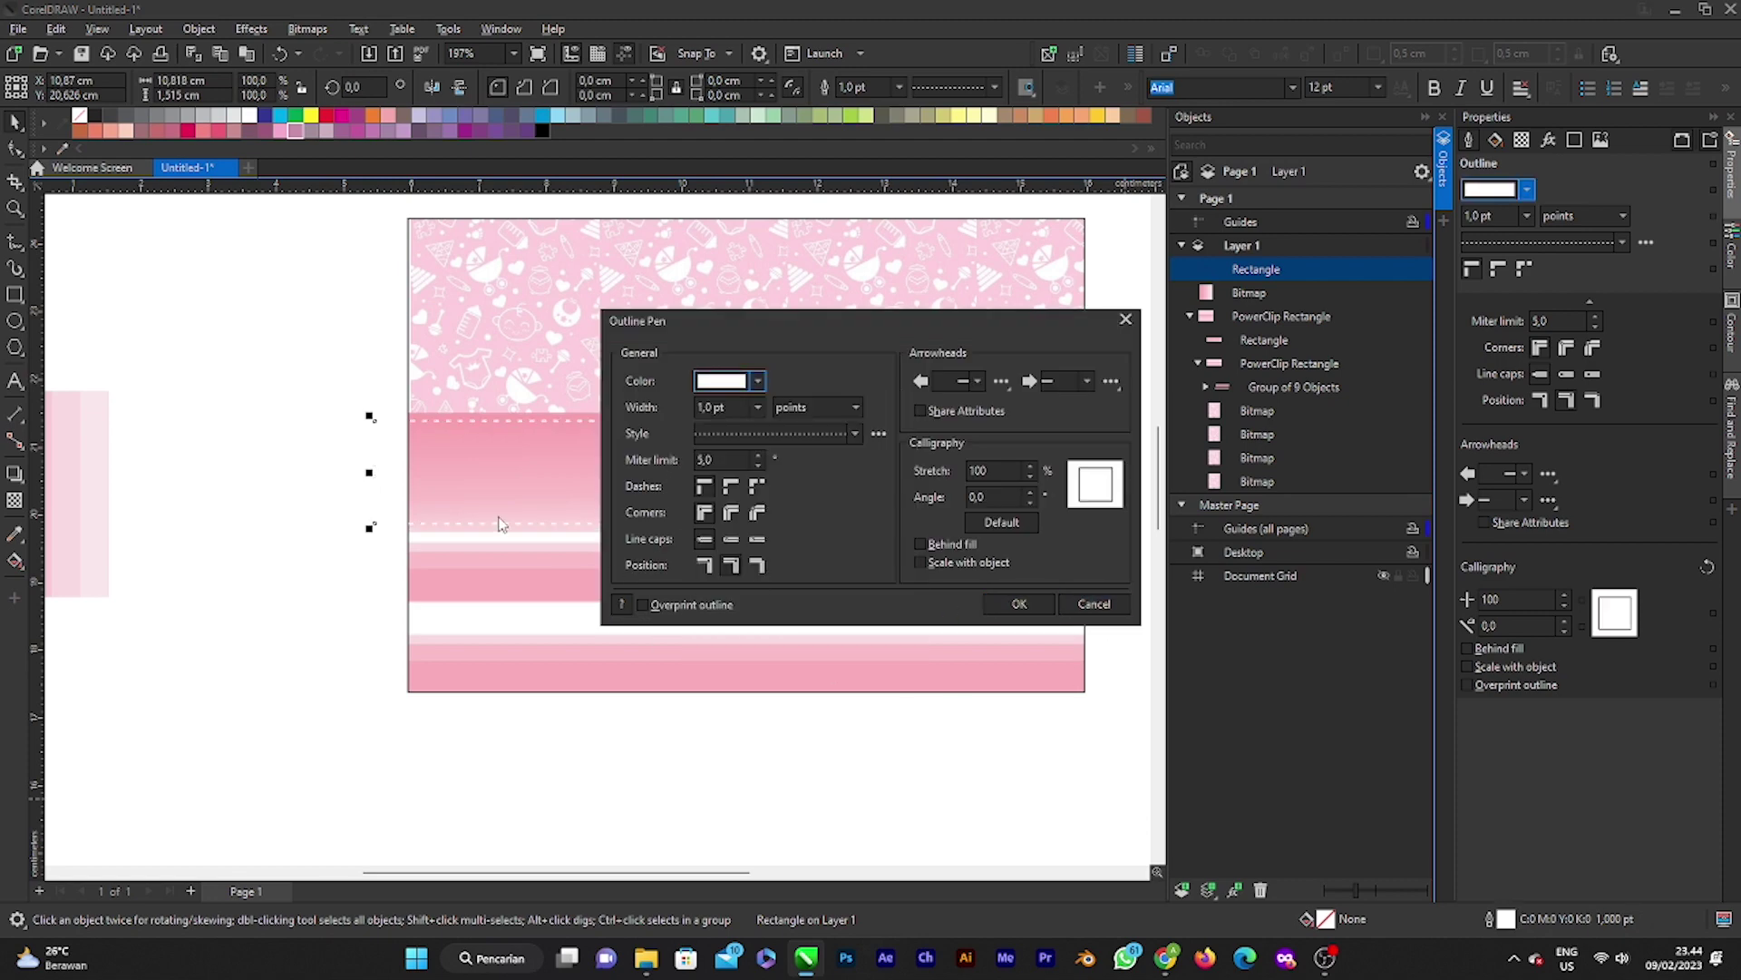
pyautogui.click(985, 605)
pyautogui.press('Escape')
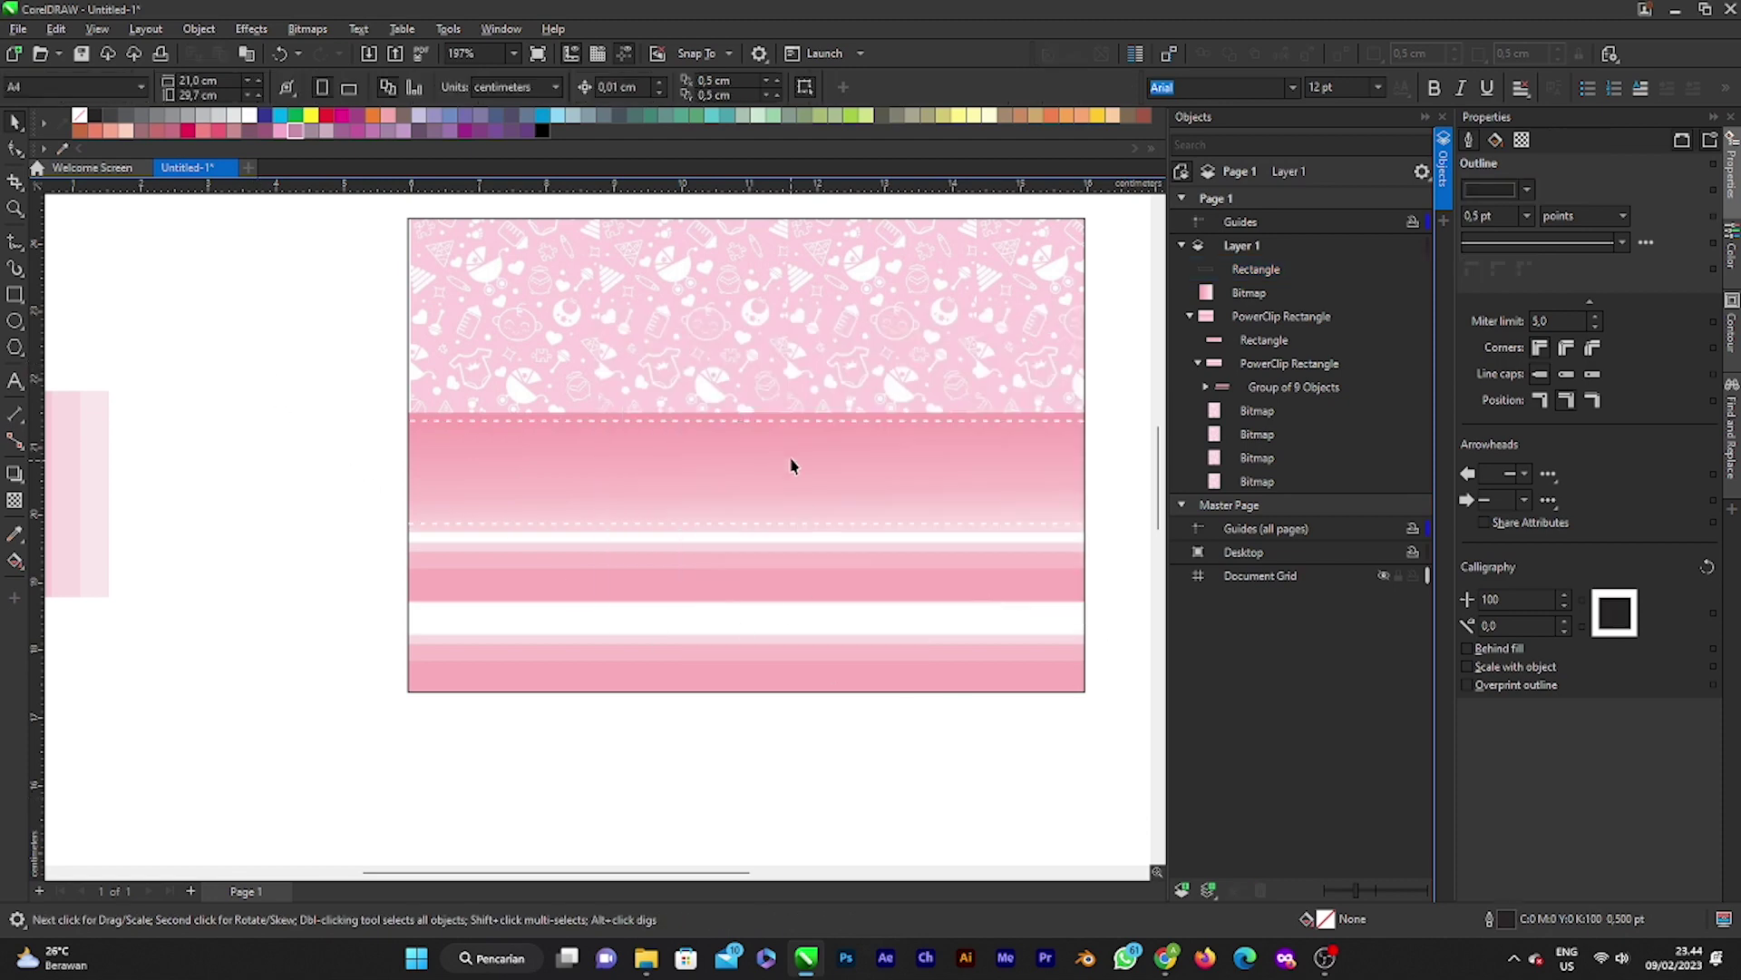
pyautogui.click(795, 434)
# Step: Inside the card's PowerClip, place the dashed rectangle within the gradient band
pyautogui.rightClick(796, 426)
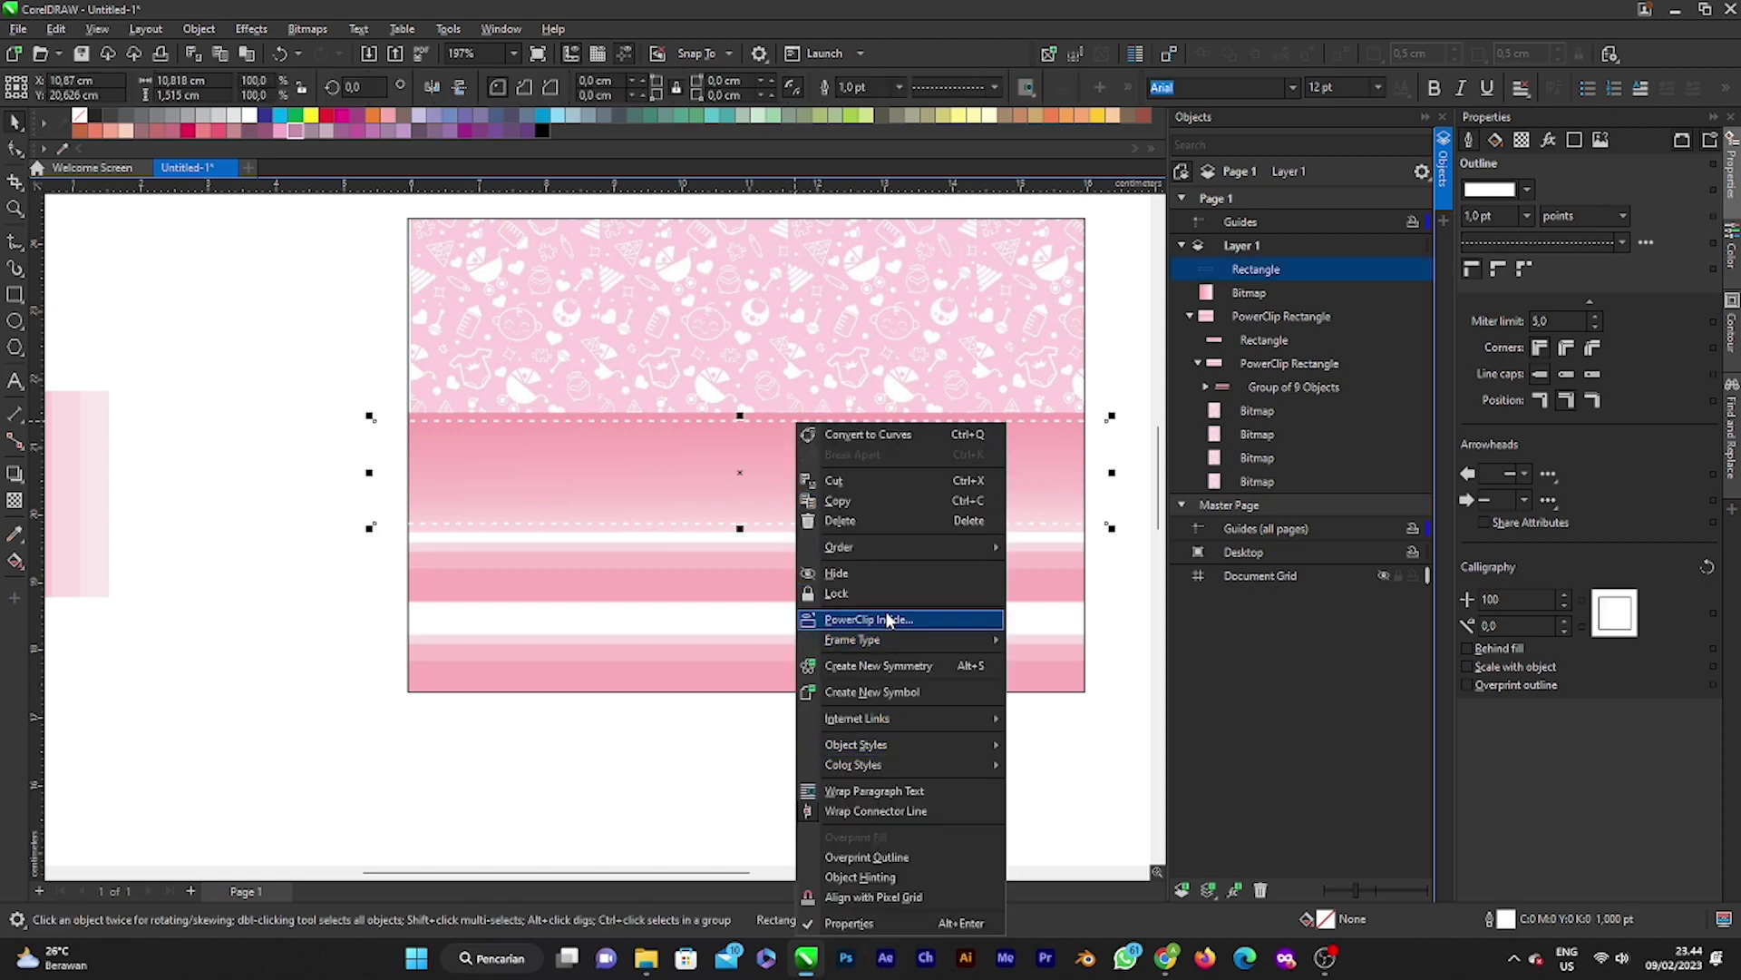
pyautogui.click(653, 448)
pyautogui.click(805, 389)
pyautogui.doubleClick(789, 416)
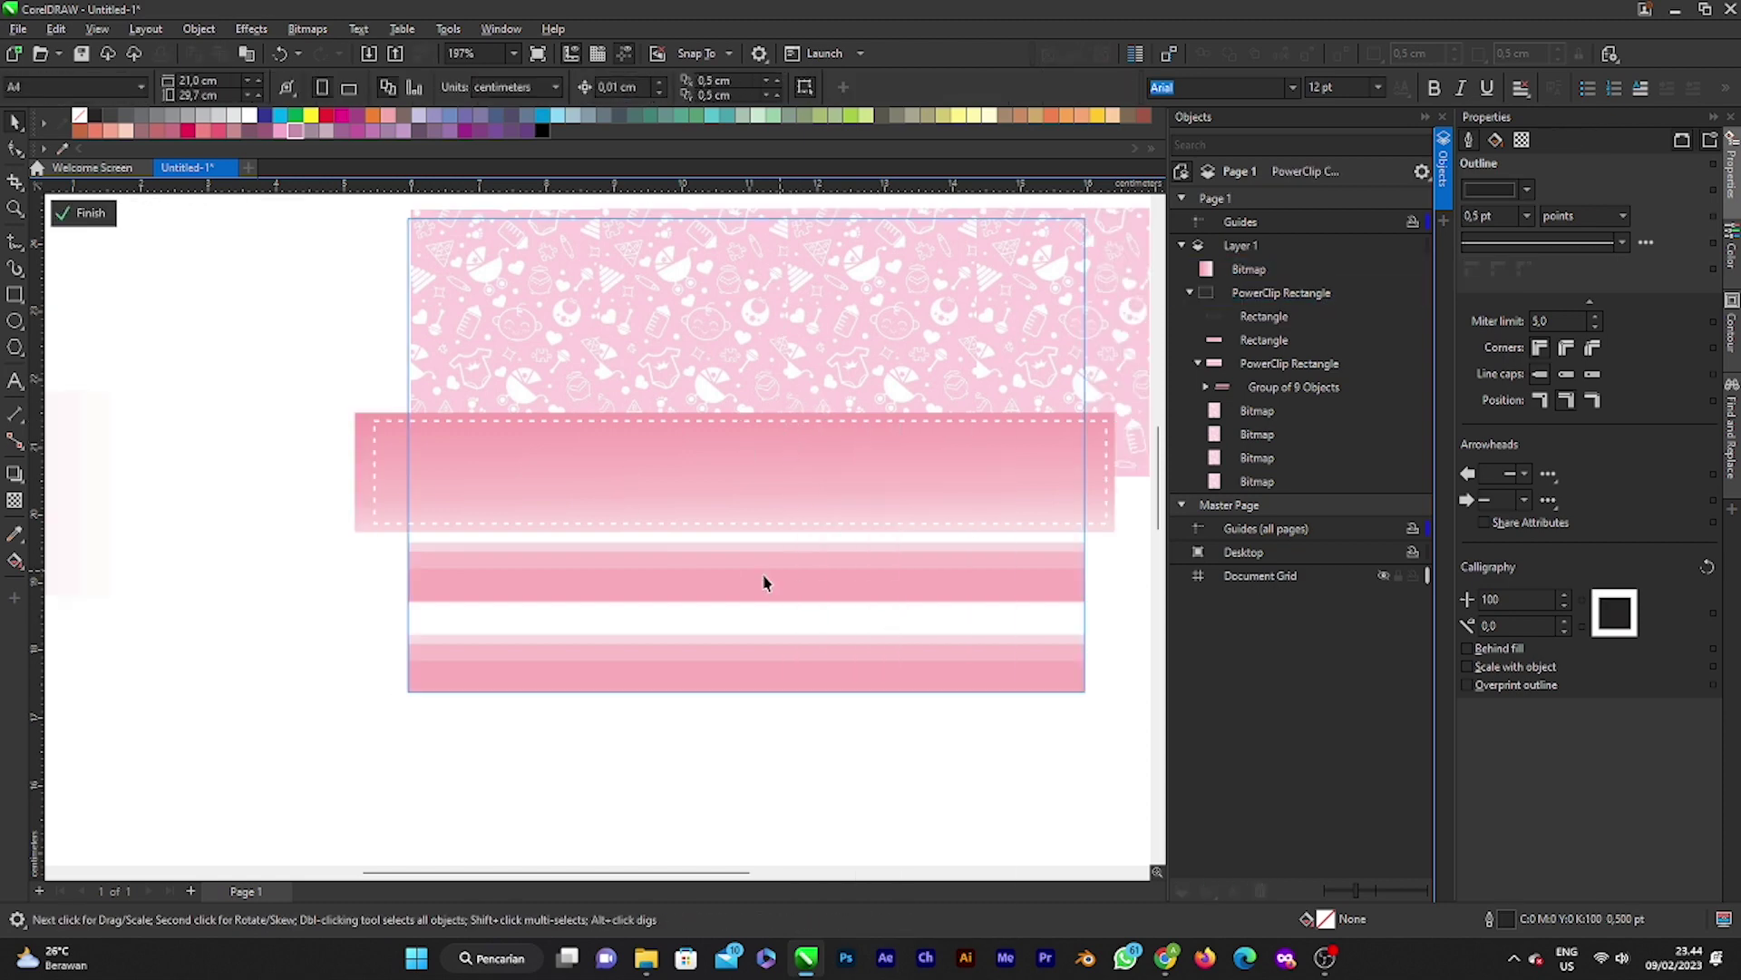
pyautogui.click(560, 427)
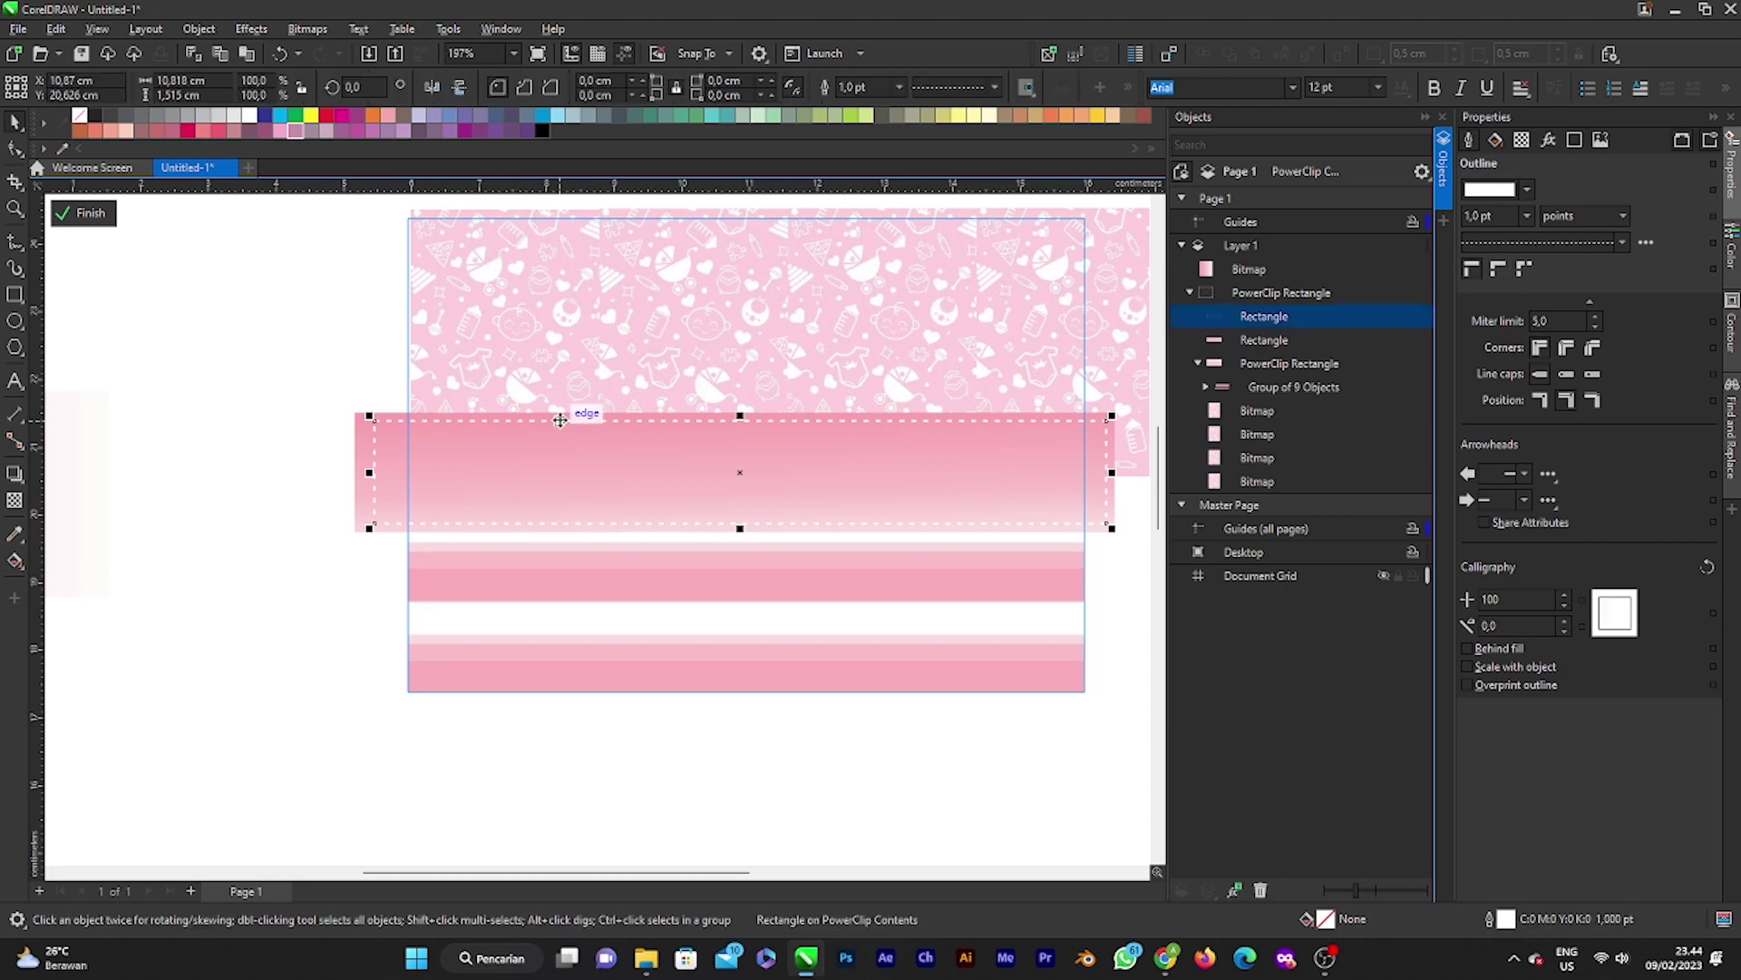
pyautogui.rightClick(560, 419)
pyautogui.click(624, 639)
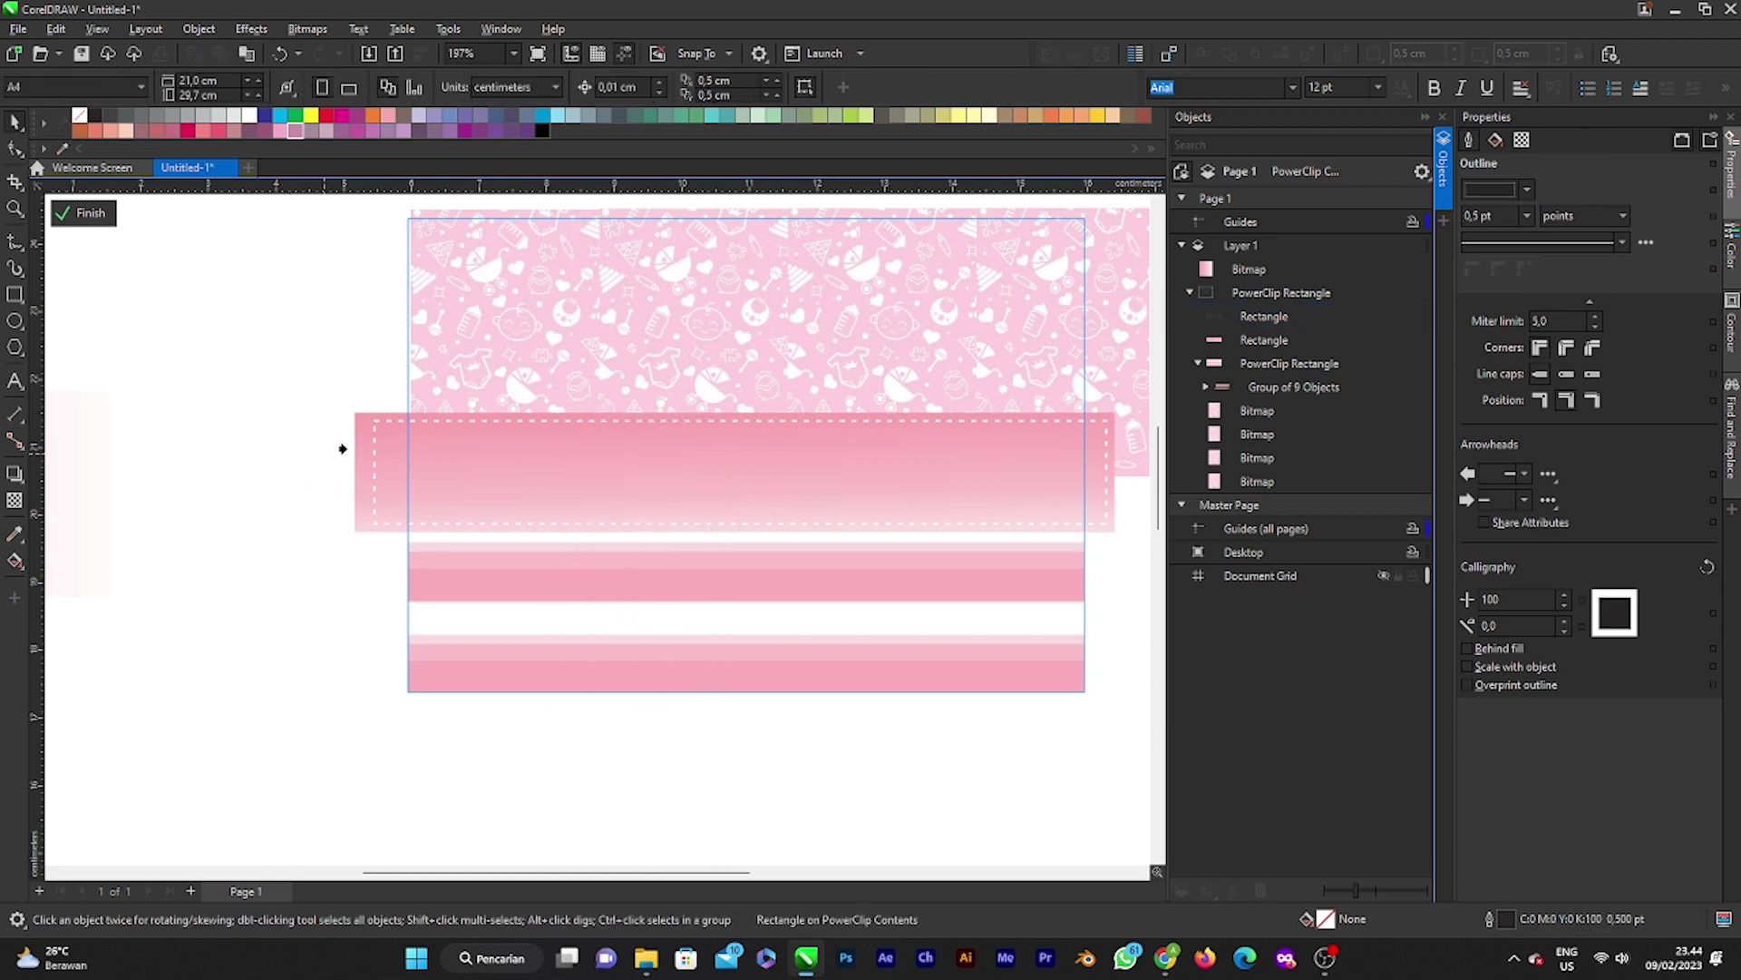
pyautogui.click(362, 443)
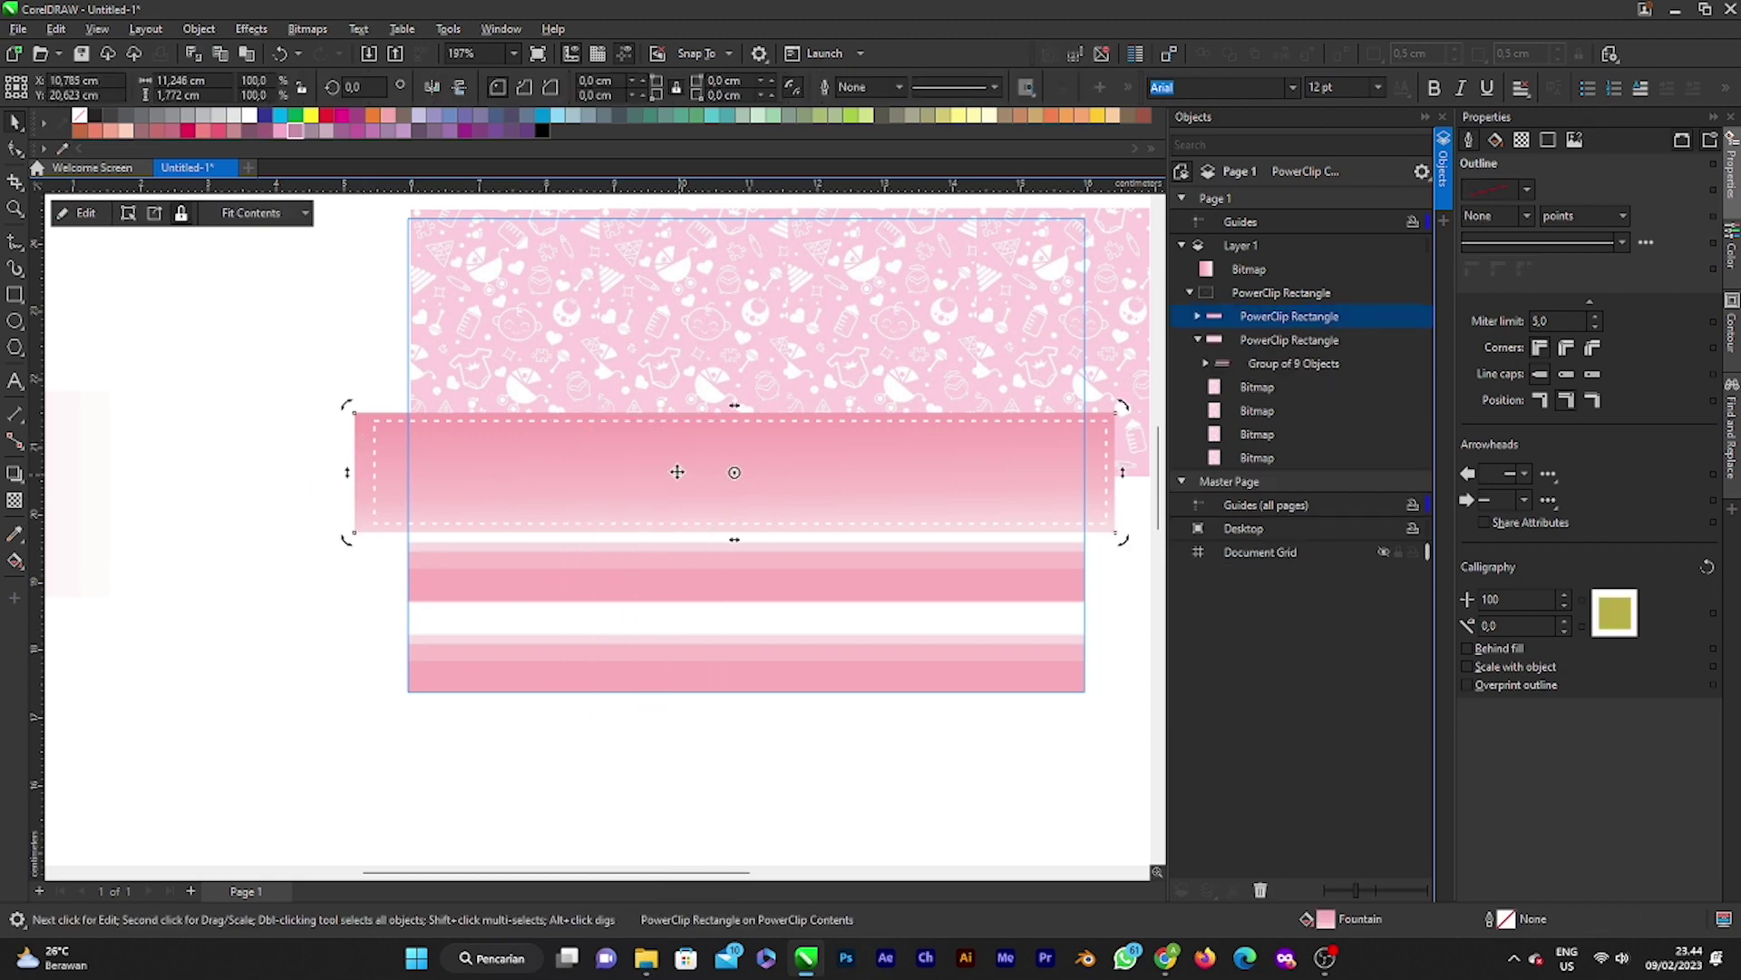
# Step: Shift the band slightly right, check its stitching, and finish editing the card
pyautogui.moveTo(680, 470); pyautogui.dragTo(720, 465)
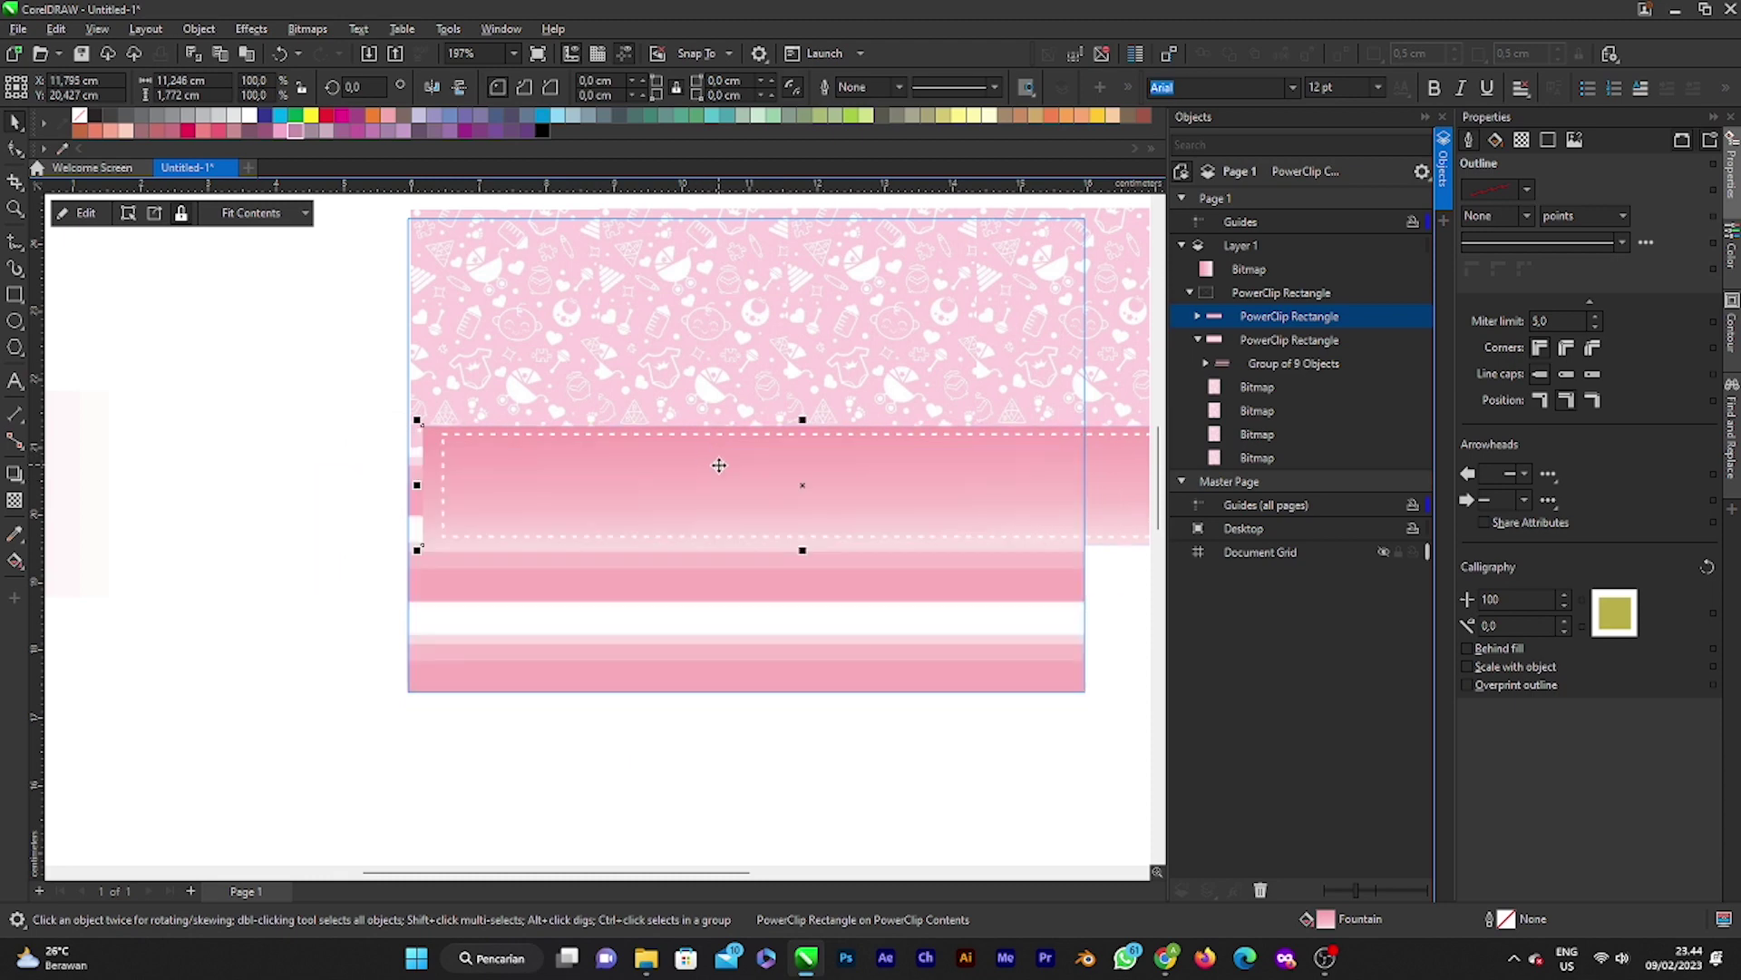
pyautogui.doubleClick(719, 465)
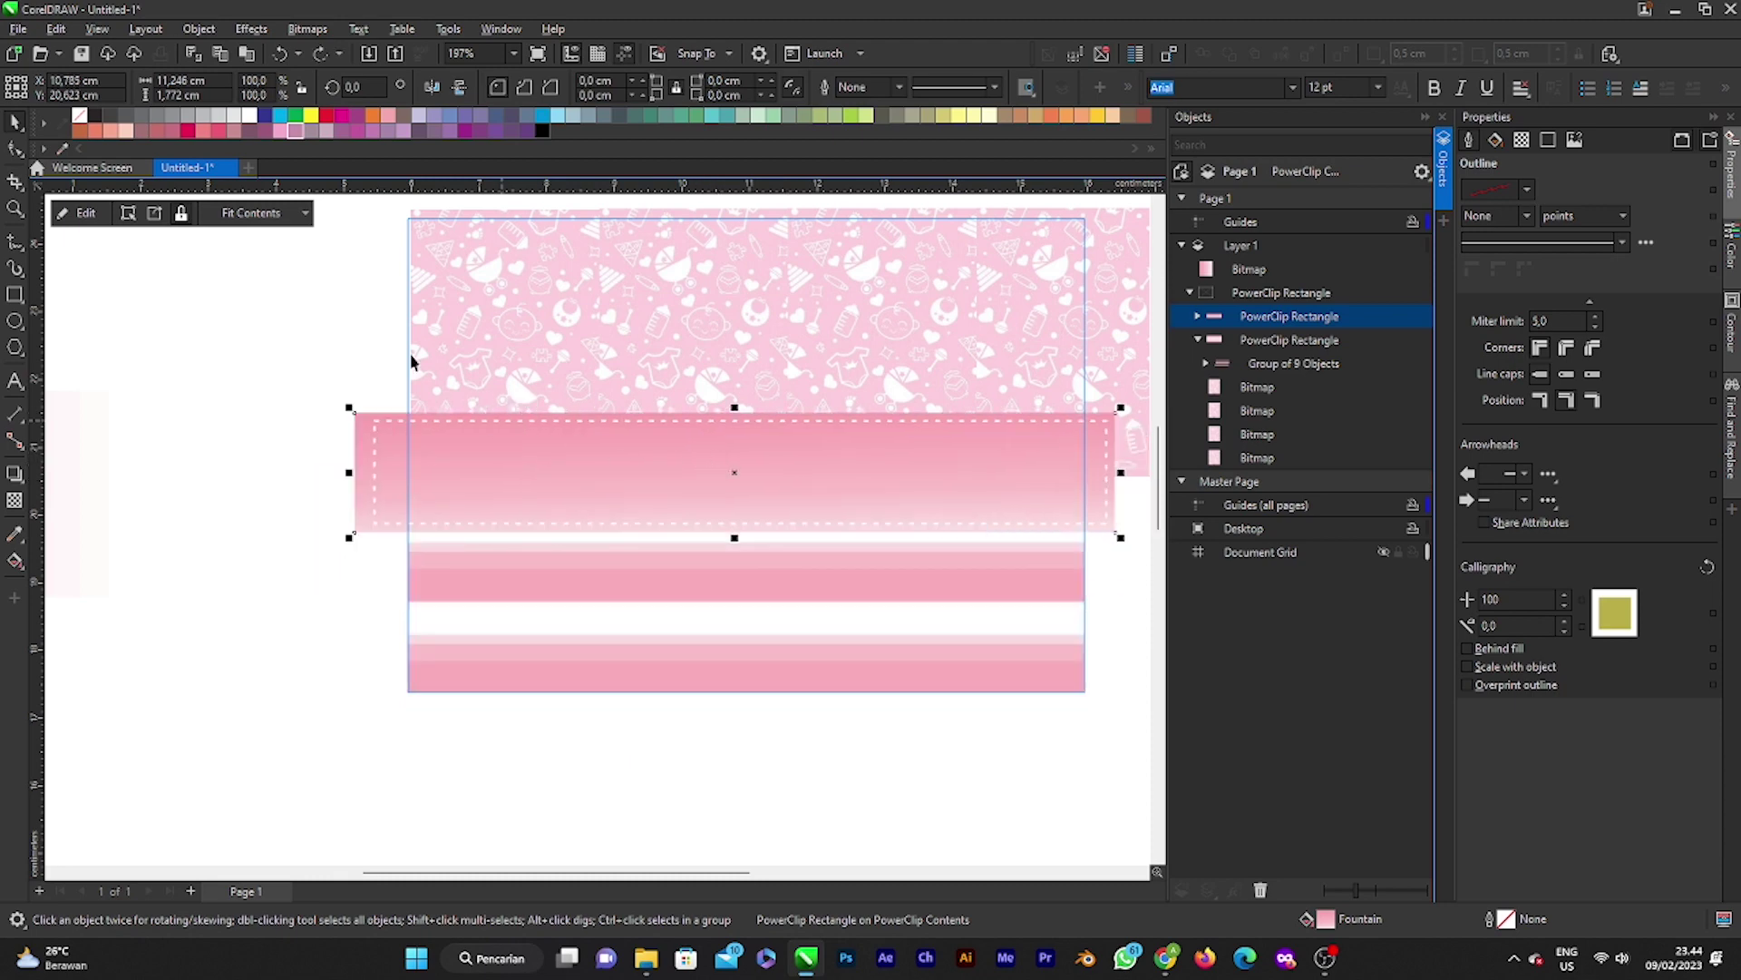
pyautogui.click(284, 343)
pyautogui.click(84, 212)
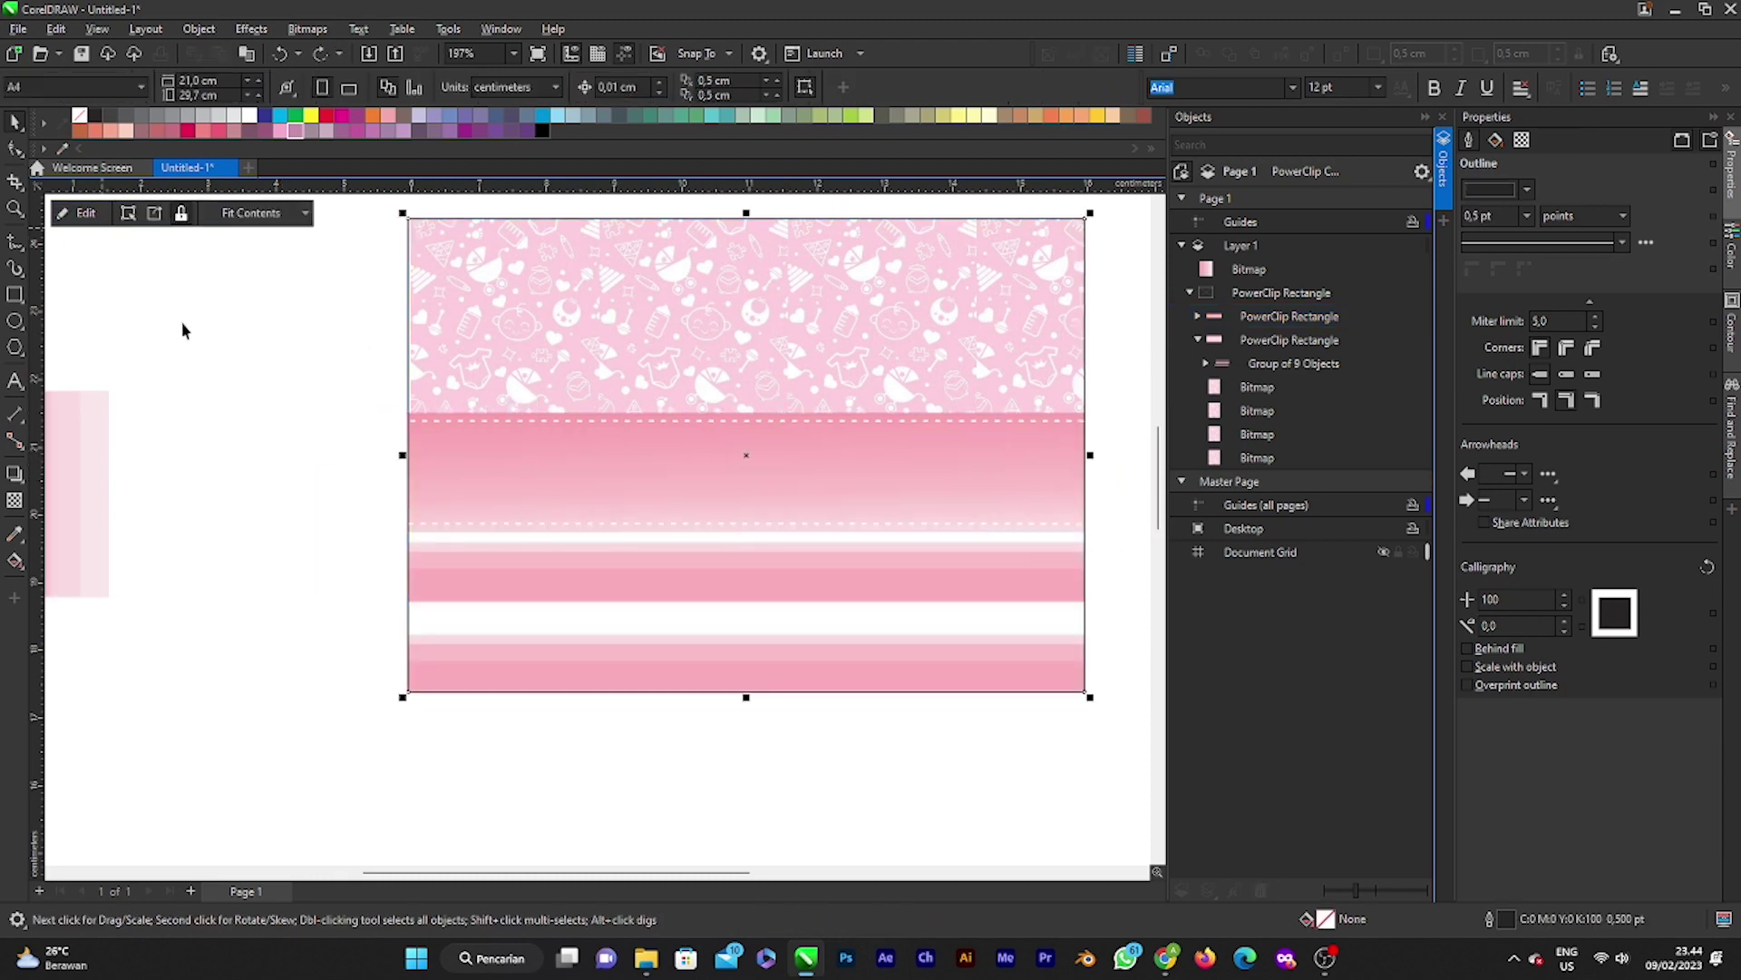
# Step: Zoom out to view the whole card and reopen its PowerClip contents
pyautogui.scroll(-2, 829, 455)
pyautogui.scroll(1, 760, 501)
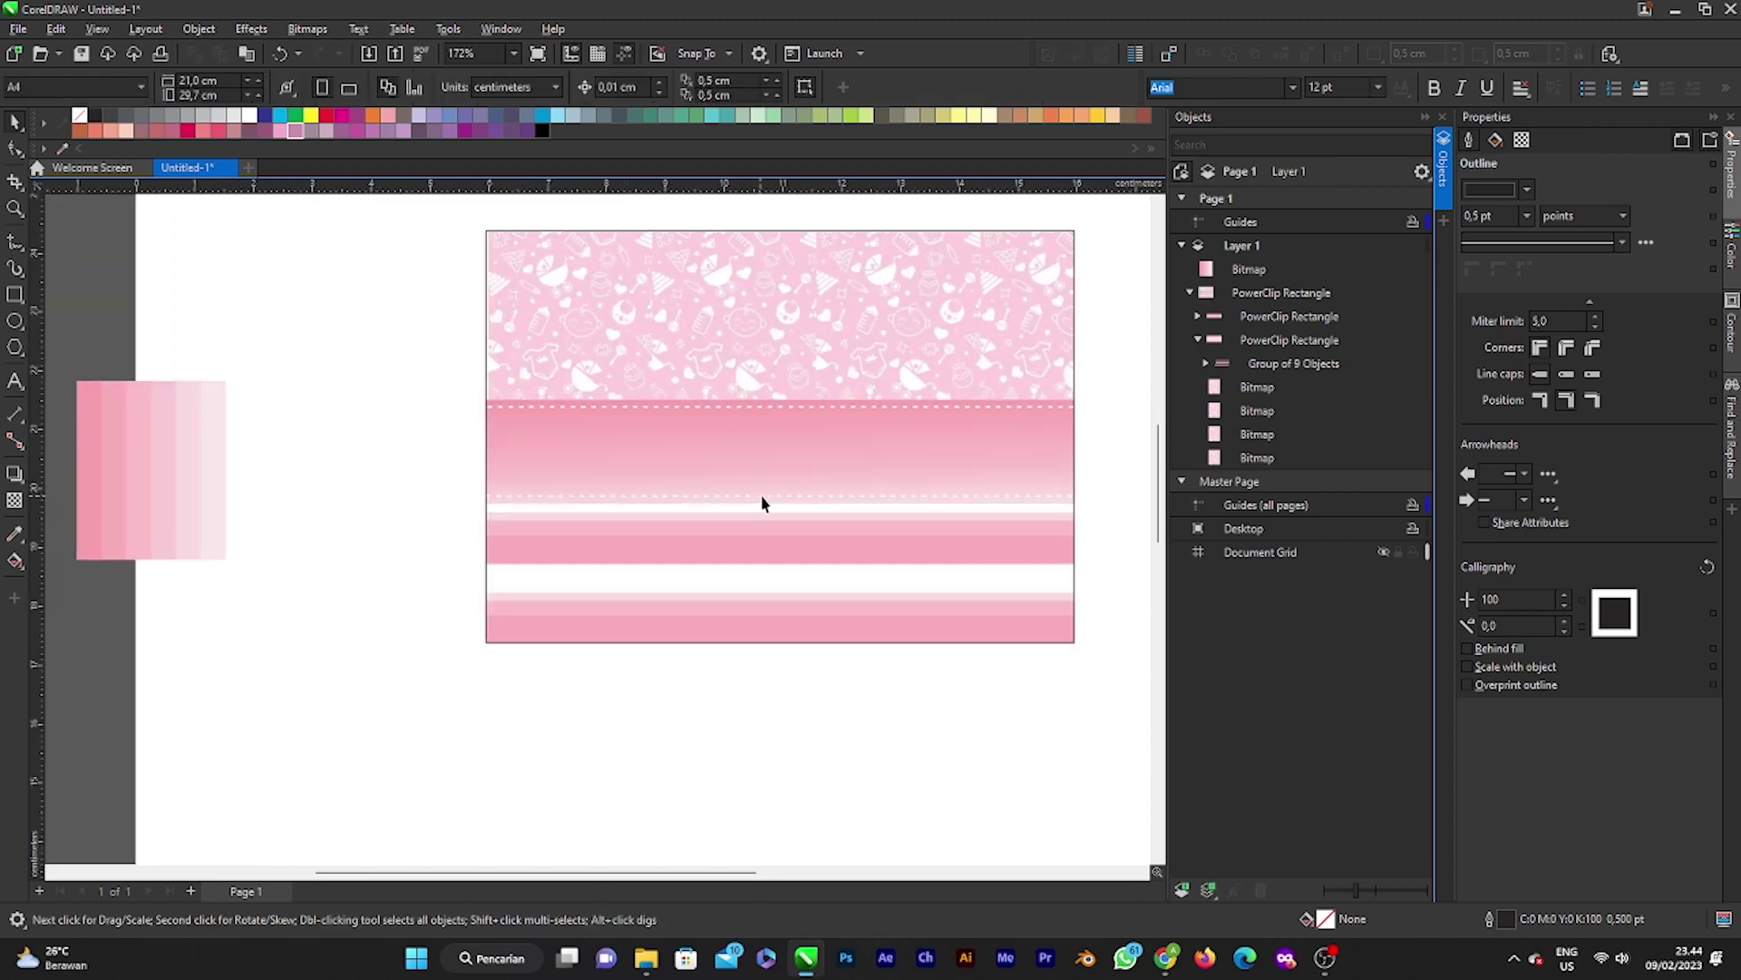
pyautogui.scroll(-1, 762, 498)
pyautogui.scroll(-1, 861, 496)
pyautogui.scroll(1, 894, 444)
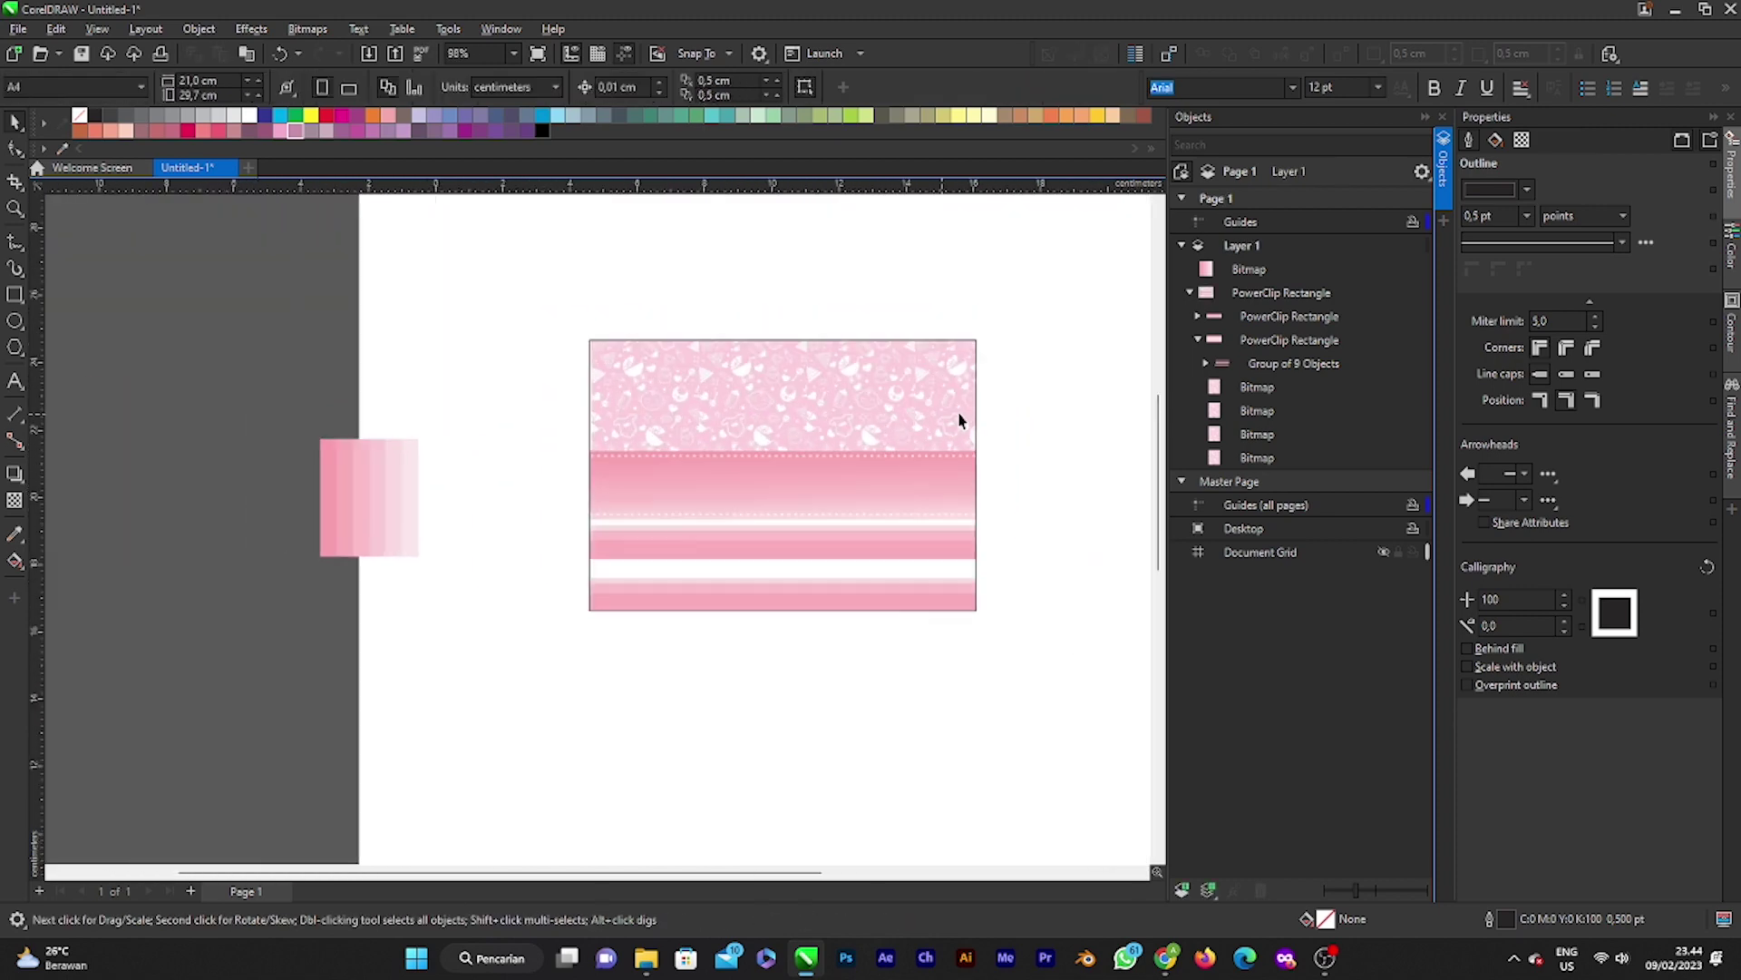
pyautogui.scroll(2, 1043, 408)
pyautogui.scroll(1, 1063, 407)
pyautogui.scroll(-2, 1063, 408)
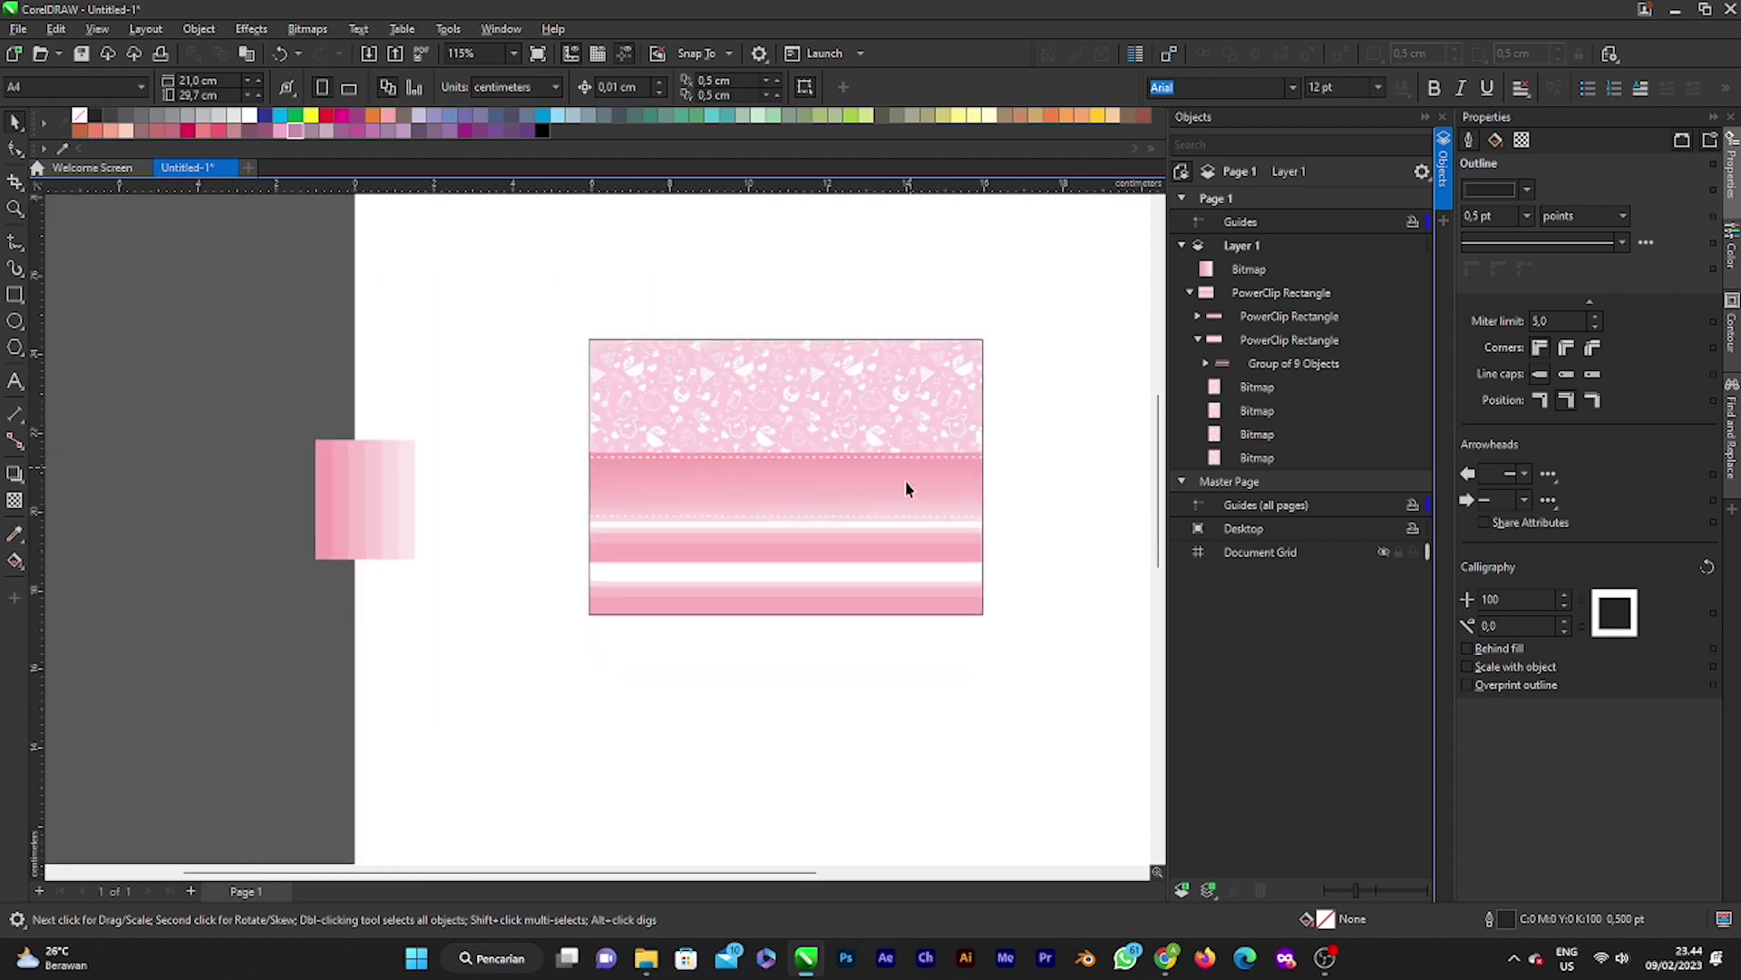
pyautogui.keyDown('ctrl'); pyautogui.click(823, 544); pyautogui.keyUp('ctrl')
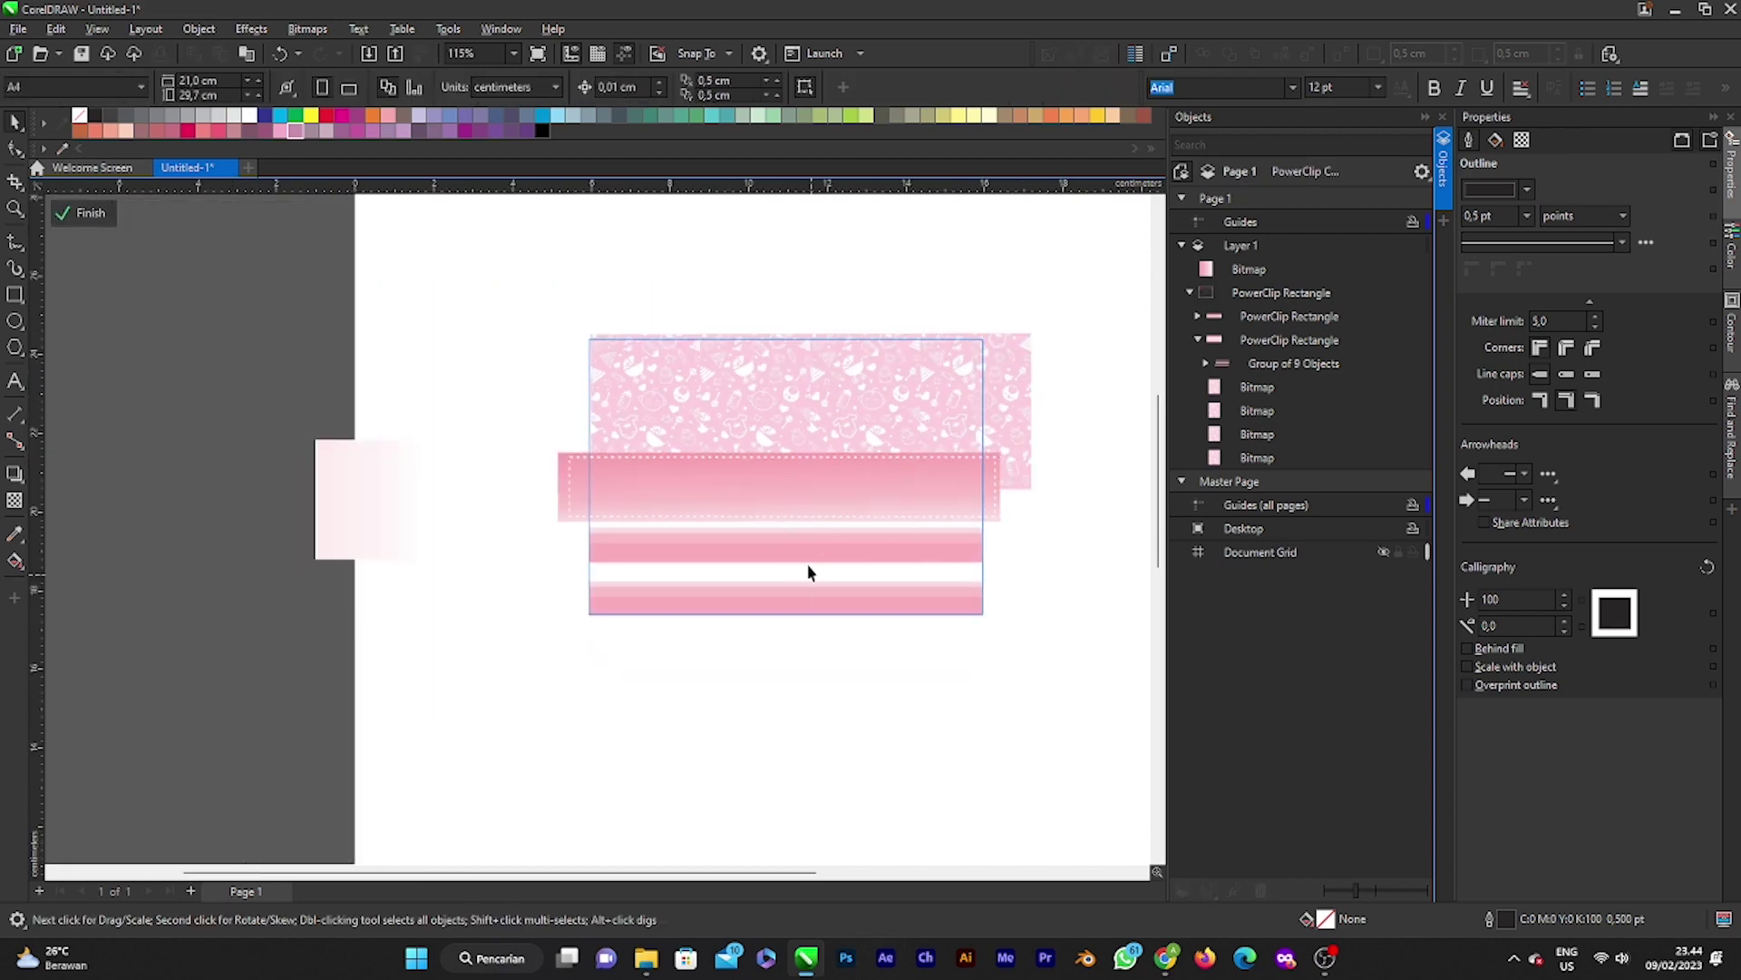
# Step: Open the clipped stripes for editing and select the stripe group
pyautogui.click(809, 572)
pyautogui.scroll(1, 807, 573)
pyautogui.keyDown('ctrl'); pyautogui.click(790, 548); pyautogui.keyUp('ctrl')
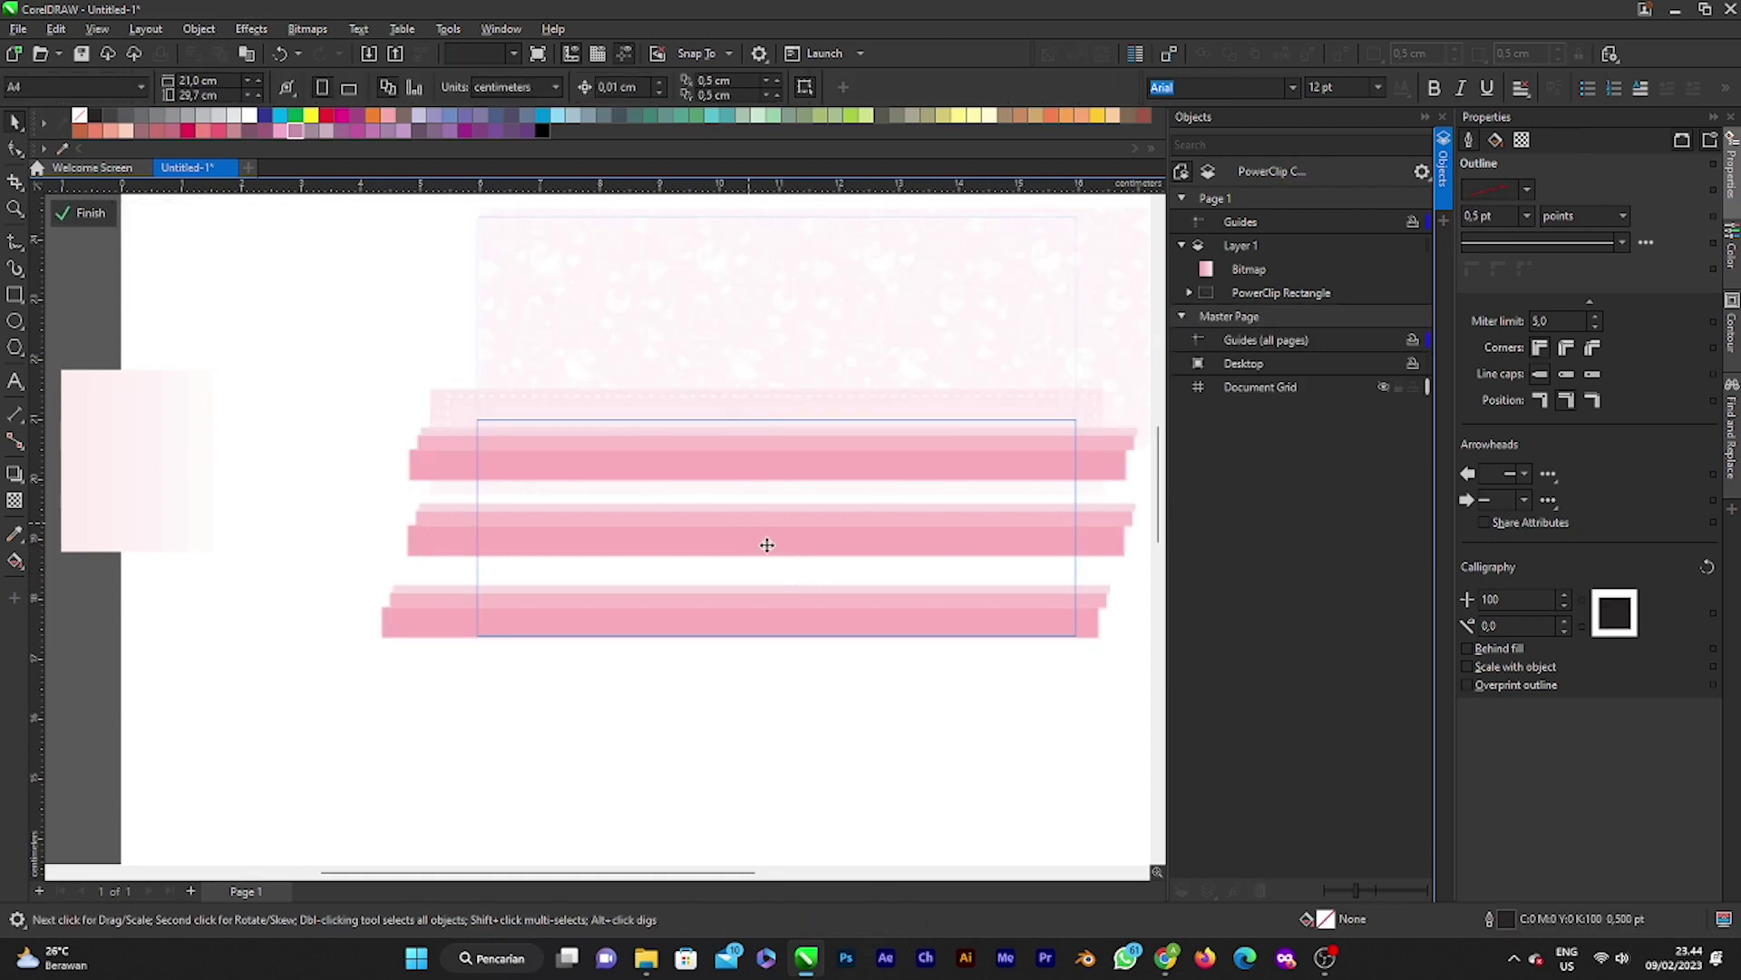
pyautogui.click(767, 544)
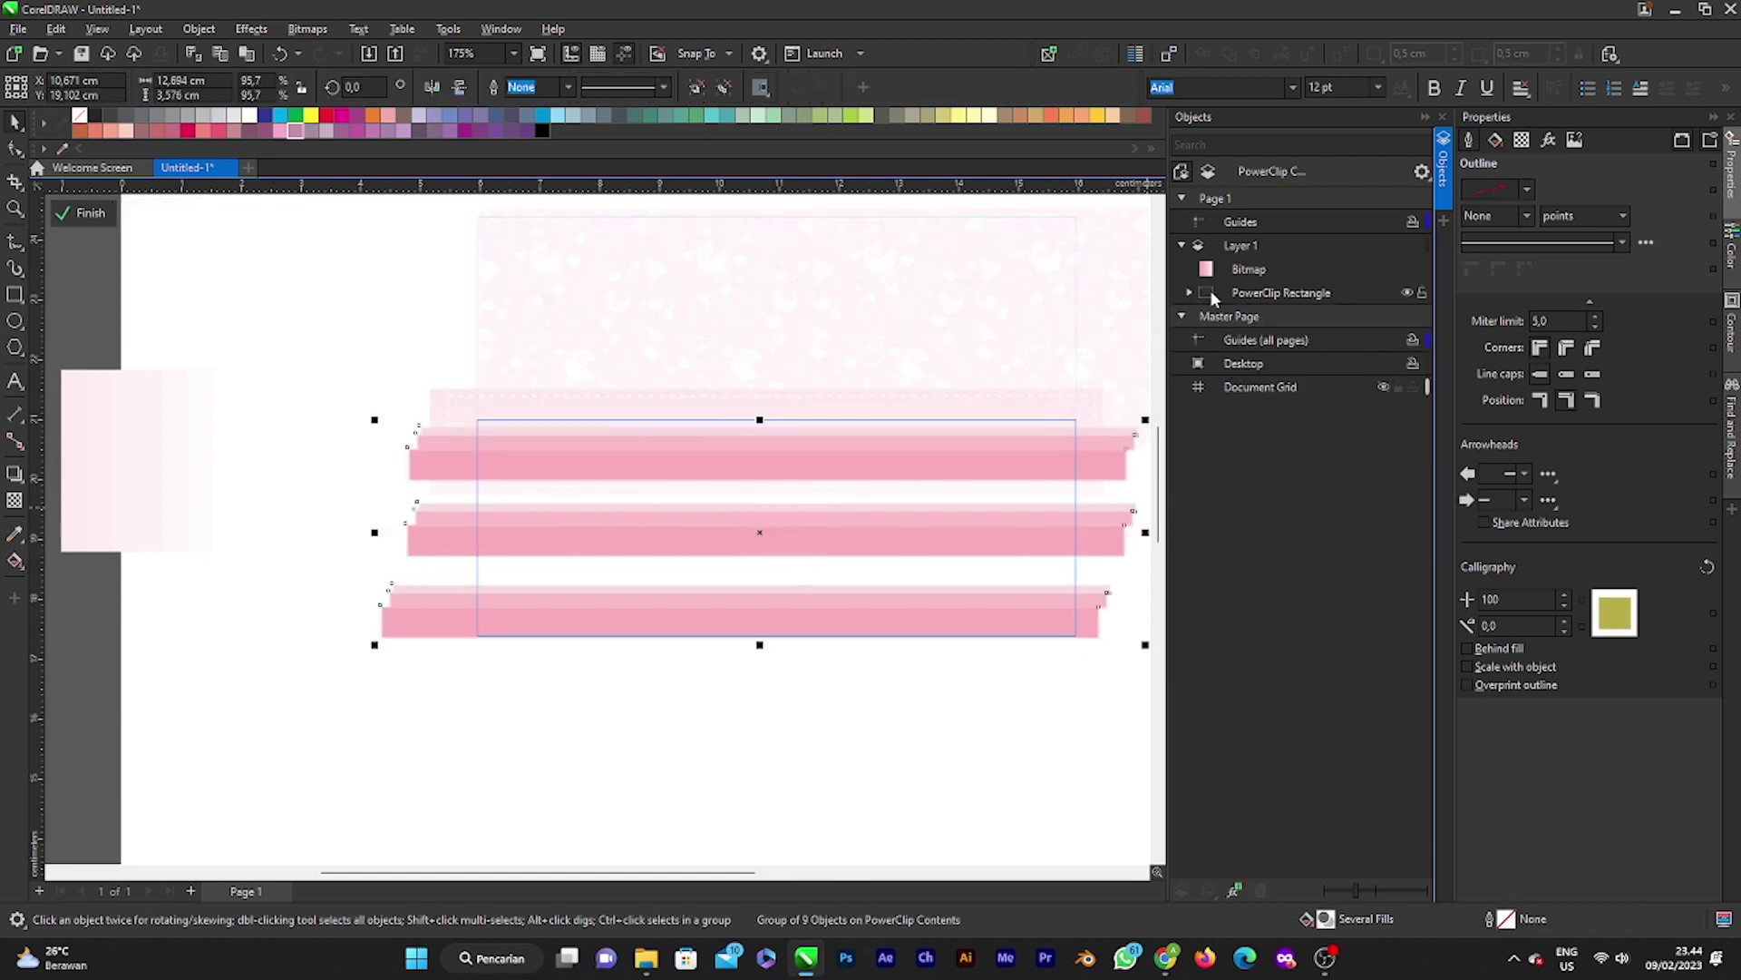
pyautogui.click(966, 550)
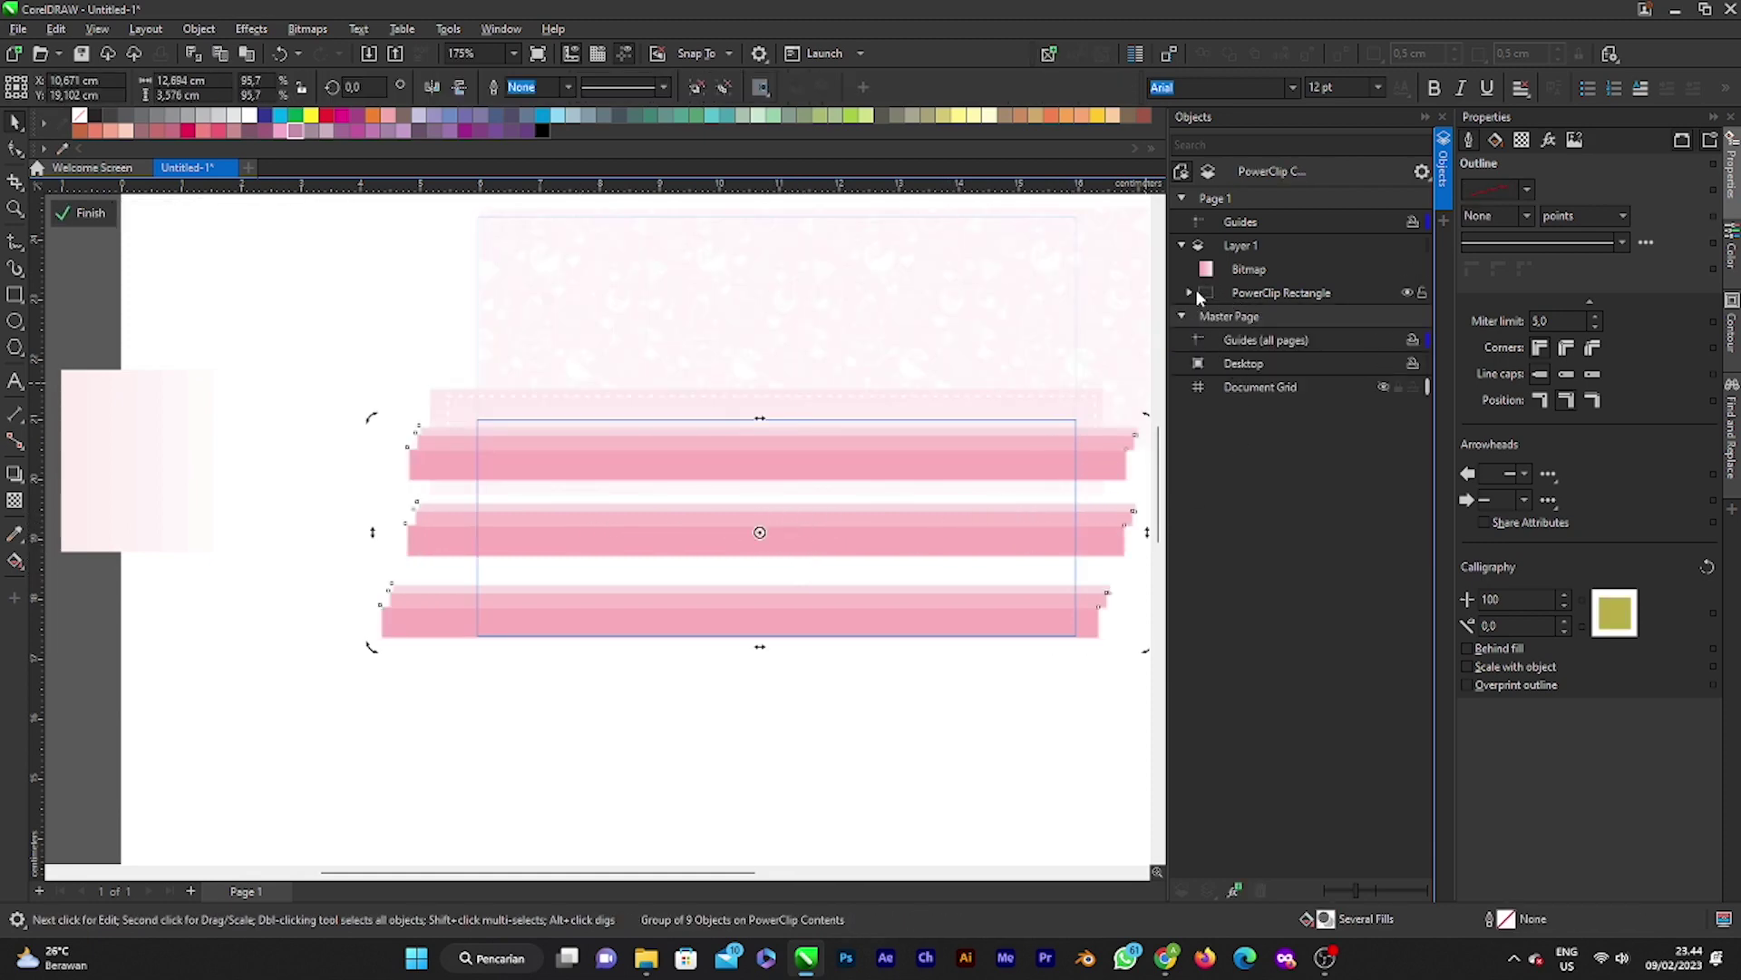
pyautogui.click(1215, 270)
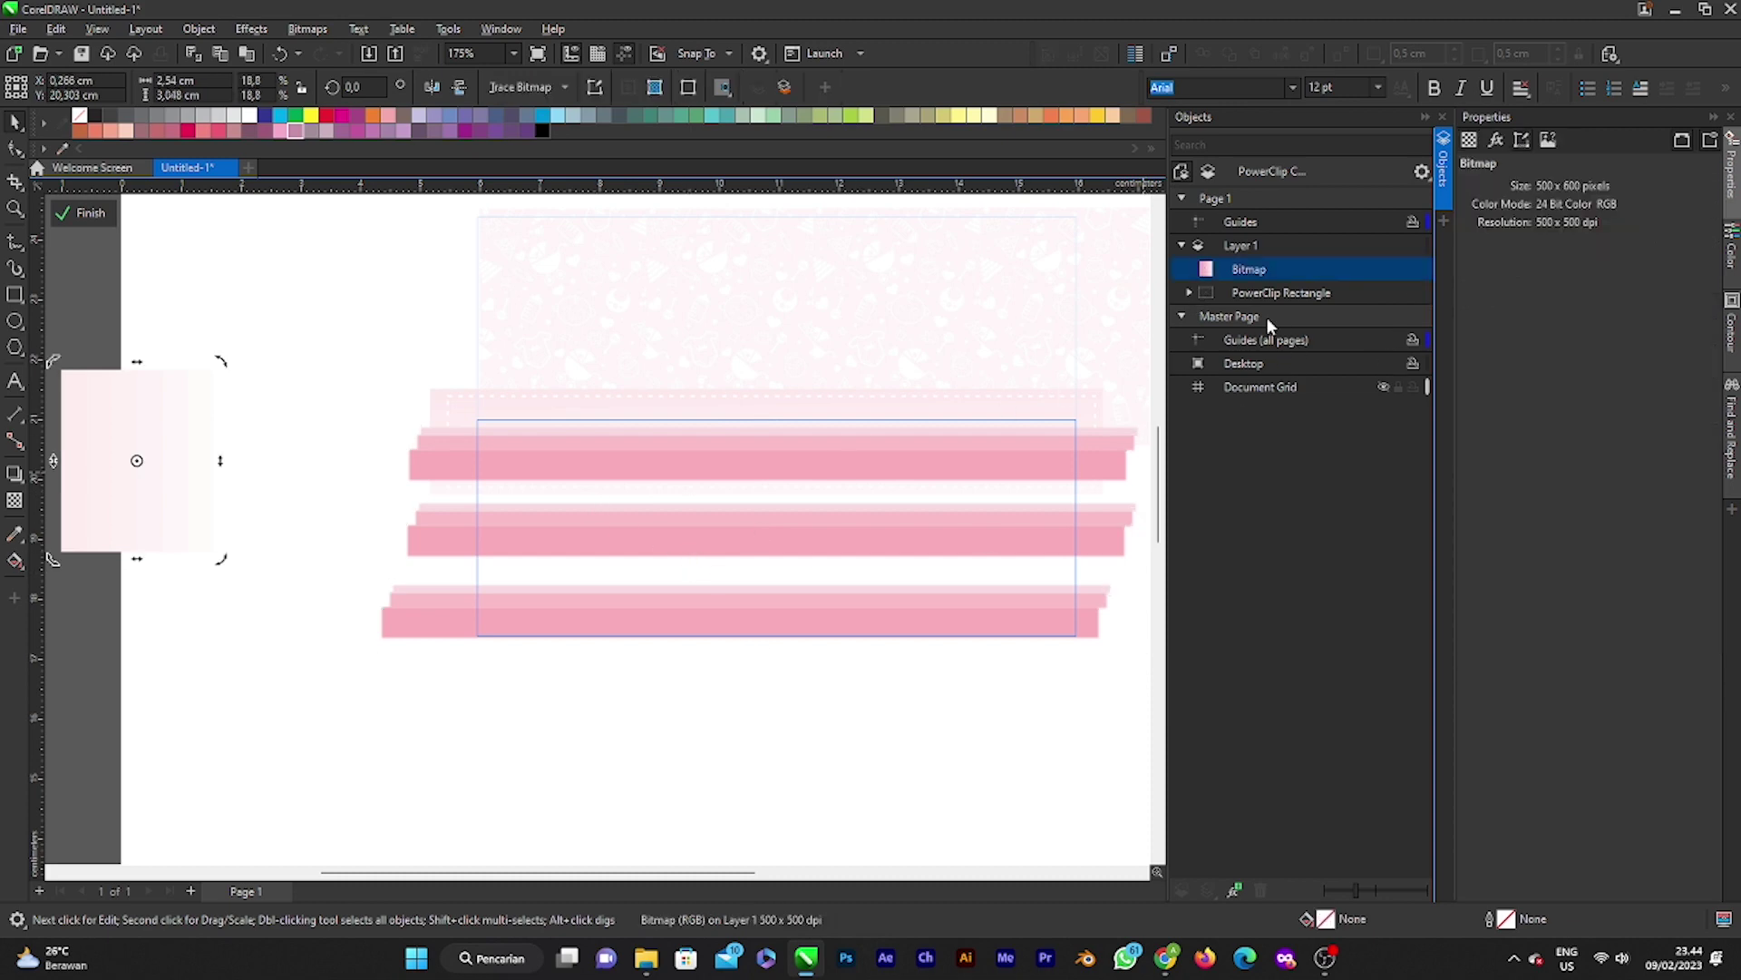
pyautogui.click(1261, 292)
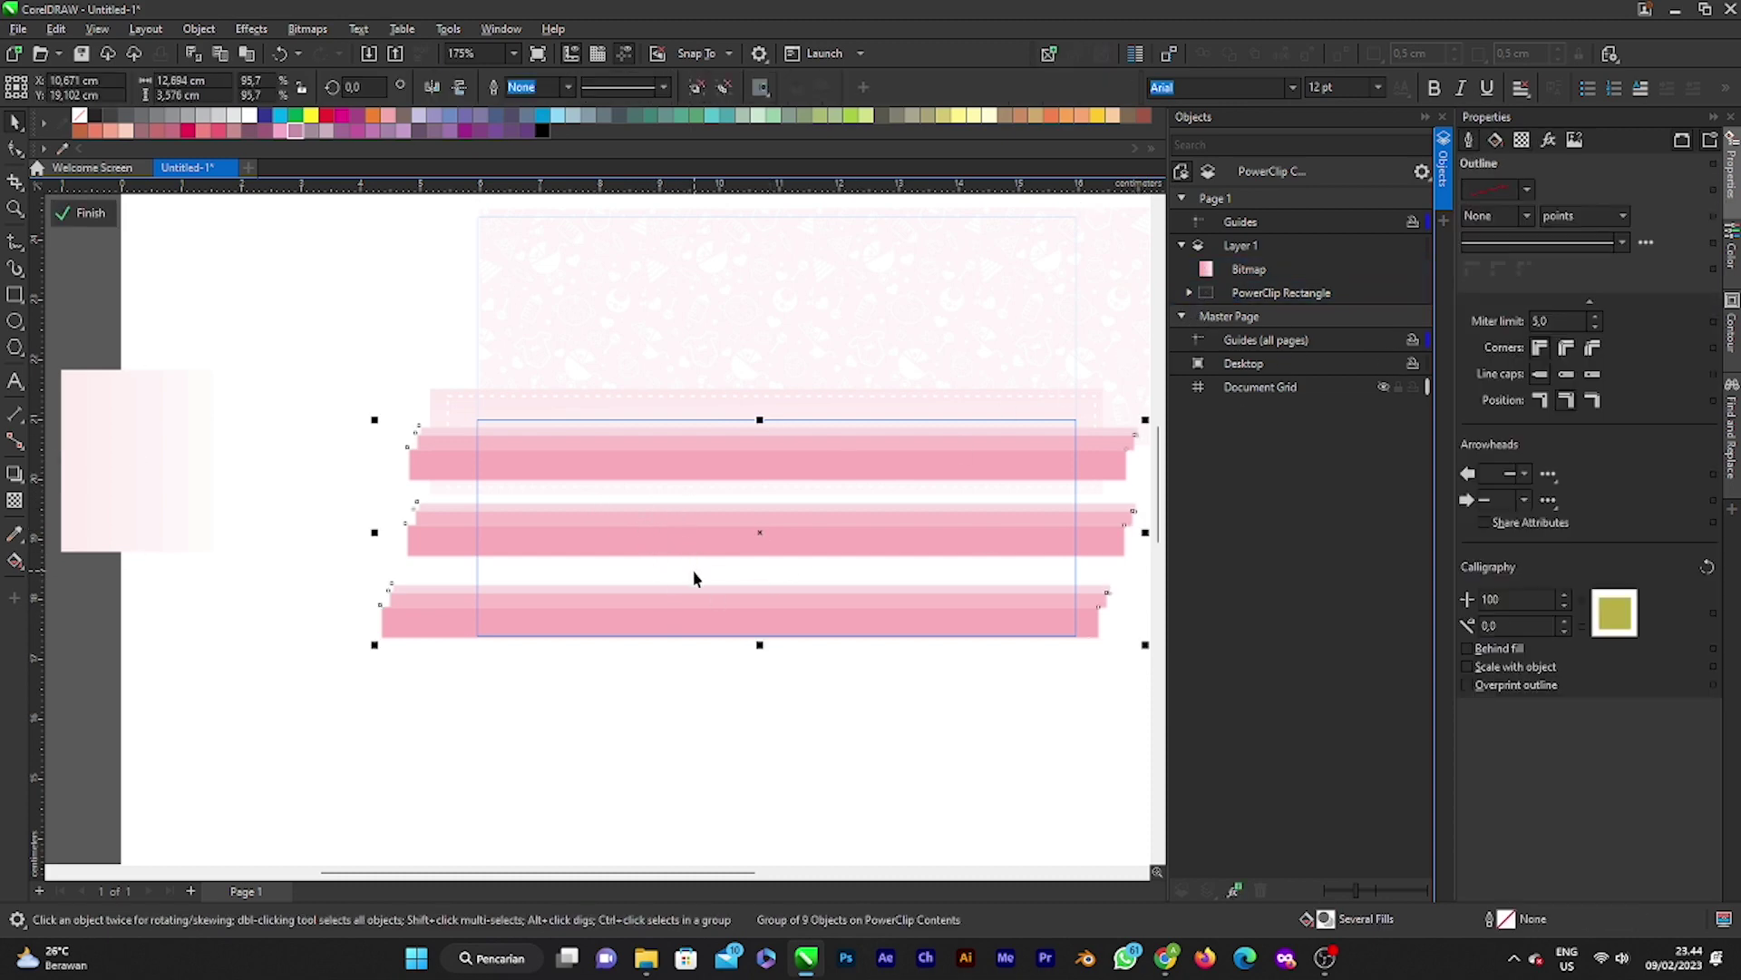
pyautogui.click(1182, 198)
pyautogui.click(1181, 198)
pyautogui.click(1182, 245)
pyautogui.click(1182, 245)
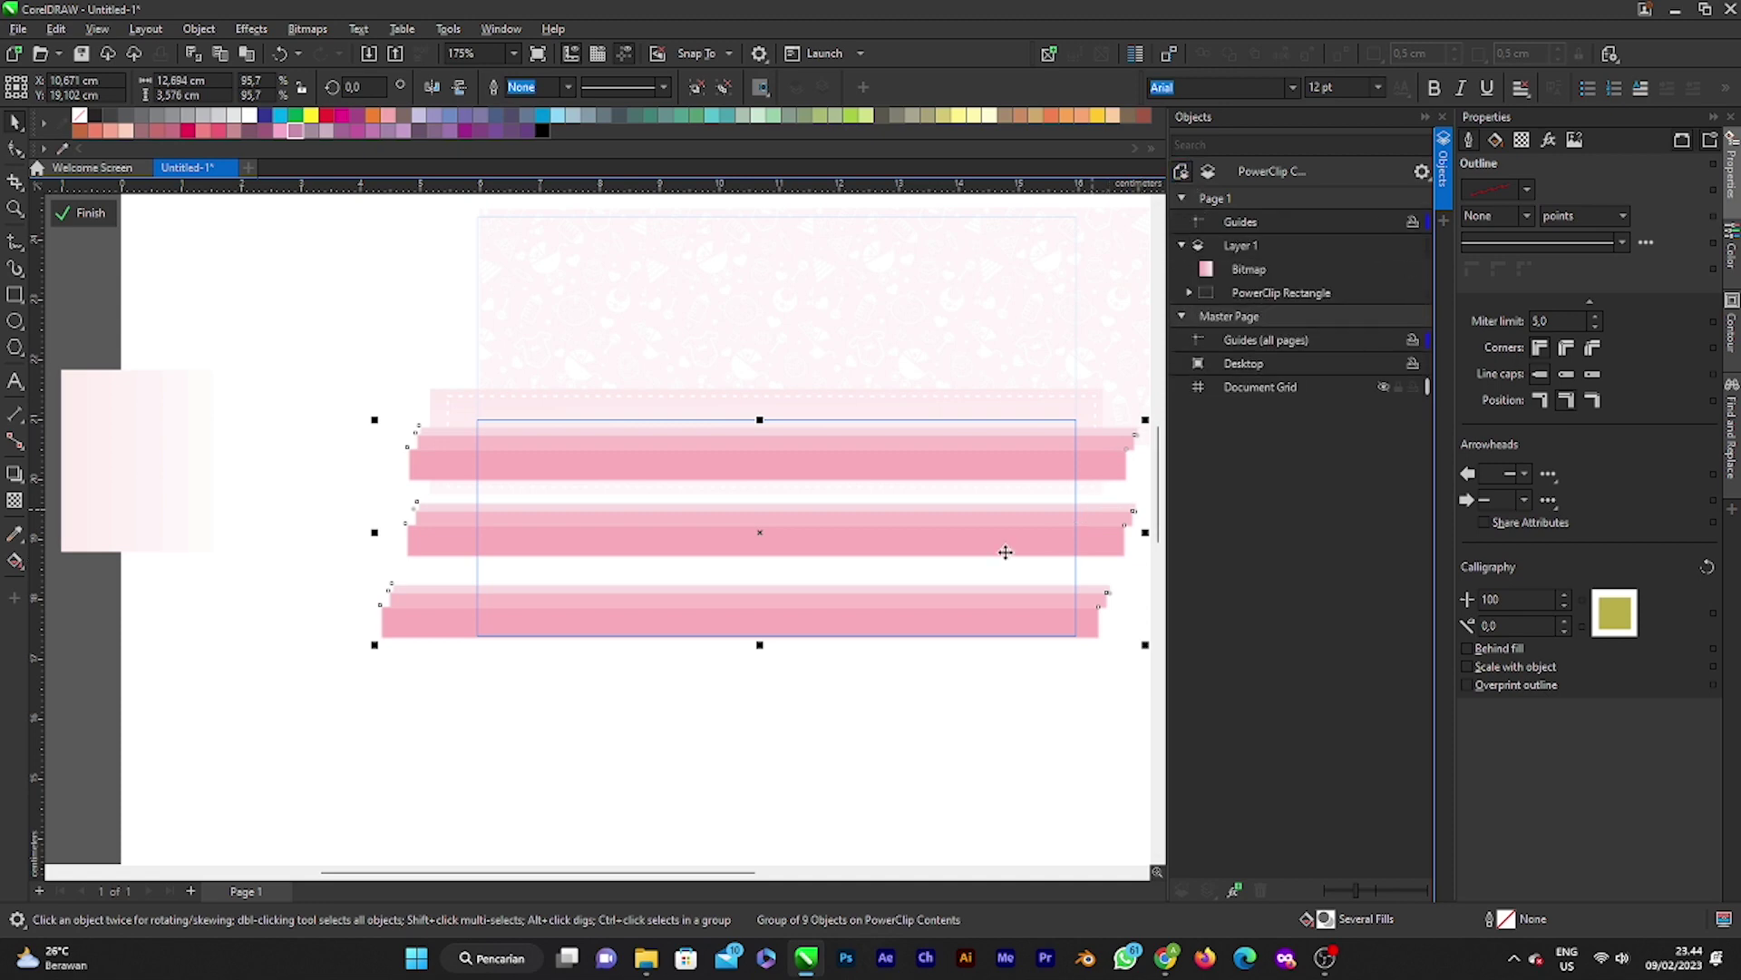
# Step: Ungroup all stripes, nudge the six middle-band stripes slightly right and down, and finish
pyautogui.rightClick(747, 521)
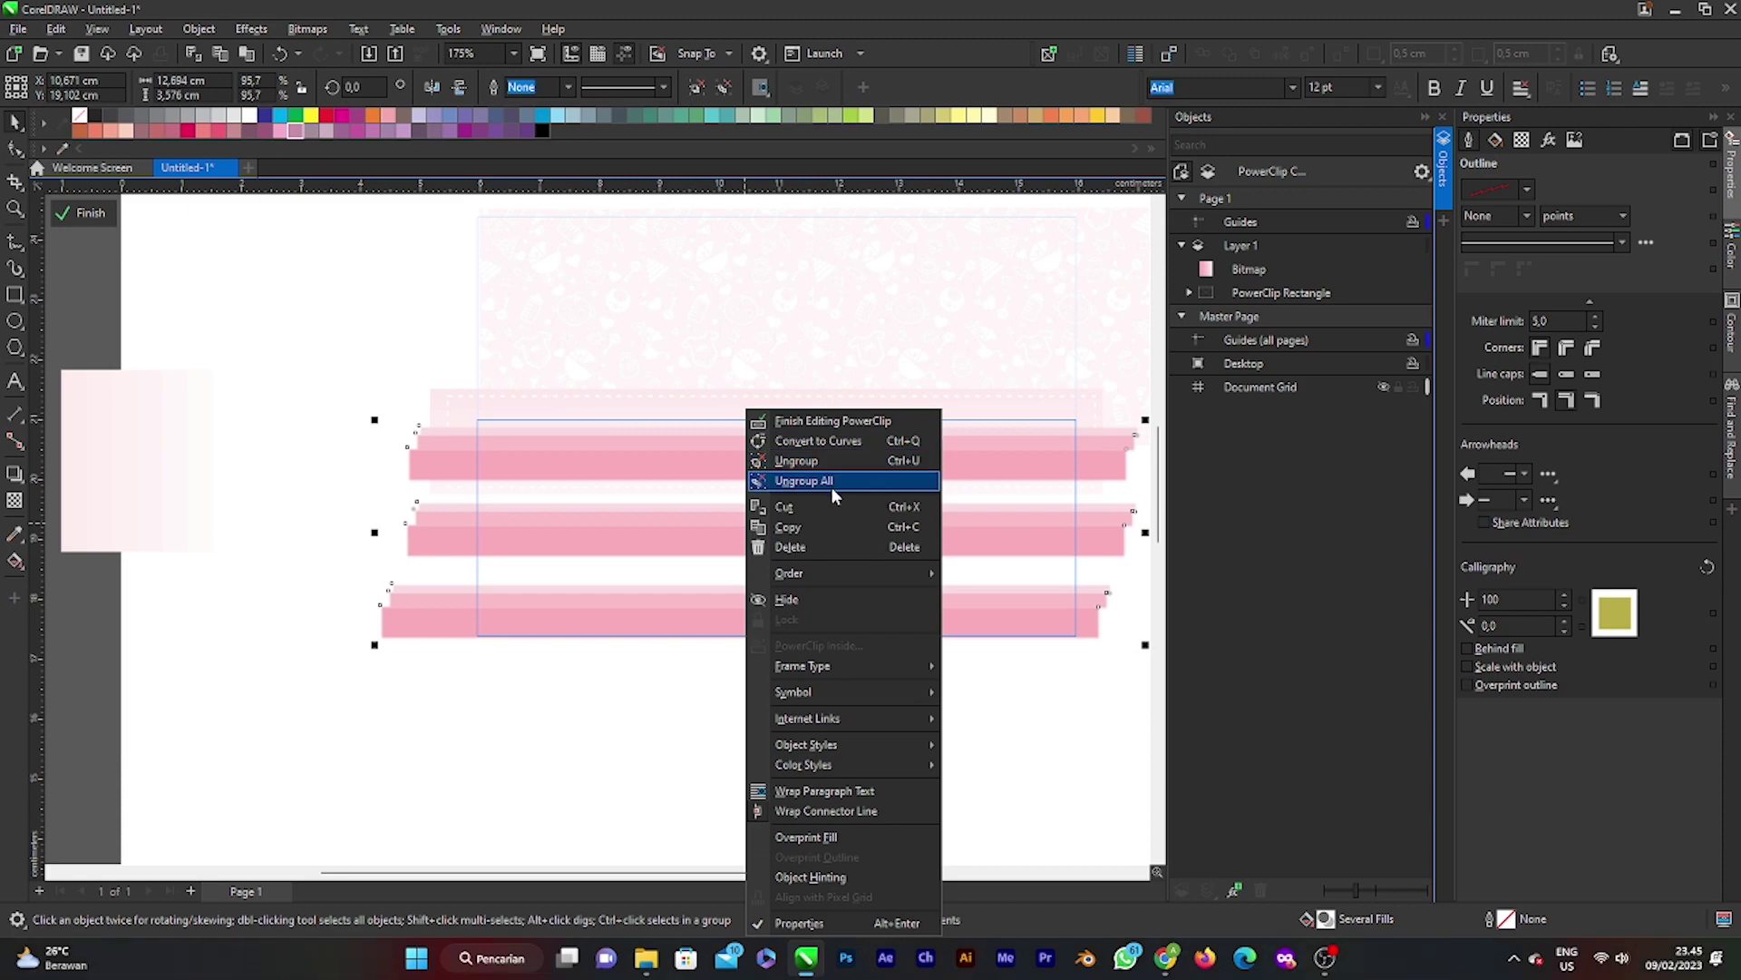
pyautogui.click(831, 481)
pyautogui.click(801, 722)
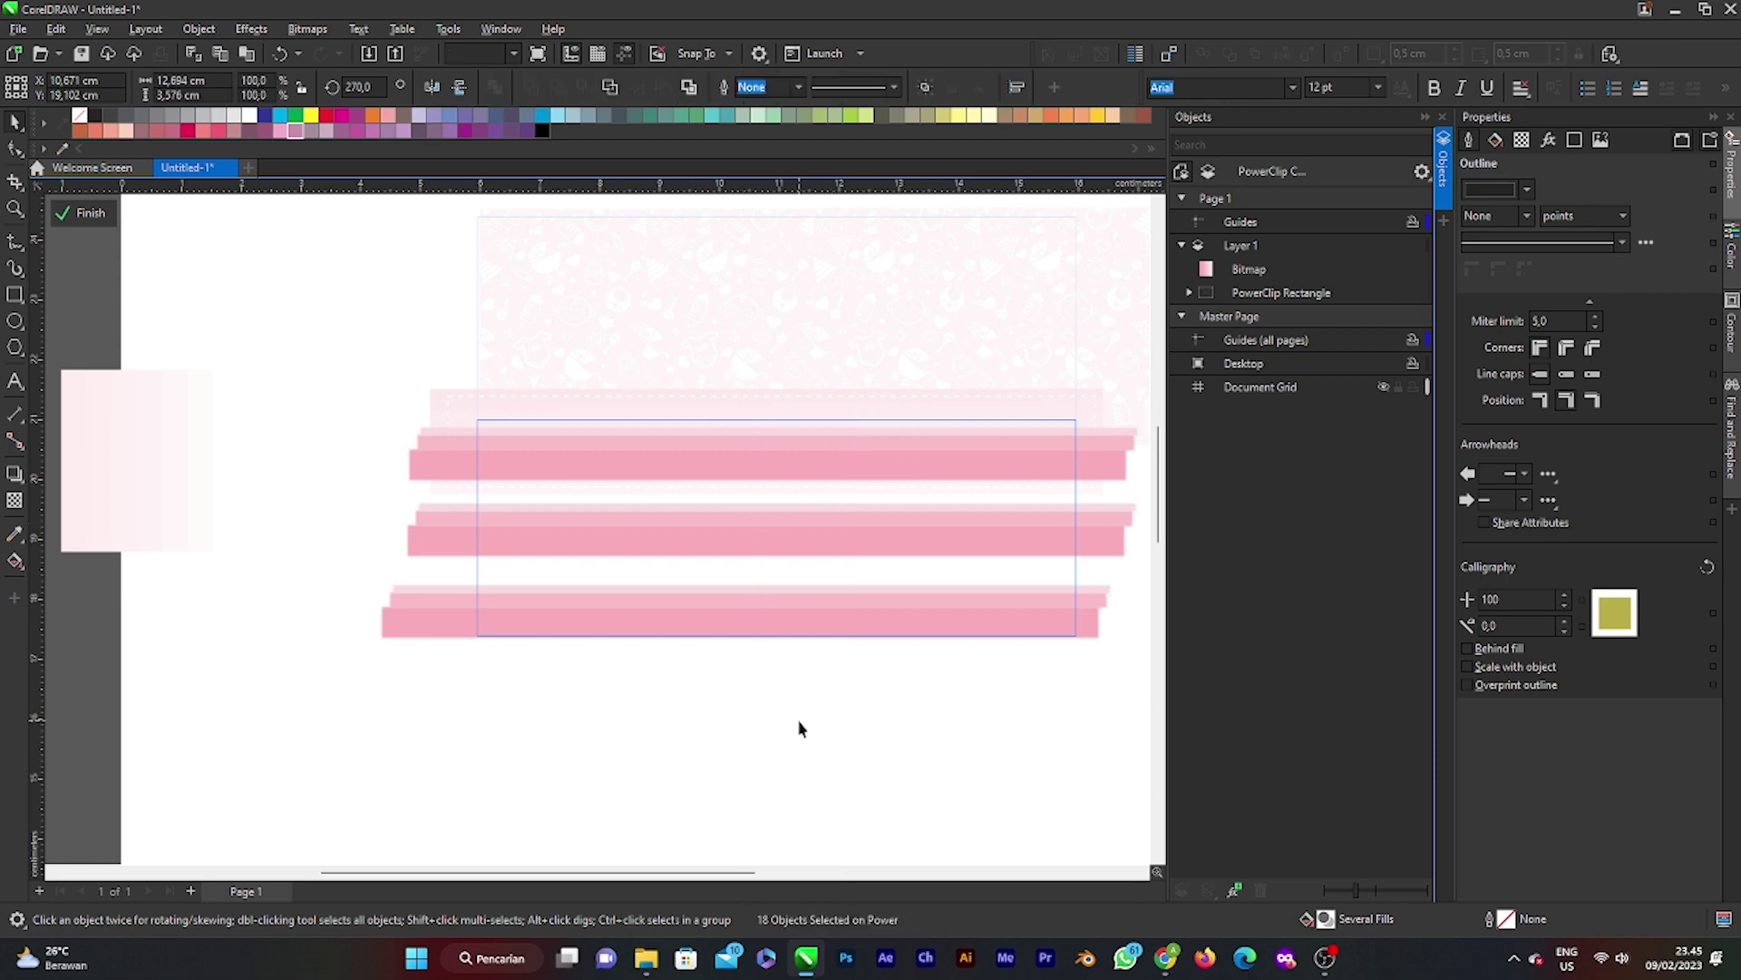
pyautogui.click(919, 555)
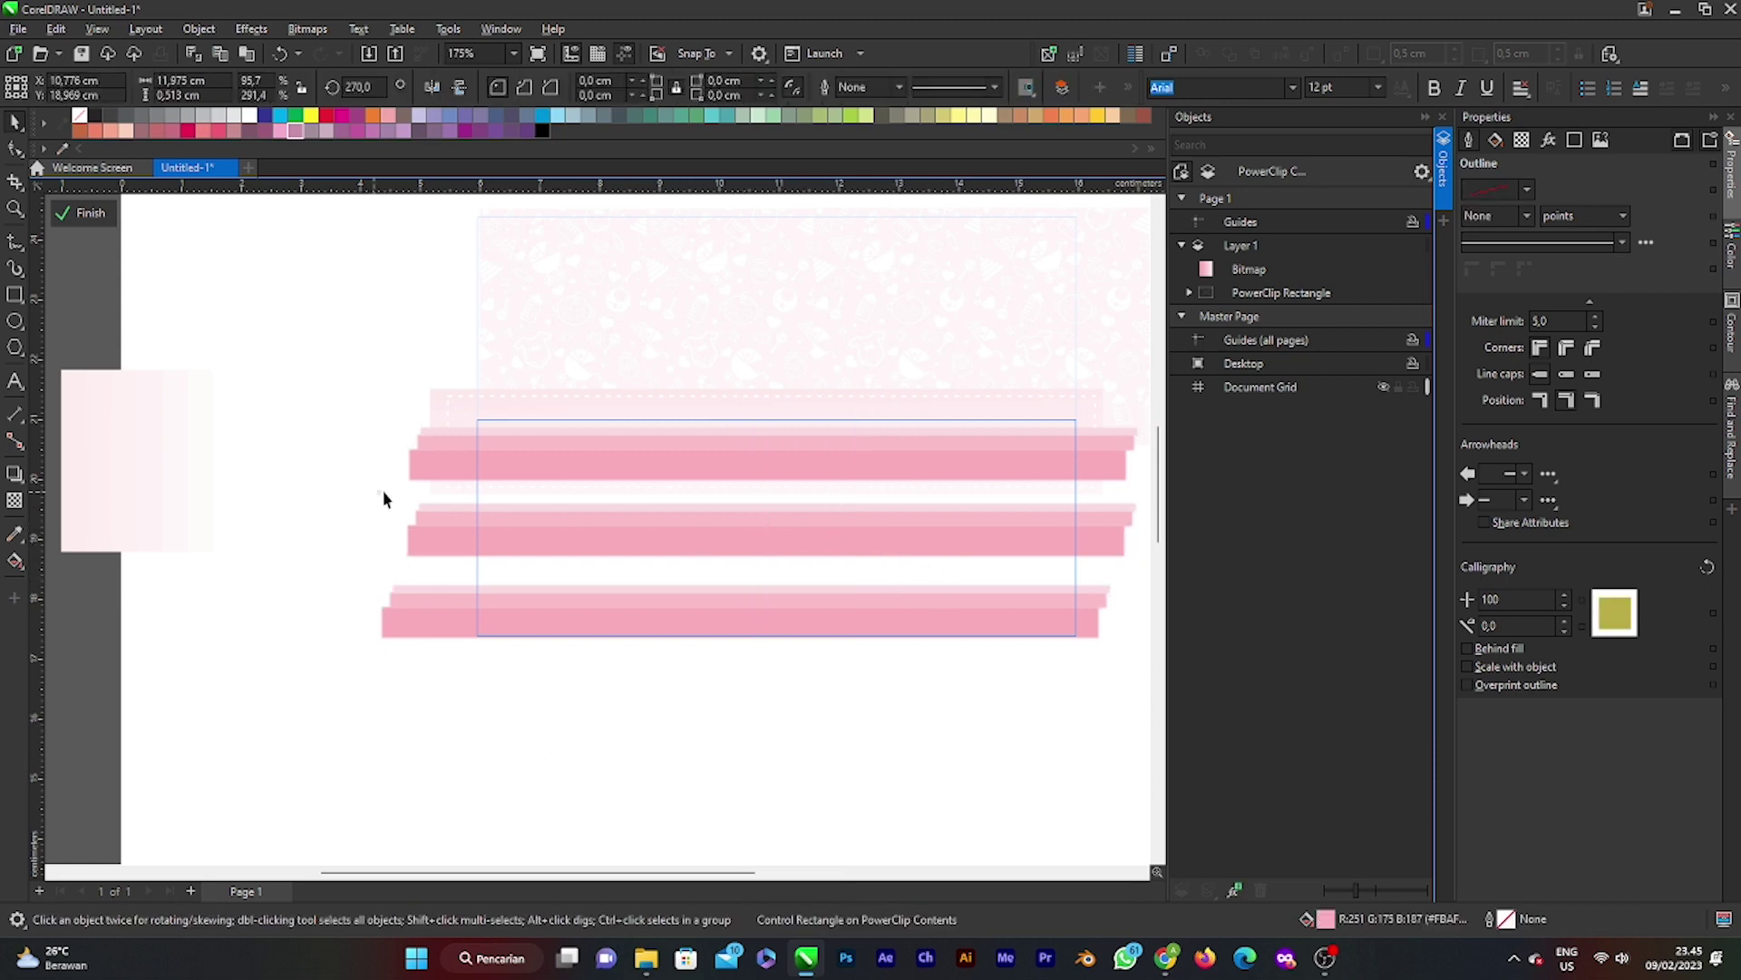
pyautogui.hscroll(3, 1157, 608)
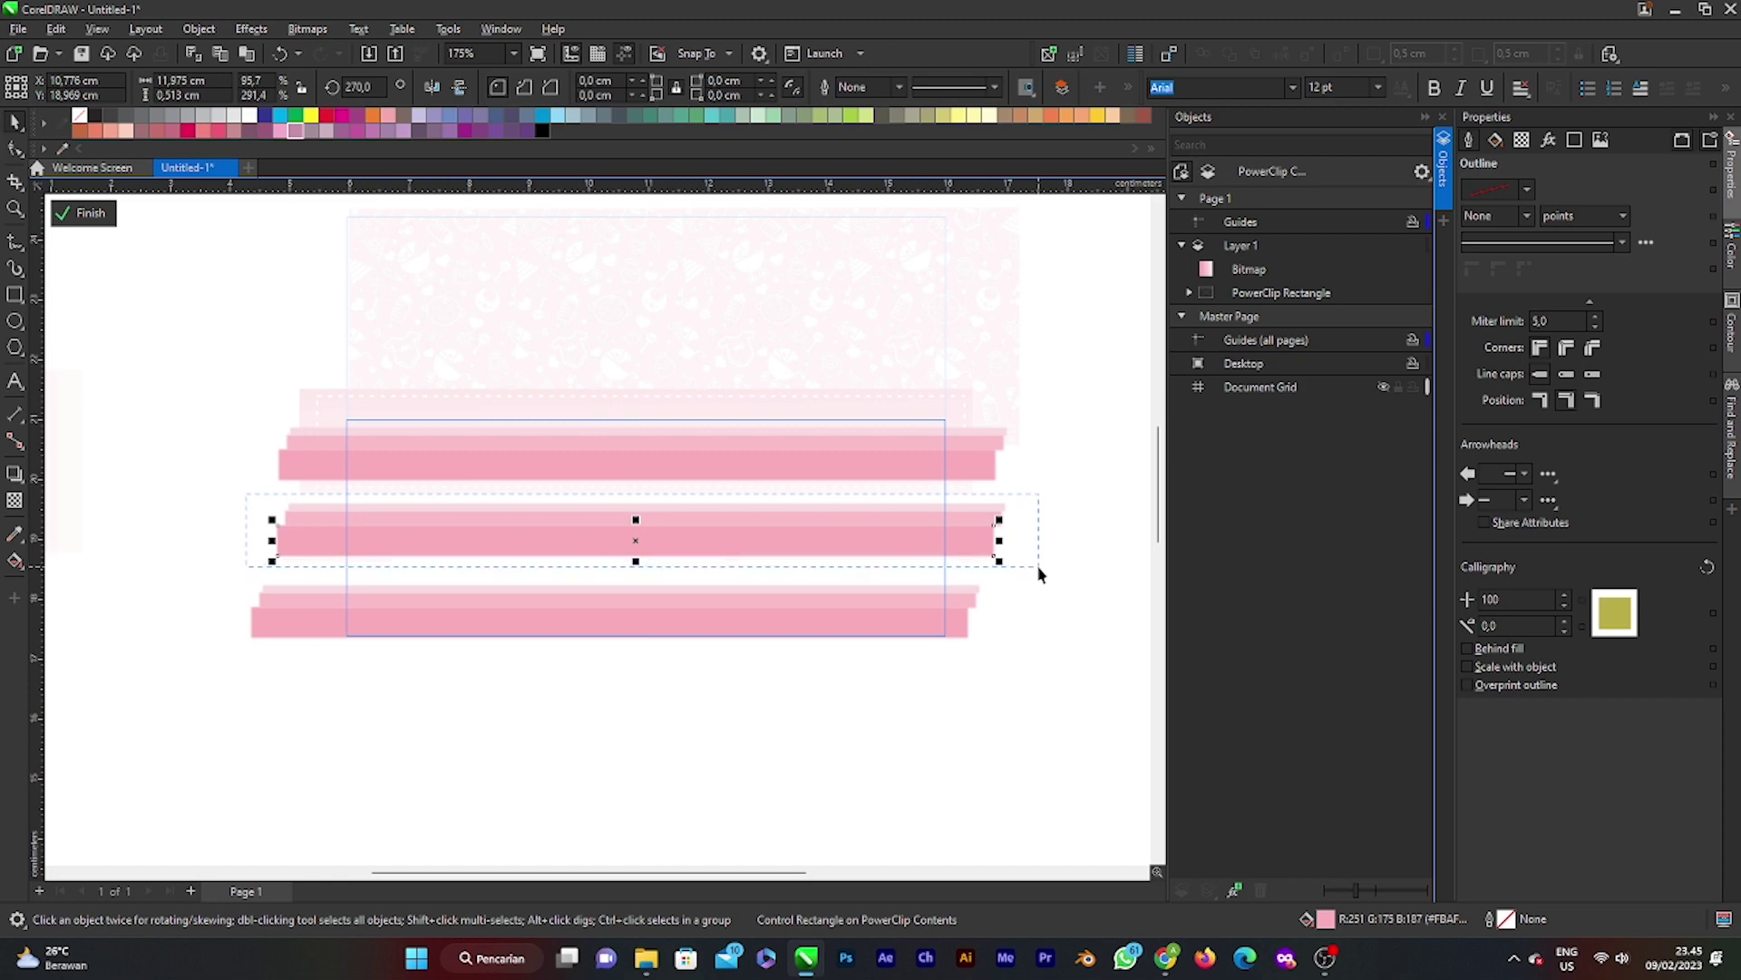
pyautogui.moveTo(1038, 571); pyautogui.dragTo(765, 505)
pyautogui.scroll(2, 650, 548)
pyautogui.moveTo(649, 555); pyautogui.dragTo(657, 555)
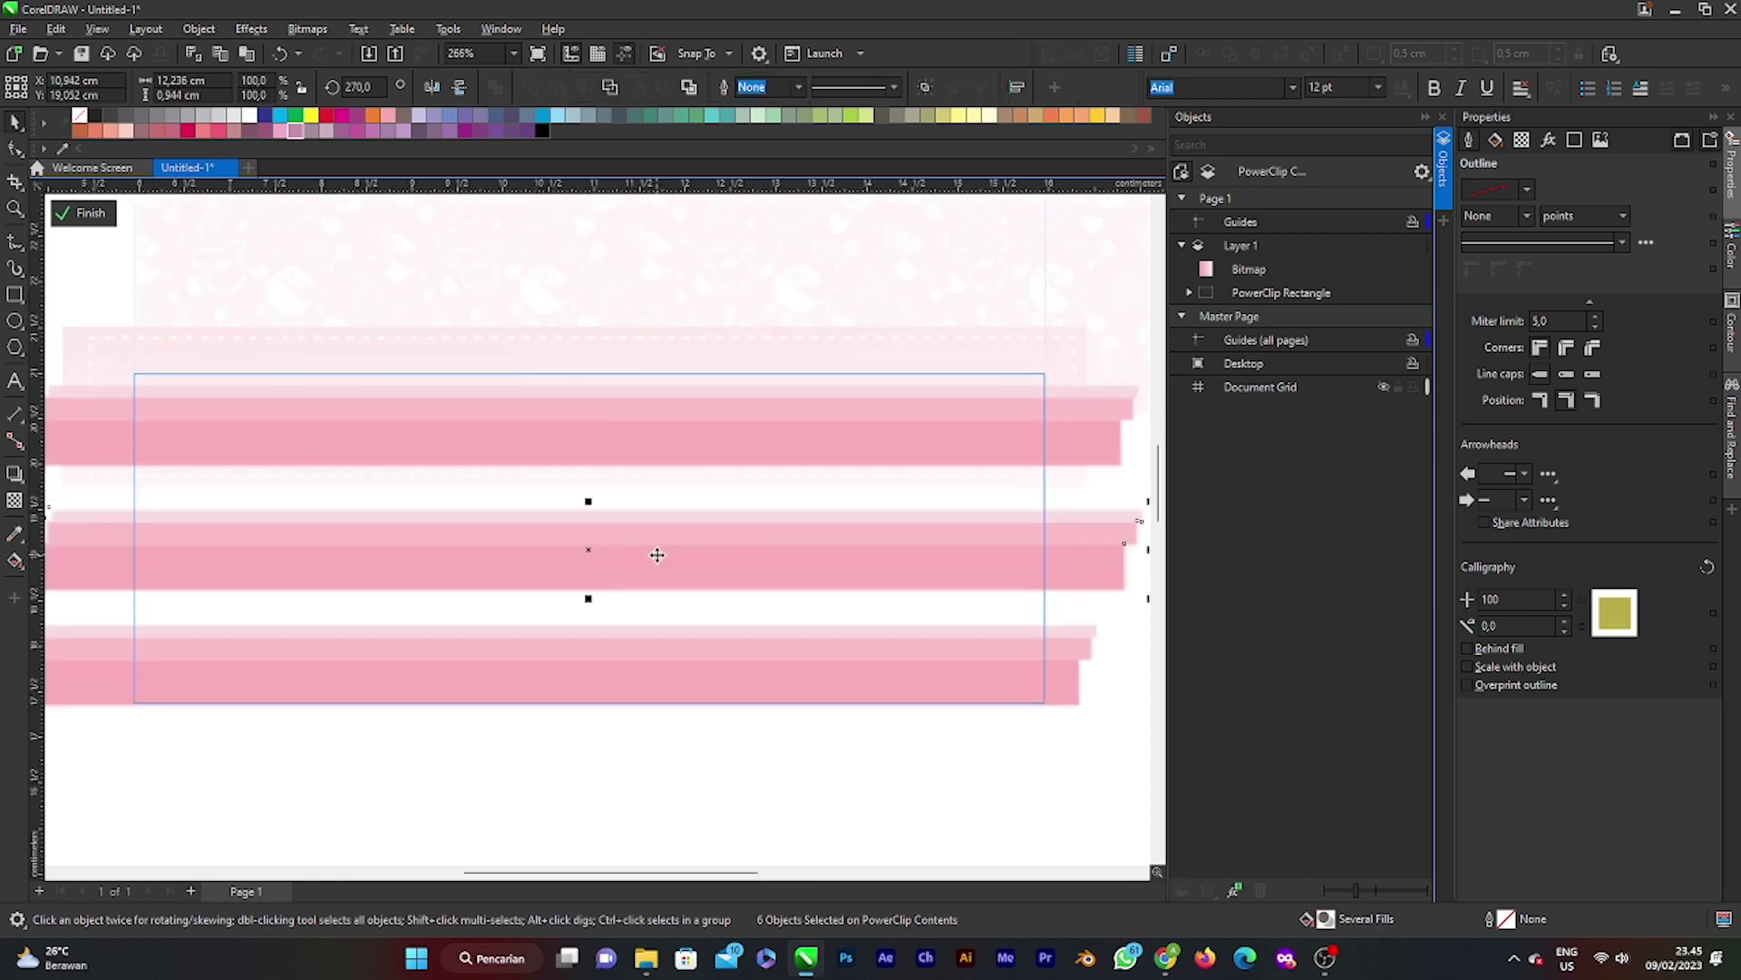
pyautogui.press('Down')
pyautogui.press('Down')
pyautogui.press('Down')
pyautogui.press('Down')
pyautogui.press('Down')
pyautogui.press('Down')
pyautogui.press('Down')
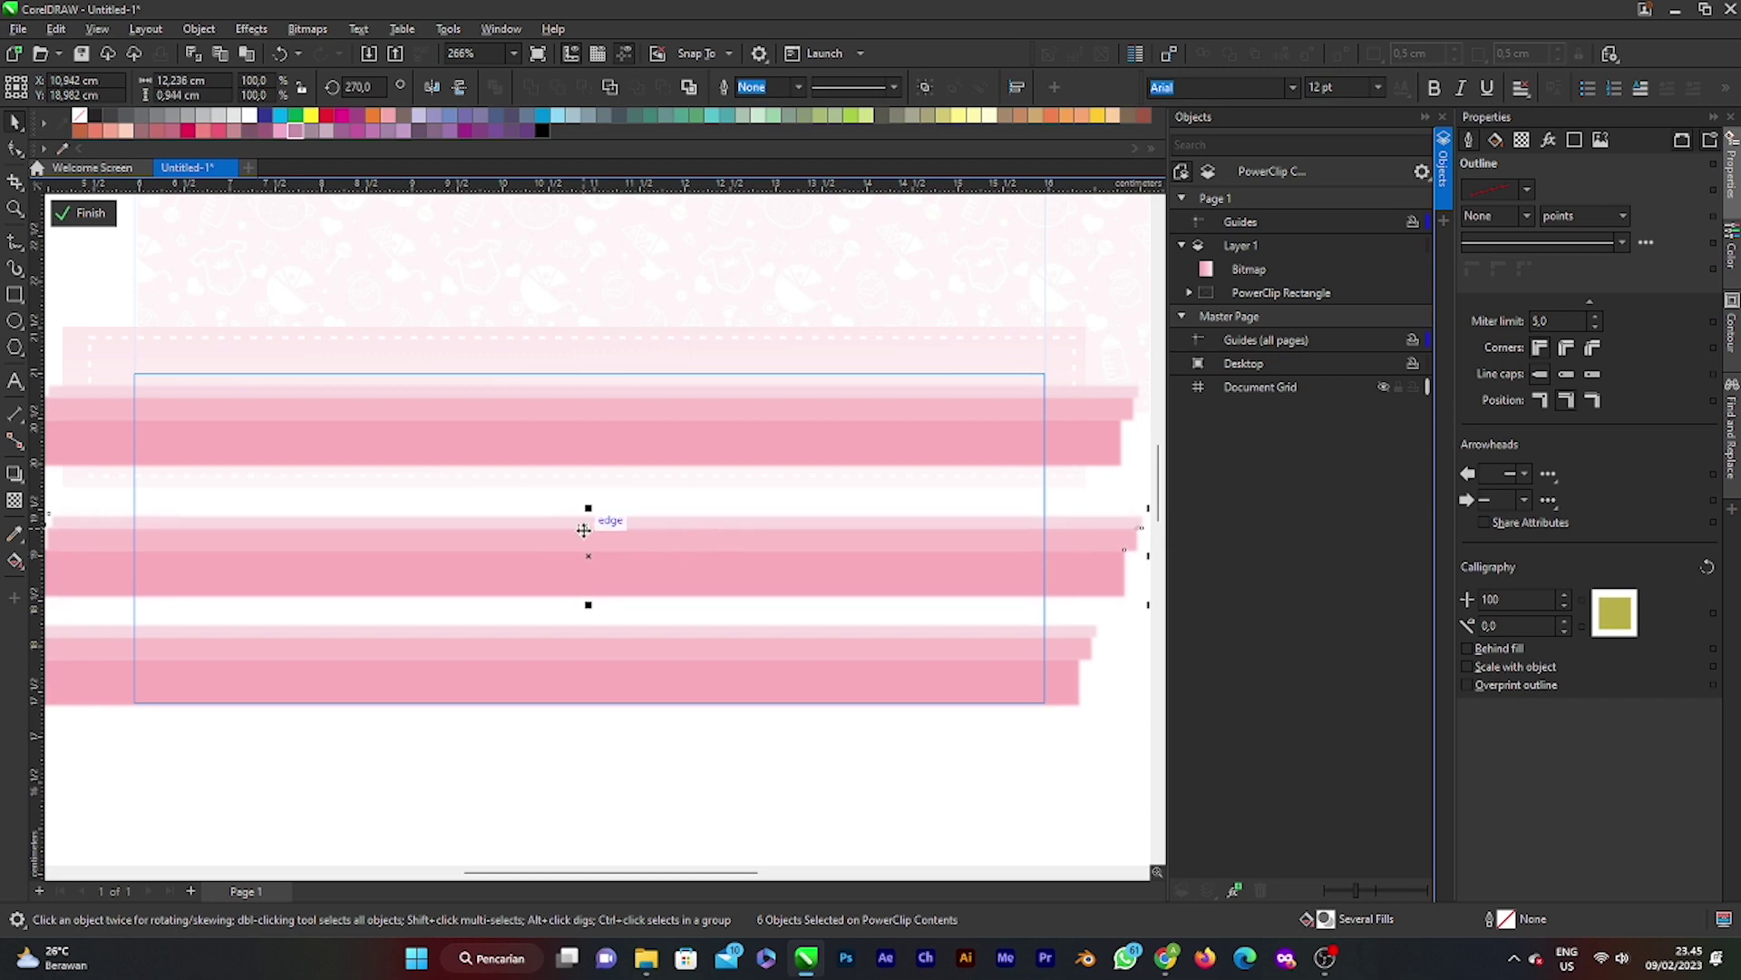
pyautogui.click(83, 212)
pyautogui.scroll(-3, 603, 524)
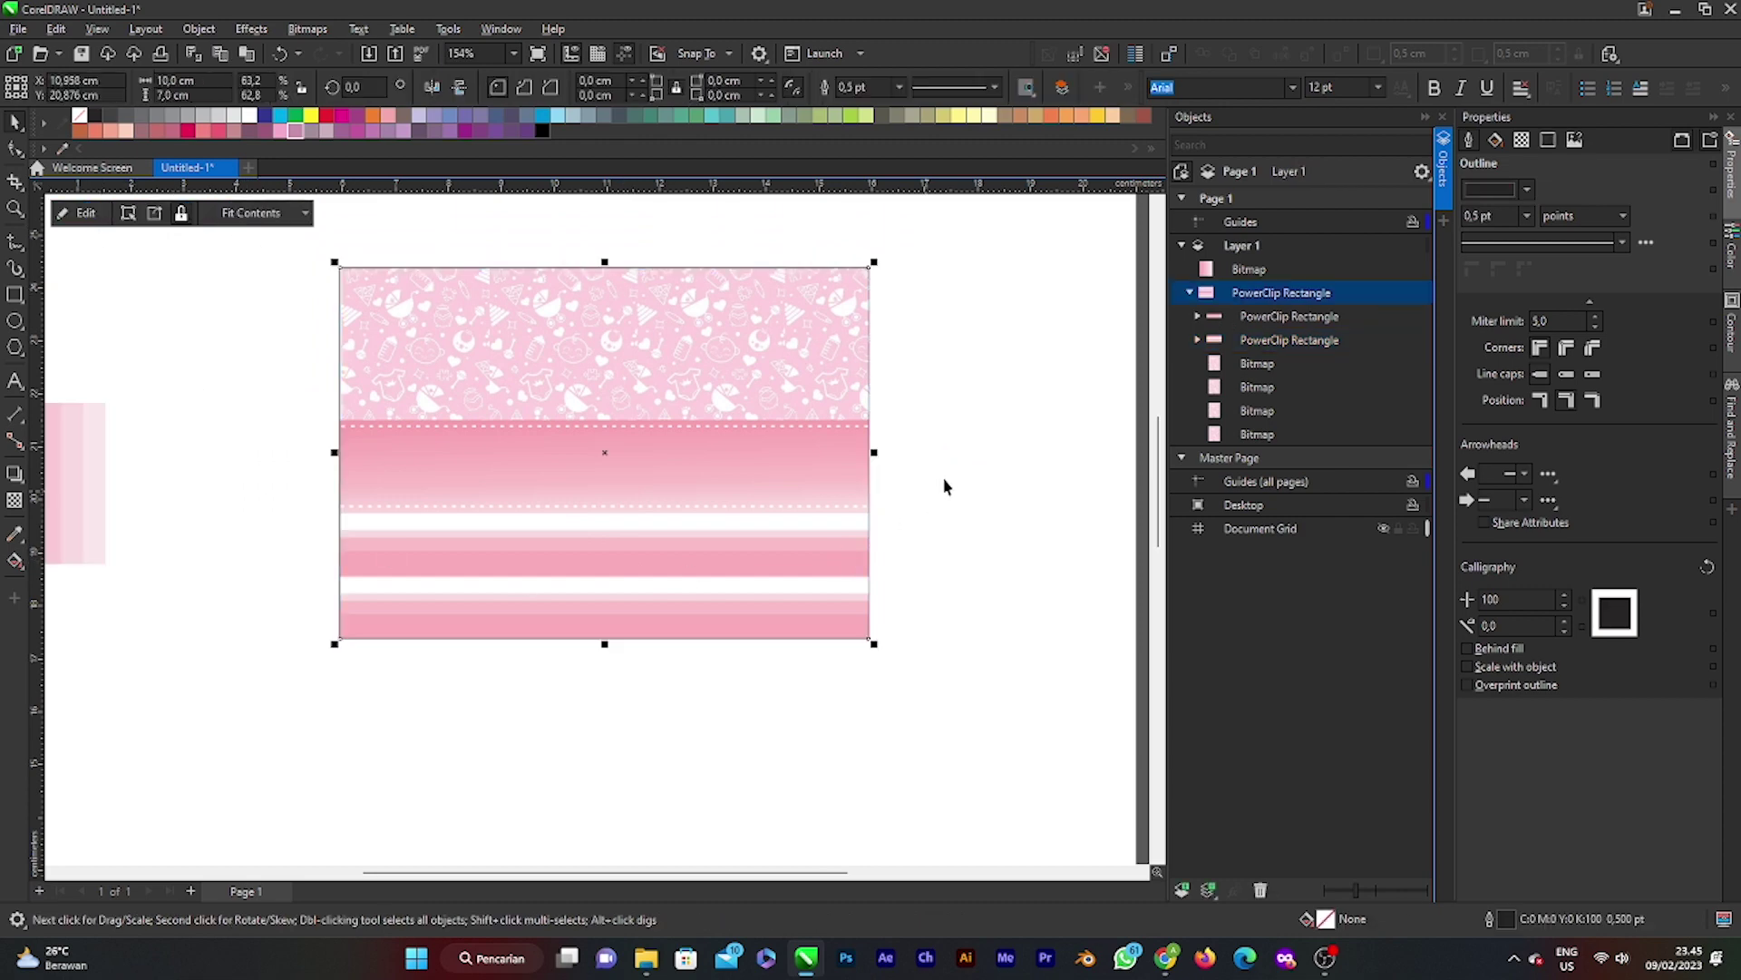
# Step: Draw a tall 3.755 × 5.389 cm rectangle over the card's left side
pyautogui.press('Escape')
pyautogui.scroll(-1, 794, 613)
pyautogui.scroll(1, 789, 613)
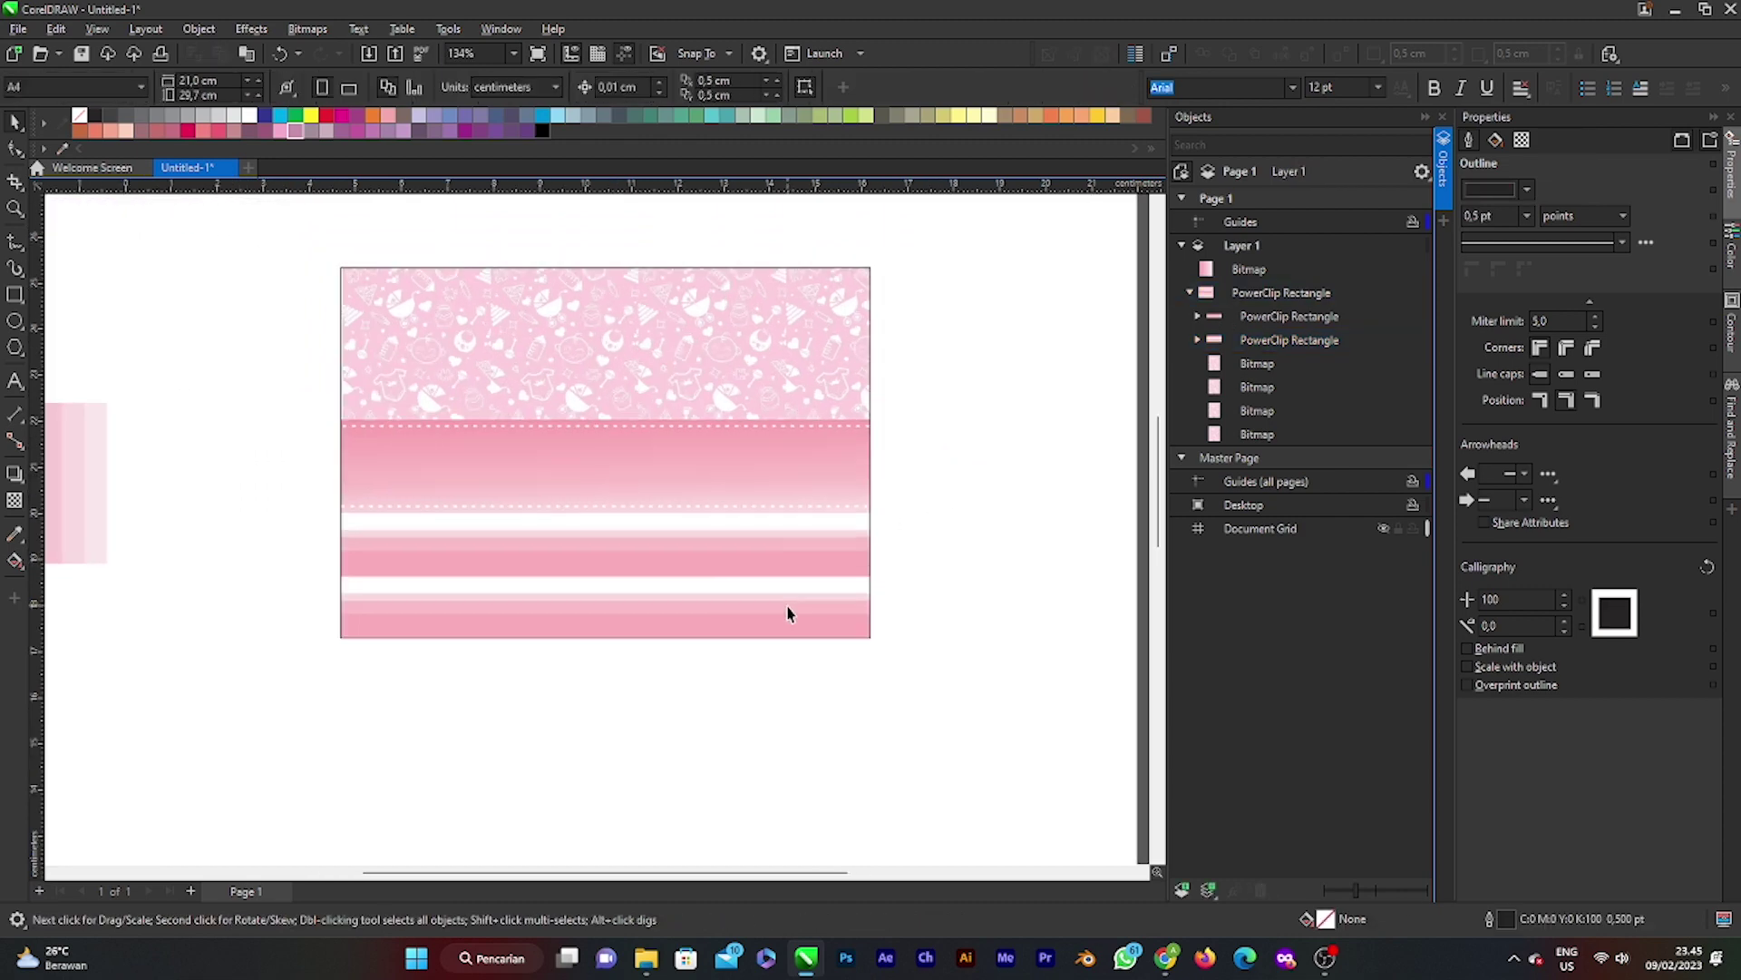
pyautogui.scroll(-4, 789, 613)
pyautogui.scroll(2, 419, 507)
pyautogui.scroll(2, 831, 583)
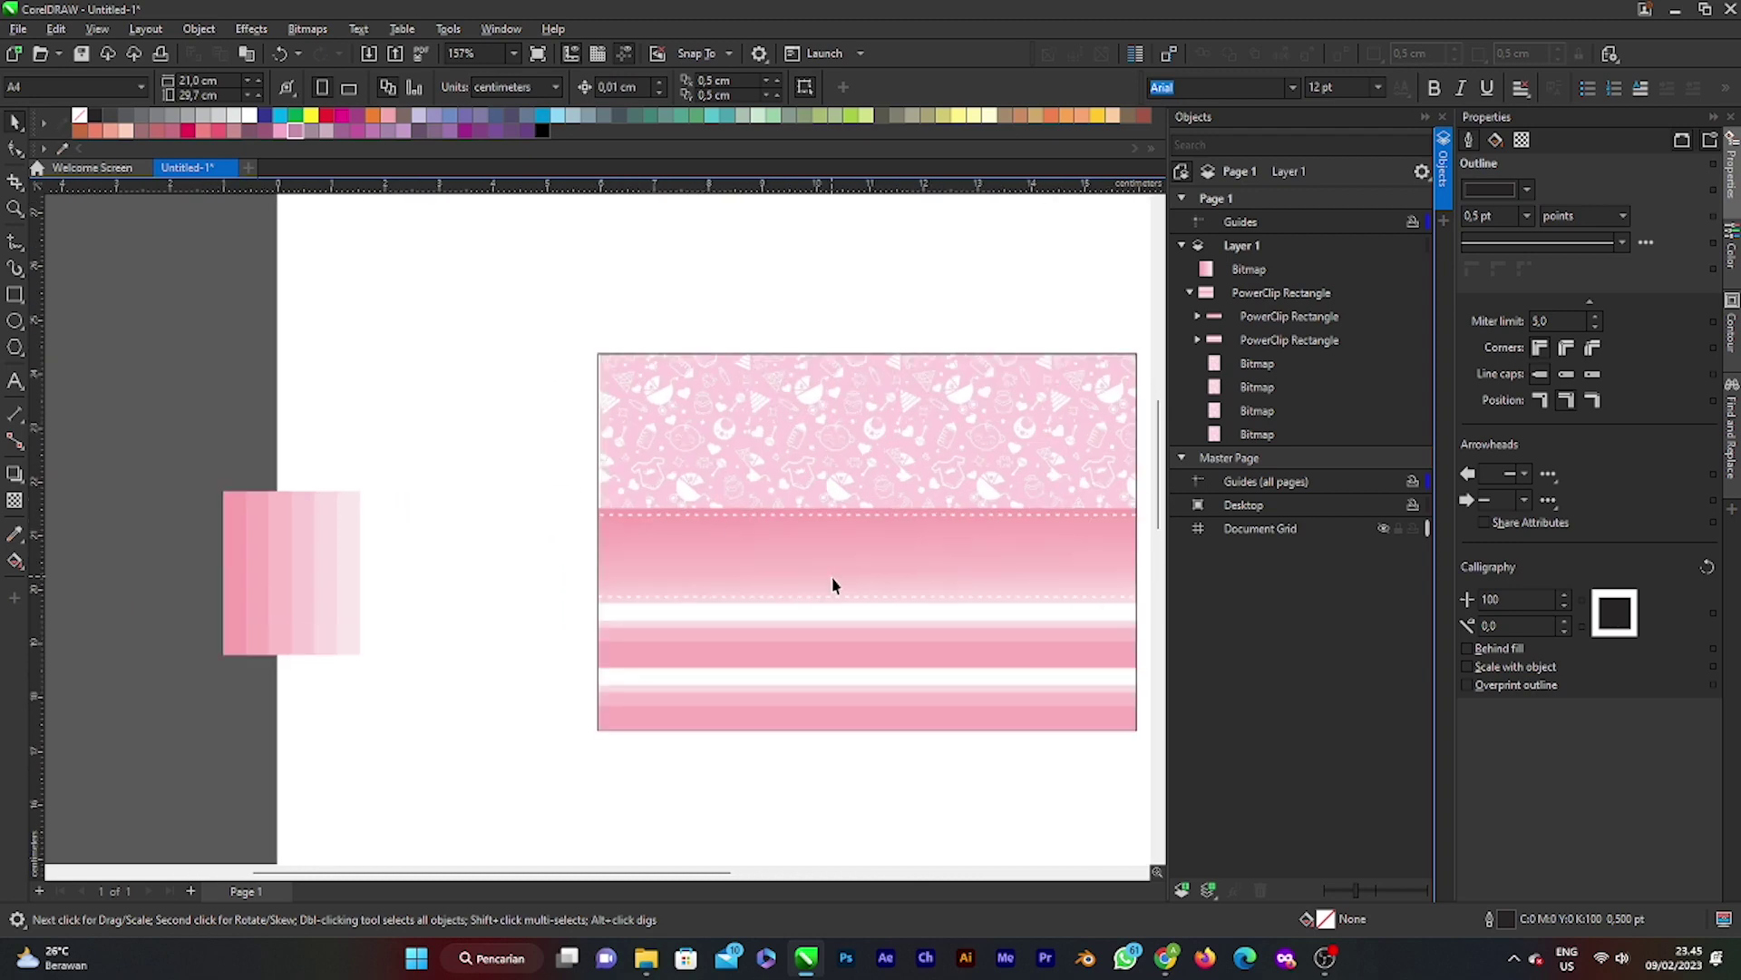
pyautogui.scroll(-3, 902, 602)
pyautogui.scroll(2, 880, 620)
pyautogui.scroll(2, 880, 620)
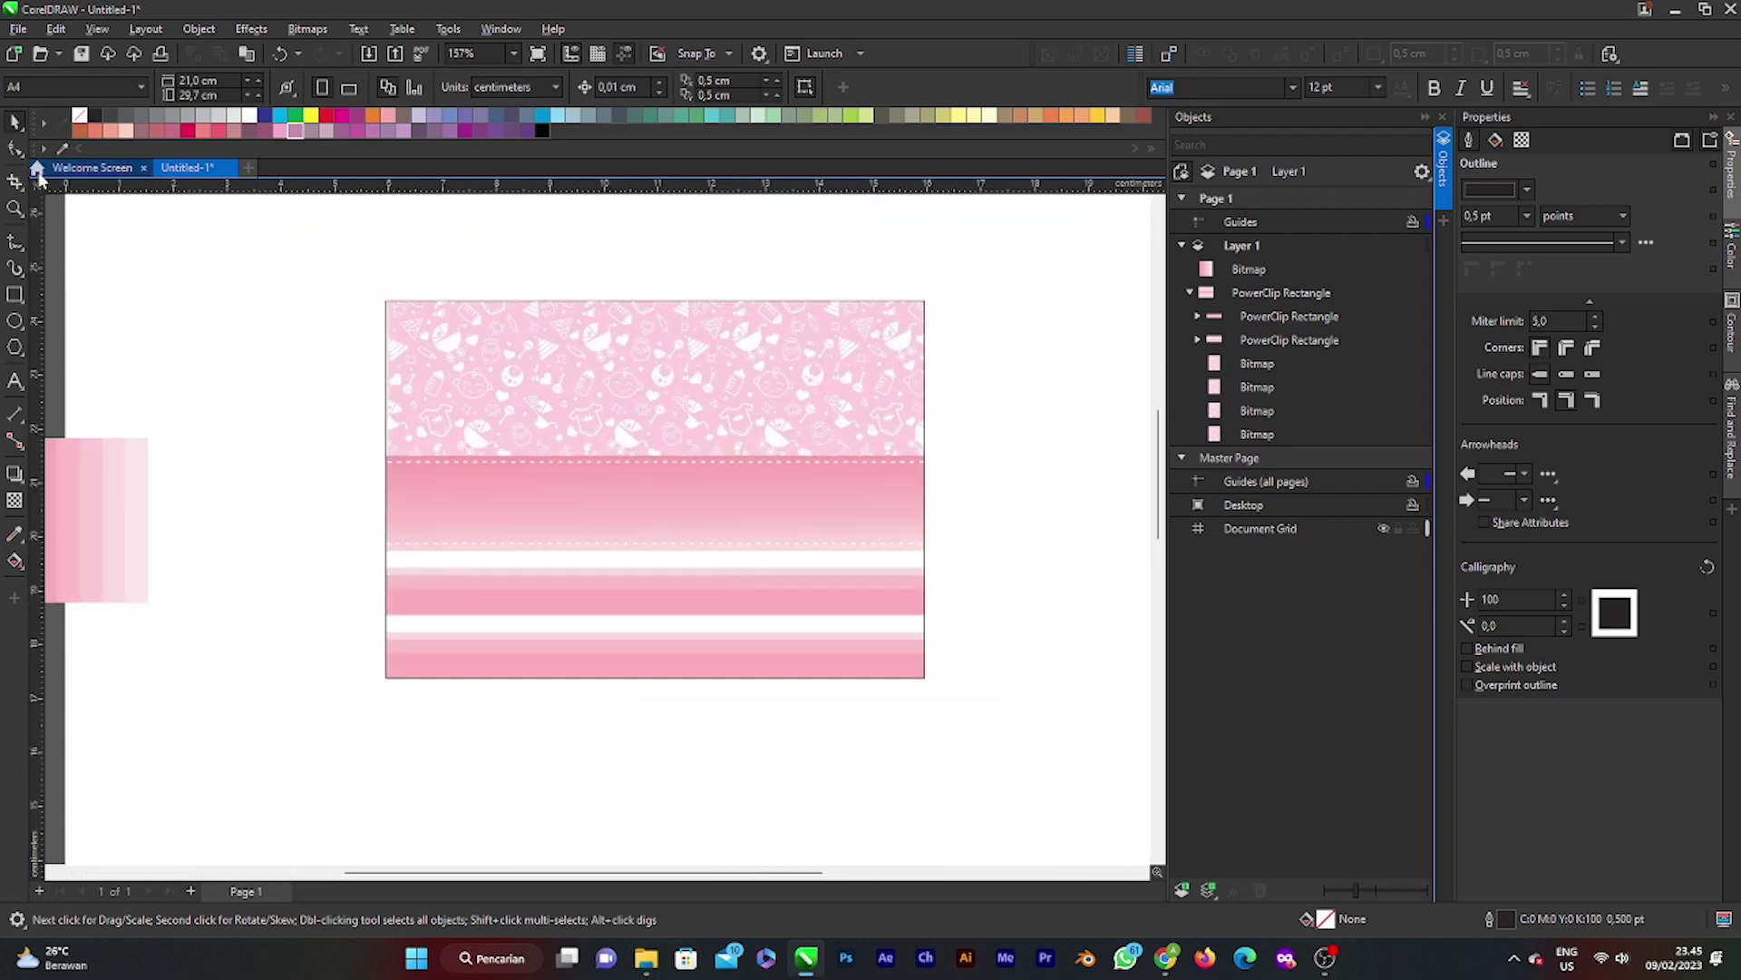
pyautogui.click(15, 295)
pyautogui.moveTo(405, 333); pyautogui.dragTo(606, 622)
pyautogui.press('space')
pyautogui.moveTo(508, 489)
pyautogui.mouseDown()
pyautogui.moveTo(506, 514)
pyautogui.moveTo(512, 476)
pyautogui.mouseUp()
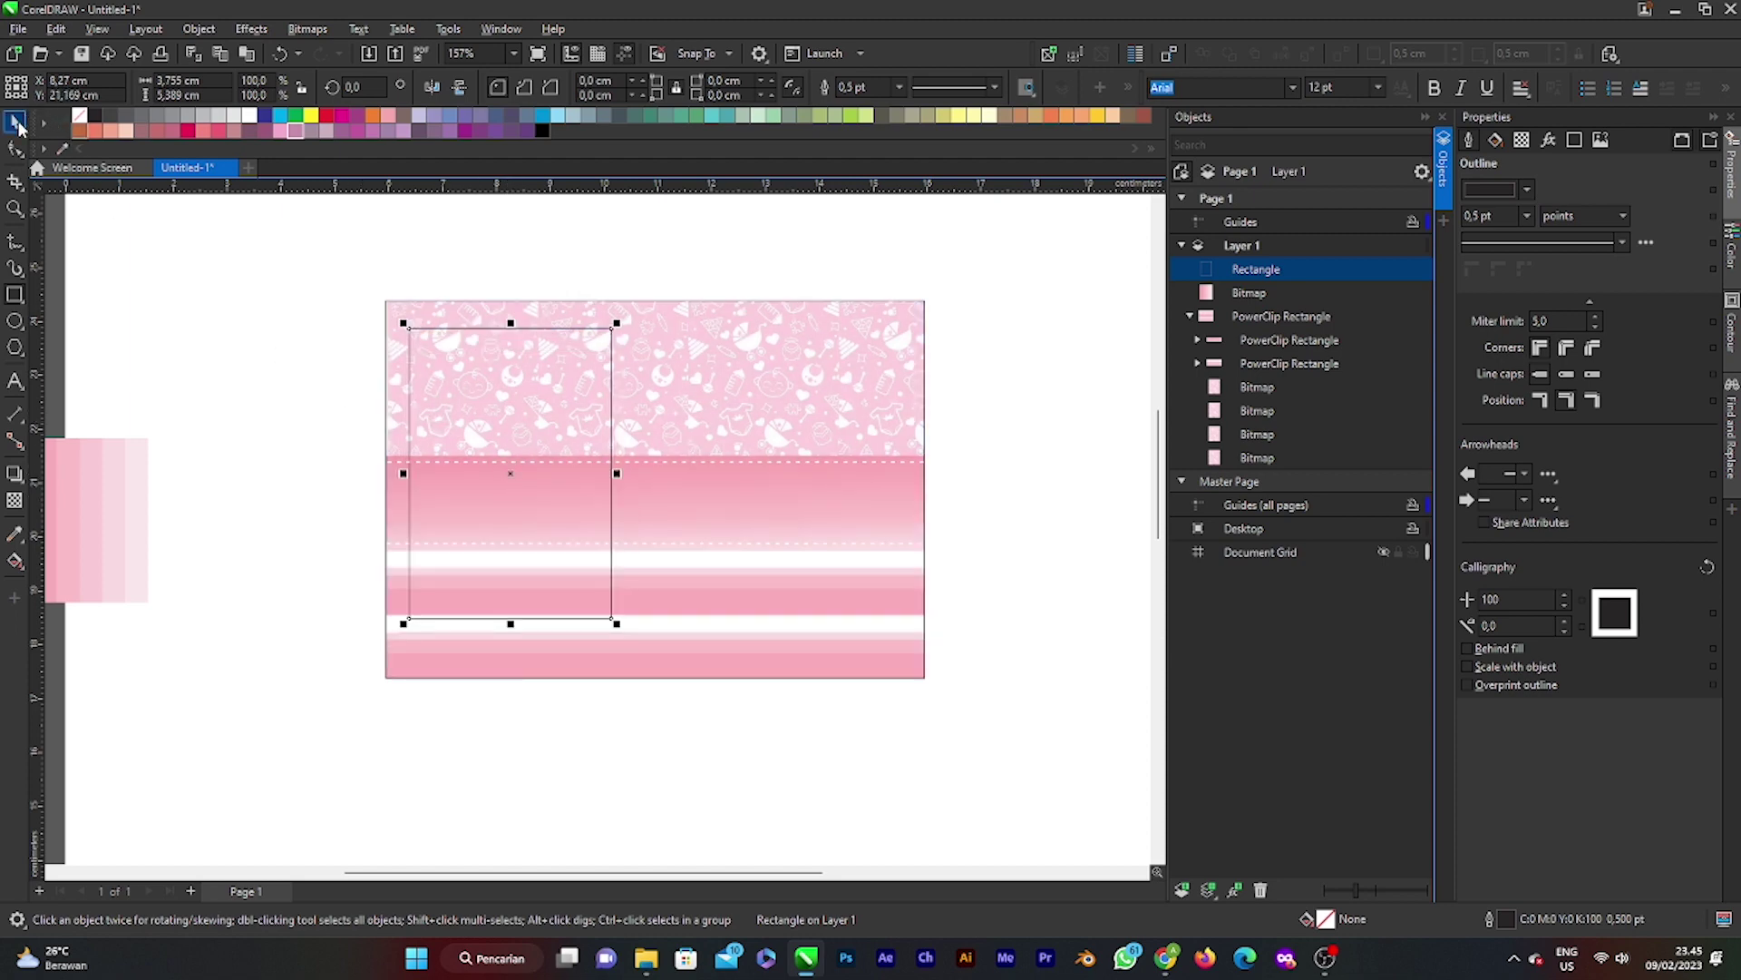
# Step: Fill the tall rectangle white and set its outline width to None
pyautogui.click(18, 125)
pyautogui.press('Escape')
pyautogui.click(550, 494)
pyautogui.click(247, 123)
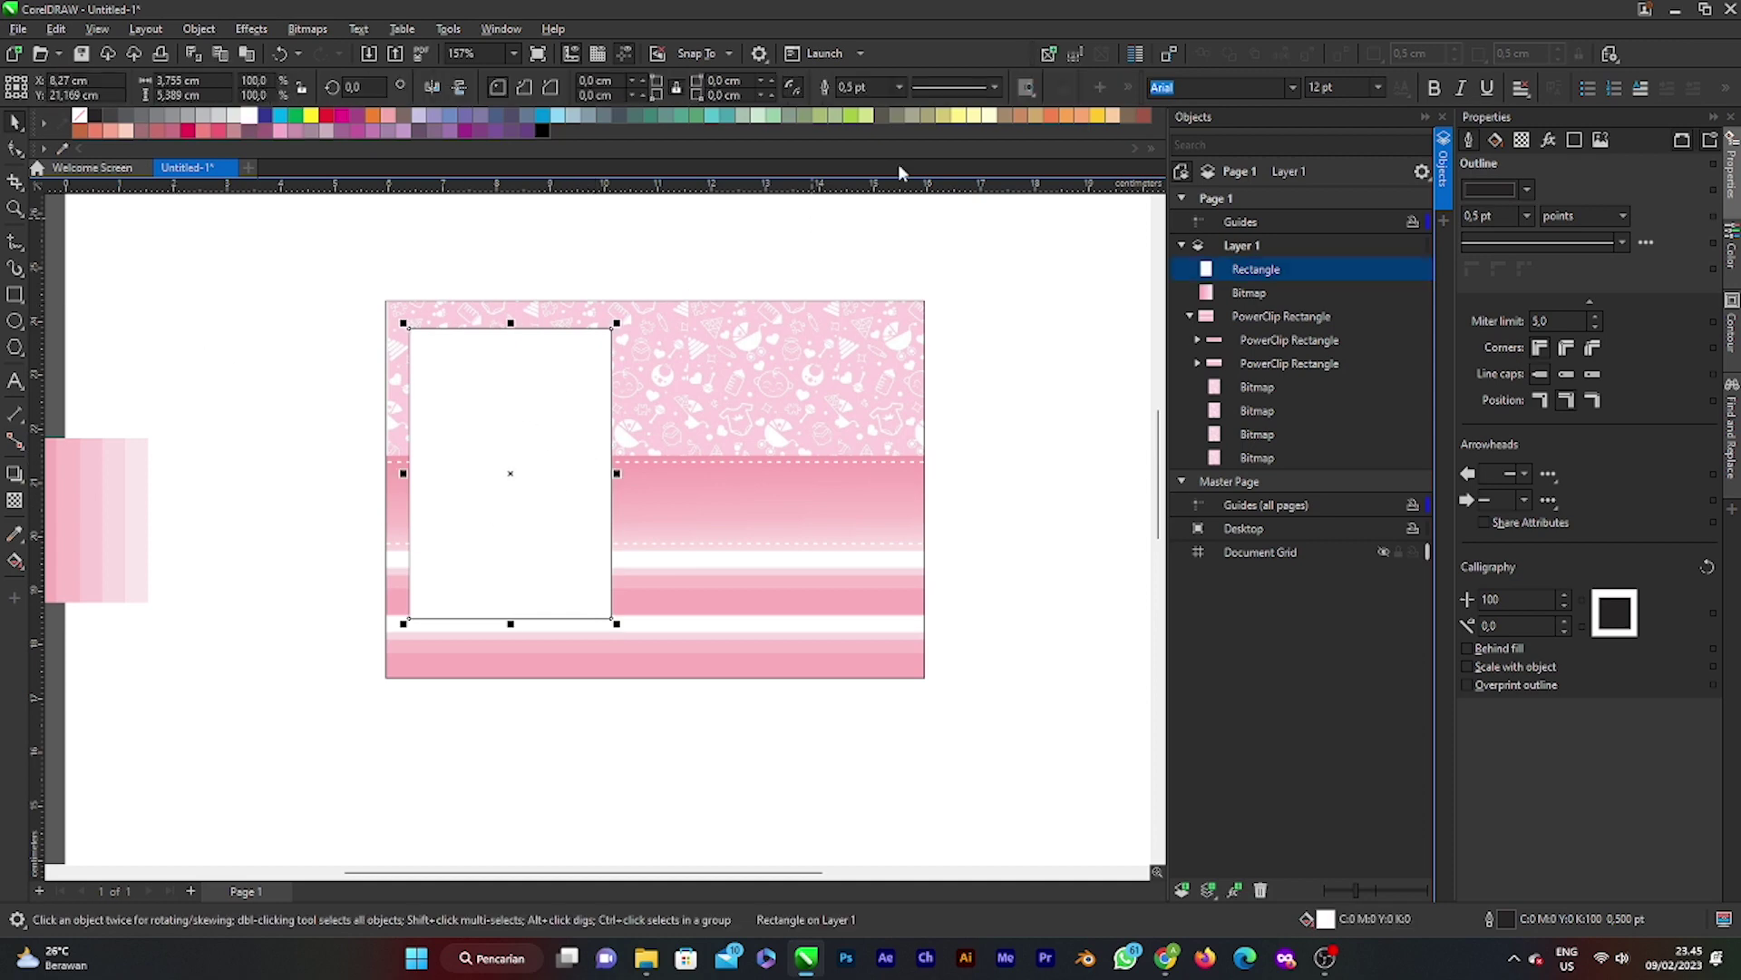
pyautogui.click(904, 88)
pyautogui.click(861, 100)
pyautogui.click(987, 299)
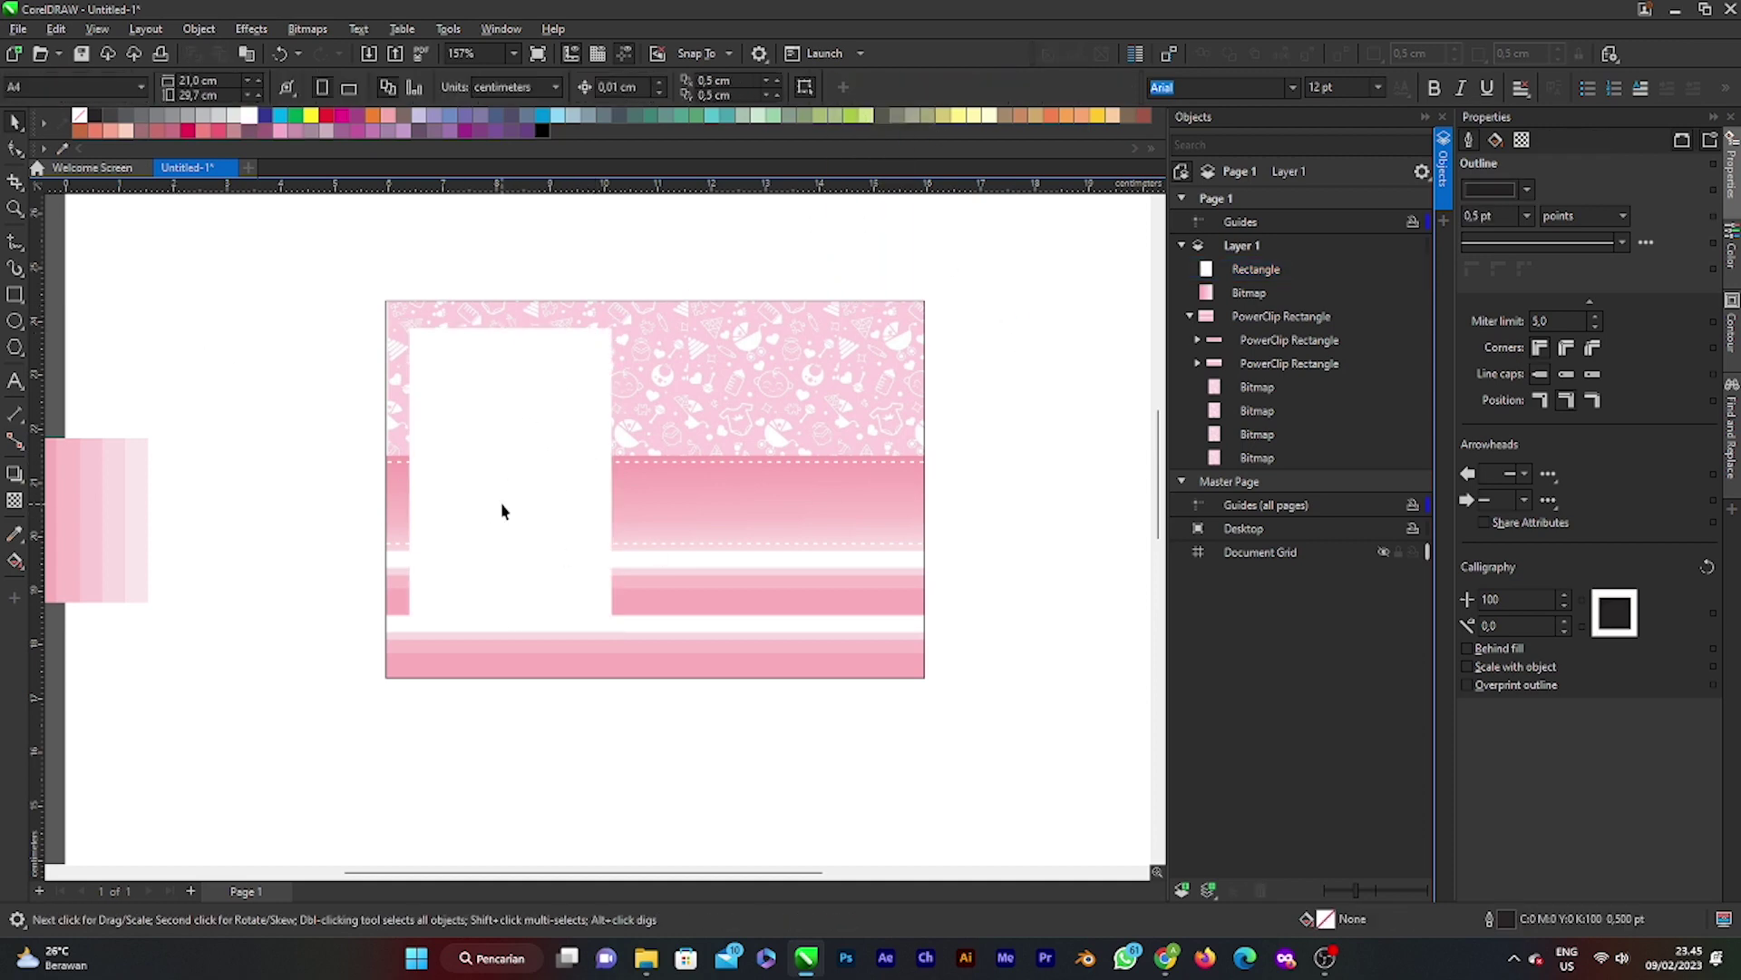
# Step: Inspect the white panel and card, then switch over to the web browser
pyautogui.scroll(-2, 521, 522)
pyautogui.scroll(3, 521, 522)
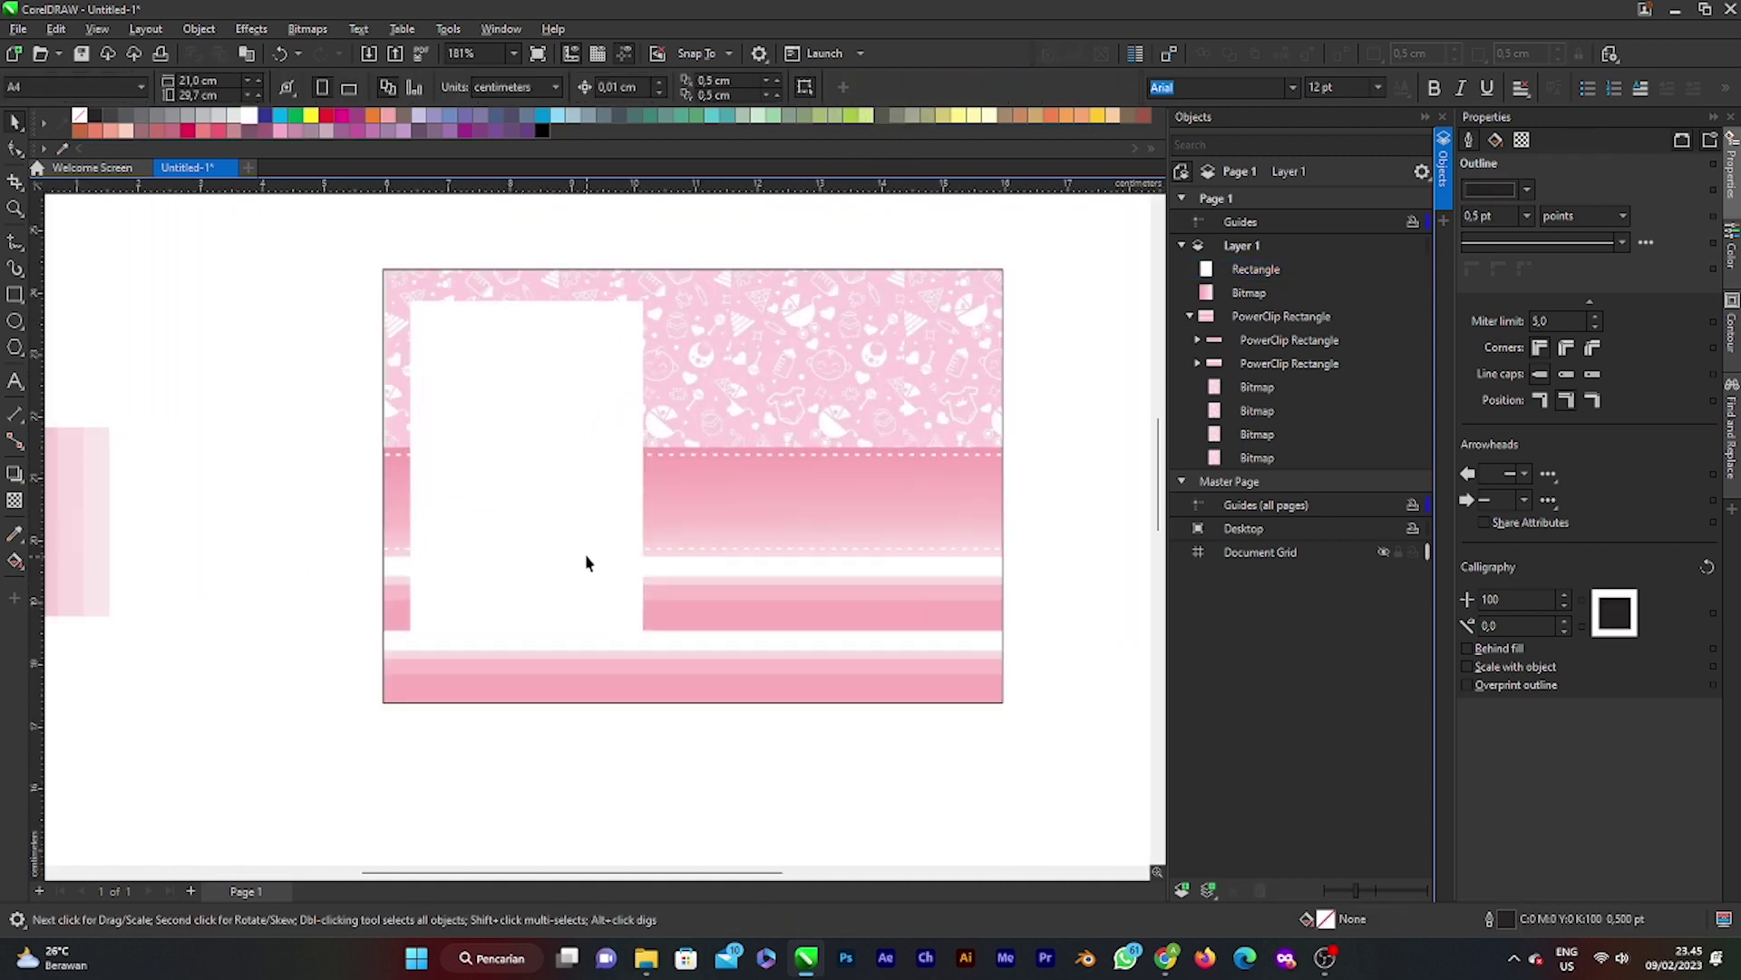
pyautogui.click(571, 551)
pyautogui.press('Escape')
pyautogui.scroll(-3, 650, 528)
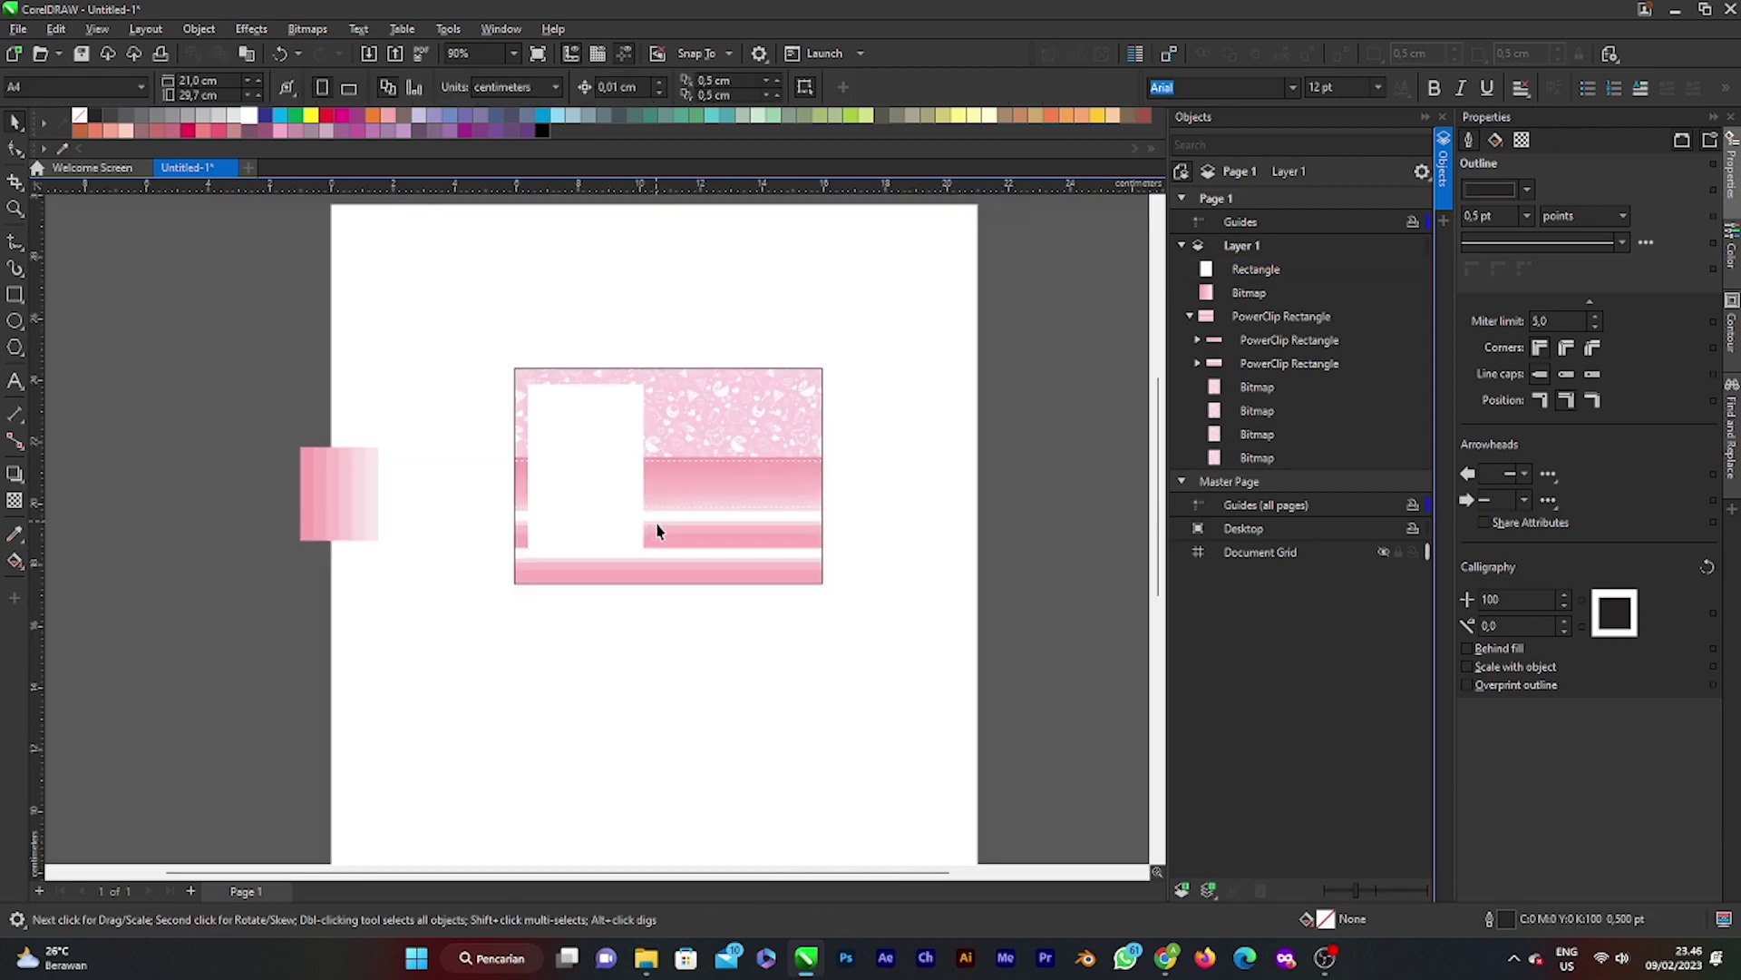
pyautogui.scroll(4, 650, 482)
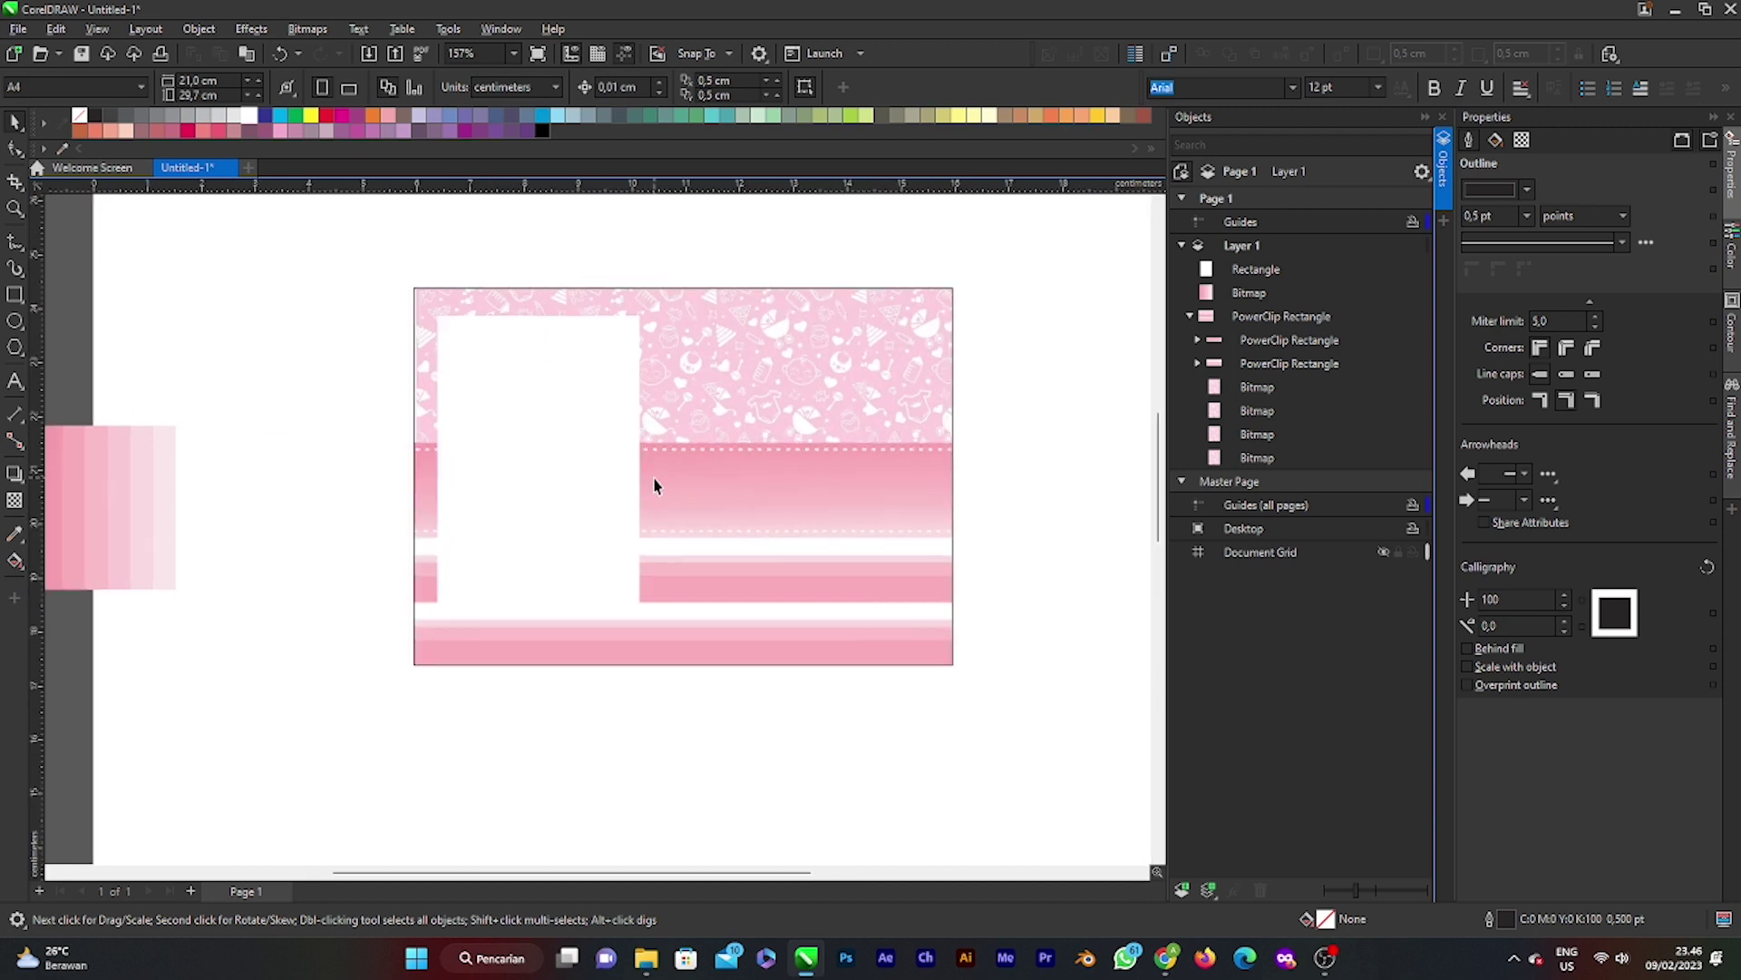
pyautogui.scroll(-5, 668, 481)
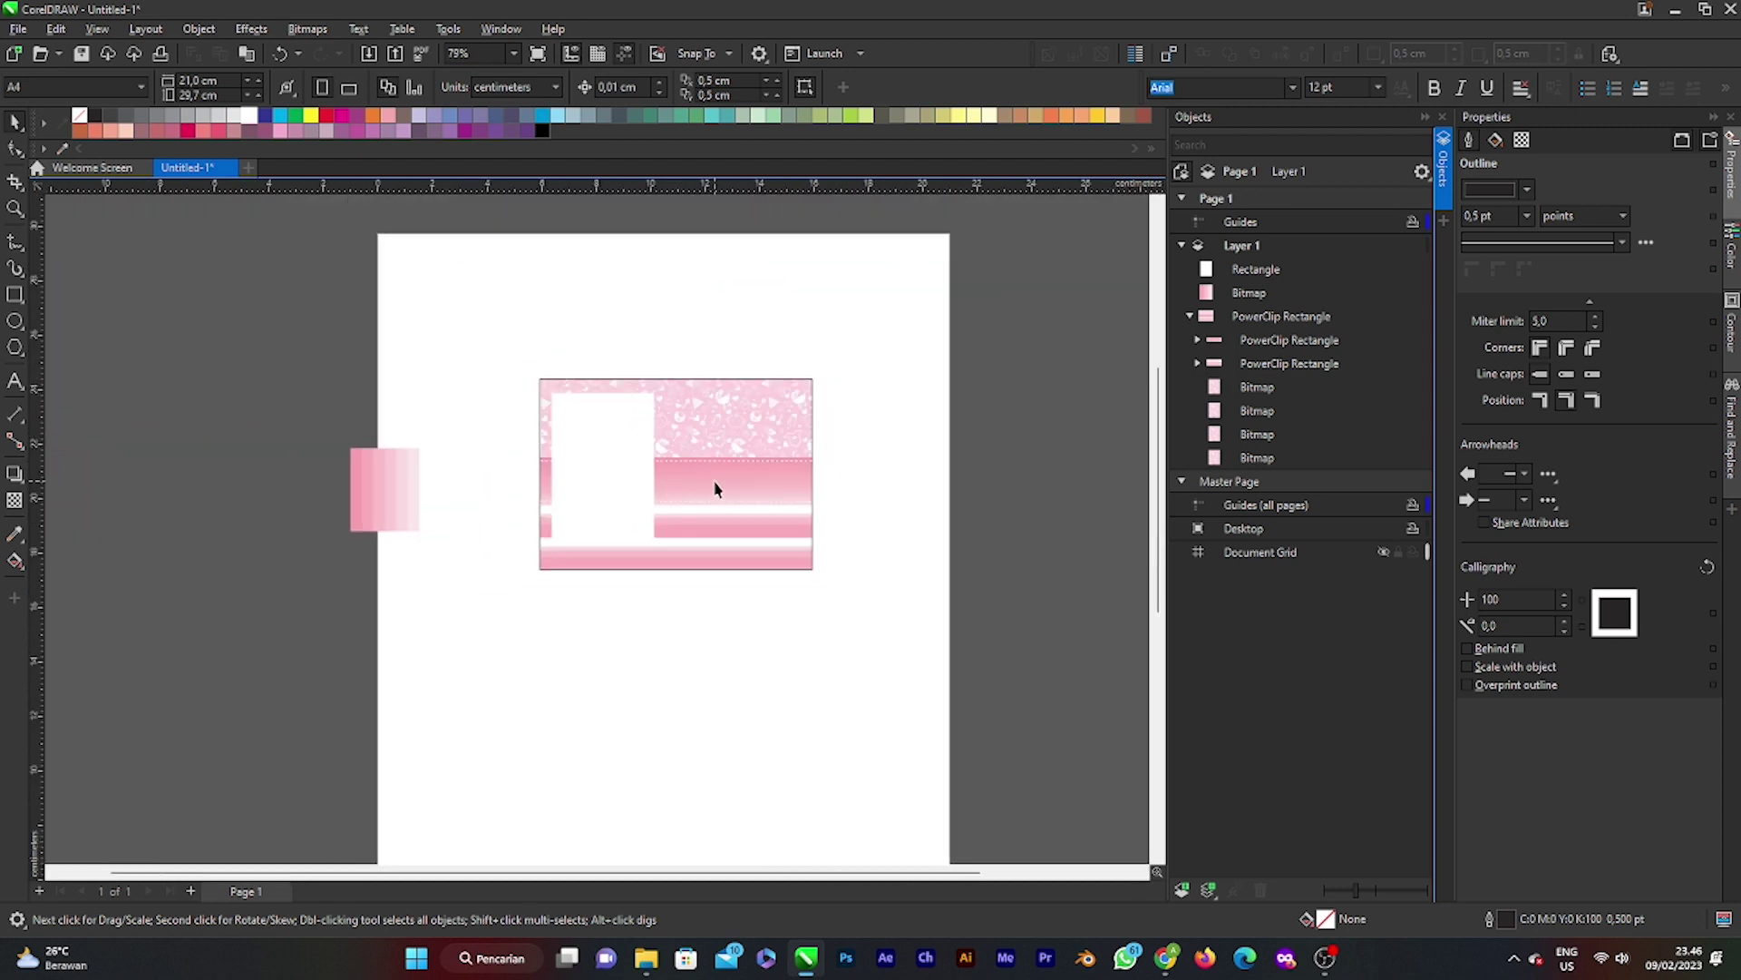
pyautogui.scroll(1, 687, 498)
pyautogui.click(640, 472)
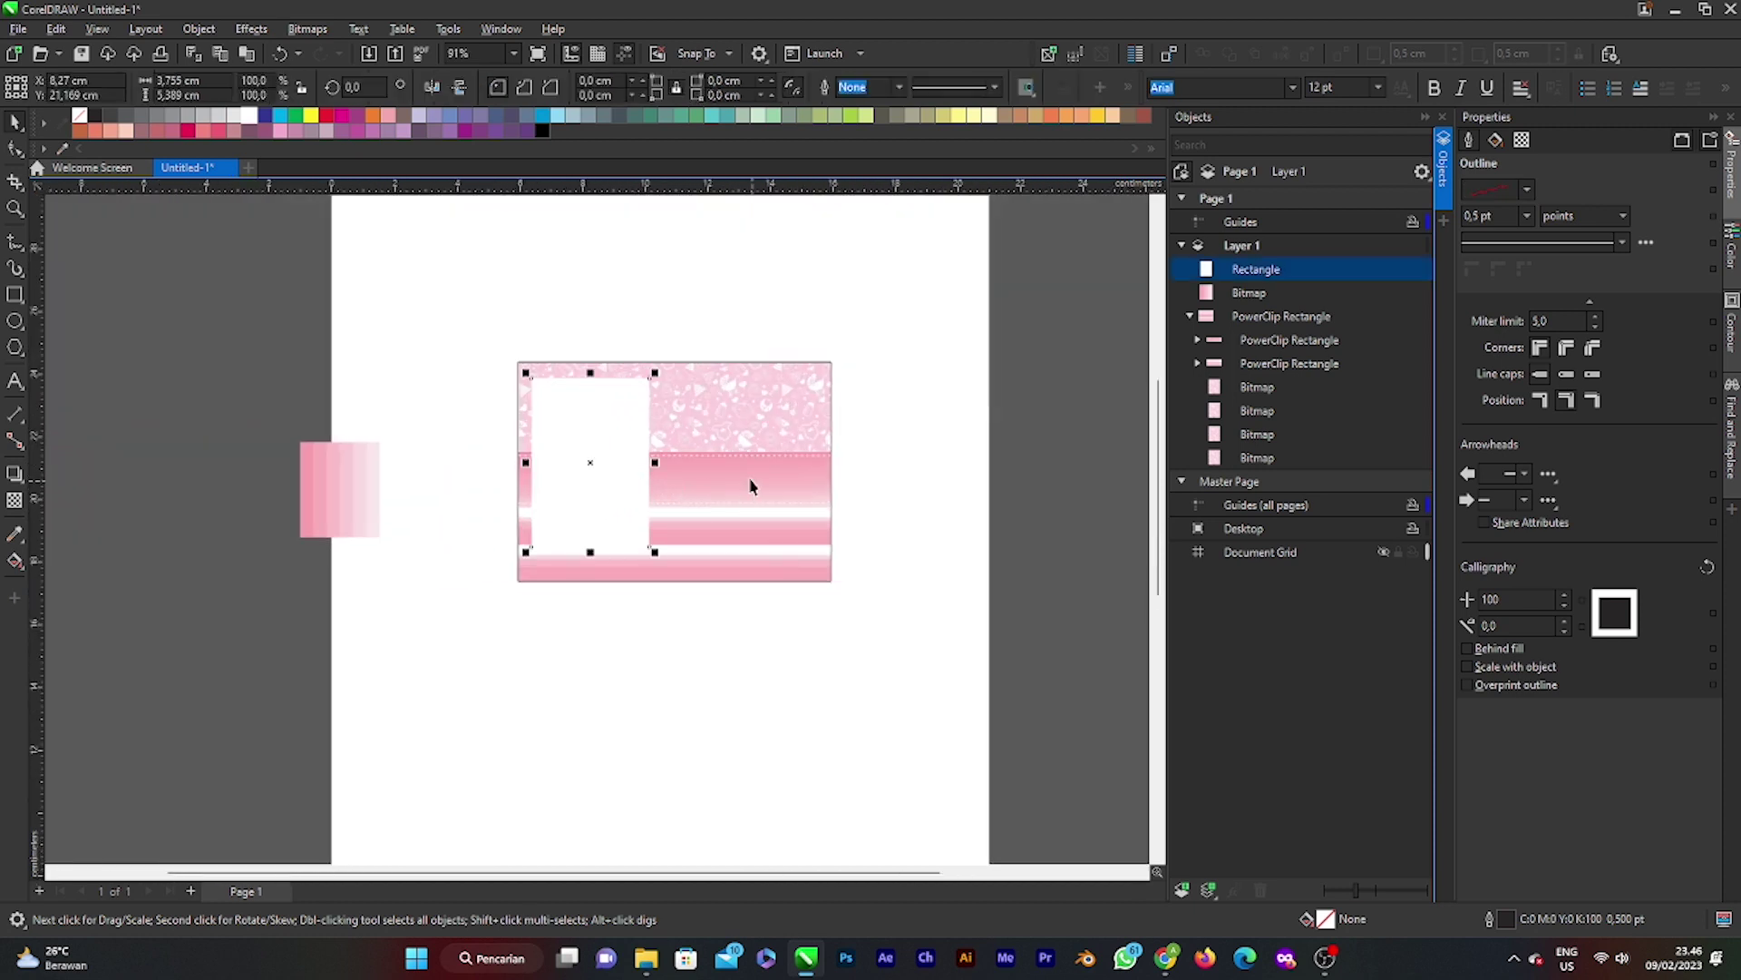
pyautogui.click(947, 491)
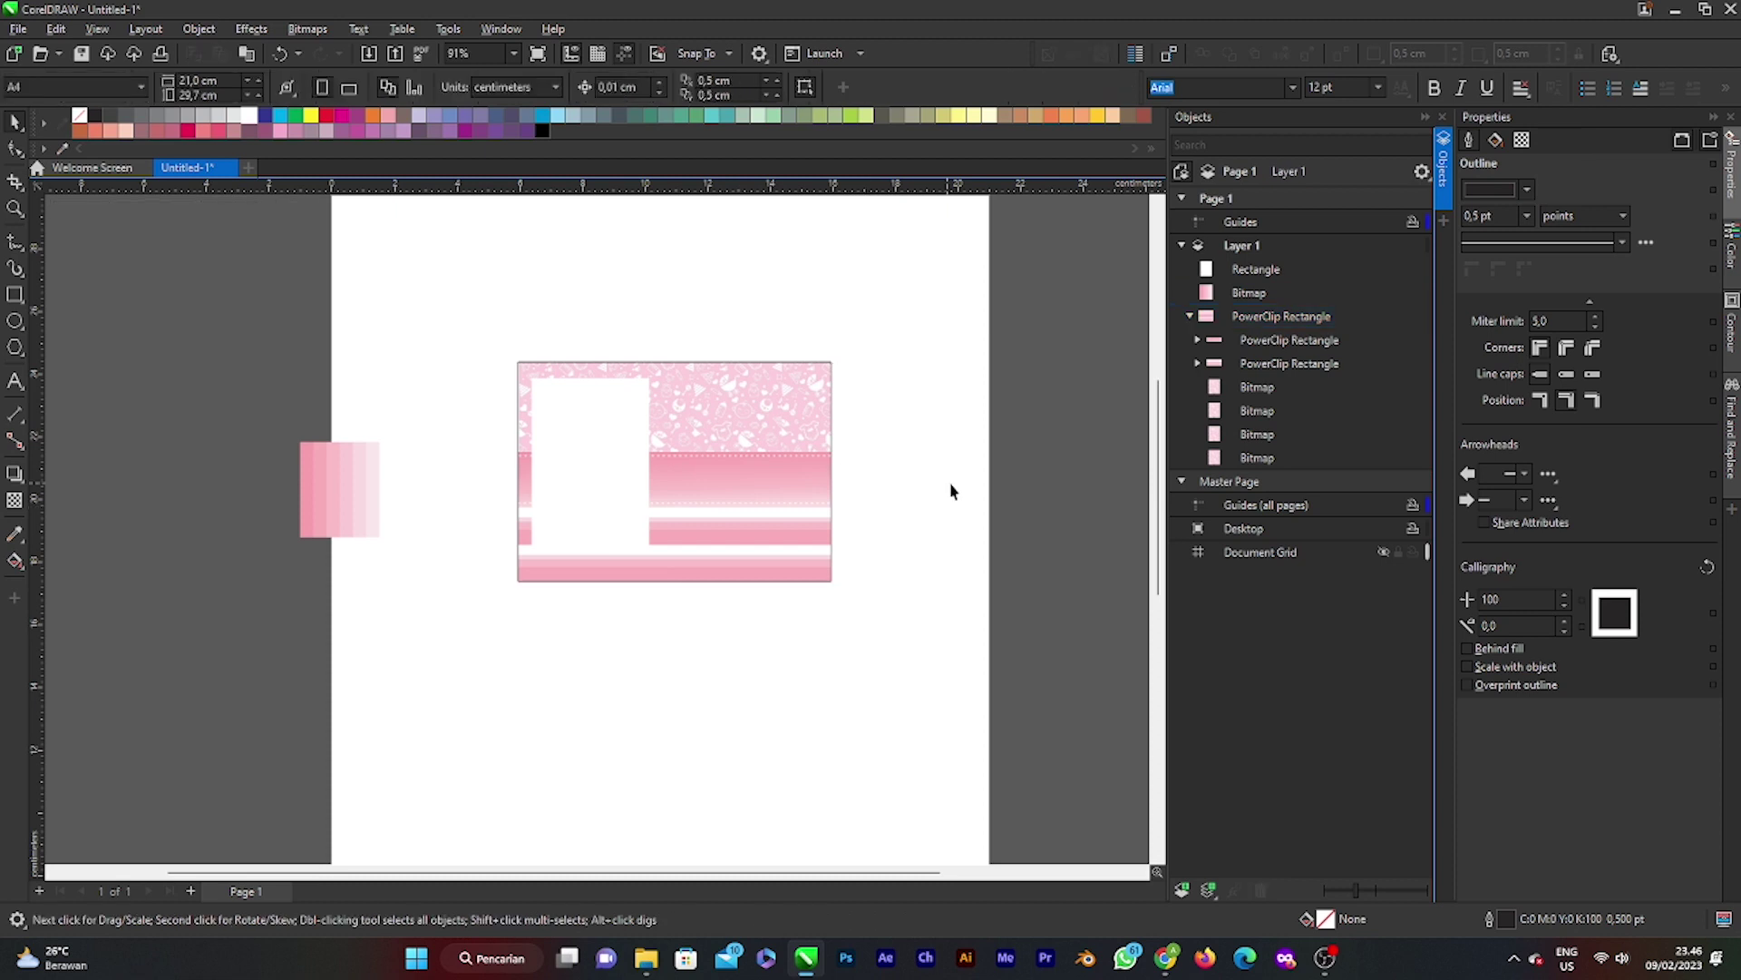
pyautogui.hotkey('alt', 'Tab')
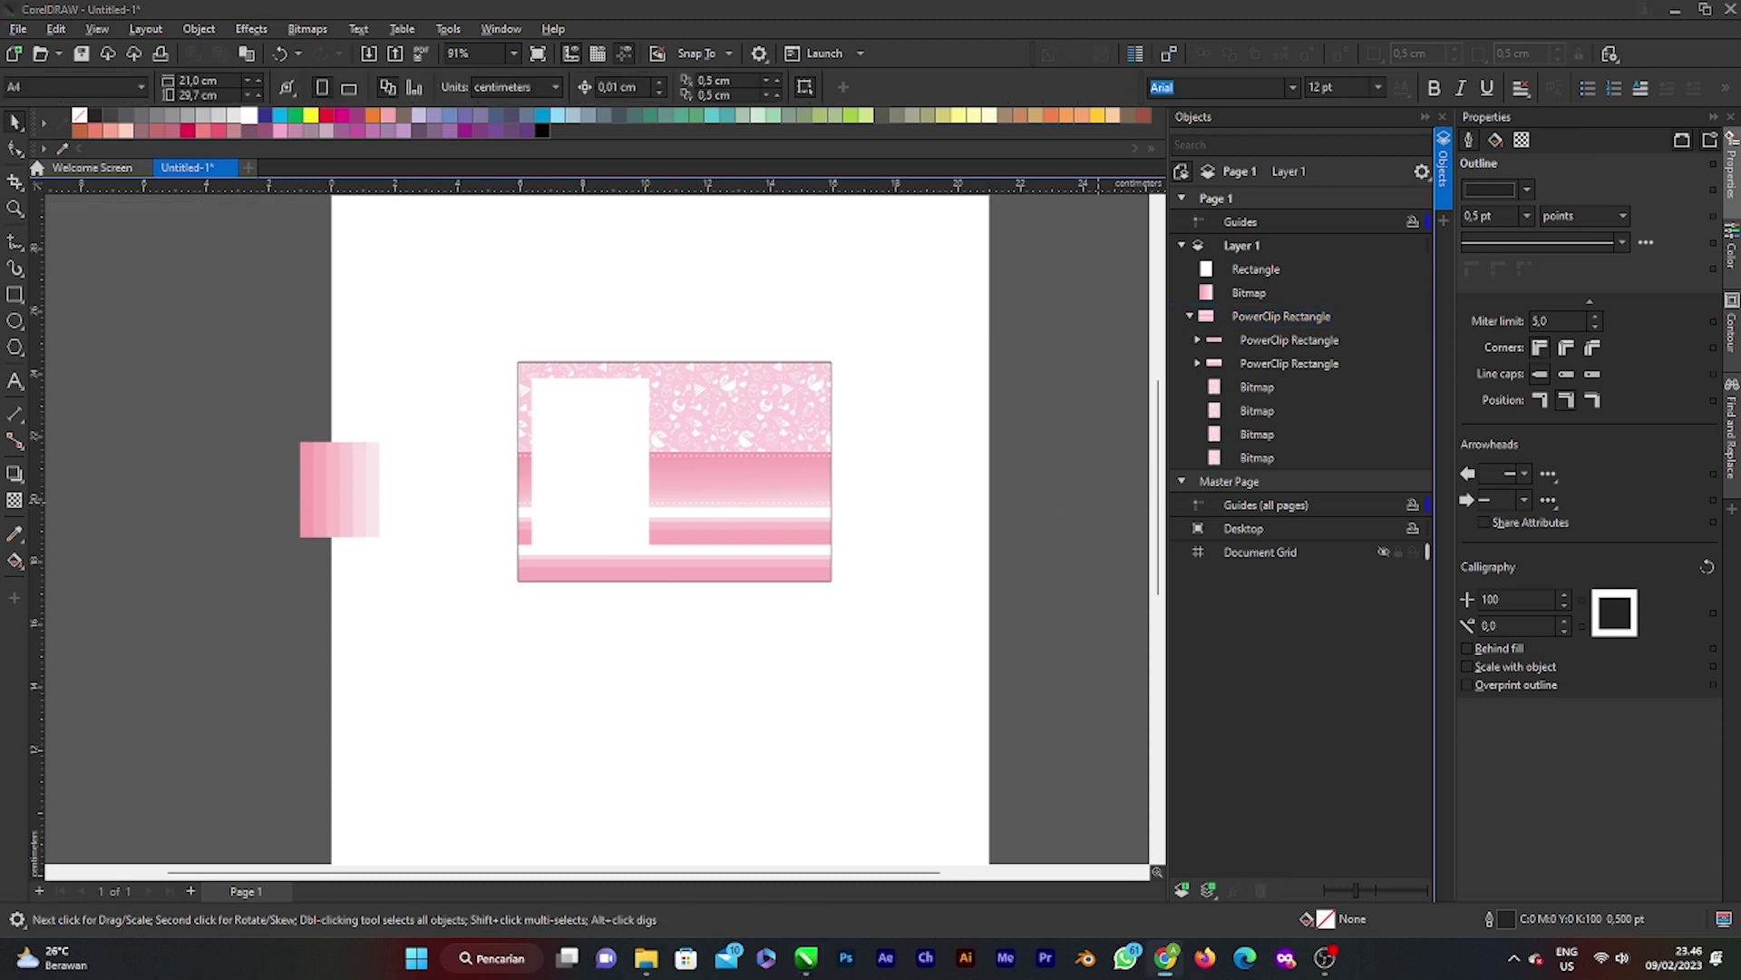
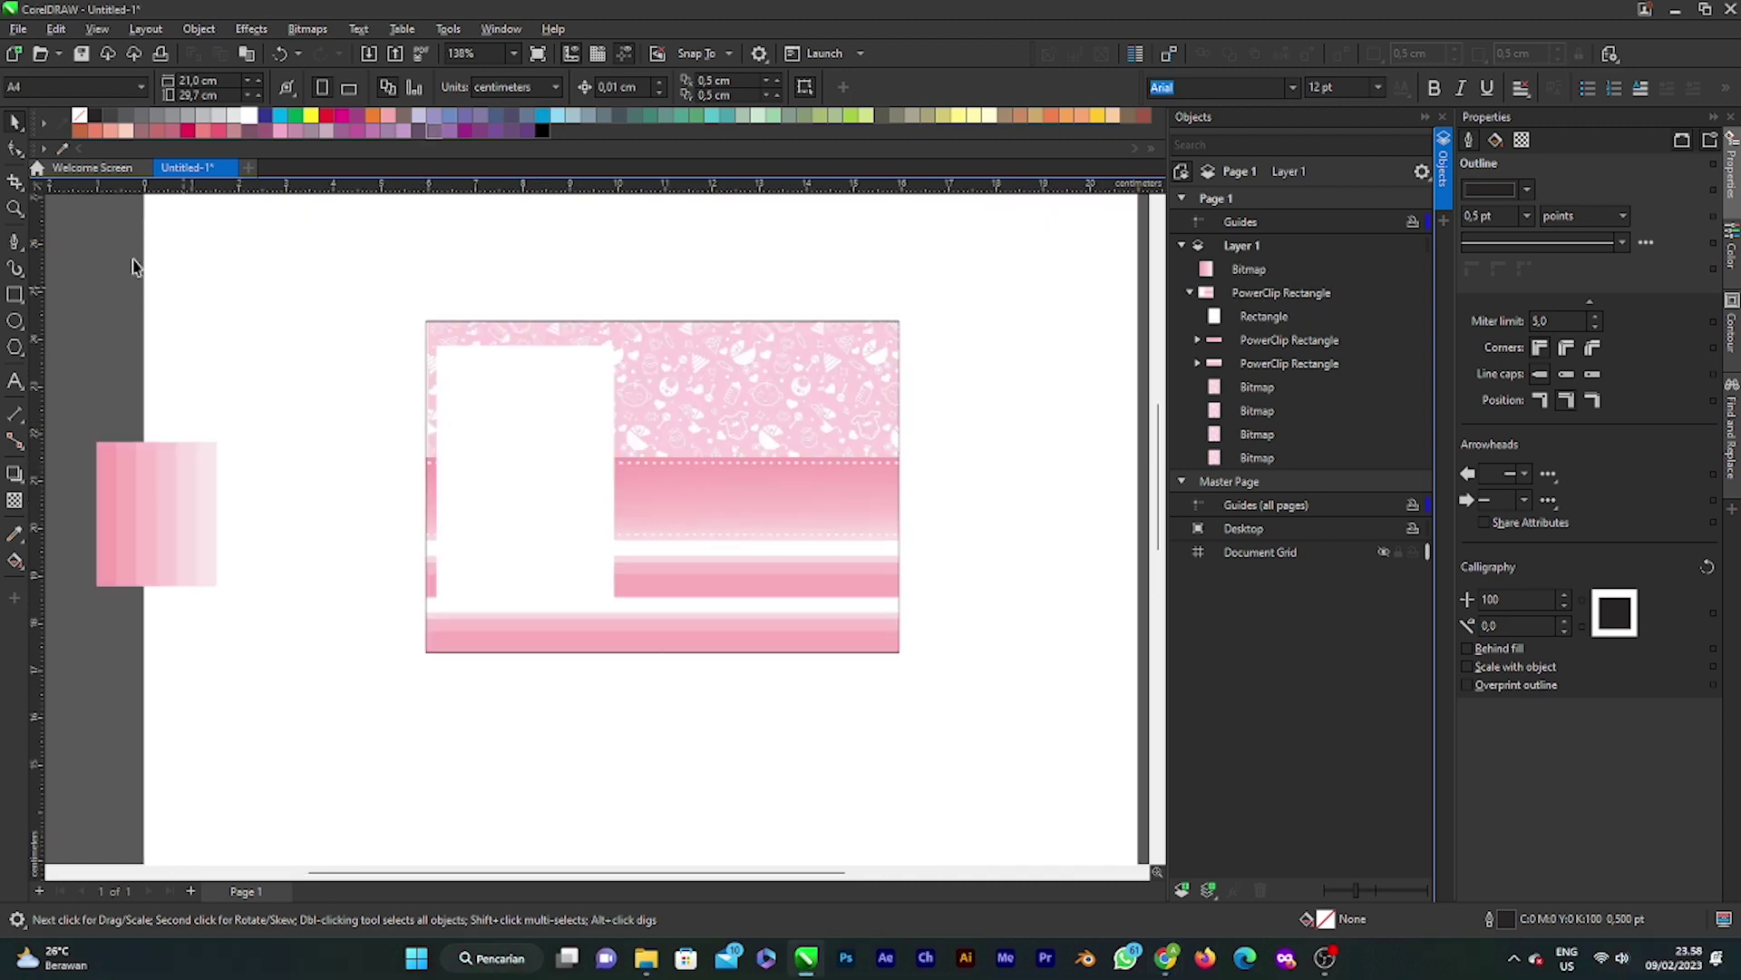
# Step: Draw a rectangle over the card's right panel, fill it white and set its outline to None
pyautogui.click(15, 292)
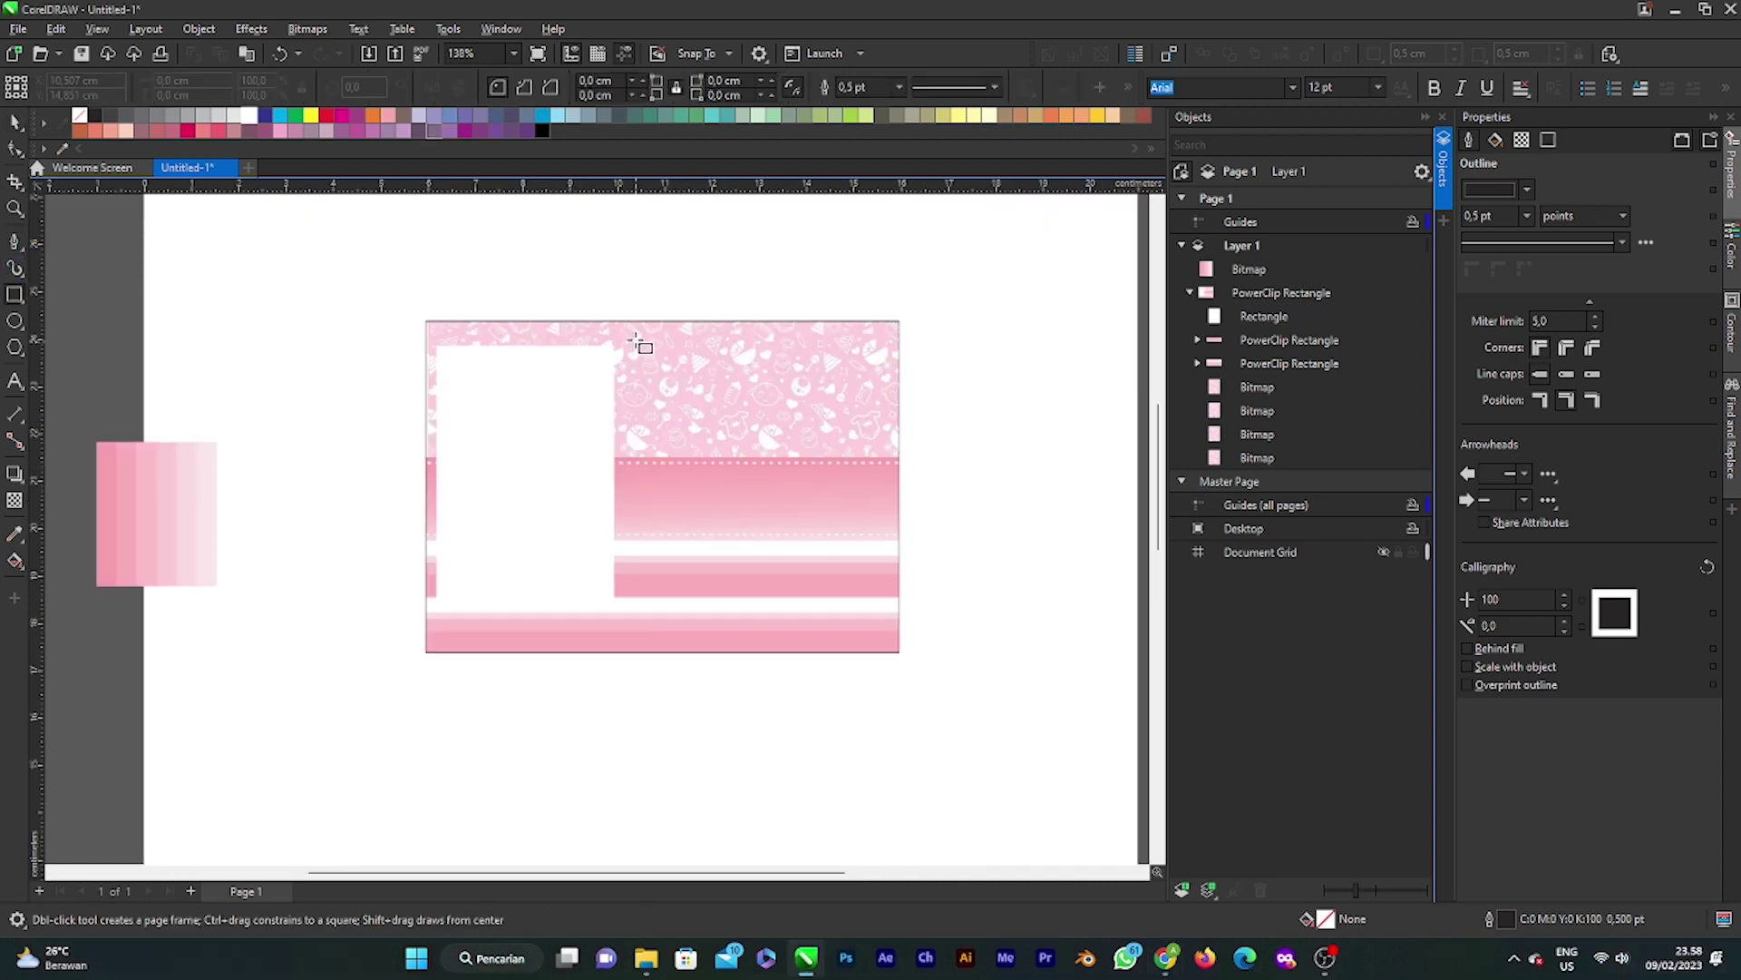
pyautogui.moveTo(633, 337); pyautogui.dragTo(885, 644)
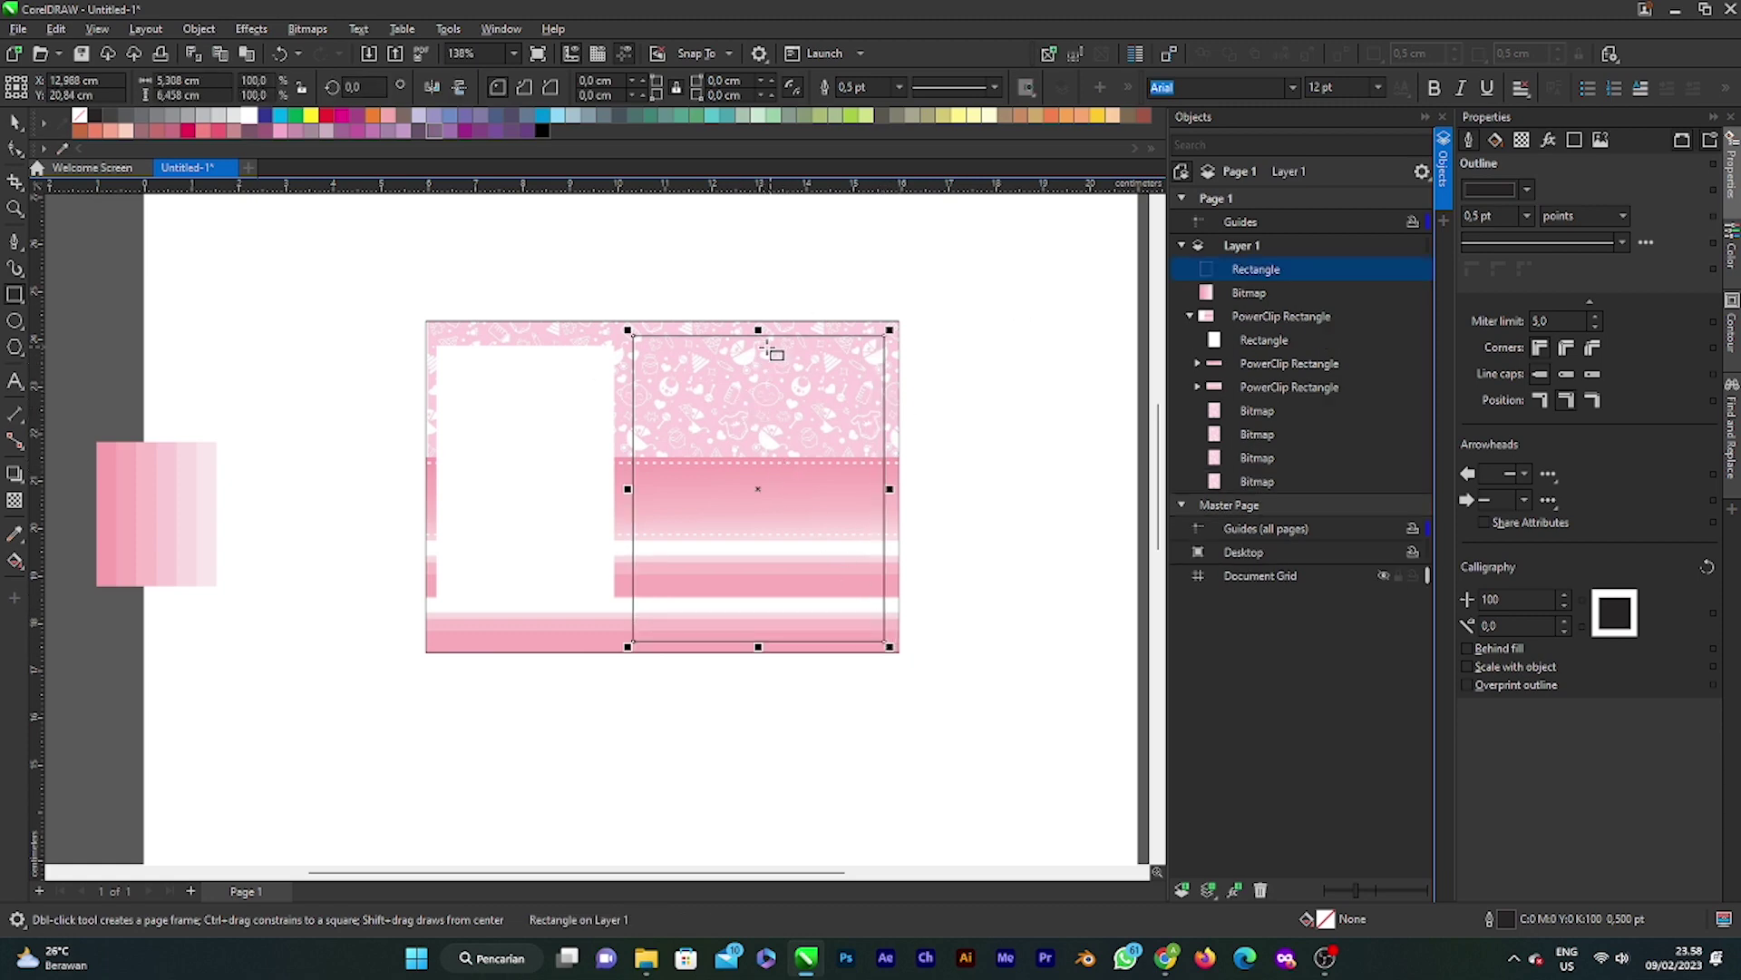
pyautogui.scroll(2, 770, 350)
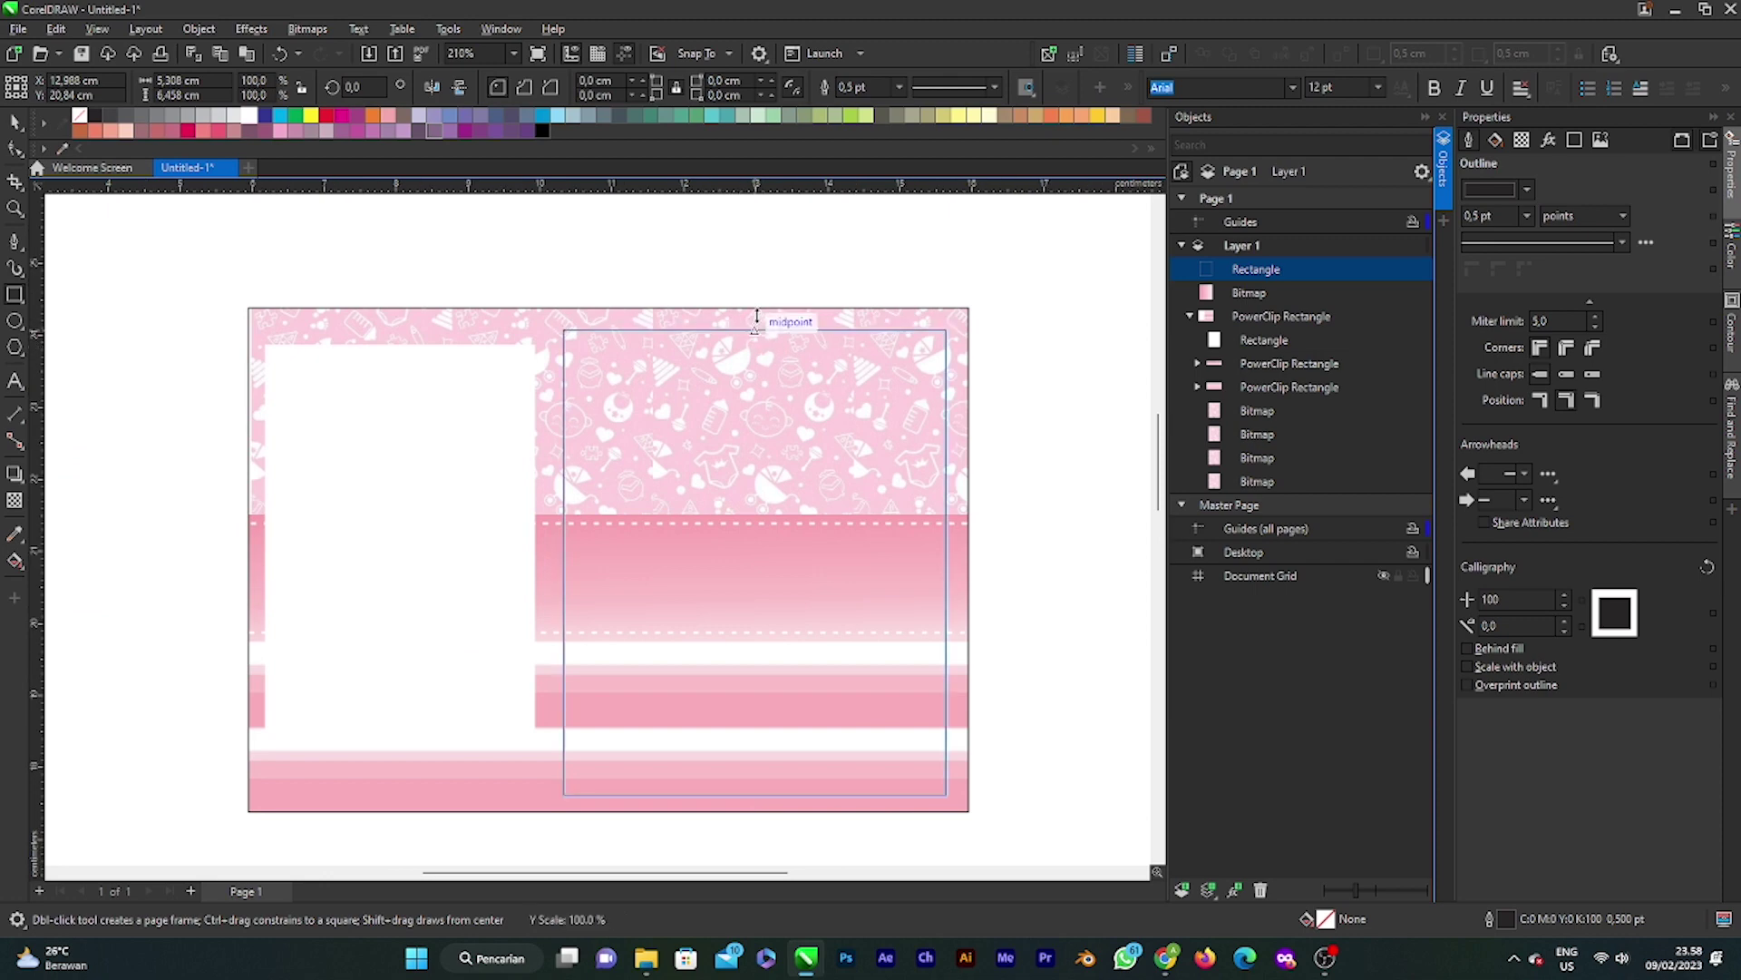
pyautogui.scroll(-1, 733, 531)
pyautogui.scroll(-1, 733, 530)
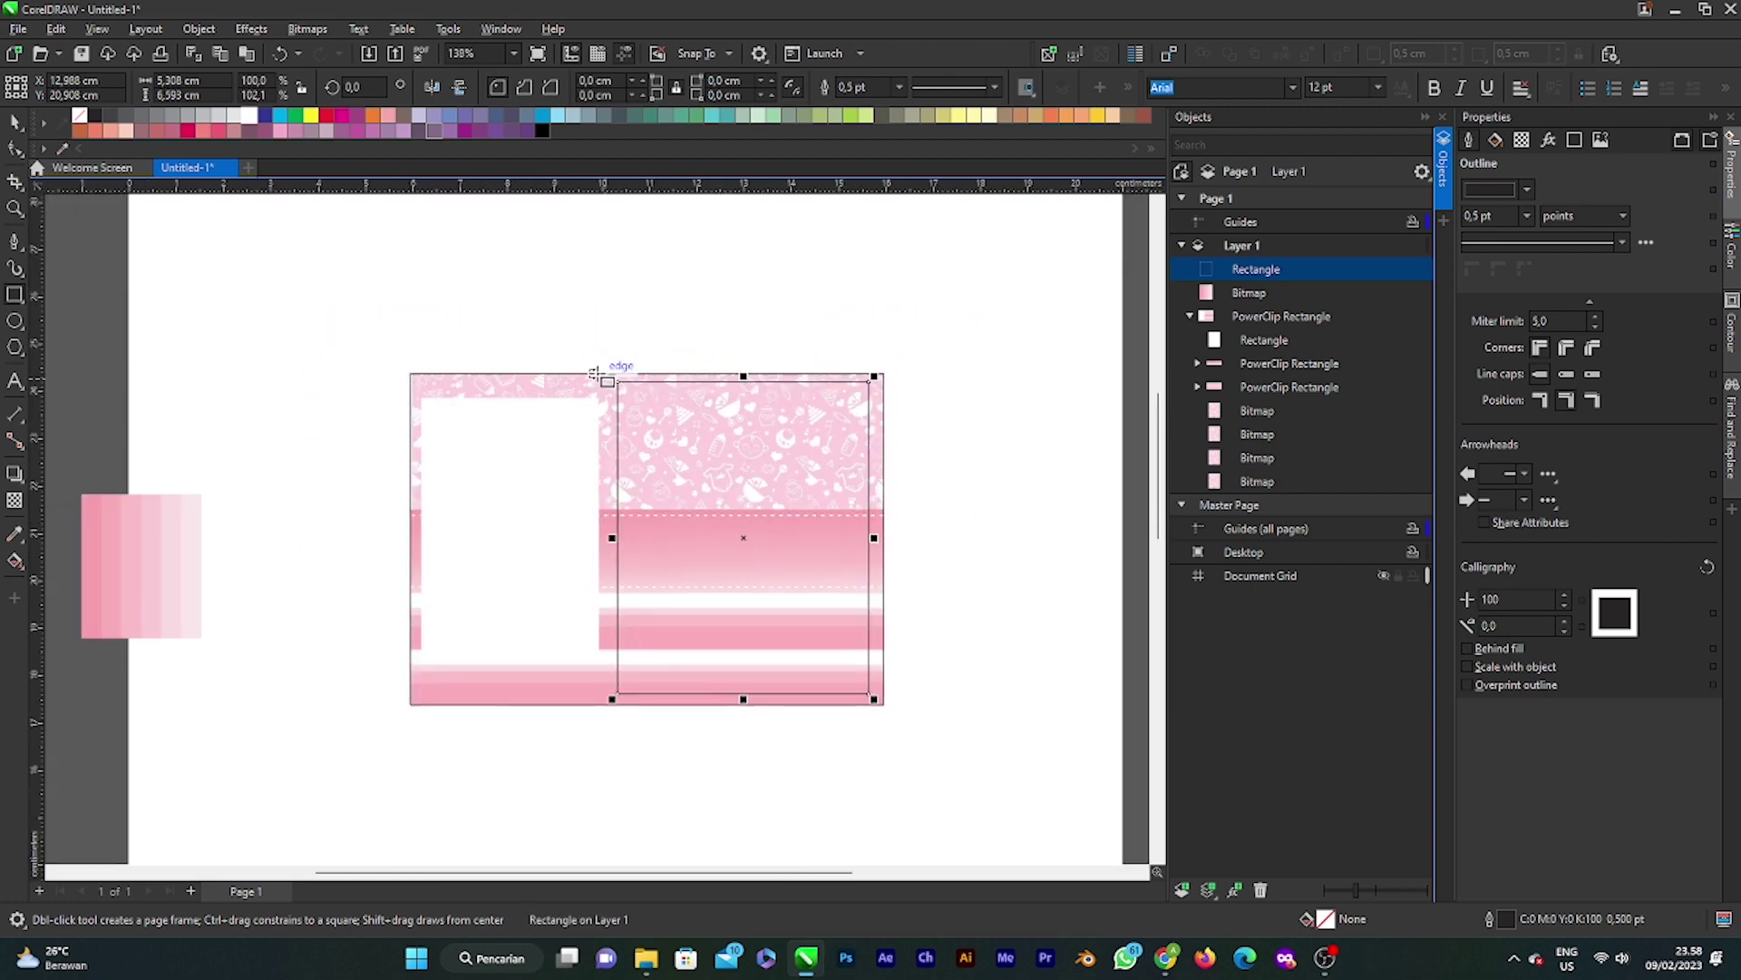
pyautogui.press('space')
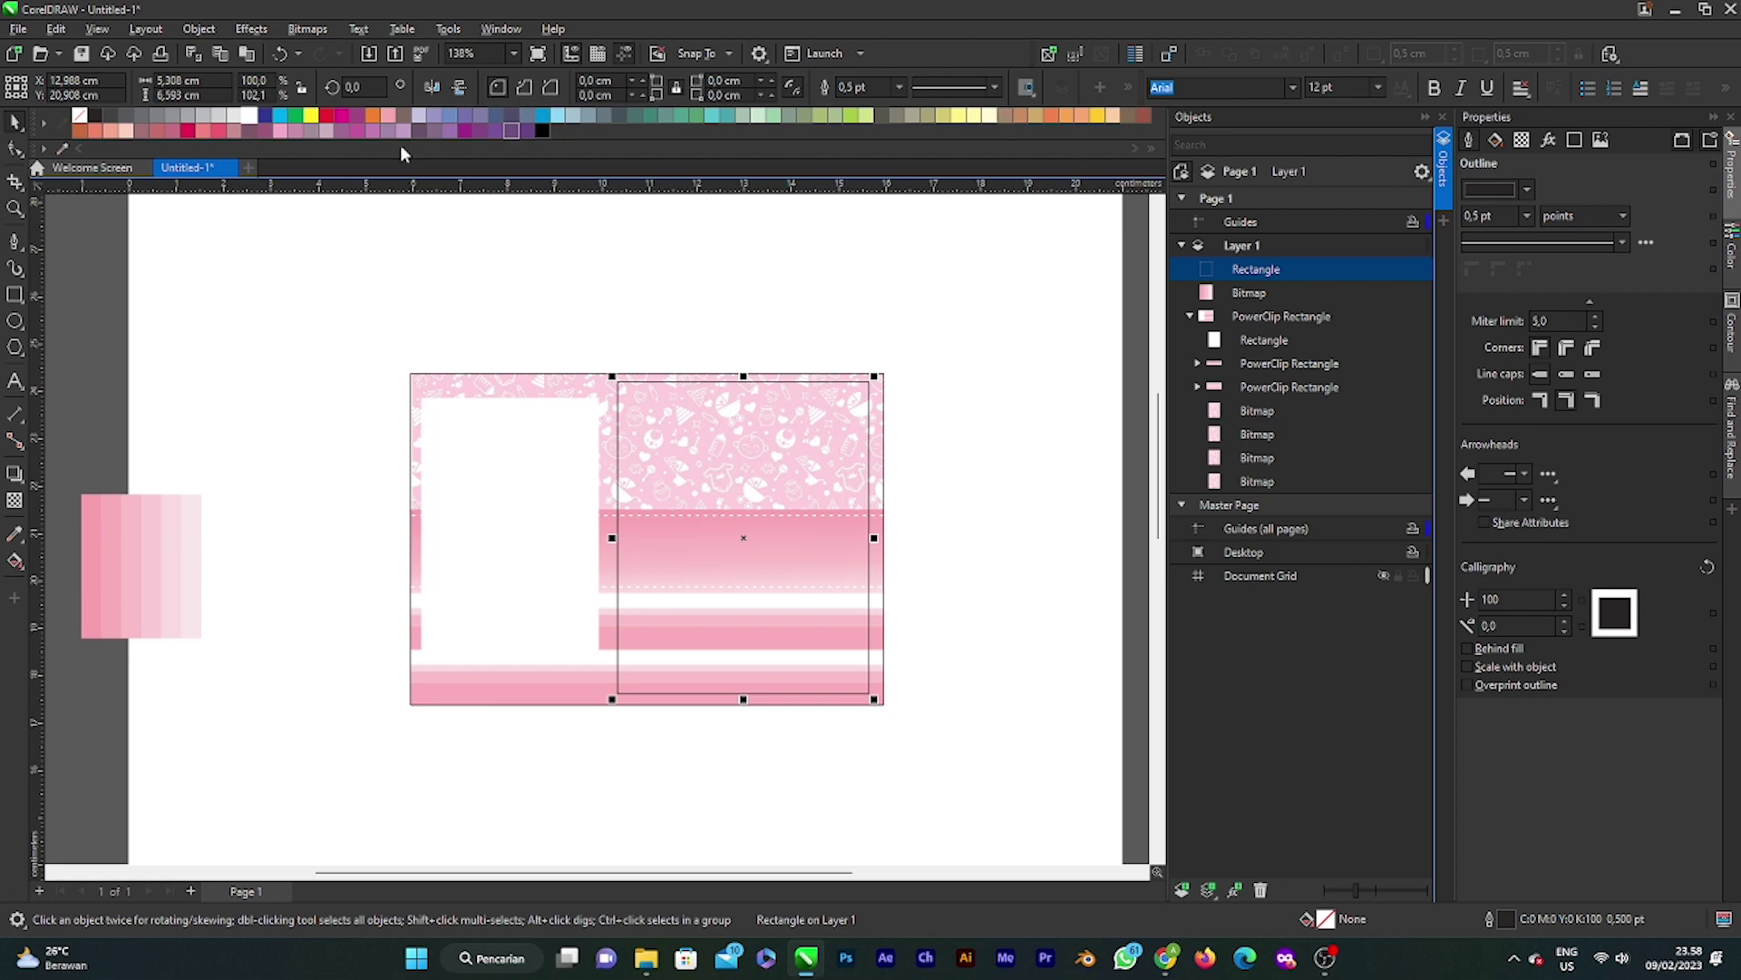
pyautogui.click(252, 116)
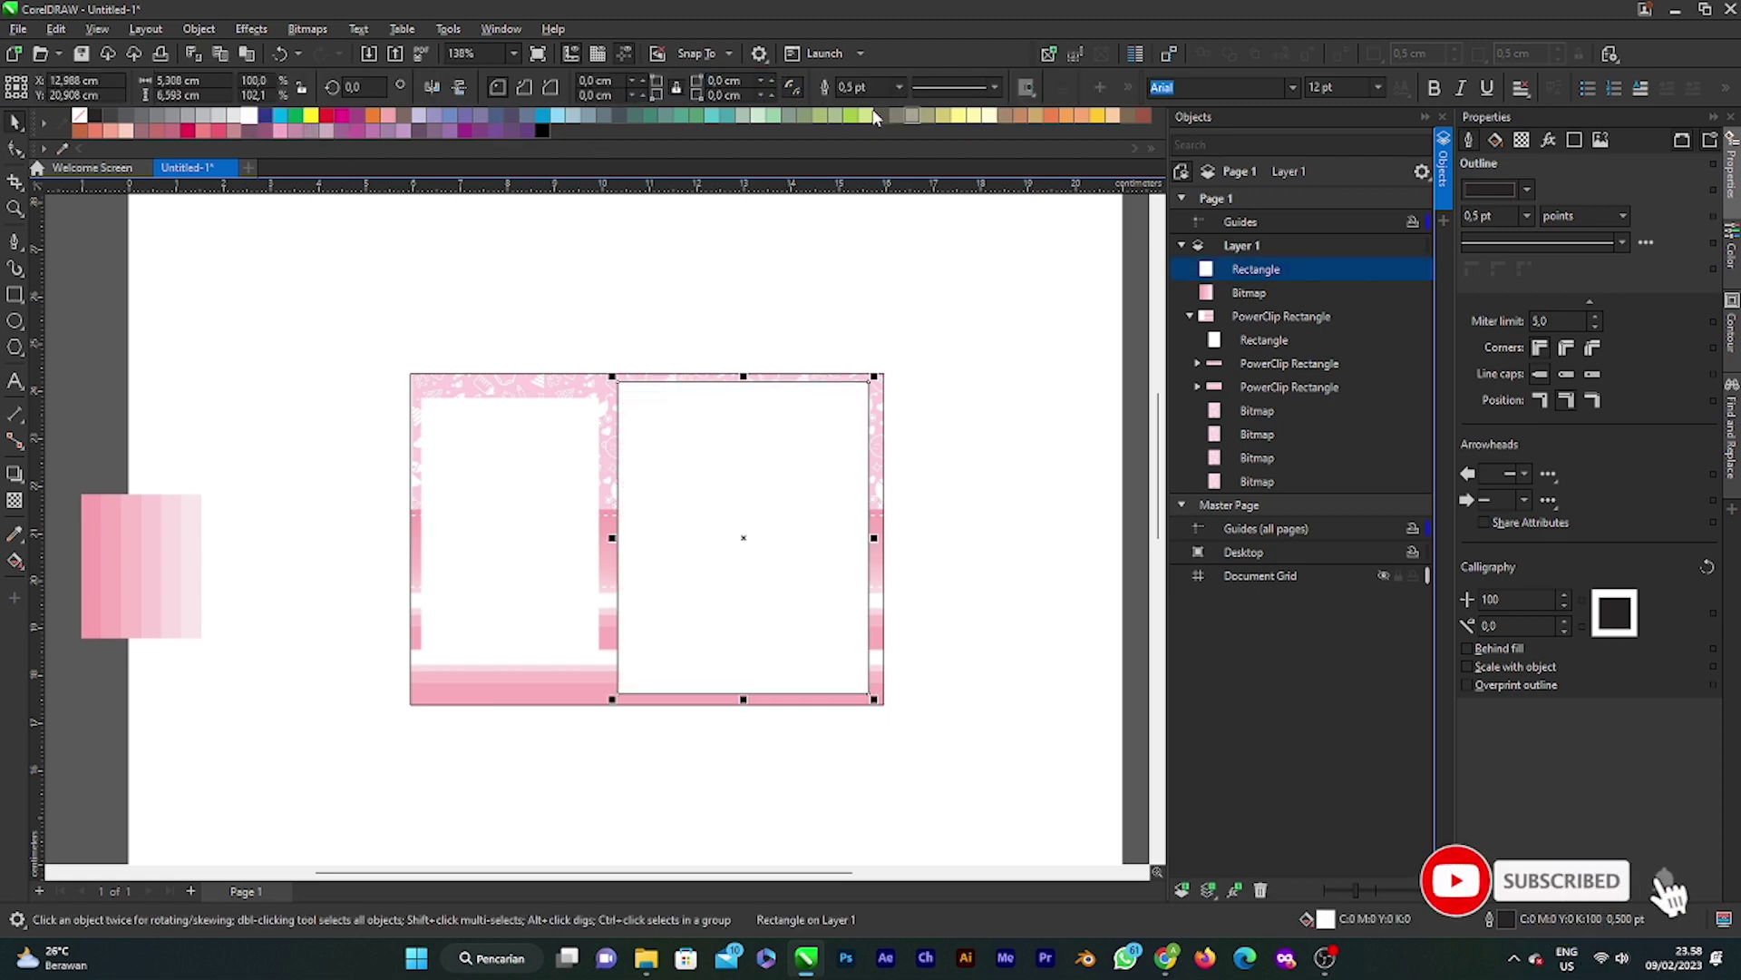
pyautogui.click(898, 88)
pyautogui.click(857, 100)
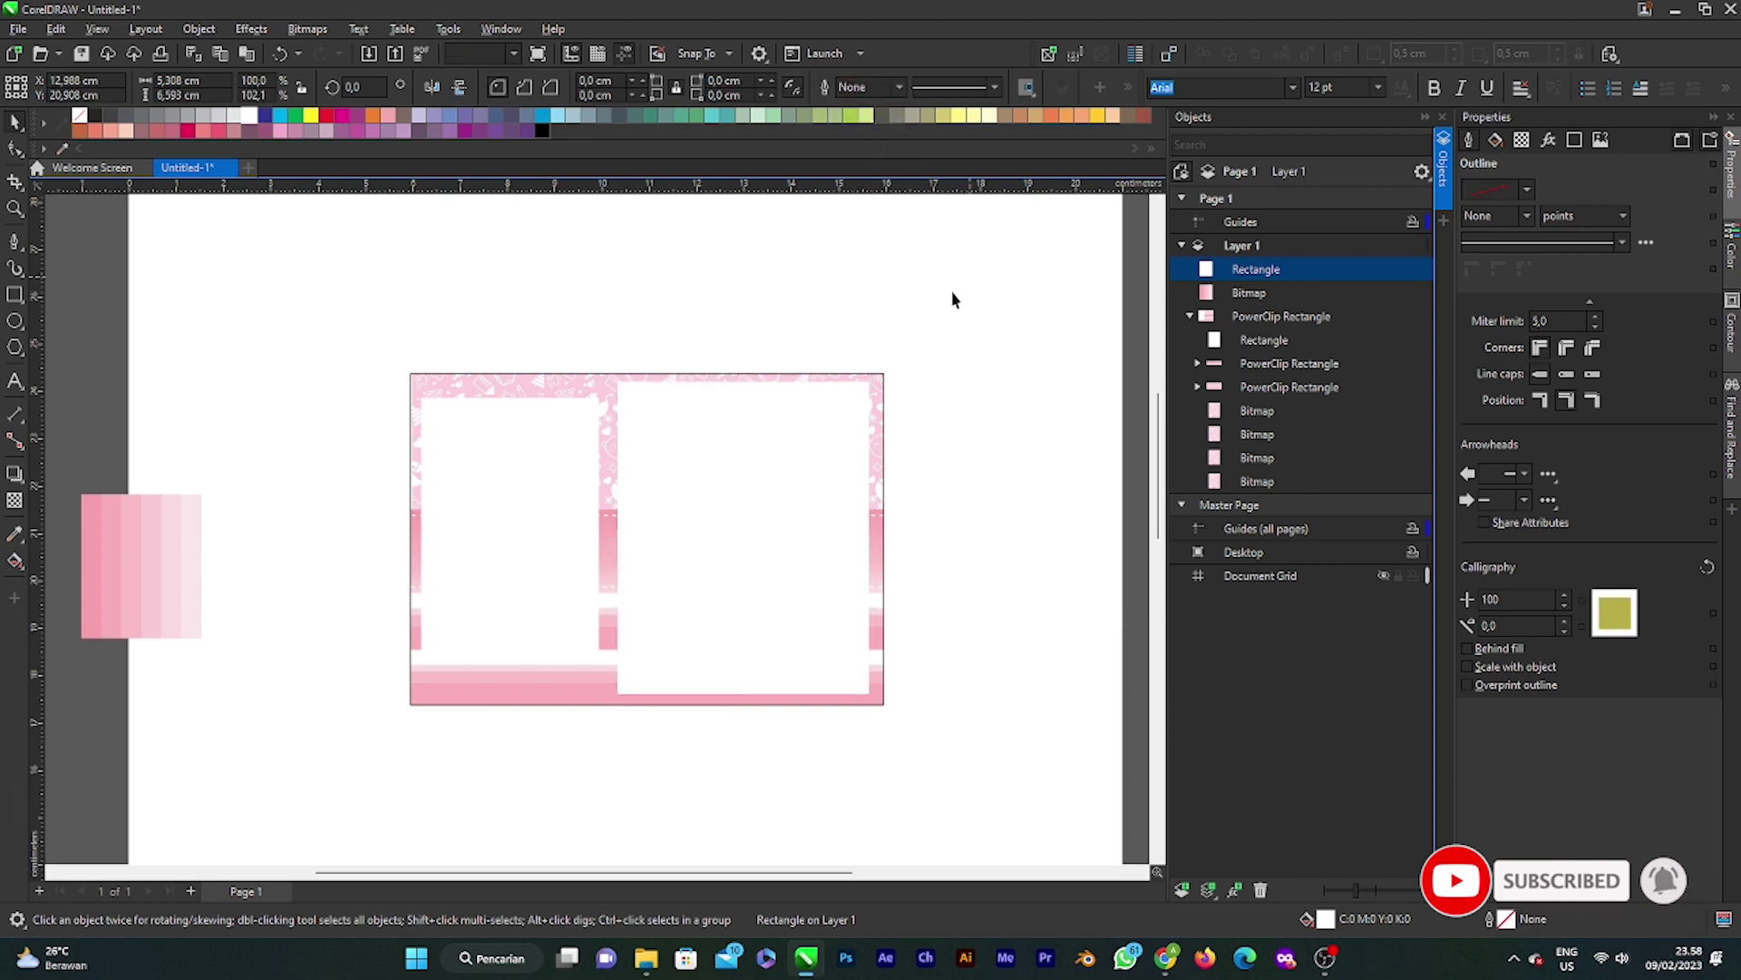
# Step: Drag a copy of the rectangle beside the page and fill the copy magenta
pyautogui.moveTo(765, 458); pyautogui.dragTo(999, 409)
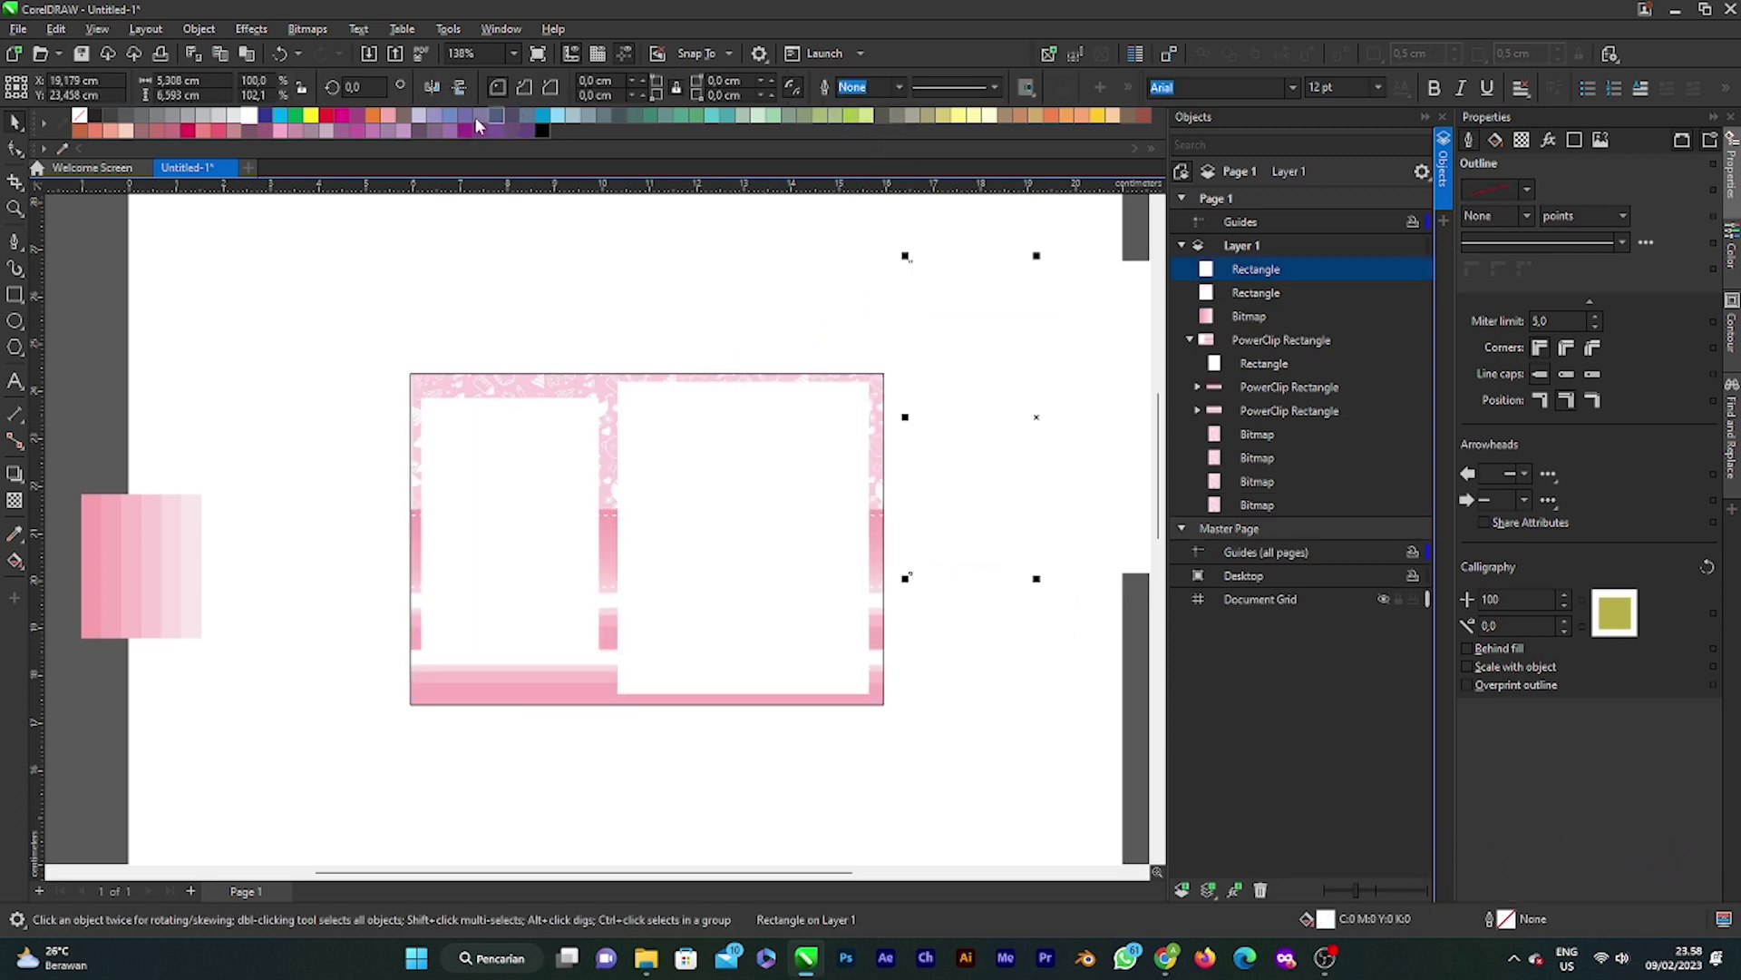
pyautogui.click(341, 115)
pyautogui.click(795, 361)
pyautogui.click(773, 494)
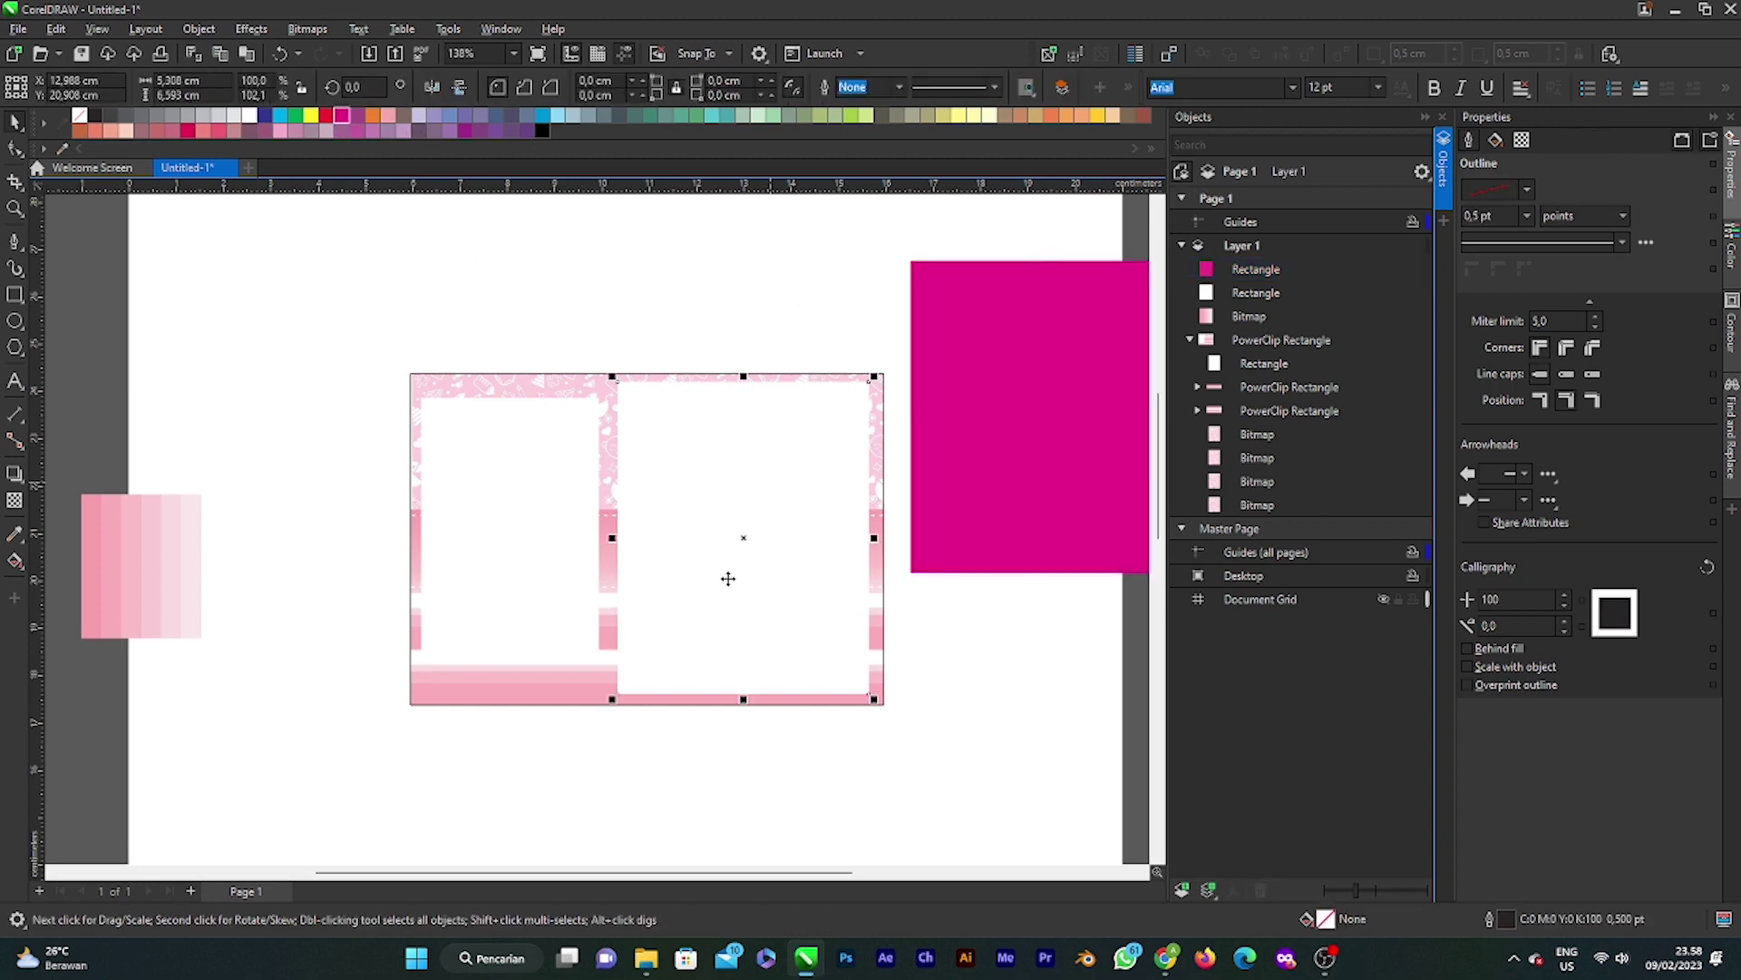
pyautogui.scroll(-1, 778, 575)
pyautogui.scroll(1, 773, 545)
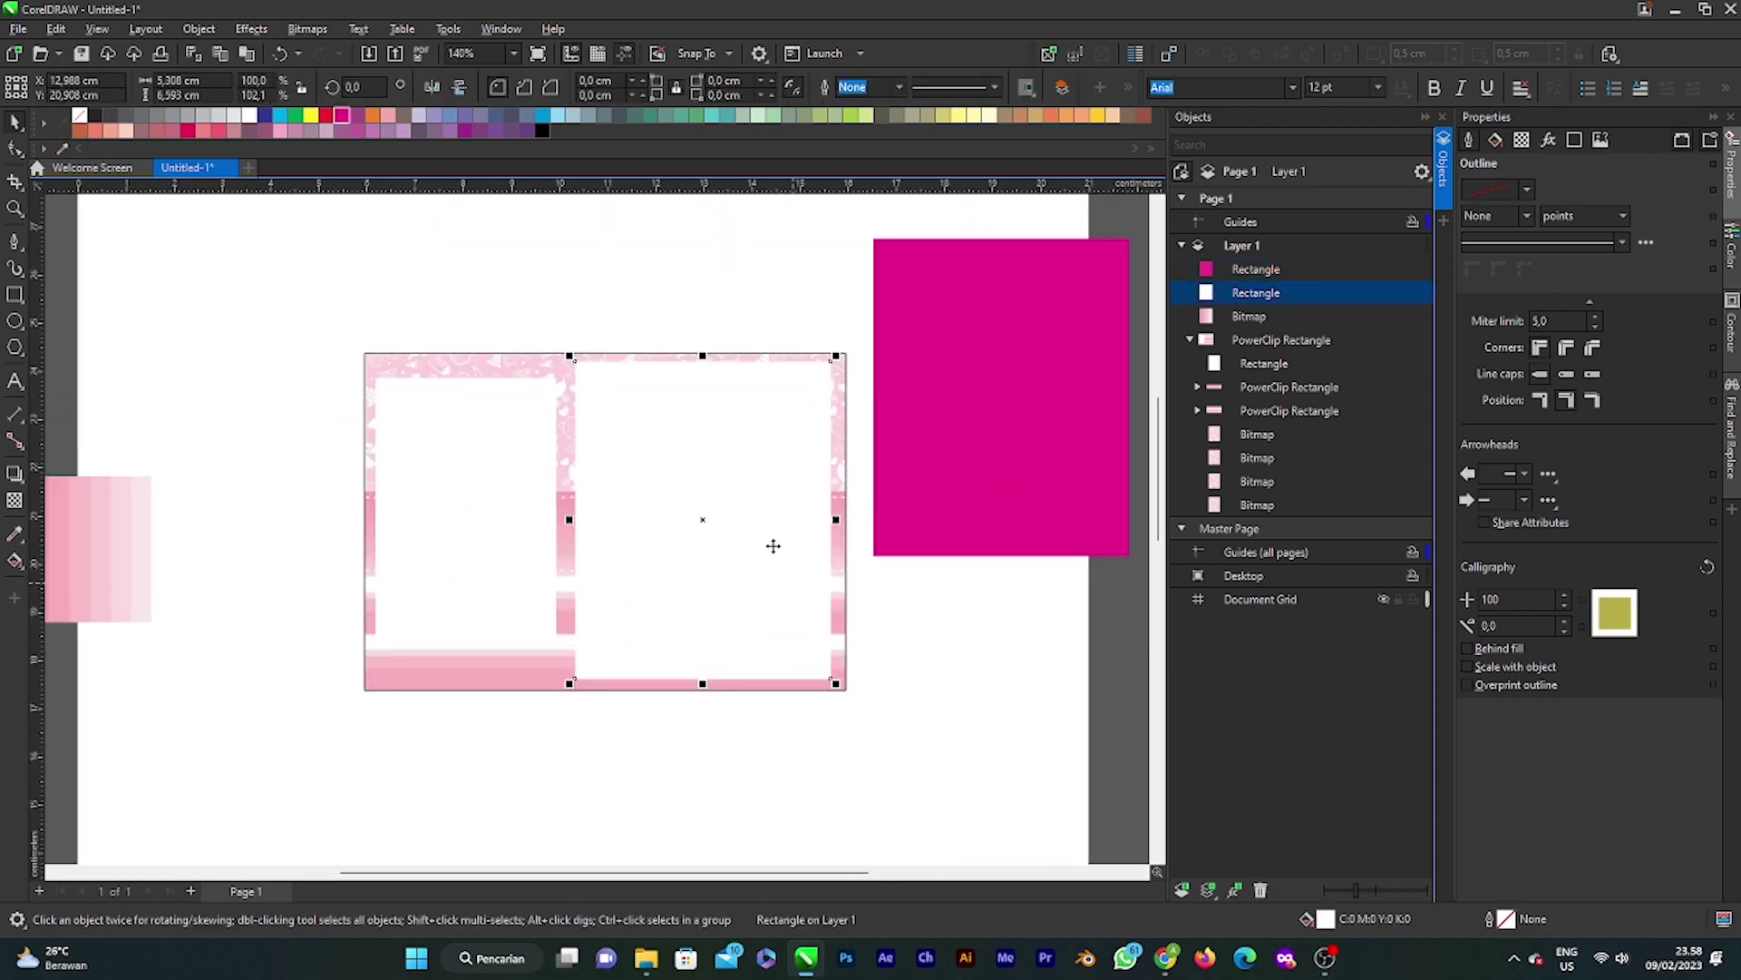
# Step: Apply uniform transparency to the white right-panel rectangle, entering 40 as the value
pyautogui.click(15, 500)
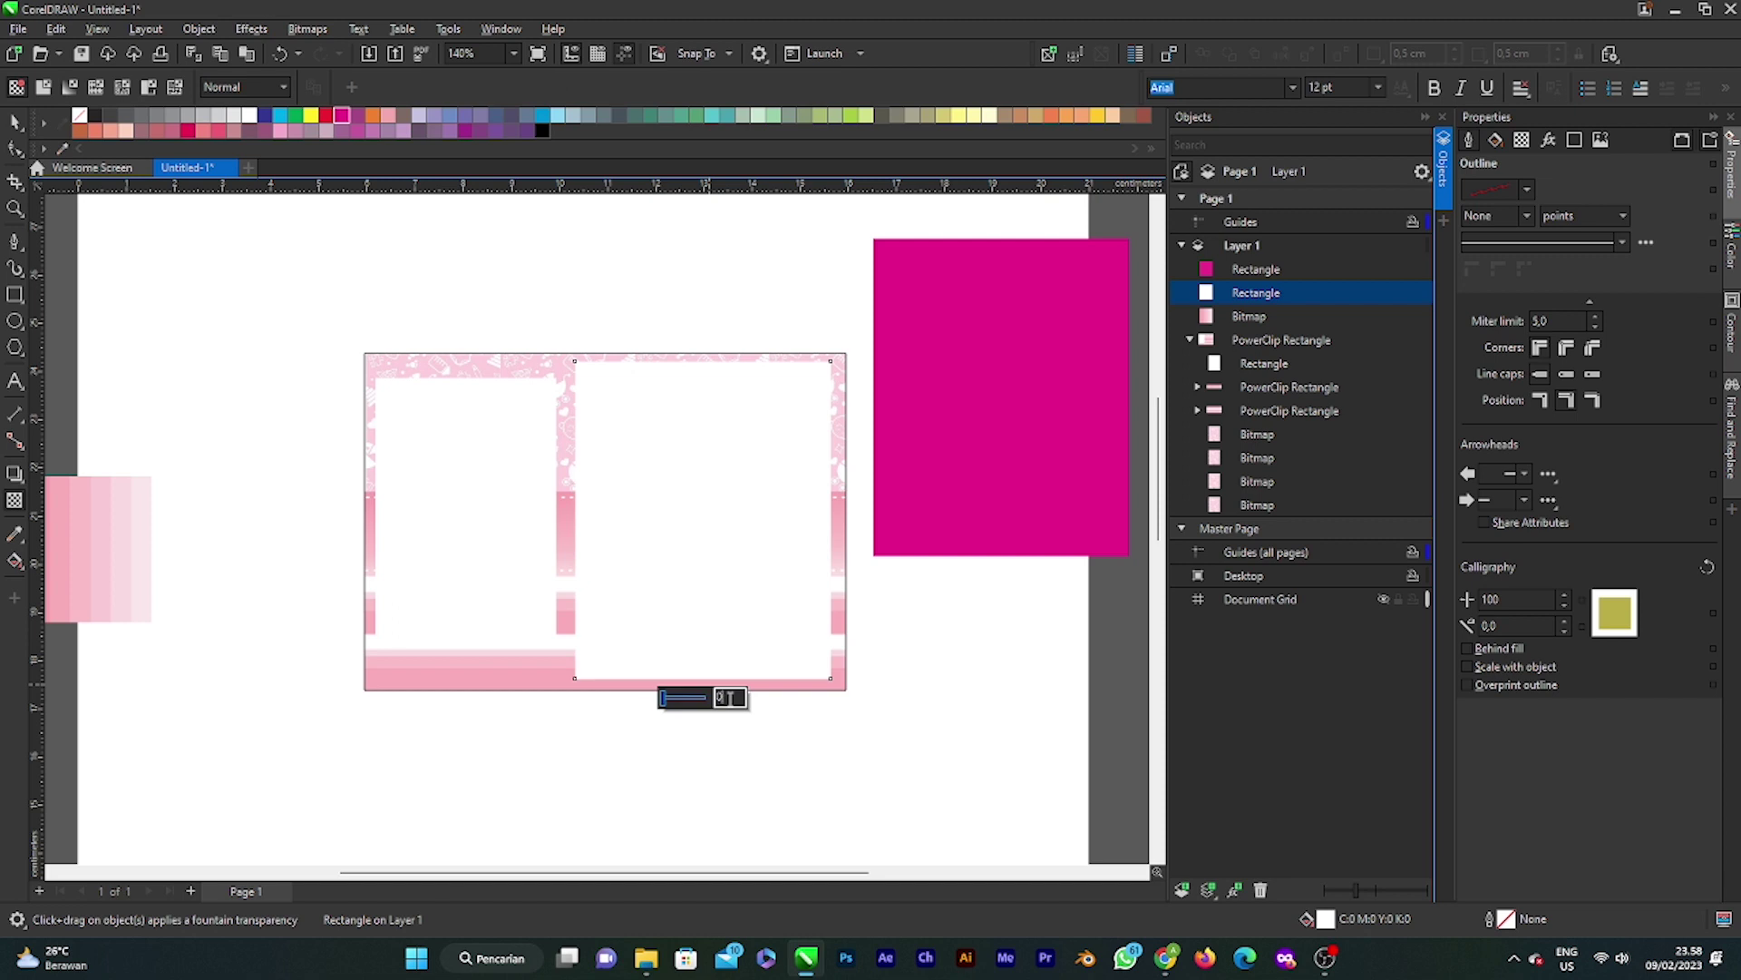
pyautogui.click(668, 703)
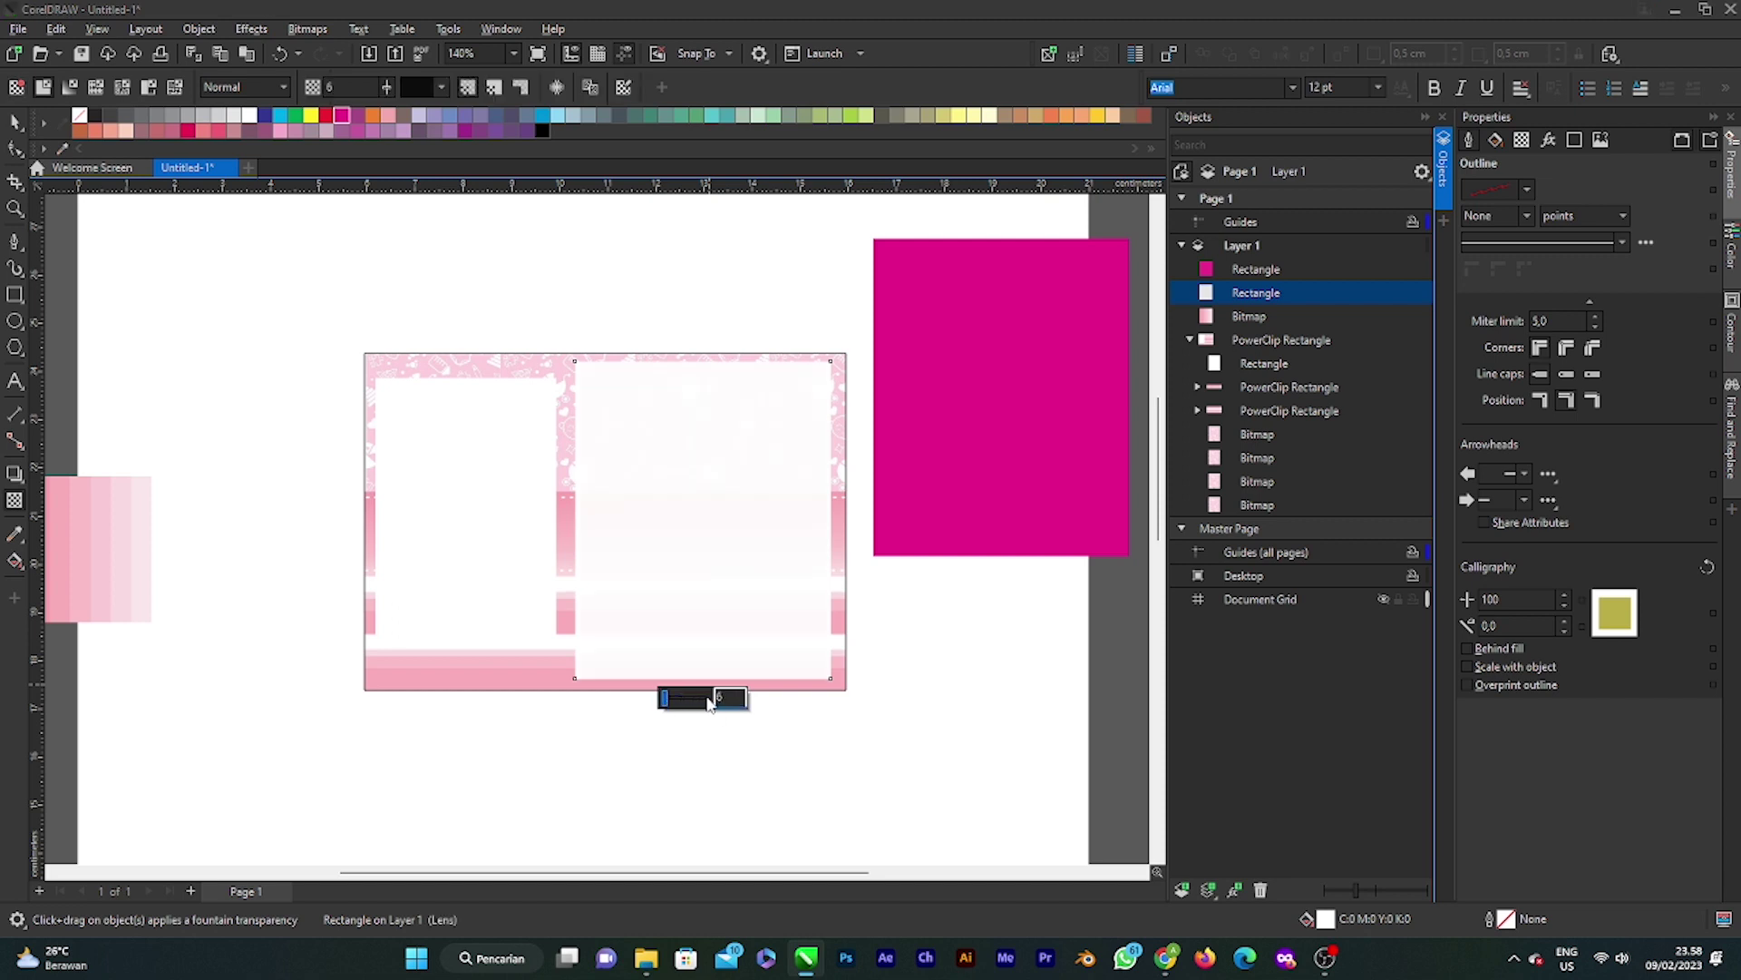
pyautogui.moveTo(666, 698)
pyautogui.mouseDown()
pyautogui.moveTo(700, 698)
pyautogui.moveTo(673, 702)
pyautogui.mouseUp()
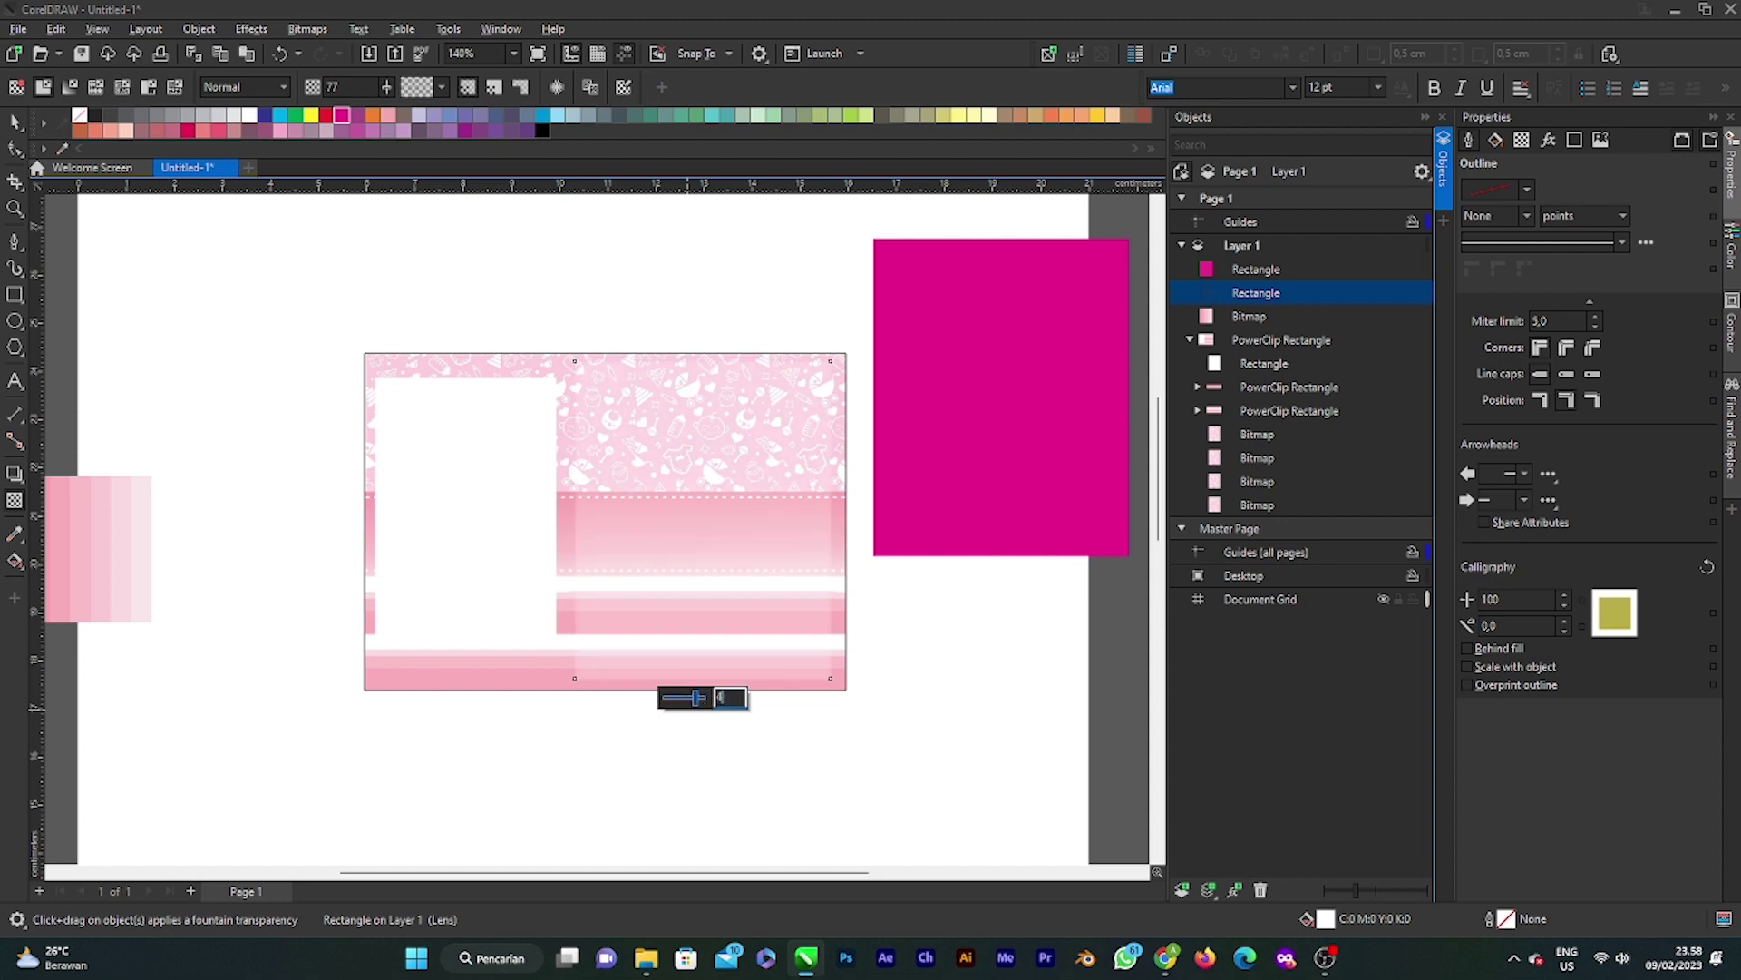
pyautogui.write('40')
pyautogui.press('Return')
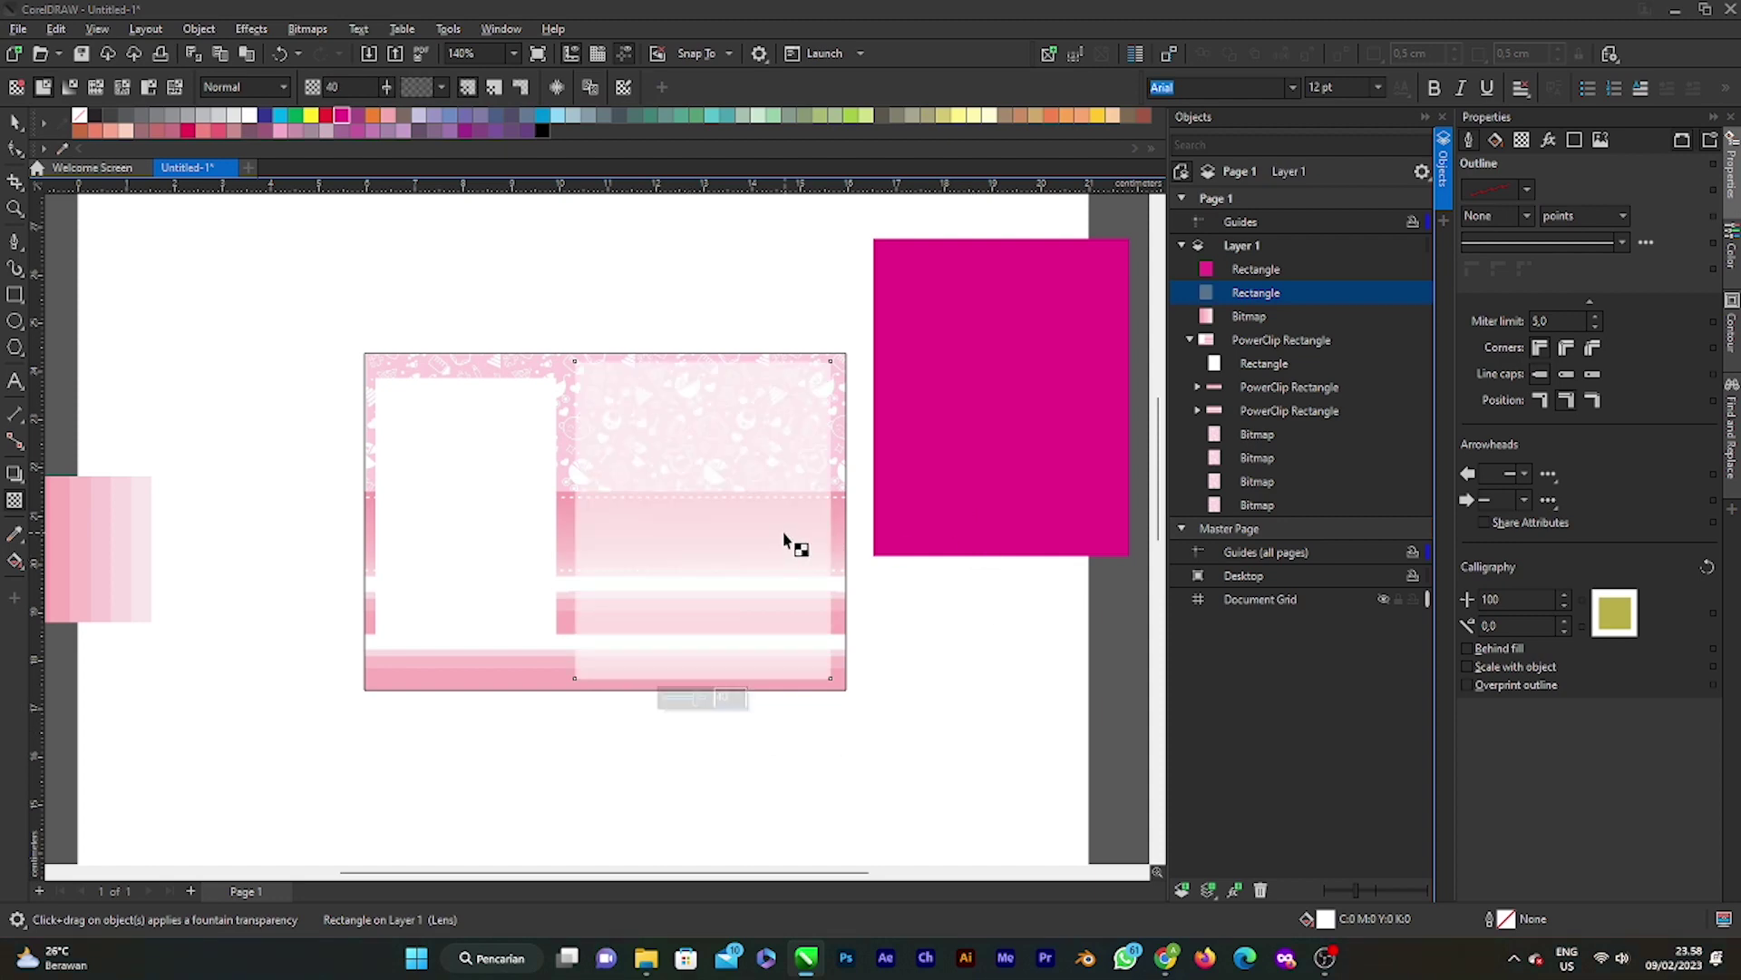
pyautogui.scroll(2, 770, 570)
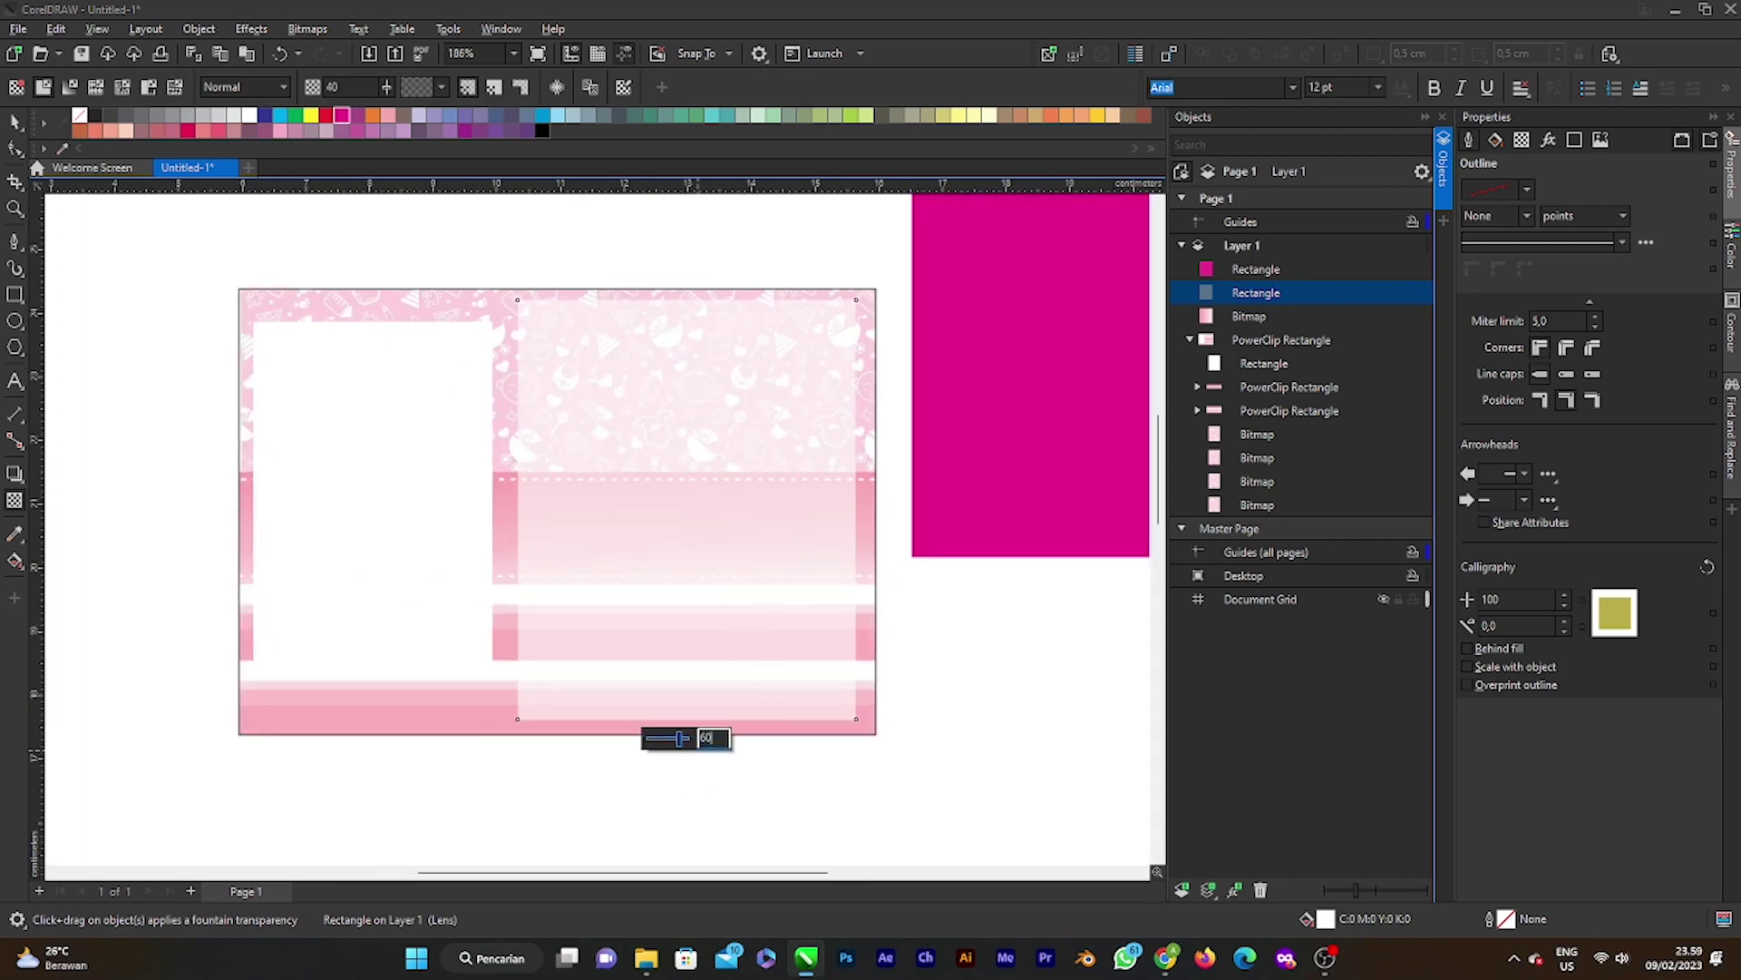
pyautogui.press('Return')
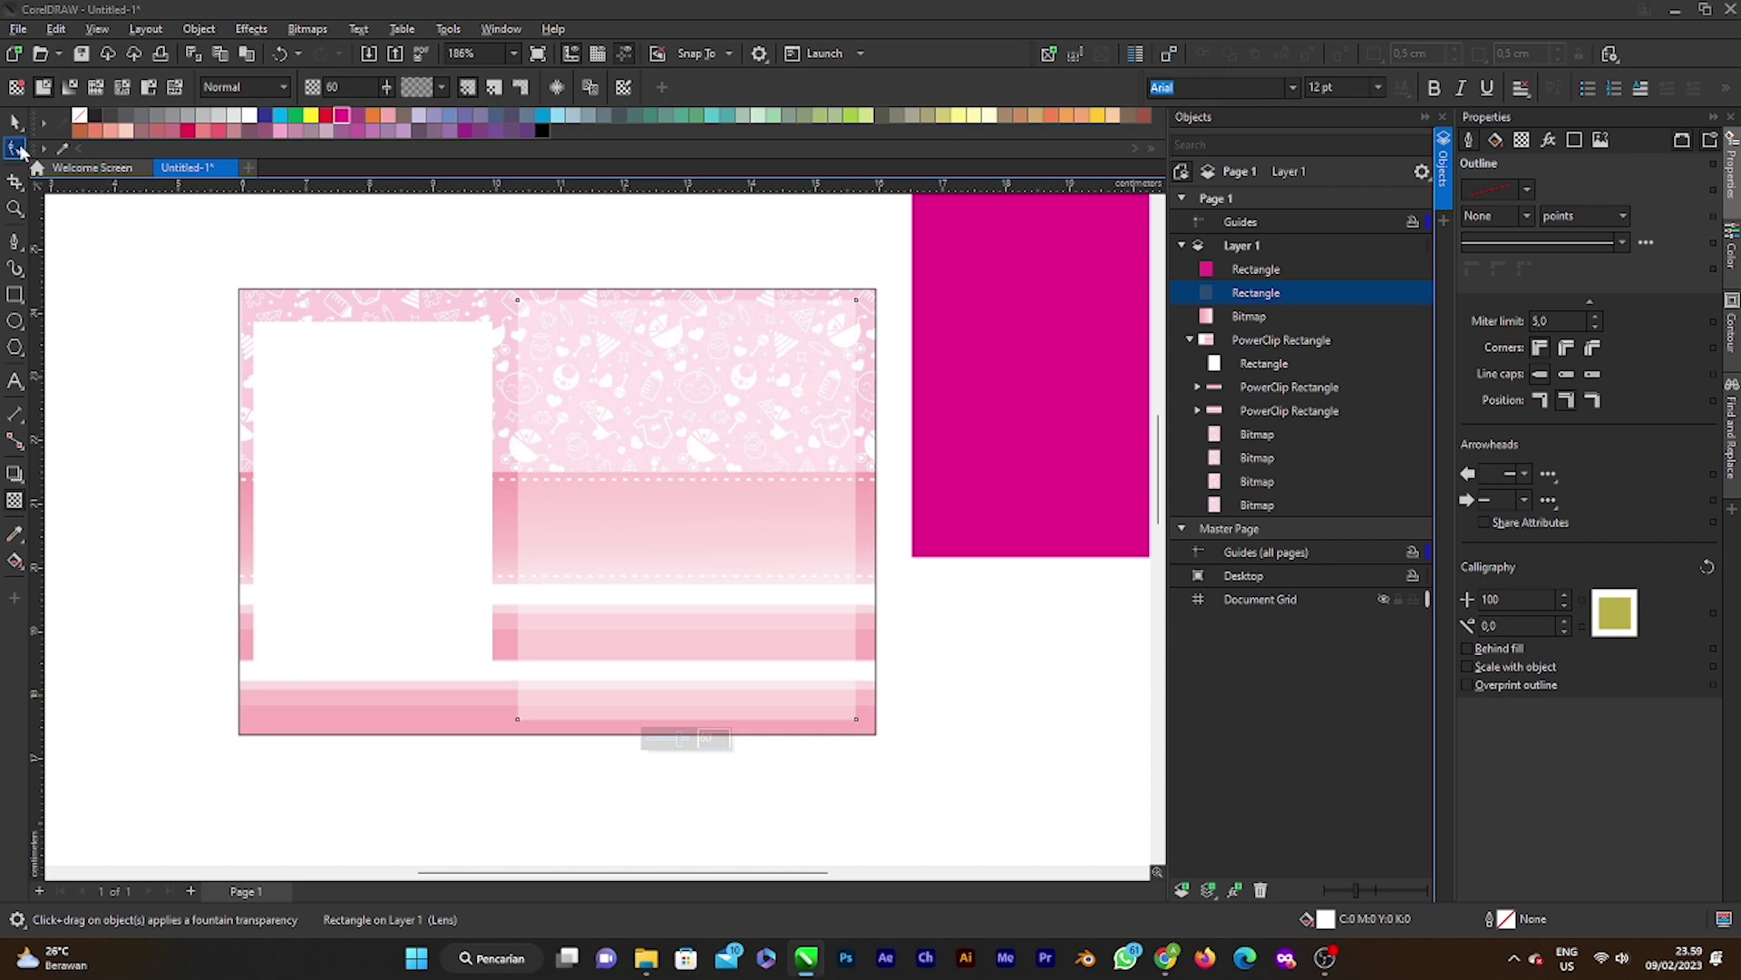
# Step: Give the magenta rectangle a white outline in the Outline Pen dialog
pyautogui.click(14, 121)
pyautogui.click(952, 420)
pyautogui.moveTo(953, 420); pyautogui.dragTo(1040, 513)
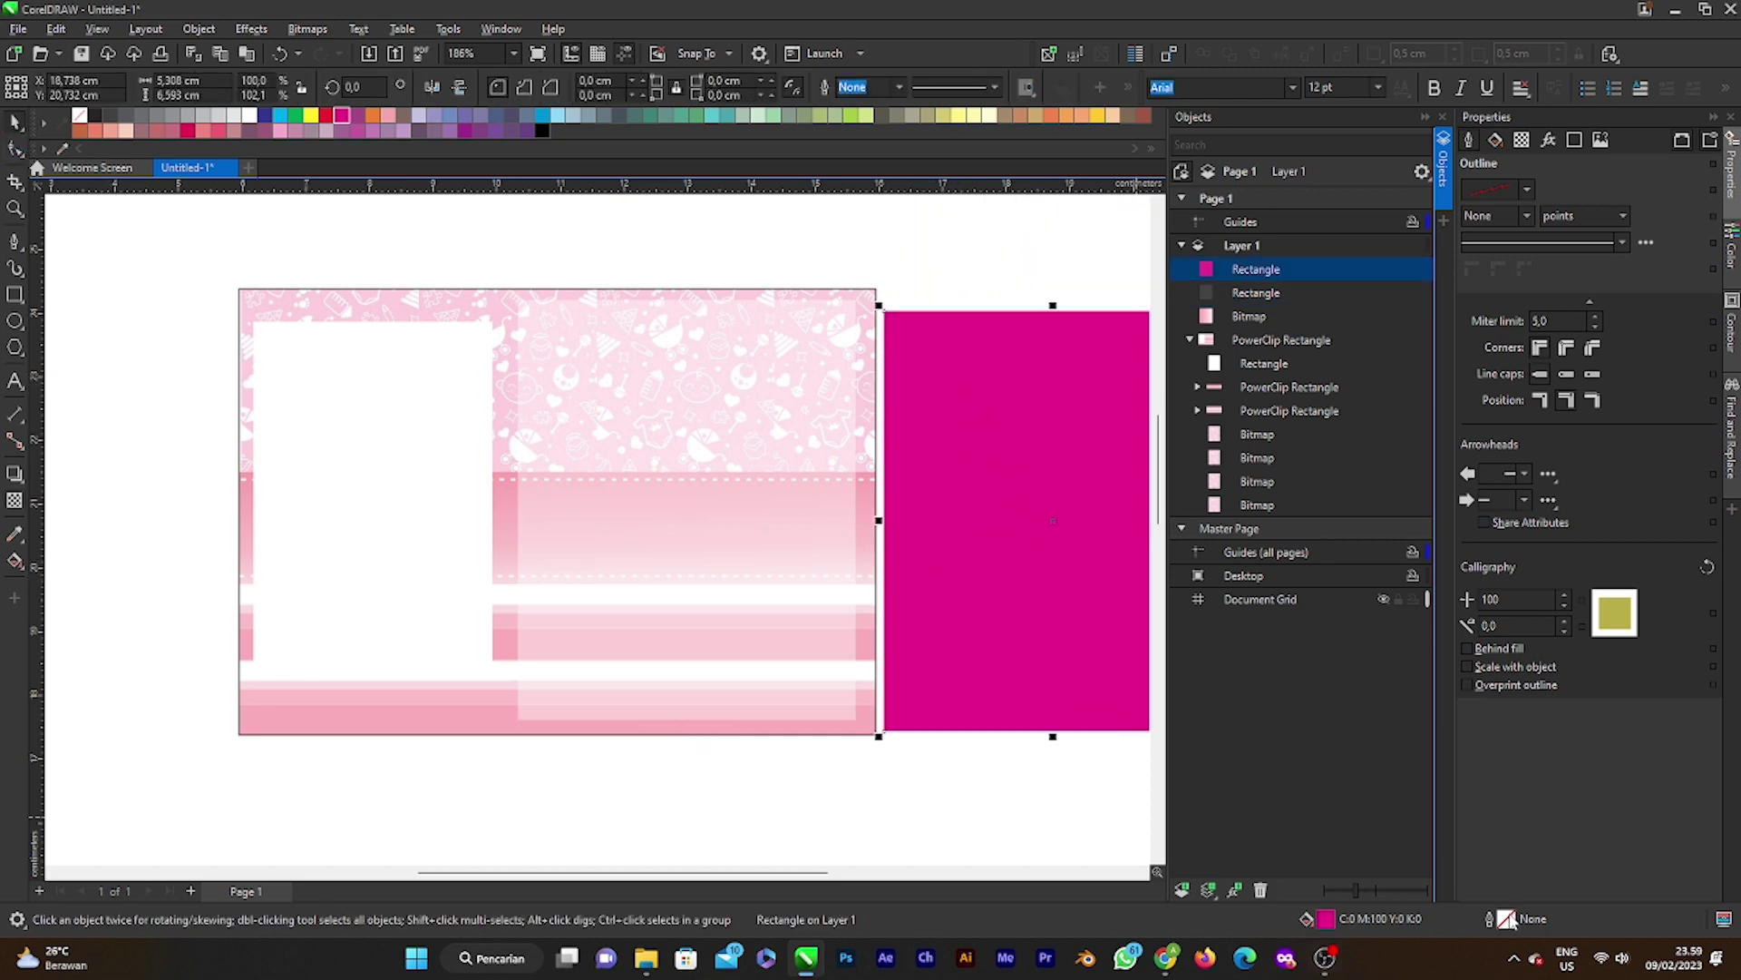
pyautogui.doubleClick(1508, 918)
pyautogui.click(757, 381)
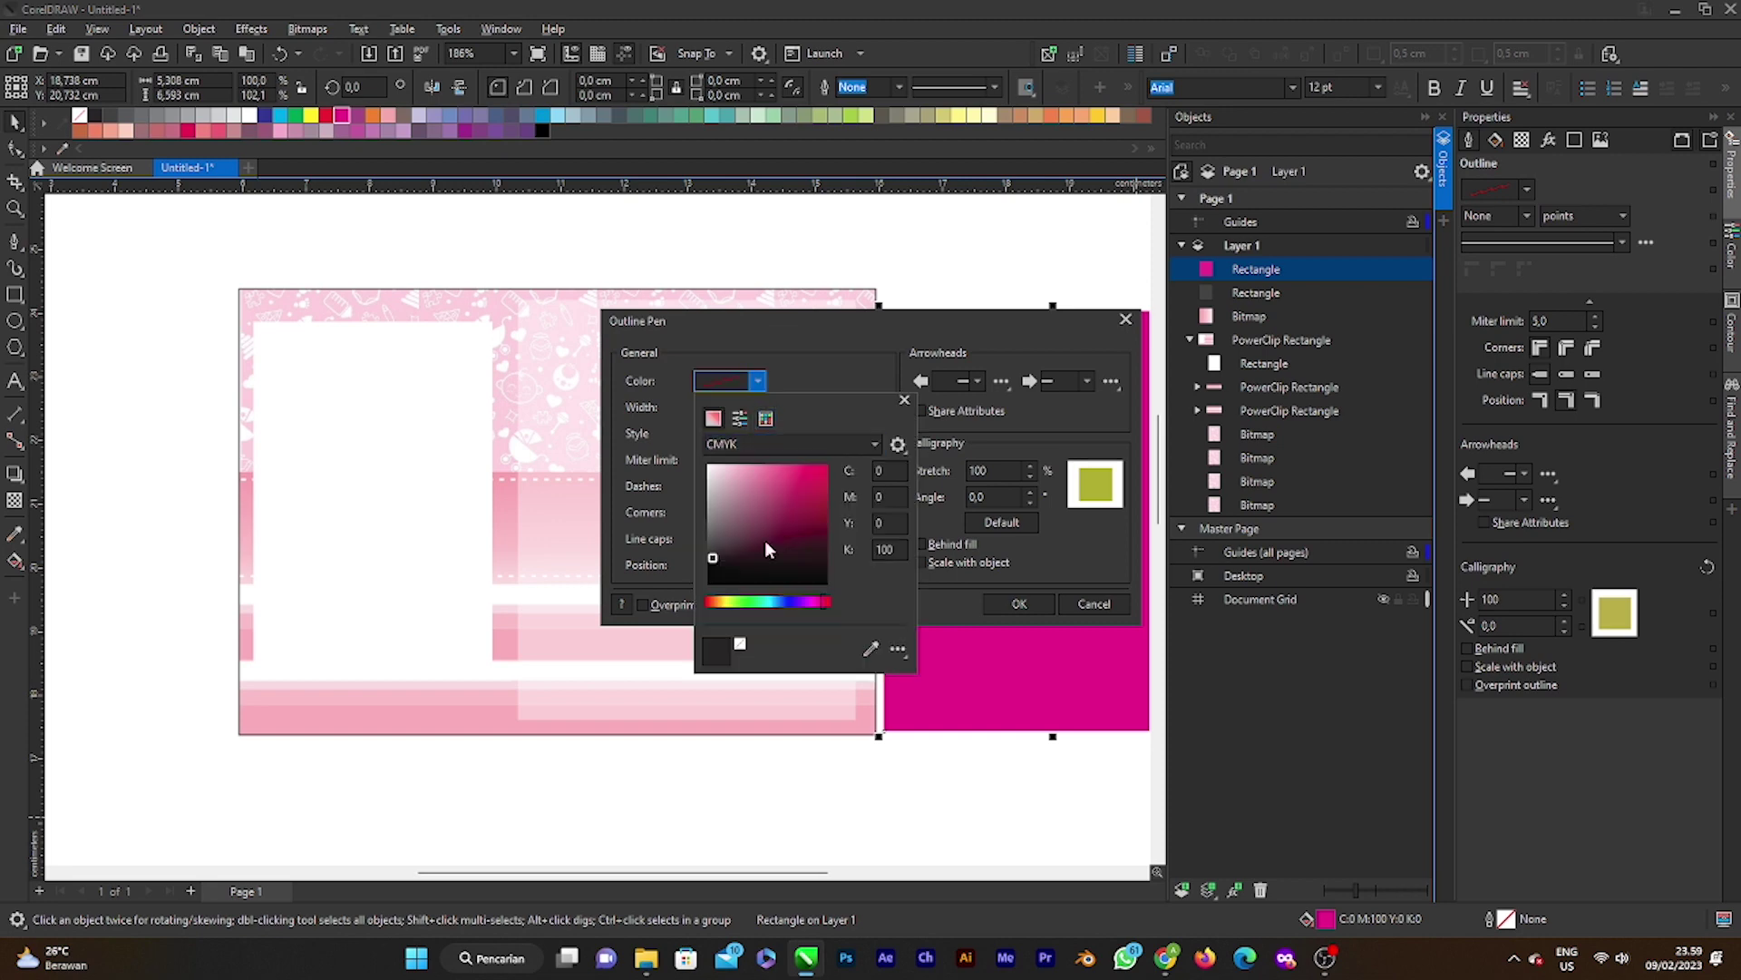
pyautogui.moveTo(765, 542)
pyautogui.mouseDown()
pyautogui.moveTo(655, 662)
pyautogui.moveTo(698, 456)
pyautogui.mouseUp()
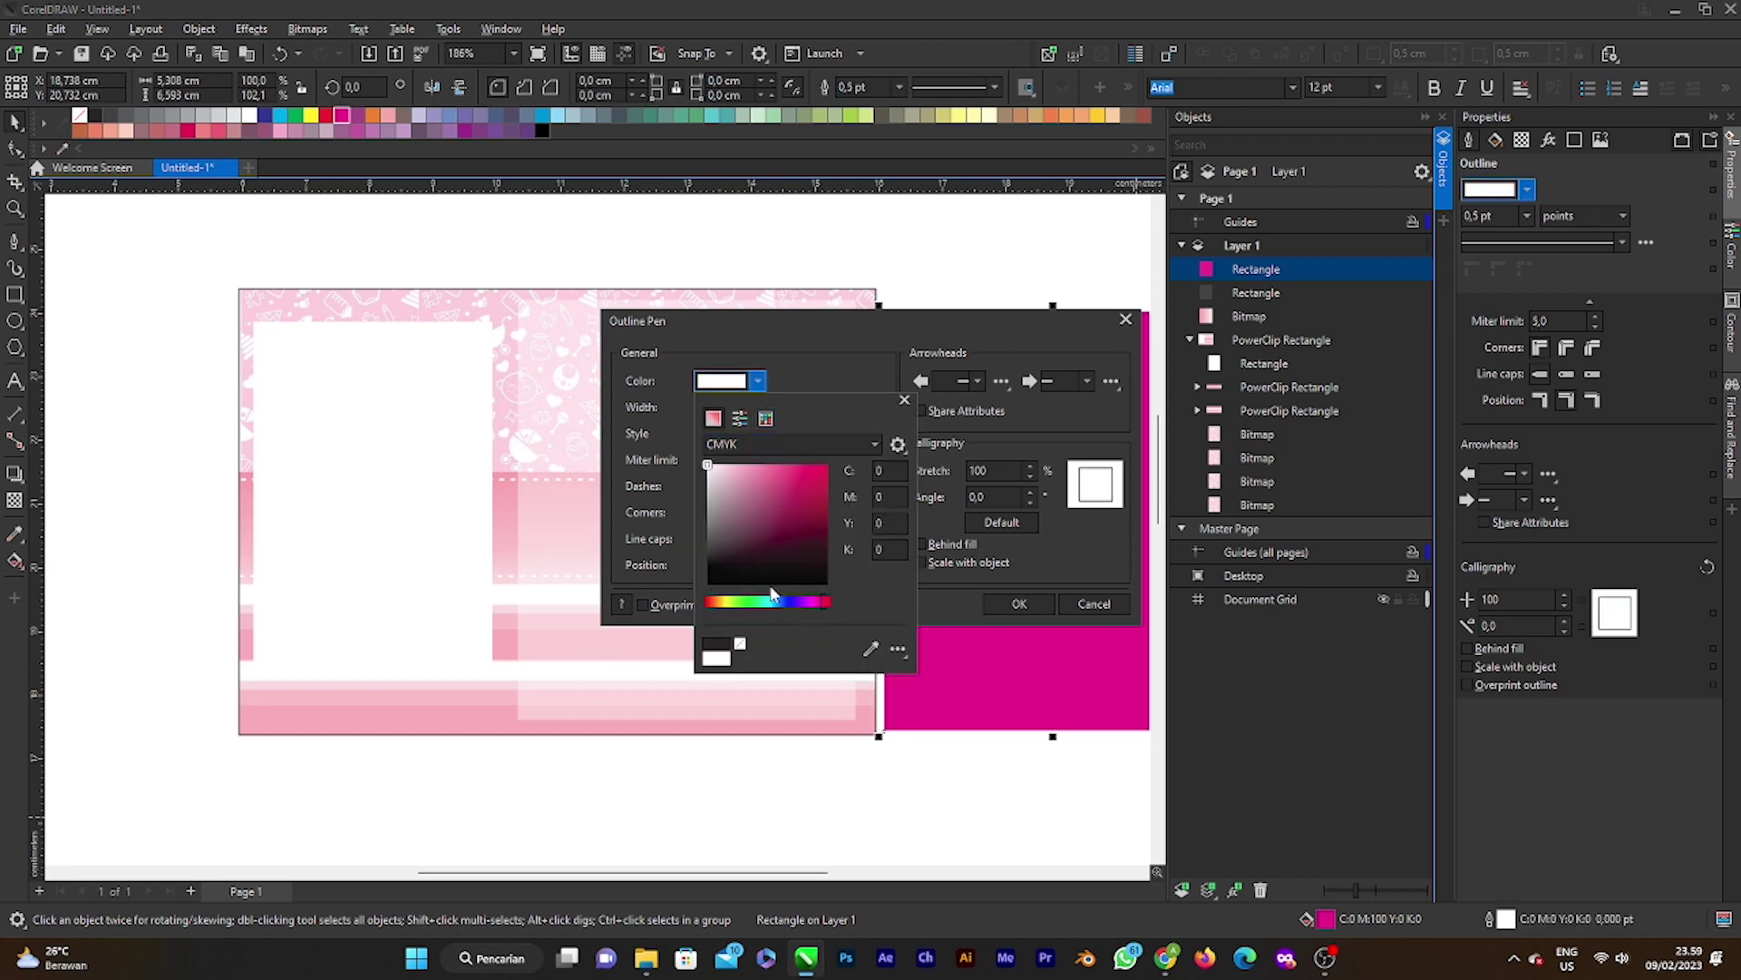
pyautogui.click(1020, 608)
pyautogui.click(1023, 606)
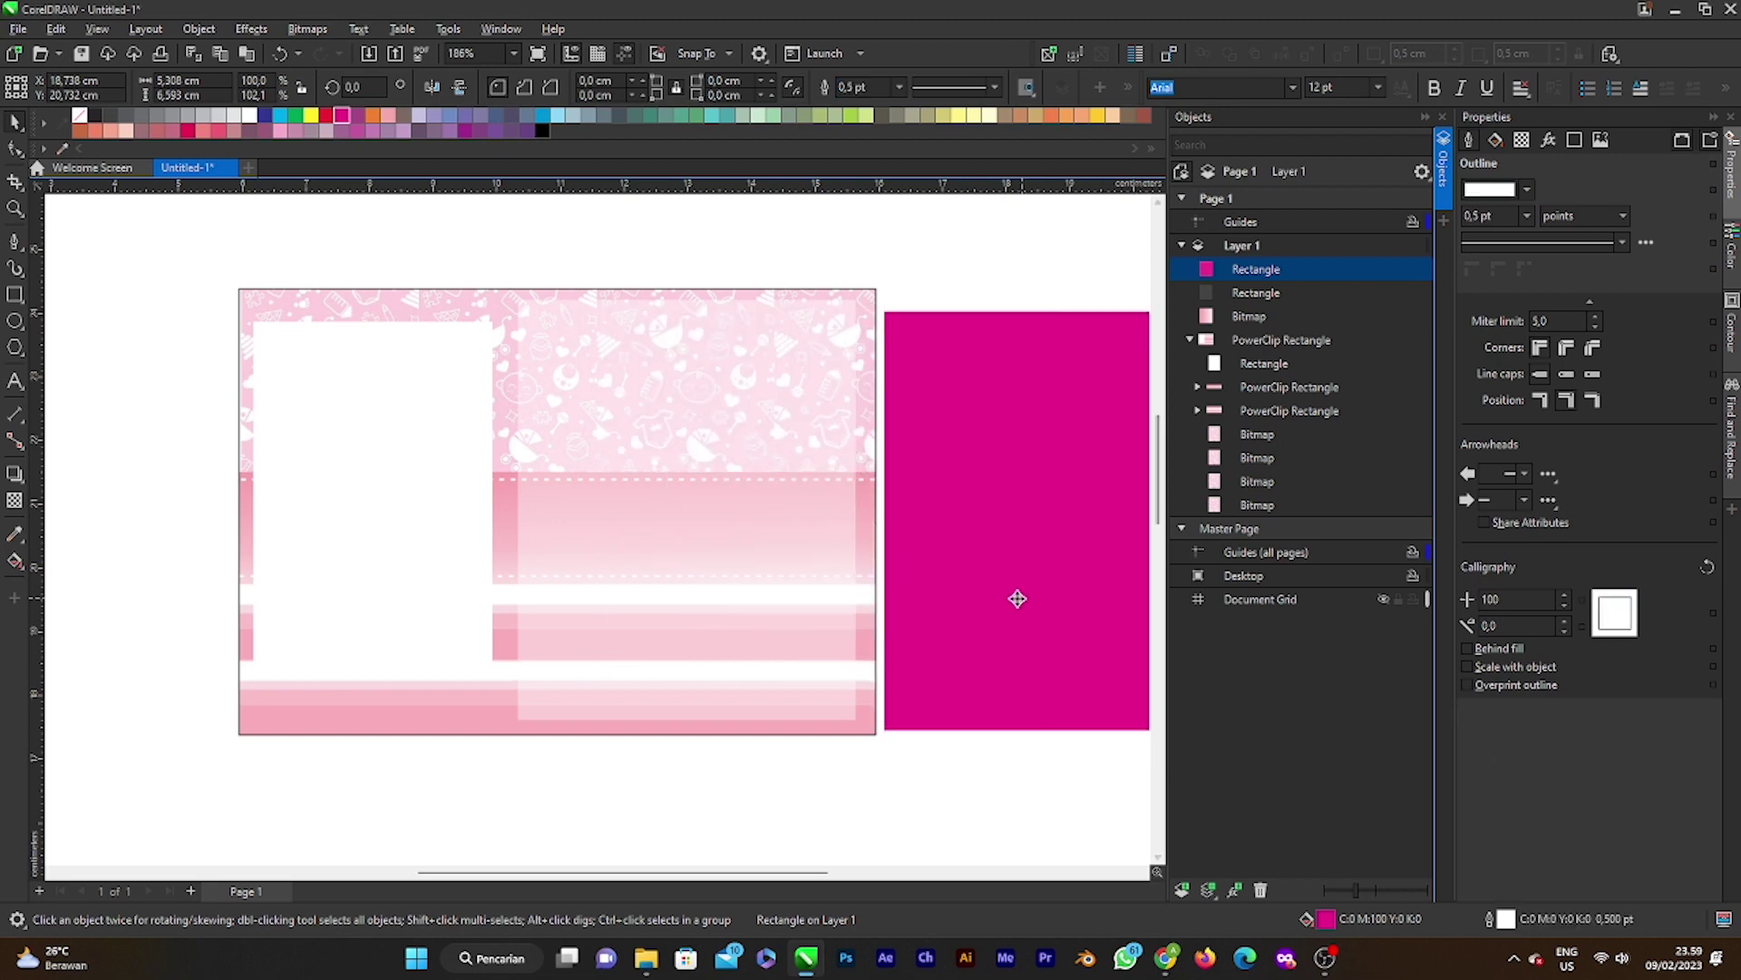
# Step: Remove the rectangle's fill and align the frame over the translucent right panel
pyautogui.click(1077, 486)
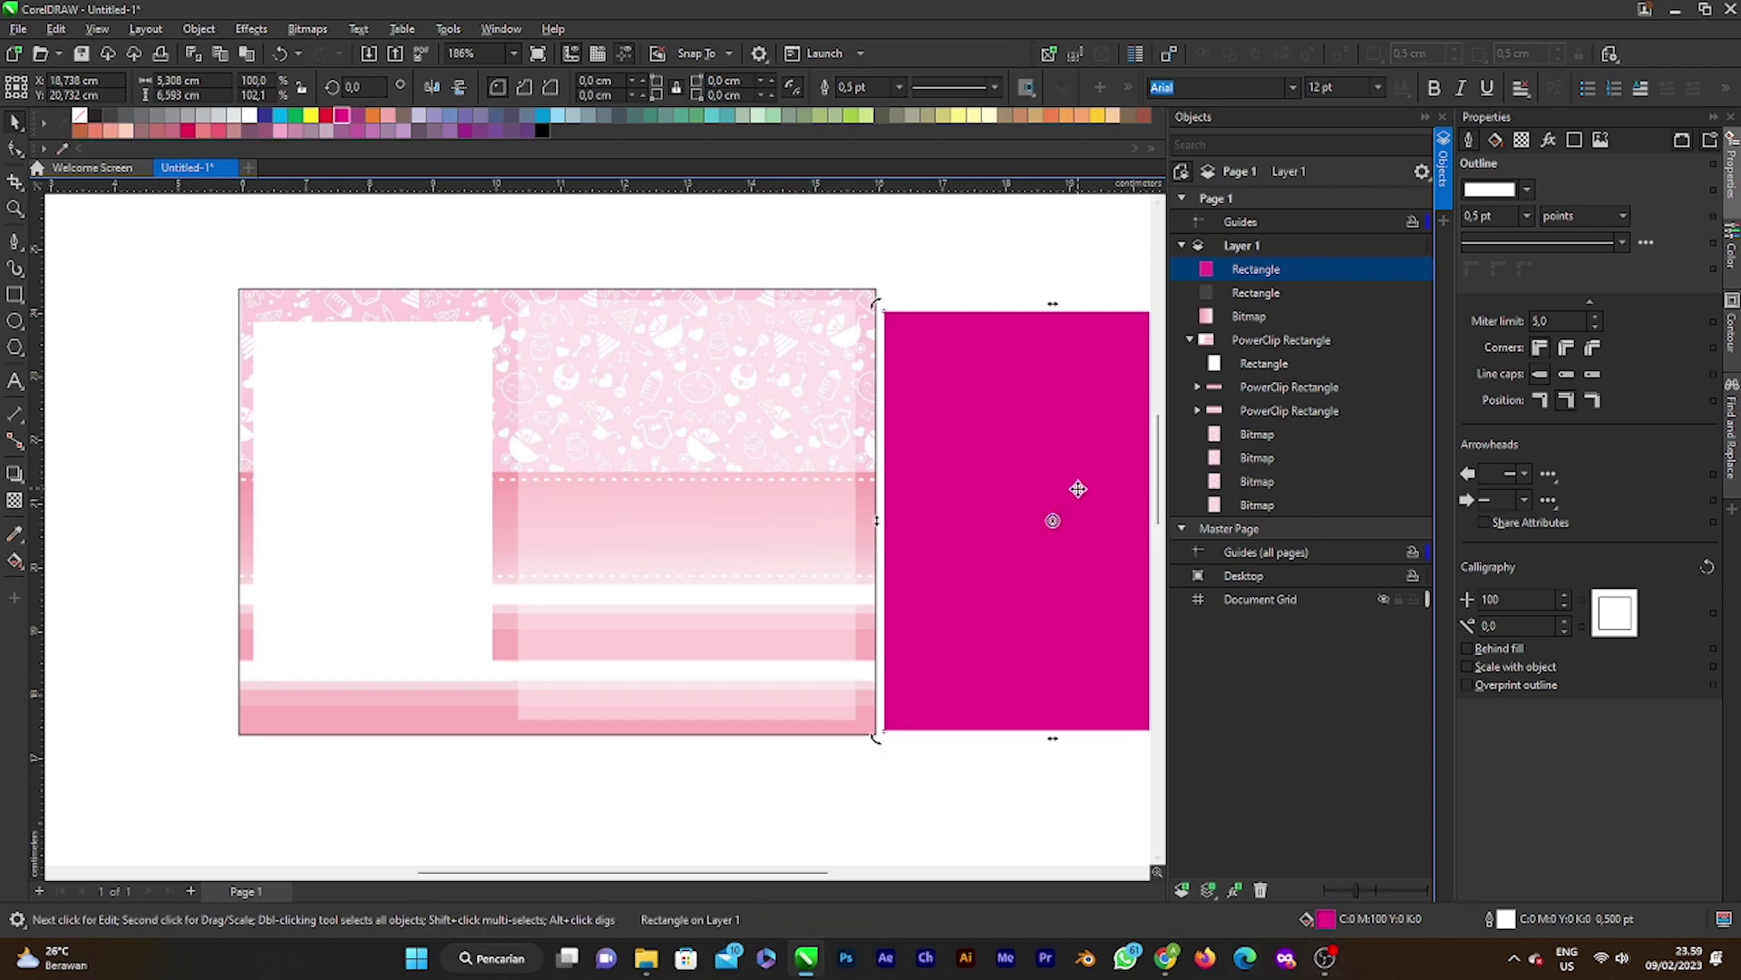
pyautogui.moveTo(1049, 474); pyautogui.dragTo(740, 523)
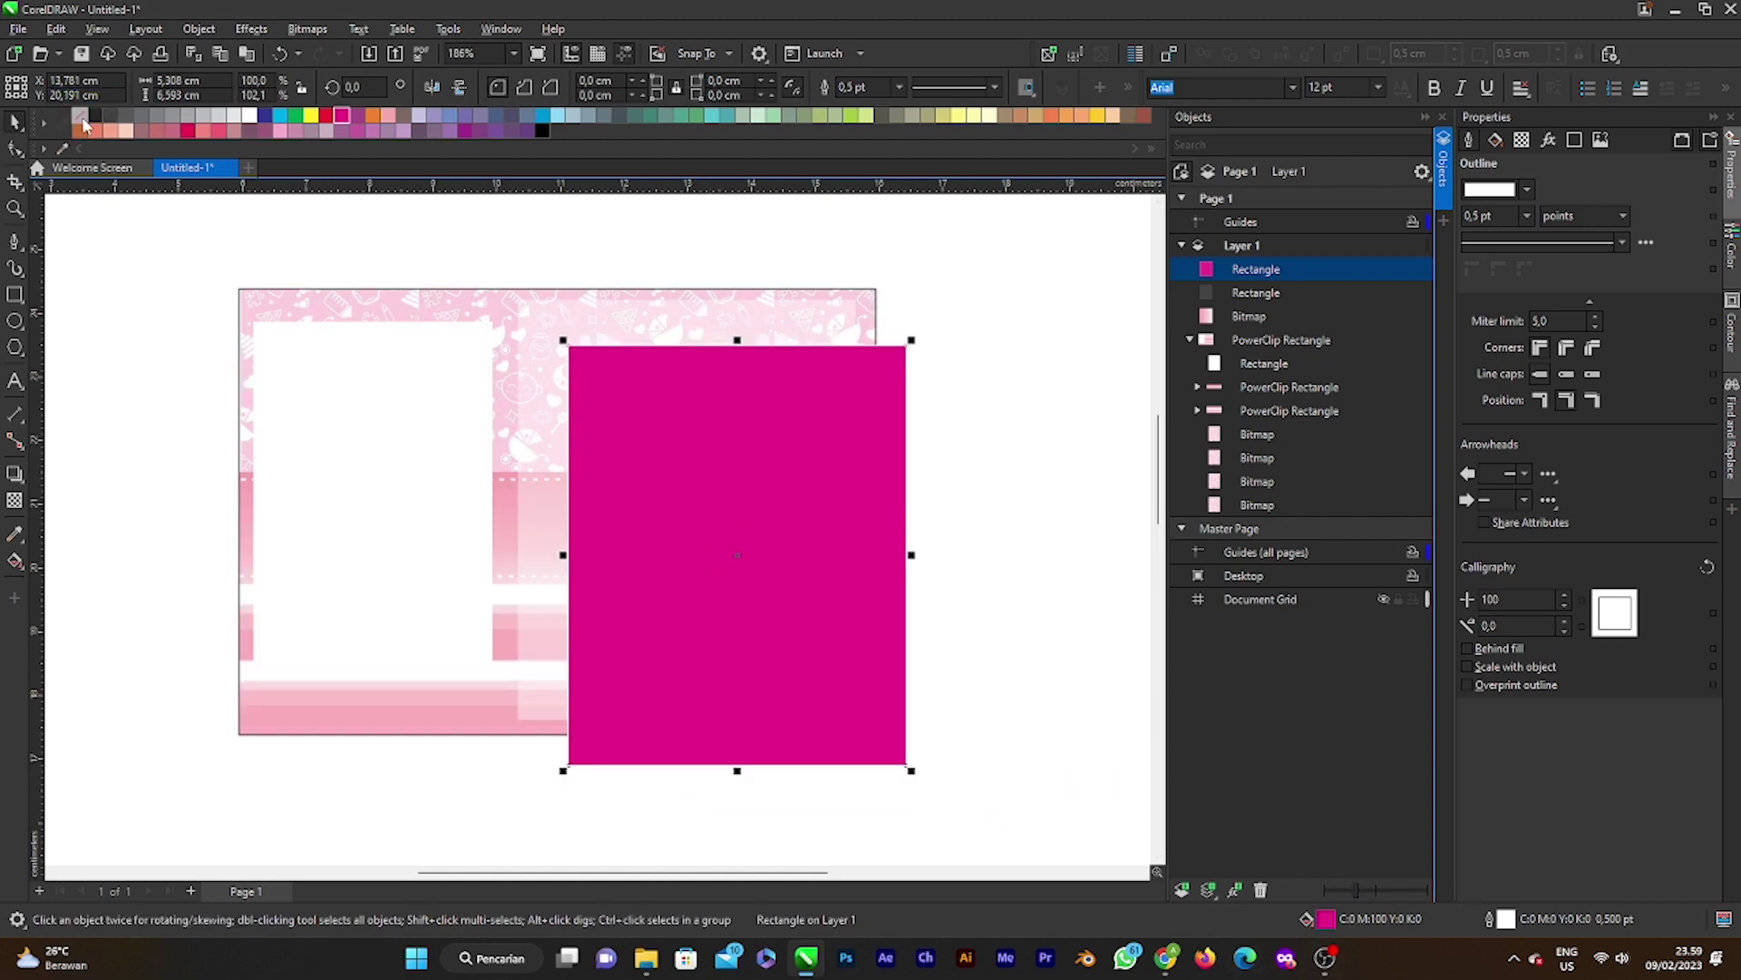
pyautogui.click(80, 116)
pyautogui.moveTo(730, 553); pyautogui.dragTo(681, 509)
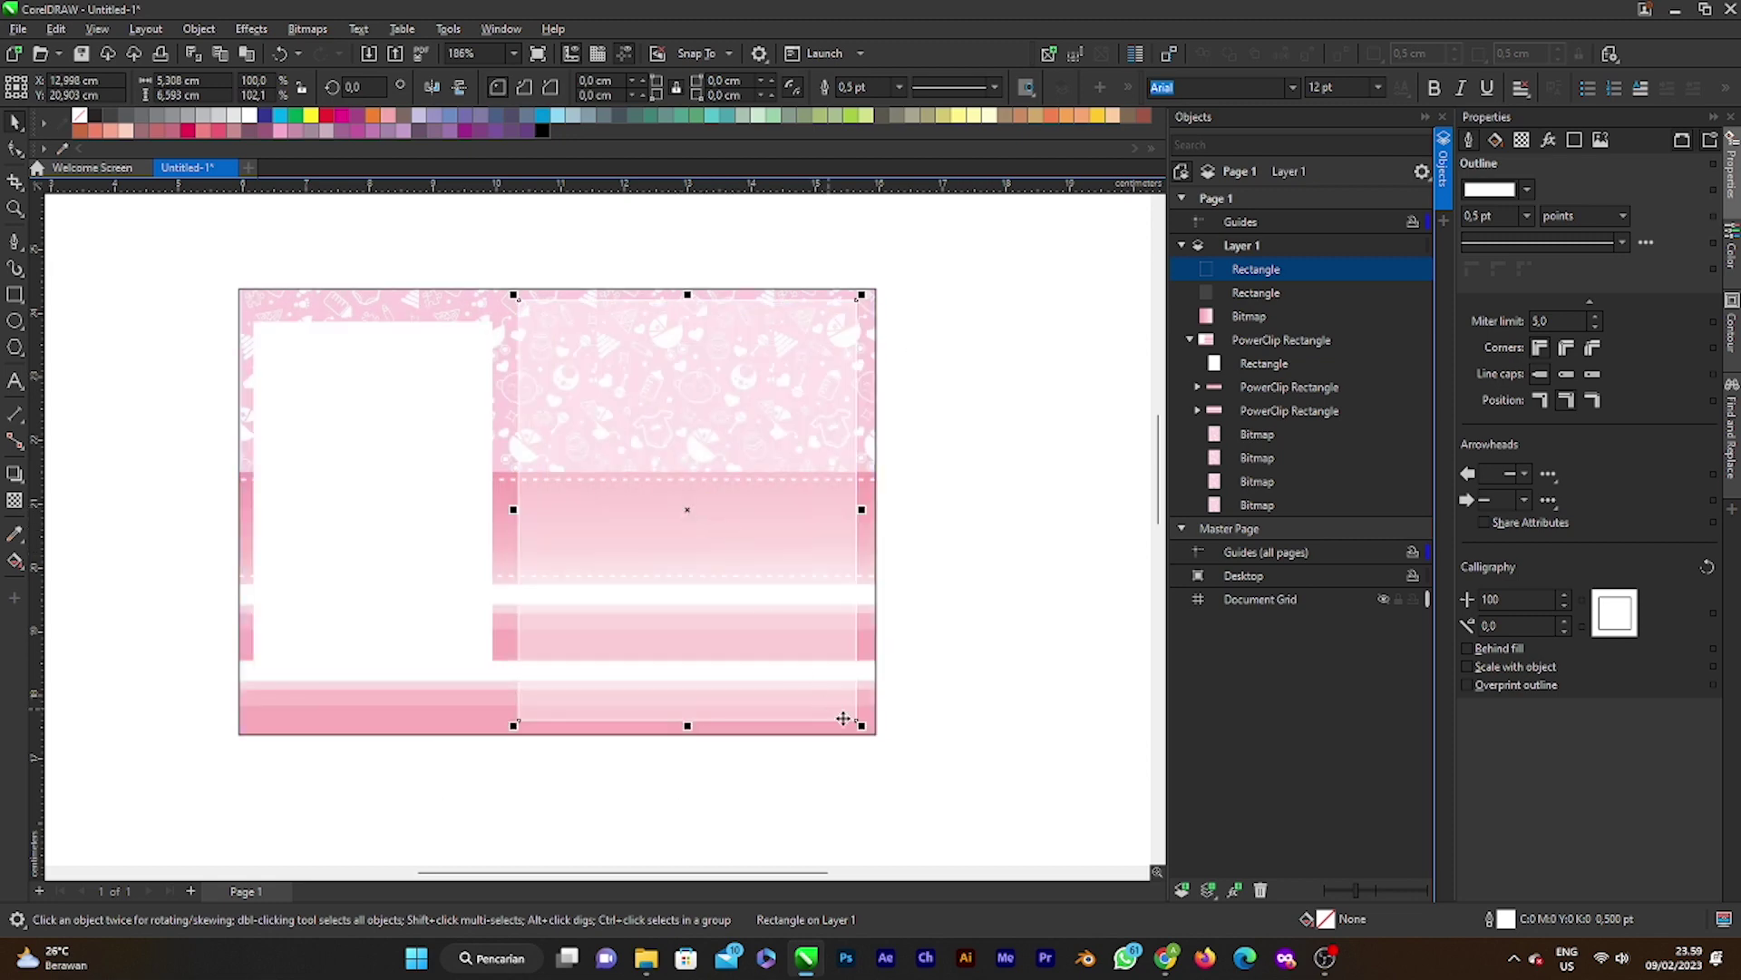
# Step: Shrink the white frame slightly so it sits inside the panel
pyautogui.moveTo(866, 727)
pyautogui.mouseDown()
pyautogui.moveTo(852, 704)
pyautogui.moveTo(861, 722)
pyautogui.mouseUp()
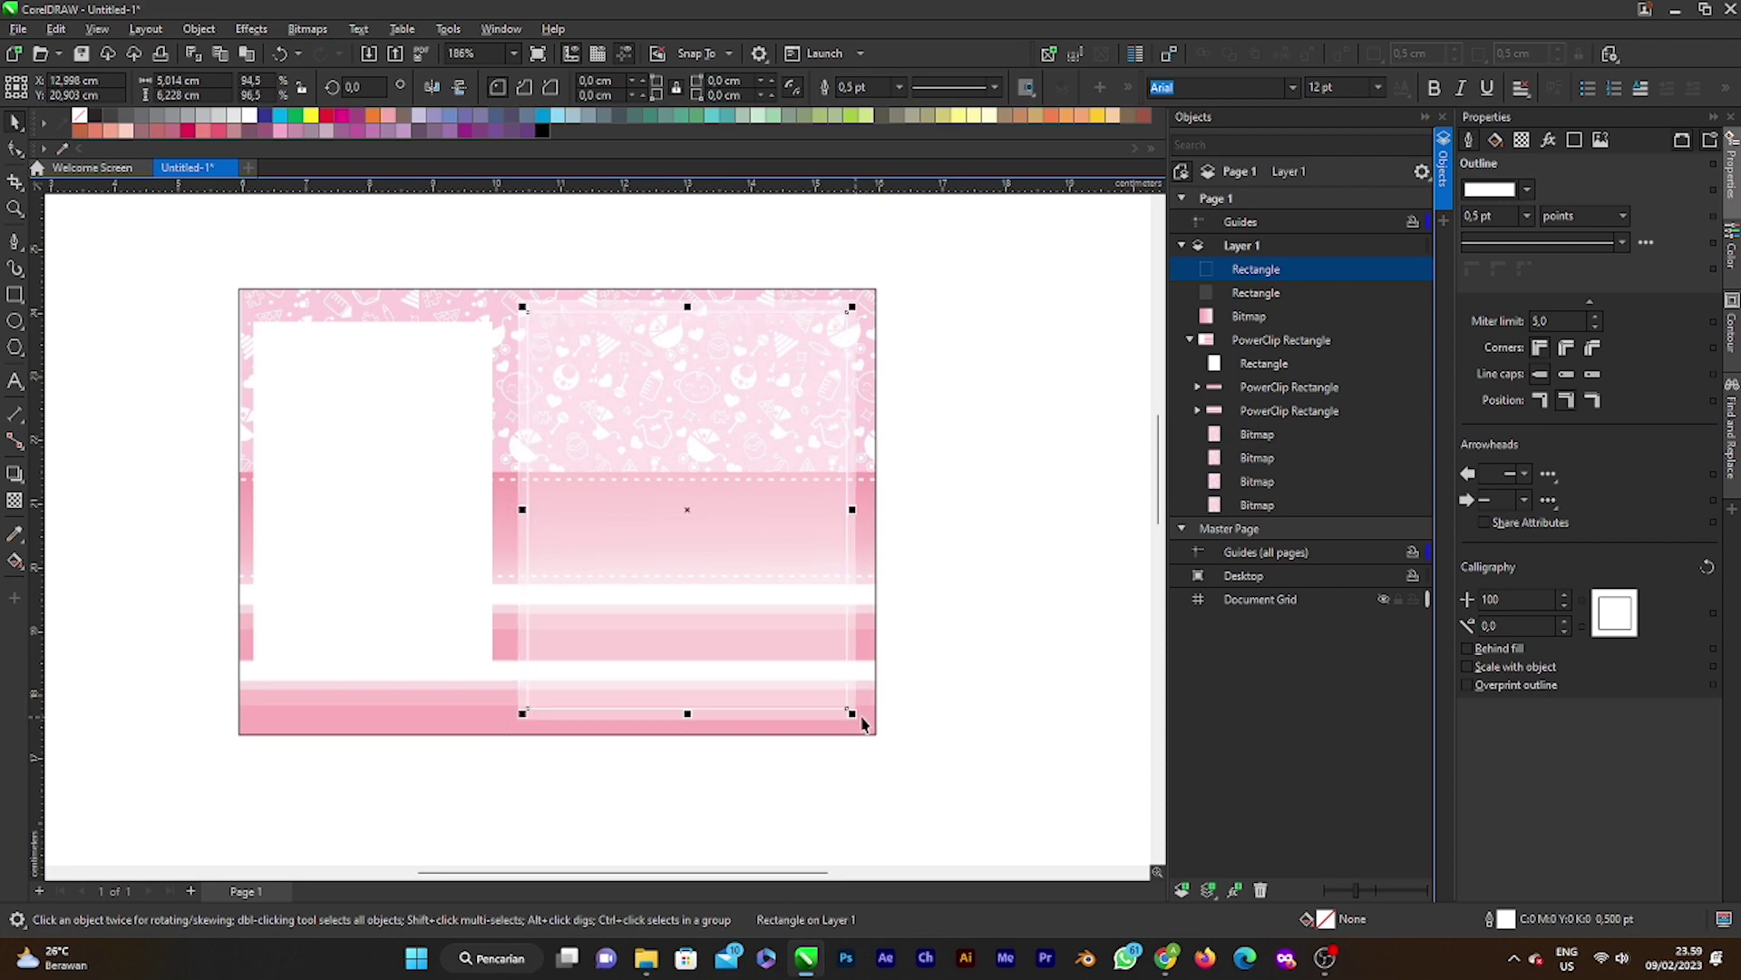
pyautogui.click(1066, 641)
pyautogui.click(849, 678)
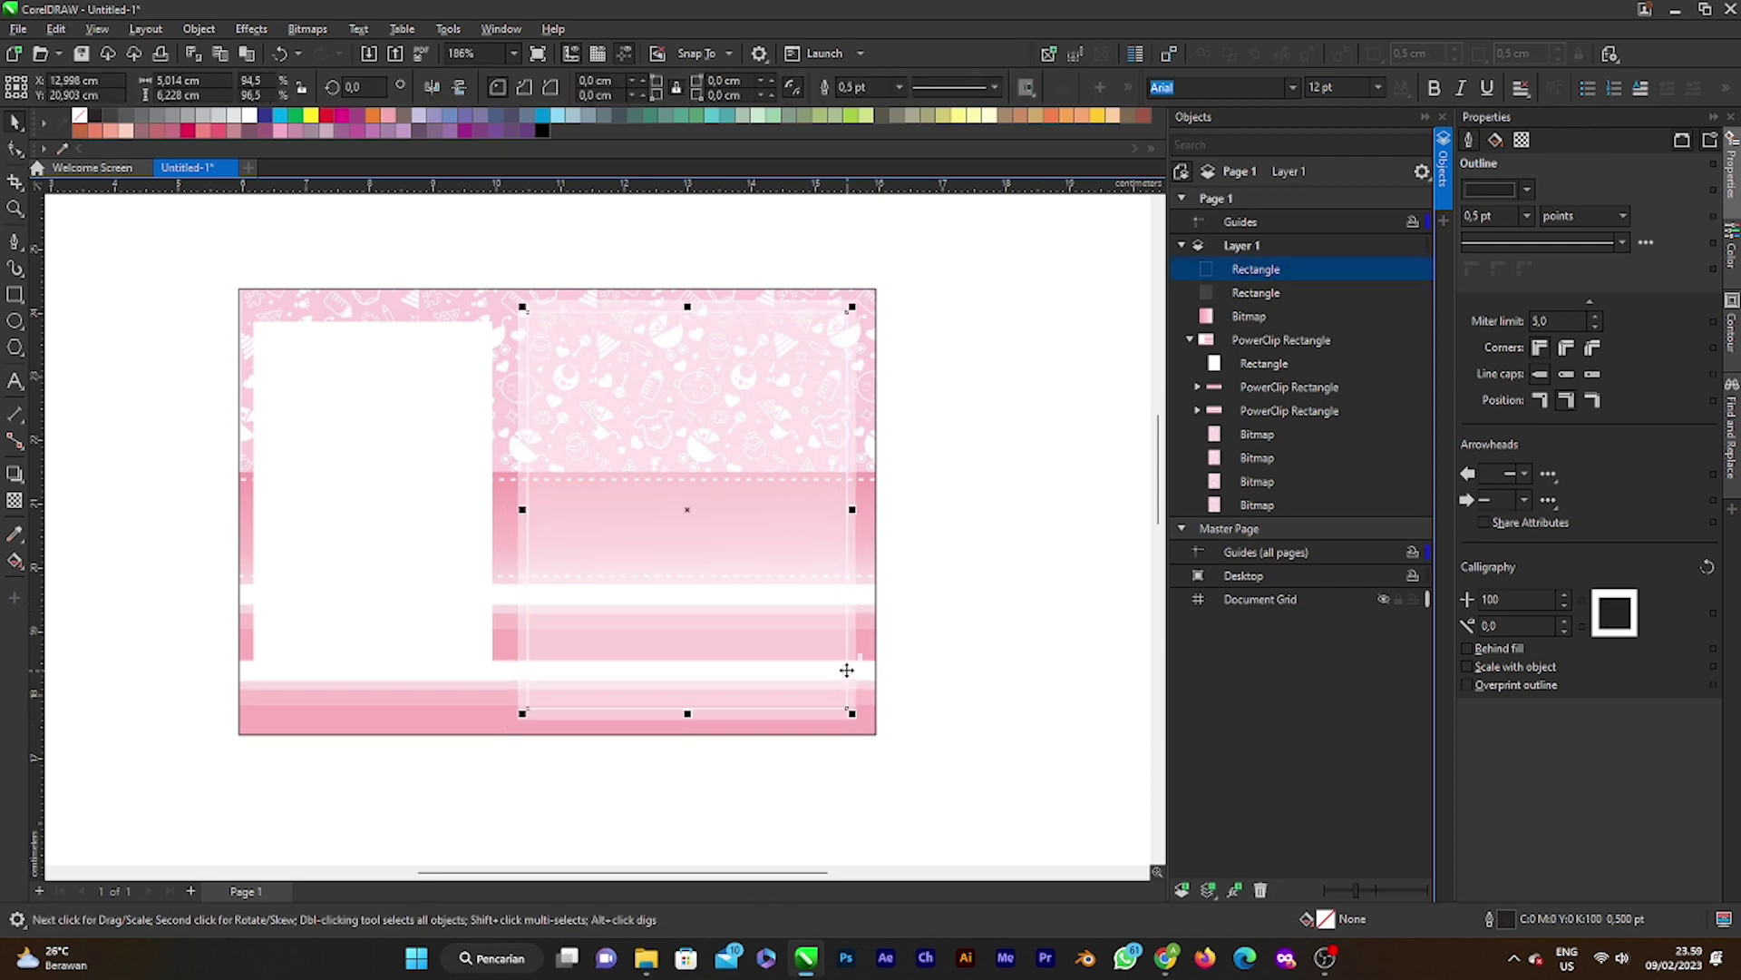
# Step: Raise the frame's outline width through 0.75 pt and 1.0 pt to 1.5 pt
pyautogui.click(880, 83)
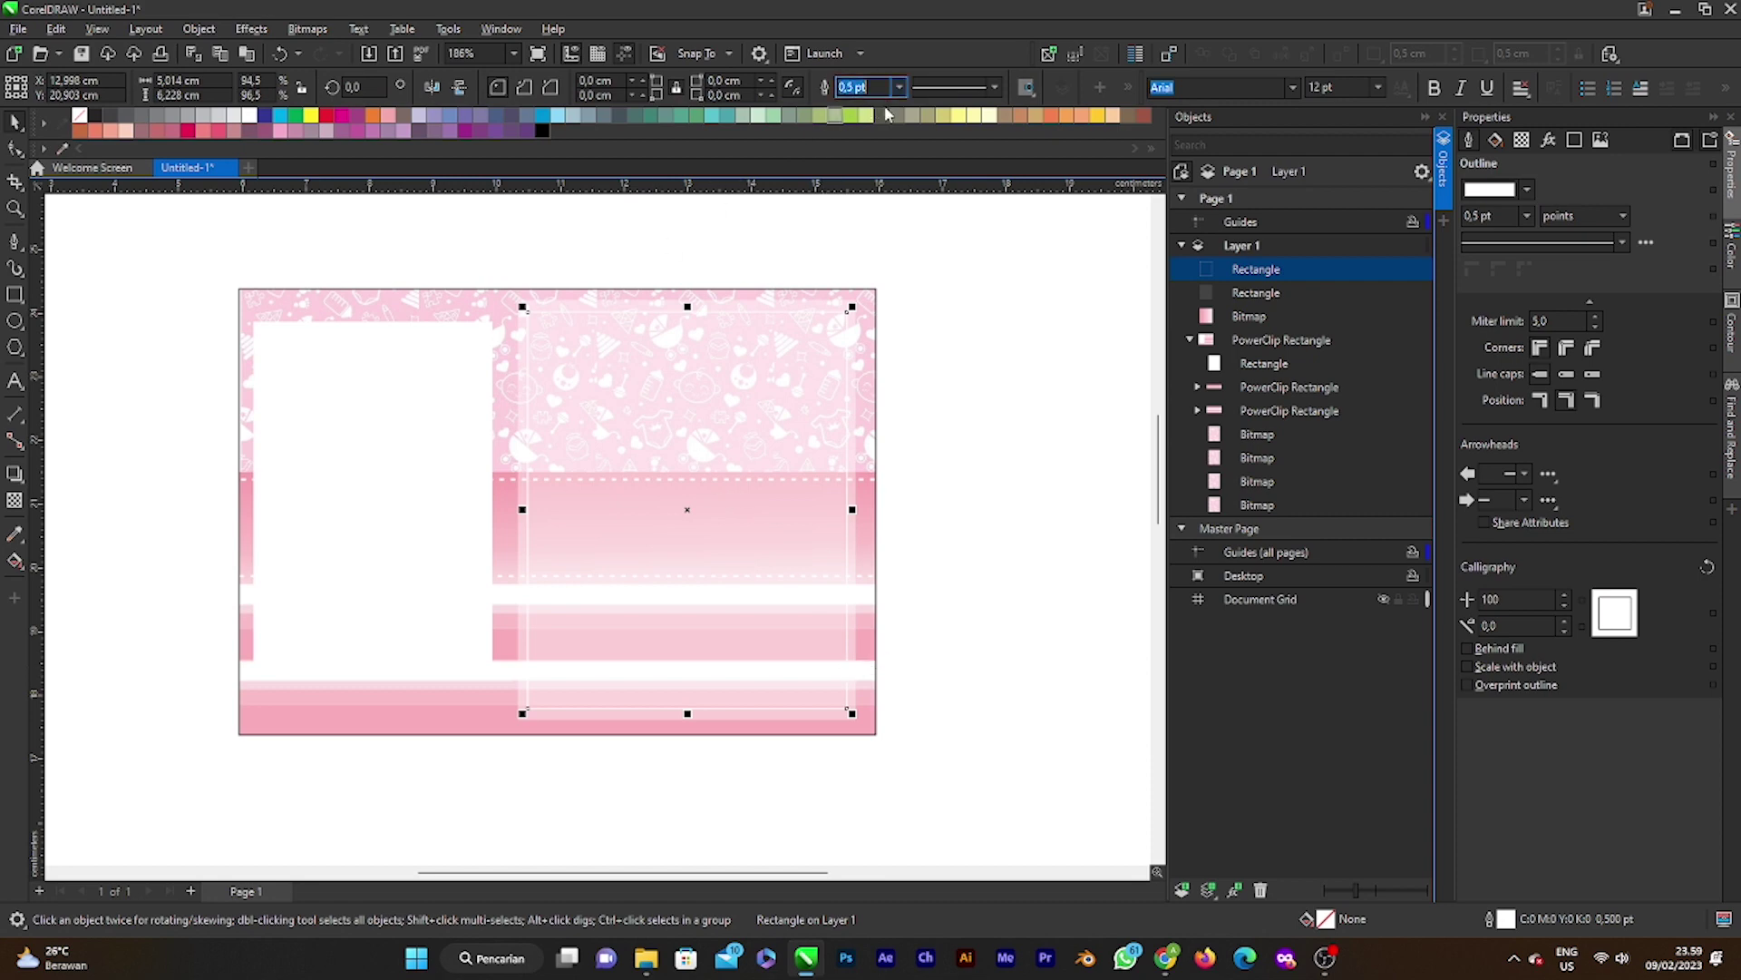
pyautogui.click(899, 88)
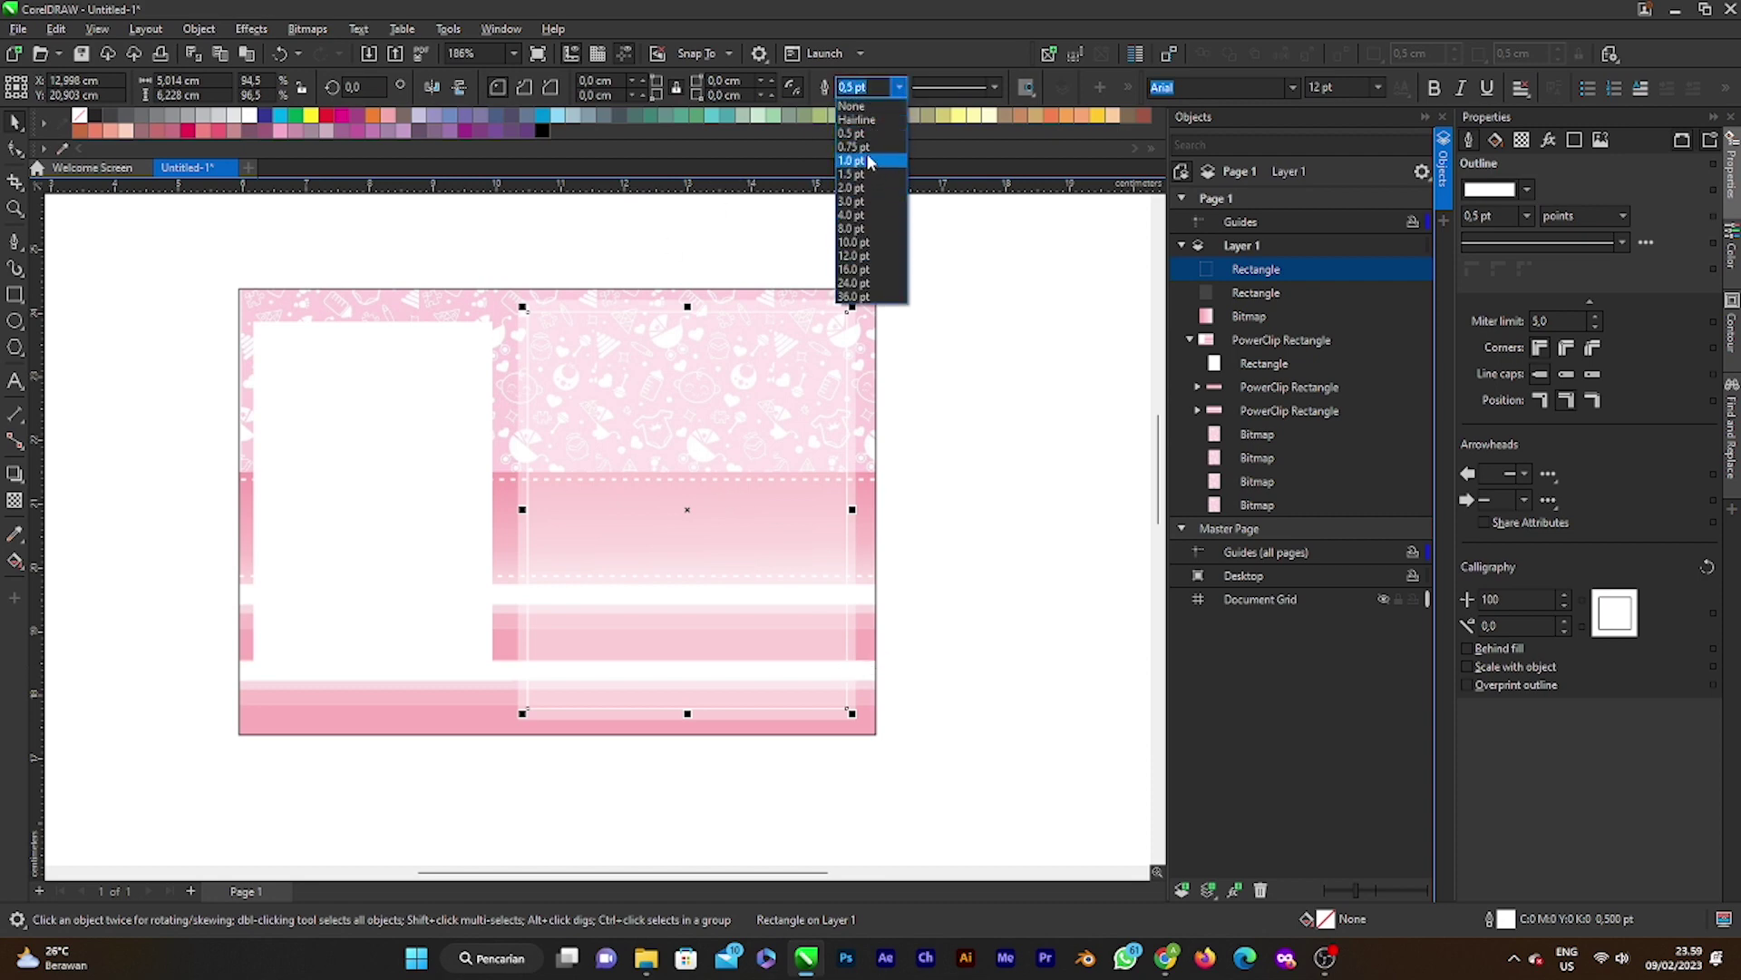
pyautogui.click(861, 147)
pyautogui.click(900, 88)
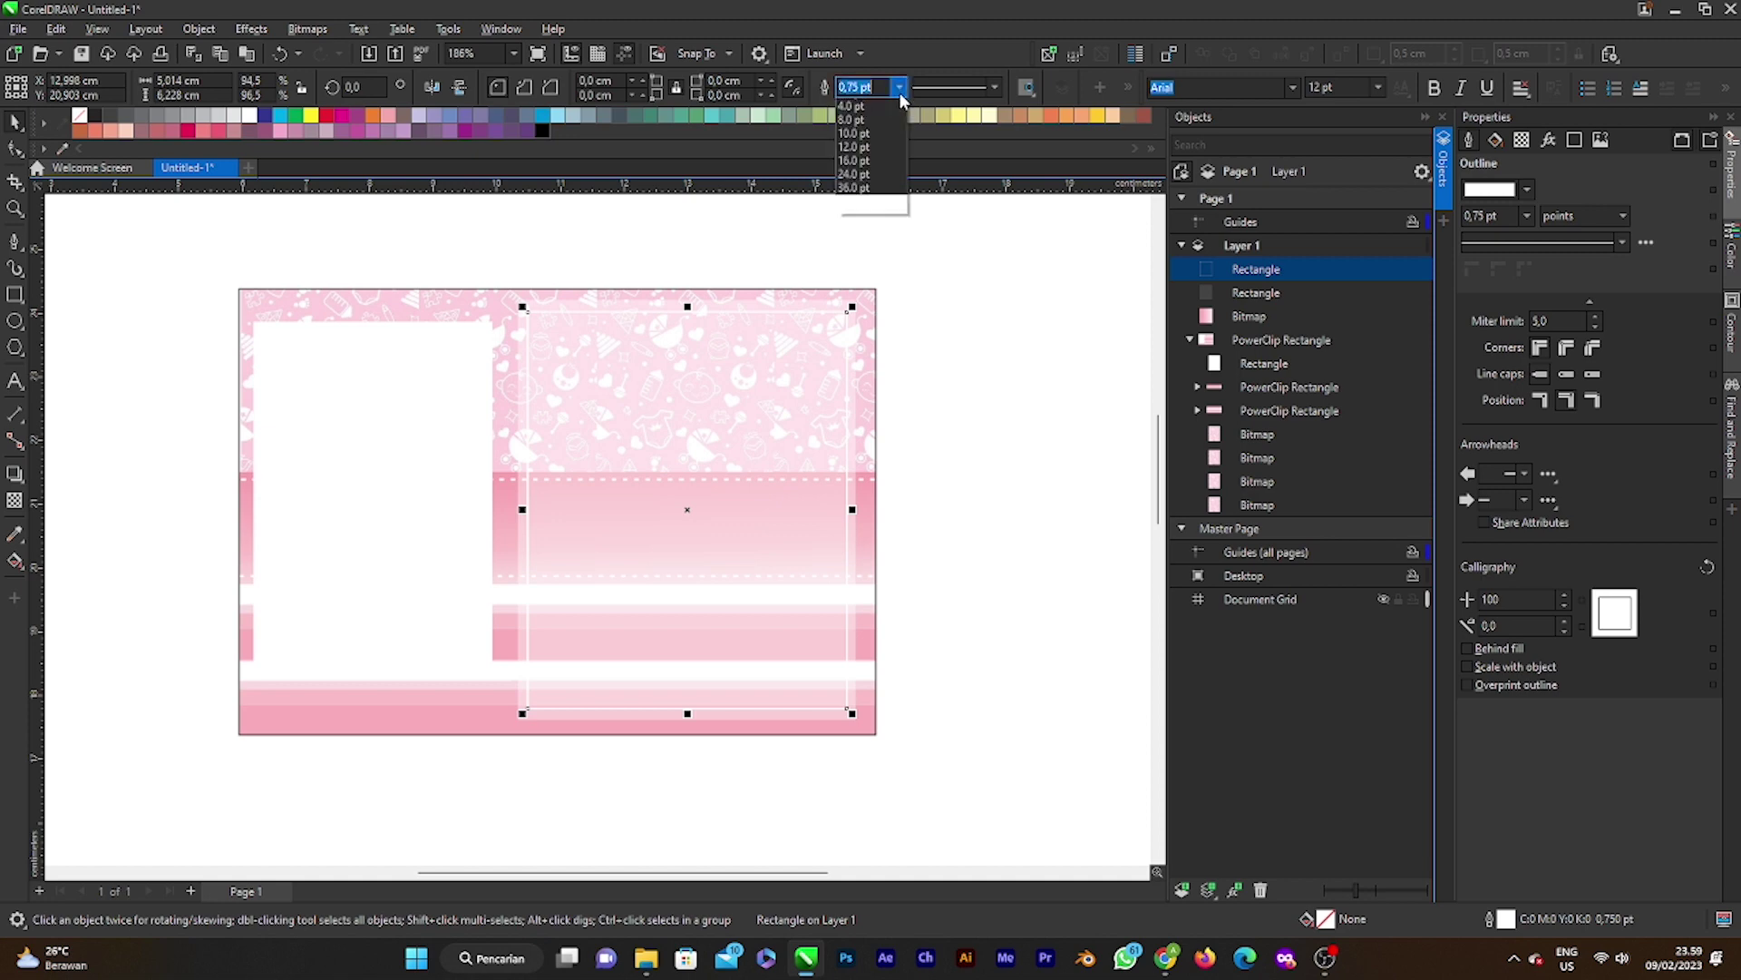
pyautogui.scroll(3, 875, 145)
pyautogui.click(871, 163)
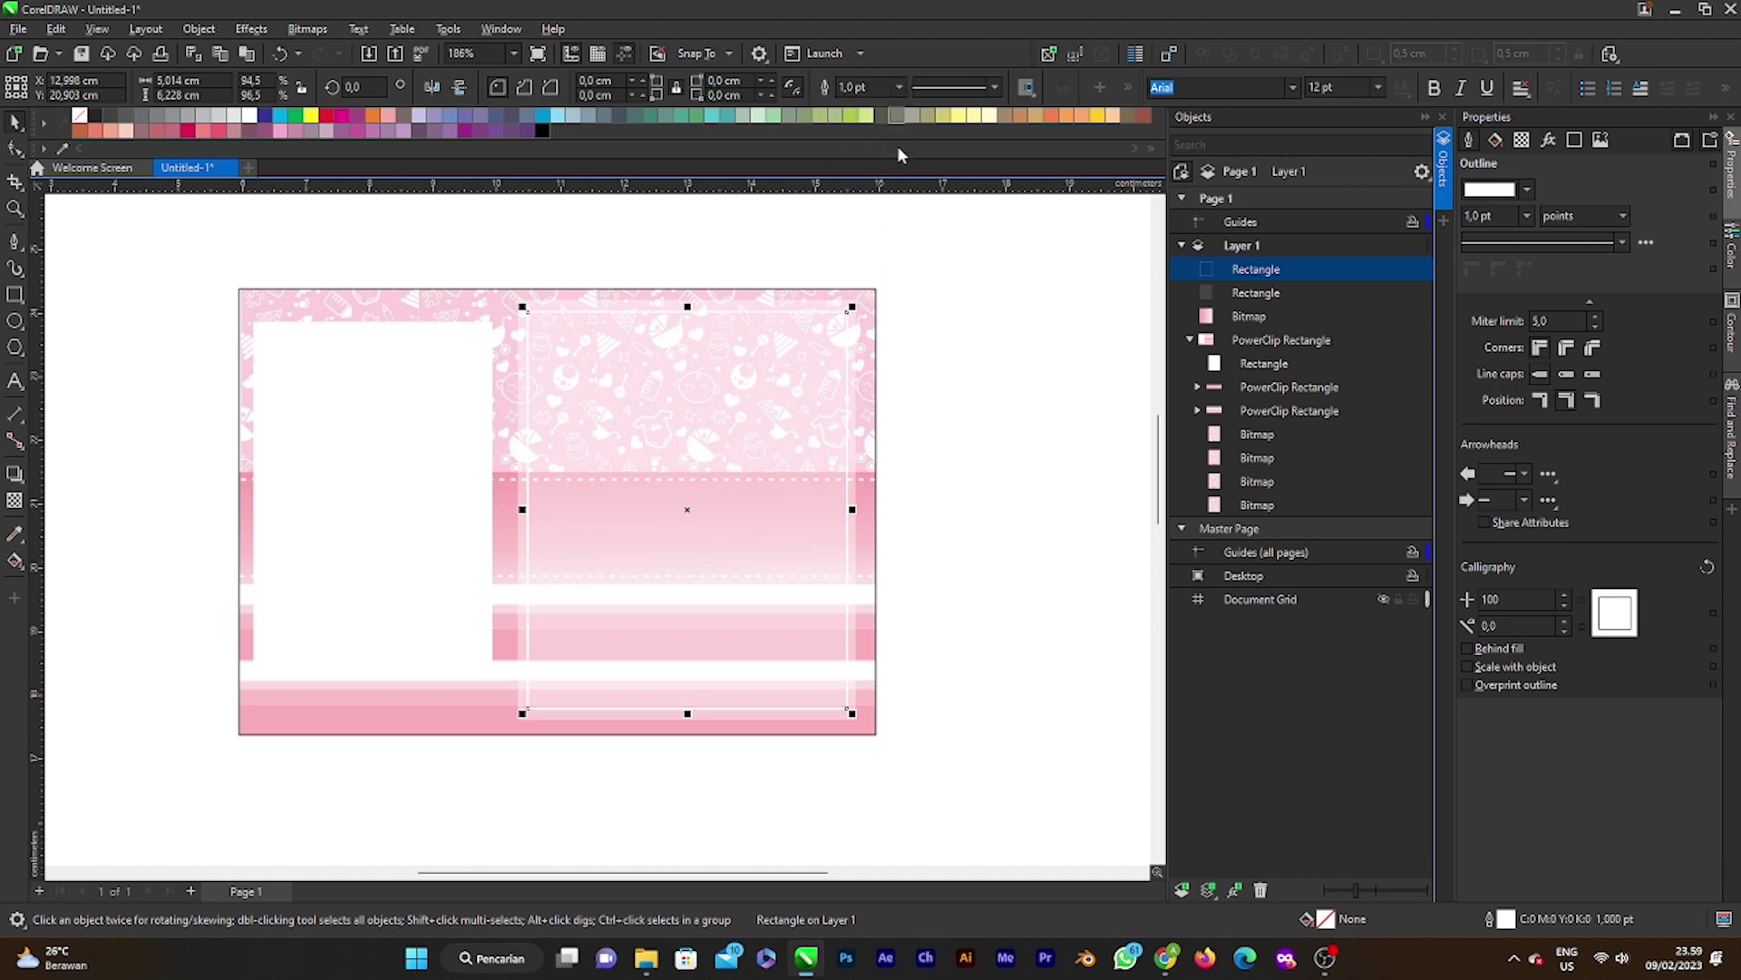
pyautogui.click(899, 87)
pyautogui.click(869, 185)
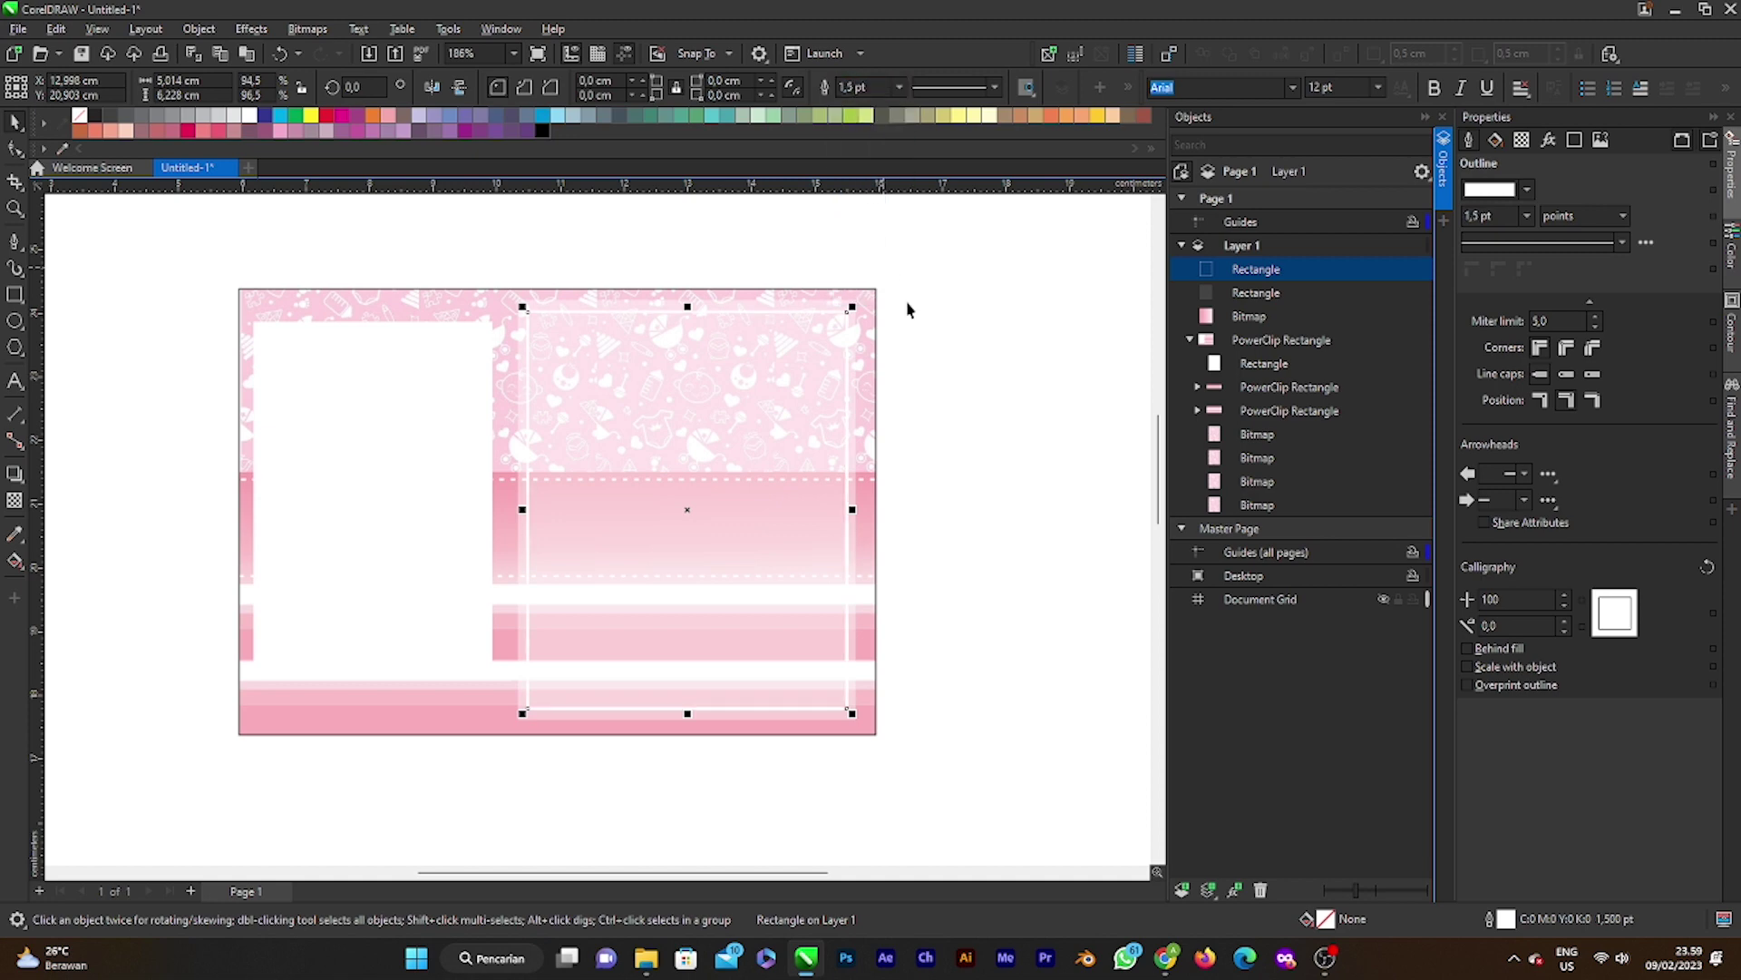
pyautogui.click(906, 303)
pyautogui.scroll(1, 817, 417)
pyautogui.scroll(-2, 812, 435)
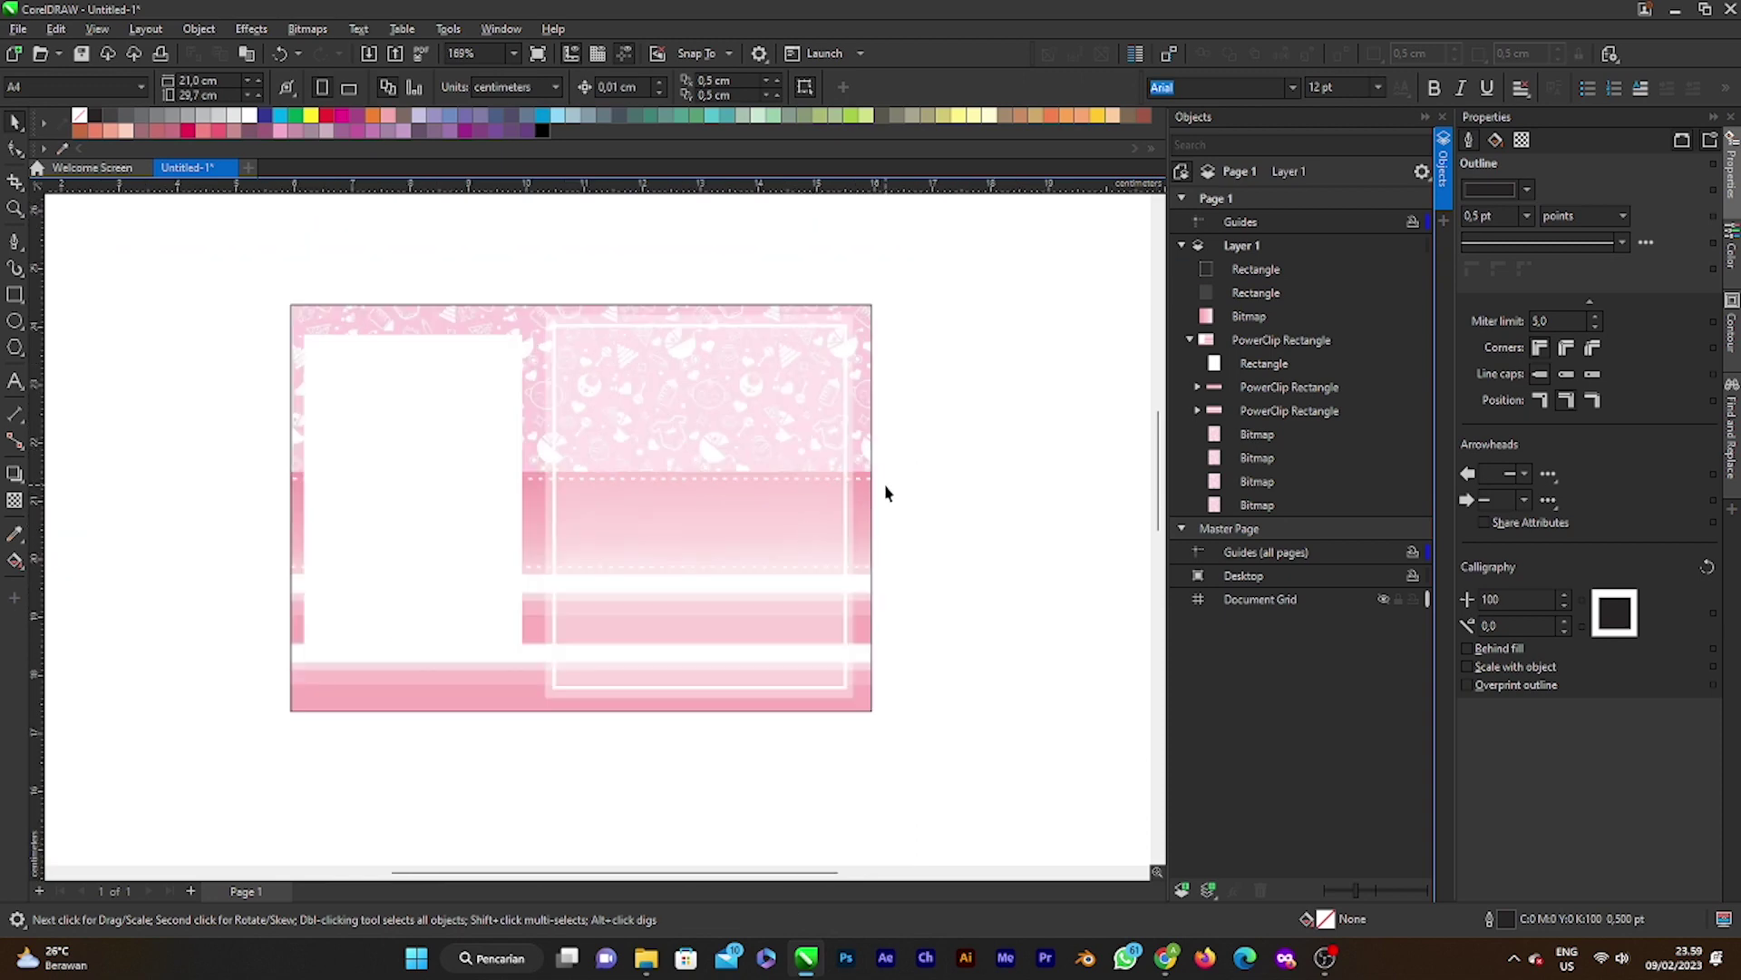
pyautogui.scroll(-2, 765, 505)
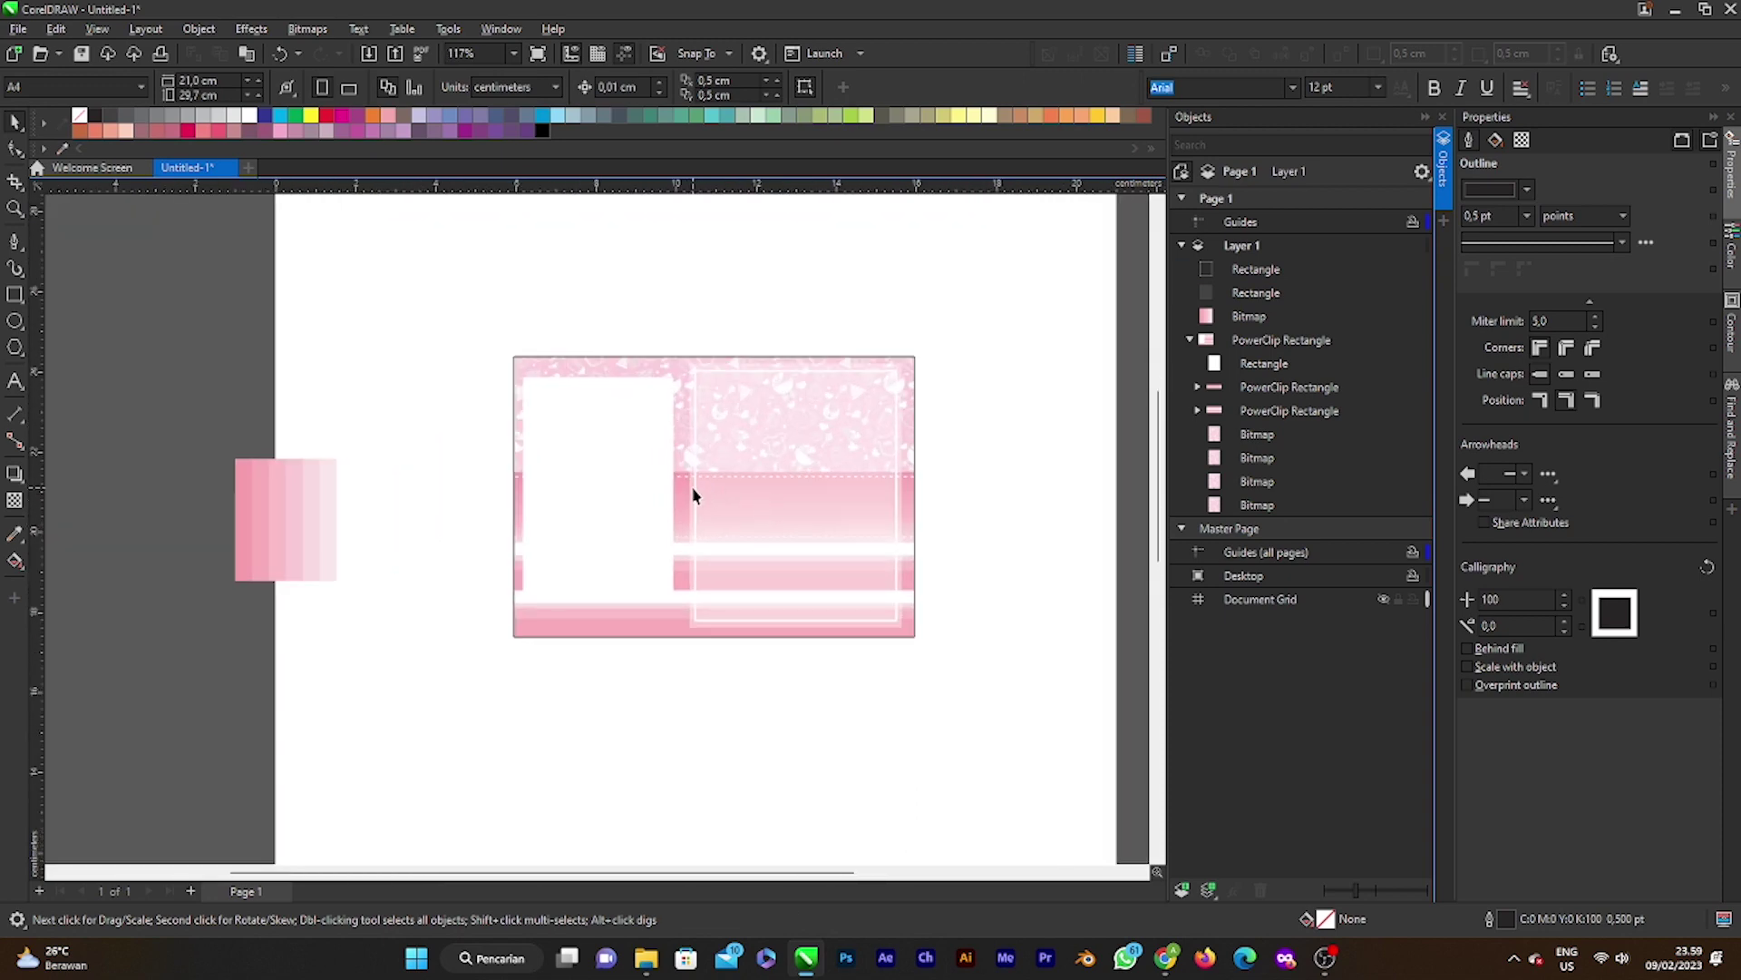
pyautogui.click(696, 494)
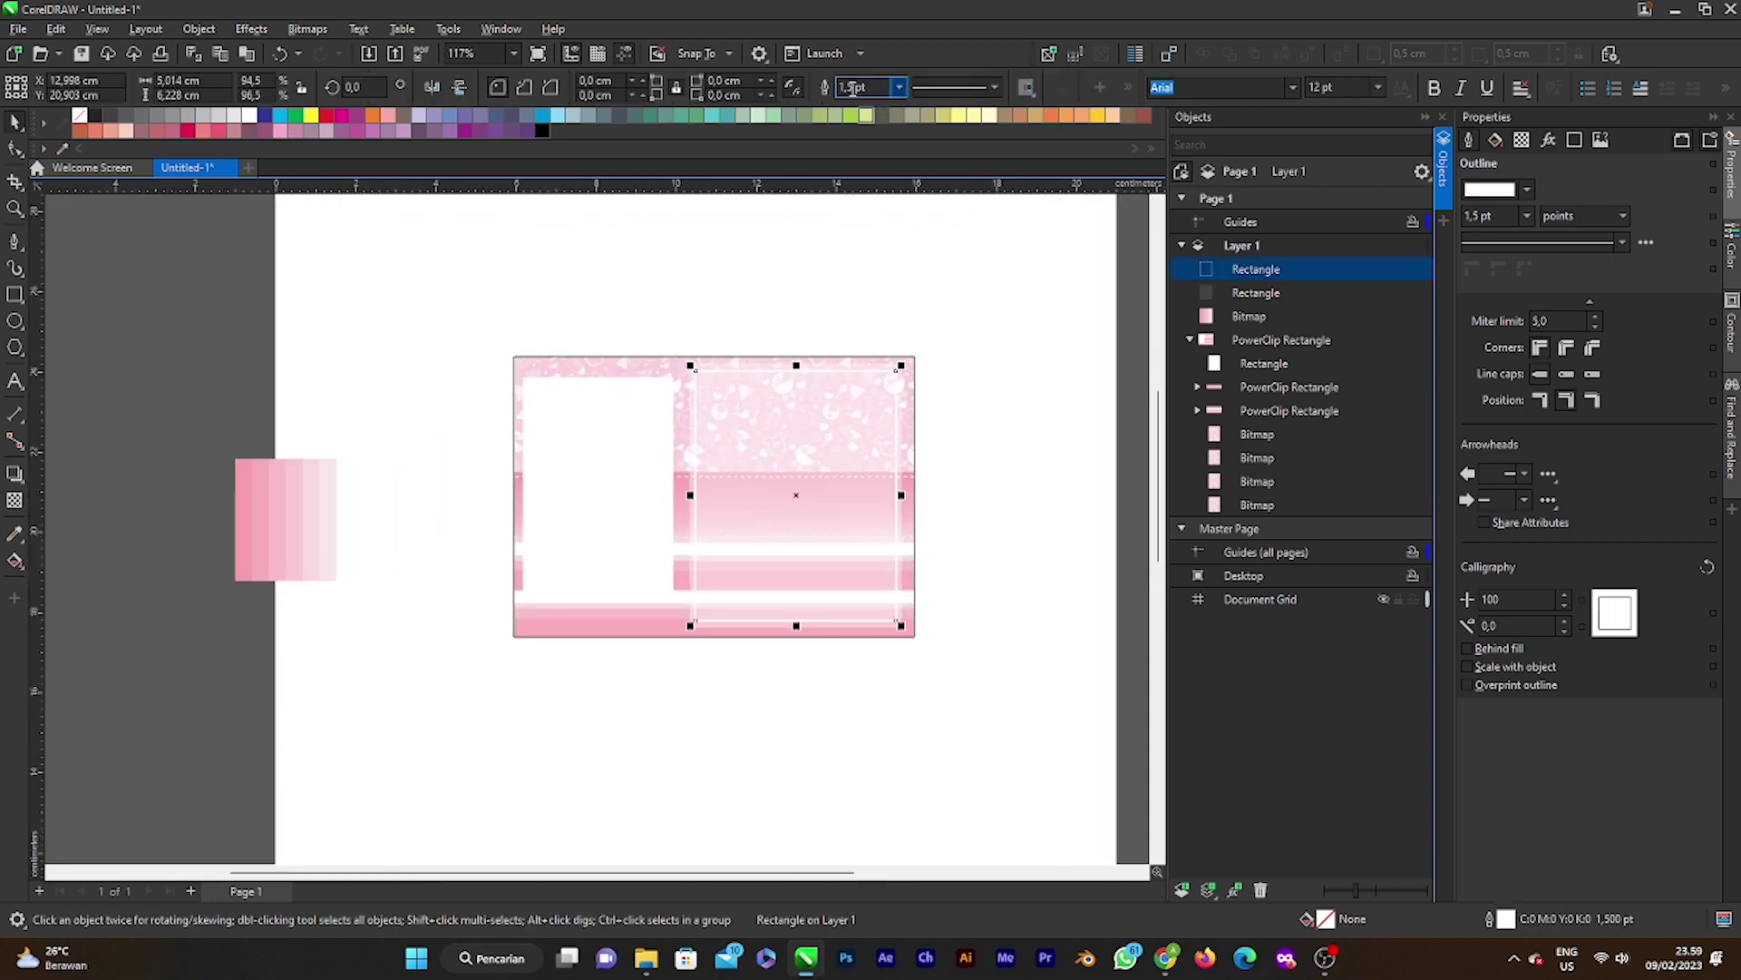
pyautogui.click(995, 87)
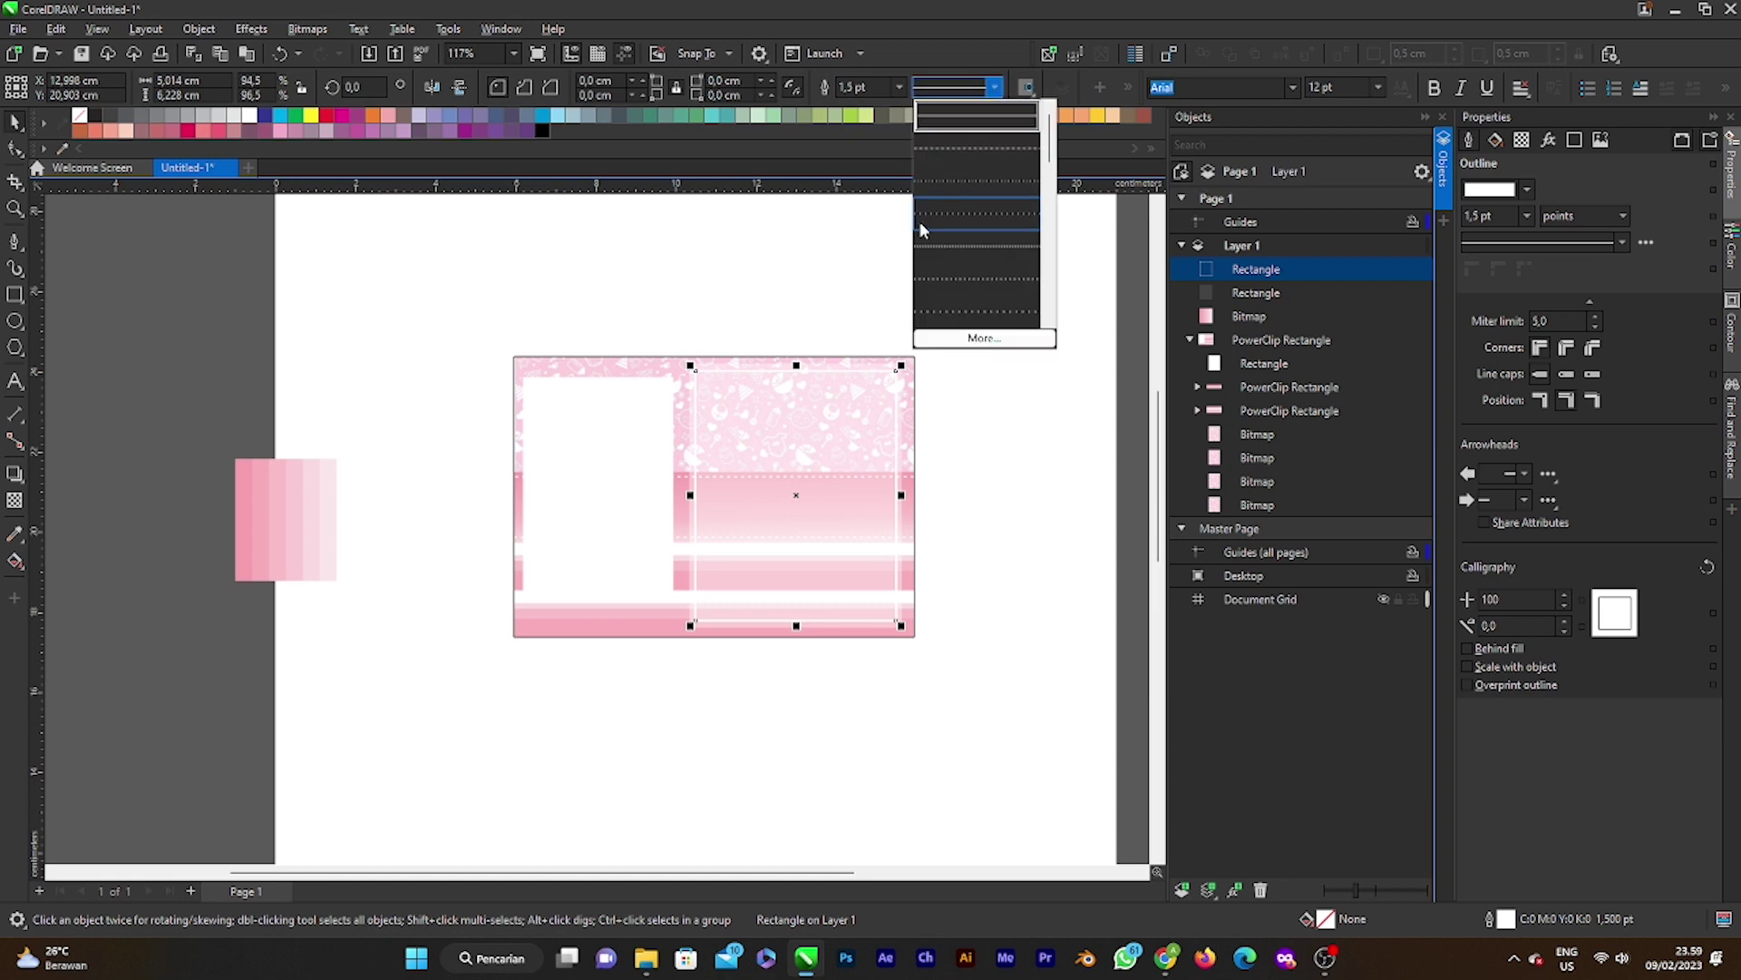
pyautogui.click(987, 246)
pyautogui.scroll(-2, 853, 417)
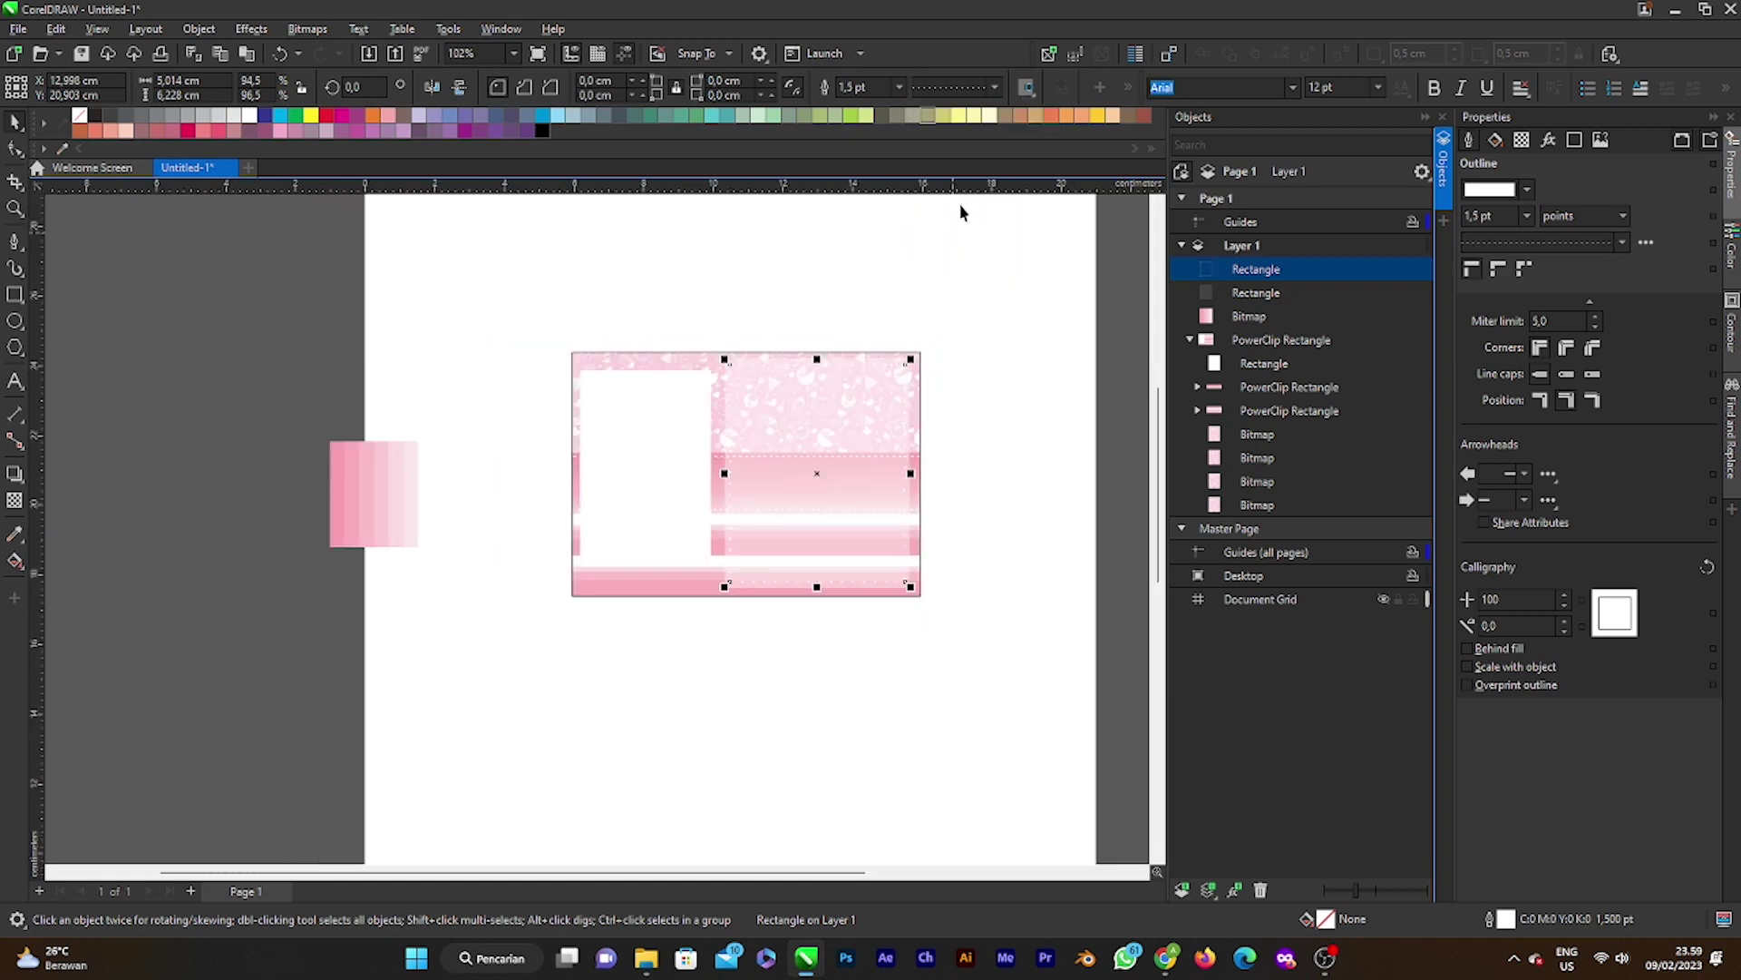
pyautogui.click(995, 87)
pyautogui.click(980, 281)
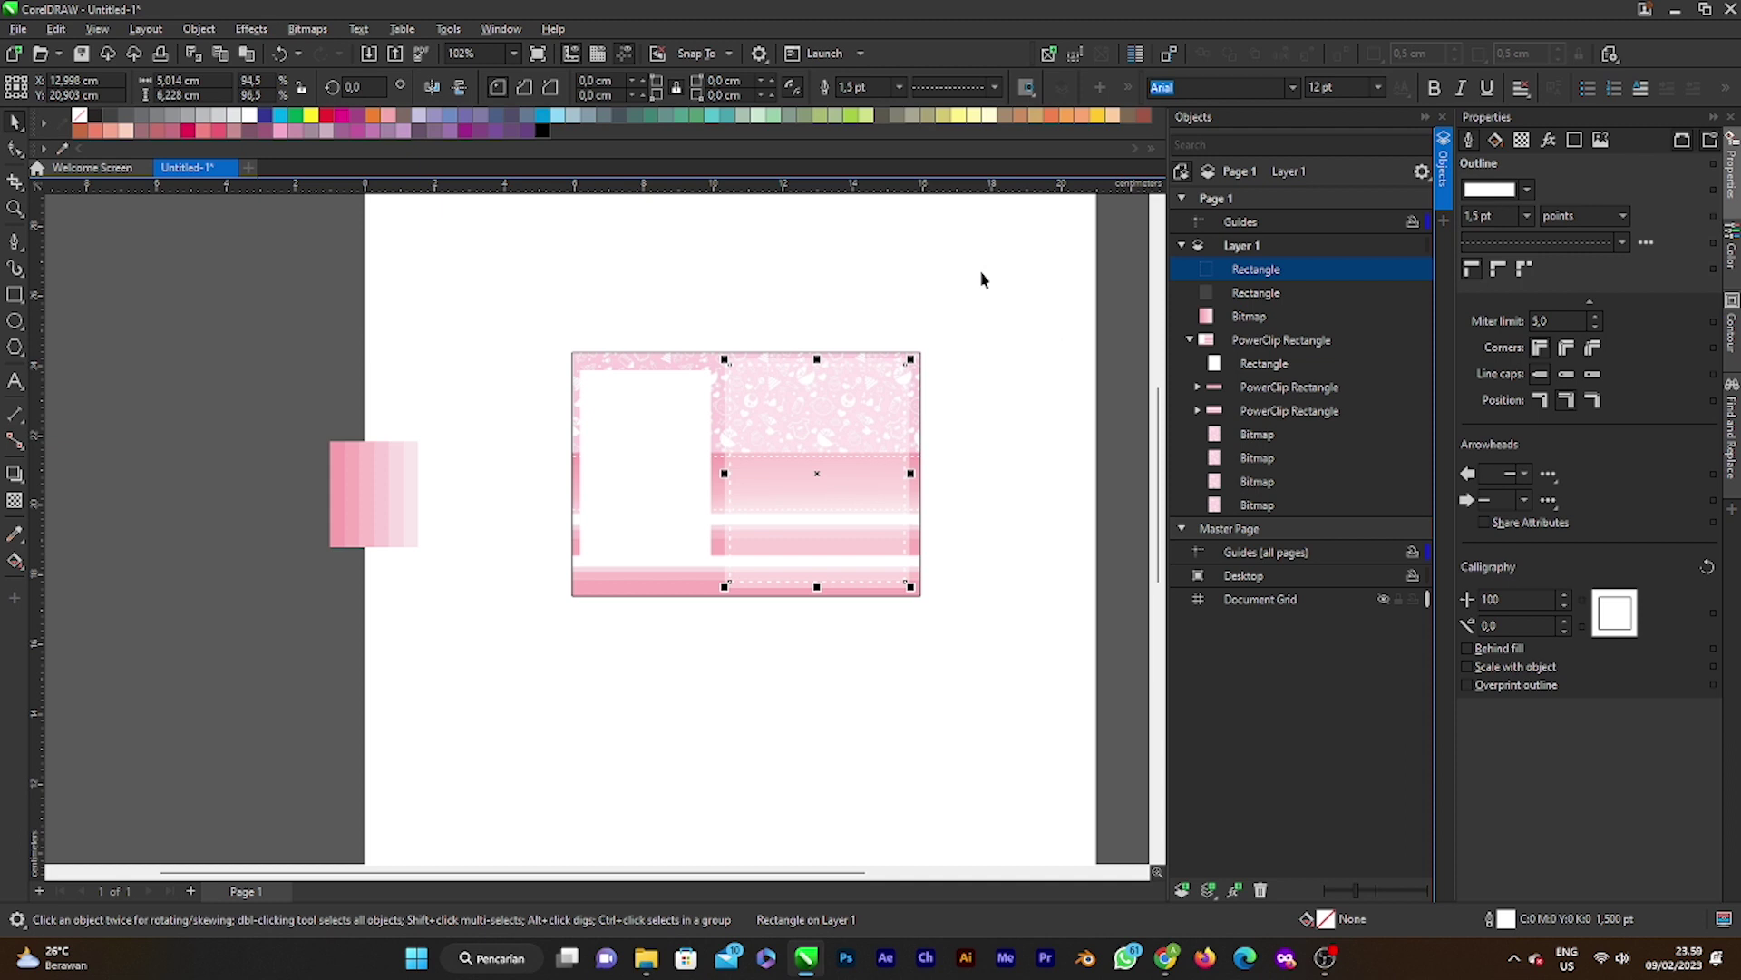
pyautogui.click(995, 87)
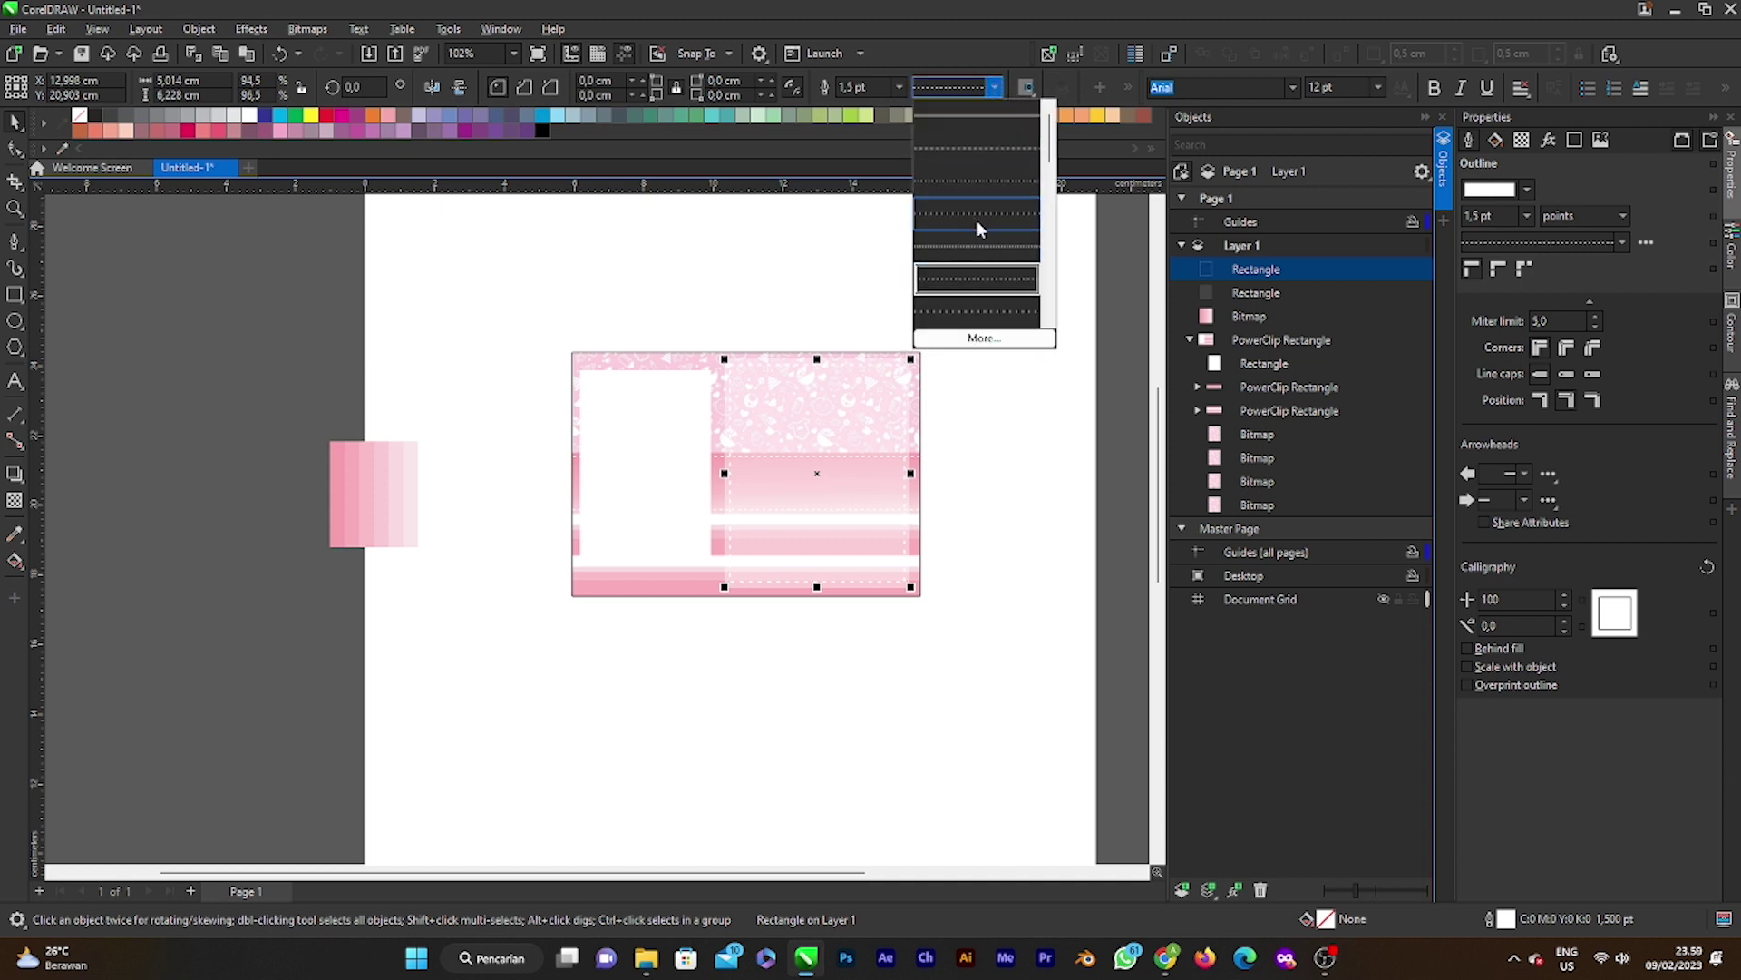
pyautogui.click(976, 245)
pyautogui.click(1022, 416)
pyautogui.scroll(4, 704, 544)
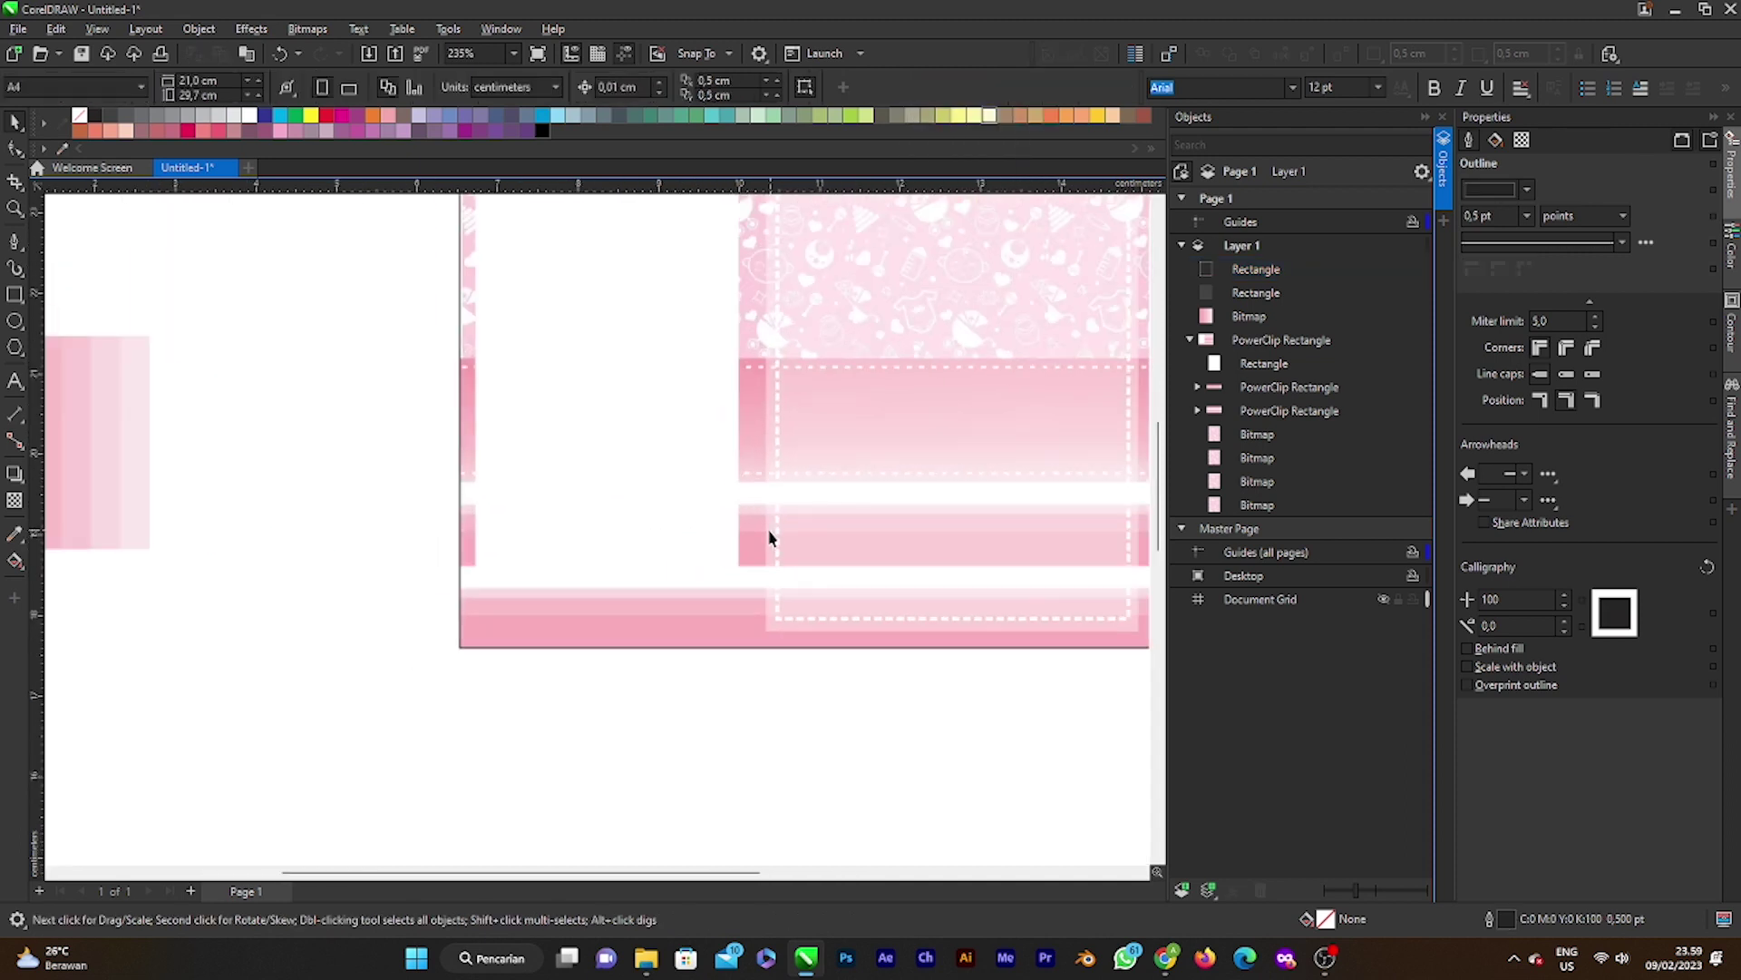
pyautogui.scroll(-4, 769, 538)
pyautogui.scroll(3, 905, 482)
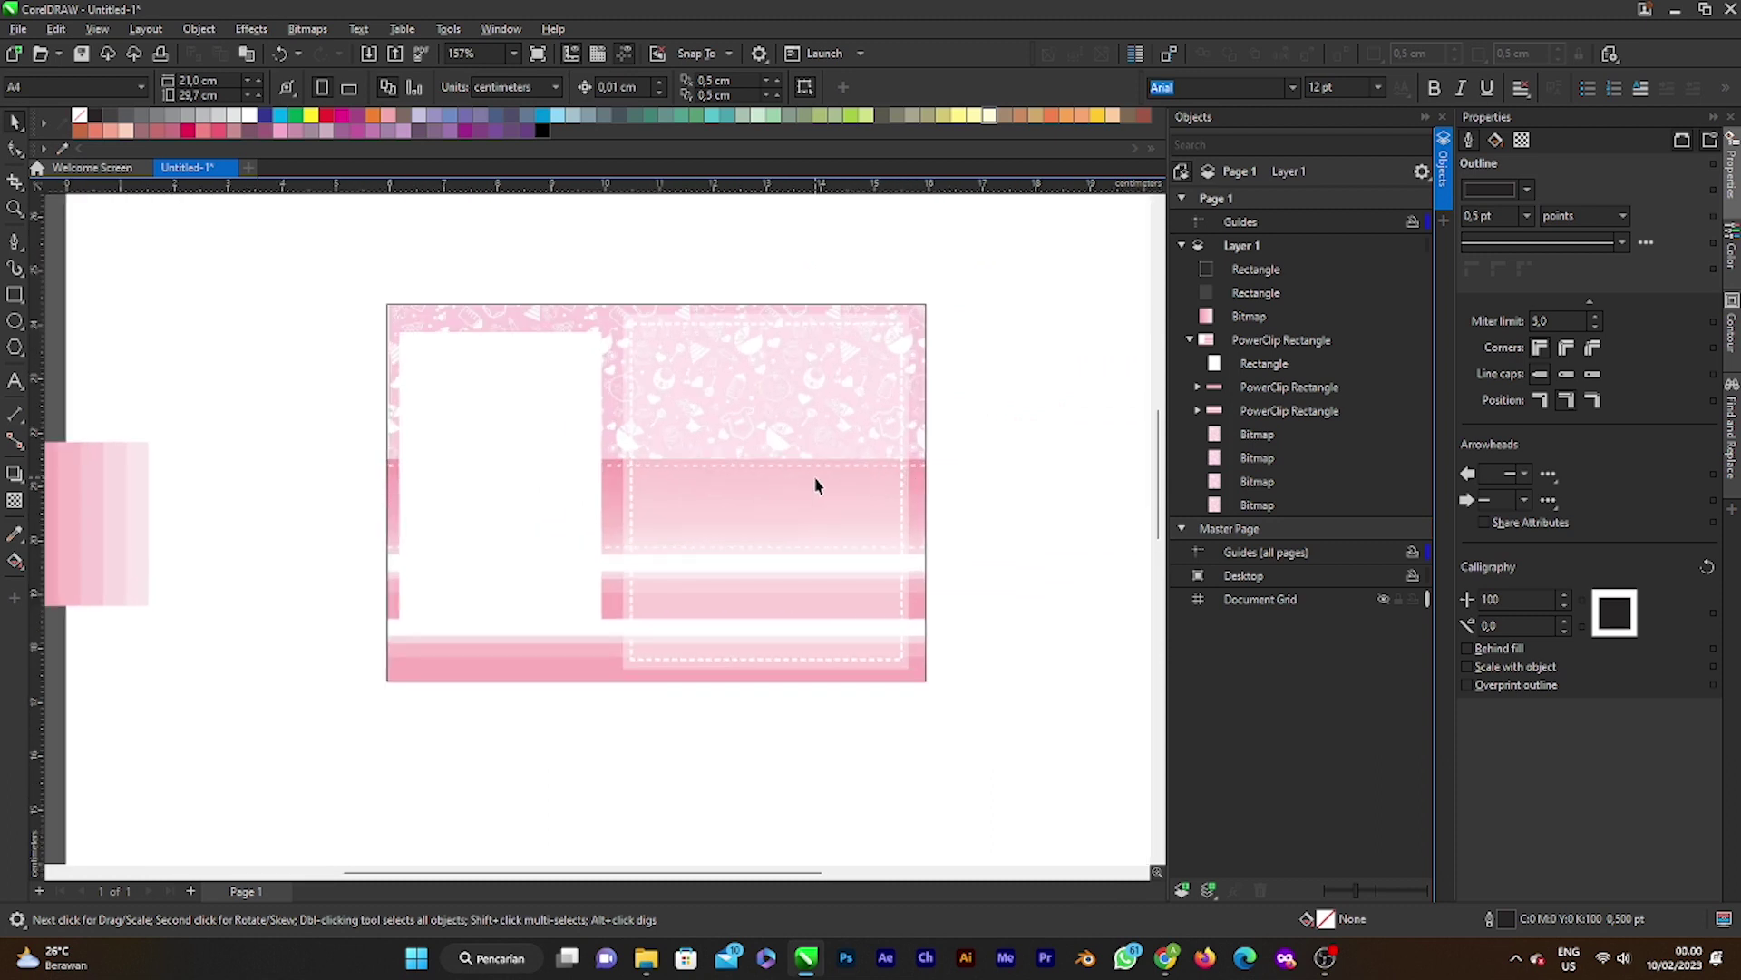
pyautogui.click(903, 430)
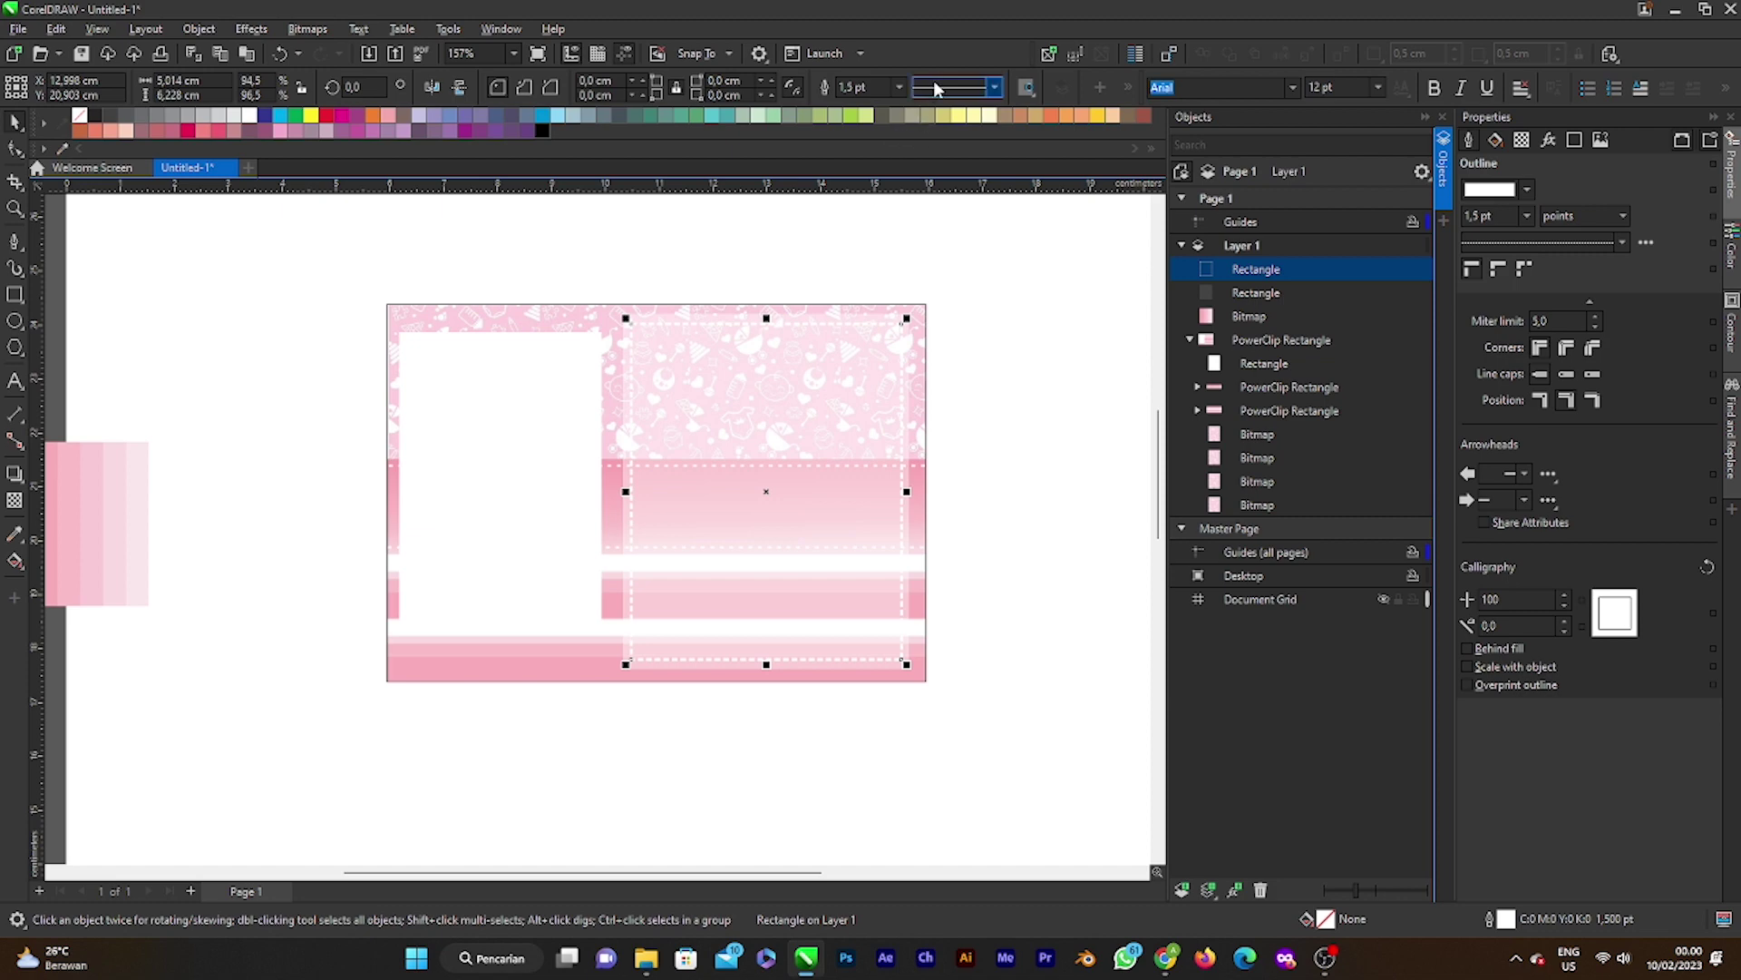
pyautogui.click(852, 87)
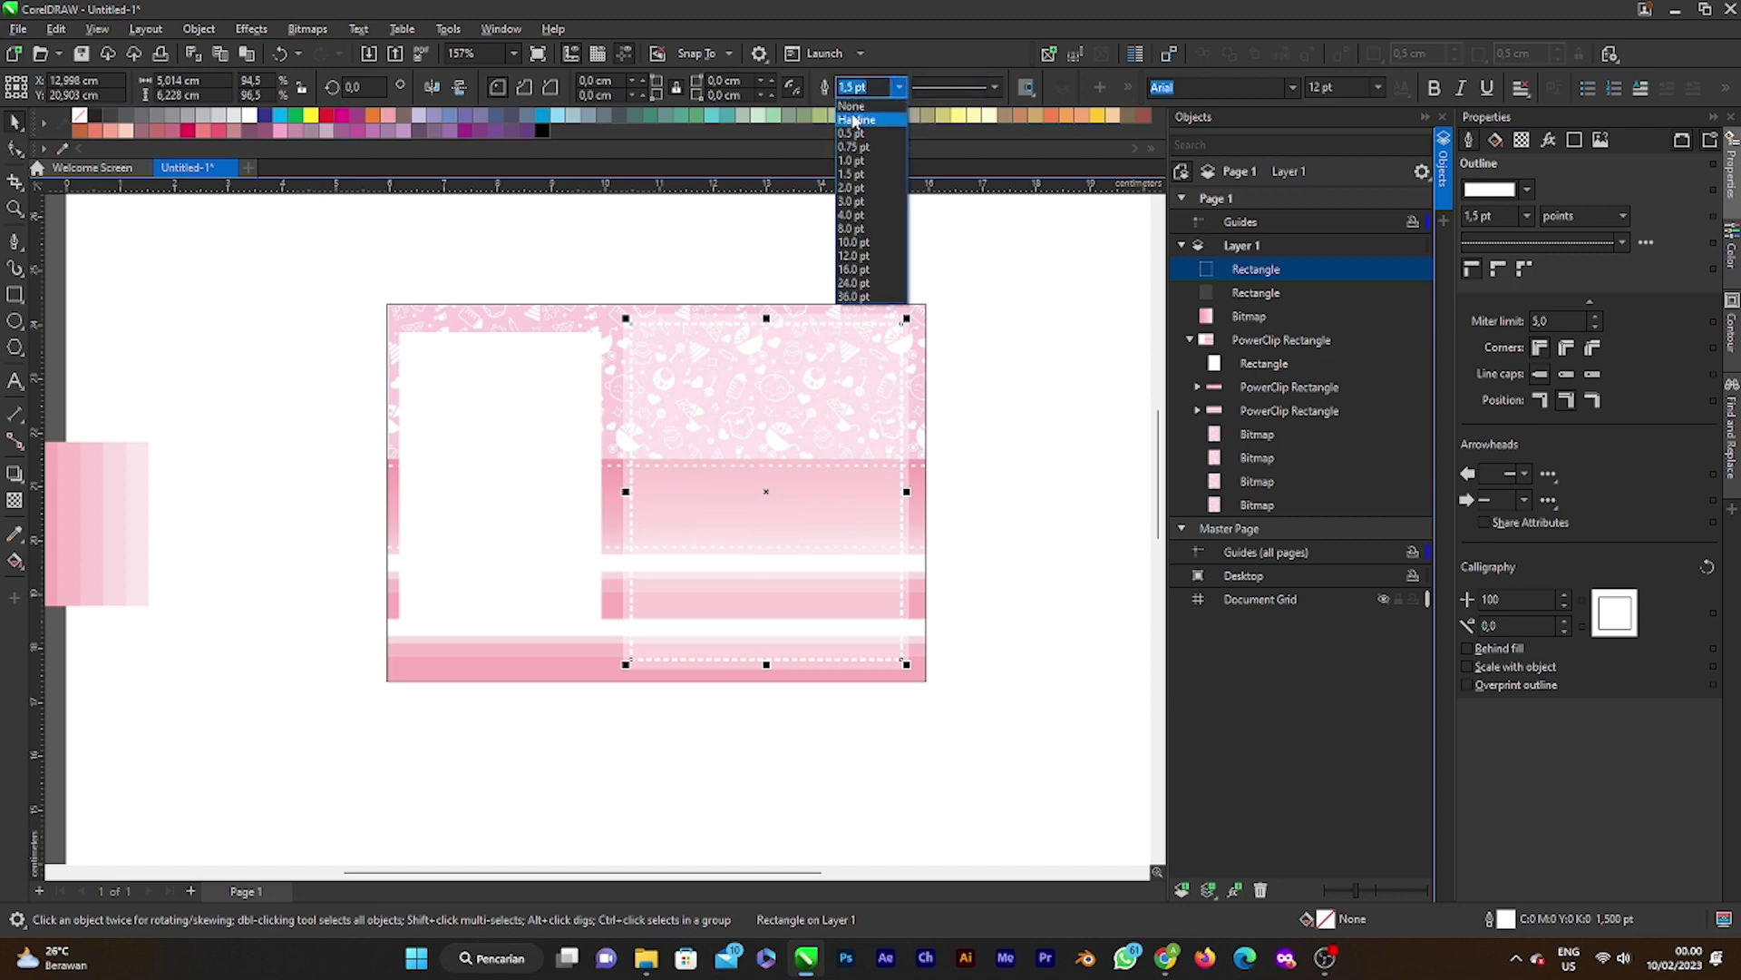
pyautogui.click(995, 87)
pyautogui.click(995, 88)
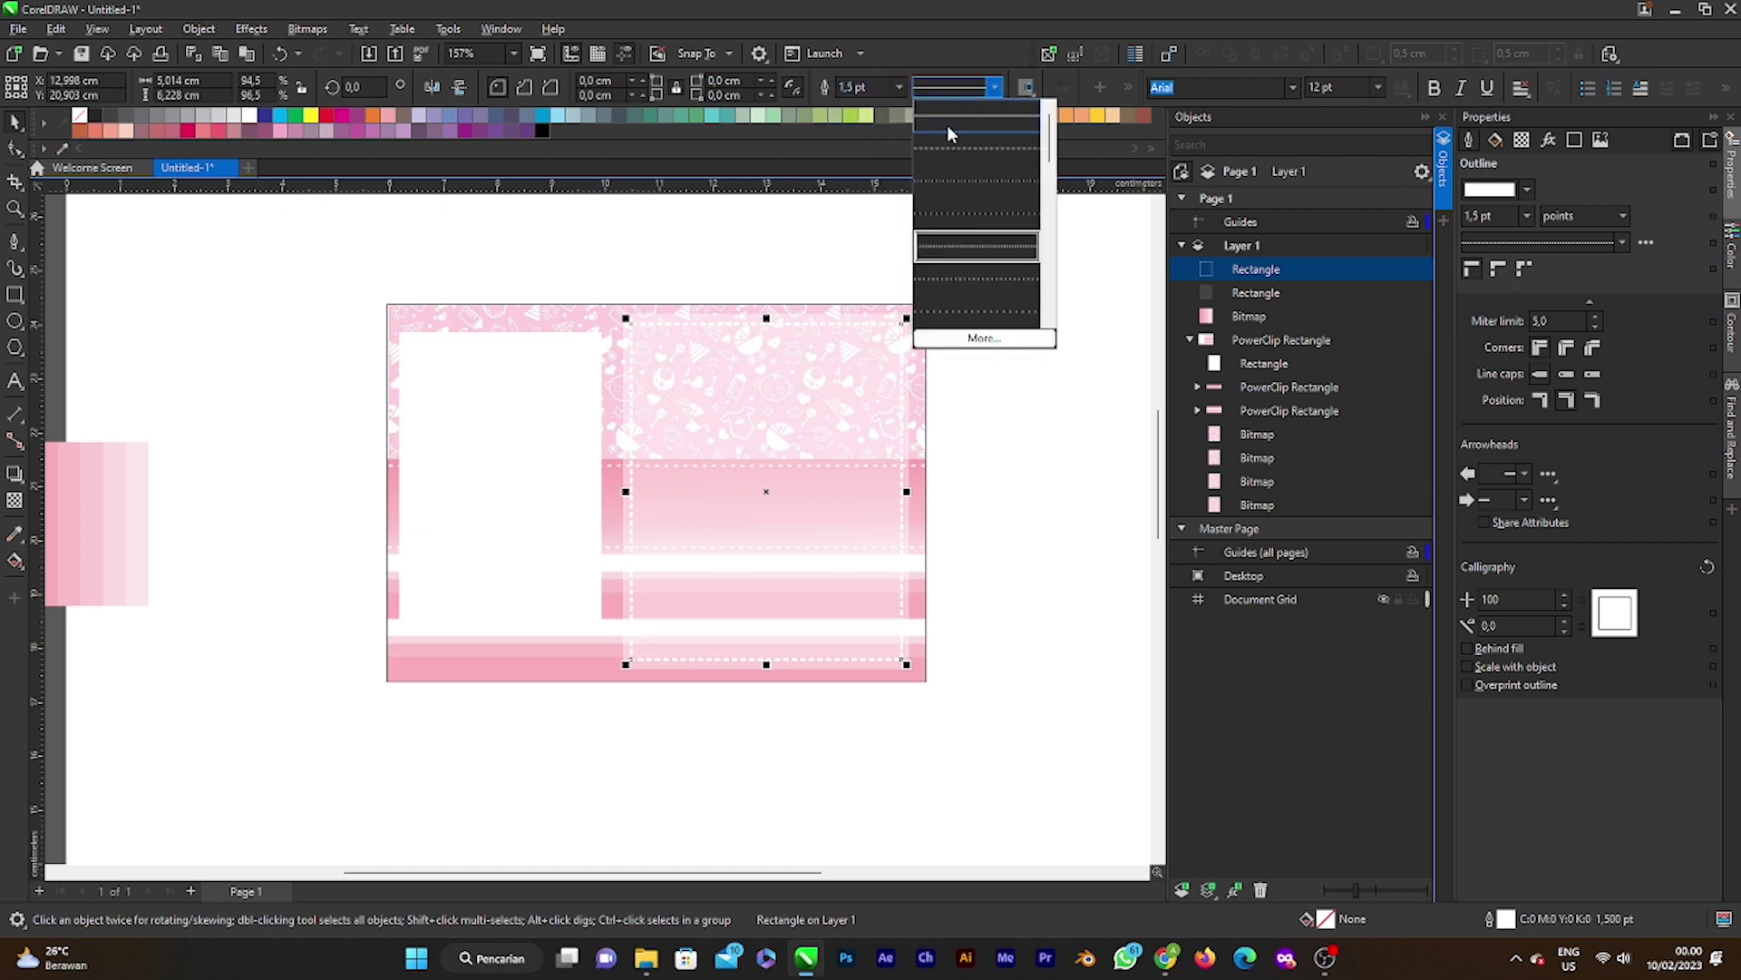
pyautogui.click(943, 125)
pyautogui.press('Escape')
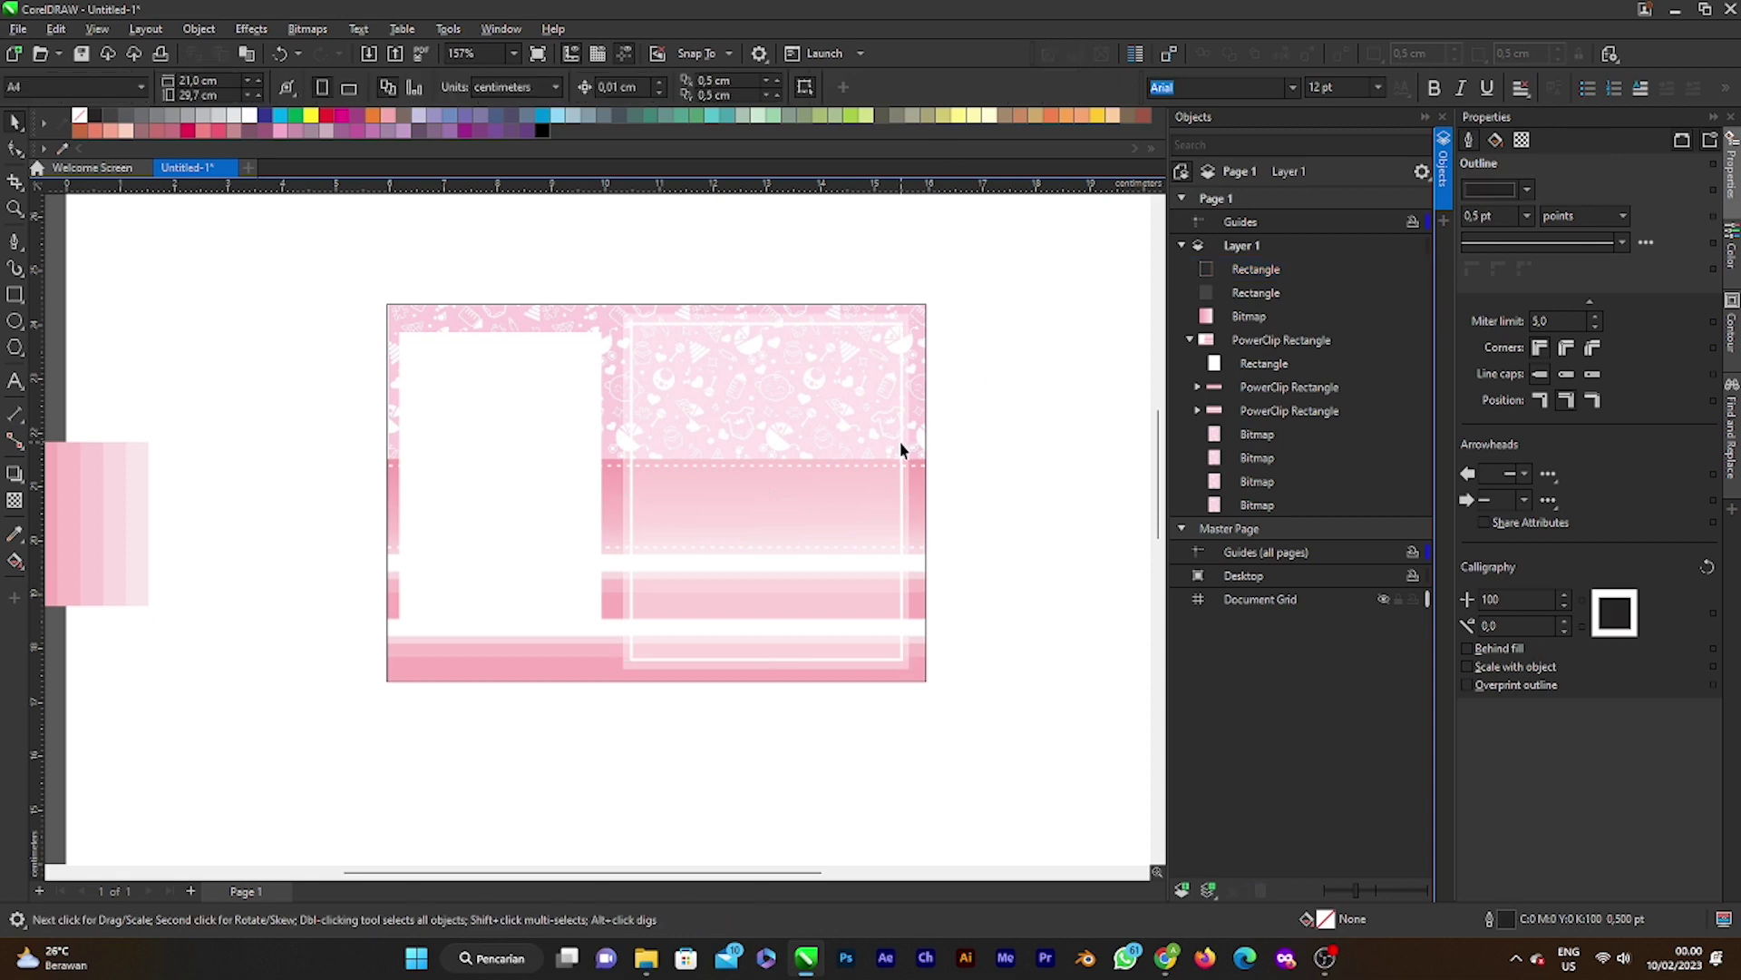
pyautogui.scroll(1, 889, 430)
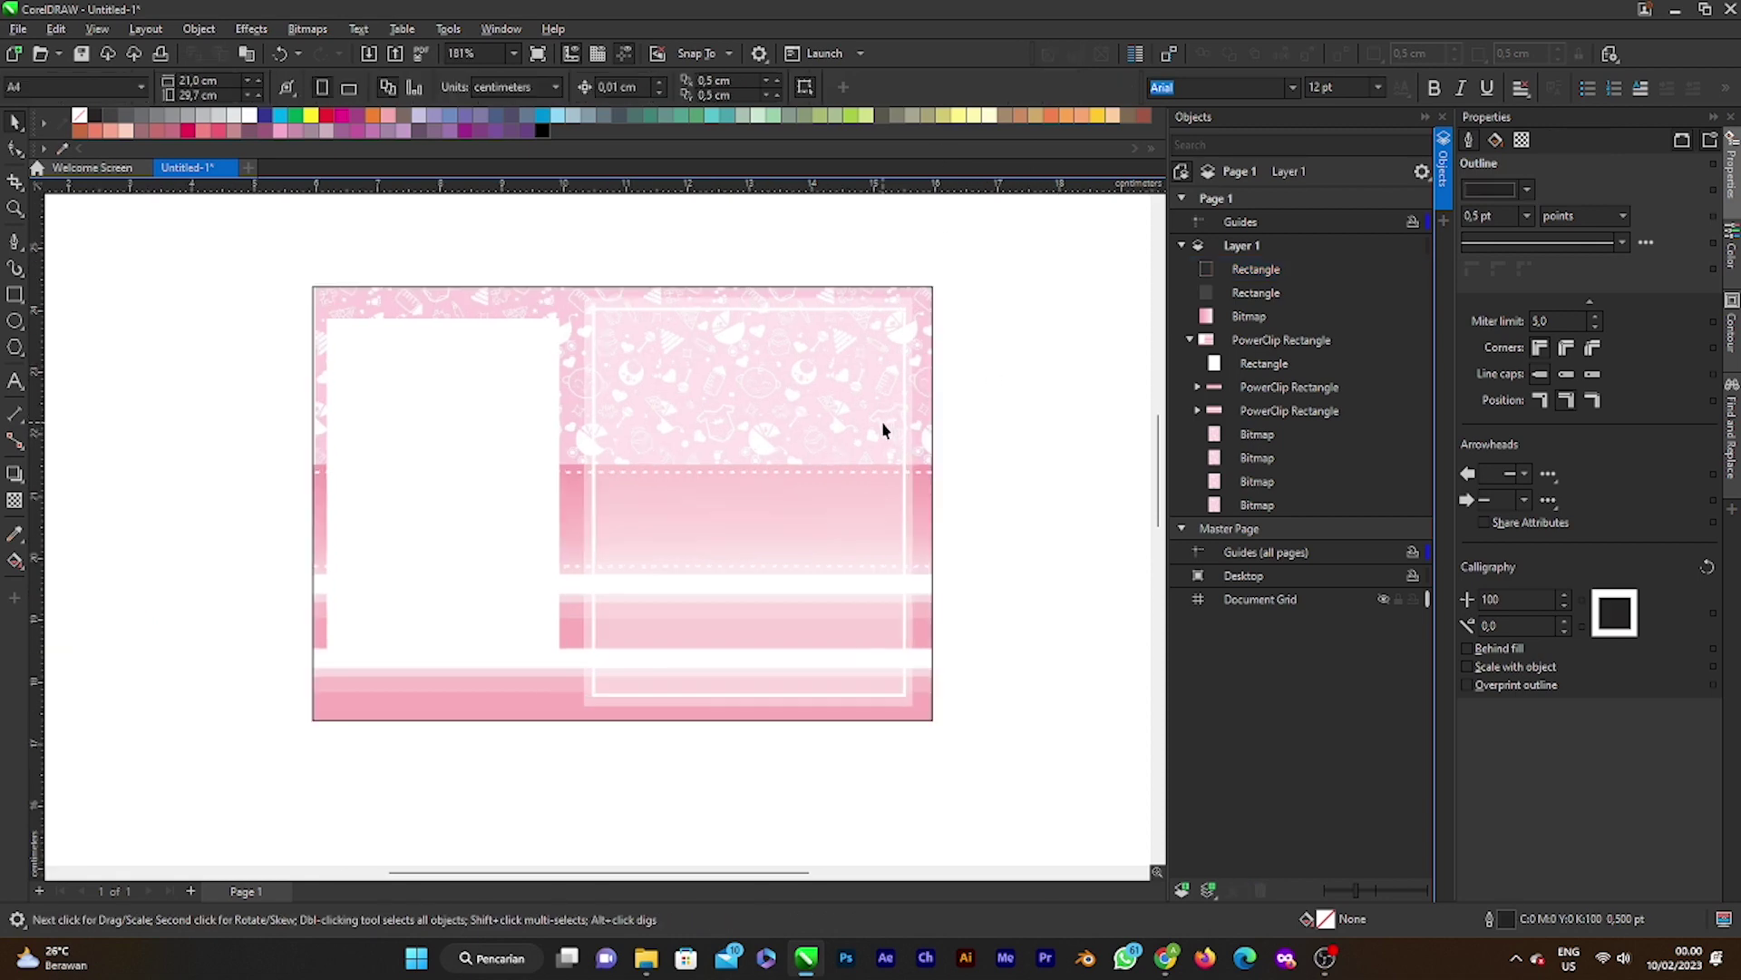
pyautogui.scroll(-3, 851, 474)
pyautogui.scroll(2, 765, 489)
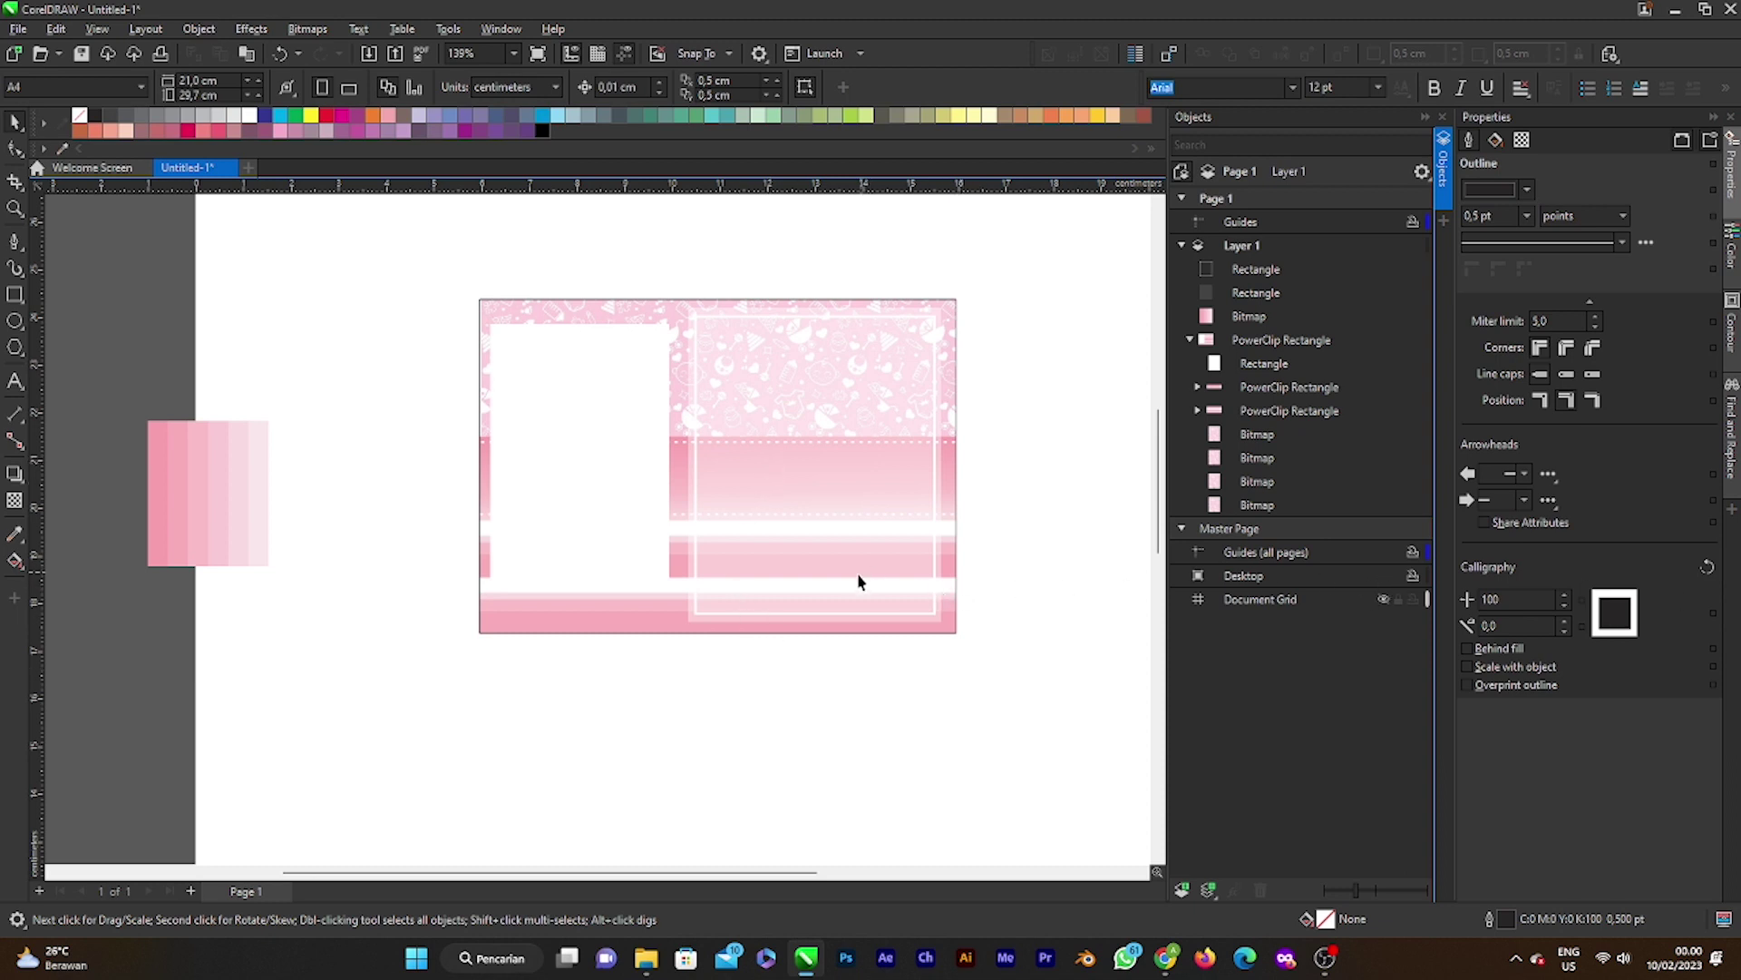
pyautogui.scroll(-1, 765, 553)
pyautogui.scroll(2, 766, 572)
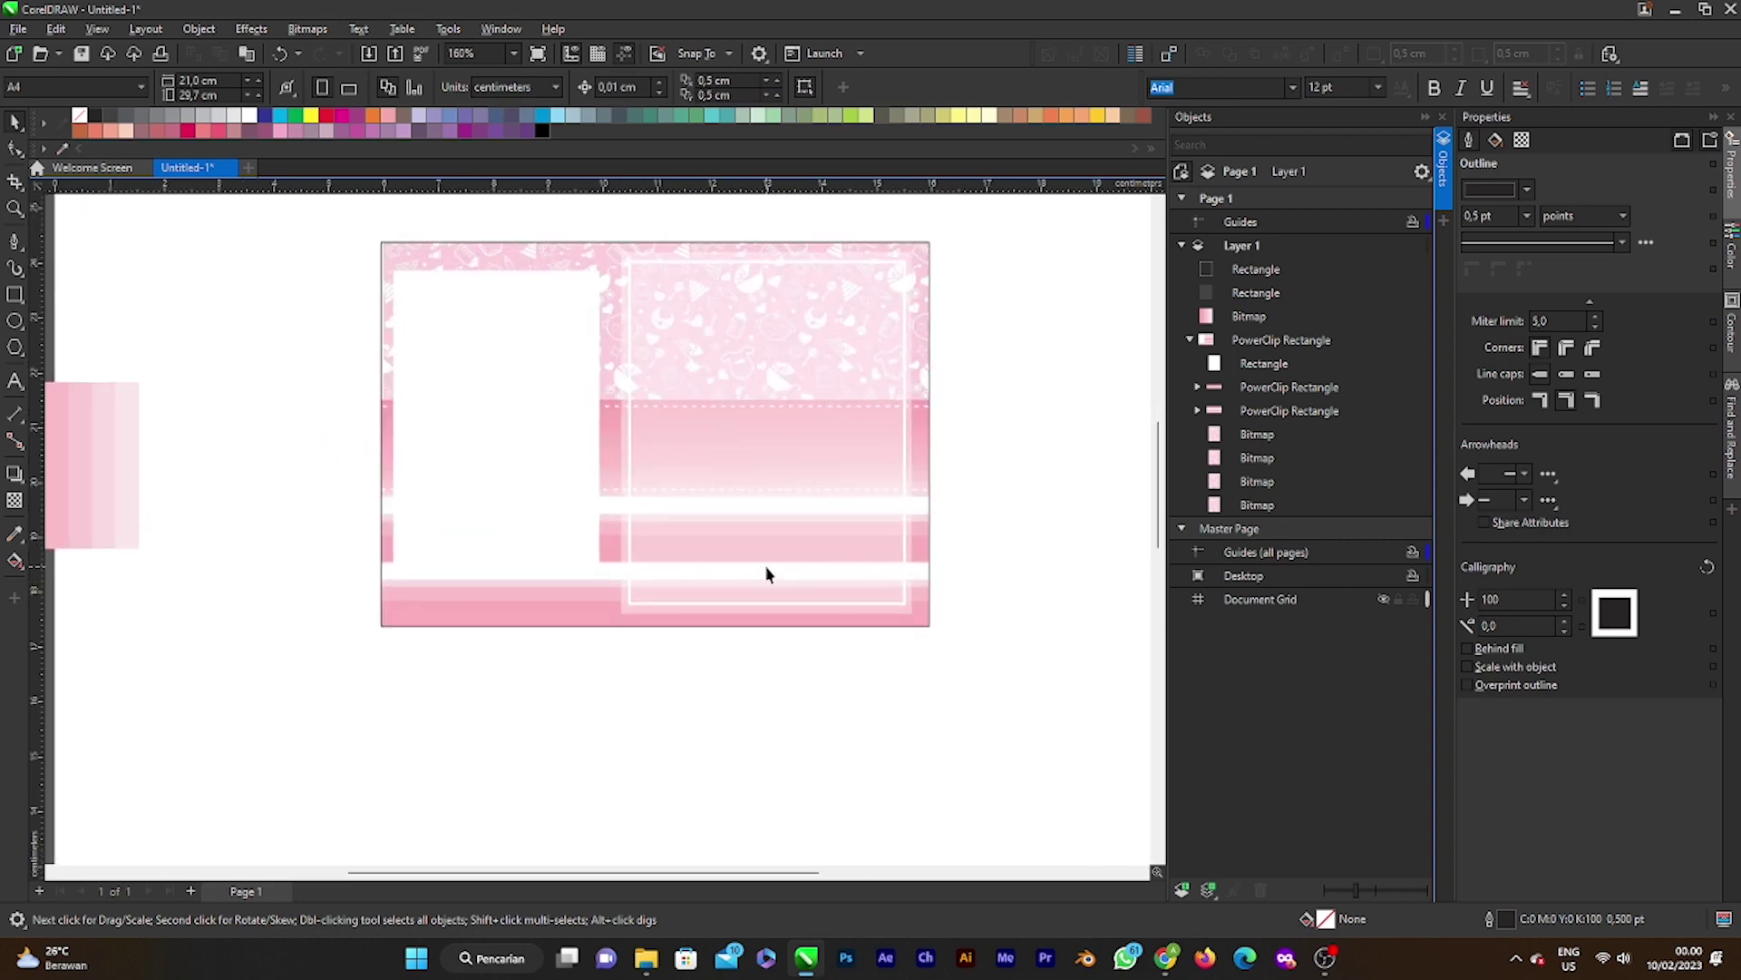
pyautogui.scroll(-2, 777, 560)
pyautogui.scroll(1, 797, 475)
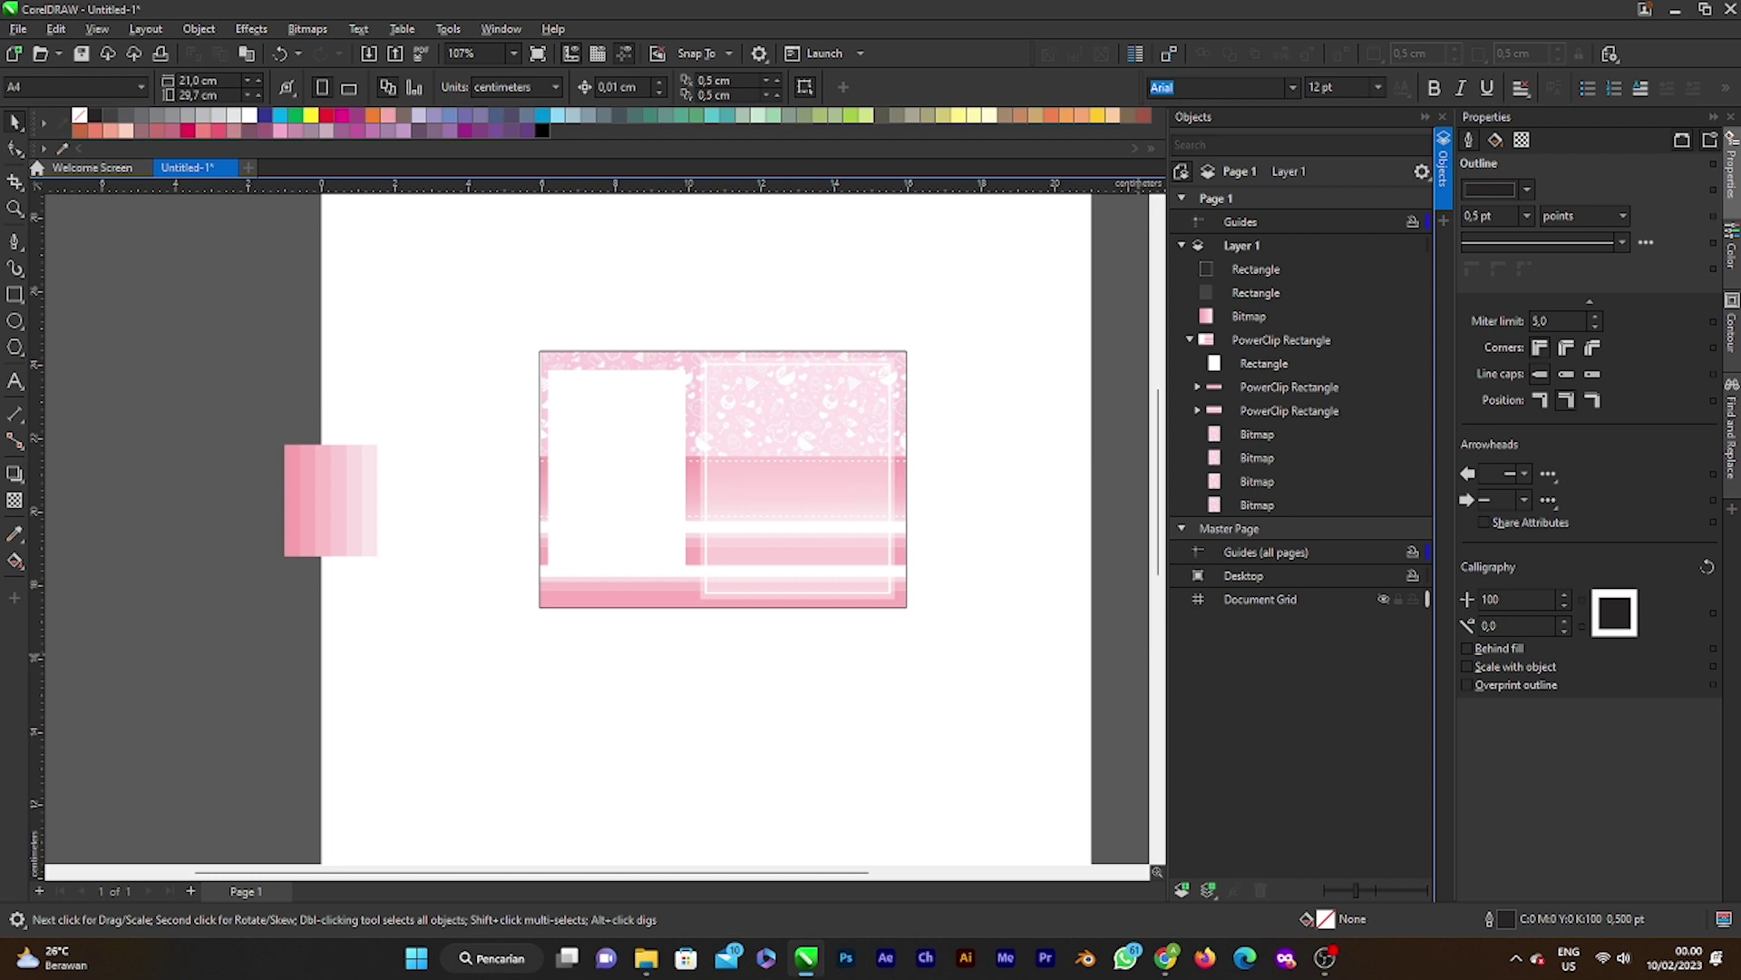
pyautogui.click(647, 958)
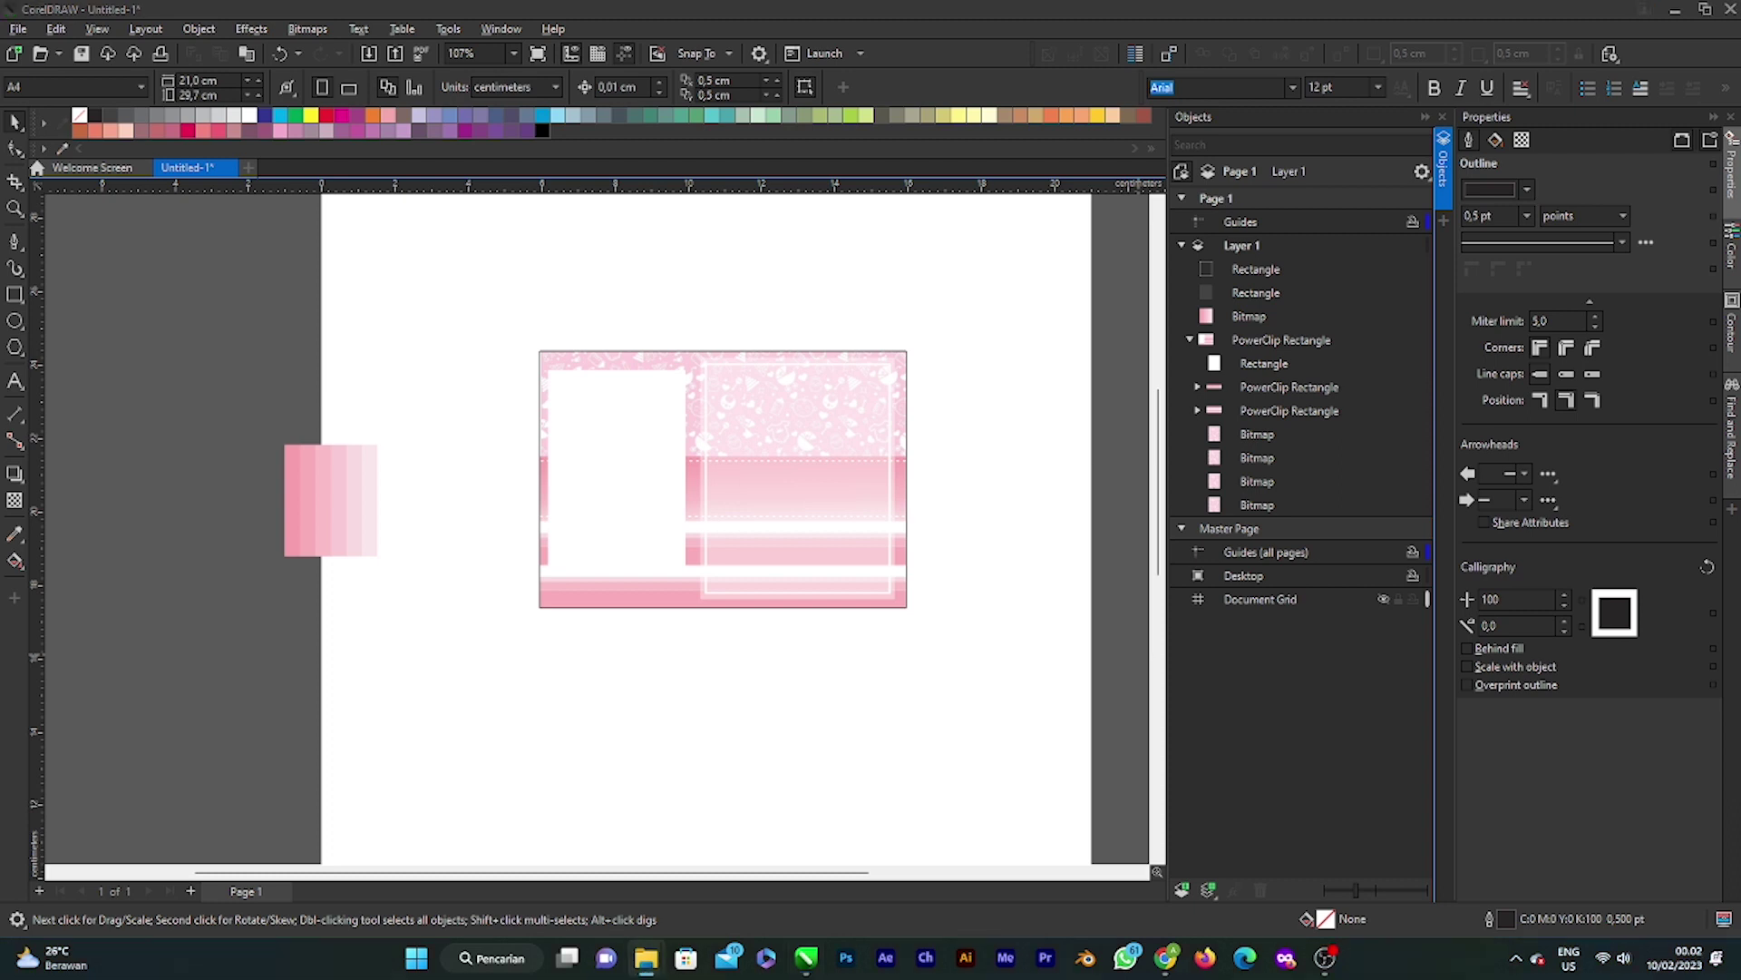
# Step: Drag the dinosaur image file onto the canvas and shrink it to about 58%
pyautogui.moveTo(1070, 674); pyautogui.dragTo(933, 673)
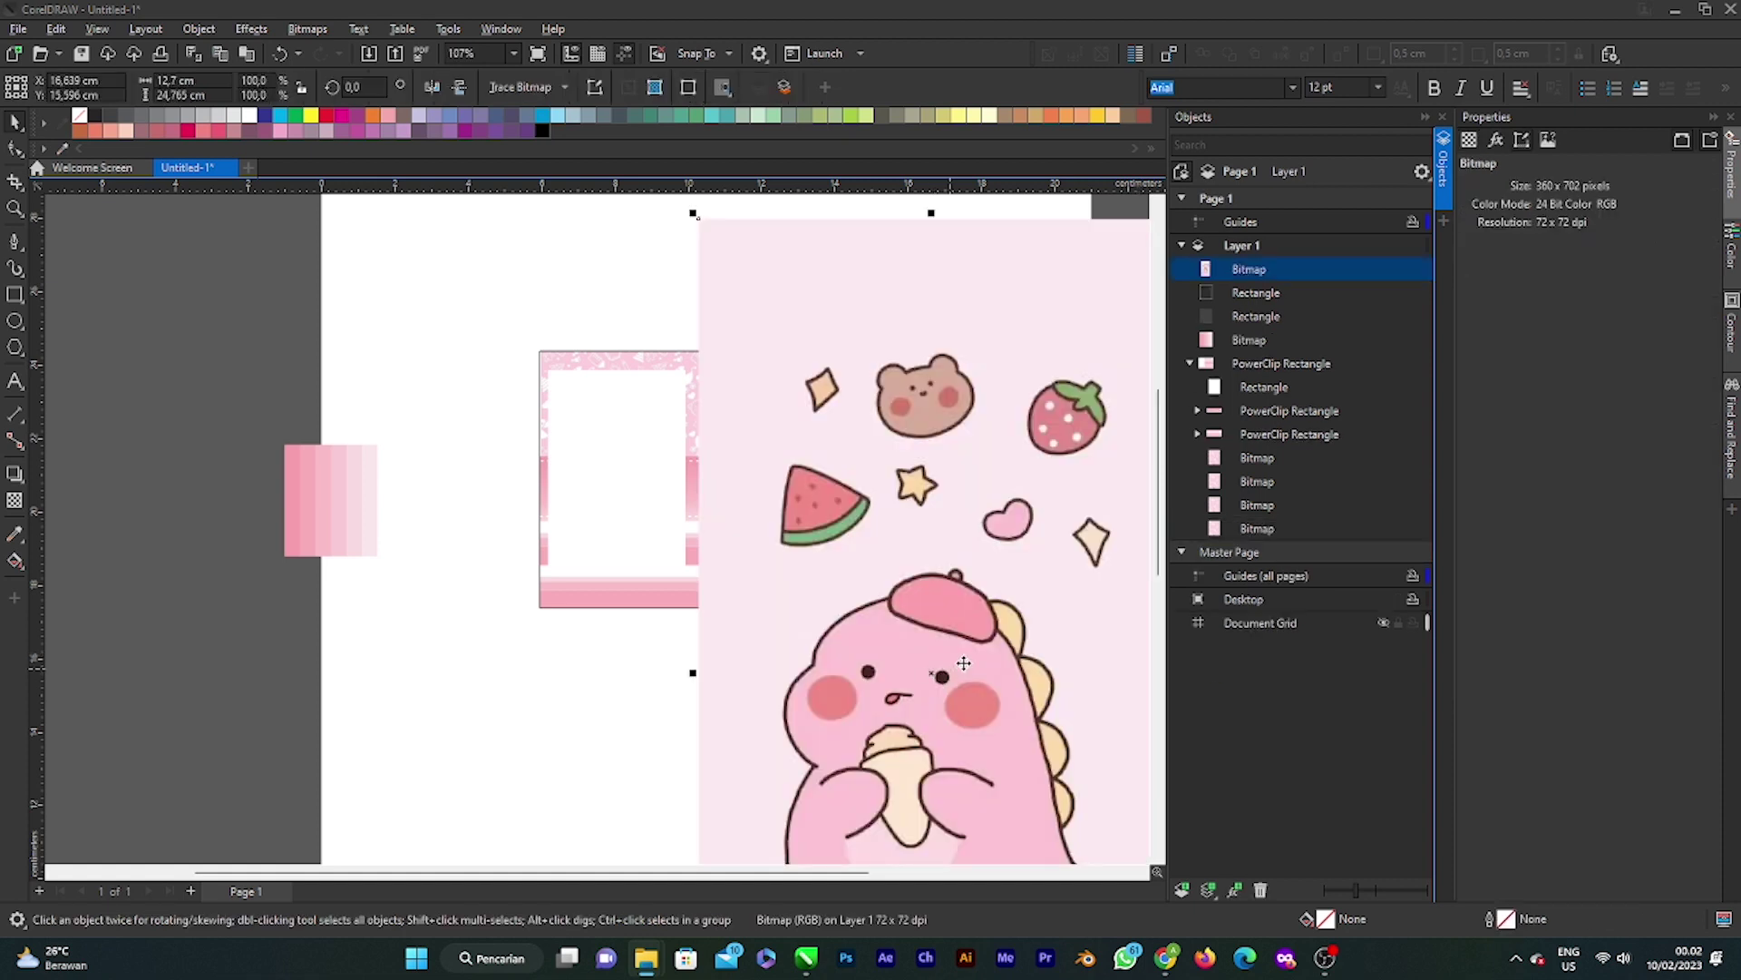
pyautogui.scroll(-3, 884, 644)
pyautogui.moveTo(997, 835); pyautogui.dragTo(911, 684)
pyautogui.moveTo(872, 628)
pyautogui.mouseDown()
pyautogui.moveTo(934, 603)
pyautogui.moveTo(879, 646)
pyautogui.mouseUp()
pyautogui.scroll(4, 879, 646)
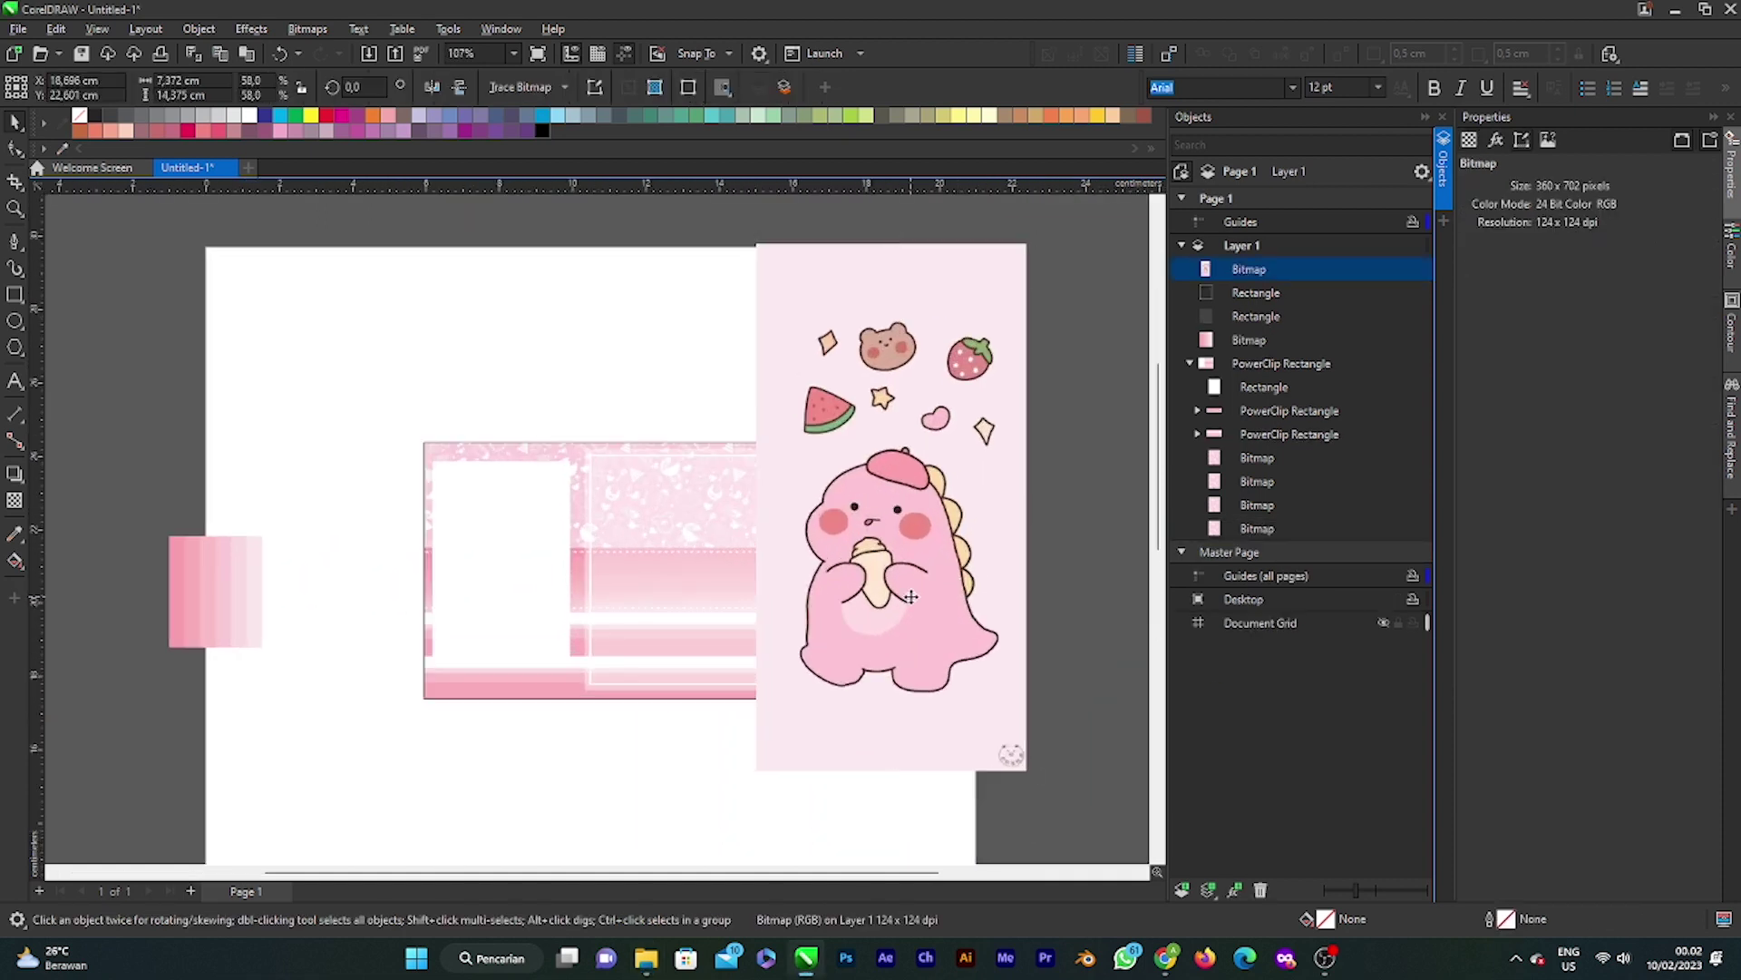
pyautogui.scroll(3, 879, 644)
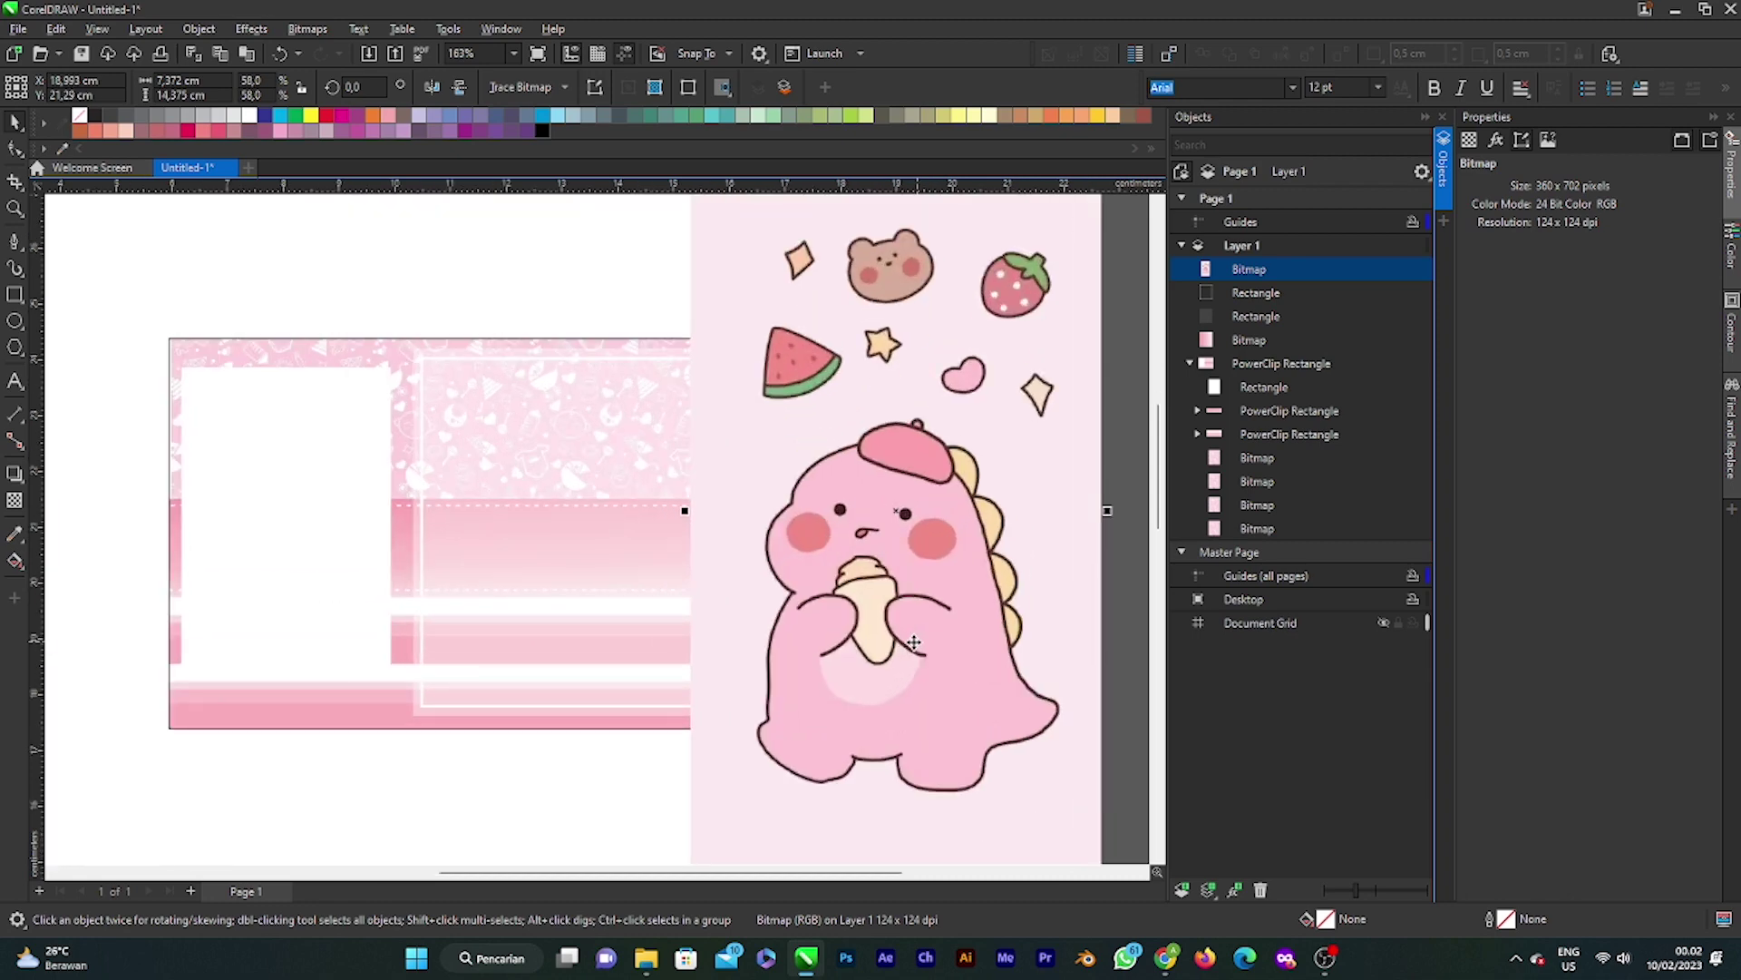
pyautogui.scroll(-1, 893, 655)
# Step: Scale the dinosaur down to about 43% and set it against the card's right edge
pyautogui.moveTo(933, 585); pyautogui.dragTo(854, 582)
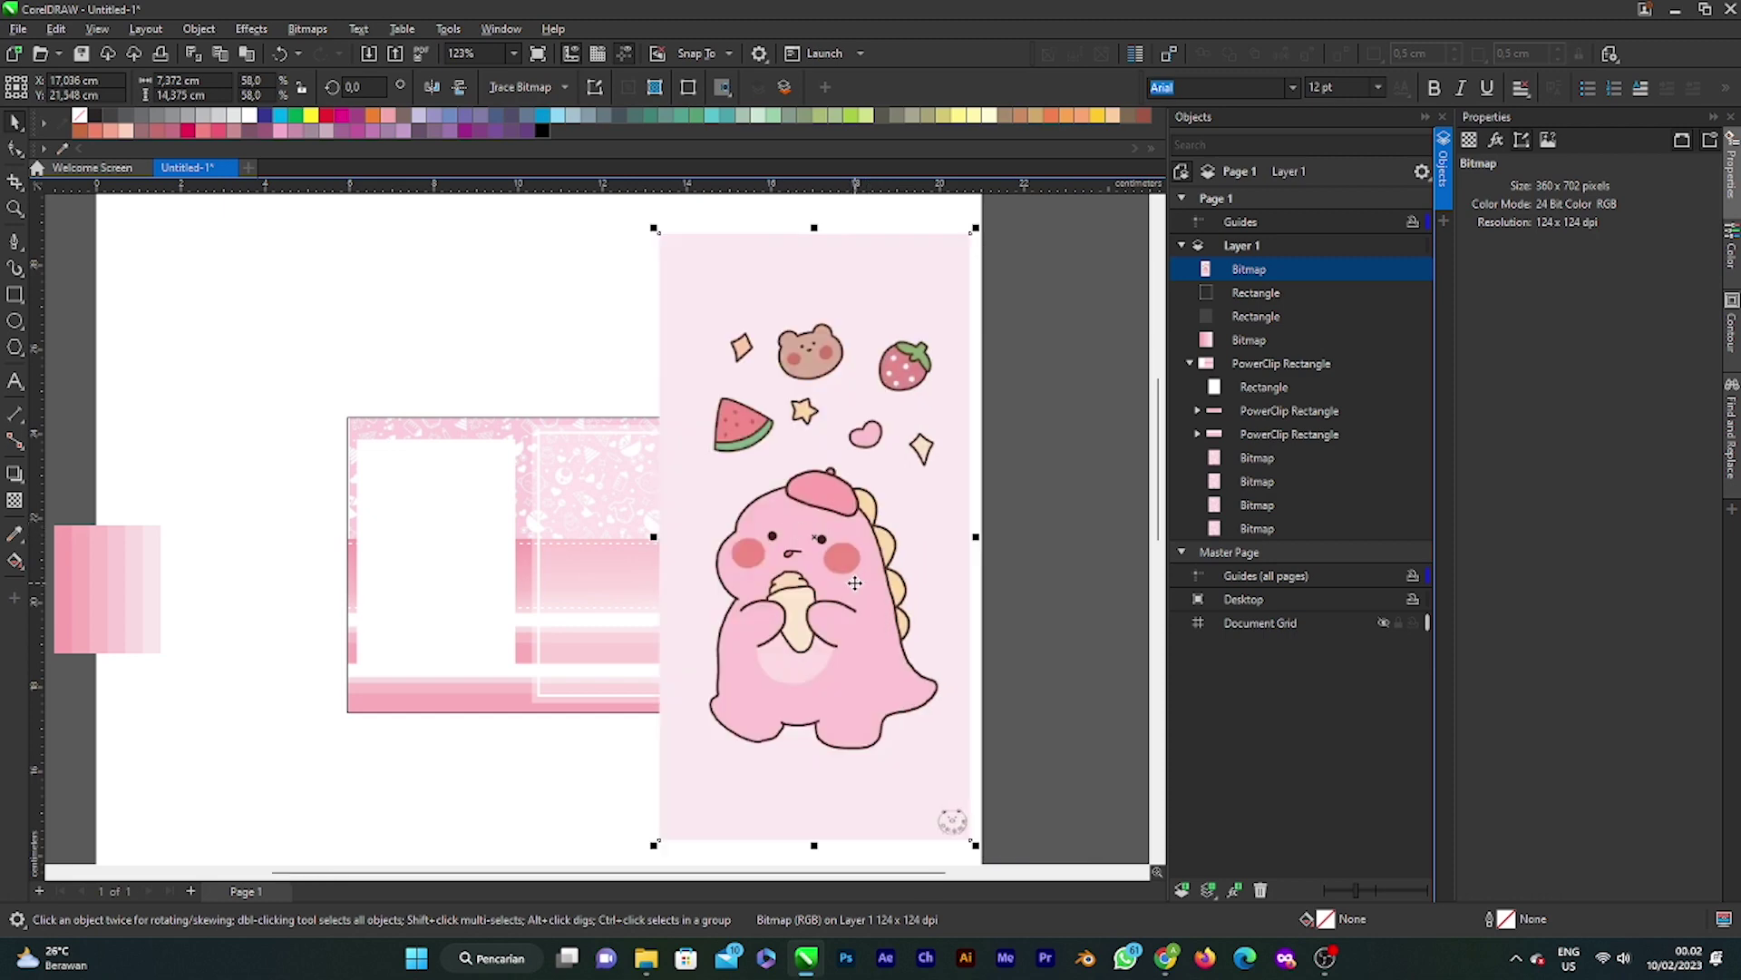
pyautogui.scroll(-1, 854, 582)
pyautogui.moveTo(930, 753); pyautogui.dragTo(821, 583)
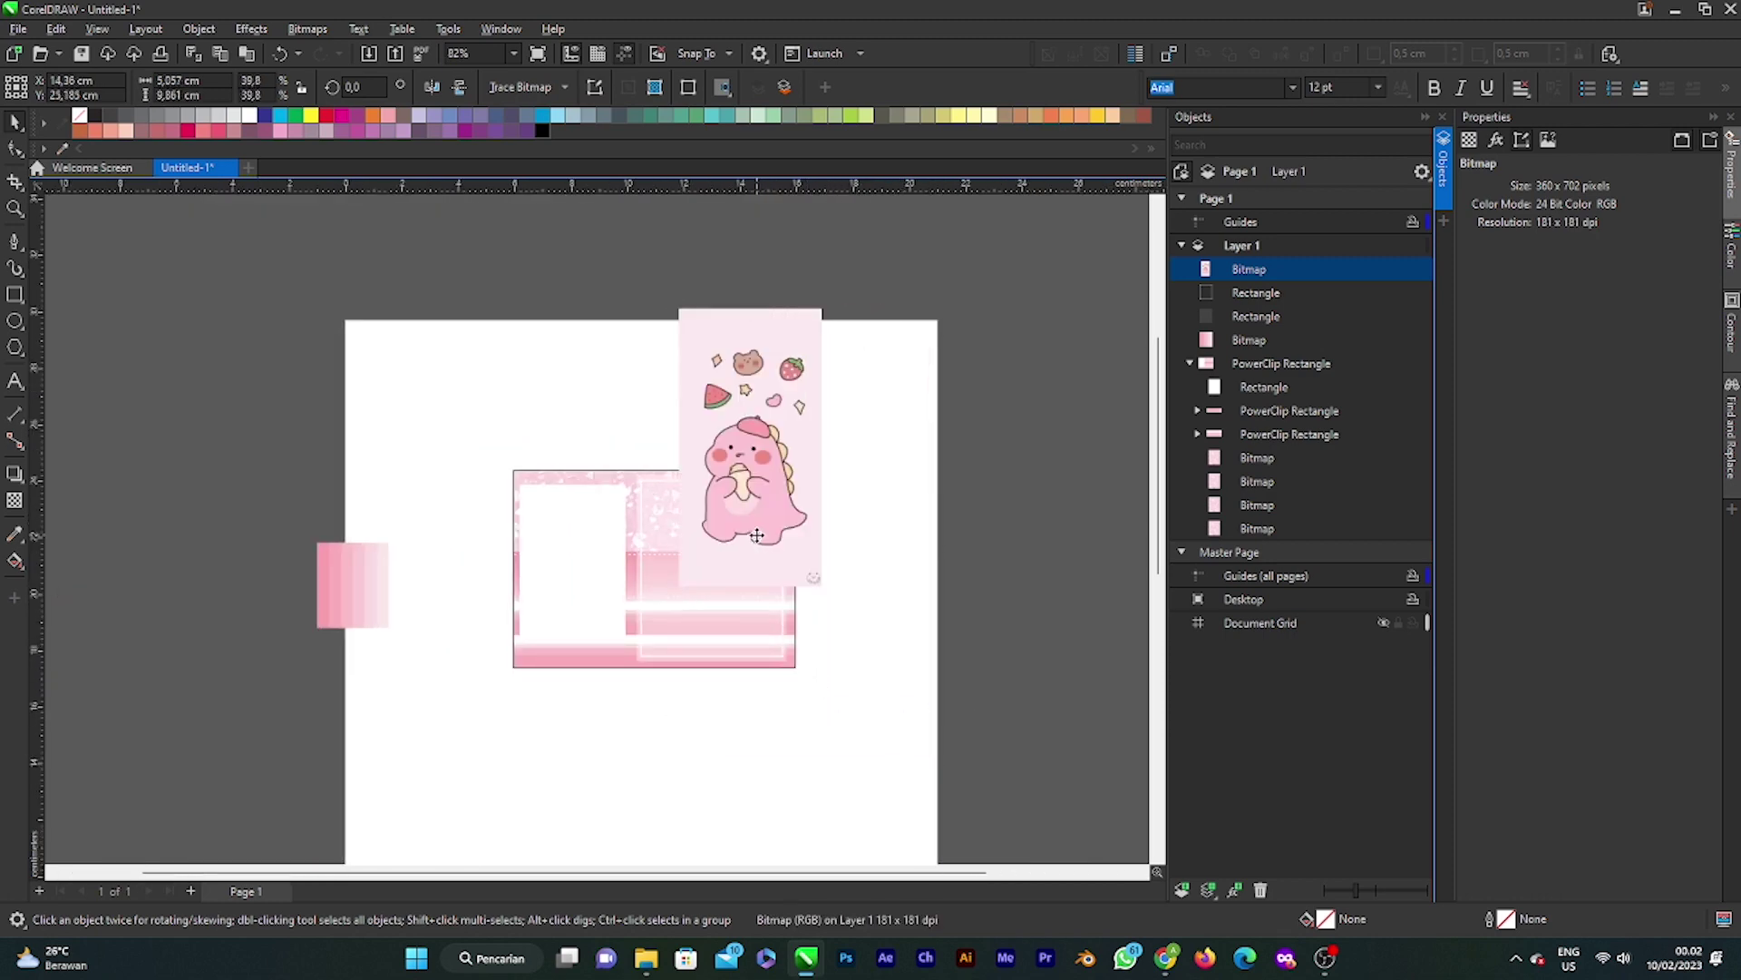
pyautogui.moveTo(754, 507); pyautogui.dragTo(865, 581)
pyautogui.scroll(1, 907, 590)
pyautogui.scroll(1, 917, 595)
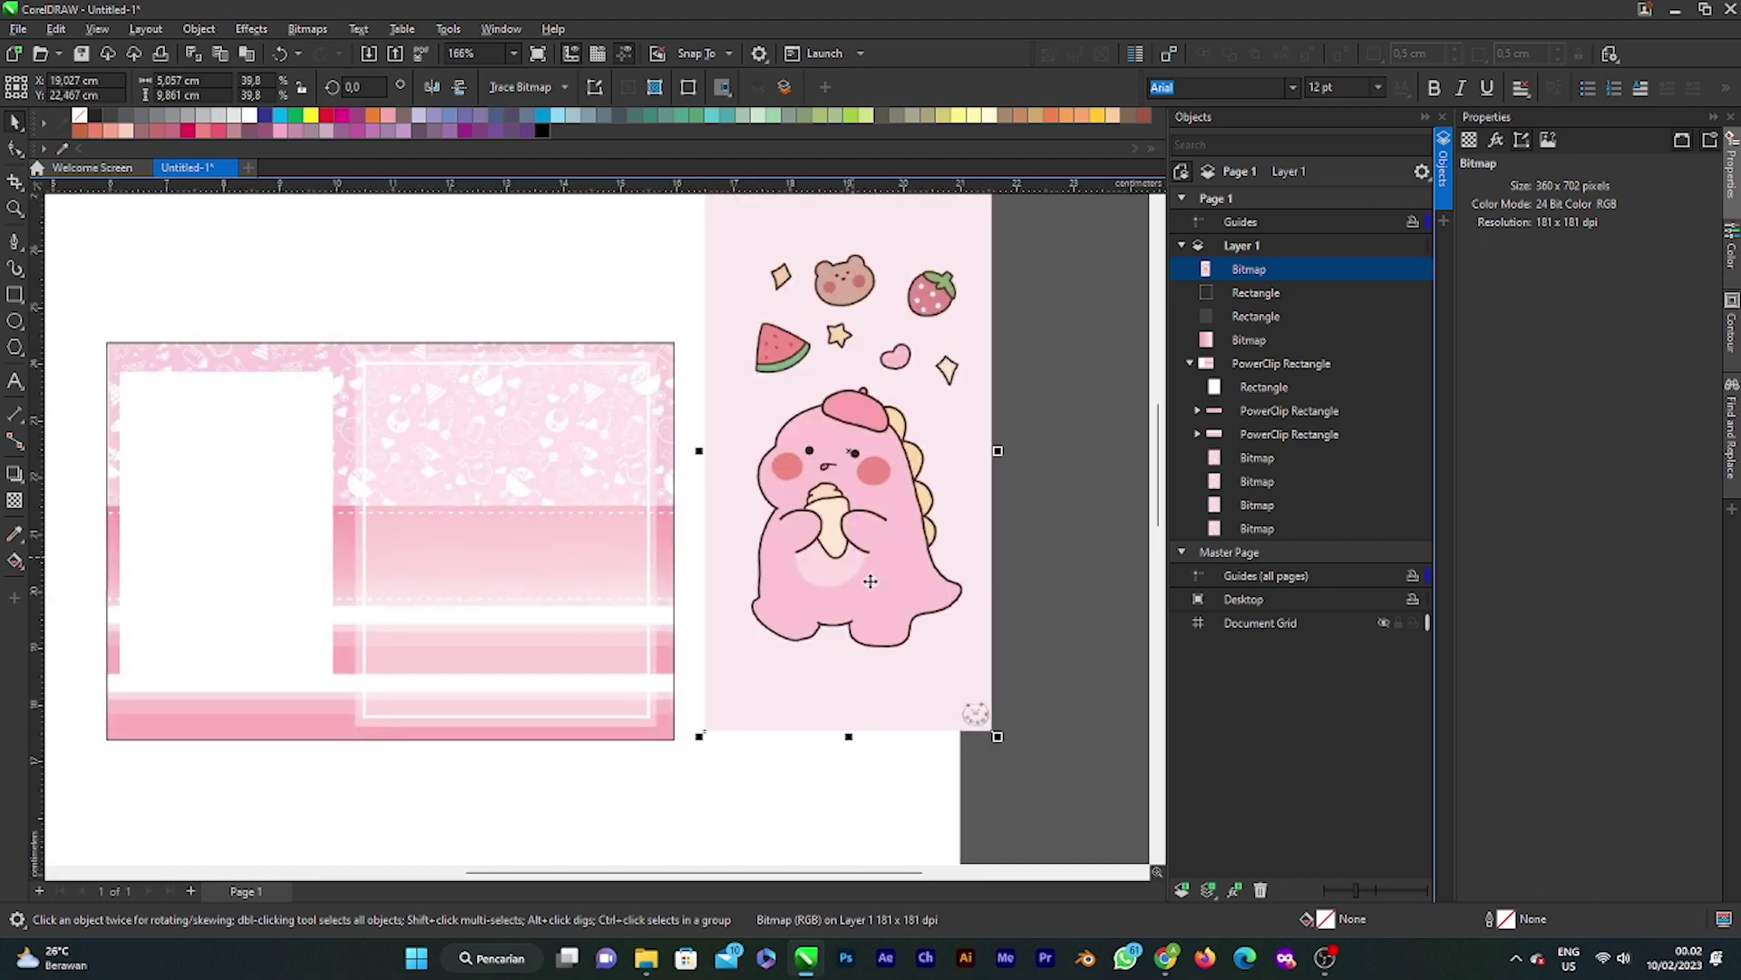
pyautogui.scroll(-1, 867, 579)
pyautogui.moveTo(987, 724); pyautogui.dragTo(1005, 758)
pyautogui.moveTo(925, 617)
pyautogui.mouseDown()
pyautogui.moveTo(870, 607)
pyautogui.moveTo(918, 609)
pyautogui.mouseUp()
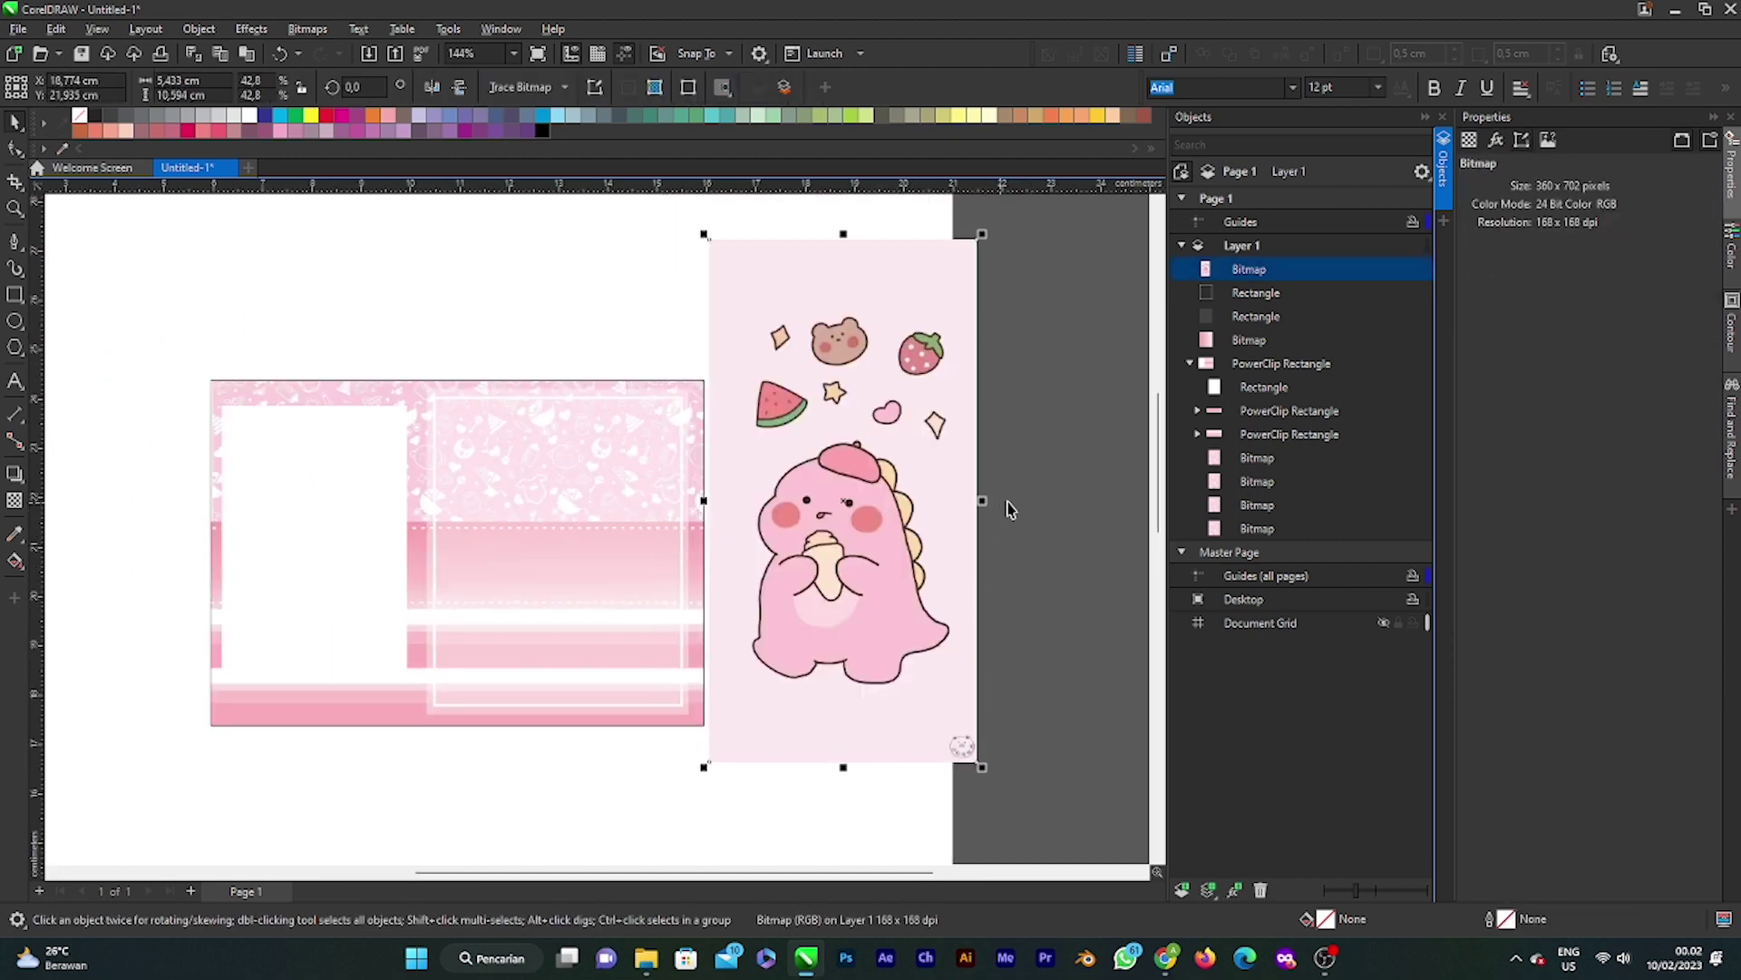
pyautogui.click(995, 390)
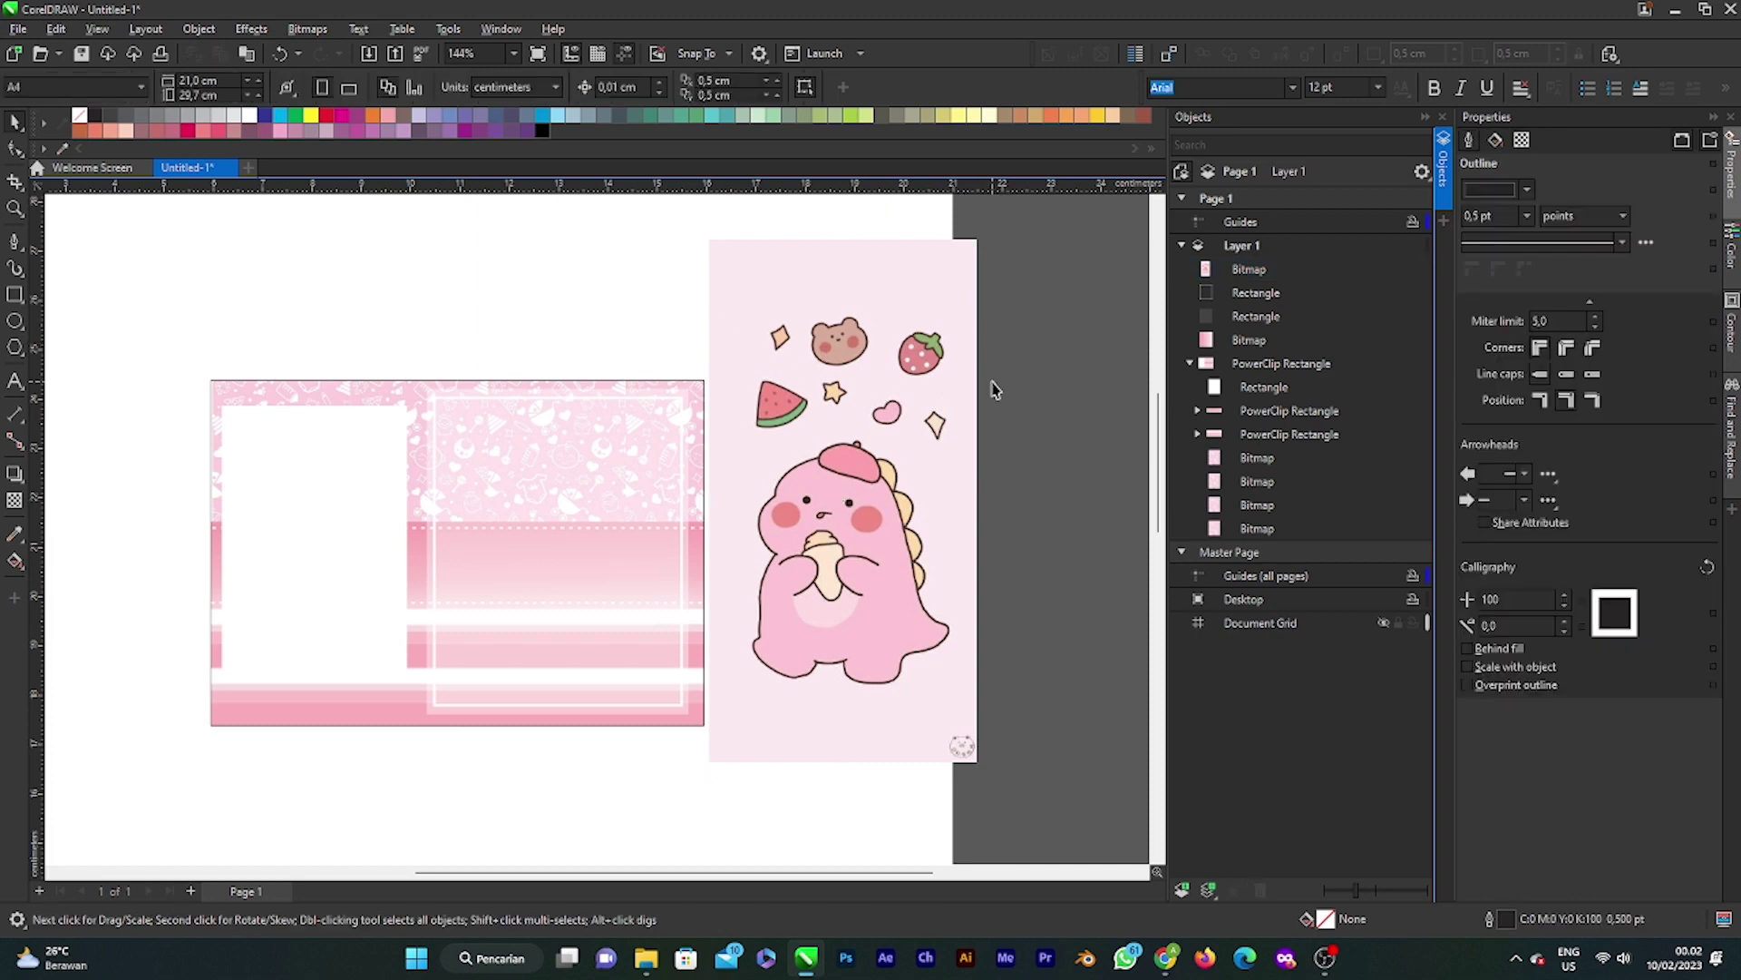
pyautogui.click(935, 379)
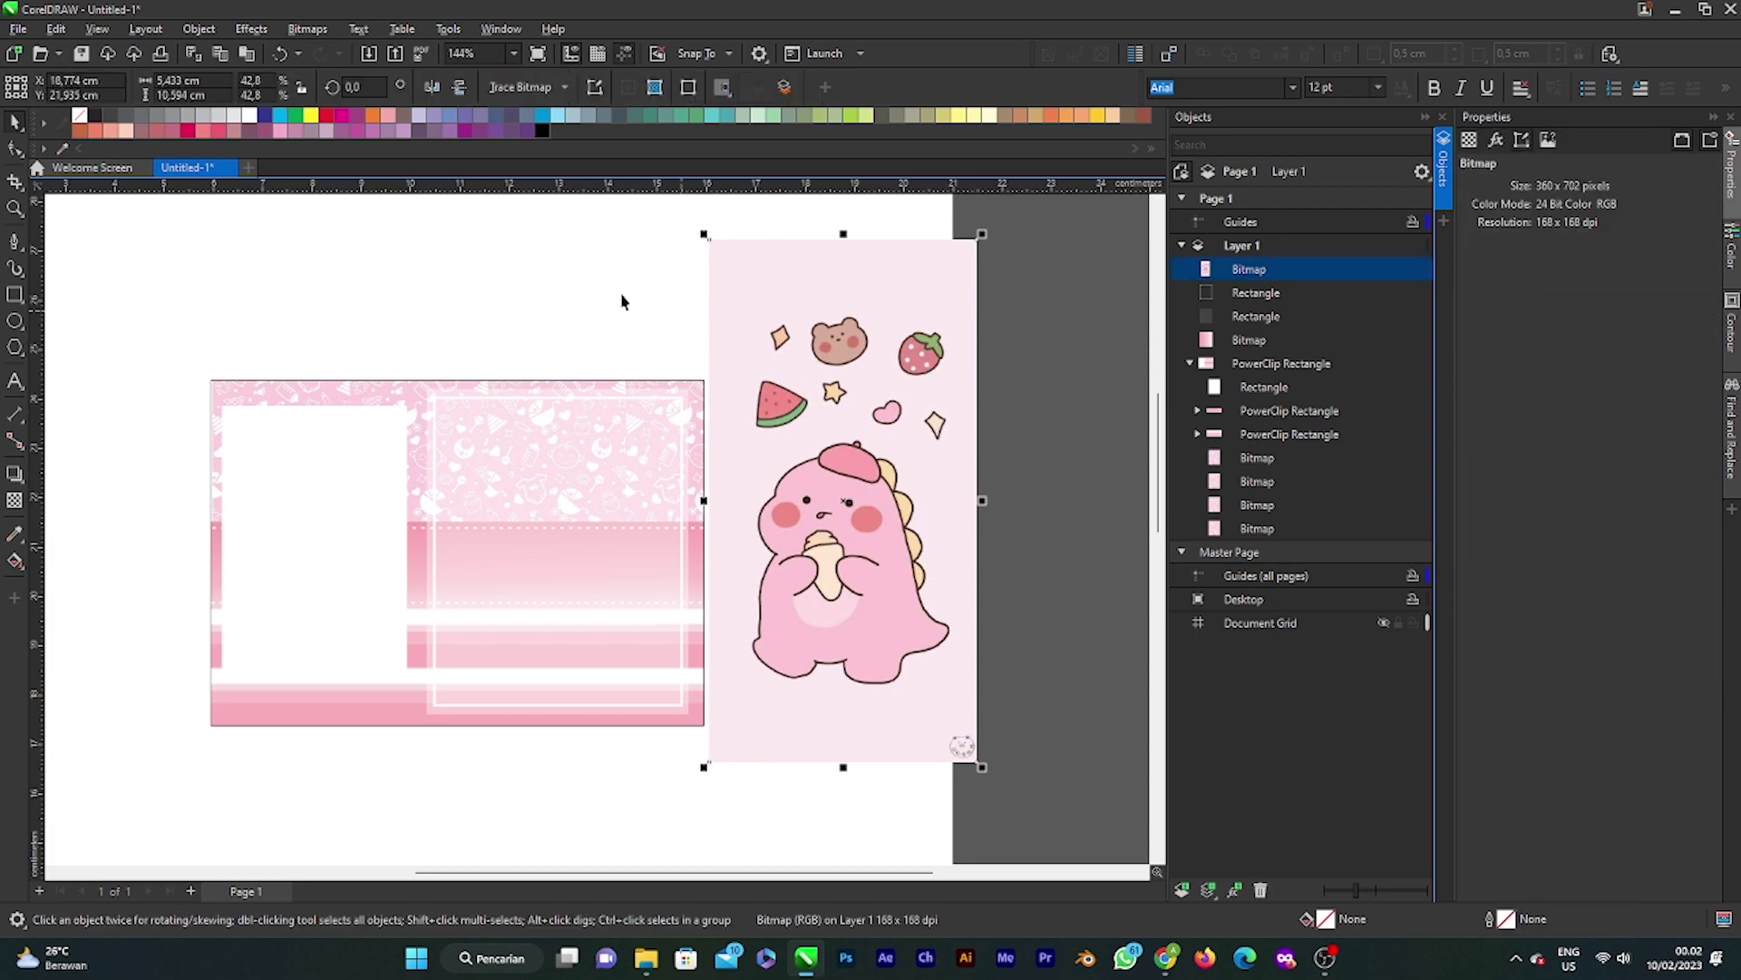
# Step: Trace the dinosaur bitmap as clipart with PowerTRACE into a 47-object vector group
pyautogui.click(524, 87)
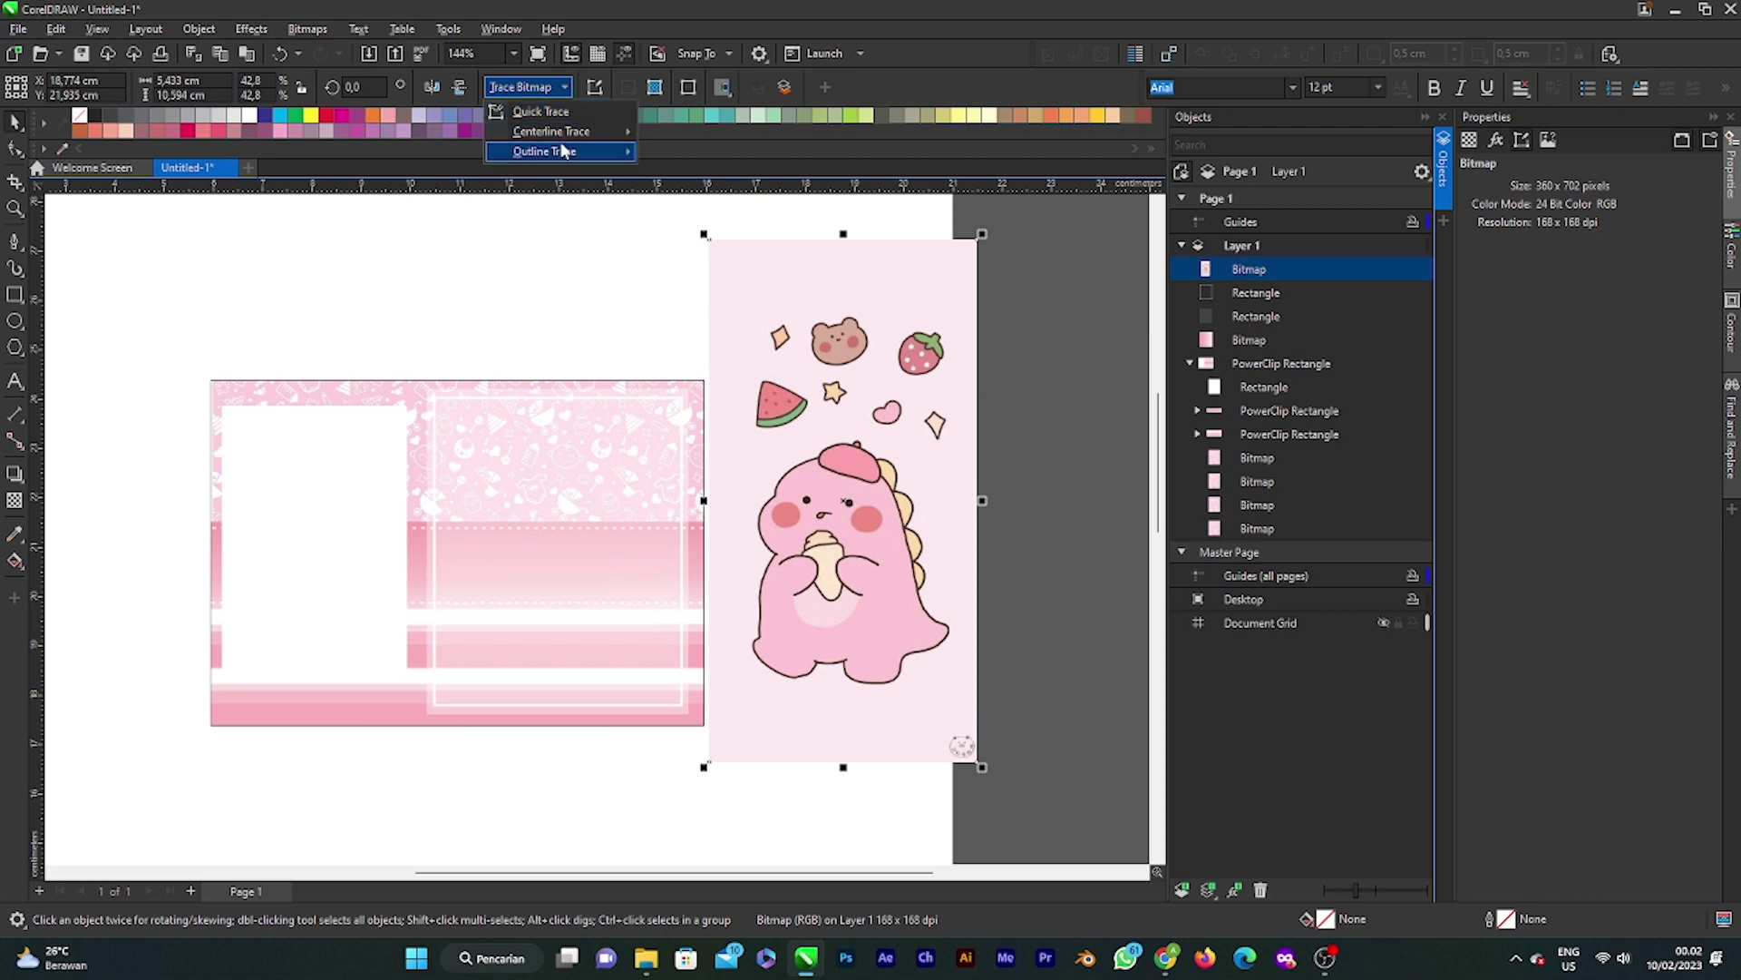
pyautogui.moveTo(563, 151)
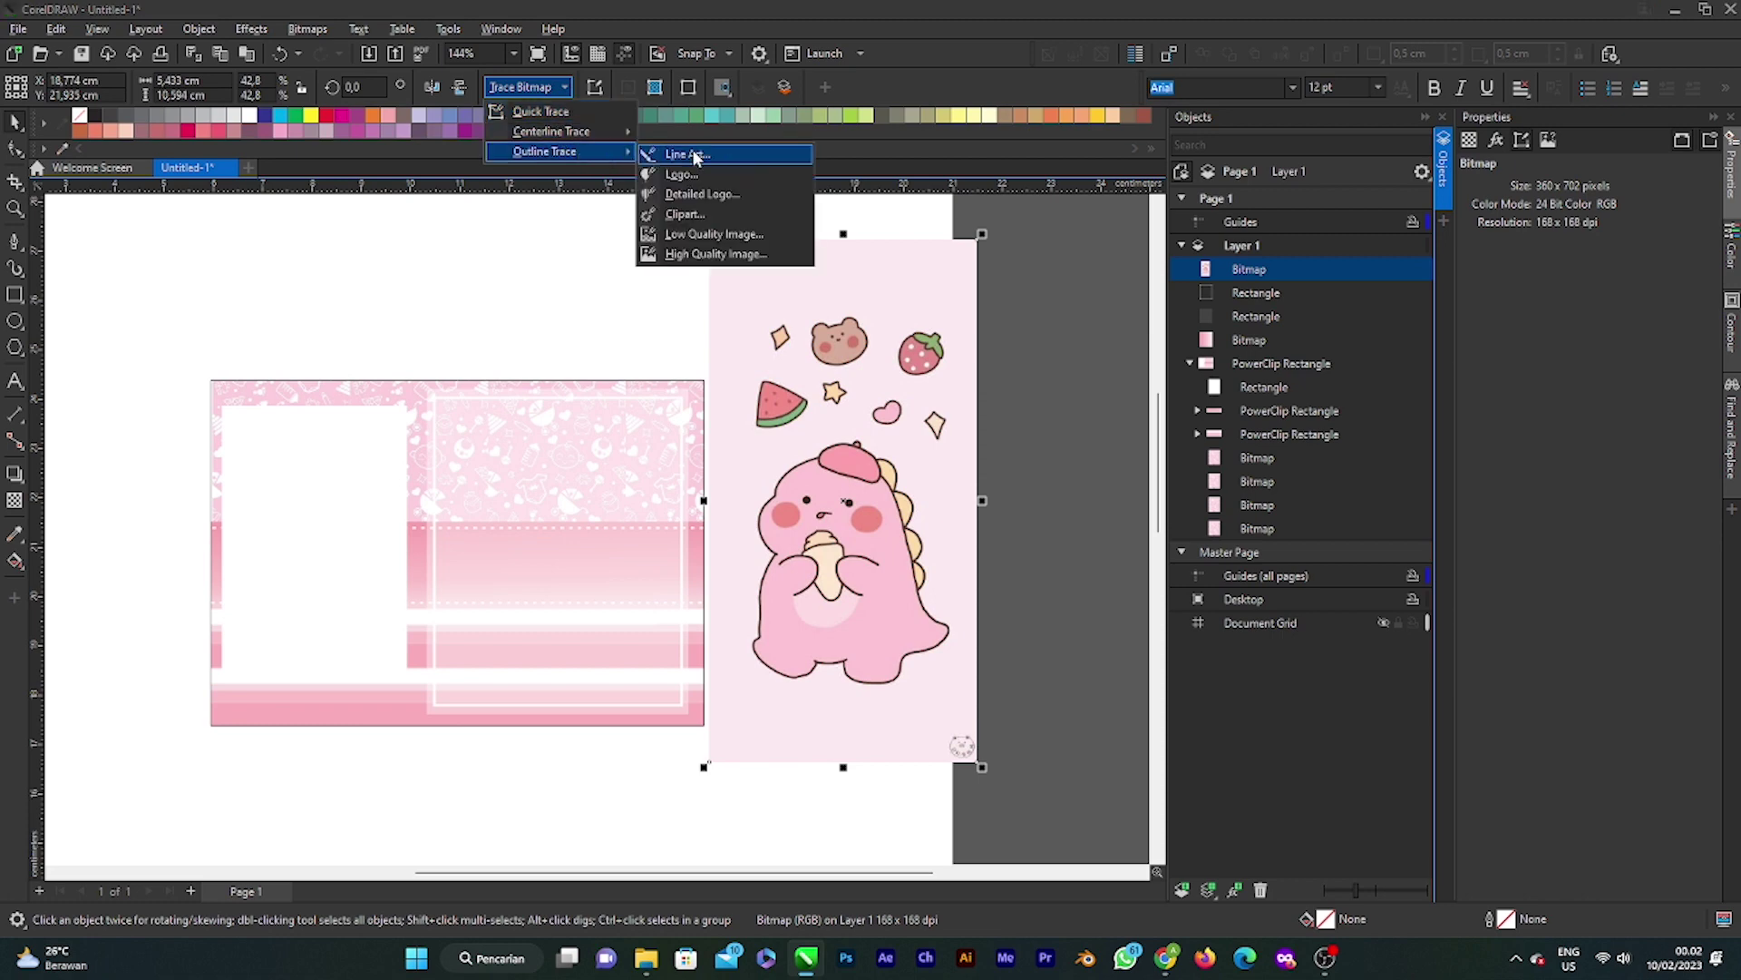
pyautogui.click(698, 215)
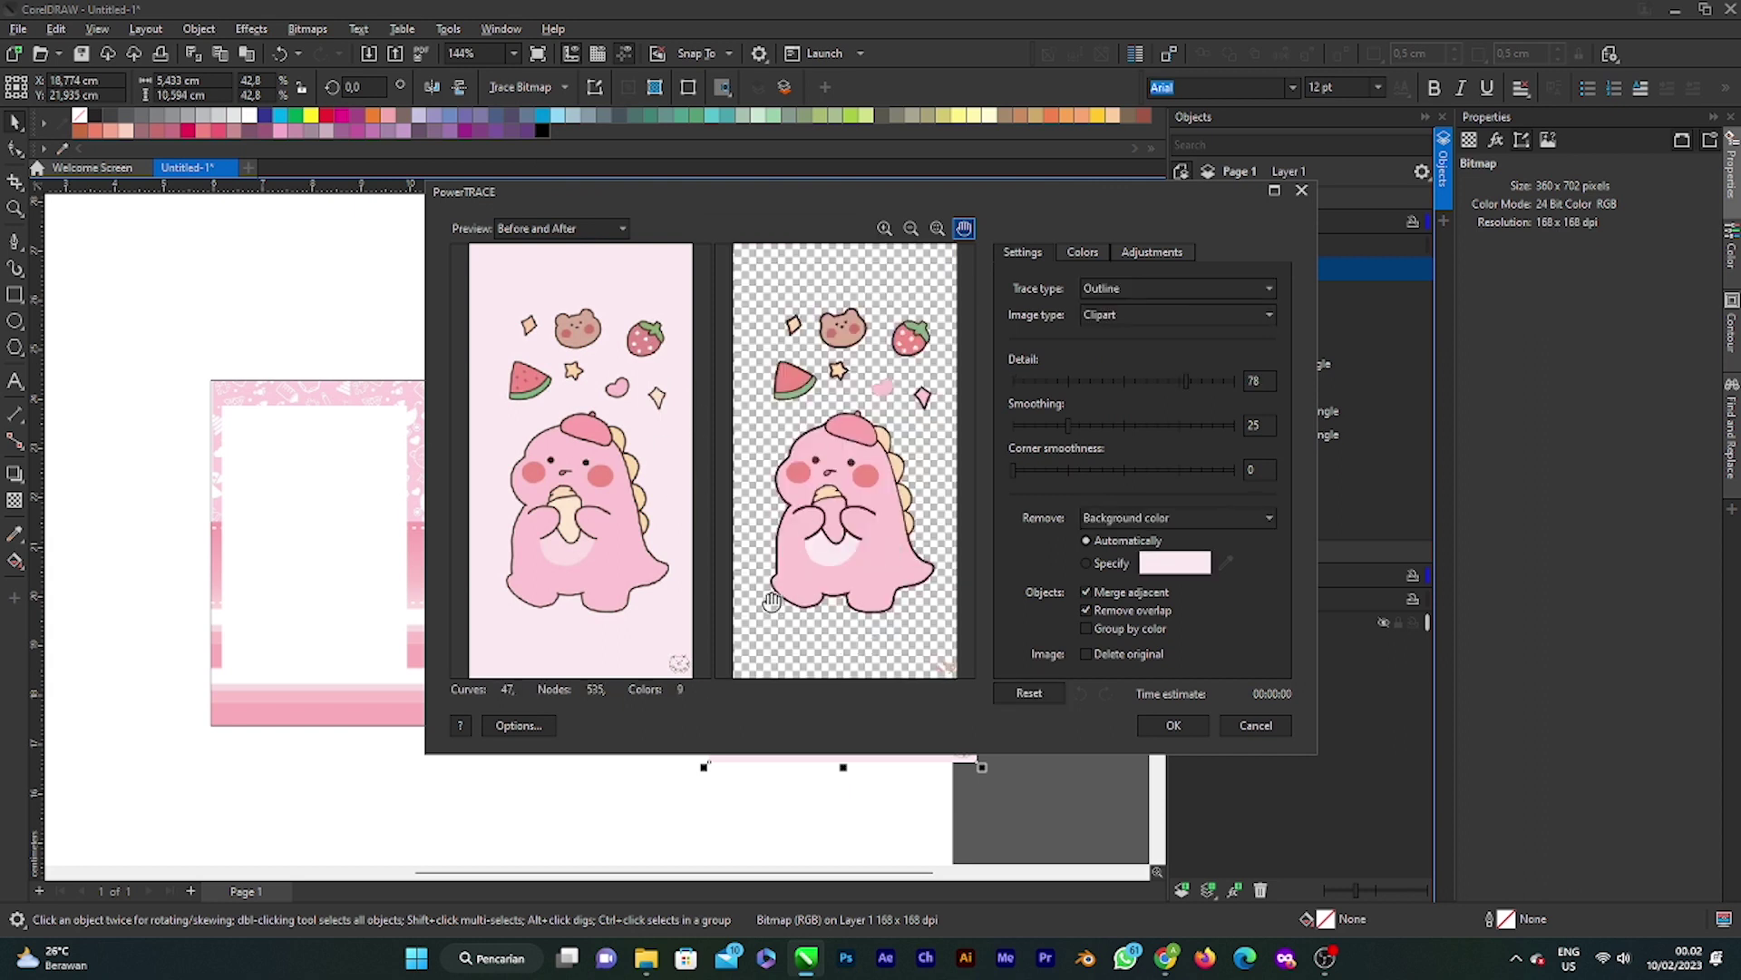
pyautogui.click(1174, 725)
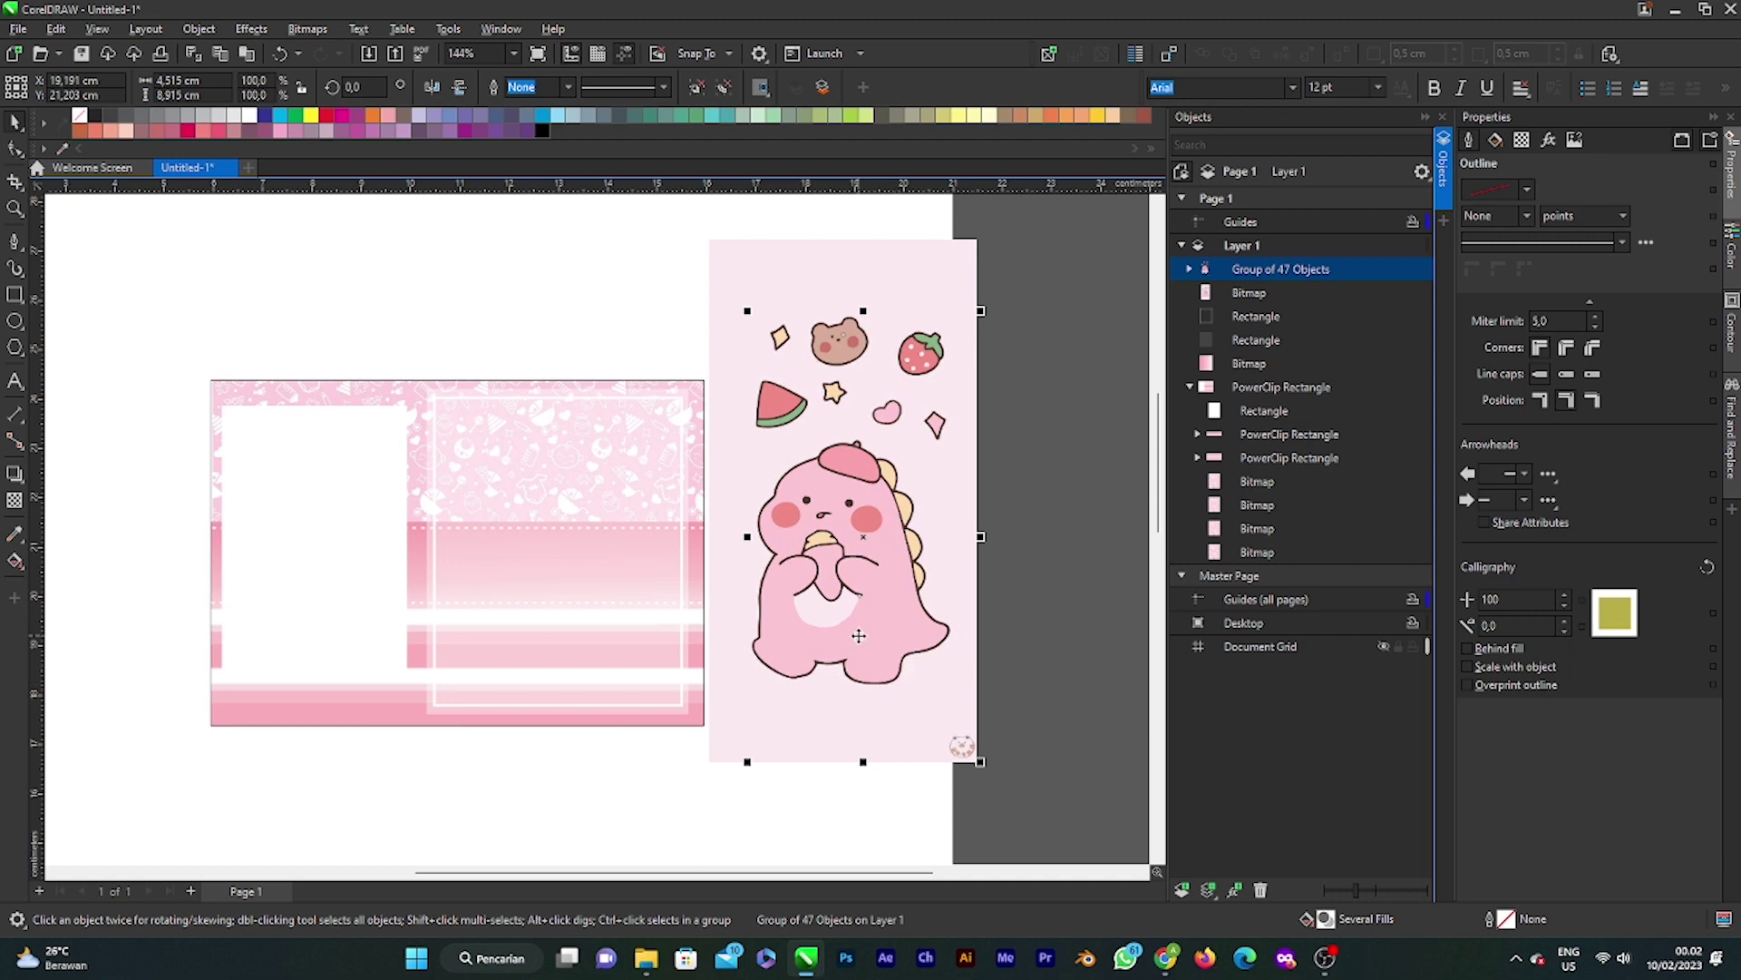
# Step: Move the traced dino group off the original bitmap and delete the bitmap
pyautogui.moveTo(866, 534)
pyautogui.mouseDown()
pyautogui.moveTo(1084, 476)
pyautogui.moveTo(830, 386)
pyautogui.moveTo(839, 440)
pyautogui.moveTo(758, 526)
pyautogui.moveTo(866, 524)
pyautogui.mouseUp()
pyautogui.hotkey('ctrl', 'z')
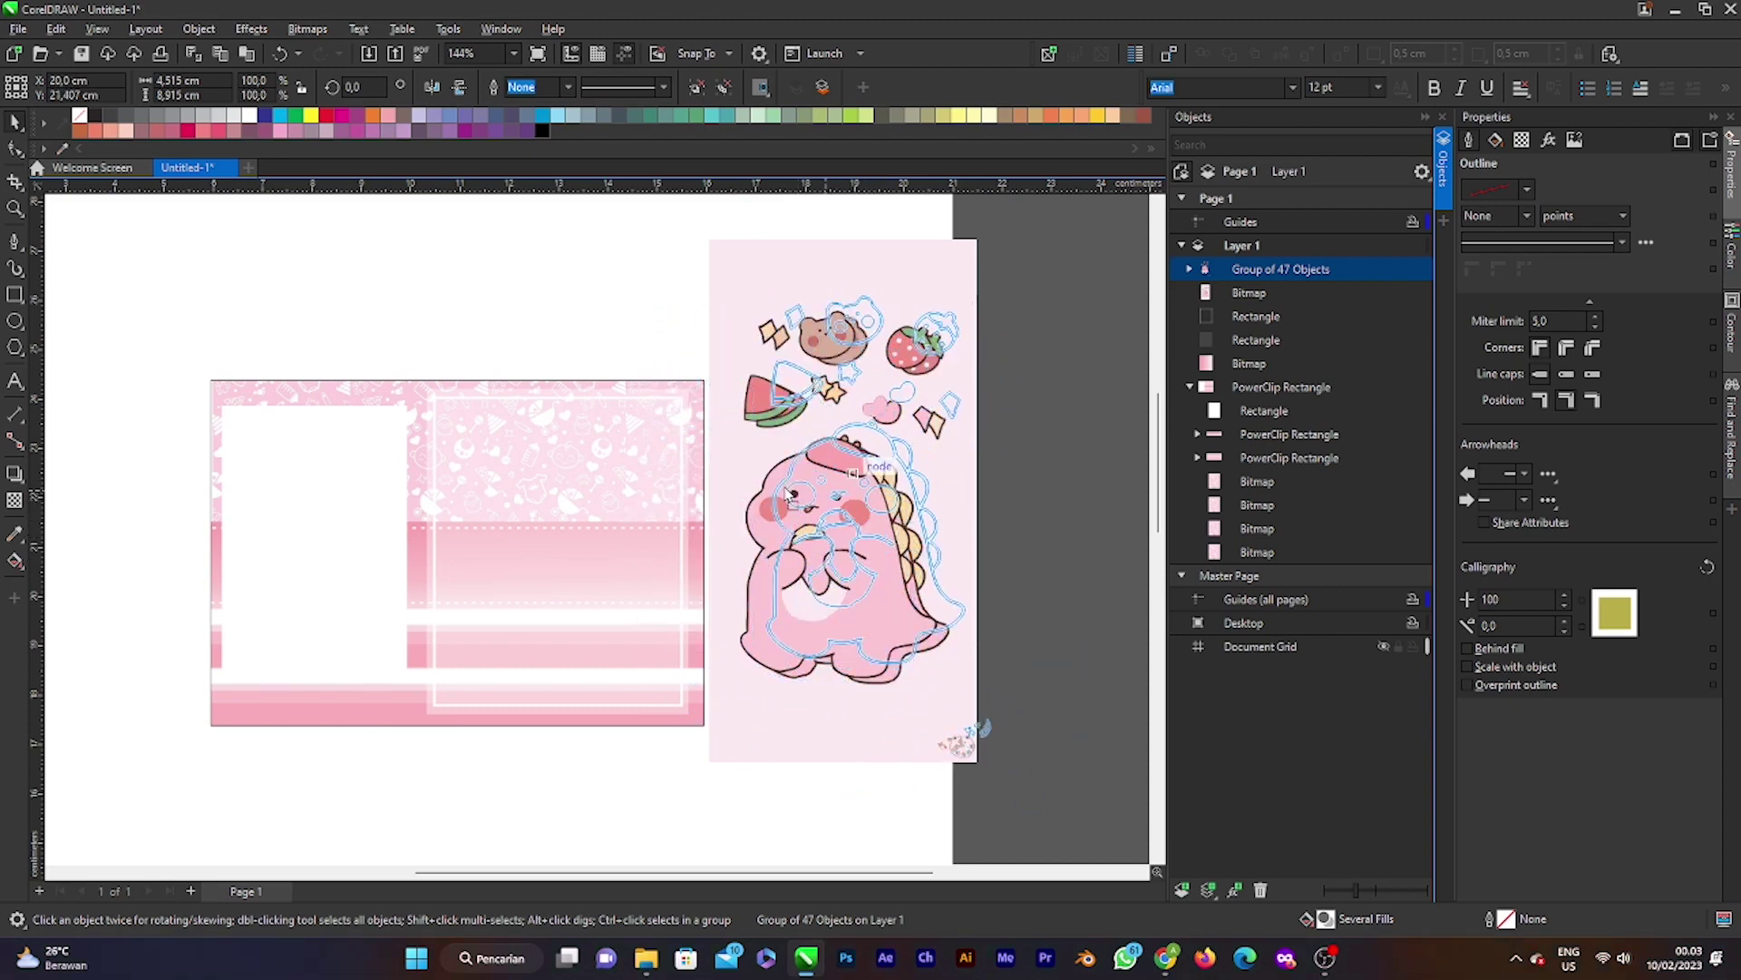
pyautogui.click(648, 577)
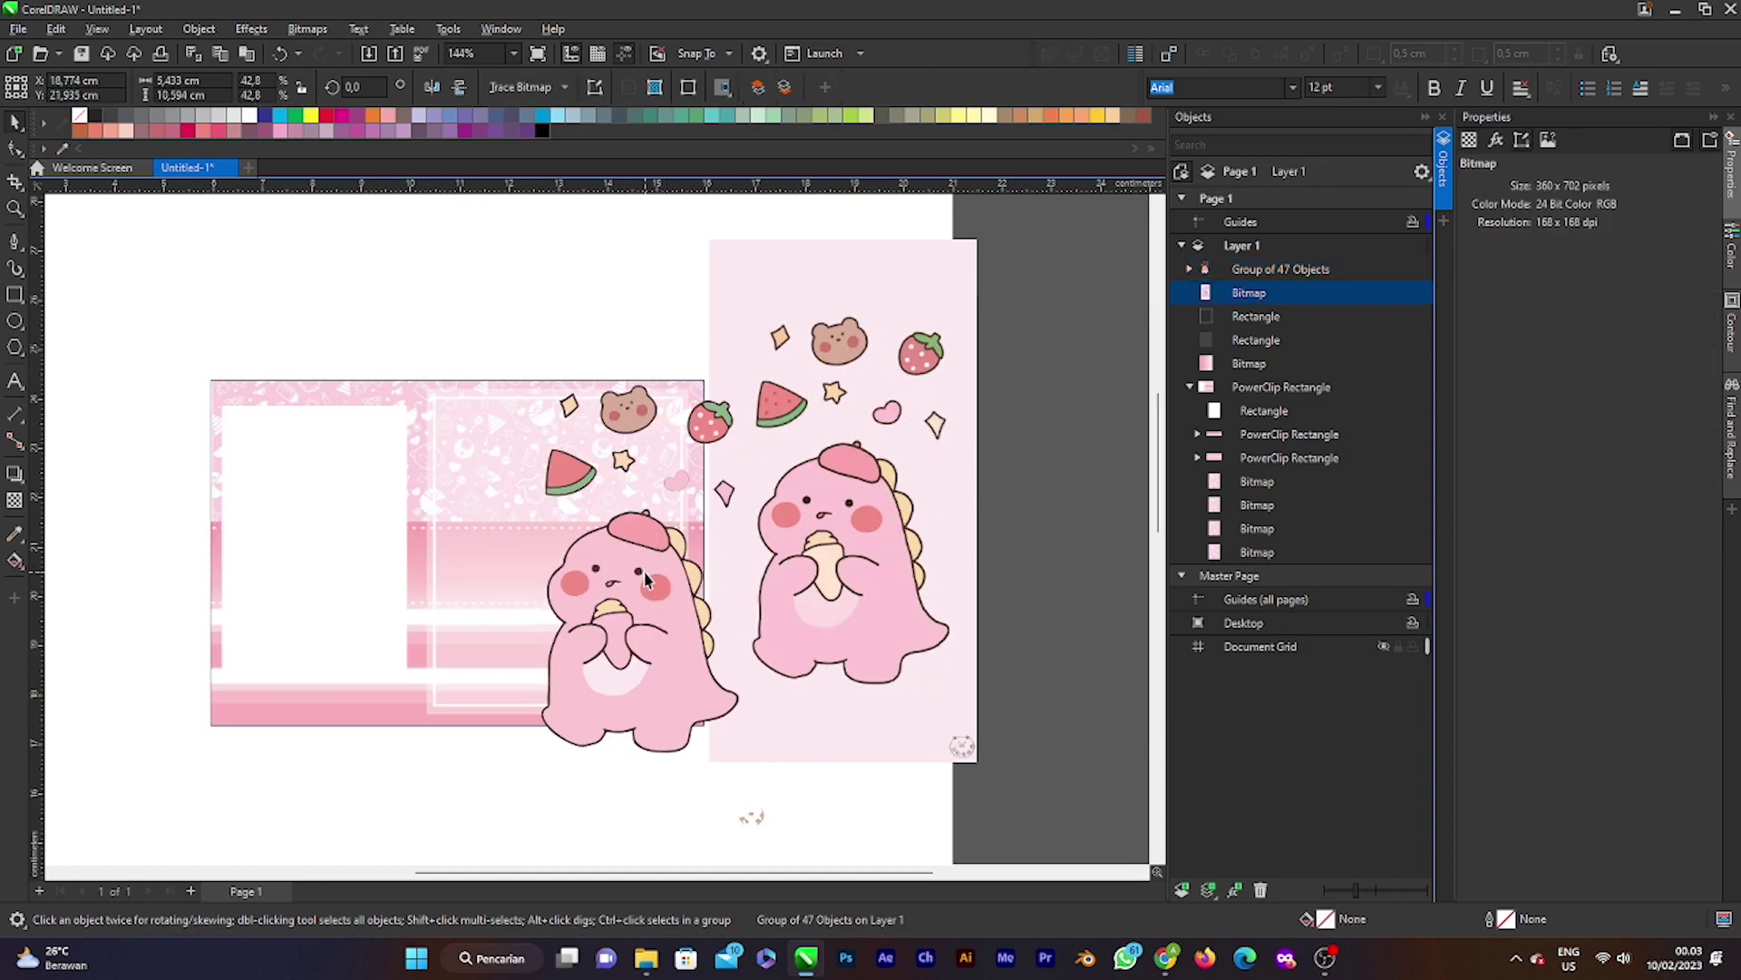
pyautogui.click(817, 564)
pyautogui.click(628, 624)
pyautogui.moveTo(628, 624); pyautogui.dragTo(515, 544)
pyautogui.click(838, 516)
pyautogui.press('Delete')
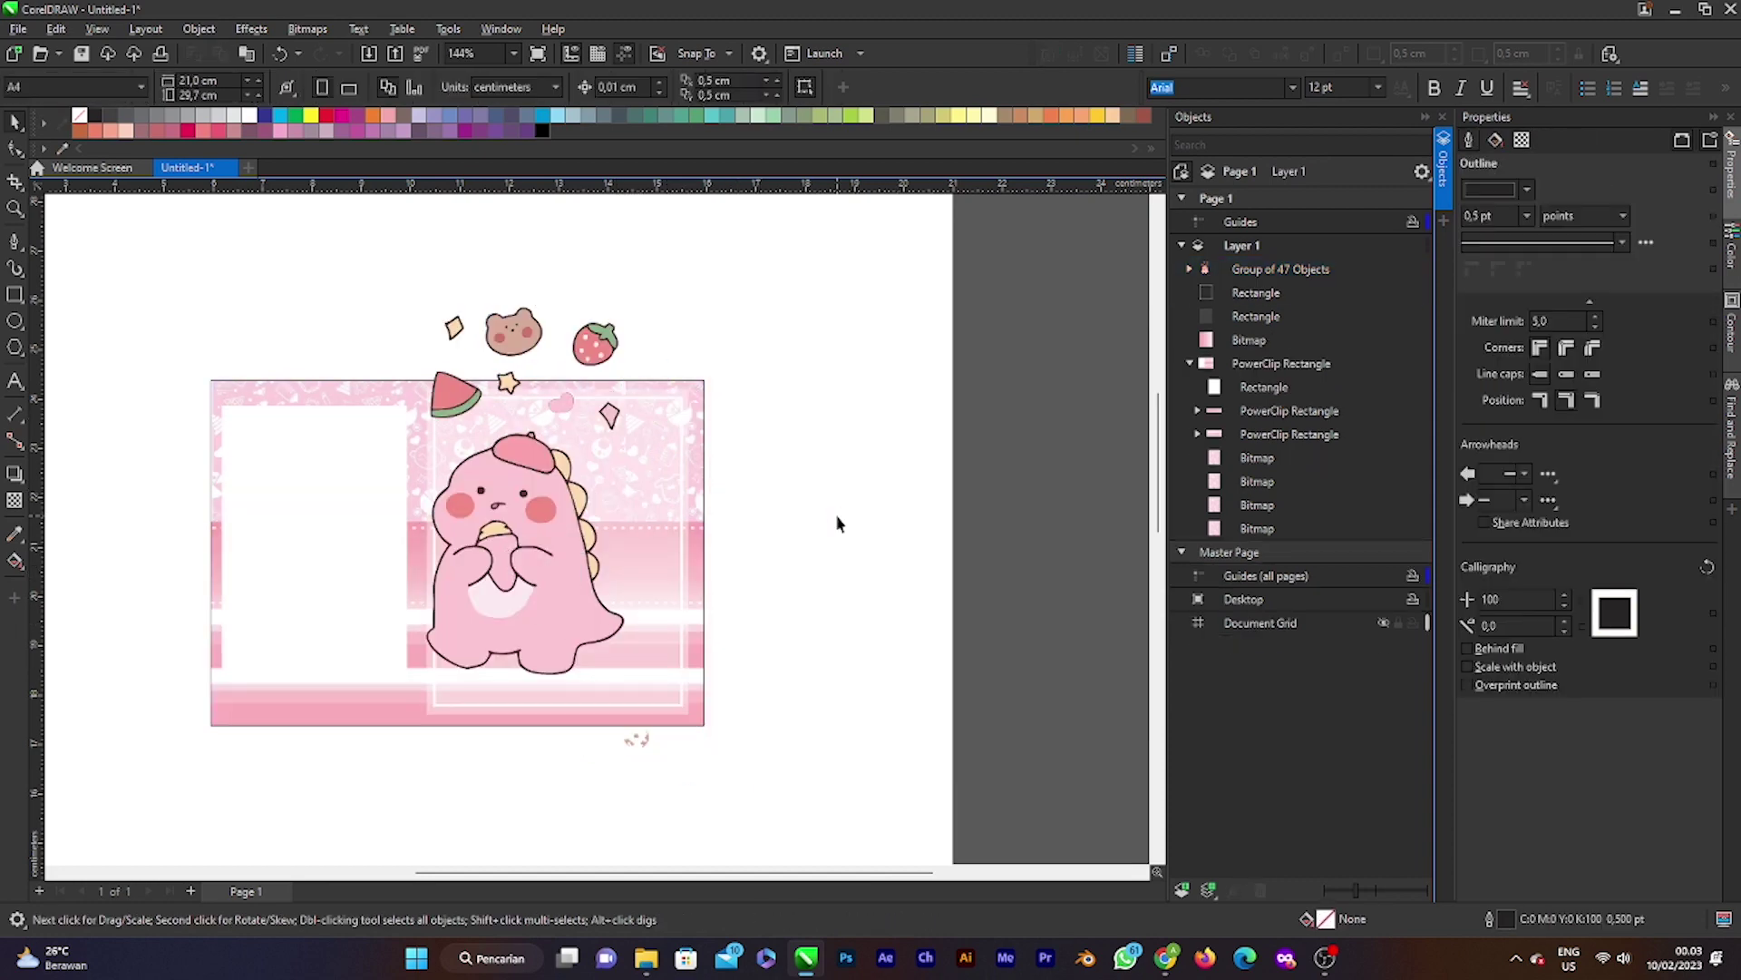
# Step: Rescale the traced dino group and move it off the card to the right
pyautogui.click(569, 545)
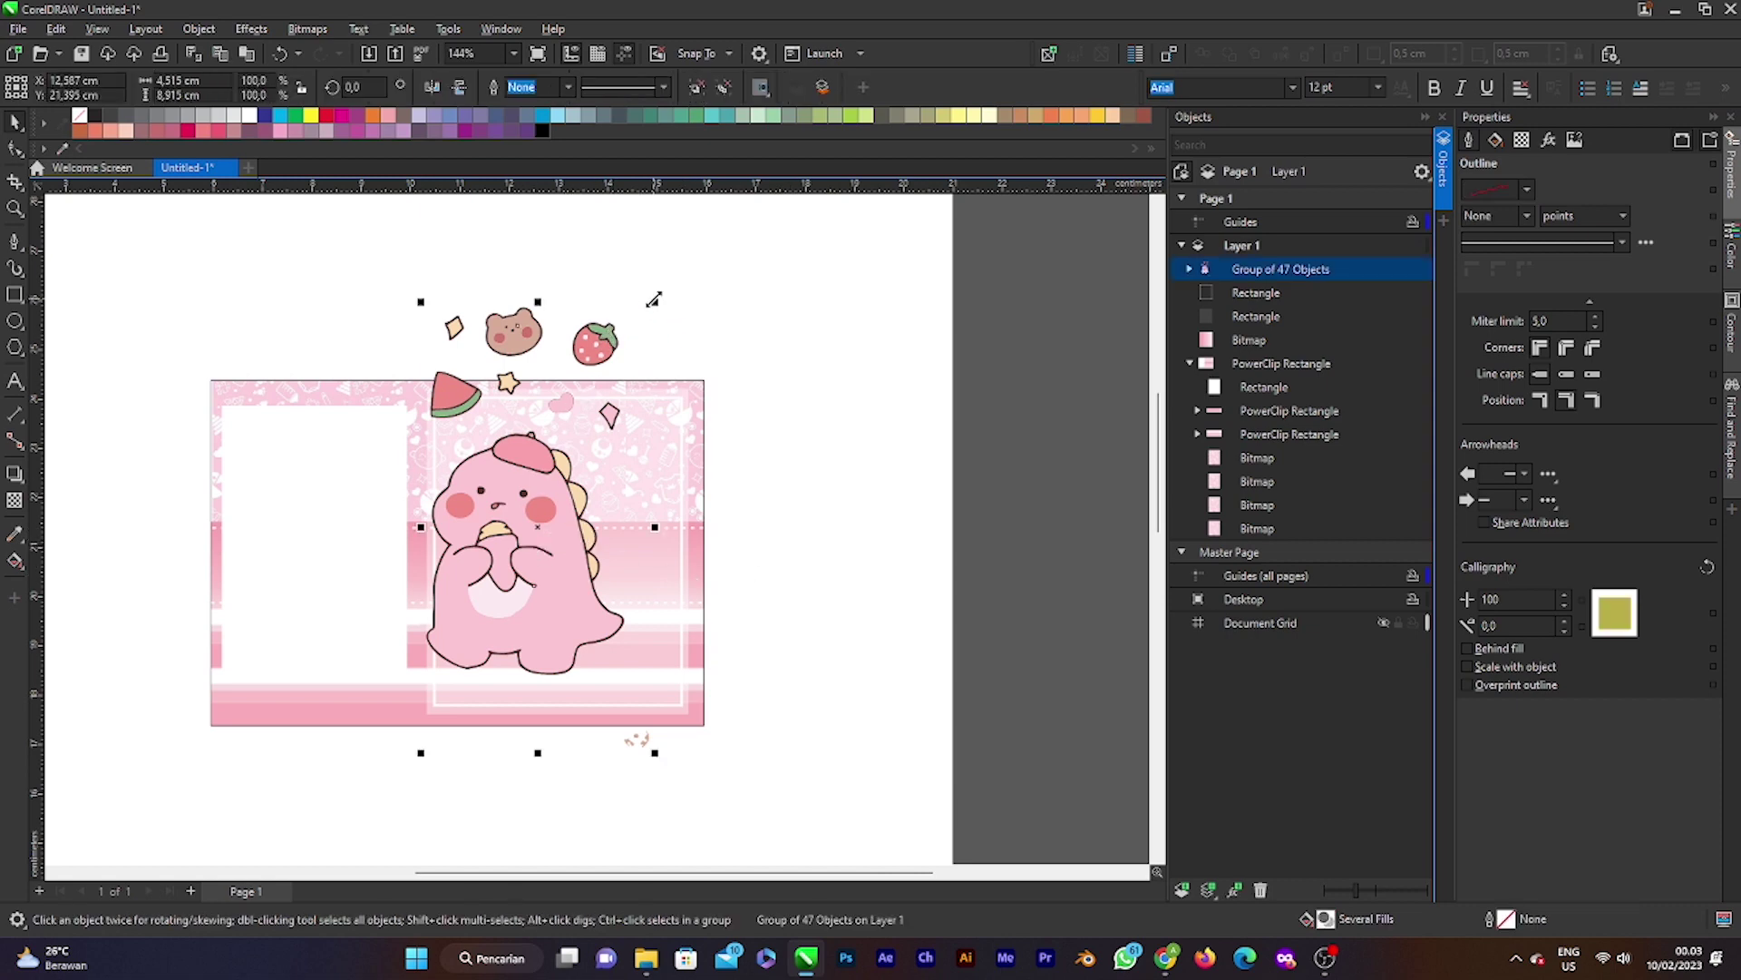
pyautogui.moveTo(654, 299); pyautogui.dragTo(509, 588)
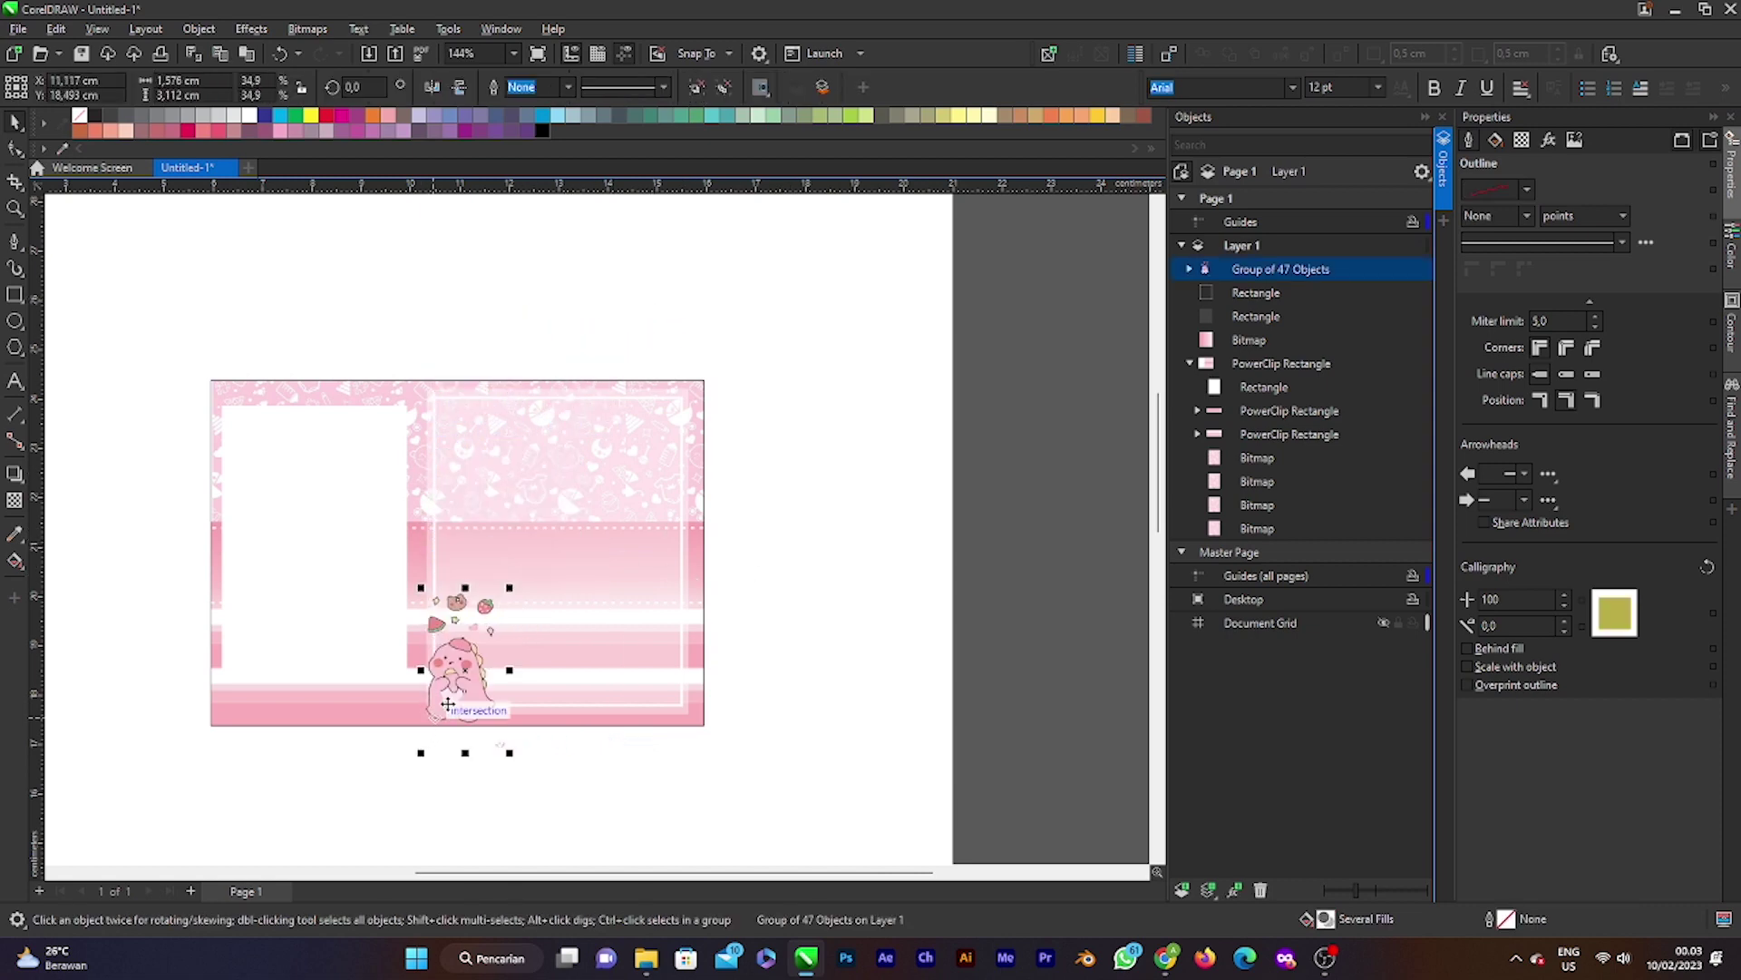
pyautogui.moveTo(448, 704); pyautogui.dragTo(838, 403)
pyautogui.scroll(1, 890, 451)
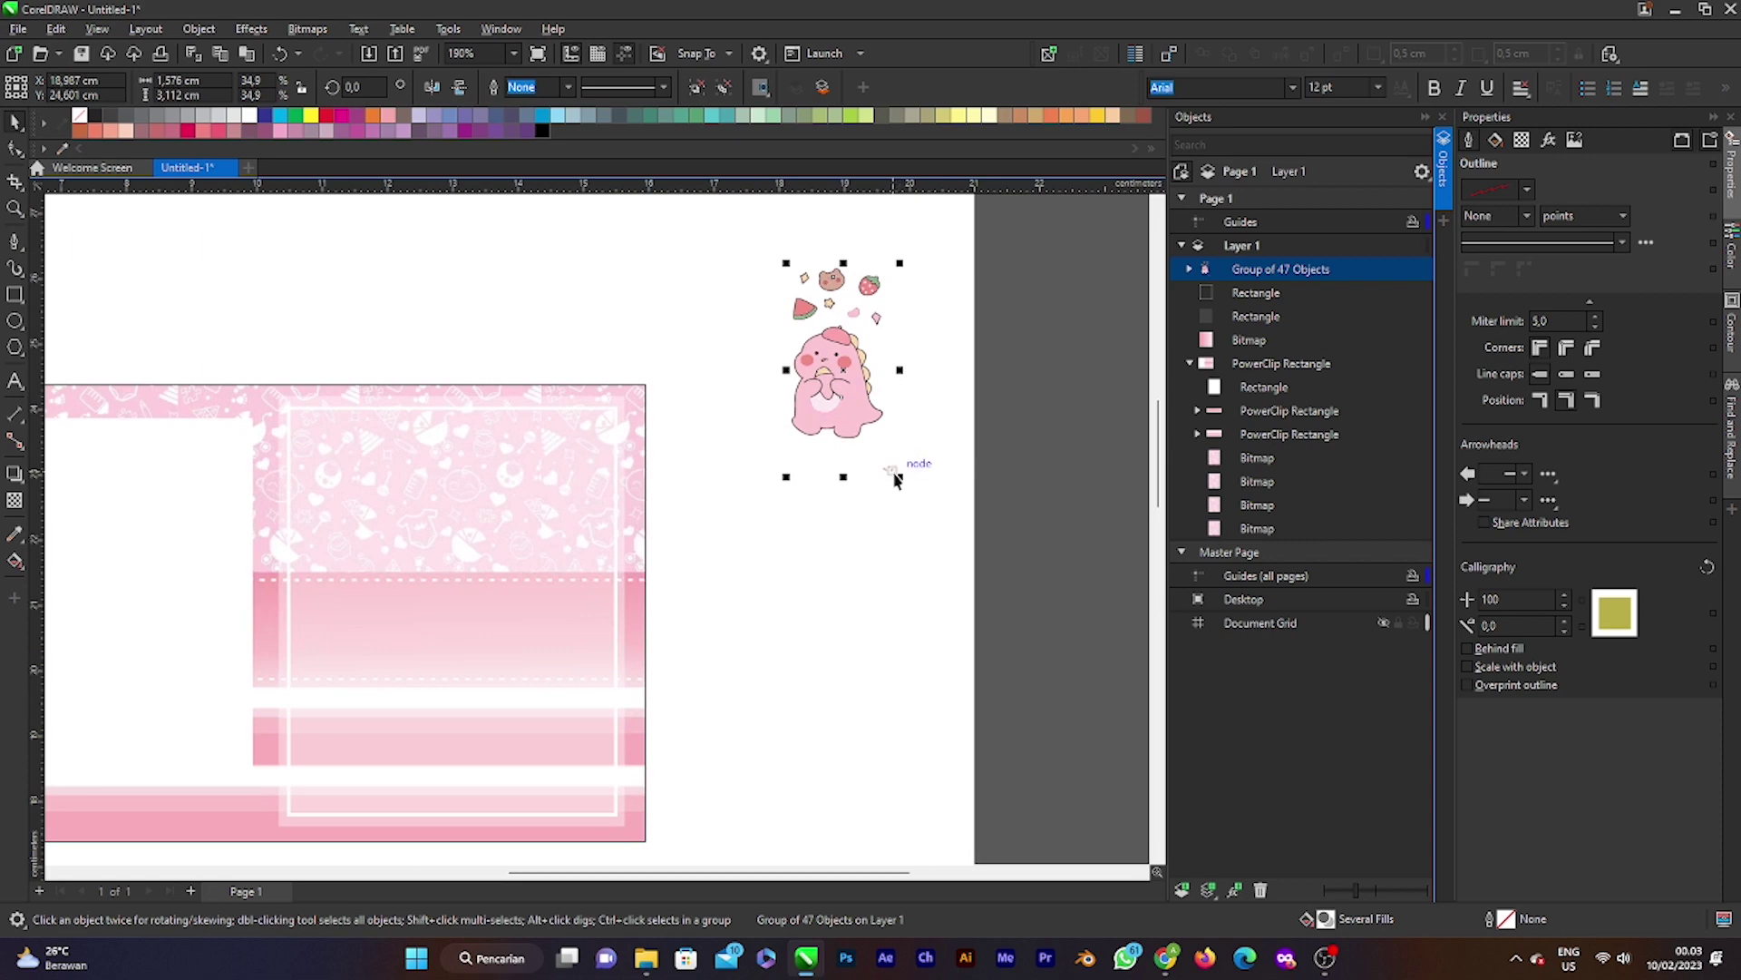
pyautogui.moveTo(894, 479); pyautogui.dragTo(939, 634)
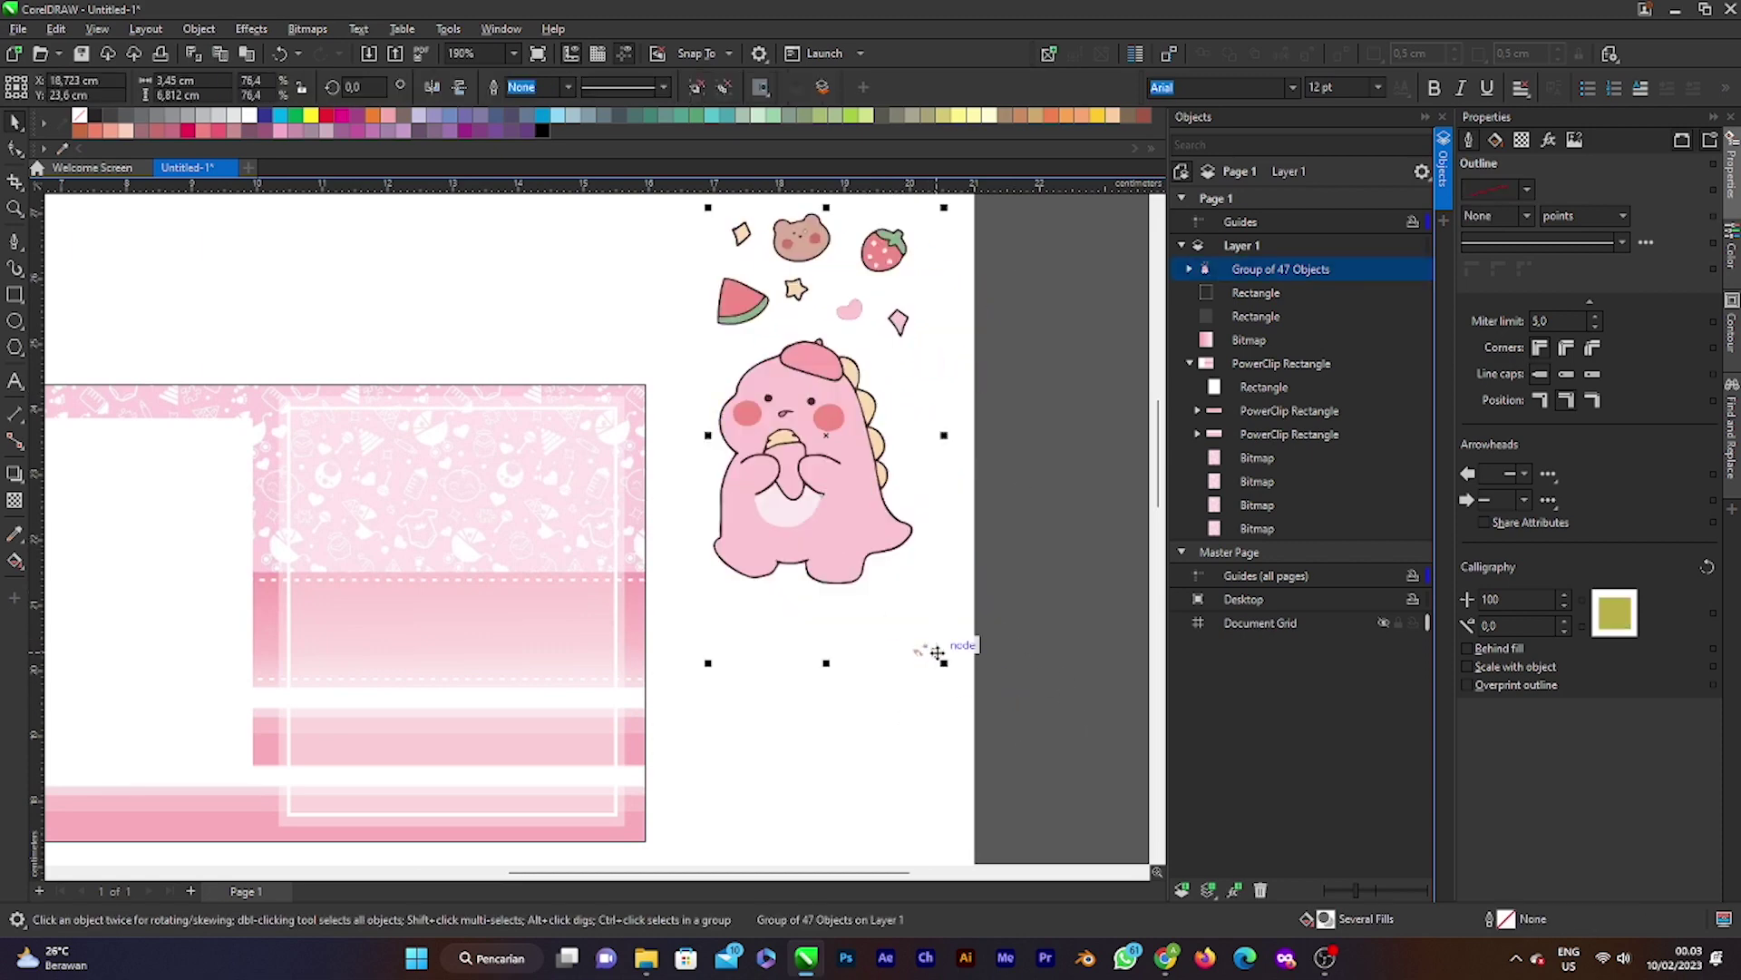
pyautogui.click(932, 651)
pyautogui.click(925, 649)
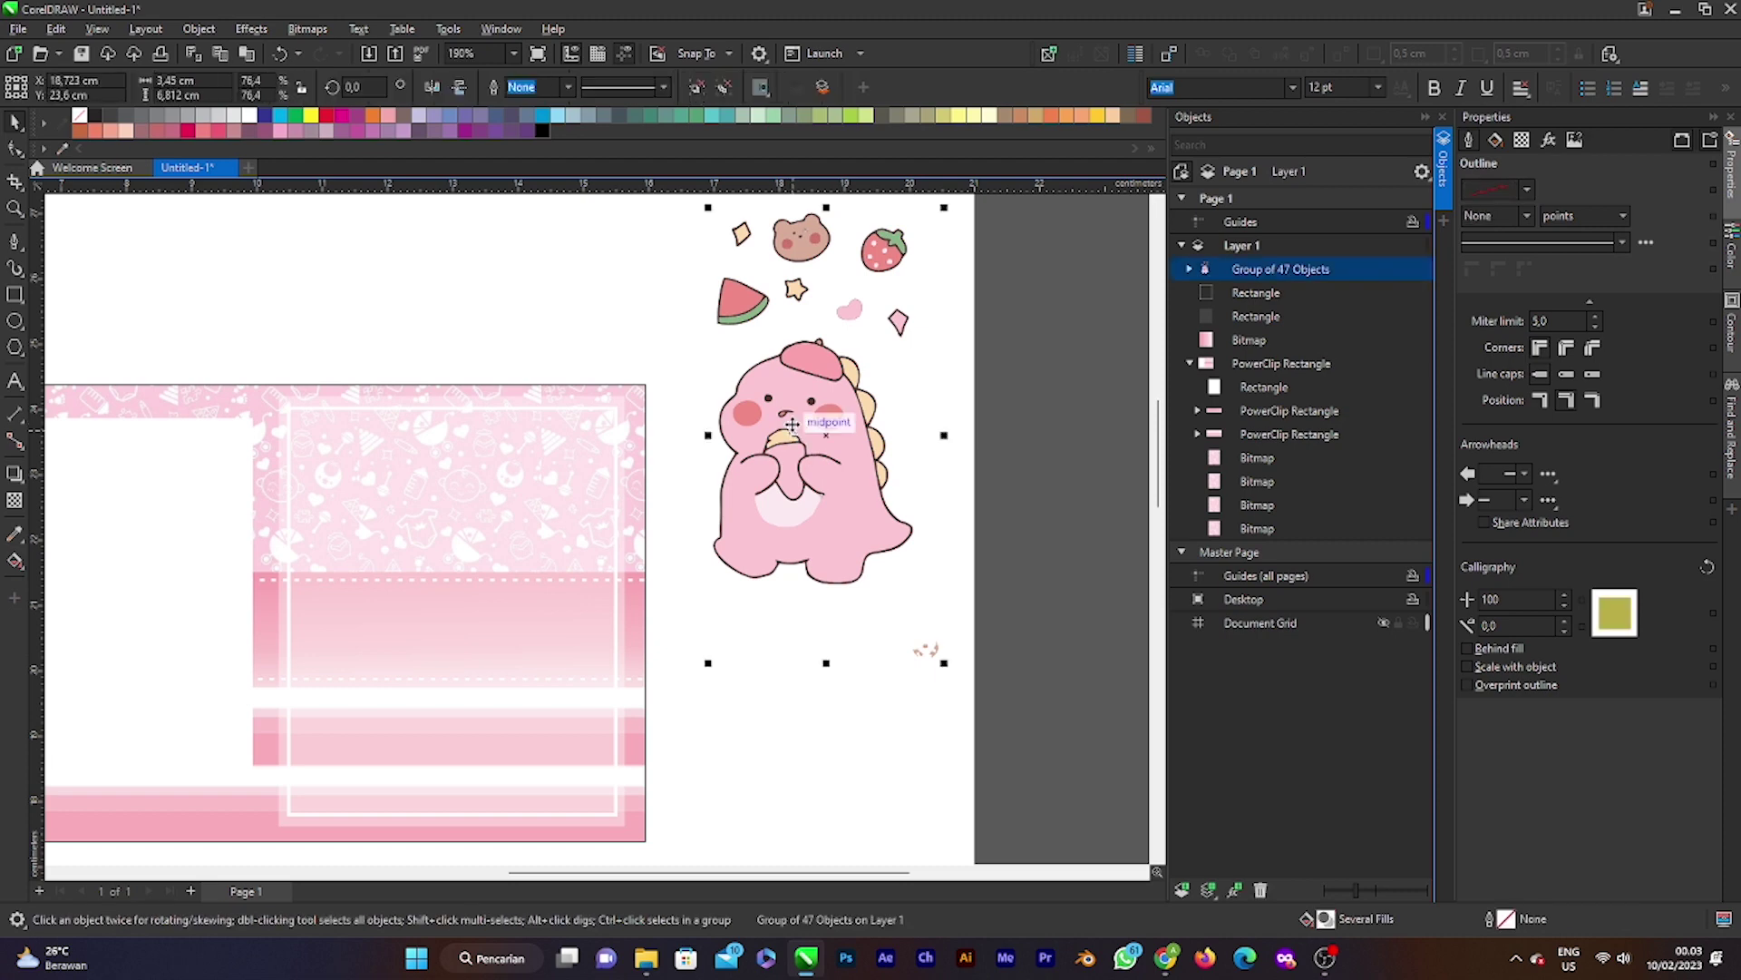
# Step: Ungroup all, delete the stray watermark squiggle, and regroup the remaining 44 pieces
pyautogui.click(1021, 458)
pyautogui.rightClick(845, 406)
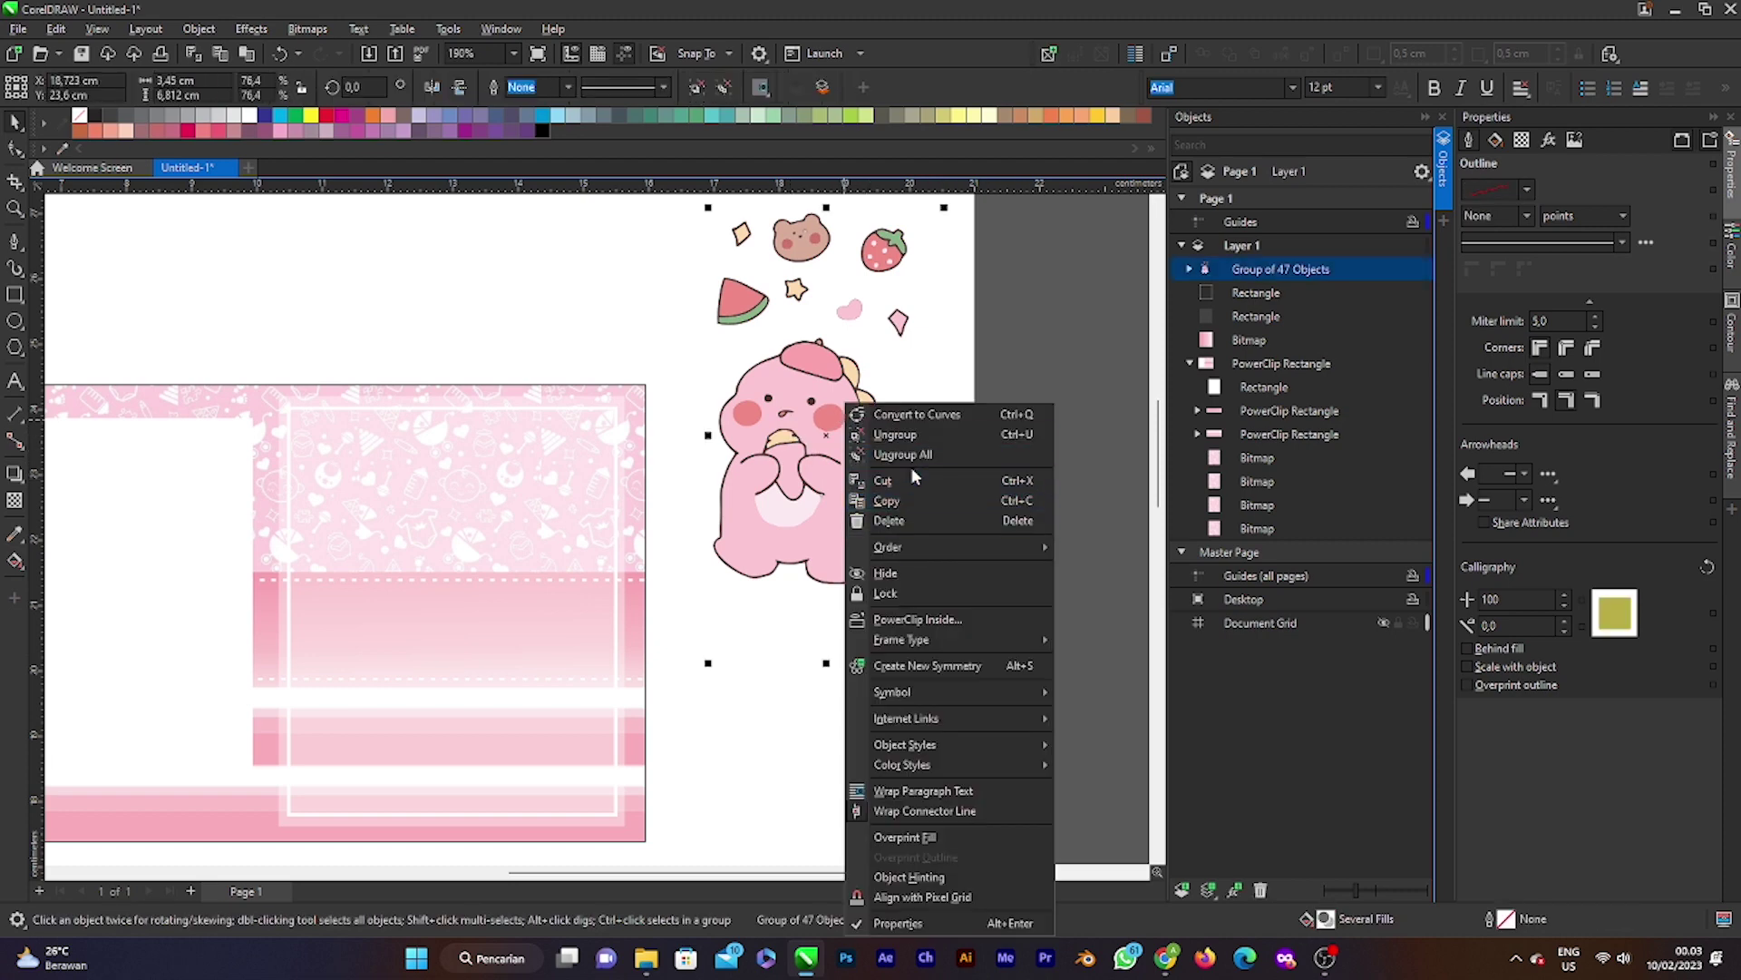
pyautogui.click(907, 454)
pyautogui.moveTo(1015, 606); pyautogui.dragTo(867, 704)
pyautogui.press('Delete')
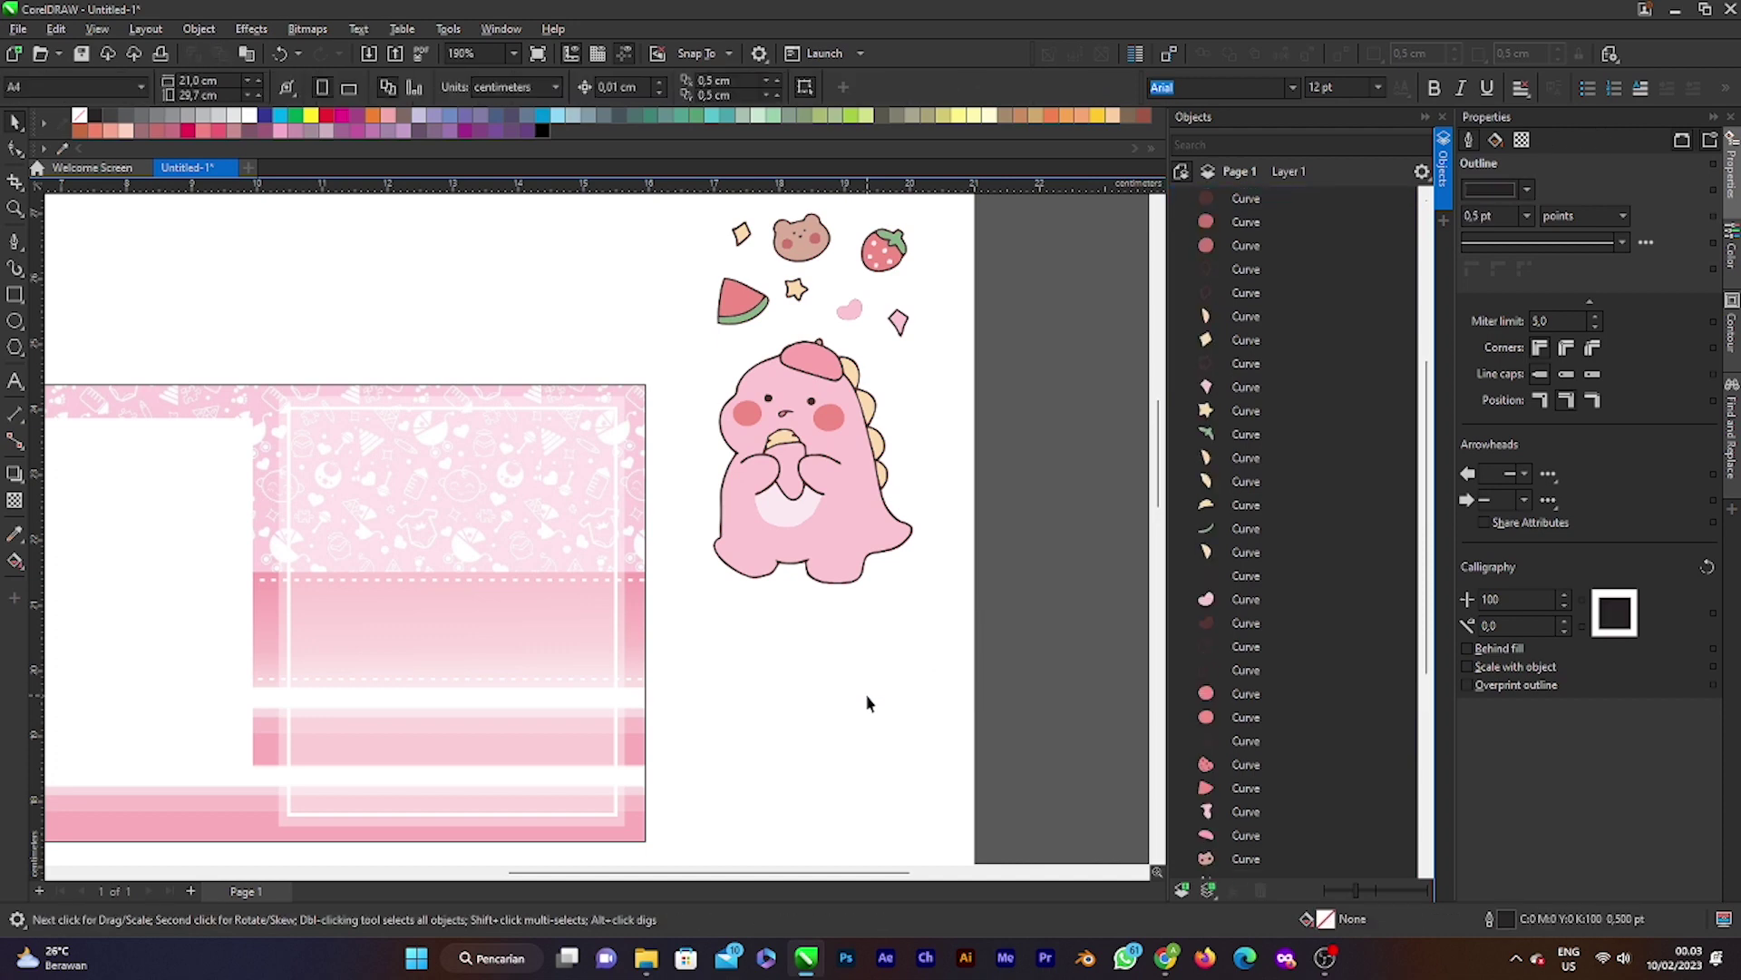
pyautogui.scroll(-2, 867, 704)
pyautogui.moveTo(742, 381); pyautogui.dragTo(992, 753)
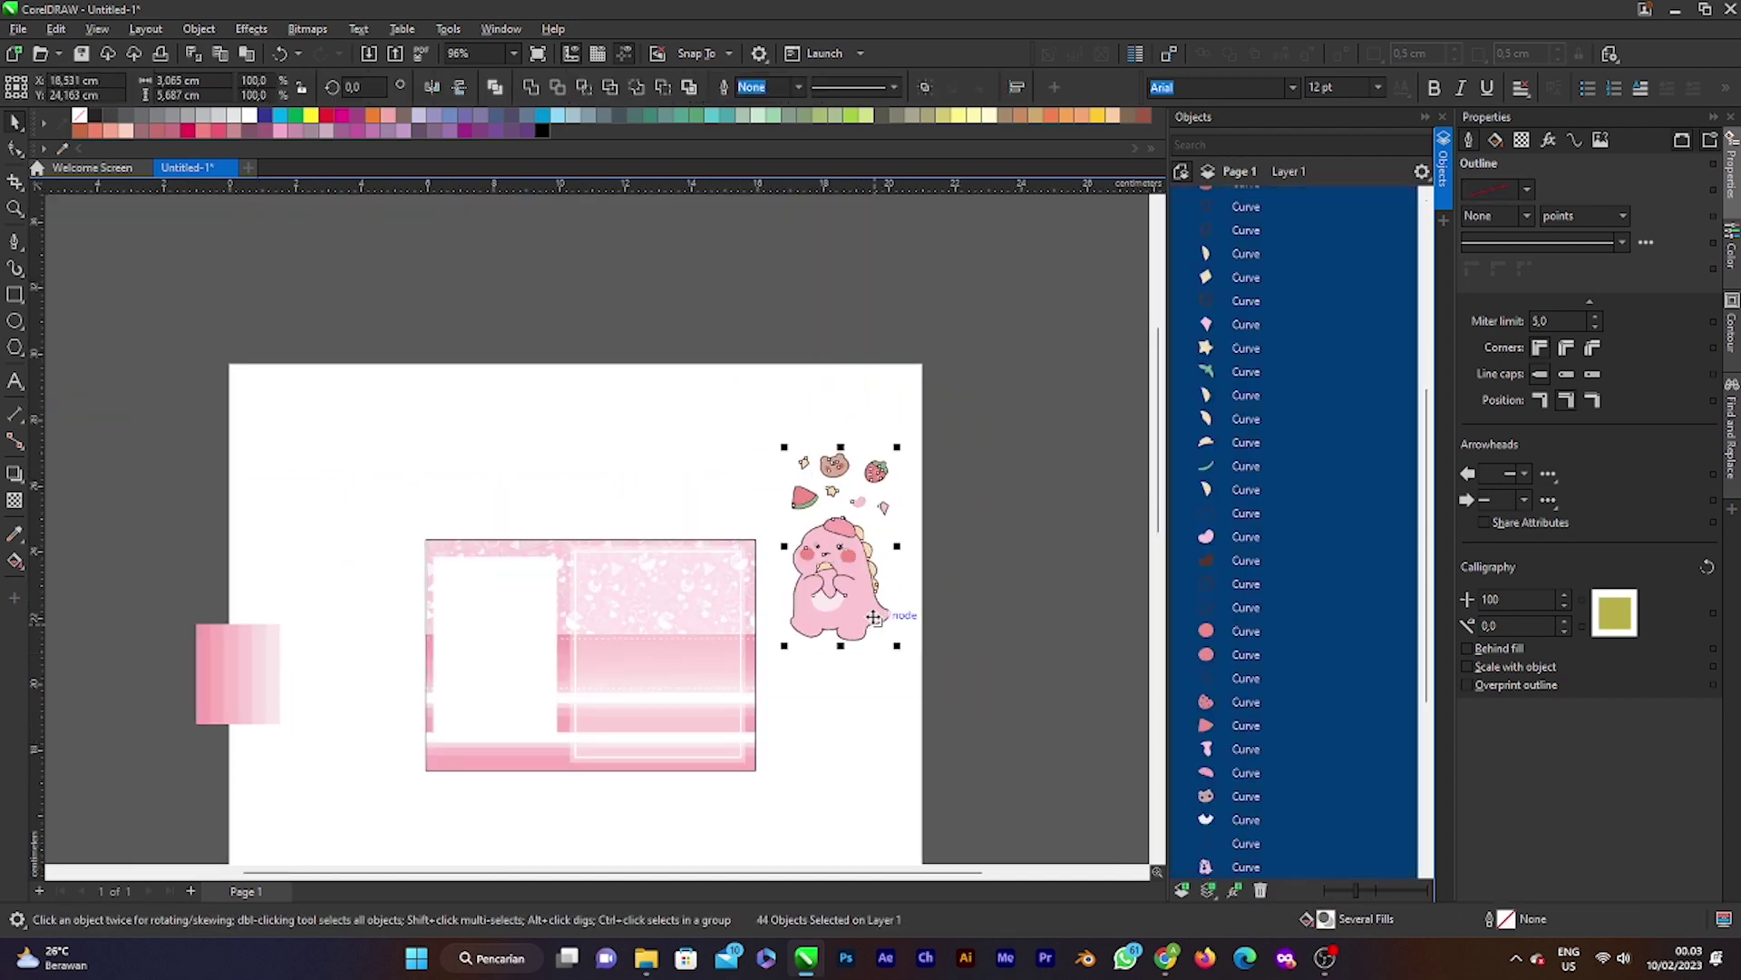
pyautogui.scroll(1, 833, 569)
pyautogui.rightClick(835, 566)
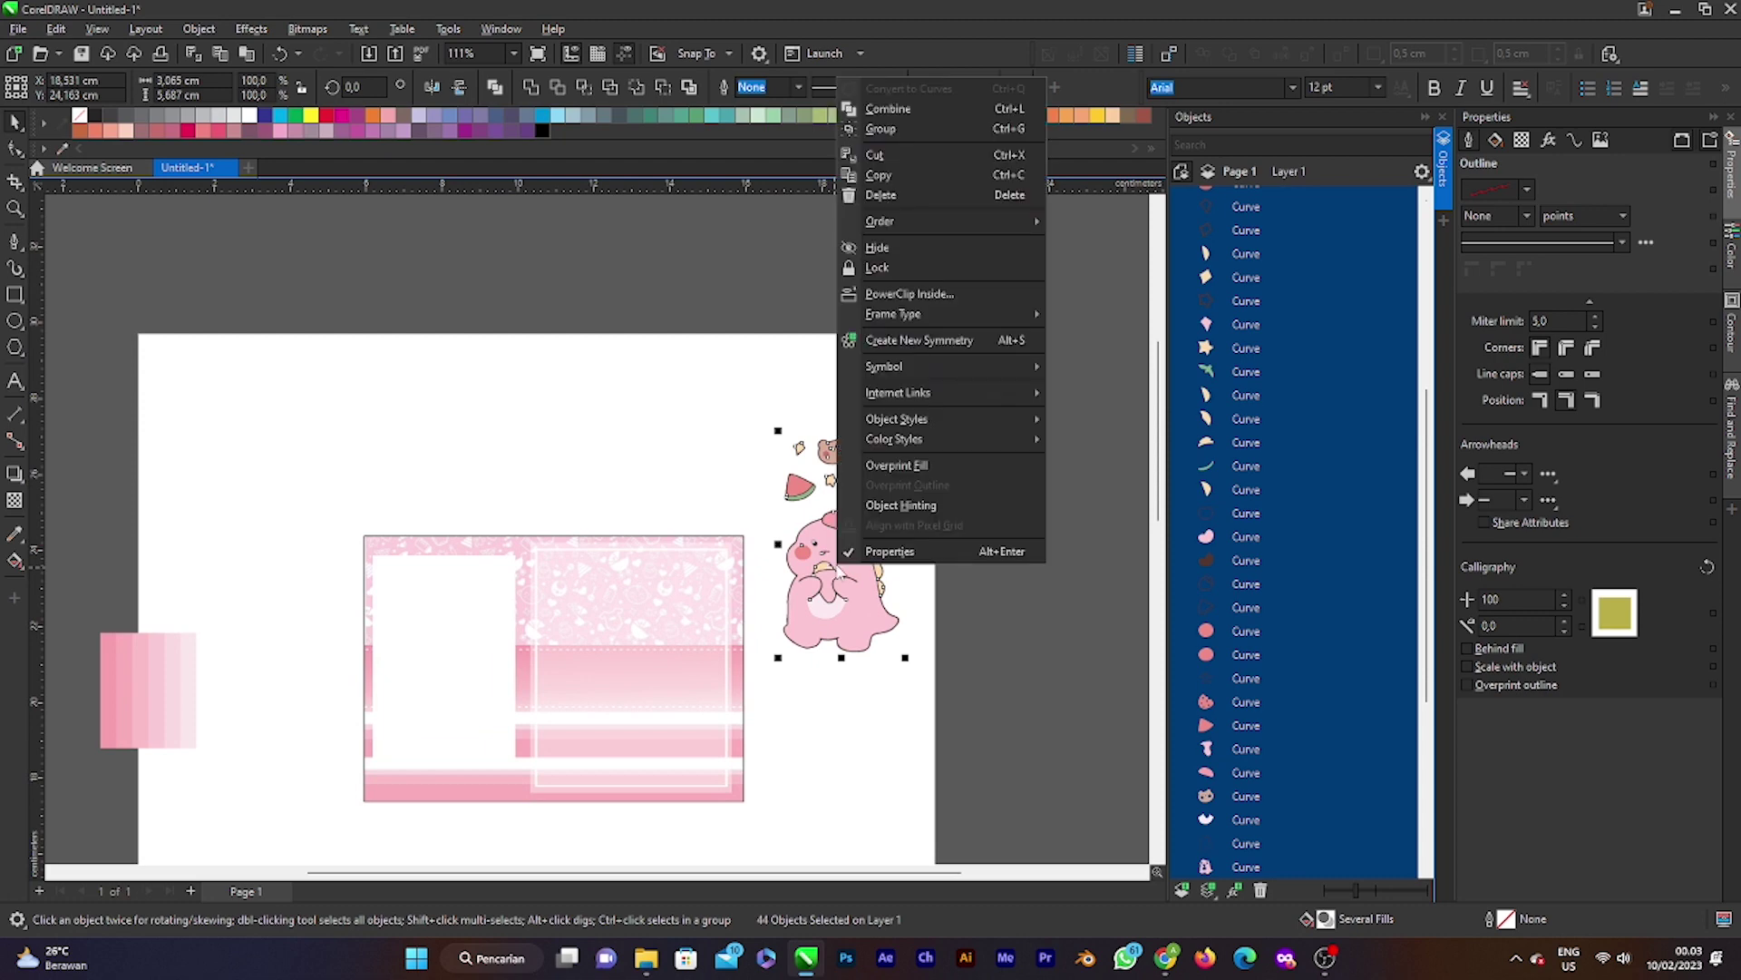
pyautogui.click(917, 128)
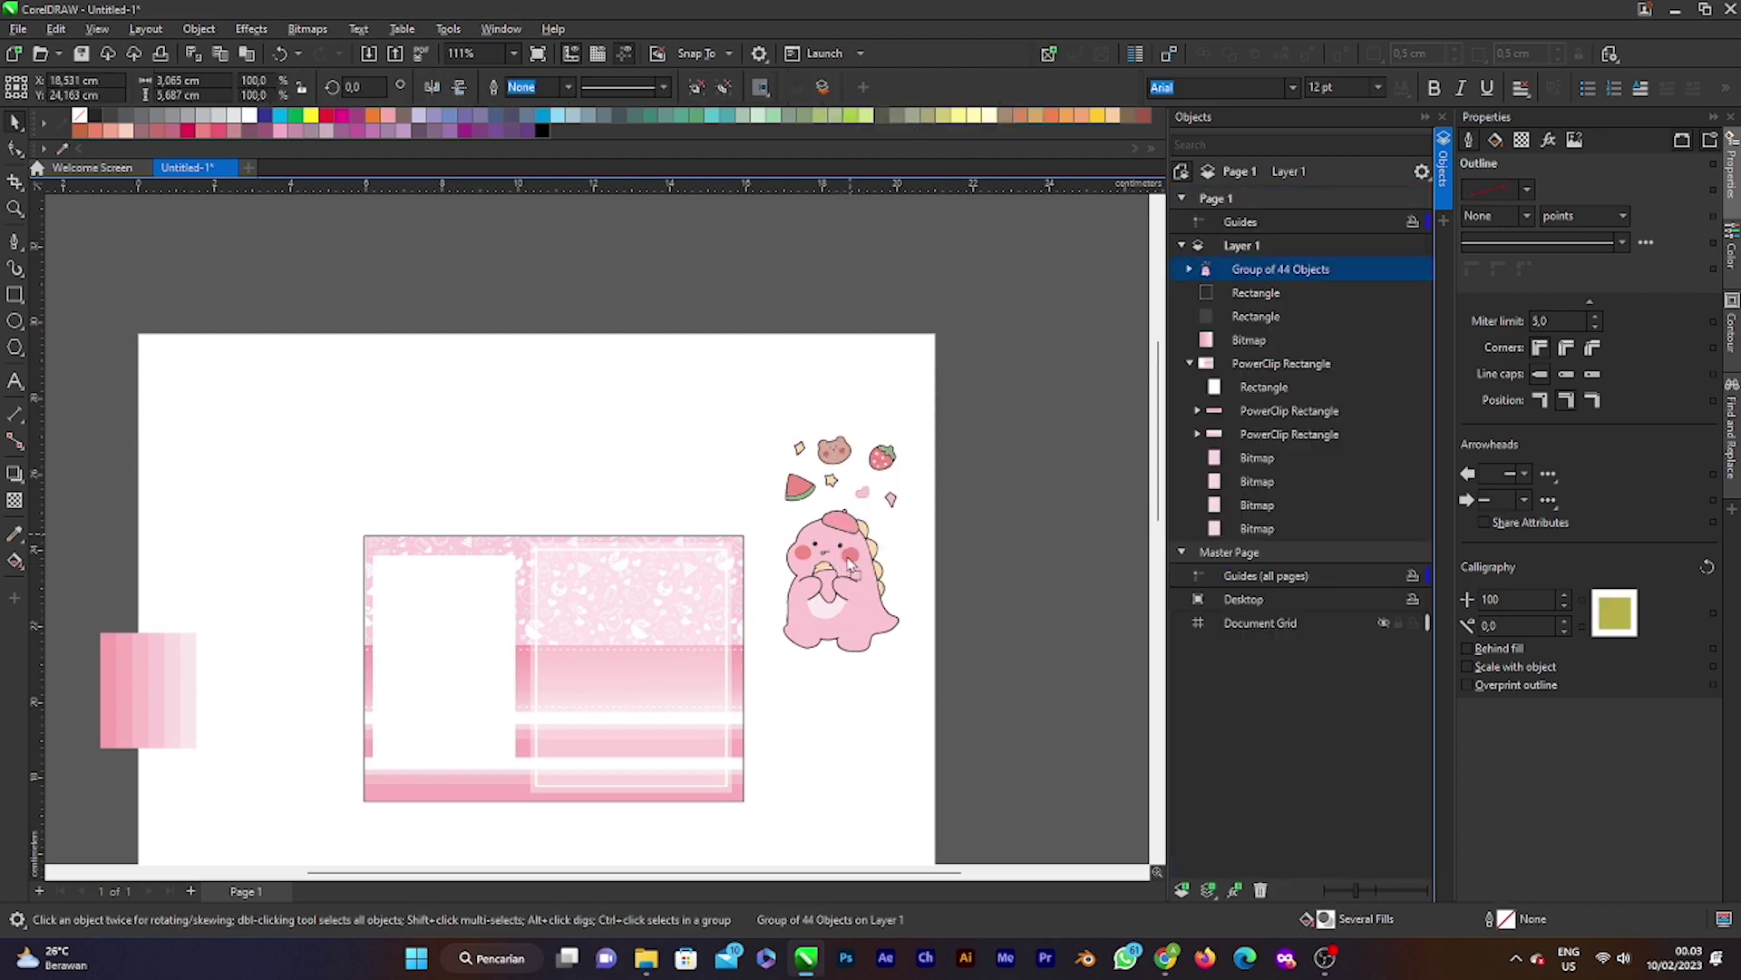
# Step: Move the dino group onto the card, scale it to 36%, and place it at the photo panel's lower edge
pyautogui.moveTo(850, 564); pyautogui.dragTo(597, 676)
pyautogui.moveTo(652, 543); pyautogui.dragTo(578, 674)
pyautogui.scroll(2, 552, 710)
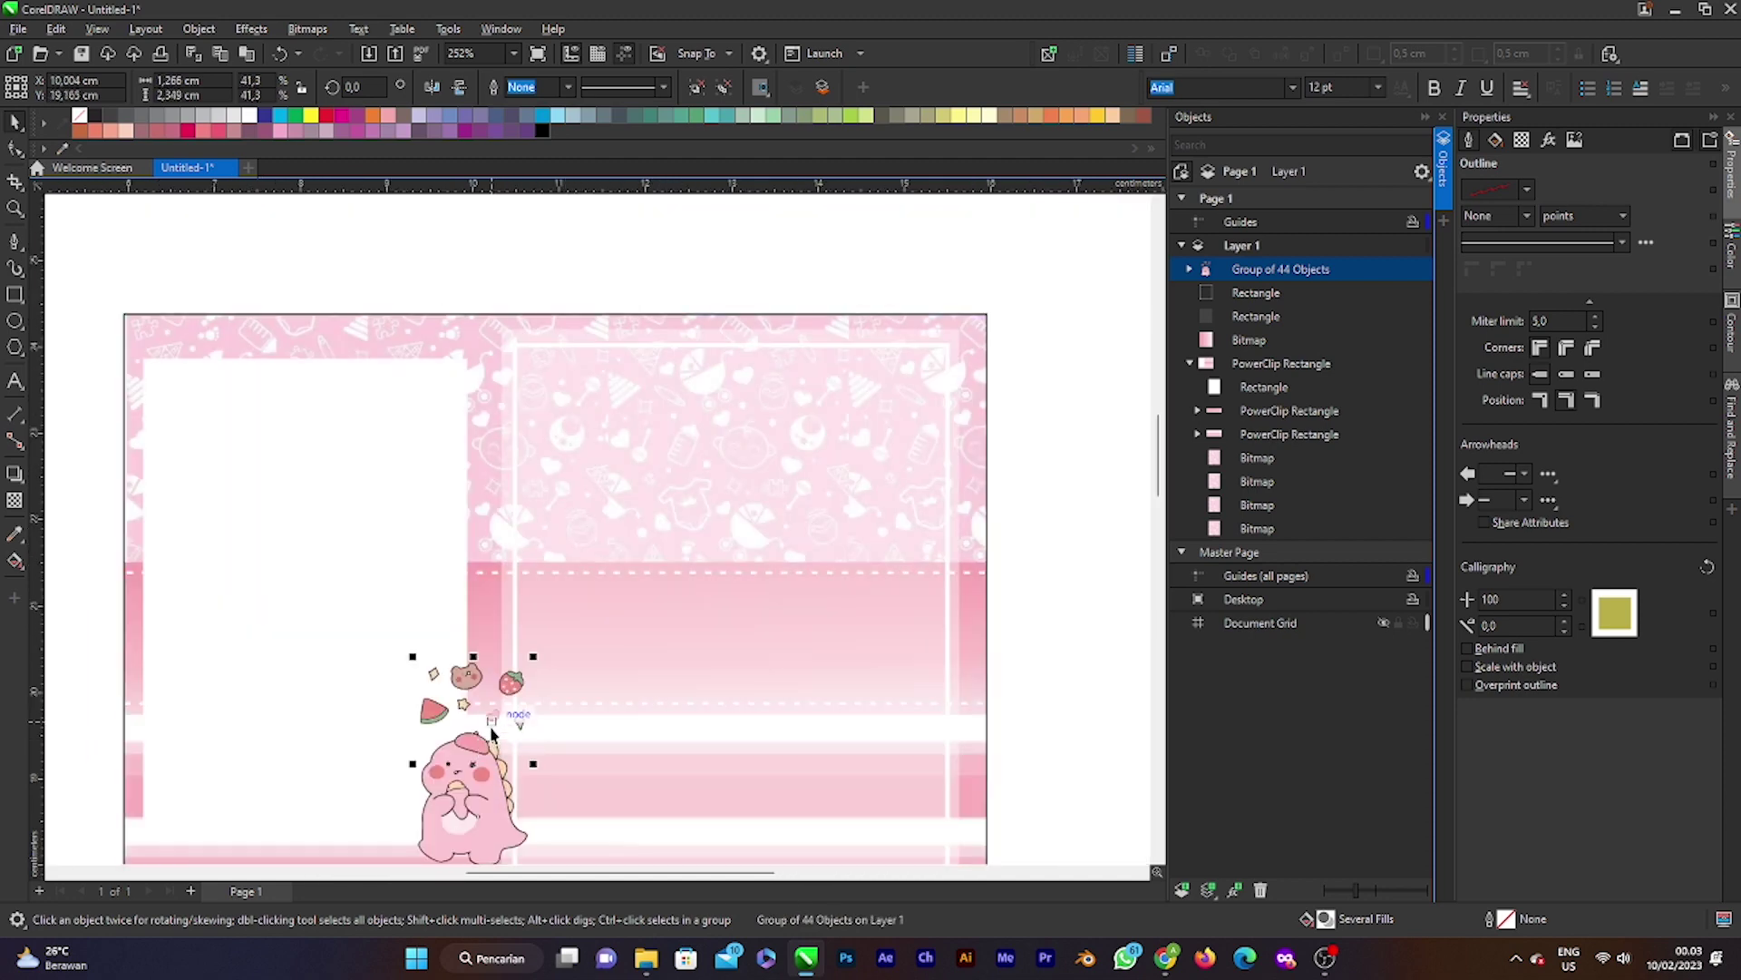
pyautogui.scroll(-2, 542, 739)
pyautogui.scroll(2, 490, 762)
pyautogui.moveTo(490, 762); pyautogui.dragTo(494, 739)
pyautogui.moveTo(544, 640); pyautogui.dragTo(527, 660)
pyautogui.moveTo(521, 745); pyautogui.dragTo(513, 756)
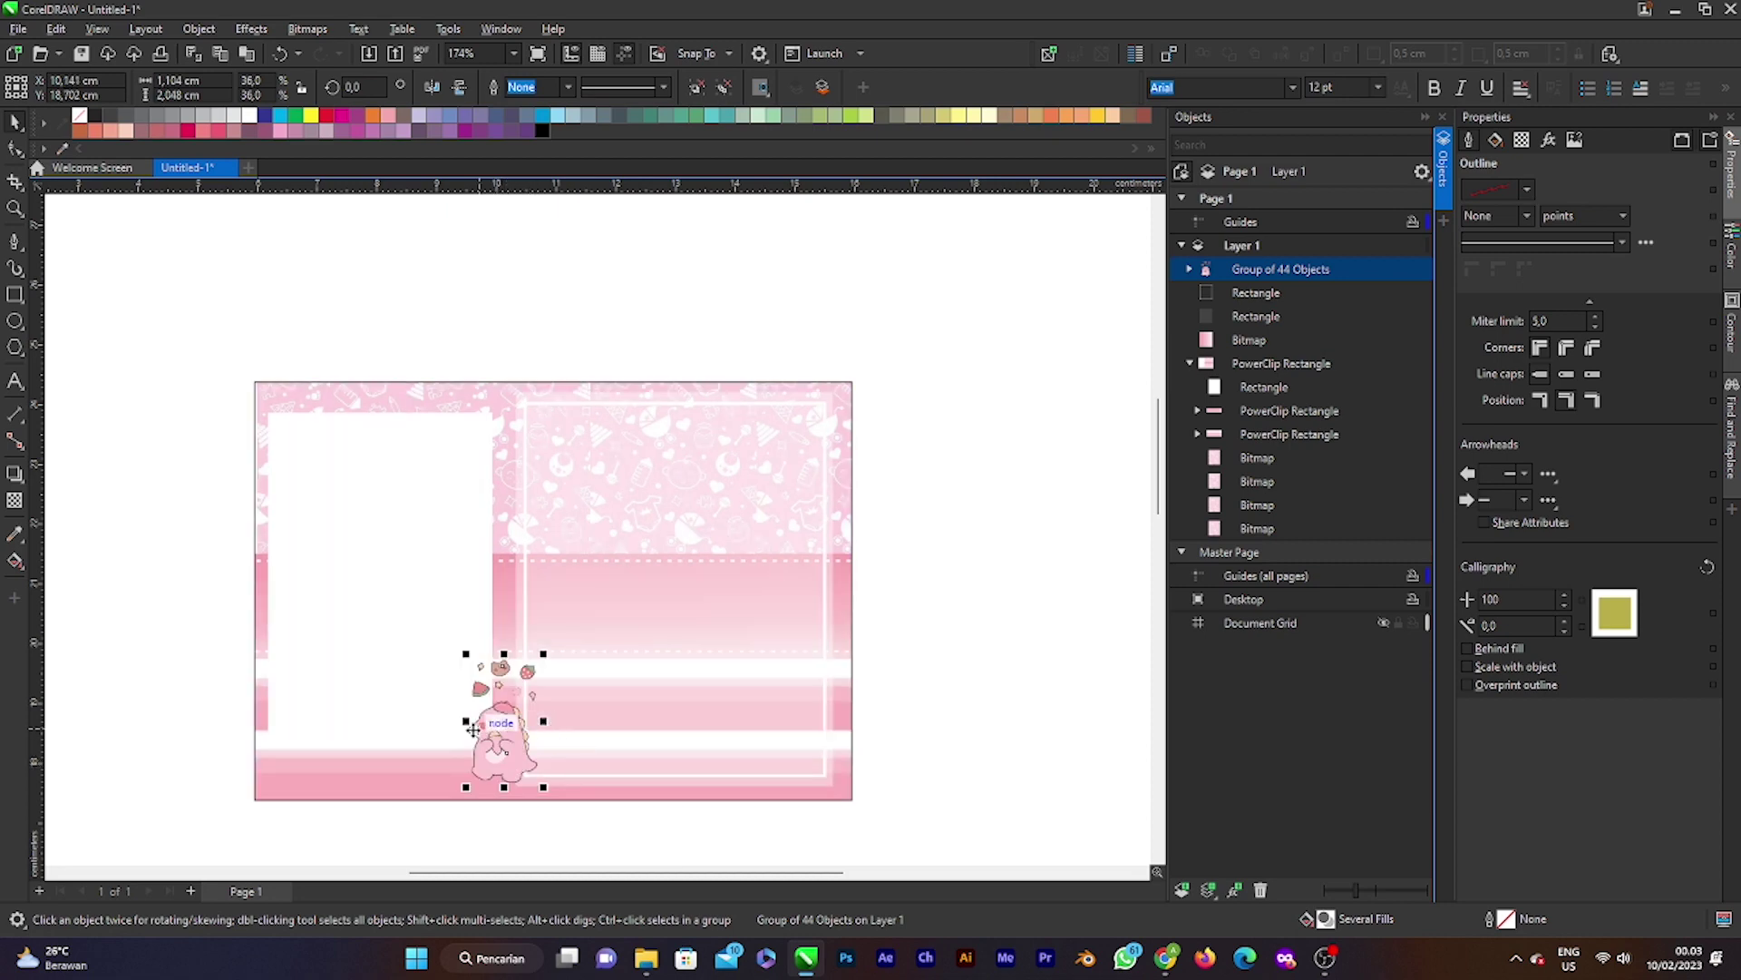
# Step: Mirror the dino group horizontally and check its placement
pyautogui.click(995, 773)
pyautogui.click(490, 757)
pyautogui.moveTo(465, 721); pyautogui.dragTo(512, 756)
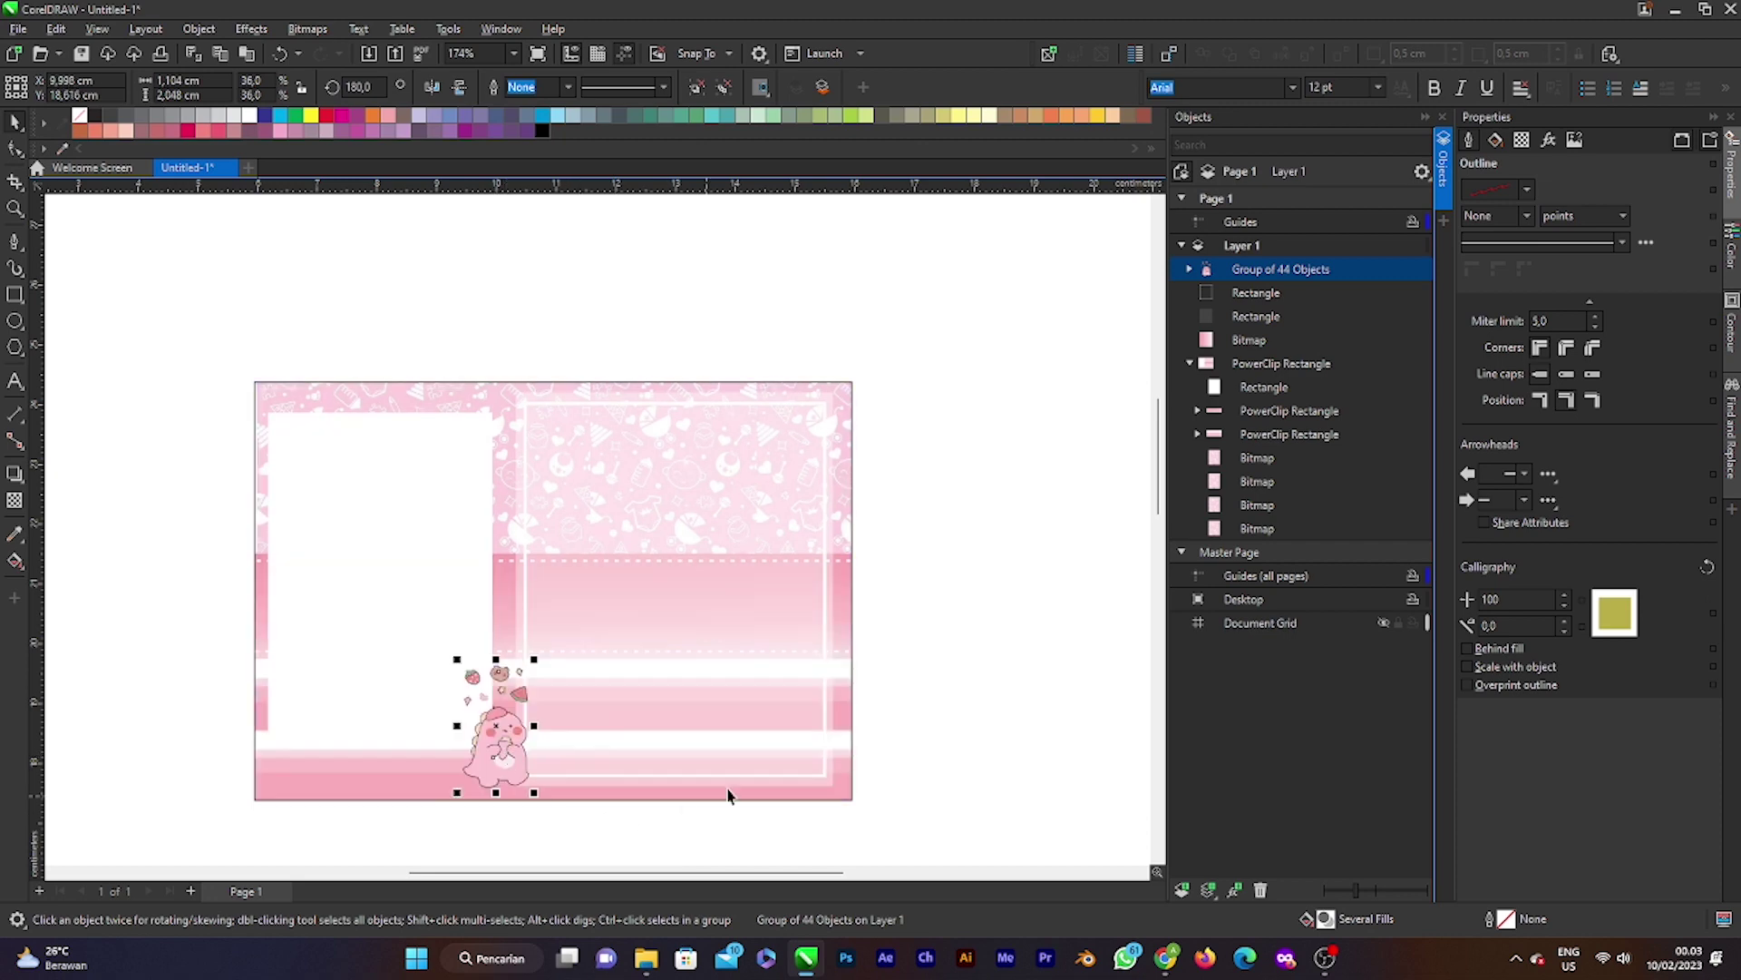
pyautogui.click(996, 691)
pyautogui.scroll(-1, 489, 694)
pyautogui.scroll(2, 489, 694)
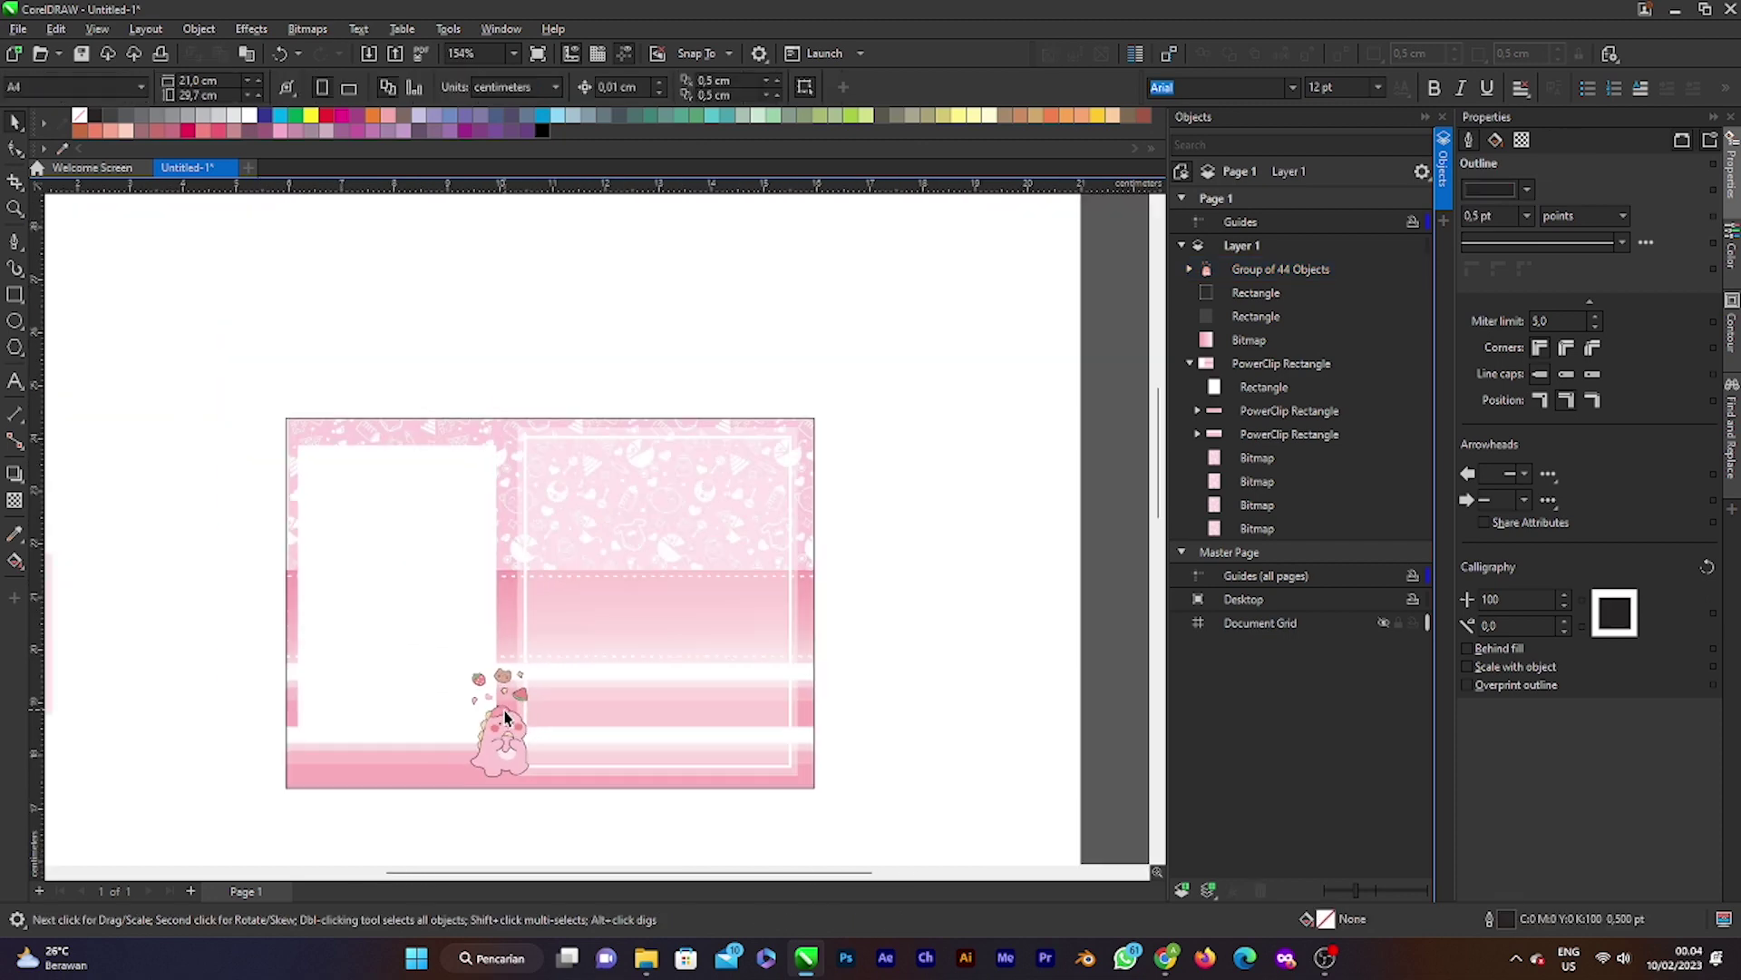
pyautogui.scroll(-1, 505, 717)
pyautogui.scroll(1, 503, 719)
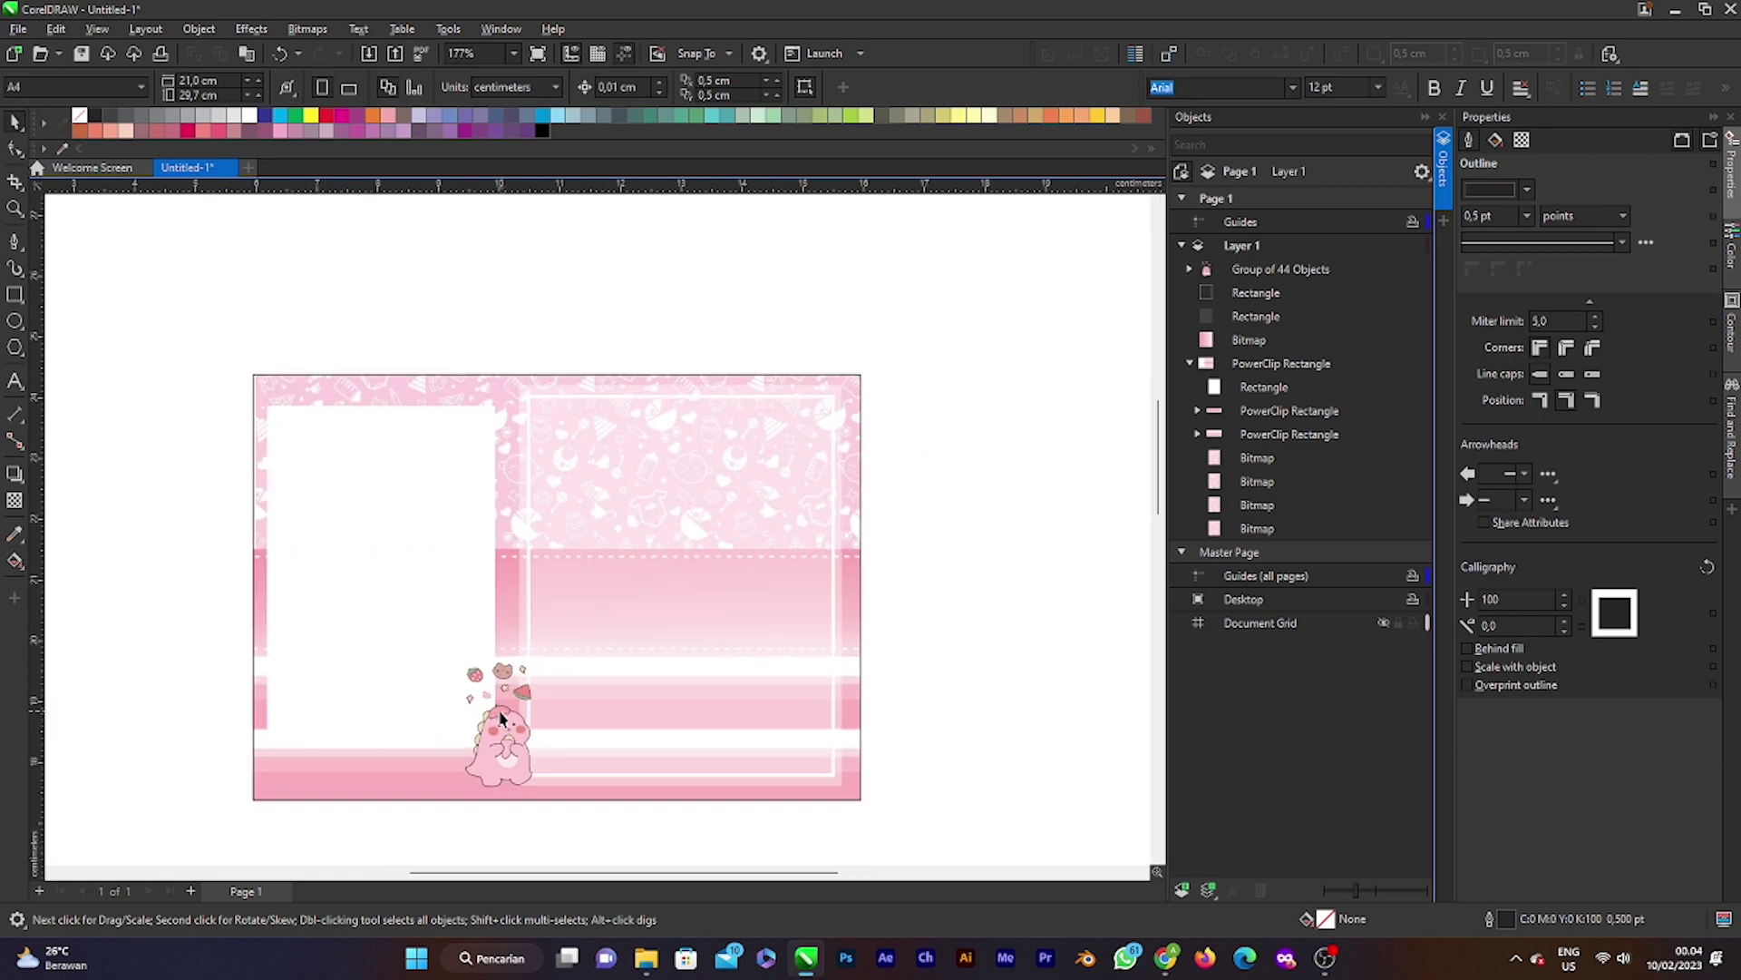
pyautogui.scroll(-2, 499, 725)
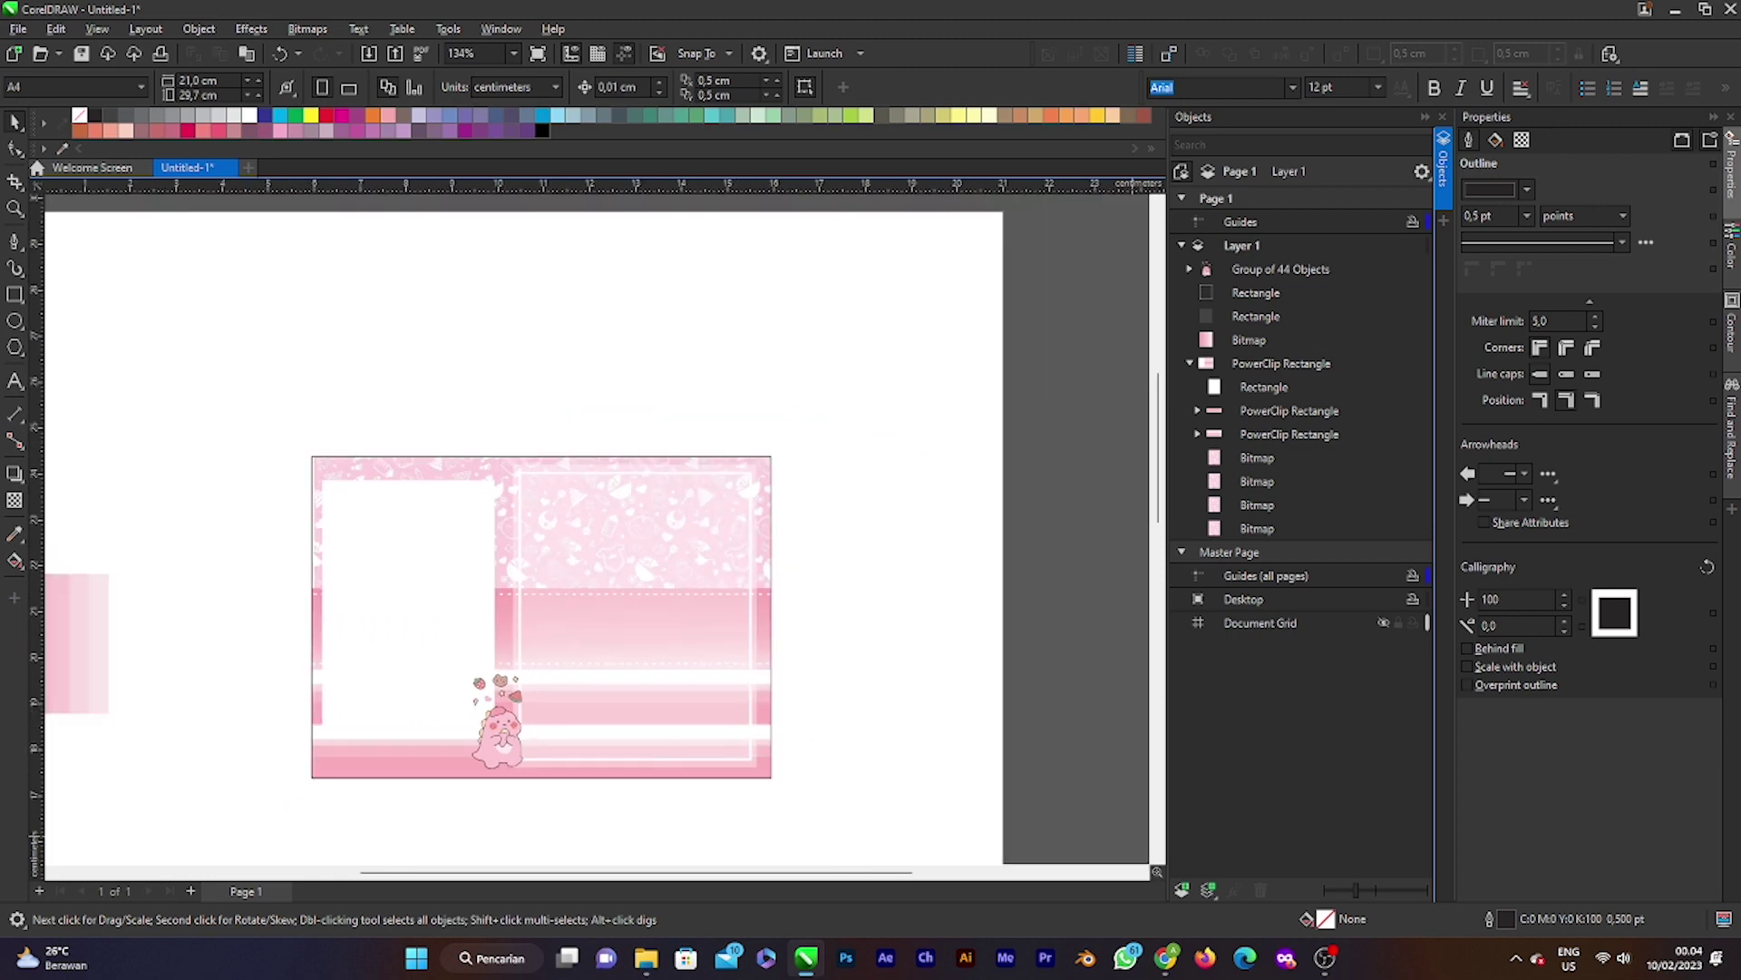
# Step: Copy the pink bear-costume character picture from Chrome and paste it into the drawing
pyautogui.hotkey('alt', 'Tab')
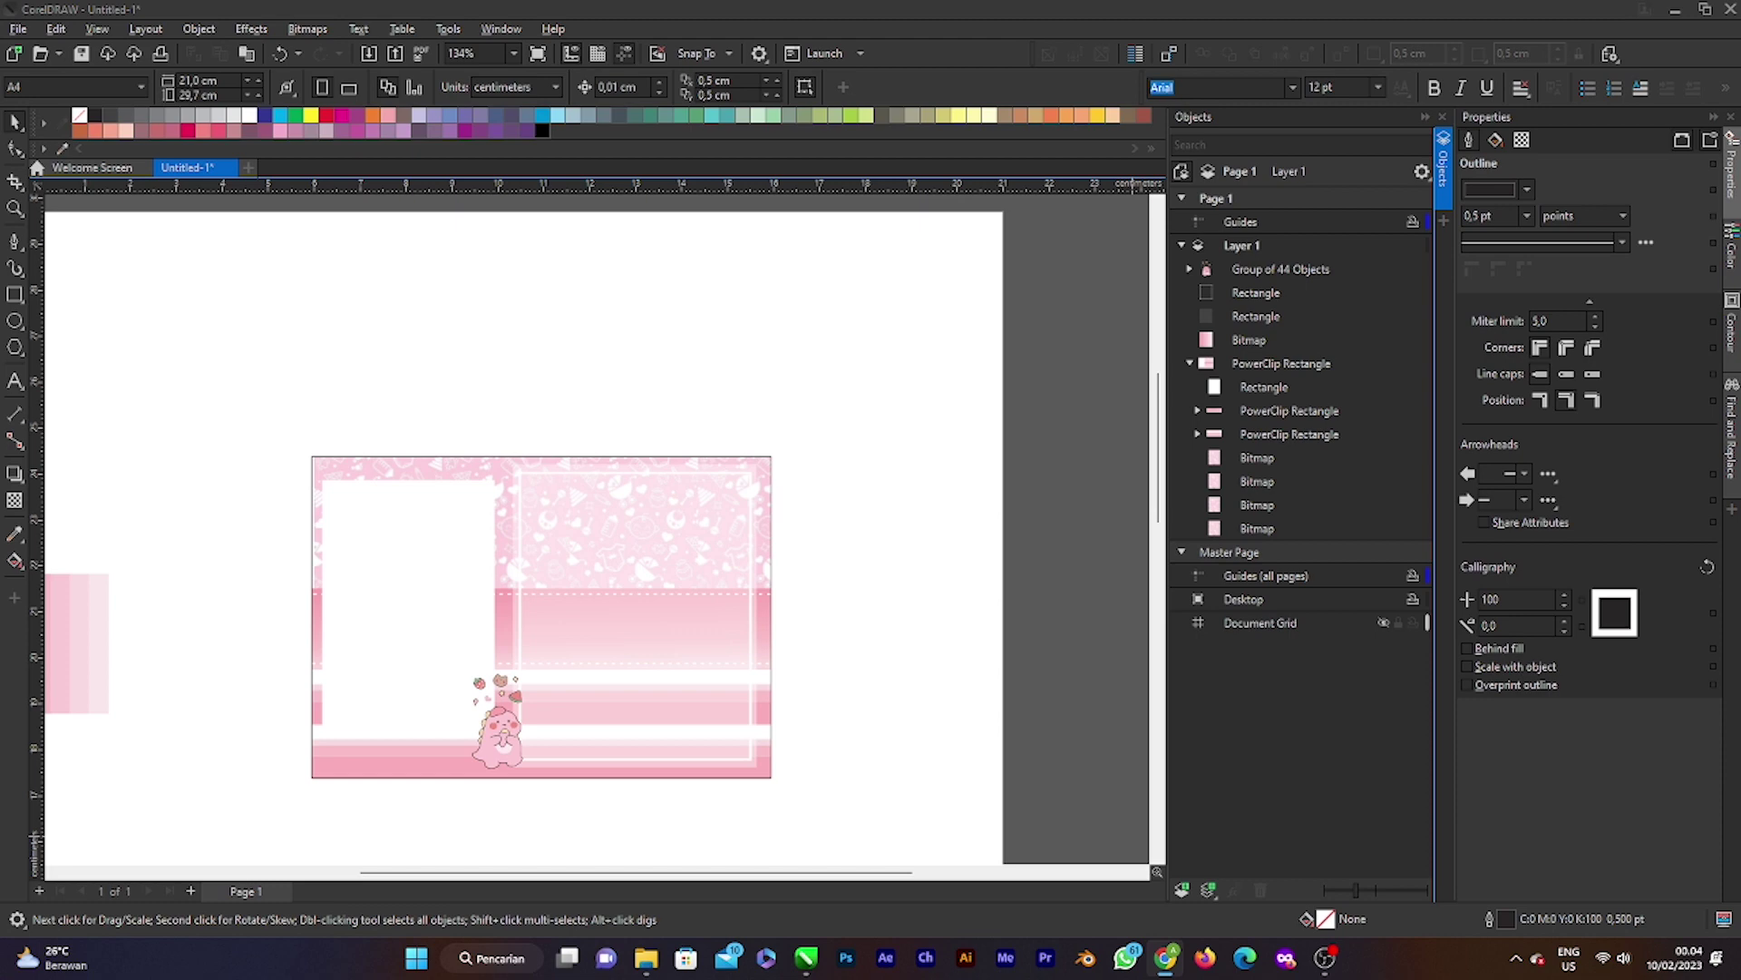
pyautogui.hotkey('ctrl', 'v')
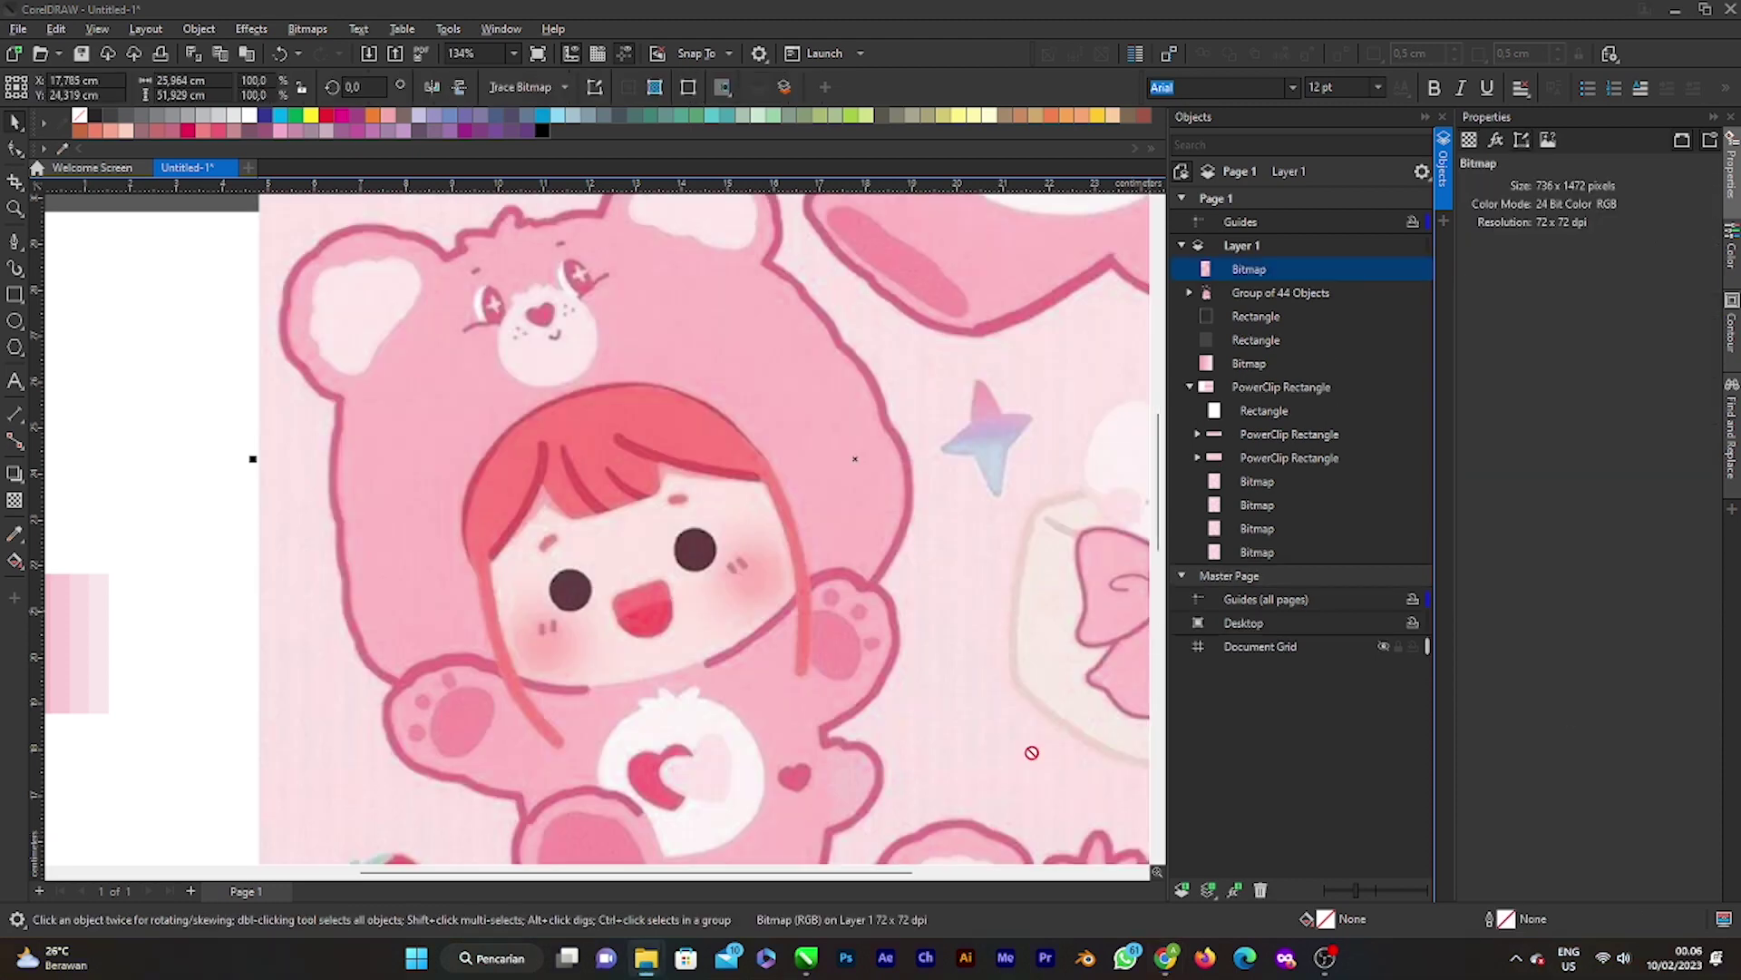
# Step: Move the pasted pink character picture off to the left
pyautogui.moveTo(391, 521); pyautogui.dragTo(392, 522)
pyautogui.scroll(-3, 595, 528)
pyautogui.moveTo(596, 528); pyautogui.dragTo(373, 528)
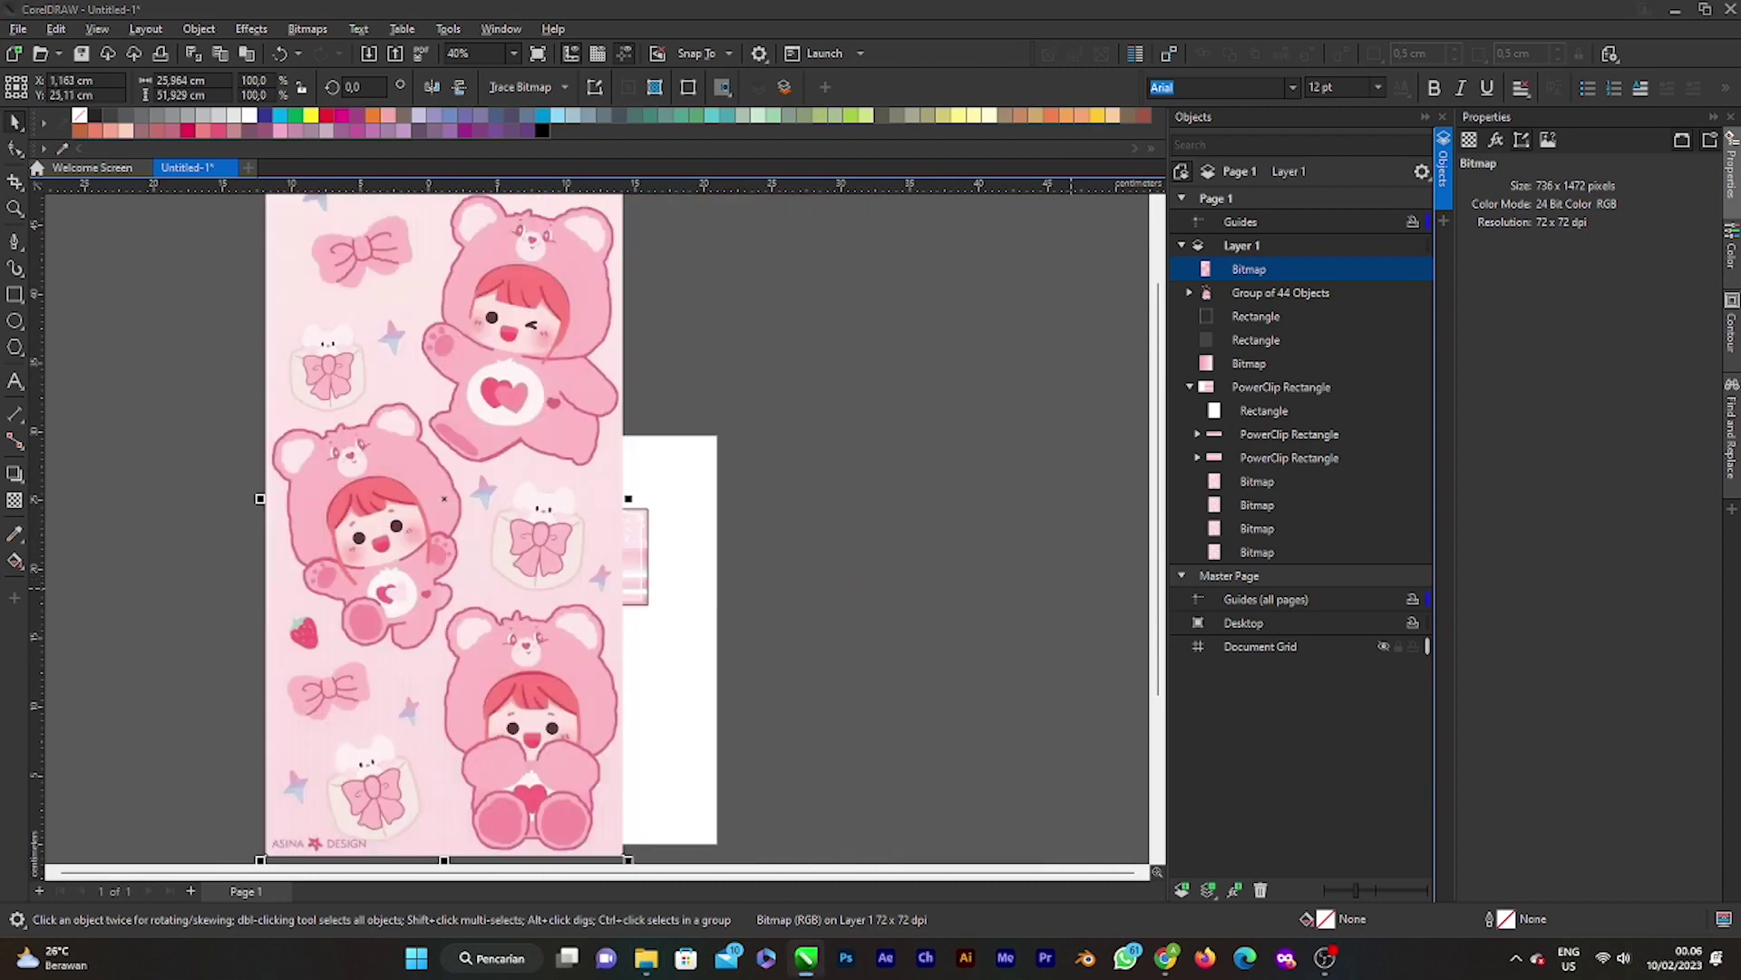
# Step: Paste the brown bear sticker picture and arrange it beside the pink character picture
pyautogui.hotkey('ctrl', 'v')
pyautogui.scroll(-2, 847, 513)
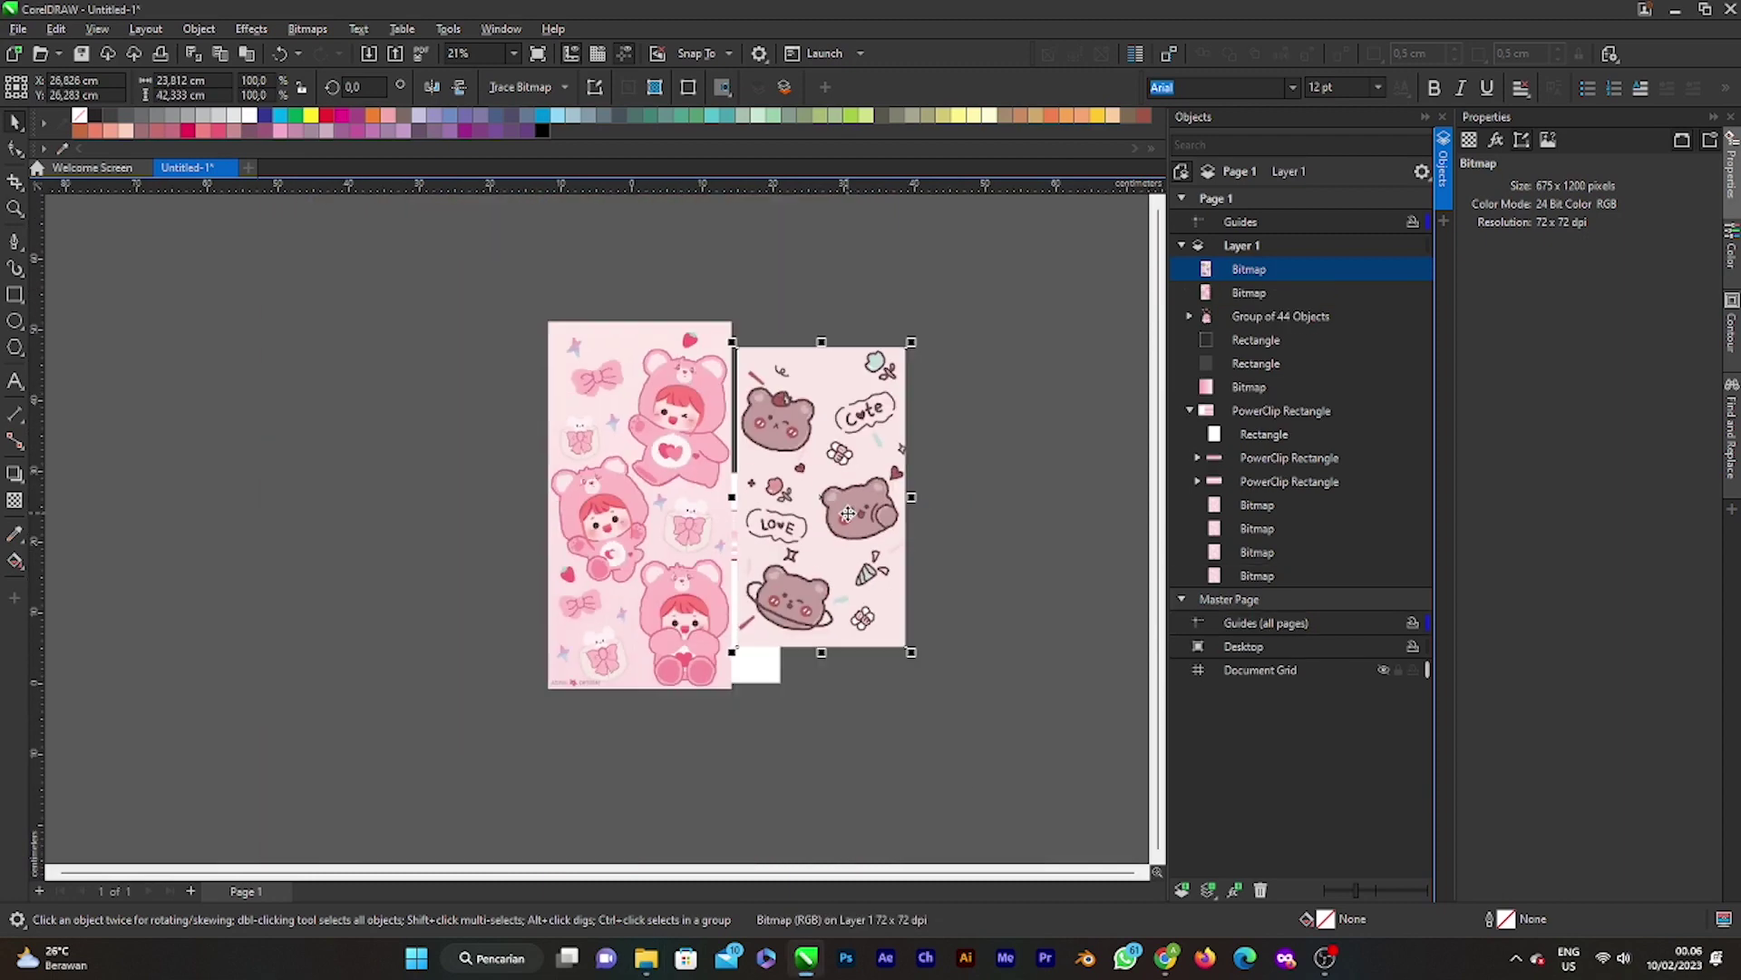
pyautogui.click(838, 456)
pyautogui.moveTo(838, 456); pyautogui.dragTo(960, 512)
pyautogui.moveTo(654, 488); pyautogui.dragTo(392, 475)
pyautogui.scroll(1, 763, 574)
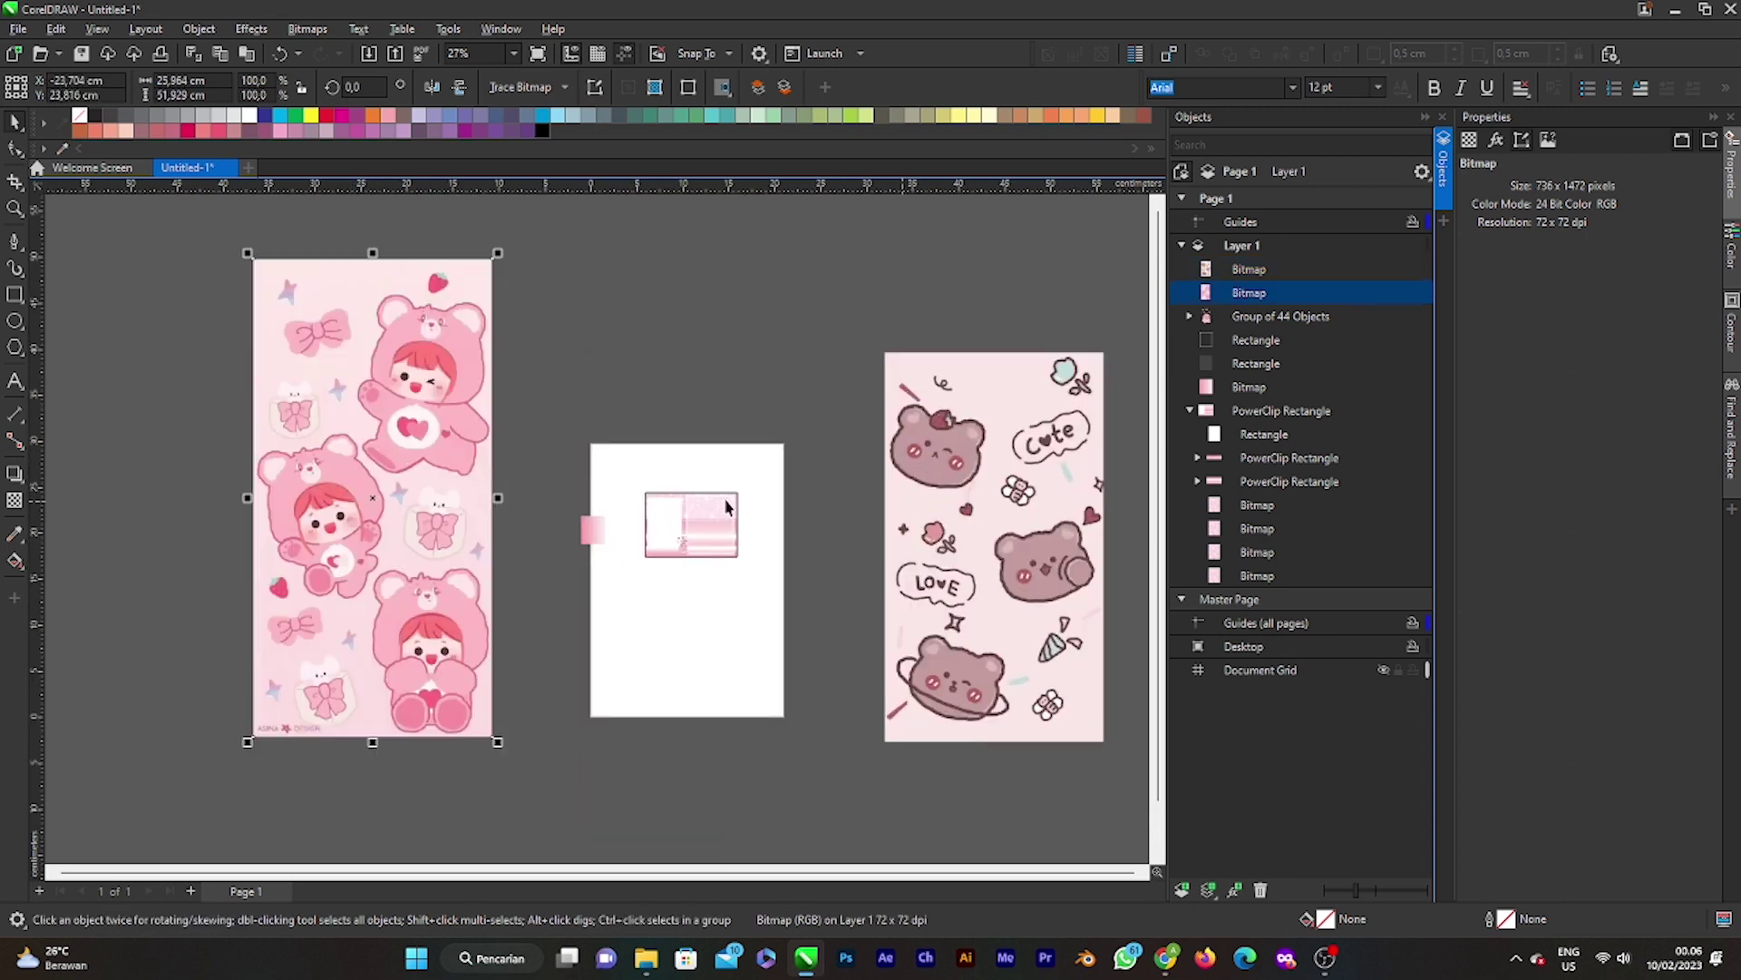
pyautogui.scroll(-2, 726, 506)
pyautogui.moveTo(857, 538); pyautogui.dragTo(283, 503)
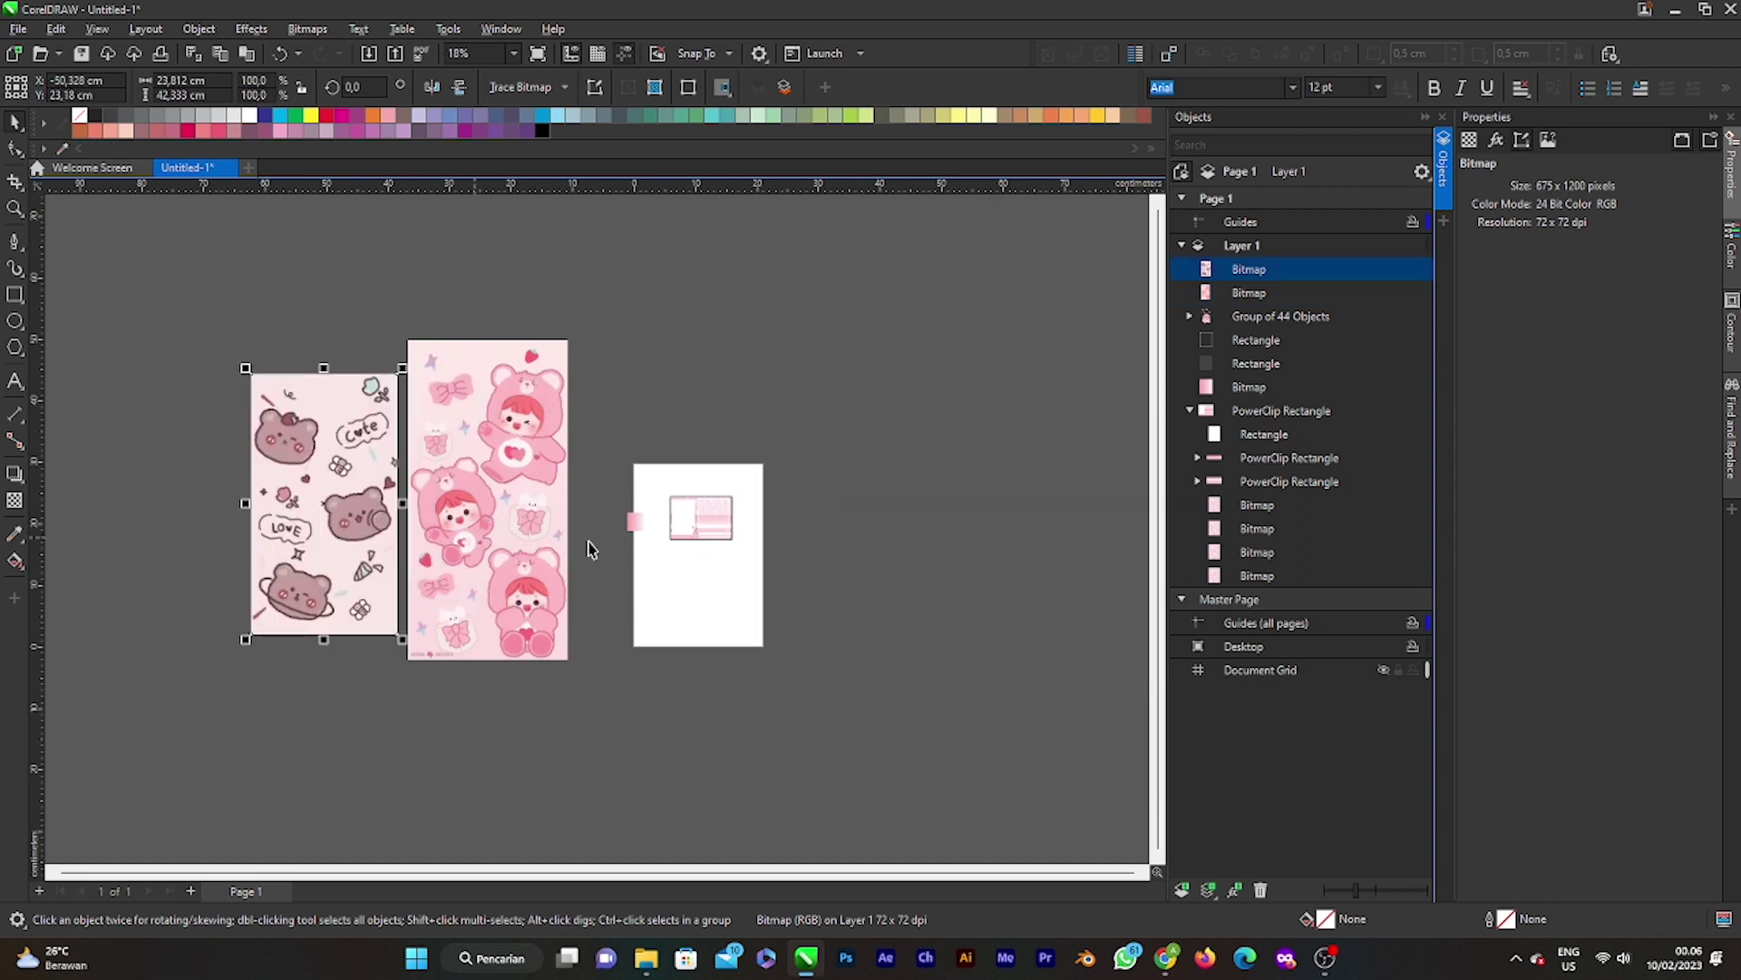
pyautogui.scroll(-2, 588, 549)
pyautogui.scroll(2, 381, 514)
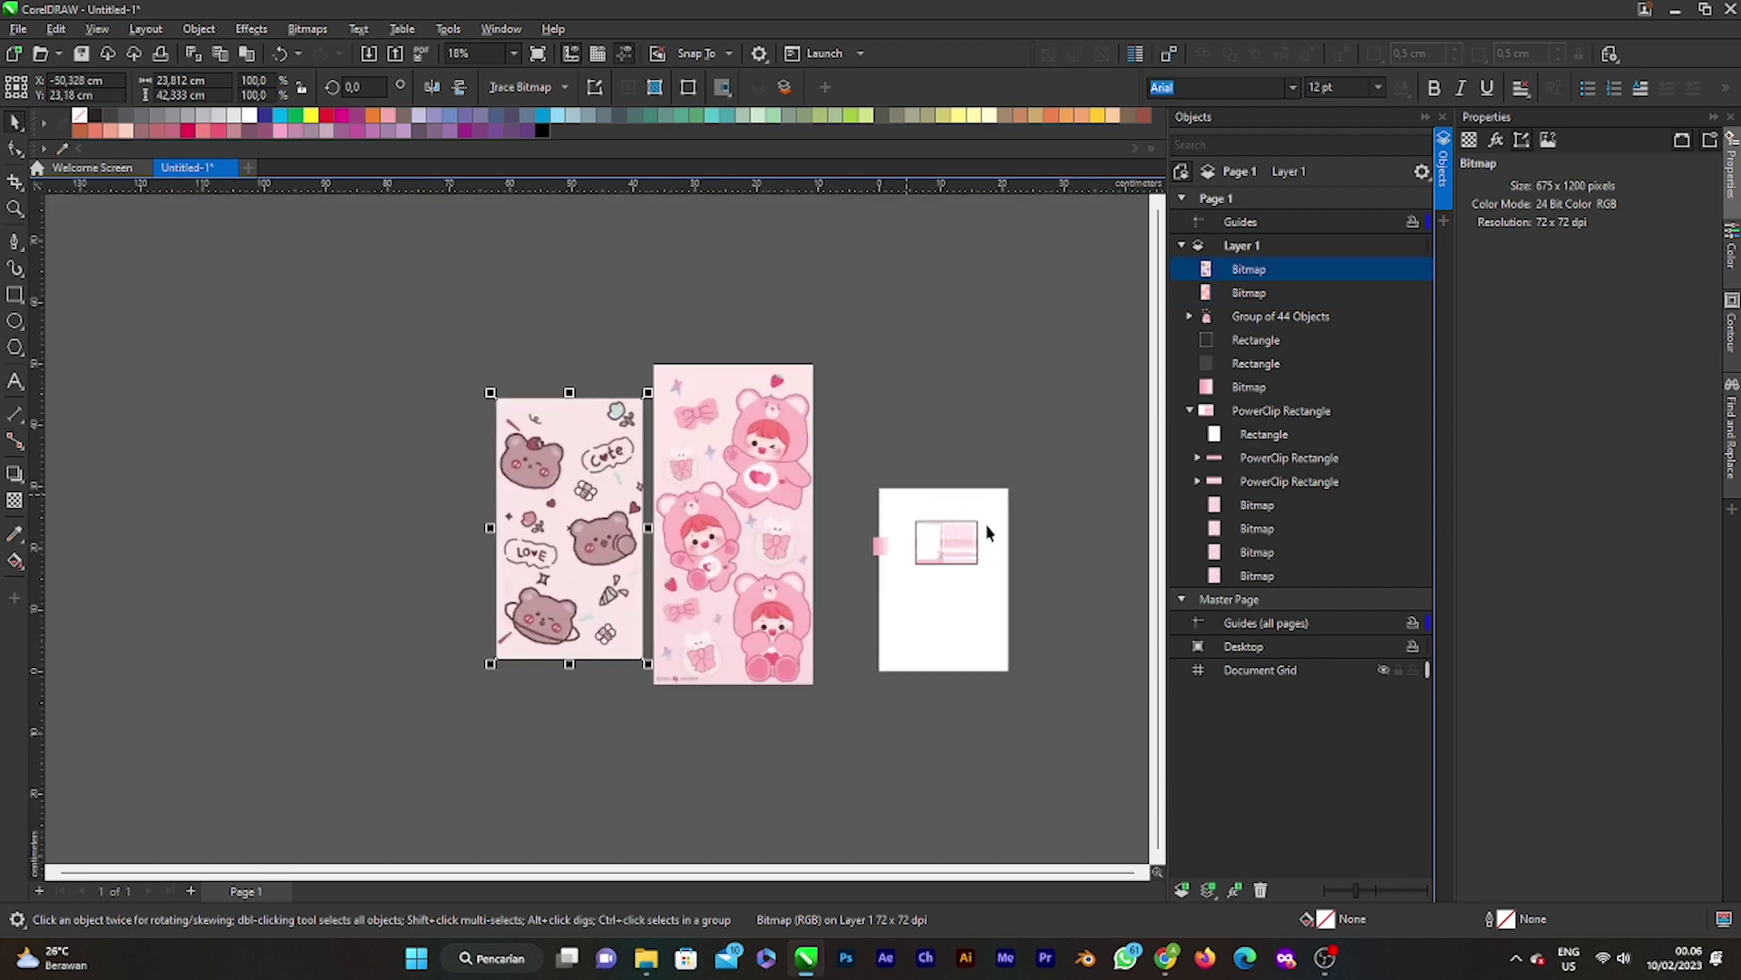
pyautogui.scroll(-1, 626, 519)
pyautogui.scroll(2, 625, 519)
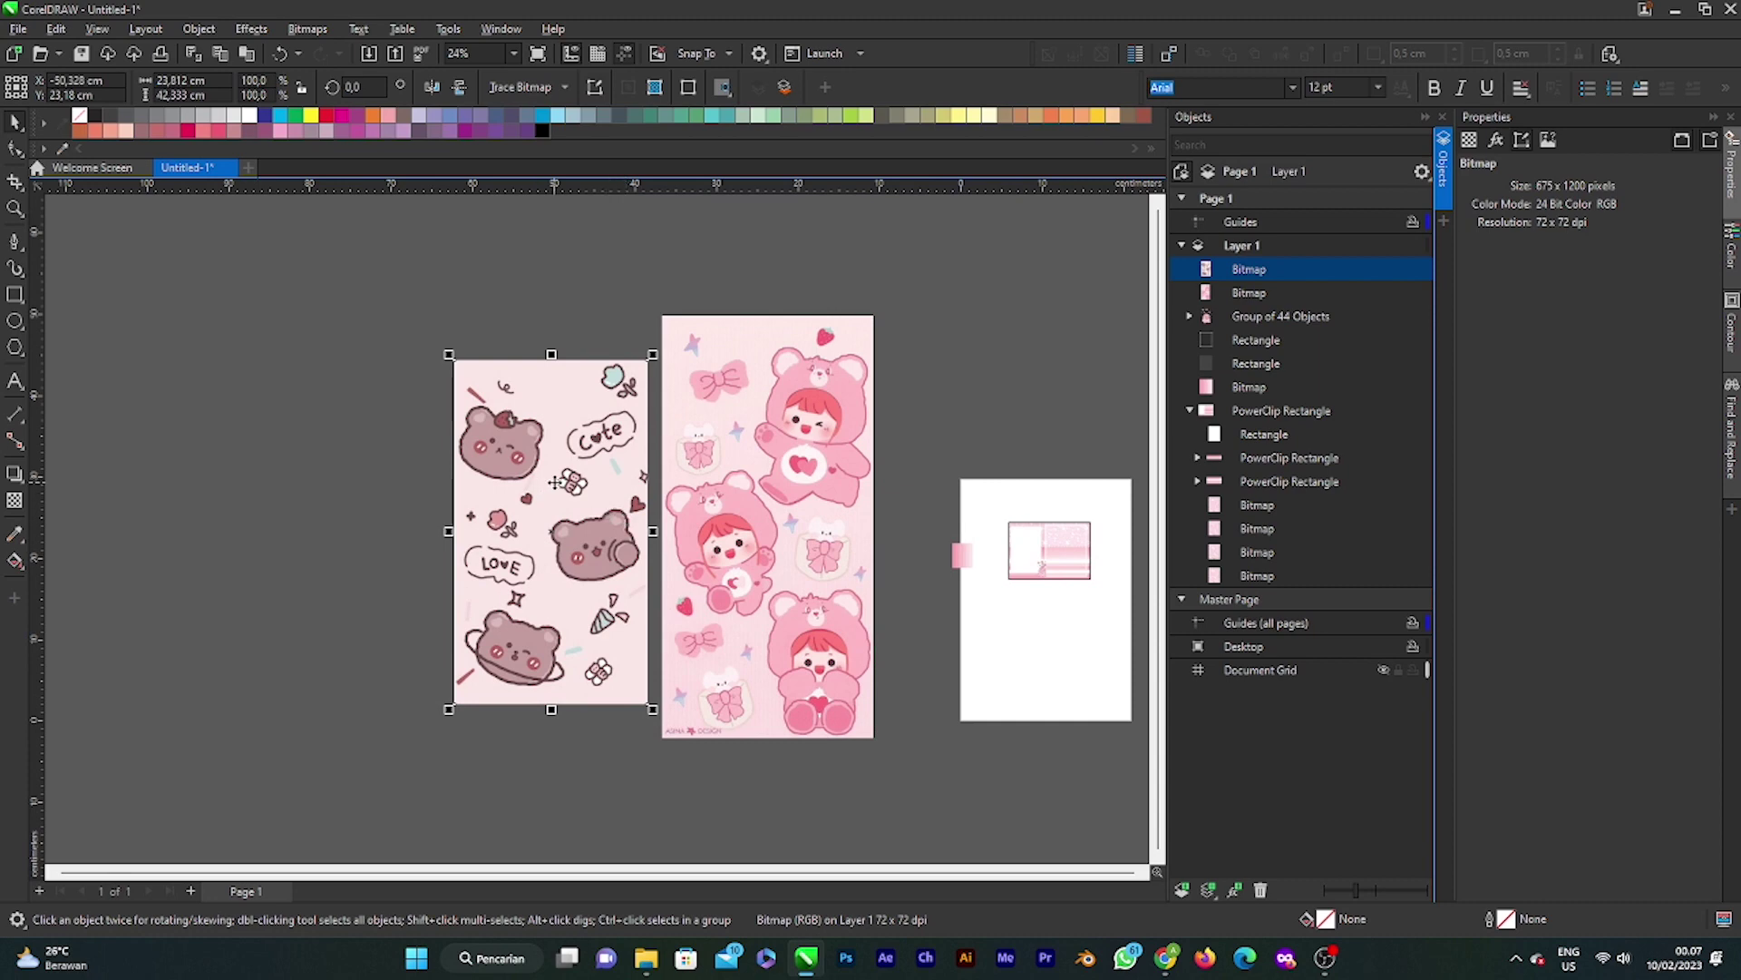
pyautogui.moveTo(555, 481); pyautogui.dragTo(472, 464)
pyautogui.click(716, 511)
pyautogui.moveTo(716, 512); pyautogui.dragTo(660, 473)
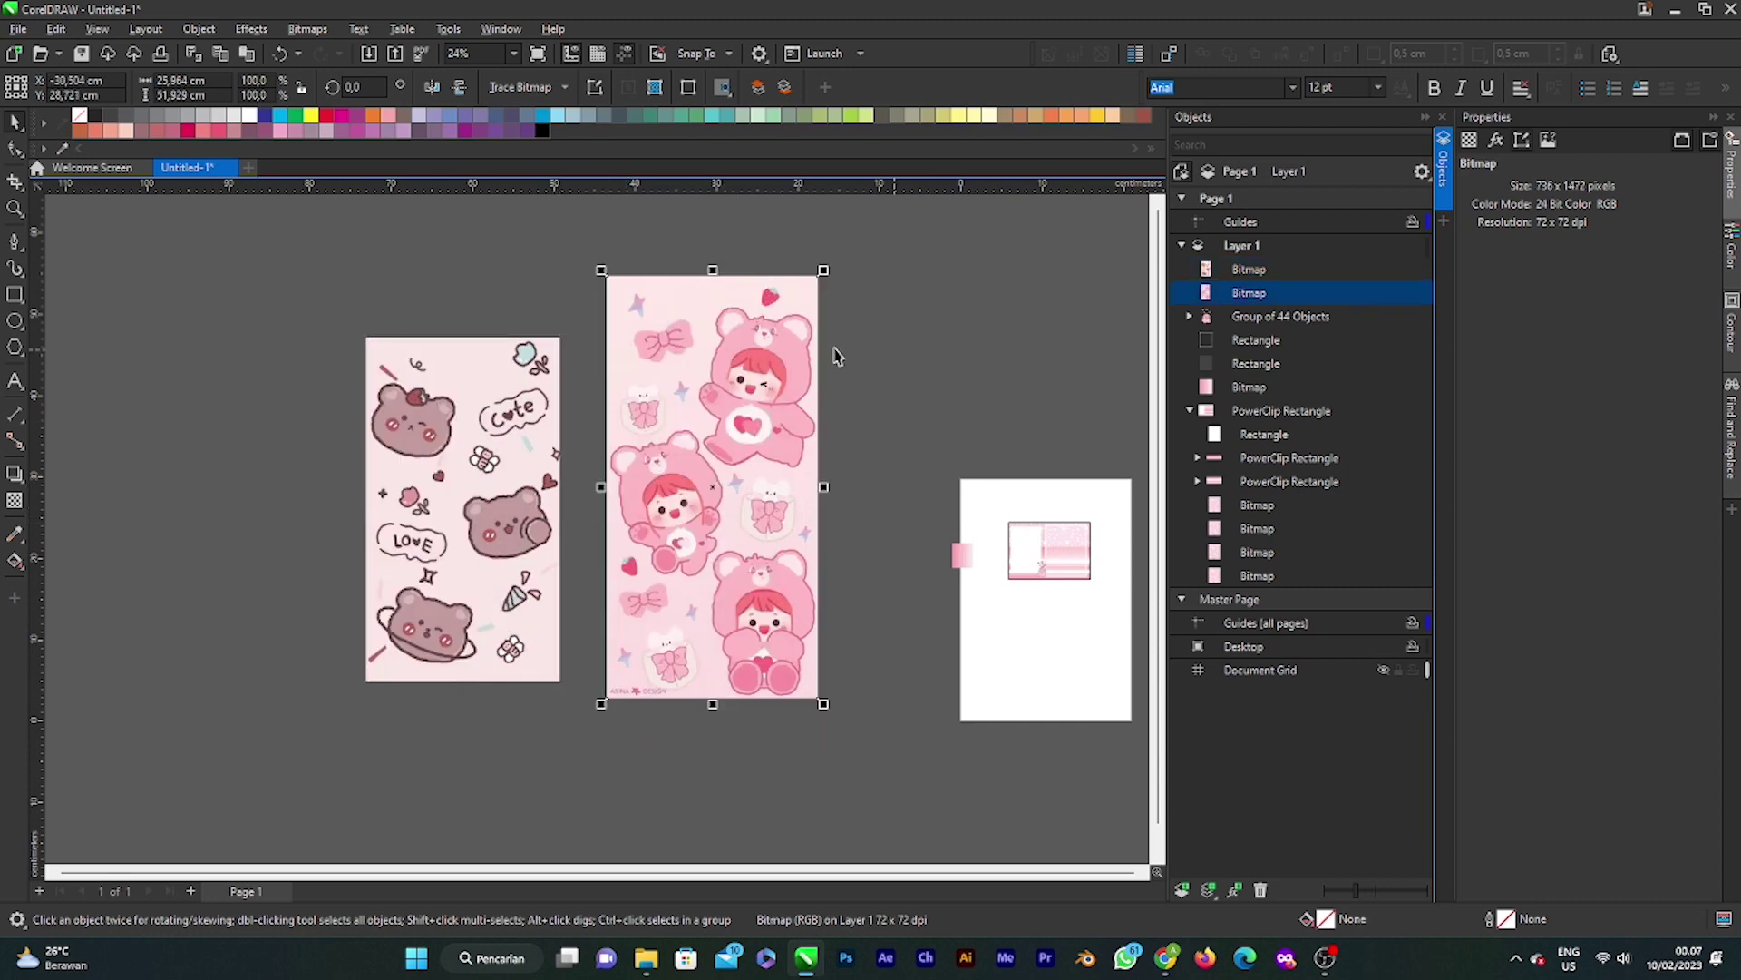
# Step: Trace the pink character picture with Outline Trace Clipart and delete the original bitmap
pyautogui.click(521, 86)
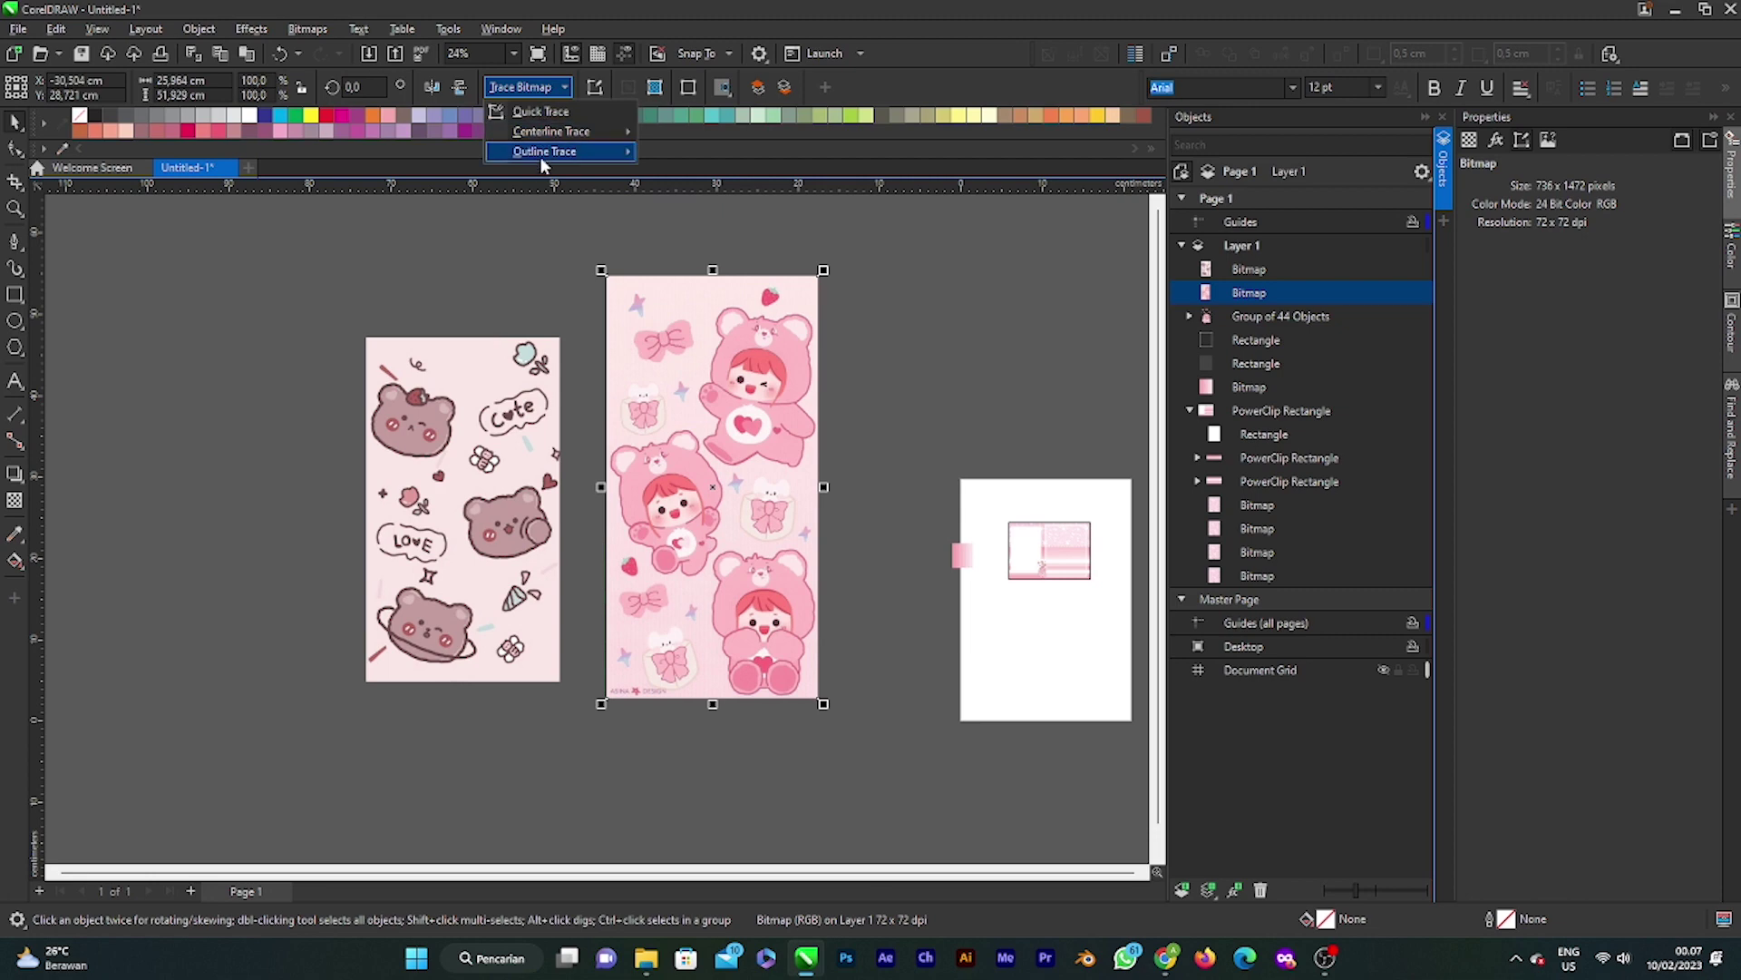
pyautogui.moveTo(543, 152)
pyautogui.click(733, 215)
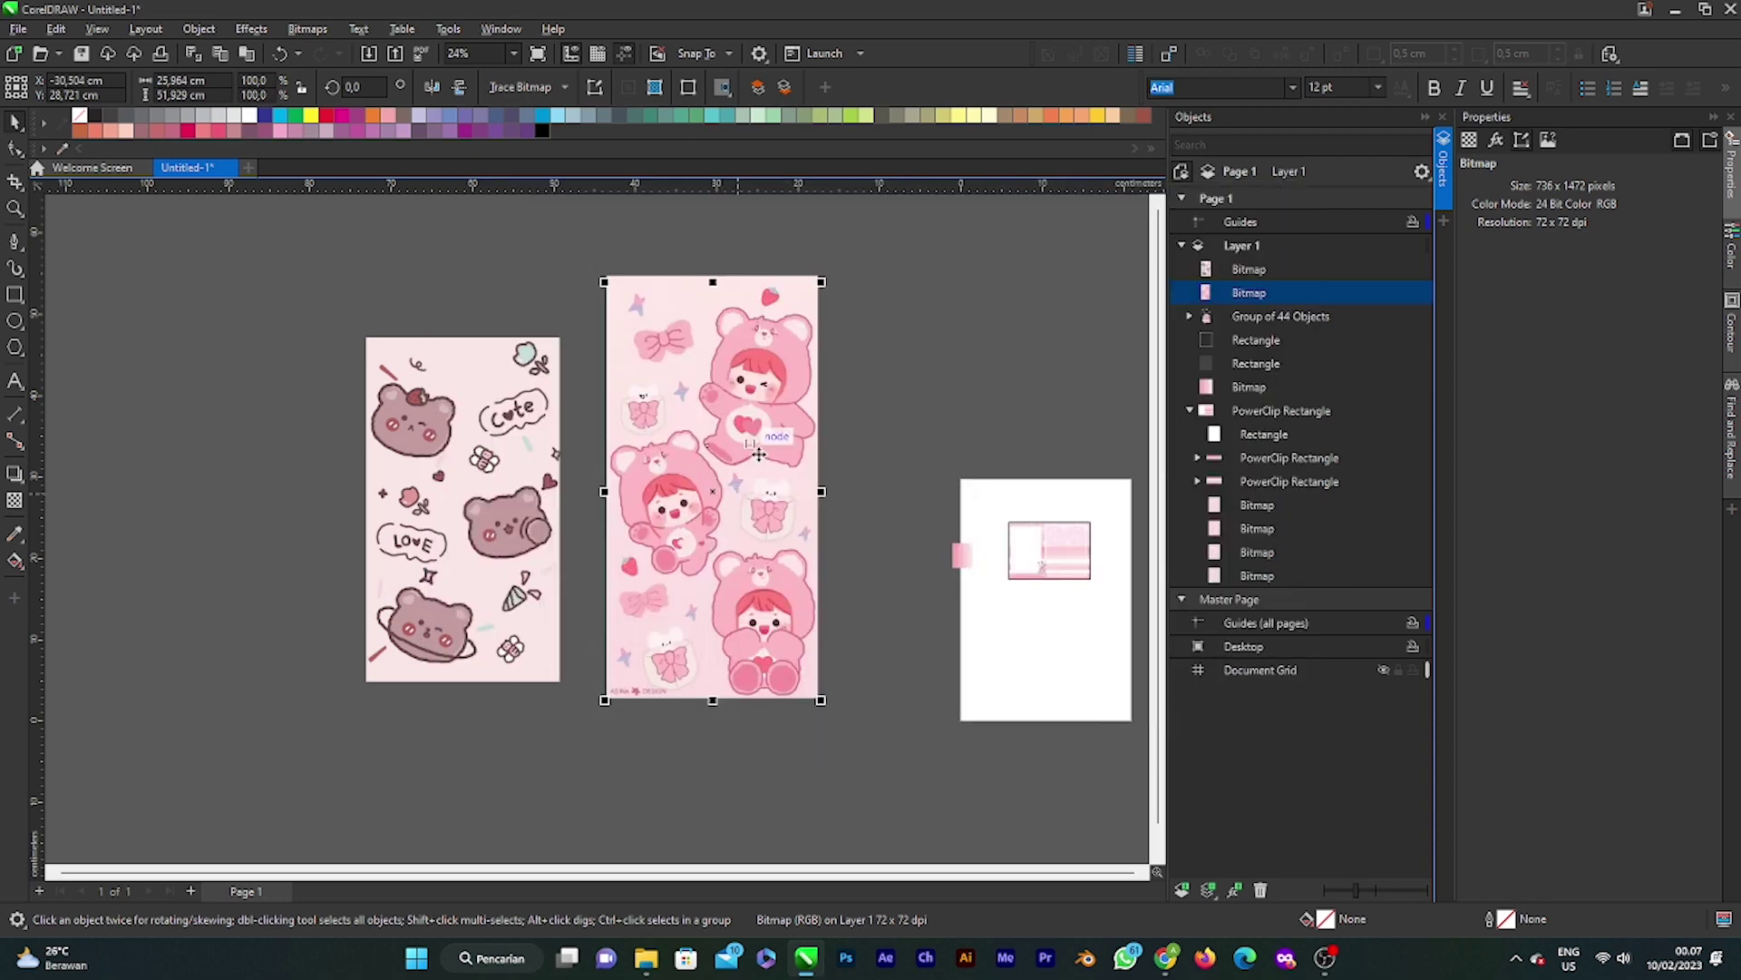
pyautogui.hotkey('ctrl', 'v')
pyautogui.click(632, 405)
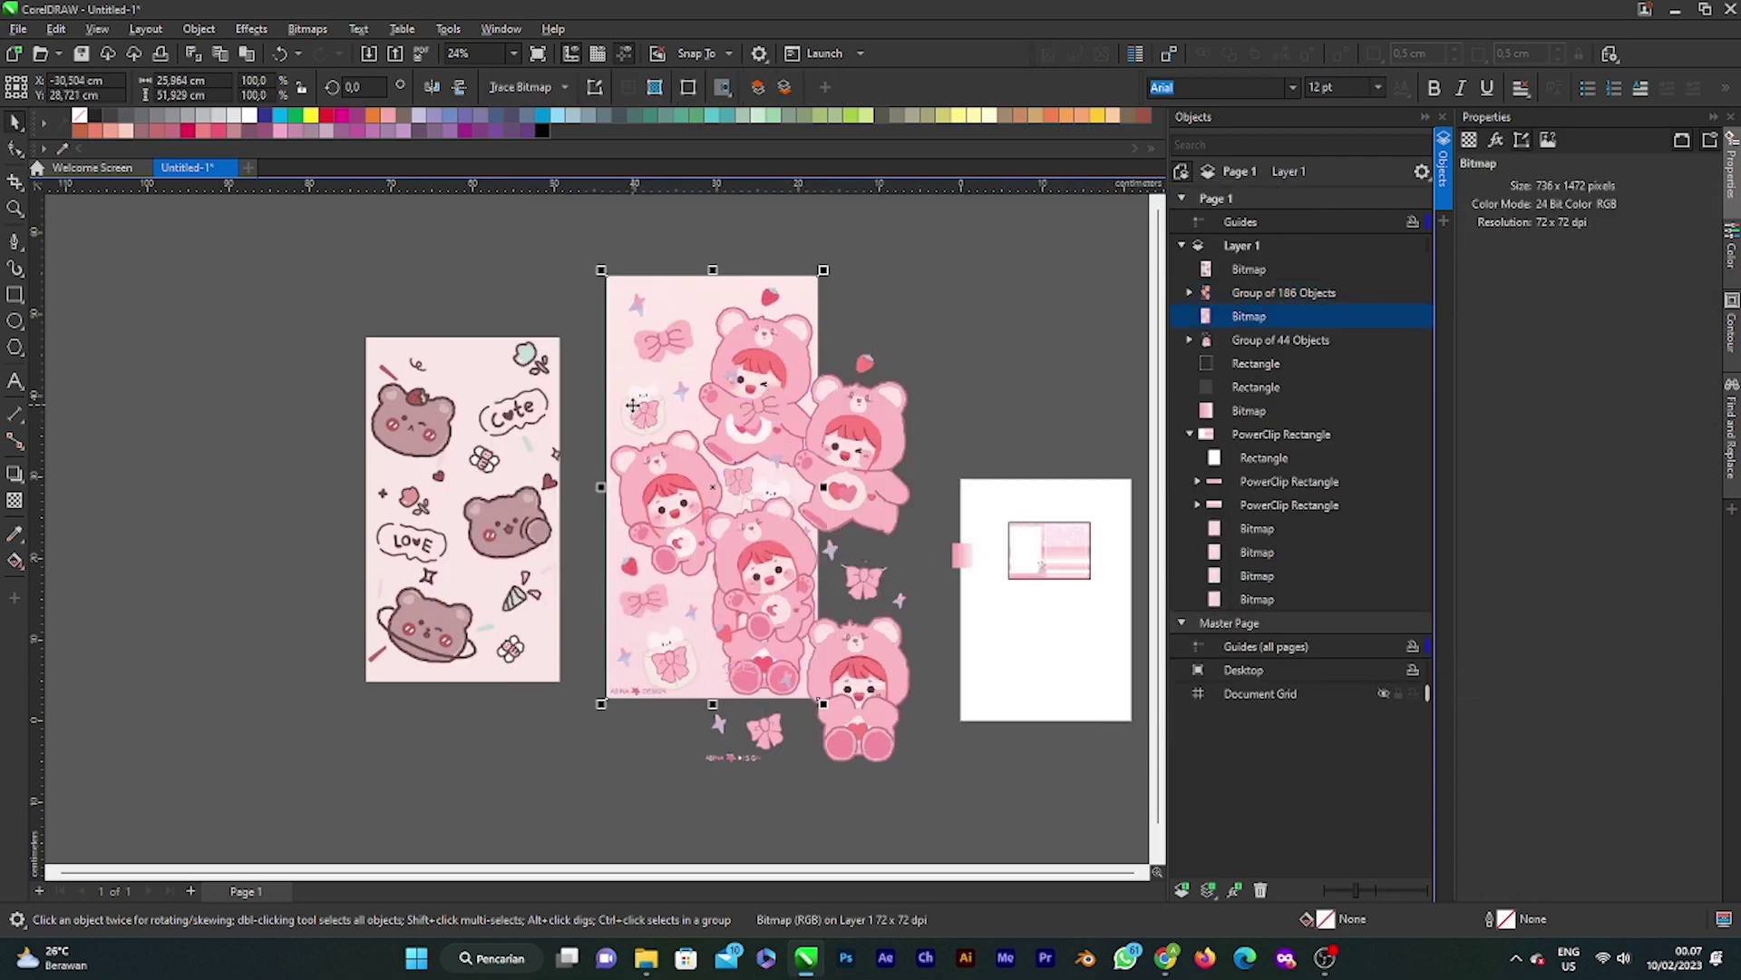
pyautogui.press('Delete')
# Step: Trace the brown bear pattern as a Low Quality Image and delete the original bitmap
pyautogui.click(509, 539)
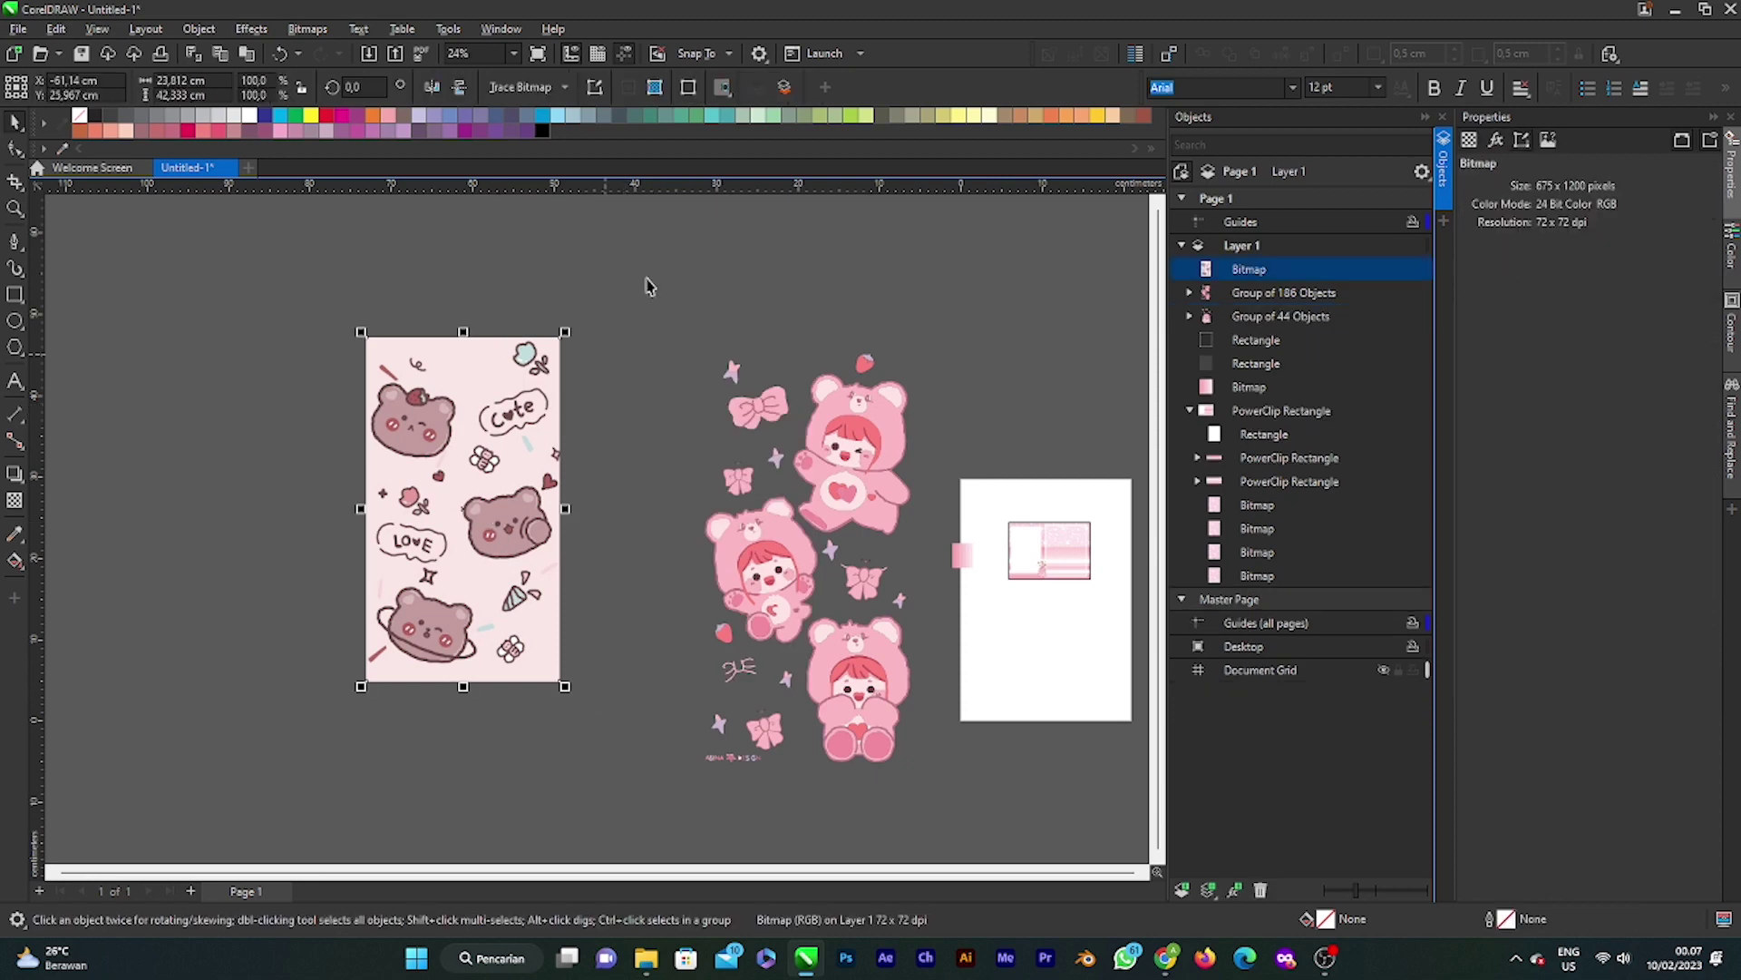
pyautogui.click(537, 91)
pyautogui.moveTo(555, 154)
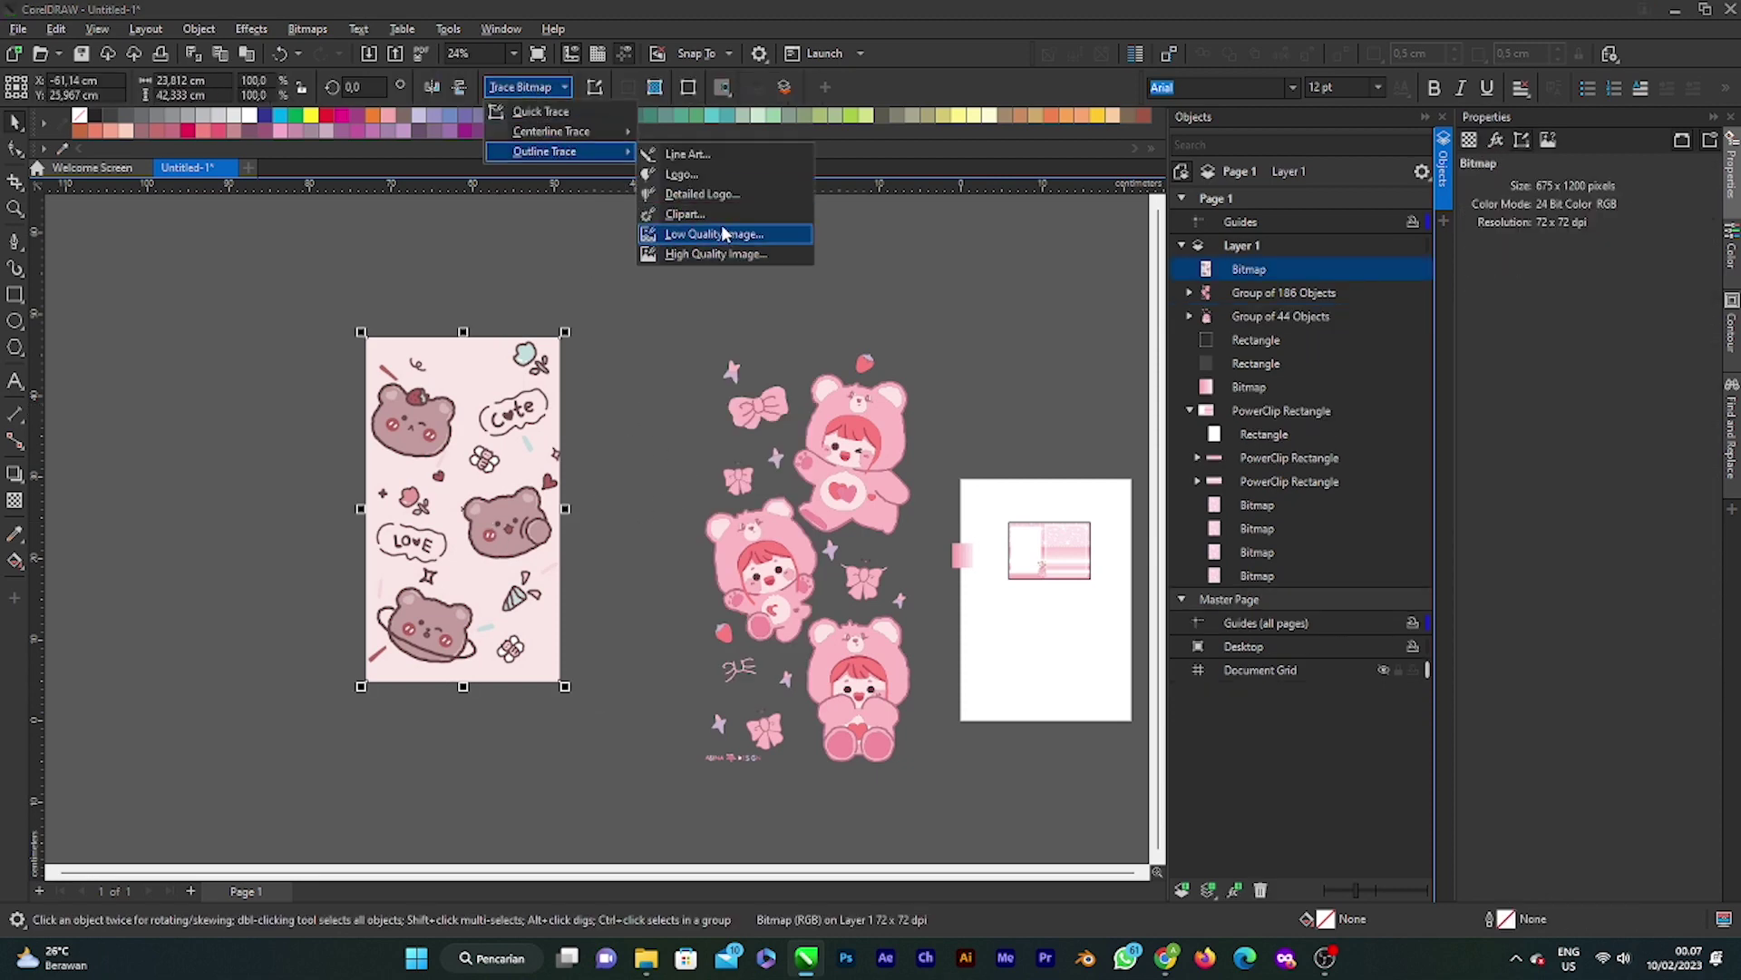
pyautogui.click(717, 231)
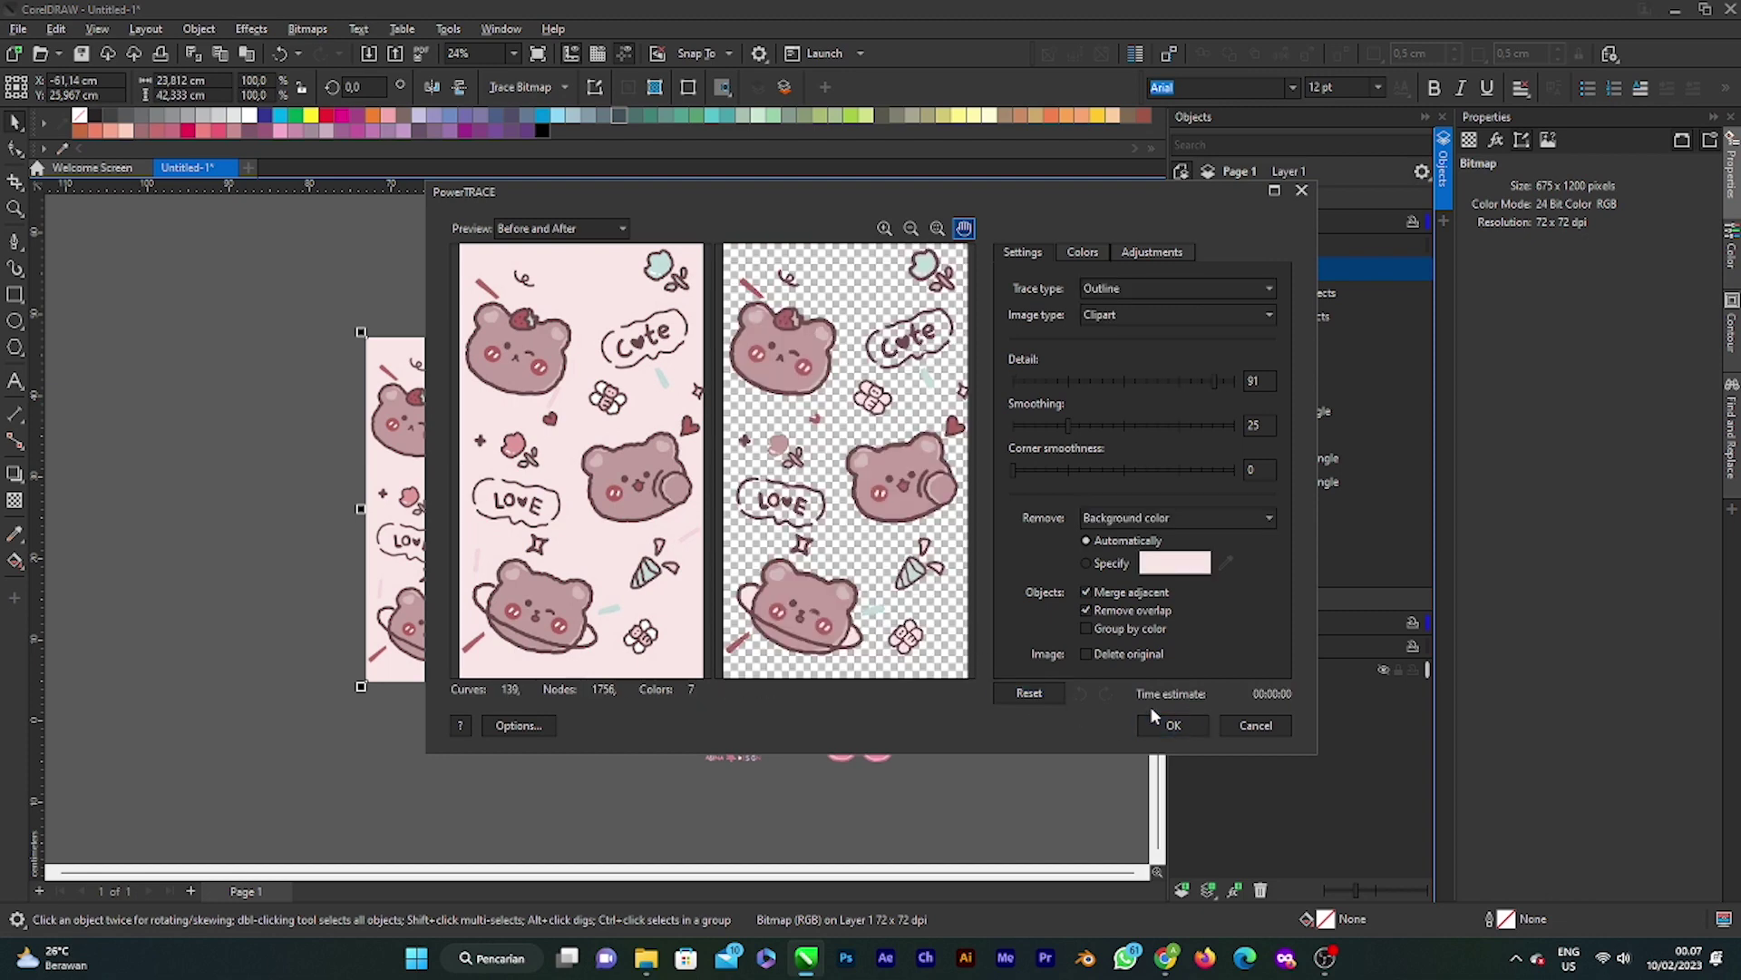
pyautogui.click(1173, 725)
pyautogui.moveTo(464, 528); pyautogui.dragTo(564, 597)
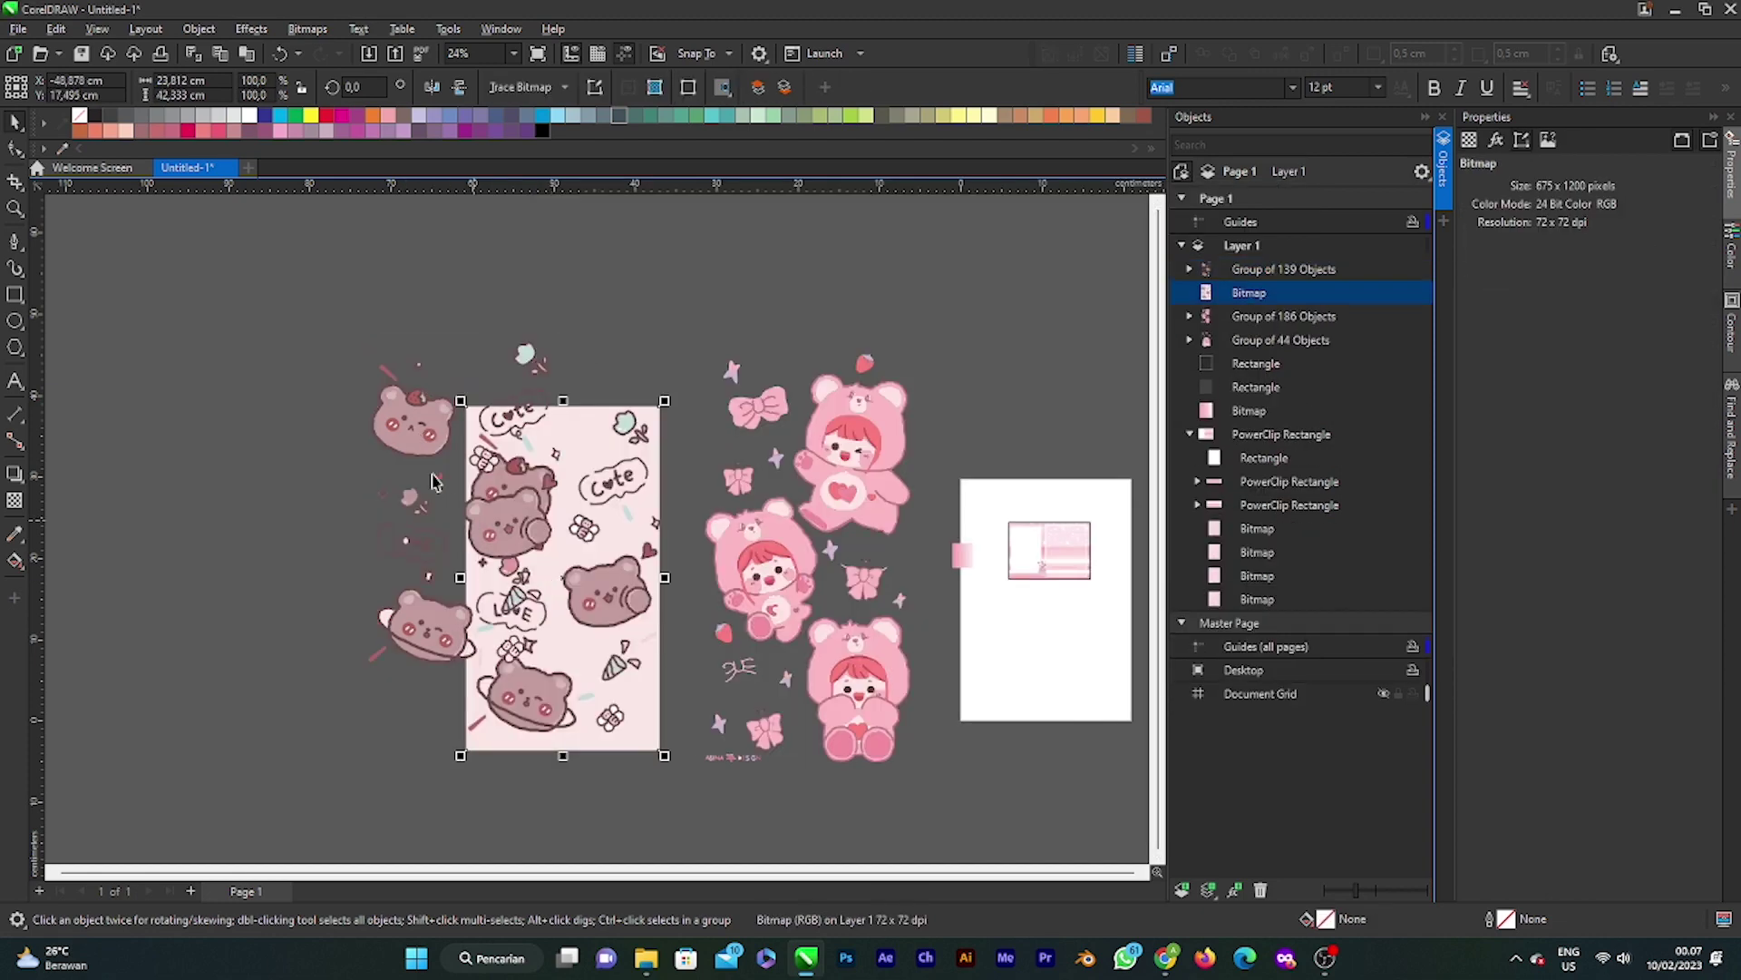
pyautogui.press('Delete')
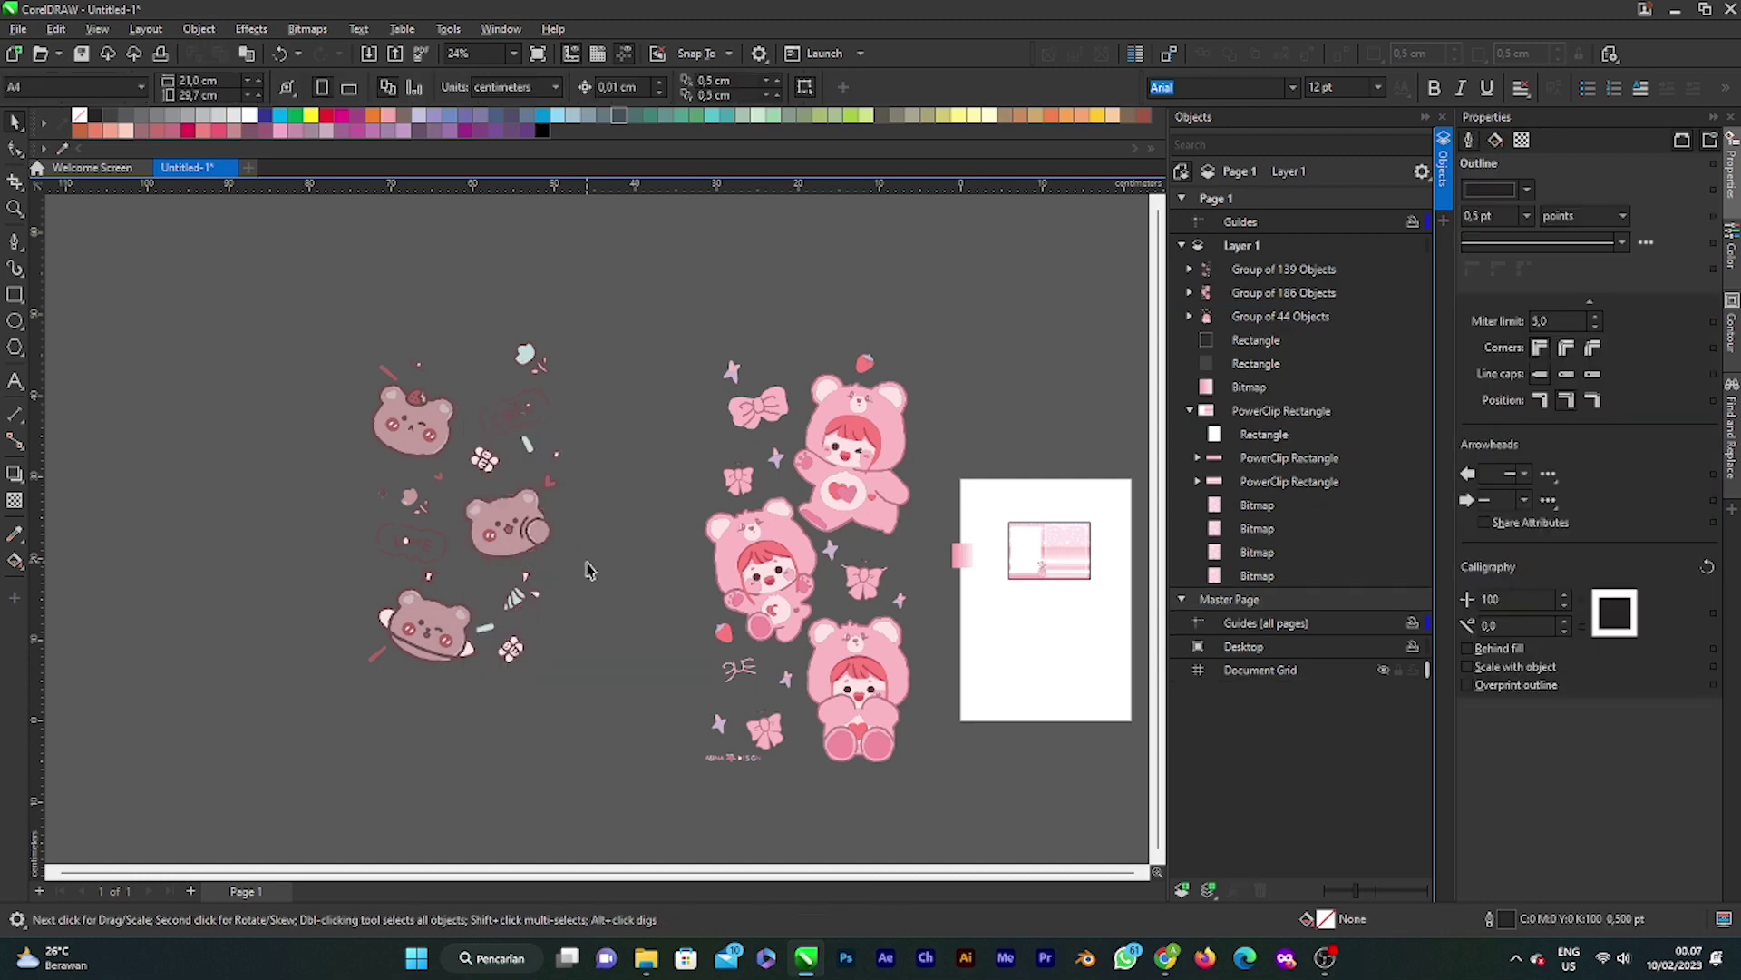
# Step: Move the traced pink bear group up-left and ungroup it into separate pieces
pyautogui.click(876, 655)
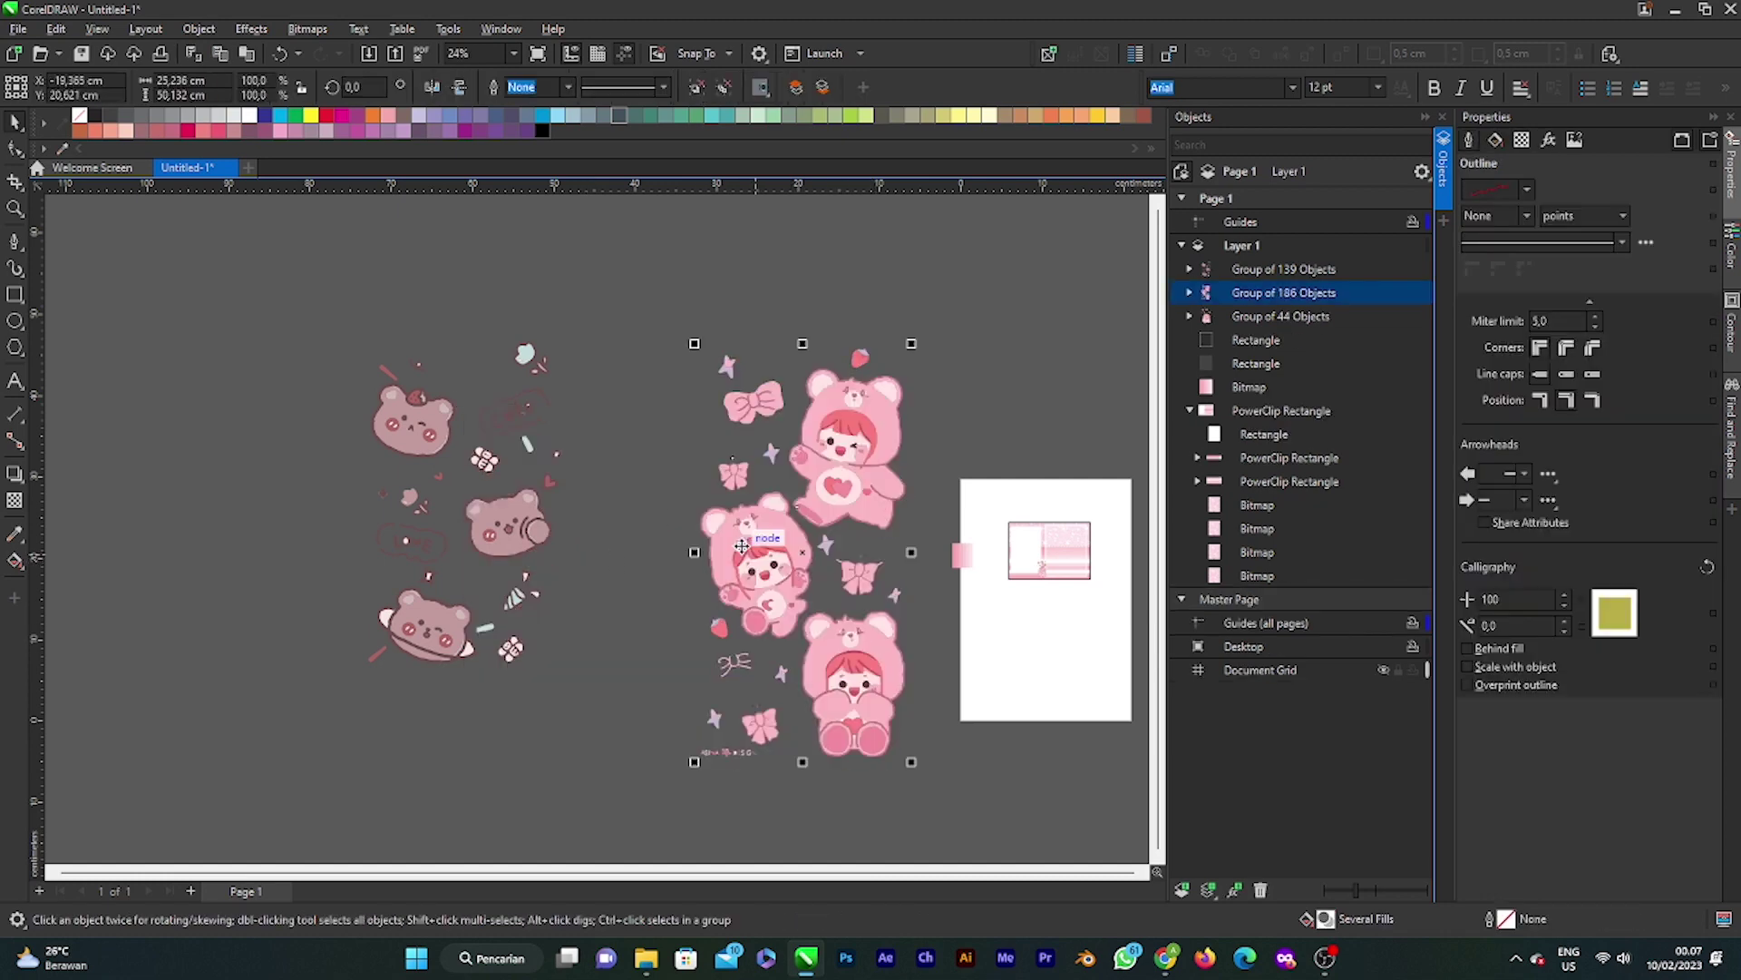
pyautogui.moveTo(770, 537); pyautogui.dragTo(709, 502)
pyautogui.scroll(2, 863, 418)
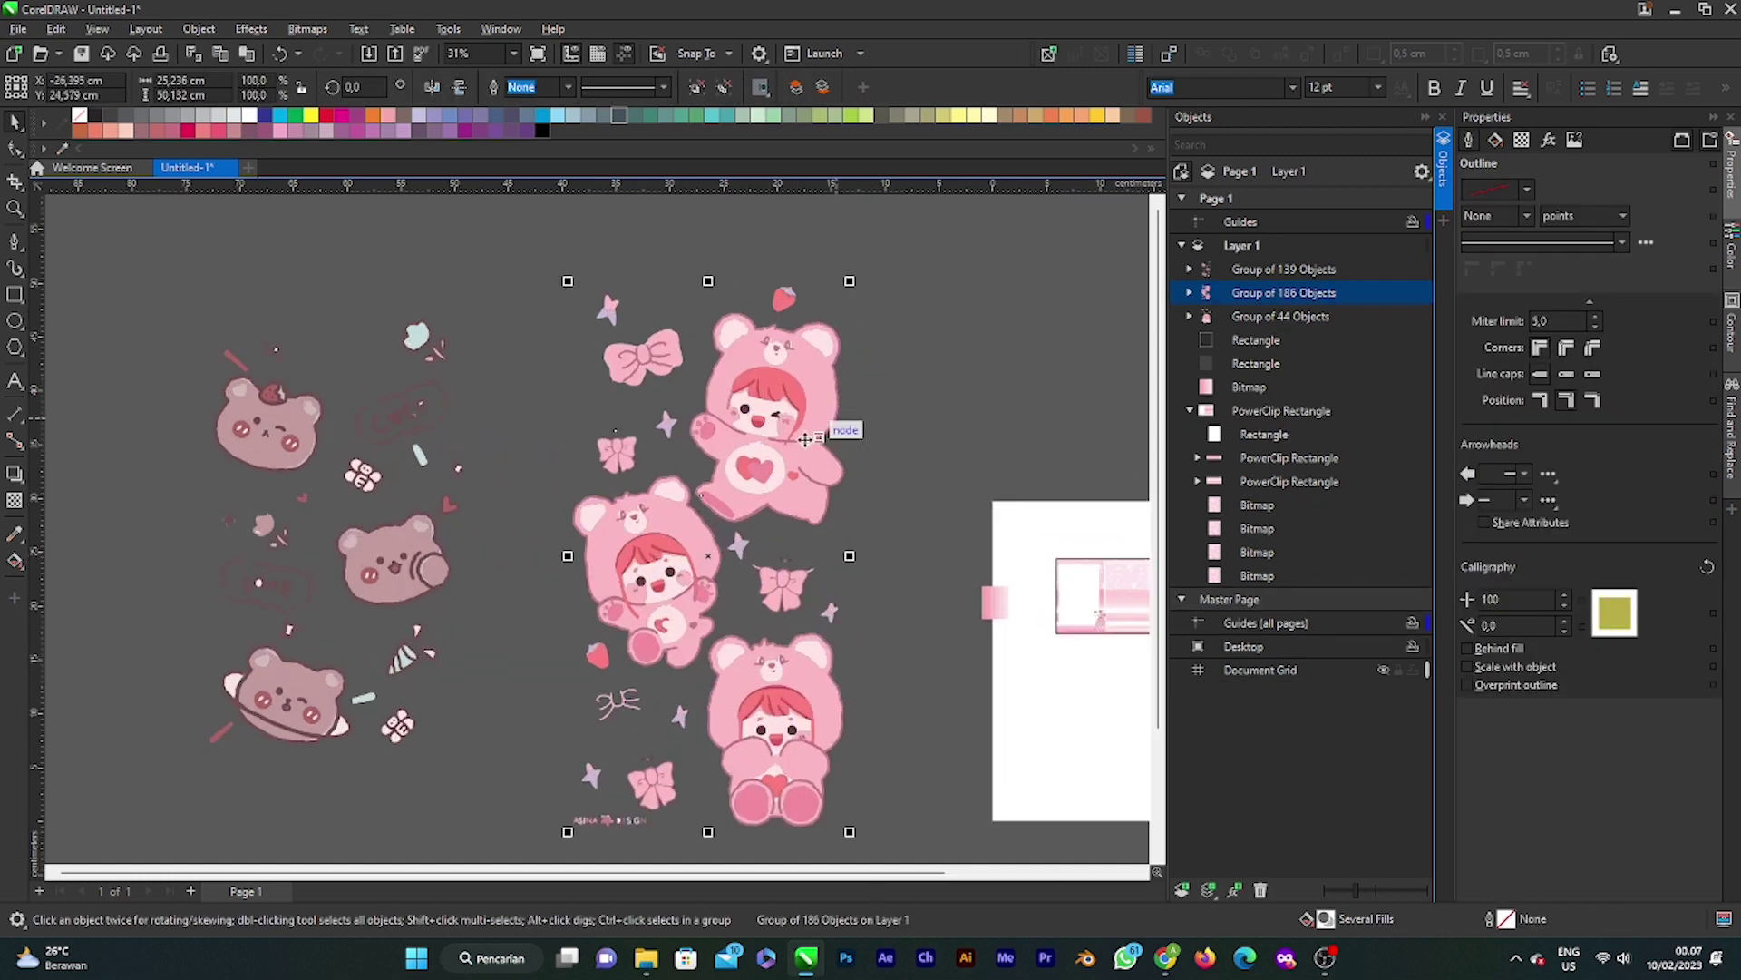
pyautogui.scroll(1, 805, 439)
pyautogui.scroll(-3, 736, 682)
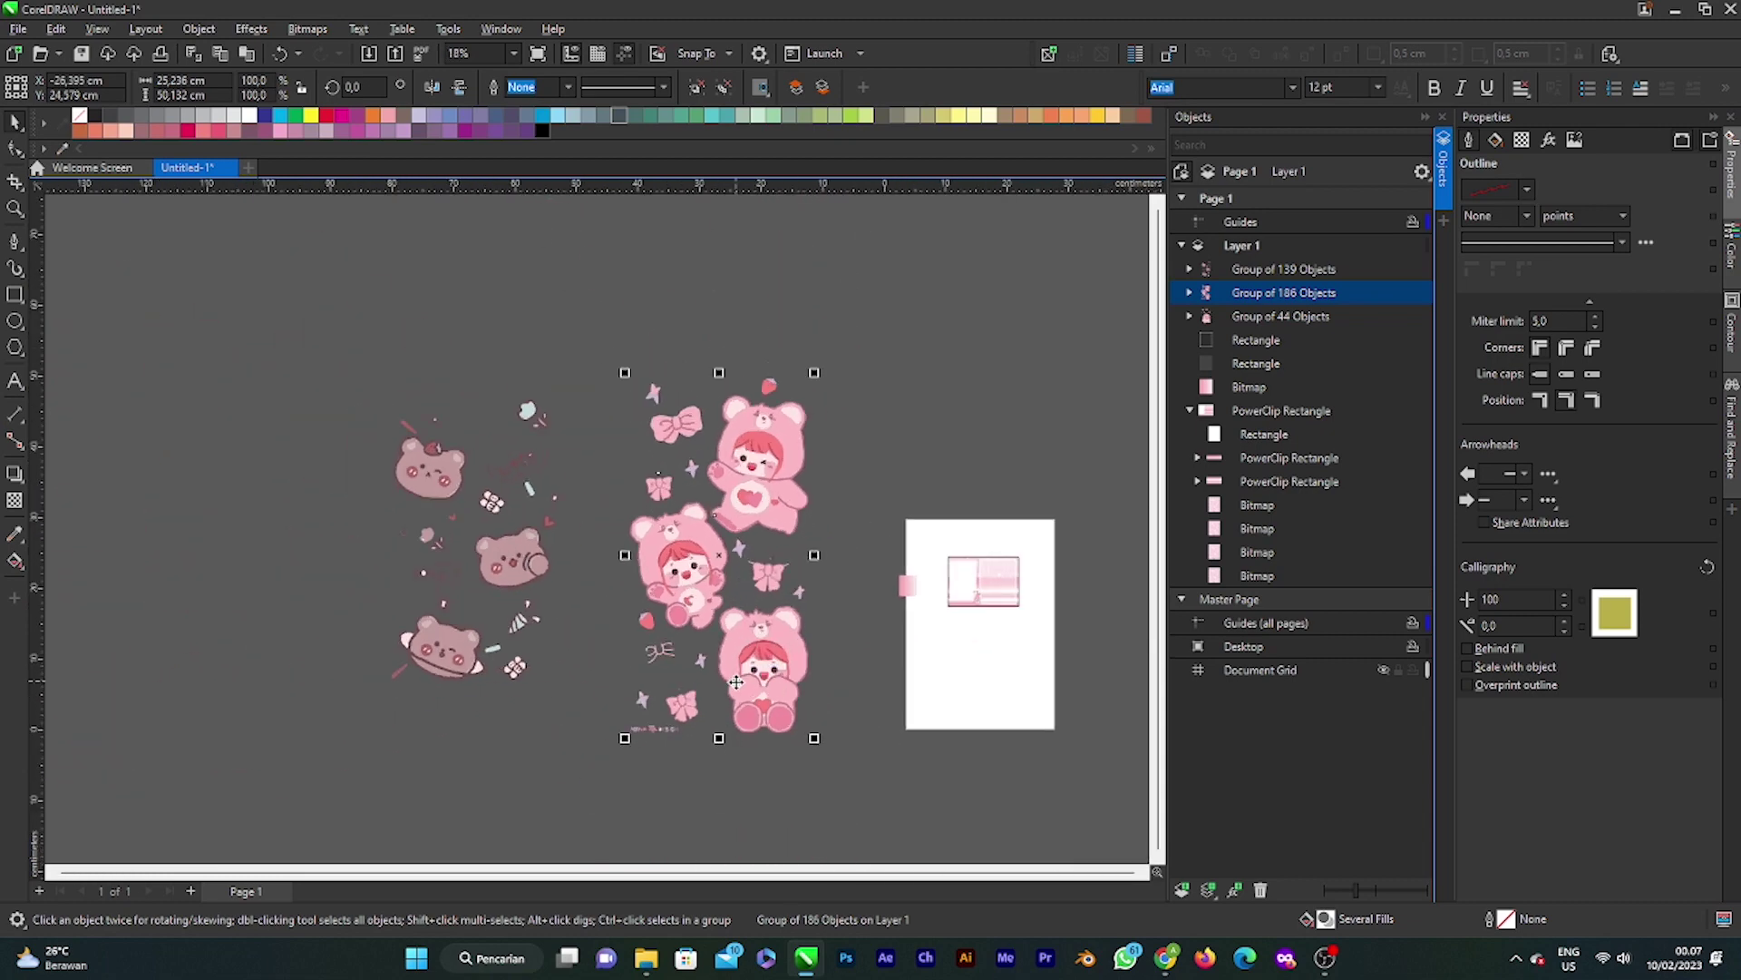
pyautogui.scroll(1, 736, 682)
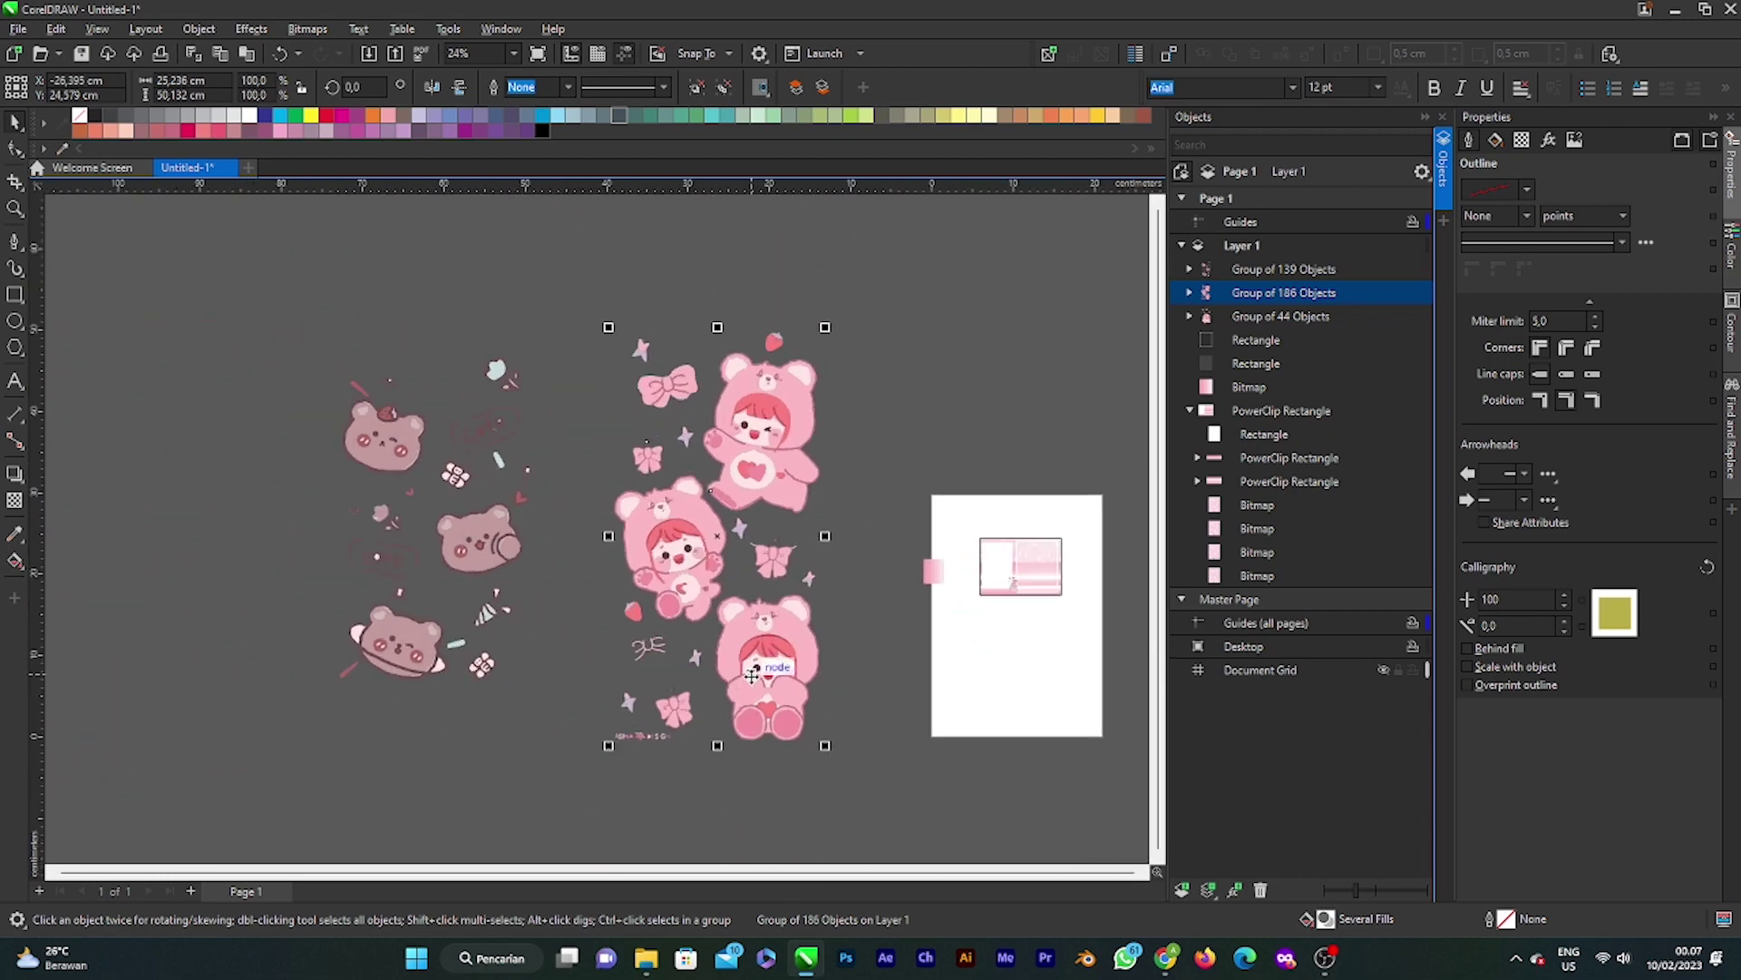
pyautogui.scroll(1, 752, 676)
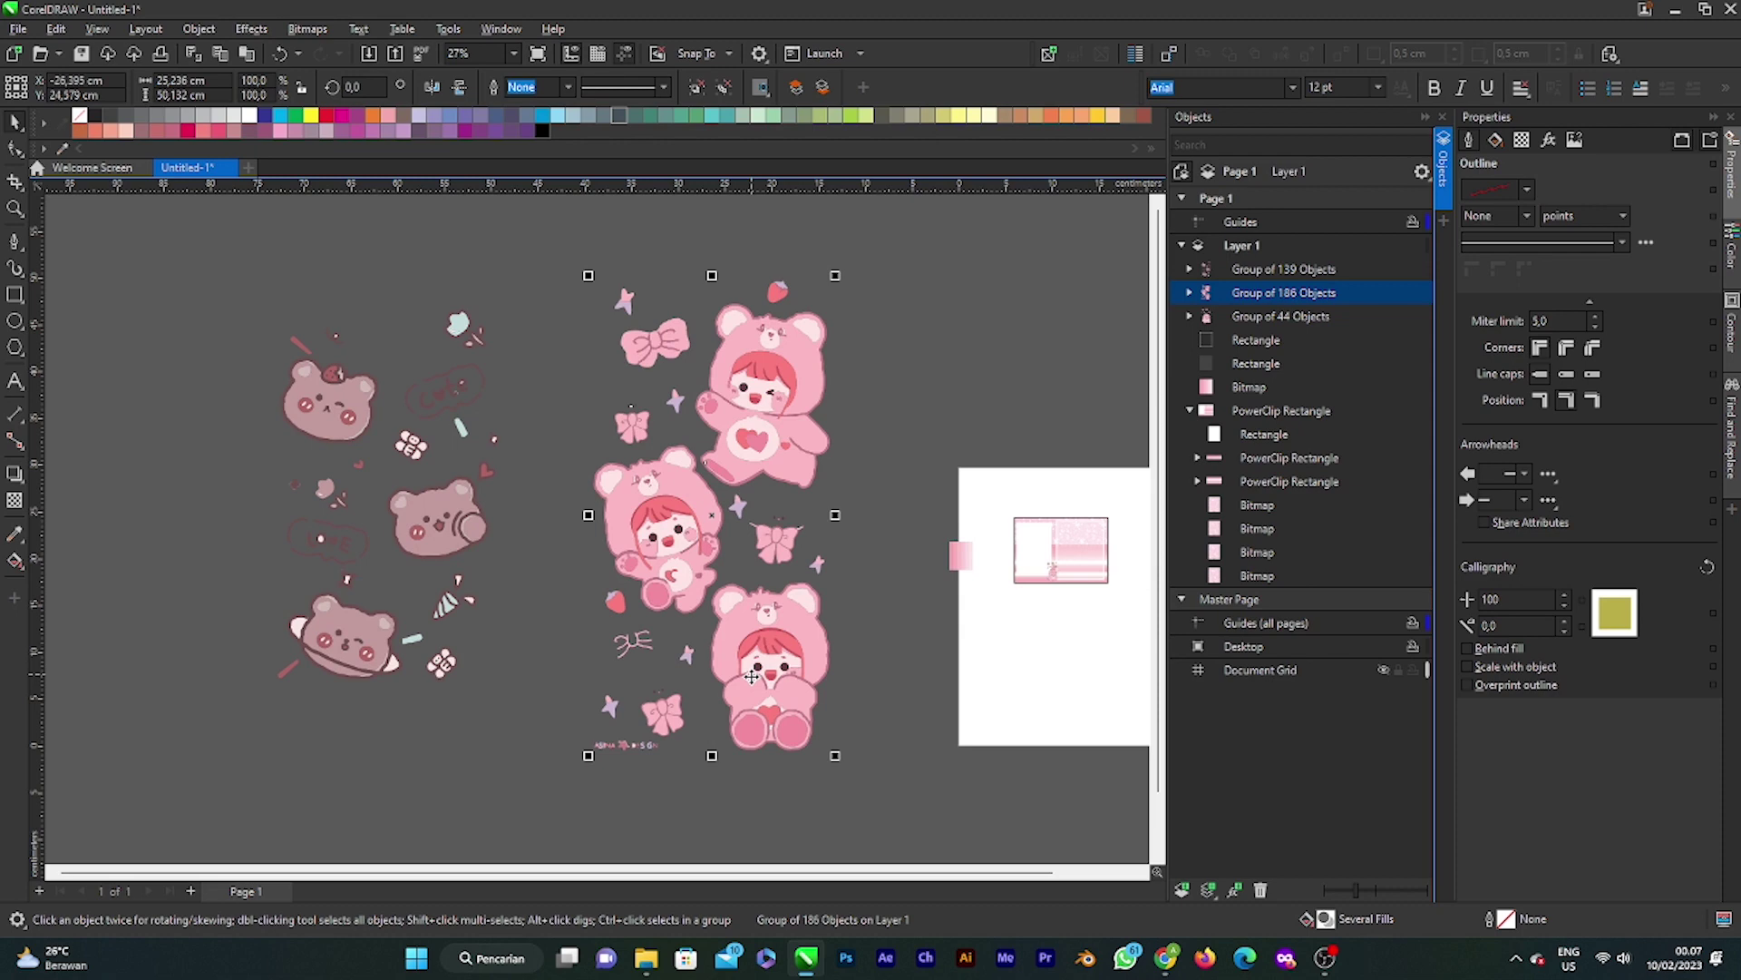
pyautogui.scroll(1, 752, 676)
pyautogui.rightClick(752, 405)
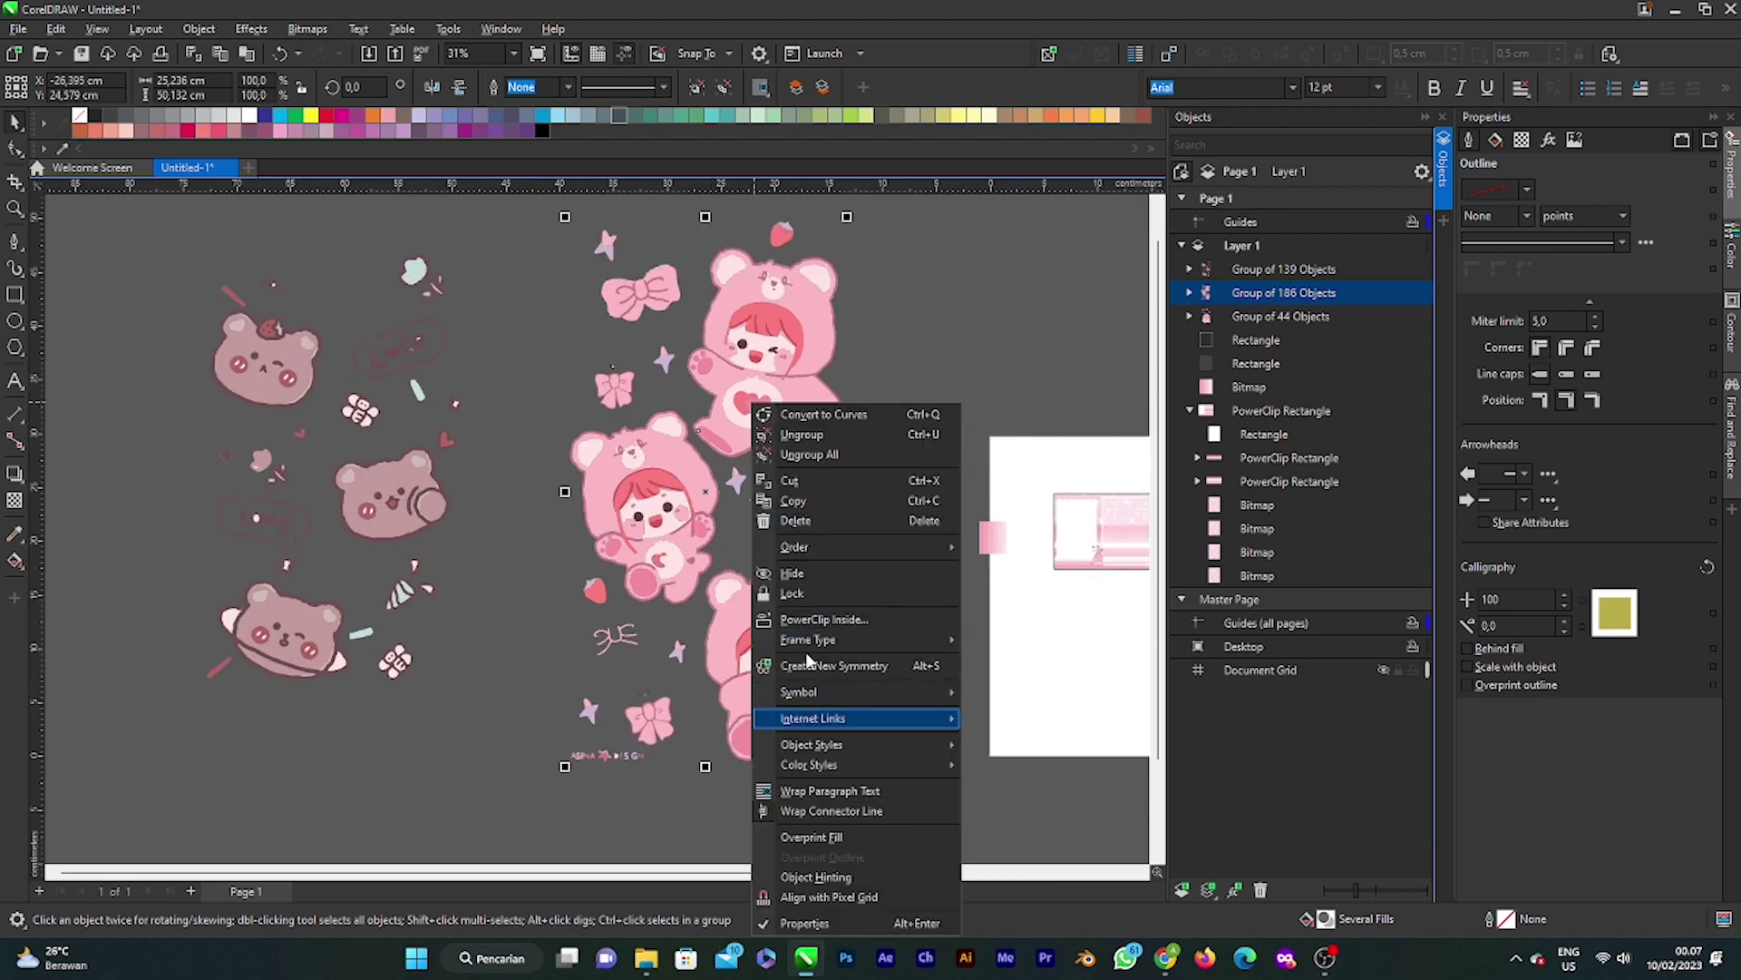
pyautogui.click(850, 455)
# Step: Delete the top bear's face, stars, bows, pink body, heart and outline
pyautogui.scroll(-4, 607, 521)
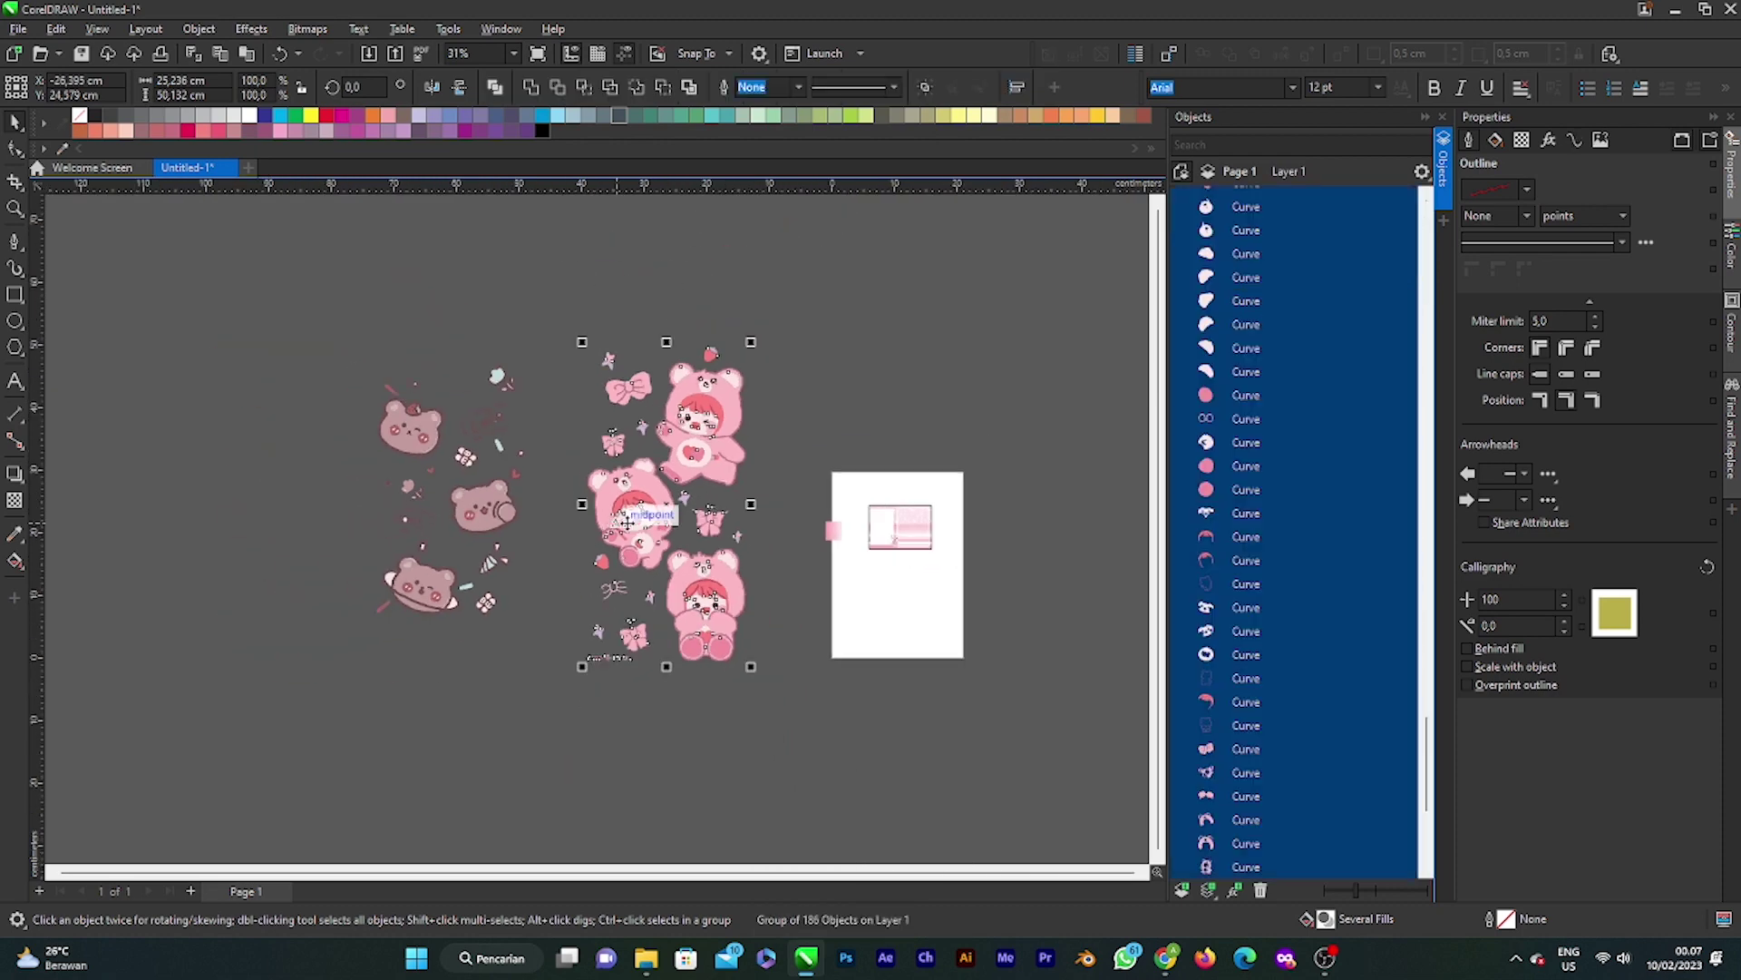
pyautogui.click(582, 330)
pyautogui.moveTo(585, 301); pyautogui.dragTo(764, 461)
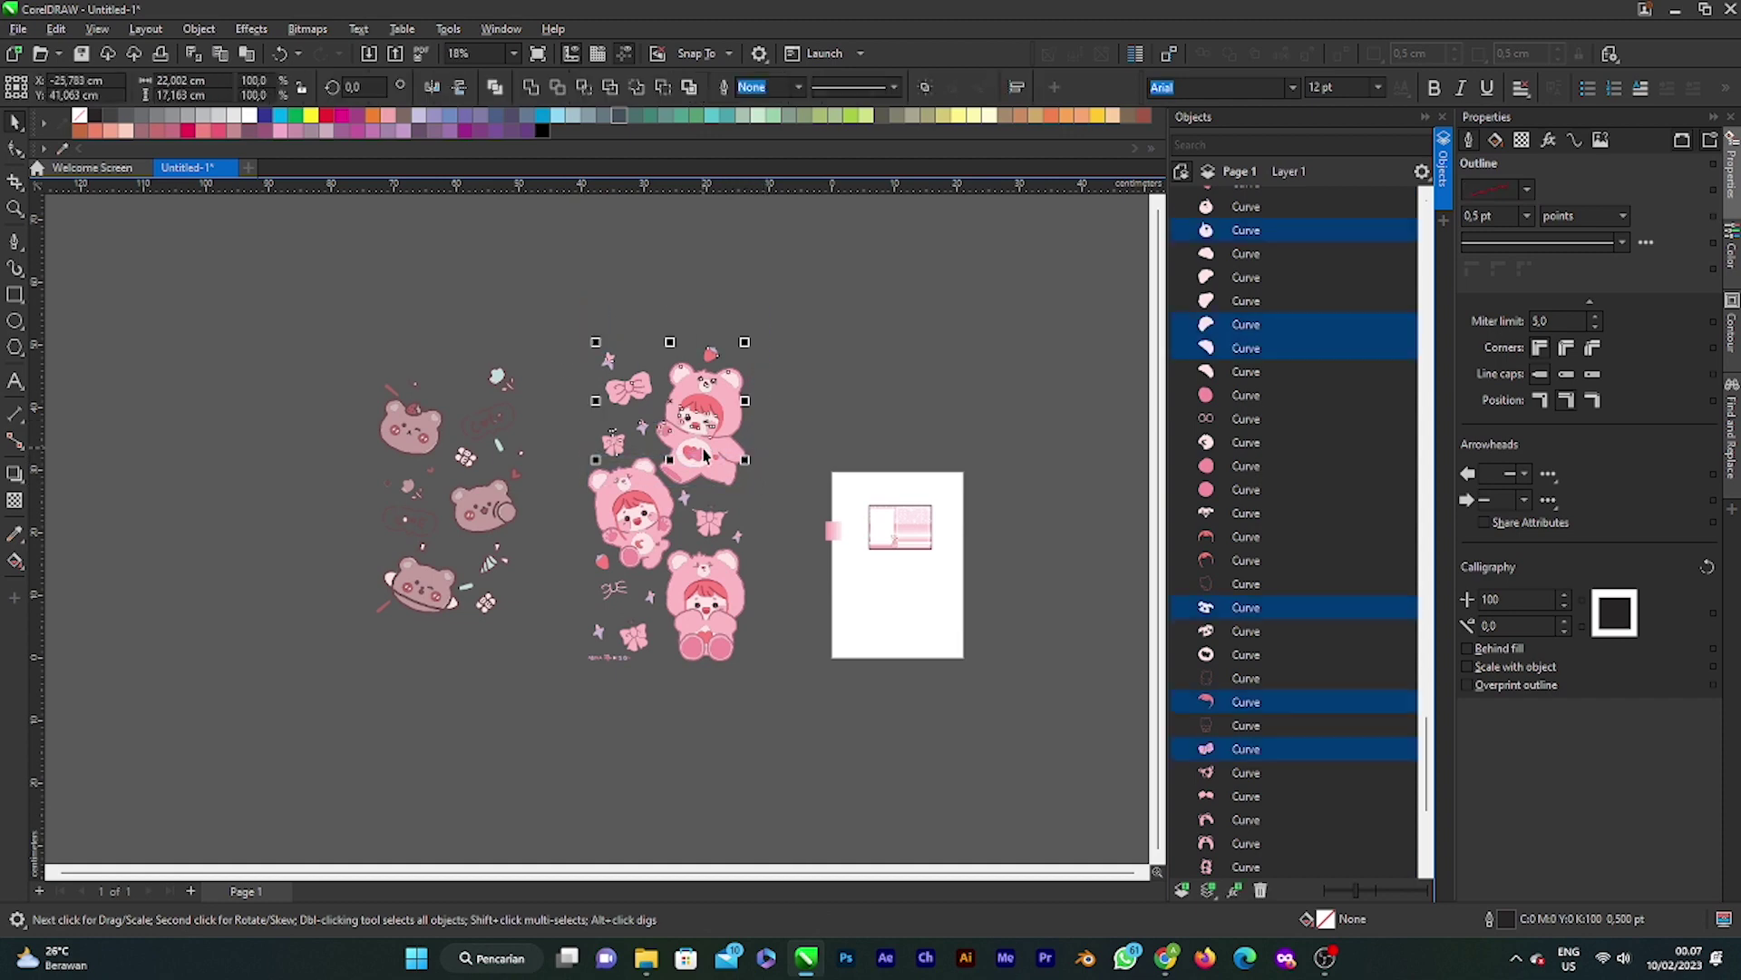
pyautogui.scroll(2, 703, 450)
pyautogui.press('Delete')
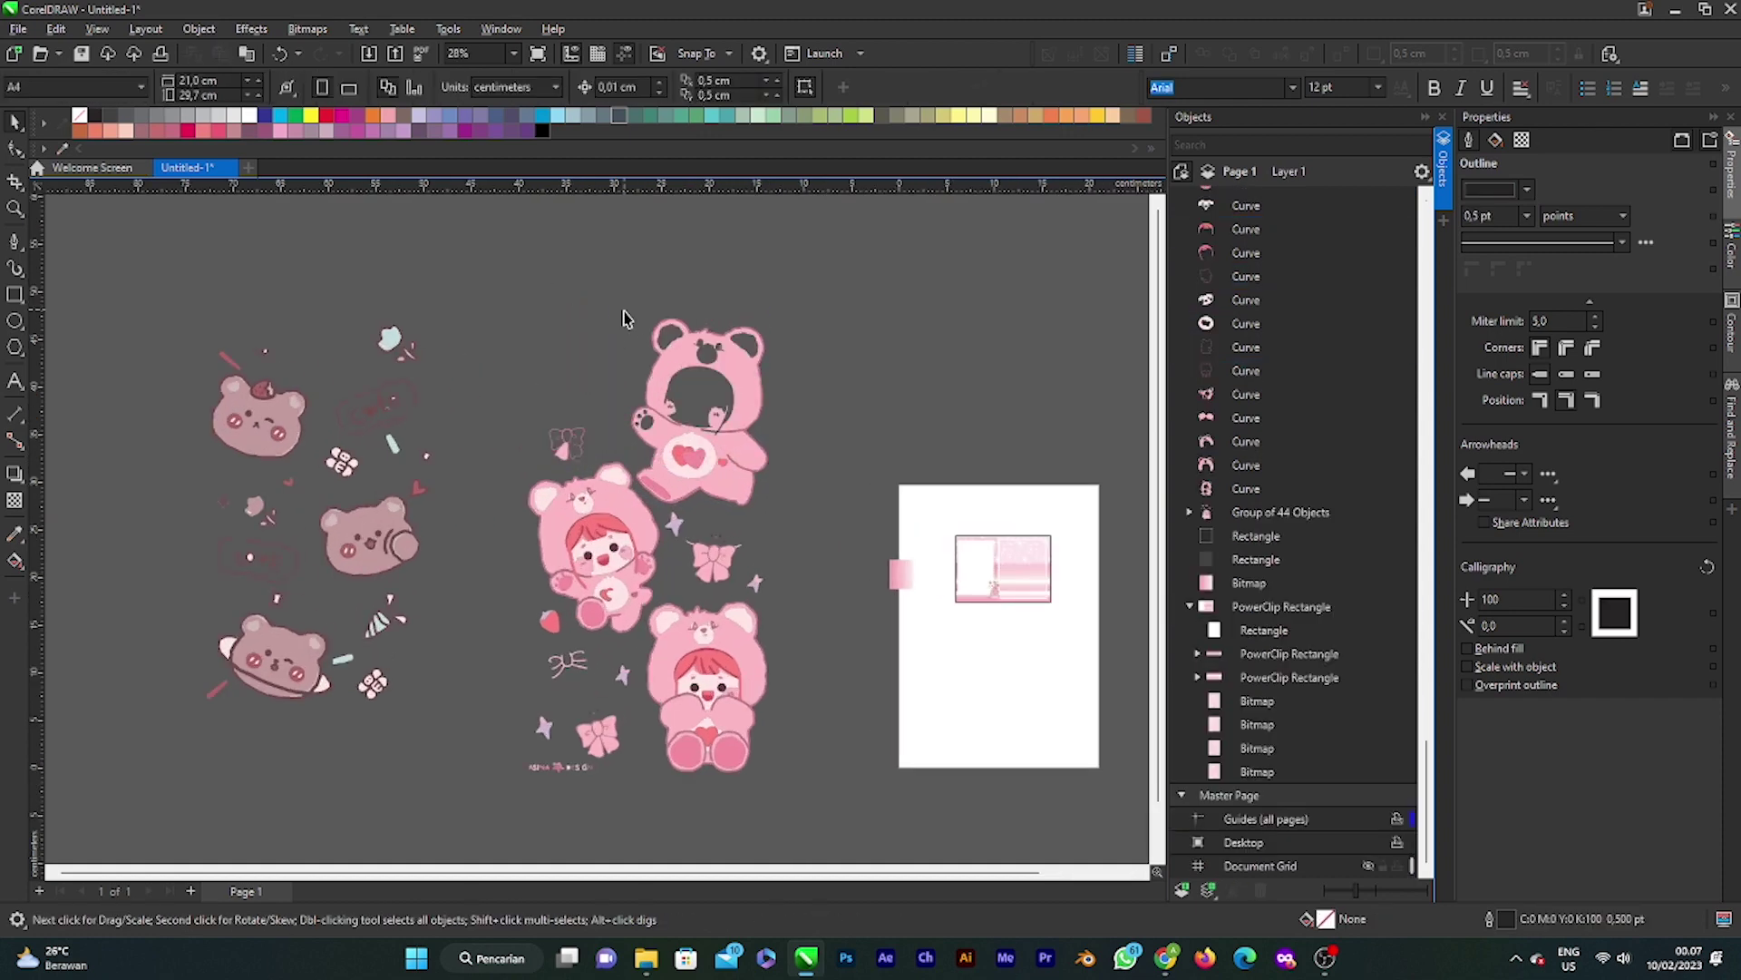
pyautogui.click(736, 390)
pyautogui.press('Delete')
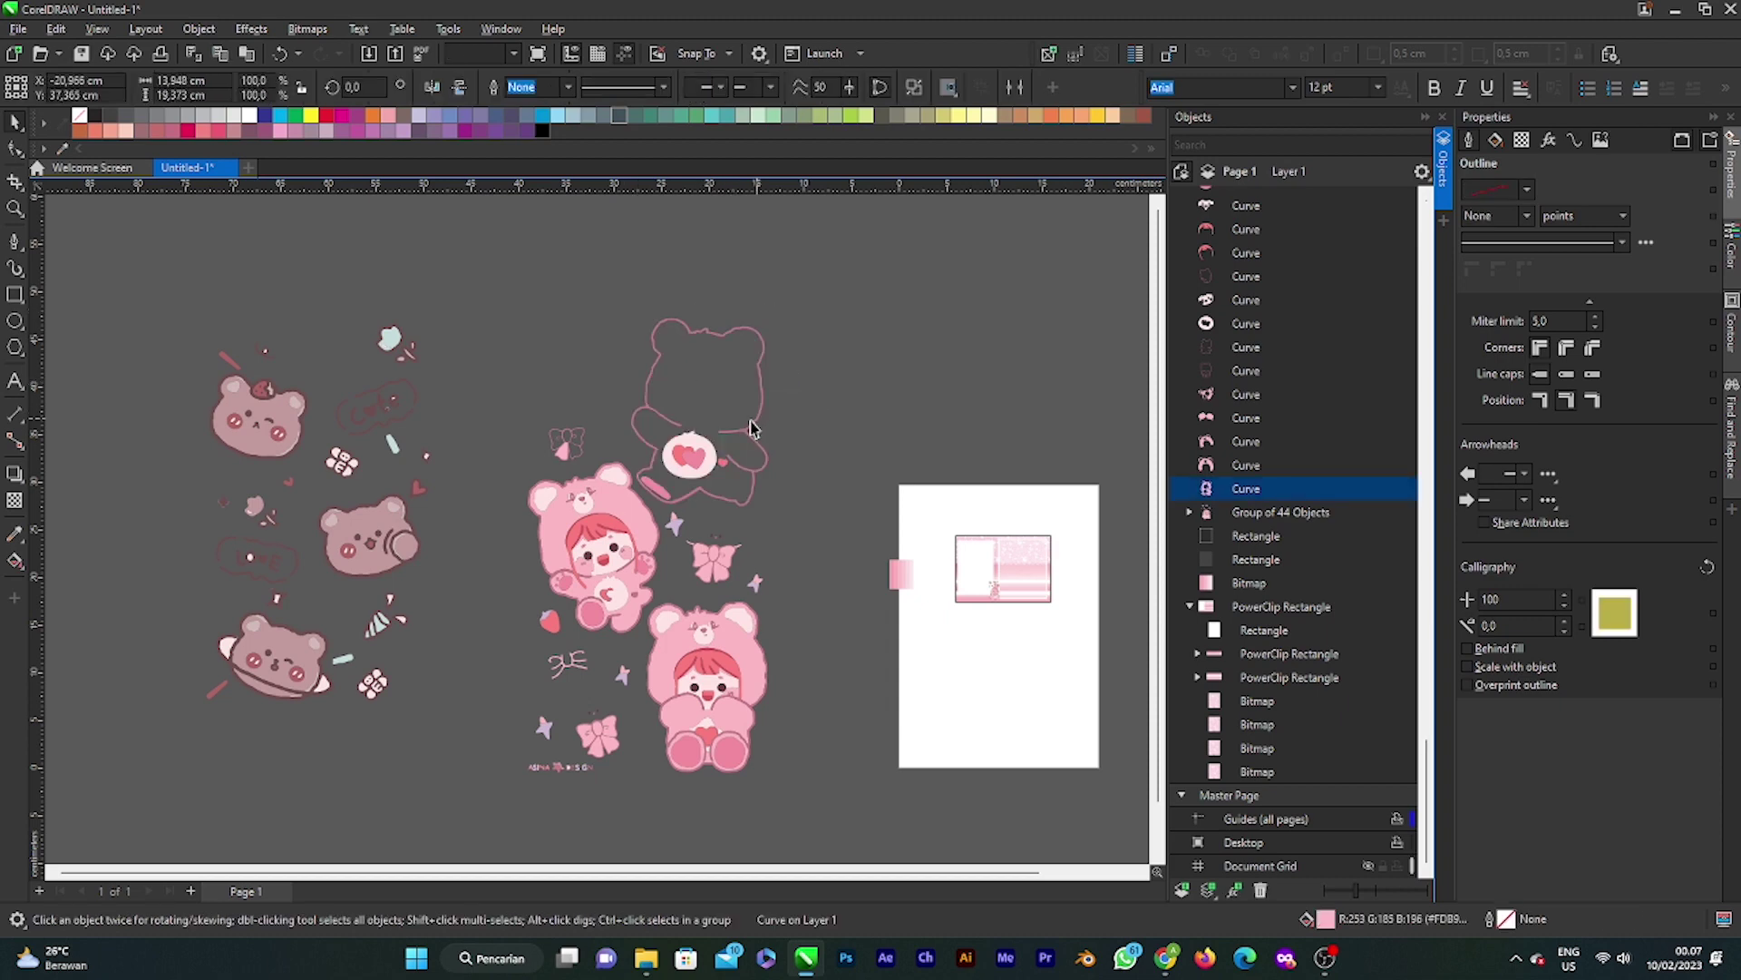
pyautogui.click(687, 459)
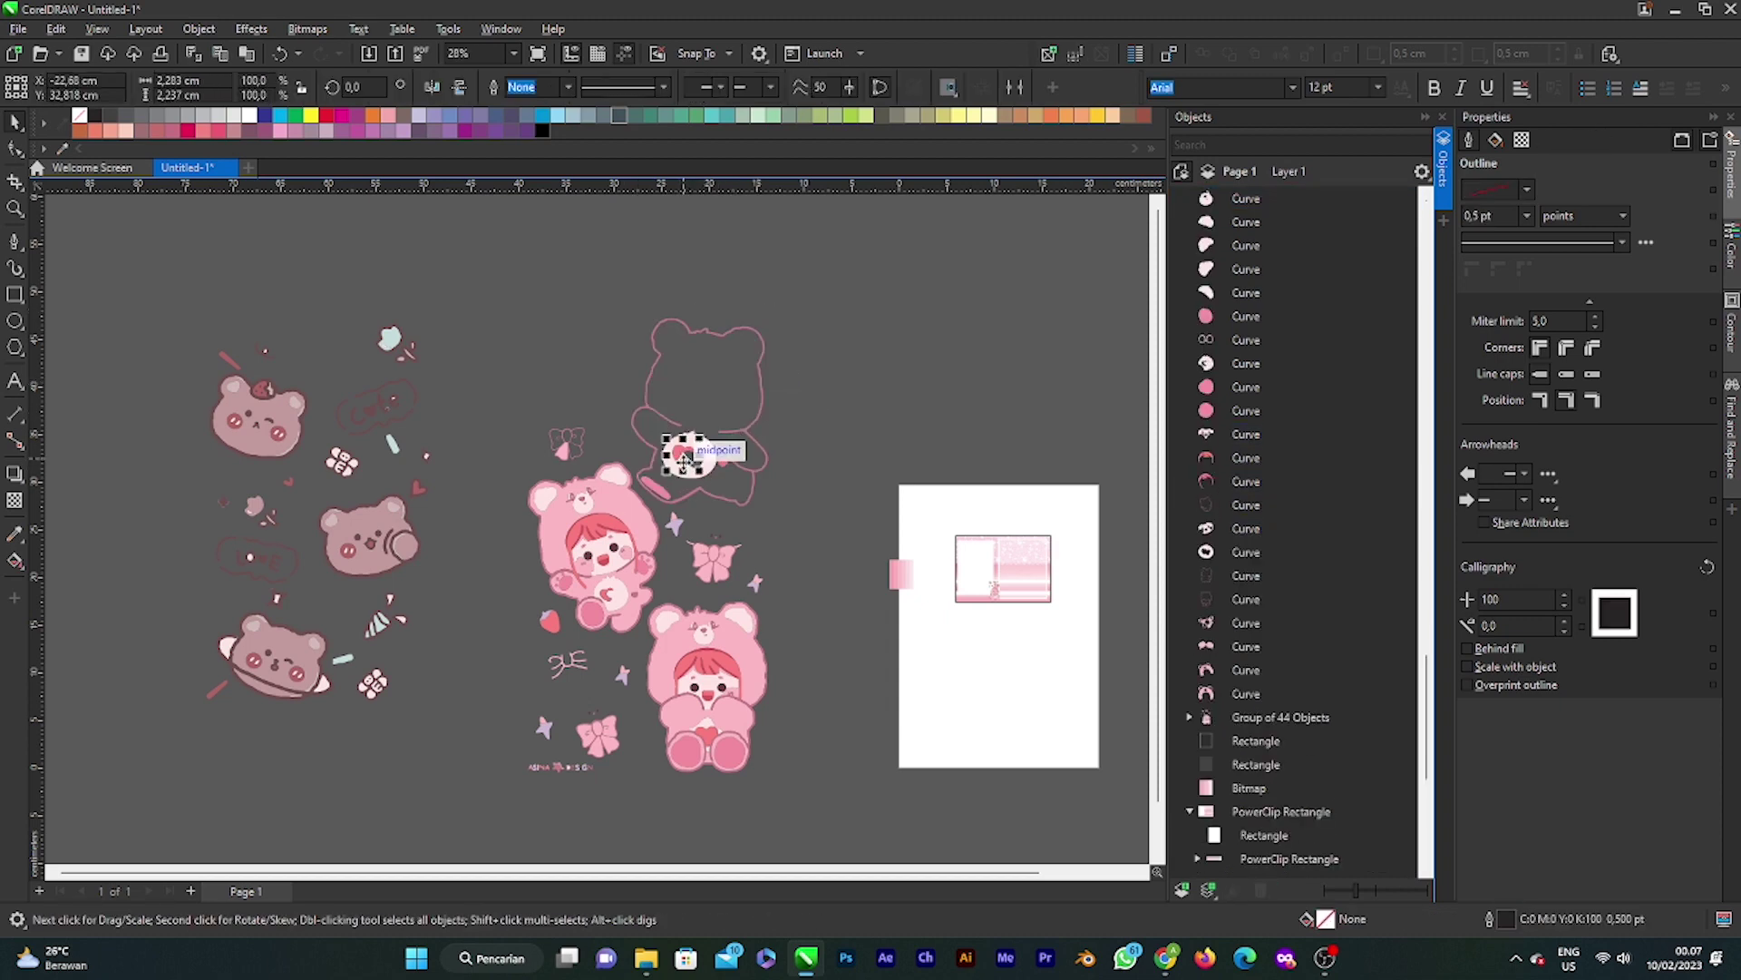
pyautogui.press('Delete')
pyautogui.click(657, 334)
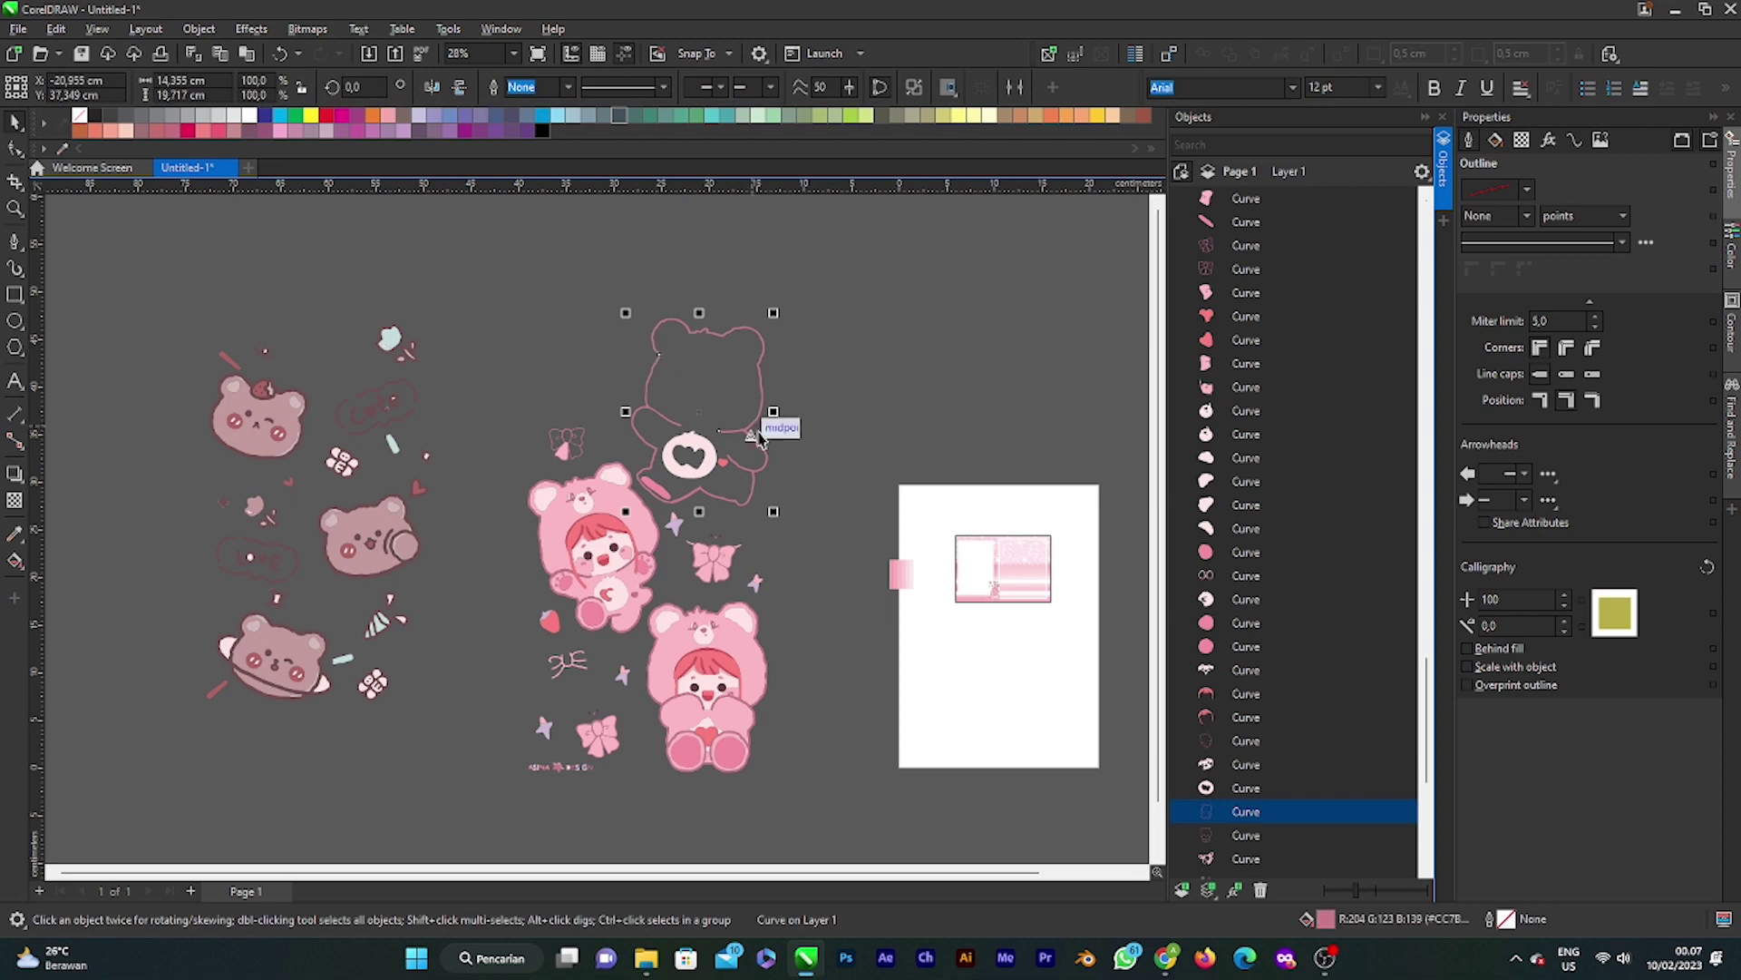
pyautogui.press('Delete')
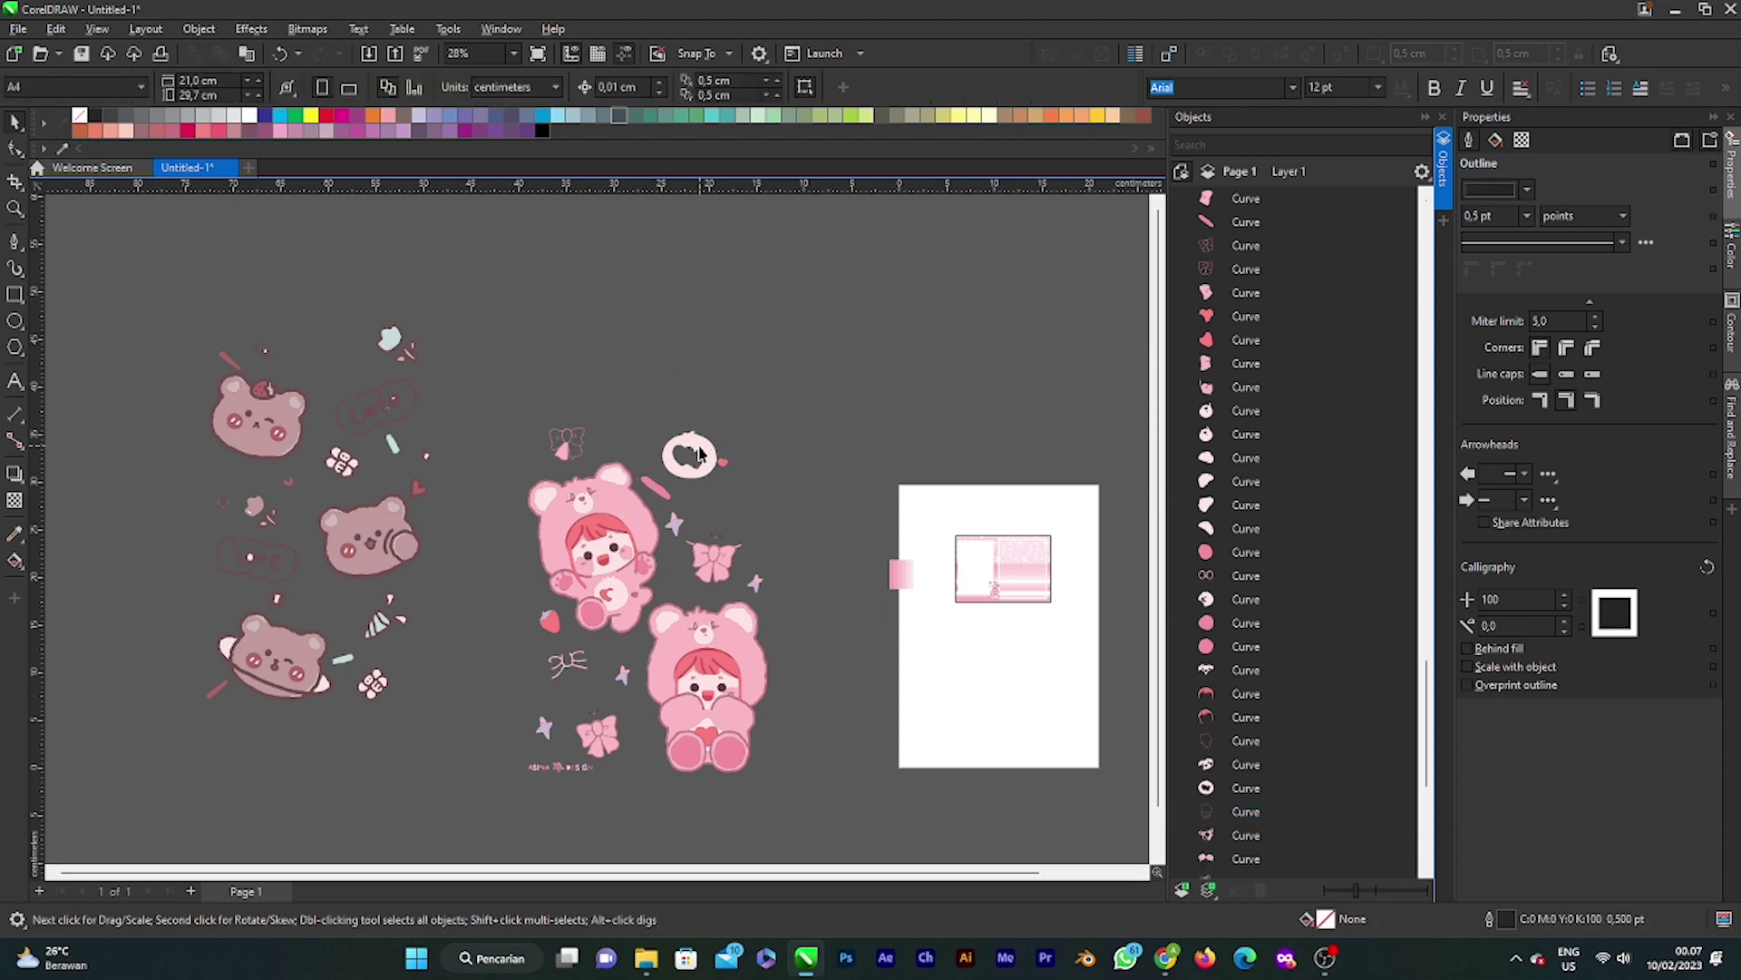
# Step: Delete the leftover white face piece, bows, pink stroke, stars and dot
pyautogui.click(698, 453)
pyautogui.press('Delete')
pyautogui.click(723, 461)
pyautogui.press('Delete')
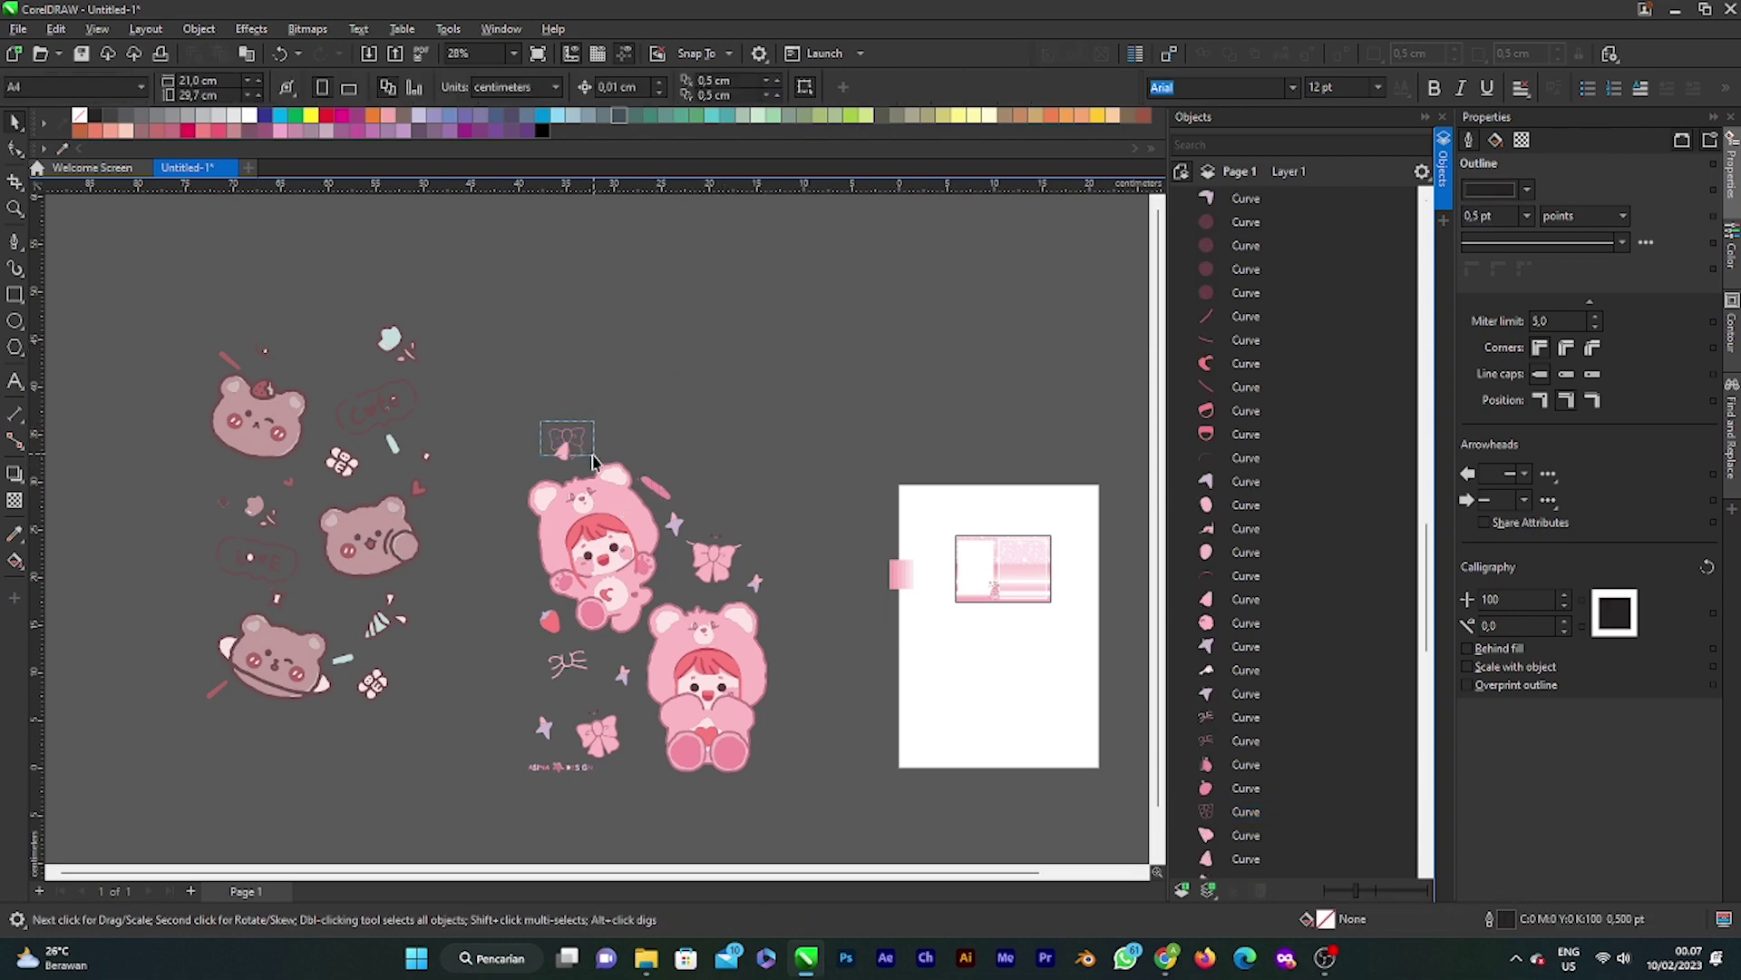
pyautogui.click(592, 461)
pyautogui.press('Delete')
pyautogui.click(657, 490)
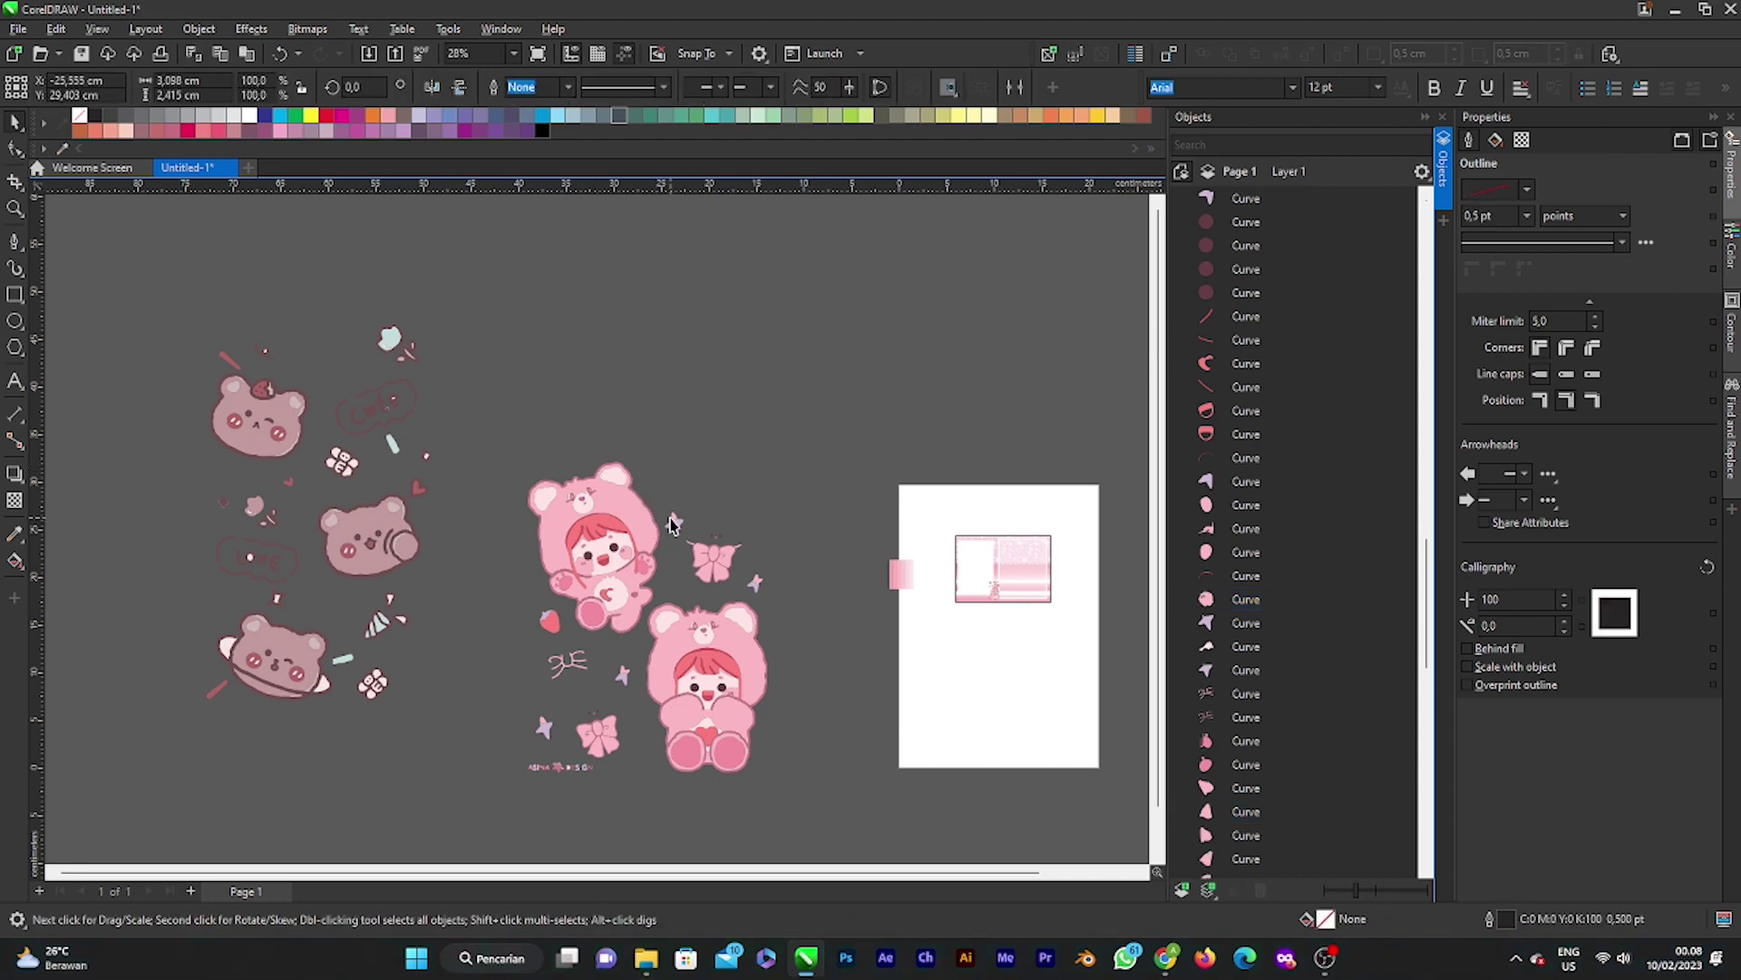
pyautogui.press('Delete')
pyautogui.click(678, 528)
pyautogui.press('Delete')
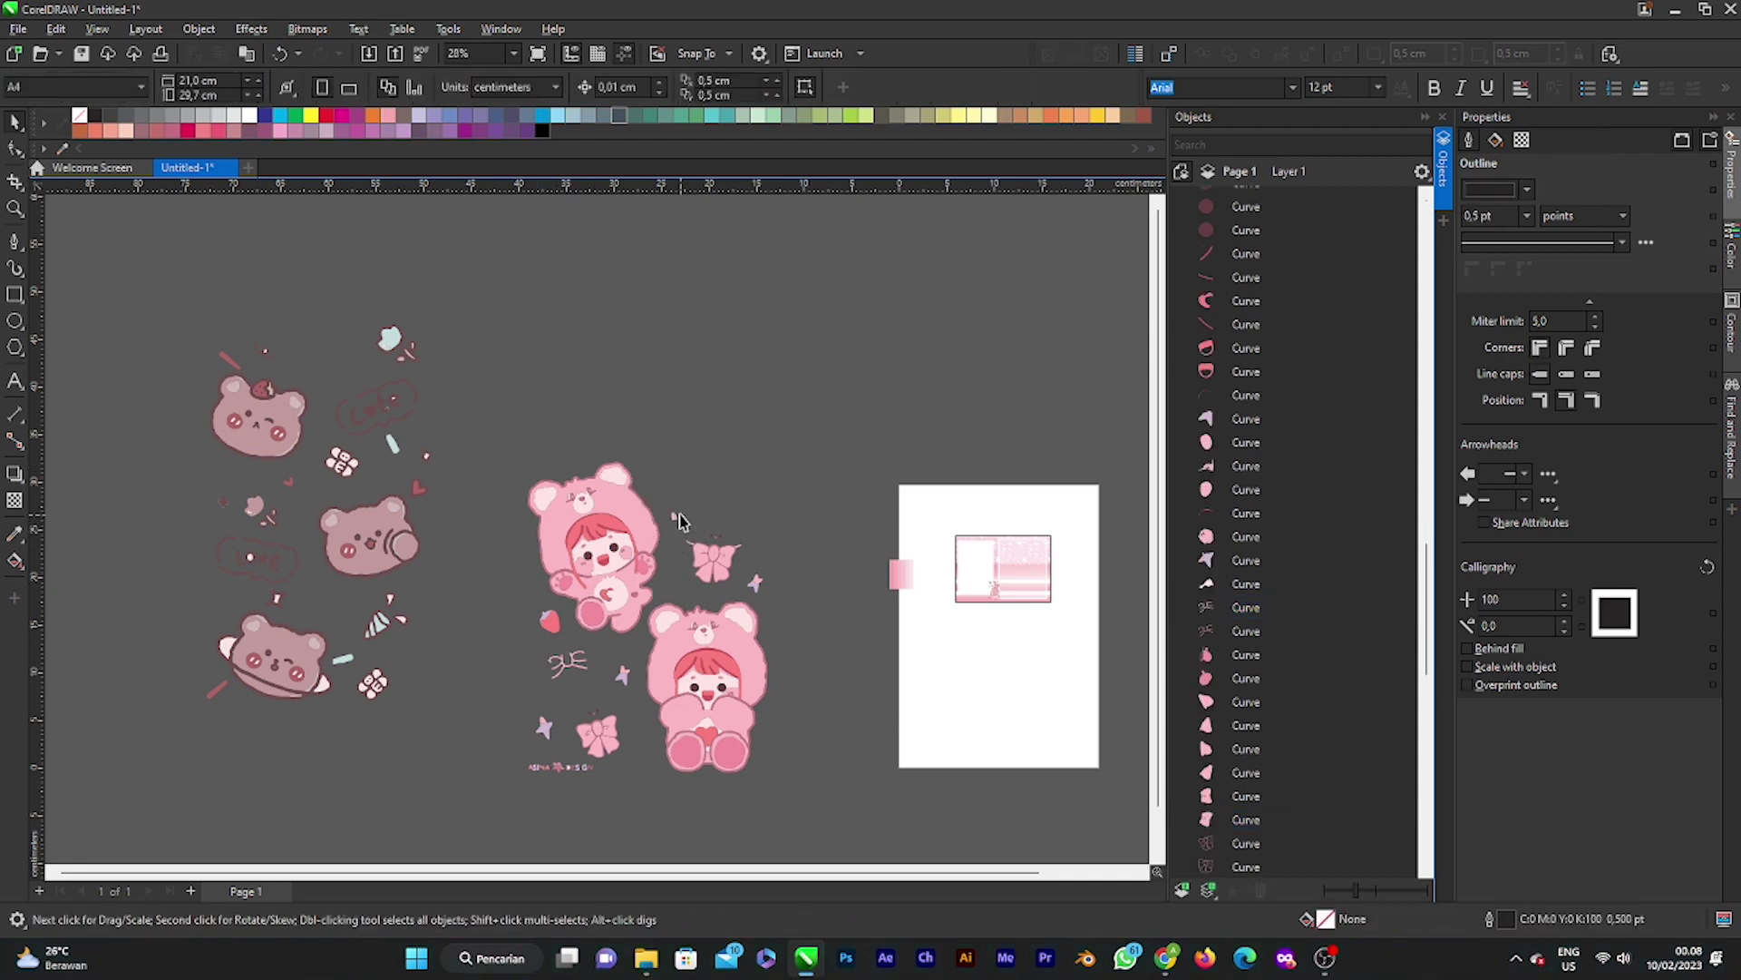
pyautogui.click(674, 517)
pyautogui.press('Delete')
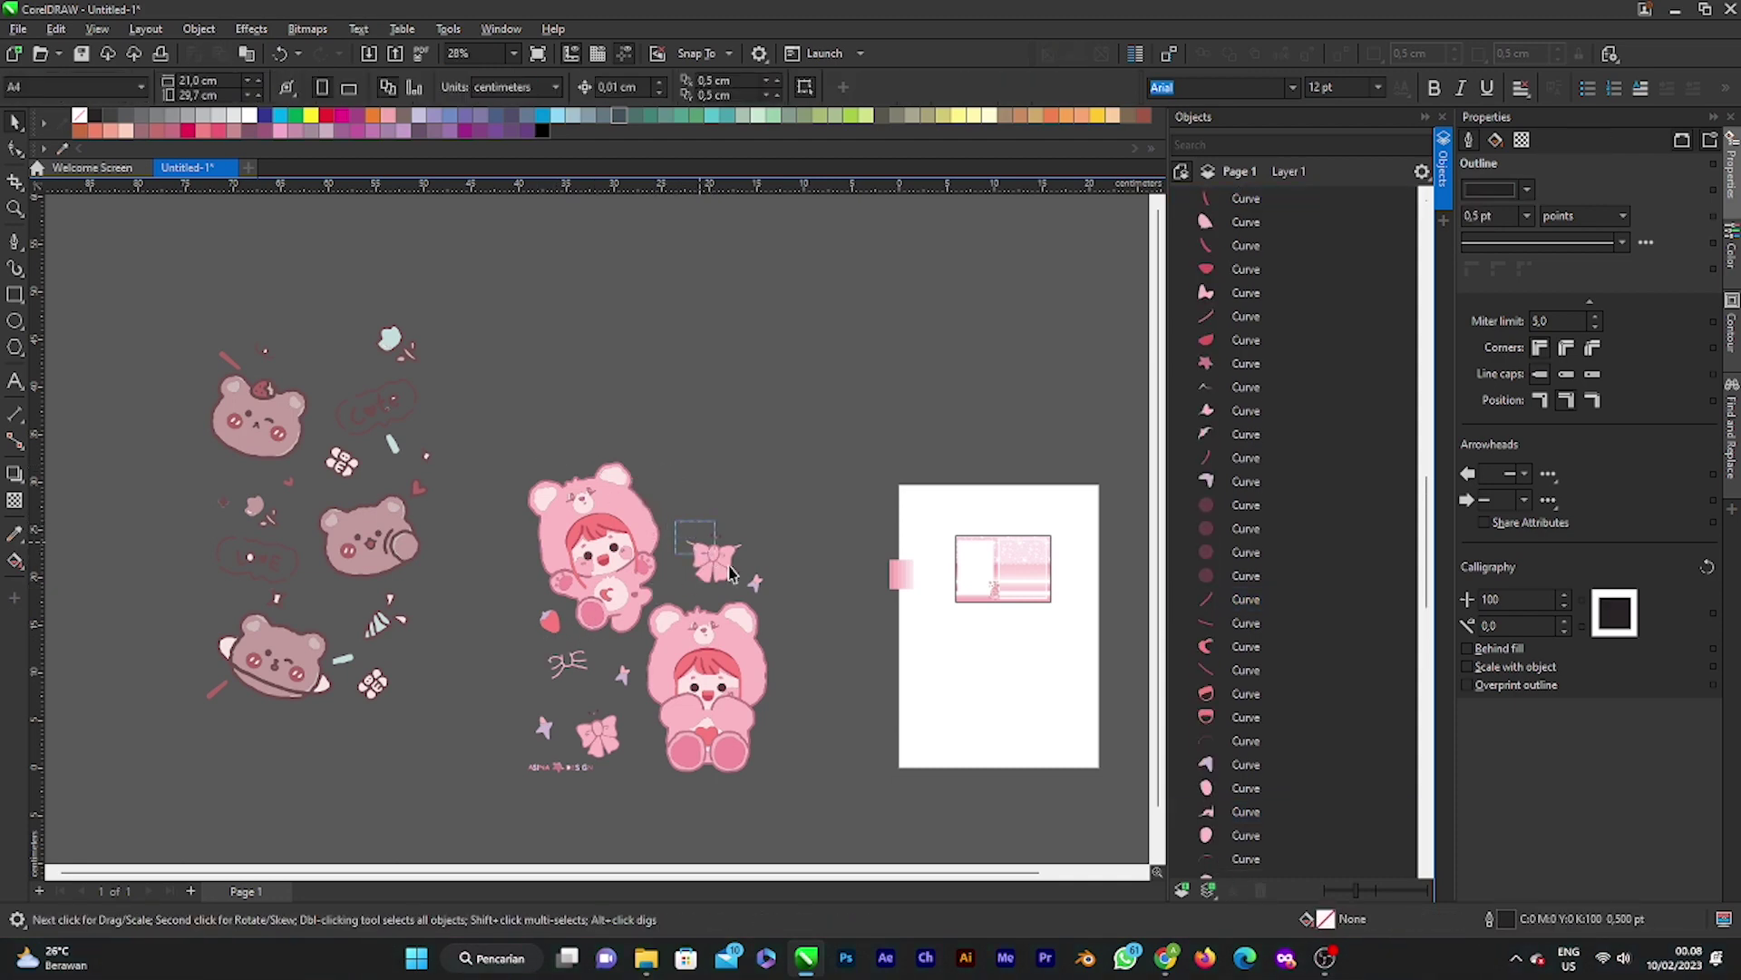
pyautogui.moveTo(787, 635); pyautogui.dragTo(789, 636)
pyautogui.press('Delete')
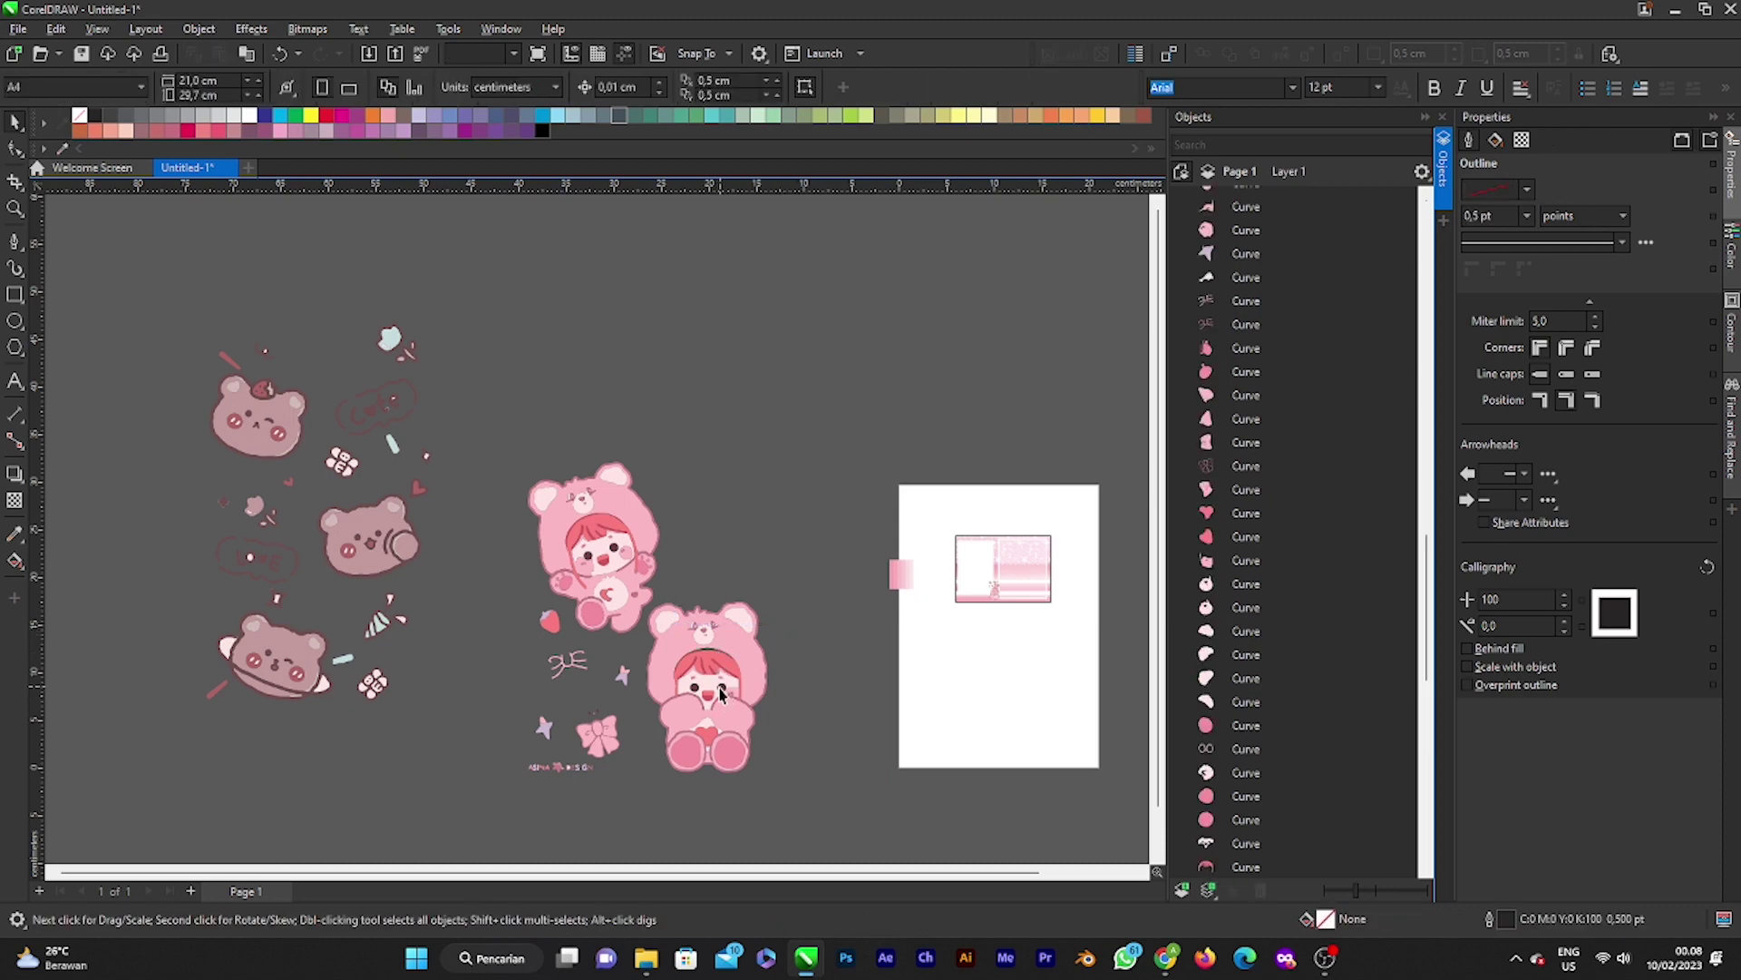
# Step: Delete the lower bear's face pieces, pink fill, outline and small pink blobs
pyautogui.moveTo(678, 585); pyautogui.dragTo(799, 793)
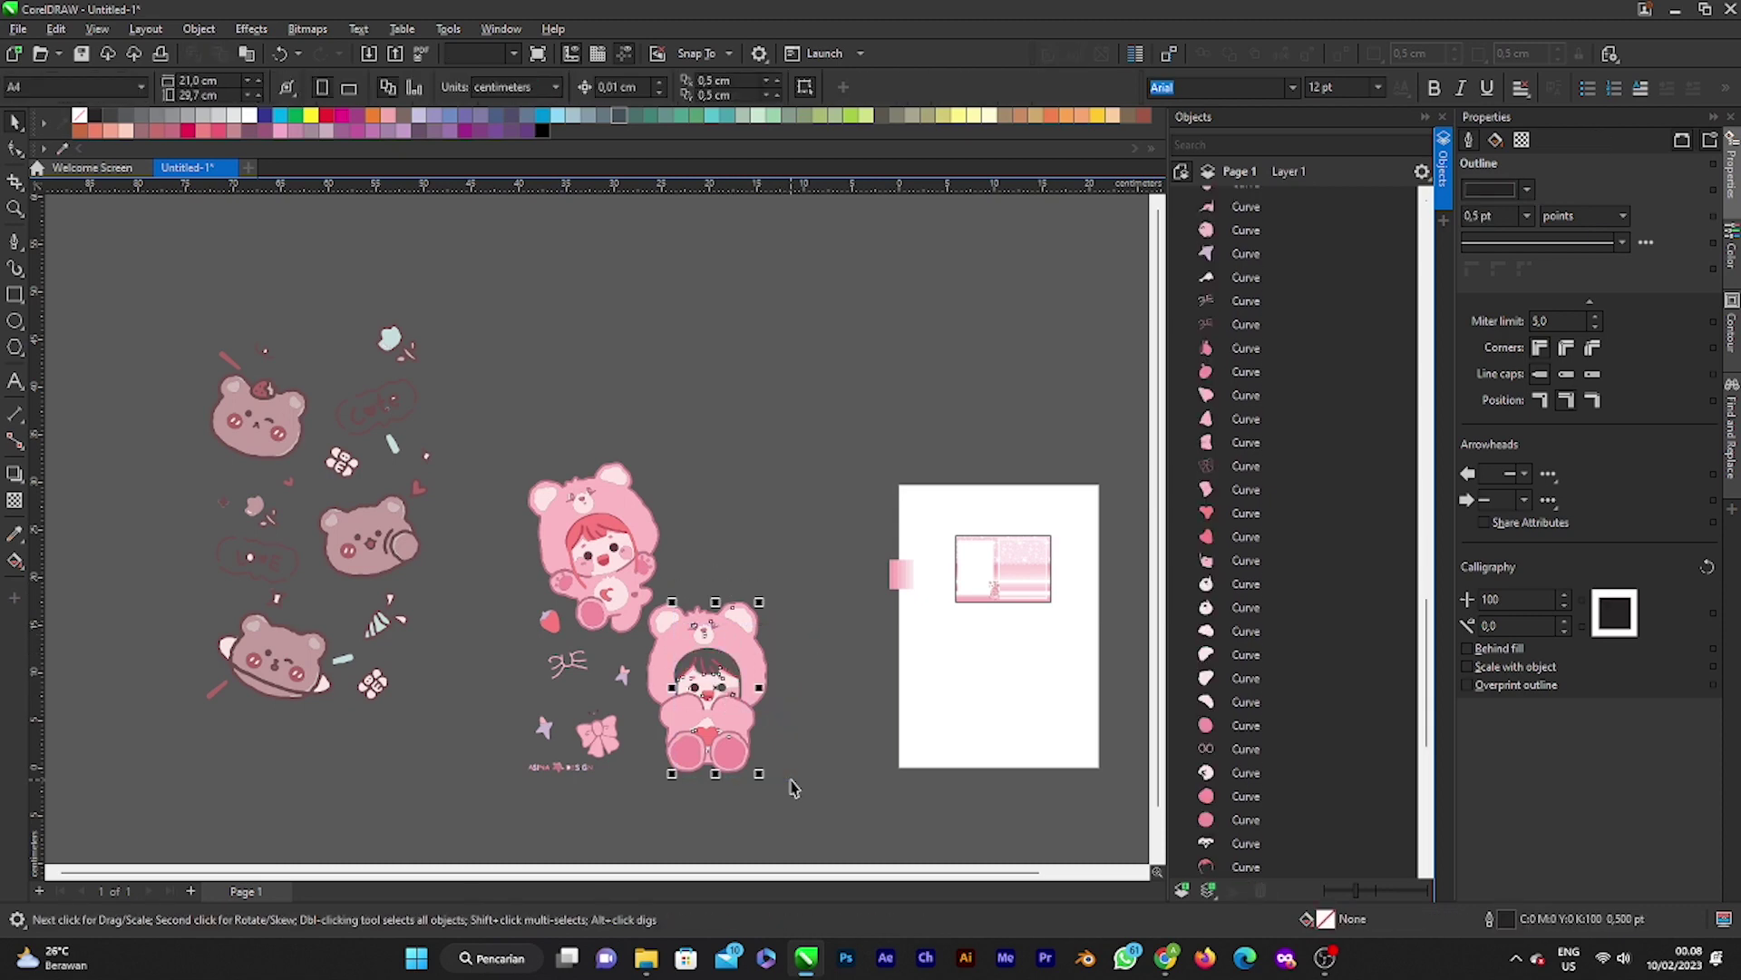
pyautogui.scroll(-2, 766, 751)
pyautogui.click(618, 755)
pyautogui.scroll(1, 618, 756)
pyautogui.moveTo(689, 742); pyautogui.dragTo(820, 820)
pyautogui.press('Delete')
pyautogui.scroll(2, 728, 649)
pyautogui.click(729, 649)
pyautogui.press('Delete')
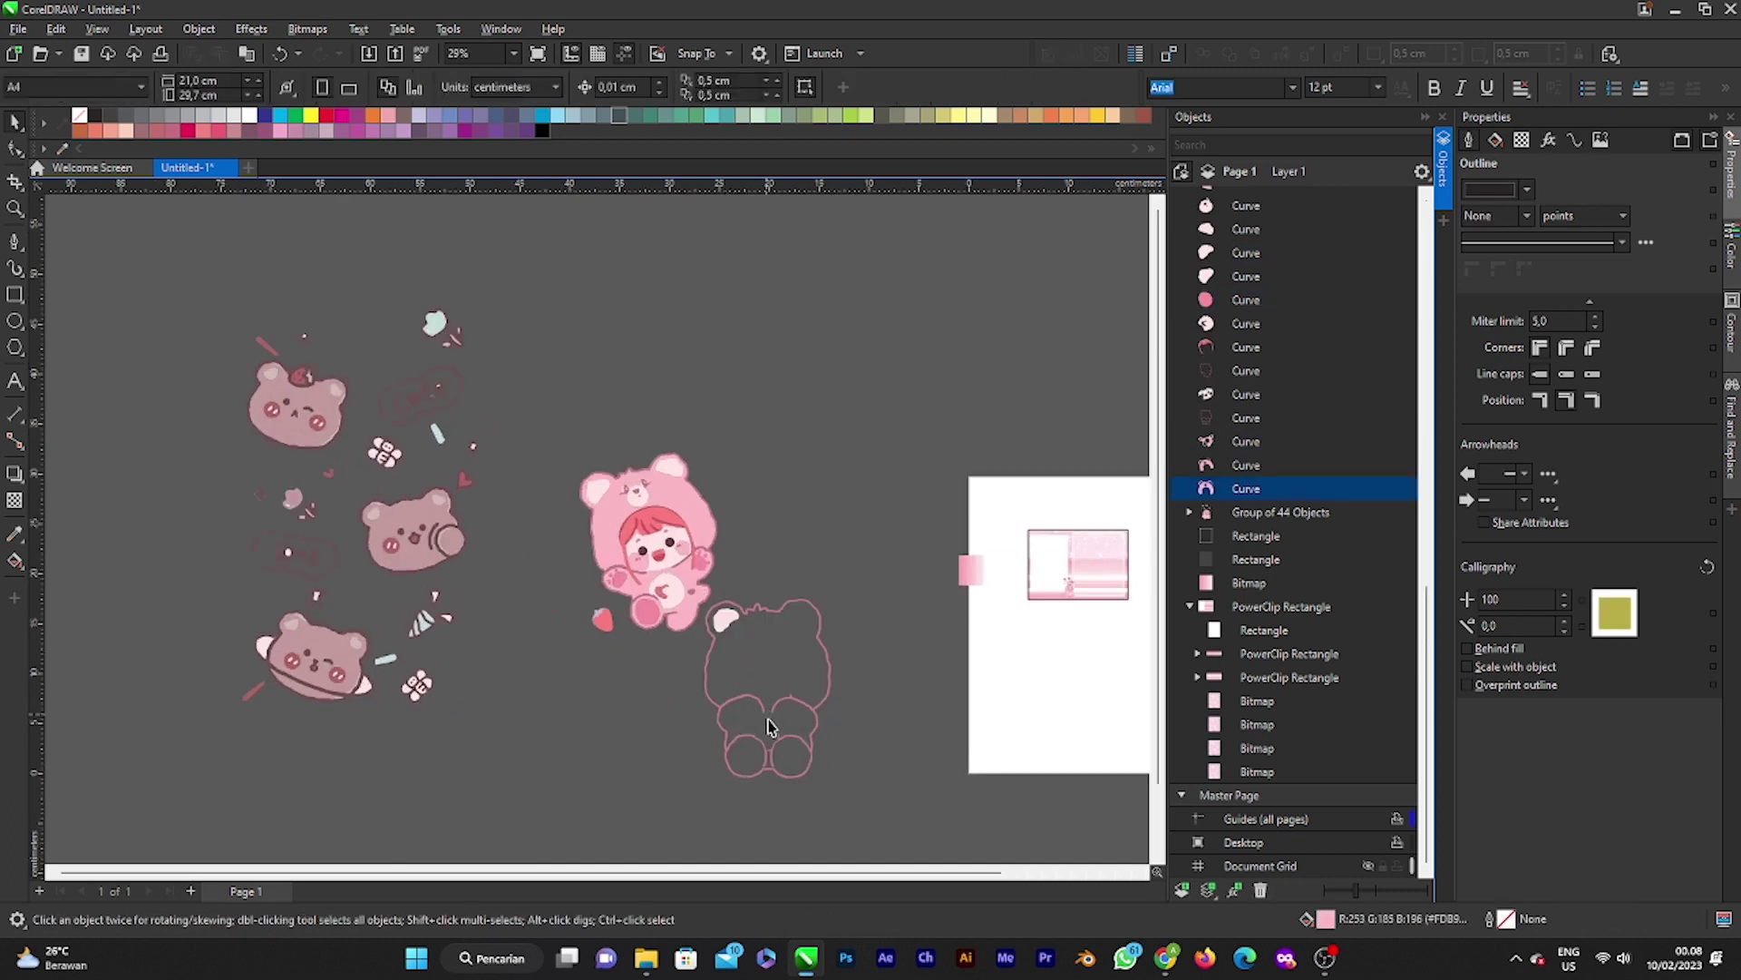
pyautogui.click(769, 724)
pyautogui.press('Delete')
pyautogui.click(726, 622)
pyautogui.press('Delete')
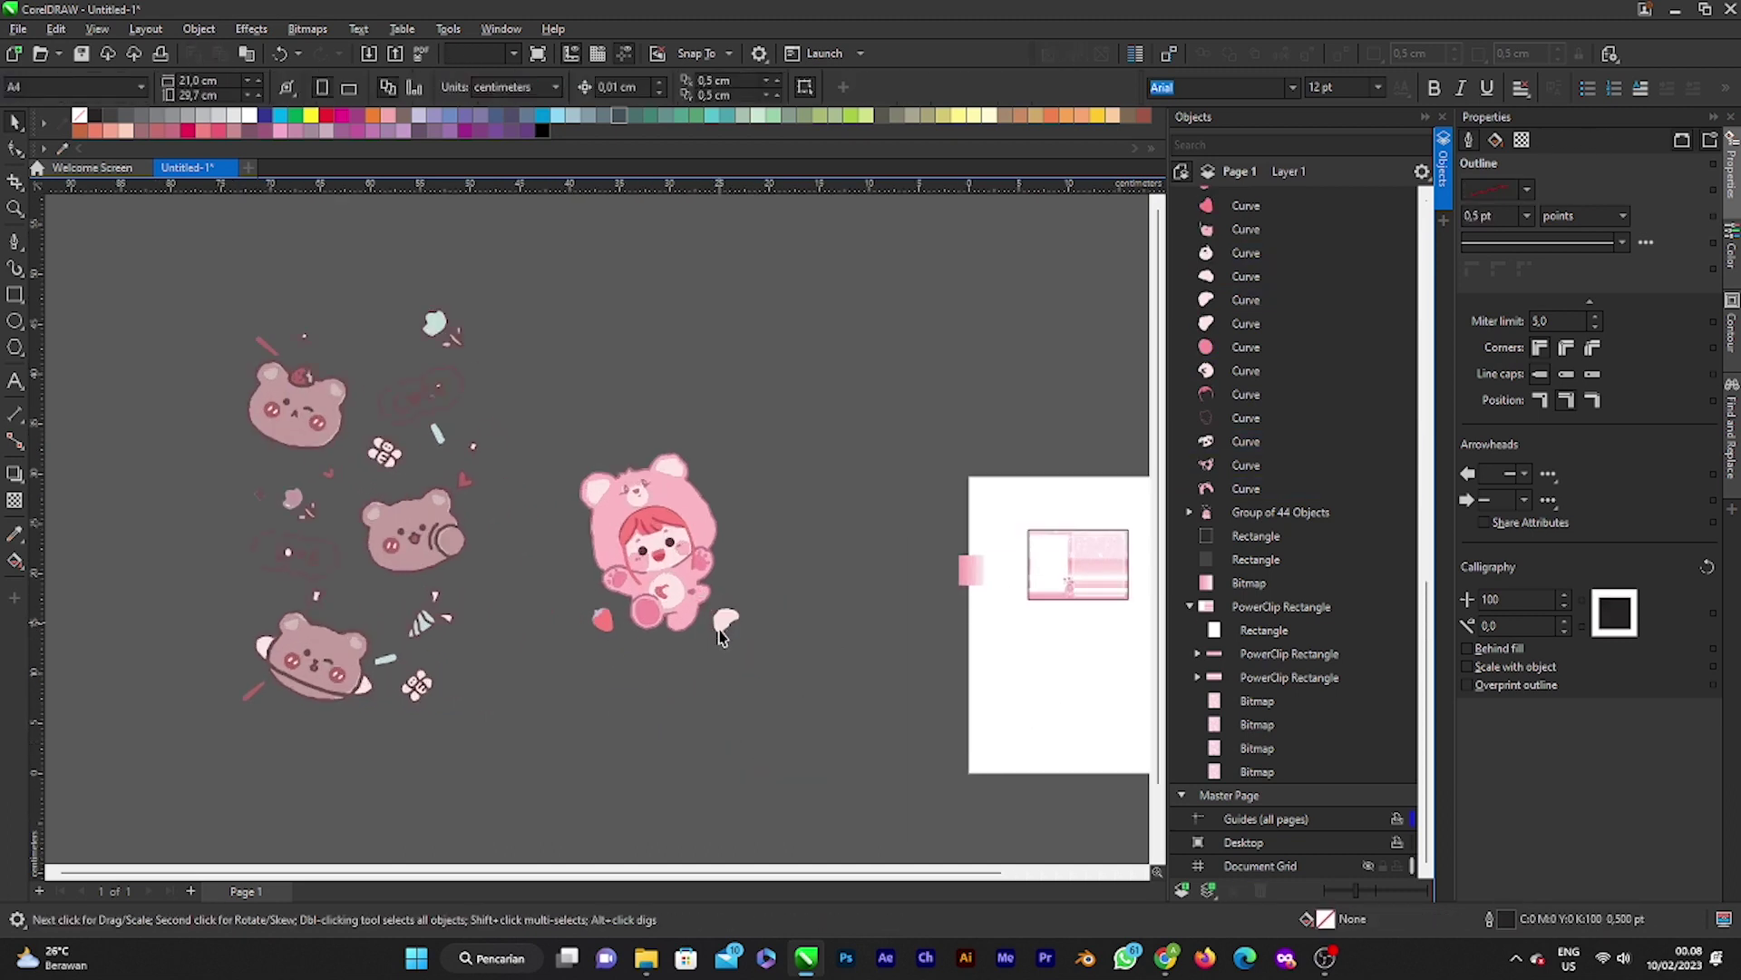
pyautogui.click(603, 621)
pyautogui.press('Delete')
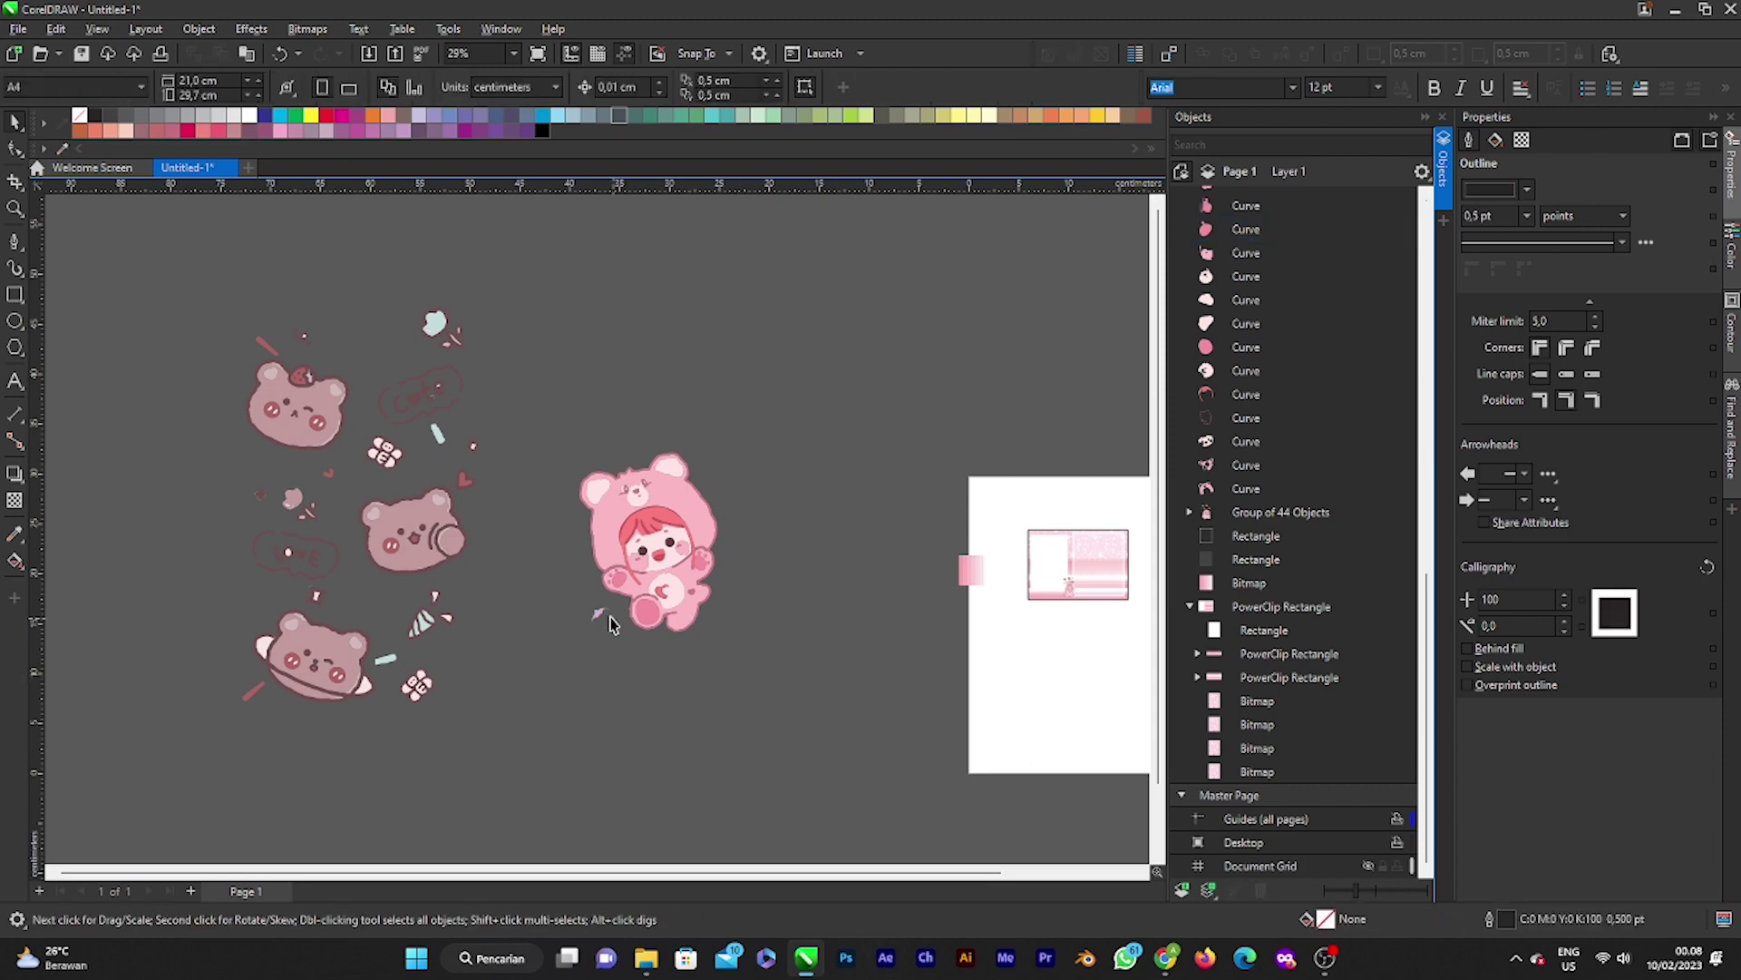
pyautogui.click(603, 621)
# Step: Duplicate the remaining bear's outline aside, group its 46 curves, and move the group beside the page
pyautogui.scroll(2, 604, 622)
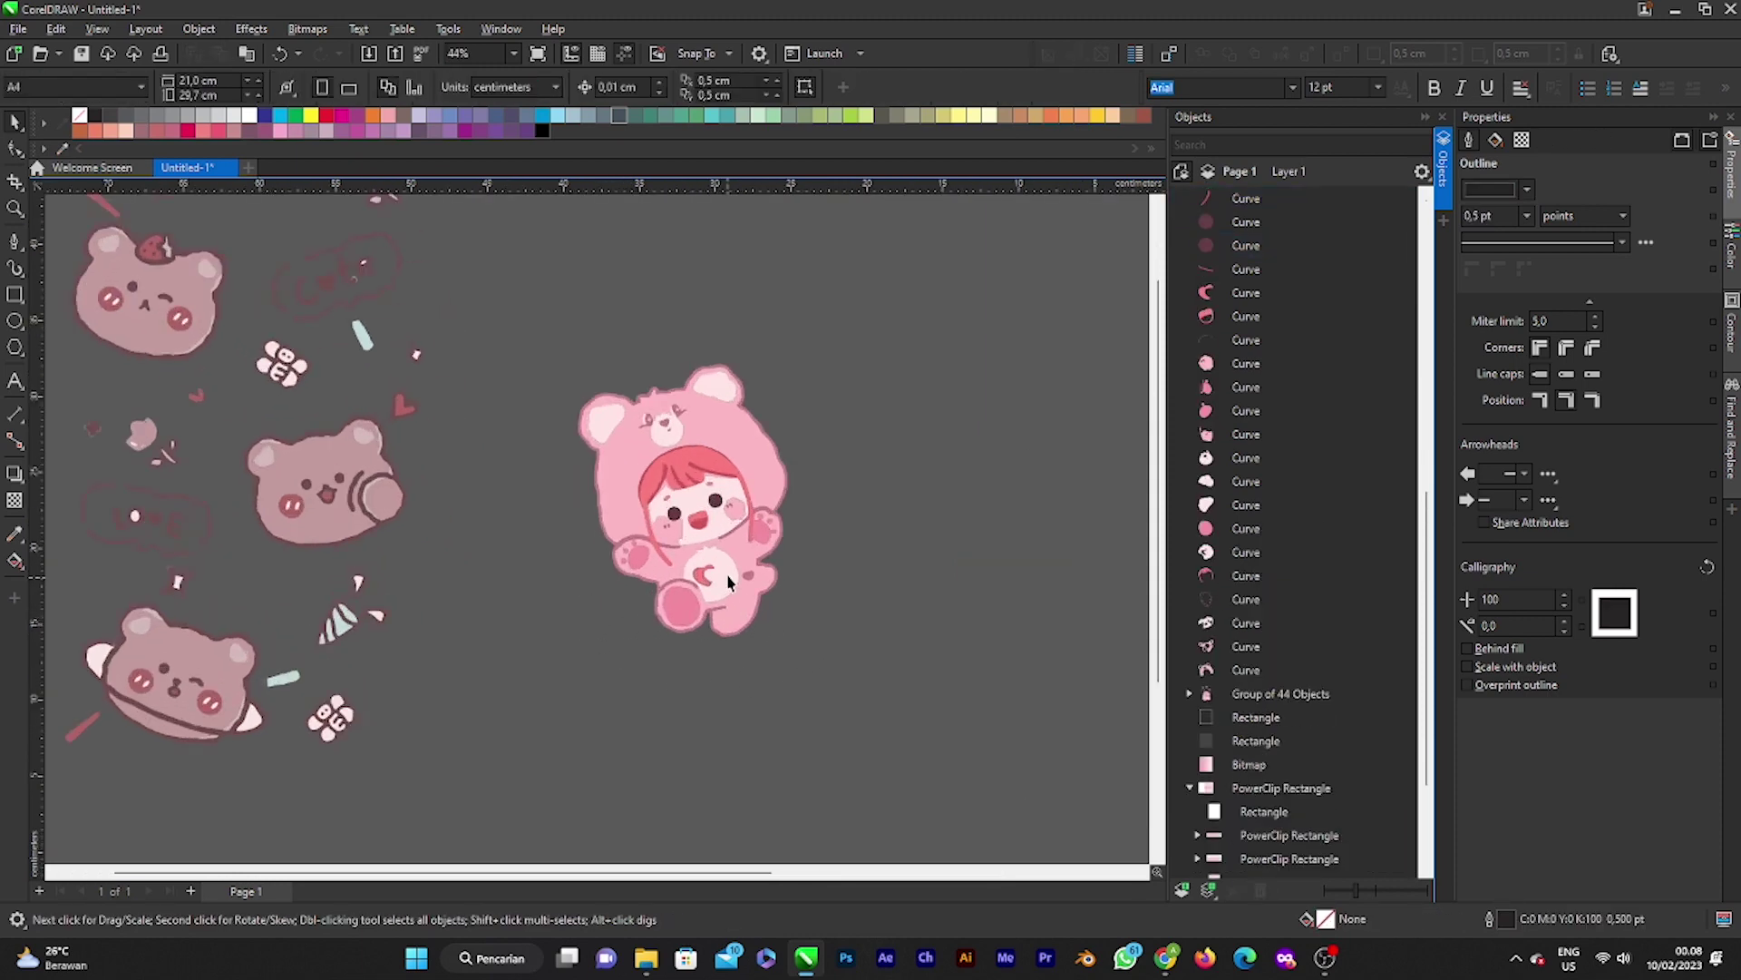
pyautogui.click(782, 509)
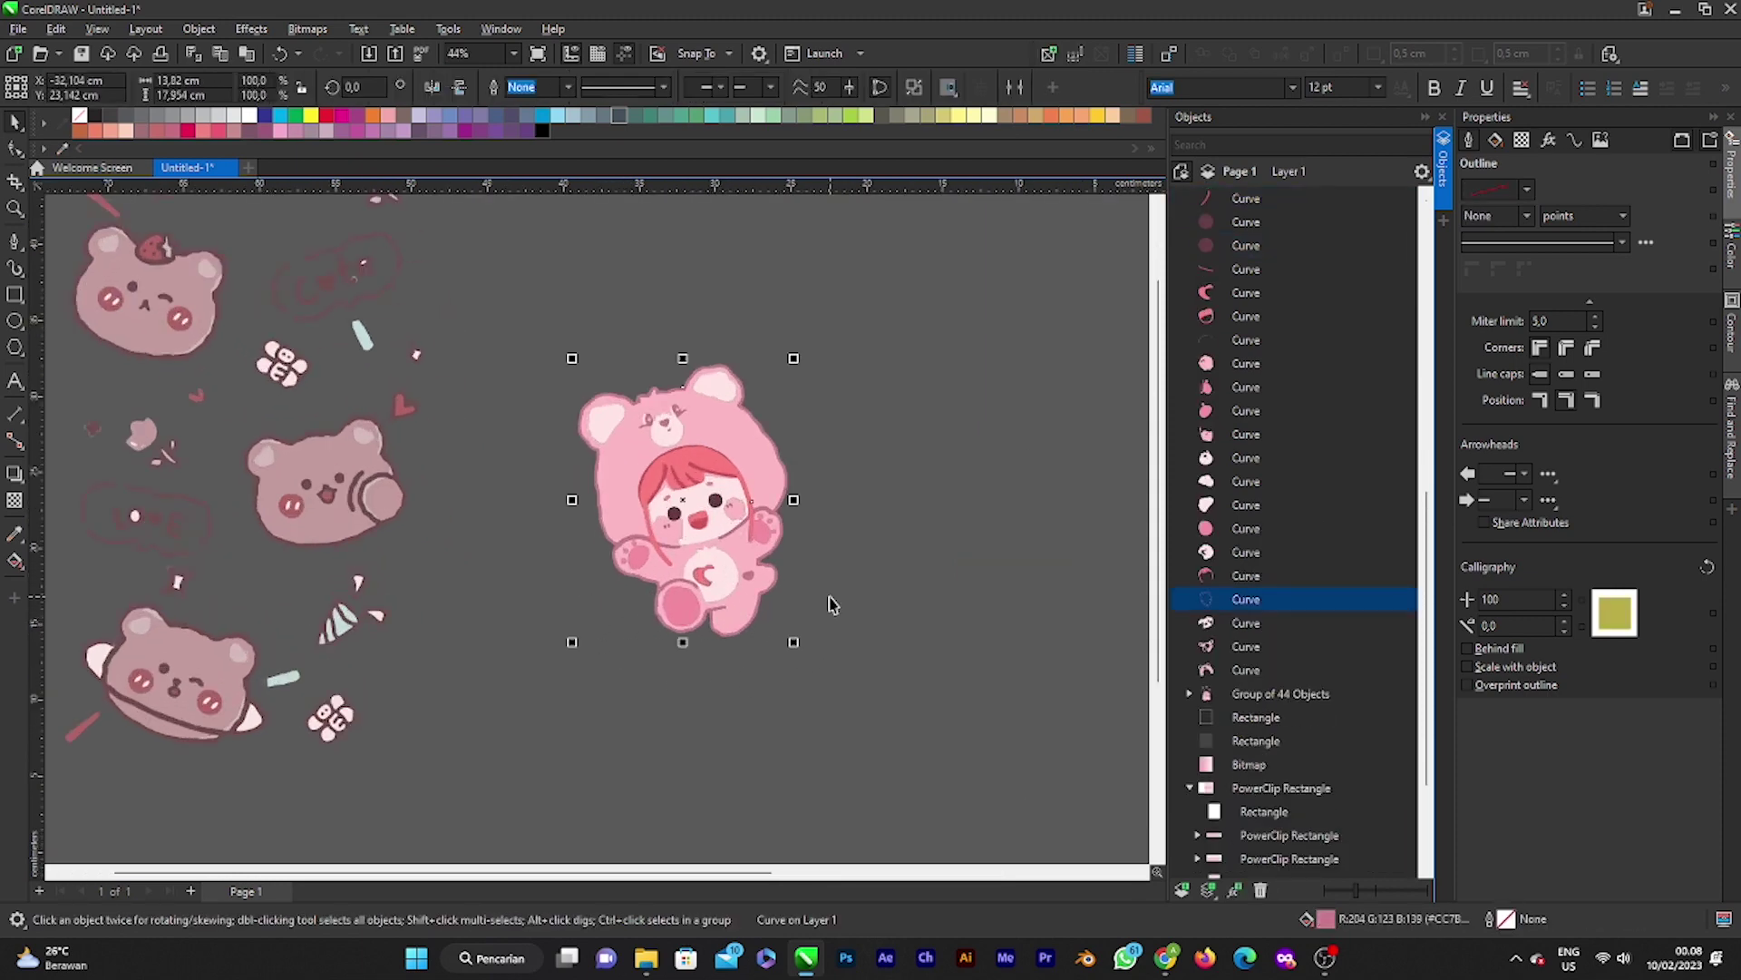
pyautogui.hotkey('ctrl', 'd')
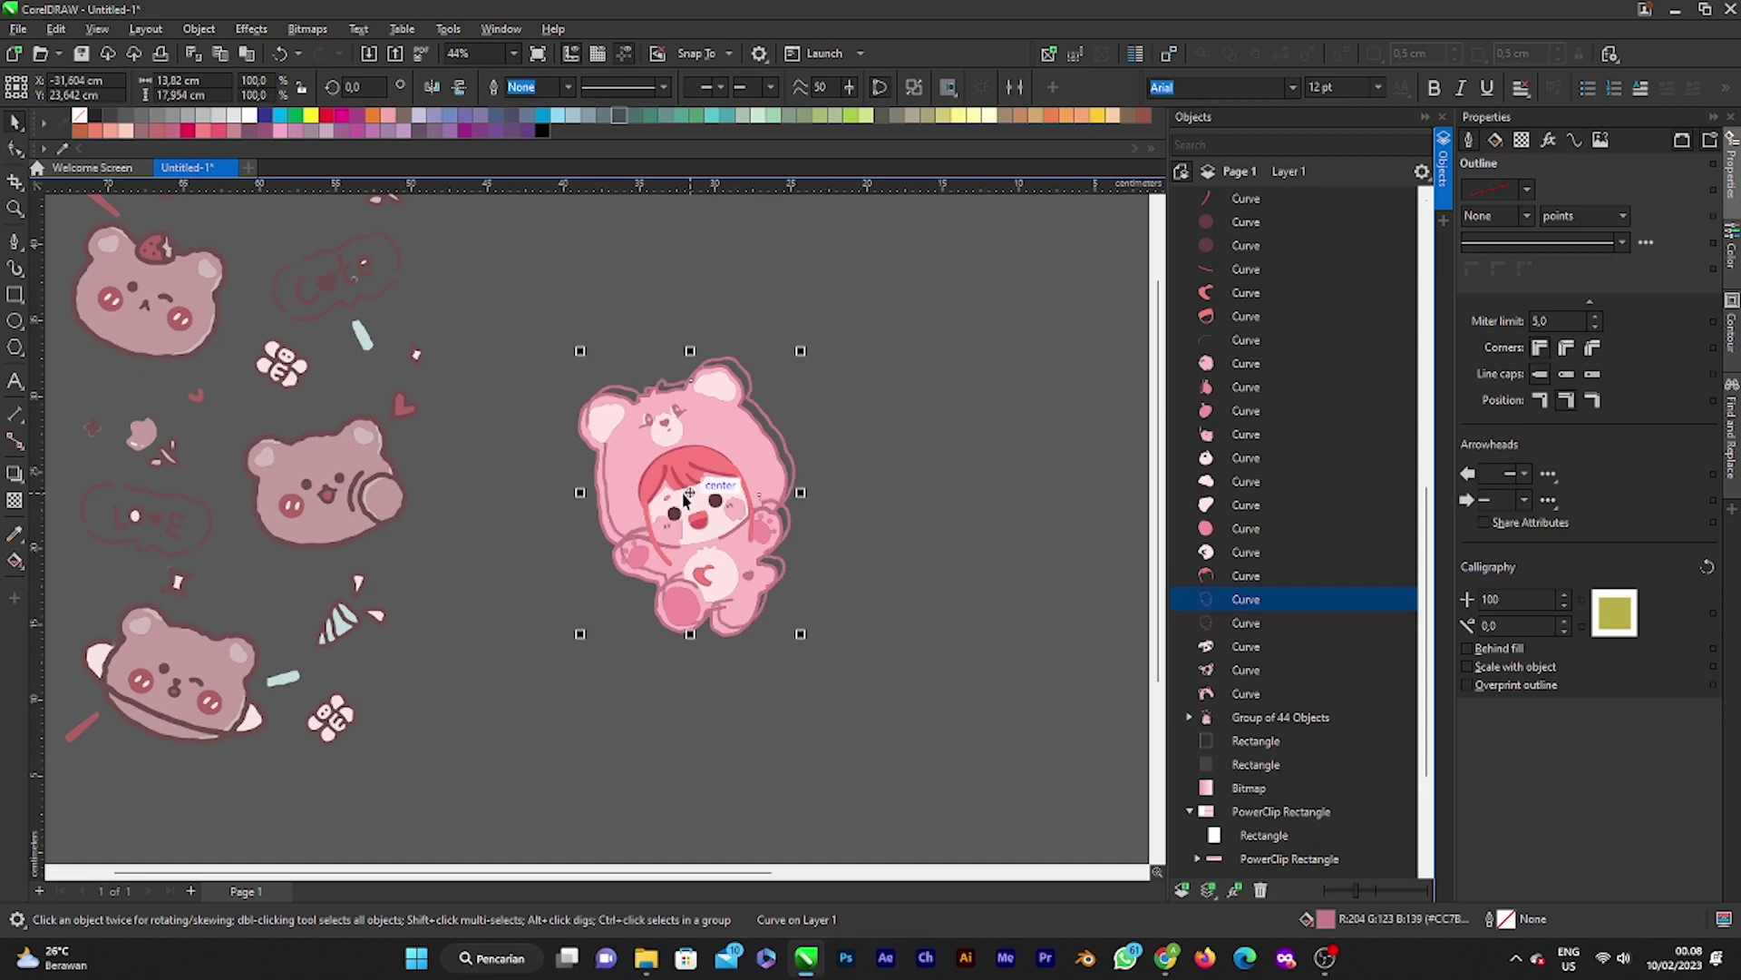
pyautogui.moveTo(687, 496); pyautogui.dragTo(917, 392)
pyautogui.scroll(-5, 692, 558)
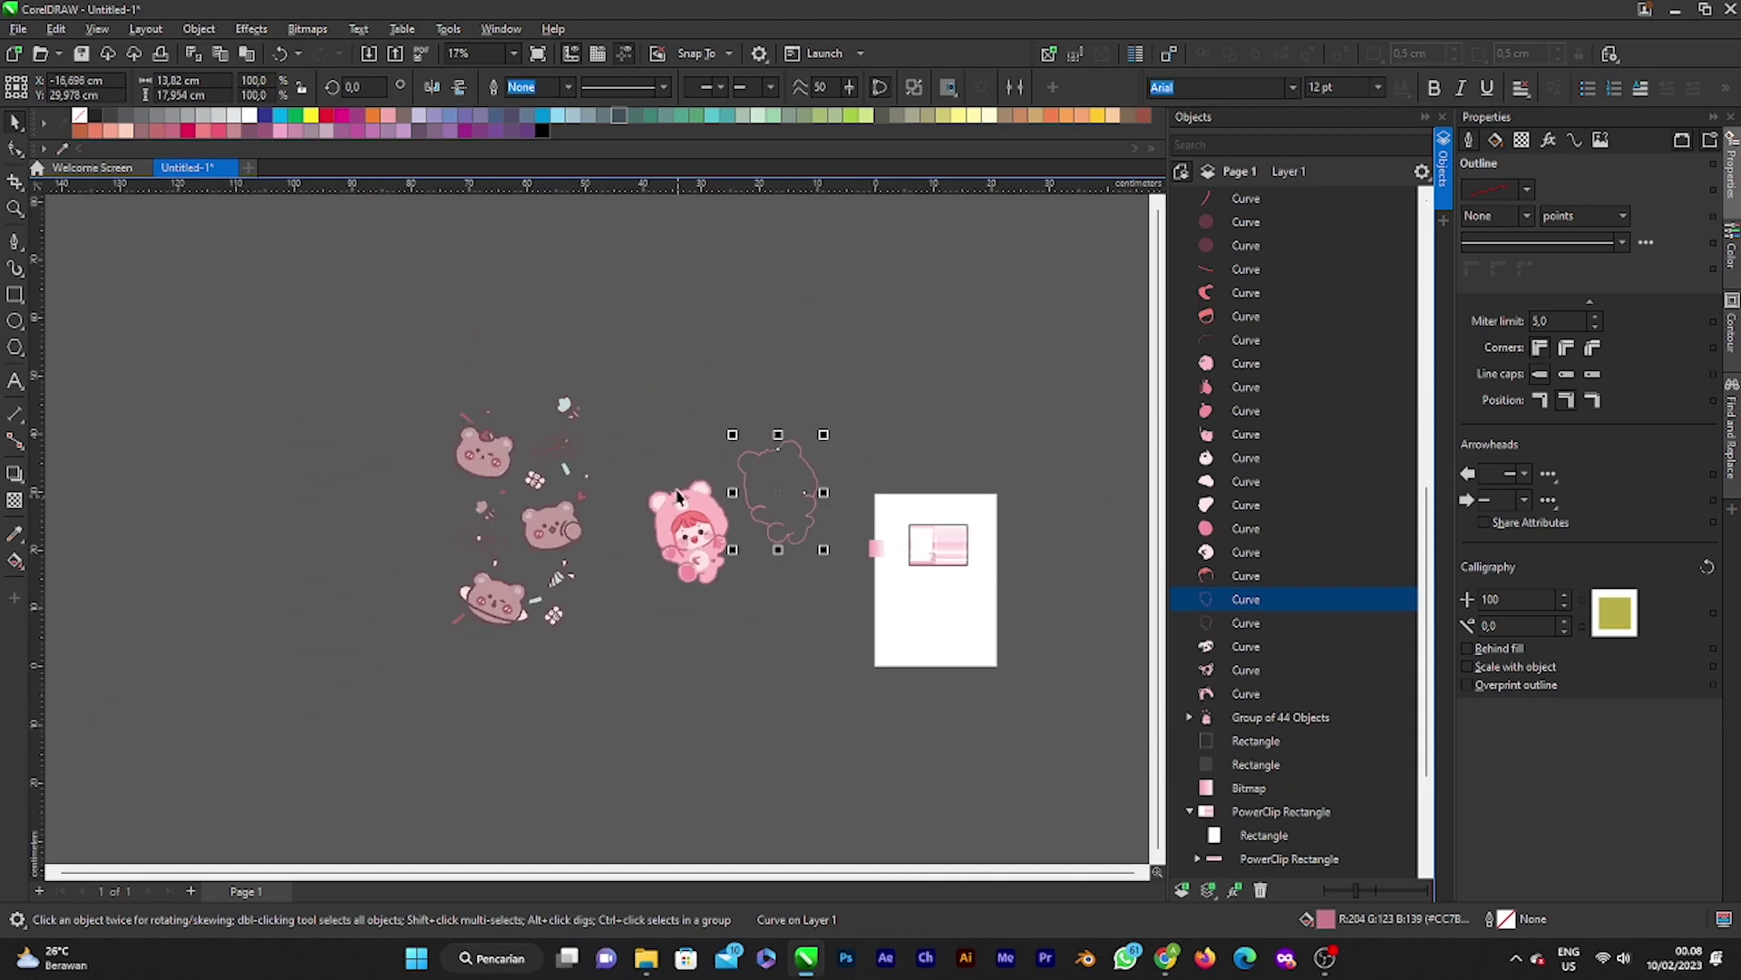
pyautogui.moveTo(646, 458); pyautogui.dragTo(759, 634)
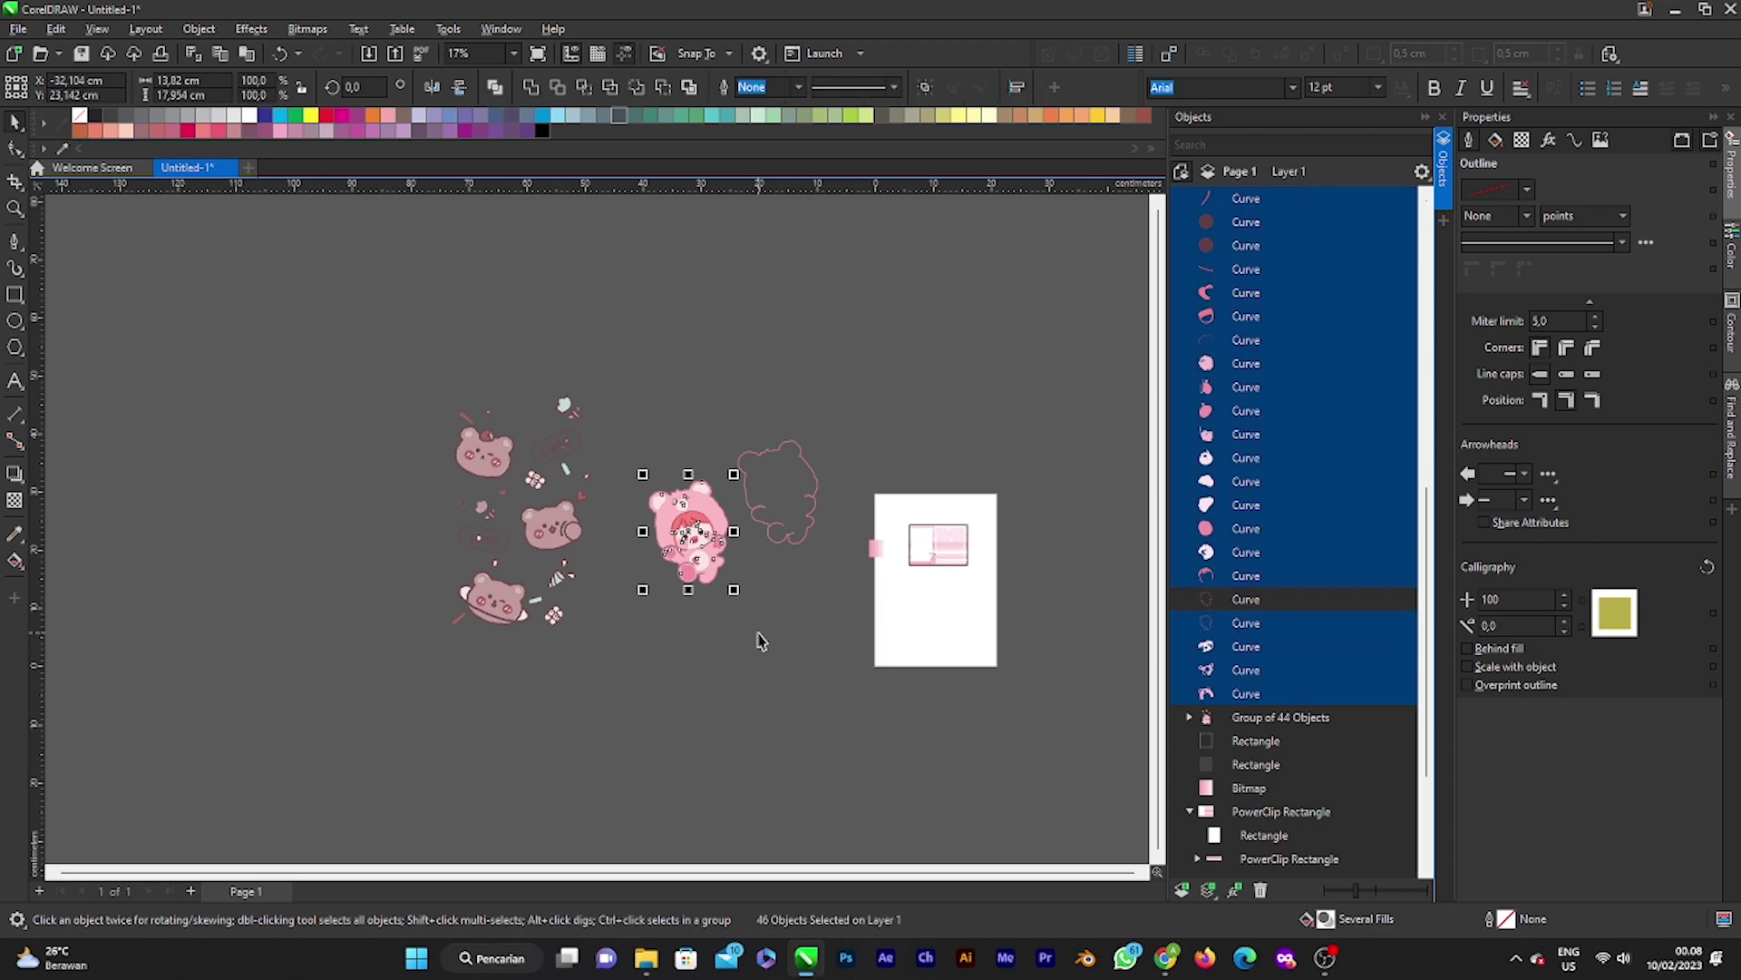
pyautogui.hotkey('ctrl', 'g')
pyautogui.moveTo(725, 519); pyautogui.dragTo(993, 426)
pyautogui.scroll(-1, 873, 585)
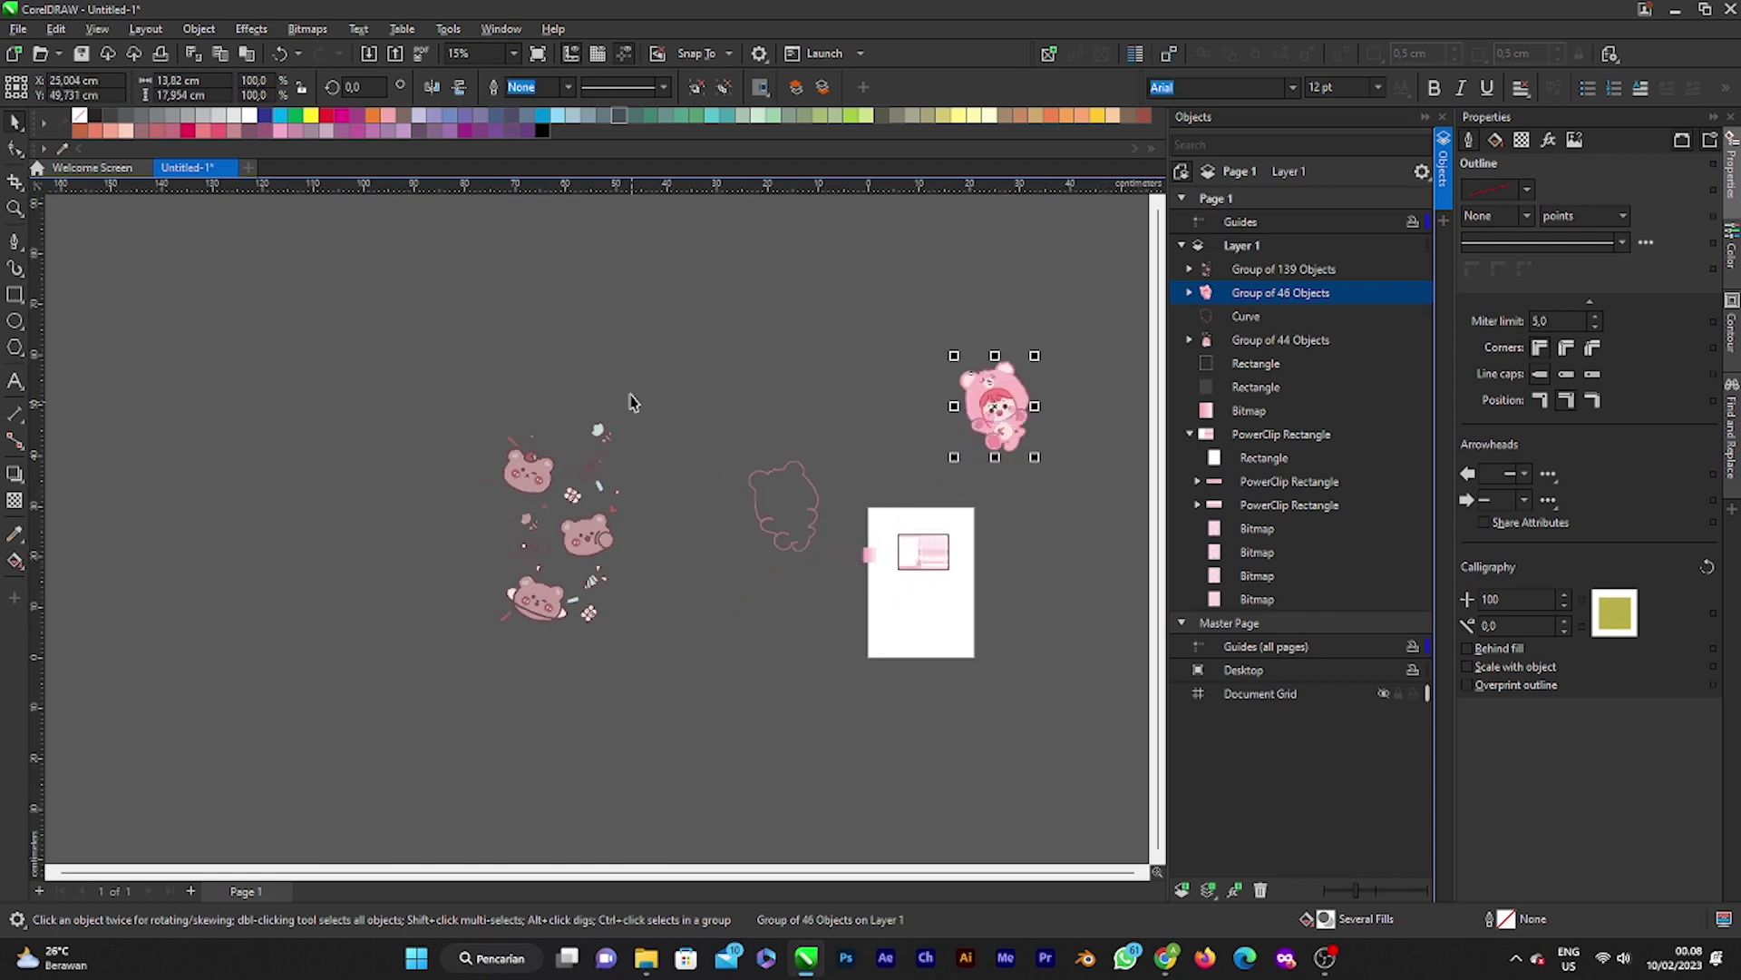
# Step: Ungroup the 139-object brown bear sticker artwork
pyautogui.scroll(2, 632, 427)
pyautogui.scroll(3, 517, 582)
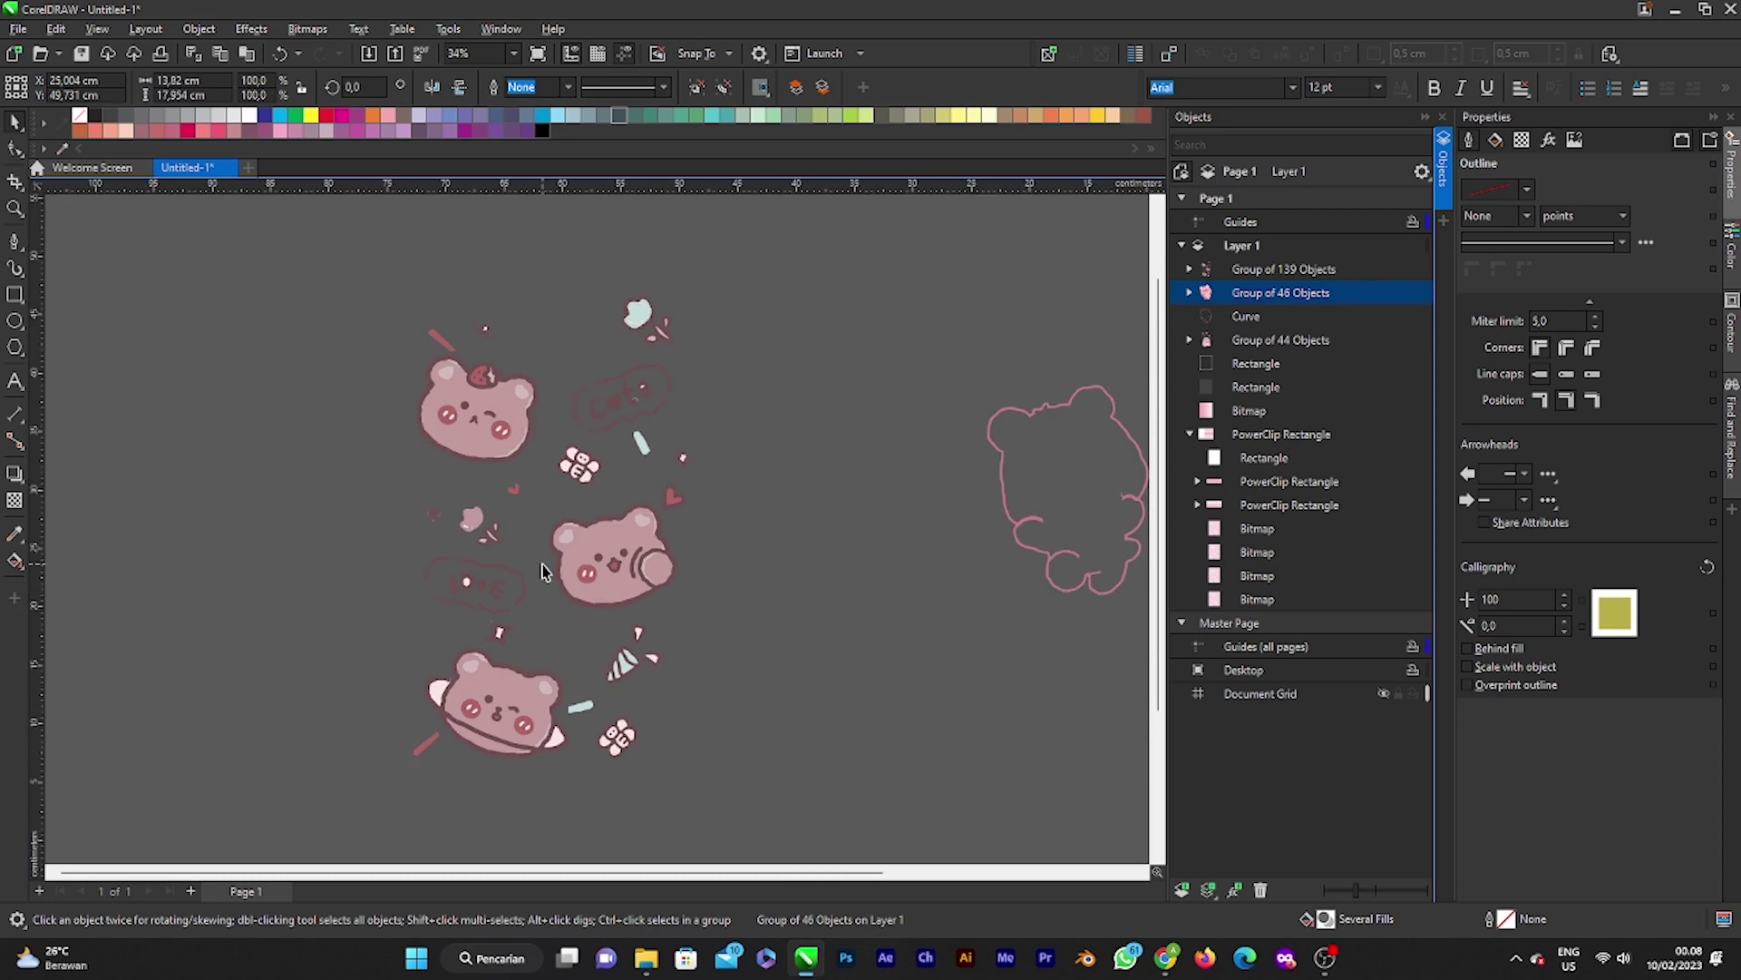
pyautogui.scroll(1, 544, 571)
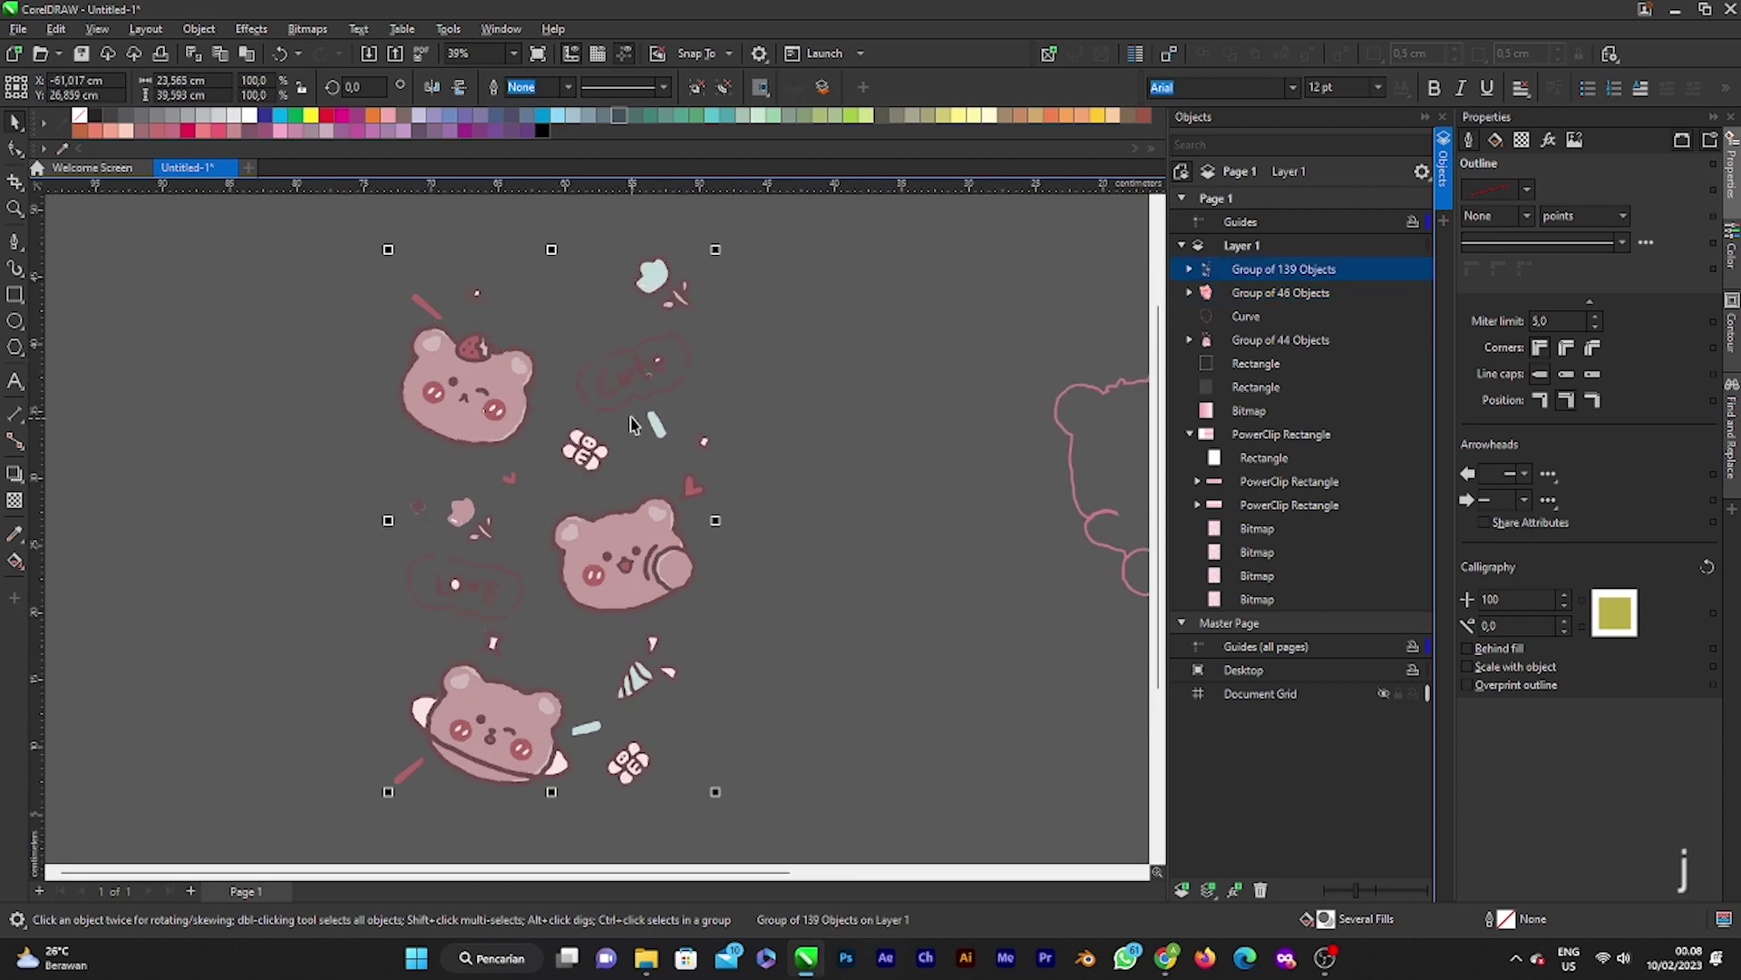
pyautogui.moveTo(615, 388); pyautogui.dragTo(629, 385)
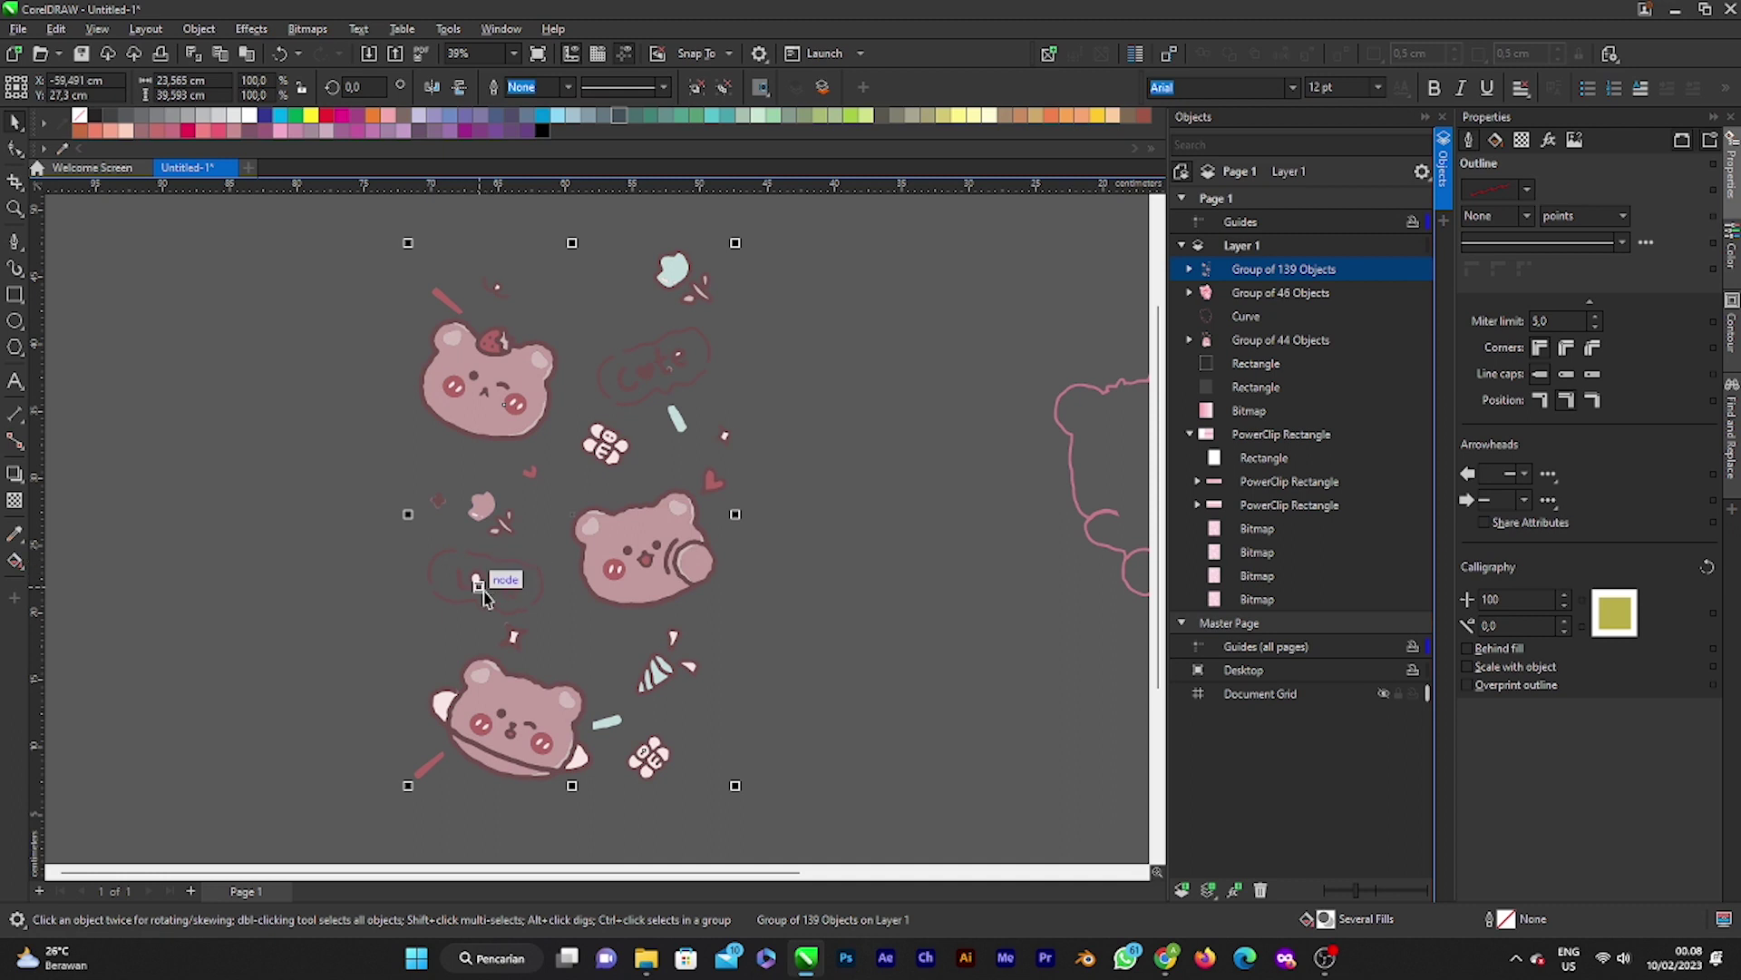
pyautogui.rightClick(560, 511)
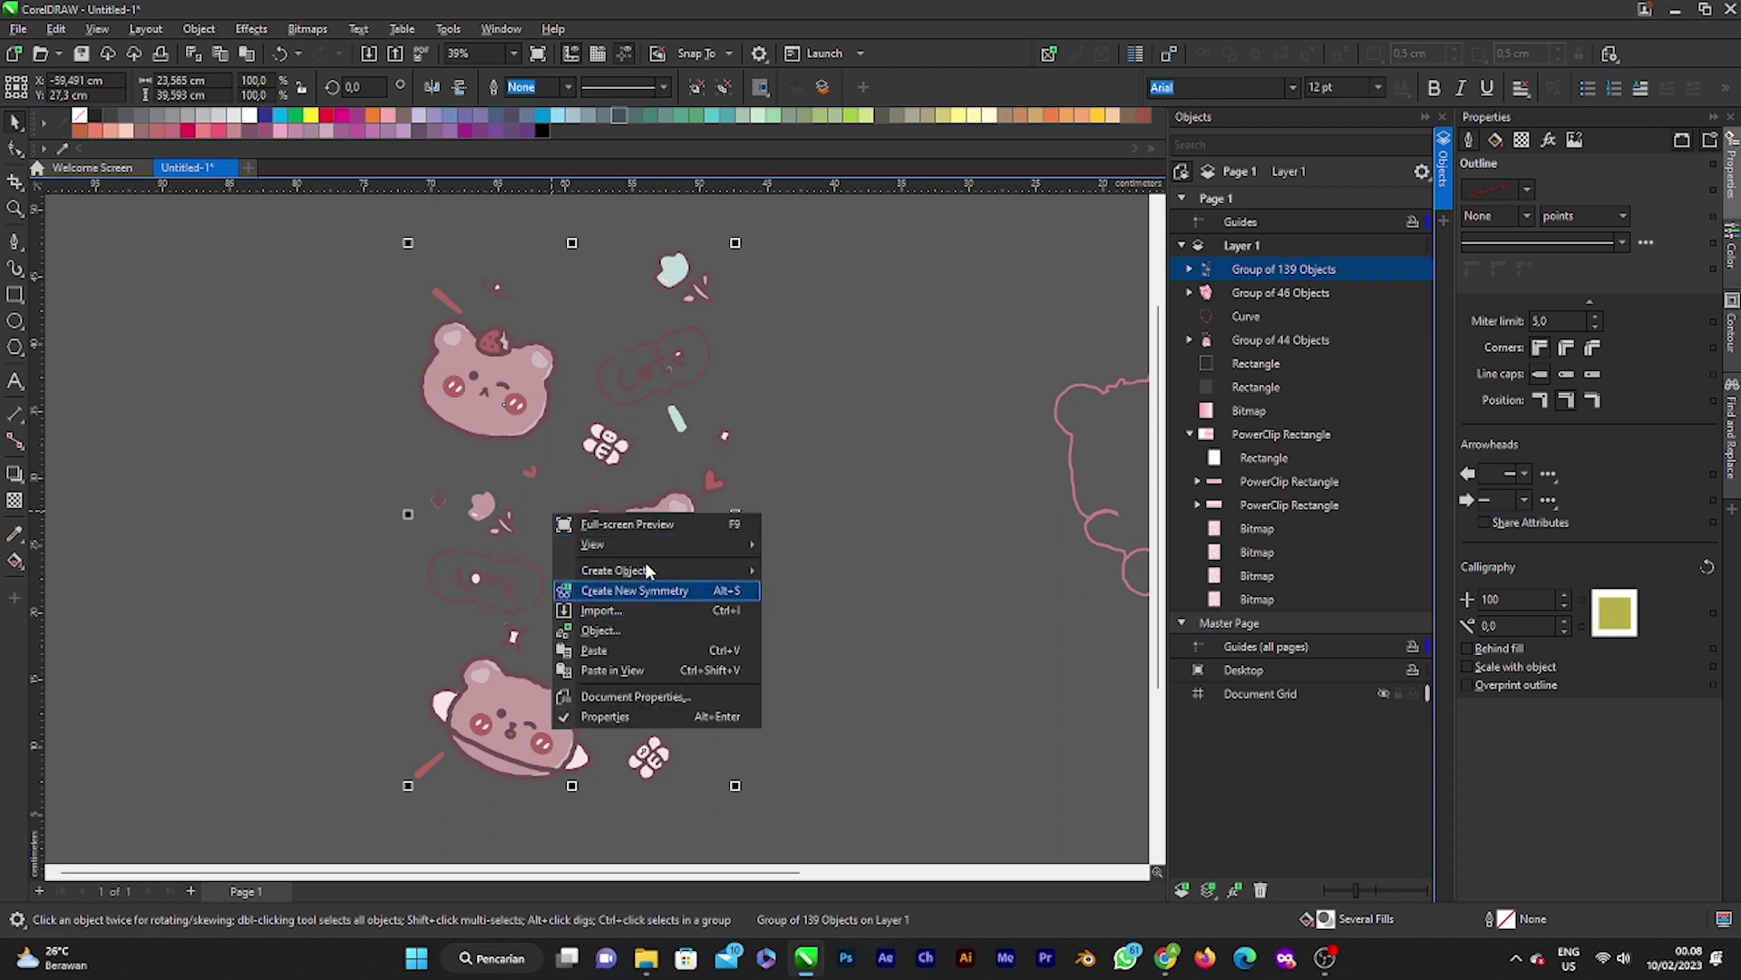
pyautogui.click(589, 583)
pyautogui.click(588, 554)
pyautogui.rightClick(570, 554)
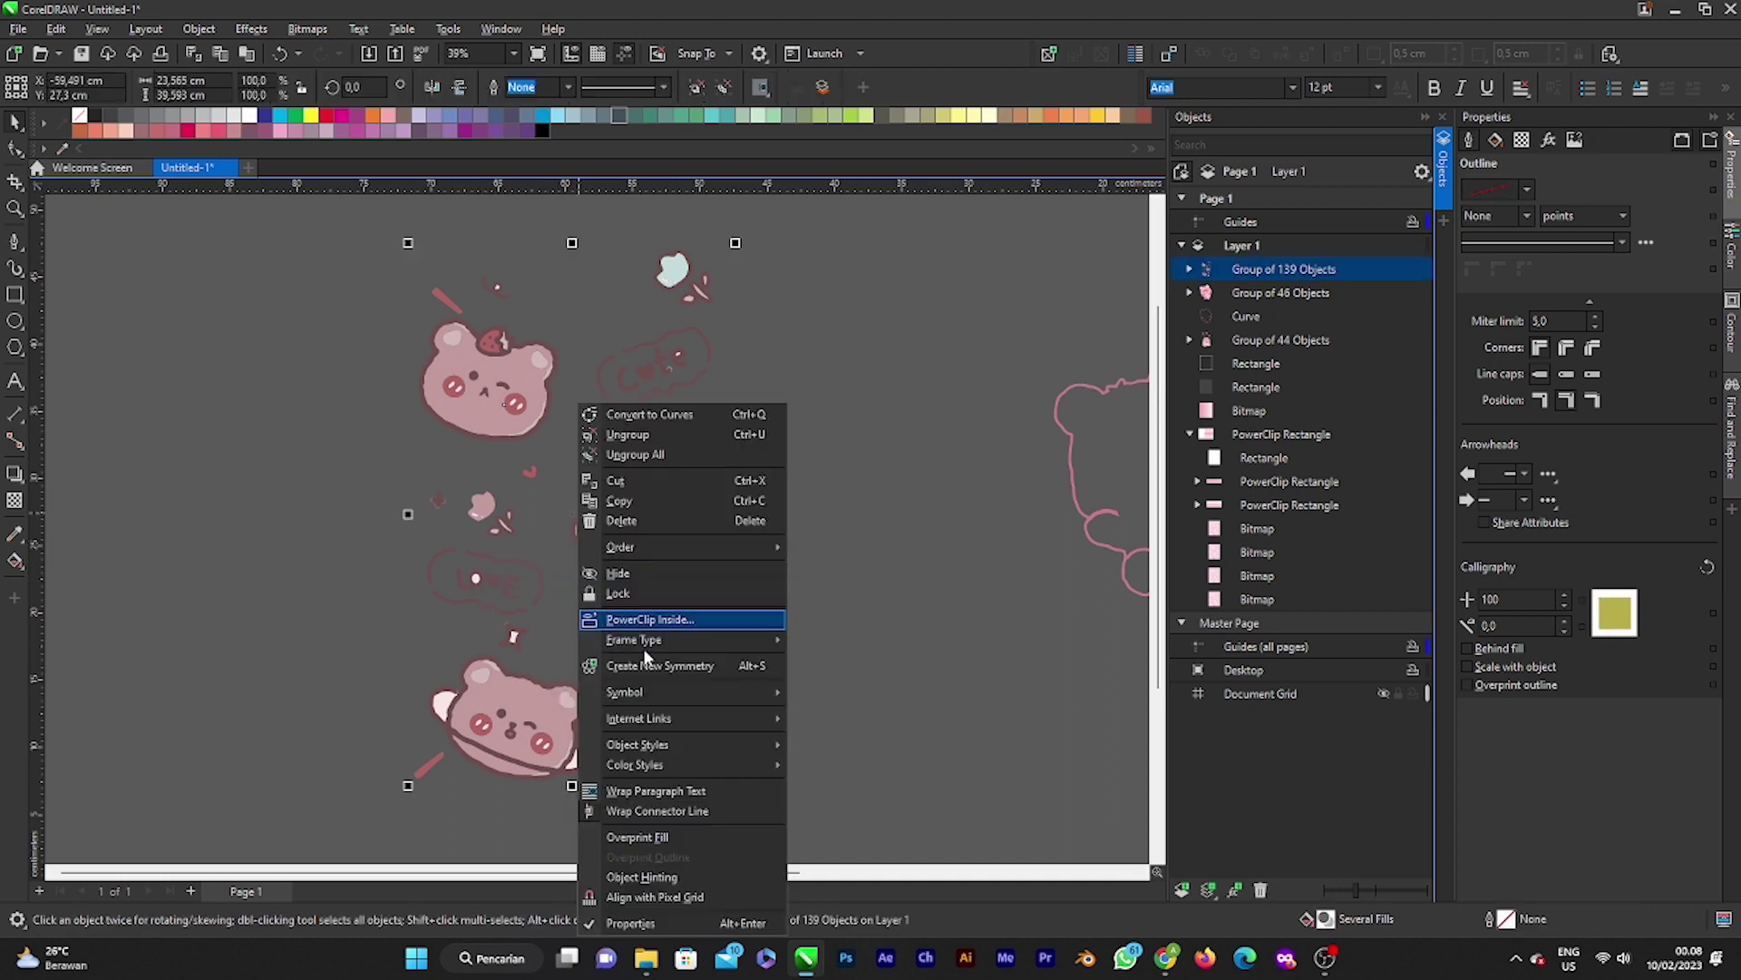
pyautogui.click(678, 435)
# Step: Move the love and cute word bubble pieces up and away from the bears
pyautogui.scroll(-1, 567, 520)
pyautogui.click(502, 494)
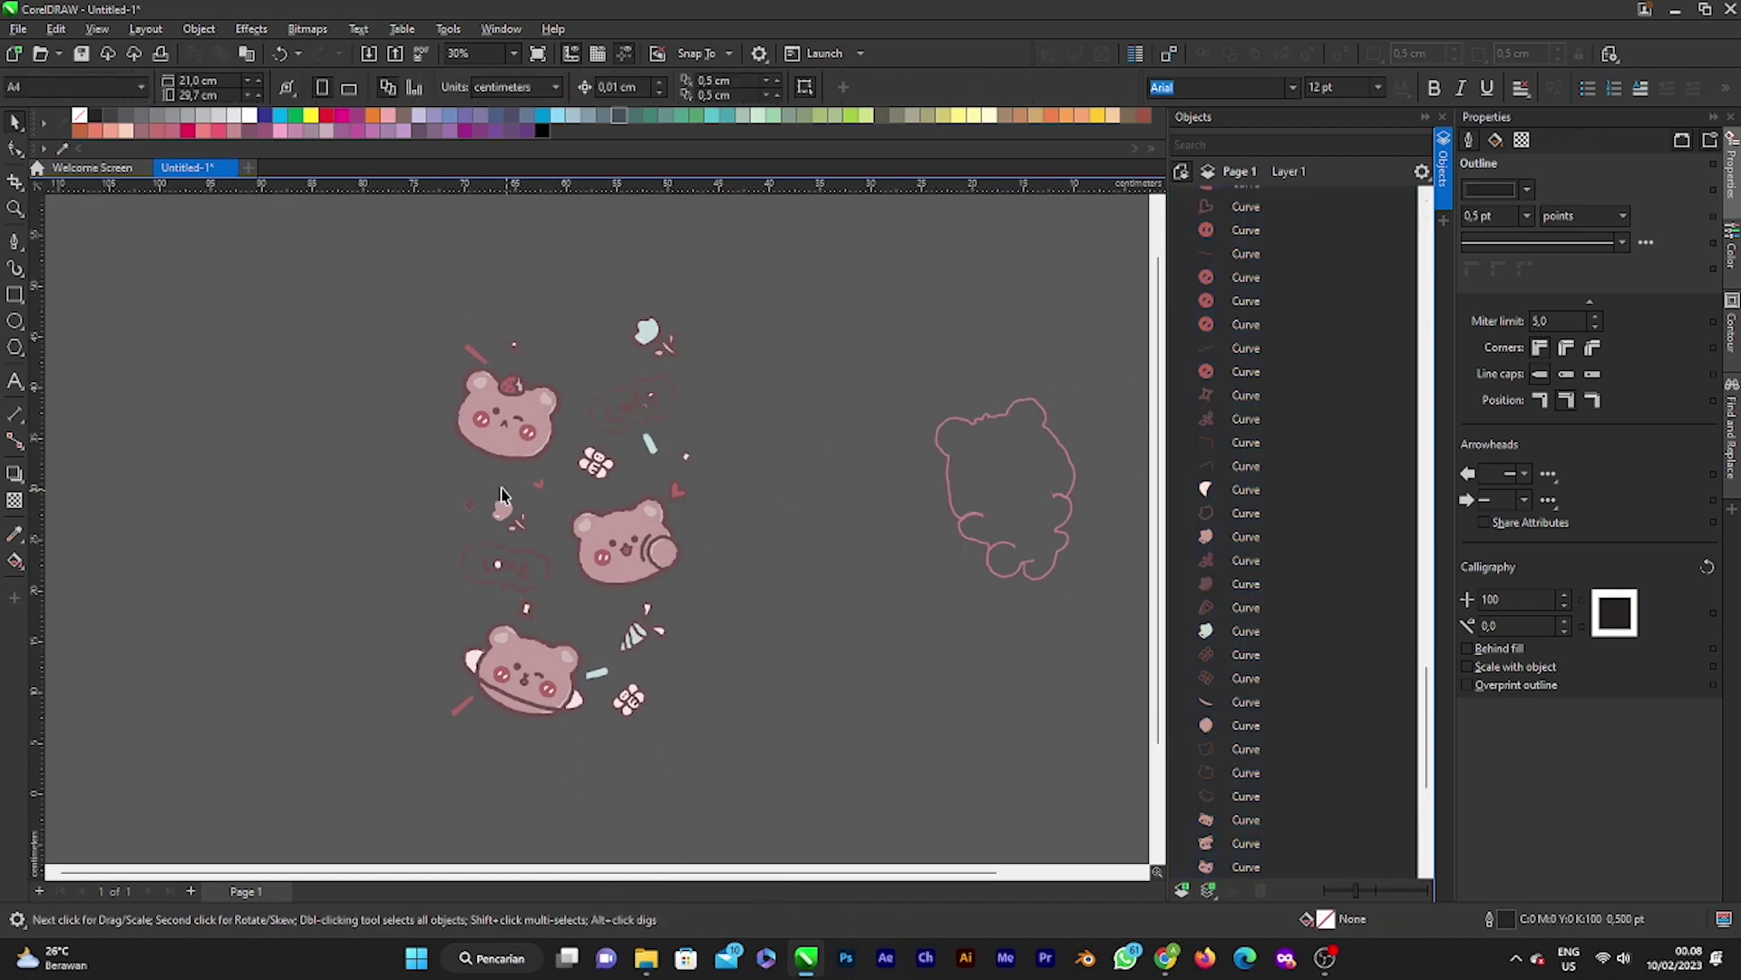
pyautogui.scroll(1, 468, 575)
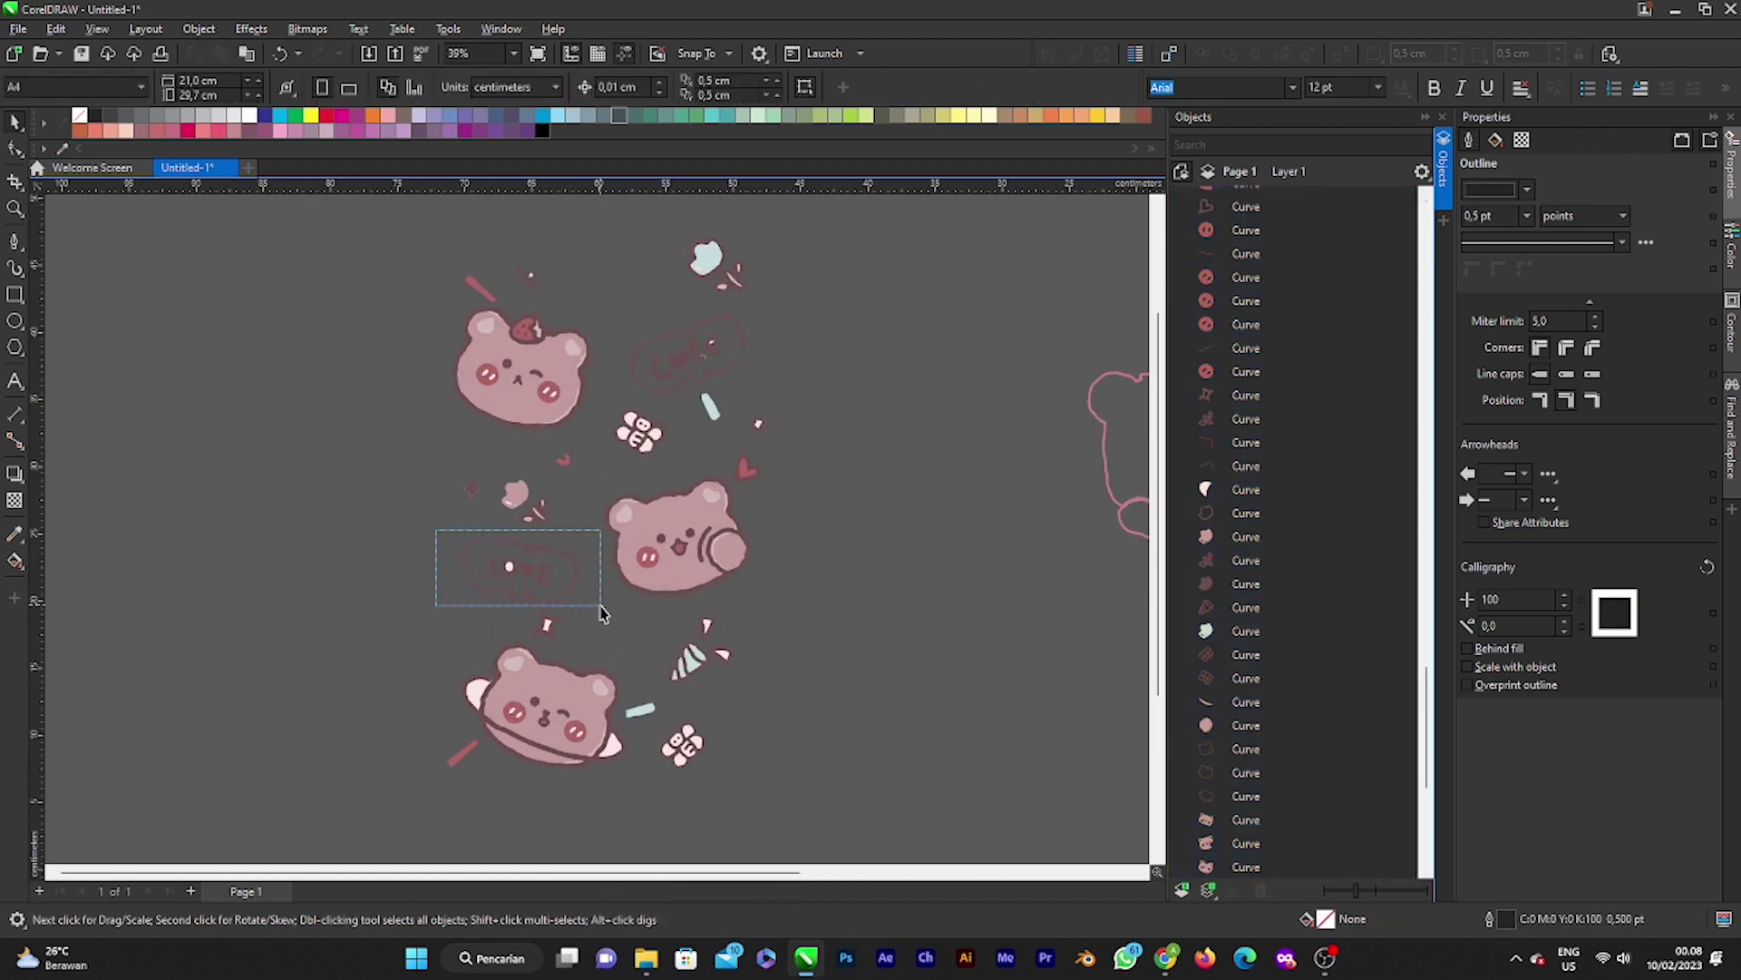
pyautogui.moveTo(603, 619); pyautogui.dragTo(923, 377)
pyautogui.scroll(-2, 602, 617)
pyautogui.scroll(2, 688, 435)
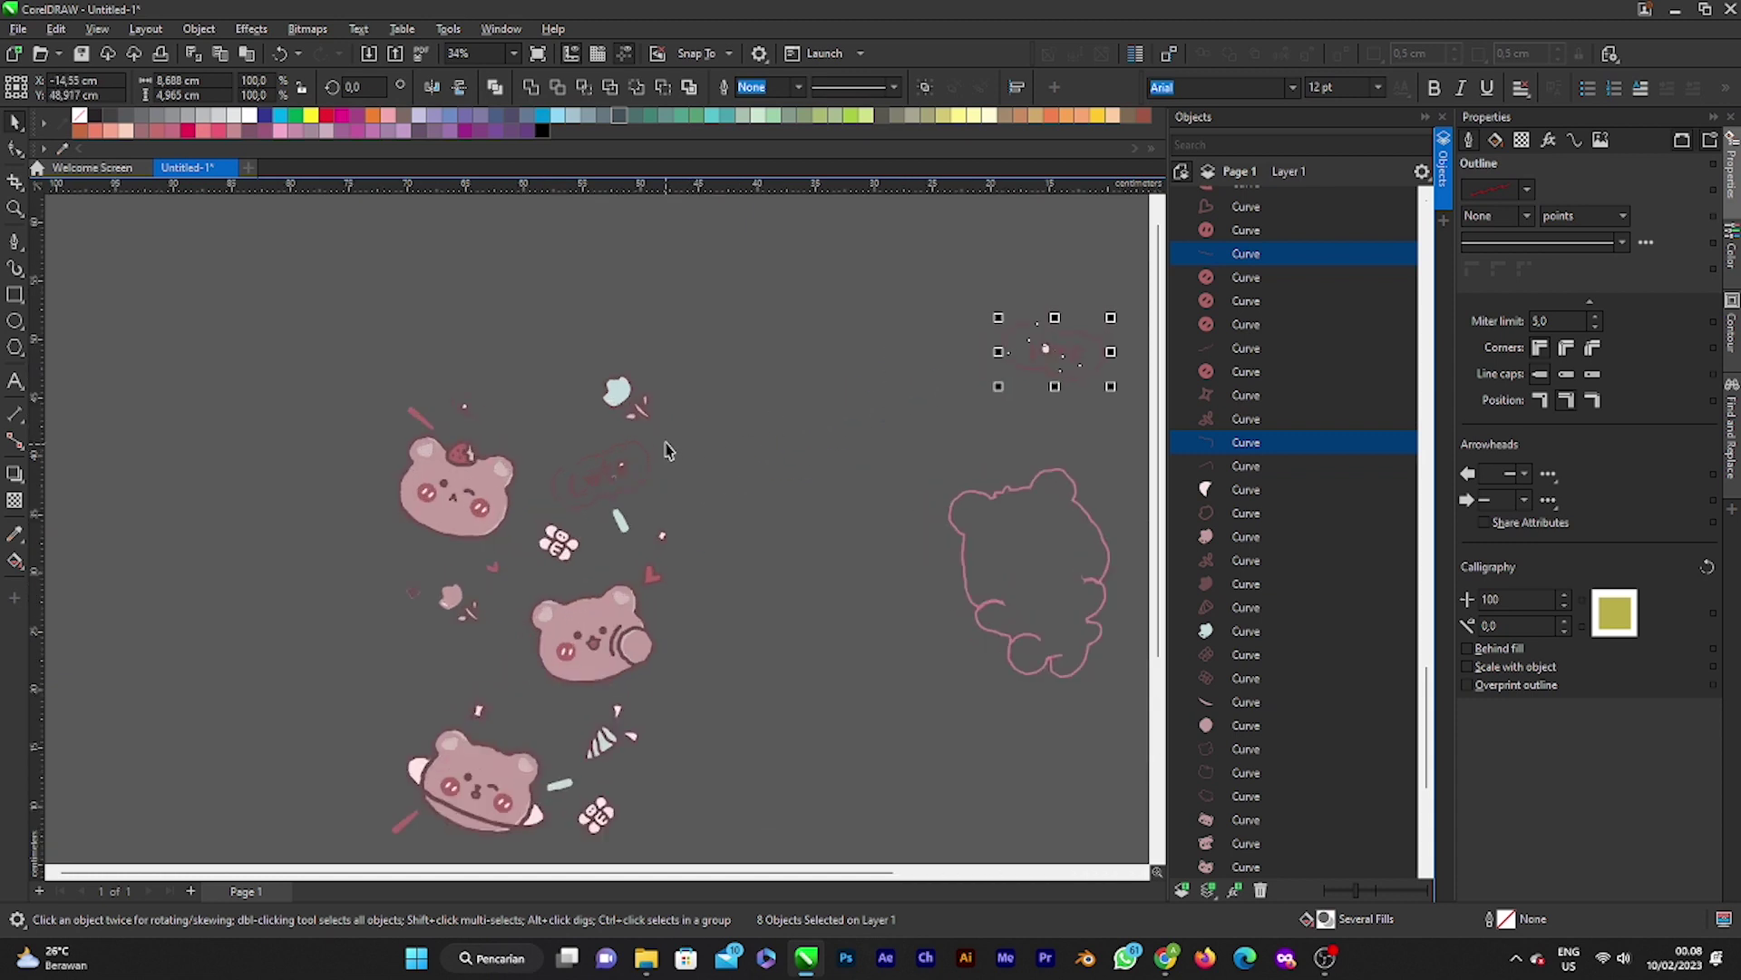
pyautogui.moveTo(679, 432); pyautogui.dragTo(827, 369)
pyautogui.click(511, 441)
# Step: Select all leftover bears and decorations and delete them
pyautogui.moveTo(338, 373); pyautogui.dragTo(581, 544)
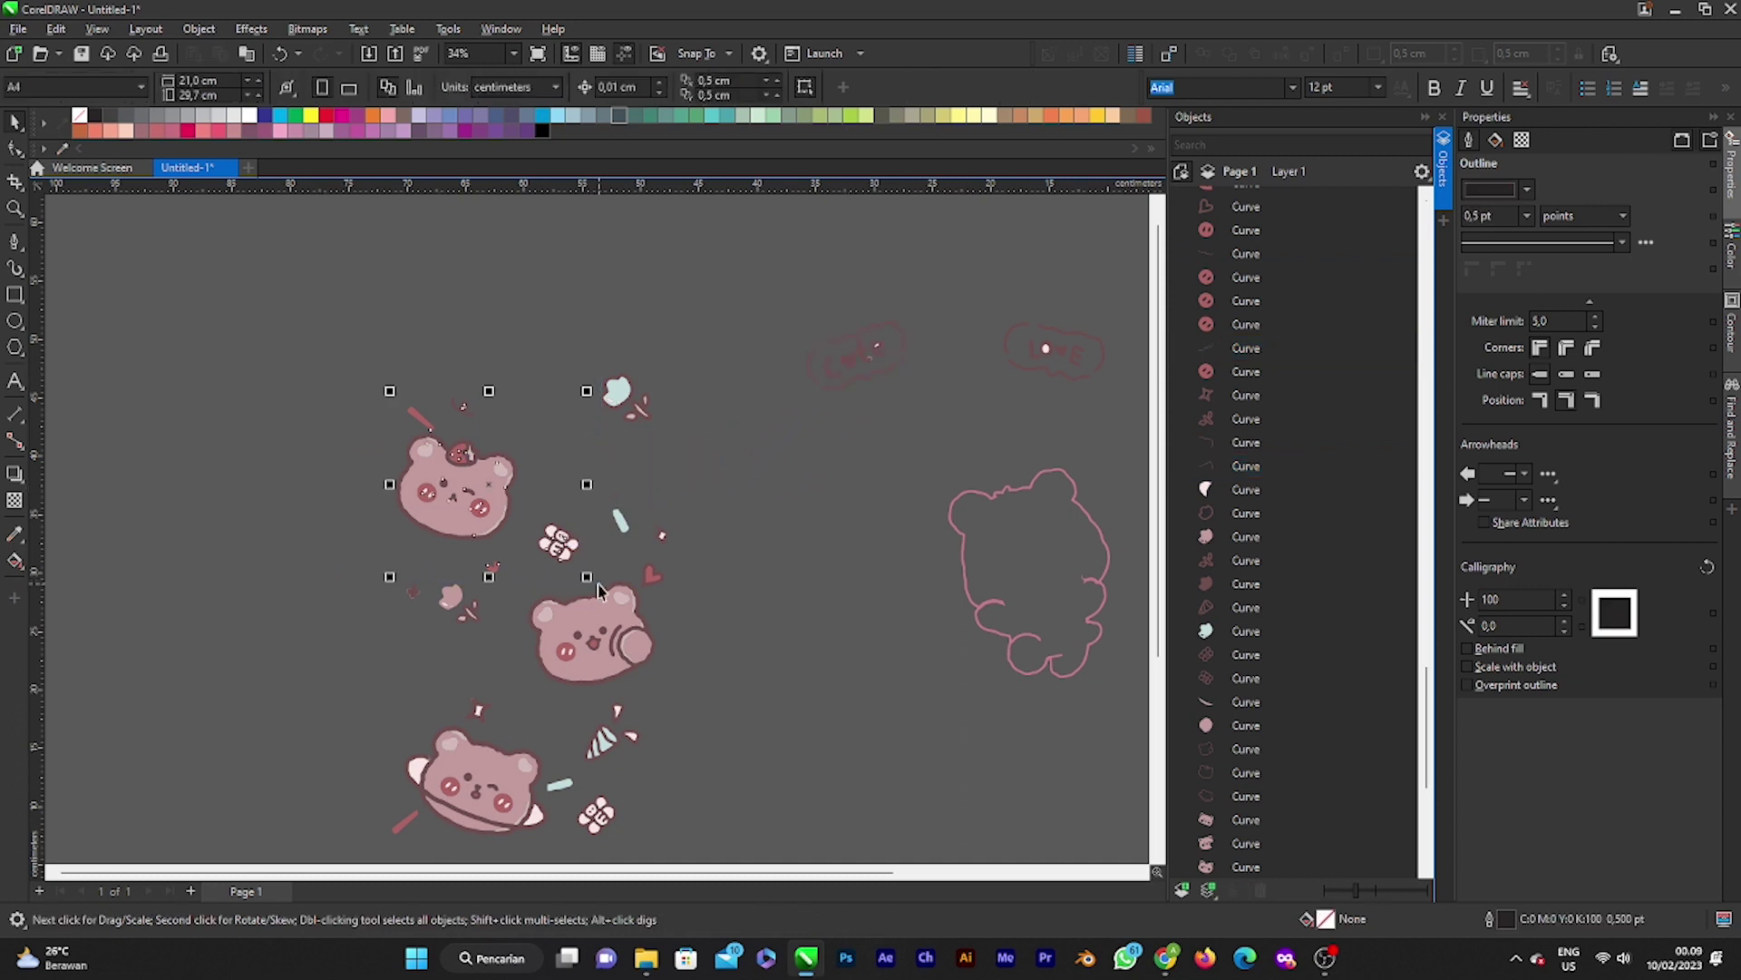
pyautogui.scroll(-2, 603, 530)
pyautogui.moveTo(457, 430); pyautogui.dragTo(675, 757)
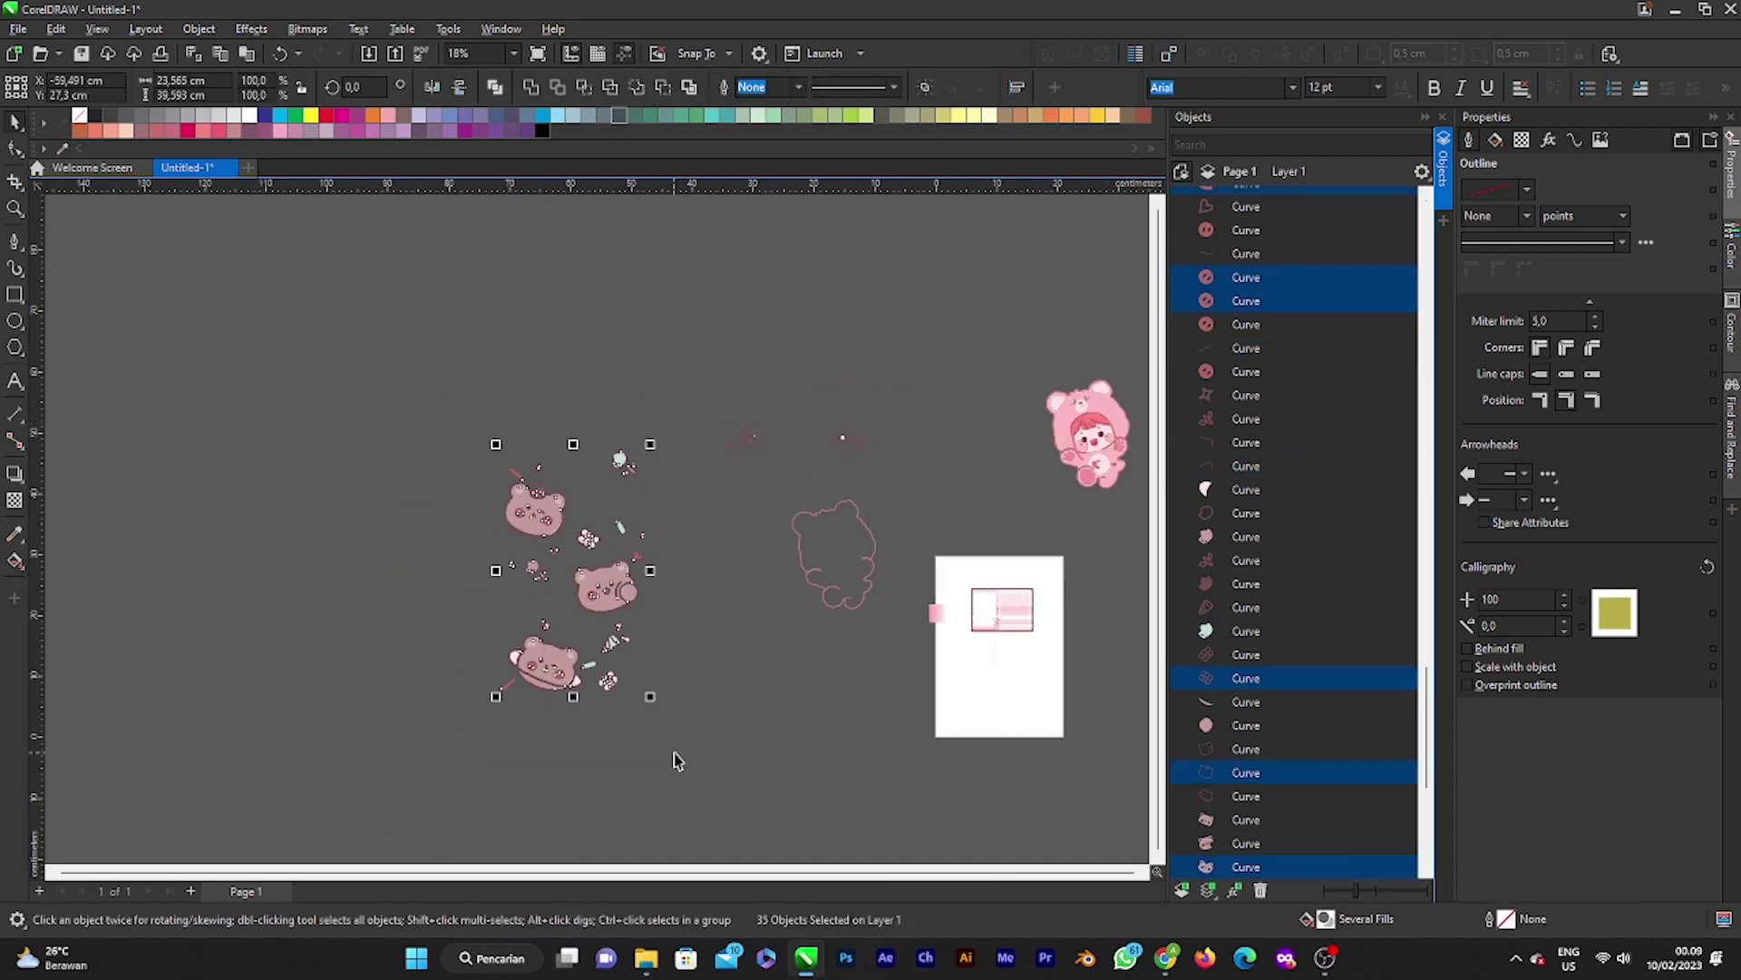
pyautogui.press('Delete')
pyautogui.scroll(-2, 568, 641)
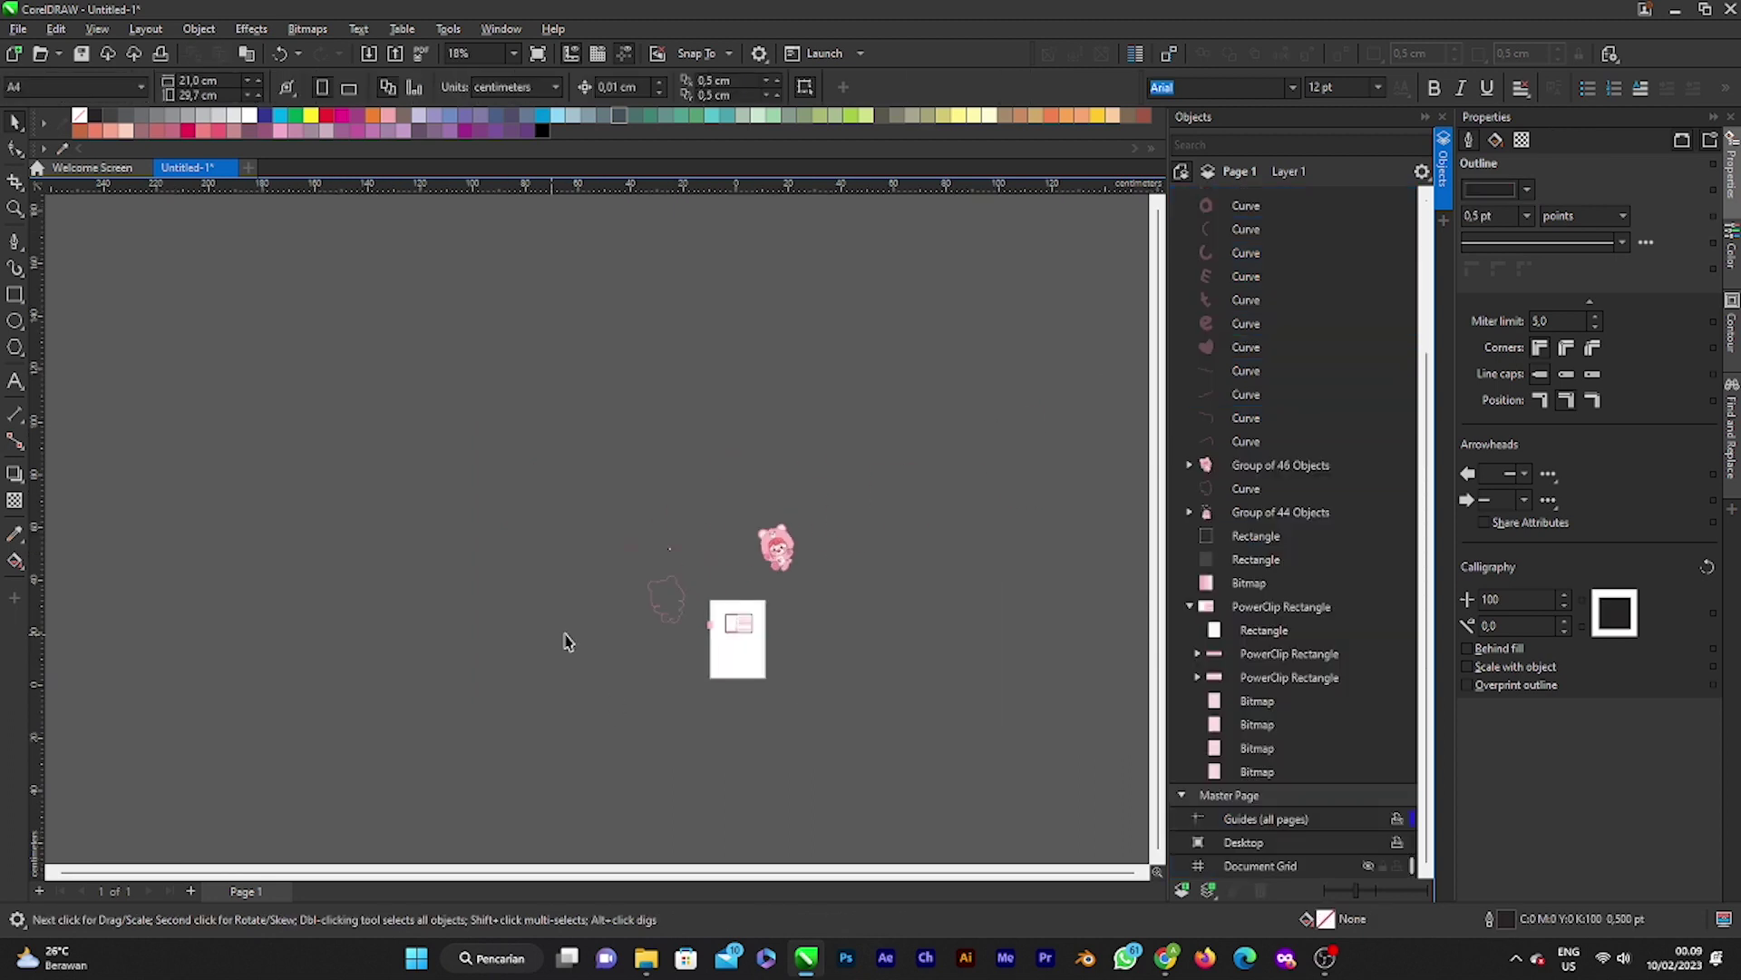
pyautogui.scroll(3, 716, 490)
# Step: Group the love bubble's 8 curves and delete its white oval highlight
pyautogui.scroll(4, 595, 590)
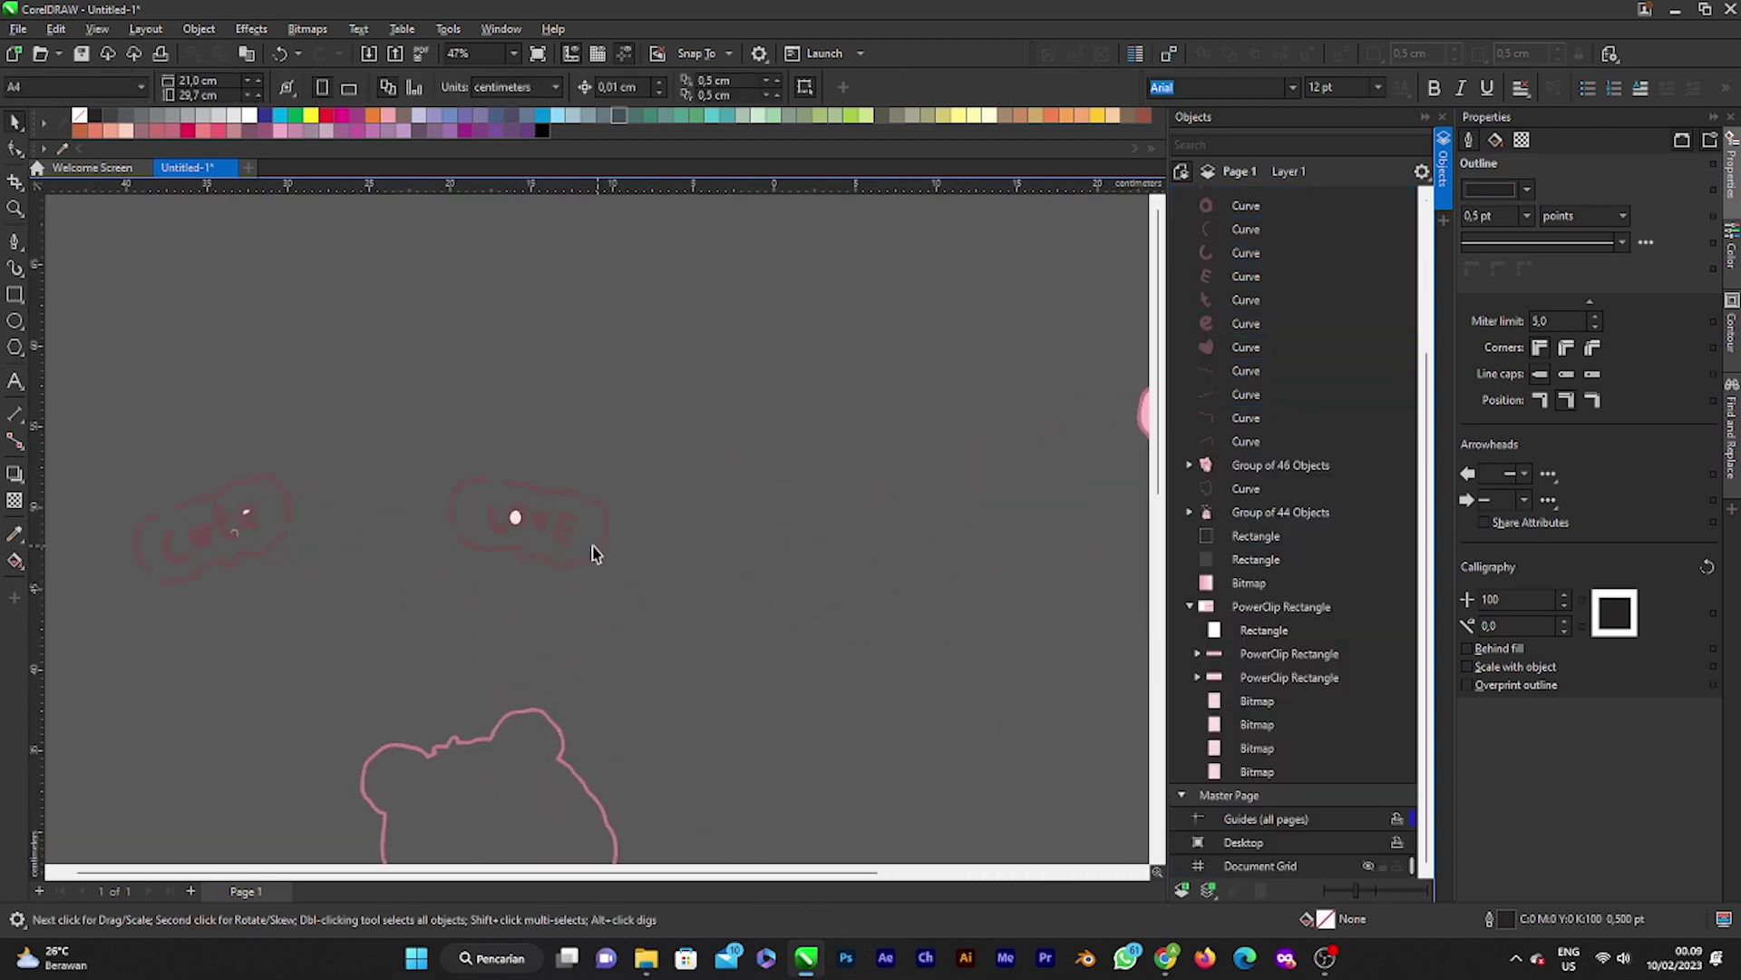
pyautogui.moveTo(410, 453); pyautogui.dragTo(736, 688)
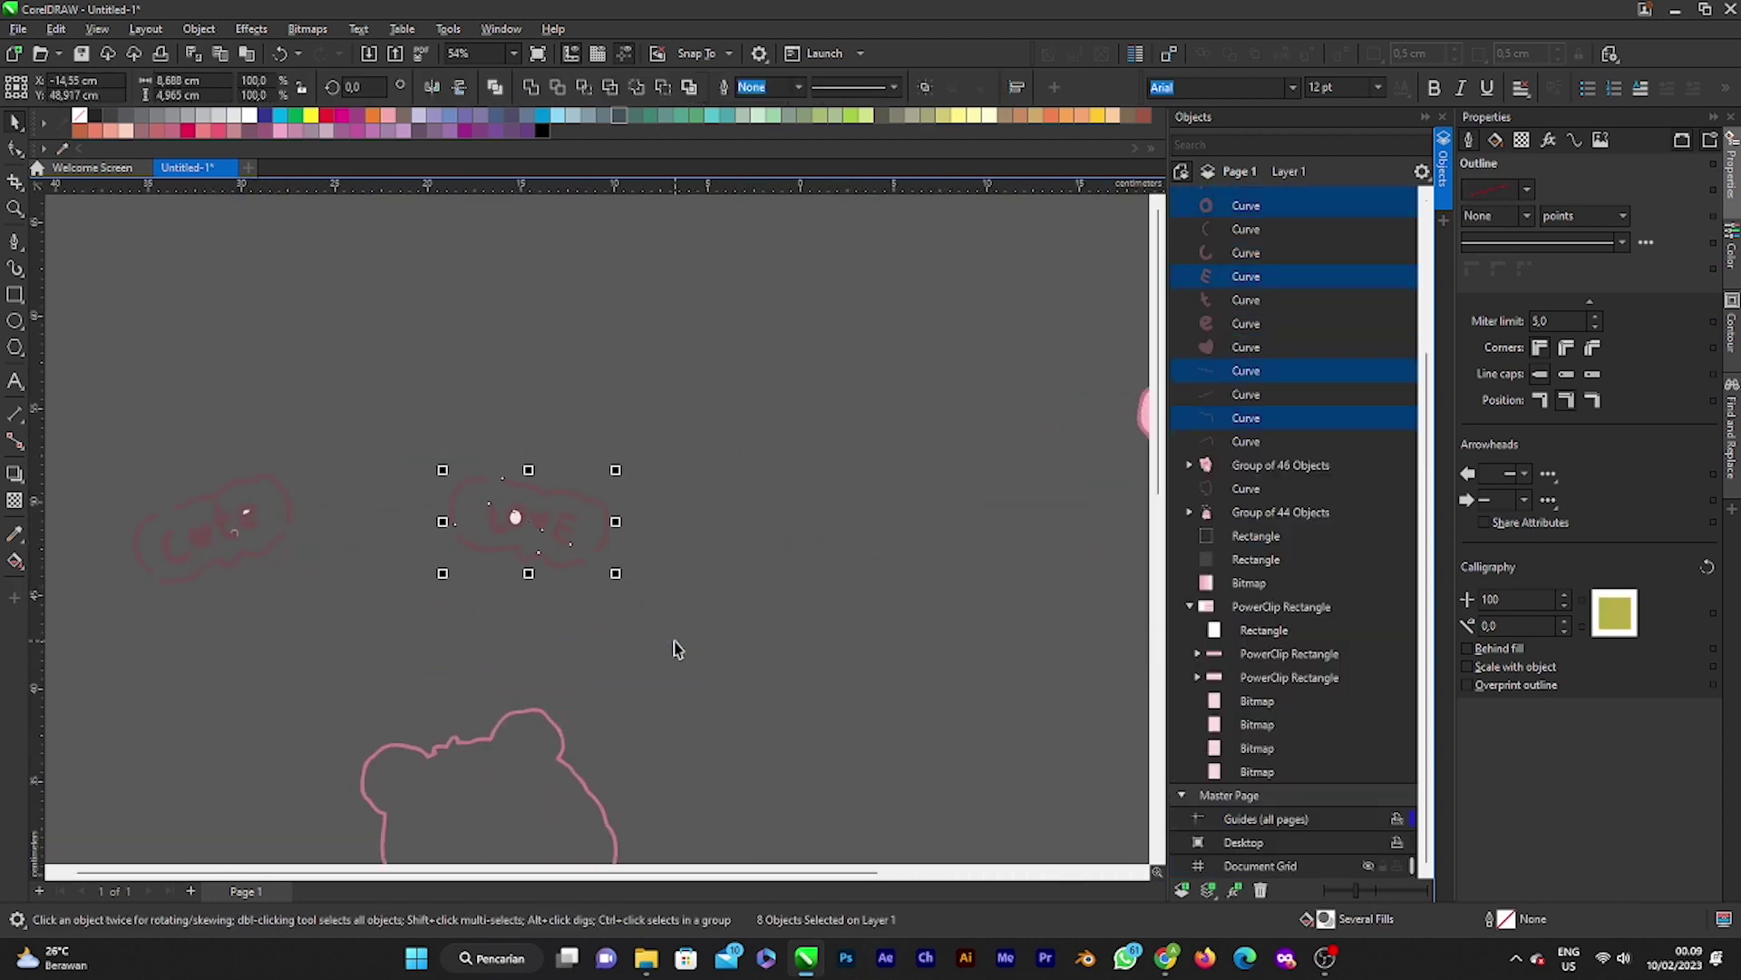
pyautogui.hotkey('ctrl', 'g')
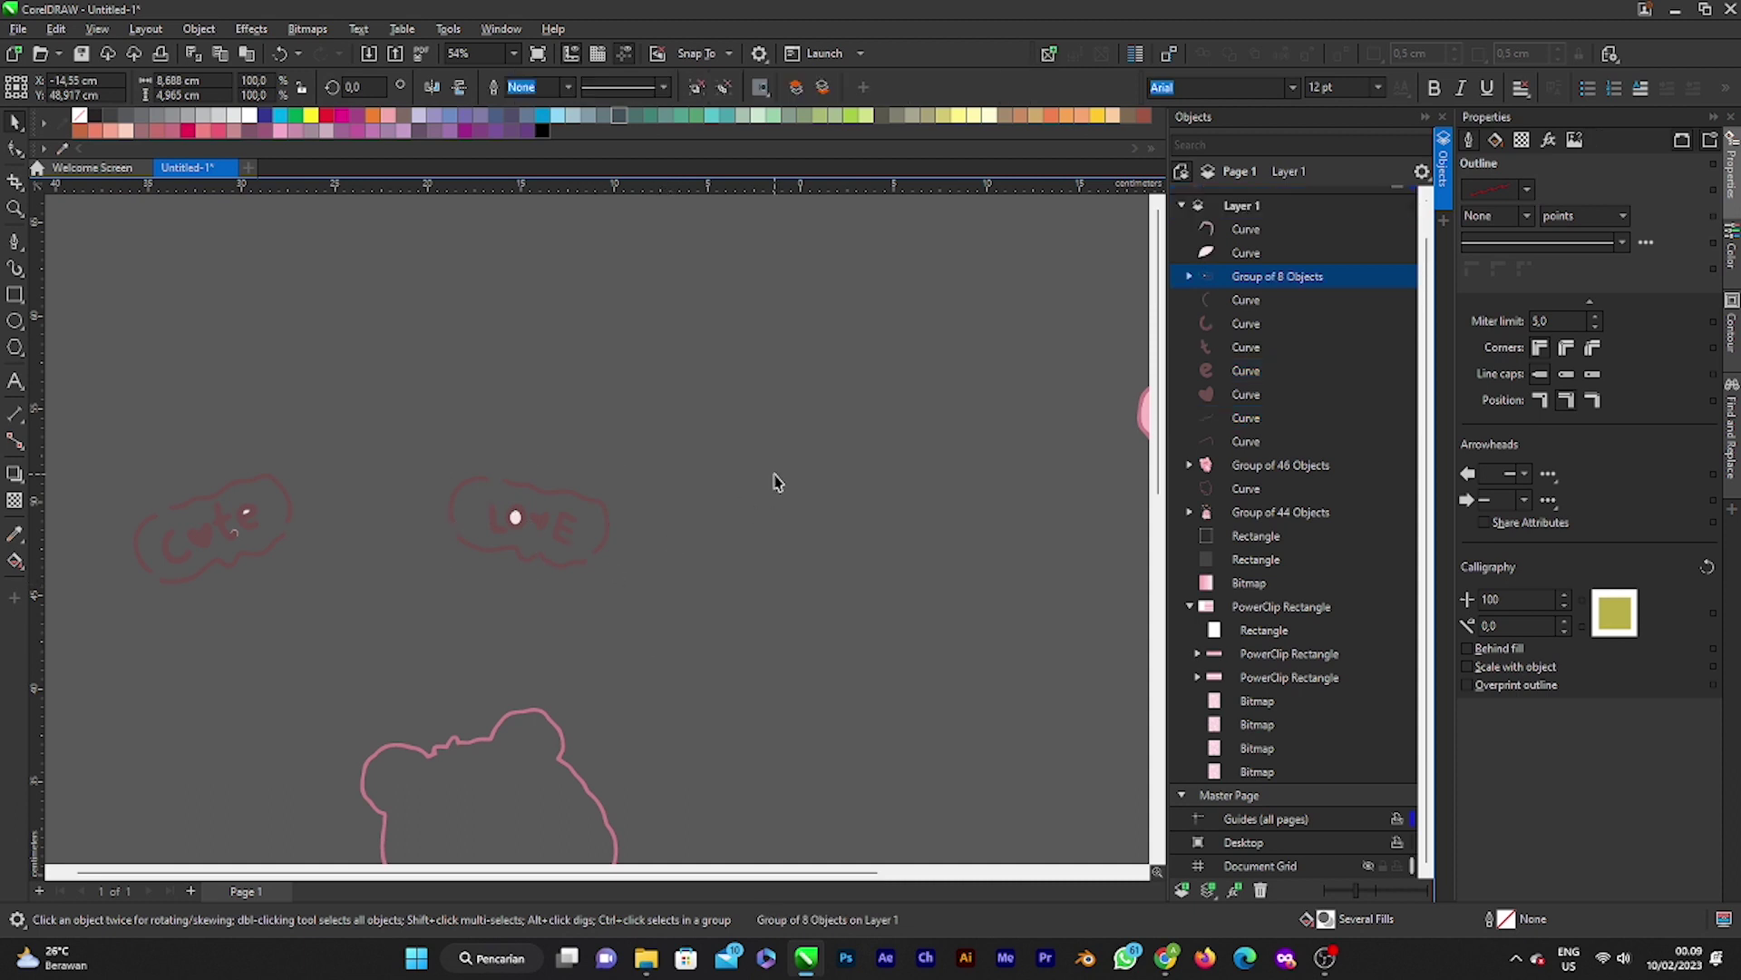
pyautogui.click(775, 481)
pyautogui.click(514, 524)
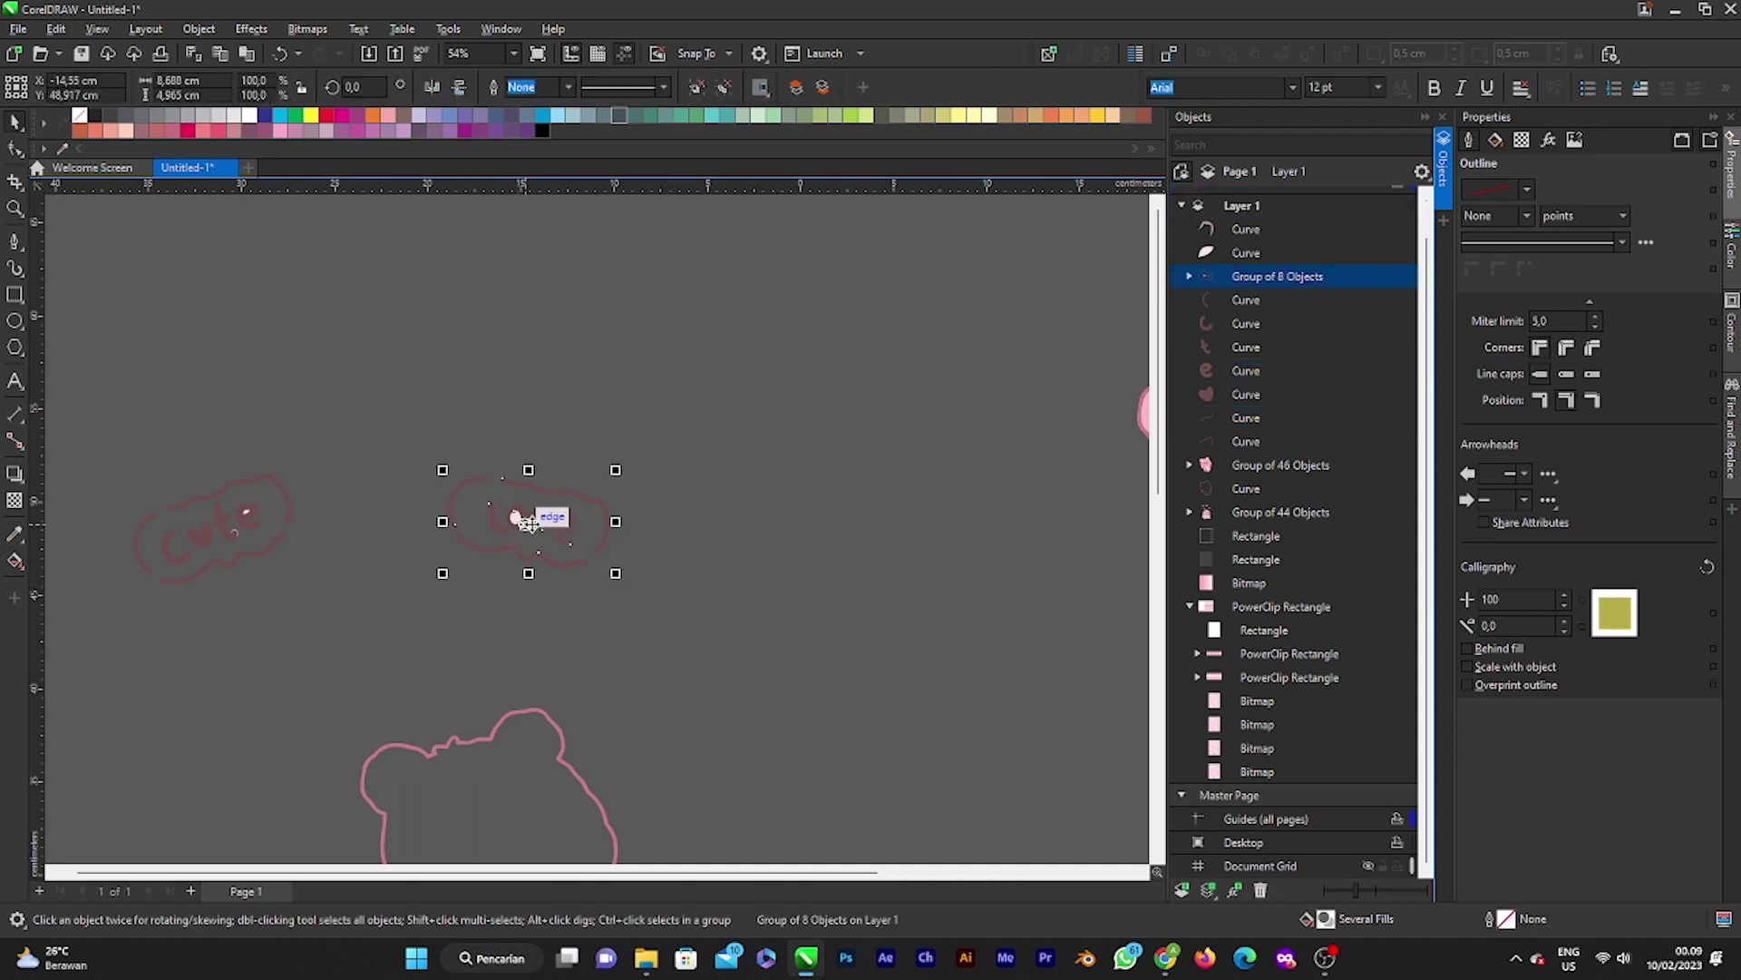
pyautogui.scroll(6, 522, 520)
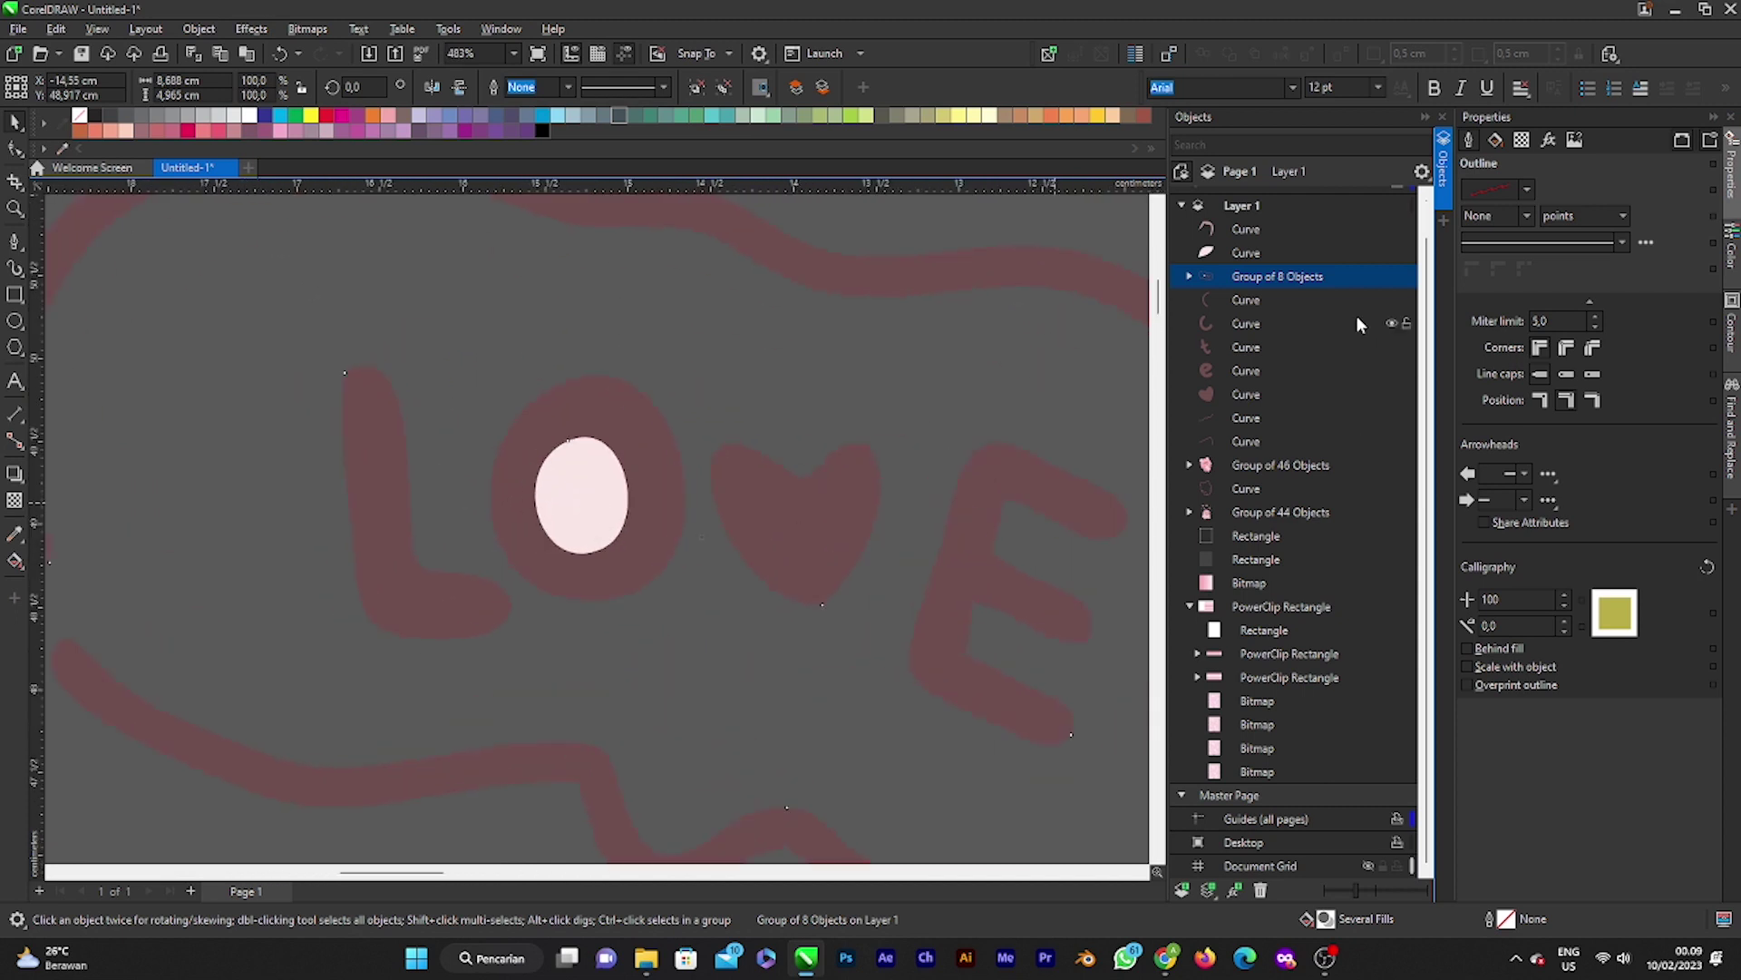
pyautogui.click(1190, 277)
pyautogui.click(1251, 304)
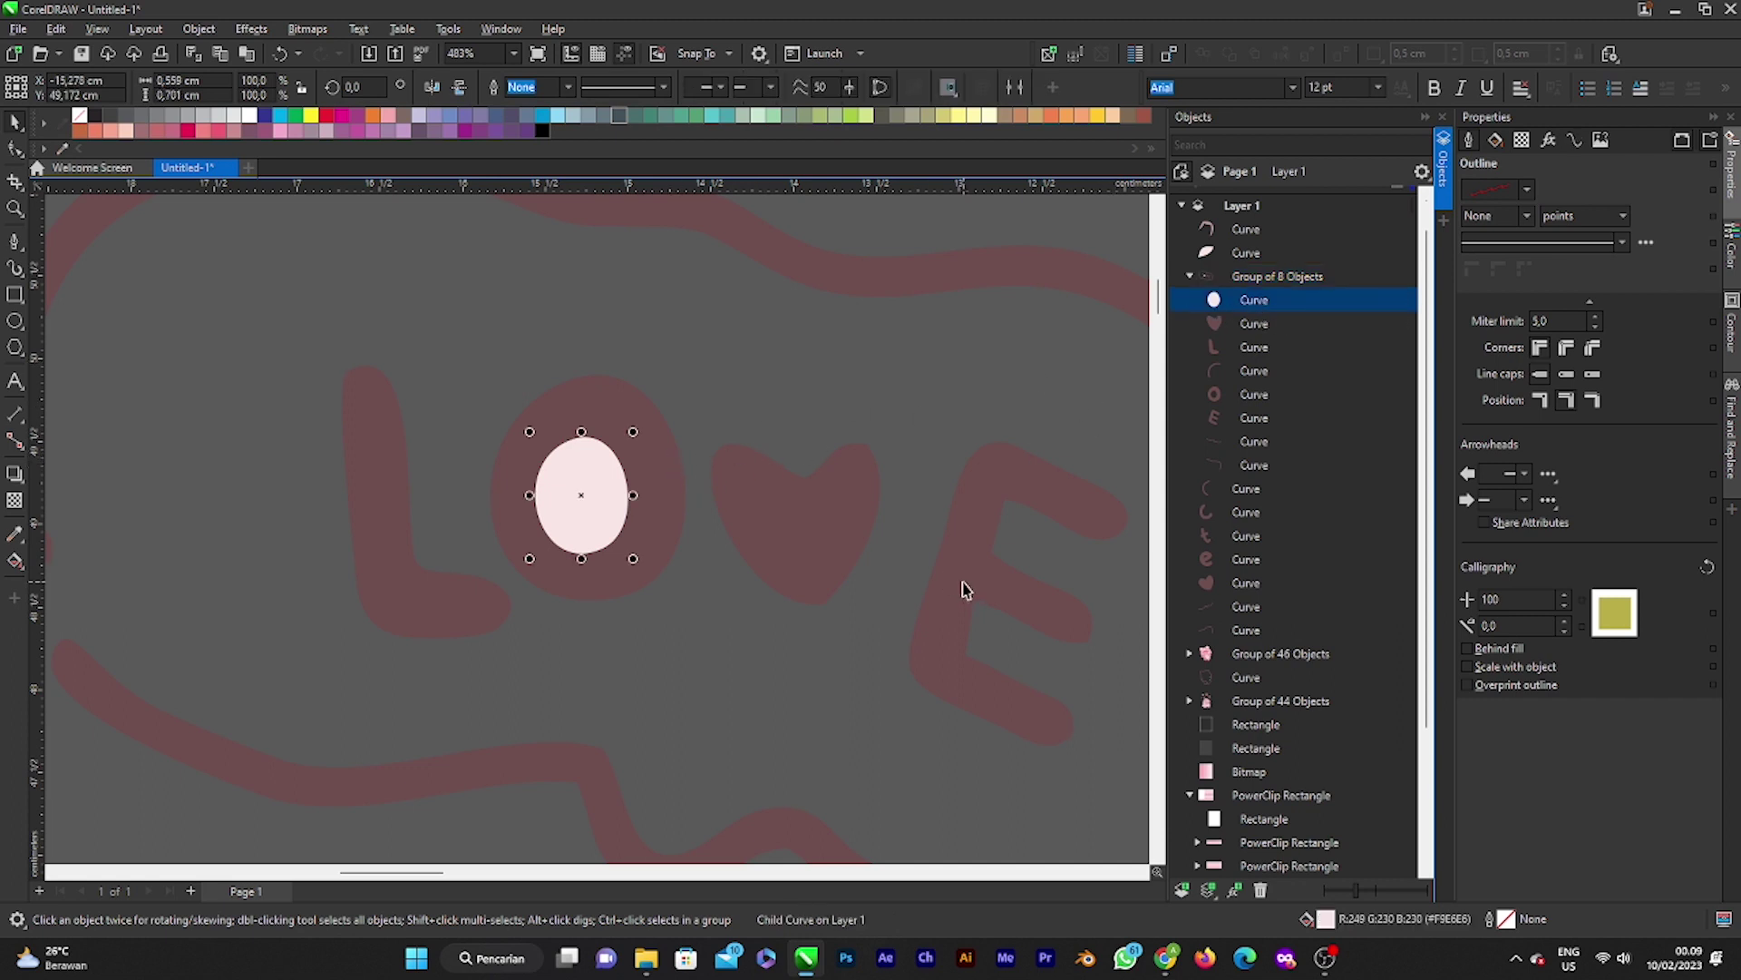
pyautogui.press('Delete')
pyautogui.scroll(-5, 864, 557)
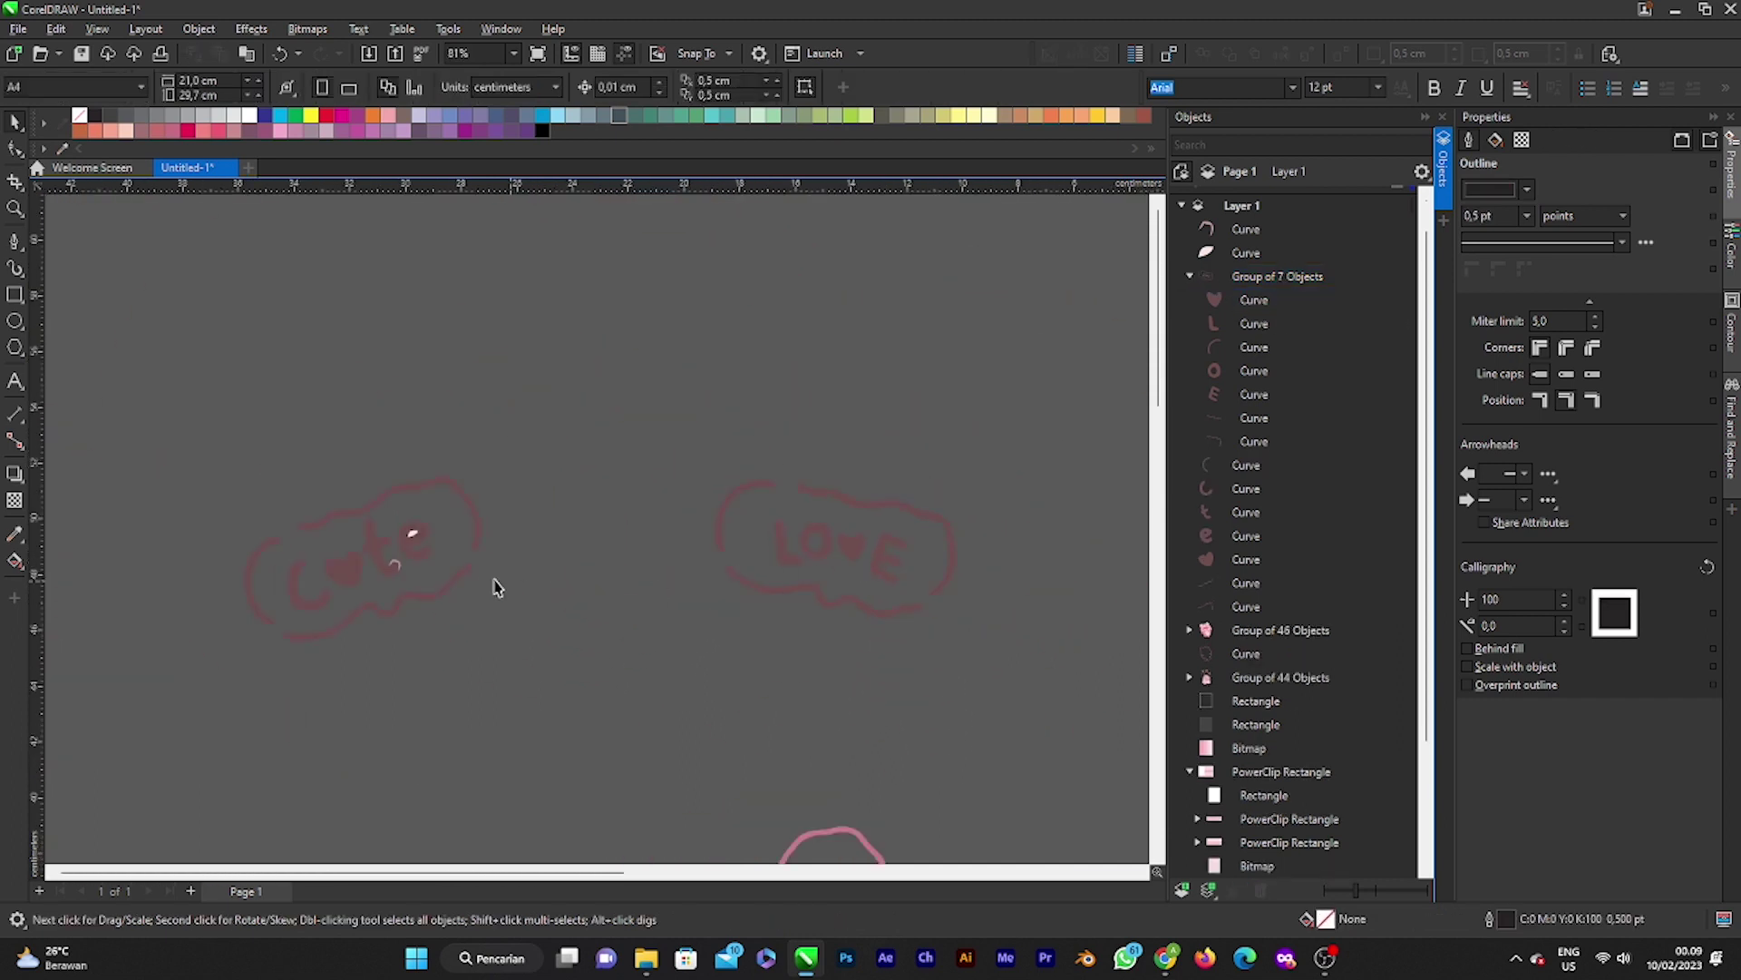
pyautogui.scroll(1, 309, 585)
# Step: Group the cute bubble's 9 curves and delete its white leaf highlight and small swirl
pyautogui.moveTo(241, 472); pyautogui.dragTo(520, 704)
pyautogui.moveTo(124, 405)
pyautogui.mouseDown()
pyautogui.moveTo(602, 781)
pyautogui.moveTo(626, 766)
pyautogui.mouseUp()
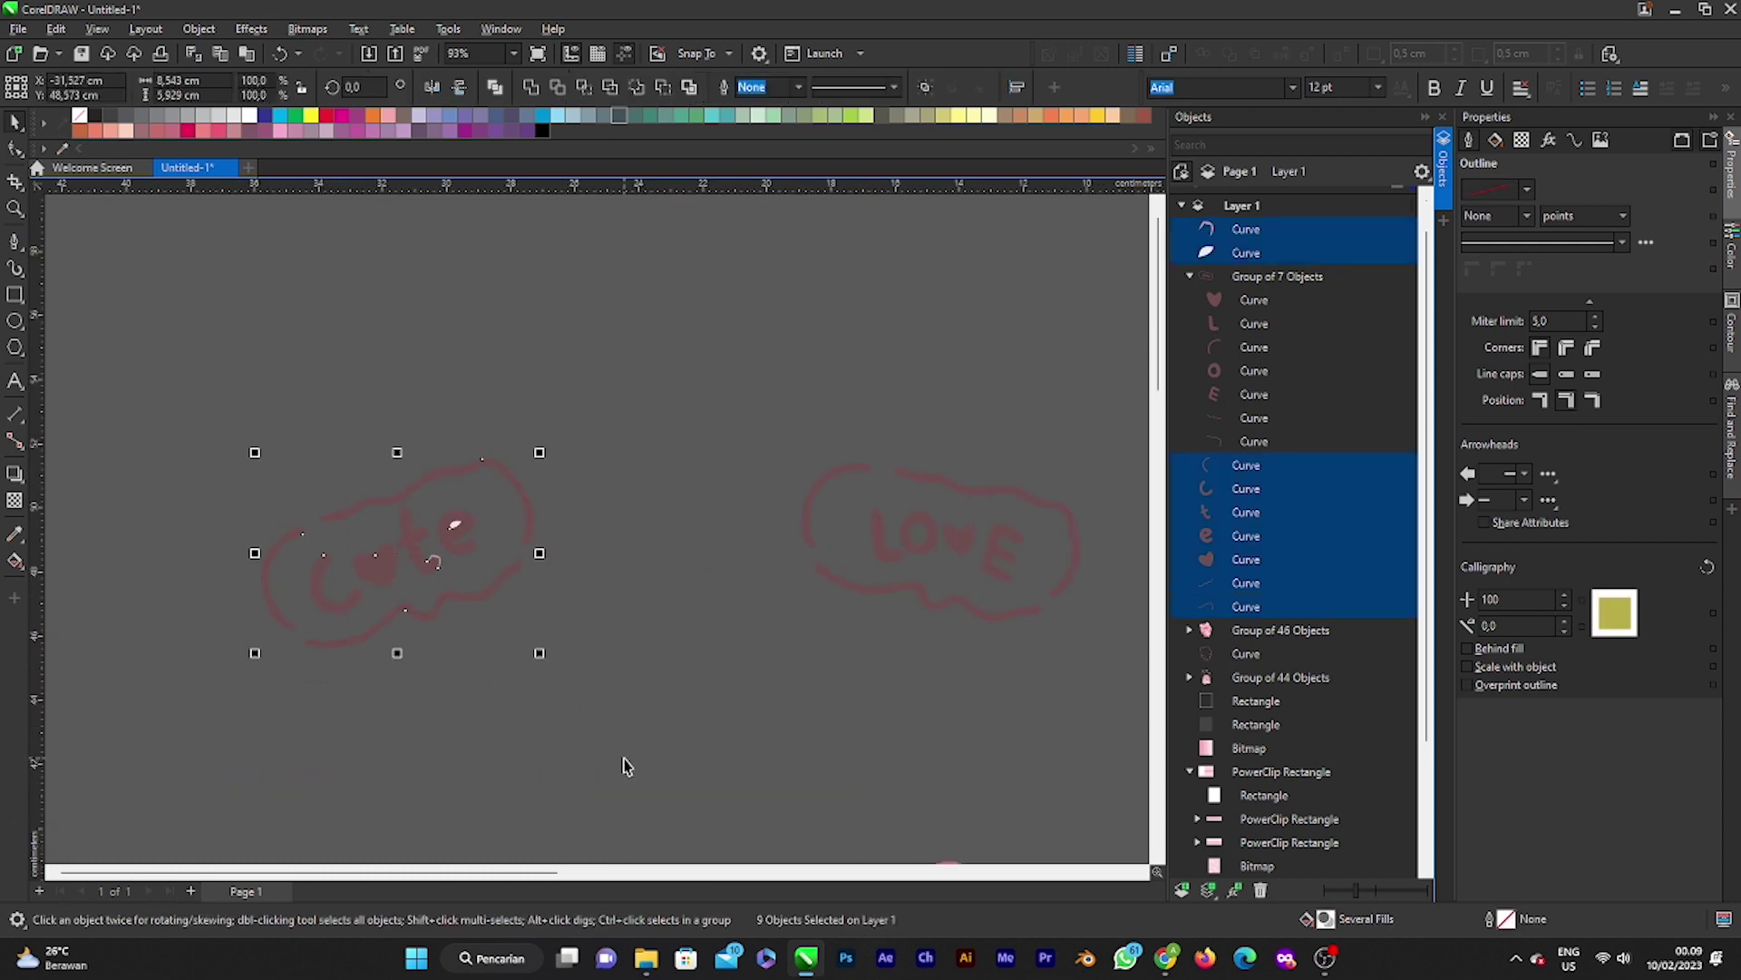
pyautogui.hotkey('ctrl', 'g')
pyautogui.scroll(4, 233, 590)
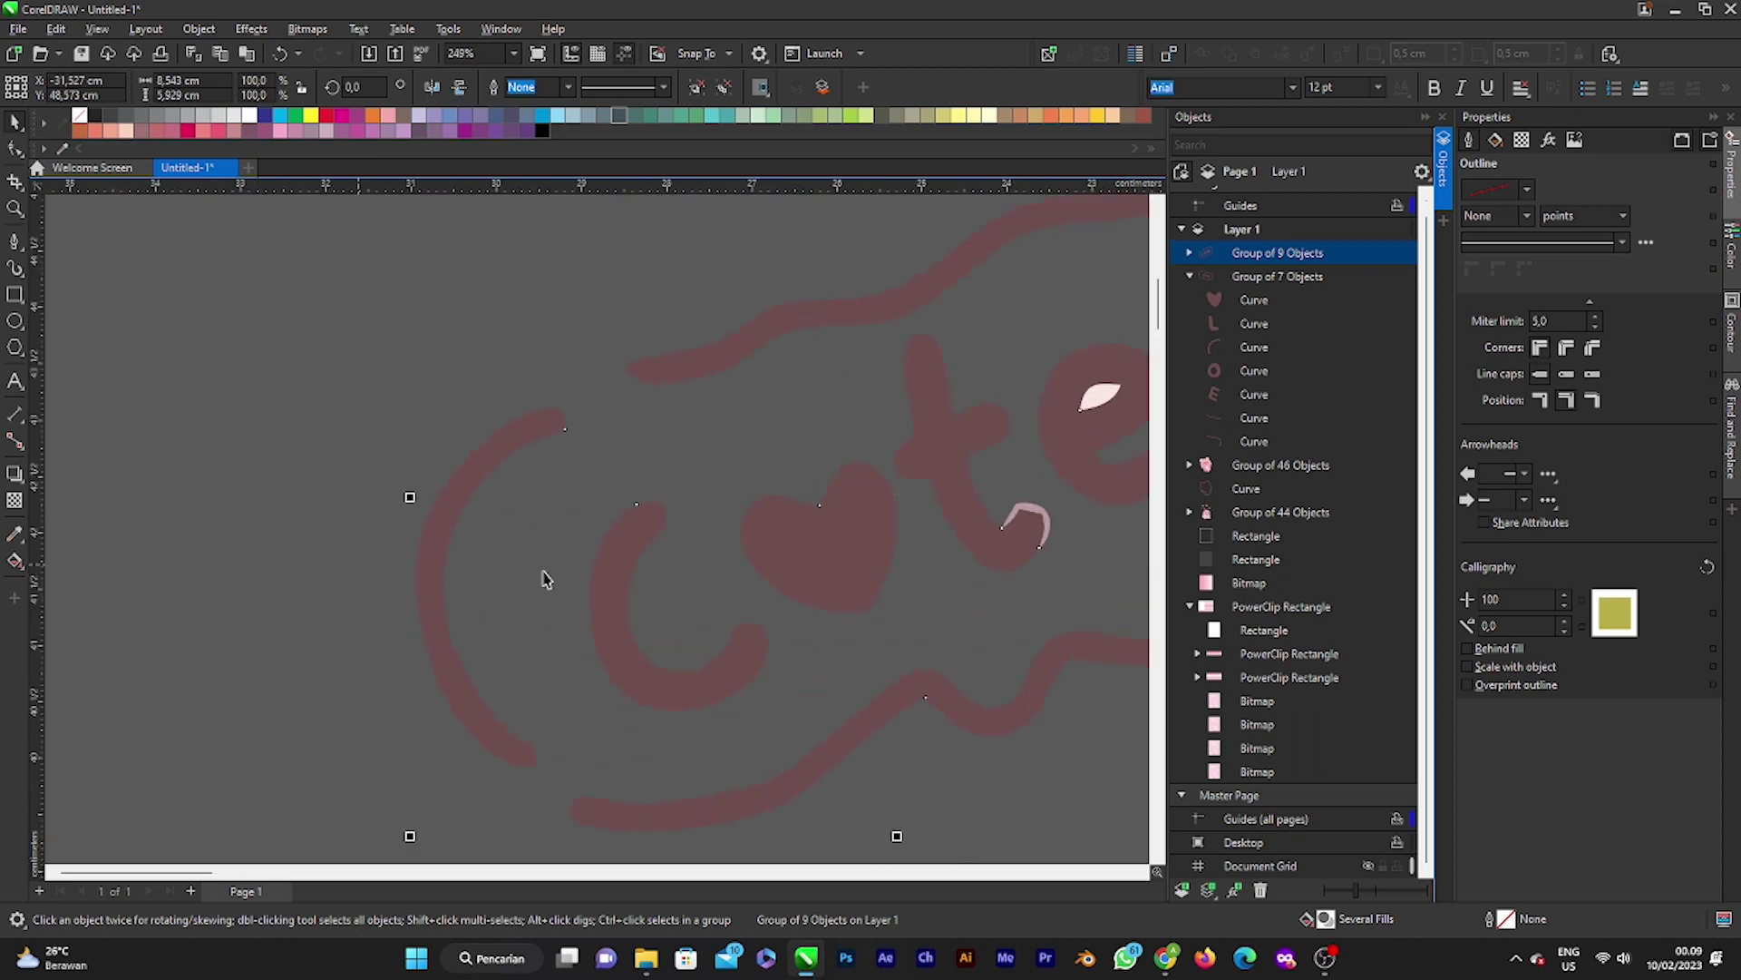
pyautogui.scroll(-1, 511, 606)
pyautogui.click(742, 545)
pyautogui.scroll(-2, 742, 544)
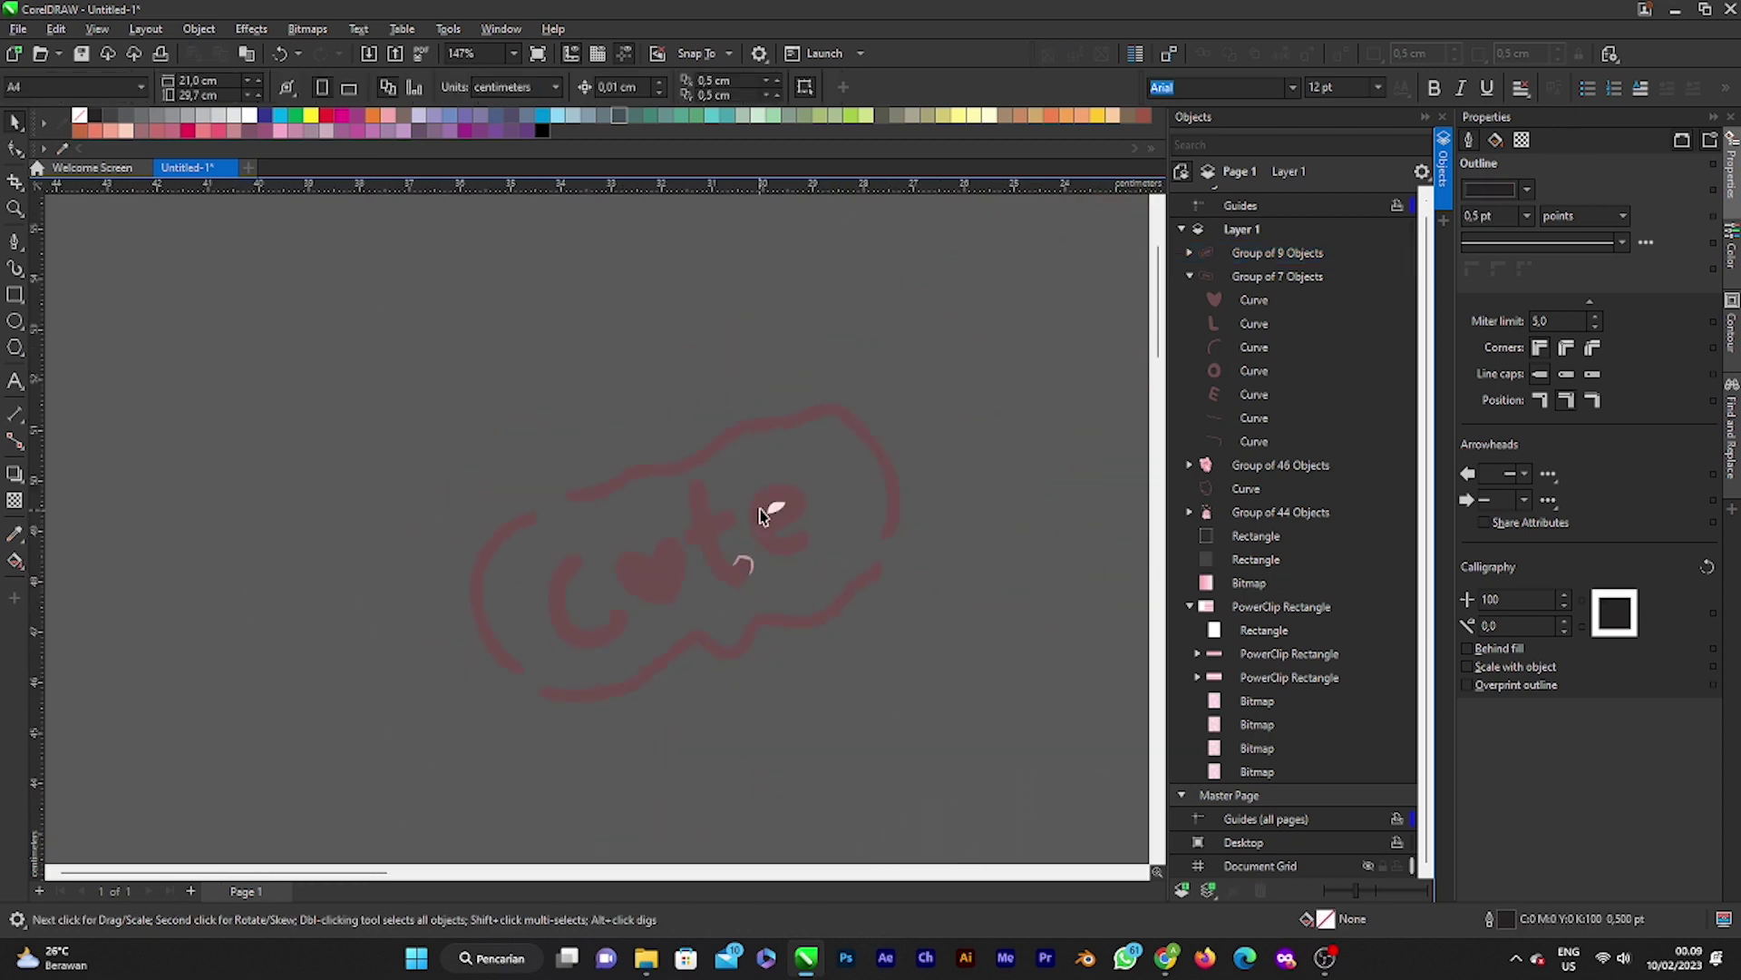
pyautogui.click(762, 515)
pyautogui.click(1190, 253)
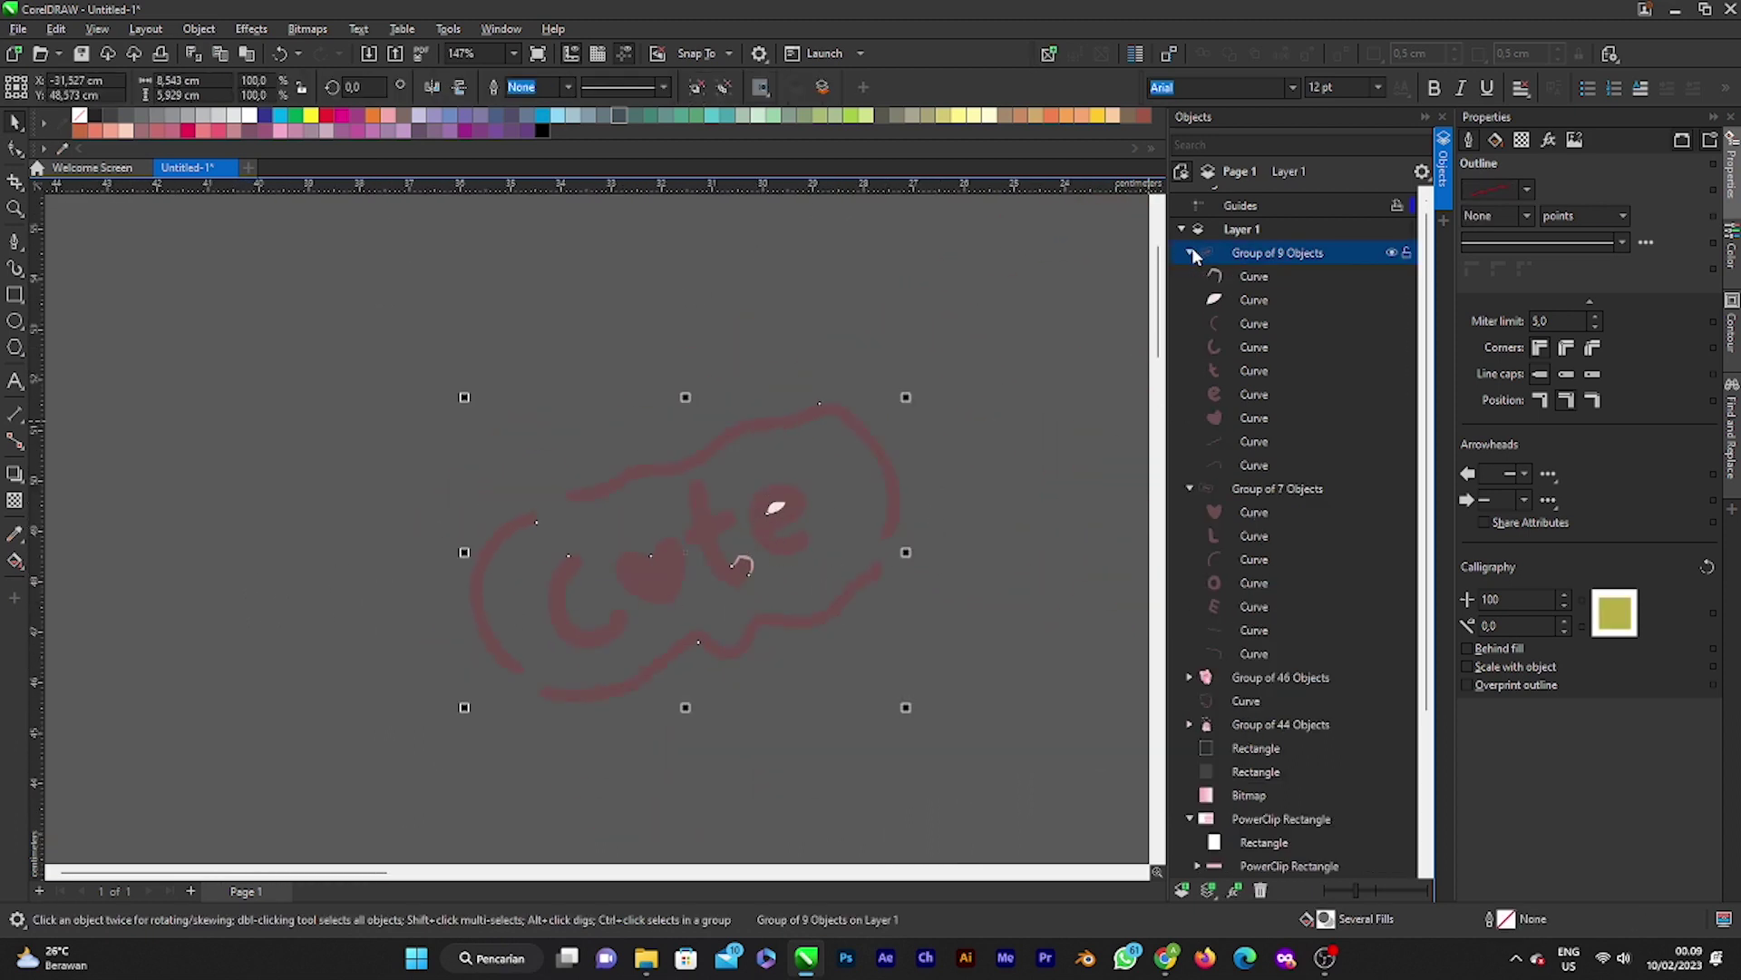
pyautogui.click(1232, 301)
pyautogui.press('Delete')
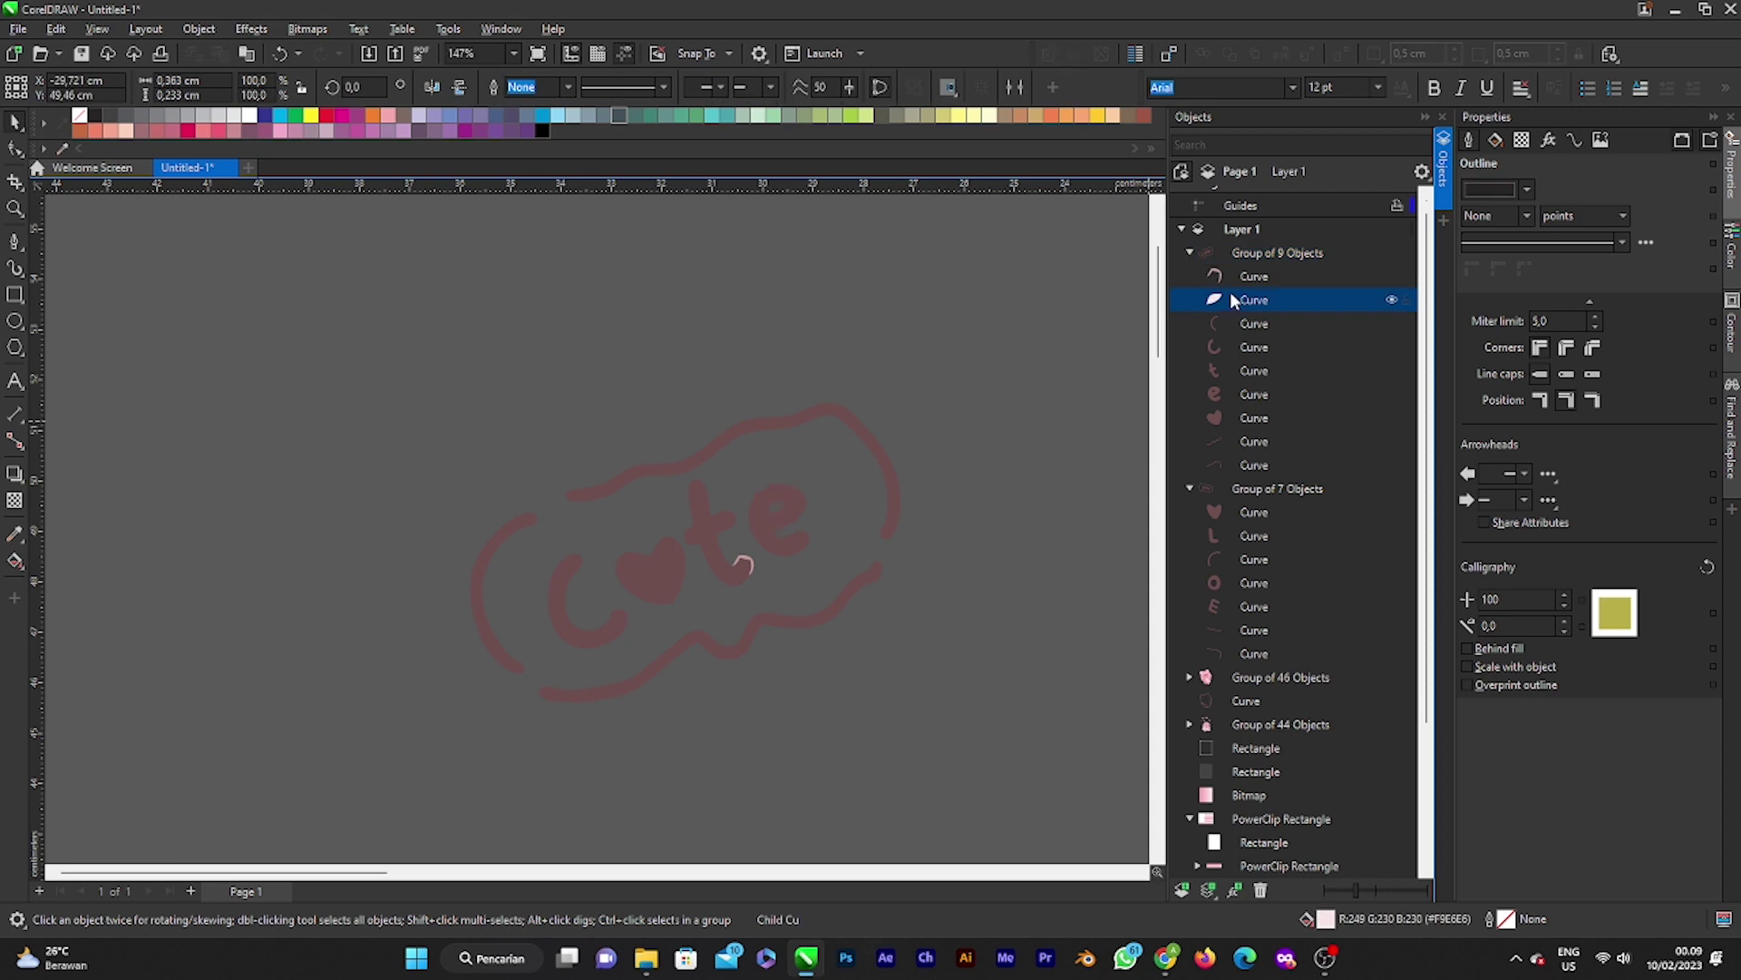
pyautogui.click(742, 564)
pyautogui.press('Delete')
pyautogui.scroll(-2, 835, 508)
pyautogui.scroll(-1, 836, 508)
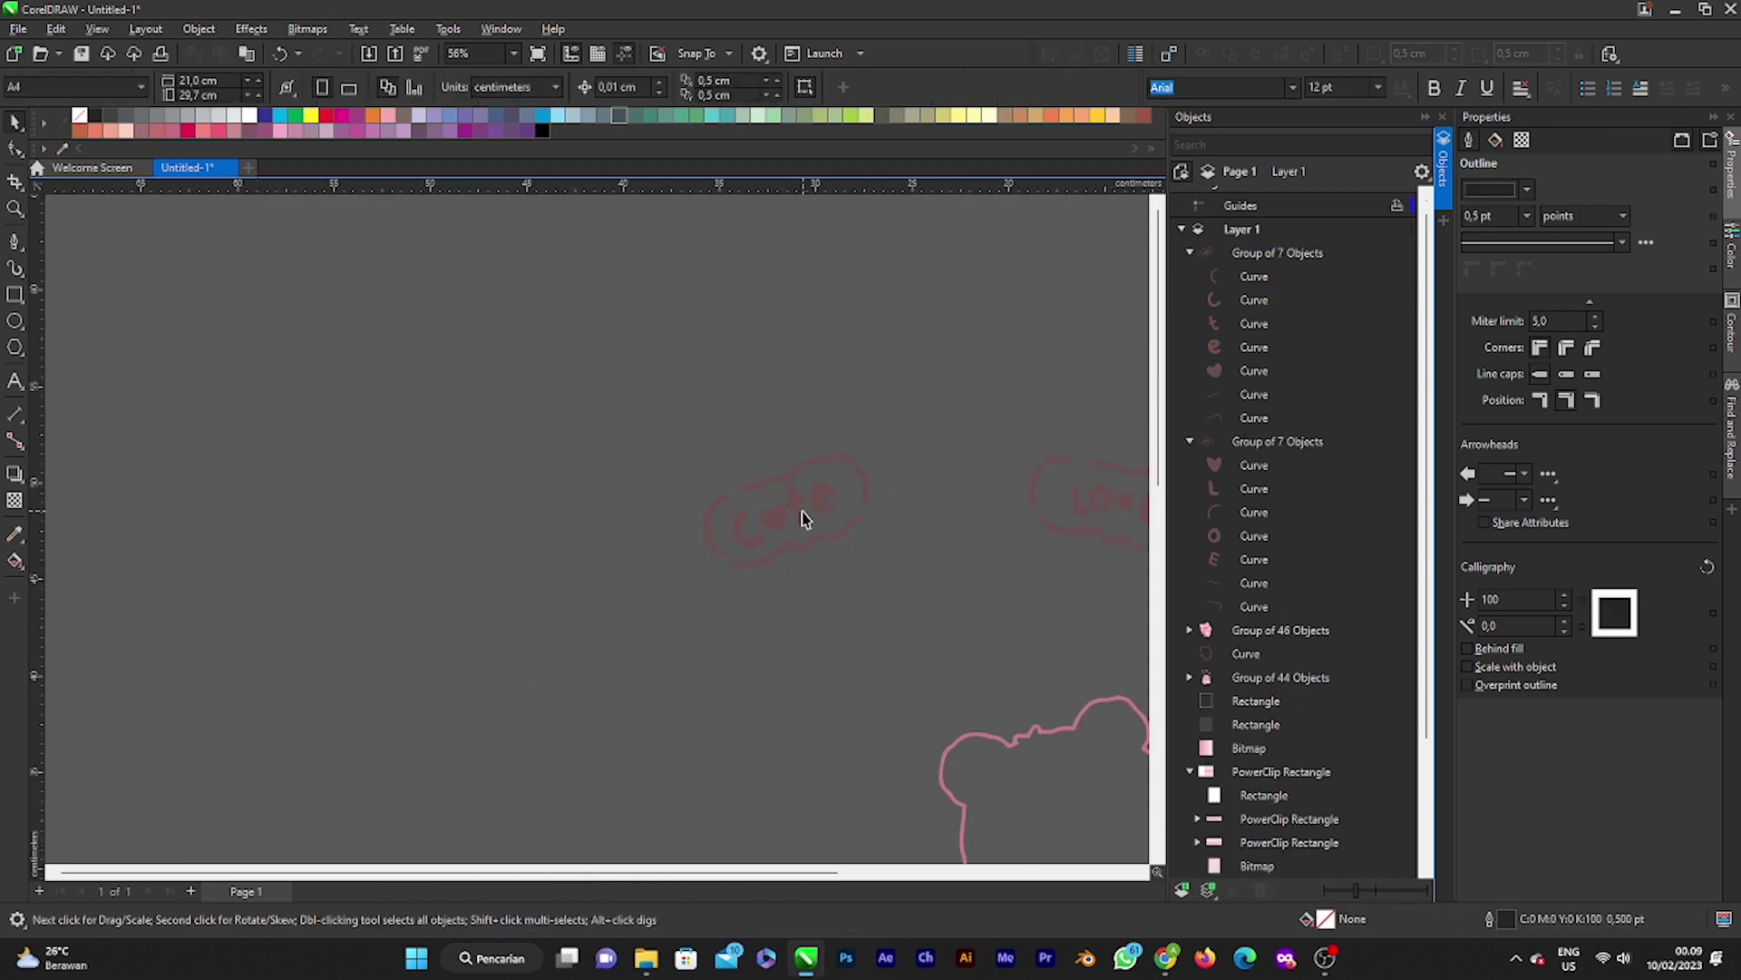
# Step: Move the cute and love word-bubble groups onto the card page and scale them to about 44%
pyautogui.moveTo(630, 437); pyautogui.dragTo(1008, 776)
pyautogui.moveTo(840, 541); pyautogui.dragTo(995, 610)
pyautogui.scroll(-3, 836, 570)
pyautogui.moveTo(956, 532); pyautogui.dragTo(1102, 778)
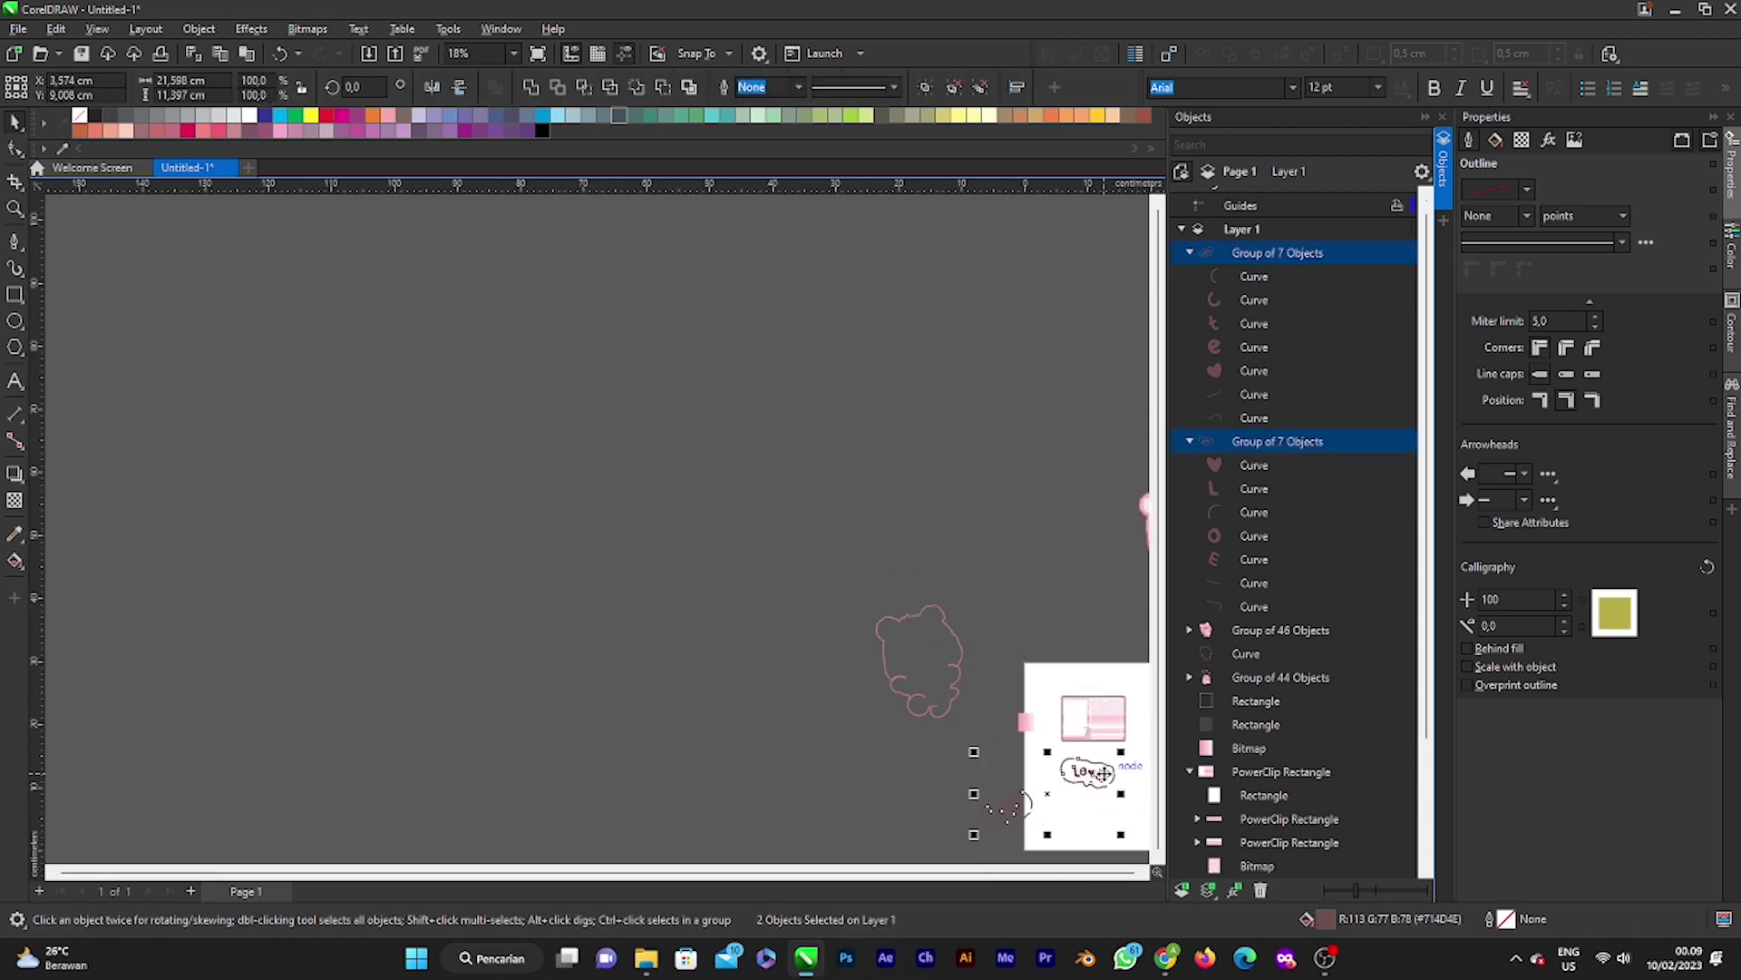
pyautogui.scroll(-3, 1102, 778)
pyautogui.scroll(3, 1100, 775)
pyautogui.scroll(2, 1100, 771)
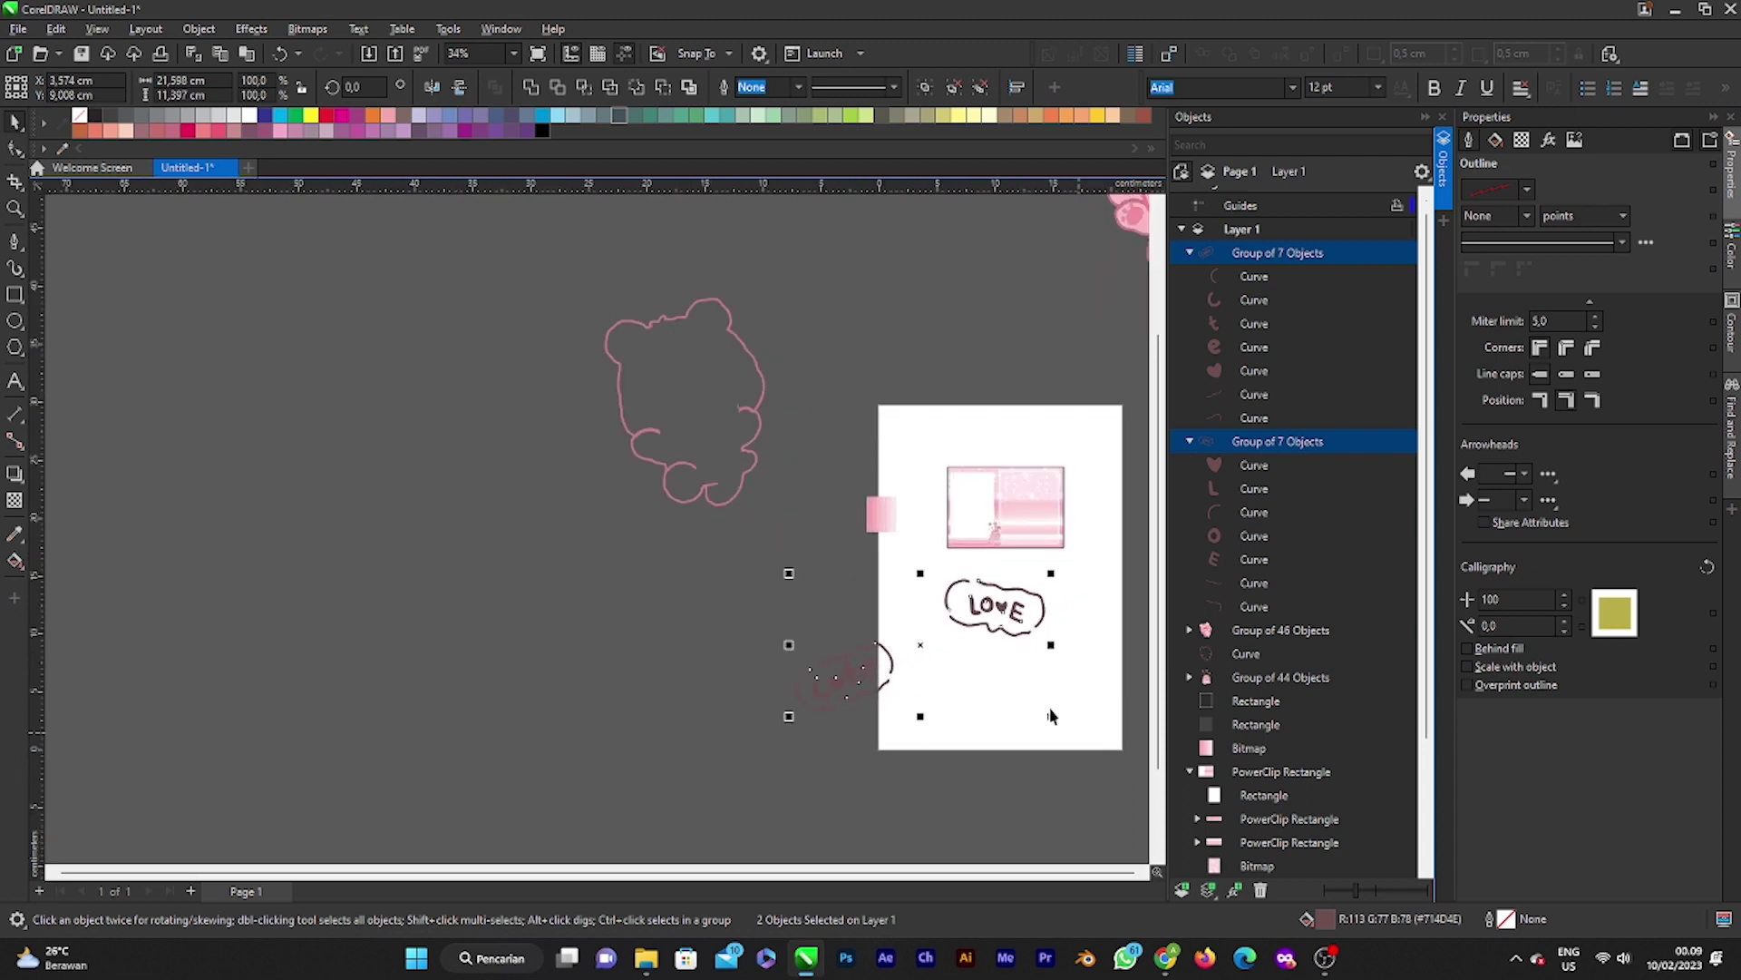
pyautogui.scroll(-4, 997, 707)
pyautogui.scroll(4, 956, 665)
pyautogui.scroll(-1, 927, 669)
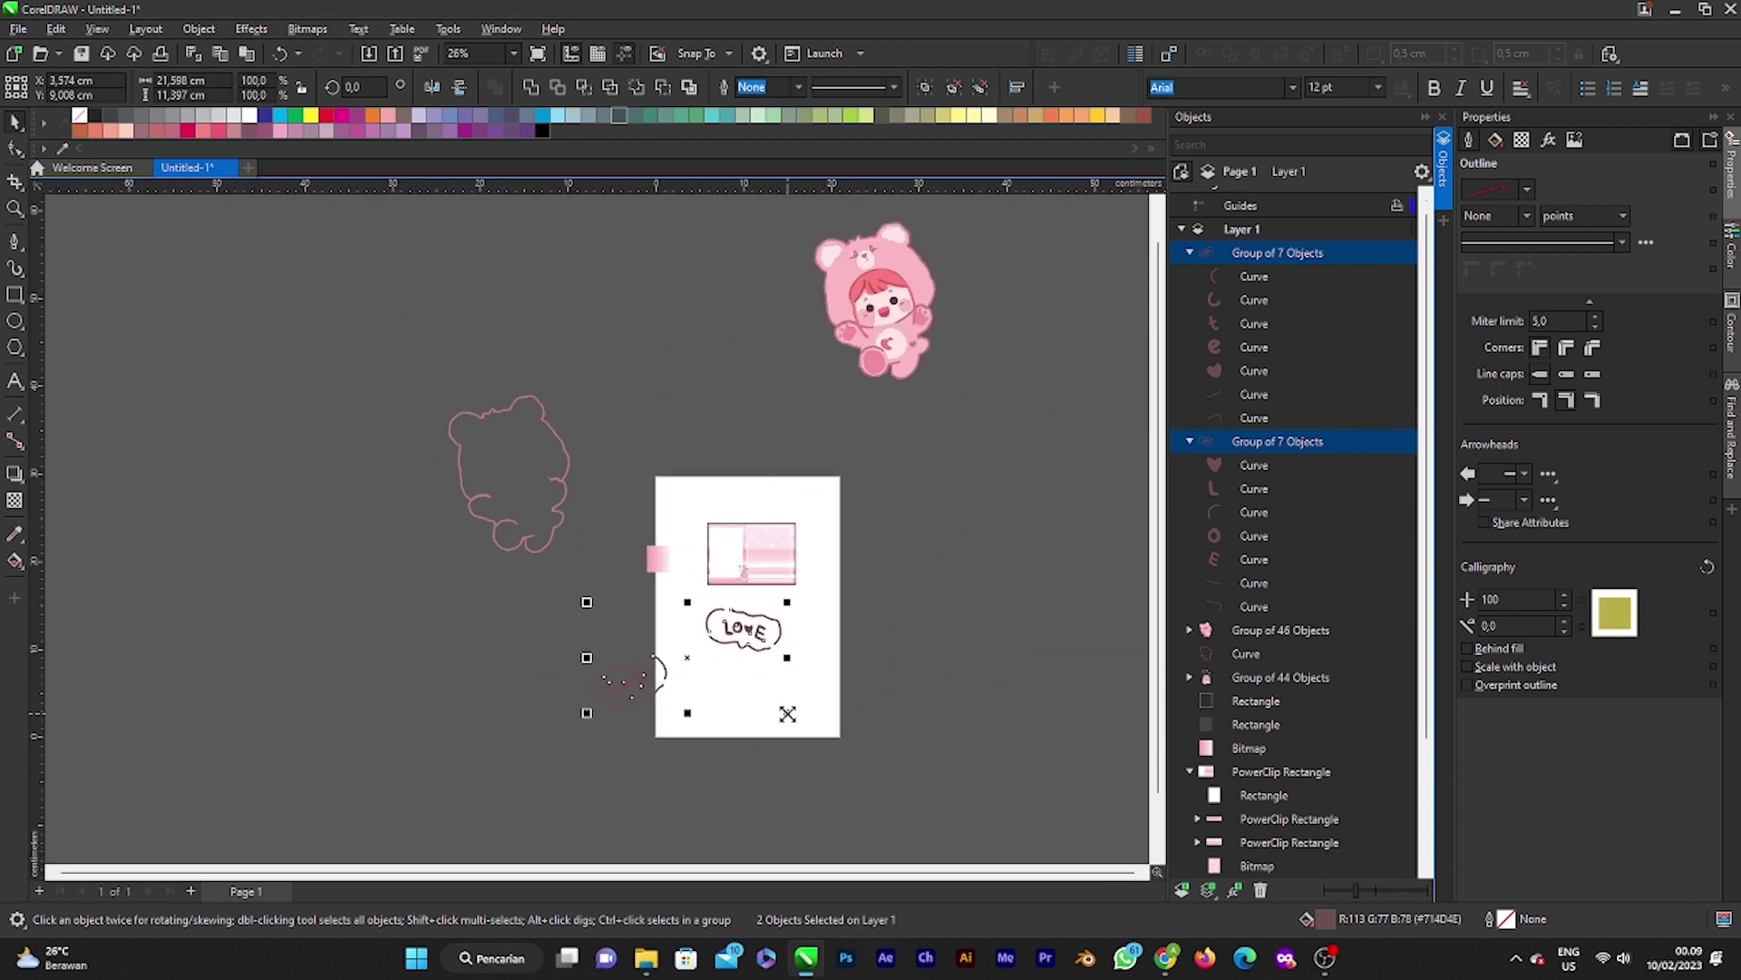
pyautogui.moveTo(788, 714); pyautogui.dragTo(801, 493)
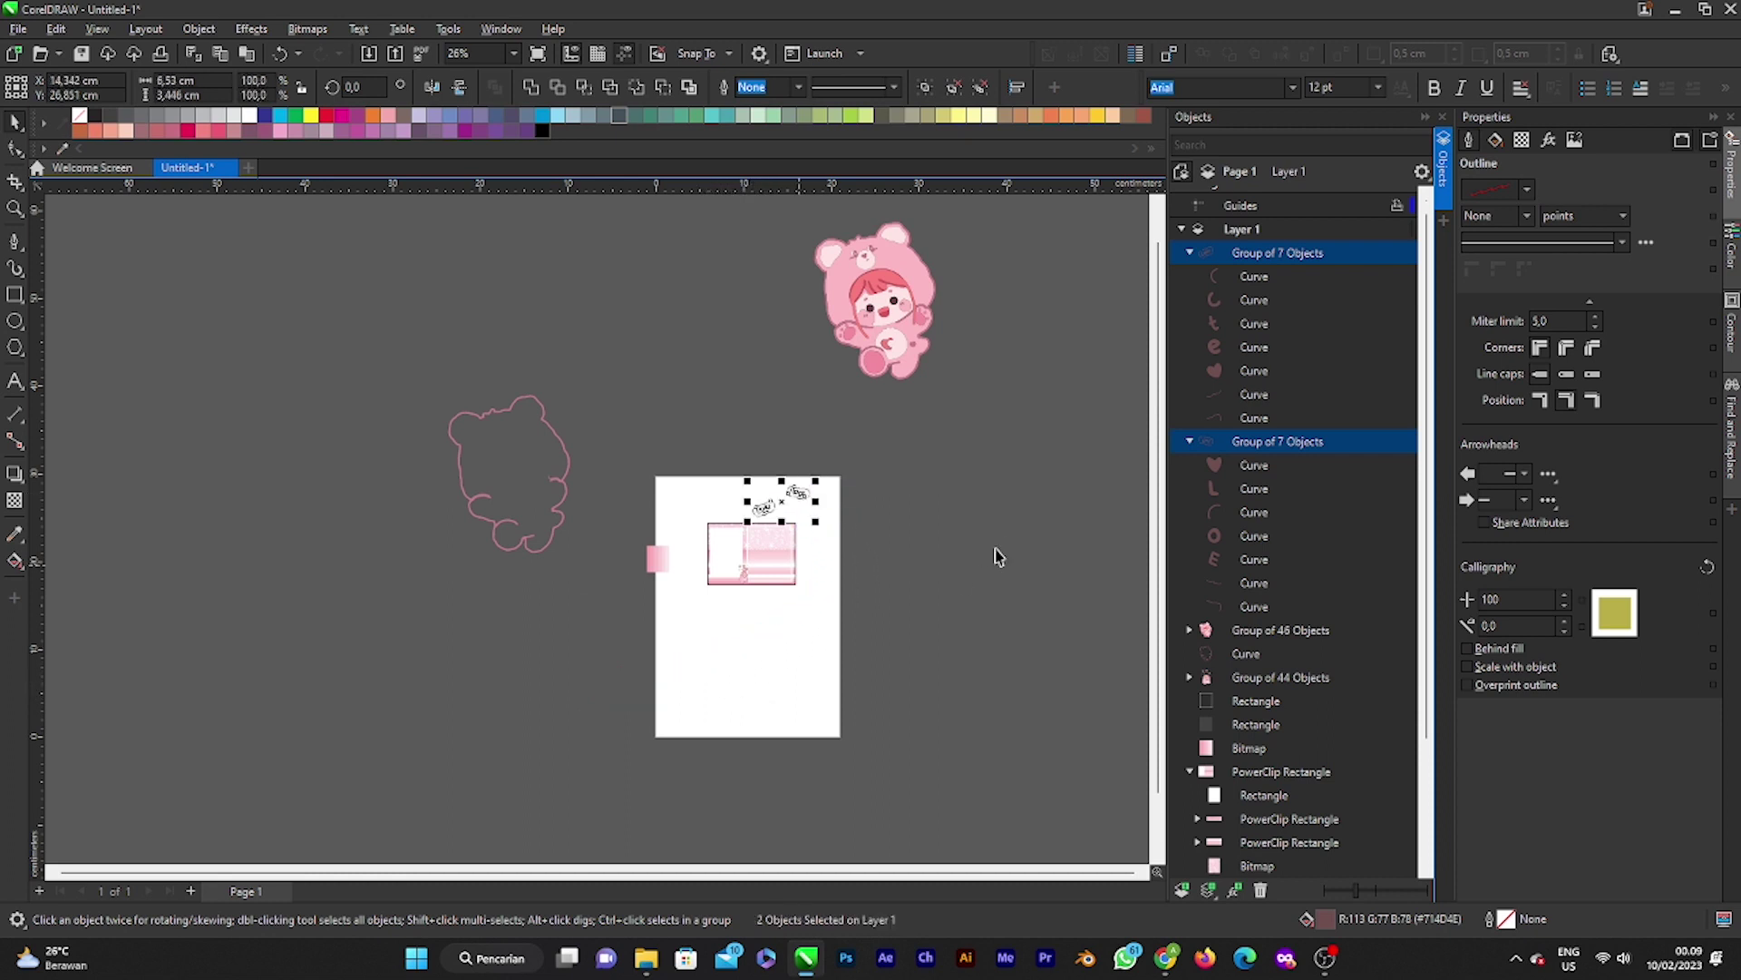
# Step: Bring the bear-costume girl character onto the card and shrink it to about a quarter
pyautogui.click(882, 293)
pyautogui.moveTo(881, 293); pyautogui.dragTo(813, 619)
pyautogui.scroll(4, 807, 617)
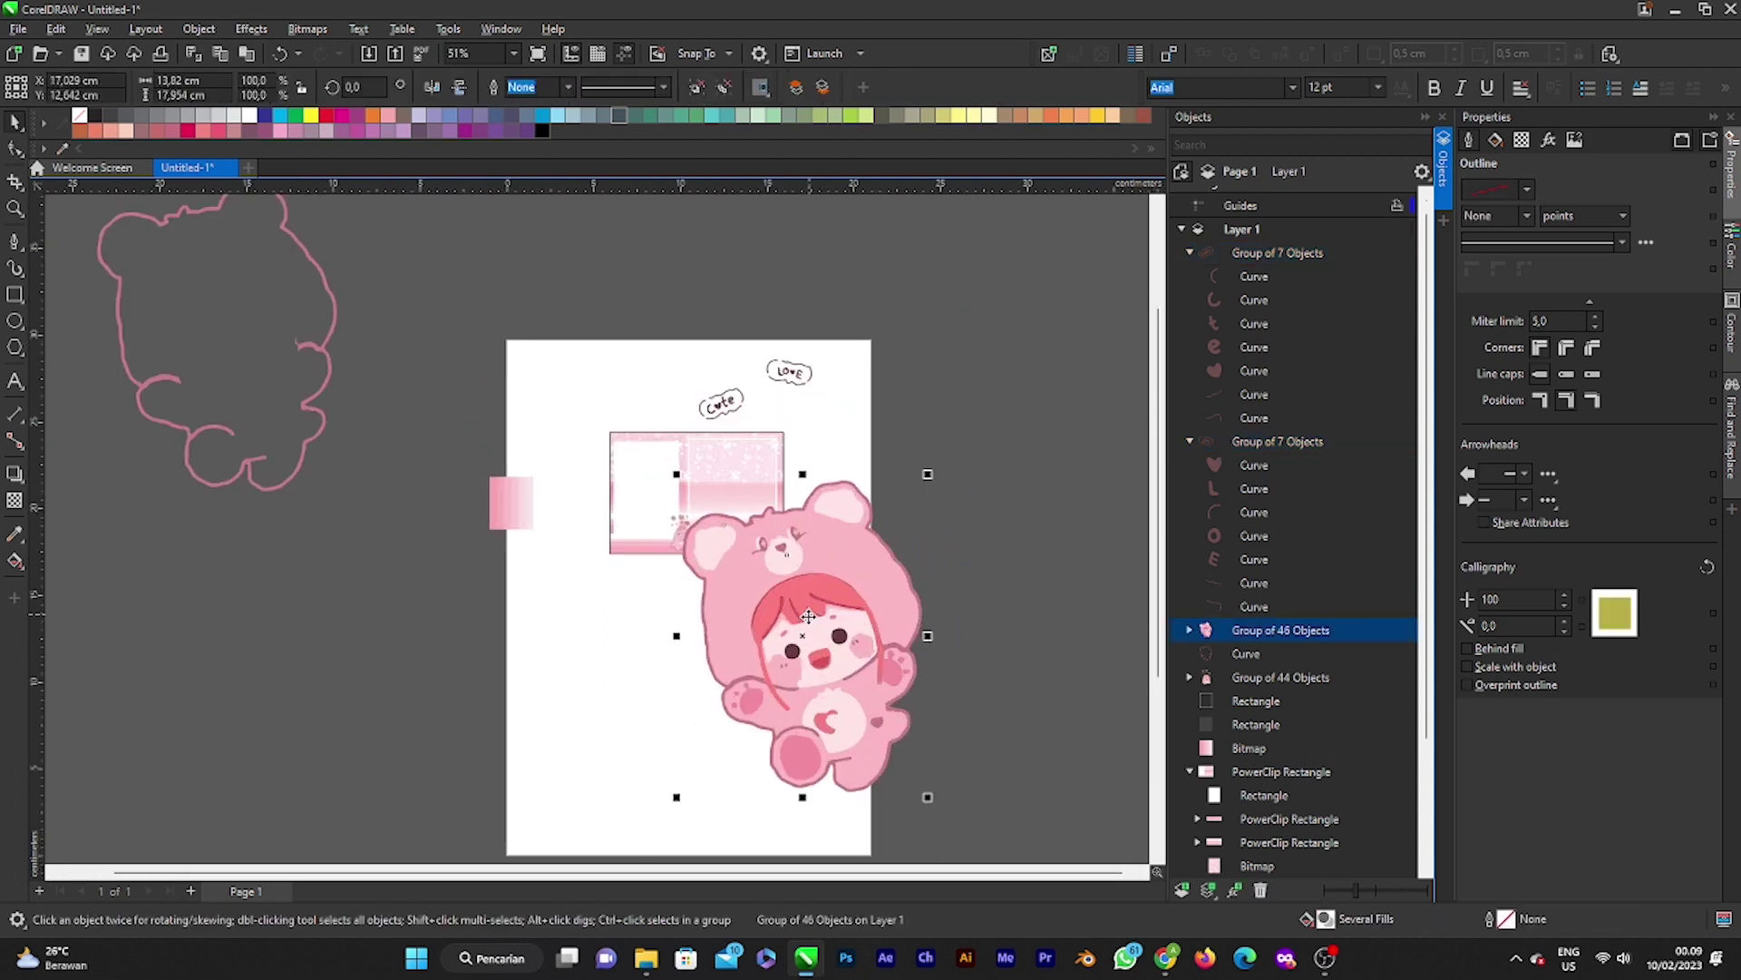
pyautogui.scroll(-1, 943, 803)
pyautogui.moveTo(956, 831); pyautogui.dragTo(716, 467)
# Step: Place the bear character in the bottom-right corner of the pink photo panel
pyautogui.scroll(2, 904, 711)
pyautogui.scroll(-1, 791, 640)
pyautogui.scroll(2, 747, 517)
pyautogui.scroll(-3, 689, 517)
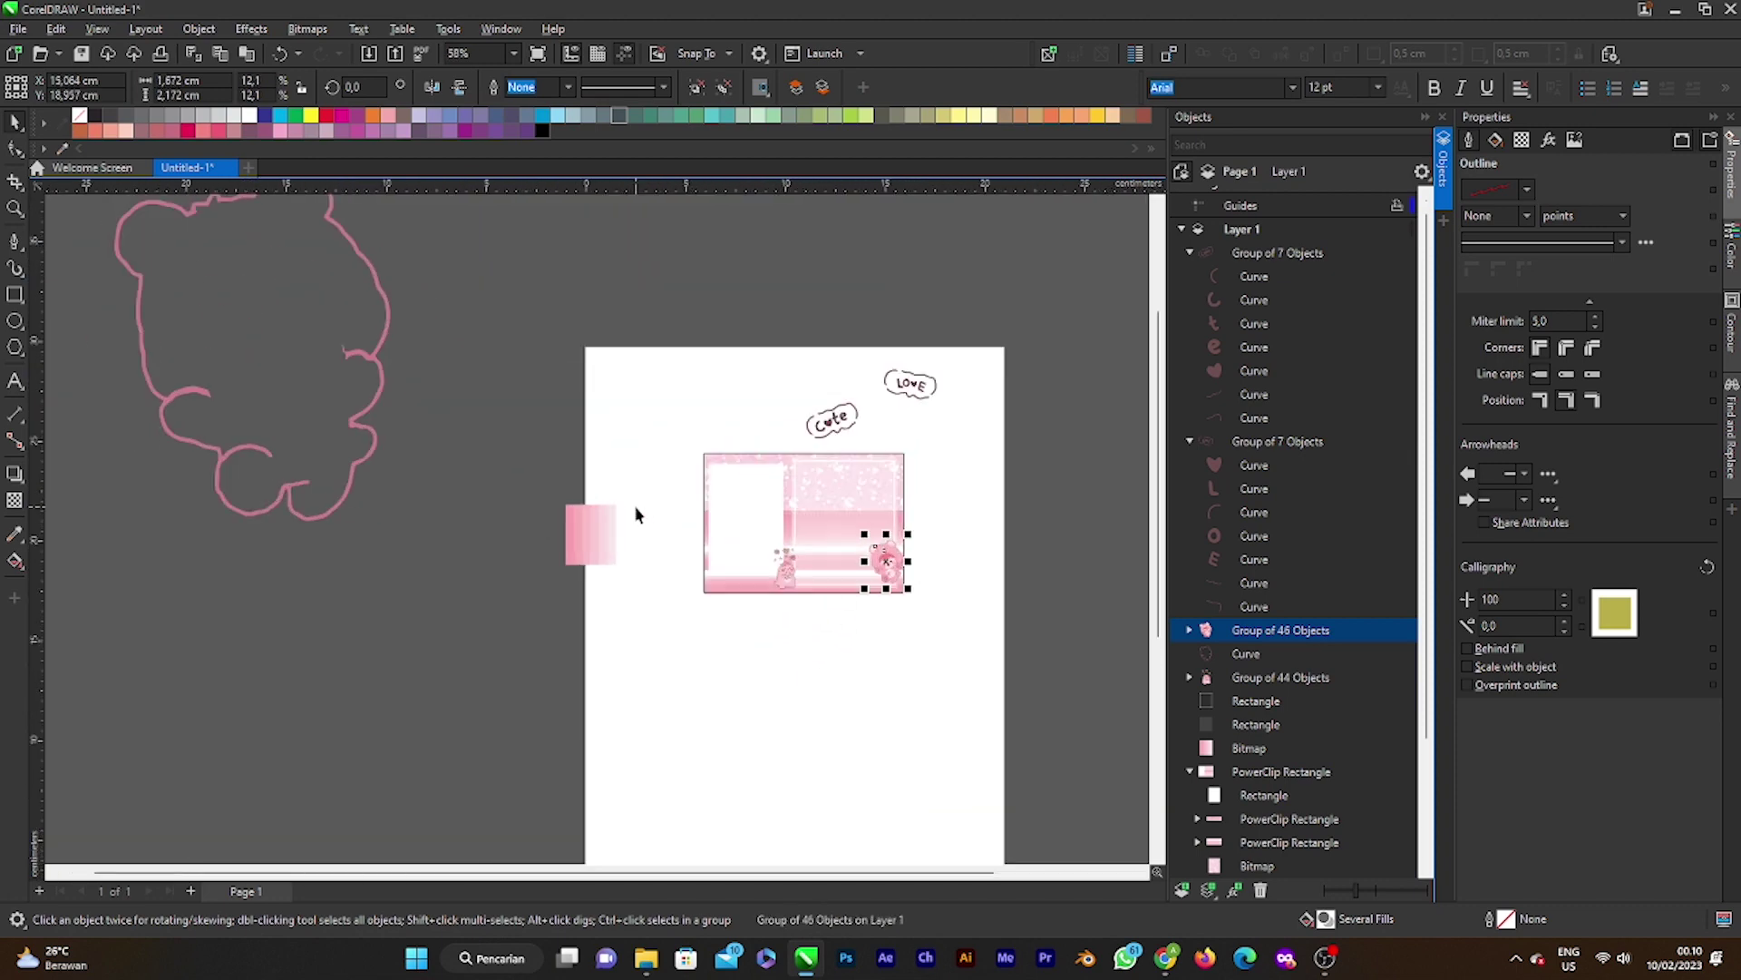
pyautogui.scroll(4, 636, 515)
pyautogui.scroll(-1, 957, 652)
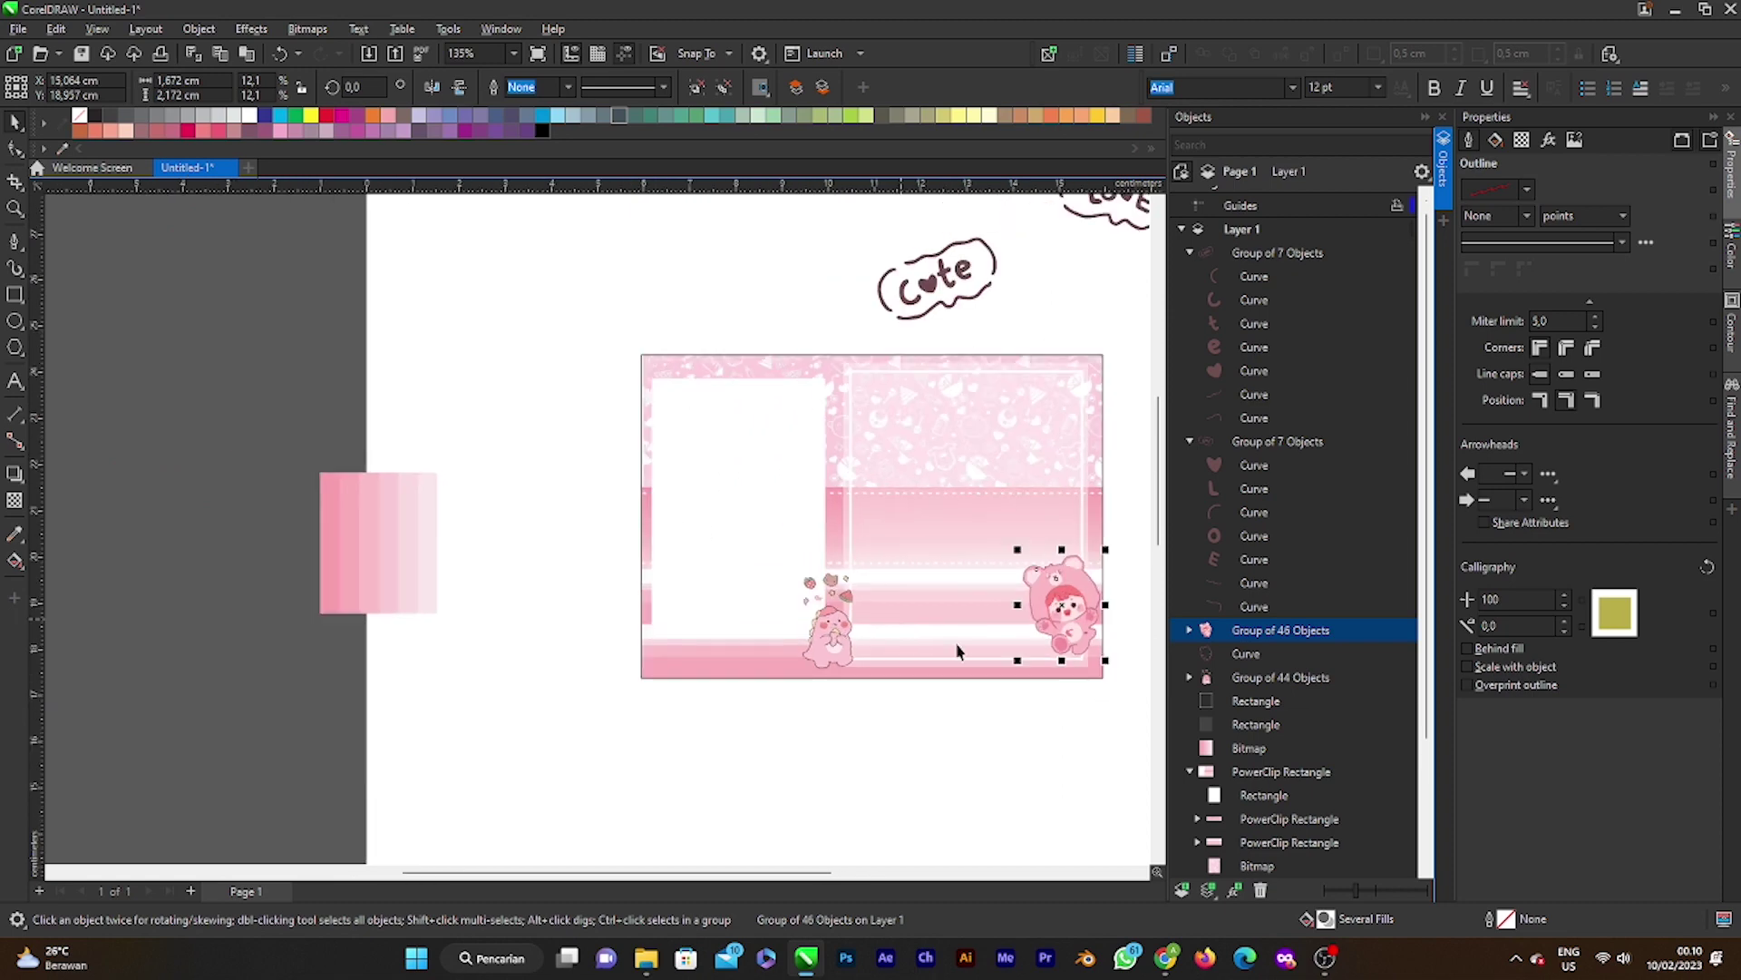
pyautogui.moveTo(1057, 606); pyautogui.dragTo(1073, 632)
pyautogui.scroll(-2, 1077, 673)
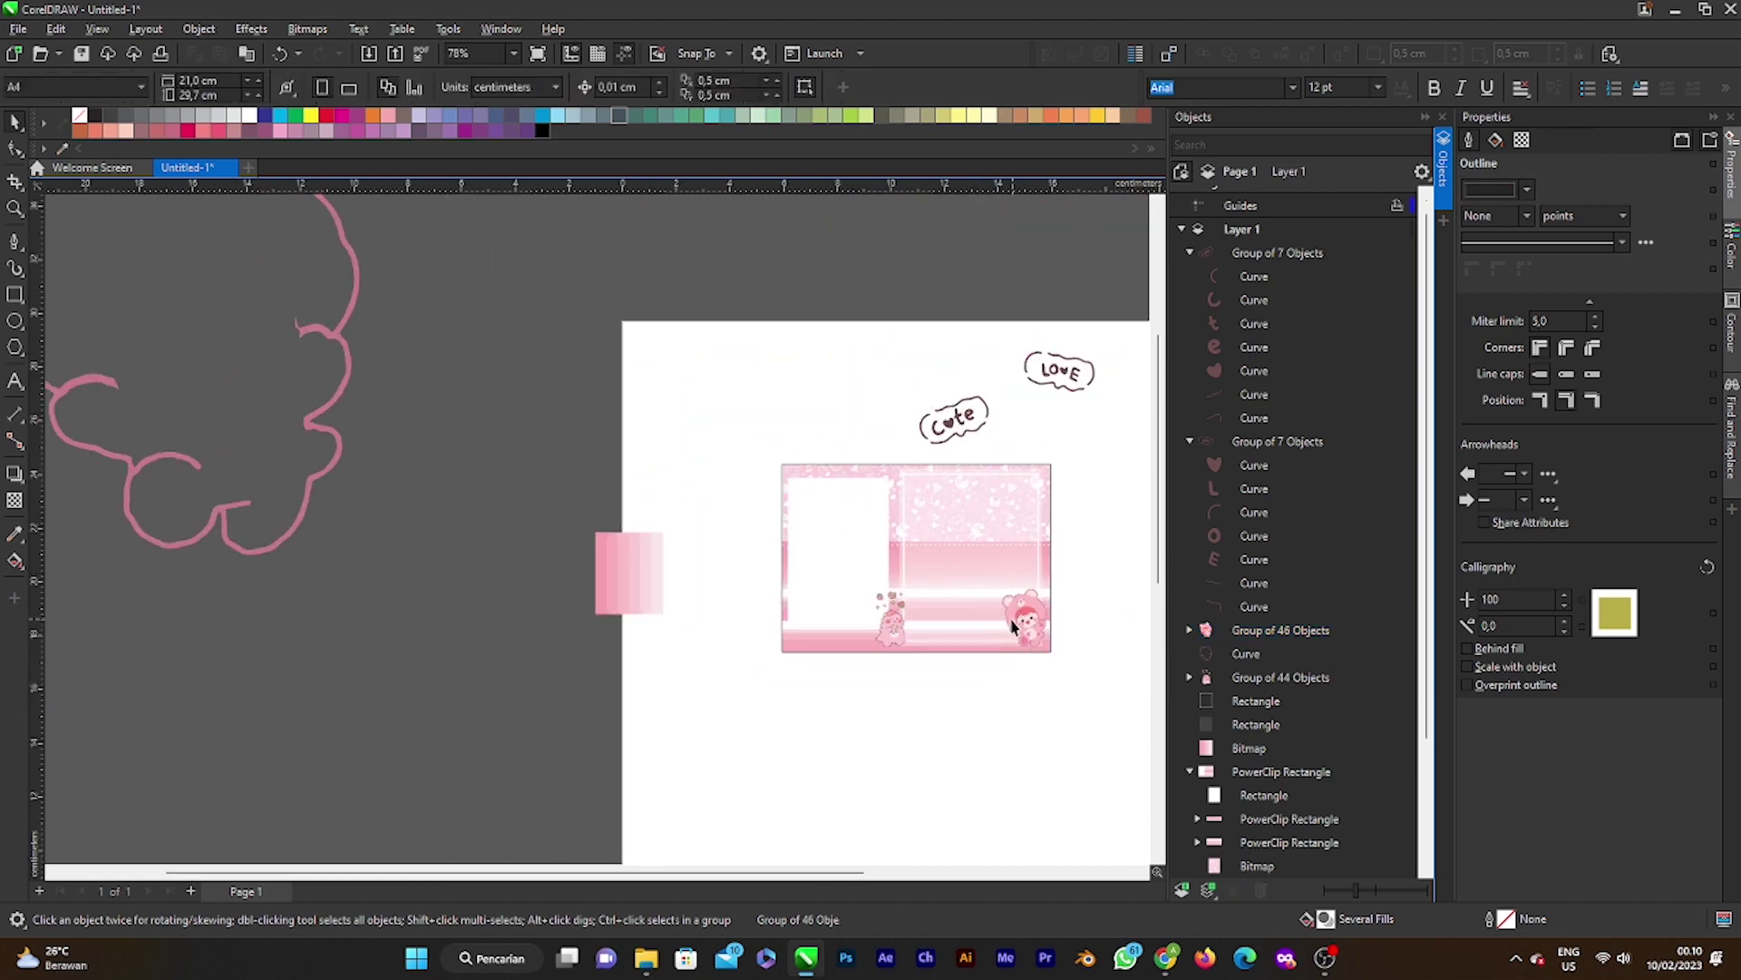
pyautogui.scroll(4, 1019, 622)
pyautogui.scroll(-1, 619, 656)
pyautogui.scroll(1, 844, 660)
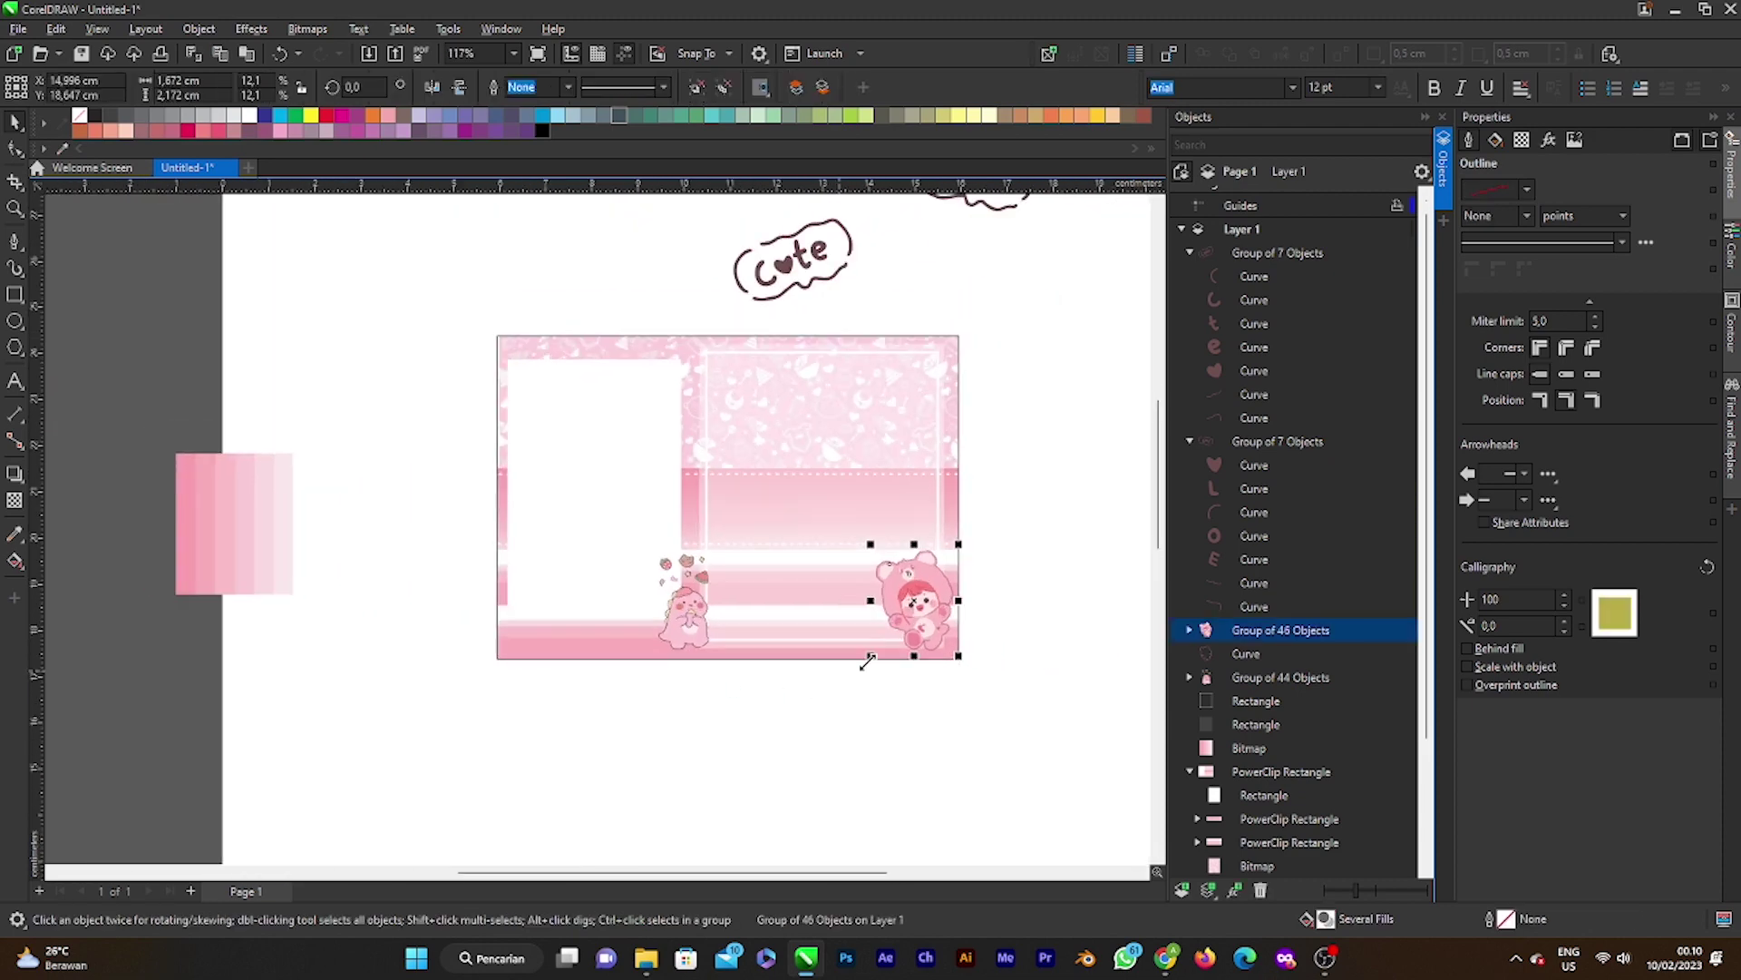
pyautogui.moveTo(957, 544); pyautogui.dragTo(925, 660)
# Step: Enlarge the bear character slightly and nudge it a little left and down
pyautogui.scroll(3, 933, 590)
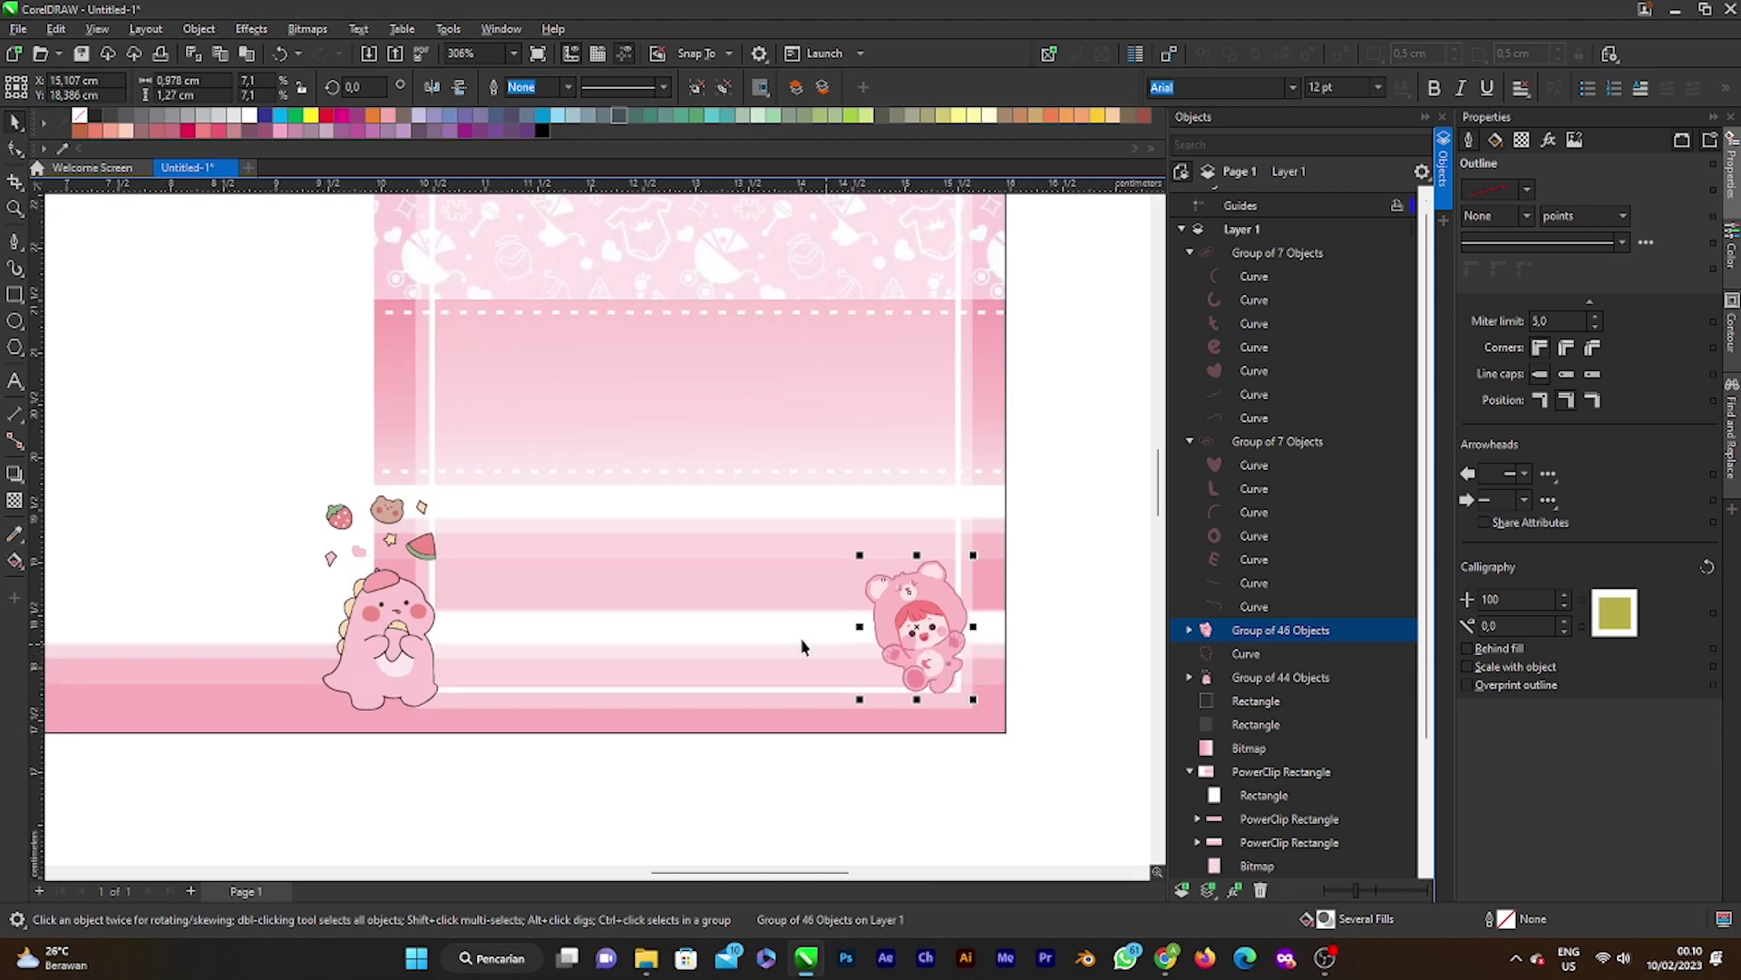
pyautogui.scroll(-3, 871, 635)
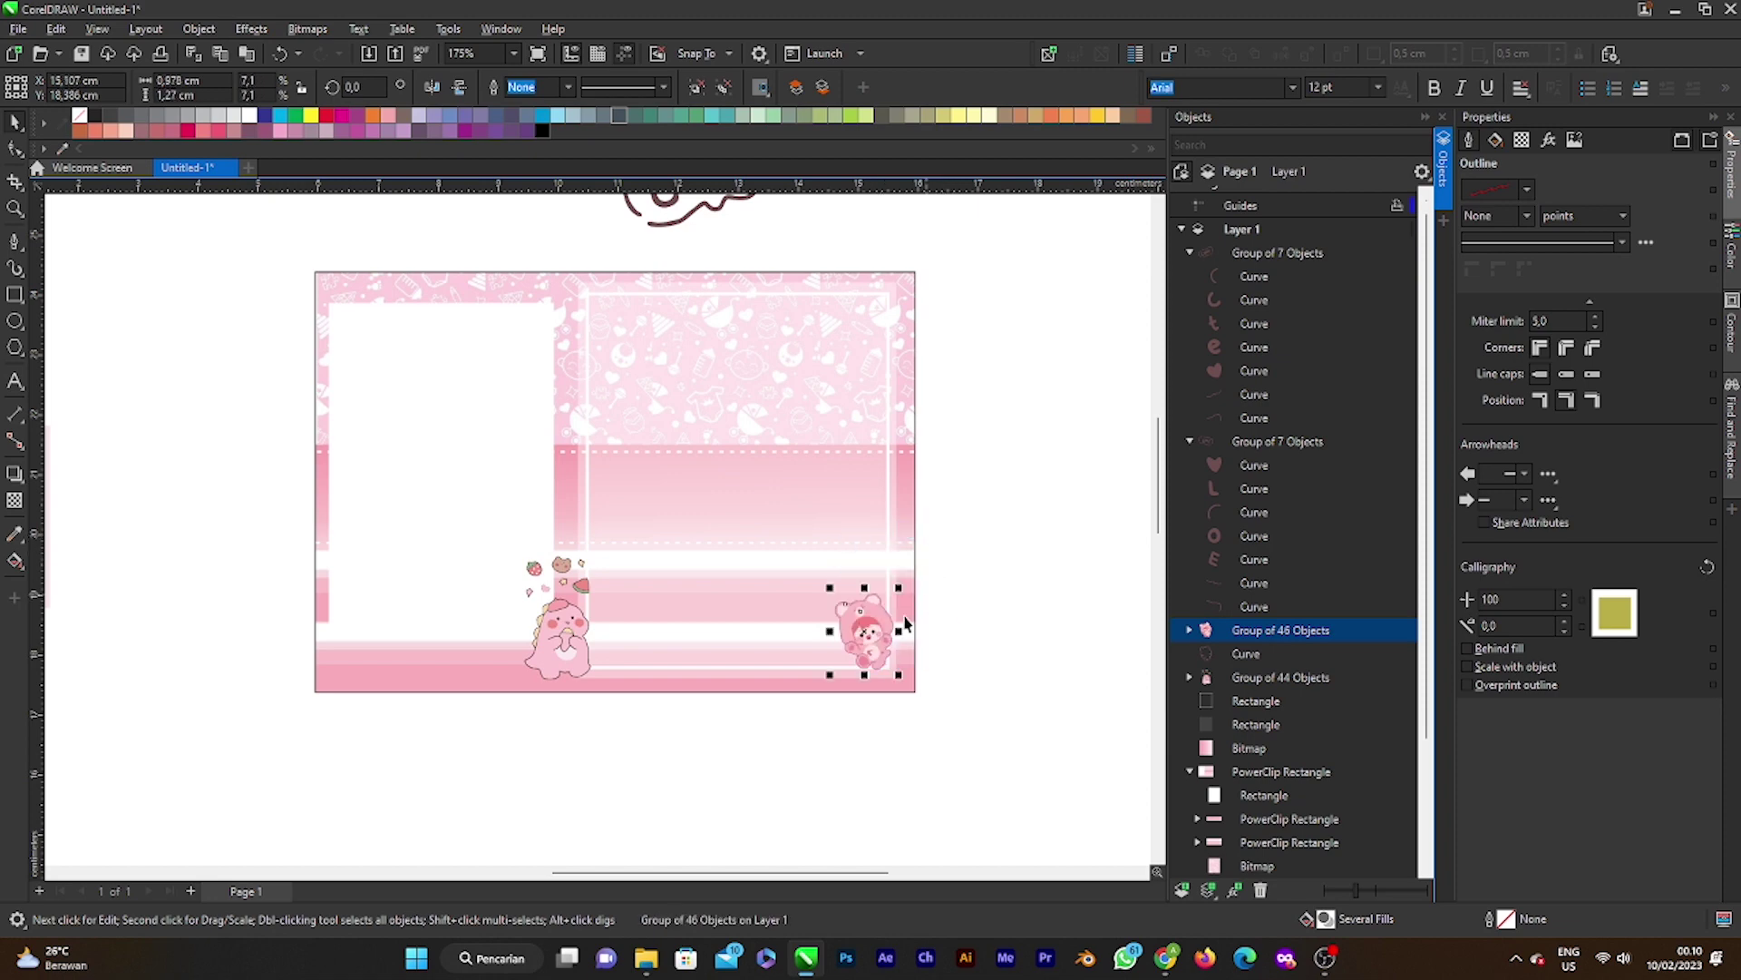
pyautogui.scroll(3, 905, 624)
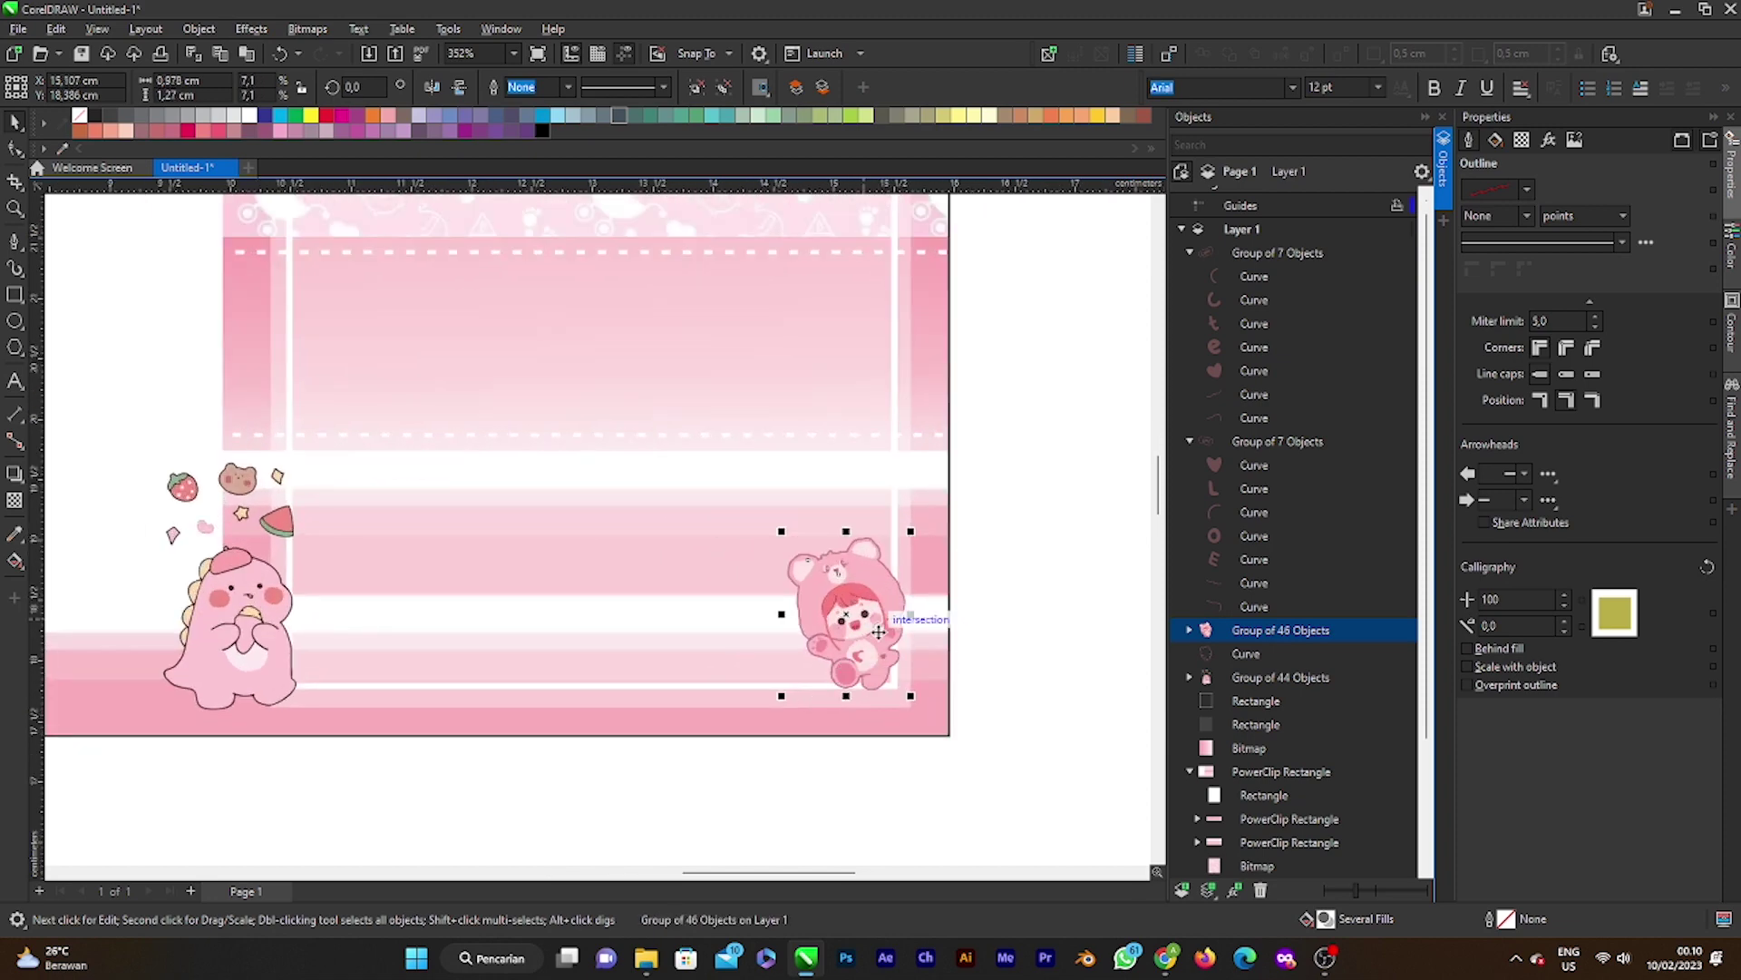
pyautogui.moveTo(912, 527); pyautogui.dragTo(927, 513)
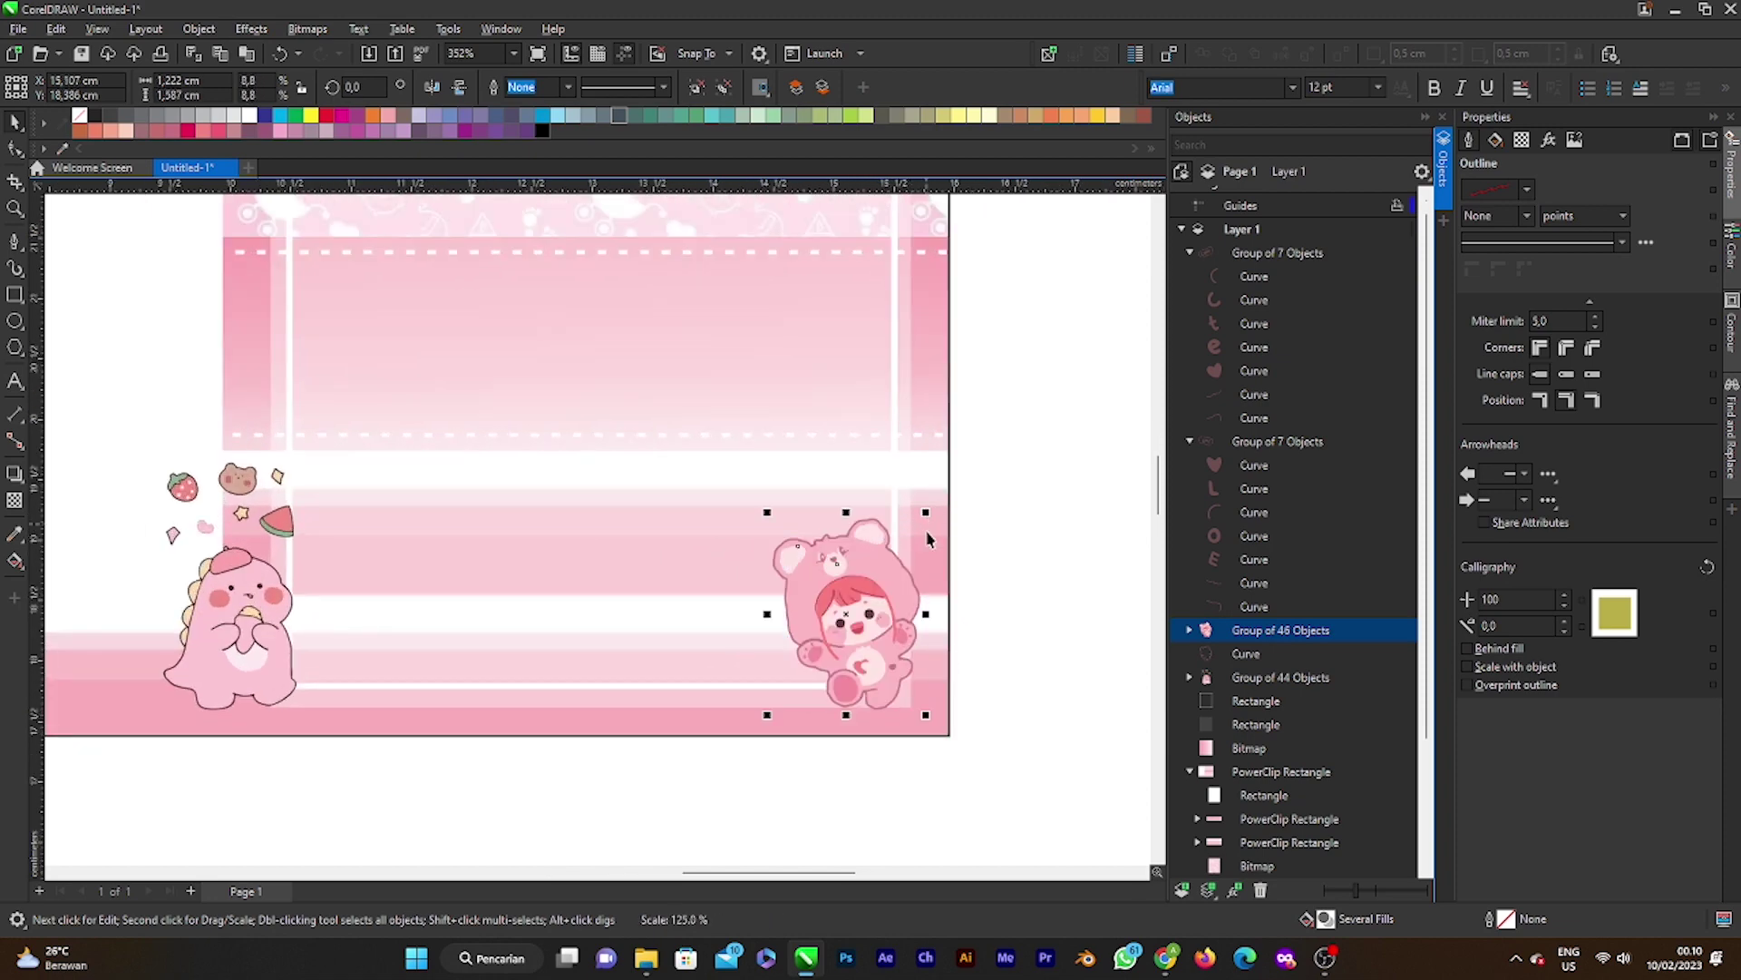
pyautogui.moveTo(891, 606); pyautogui.dragTo(878, 615)
pyautogui.scroll(-5, 893, 621)
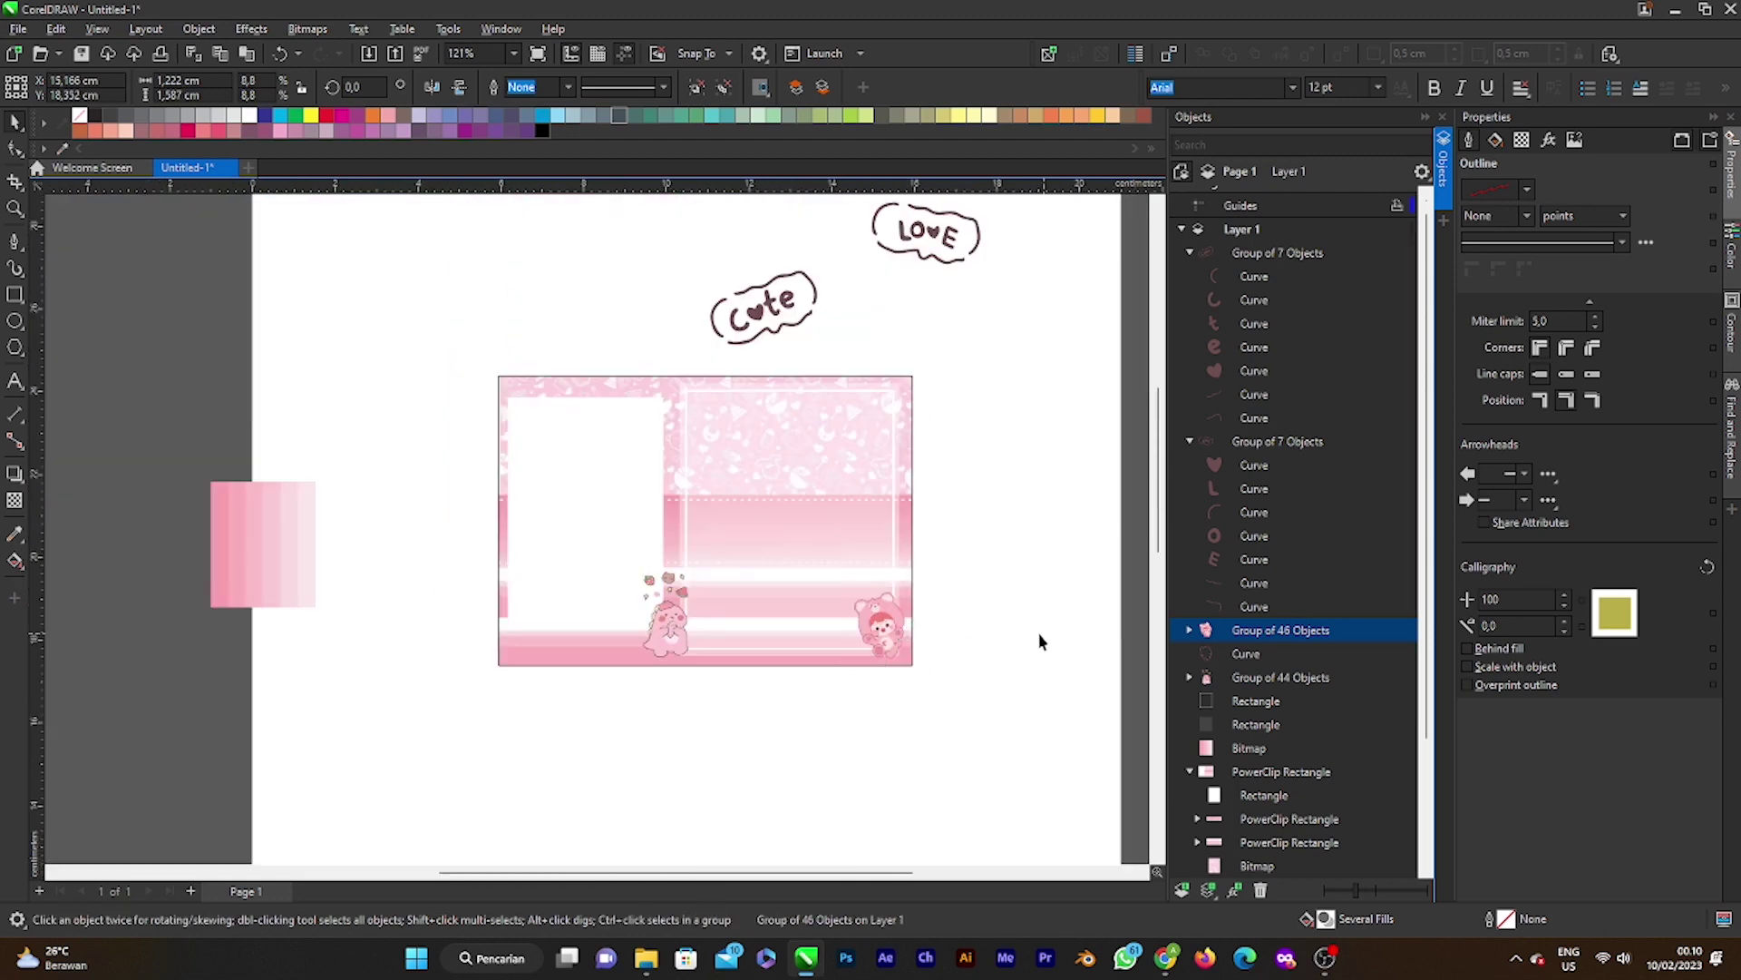
pyautogui.click(1040, 641)
pyautogui.scroll(-2, 898, 614)
pyautogui.scroll(1, 833, 610)
pyautogui.scroll(1, 795, 482)
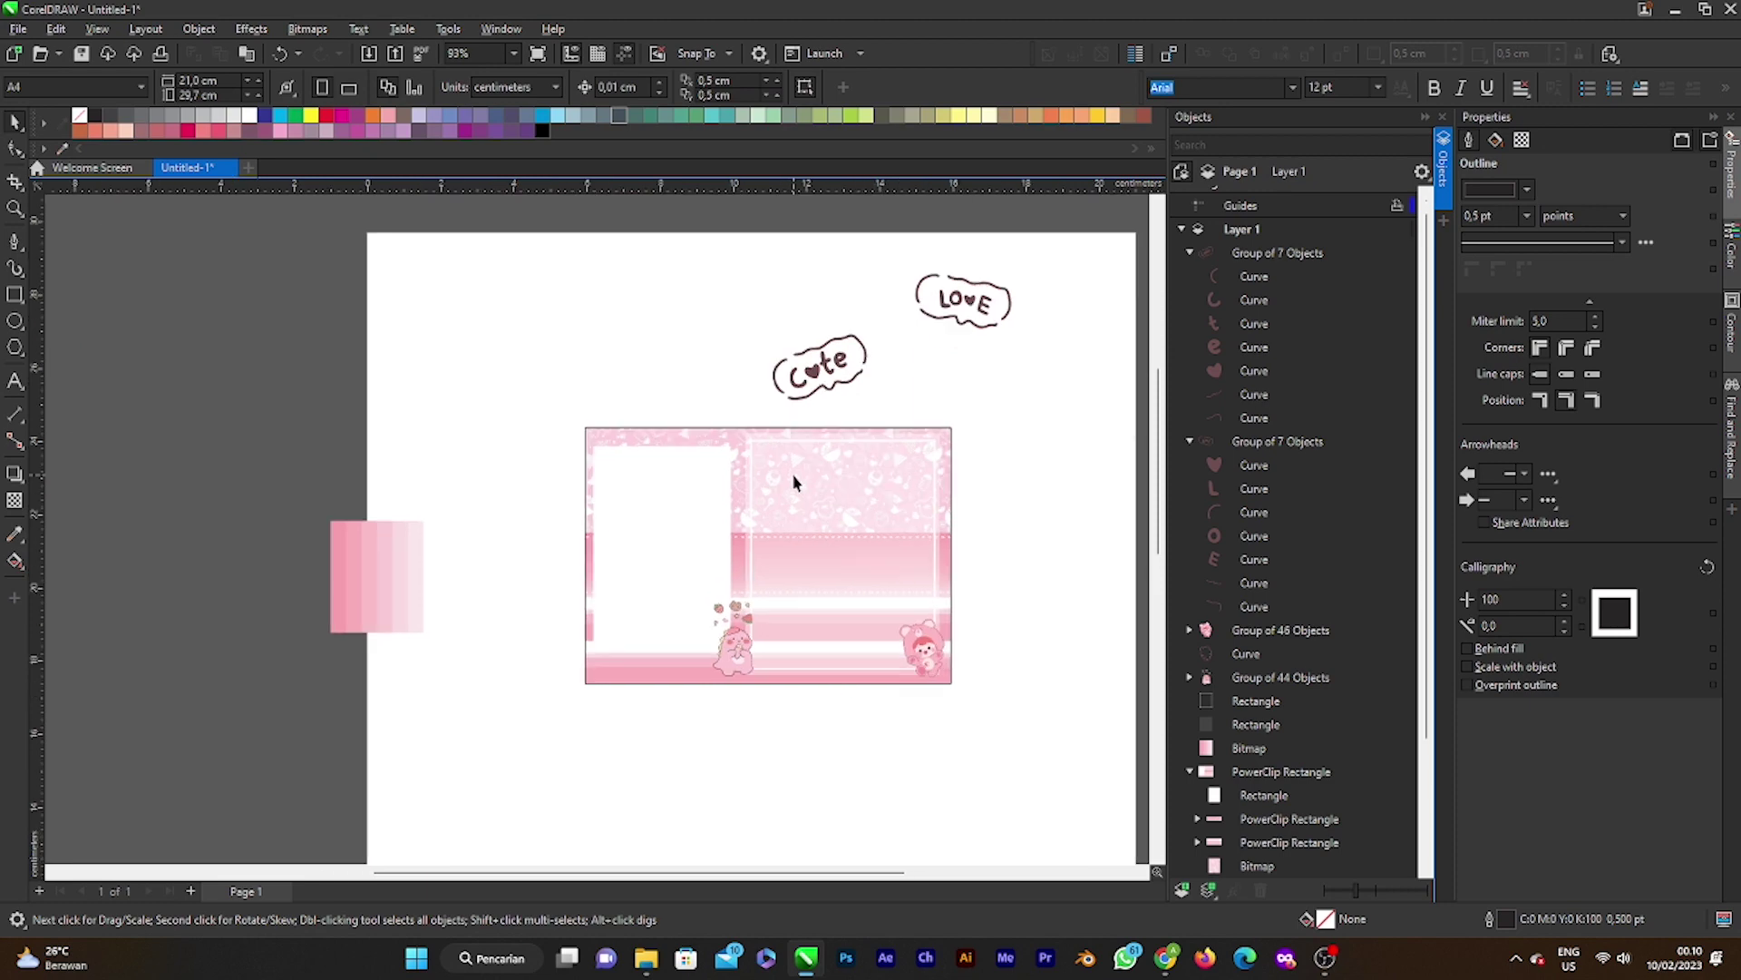
# Step: Move the cute word bubble onto the pink panel and resize it small at the upper left
pyautogui.click(835, 388)
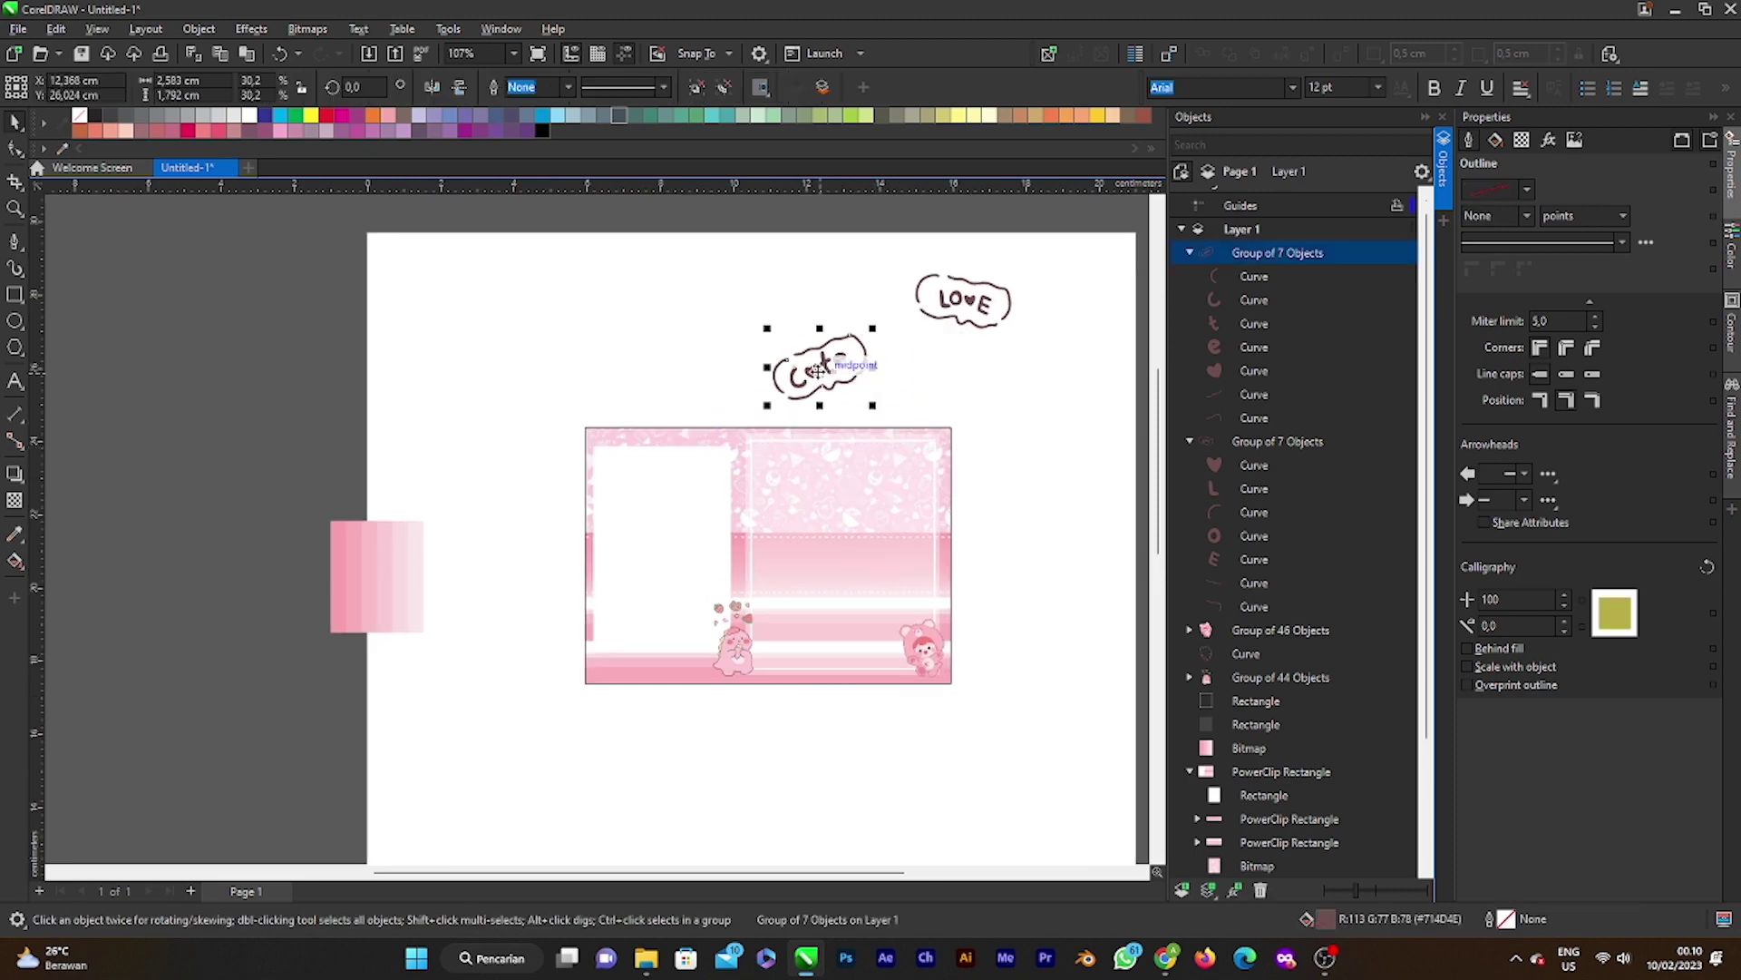
pyautogui.moveTo(835, 388); pyautogui.dragTo(769, 521)
pyautogui.scroll(3, 754, 505)
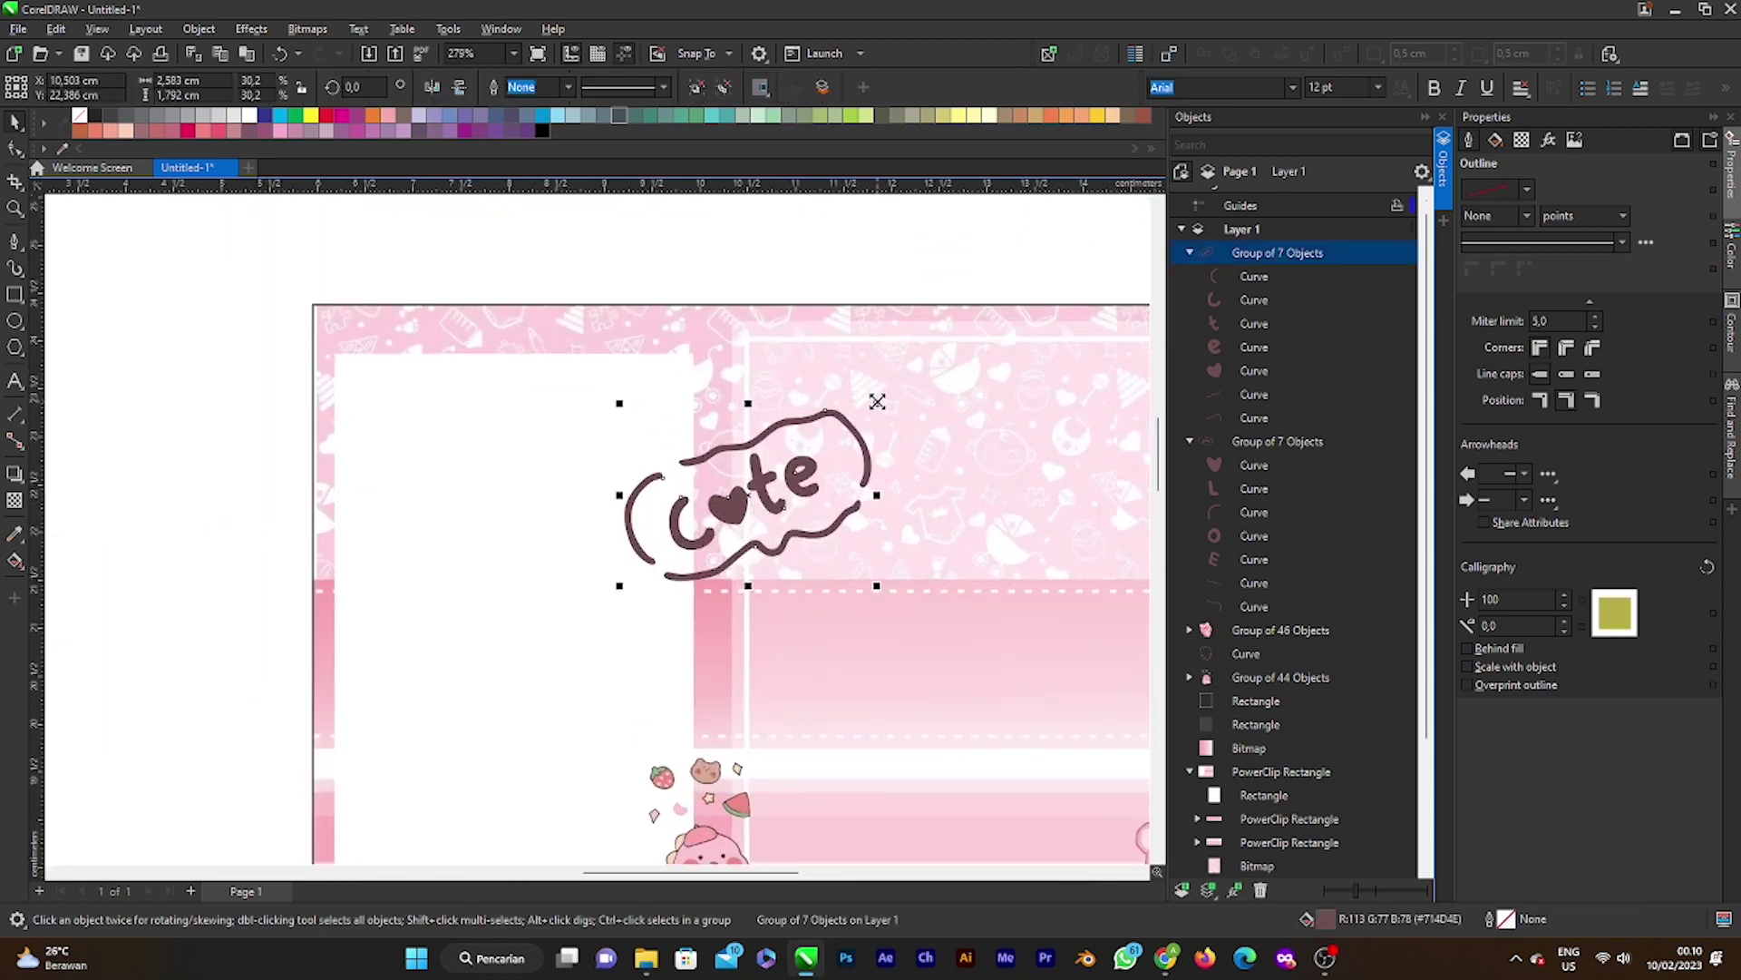
pyautogui.moveTo(877, 401); pyautogui.dragTo(683, 358)
pyautogui.moveTo(735, 417); pyautogui.dragTo(774, 436)
pyautogui.scroll(-2, 774, 436)
pyautogui.scroll(-2, 758, 431)
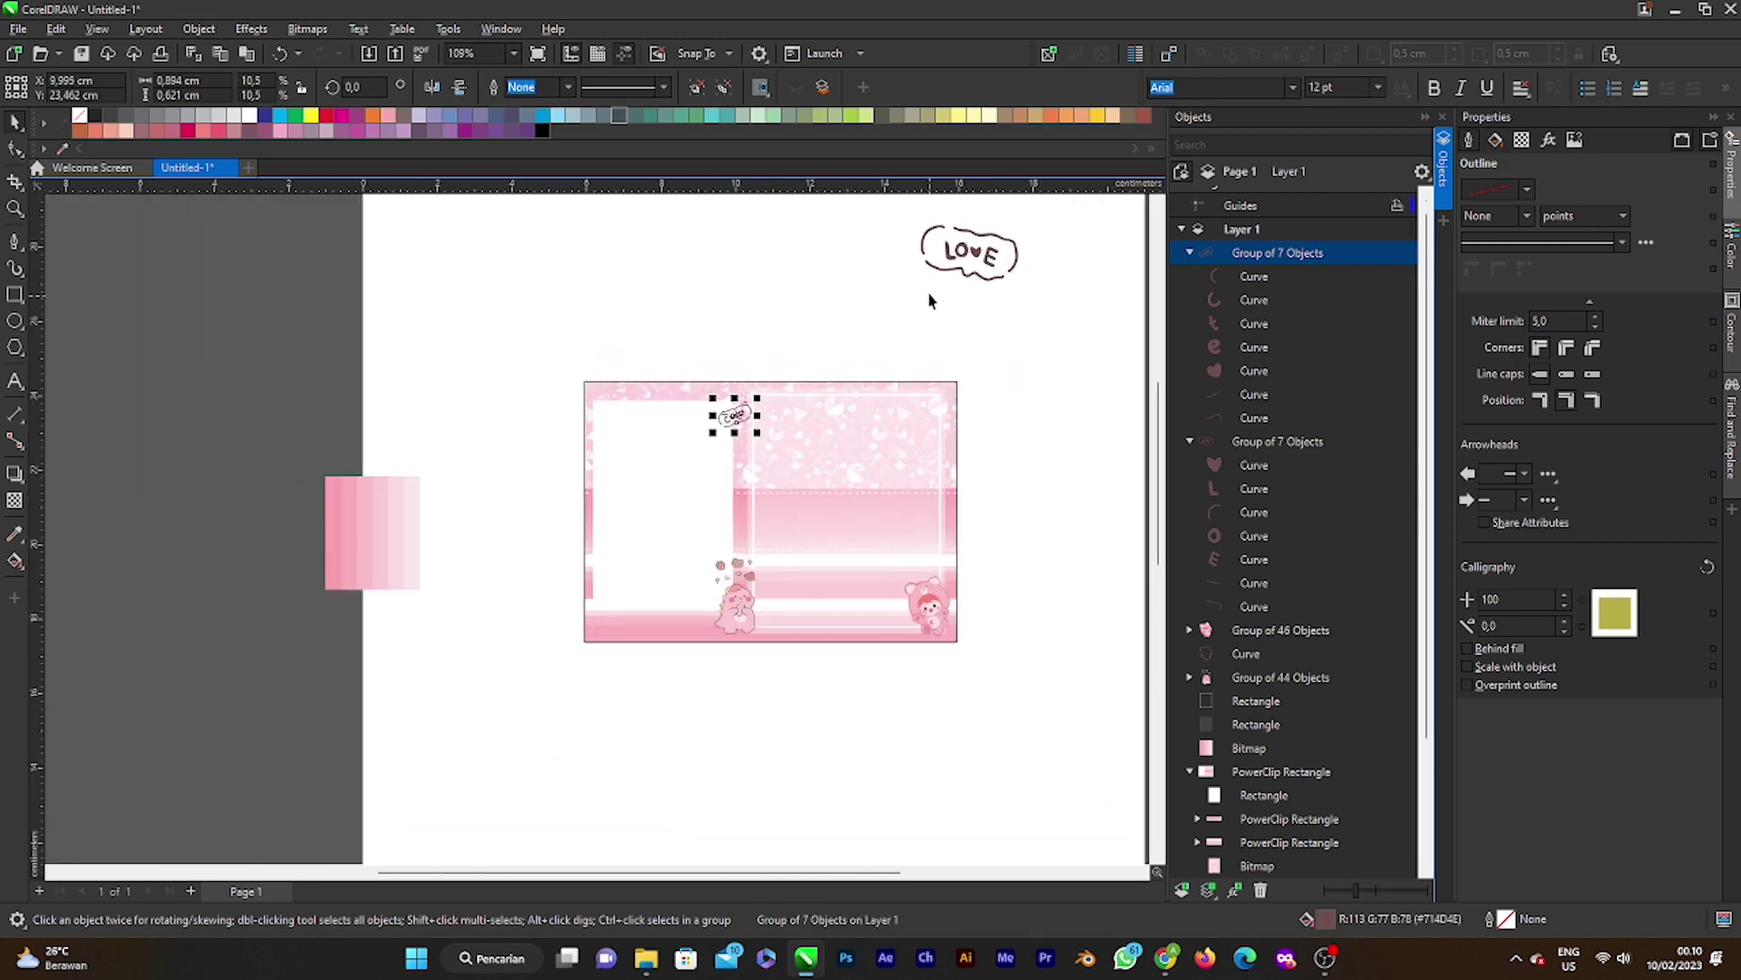
# Step: Move the LOVE word bubble onto the panel, shrink it, and set it below cute
pyautogui.click(966, 269)
pyautogui.scroll(-2, 998, 344)
pyautogui.scroll(3, 1002, 272)
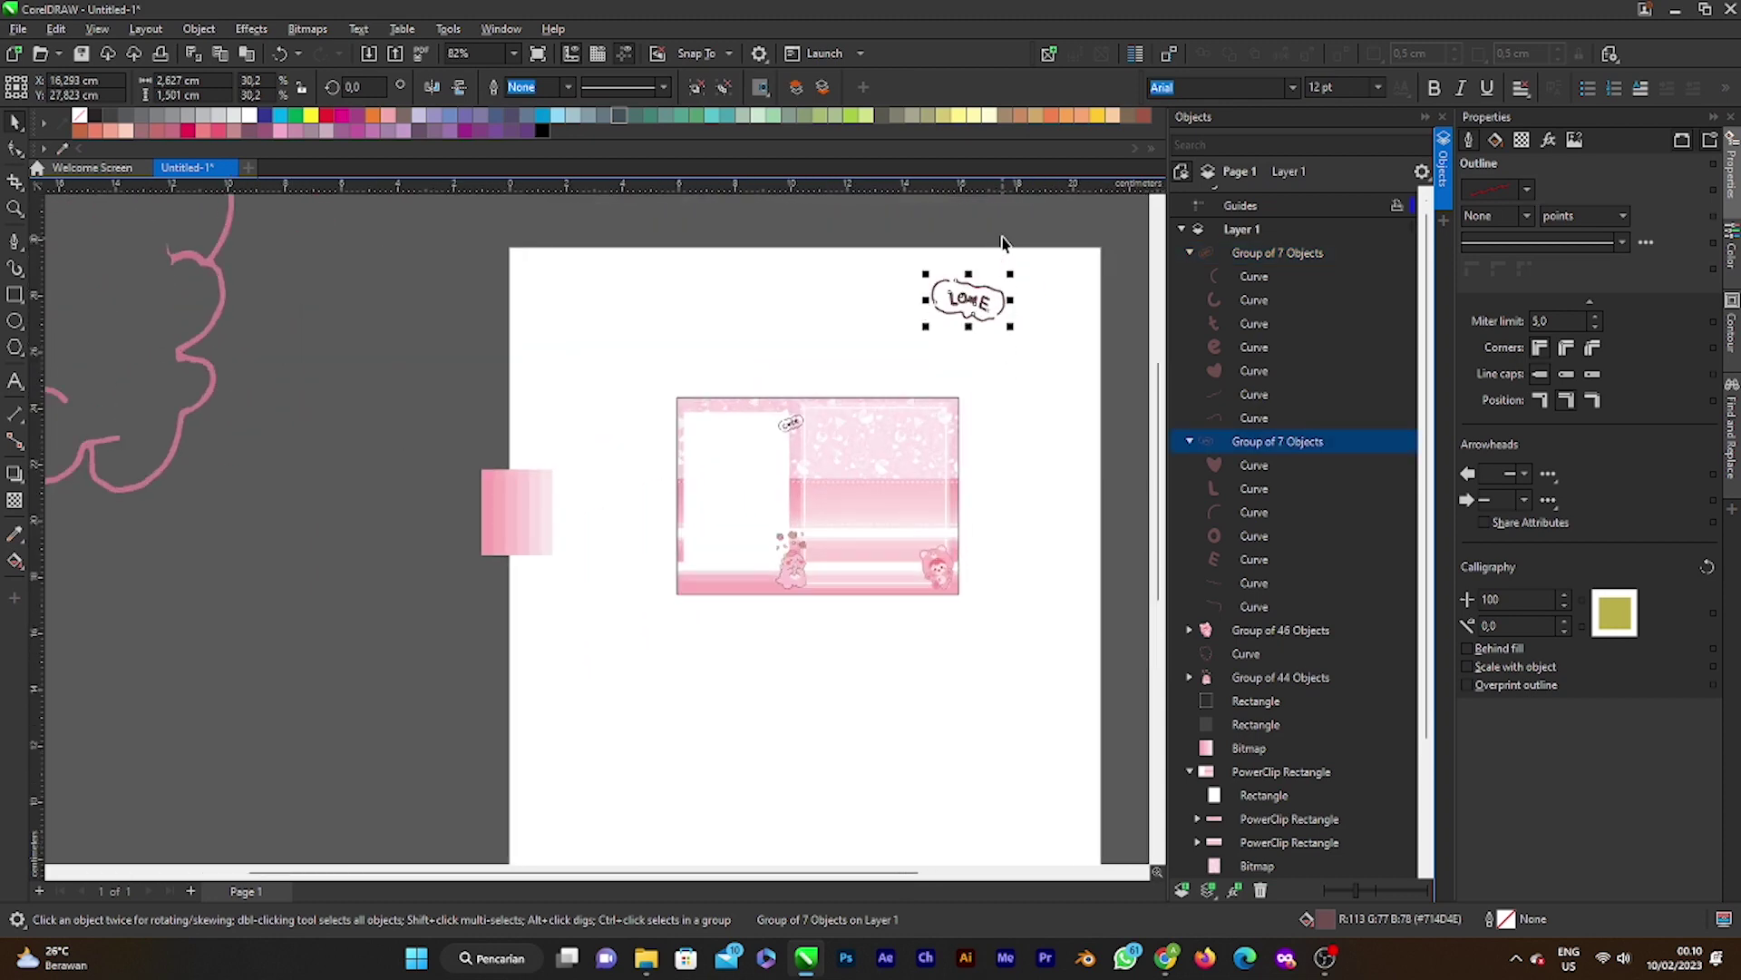
pyautogui.scroll(1, 967, 379)
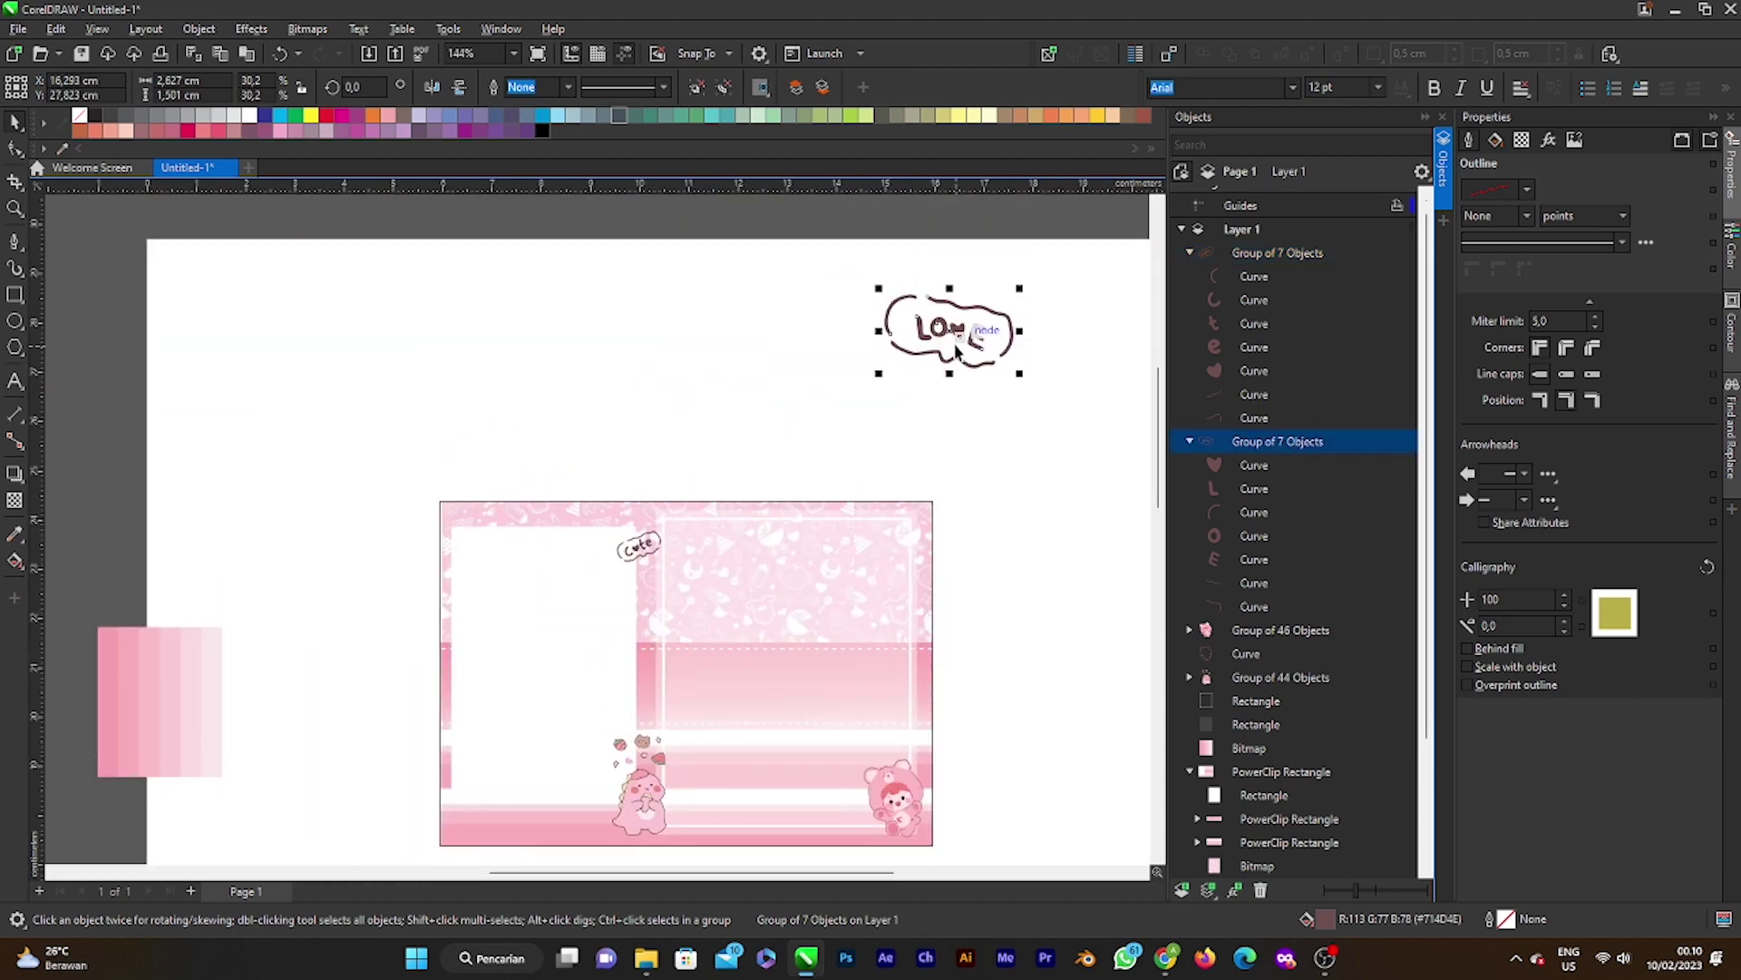
pyautogui.moveTo(957, 351); pyautogui.dragTo(638, 592)
pyautogui.scroll(4, 640, 591)
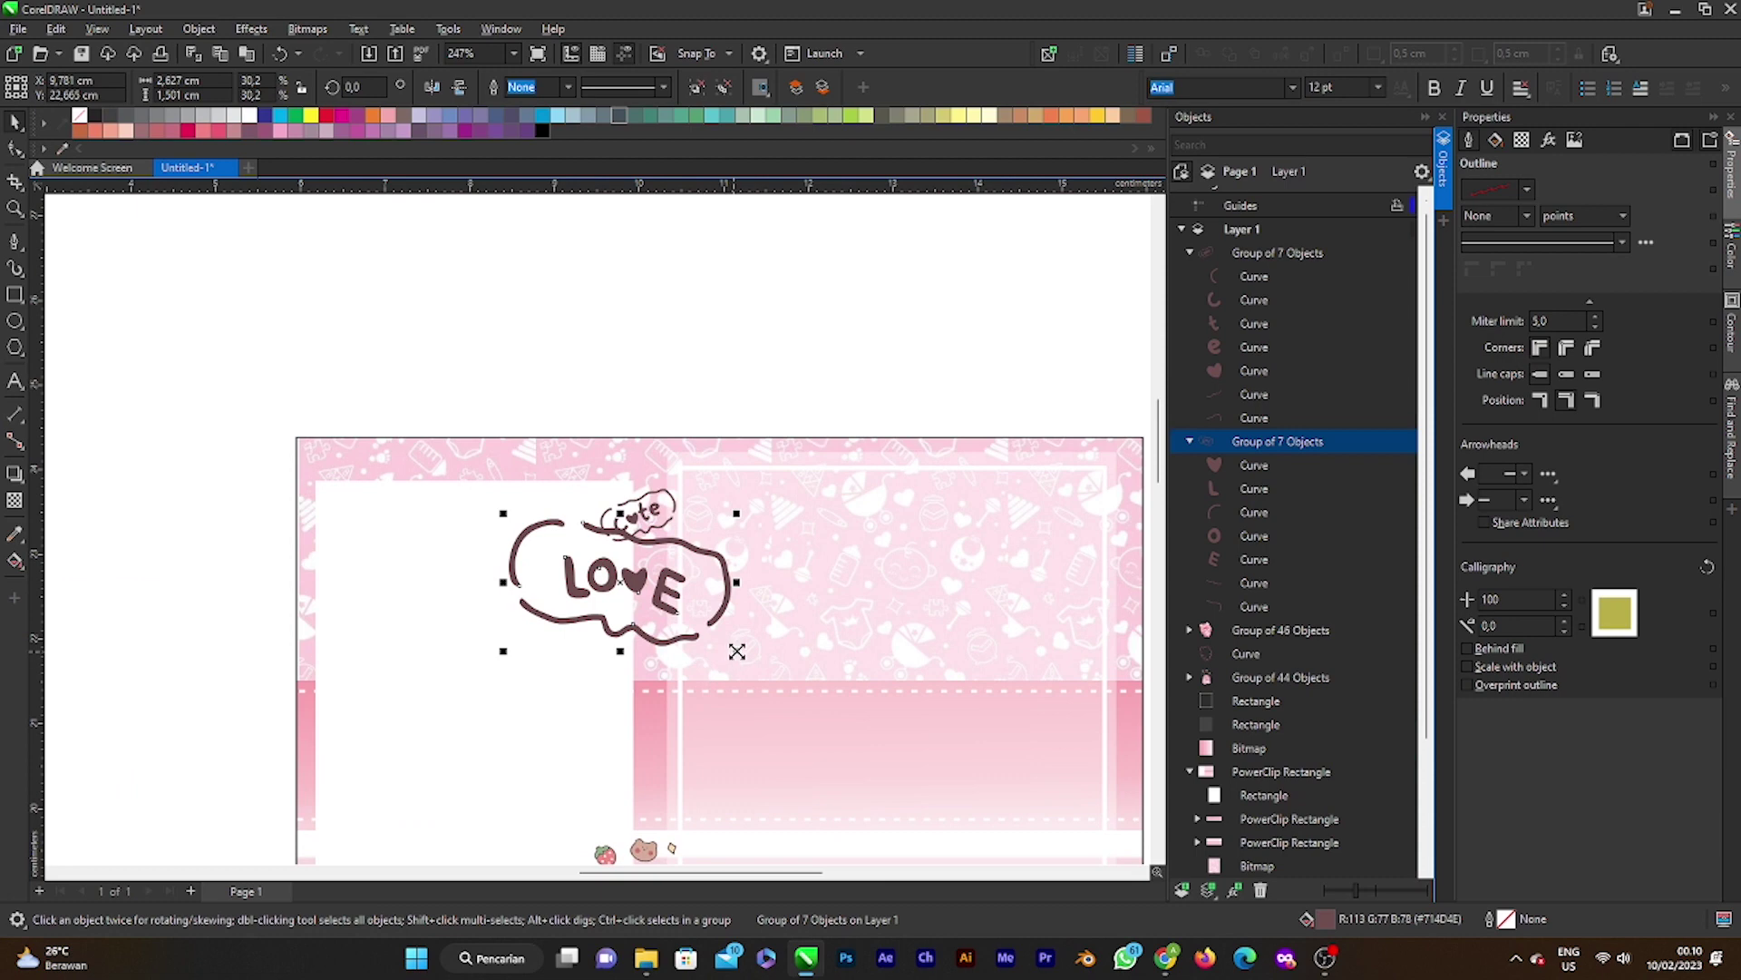
pyautogui.moveTo(737, 651)
pyautogui.mouseDown()
pyautogui.moveTo(667, 609)
pyautogui.moveTo(685, 603)
pyautogui.moveTo(723, 641)
pyautogui.mouseUp()
pyautogui.scroll(3, 670, 613)
pyautogui.moveTo(654, 593)
pyautogui.mouseDown()
pyautogui.moveTo(700, 595)
pyautogui.moveTo(656, 596)
pyautogui.mouseUp()
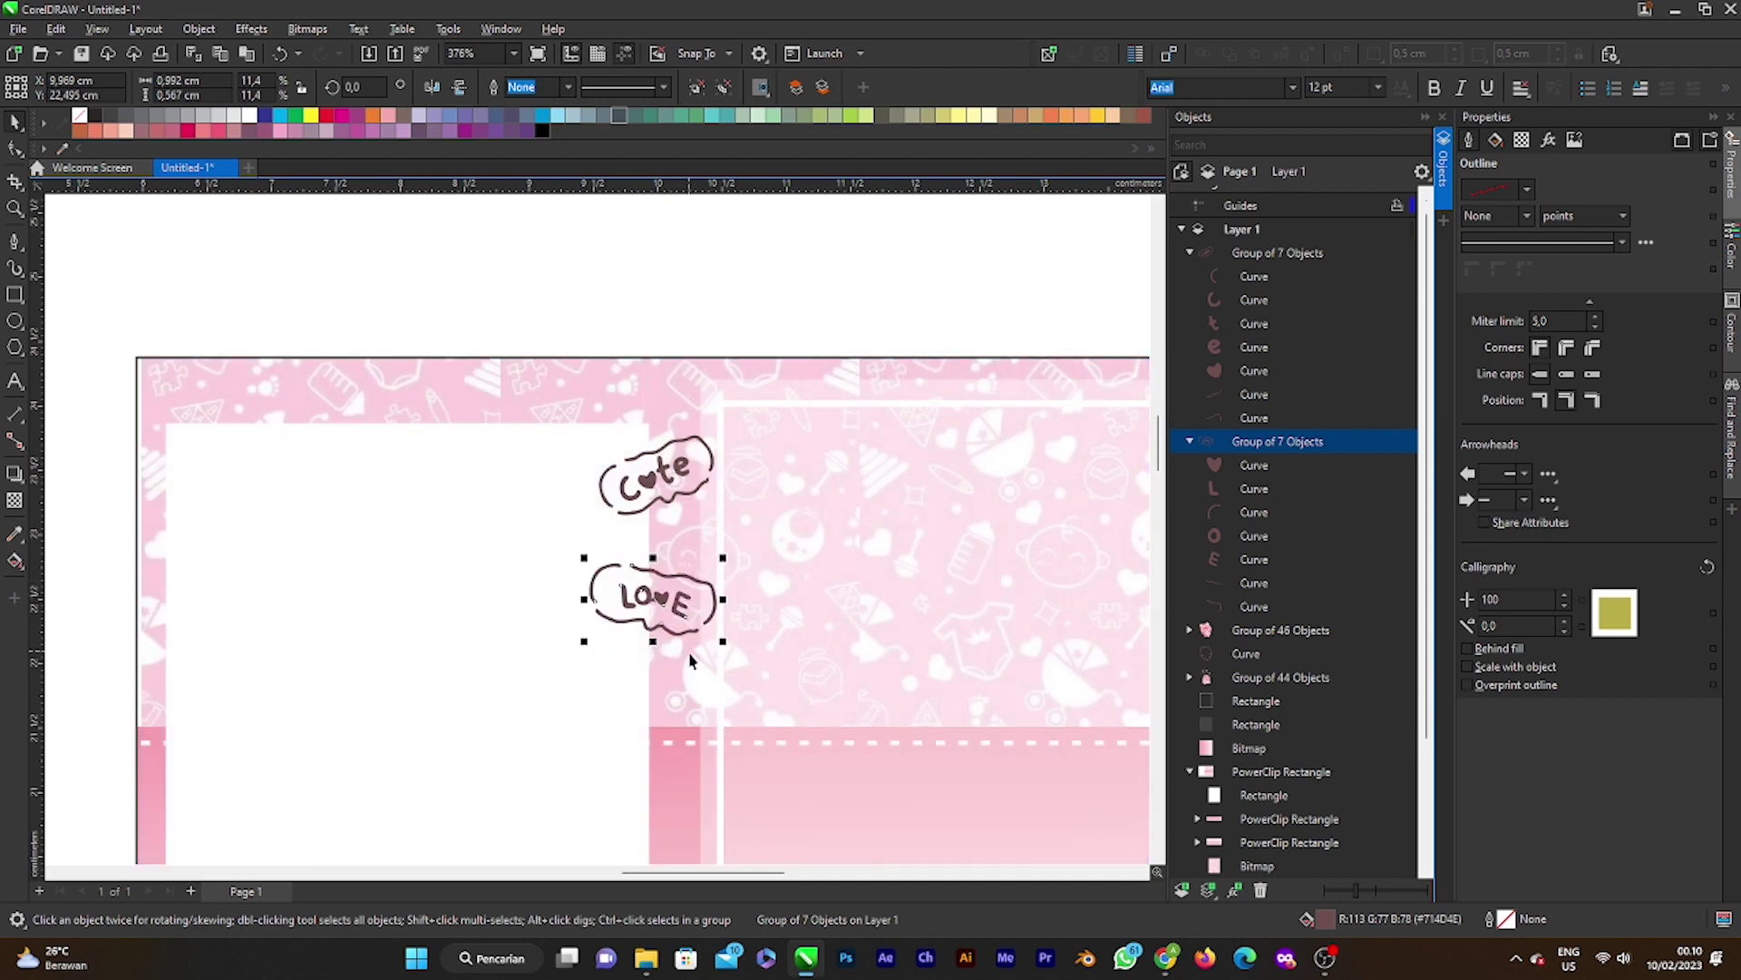
pyautogui.scroll(-3, 705, 655)
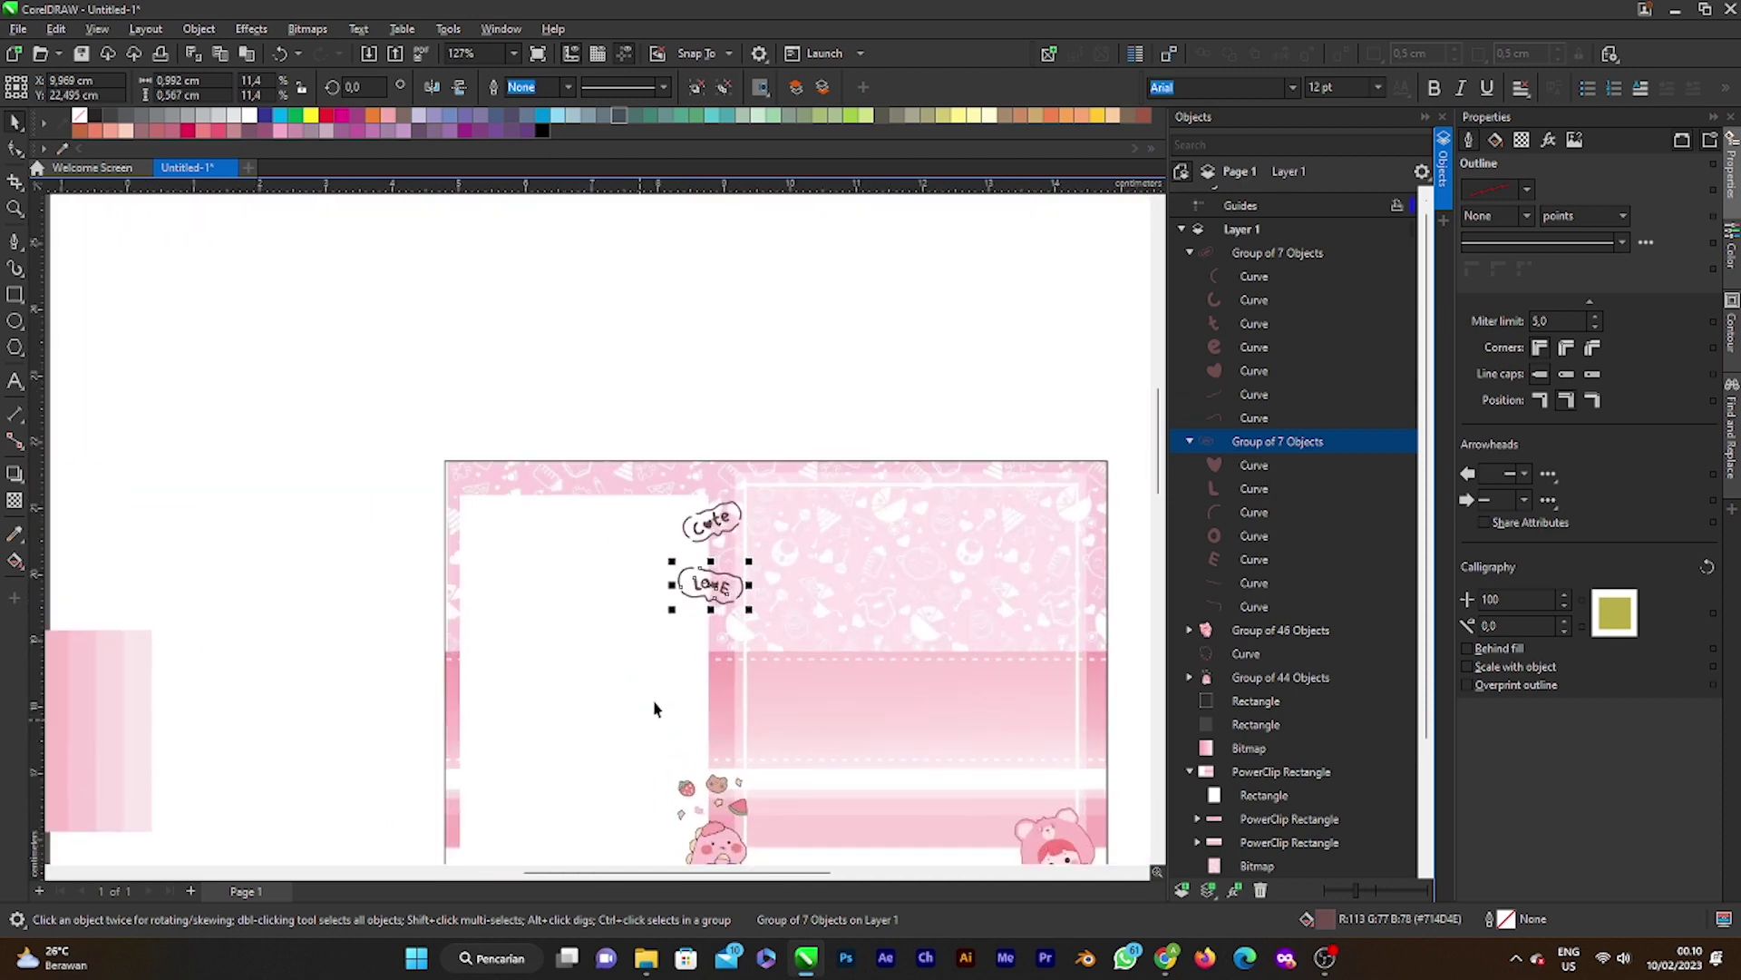
pyautogui.moveTo(751, 608); pyautogui.dragTo(738, 610)
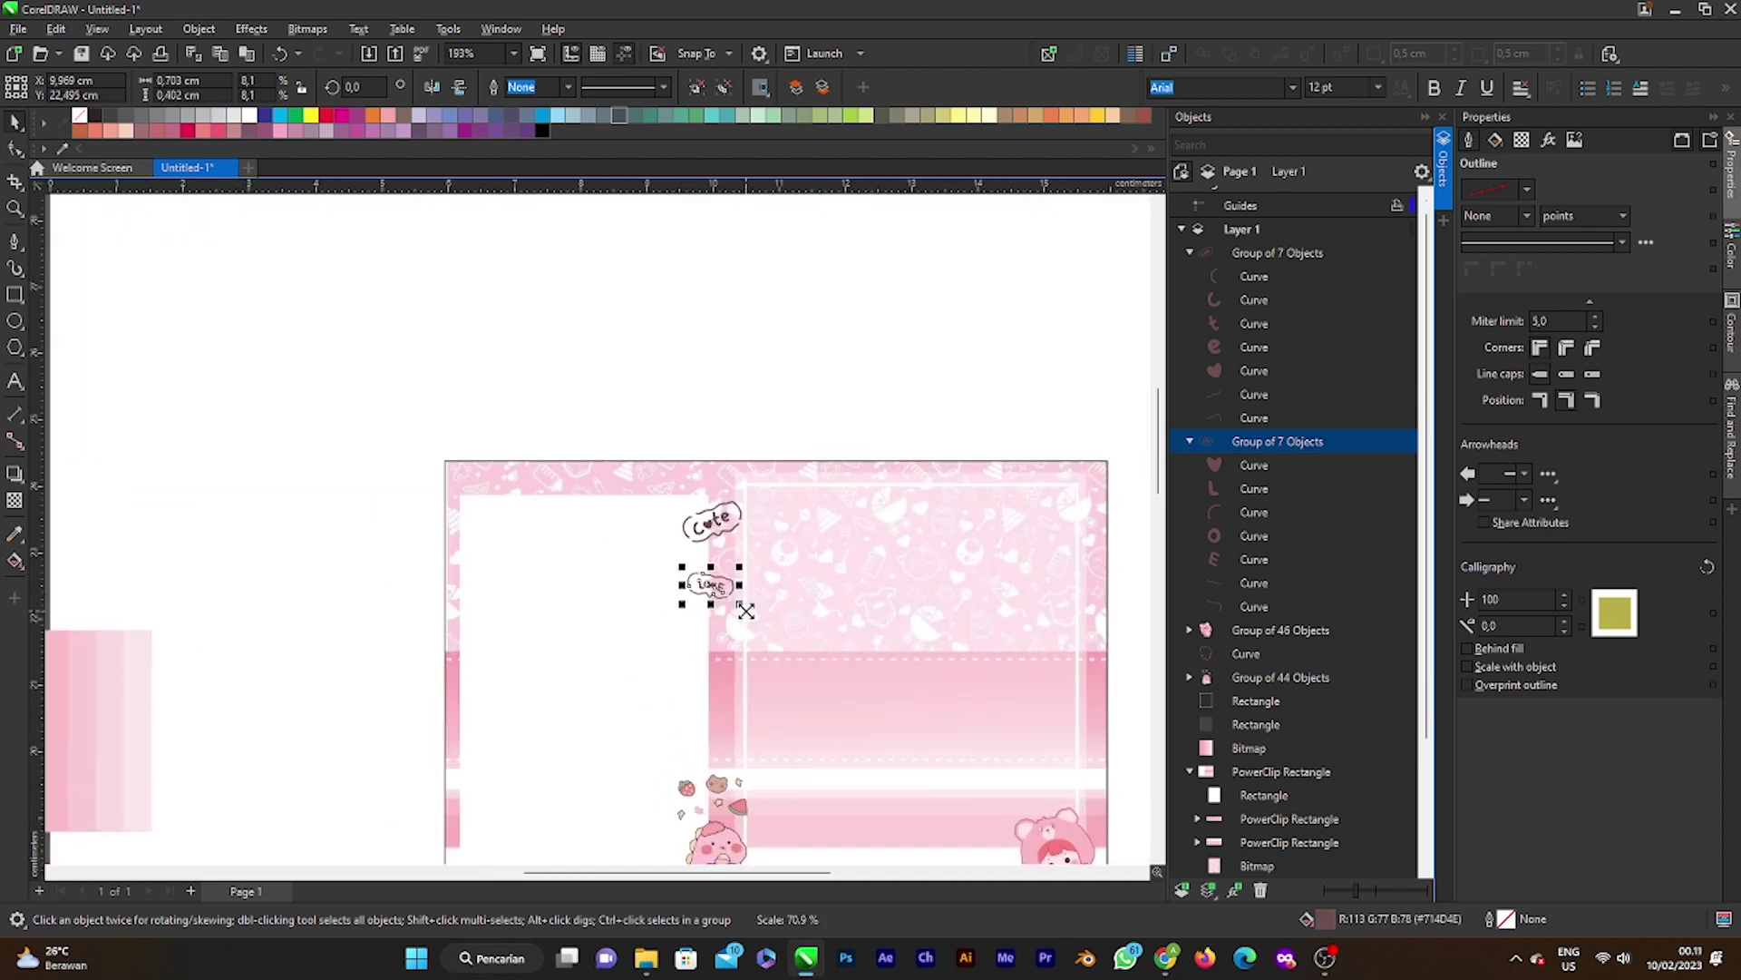
pyautogui.scroll(5, 731, 599)
pyautogui.scroll(1, 730, 596)
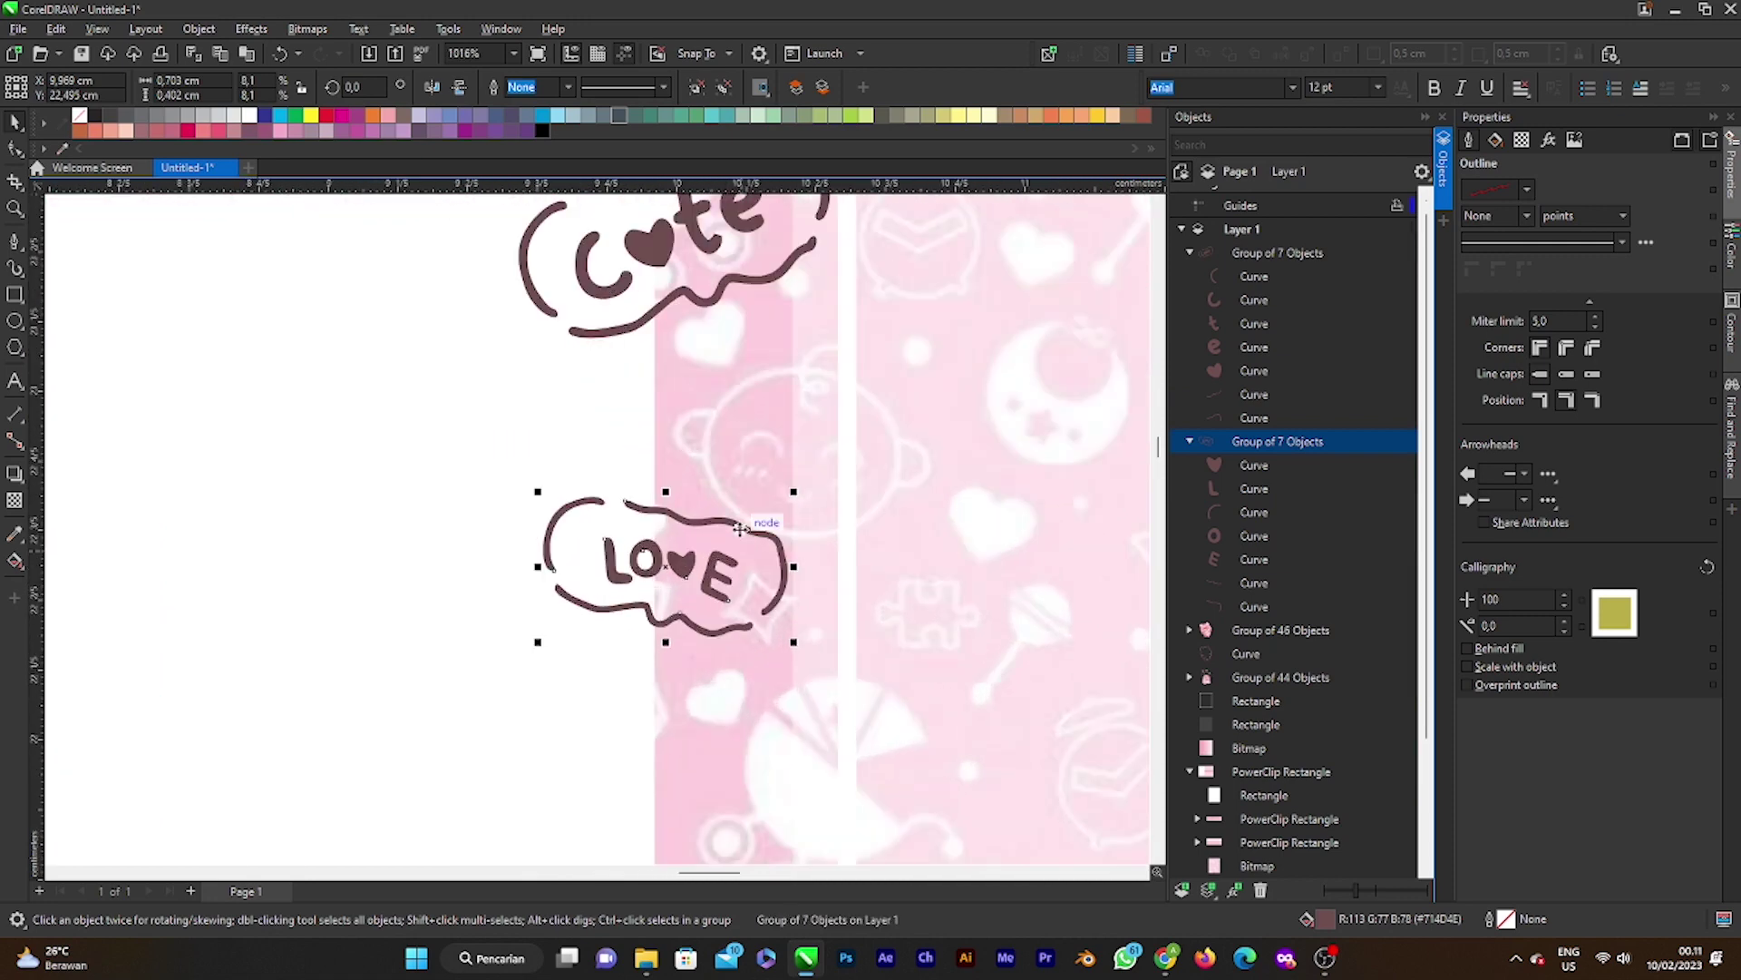
# Step: Tilt the LOVE bubble at an angle and move the cute bubble closer above it
pyautogui.click(669, 565)
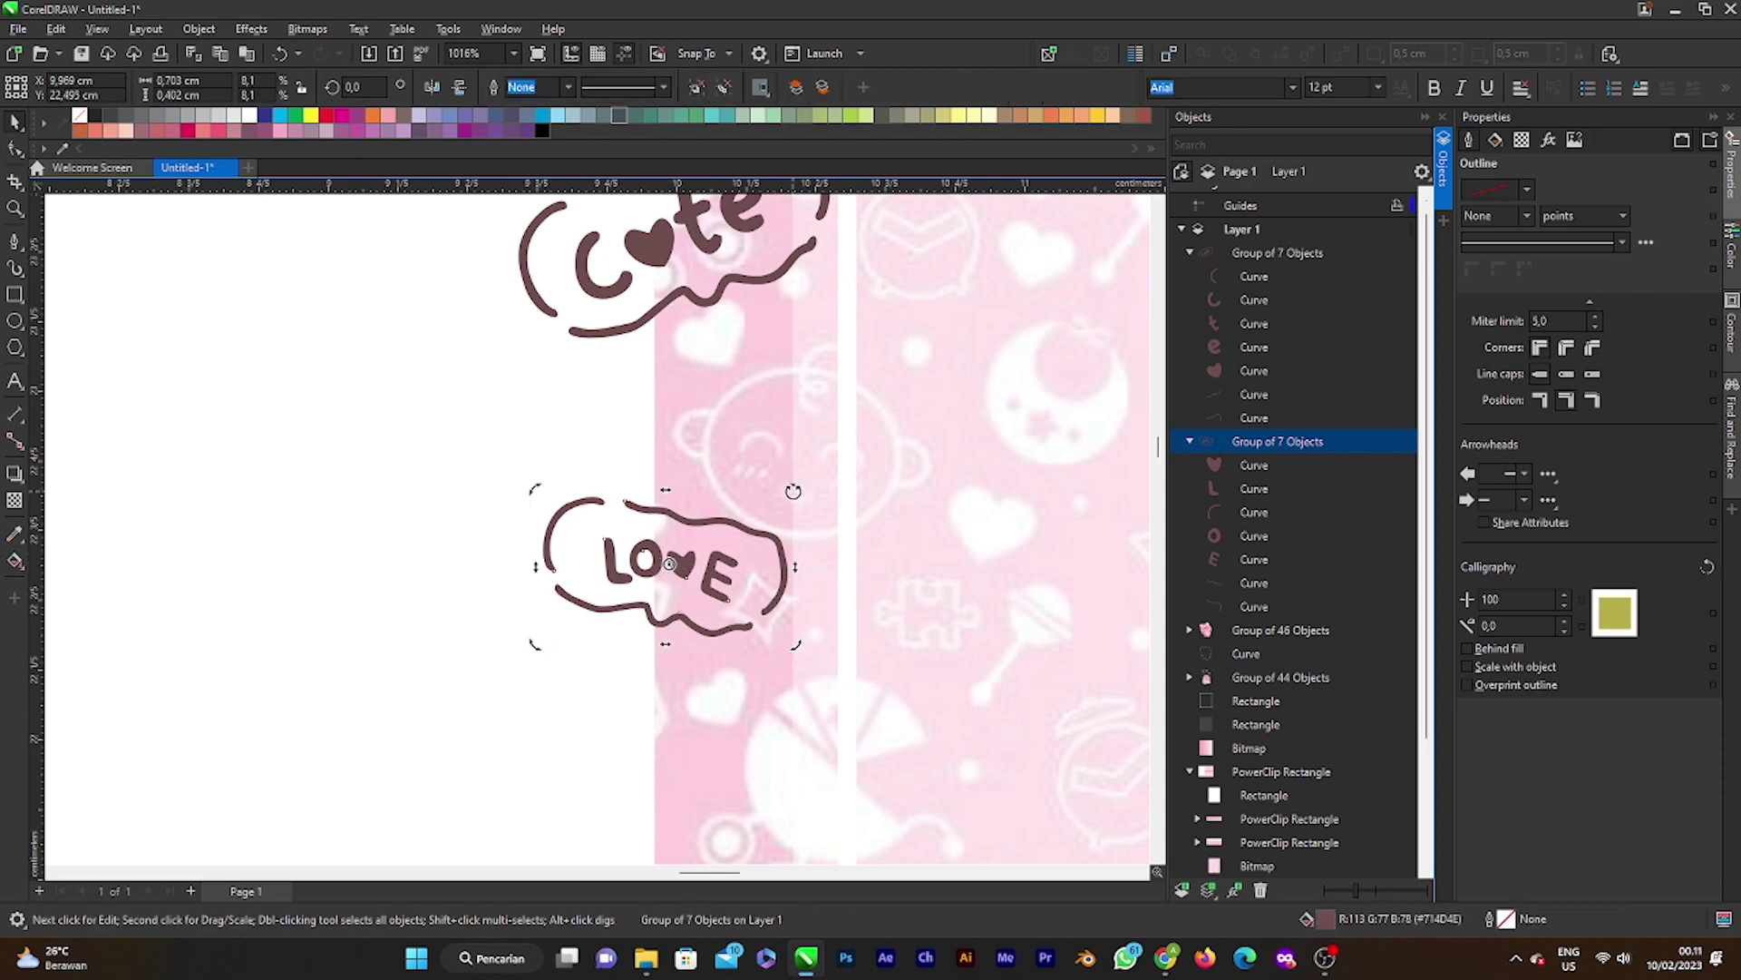
pyautogui.moveTo(793, 491); pyautogui.dragTo(724, 468)
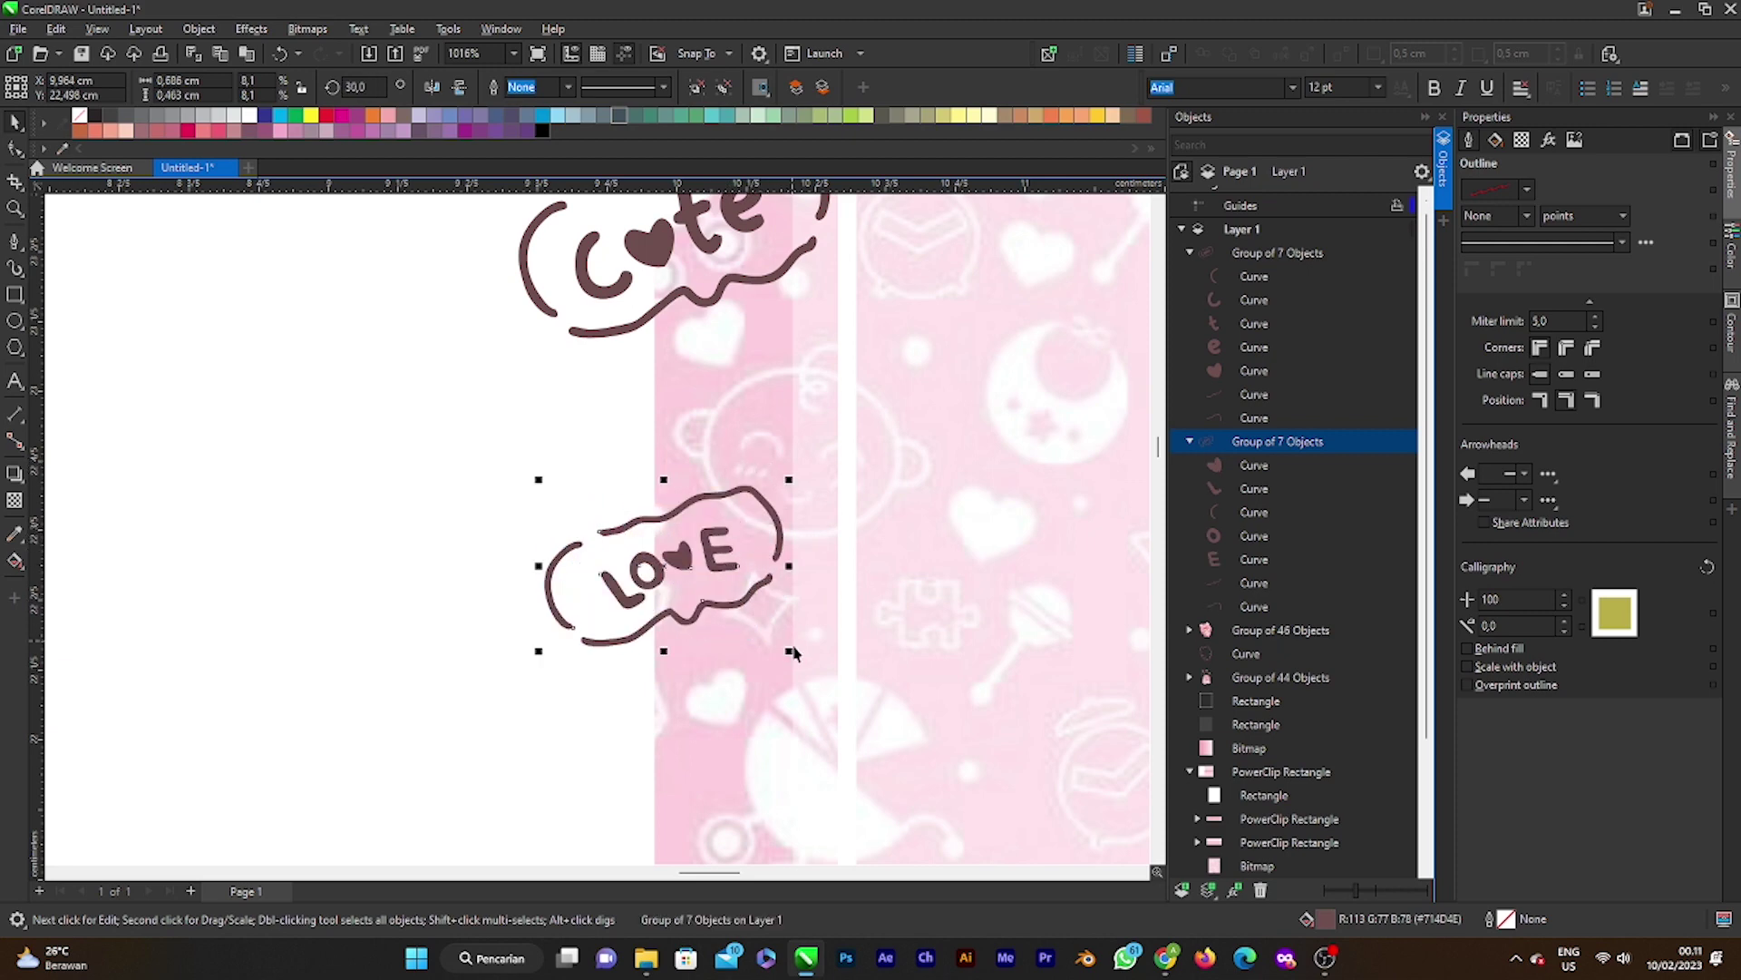
pyautogui.scroll(-6, 733, 567)
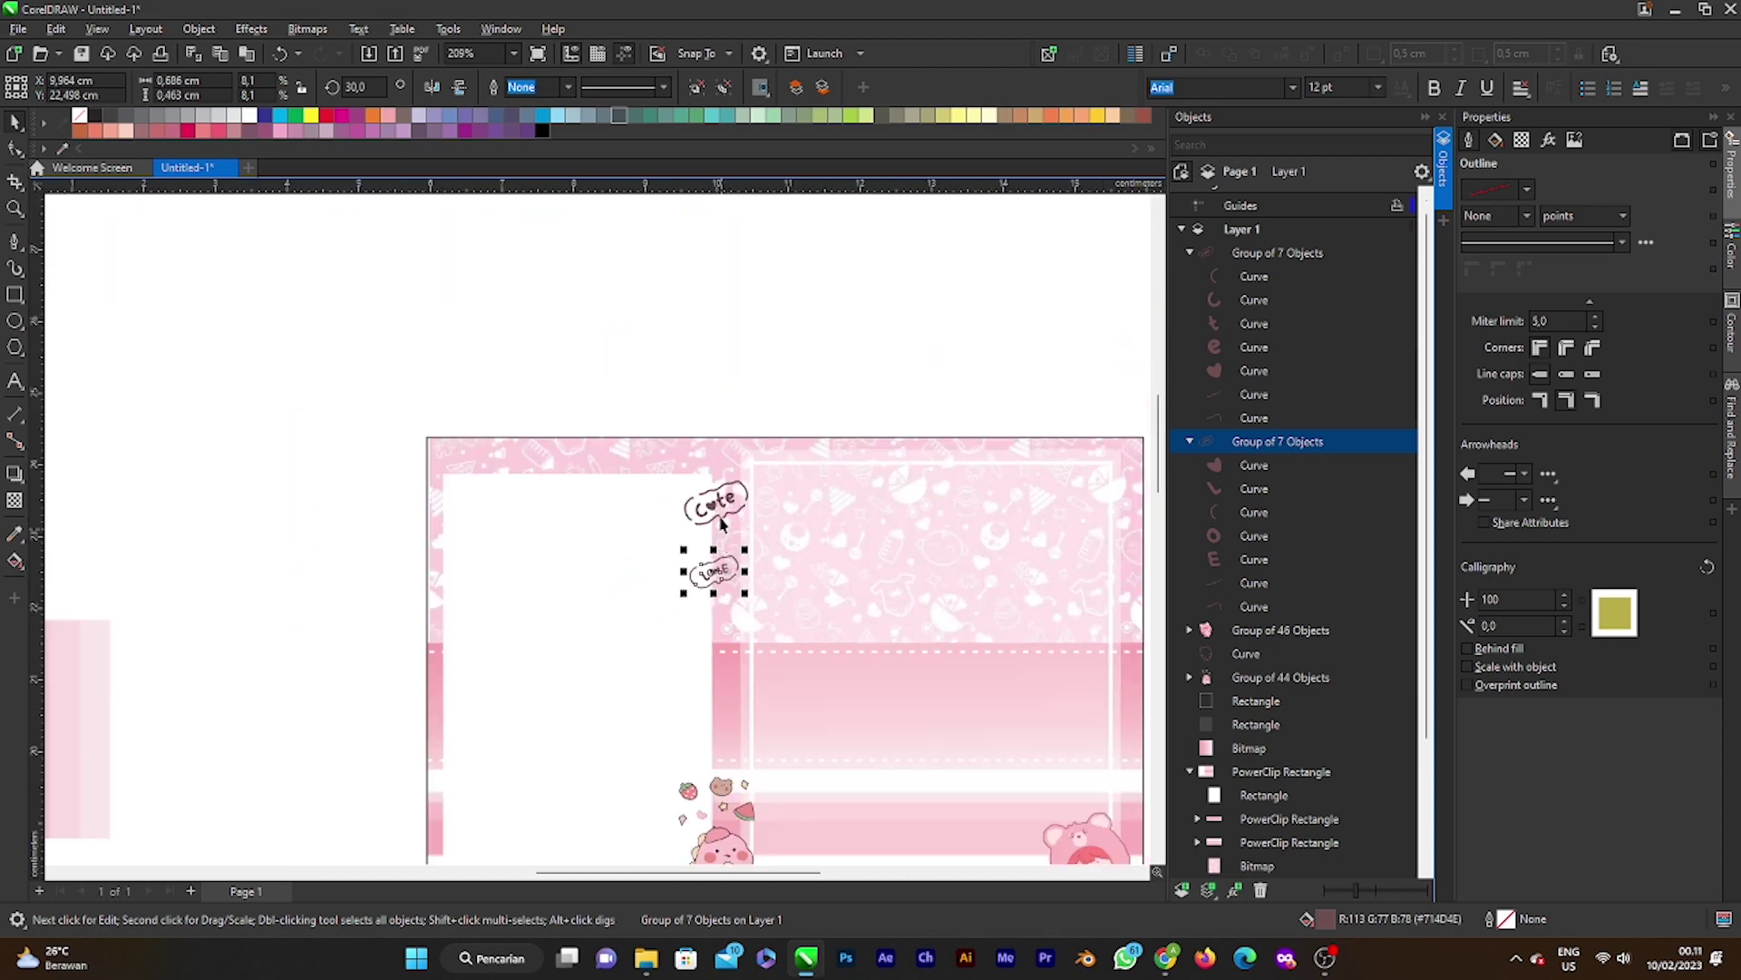
pyautogui.click(716, 519)
pyautogui.moveTo(717, 505); pyautogui.dragTo(717, 548)
pyautogui.click(839, 409)
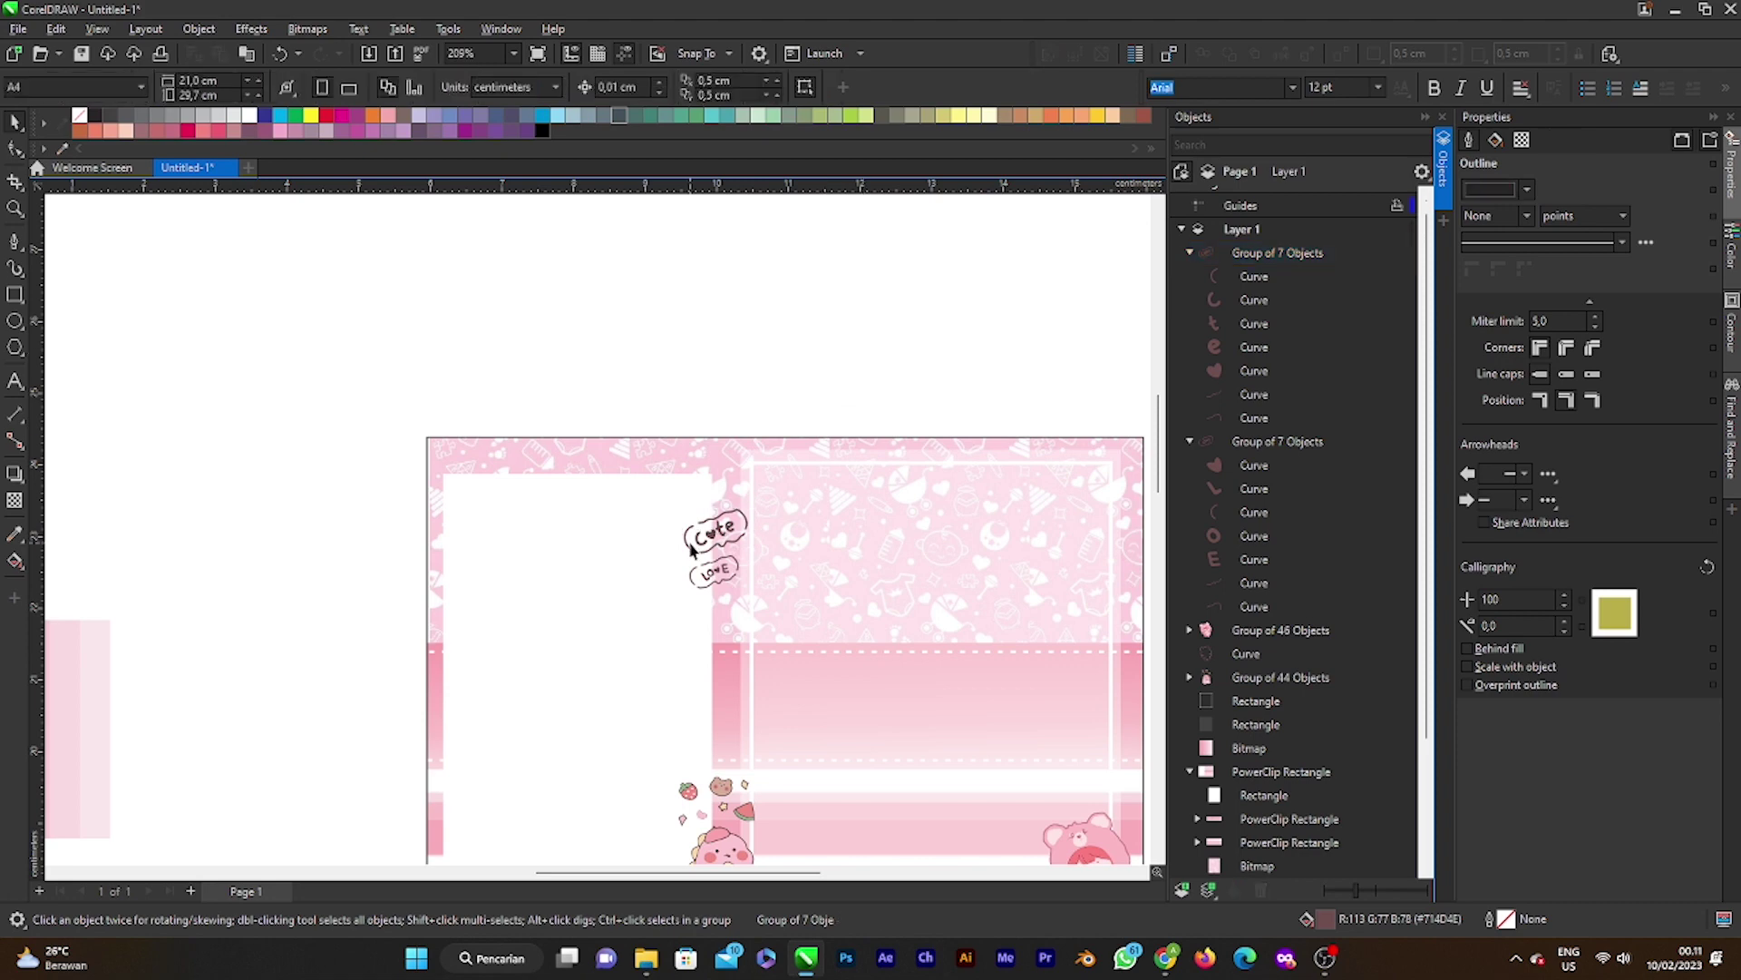
pyautogui.scroll(-3, 701, 624)
pyautogui.scroll(-2, 701, 624)
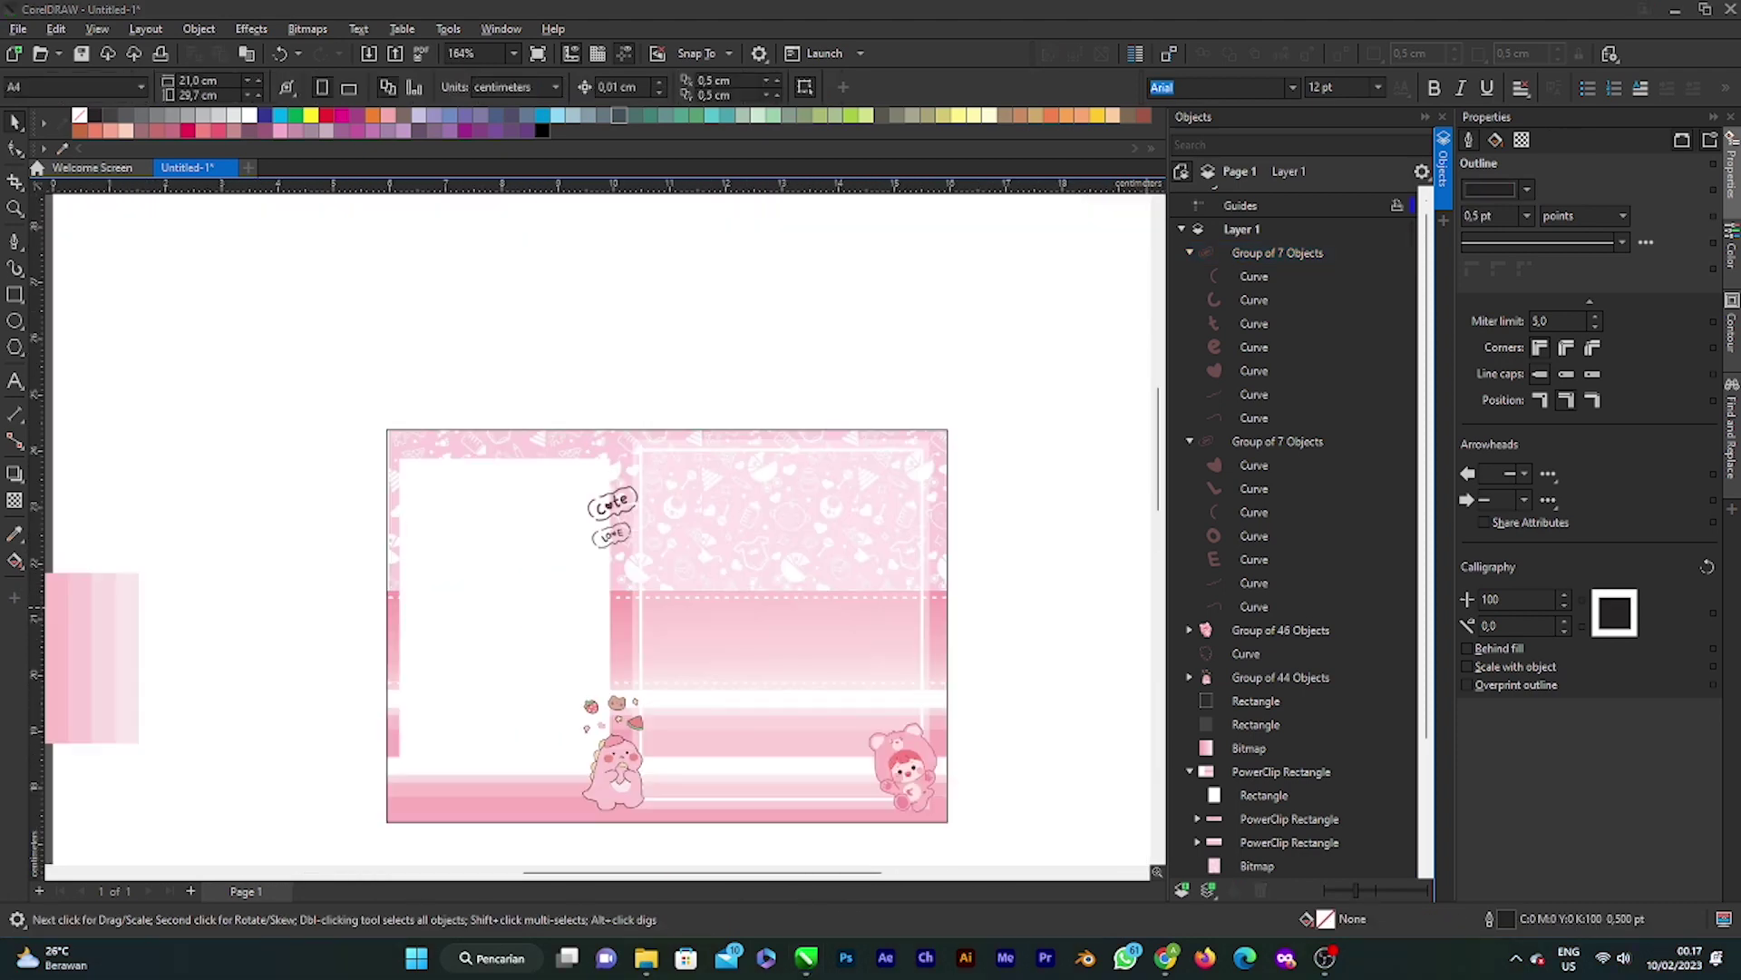
# Step: Bring up the Unduhan downloads folder, move it aside, and return to the card
pyautogui.hotkey('alt', 'Tab')
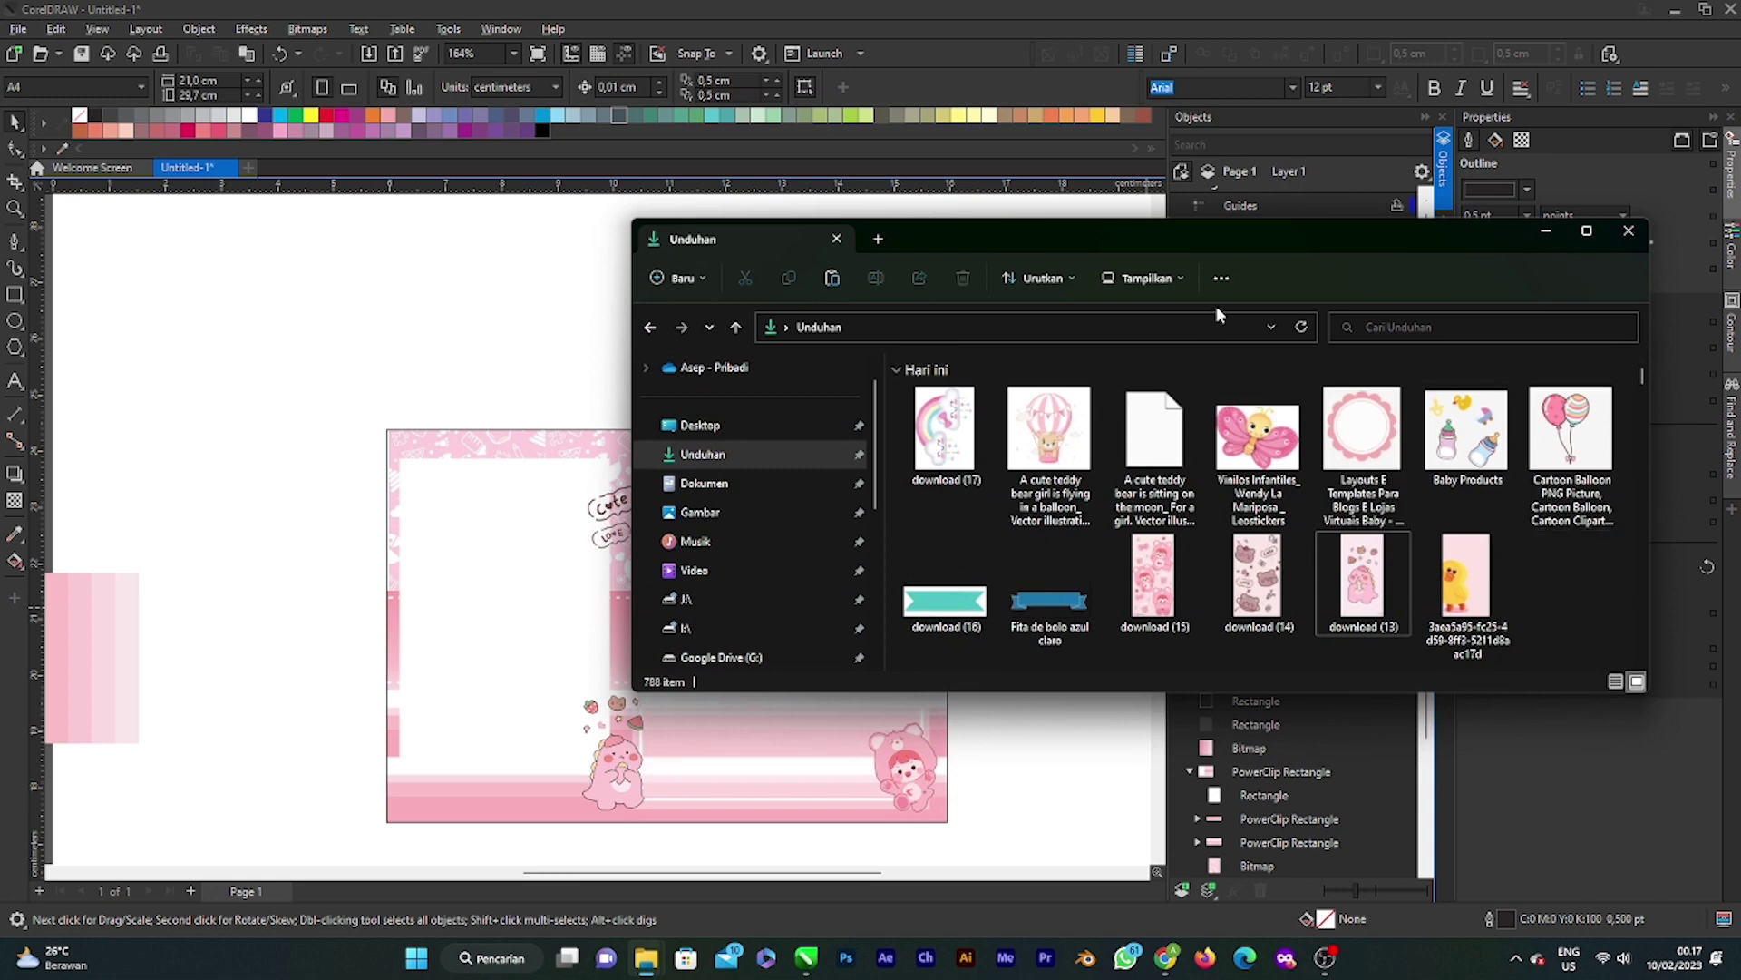
pyautogui.moveTo(1056, 241); pyautogui.dragTo(1349, 284)
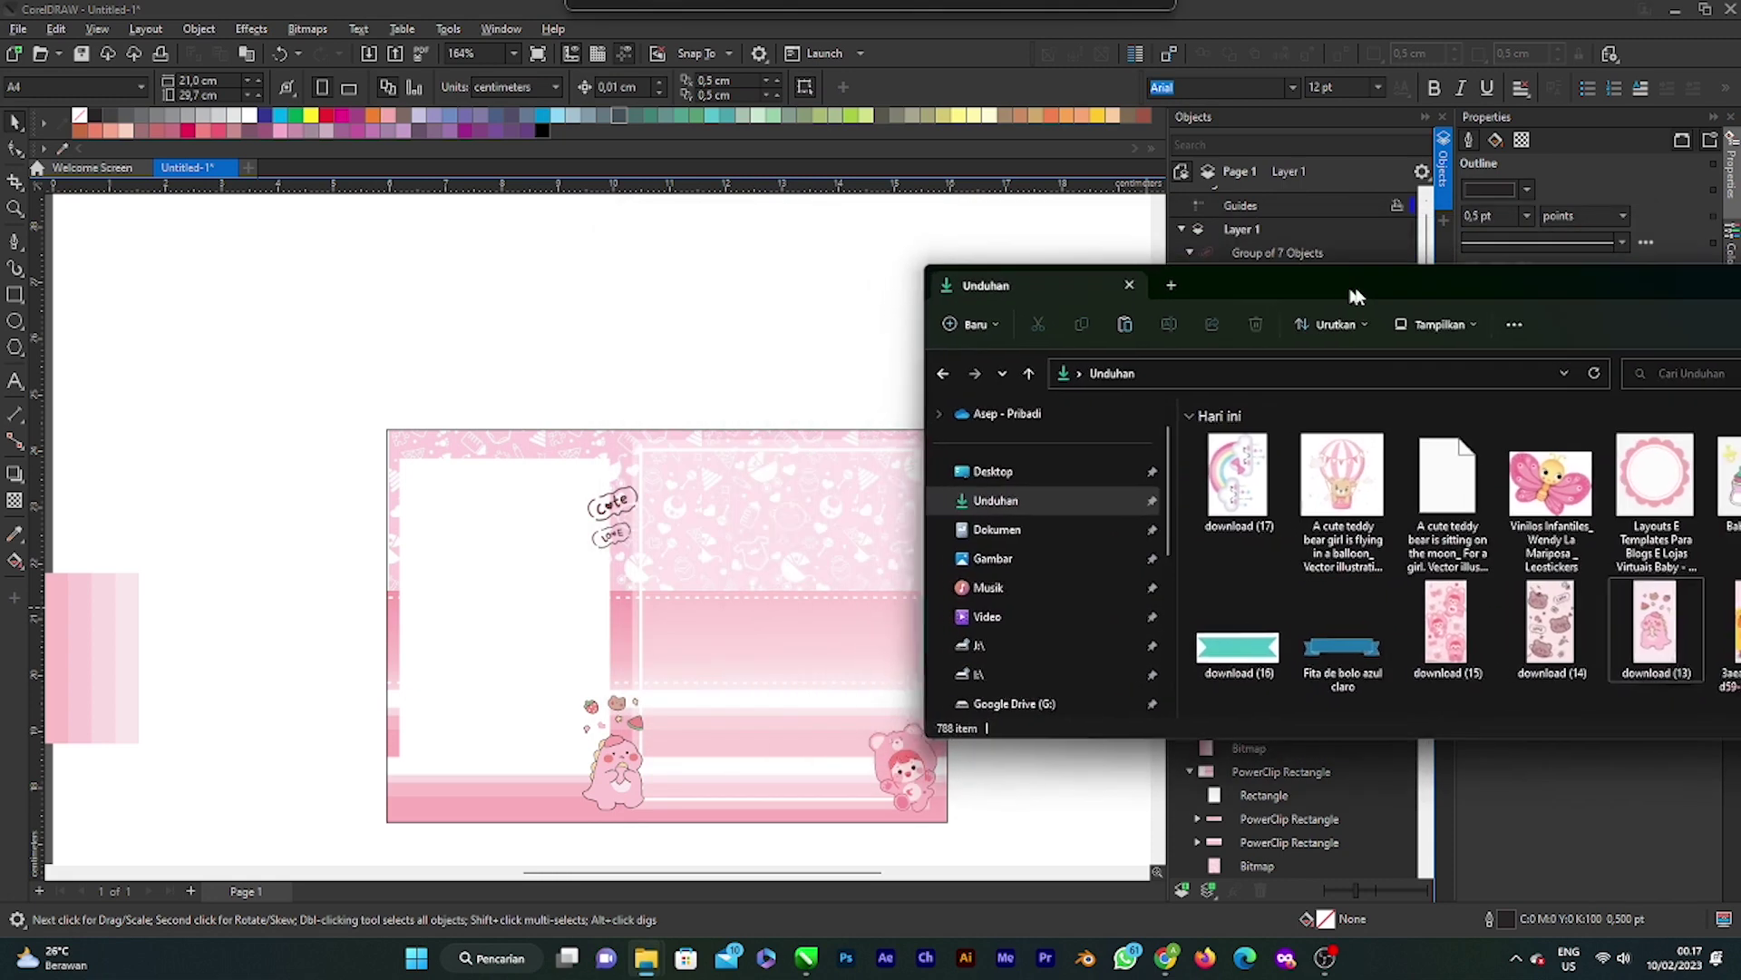
pyautogui.hotkey('alt', 'Tab')
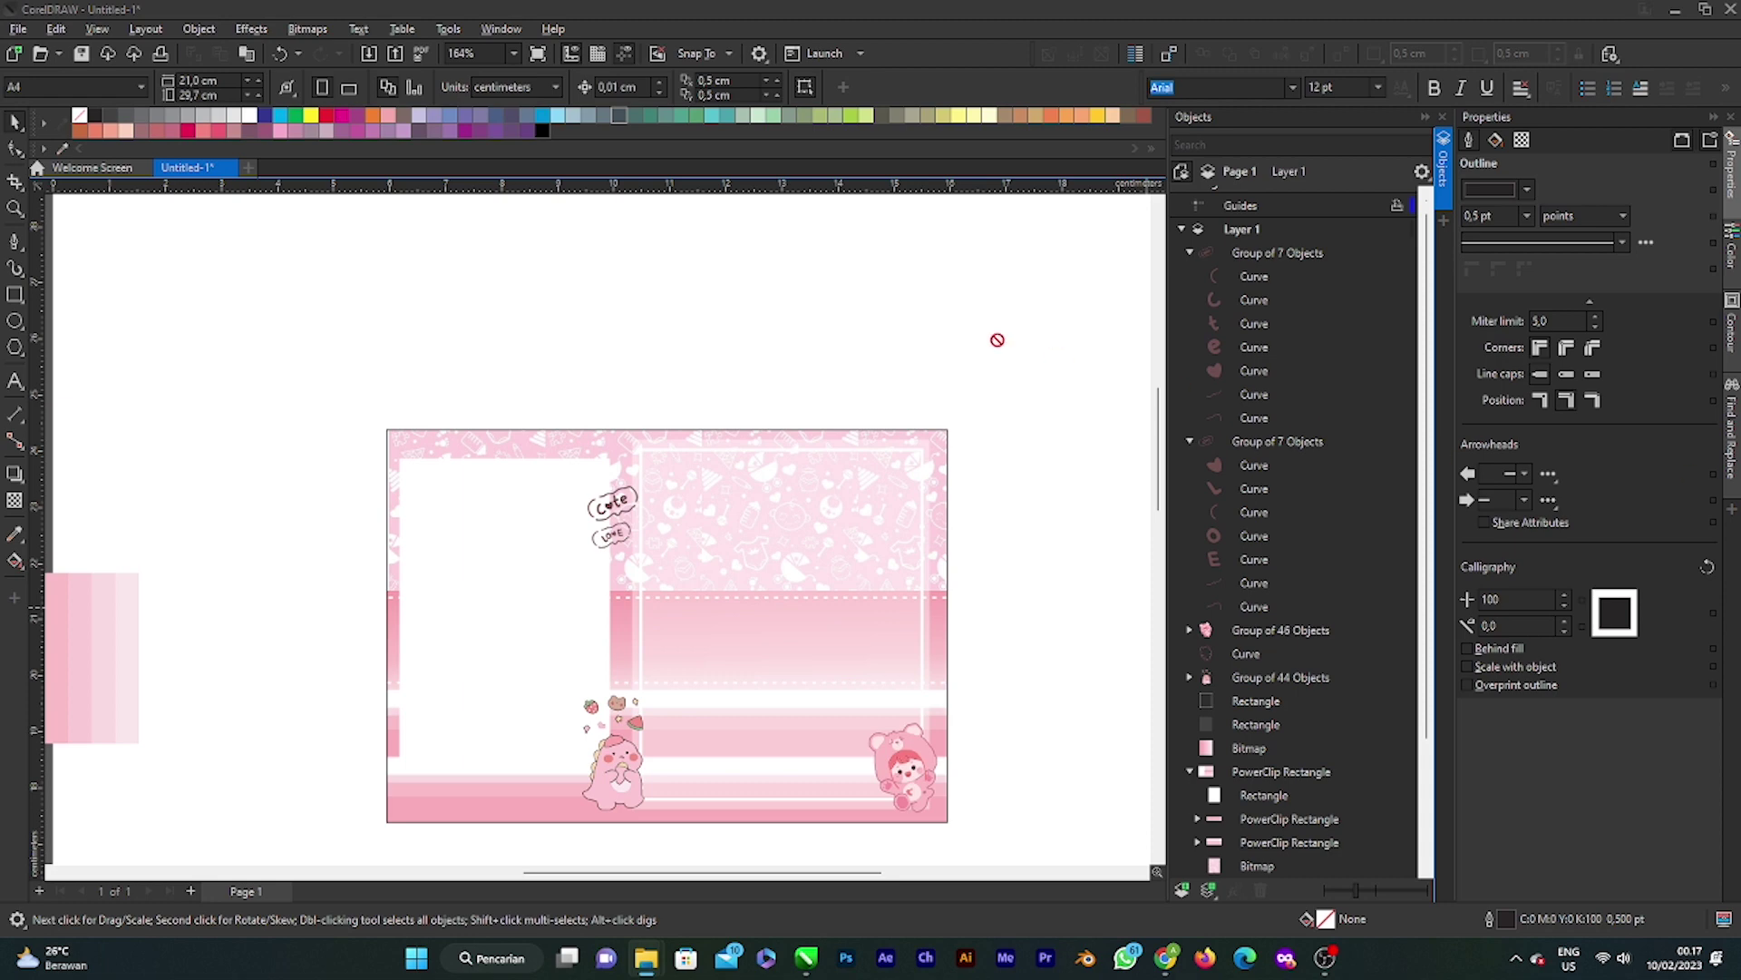
# Step: Drop the balloon-bear picture onto the canvas and move it left off the frame
pyautogui.moveTo(998, 340); pyautogui.dragTo(843, 337)
pyautogui.scroll(-2, 831, 401)
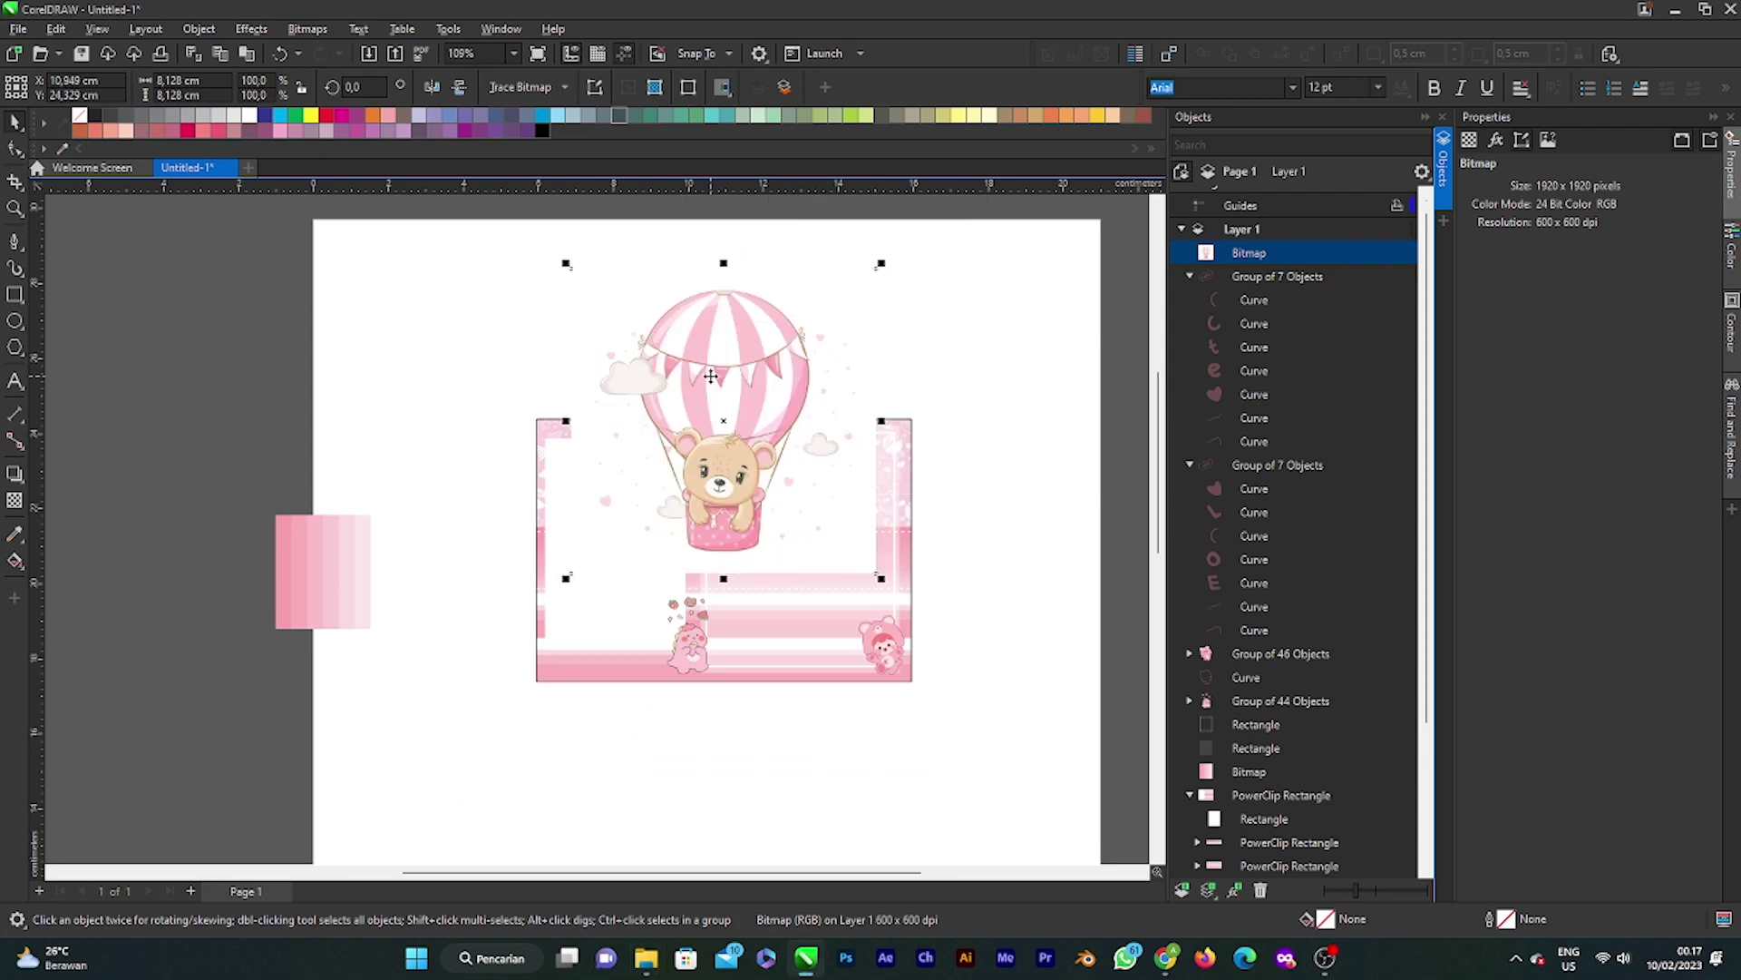
pyautogui.scroll(3, 712, 375)
pyautogui.scroll(-2, 712, 376)
pyautogui.moveTo(726, 435); pyautogui.dragTo(461, 452)
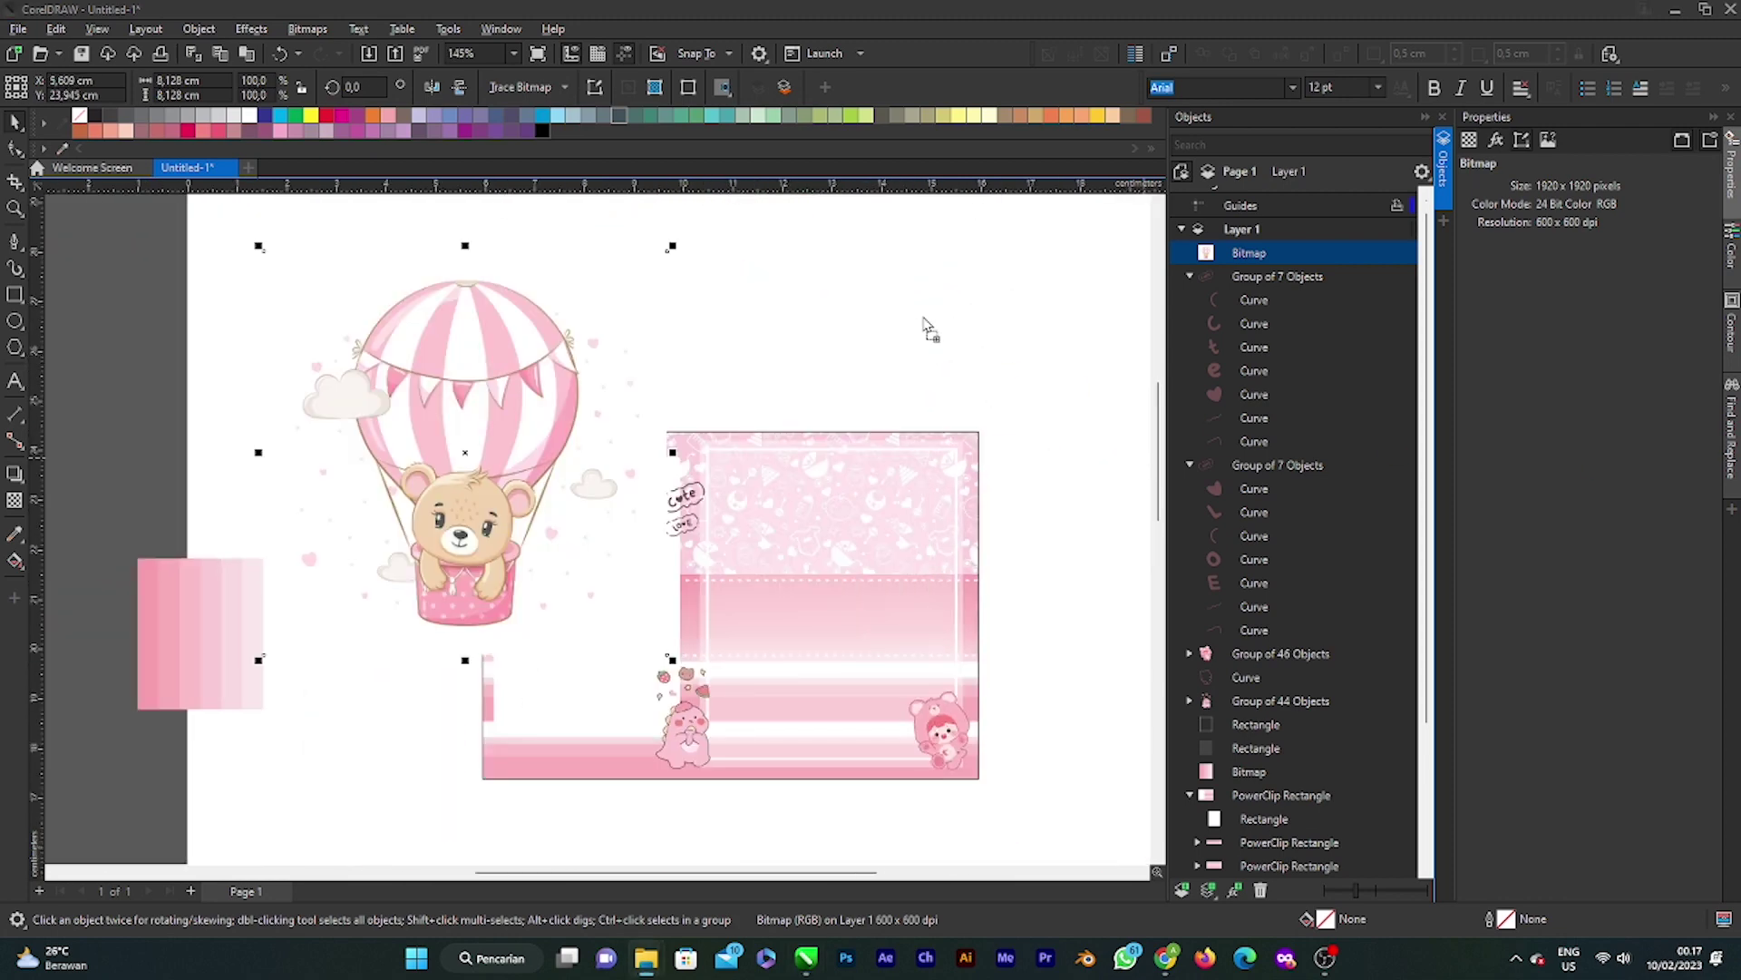
# Step: Add the rainbow-cloud picture, scale it to 25.1%, and rotate it to 270°
pyautogui.moveTo(925, 327); pyautogui.dragTo(925, 329)
pyautogui.scroll(-5, 808, 373)
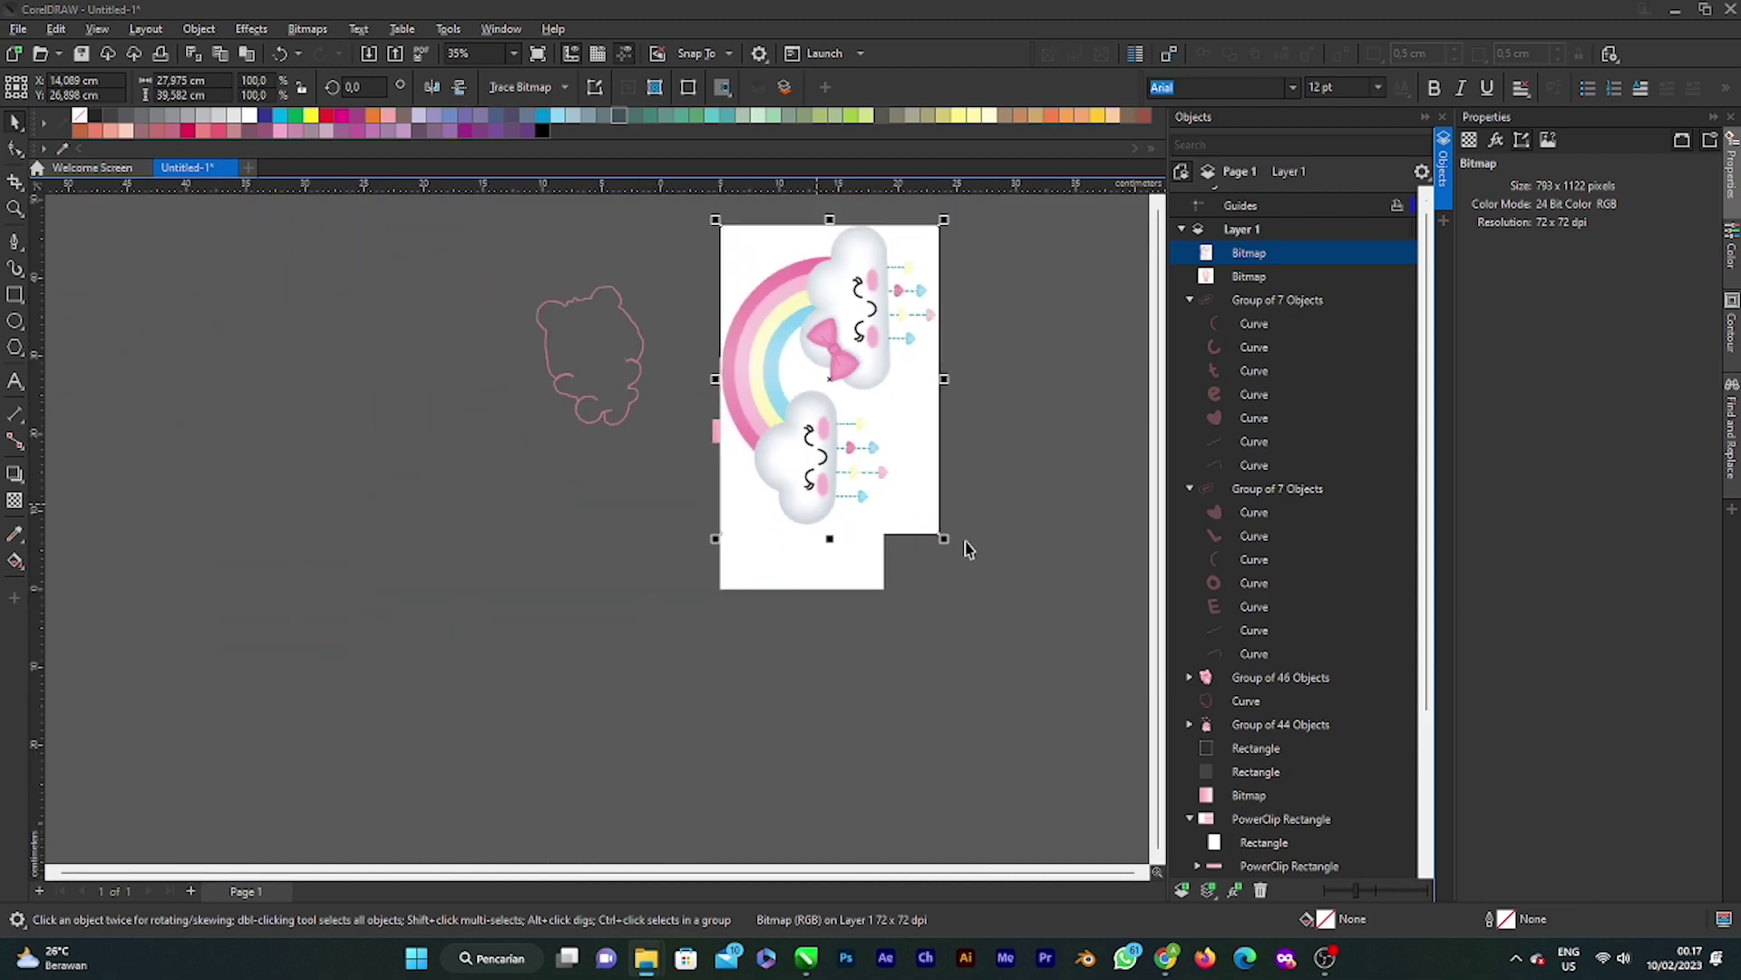
pyautogui.moveTo(945, 538); pyautogui.dragTo(862, 422)
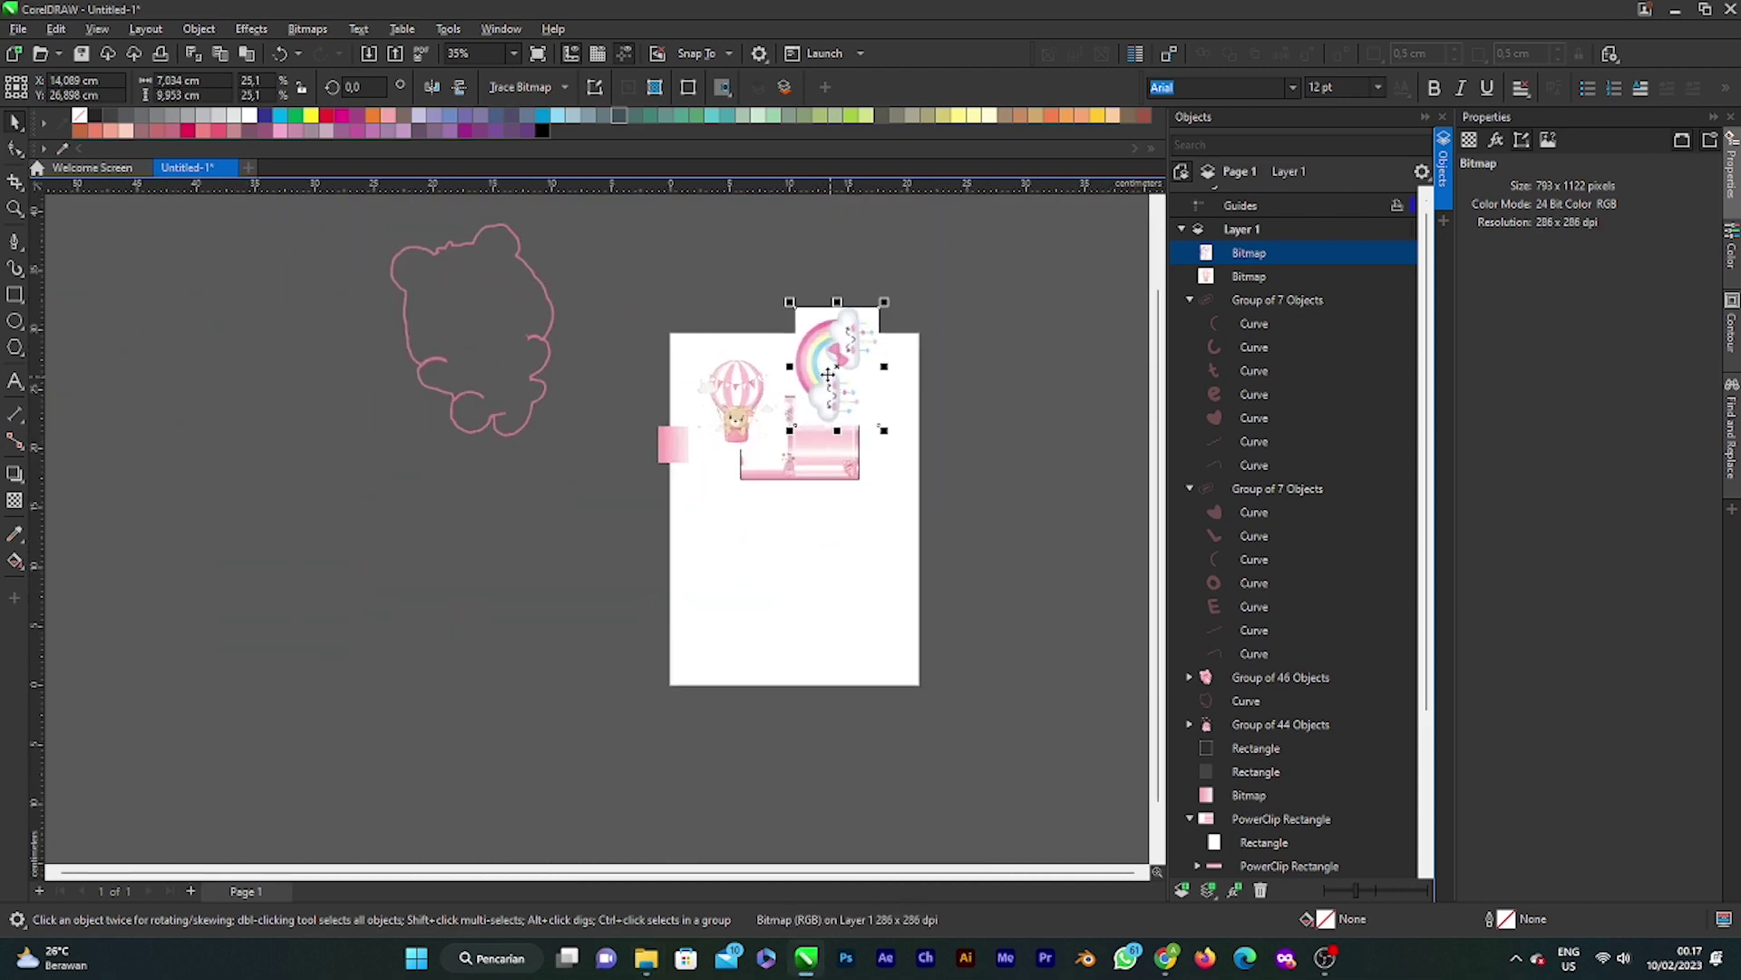
pyautogui.click(828, 373)
pyautogui.moveTo(885, 300); pyautogui.dragTo(913, 432)
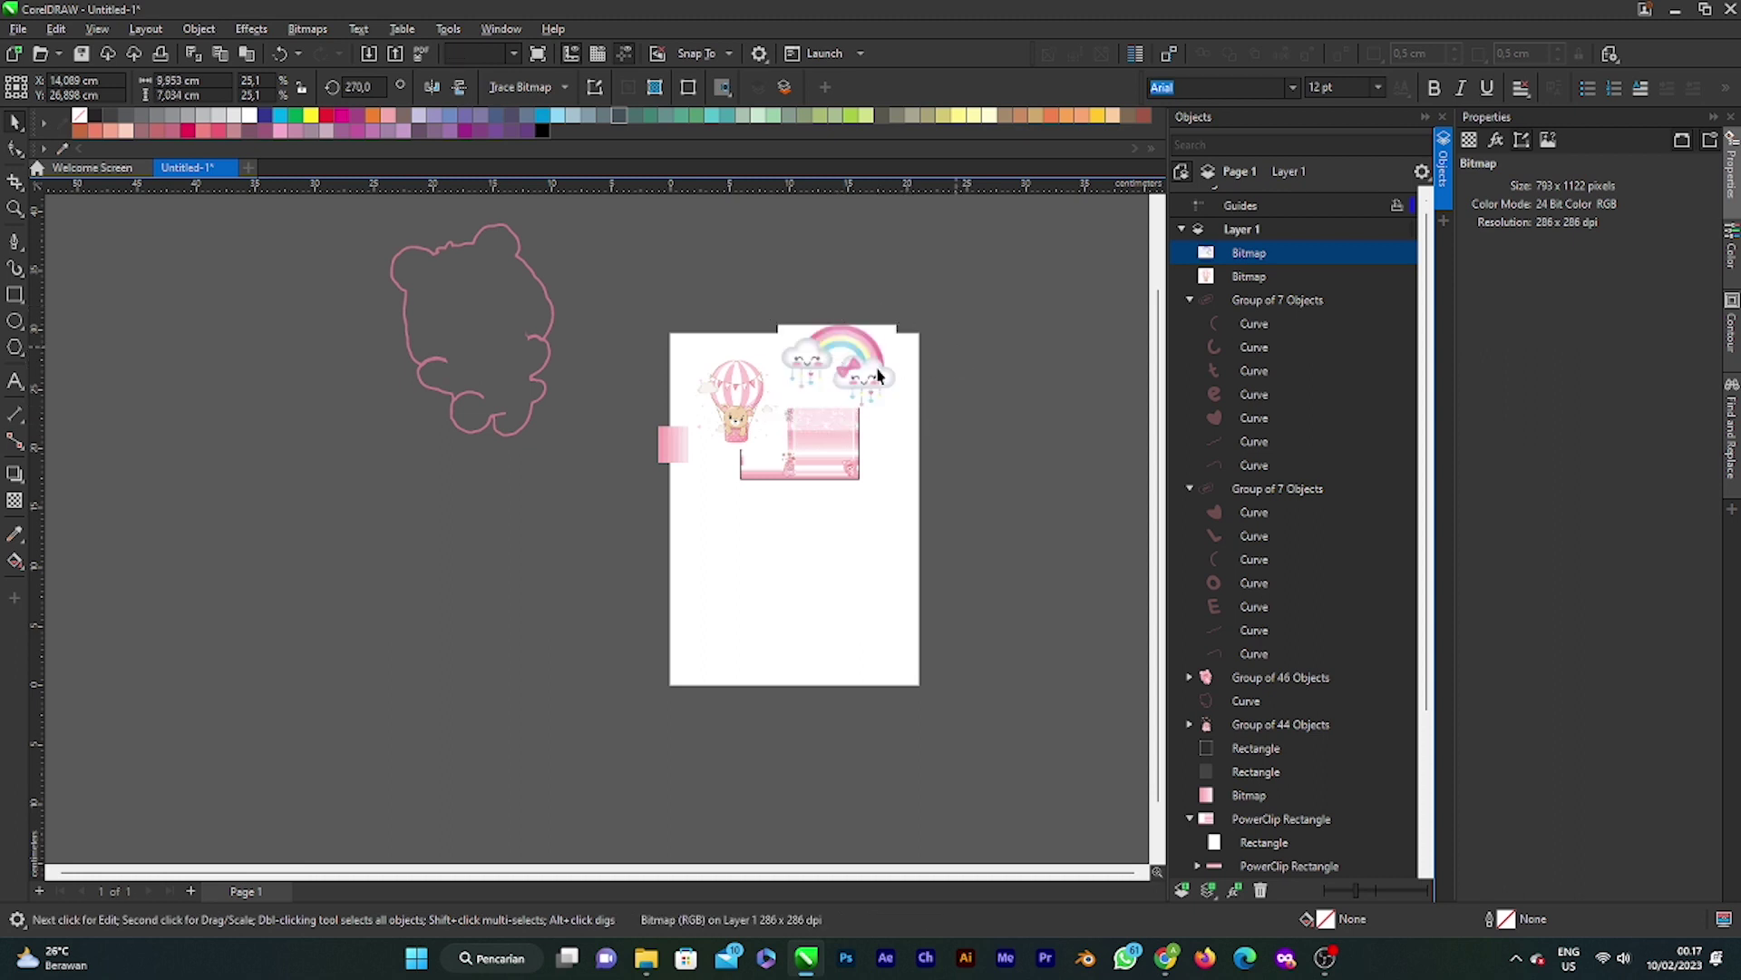
pyautogui.scroll(2, 816, 359)
# Step: Trace the rainbow-cloud bitmap with Outline Trace > Clipart and move the 83-object result lower-right
pyautogui.click(520, 87)
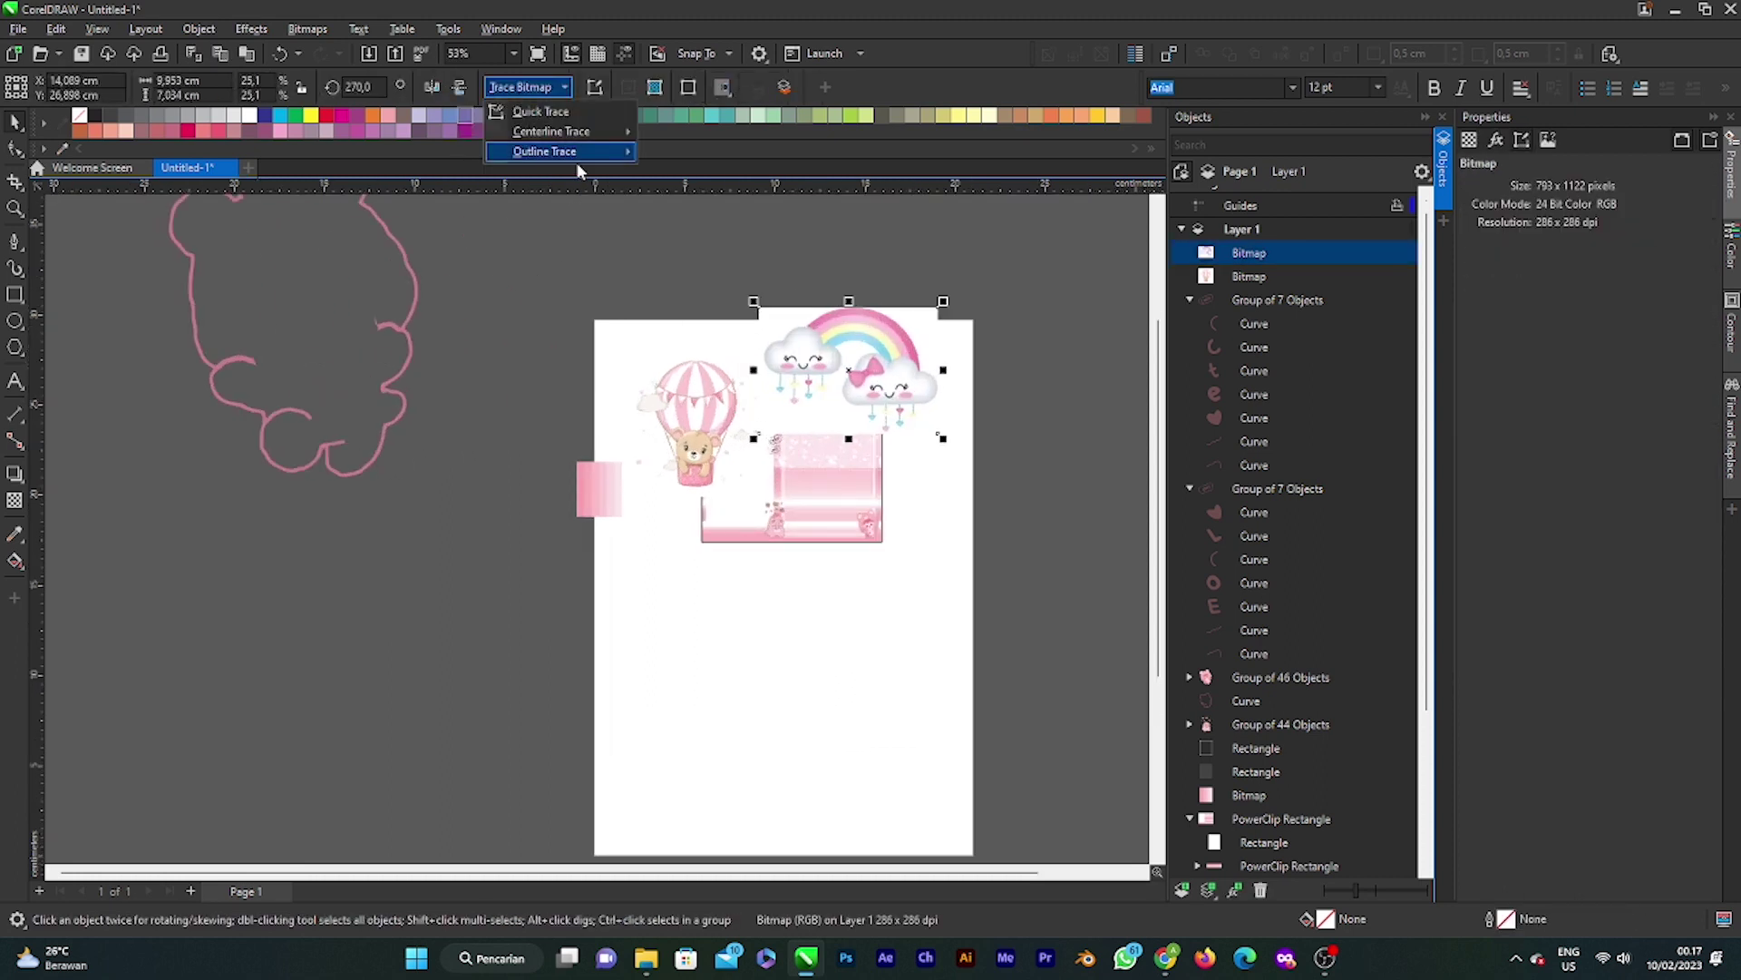
pyautogui.click(735, 214)
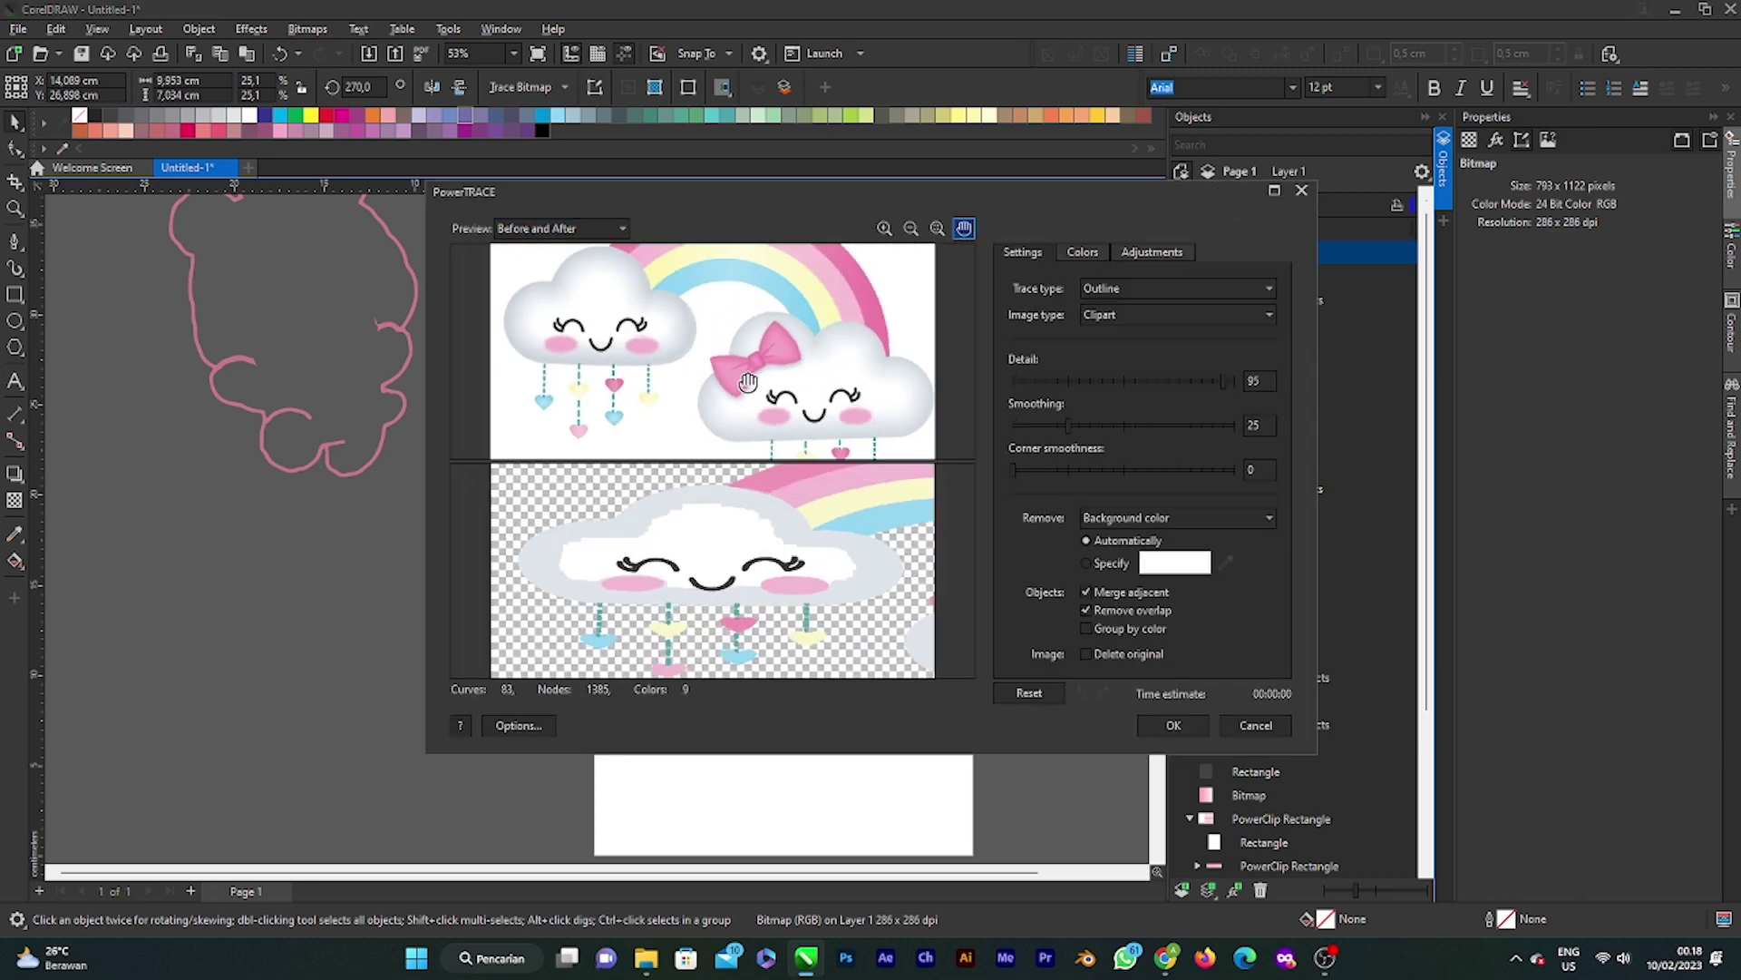
pyautogui.scroll(-2, 768, 556)
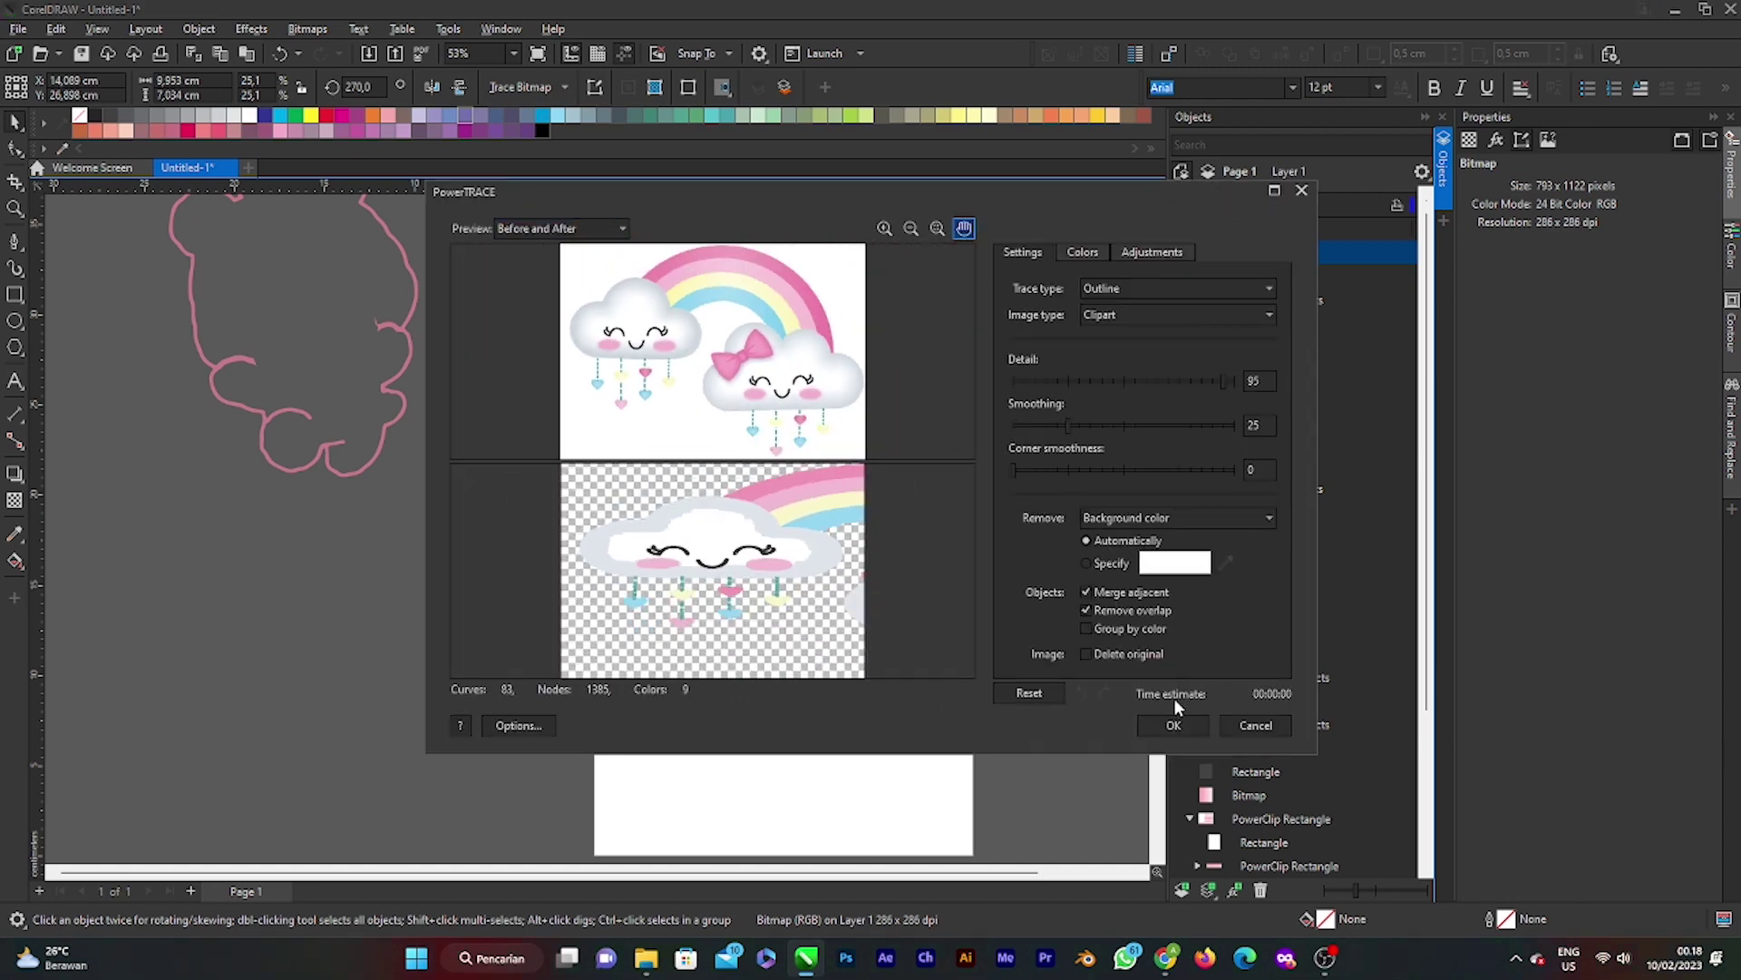
pyautogui.click(1173, 726)
pyautogui.moveTo(847, 374); pyautogui.dragTo(991, 520)
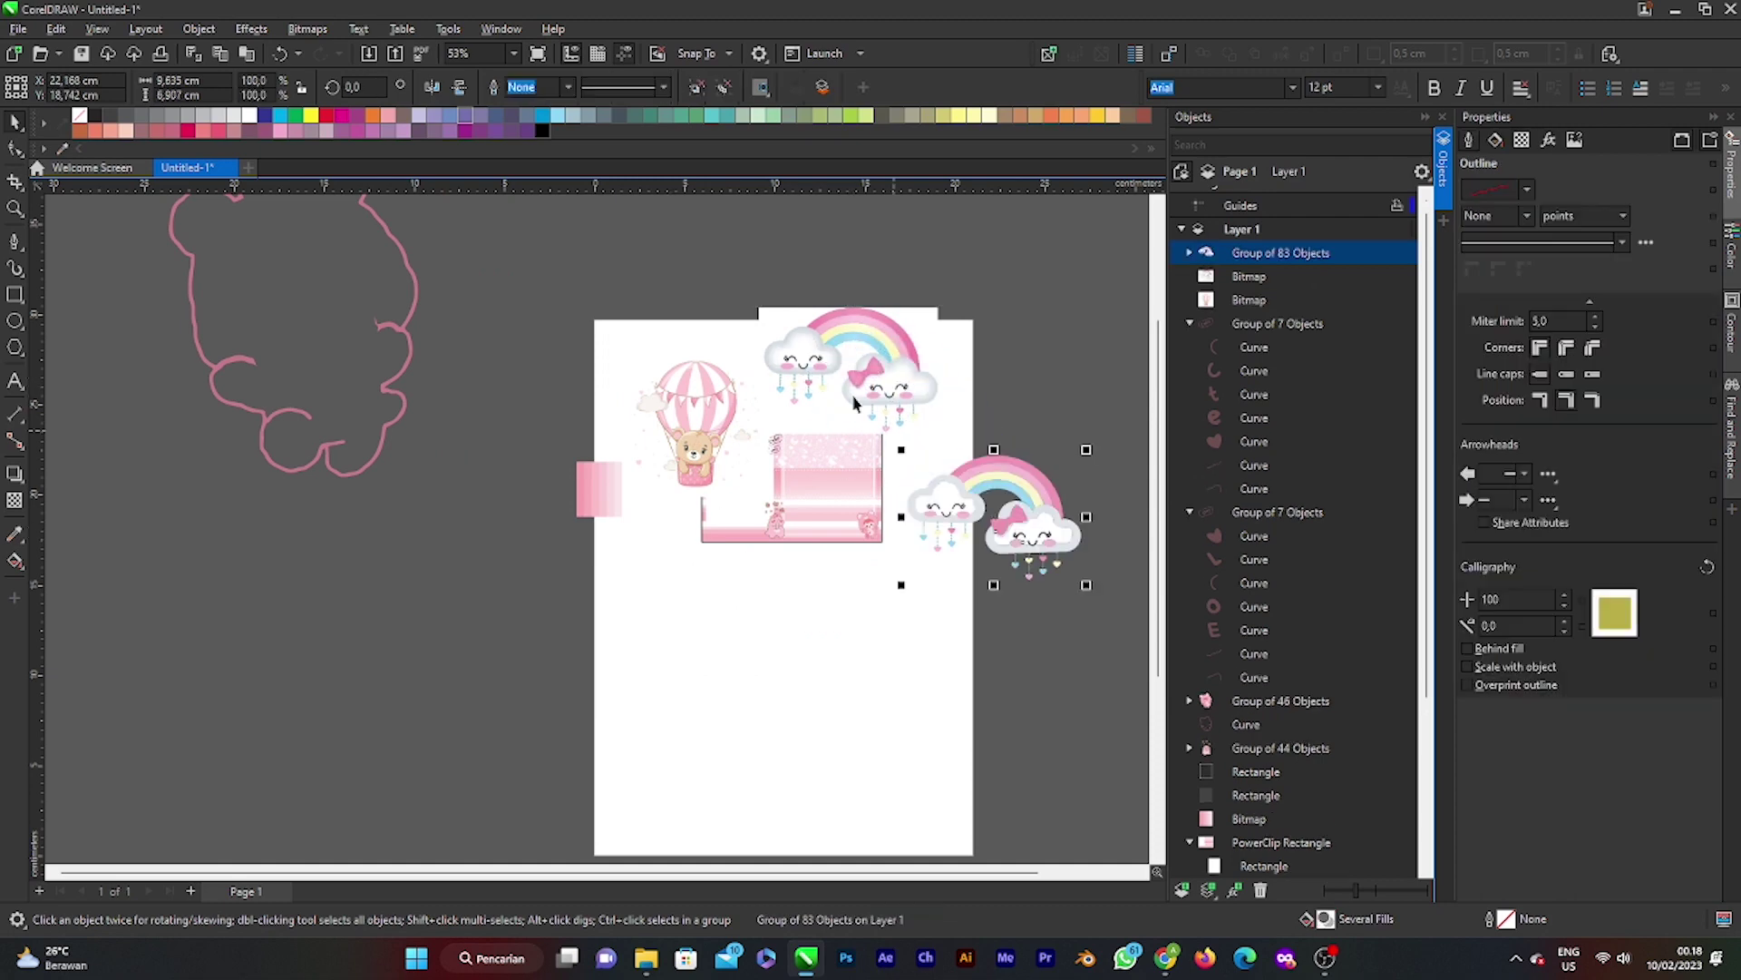
pyautogui.click(846, 375)
# Step: Delete the original rainbow-cloud bitmap
pyautogui.press('Delete')
pyautogui.click(1031, 542)
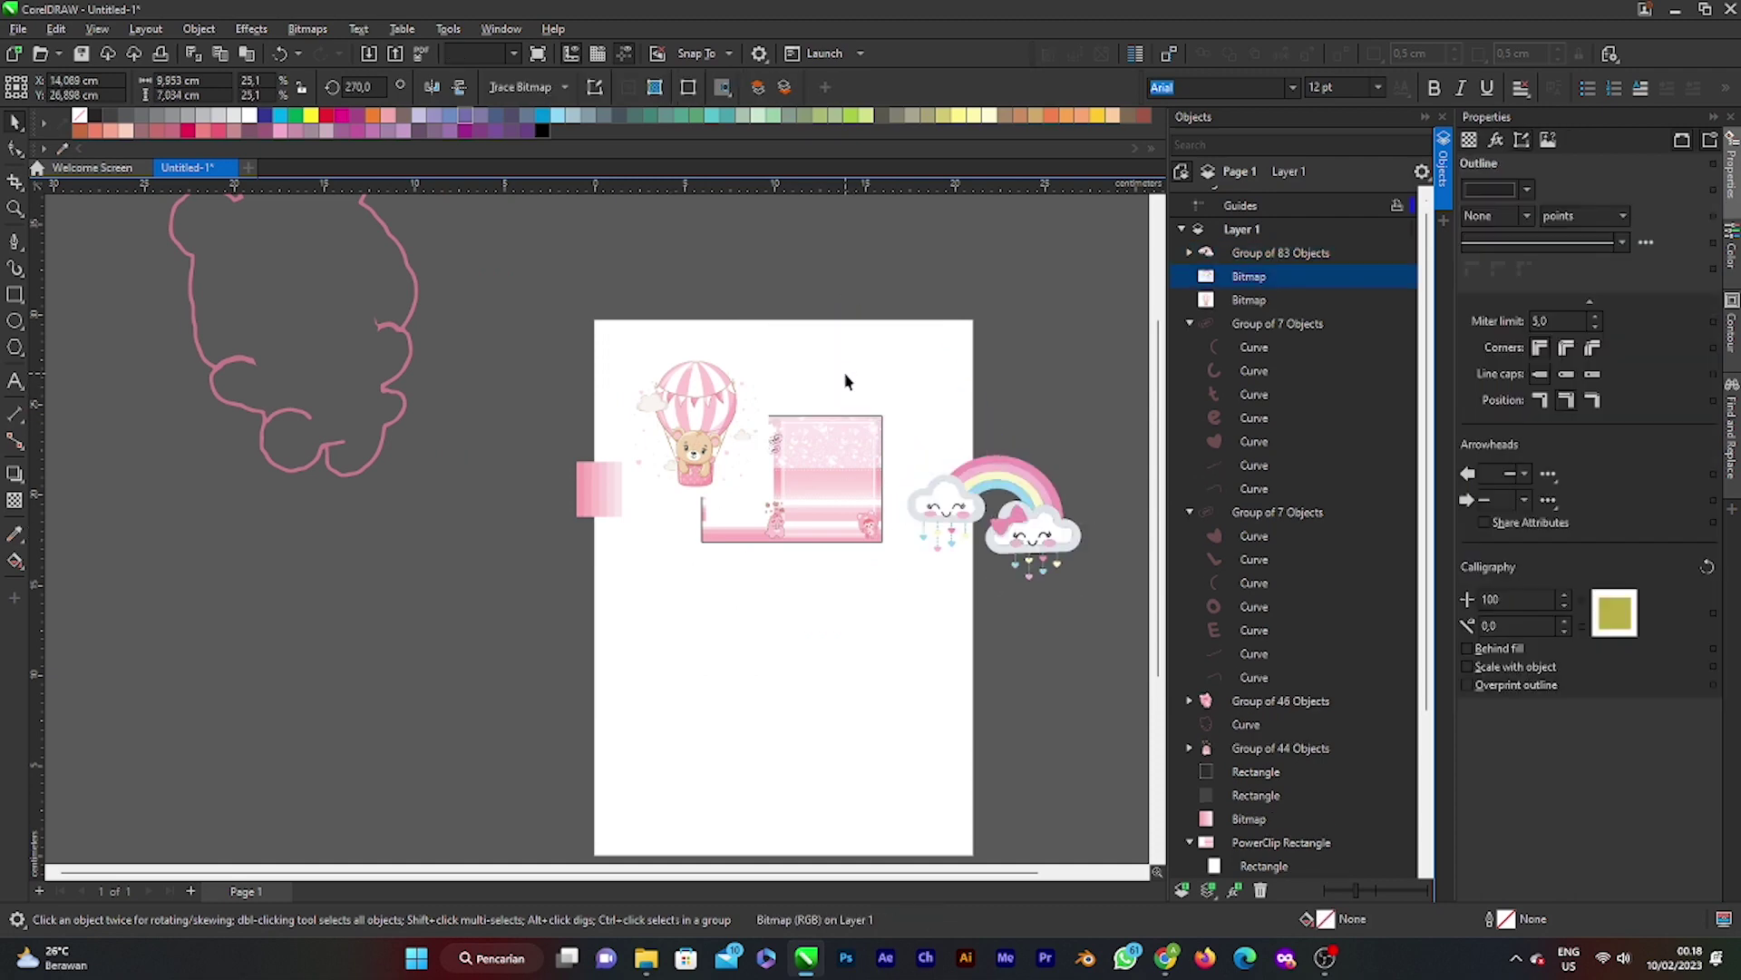
pyautogui.scroll(4, 1031, 542)
pyautogui.scroll(1, 998, 435)
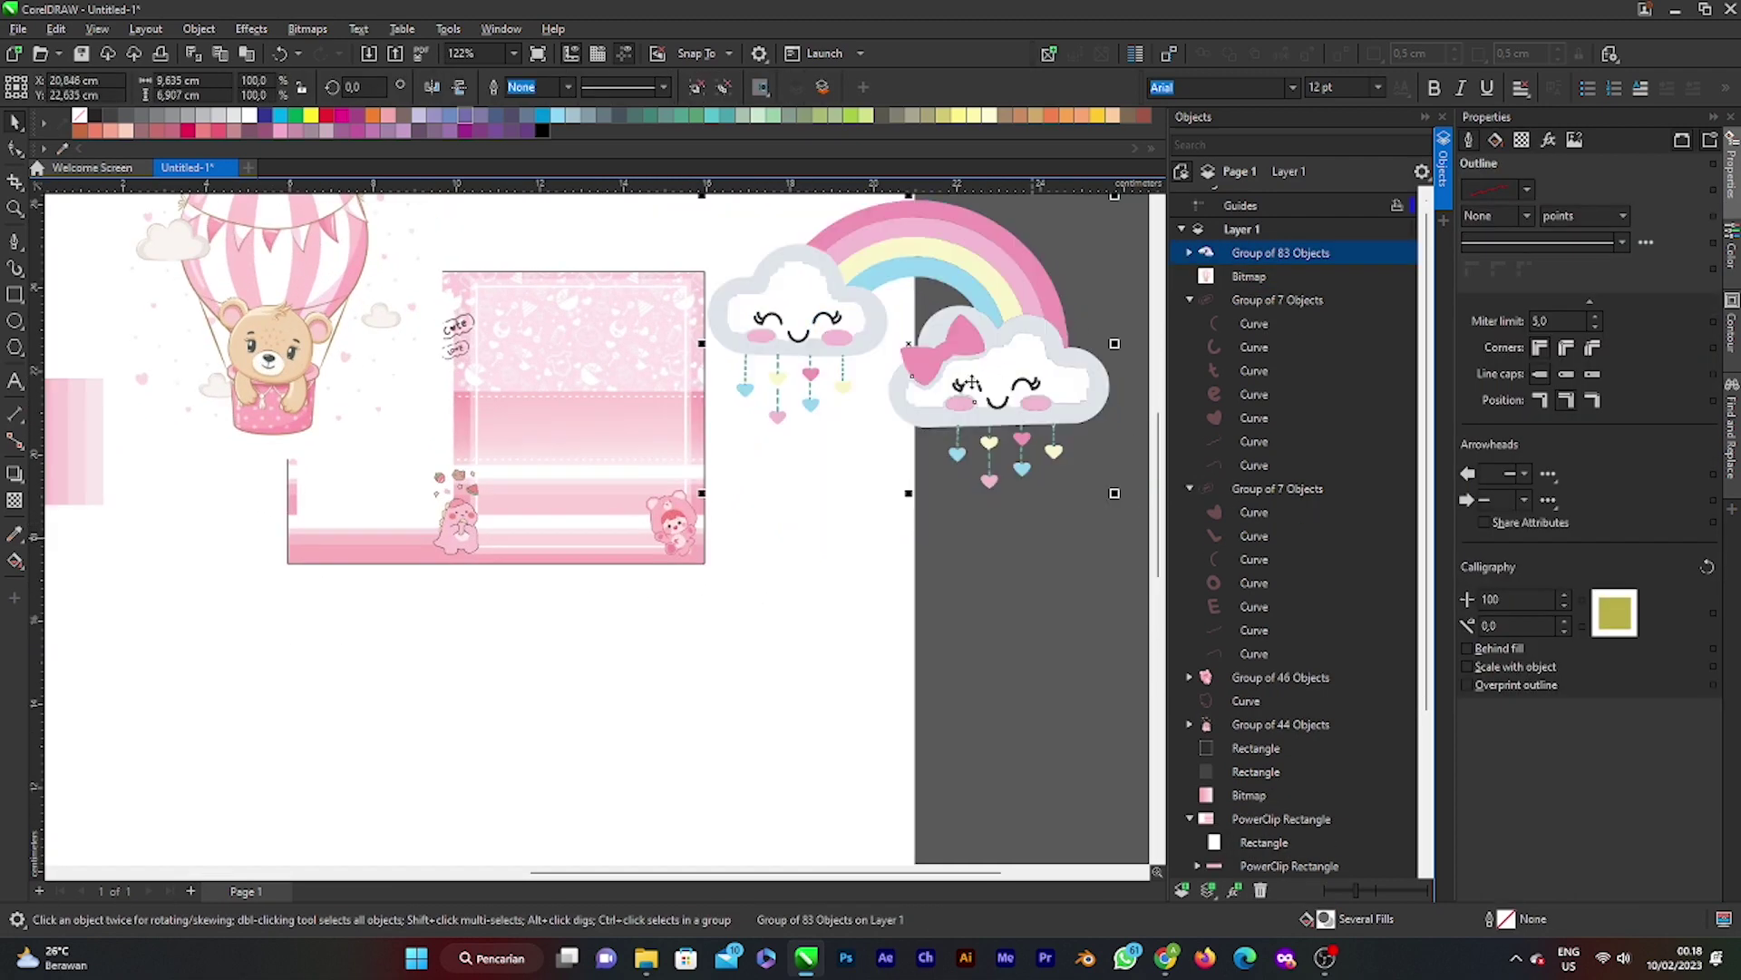
pyautogui.scroll(-2, 977, 362)
pyautogui.scroll(3, 977, 349)
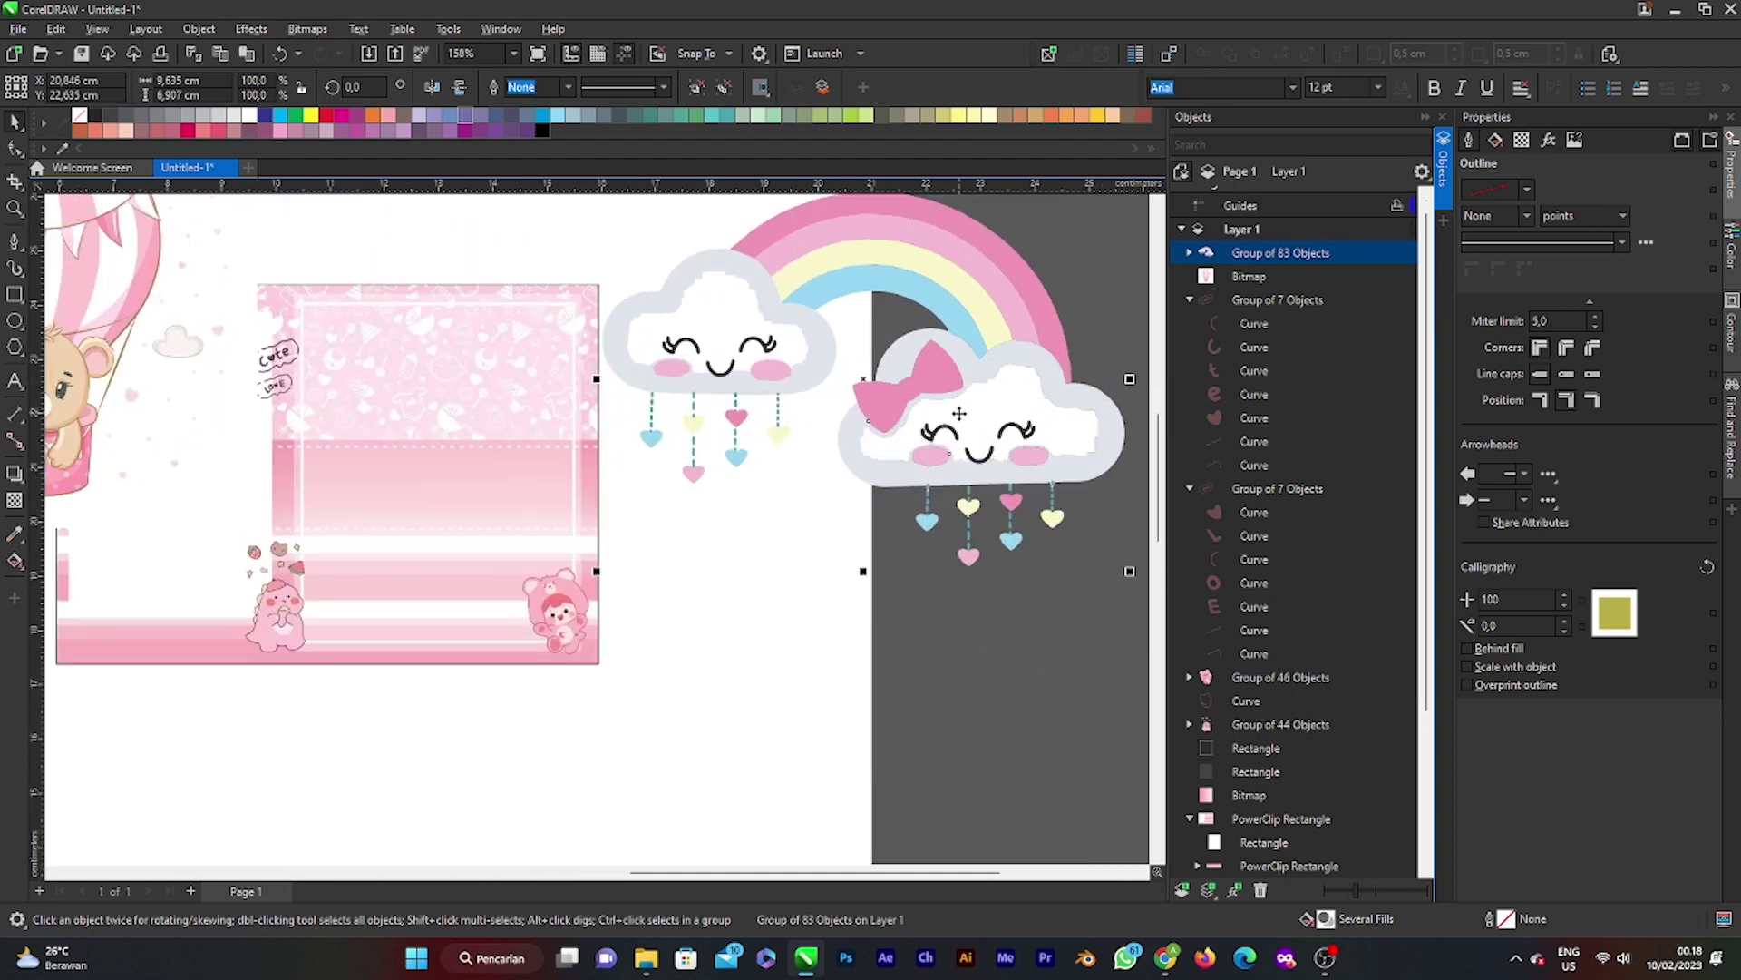
# Step: In the Objects docker, fill the left cloud's grey outer shape with white
pyautogui.click(1189, 253)
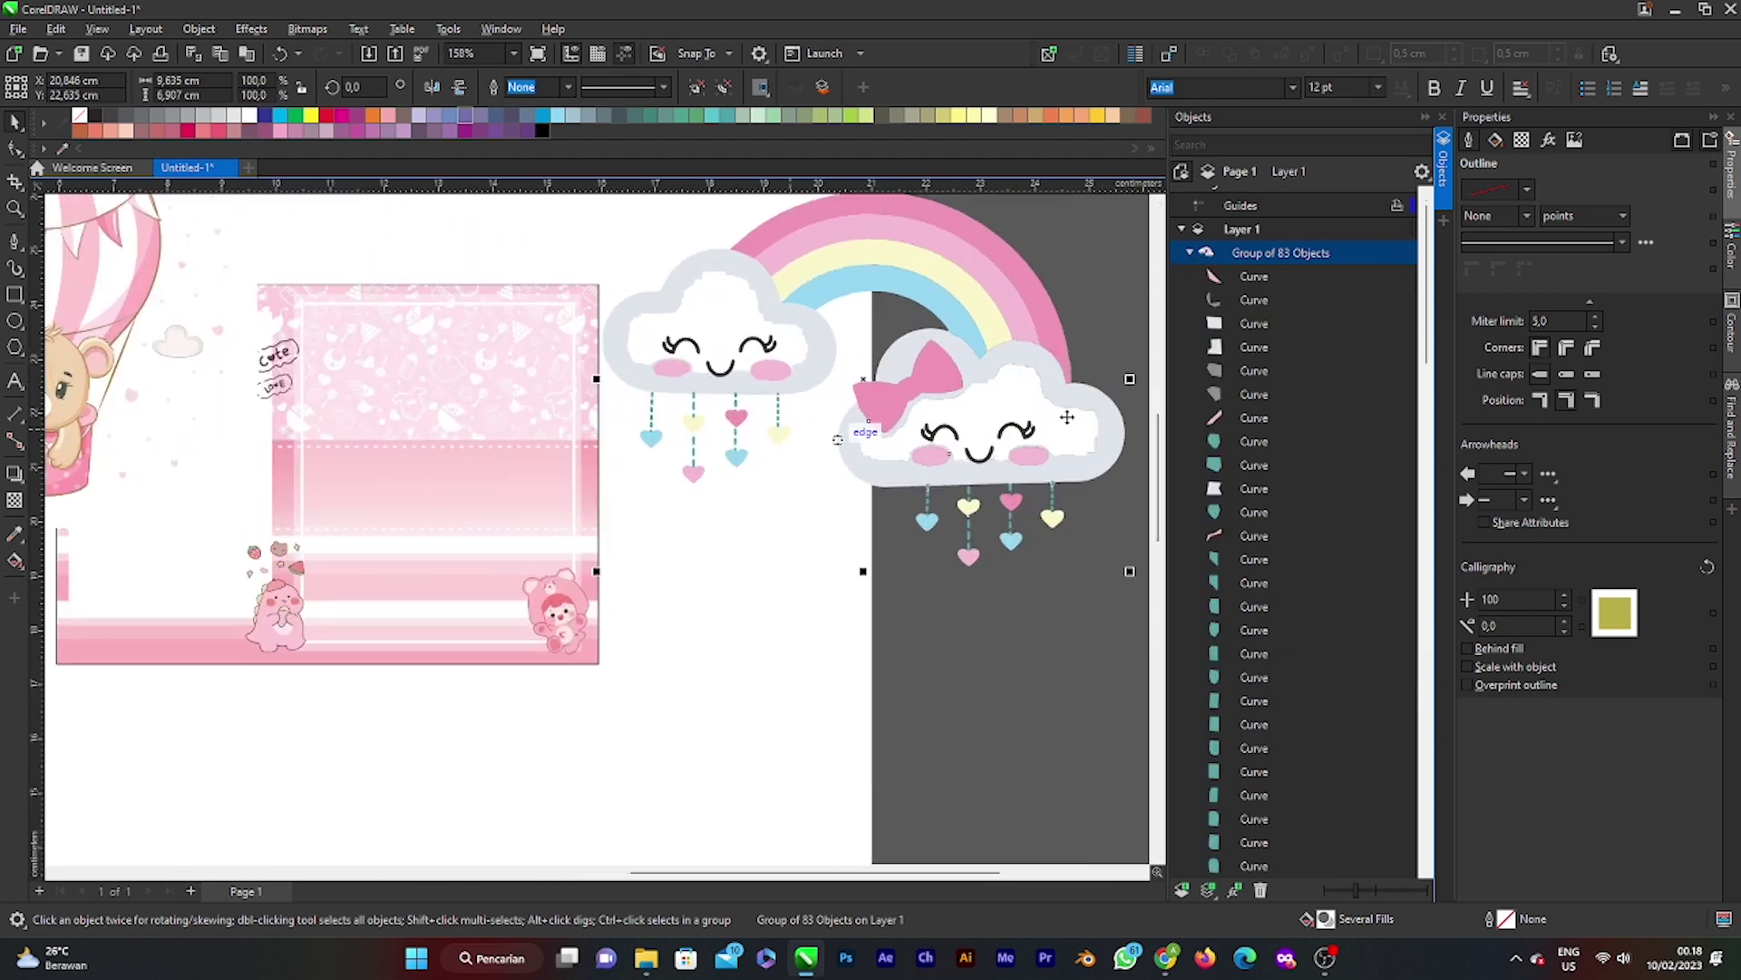
pyautogui.click(1255, 394)
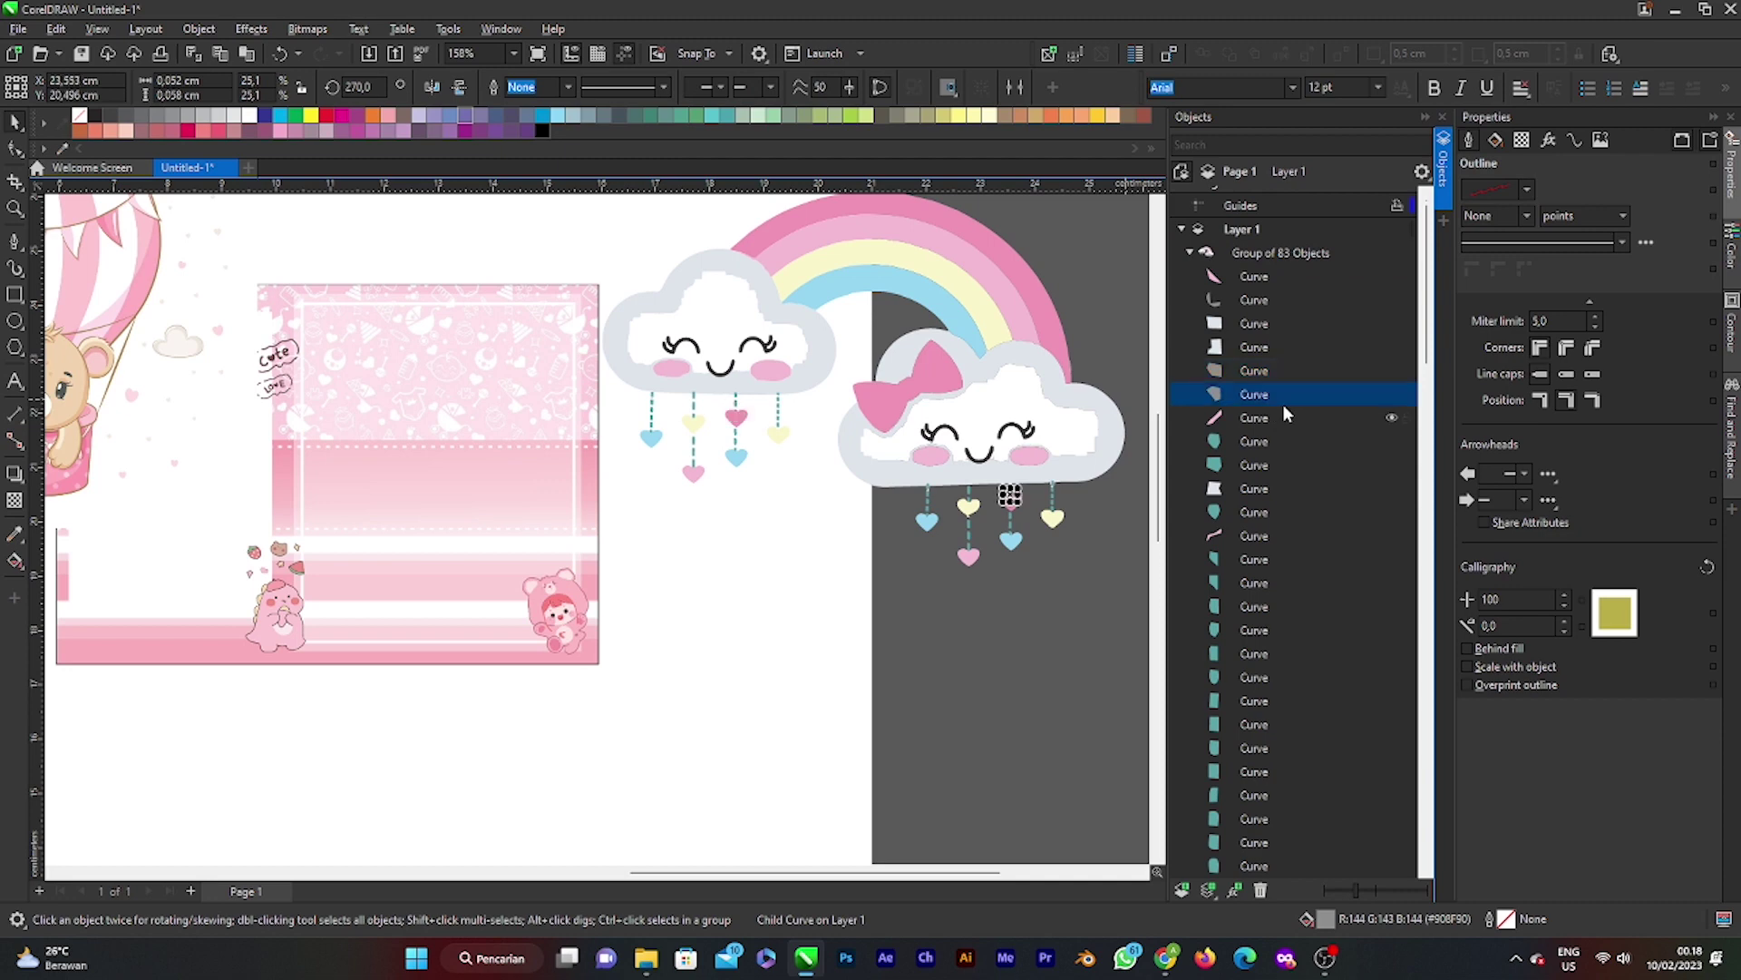
pyautogui.scroll(-5, 1245, 533)
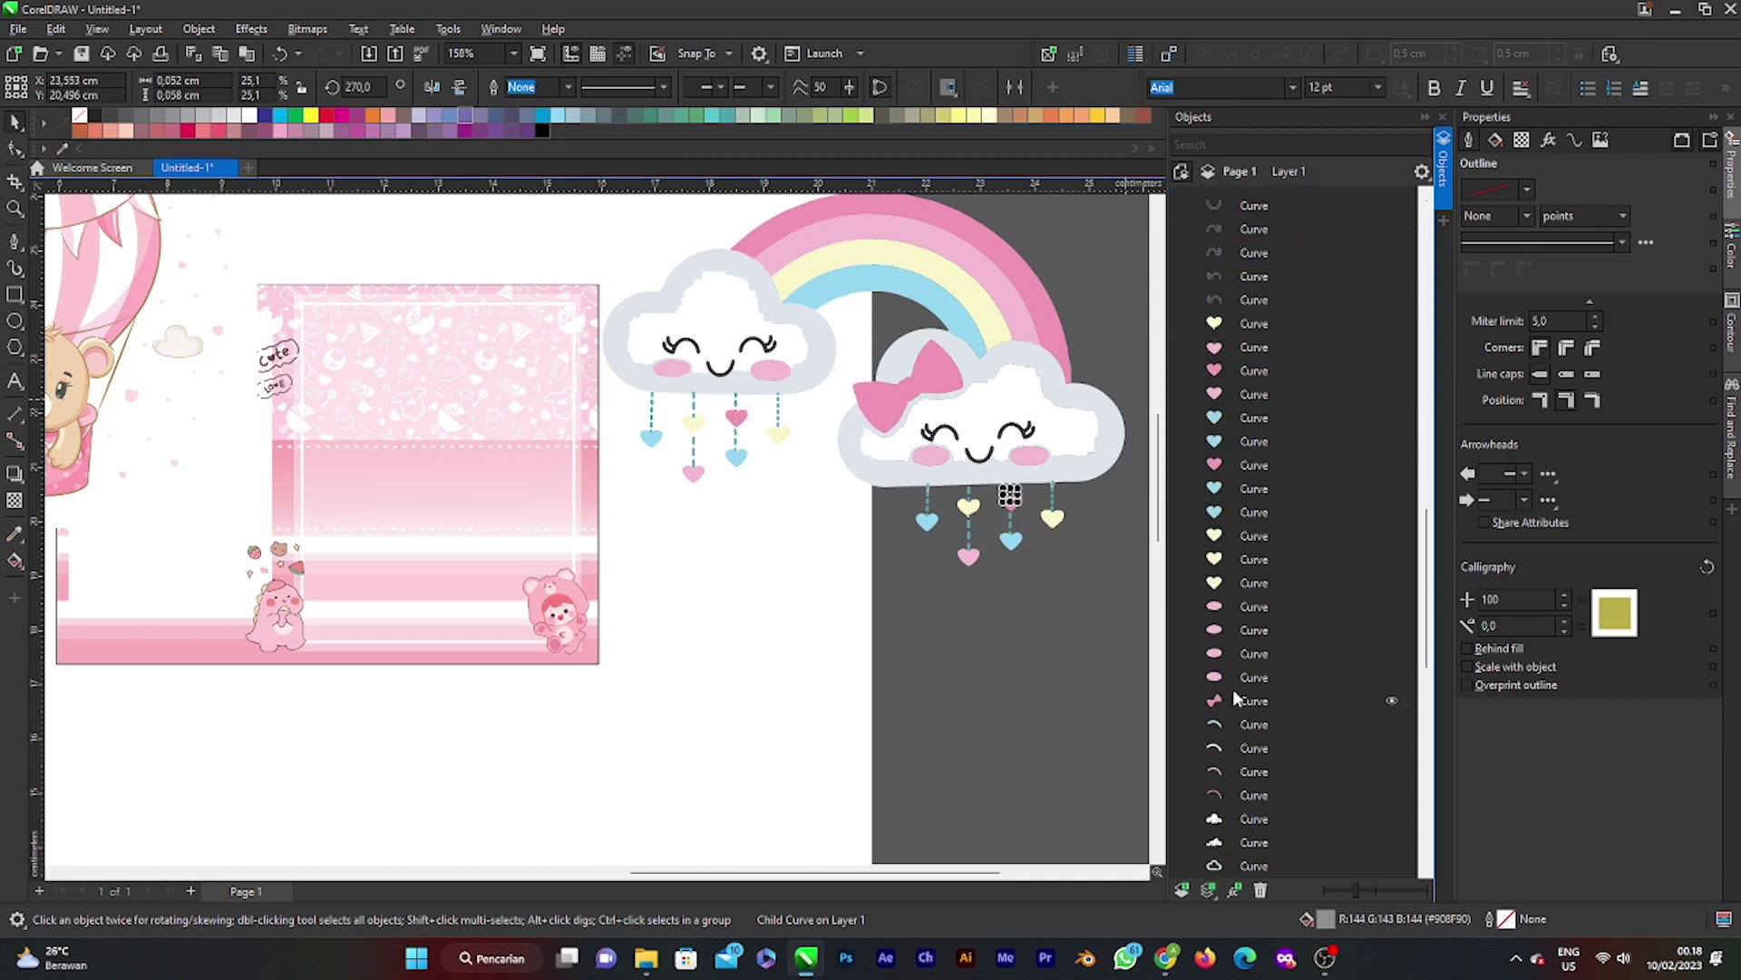
pyautogui.click(1227, 680)
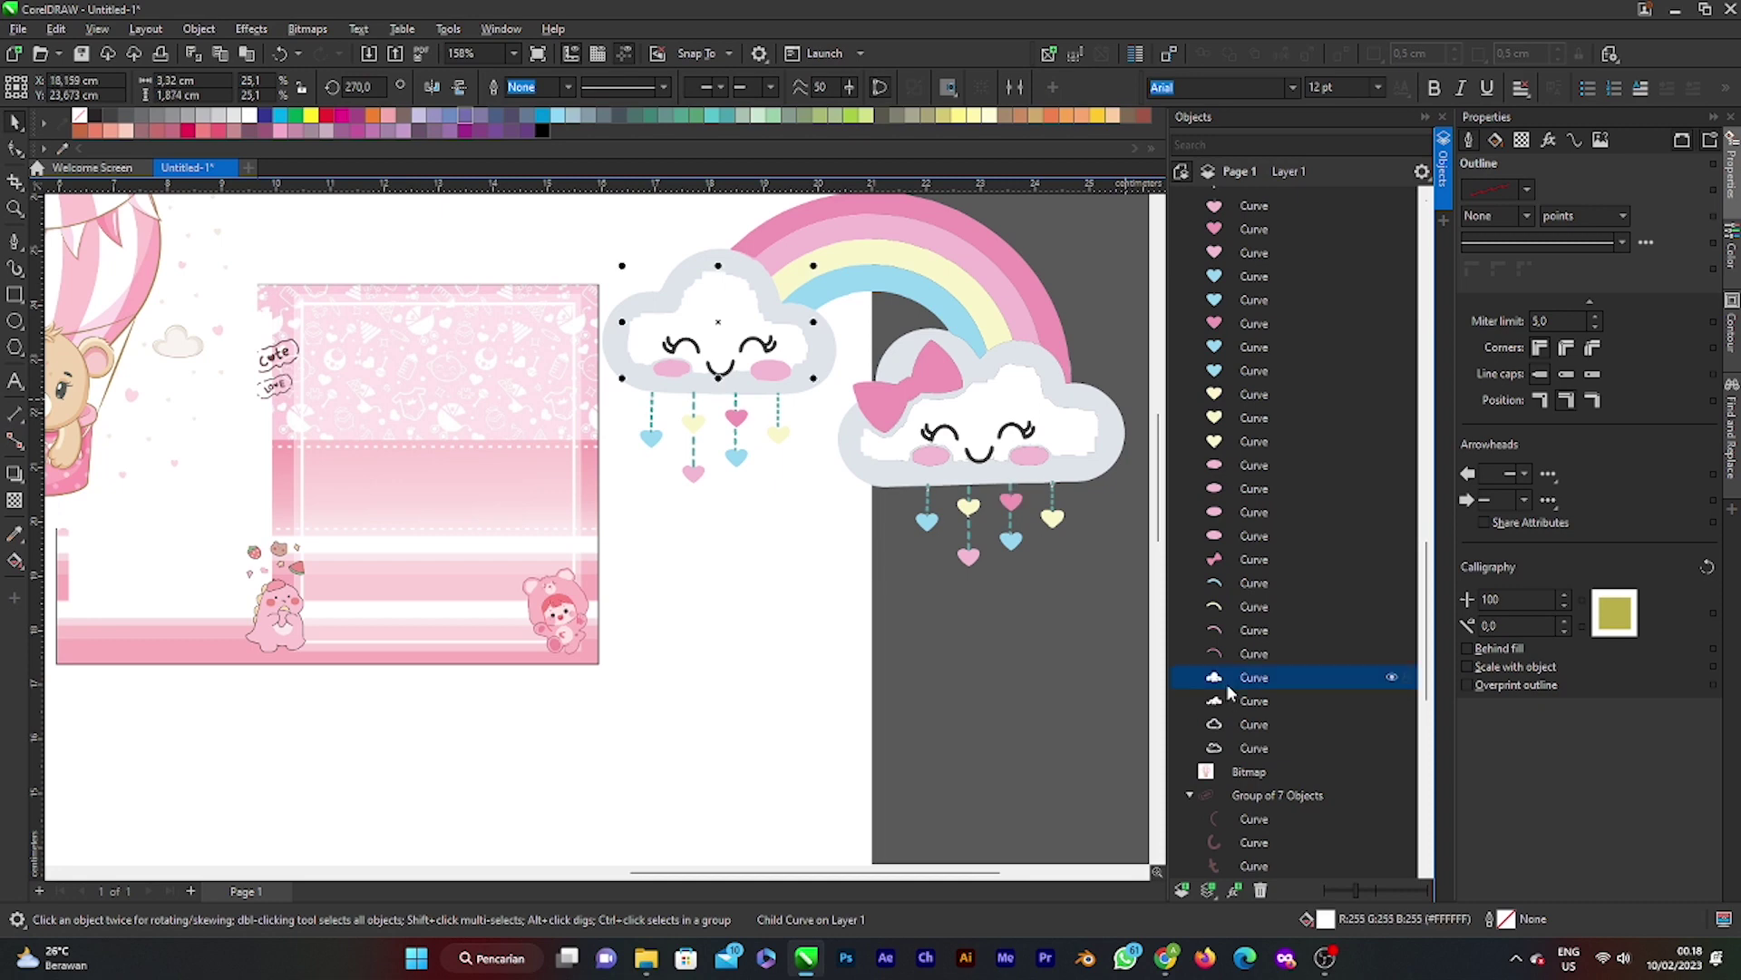
pyautogui.click(1228, 695)
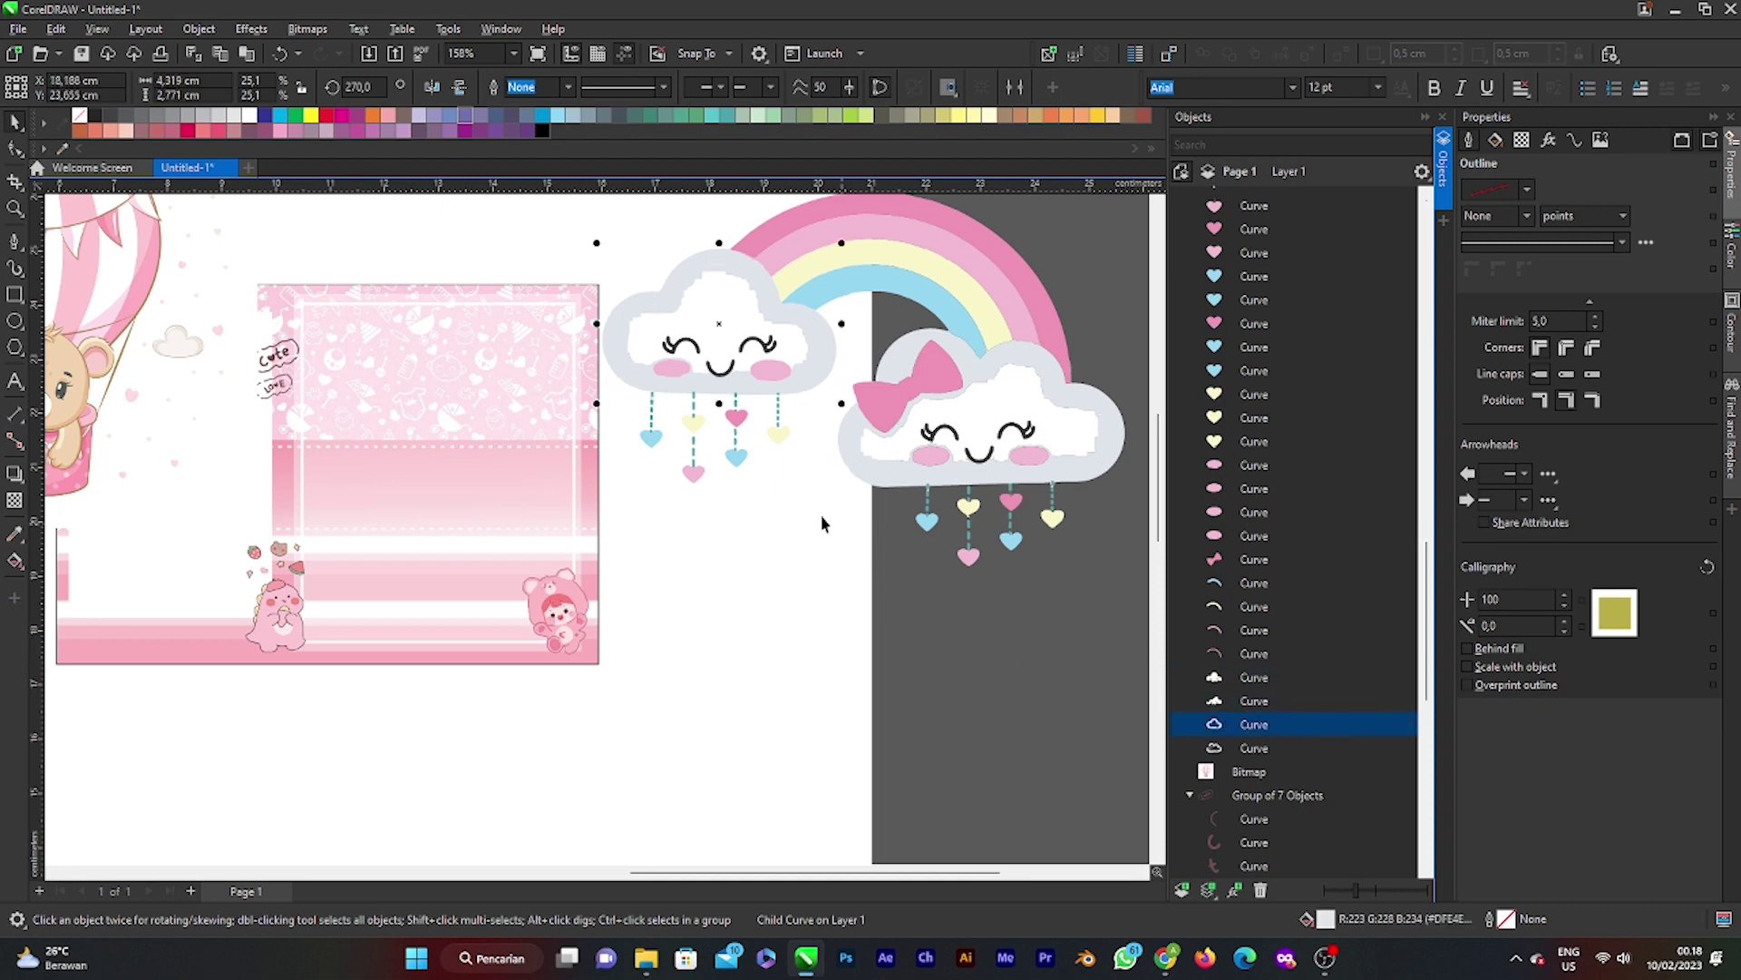
pyautogui.click(251, 118)
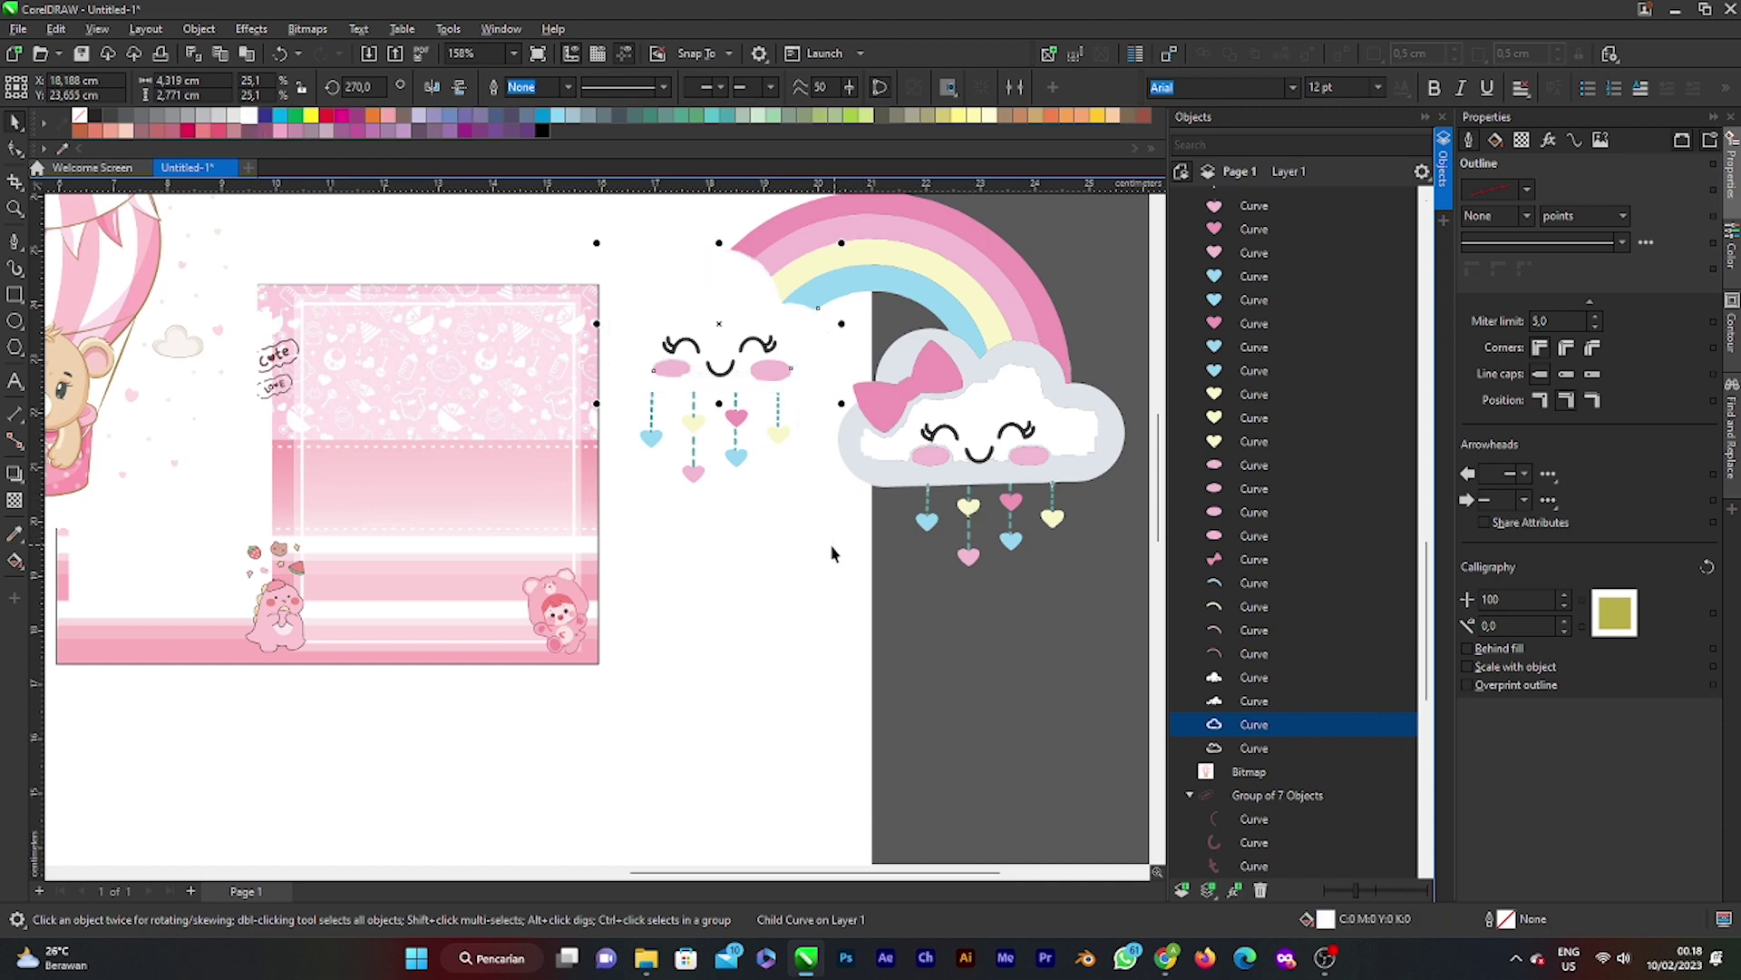
# Step: Select the right cloud's grey outer shape, then move the rainbow-cloud art onto the pink frame
pyautogui.click(1114, 446)
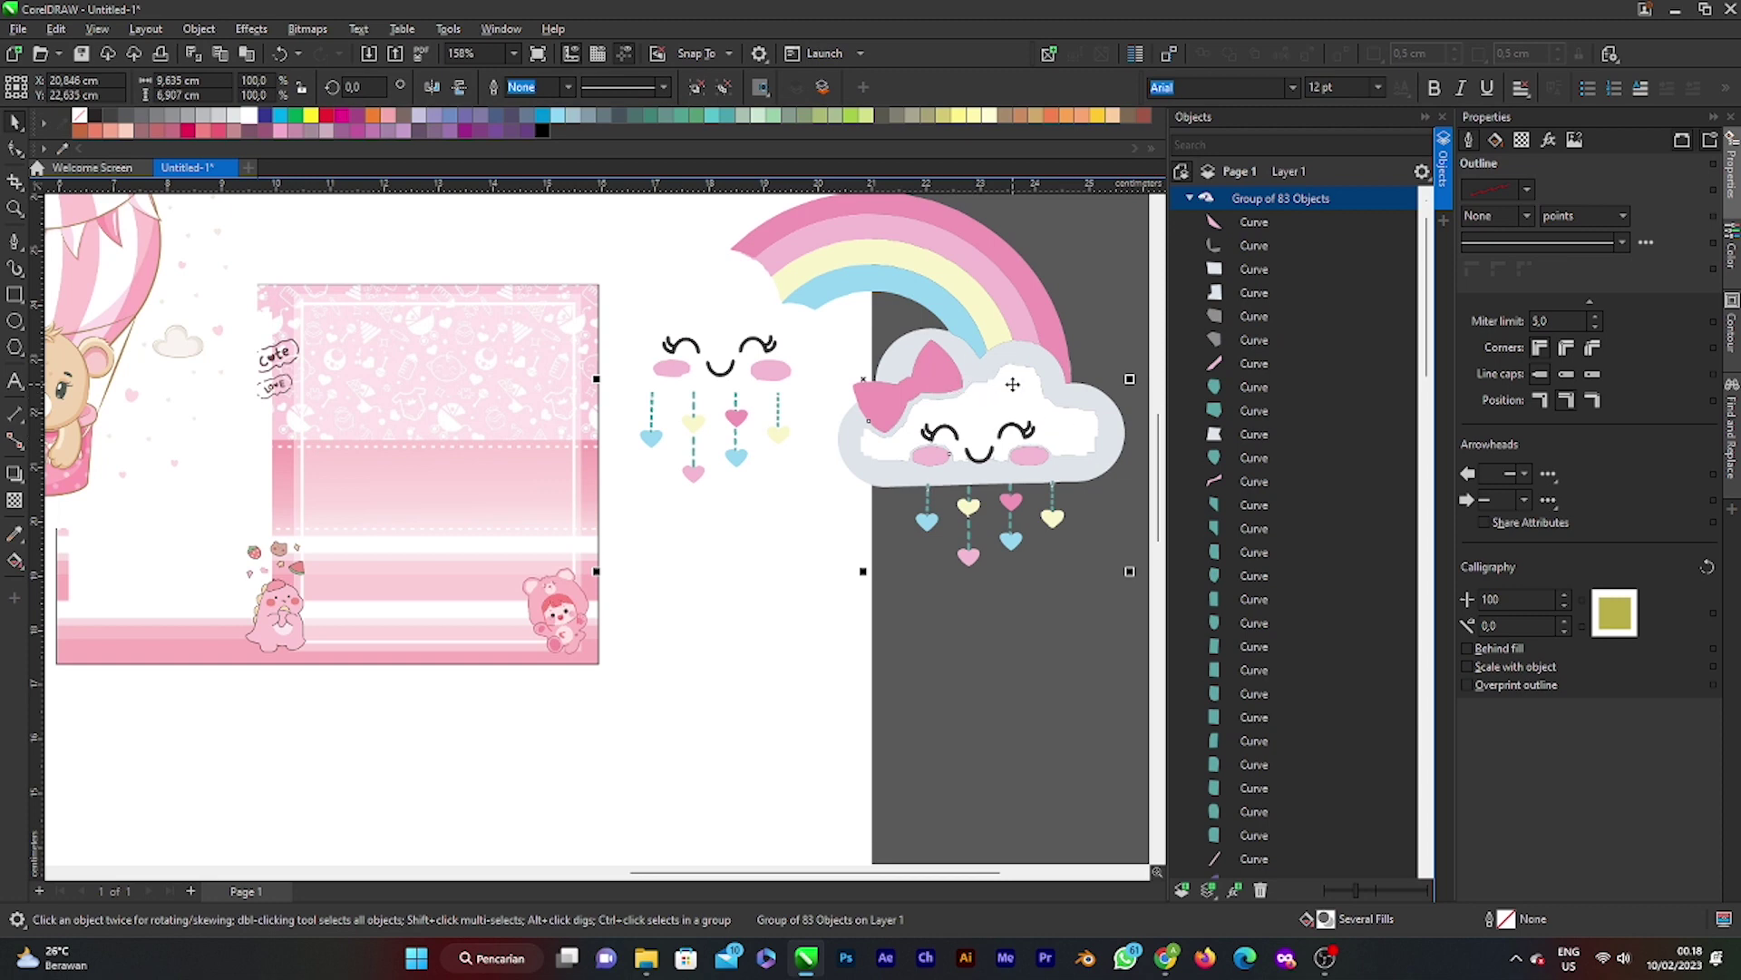
pyautogui.scroll(2, 1012, 385)
pyautogui.scroll(-2, 831, 401)
pyautogui.click(1025, 385)
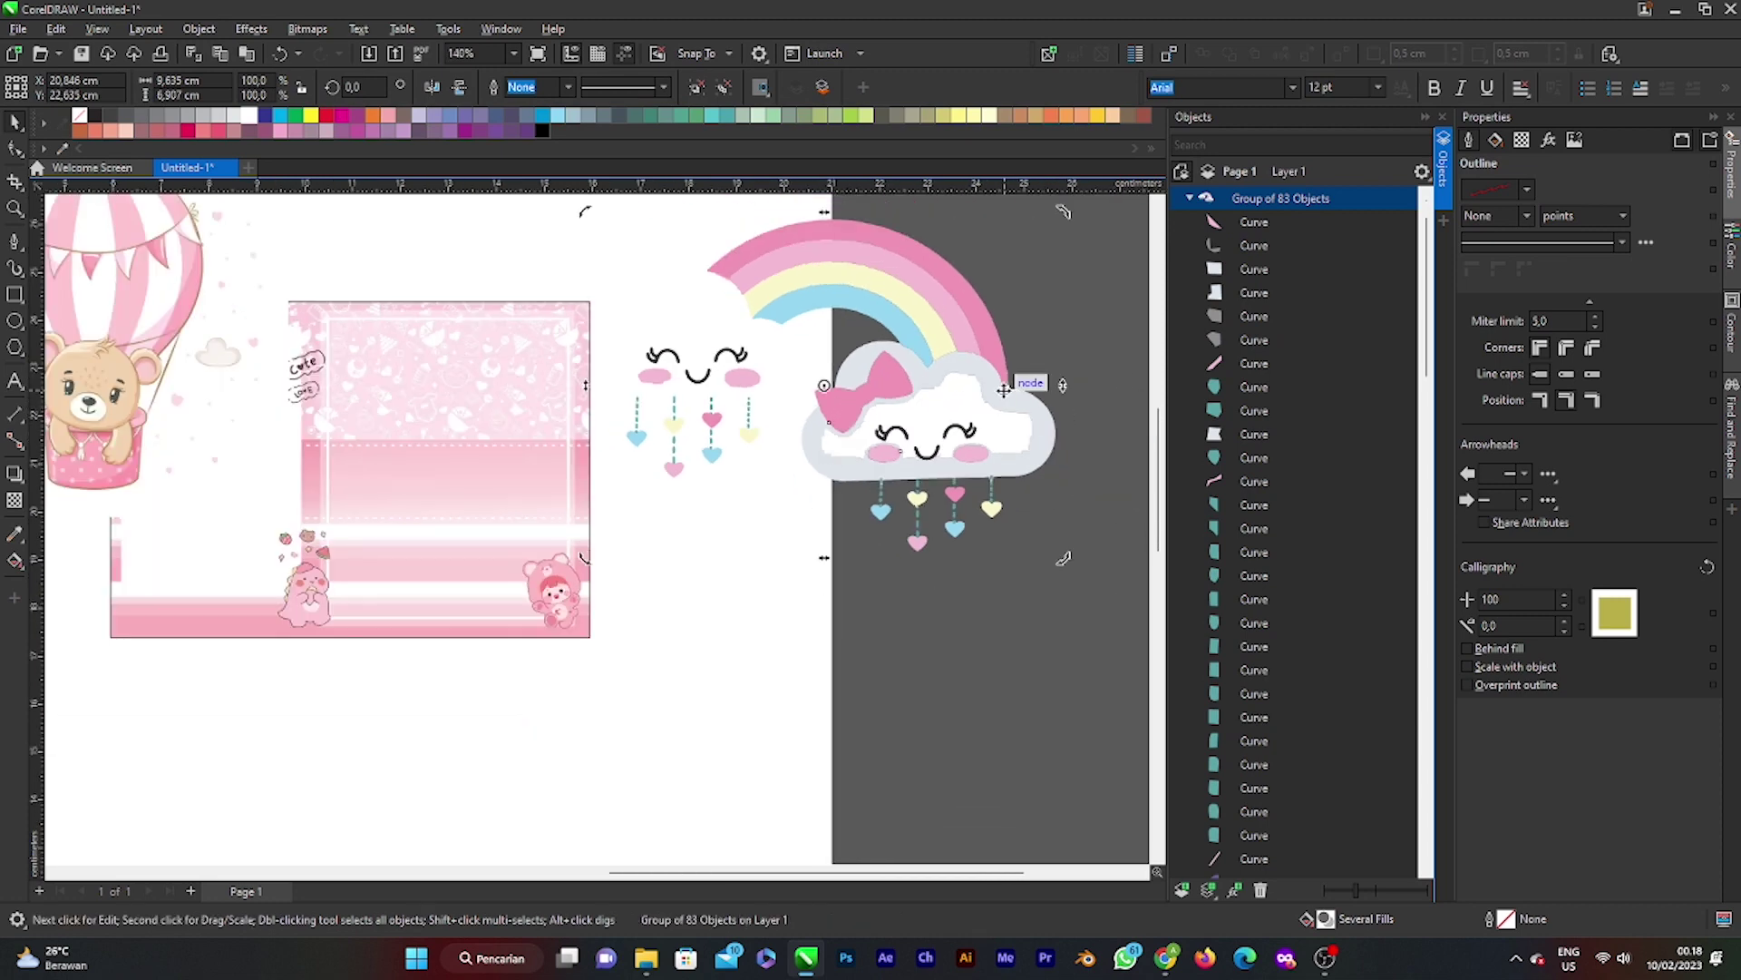
pyautogui.scroll(-2, 1268, 782)
pyautogui.scroll(-5, 1267, 789)
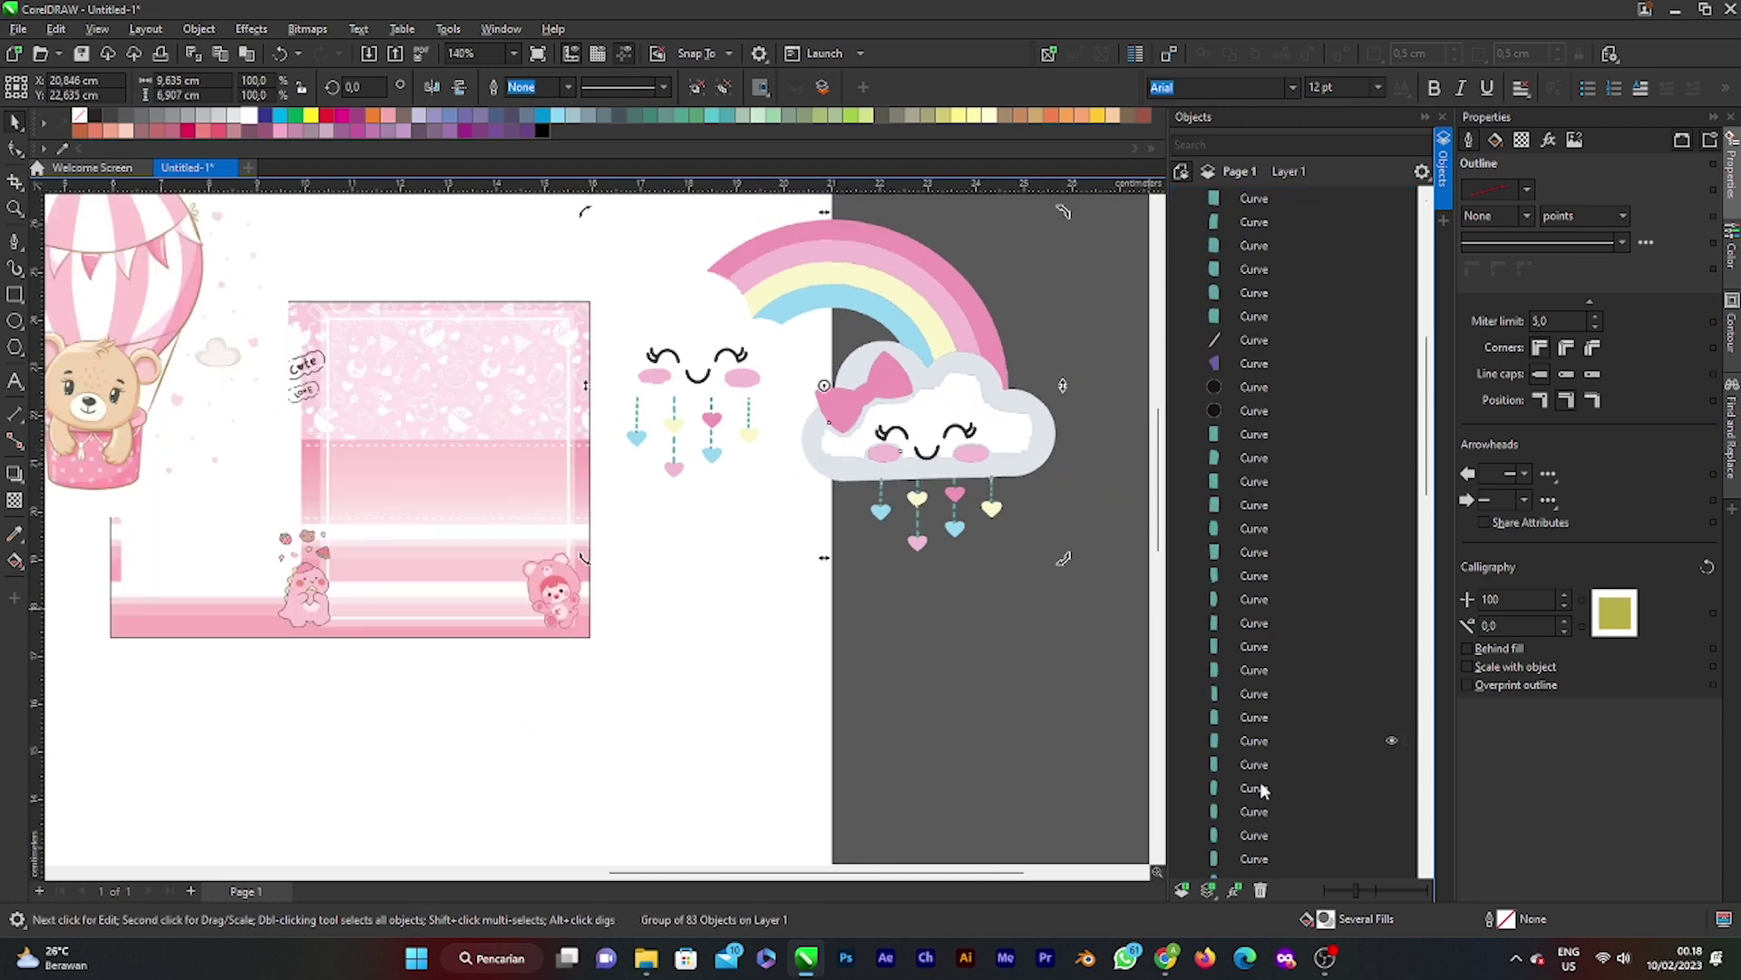
pyautogui.scroll(-5, 1267, 805)
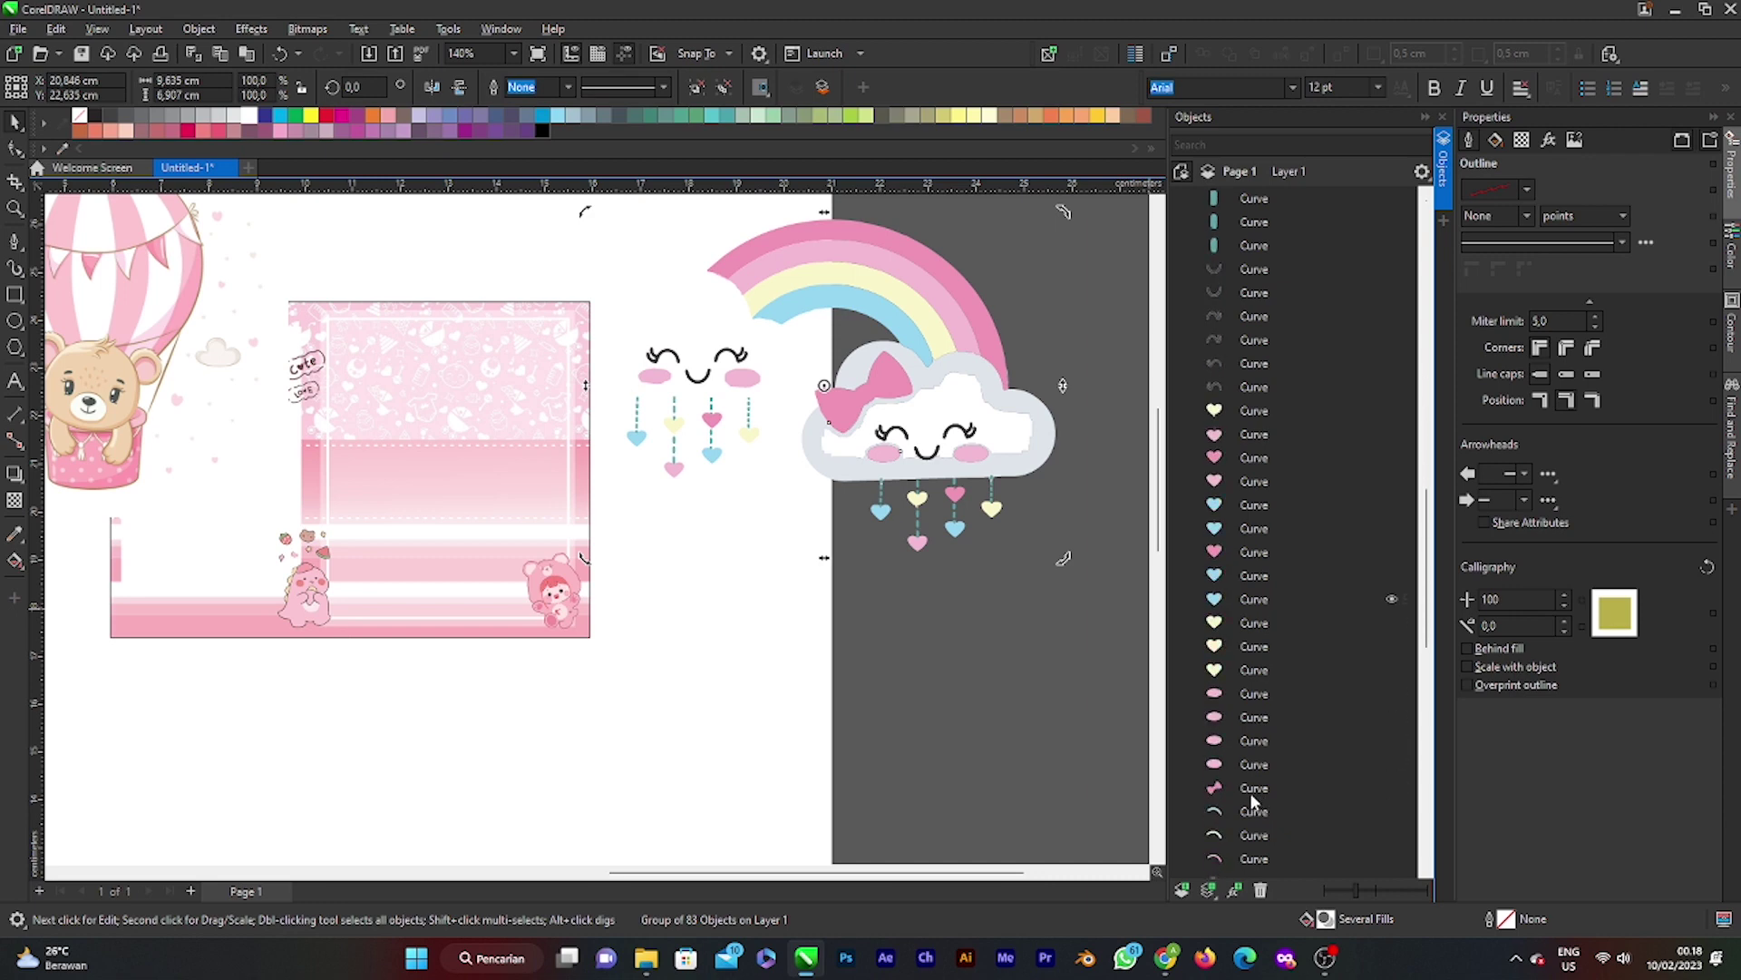
pyautogui.click(1246, 645)
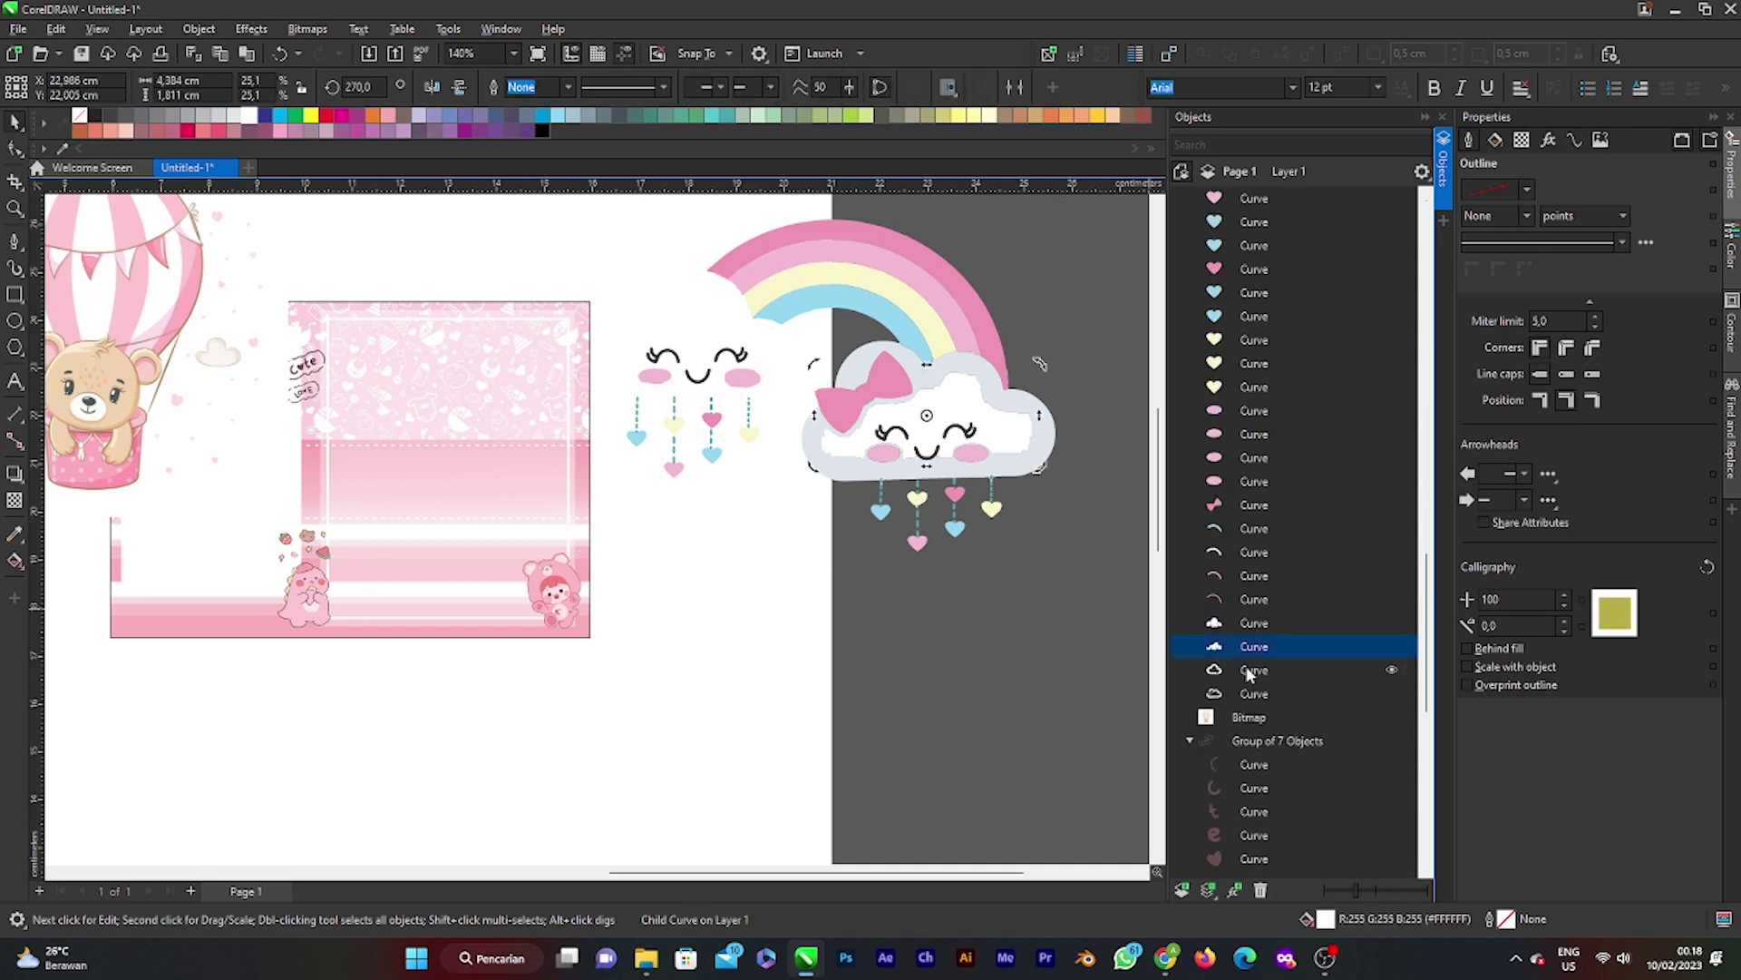
pyautogui.click(1243, 670)
pyautogui.click(1254, 693)
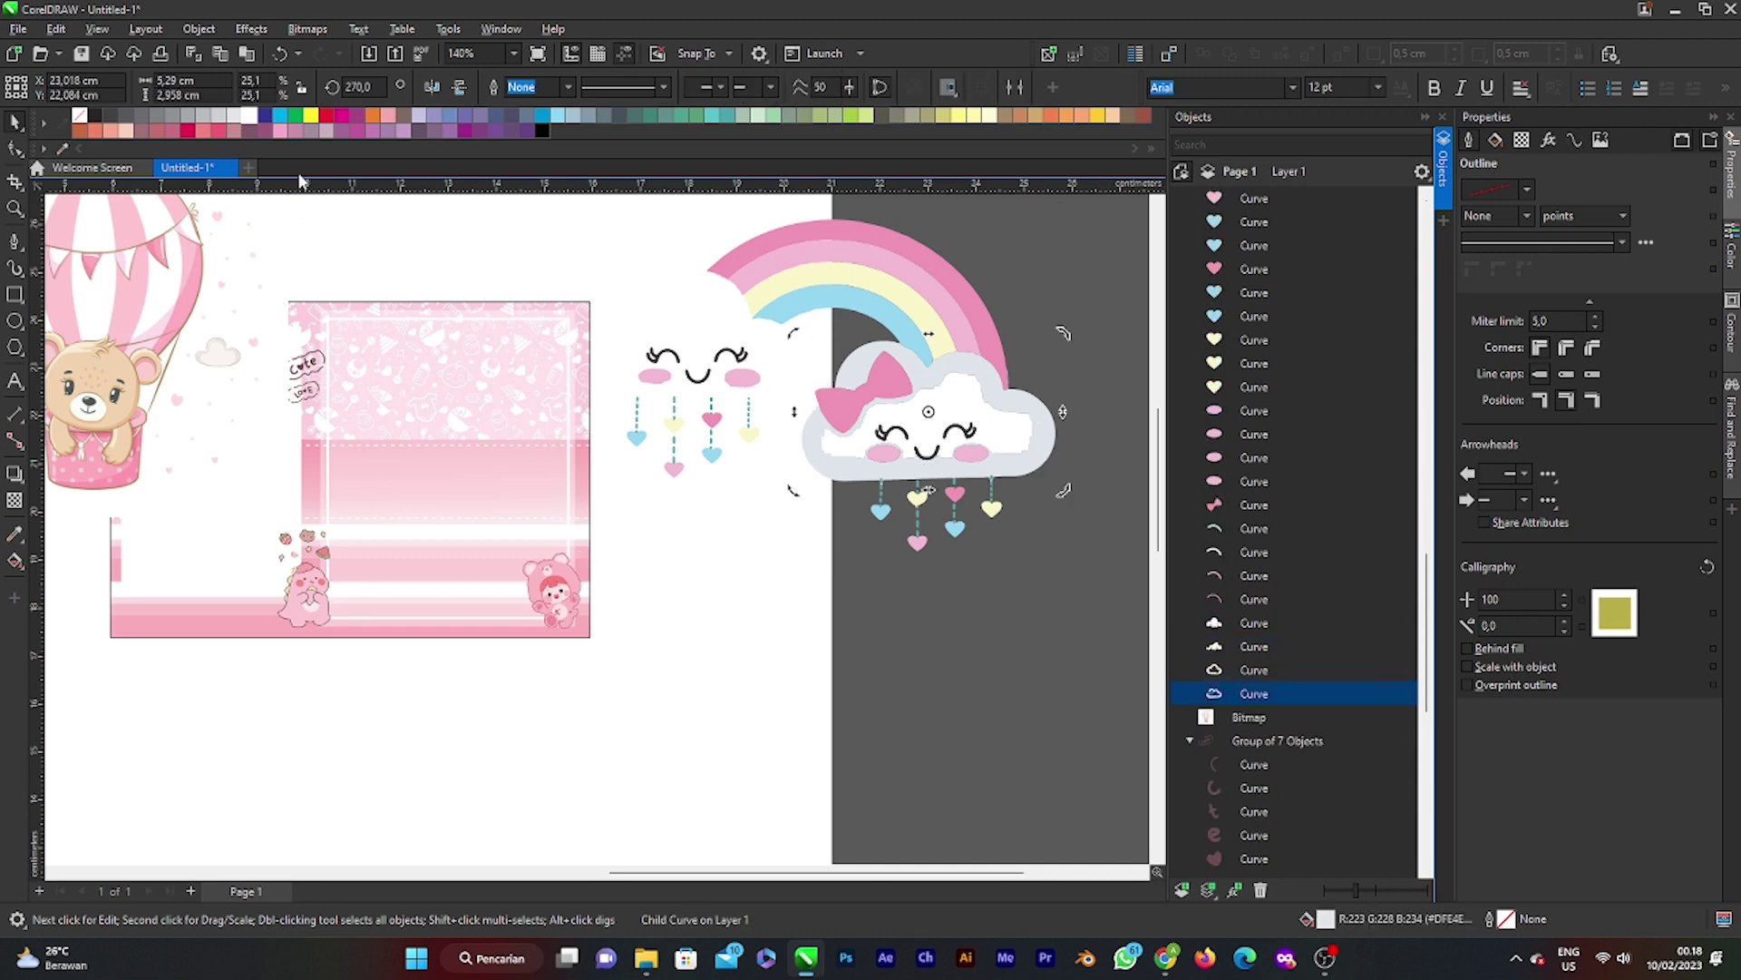
pyautogui.scroll(3, 904, 397)
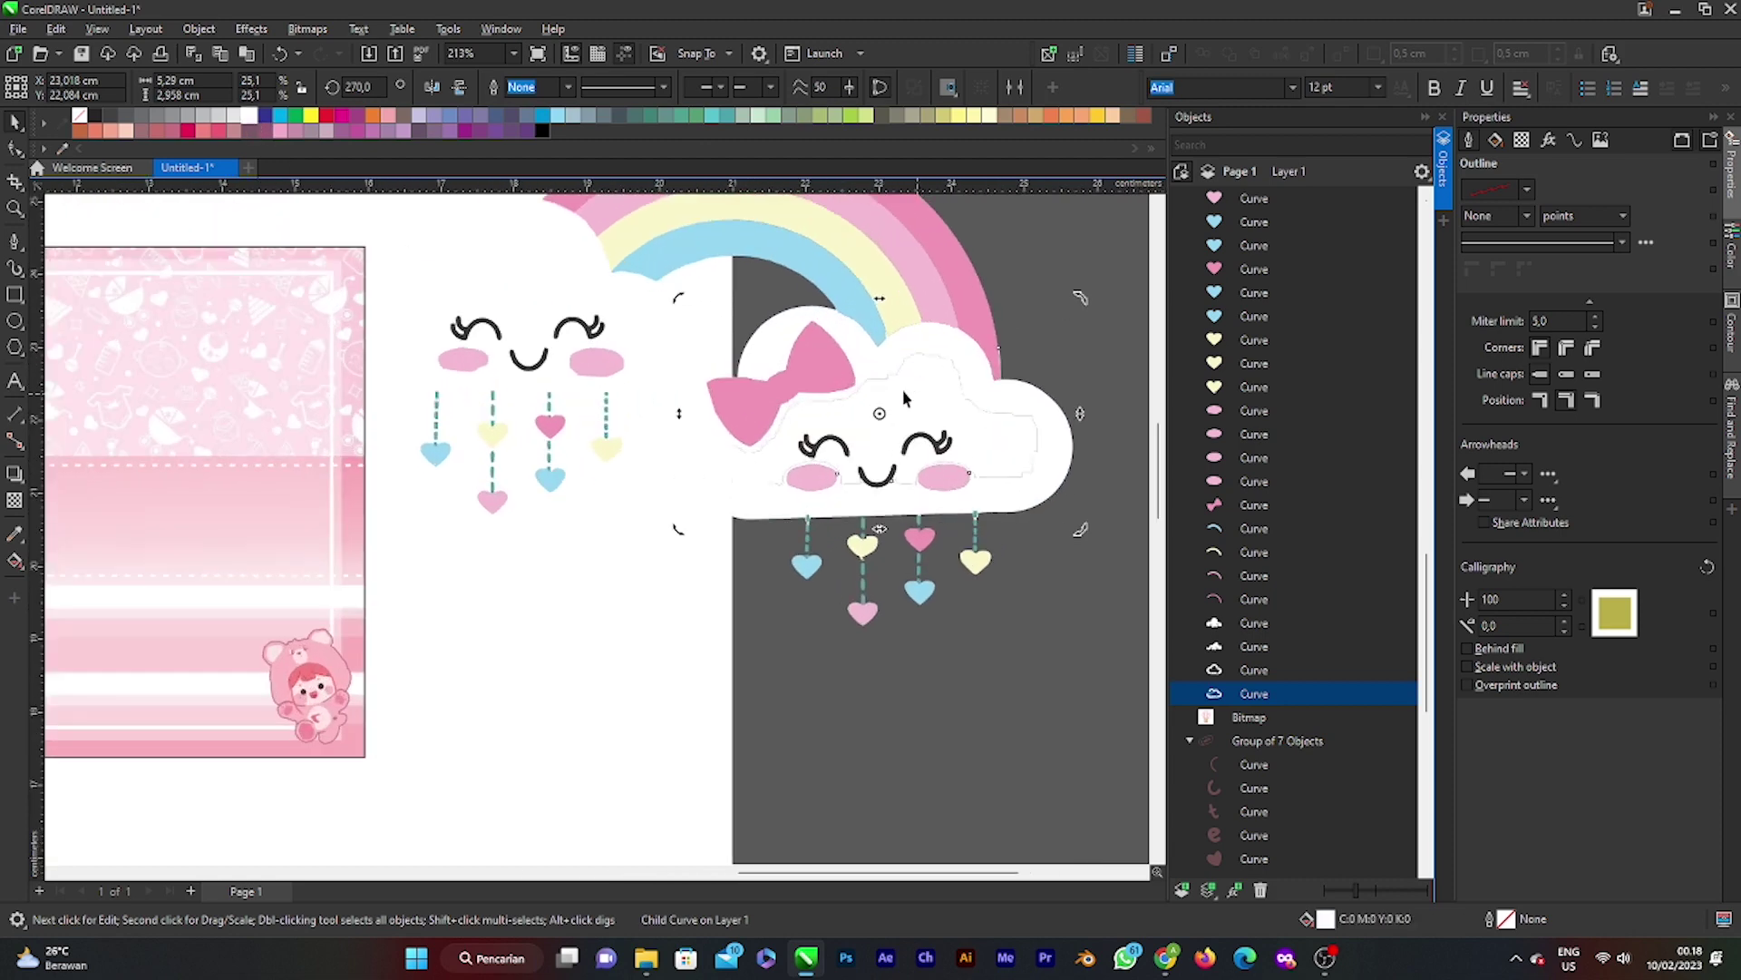
pyautogui.scroll(2, 786, 414)
pyautogui.scroll(-3, 845, 464)
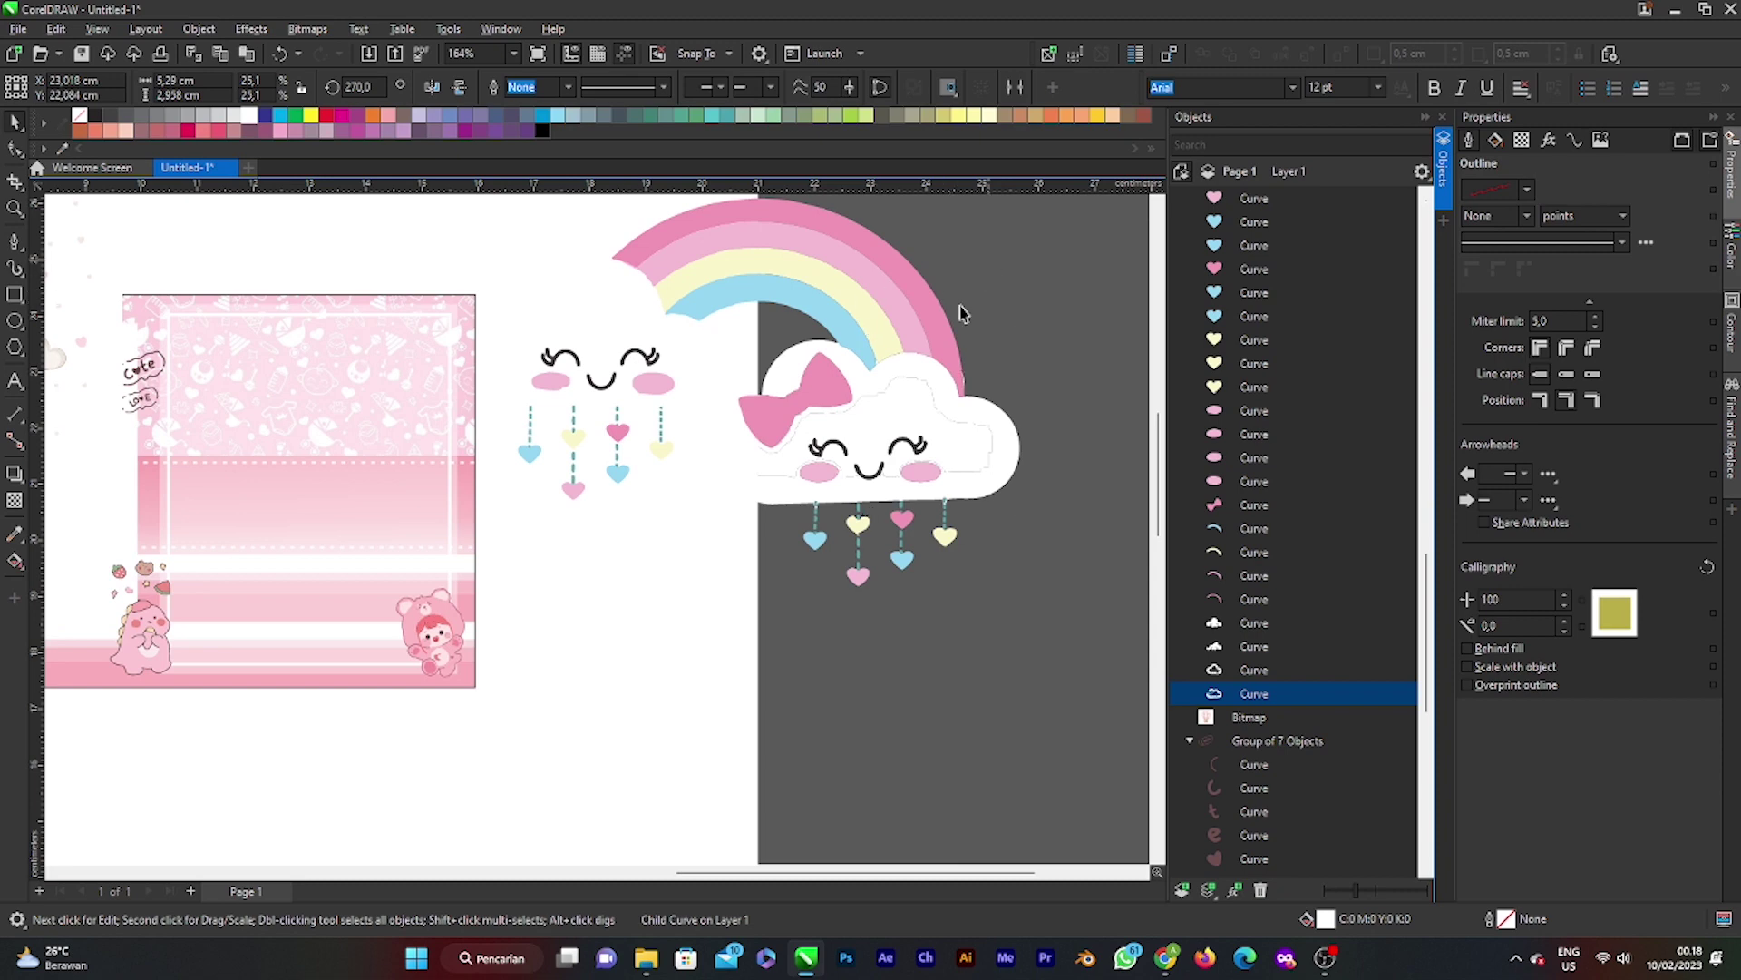
pyautogui.moveTo(925, 395); pyautogui.dragTo(501, 440)
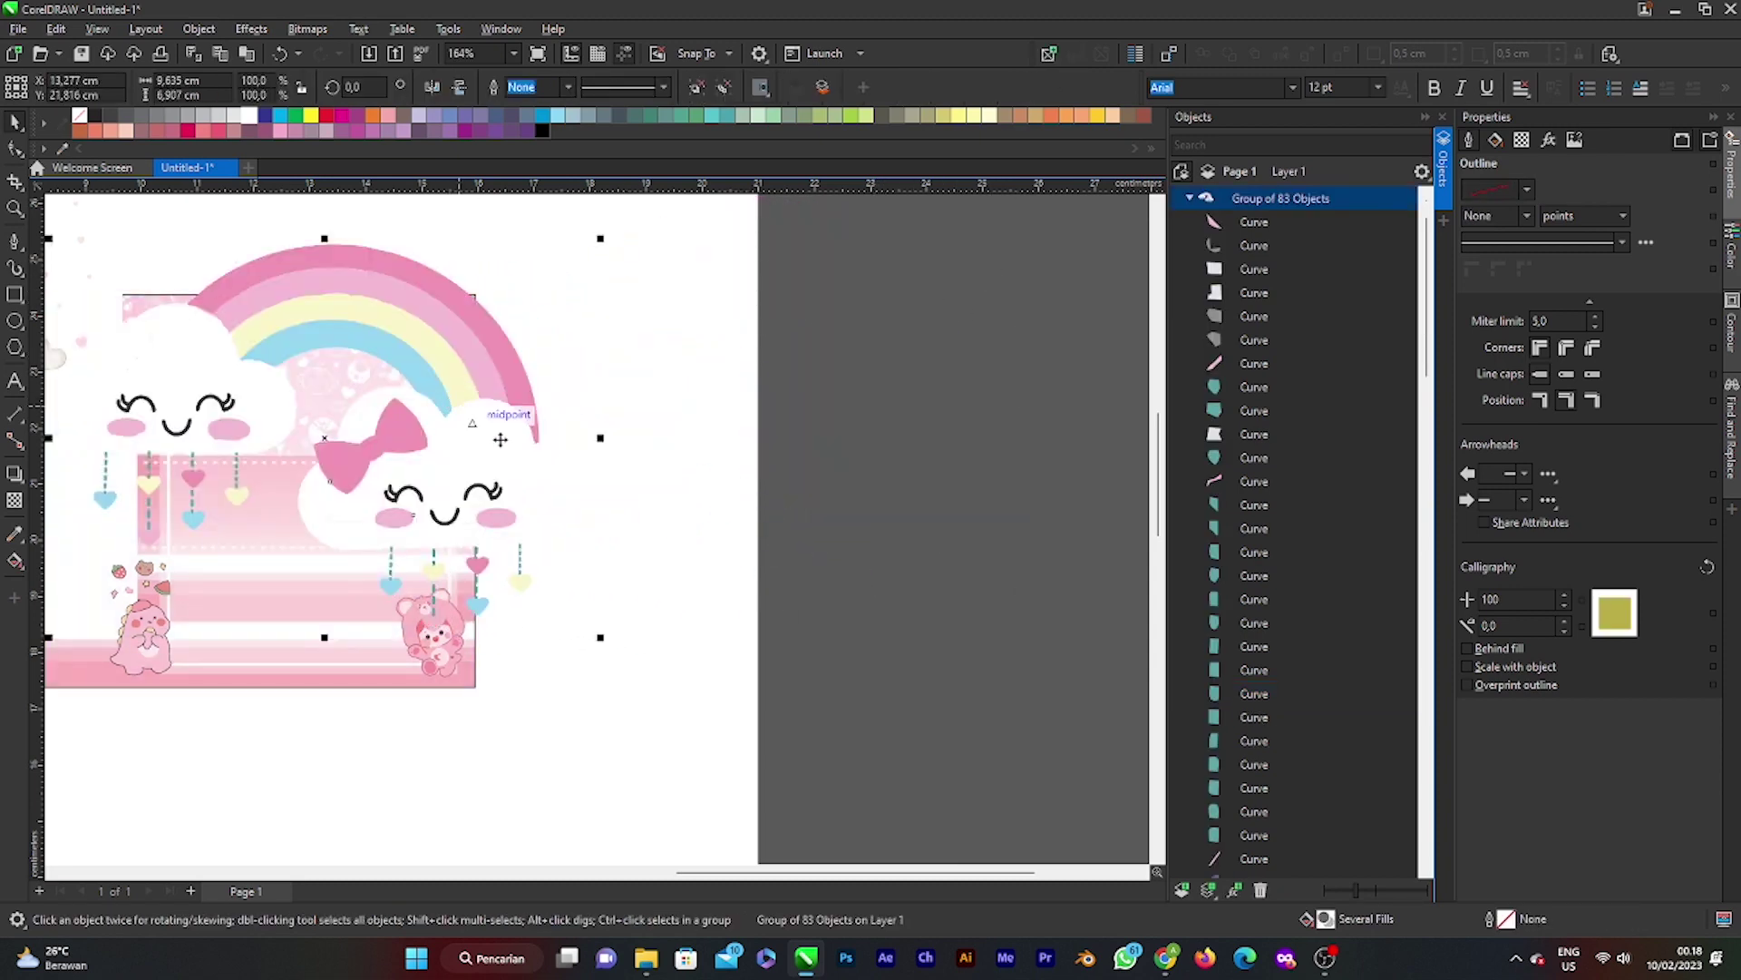
# Step: Shrink the rainbow-cloud art to 29% in the frame's upper area and move the balloon-bear picture off-page right
pyautogui.moveTo(600, 637); pyautogui.dragTo(404, 496)
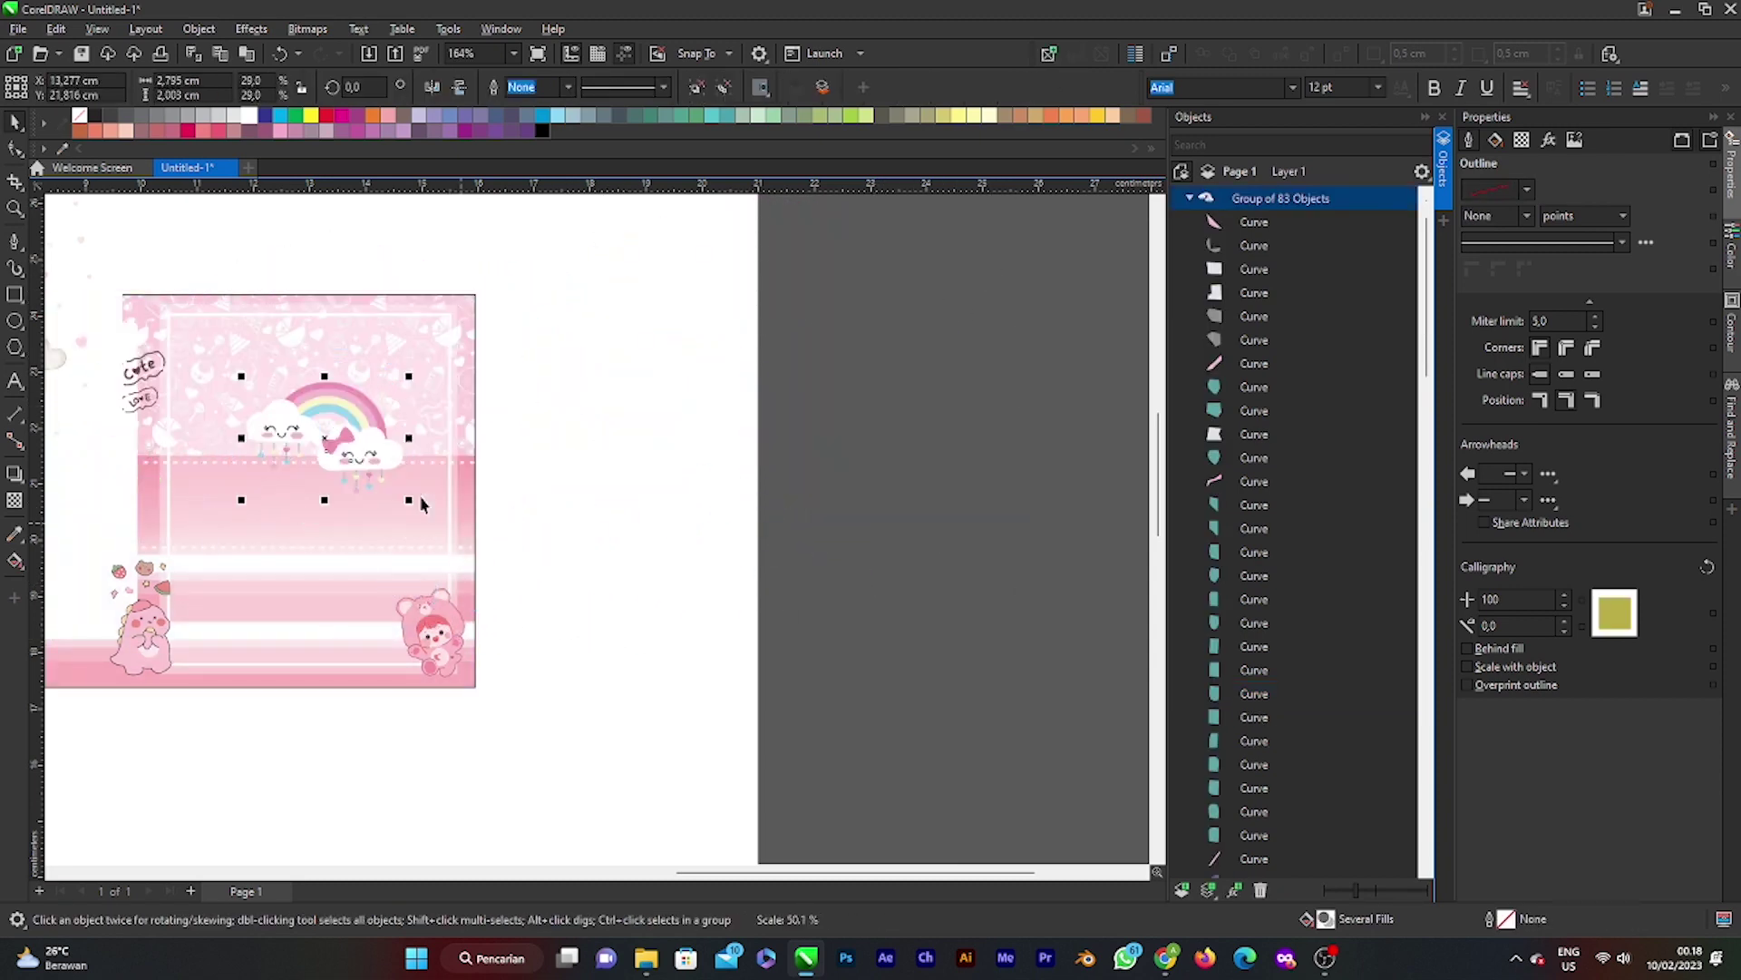
pyautogui.scroll(5, 409, 490)
pyautogui.scroll(-10, 451, 477)
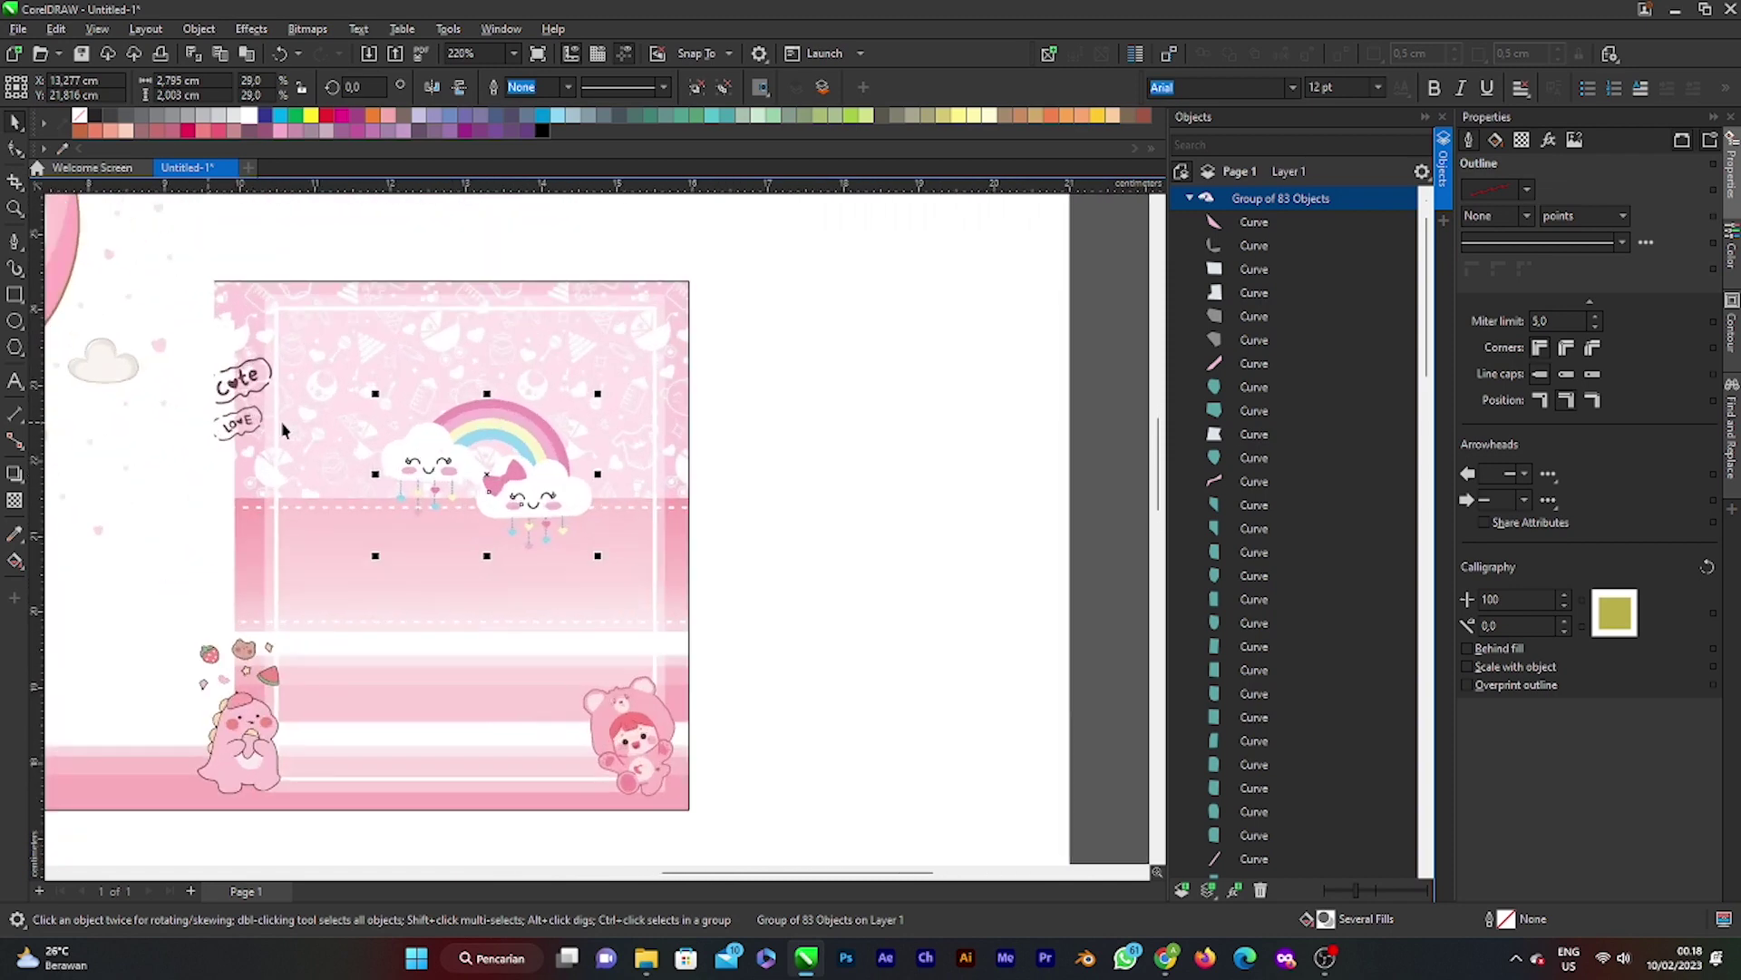
pyautogui.scroll(2, 341, 474)
pyautogui.moveTo(296, 467); pyautogui.dragTo(956, 538)
pyautogui.moveTo(571, 490); pyautogui.dragTo(481, 443)
pyautogui.click(1081, 561)
# Step: Trace the balloon-bear bitmap as Outline Clipart into a 186-object group and shift the original aside
pyautogui.keyDown('alt'); pyautogui.click(1081, 561); pyautogui.keyUp('alt')
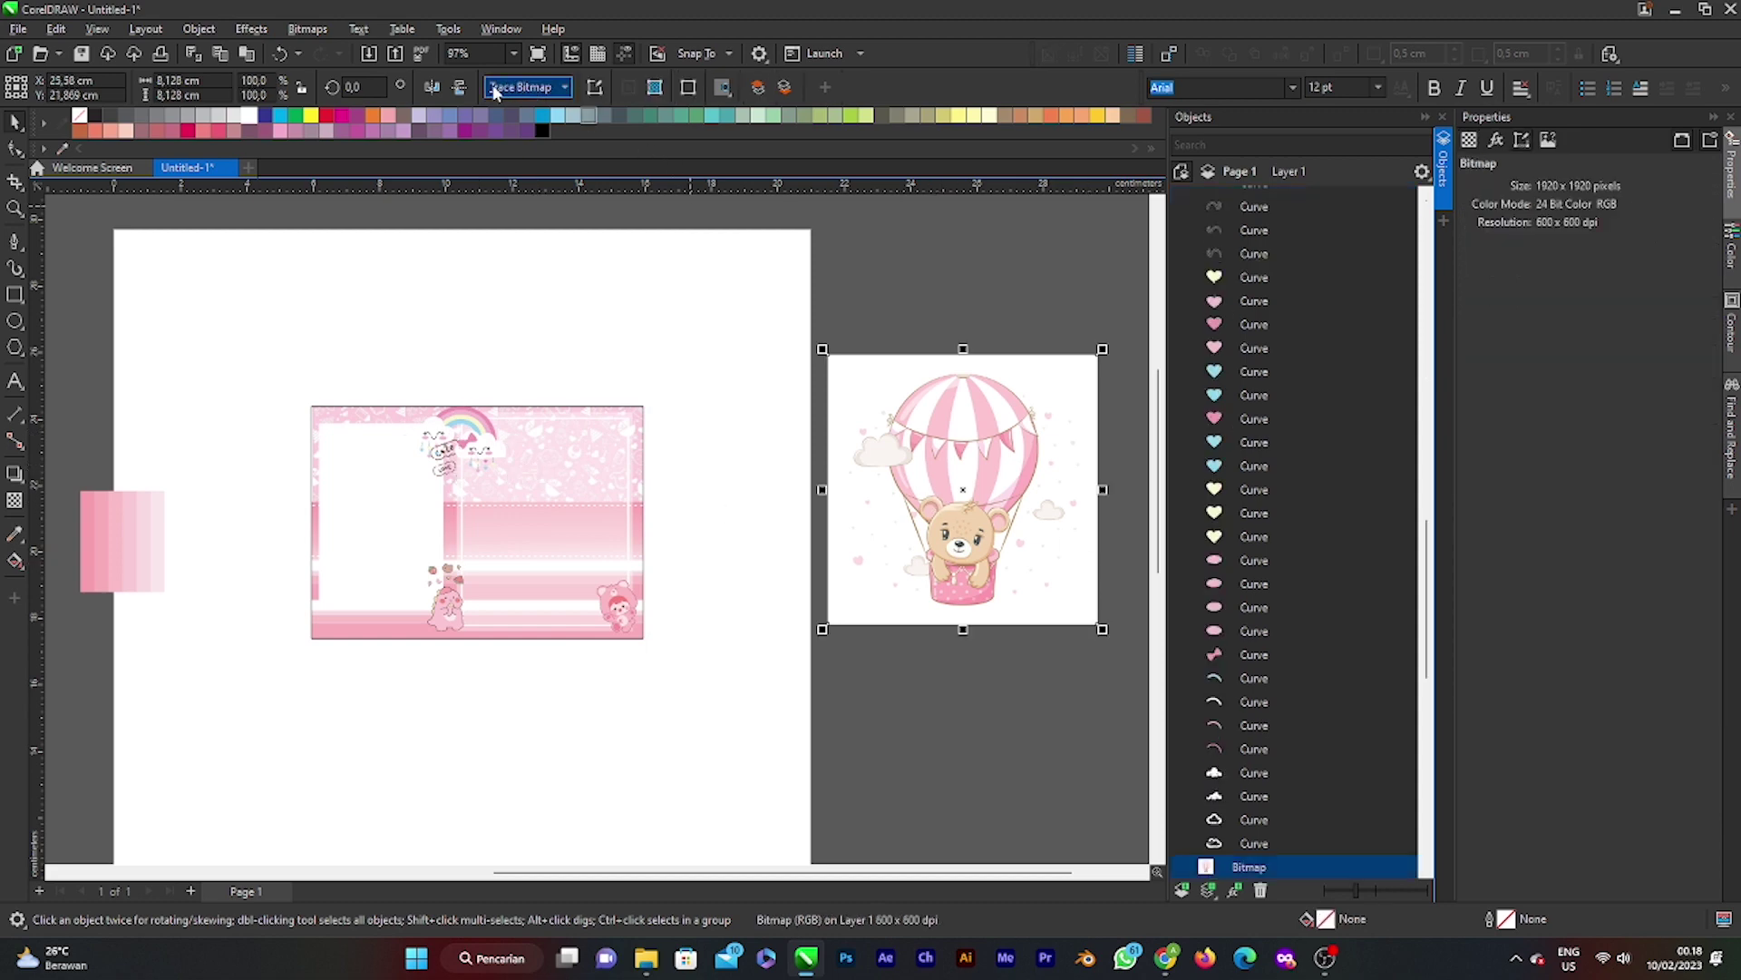
pyautogui.moveTo(575, 155)
pyautogui.click(680, 212)
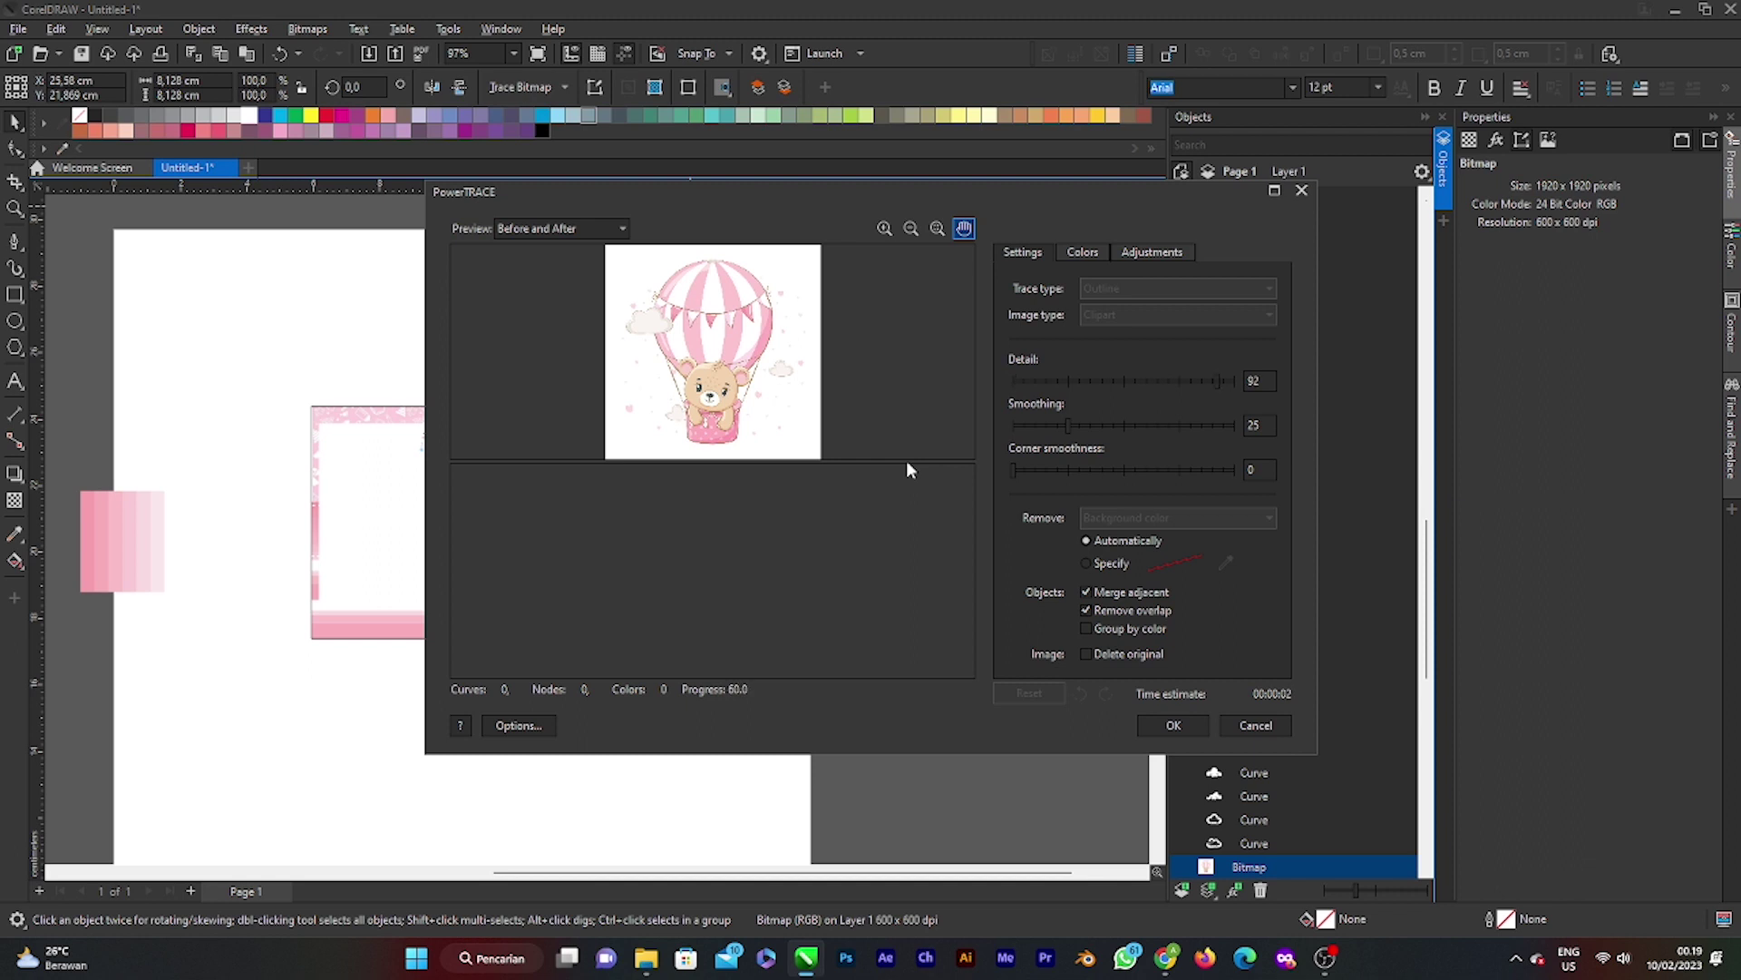
pyautogui.scroll(2, 652, 541)
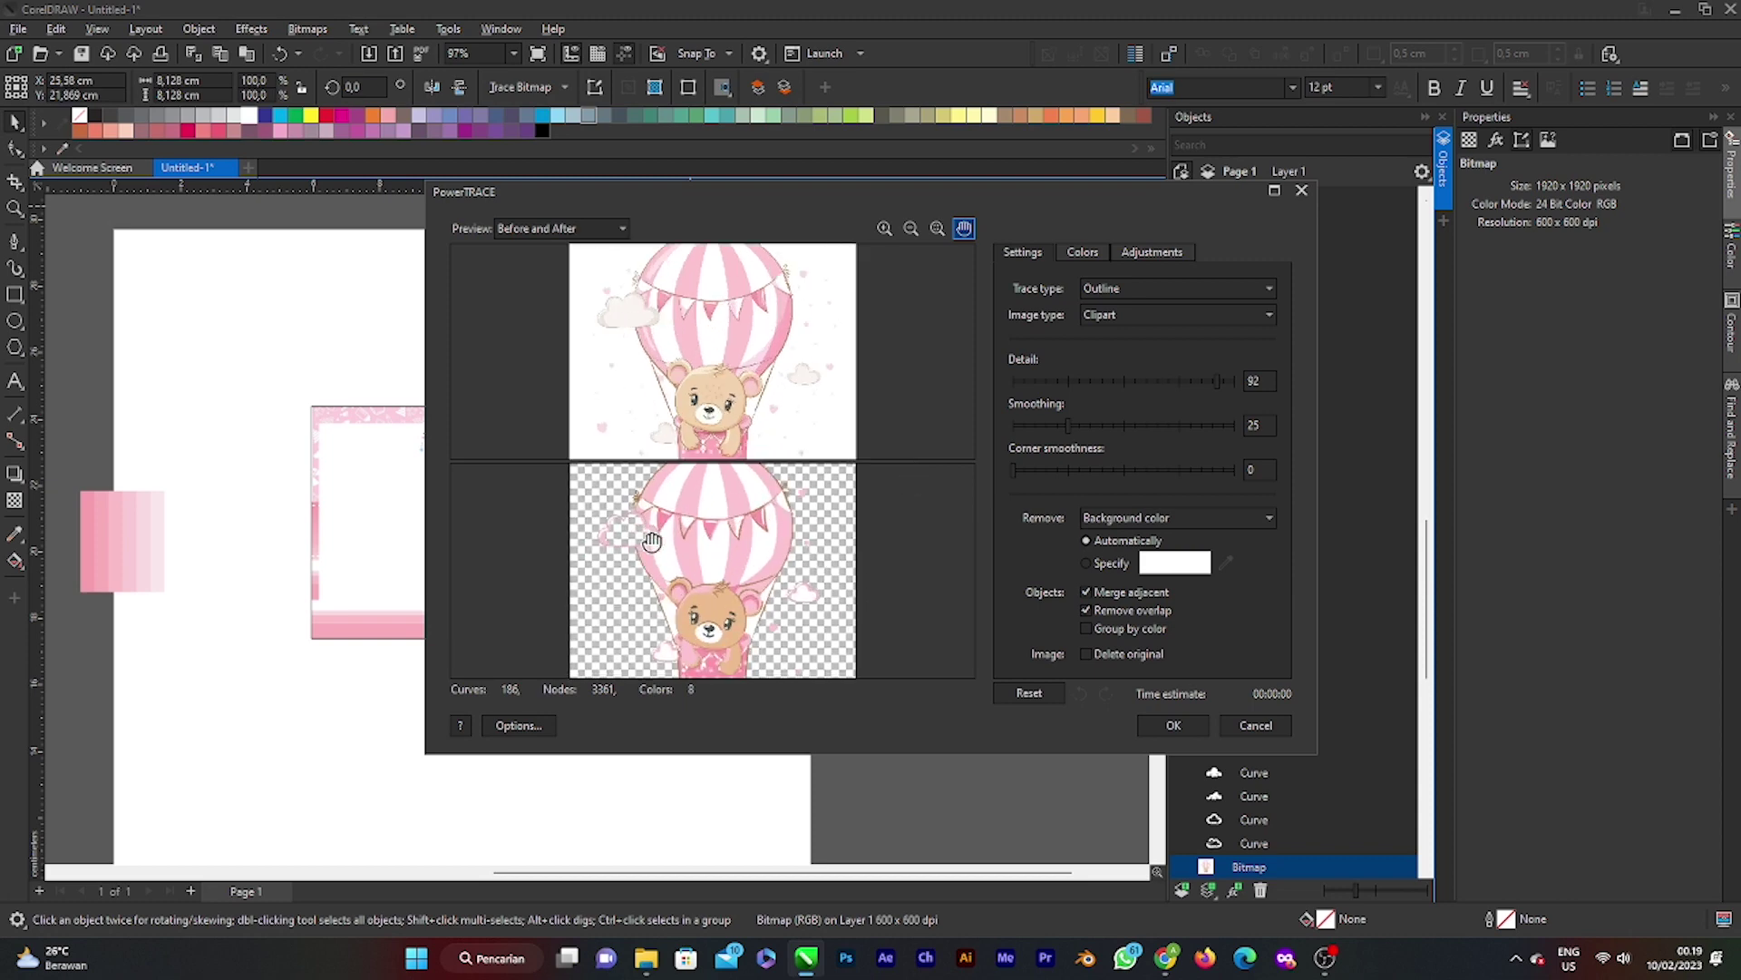
pyautogui.scroll(1, 652, 542)
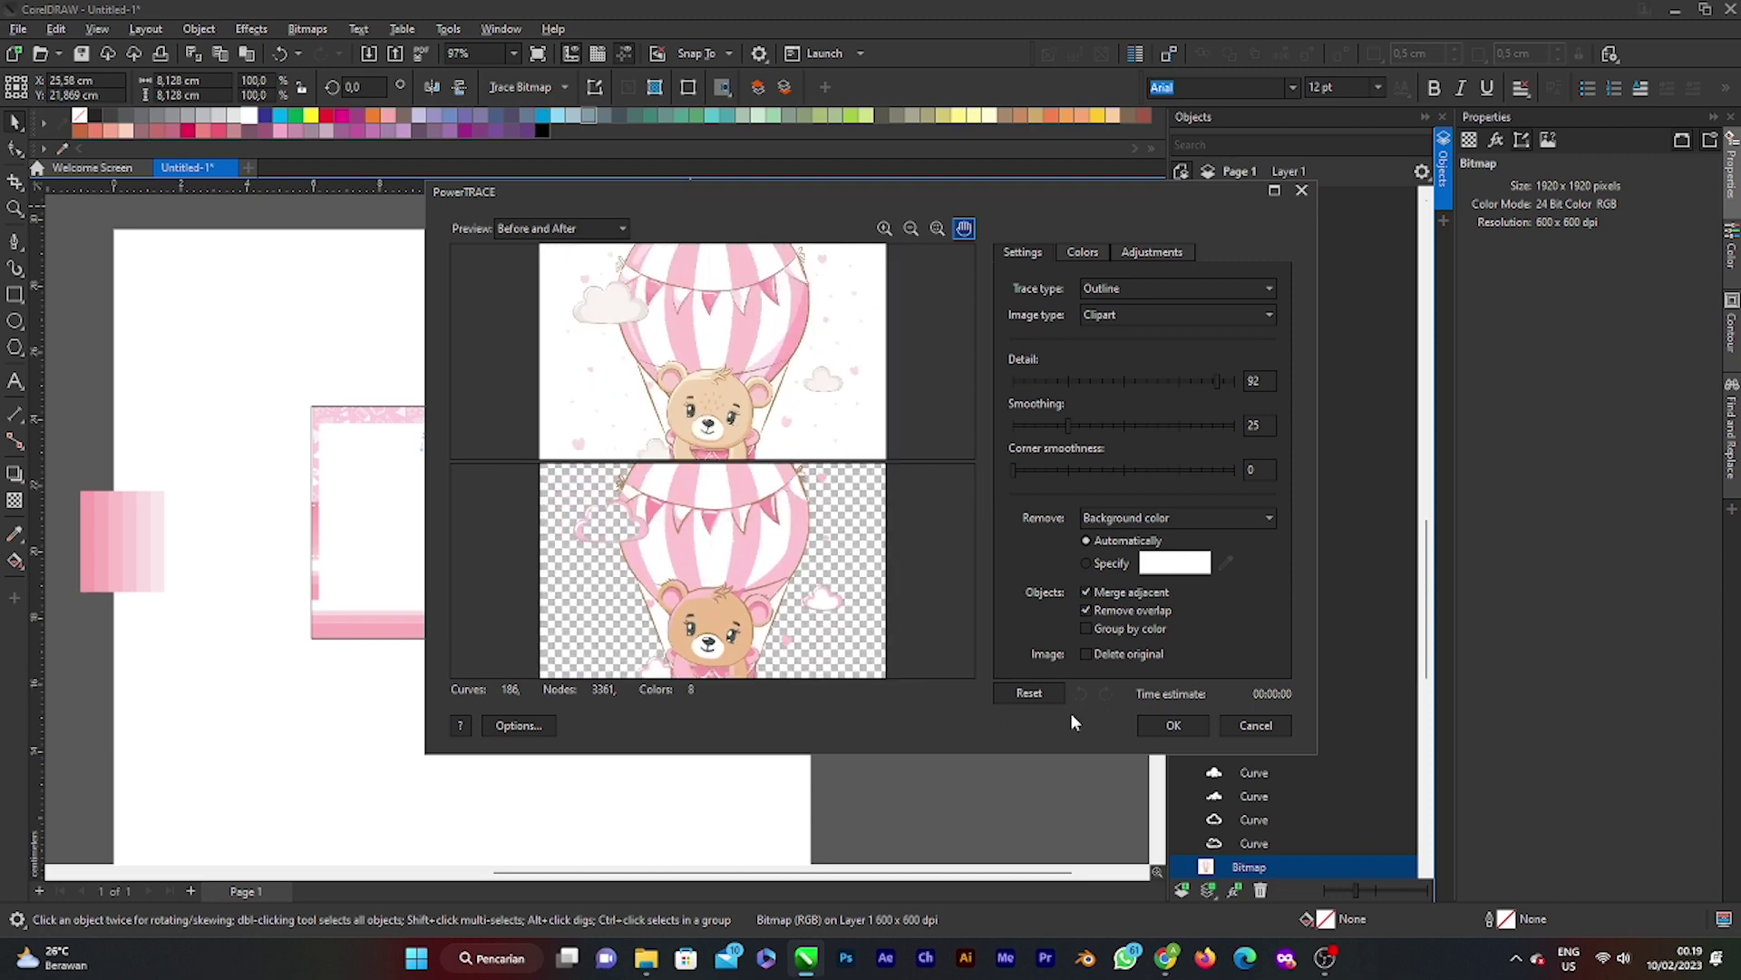
pyautogui.click(1173, 724)
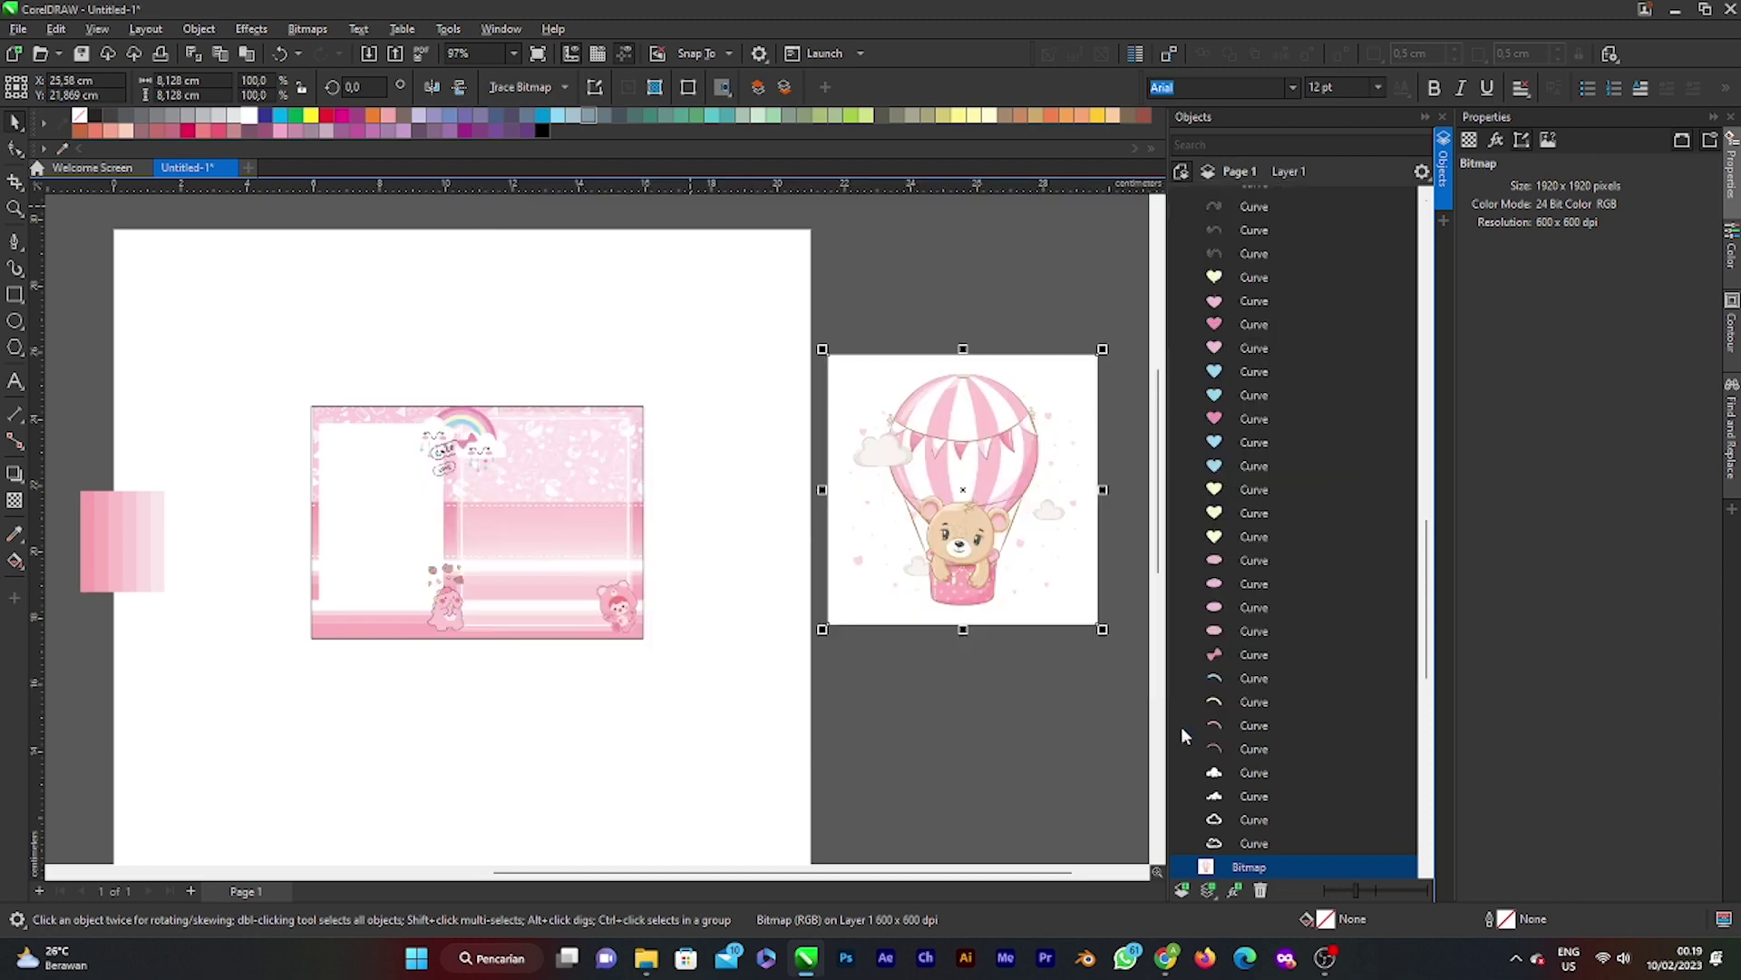
pyautogui.click(1010, 445)
pyautogui.moveTo(1060, 548); pyautogui.dragTo(1007, 480)
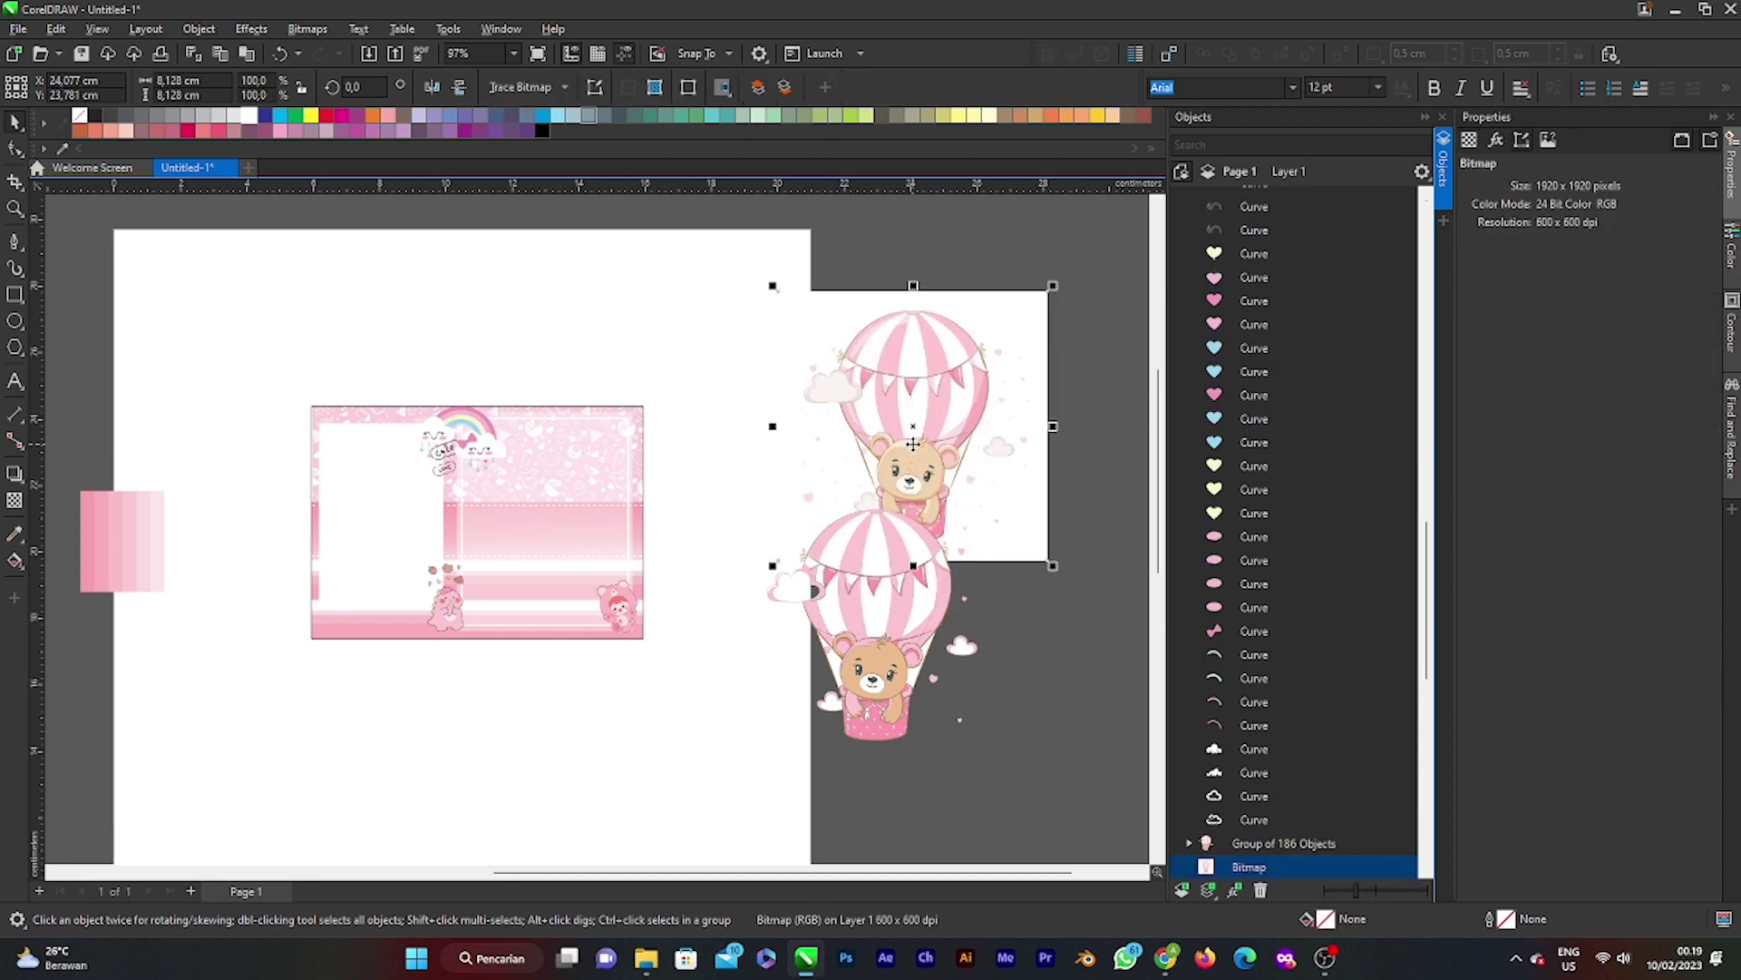
# Step: Delete the original balloon-bear bitmap, undoing an accidental drop of the traced bear into the card frame
pyautogui.press('Delete')
pyautogui.moveTo(870, 625)
pyautogui.mouseDown()
pyautogui.moveTo(943, 521)
pyautogui.moveTo(490, 458)
pyautogui.moveTo(992, 478)
pyautogui.moveTo(1001, 495)
pyautogui.mouseUp()
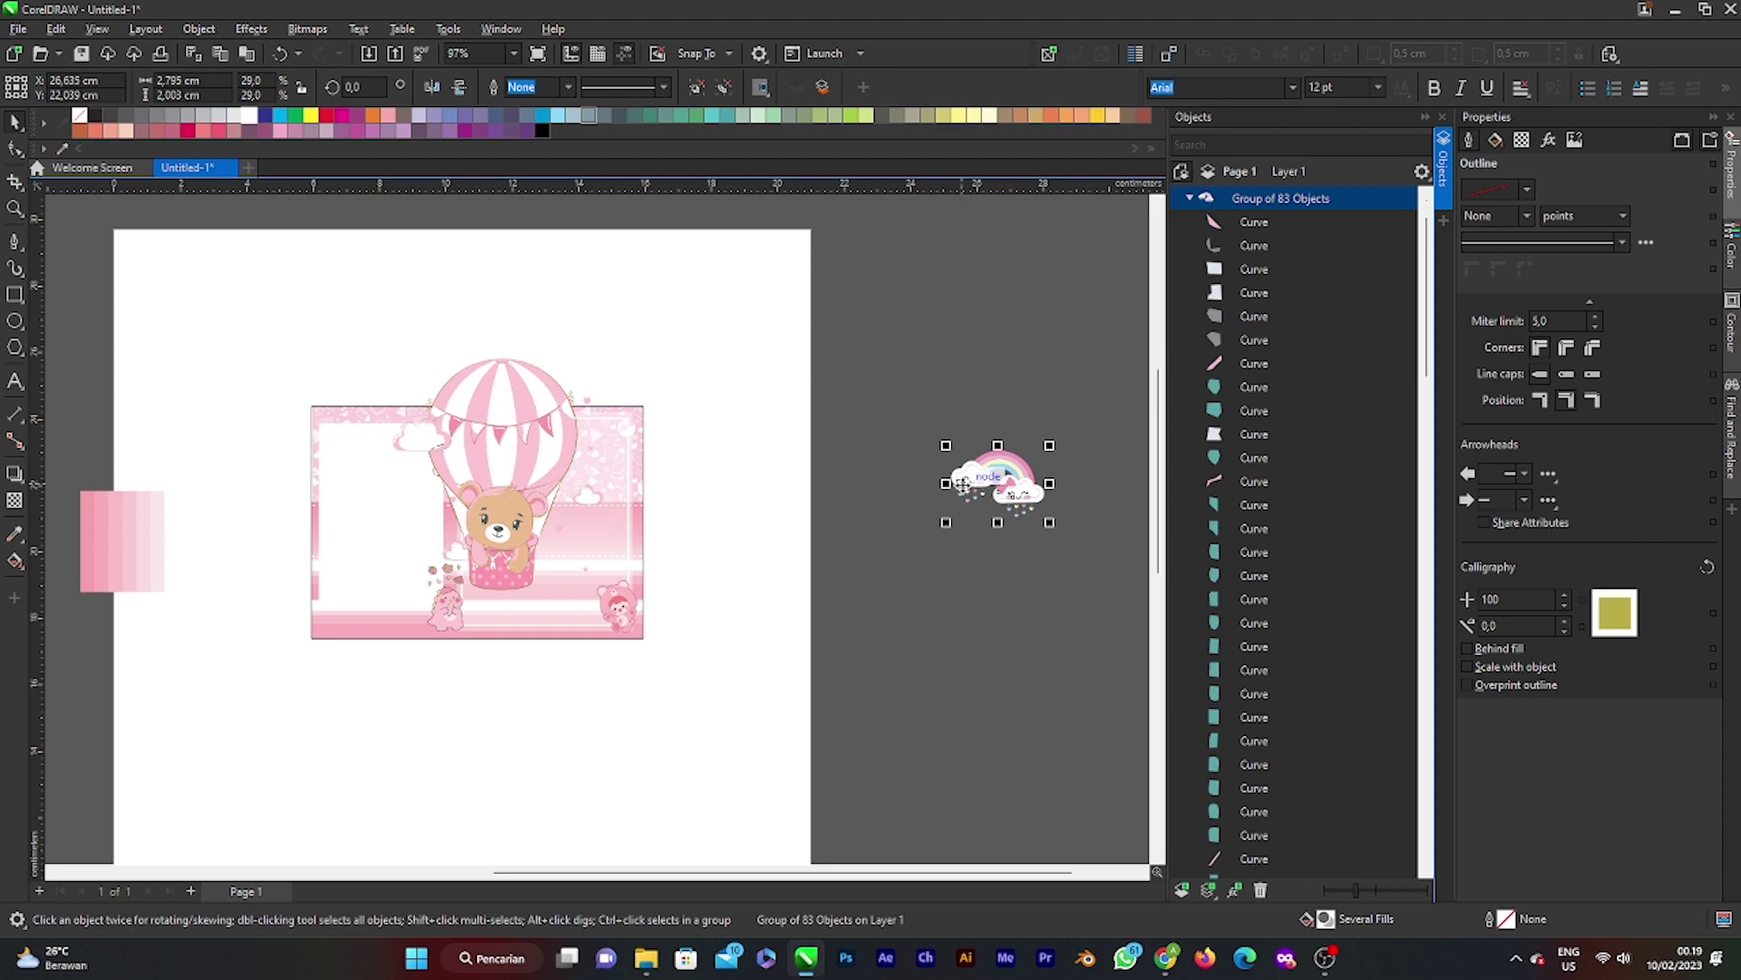
pyautogui.hotkey('ctrl', 'z')
pyautogui.hotkey('ctrl', 'z')
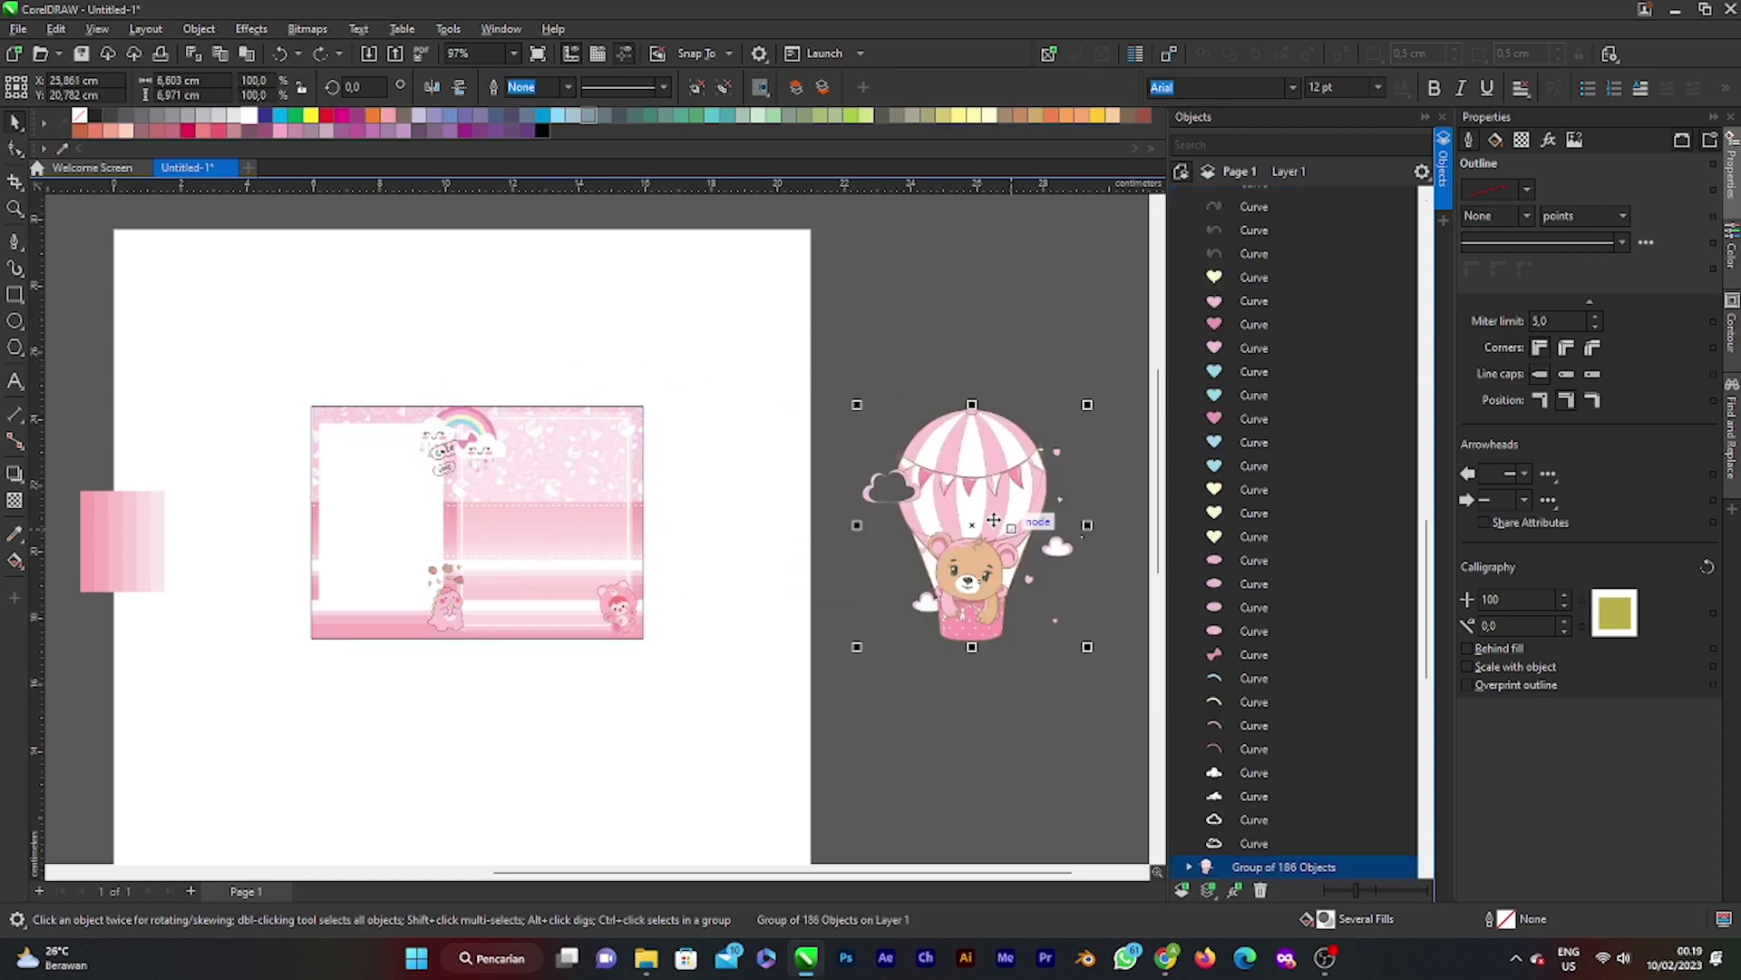
pyautogui.scroll(2, 994, 520)
pyautogui.scroll(-1, 994, 520)
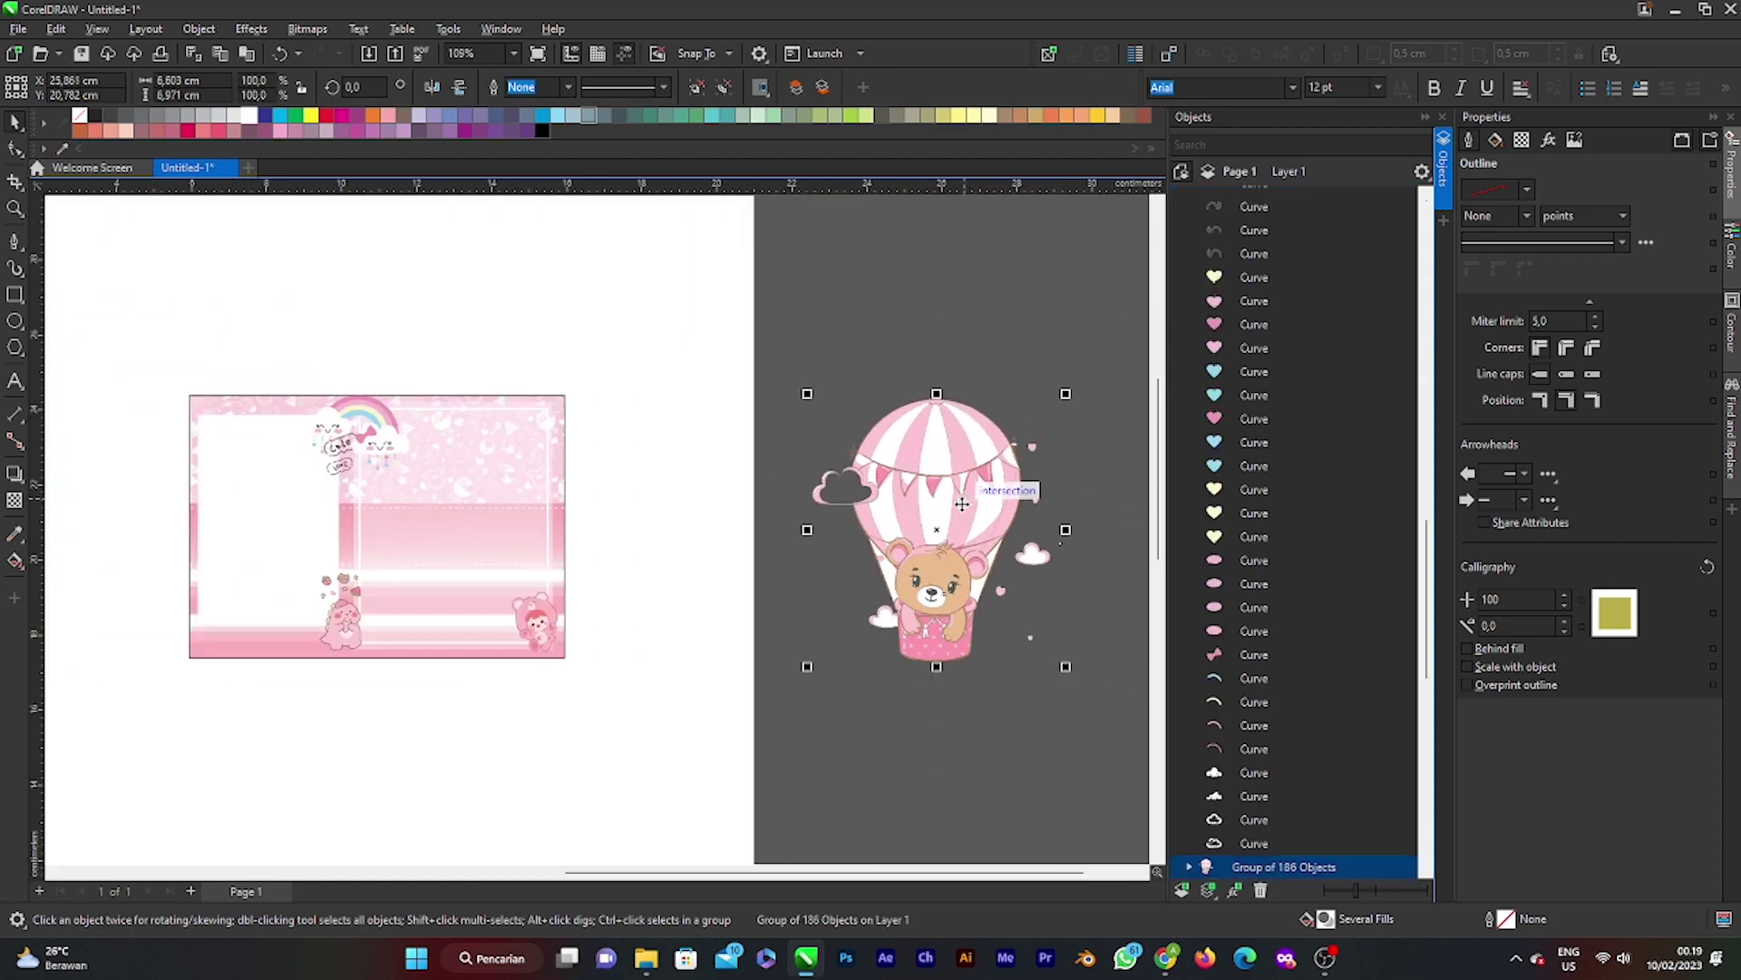
pyautogui.scroll(4, 962, 503)
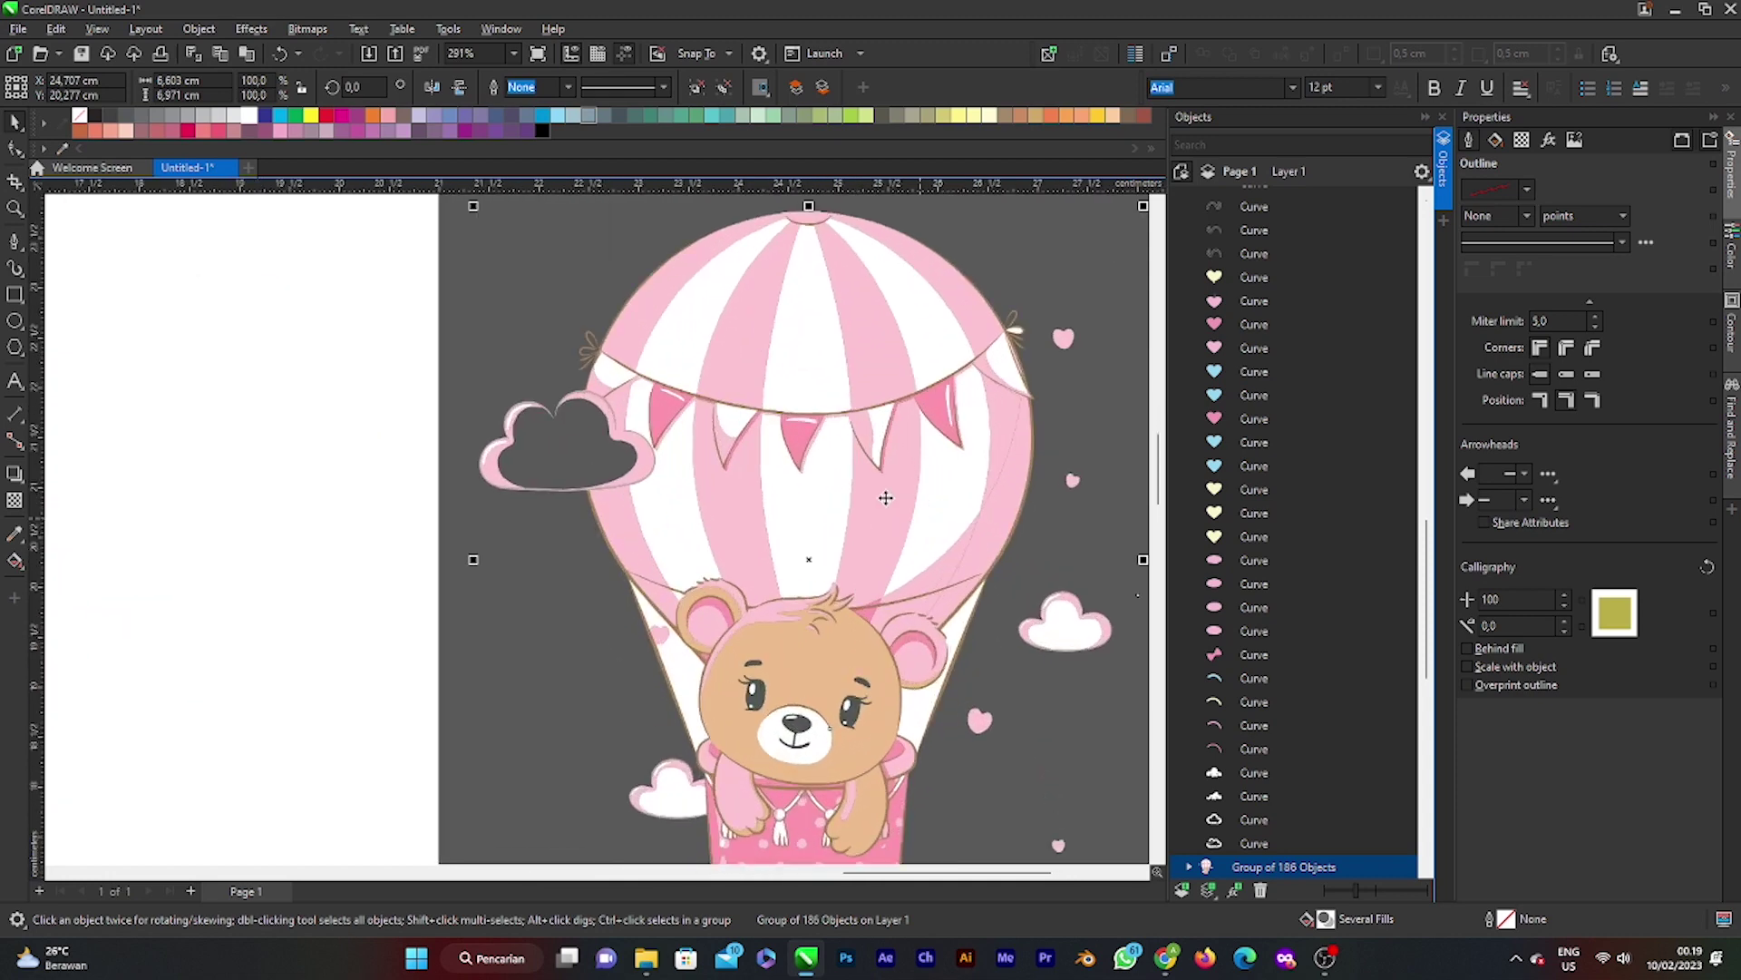
pyautogui.scroll(5, 573, 456)
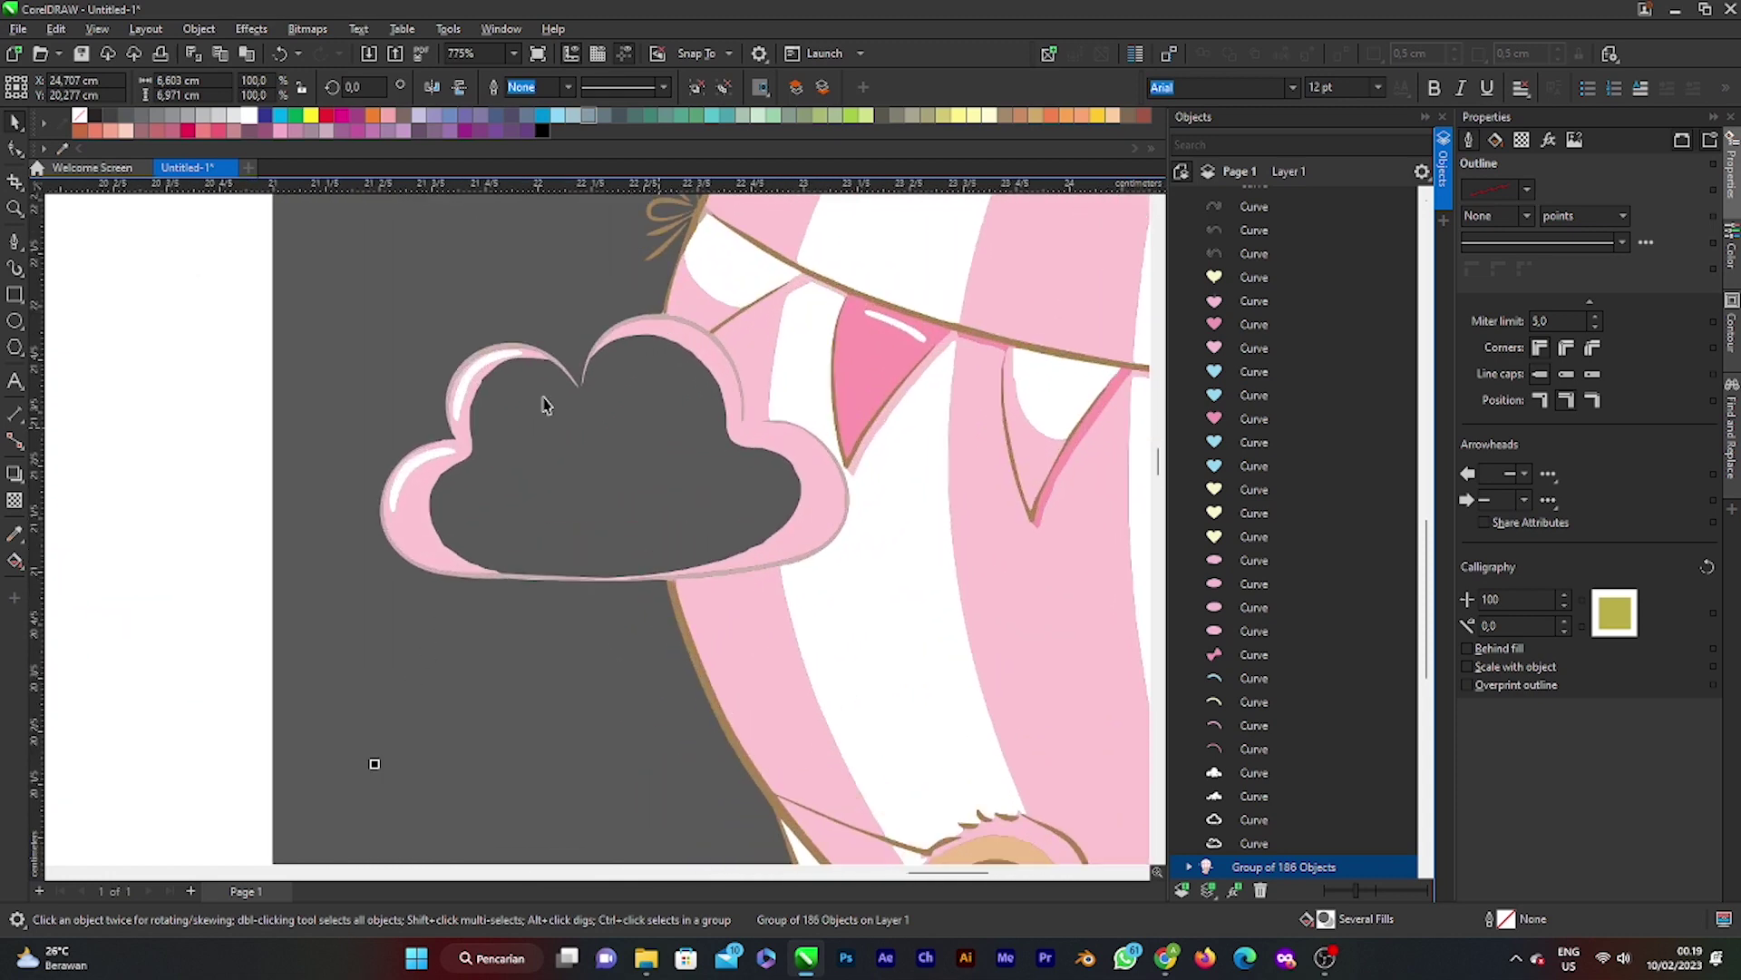
pyautogui.click(14, 242)
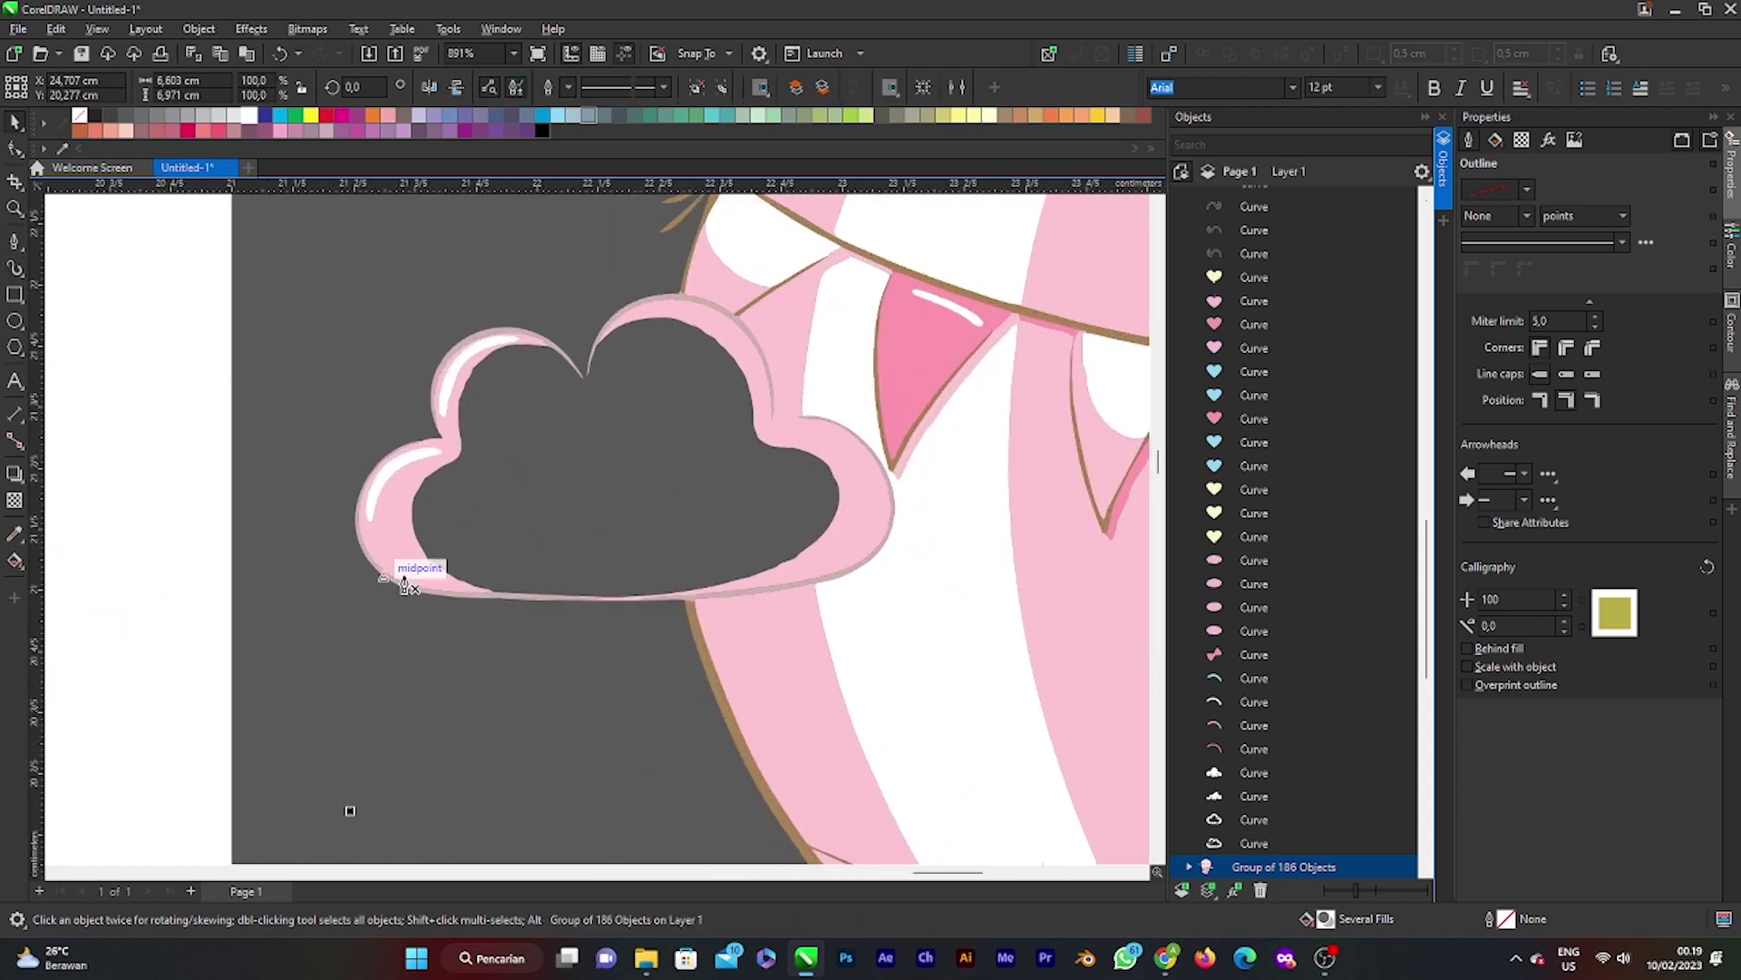
# Step: Trace Bézier points up the cloud's left side to its top, fixing one misplaced point
pyautogui.click(409, 572)
pyautogui.click(396, 490)
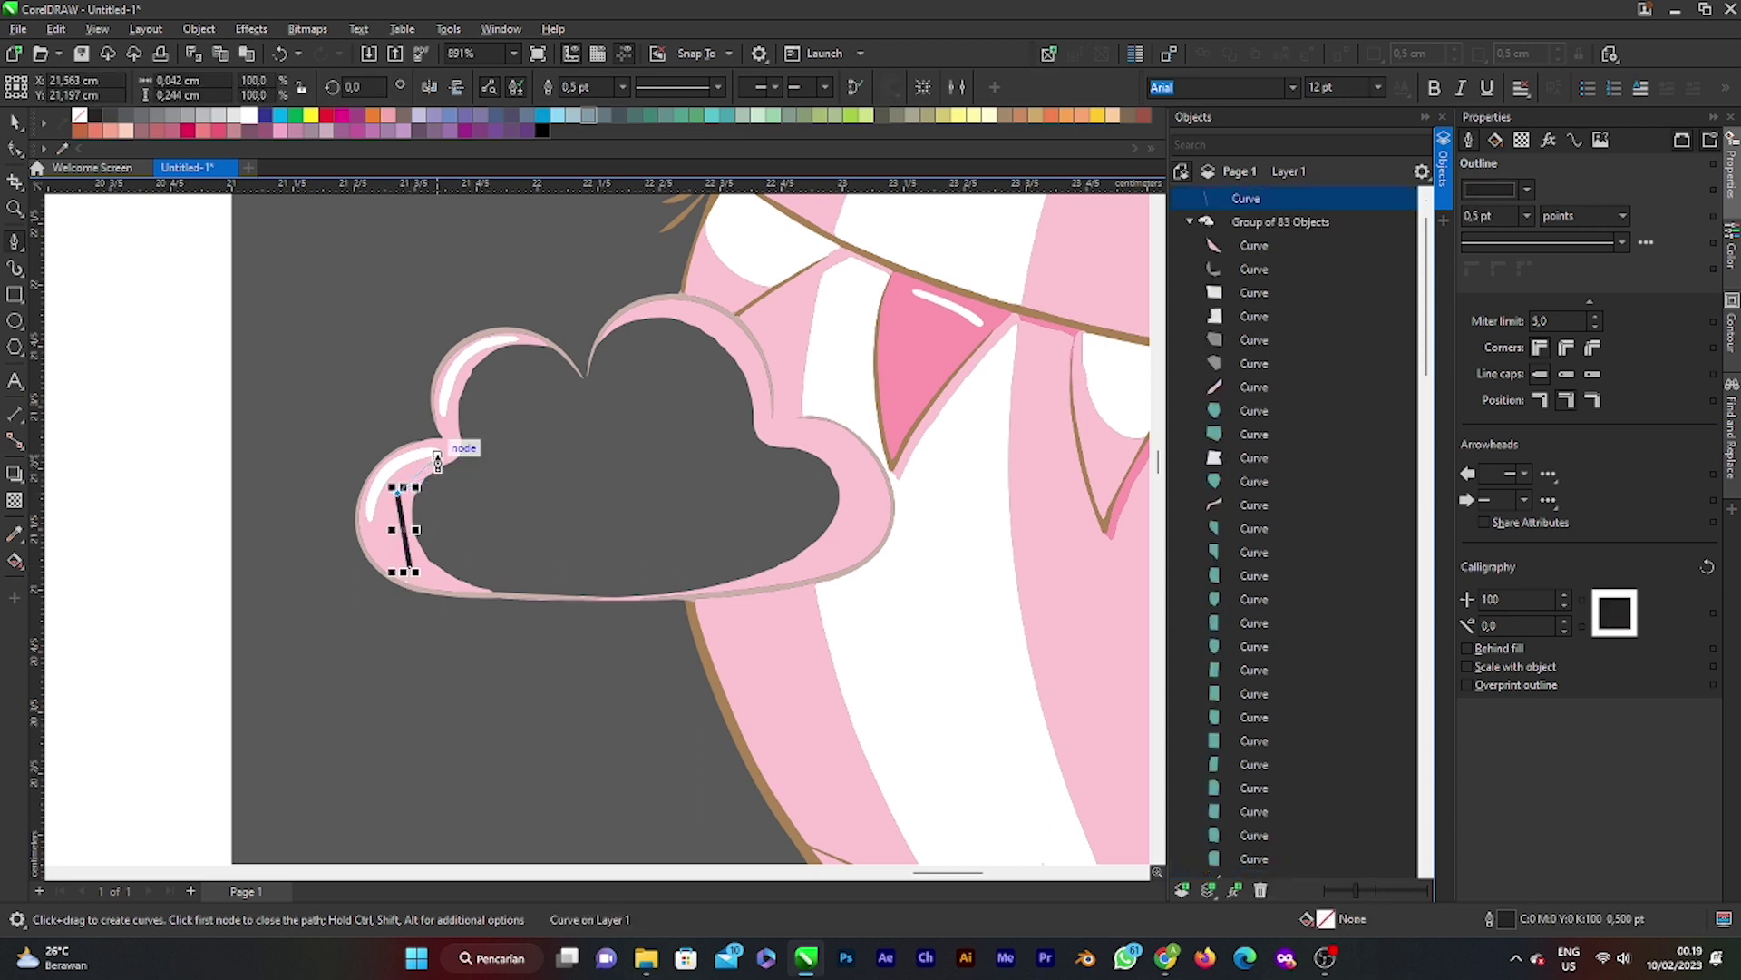
pyautogui.click(451, 417)
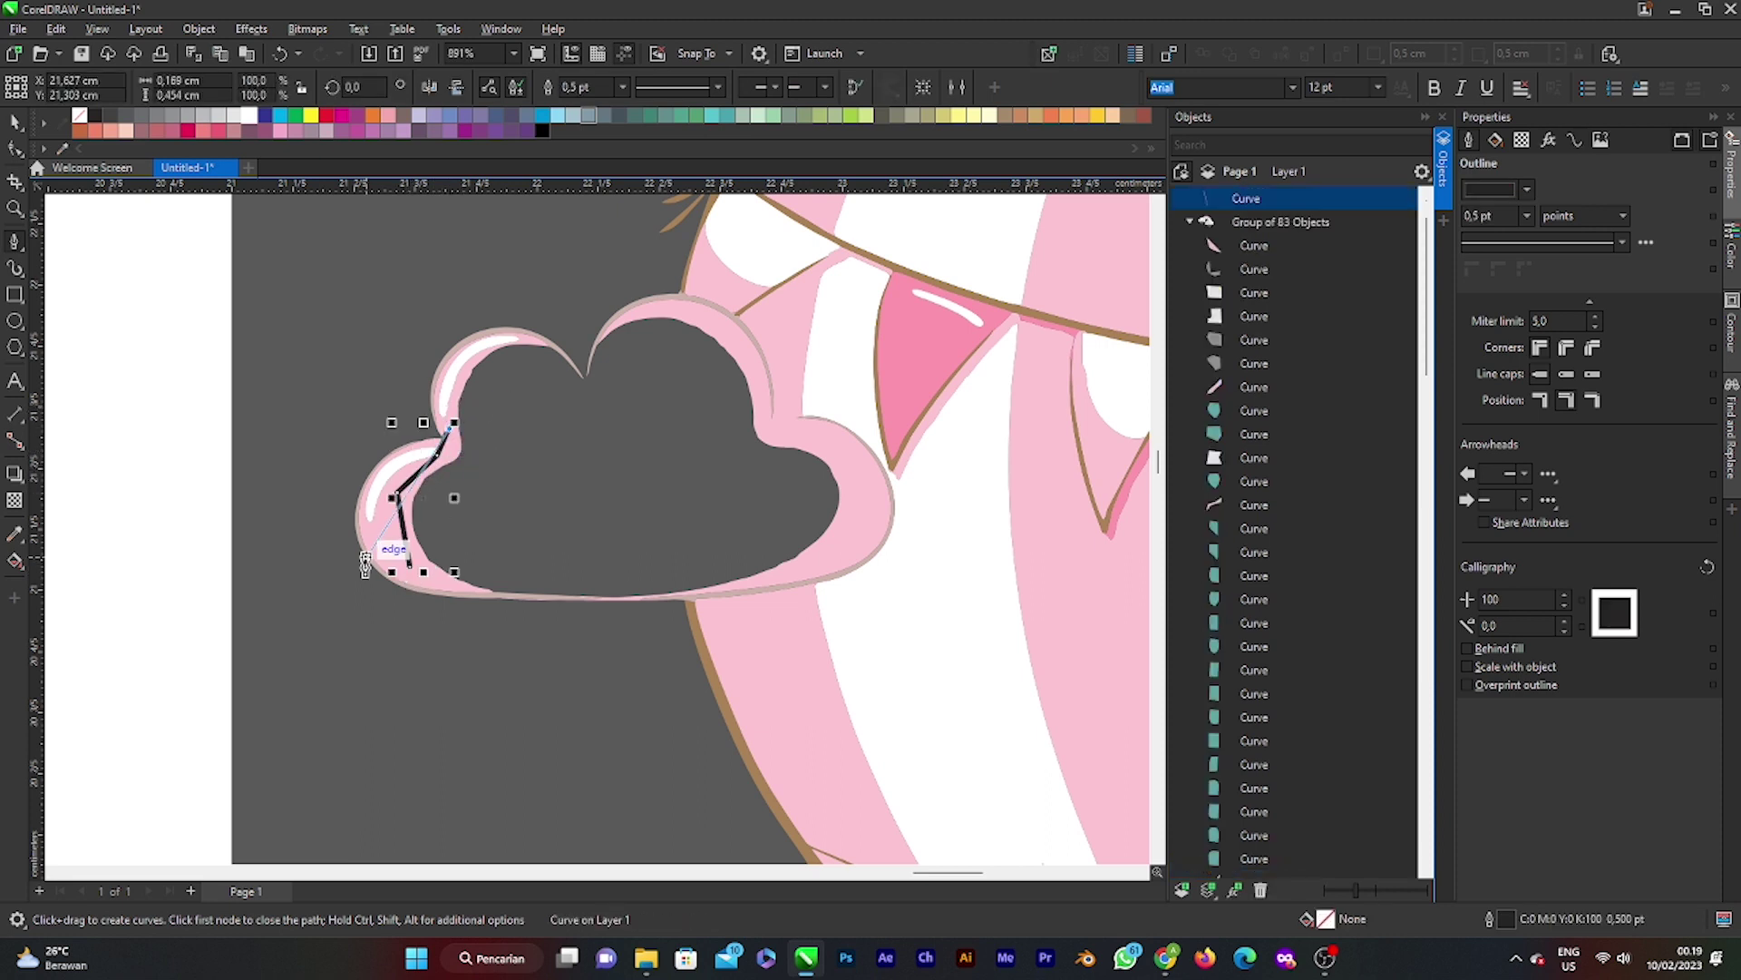
pyautogui.hotkey('ctrl', 'z')
pyautogui.click(440, 455)
pyautogui.scroll(5, 441, 458)
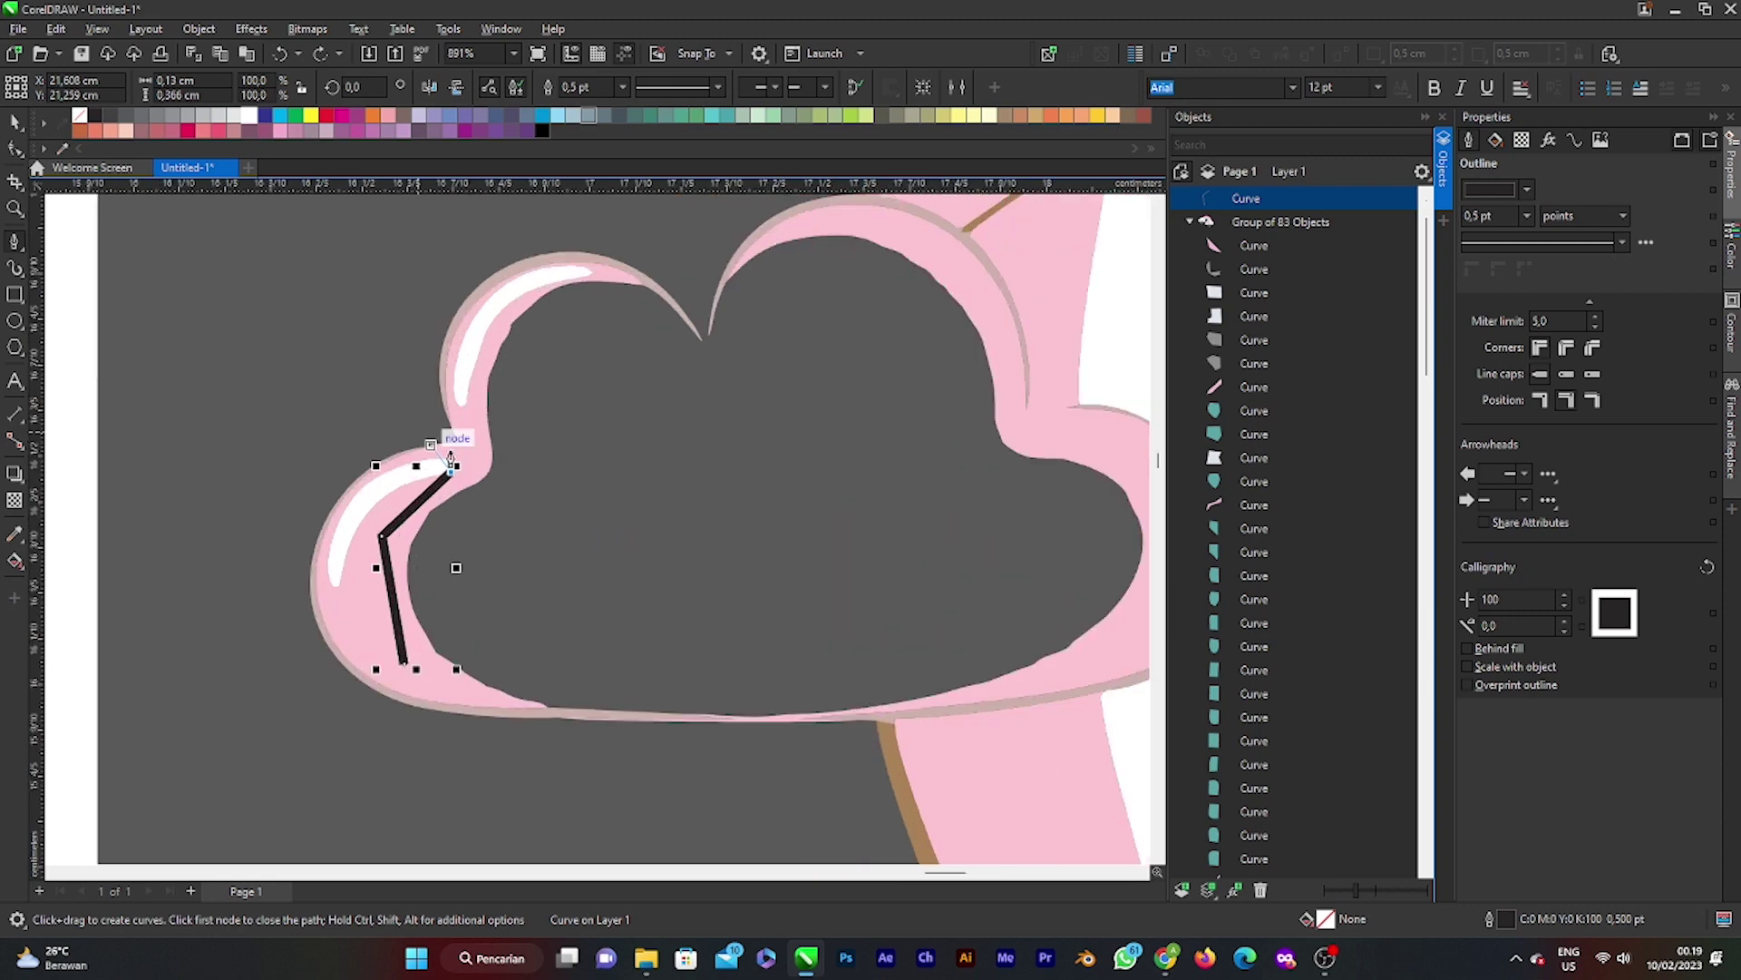
pyautogui.scroll(2, 477, 539)
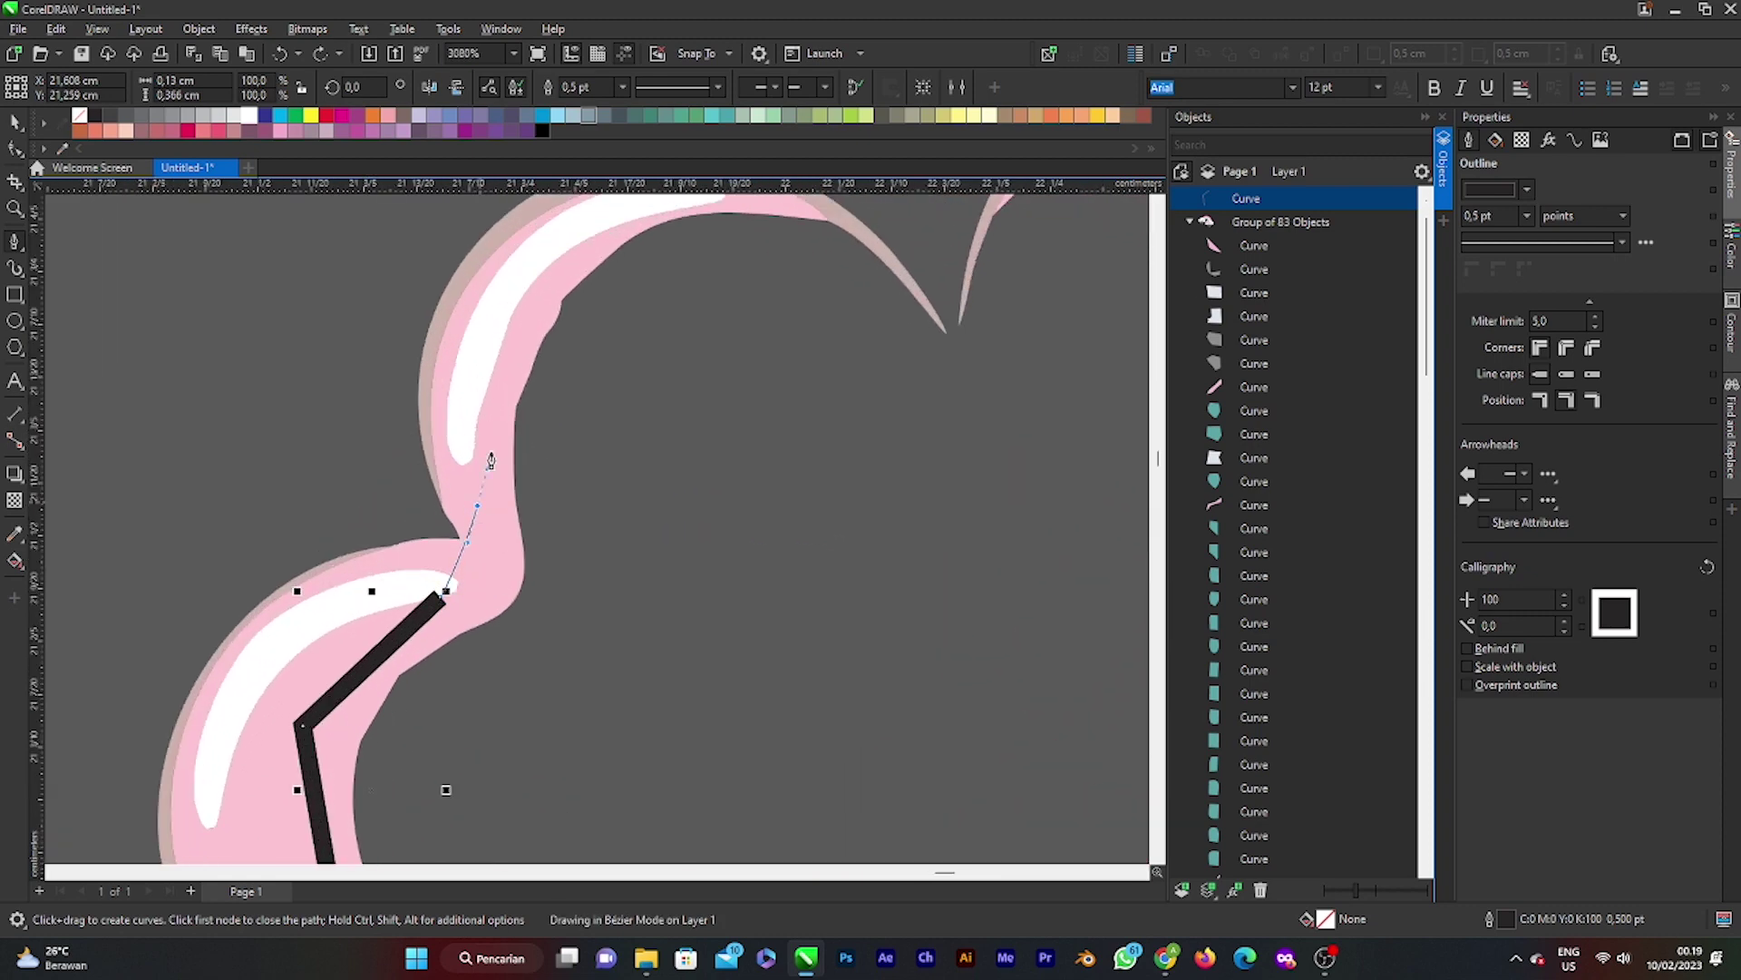
pyautogui.moveTo(477, 399); pyautogui.dragTo(458, 432)
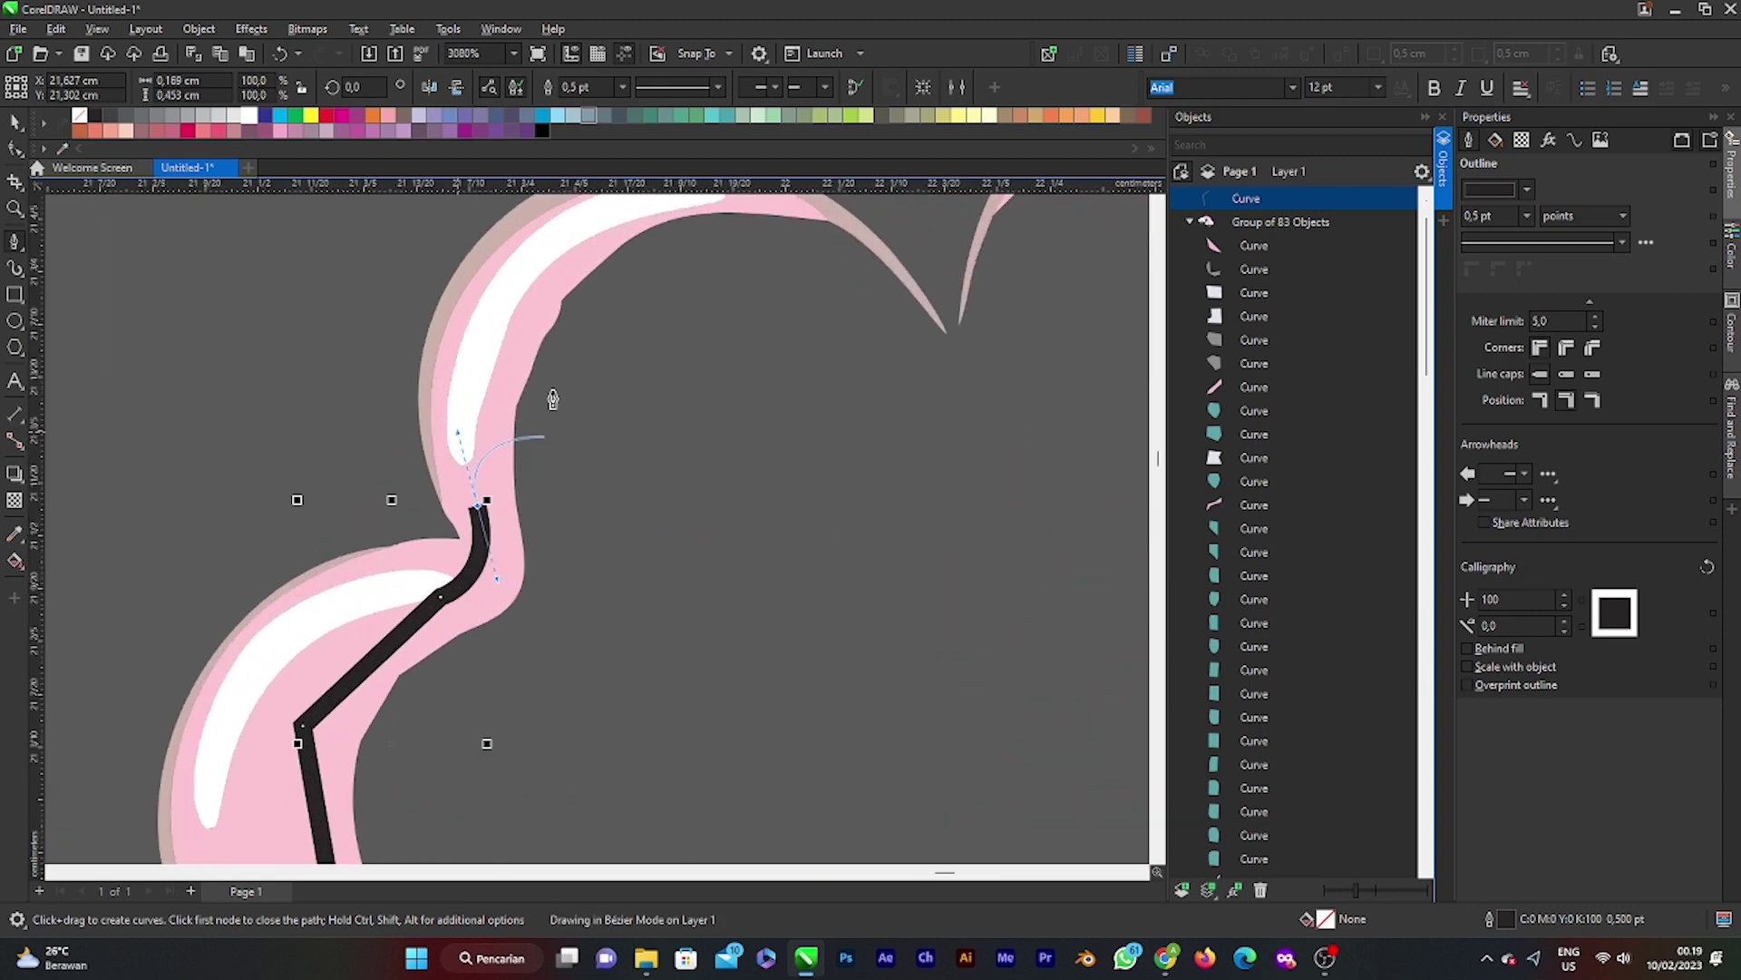
pyautogui.click(552, 262)
pyautogui.click(668, 207)
pyautogui.press('space')
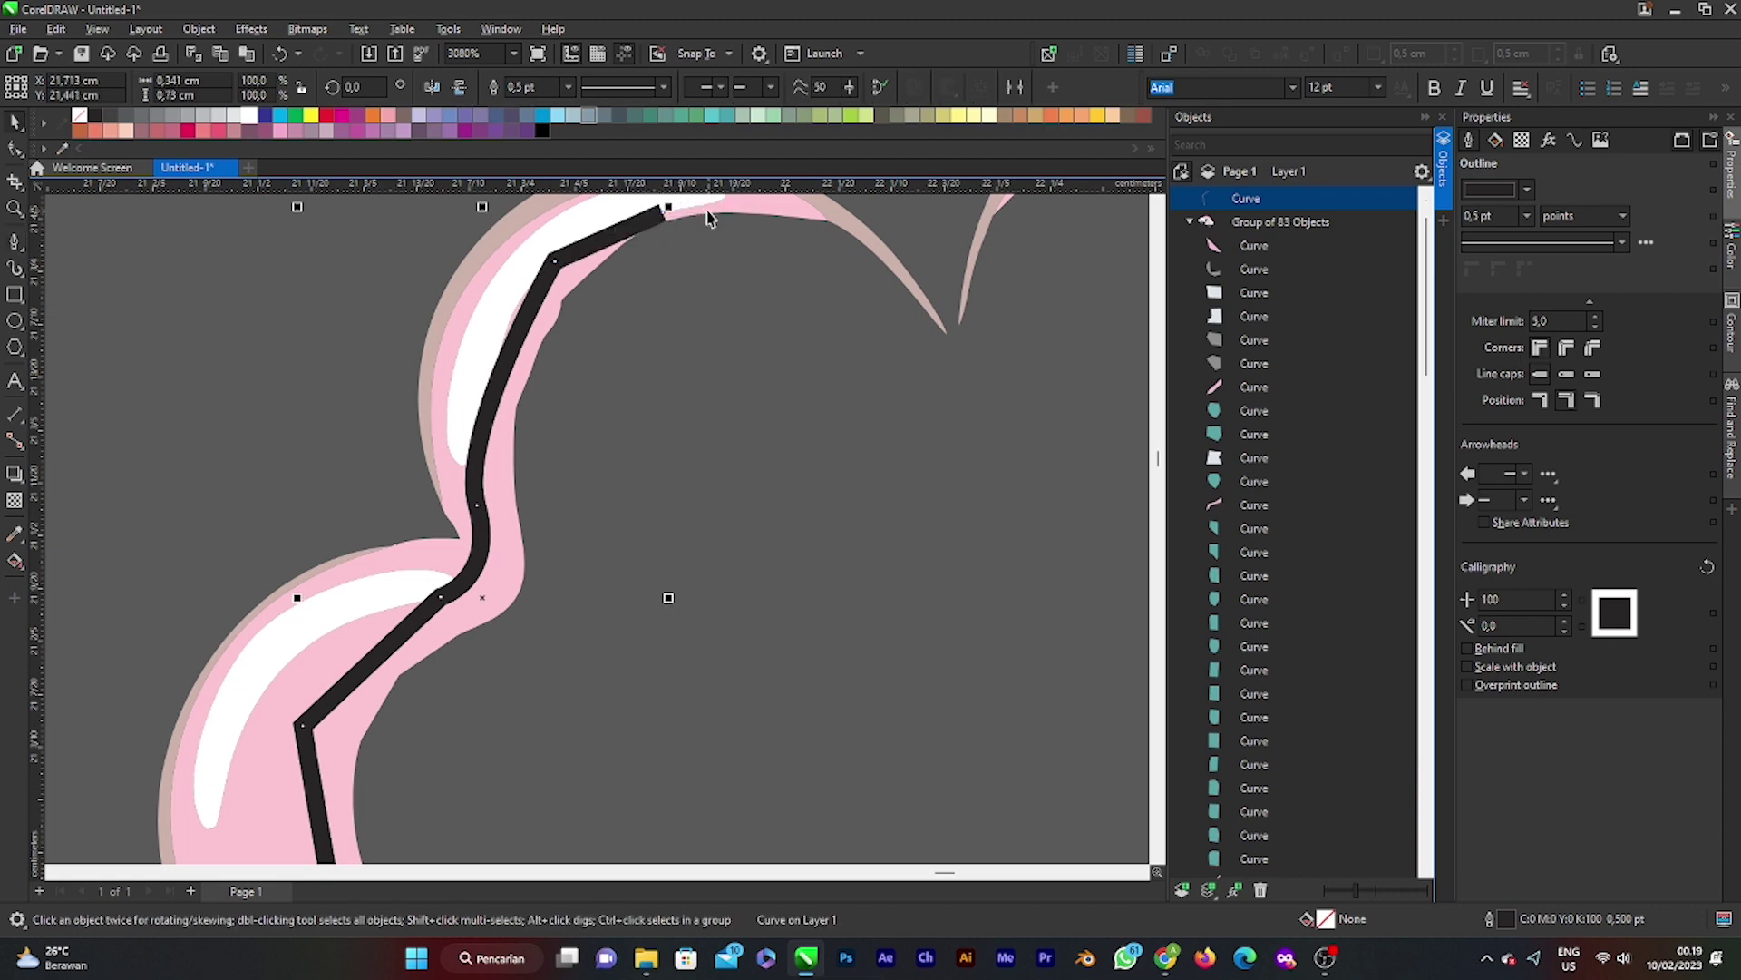
pyautogui.press('space')
# Step: Continue the cloud outline along the top, curving down into the dip and up the next bump
pyautogui.click(667, 210)
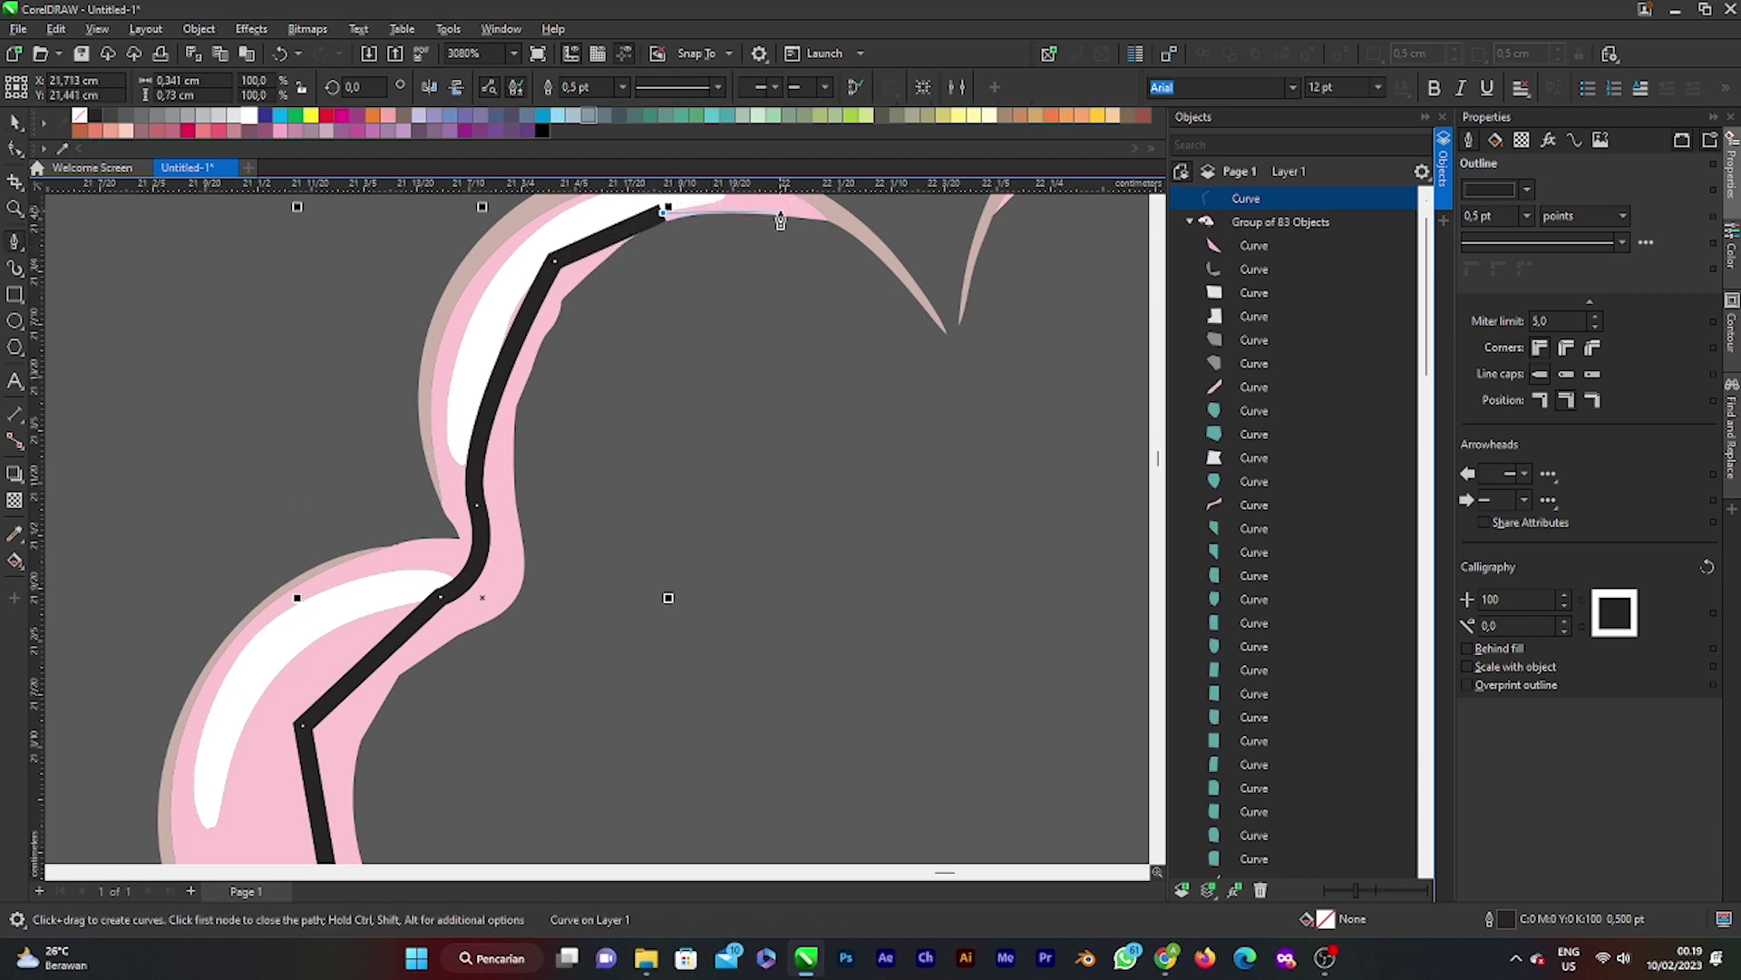
pyautogui.click(781, 201)
pyautogui.click(850, 223)
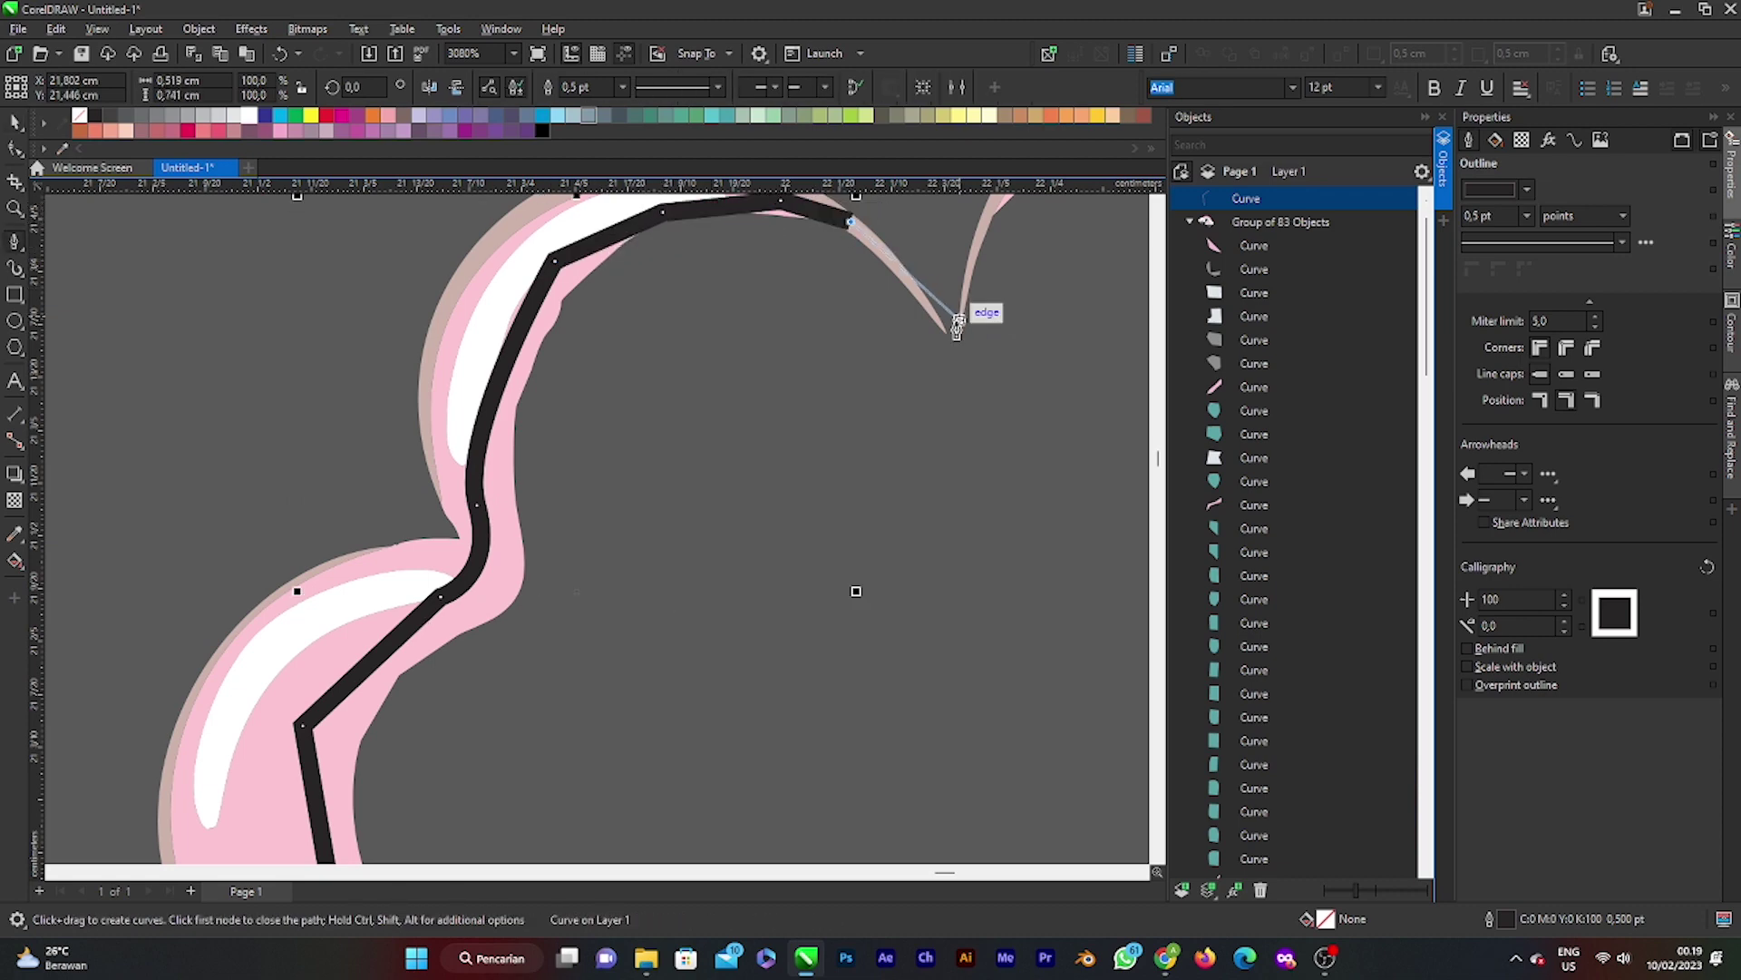
pyautogui.click(944, 333)
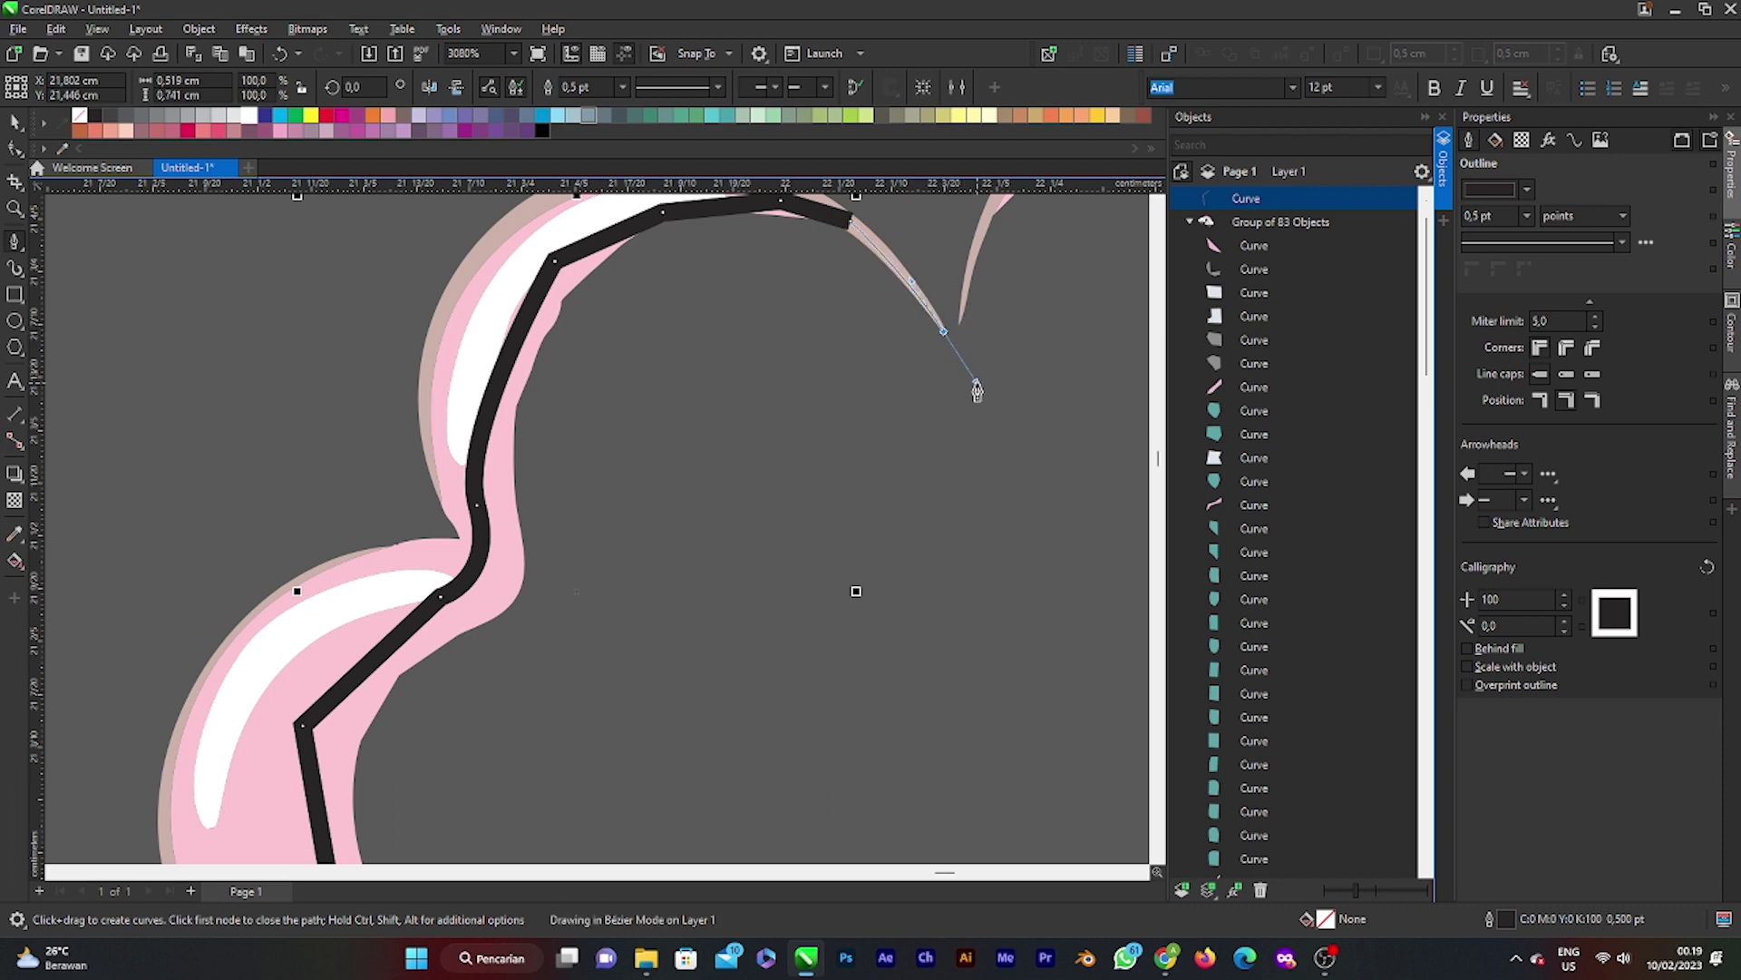
pyautogui.moveTo(977, 390); pyautogui.dragTo(976, 388)
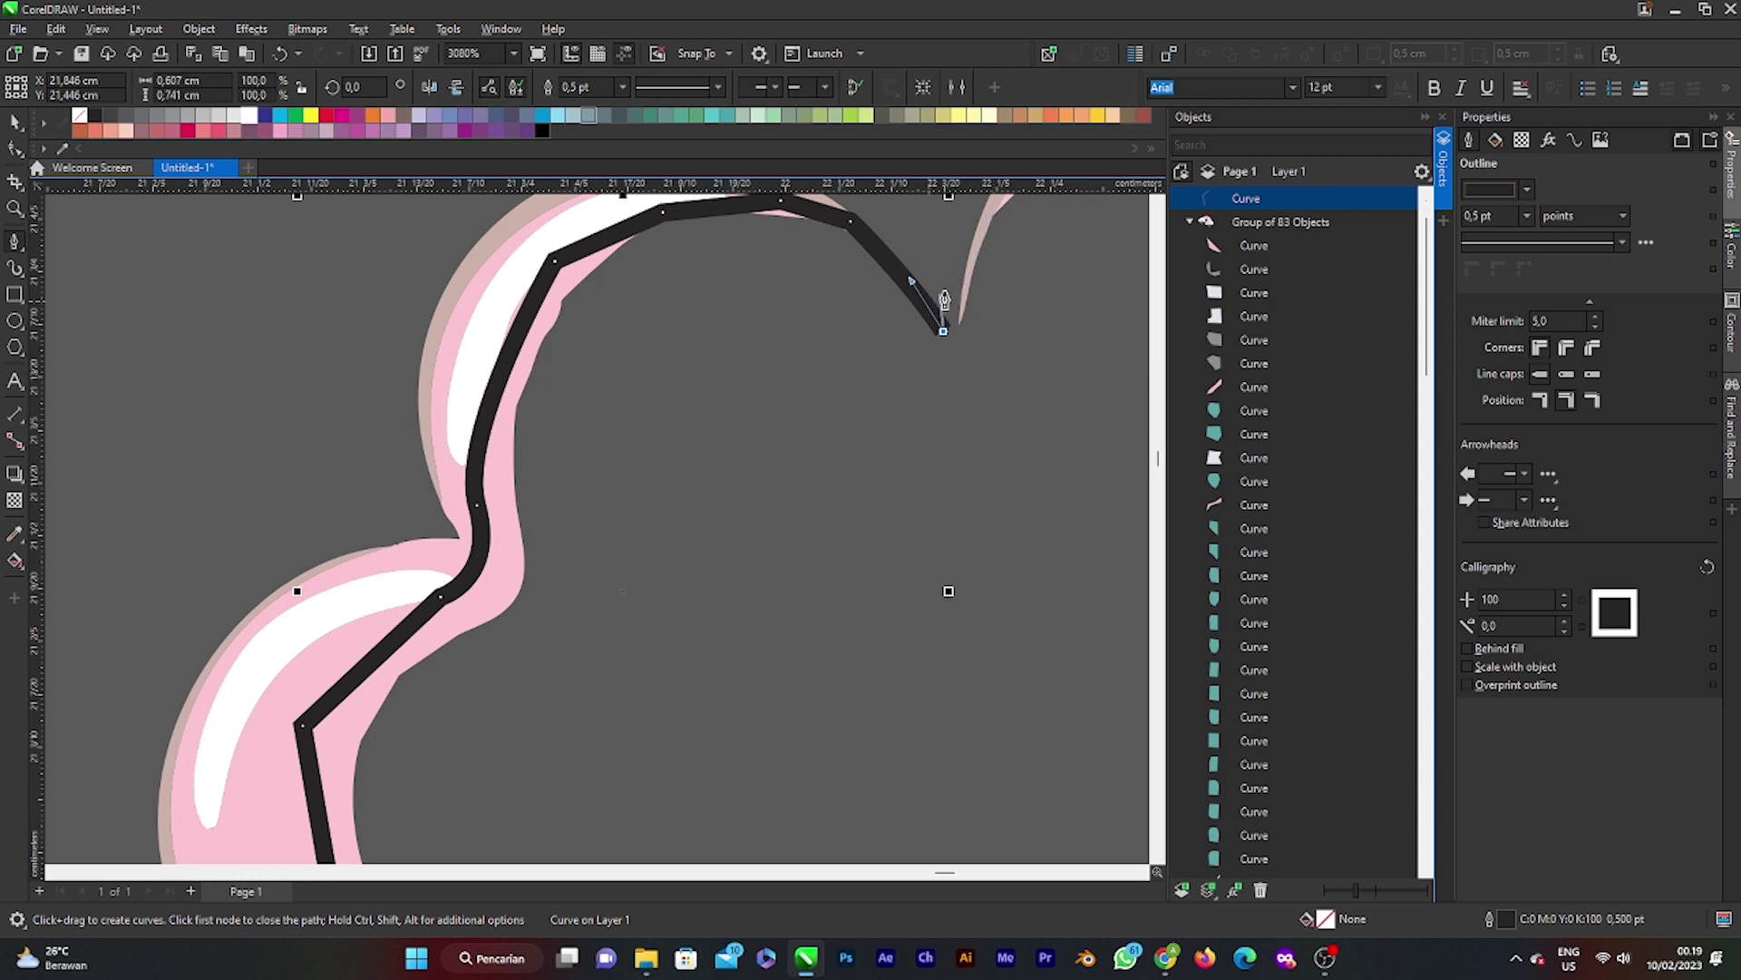
pyautogui.click(996, 211)
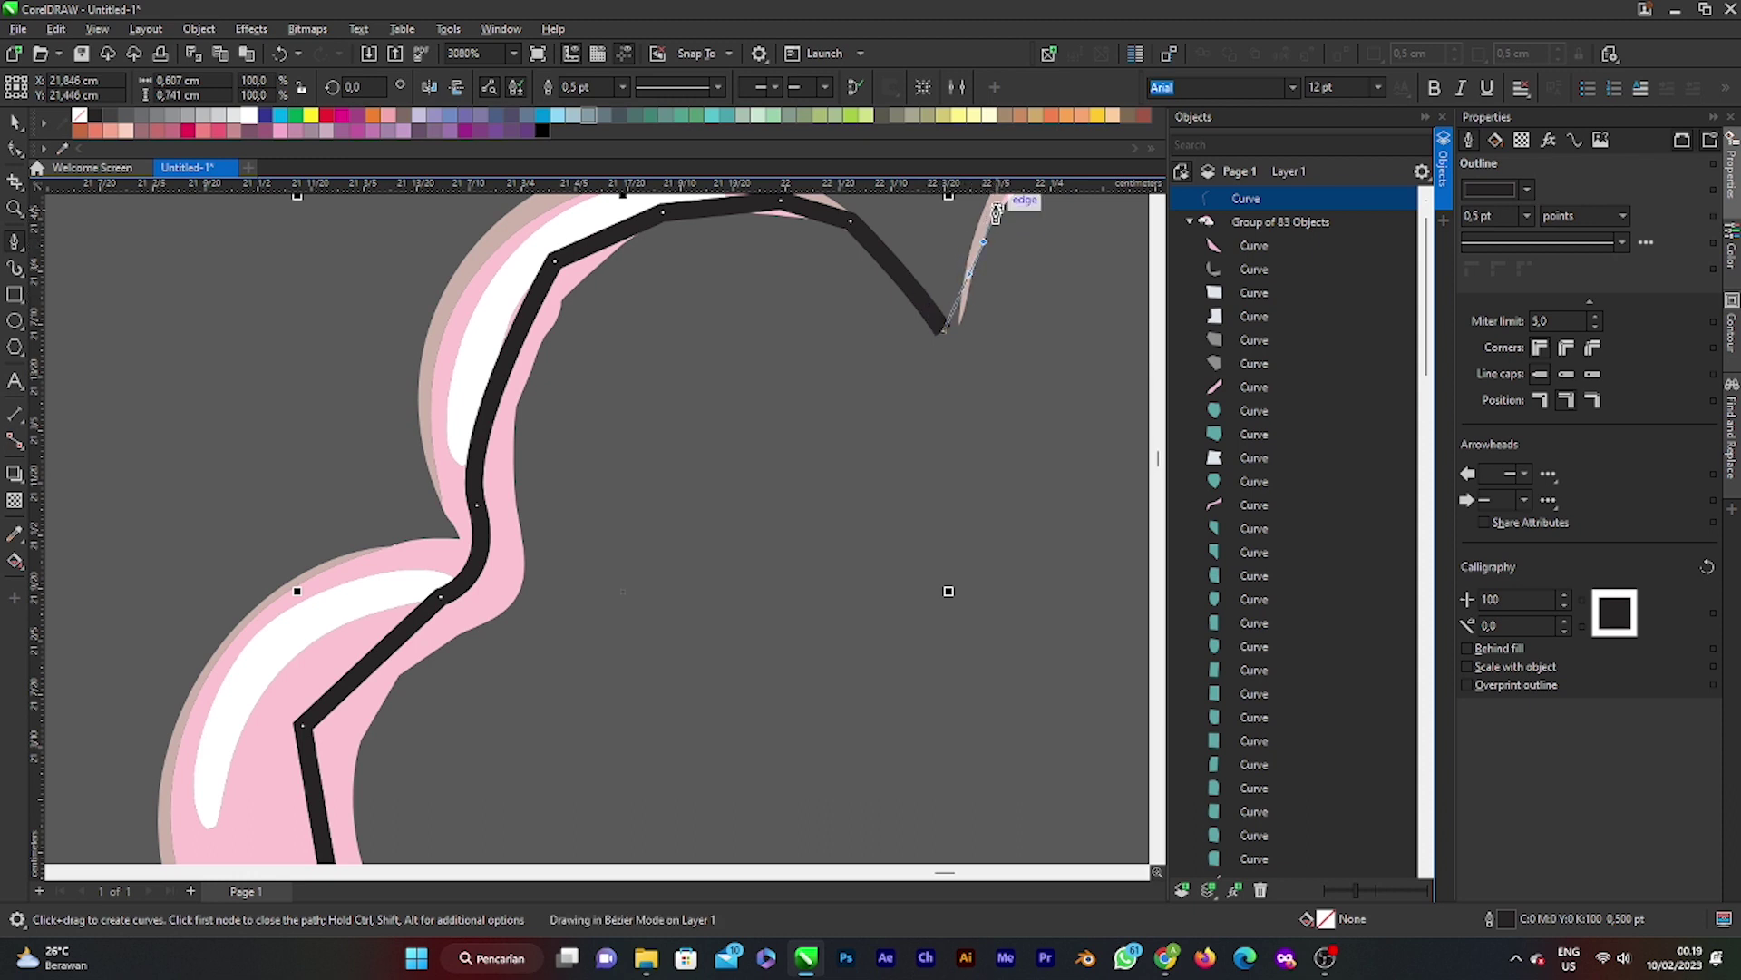
pyautogui.moveTo(996, 211); pyautogui.dragTo(1007, 241)
# Step: Curve the outline around the cloud's right bumps and along its bottom edge
pyautogui.scroll(-3, 1025, 295)
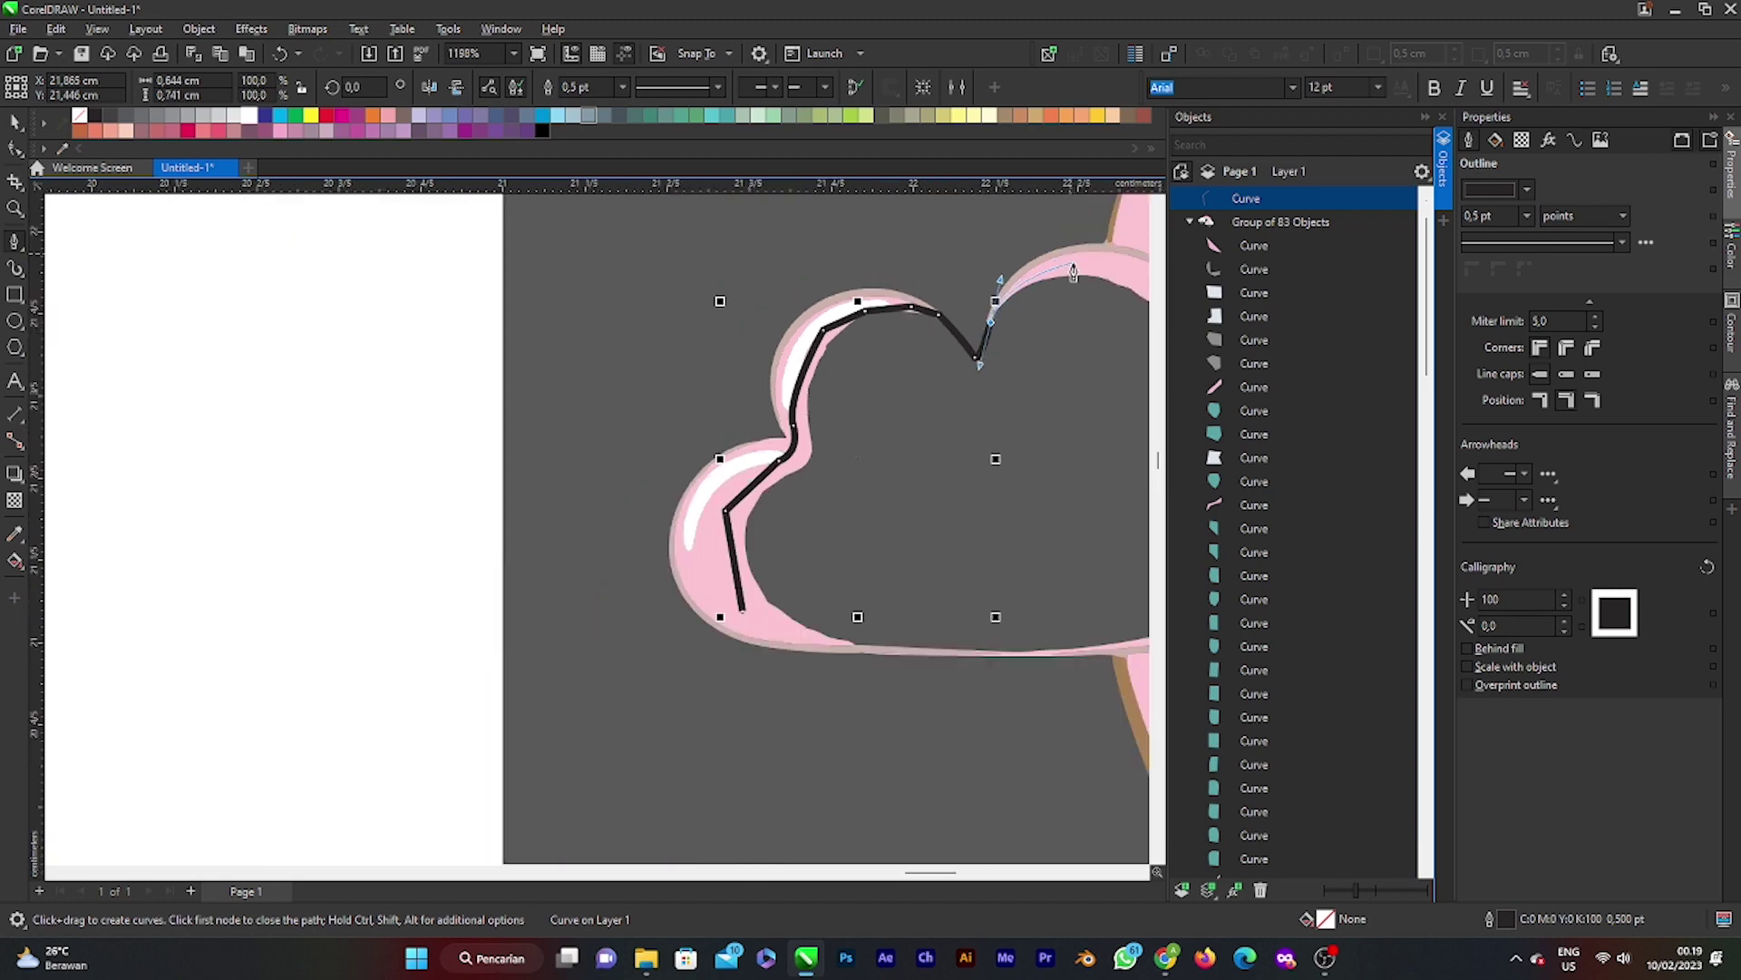
pyautogui.scroll(-1, 967, 259)
pyautogui.scroll(2, 1043, 329)
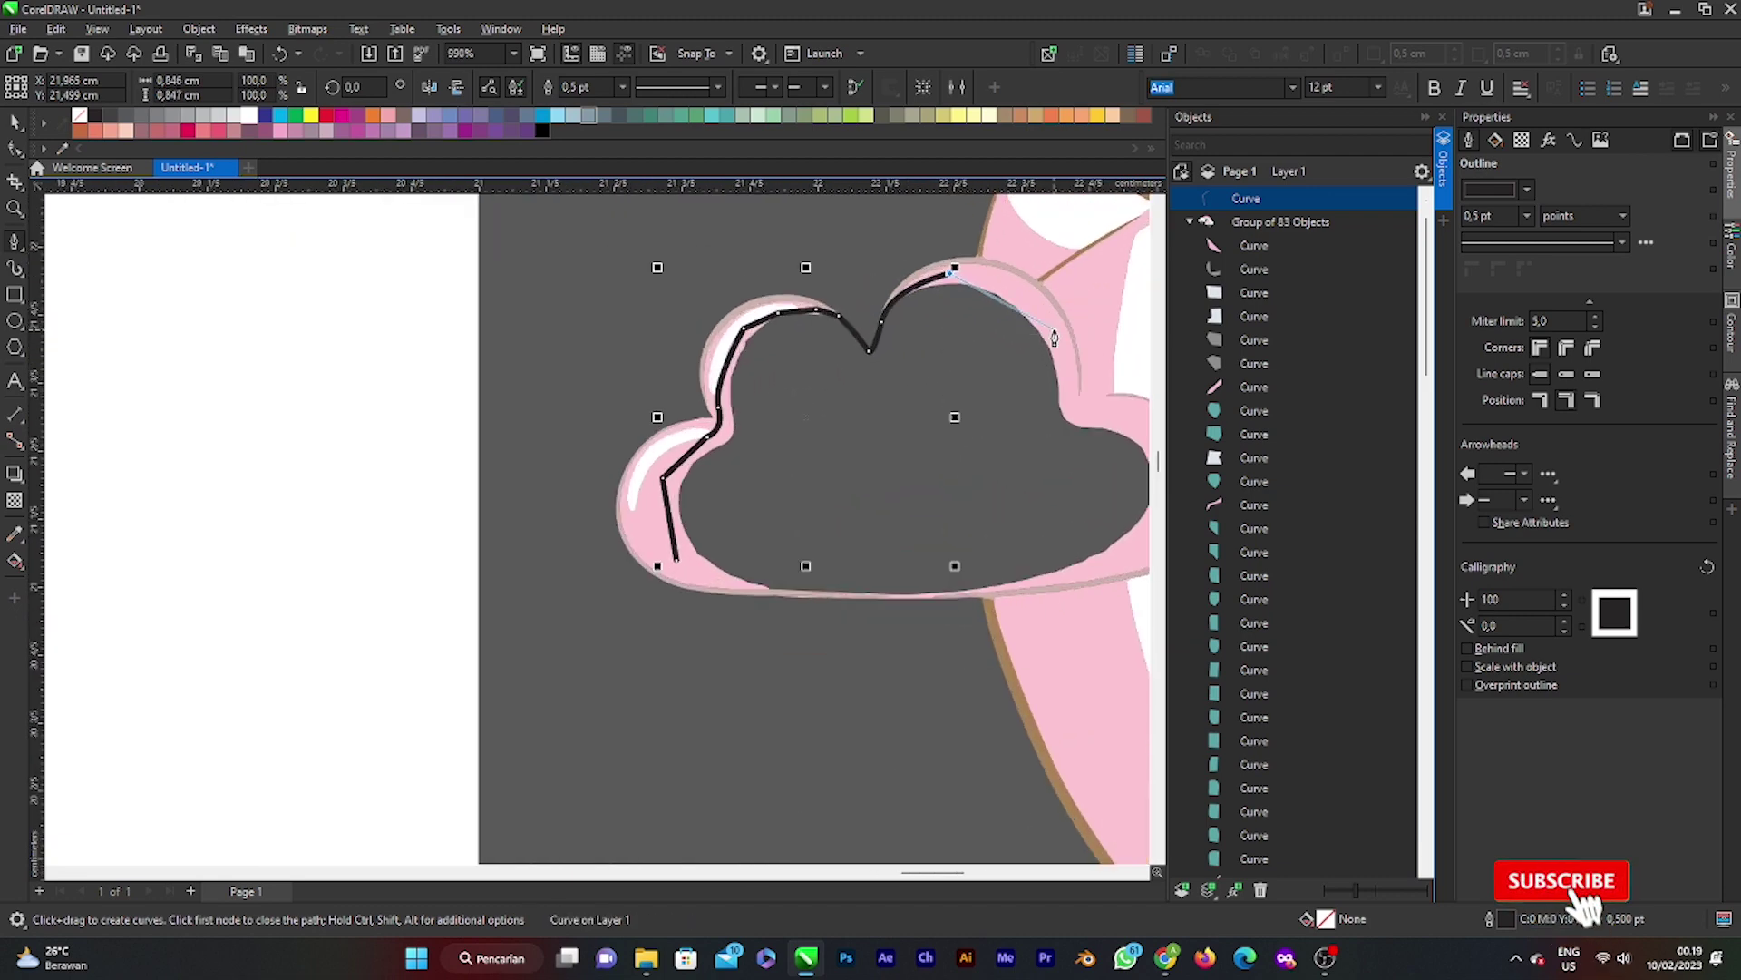
pyautogui.moveTo(1047, 321); pyautogui.dragTo(1084, 427)
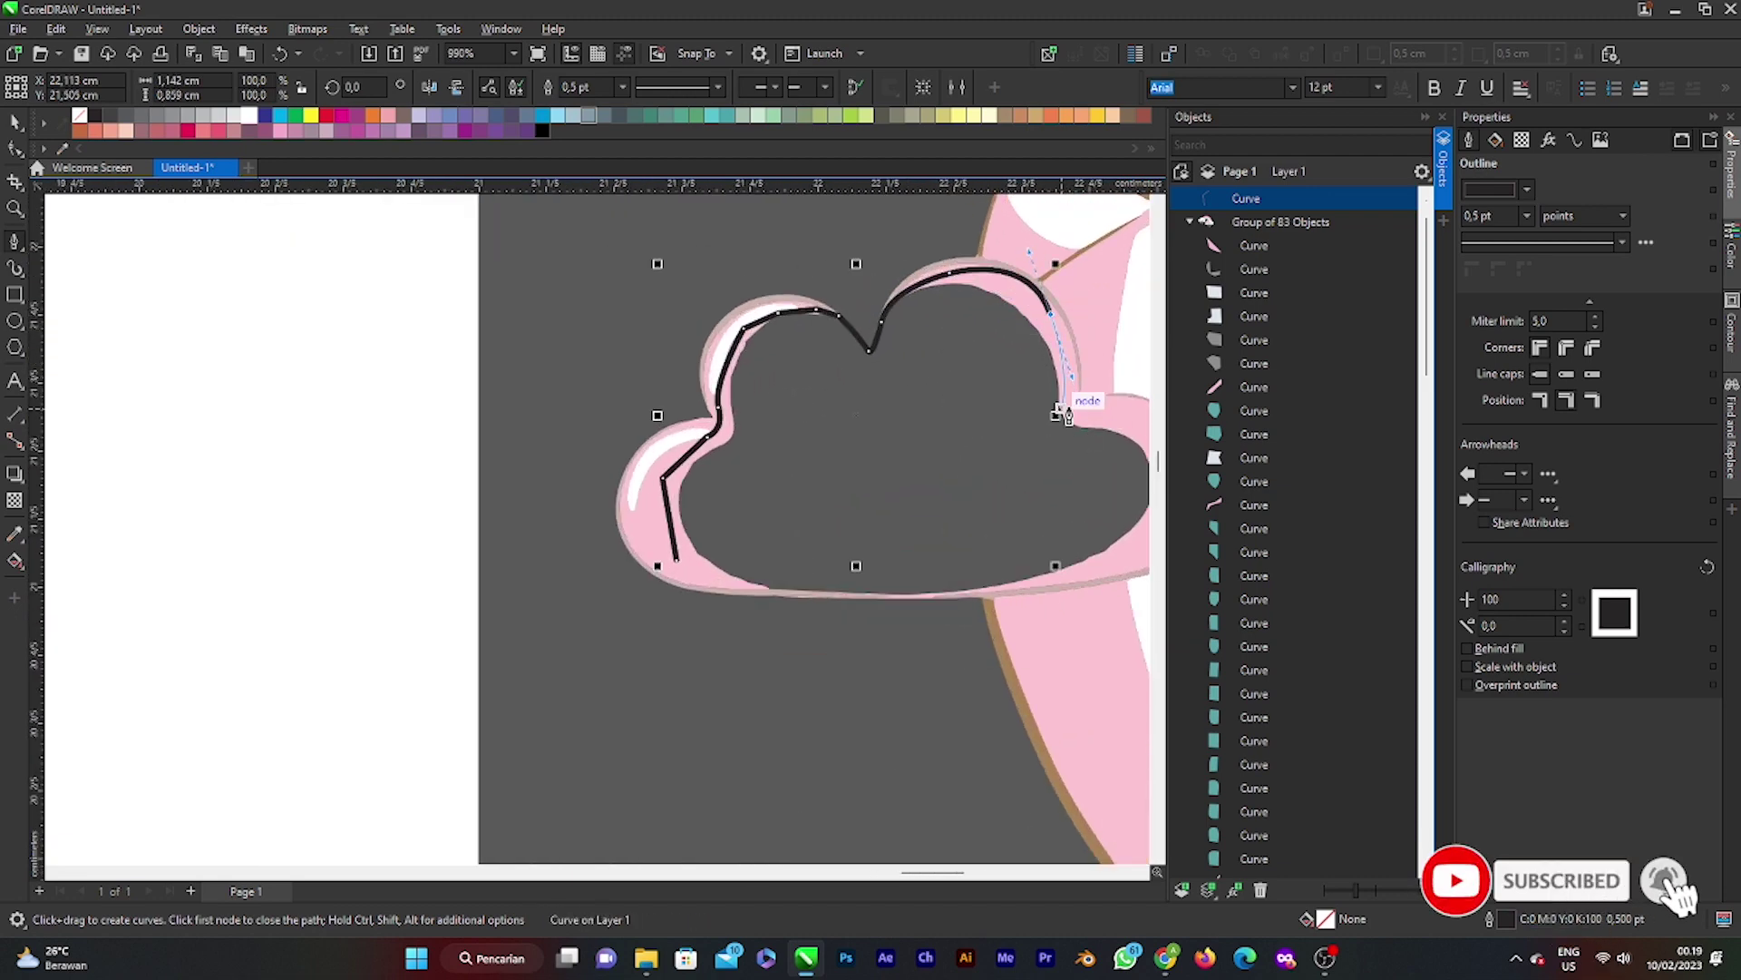
pyautogui.click(1056, 415)
pyautogui.scroll(-2, 1031, 459)
pyautogui.scroll(3, 911, 522)
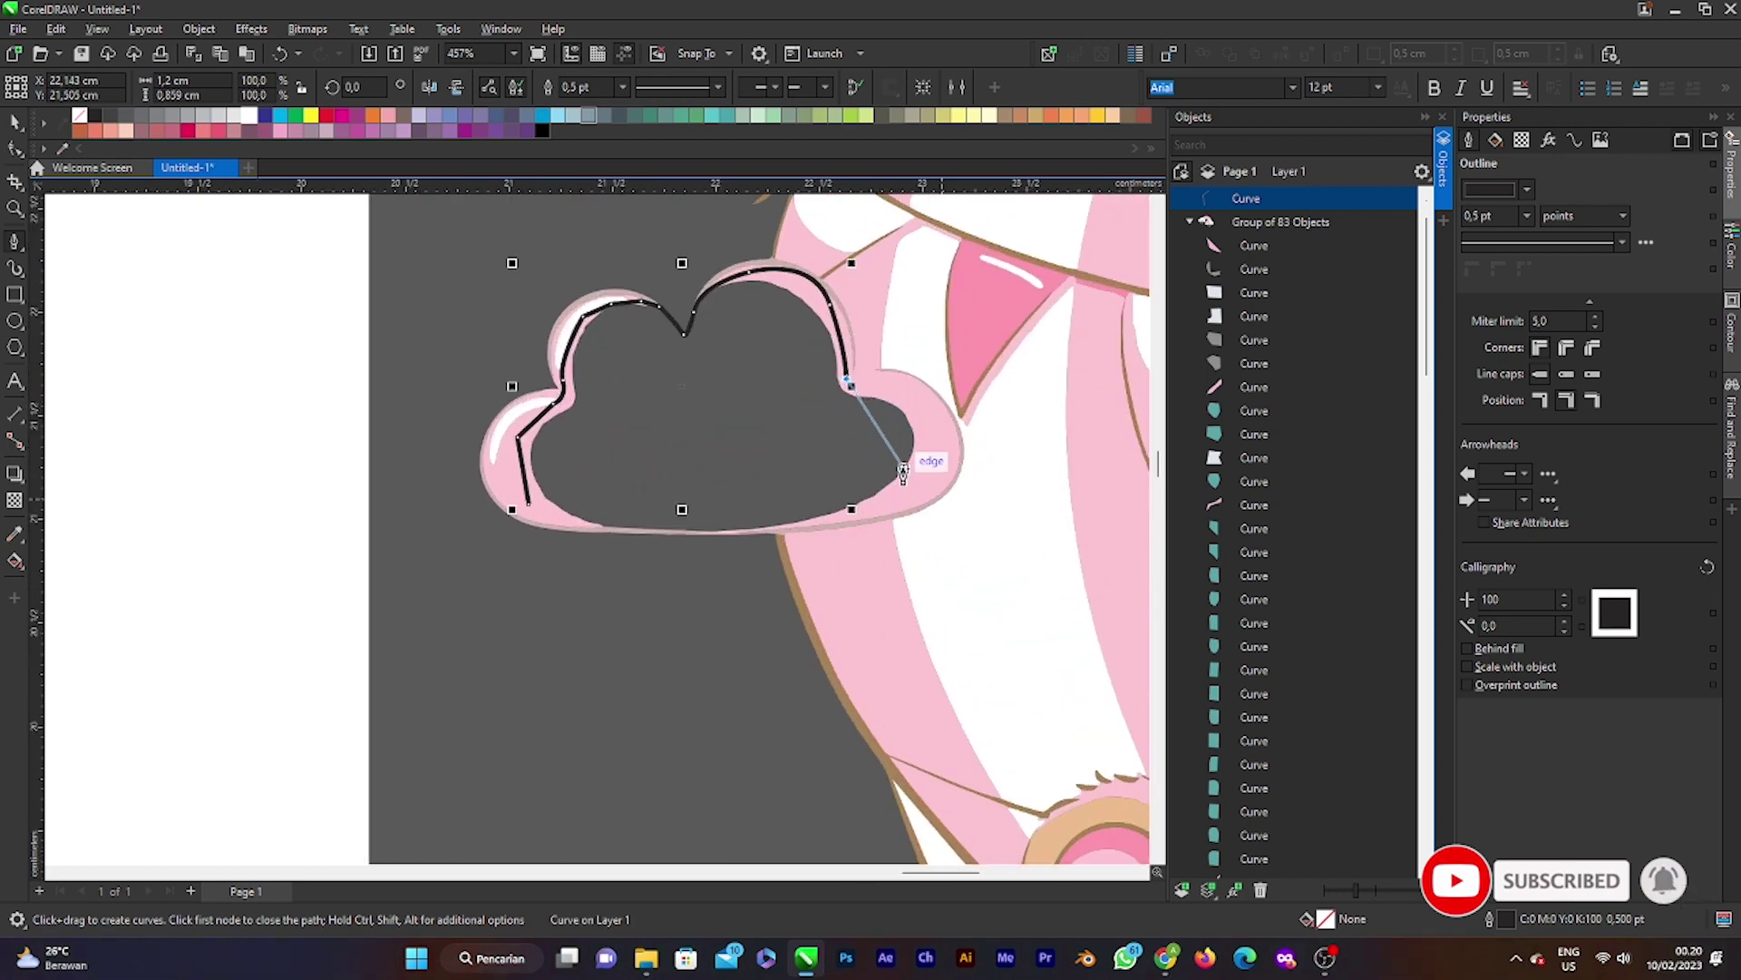
pyautogui.scroll(2, 830, 419)
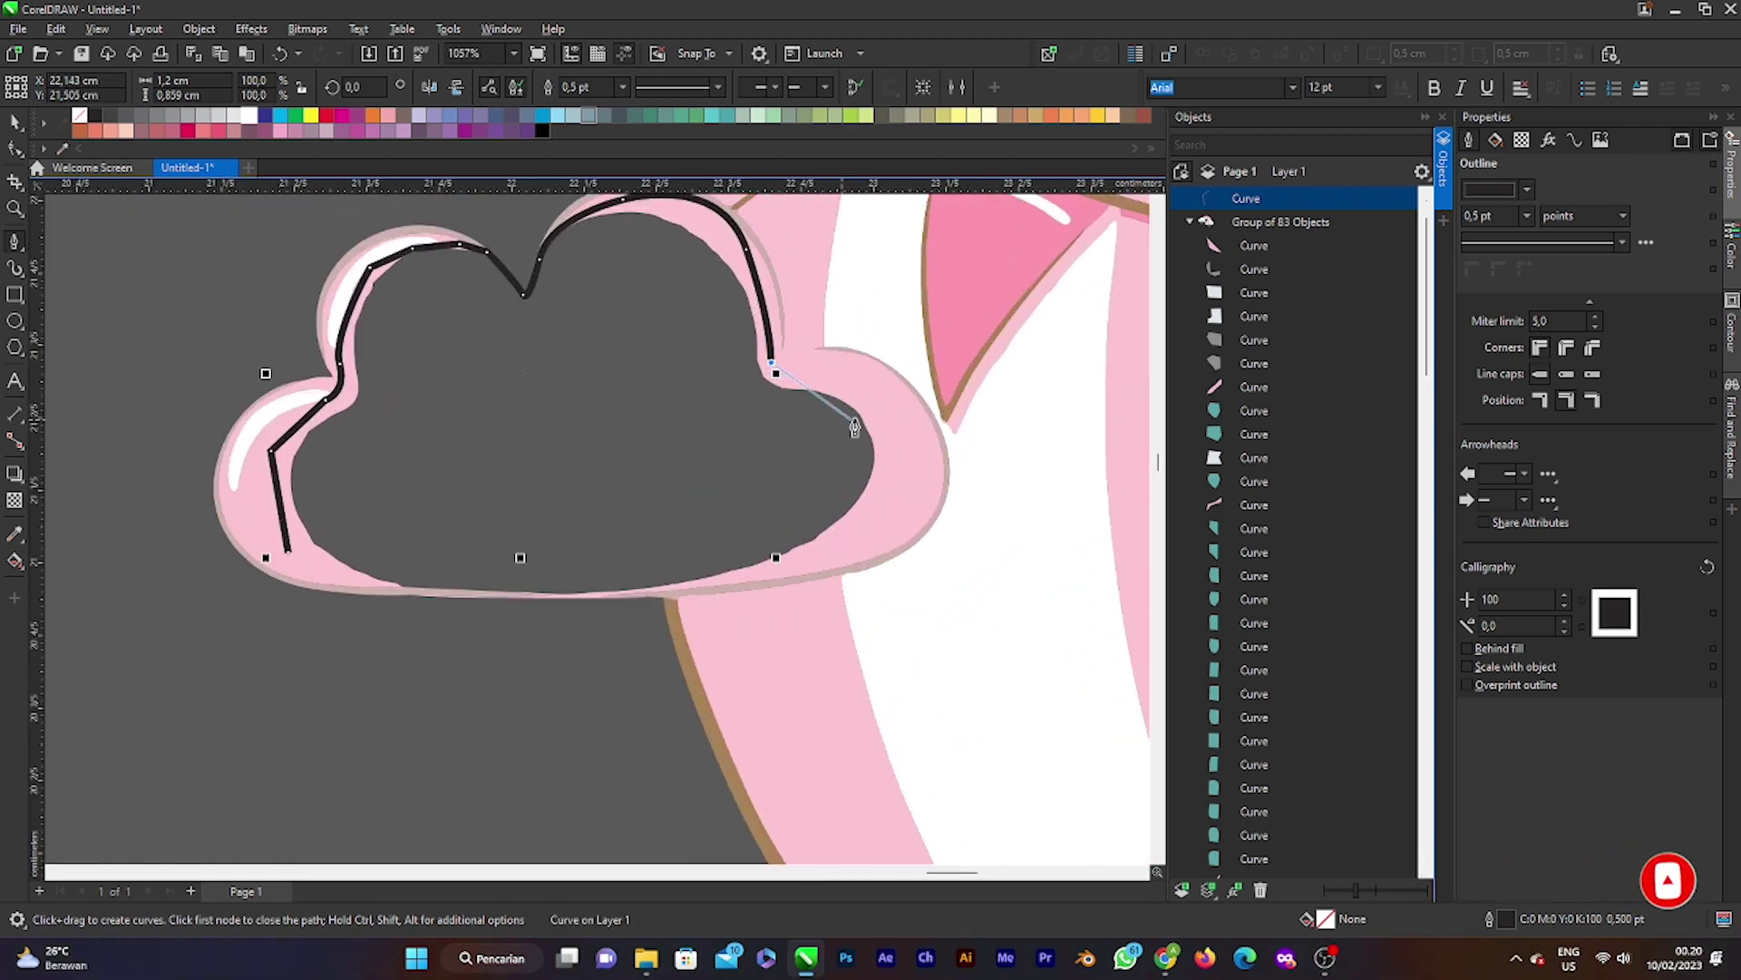
pyautogui.moveTo(890, 402); pyautogui.dragTo(923, 479)
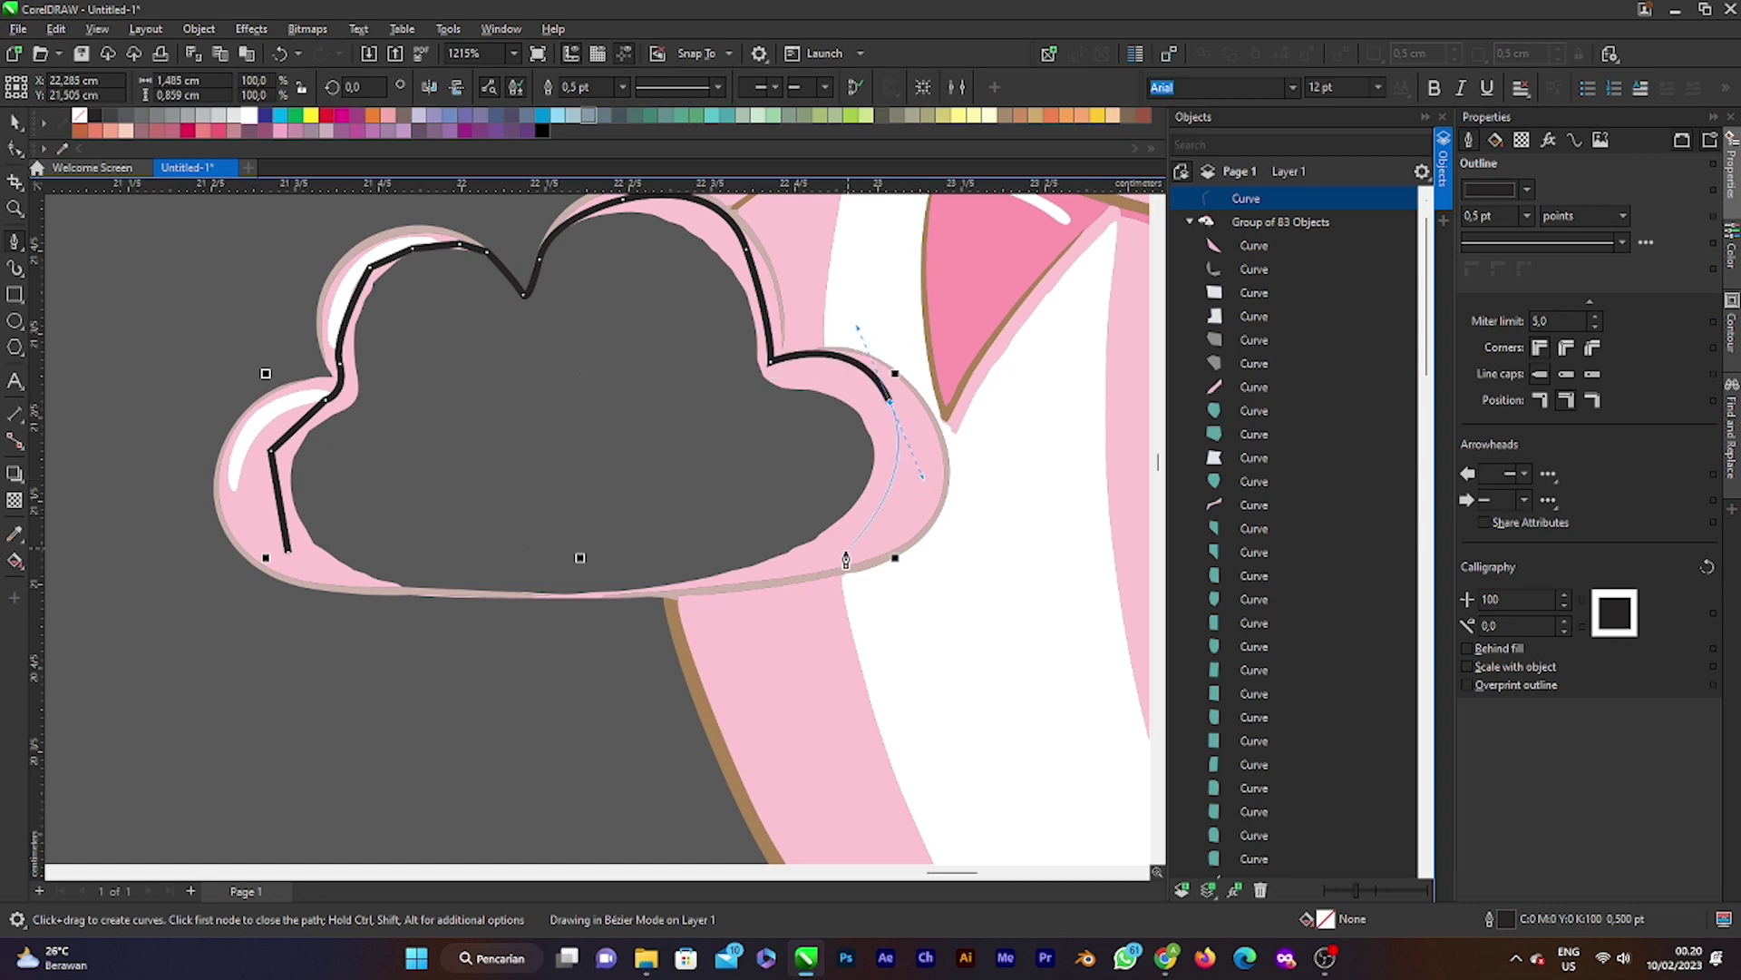
pyautogui.moveTo(787, 571); pyautogui.dragTo(732, 569)
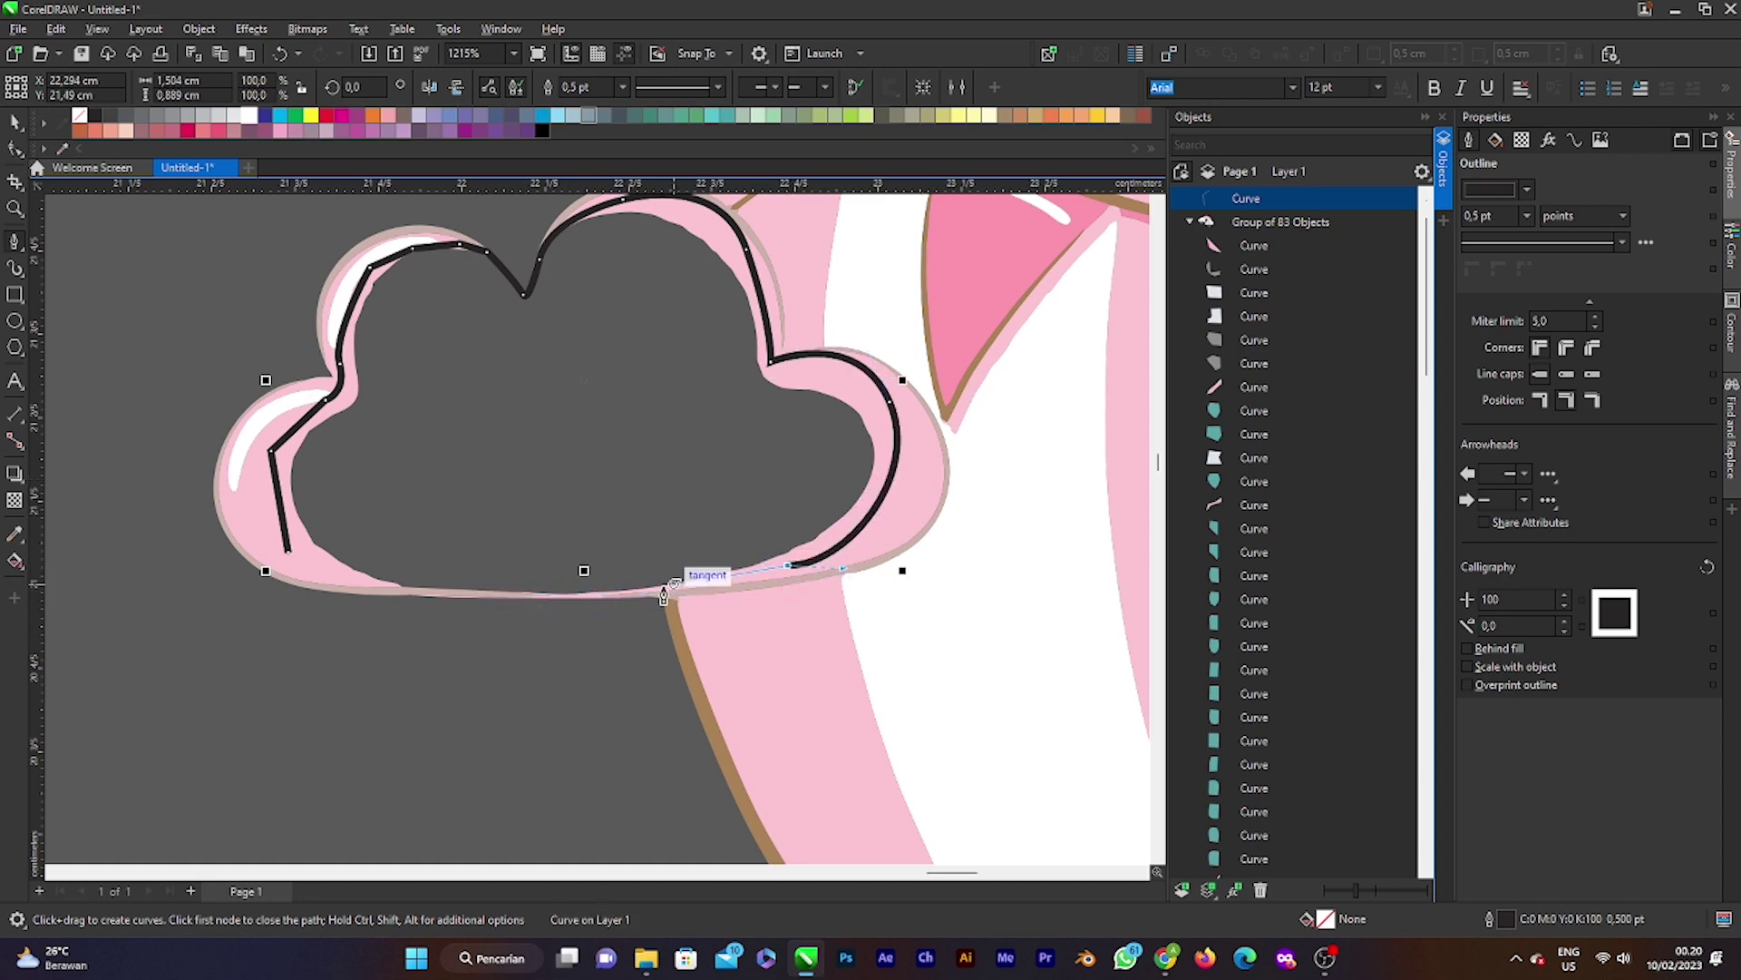
pyautogui.moveTo(642, 592); pyautogui.dragTo(631, 604)
pyautogui.scroll(1, 649, 603)
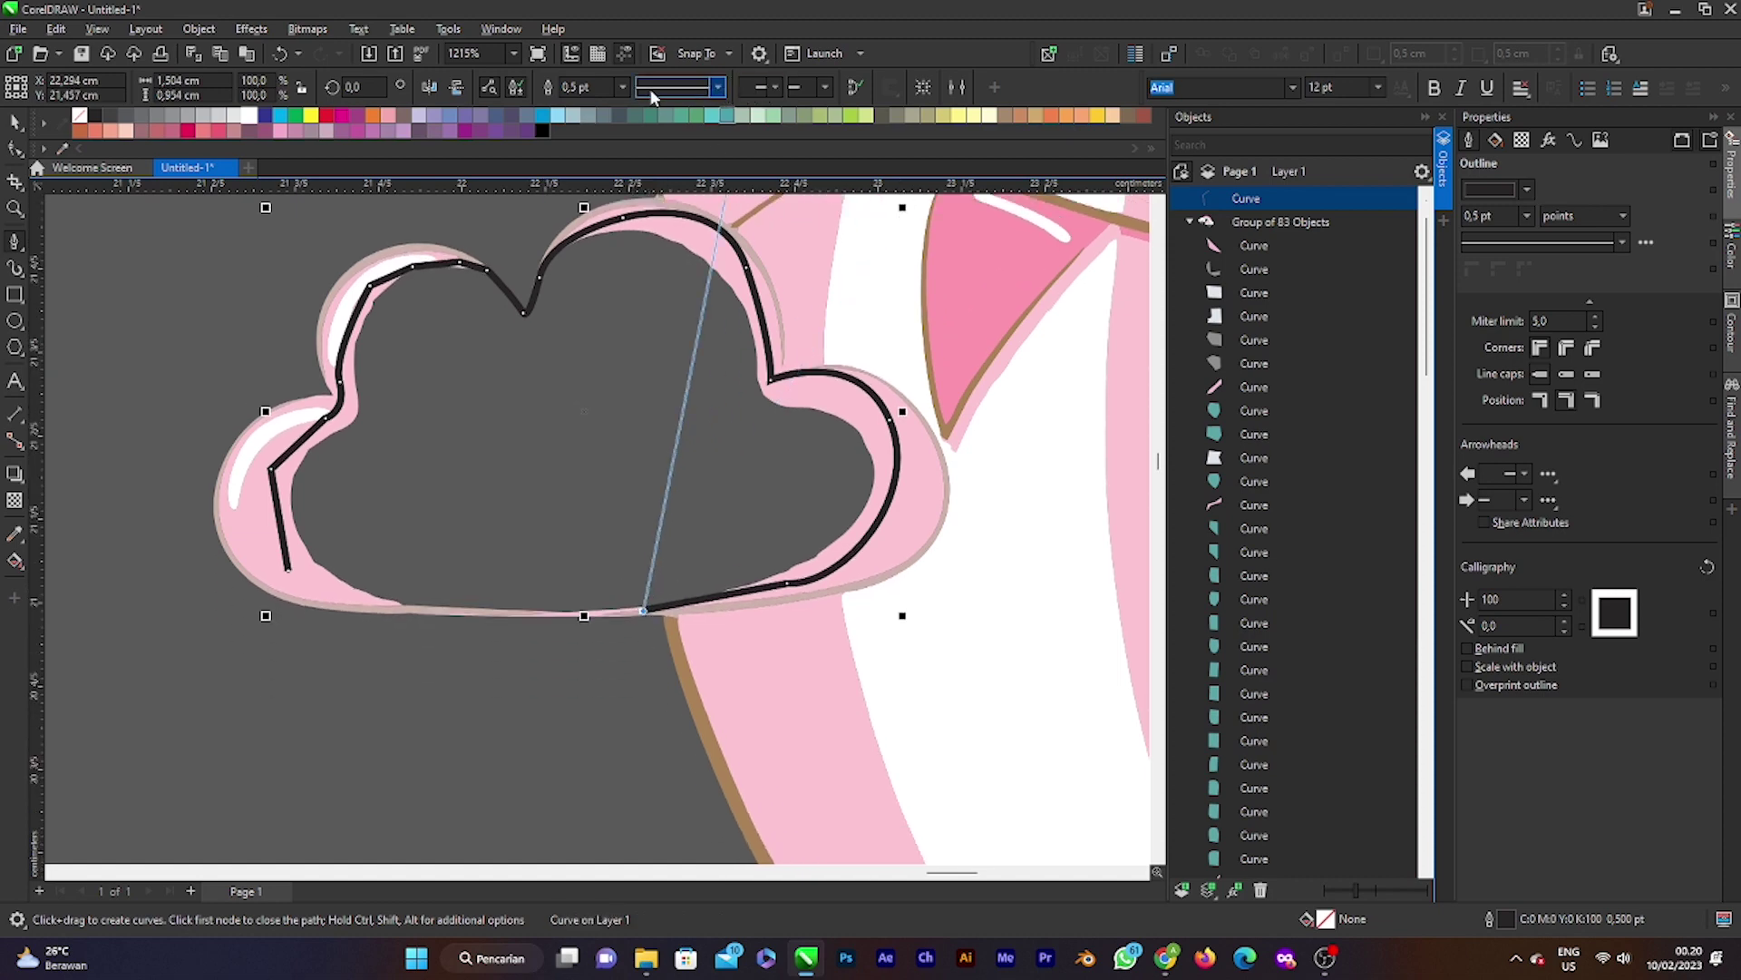
# Step: Set the tracing curve's outline width to Hairline
pyautogui.click(718, 87)
pyautogui.click(622, 87)
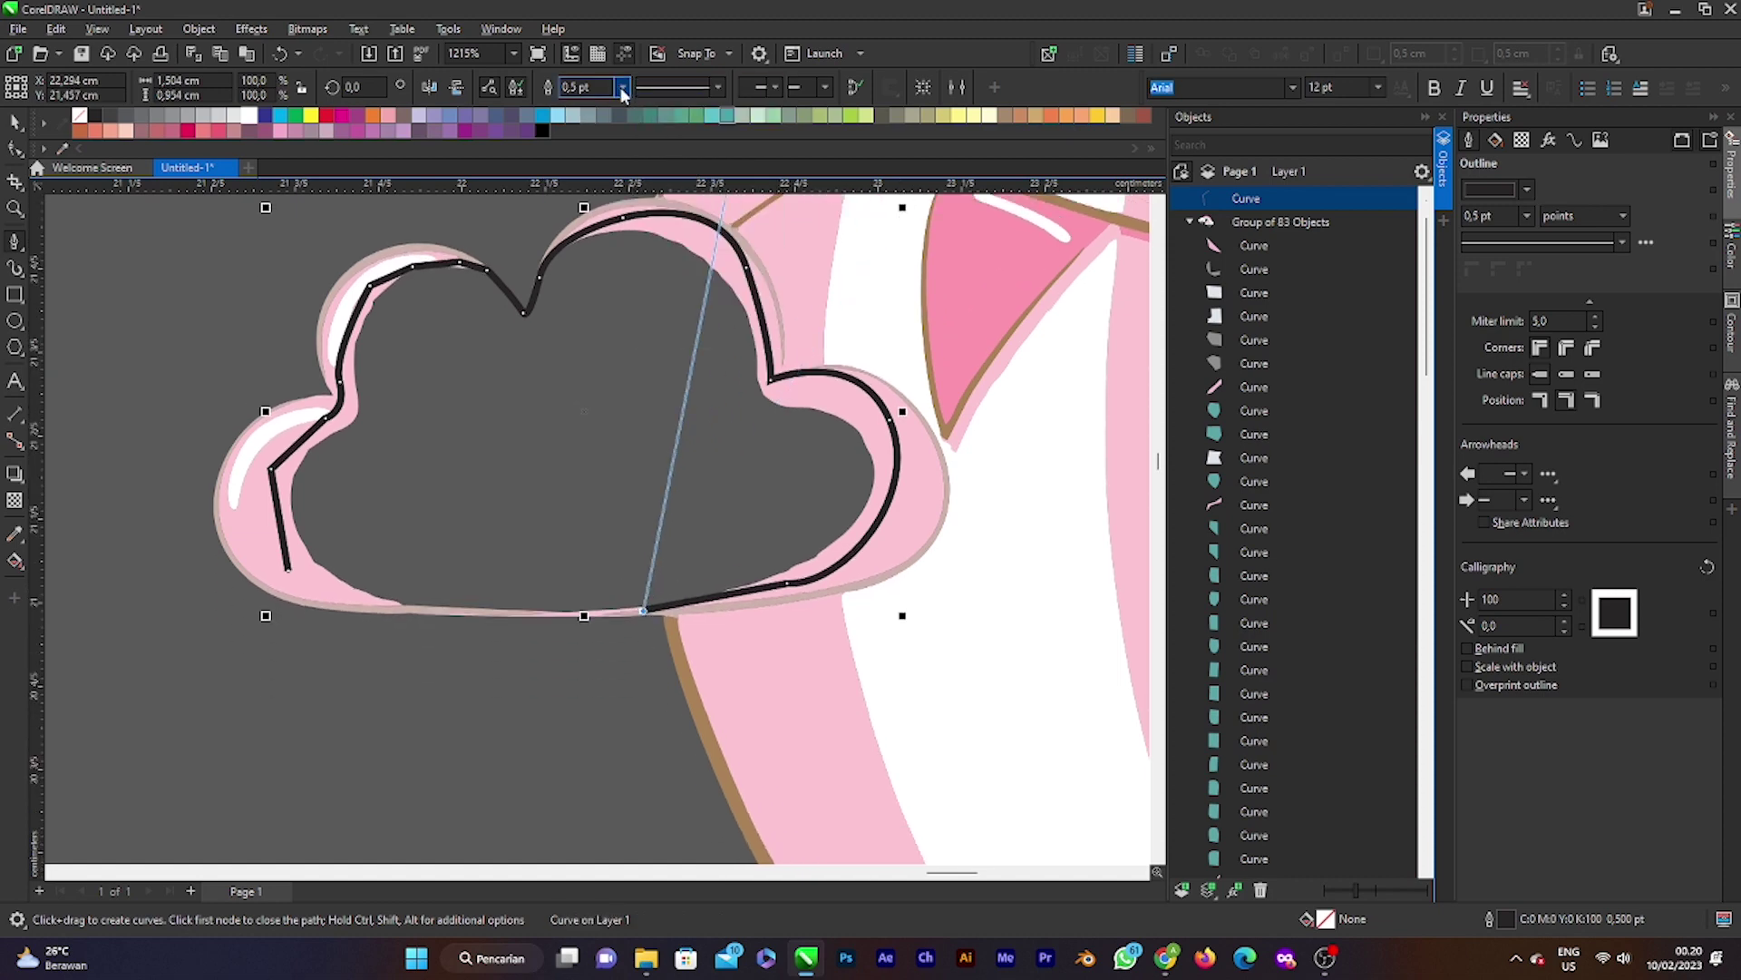
pyautogui.click(622, 88)
pyautogui.click(614, 120)
# Step: Close the cloud outline back at its start node and fill it white
pyautogui.scroll(3, 622, 617)
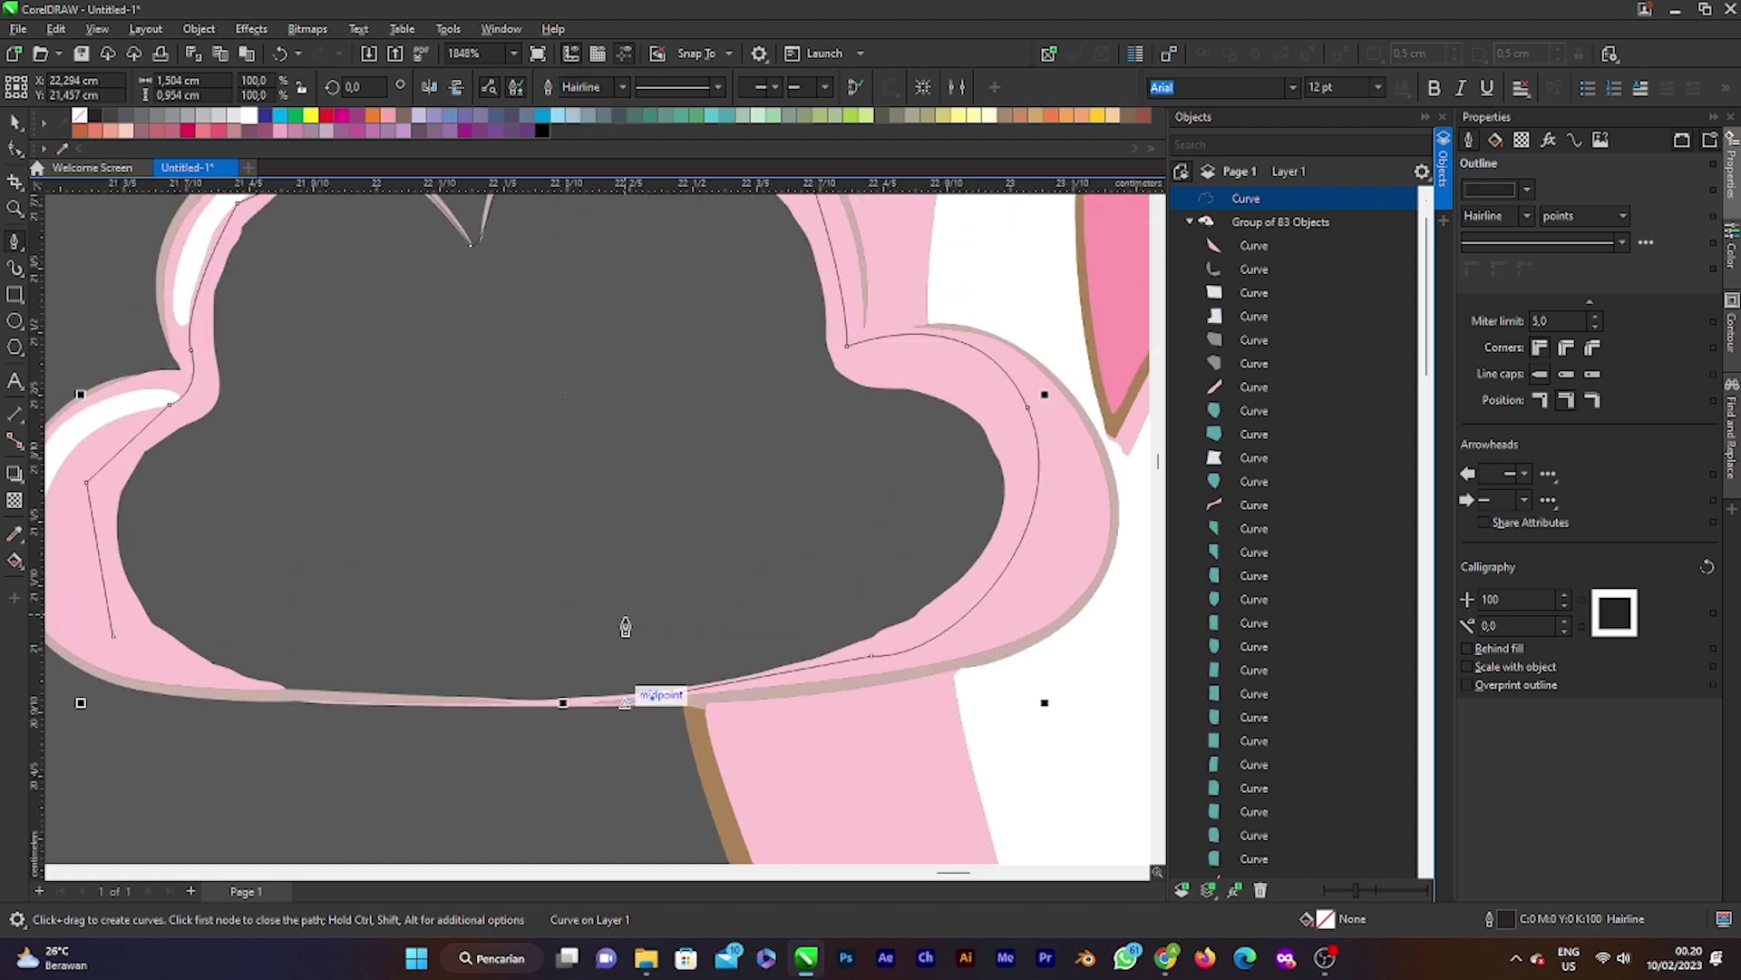
pyautogui.scroll(1, 628, 627)
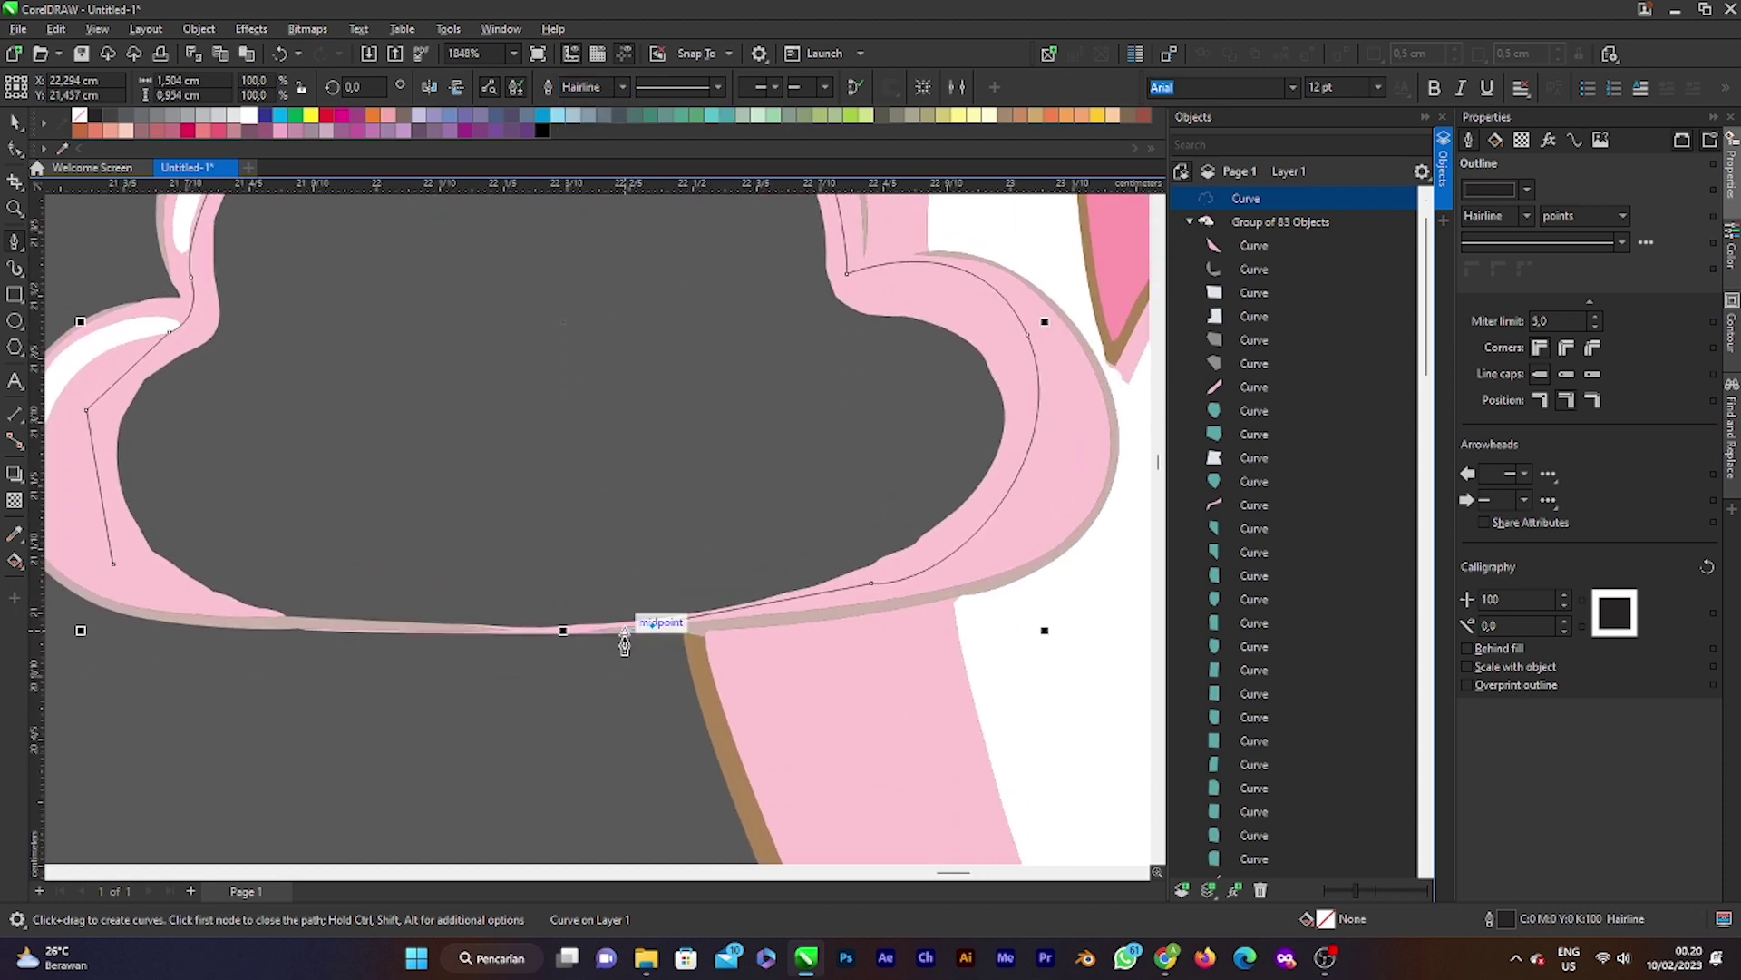
pyautogui.scroll(4, 615, 648)
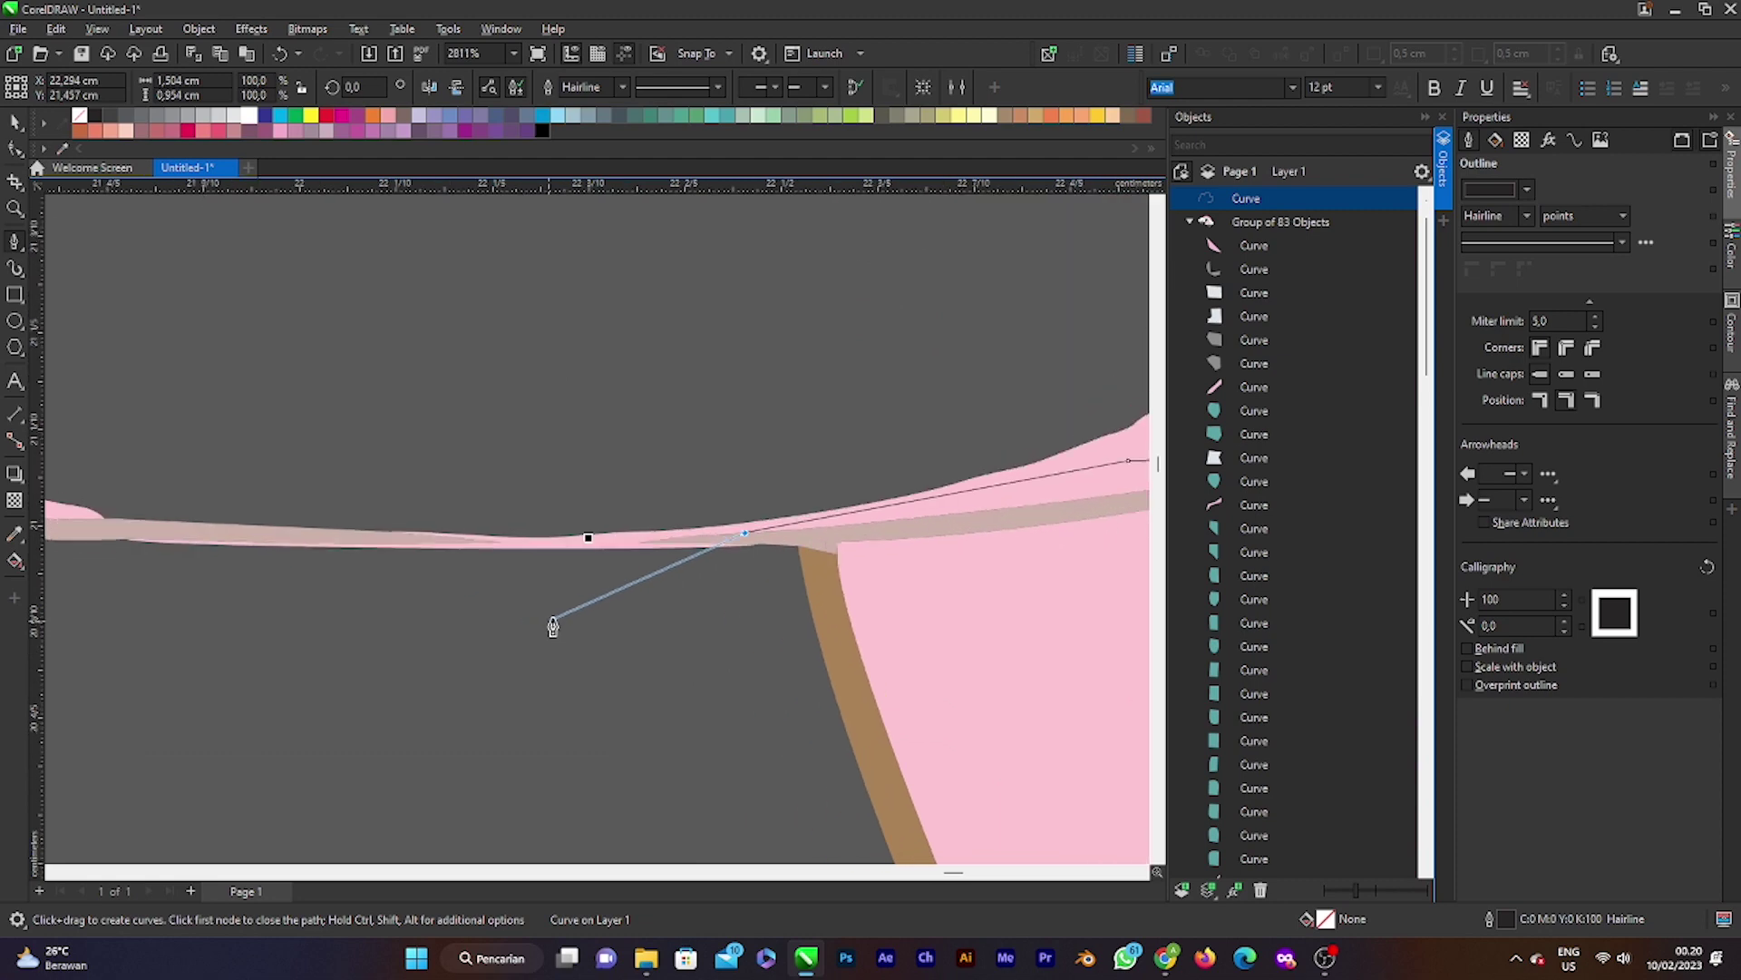
pyautogui.click(590, 544)
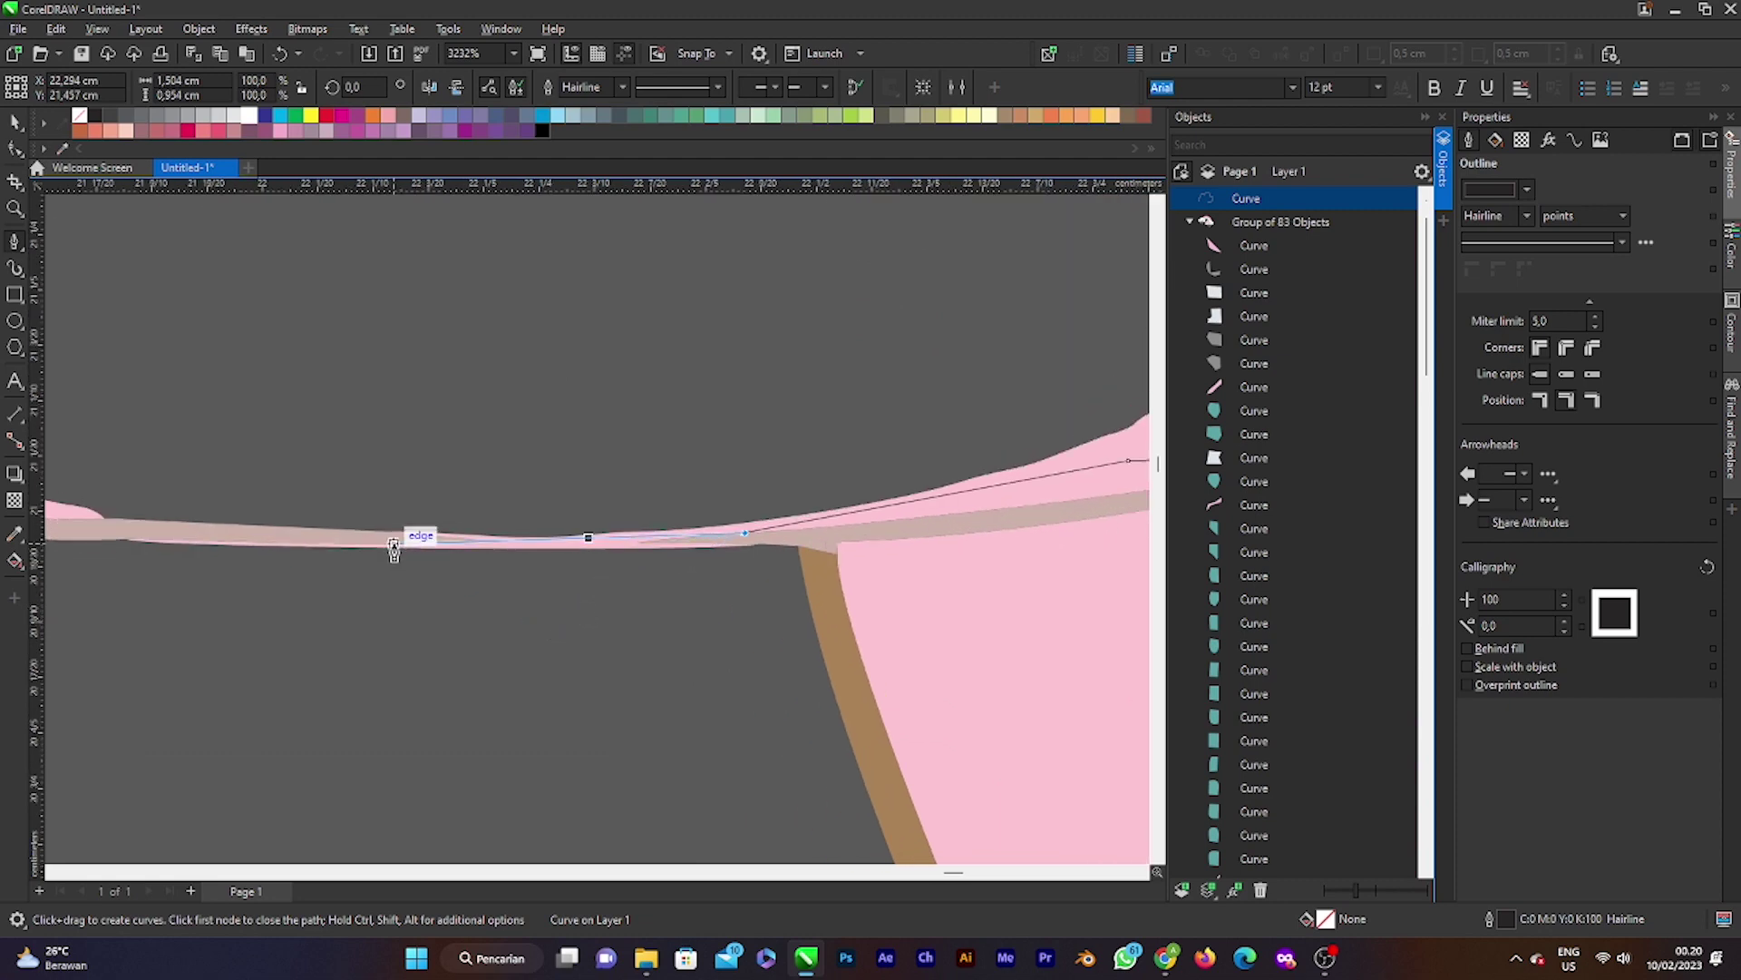
pyautogui.click(140, 539)
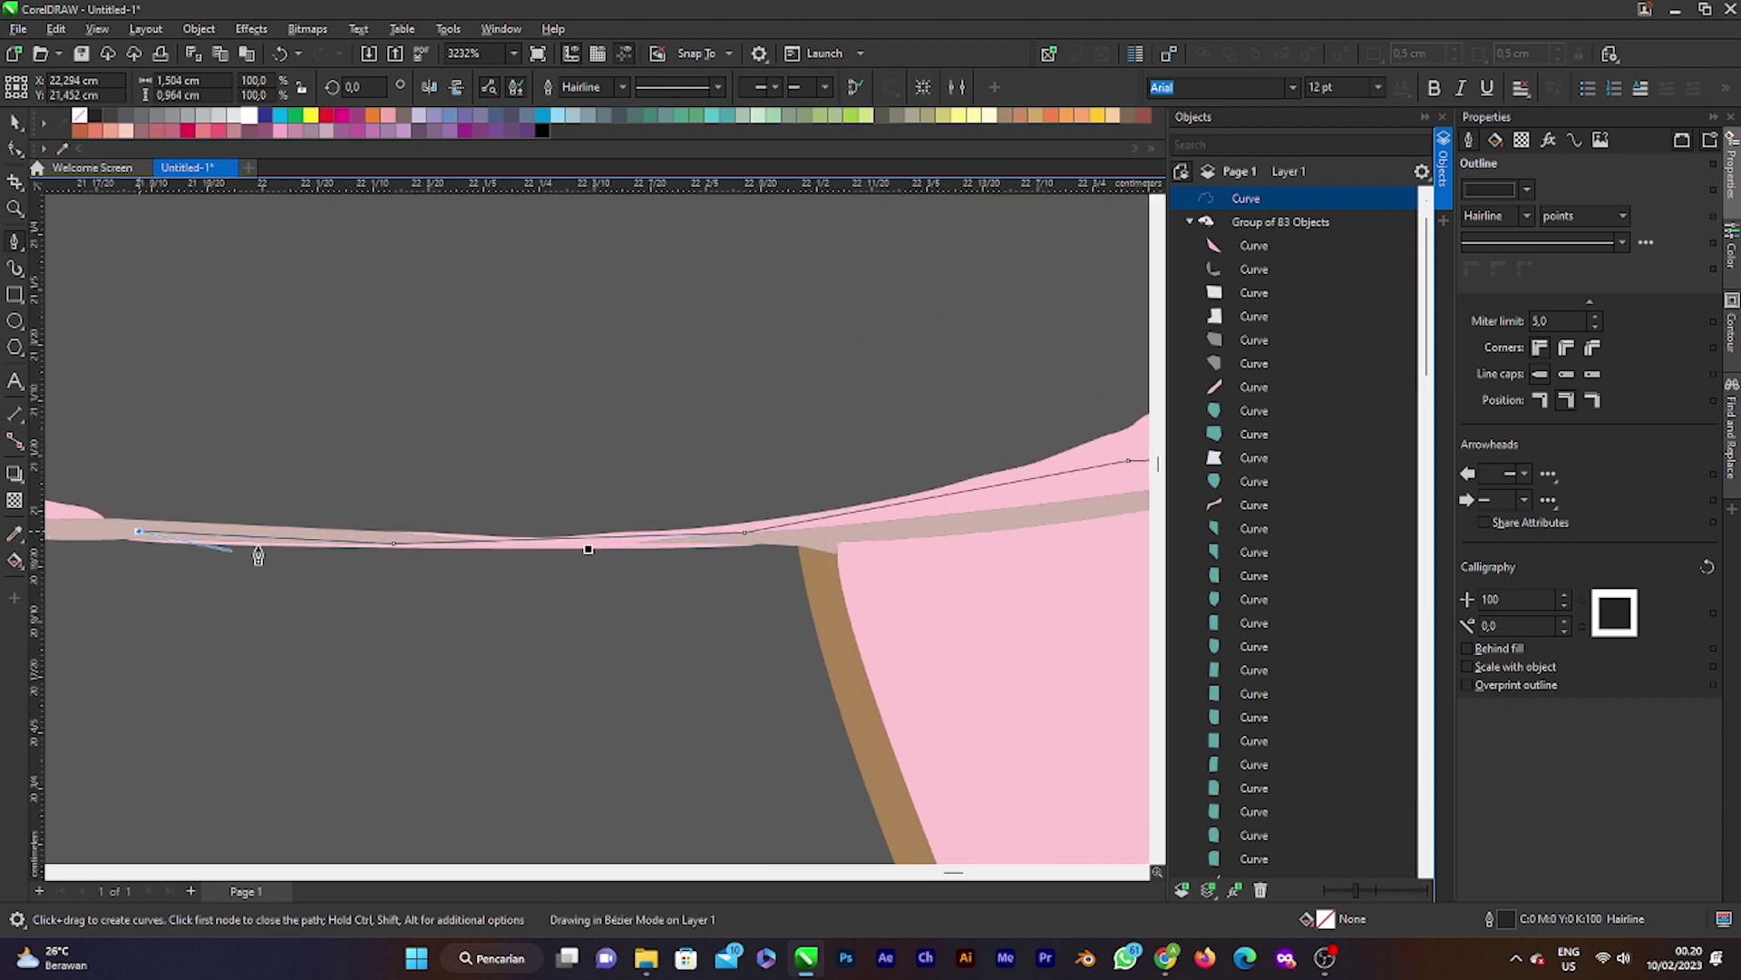
pyautogui.scroll(-5, 288, 544)
pyautogui.scroll(2, 288, 545)
pyautogui.scroll(-3, 218, 539)
pyautogui.click(138, 518)
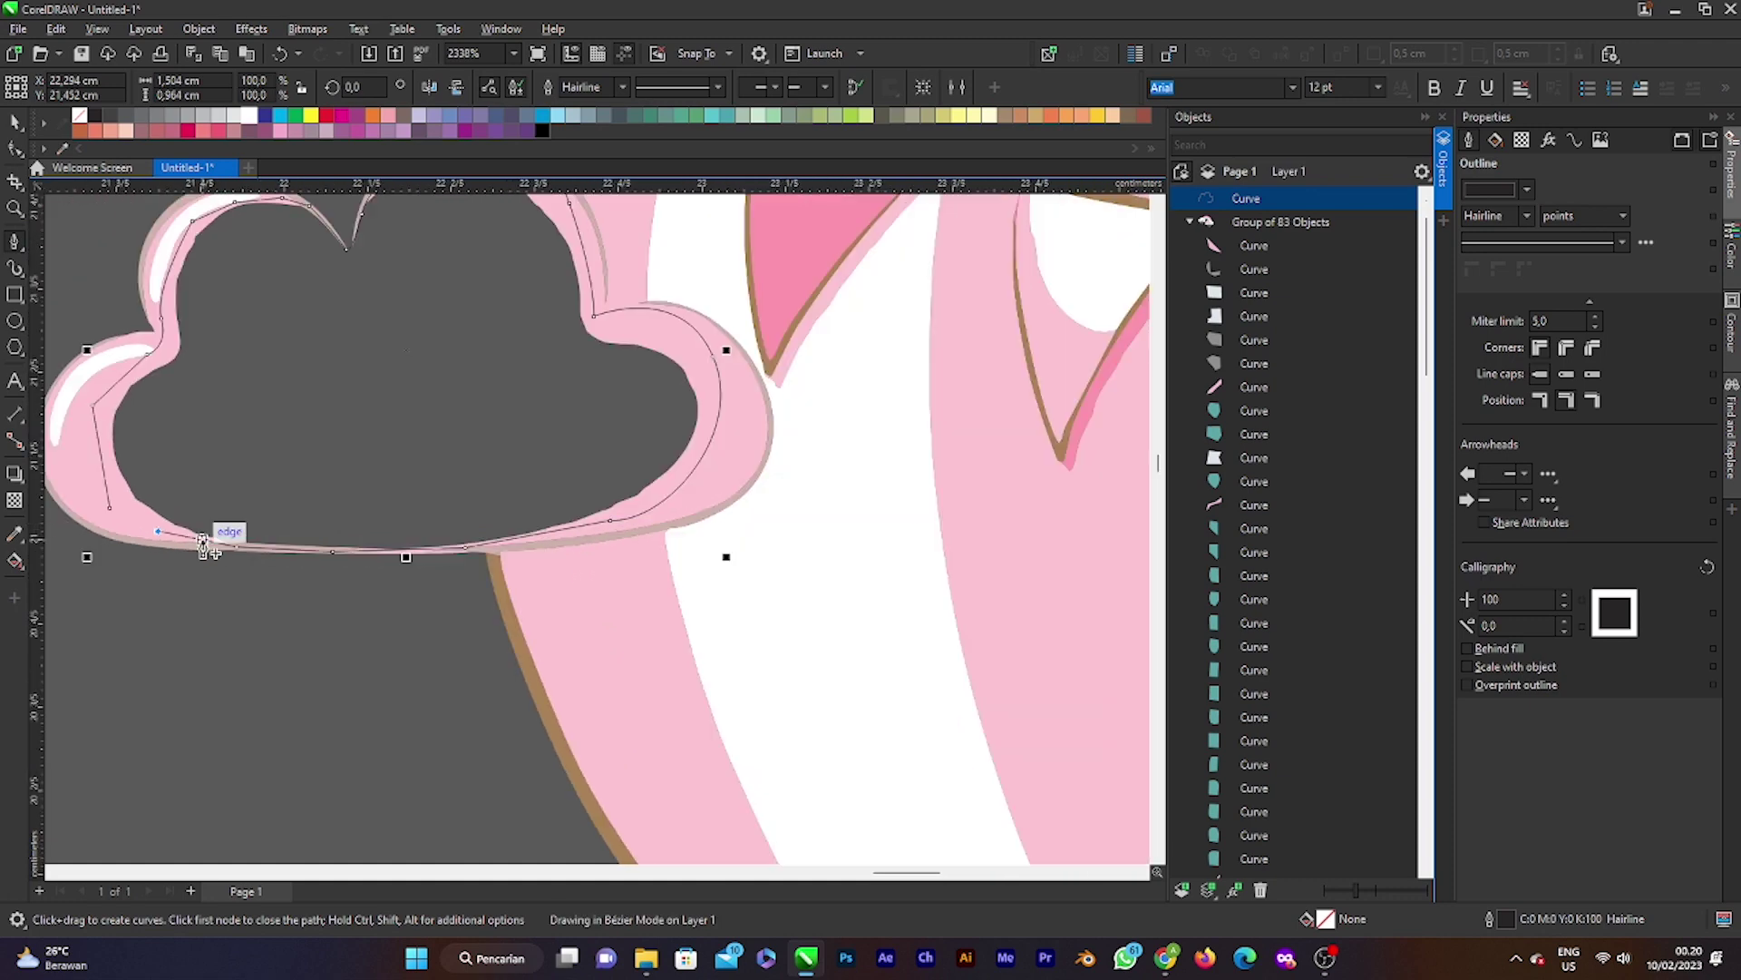
pyautogui.scroll(2, 99, 515)
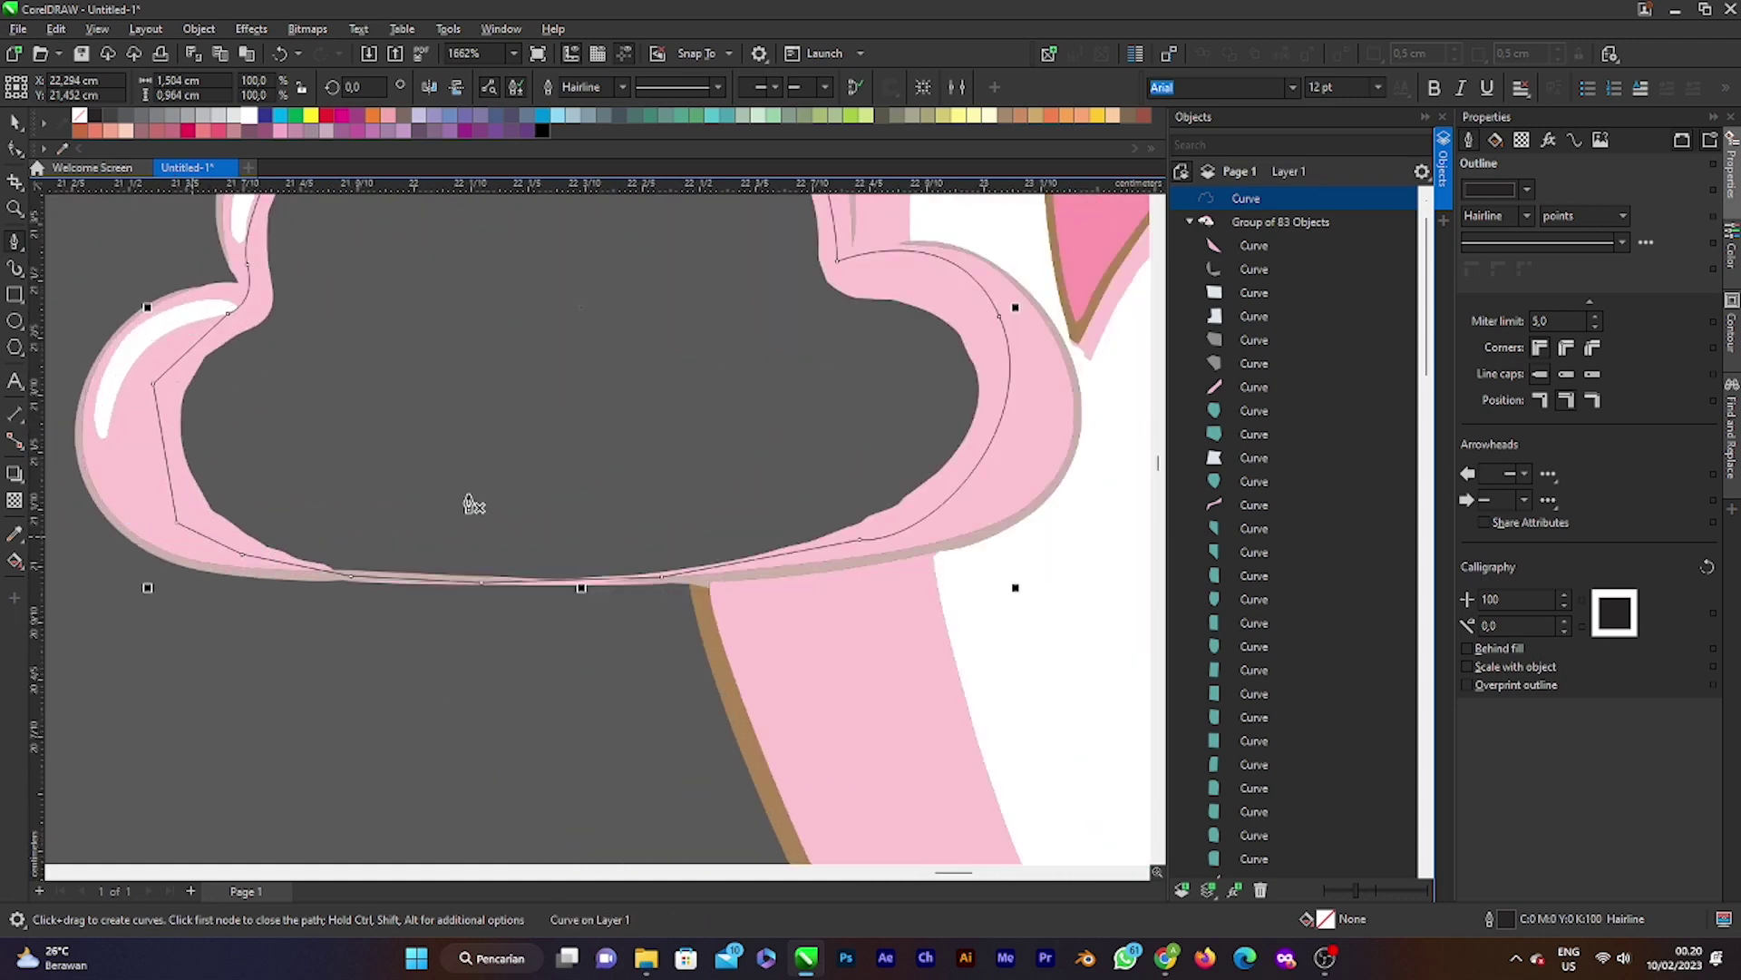
pyautogui.scroll(-4, 471, 505)
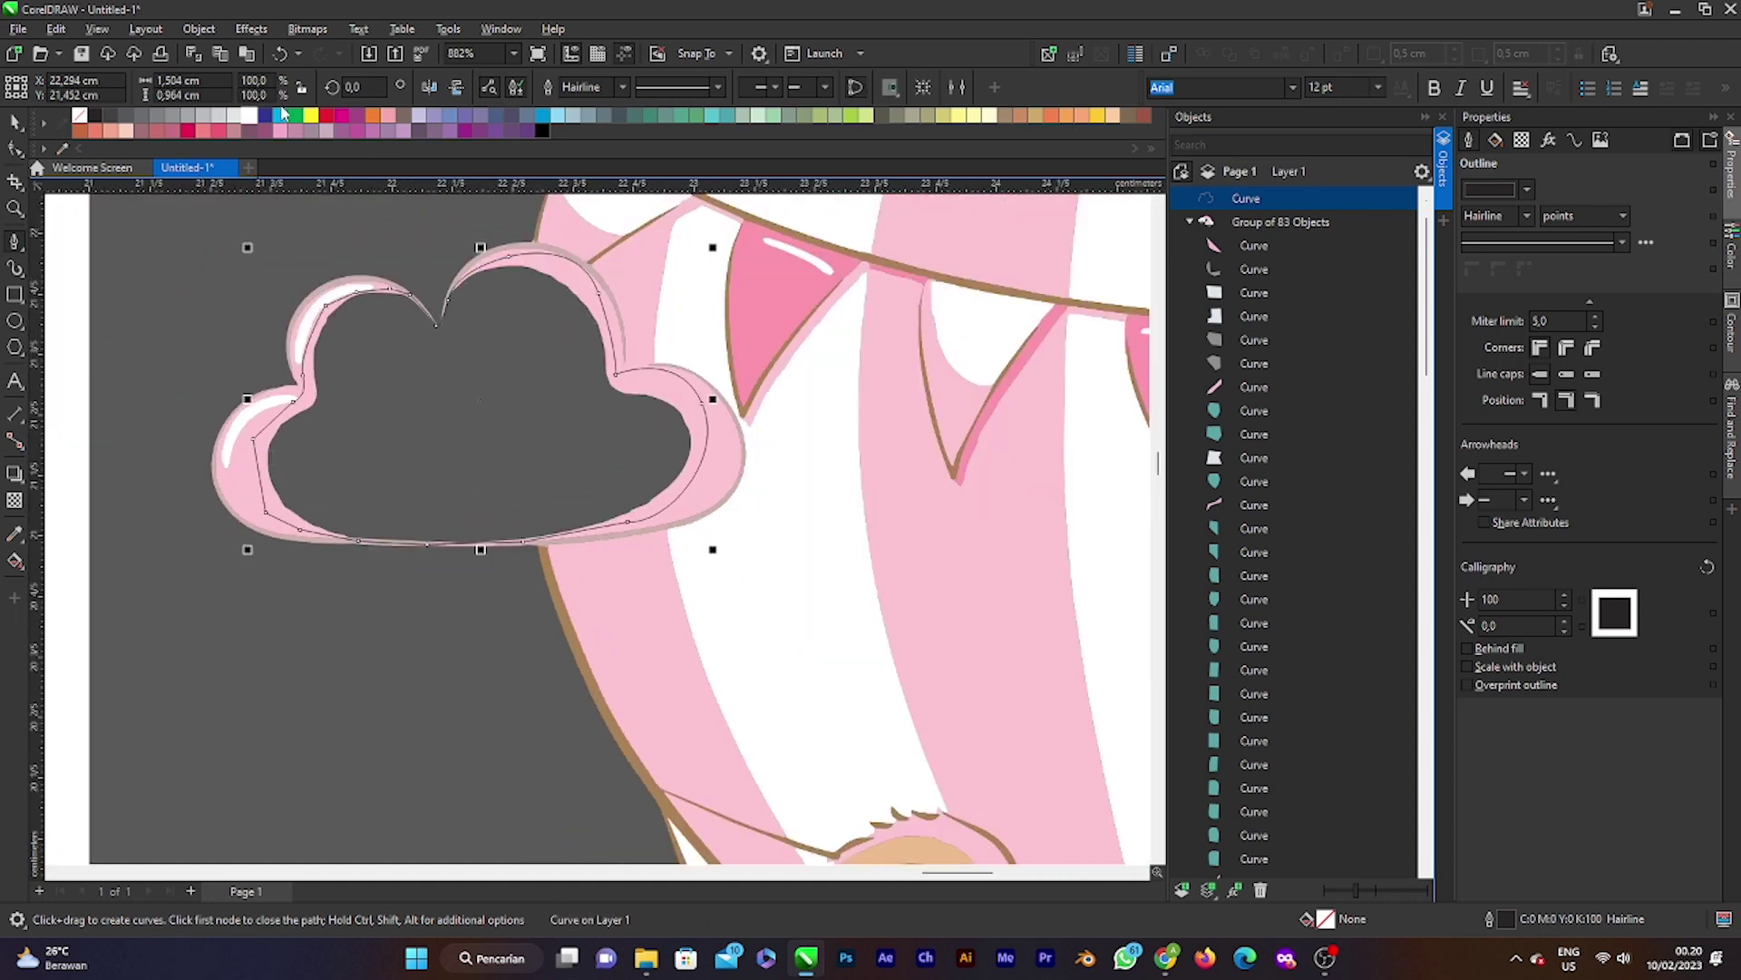
pyautogui.click(248, 117)
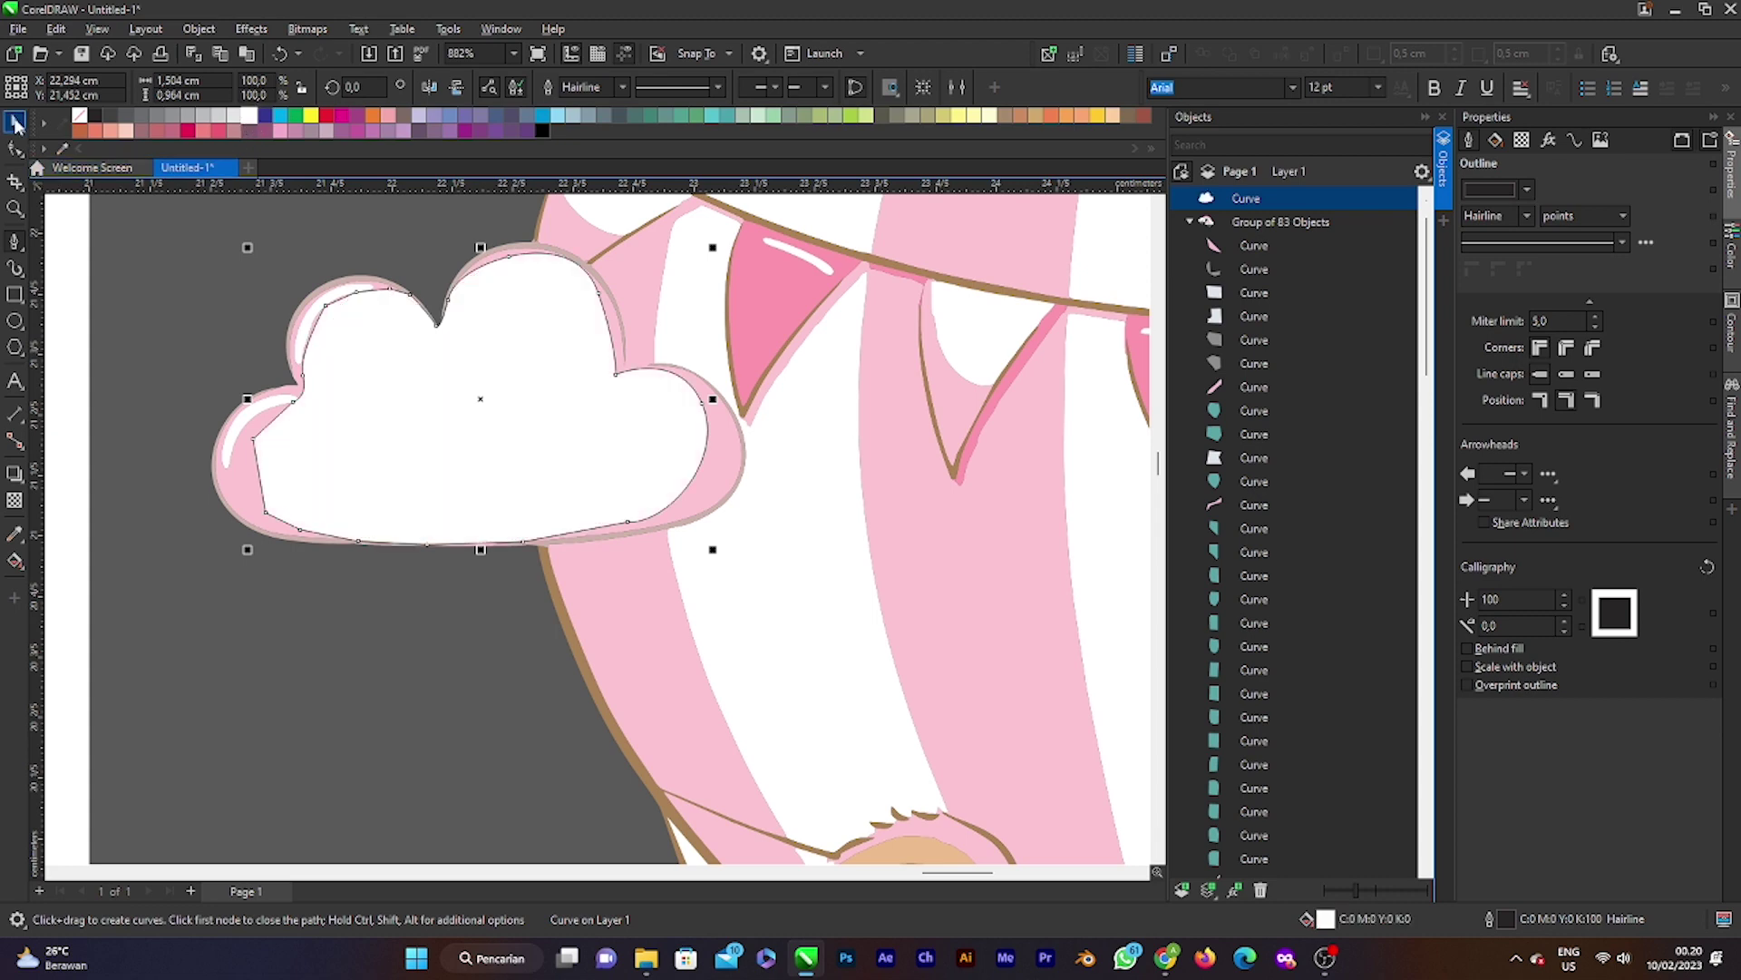
# Step: With the Pick tool, set the white cloud's outline width to None
pyautogui.click(15, 121)
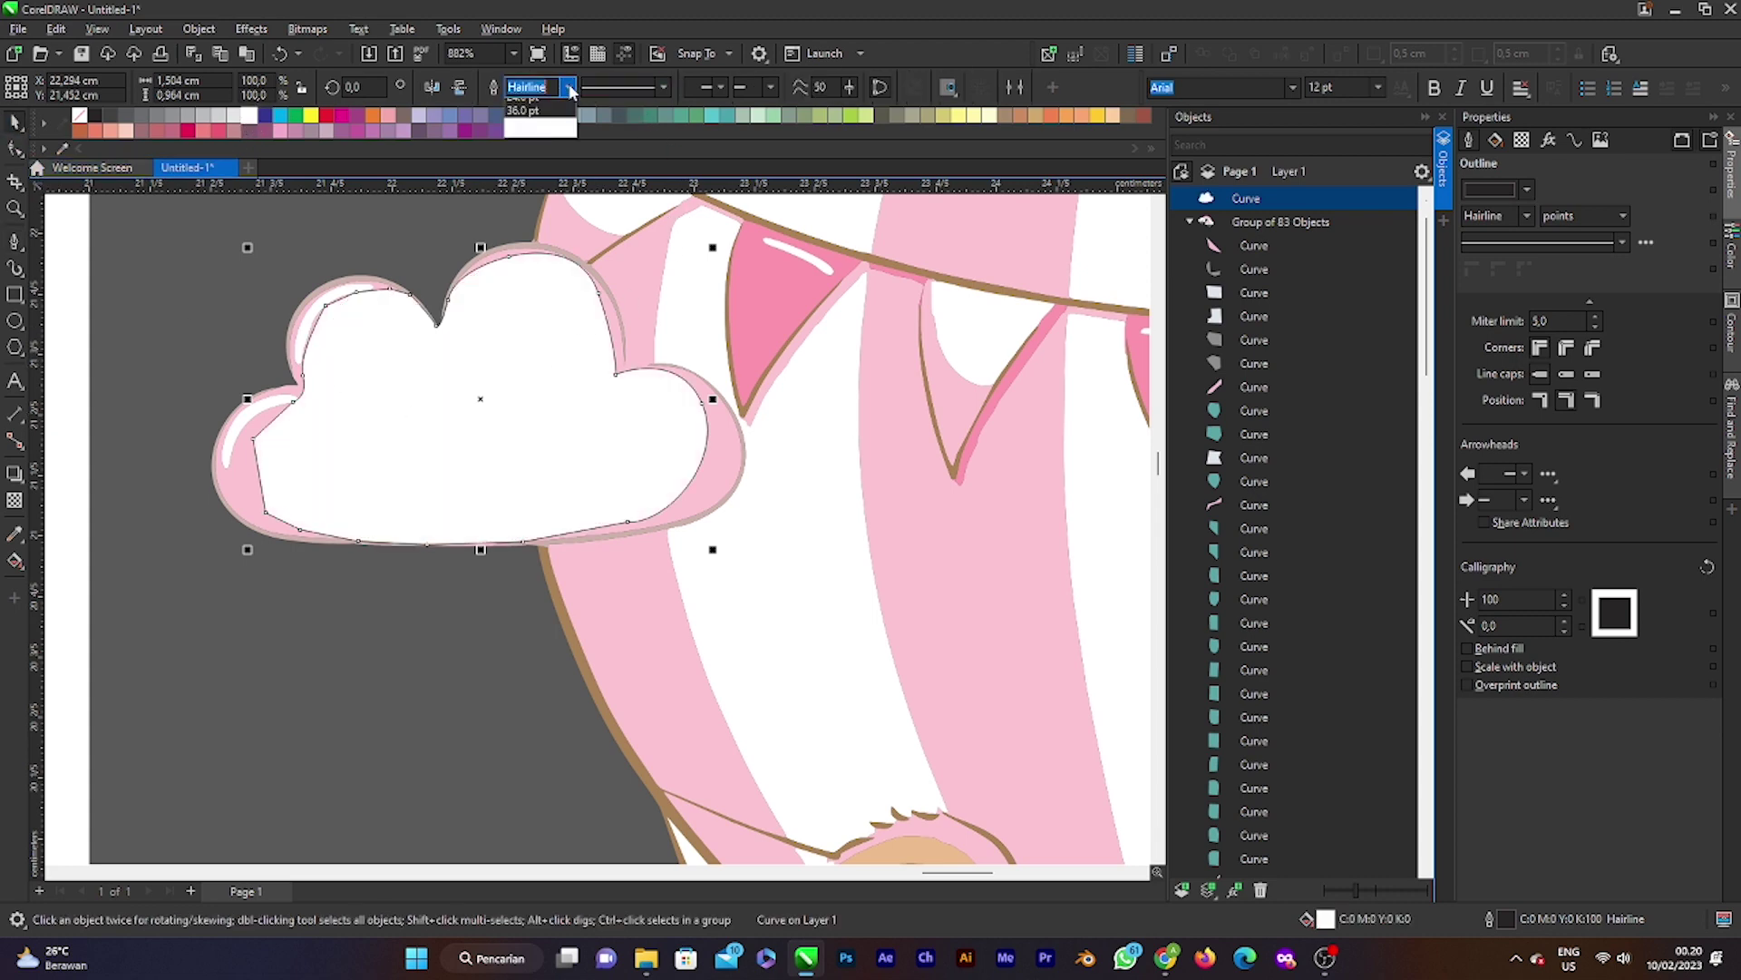
pyautogui.click(531, 101)
pyautogui.scroll(-1, 432, 413)
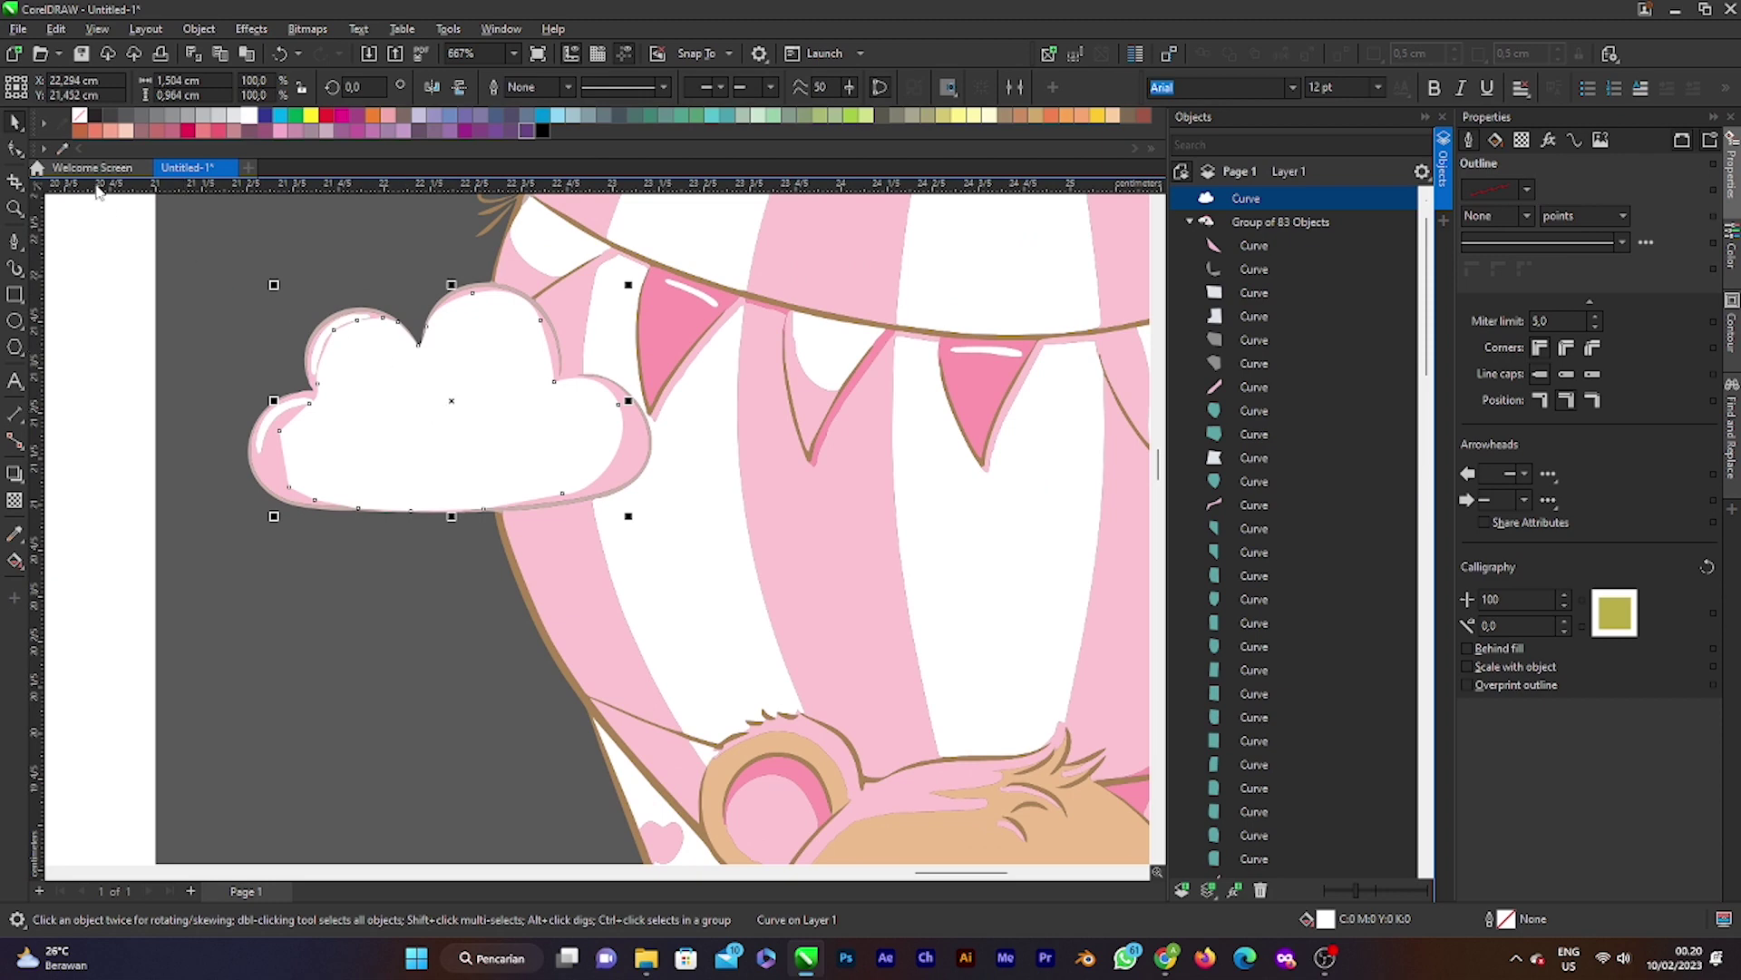
pyautogui.scroll(-2, 474, 417)
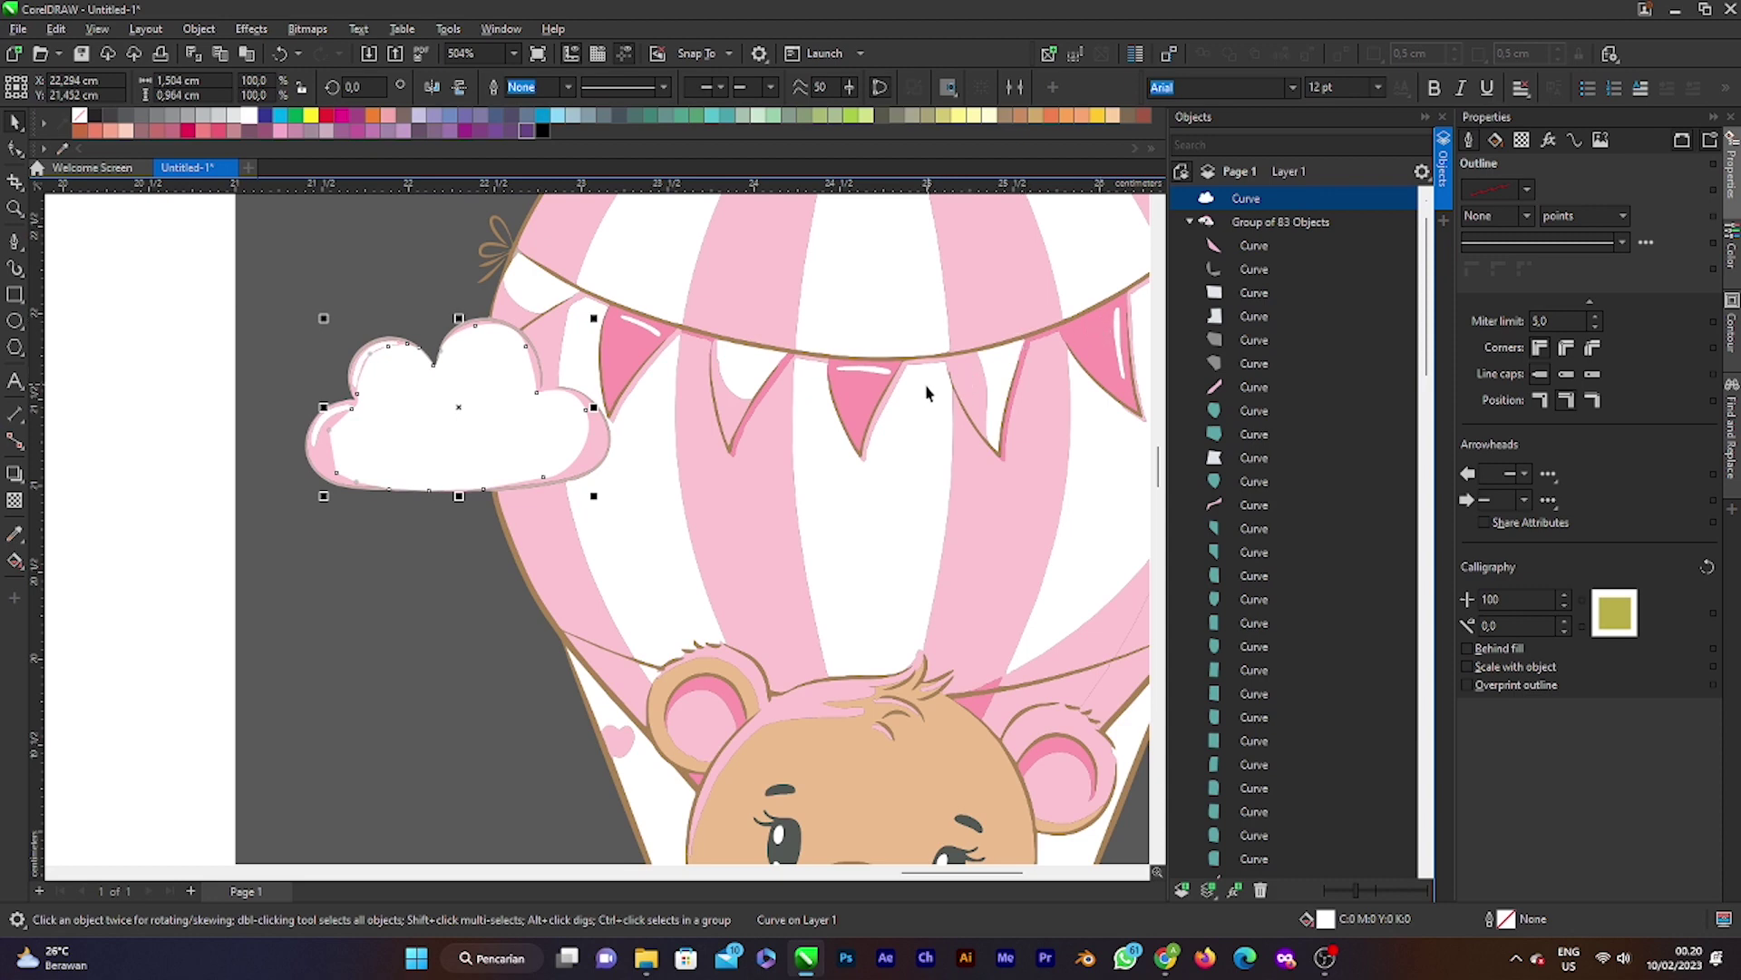
pyautogui.scroll(-1, 762, 408)
# Step: Drag the cloud Curve into the artwork group in the Objects docker and send it to the back with Ctrl+PgDn / Shift+PgDn
pyautogui.scroll(1, 585, 386)
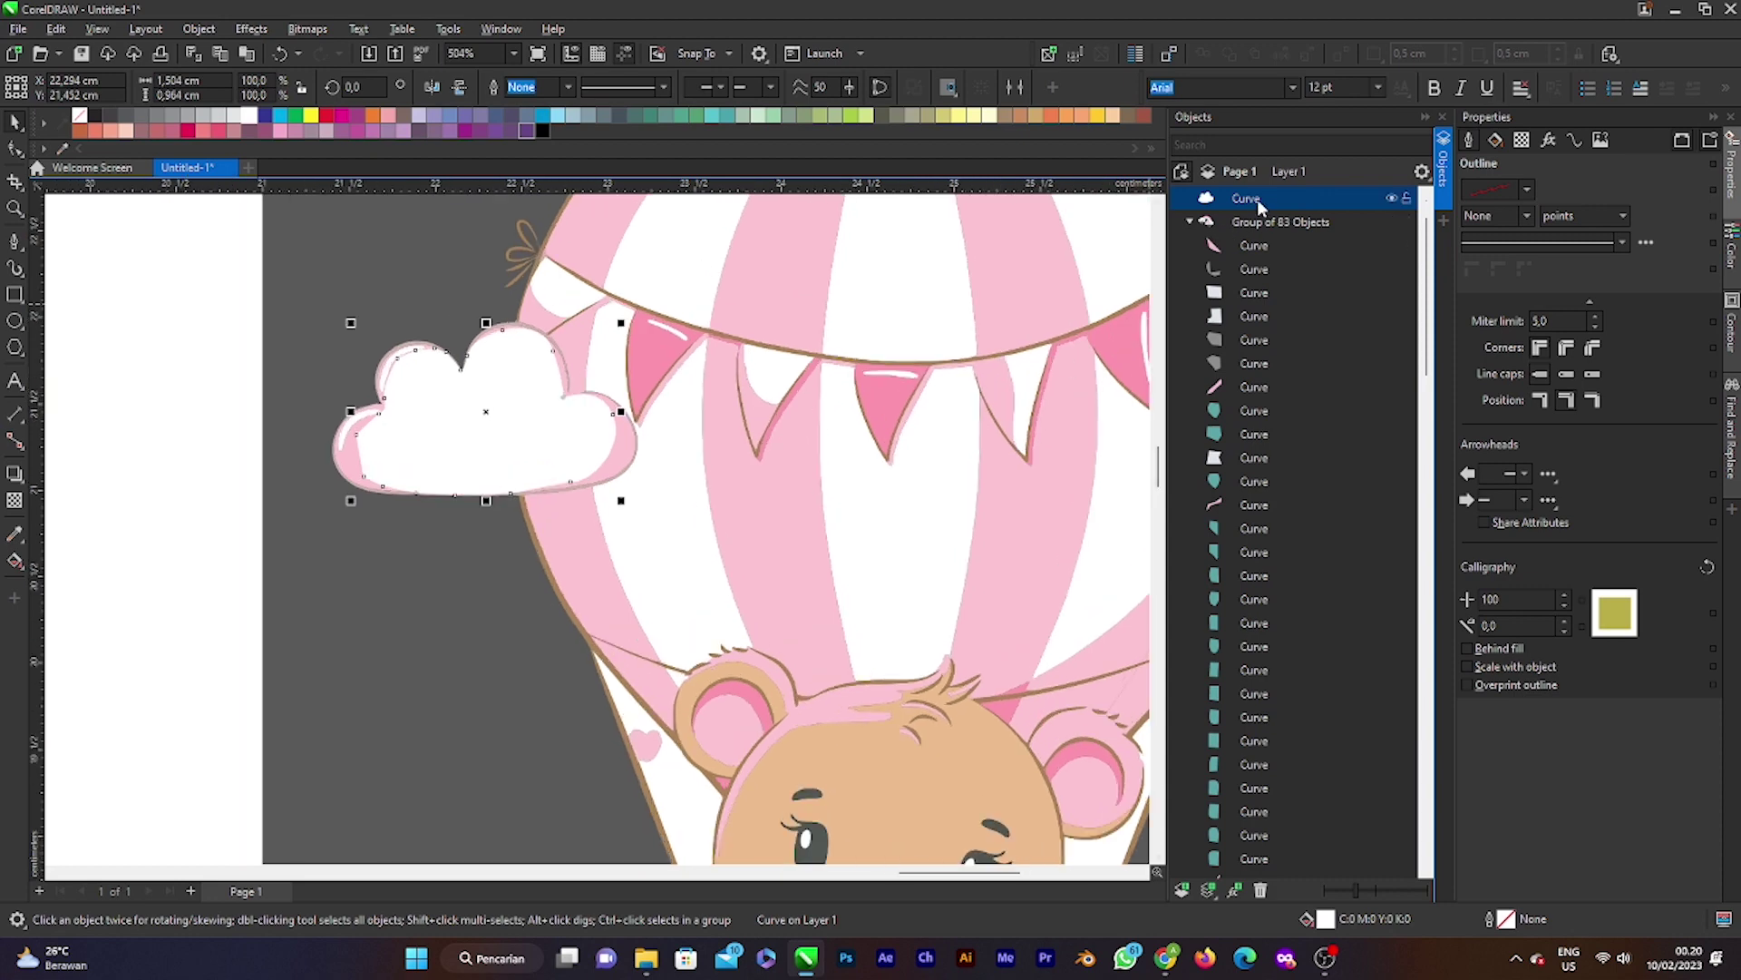
pyautogui.moveTo(1259, 207); pyautogui.dragTo(1260, 580)
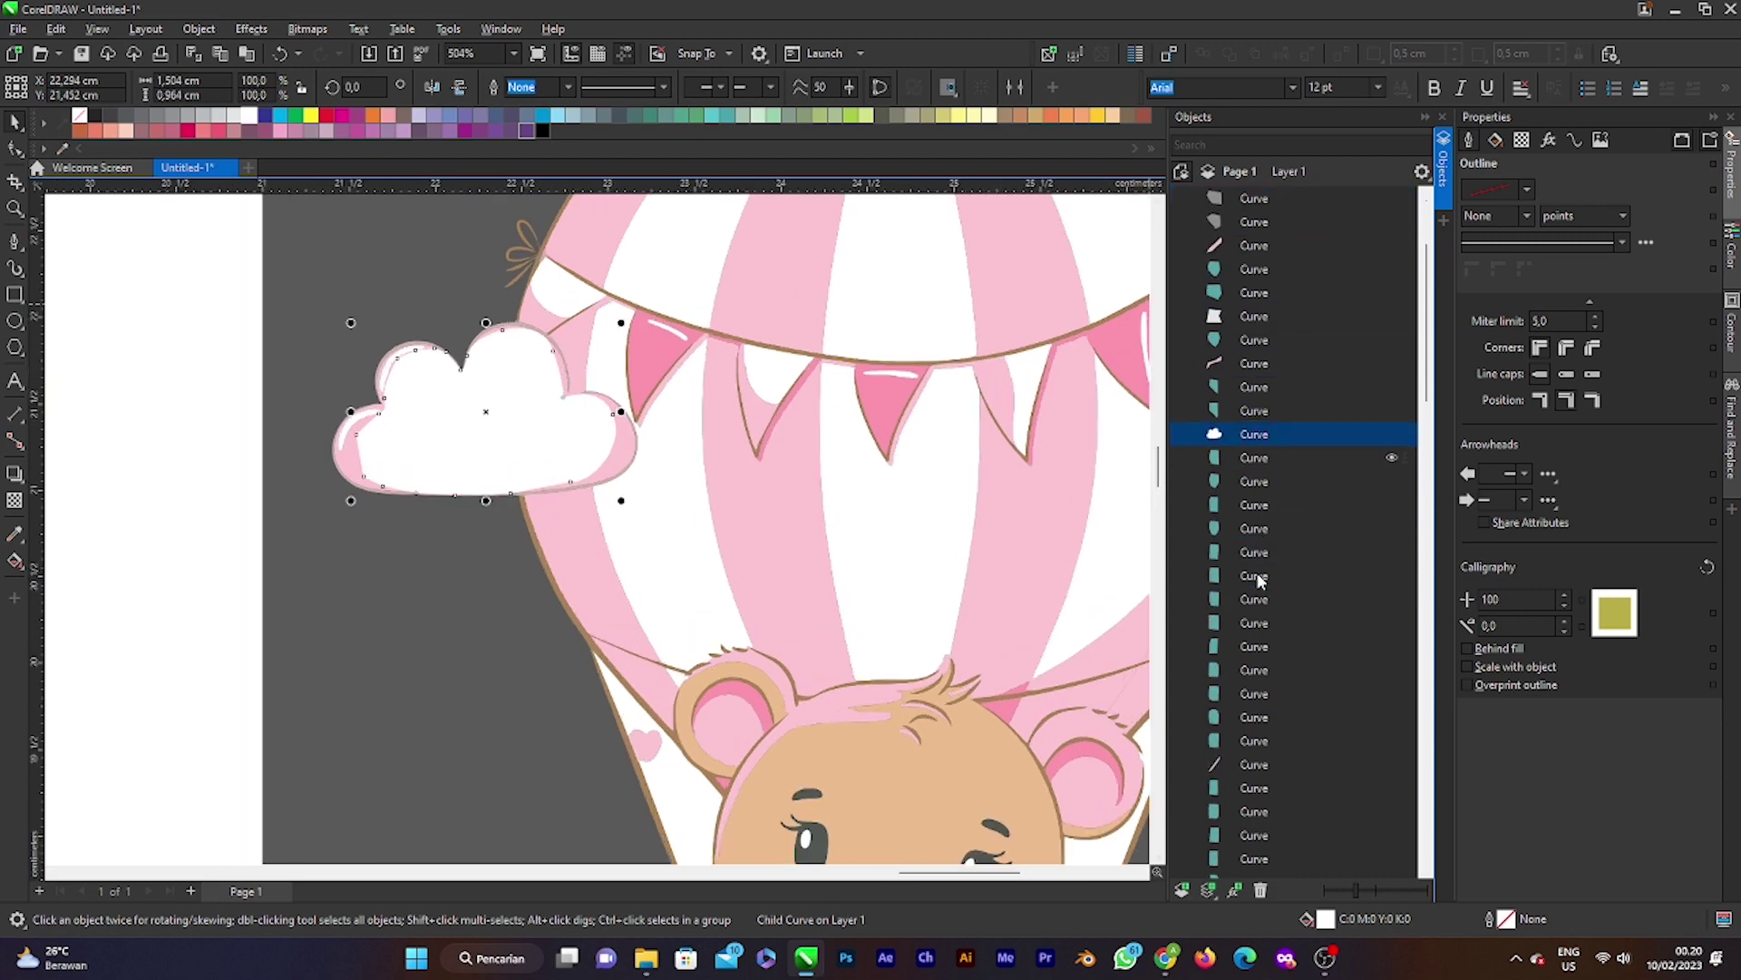
pyautogui.moveTo(1261, 438); pyautogui.dragTo(1255, 785)
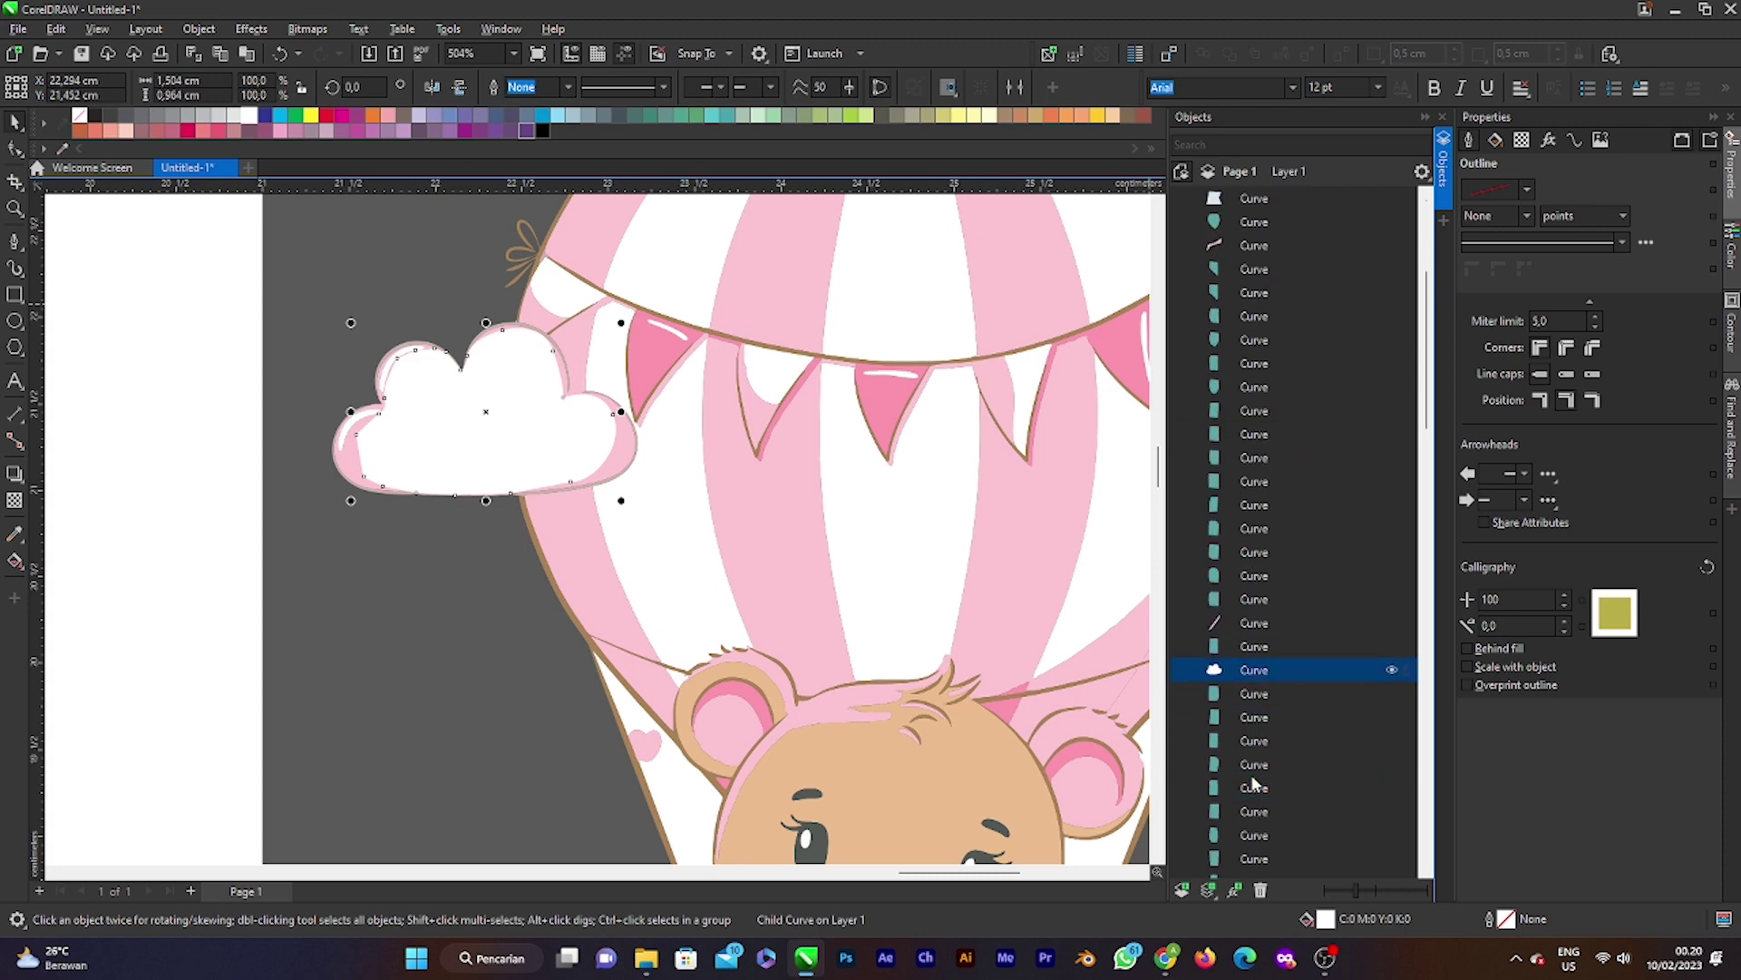
pyautogui.moveTo(1255, 675); pyautogui.dragTo(1259, 786)
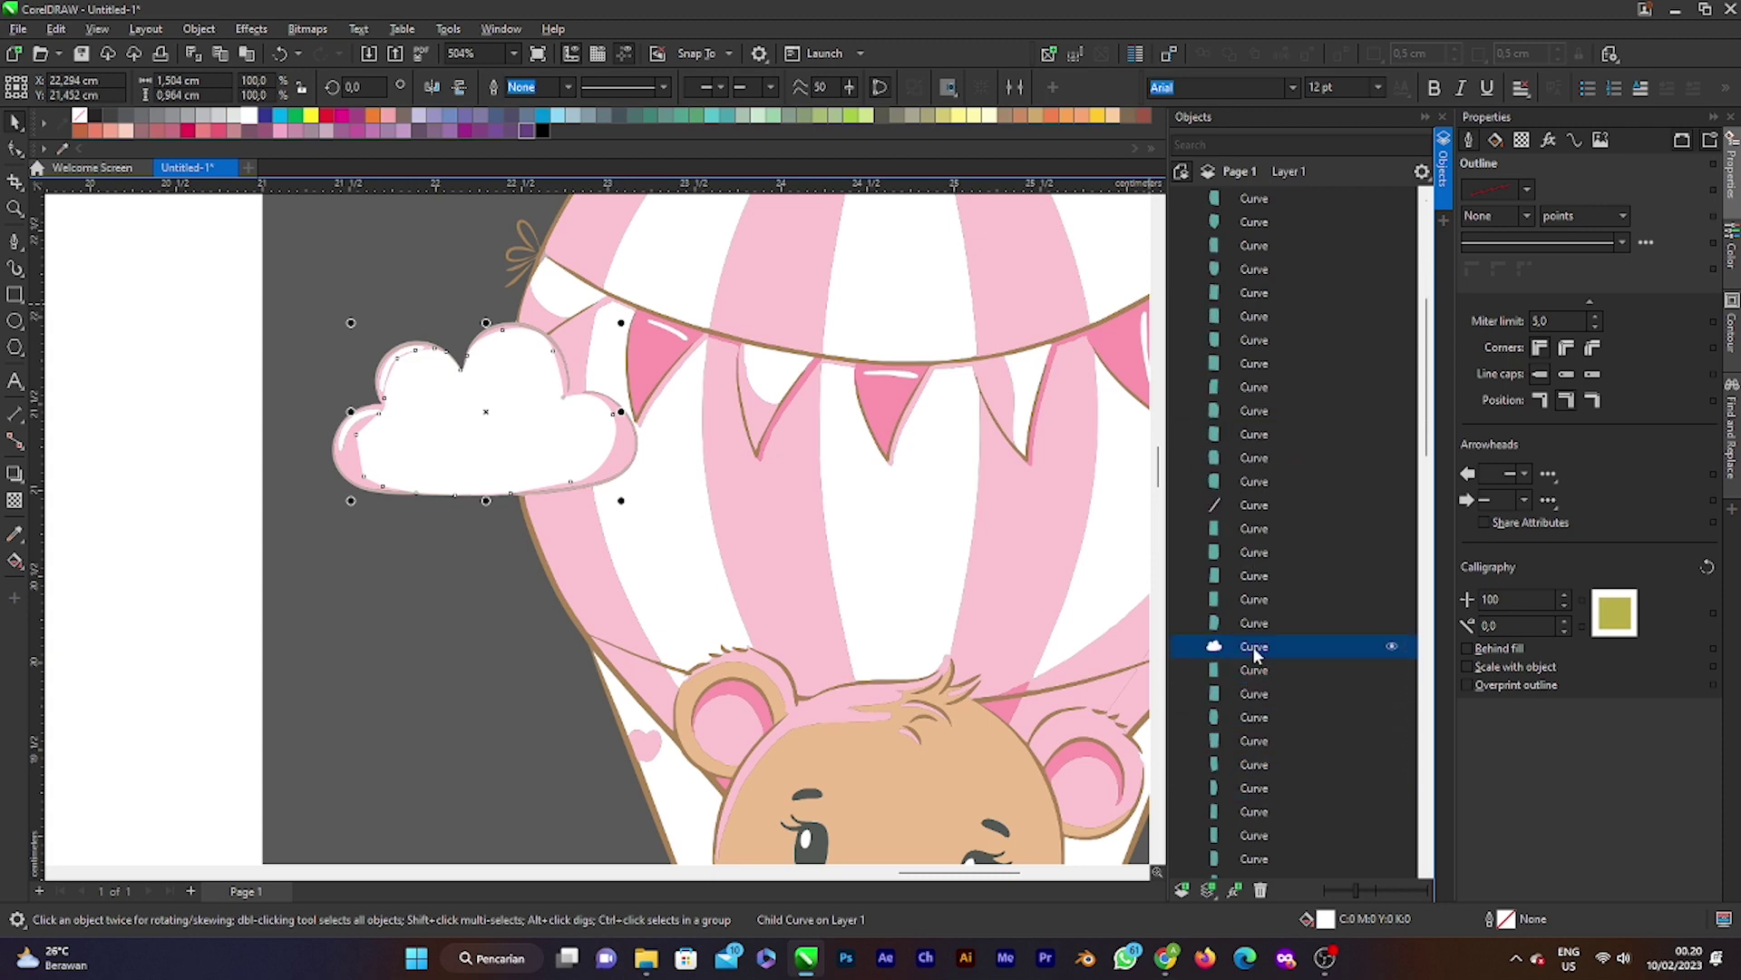
pyautogui.moveTo(1256, 651); pyautogui.dragTo(1259, 785)
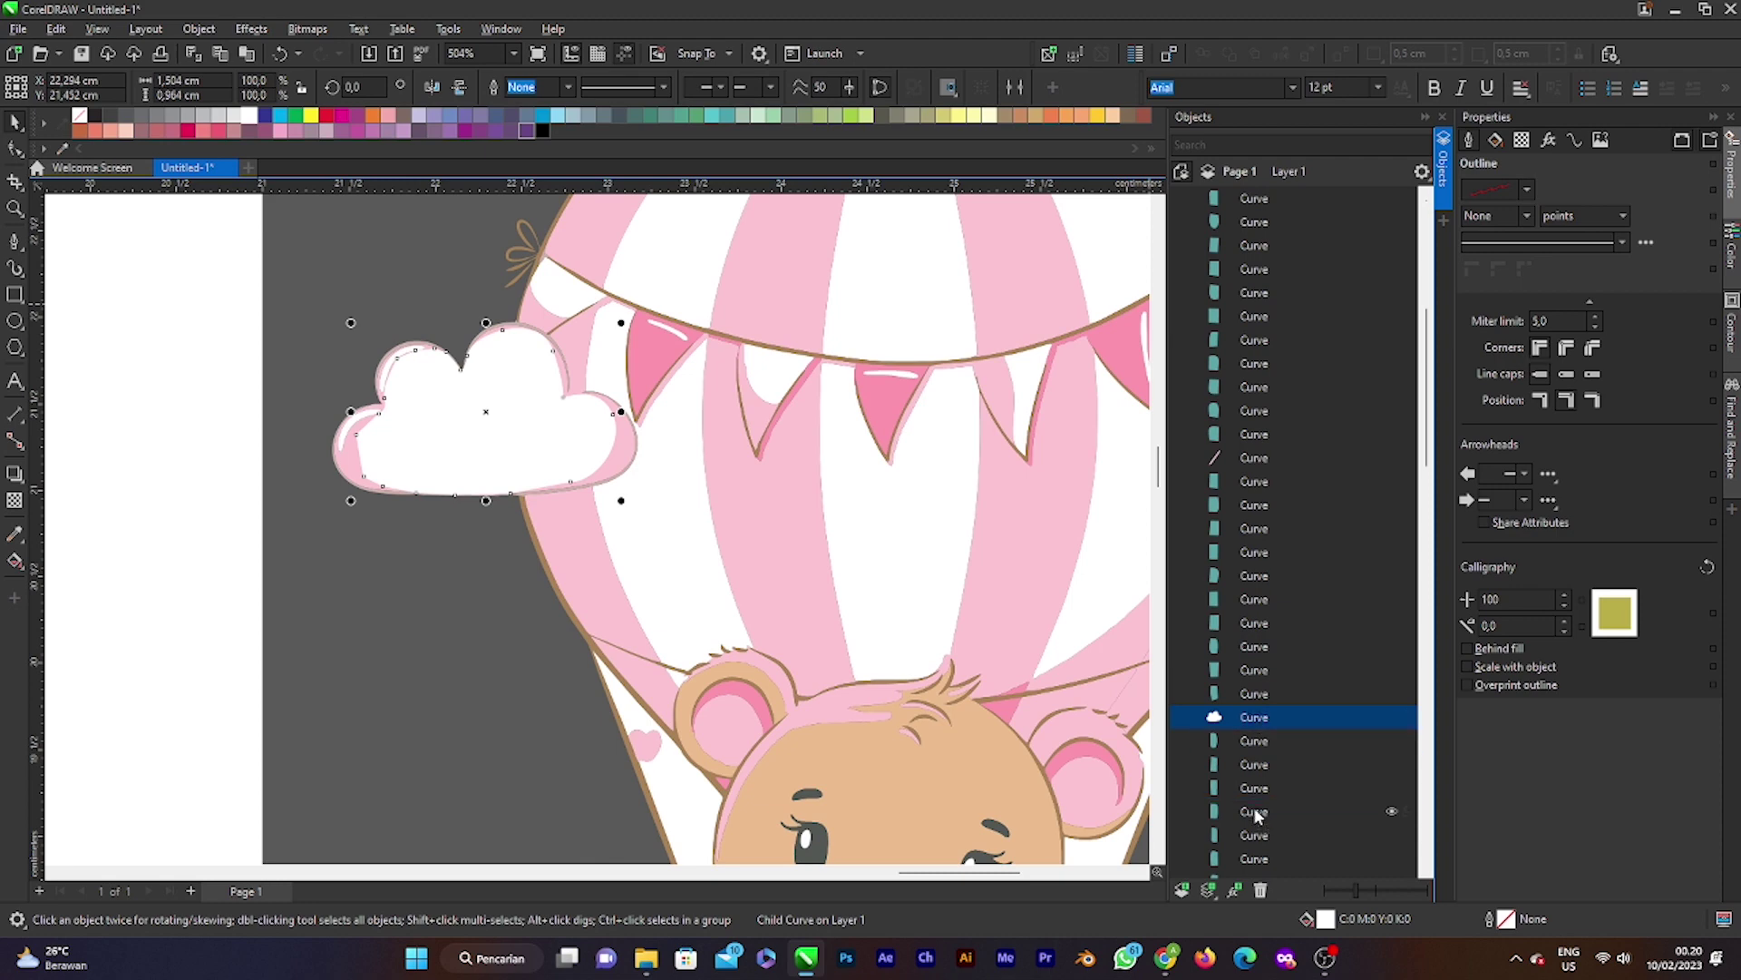
pyautogui.moveTo(1264, 817); pyautogui.dragTo(1261, 812)
pyautogui.scroll(-3, 1227, 694)
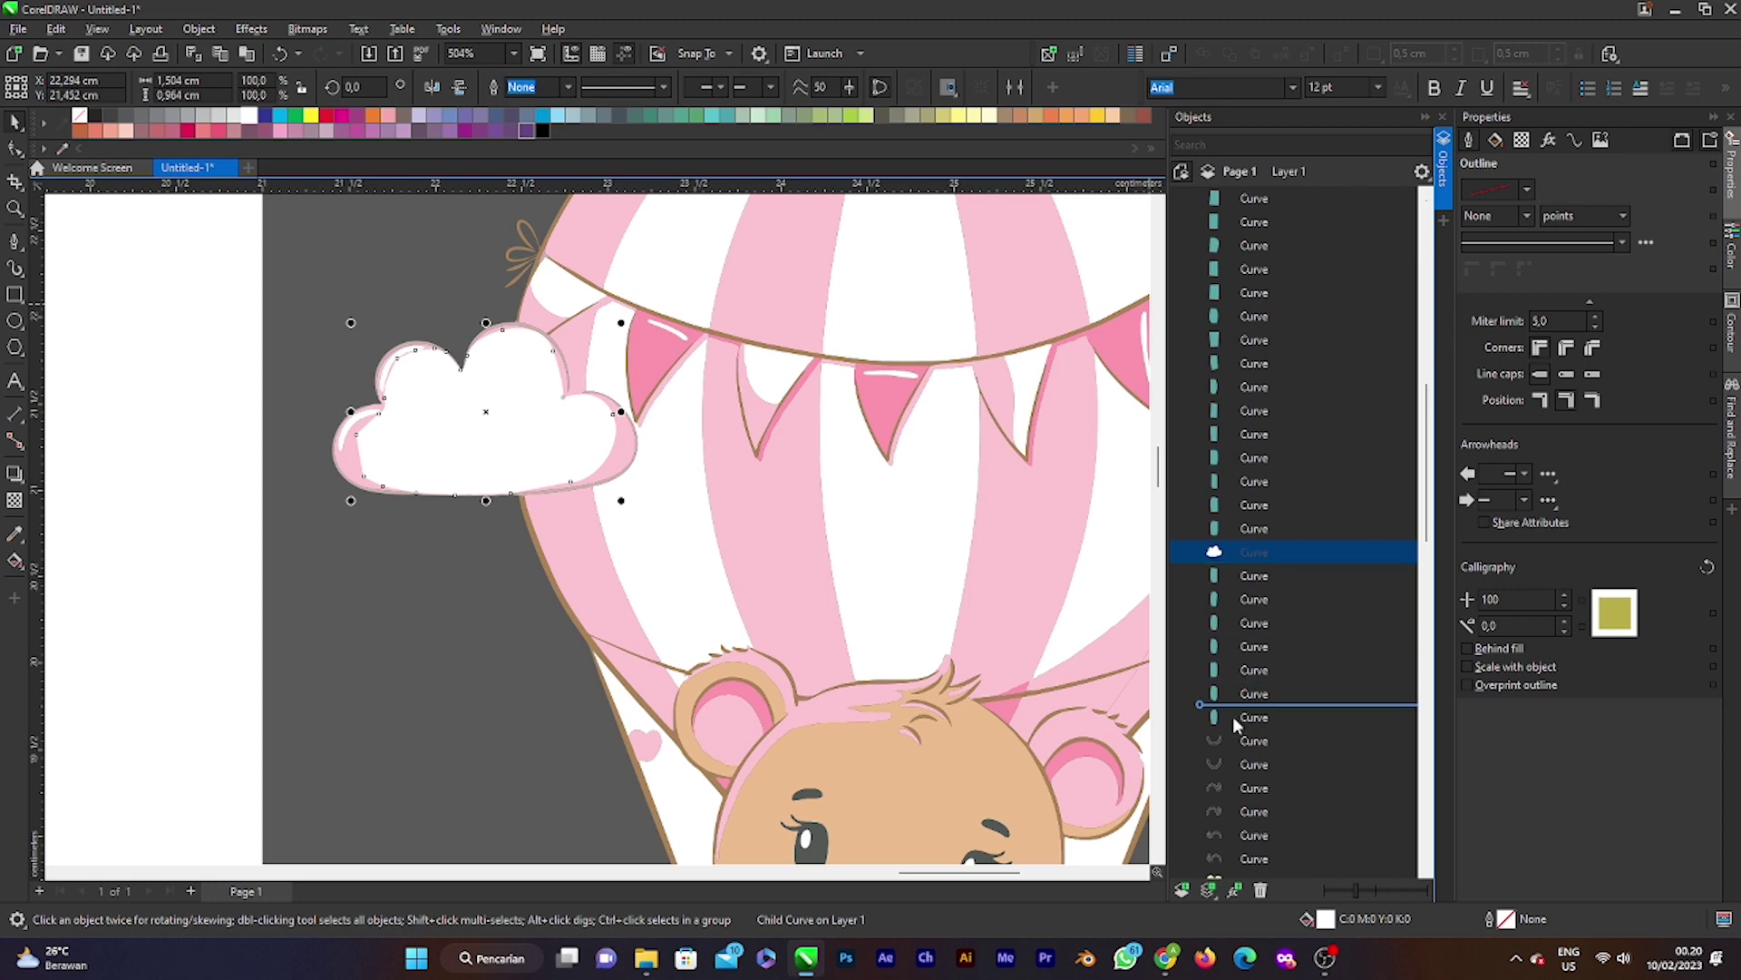
pyautogui.moveTo(1233, 715); pyautogui.dragTo(1239, 693)
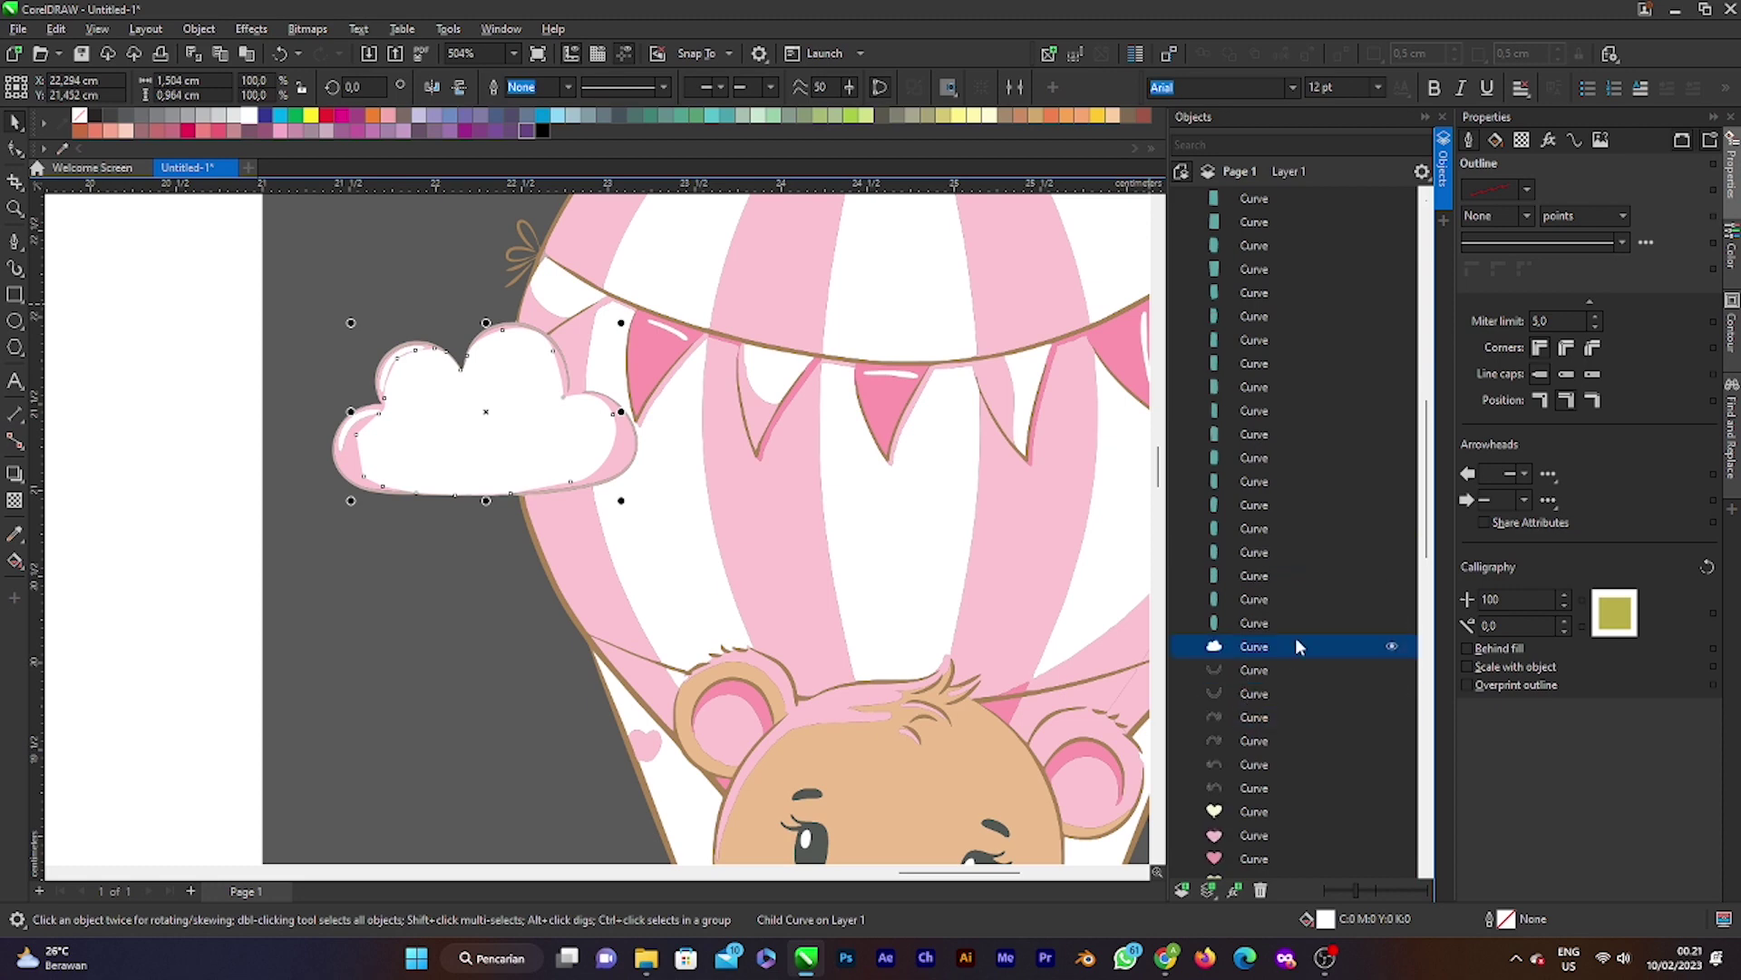
pyautogui.hotkey('ctrl', 'pagedown')
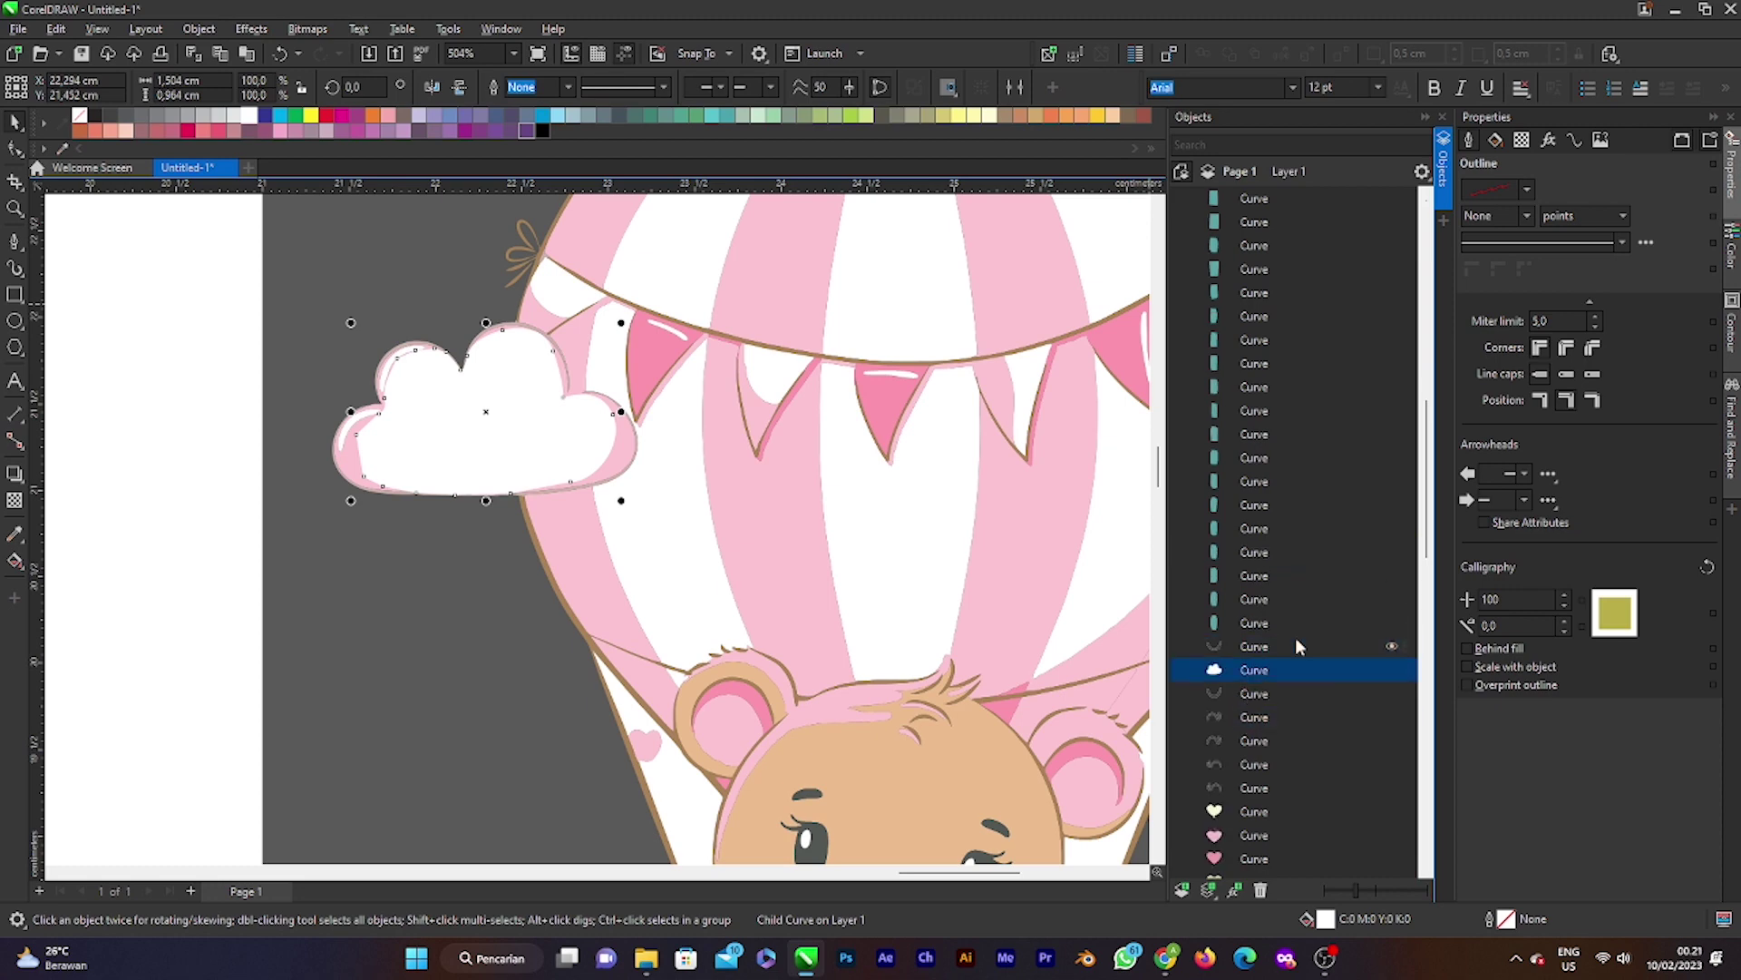
pyautogui.hotkey('ctrl', 'pagedown')
pyautogui.hotkey('shift', 'pagedown')
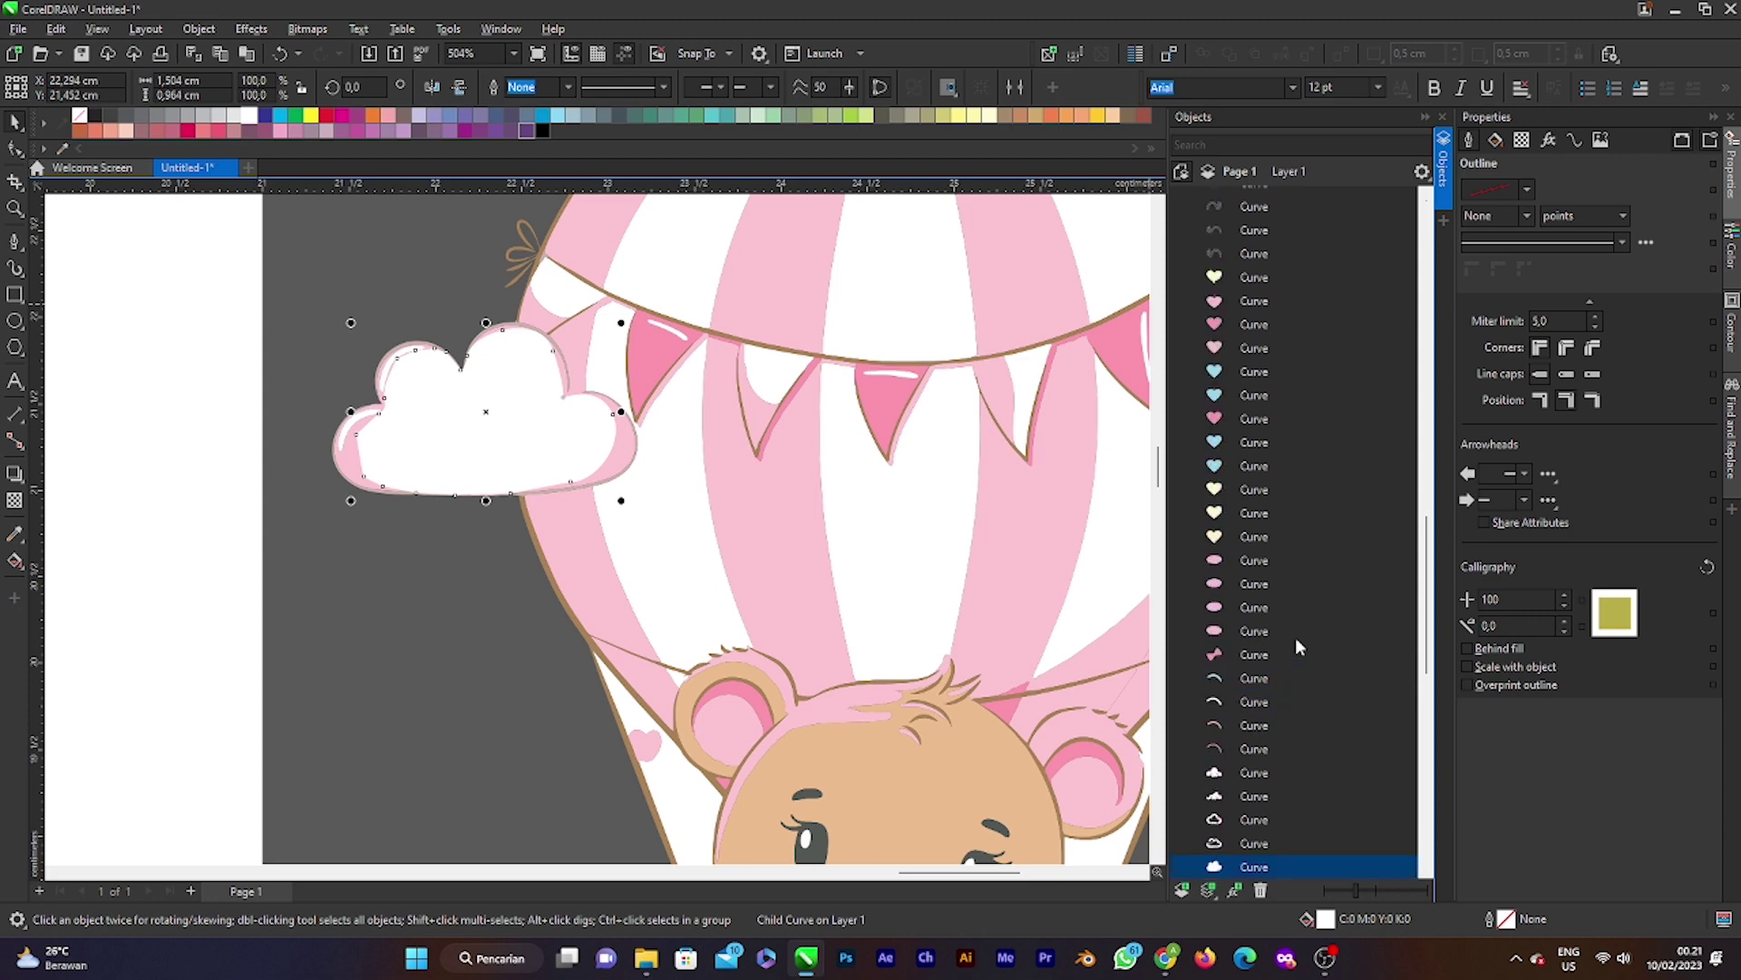
pyautogui.scroll(-2, 1275, 653)
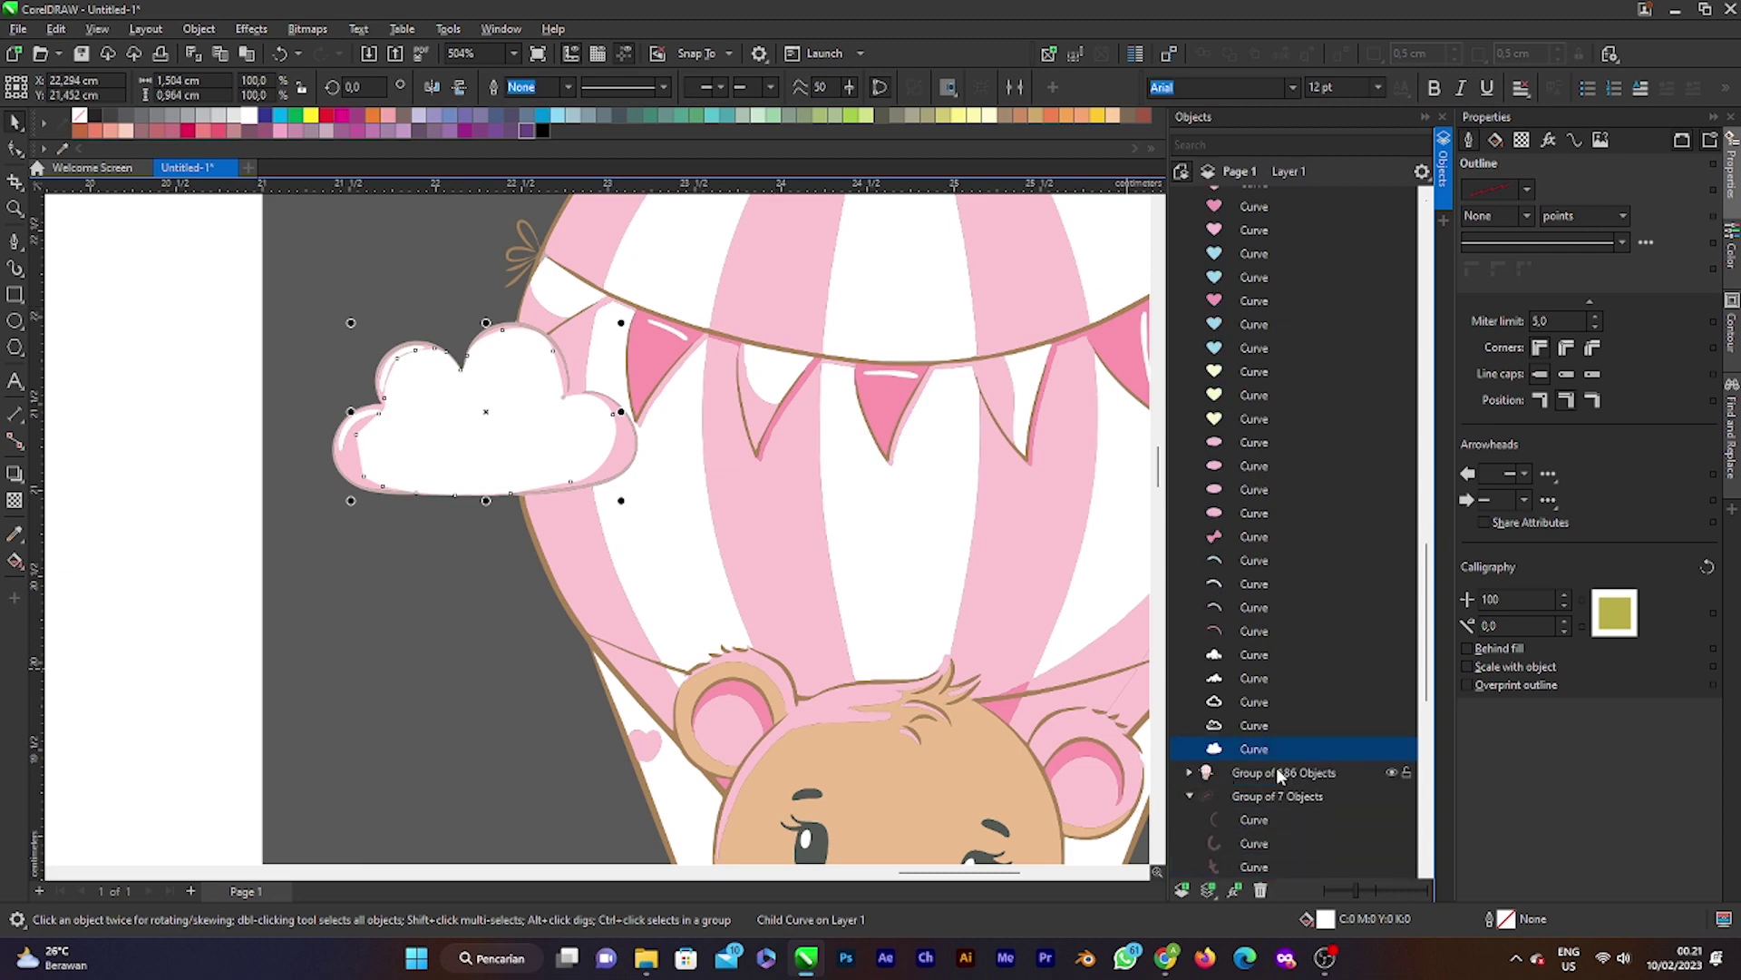
pyautogui.scroll(-5, 1270, 762)
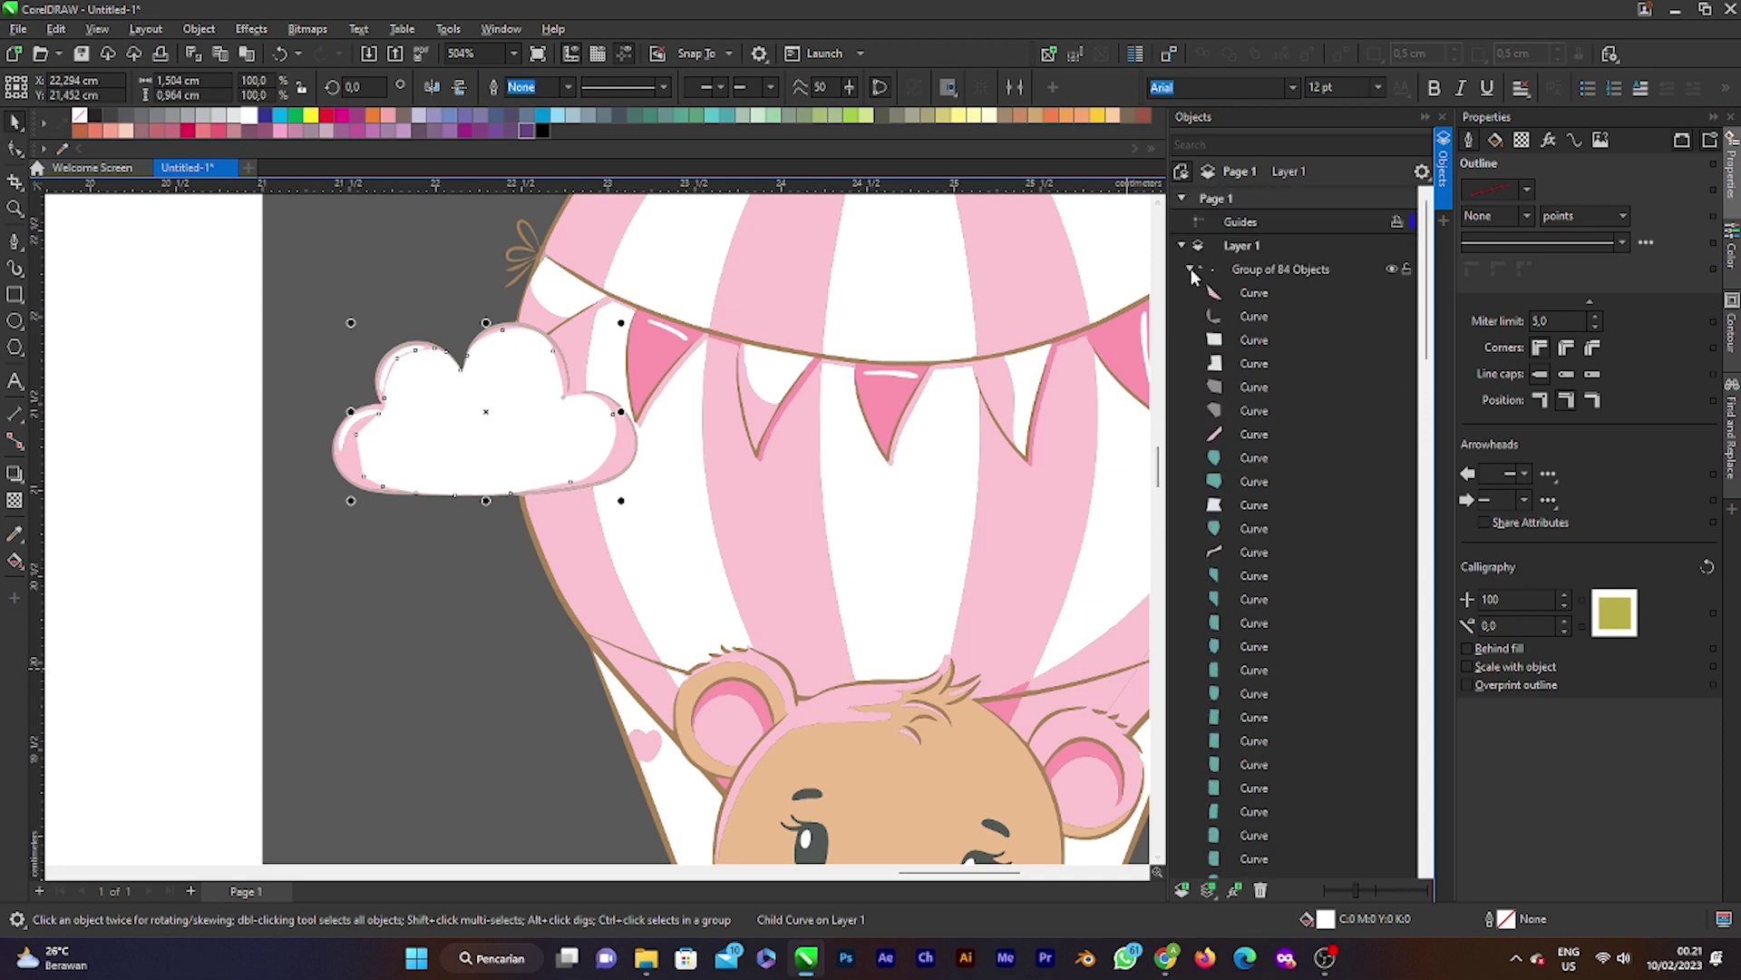
# Step: Collapse the Group of 84 Objects, expand the 186-object balloon-bear group, and drag the cloud Curve into it
pyautogui.click(1191, 270)
pyautogui.click(1240, 271)
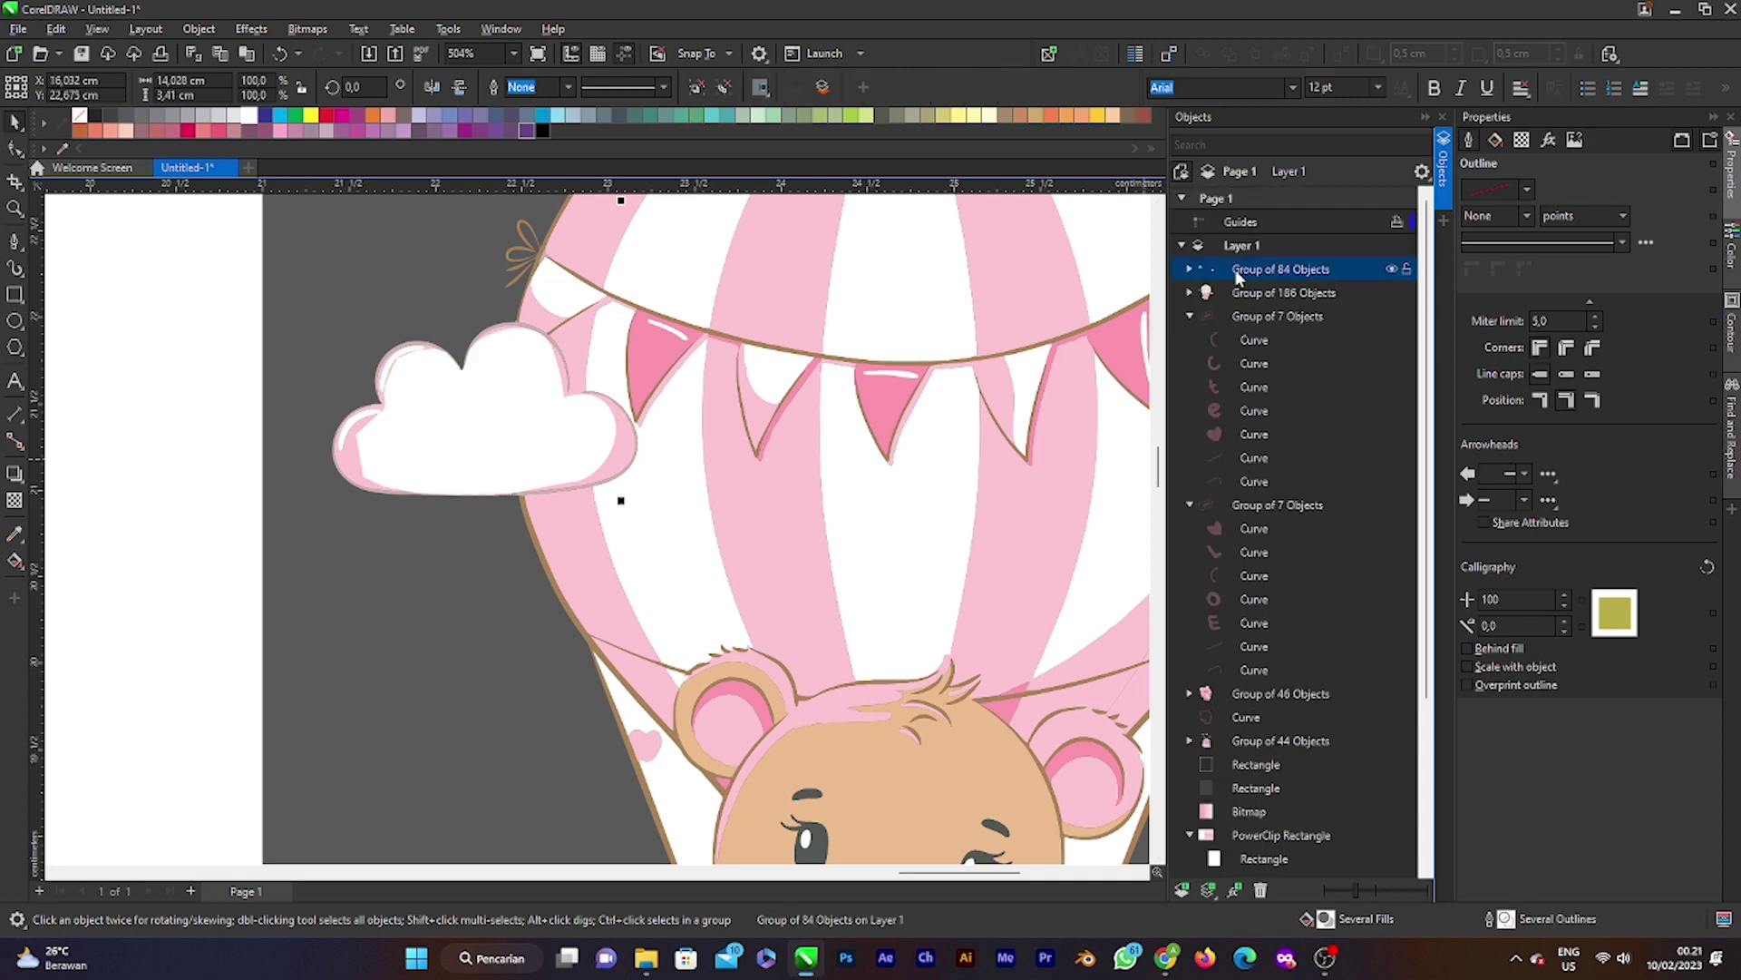
pyautogui.scroll(-4, 853, 415)
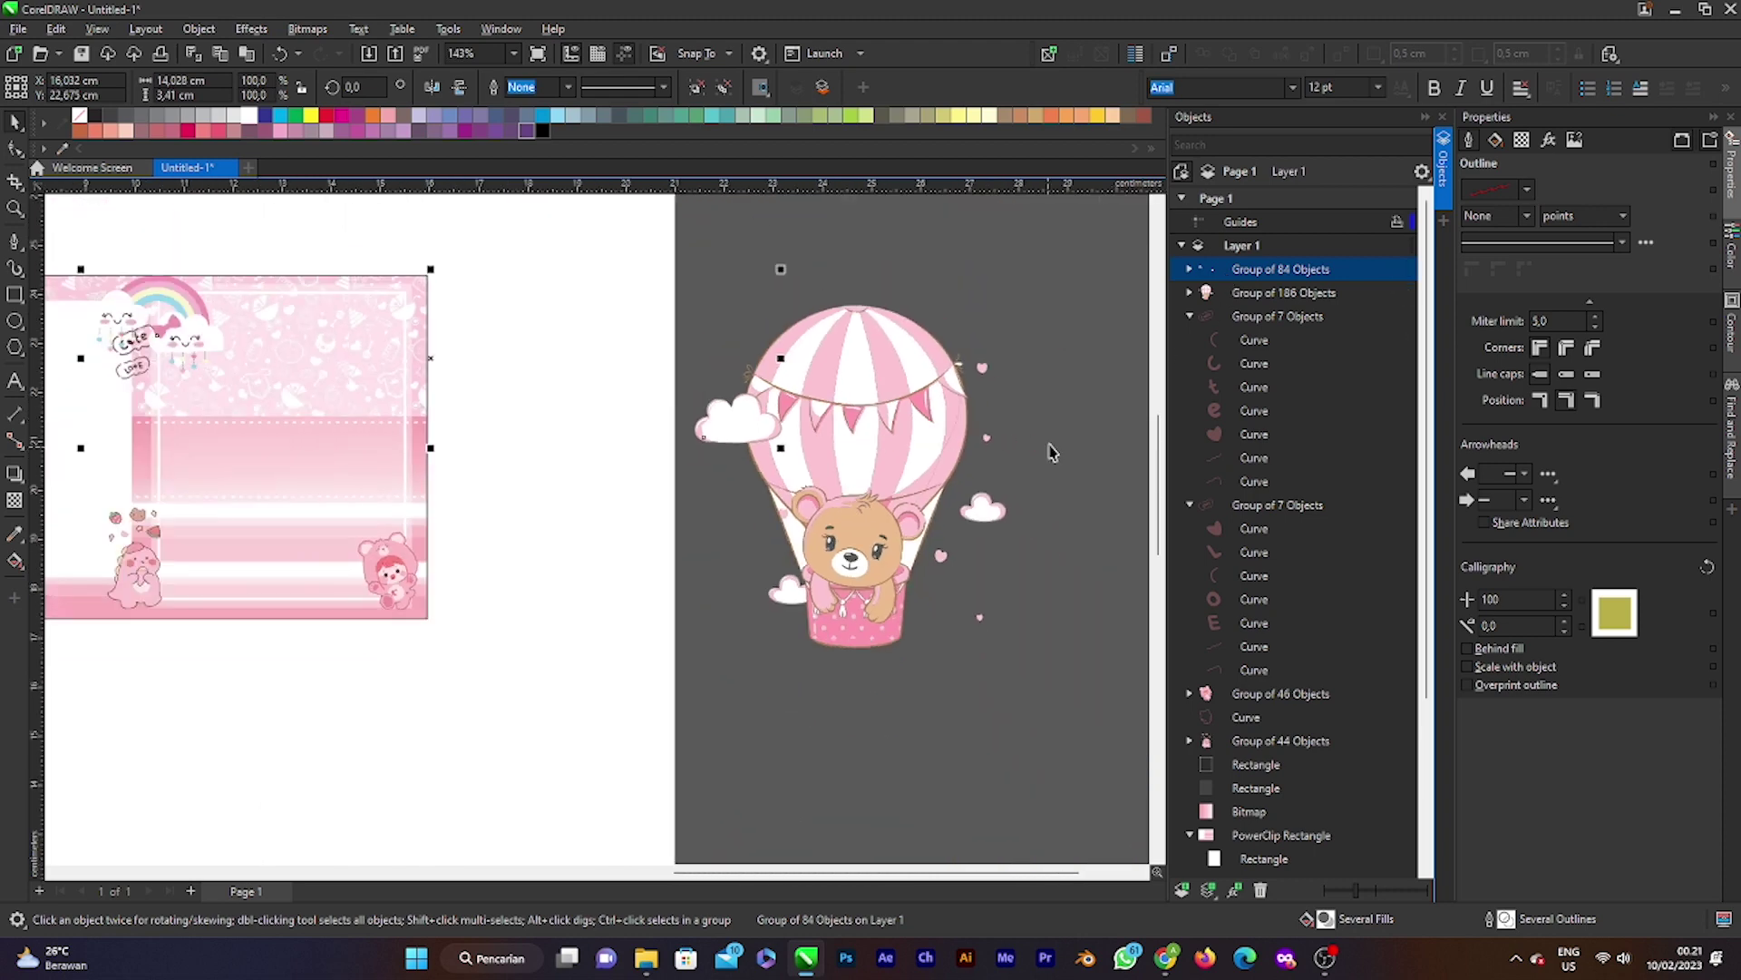
pyautogui.click(851, 414)
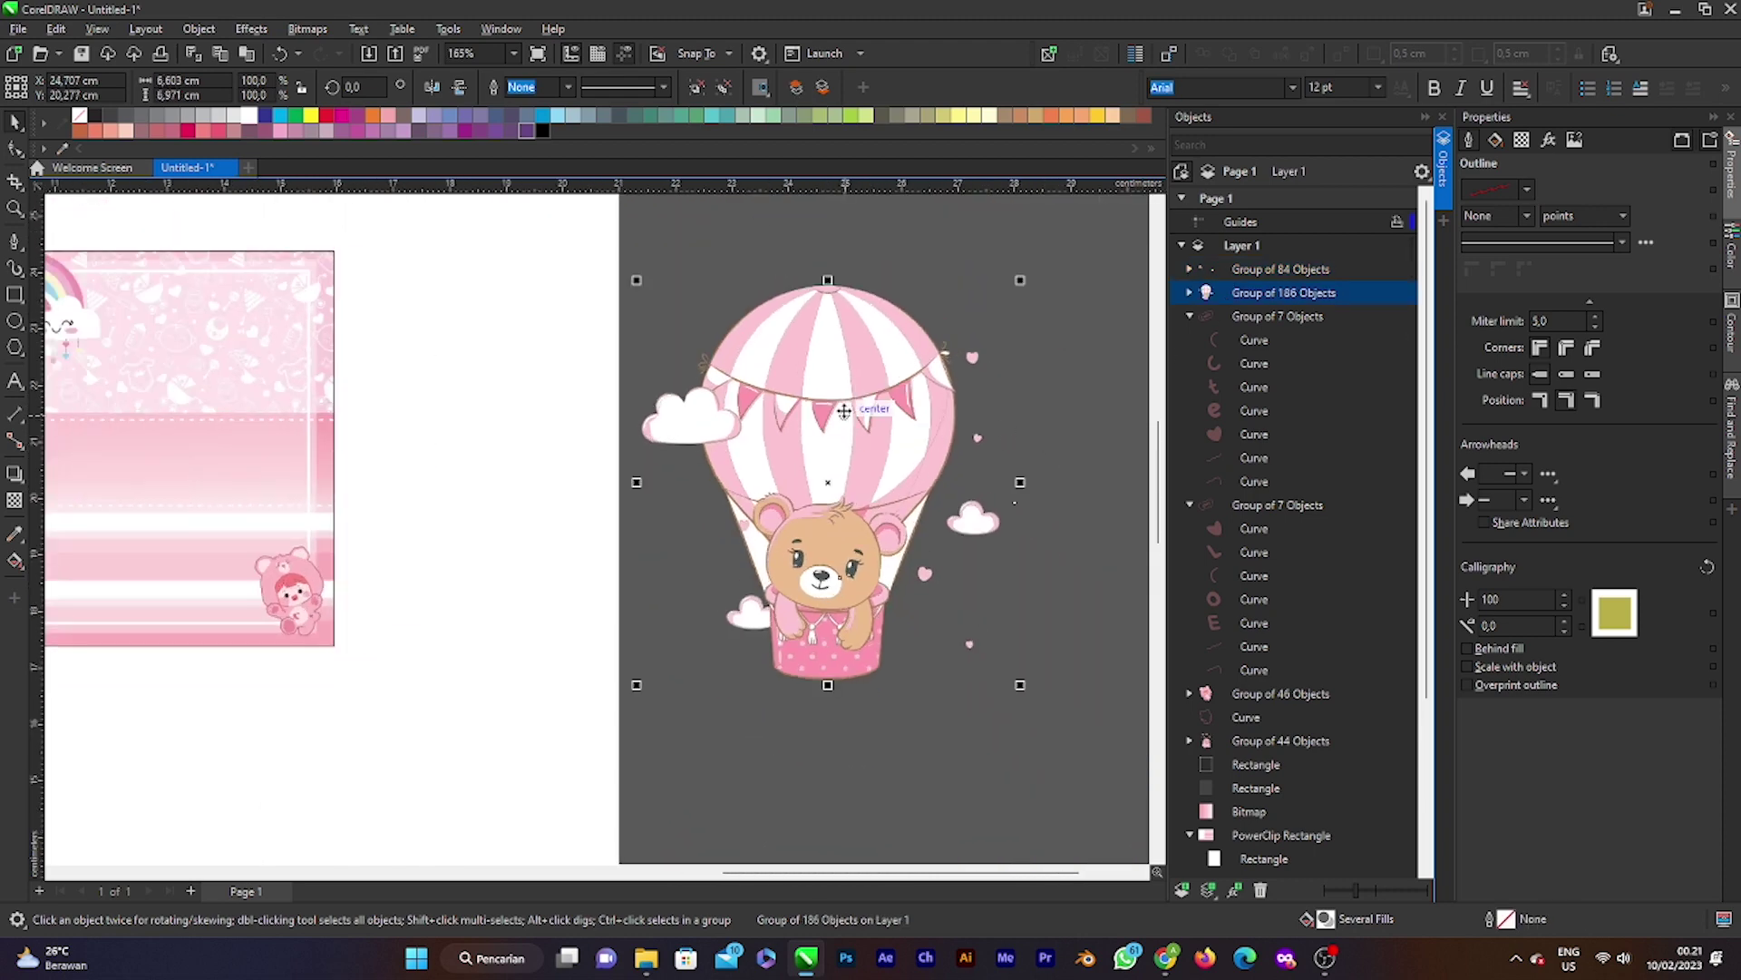
pyautogui.click(1233, 270)
pyautogui.scroll(-1, 668, 429)
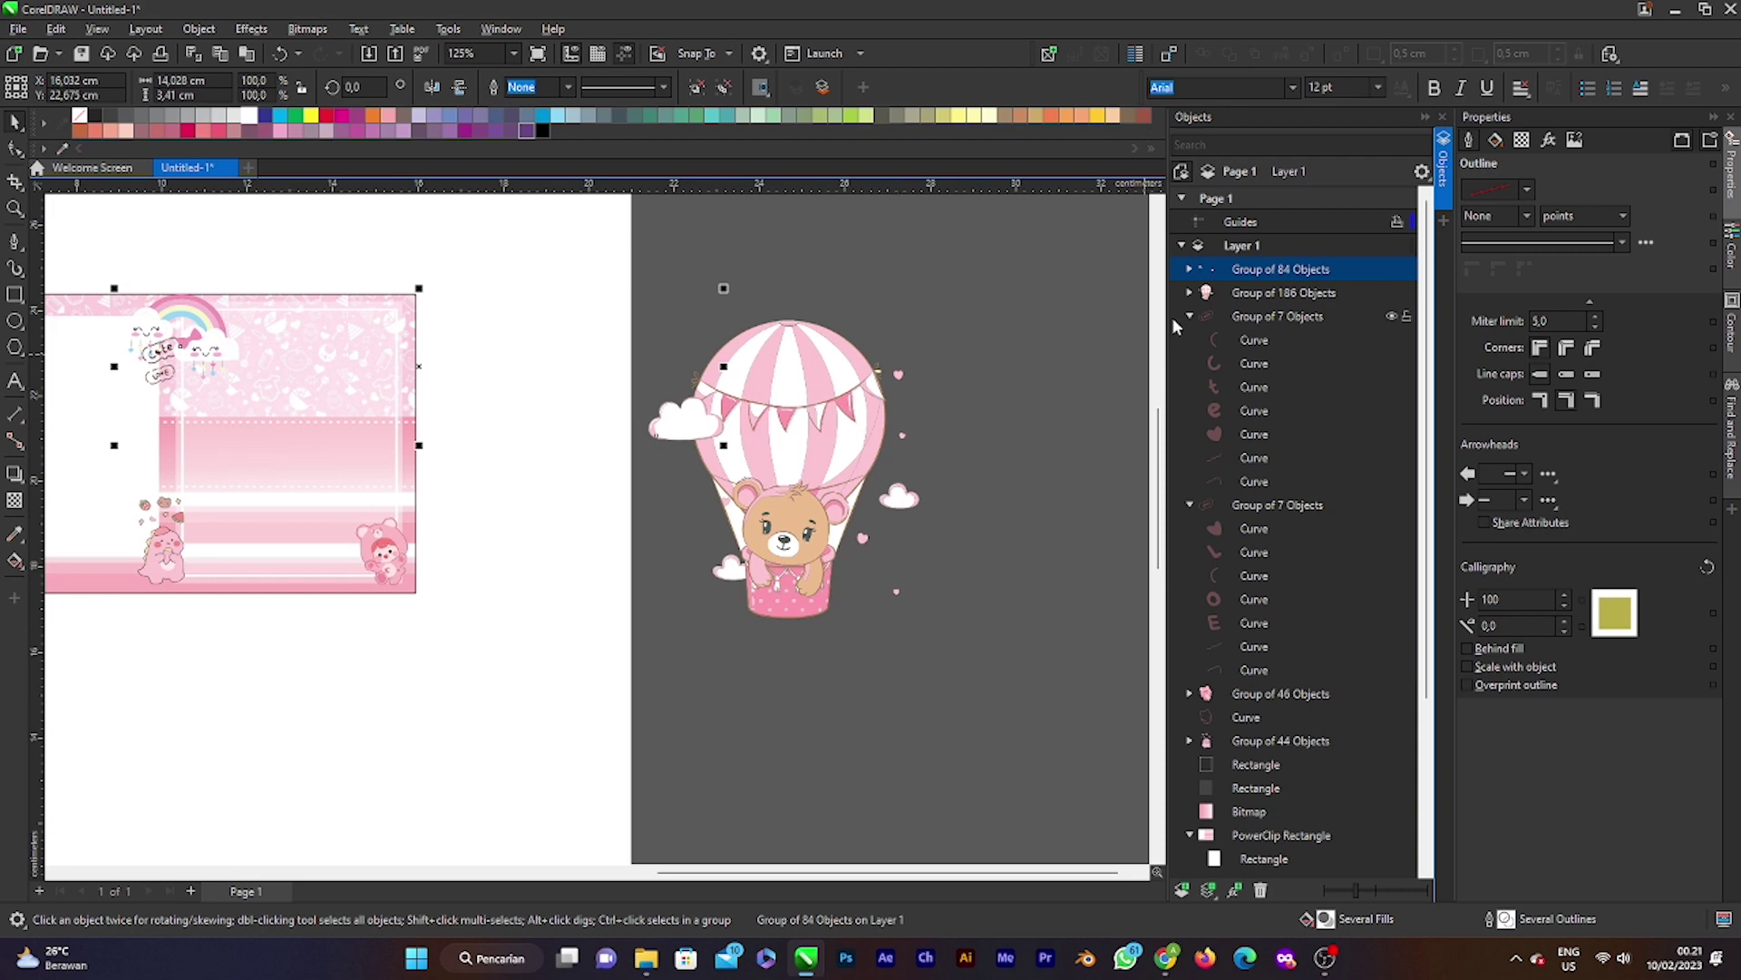
pyautogui.click(1190, 292)
pyautogui.scroll(-5, 1248, 520)
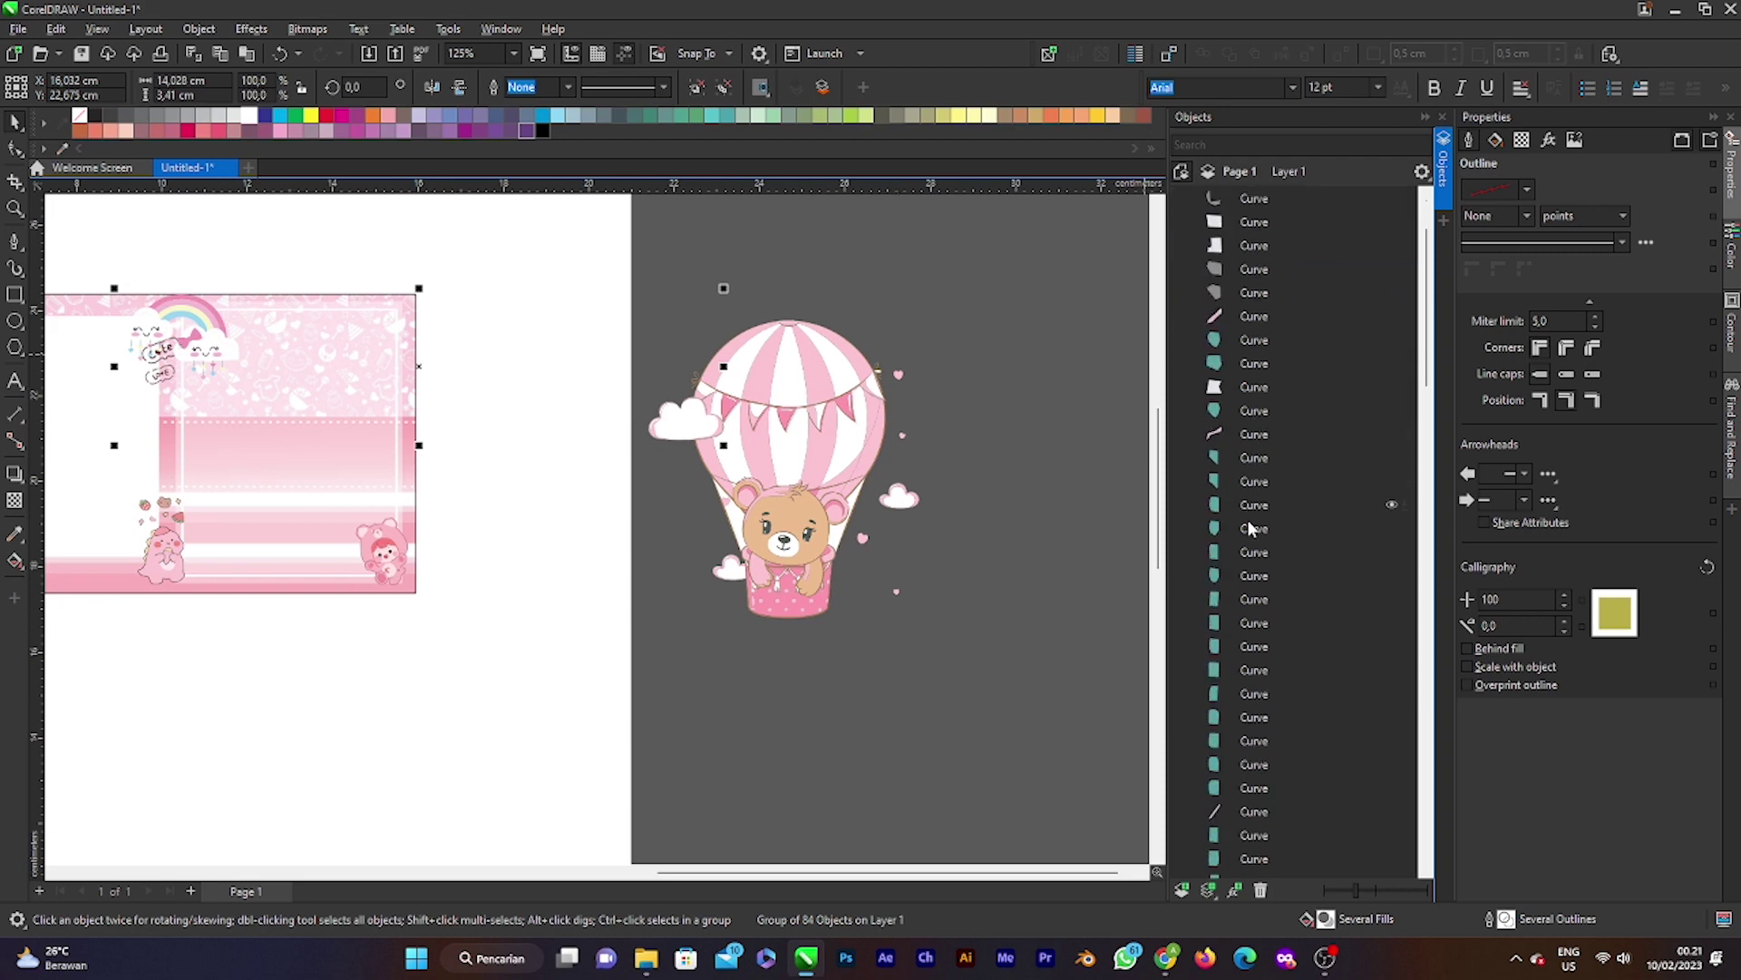
pyautogui.moveTo(1422, 372); pyautogui.dragTo(1393, 722)
pyautogui.click(1315, 730)
pyautogui.moveTo(1275, 237); pyautogui.dragTo(1263, 272)
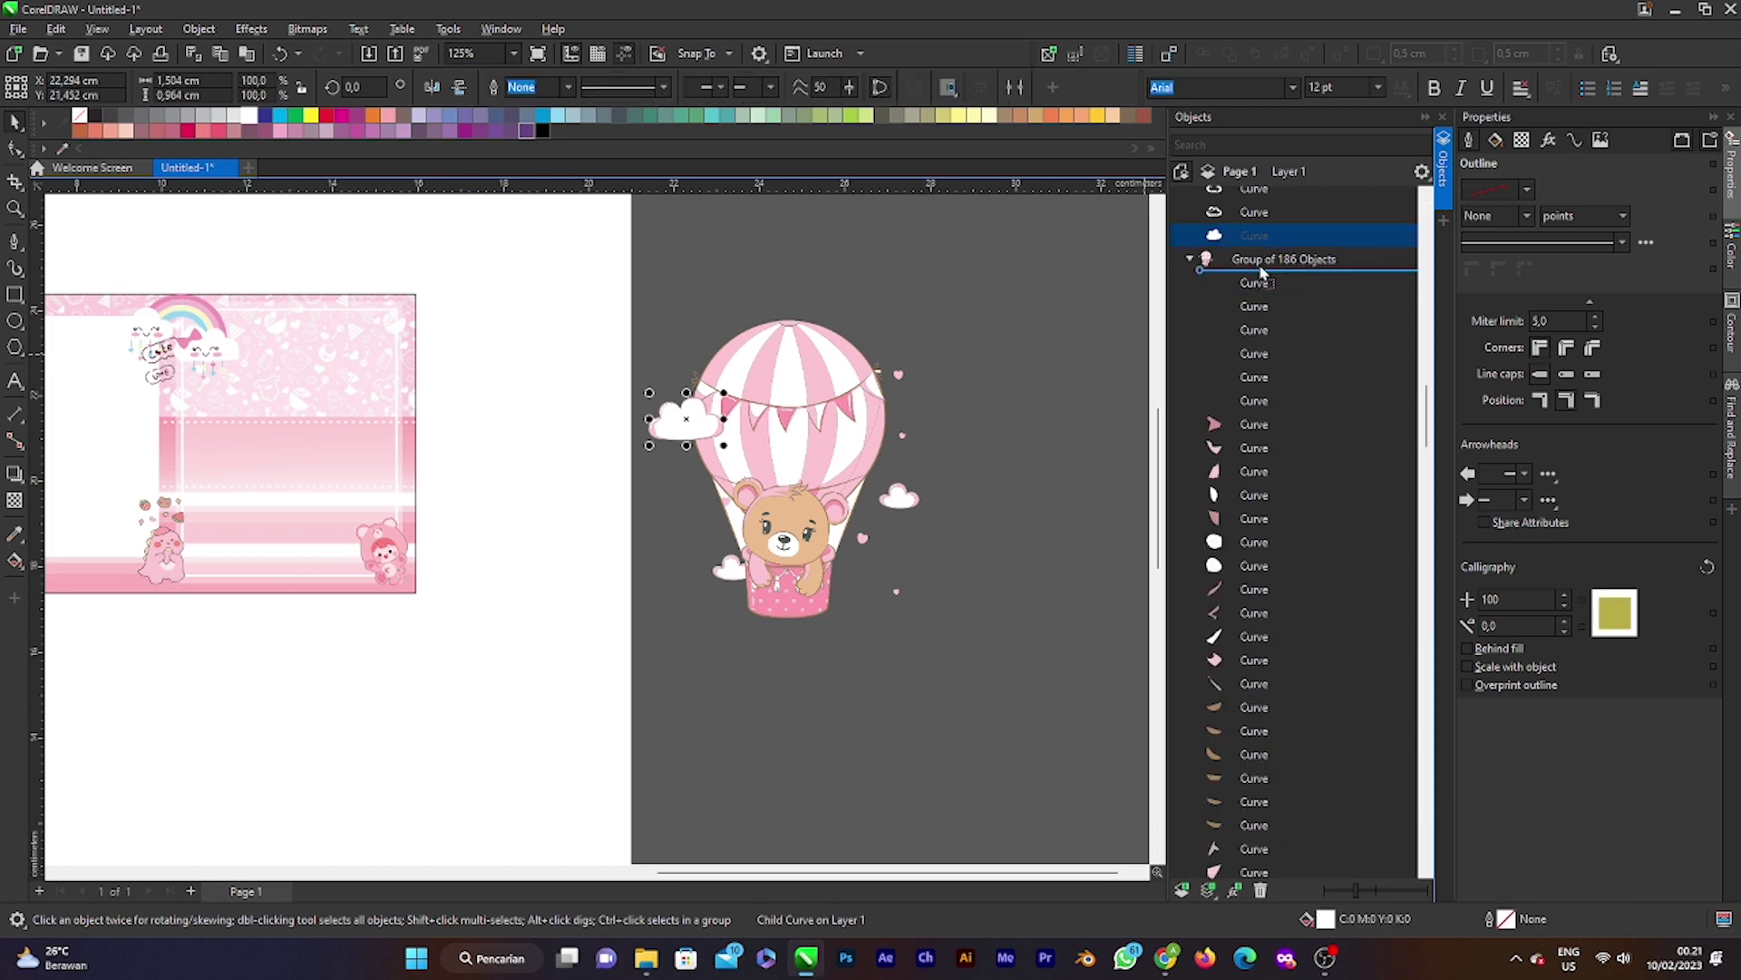
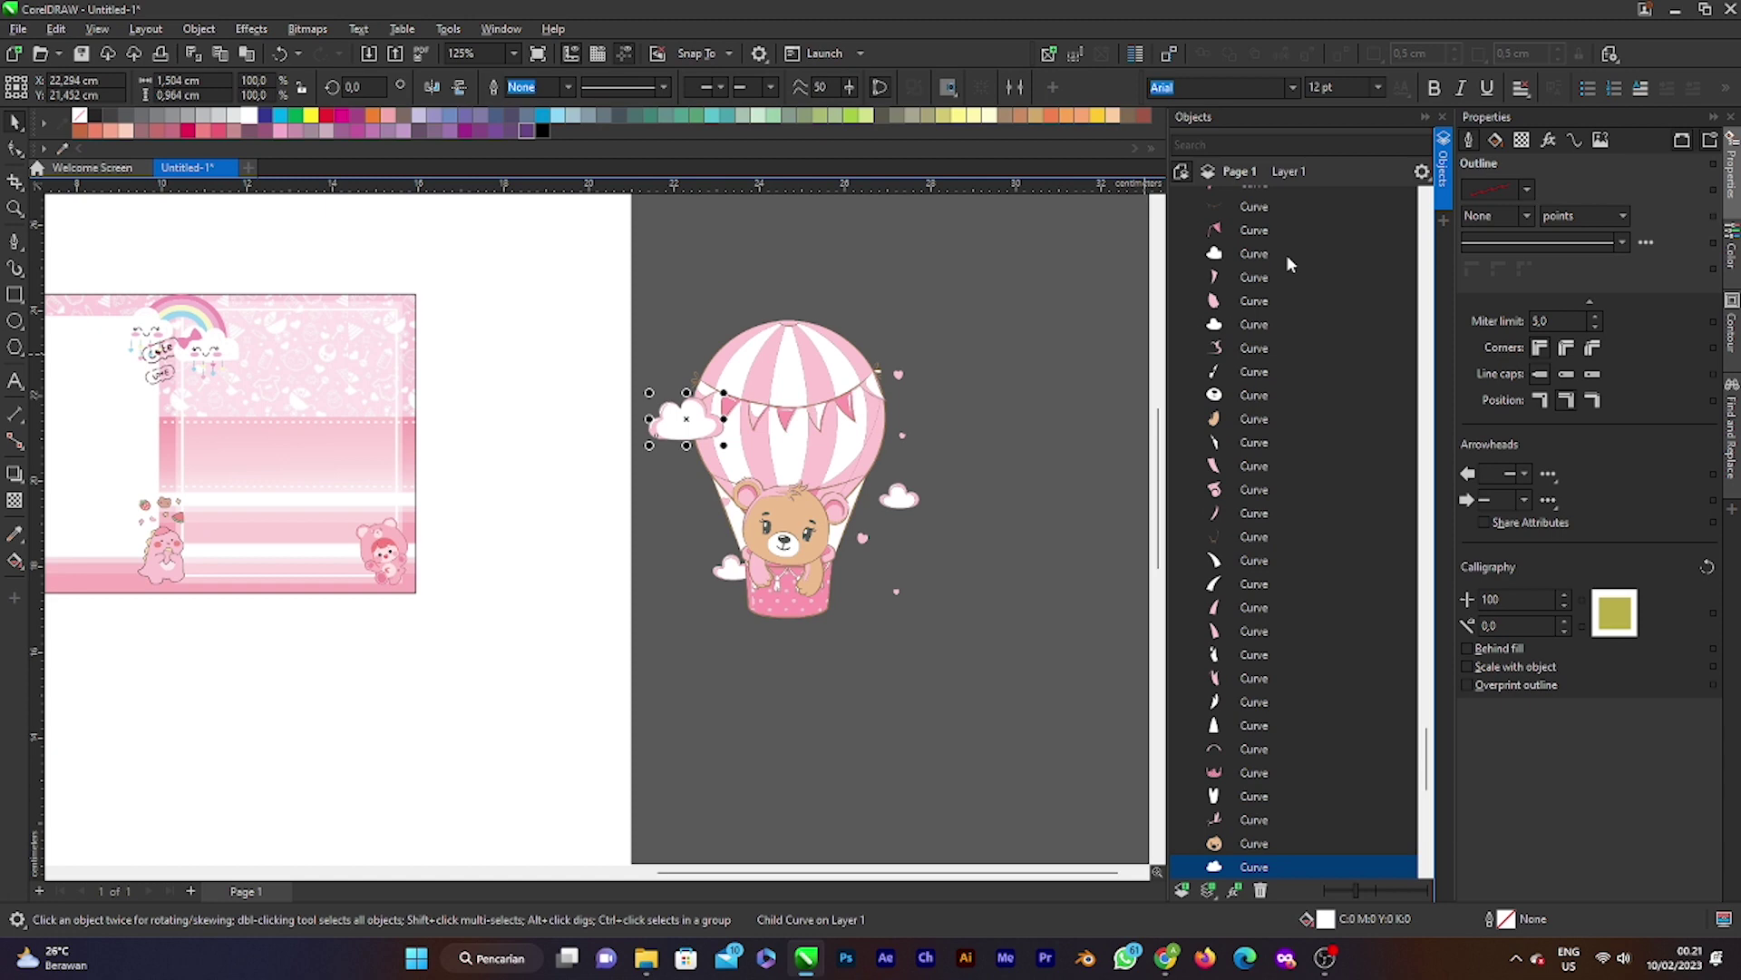
# Step: Move the hot-air-balloon bear onto the pink card and scale it to 28.6%
pyautogui.scroll(-1, 925, 459)
pyautogui.scroll(2, 828, 439)
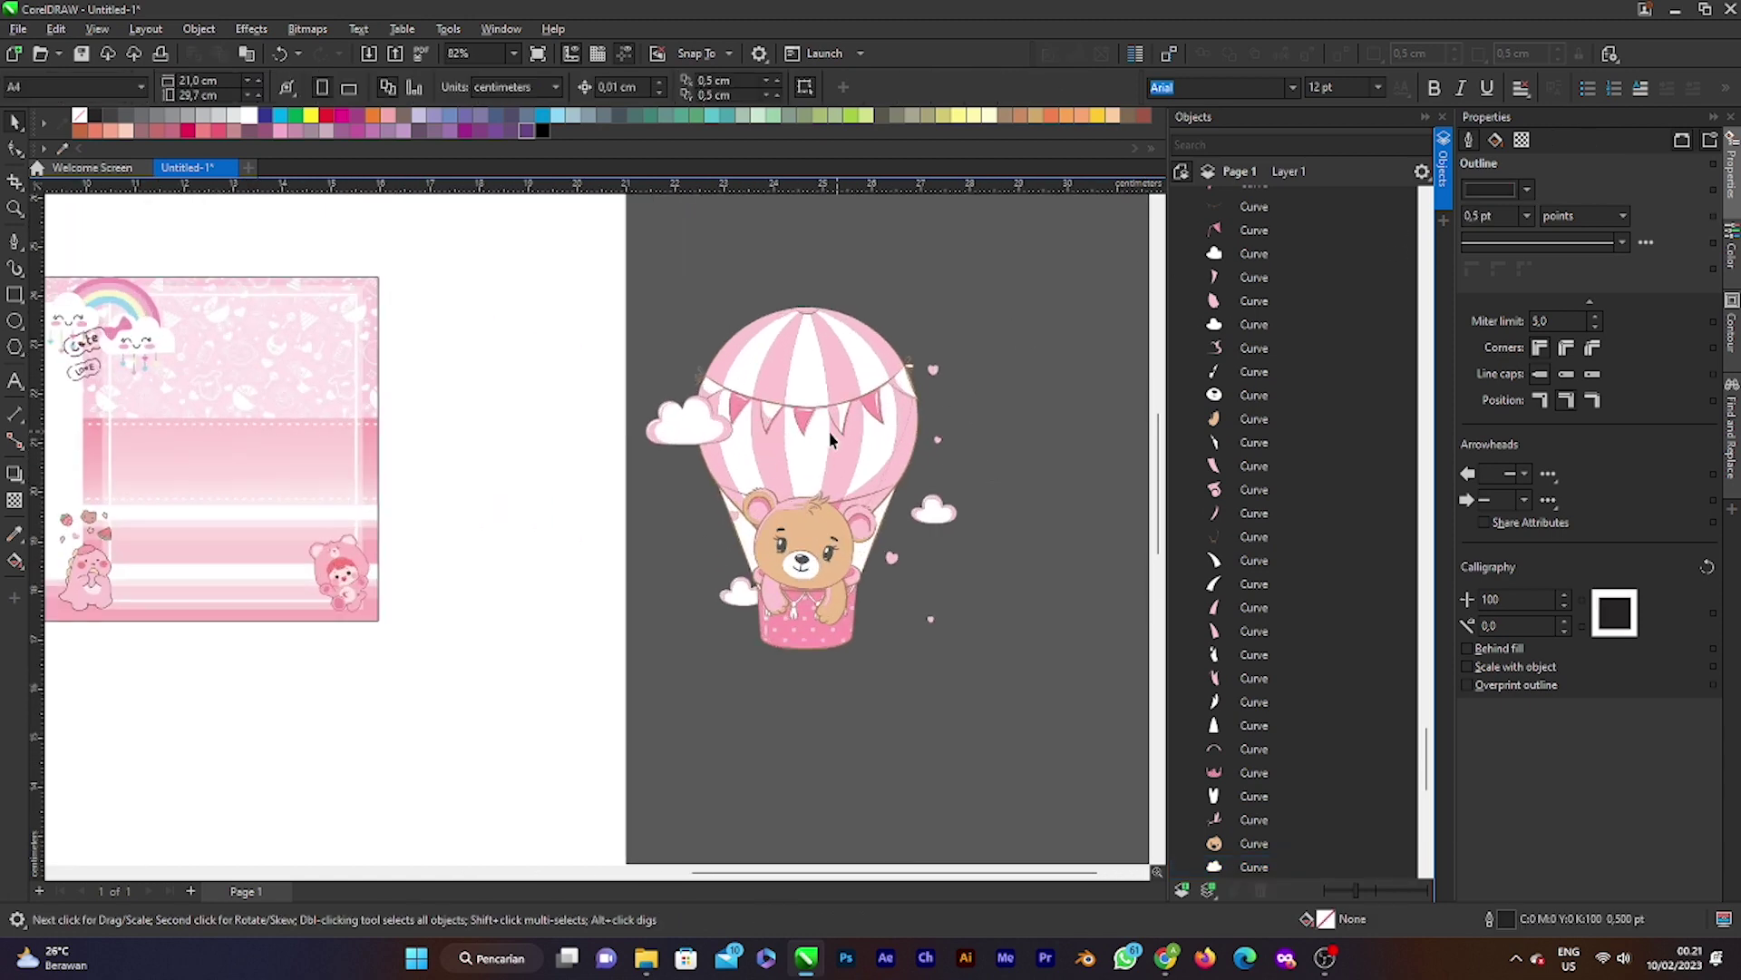
pyautogui.click(848, 458)
pyautogui.moveTo(933, 466); pyautogui.dragTo(883, 466)
pyautogui.moveTo(888, 399); pyautogui.dragTo(605, 419)
pyautogui.scroll(-3, 872, 478)
pyautogui.scroll(3, 605, 419)
pyautogui.scroll(2, 605, 419)
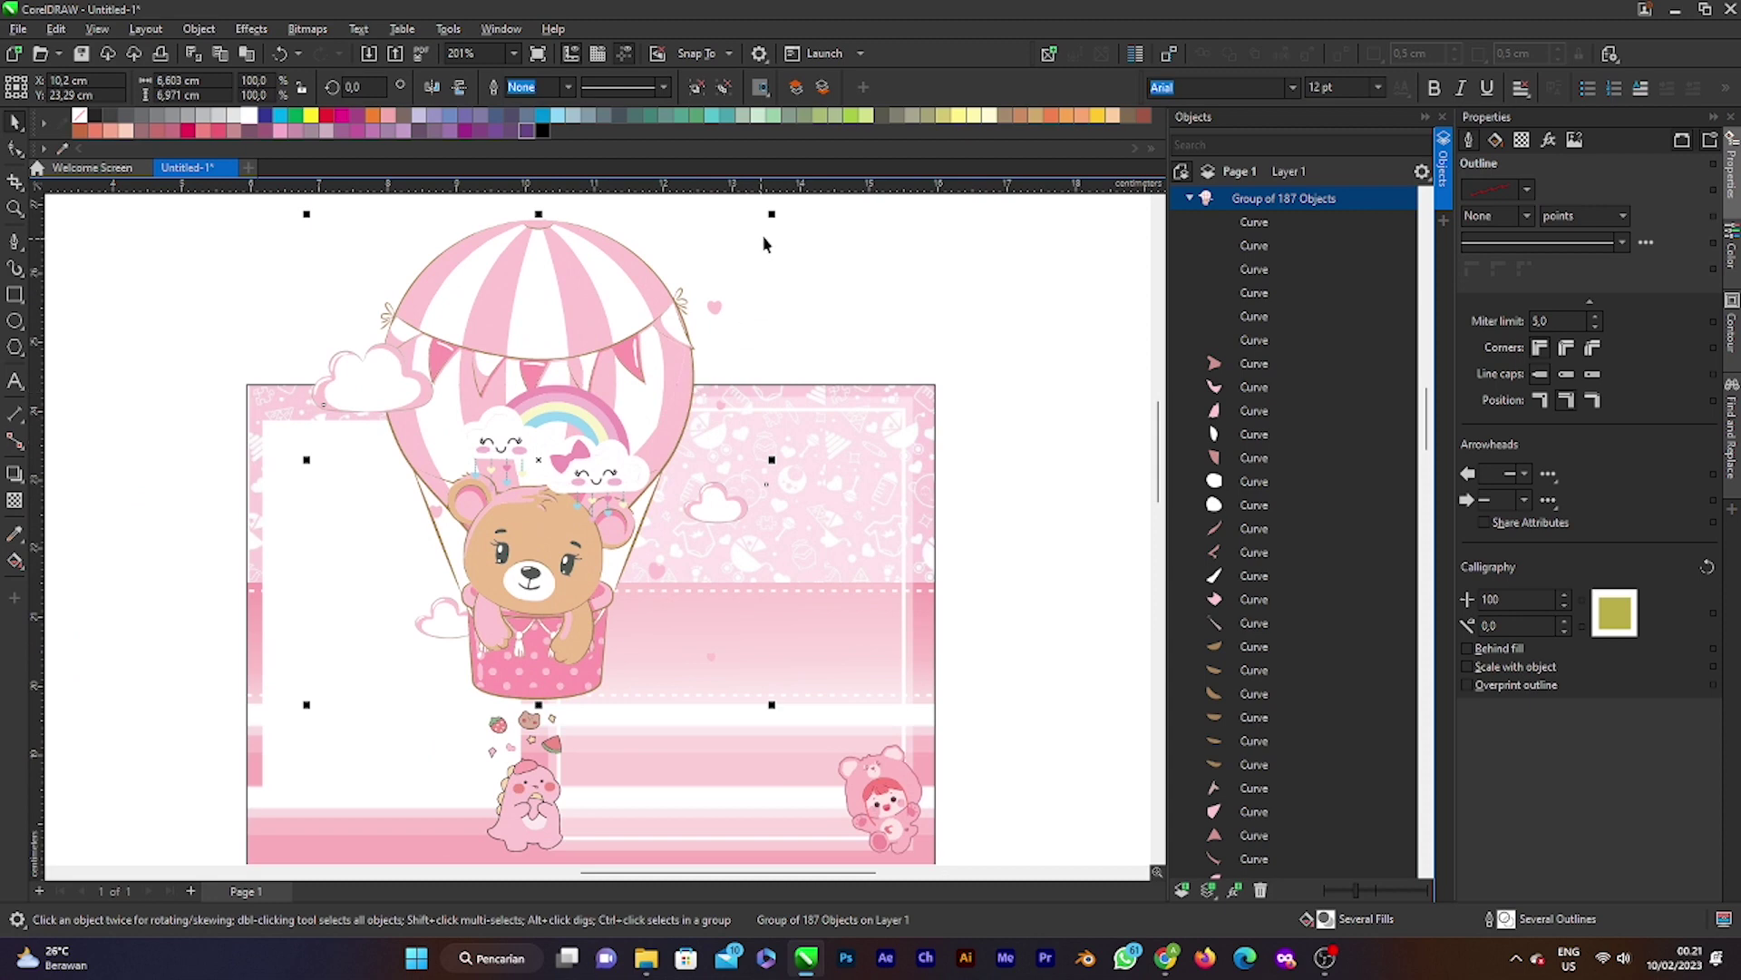
pyautogui.moveTo(728, 275); pyautogui.dragTo(635, 376)
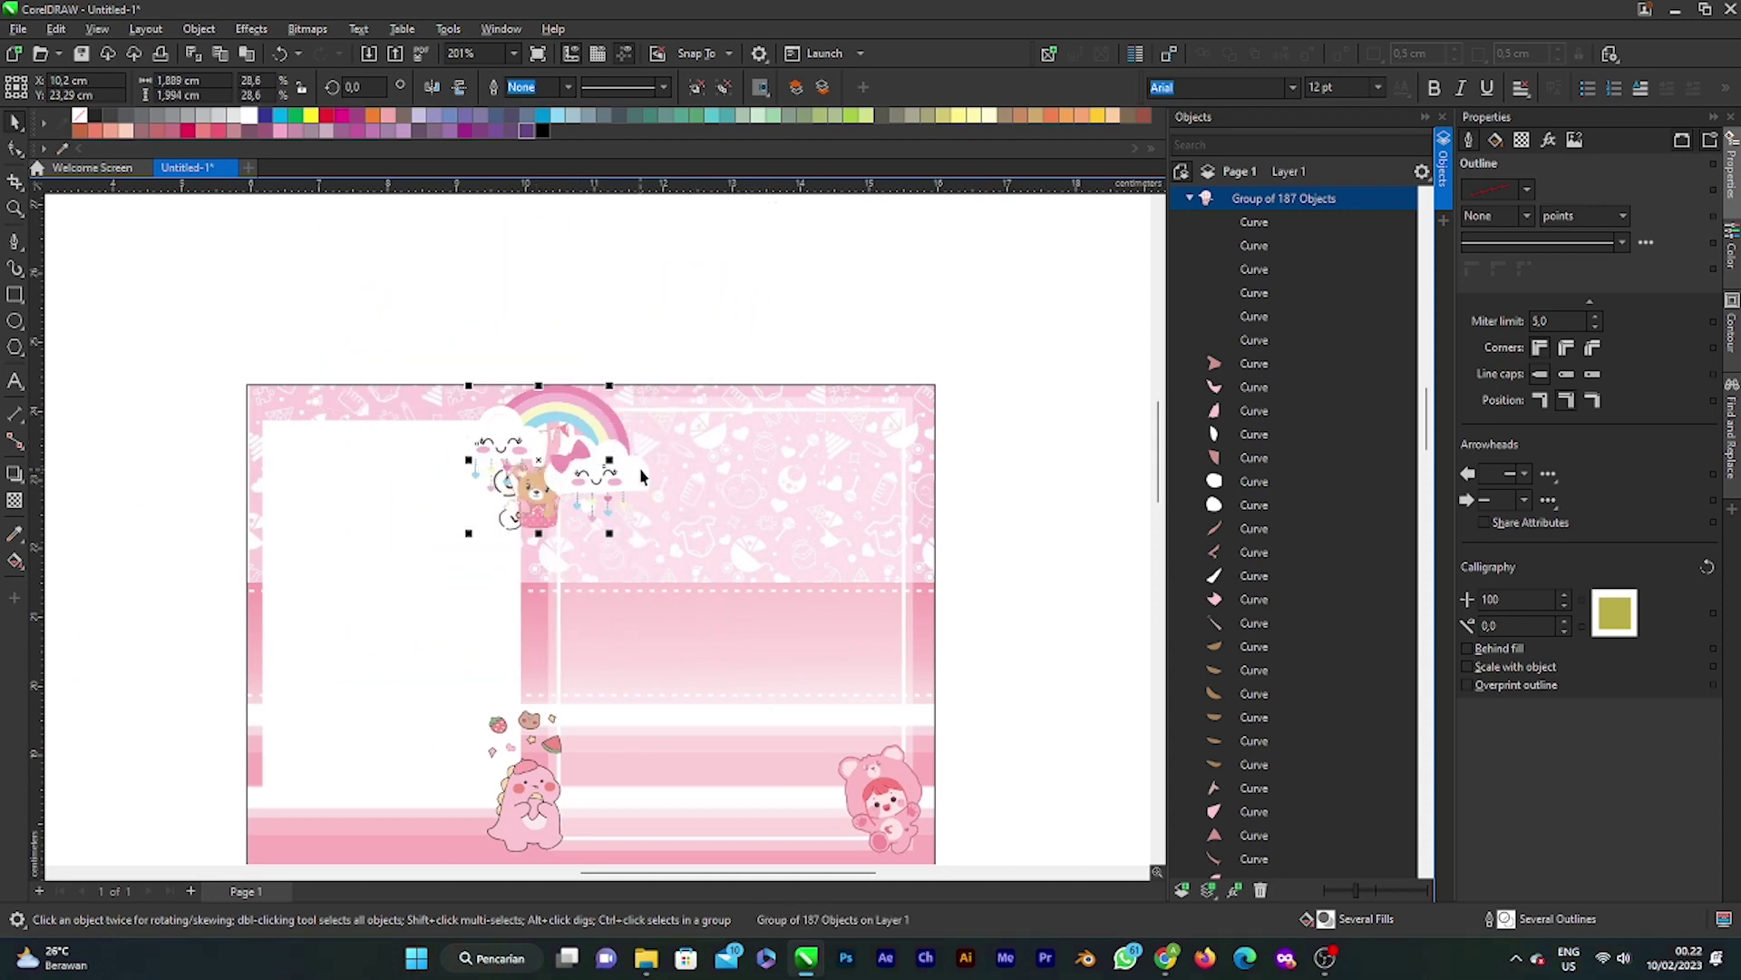
# Step: Stack the Cute and Love stickers beneath the balloon, then return the rainbow clouds over it
pyautogui.click(610, 441)
pyautogui.moveTo(601, 426); pyautogui.dragTo(789, 410)
pyautogui.click(523, 484)
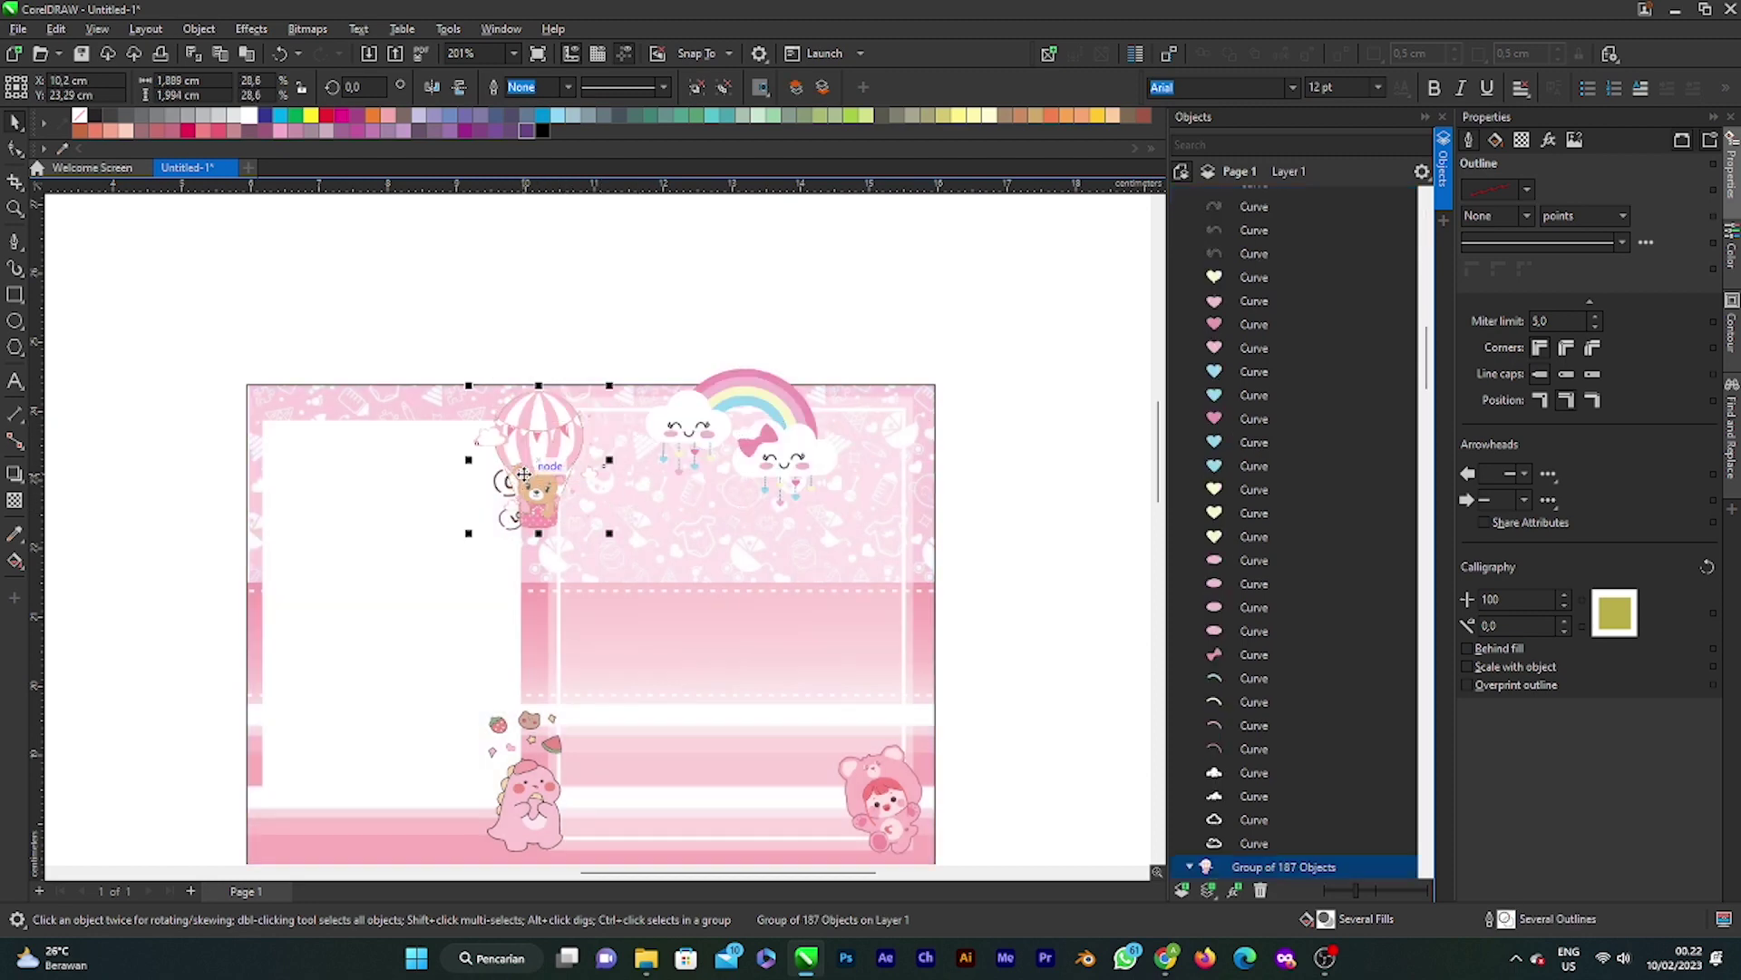
pyautogui.scroll(3, 523, 474)
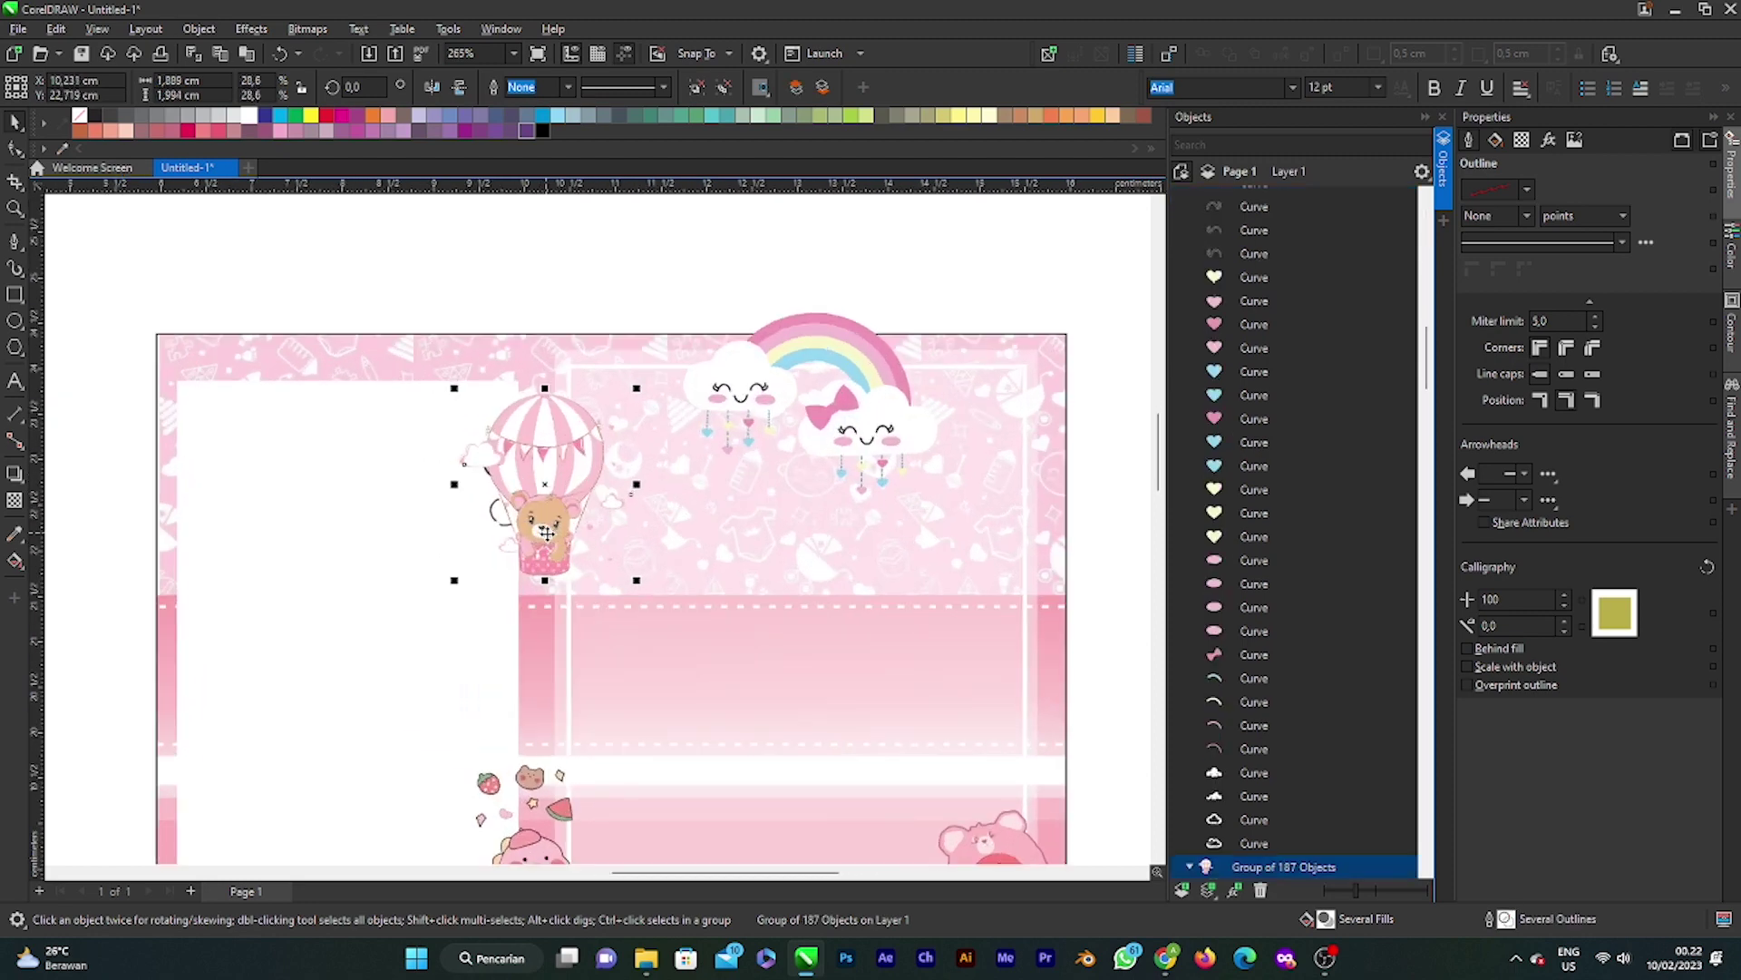
pyautogui.scroll(3, 524, 475)
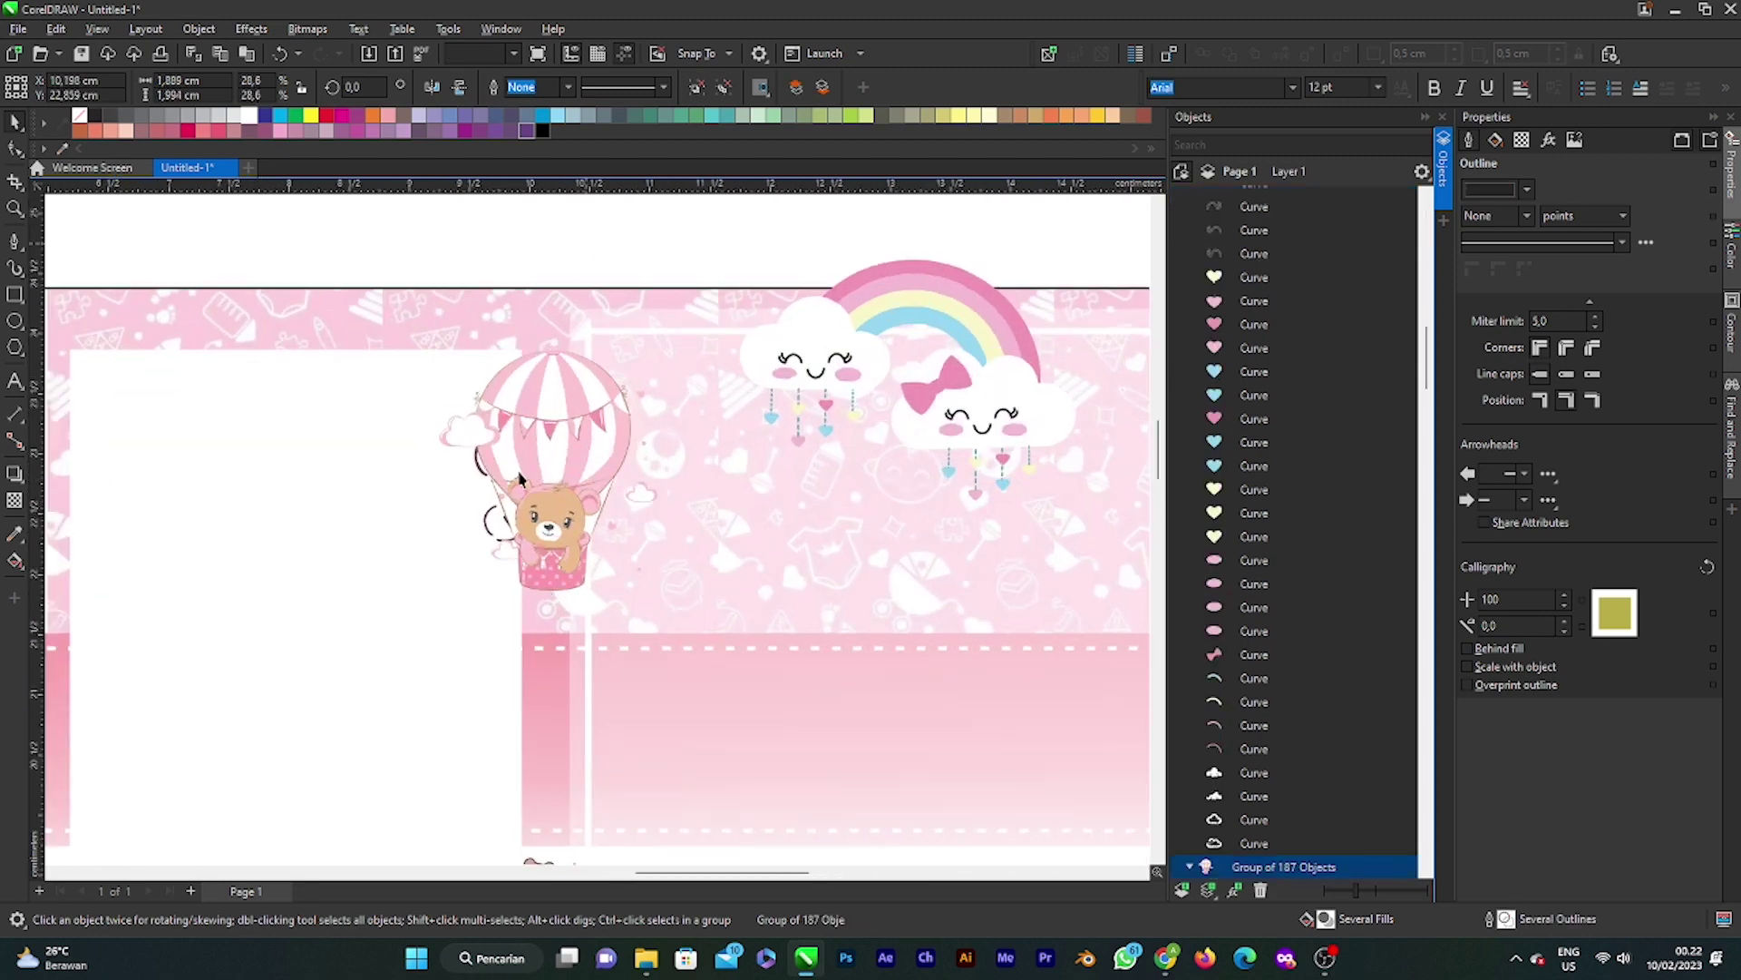
pyautogui.moveTo(494, 462); pyautogui.dragTo(485, 676)
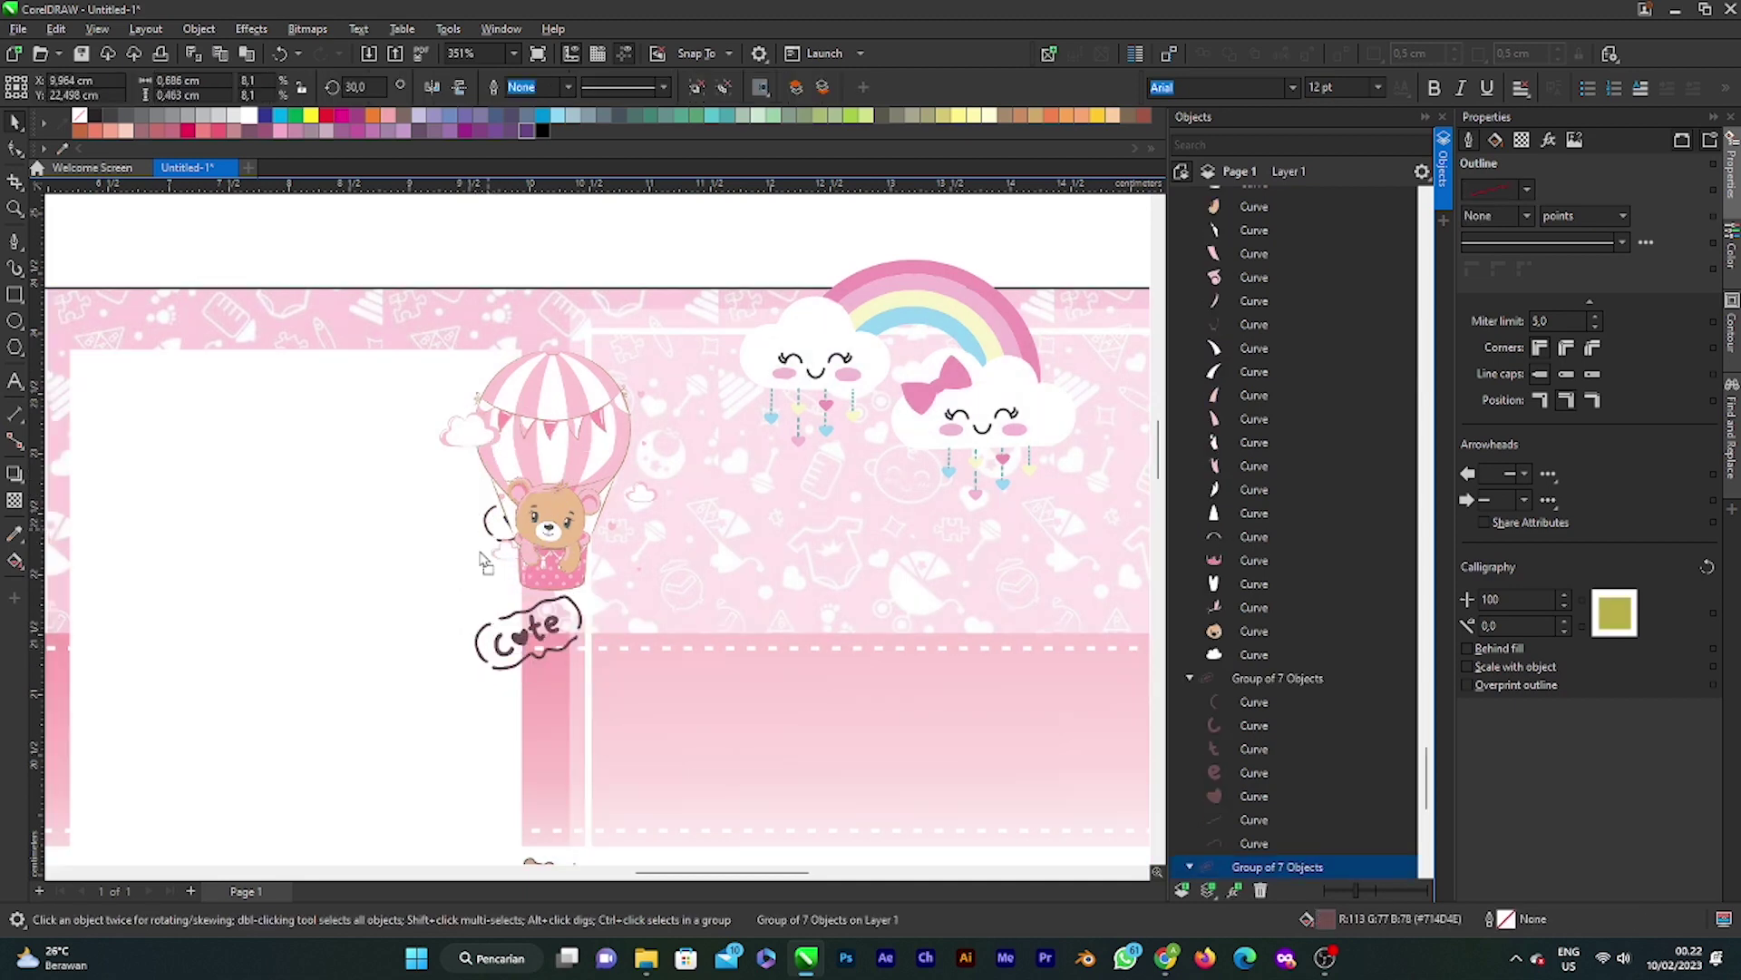
pyautogui.moveTo(483, 562); pyautogui.dragTo(487, 730)
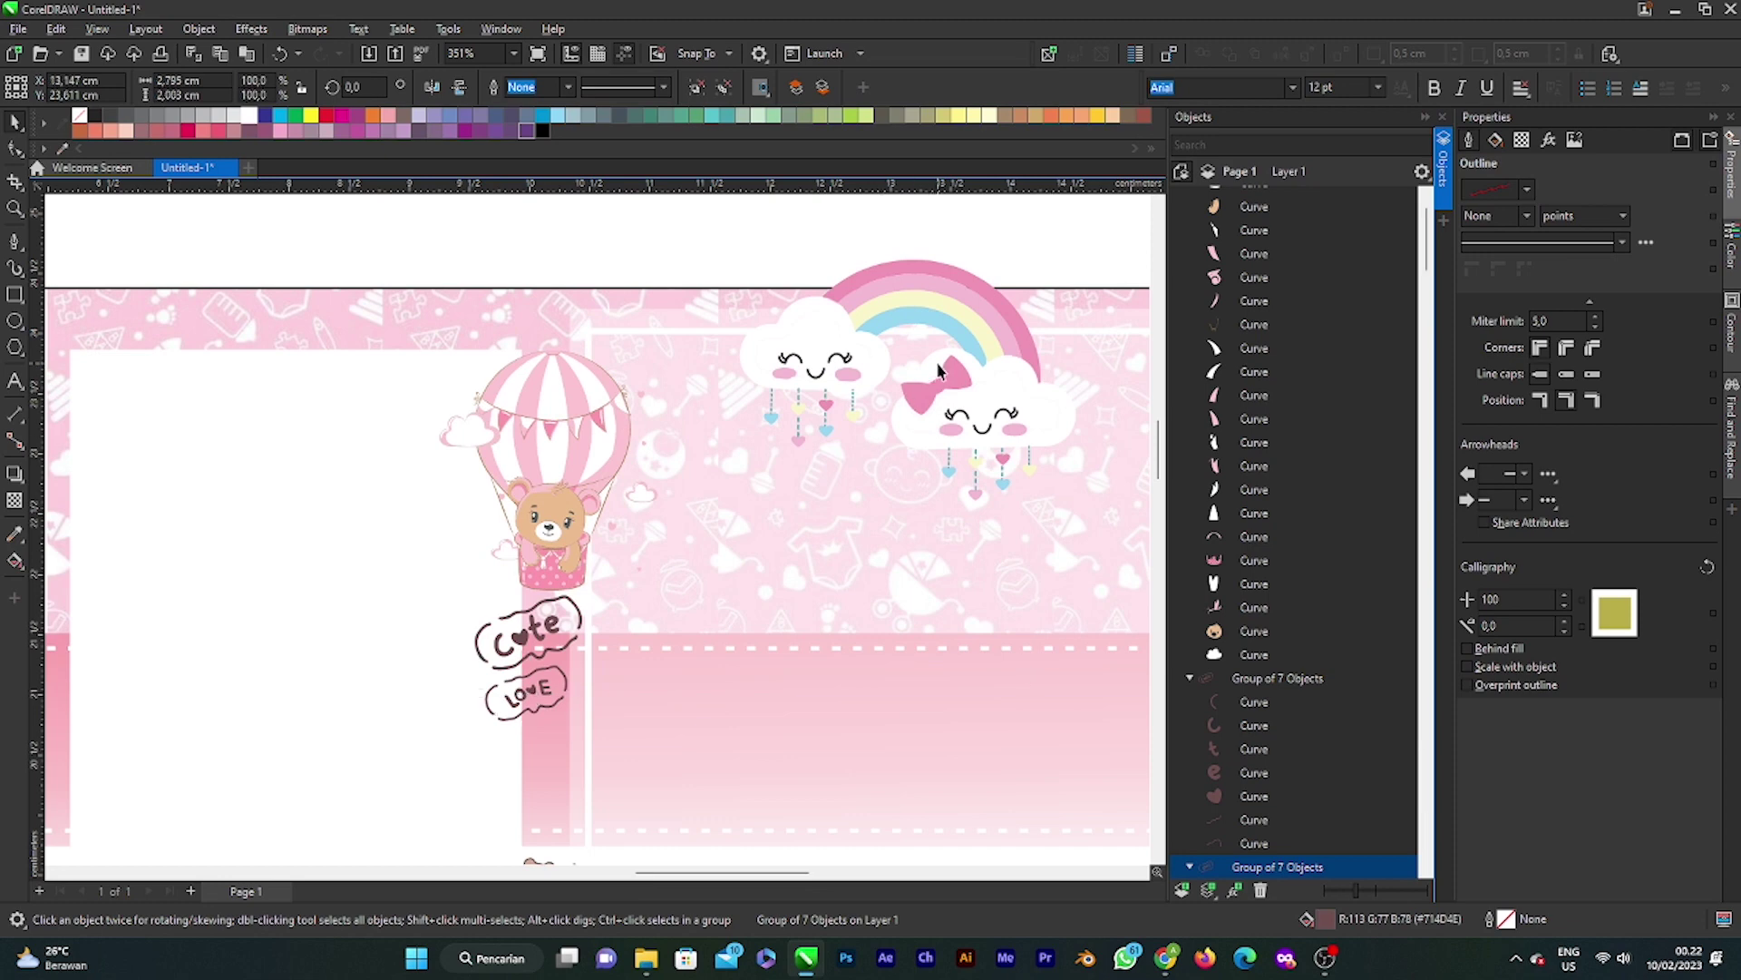
pyautogui.click(961, 324)
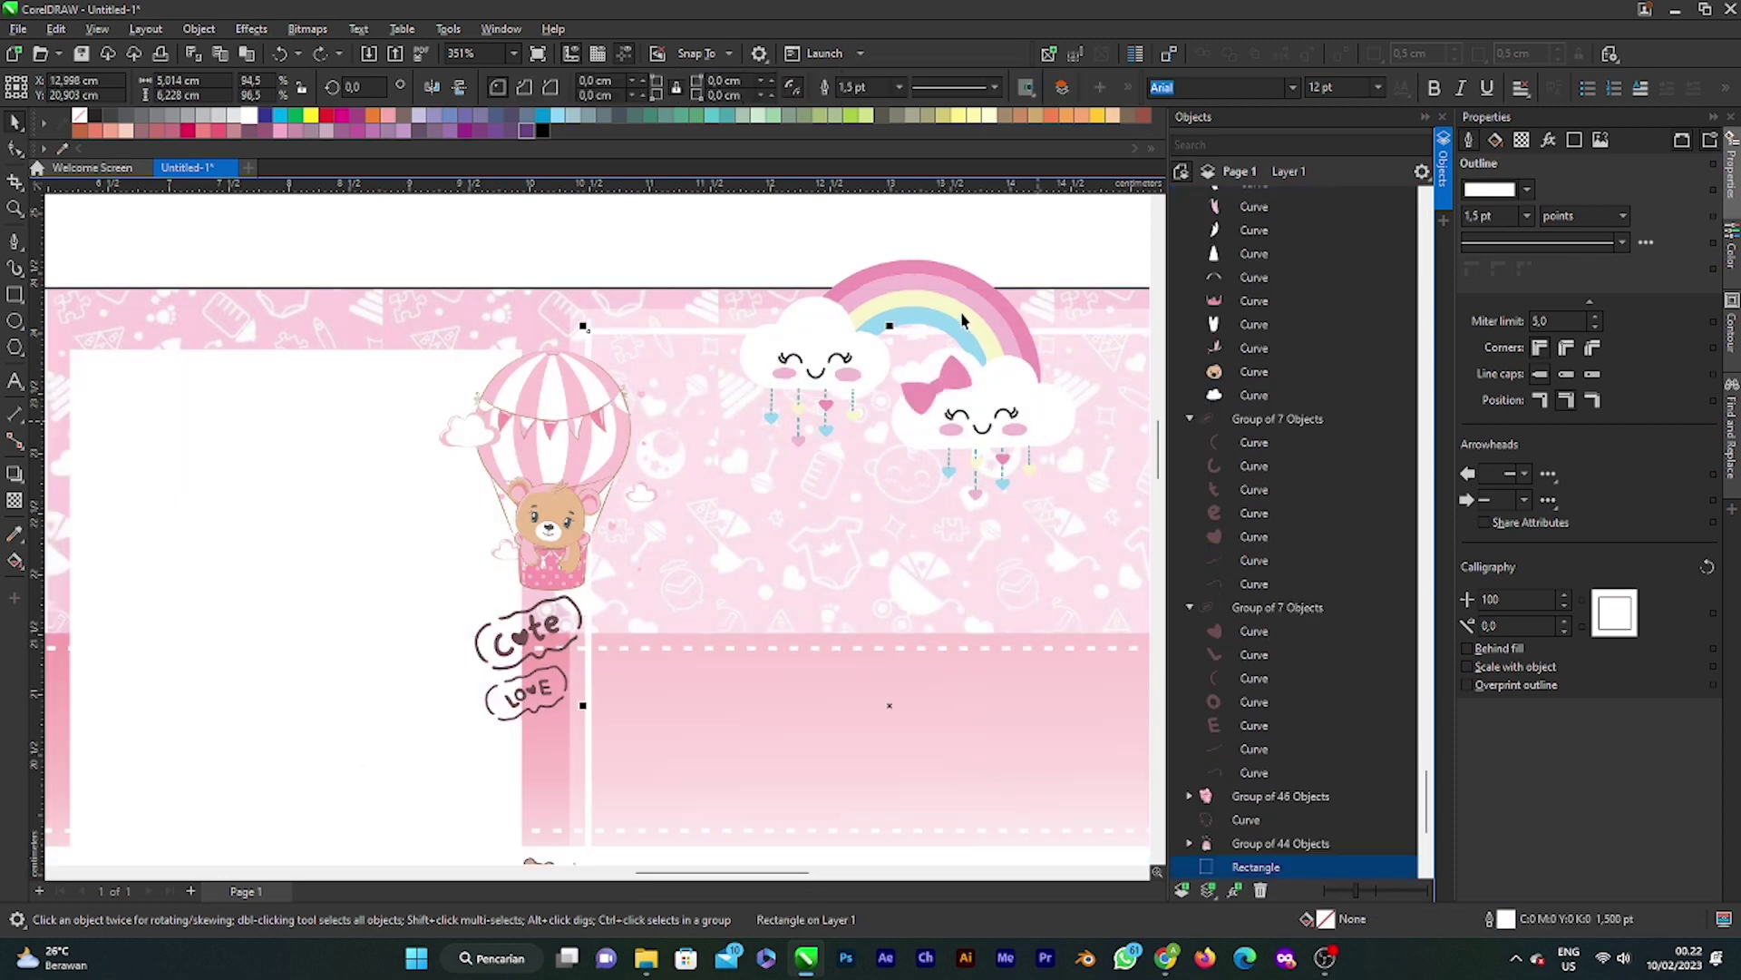
pyautogui.moveTo(961, 319); pyautogui.dragTo(678, 362)
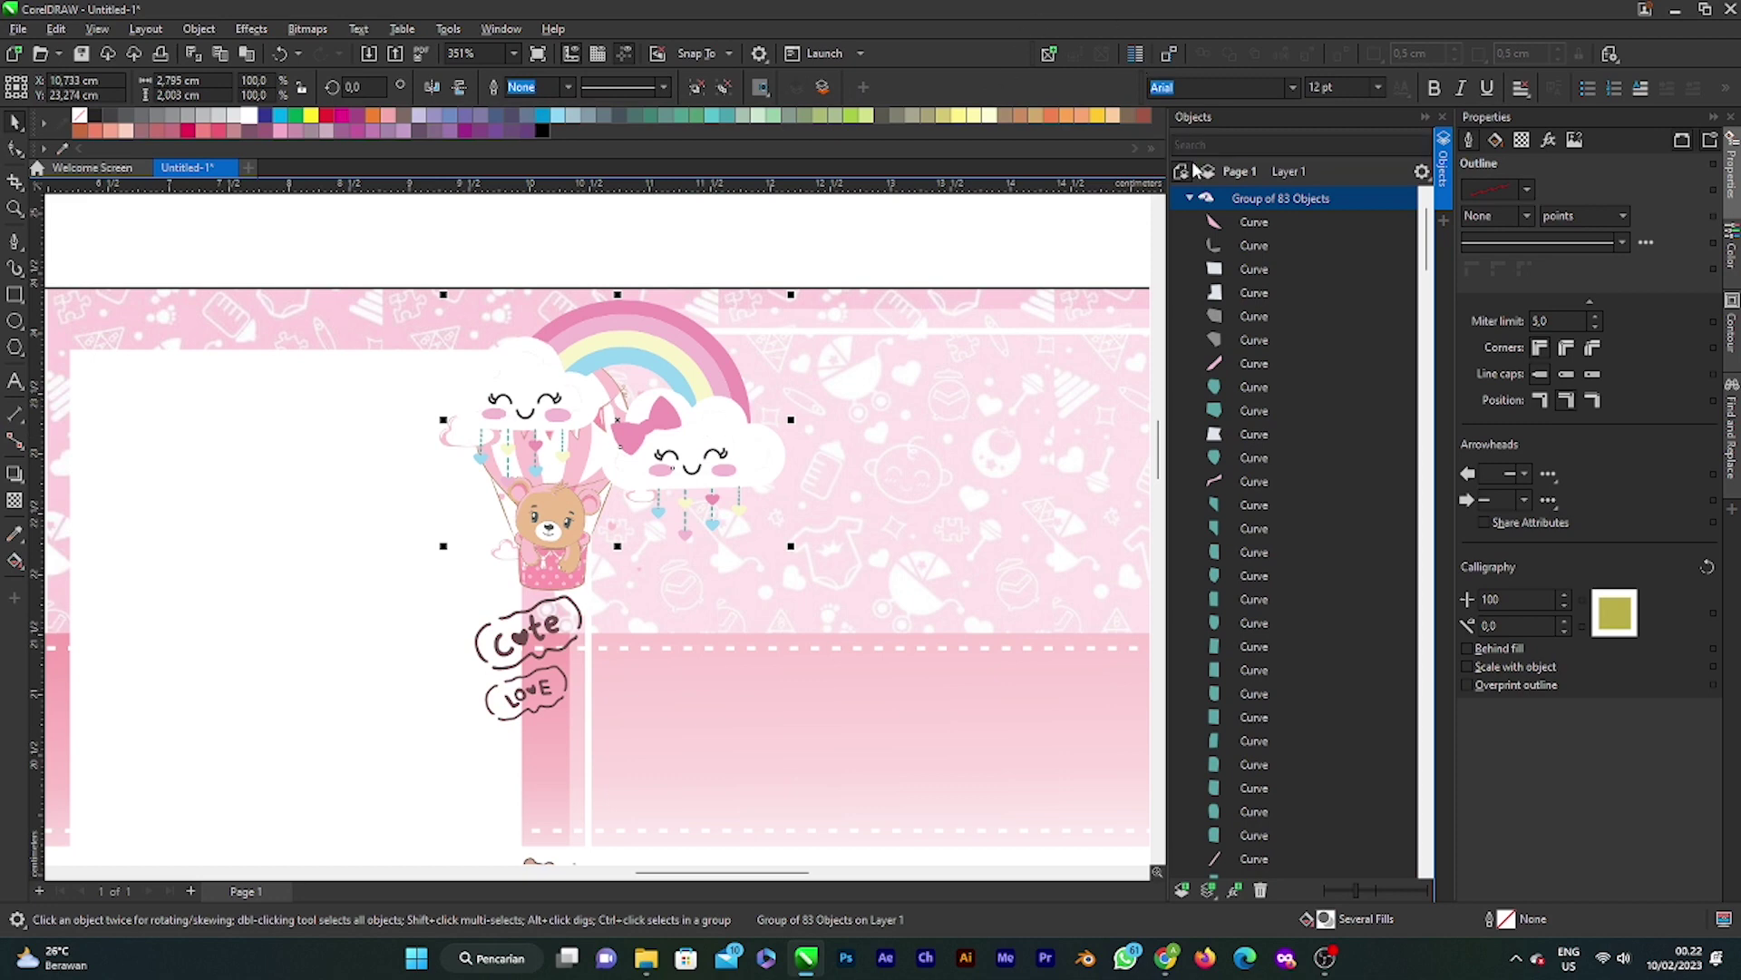
# Step: Reorder the groups with Ctrl+PgDn so the balloon sits in front of the rainbow clouds
pyautogui.click(1191, 197)
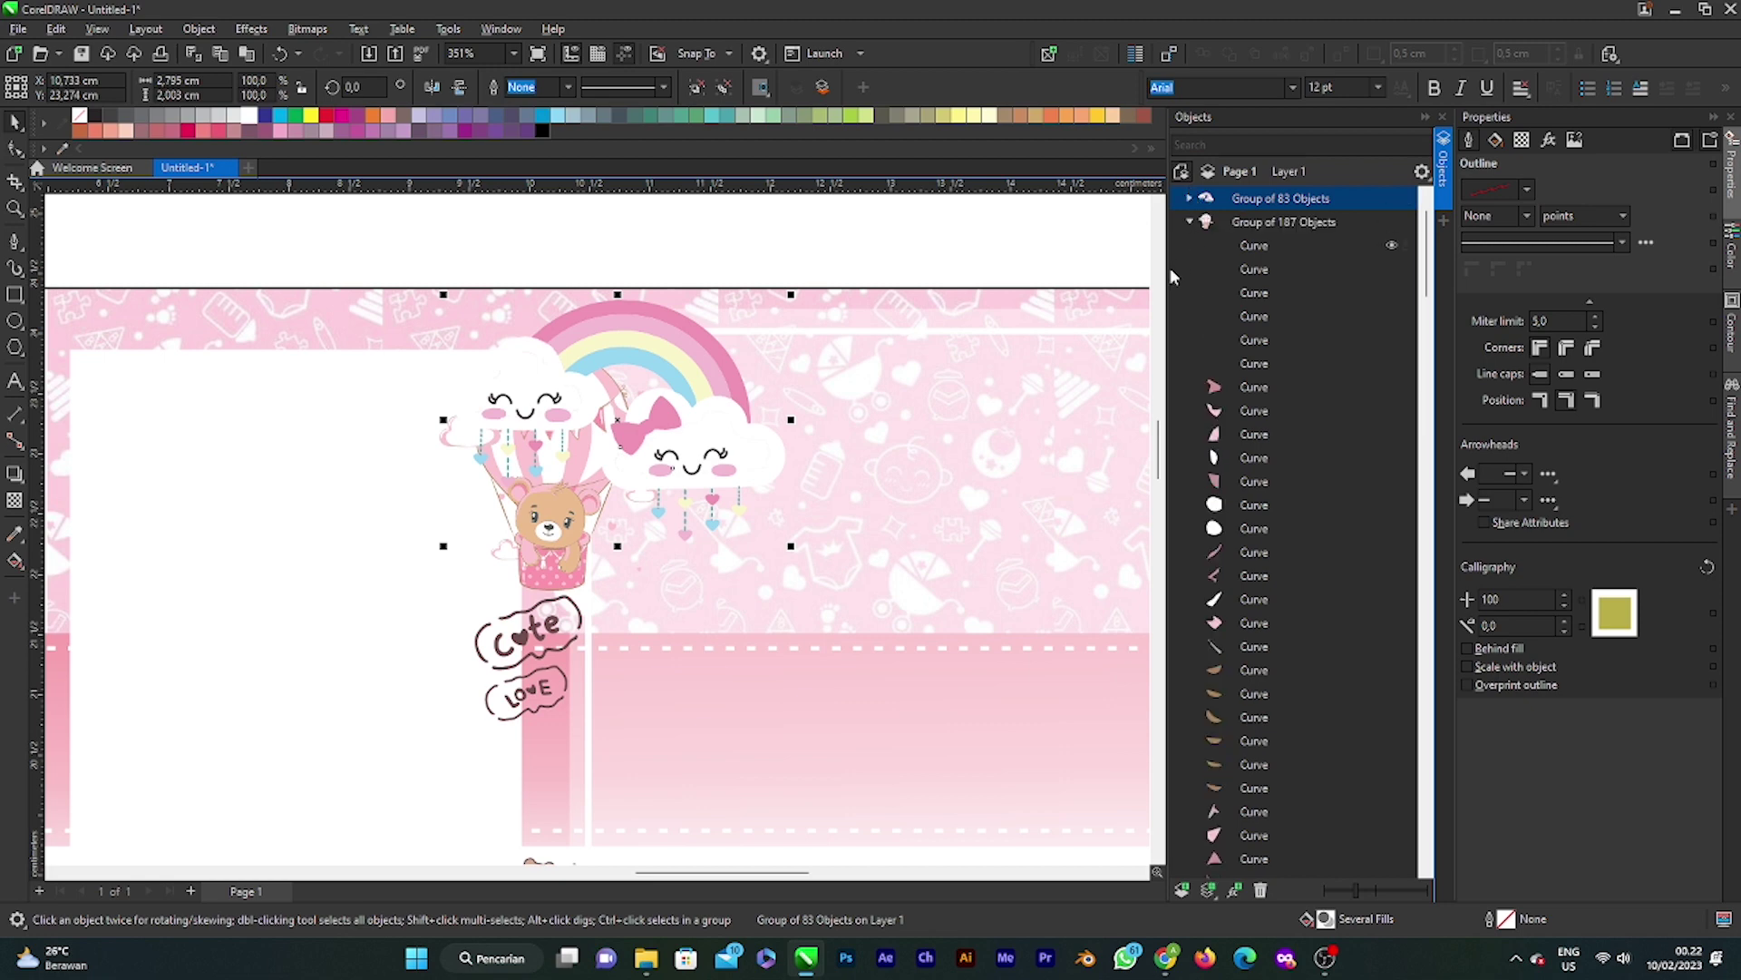
pyautogui.click(1190, 221)
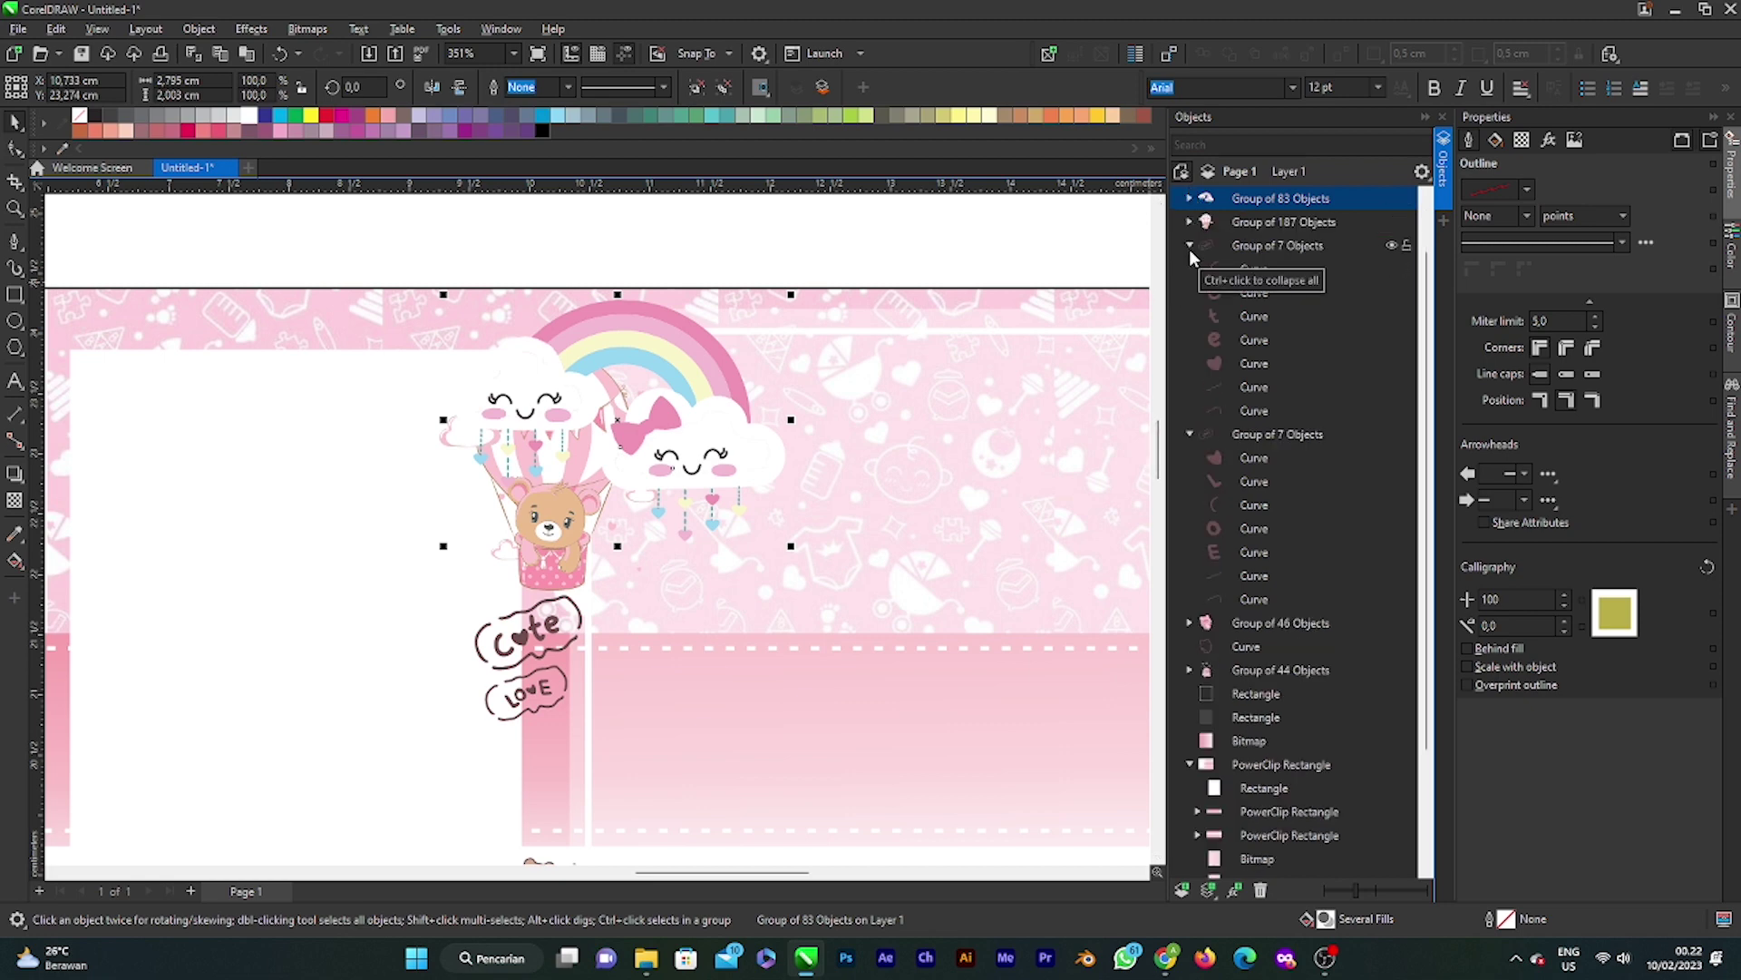
pyautogui.hotkey('ctrl', 'pagedown')
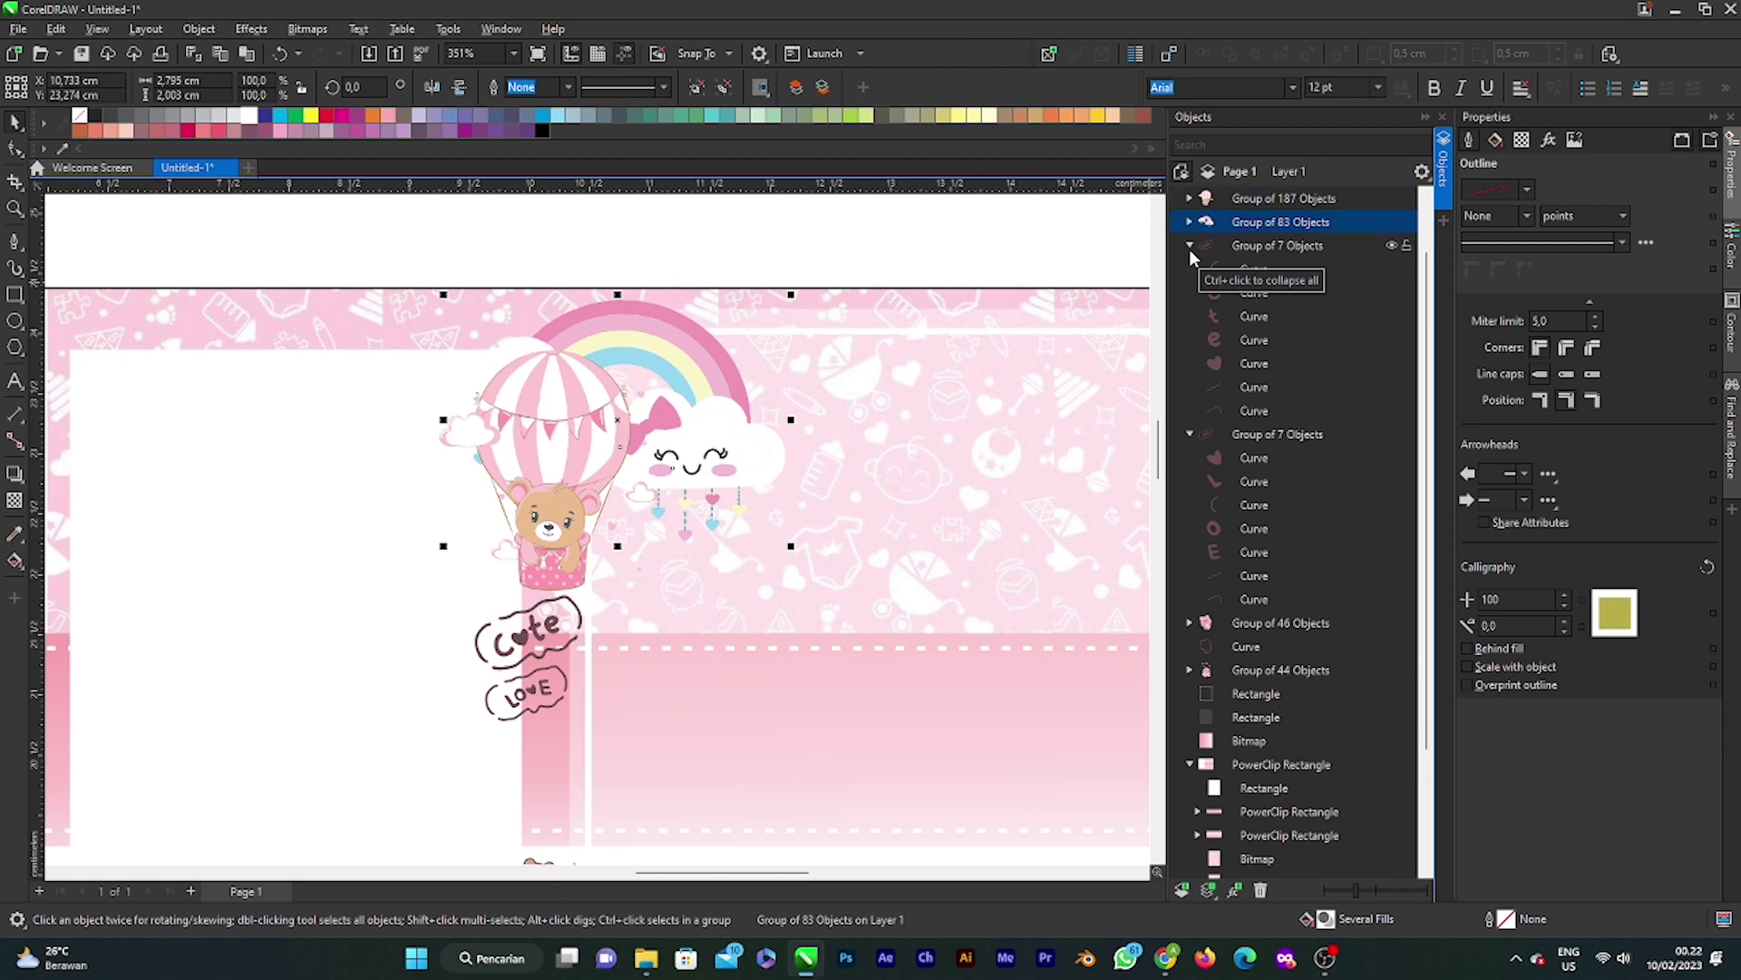
# Step: Shift the rainbow clouds left behind the balloon and tilt them slightly
pyautogui.click(707, 428)
pyautogui.scroll(-3, 704, 399)
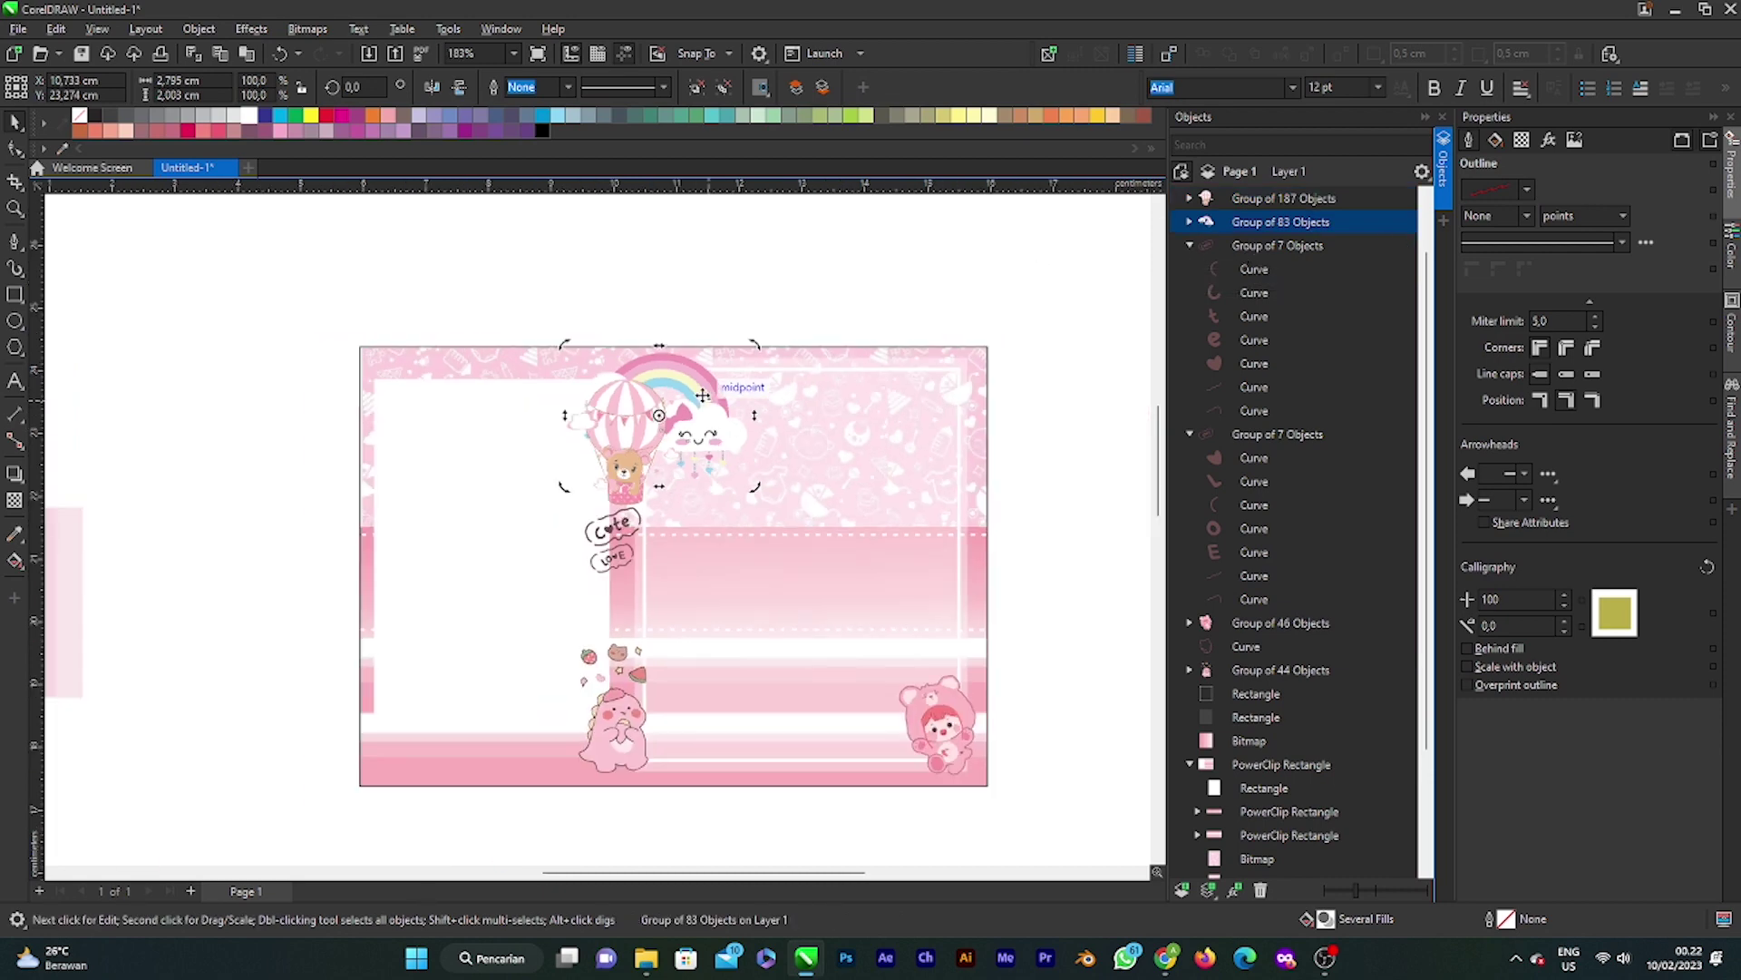
pyautogui.click(655, 399)
pyautogui.scroll(3, 567, 404)
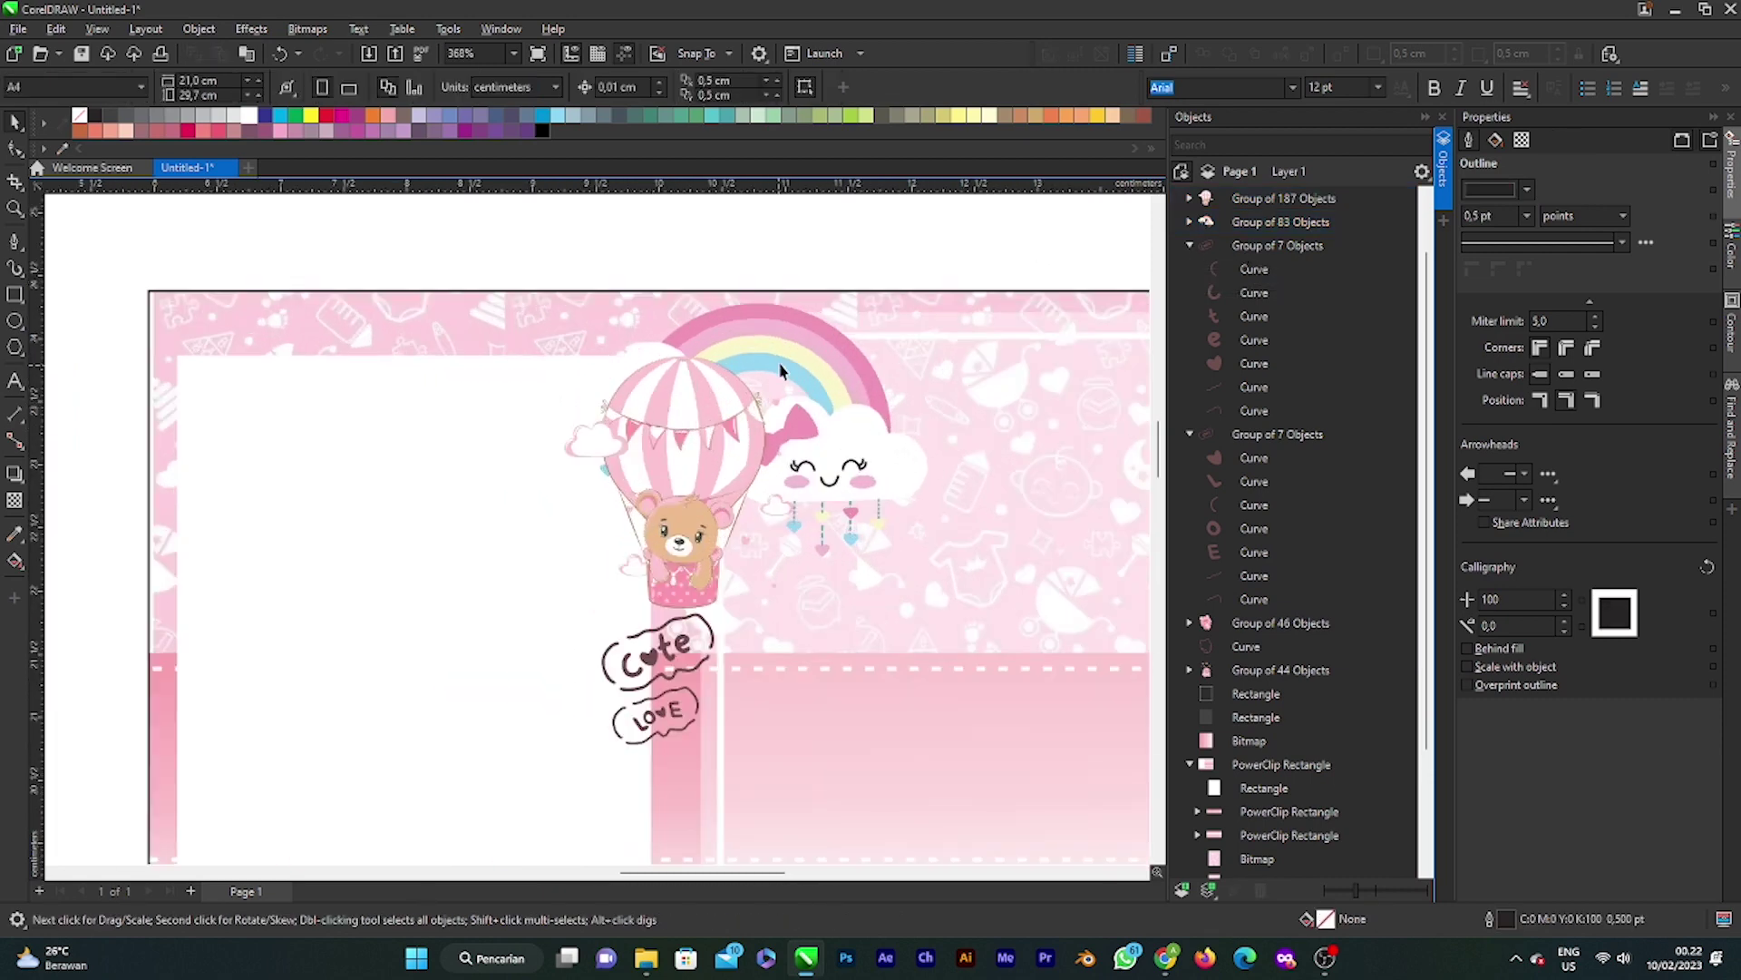
pyautogui.moveTo(779, 355)
pyautogui.mouseDown()
pyautogui.moveTo(648, 336)
pyautogui.moveTo(753, 365)
pyautogui.mouseUp()
pyautogui.click(798, 365)
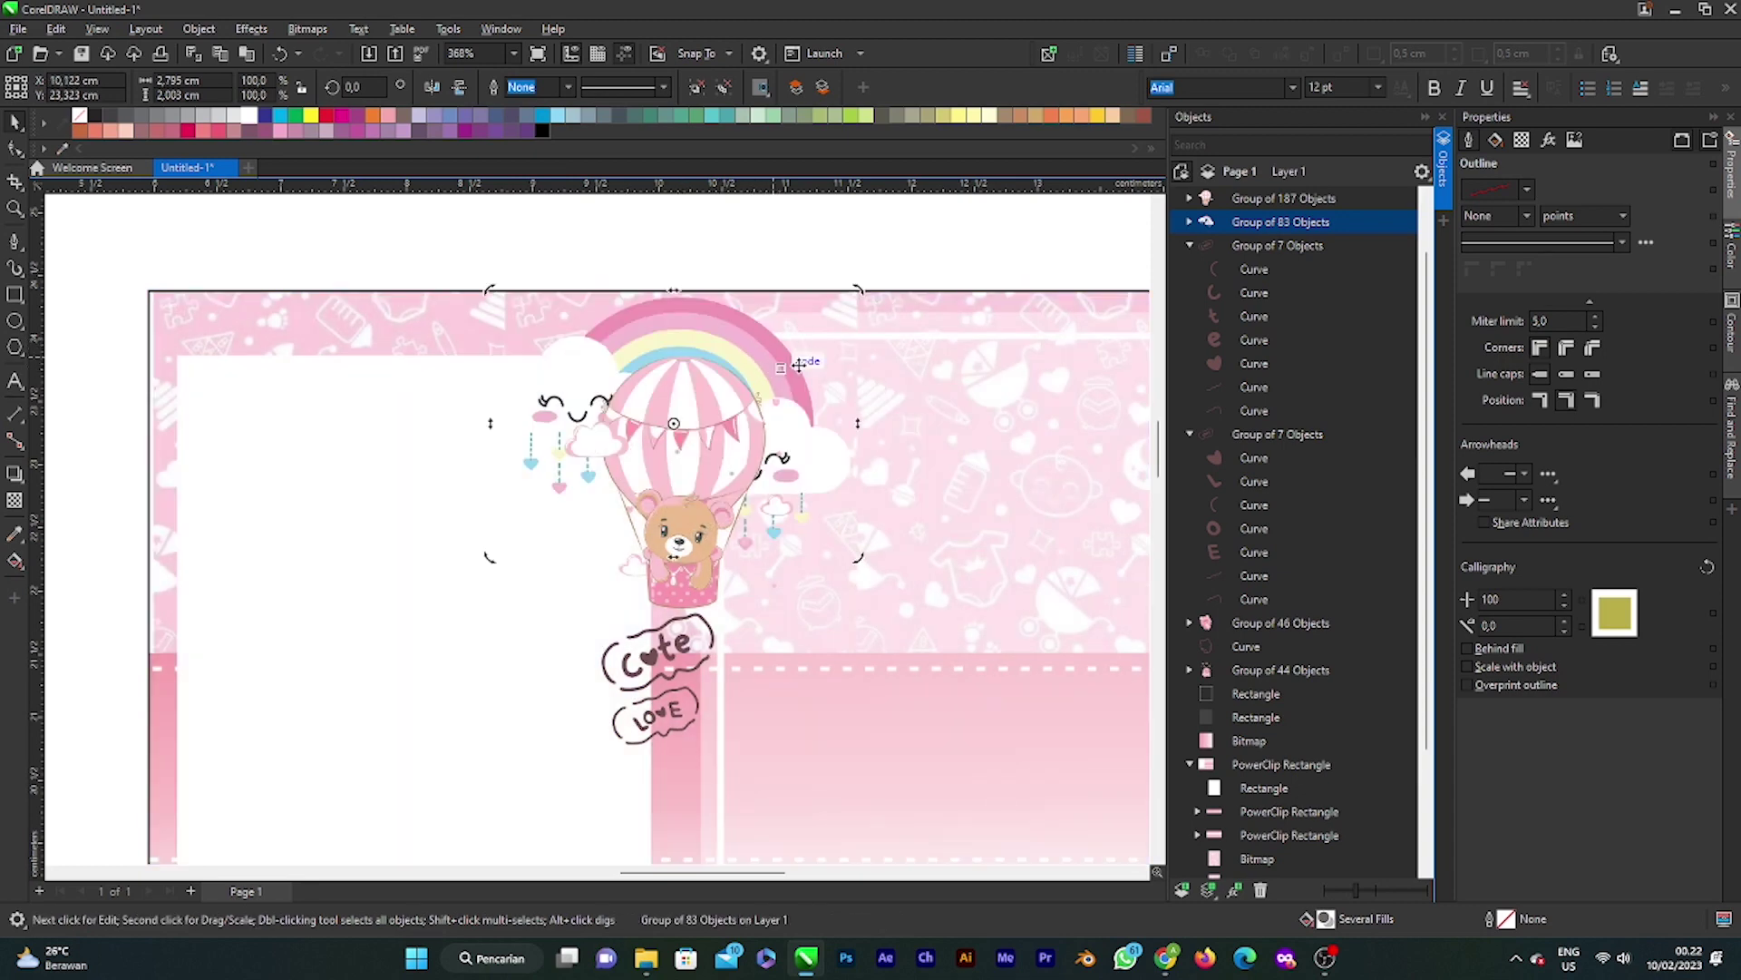
pyautogui.moveTo(863, 290); pyautogui.dragTo(896, 238)
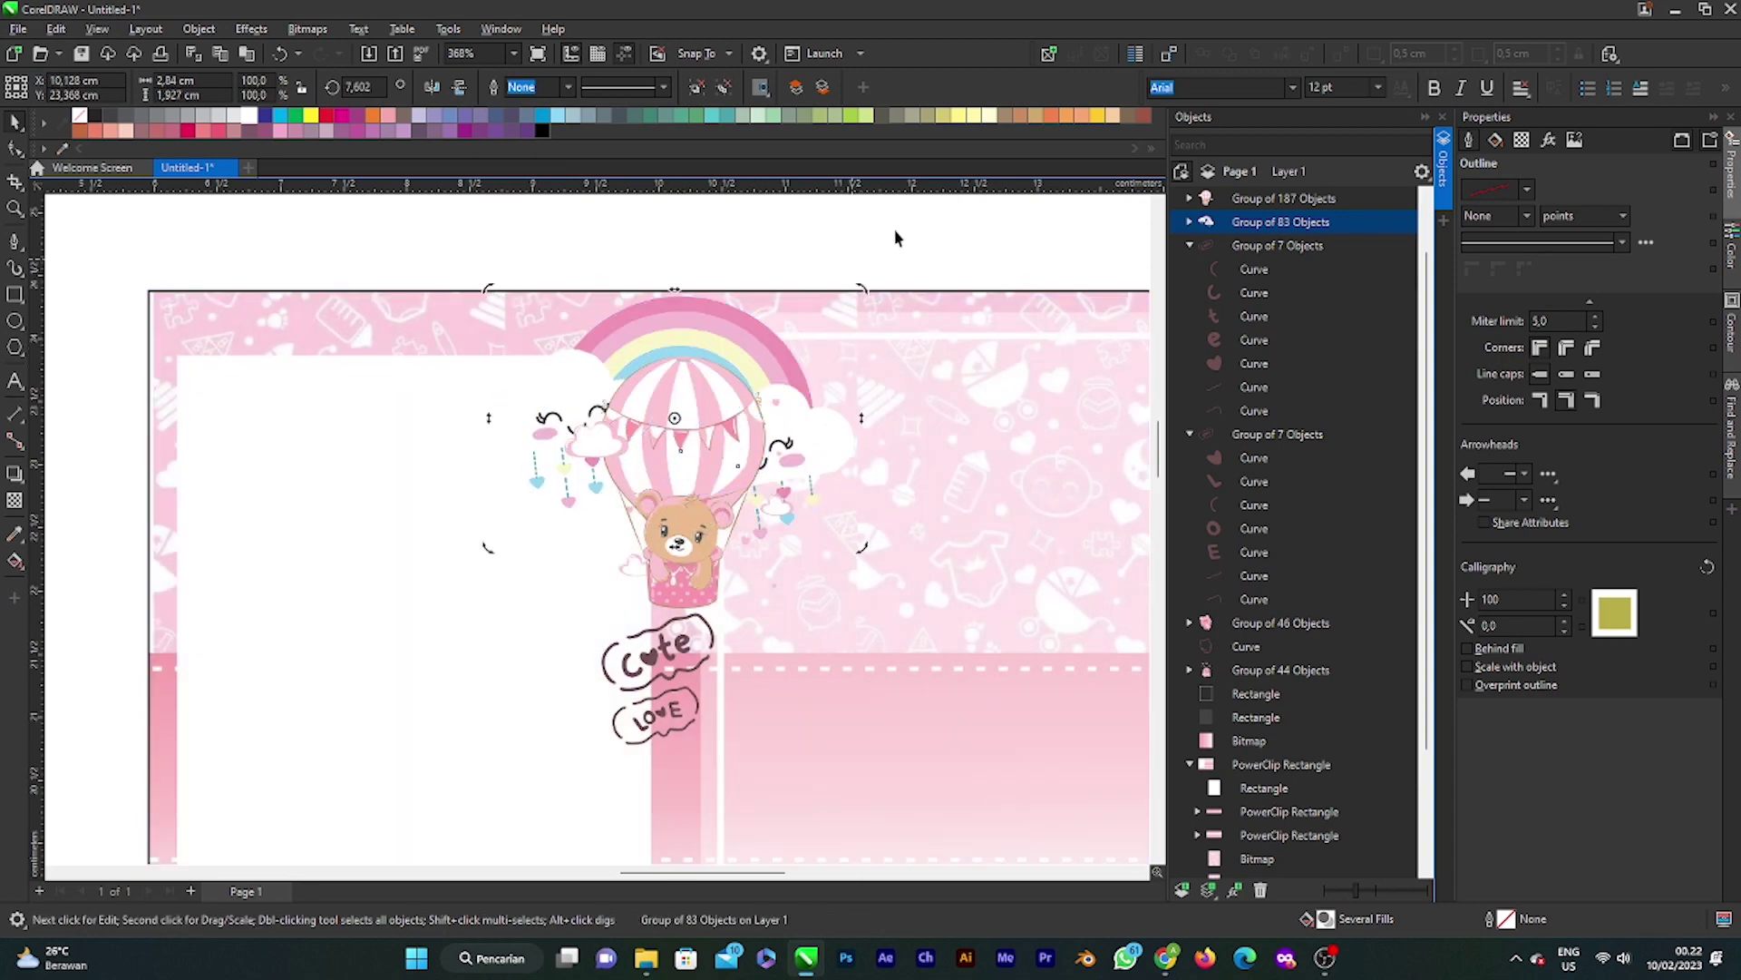
pyautogui.moveTo(725, 318); pyautogui.dragTo(824, 365)
# Step: Select the balloon with its Cute and Love stickers and reposition them together
pyautogui.click(721, 443)
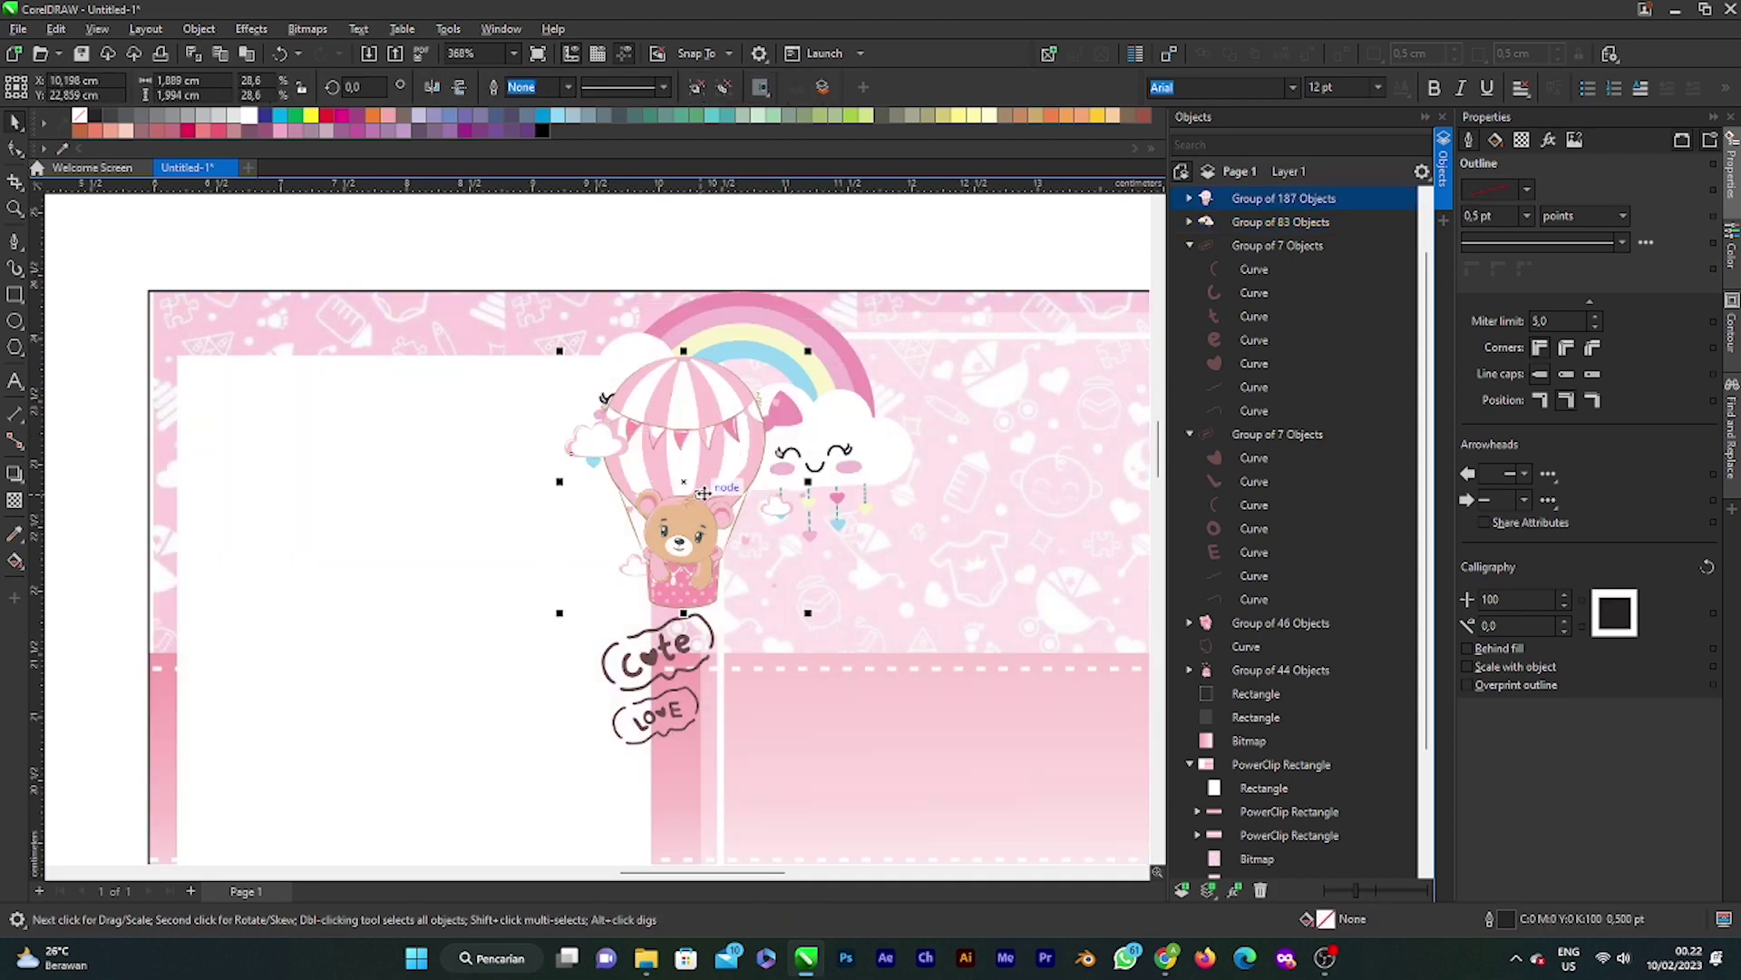
pyautogui.scroll(-2, 707, 489)
pyautogui.keyDown('shift'); pyautogui.click(687, 606); pyautogui.keyUp('shift')
pyautogui.keyDown('shift'); pyautogui.click(682, 581); pyautogui.keyUp('shift')
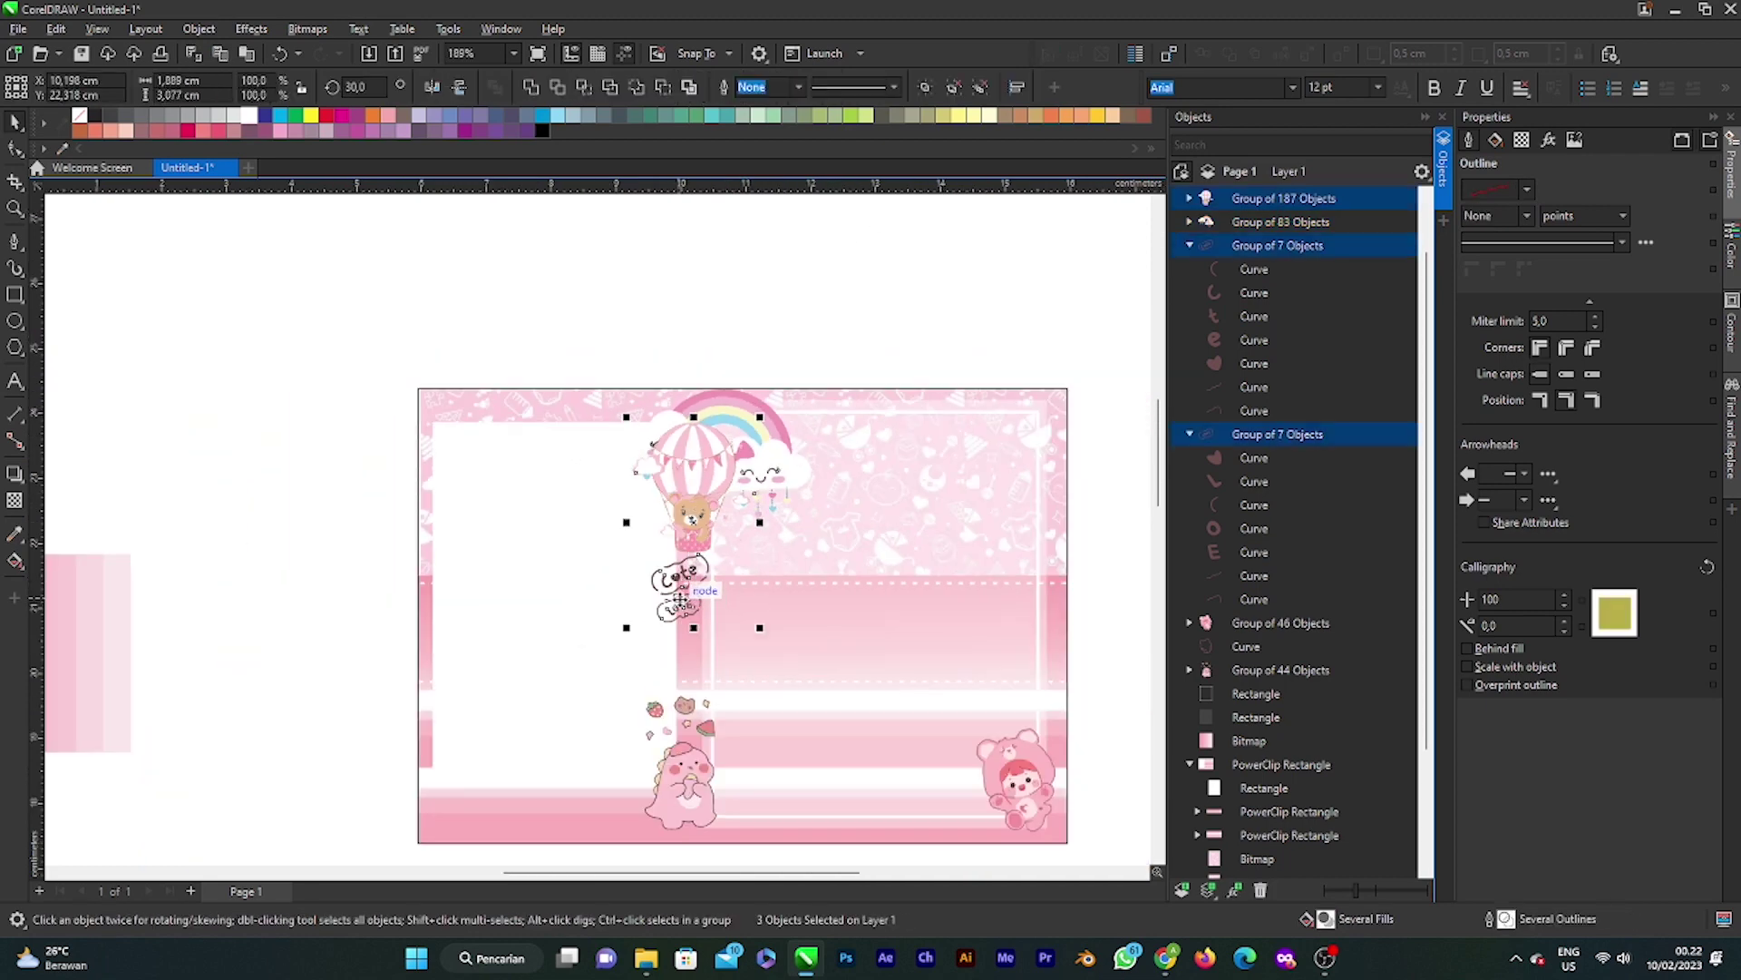
pyautogui.scroll(-2, 707, 544)
pyautogui.scroll(1, 746, 496)
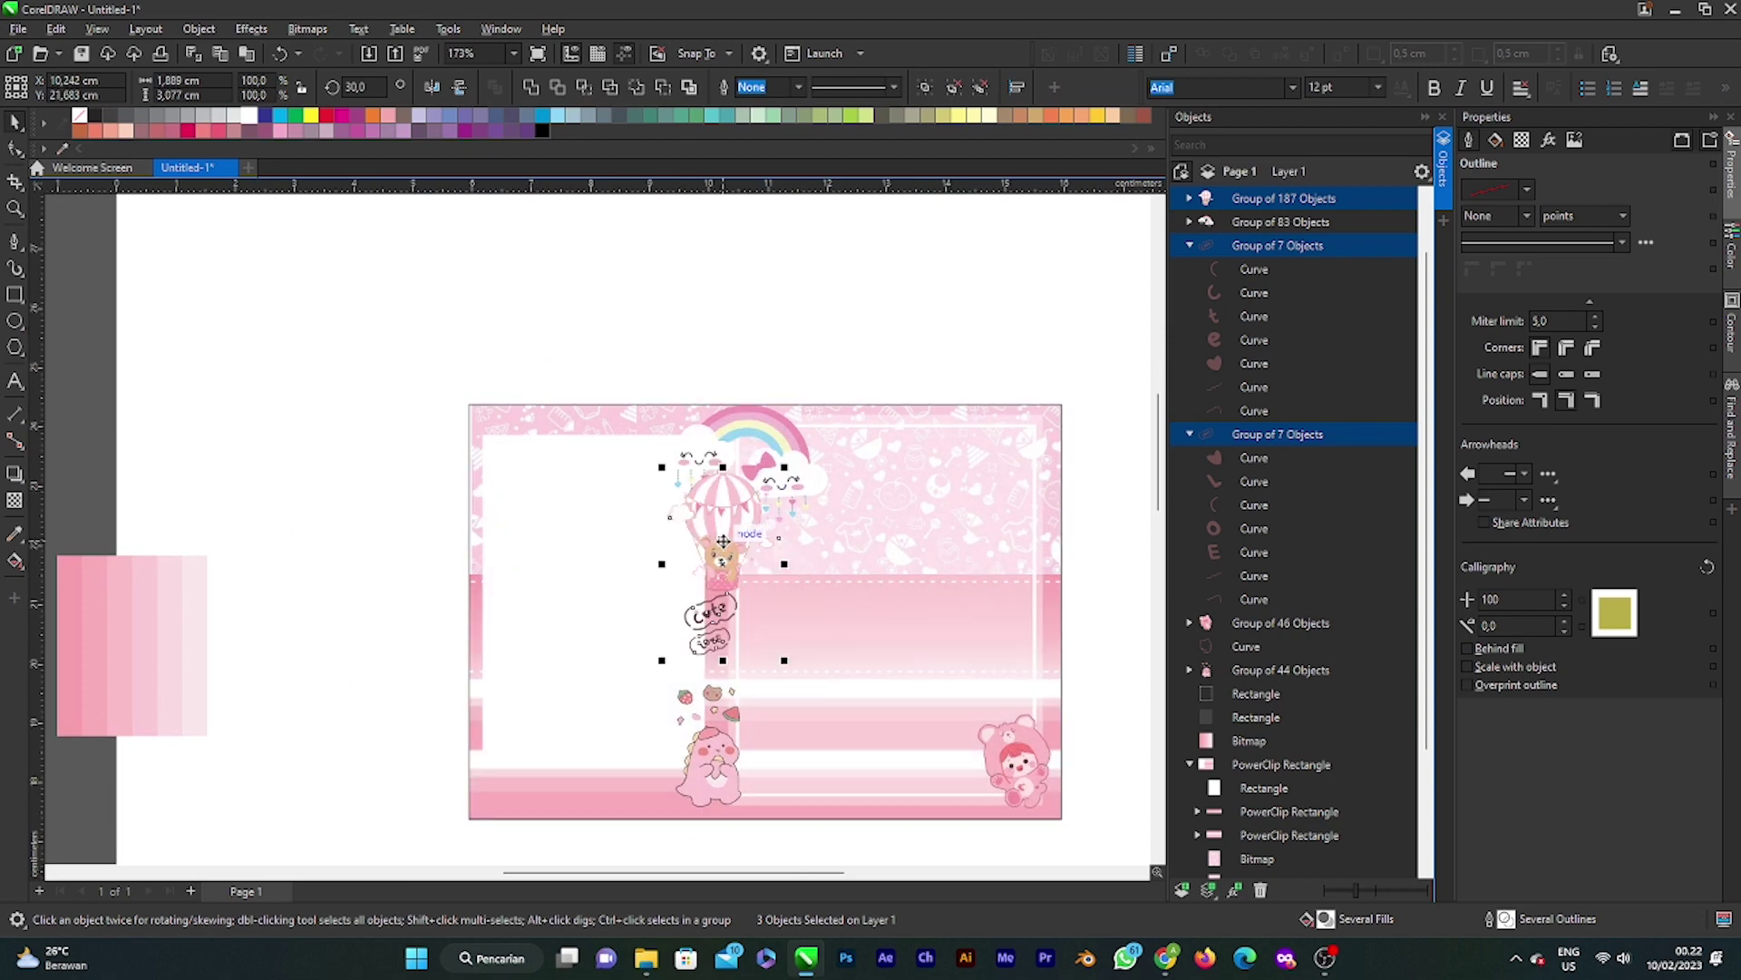
pyautogui.scroll(2, 722, 555)
pyautogui.moveTo(719, 551); pyautogui.dragTo(737, 676)
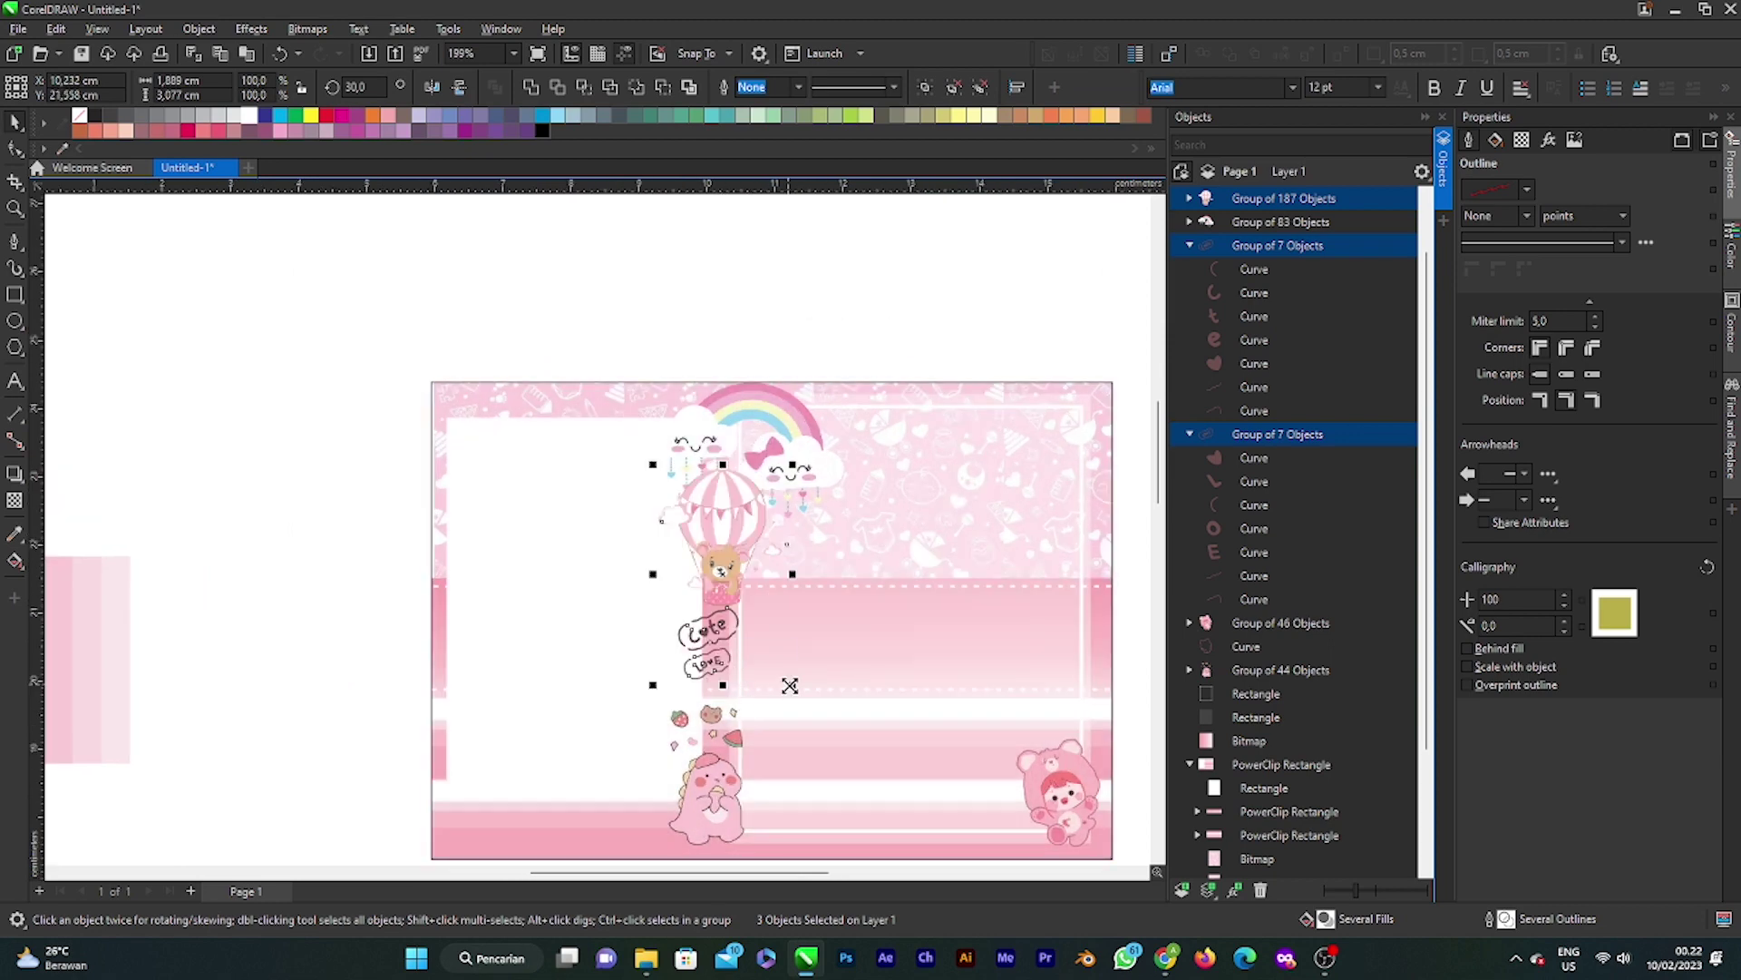
pyautogui.scroll(1, 716, 562)
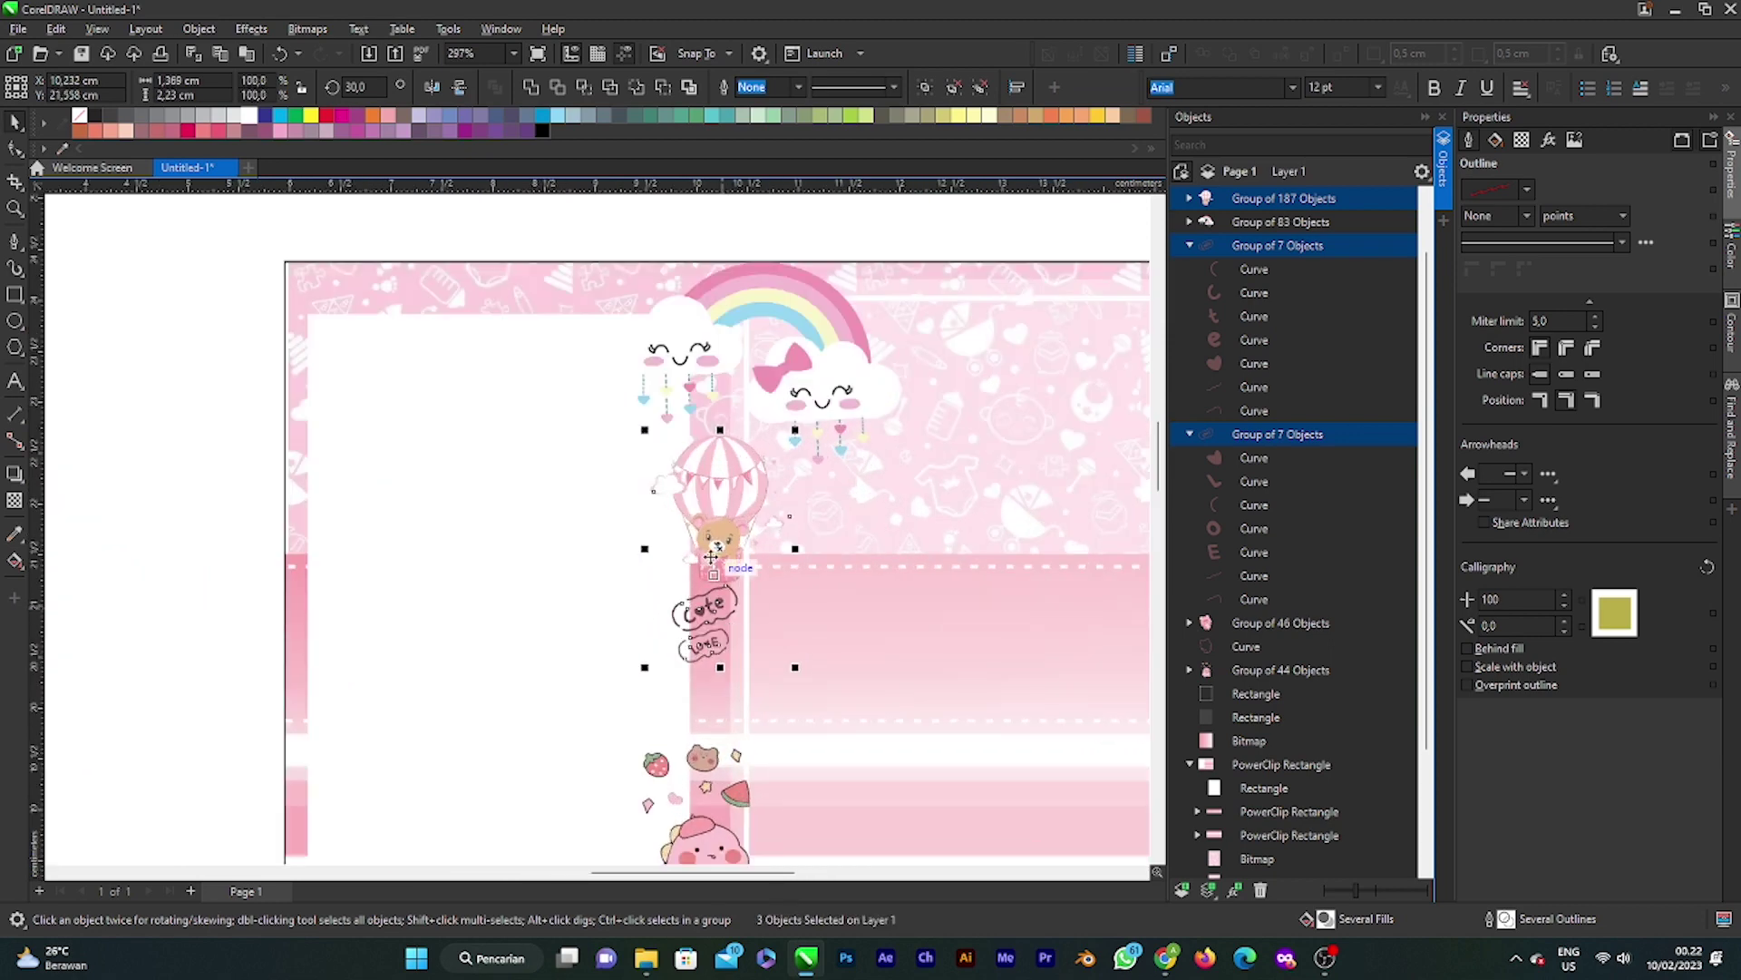
pyautogui.moveTo(717, 562); pyautogui.dragTo(710, 499)
pyautogui.scroll(-1, 735, 598)
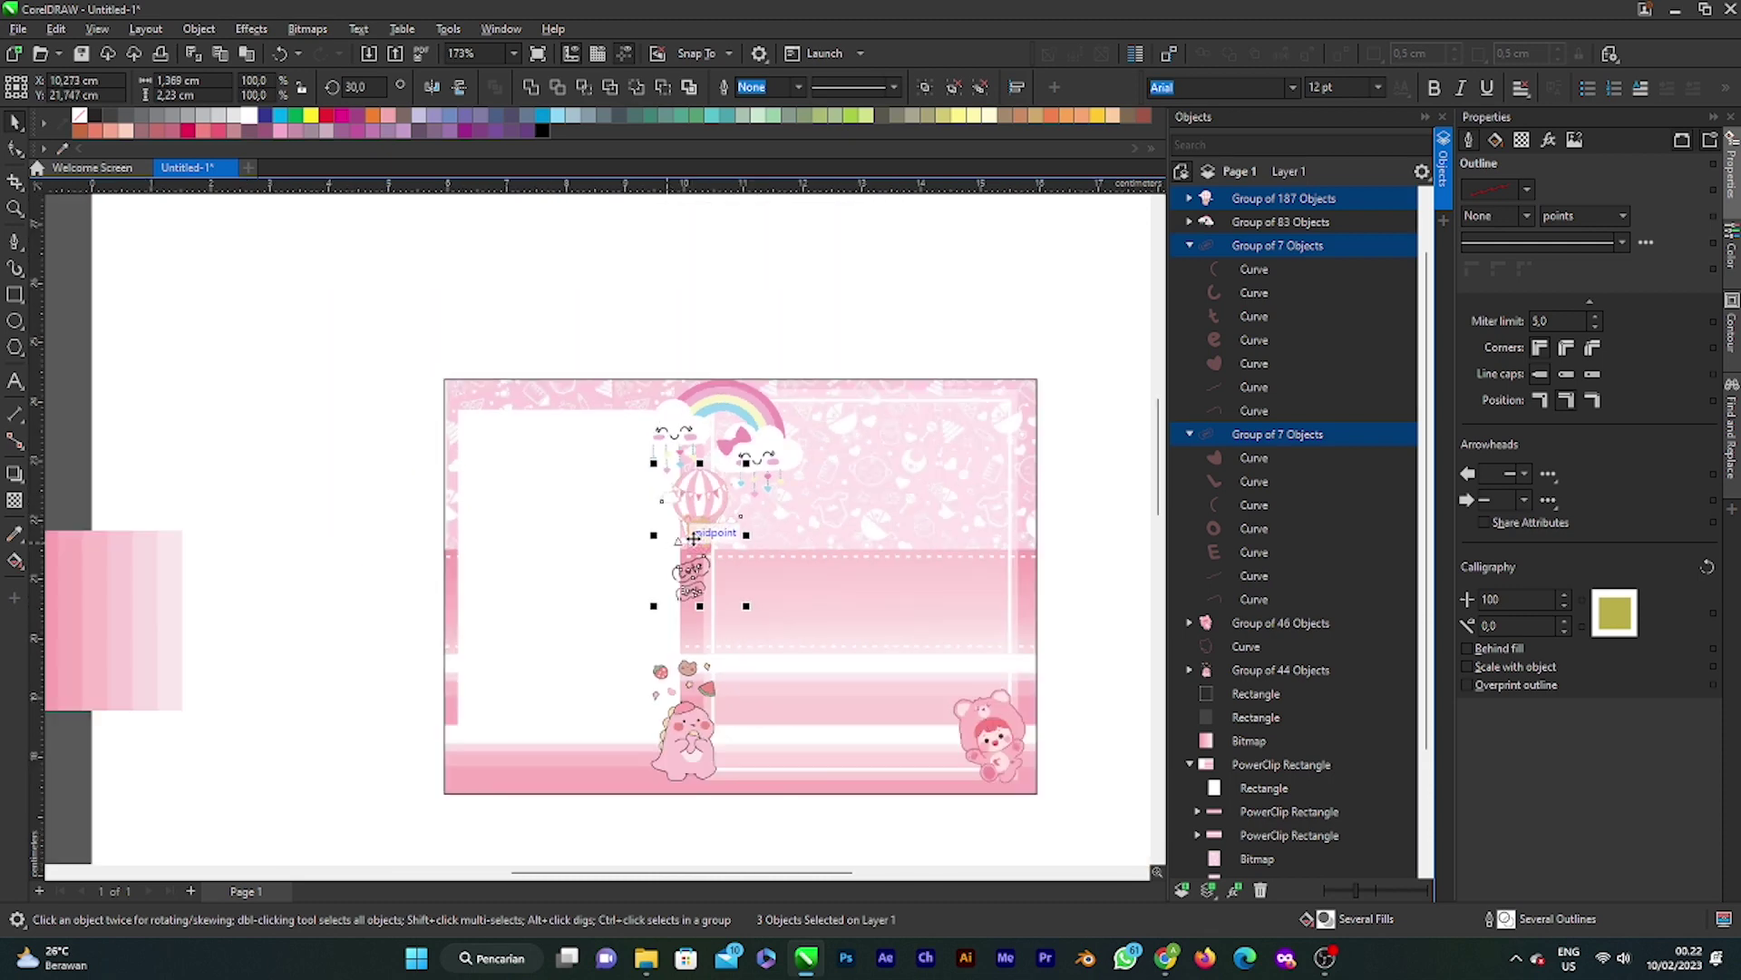
pyautogui.scroll(1, 677, 550)
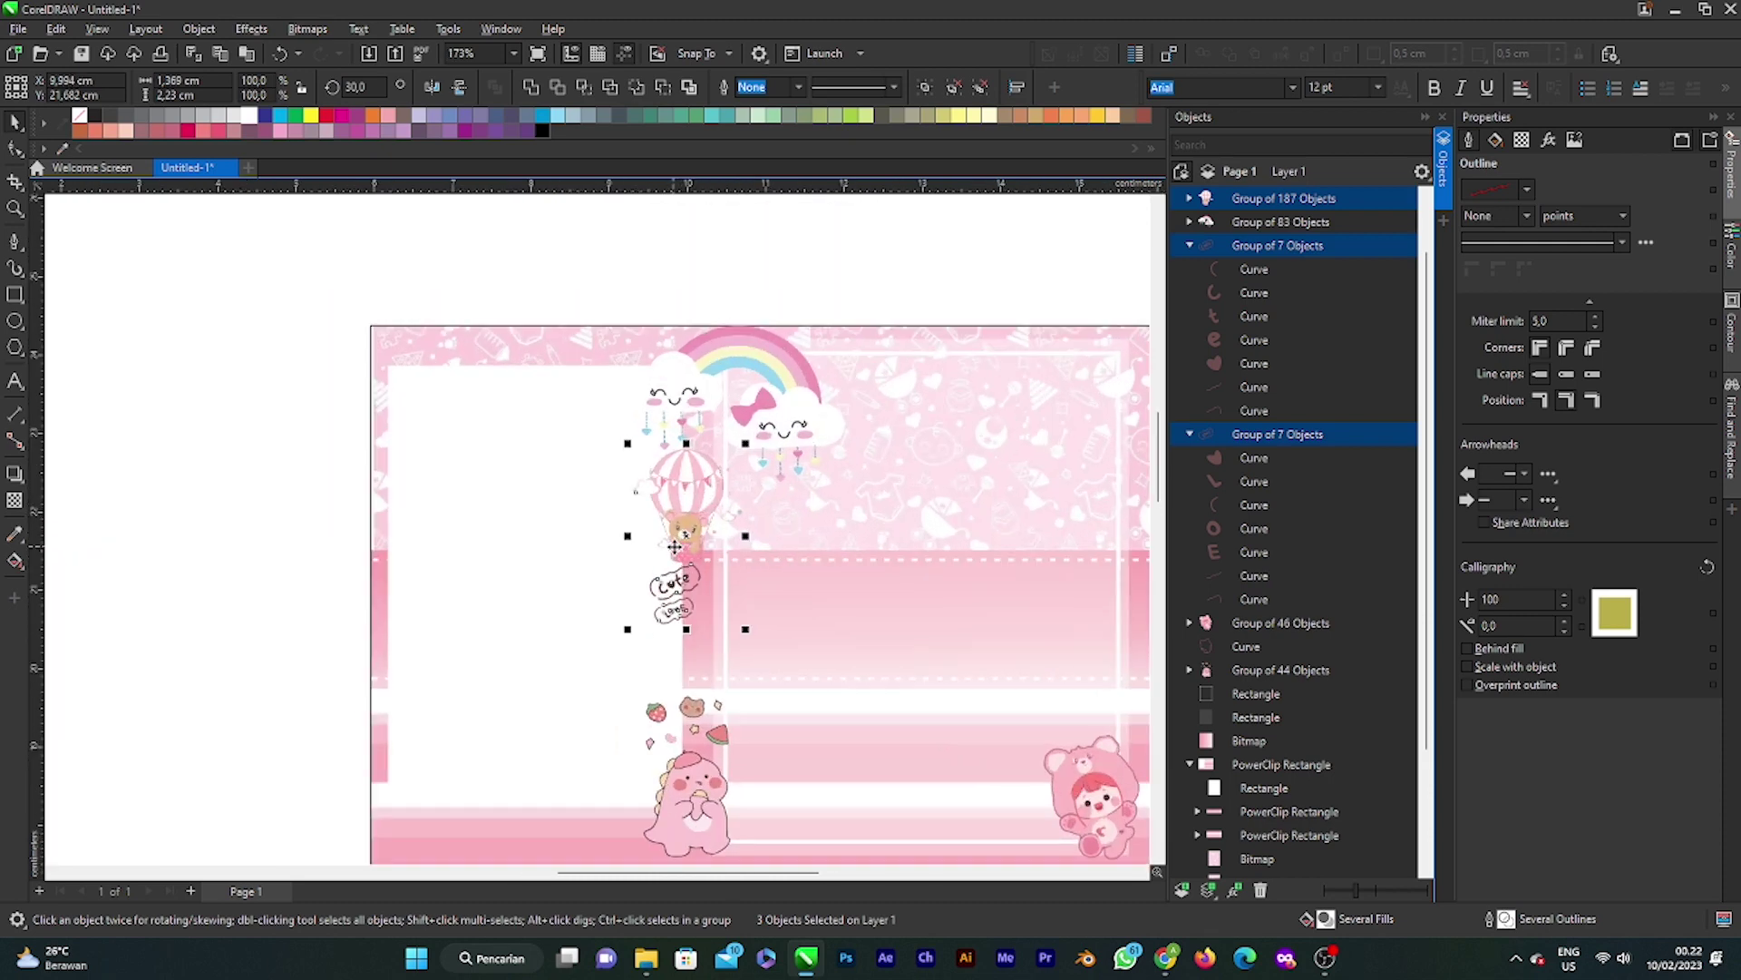
pyautogui.moveTo(685, 526); pyautogui.dragTo(690, 530)
pyautogui.scroll(-1, 671, 446)
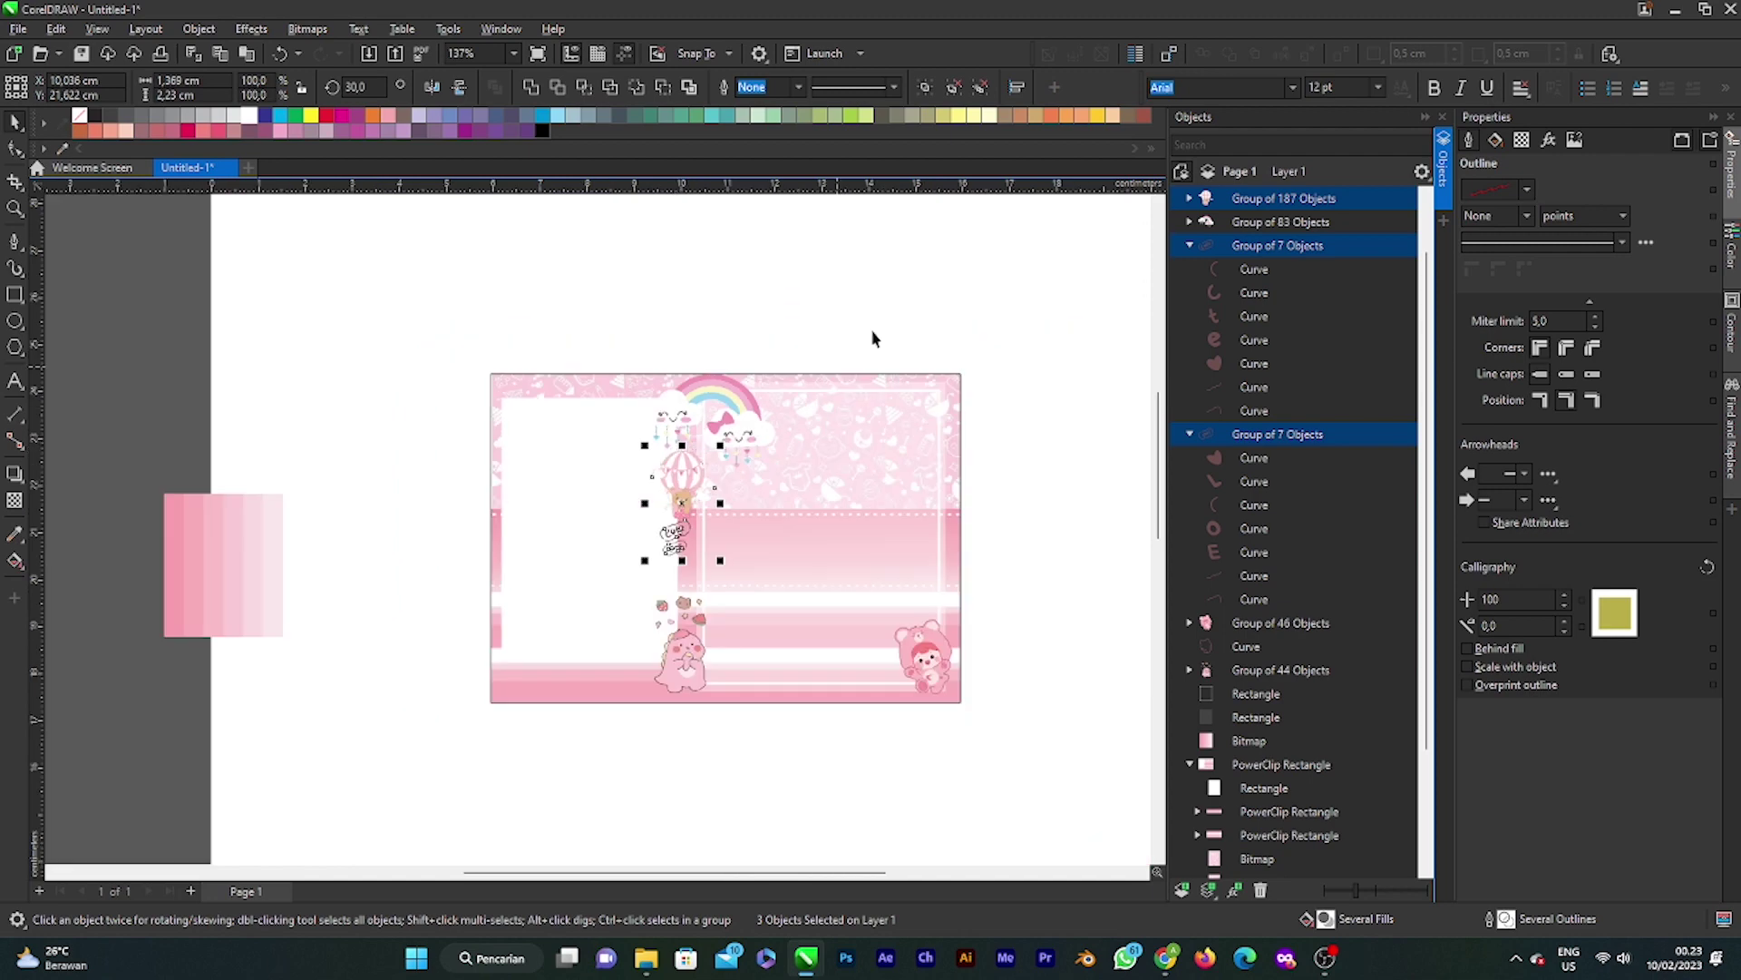
pyautogui.click(871, 339)
pyautogui.scroll(2, 742, 485)
# Step: Shrink the rainbow clouds to about 59% of their size
pyautogui.click(801, 472)
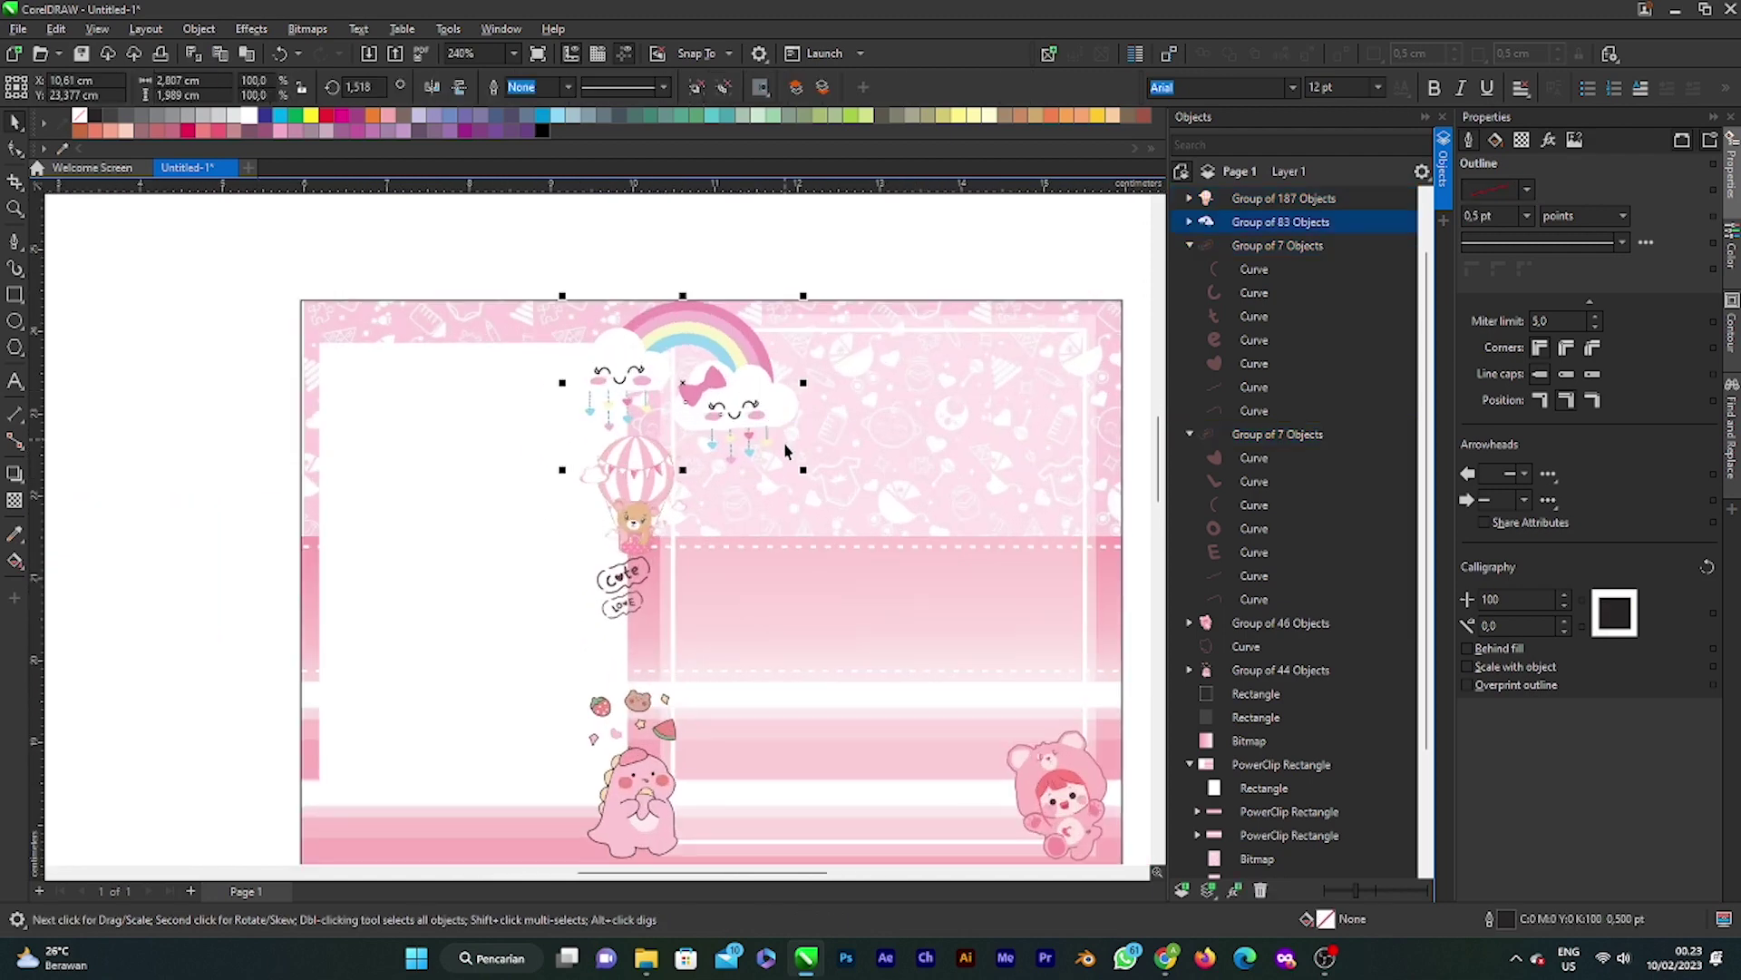
pyautogui.moveTo(804, 472); pyautogui.dragTo(709, 381)
pyautogui.scroll(-1, 708, 412)
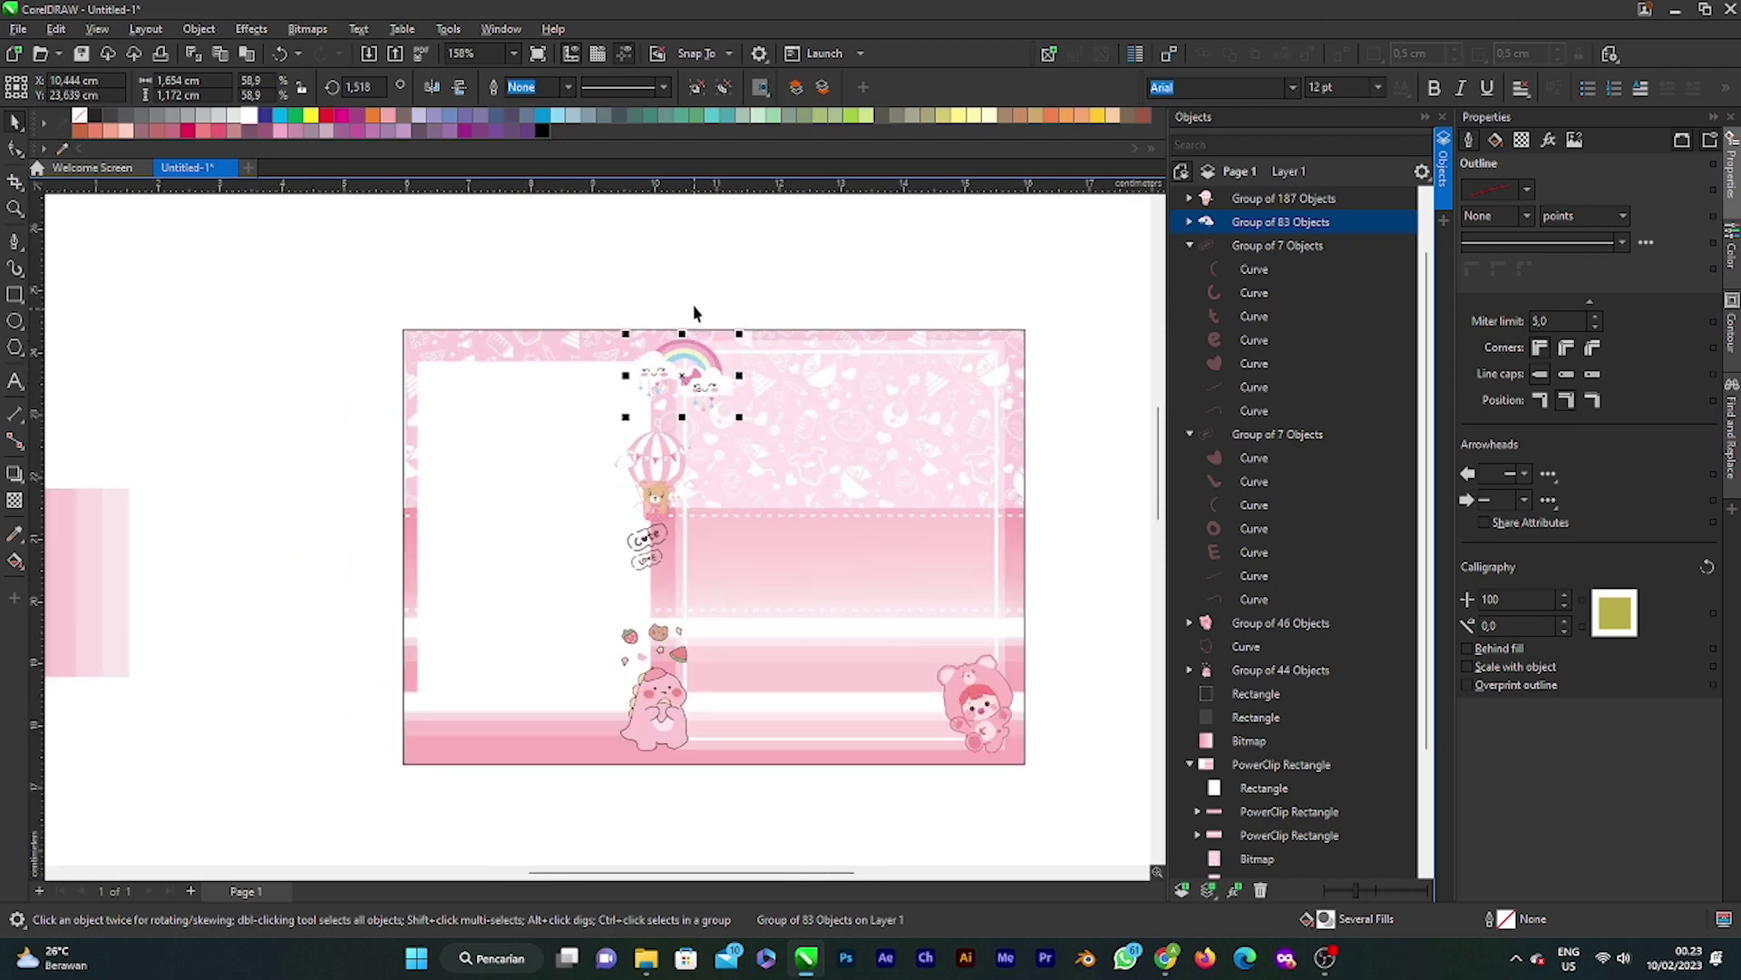
pyautogui.scroll(4, 682, 379)
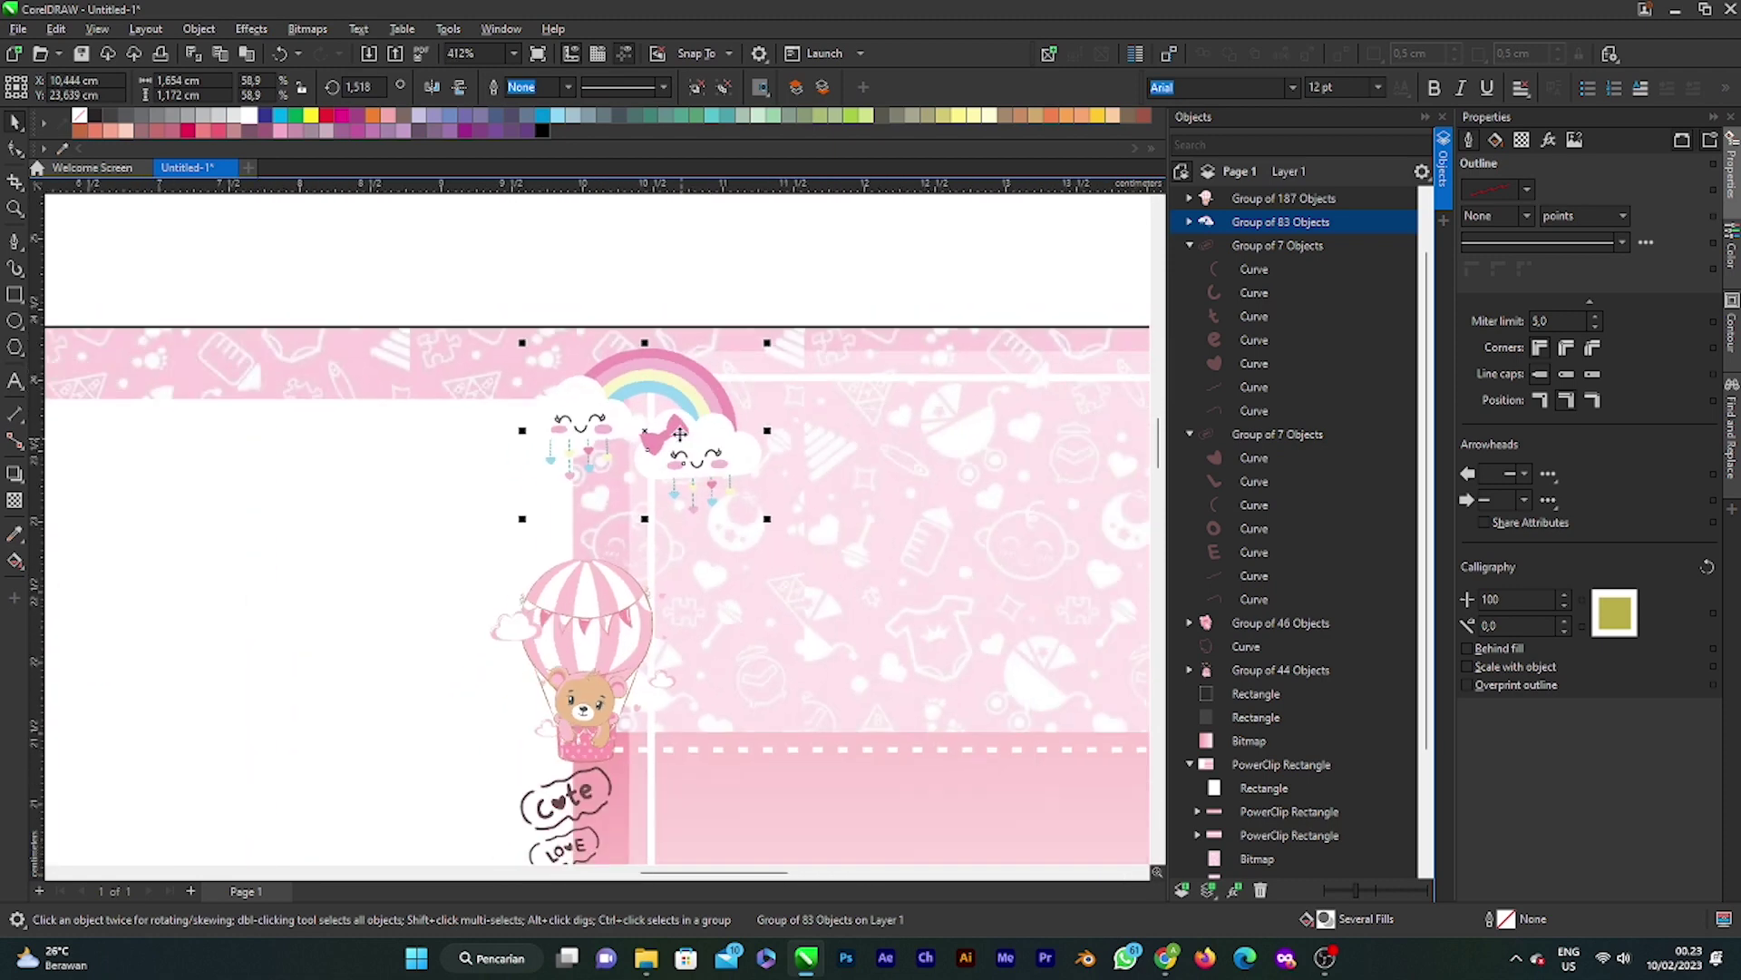
pyautogui.scroll(-1, 679, 434)
# Step: Reselect the balloon with the Cute and Love tags and move them up under the rainbow
pyautogui.click(601, 655)
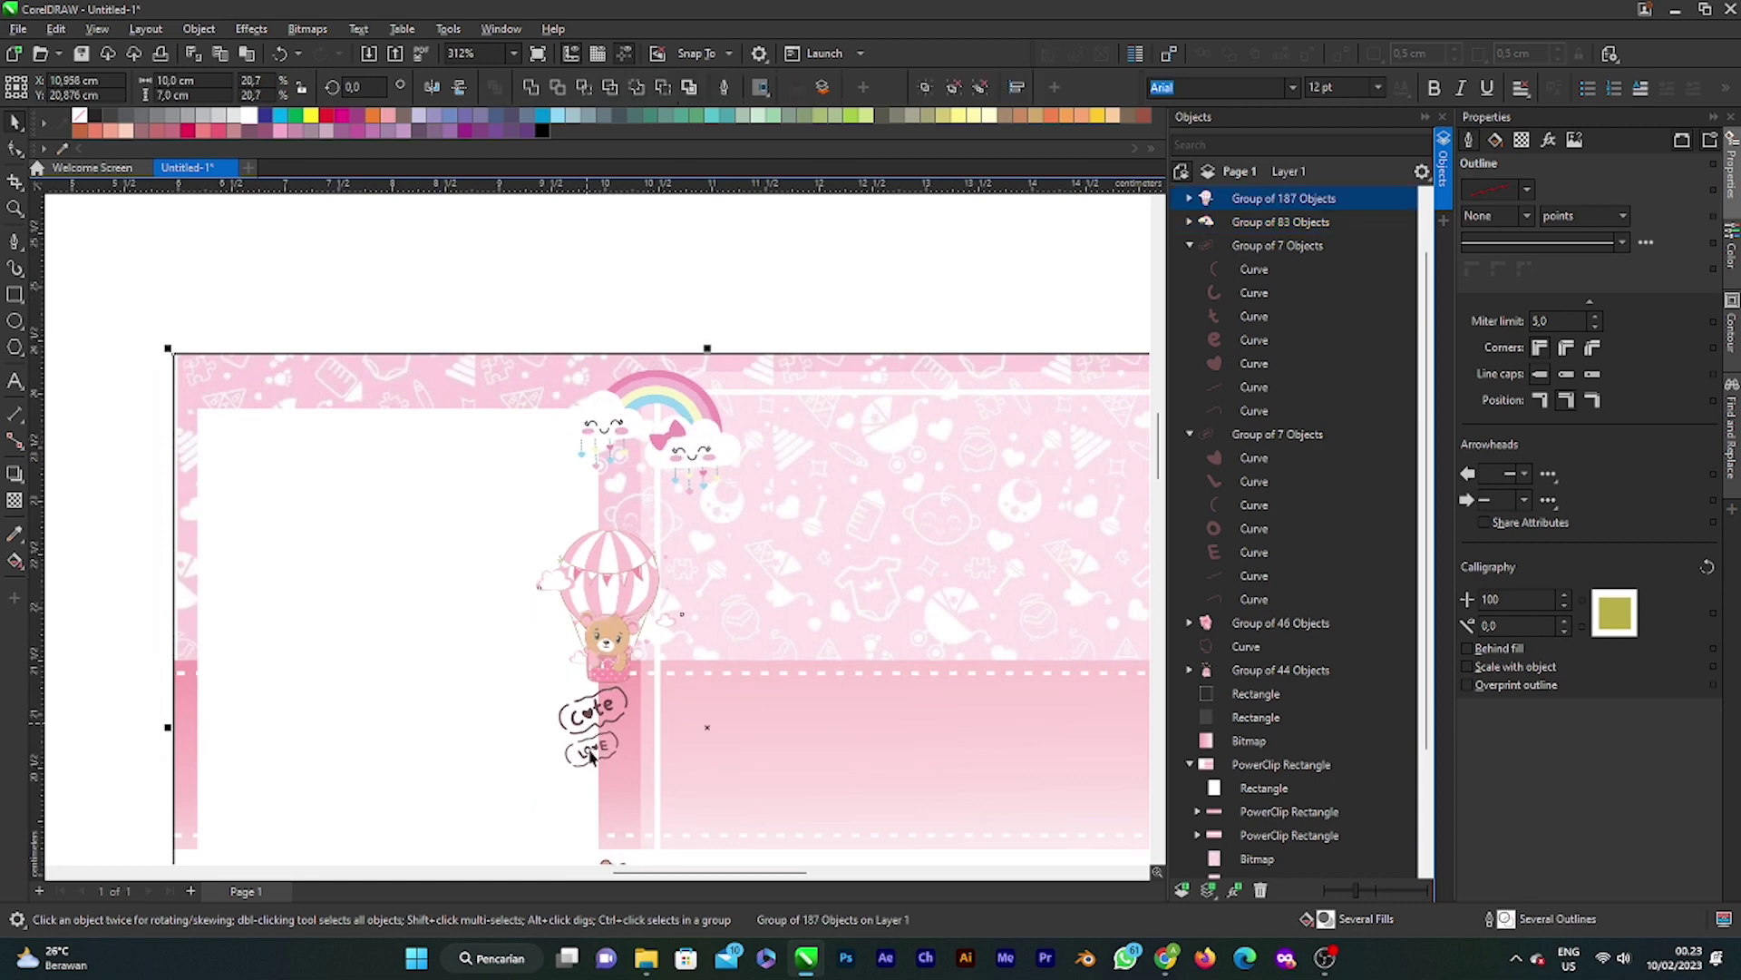
pyautogui.click(643, 264)
pyautogui.click(584, 583)
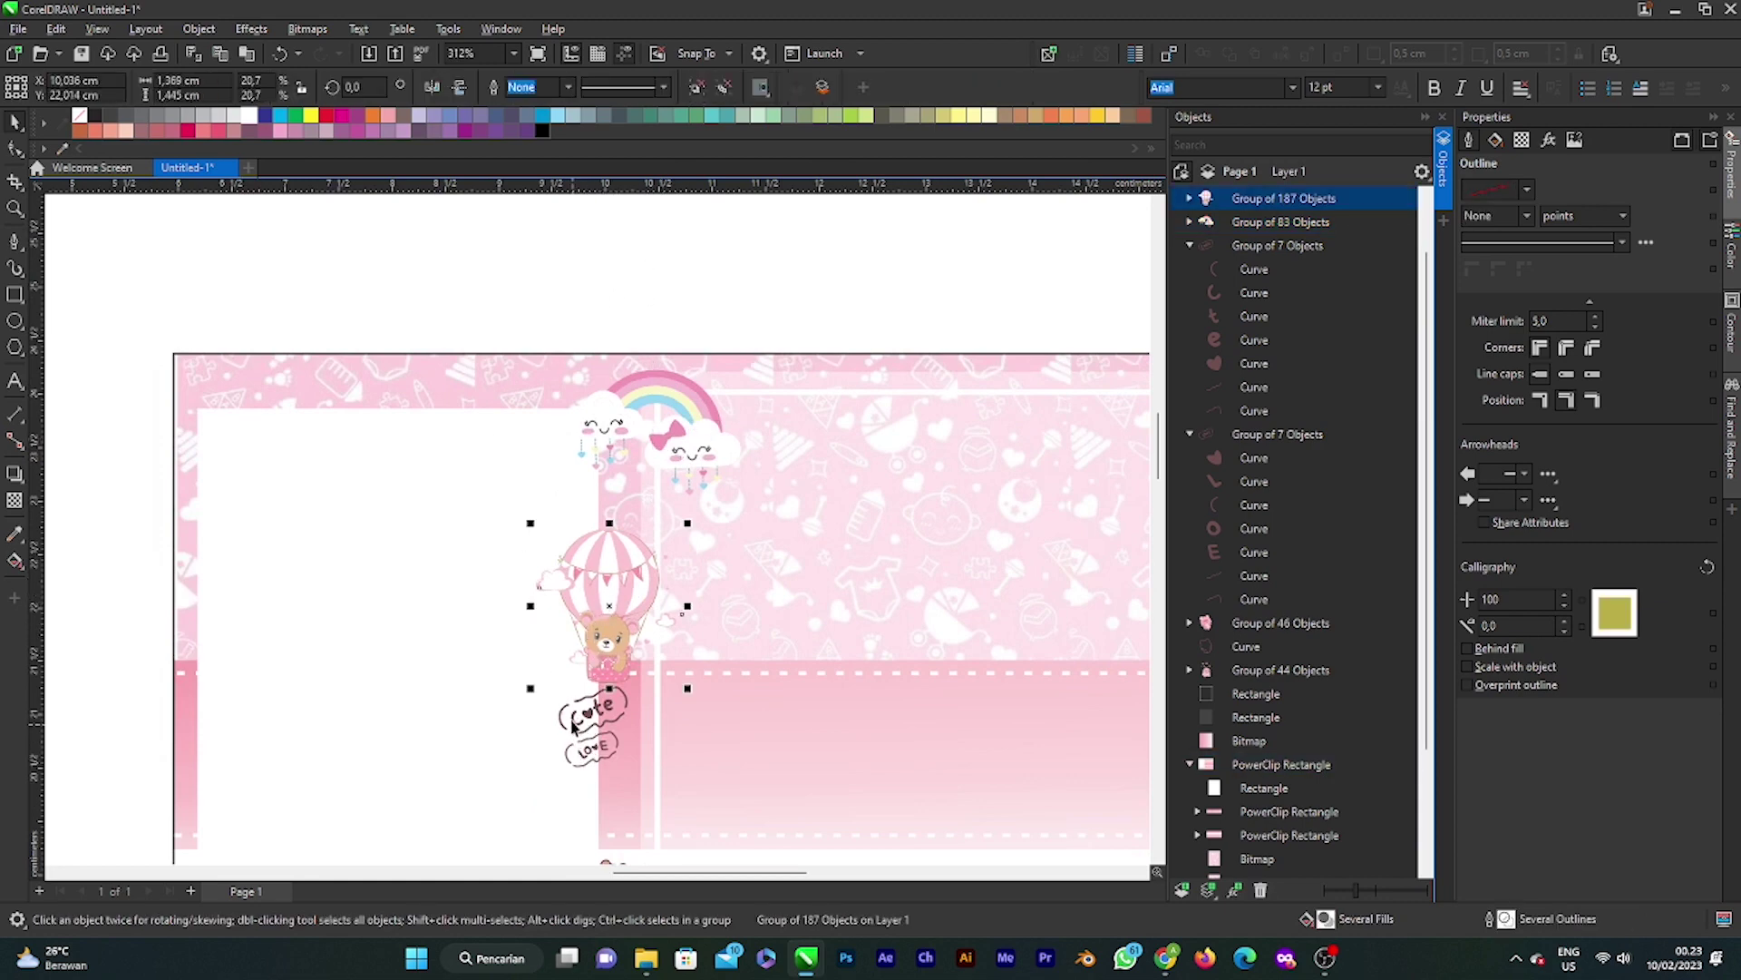
pyautogui.keyDown('shift'); pyautogui.click(591, 755); pyautogui.keyUp('shift')
pyautogui.keyDown('shift'); pyautogui.click(595, 755); pyautogui.keyUp('shift')
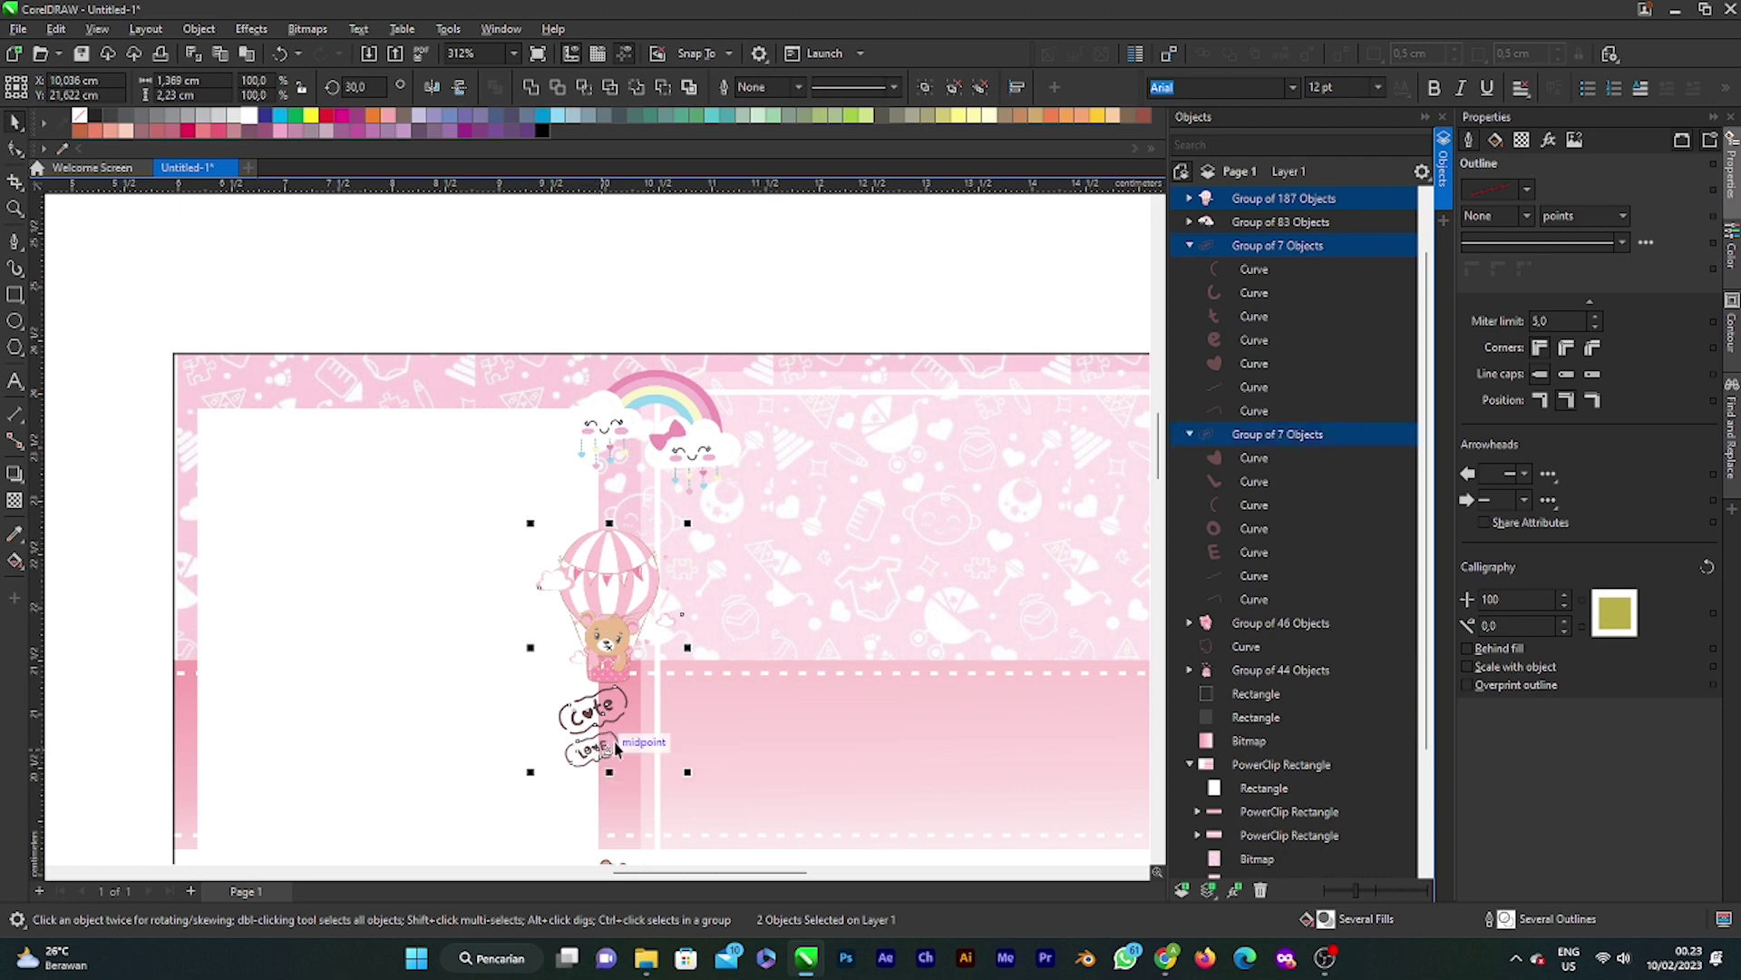
pyautogui.moveTo(622, 597); pyautogui.dragTo(633, 547)
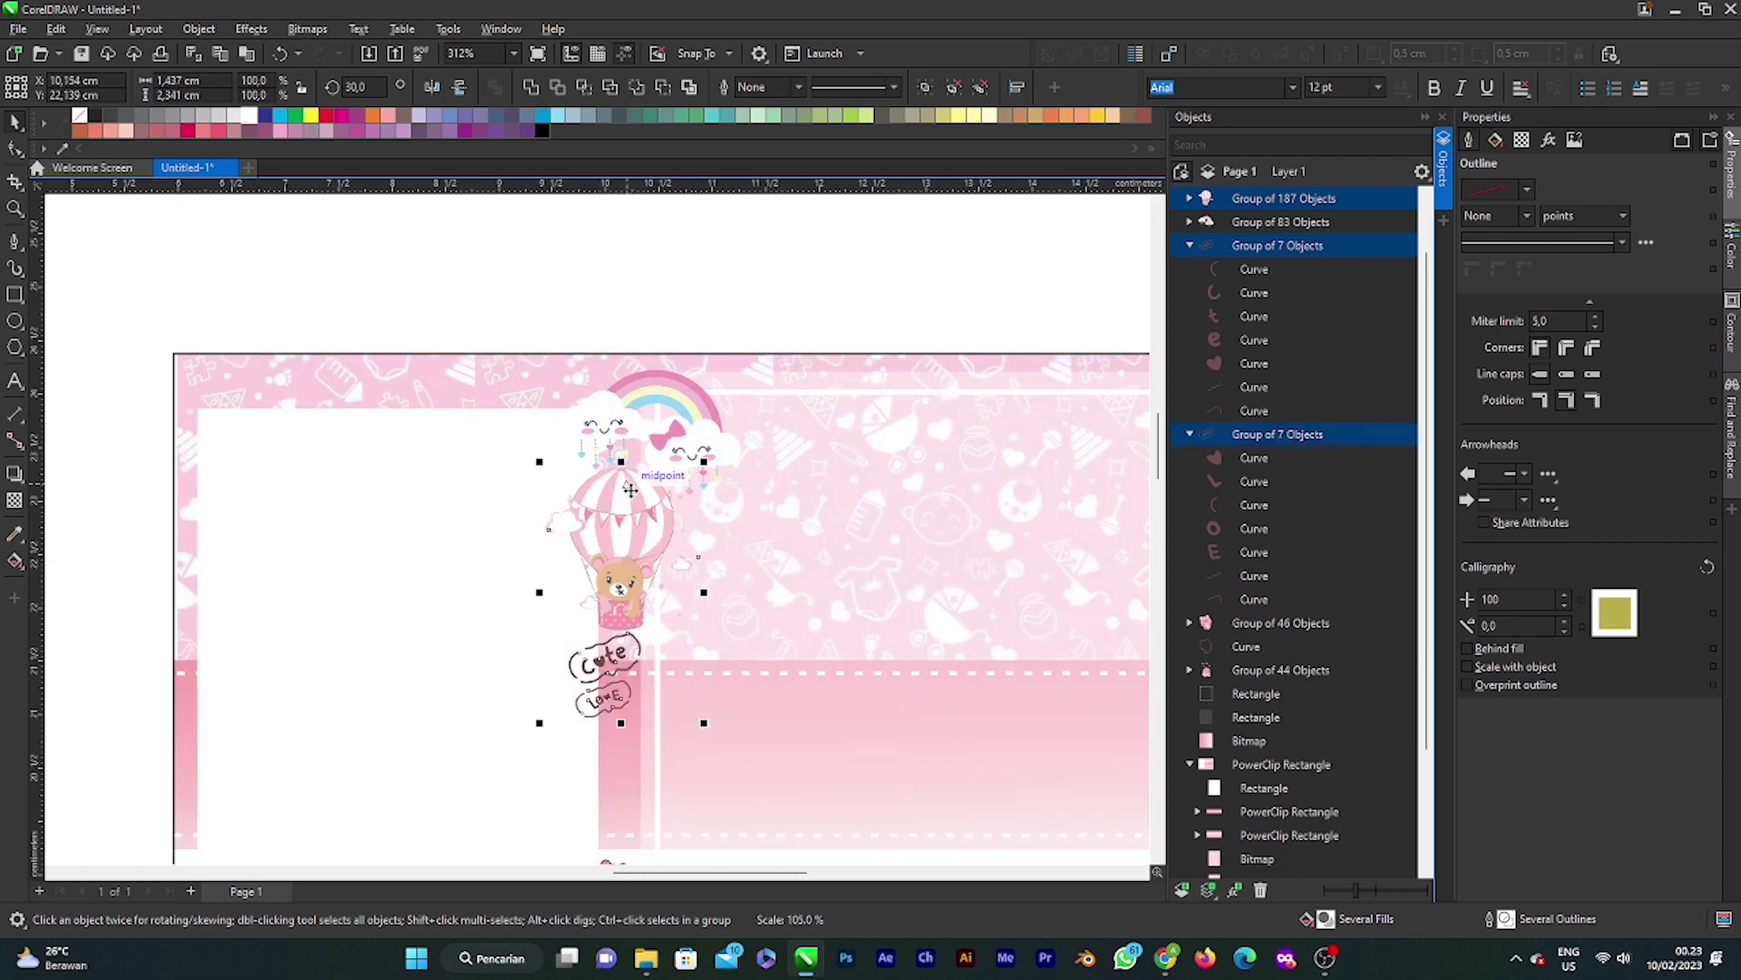
pyautogui.scroll(-3, 631, 508)
pyautogui.click(808, 386)
pyautogui.scroll(-1, 630, 544)
pyautogui.scroll(4, 808, 526)
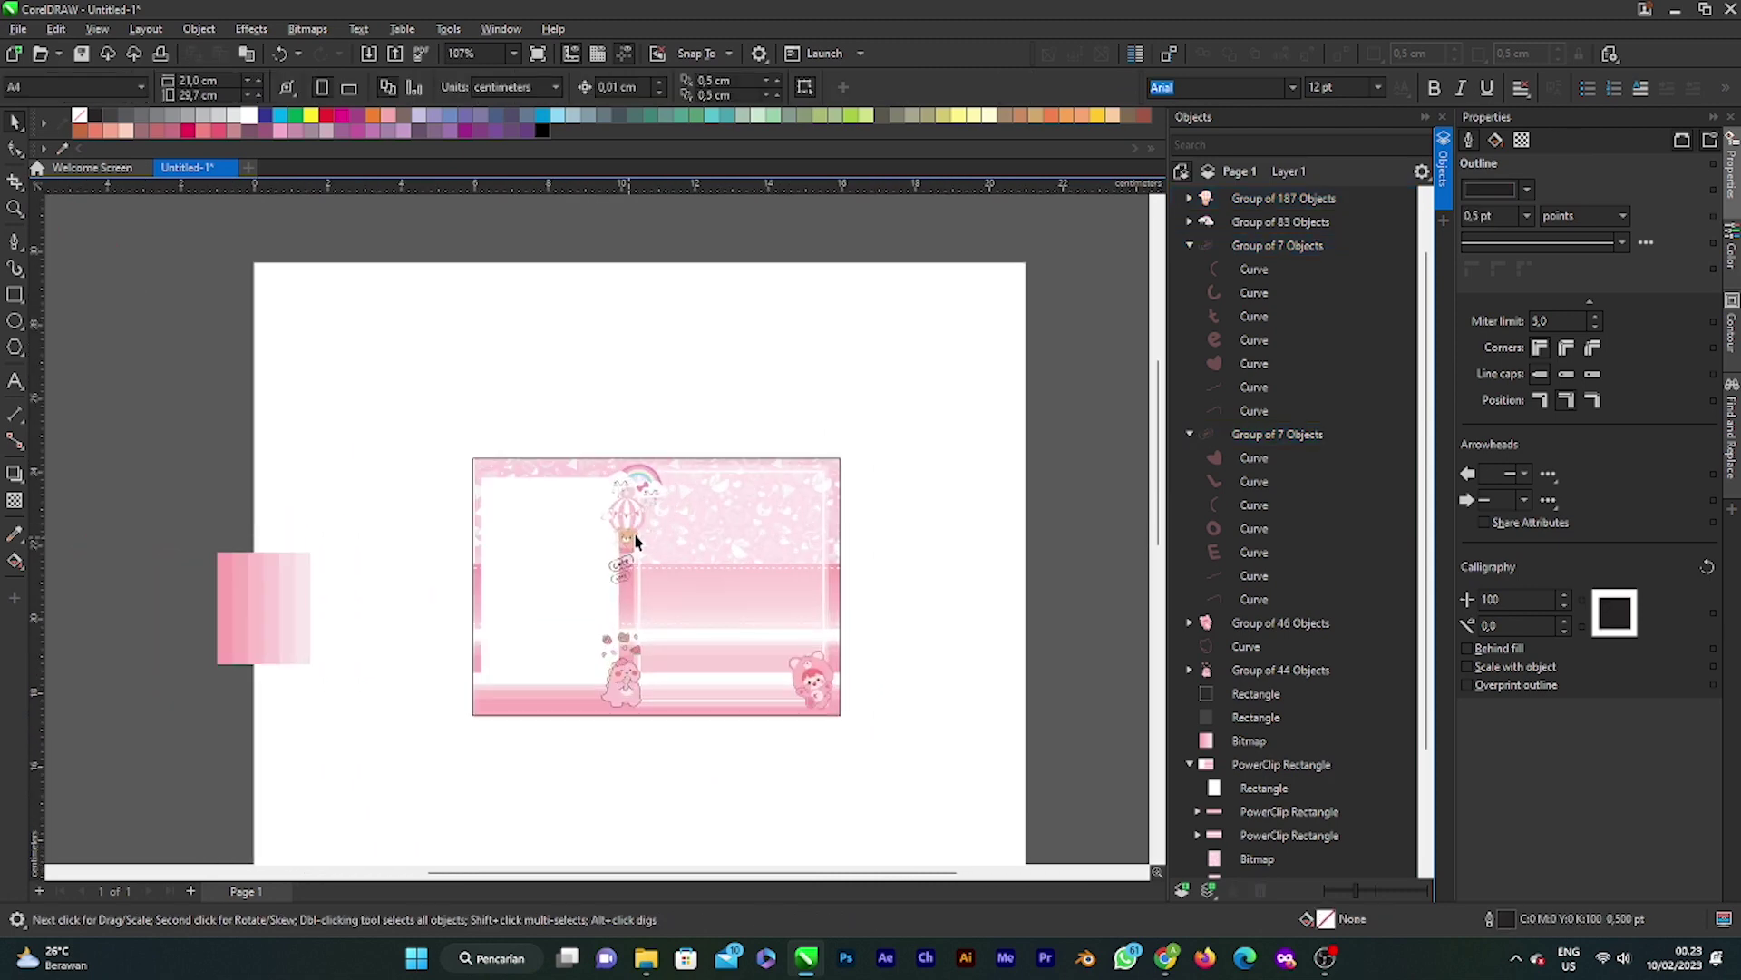
pyautogui.scroll(-1, 743, 512)
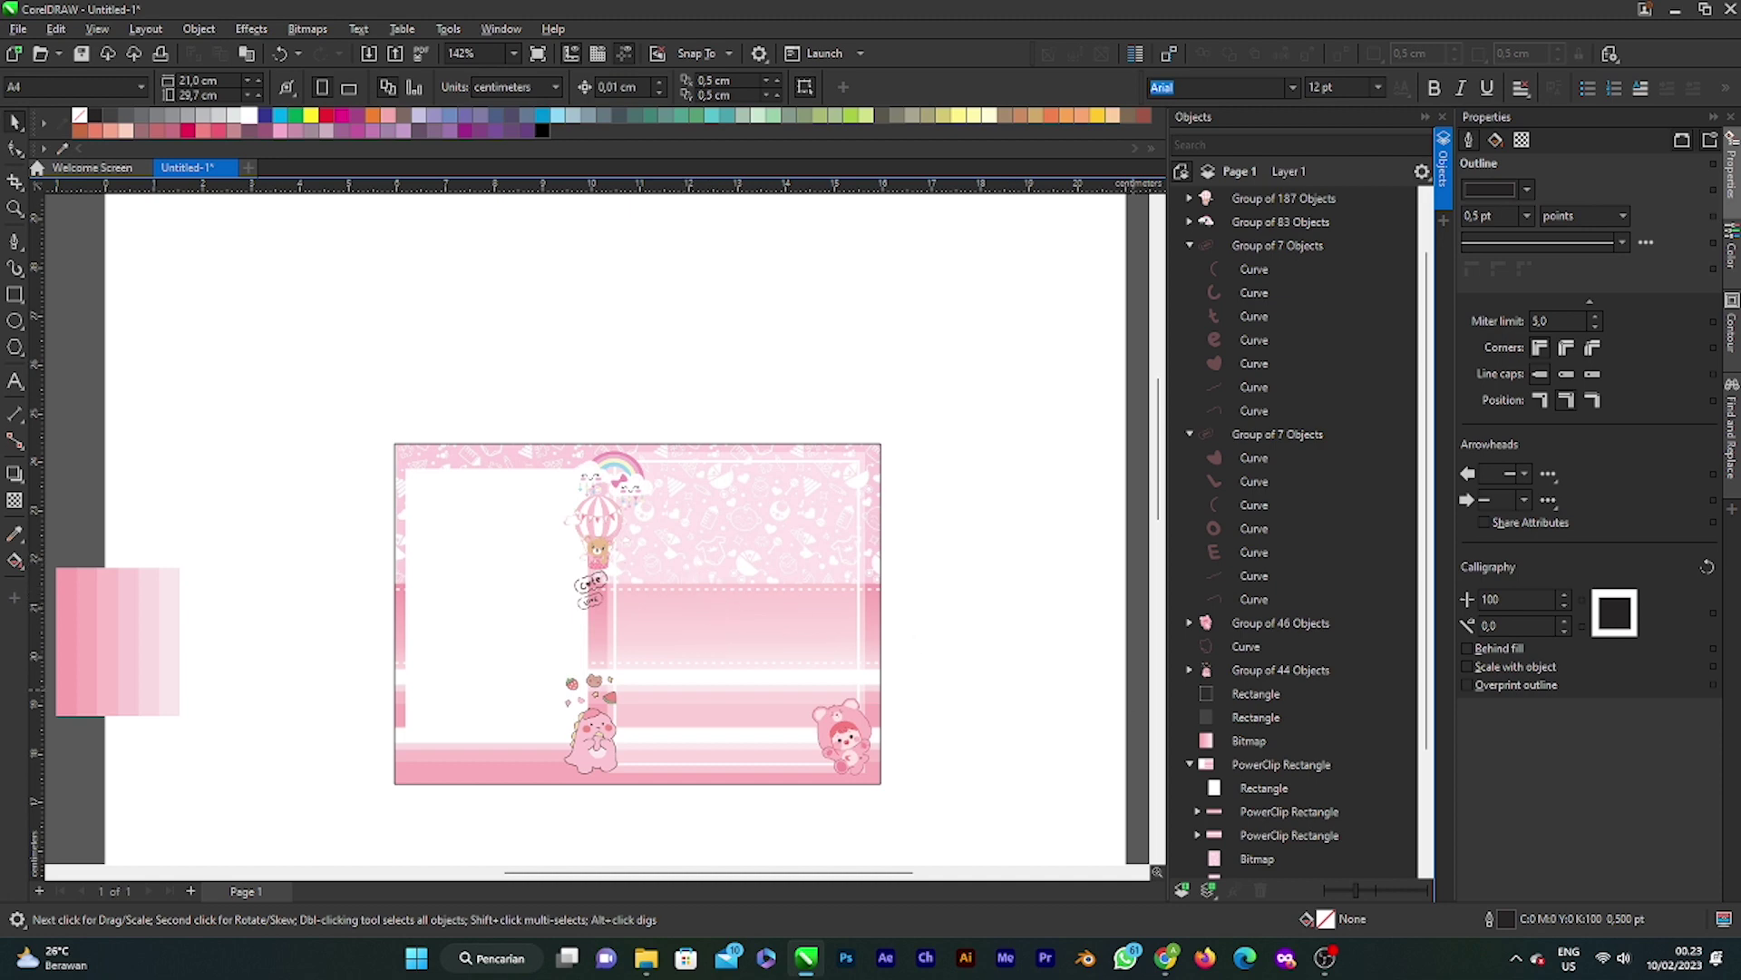
pyautogui.press('super+e')
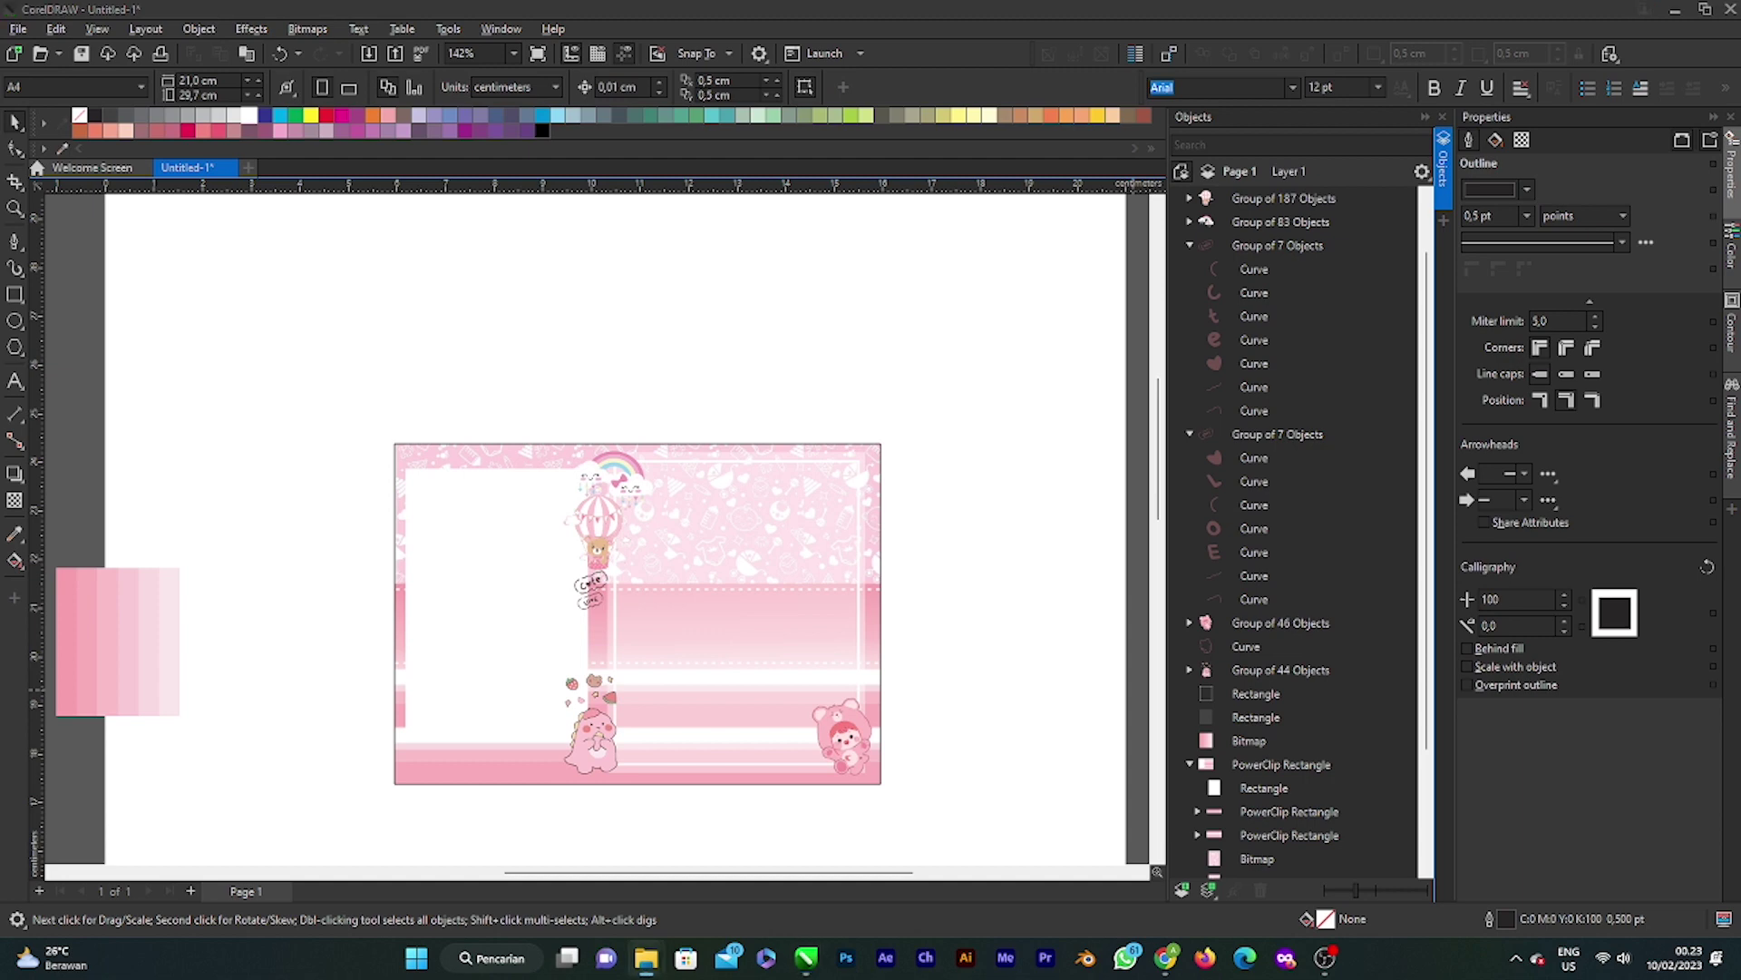
# Step: Drag the blue and teal ribbon images onto the canvas, stacking blue above teal
pyautogui.moveTo(894, 400); pyautogui.dragTo(891, 396)
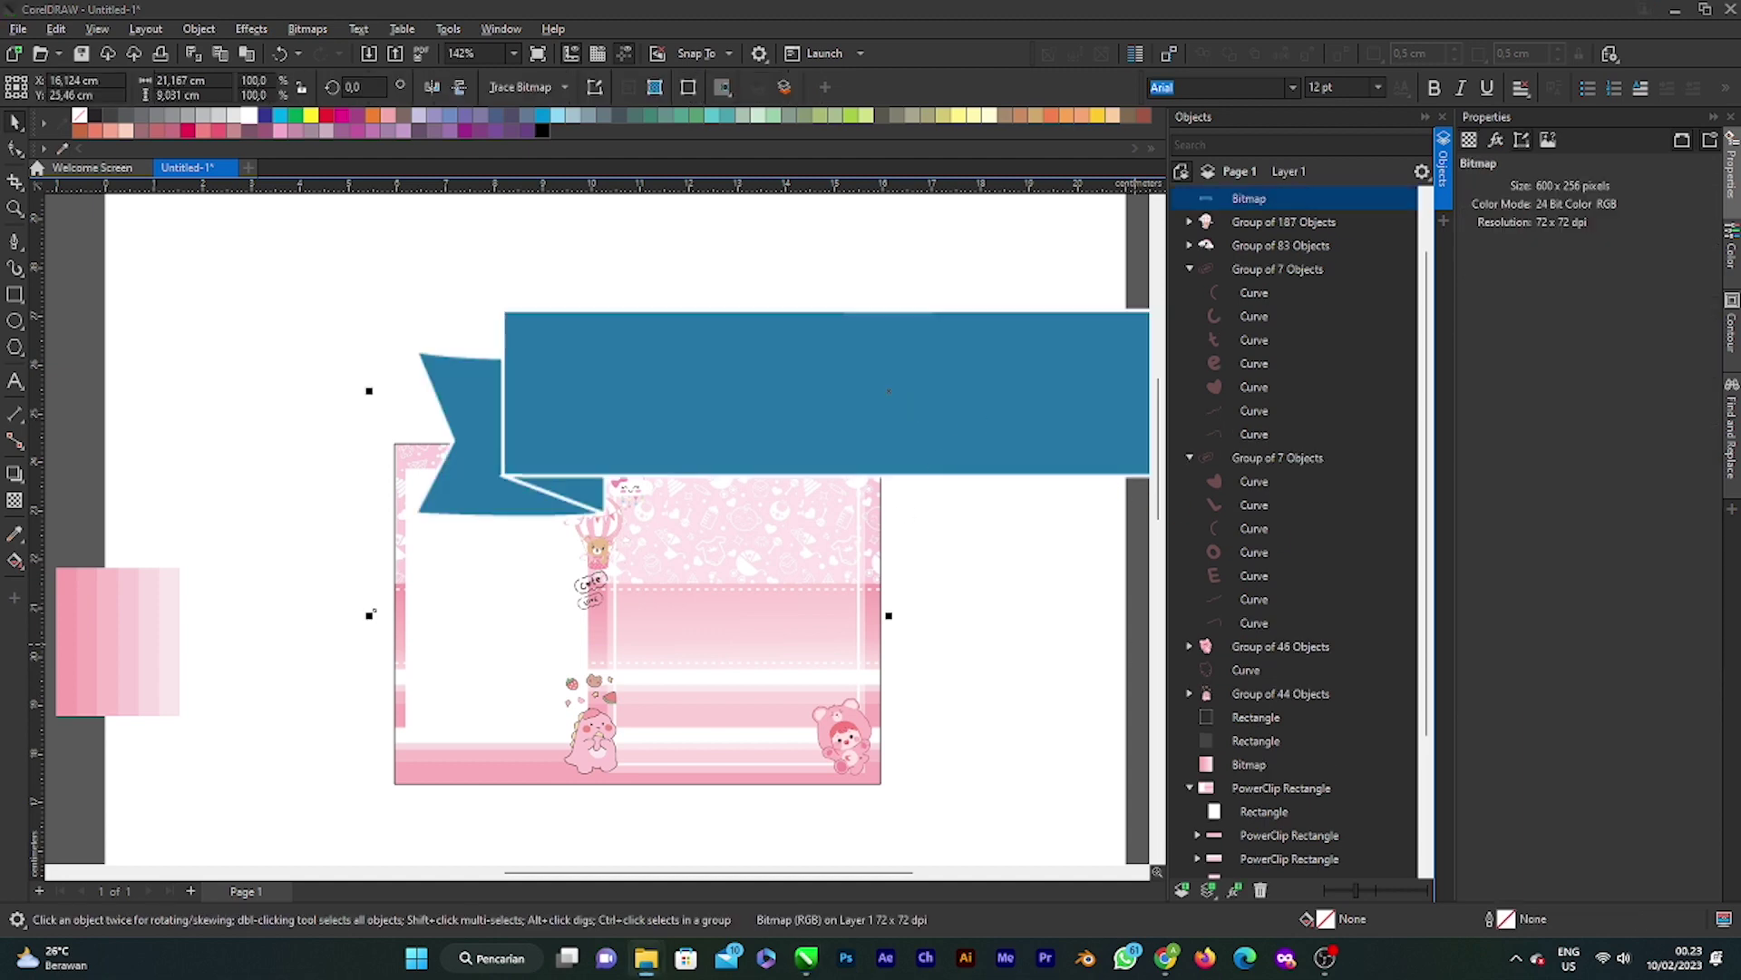
pyautogui.moveTo(1113, 659); pyautogui.dragTo(662, 623)
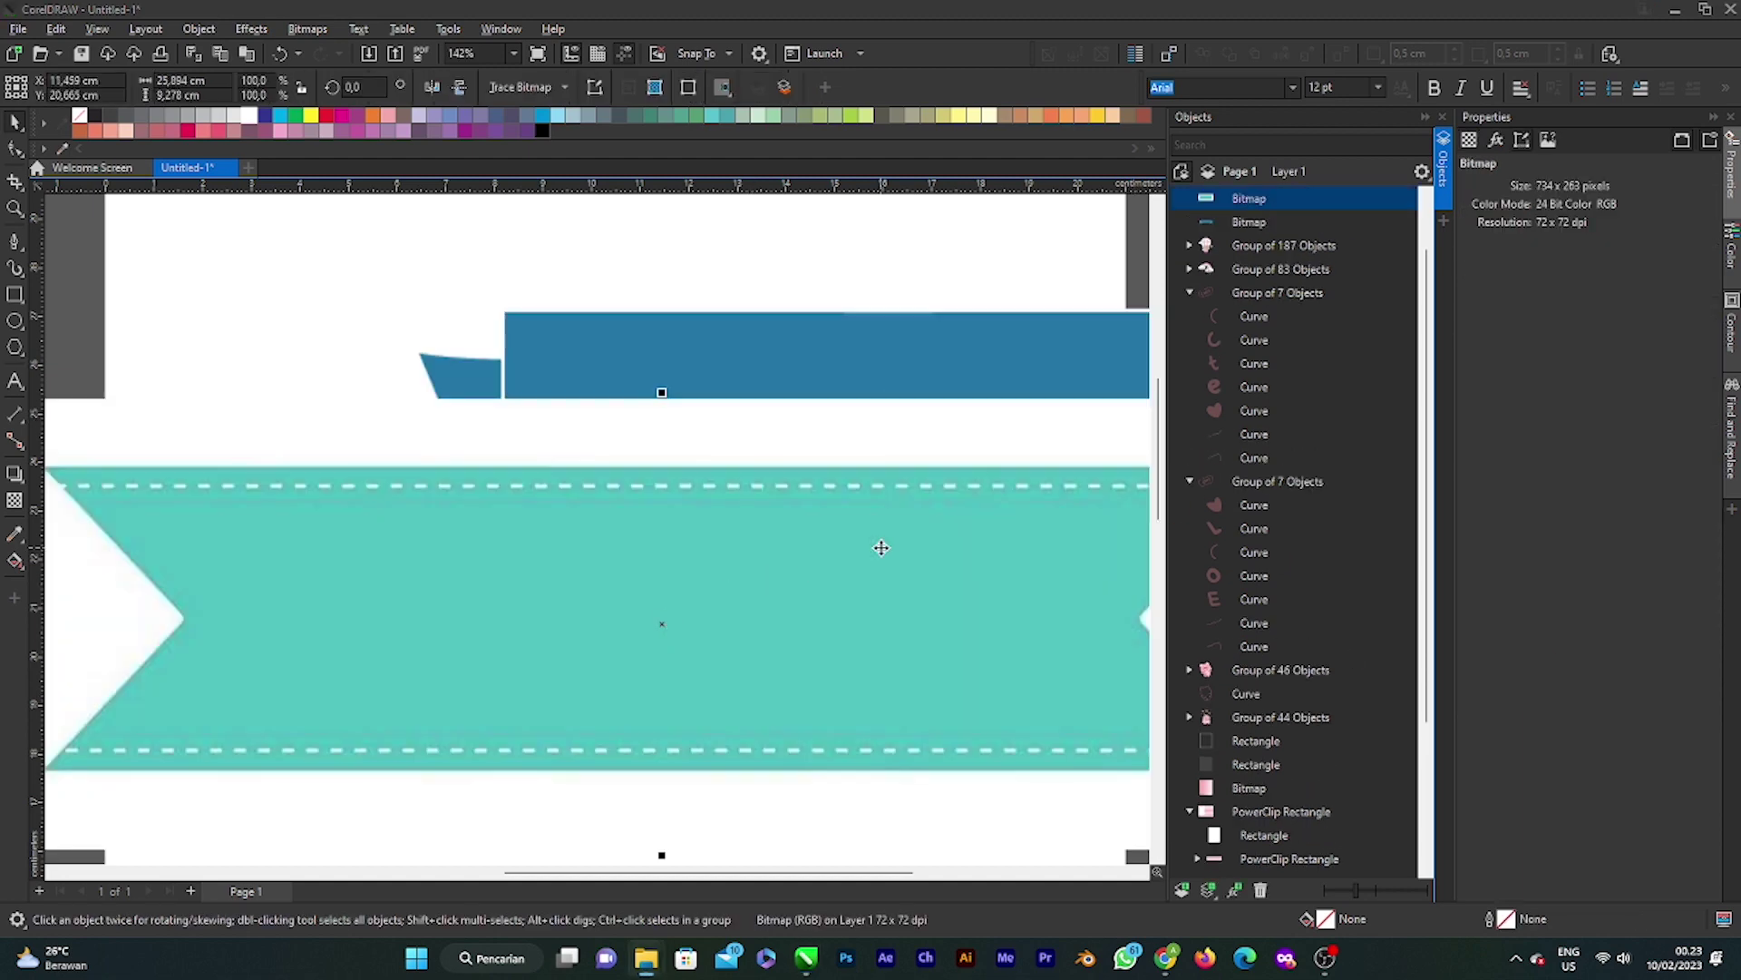
pyautogui.scroll(-4, 871, 555)
pyautogui.moveTo(850, 573); pyautogui.dragTo(831, 393)
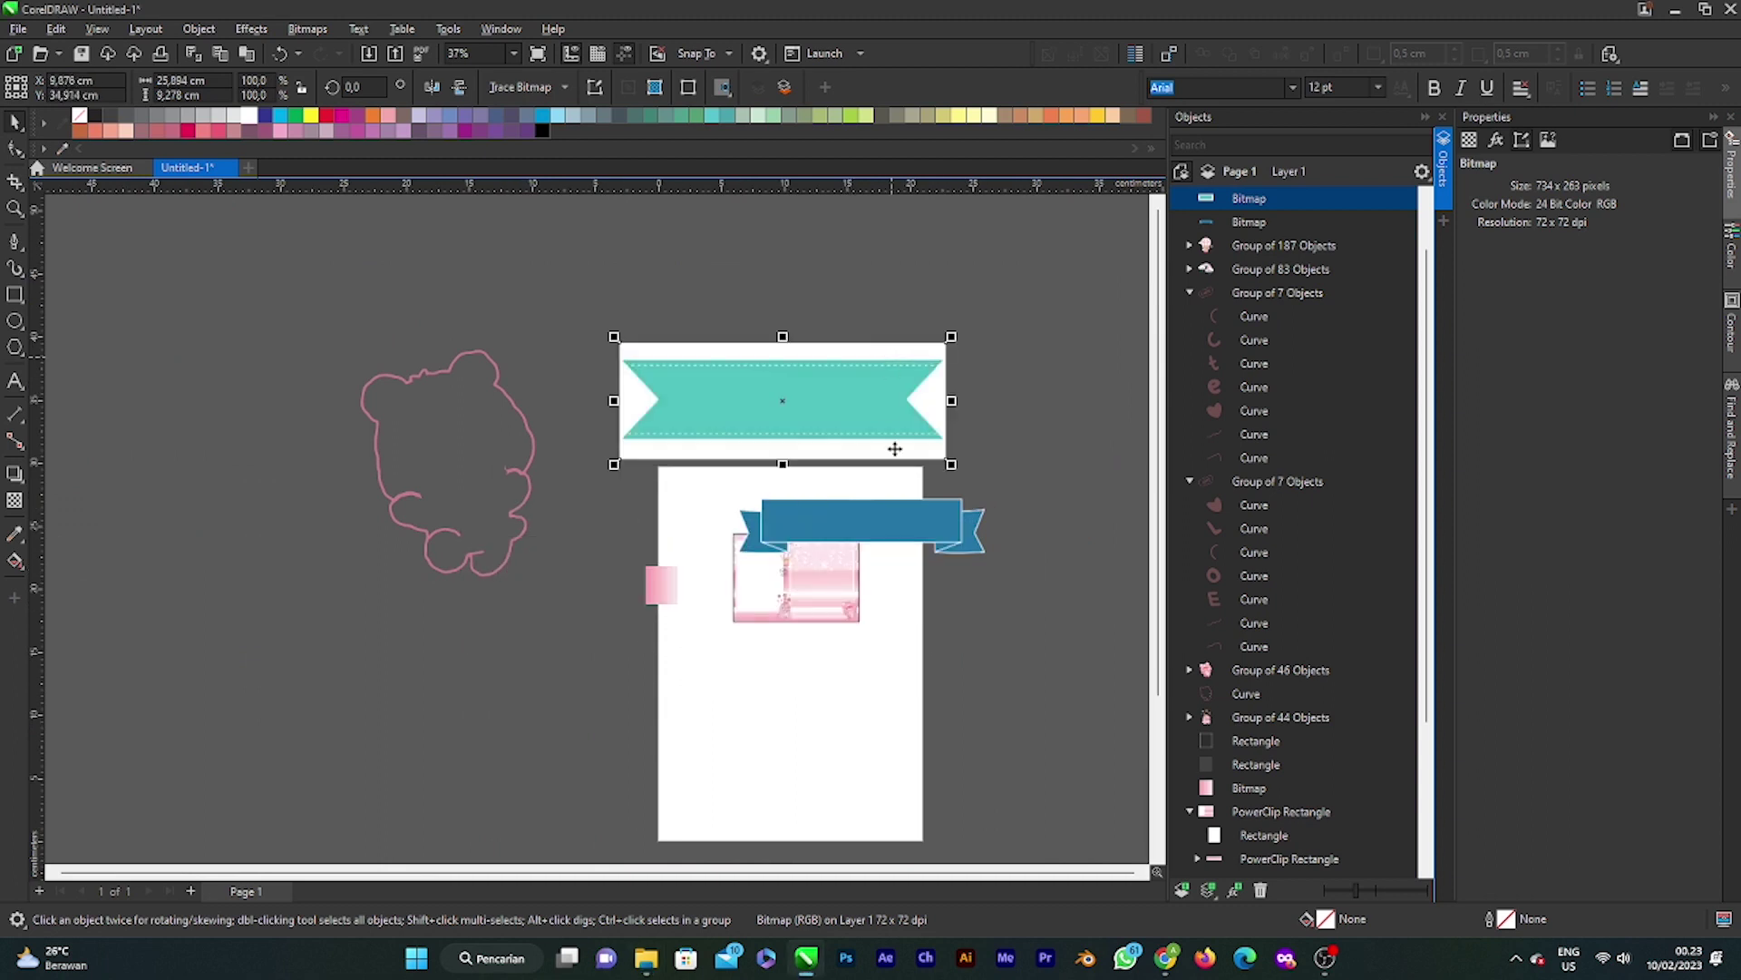
pyautogui.moveTo(906, 517); pyautogui.dragTo(851, 269)
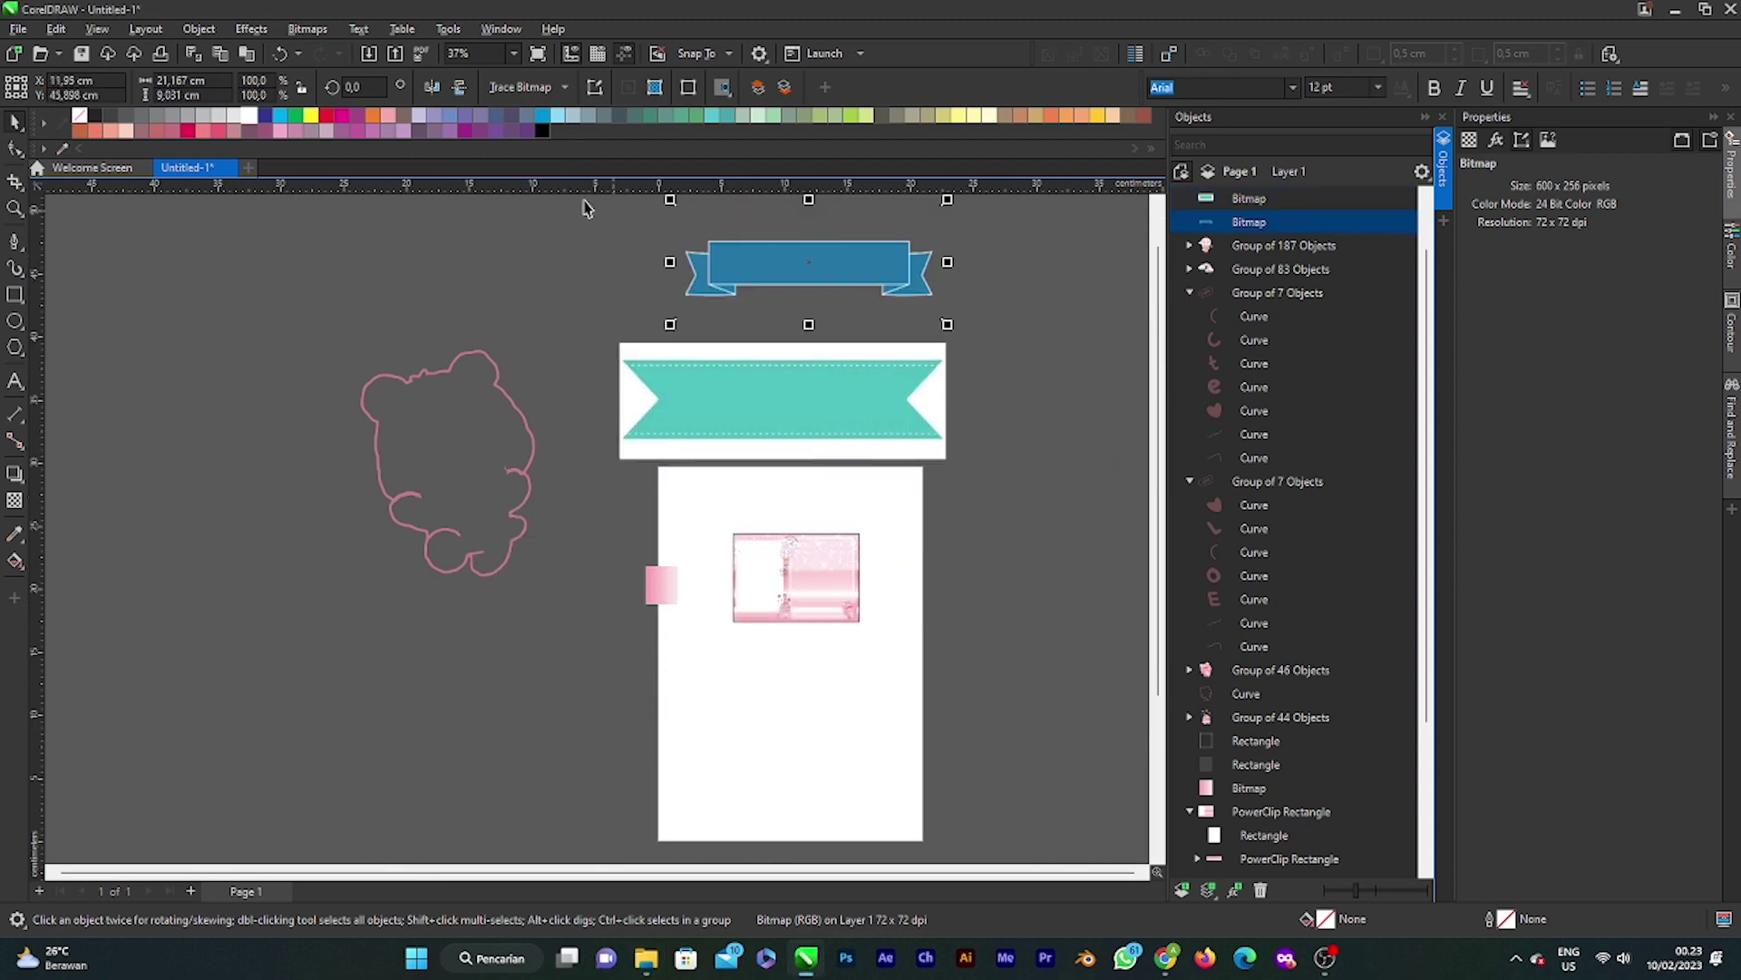
# Step: Trace the blue ribbon with Outline Trace > Low Quality Image and delete its original bitmap
pyautogui.click(564, 87)
pyautogui.moveTo(576, 151)
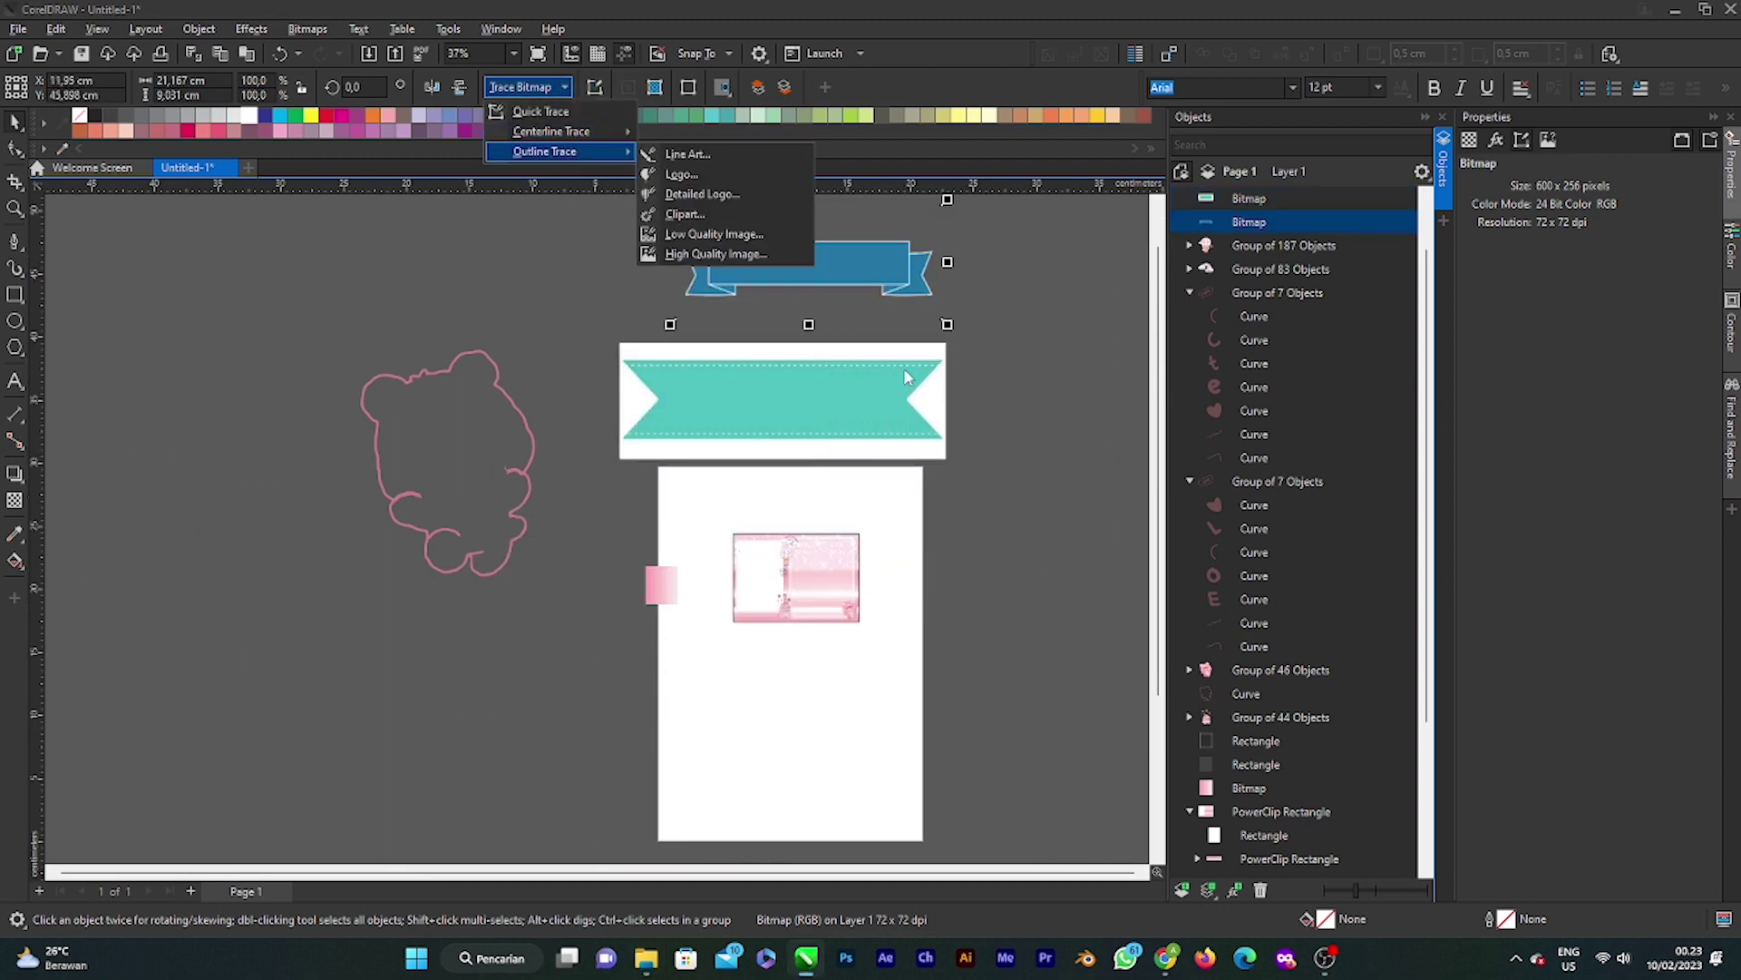
pyautogui.click(749, 234)
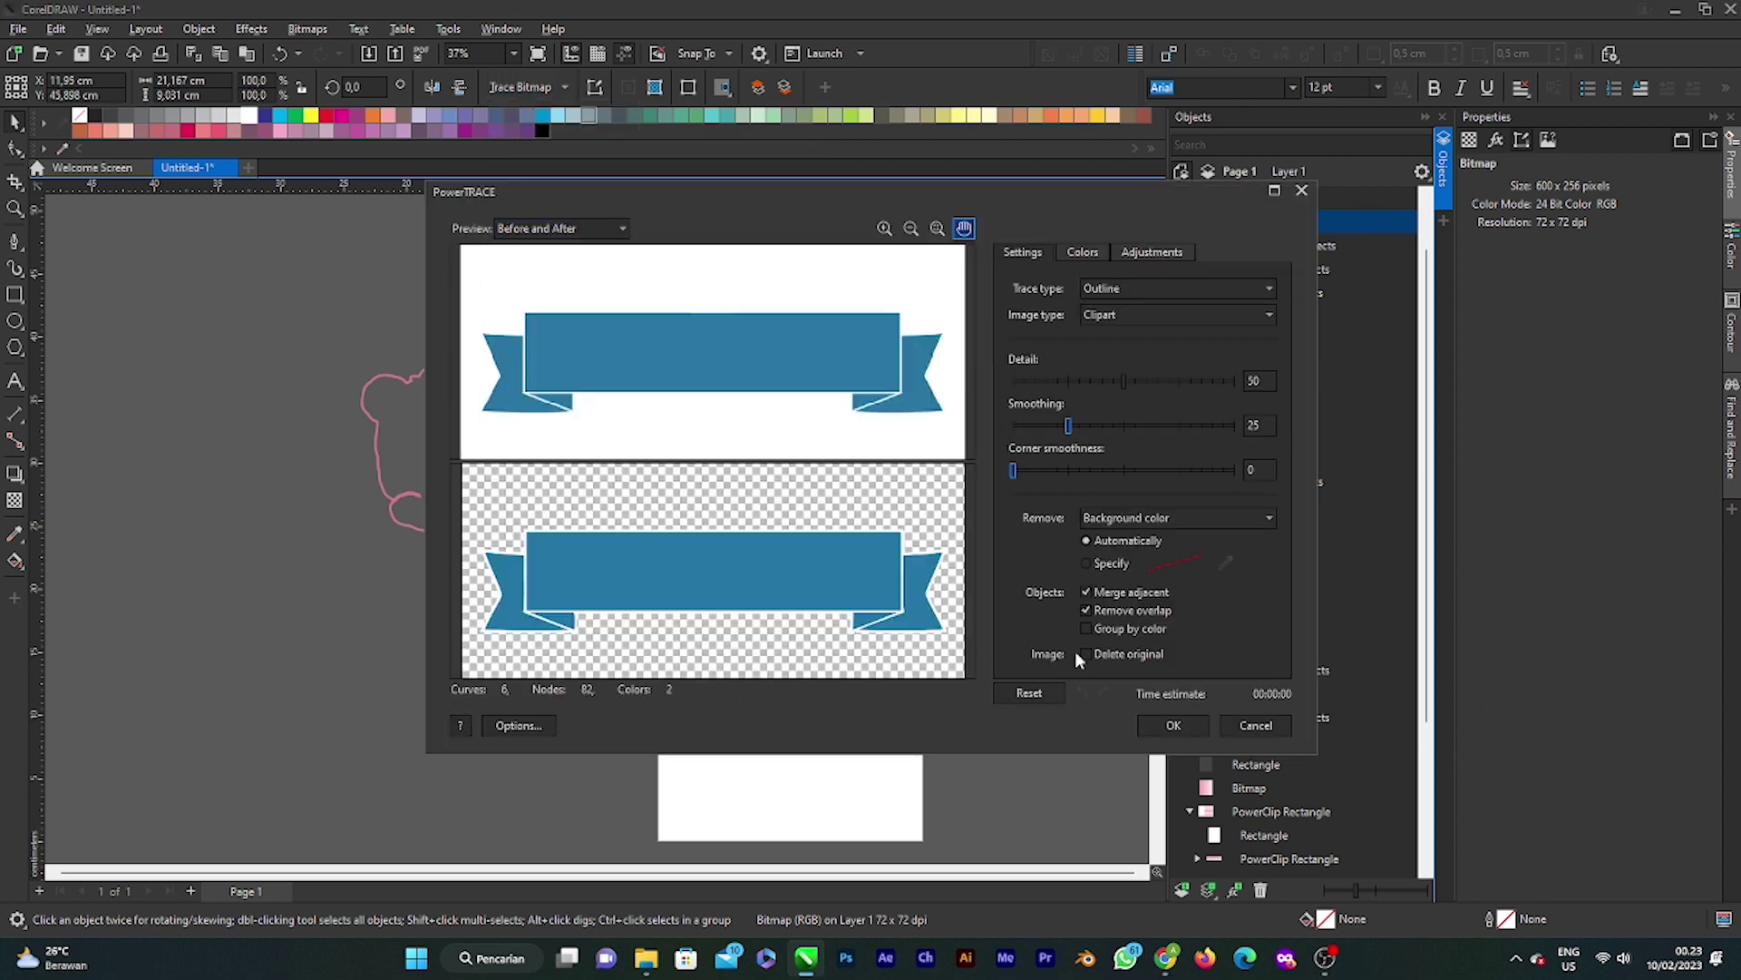
pyautogui.click(1170, 725)
pyautogui.moveTo(798, 264); pyautogui.dragTo(1014, 537)
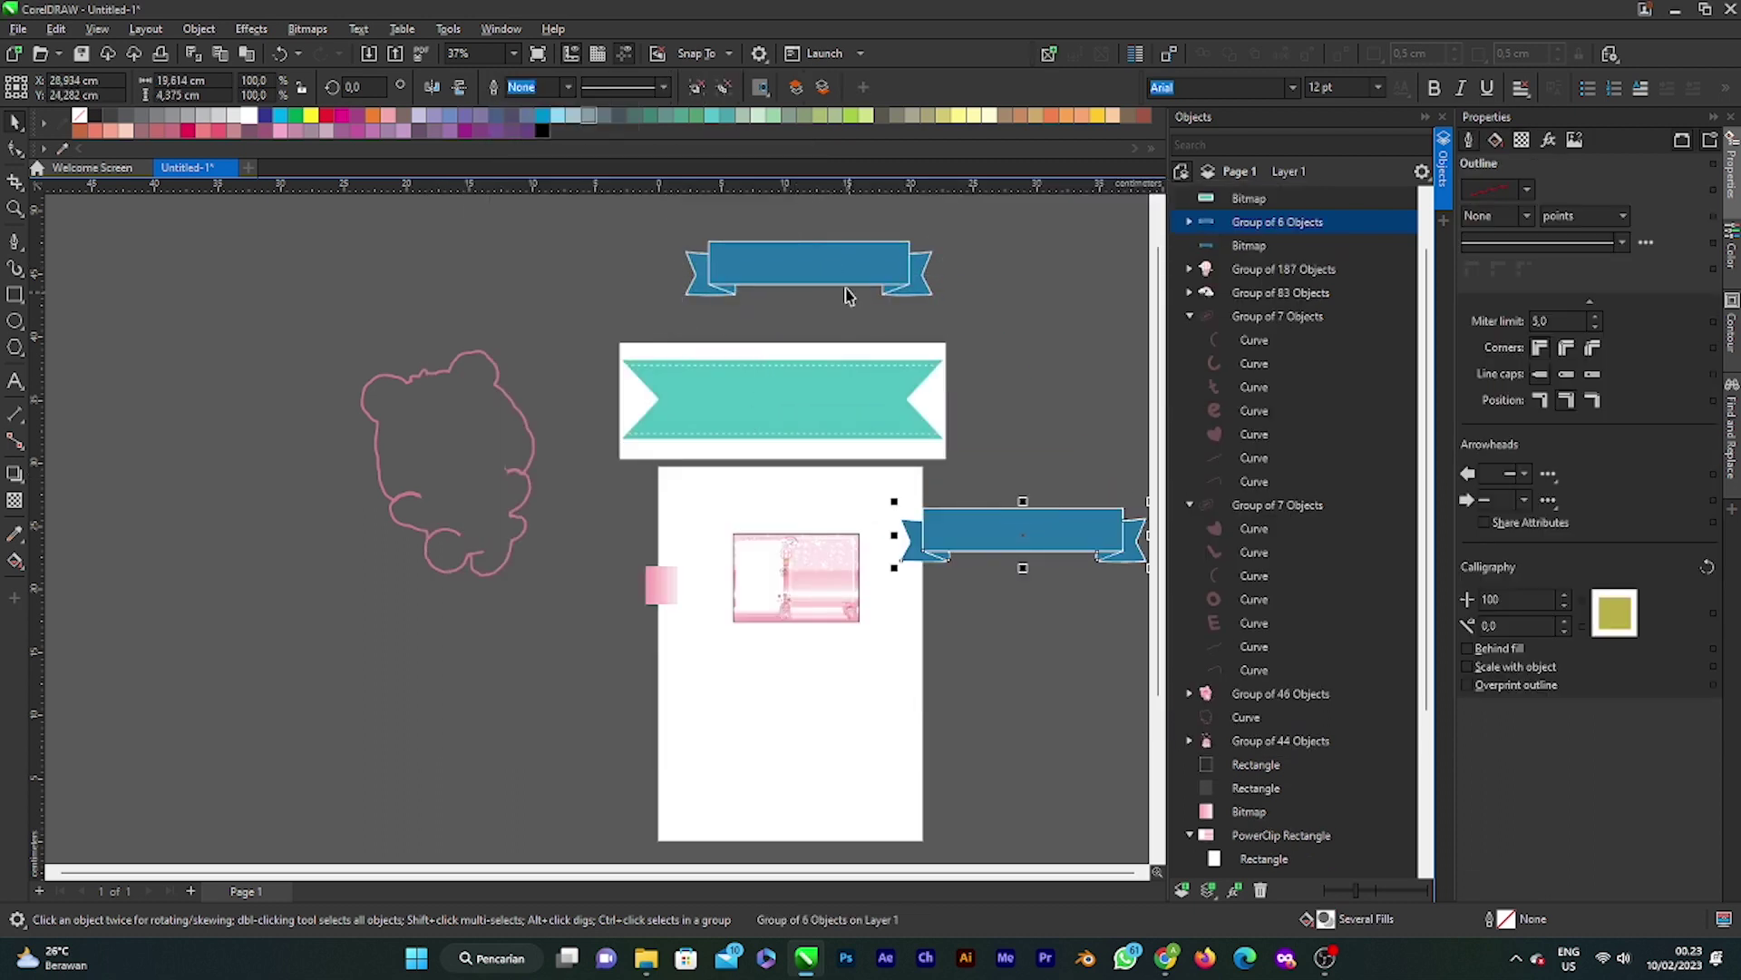
pyautogui.click(846, 286)
pyautogui.press('Delete')
# Step: Trace the teal ribbon with Outline Trace > Low Quality Image and delete its original bitmap
pyautogui.click(825, 380)
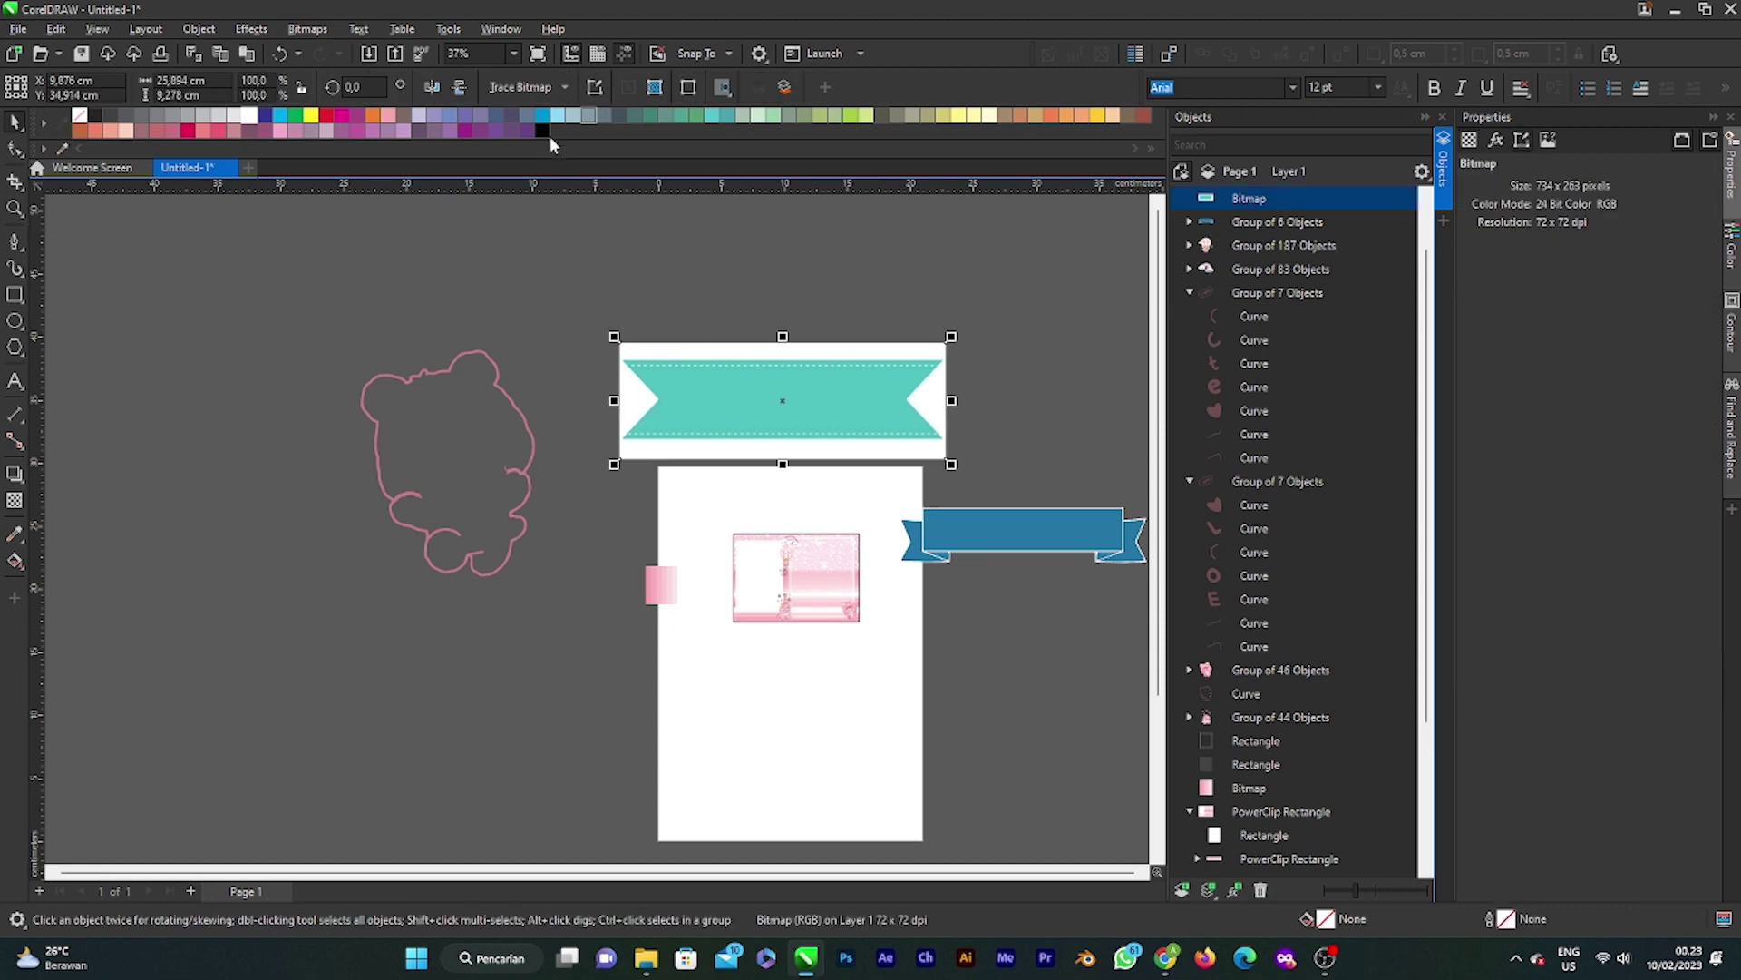
pyautogui.click(564, 86)
pyautogui.moveTo(558, 152)
pyautogui.click(749, 234)
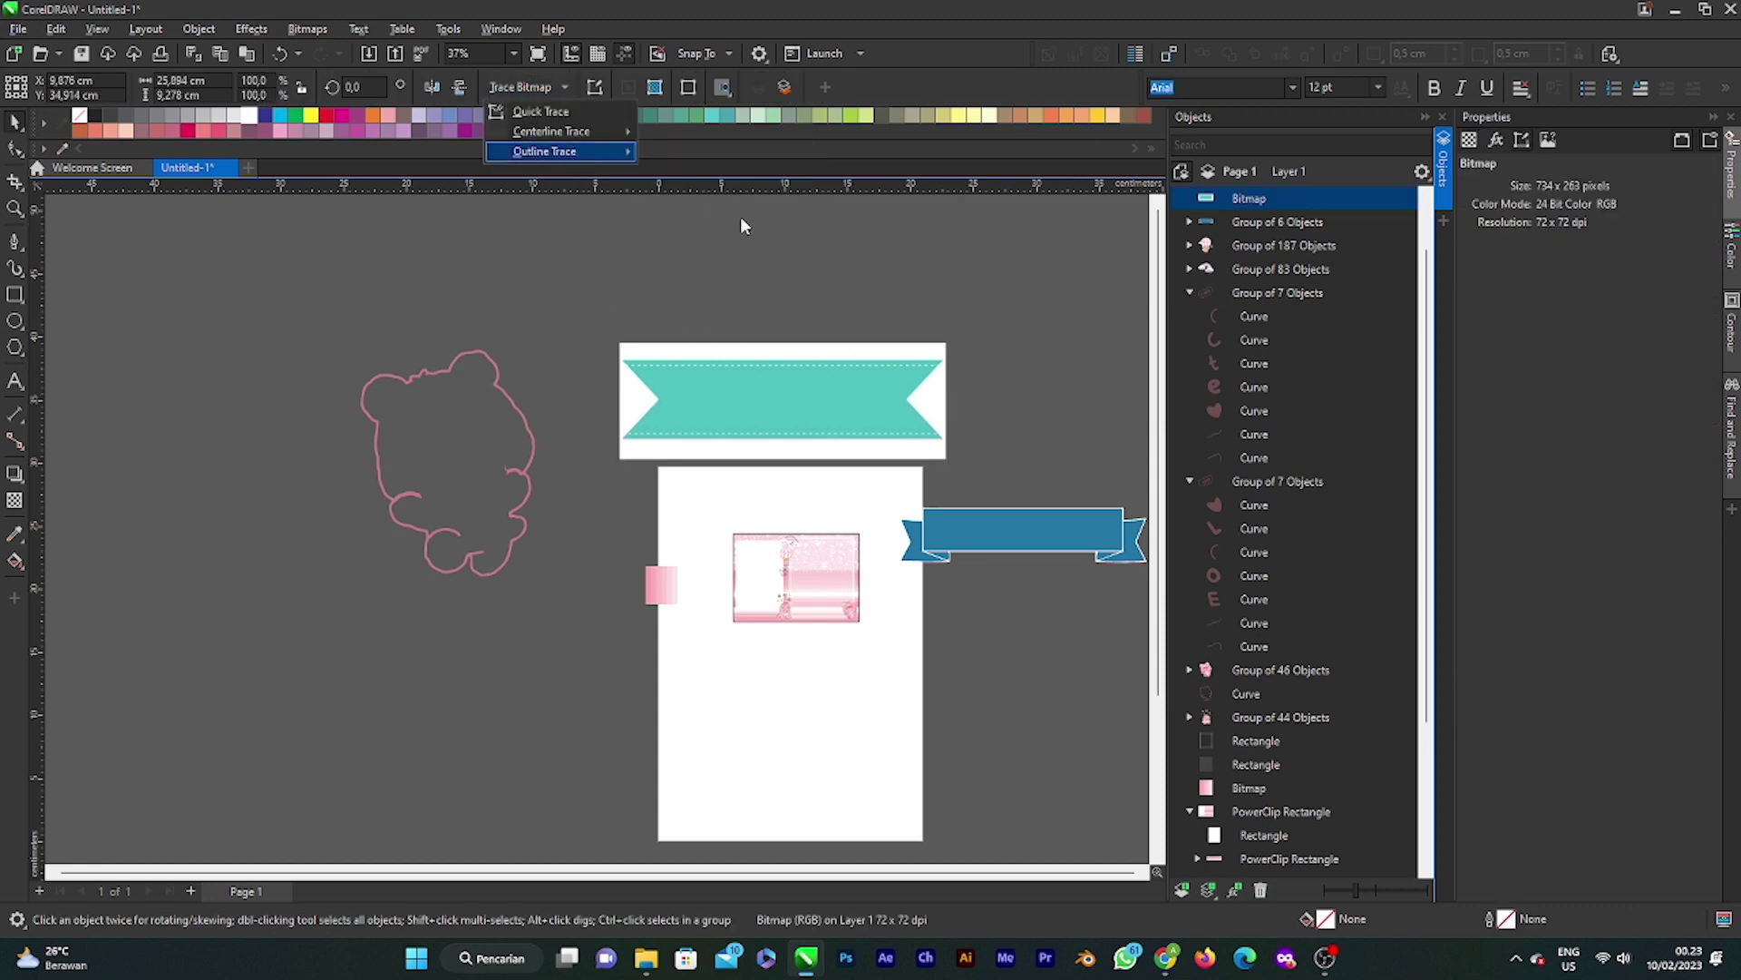
pyautogui.click(1158, 723)
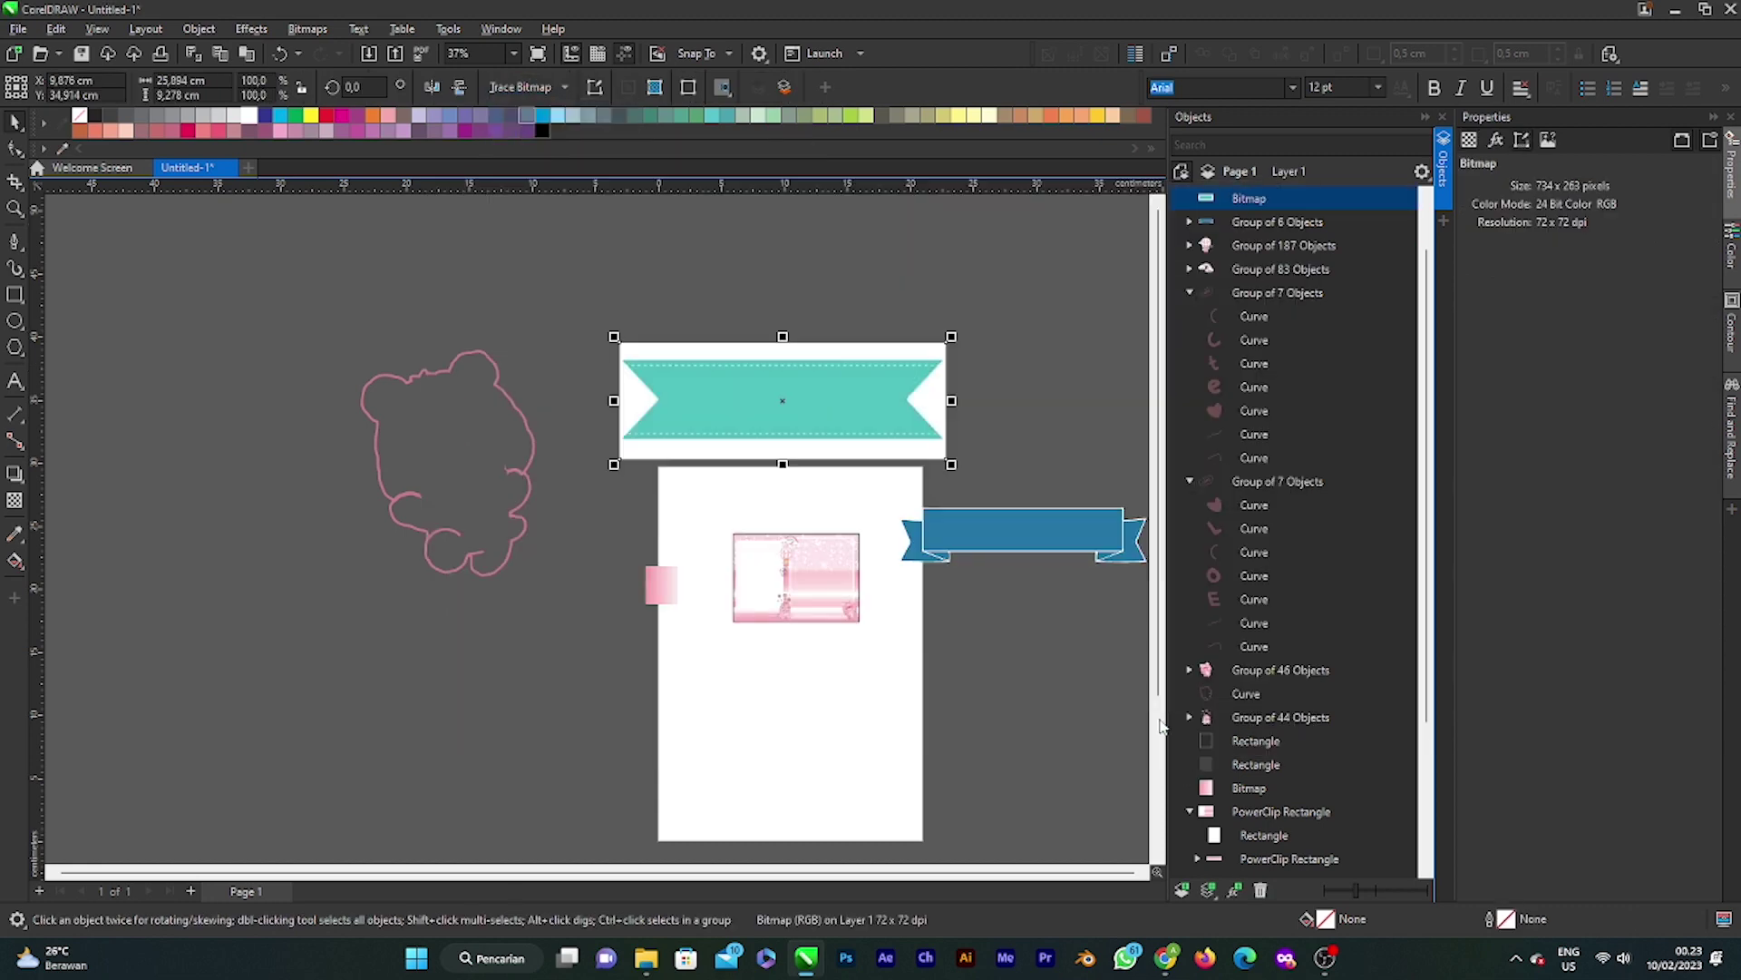
pyautogui.moveTo(866, 434); pyautogui.dragTo(983, 520)
pyautogui.click(817, 399)
pyautogui.press('Delete')
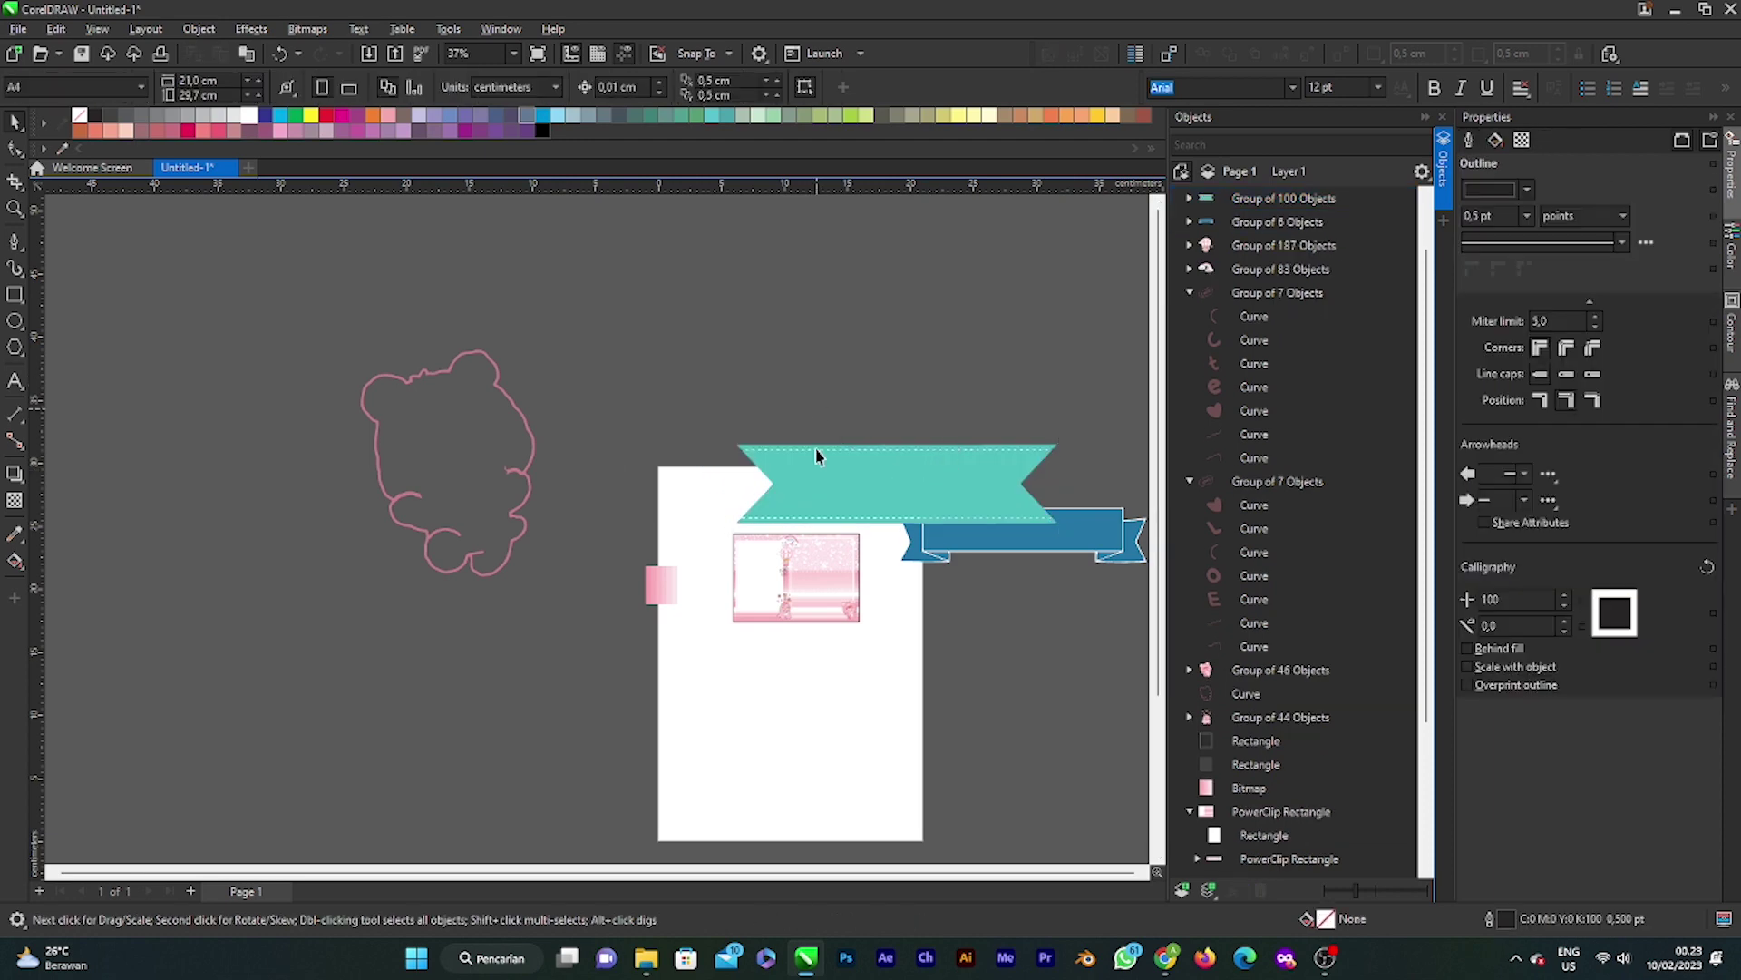
# Step: Shrink the teal ribbon to 7% and the blue ribbon to about 3.4 cm wide on the page's upper right
pyautogui.click(900, 486)
pyautogui.moveTo(1065, 531); pyautogui.dragTo(772, 453)
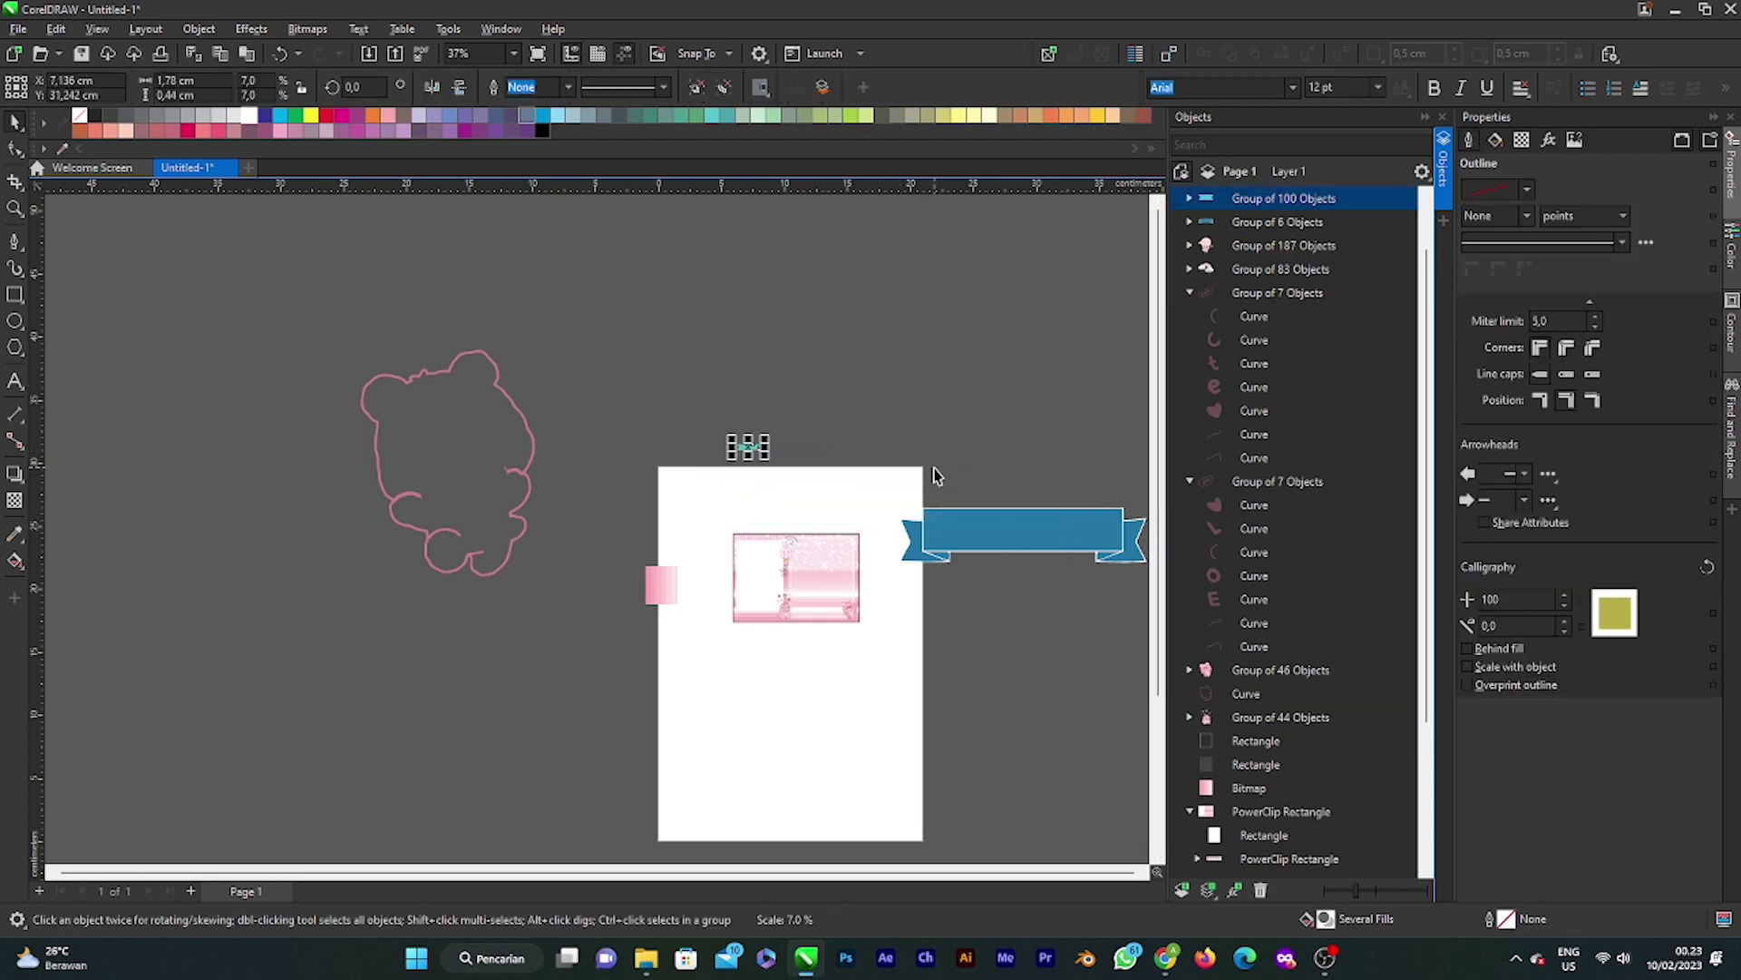
pyautogui.scroll(4, 773, 447)
pyautogui.scroll(-2, 919, 585)
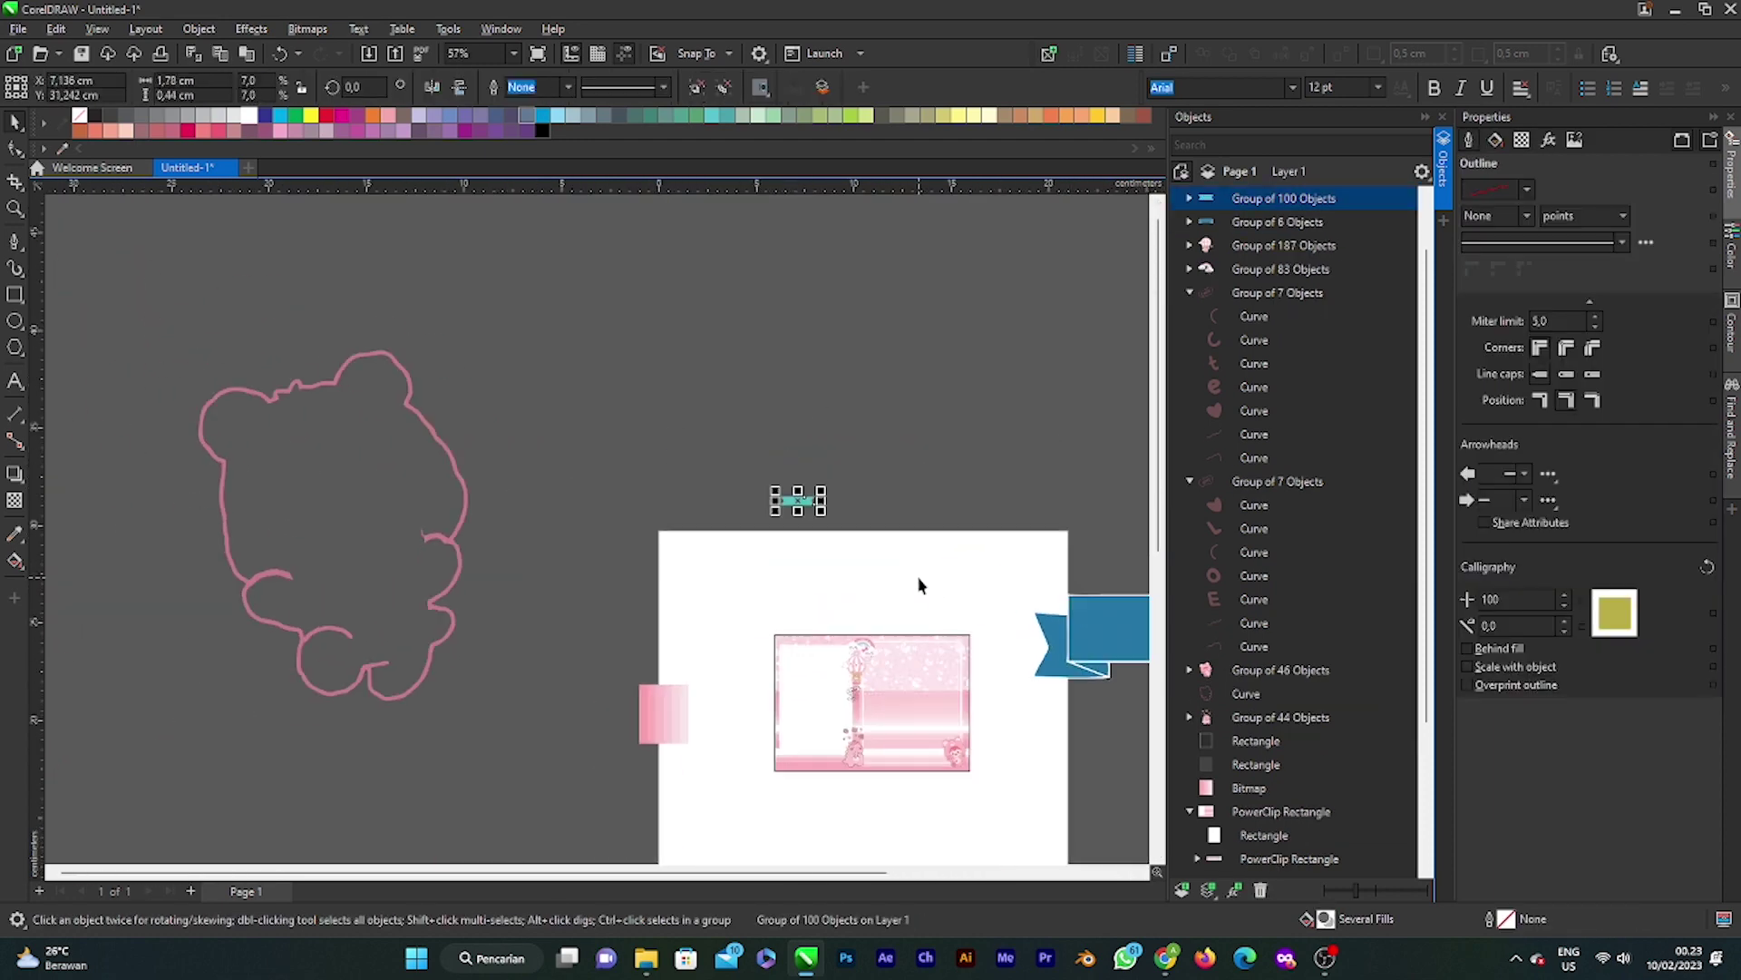
pyautogui.moveTo(1132, 646); pyautogui.dragTo(896, 517)
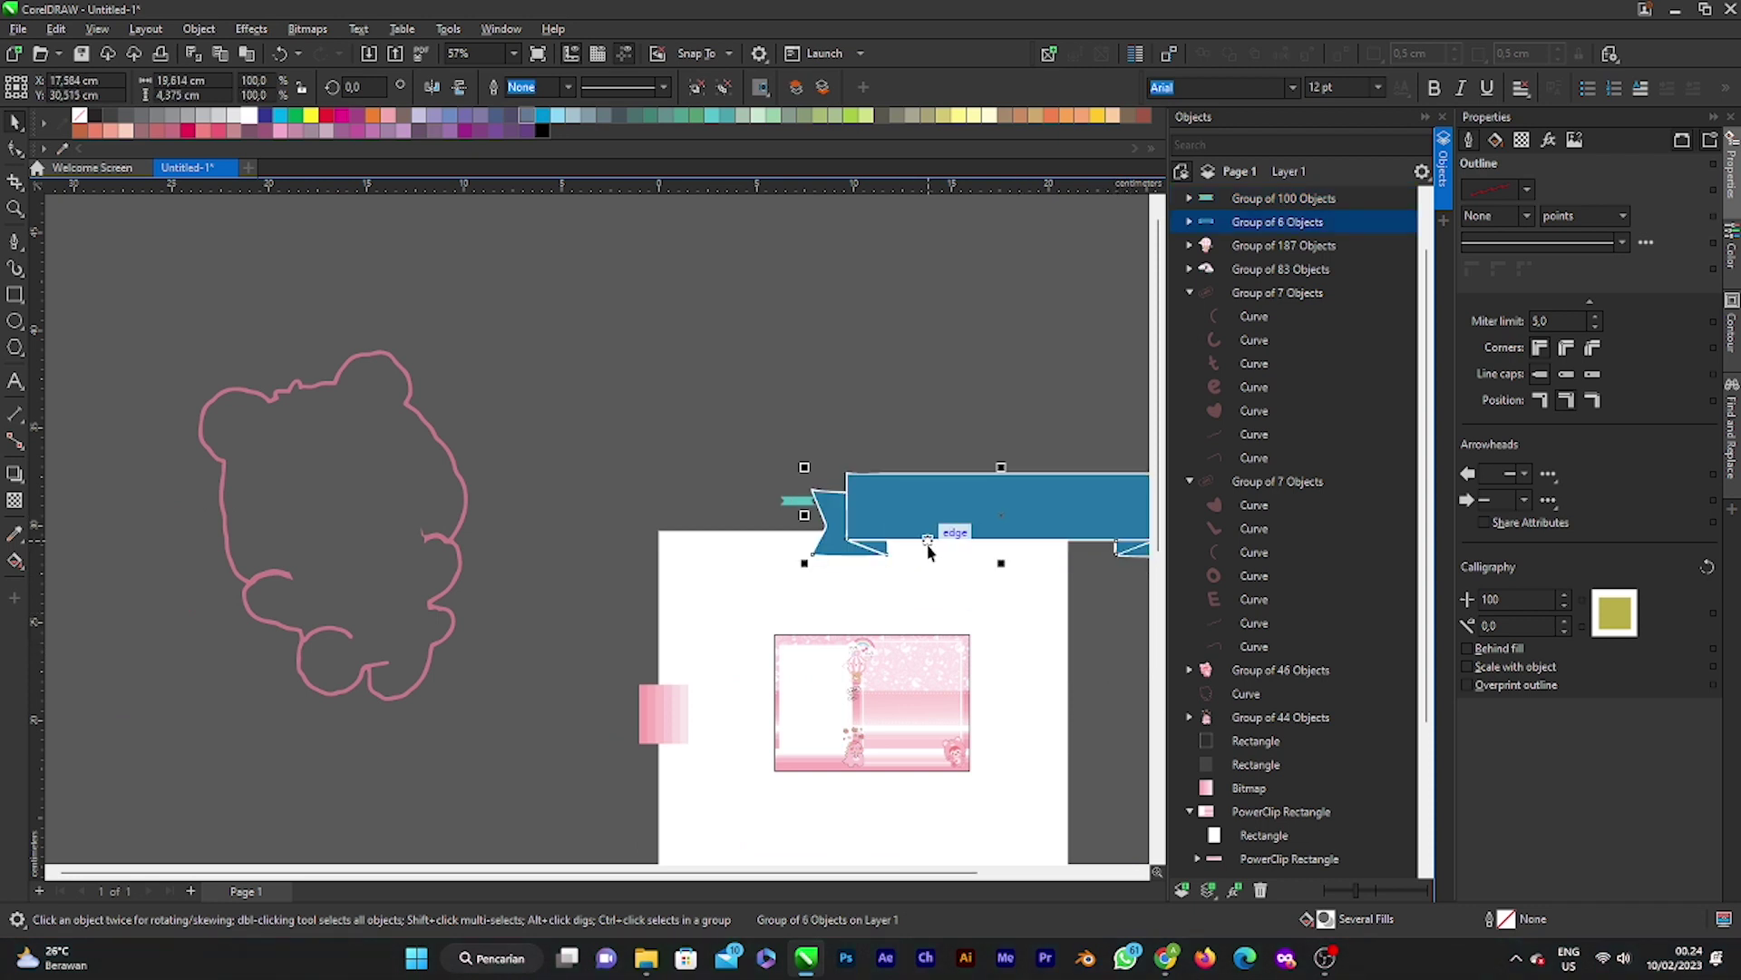
pyautogui.scroll(-3, 928, 551)
pyautogui.moveTo(993, 560); pyautogui.dragTo(846, 515)
pyautogui.moveTo(876, 572); pyautogui.dragTo(936, 580)
pyautogui.scroll(2, 937, 581)
# Step: Enlarge the teal ribbon at the page top and move the blue ribbon beside the pink card
pyautogui.click(682, 469)
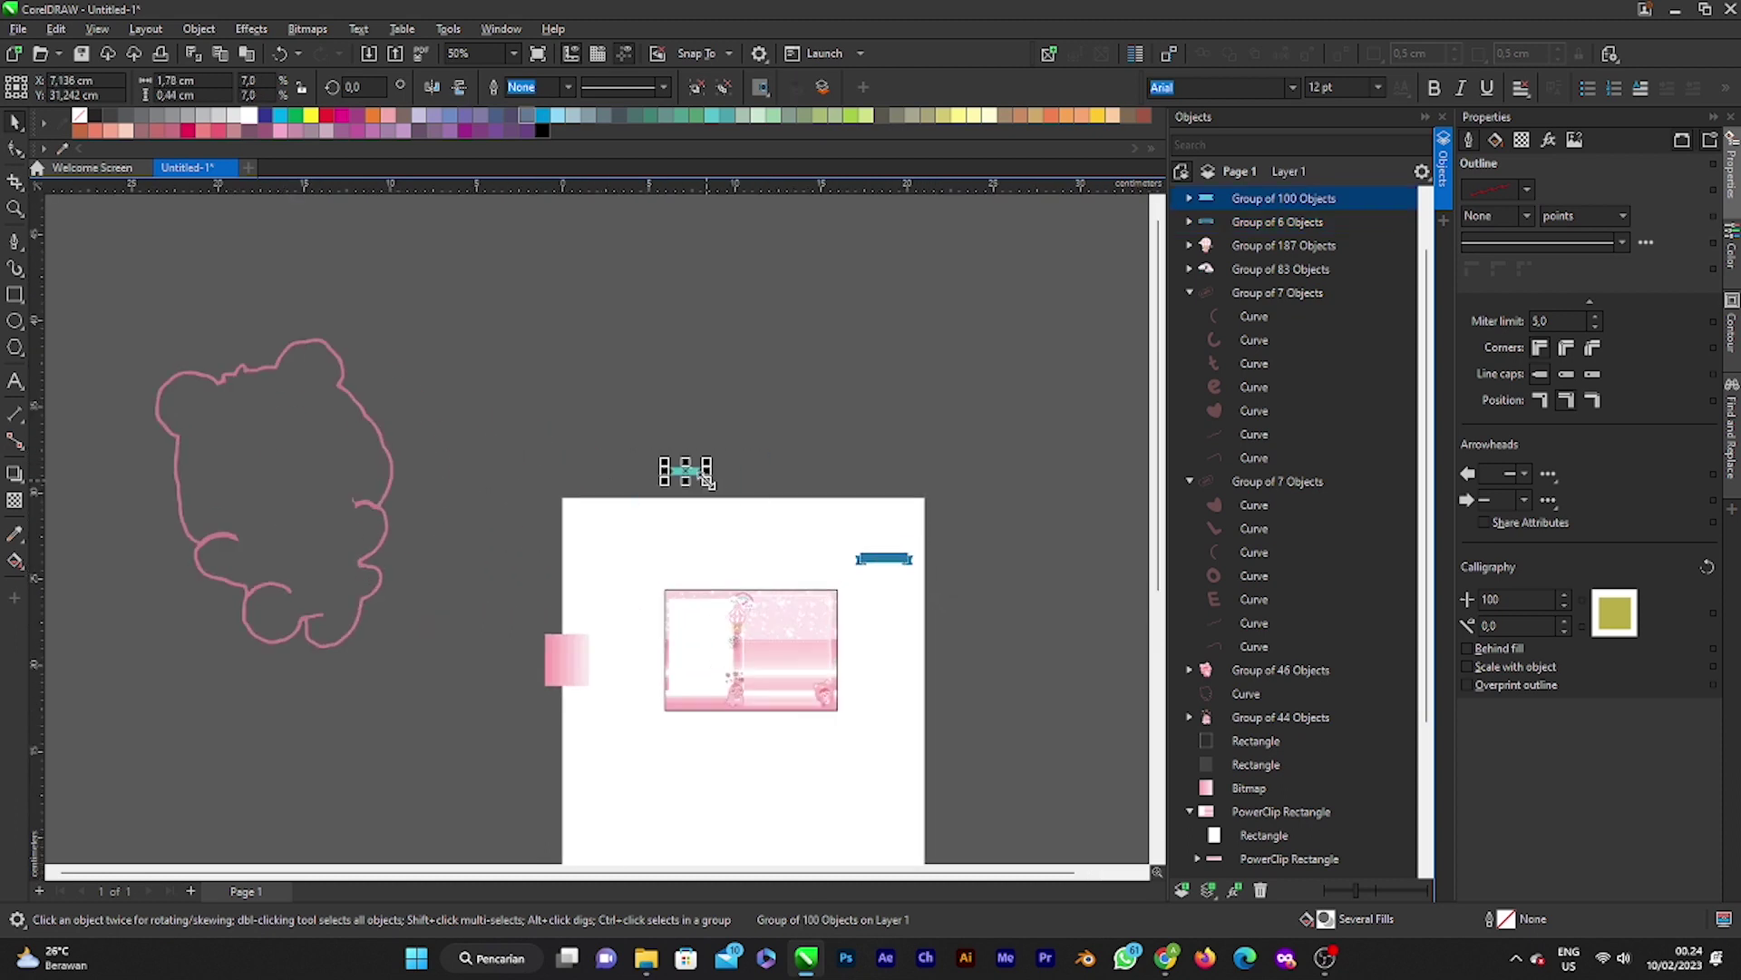
pyautogui.moveTo(704, 478); pyautogui.dragTo(819, 602)
pyautogui.scroll(1, 738, 498)
pyautogui.scroll(3, 819, 601)
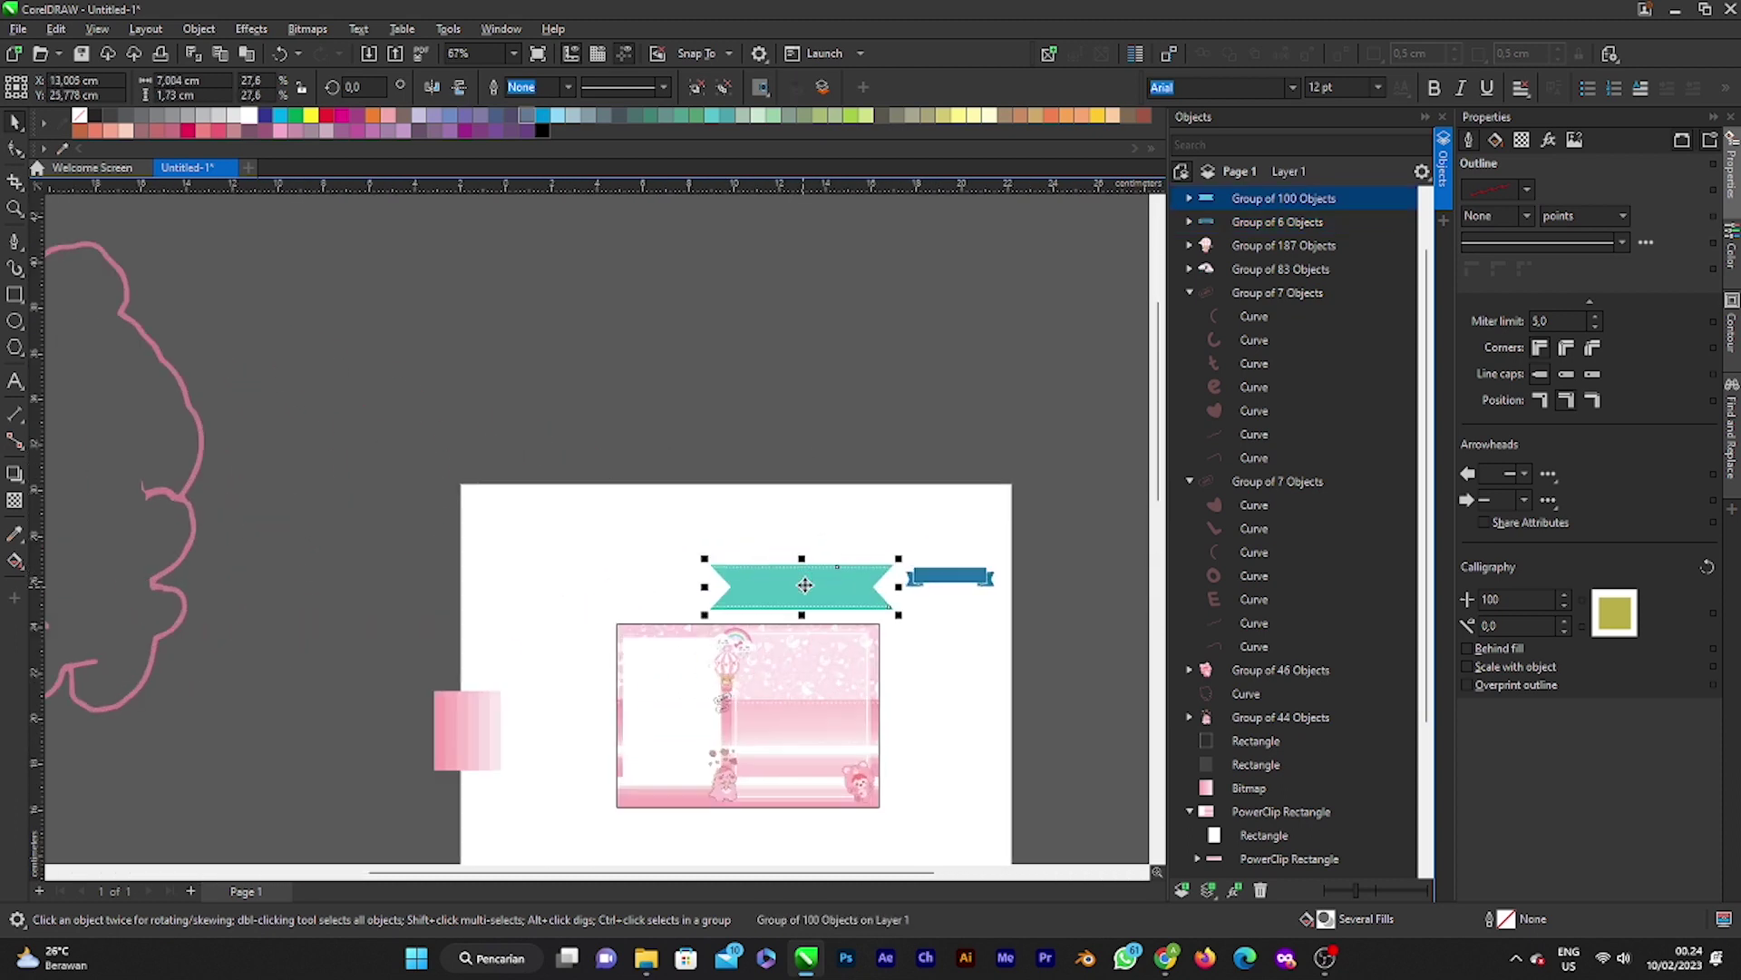
pyautogui.scroll(-2, 907, 572)
pyautogui.click(975, 559)
pyautogui.moveTo(975, 559); pyautogui.dragTo(975, 659)
pyautogui.scroll(3, 975, 660)
pyautogui.scroll(-2, 946, 682)
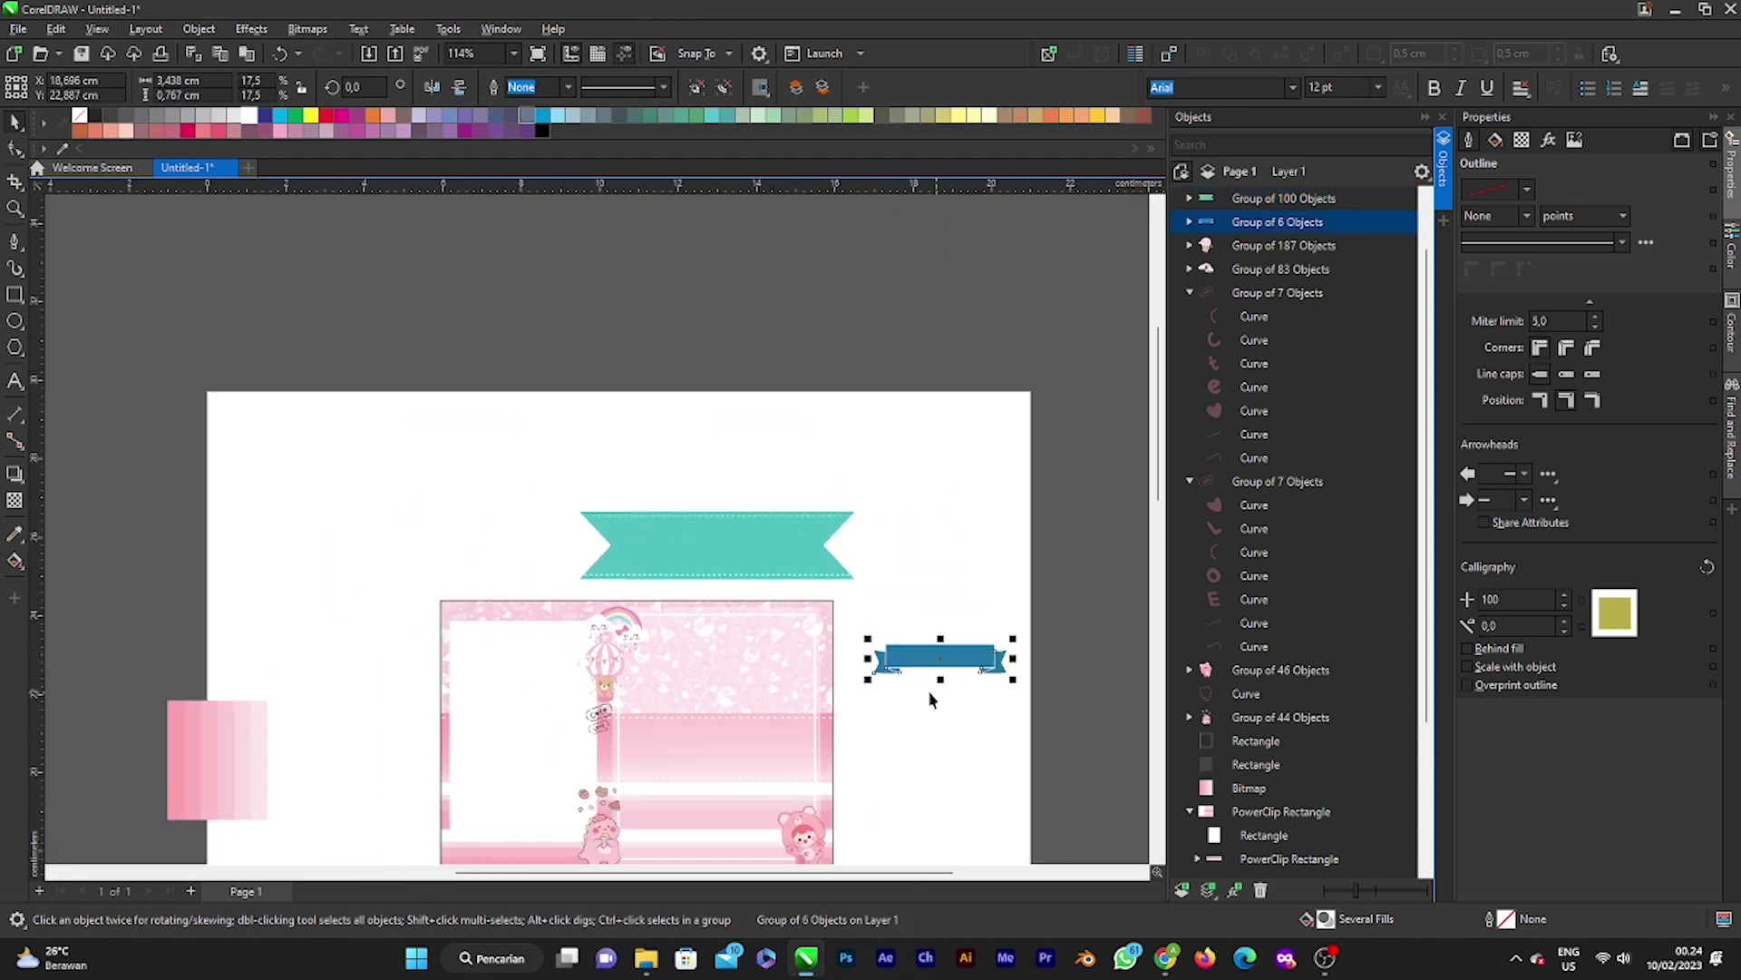
pyautogui.scroll(-2, 930, 689)
pyautogui.scroll(-1, 921, 685)
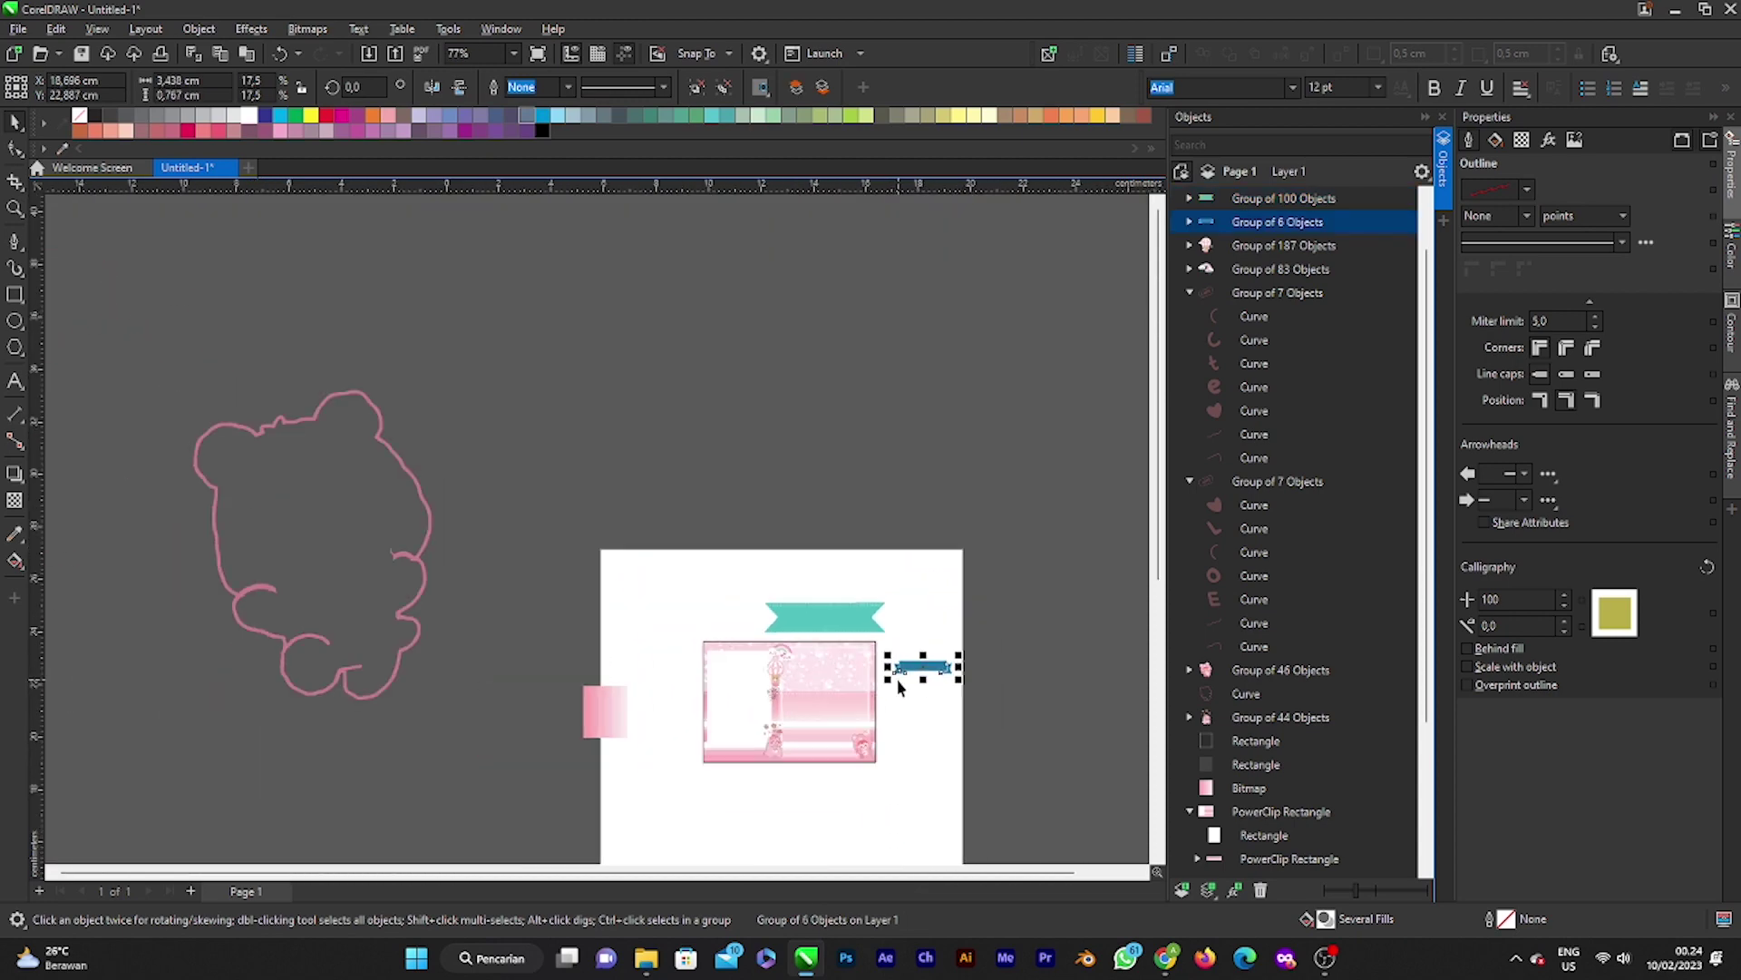
pyautogui.scroll(3, 807, 719)
# Step: Move and shrink the teal ribbon on the card, and place the blue ribbon across the card's top
pyautogui.click(860, 528)
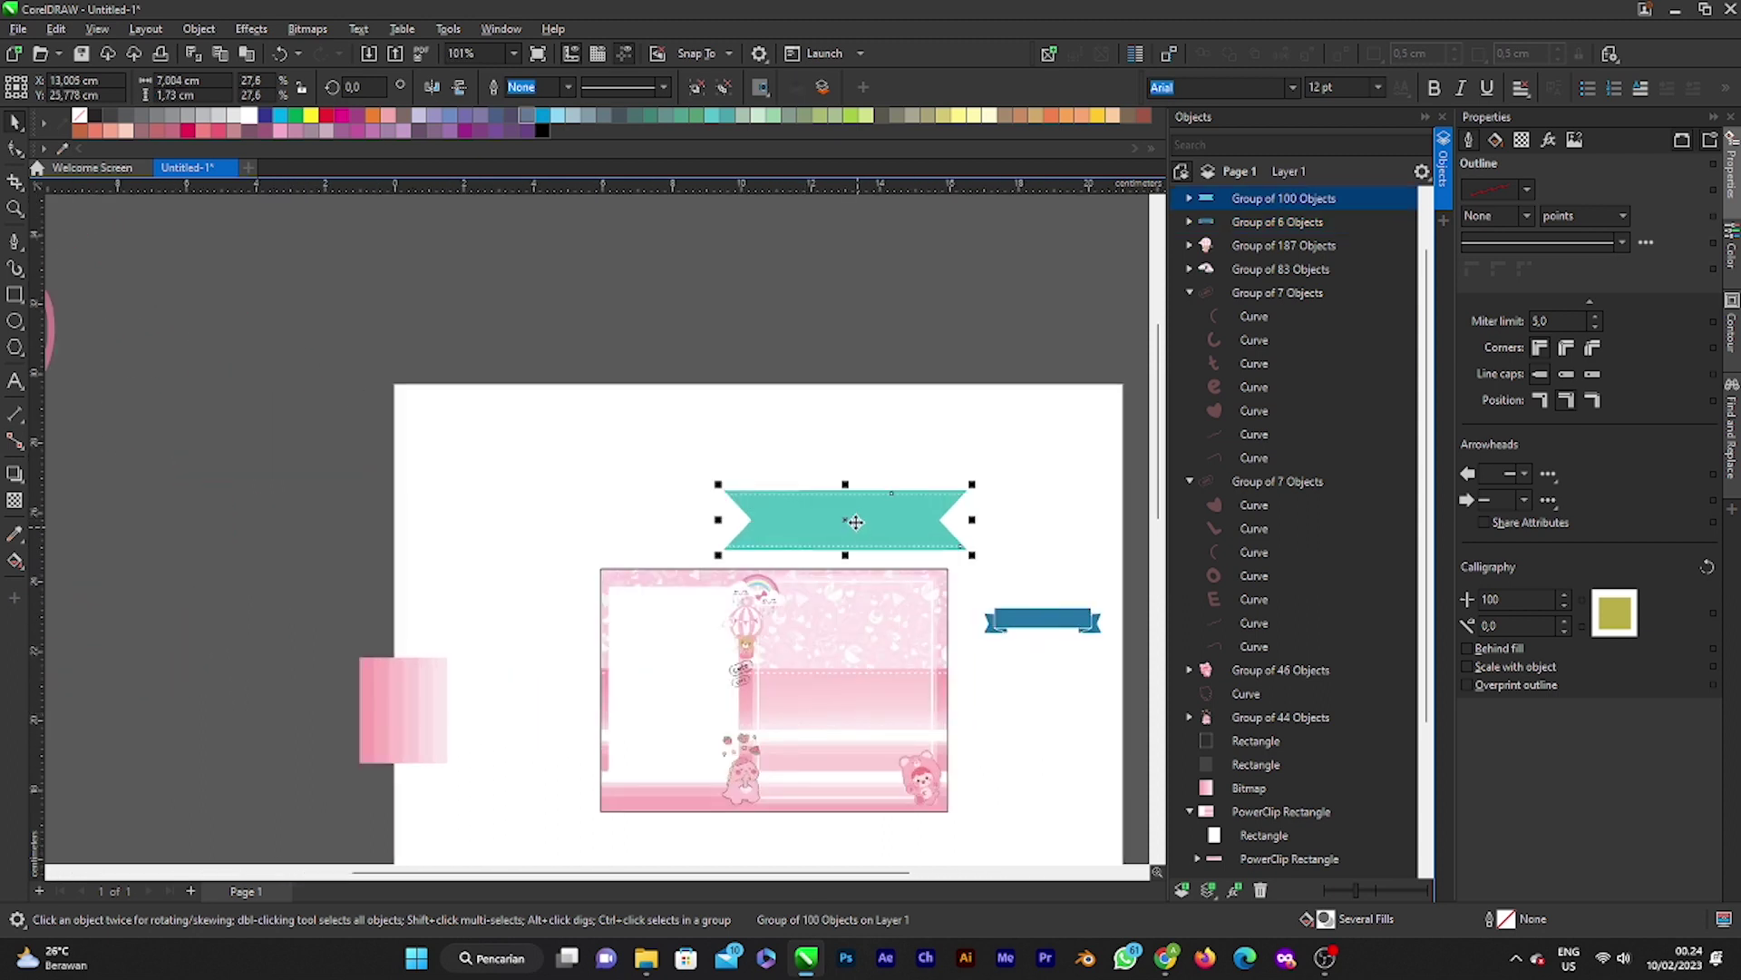
pyautogui.moveTo(860, 528); pyautogui.dragTo(873, 632)
pyautogui.scroll(2, 869, 653)
pyautogui.moveTo(1072, 657); pyautogui.dragTo(929, 470)
pyautogui.scroll(-2, 887, 602)
pyautogui.click(1034, 609)
pyautogui.moveTo(1034, 610); pyautogui.dragTo(884, 570)
pyautogui.scroll(3, 861, 582)
pyautogui.scroll(-2, 884, 570)
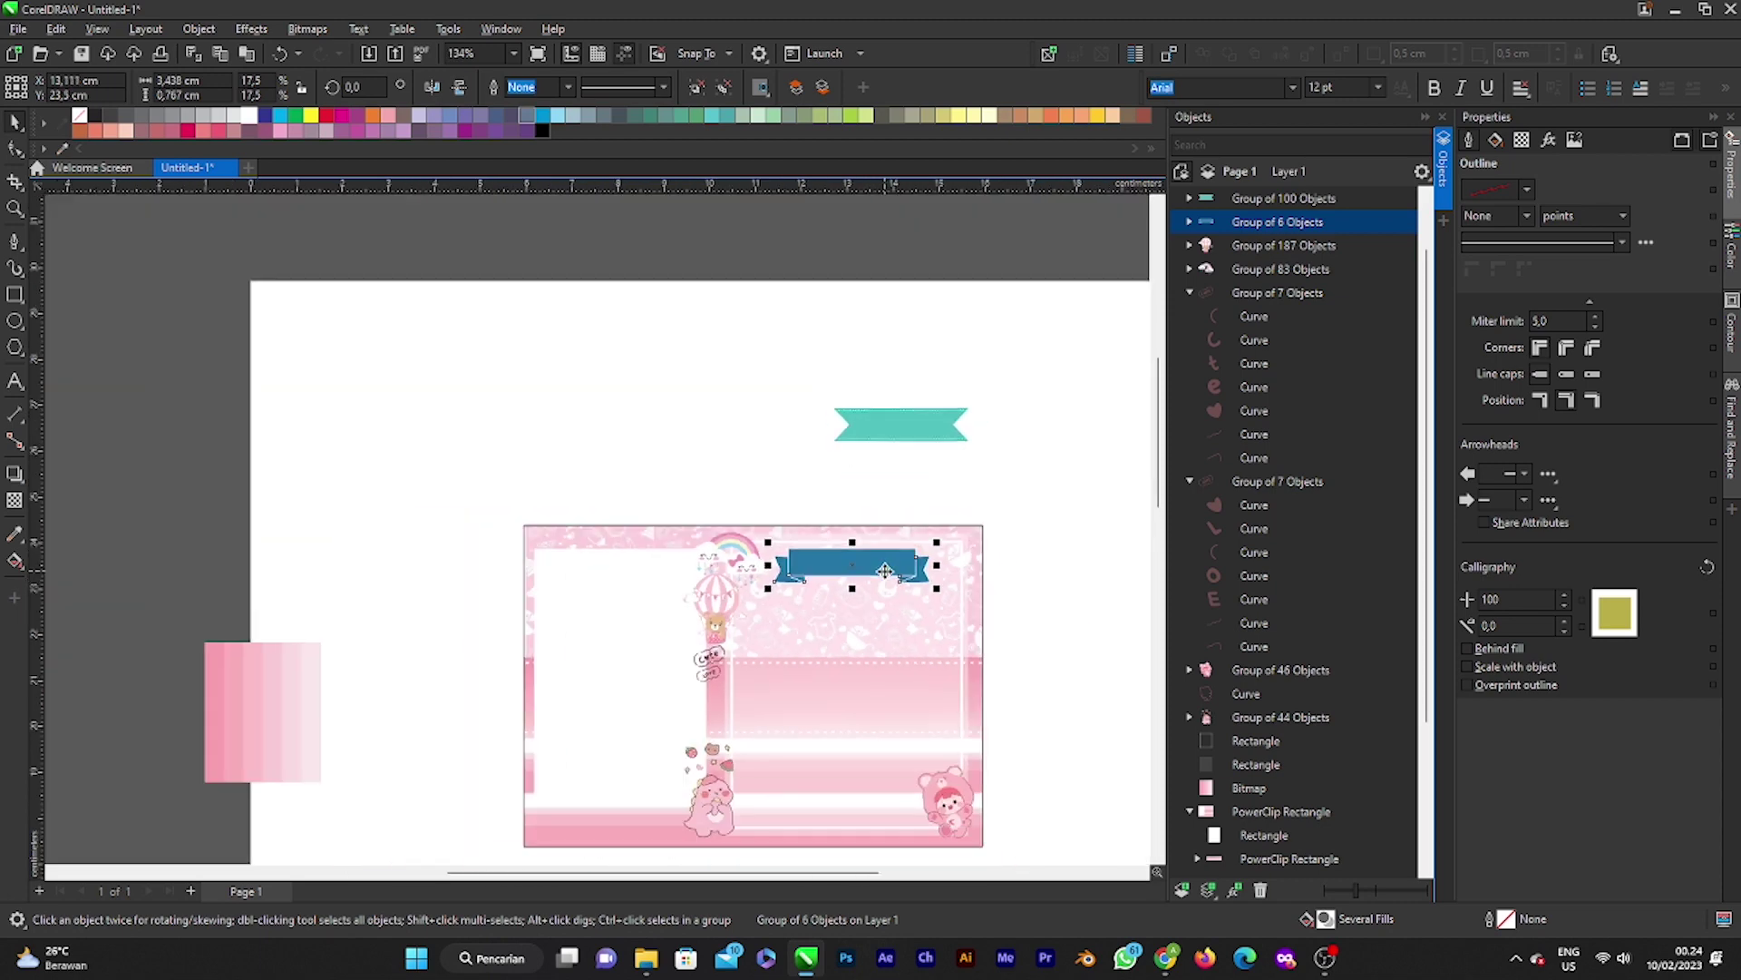
pyautogui.scroll(3, 870, 567)
pyautogui.scroll(1, 746, 558)
pyautogui.scroll(-2, 747, 558)
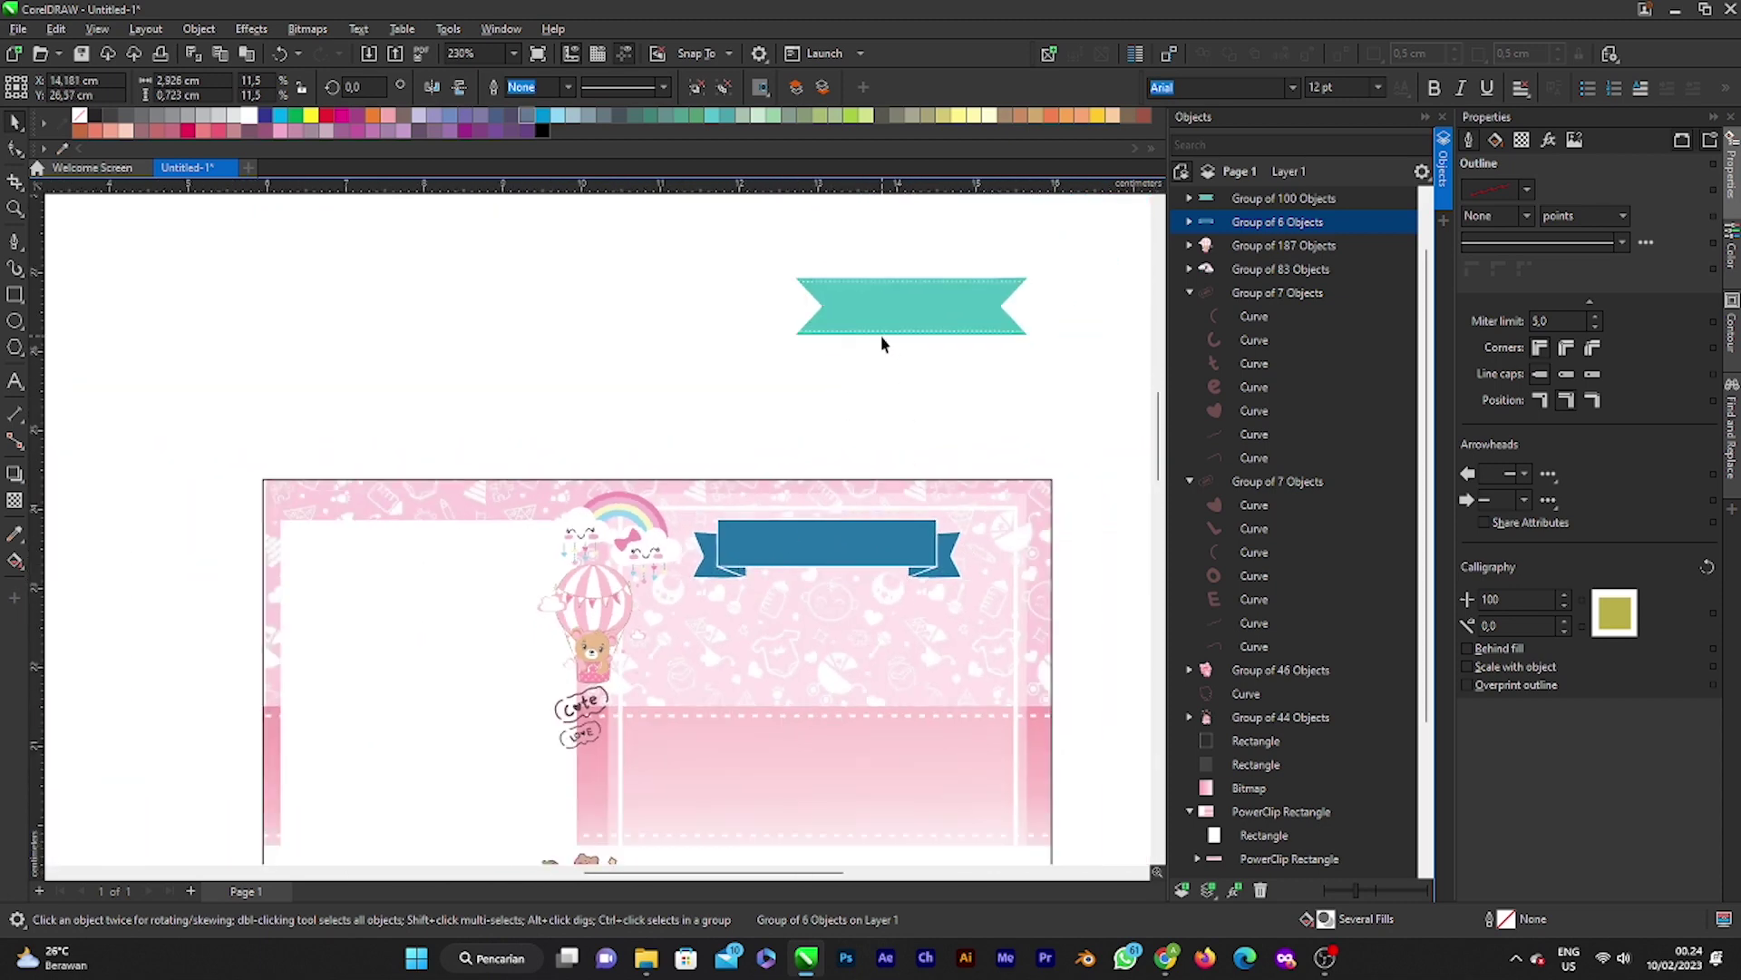
# Step: Delete the teal ribbon, keeping the blue ribbon on the card
pyautogui.click(882, 334)
pyautogui.press('Delete')
pyautogui.scroll(-2, 837, 508)
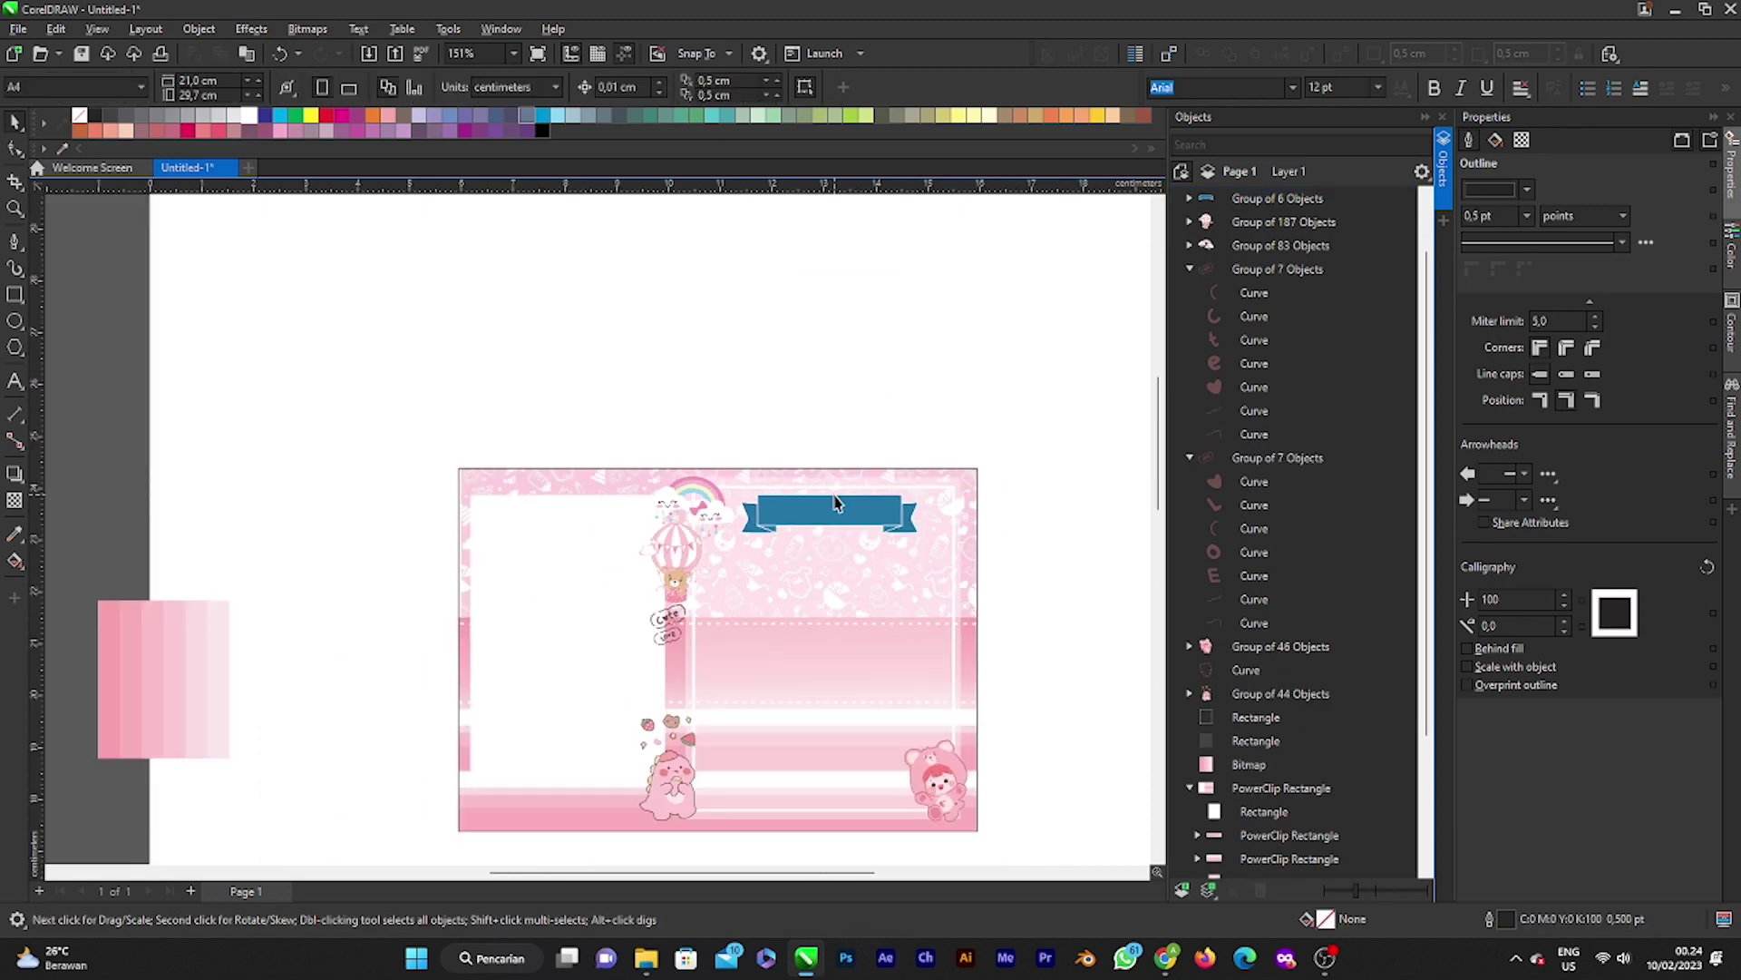
pyautogui.click(836, 505)
pyautogui.scroll(2, 836, 536)
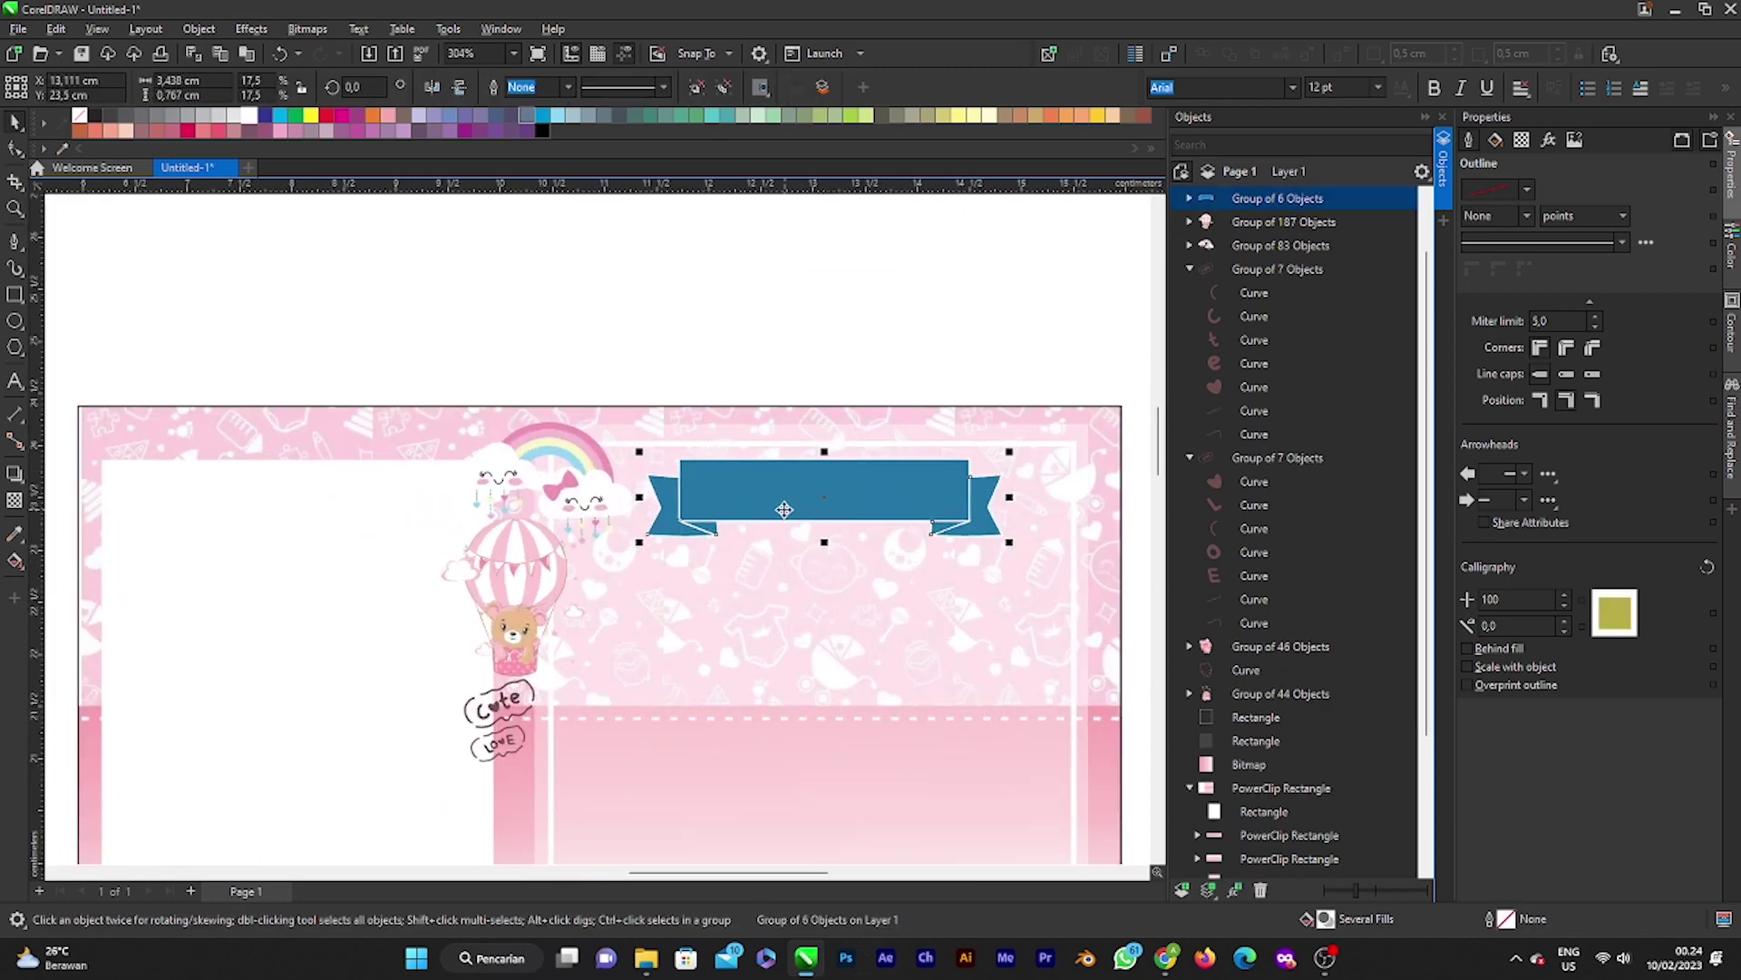
pyautogui.scroll(-1, 761, 542)
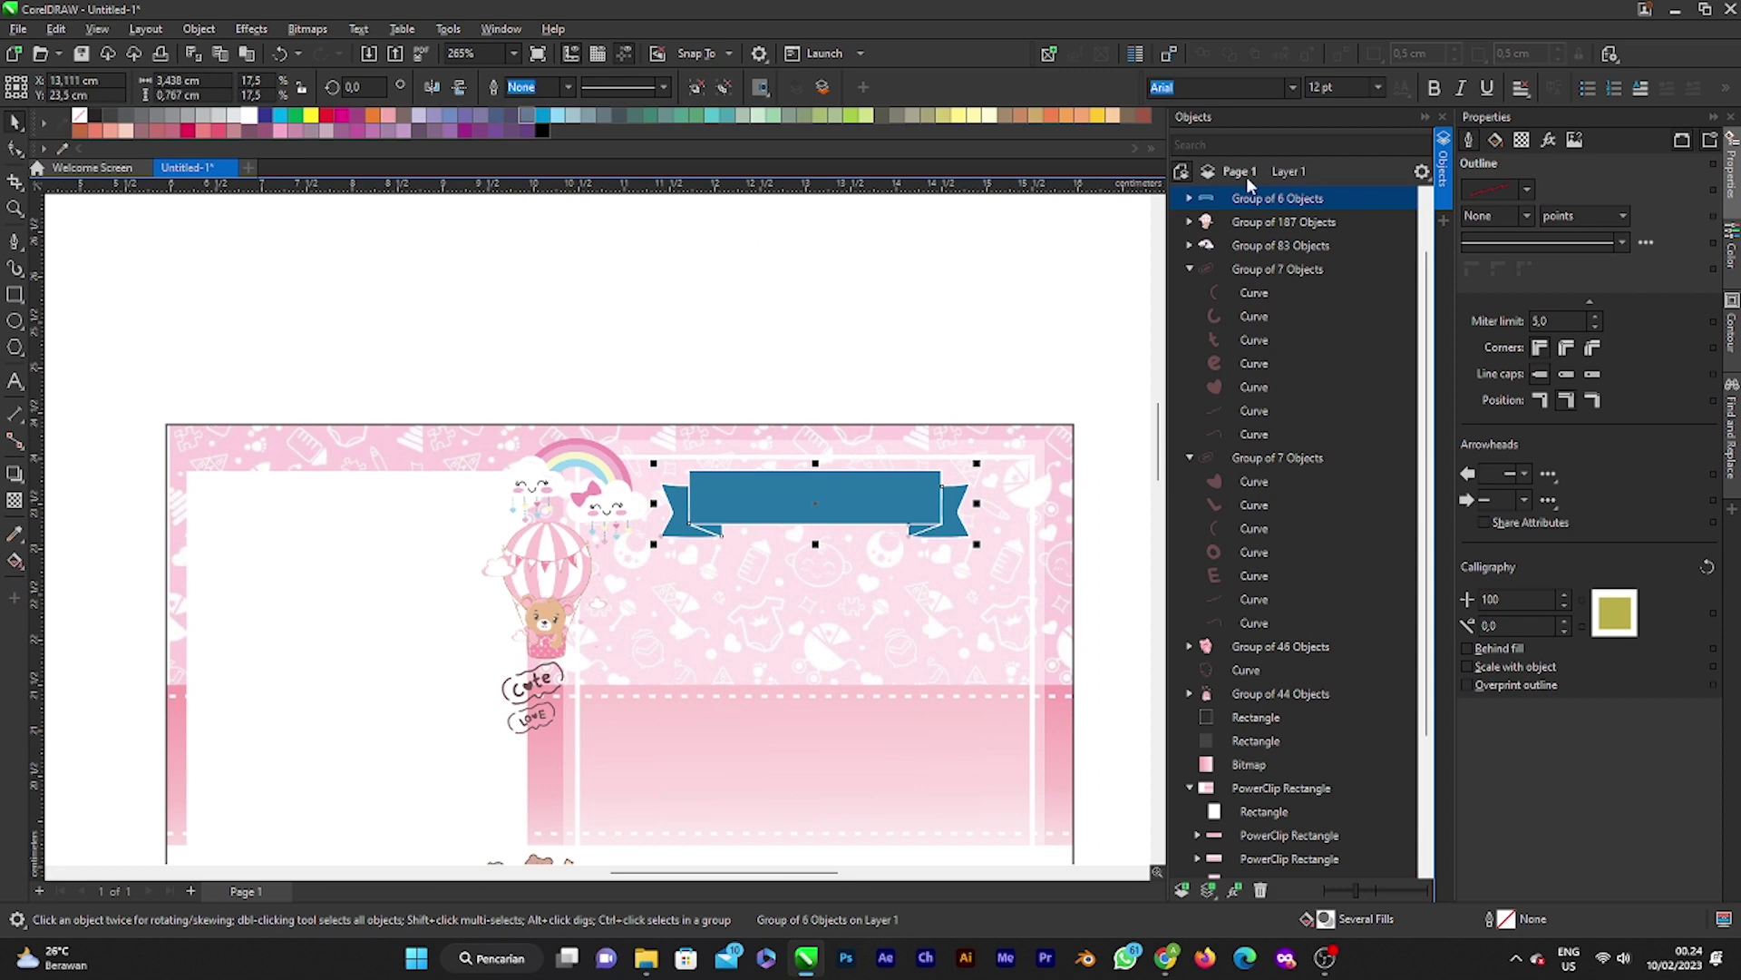
# Step: Fill the ribbon's centre band with a pink sampled from the card artwork
pyautogui.click(1189, 198)
pyautogui.click(1279, 221)
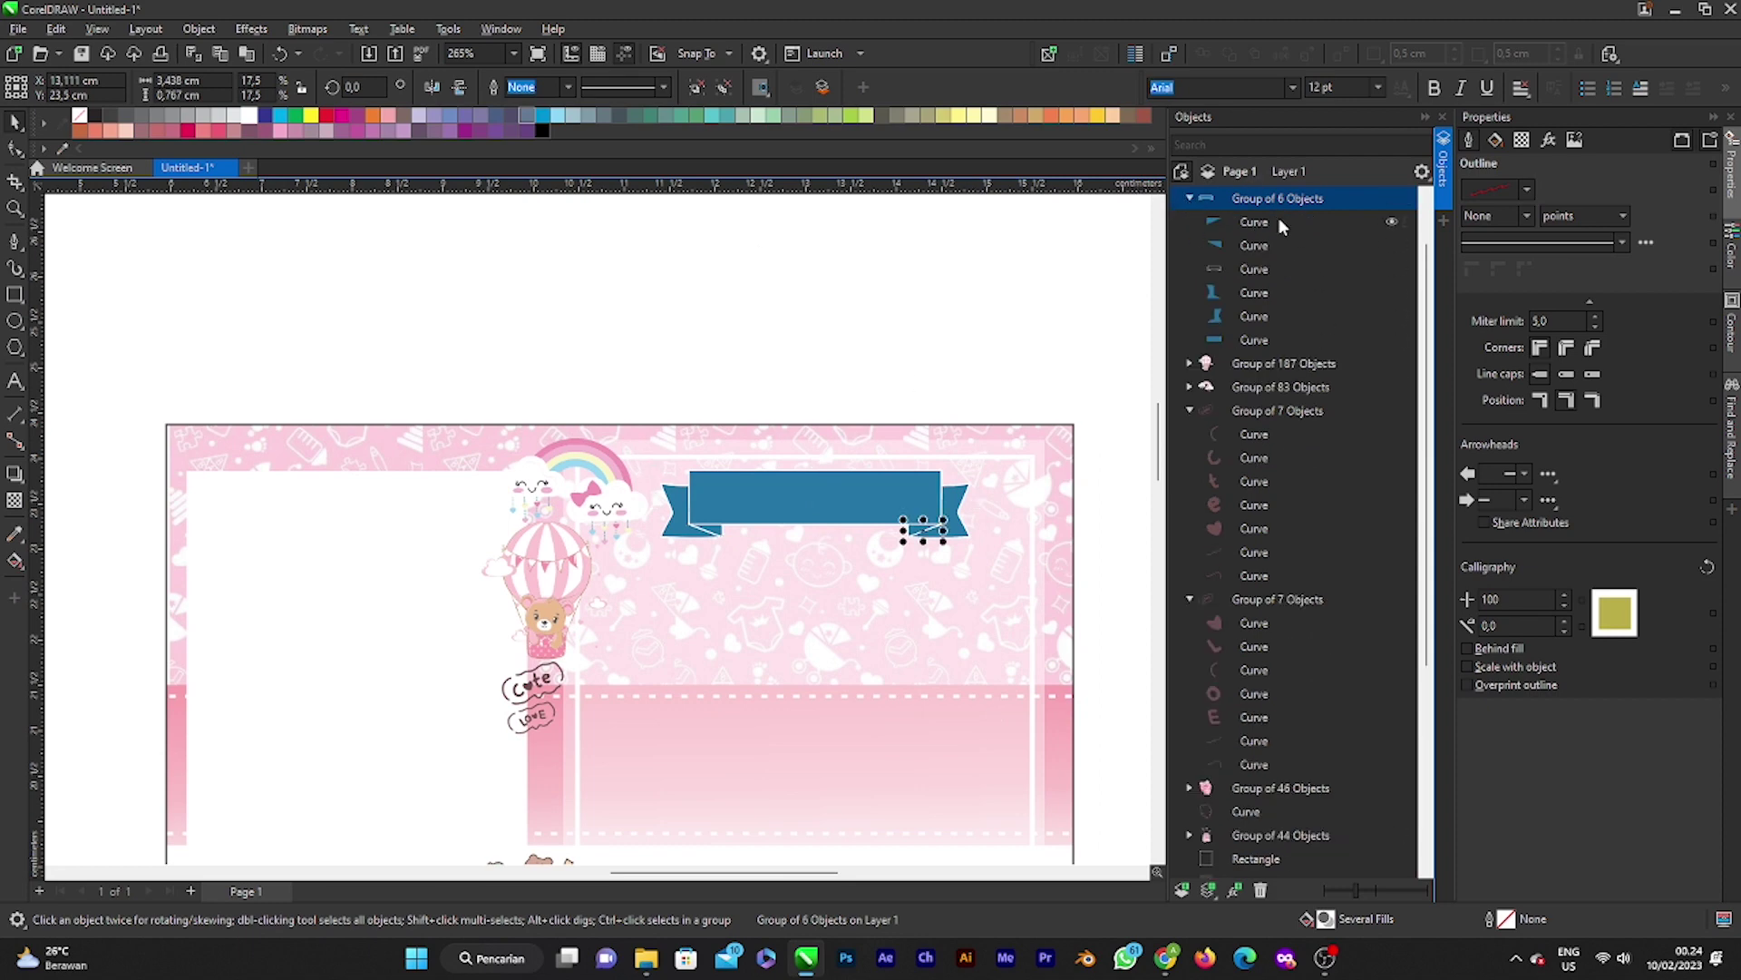
pyautogui.click(1259, 269)
pyautogui.click(1232, 337)
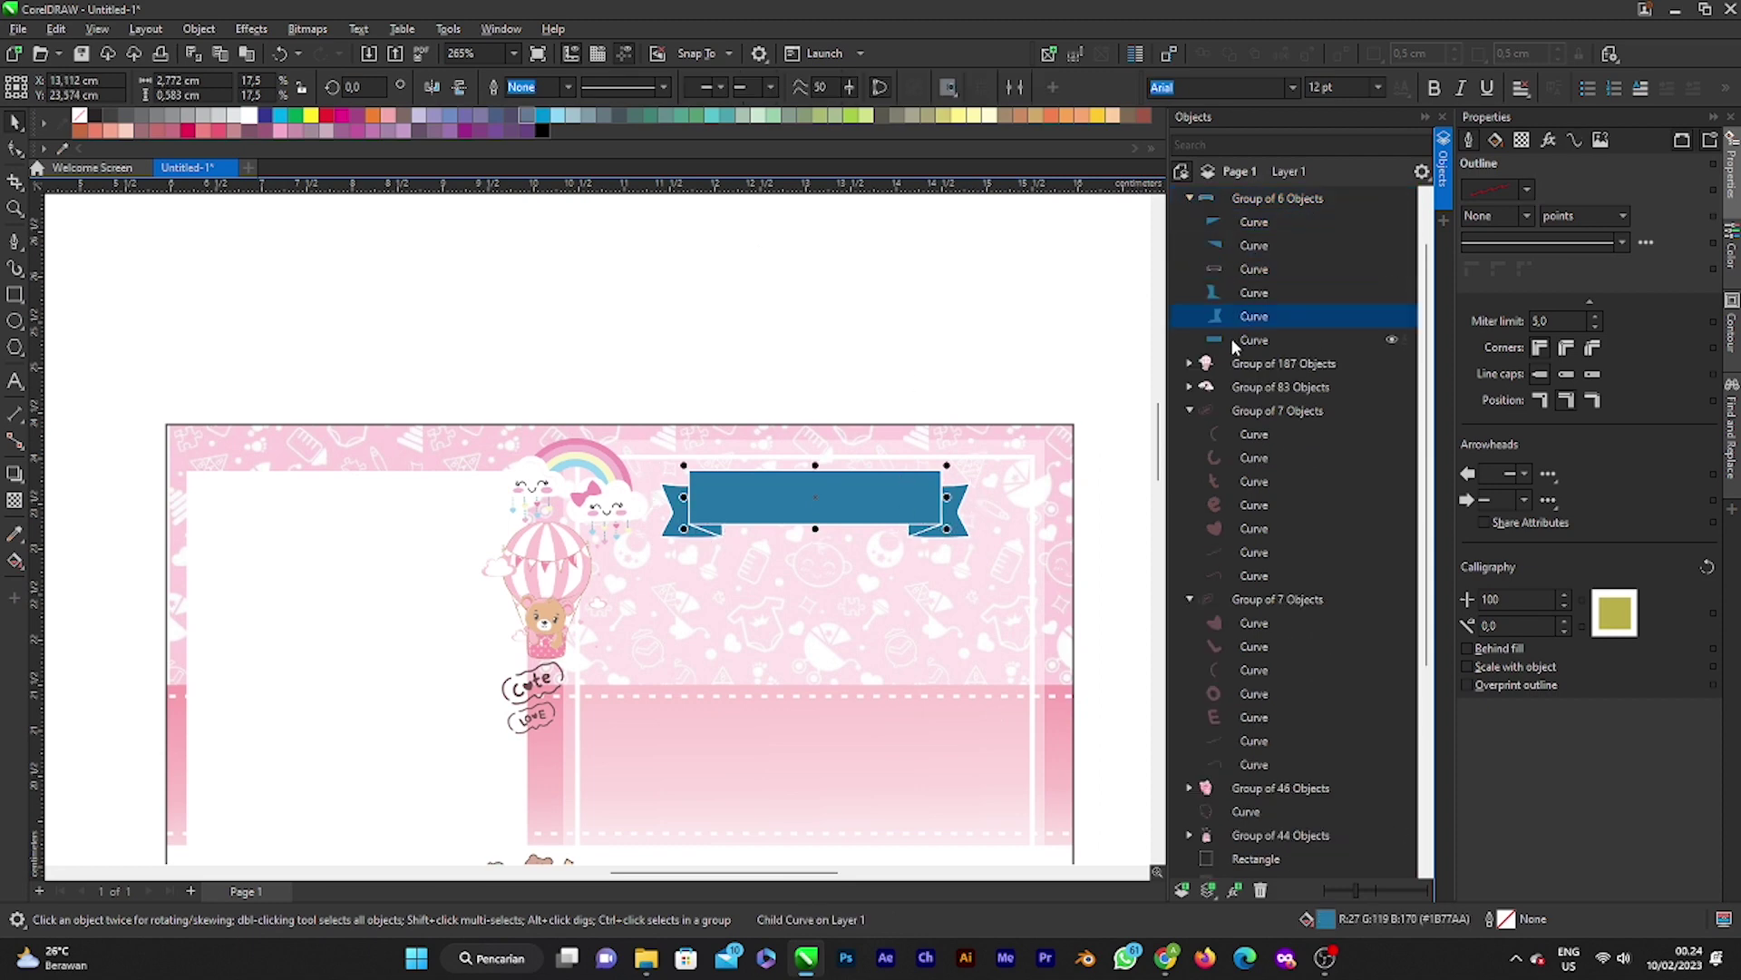
pyautogui.scroll(3, 853, 508)
pyautogui.scroll(2, 853, 508)
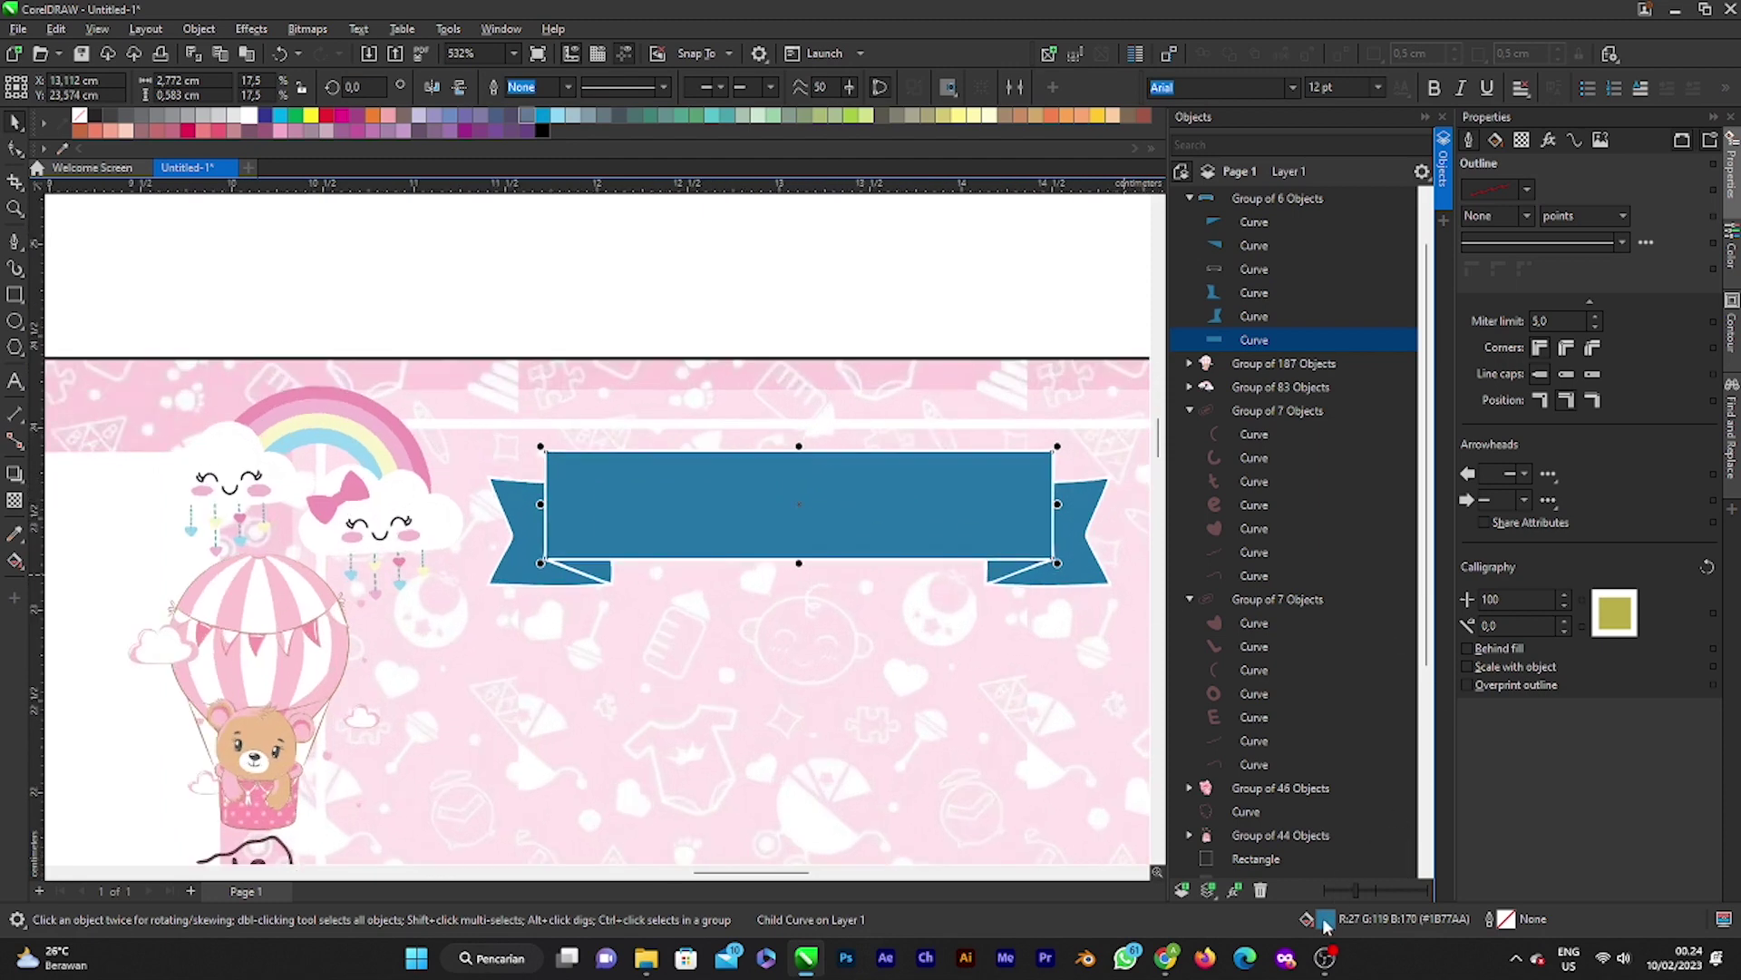
pyautogui.hotkey('shift', 'F11')
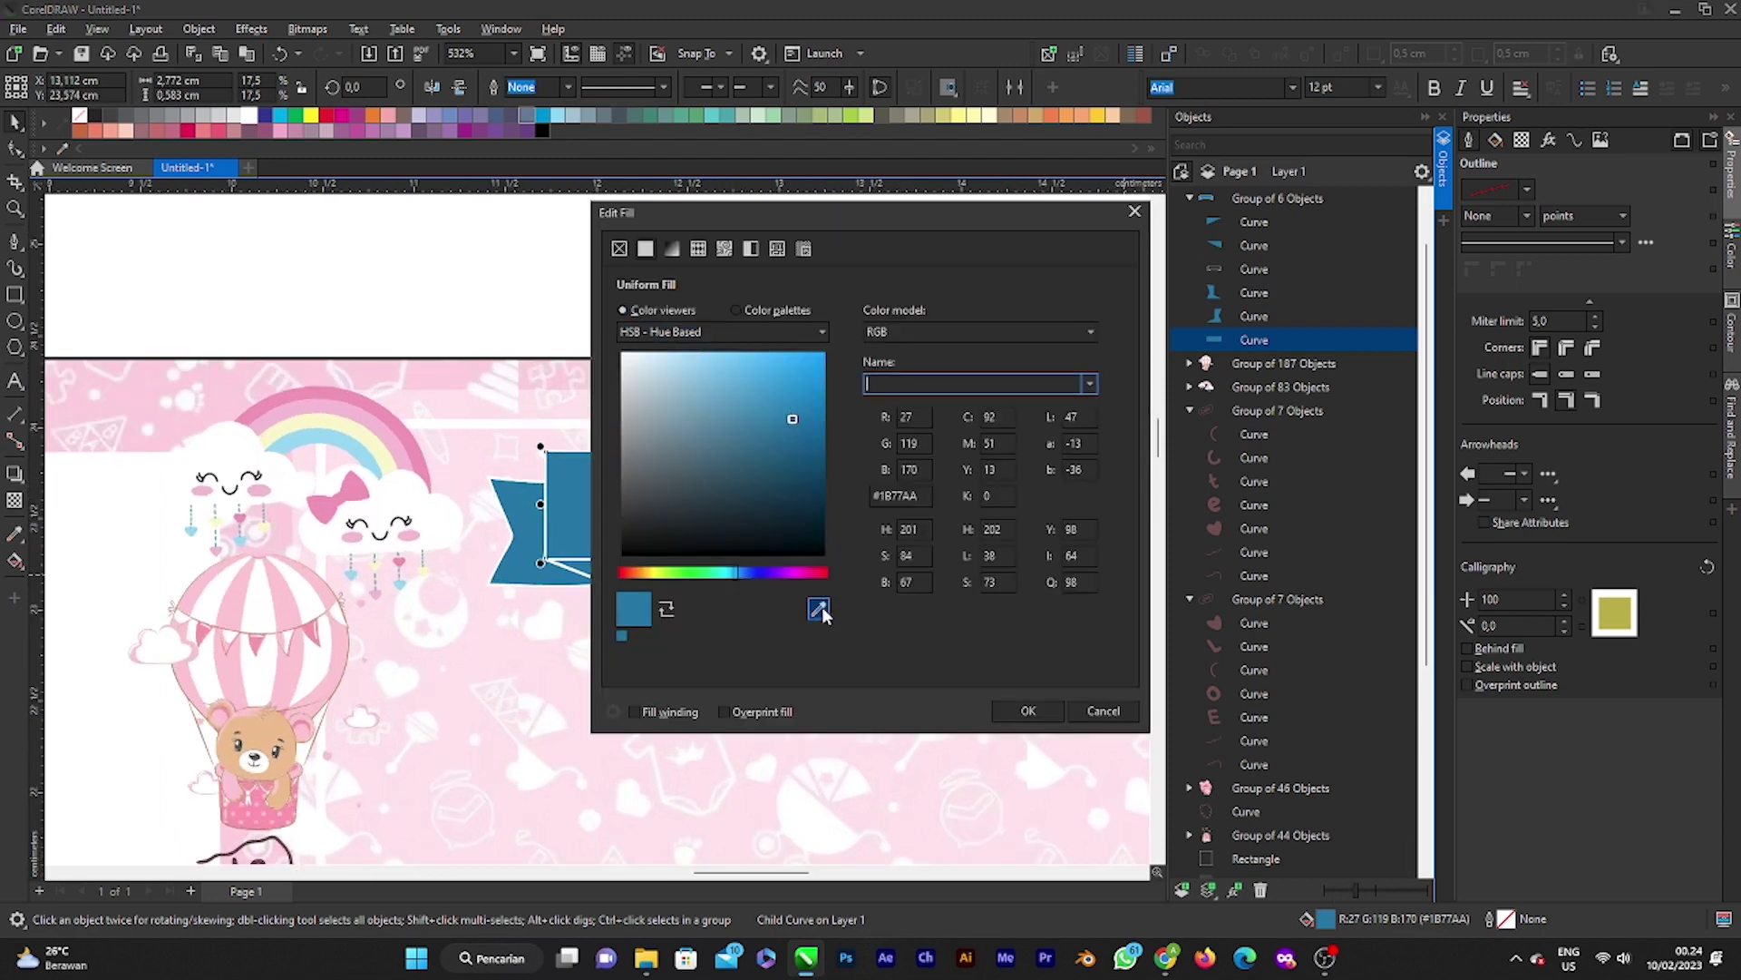
pyautogui.click(821, 613)
pyautogui.click(398, 416)
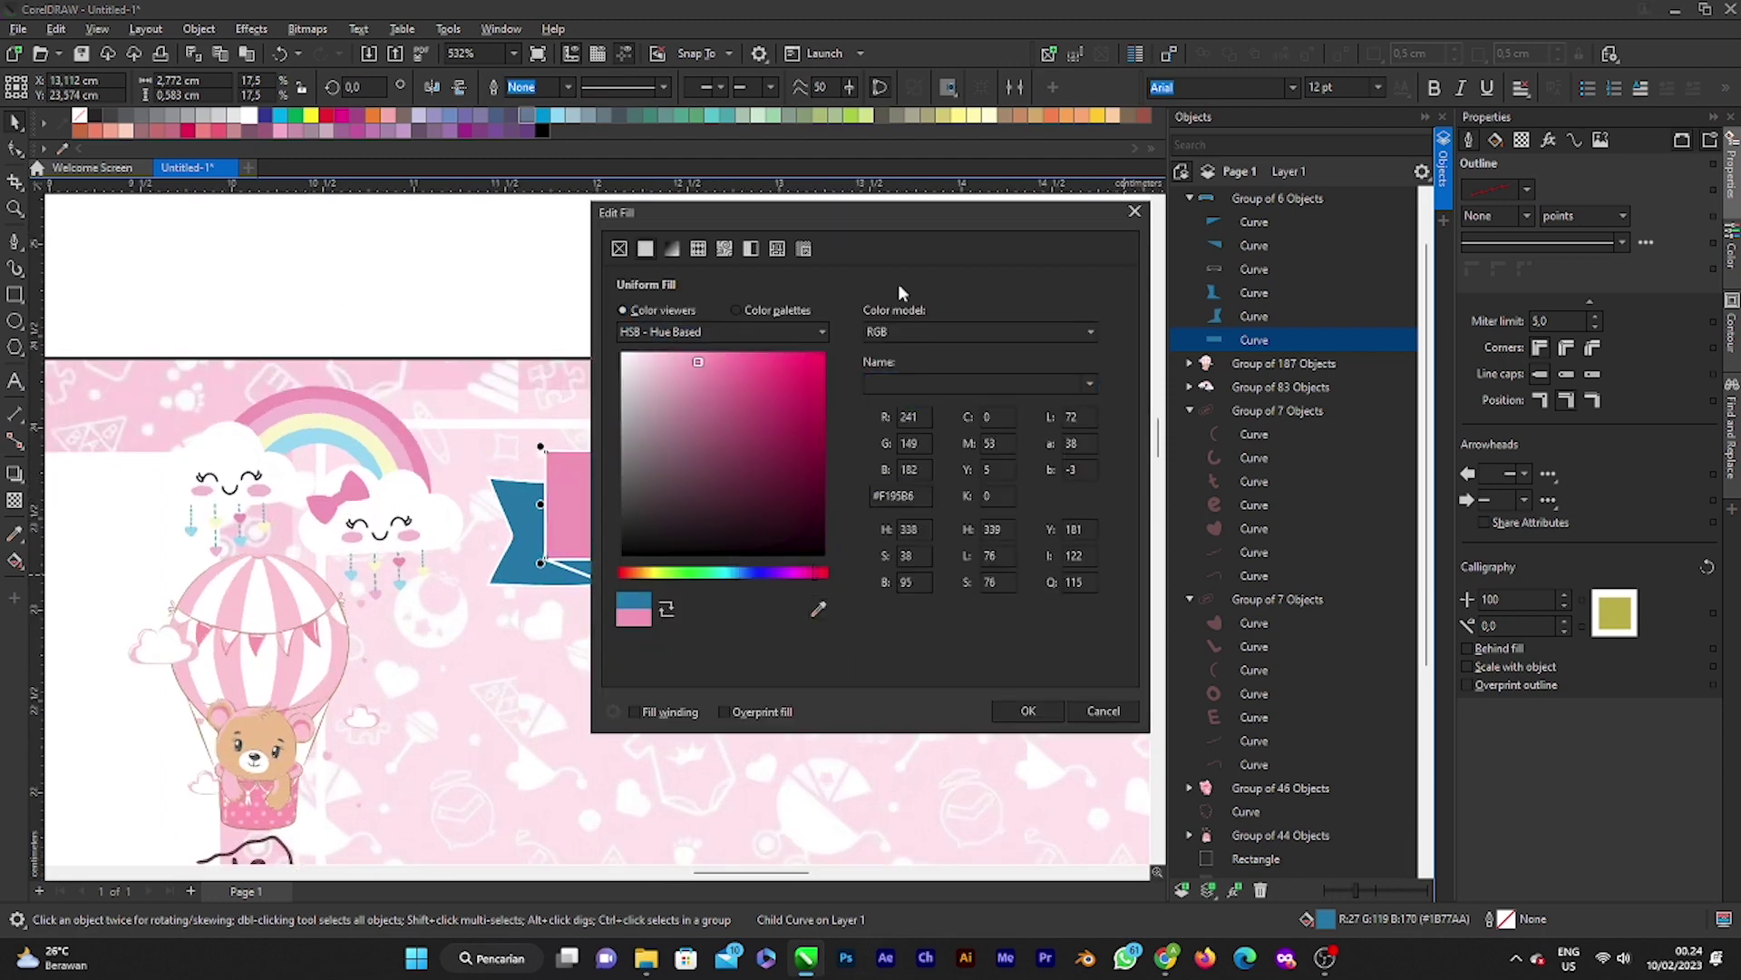
pyautogui.moveTo(911, 216); pyautogui.dragTo(1347, 341)
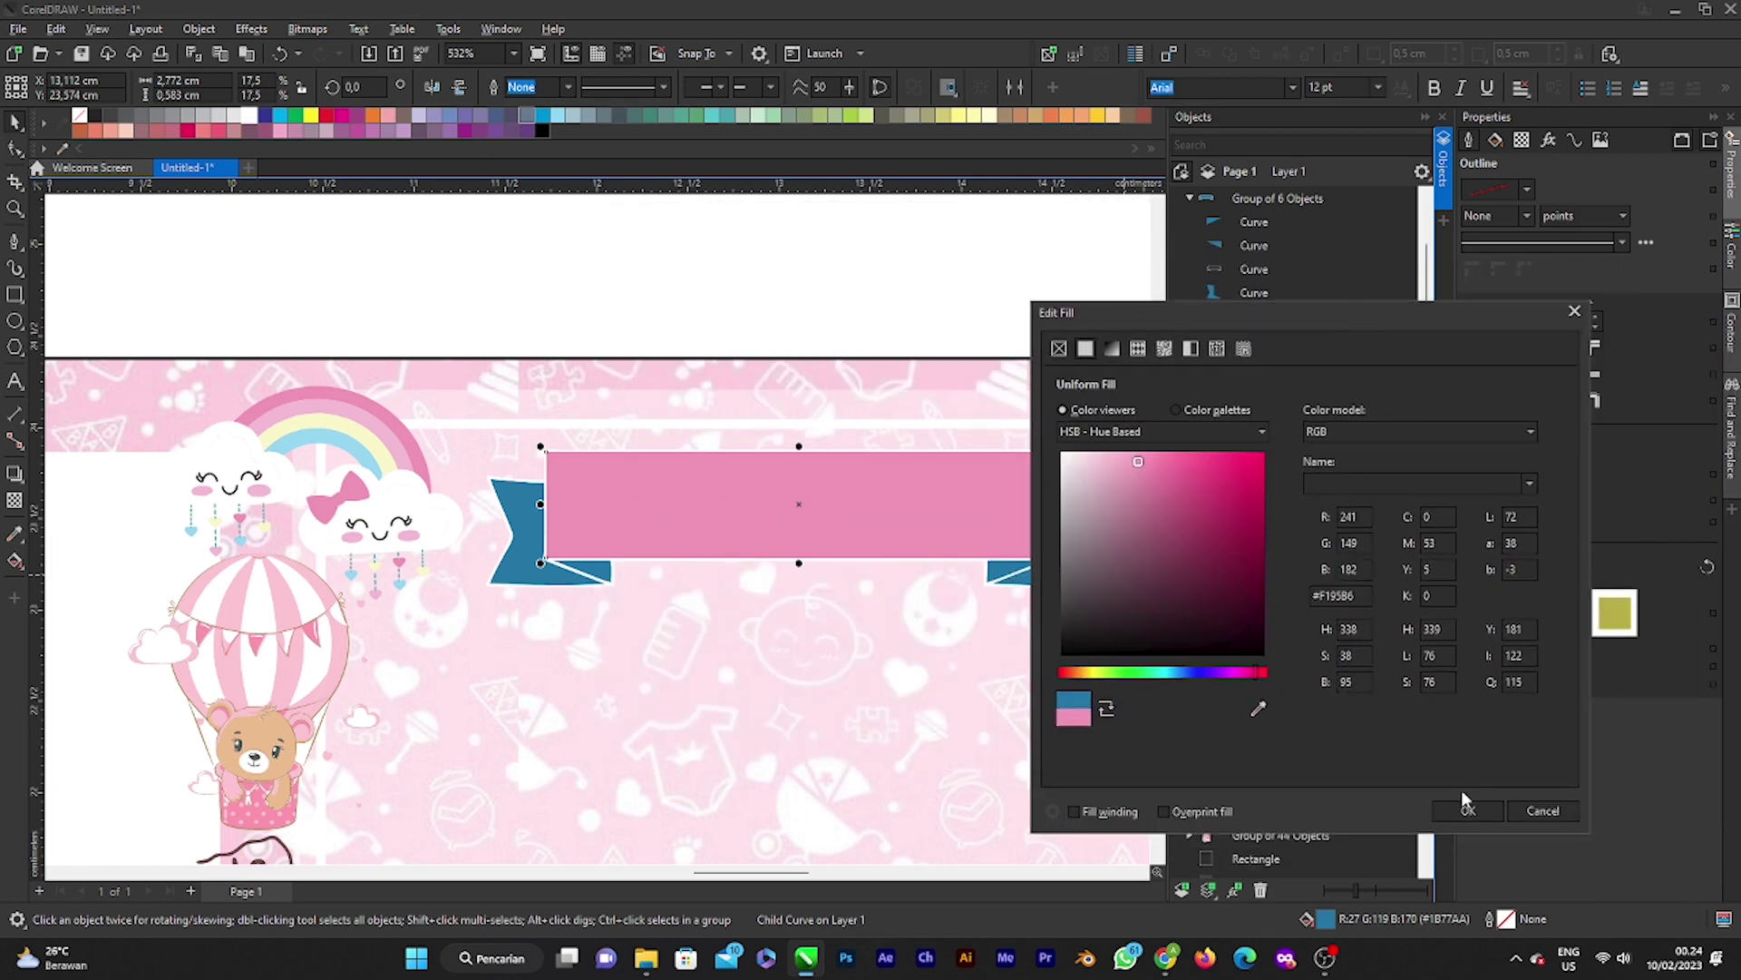
pyautogui.click(1465, 805)
# Step: Fill the ribbon's right end with a light pink sampled from the artwork
pyautogui.click(1242, 317)
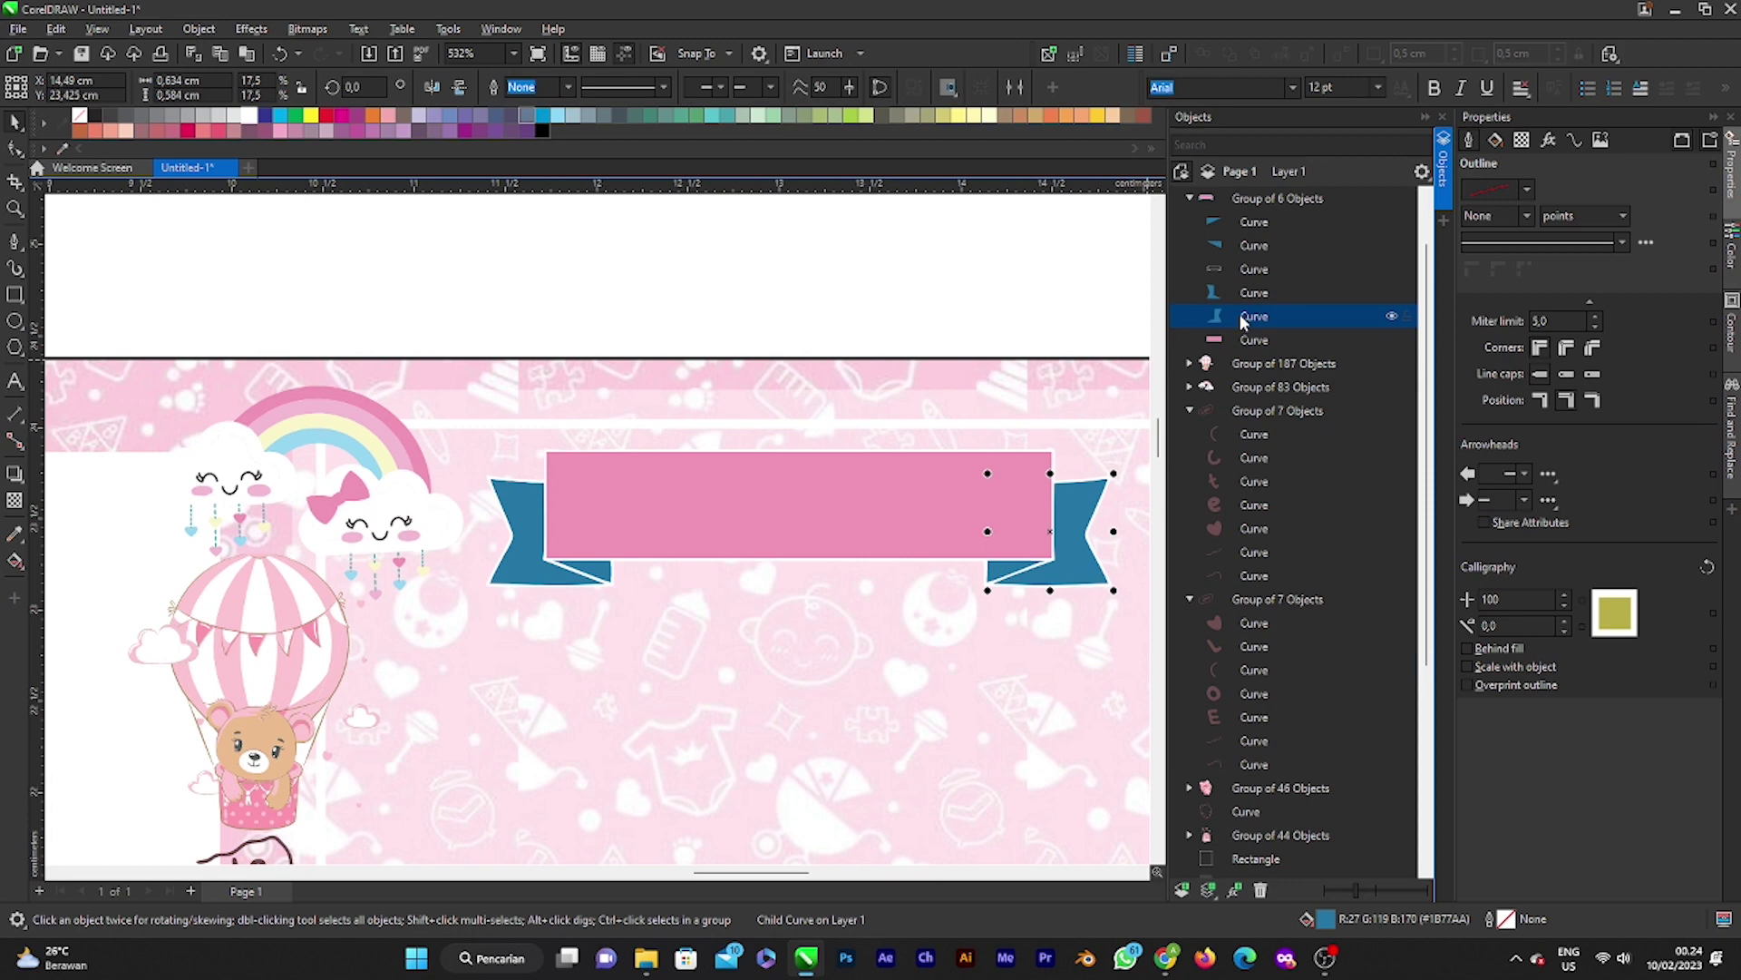
pyautogui.doubleClick(1330, 917)
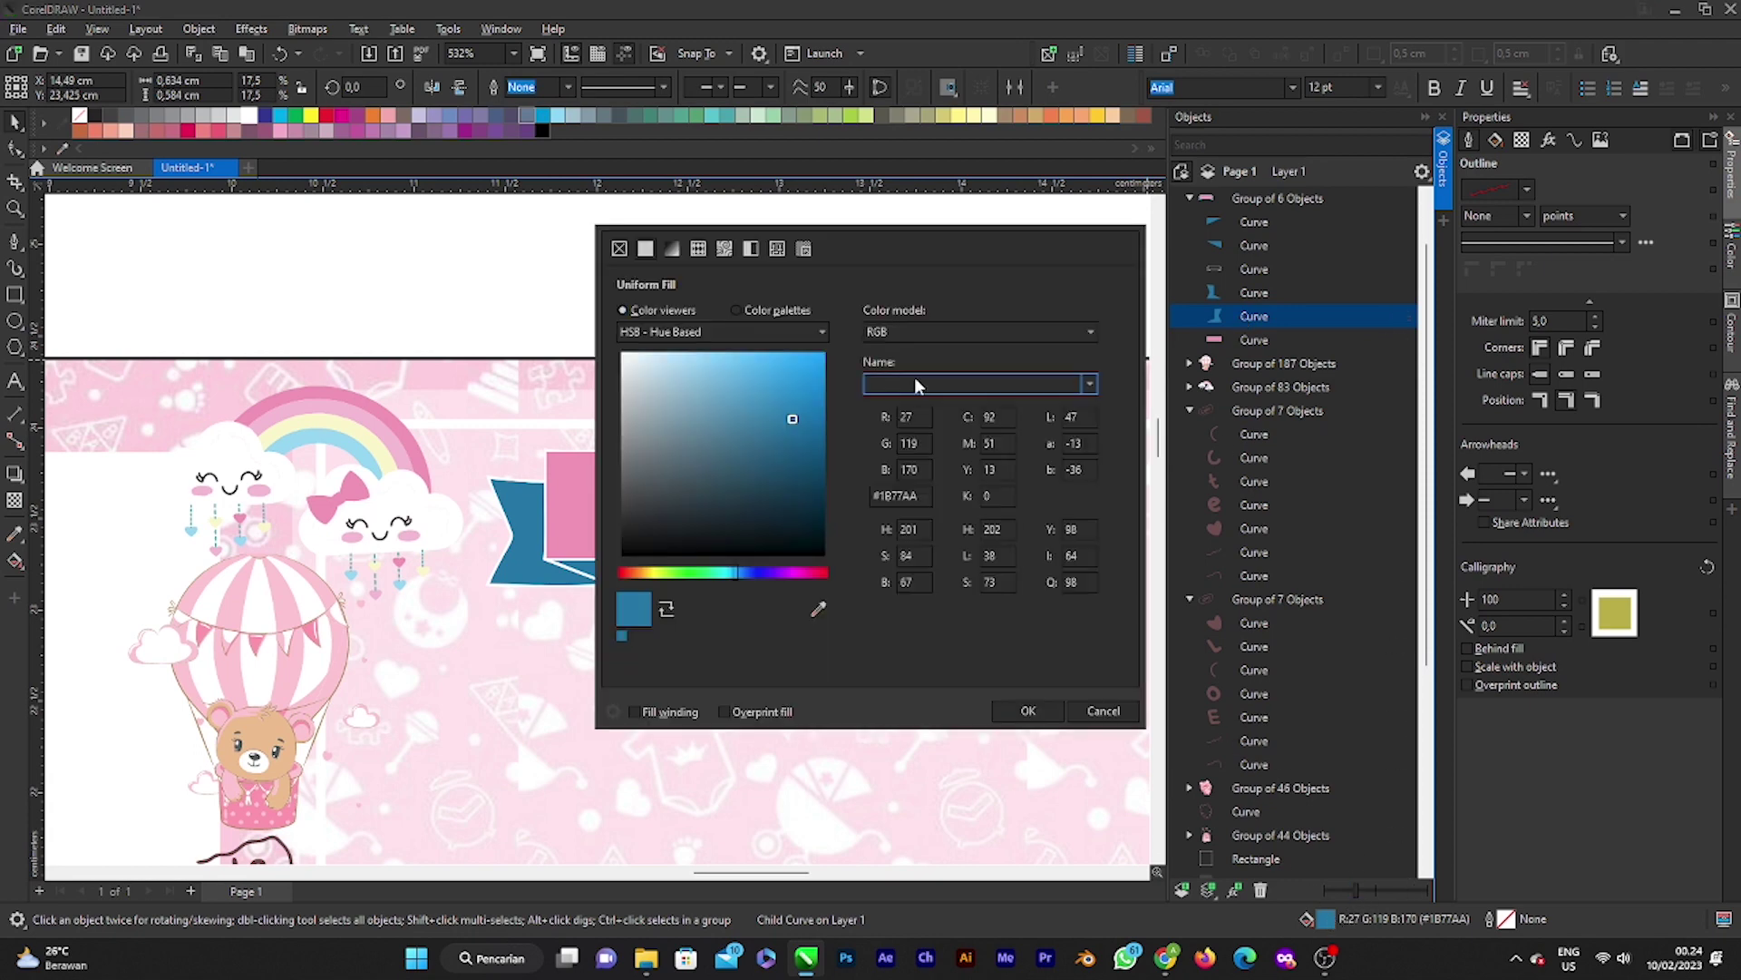
pyautogui.click(820, 609)
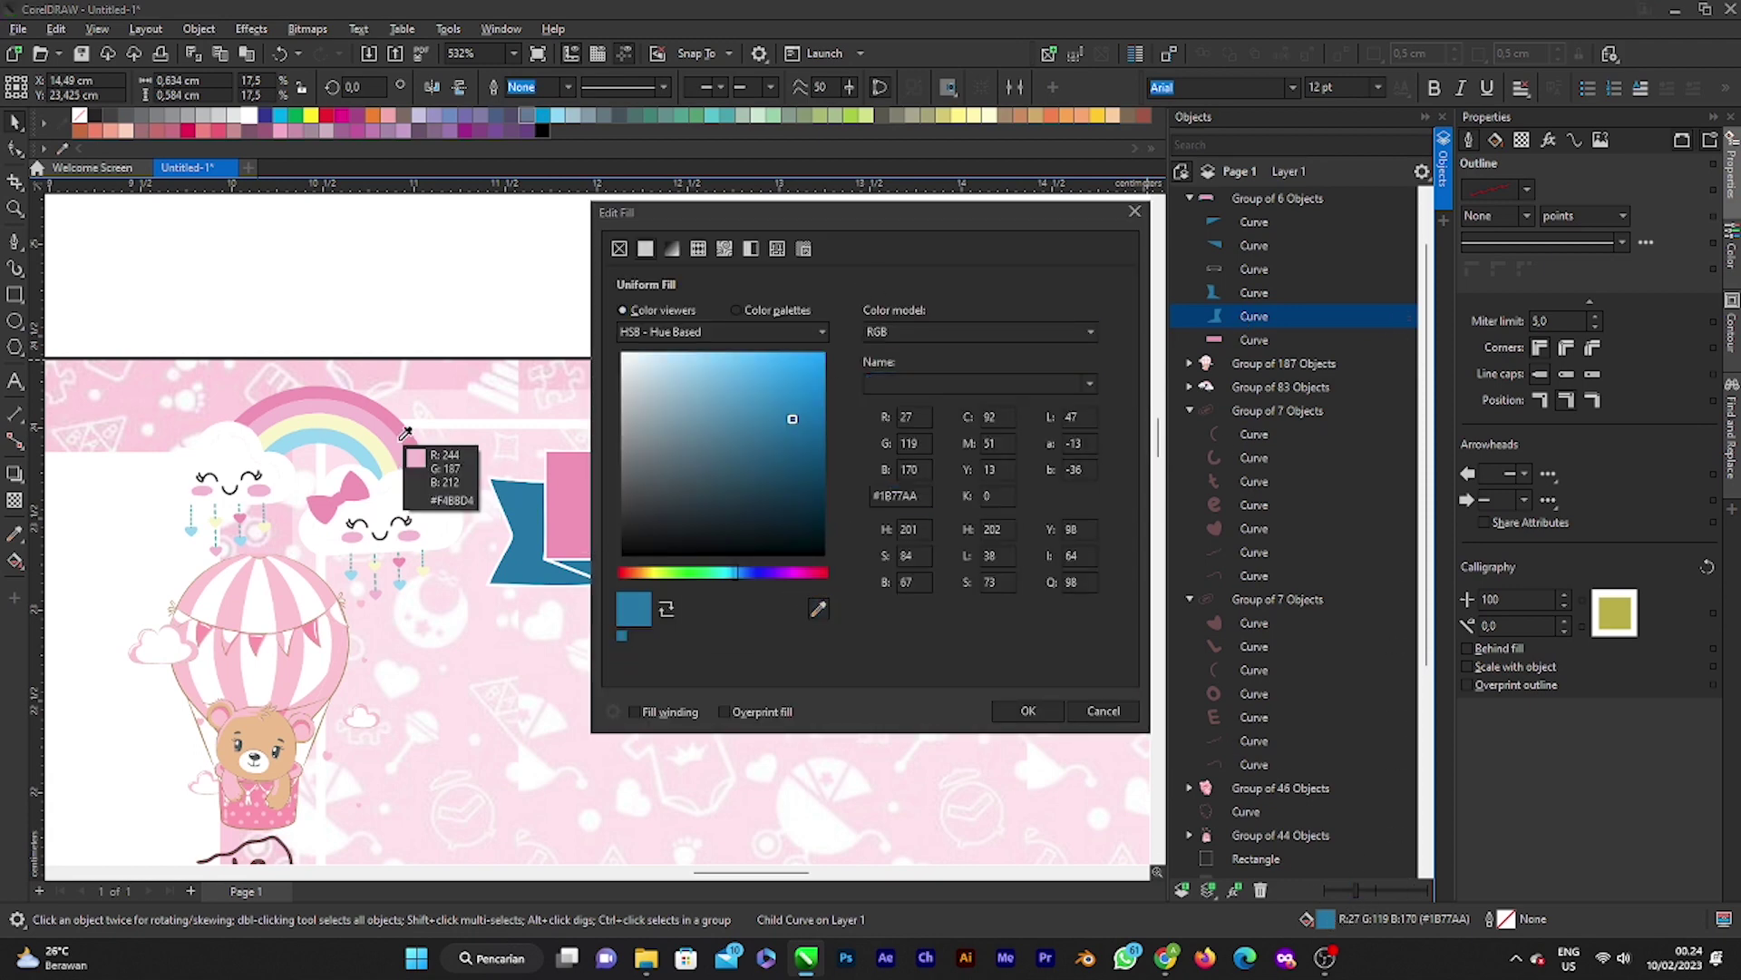
pyautogui.click(404, 478)
pyautogui.click(1027, 710)
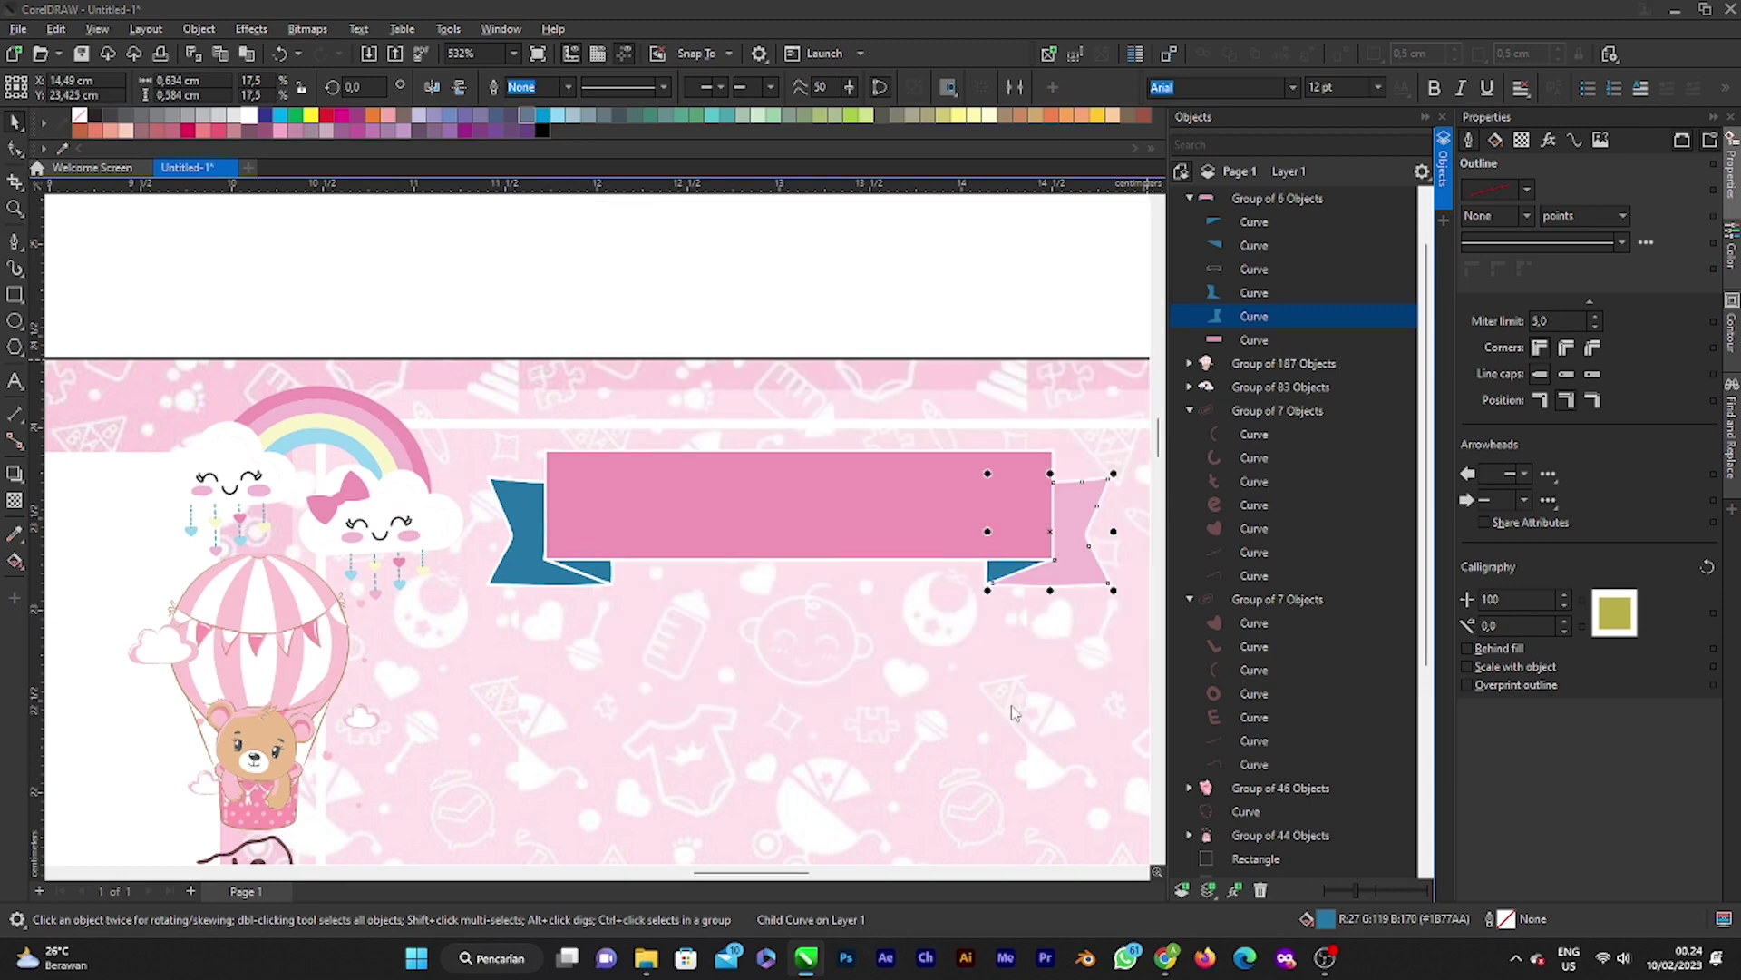
pyautogui.scroll(-2, 1095, 524)
pyautogui.scroll(-4, 1095, 524)
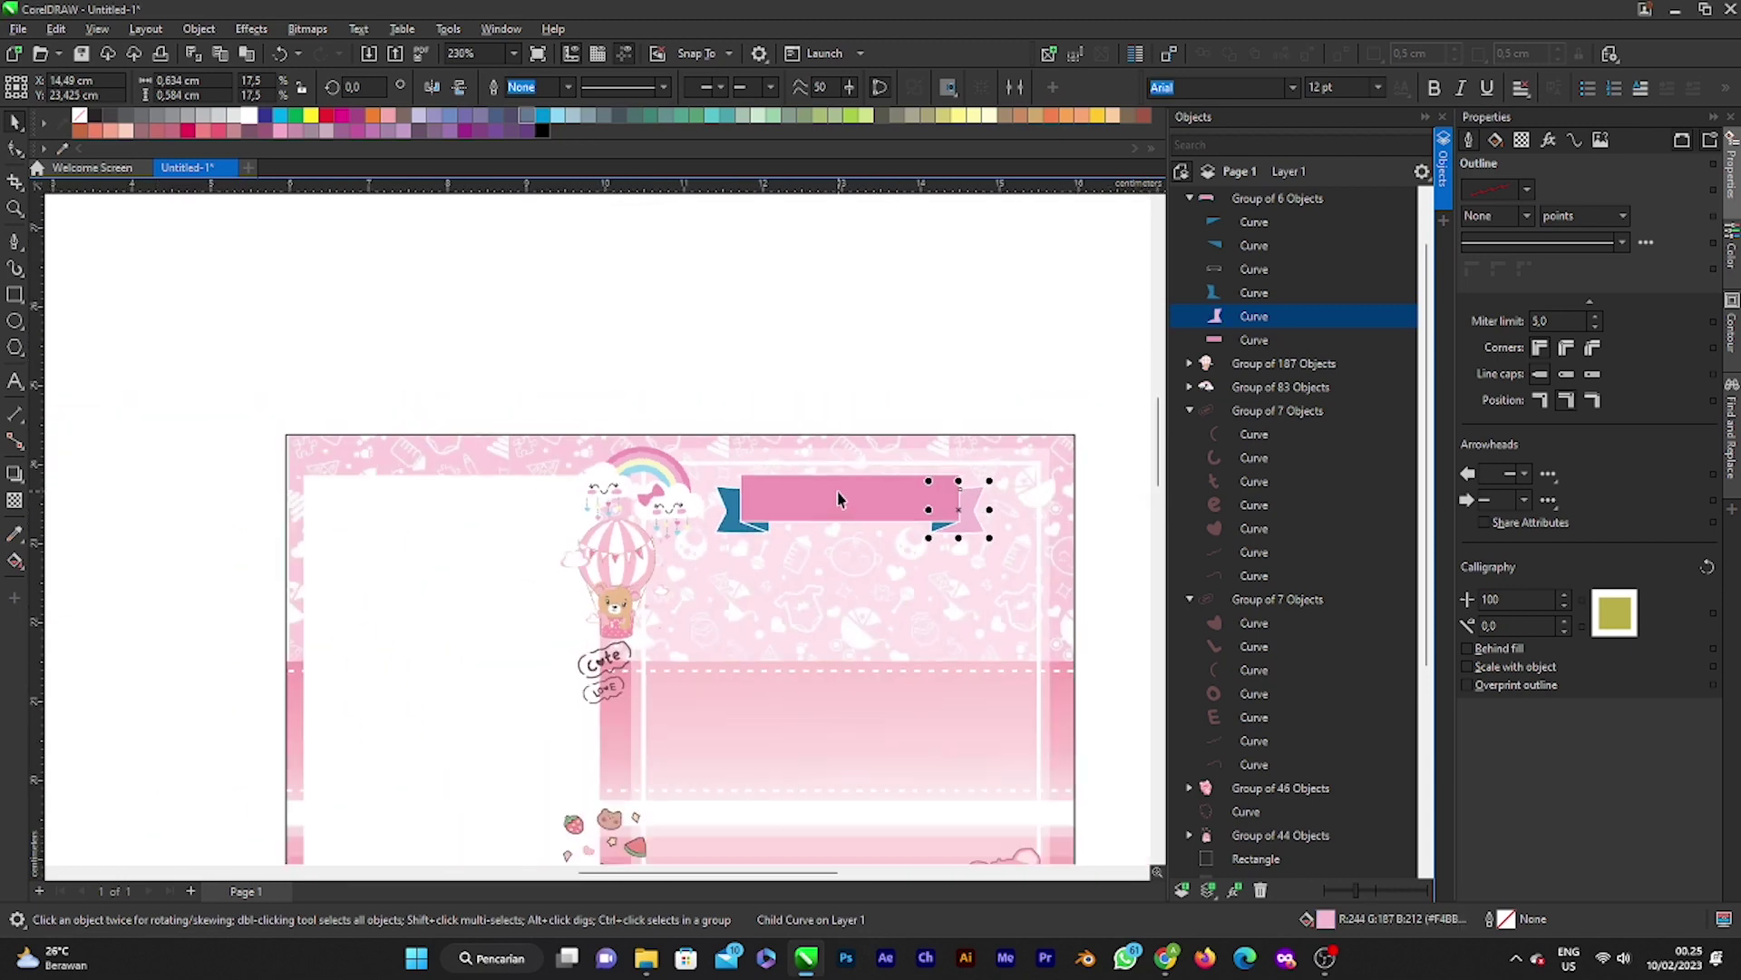
pyautogui.scroll(3, 1004, 531)
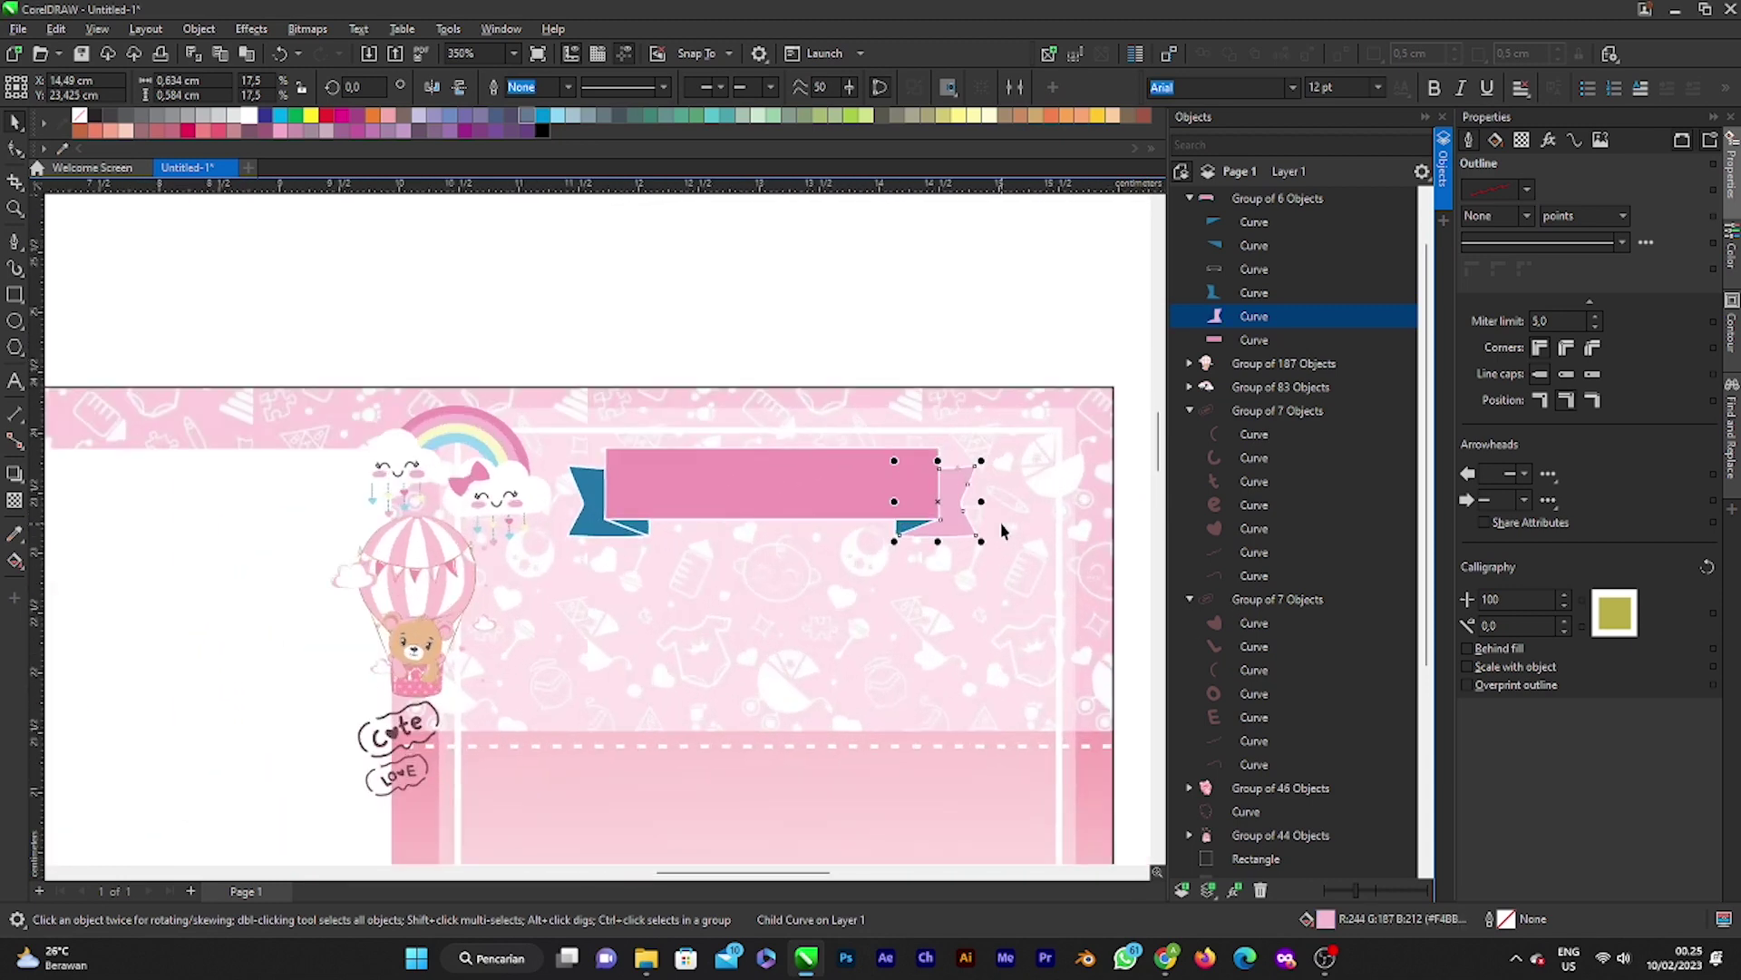
# Step: Recolour the ribbon's centre piece with a lighter pink sampled from the artwork
pyautogui.click(837, 486)
pyautogui.click(1251, 340)
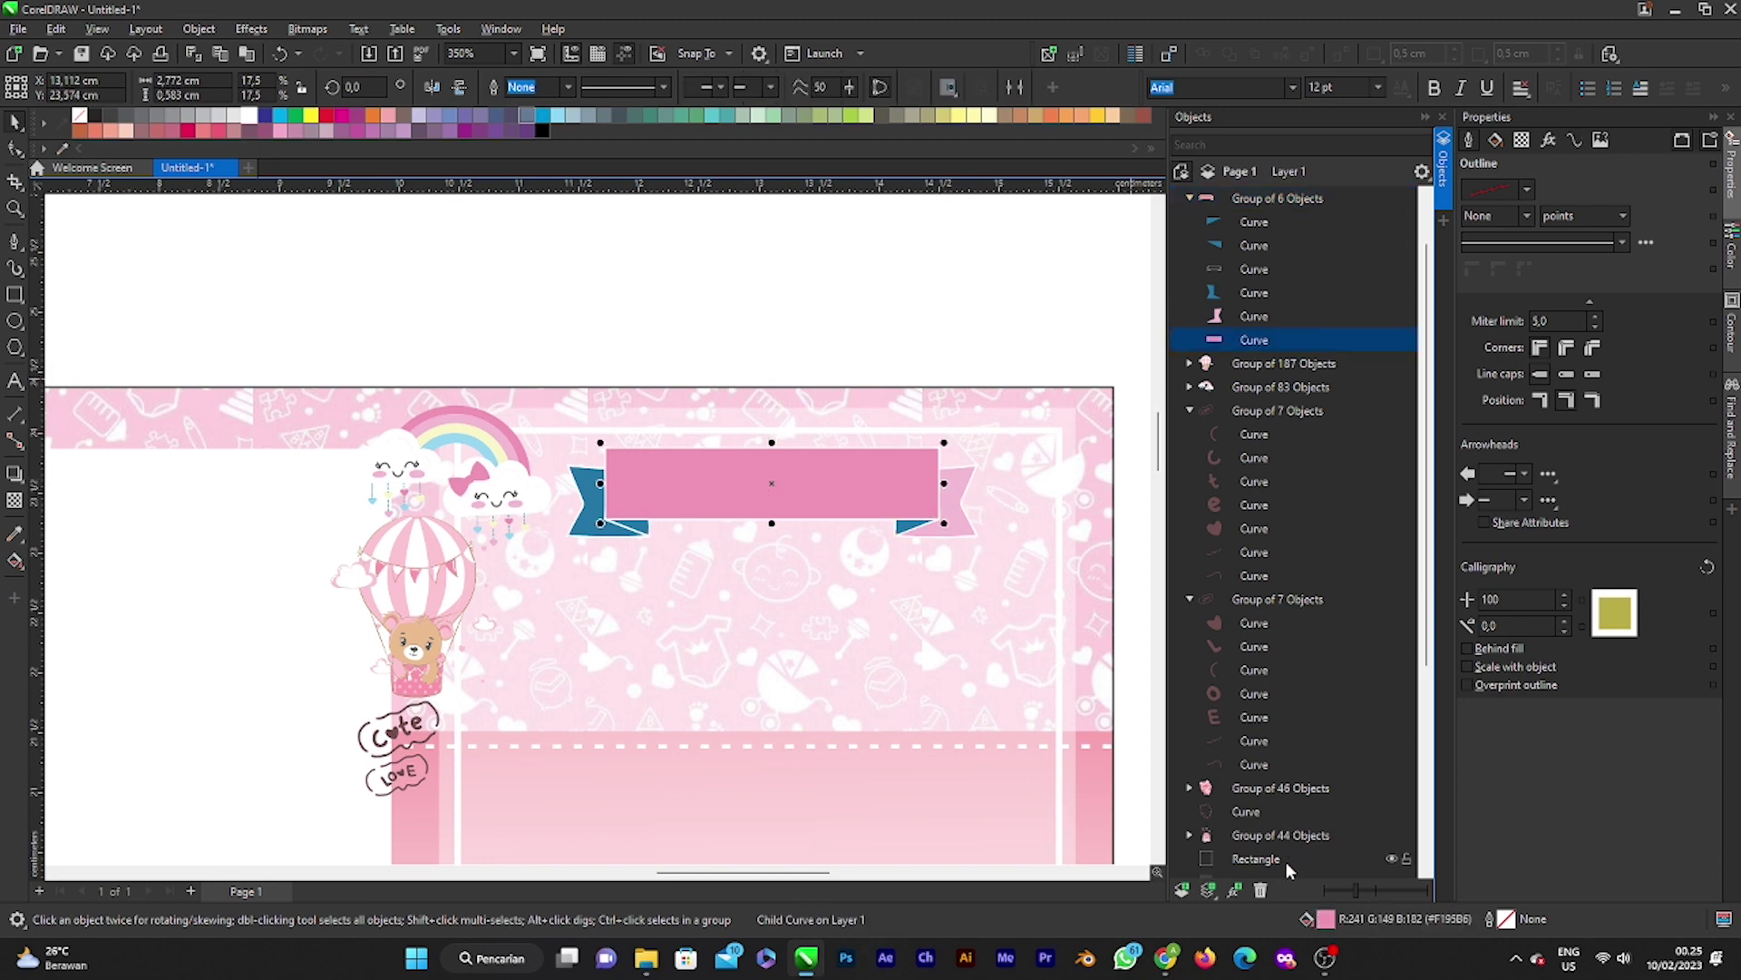
pyautogui.hotkey('shift', 'F11')
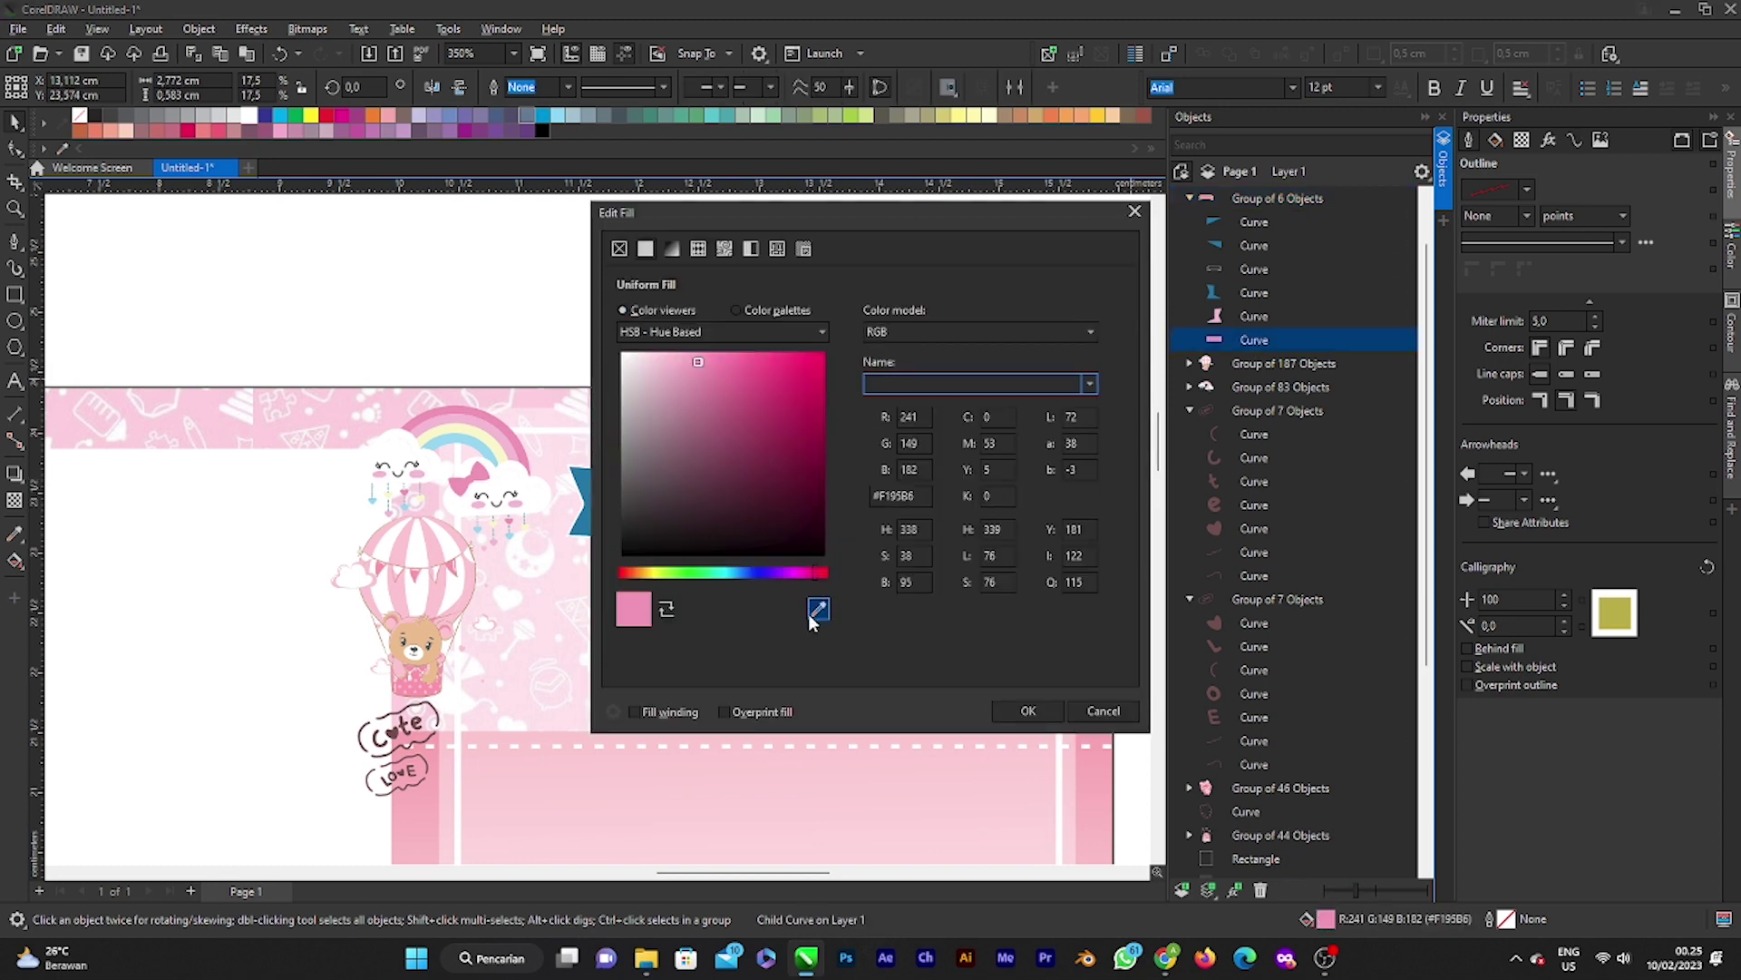
pyautogui.click(812, 620)
pyautogui.click(584, 495)
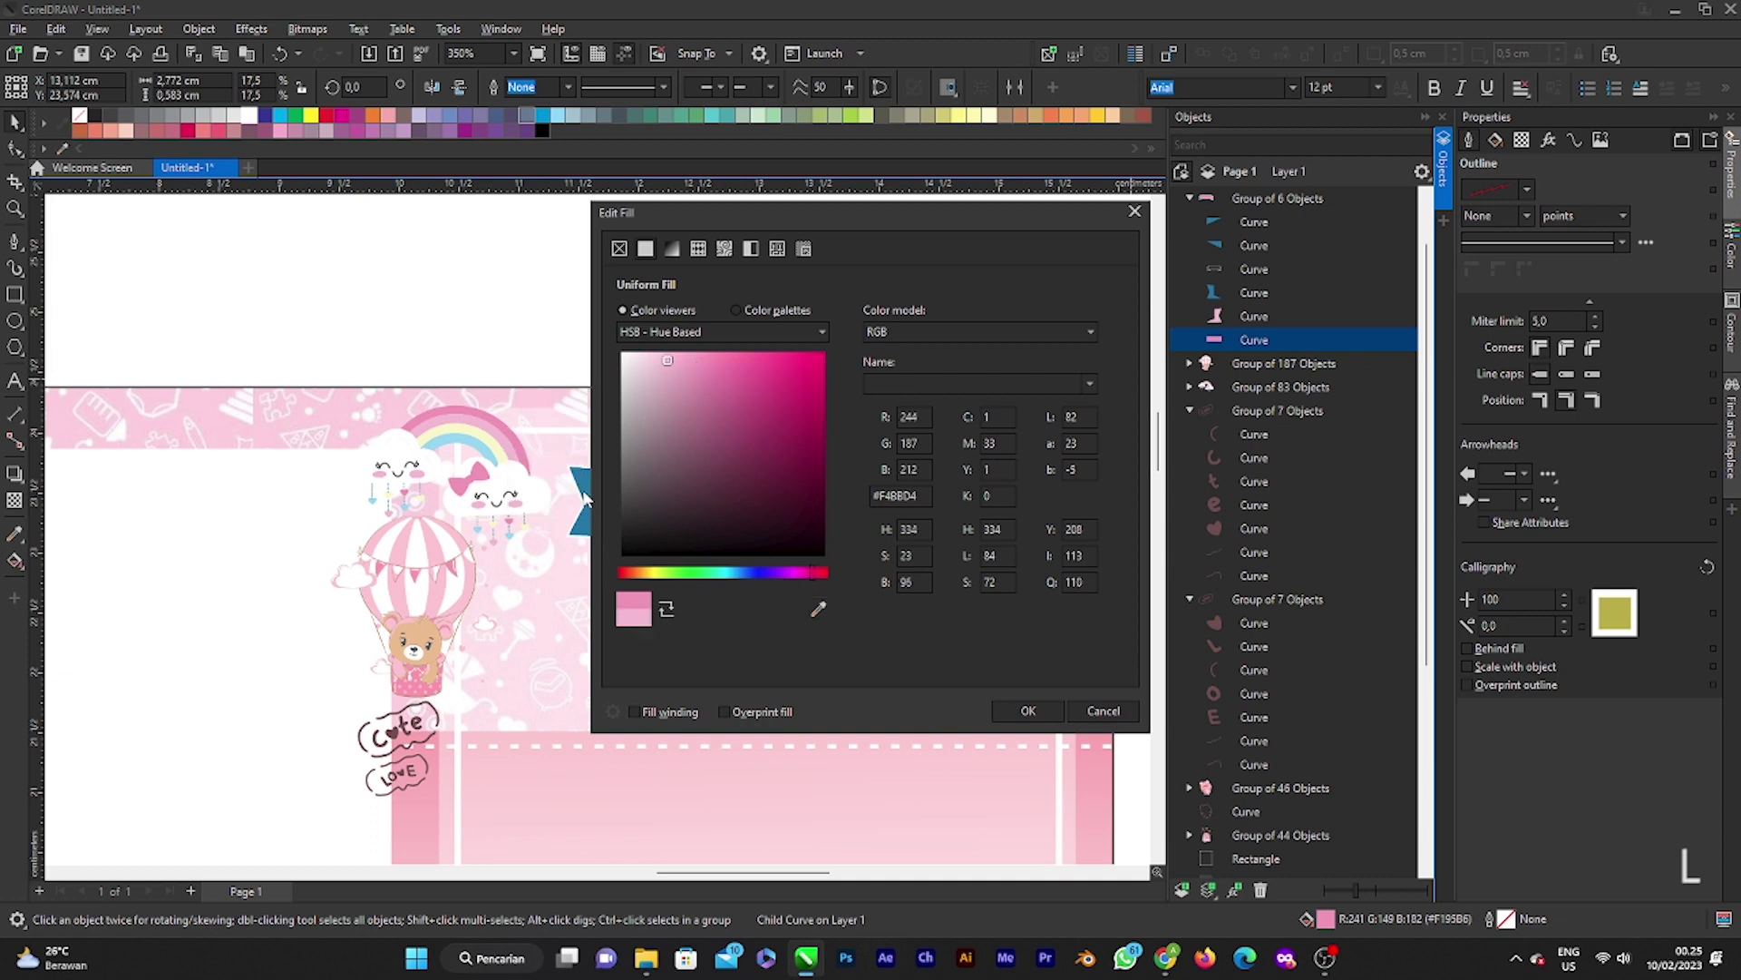
pyautogui.click(1004, 711)
# Step: Refill the ribbon's right end with the stronger pink from the card border
pyautogui.click(952, 503)
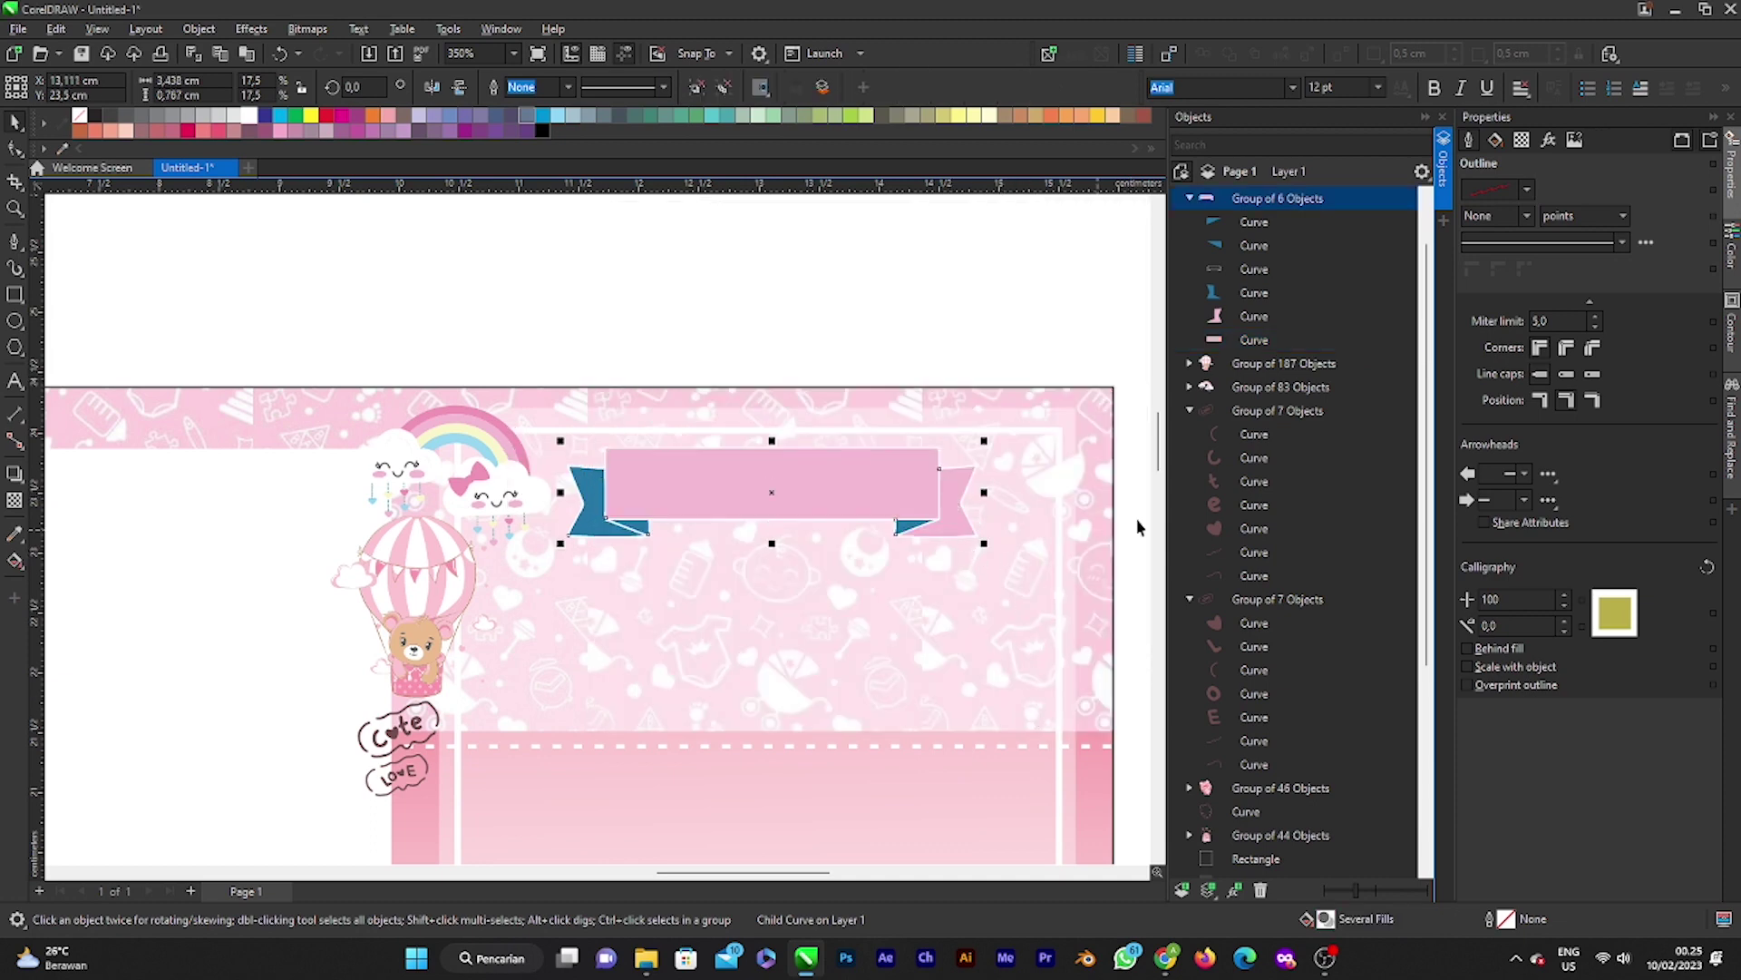
pyautogui.scroll(-2, 953, 489)
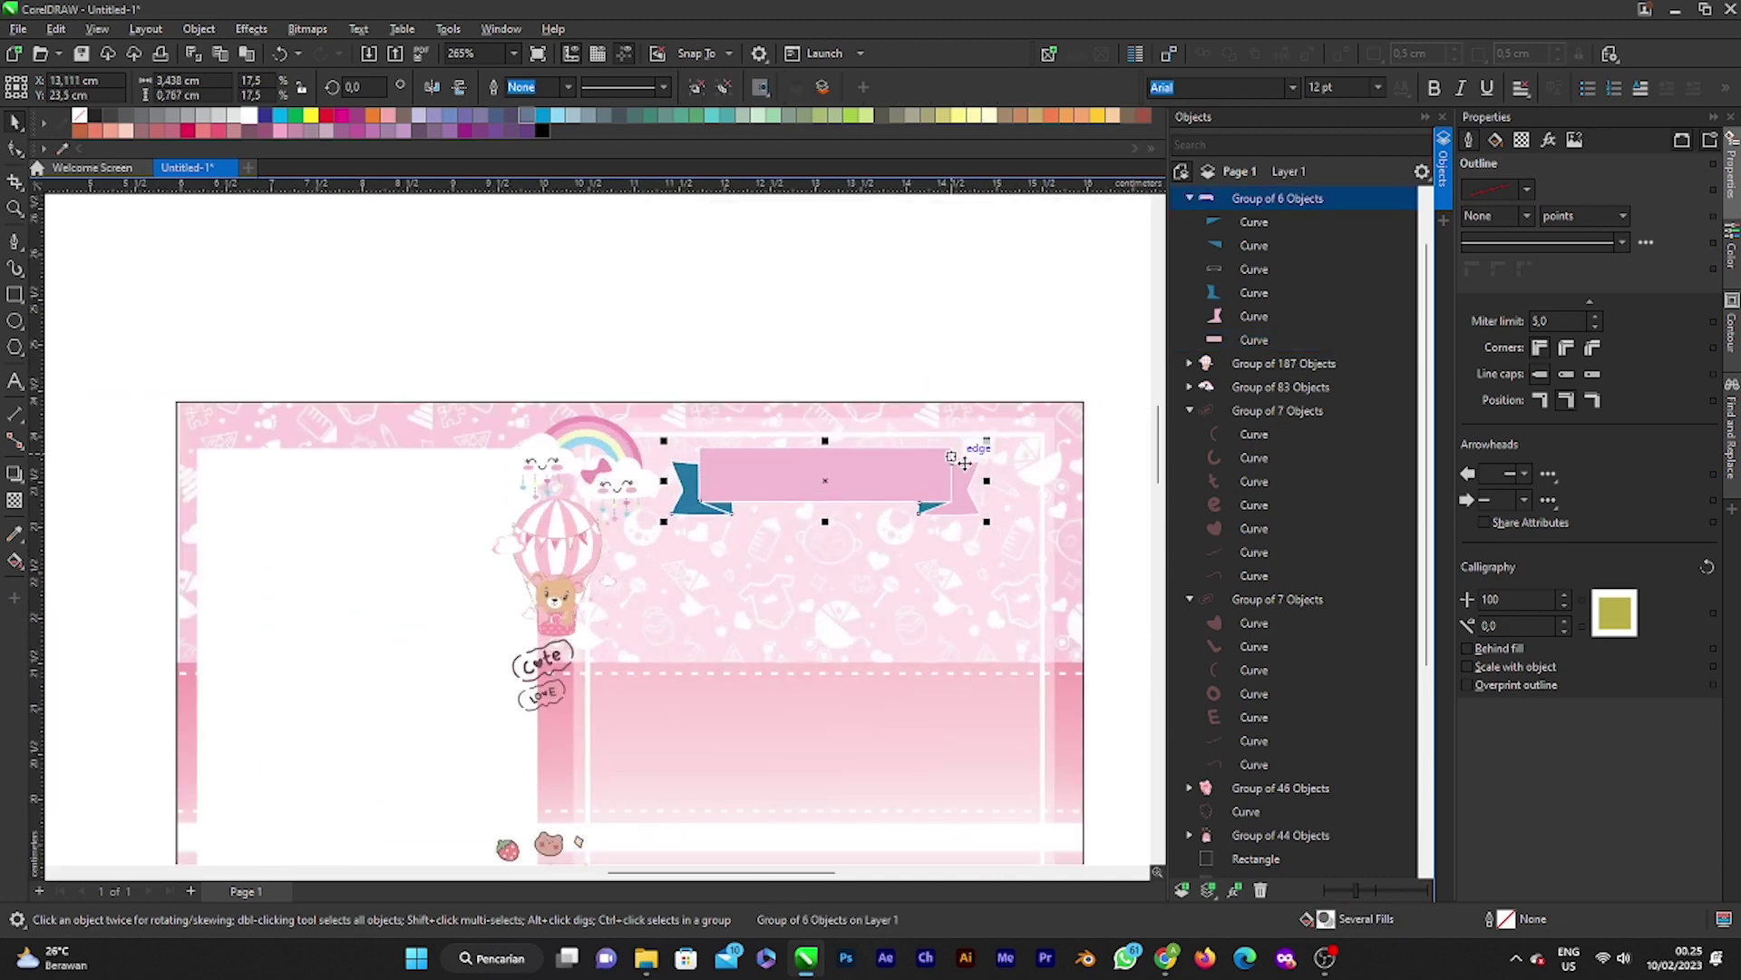
pyautogui.click(1260, 316)
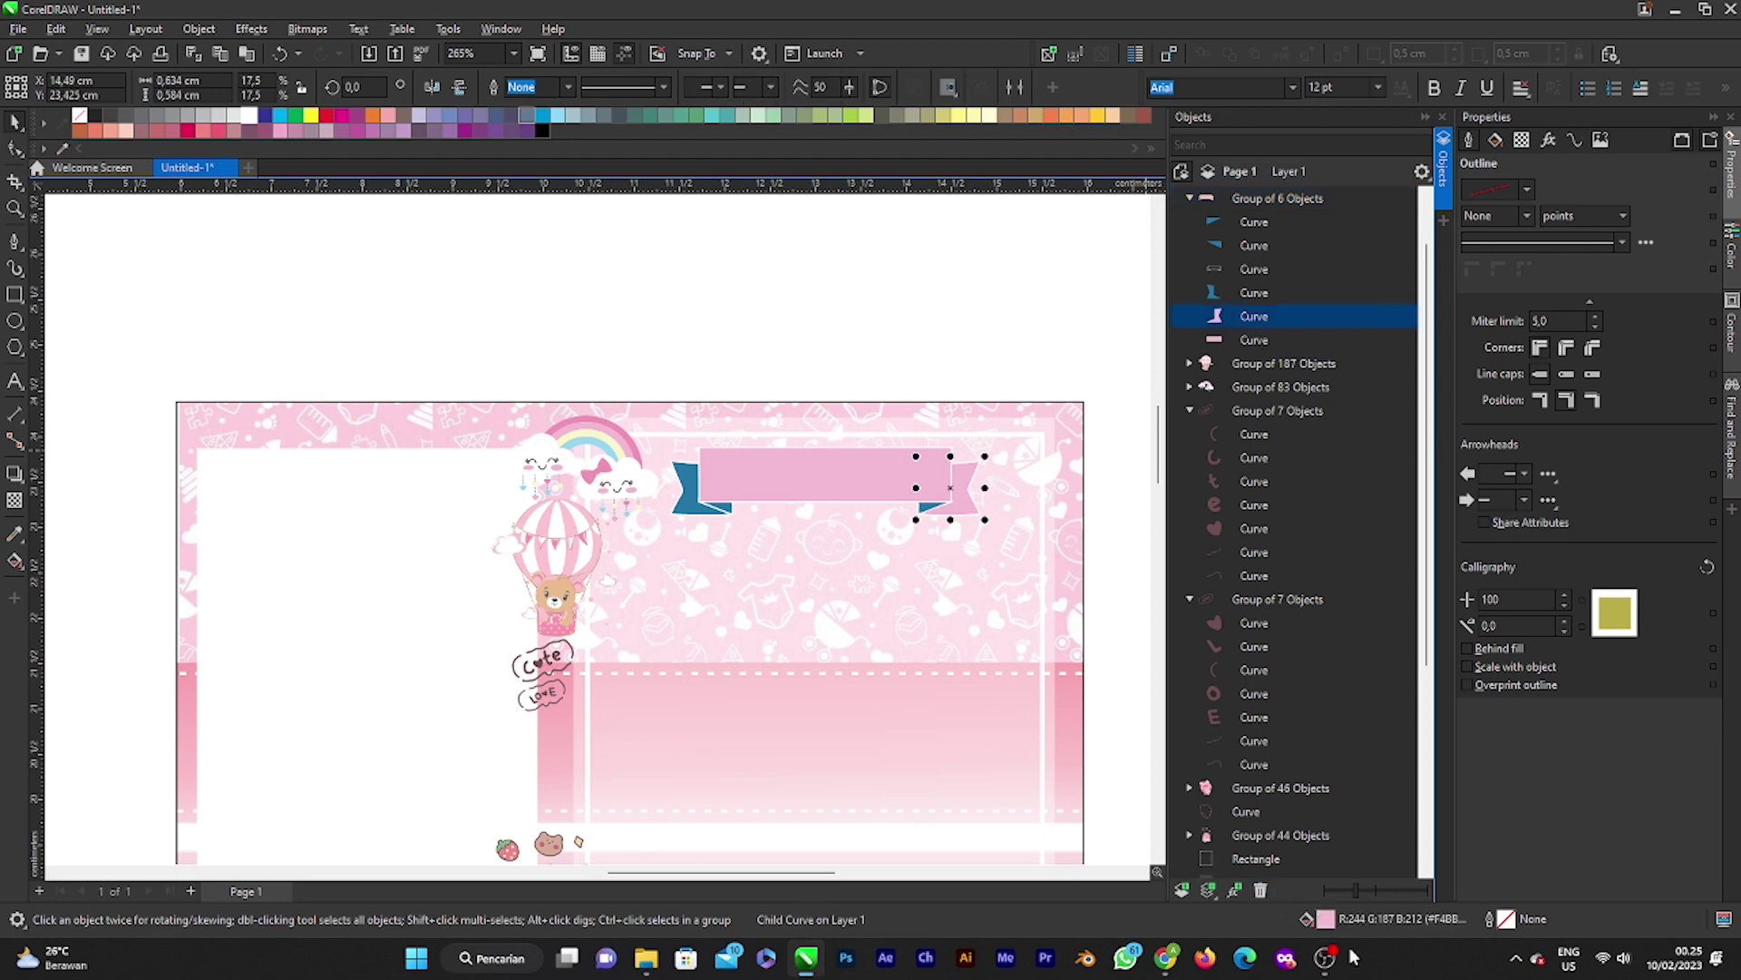
pyautogui.hotkey('shift', 'F11')
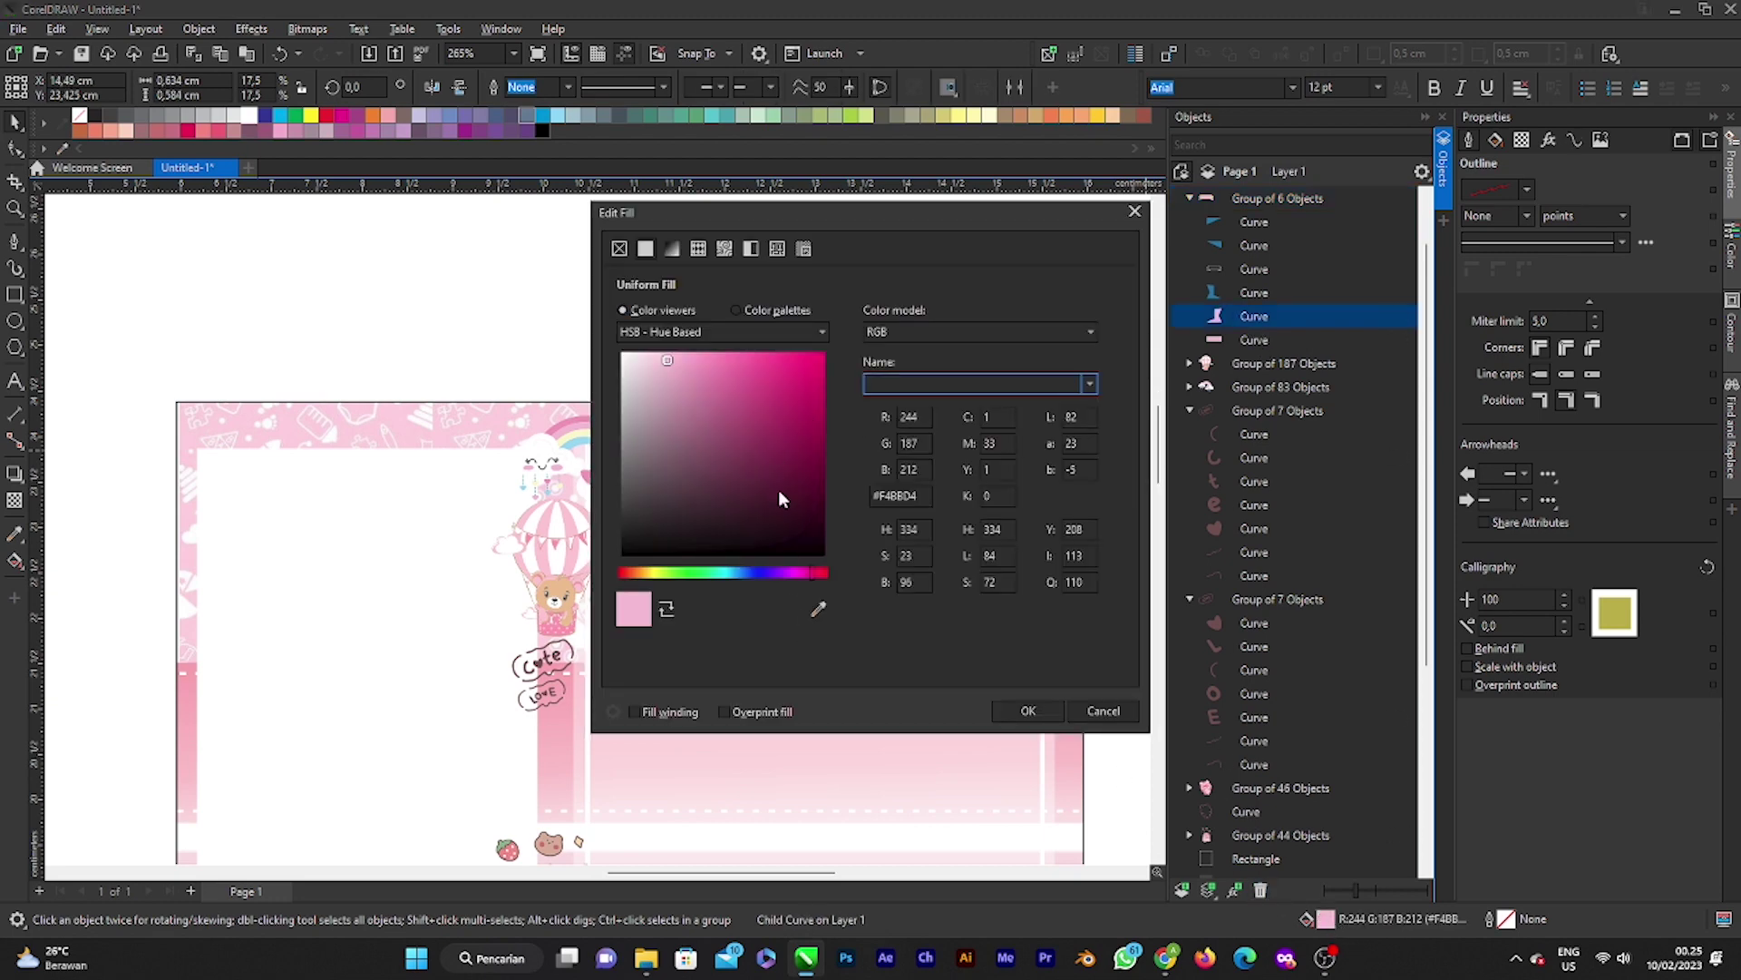
pyautogui.click(818, 609)
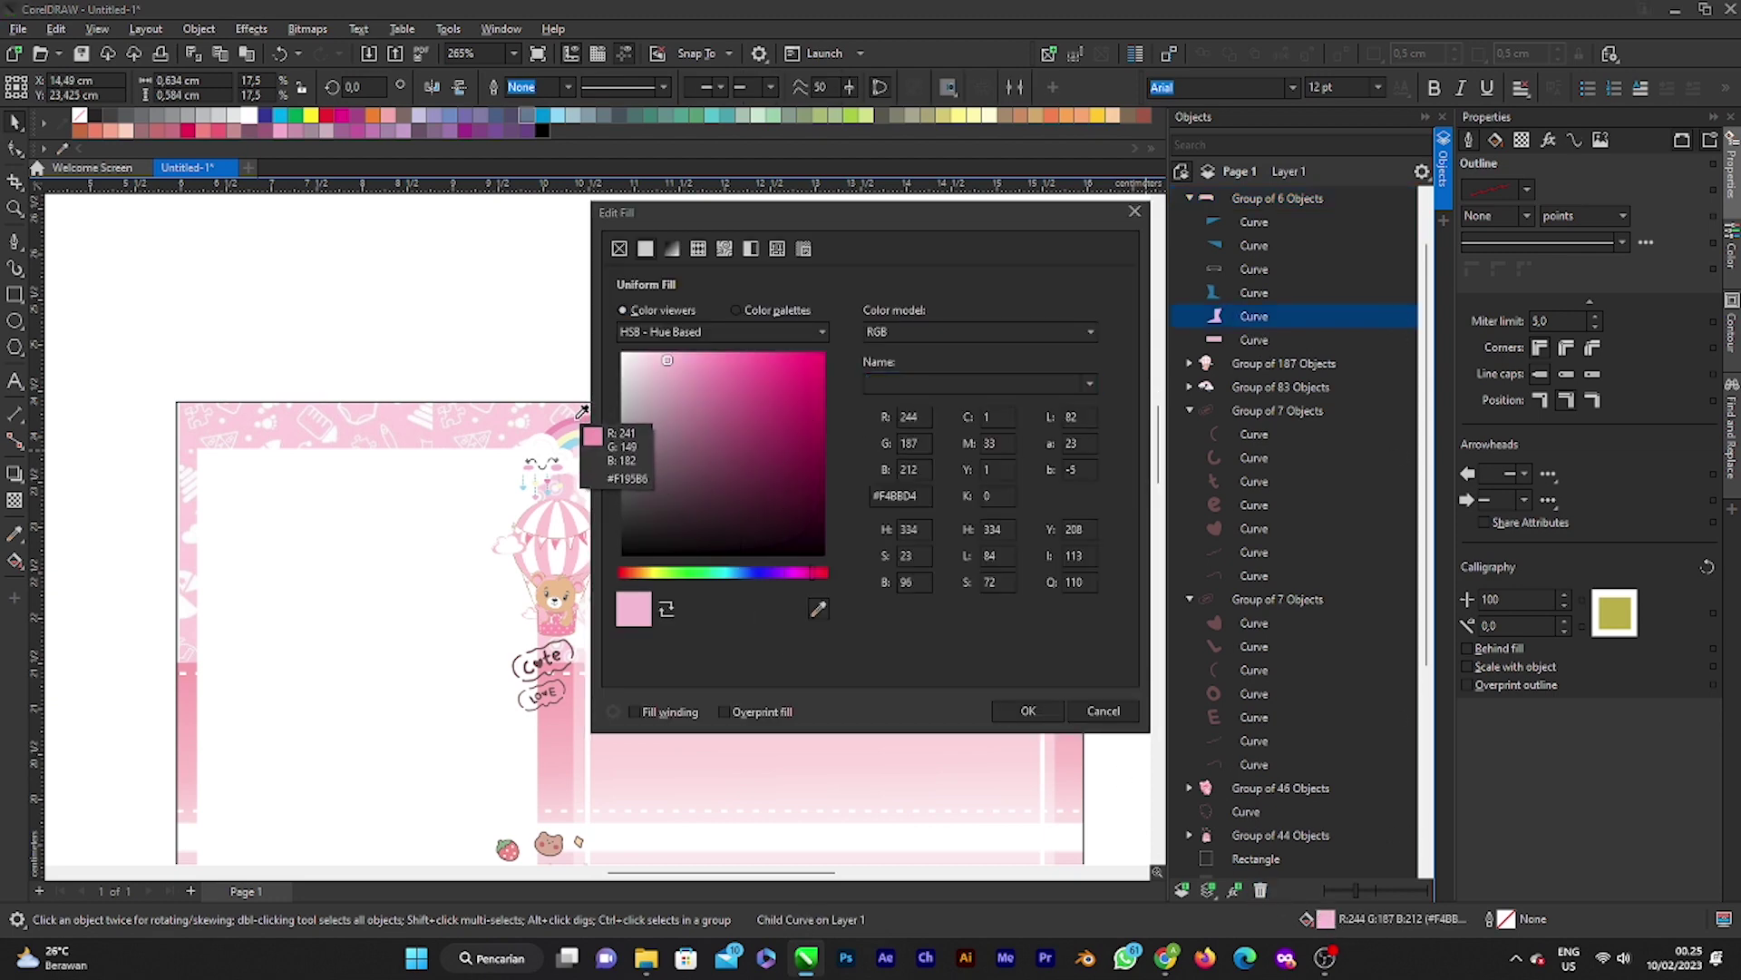
pyautogui.click(632, 484)
pyautogui.click(1034, 715)
pyautogui.scroll(3, 824, 536)
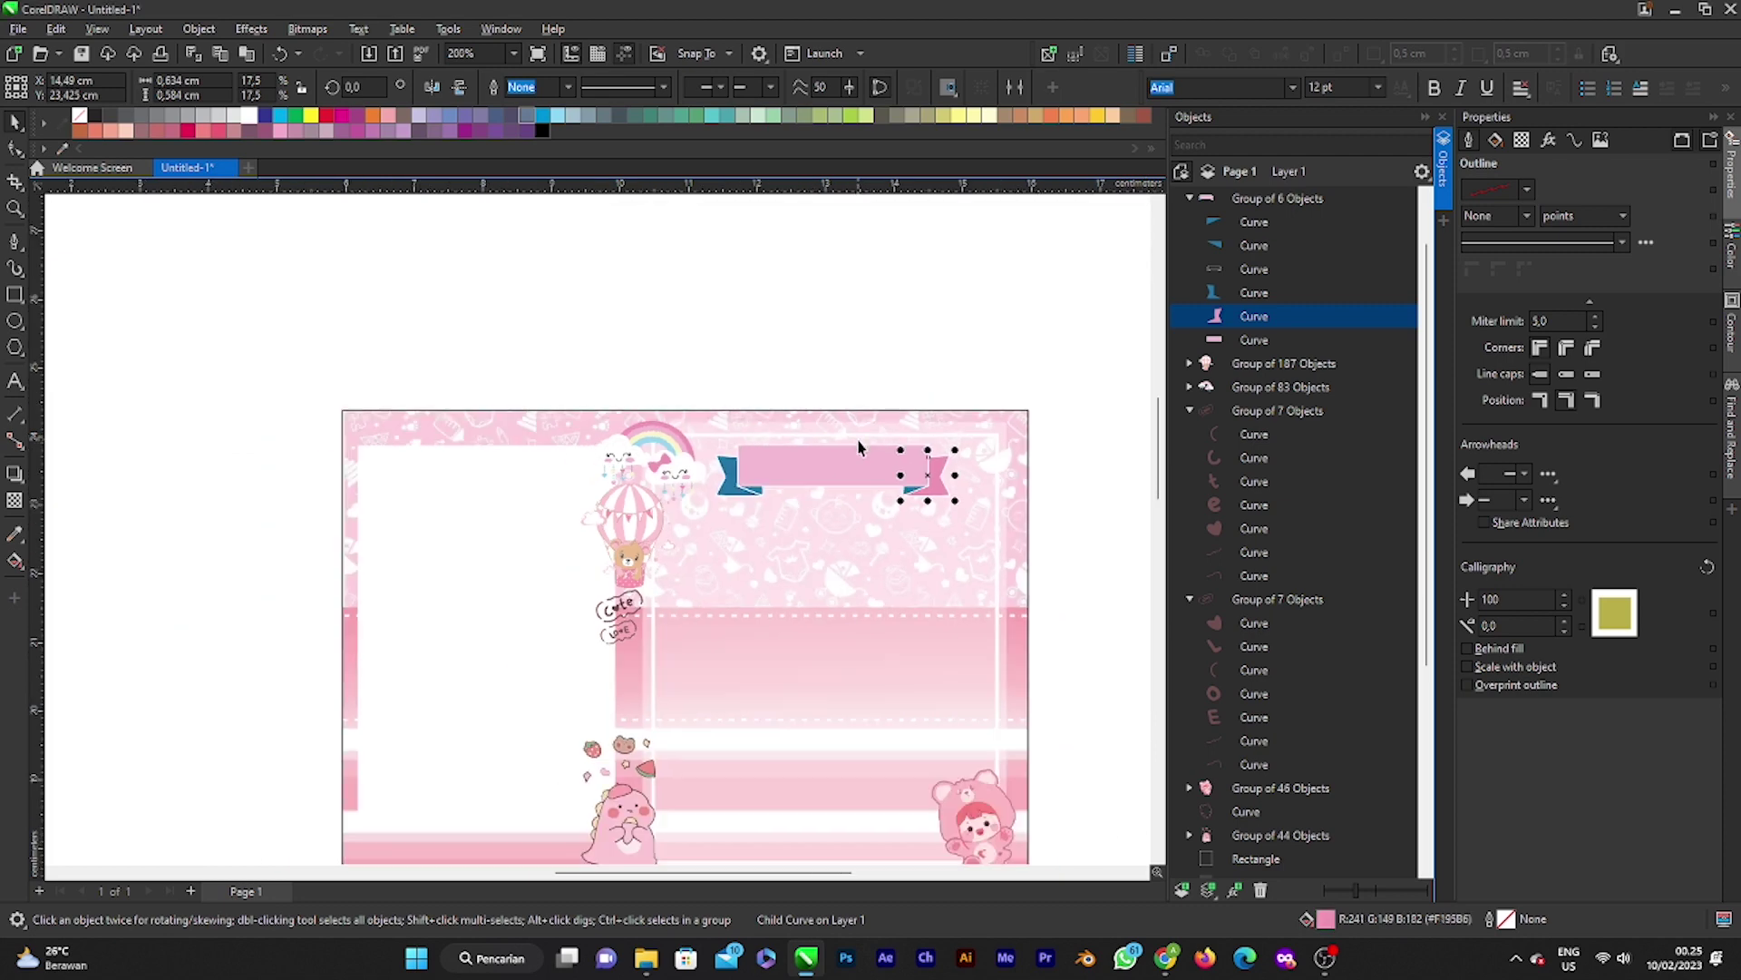
# Step: Fill the blue left end of the ribbon with the pink from the rainbow
pyautogui.click(592, 523)
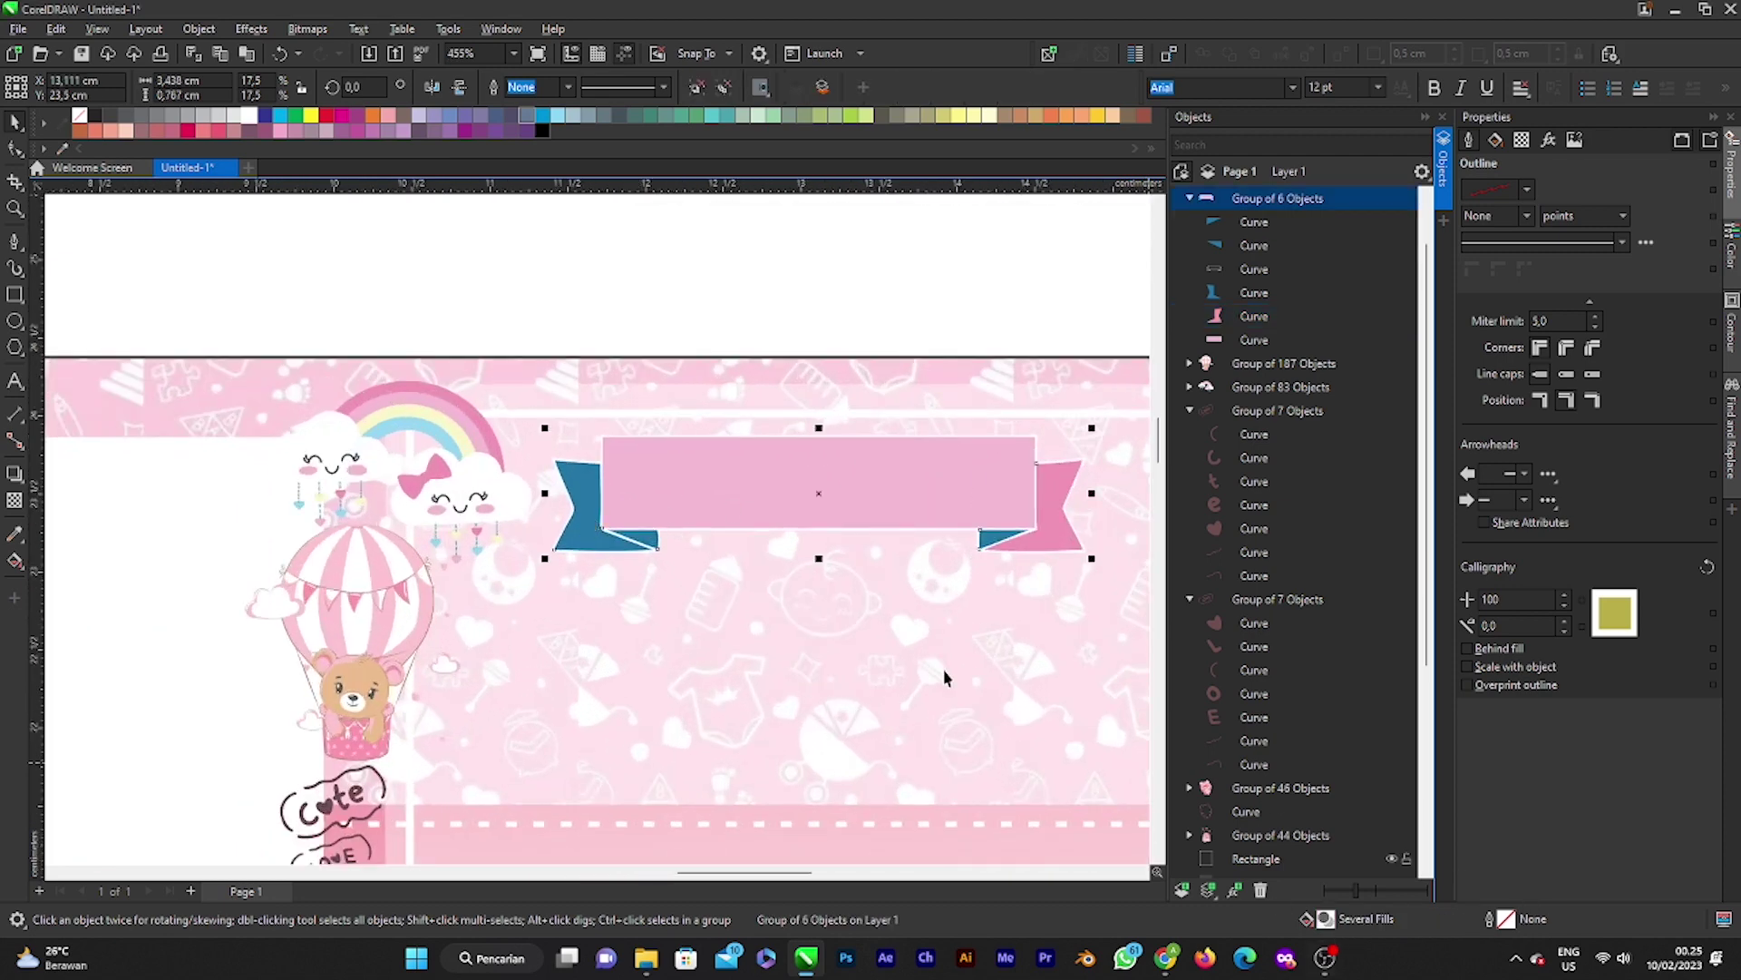
pyautogui.click(1256, 290)
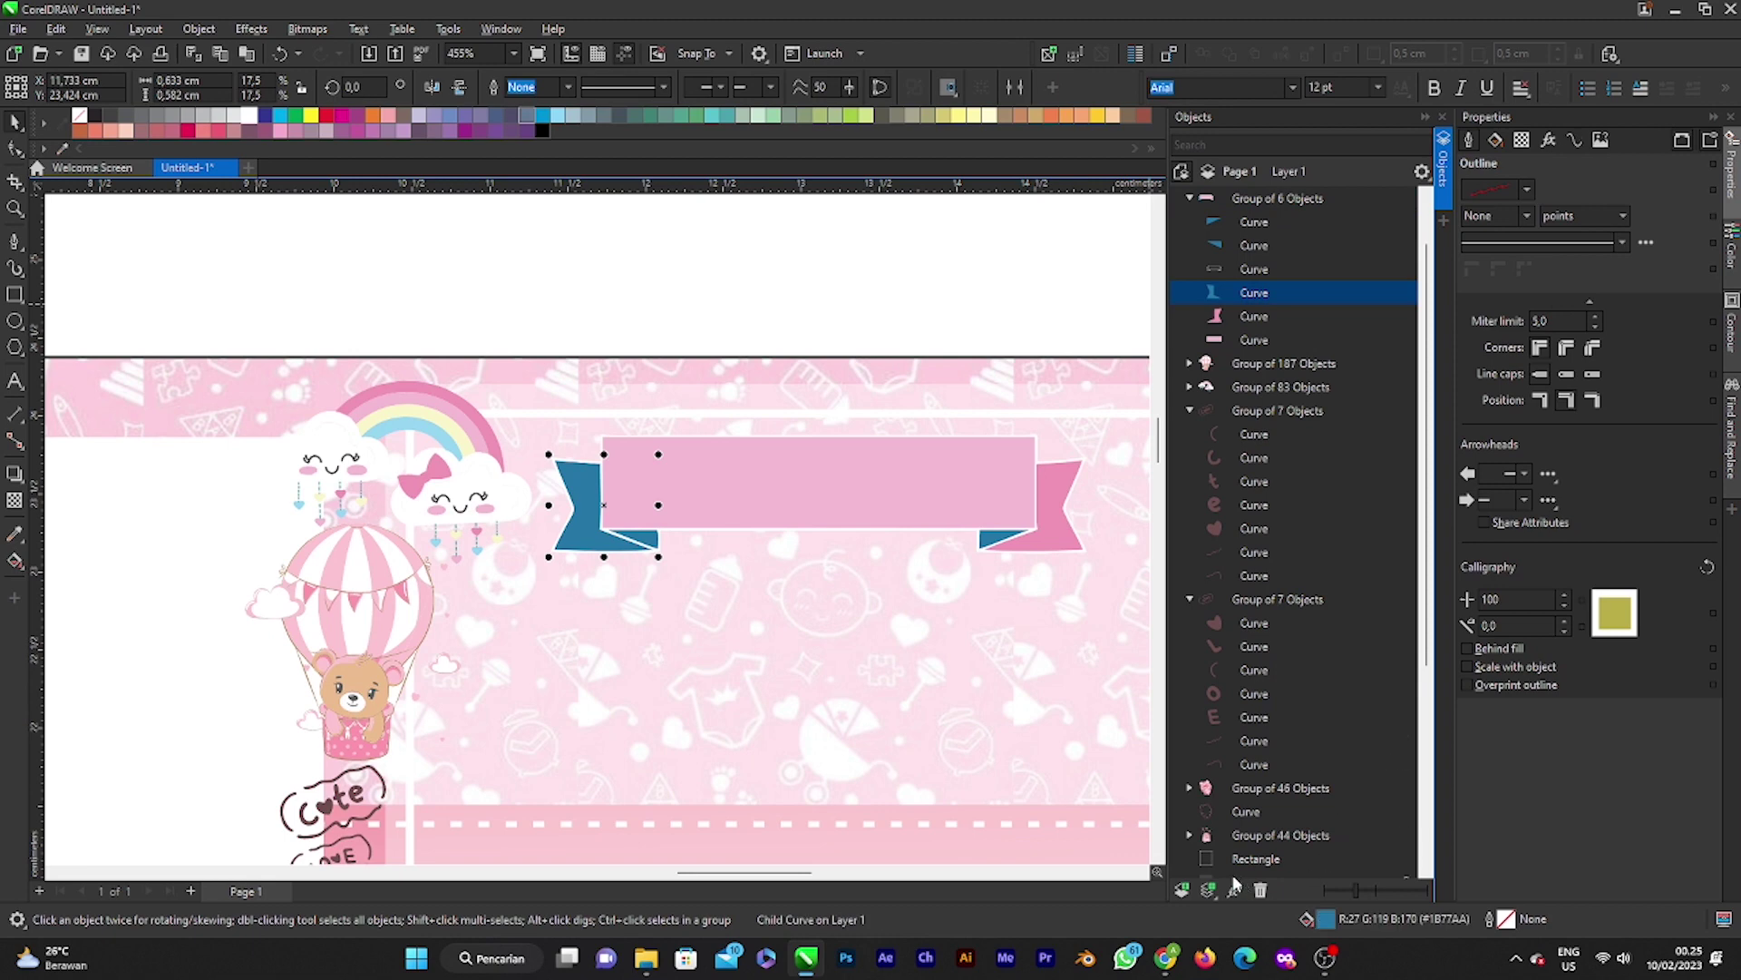
pyautogui.doubleClick(1327, 921)
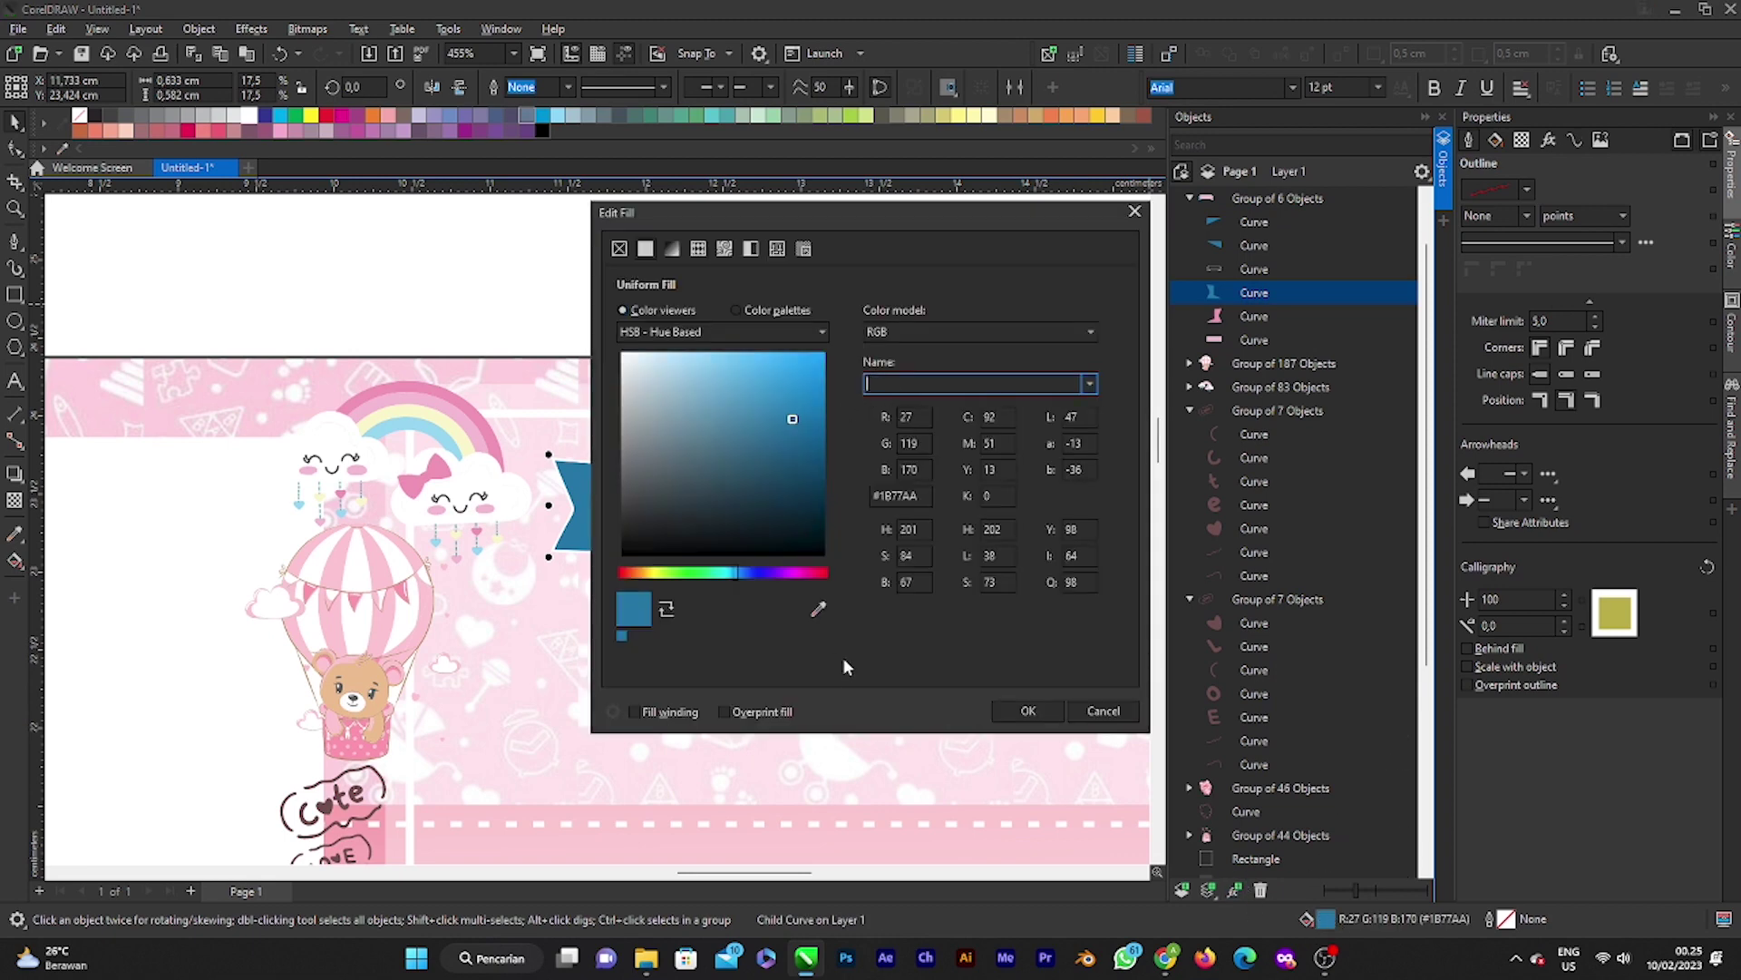
pyautogui.click(818, 609)
pyautogui.click(481, 427)
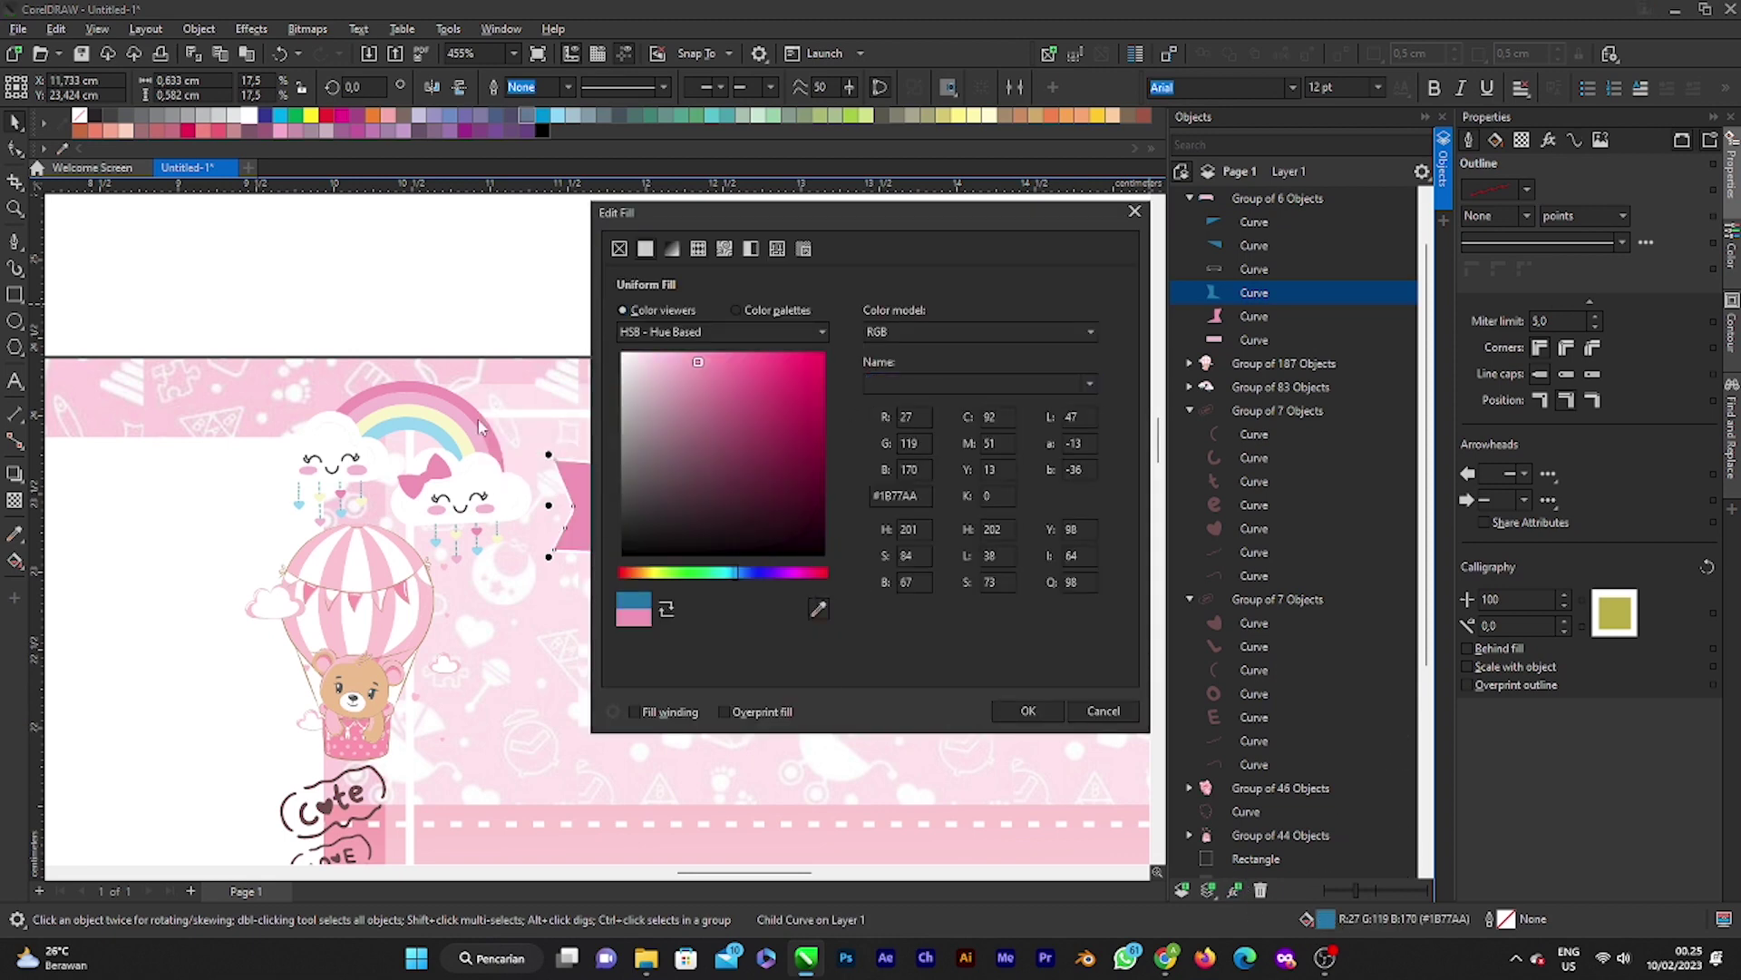
pyautogui.click(1027, 711)
pyautogui.scroll(2, 996, 603)
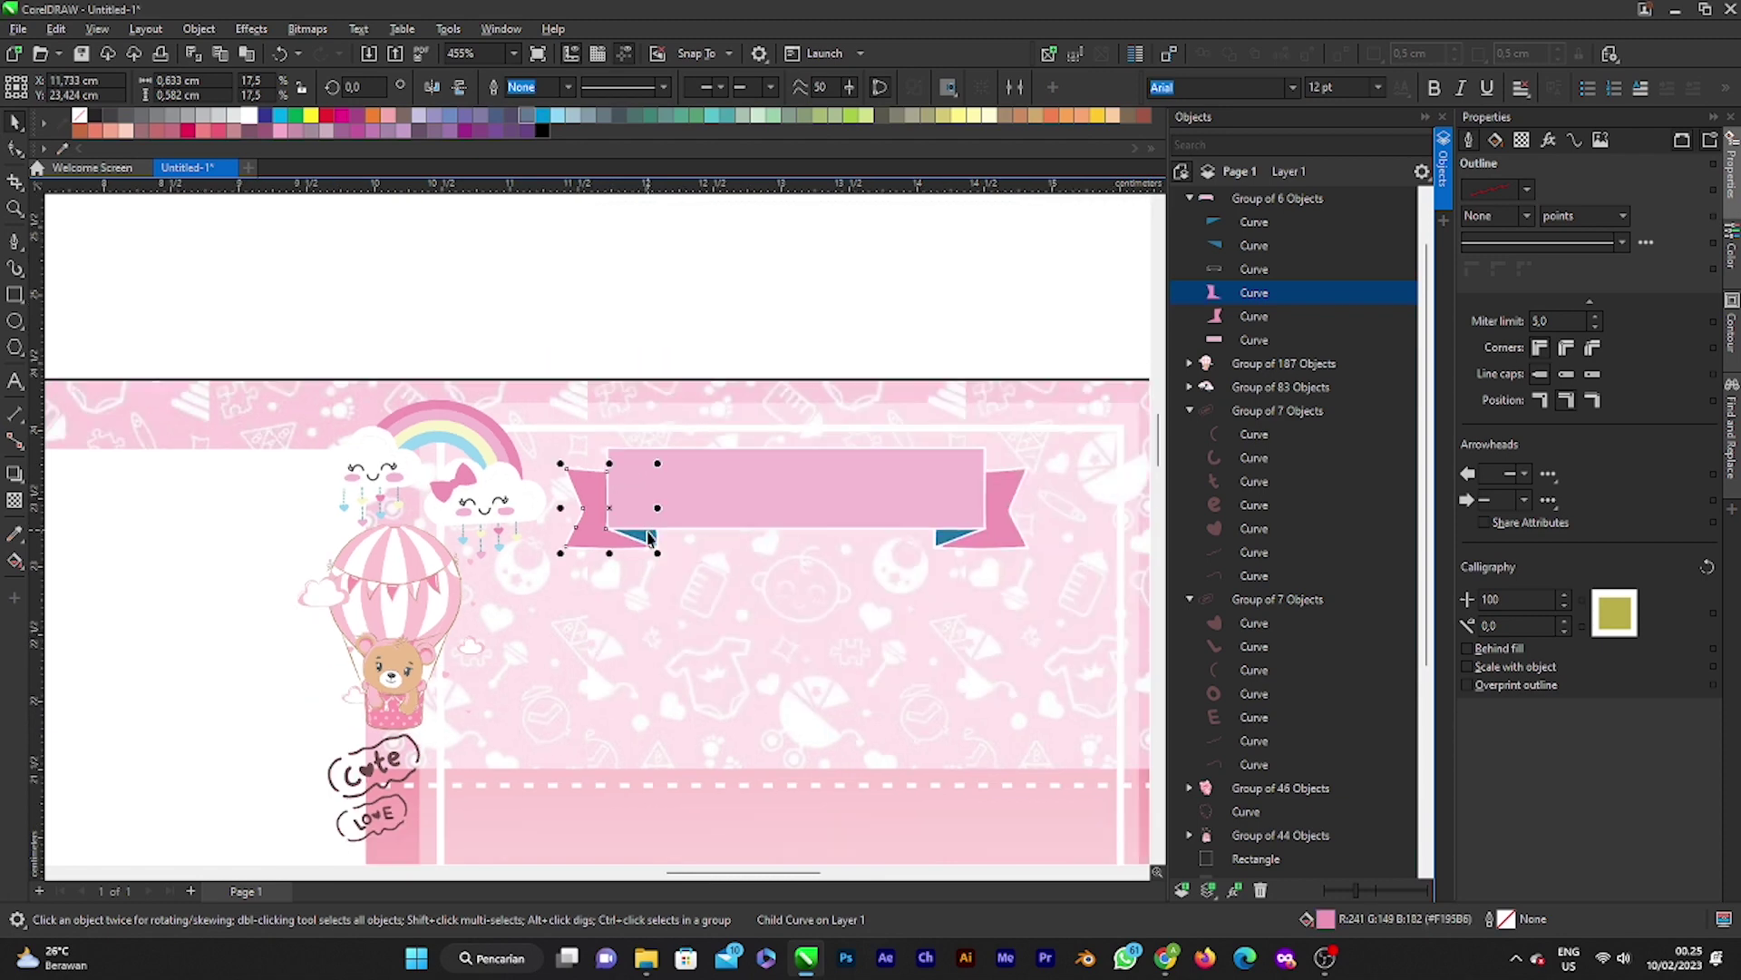
# Step: Fill both ribbon folds with a sampled pink darkened to deep rose #B85C7E
pyautogui.click(1273, 245)
pyautogui.keyDown('ctrl'); pyautogui.click(1270, 221); pyautogui.keyUp('ctrl')
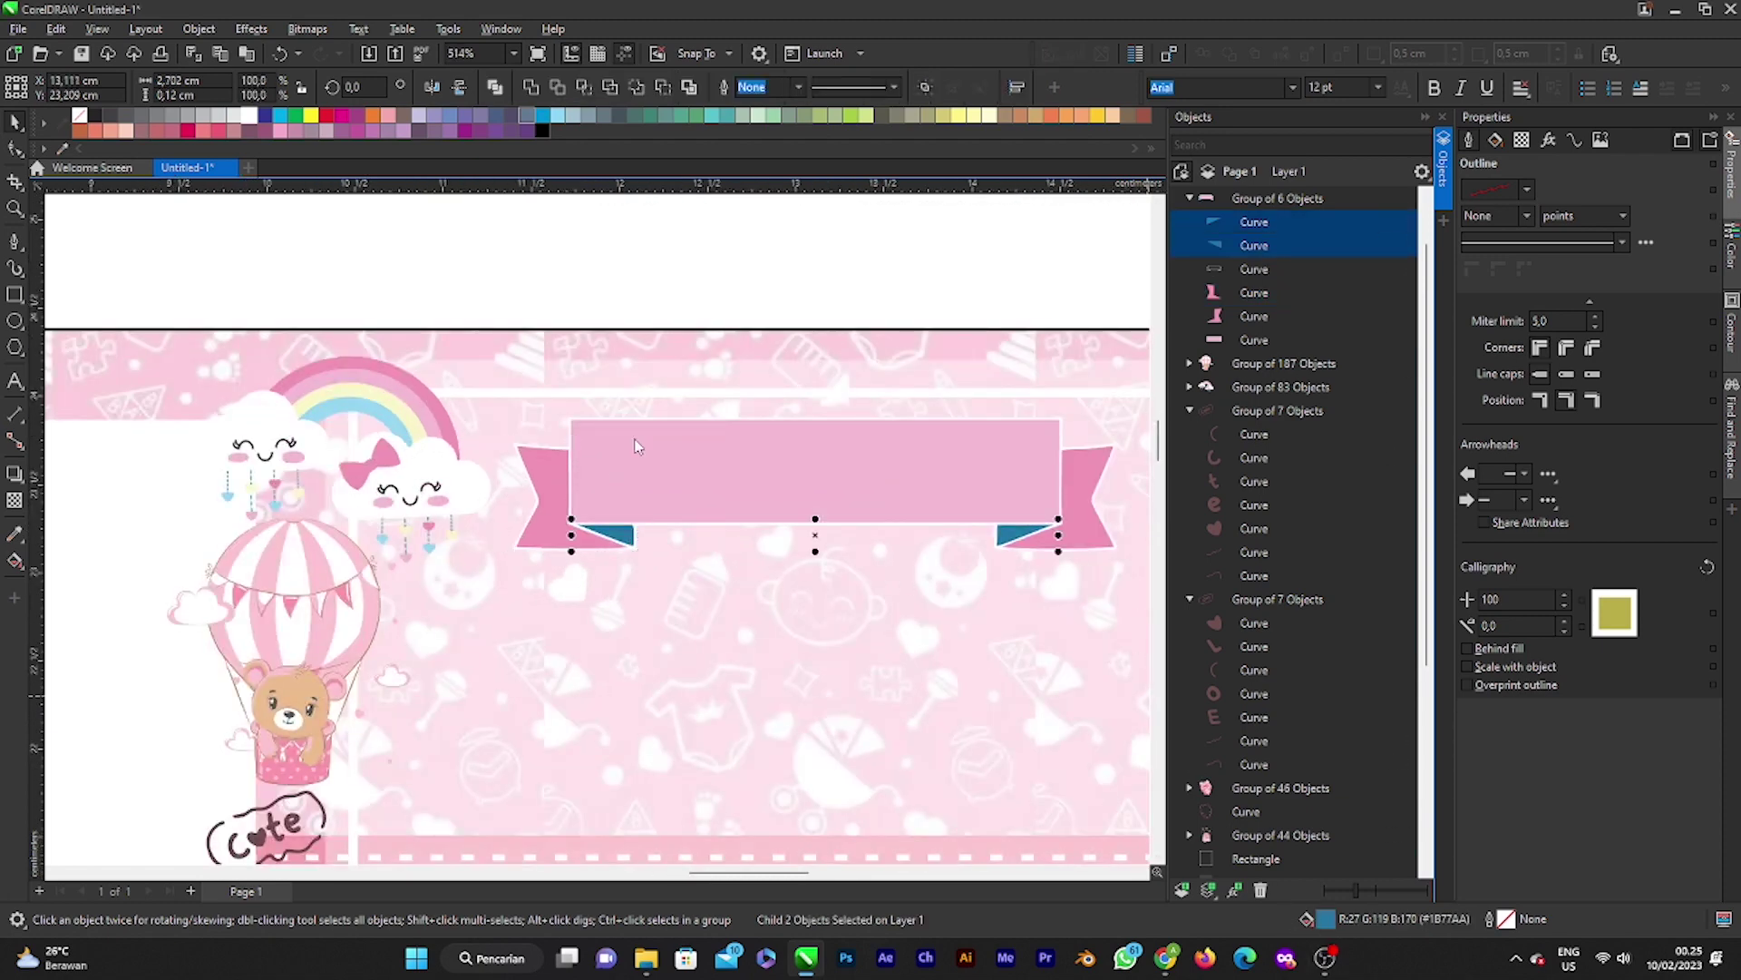
pyautogui.hotkey('shift', 'F11')
pyautogui.click(820, 609)
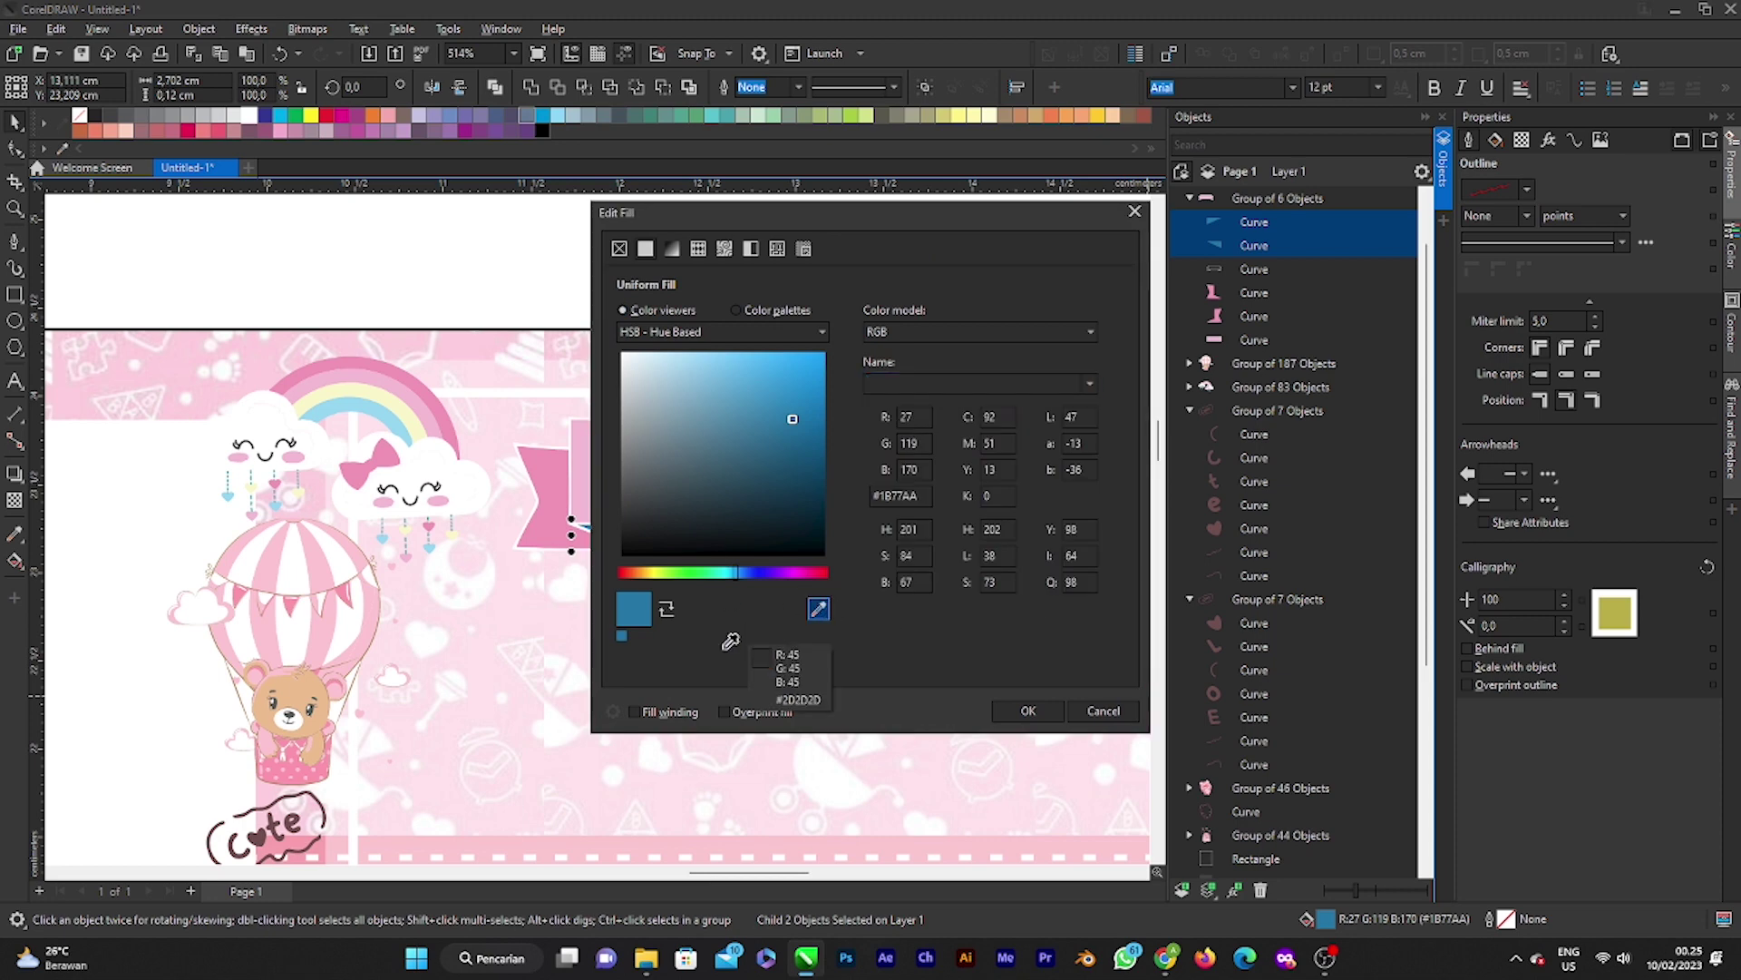
pyautogui.click(443, 418)
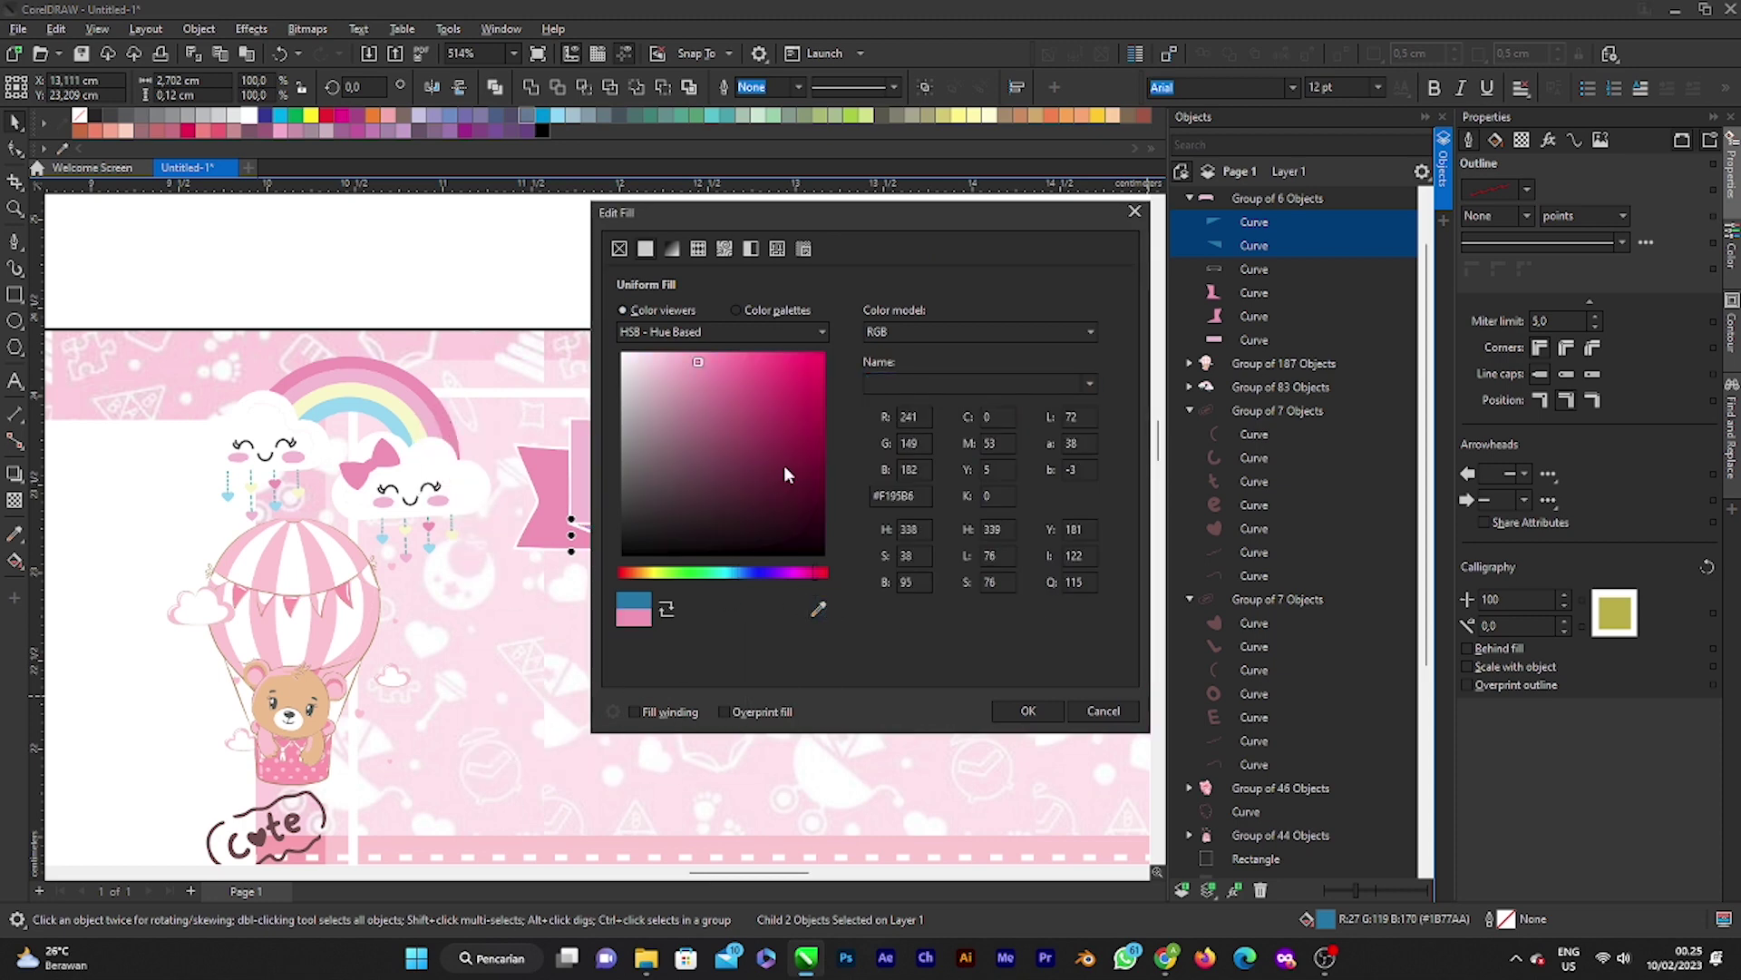
pyautogui.click(702, 374)
pyautogui.moveTo(707, 388); pyautogui.dragTo(723, 410)
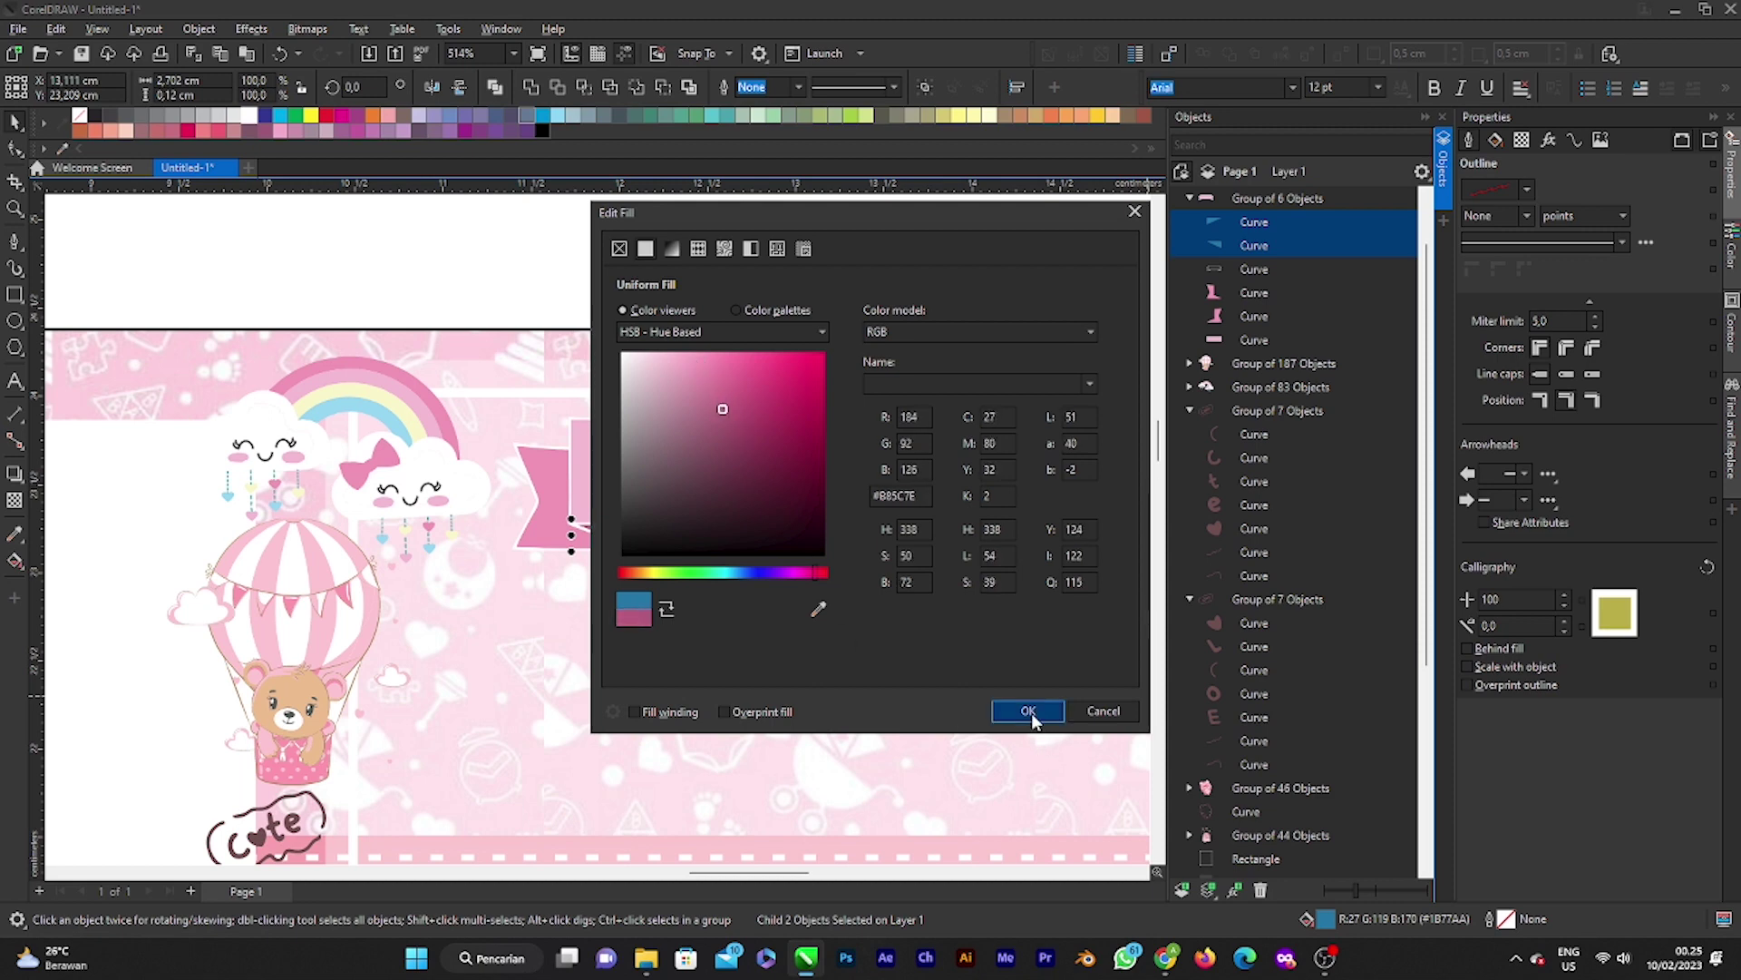
pyautogui.click(1029, 712)
pyautogui.scroll(-5, 821, 581)
pyautogui.press('Escape')
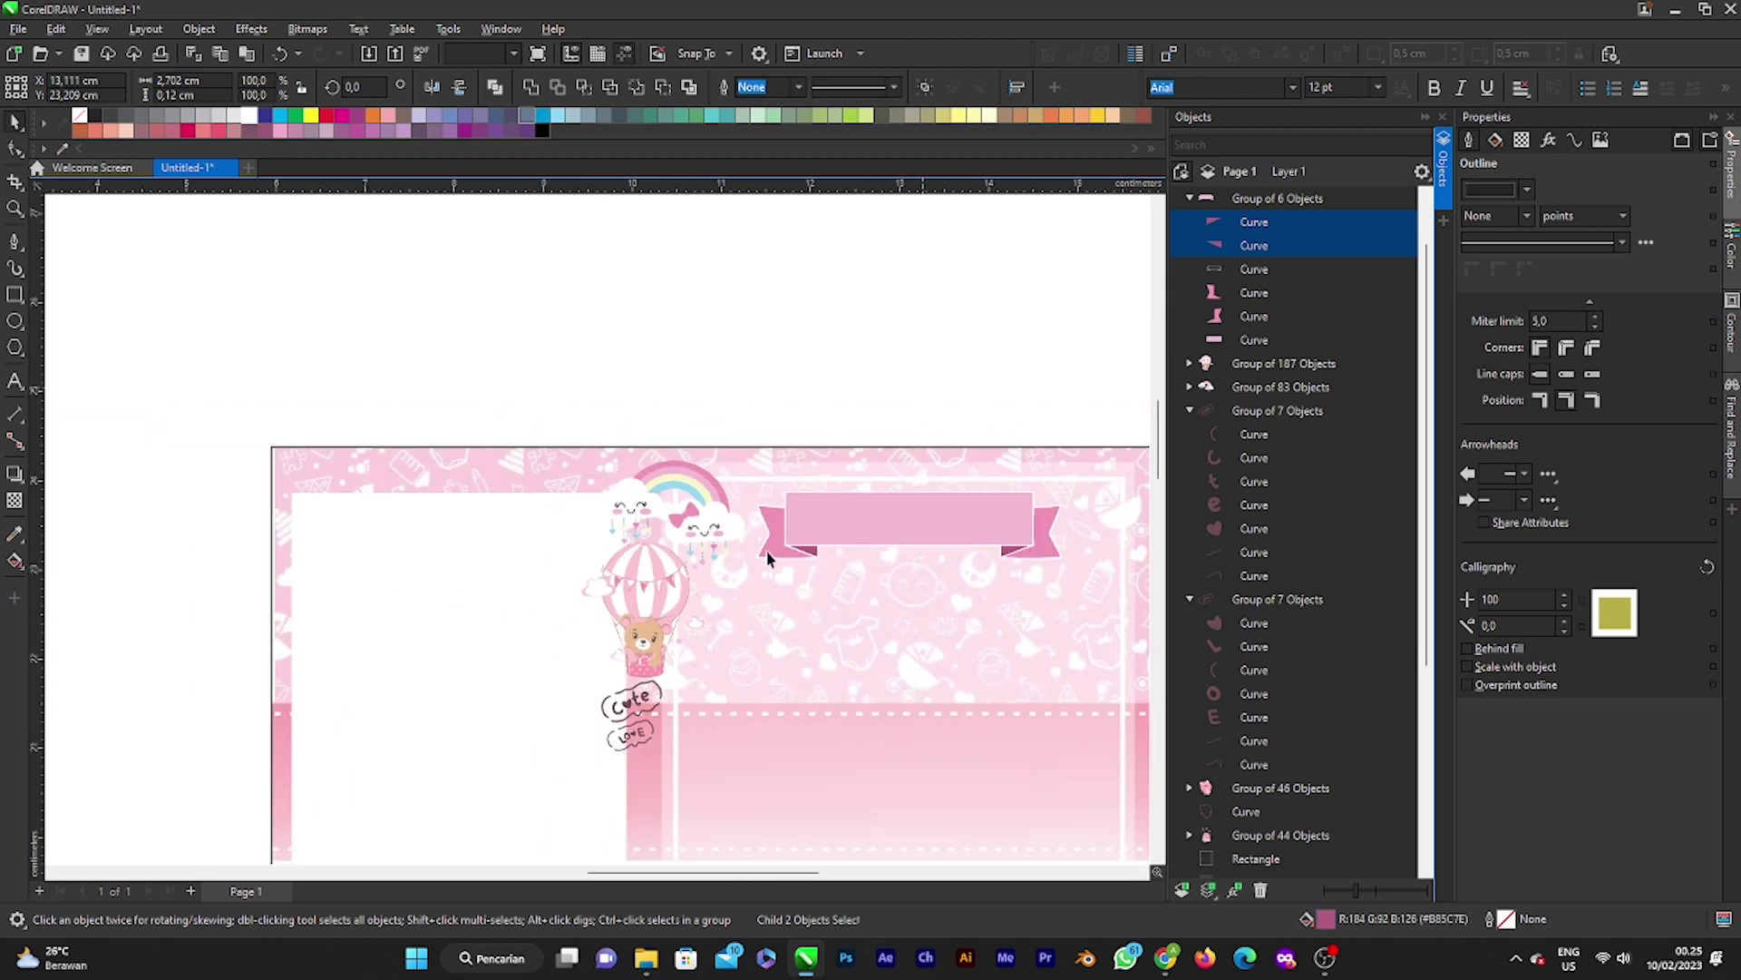
# Step: Nudge the pink banner group slightly upward and to the right
pyautogui.scroll(3, 816, 641)
pyautogui.scroll(-1, 816, 629)
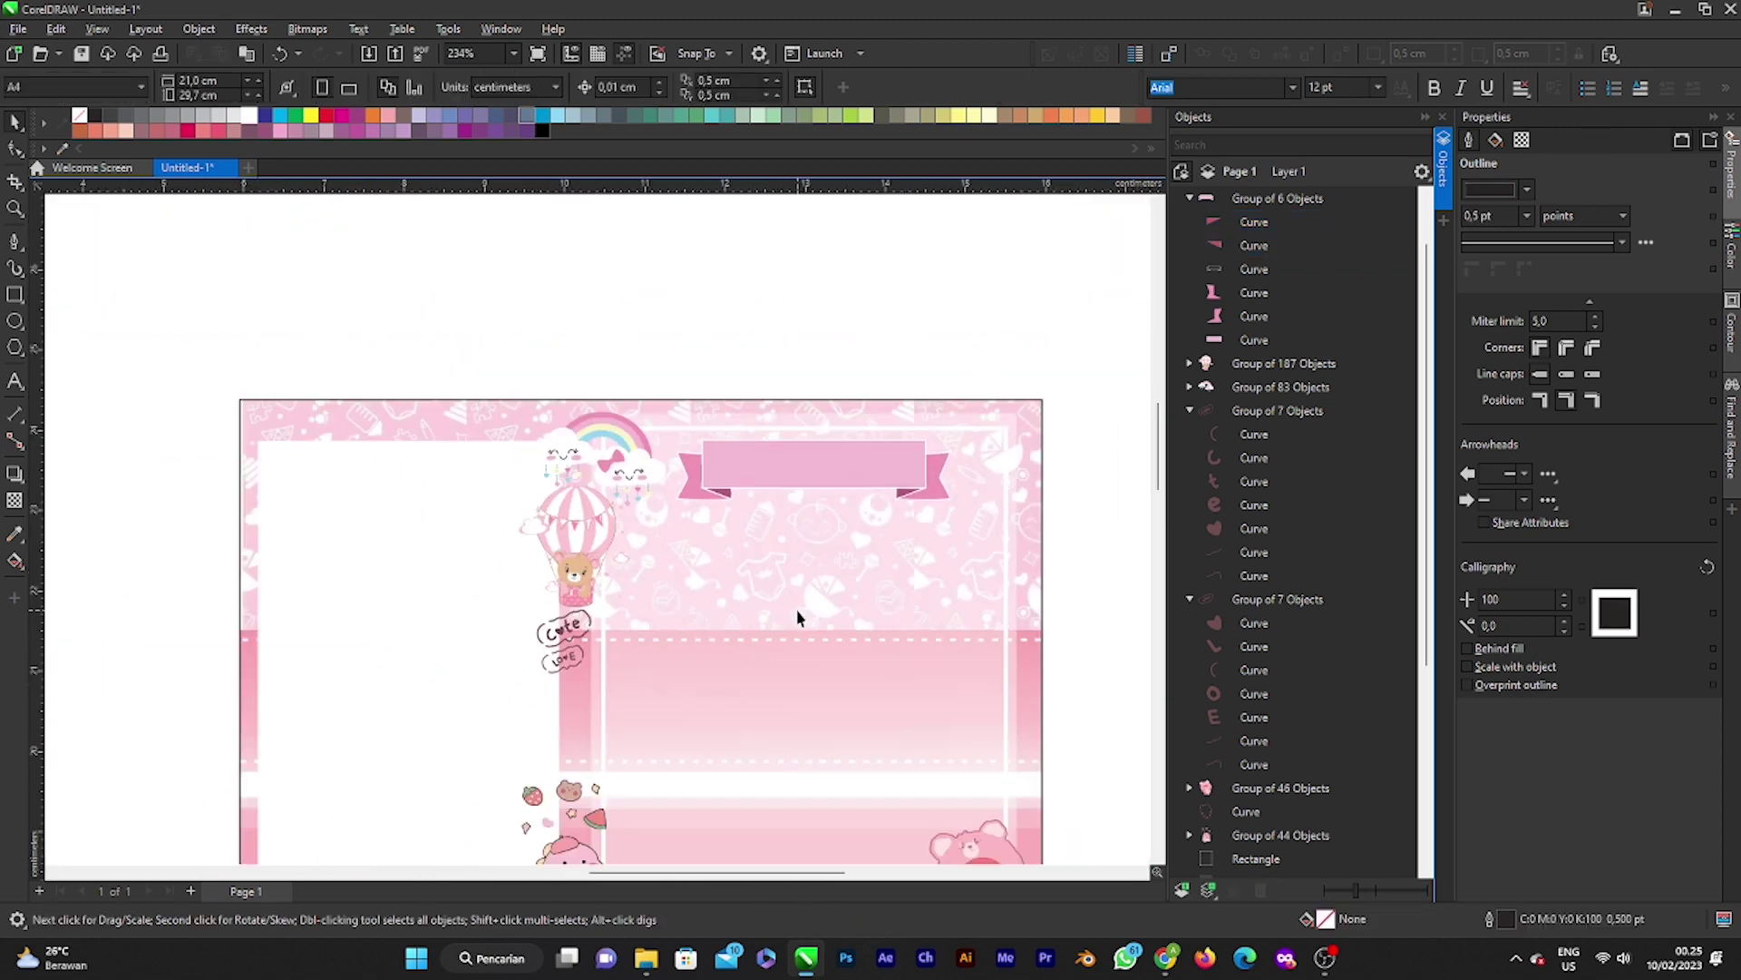
pyautogui.scroll(-1, 797, 610)
pyautogui.scroll(1, 798, 610)
pyautogui.scroll(-2, 798, 618)
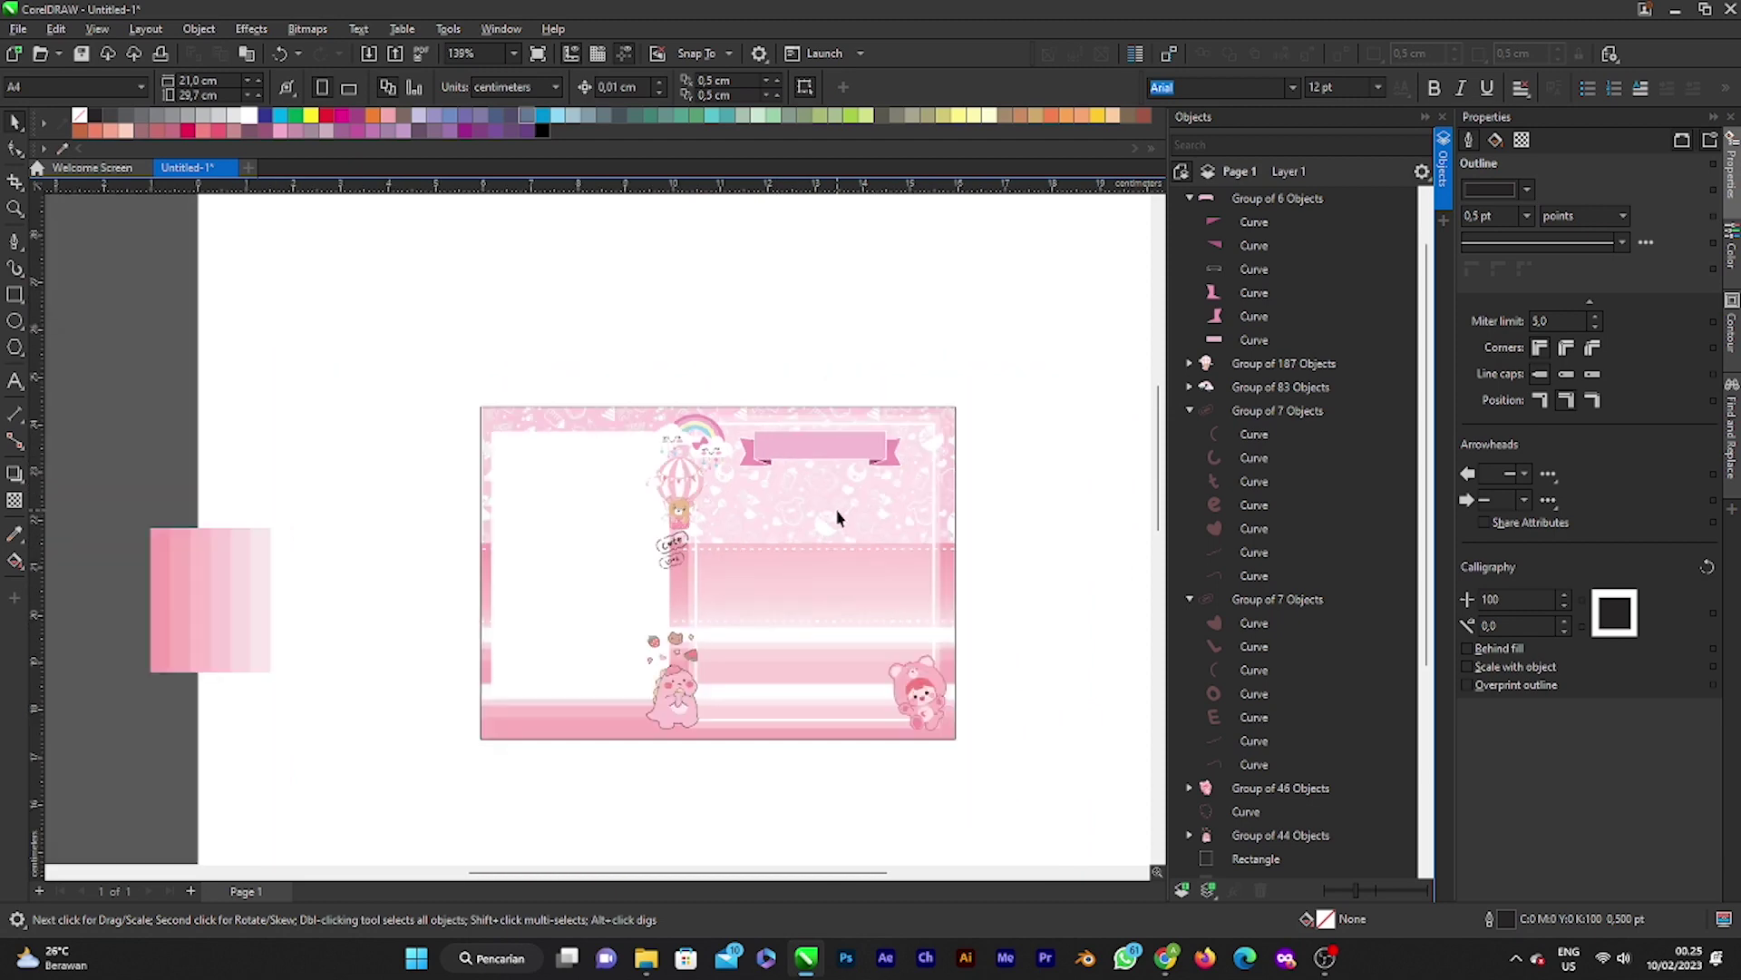
pyautogui.scroll(2, 852, 591)
pyautogui.scroll(2, 843, 439)
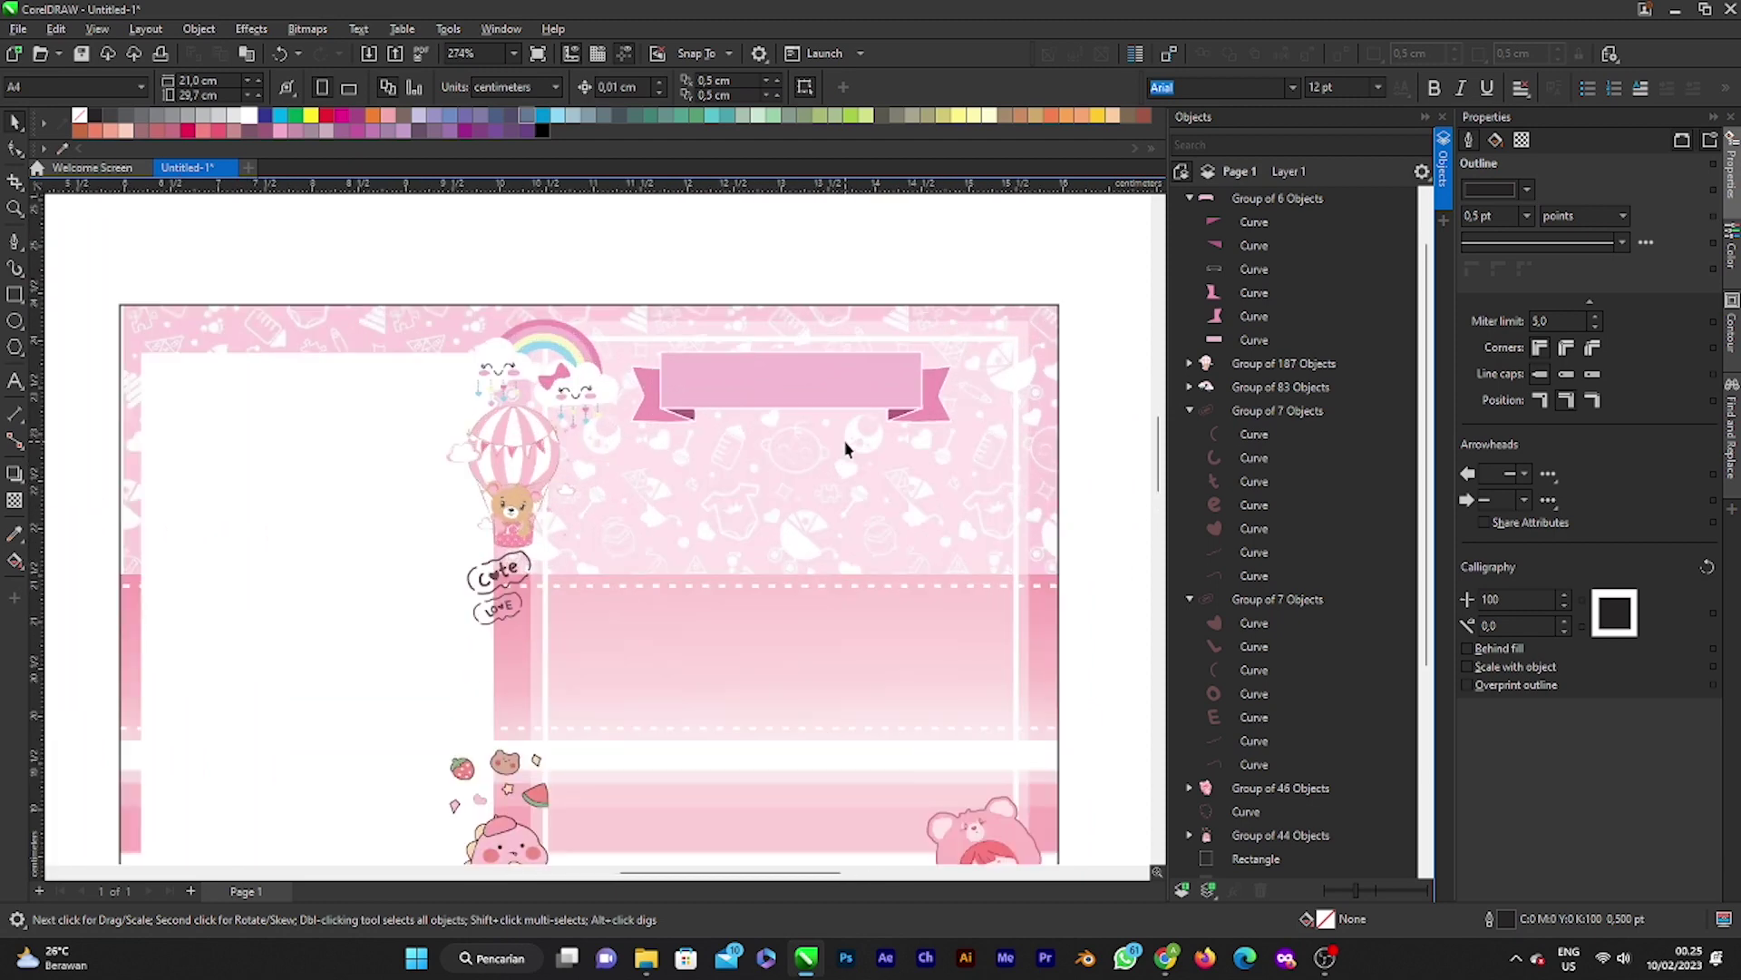
pyautogui.scroll(1, 808, 357)
pyautogui.click(797, 362)
pyautogui.moveTo(798, 363); pyautogui.dragTo(815, 331)
# Step: Lower the white frame rectangle's top edge behind the banner, to about 5.93 cm tall
pyautogui.scroll(-2, 815, 332)
pyautogui.scroll(-1, 816, 332)
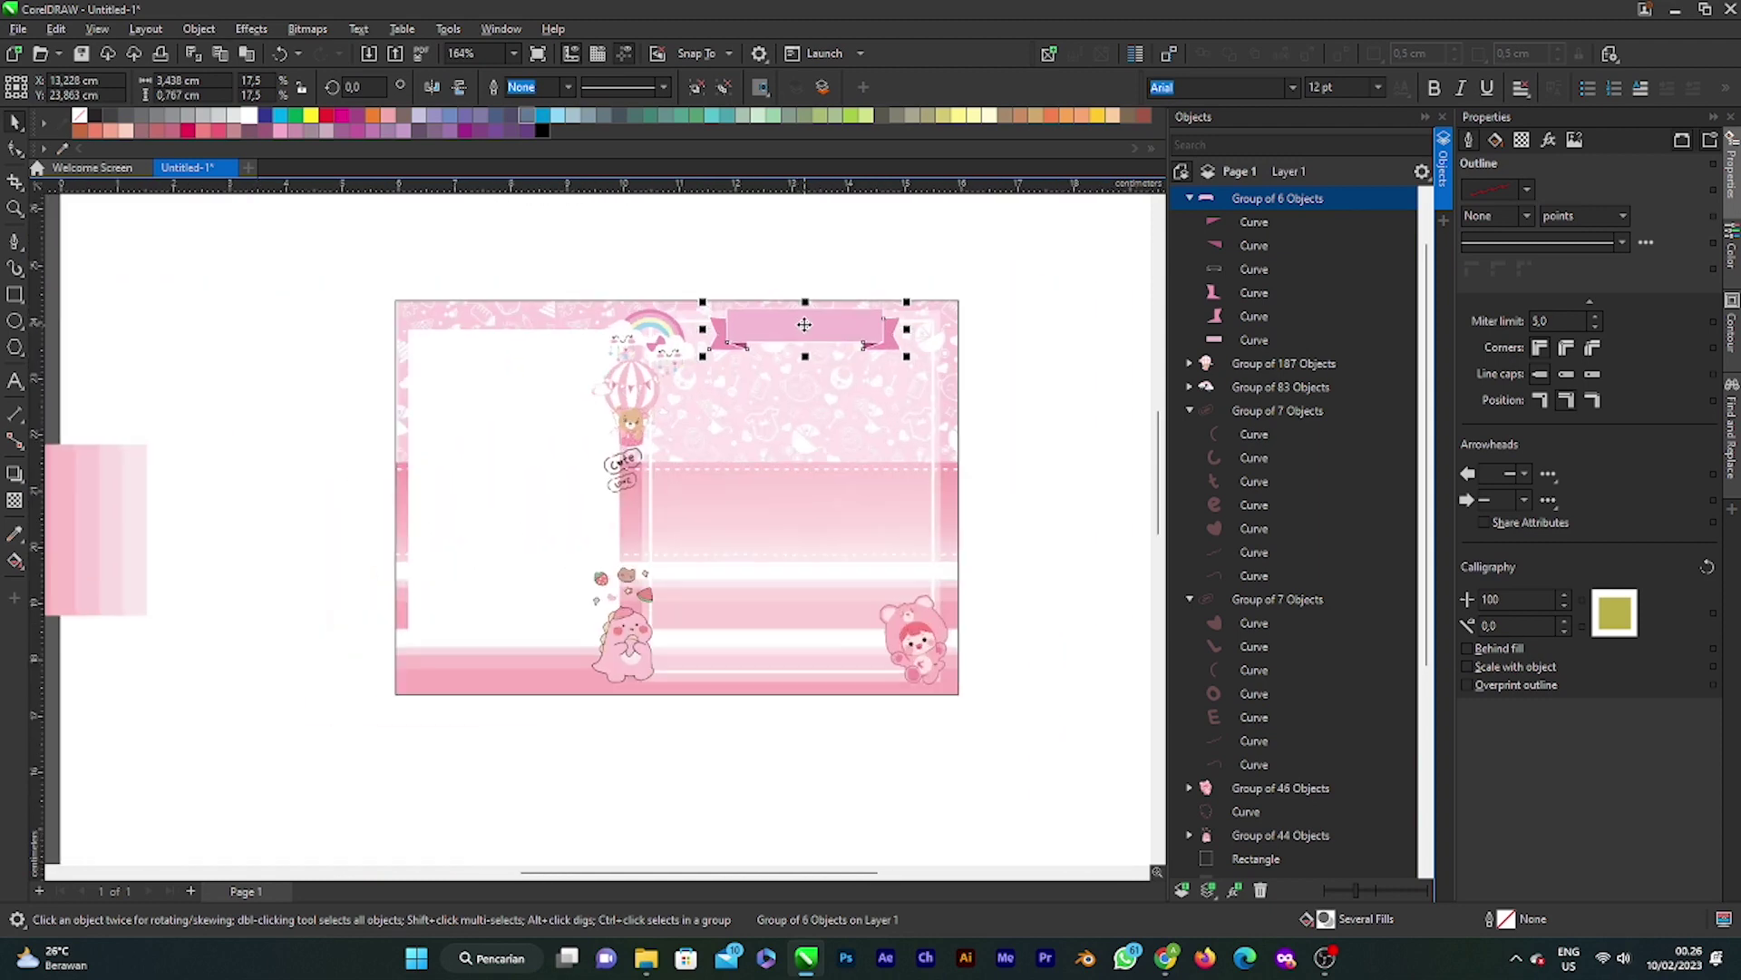
pyautogui.click(990, 247)
pyautogui.scroll(2, 979, 354)
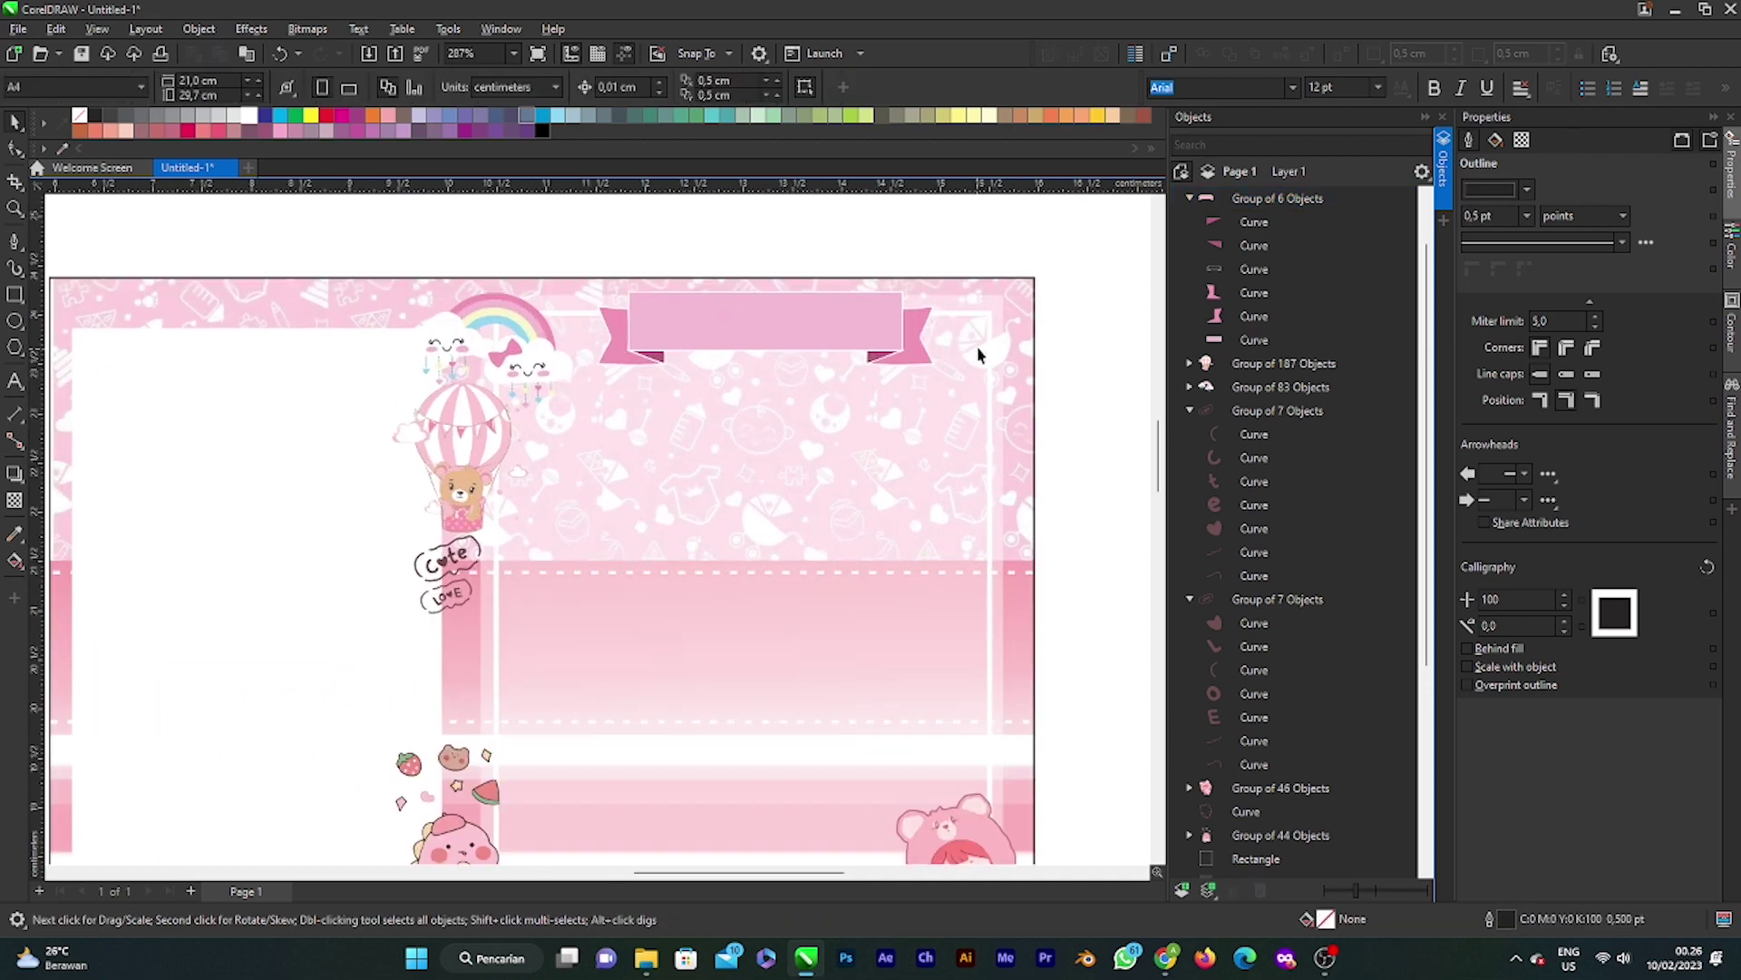
pyautogui.click(970, 322)
pyautogui.scroll(4, 971, 322)
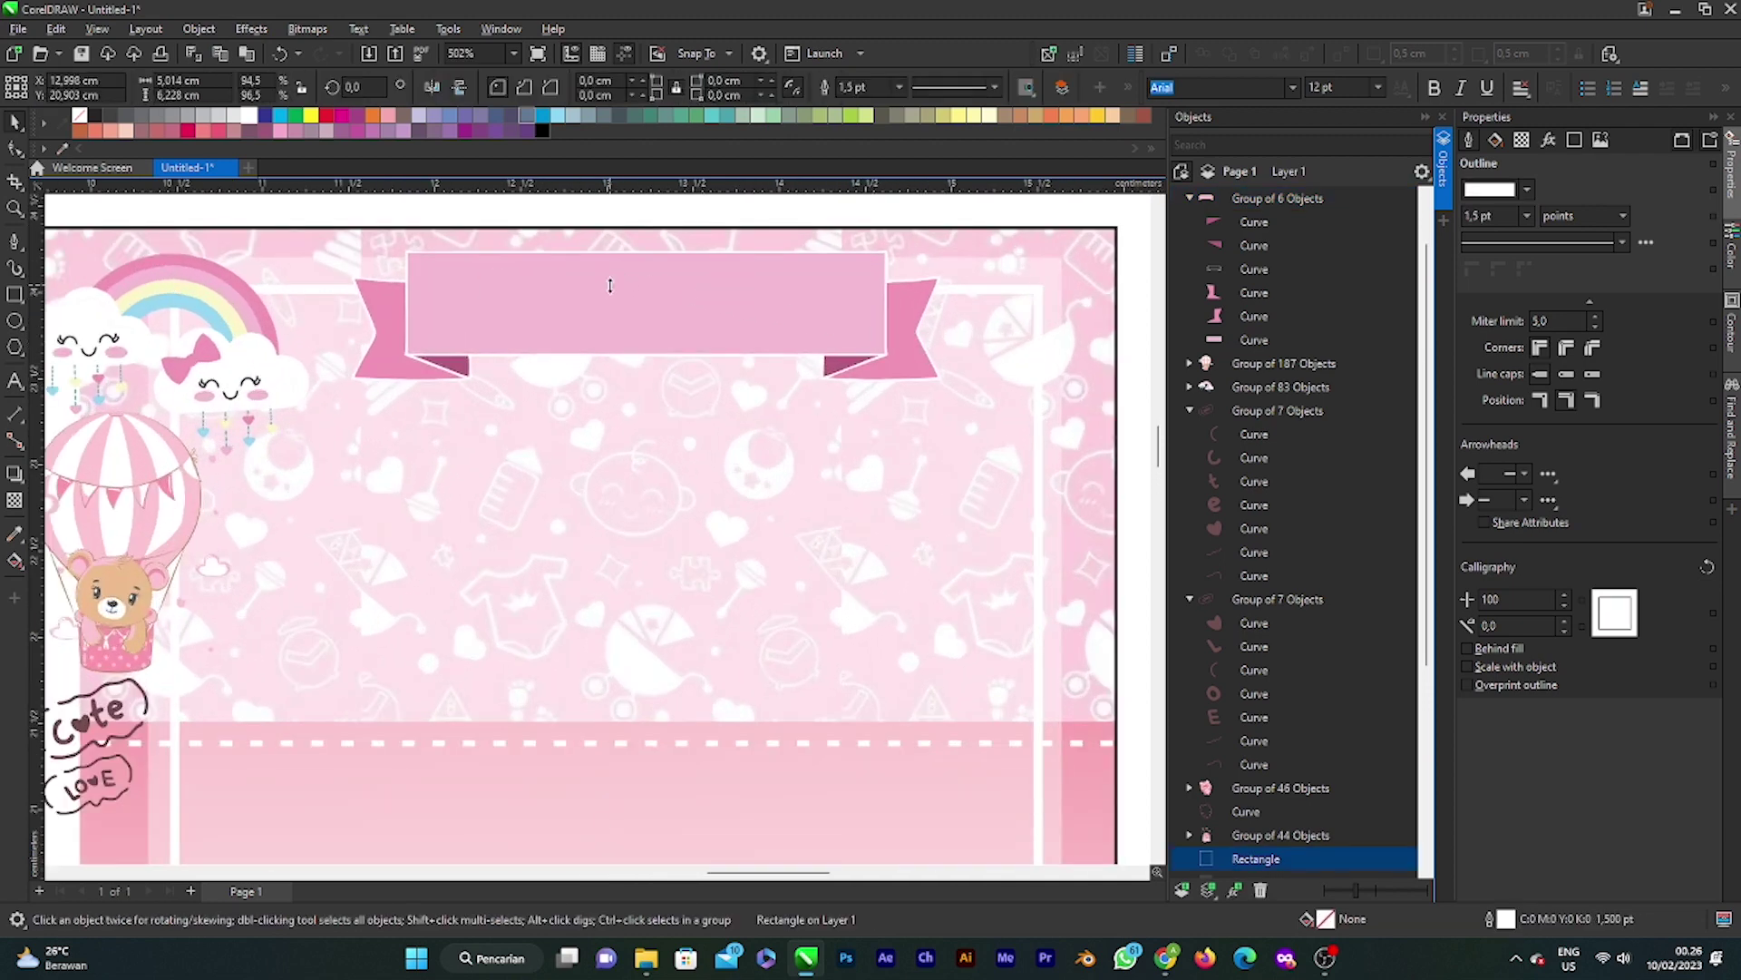
pyautogui.moveTo(609, 286); pyautogui.dragTo(608, 334)
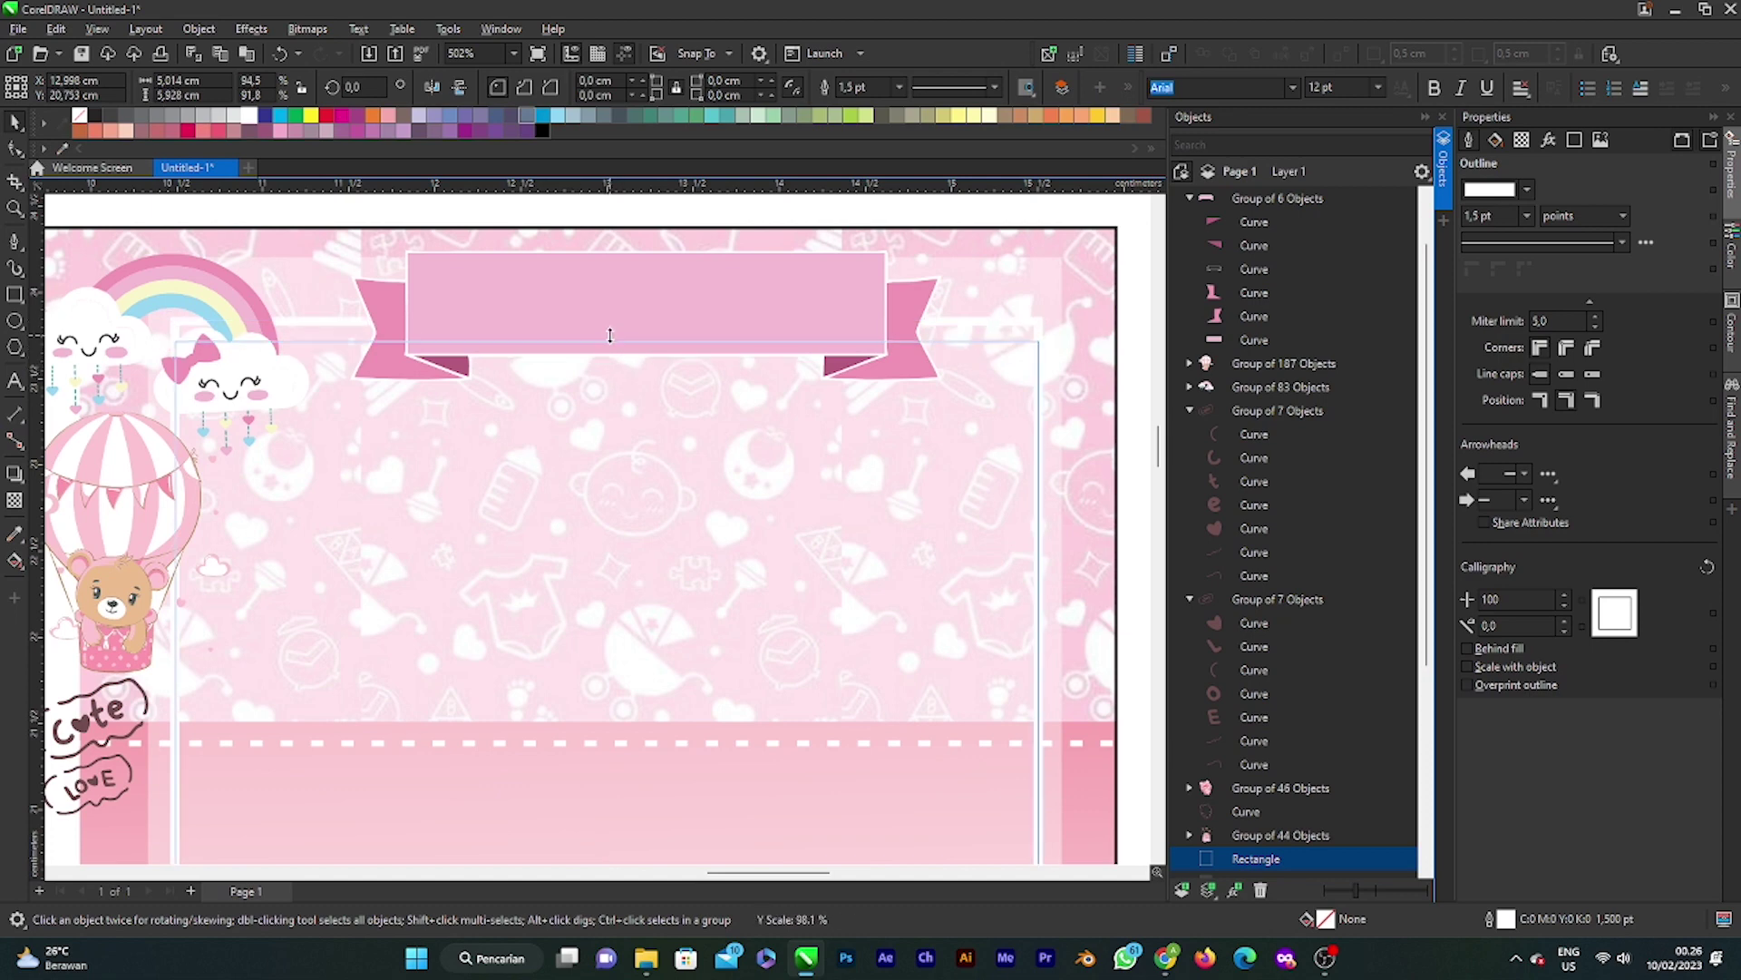
pyautogui.scroll(-4, 608, 335)
pyautogui.scroll(-2, 620, 349)
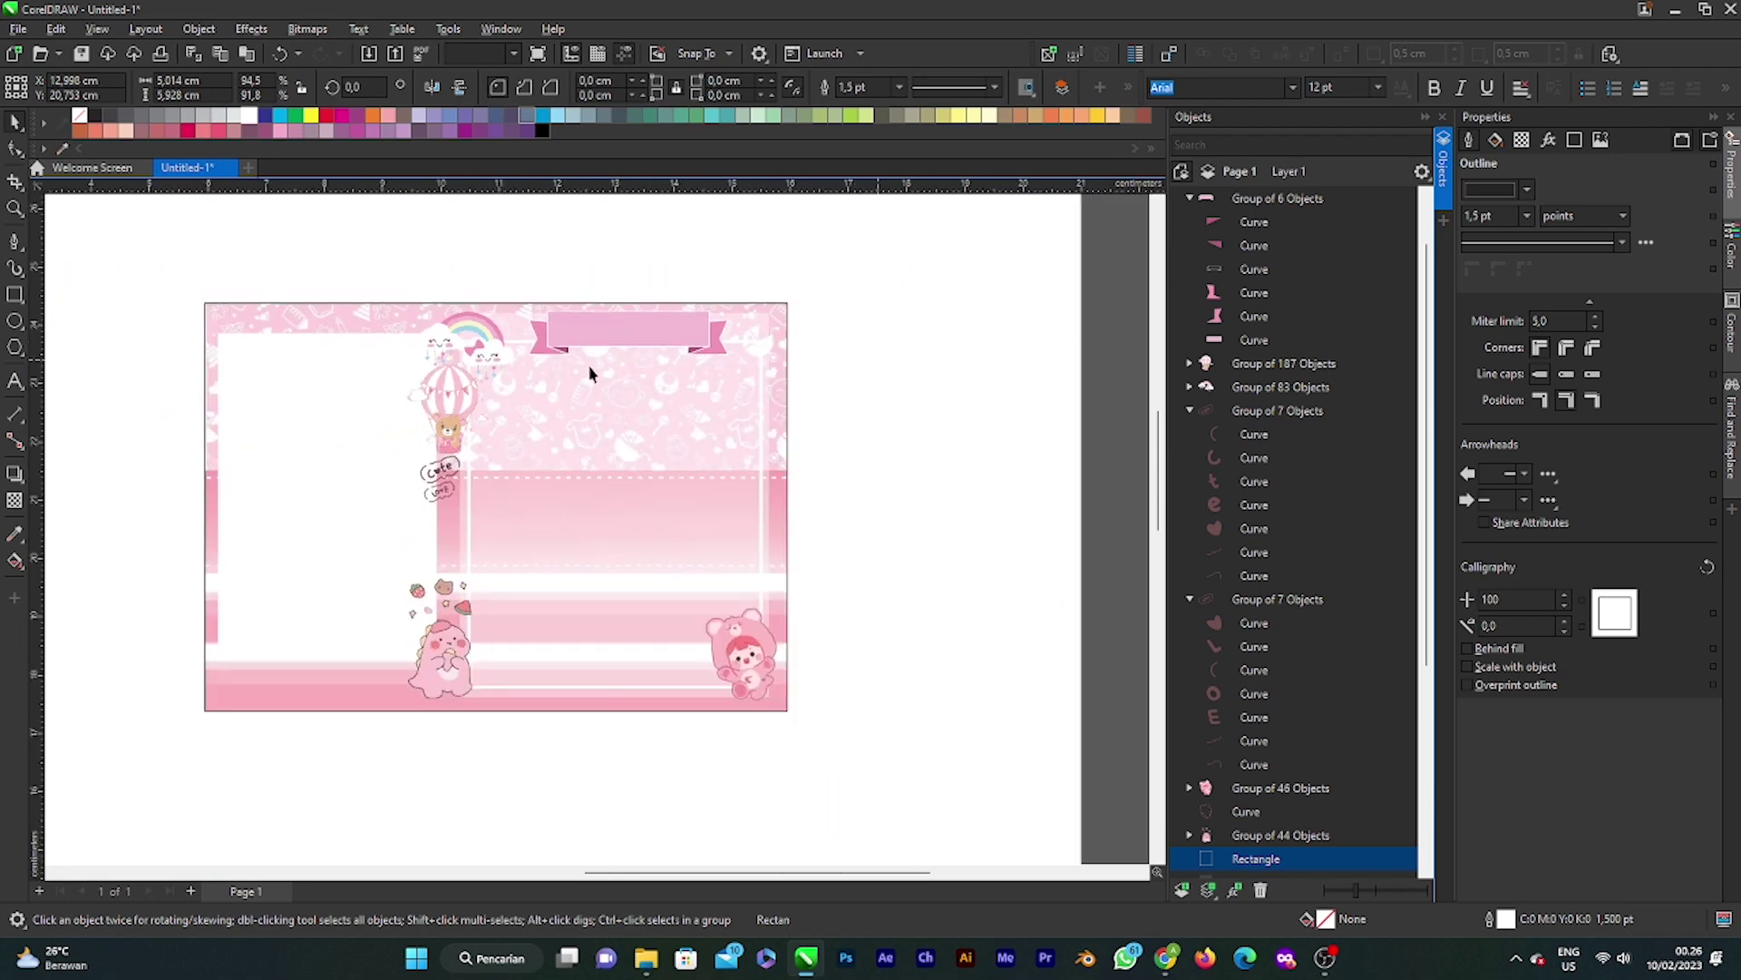
pyautogui.scroll(3, 591, 373)
pyautogui.click(678, 332)
pyautogui.scroll(2, 678, 332)
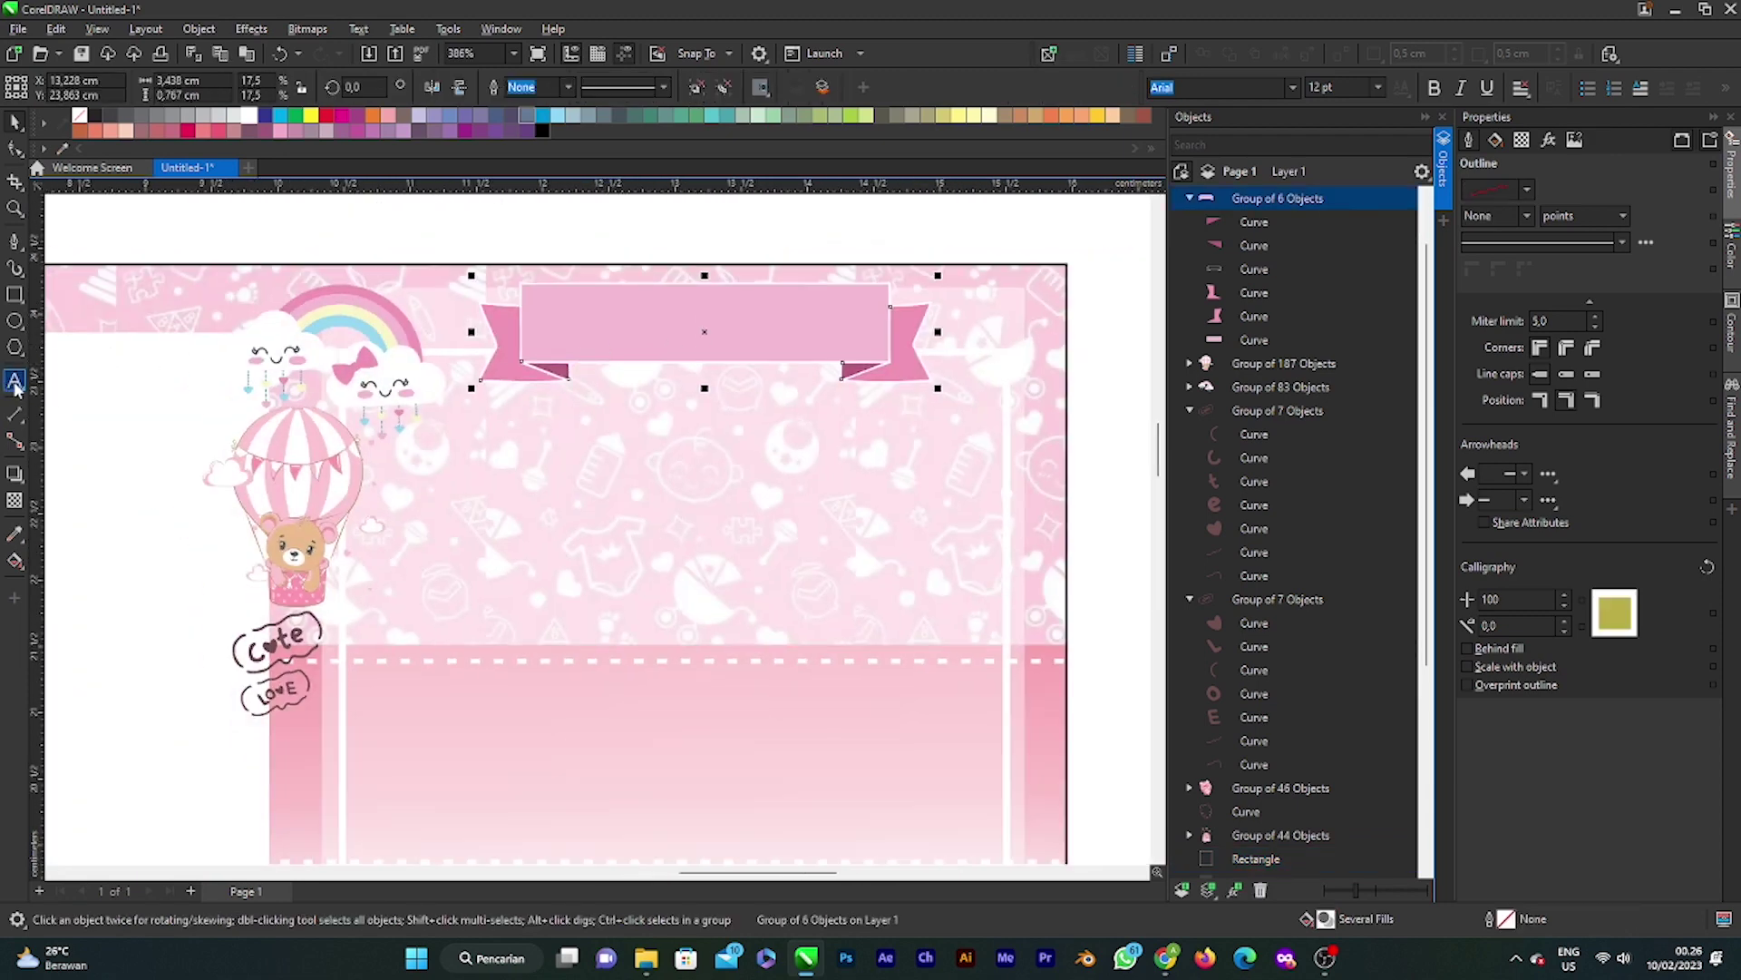
# Step: Type the heading 'Tasyakuran' in Arial above the banner
pyautogui.click(15, 384)
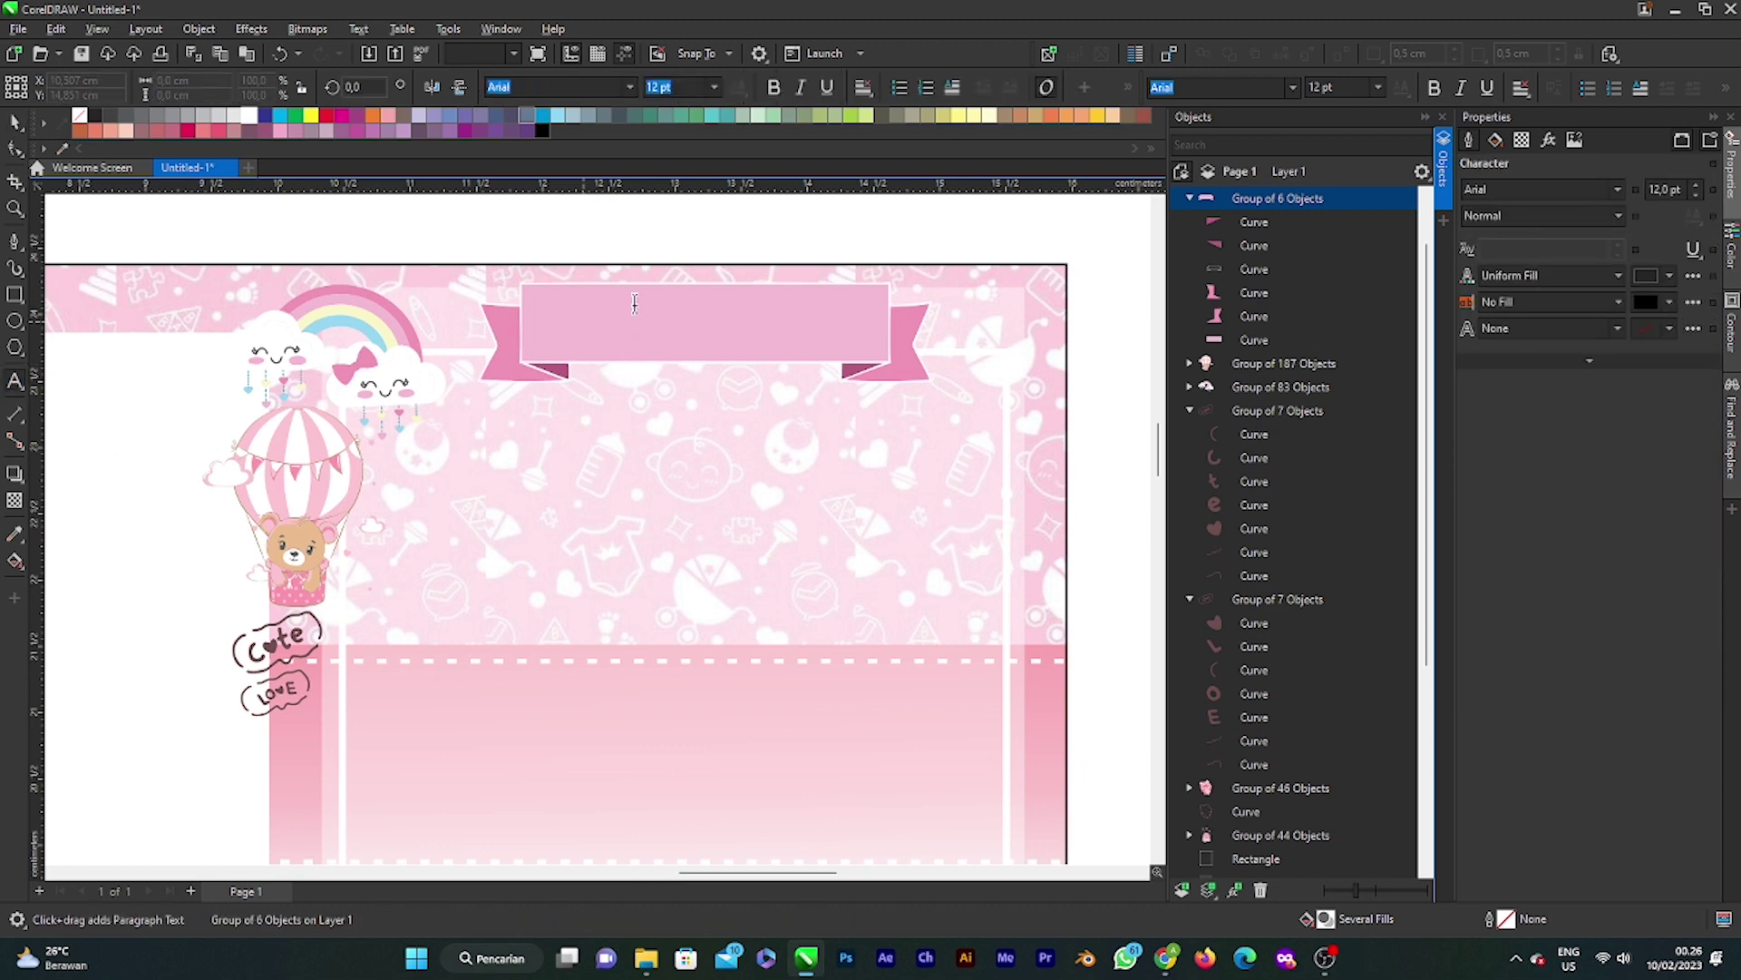
pyautogui.click(583, 317)
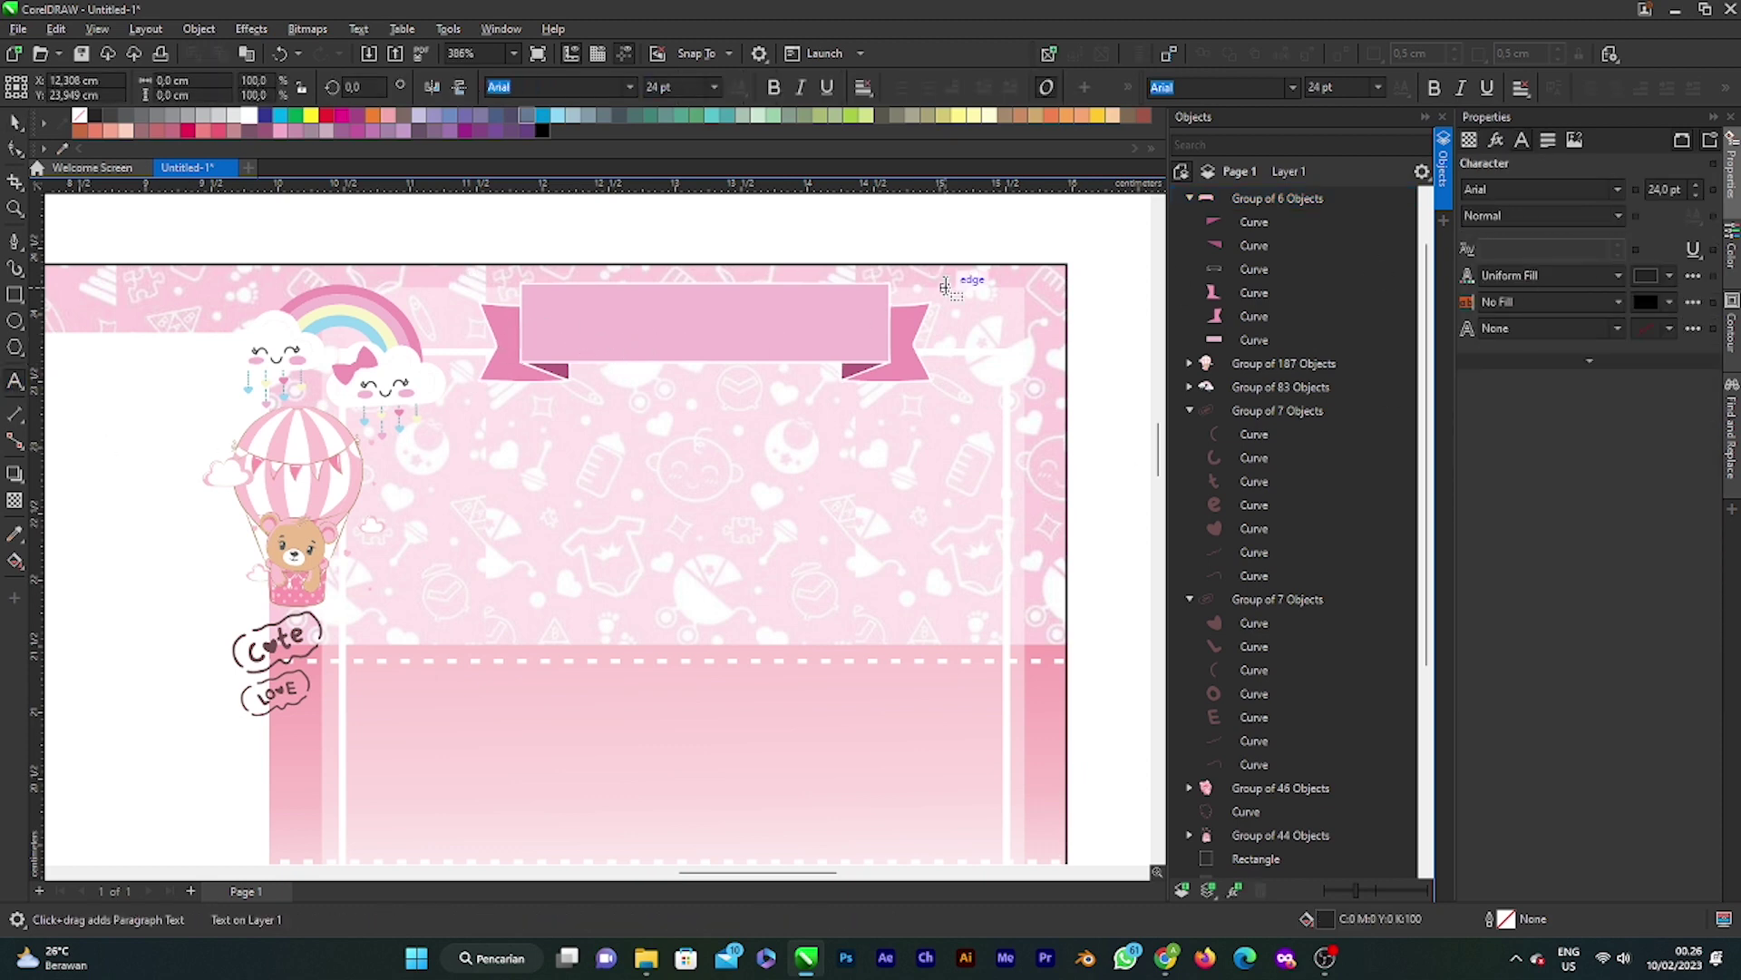
pyautogui.write('tAS')
pyautogui.press('BackSpace')
pyautogui.press('BackSpace')
pyautogui.press('BackSpace')
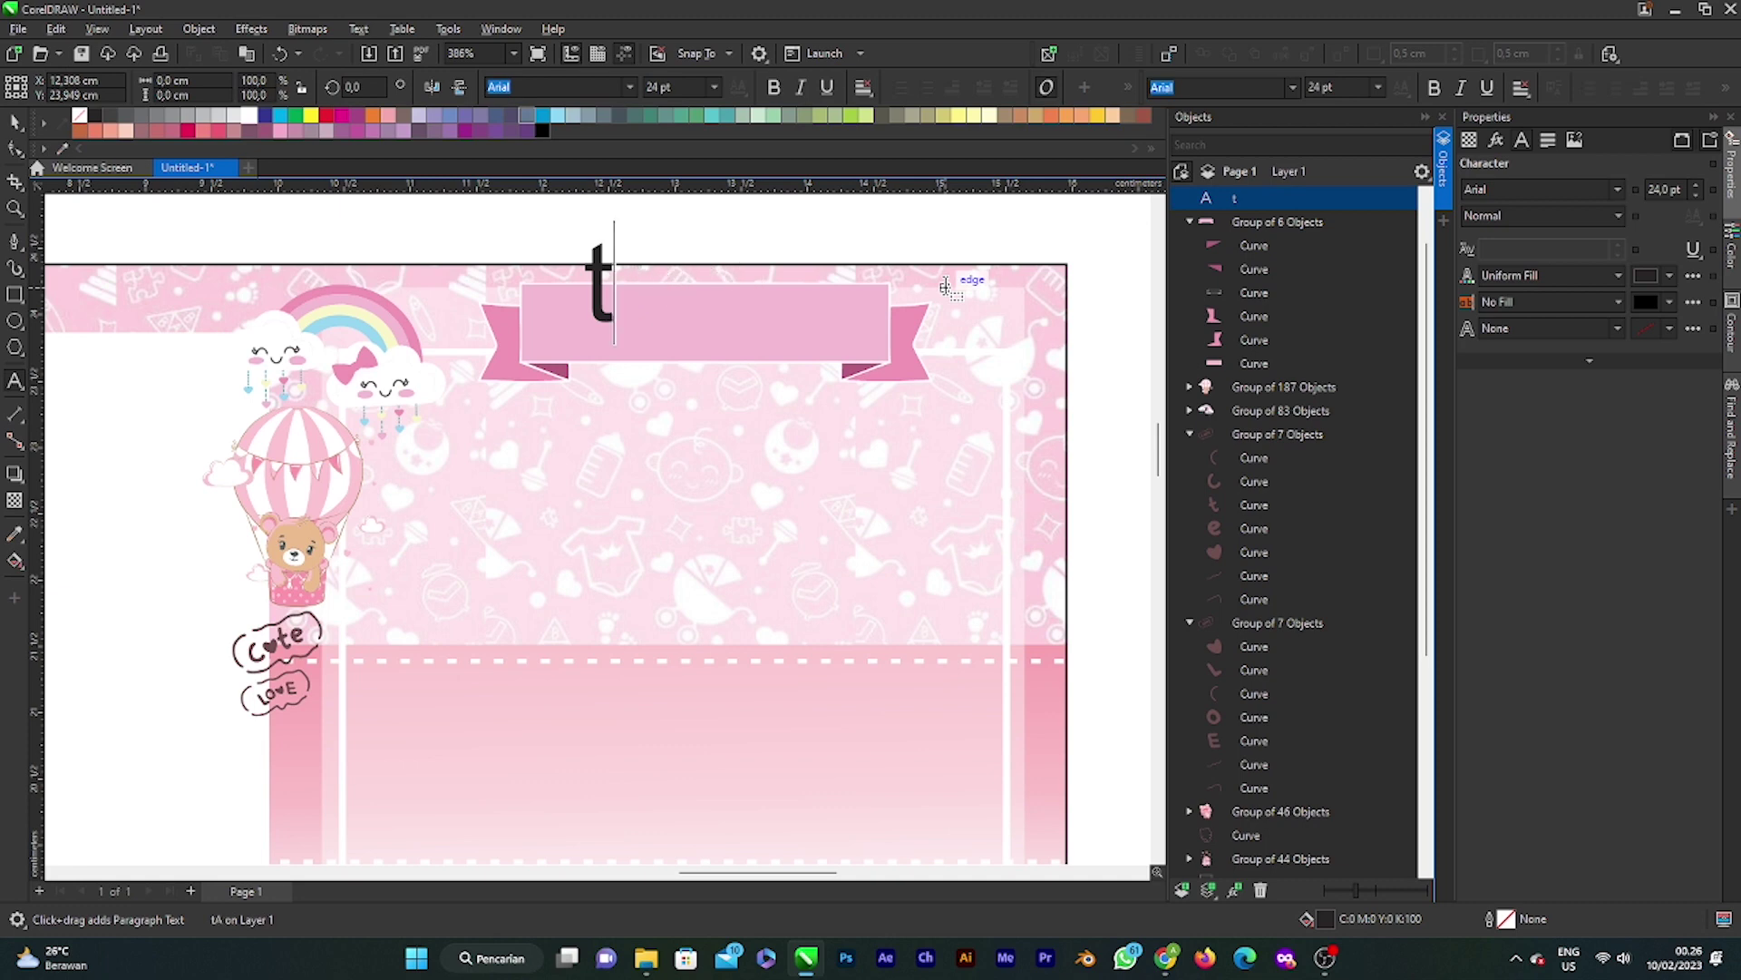
pyautogui.write('Tas')
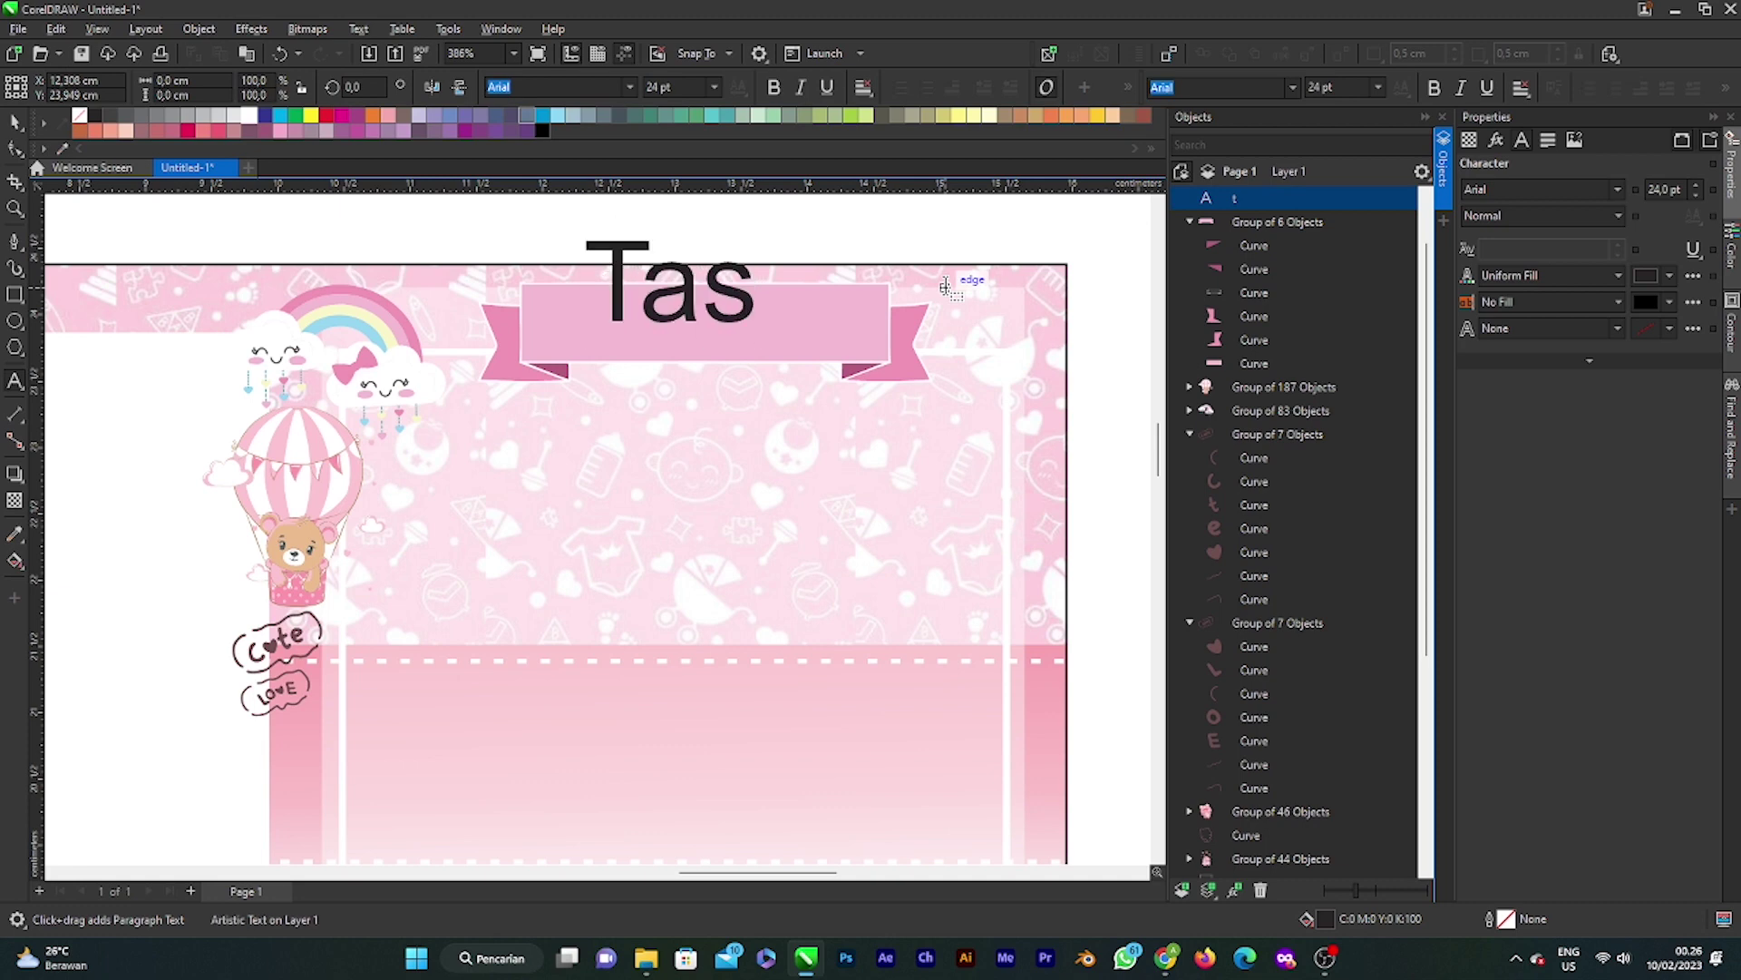
pyautogui.write('yakura')
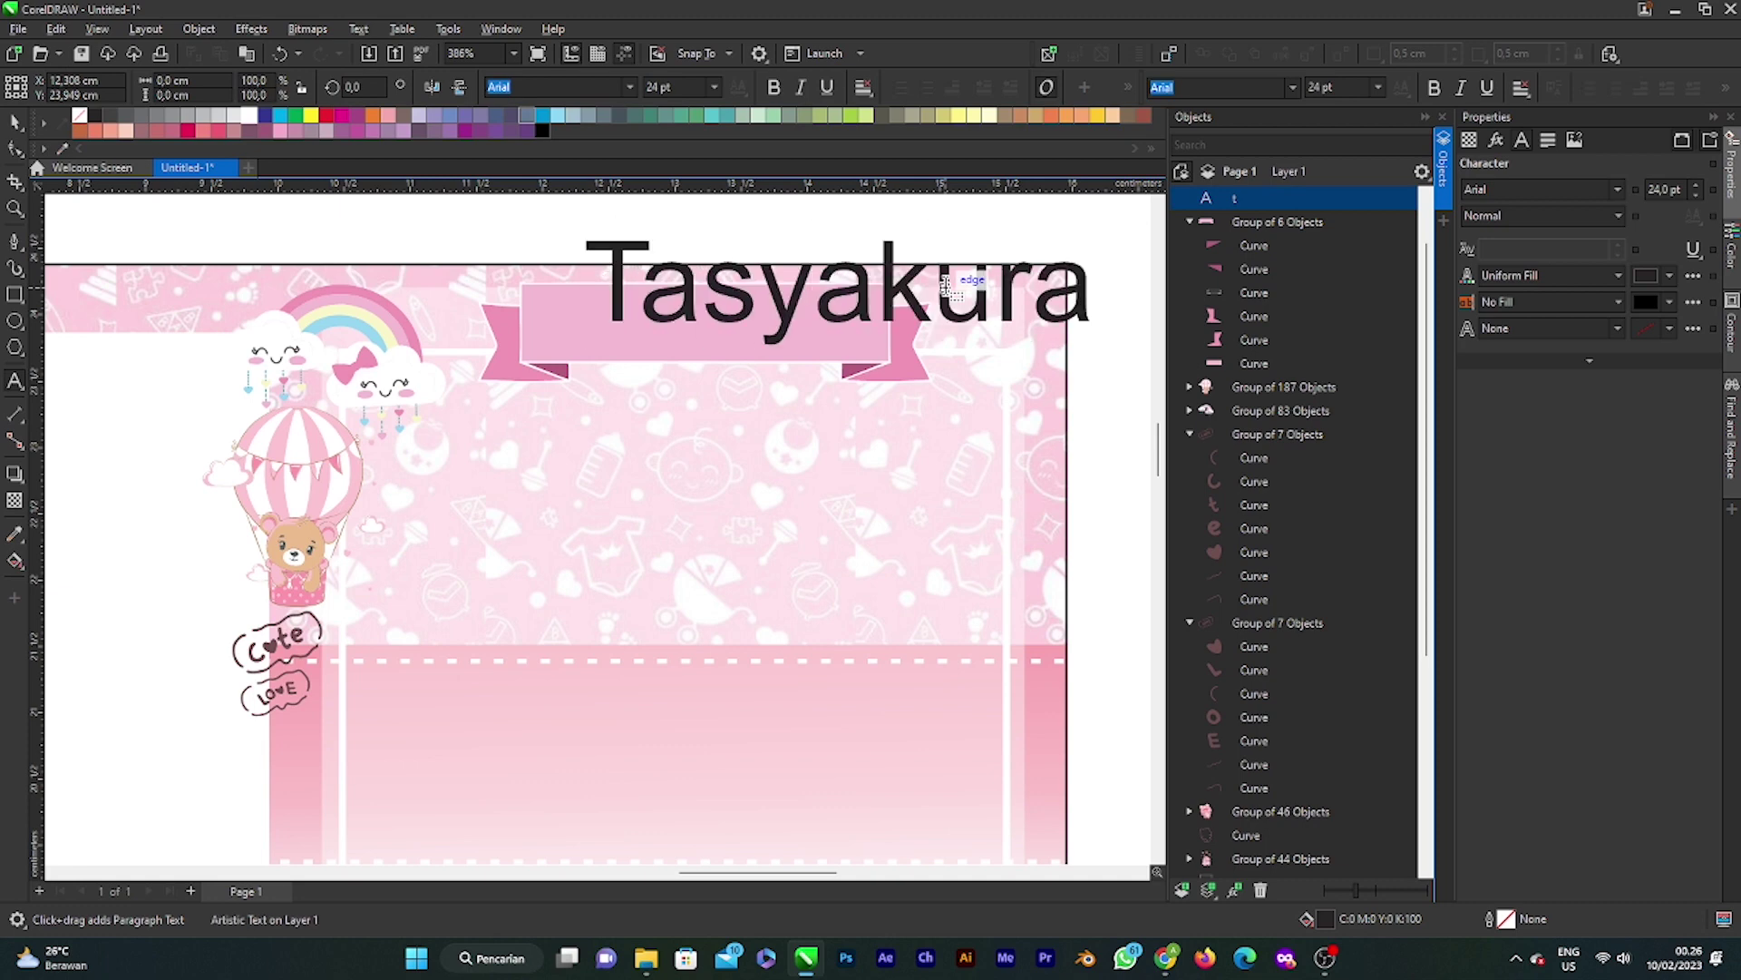
pyautogui.write('n')
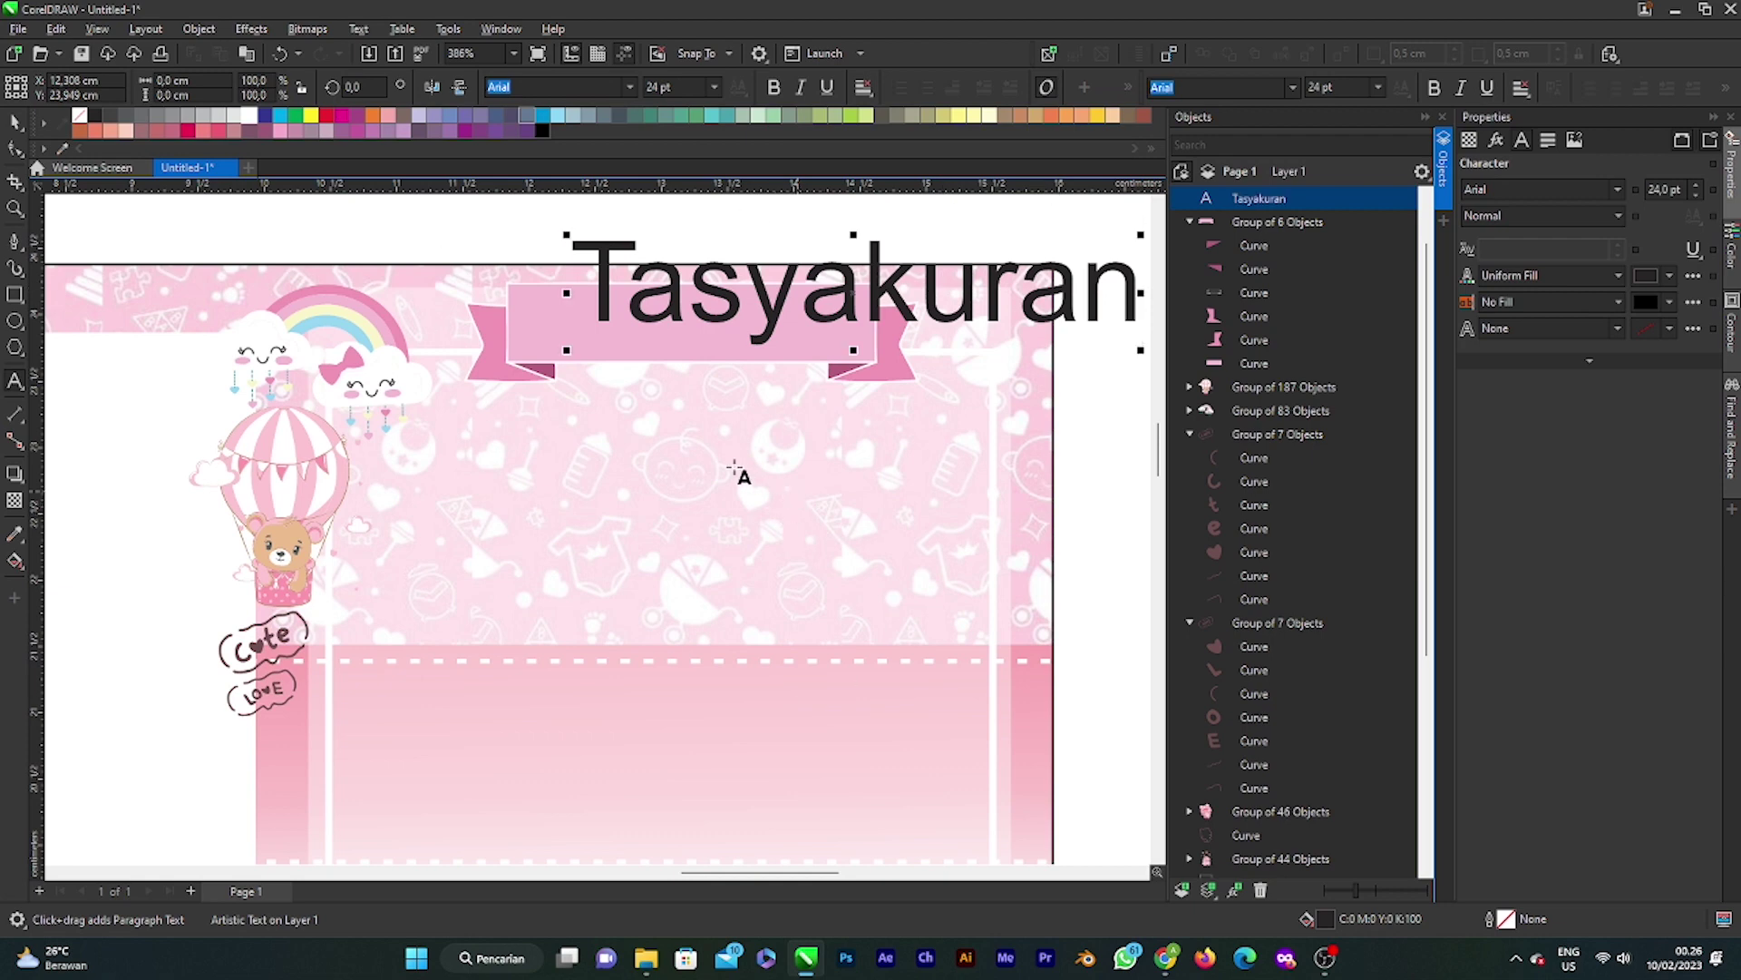
pyautogui.press('space')
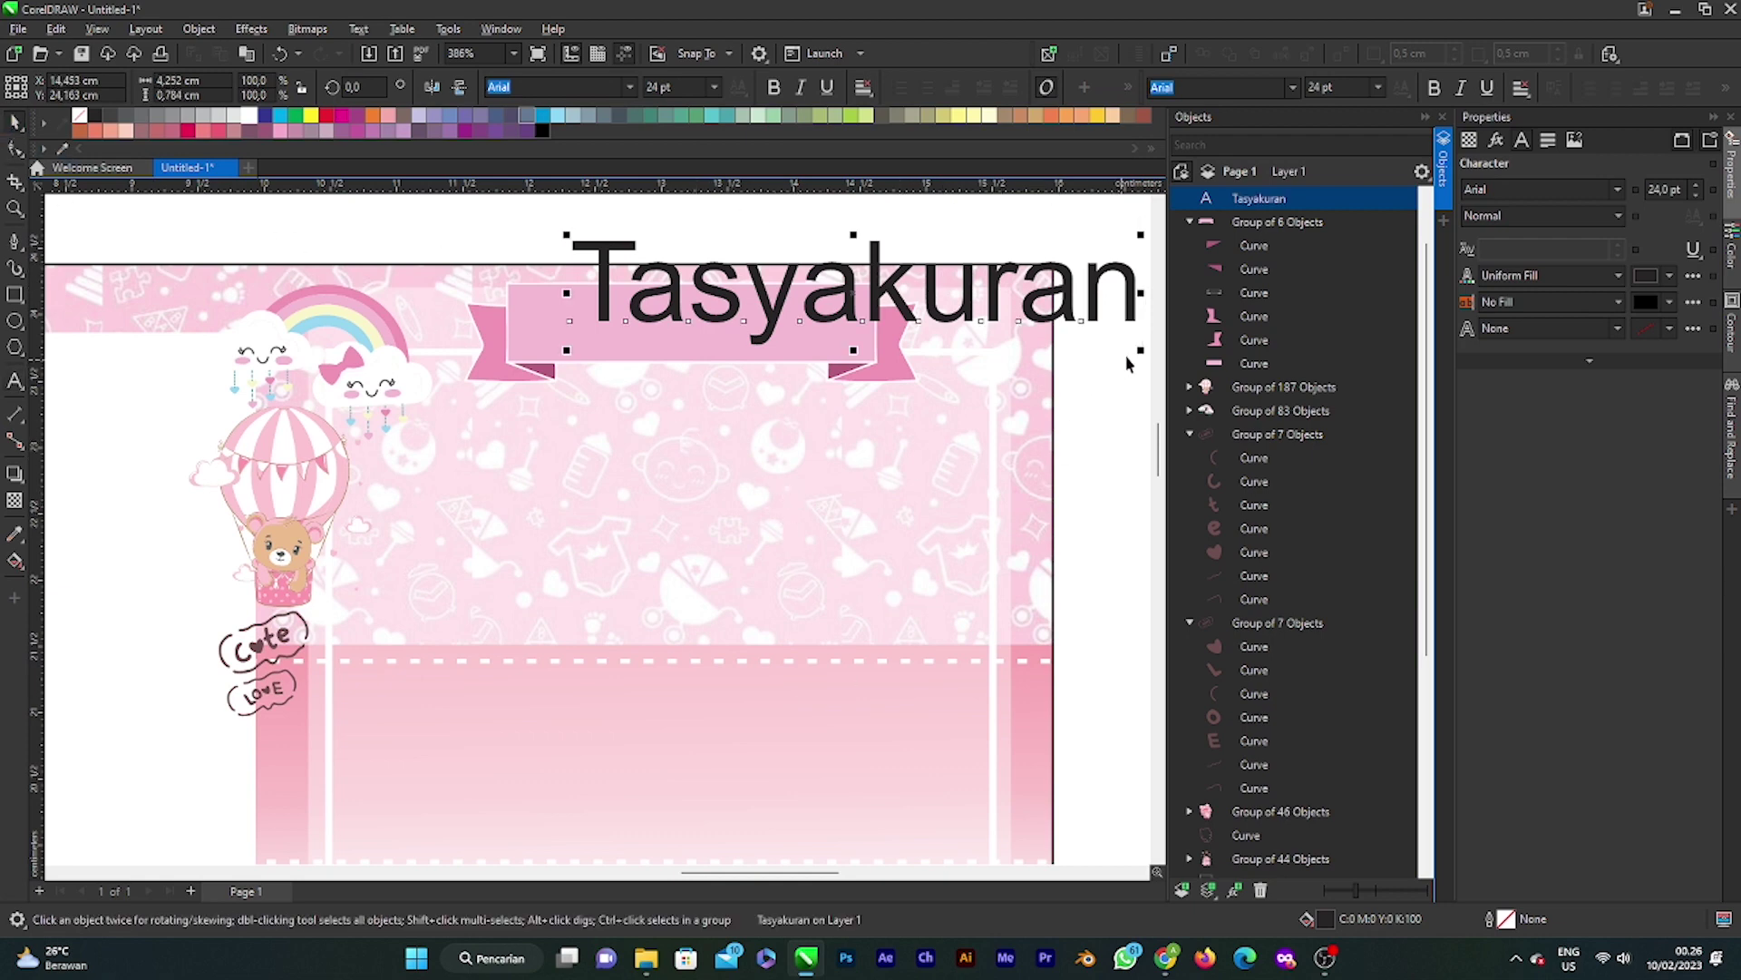
# Step: Scale Tasyakuran down to about 13.1 pt and centre it on the pink banner
pyautogui.moveTo(1140, 349); pyautogui.dragTo(980, 299)
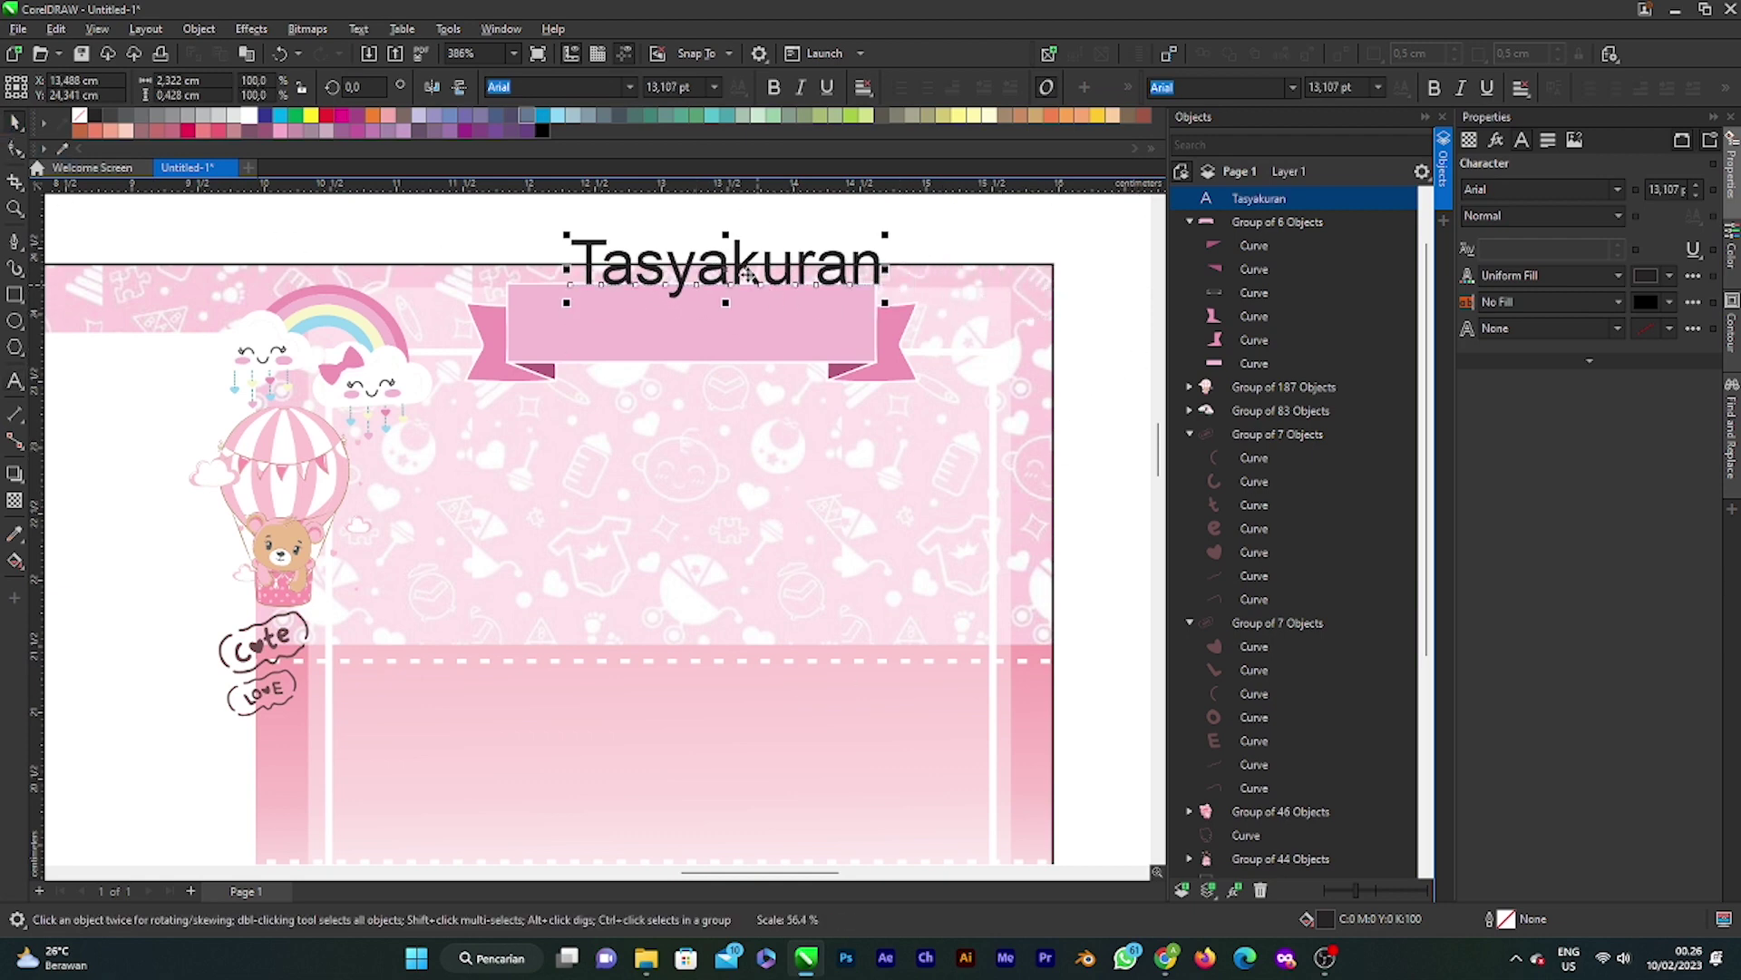
pyautogui.moveTo(746, 273); pyautogui.dragTo(702, 327)
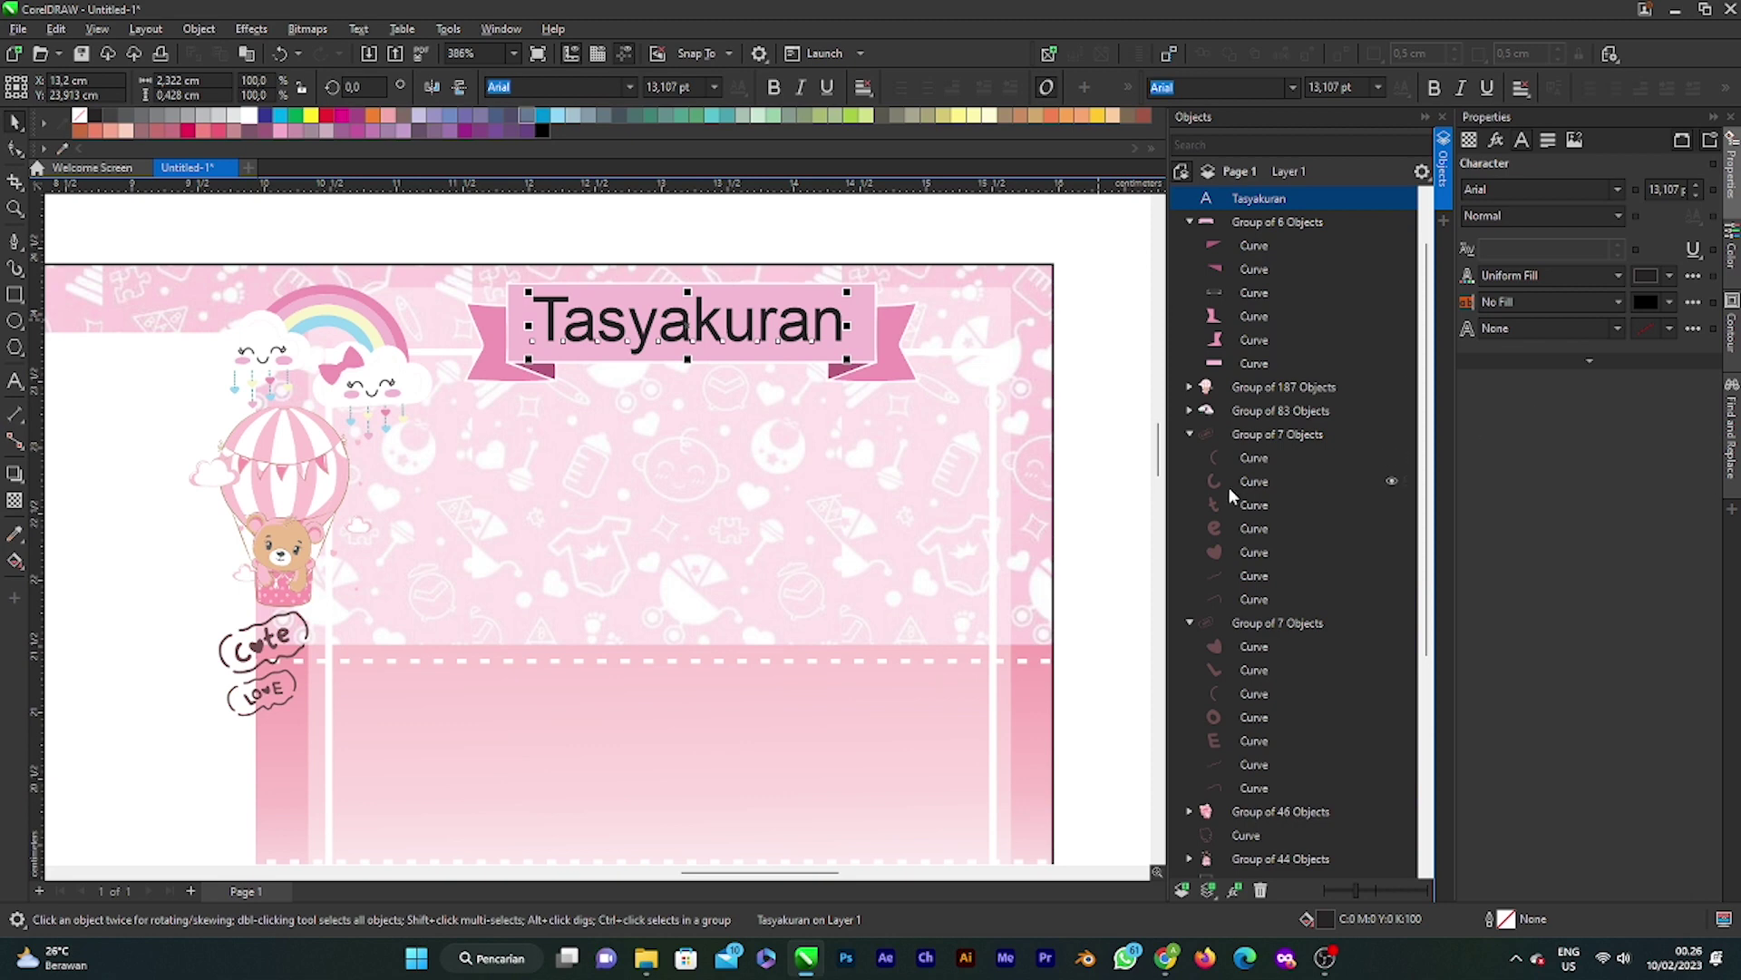
pyautogui.scroll(-2, 762, 392)
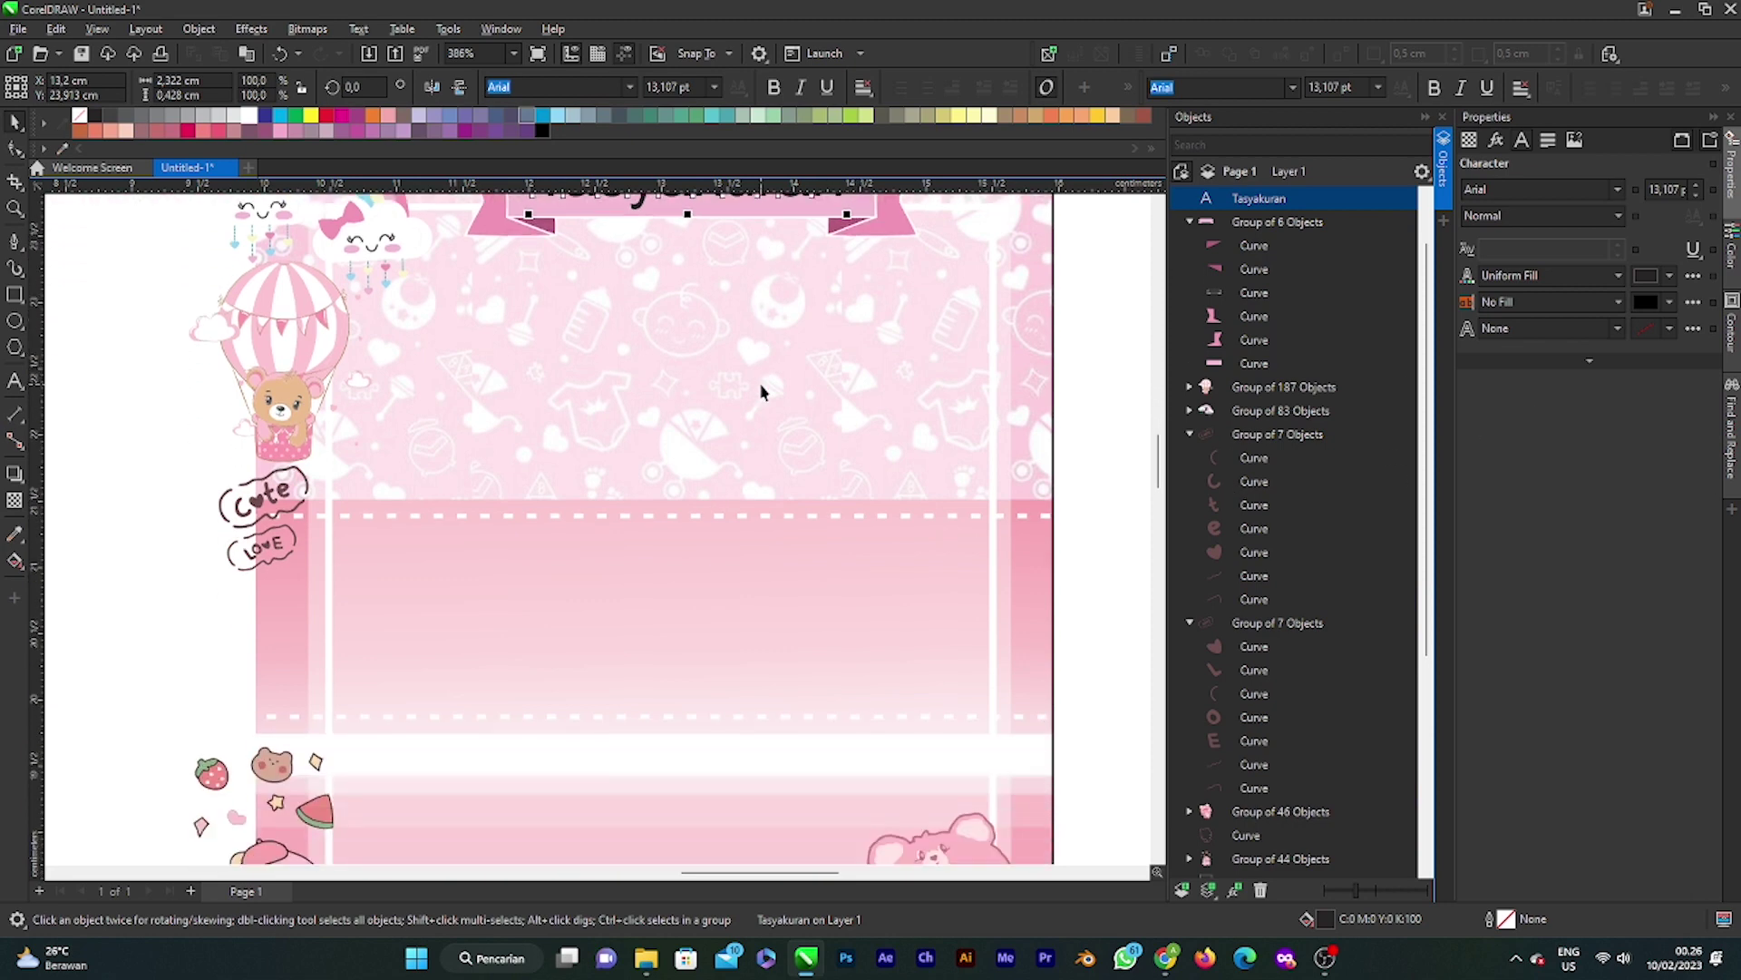
pyautogui.scroll(-6, 762, 392)
pyautogui.click(1070, 386)
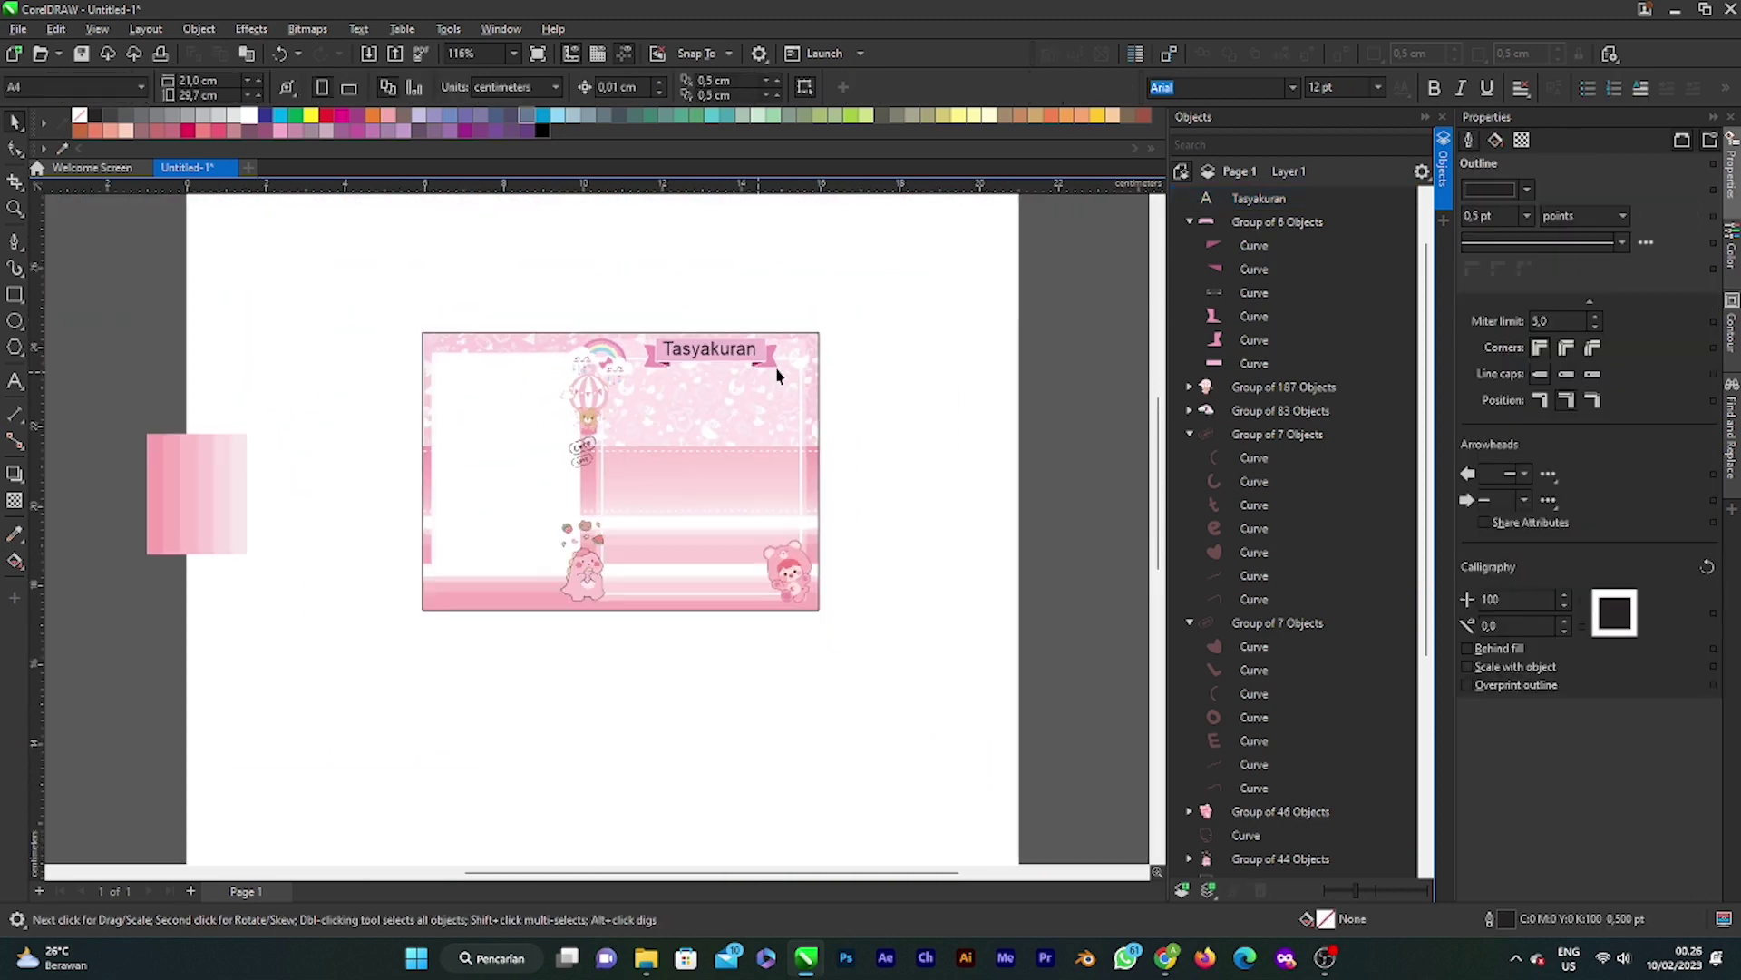
pyautogui.scroll(4, 662, 372)
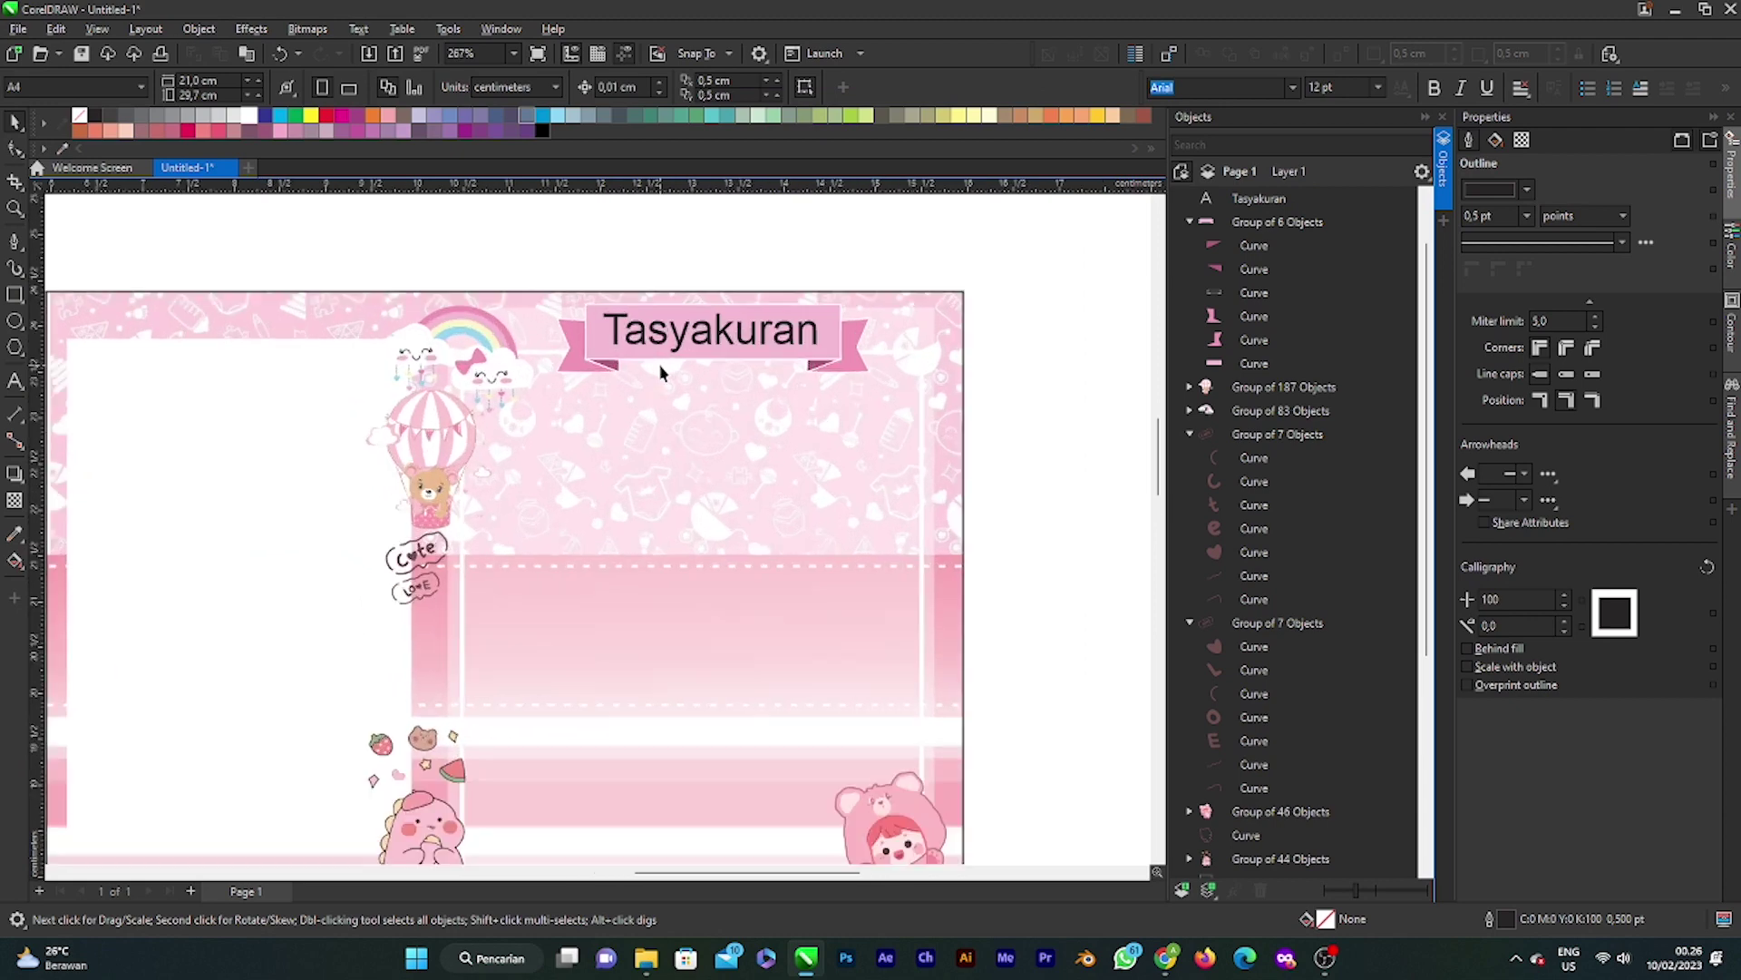
pyautogui.scroll(-3, 663, 372)
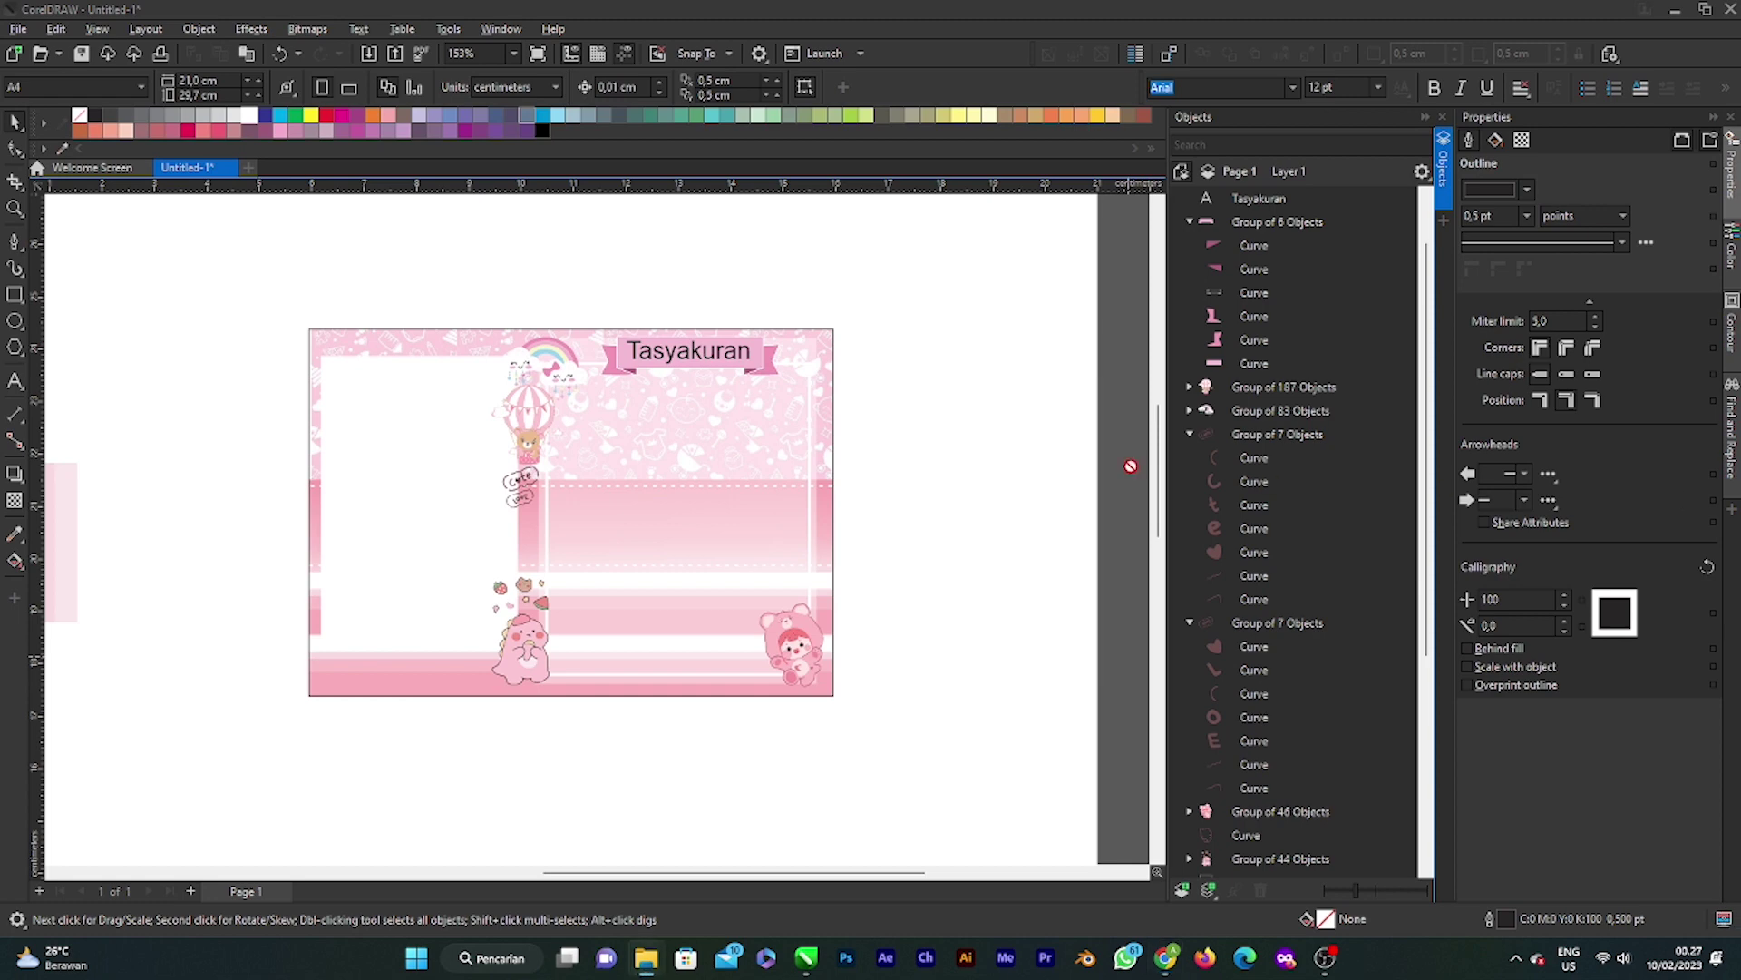
# Step: Paste the Bismillah image, trace it with Outline Trace Clipart, and delete the original bitmap
pyautogui.hotkey('ctrl', 'v')
pyautogui.scroll(-4, 639, 201)
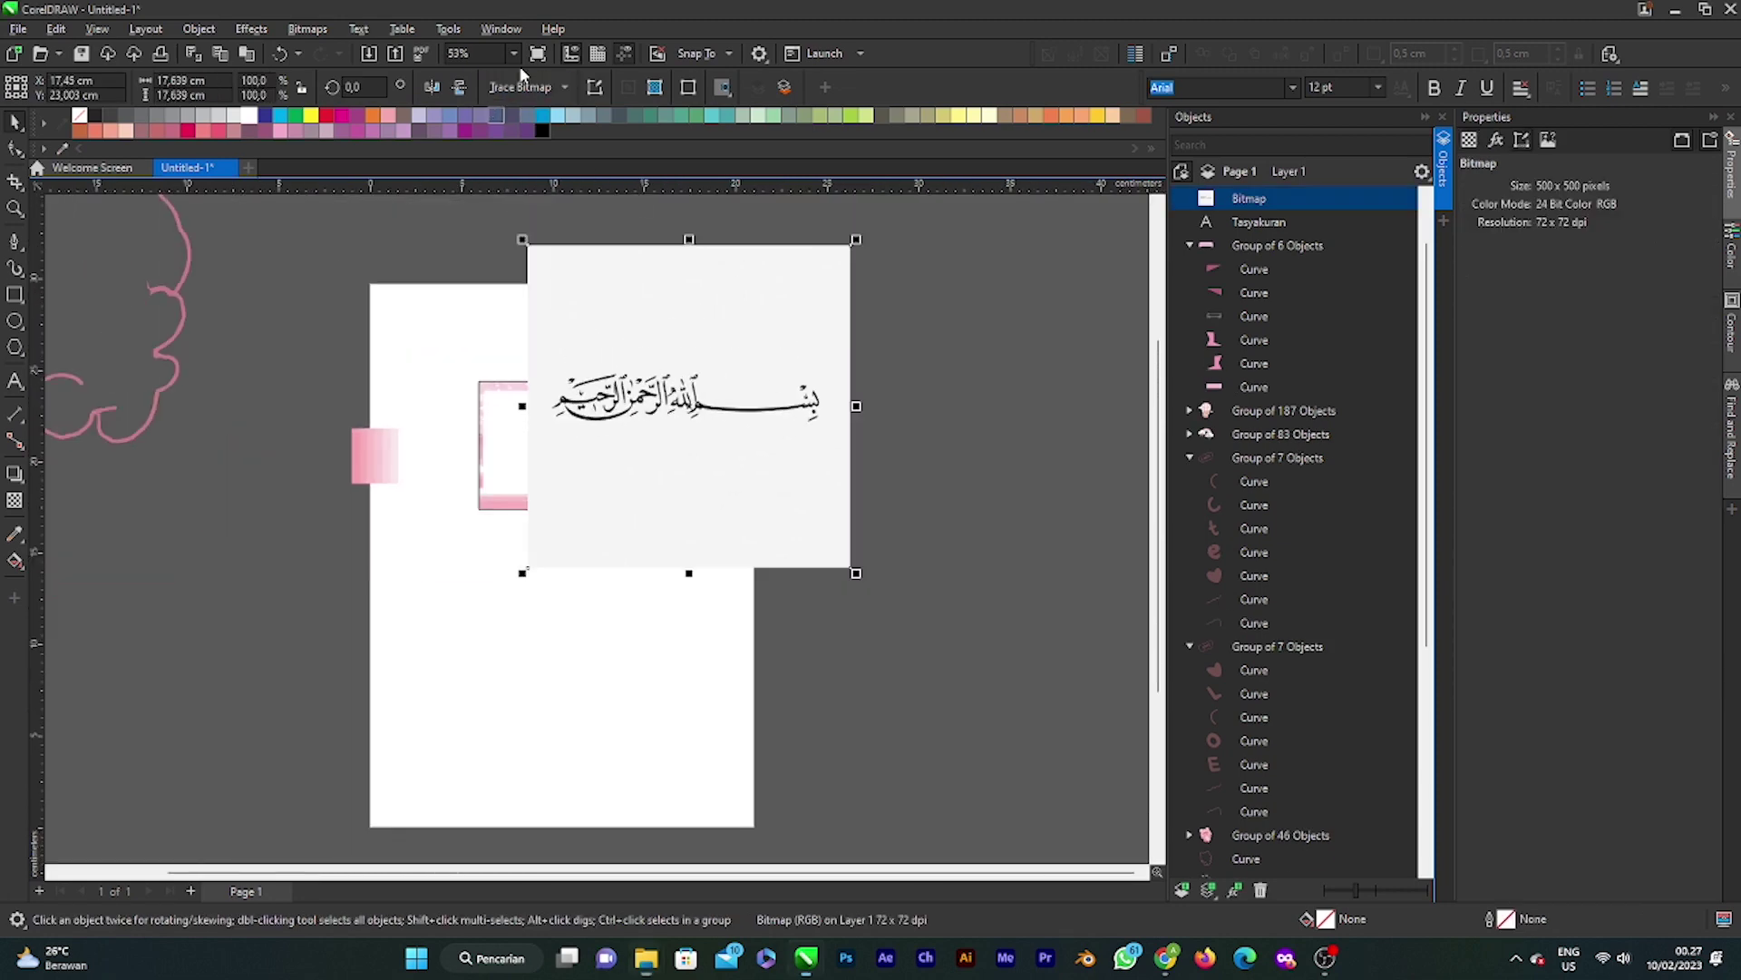
pyautogui.click(555, 86)
pyautogui.moveTo(581, 155)
pyautogui.click(686, 214)
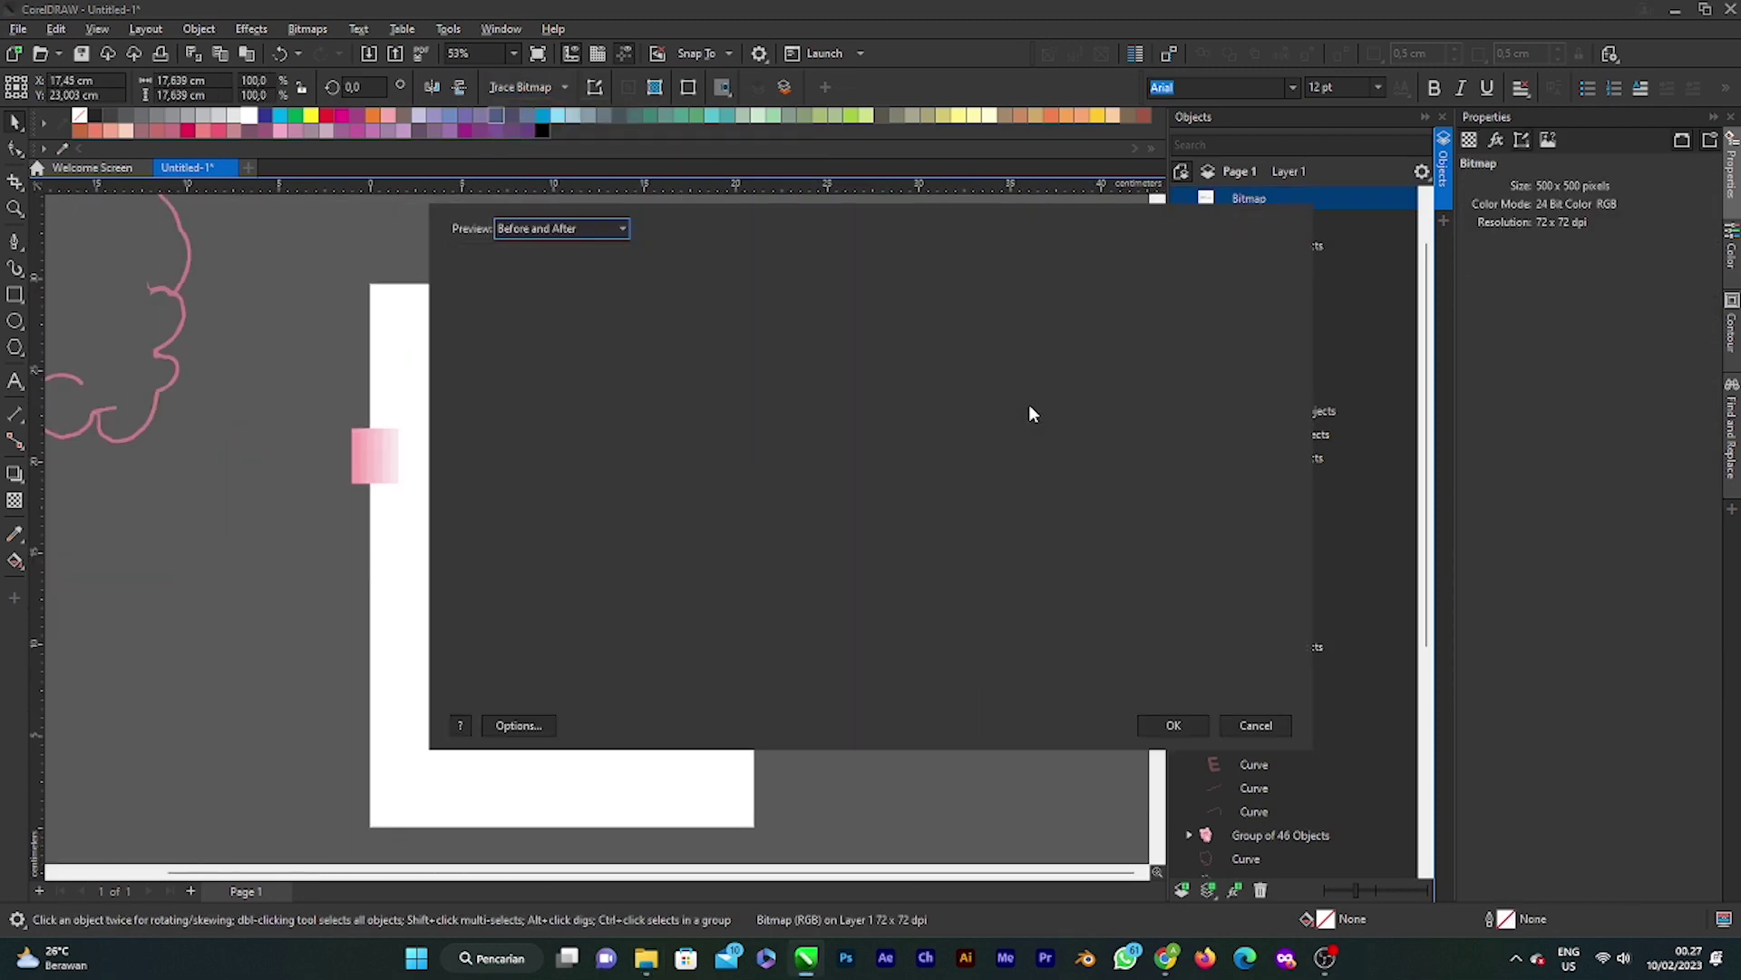
pyautogui.click(1174, 726)
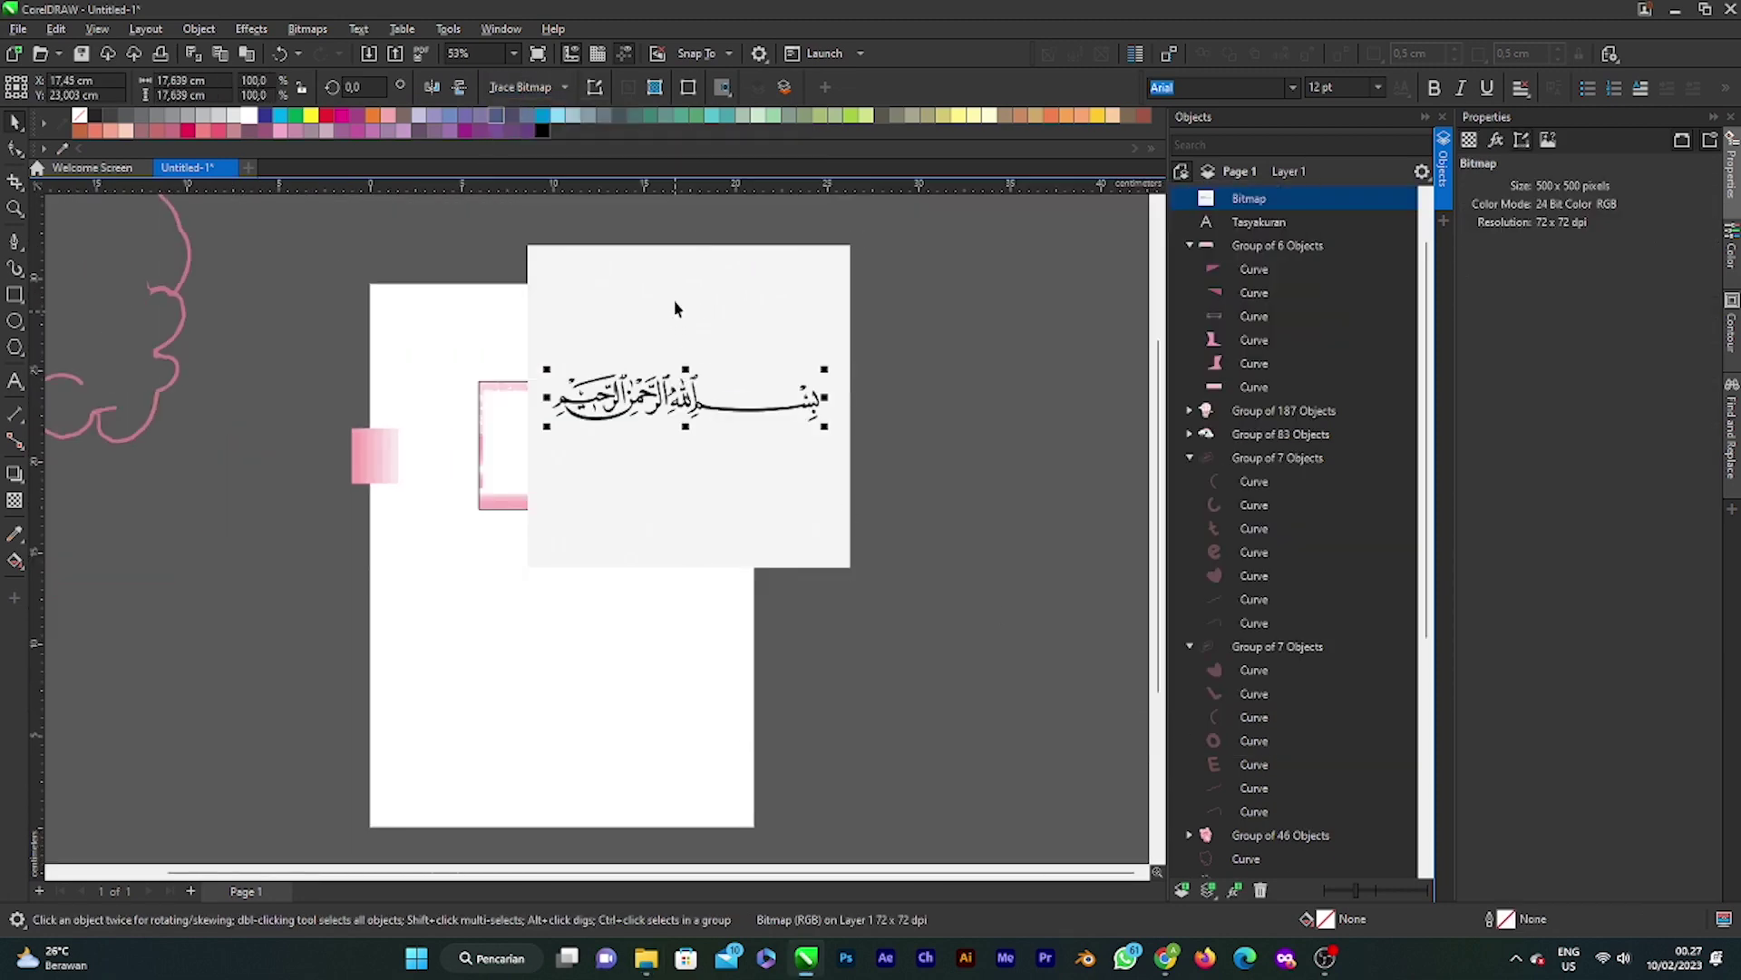
pyautogui.moveTo(680, 303); pyautogui.dragTo(1076, 373)
pyautogui.press('Delete')
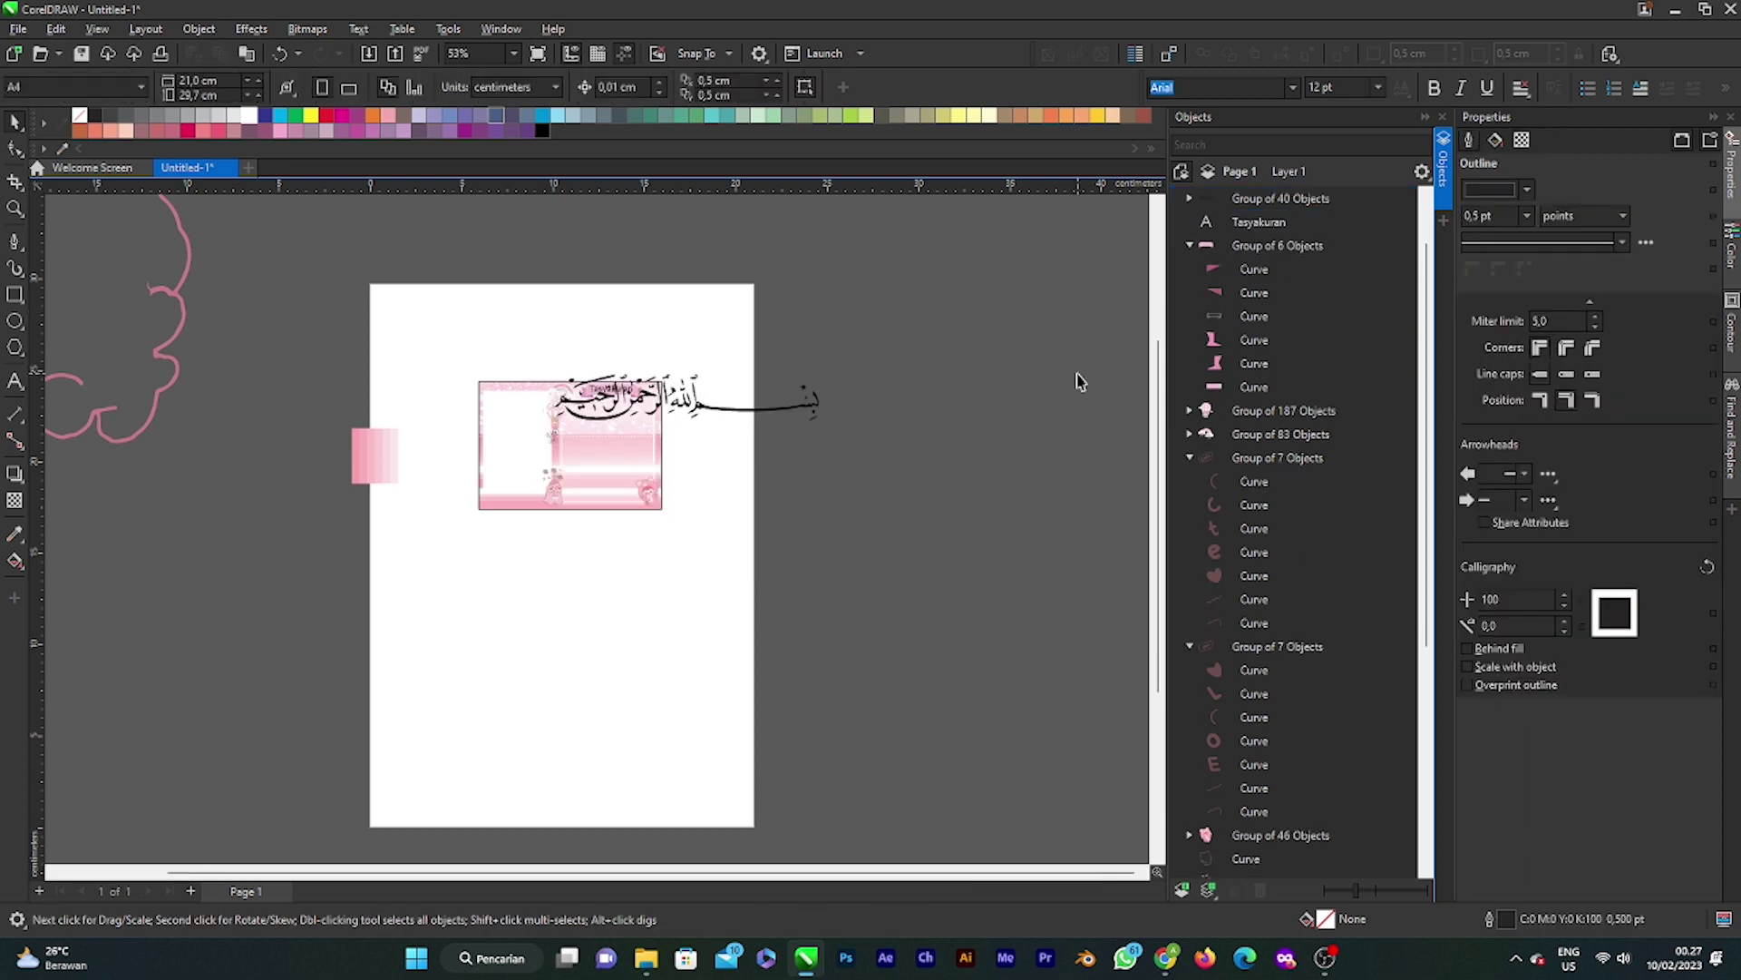
# Step: Scale the traced calligraphy down and place it beneath the Tasyakuran banner
pyautogui.click(689, 408)
pyautogui.scroll(2, 698, 414)
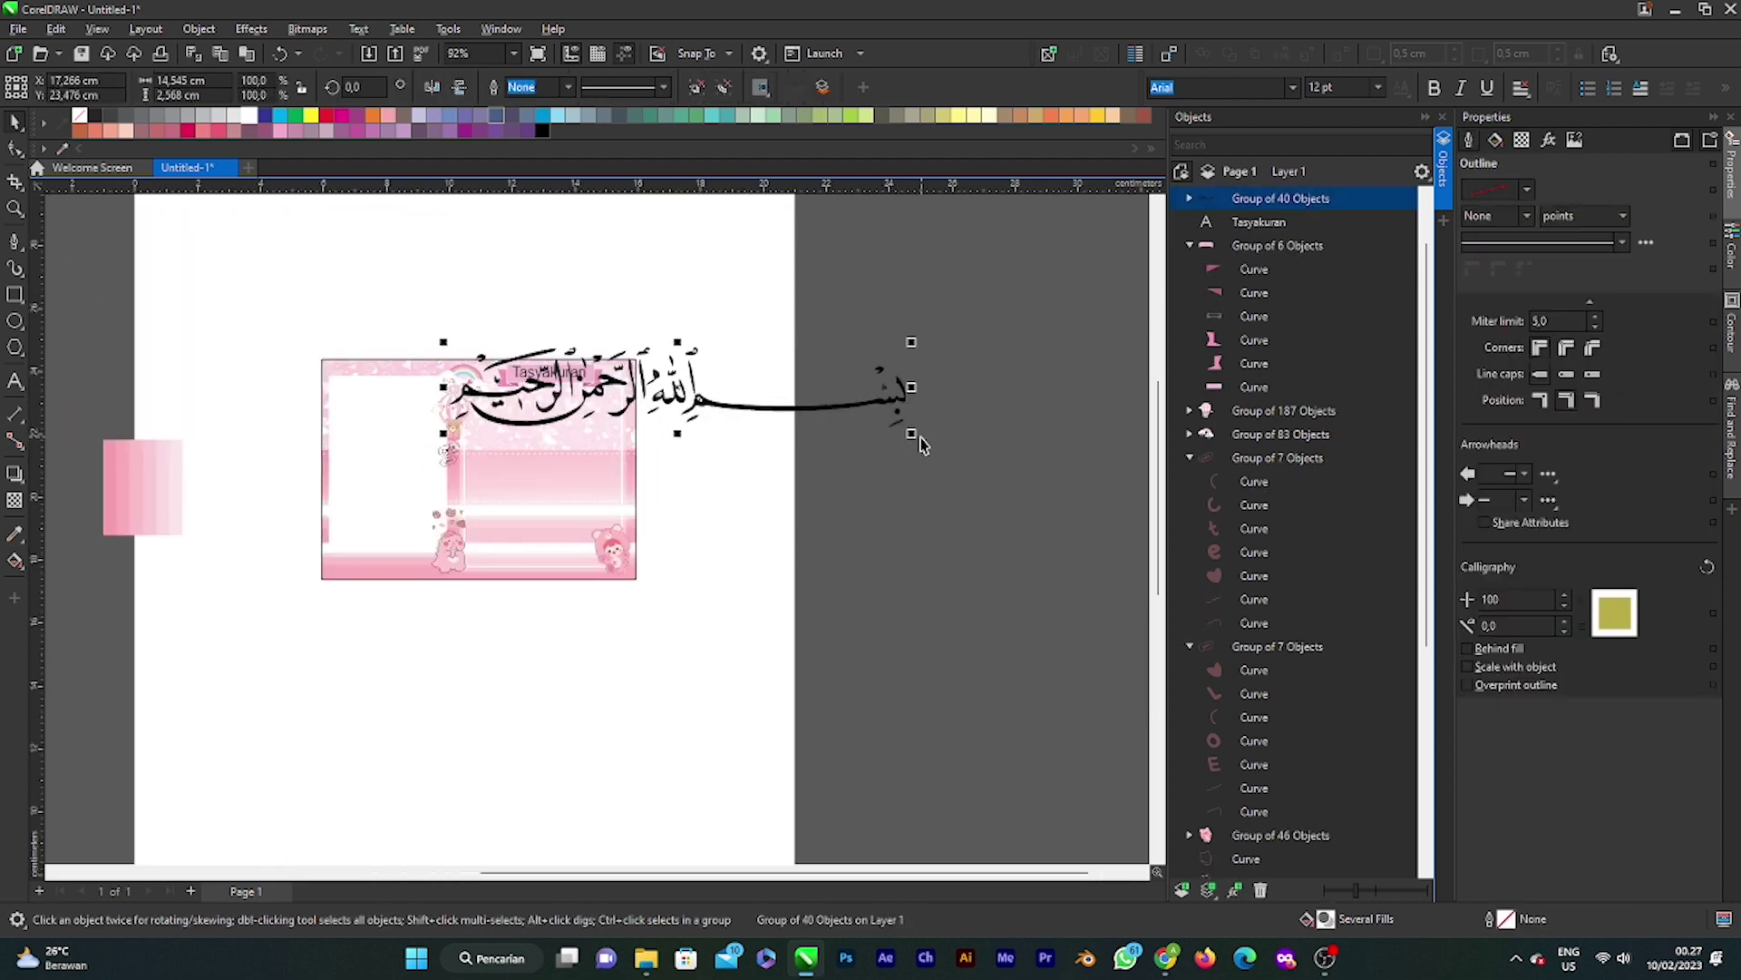
pyautogui.moveTo(912, 433); pyautogui.dragTo(680, 428)
pyautogui.scroll(2, 541, 403)
pyautogui.moveTo(546, 399); pyautogui.dragTo(559, 413)
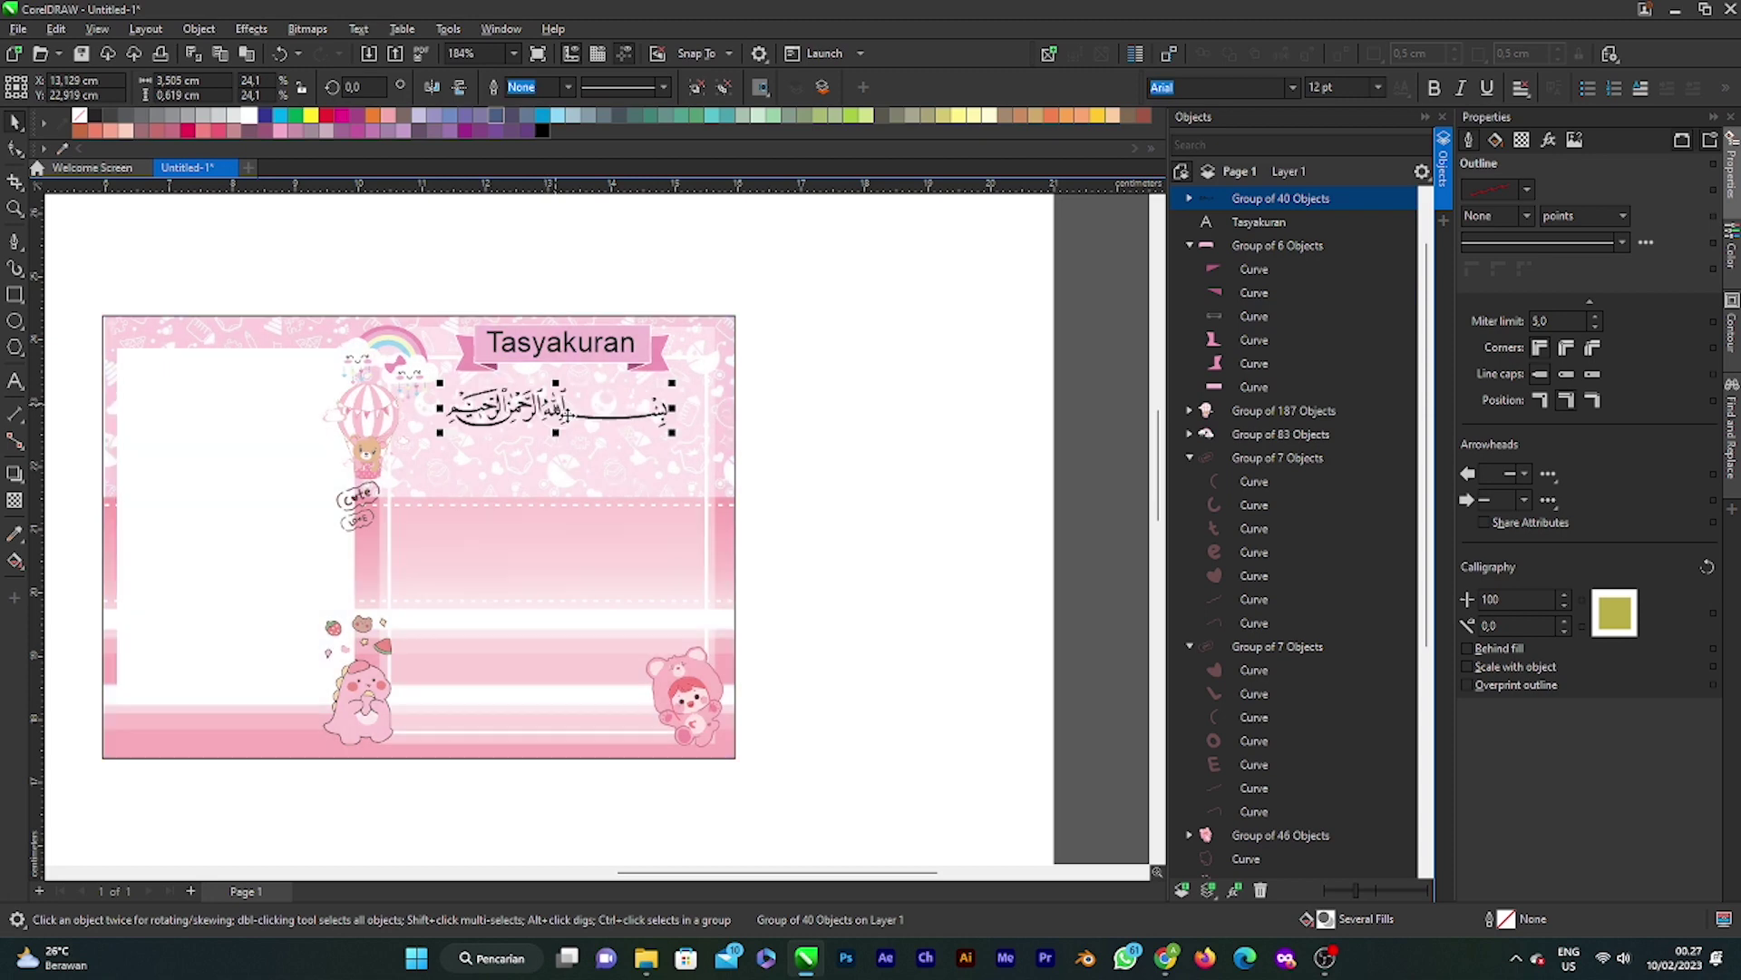
pyautogui.scroll(1, 581, 413)
pyautogui.moveTo(699, 437); pyautogui.dragTo(564, 409)
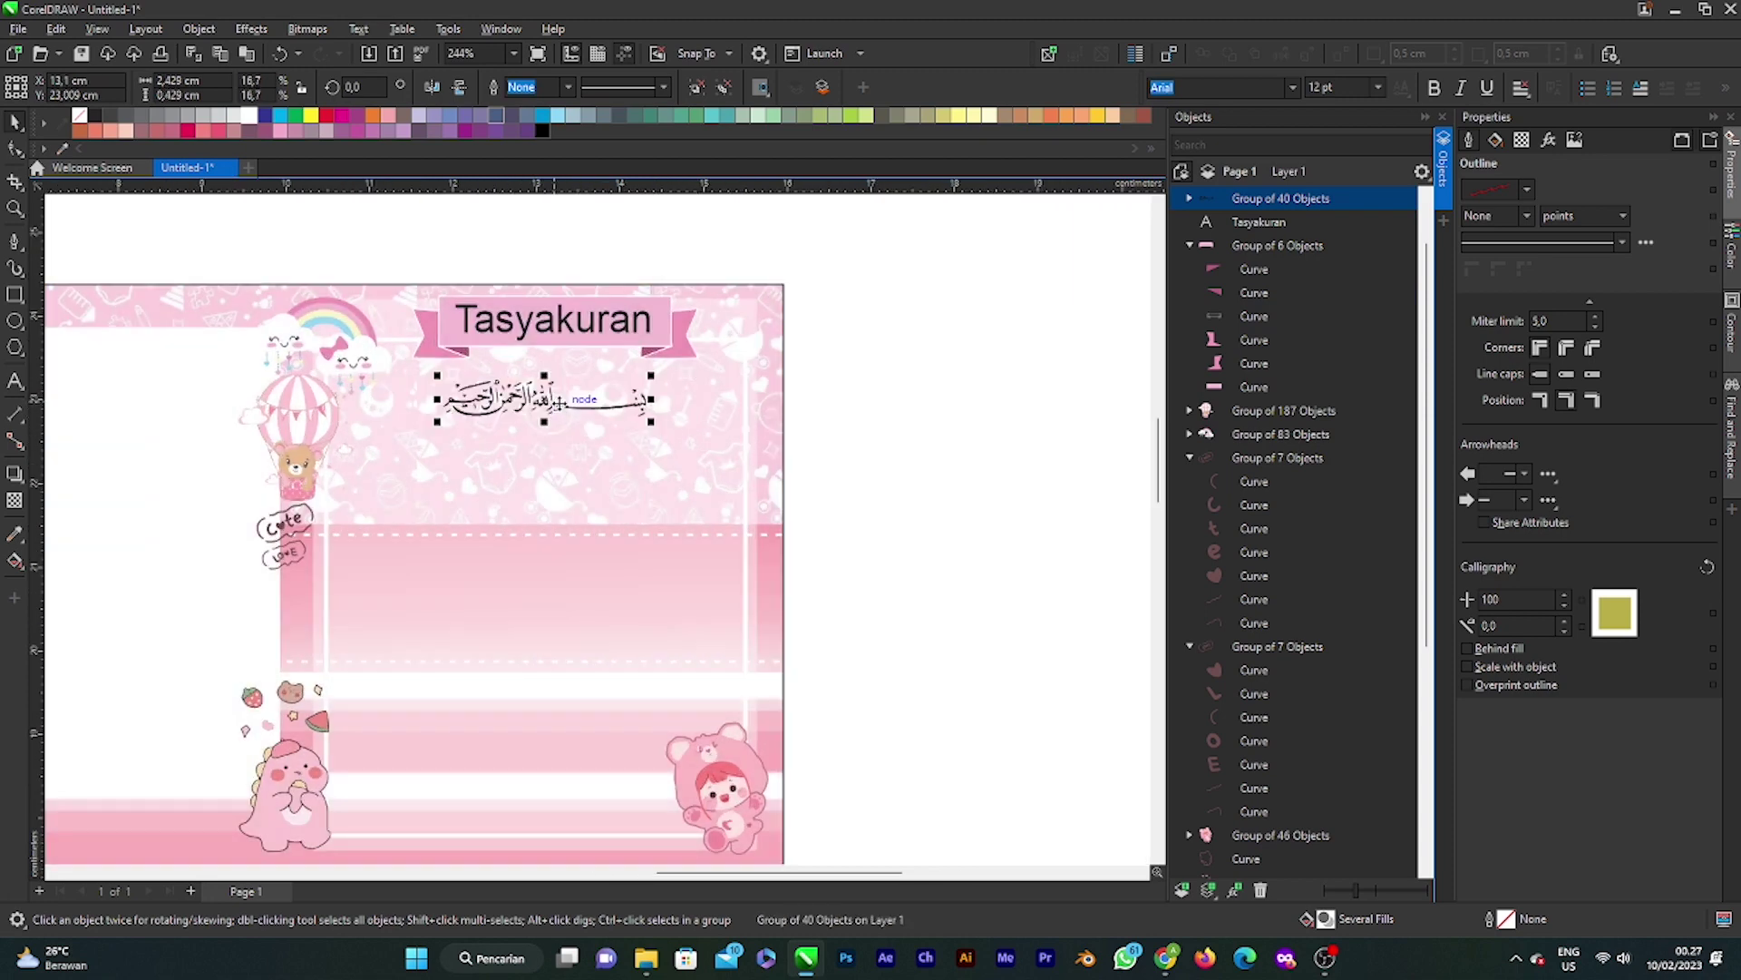
pyautogui.scroll(-2, 563, 420)
pyautogui.scroll(1, 613, 473)
pyautogui.click(855, 442)
pyautogui.scroll(-1, 976, 487)
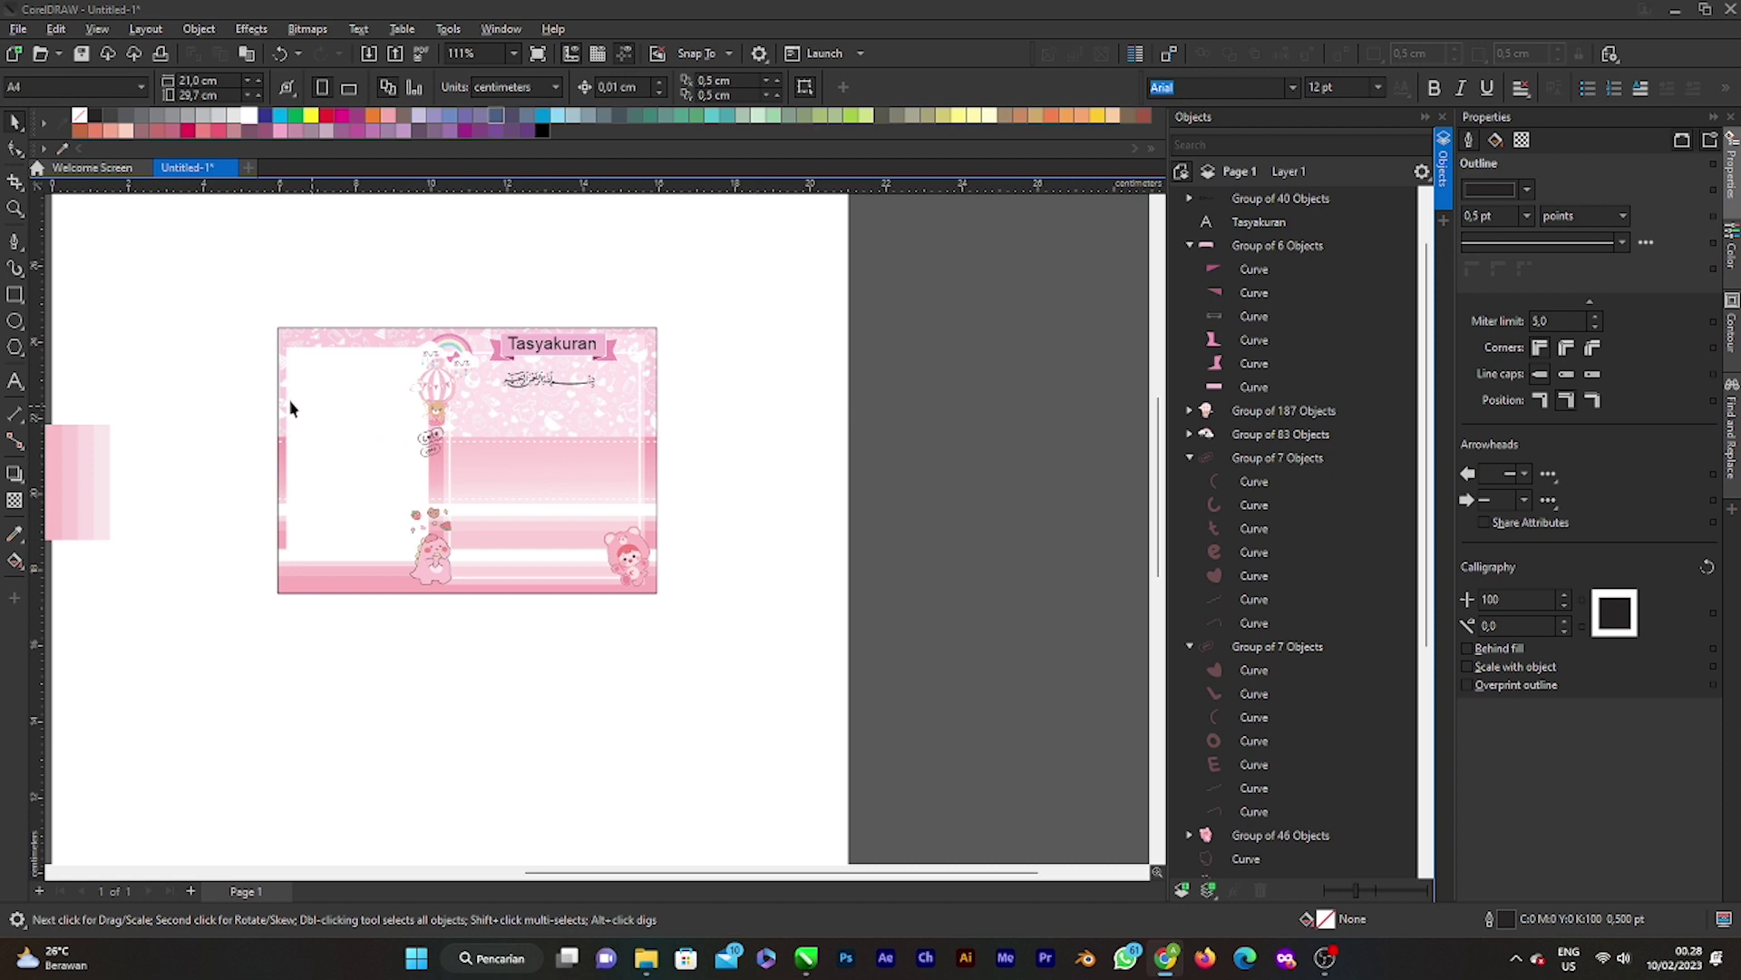
pyautogui.scroll(3, 580, 381)
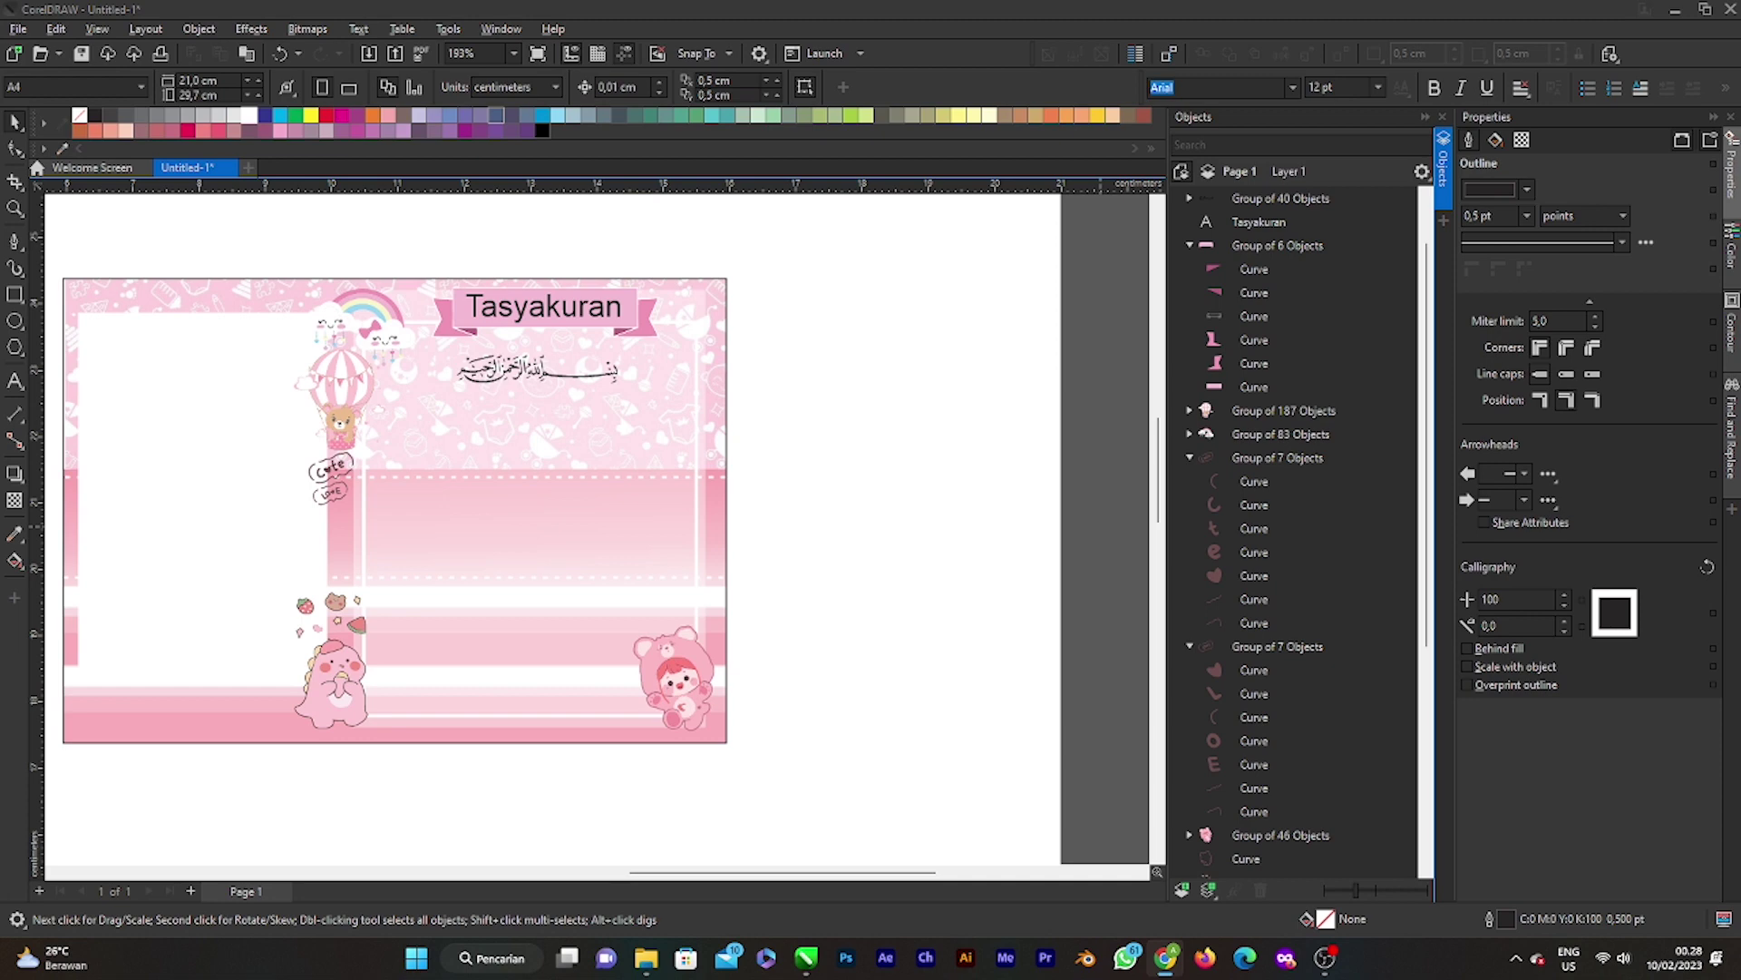
pyautogui.click(495, 388)
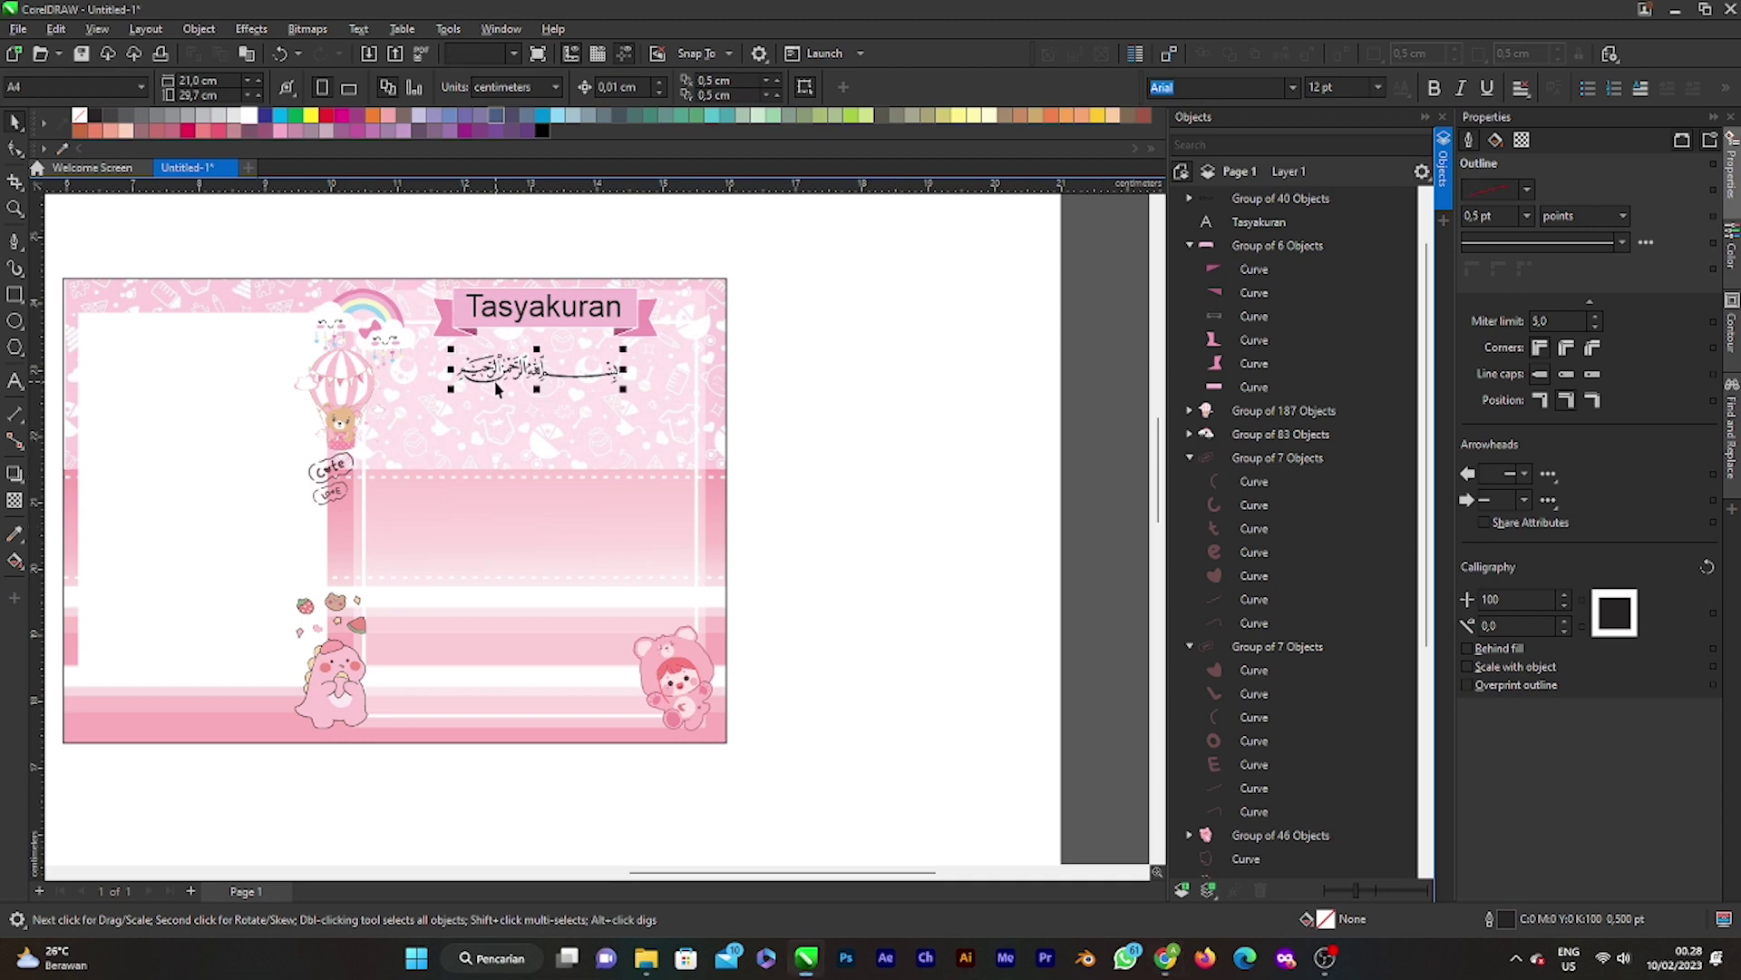
pyautogui.moveTo(495, 388); pyautogui.dragTo(809, 346)
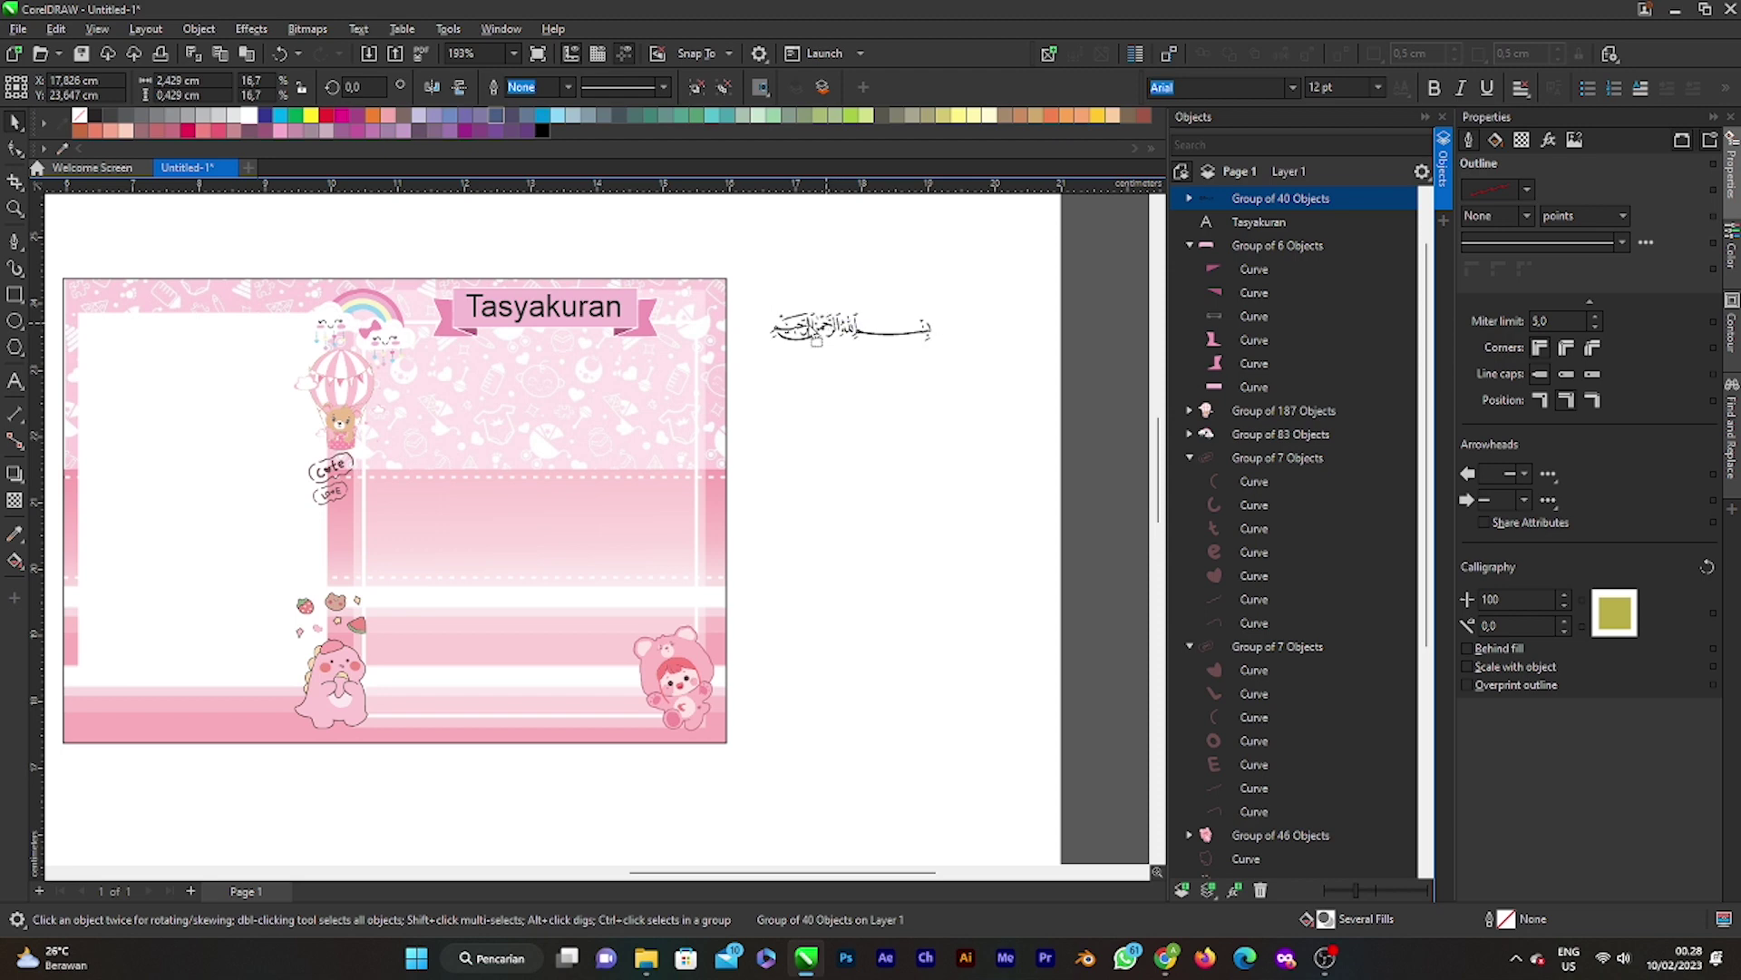
pyautogui.moveTo(852, 313); pyautogui.dragTo(822, 286)
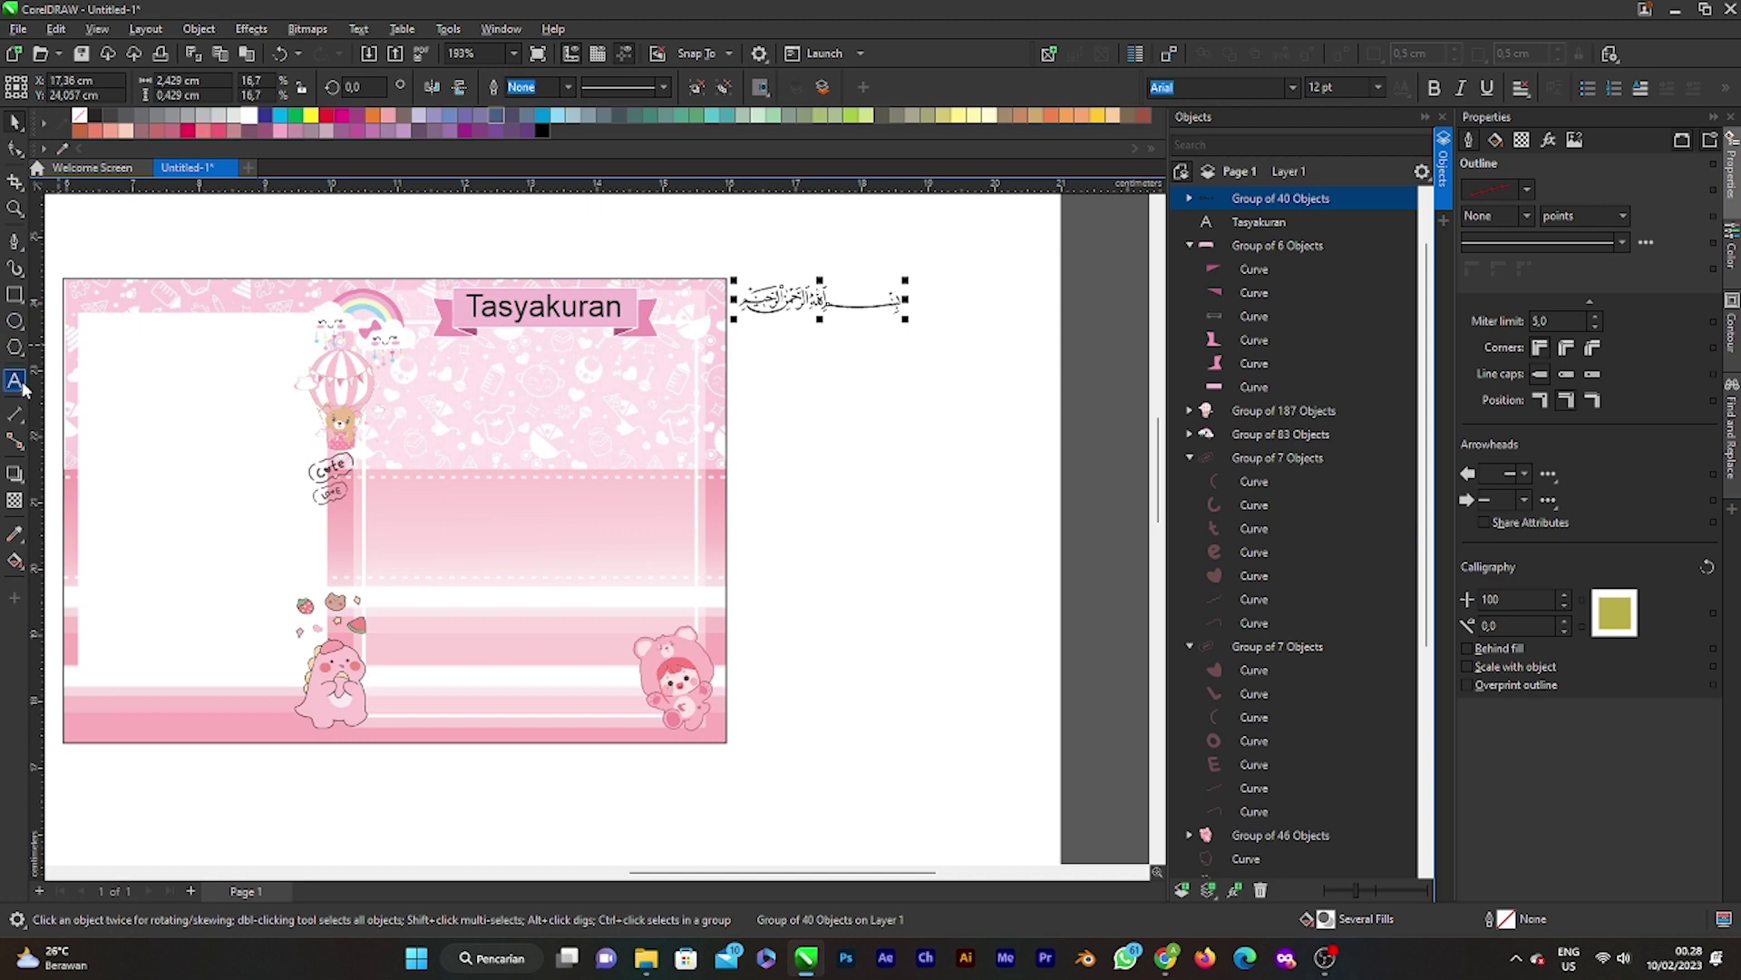
pyautogui.click(14, 381)
pyautogui.click(480, 399)
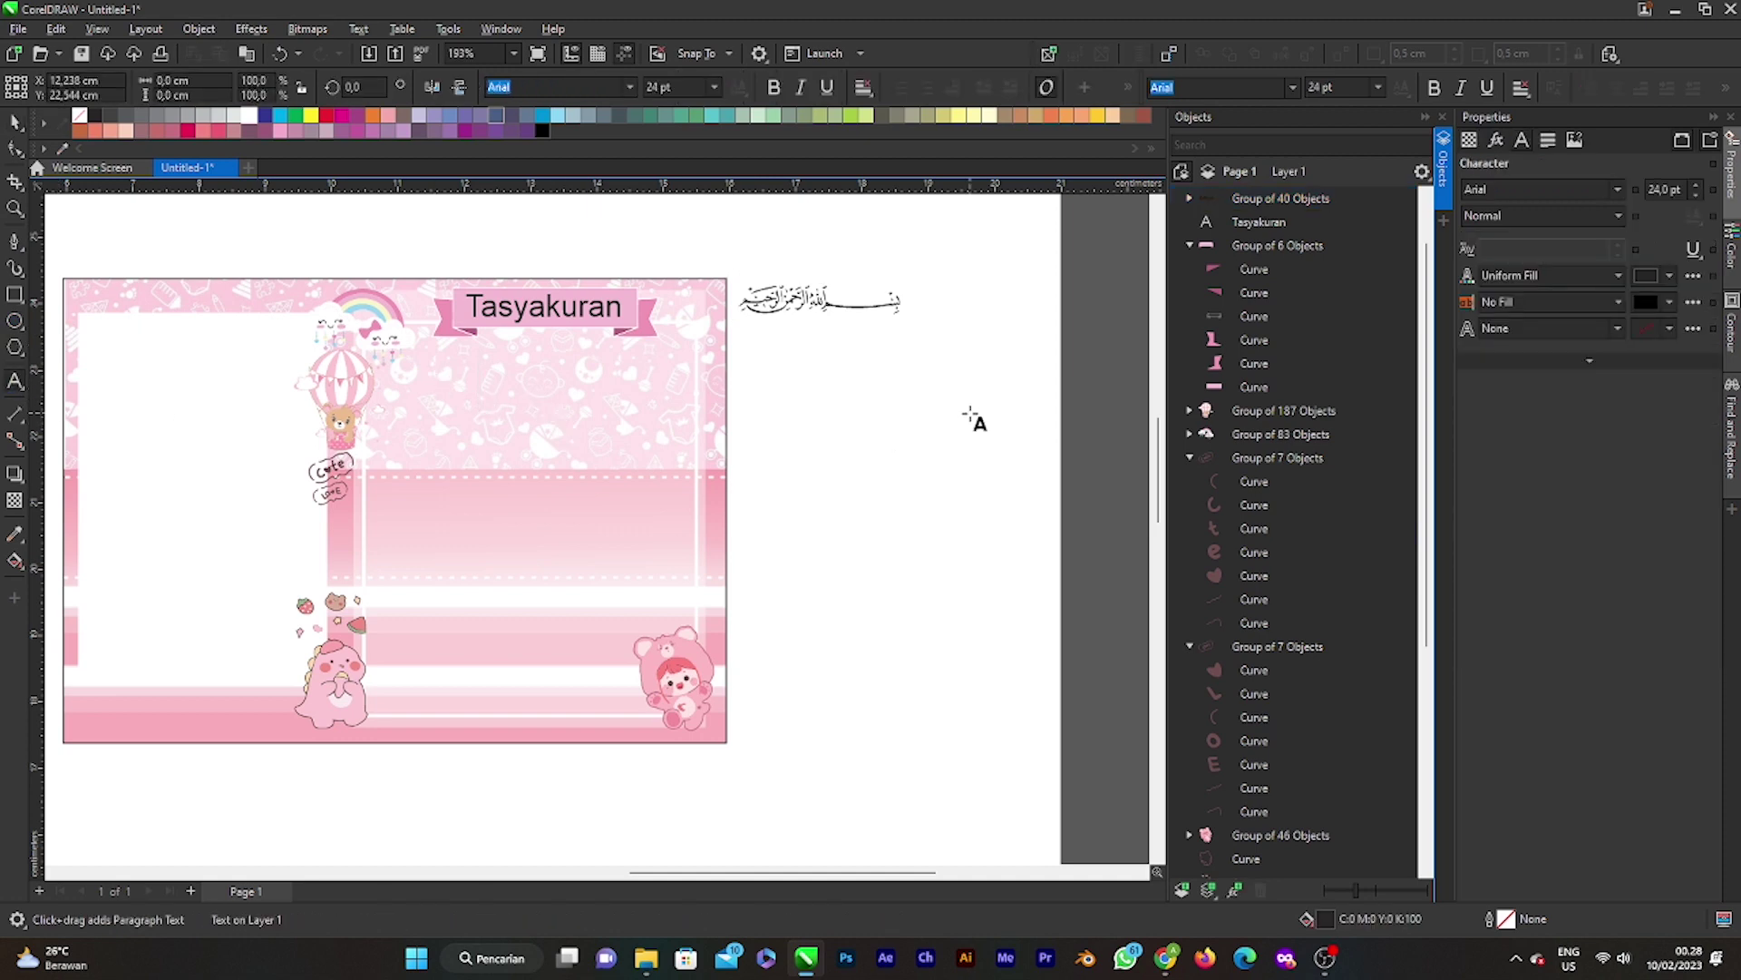
pyautogui.write('Al')
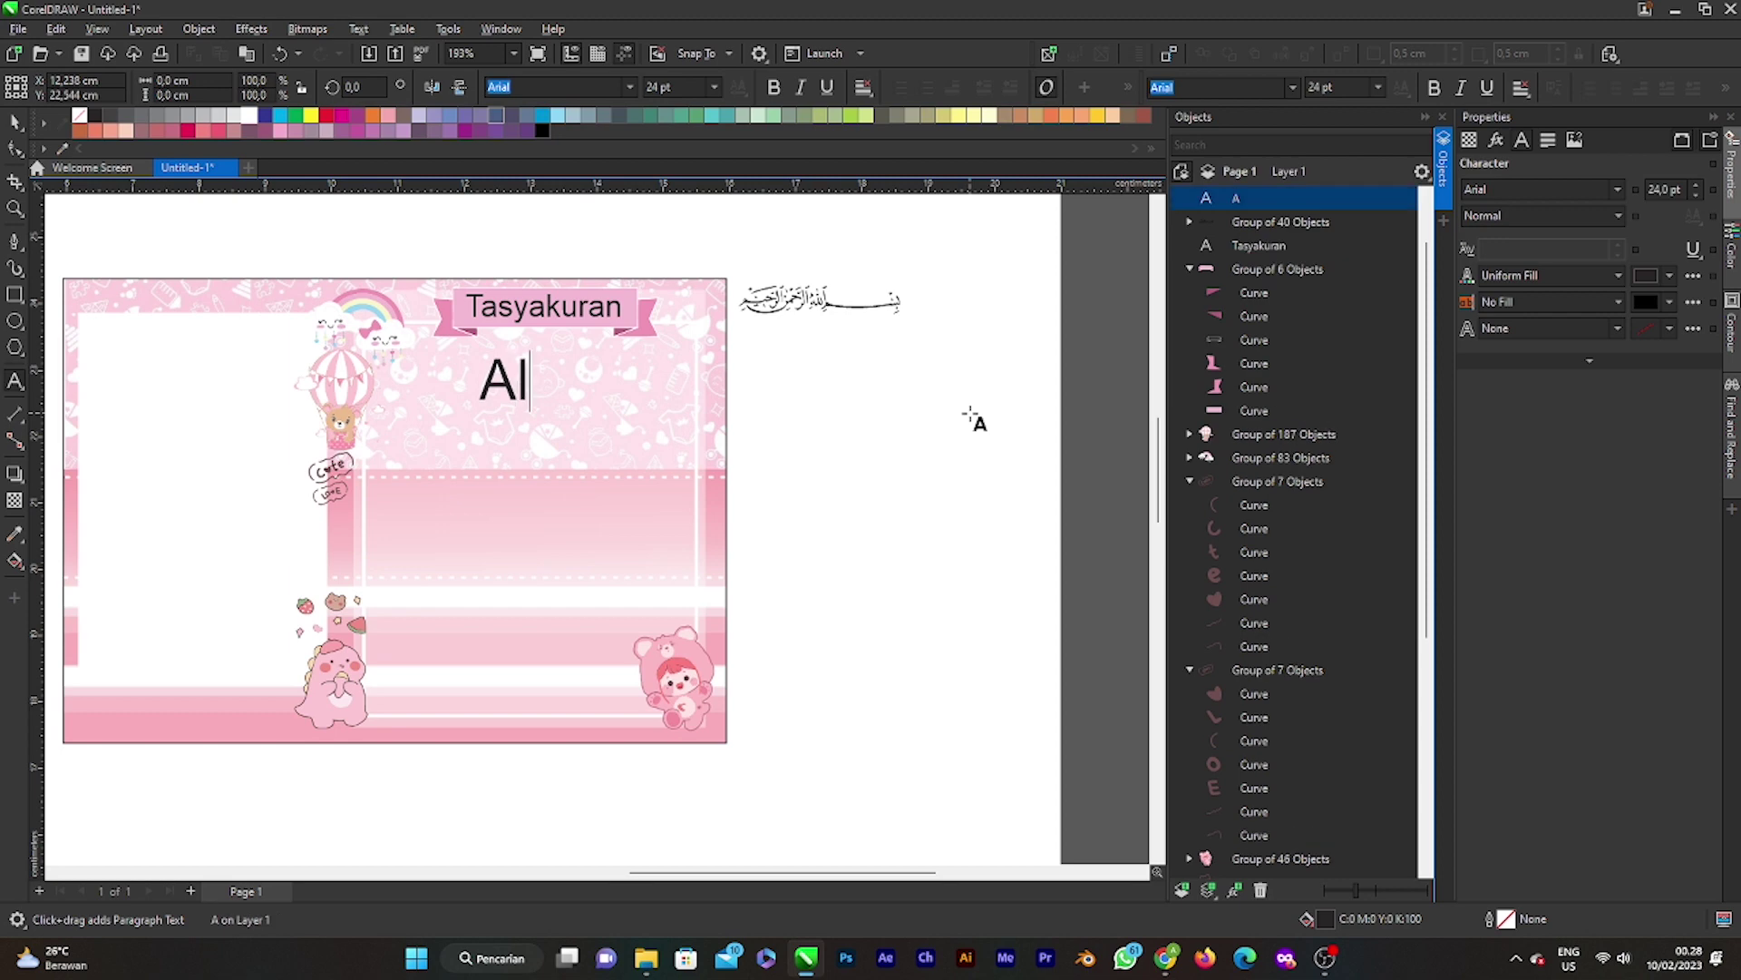
pyautogui.write('ha')
pyautogui.press('BackSpace')
pyautogui.press('BackSpace')
pyautogui.press('BackSpace')
pyautogui.press('BackSpace')
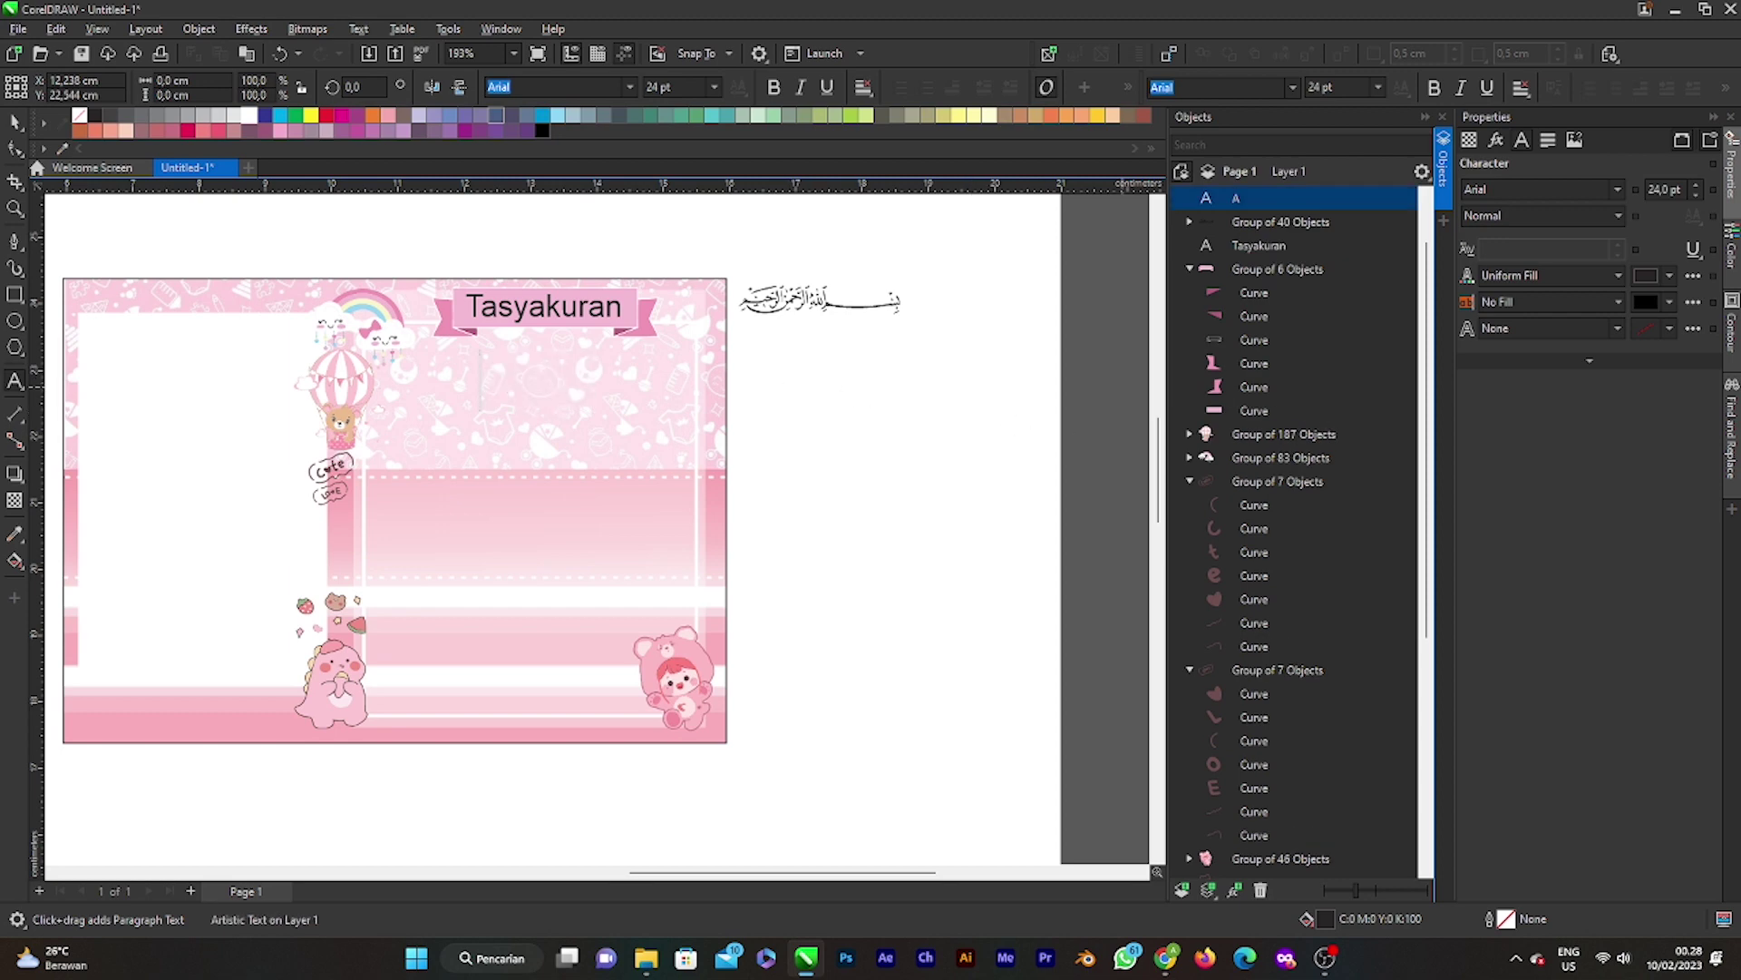
pyautogui.hotkey('alt', 'Tab')
# Step: Type 'Alhamdulillahirabbil'alamin' and a second line 'Puji syukur kami panjatkan kepada Allah SWT atas'
pyautogui.hotkey('ctrl', 'z')
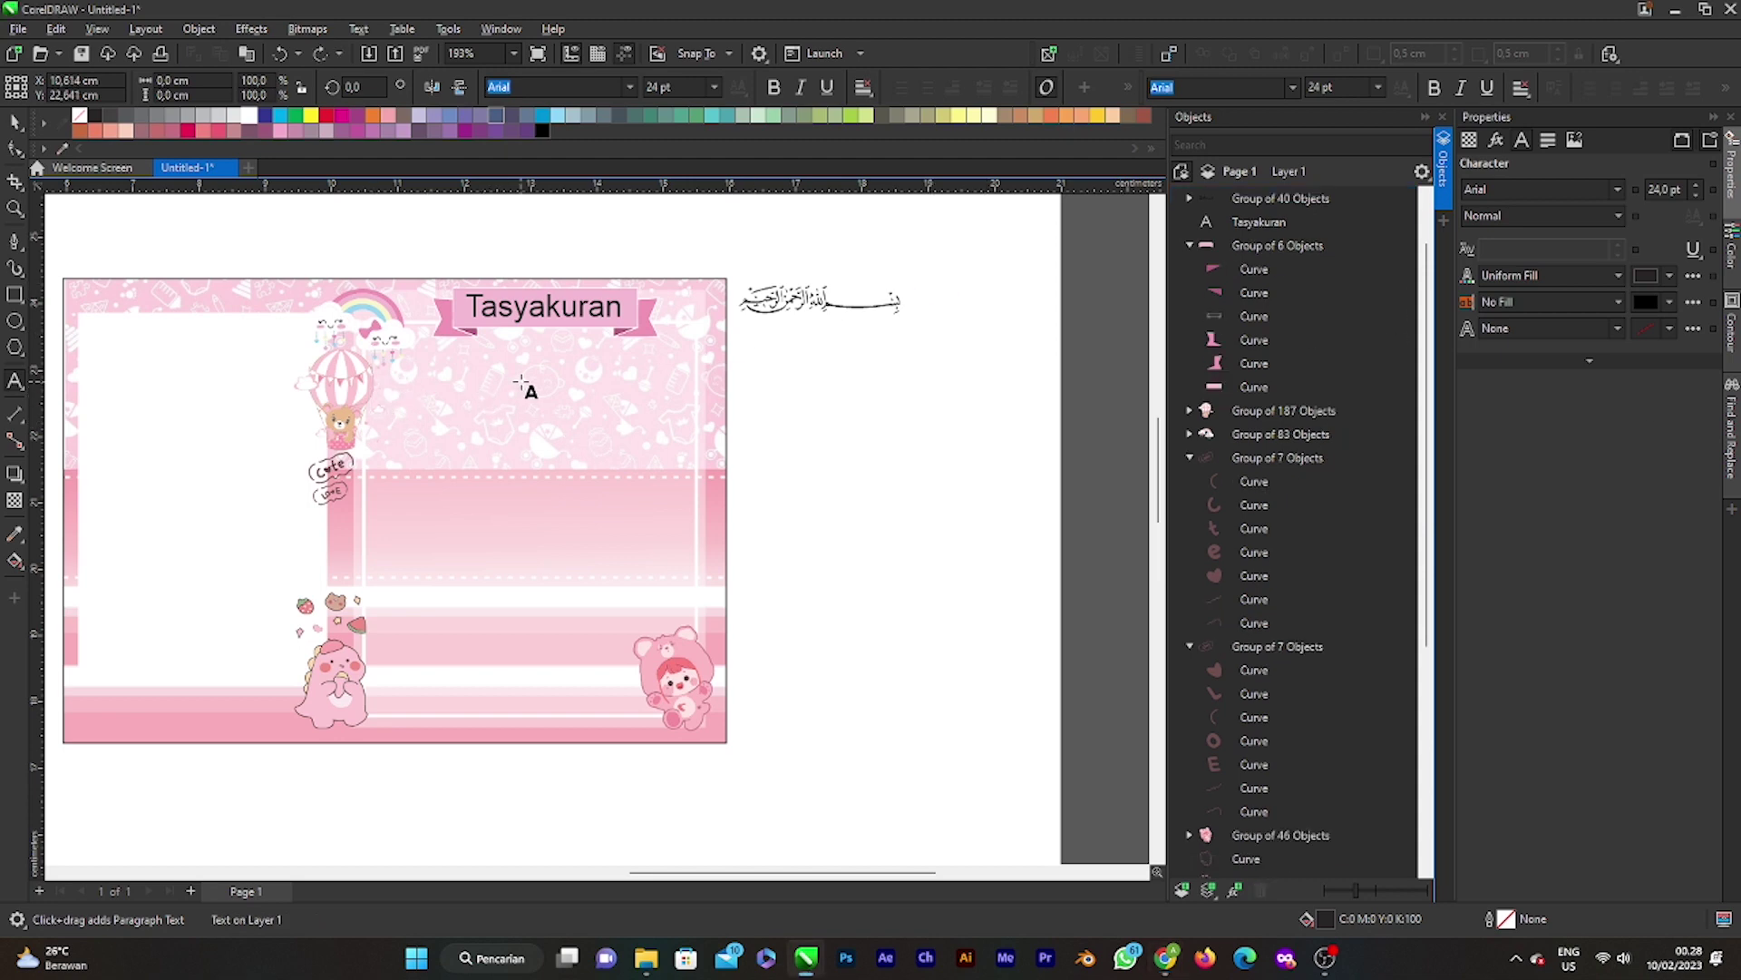
pyautogui.write('Alhamduli')
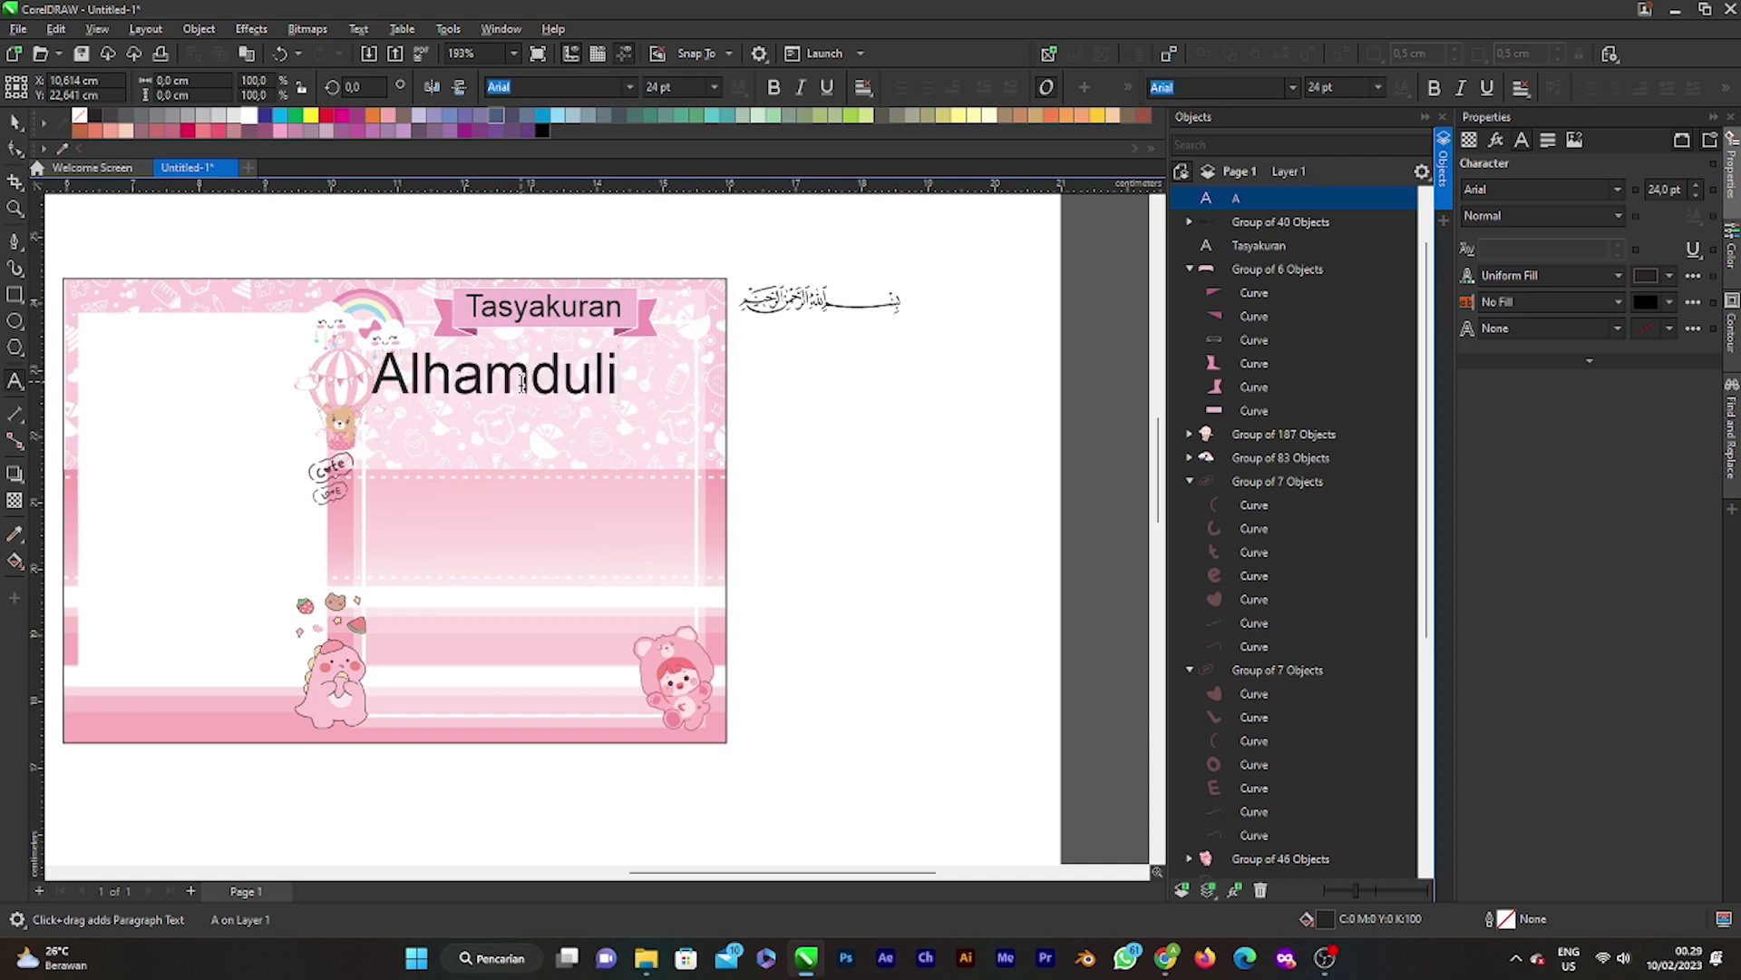
pyautogui.write('llah')
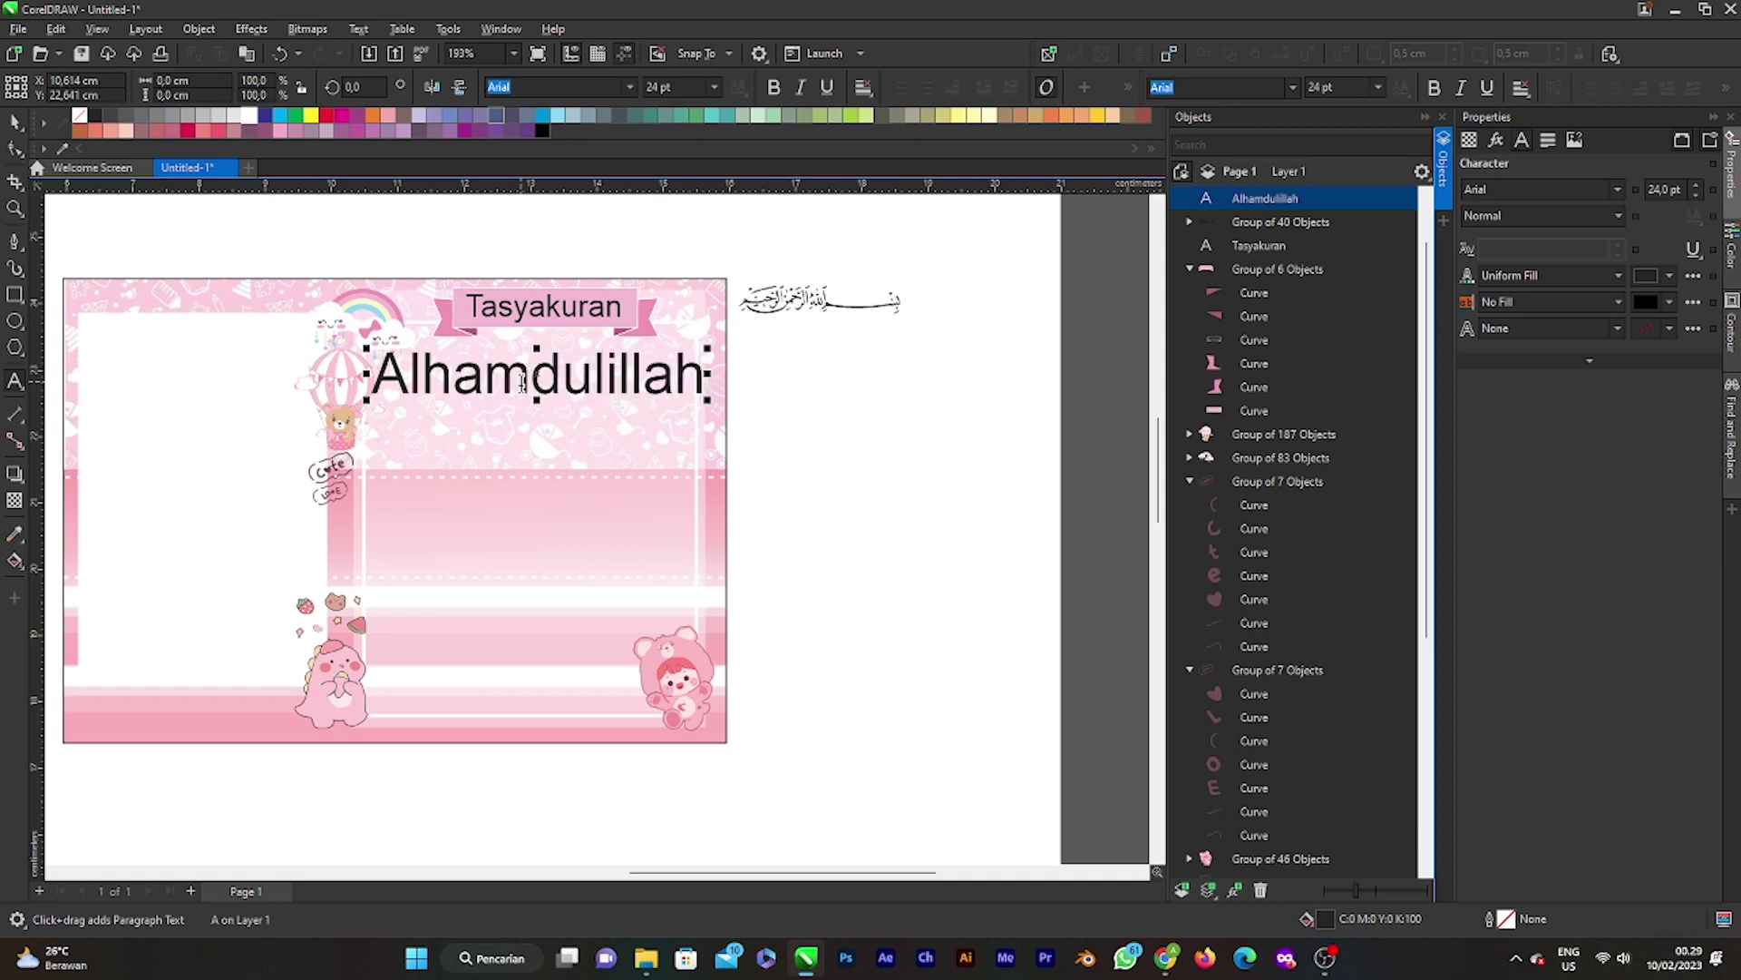
pyautogui.write('irabb')
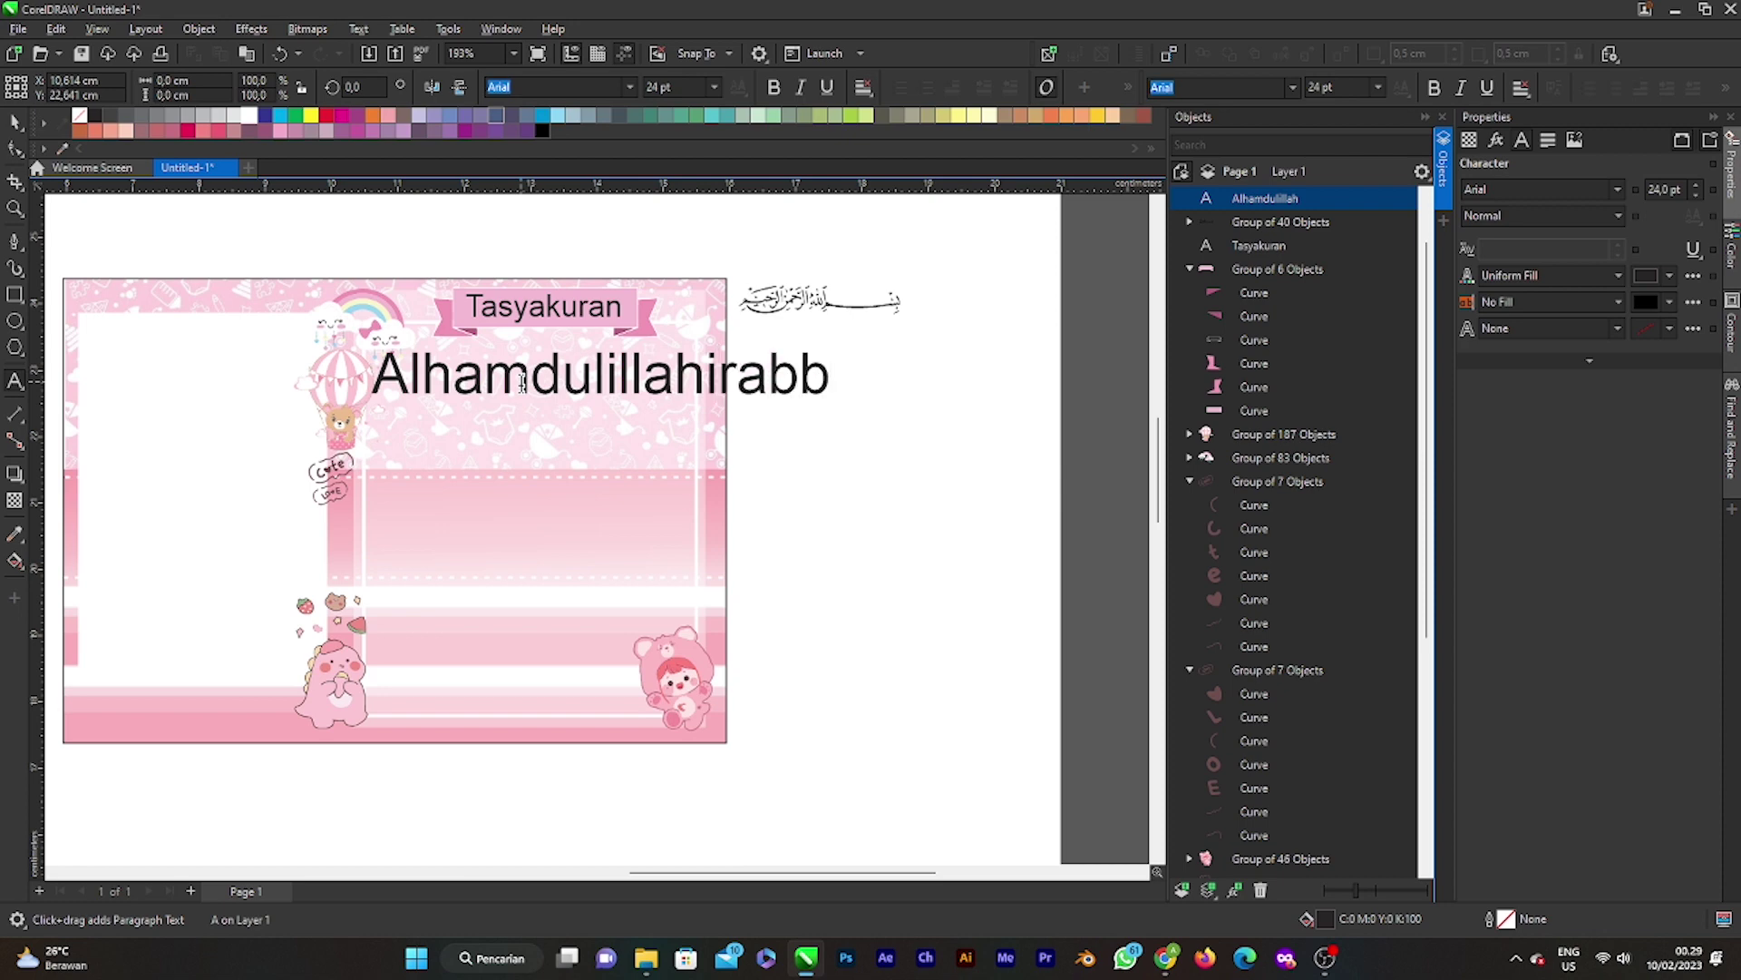
pyautogui.write('il’a')
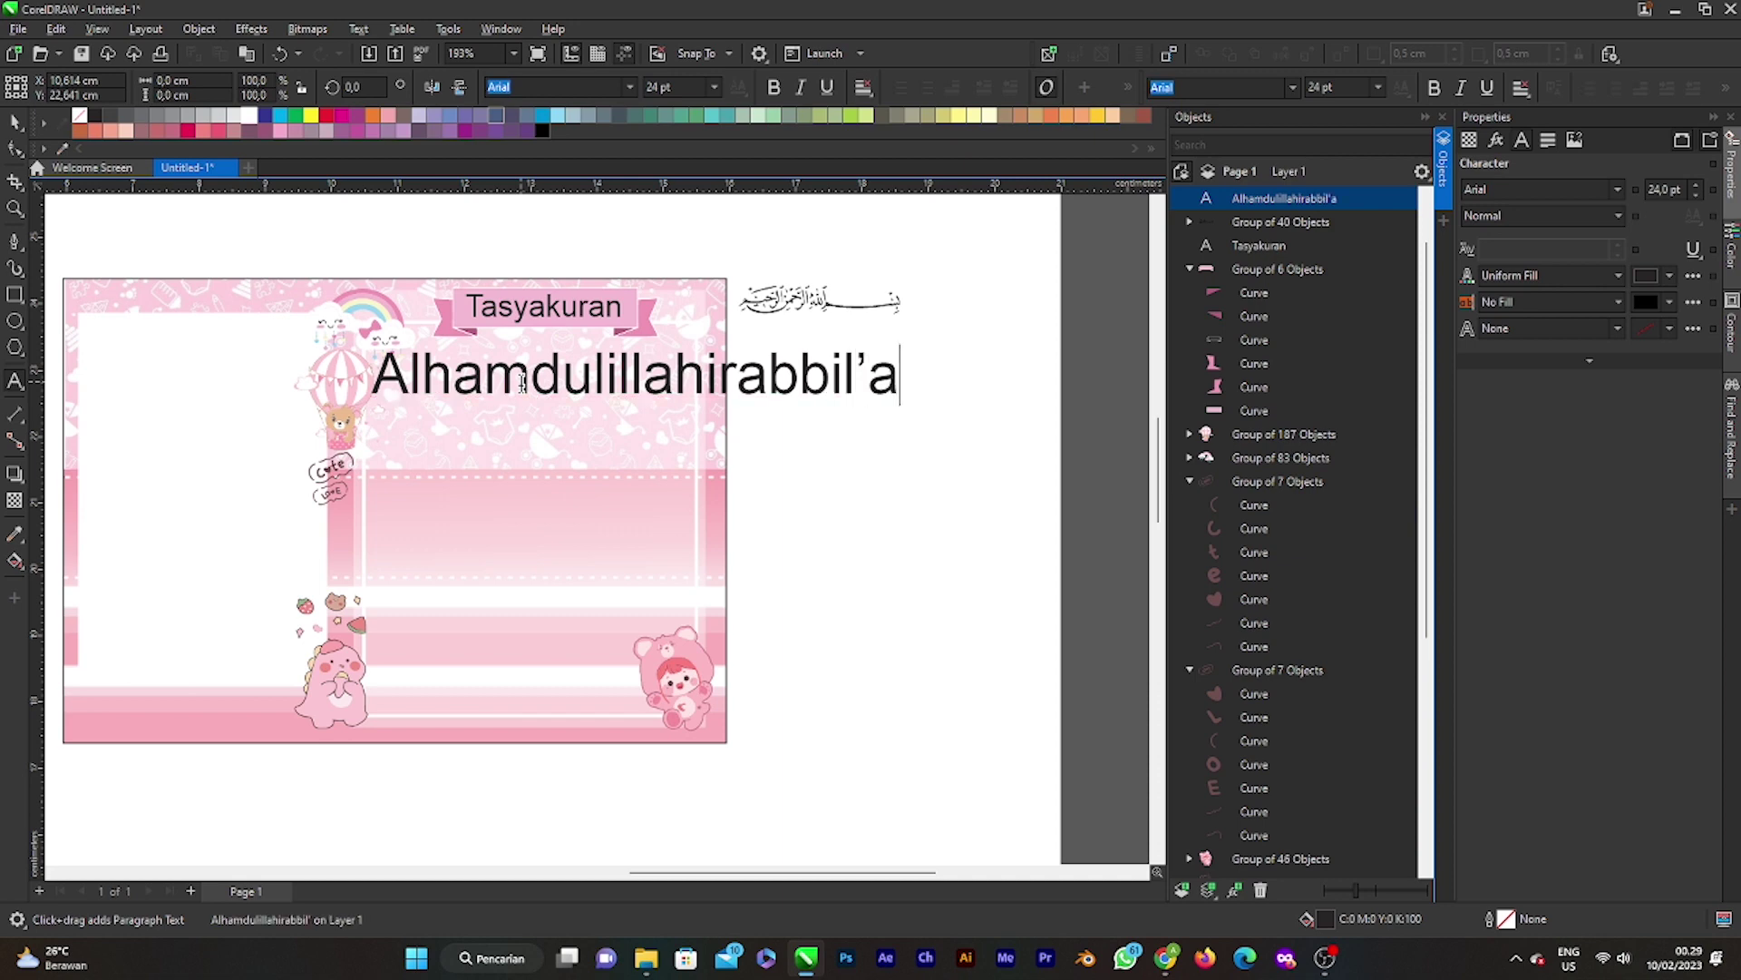
pyautogui.write('lamin')
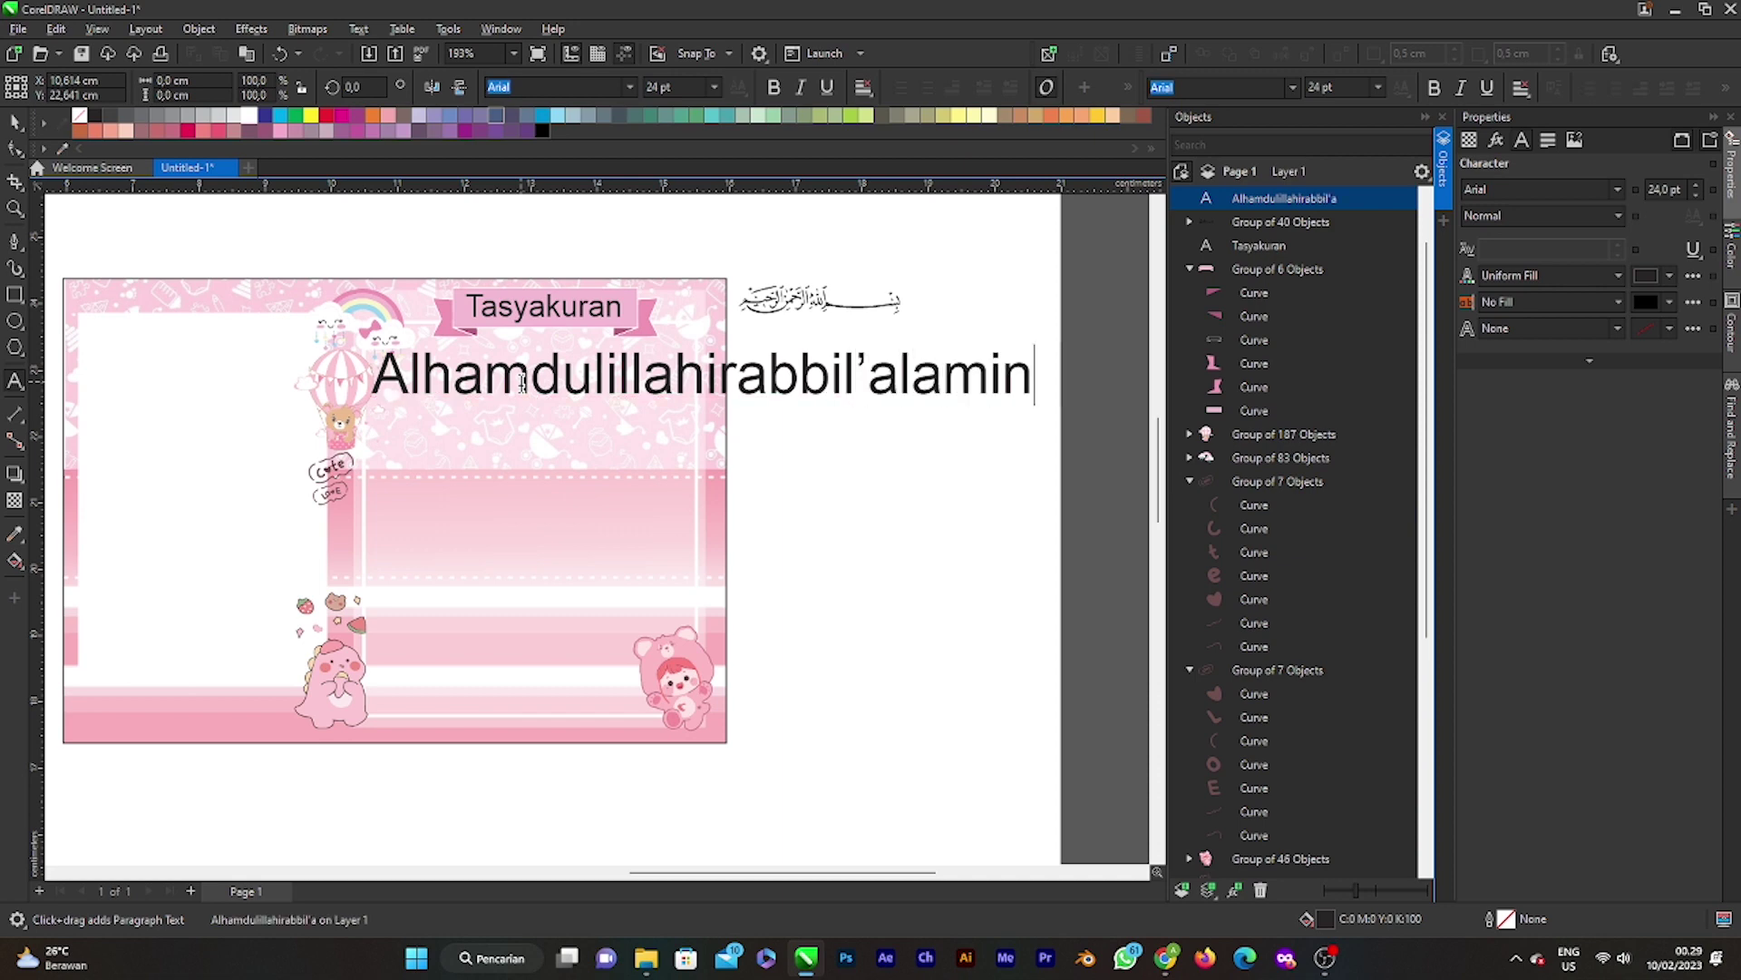
pyautogui.press('Return')
pyautogui.write('Puji')
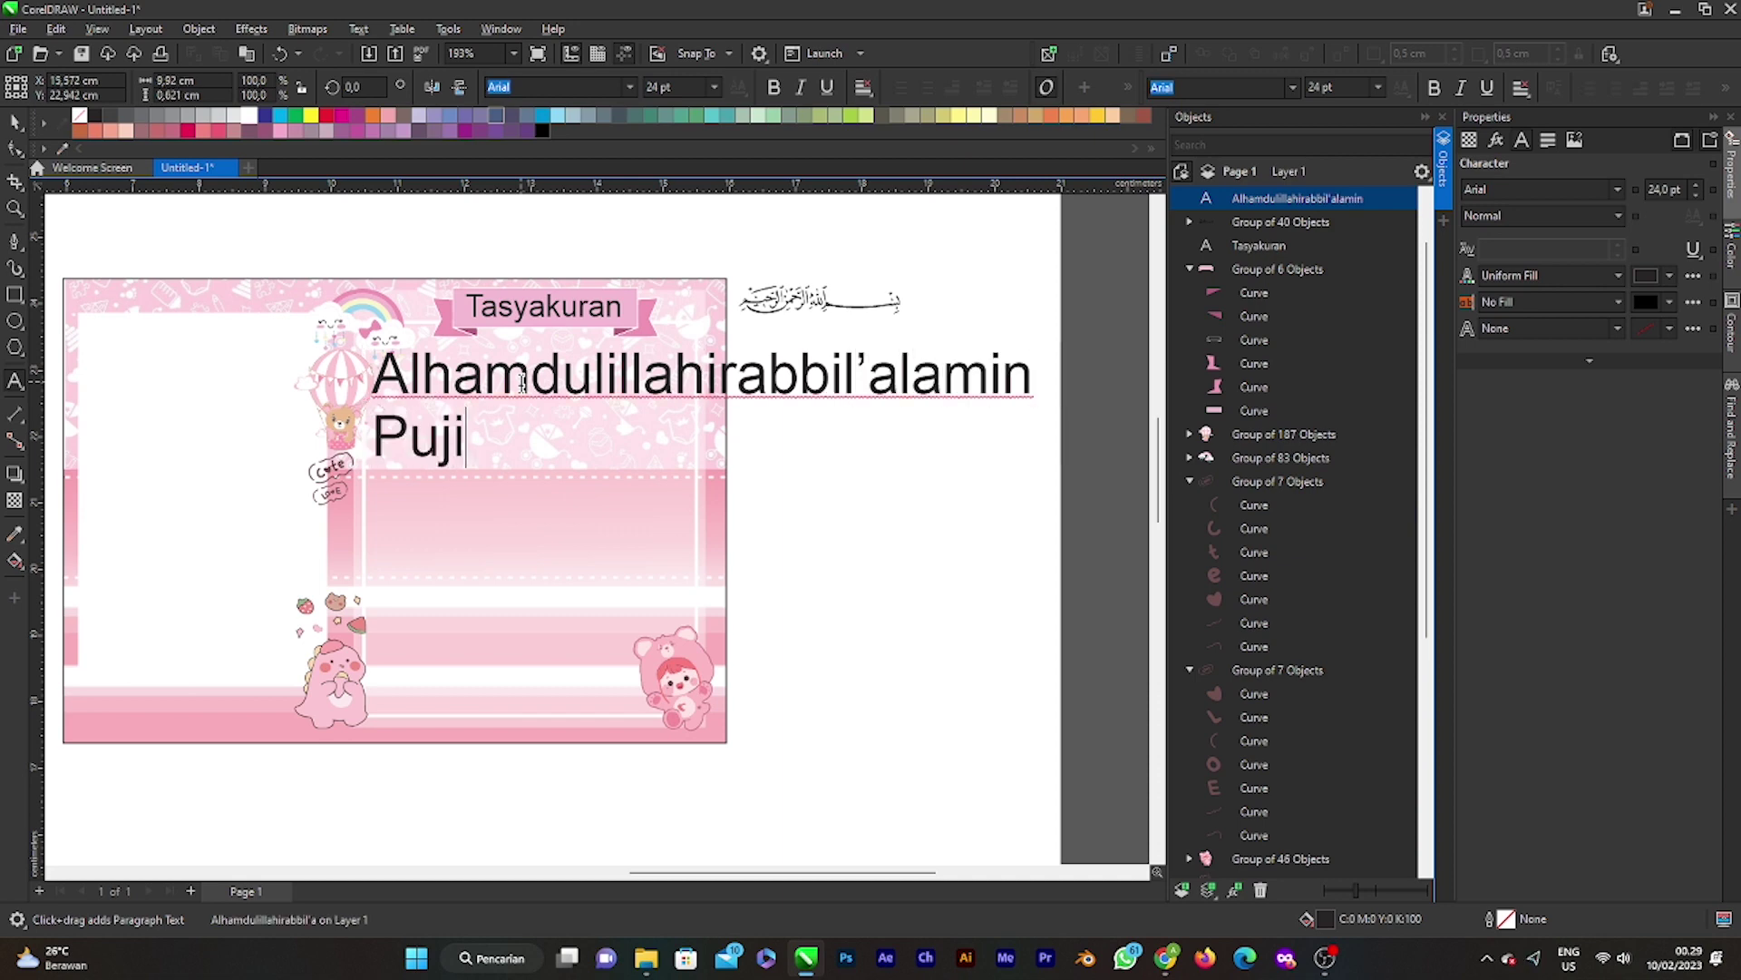
pyautogui.write(' syuku')
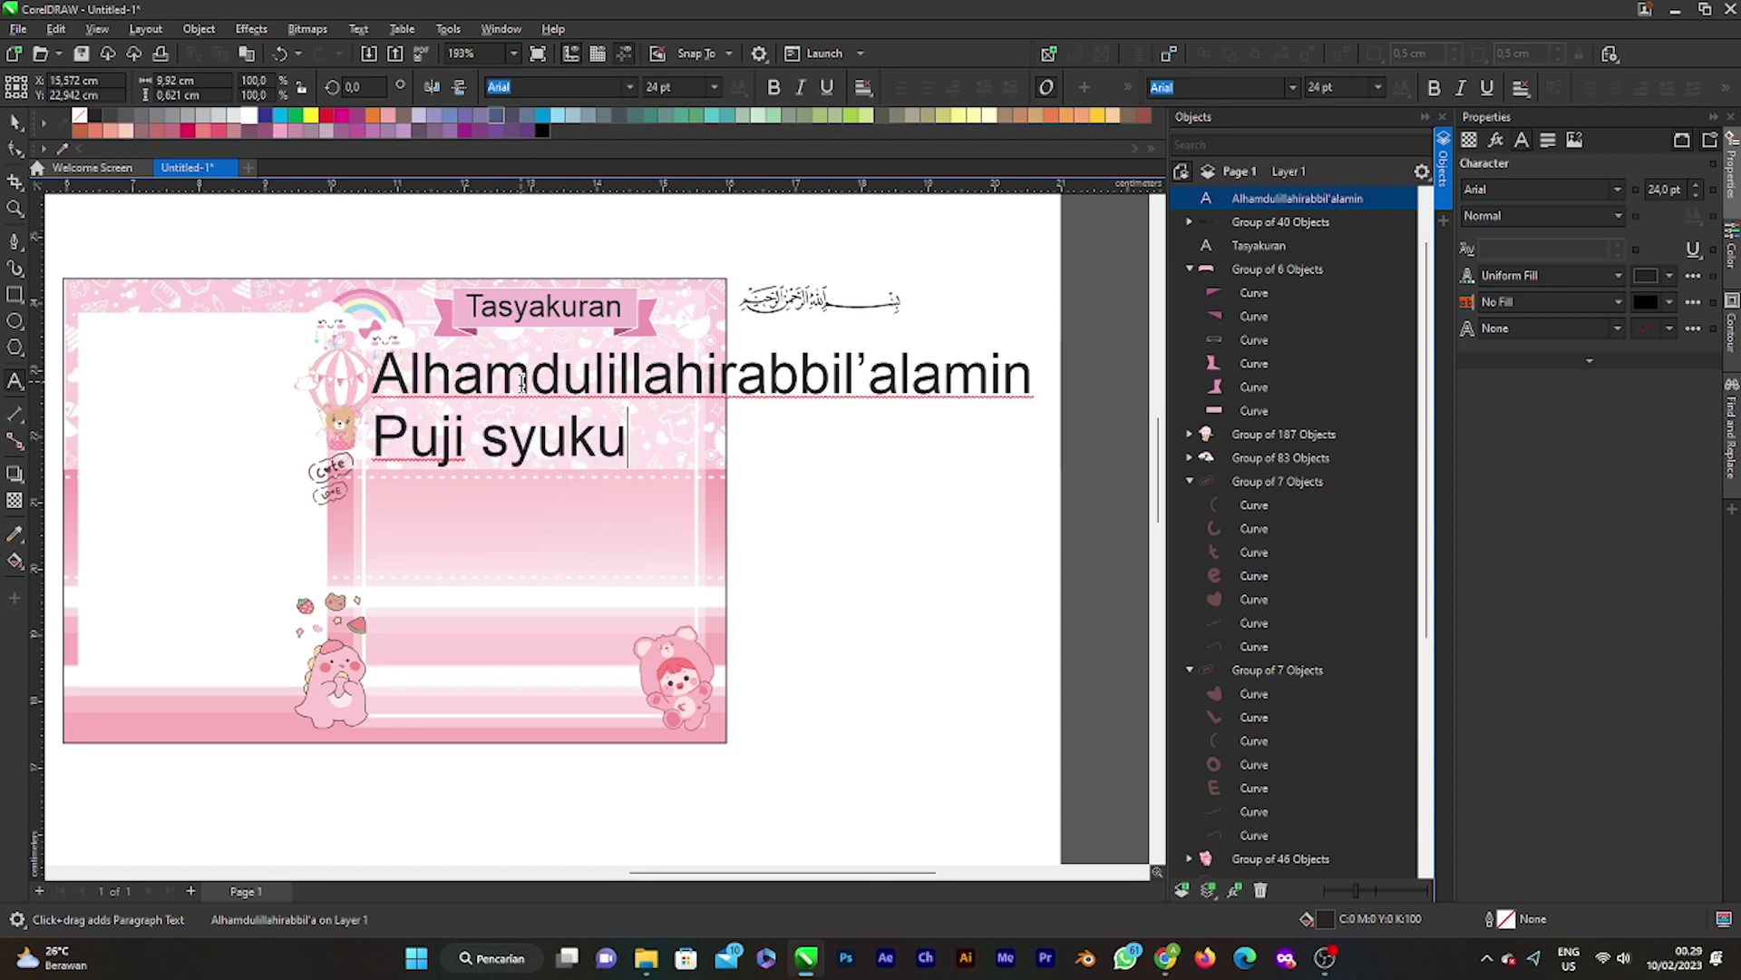
pyautogui.write('r kami pa')
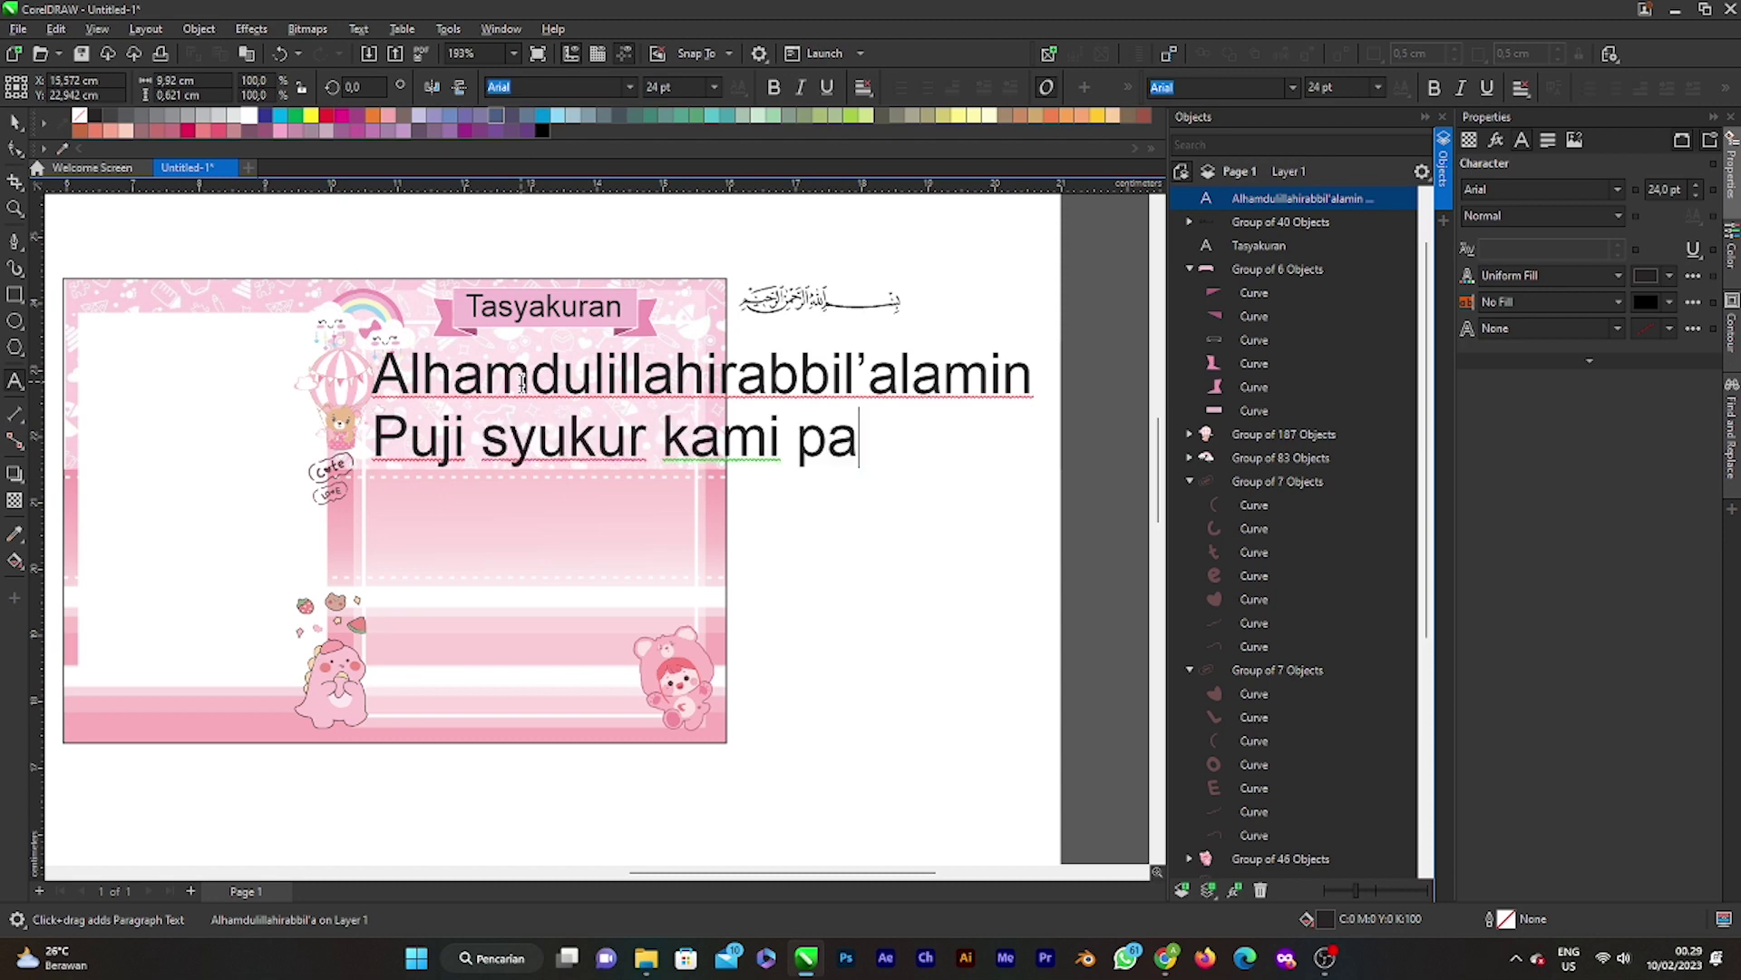
pyautogui.write('njat ')
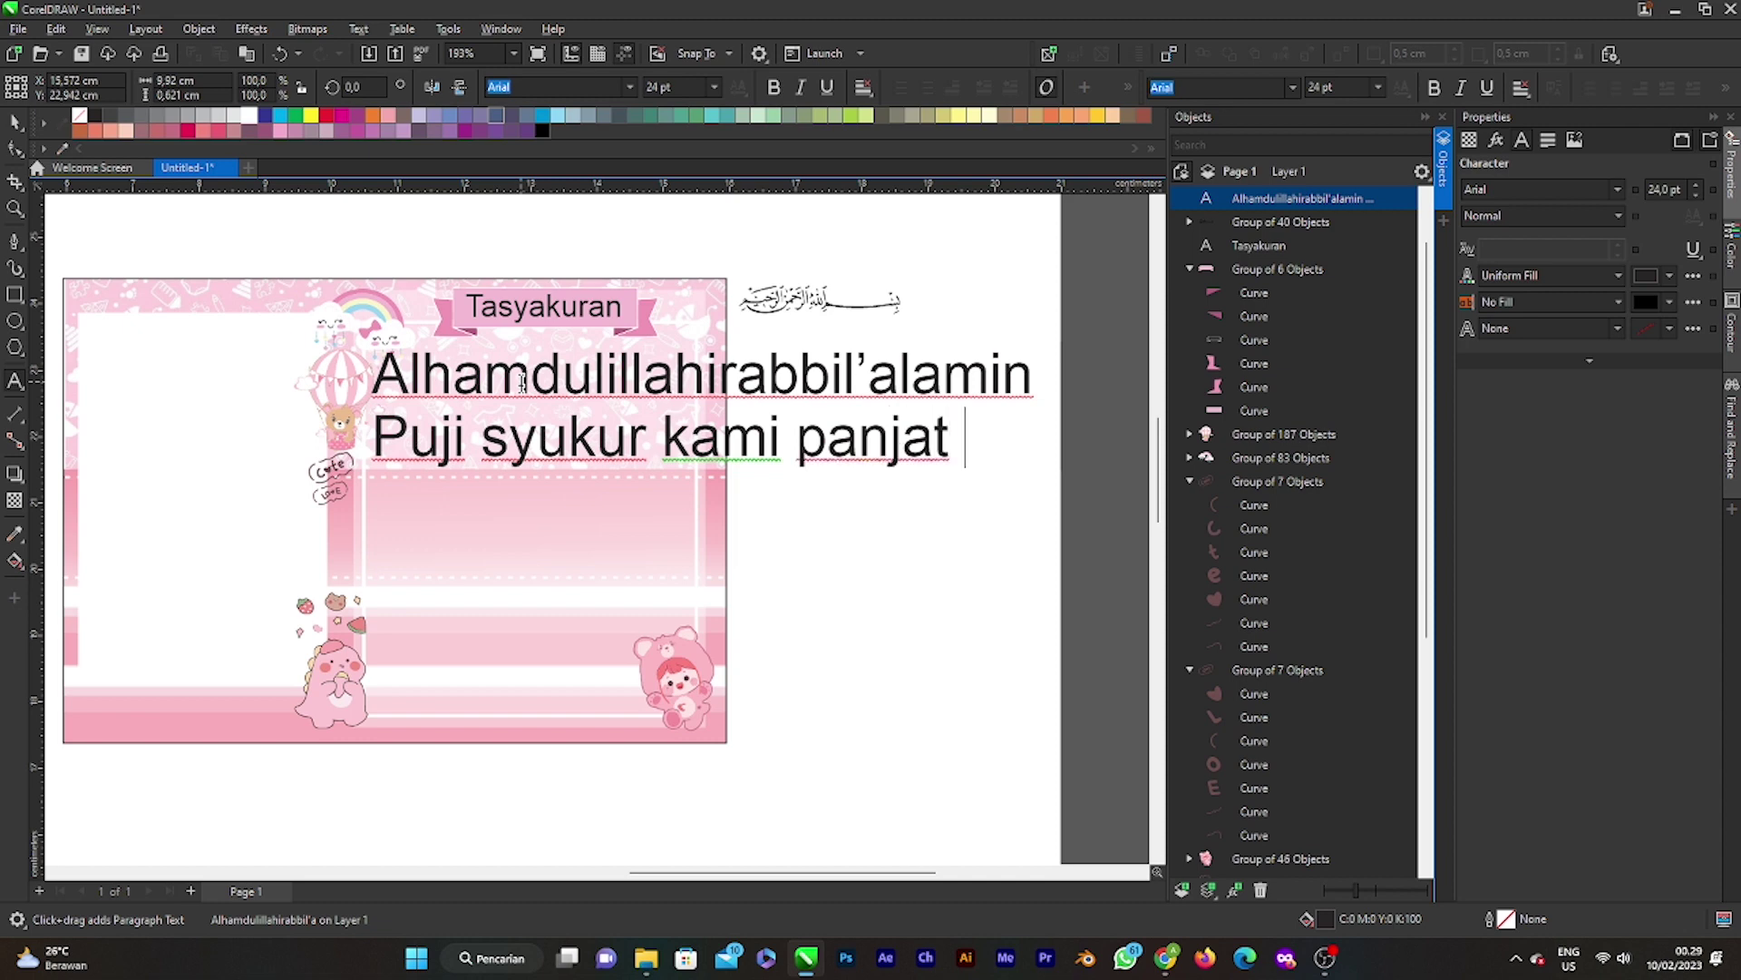
pyautogui.write('ke')
pyautogui.press('BackSpace')
pyautogui.press('BackSpace')
pyautogui.press('BackSpace')
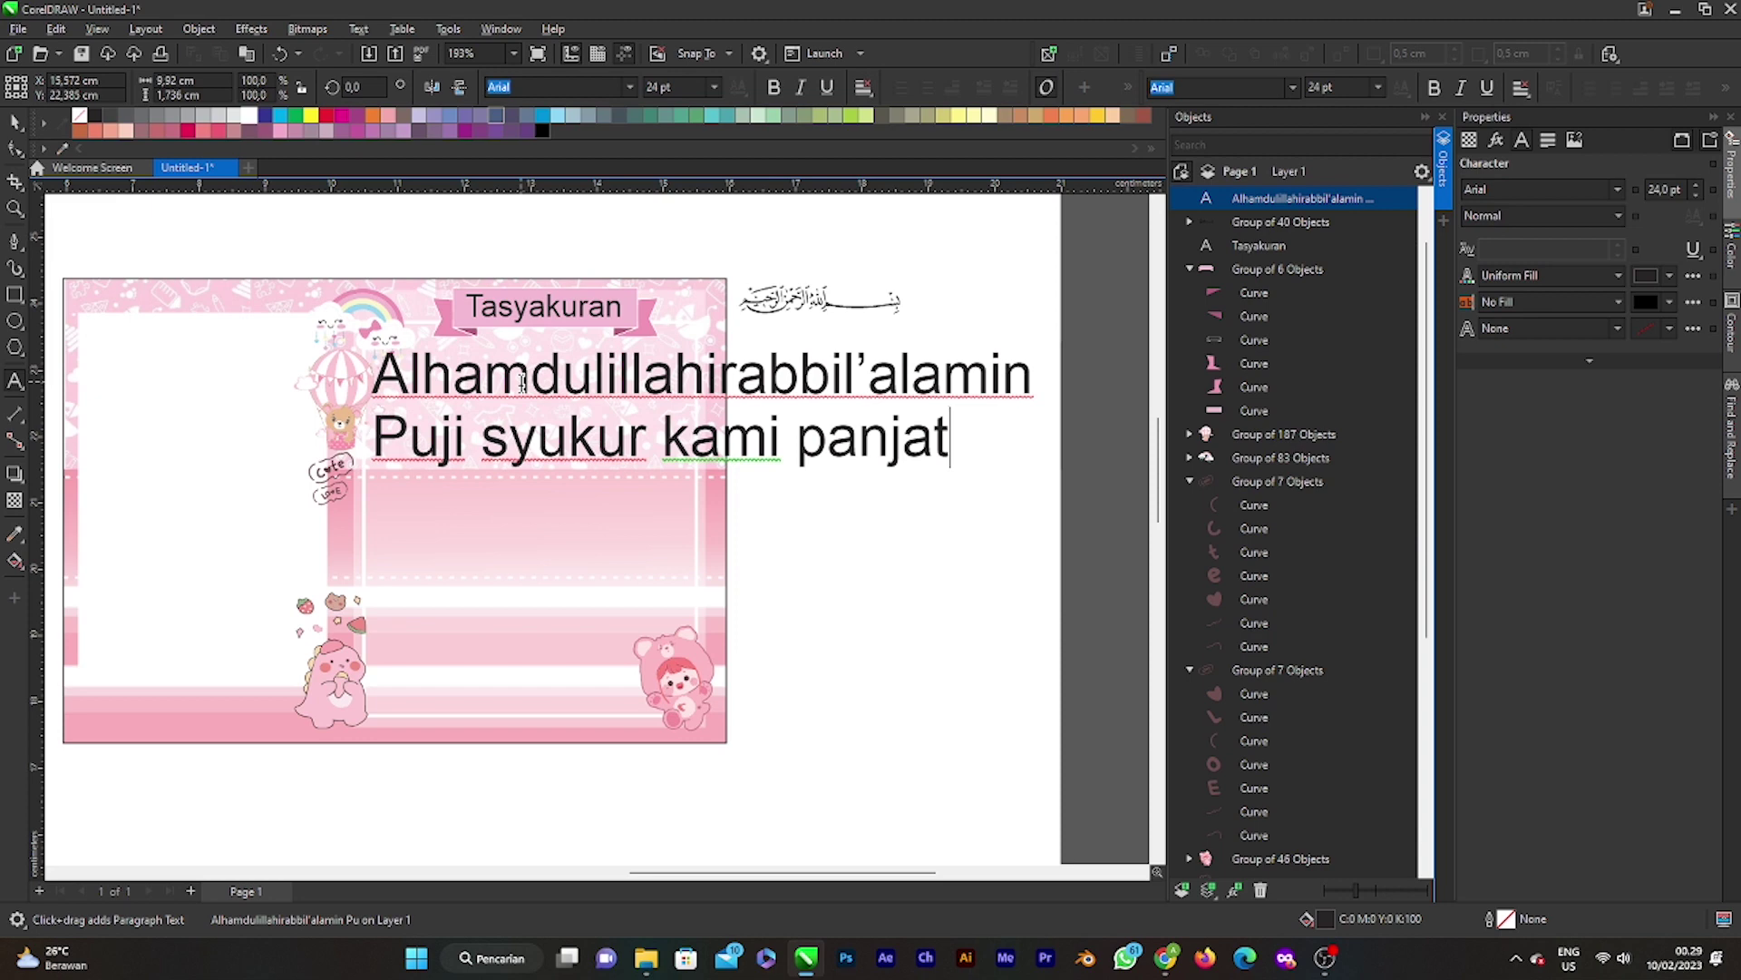
pyautogui.write('kan ke')
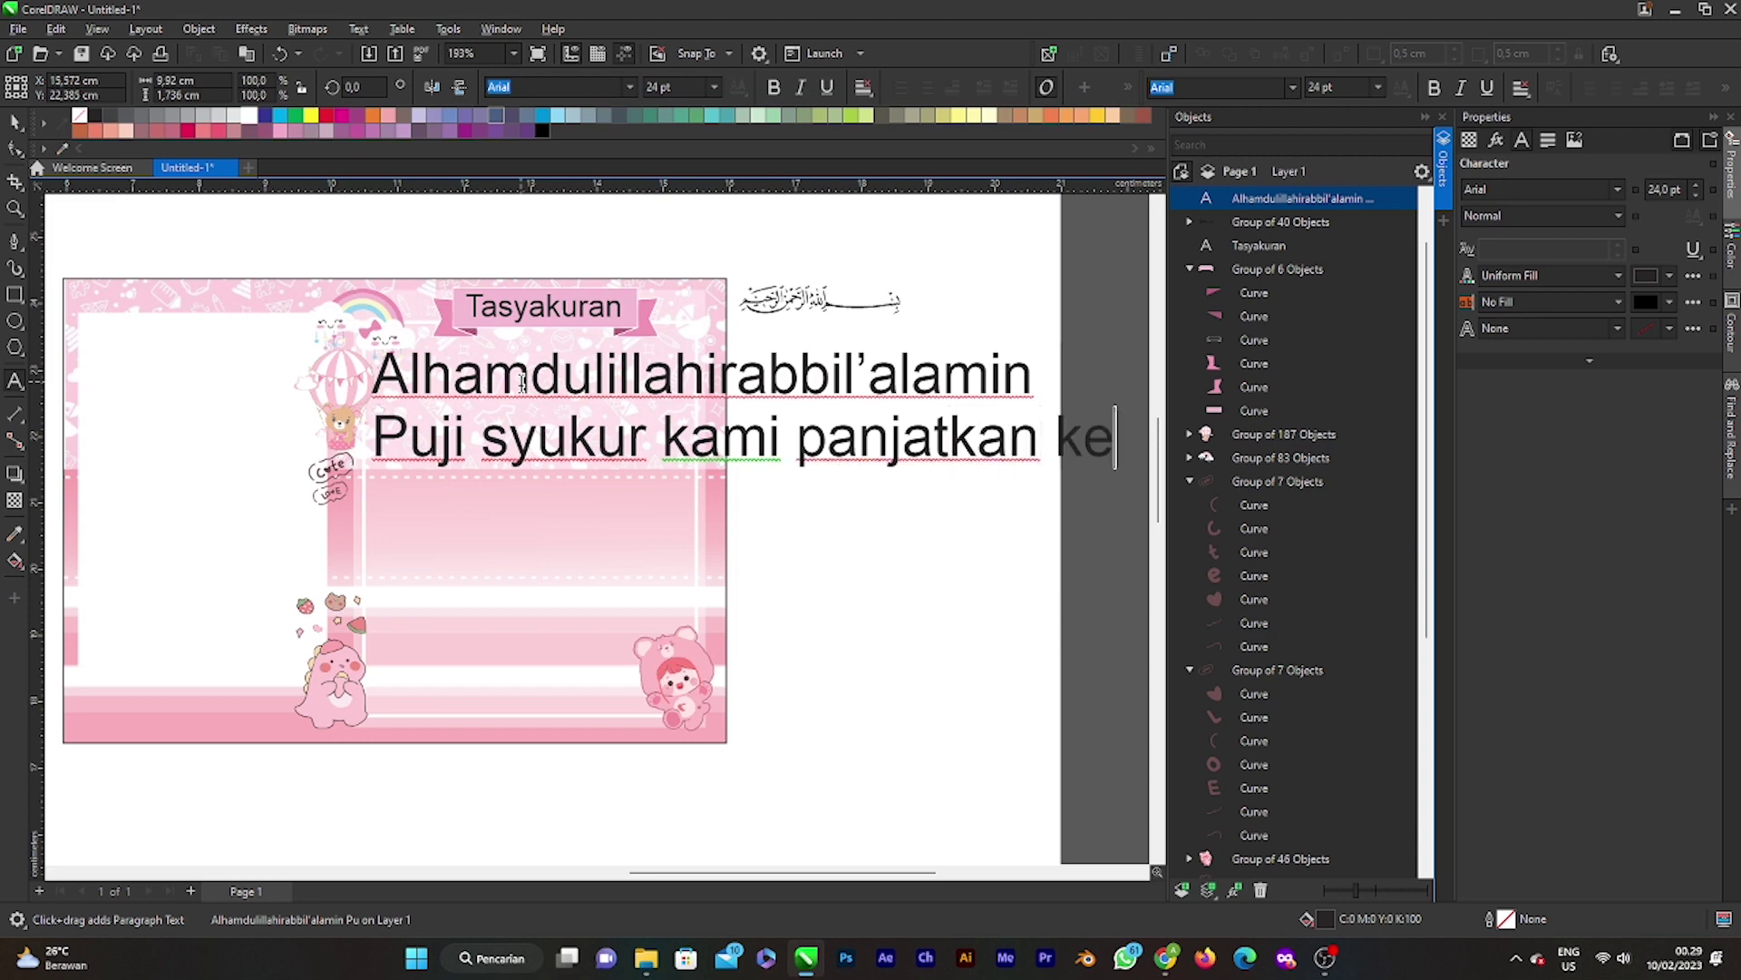
pyautogui.write('pada')
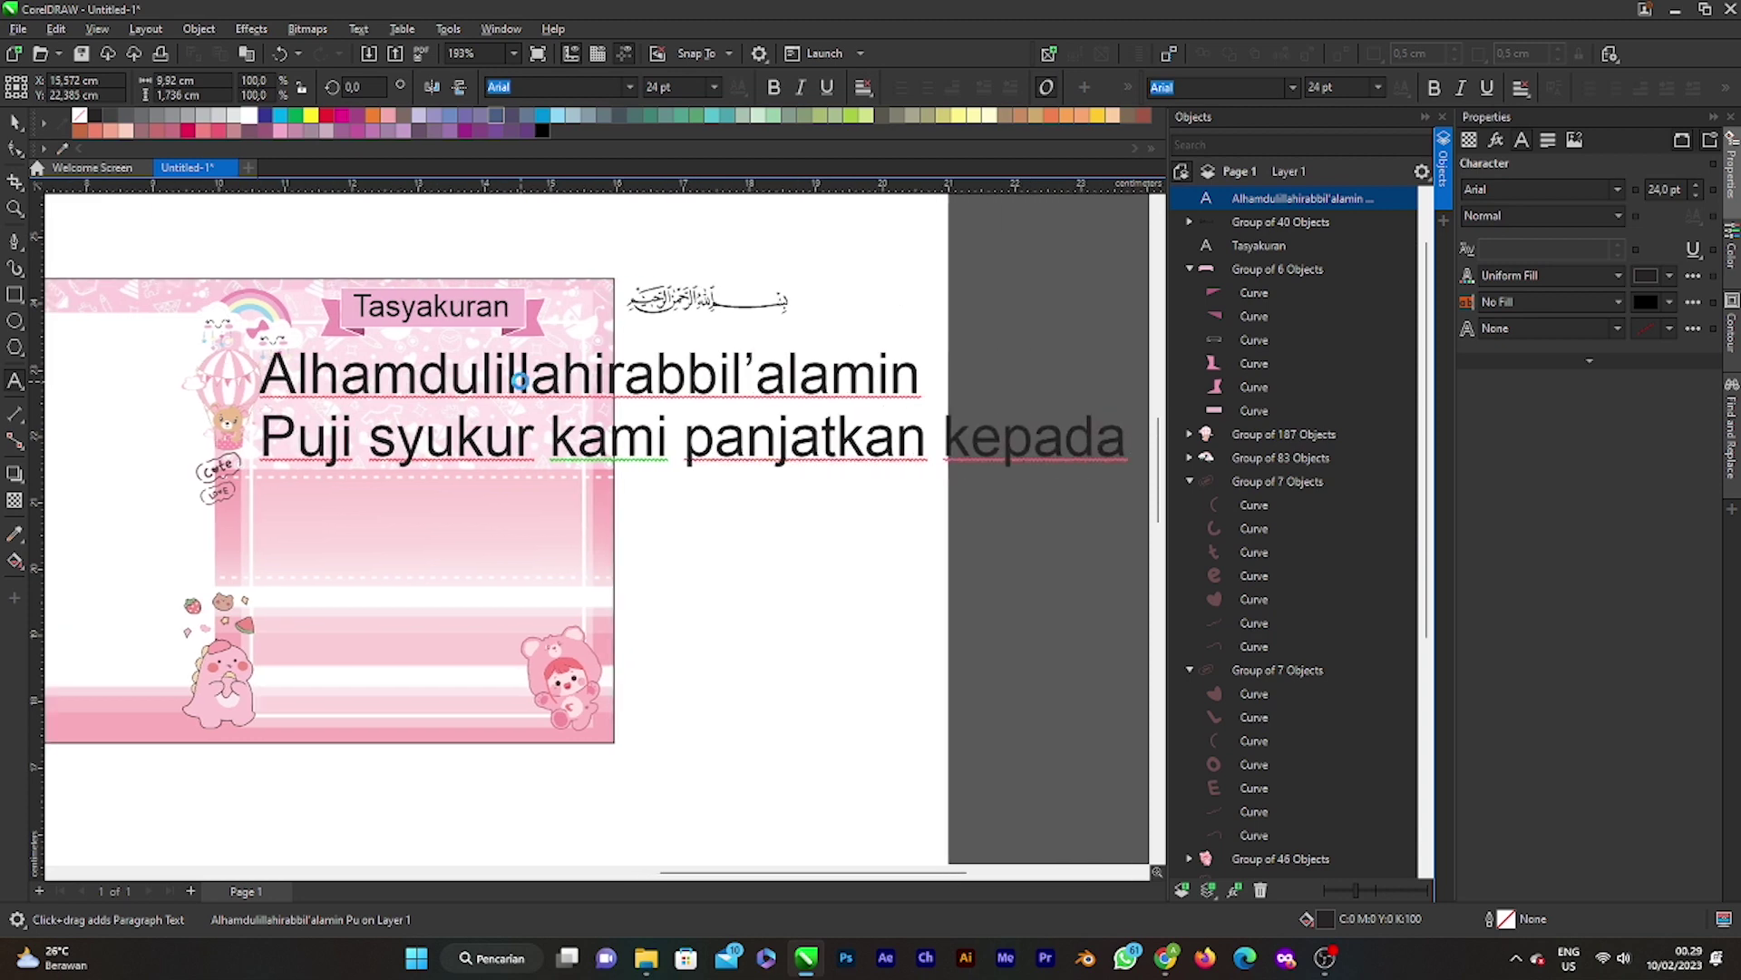
pyautogui.write(' Allah ')
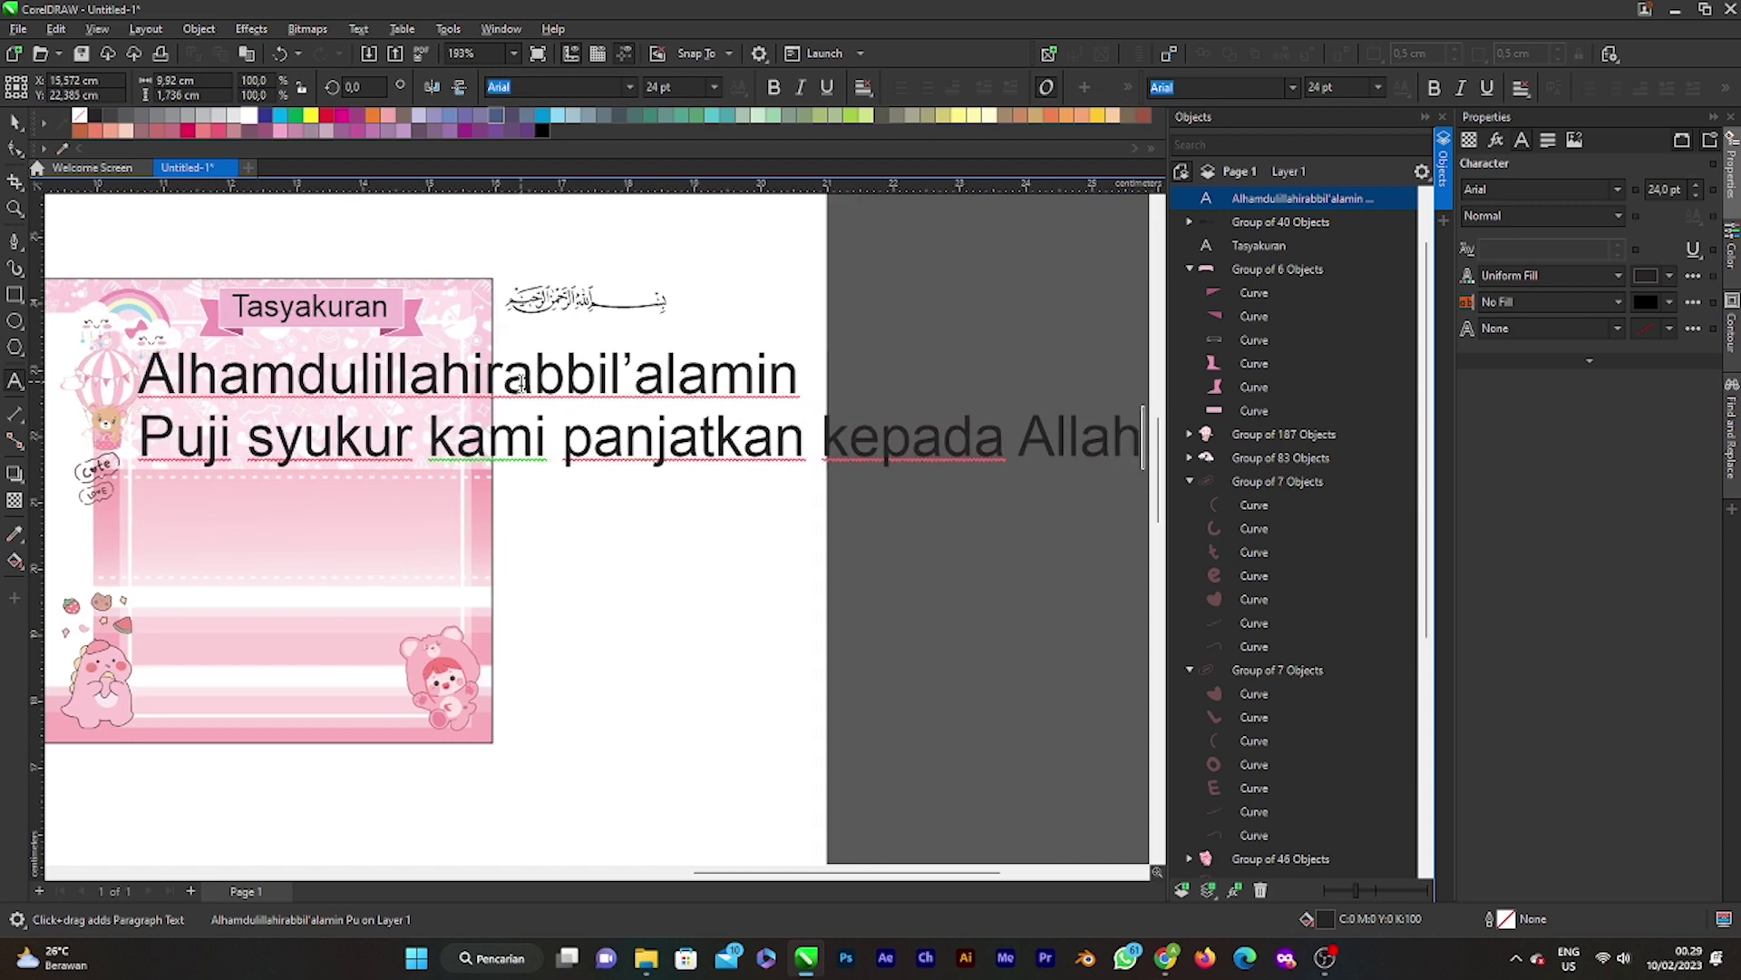
pyautogui.write('Sh')
pyautogui.press('BackSpace')
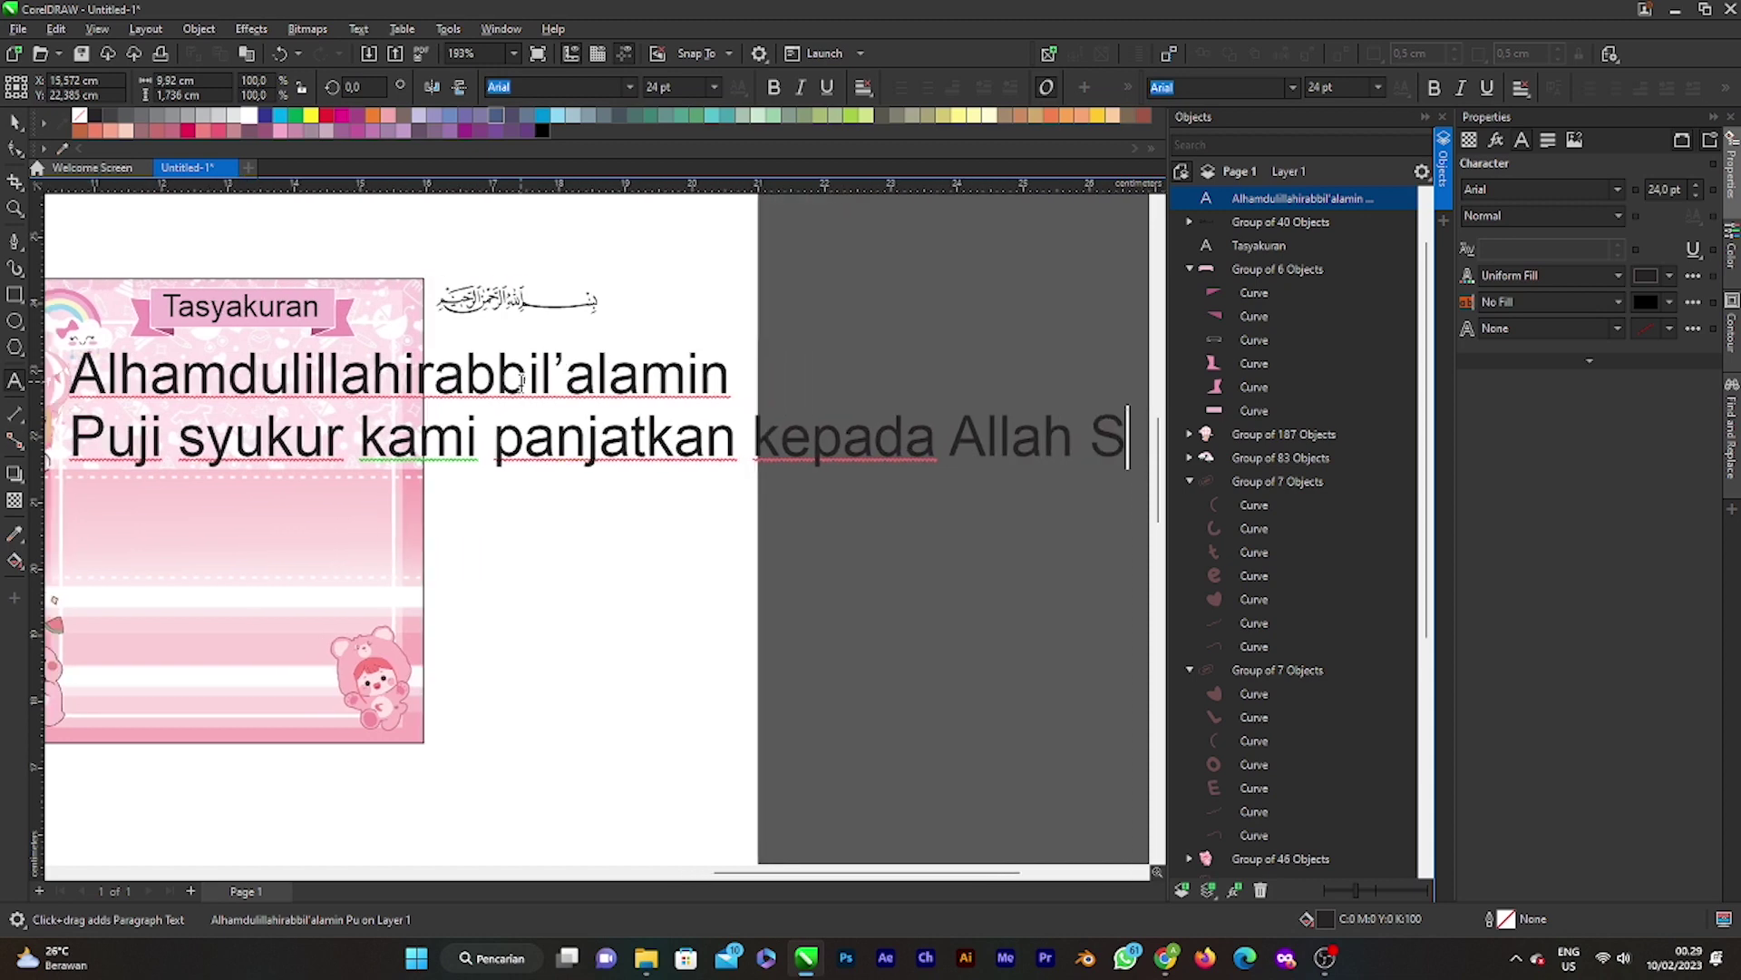
pyautogui.write('WT')
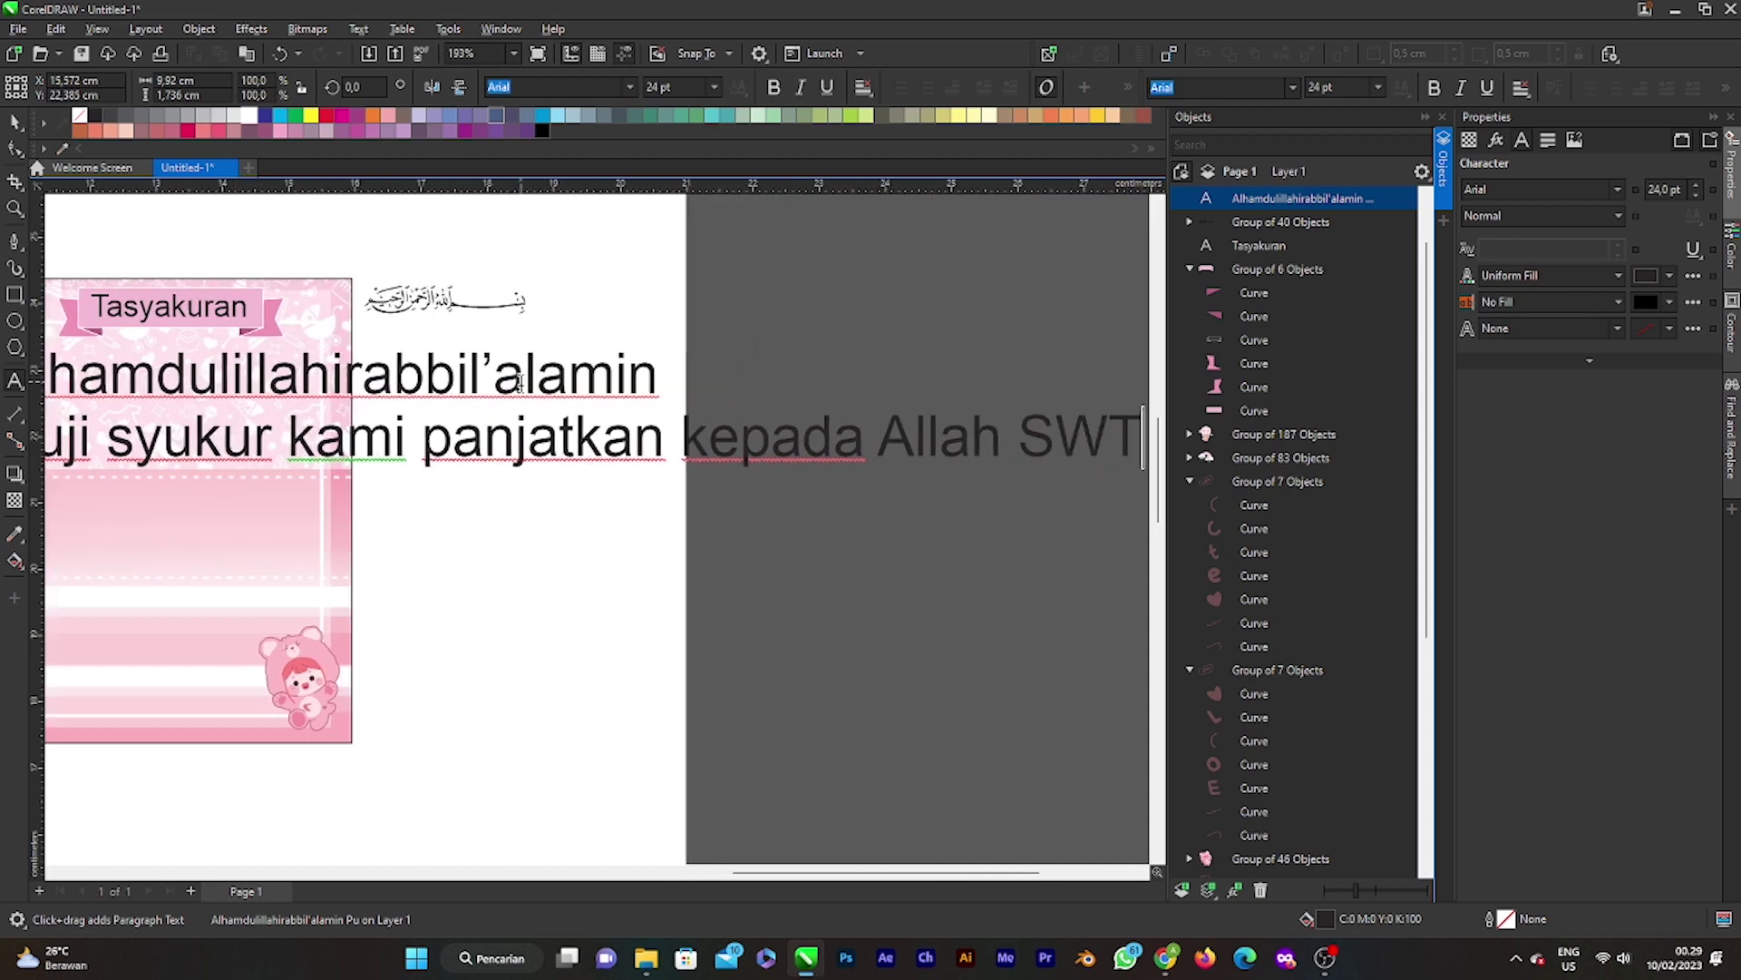
pyautogui.write(' atas ')
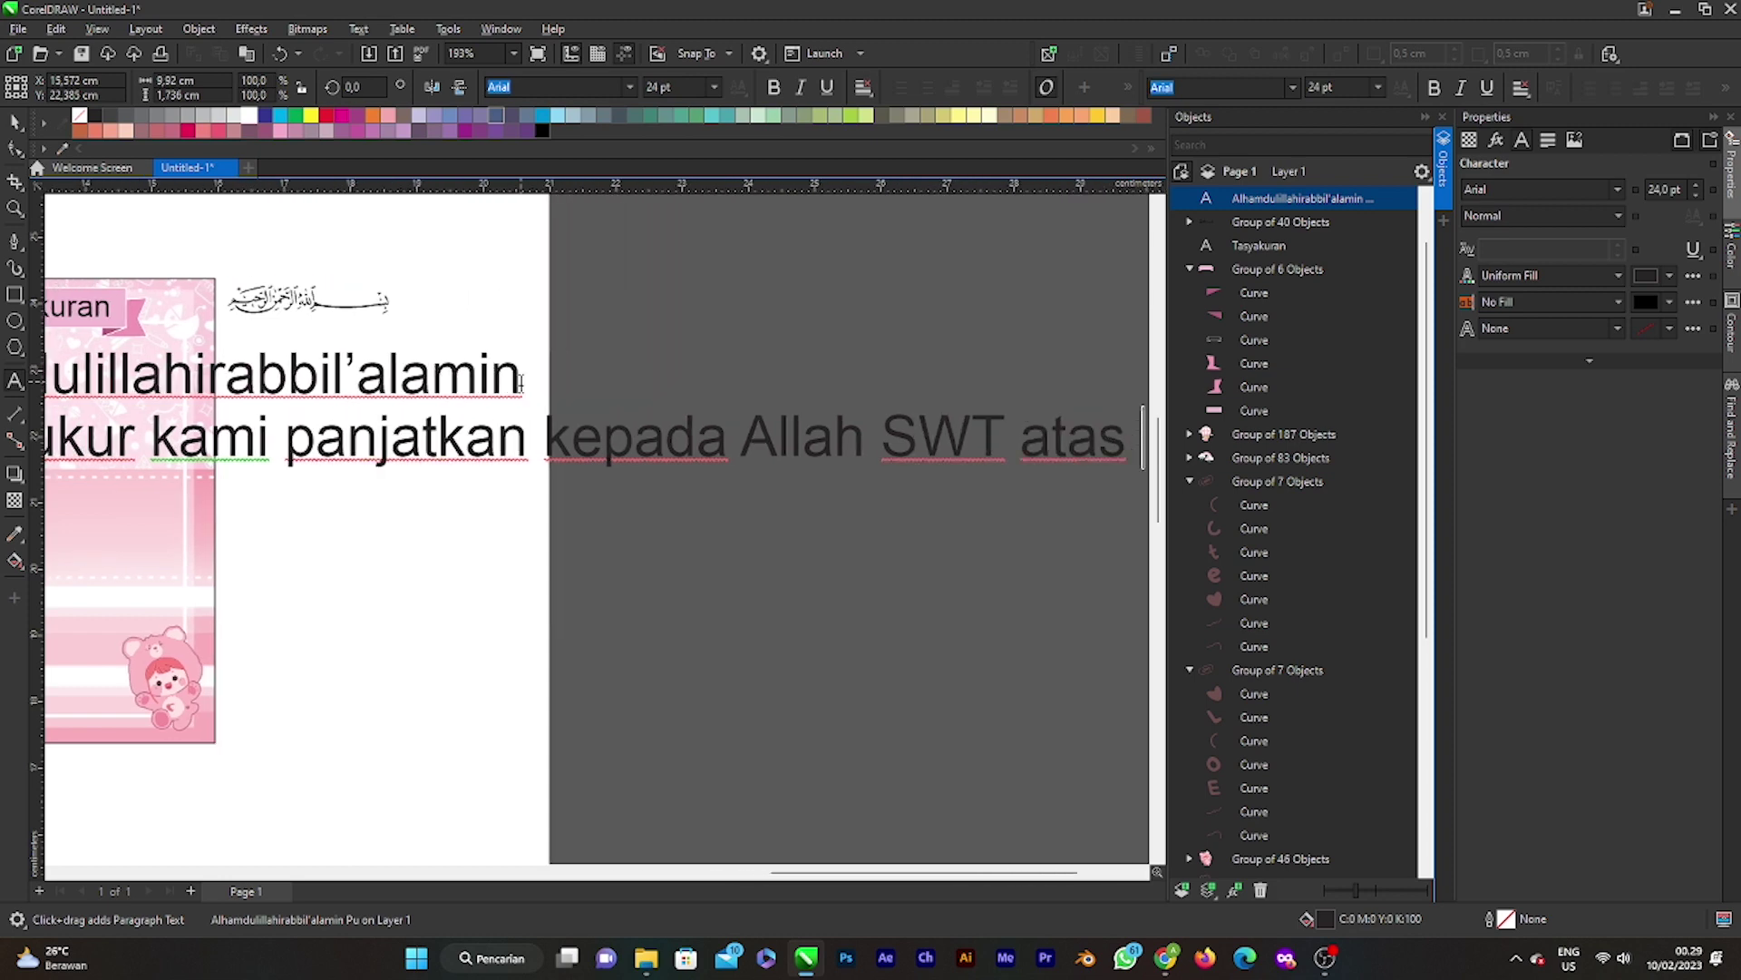
pyautogui.write('berkah')
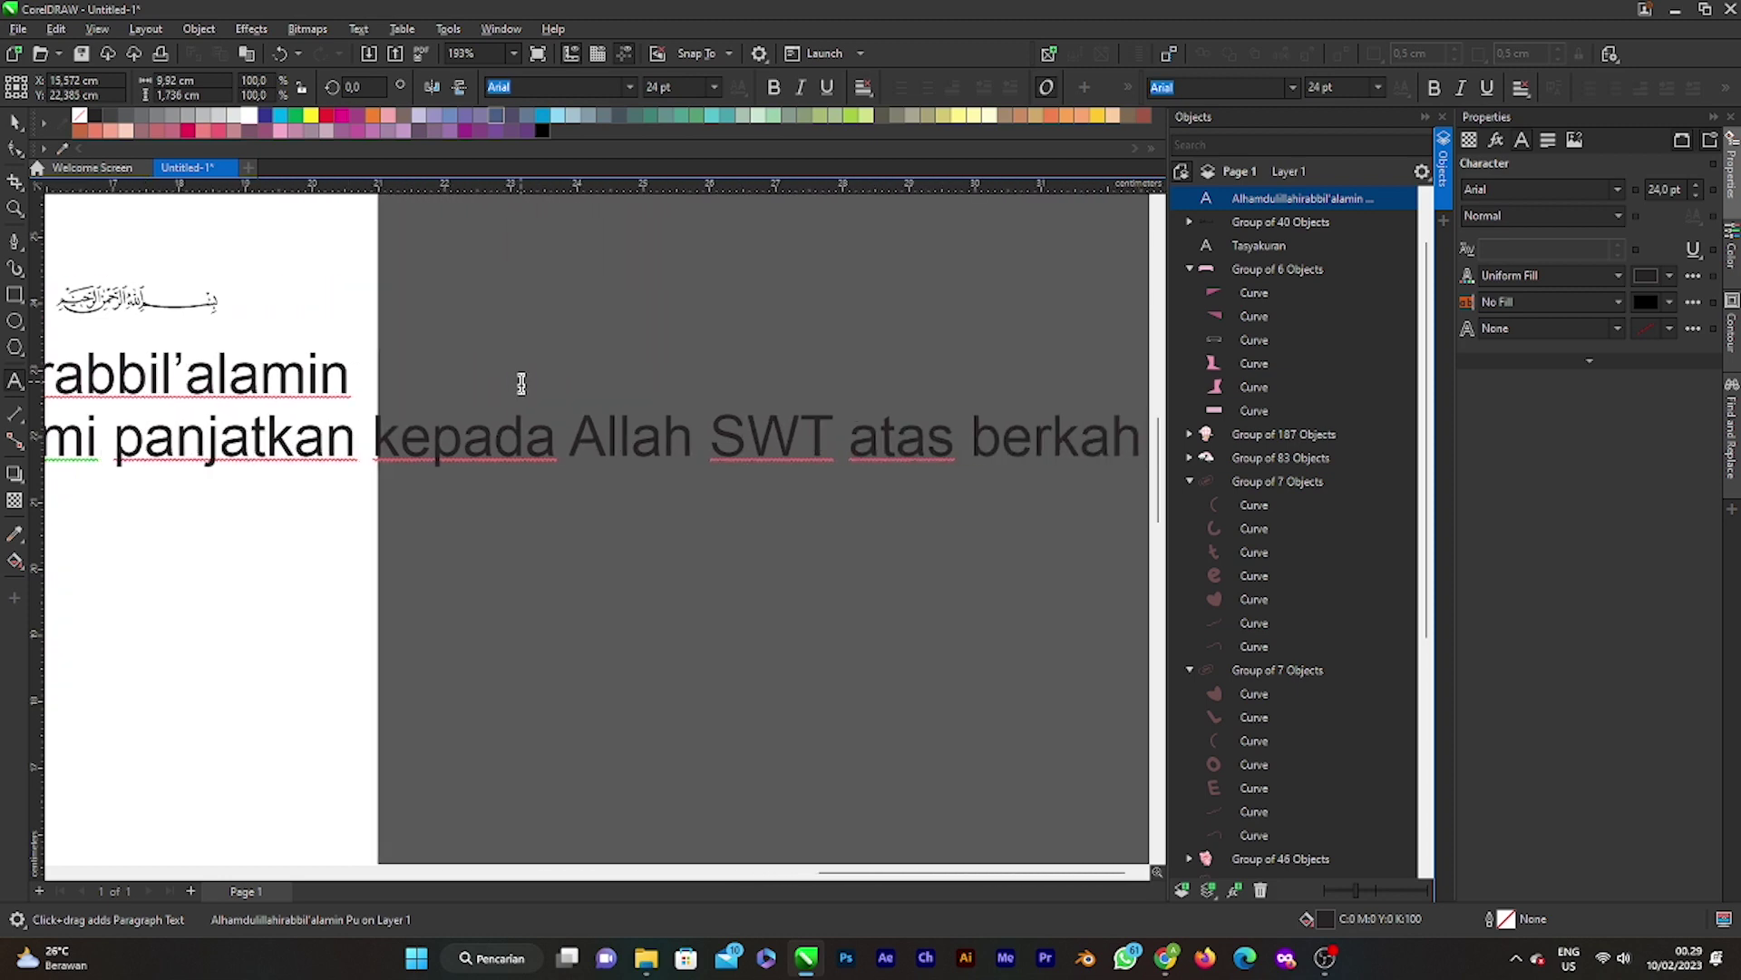
pyautogui.write(' dan')
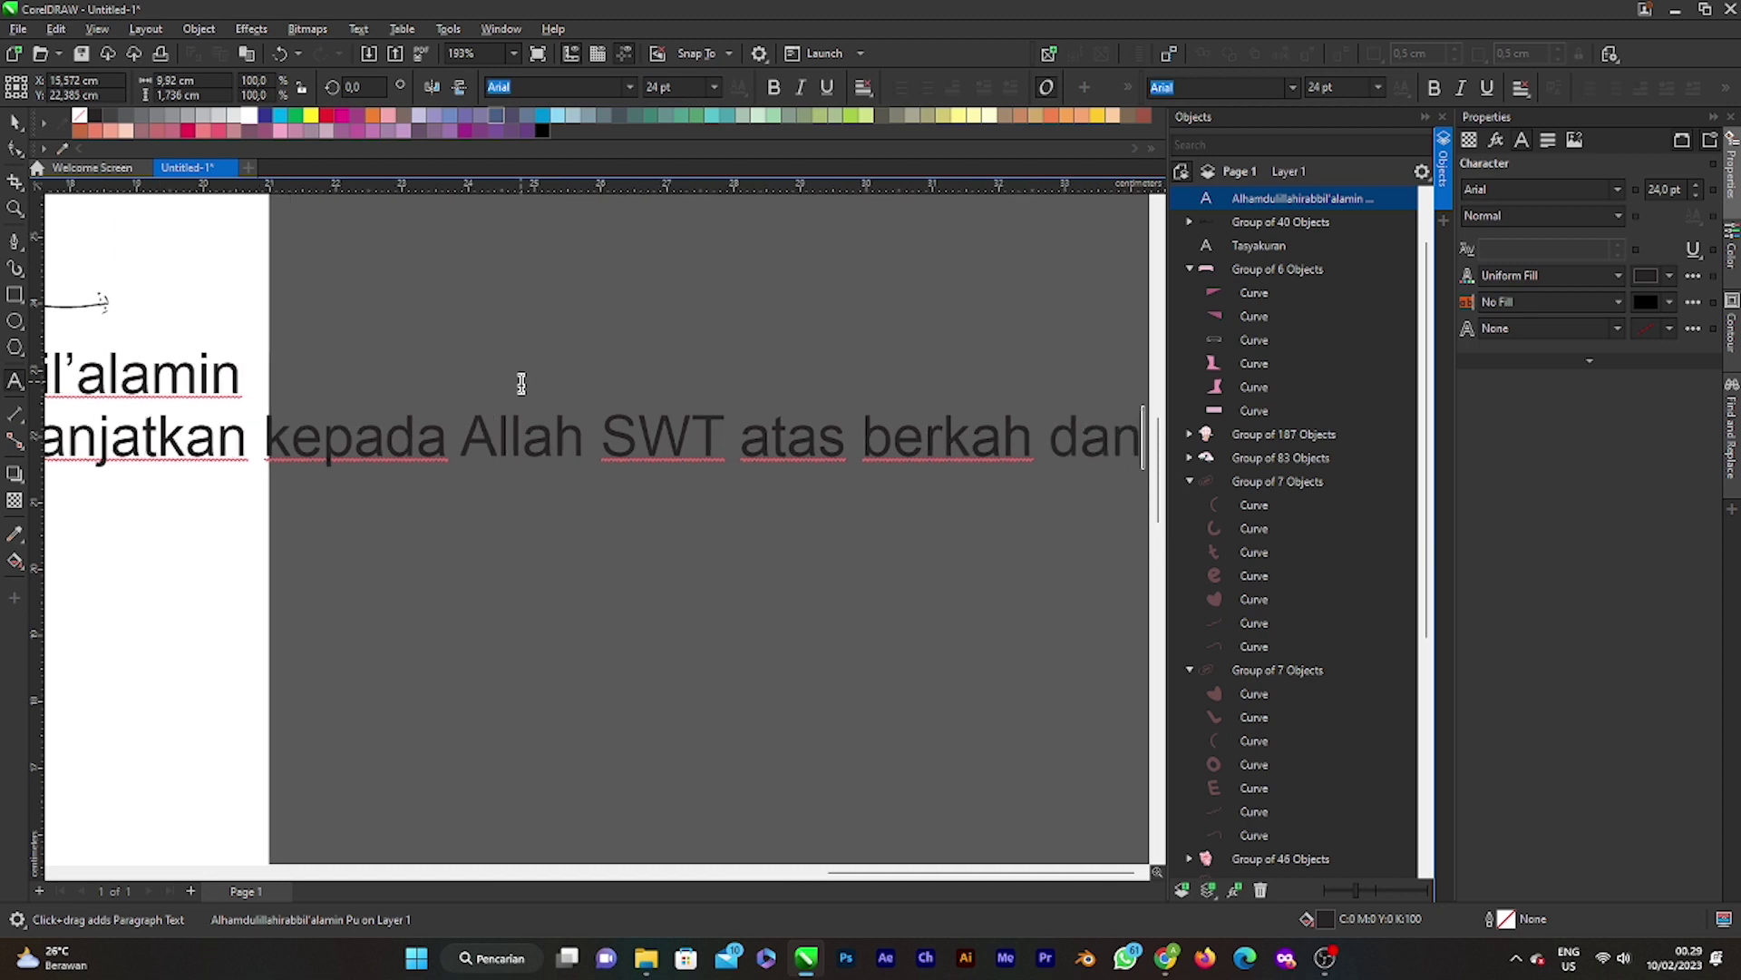
pyautogui.write(' rah')
pyautogui.press('BackSpace')
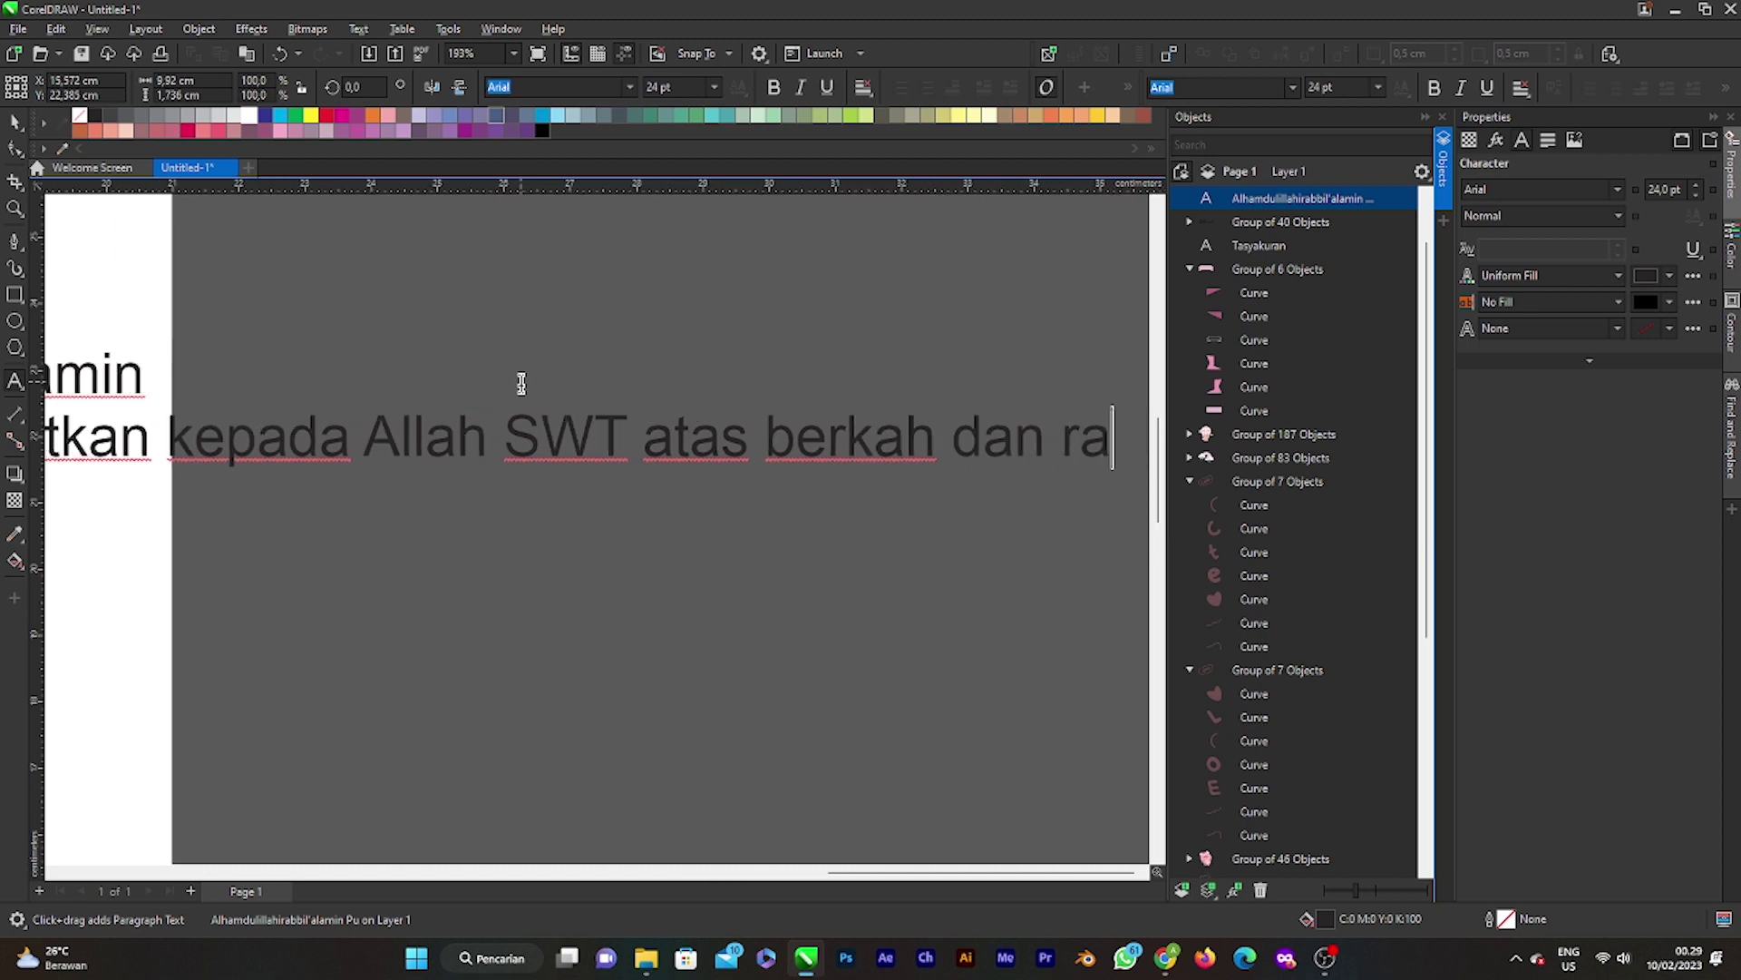
pyautogui.press('BackSpace')
pyautogui.press('BackSpace')
pyautogui.press('BackSpace')
pyautogui.press('BackSpace')
pyautogui.press('BackSpace')
pyautogui.press('BackSpace')
pyautogui.press('BackSpace')
pyautogui.press('BackSpace')
pyautogui.press('BackSpace')
pyautogui.press('BackSpace')
pyautogui.press('BackSpace')
pyautogui.press('BackSpace')
pyautogui.press('BackSpace')
pyautogui.press('BackSpace')
pyautogui.press('BackSpace')
pyautogui.press('BackSpace')
pyautogui.press('BackSpace')
pyautogui.press('BackSpace')
pyautogui.press('BackSpace')
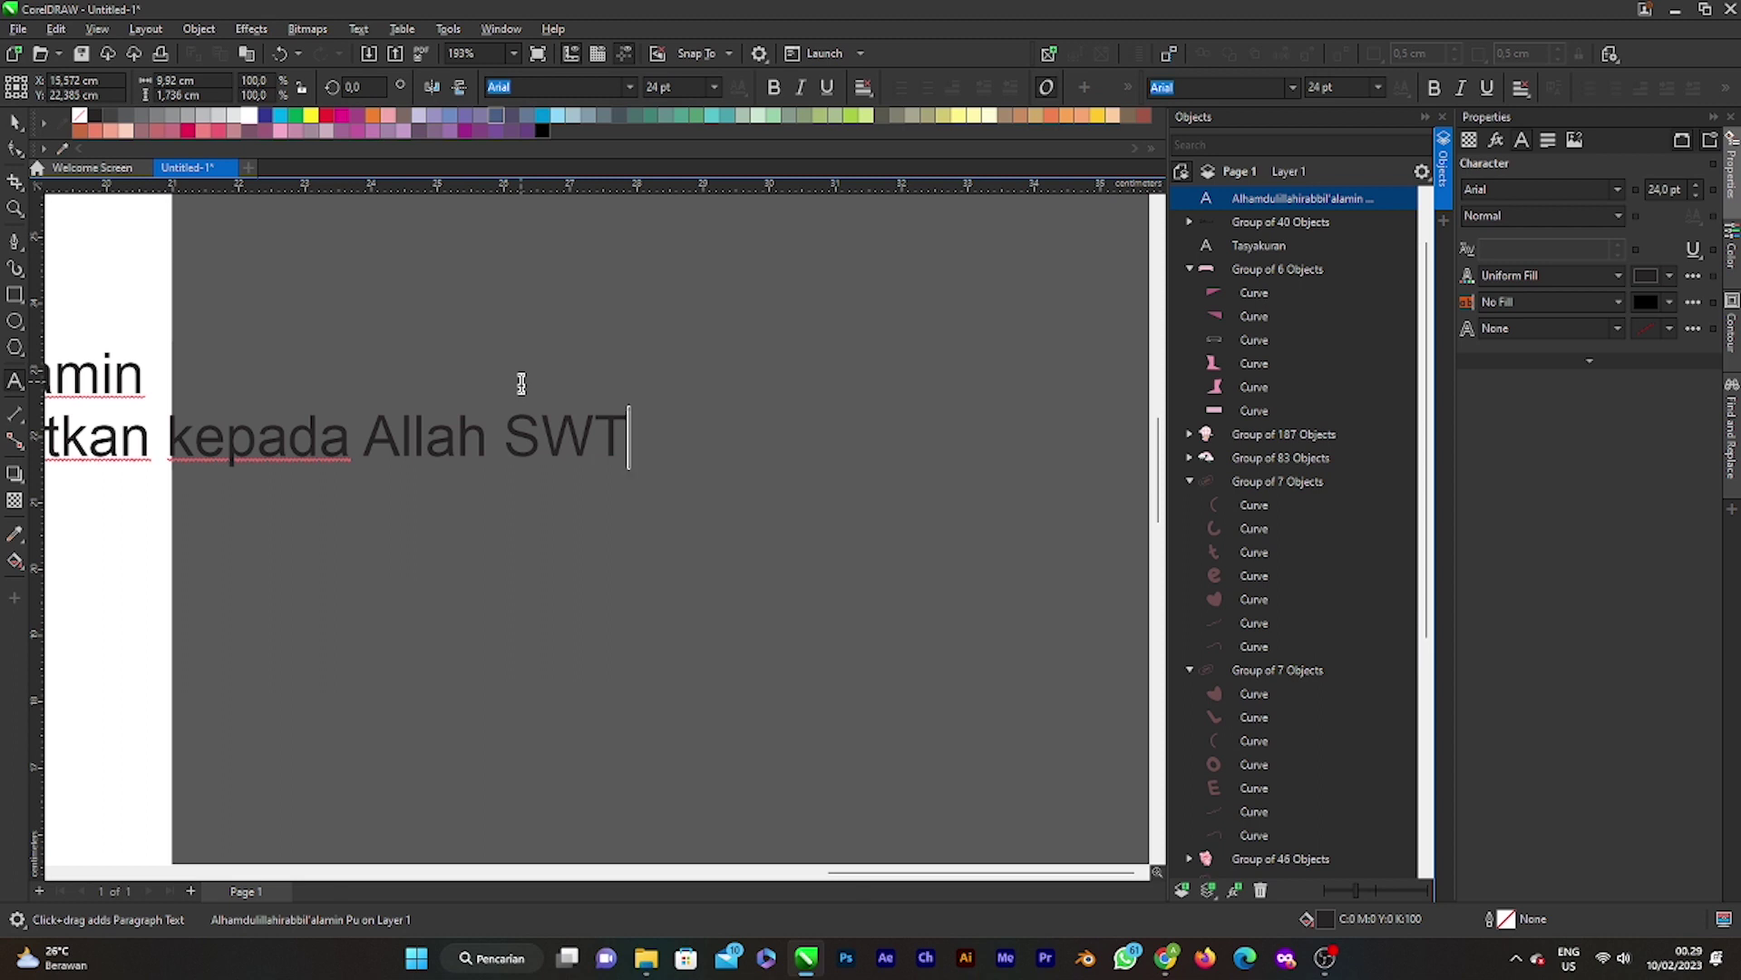
pyautogui.write('atas')
pyautogui.hscroll(-3, 520, 382)
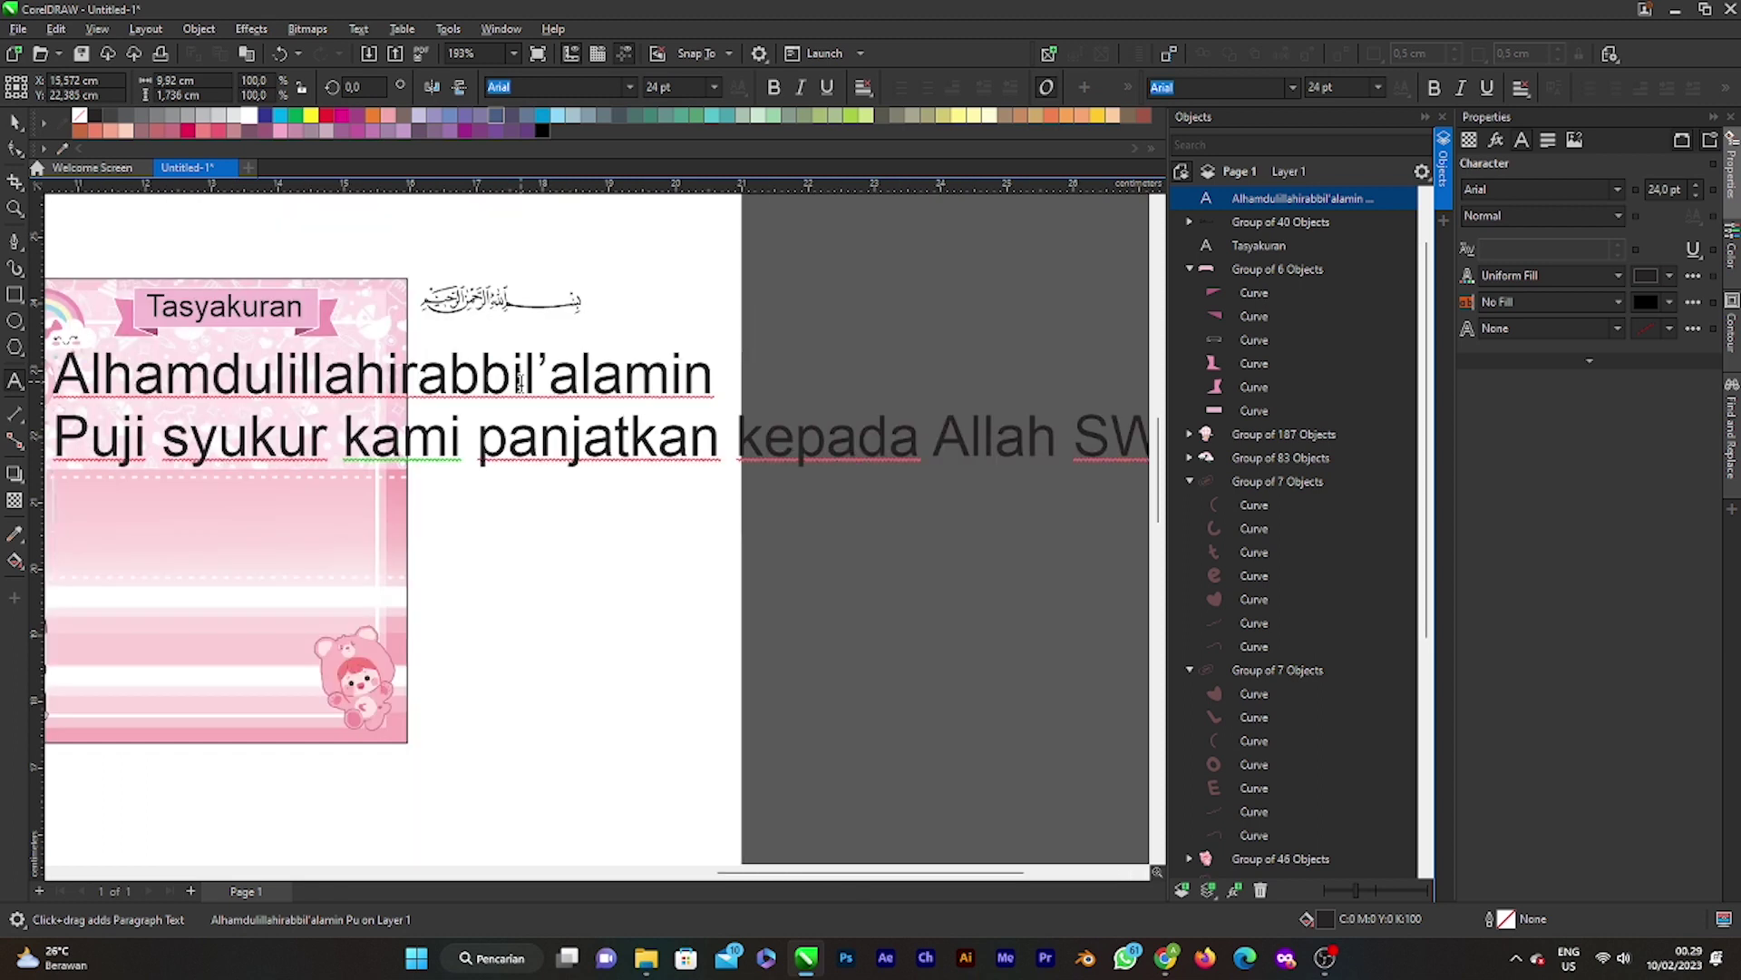
# Step: Add lines 'berkah dan rahmatnya,', 'Telah Lahir anak kami yang pertama,' and 'dan telah diberi nama :'
pyautogui.press('Return')
pyautogui.write('ber')
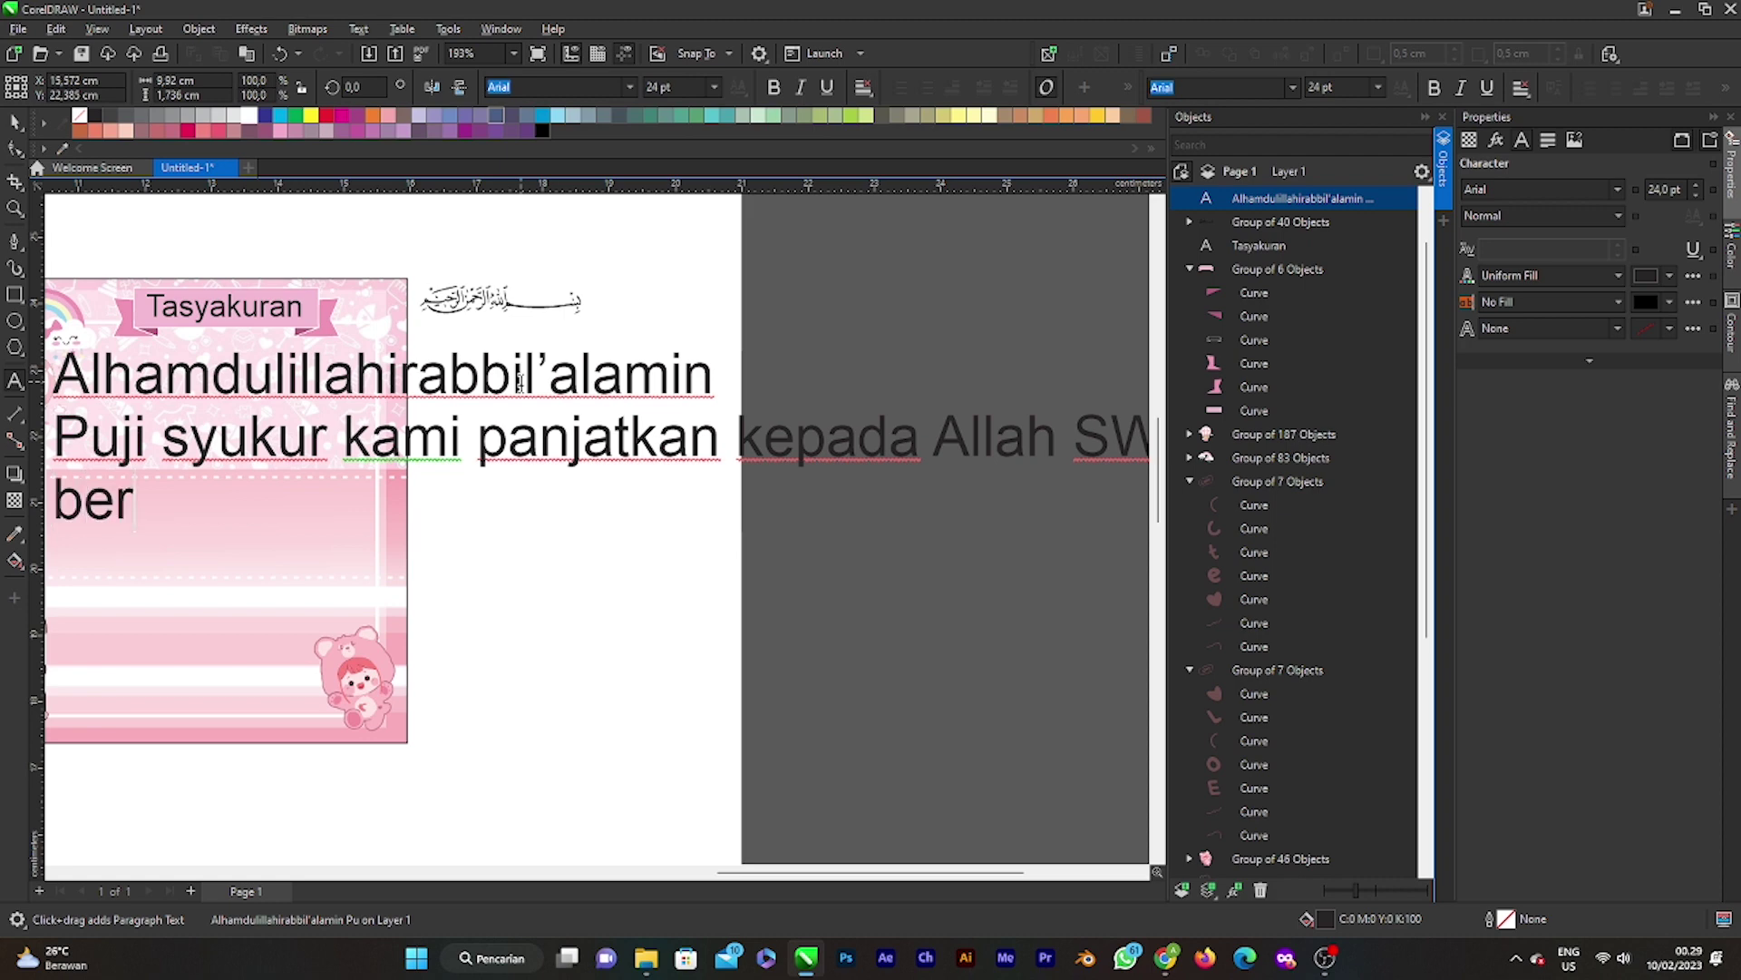
pyautogui.write('kah')
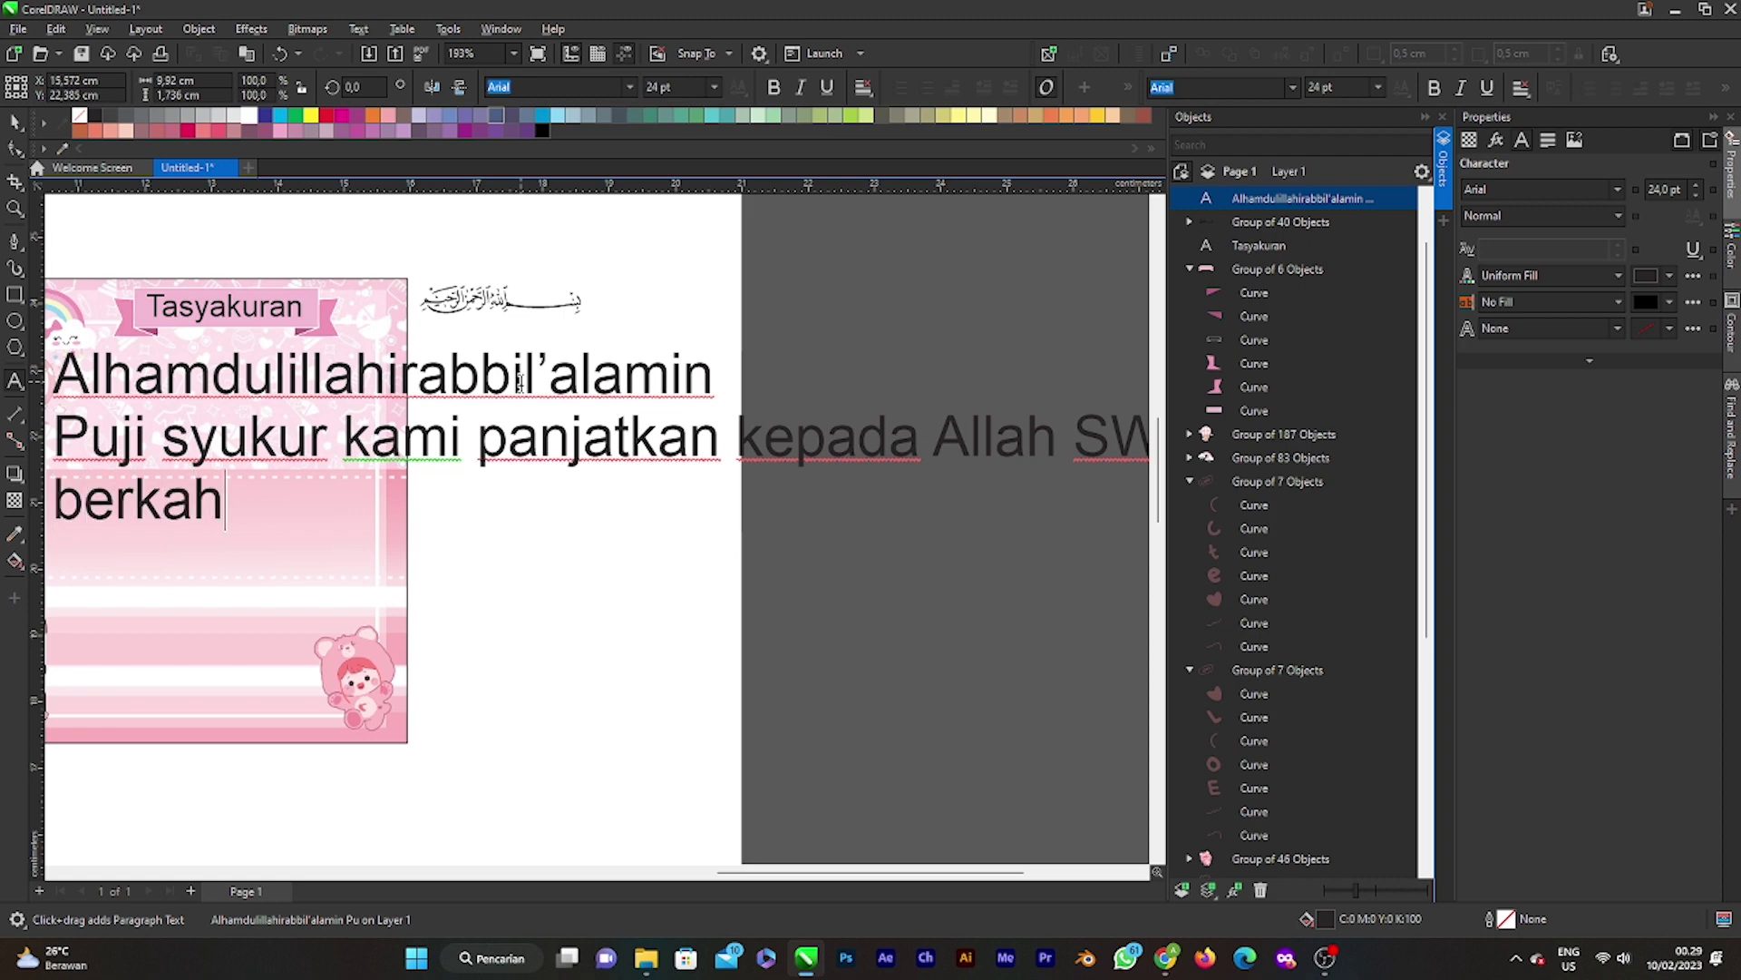
pyautogui.write('da')
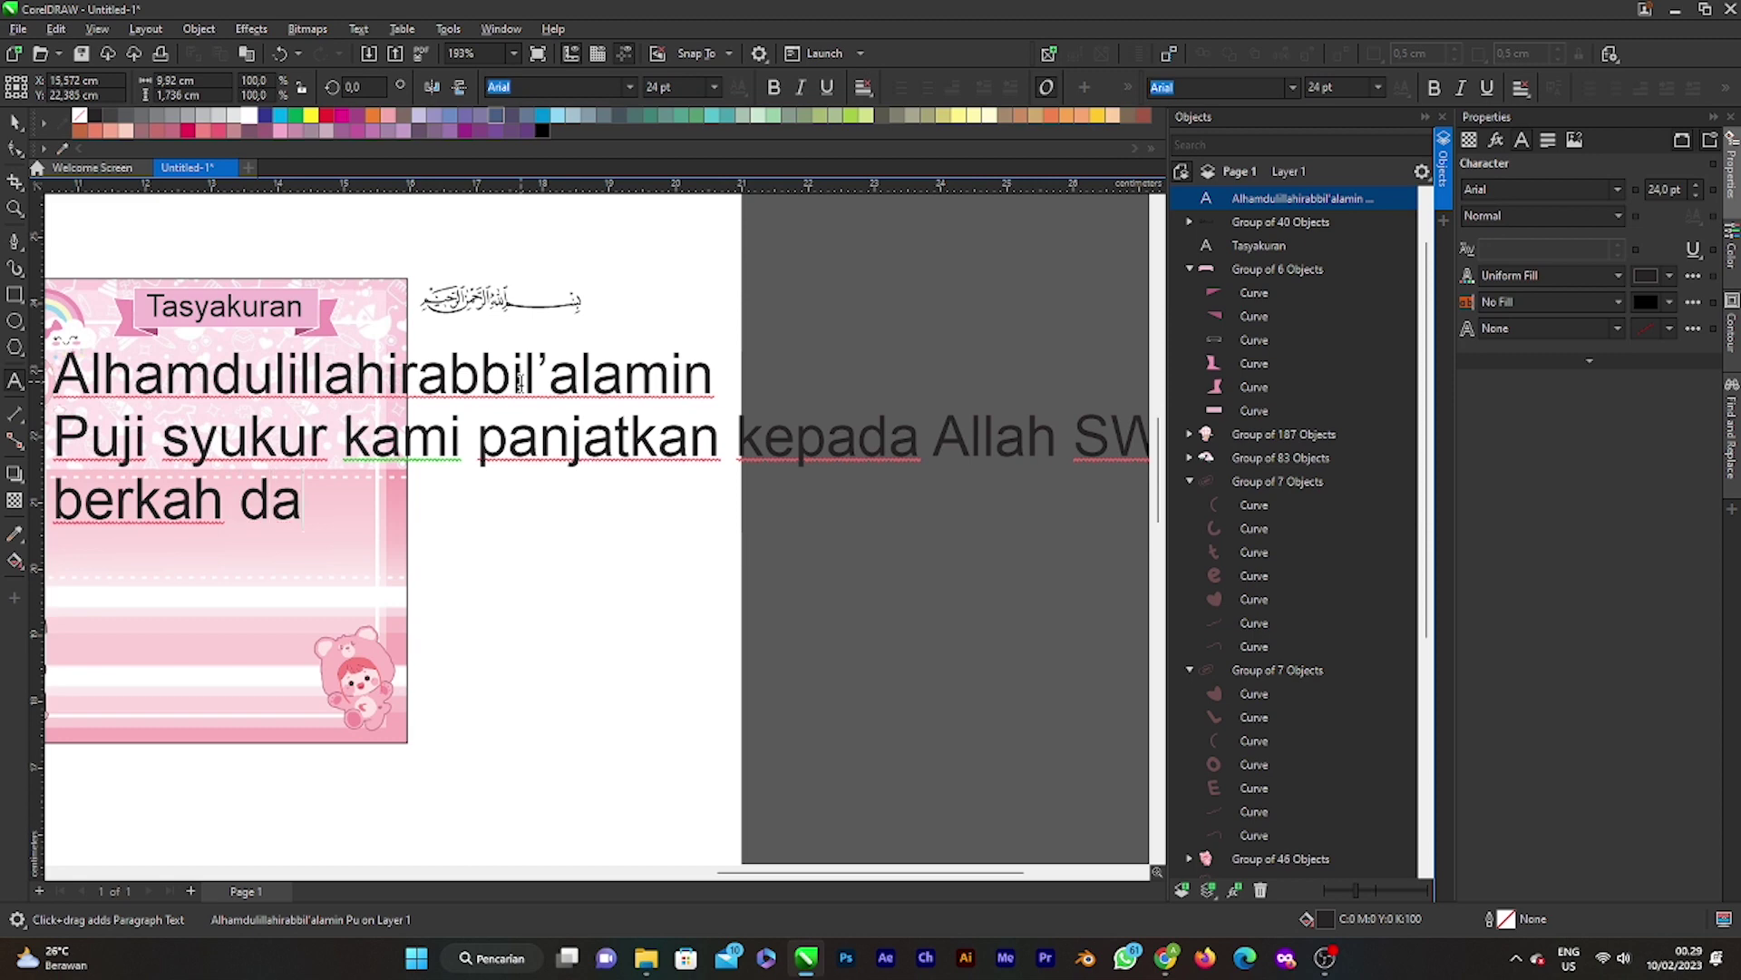
pyautogui.write('n rahmatnya')
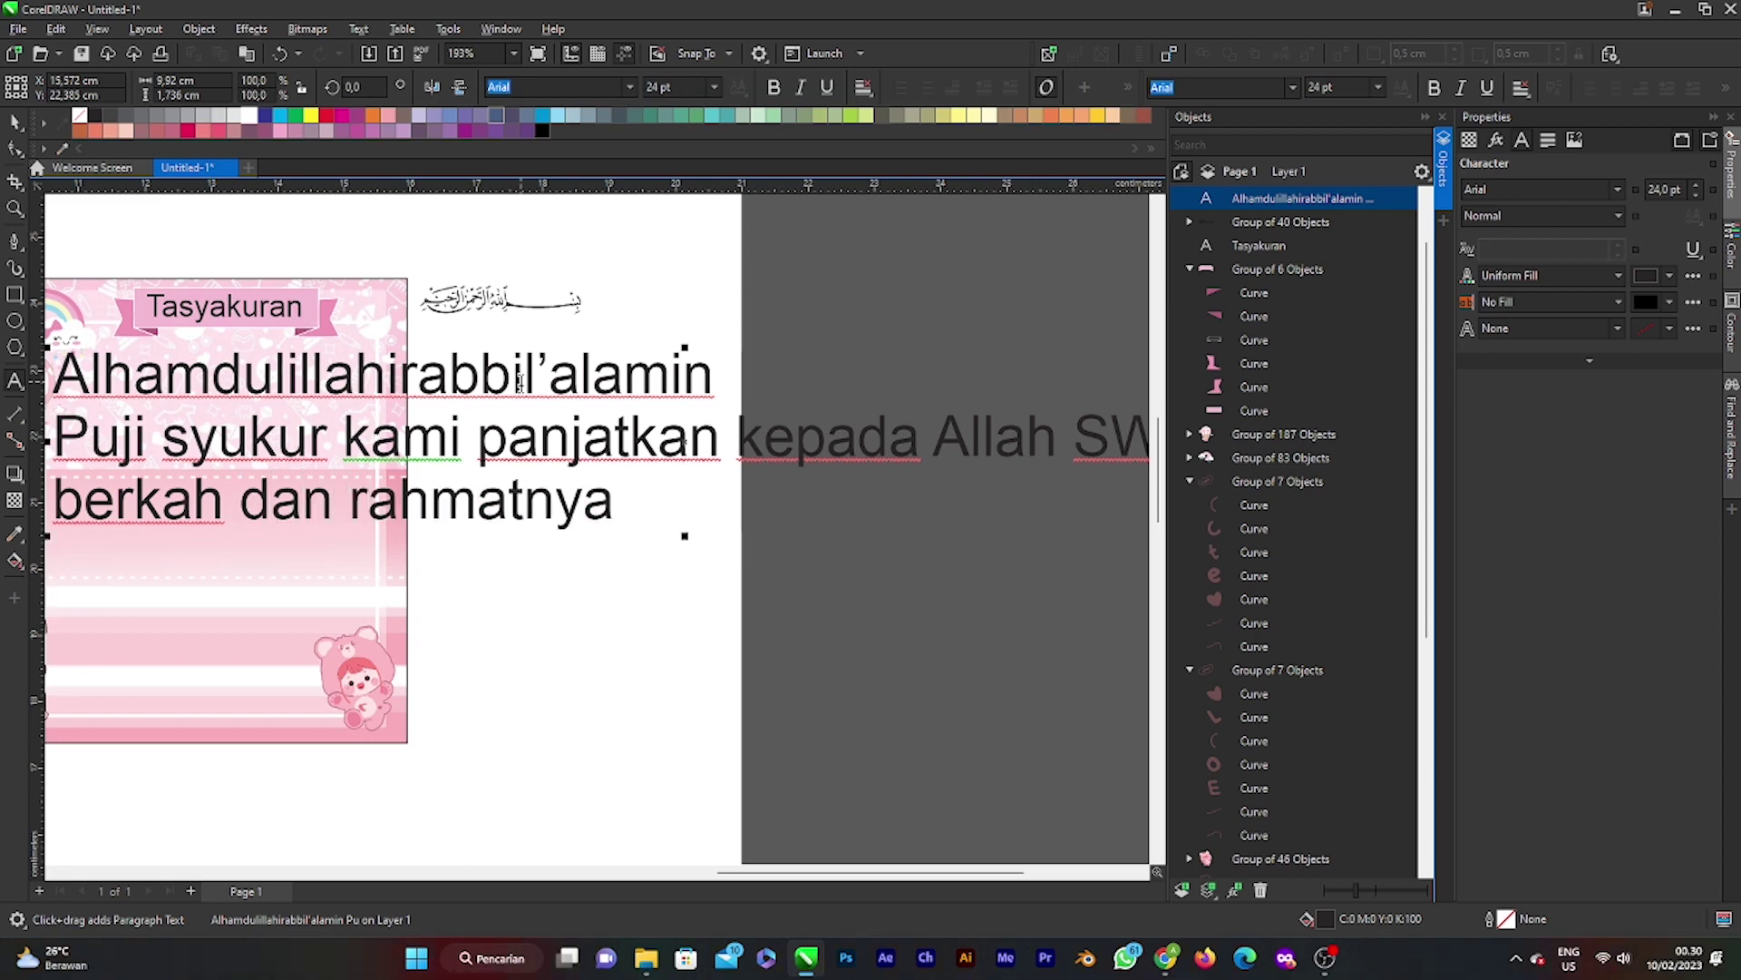
pyautogui.write(',')
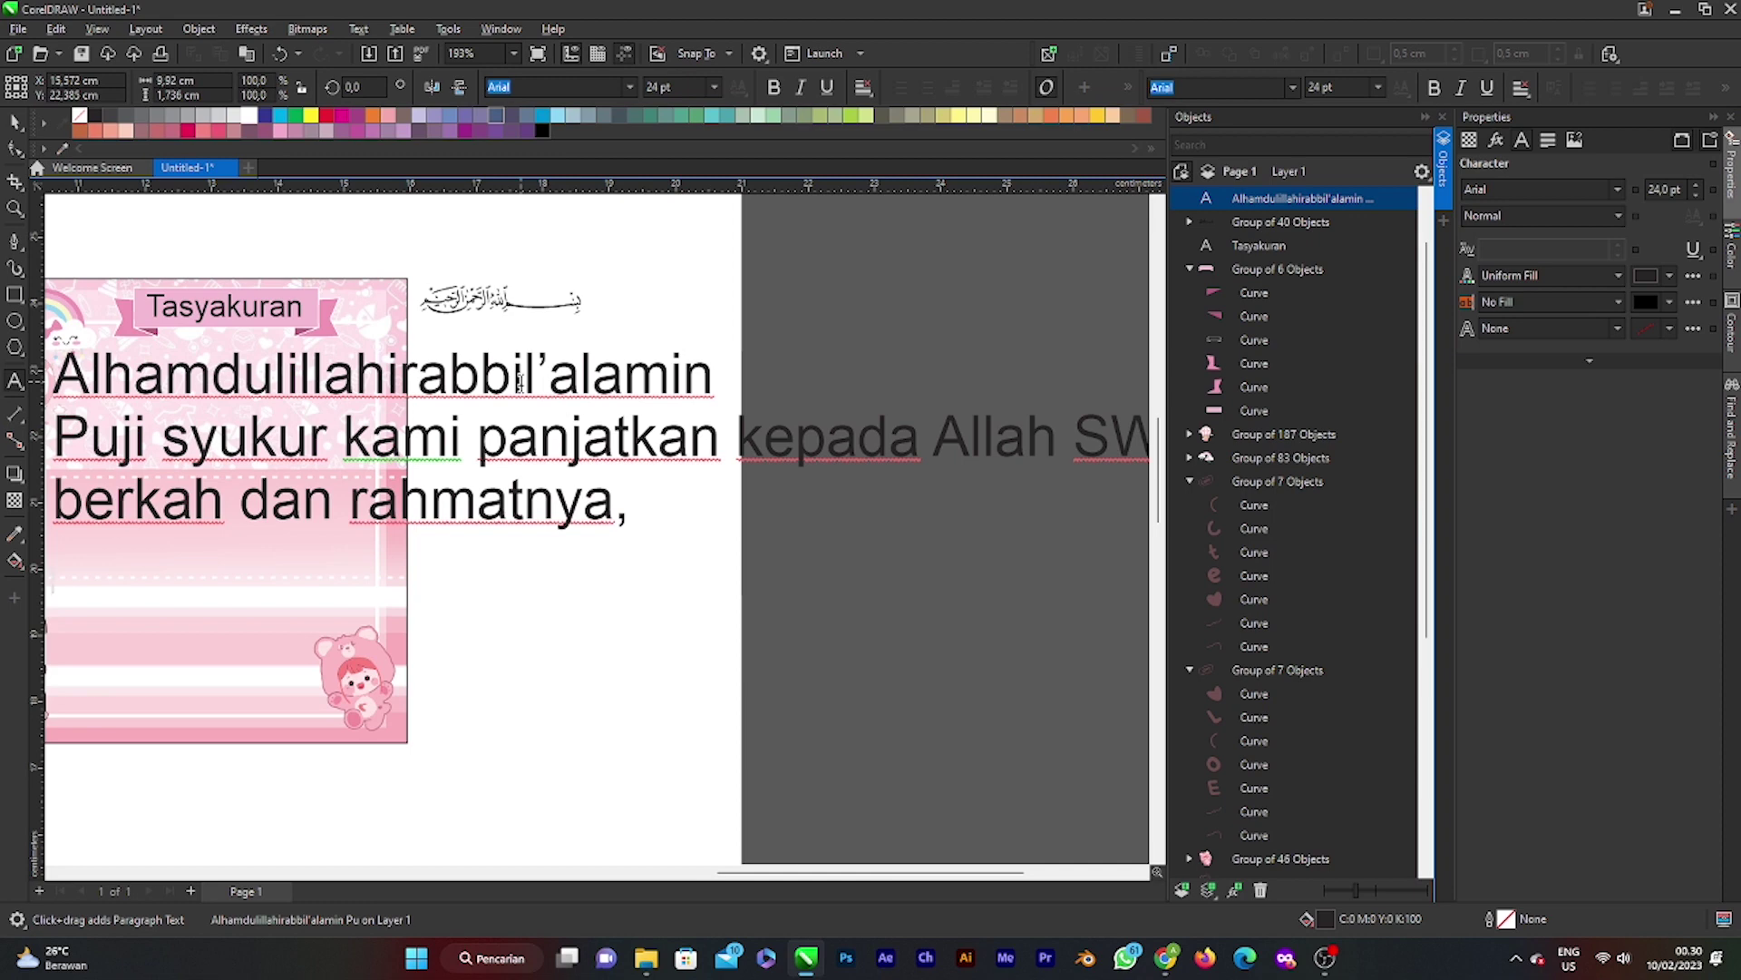
pyautogui.press('Return')
pyautogui.write('Telah L')
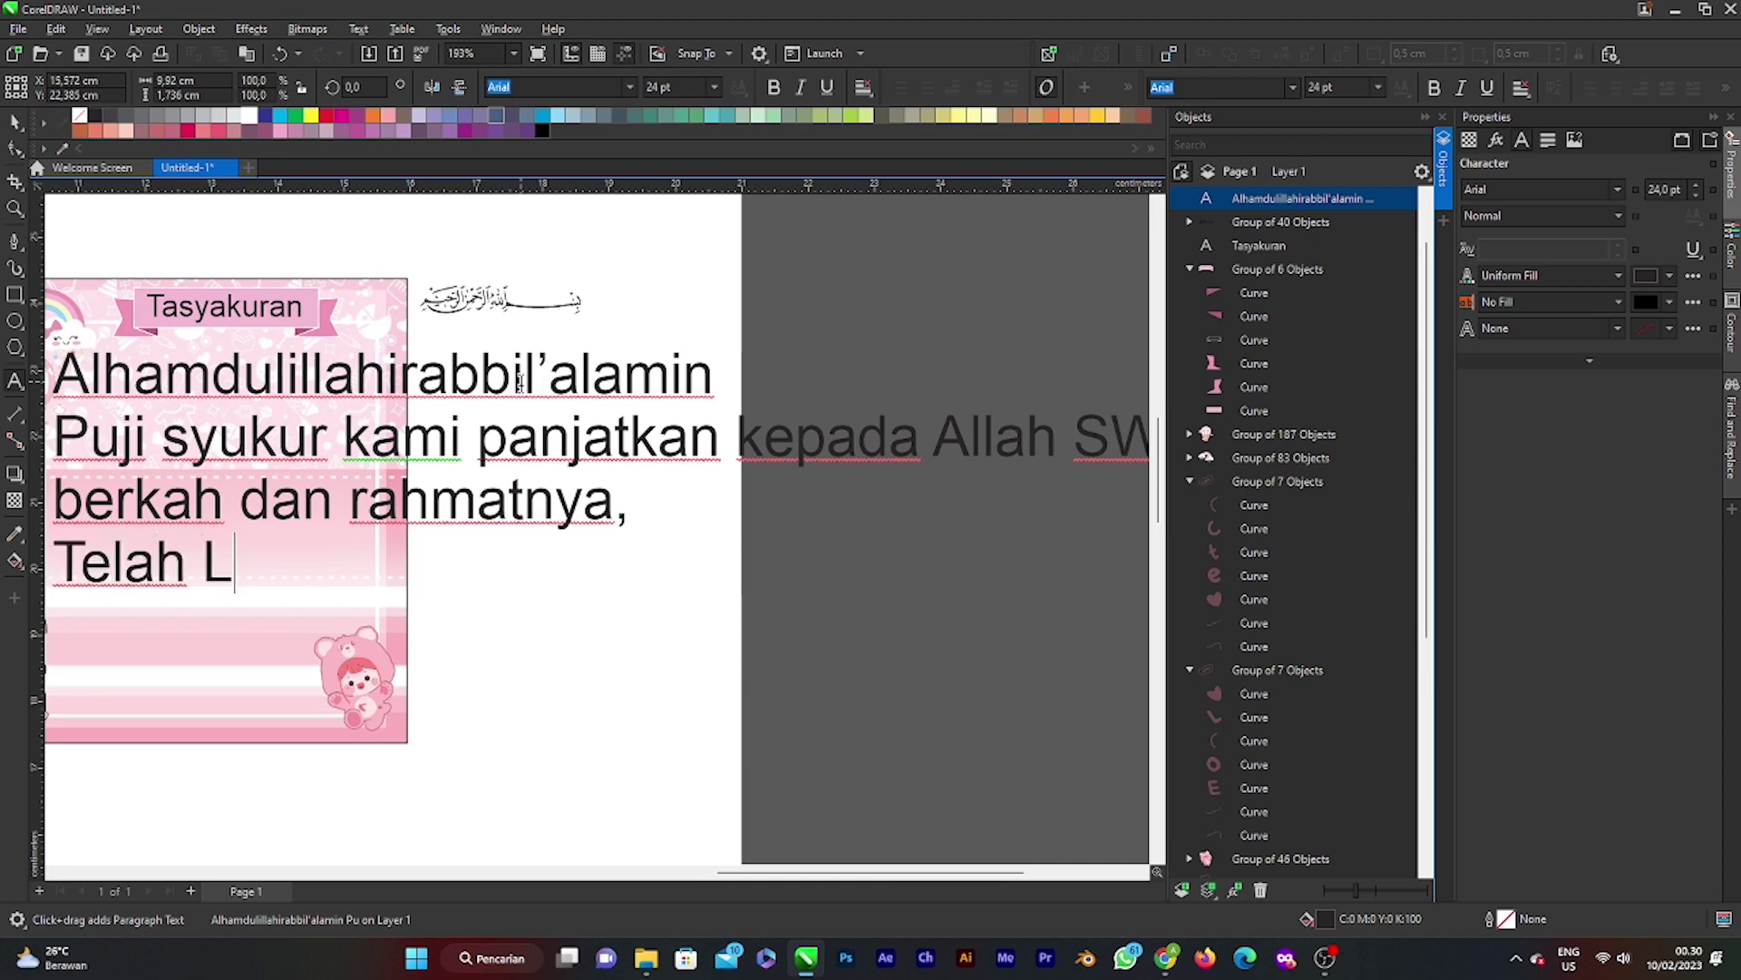
pyautogui.write('ahi')
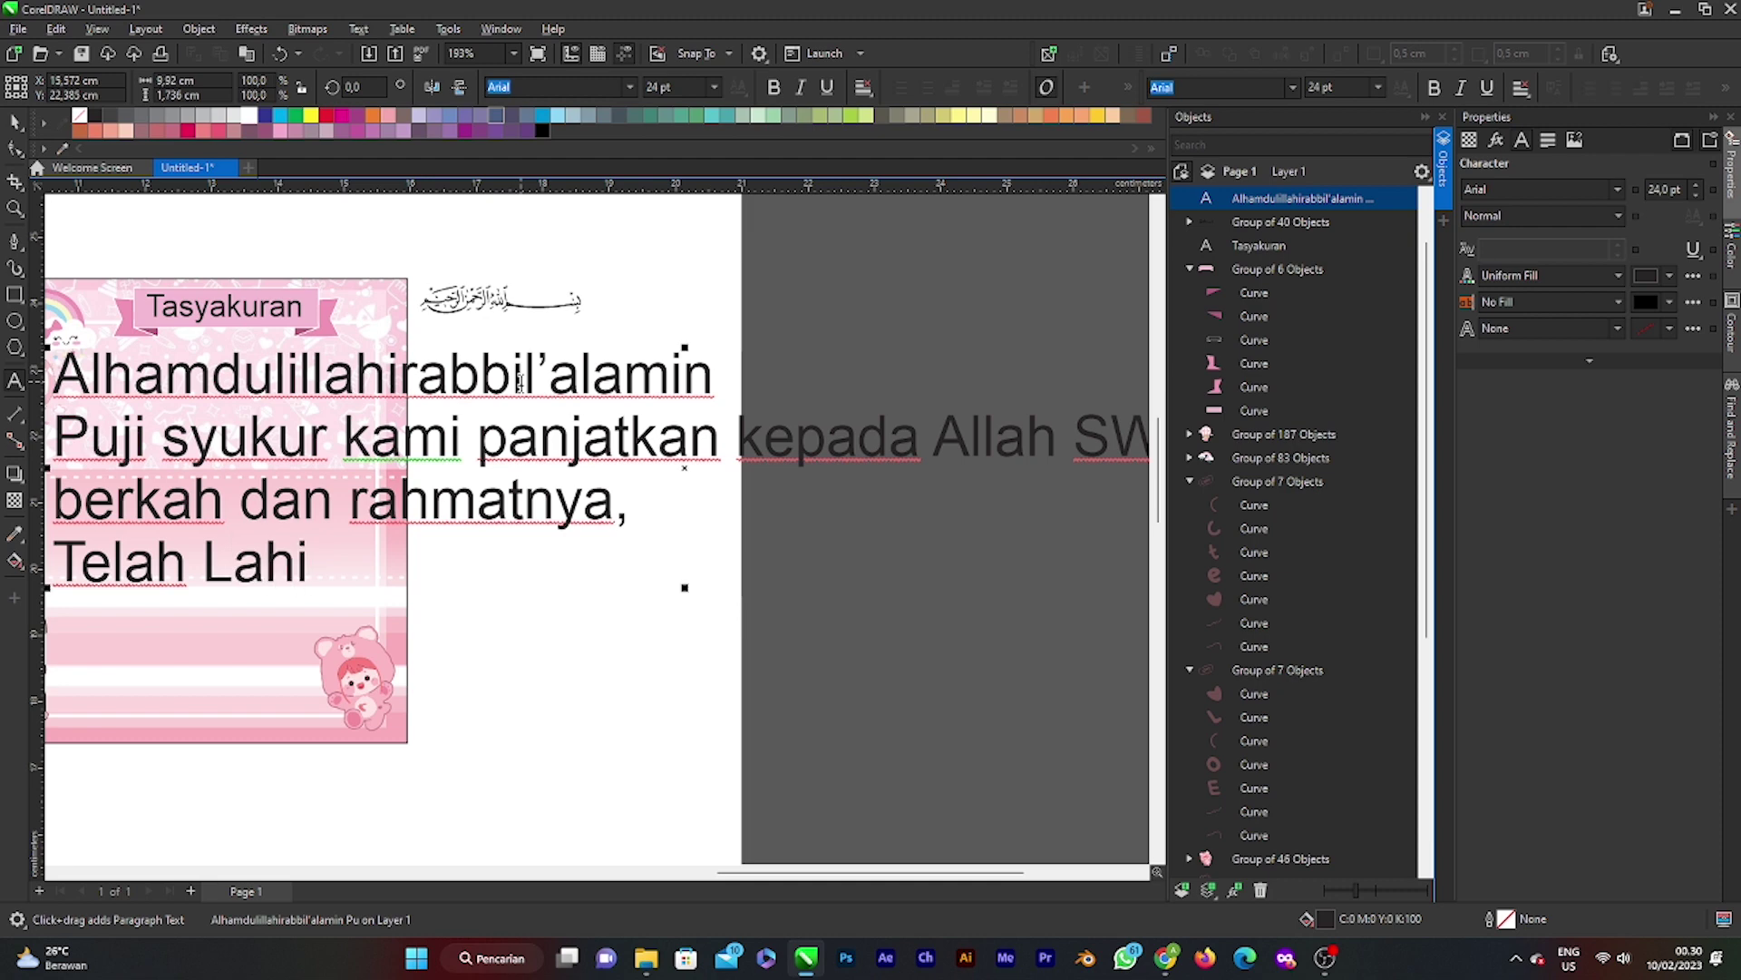
pyautogui.write('r anak')
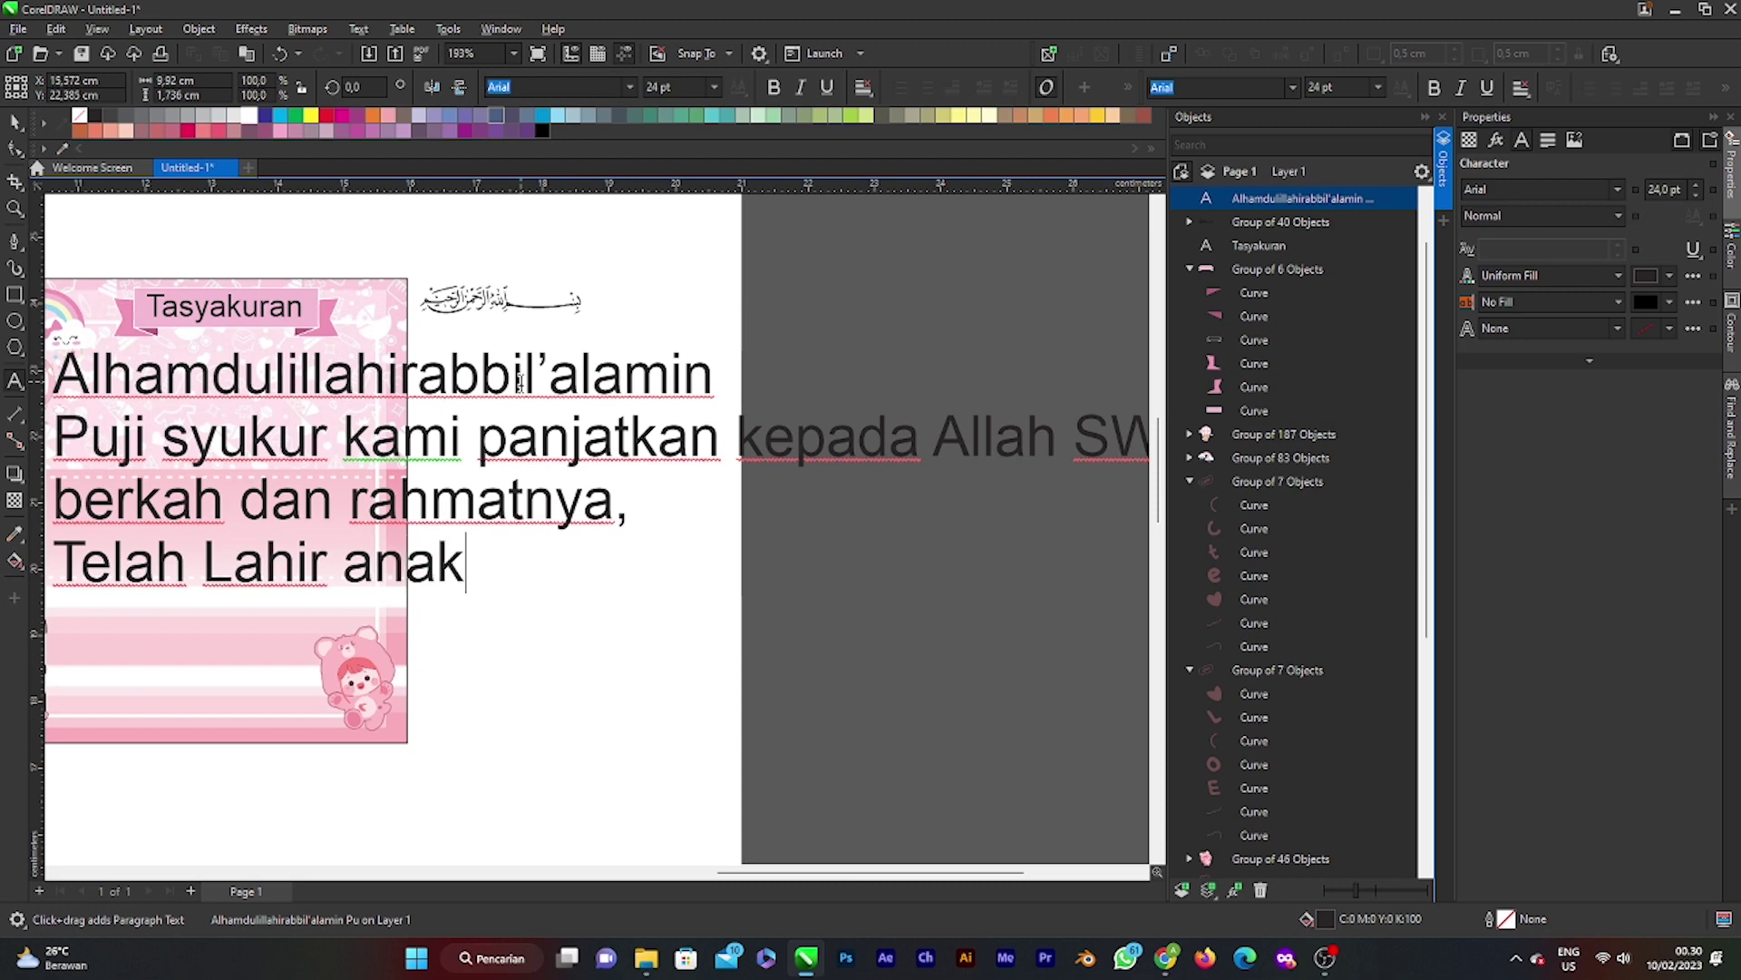
pyautogui.write(' kami y')
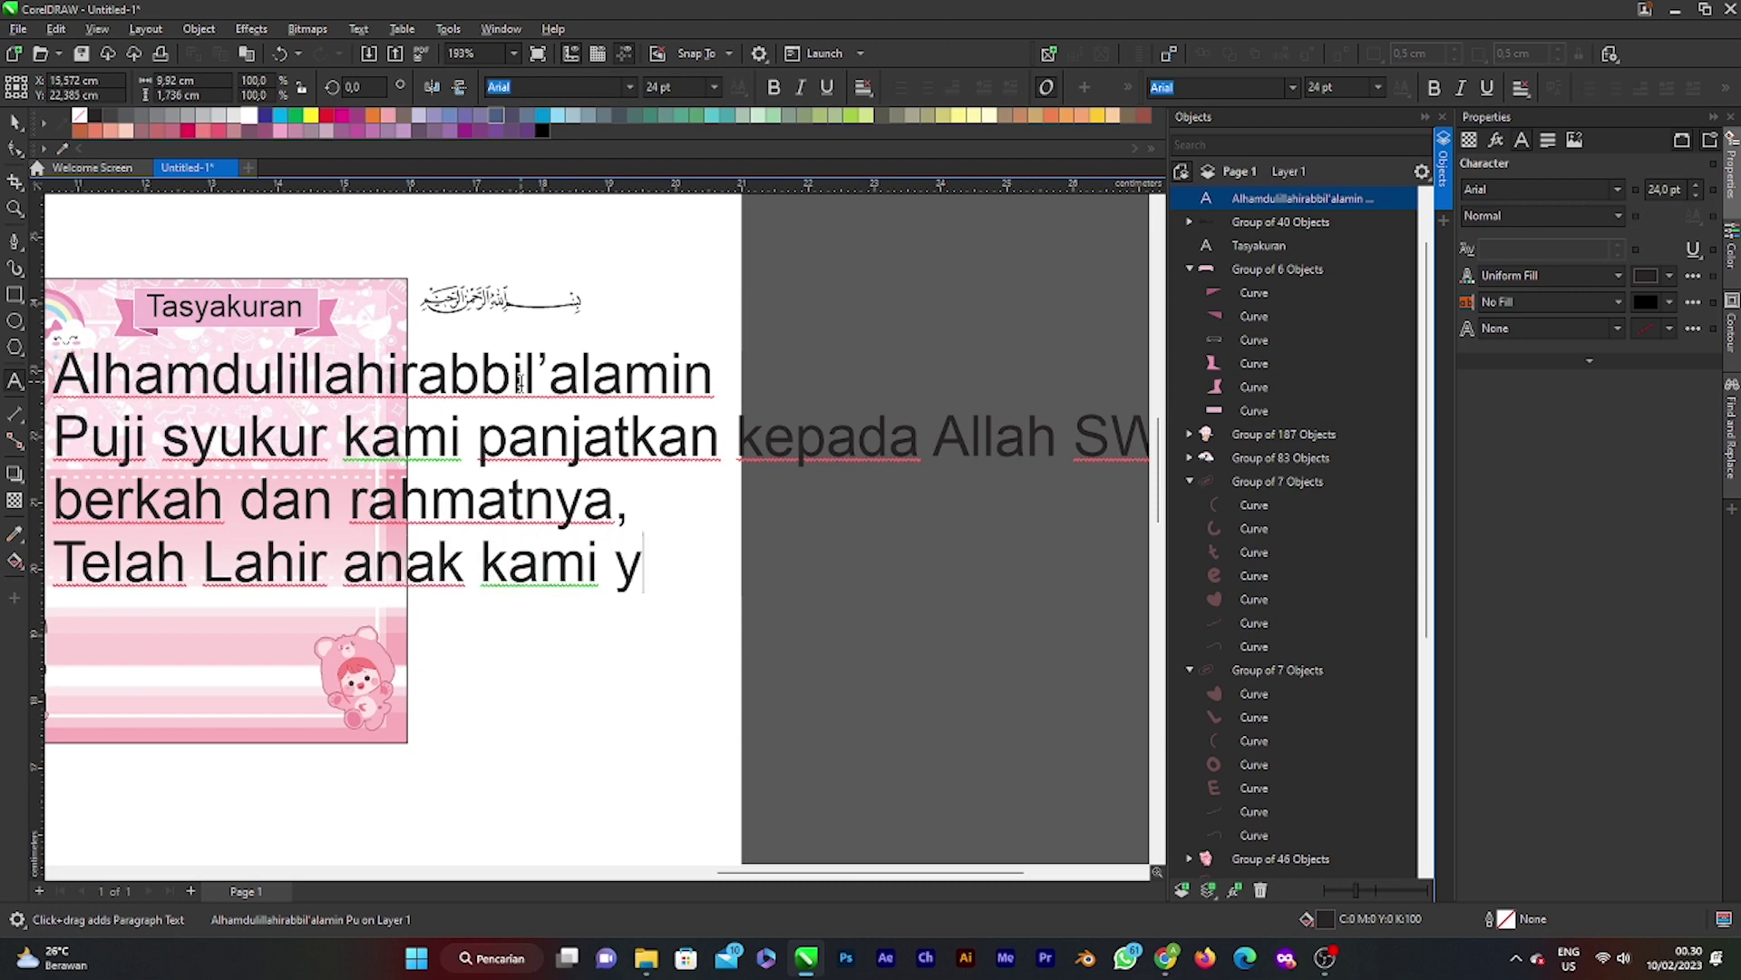
pyautogui.write('ang per')
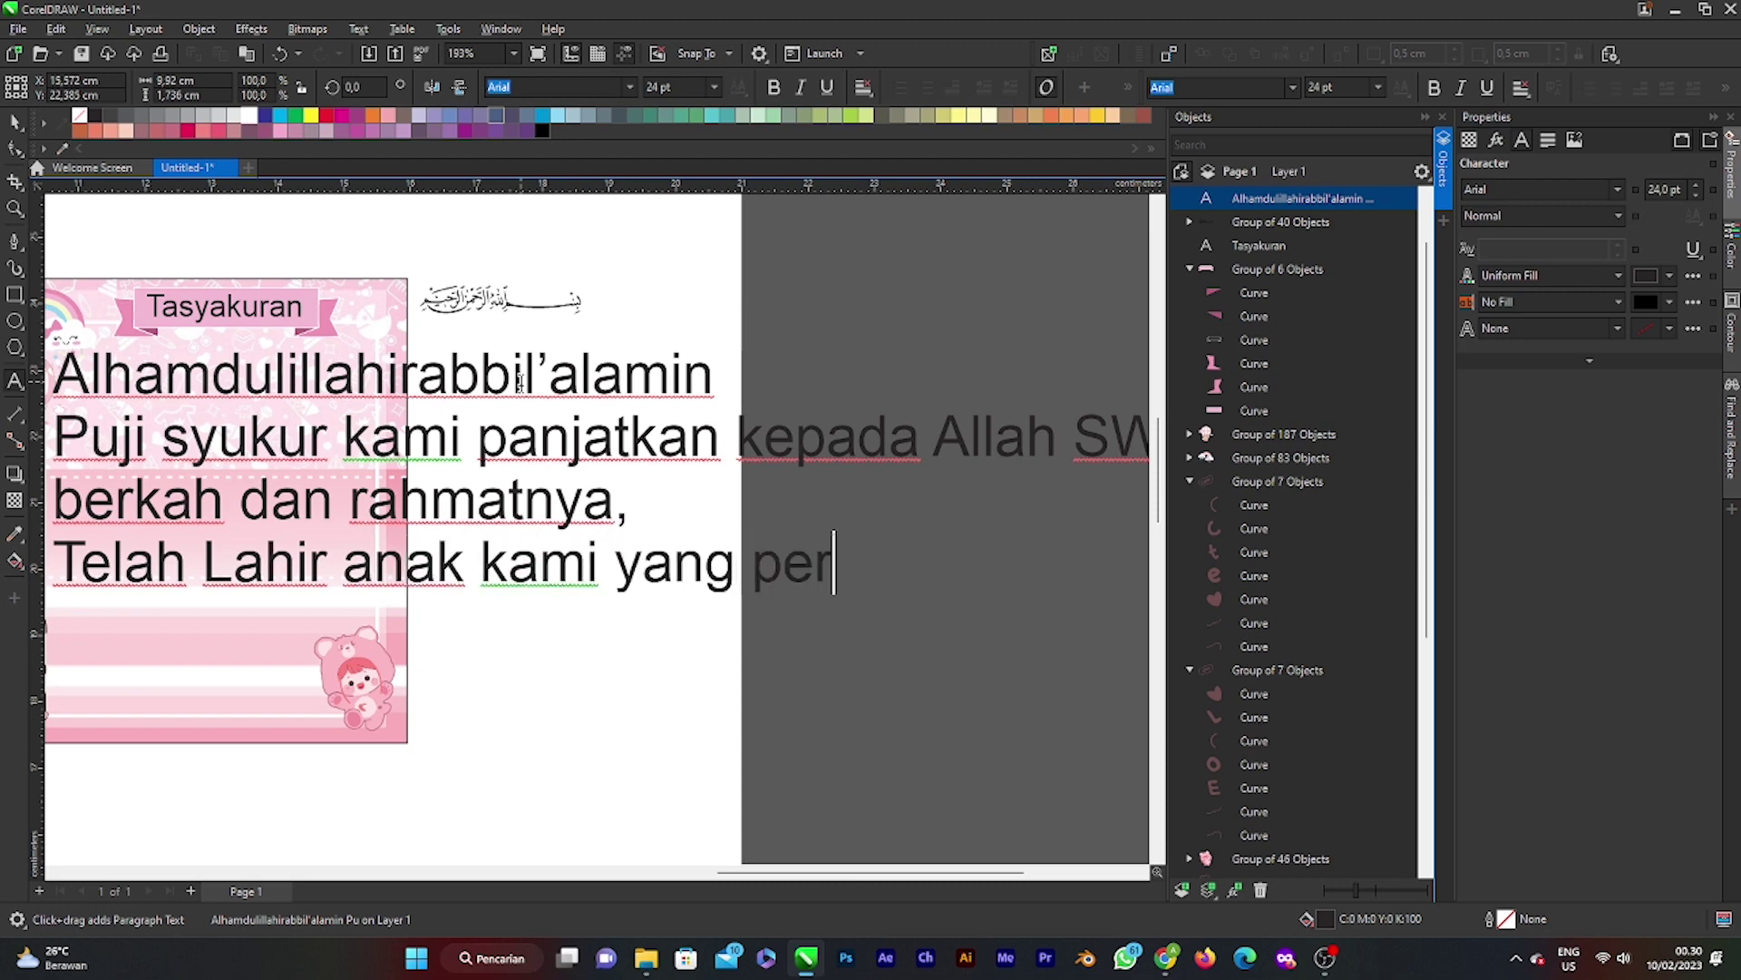
pyautogui.write('tama')
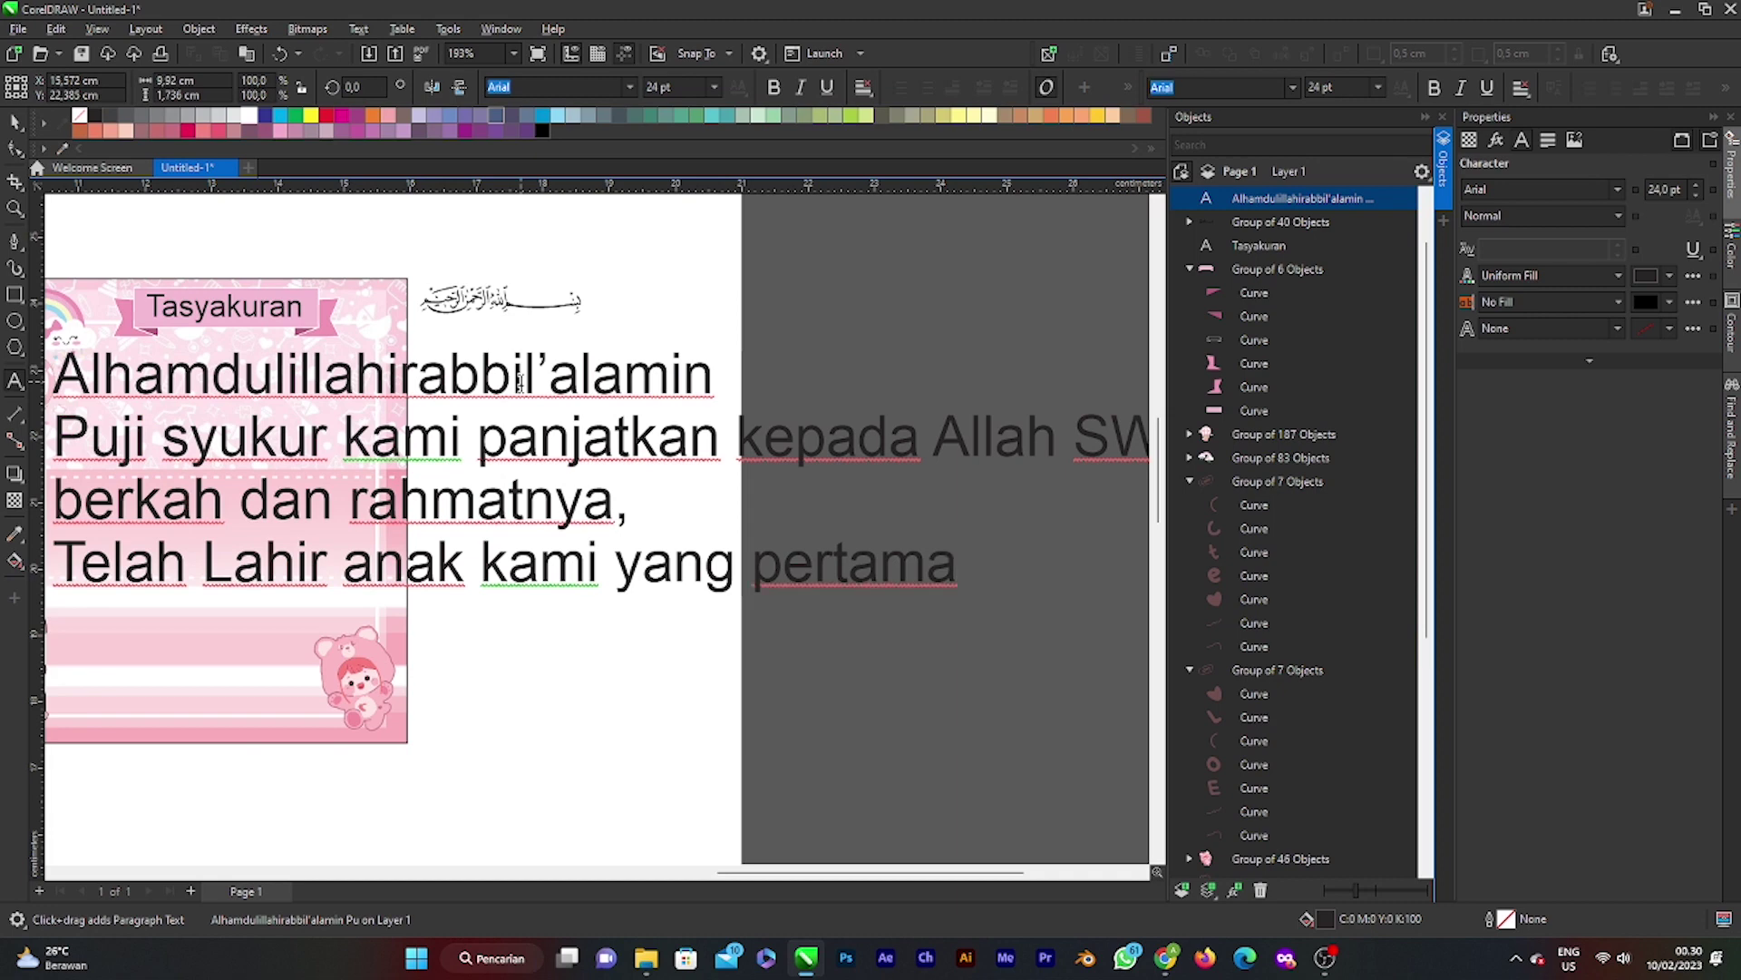
pyautogui.press('BackSpace')
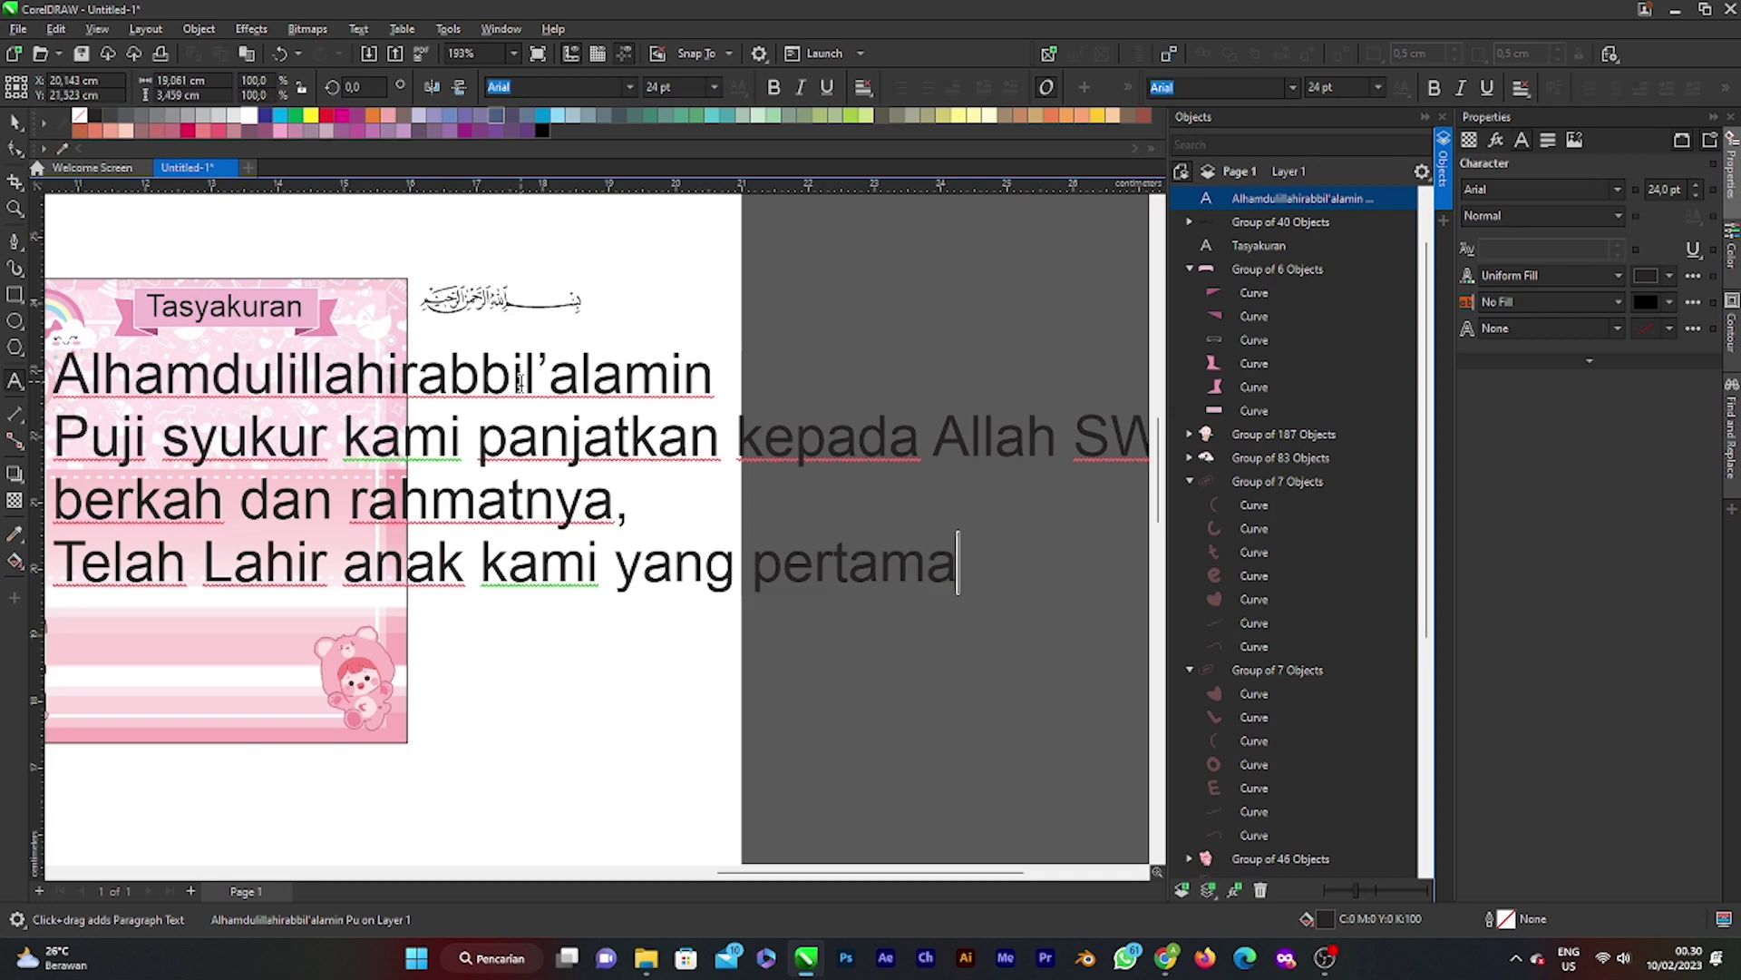
pyautogui.write(',')
pyautogui.press('Return')
pyautogui.write('dan t')
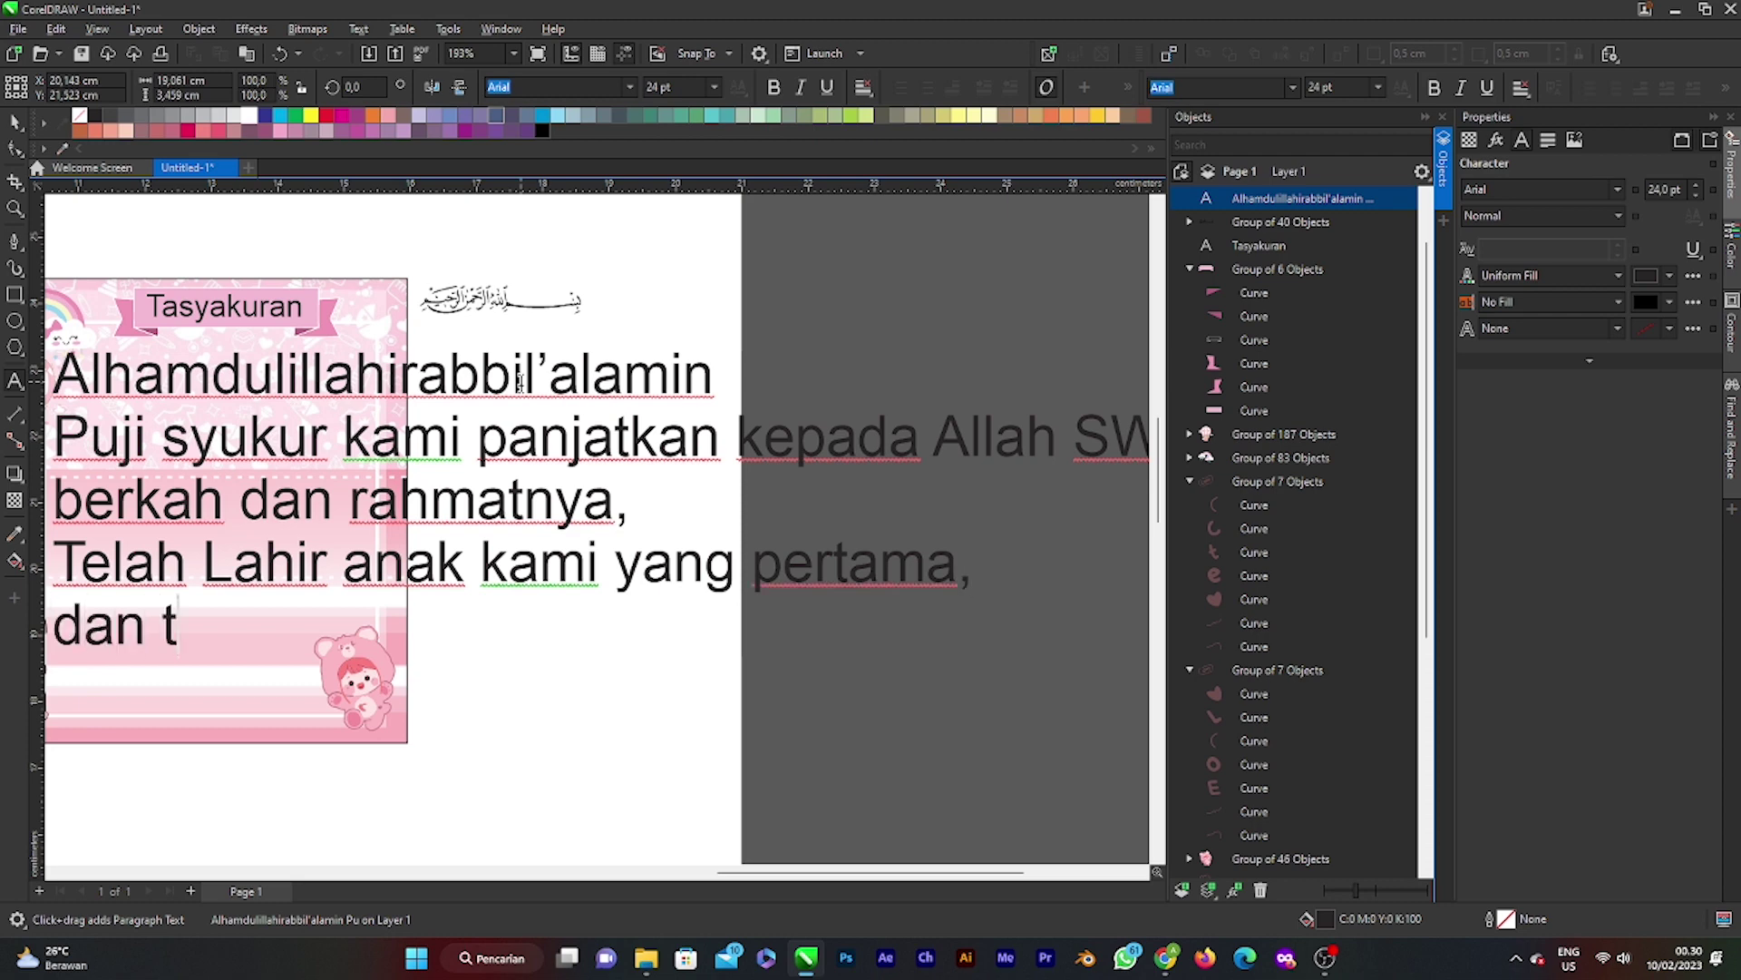
pyautogui.write('elah')
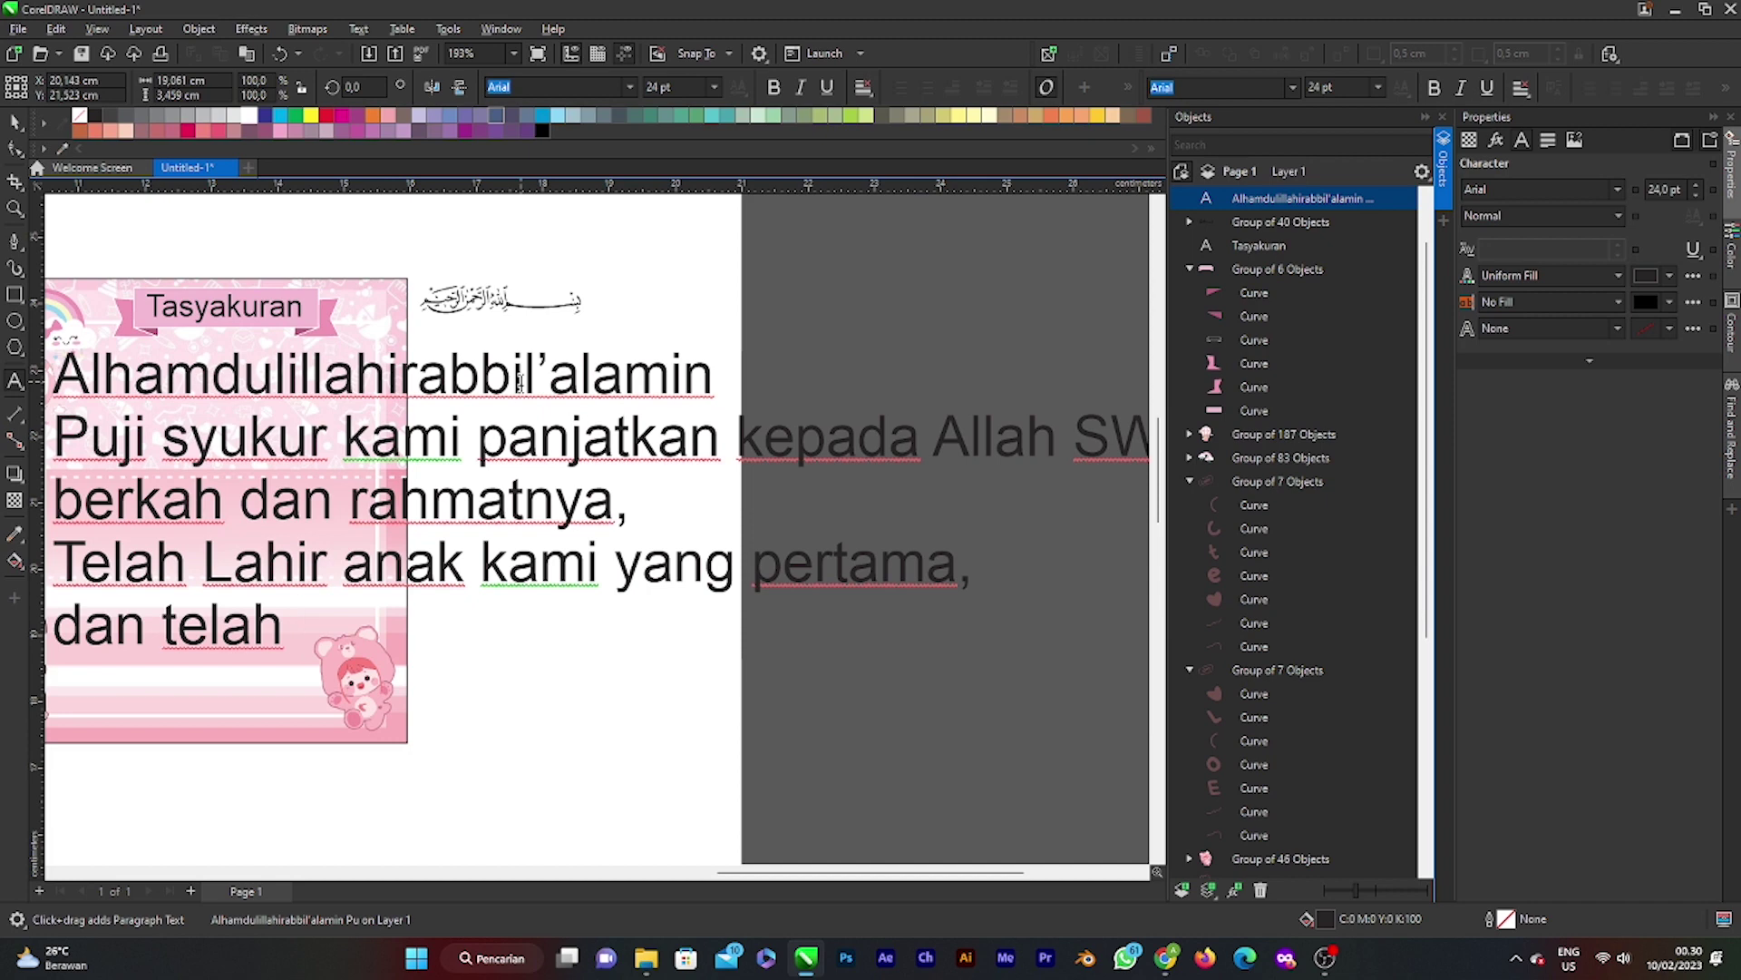
pyautogui.write(' diberi nama')
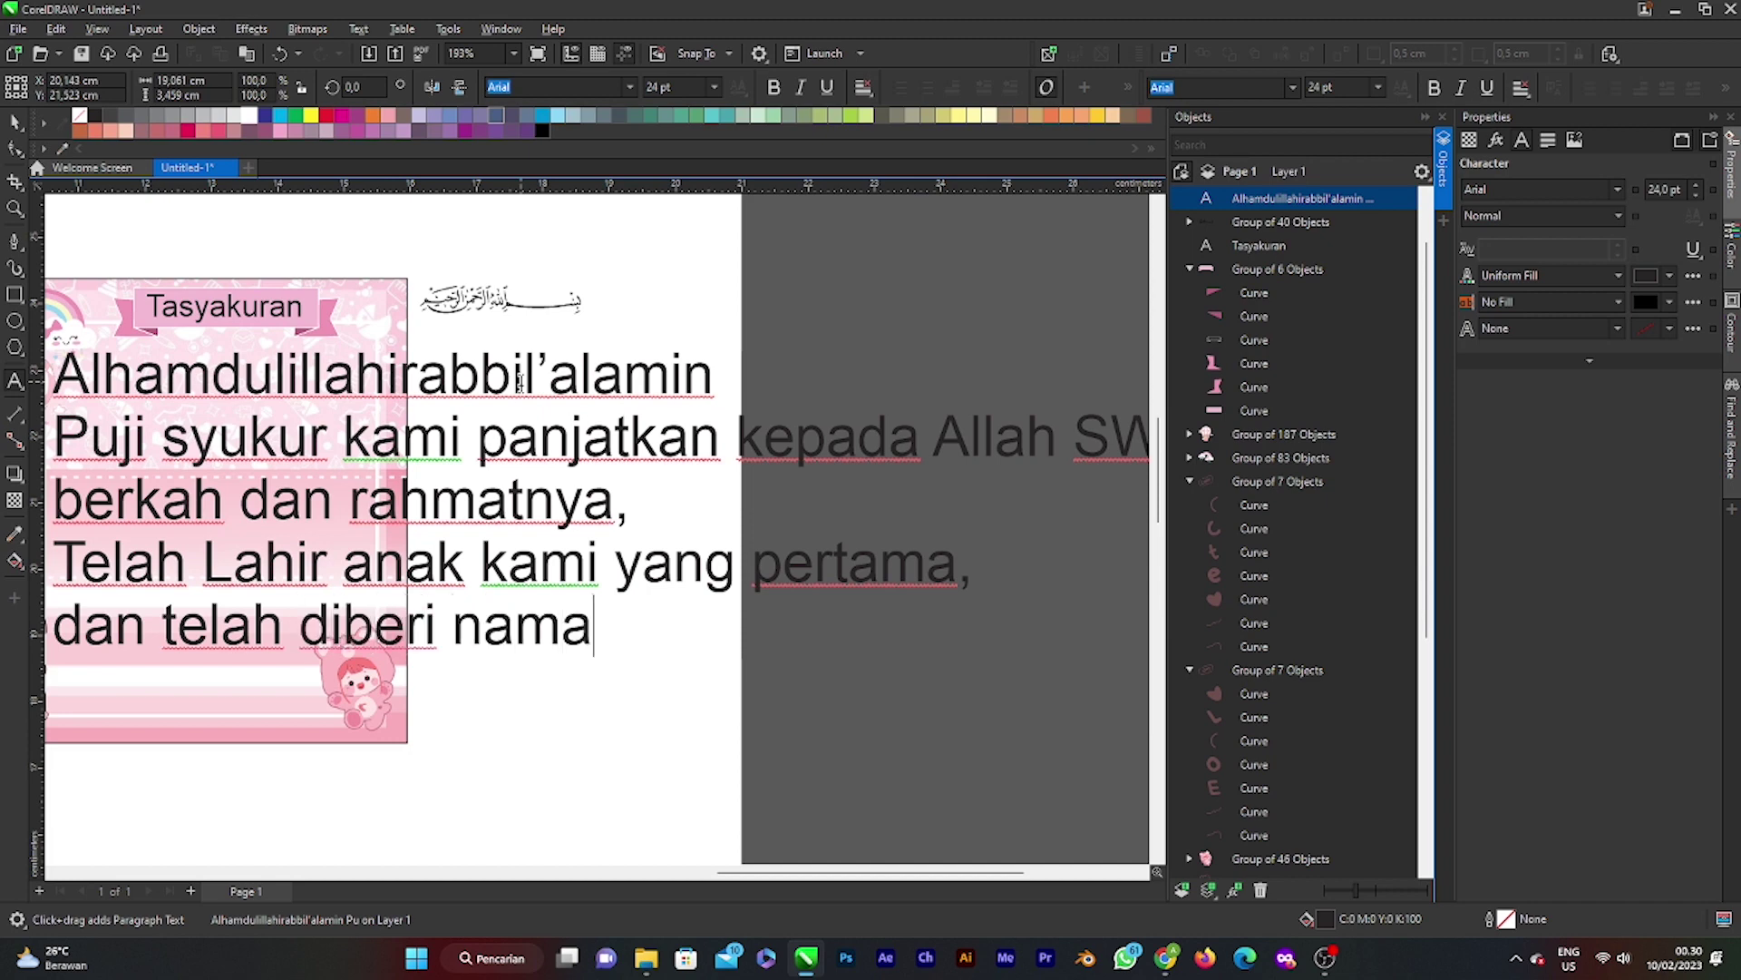
pyautogui.write(' :')
pyautogui.press('Escape')
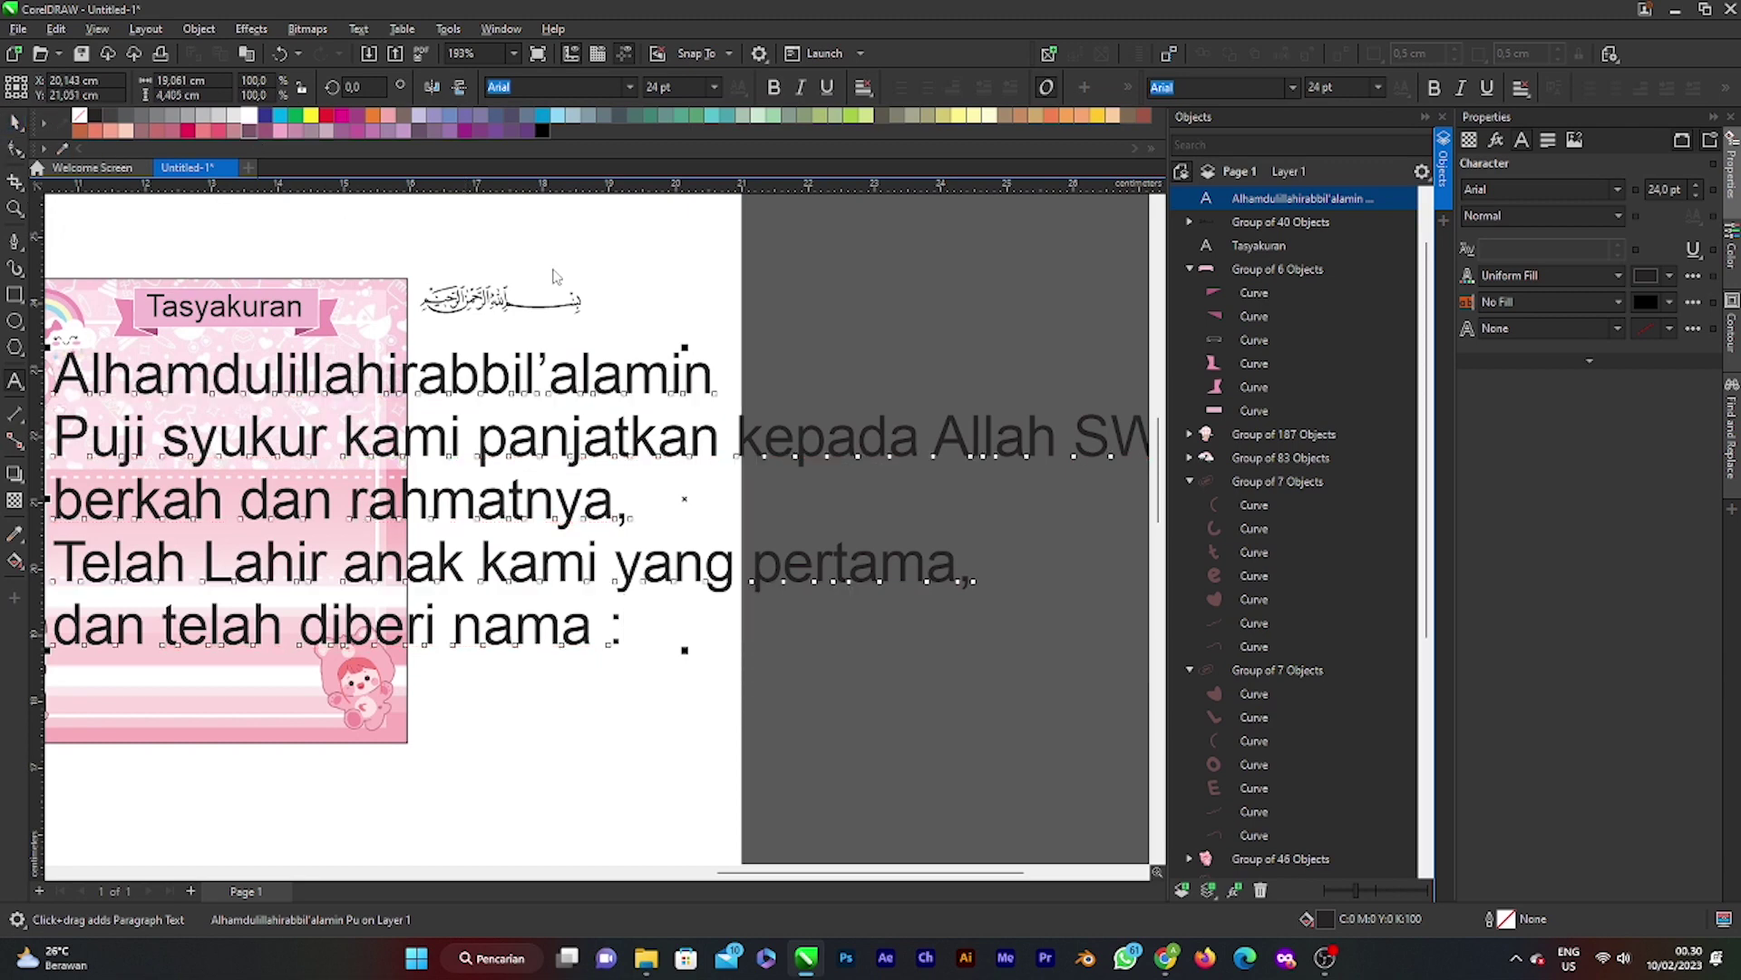
# Step: Scale the greeting text to about 6.1 pt so it fits beneath the banner
pyautogui.scroll(-5, 615, 320)
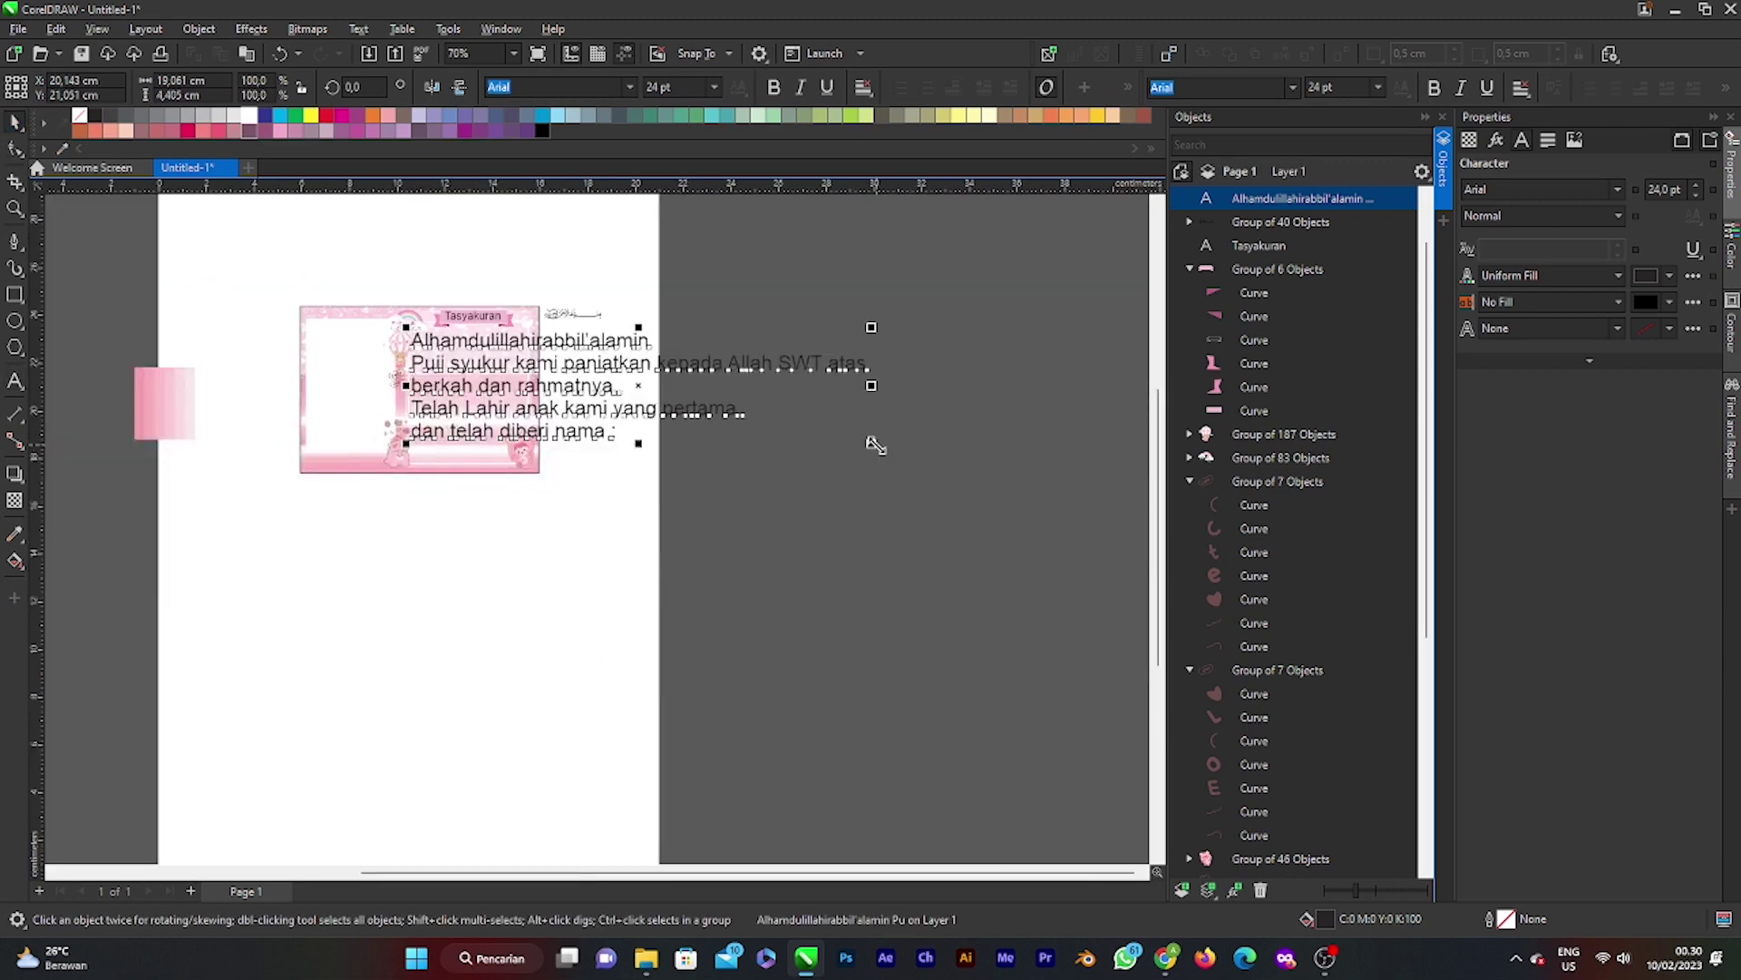
pyautogui.moveTo(875, 444); pyautogui.dragTo(503, 354)
pyautogui.scroll(2, 430, 344)
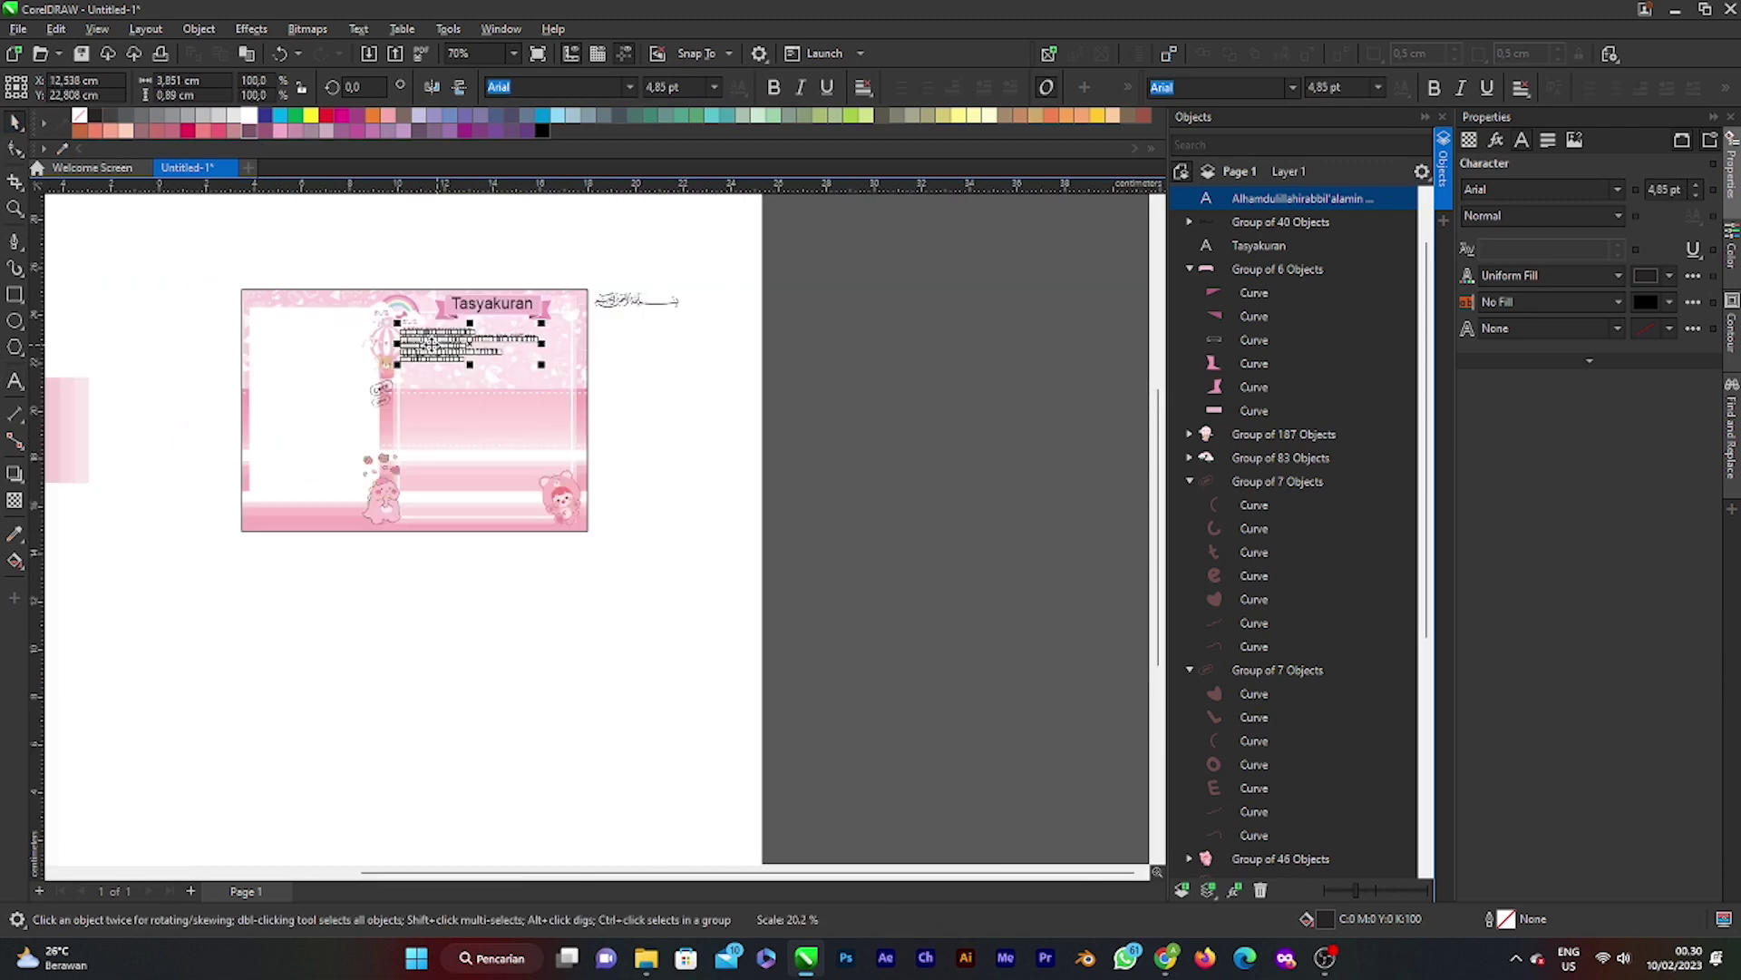
pyautogui.scroll(3, 431, 344)
pyautogui.moveTo(767, 395); pyautogui.dragTo(894, 440)
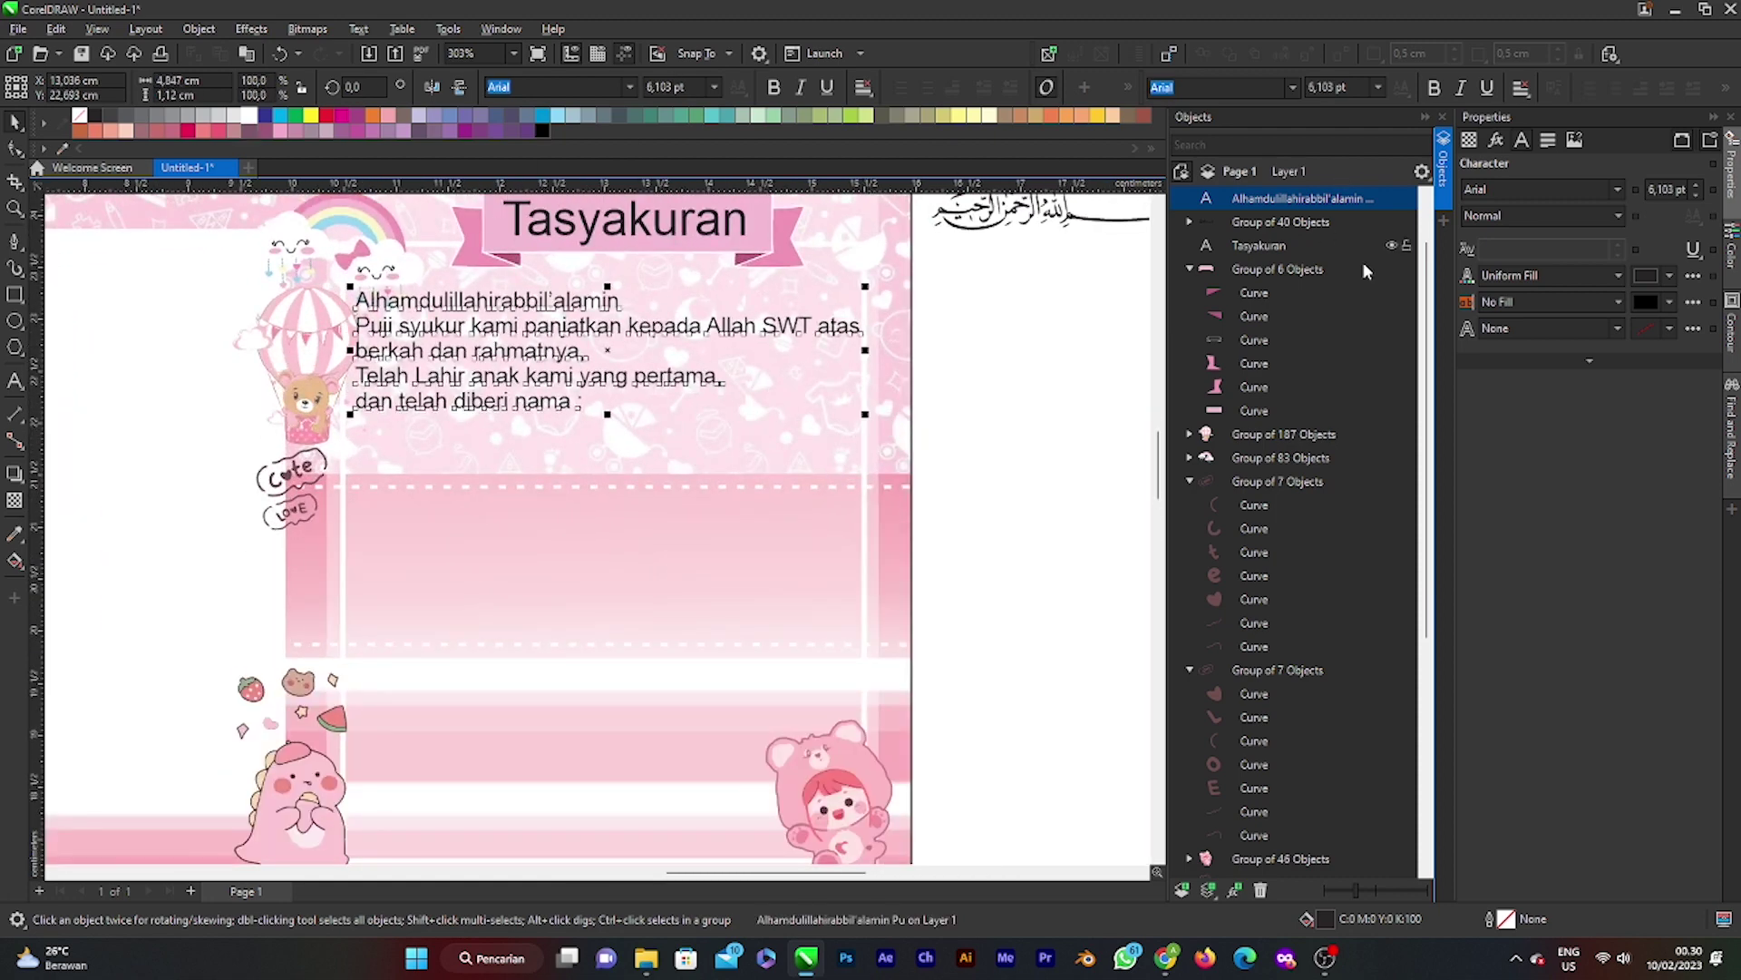
# Step: Centre-align the greeting and insert a blank line after Alhamdulillahirabbil'alamin
pyautogui.click(1548, 138)
pyautogui.click(1525, 190)
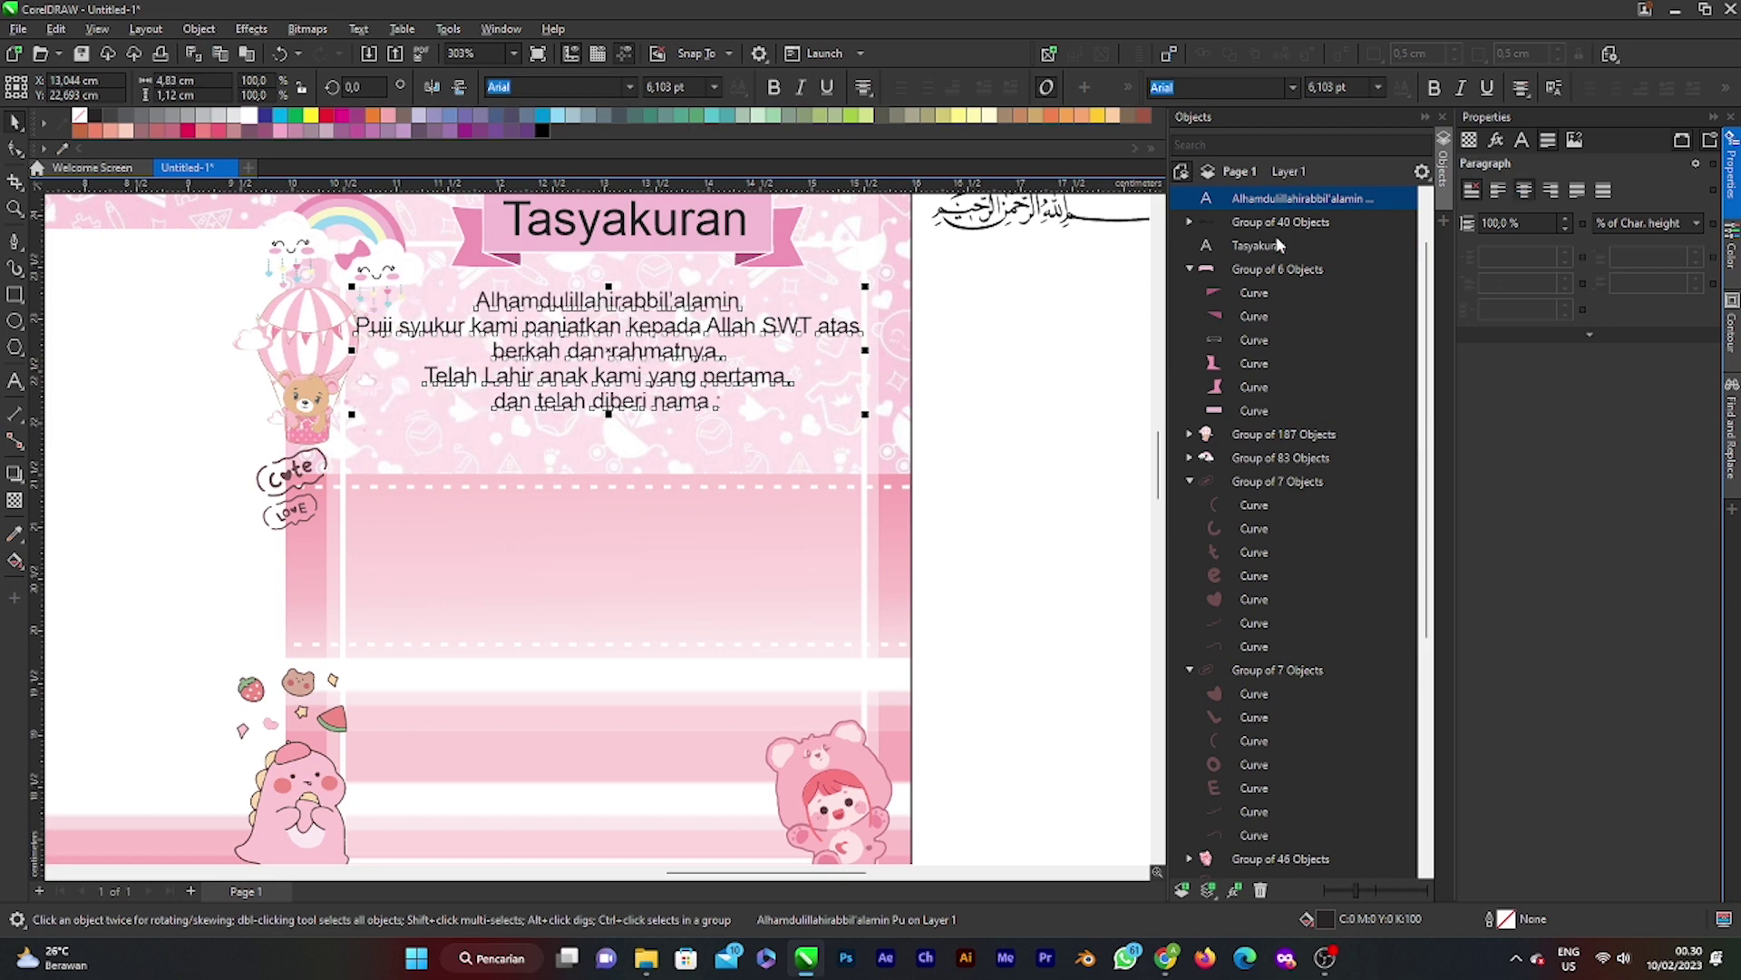
pyautogui.doubleClick(707, 299)
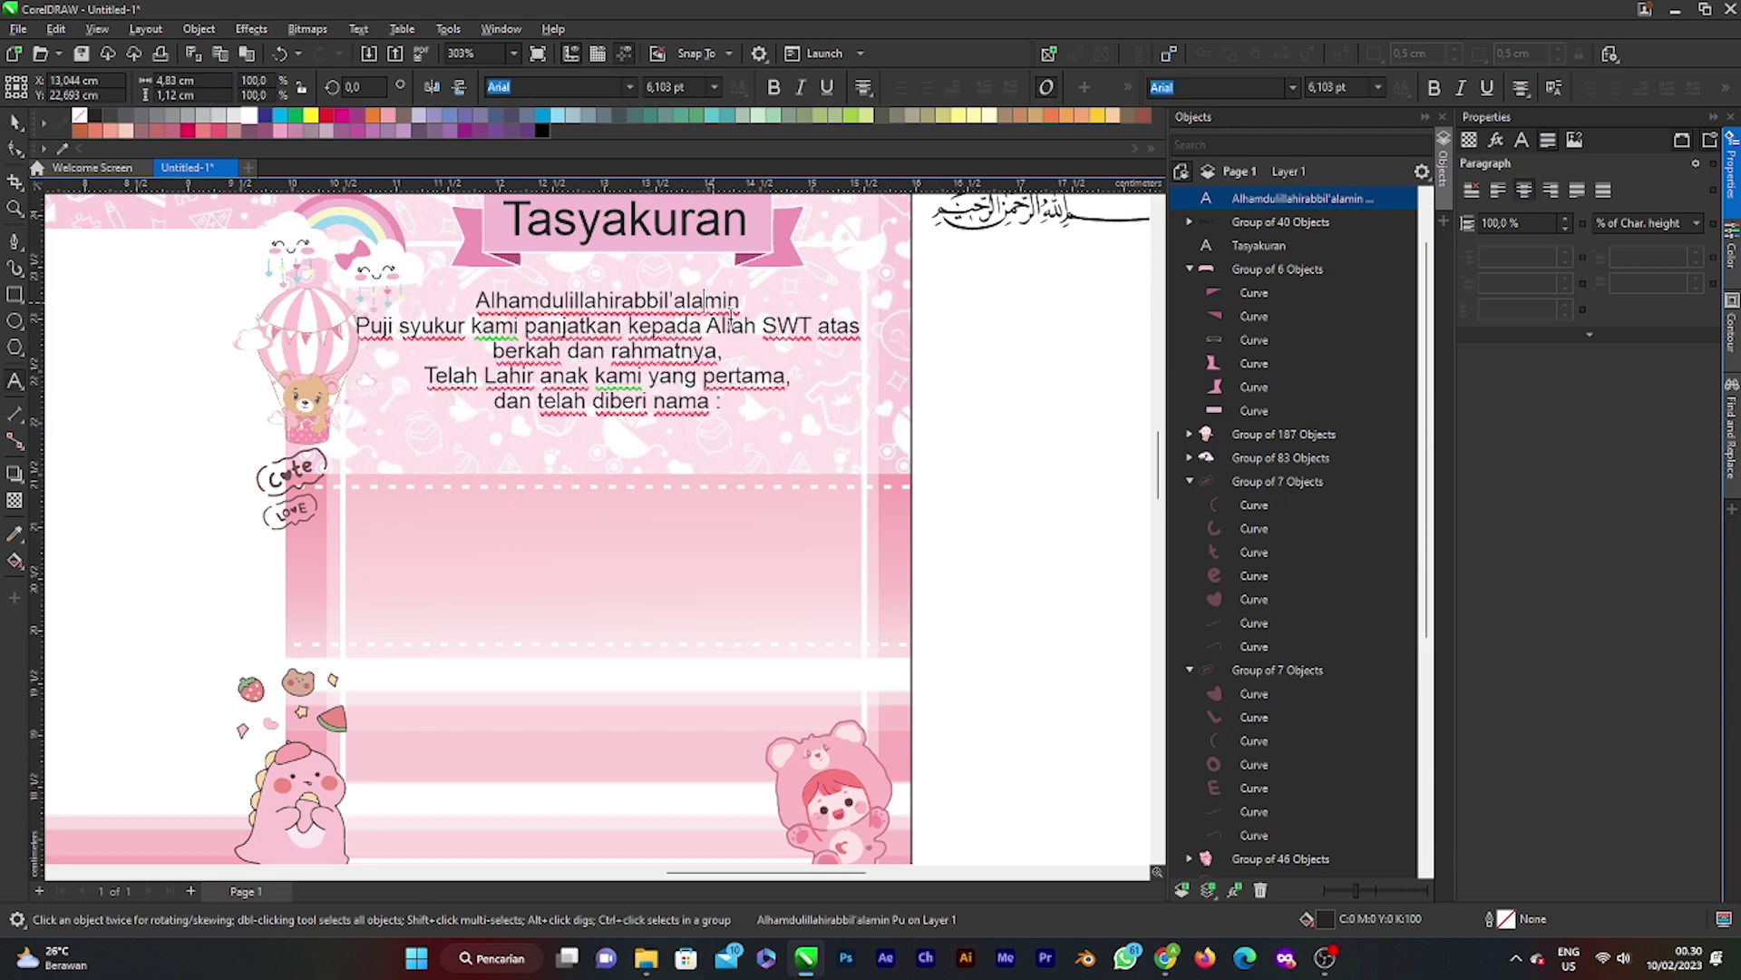
pyautogui.press('Return')
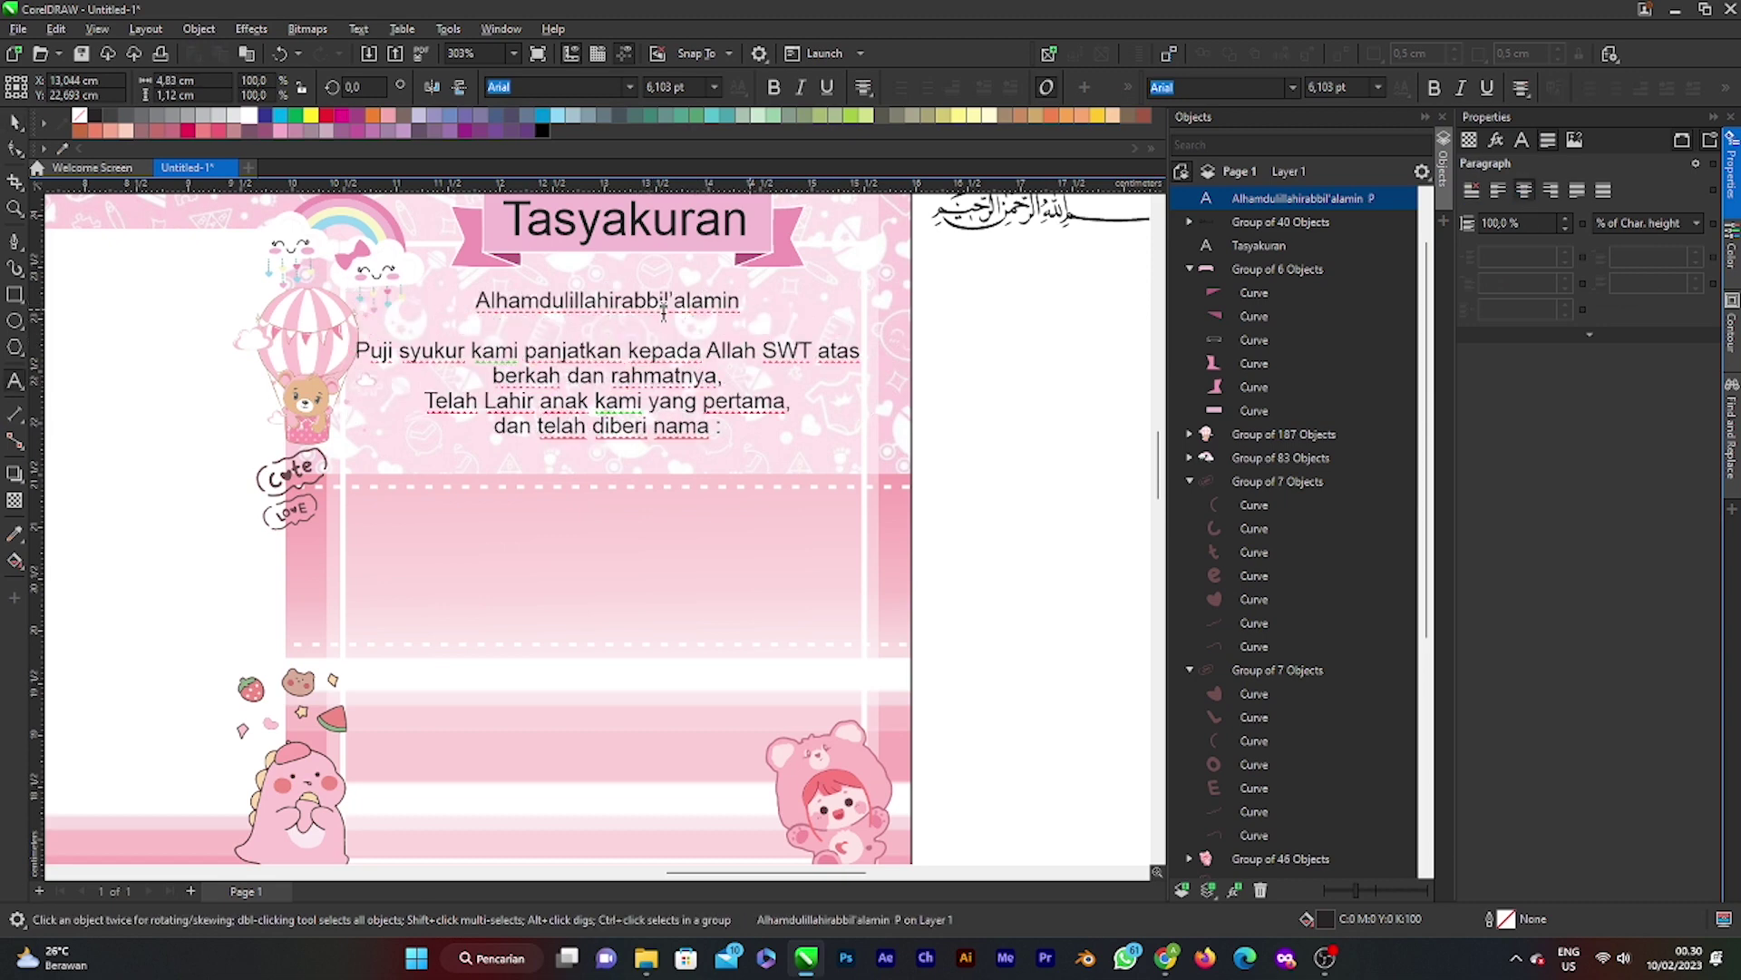
# Step: Shift the greeting block slightly lower on the card
pyautogui.click(16, 127)
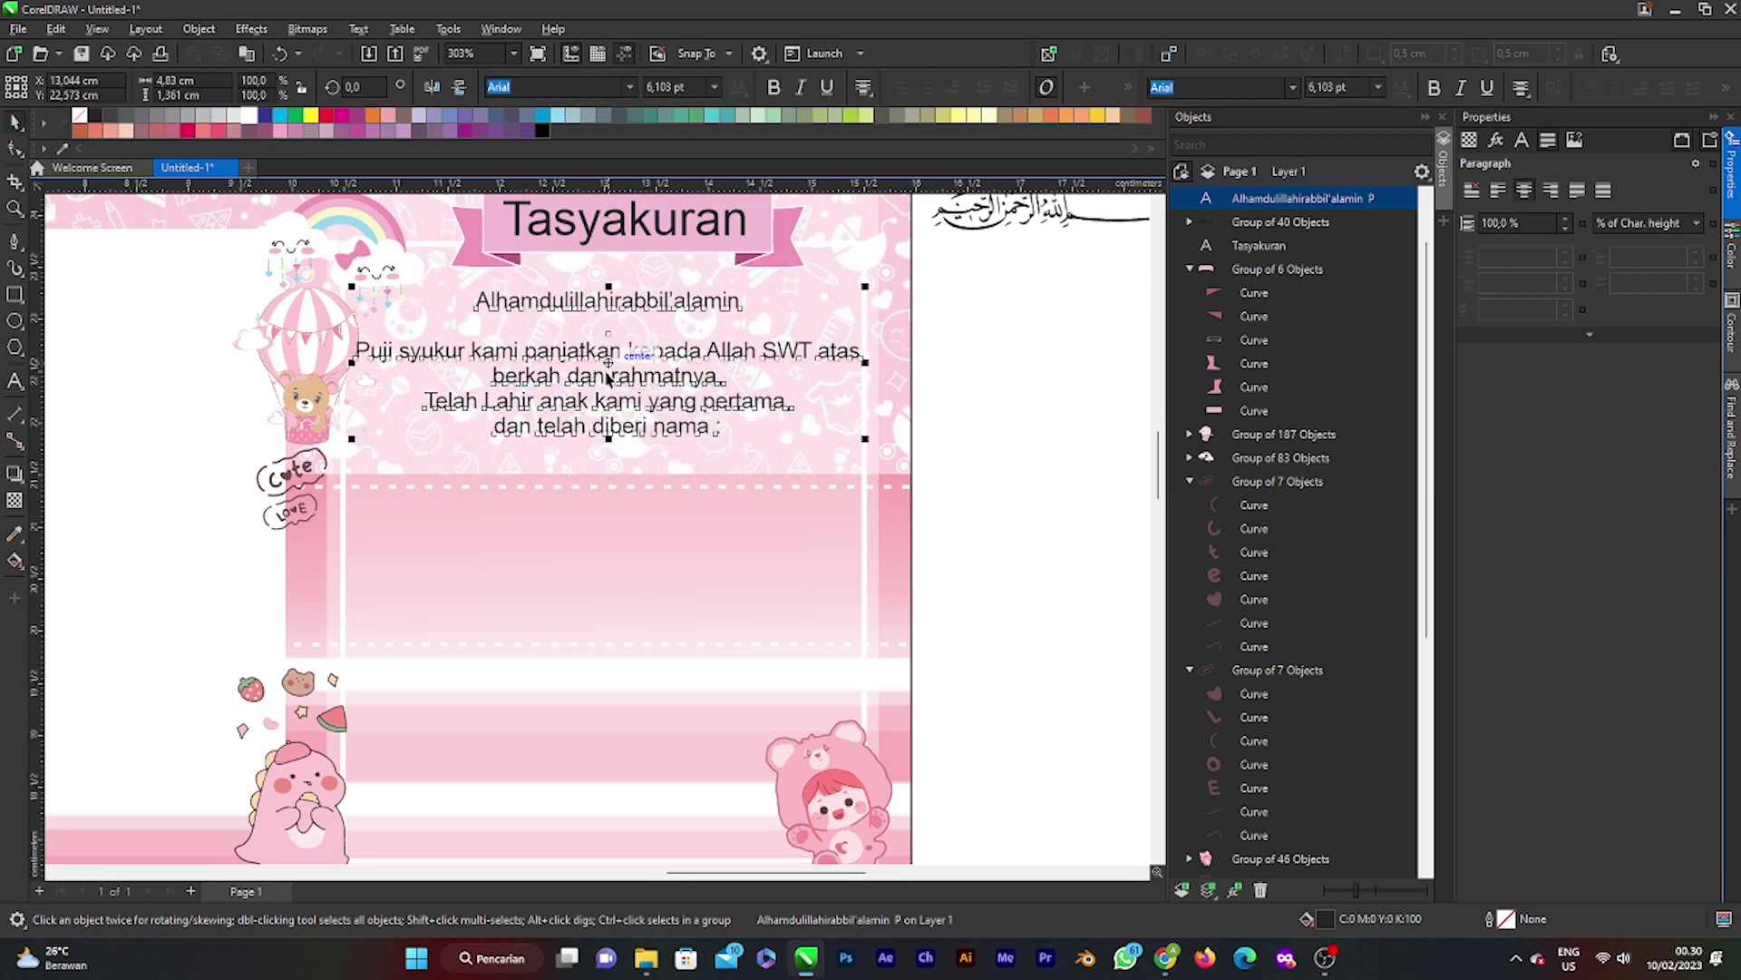
pyautogui.moveTo(607, 370); pyautogui.dragTo(623, 391)
pyautogui.scroll(-2, 835, 383)
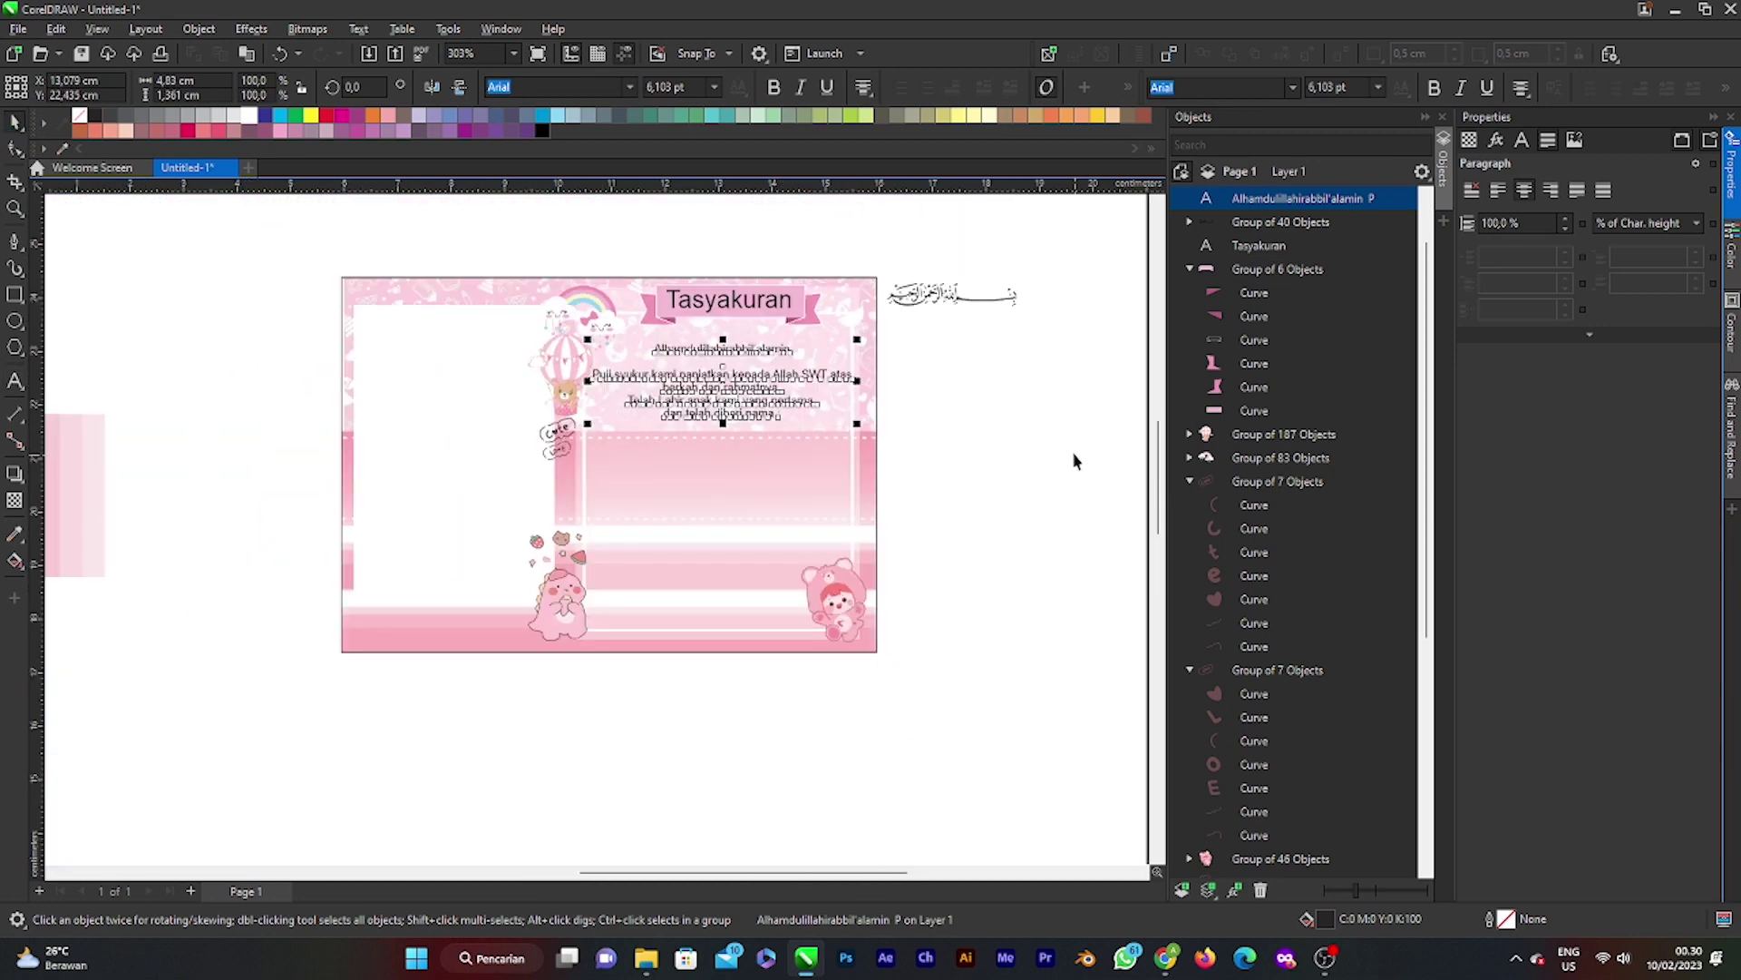
pyautogui.scroll(2, 739, 456)
pyautogui.scroll(1, 907, 479)
pyautogui.press('Escape')
pyautogui.scroll(-2, 668, 445)
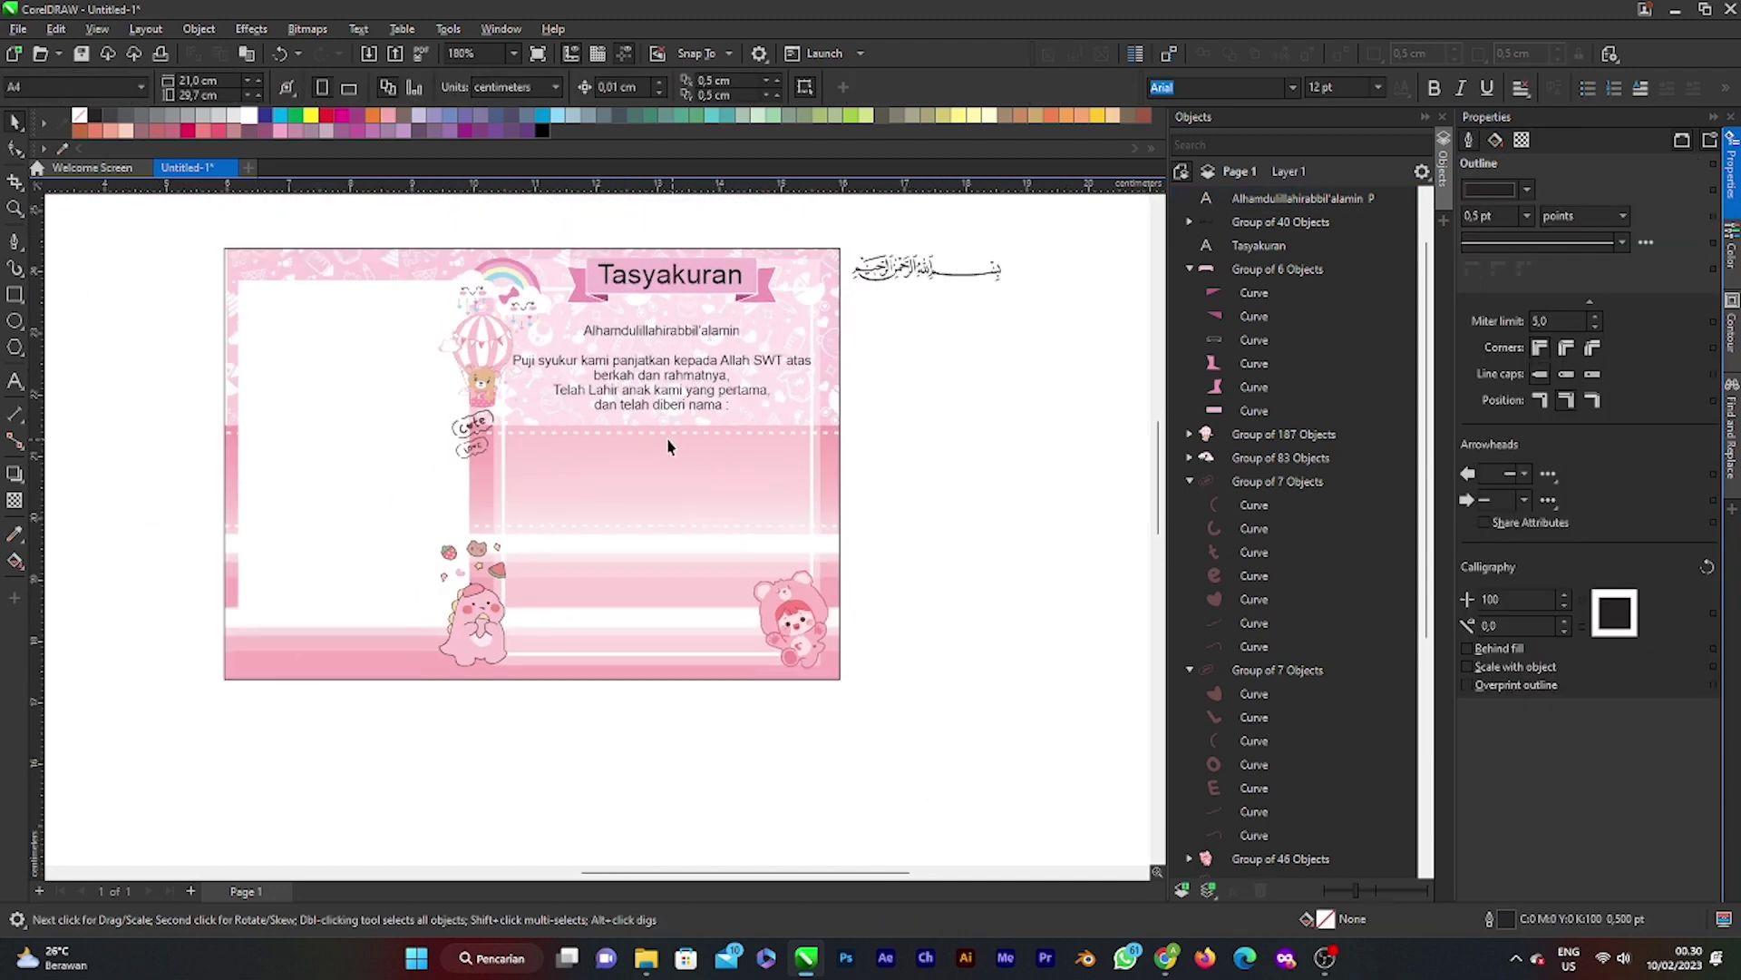
pyautogui.scroll(1, 668, 445)
# Step: Type the baby's name below the naming line and scale it down to about 14 pt
pyautogui.click(16, 382)
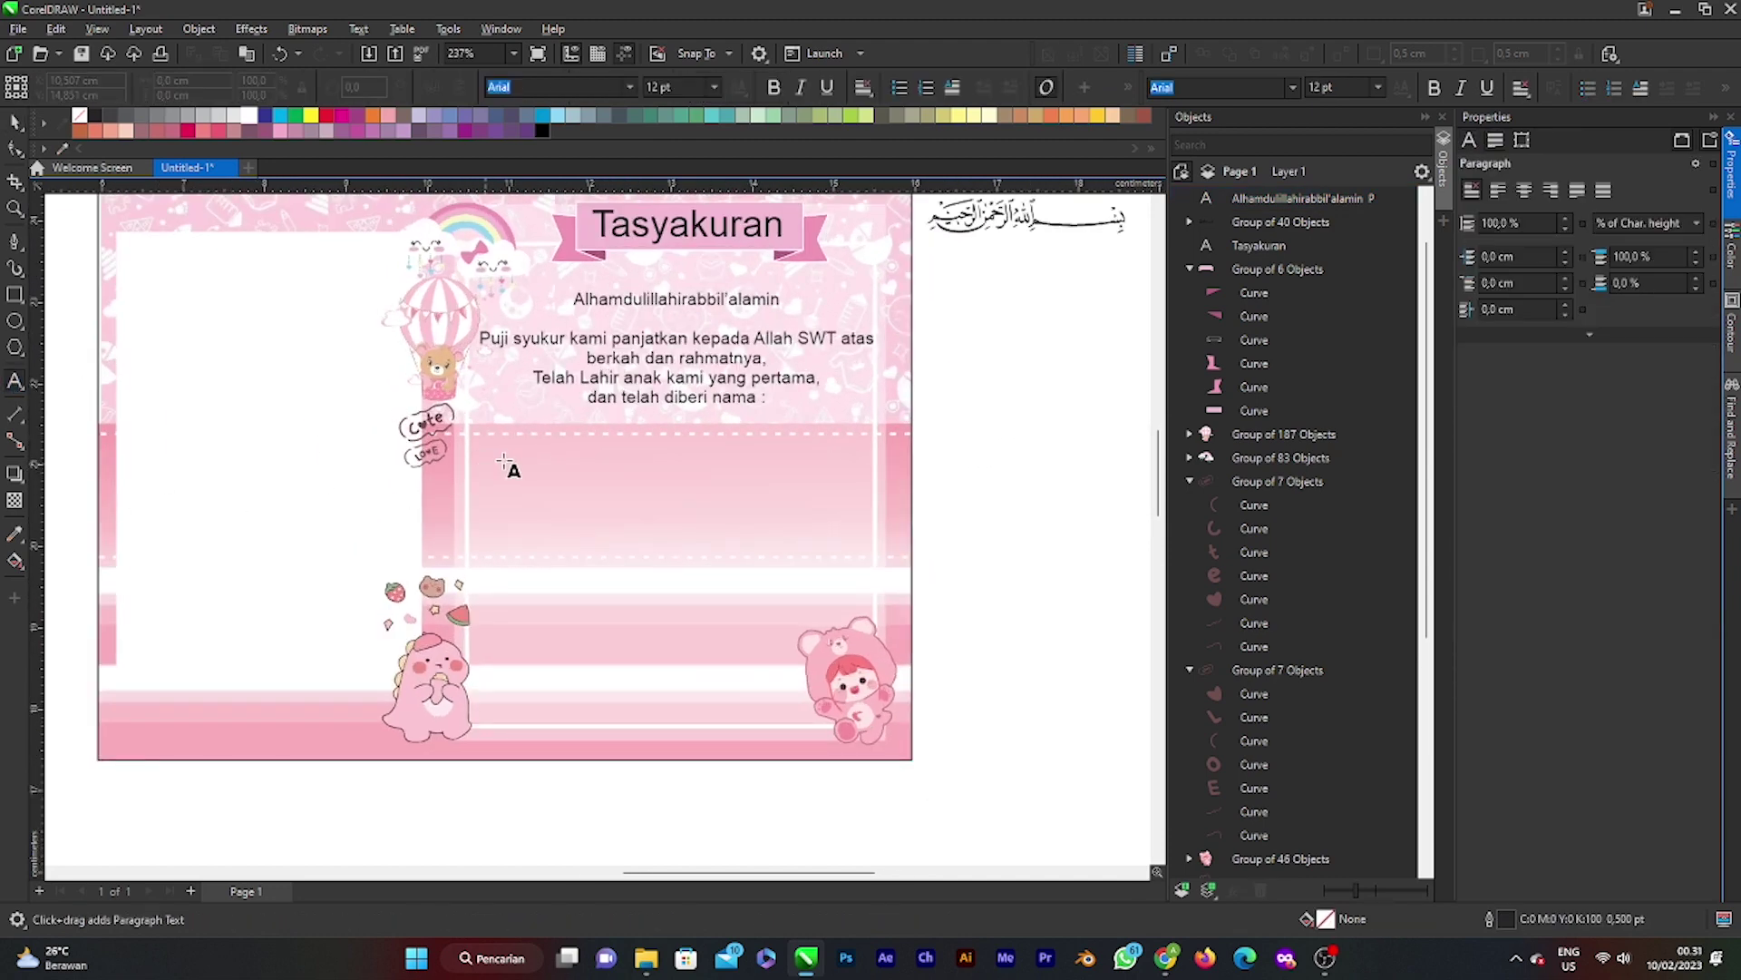
pyautogui.click(1036, 608)
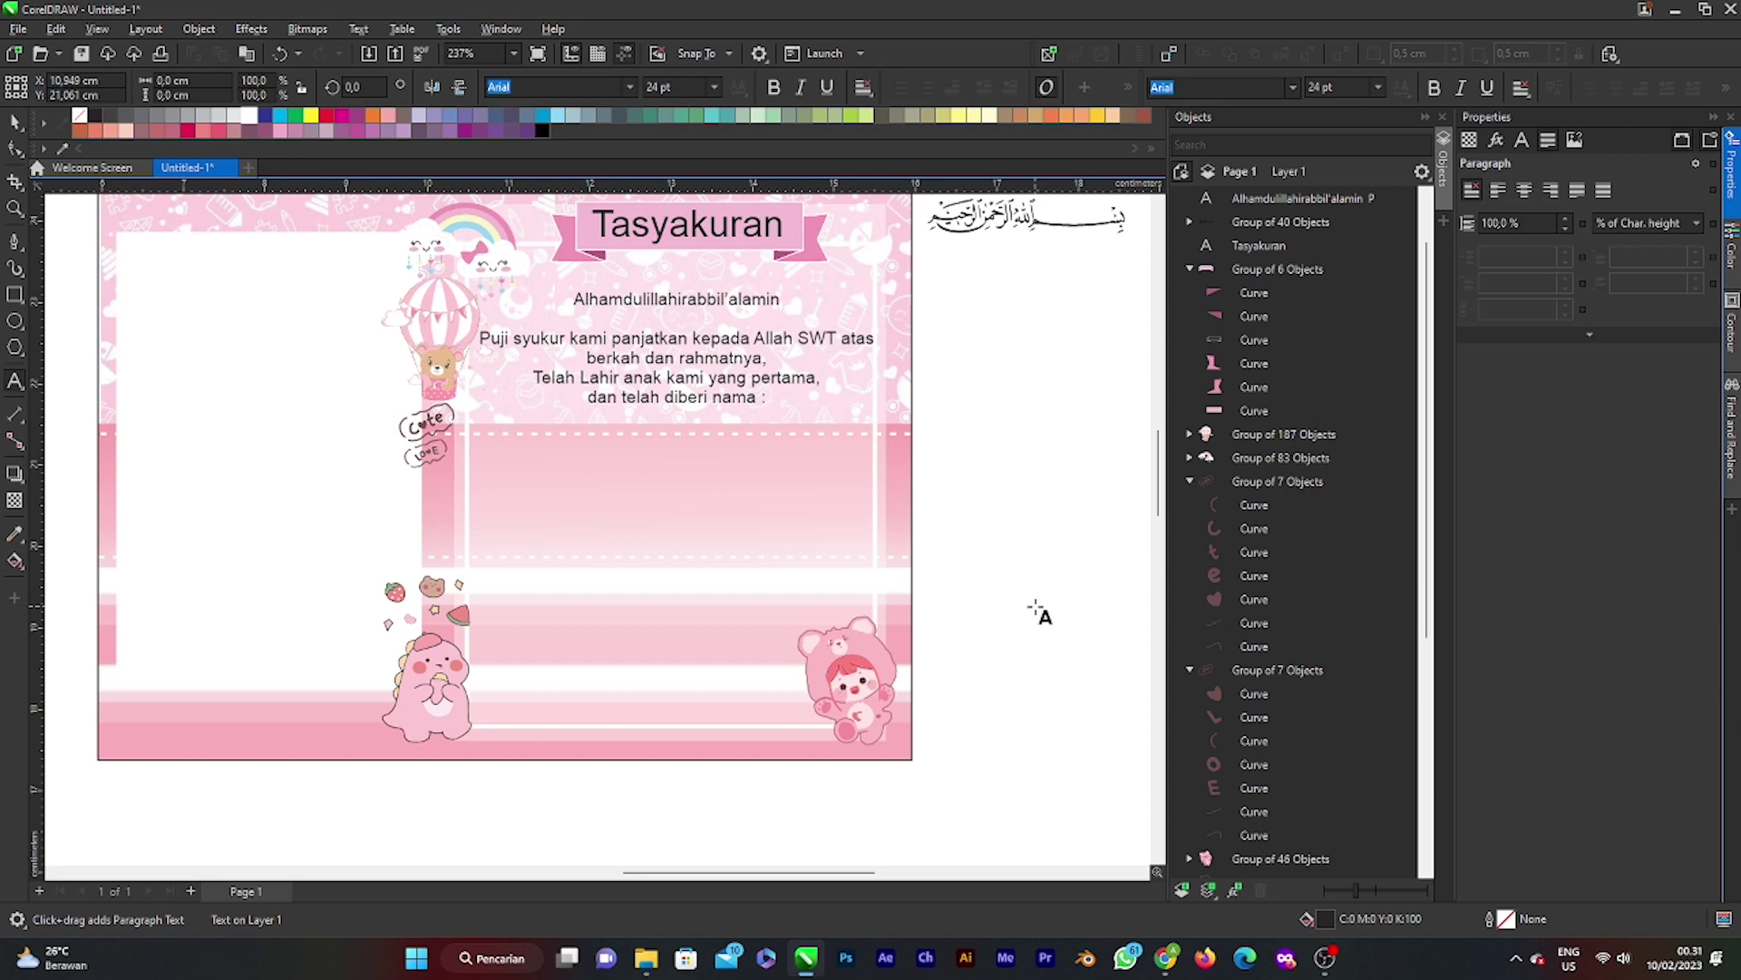
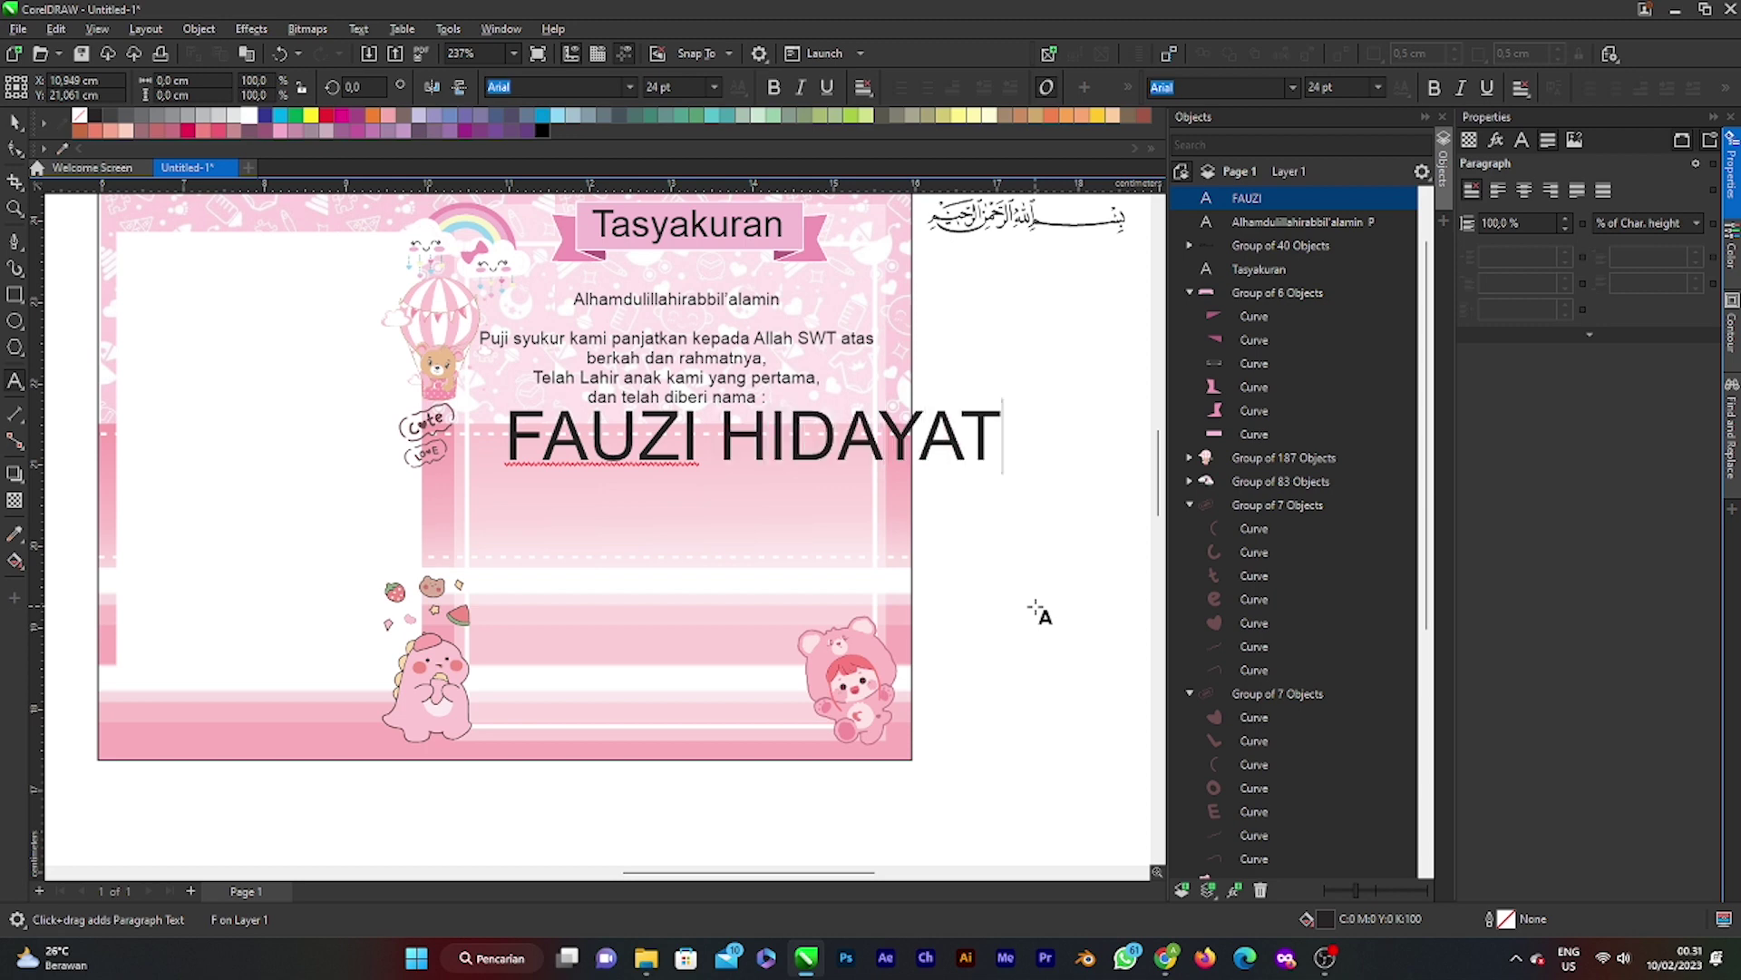
pyautogui.hotkey('ctrl', 'space')
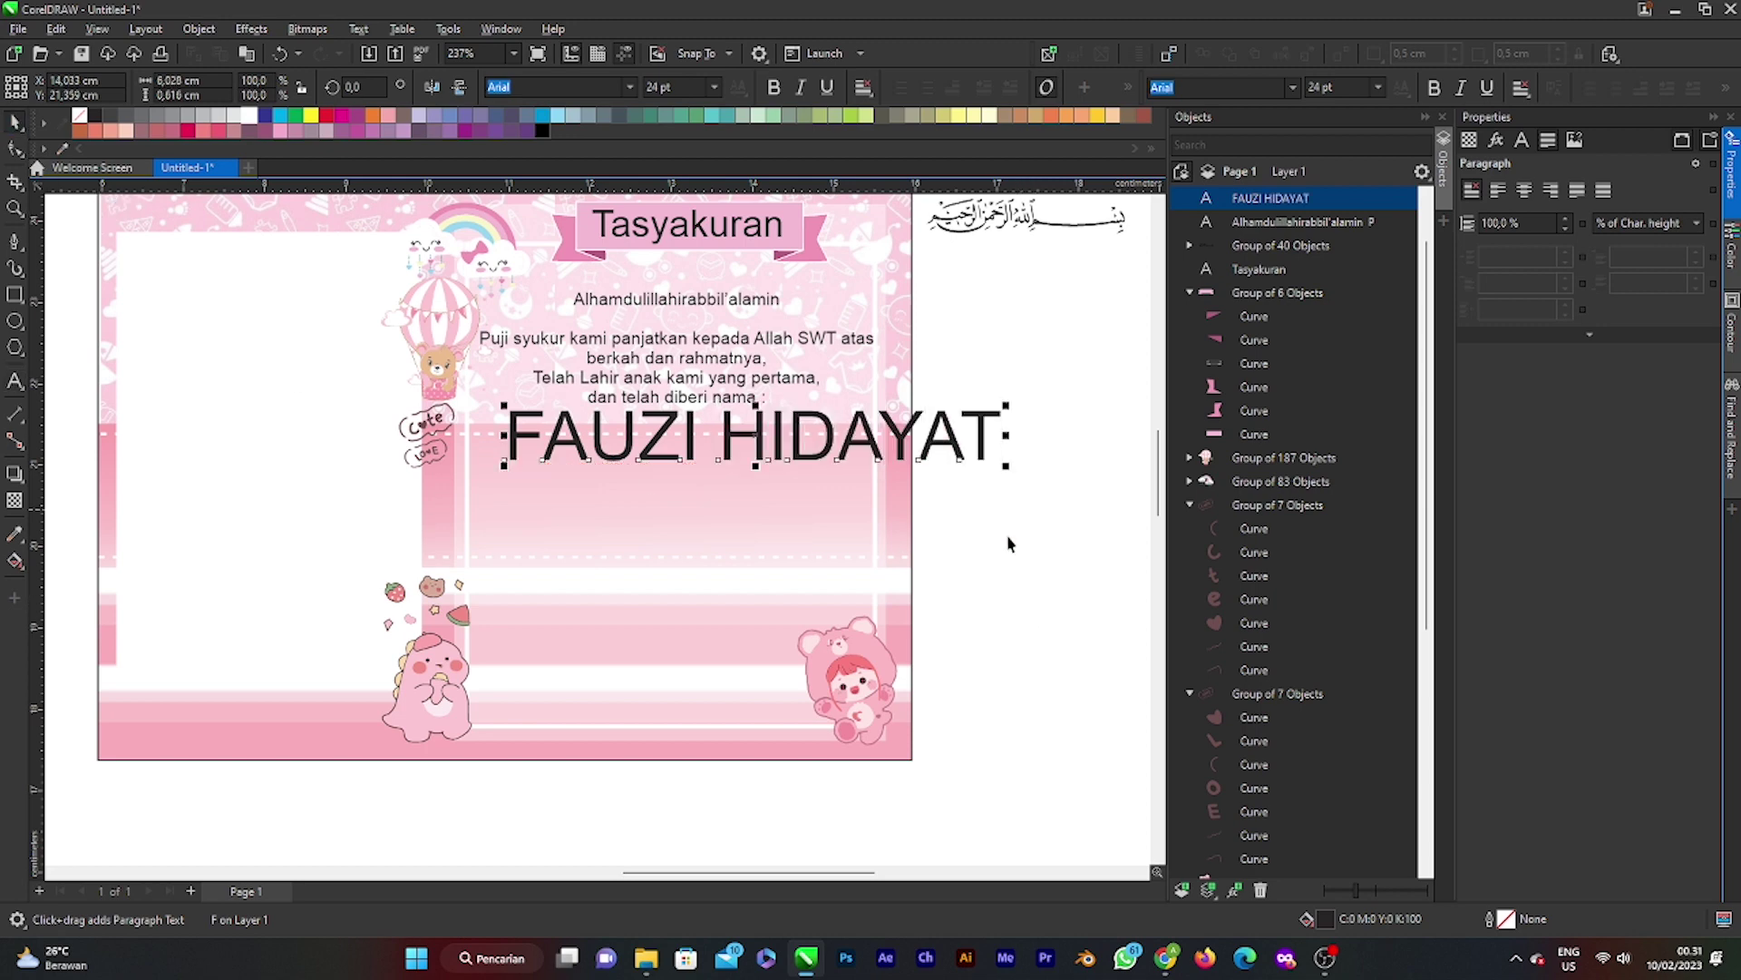
pyautogui.moveTo(1005, 465); pyautogui.dragTo(765, 469)
# Step: Nudge the greeting paragraph lower and place a copy of it below the baby's name
pyautogui.click(731, 381)
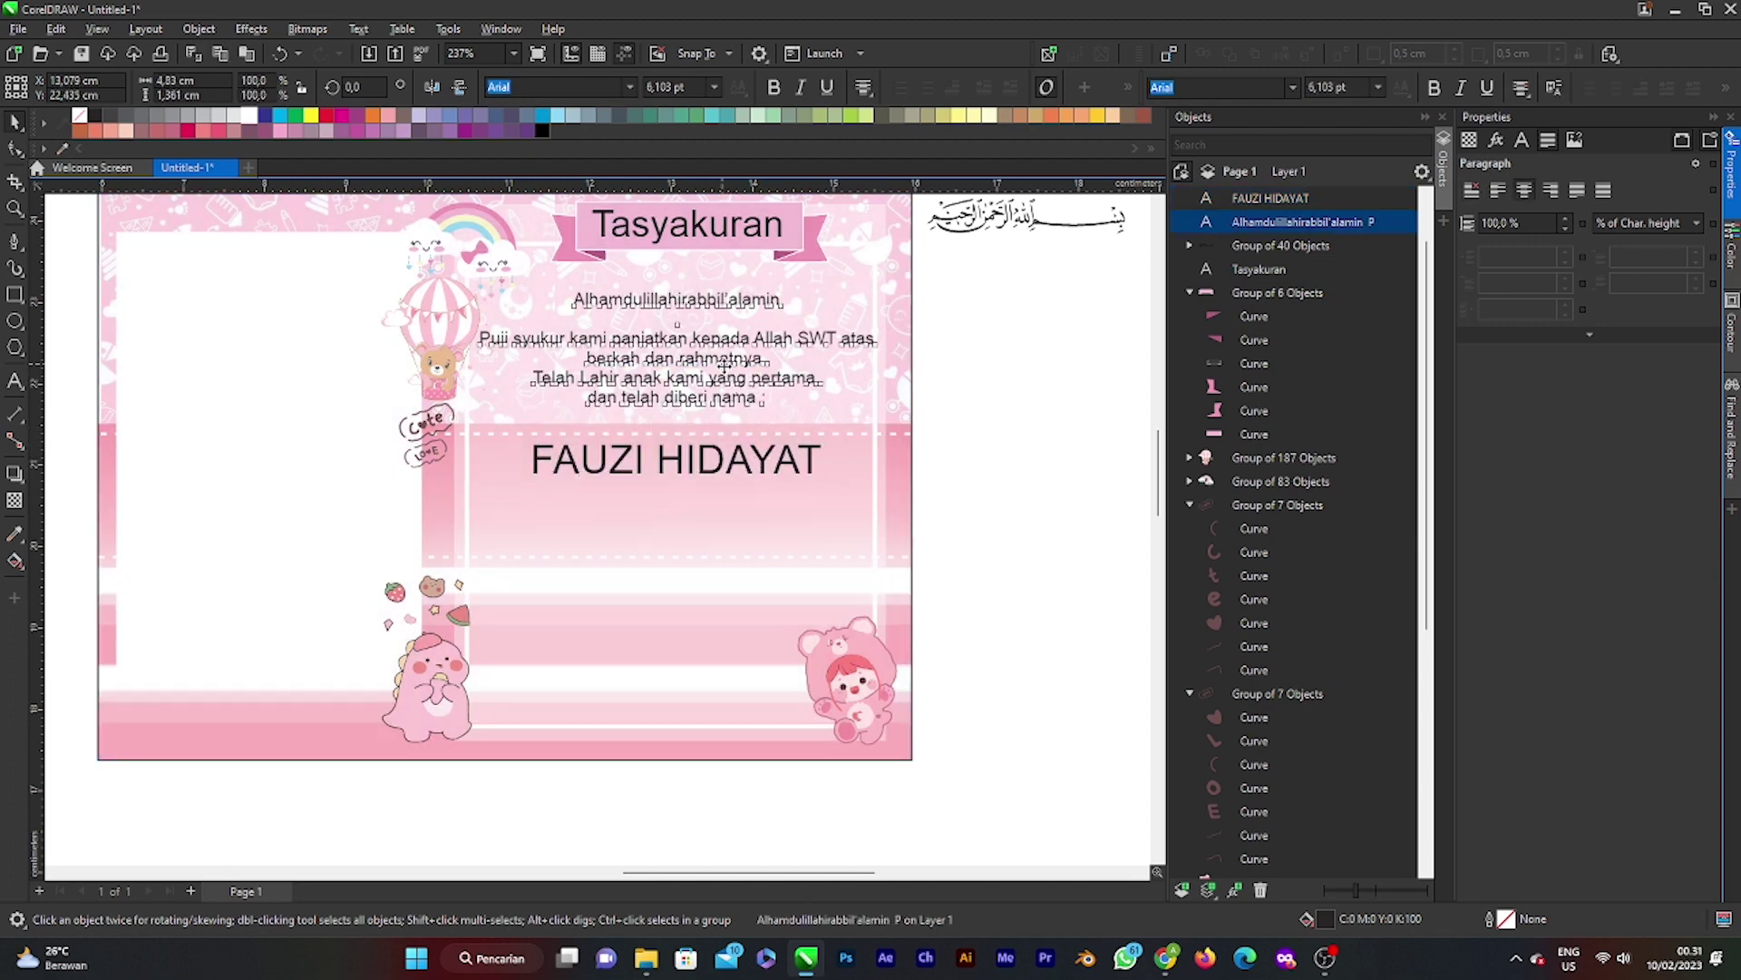
pyautogui.moveTo(726, 373); pyautogui.dragTo(730, 386)
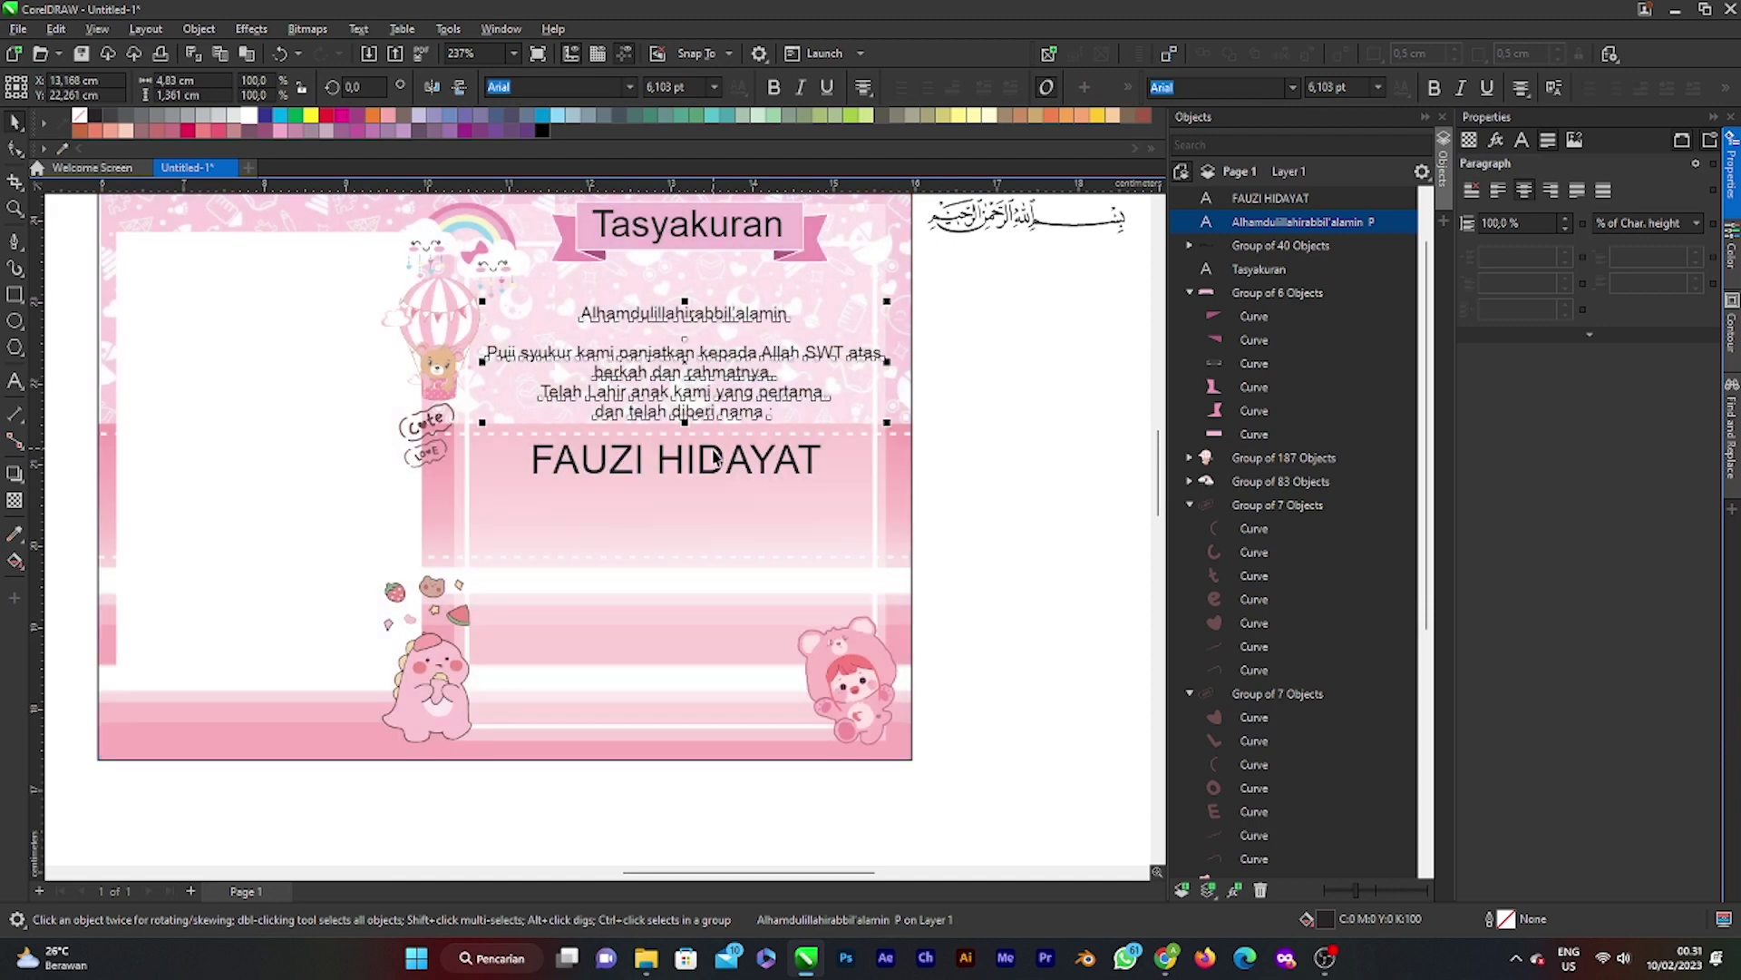
pyautogui.click(664, 479)
pyautogui.scroll(-1, 664, 481)
pyautogui.click(663, 396)
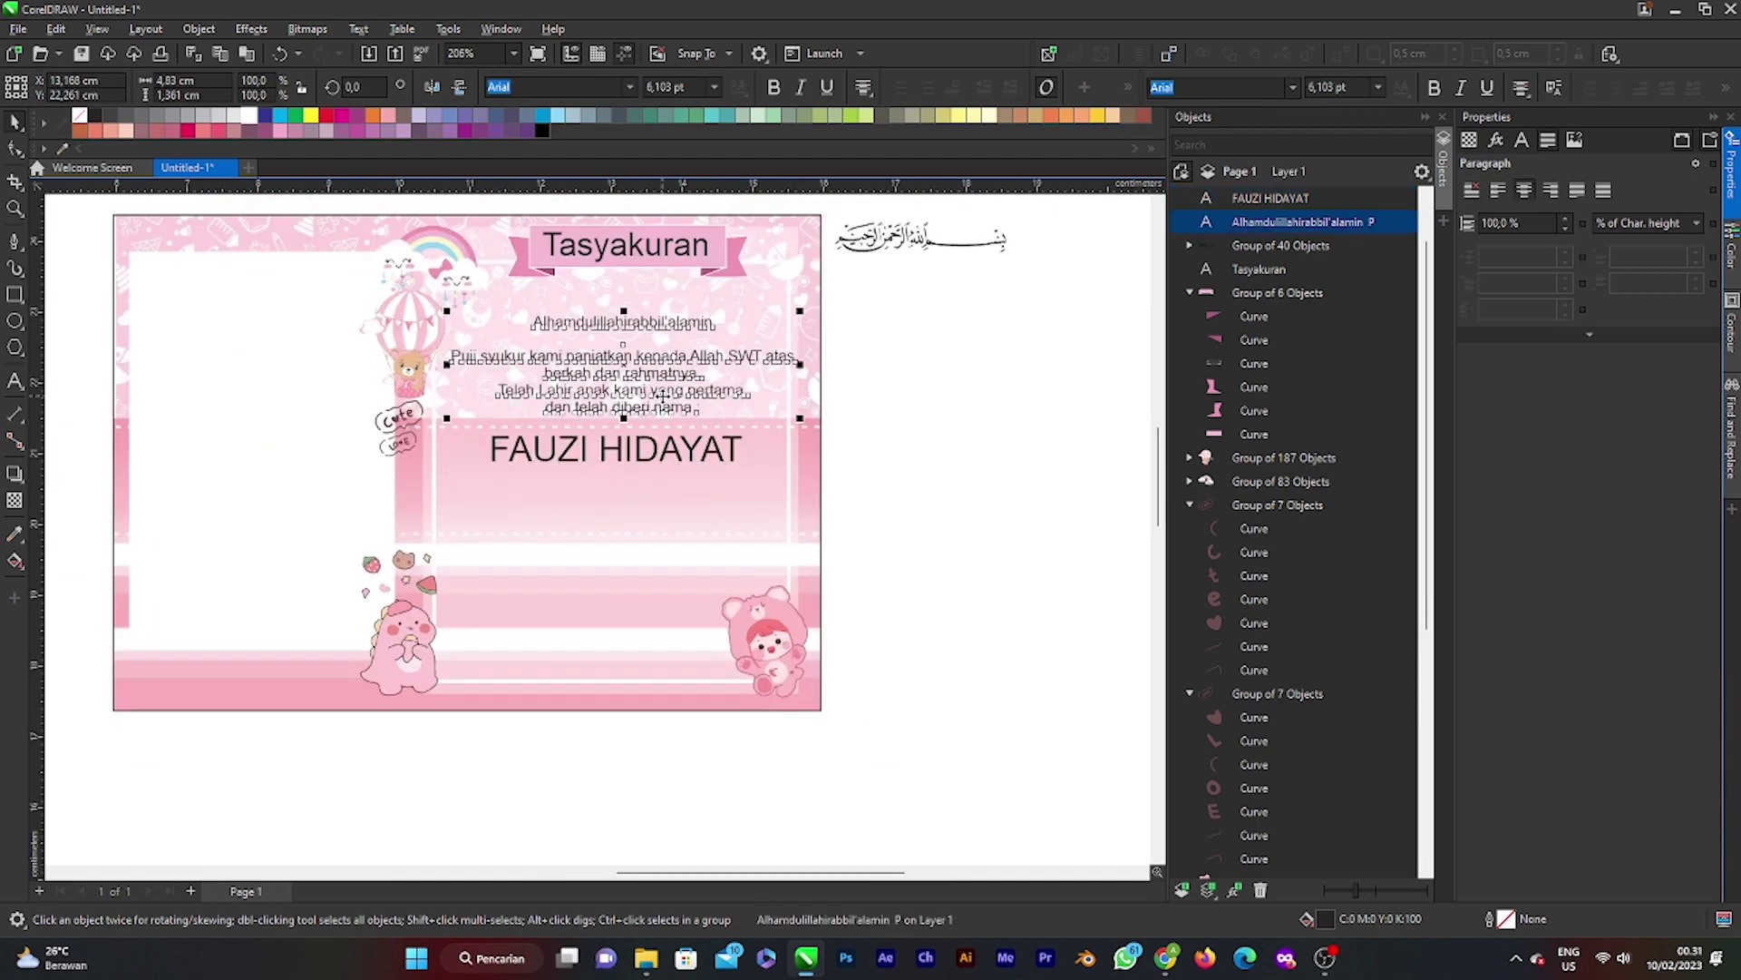
pyautogui.hotkey('ctrl', 'c')
pyautogui.hotkey('ctrl', 'v')
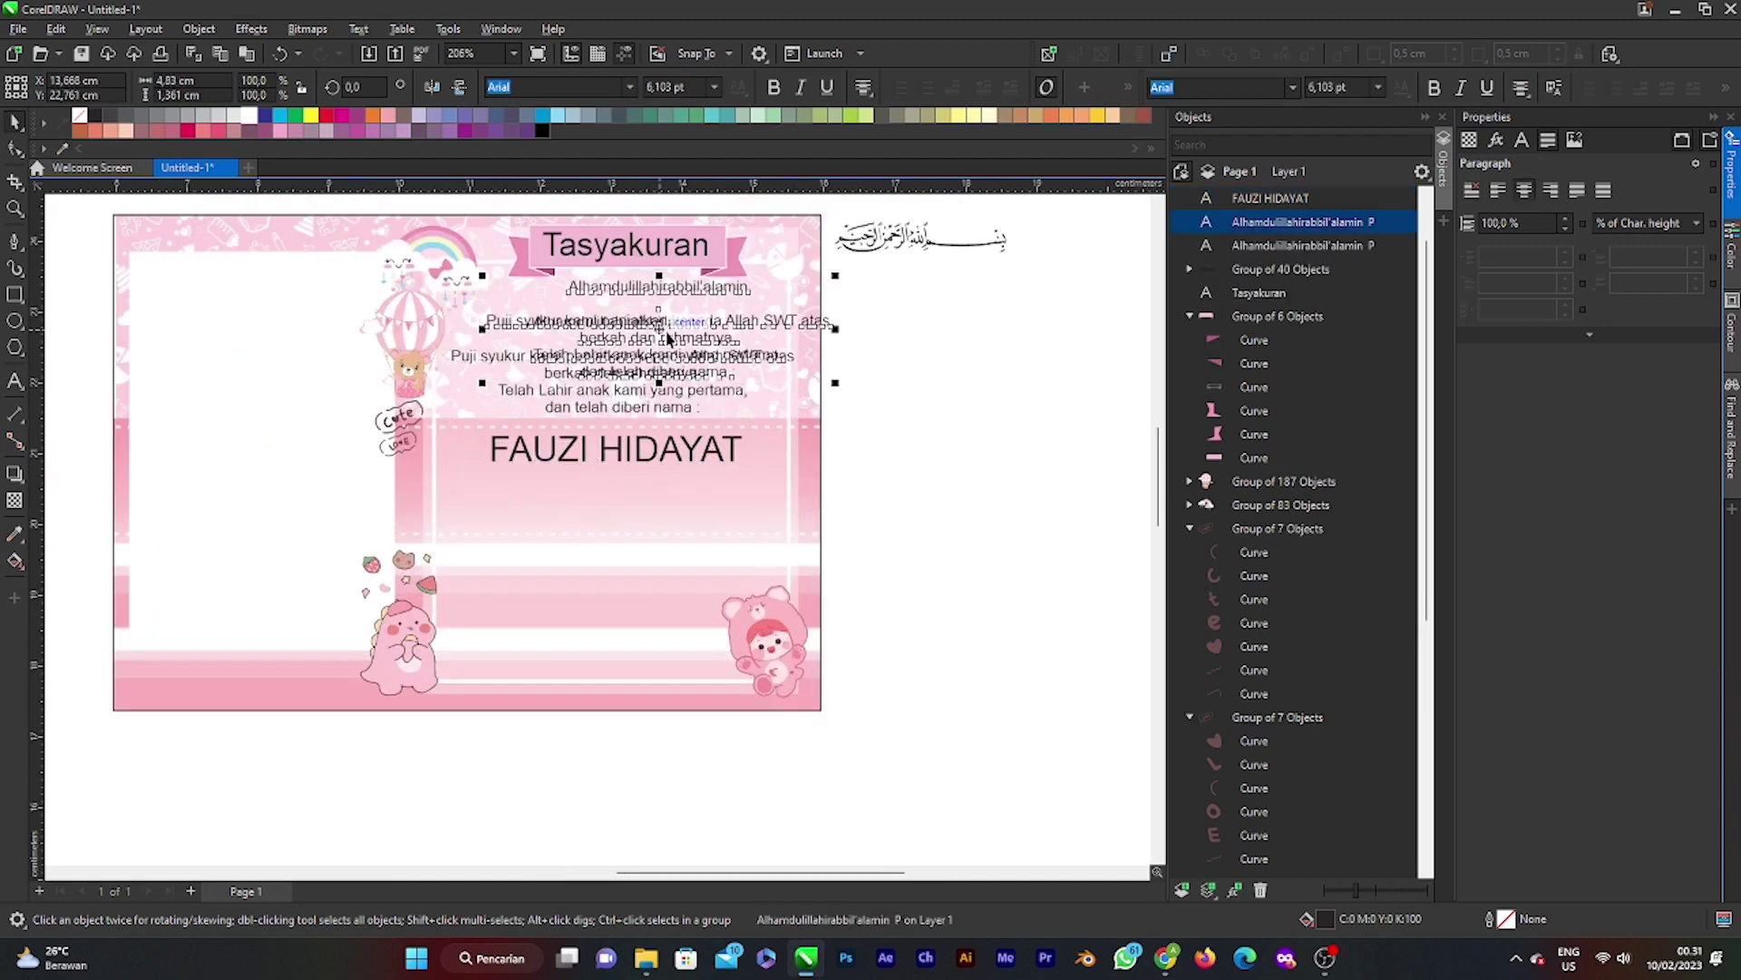
pyautogui.moveTo(664, 397); pyautogui.dragTo(642, 534)
# Step: Replace the copied text with 'Lahir pada Hari Selasa, 02 Februari 2023'
pyautogui.press('F8')
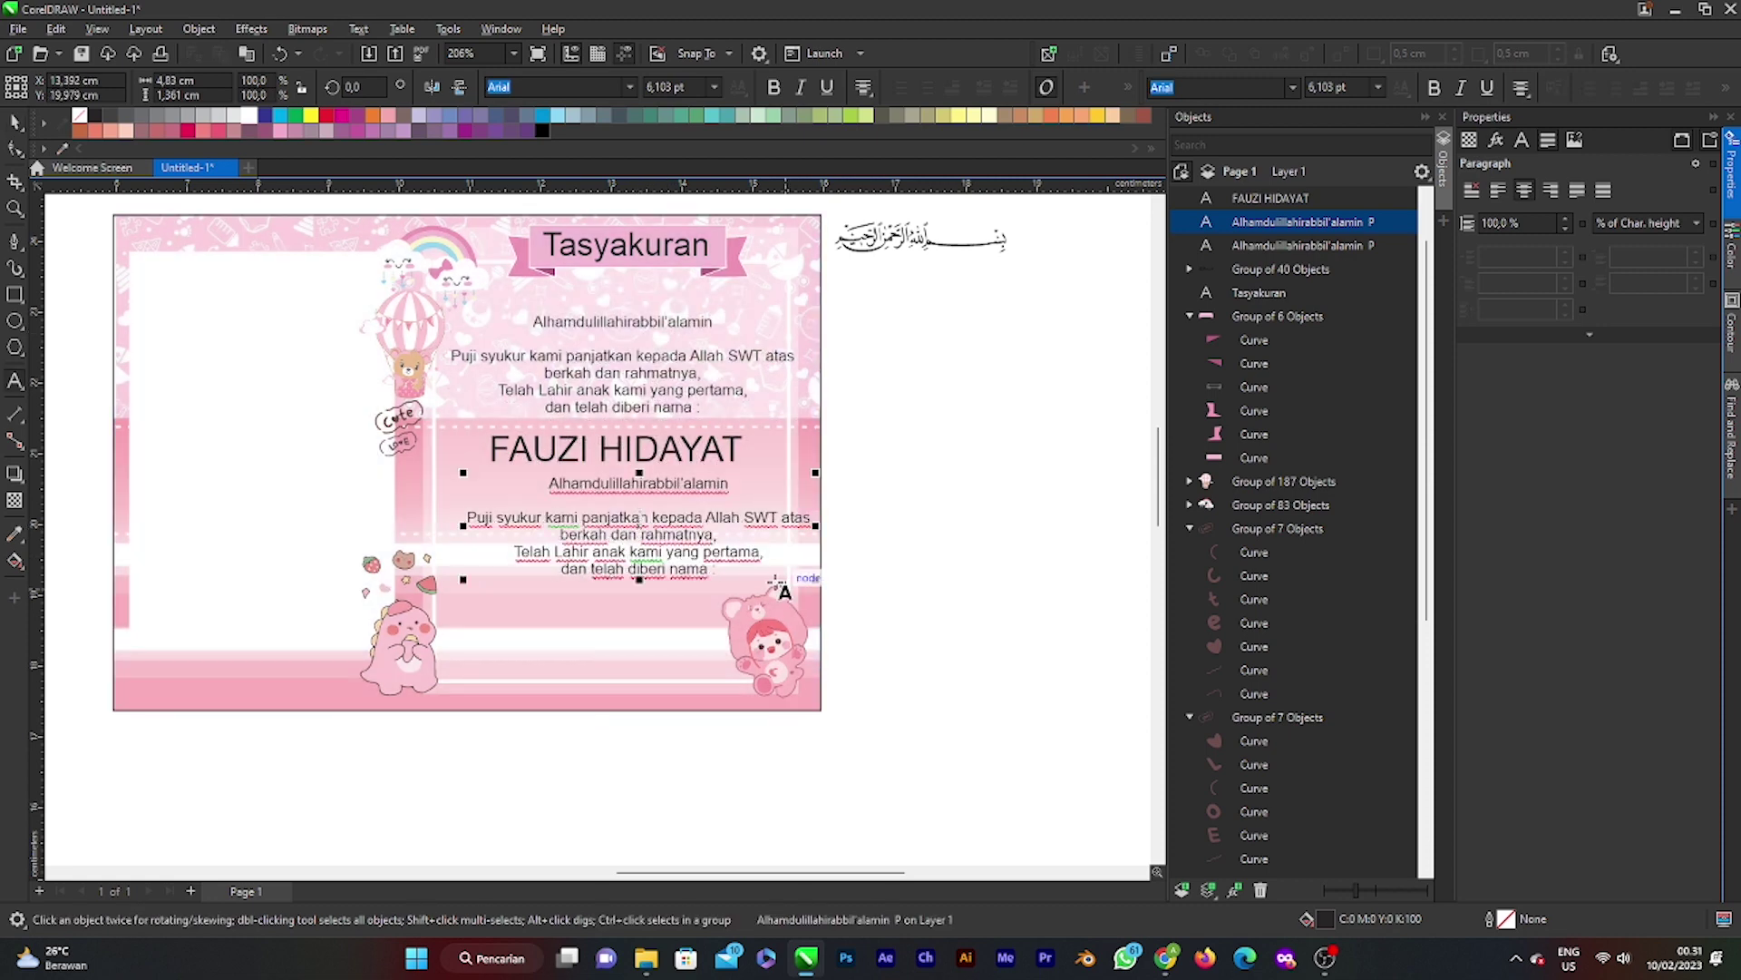
pyautogui.moveTo(743, 570); pyautogui.dragTo(485, 480)
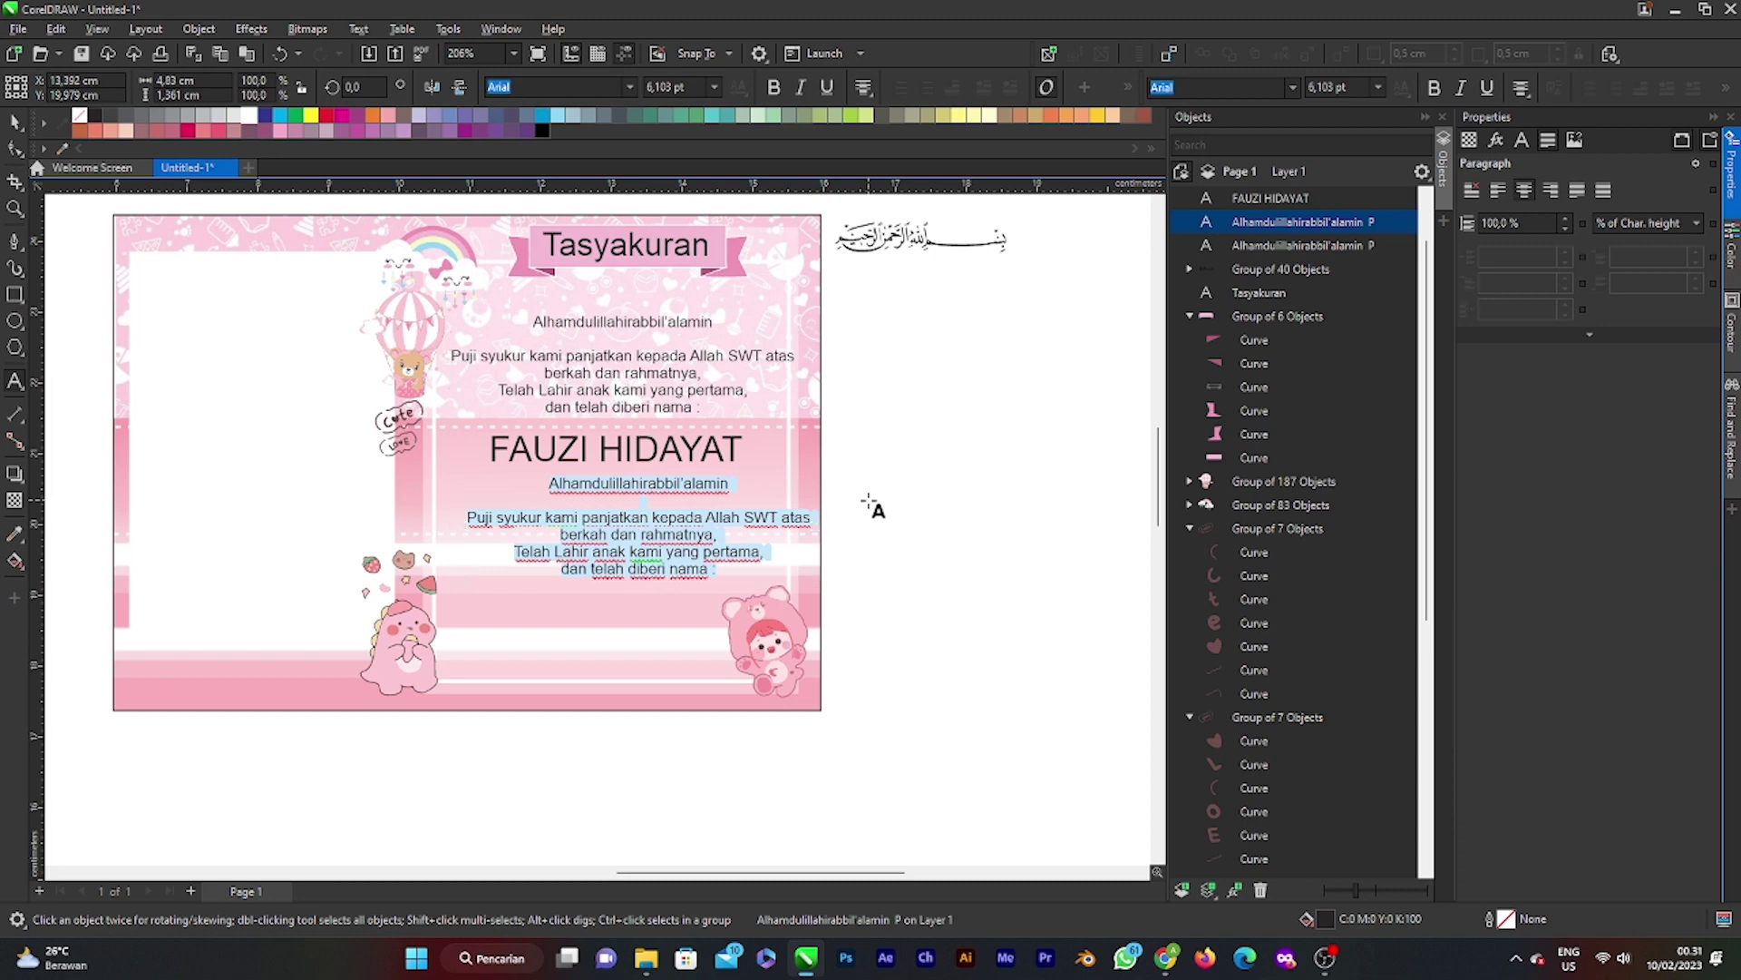
pyautogui.write('IAHIR')
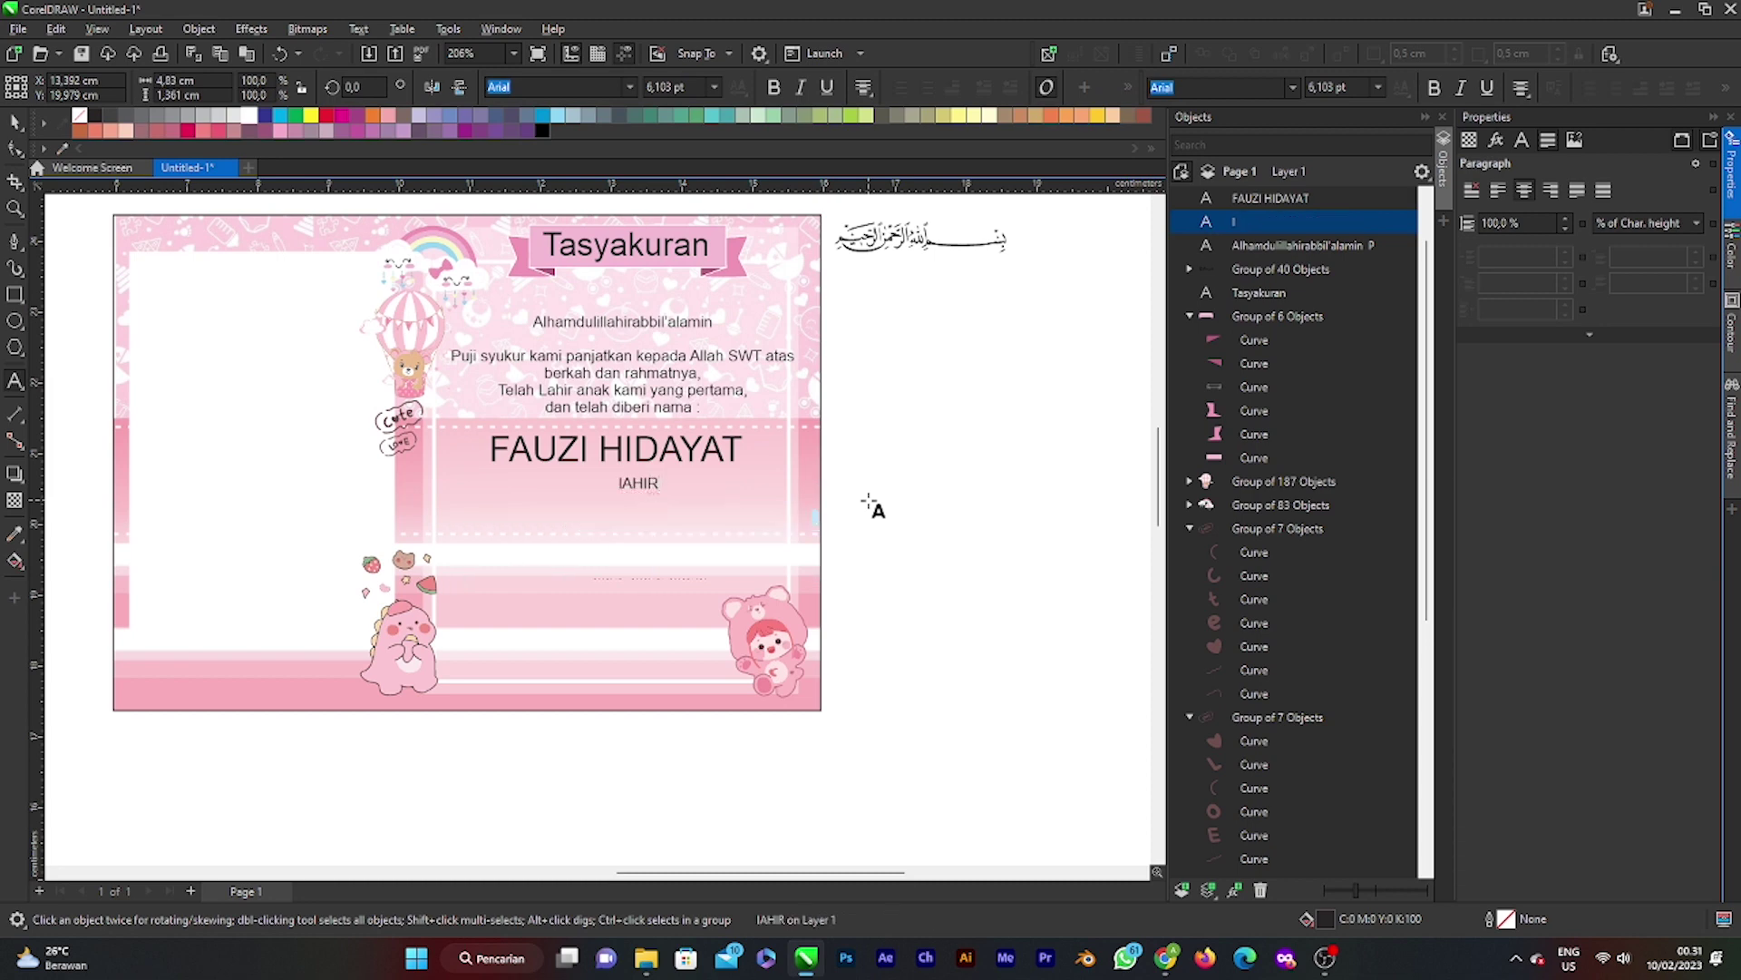
pyautogui.press('BackSpace')
pyautogui.press('BackSpace')
pyautogui.press('BackSpace')
pyautogui.press('BackSpace')
pyautogui.press('BackSpace')
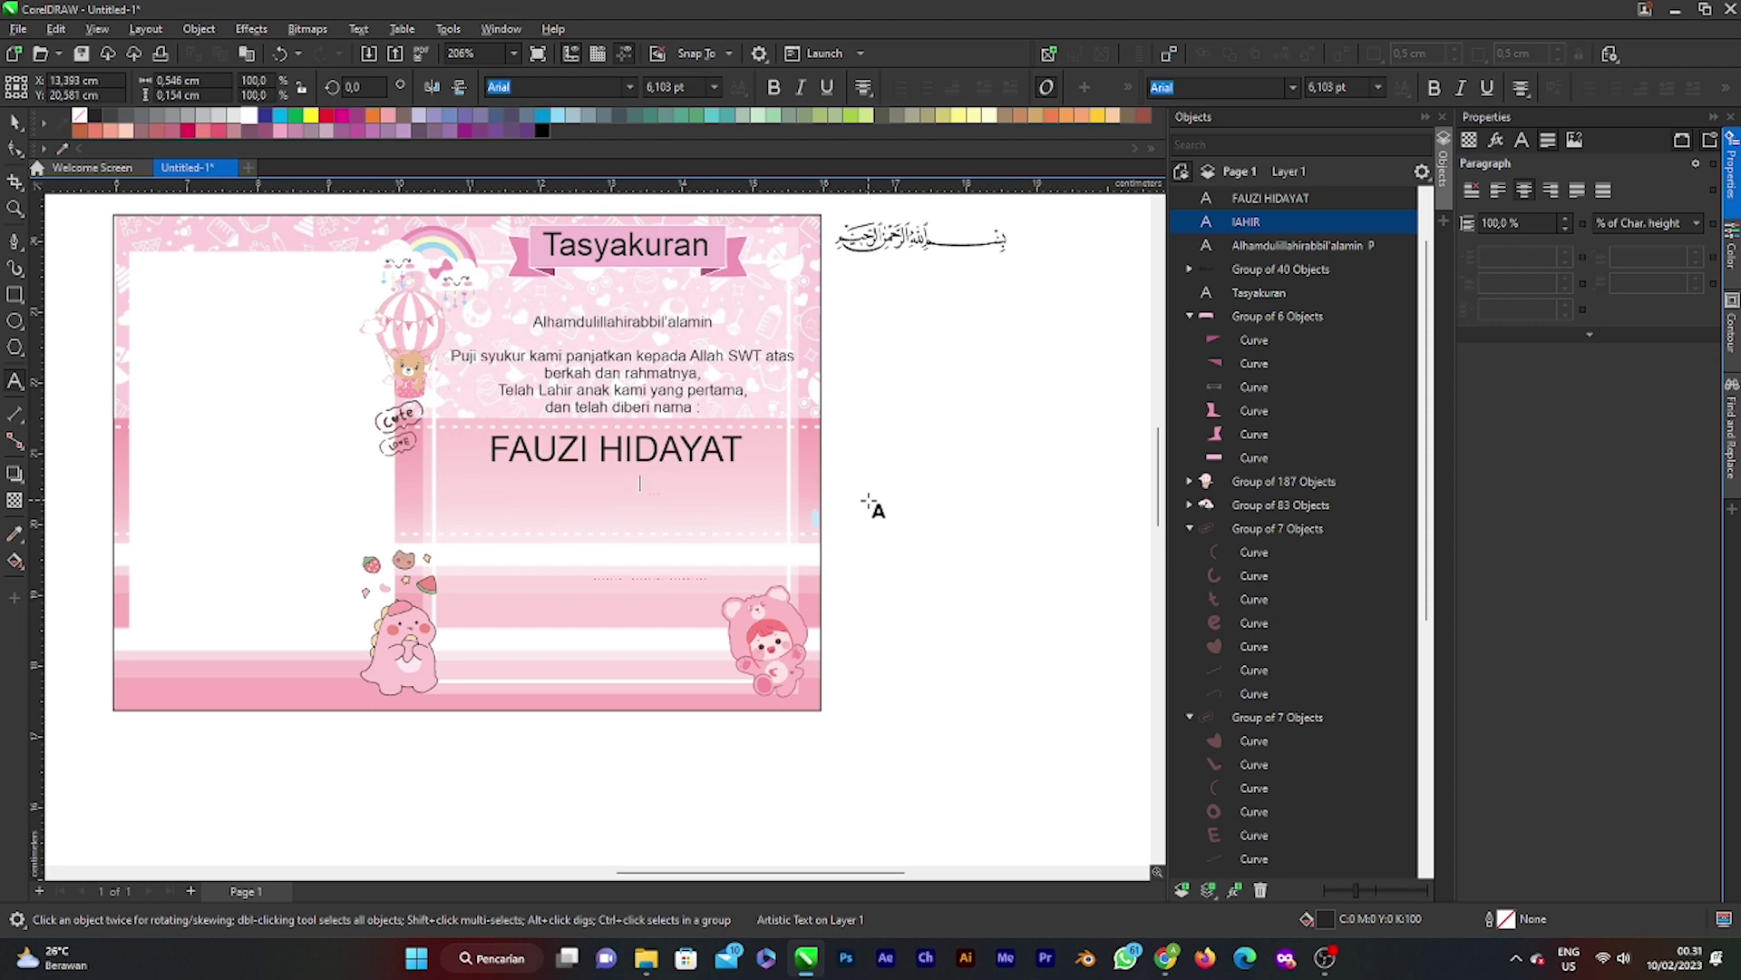
pyautogui.write('IAHIR')
pyautogui.press('BackSpace')
pyautogui.press('BackSpace')
pyautogui.press('BackSpace')
pyautogui.press('BackSpace')
pyautogui.press('BackSpace')
pyautogui.write('Lahir pada Hari Selasa,')
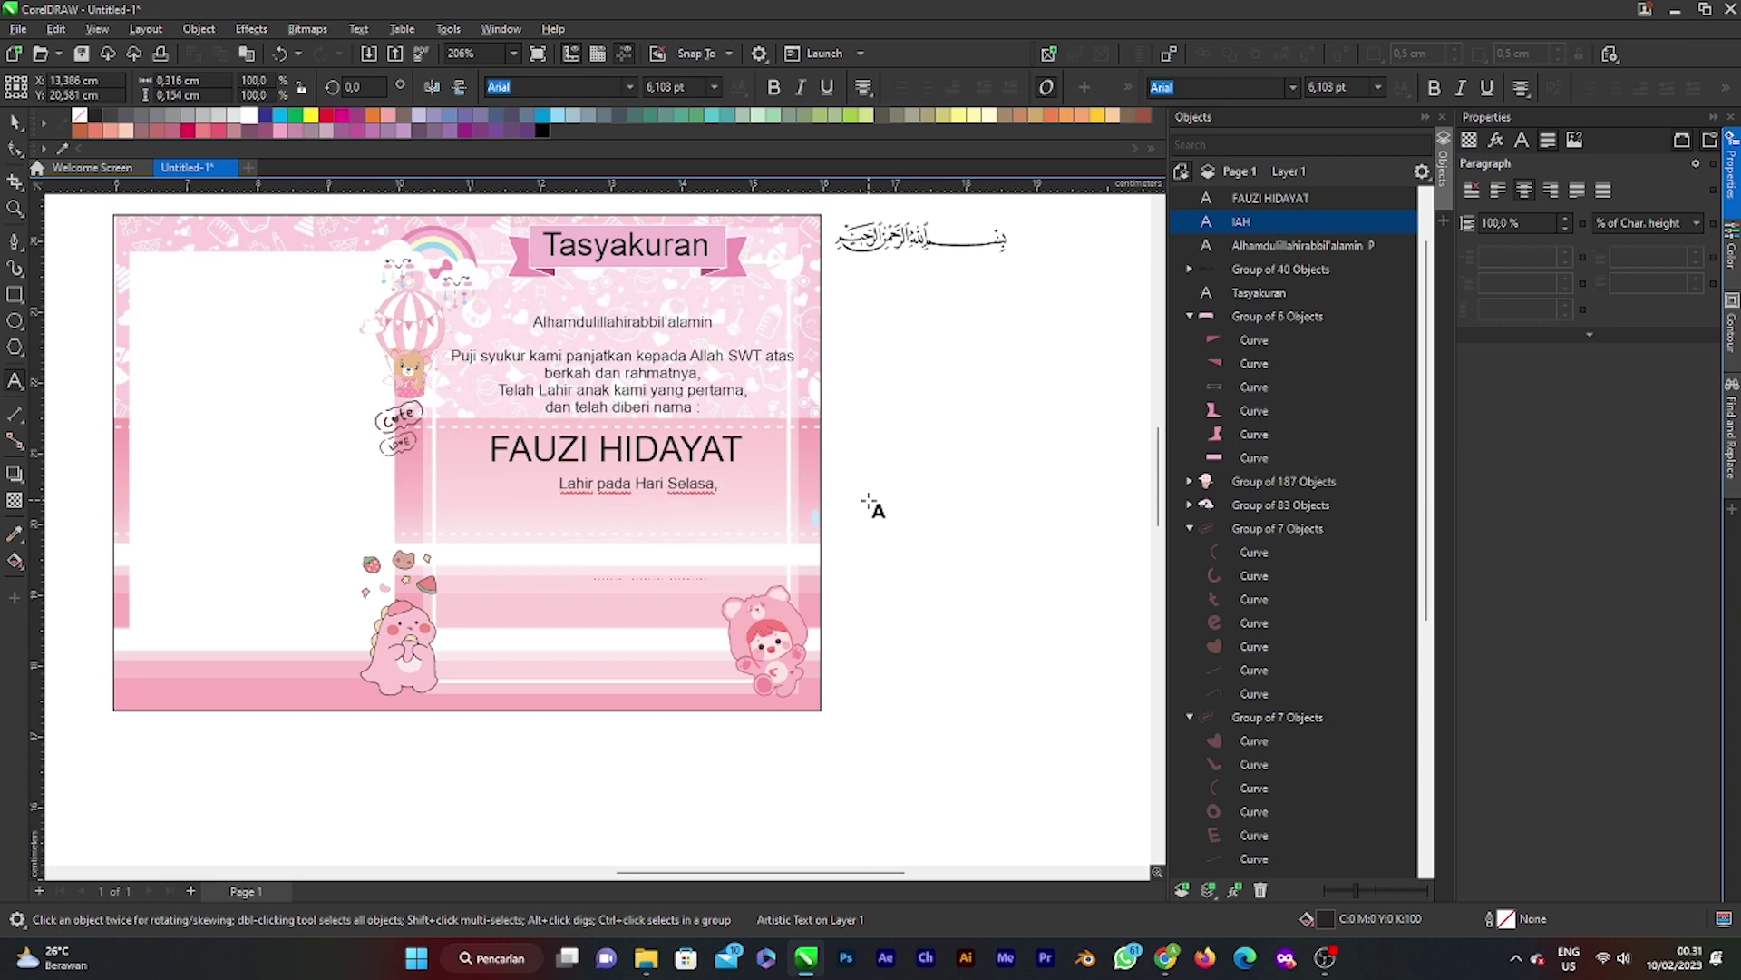
pyautogui.write(' 02')
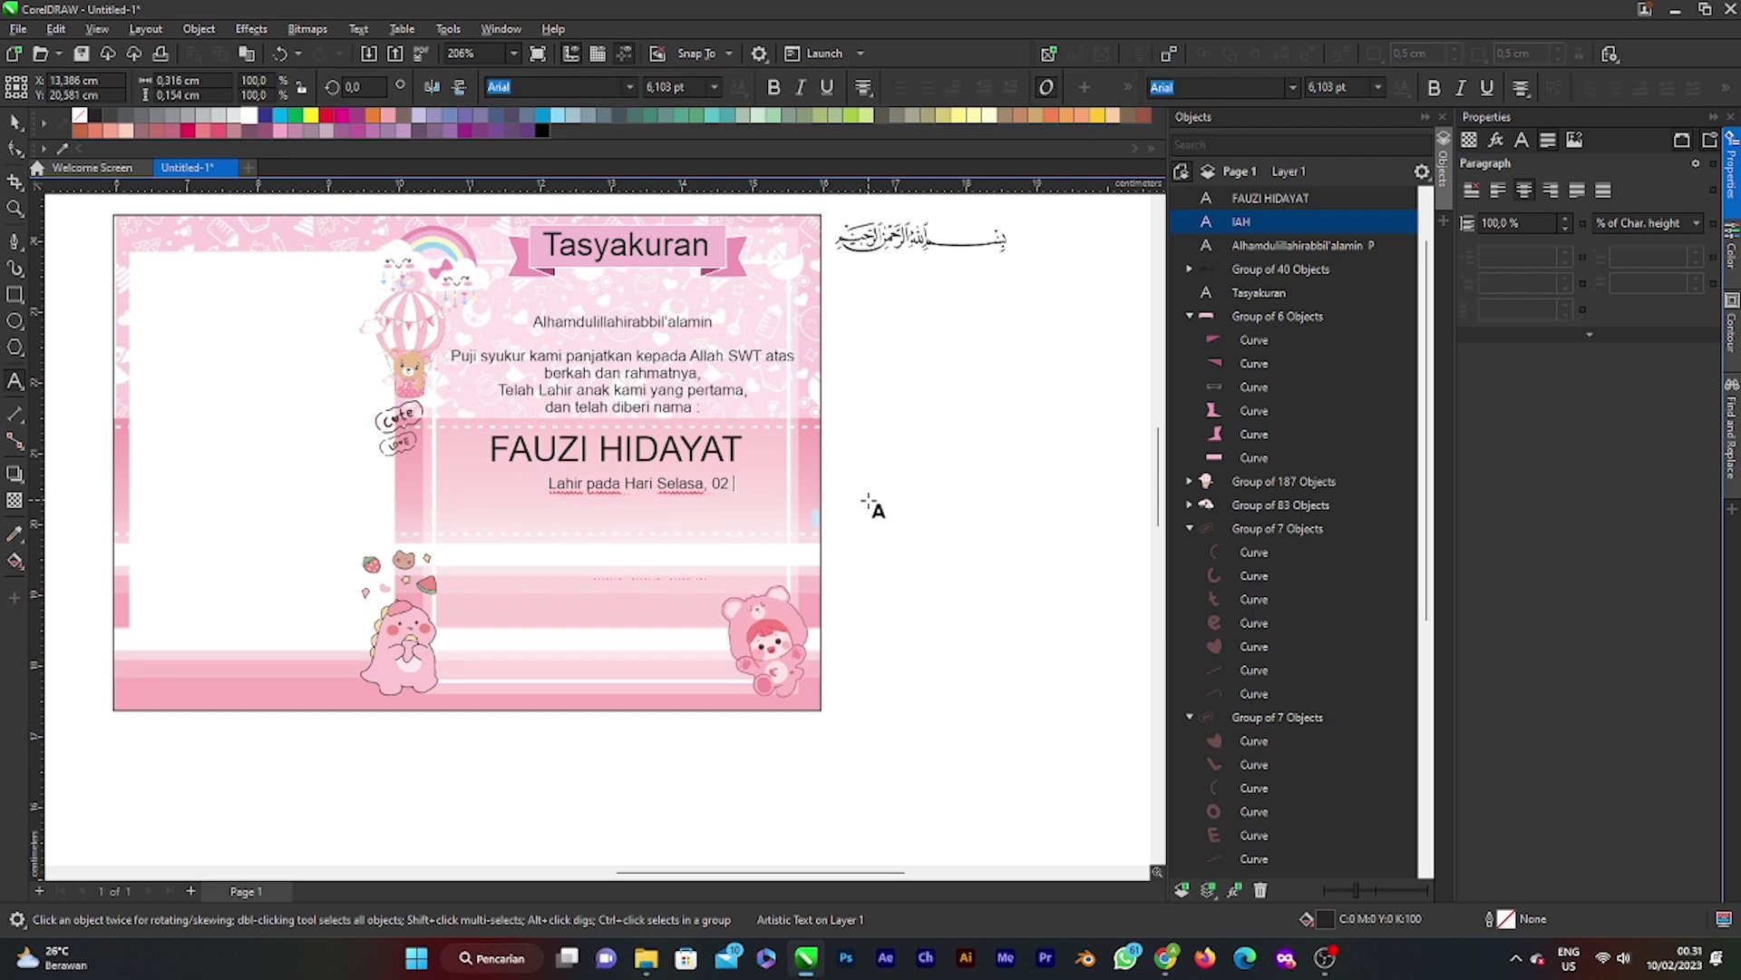
pyautogui.write(' F')
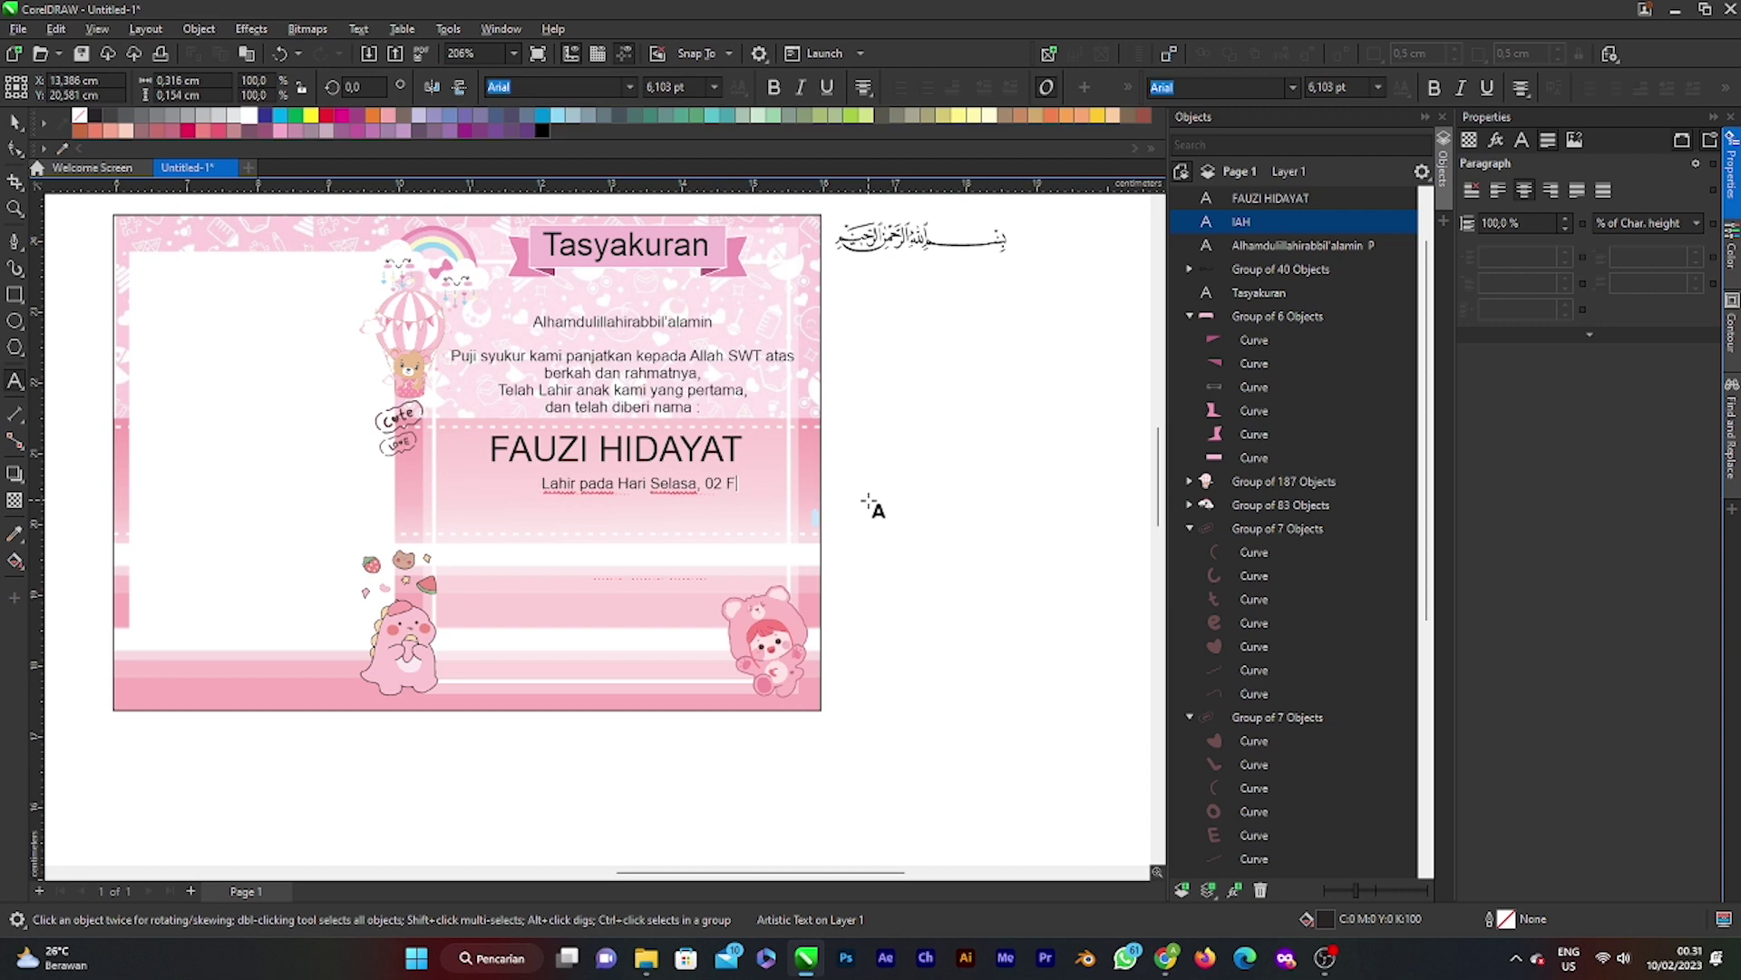
pyautogui.write('ebr')
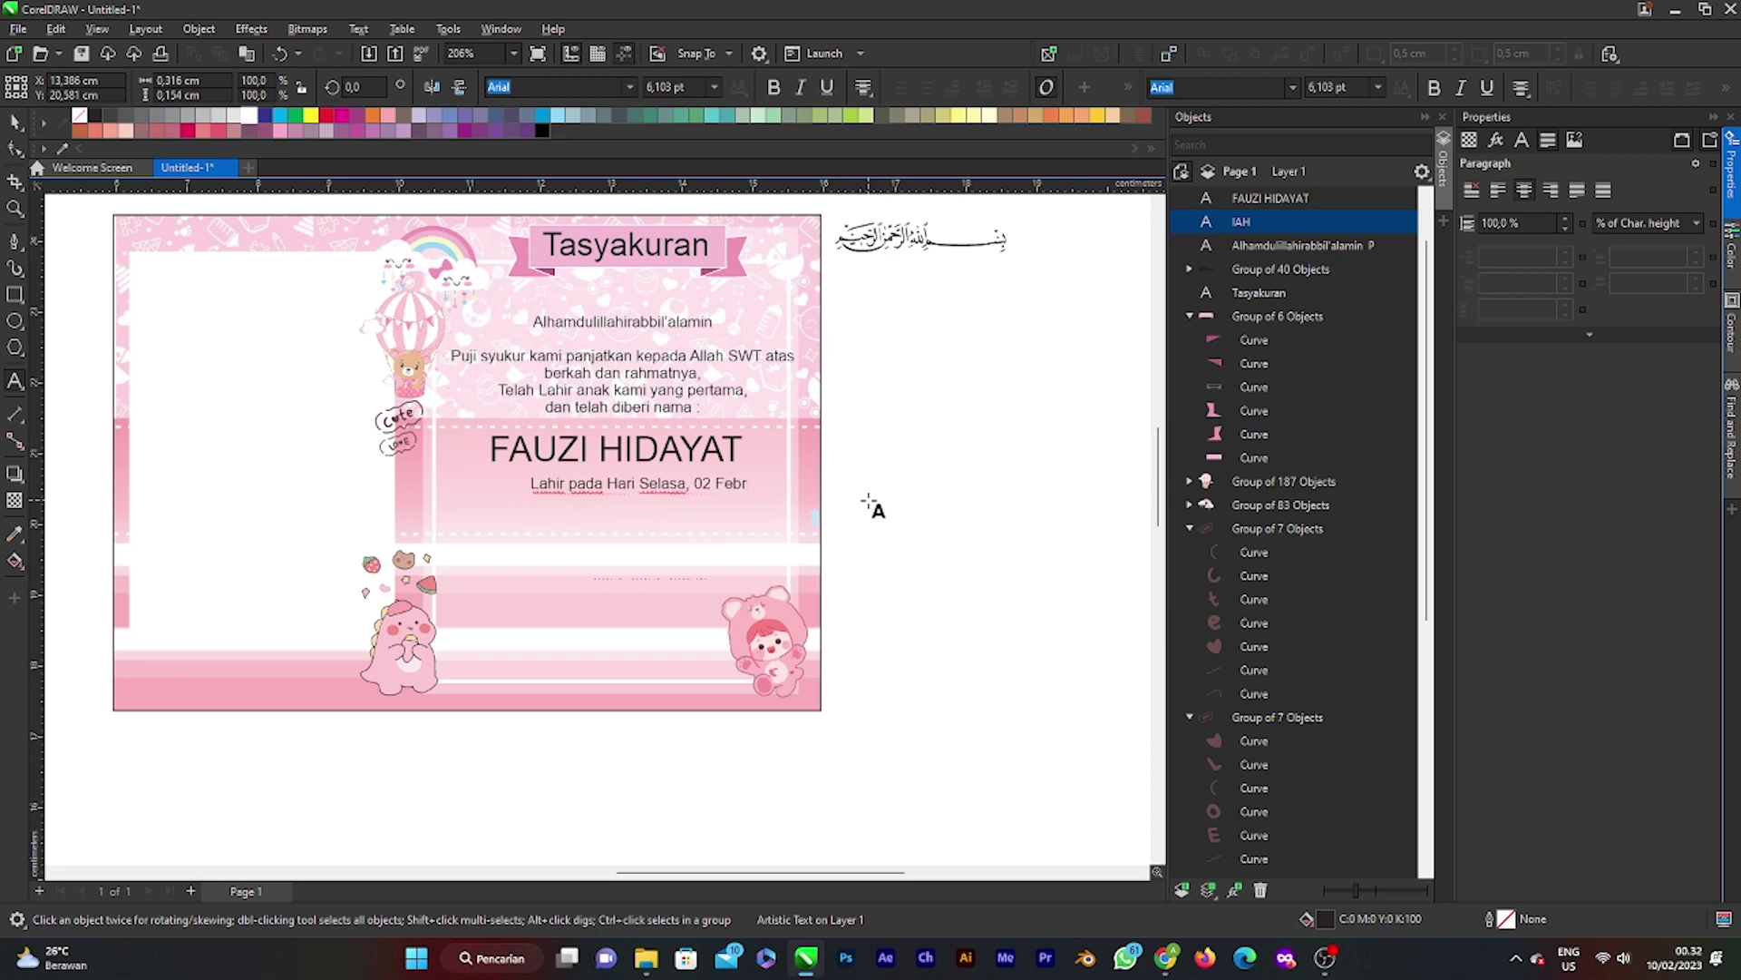
pyautogui.write('uari')
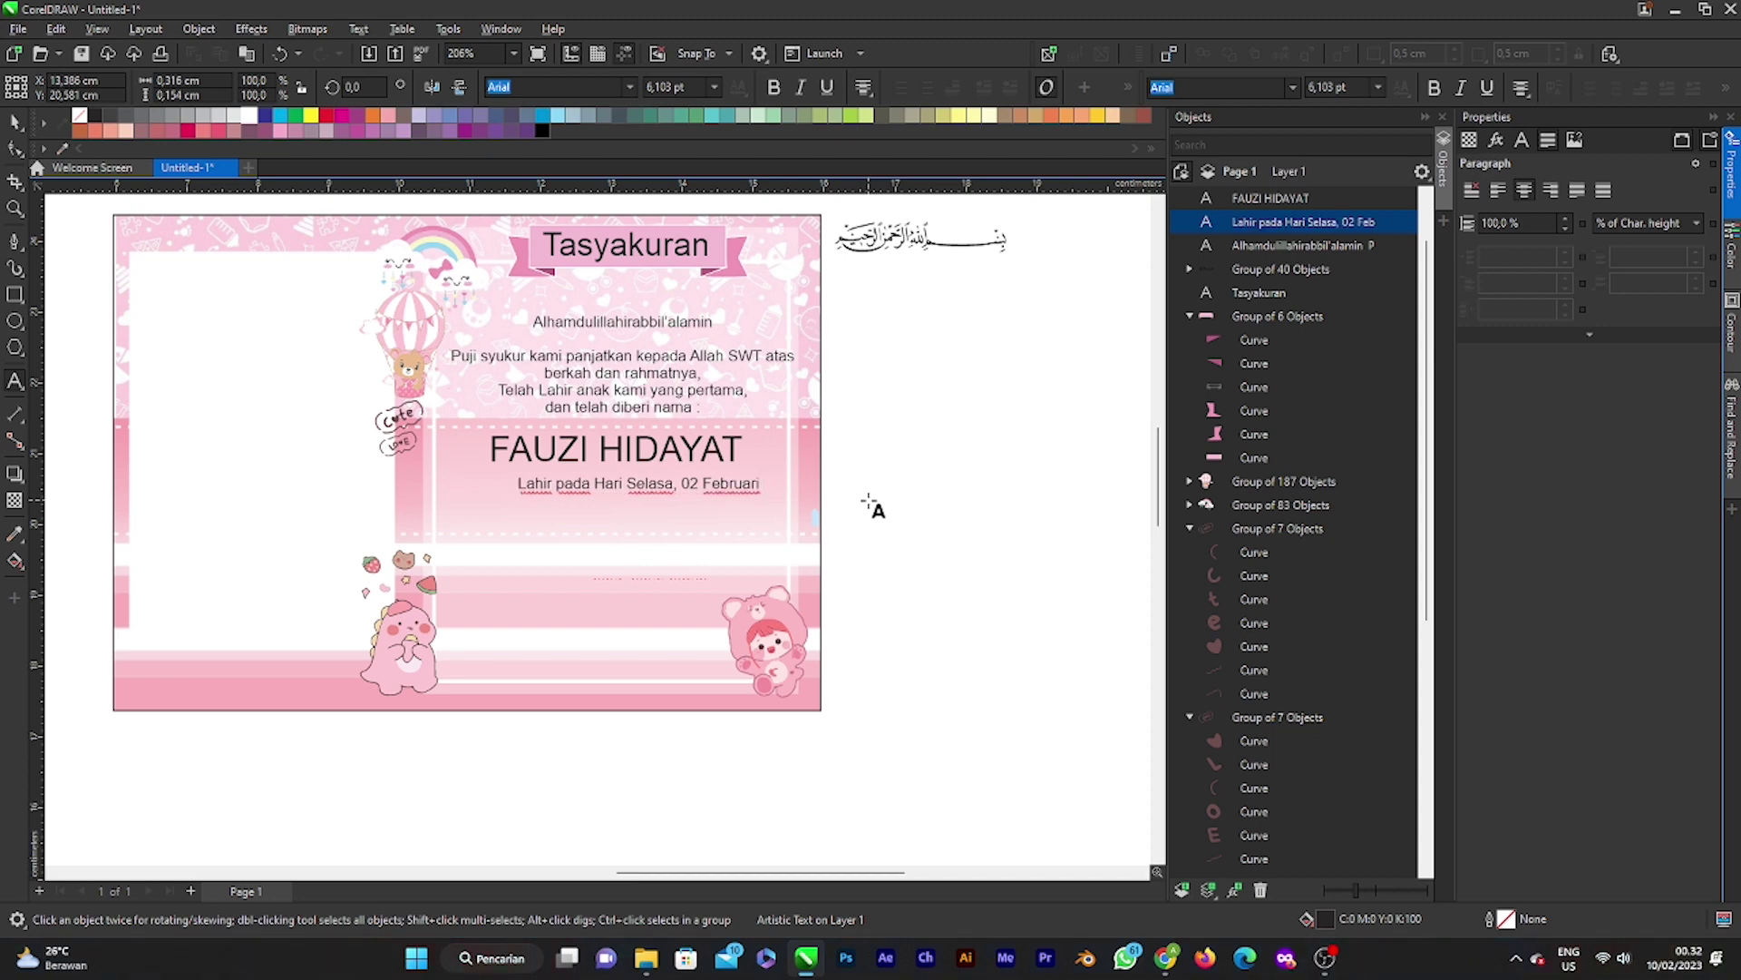
pyautogui.write(' 2023')
pyautogui.press('Escape')
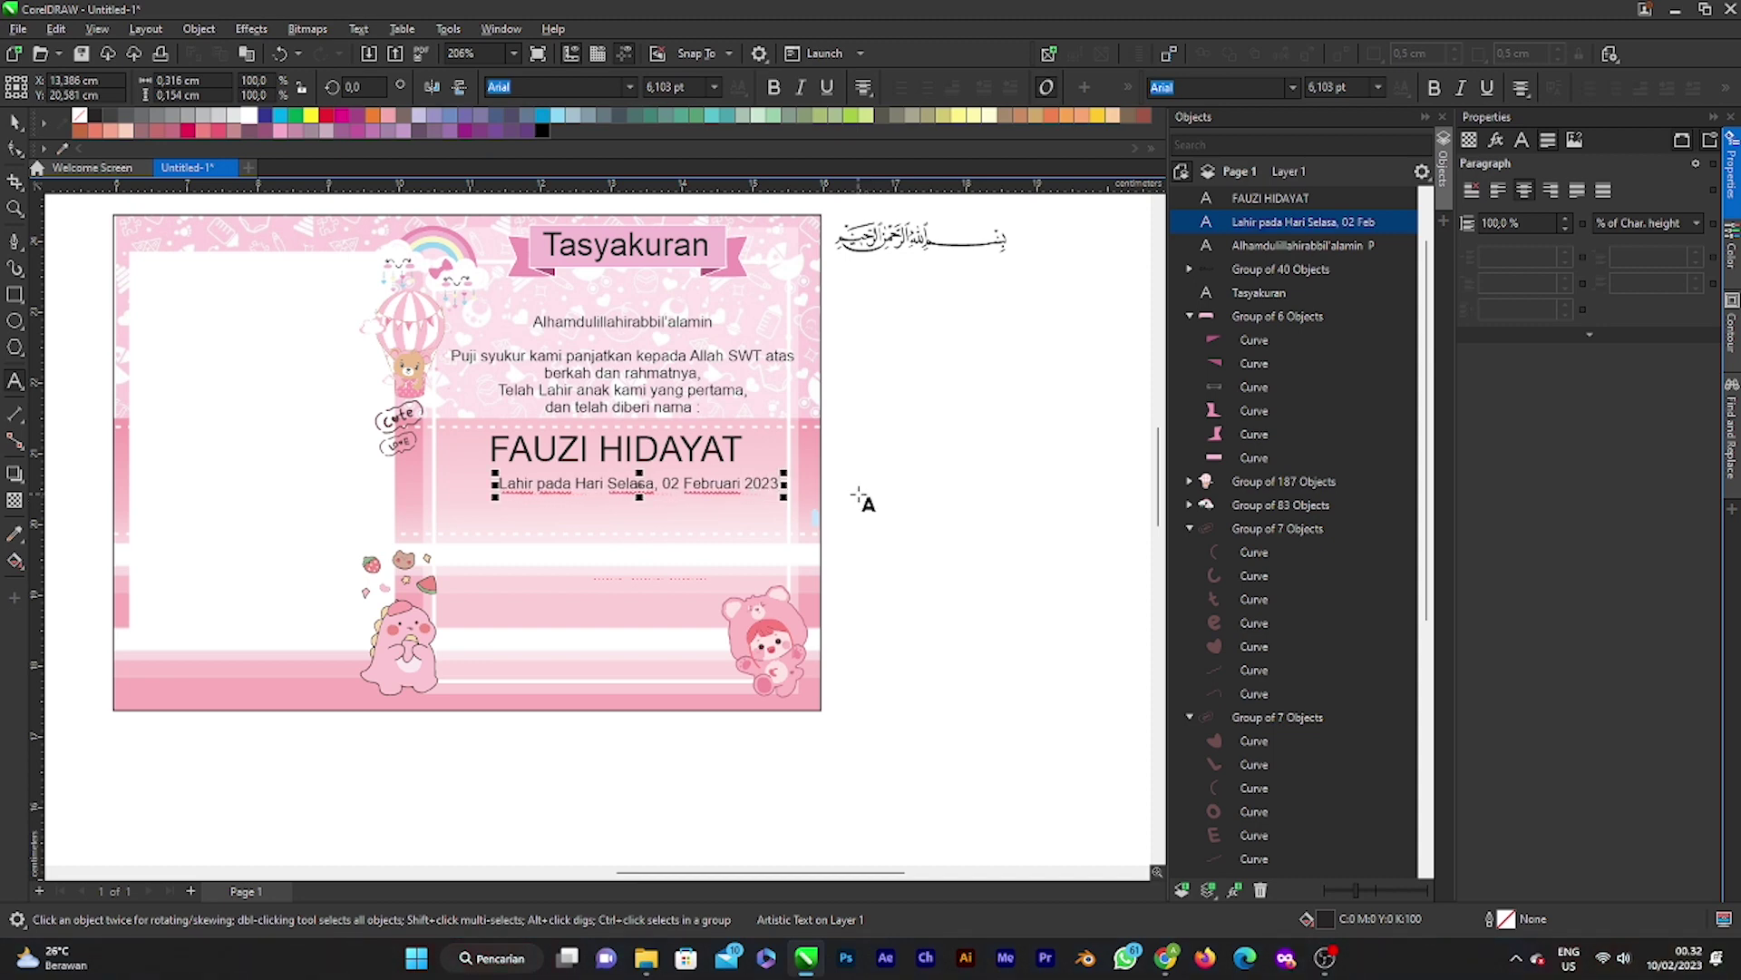
# Step: Add a comma and a second line reading 'Pukul : 05 : 15 wib'
pyautogui.press('Return')
pyautogui.write('Pada P')
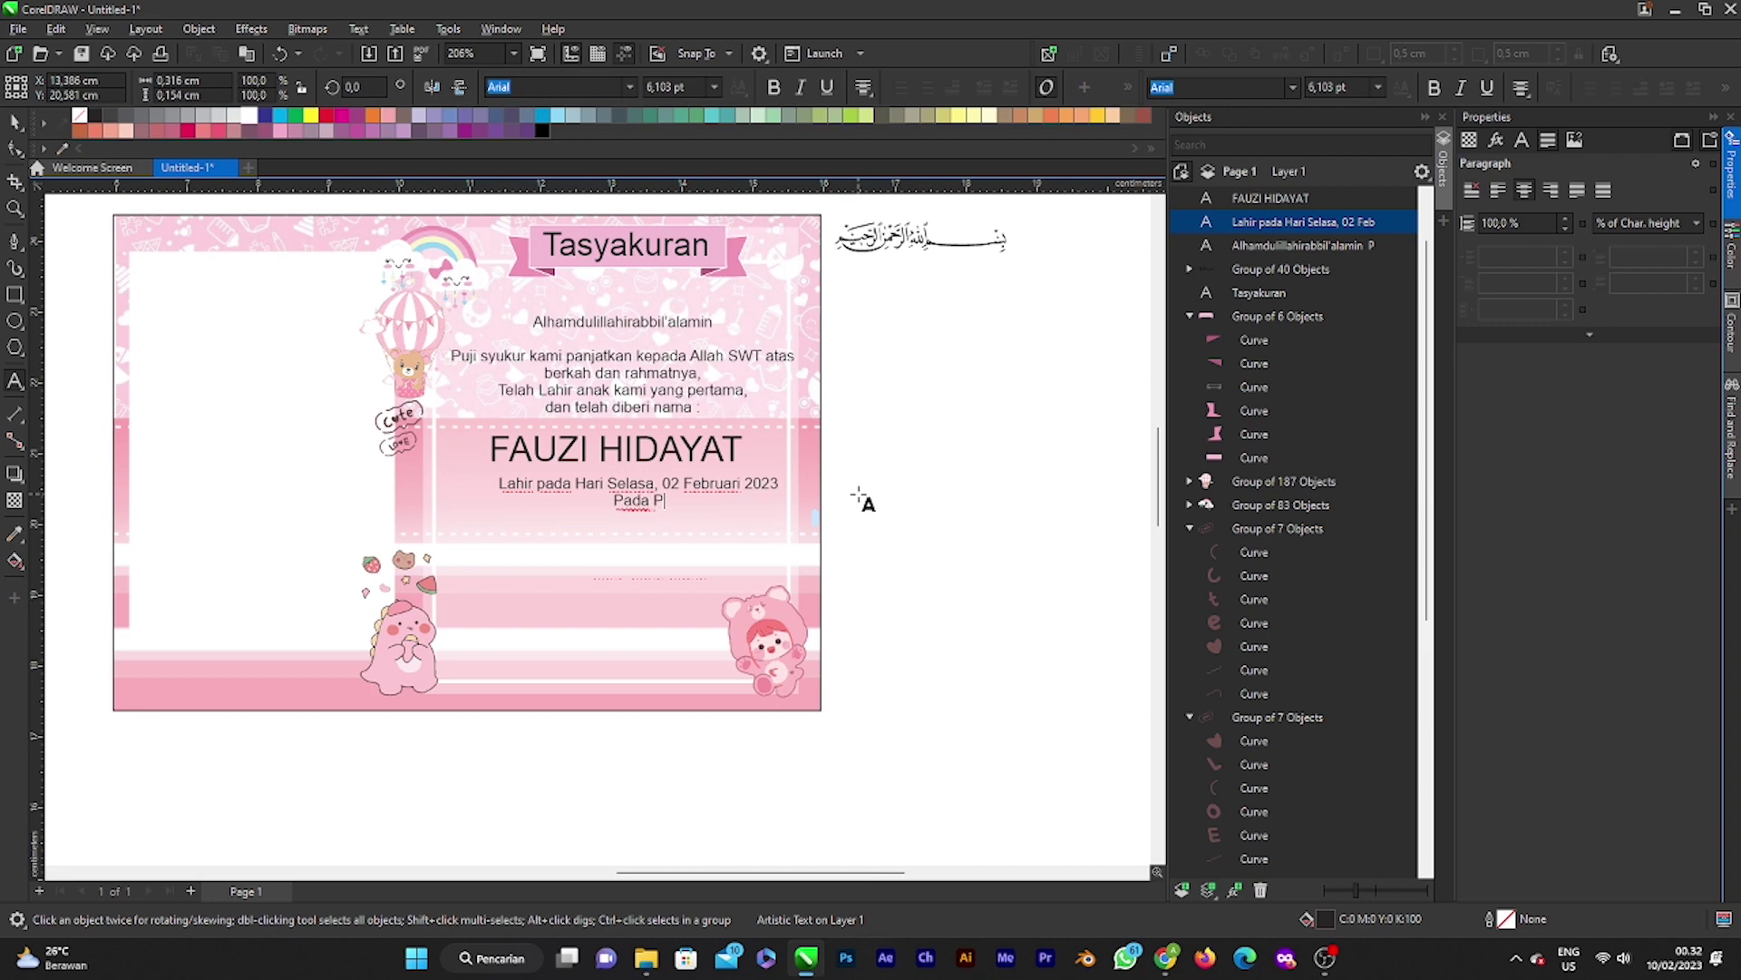
pyautogui.write('ukul')
pyautogui.press('BackSpace')
pyautogui.press('BackSpace')
pyautogui.press('BackSpace')
pyautogui.press('BackSpace')
pyautogui.press('BackSpace')
pyautogui.press('BackSpace')
pyautogui.press('BackSpace')
pyautogui.press('BackSpace')
pyautogui.press('BackSpace')
pyautogui.press('BackSpace')
pyautogui.press('BackSpace')
pyautogui.press('BackSpace')
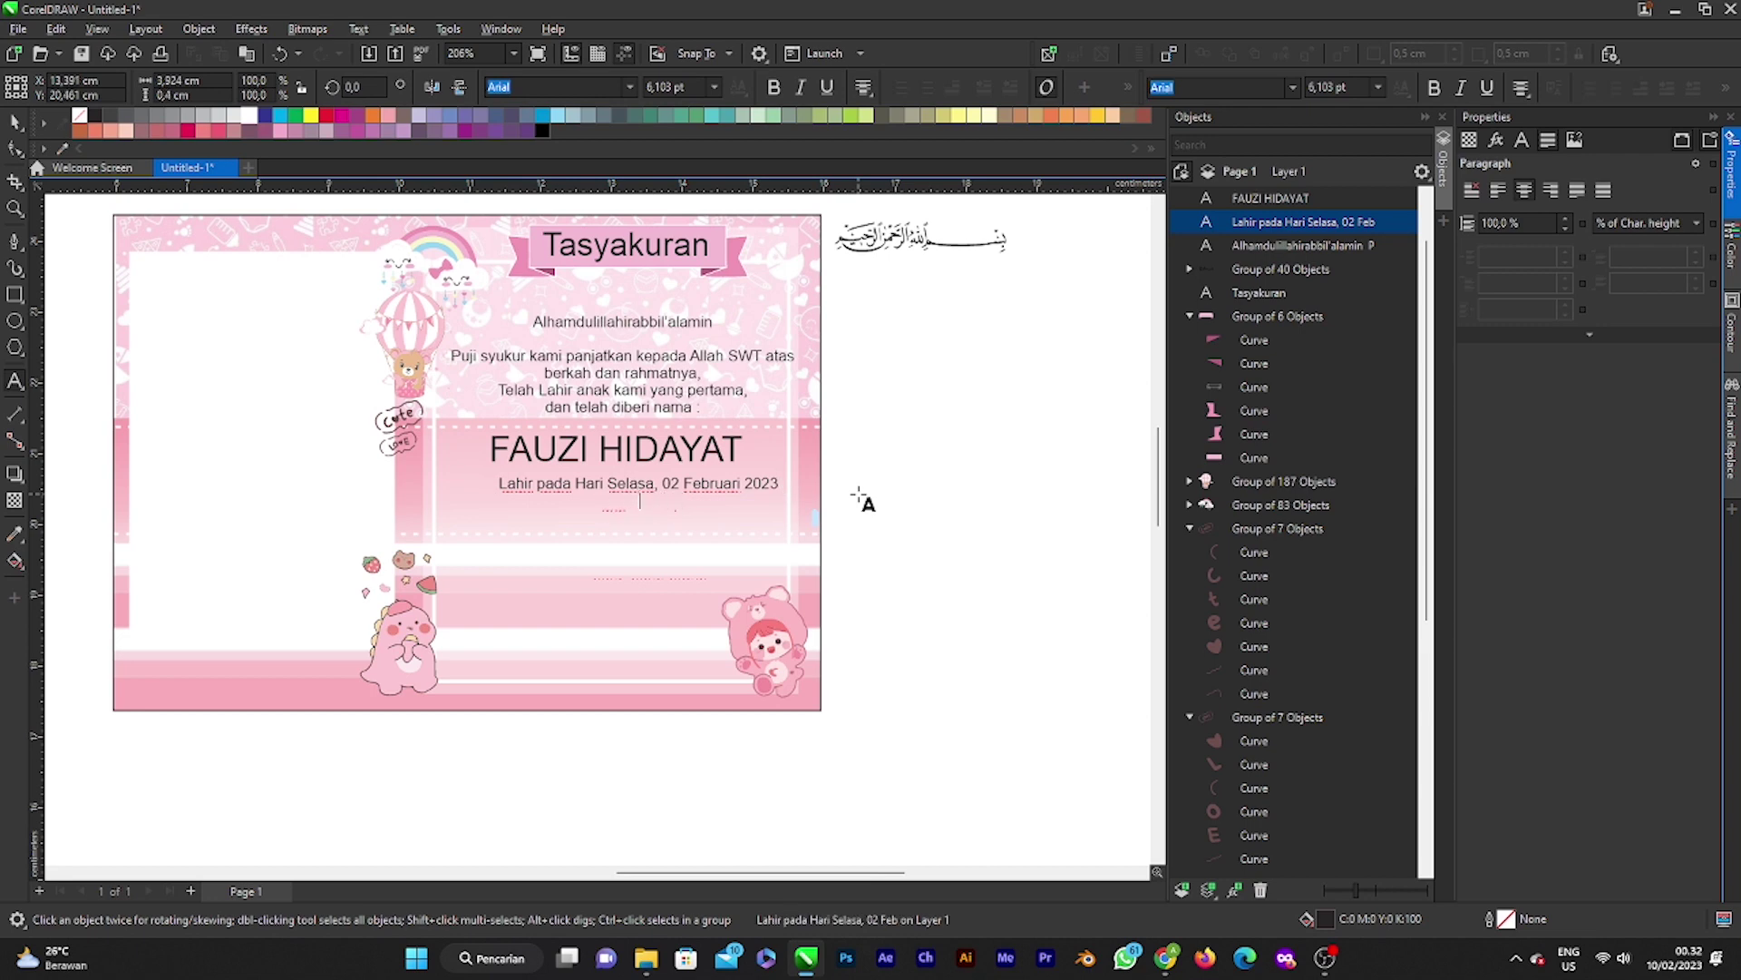
pyautogui.write(',')
pyautogui.press('Return')
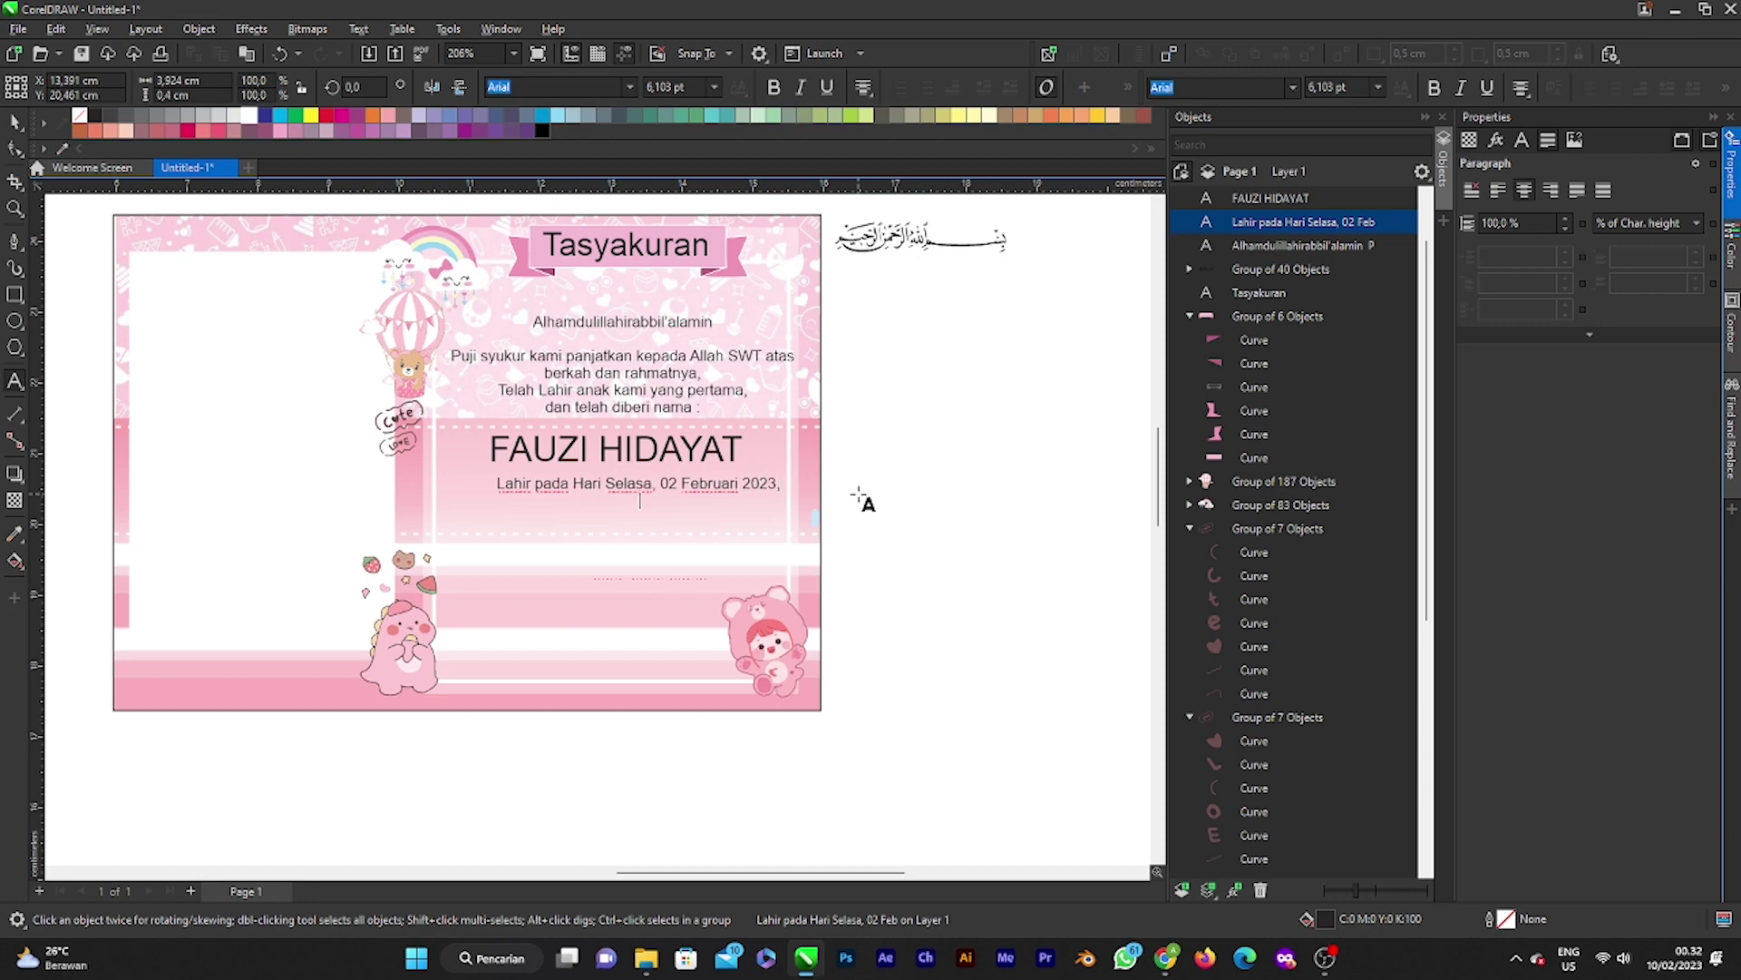
pyautogui.write('Pukul :')
pyautogui.write('05')
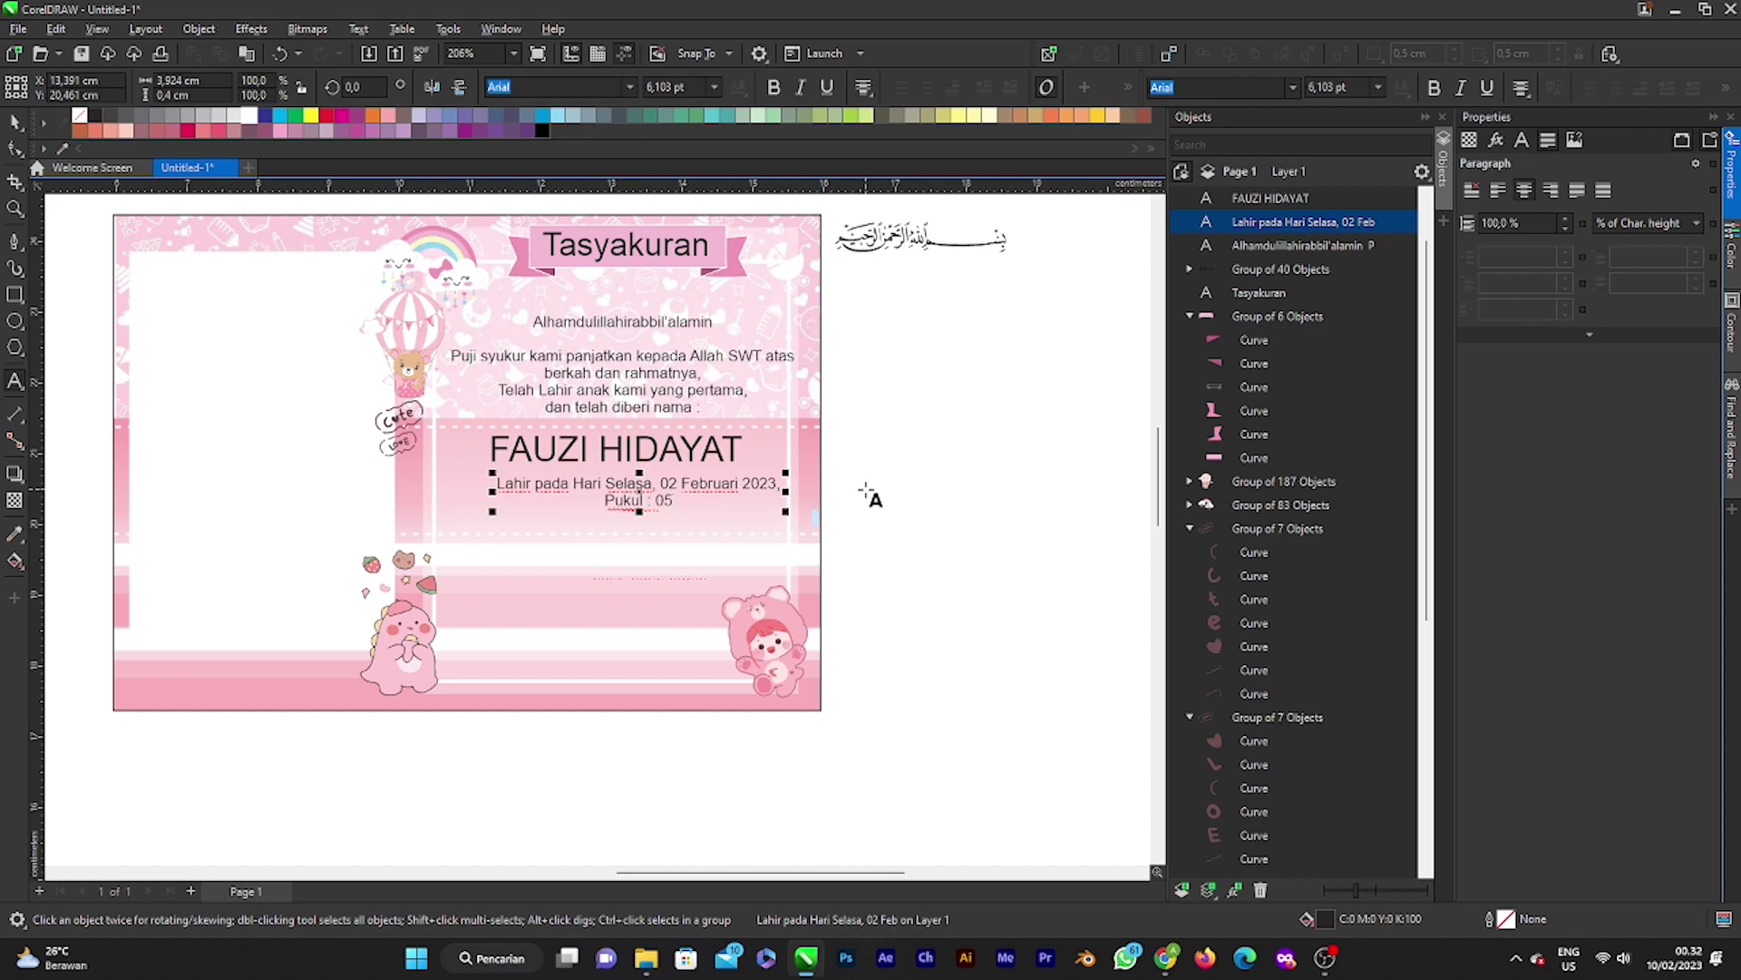
pyautogui.write(' : 15')
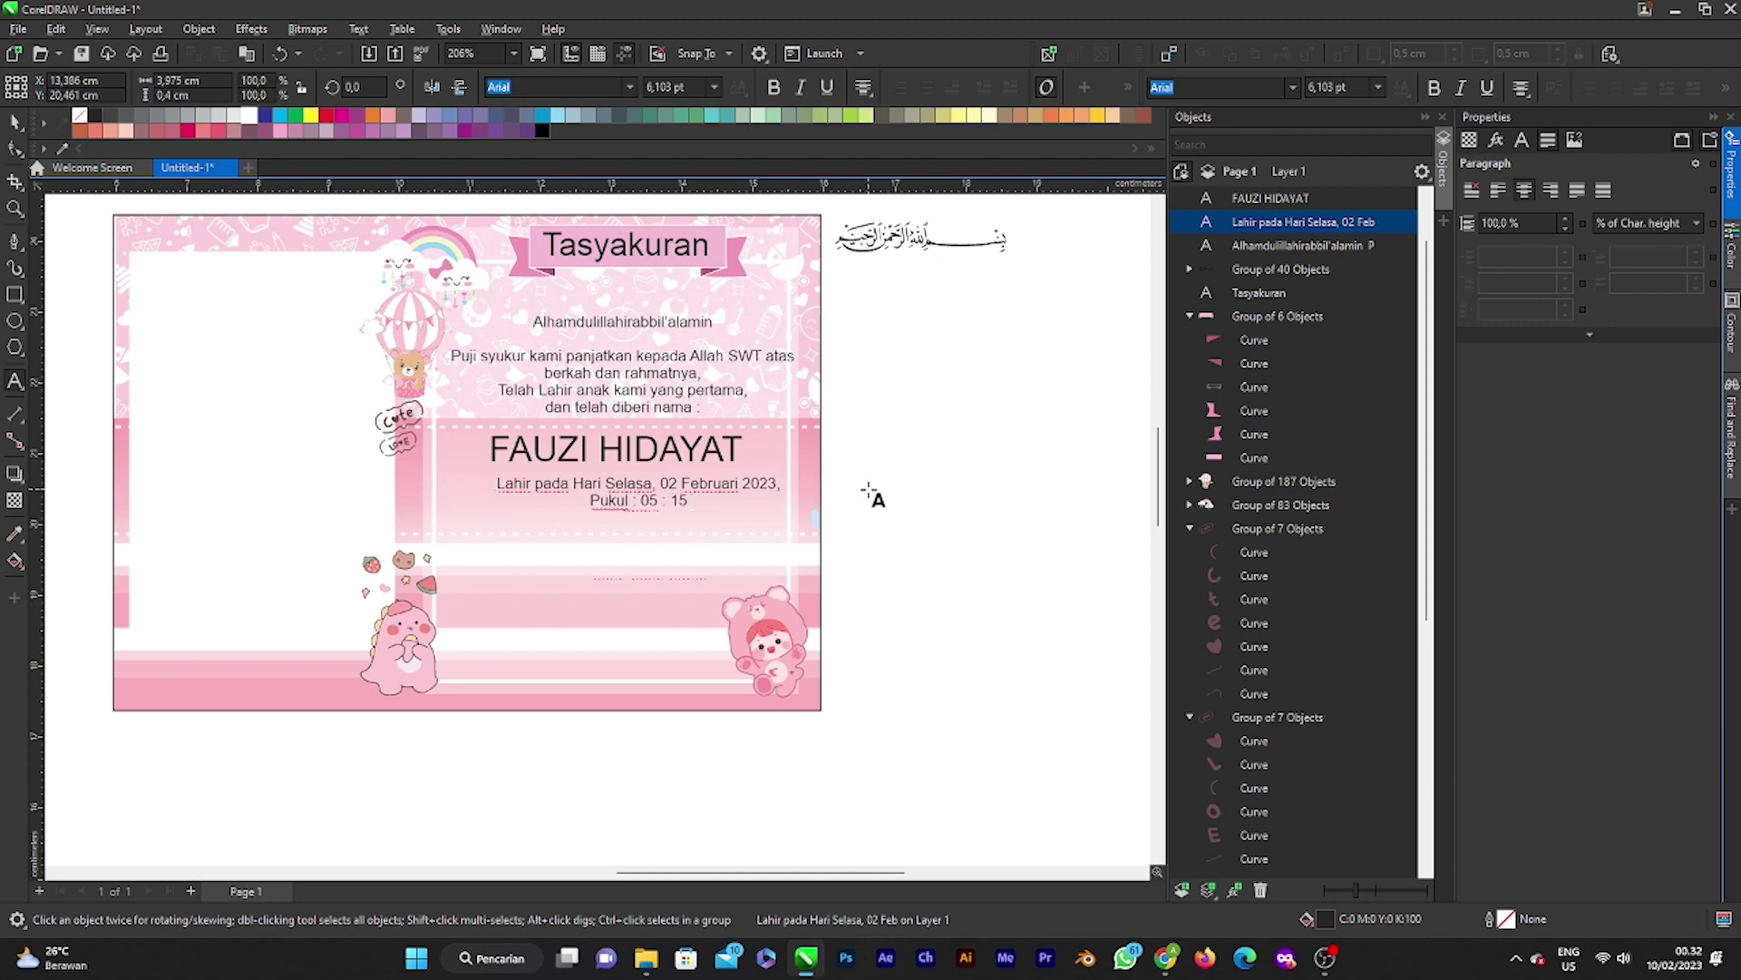
pyautogui.write(' wib')
# Step: Shift the birth details text slightly to reposition it on the card
pyautogui.click(16, 121)
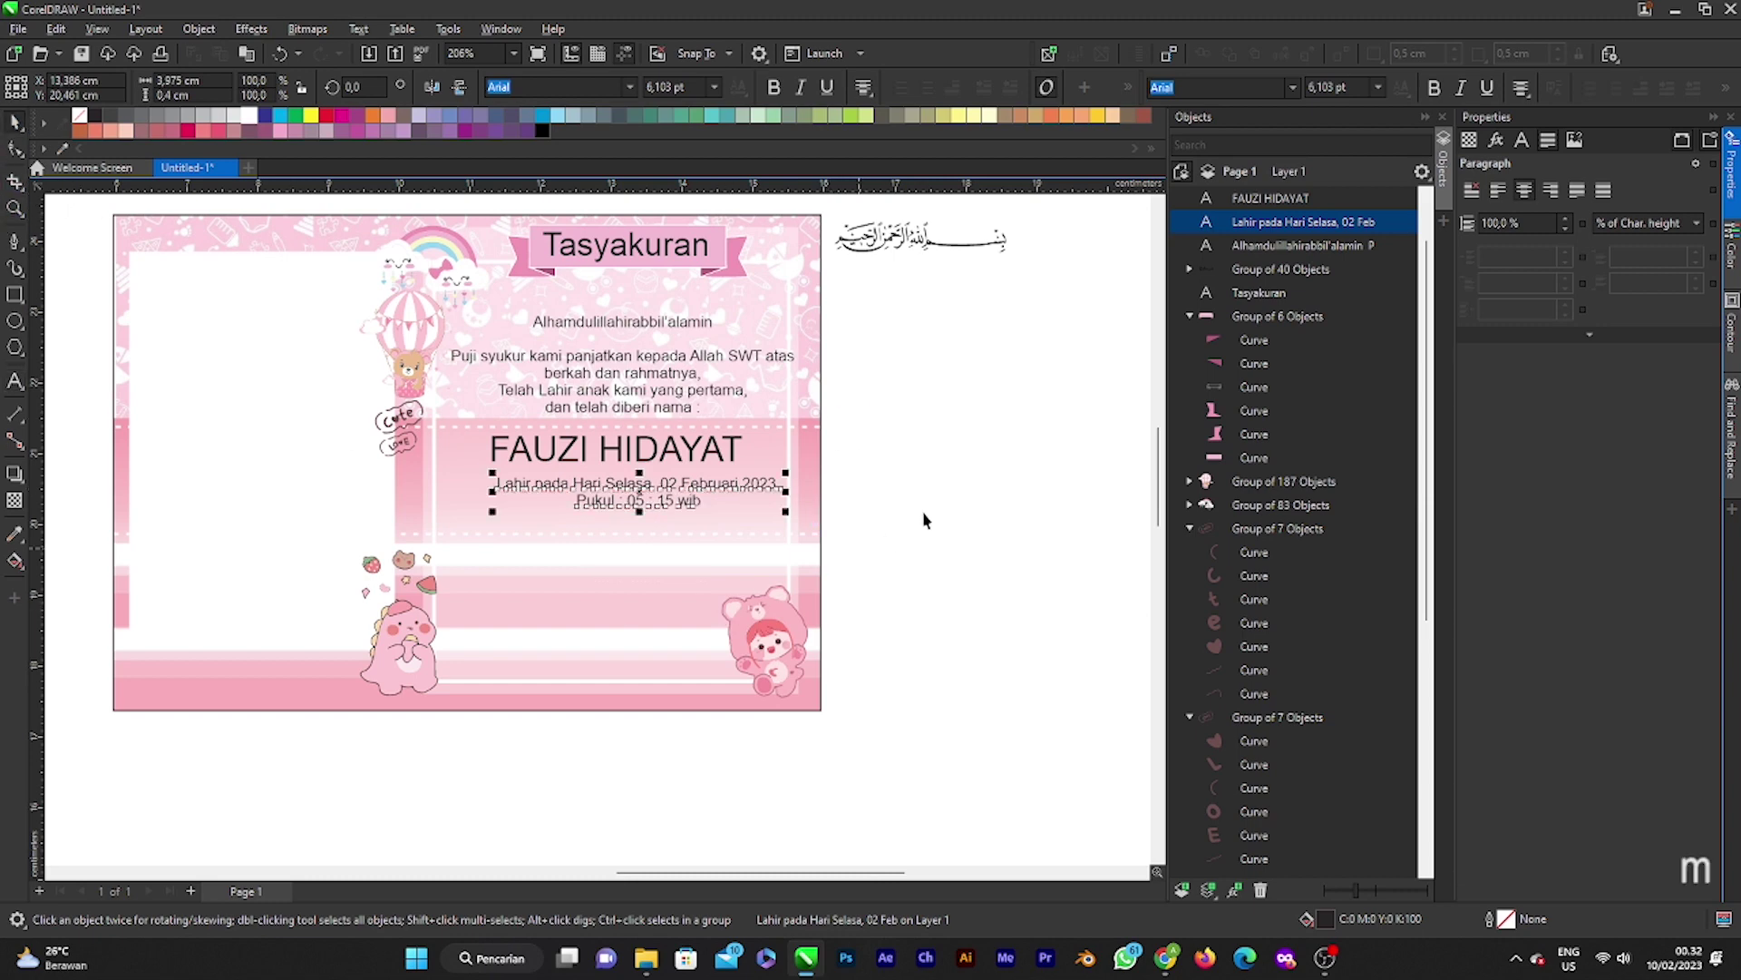
pyautogui.scroll(1, 751, 487)
pyautogui.moveTo(710, 500); pyautogui.dragTo(682, 495)
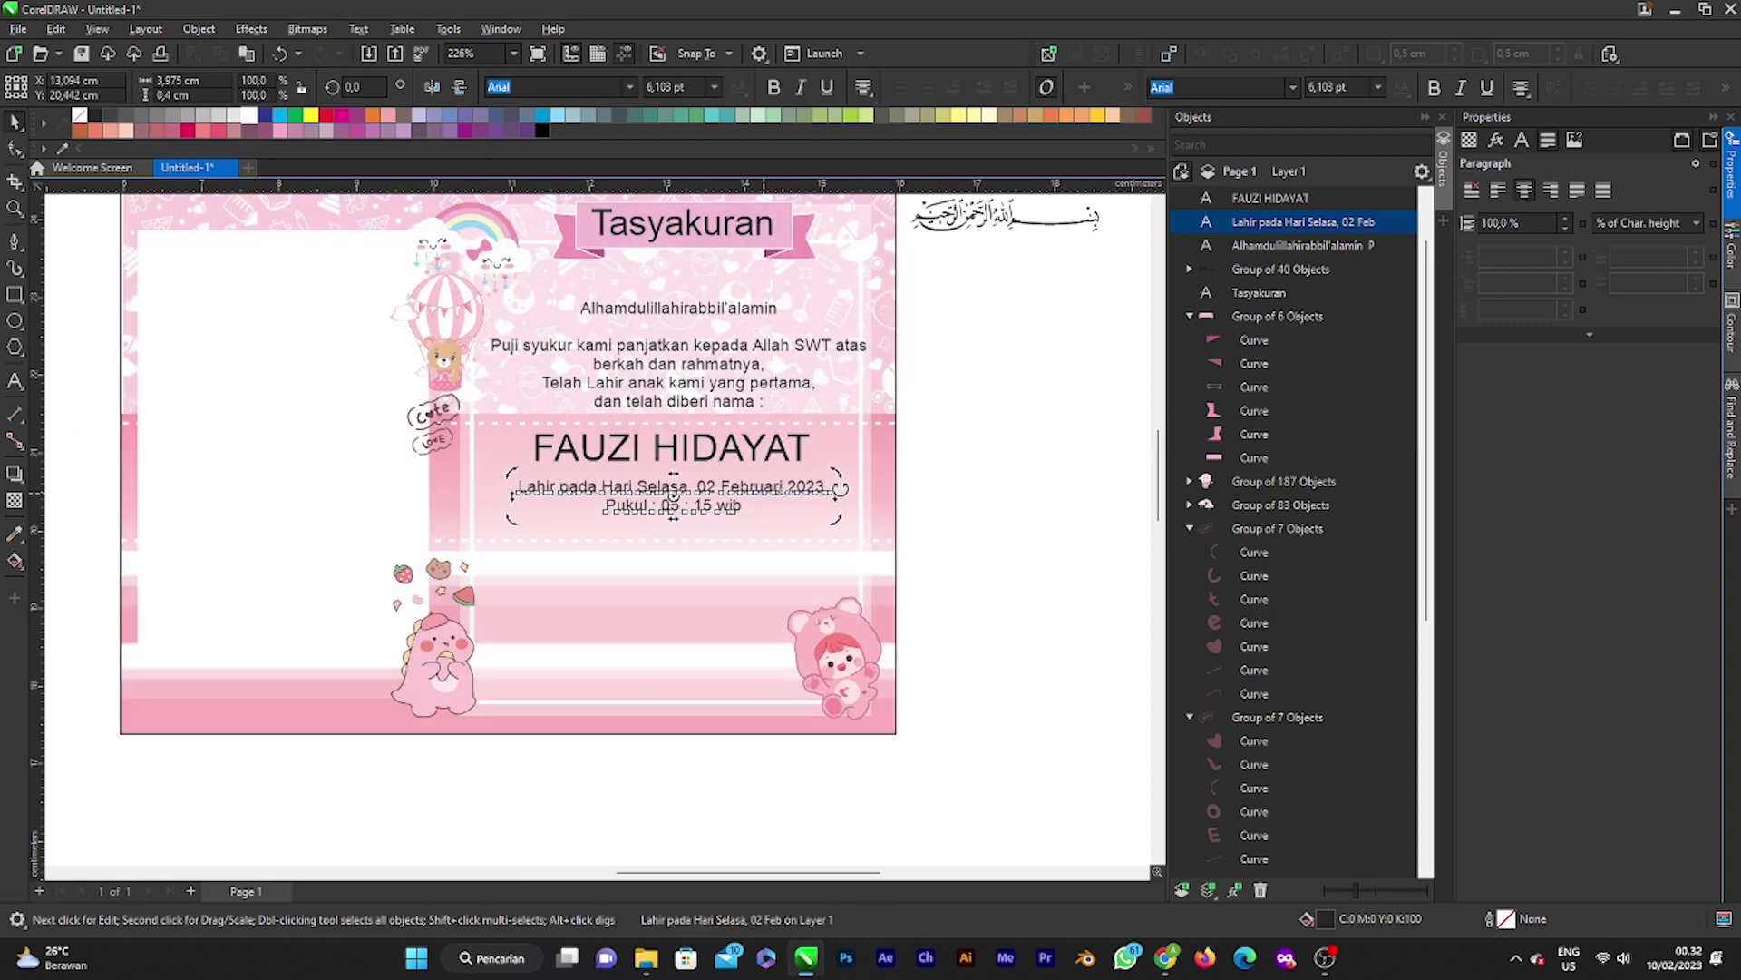
pyautogui.press('Escape')
# Step: Duplicate the greeting paragraph and move the copy below the birth details
pyautogui.scroll(-3, 602, 517)
pyautogui.scroll(4, 617, 535)
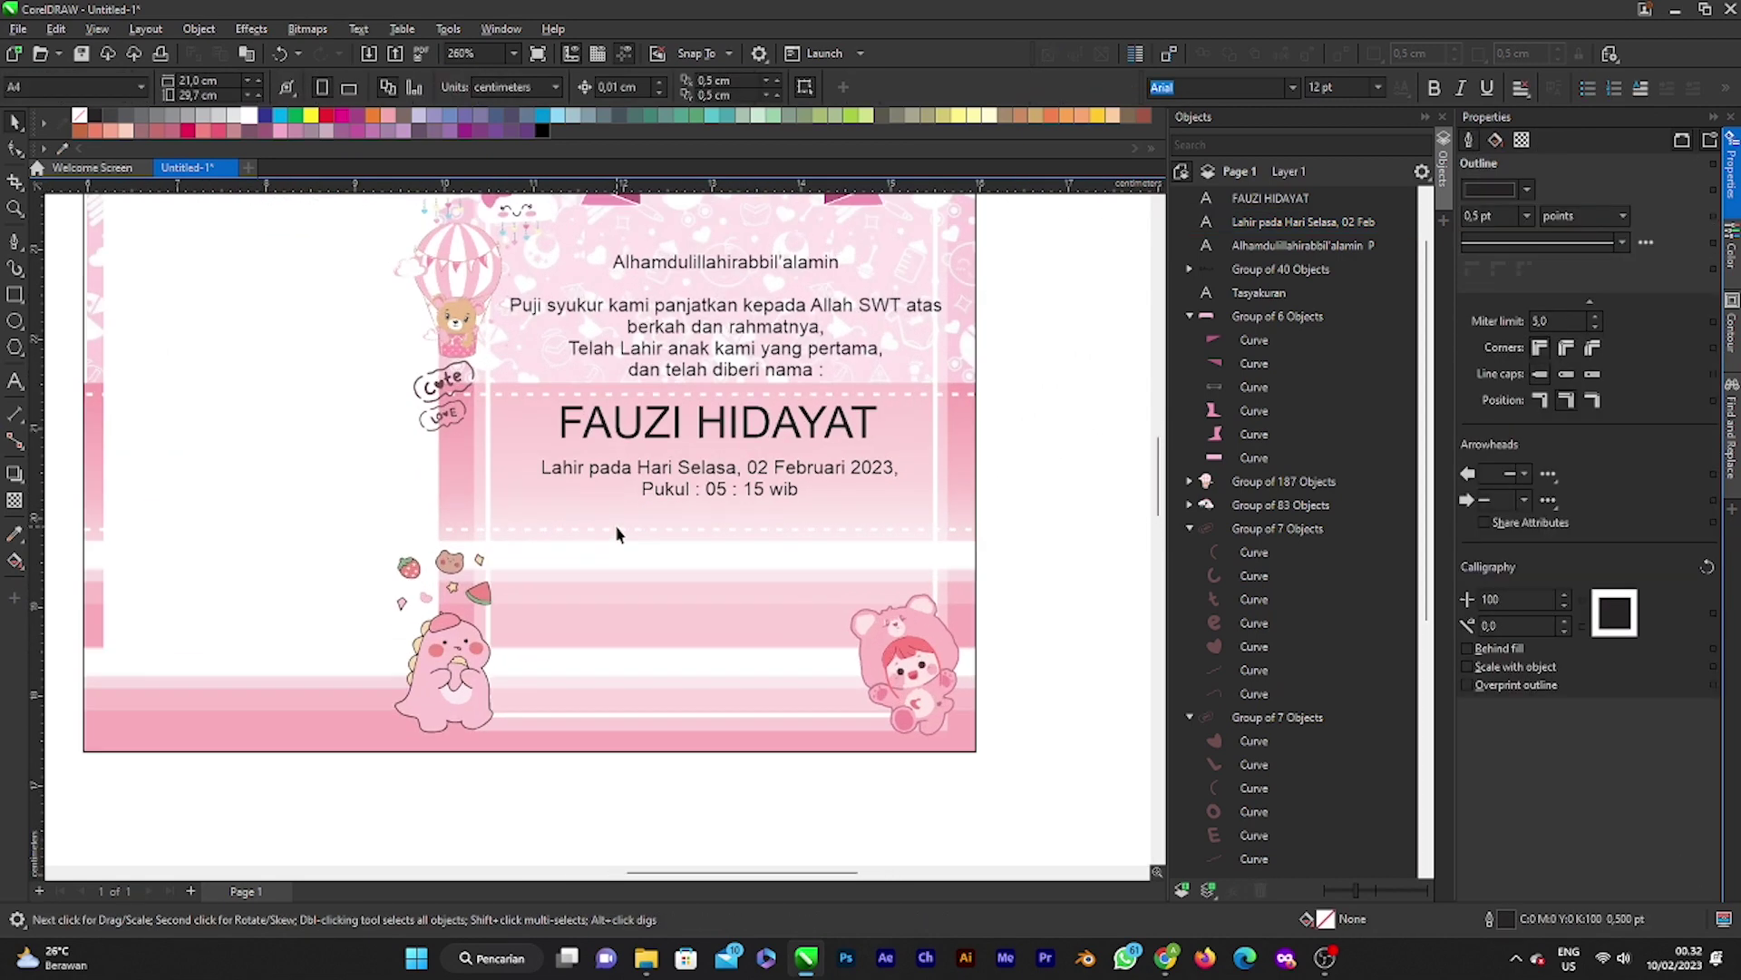
pyautogui.click(681, 344)
pyautogui.click(689, 349)
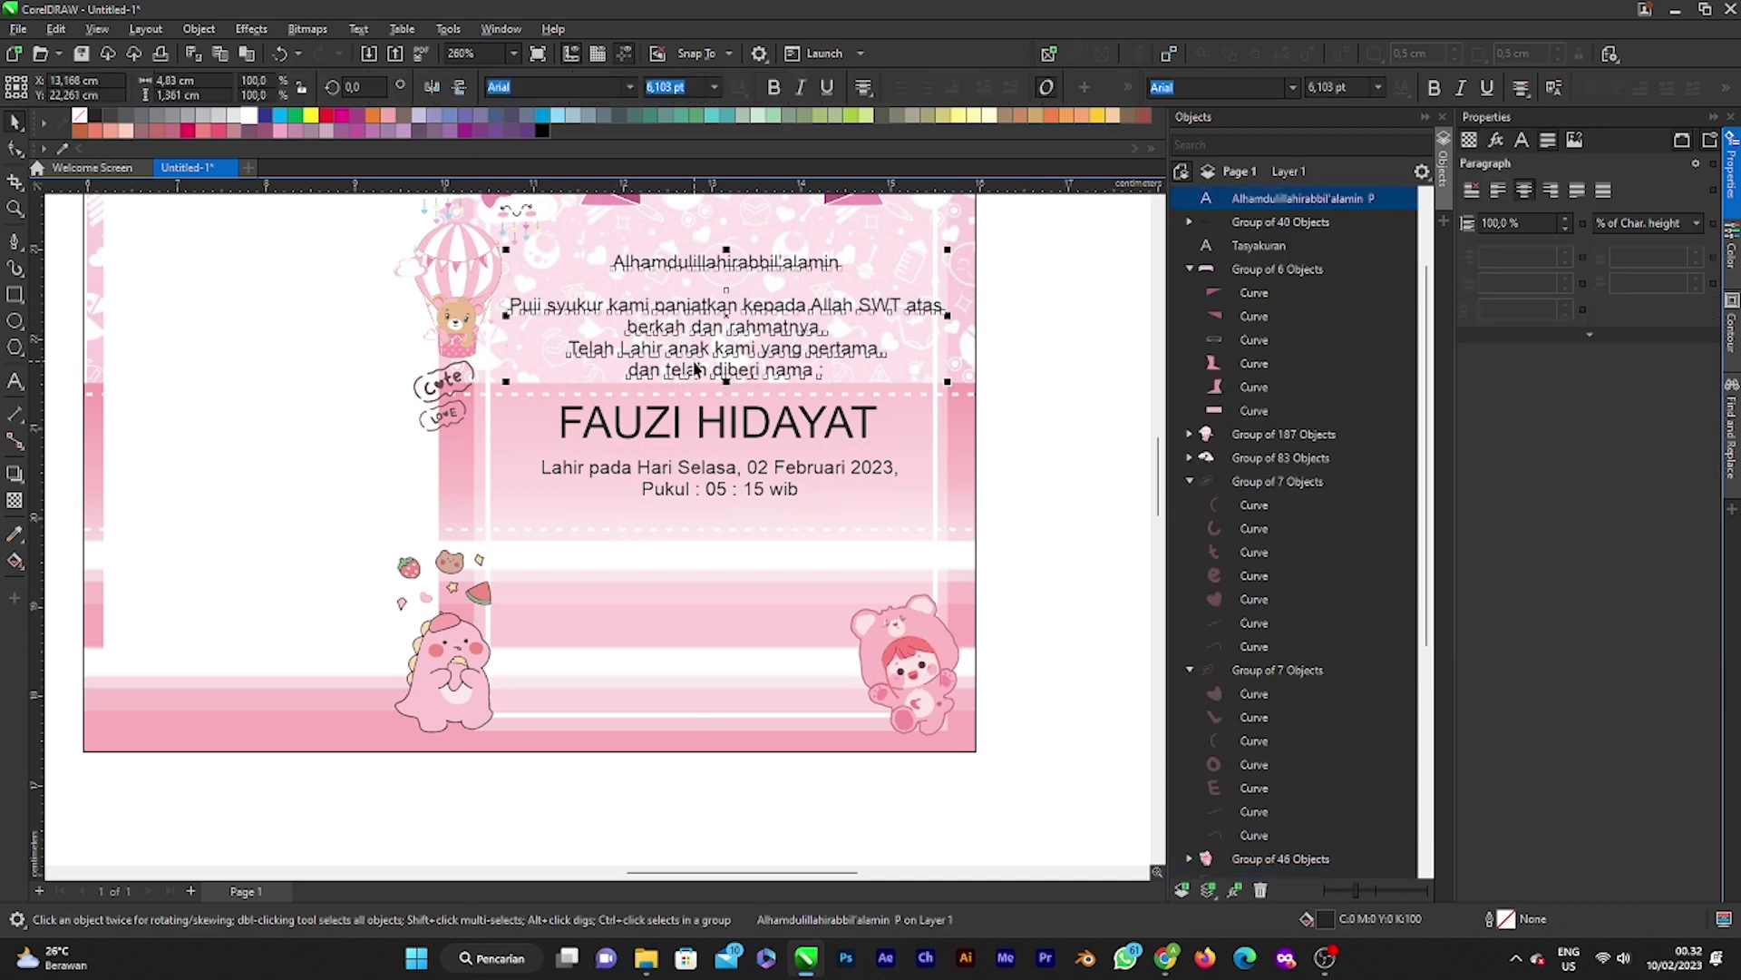
pyautogui.hotkey('ctrl', 'd')
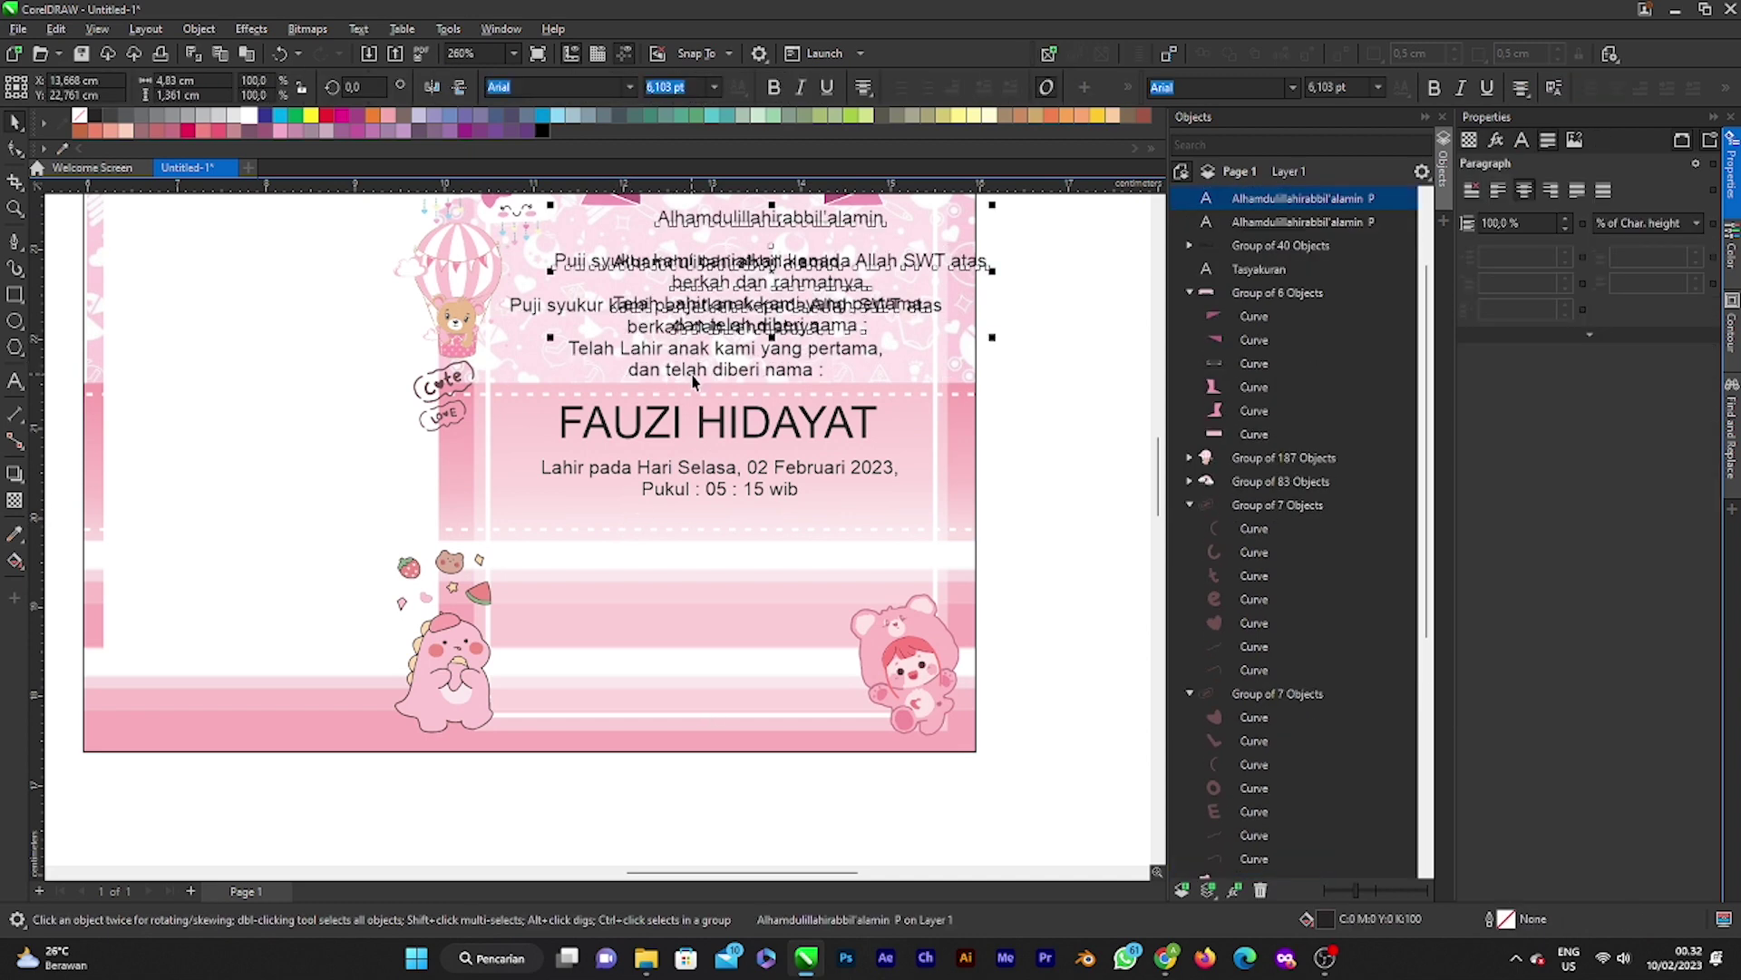
pyautogui.moveTo(774, 281); pyautogui.dragTo(716, 605)
pyautogui.scroll(-5, 716, 605)
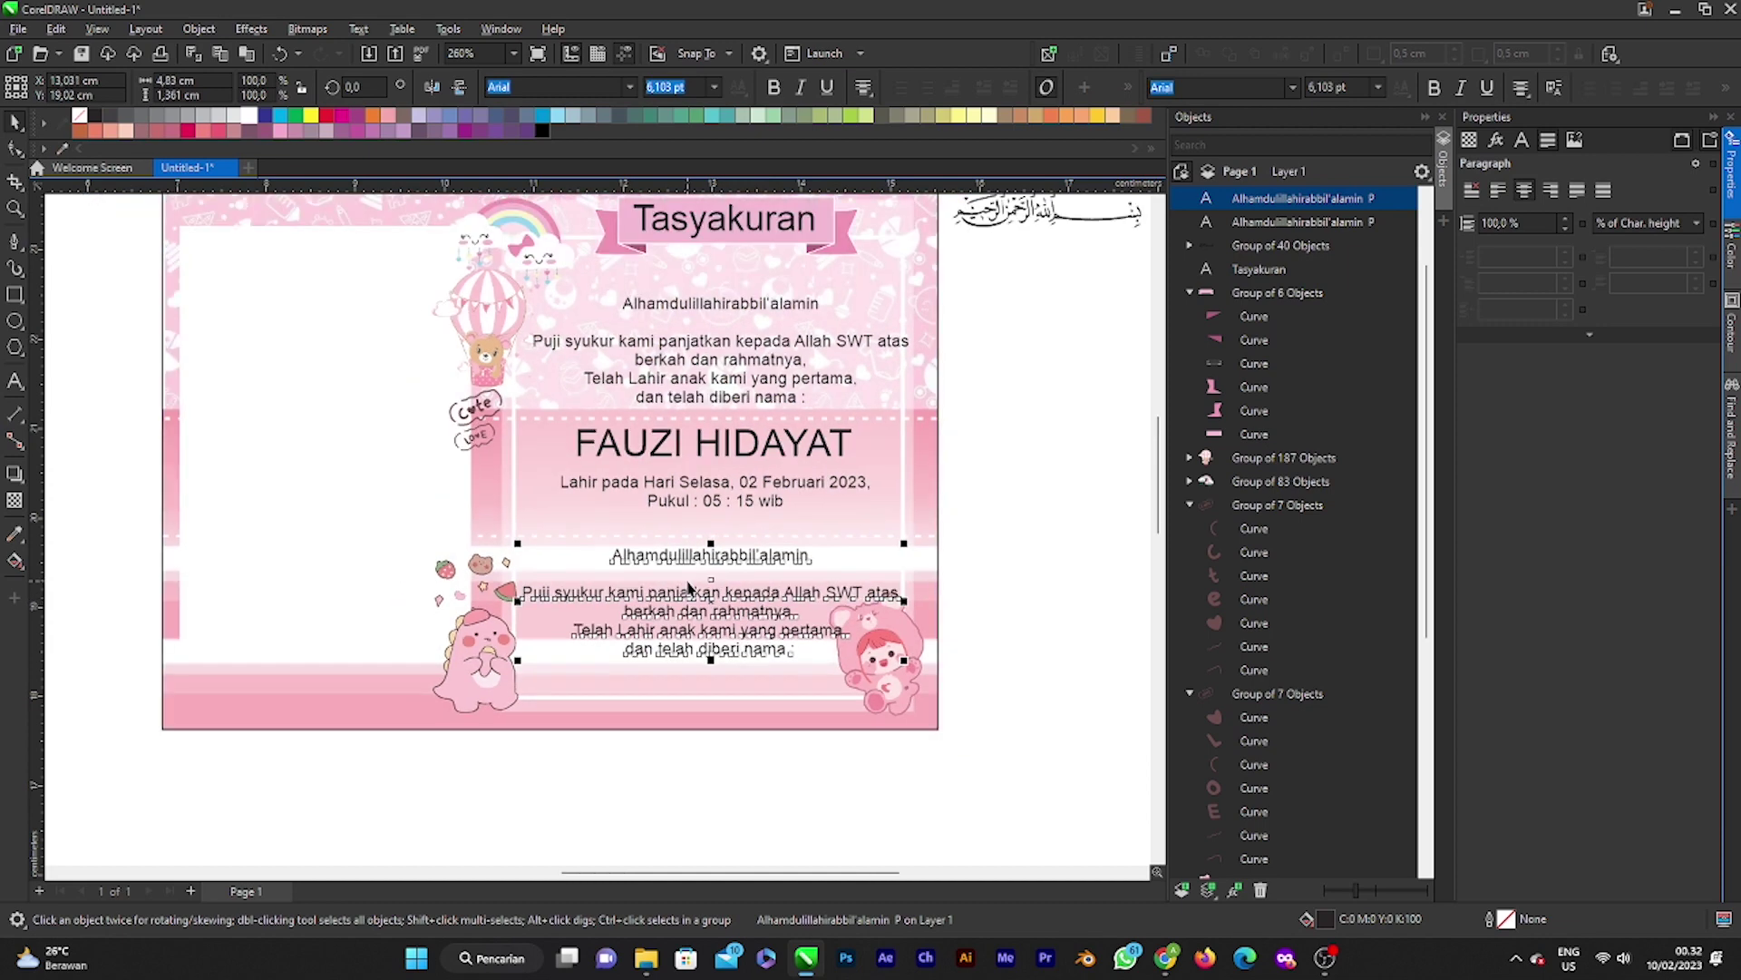
pyautogui.scroll(3, 658, 555)
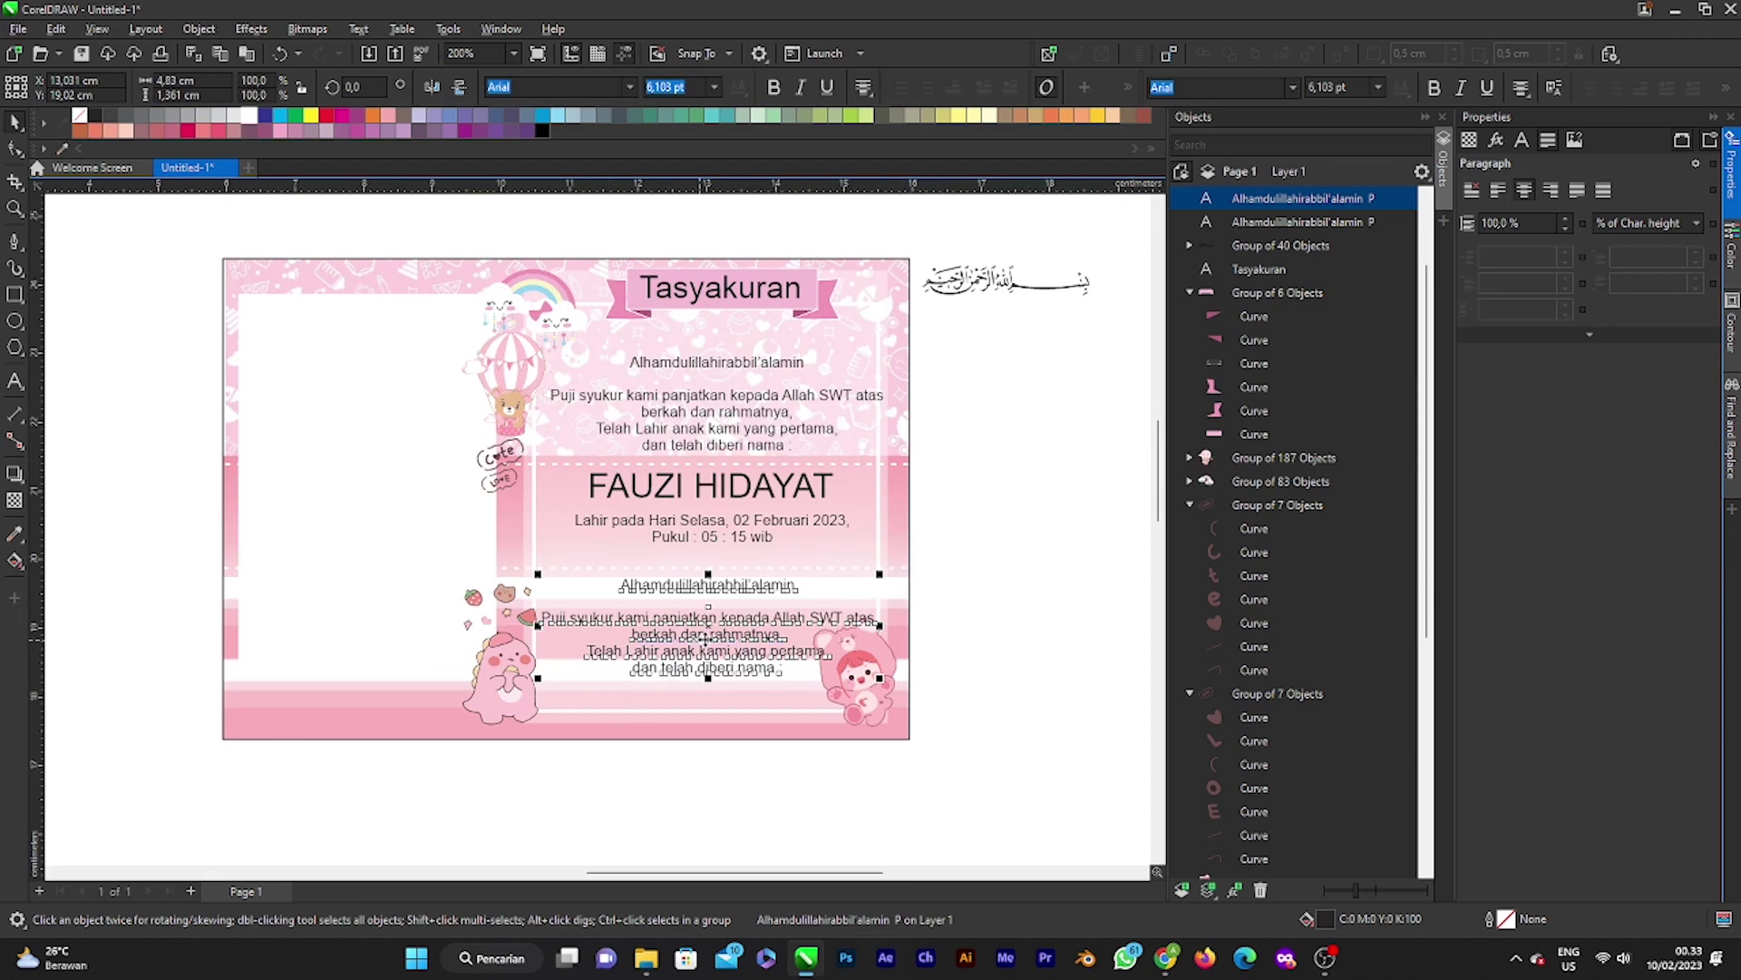
# Step: Replace the copy with the prayer 'Mohon doa agar anak kami menjadi anak yang soleh, … berguna bagi Nusa'
pyautogui.doubleClick(709, 640)
pyautogui.moveTo(786, 671); pyautogui.dragTo(548, 591)
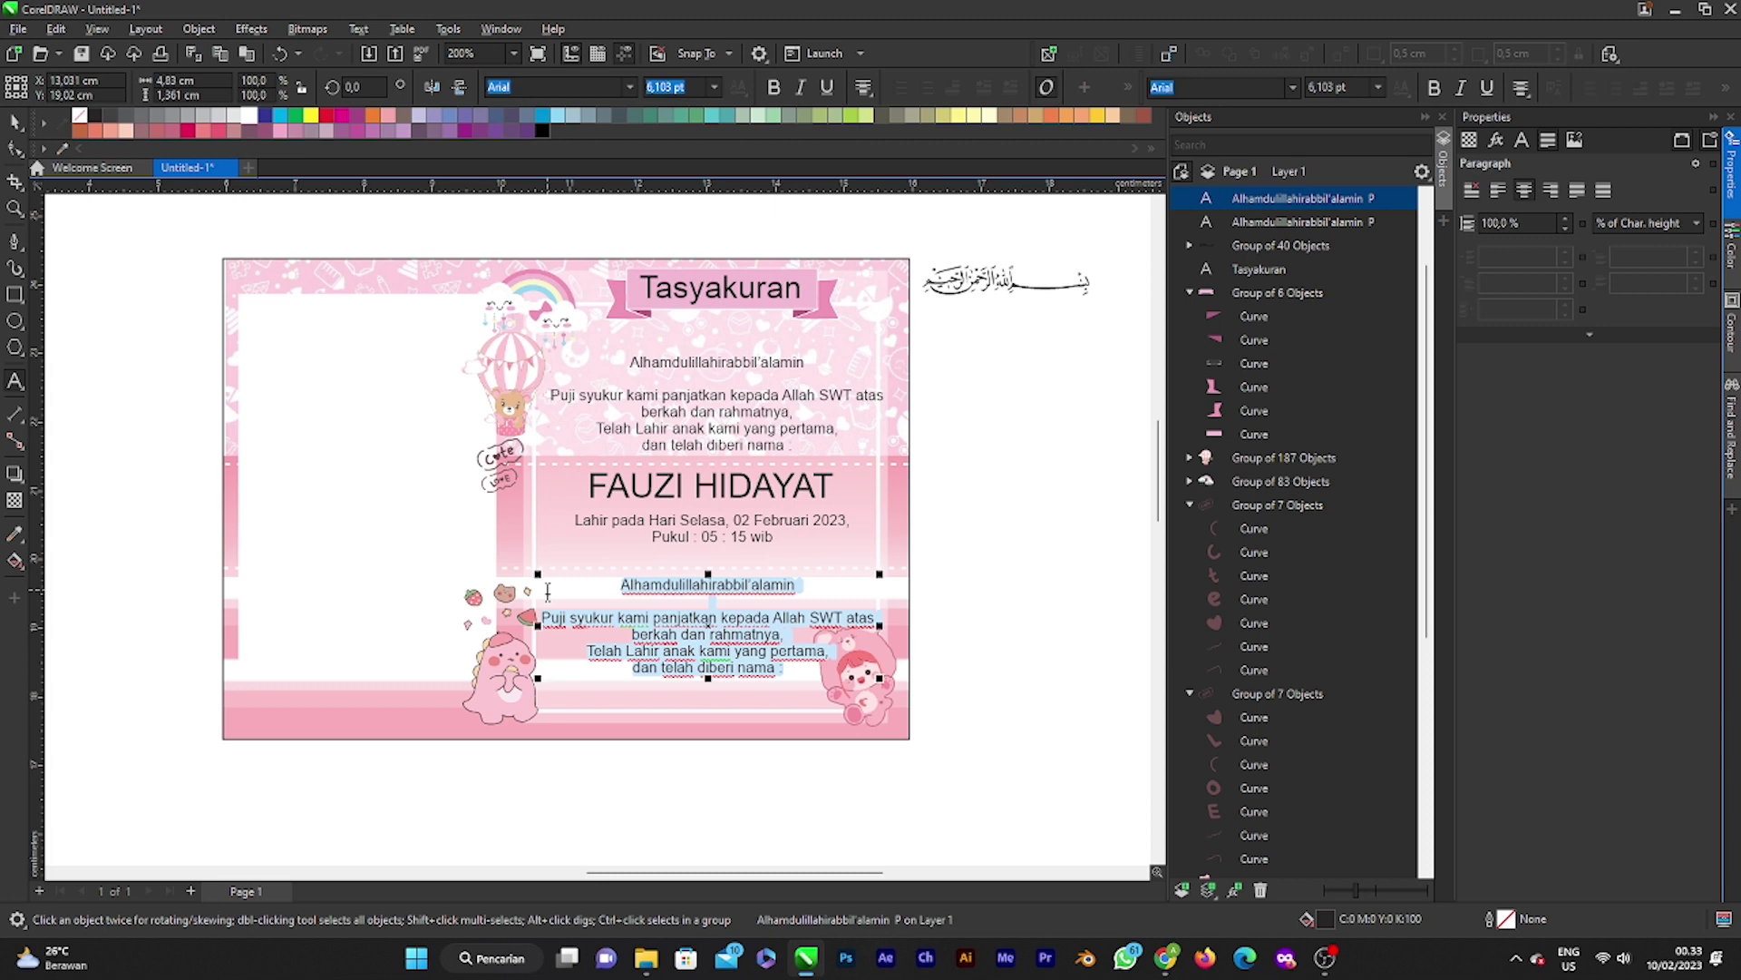
pyautogui.write('Moho')
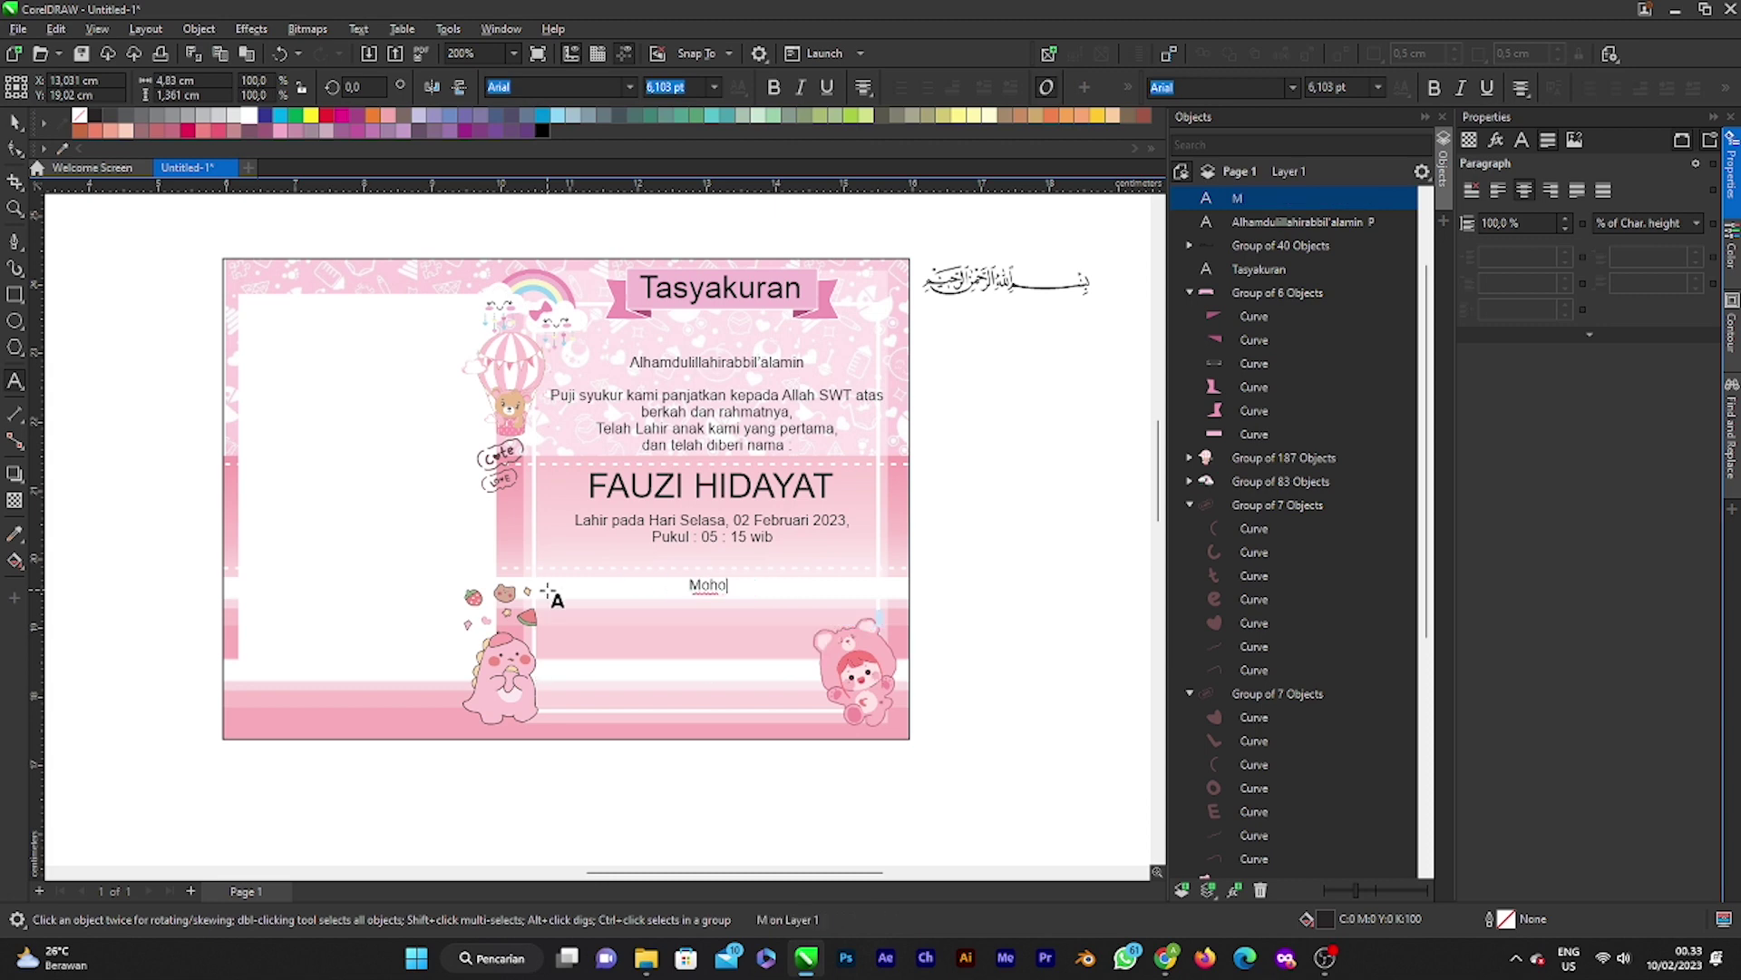
pyautogui.write('n doa')
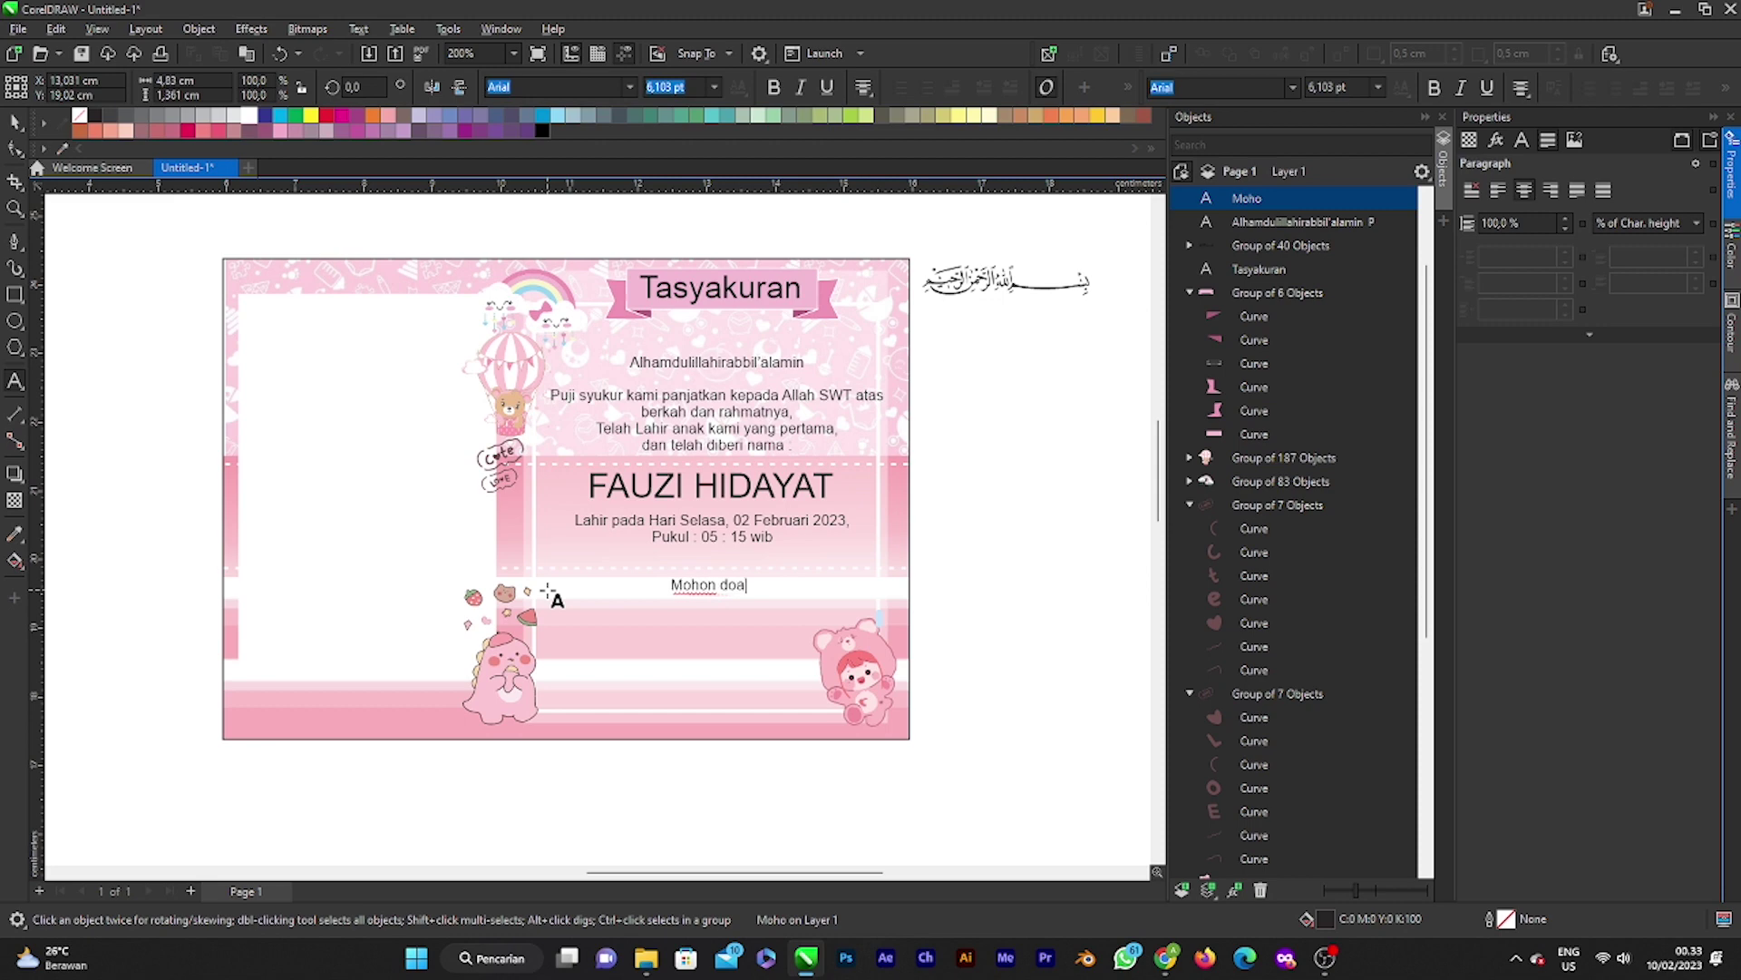
pyautogui.write(' agar anak kami')
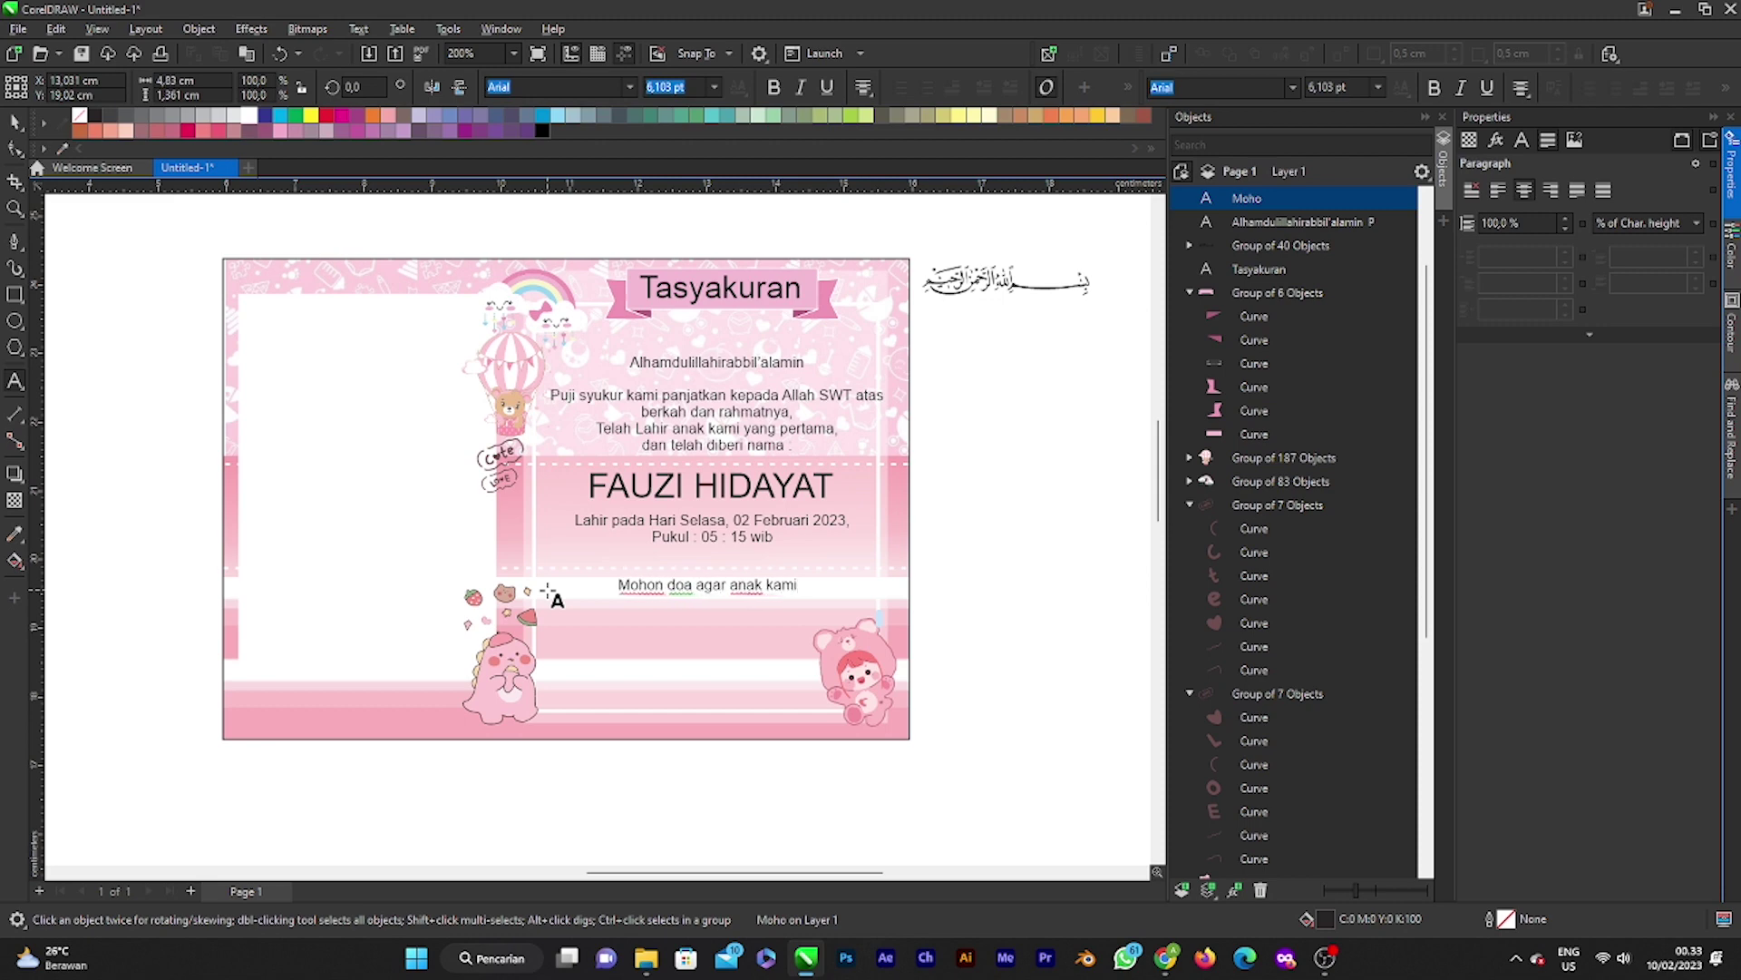
pyautogui.write(' menjadi anak')
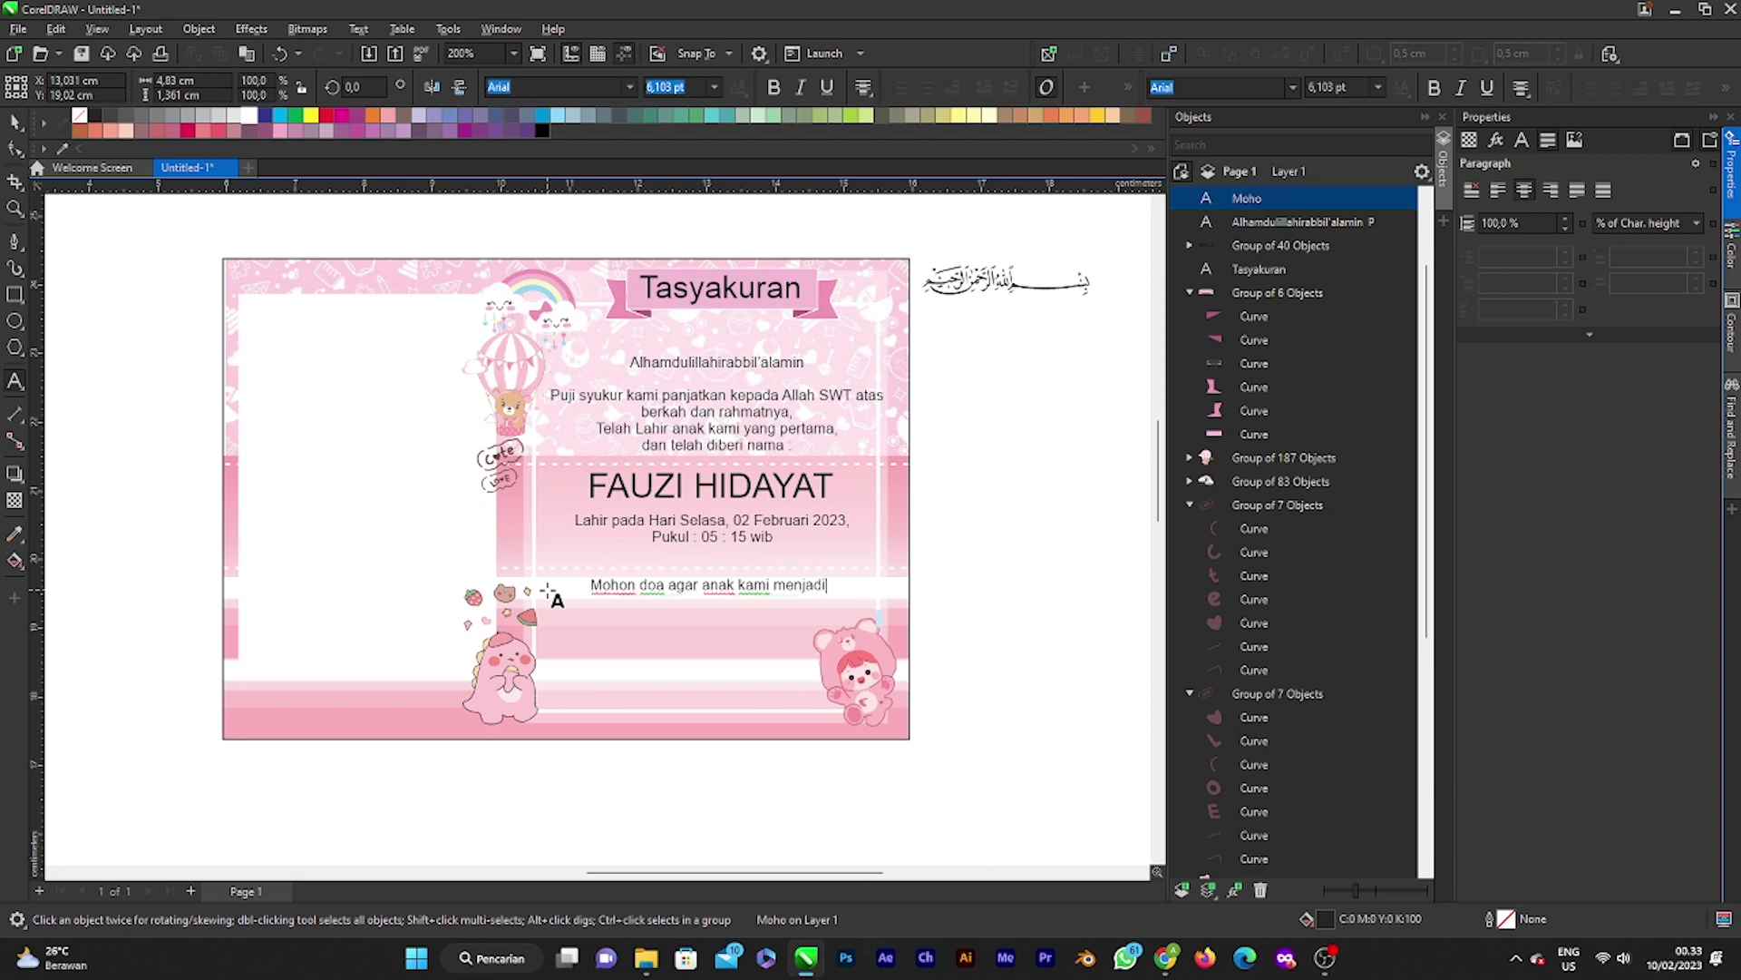
pyautogui.write('yang shole')
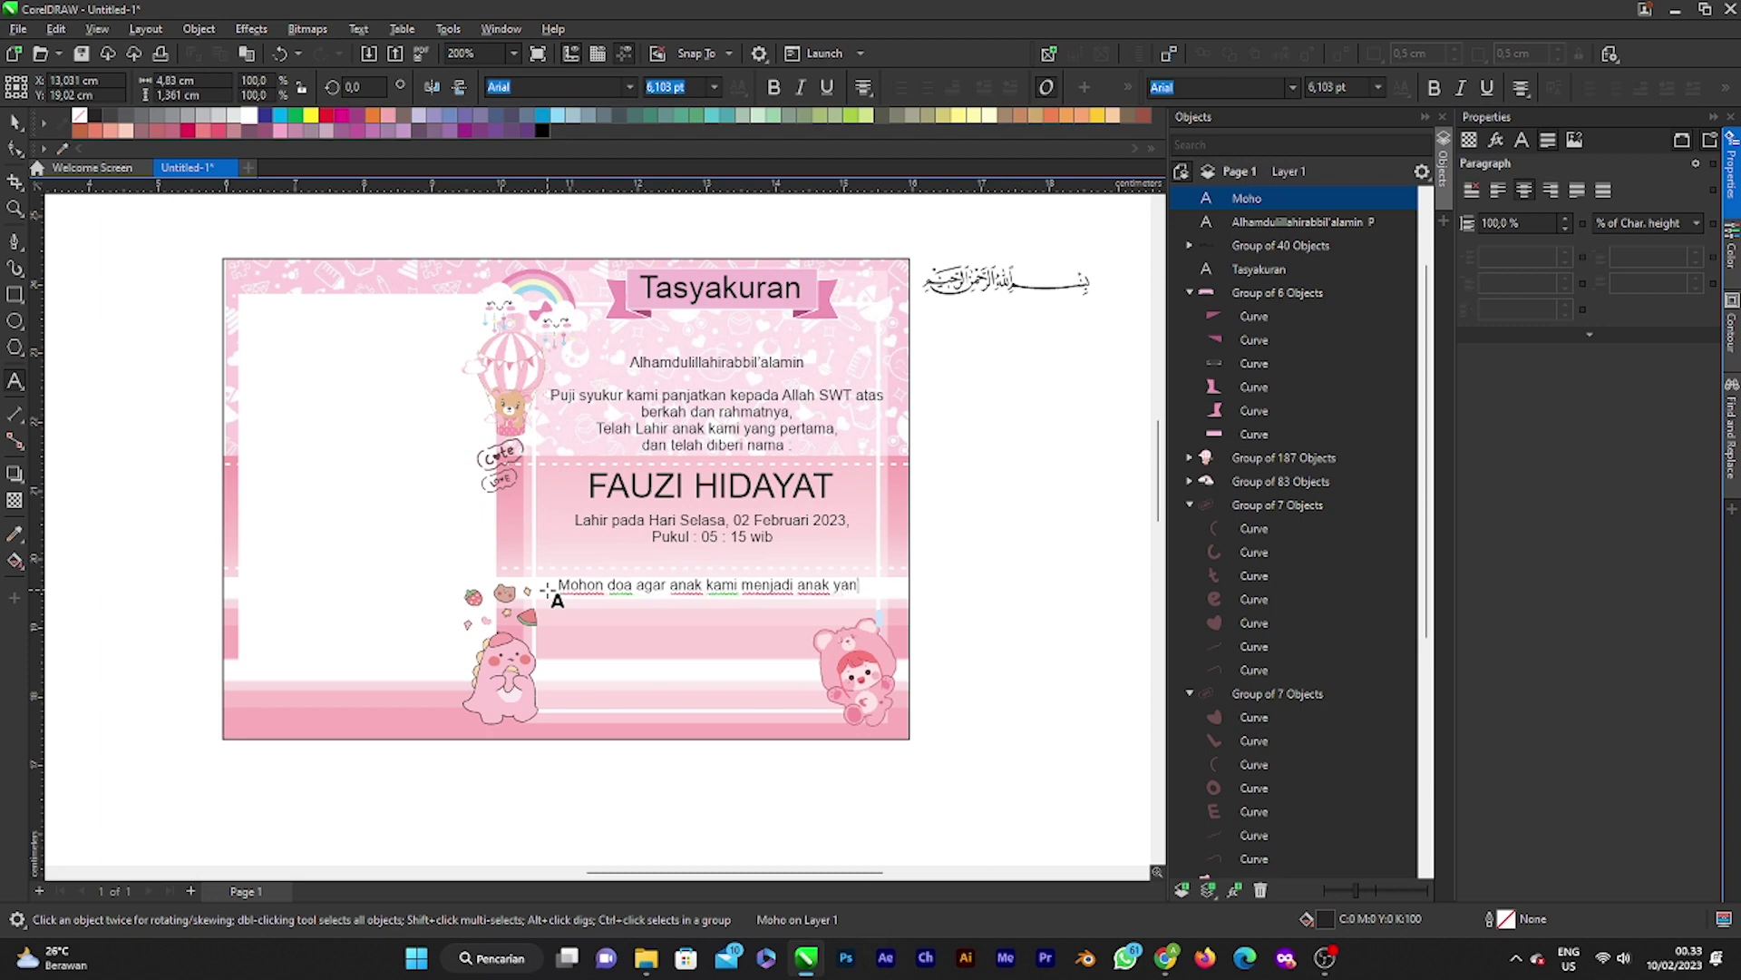
pyautogui.press('BackSpace')
pyautogui.press('BackSpace')
pyautogui.press('BackSpace')
pyautogui.press('BackSpace')
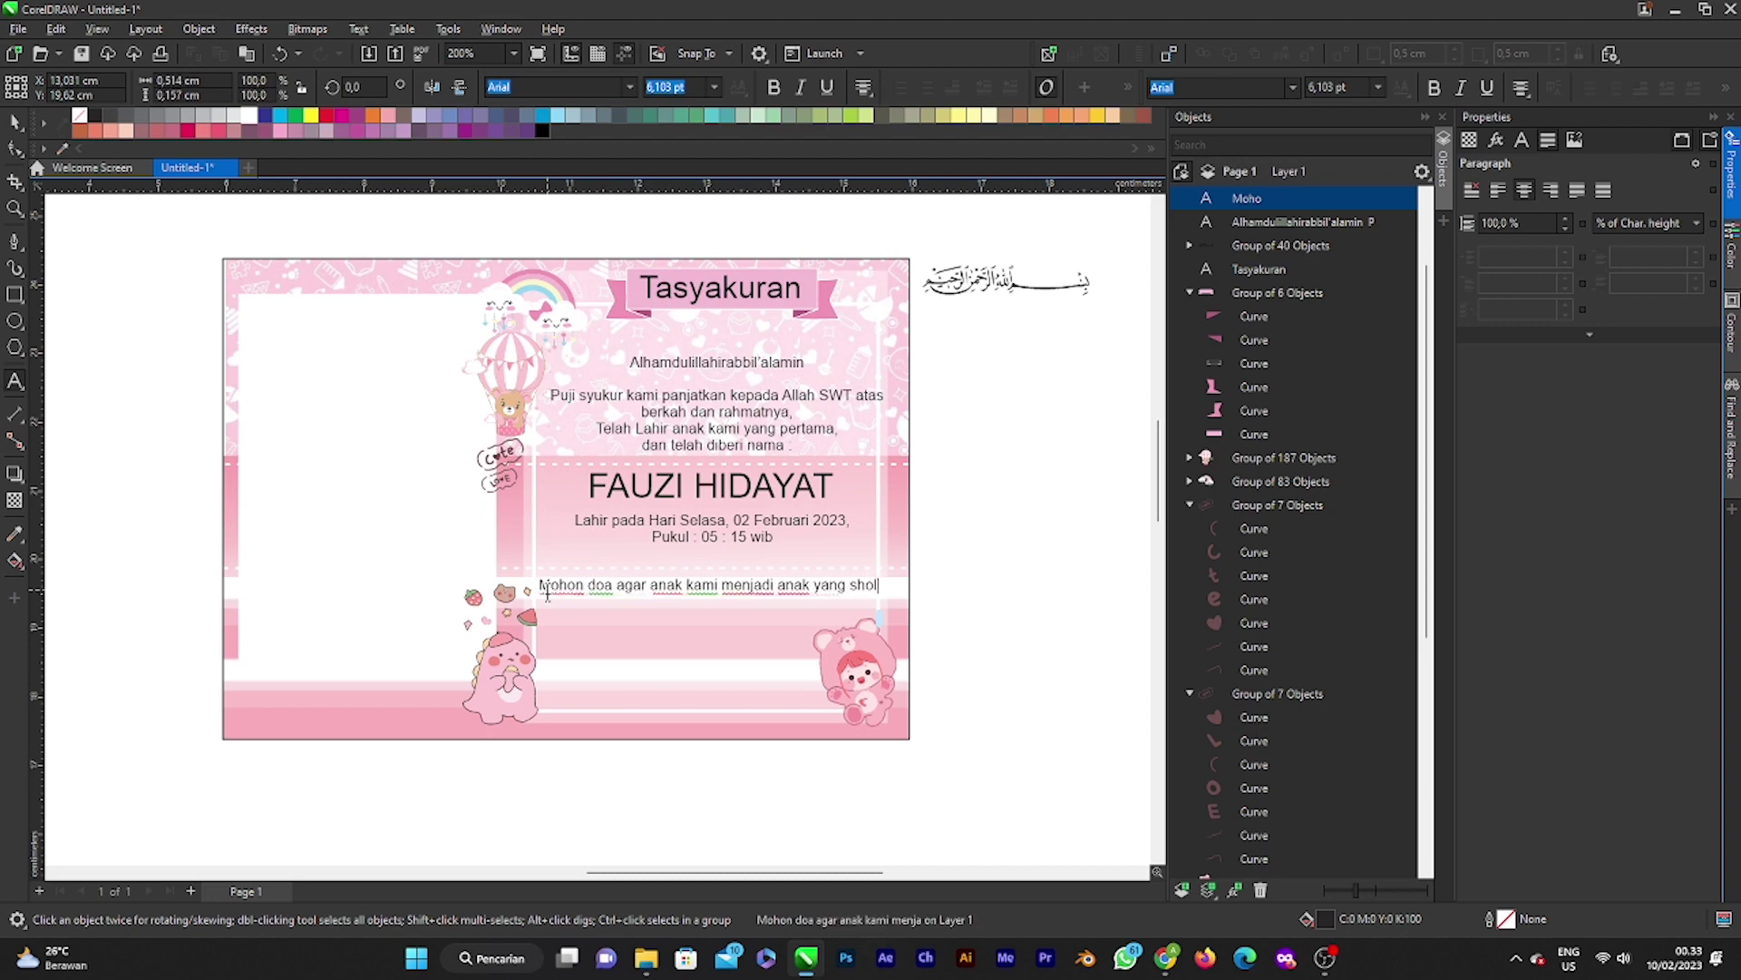
pyautogui.write('oleh')
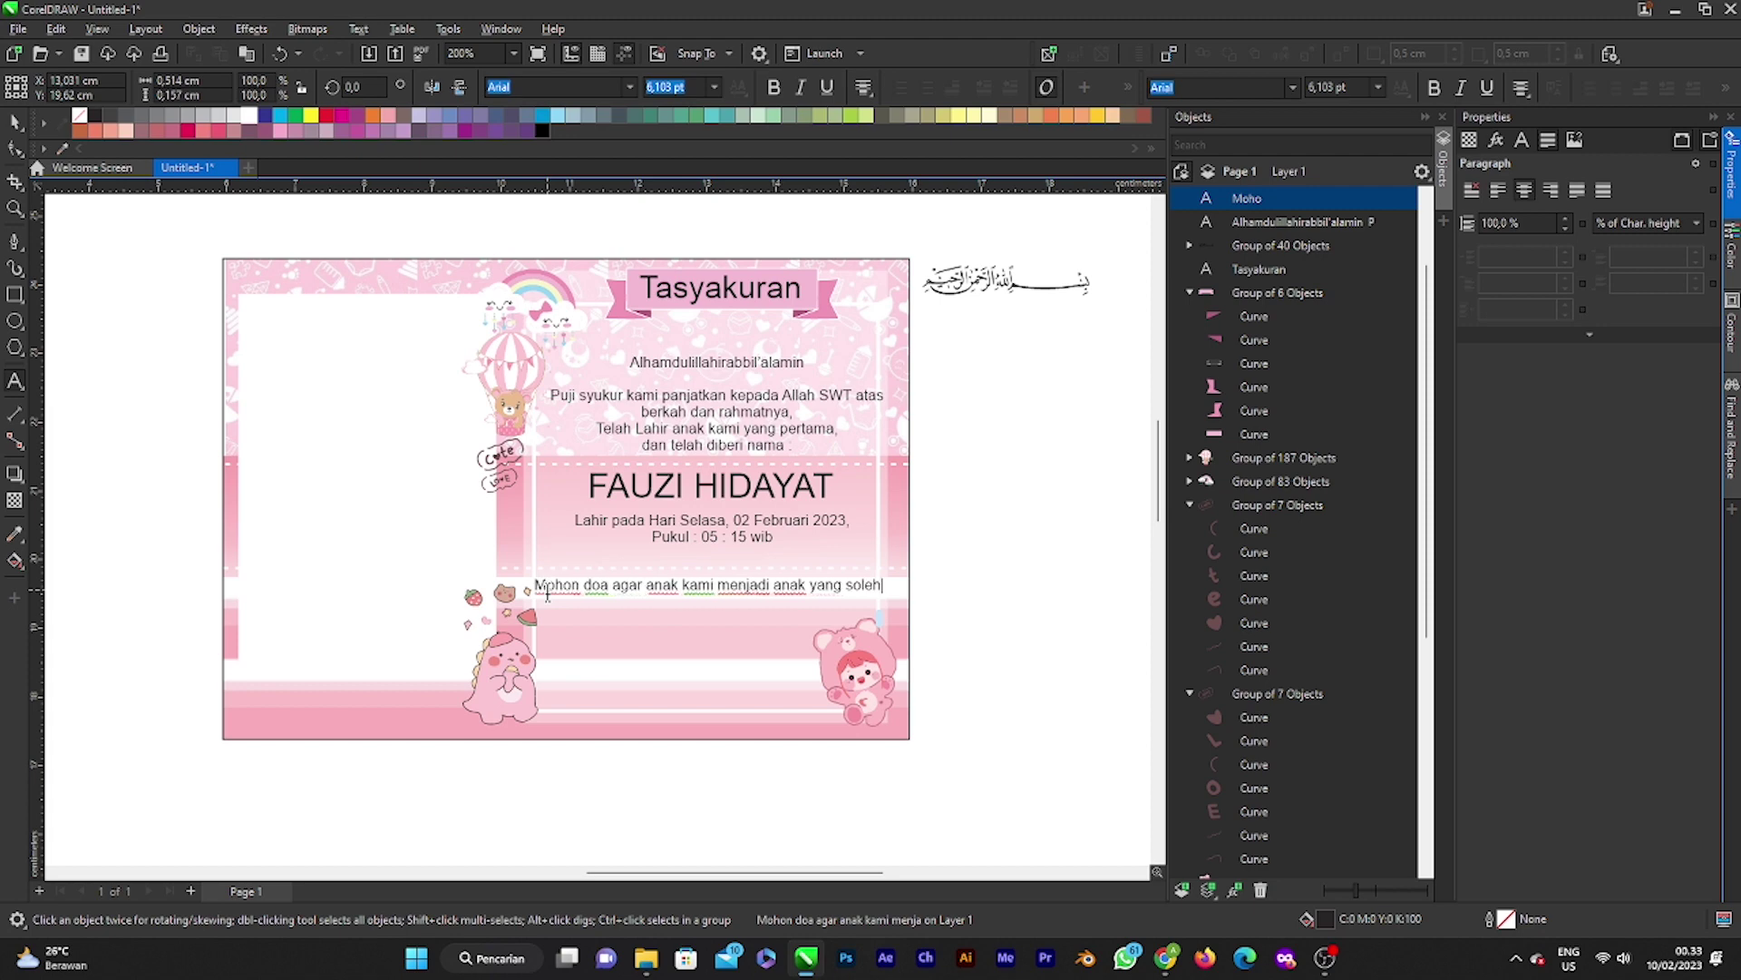
pyautogui.write(', bertaw')
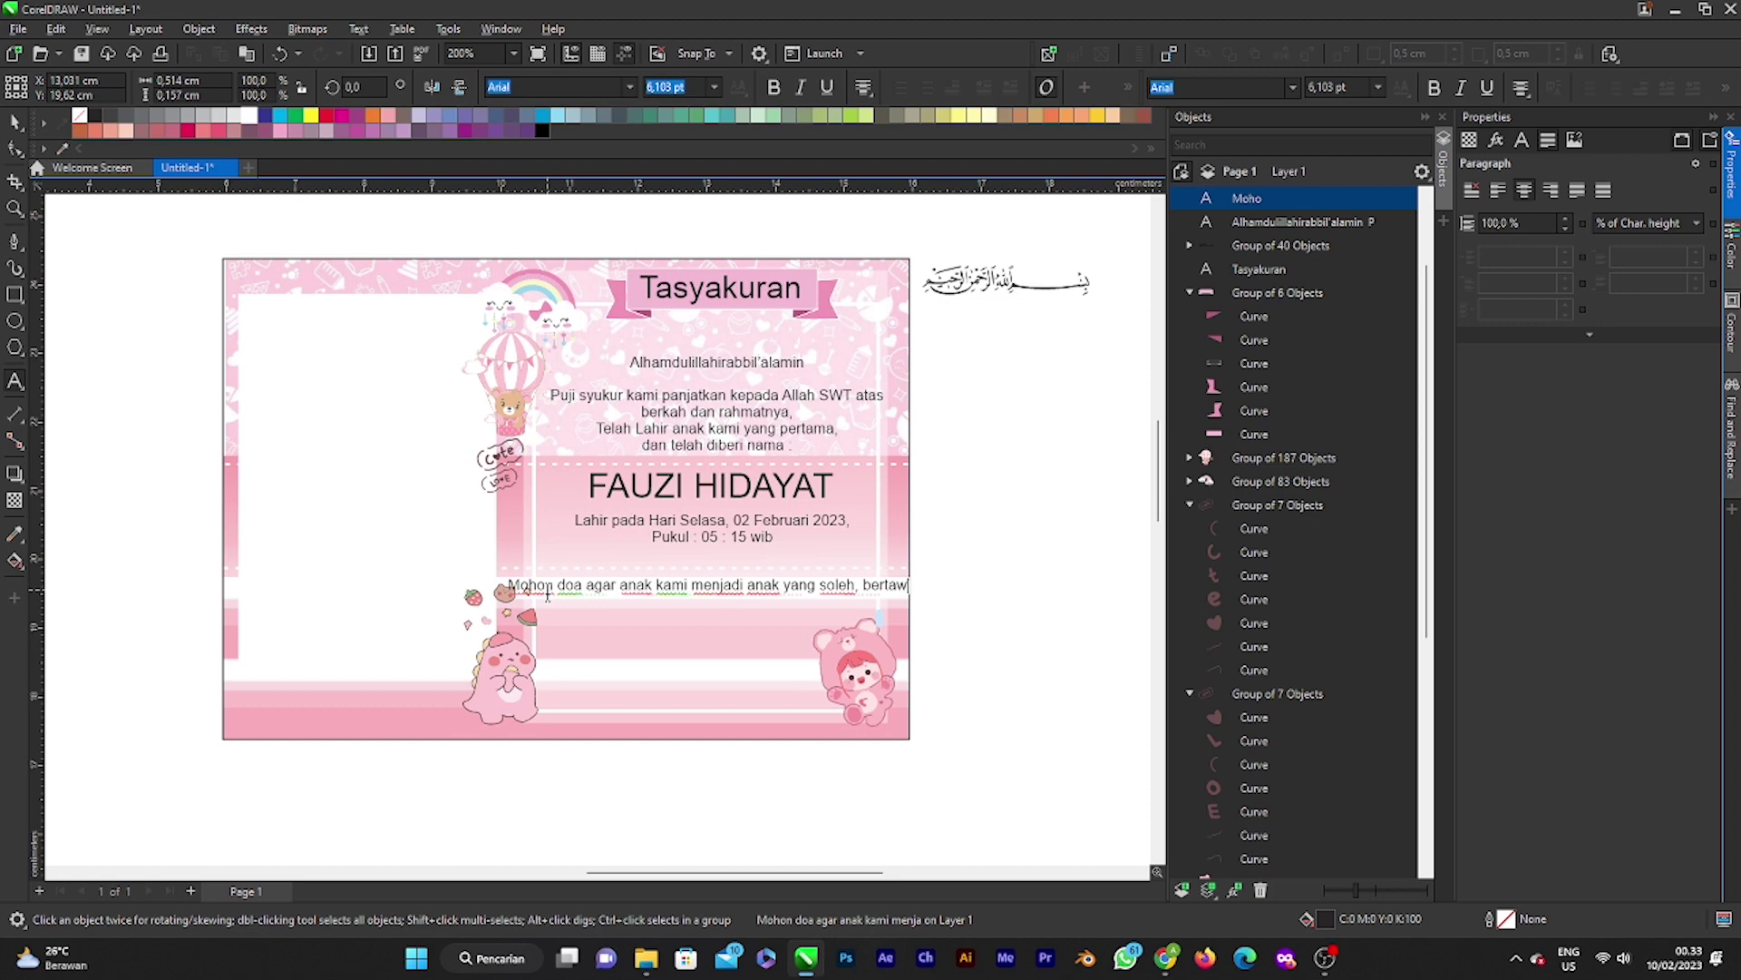
pyautogui.press('BackSpace')
pyautogui.write('qwa')
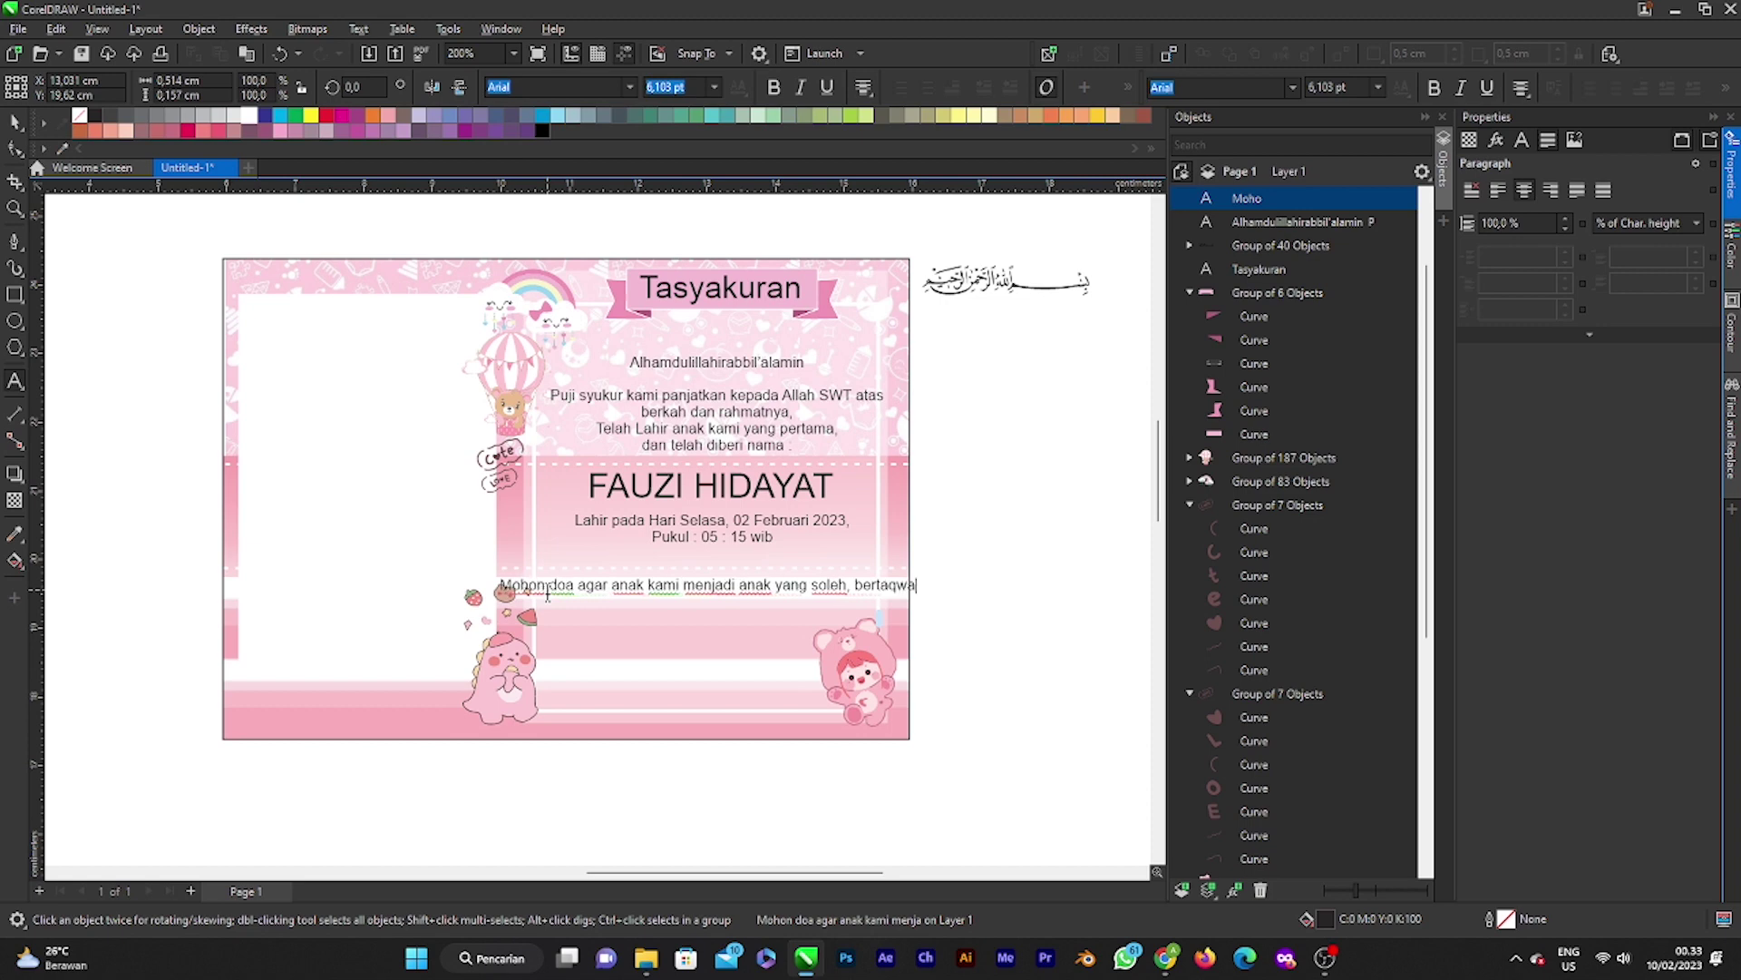
pyautogui.press('BackSpace')
pyautogui.press('BackSpace')
pyautogui.press('BackSpace')
pyautogui.press('BackSpace')
pyautogui.press('BackSpace')
pyautogui.press('BackSpace')
pyautogui.press('BackSpace')
pyautogui.press('BackSpace')
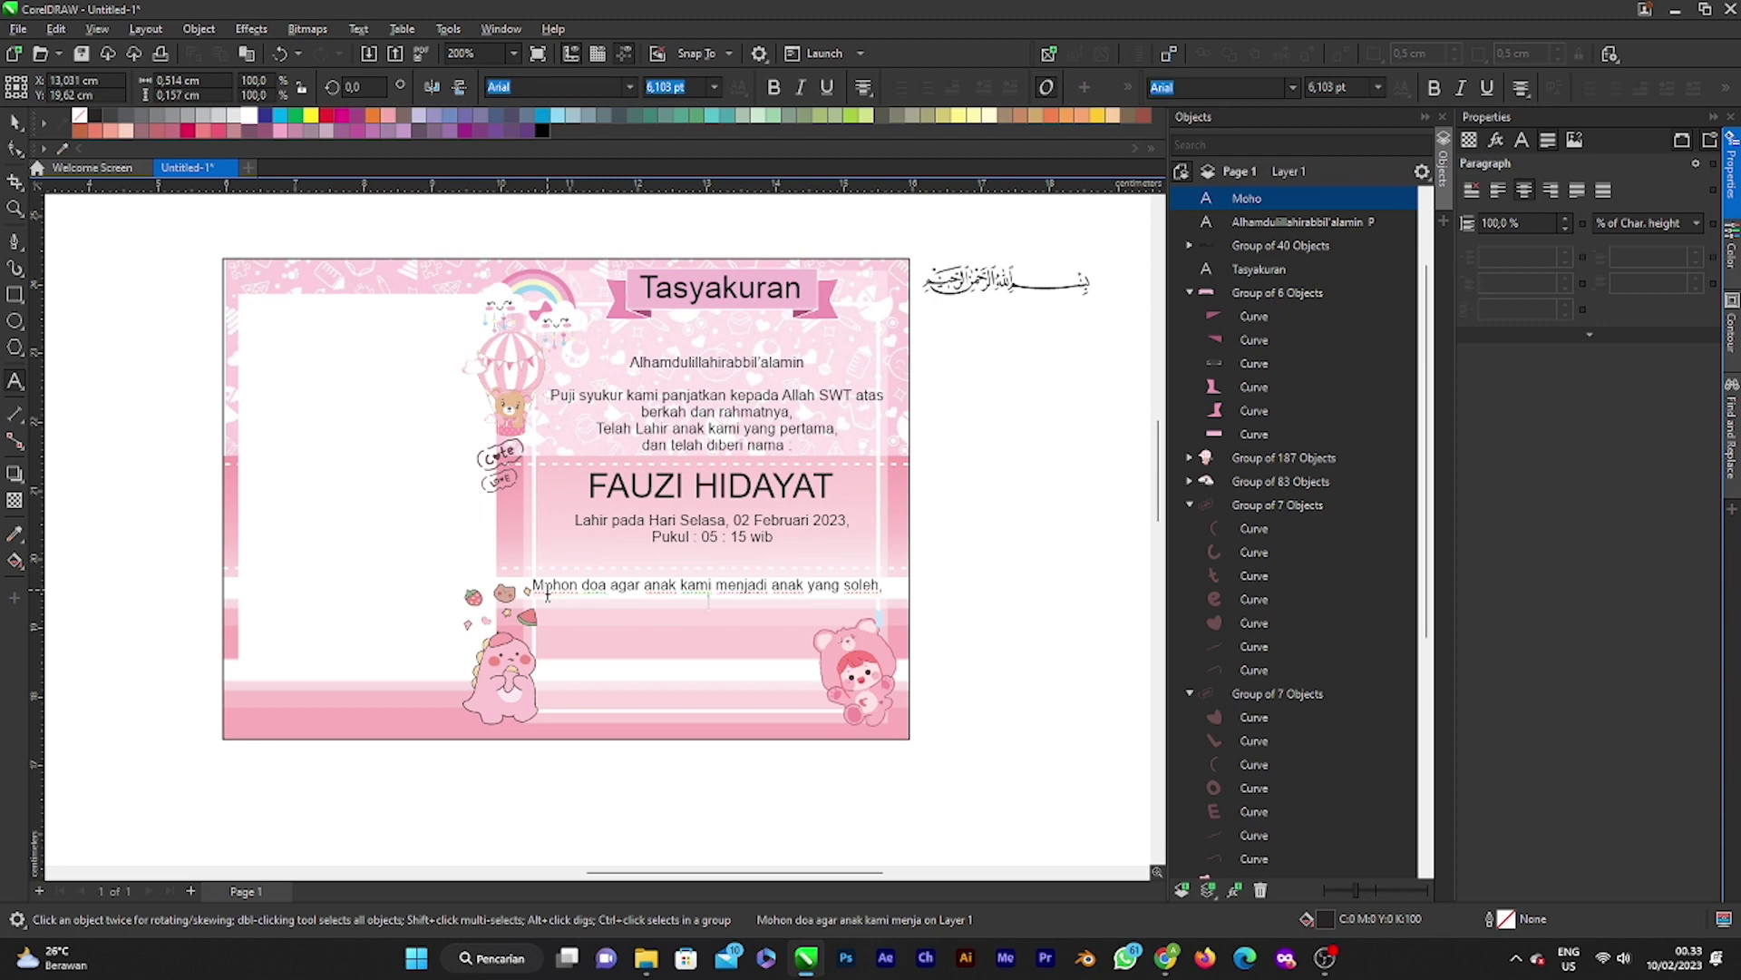
pyautogui.write('bertaqwa kepada Allah')
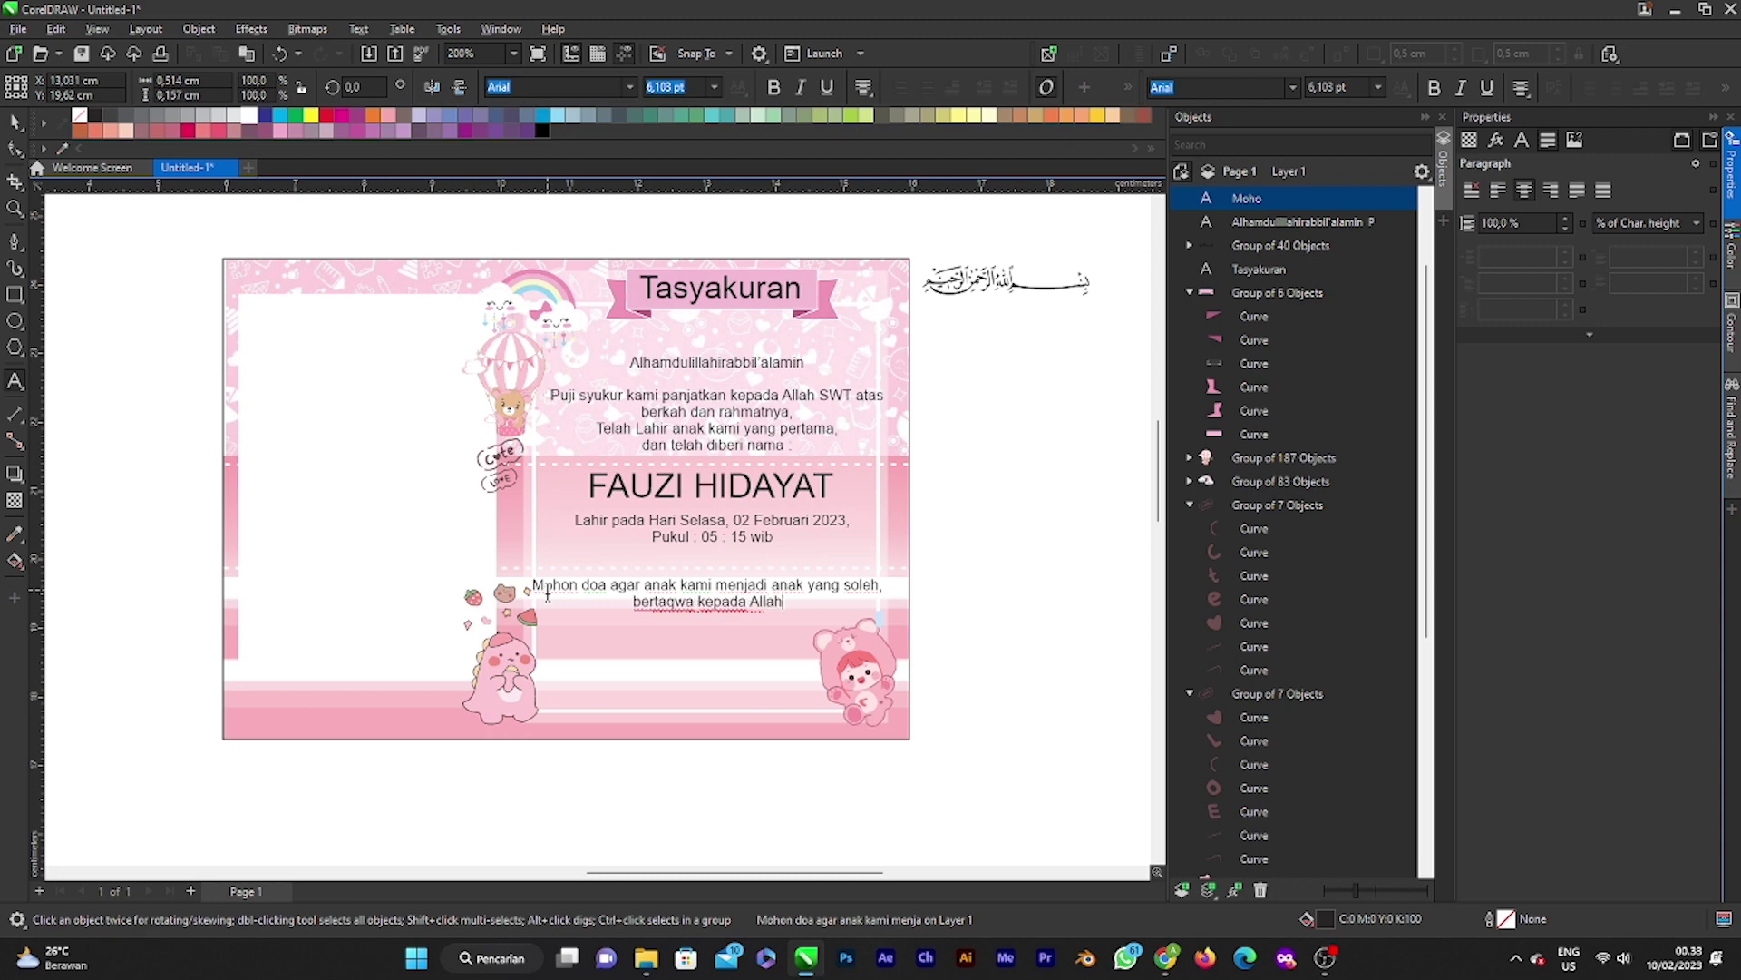
pyautogui.write(' SW')
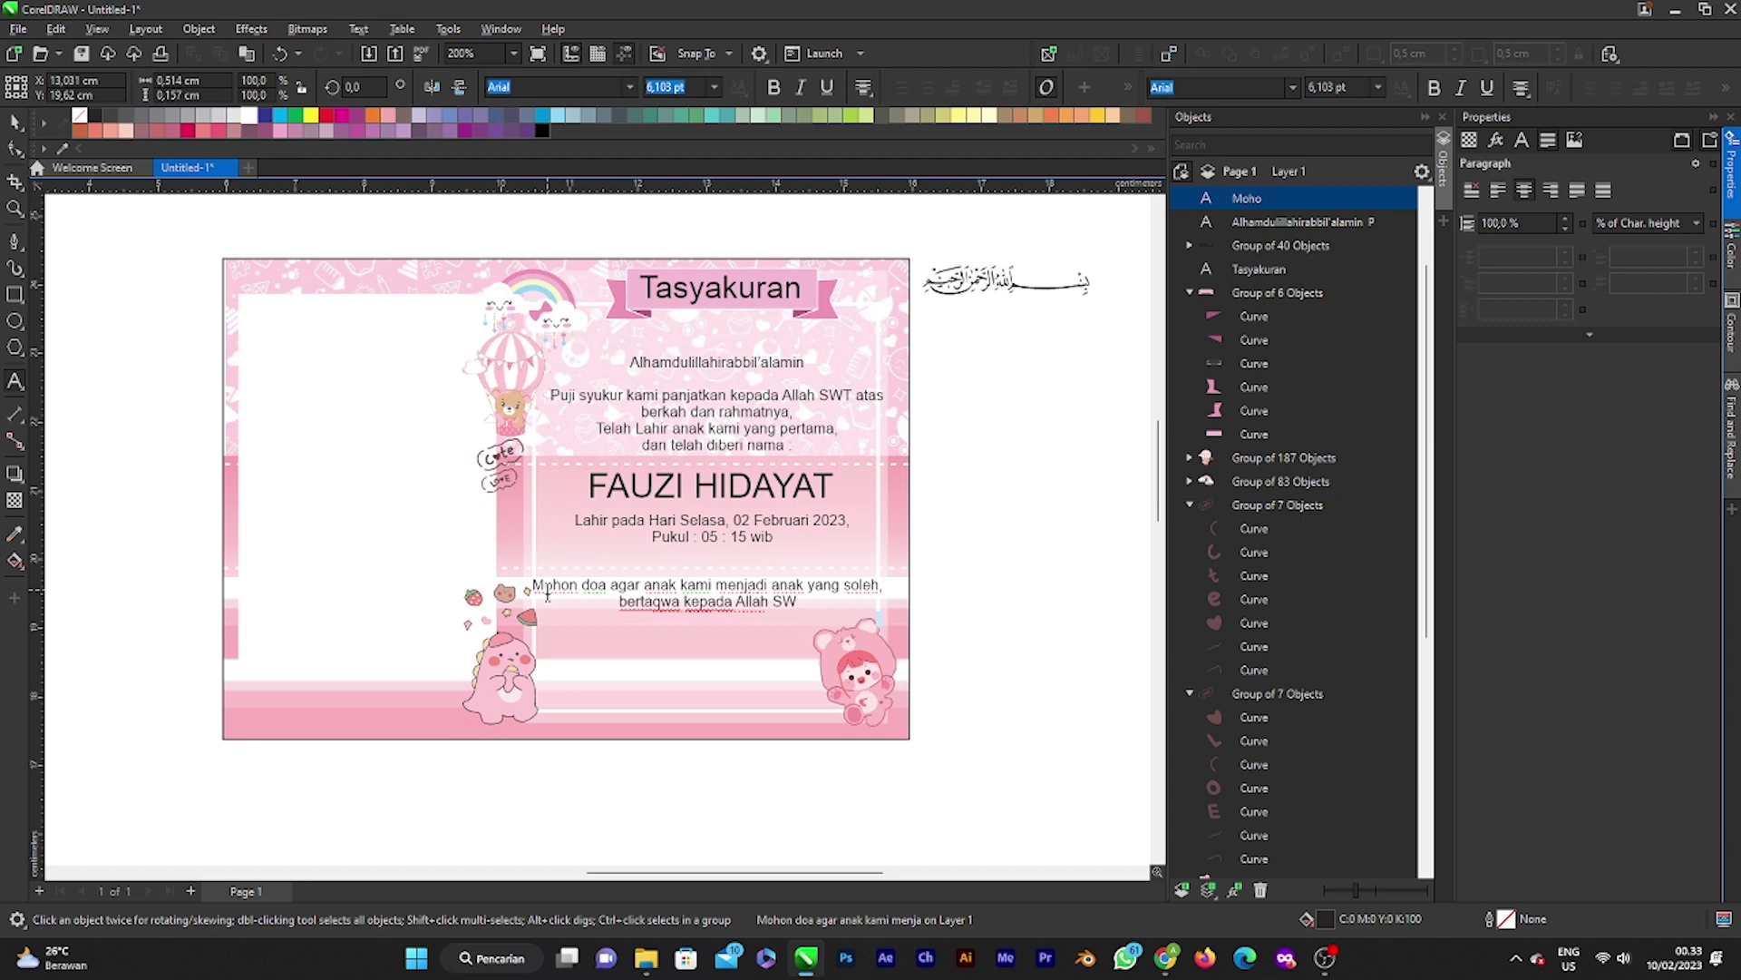
pyautogui.write('T')
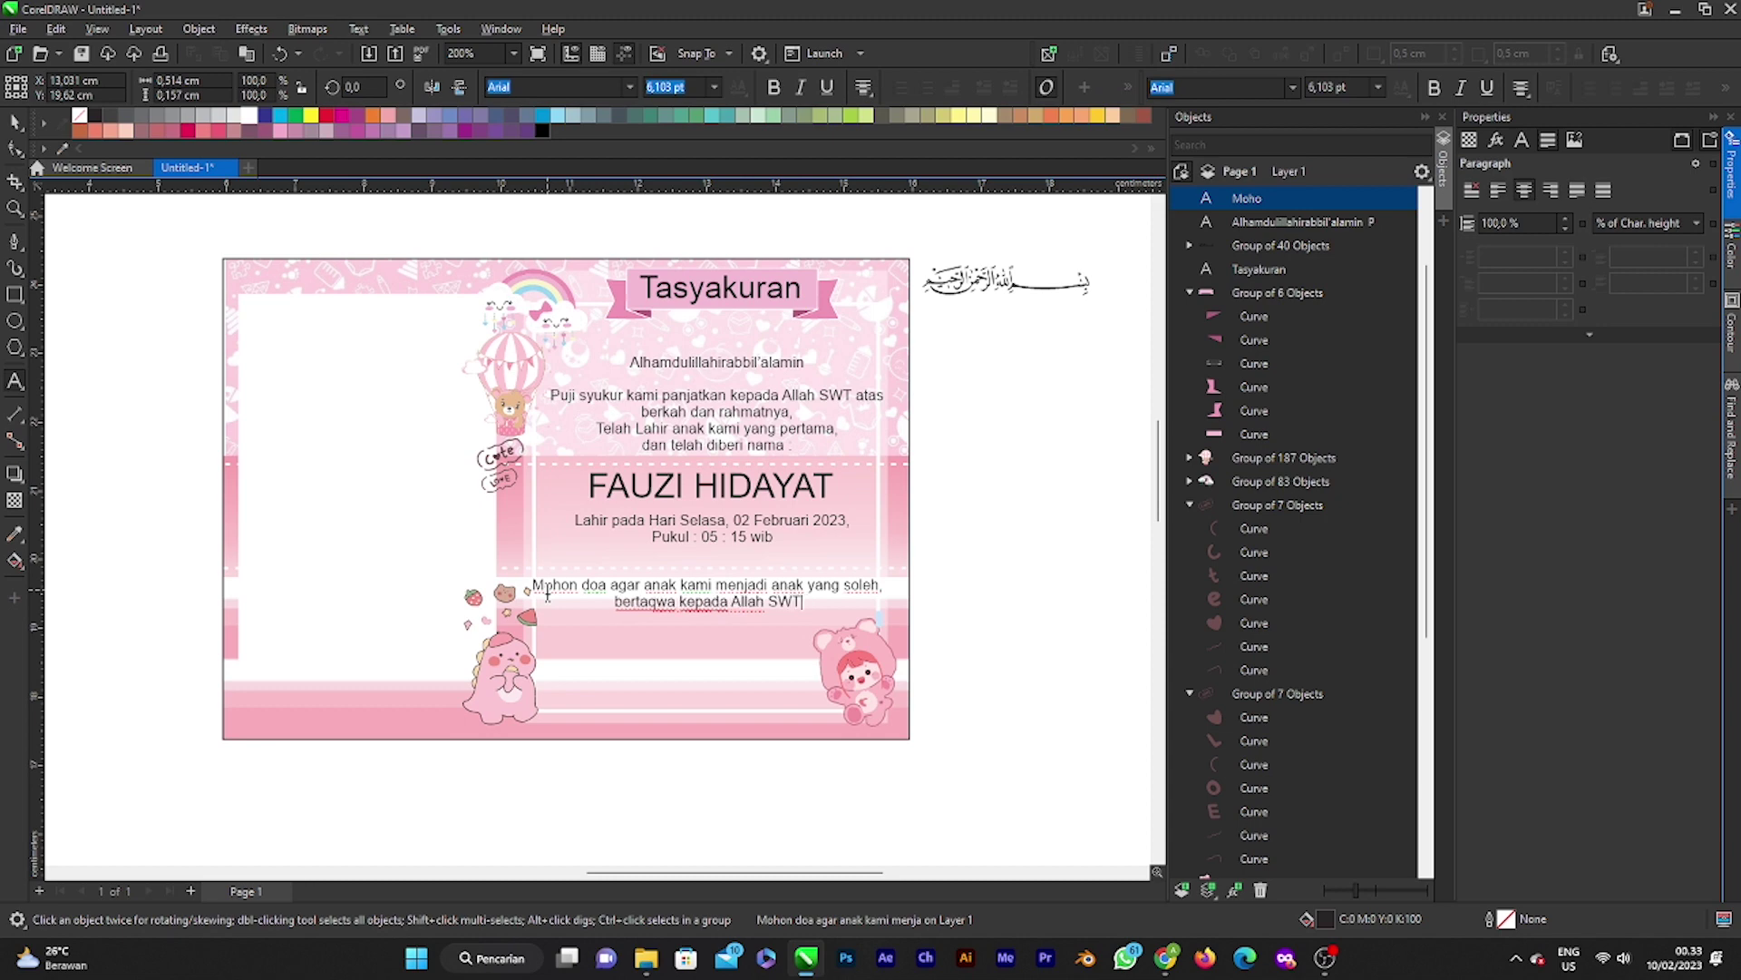
pyautogui.write(', berbaki')
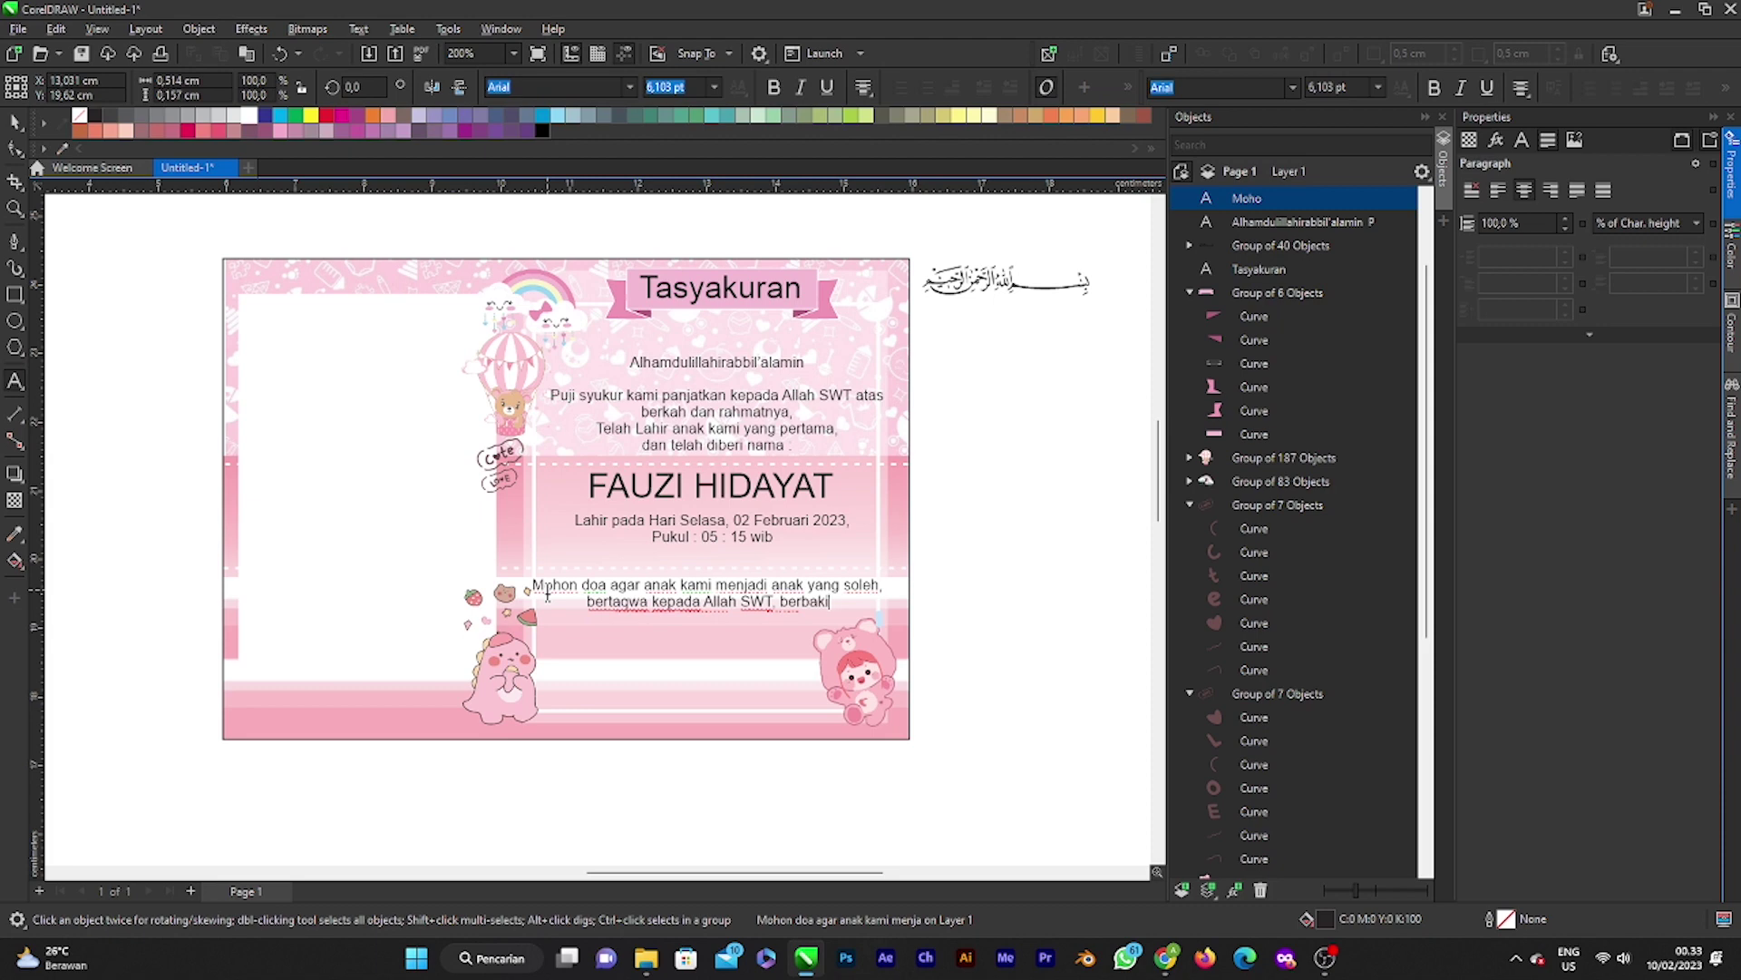
pyautogui.press('BackSpace')
pyautogui.write('ti ')
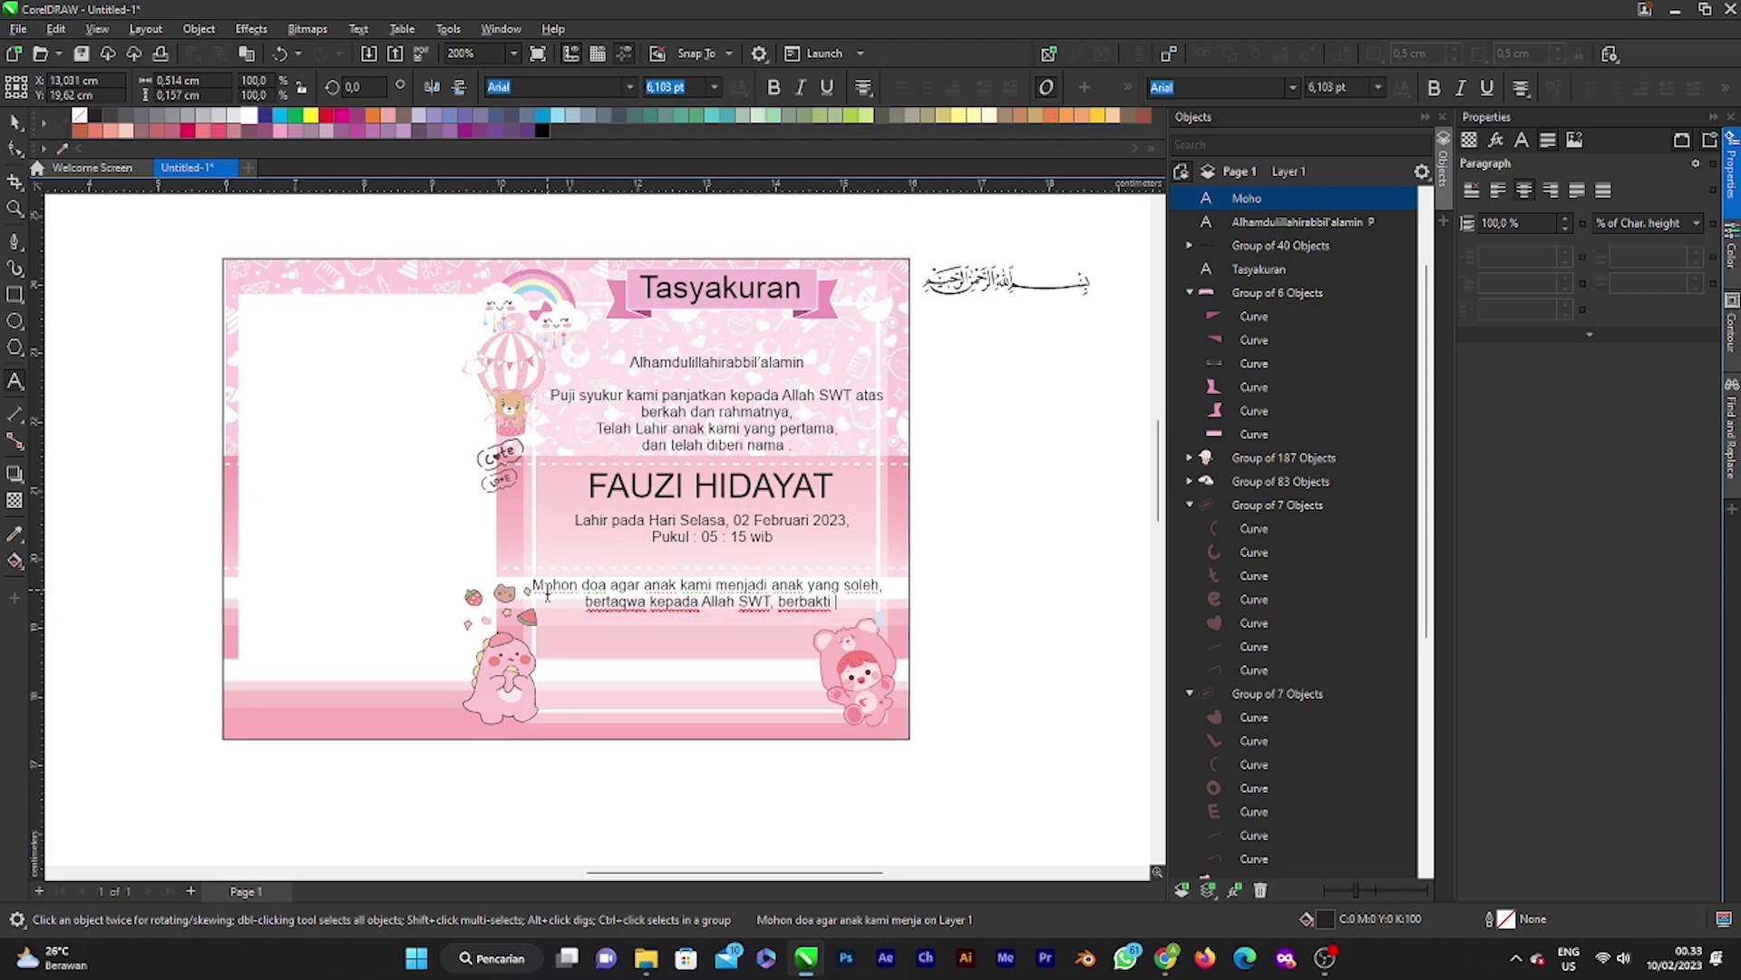
pyautogui.write('kep')
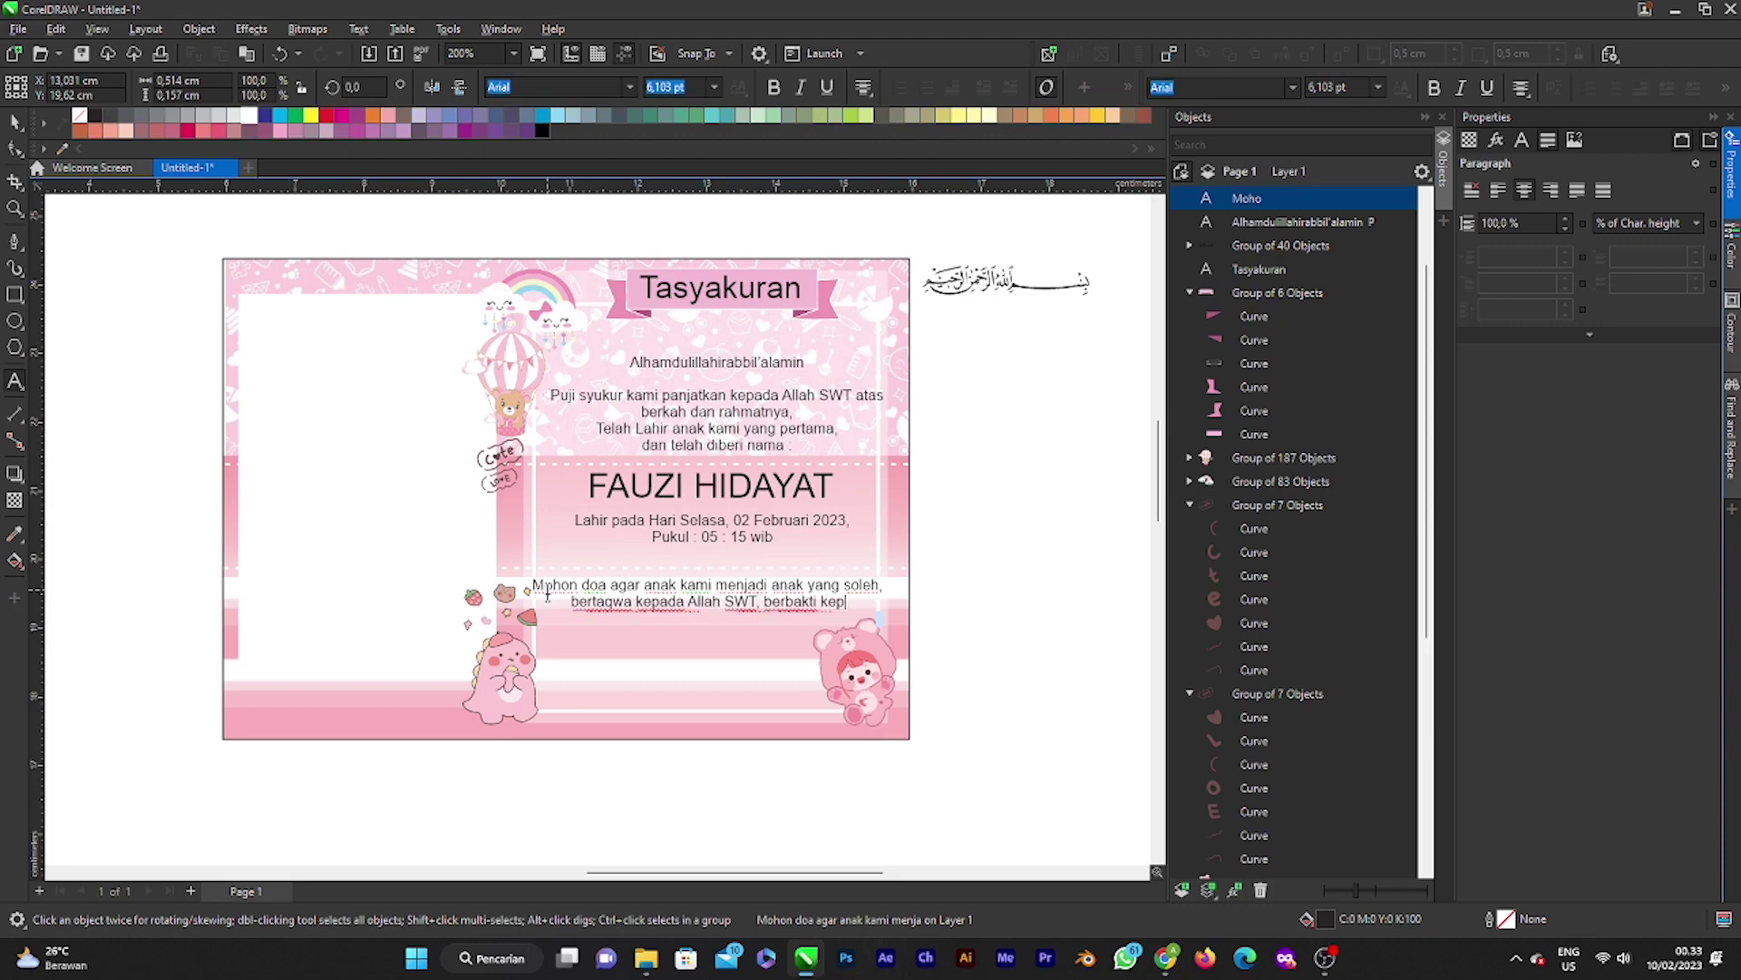
pyautogui.write('ada kedua orang tua')
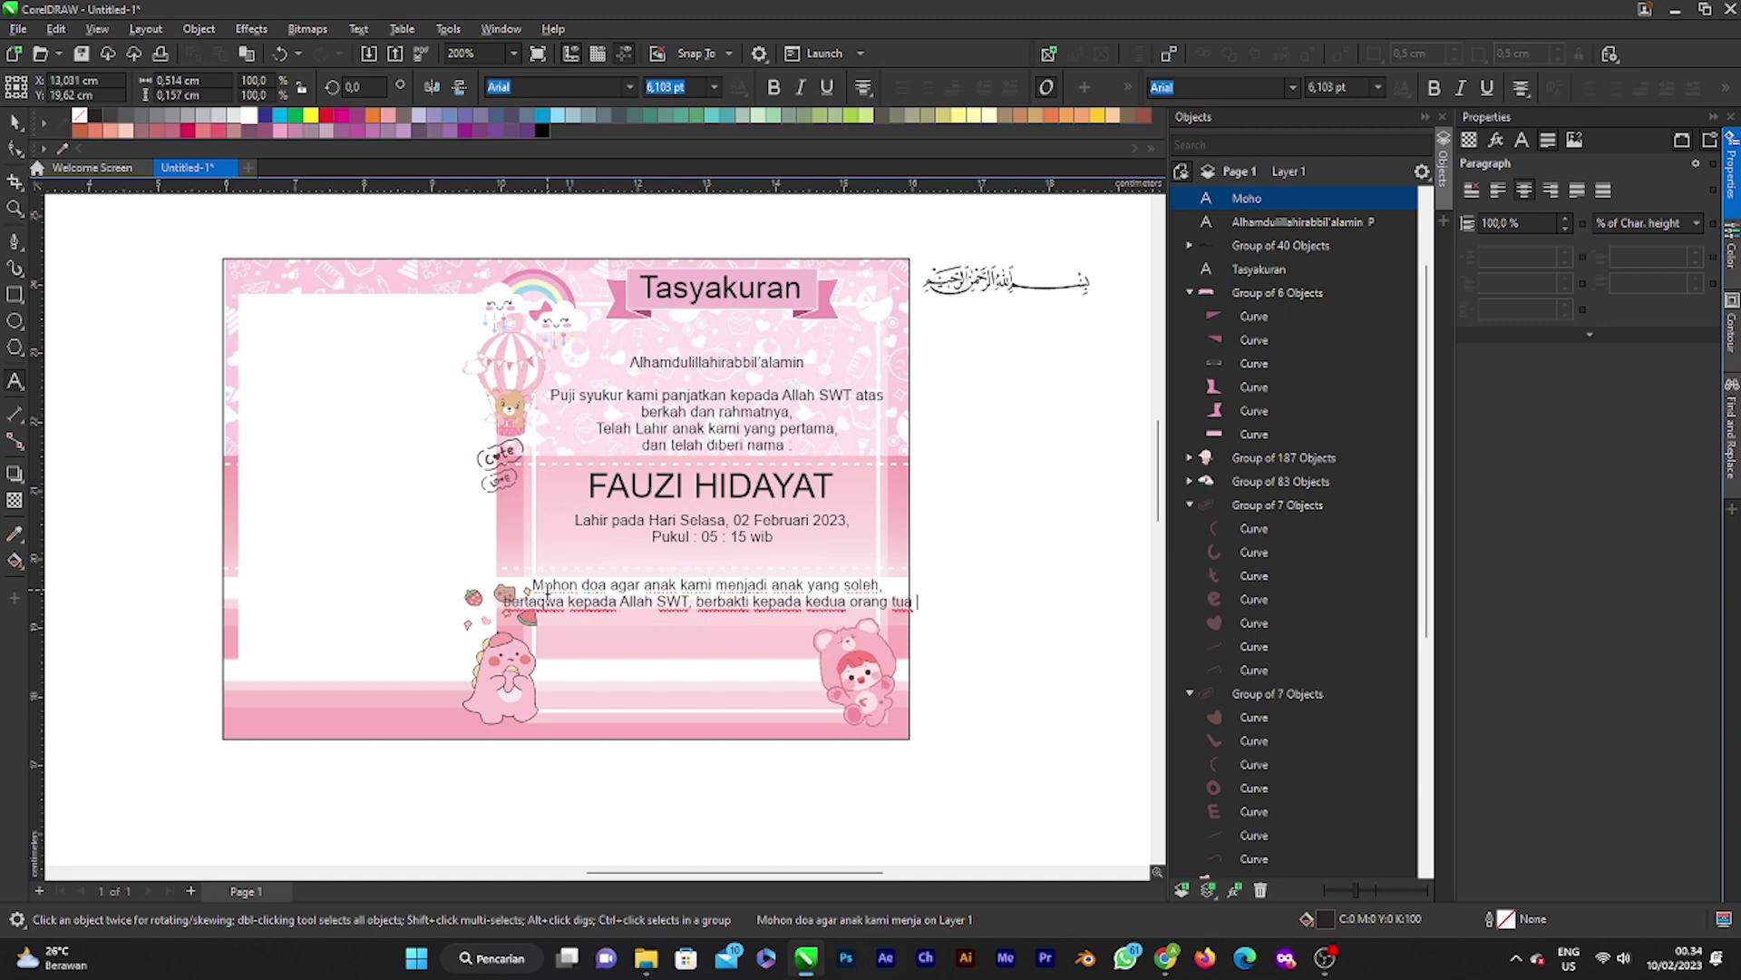
pyautogui.write(' dan berguna ')
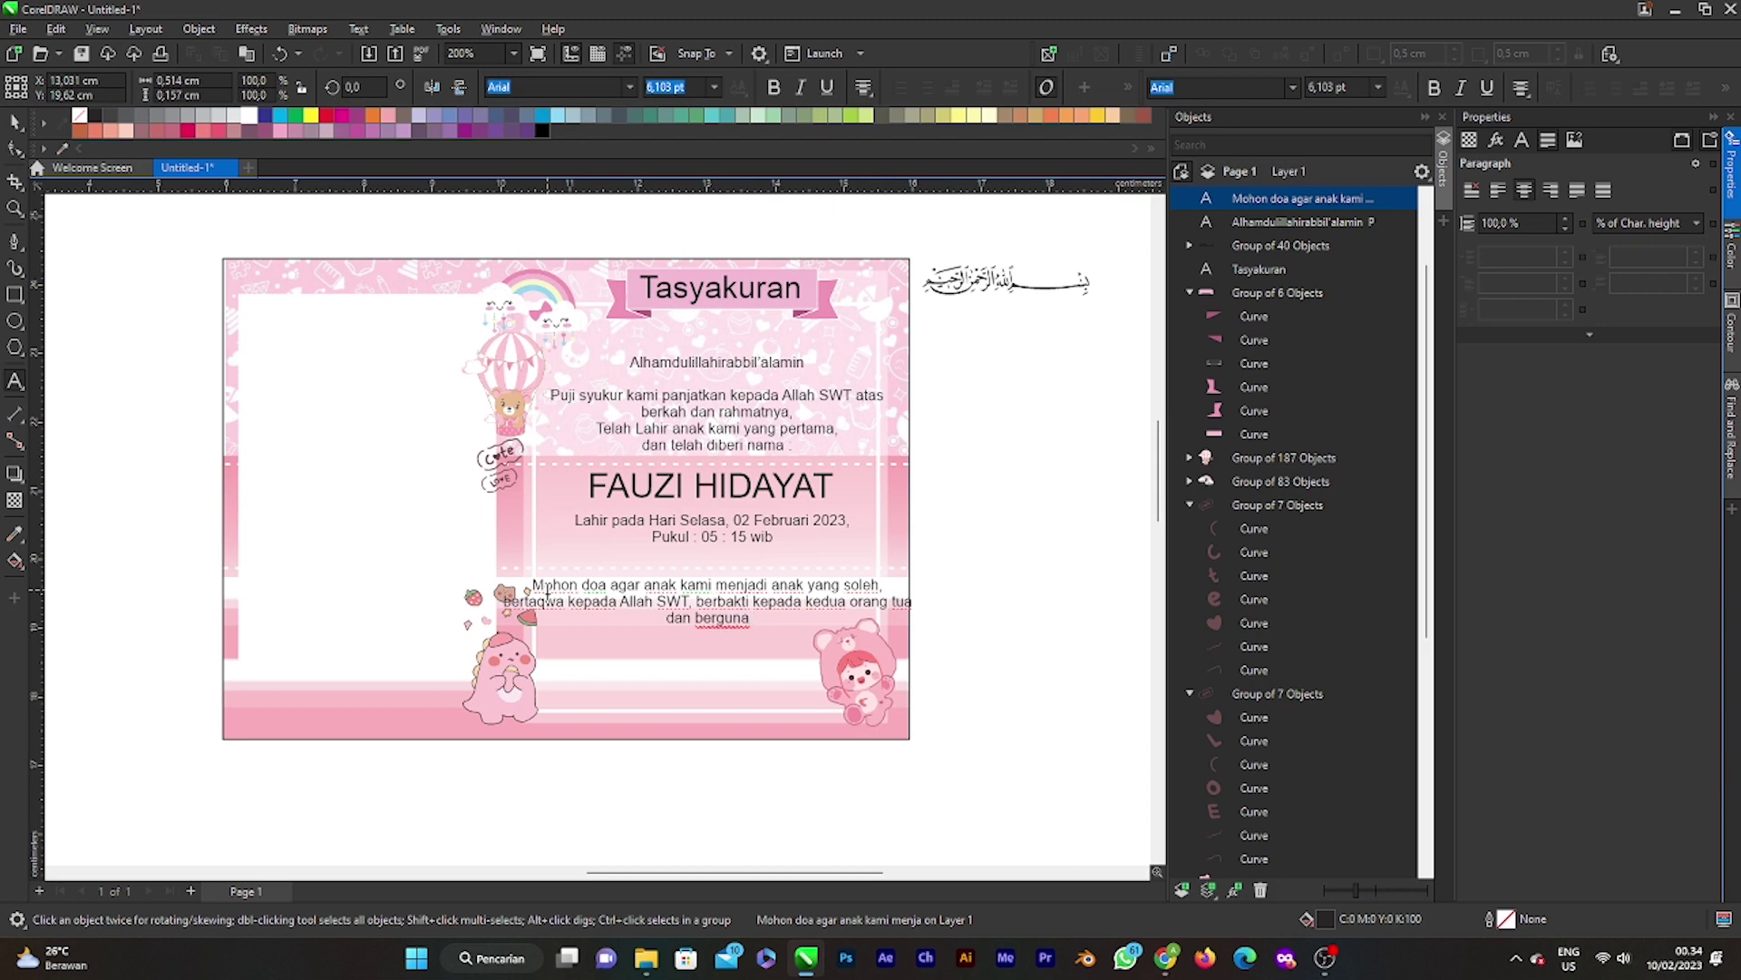
pyautogui.write('bagi Nusa')
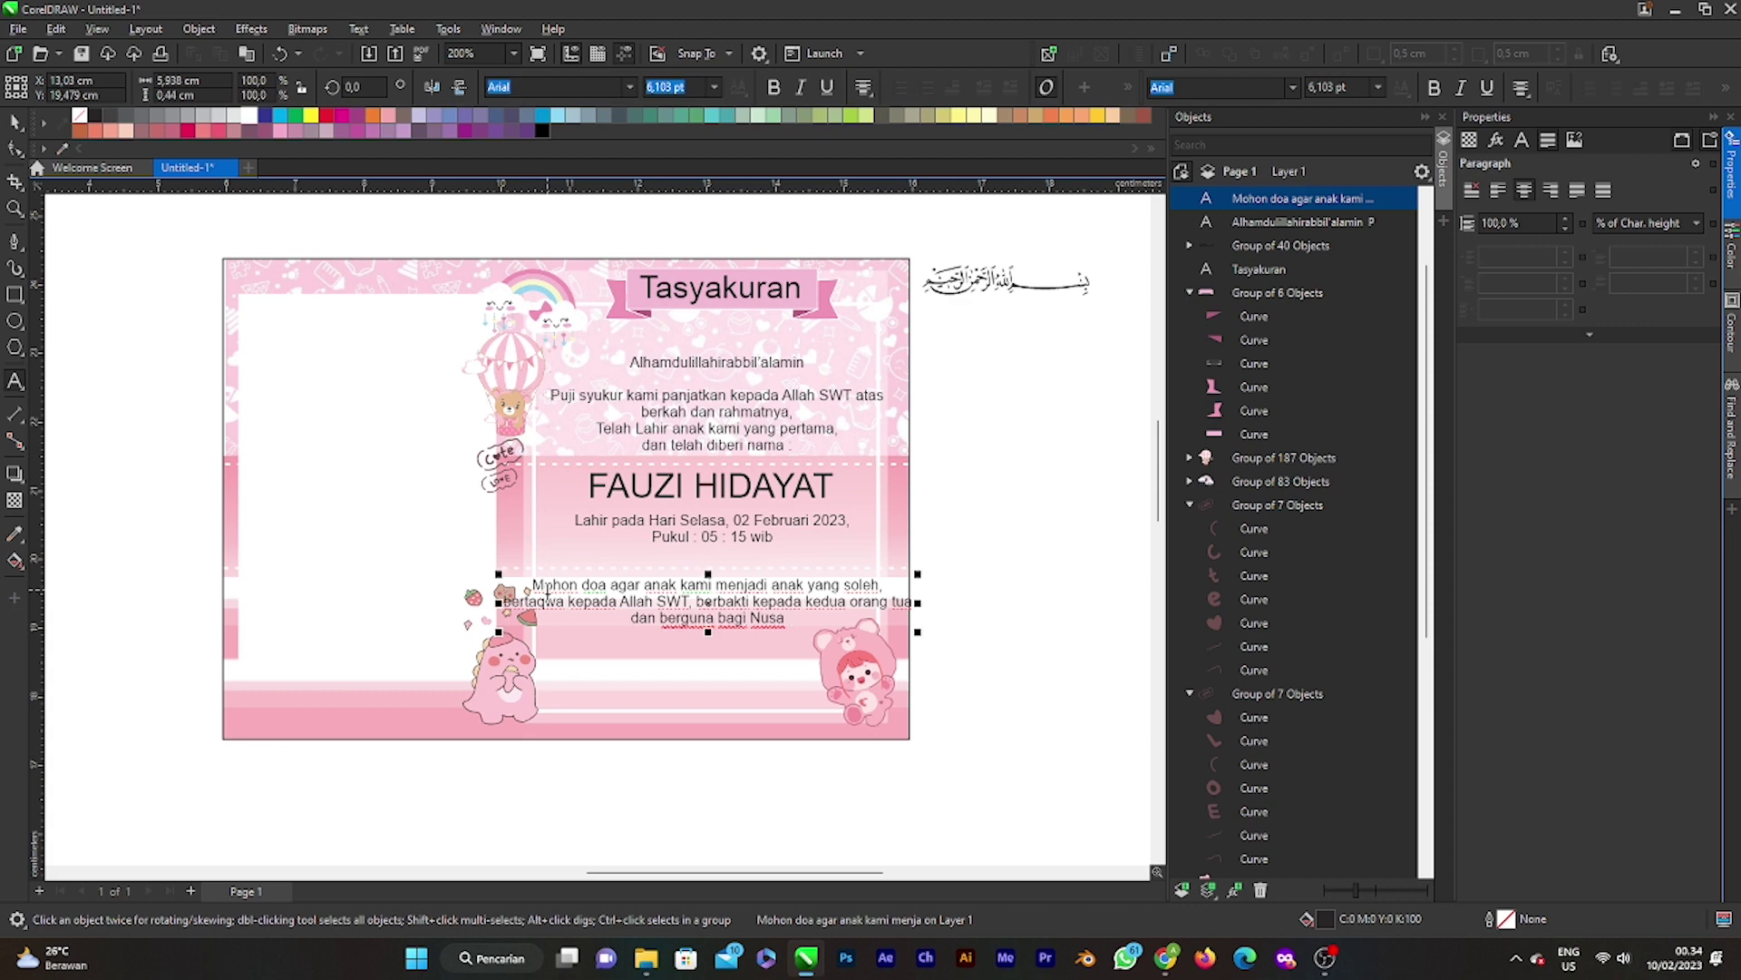
# Step: End the prayer with ', Bangsa Masyarakat dan Agama. Aamin.' and add 'Kami yang berbahagia :' below
pyautogui.press('BackSpace')
pyautogui.write(', Bangsa')
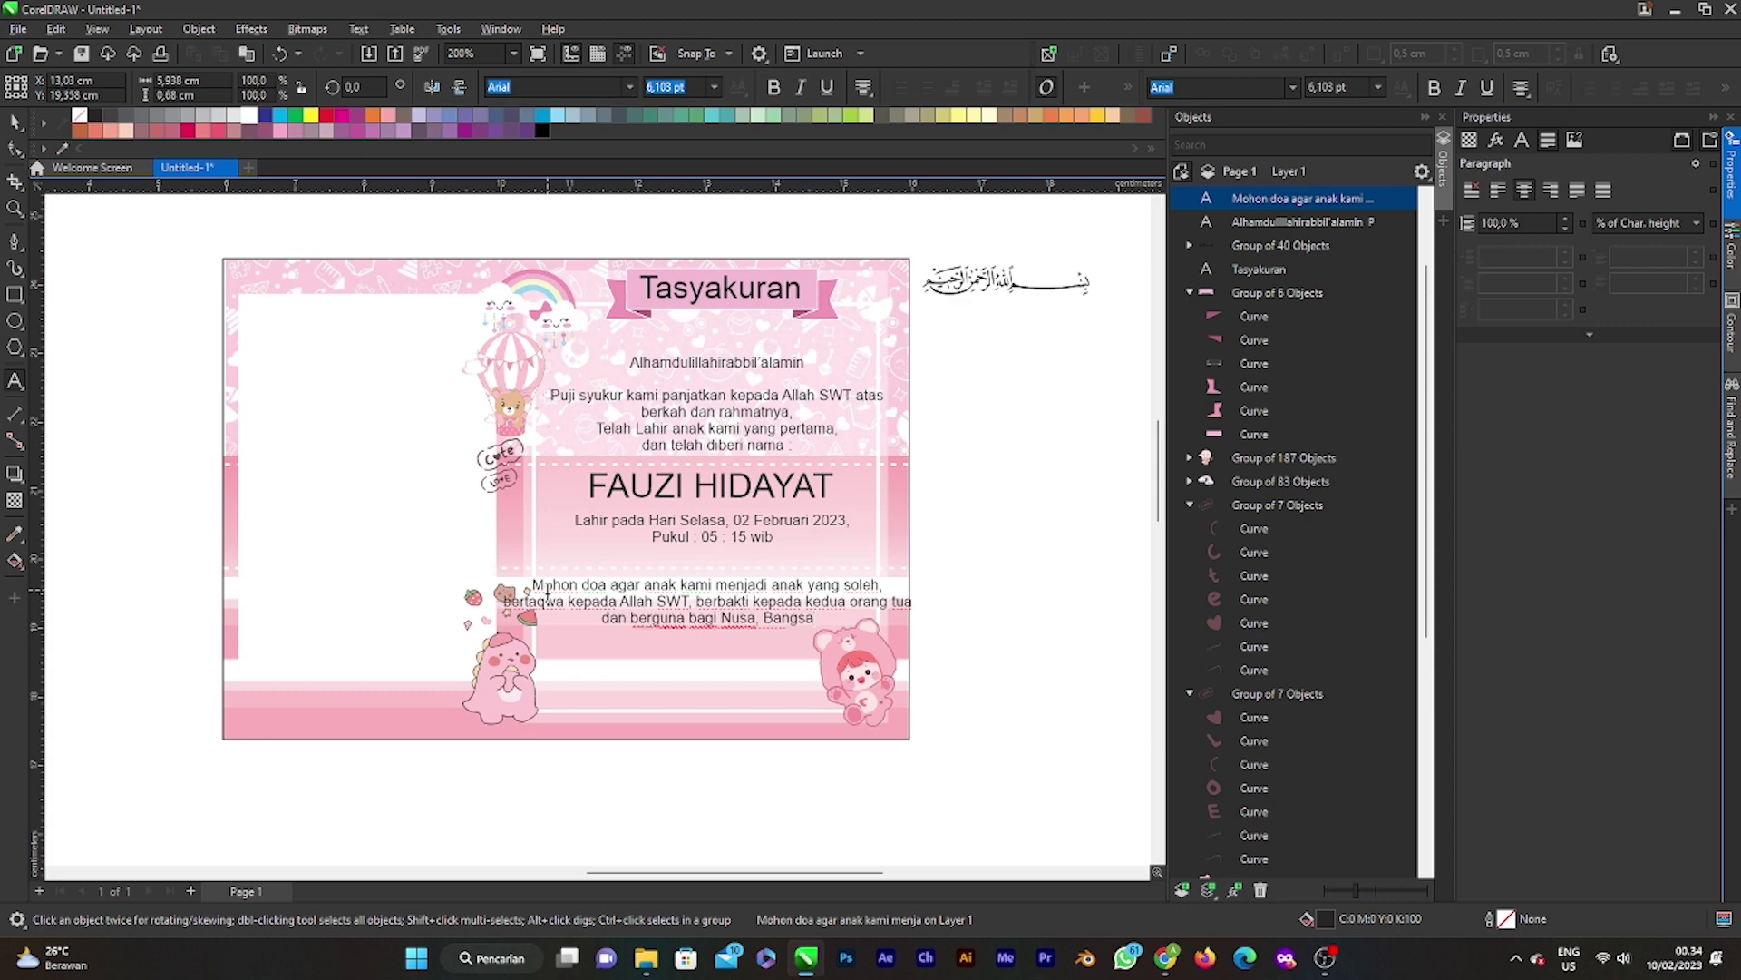
pyautogui.write(' da')
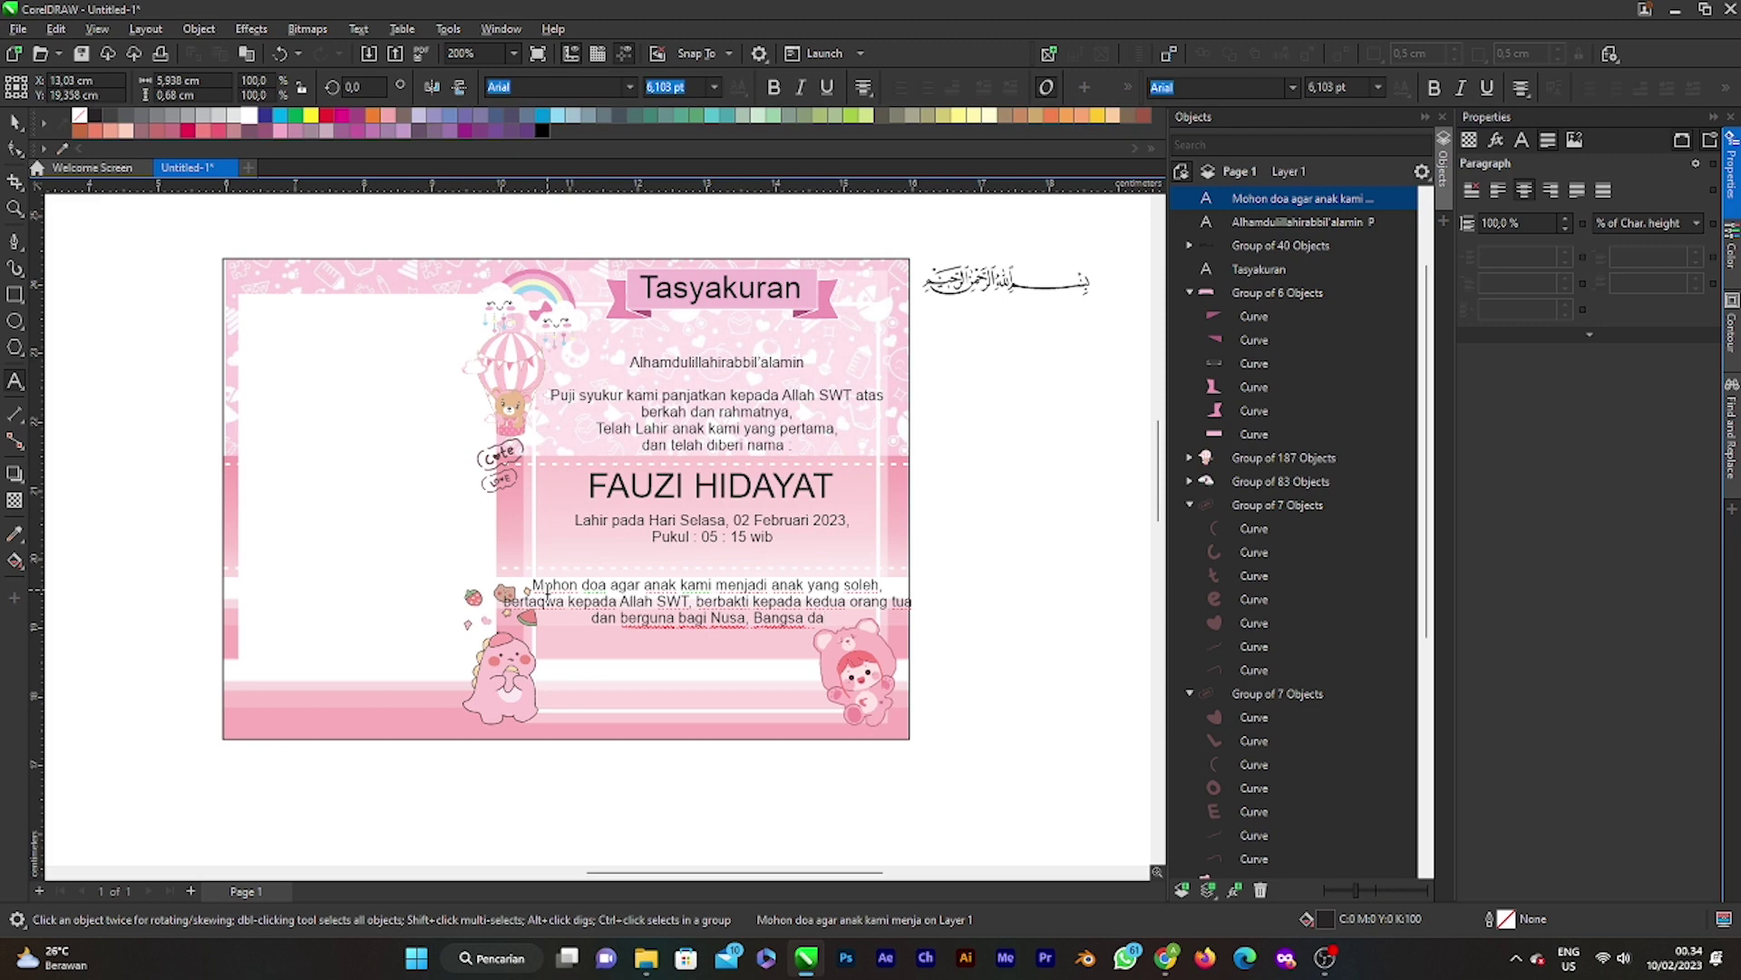
pyautogui.press('BackSpace')
pyautogui.press('BackSpace')
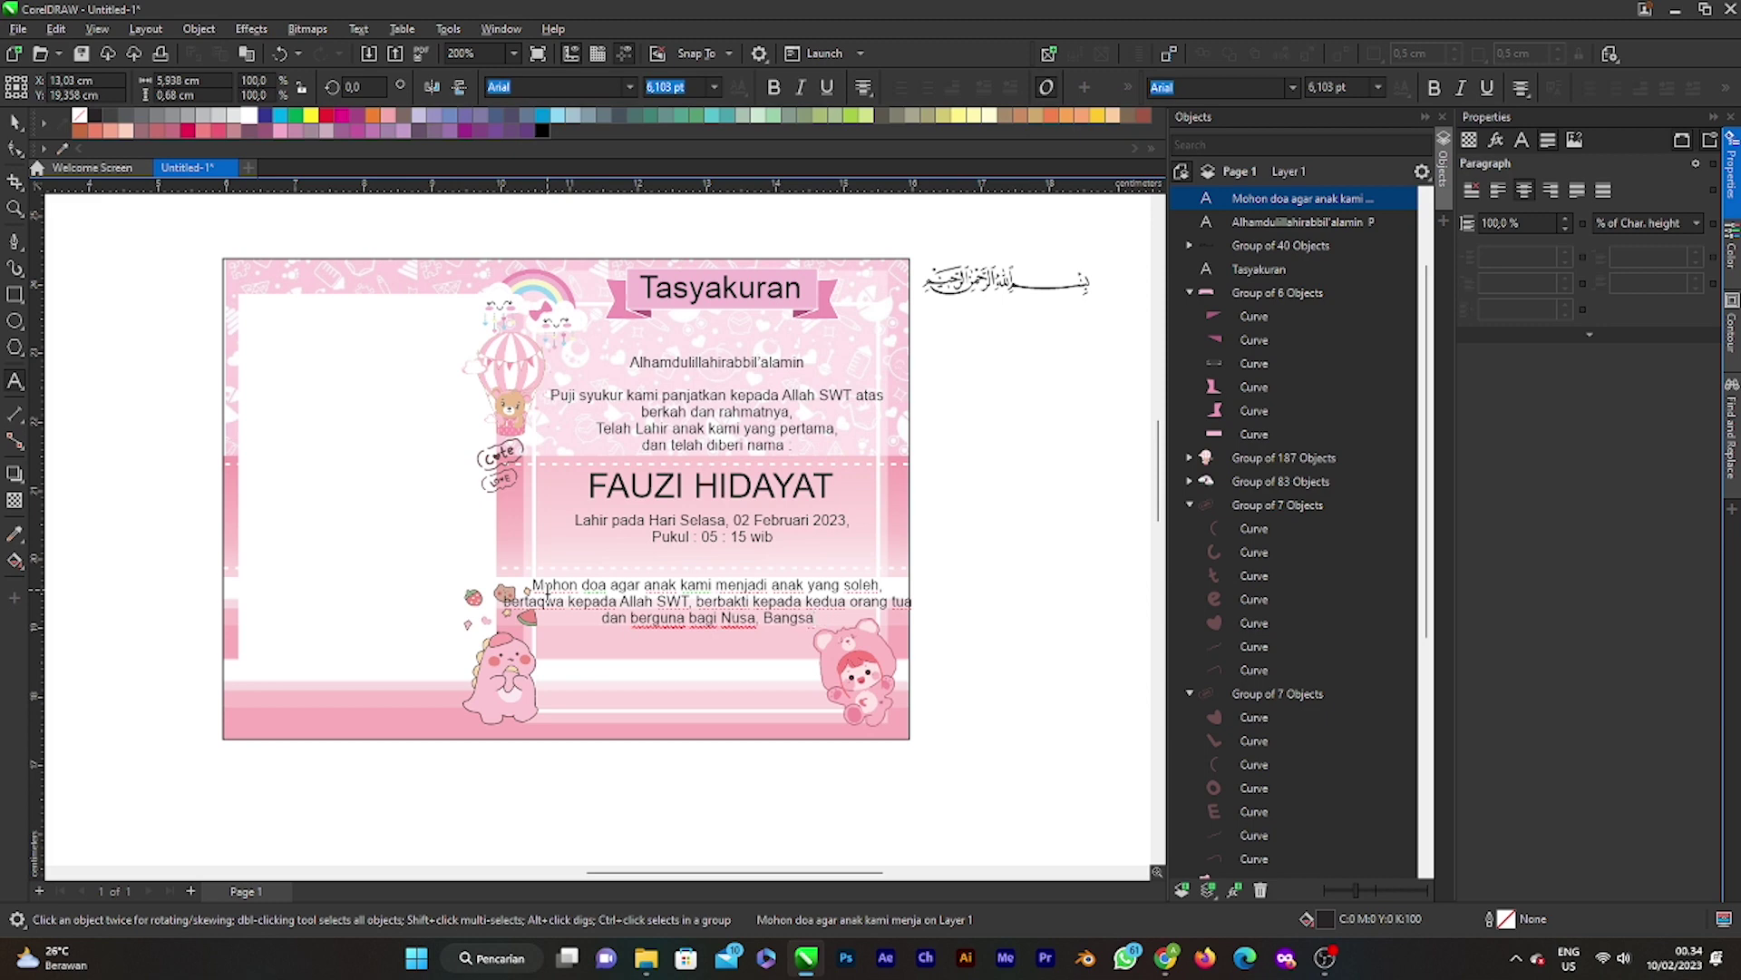
pyautogui.write('Masyatrakt')
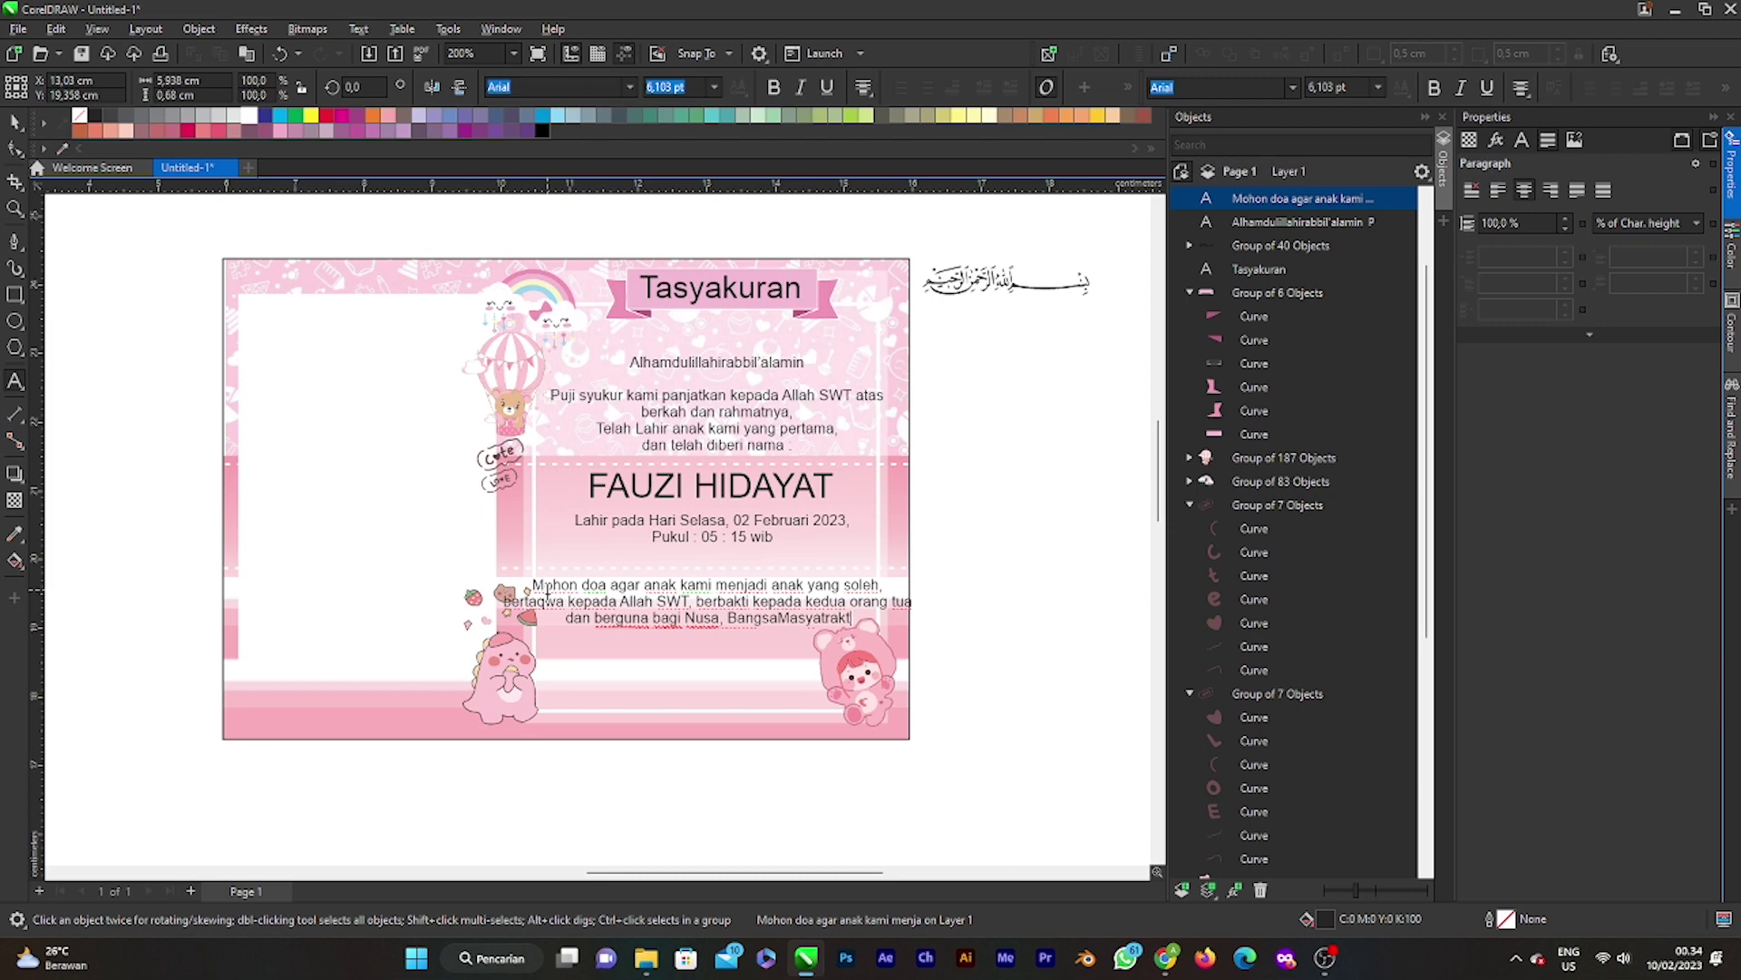
pyautogui.click(746, 624)
pyautogui.click(782, 620)
pyautogui.press('End')
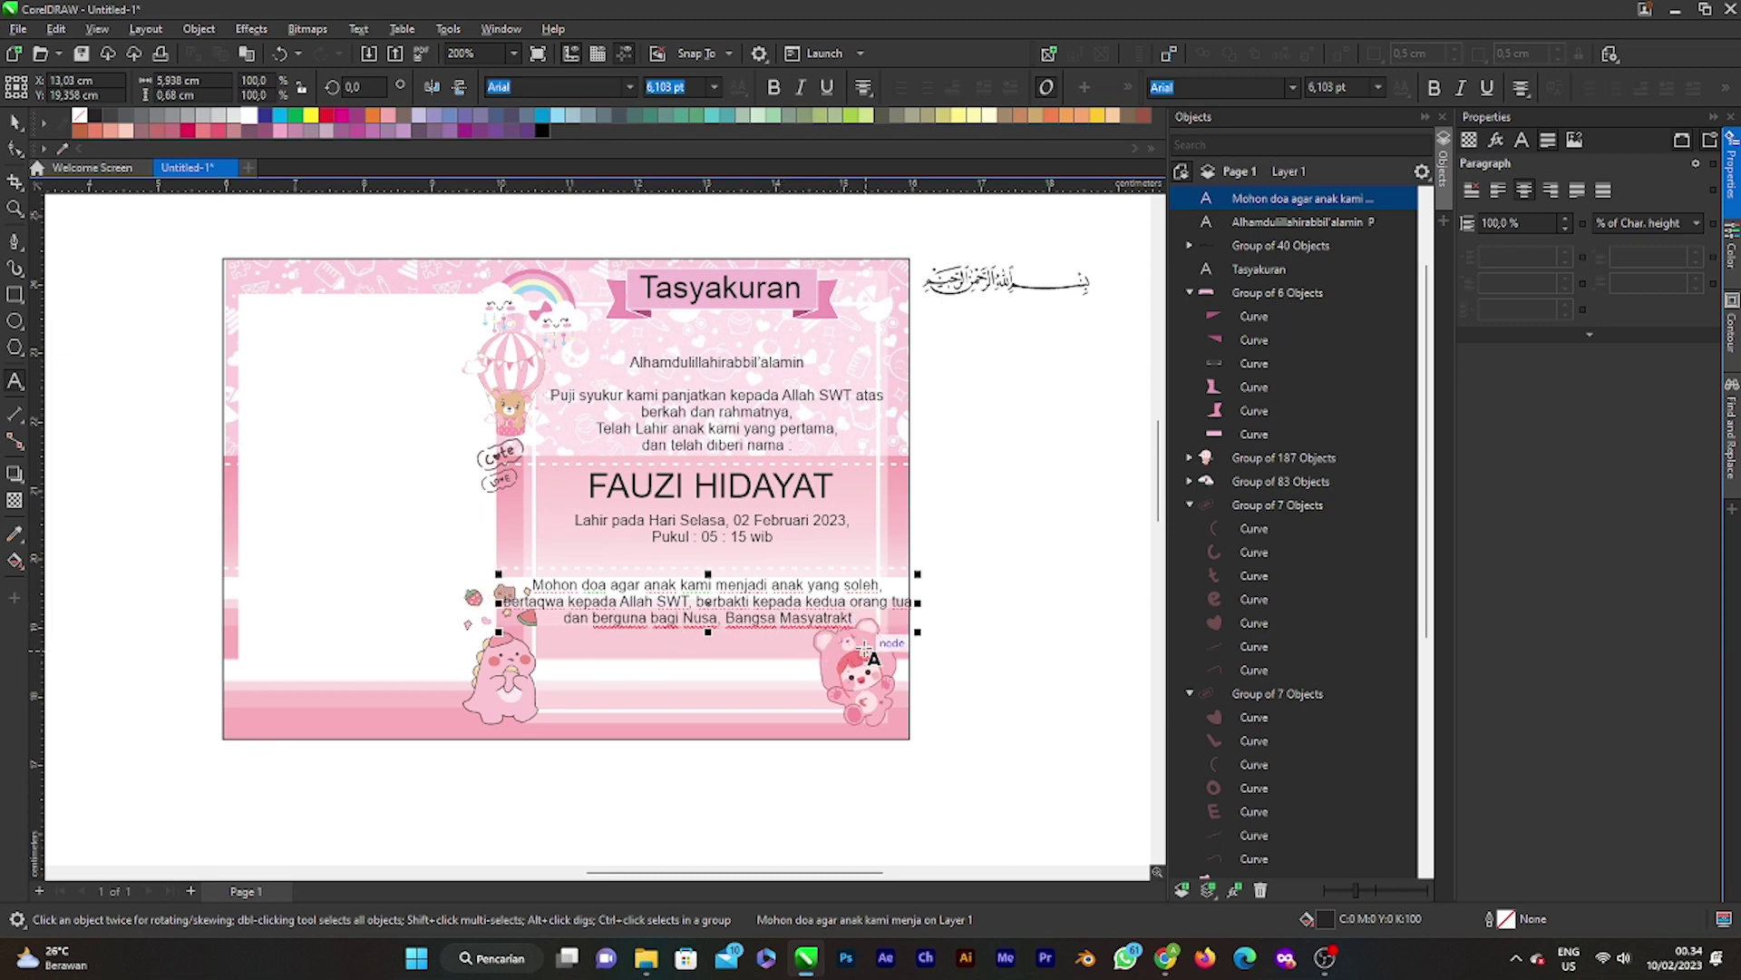
pyautogui.press('BackSpace')
pyautogui.press('BackSpace')
pyautogui.press('BackSpace')
pyautogui.press('BackSpace')
pyautogui.press('BackSpace')
pyautogui.press('BackSpace')
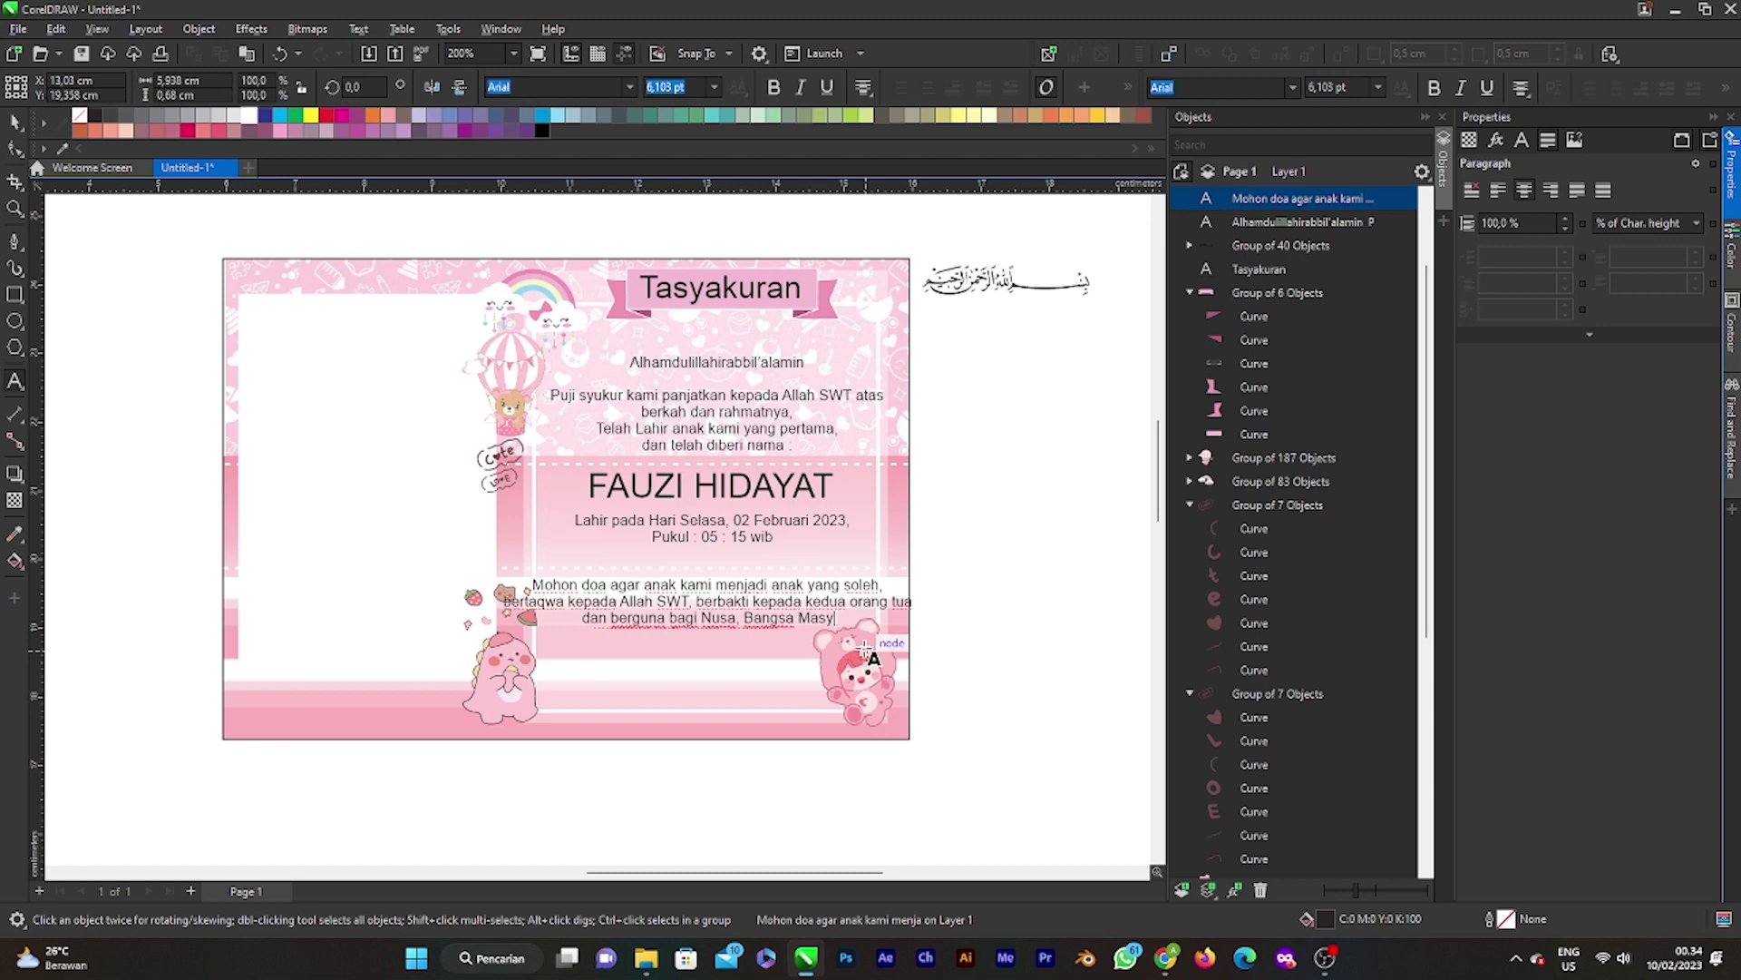
pyautogui.write('arakat')
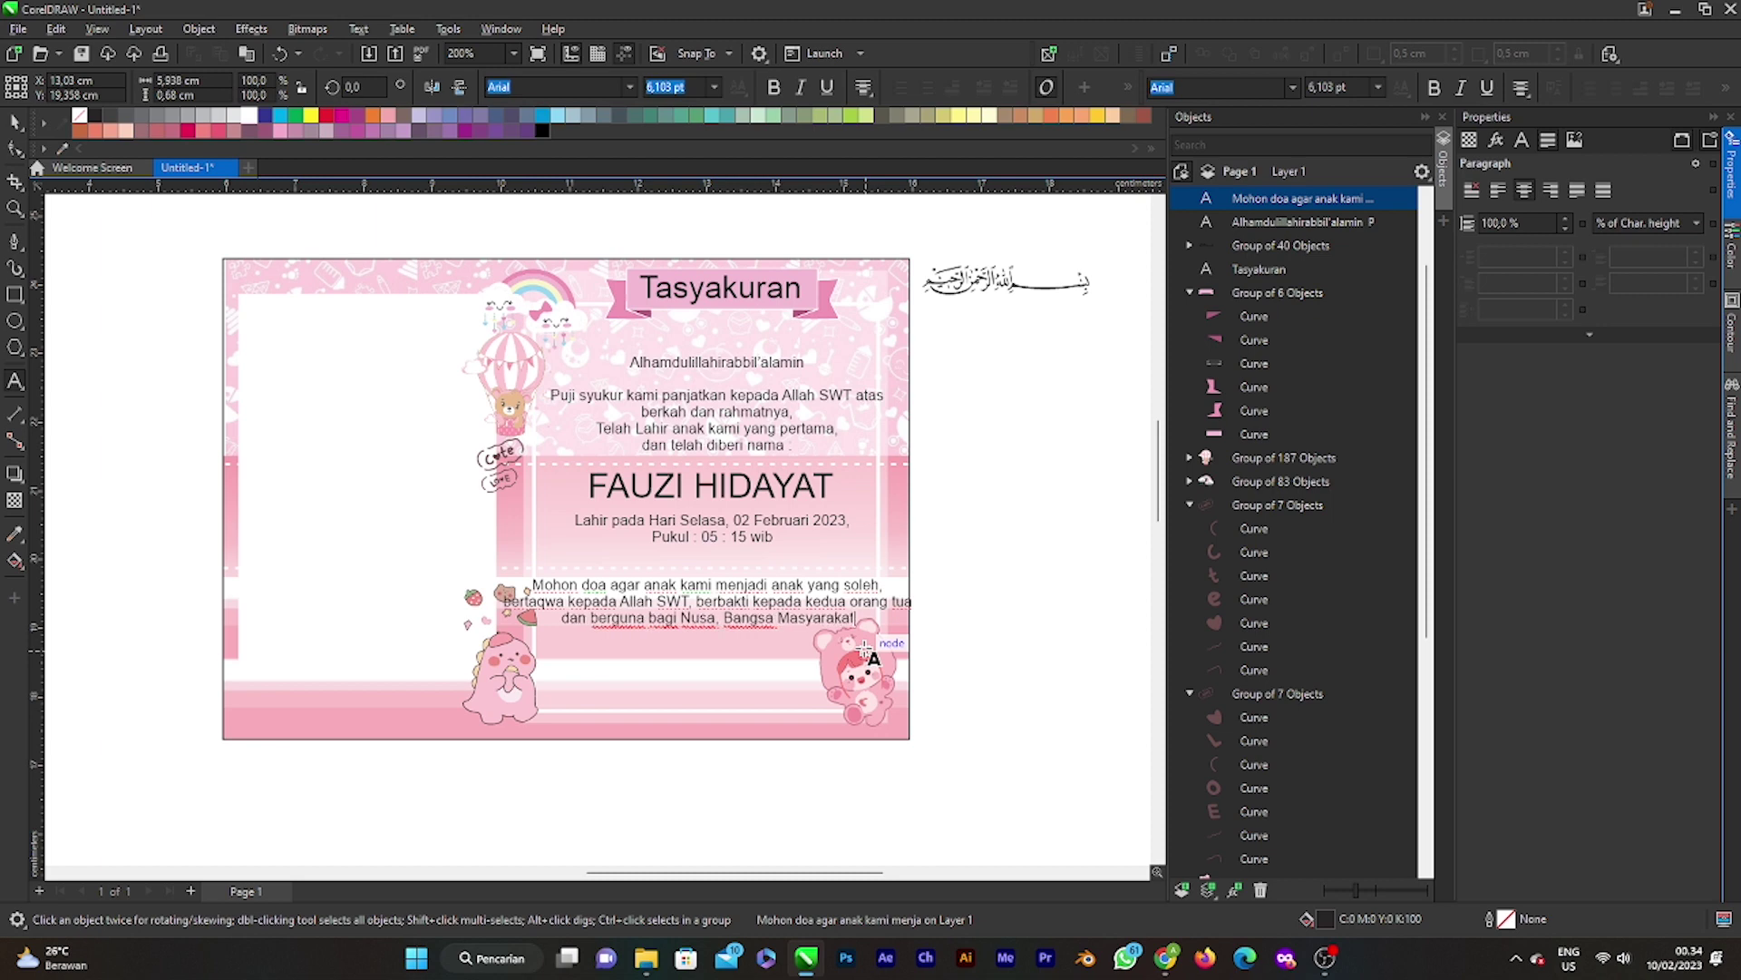
pyautogui.write(' d')
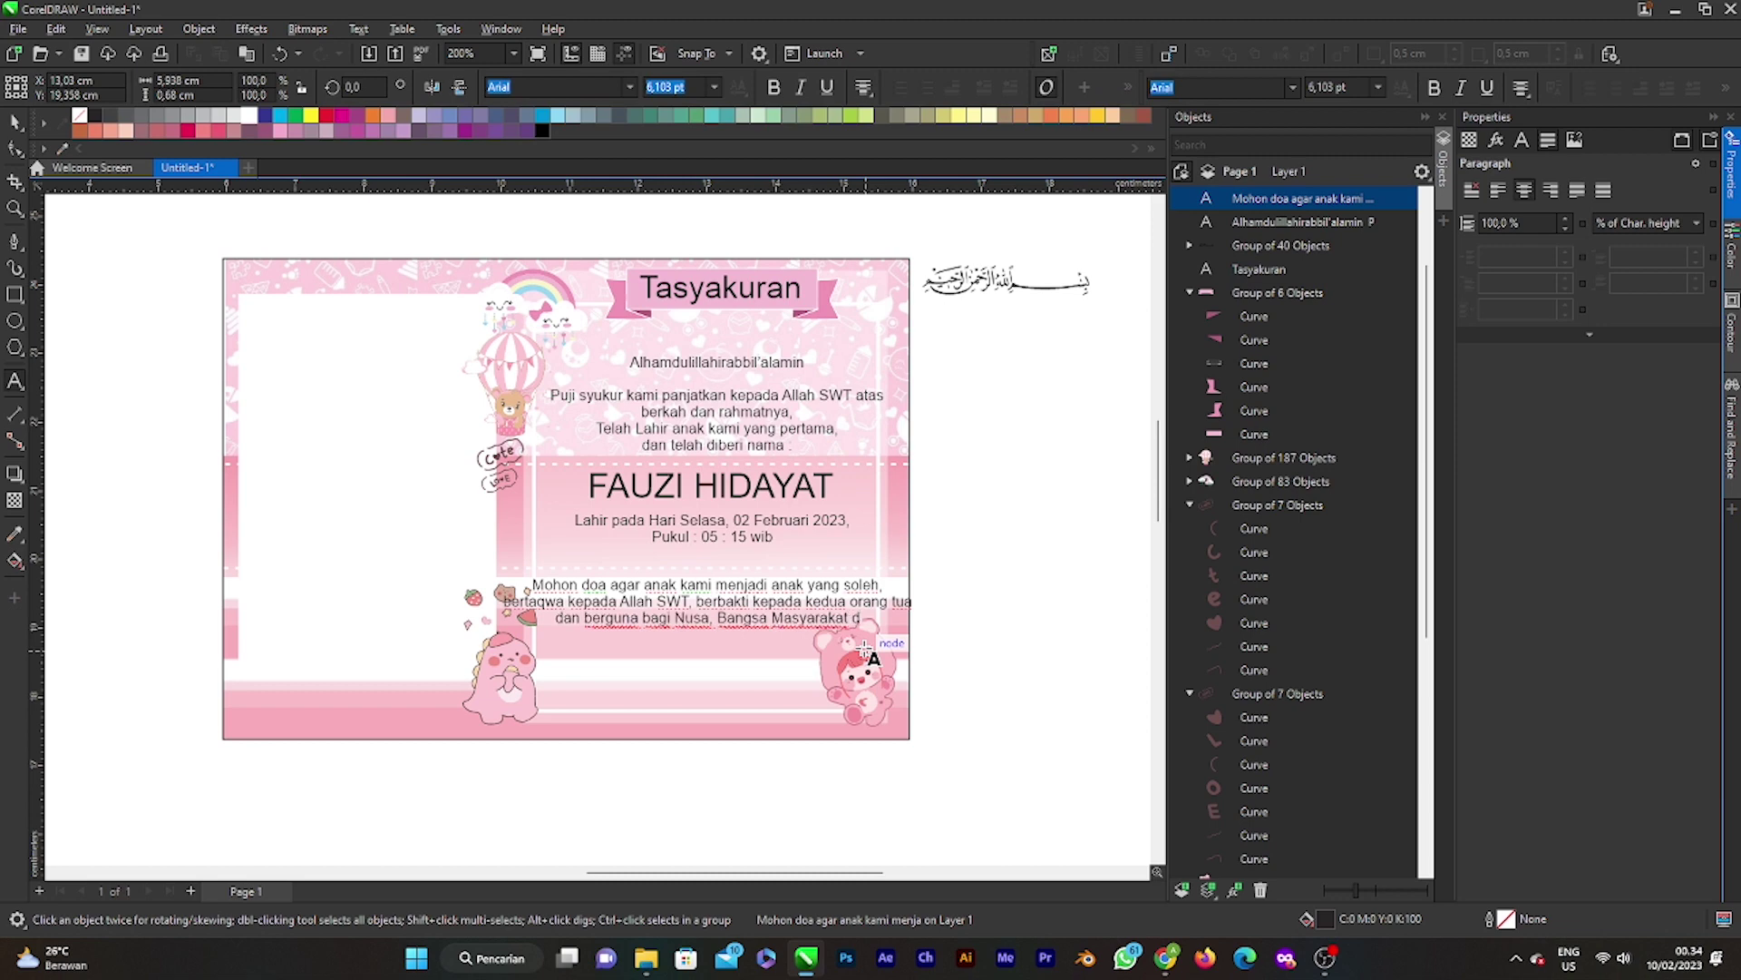
pyautogui.write('an Agam')
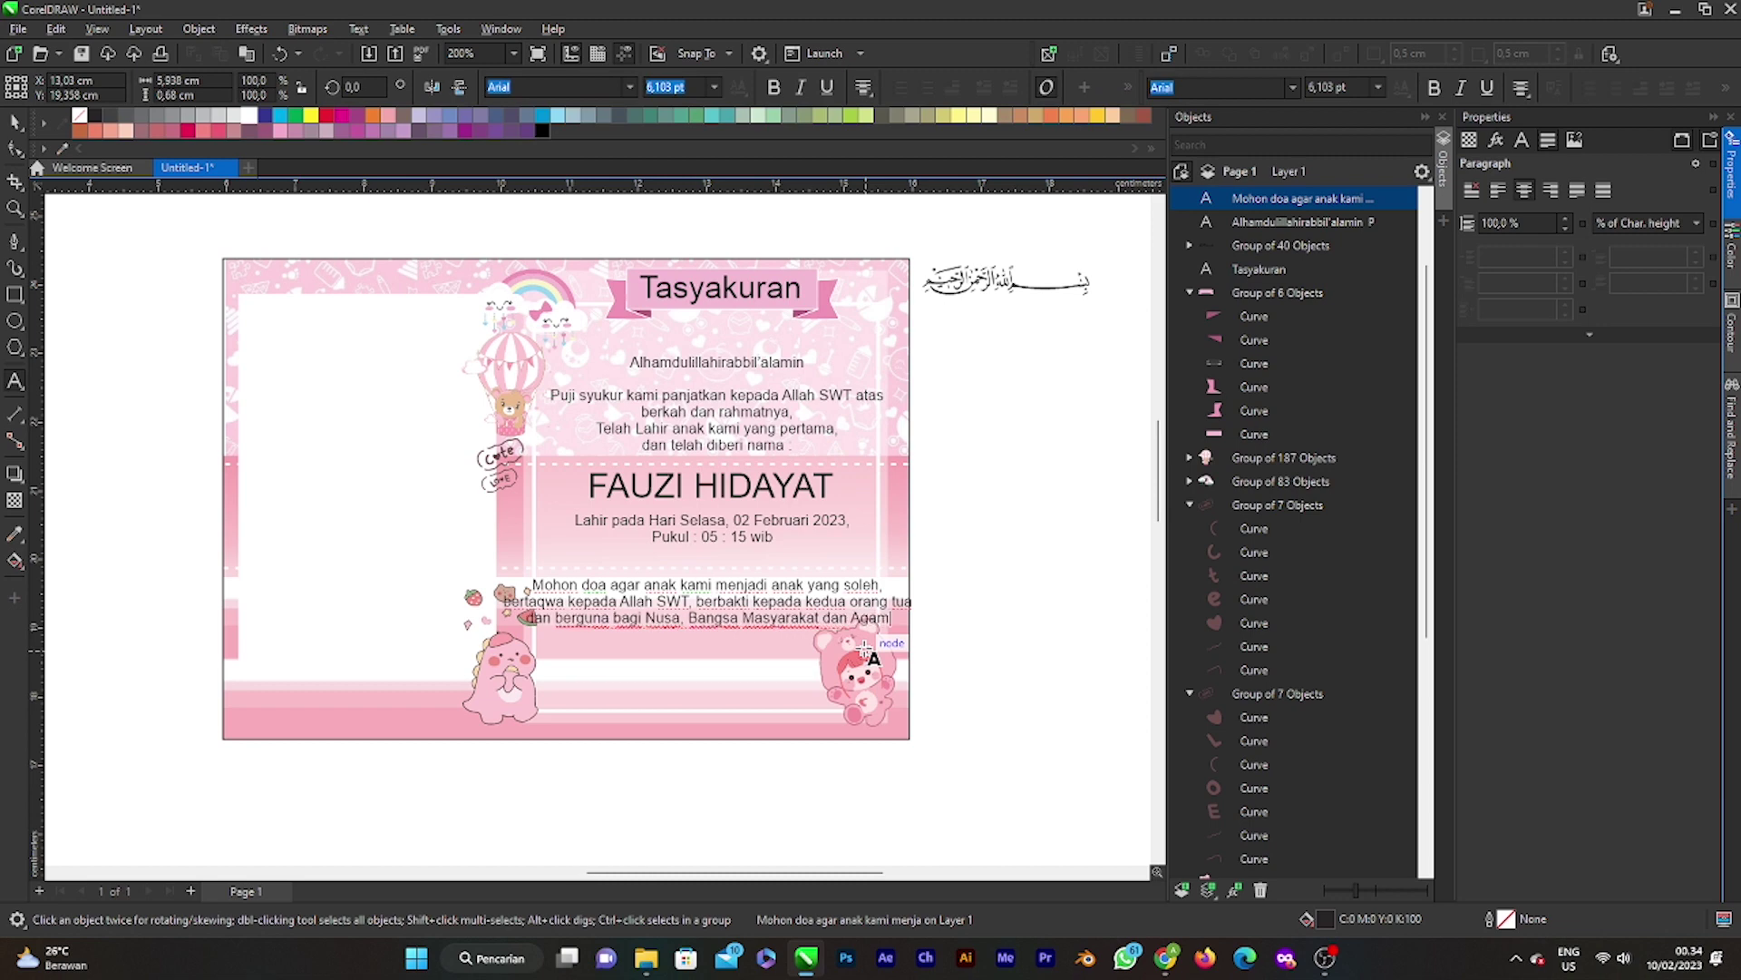
pyautogui.write('a.')
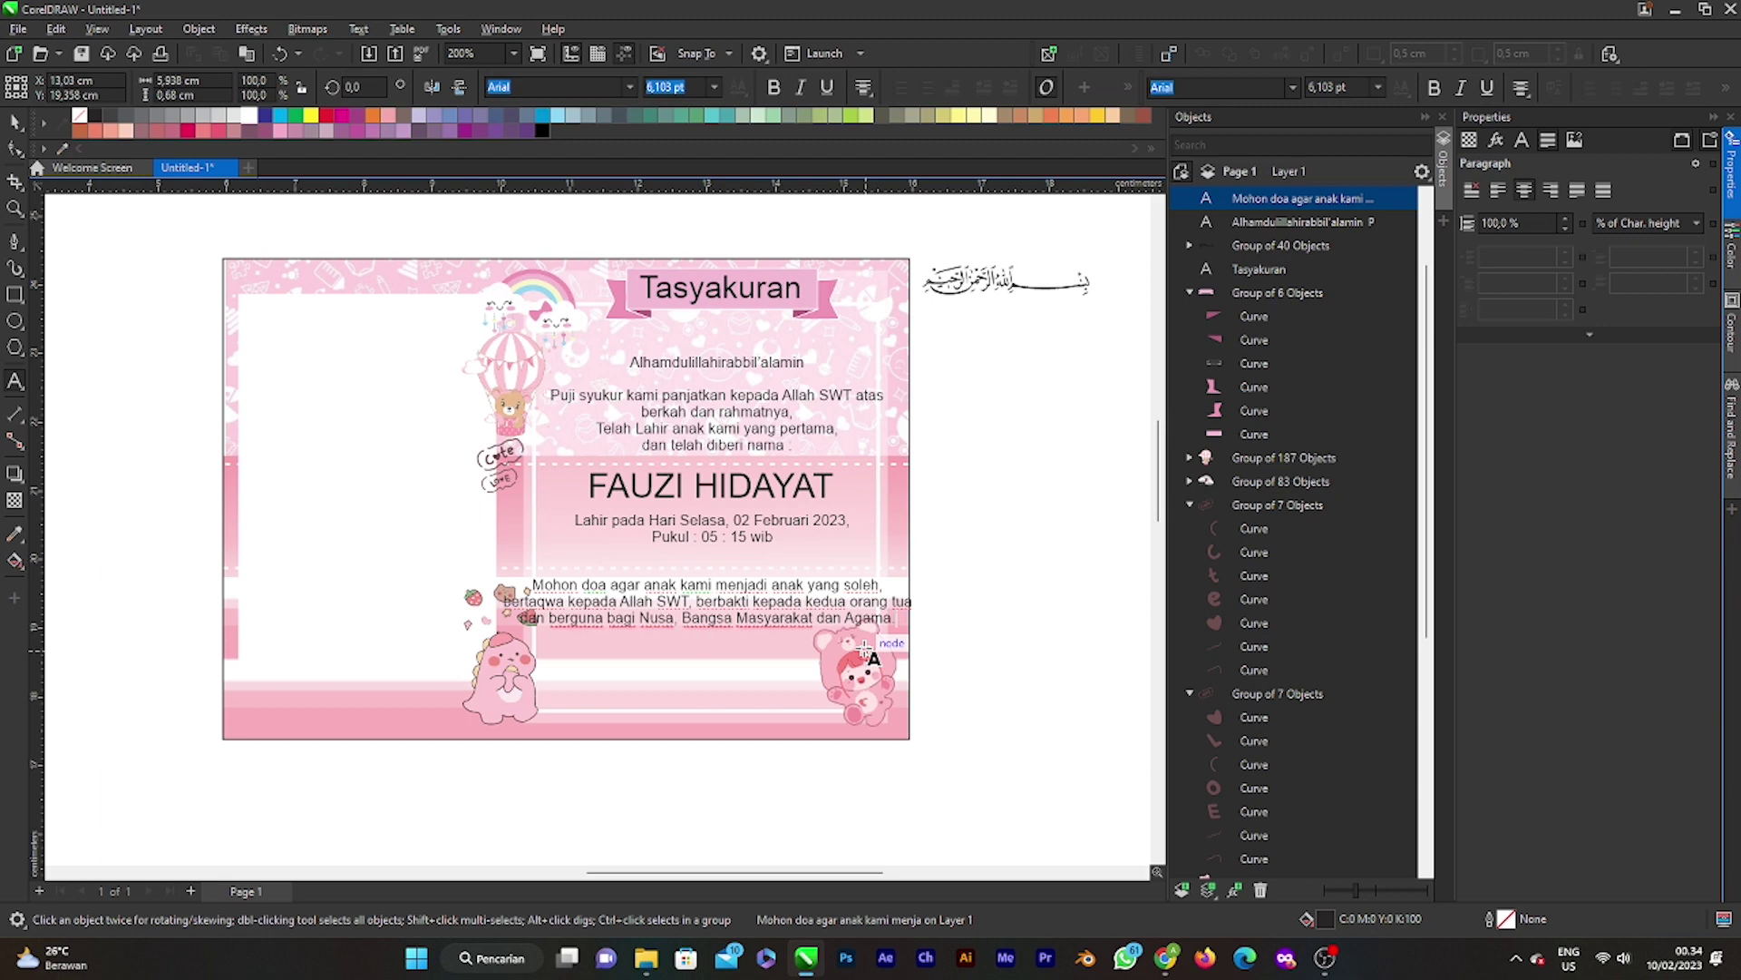
pyautogui.write(' A')
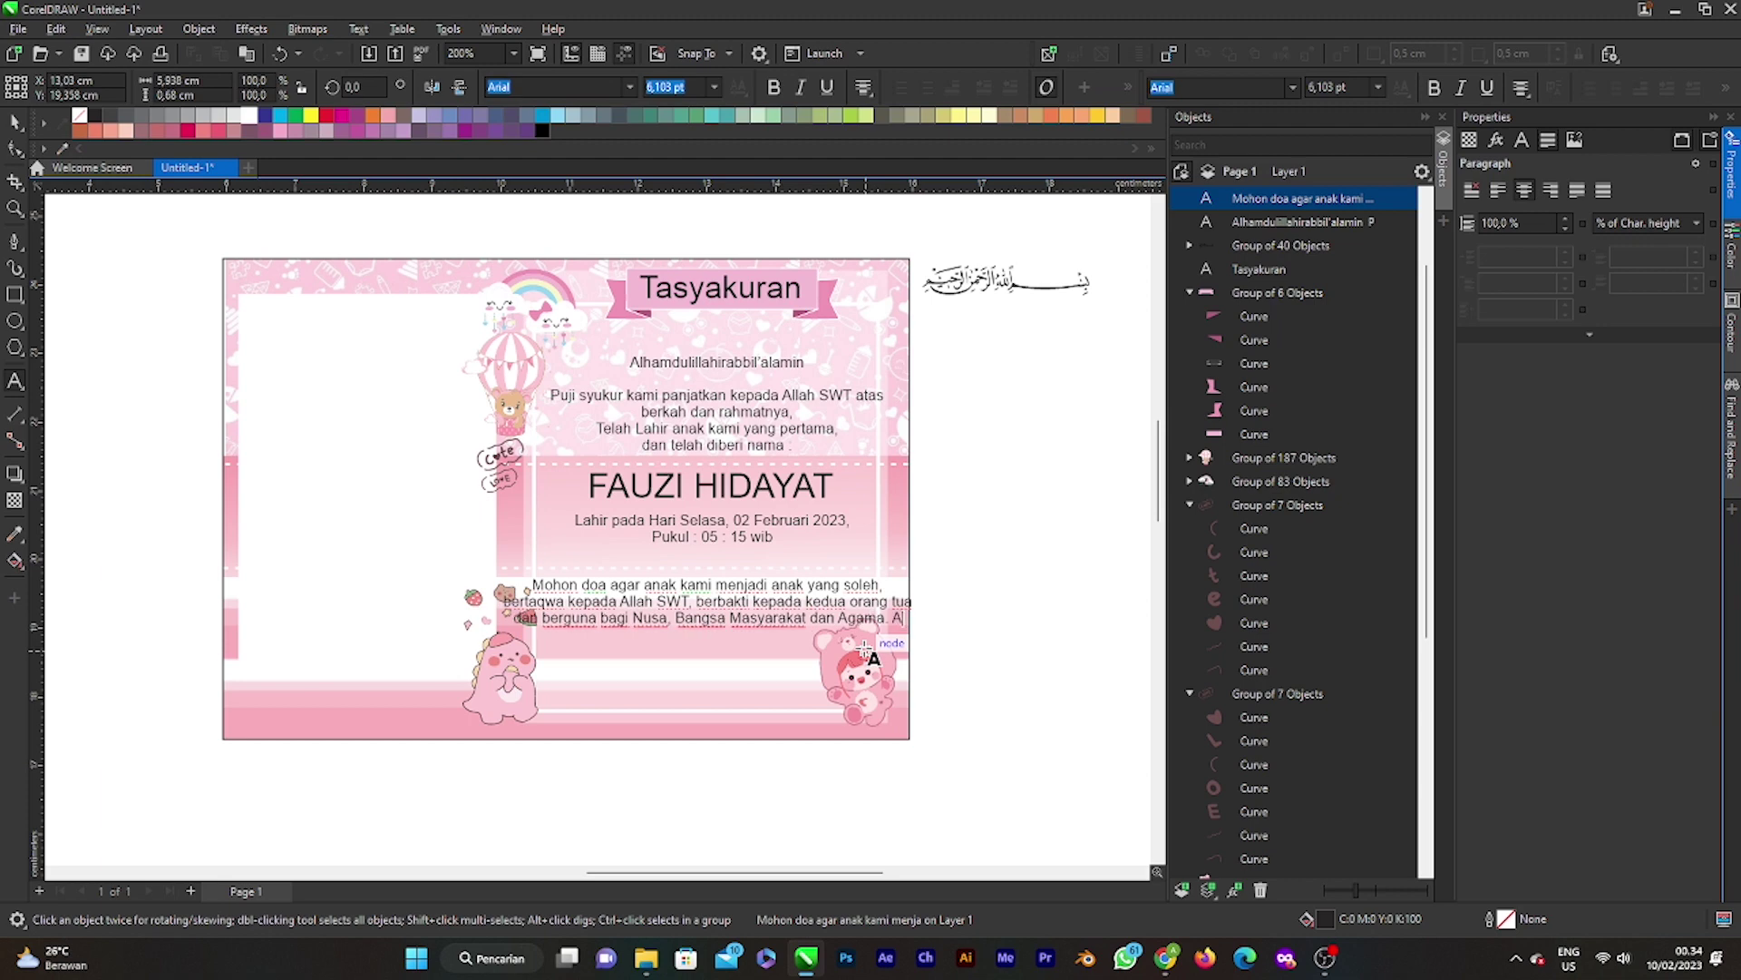
pyautogui.write('am')
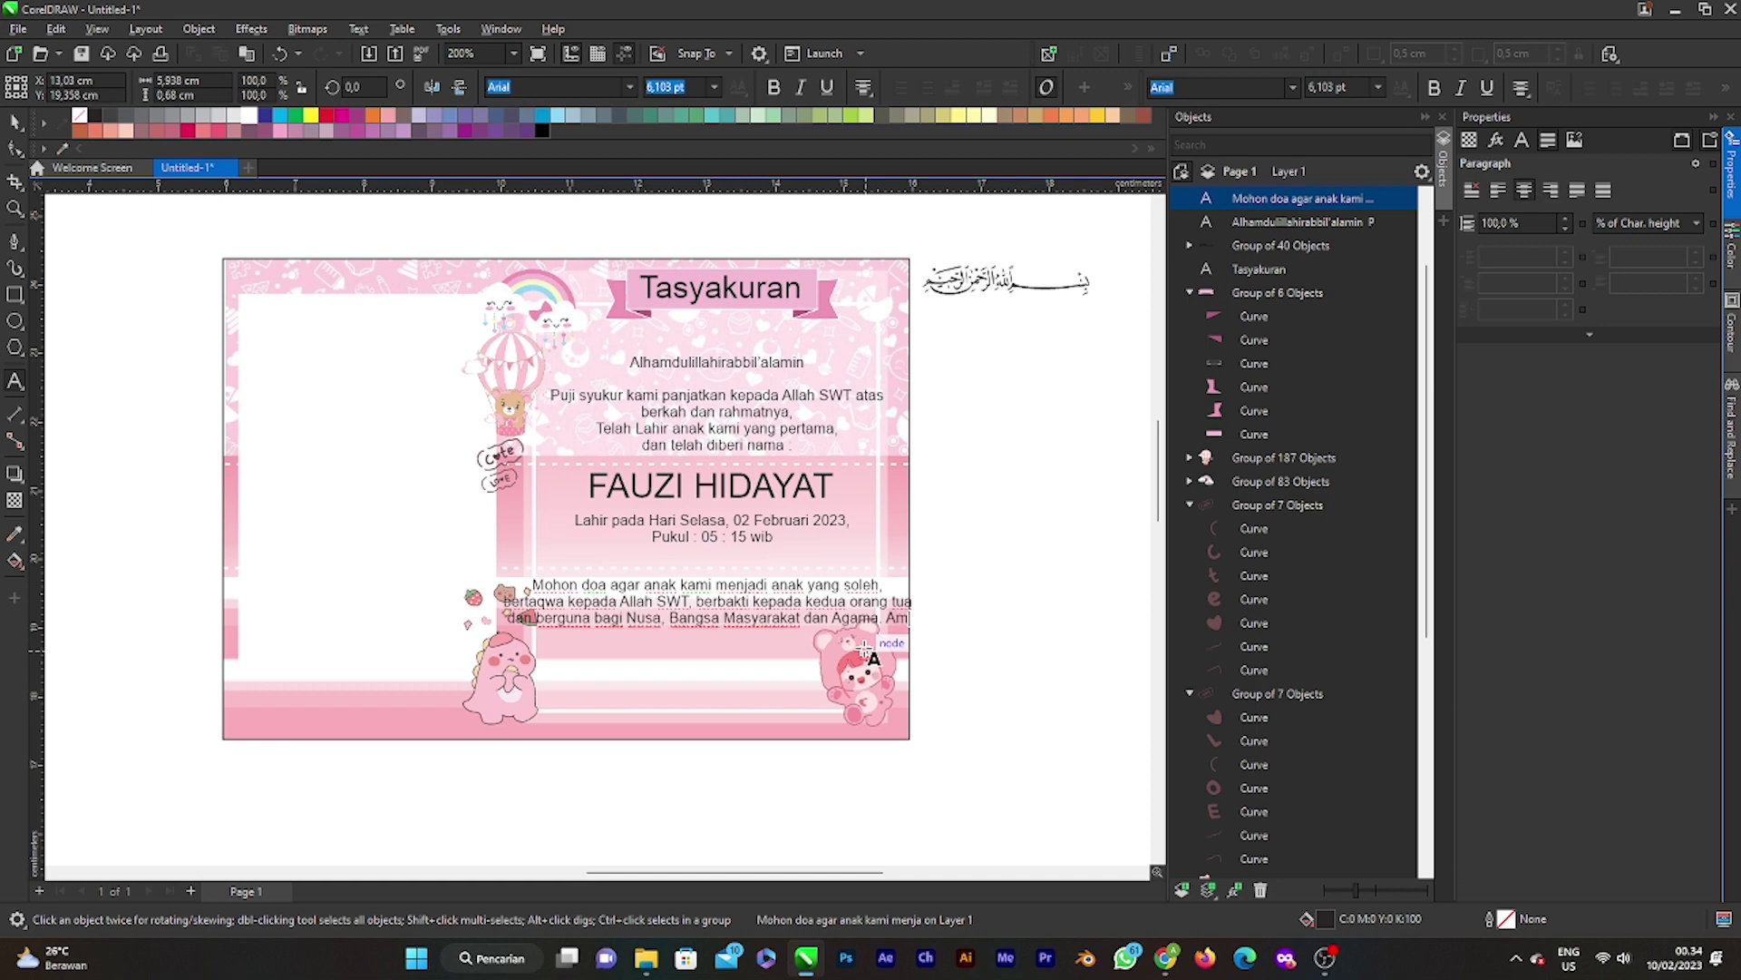
pyautogui.write('in')
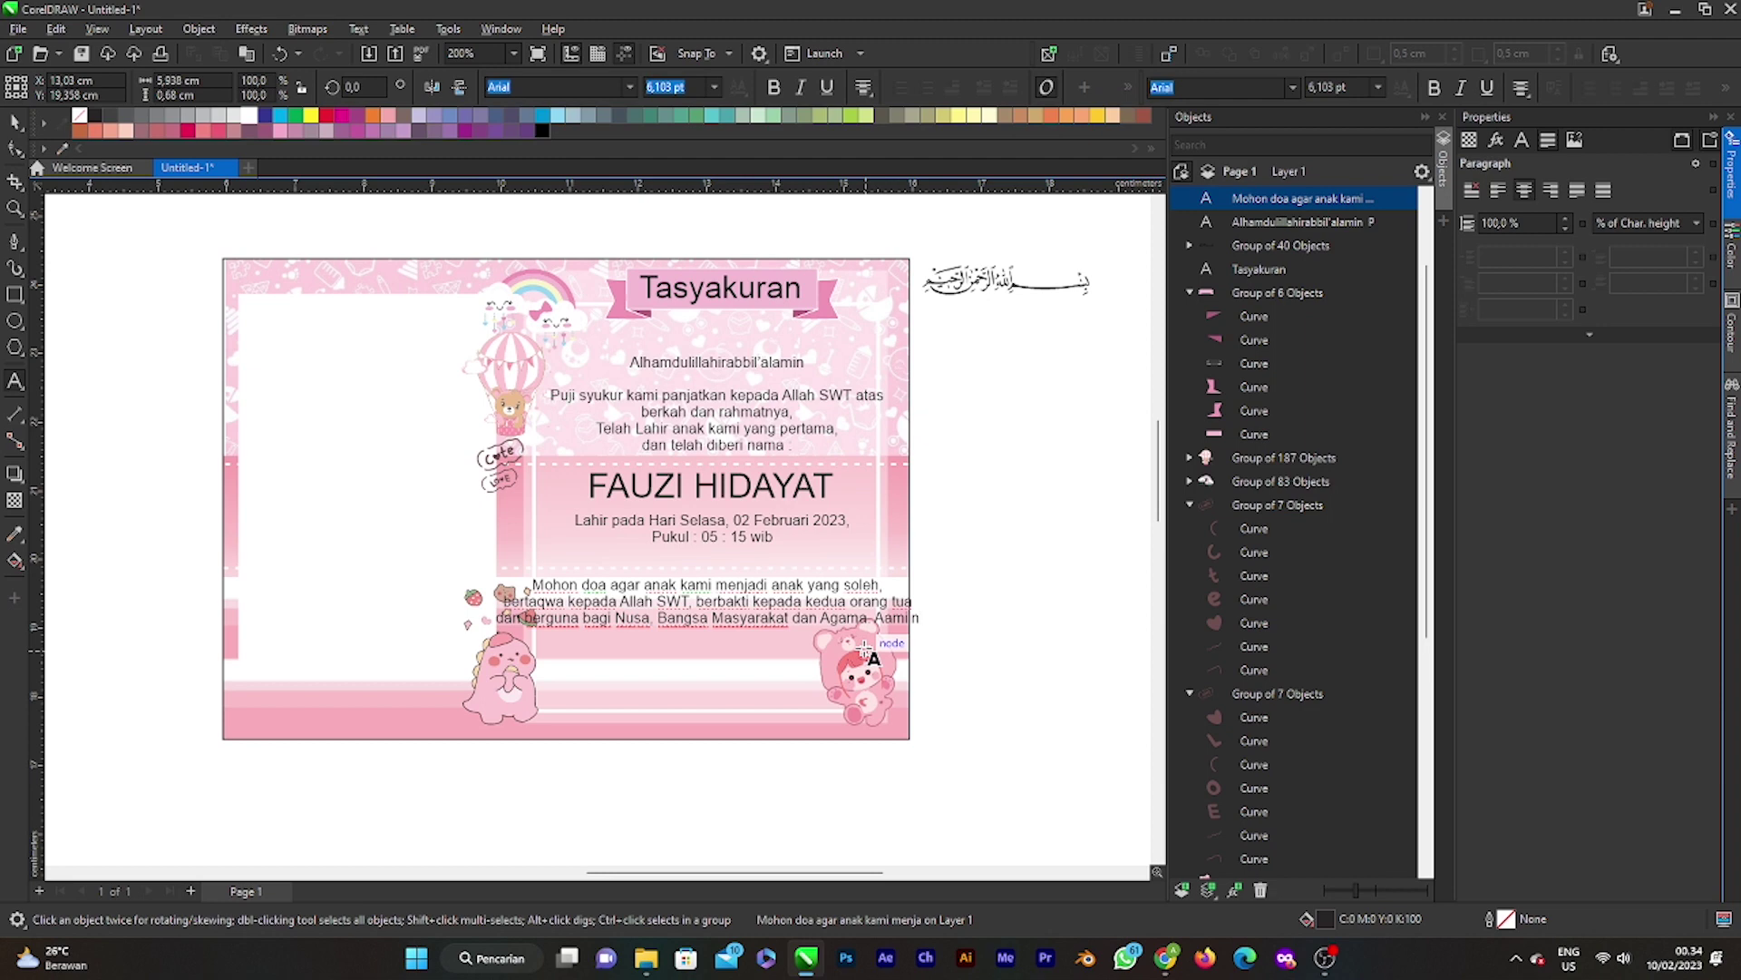
pyautogui.write('.')
pyautogui.press('Return')
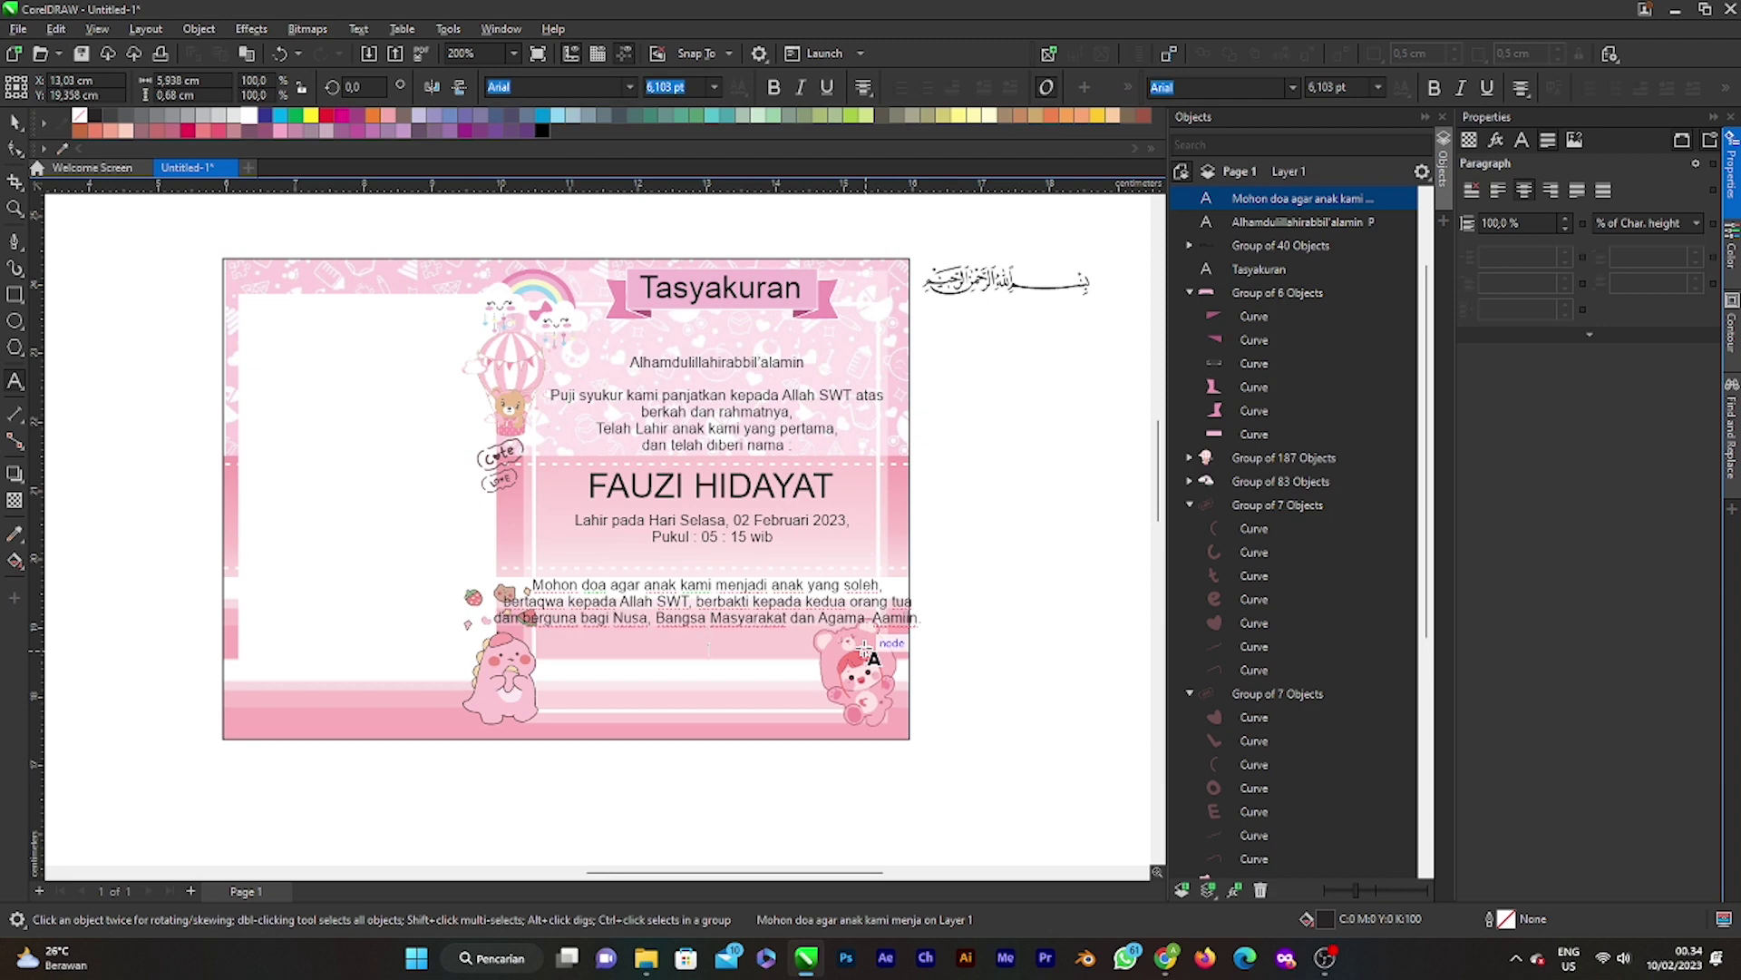
pyautogui.write('Kami yang berbahagia :')
# Step: Add a final line with the father's and mother's names, prefixed 'Bpk.' and 'Ibu'
pyautogui.press('Return')
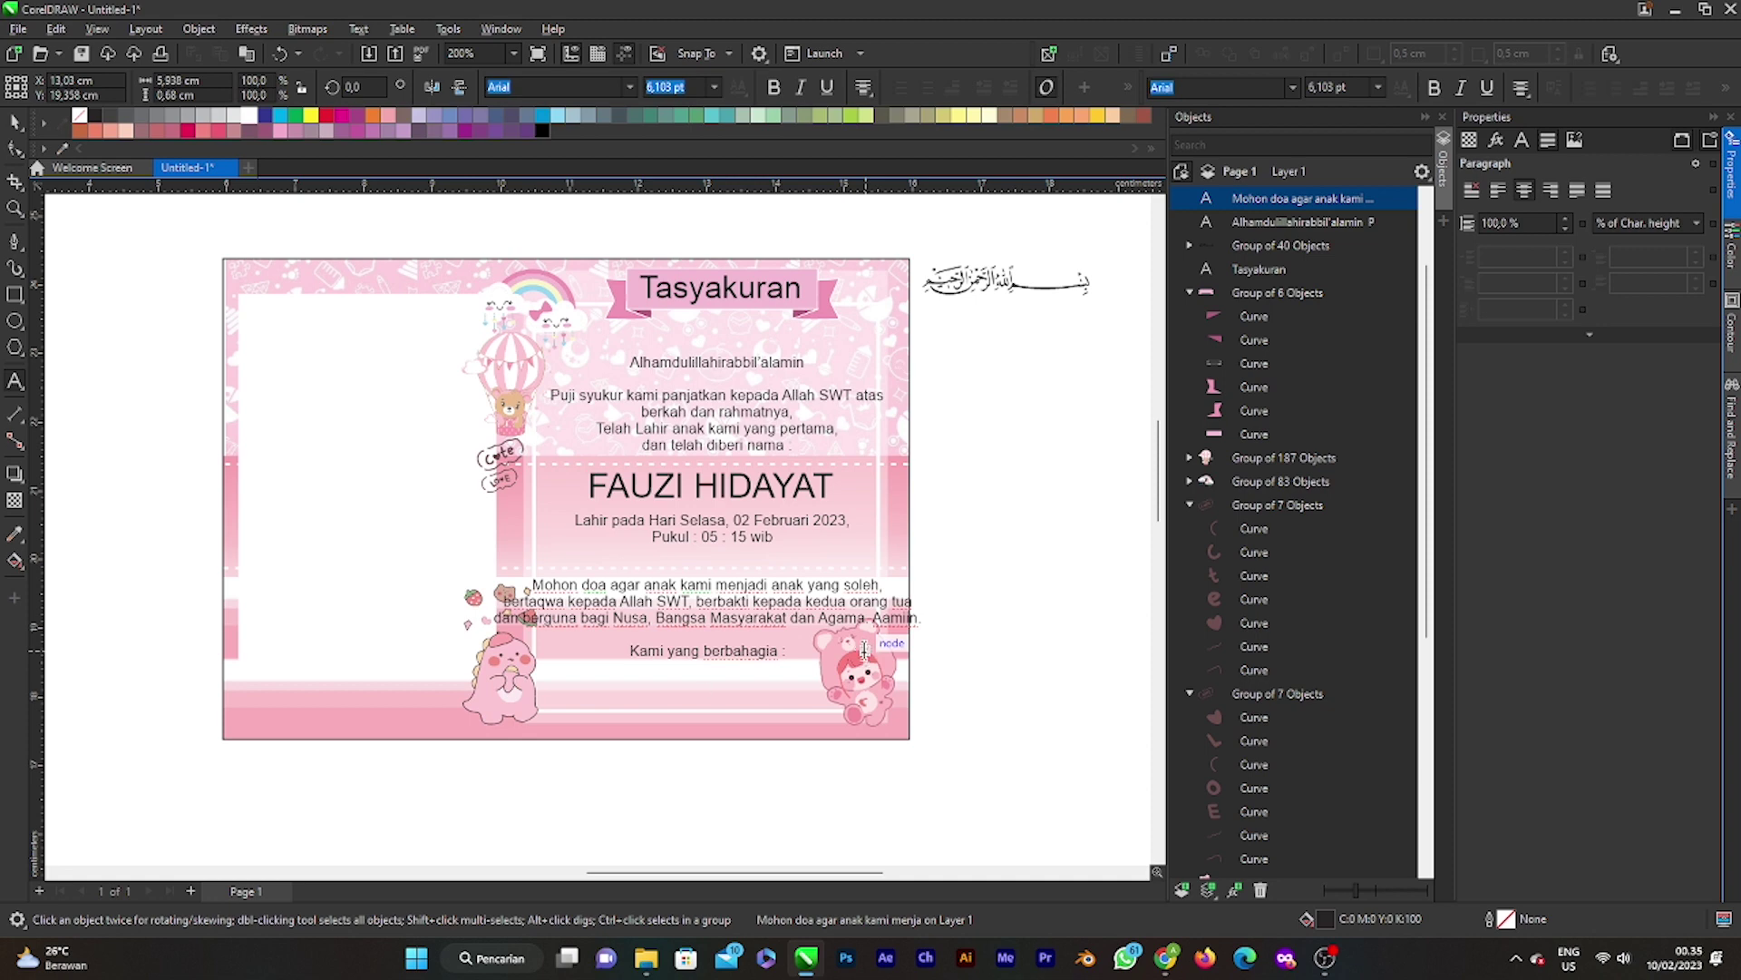
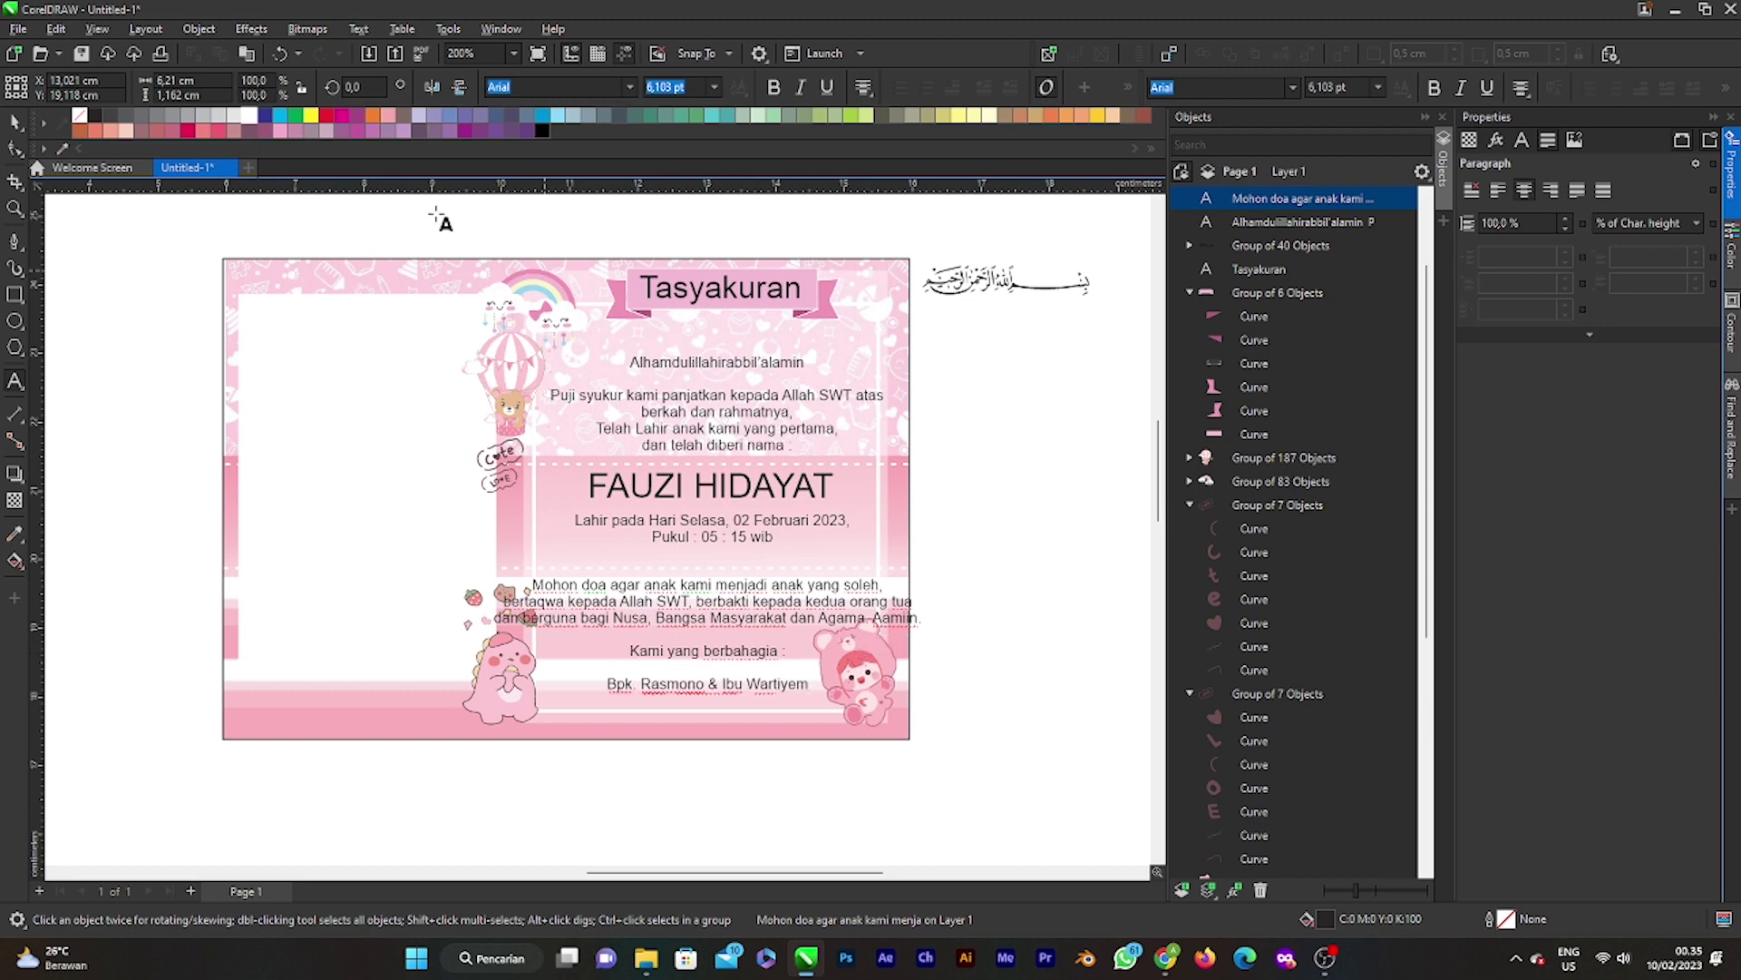
pyautogui.hotkey('ctrl', 'space')
# Step: Insert a line break before 'Bangsa' so 'Bangsa Masyarakat dan Agama' starts its own line
pyautogui.scroll(2, 716, 590)
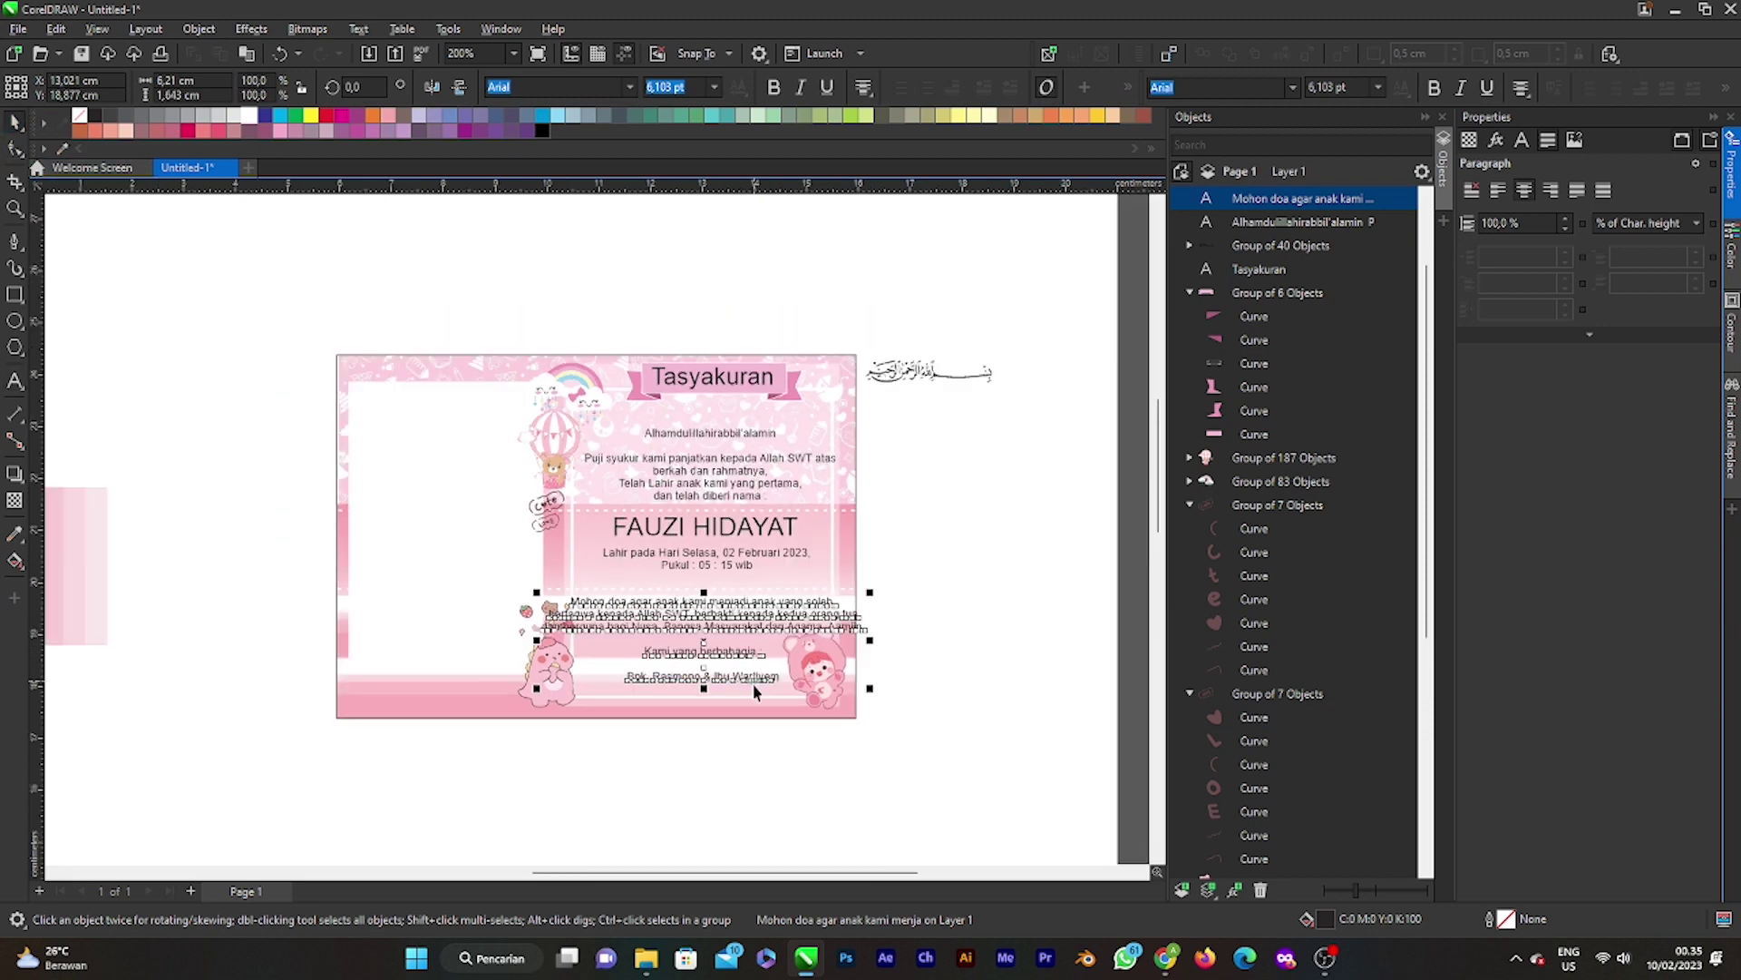
pyautogui.click(716, 589)
pyautogui.click(715, 590)
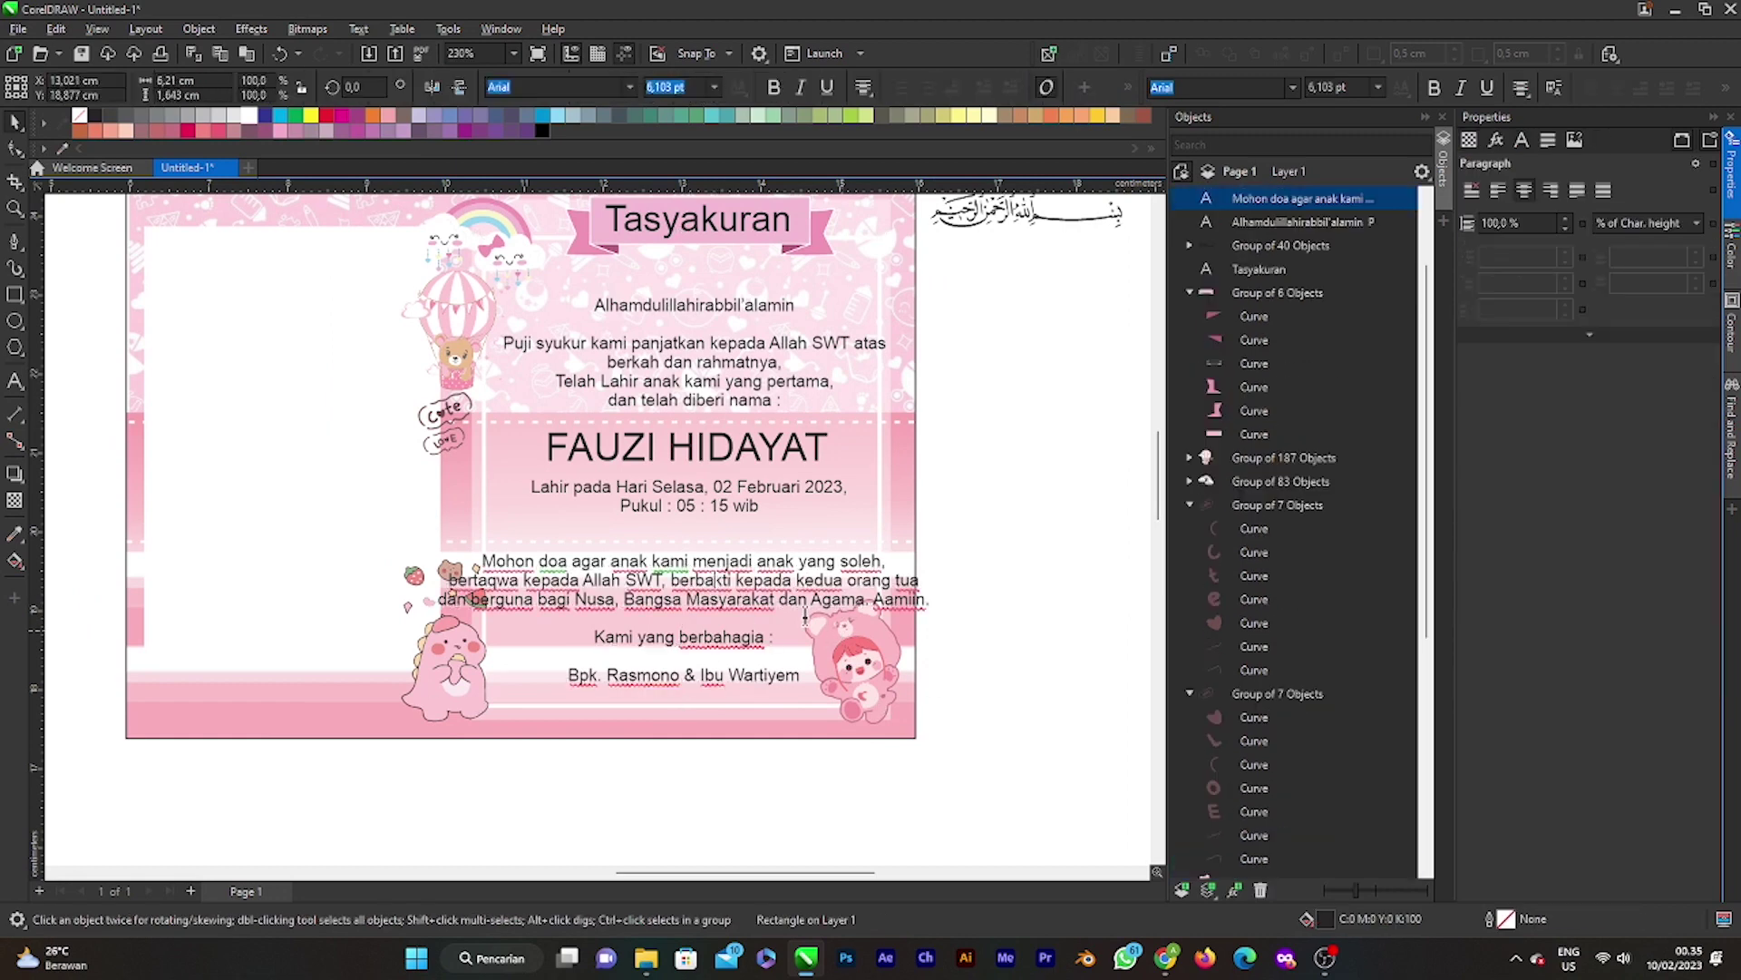
pyautogui.click(627, 606)
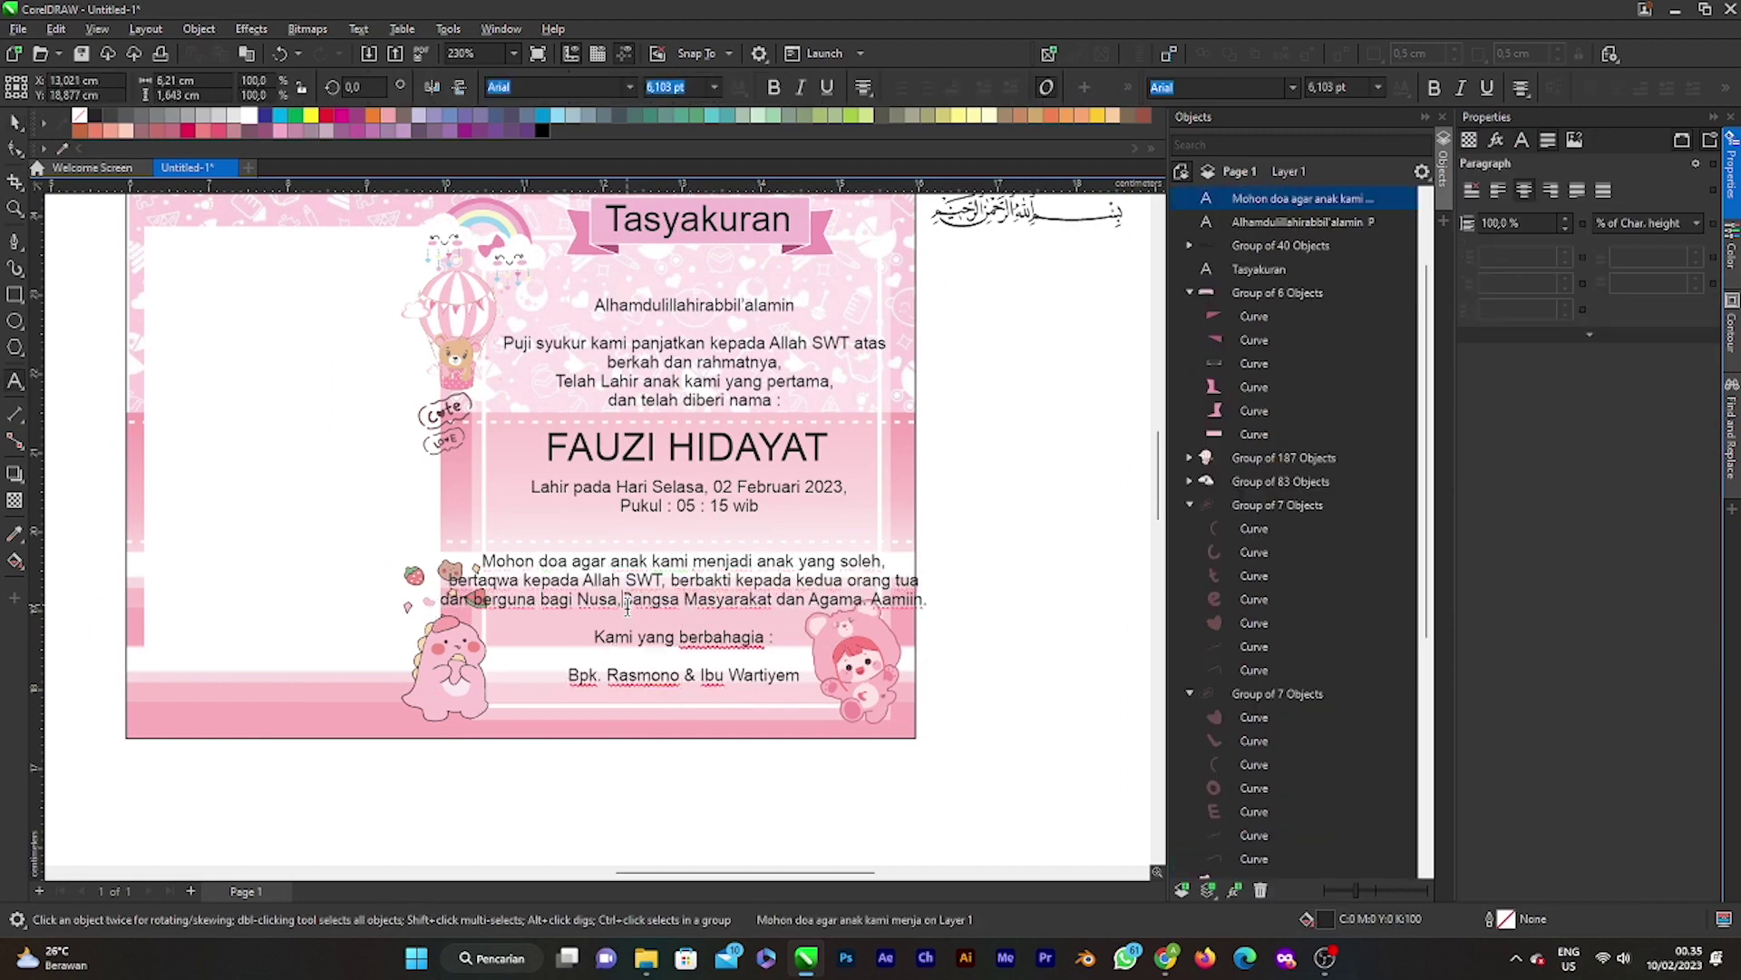
pyautogui.press('Return')
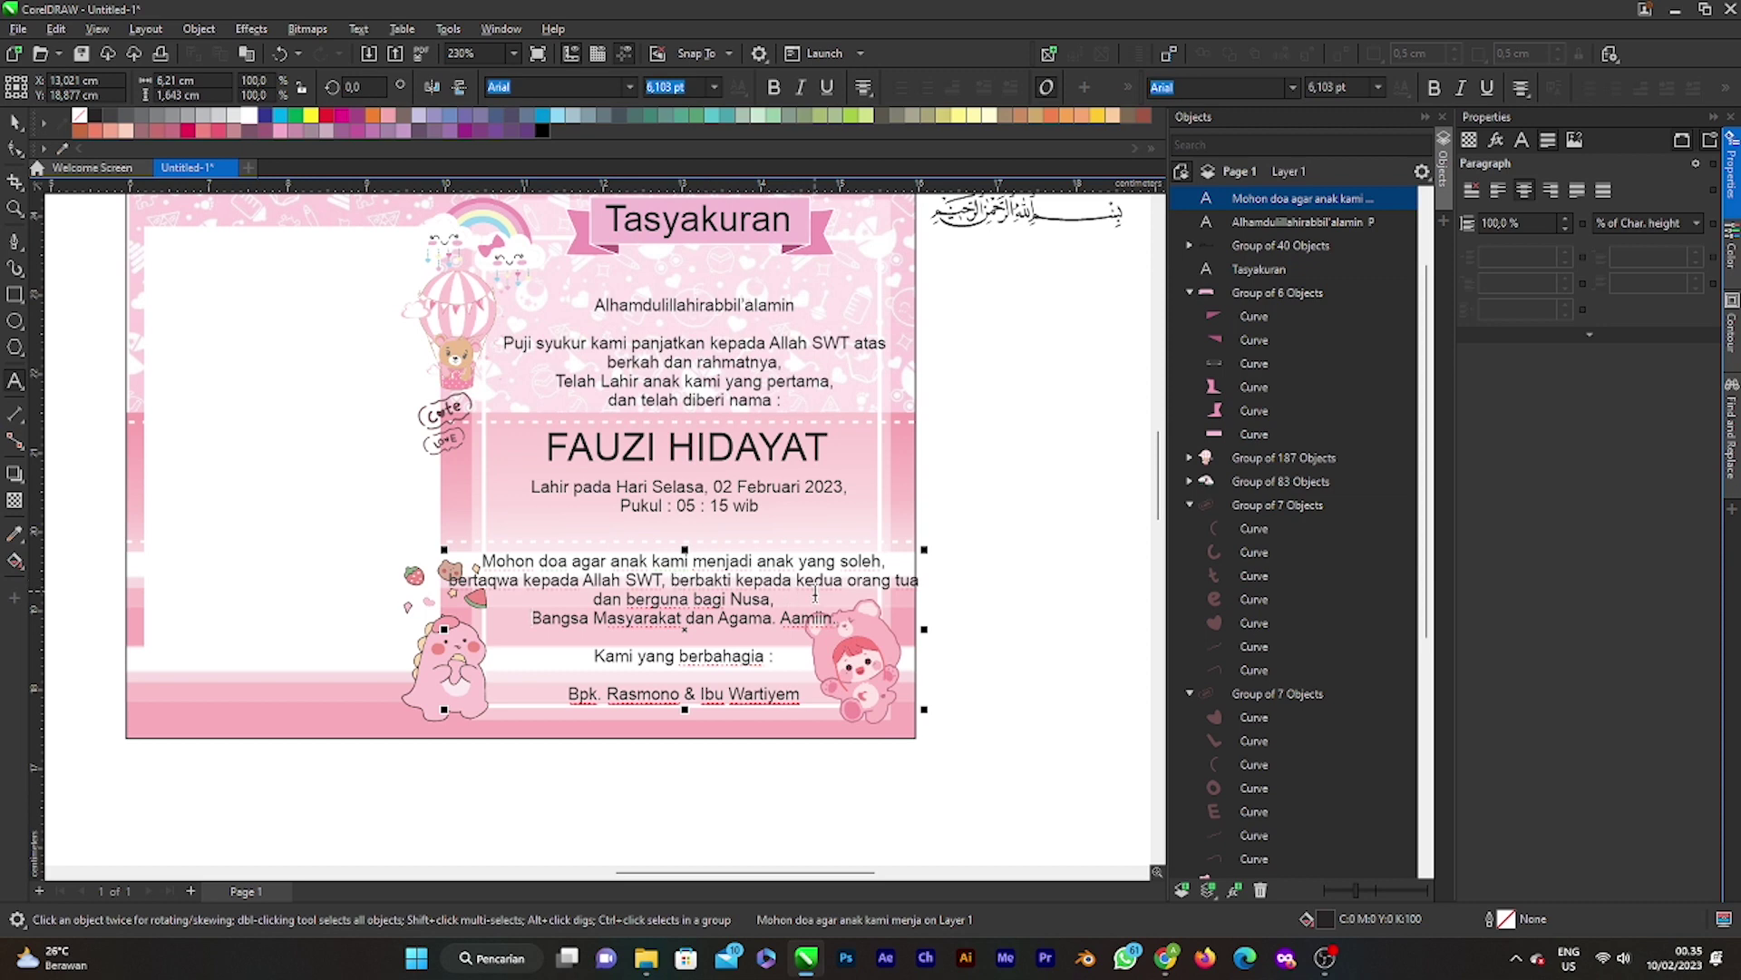
# Step: Rebreak the opening lines so 'yang soleh' joins 'bertaqwa' and 'orang tua' joins 'dan berguna bagi Nusa'
pyautogui.click(850, 588)
pyautogui.press('Return')
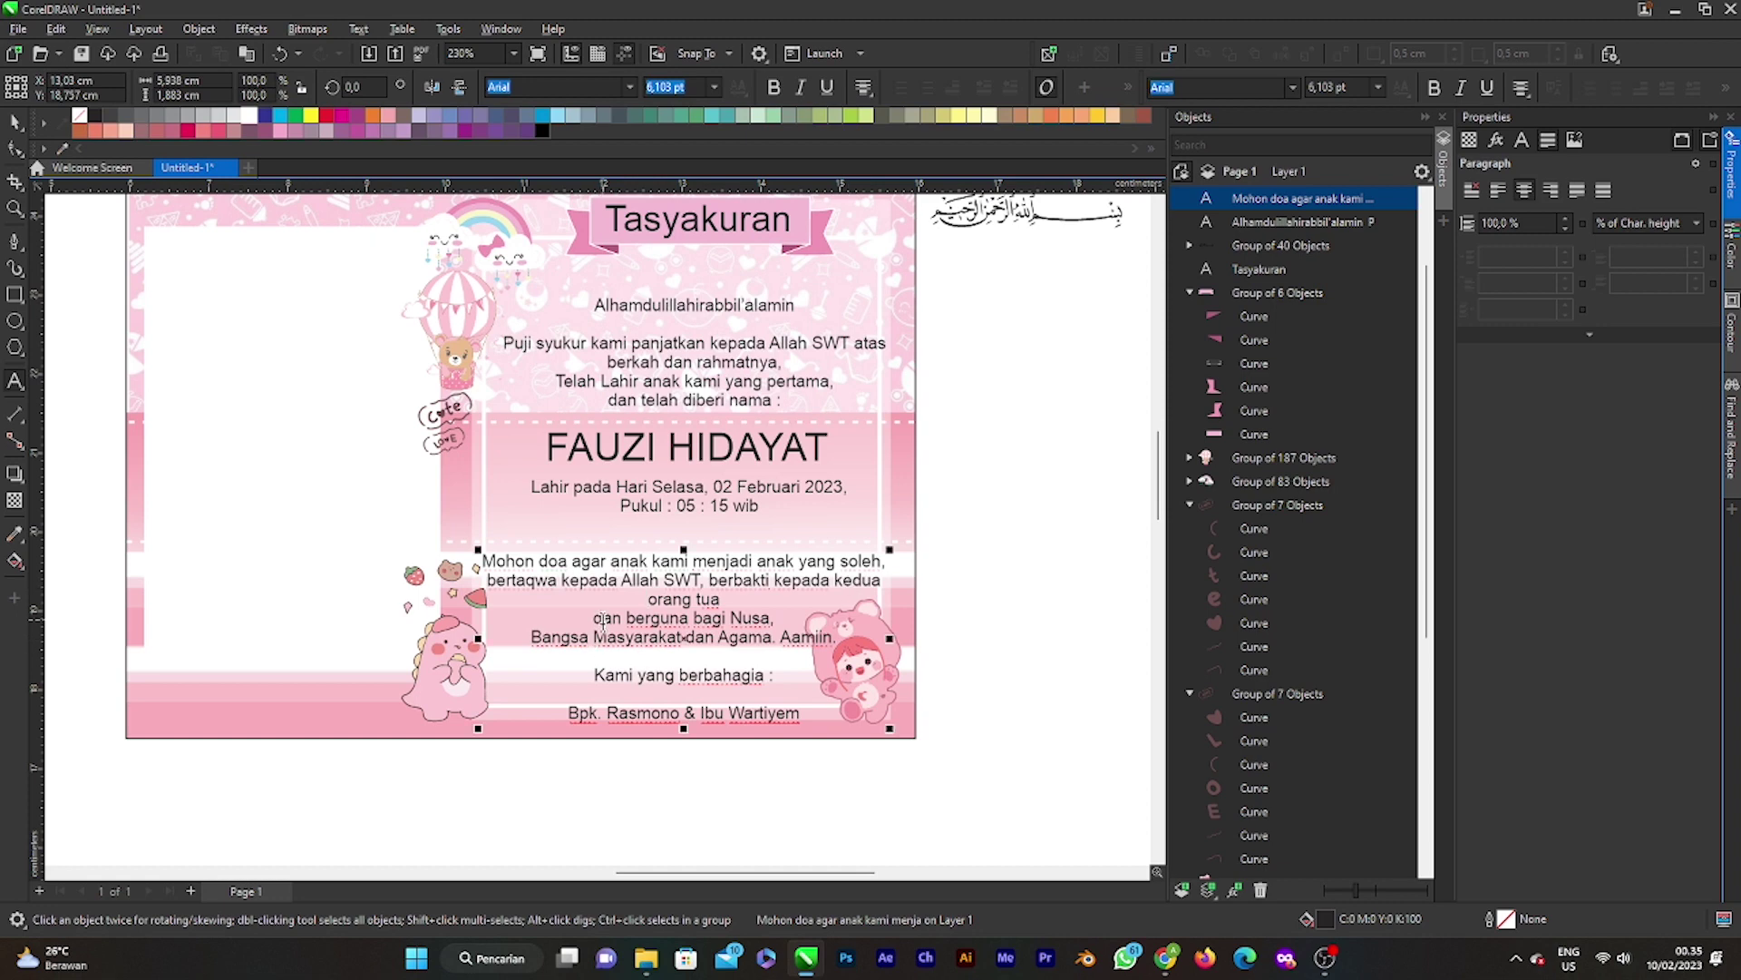
pyautogui.click(595, 617)
pyautogui.press('BackSpace')
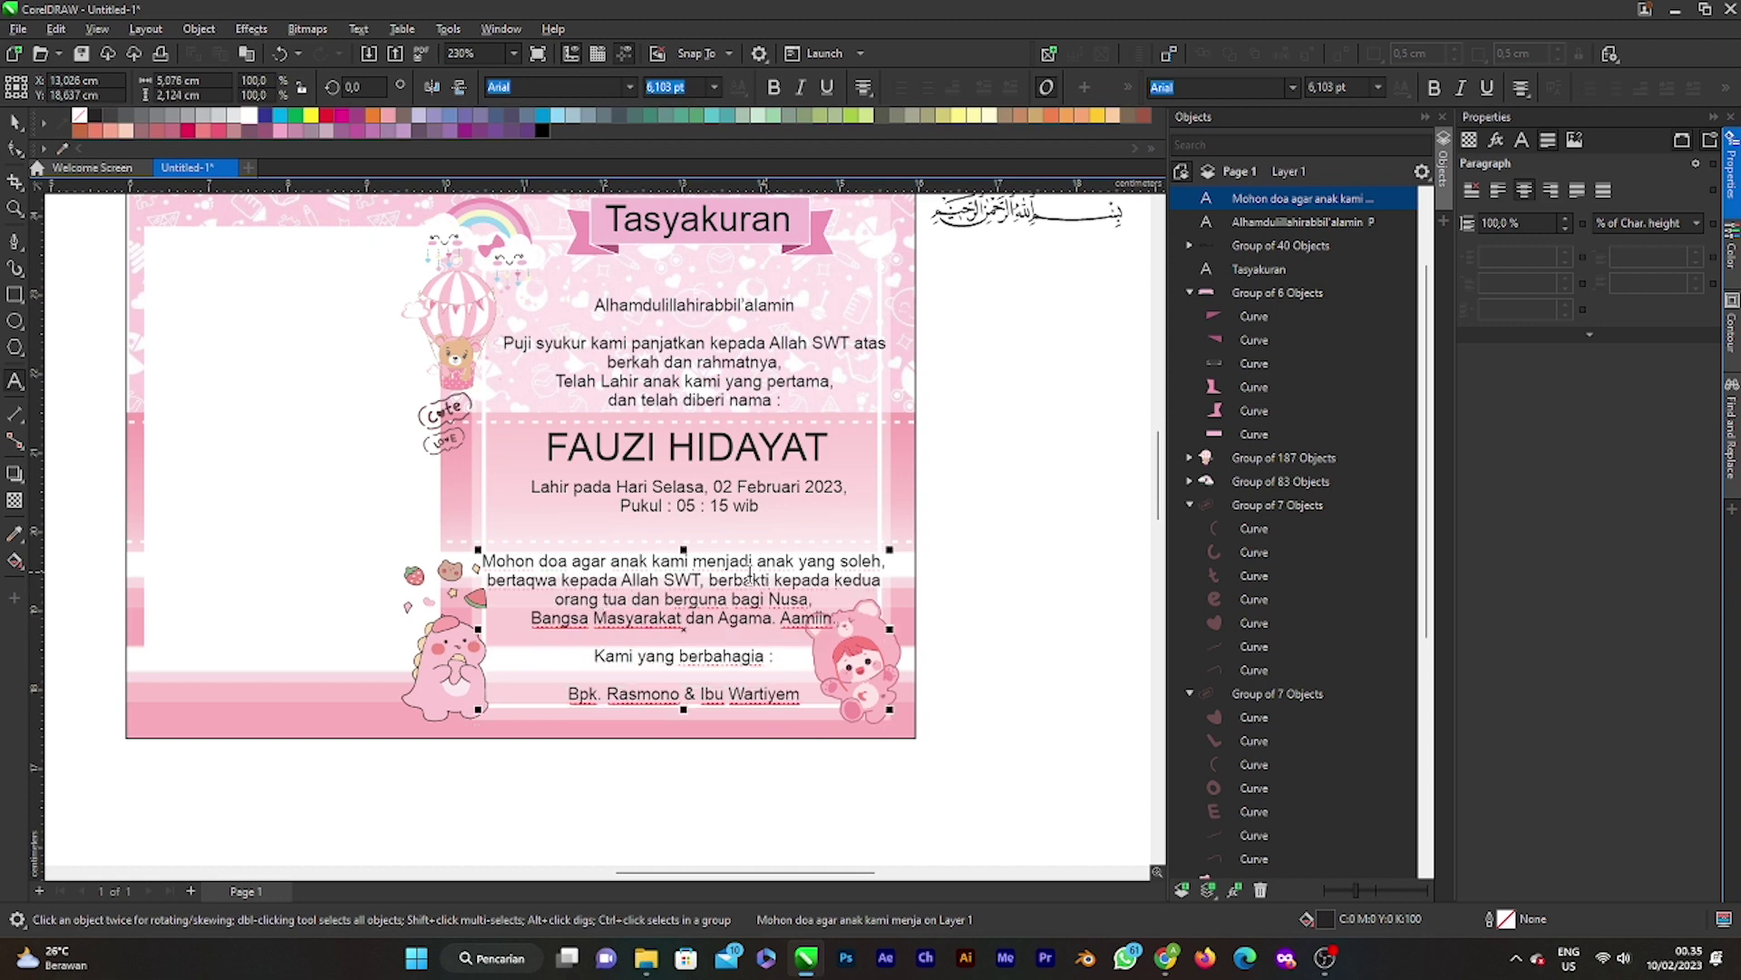
pyautogui.click(802, 566)
pyautogui.press('Return')
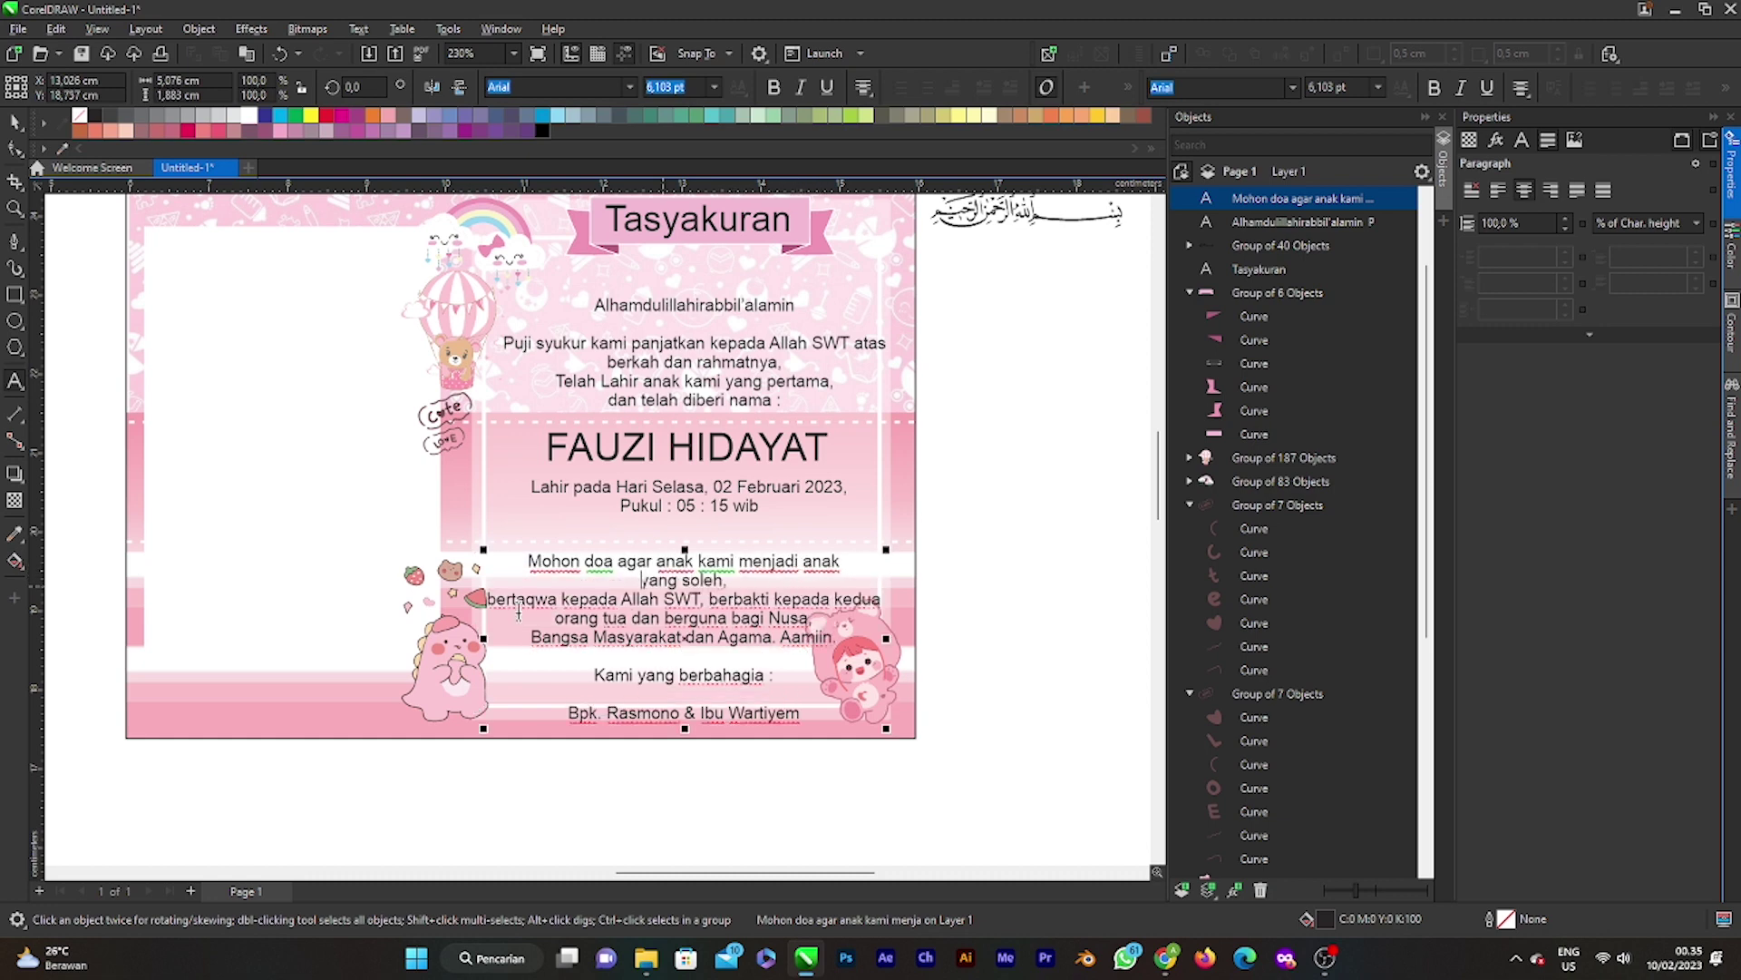
pyautogui.click(488, 602)
pyautogui.press('BackSpace')
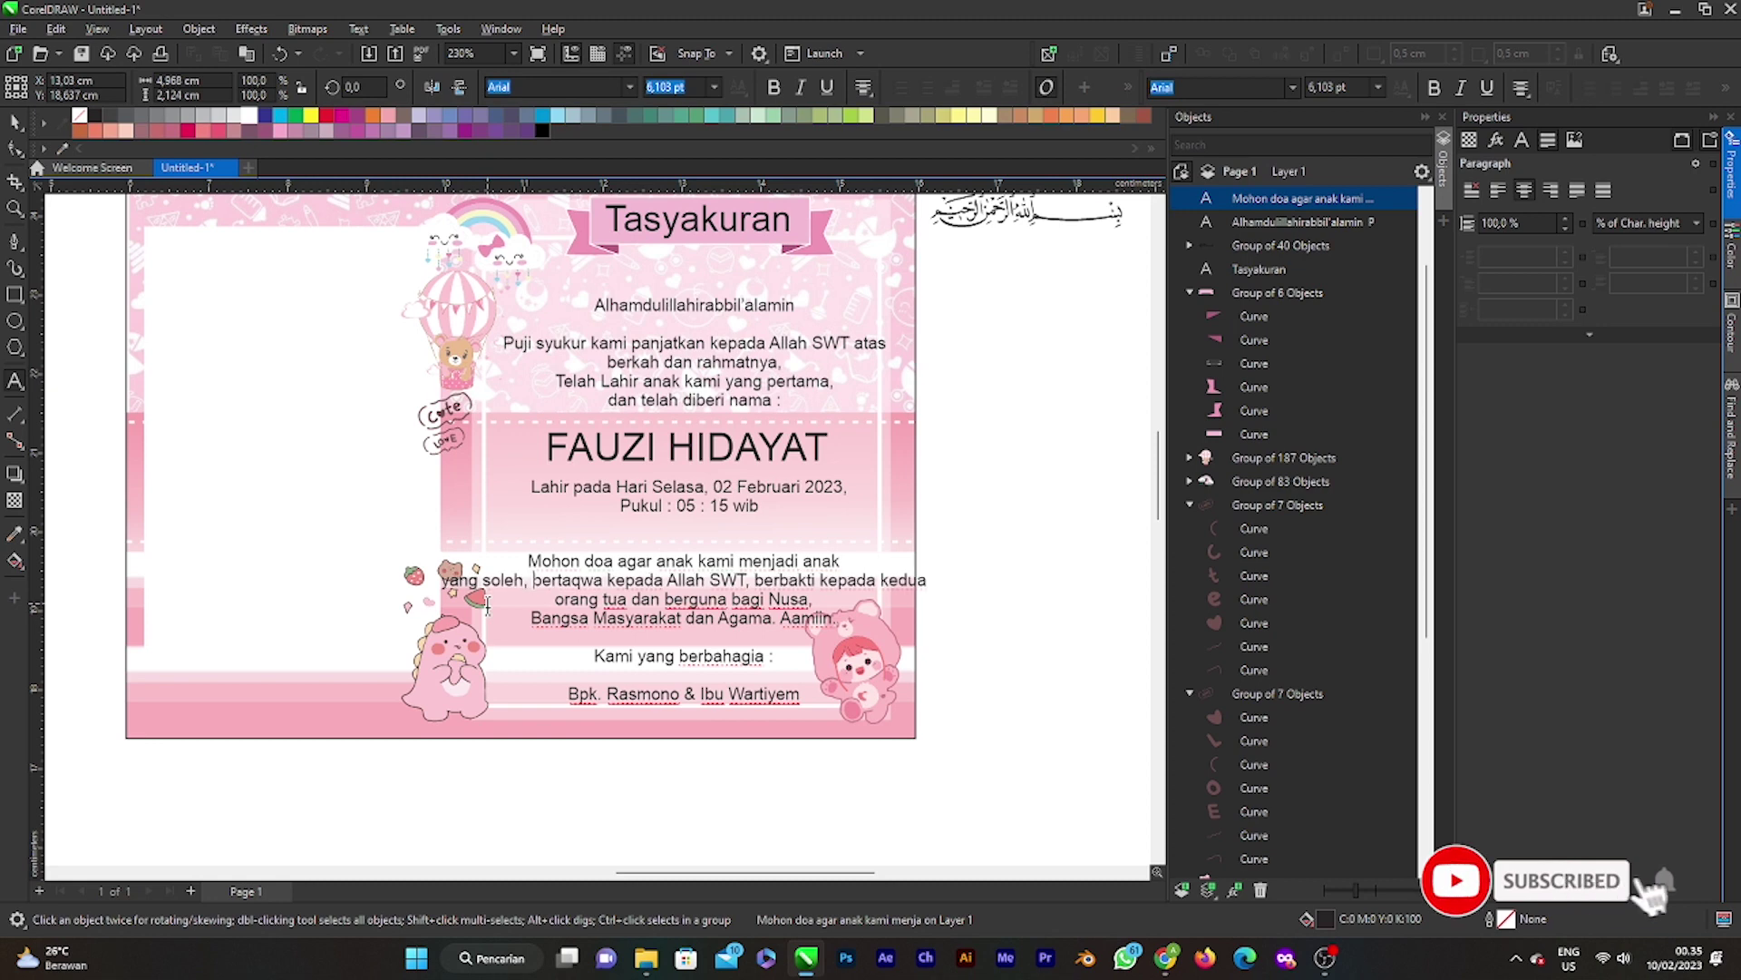
# Step: Put 'berbakti kepada kedua orang tua' together on its own line of the prayer
pyautogui.click(758, 581)
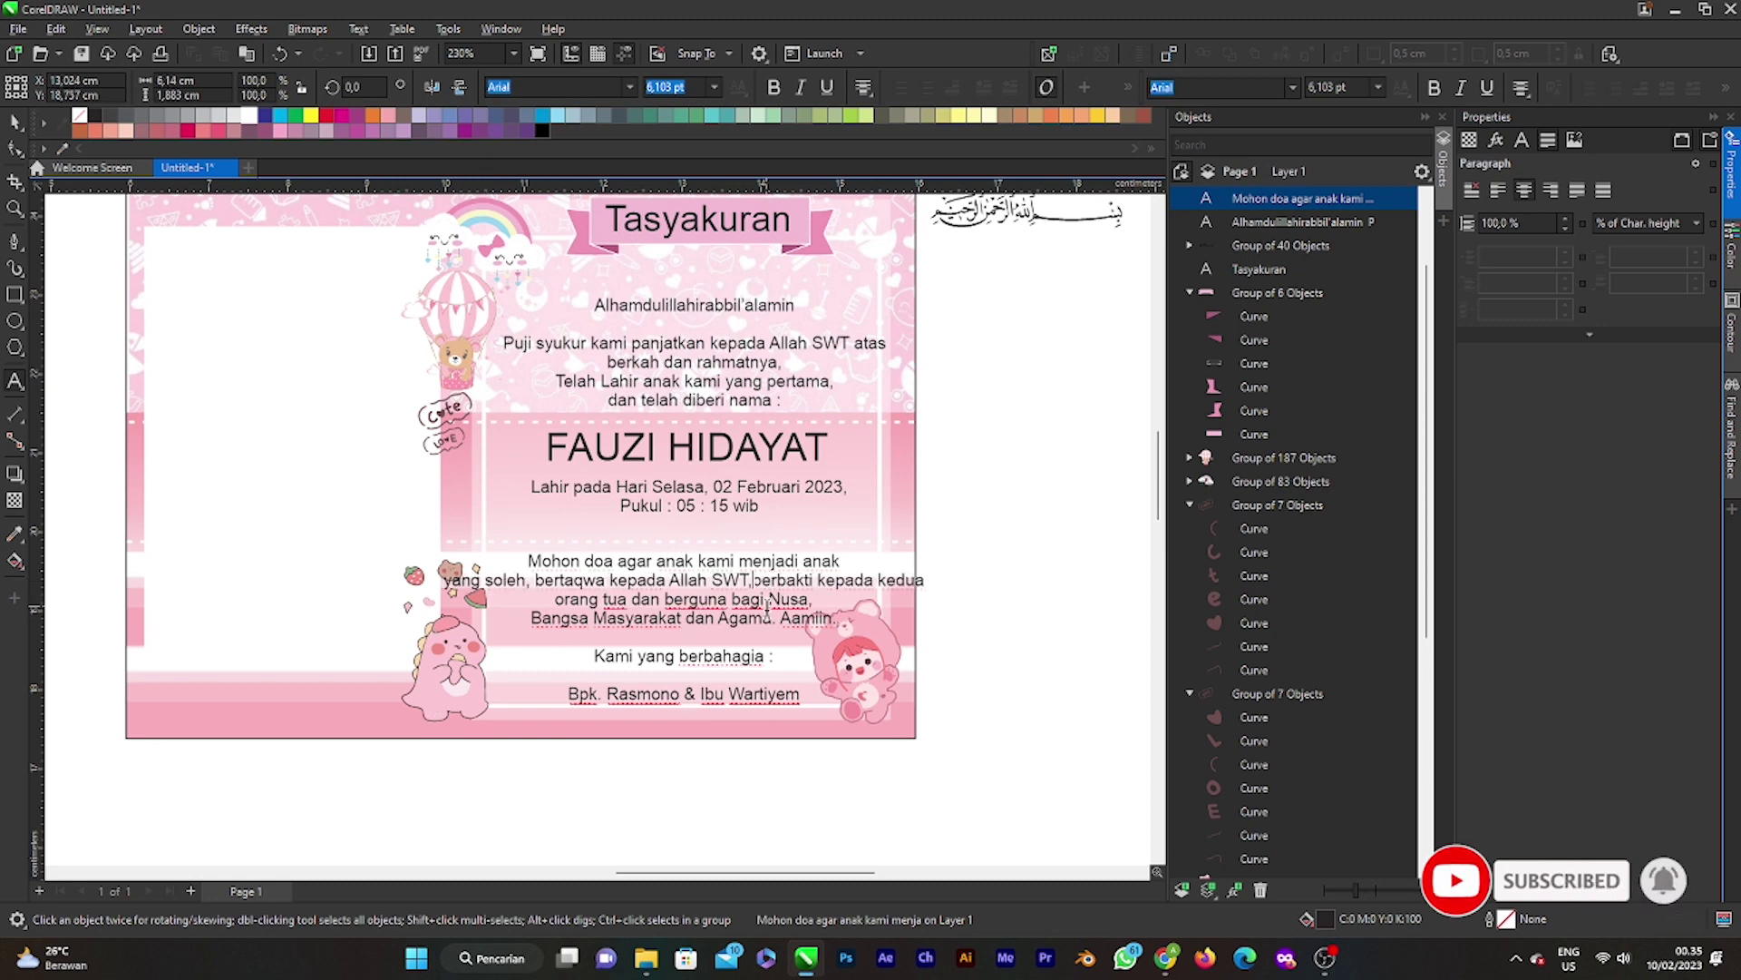
pyautogui.press('Return')
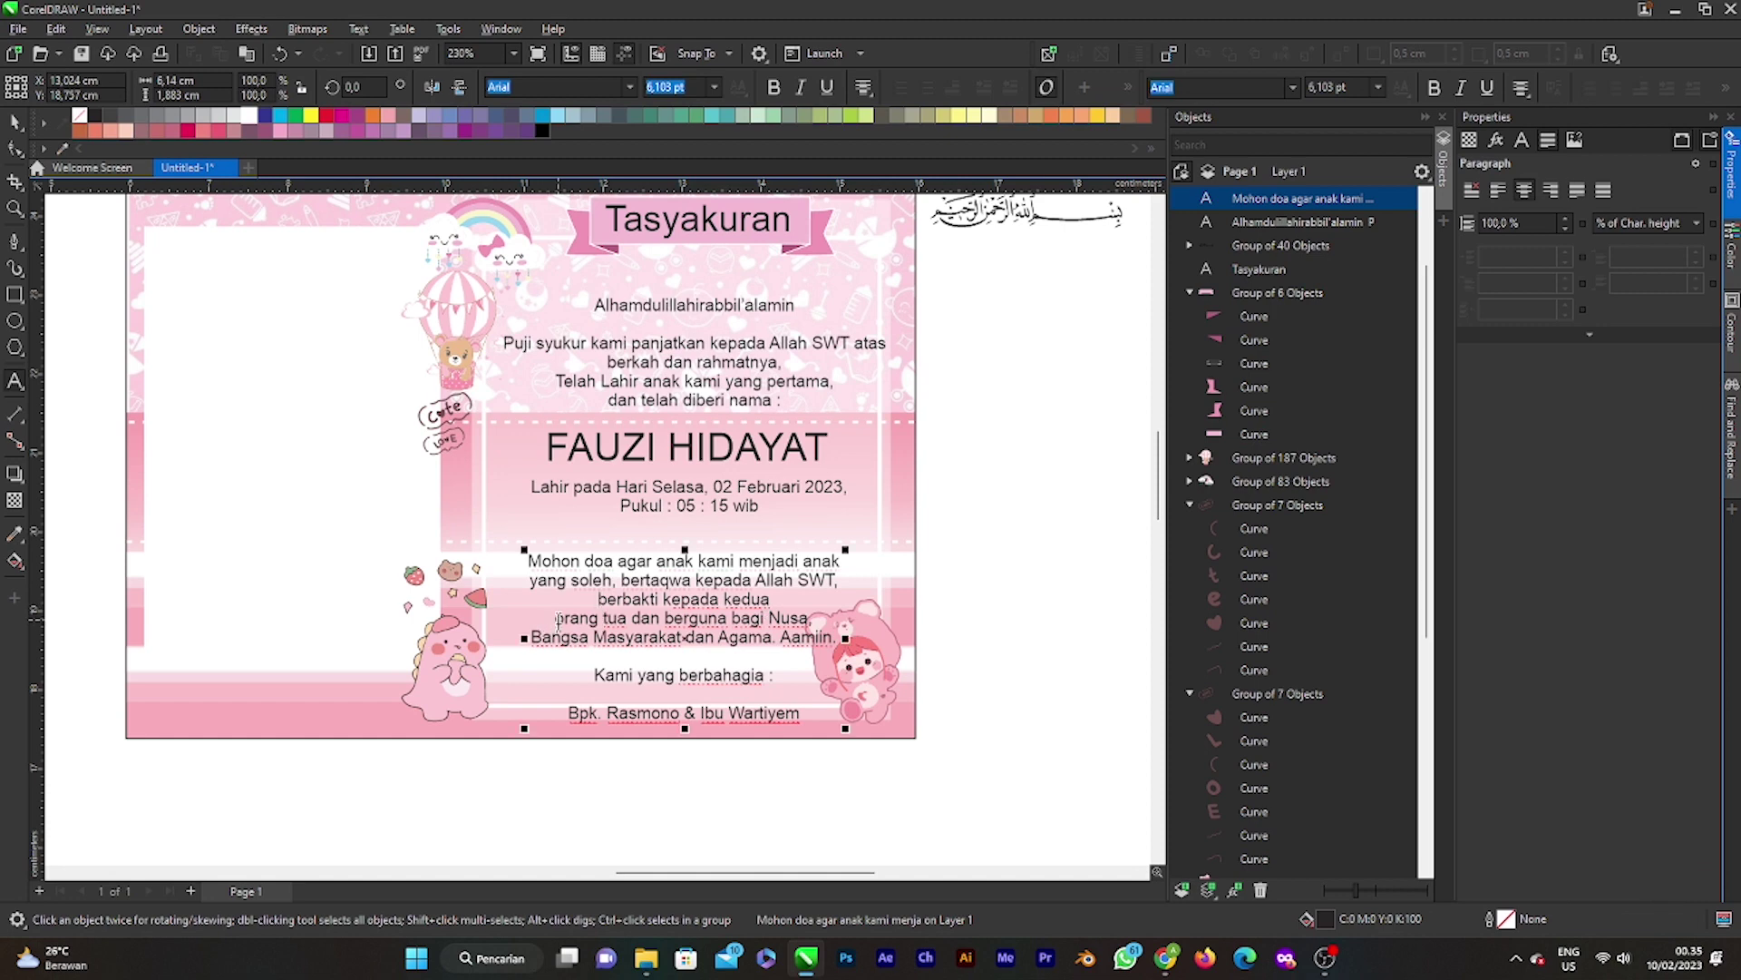
pyautogui.click(555, 618)
pyautogui.press('BackSpace')
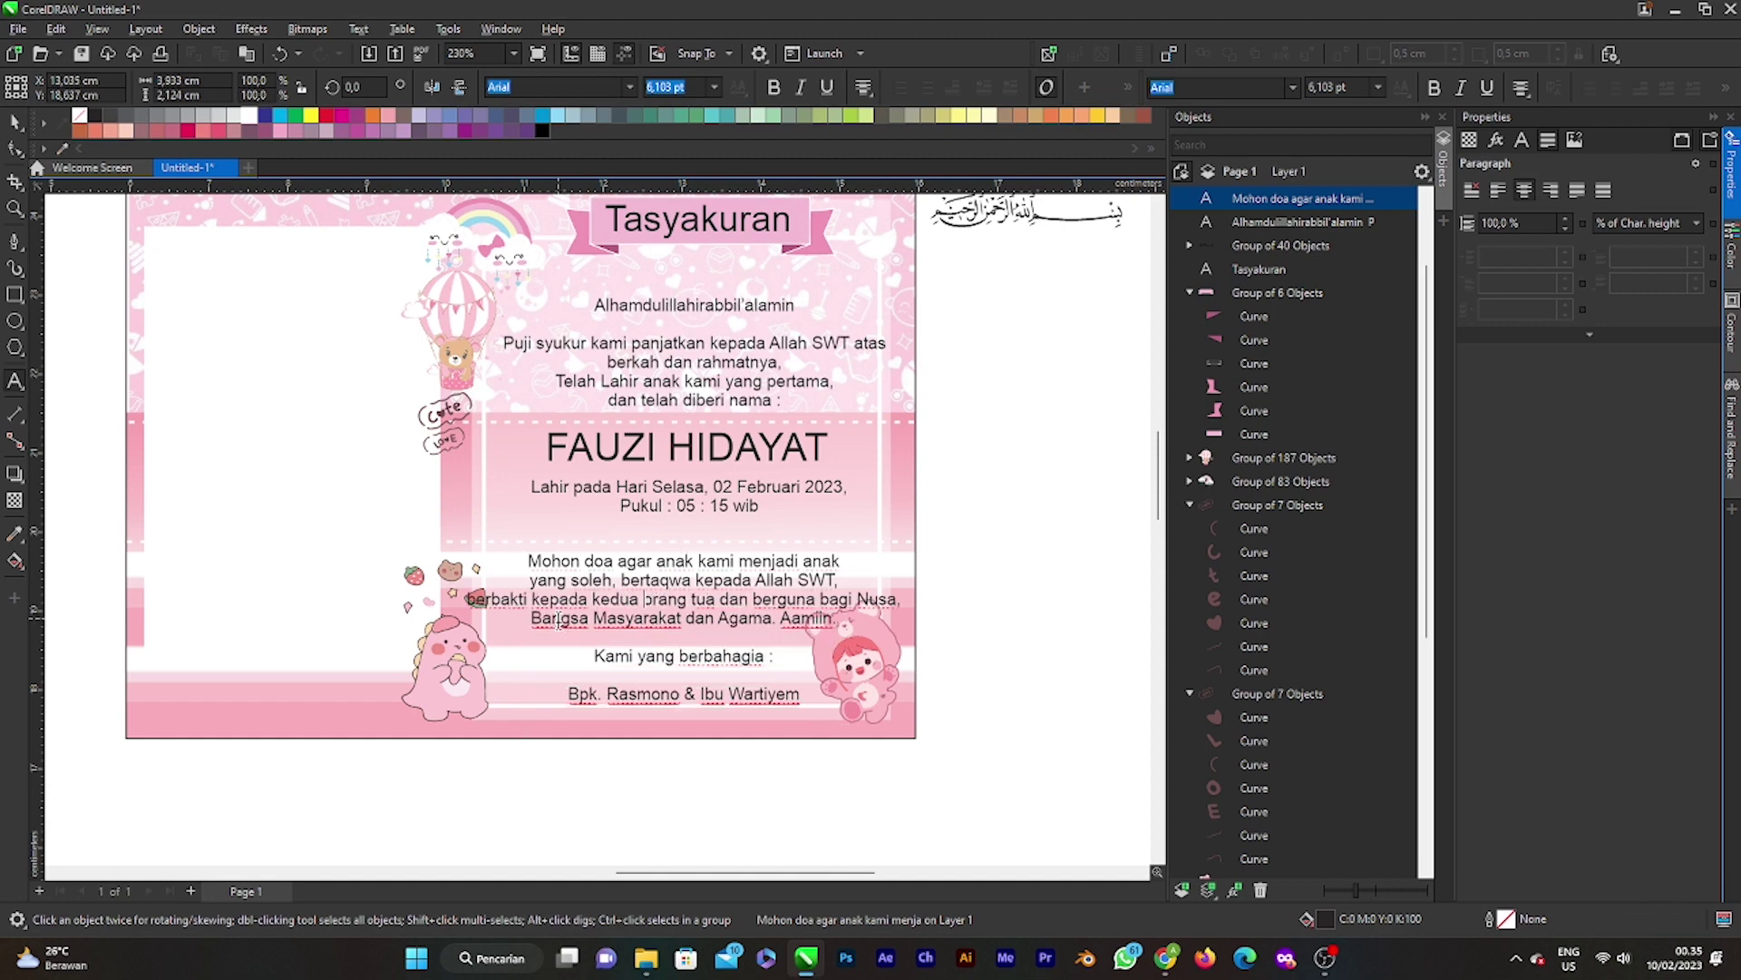
pyautogui.press('Escape')
# Step: End the prayer with a 'bagi Nusa, Bangsa Masyarakat dan Agama' line and nudge it up-left
pyautogui.click(821, 599)
pyautogui.press('Return')
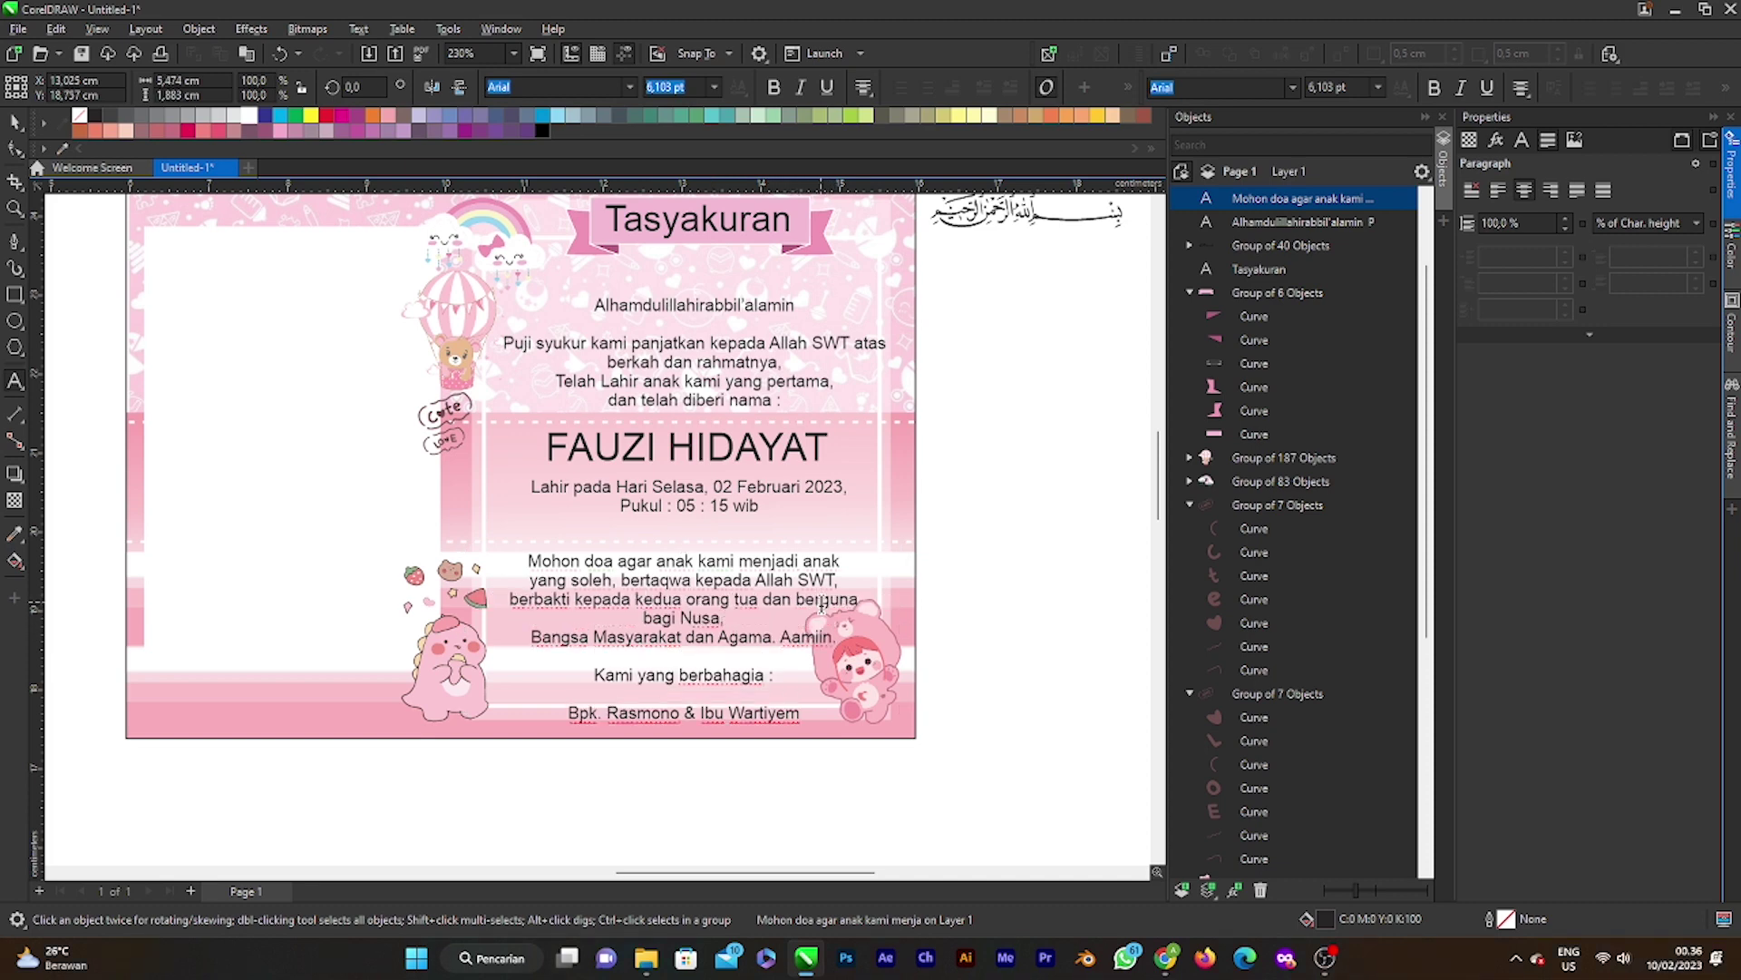
pyautogui.click(531, 635)
pyautogui.press('BackSpace')
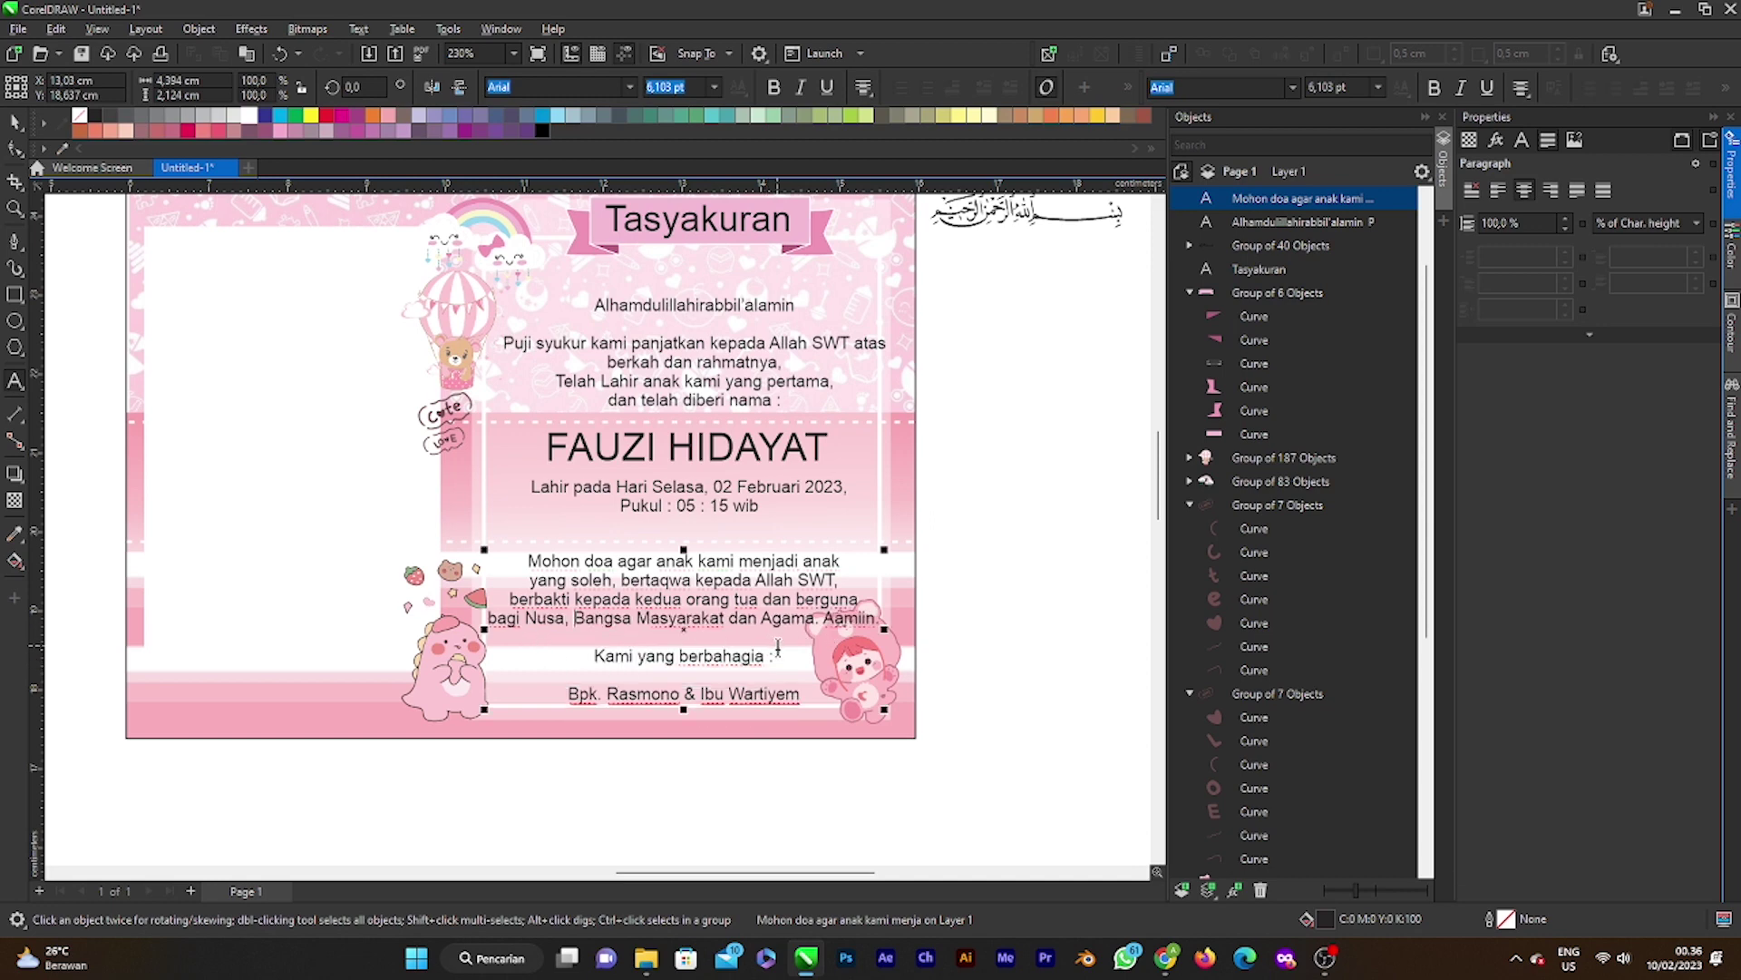
pyautogui.press('Escape')
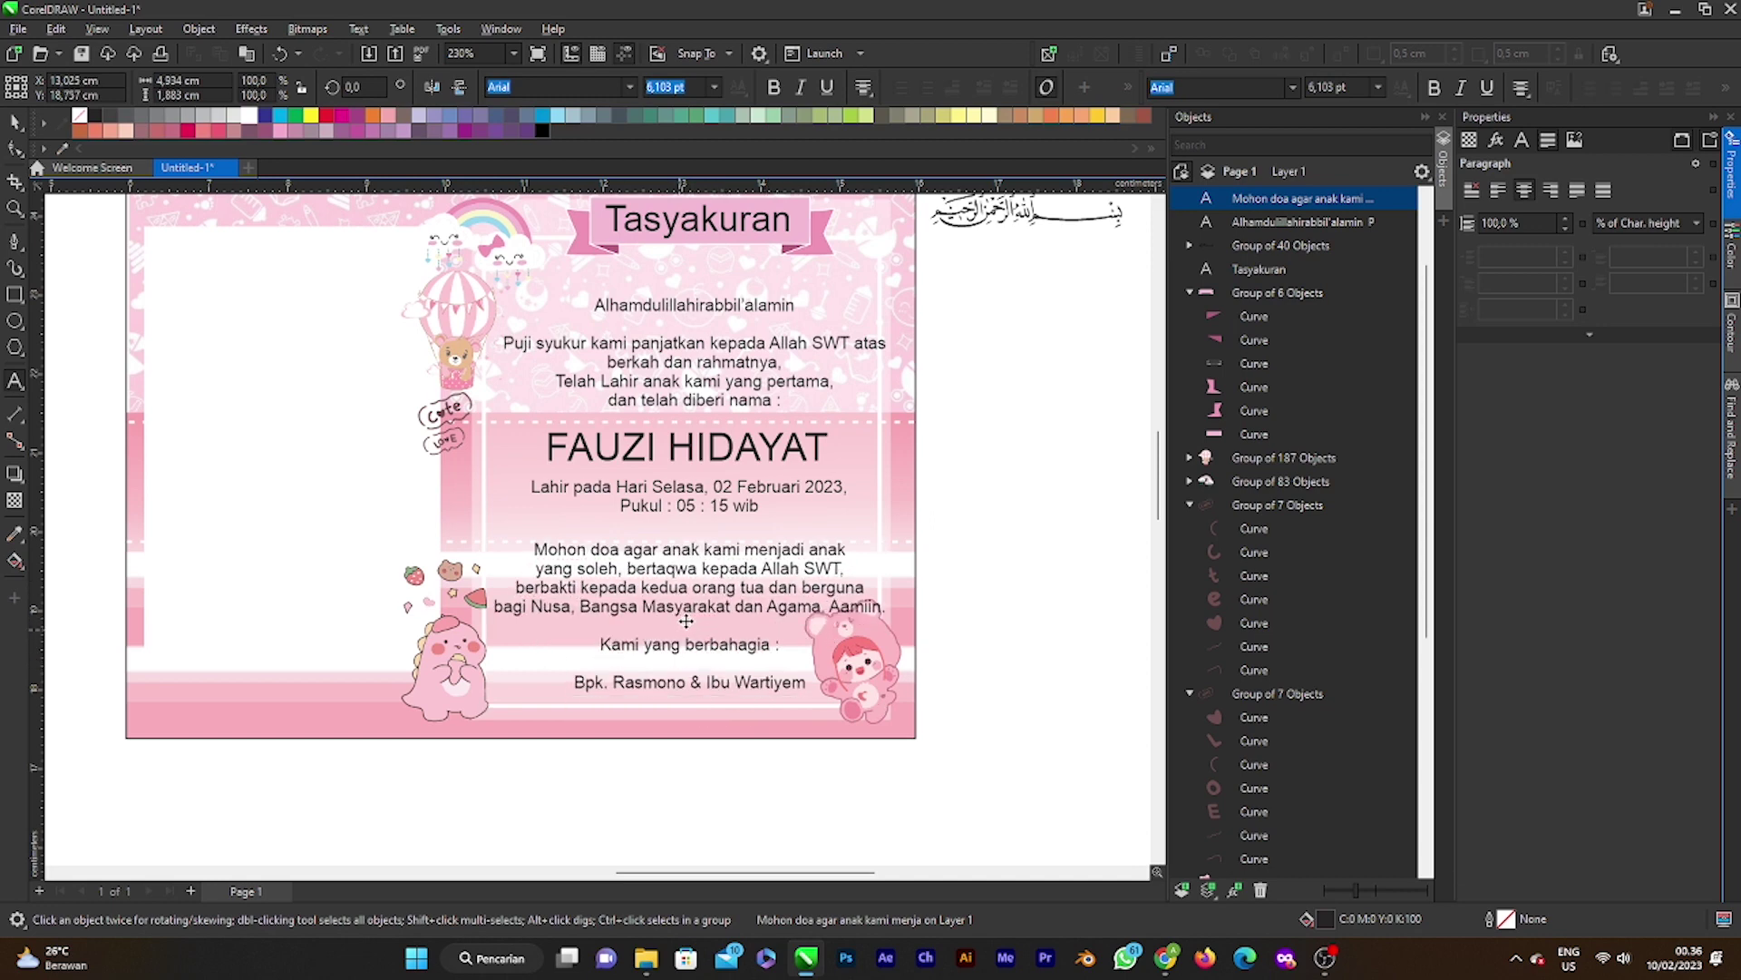
pyautogui.moveTo(687, 621); pyautogui.dragTo(685, 626)
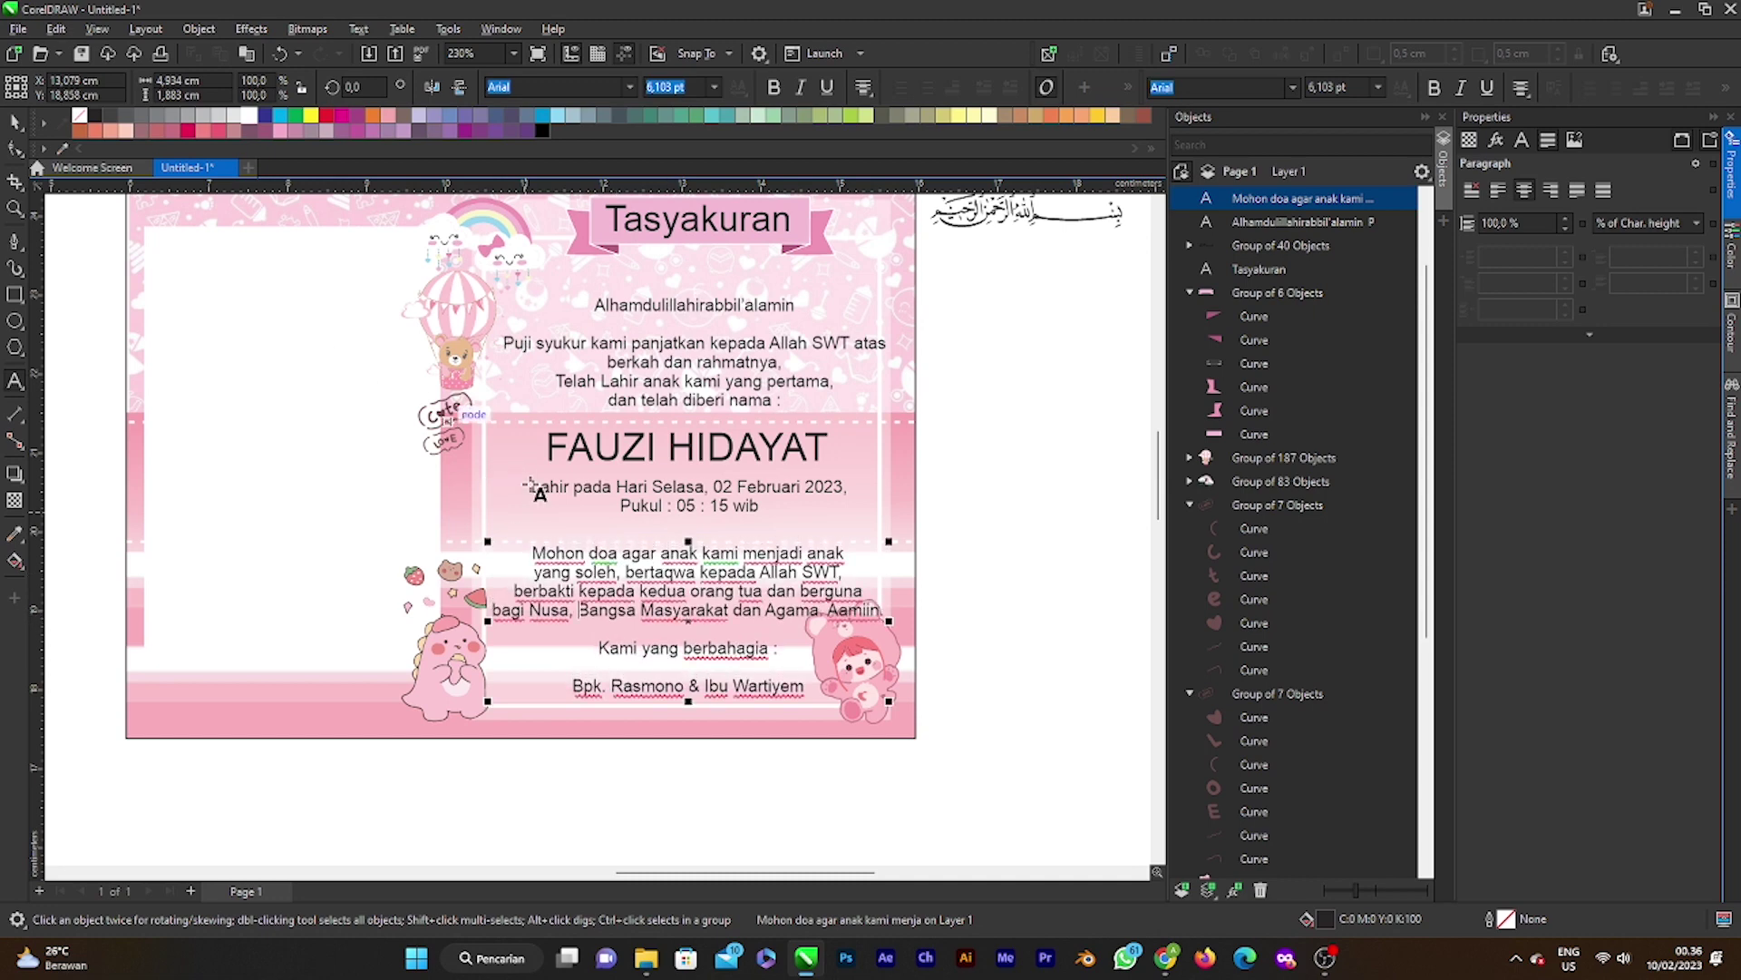
# Step: Make the parents' names line Bold instead of Bold-Italic
pyautogui.scroll(-2, 845, 645)
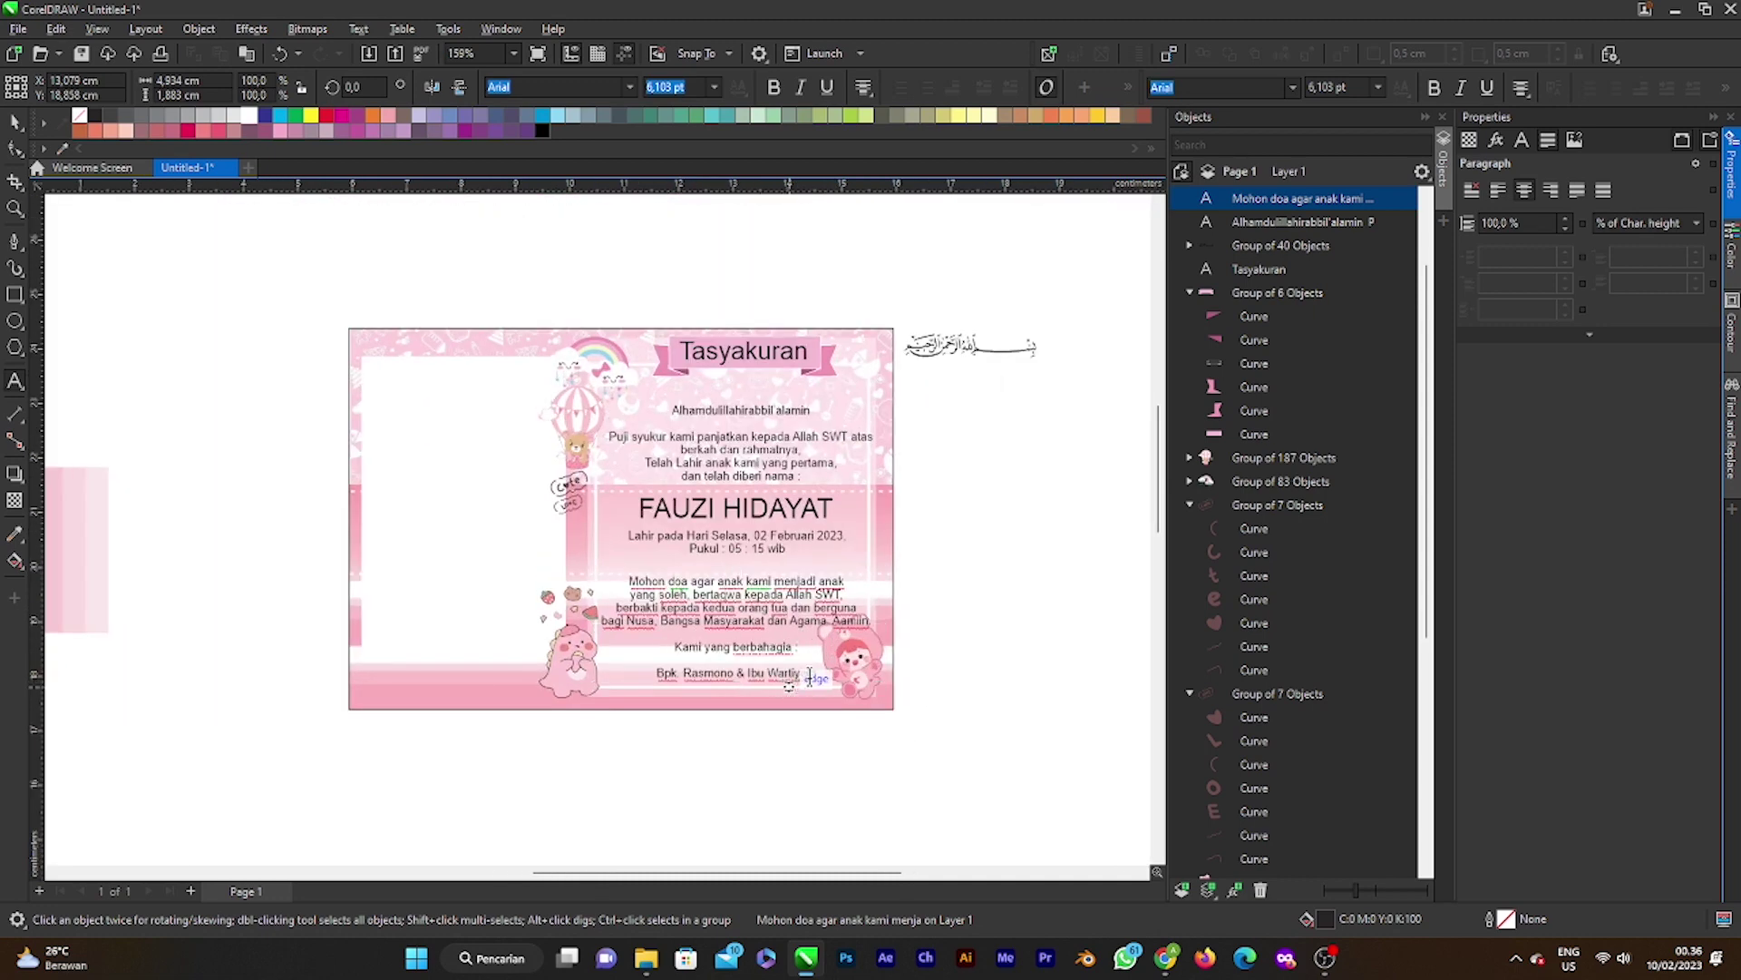
pyautogui.moveTo(819, 673); pyautogui.dragTo(626, 671)
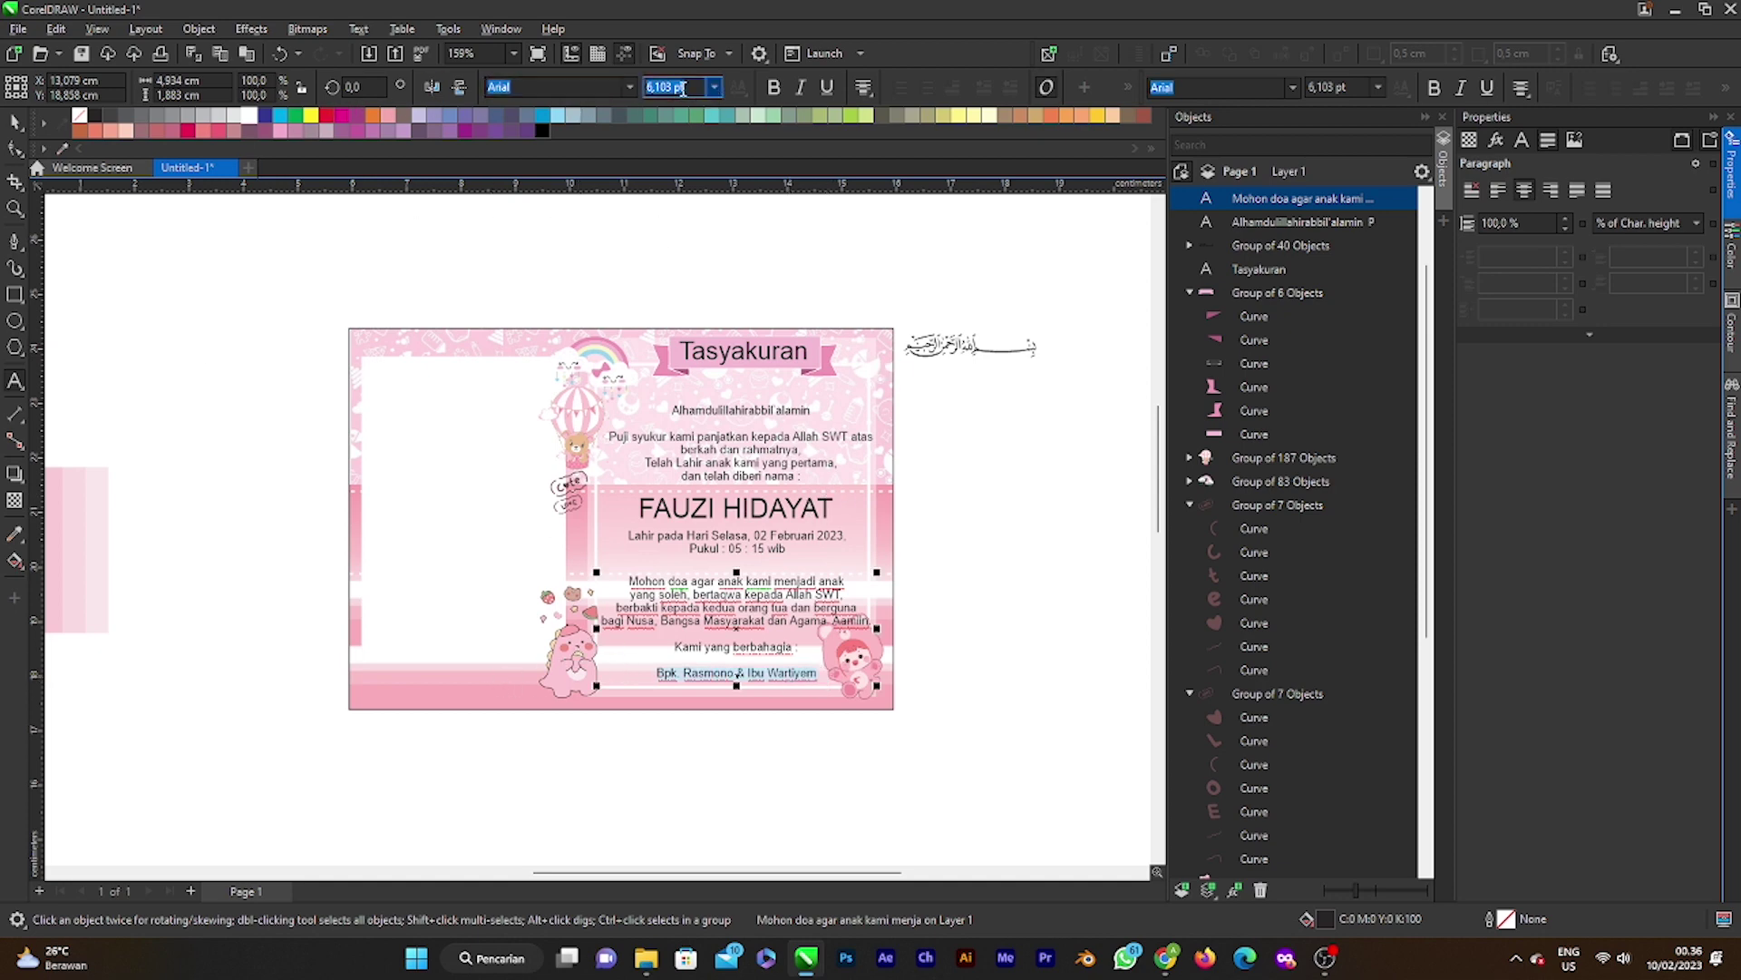
pyautogui.click(1522, 139)
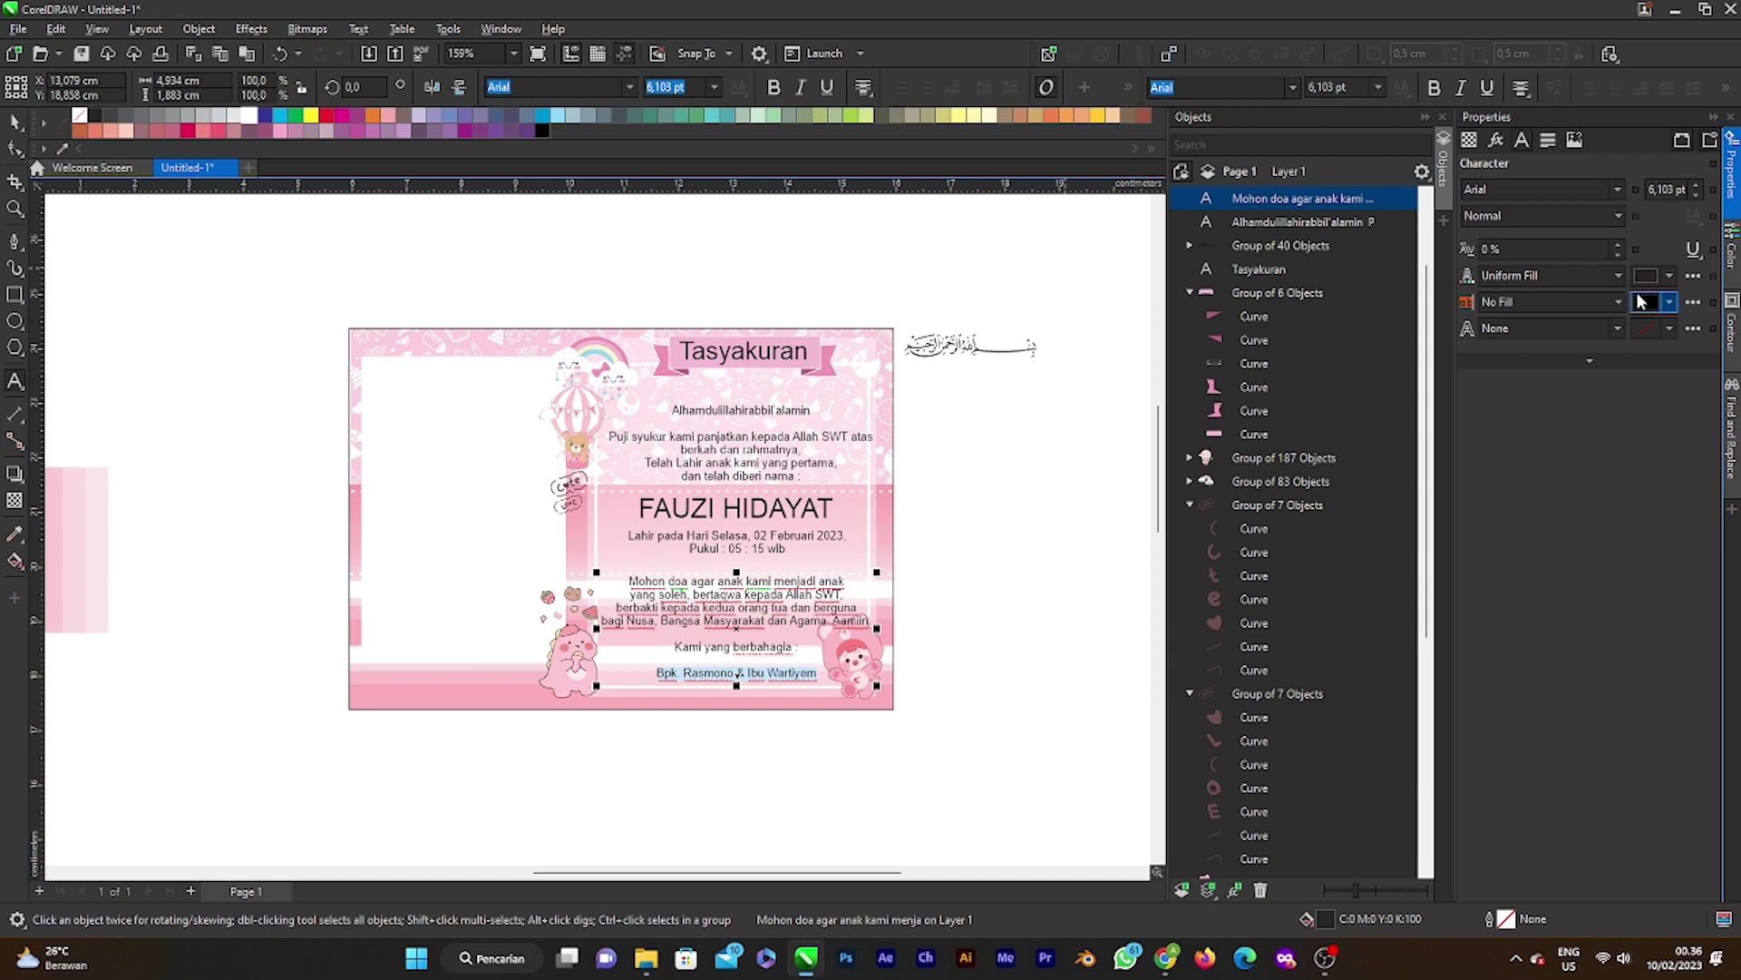
pyautogui.click(1542, 215)
pyautogui.click(1515, 266)
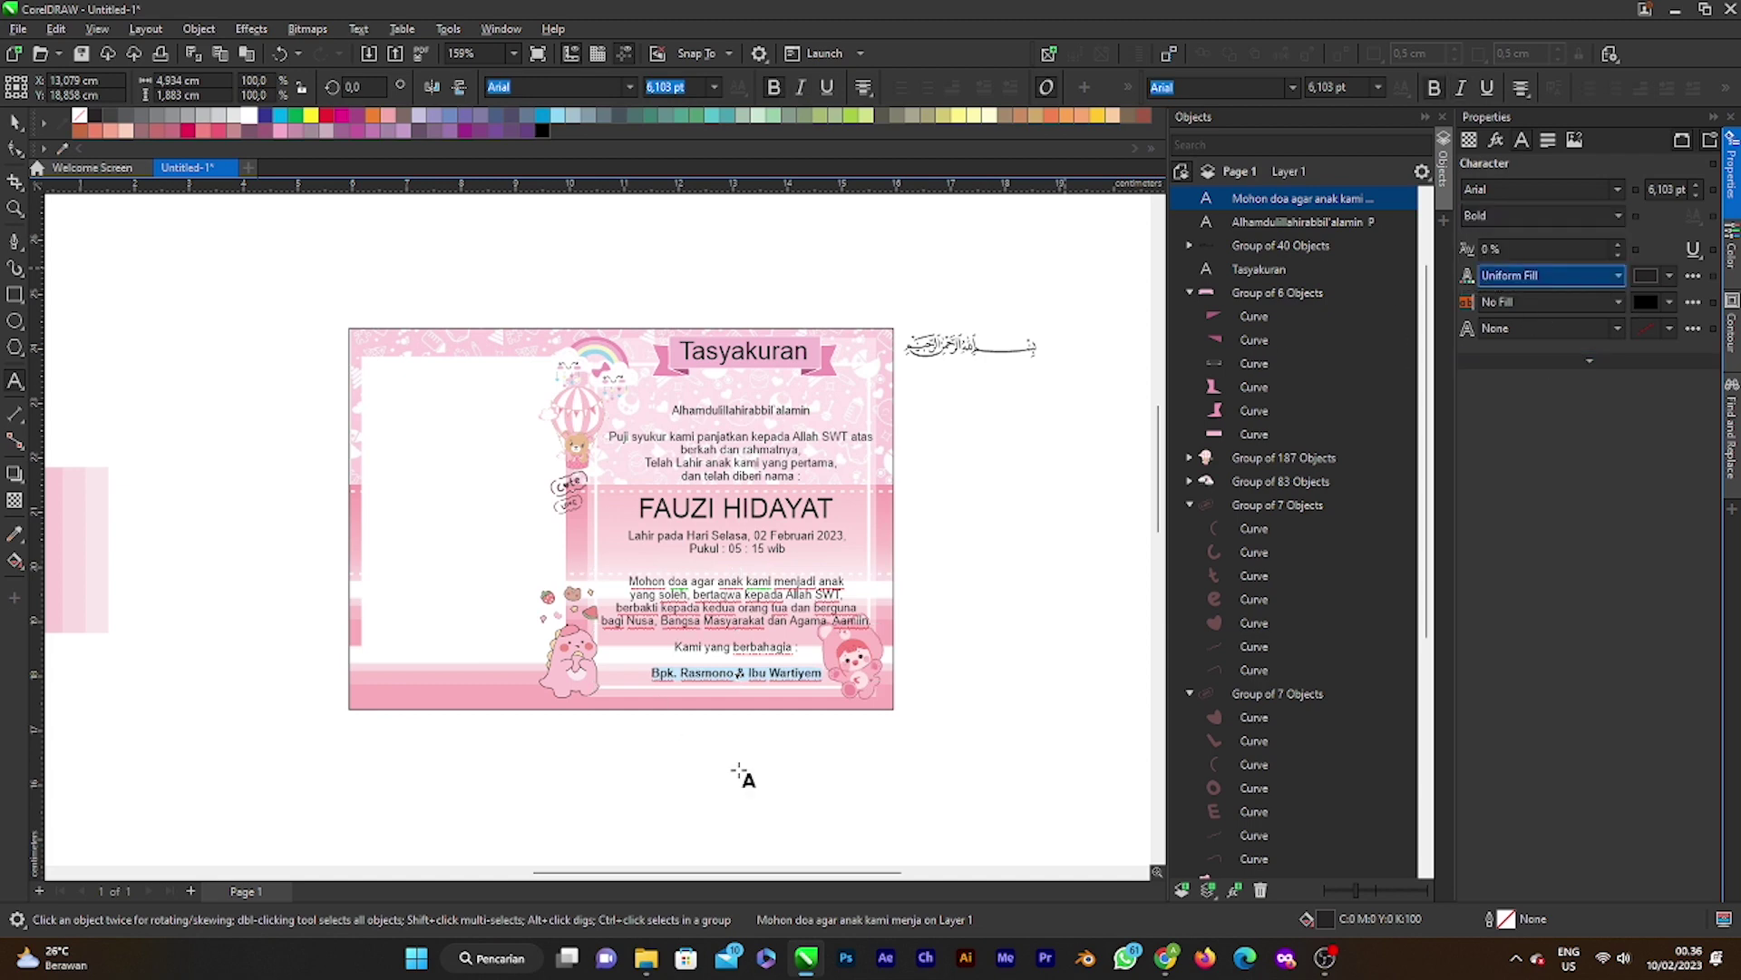
pyautogui.click(405, 420)
# Step: Scale the birth date text up slightly by its corner handle
pyautogui.scroll(-2, 404, 420)
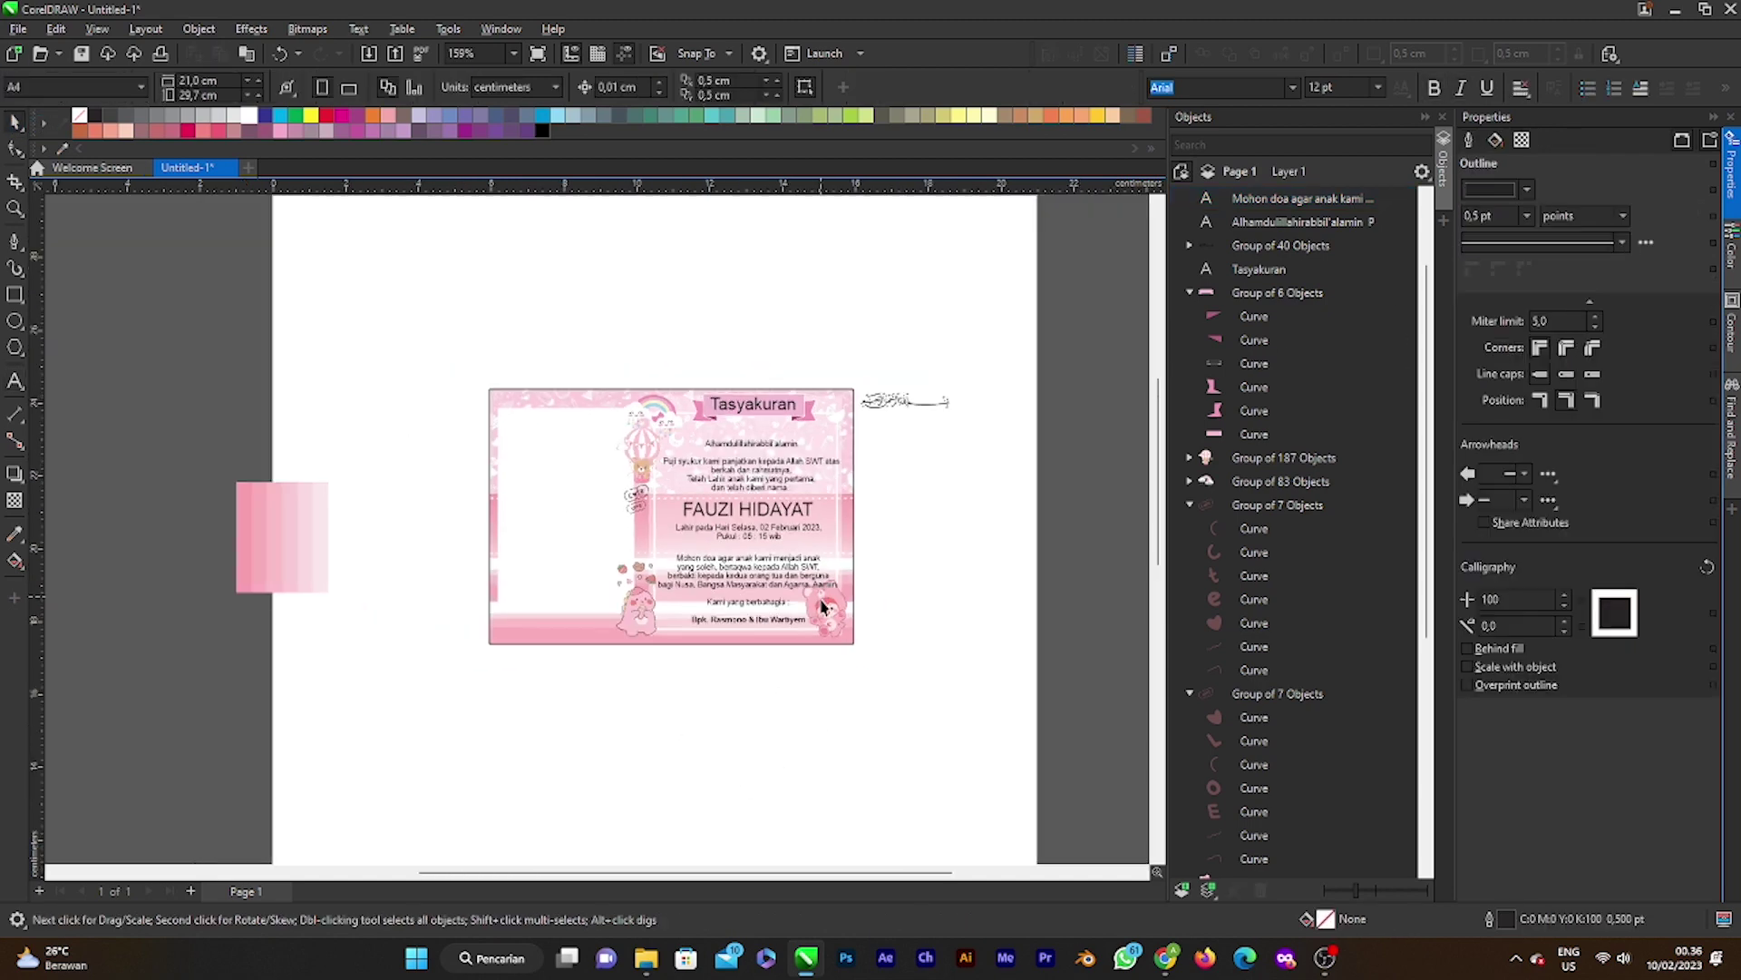
pyautogui.scroll(3, 717, 482)
pyautogui.scroll(2, 719, 481)
pyautogui.click(721, 482)
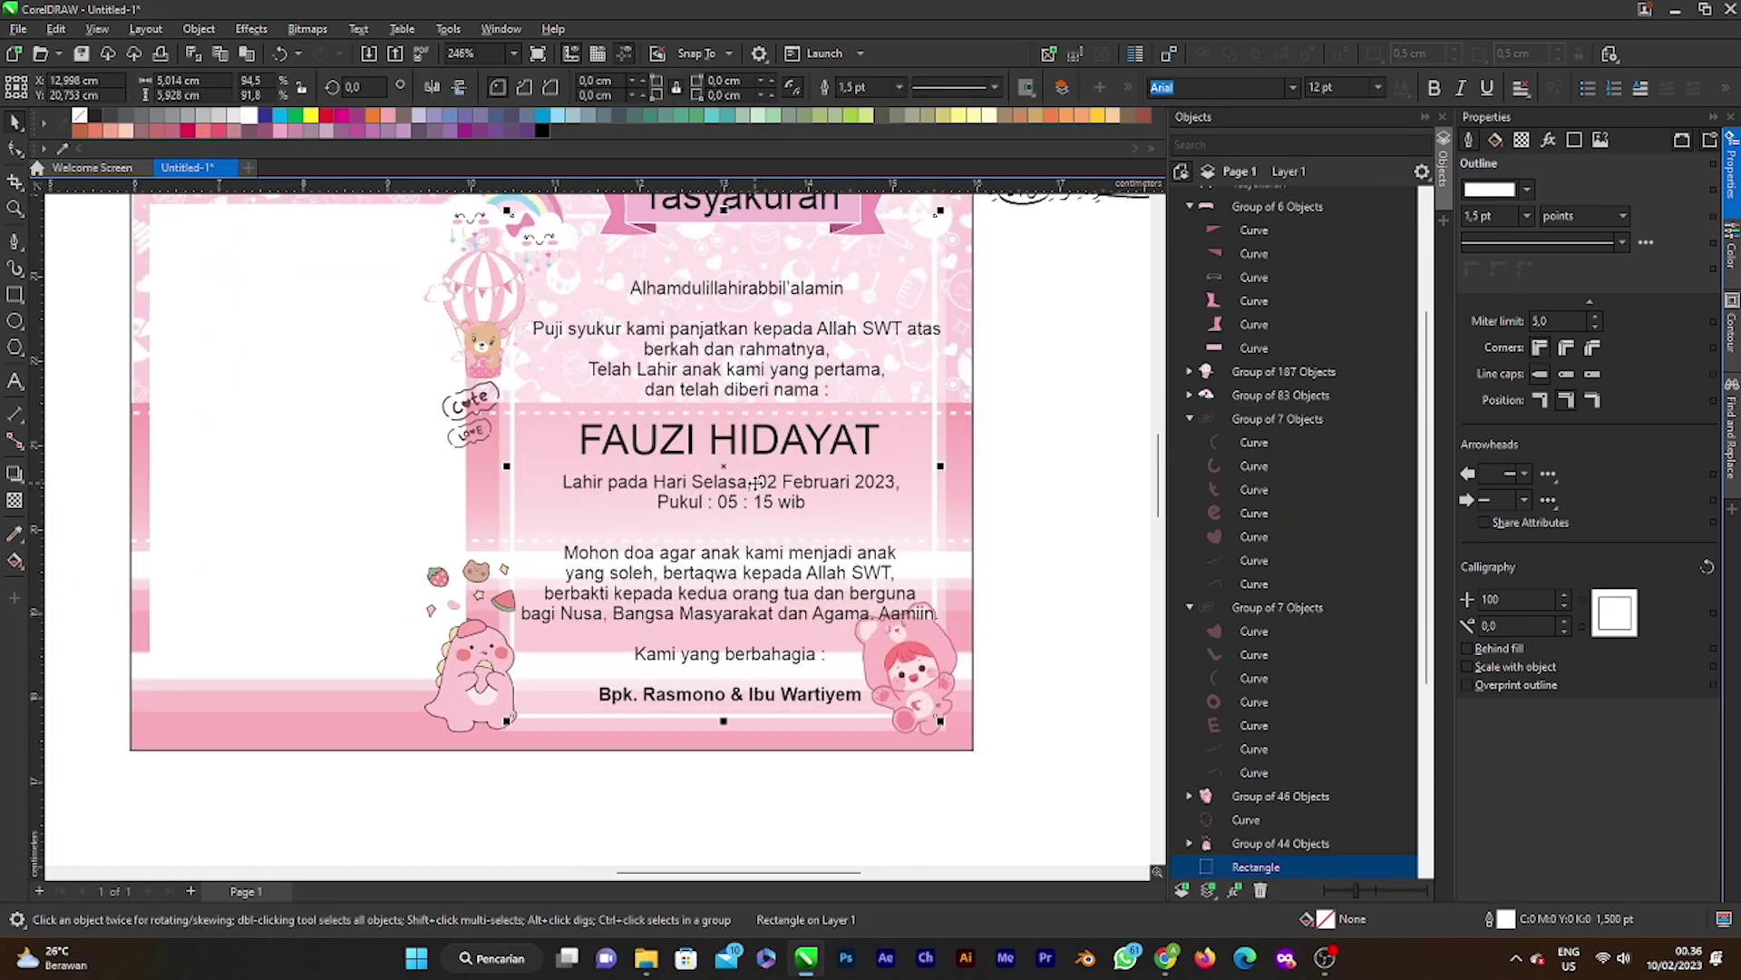
pyautogui.moveTo(905, 514); pyautogui.dragTo(820, 511)
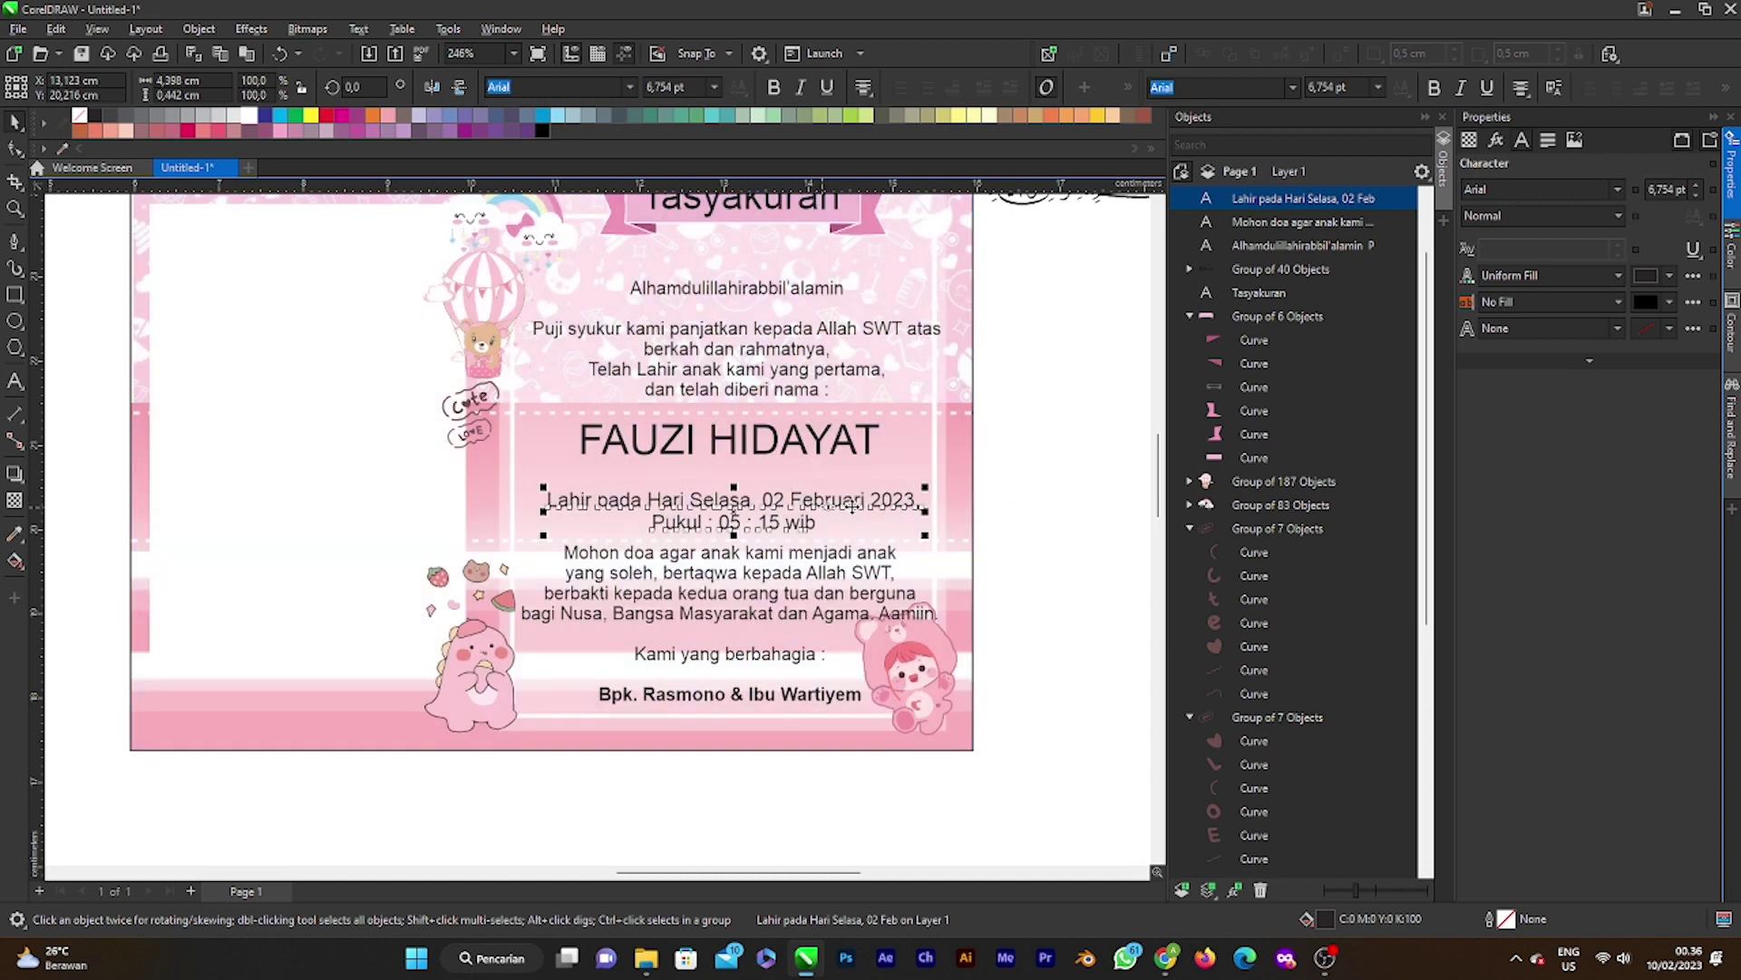
# Step: Delete the comma after '2023' in the birth date line
pyautogui.doubleClick(921, 501)
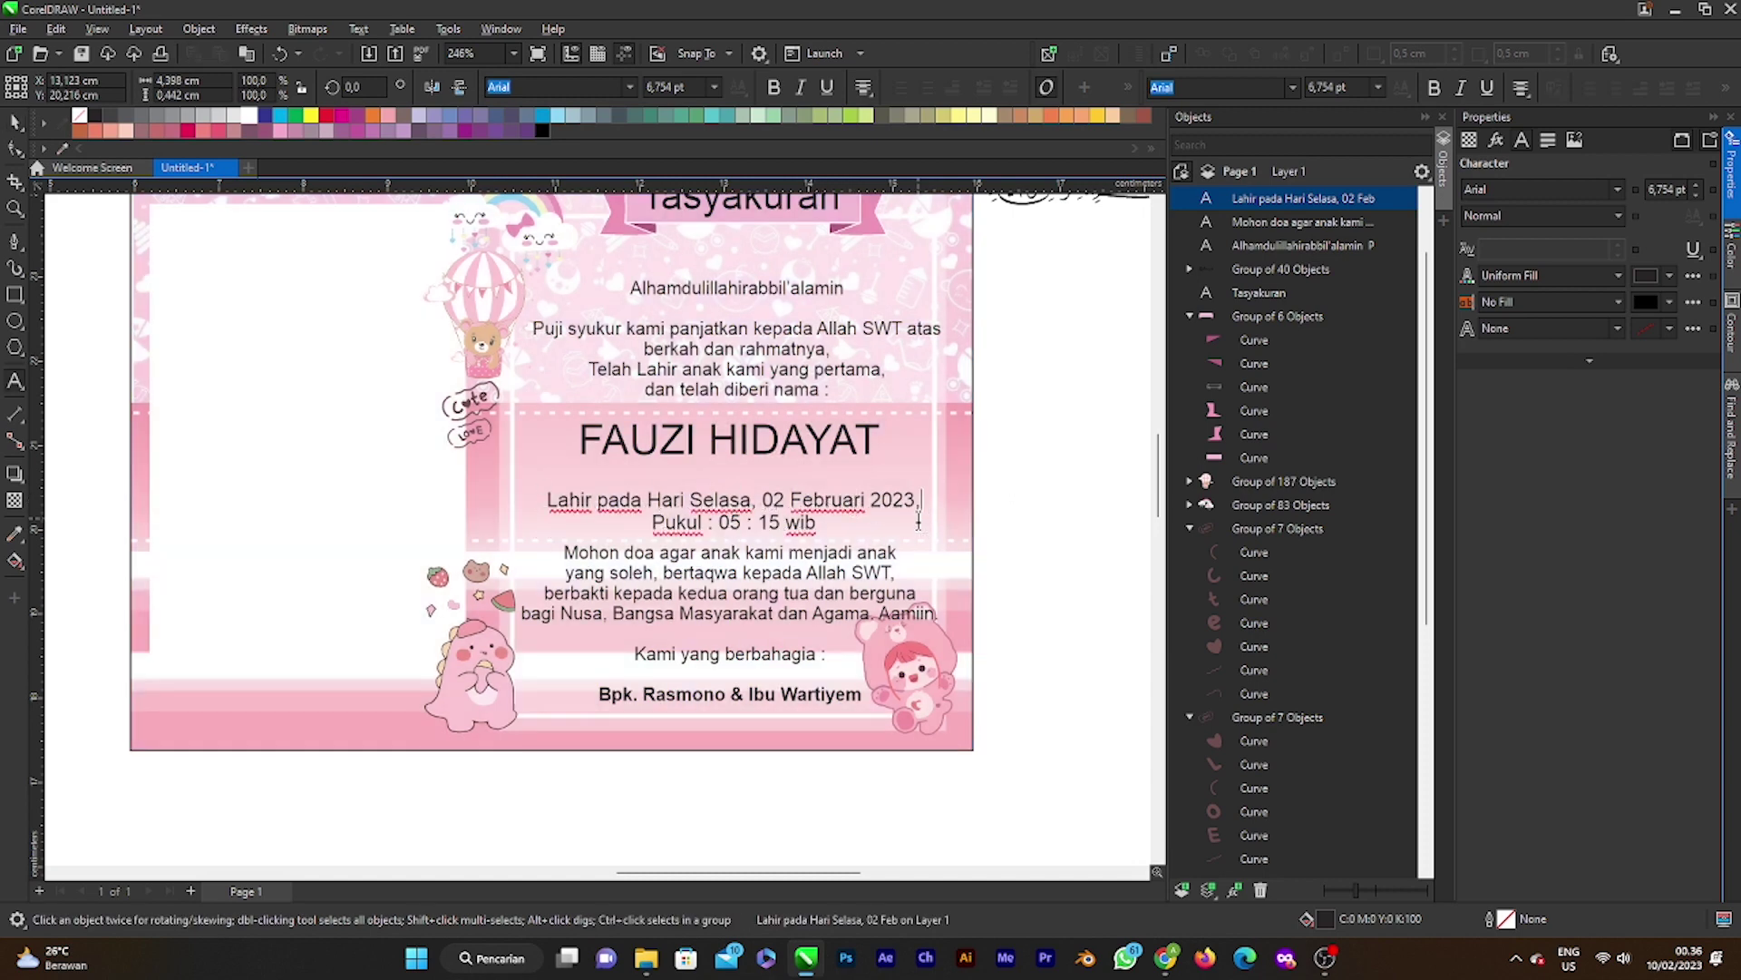
pyautogui.press('BackSpace')
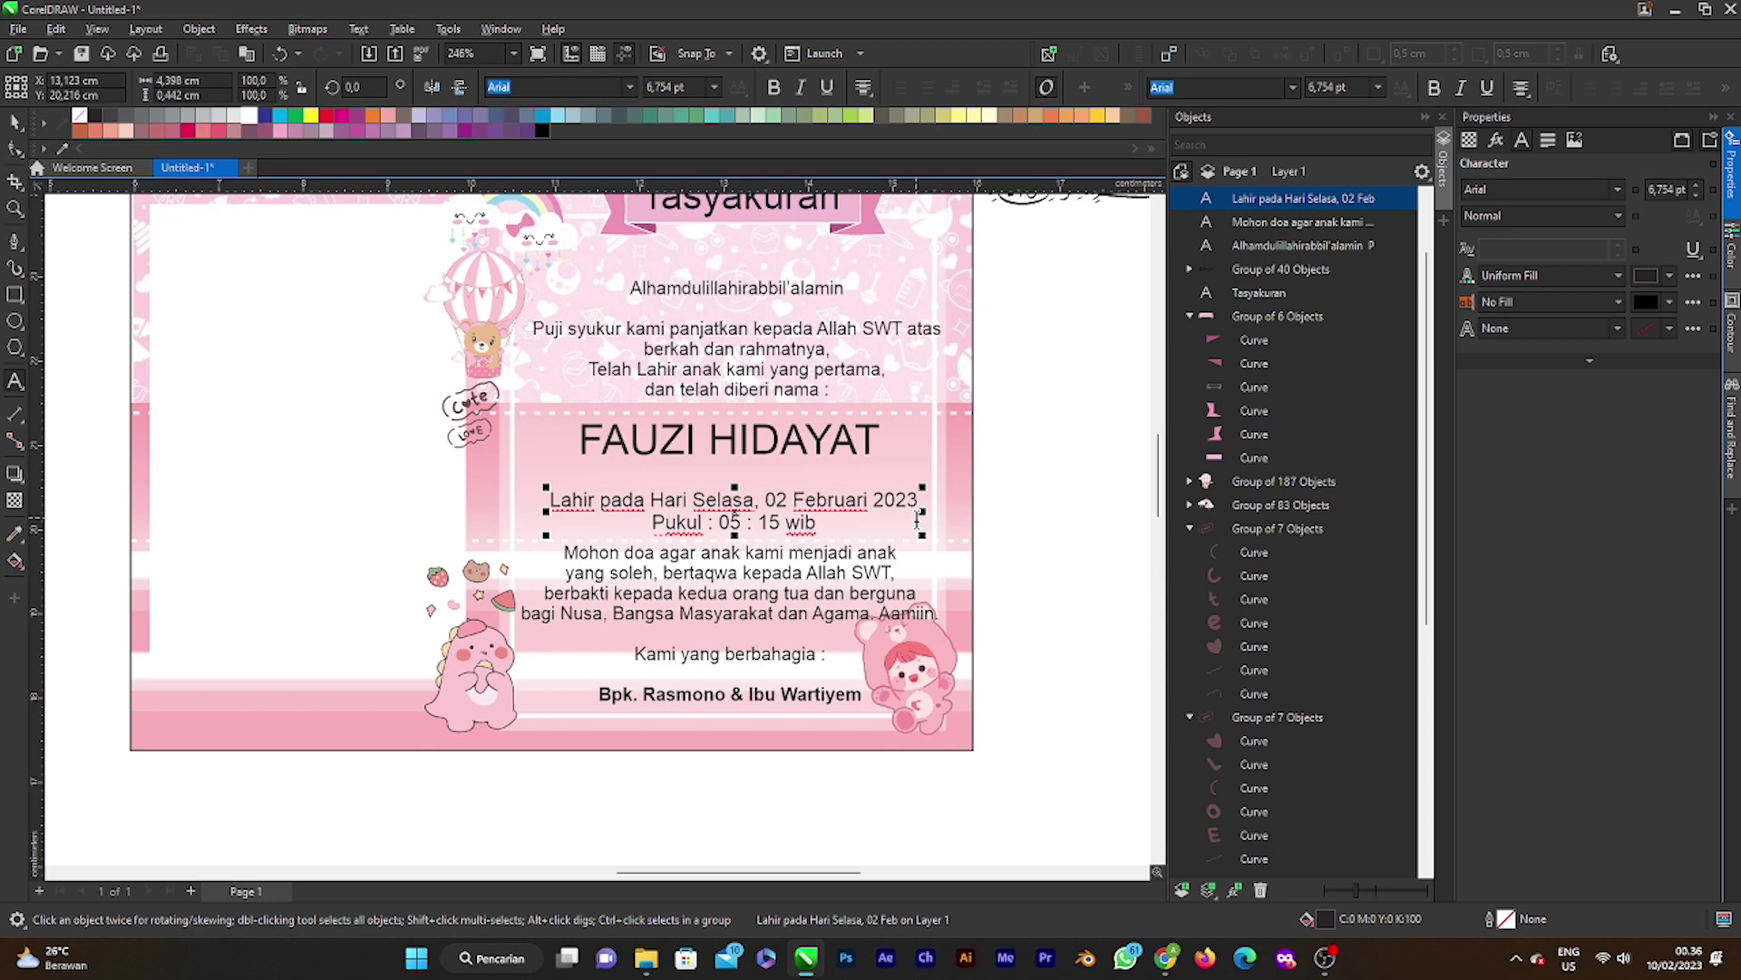
pyautogui.click(18, 143)
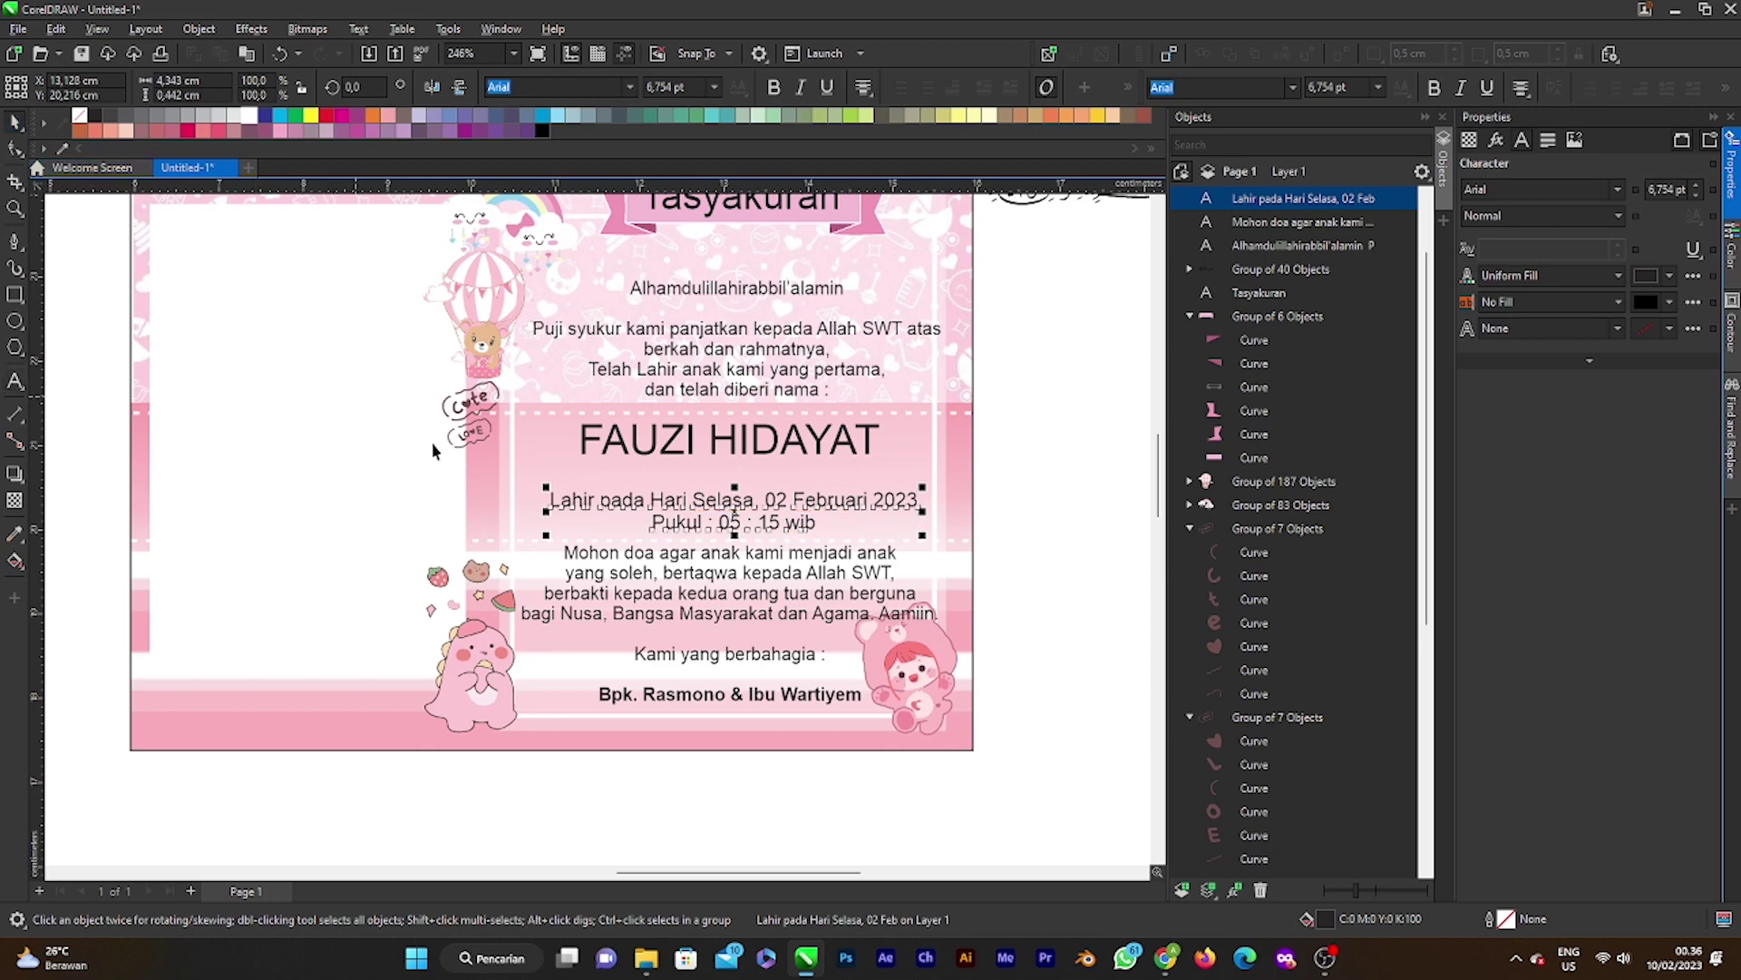
pyautogui.click(836, 501)
pyautogui.press('Escape')
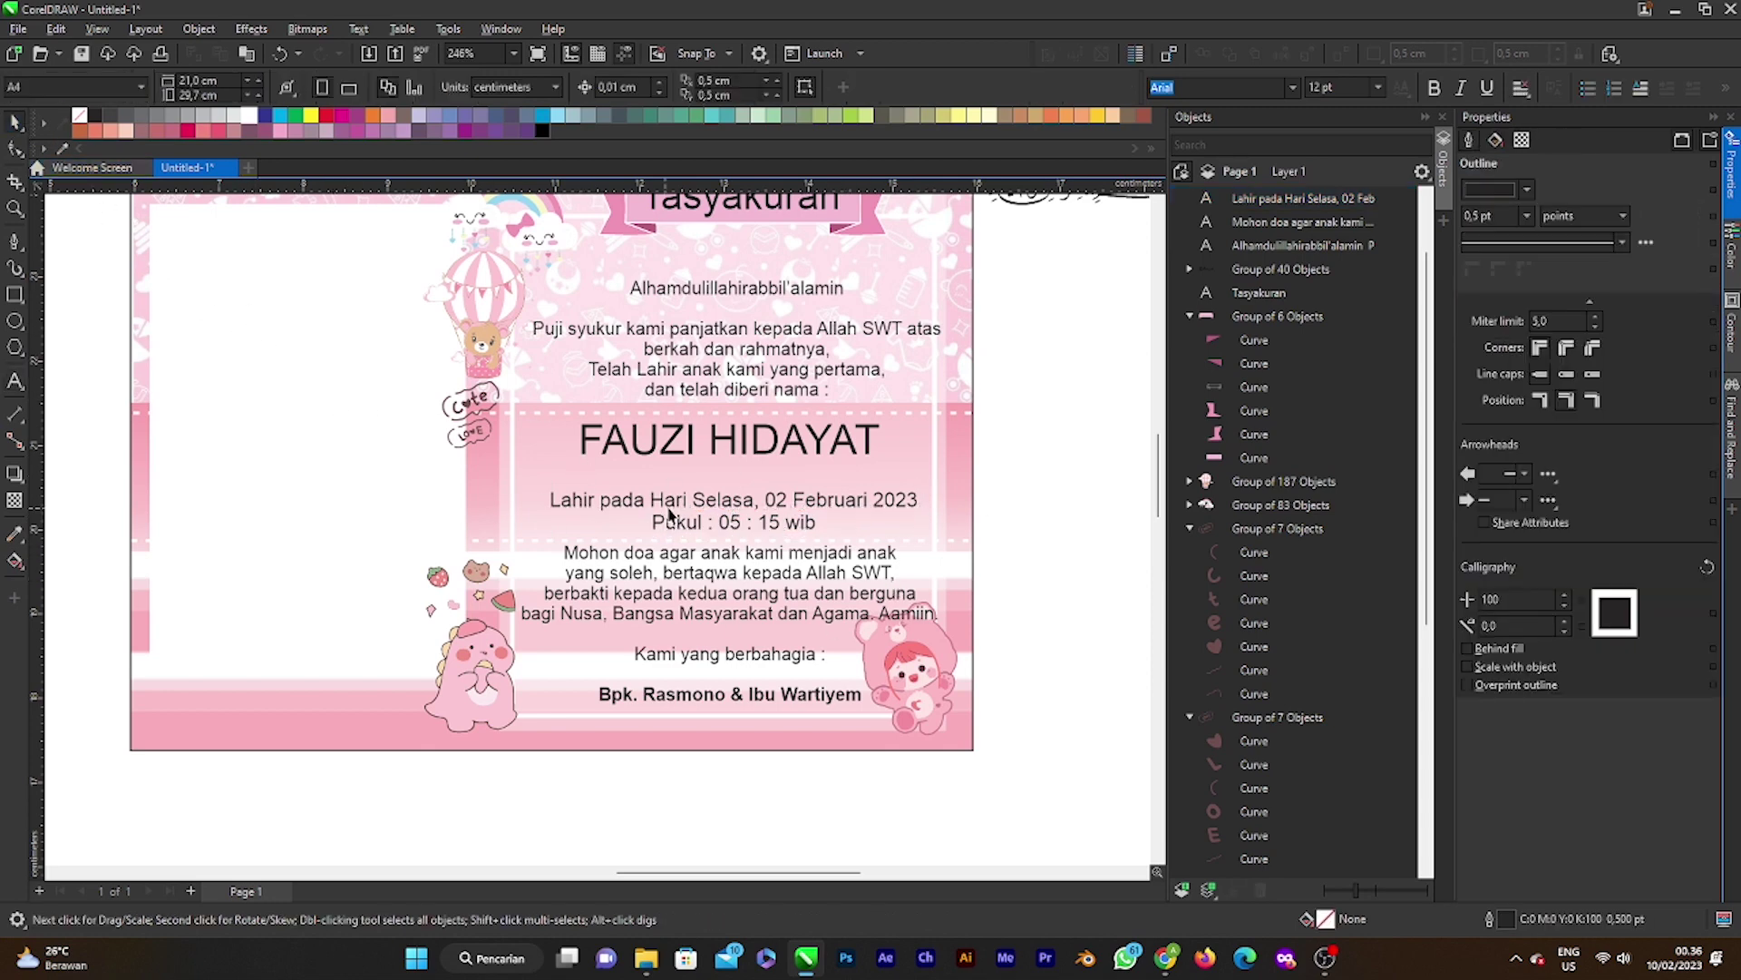
pyautogui.scroll(-1, 723, 513)
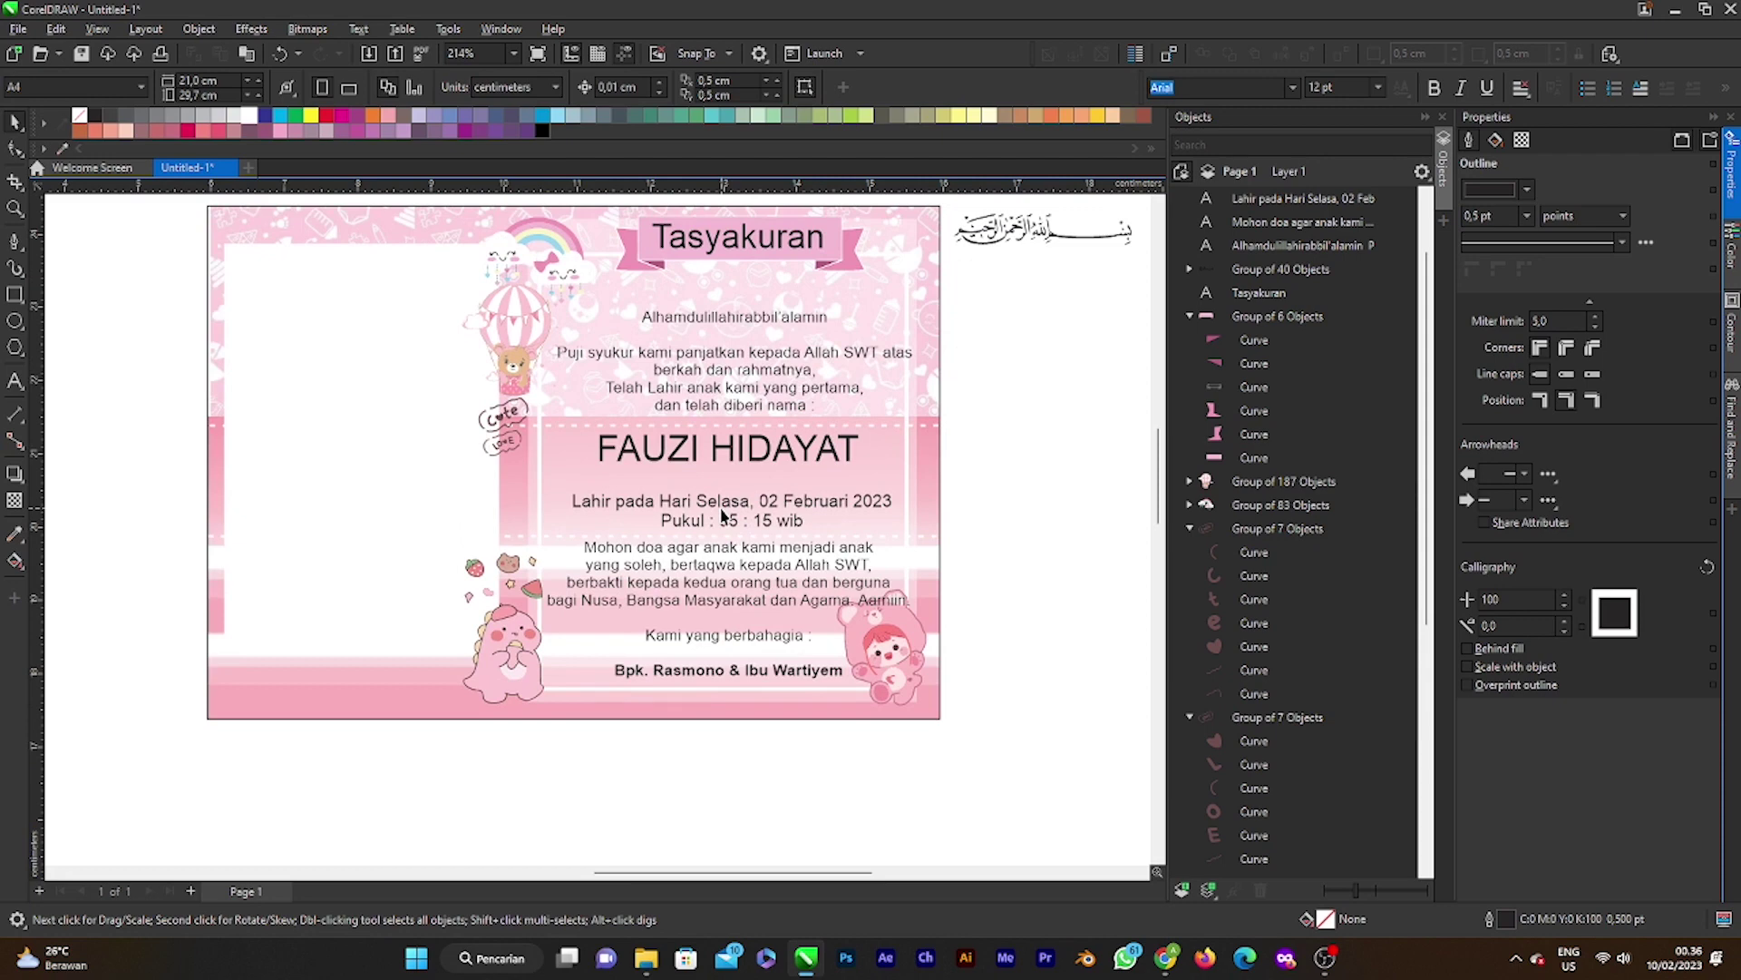
pyautogui.click(712, 456)
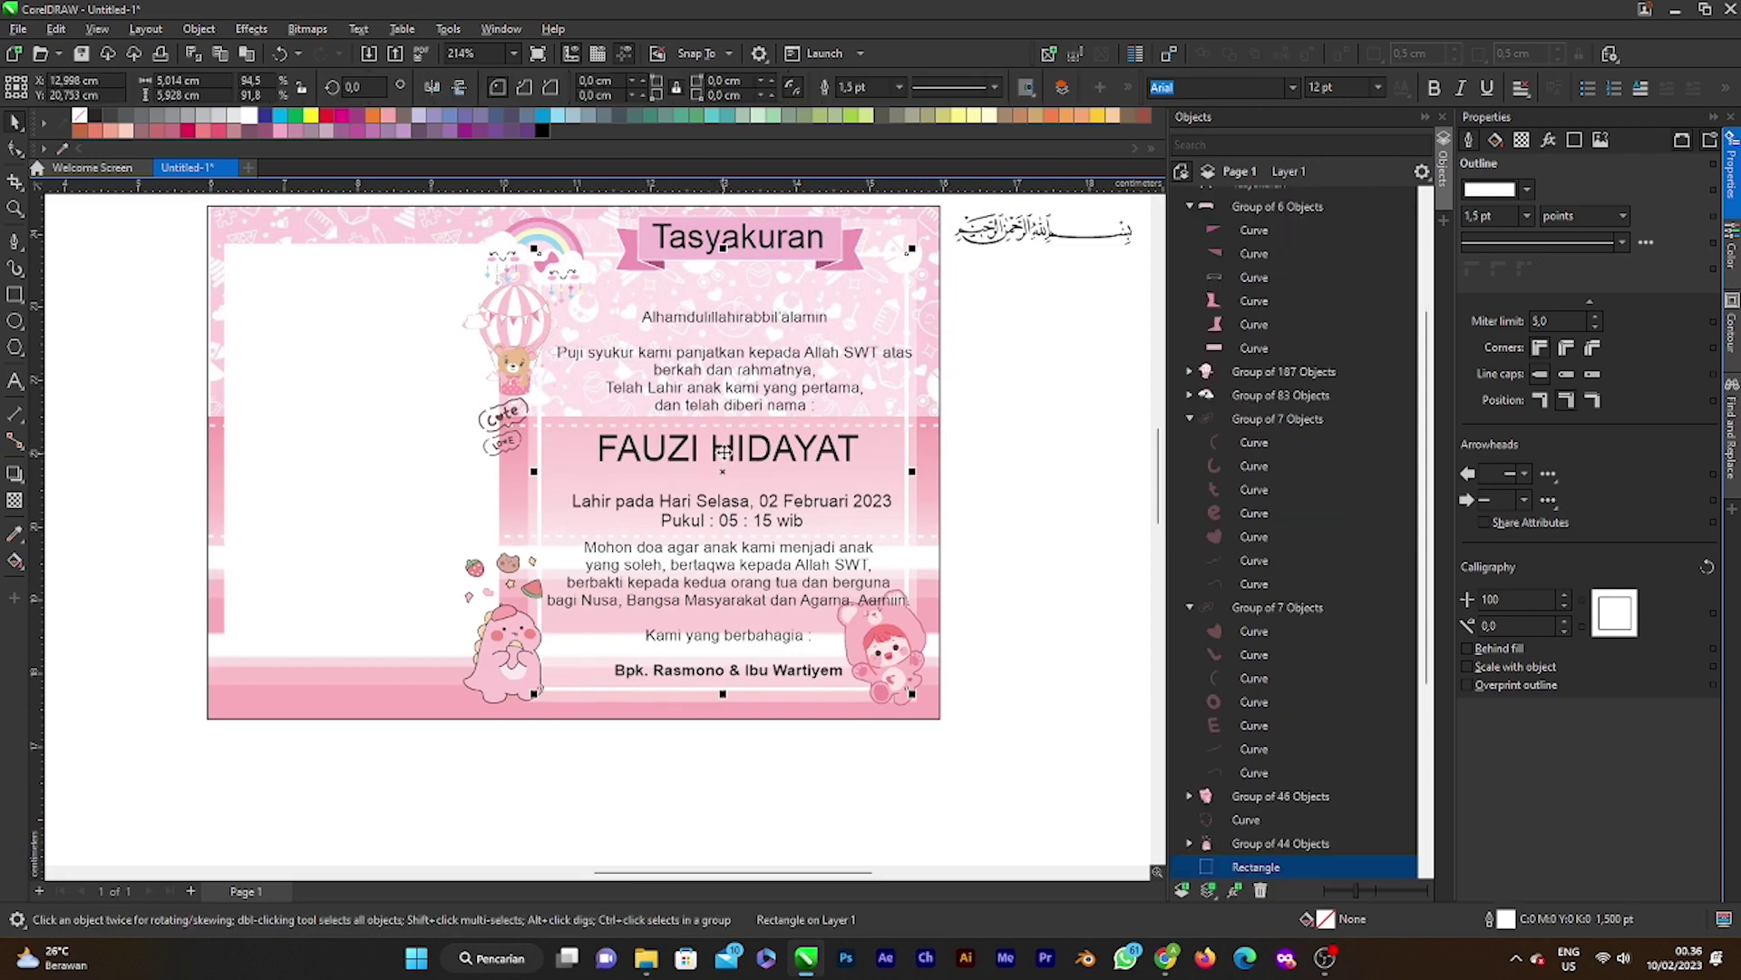
pyautogui.click(713, 456)
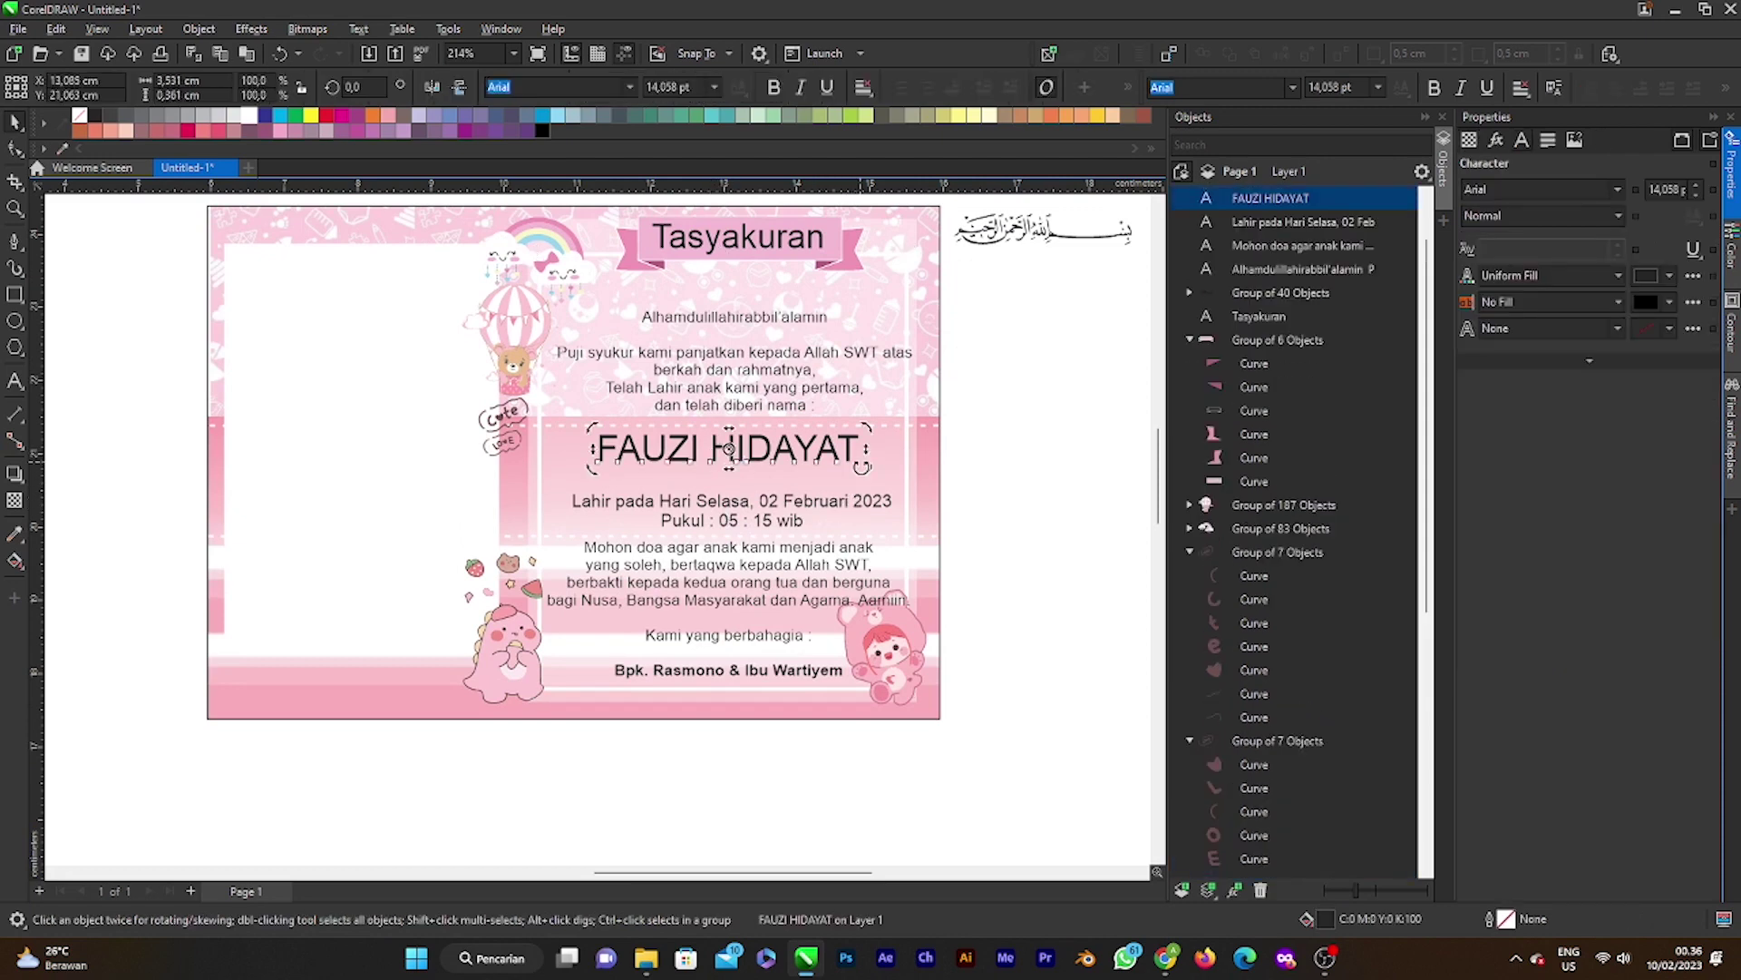
pyautogui.click(840, 451)
pyautogui.click(840, 450)
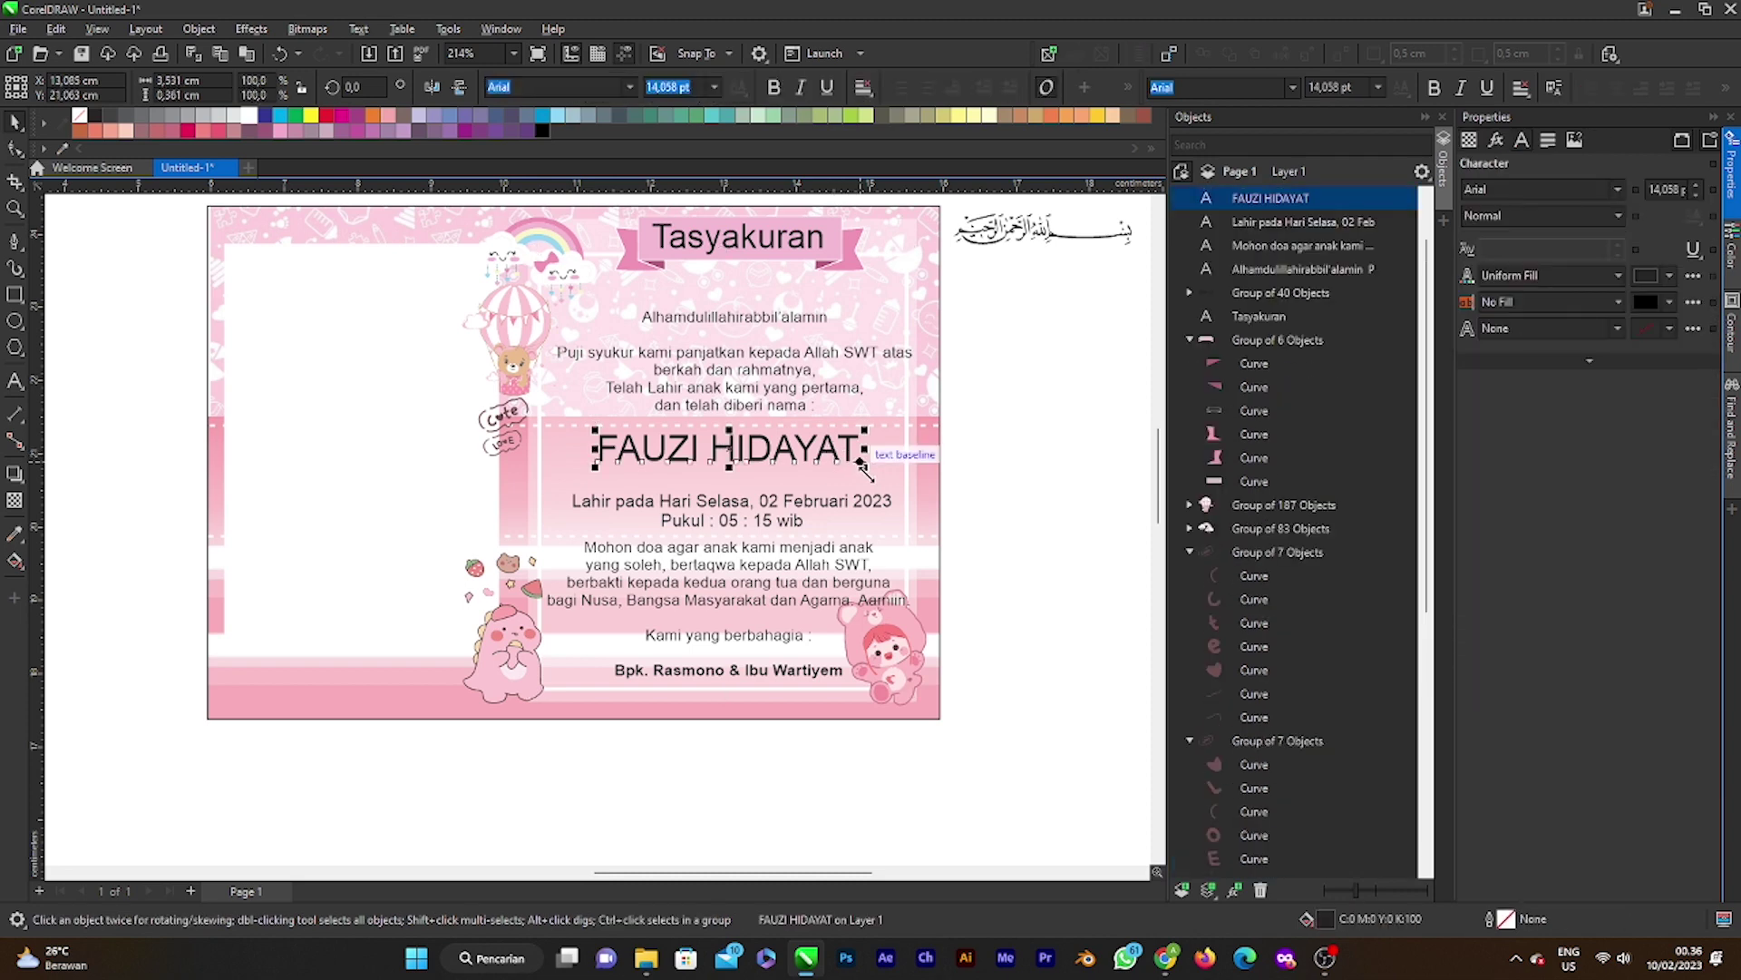
pyautogui.moveTo(868, 471); pyautogui.dragTo(829, 463)
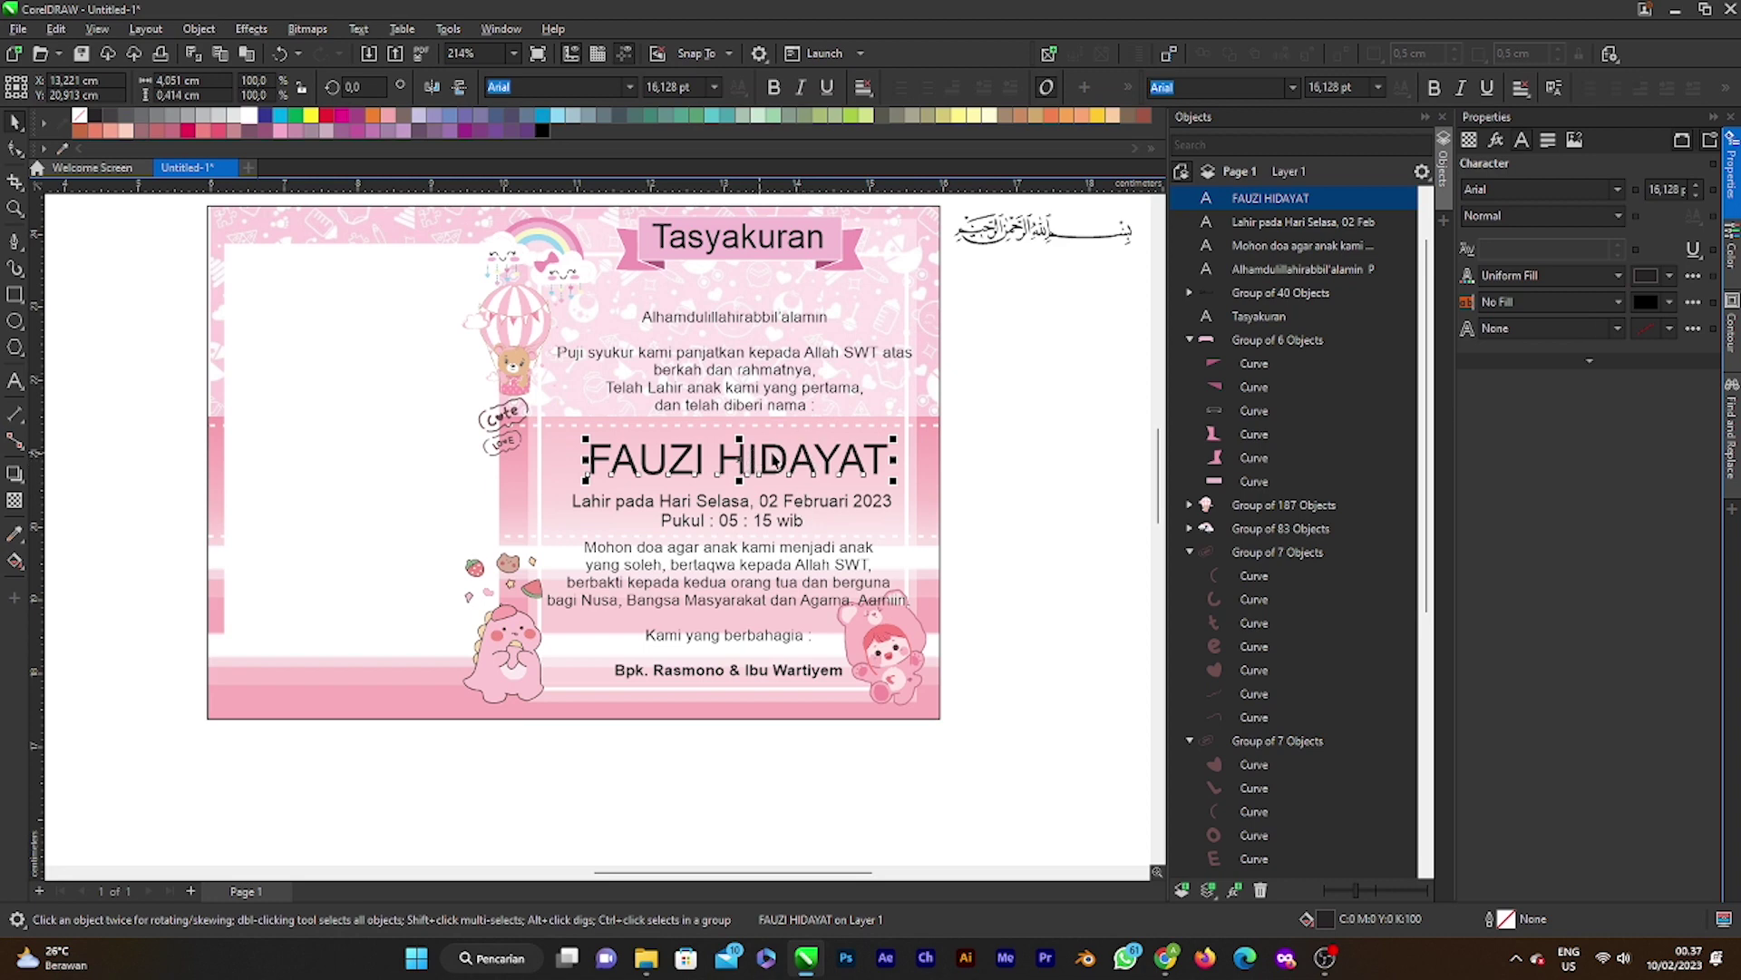
pyautogui.scroll(-1, 794, 517)
pyautogui.scroll(2, 785, 551)
pyautogui.scroll(-2, 766, 460)
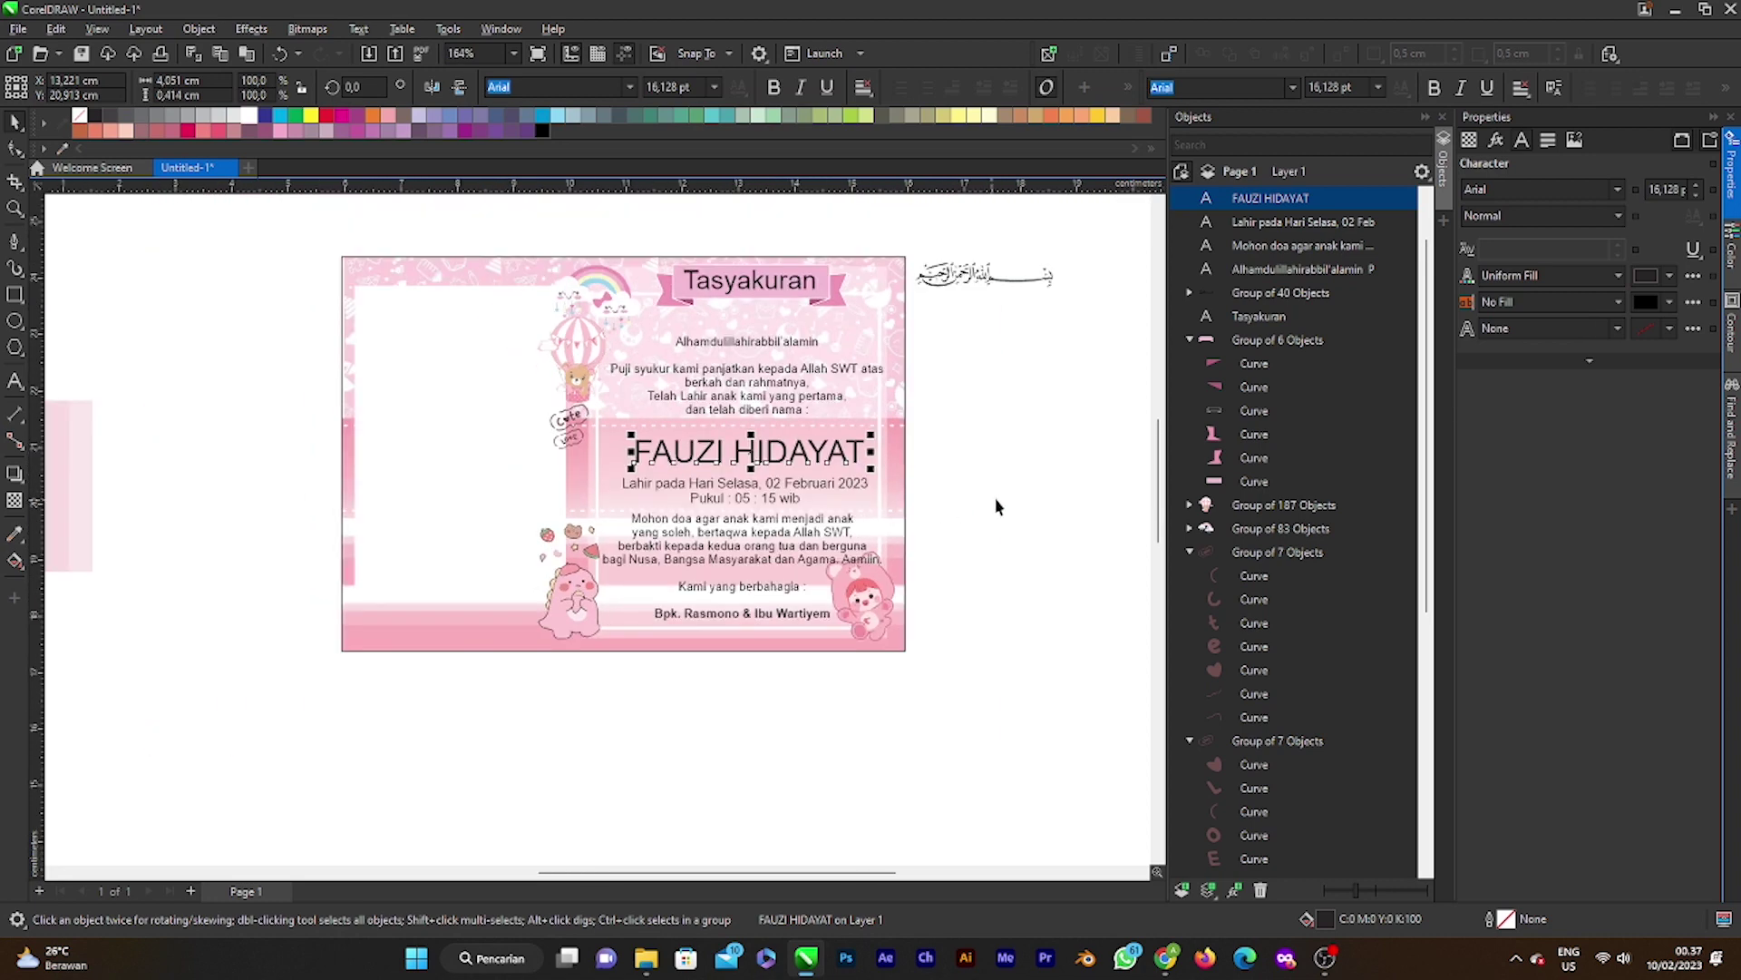
pyautogui.scroll(1, 939, 491)
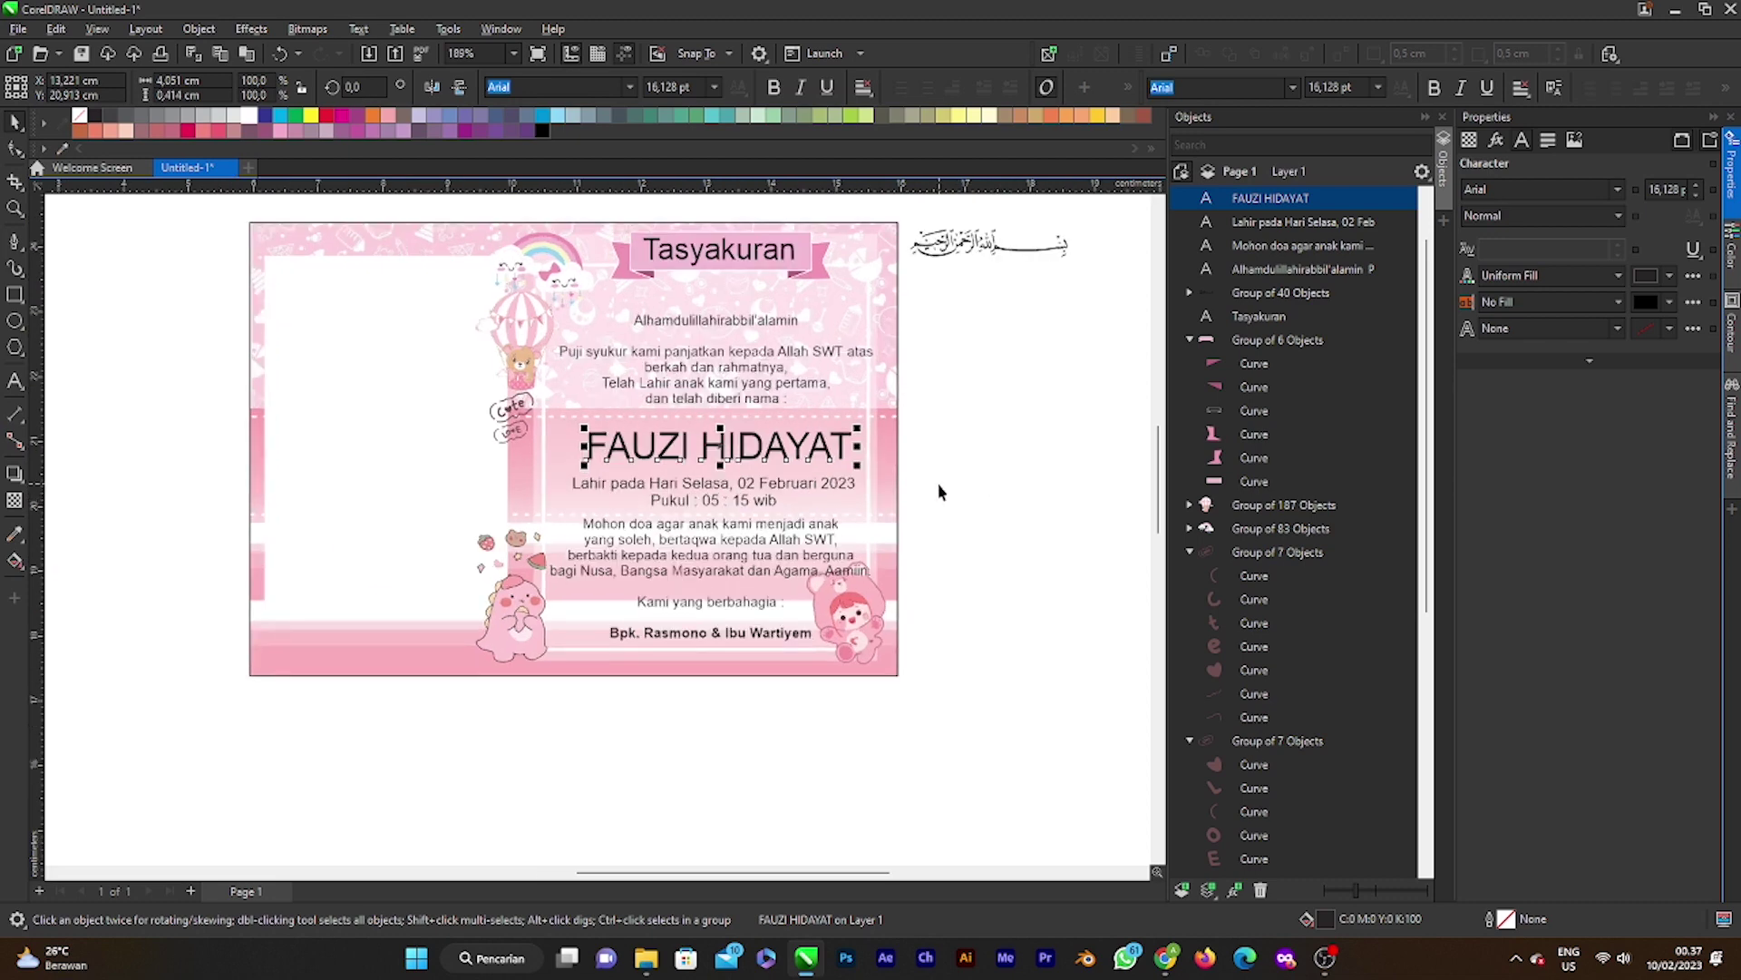
pyautogui.click(757, 368)
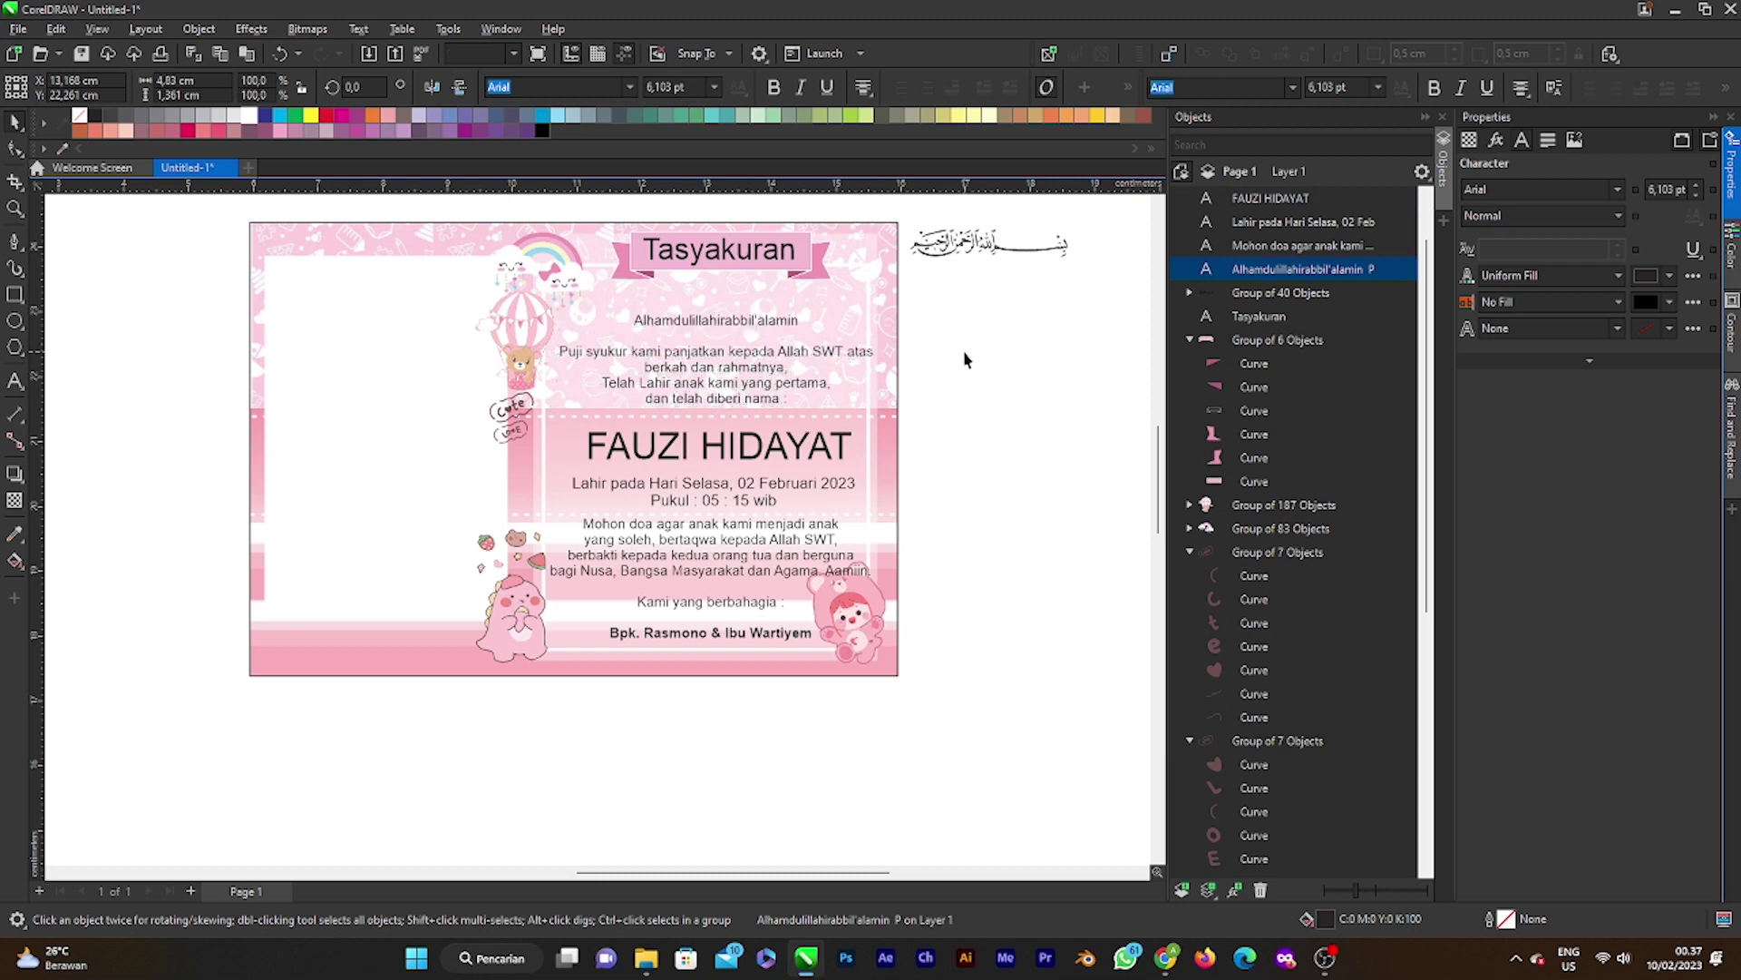
pyautogui.press('Escape')
pyautogui.click(757, 390)
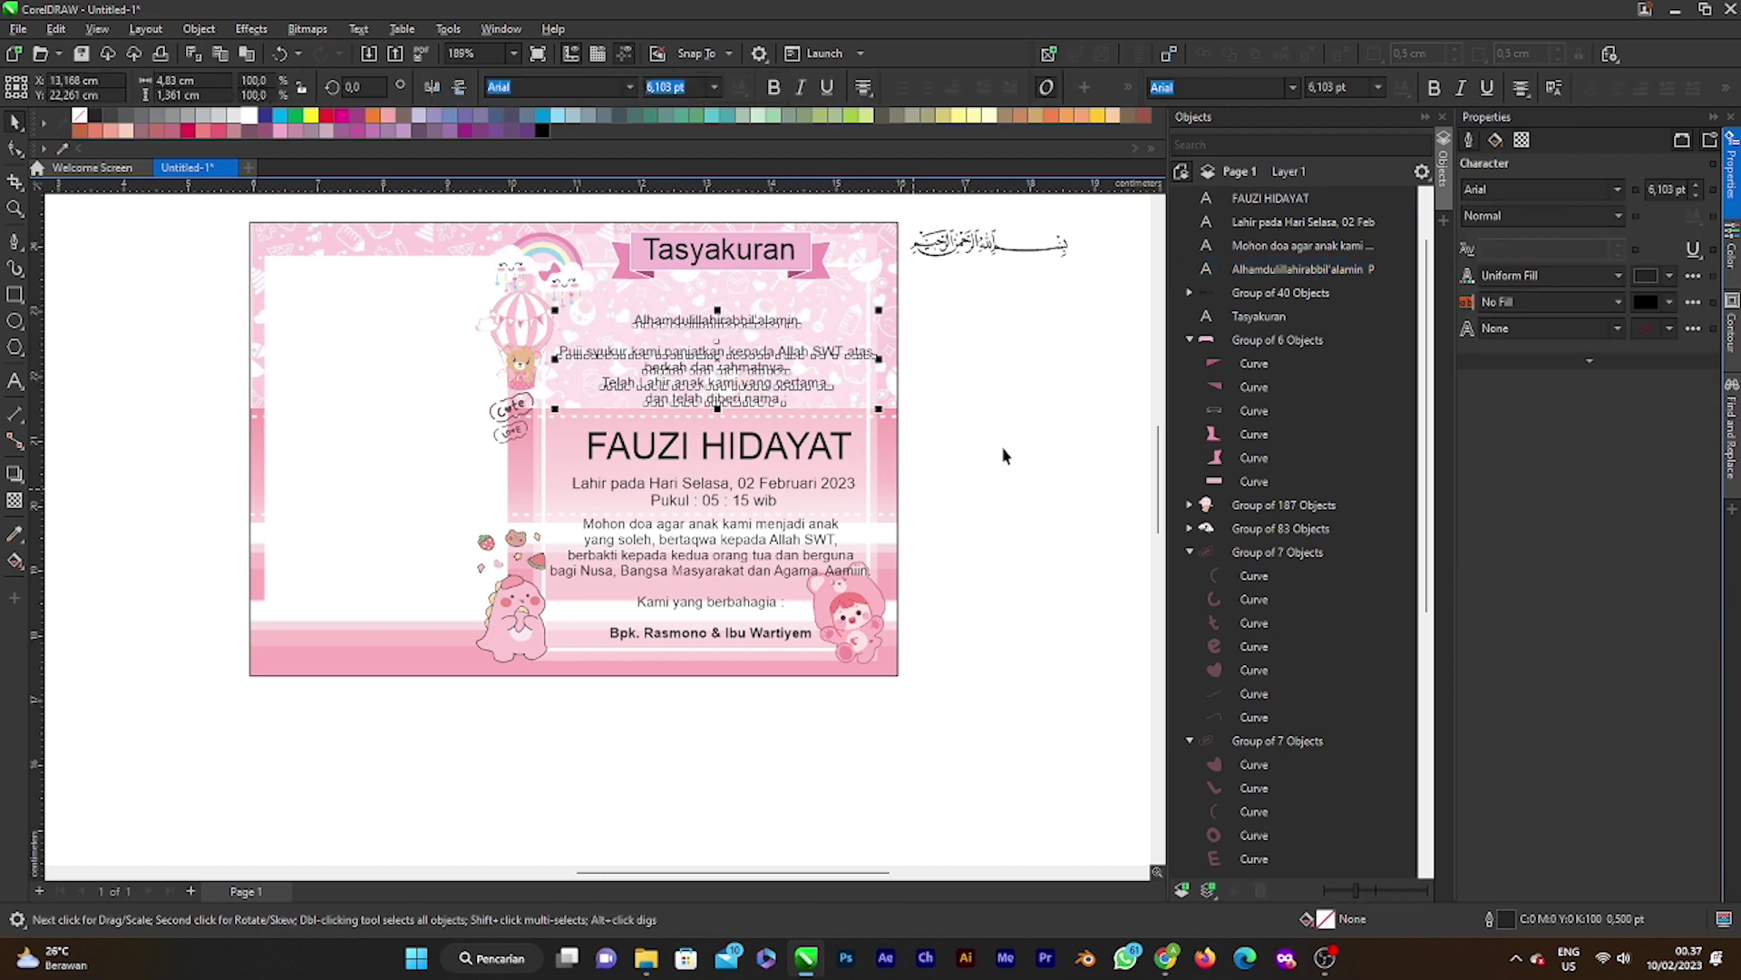
pyautogui.click(1269, 197)
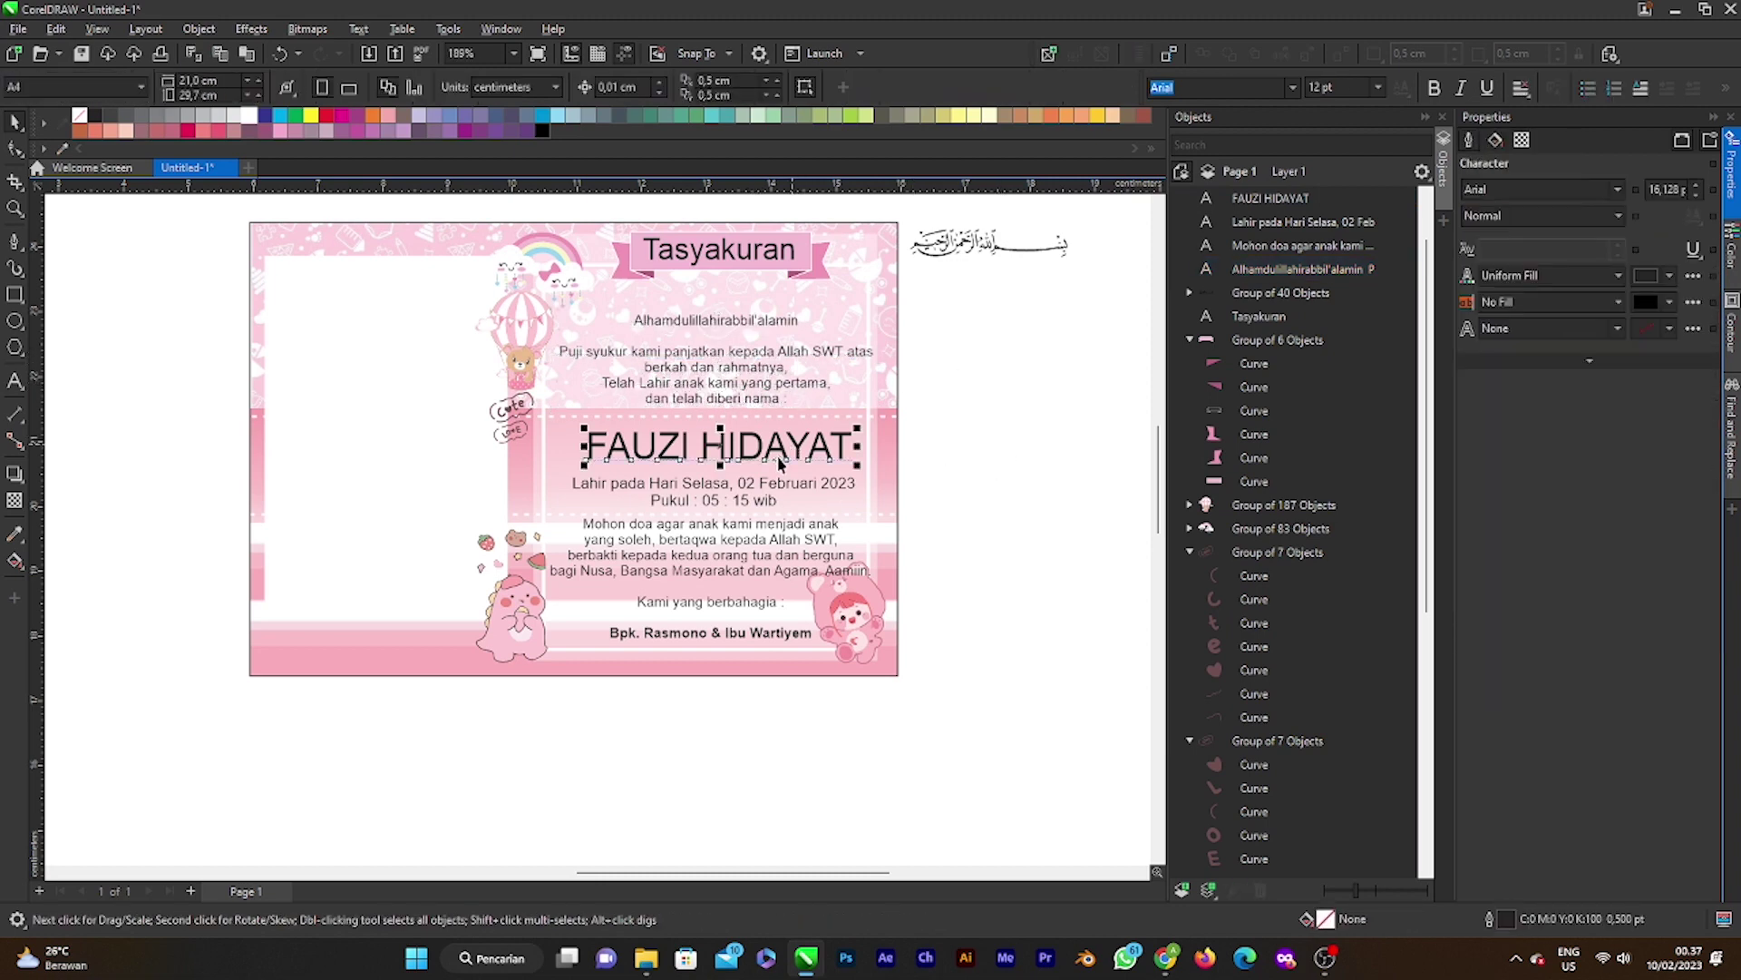
pyautogui.click(1618, 188)
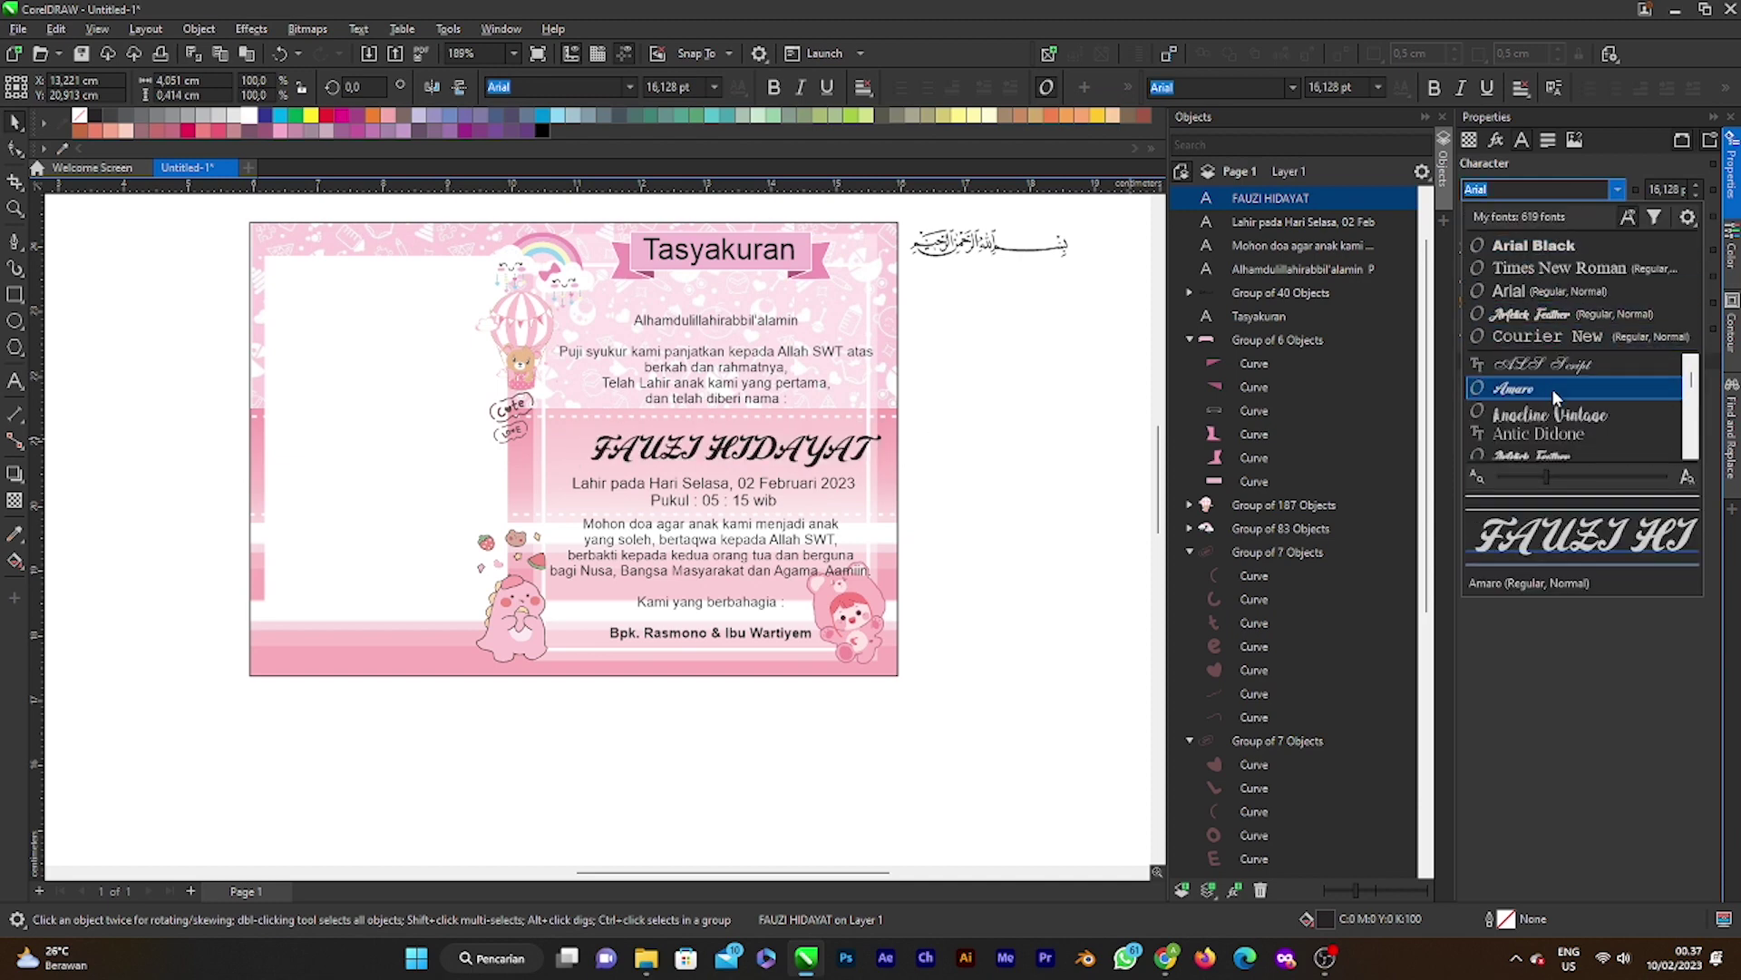
pyautogui.scroll(-1, 1542, 423)
pyautogui.moveTo(1542, 419)
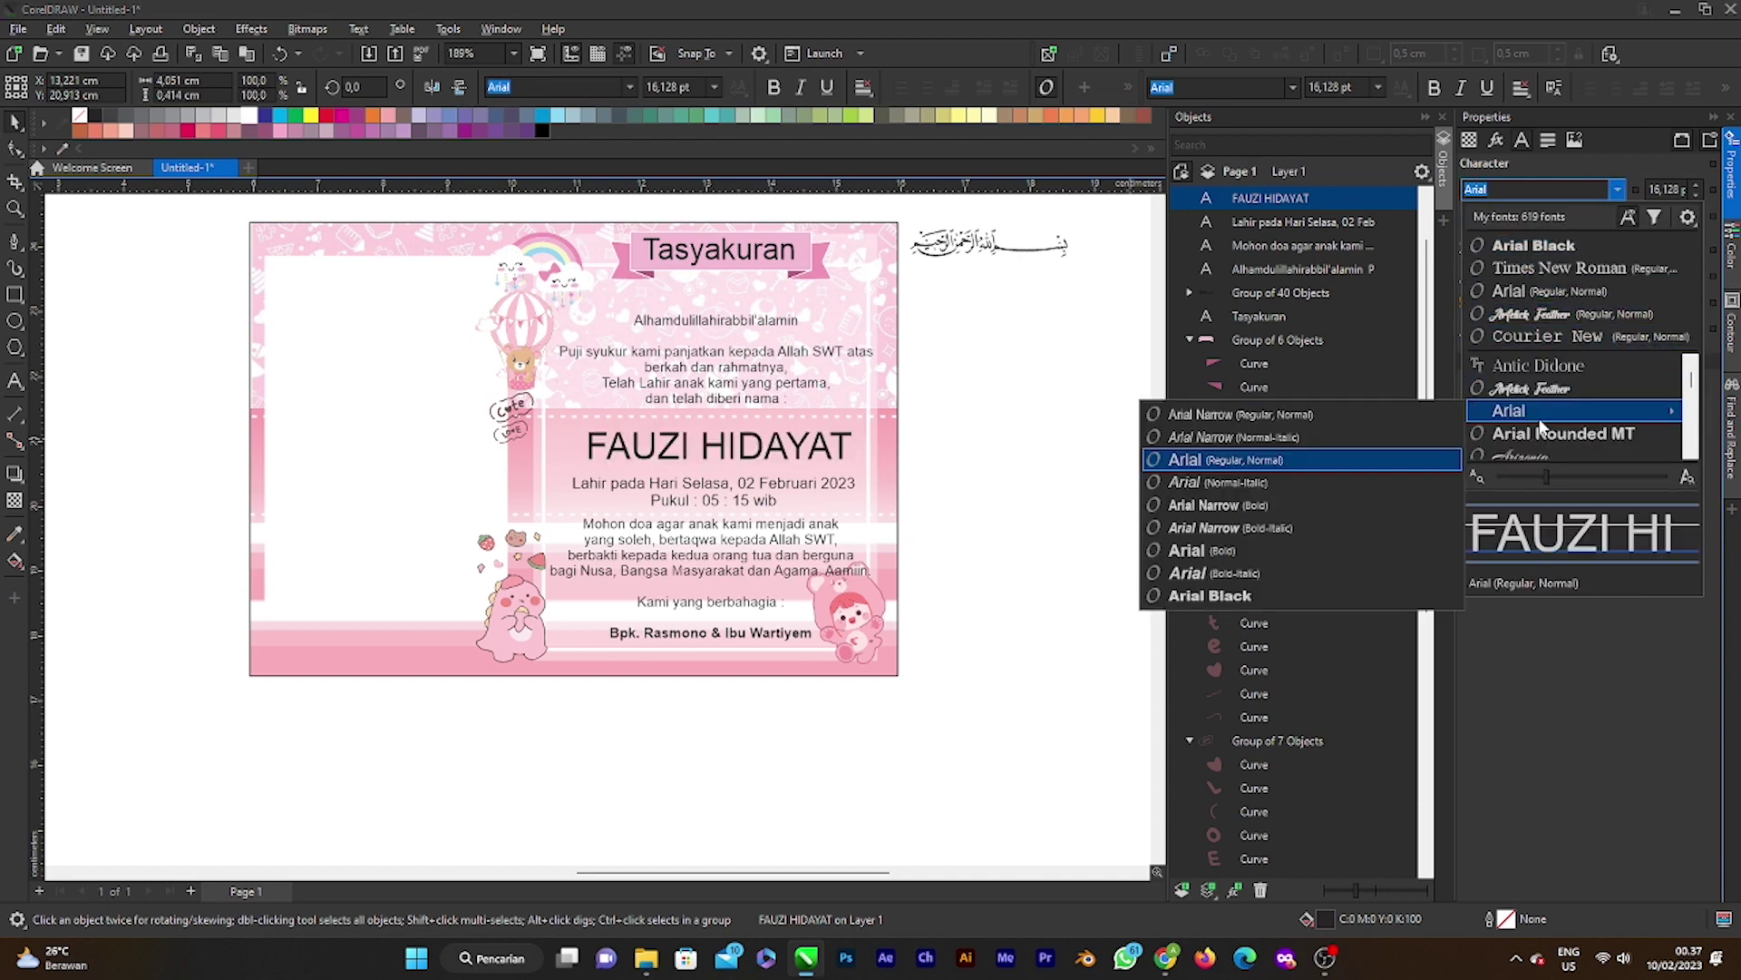
pyautogui.scroll(-4, 1540, 423)
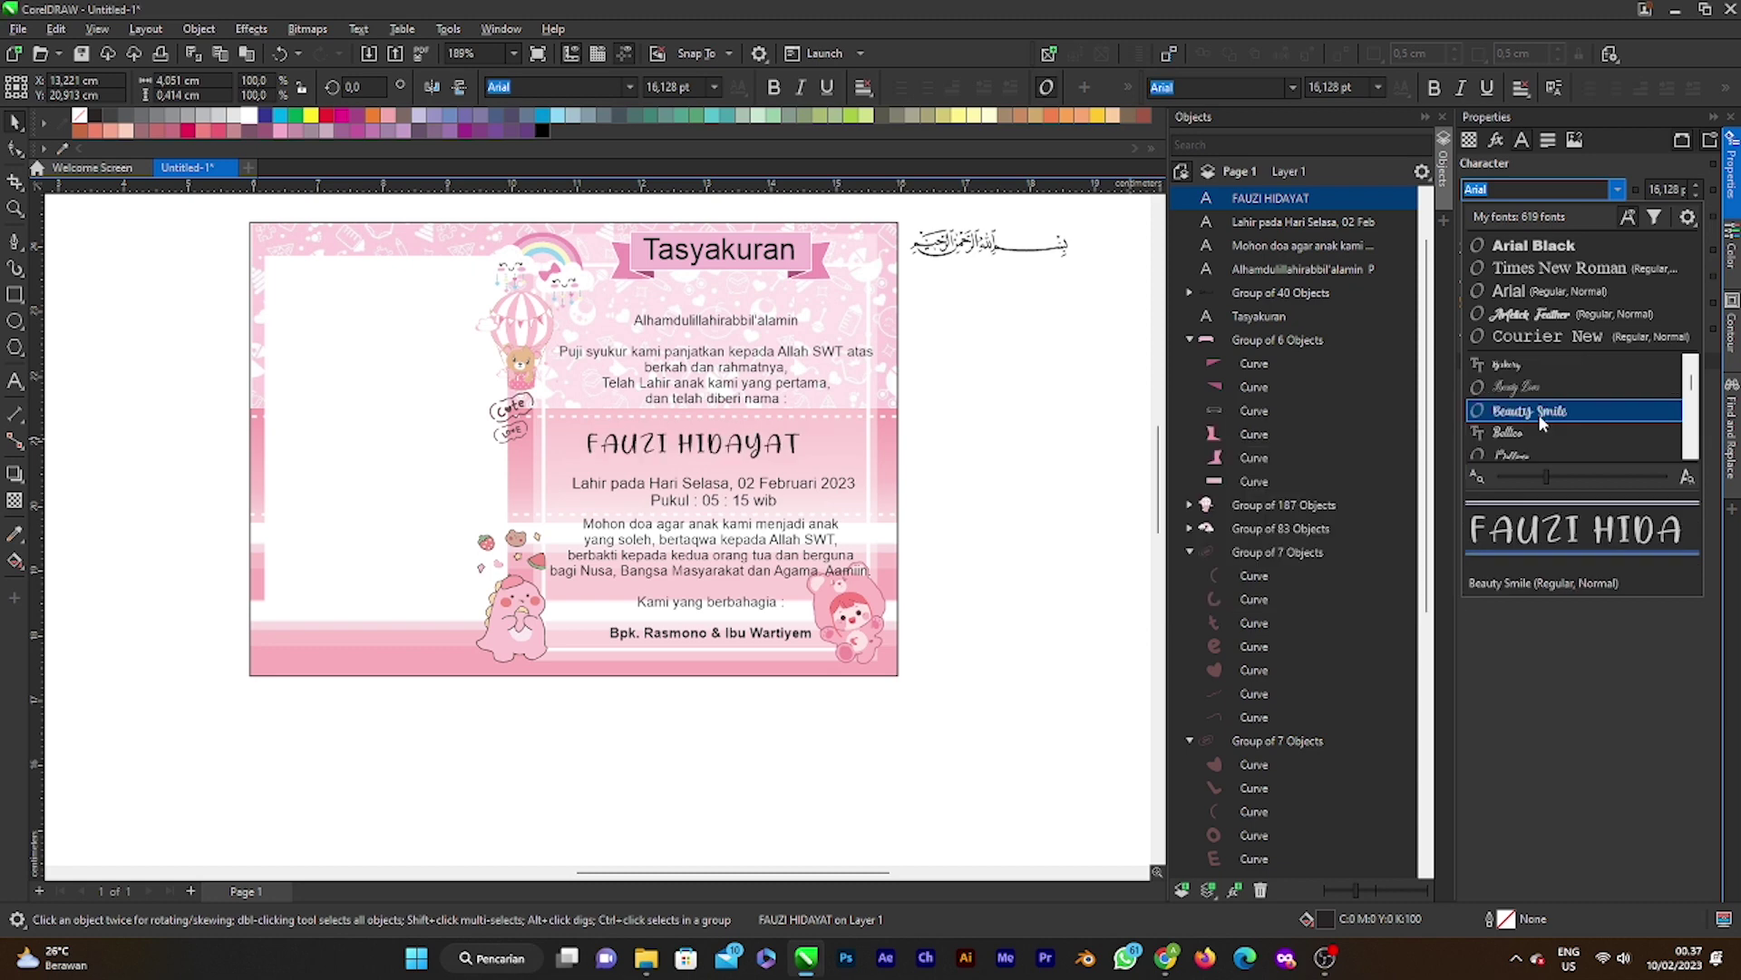
pyautogui.scroll(-5, 1540, 417)
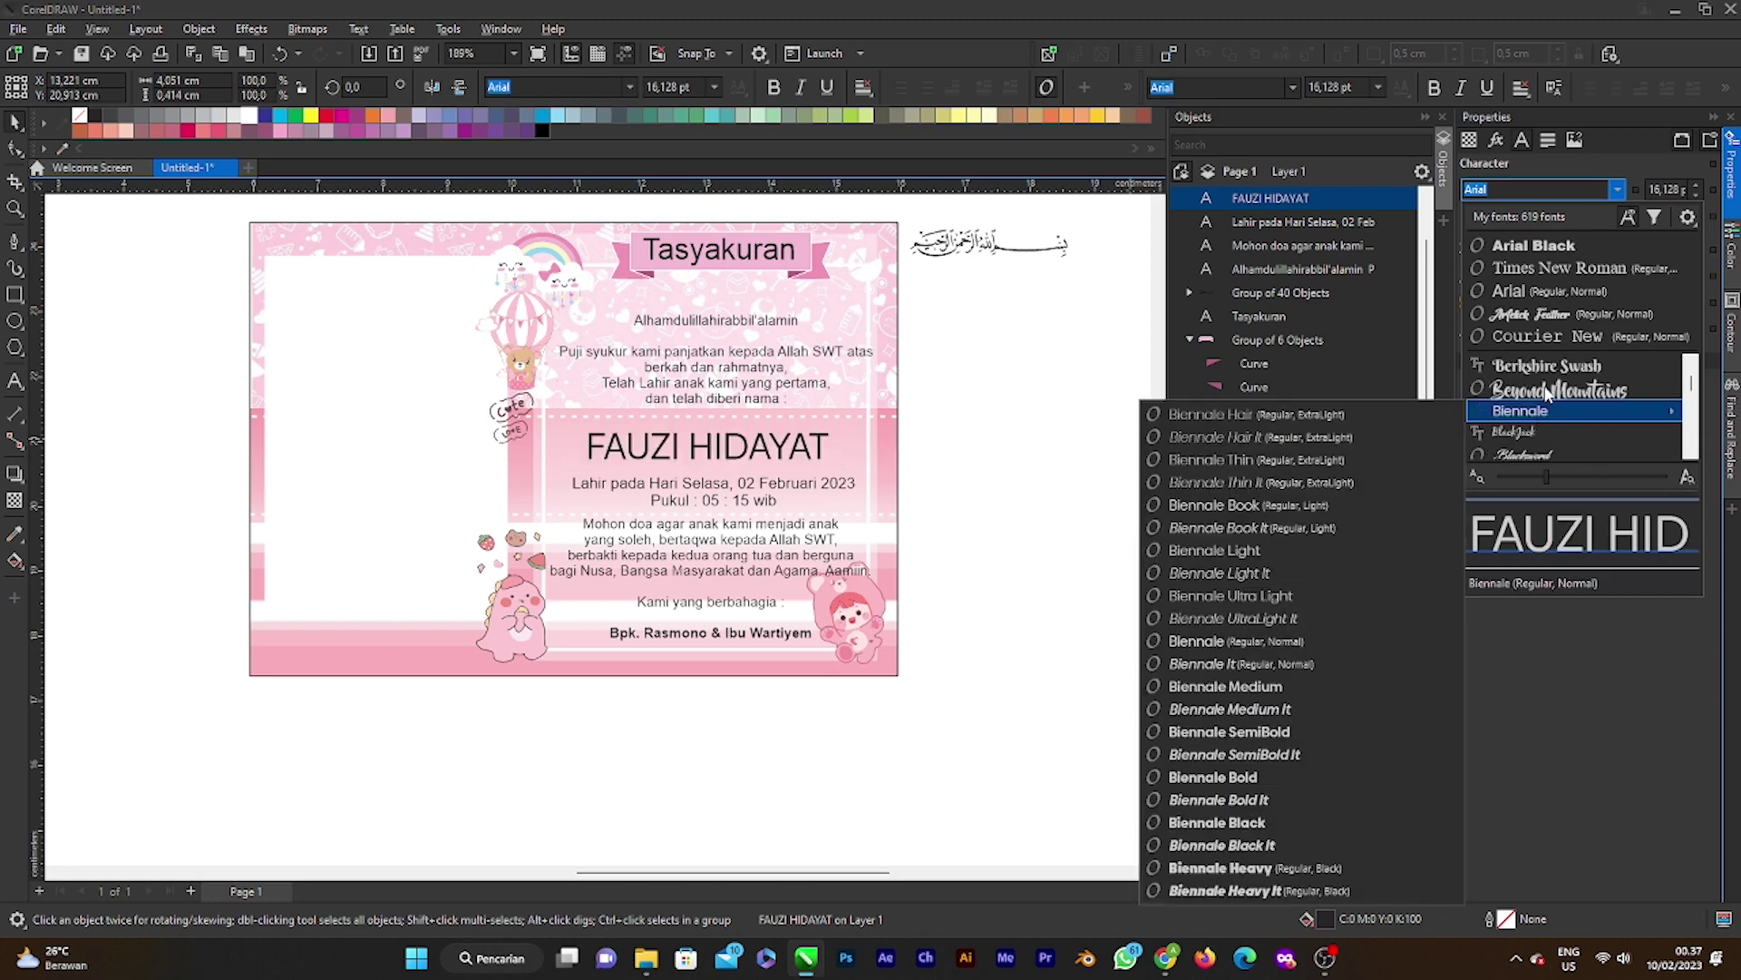
pyautogui.scroll(-14, 1547, 391)
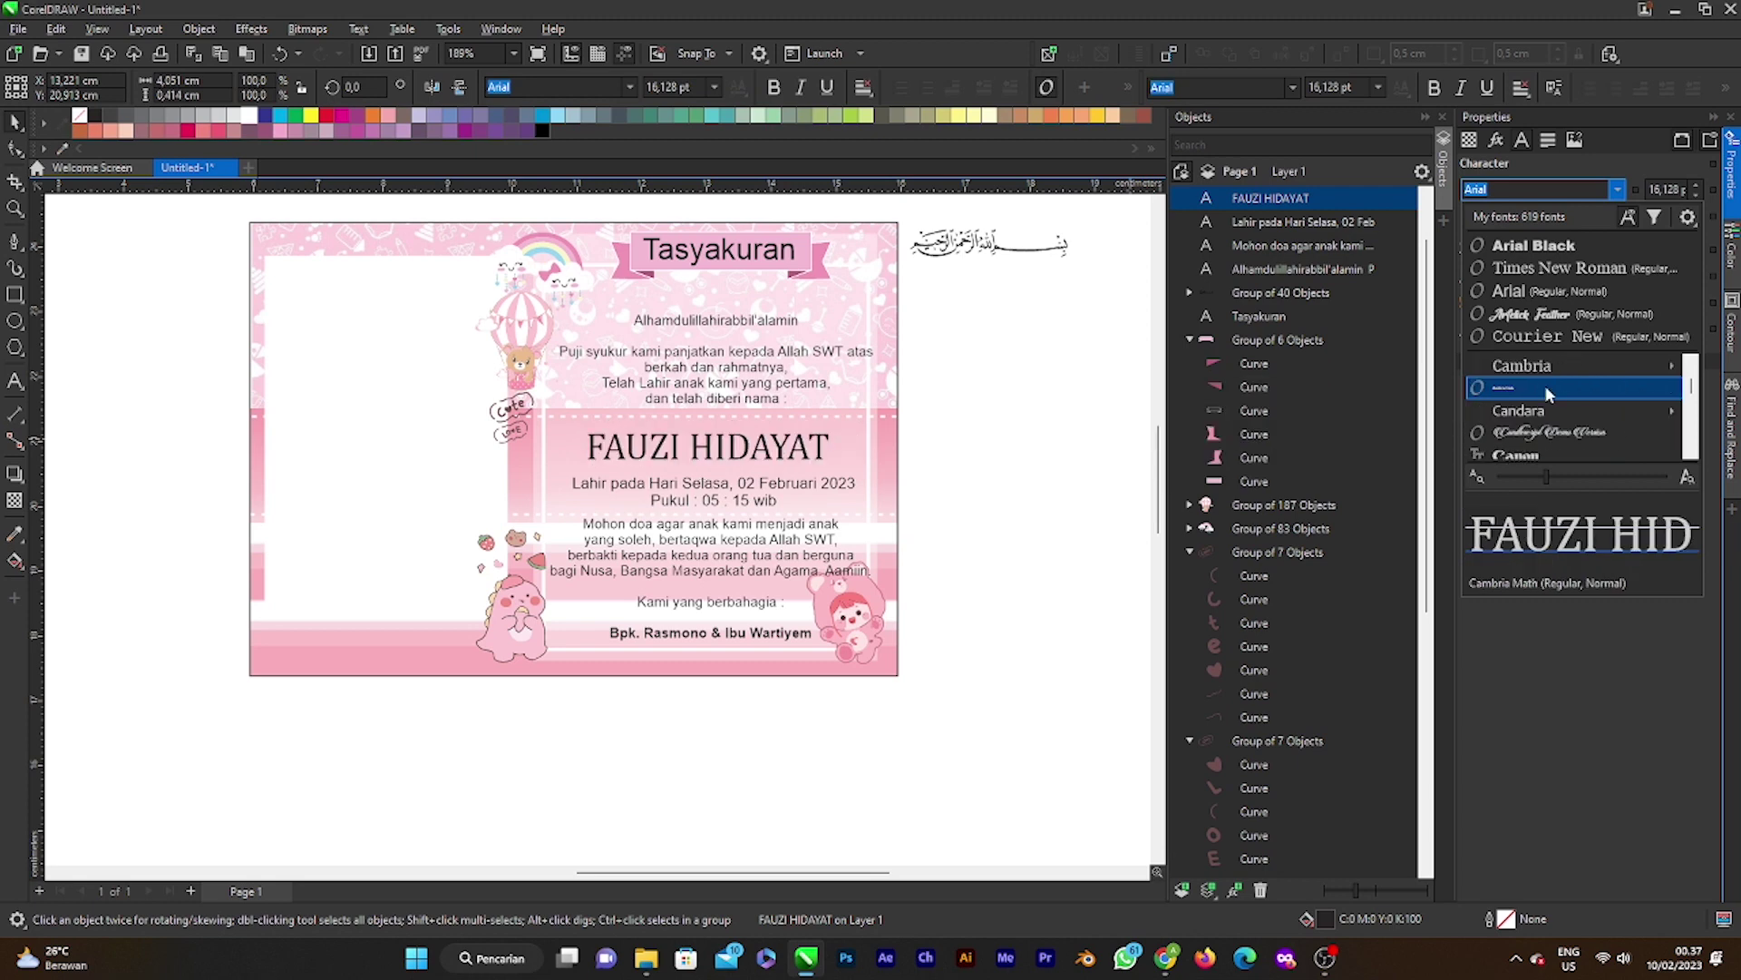
pyautogui.scroll(-2, 1547, 391)
pyautogui.moveTo(1546, 389)
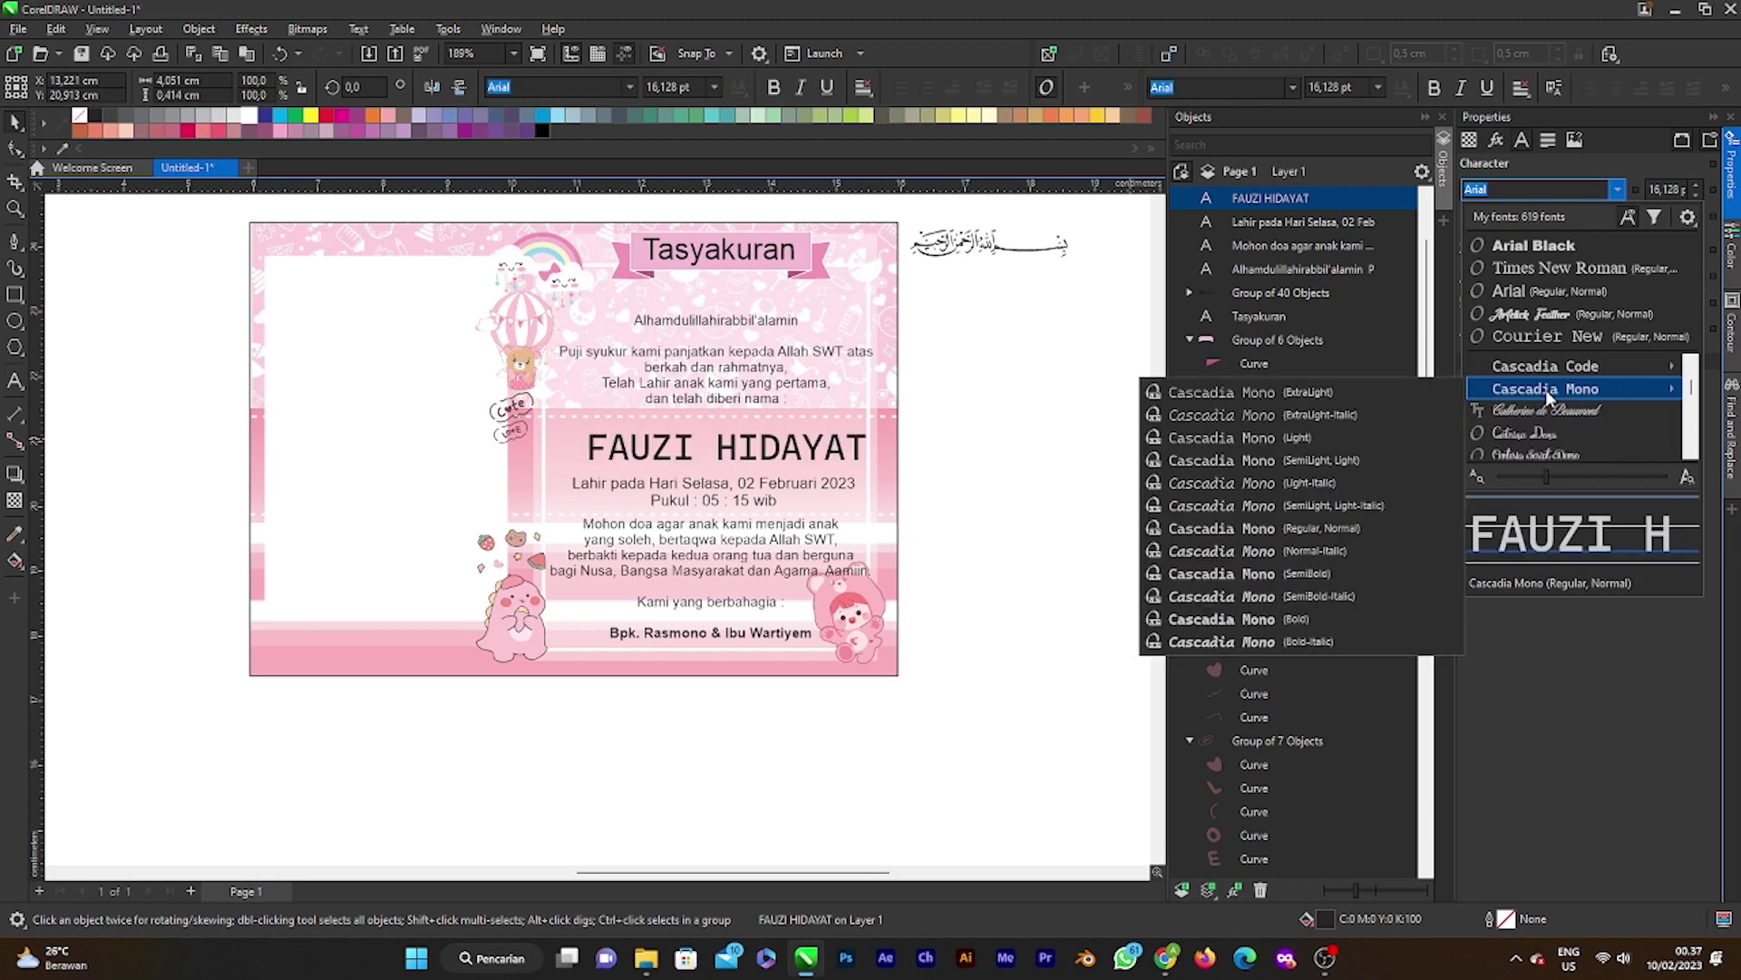
pyautogui.scroll(-3, 1546, 391)
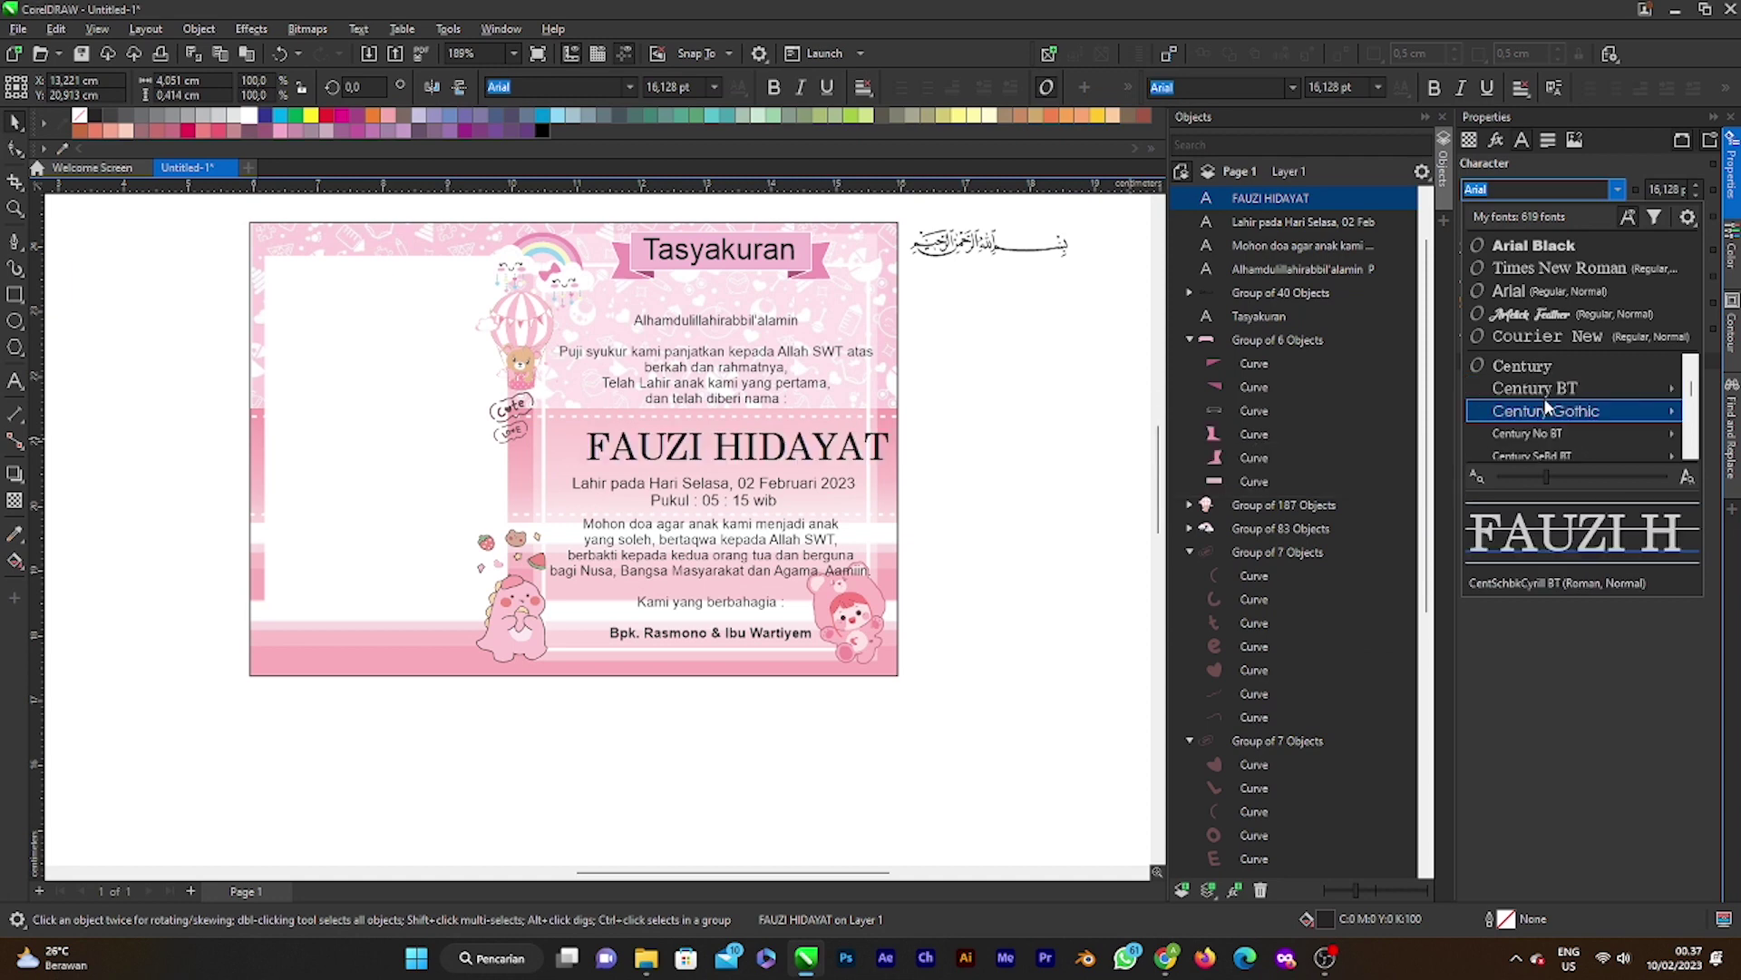
pyautogui.scroll(-3, 1546, 403)
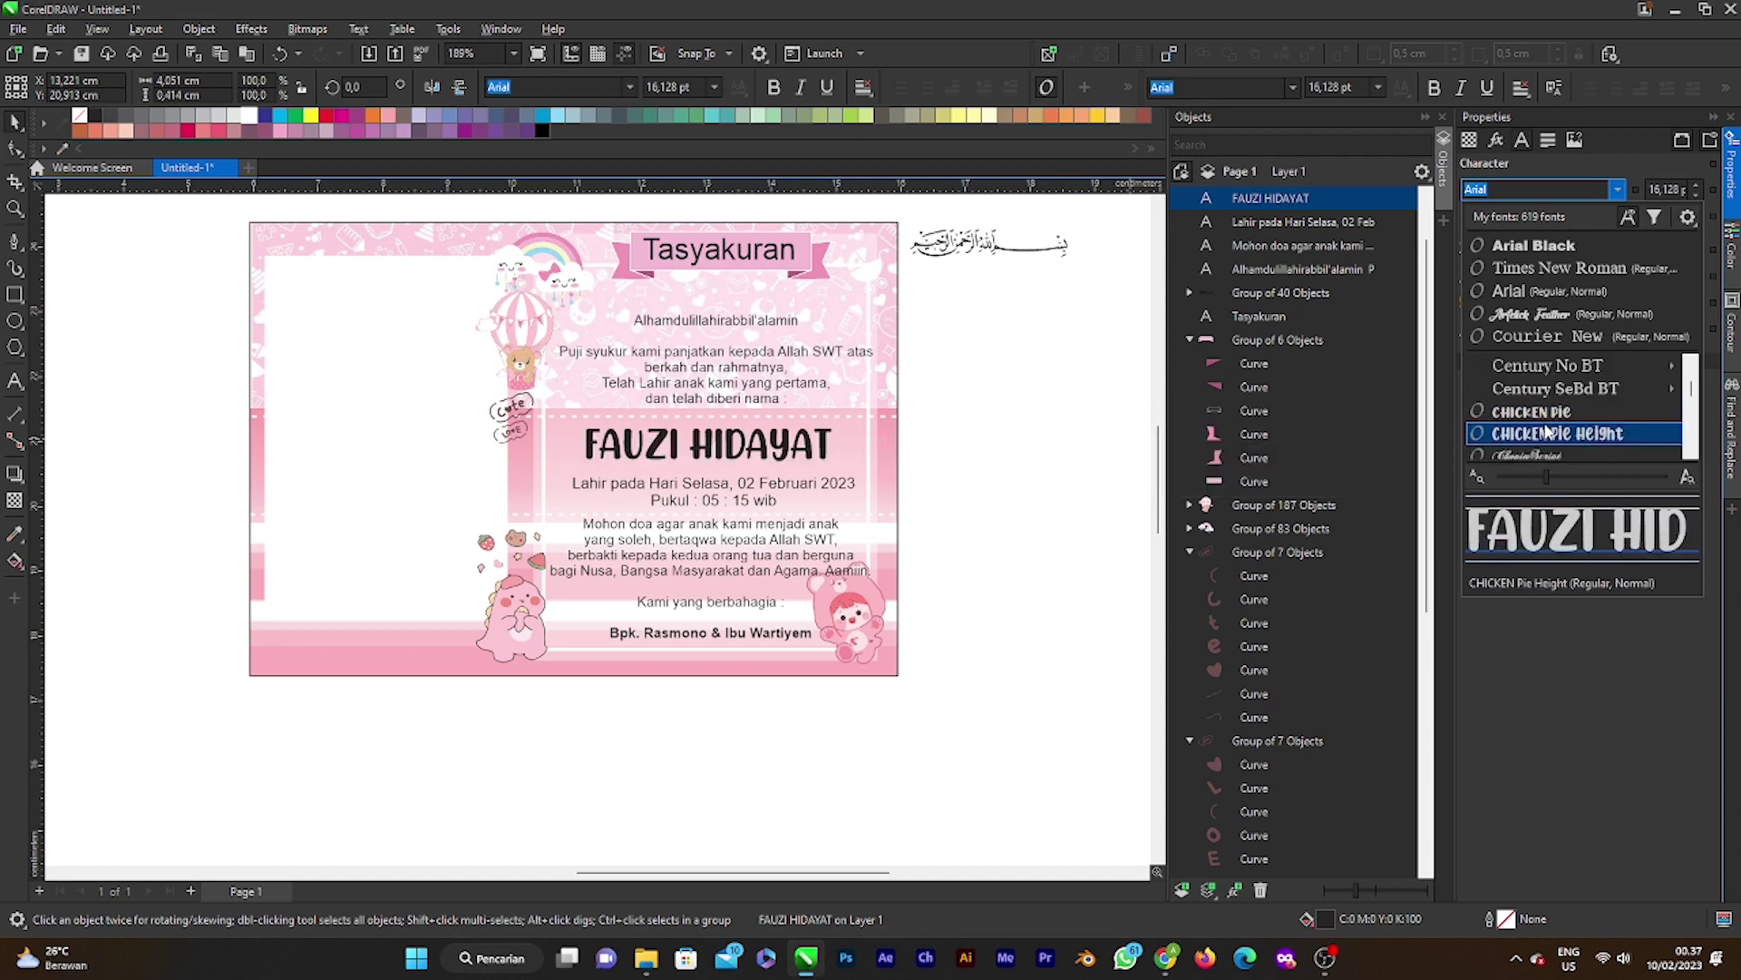
pyautogui.scroll(-1, 1549, 434)
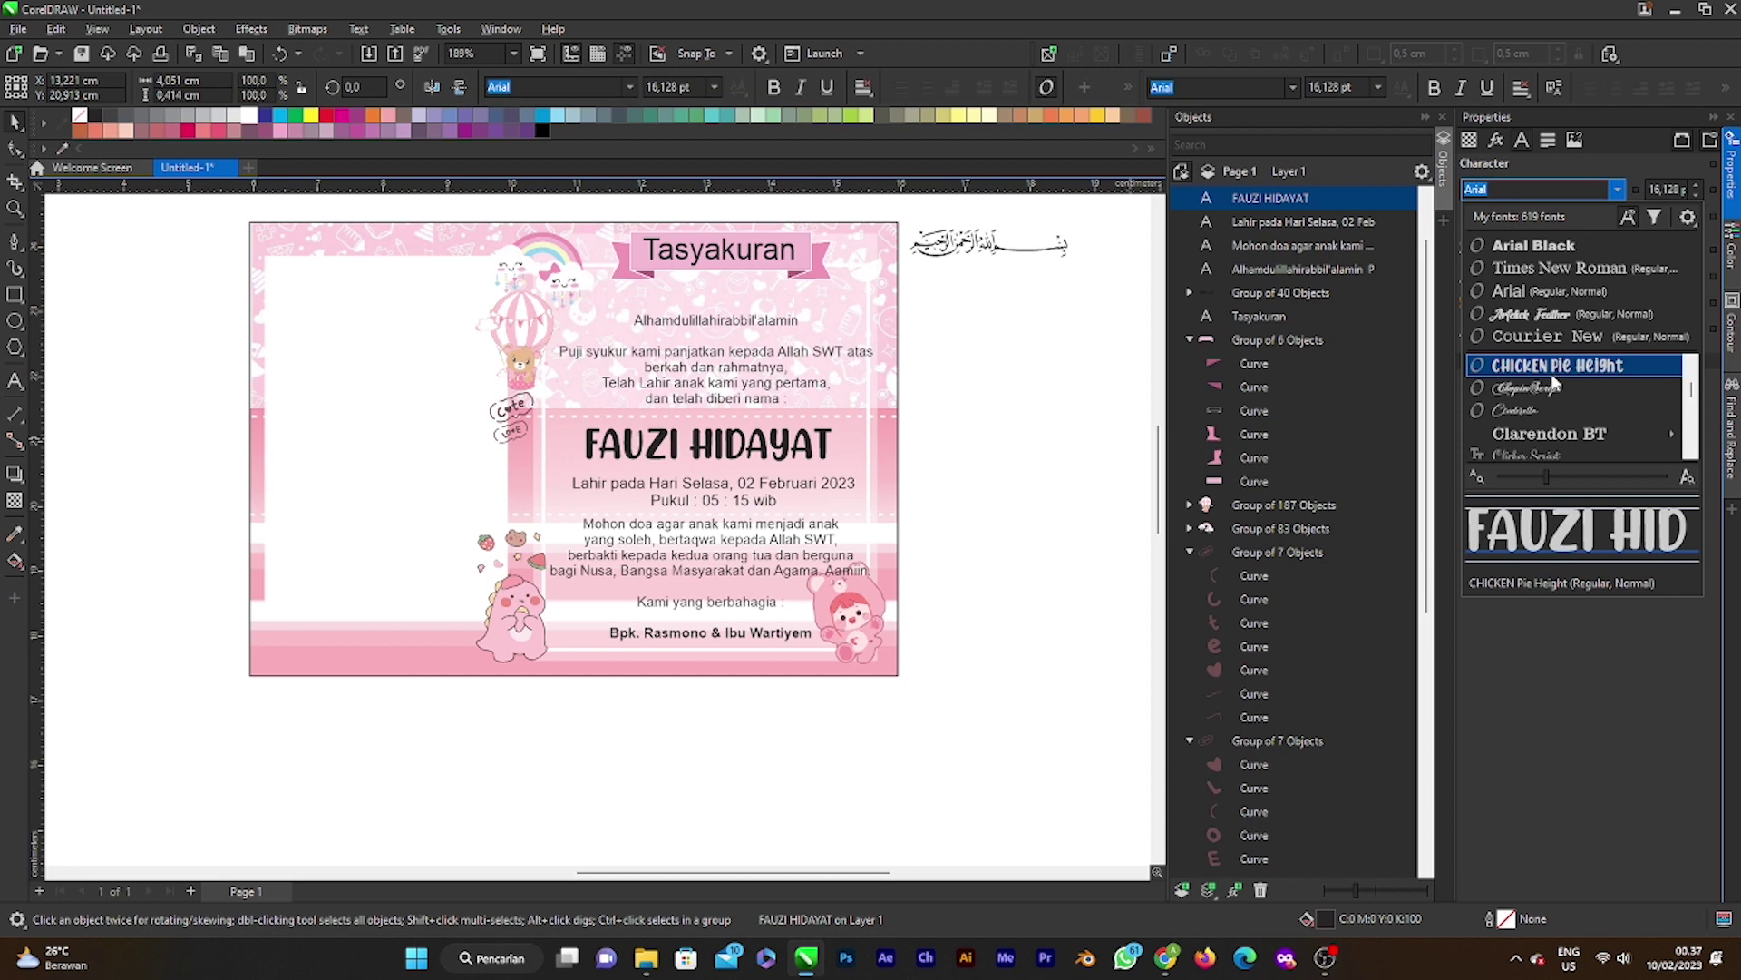
pyautogui.scroll(-4, 1553, 376)
pyautogui.scroll(-3, 1551, 375)
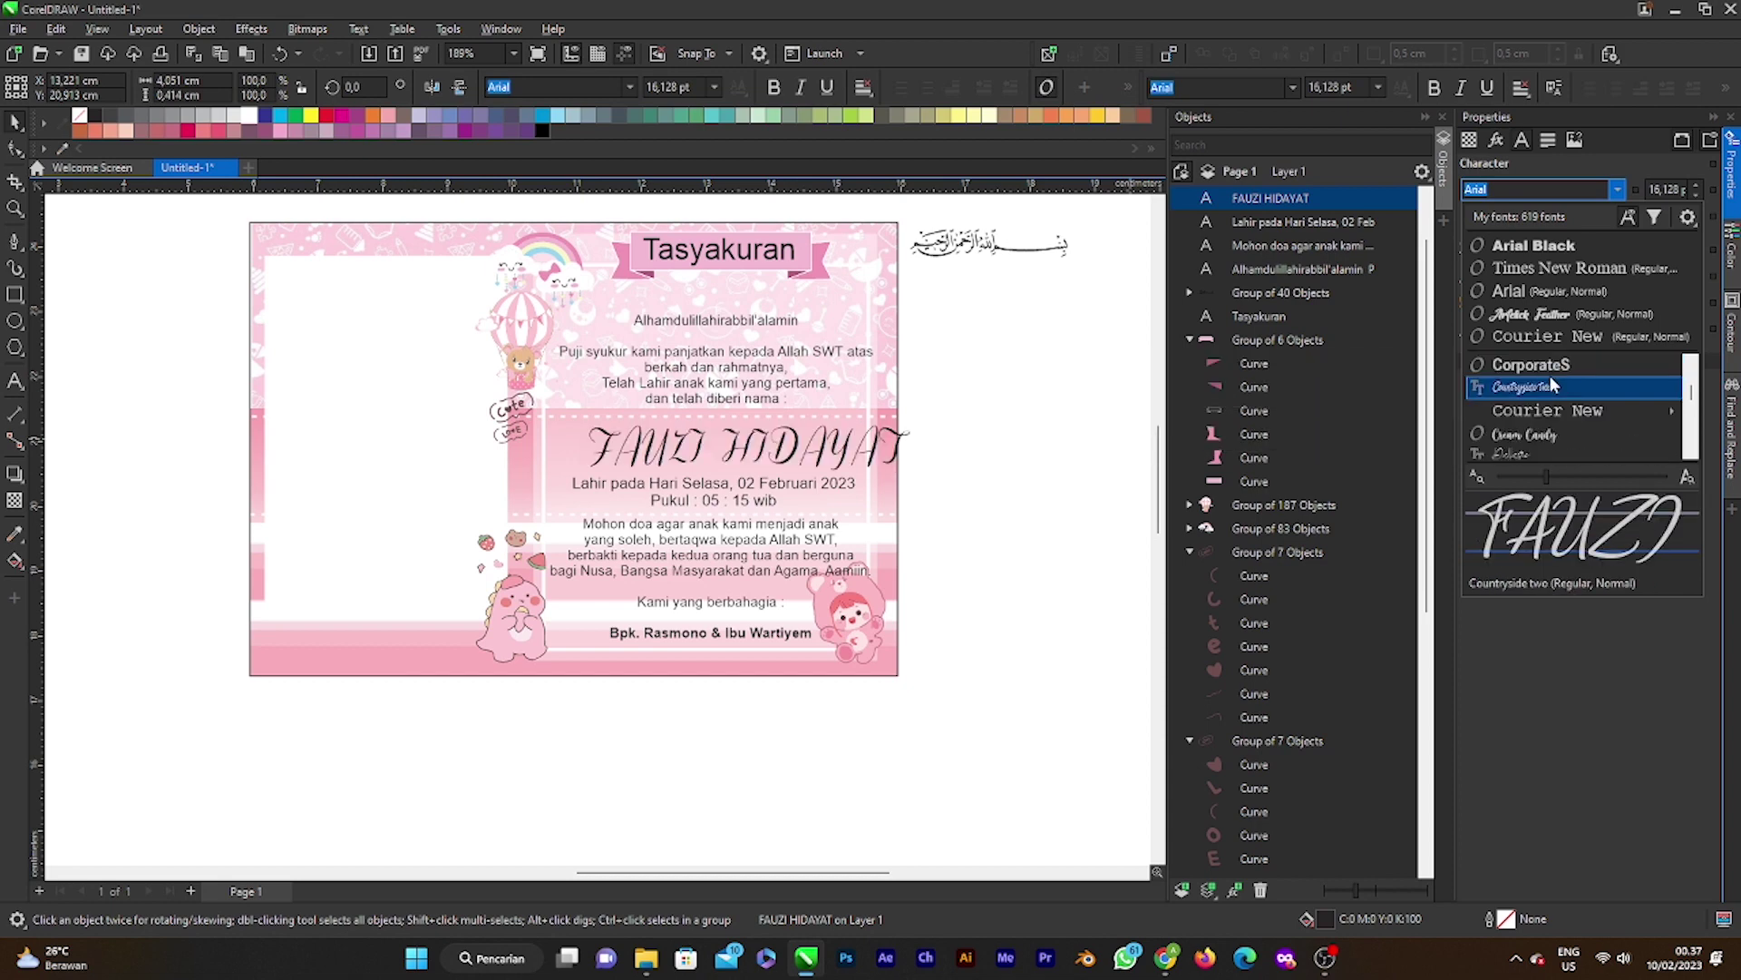
pyautogui.scroll(-3, 1551, 385)
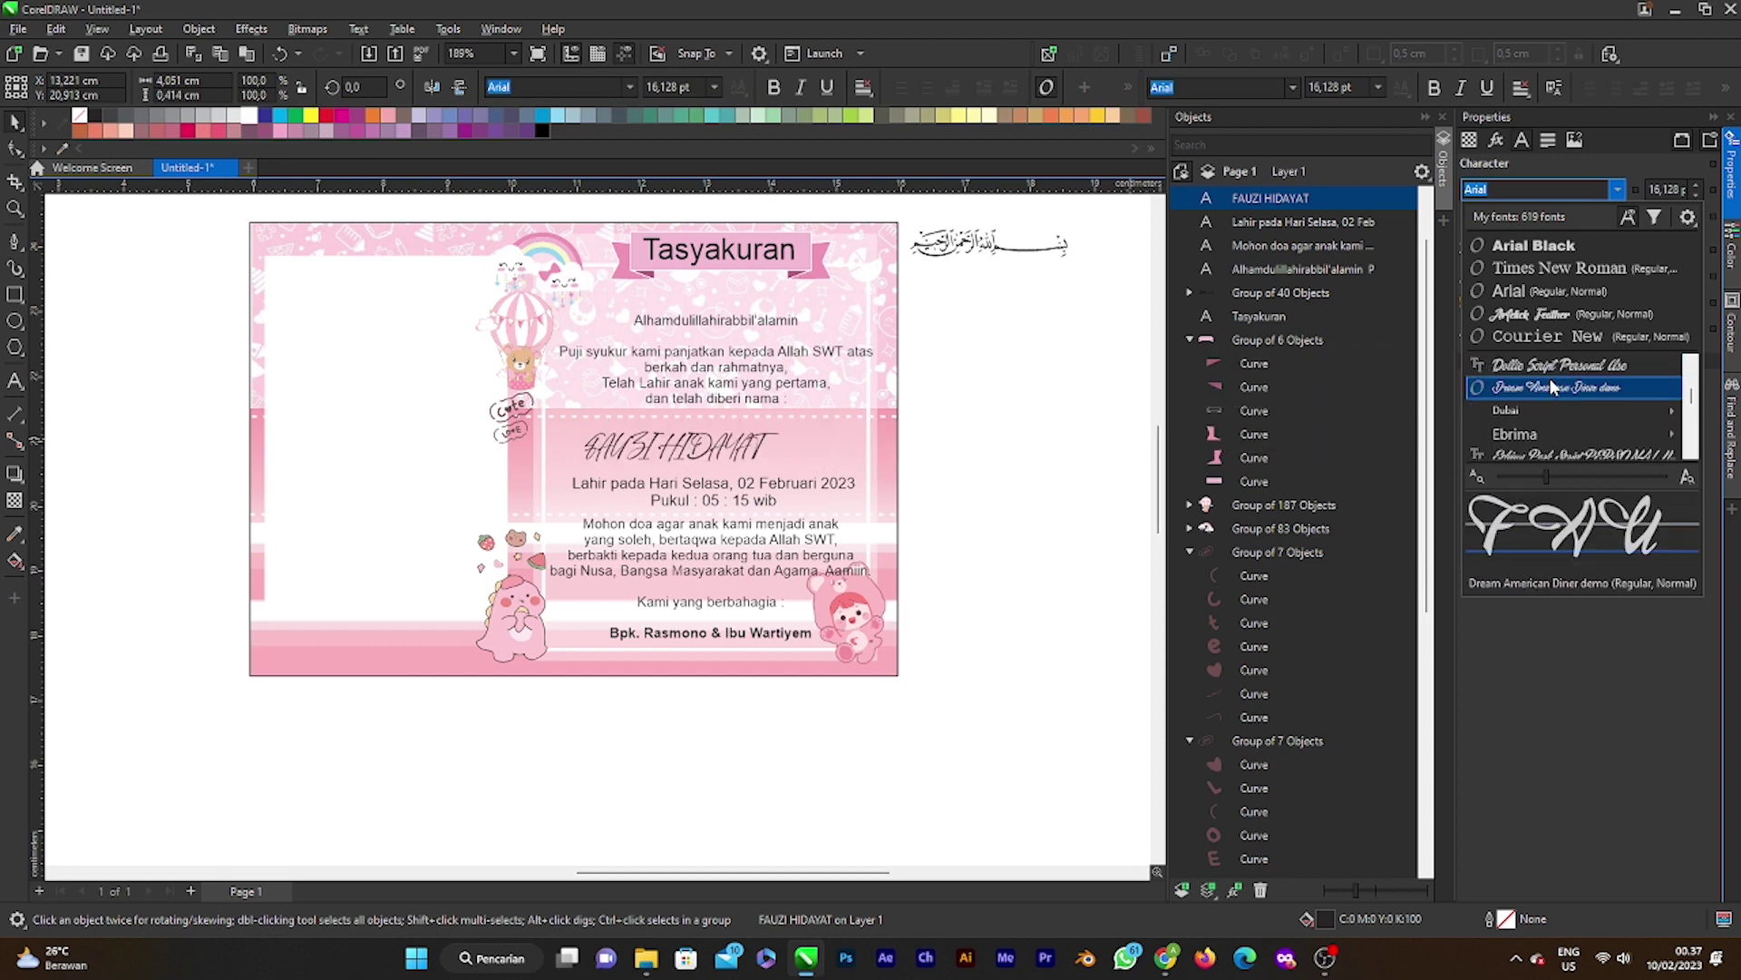
pyautogui.scroll(-6, 1553, 387)
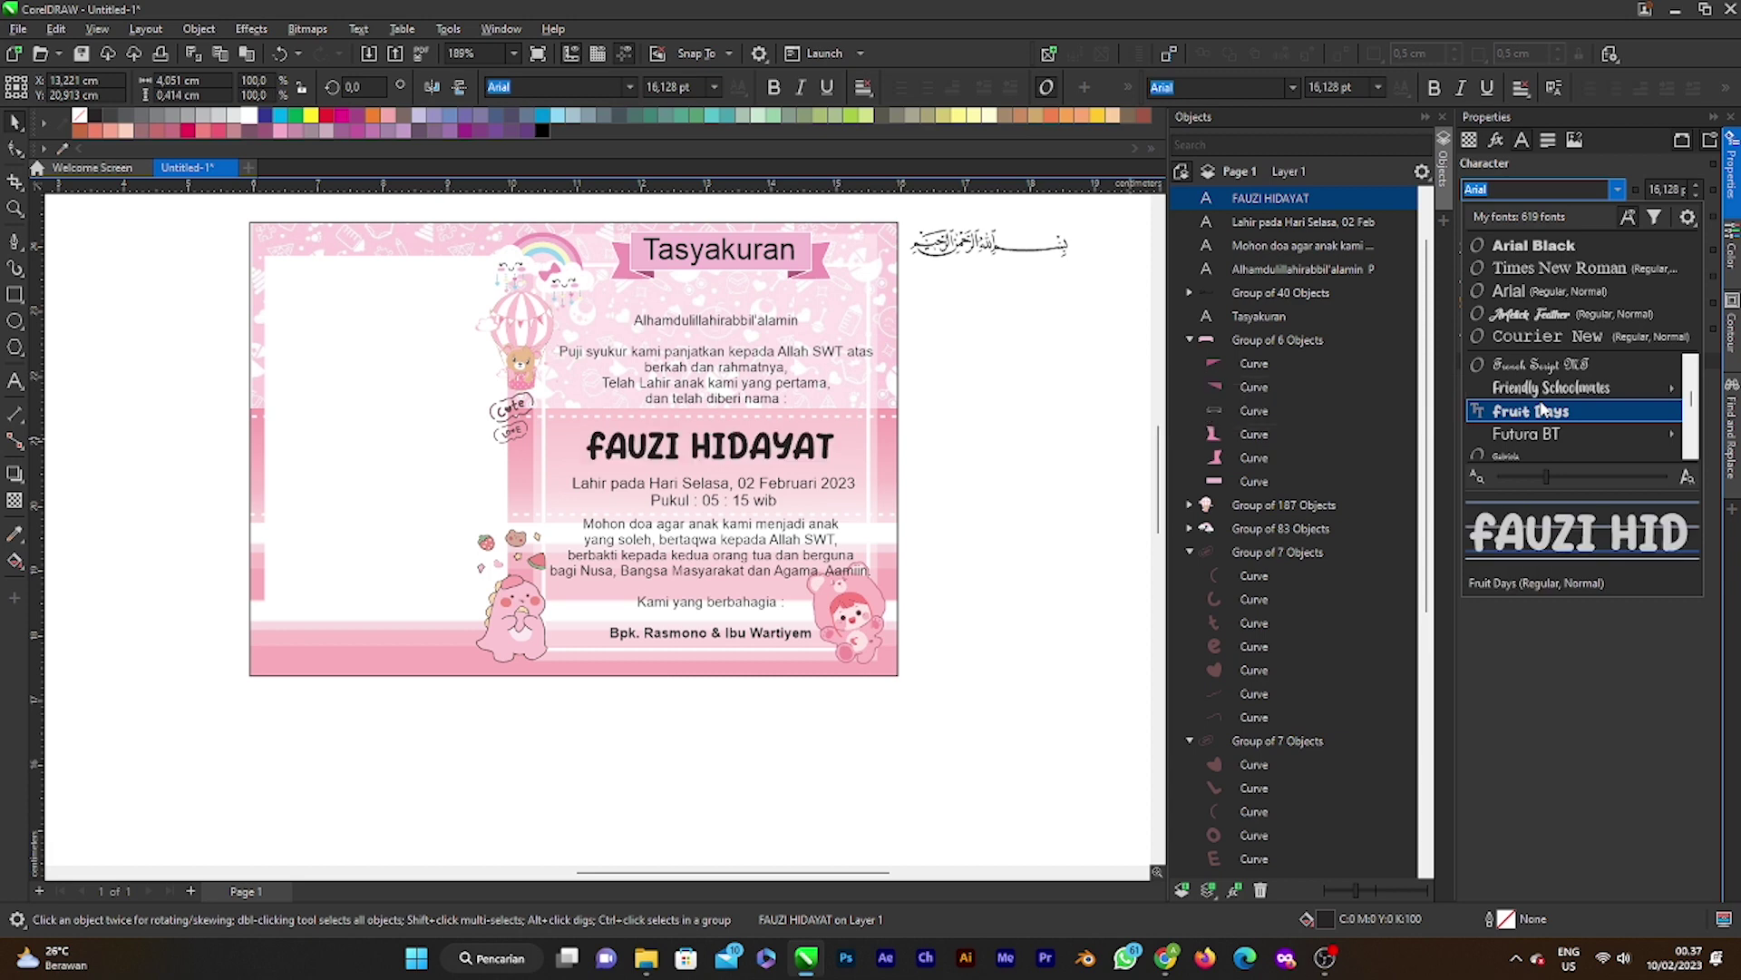
pyautogui.click(1542, 410)
pyautogui.click(975, 449)
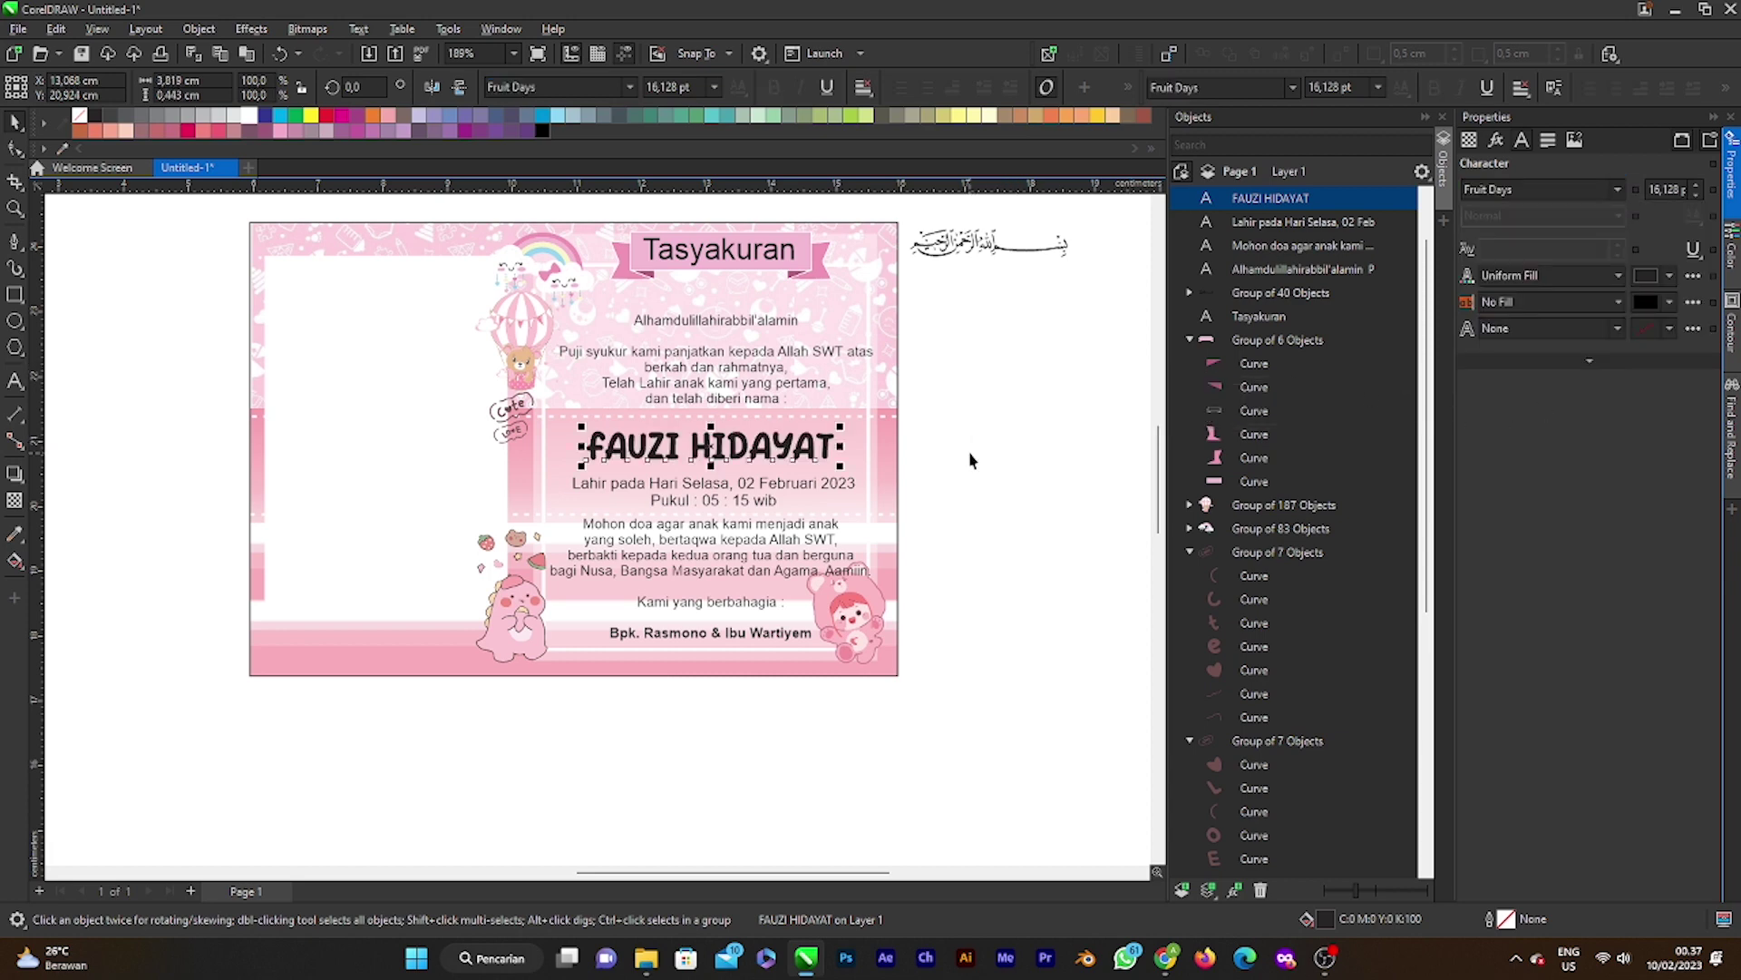
pyautogui.scroll(2, 647, 483)
pyautogui.click(911, 449)
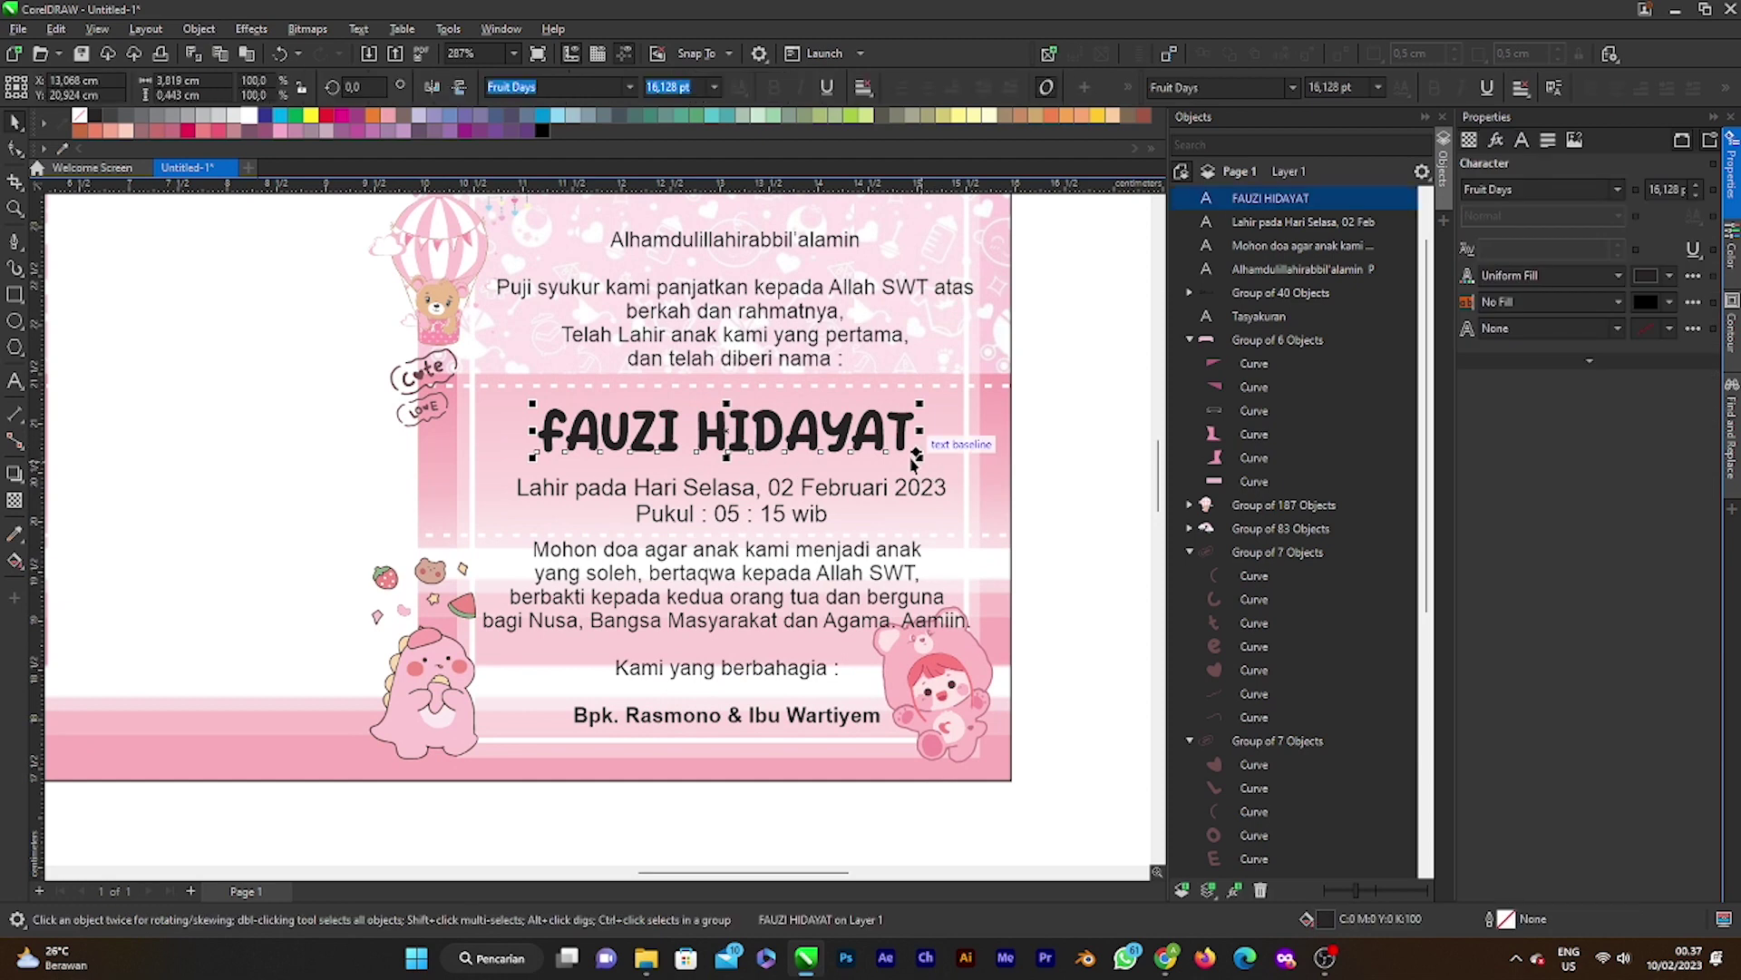
pyautogui.moveTo(916, 458); pyautogui.dragTo(958, 465)
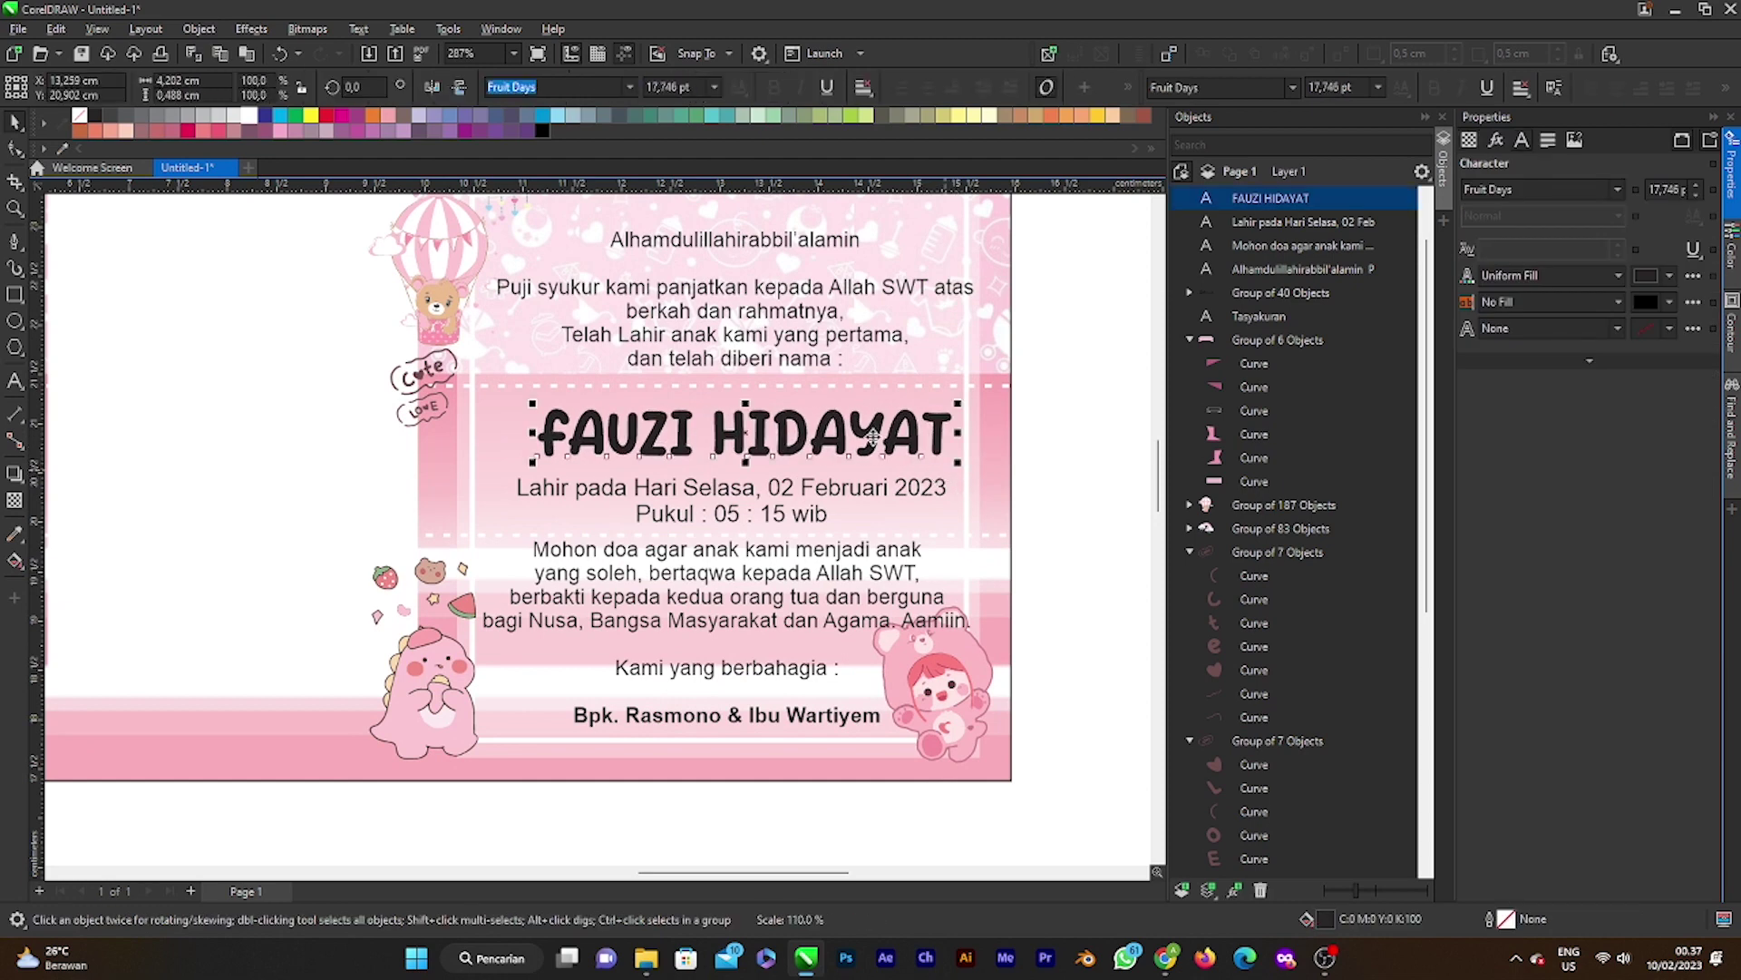
pyautogui.moveTo(798, 420); pyautogui.dragTo(785, 416)
pyautogui.scroll(-3, 785, 415)
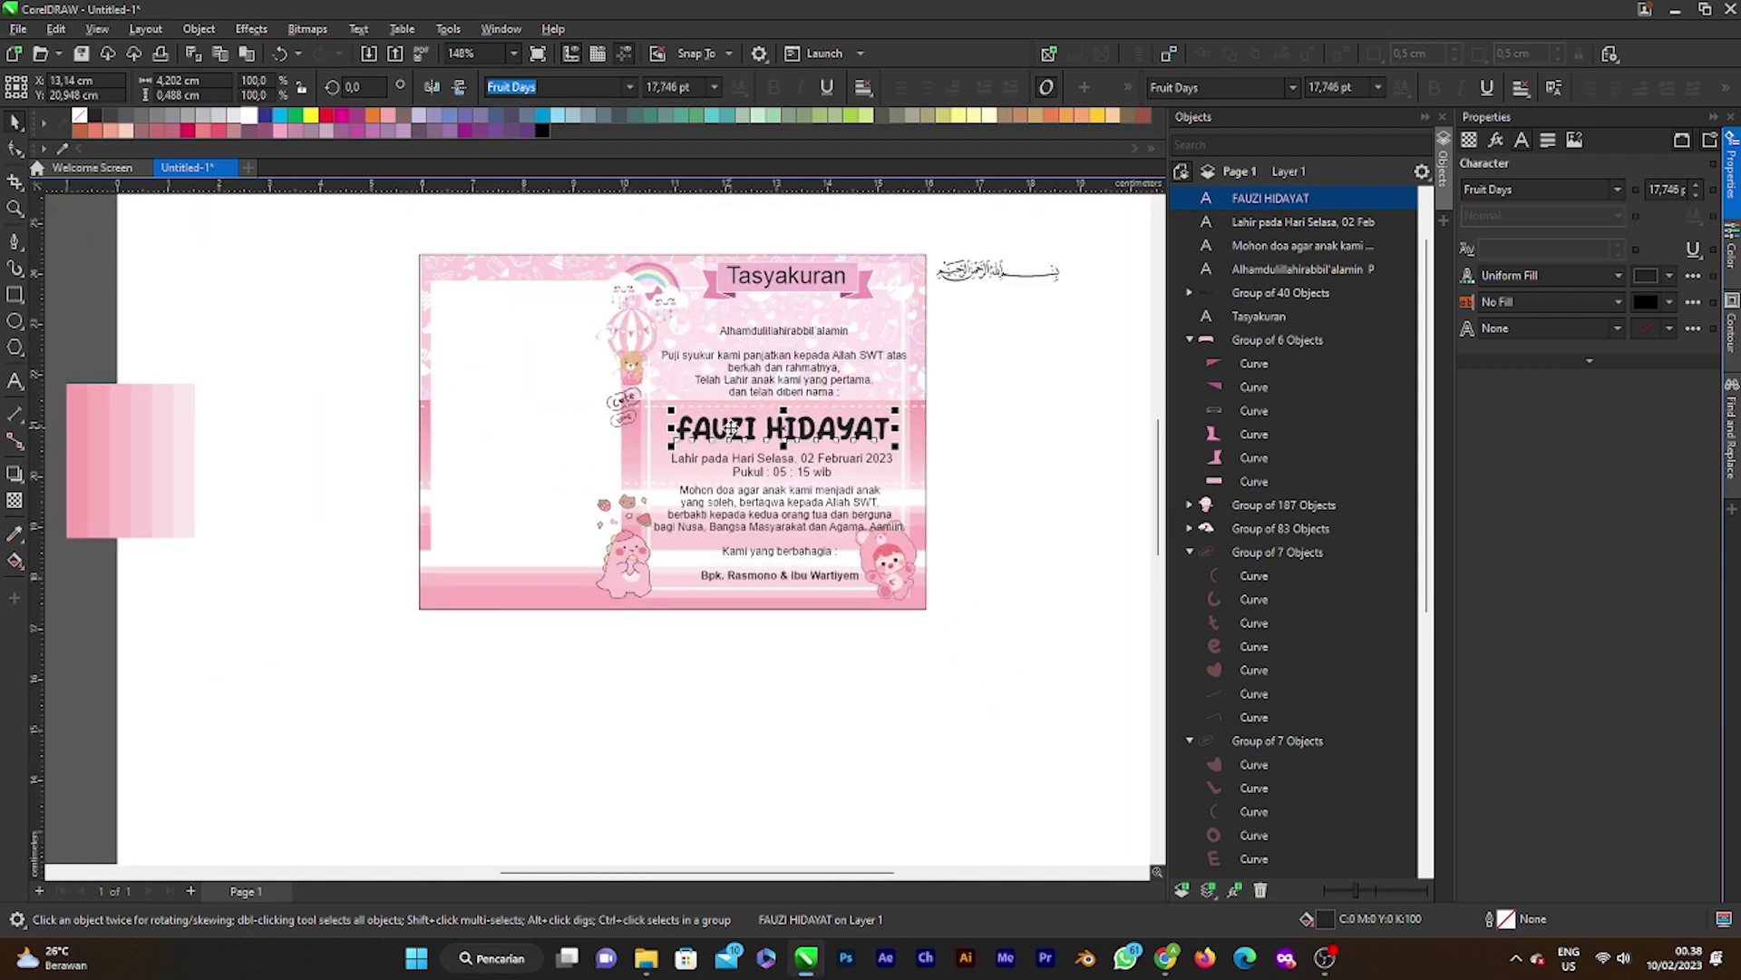
pyautogui.scroll(1, 1030, 438)
pyautogui.click(1029, 438)
pyautogui.scroll(-2, 767, 428)
pyautogui.scroll(3, 762, 430)
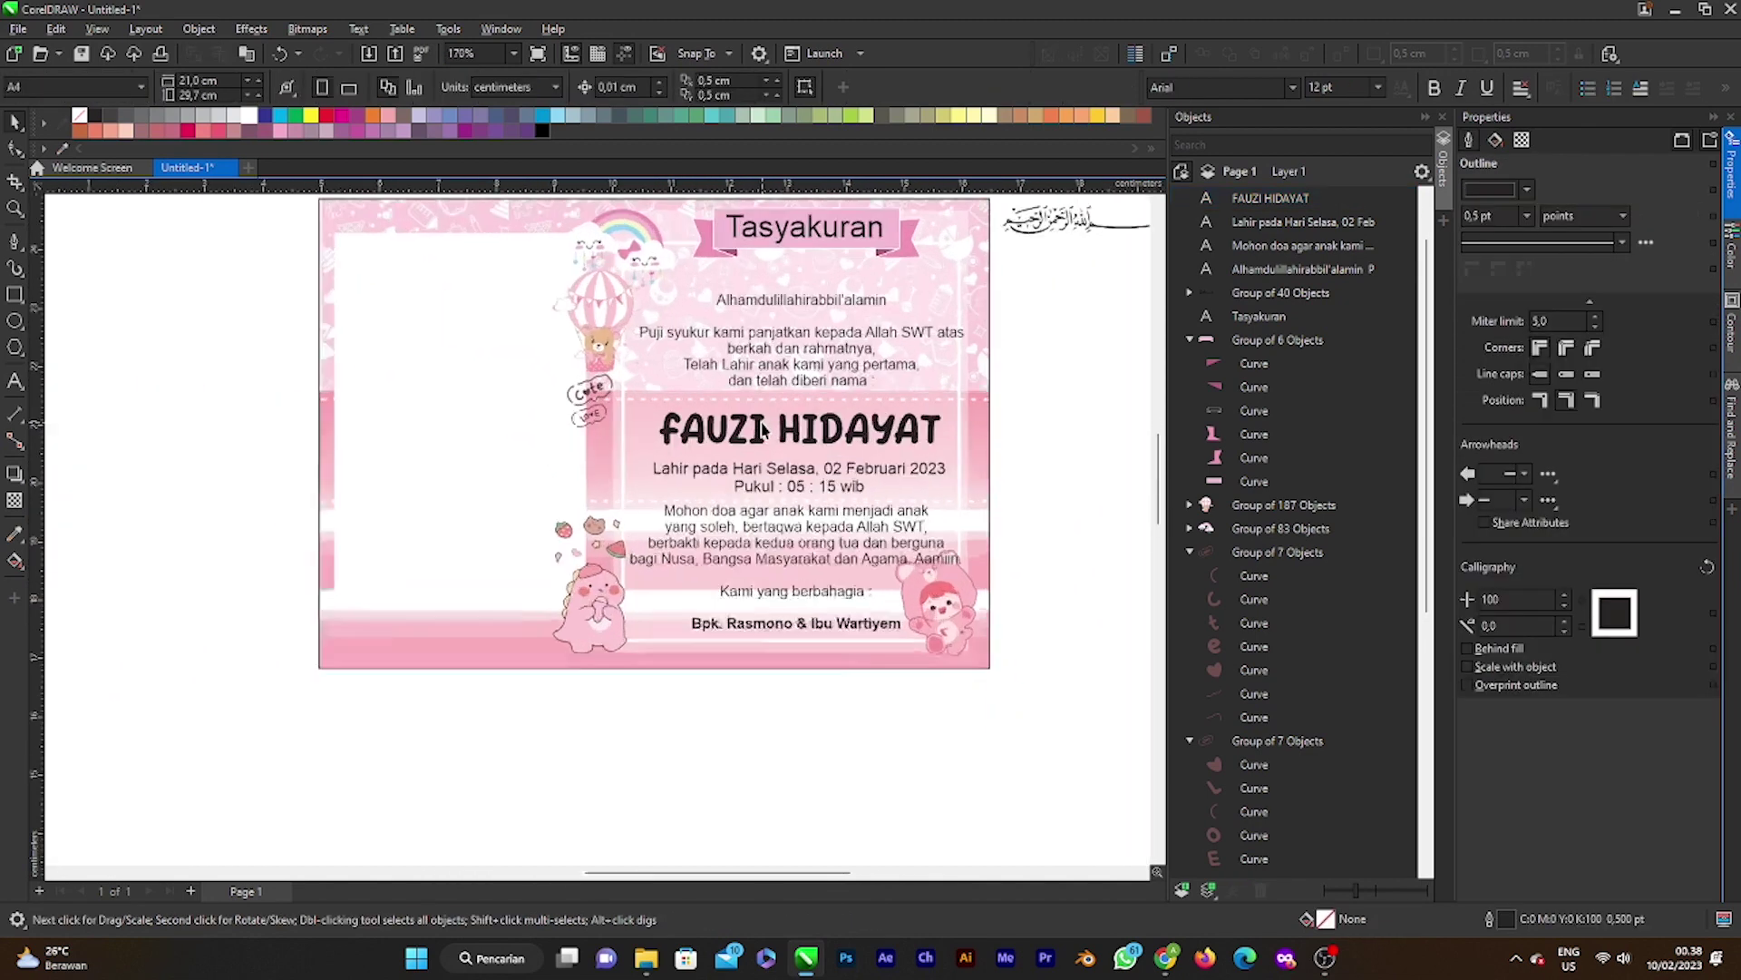
# Step: Scale the name up further to about 18.9 pt, centred above the birth date
pyautogui.click(762, 430)
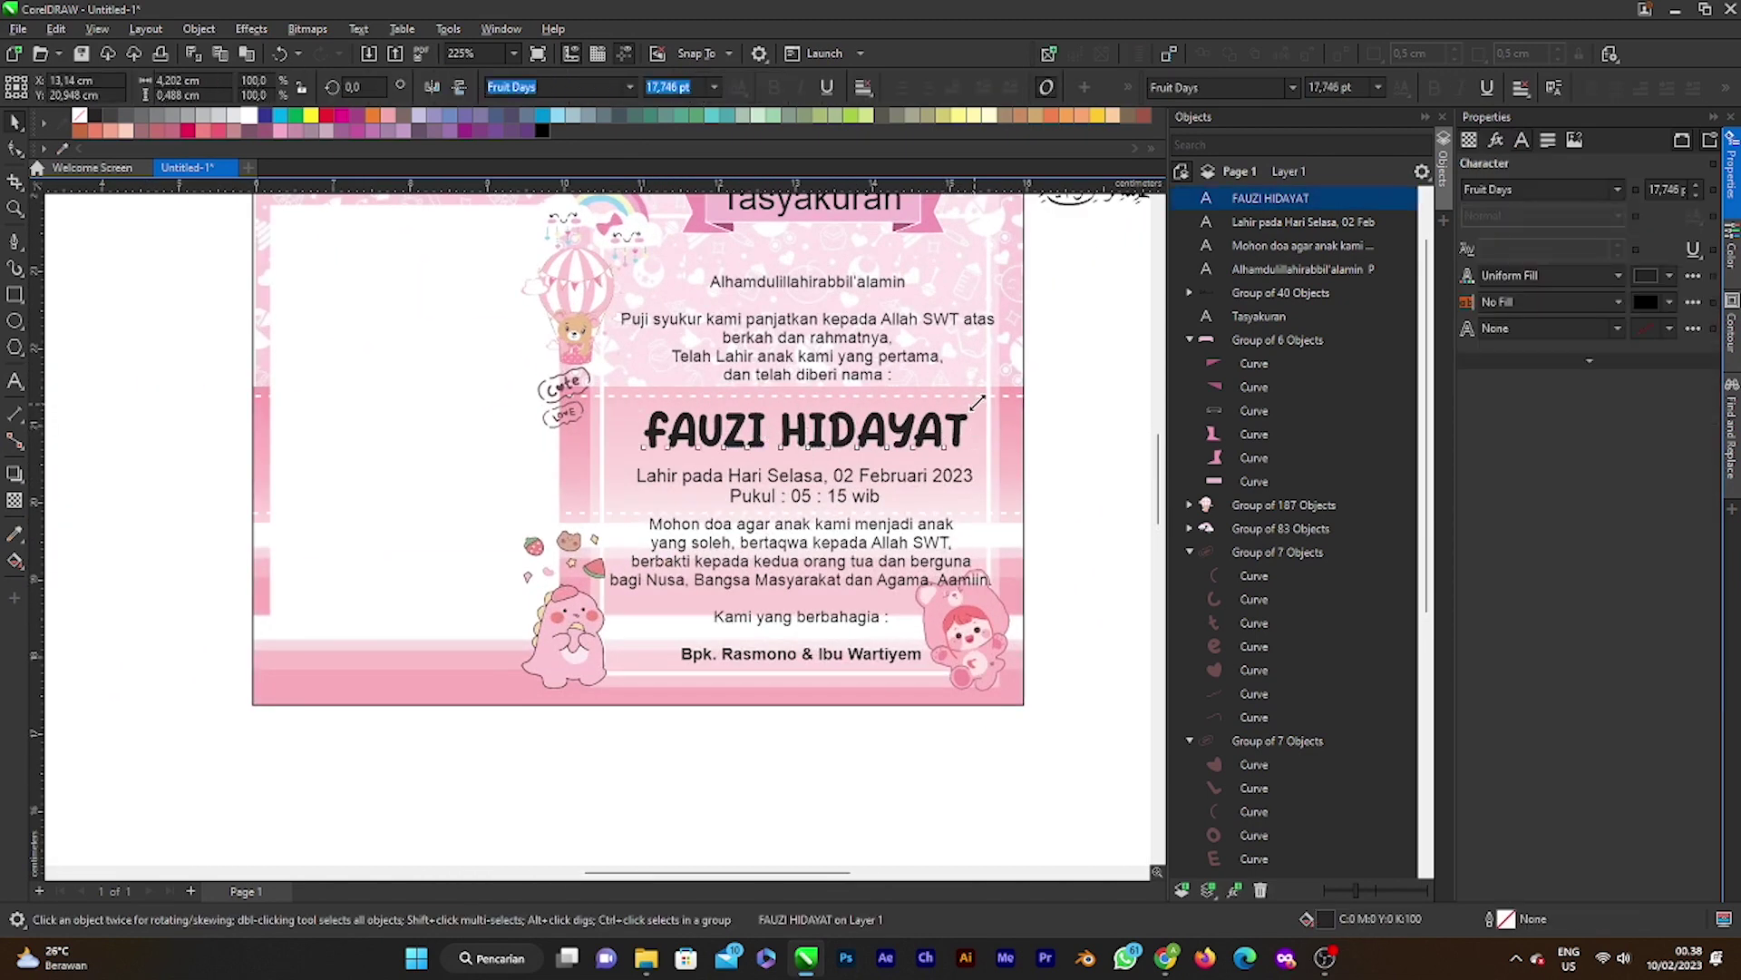
pyautogui.moveTo(975, 400); pyautogui.dragTo(896, 428)
pyautogui.scroll(-4, 898, 424)
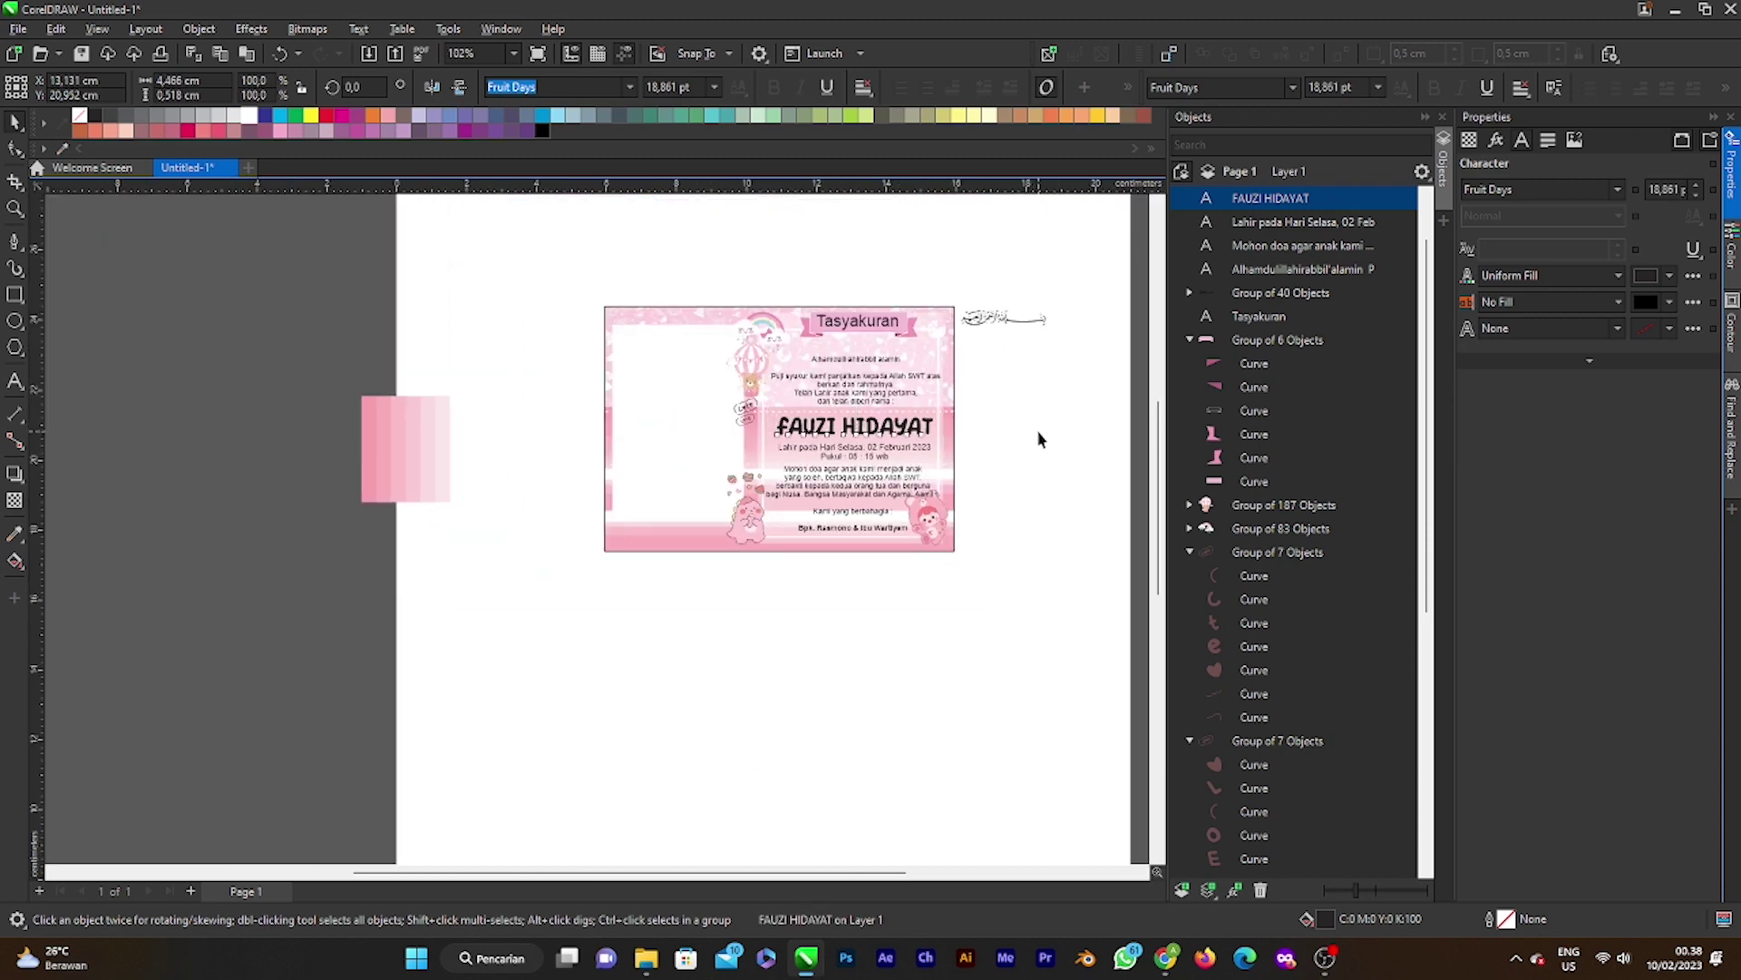
pyautogui.click(1040, 439)
pyautogui.scroll(3, 1040, 439)
pyautogui.scroll(-2, 721, 416)
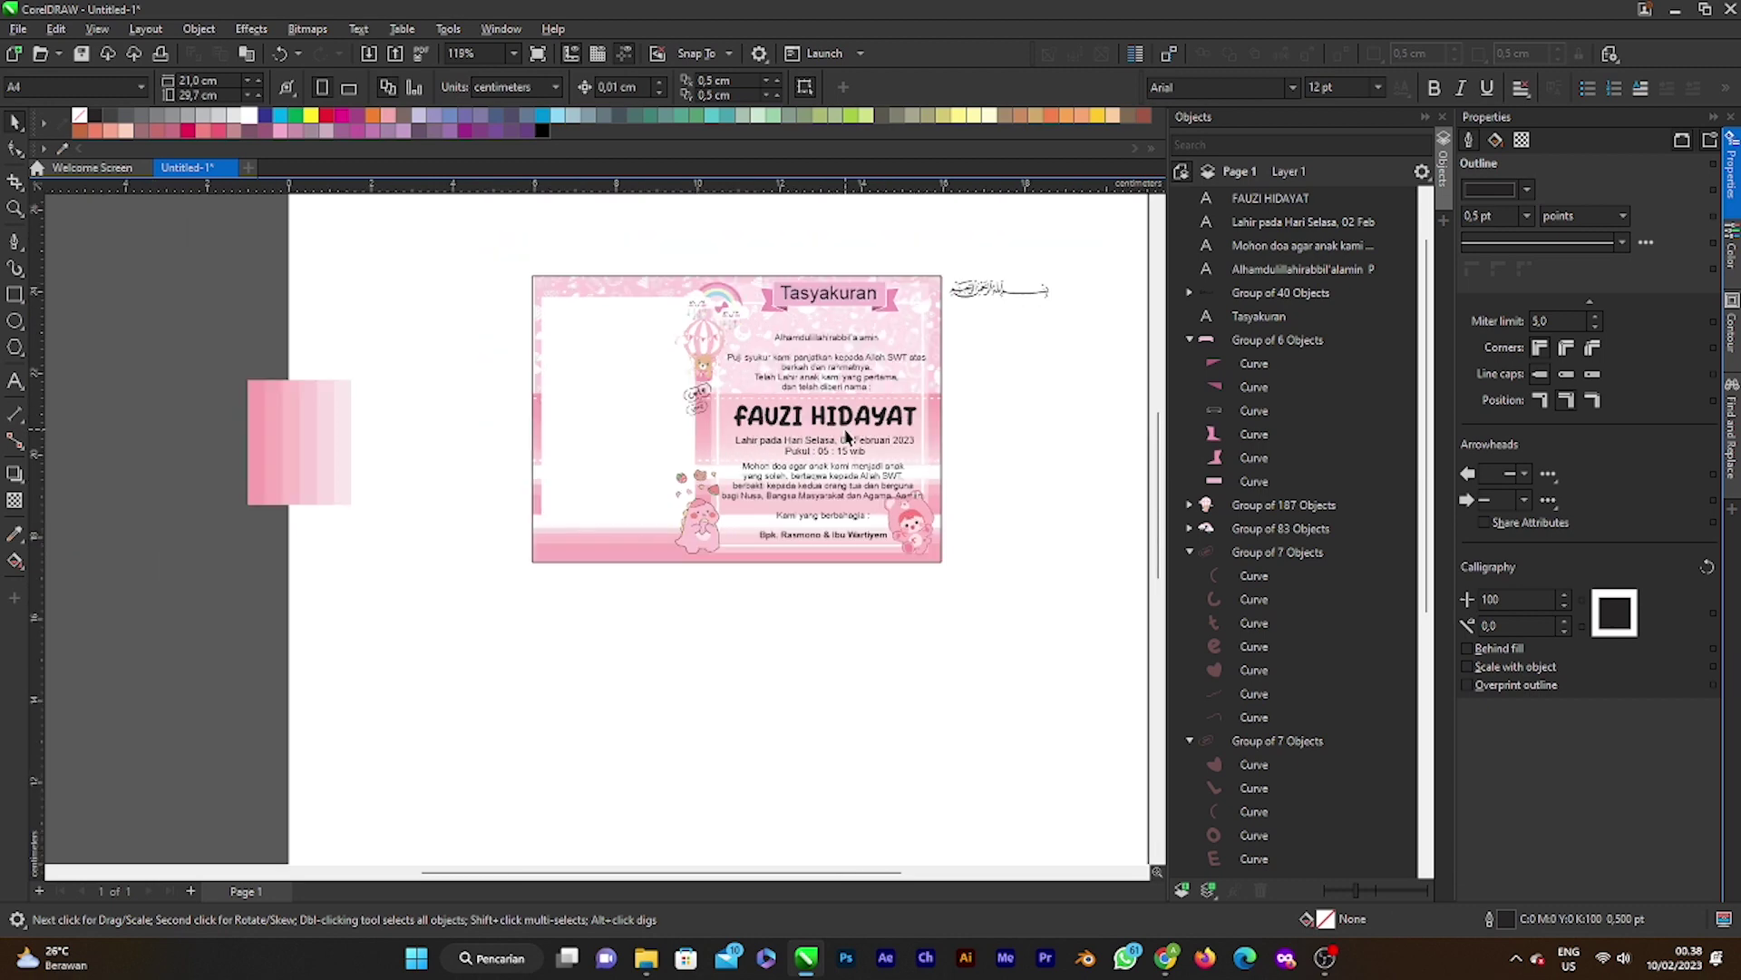
pyautogui.scroll(3, 846, 437)
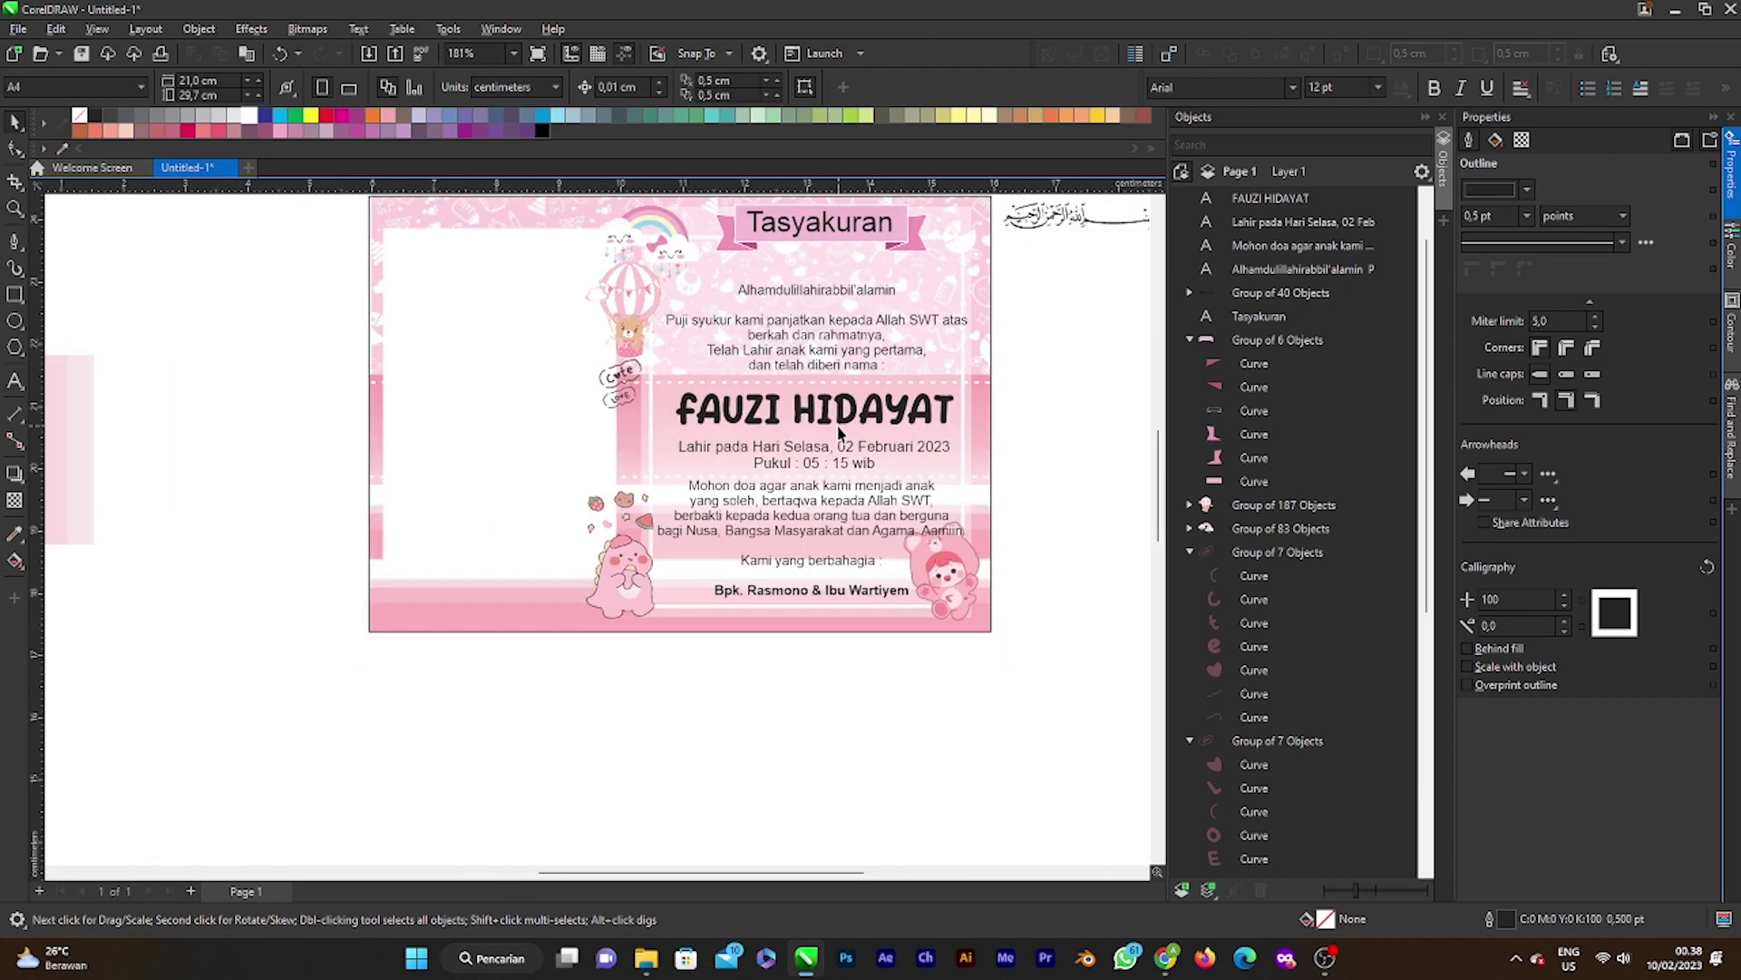
pyautogui.scroll(-2, 839, 434)
pyautogui.scroll(2, 808, 395)
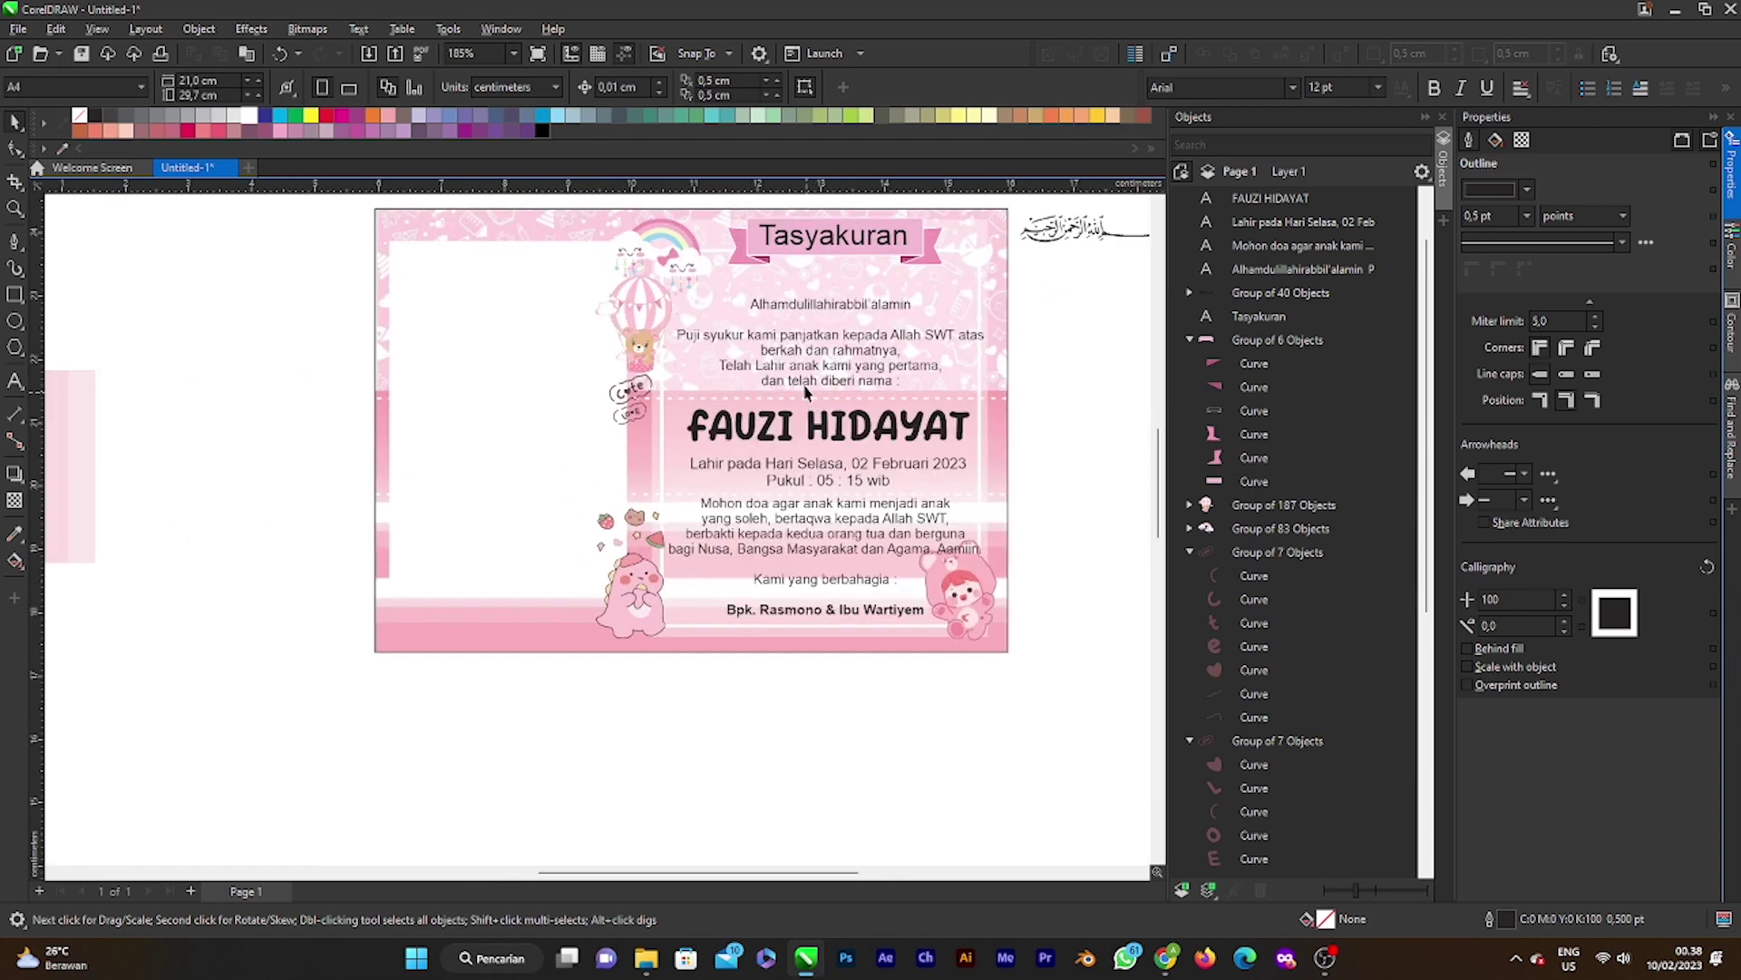
pyautogui.scroll(2, 805, 392)
pyautogui.doubleClick(857, 421)
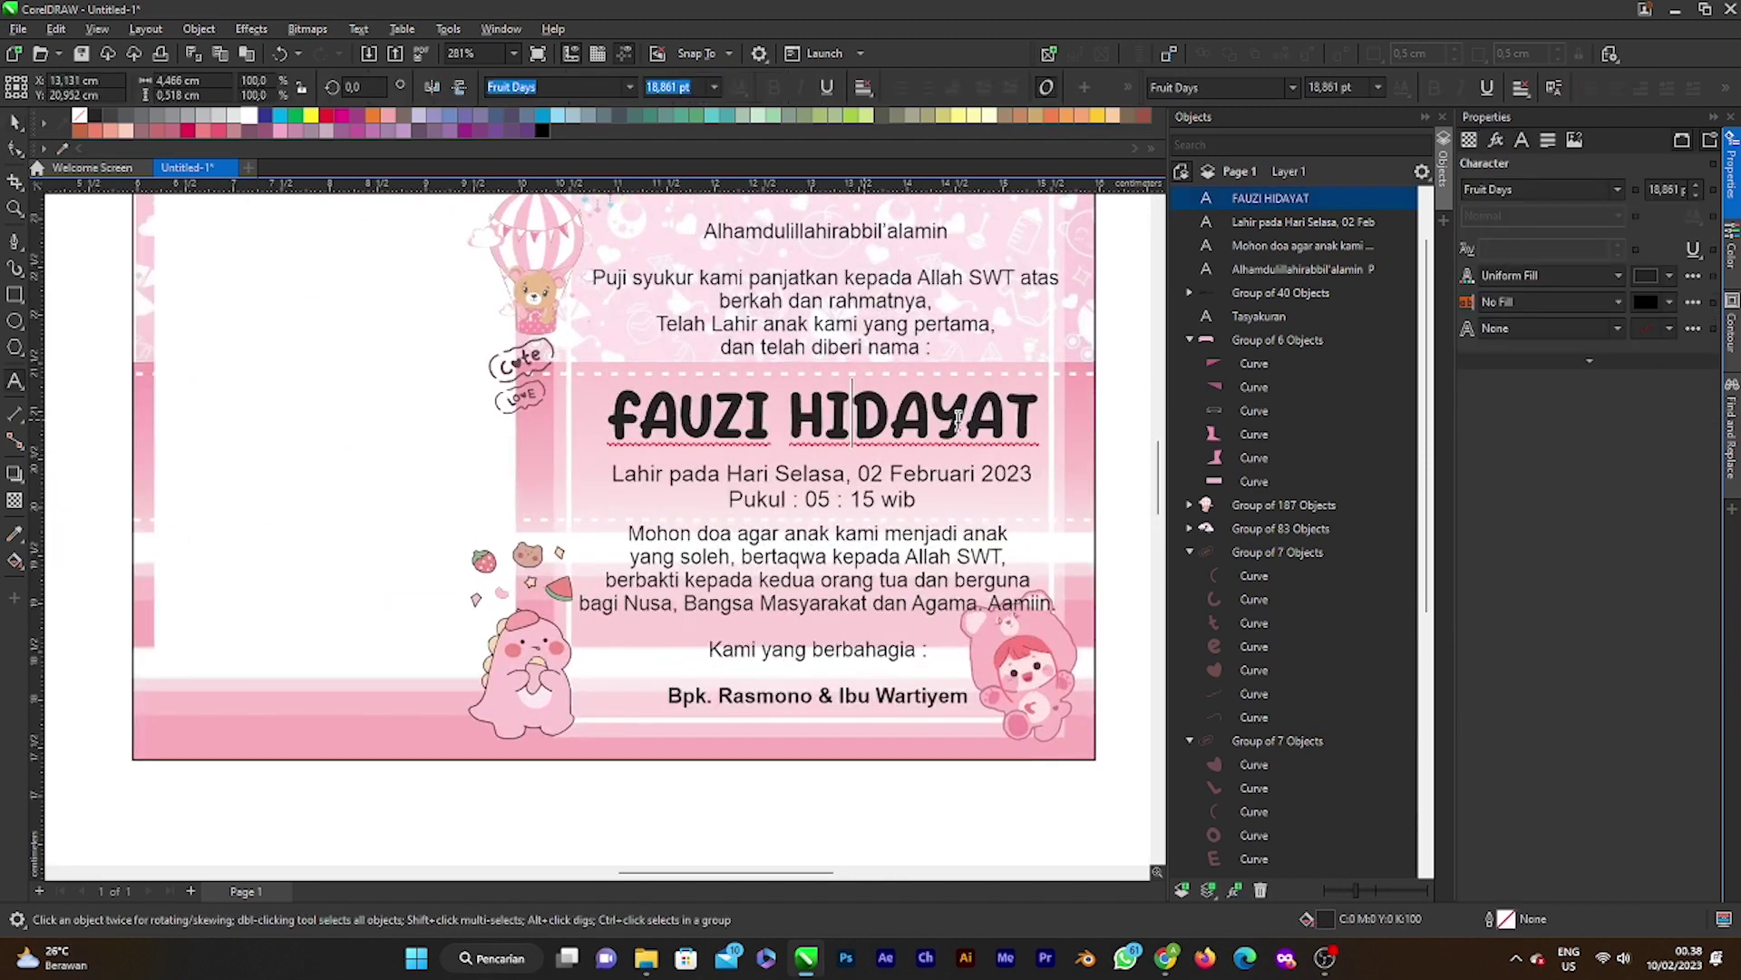
# Step: Replace the name line with trial names, trimming down to a single one-word first name
pyautogui.moveTo(1043, 419); pyautogui.dragTo(594, 412)
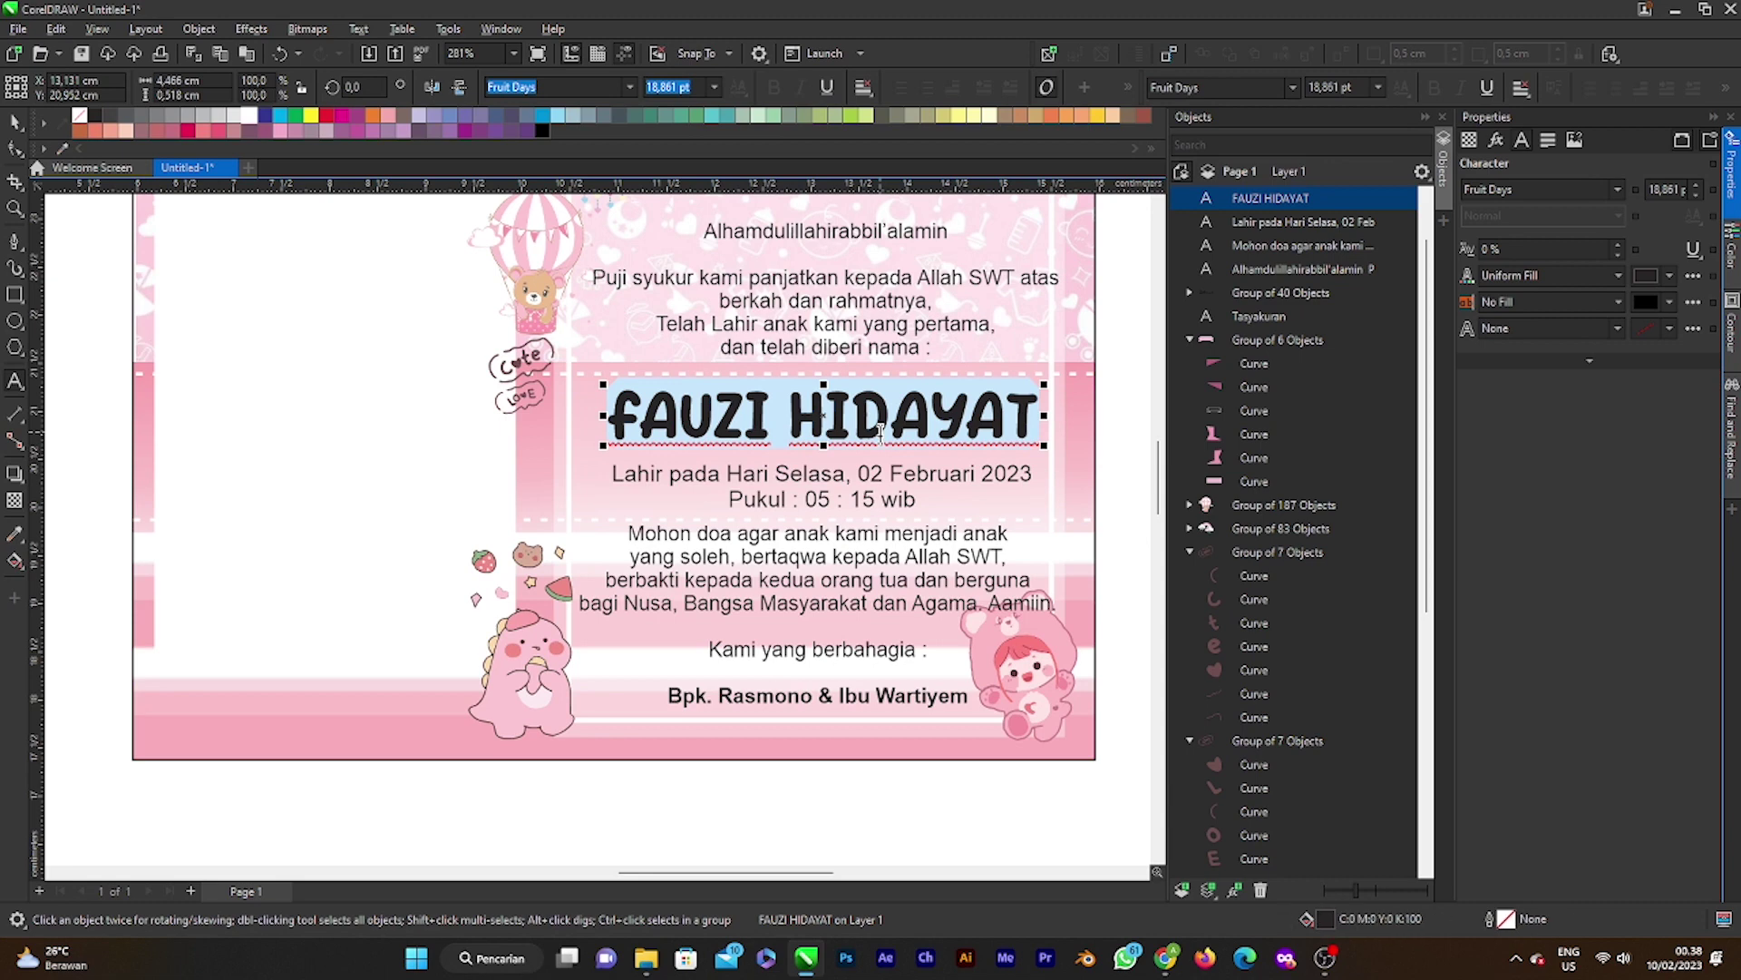
pyautogui.write('nova')
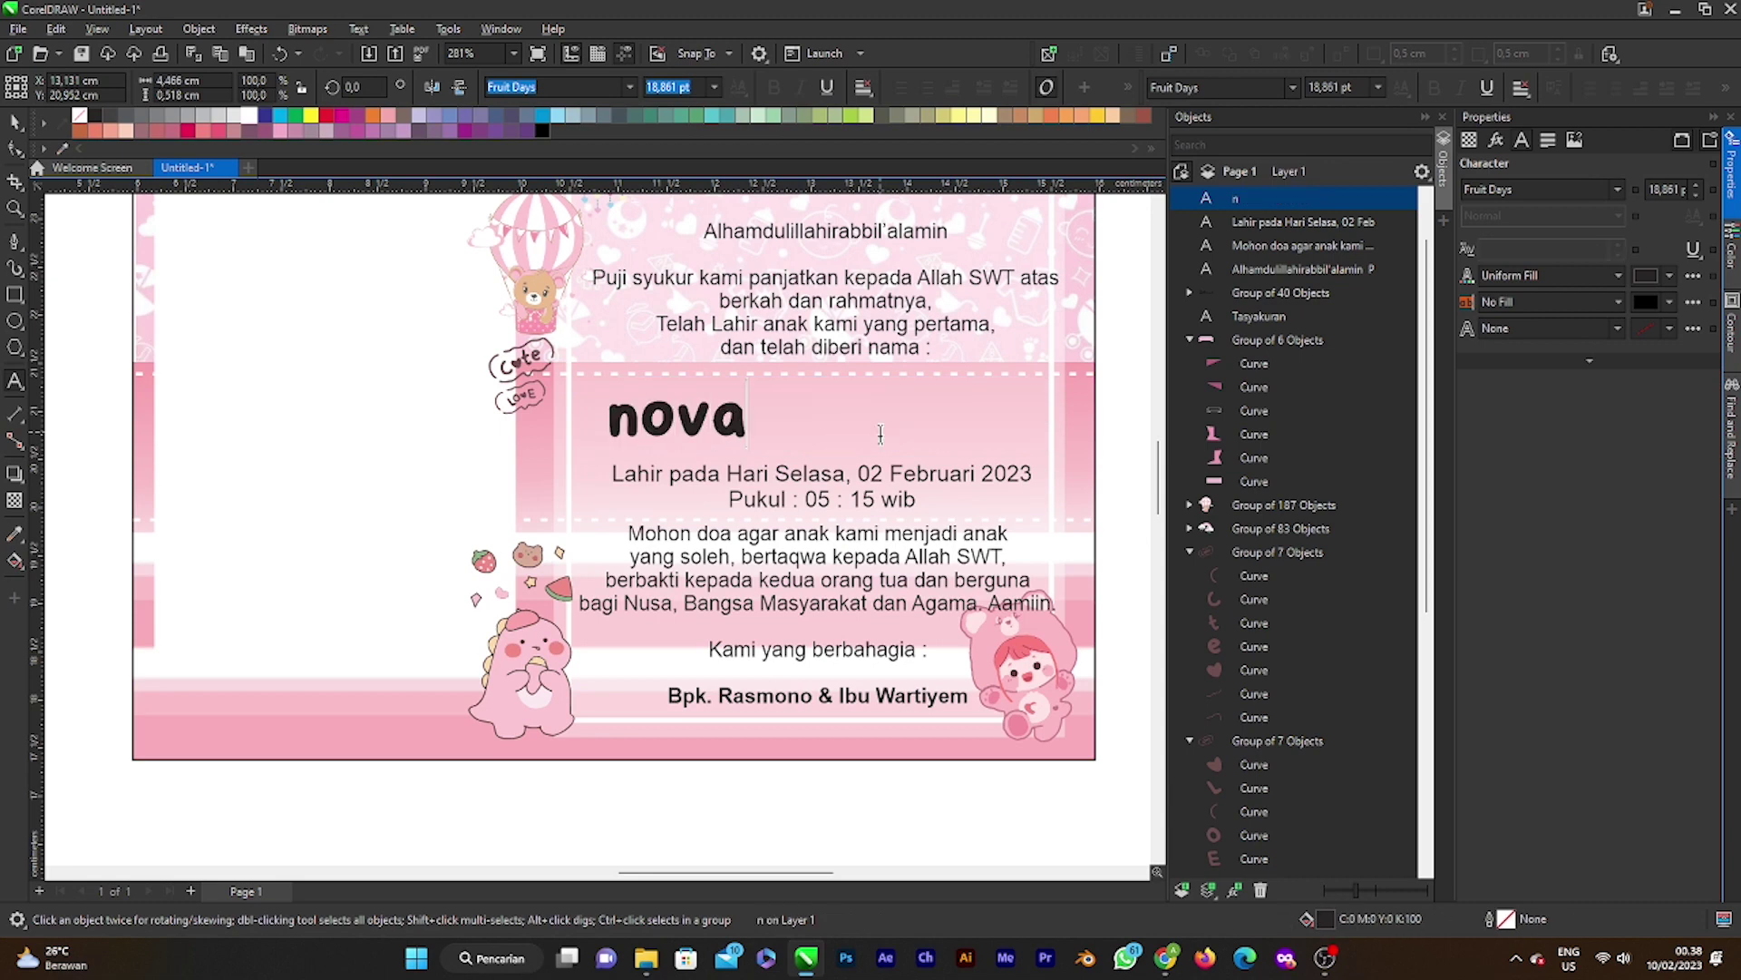
pyautogui.press('BackSpace')
pyautogui.press('BackSpace')
pyautogui.press('BackSpace')
pyautogui.press('BackSpace')
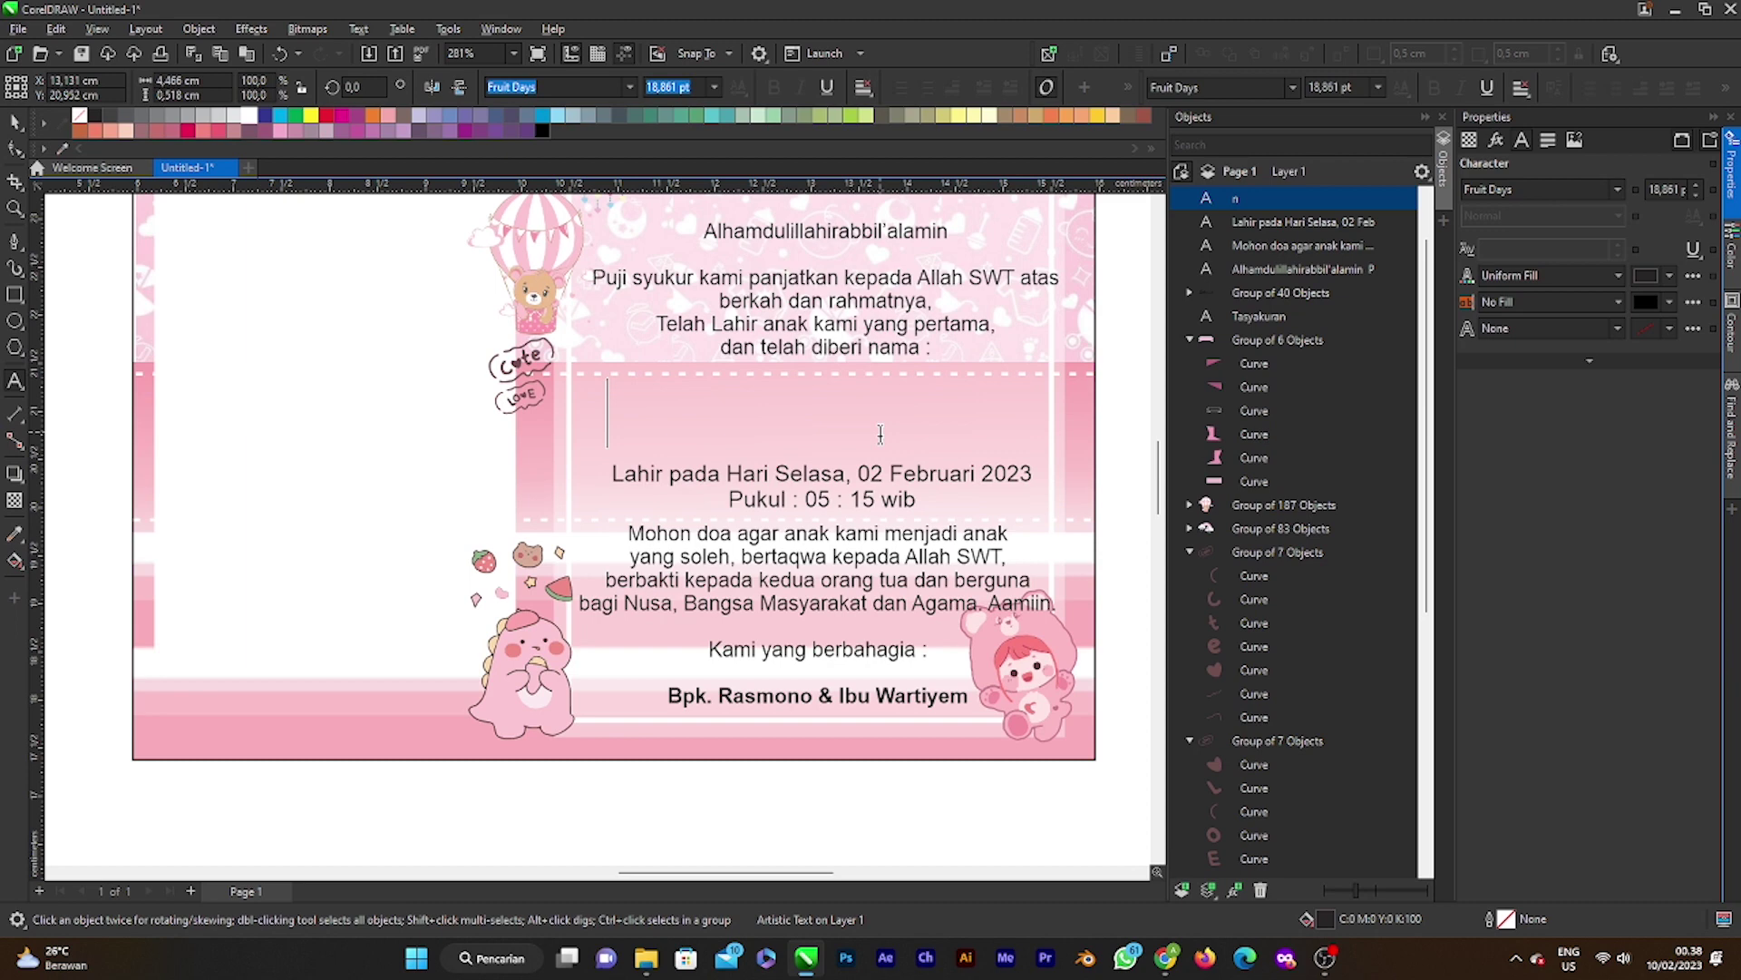
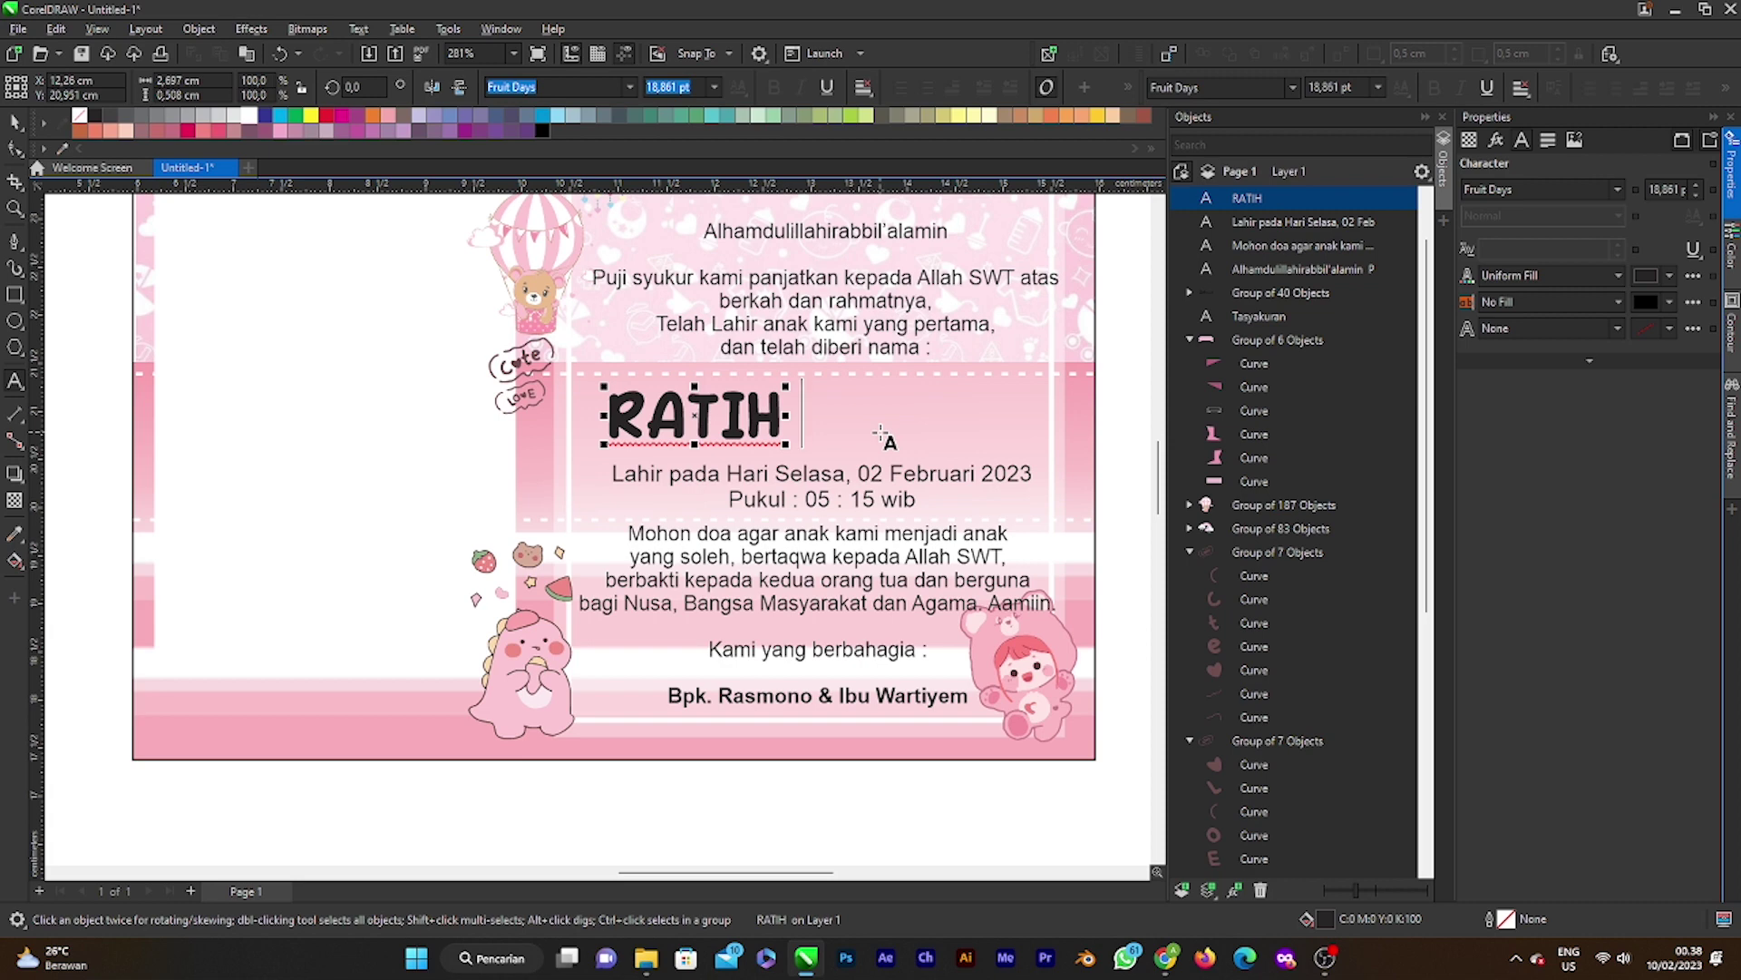
pyautogui.write('JALA')
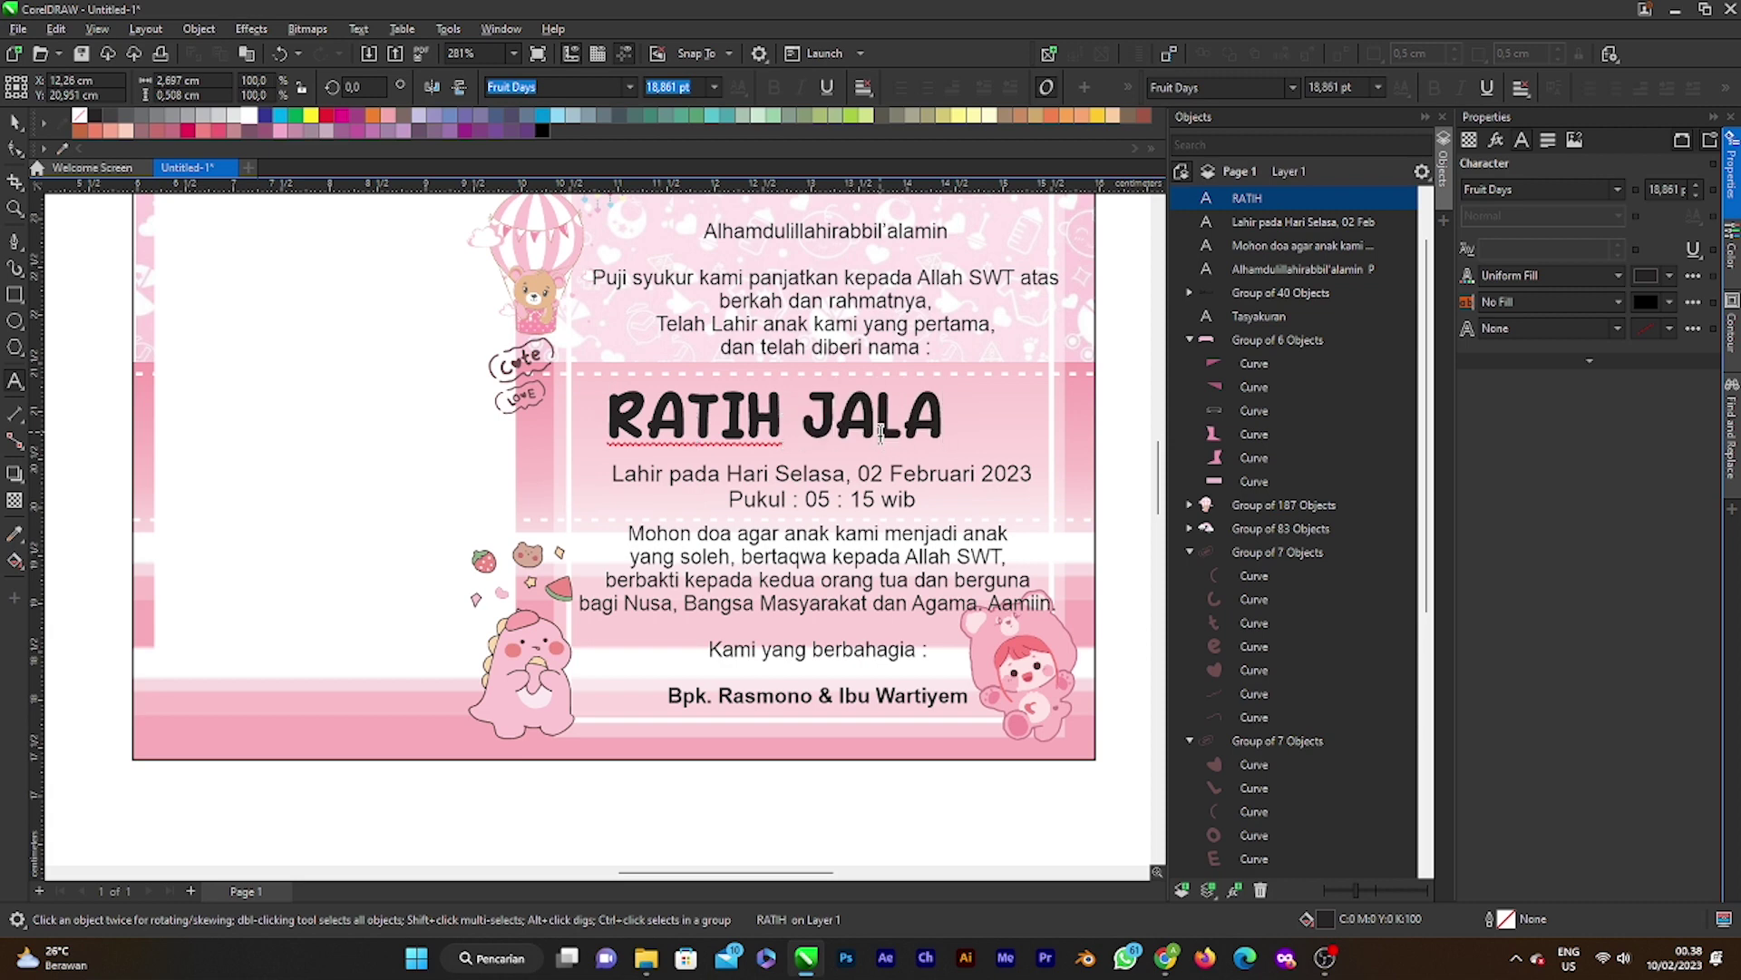
pyautogui.press('BackSpace')
pyautogui.write('LA')
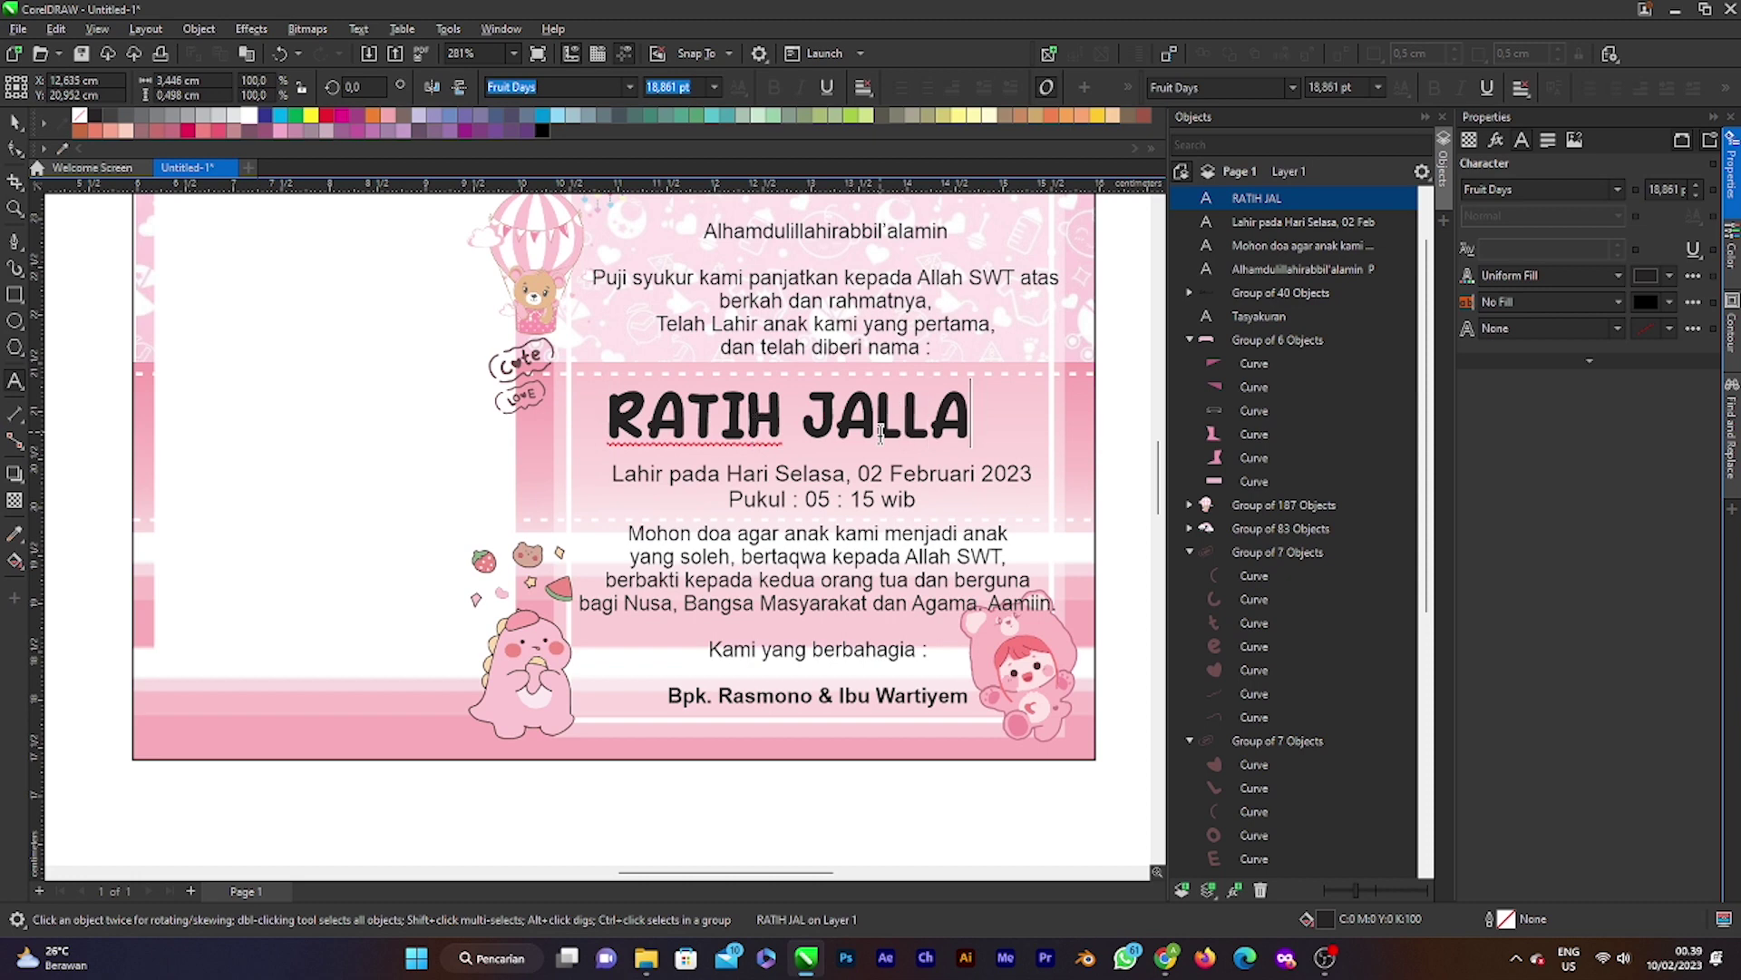
pyautogui.press('BackSpace')
pyautogui.press('BackSpace')
pyautogui.press('BackSpace')
pyautogui.press('BackSpace')
pyautogui.press('BackSpace')
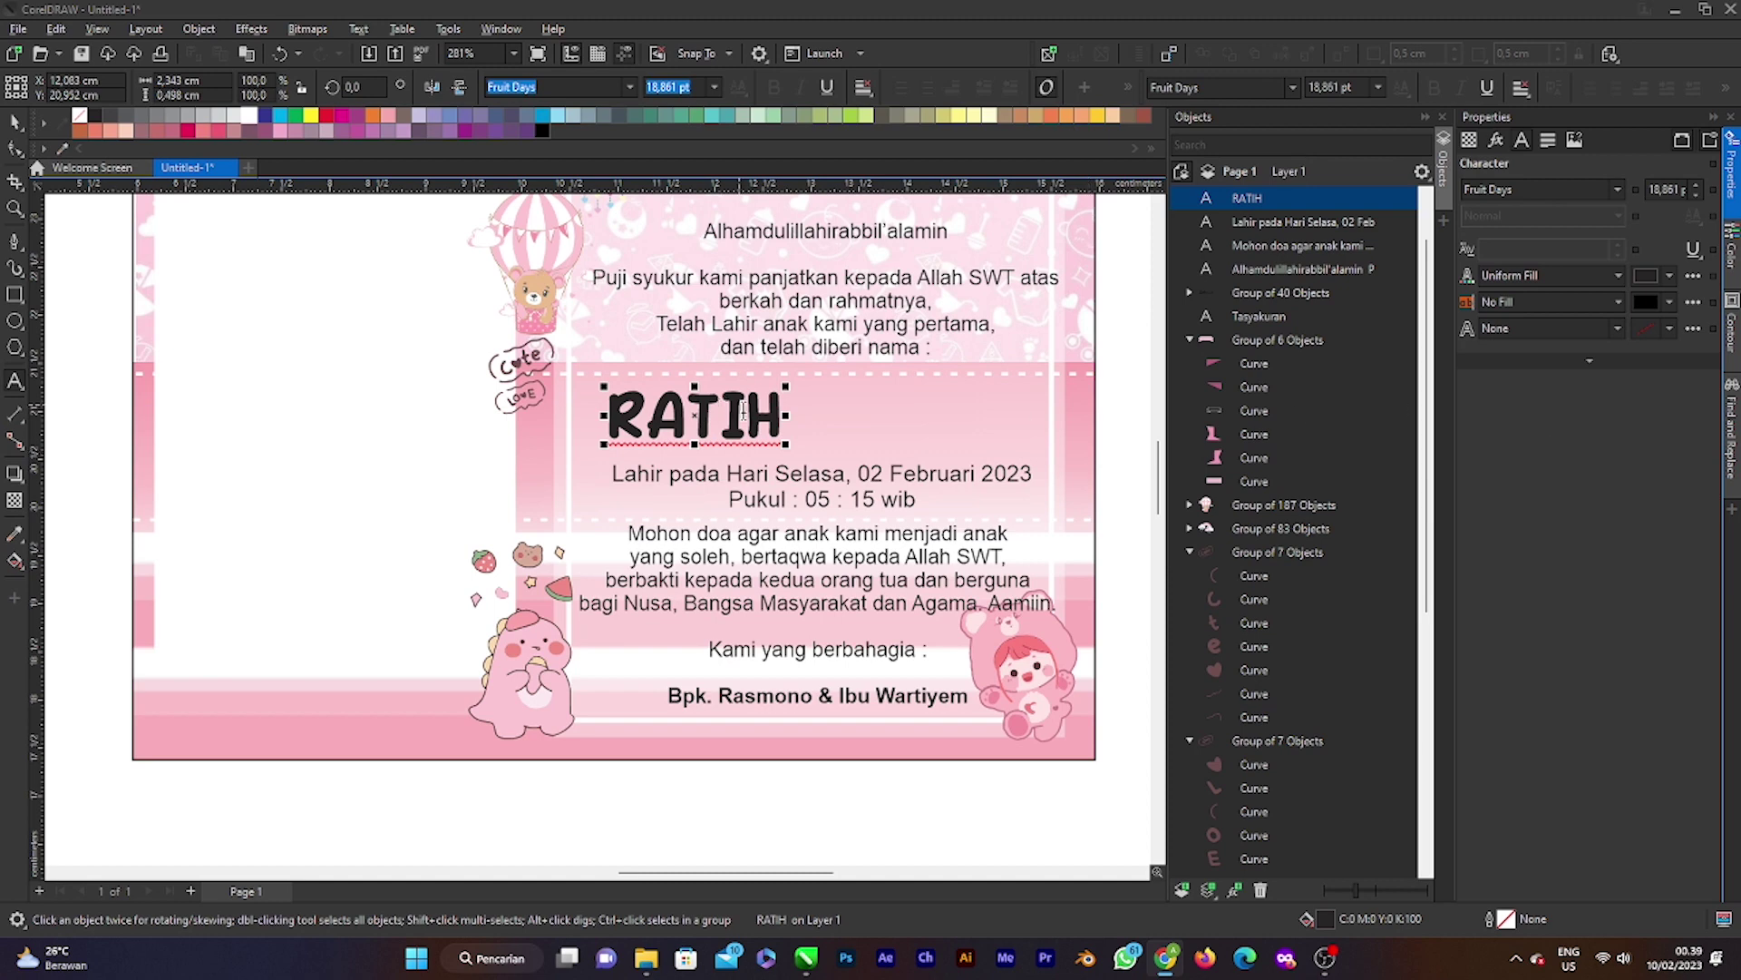
# Step: Replace the first name with the baby's two-word full name
pyautogui.doubleClick(625, 405)
pyautogui.doubleClick(625, 406)
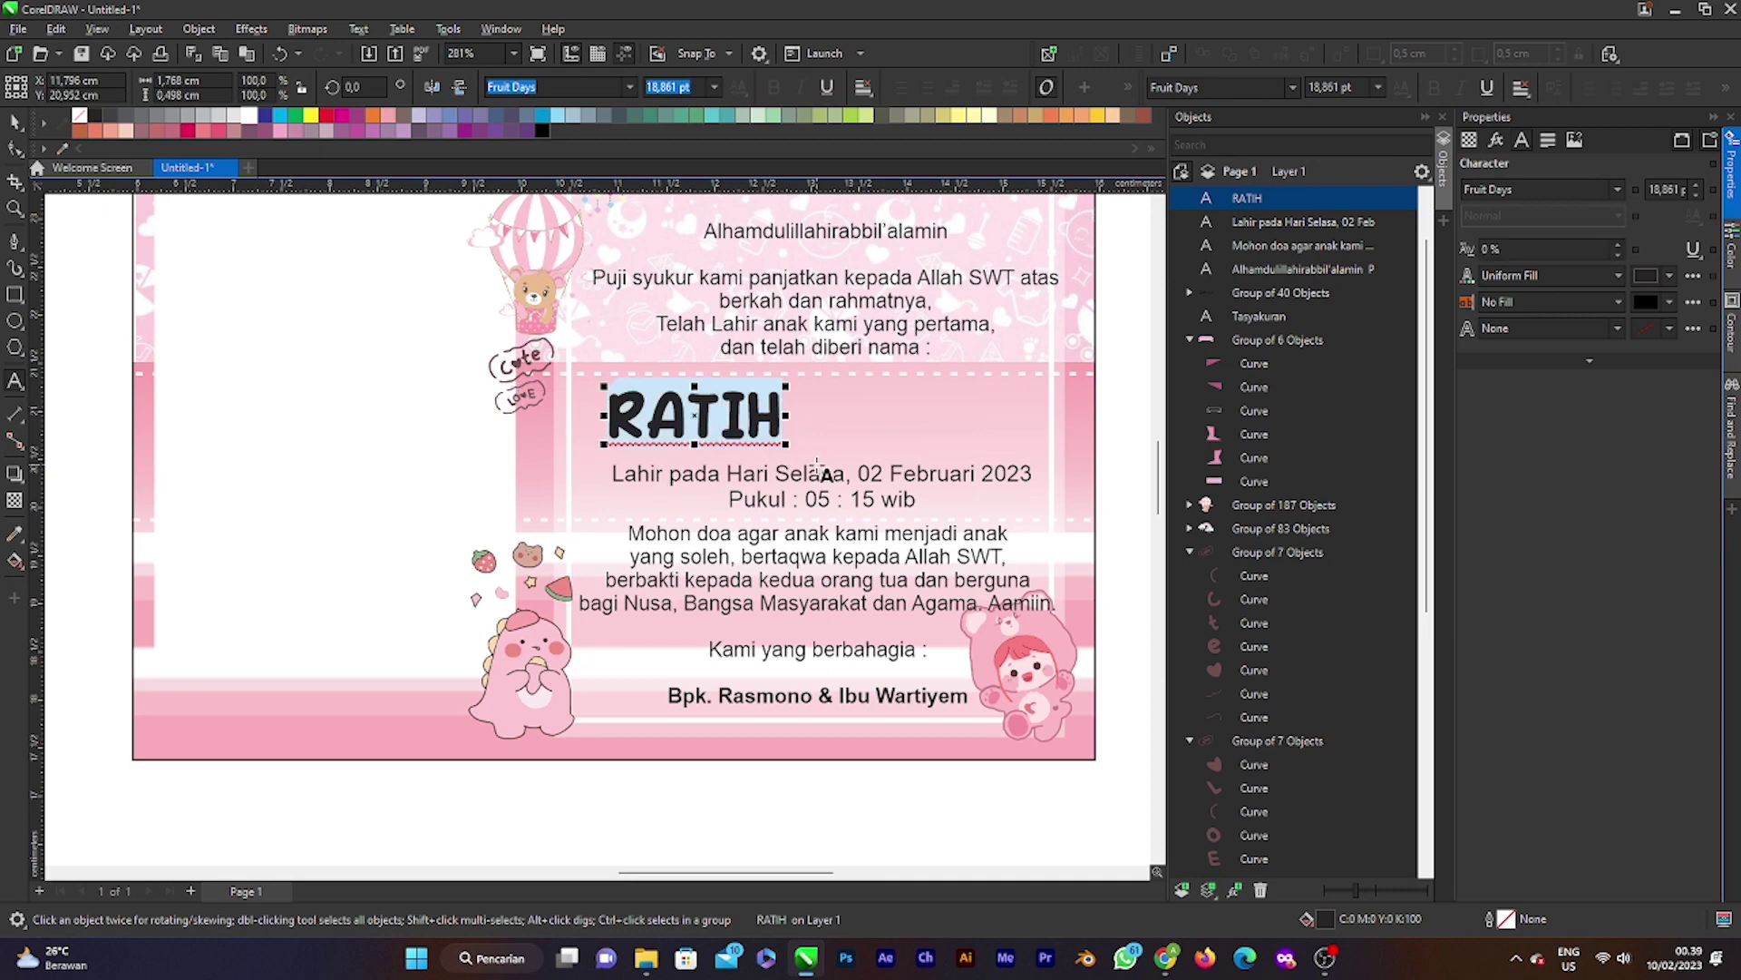
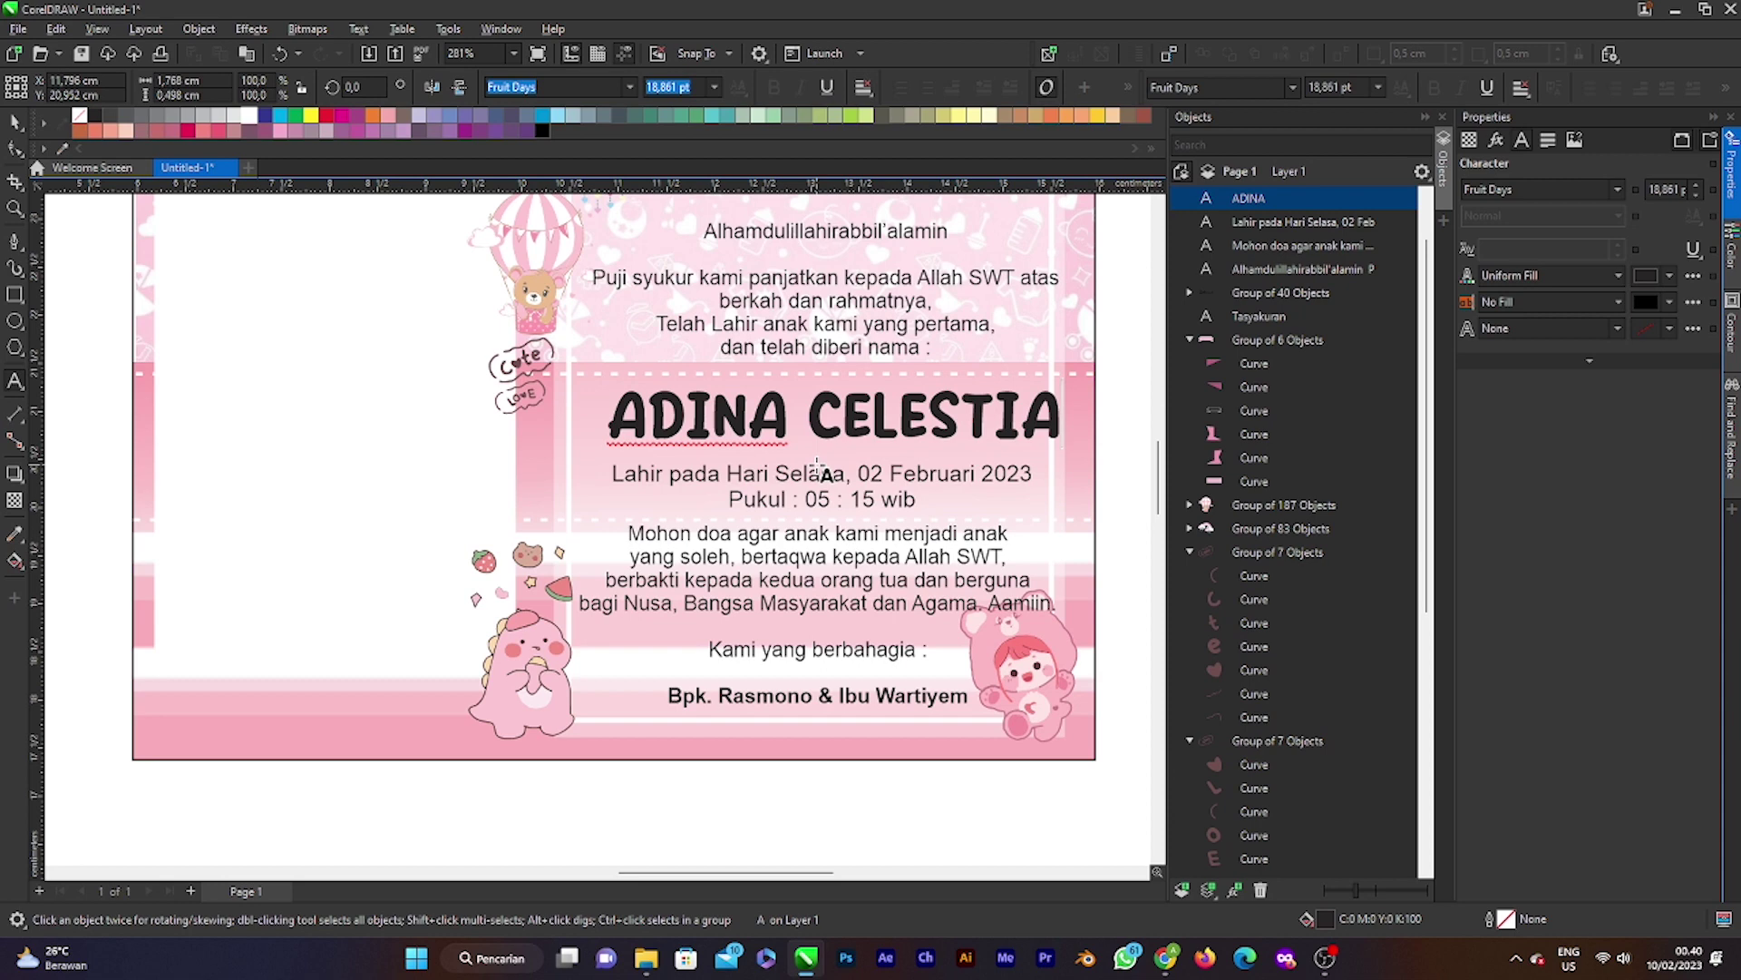
pyautogui.click(798, 437)
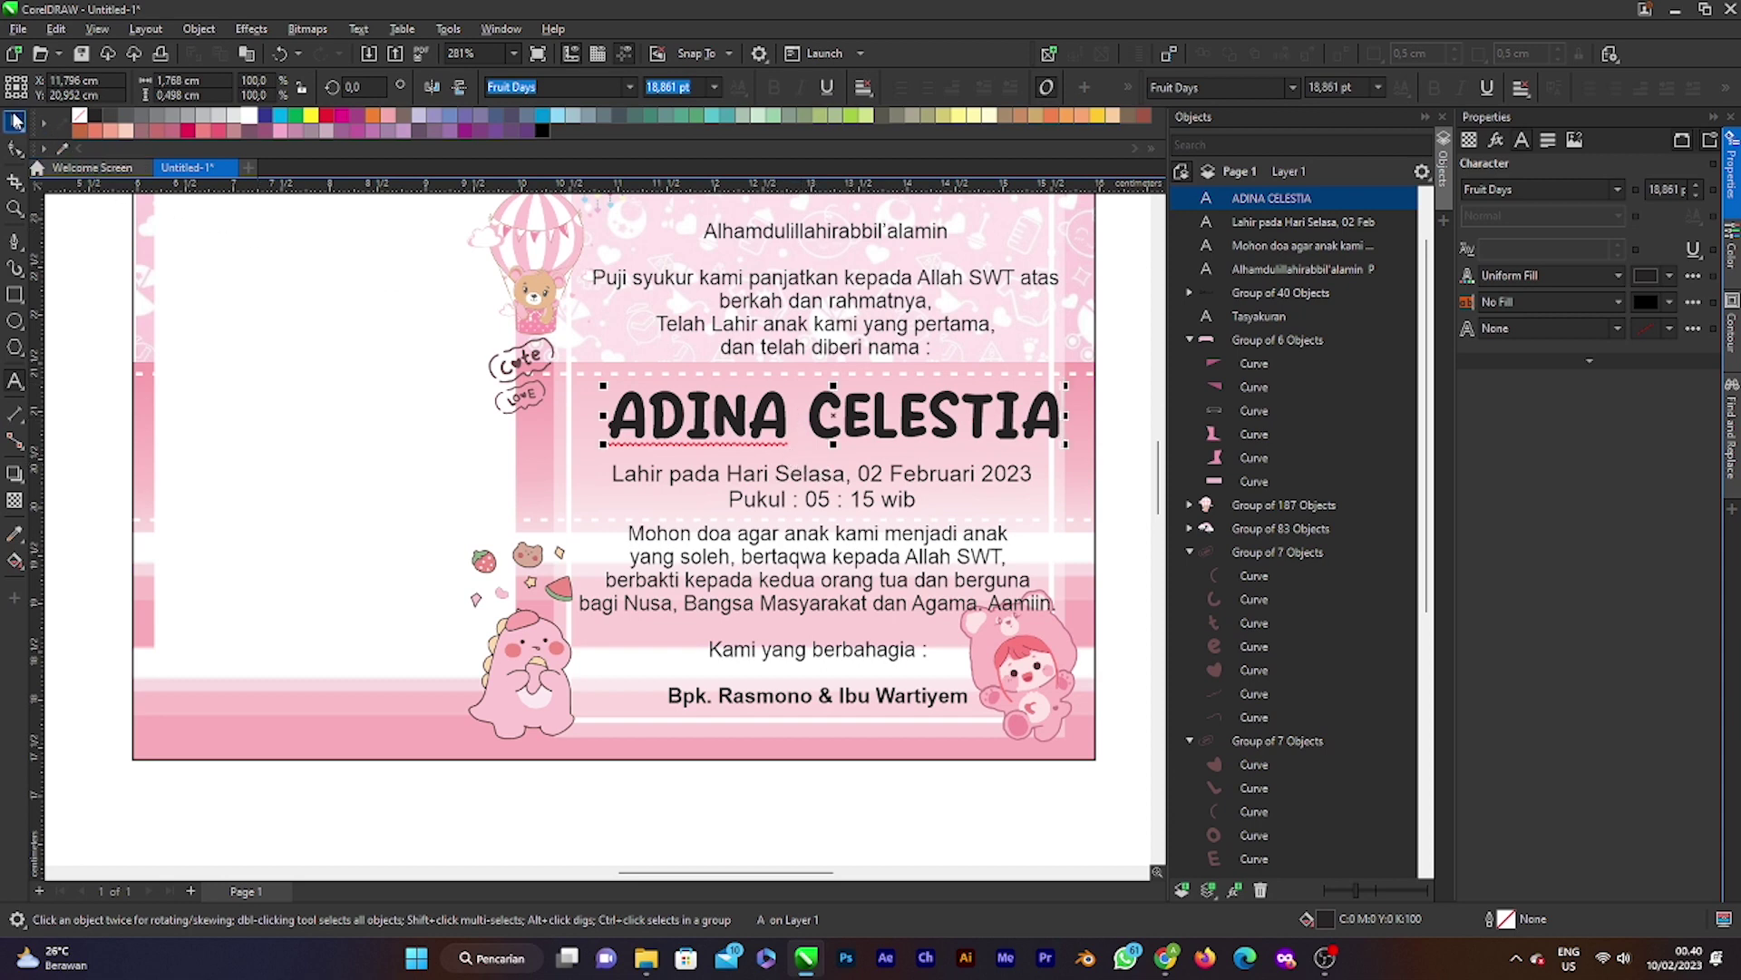
pyautogui.click(15, 121)
# Step: Shift the name left, scale it up slightly and nudge it down onto the pink band
pyautogui.moveTo(940, 403); pyautogui.dragTo(922, 401)
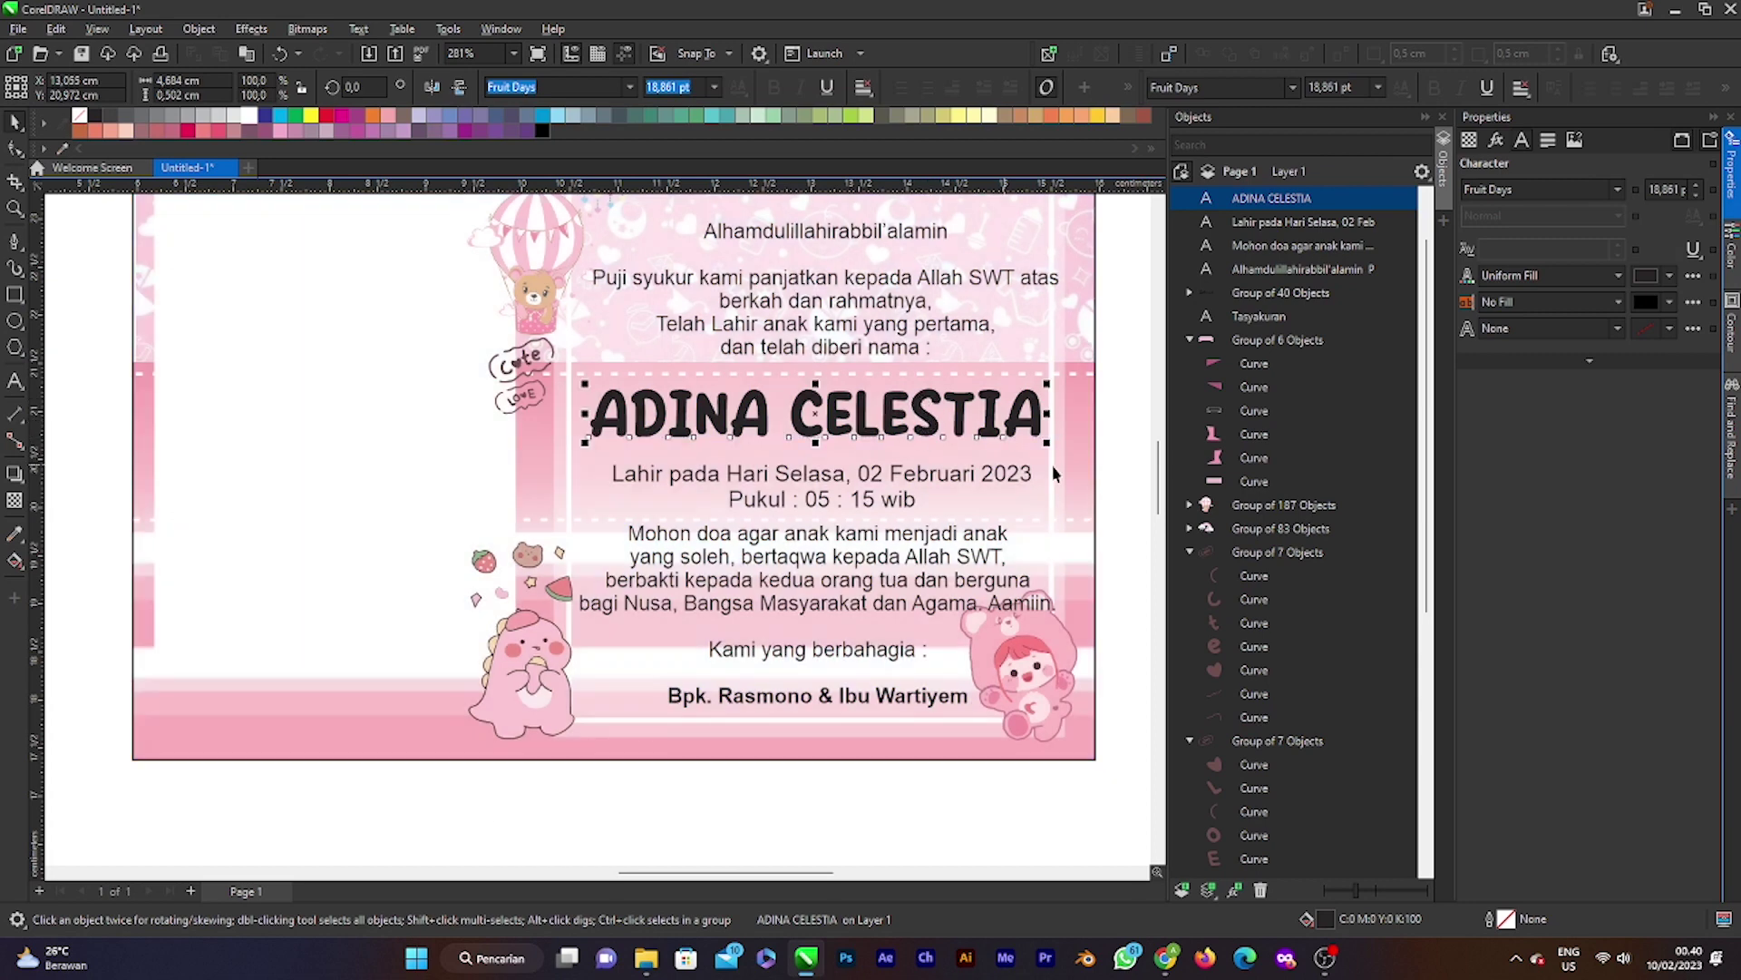
pyautogui.moveTo(1048, 442); pyautogui.dragTo(964, 417)
pyautogui.scroll(-2, 953, 435)
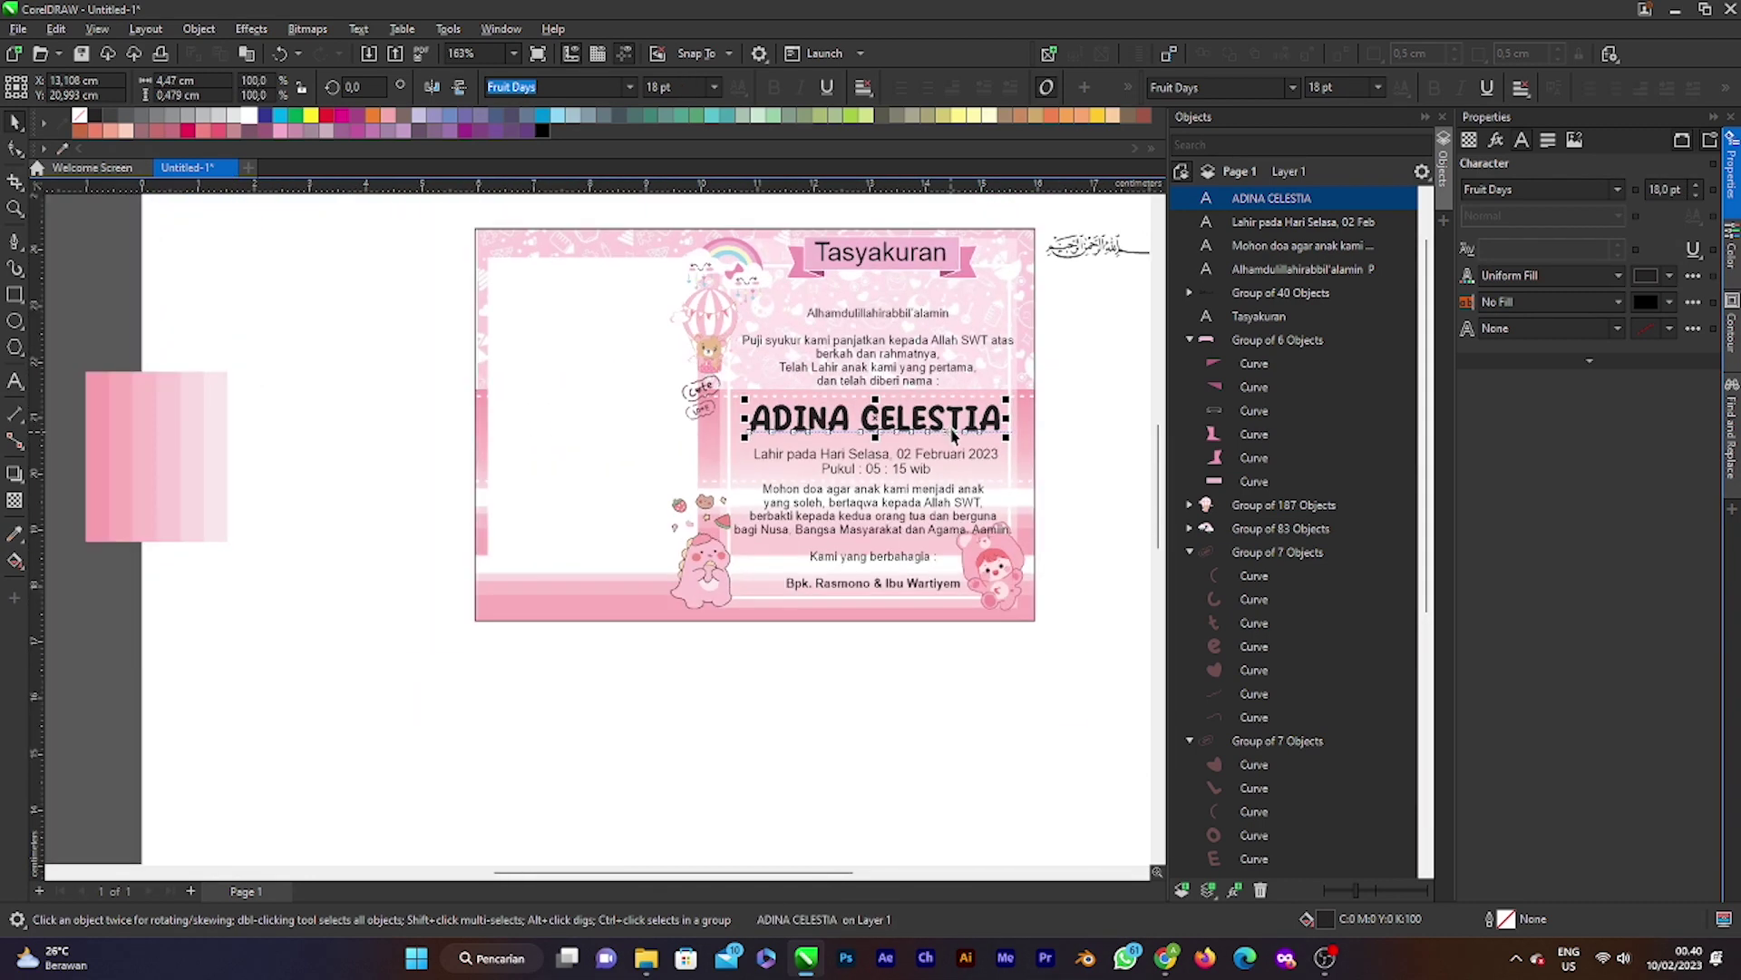
pyautogui.press('Down')
pyautogui.press('Down')
pyautogui.press('Down')
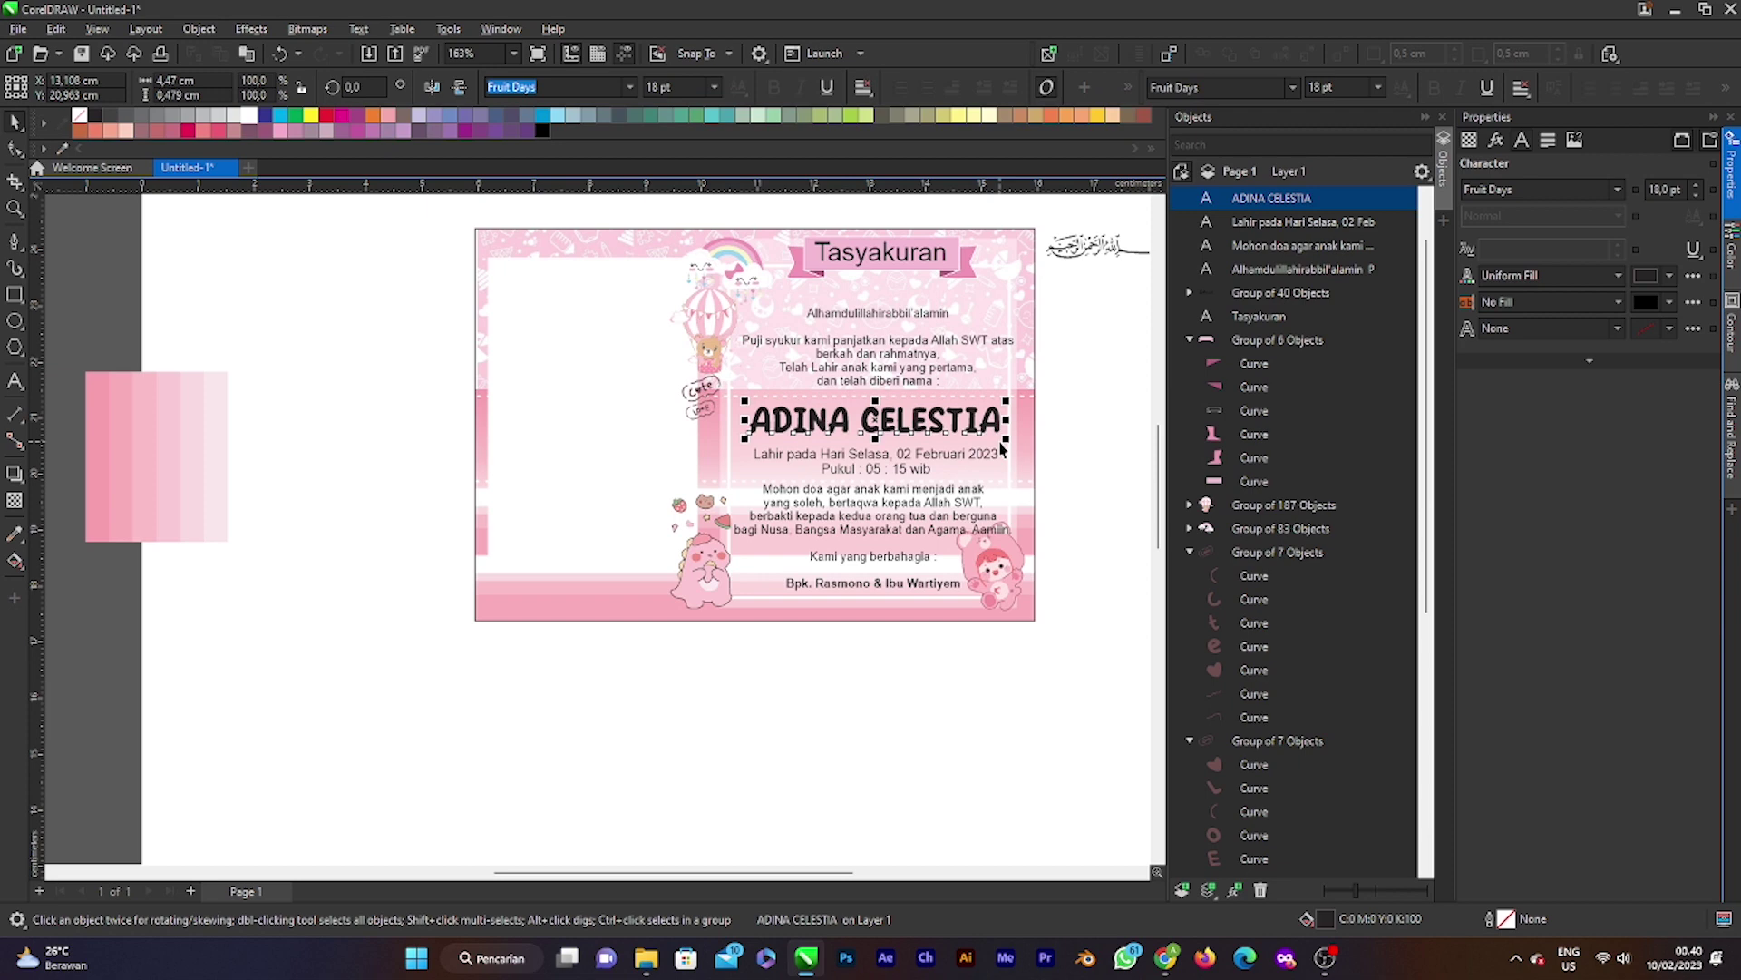
pyautogui.click(1120, 436)
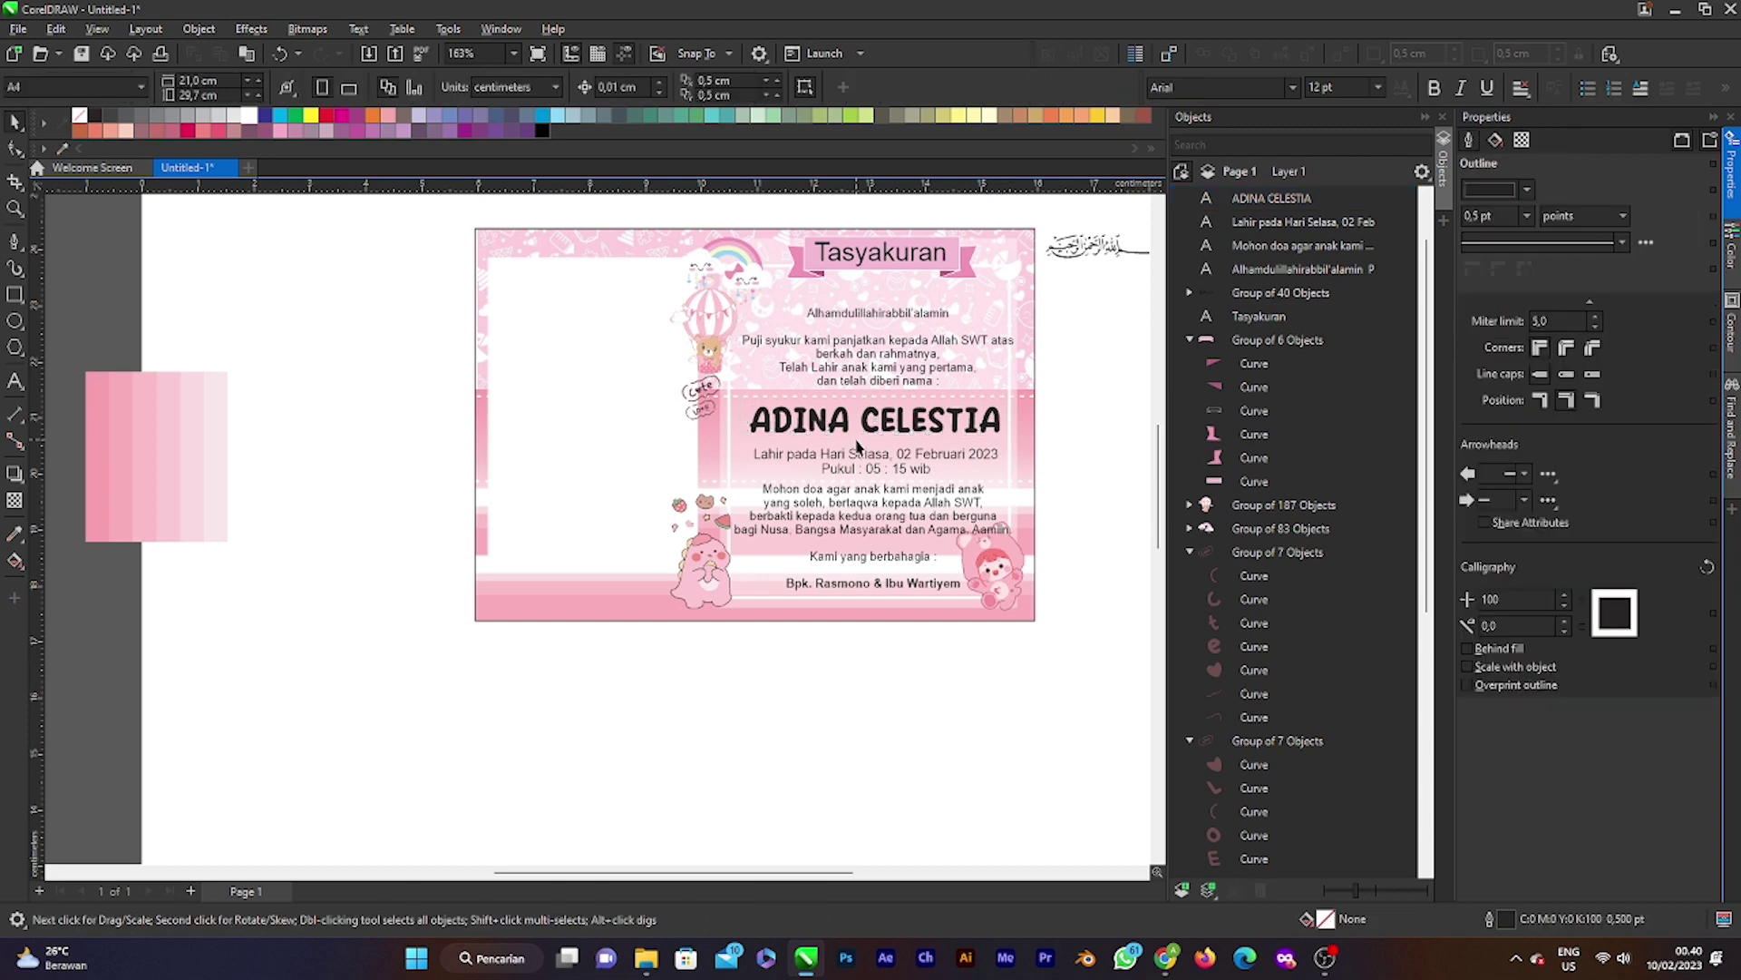
pyautogui.scroll(3, 986, 419)
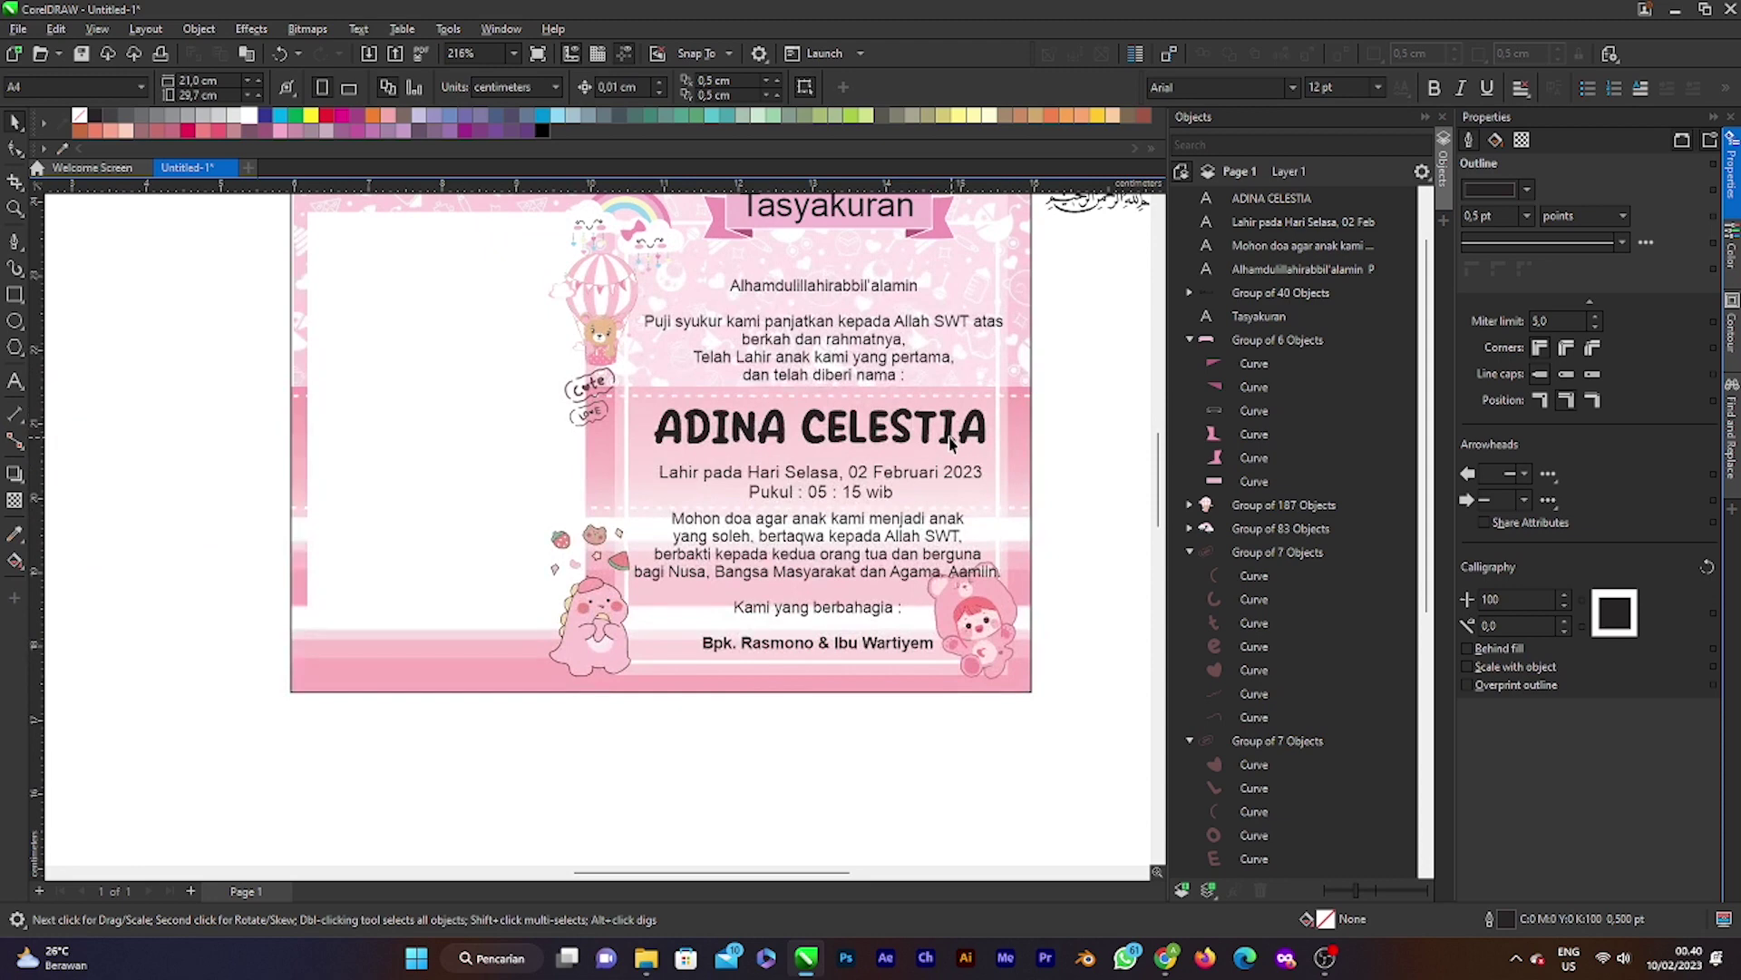
pyautogui.scroll(1, 922, 458)
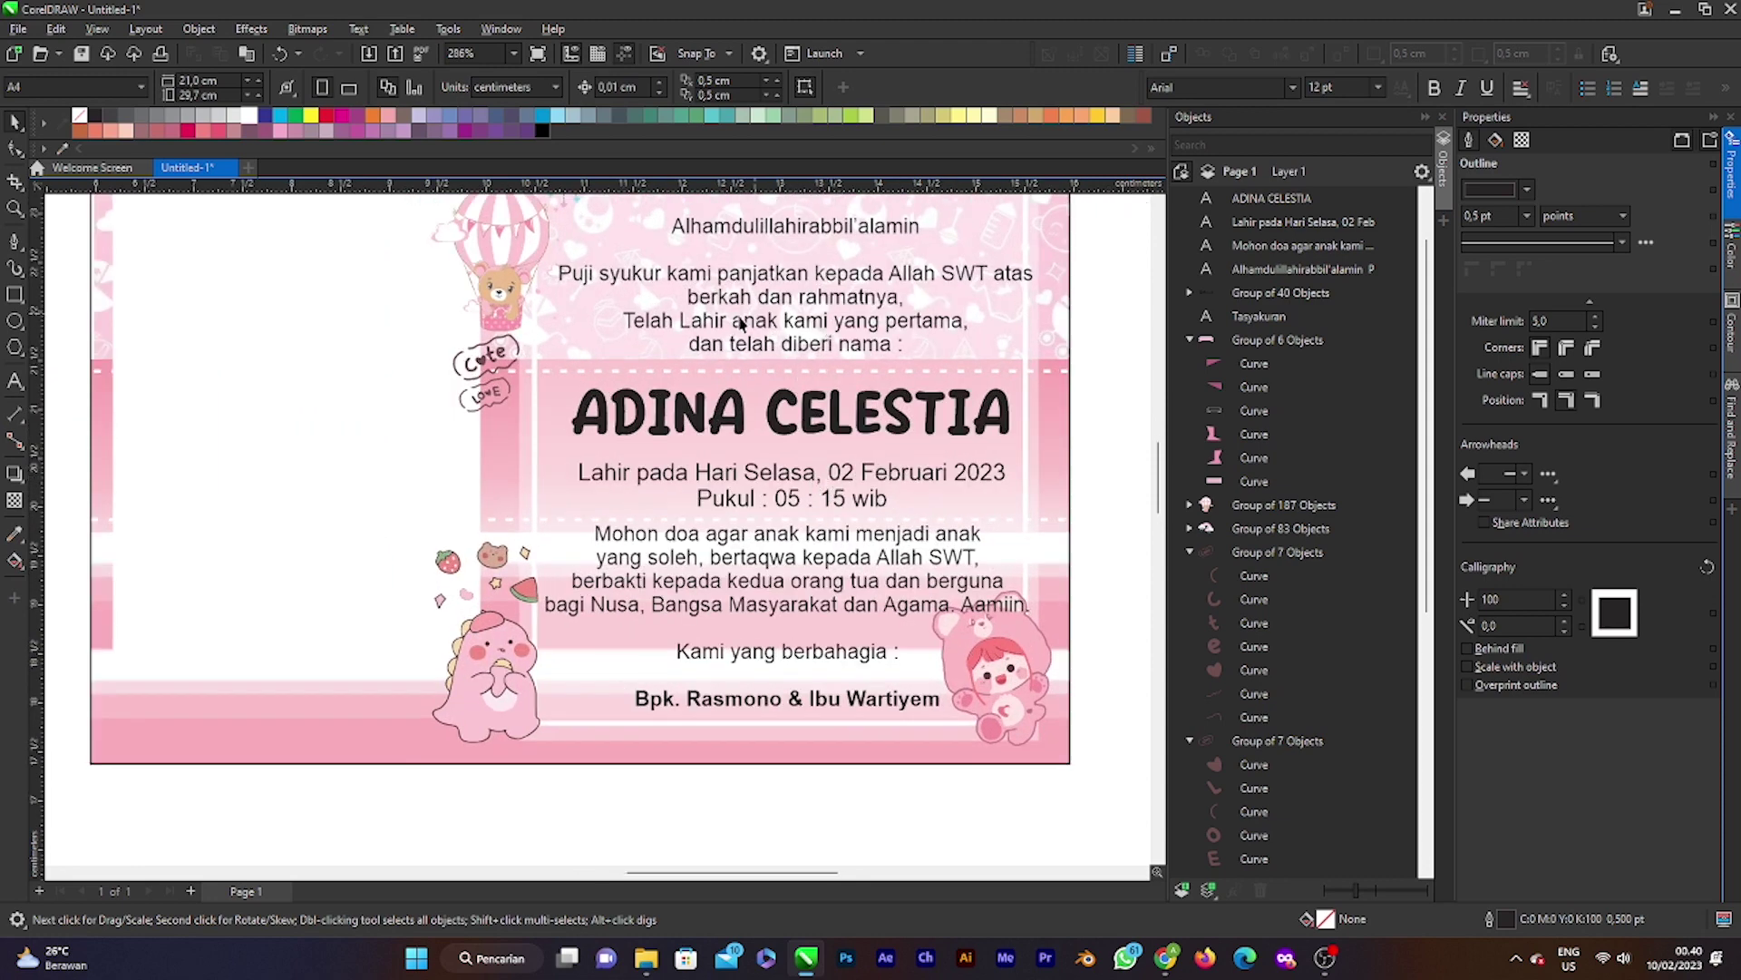
pyautogui.click(811, 330)
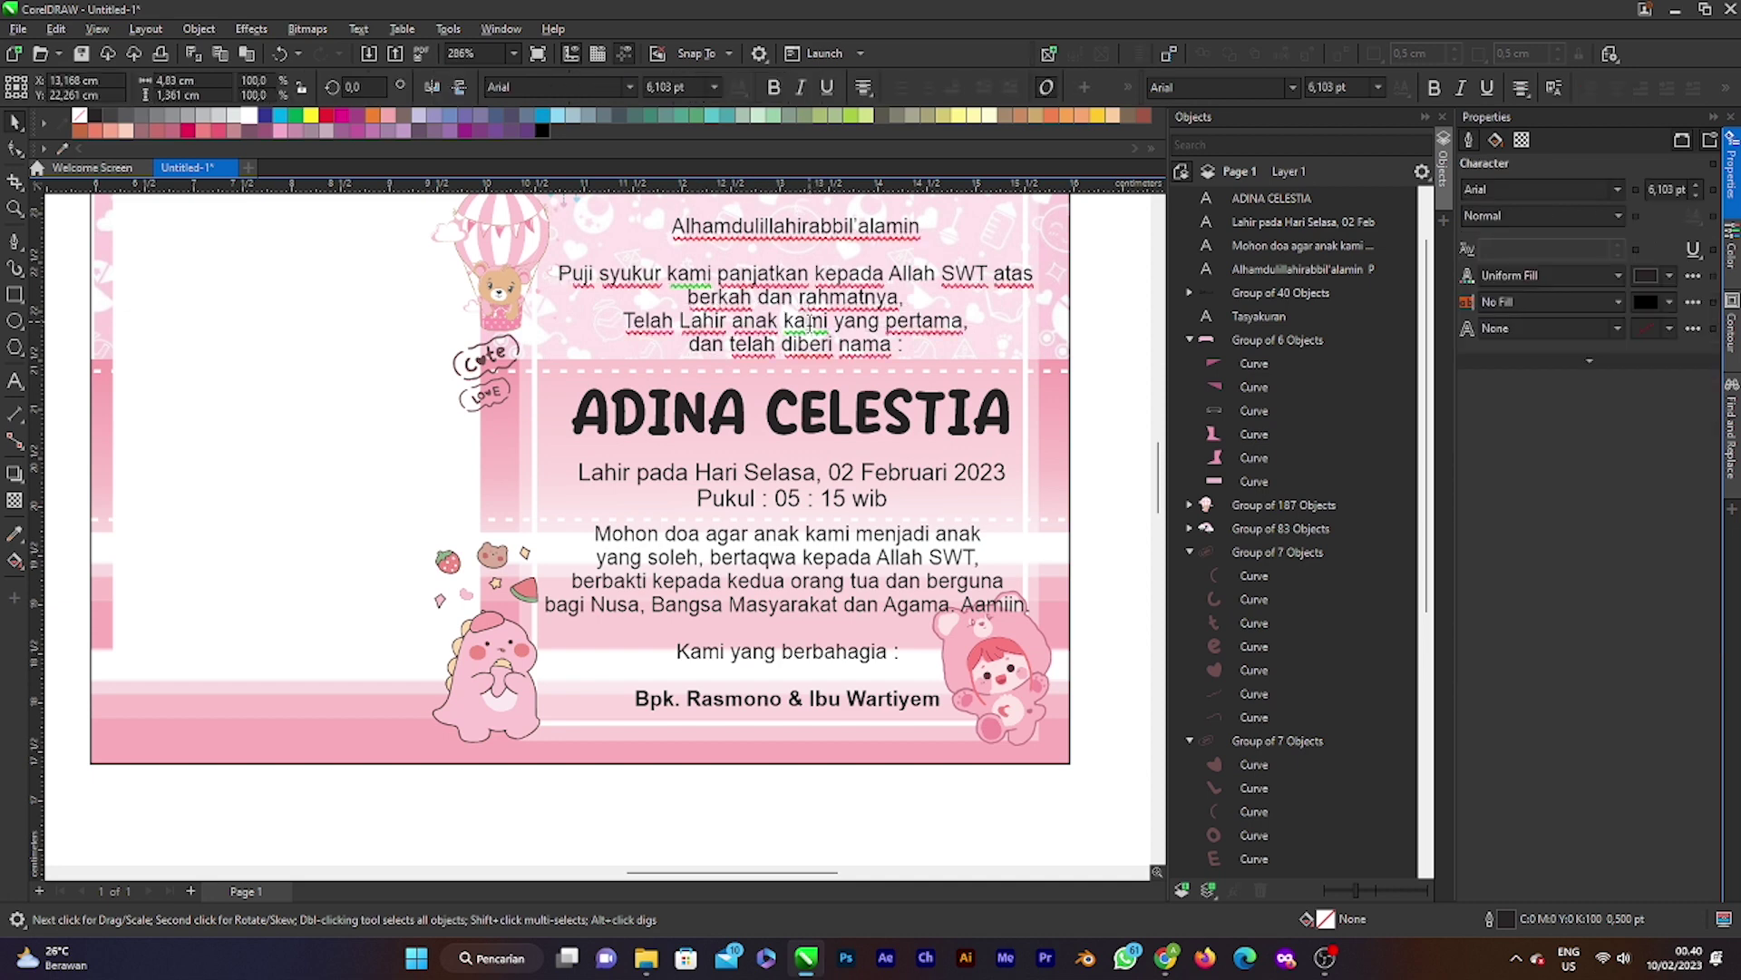
pyautogui.click(787, 321)
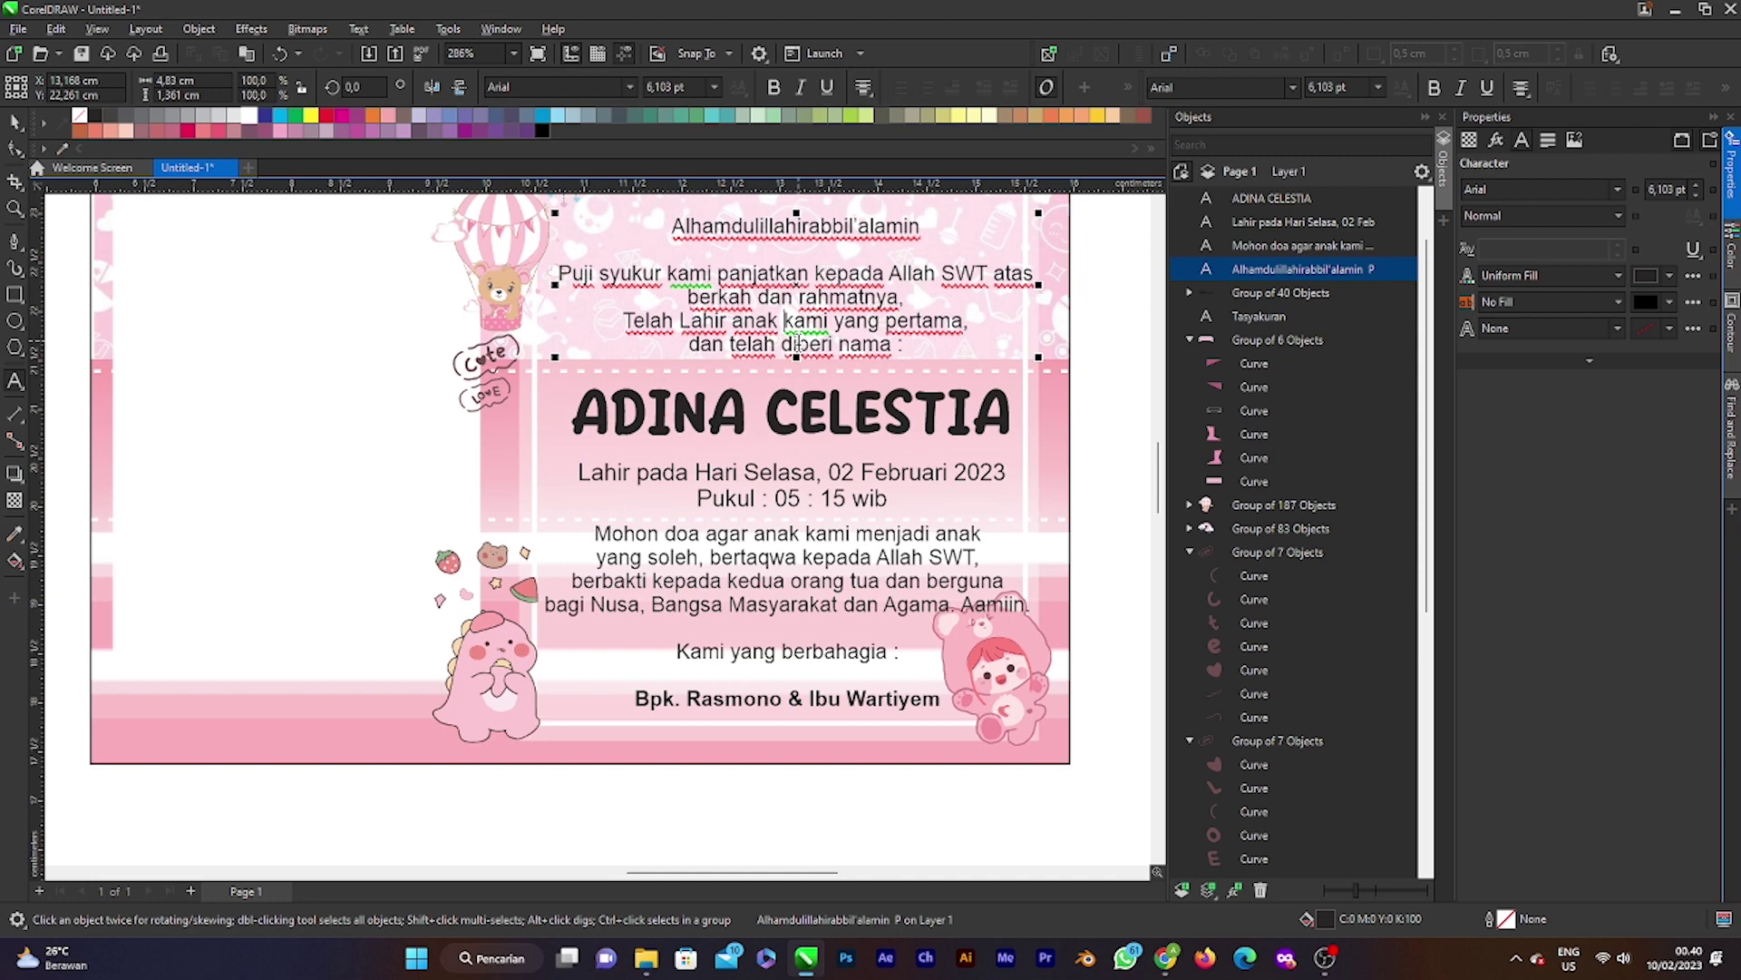
pyautogui.press('BackSpace')
pyautogui.press('BackSpace')
pyautogui.press('BackSpace')
pyautogui.press('BackSpace')
pyautogui.press('BackSpace')
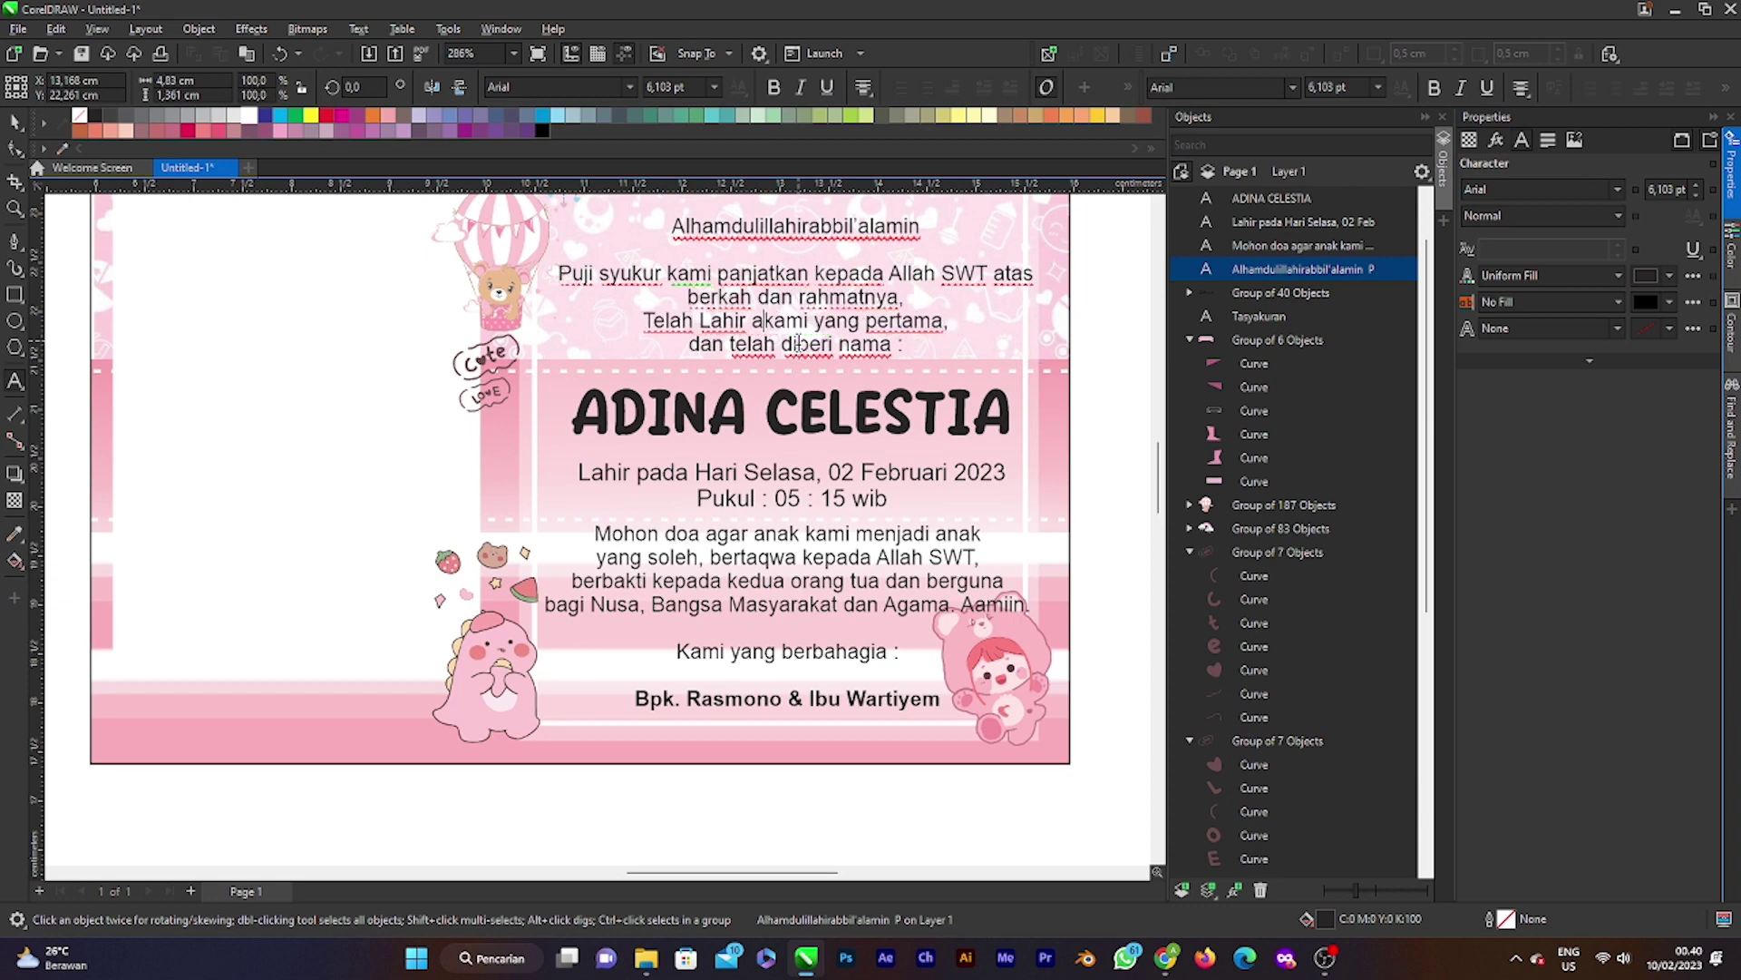
pyautogui.write('PUTRI')
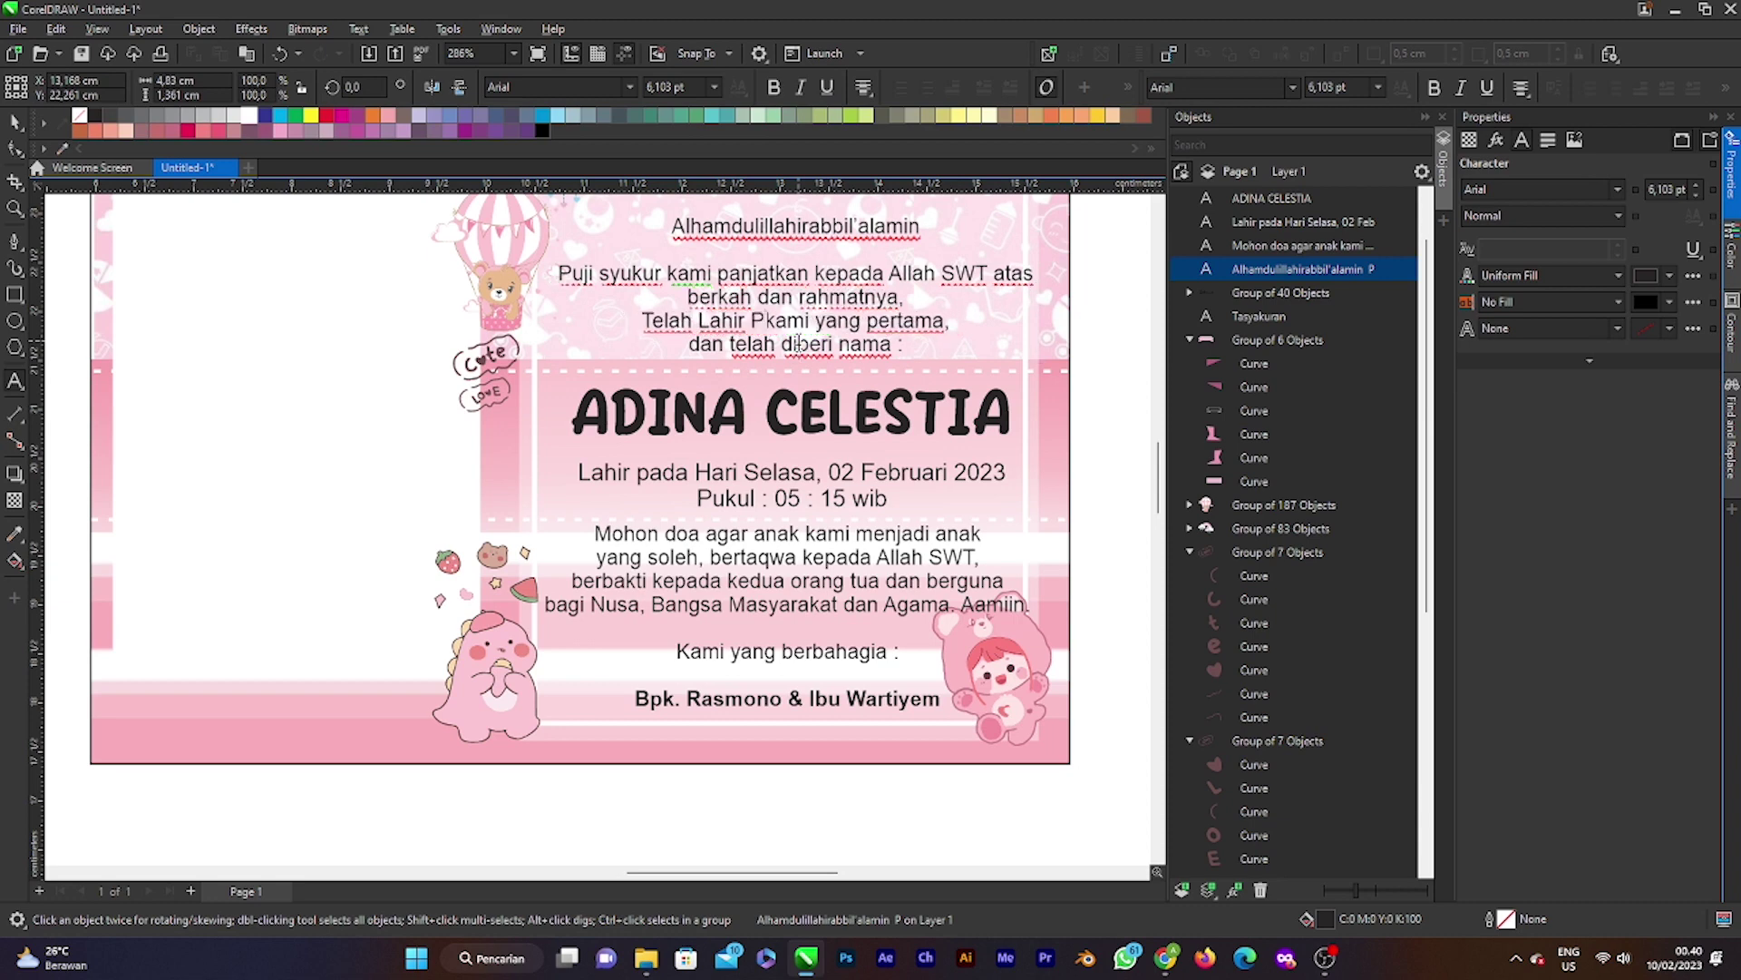
pyautogui.press('BackSpace')
pyautogui.press('BackSpace')
pyautogui.press('BackSpace')
pyautogui.press('BackSpace')
pyautogui.press('BackSpace')
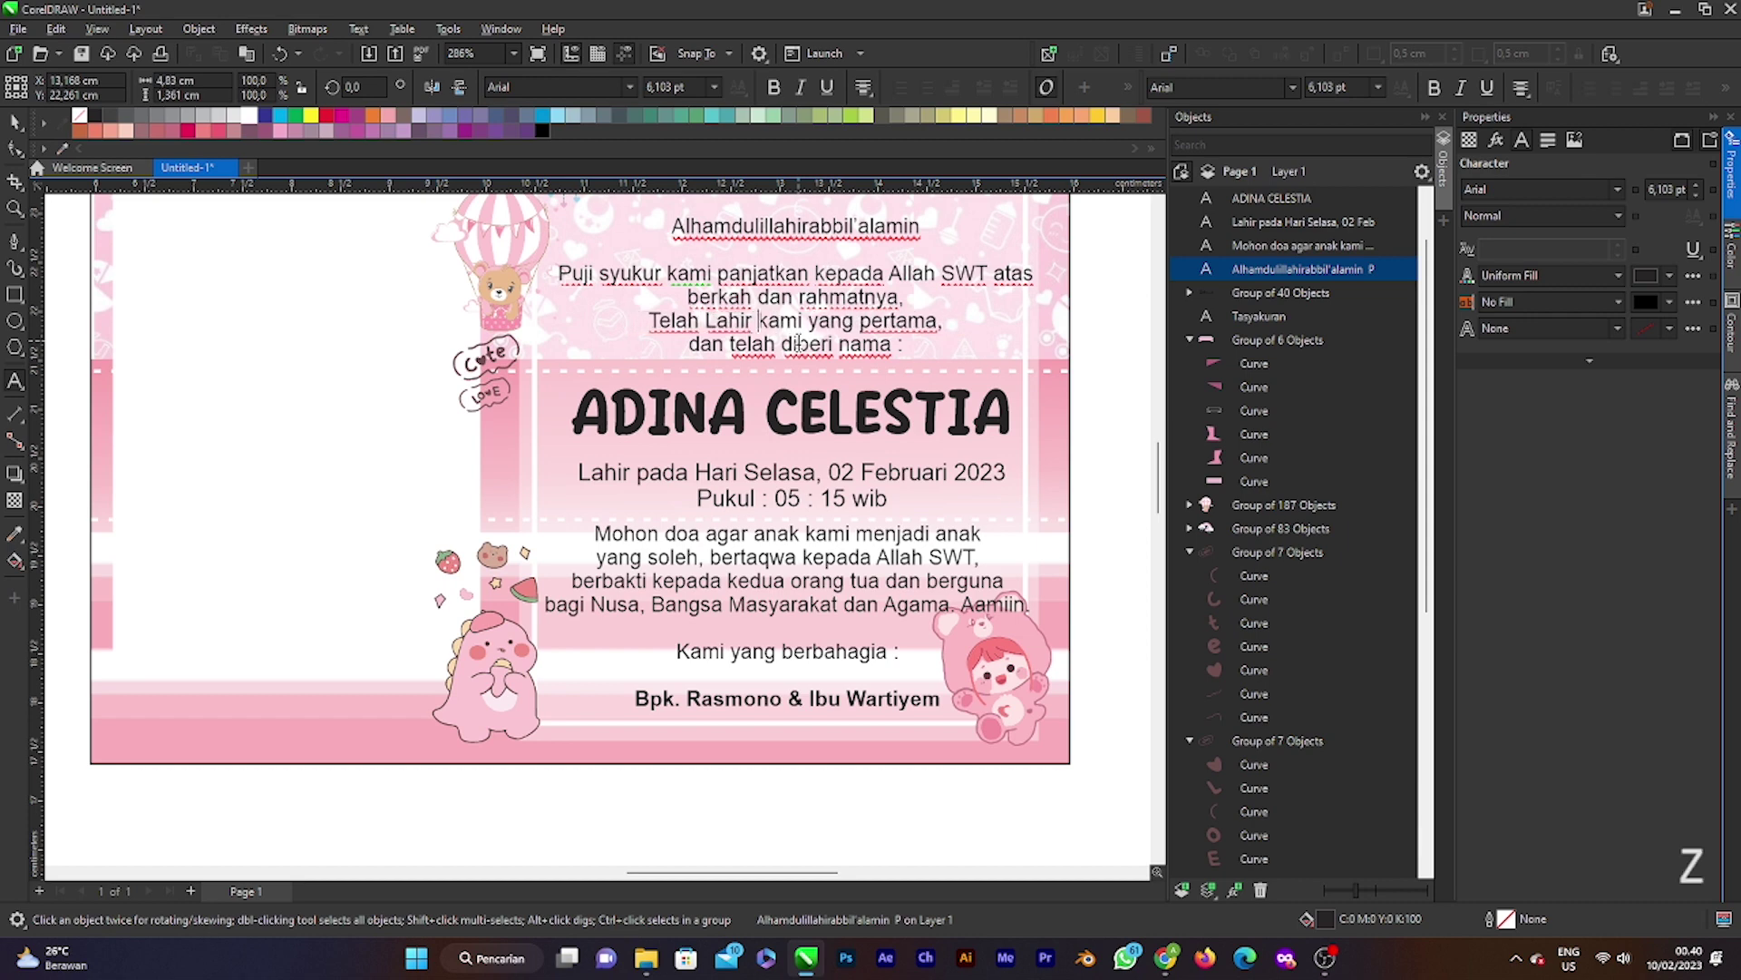
pyautogui.press('BackSpace')
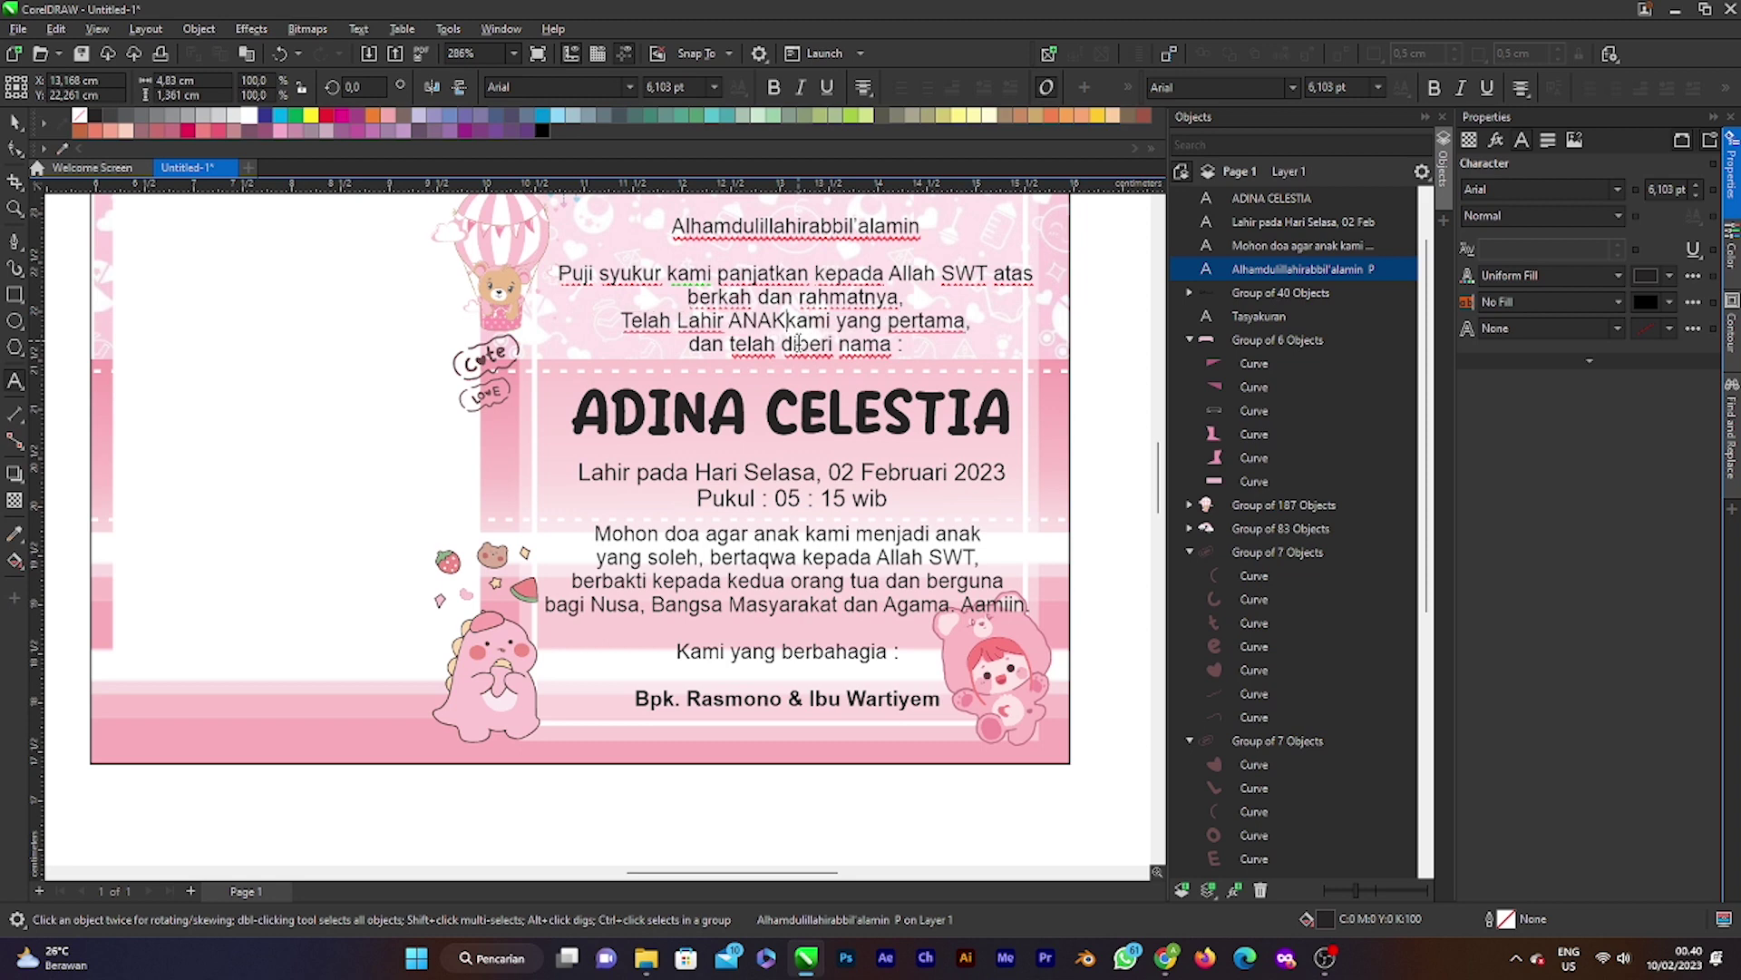
pyautogui.write('an')
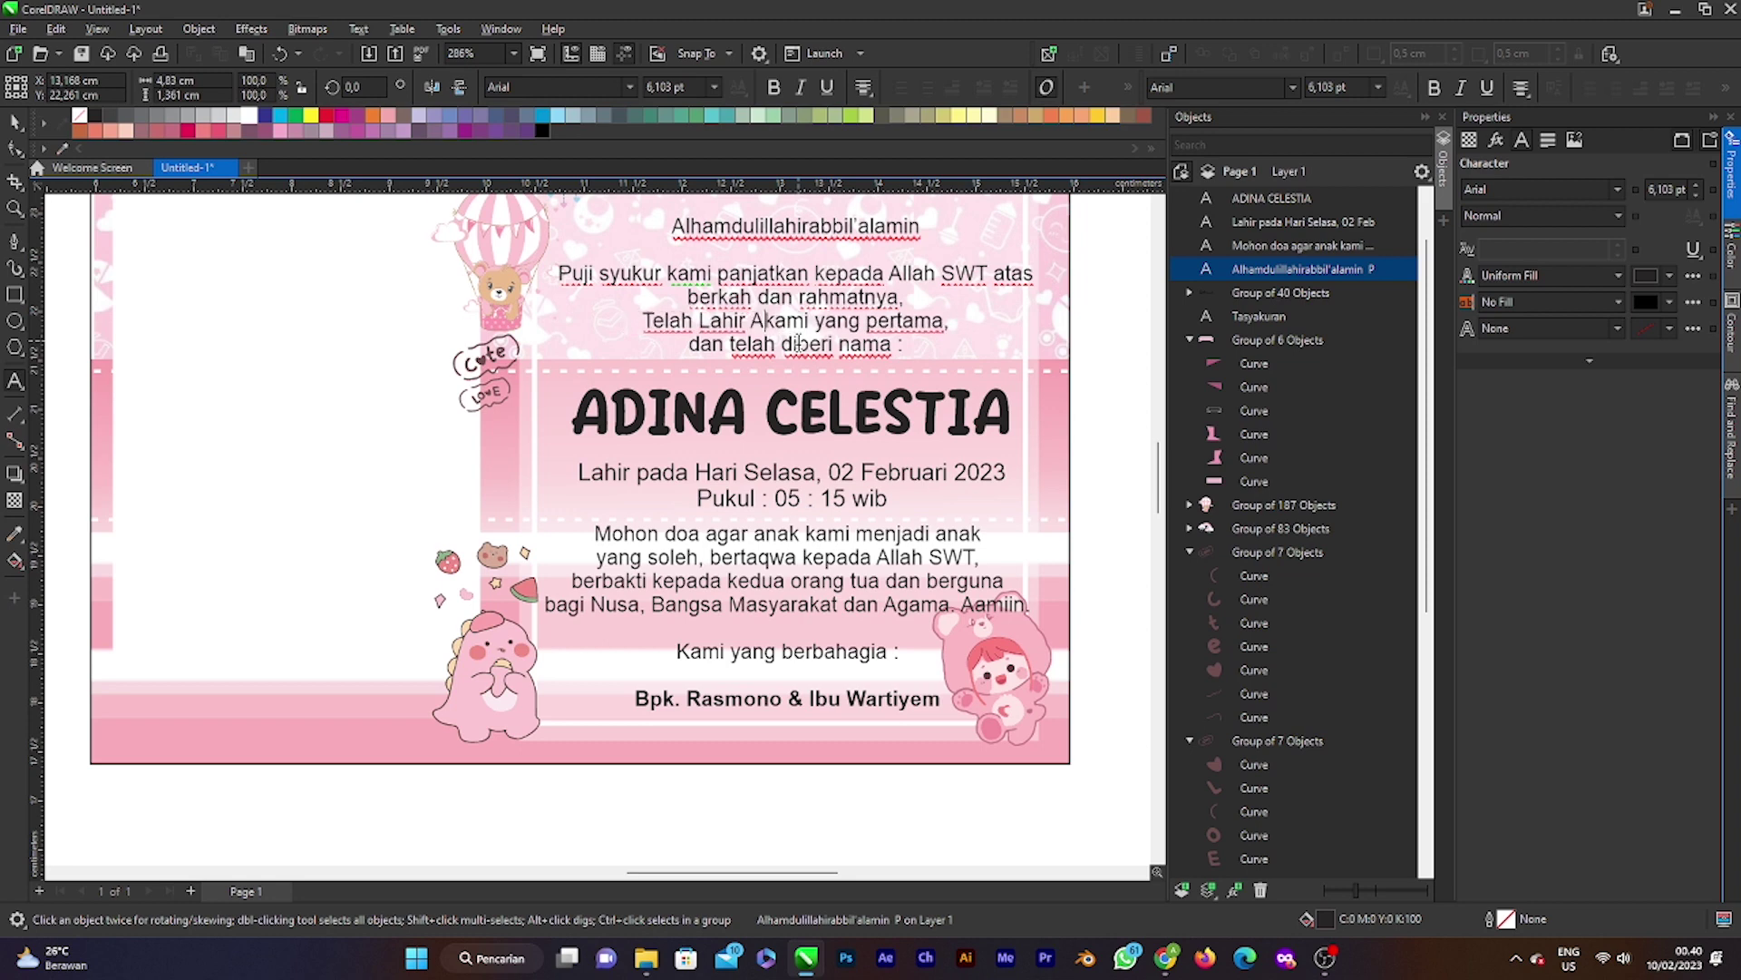
pyautogui.write('ak')
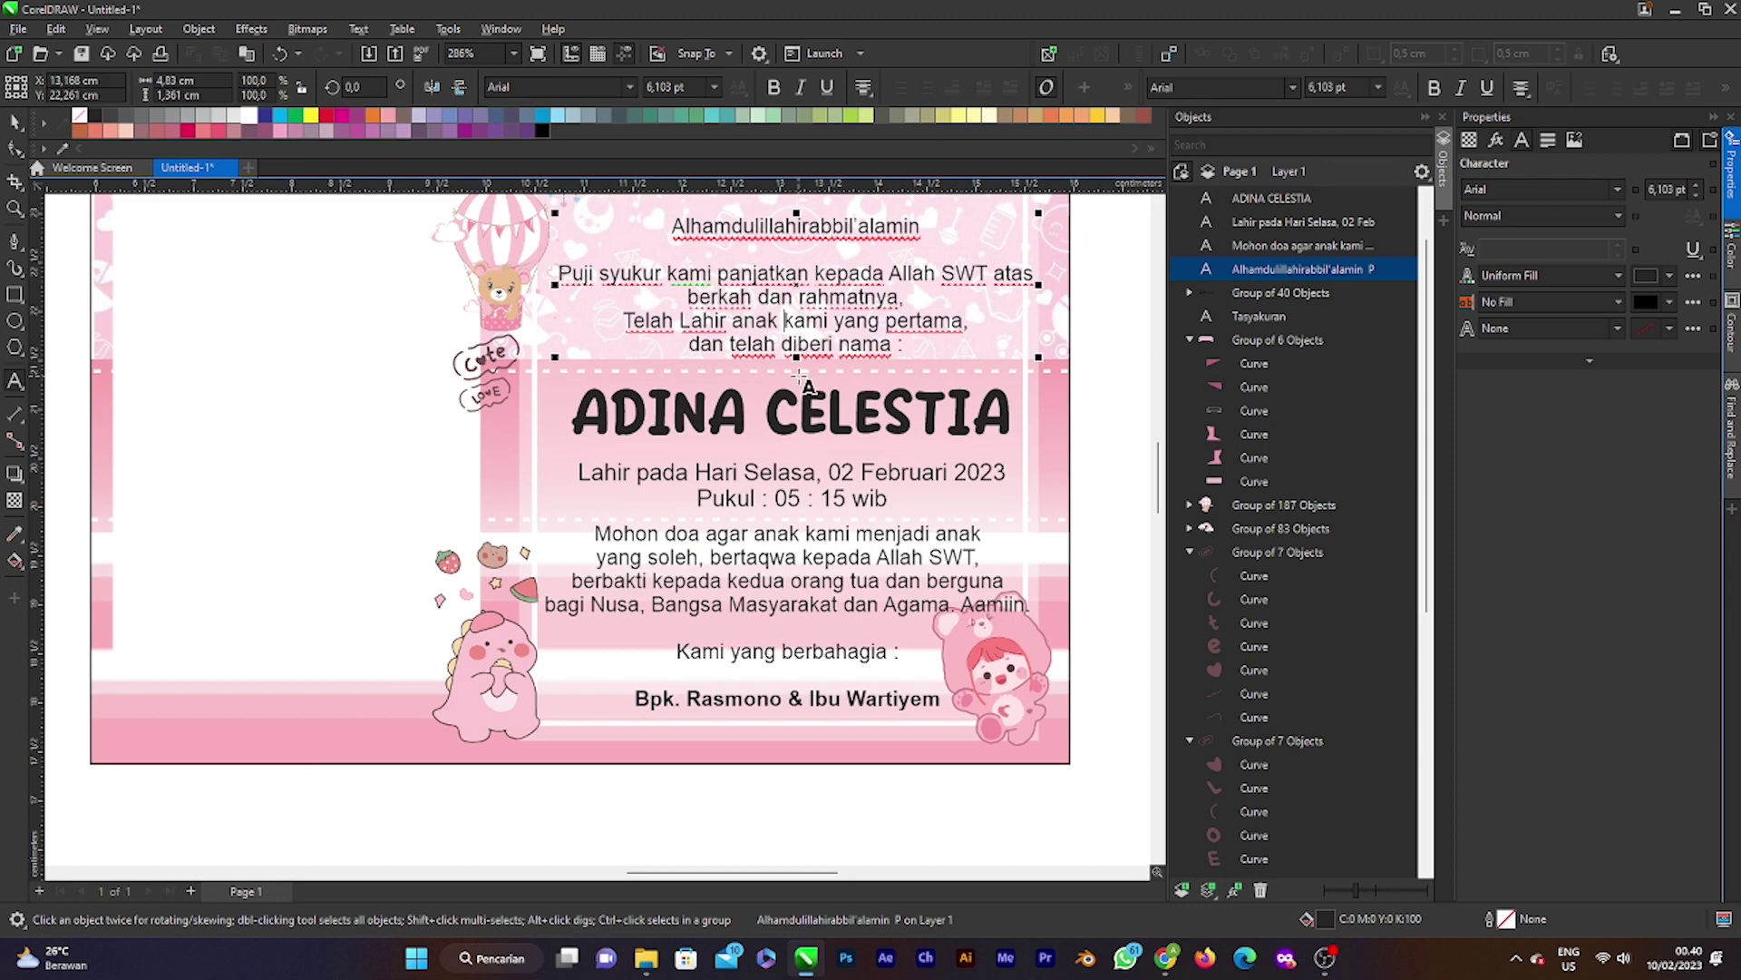
pyautogui.scroll(-1, 799, 374)
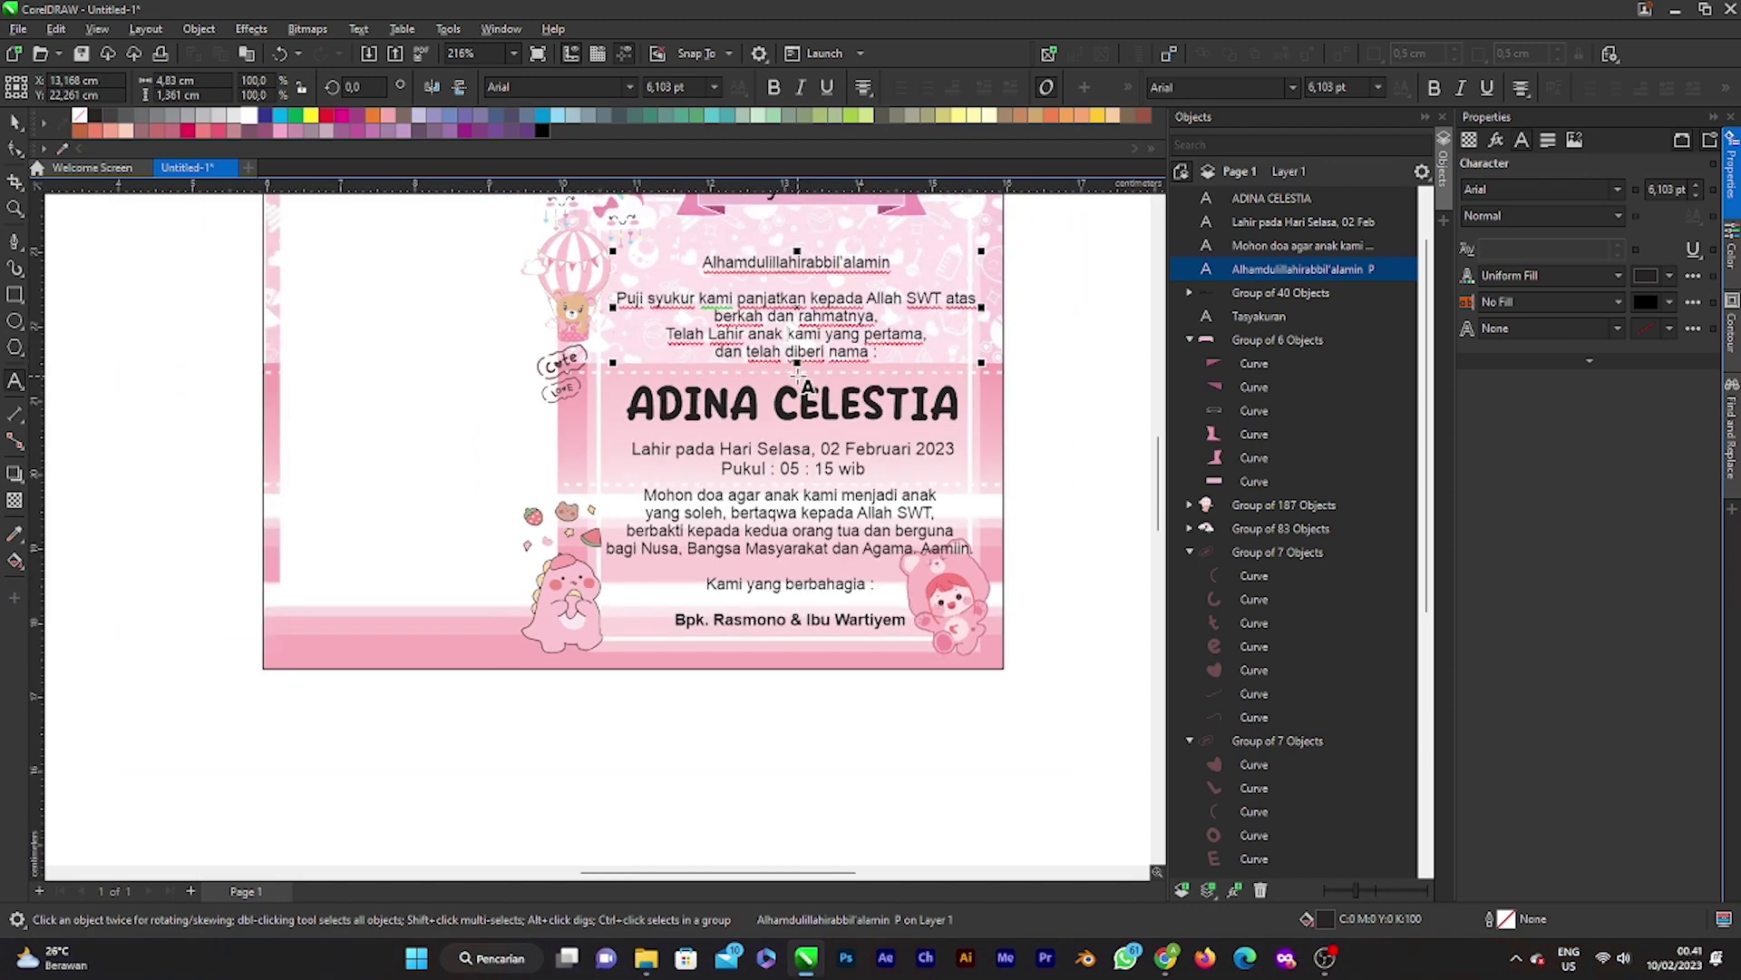
pyautogui.click(19, 129)
pyautogui.scroll(-2, 964, 415)
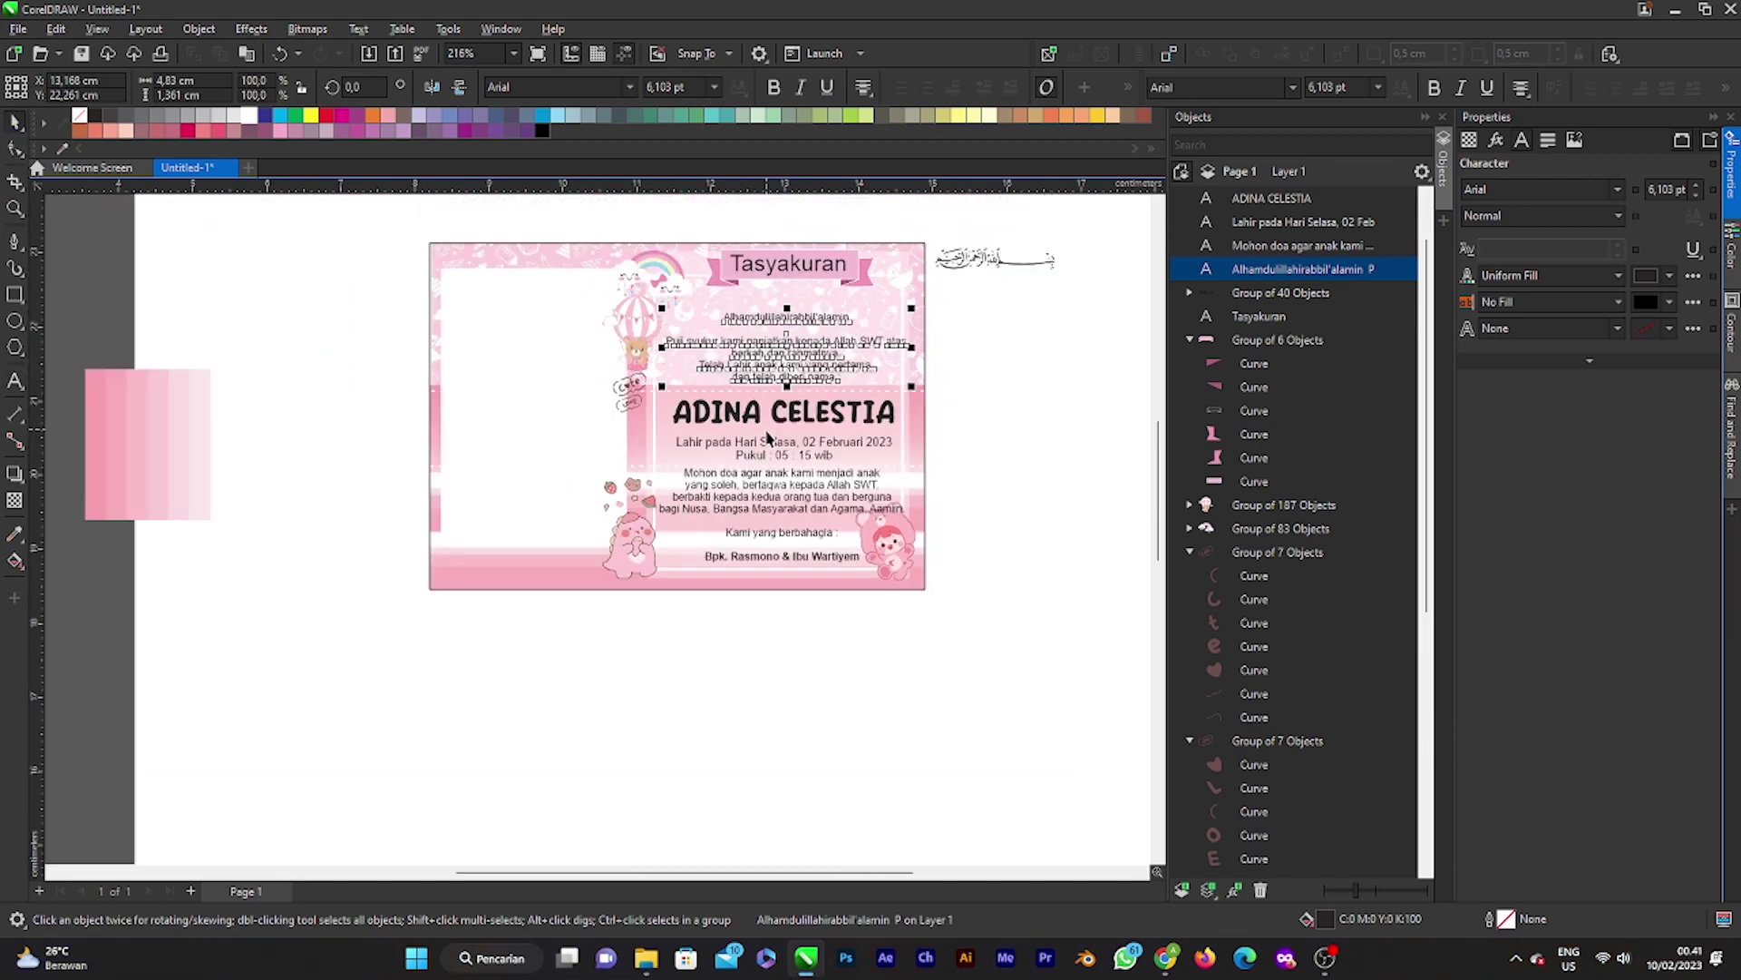
# Step: Fill the baby's name with pale yellow #F9F6C9 sampled from the card
pyautogui.press('Escape')
pyautogui.click(845, 430)
pyautogui.scroll(4, 789, 419)
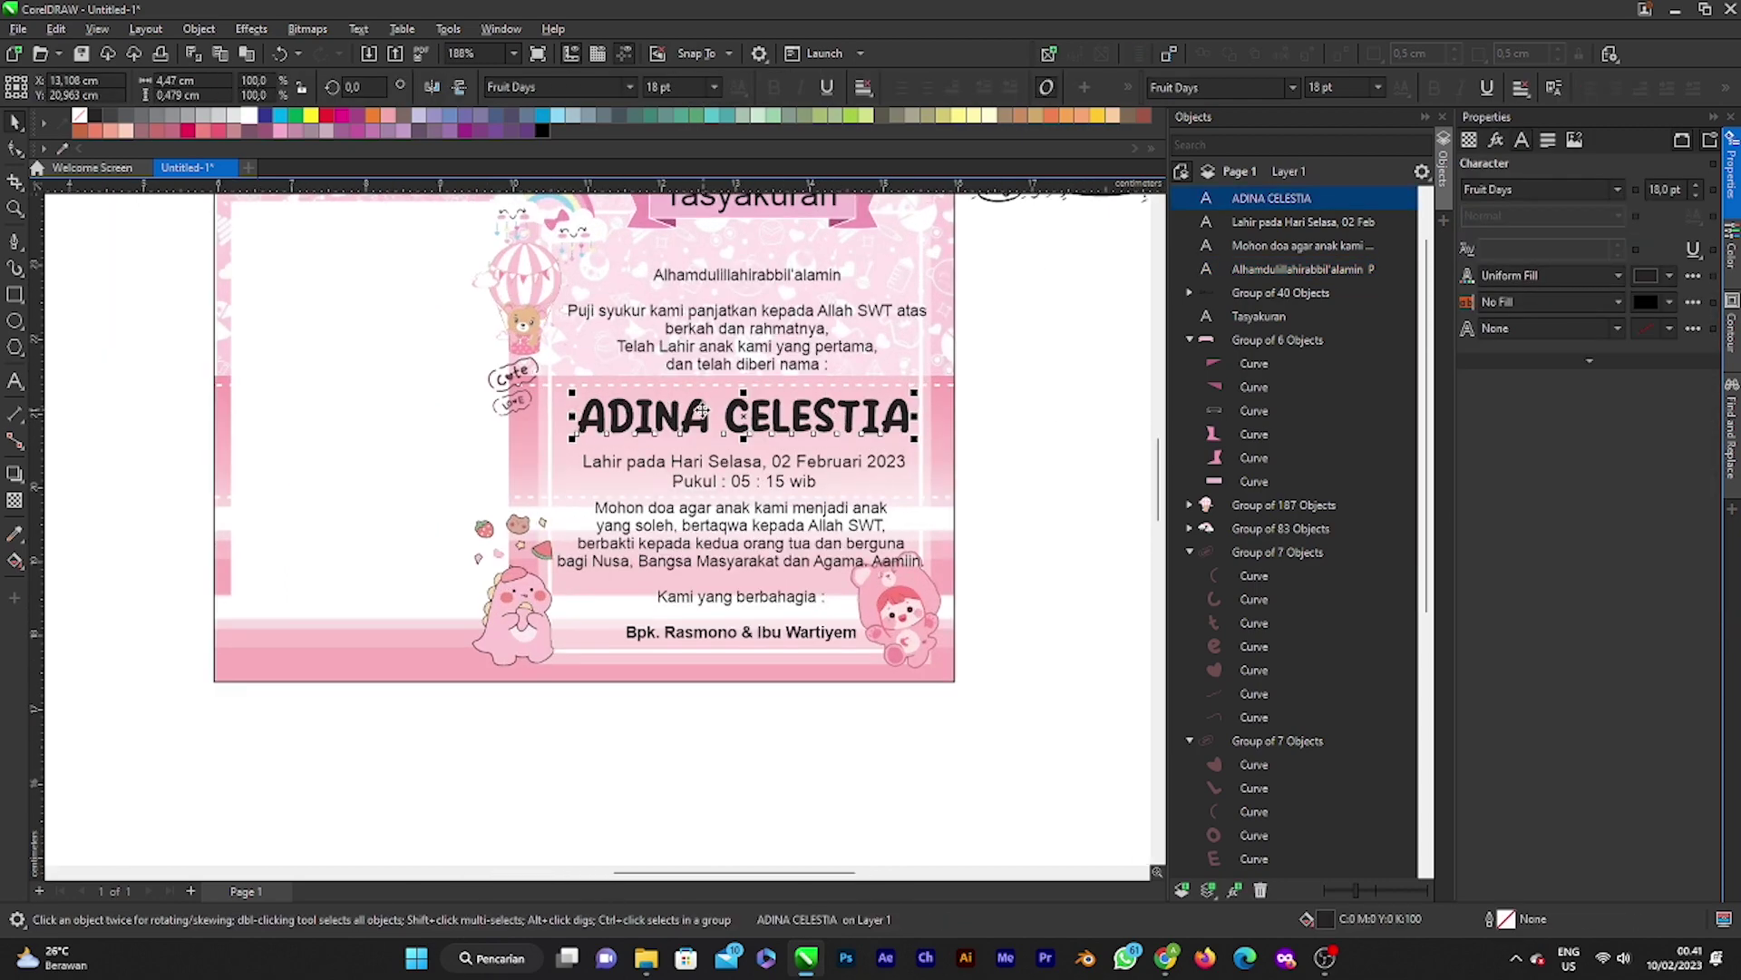
pyautogui.scroll(-1, 716, 462)
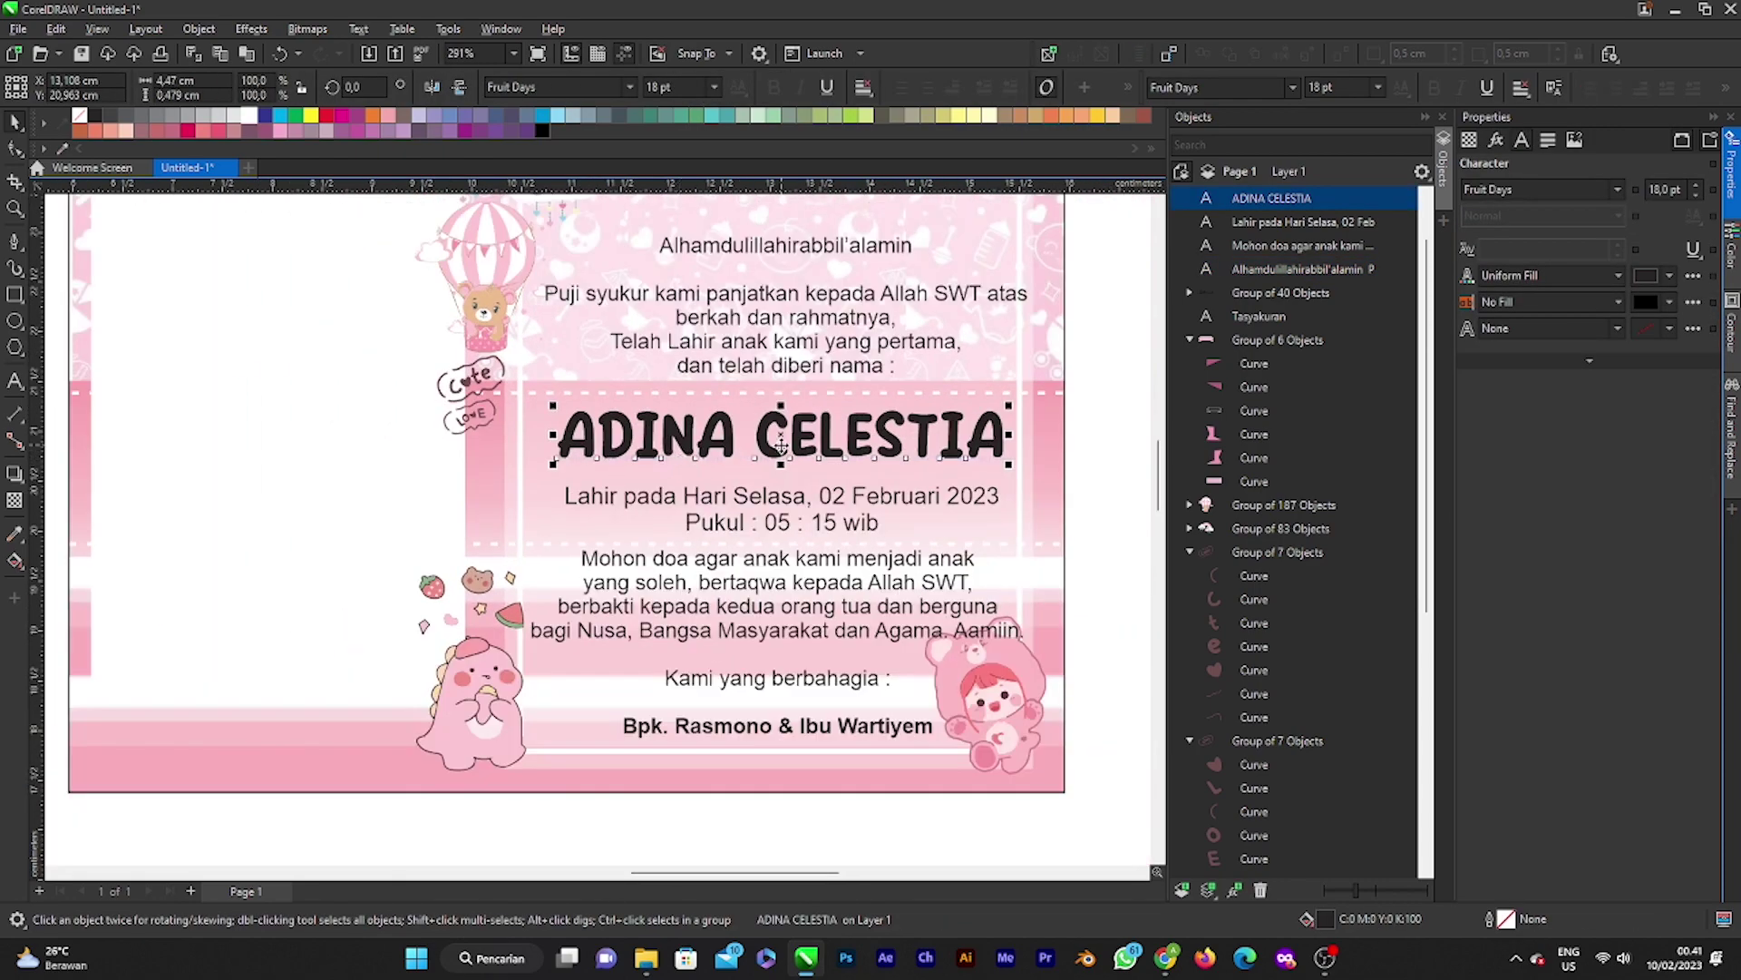
pyautogui.scroll(-3, 739, 427)
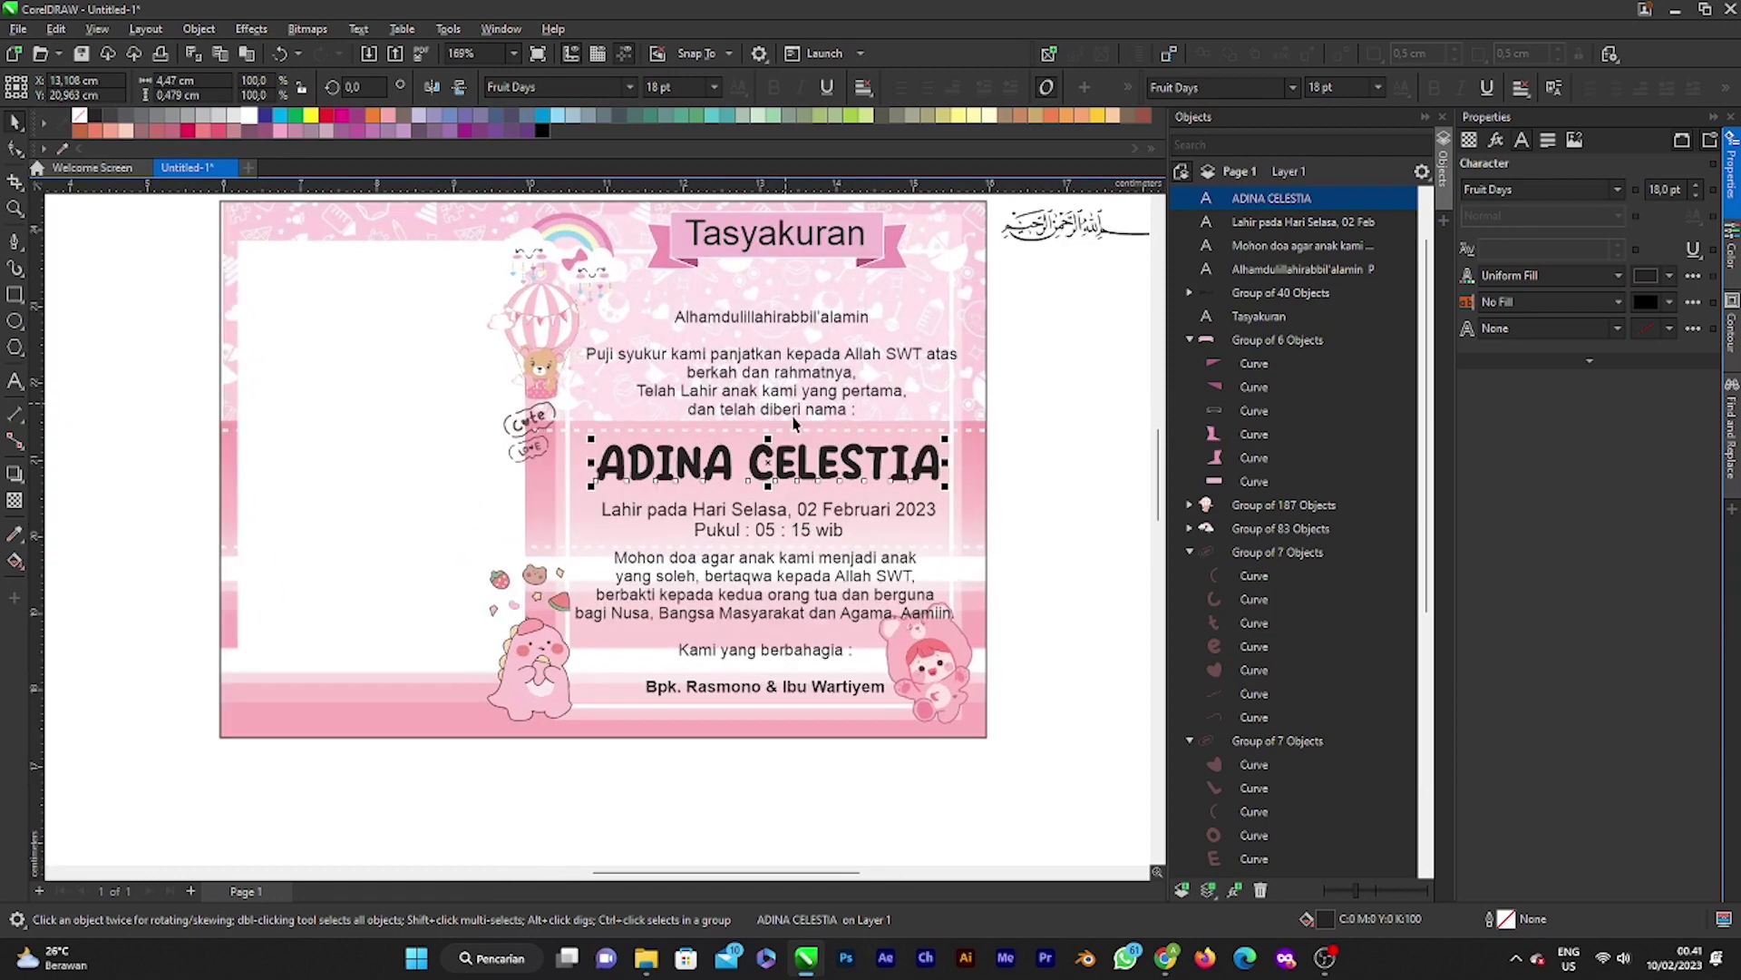
pyautogui.hotkey('shift', 'F11')
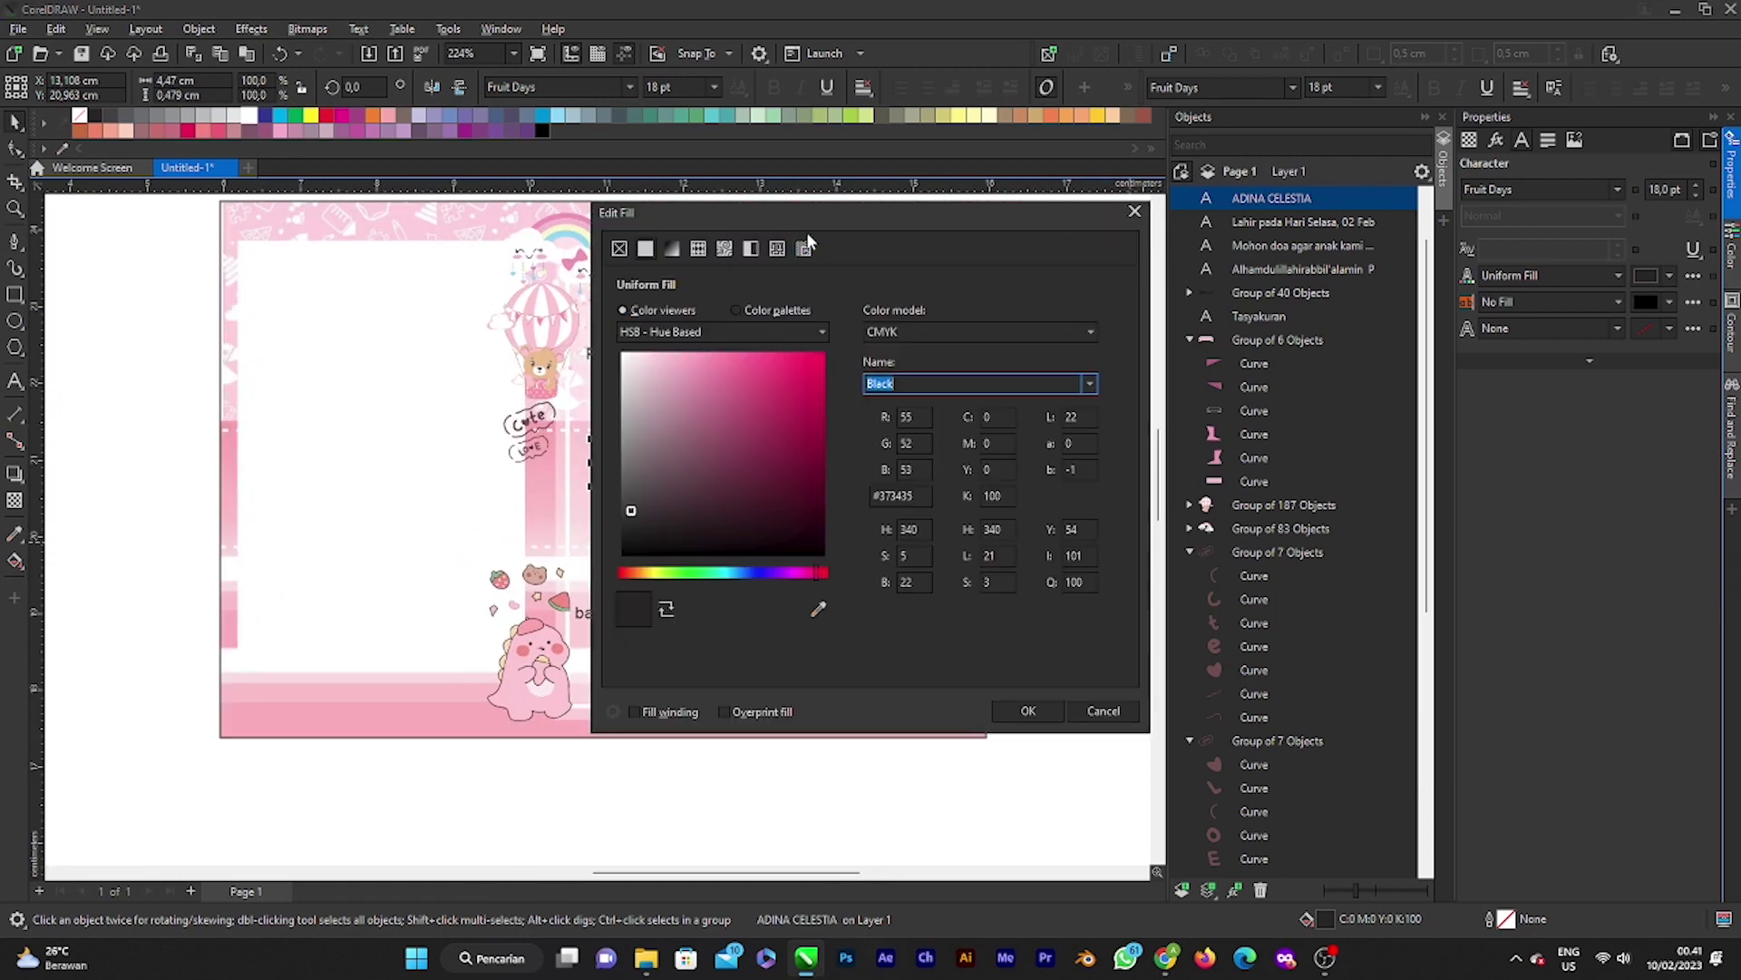
pyautogui.moveTo(810, 220); pyautogui.dragTo(1342, 301)
pyautogui.click(1341, 699)
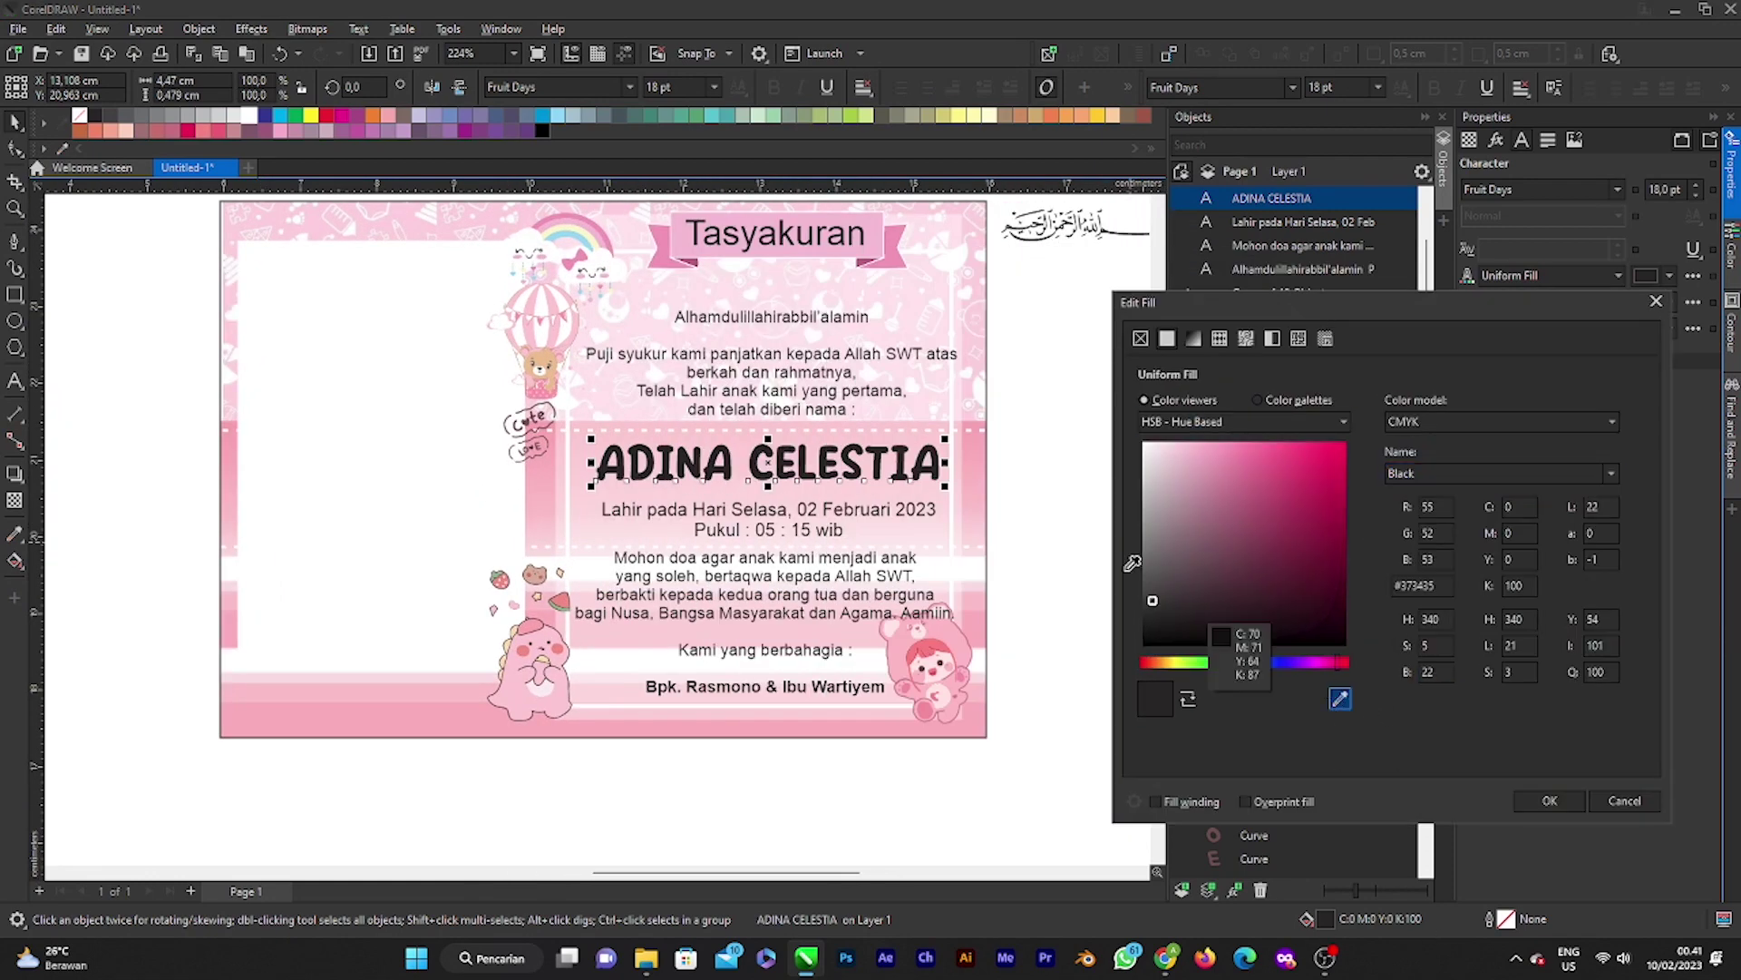
pyautogui.click(592, 240)
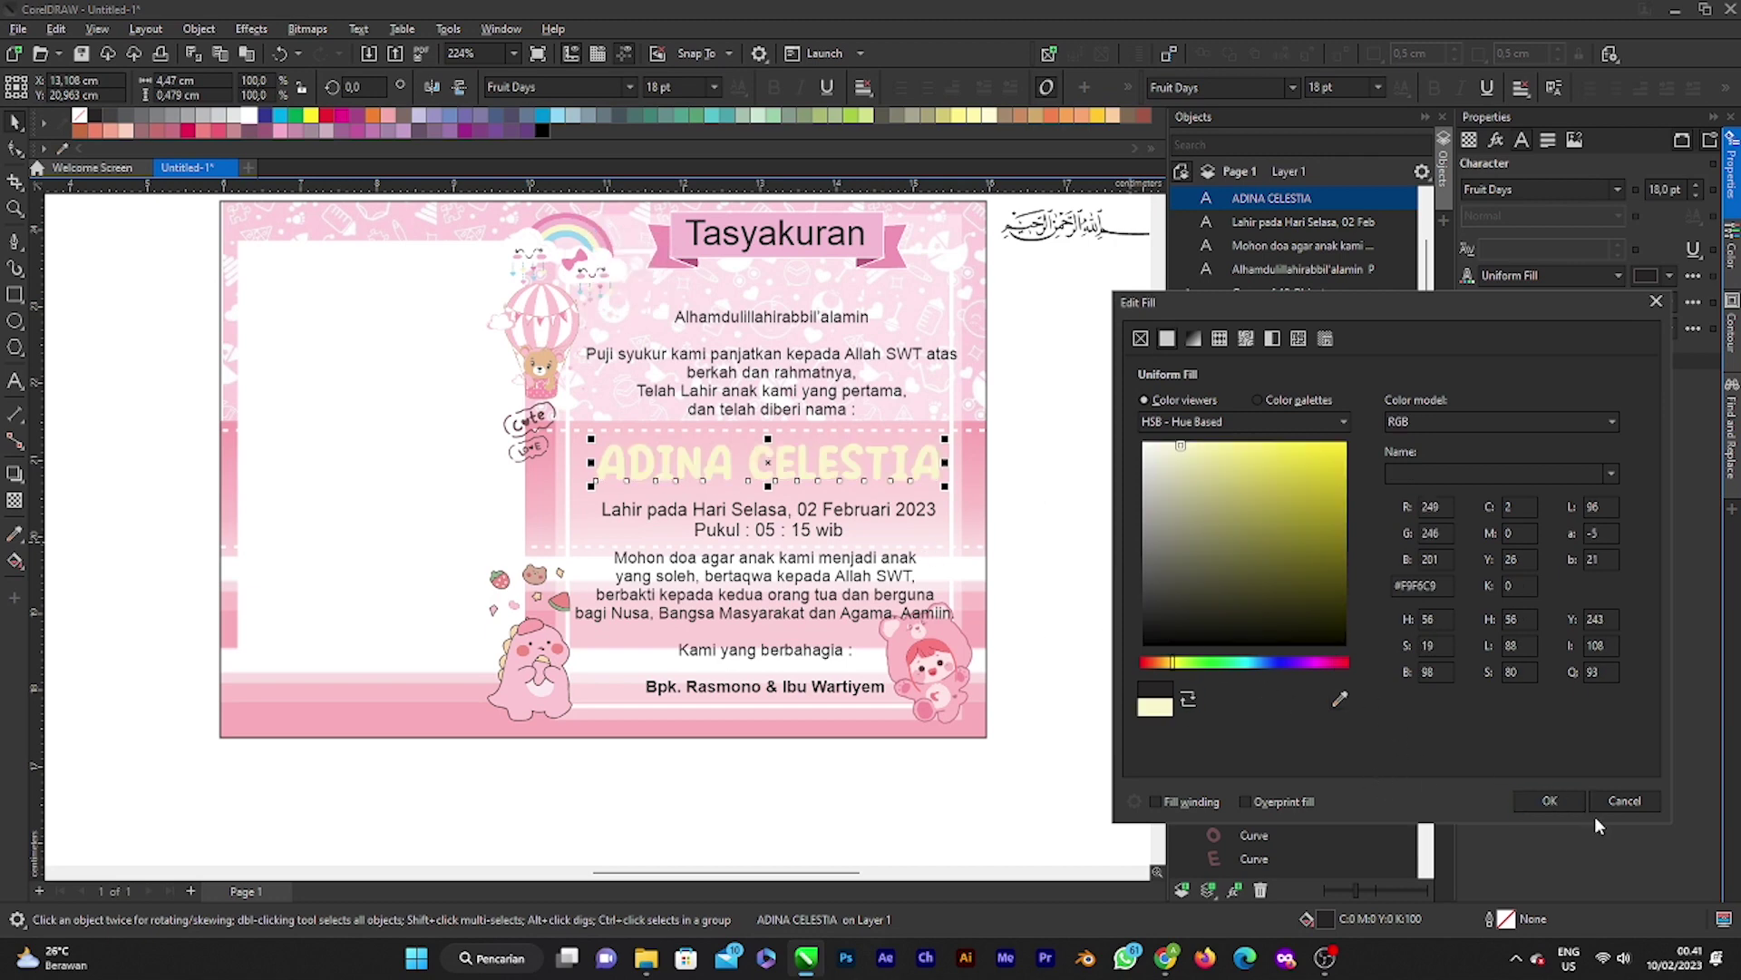
pyautogui.click(1550, 800)
# Step: Reselect the name and choose the Contour tool from the interactive effects flyout
pyautogui.scroll(1, 960, 447)
pyautogui.press('Escape')
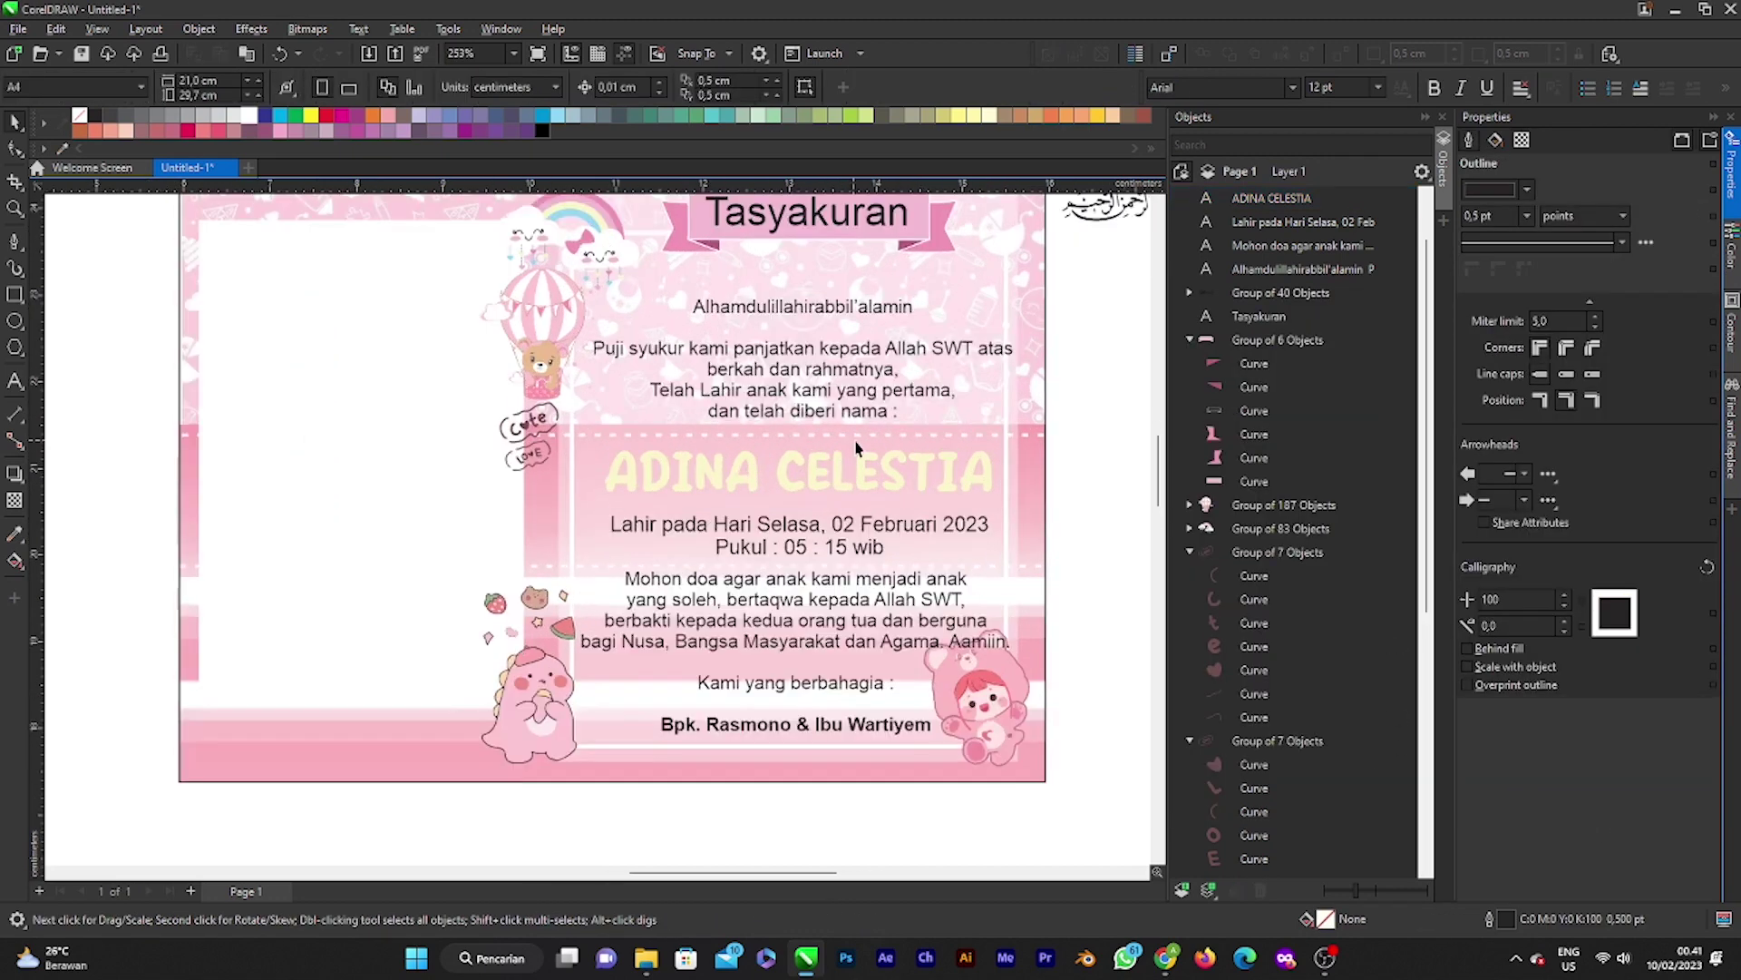
pyautogui.scroll(-3, 813, 513)
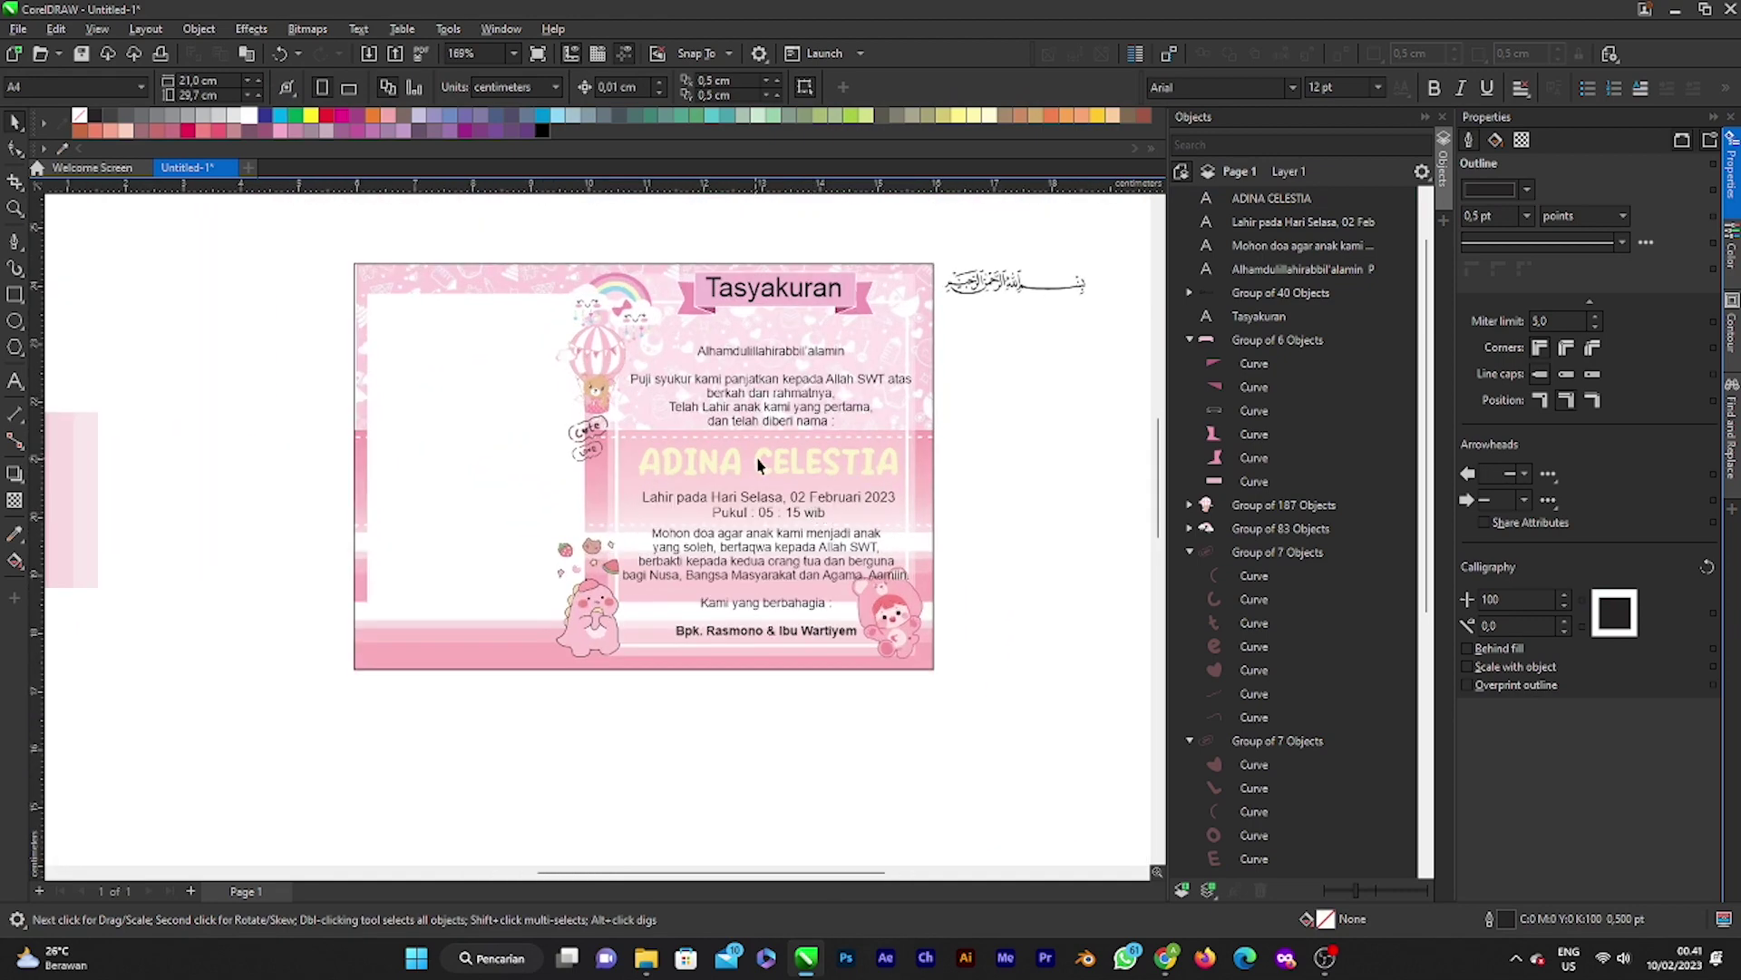
pyautogui.click(759, 465)
pyautogui.scroll(1, 874, 462)
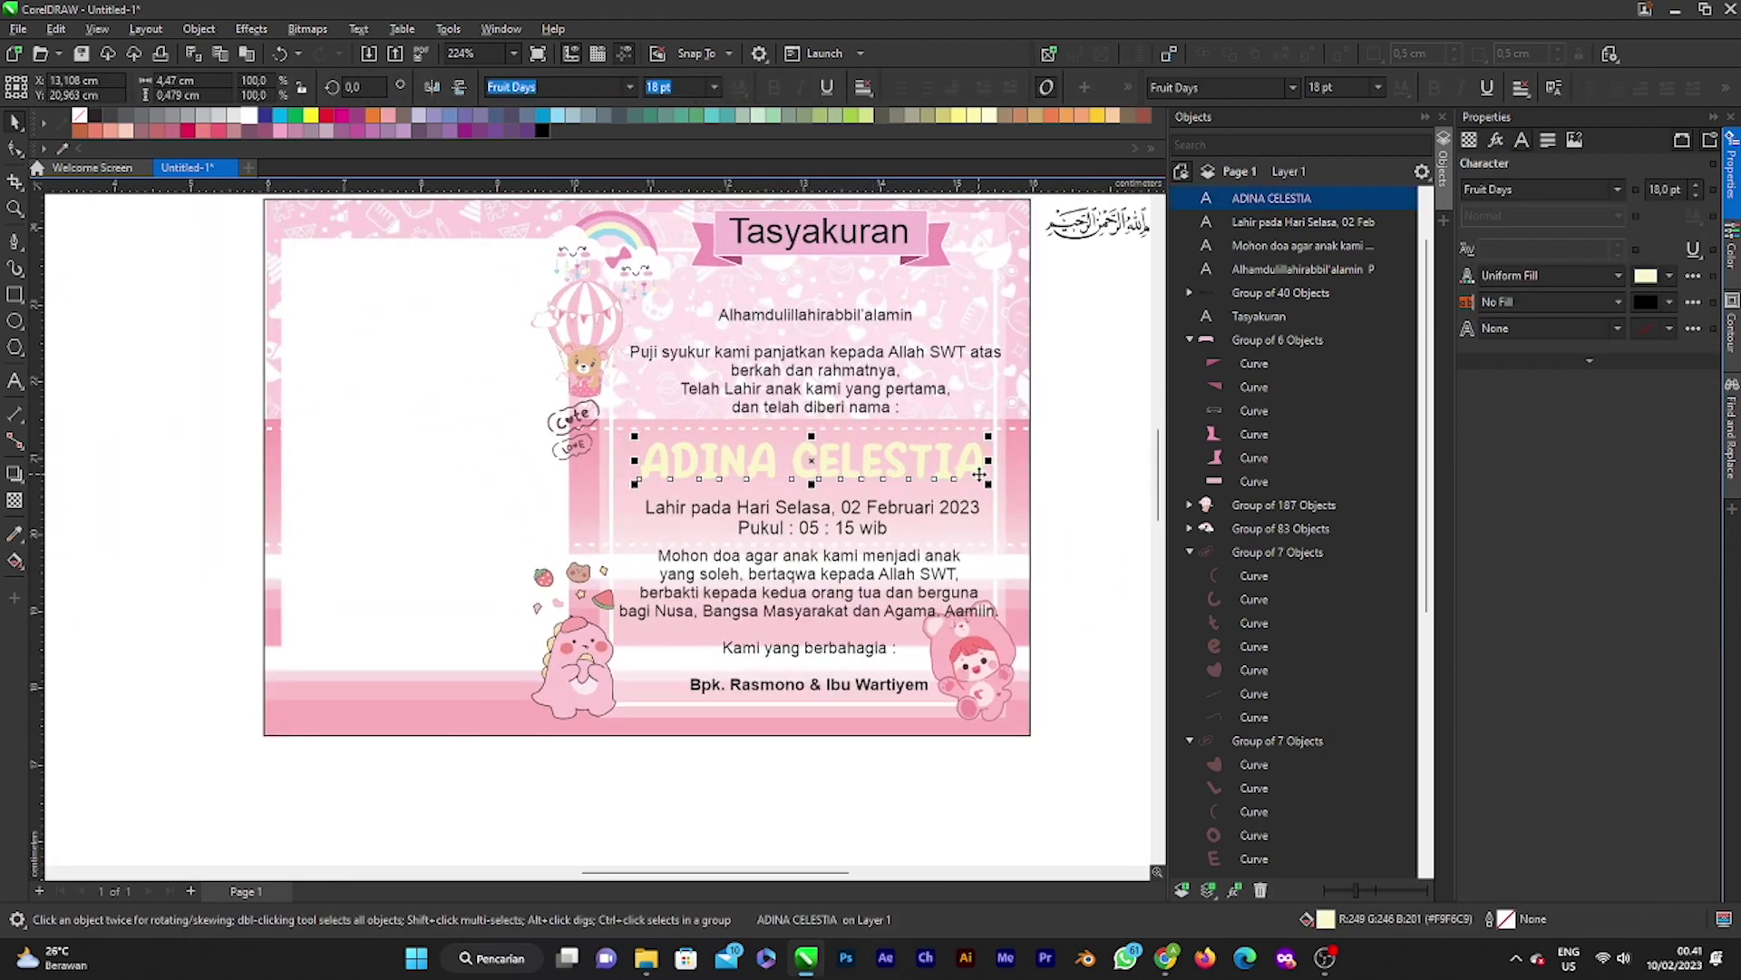
pyautogui.scroll(3, 964, 475)
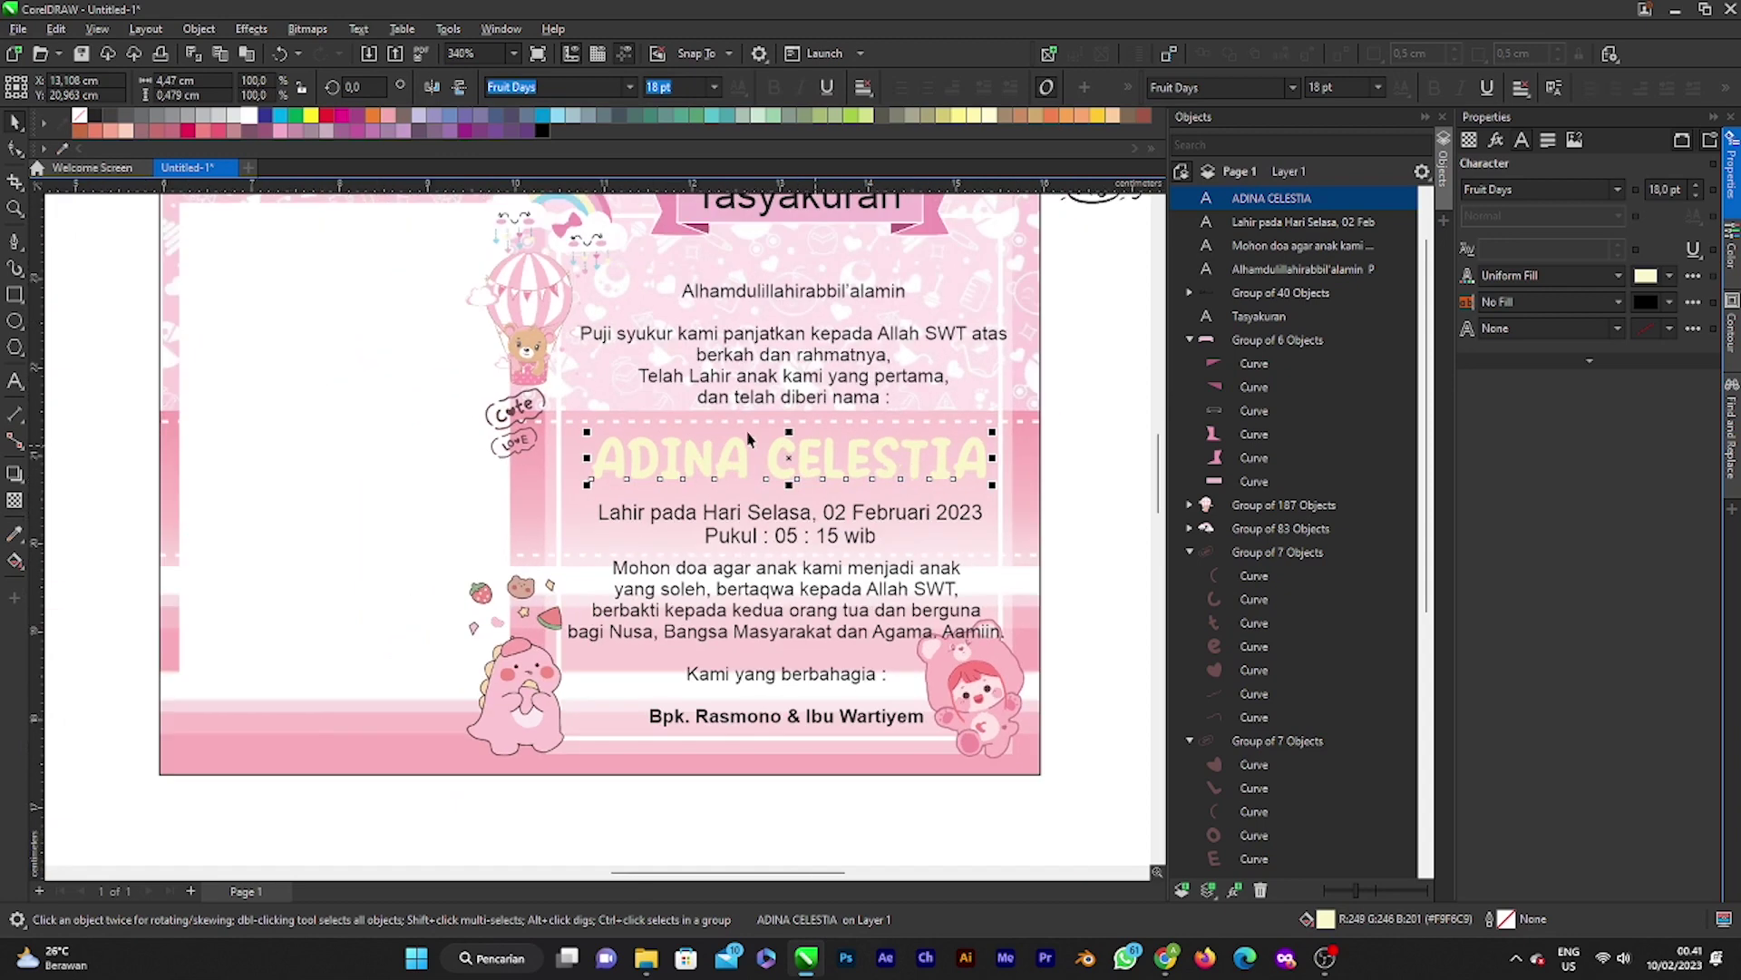
pyautogui.click(20, 479)
pyautogui.click(82, 497)
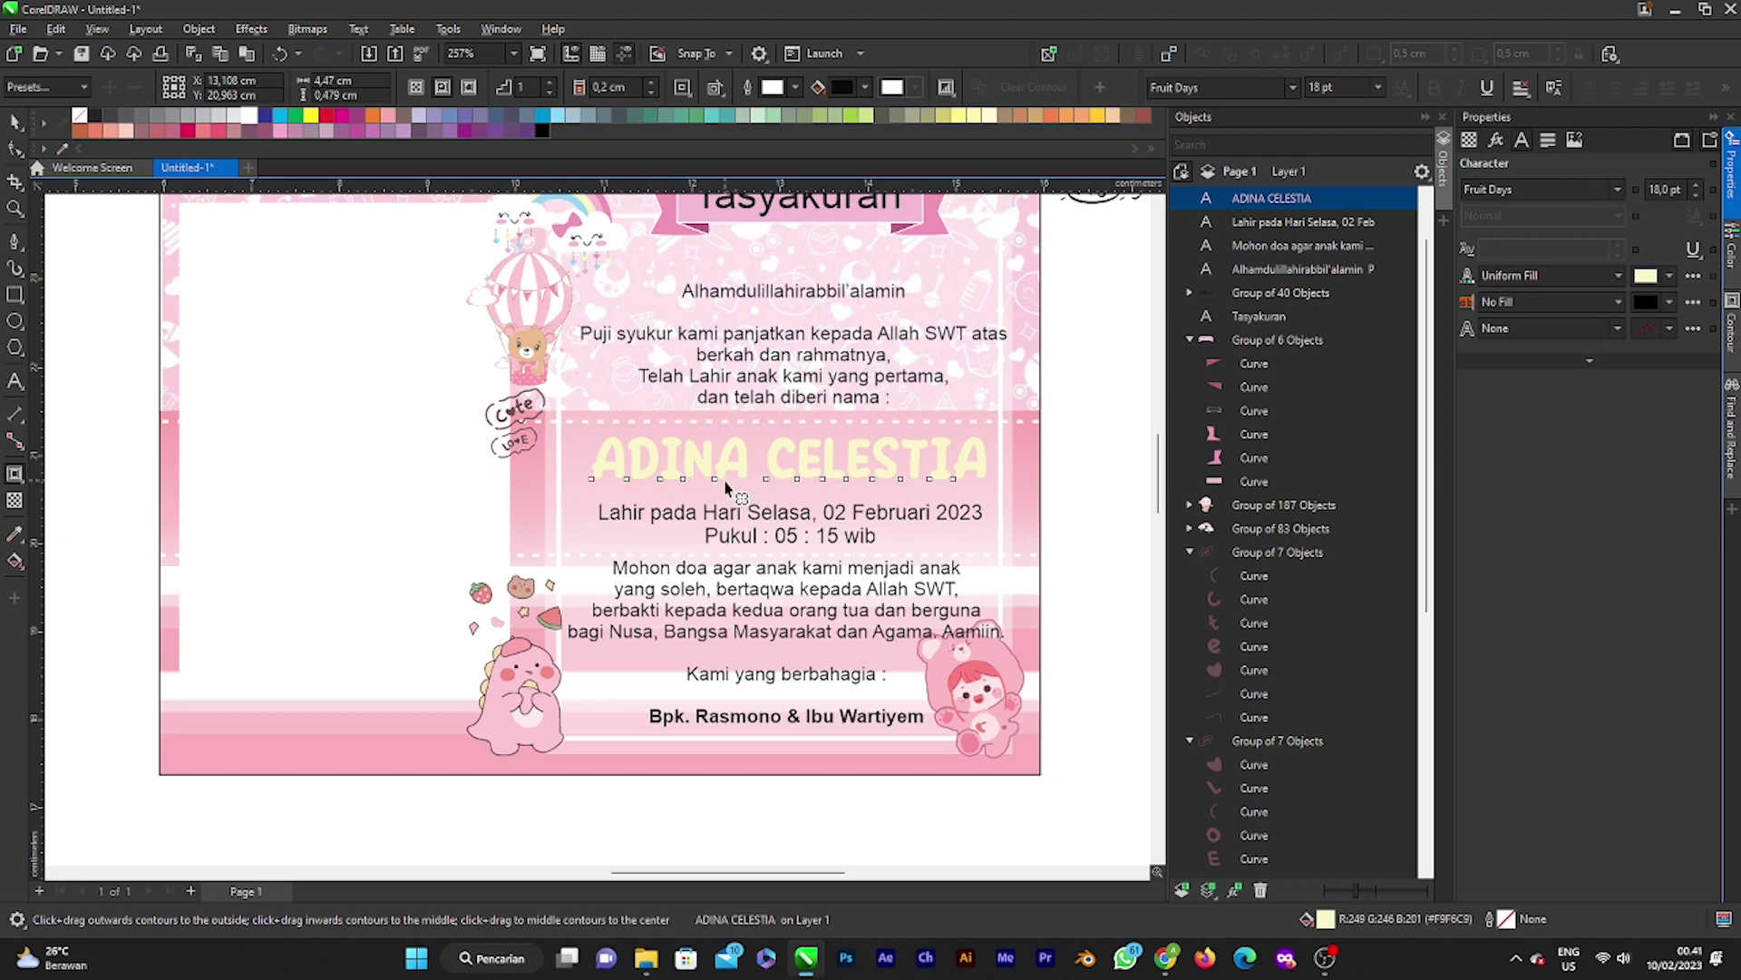
# Step: Add a thin contour around the name coloured with the card's pink #F195B6
pyautogui.moveTo(715, 480); pyautogui.dragTo(722, 488)
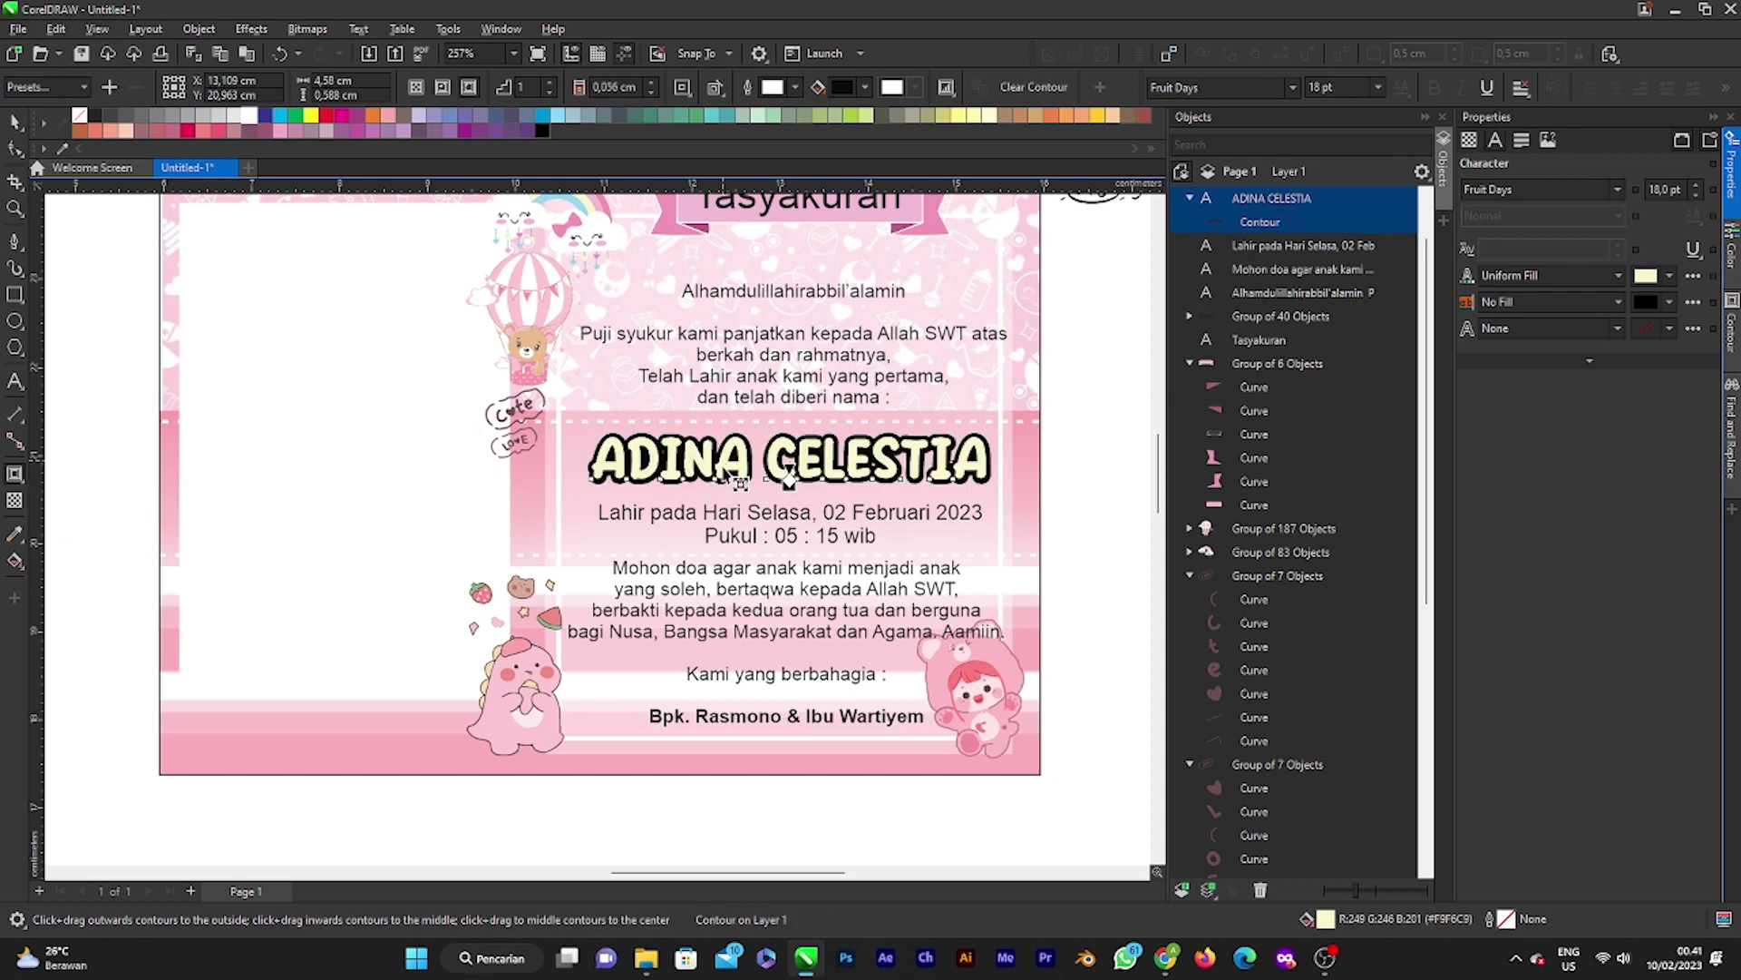
pyautogui.scroll(-1, 740, 482)
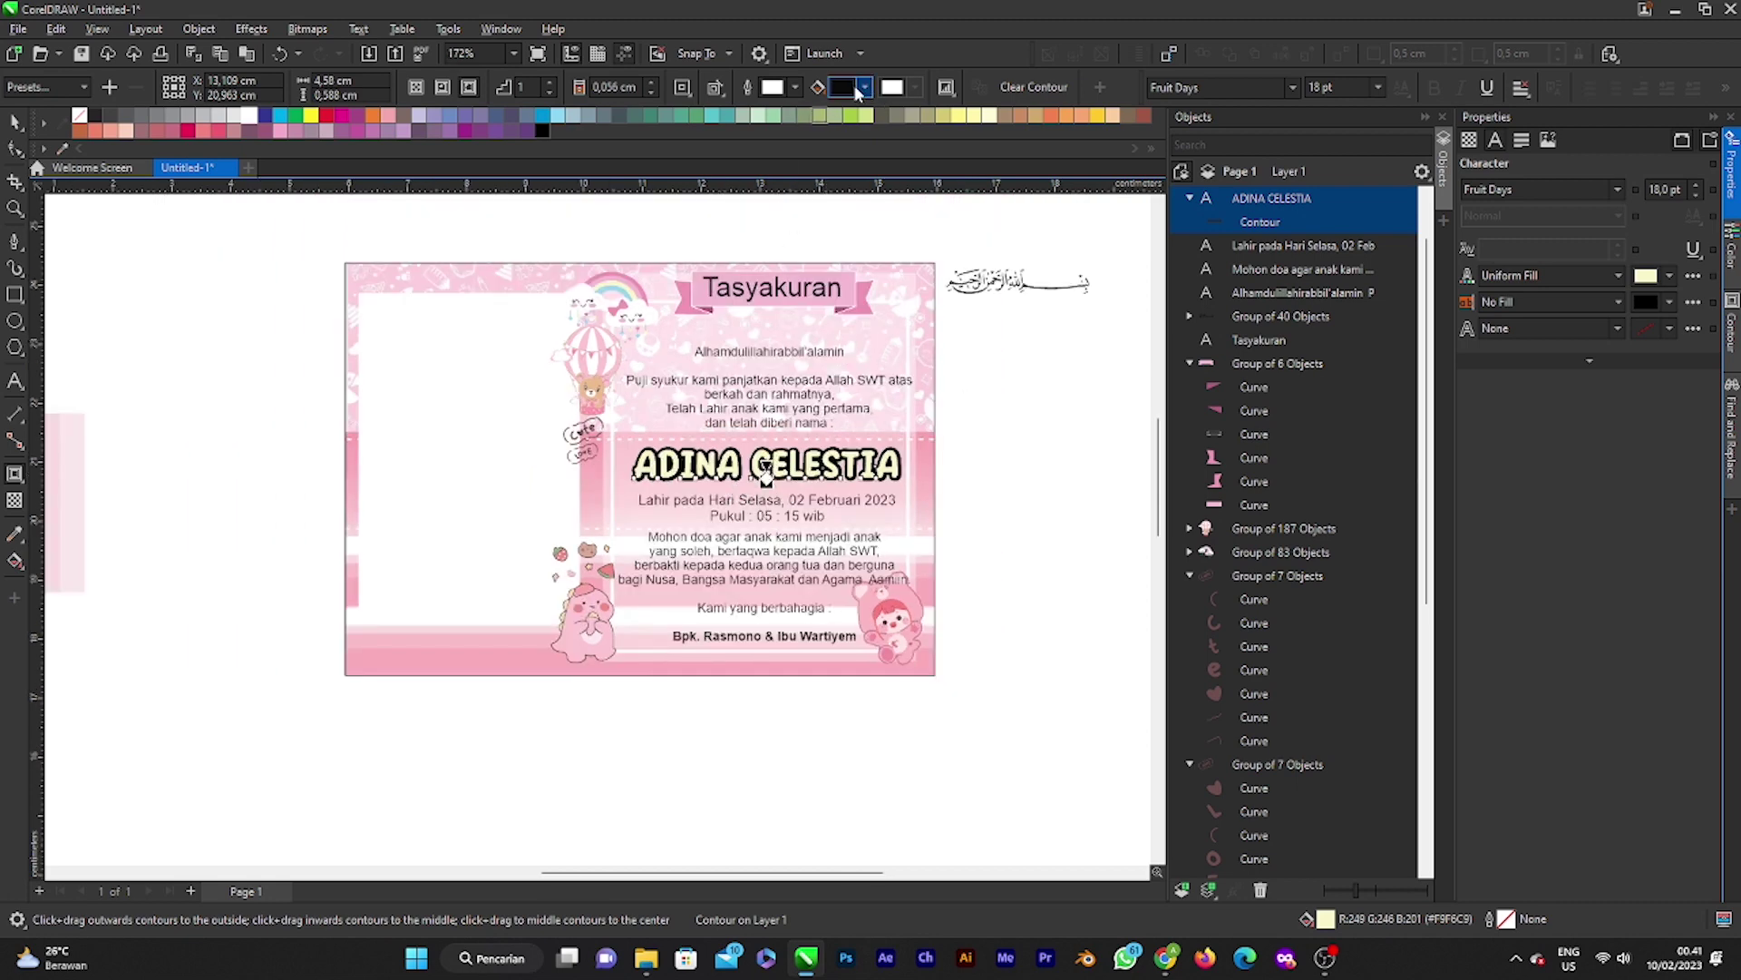
pyautogui.click(866, 88)
pyautogui.click(1004, 356)
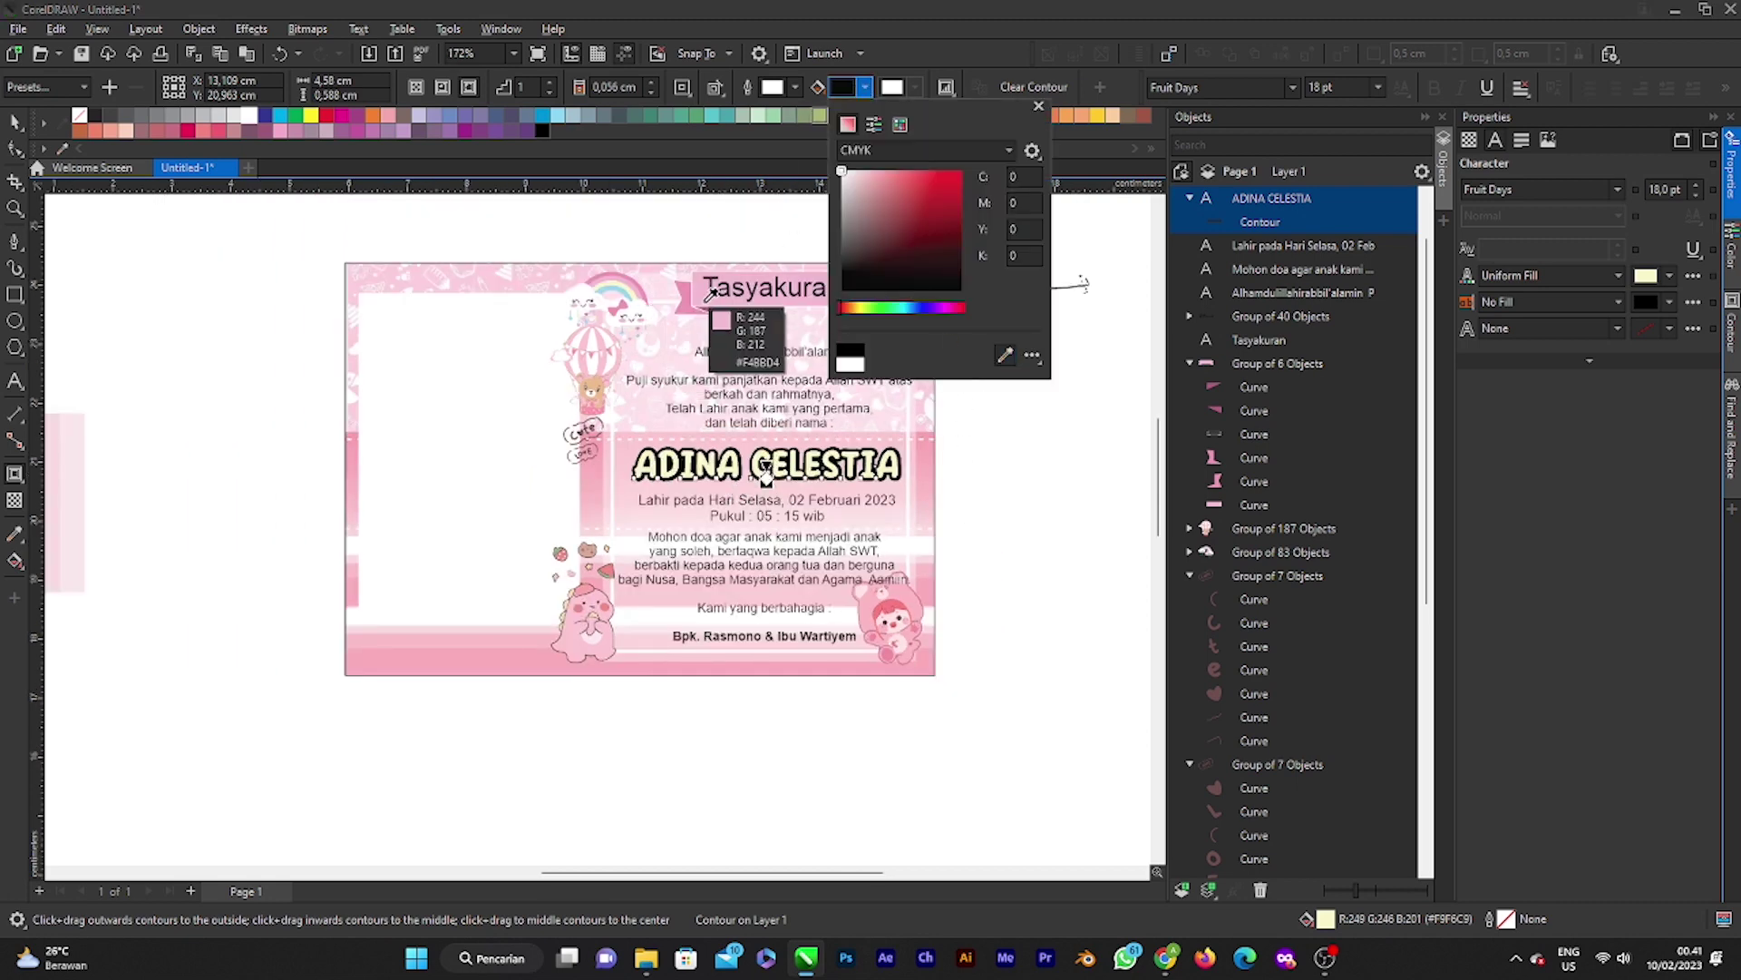
pyautogui.click(642, 281)
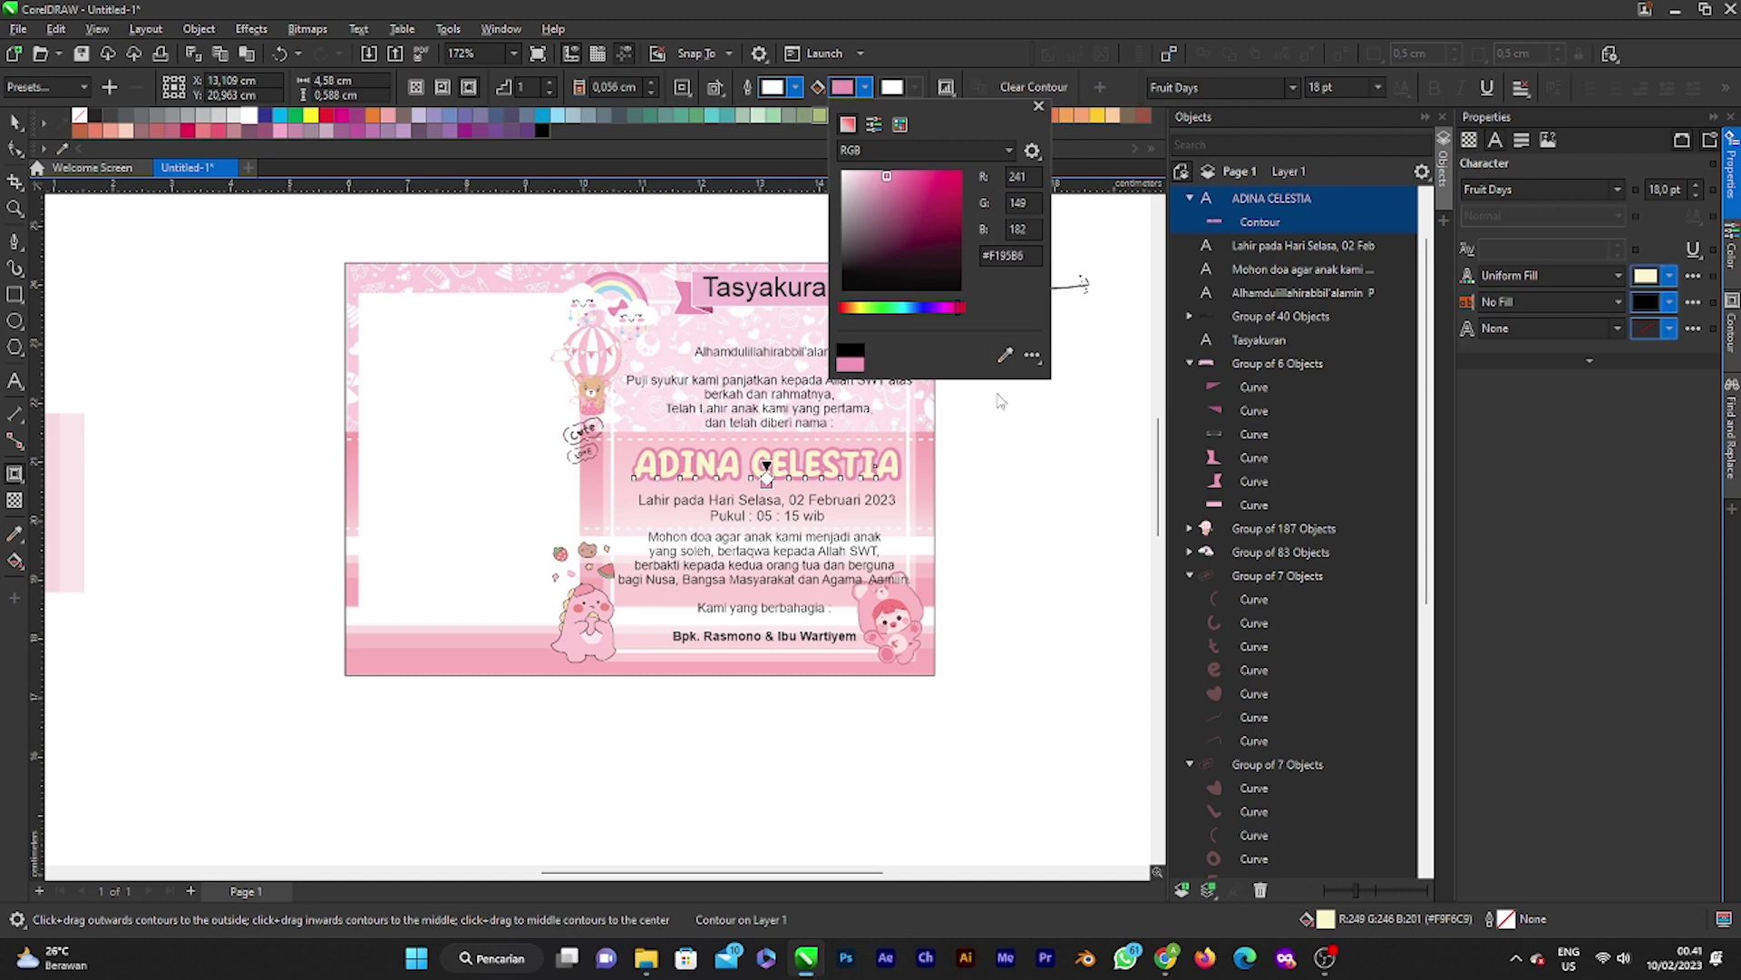
pyautogui.click(1039, 109)
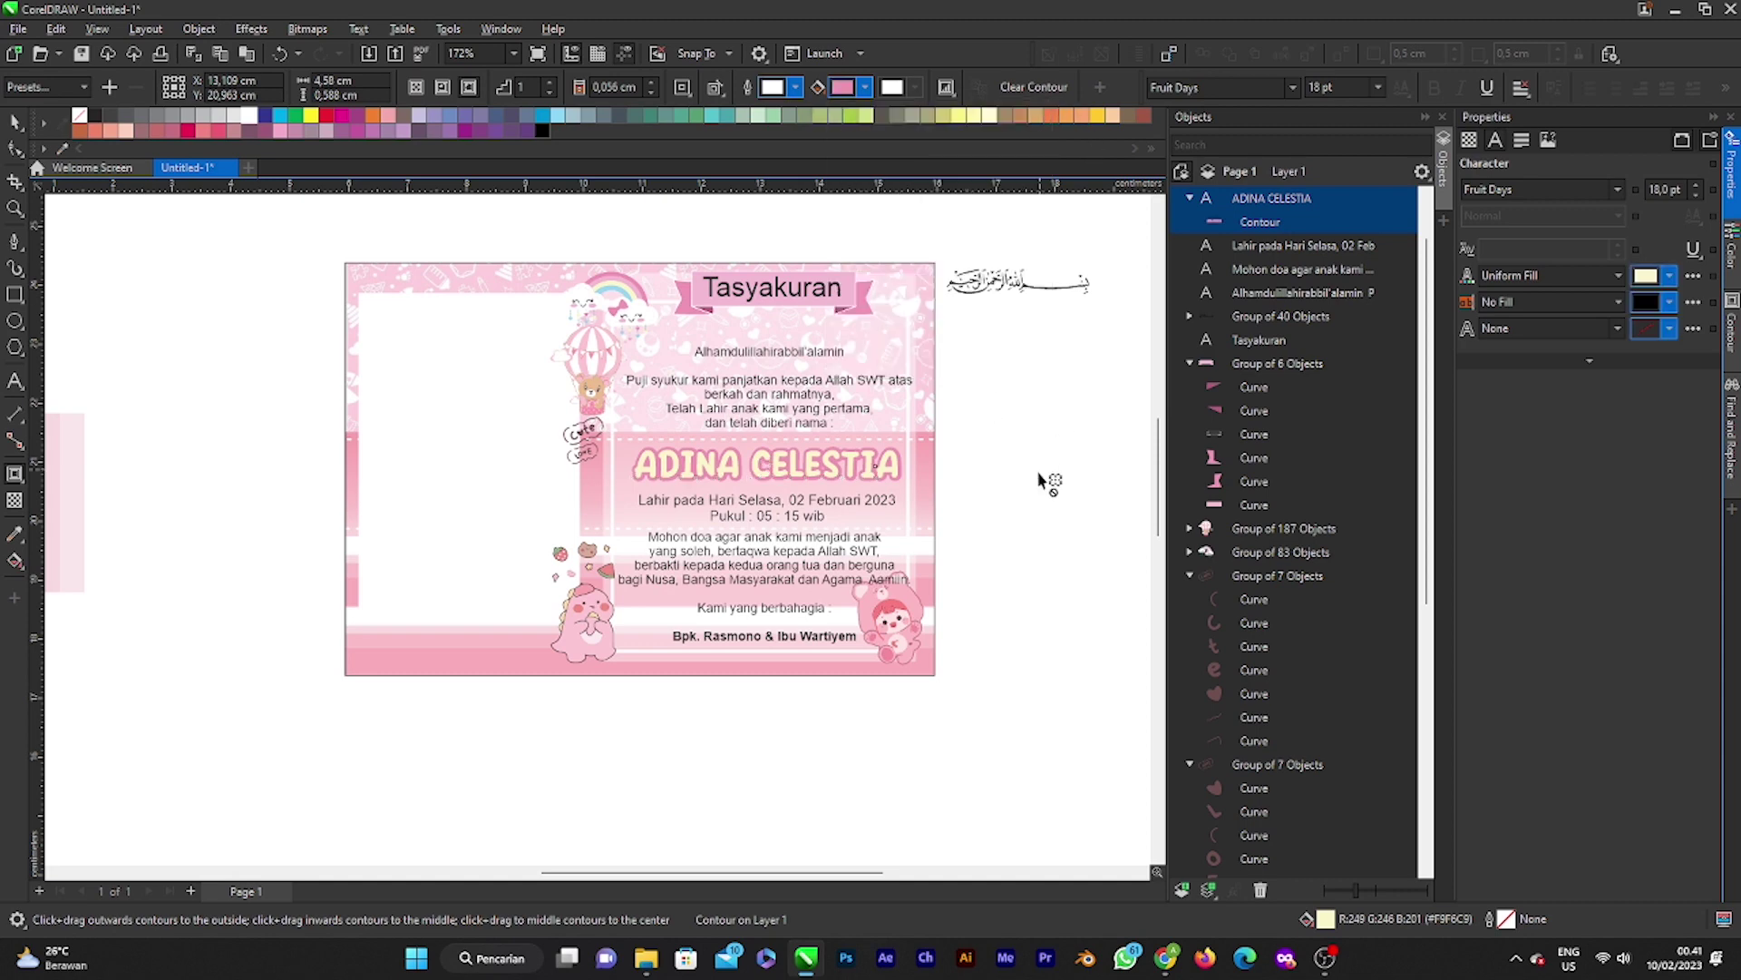
pyautogui.scroll(-2, 728, 616)
pyautogui.scroll(2, 699, 483)
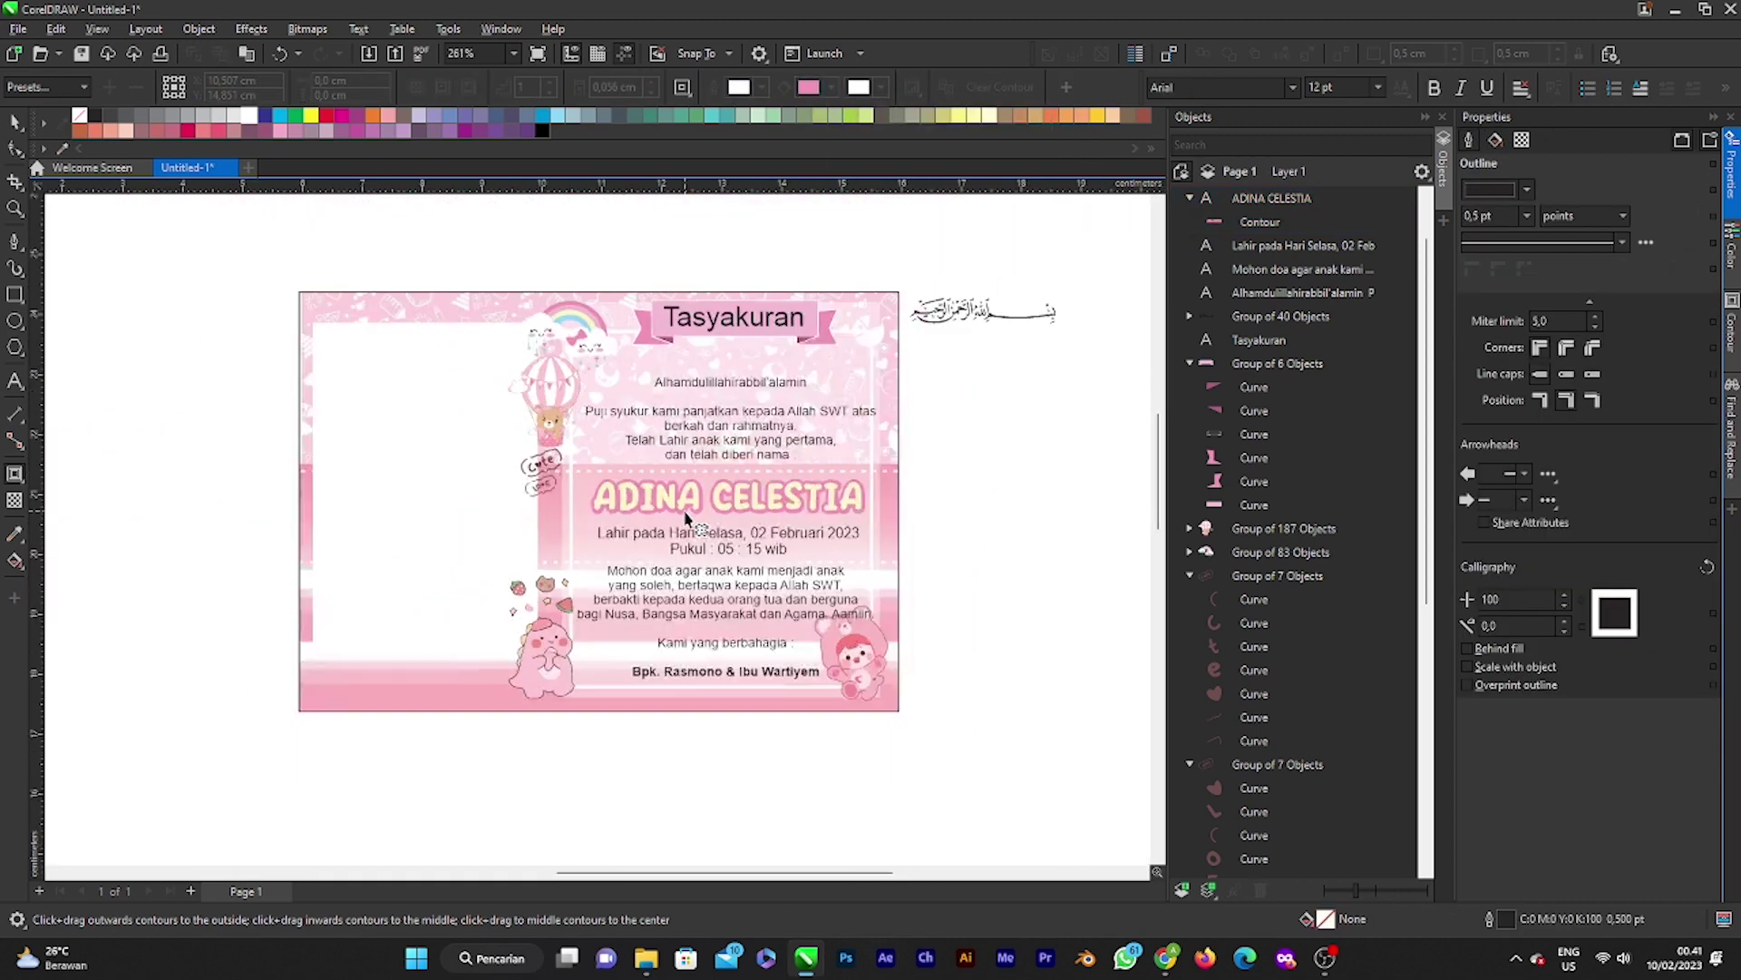
pyautogui.scroll(-2, 589, 490)
pyautogui.scroll(1, 575, 491)
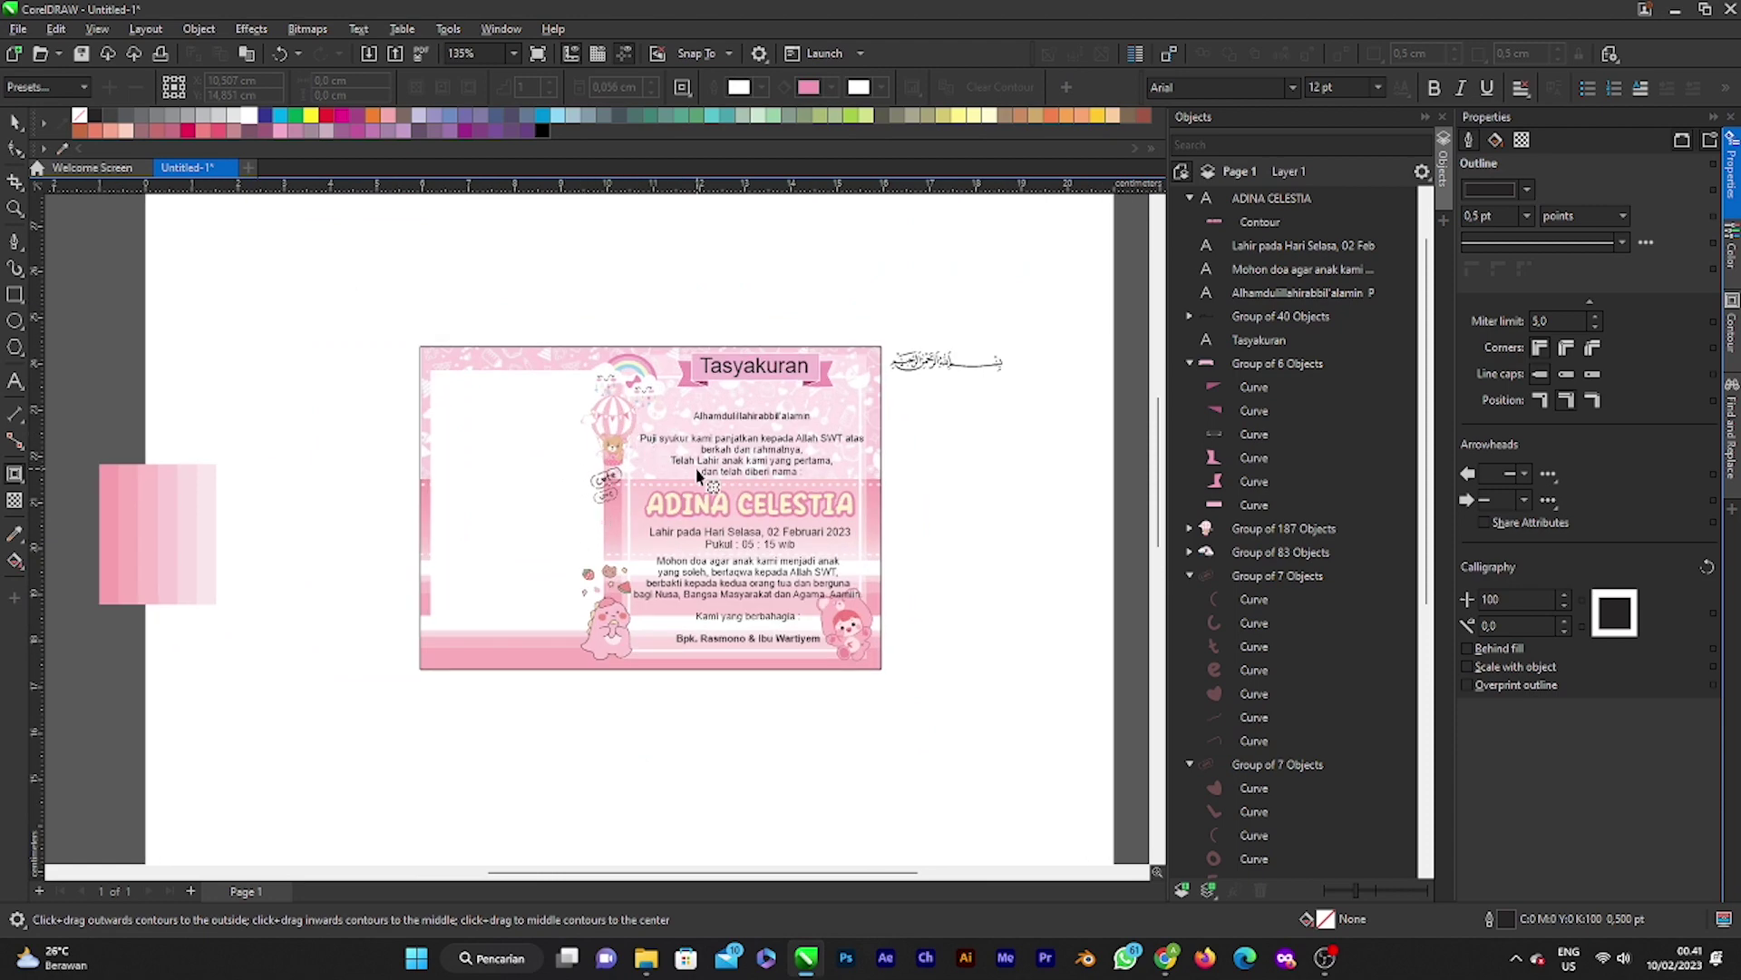
pyautogui.scroll(1, 698, 475)
pyautogui.scroll(-1, 699, 490)
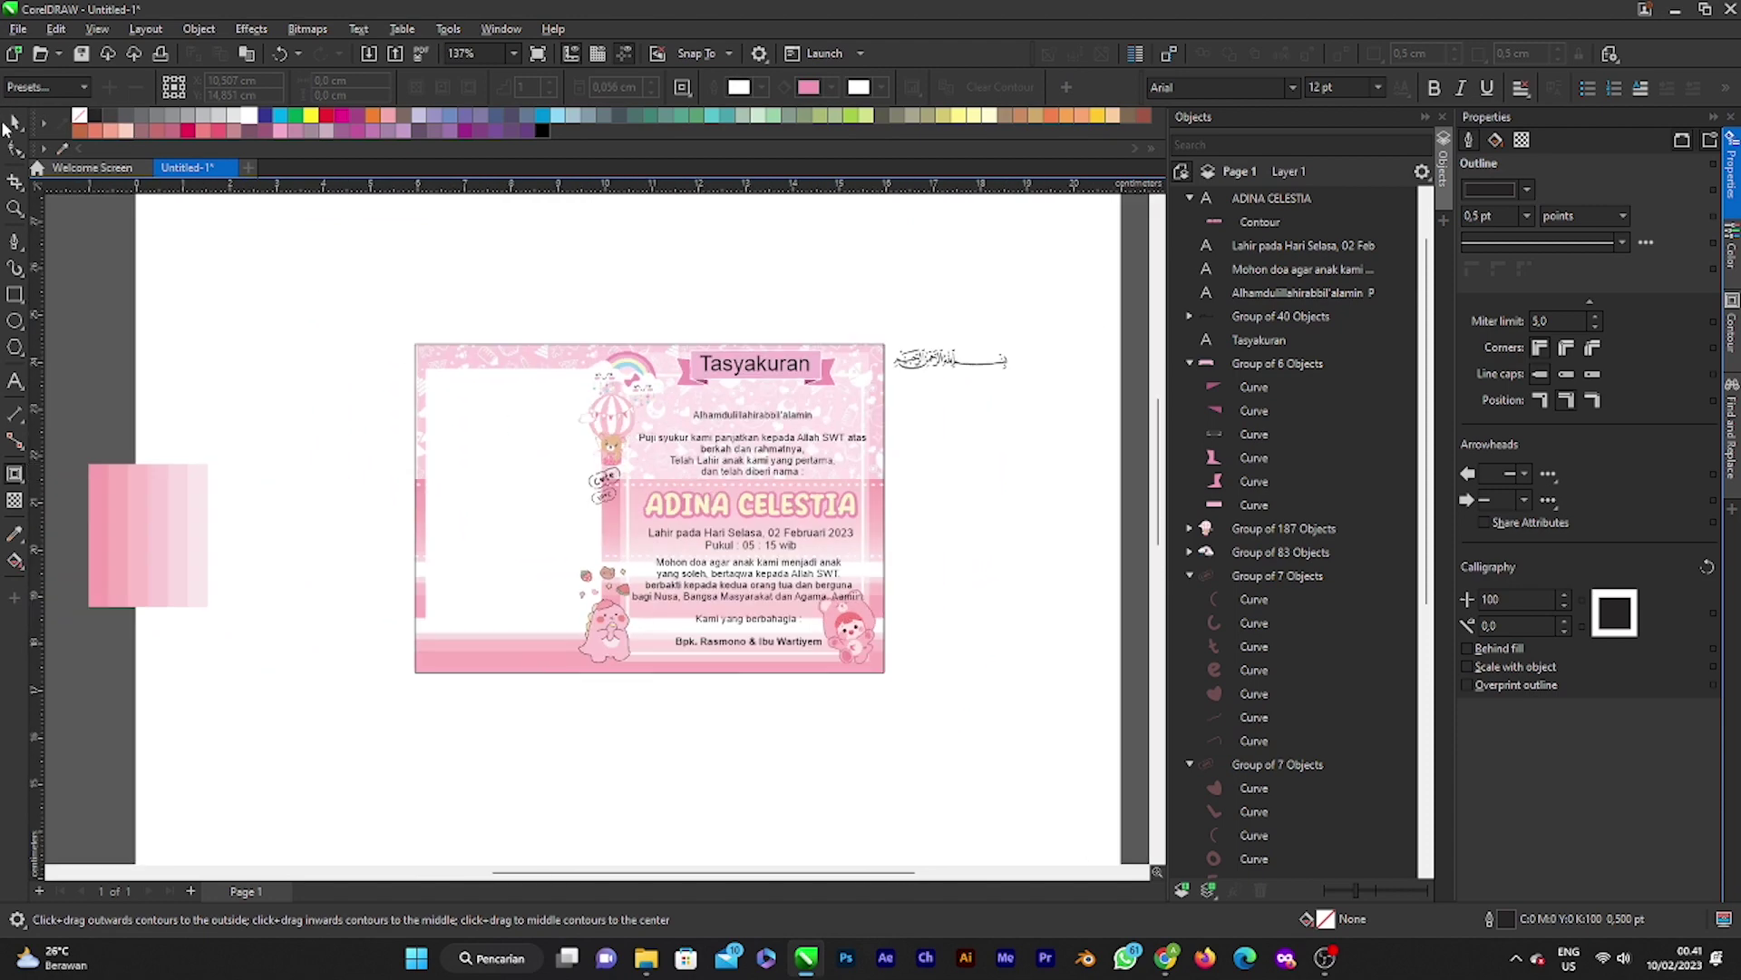
pyautogui.press('space')
pyautogui.scroll(3, 725, 367)
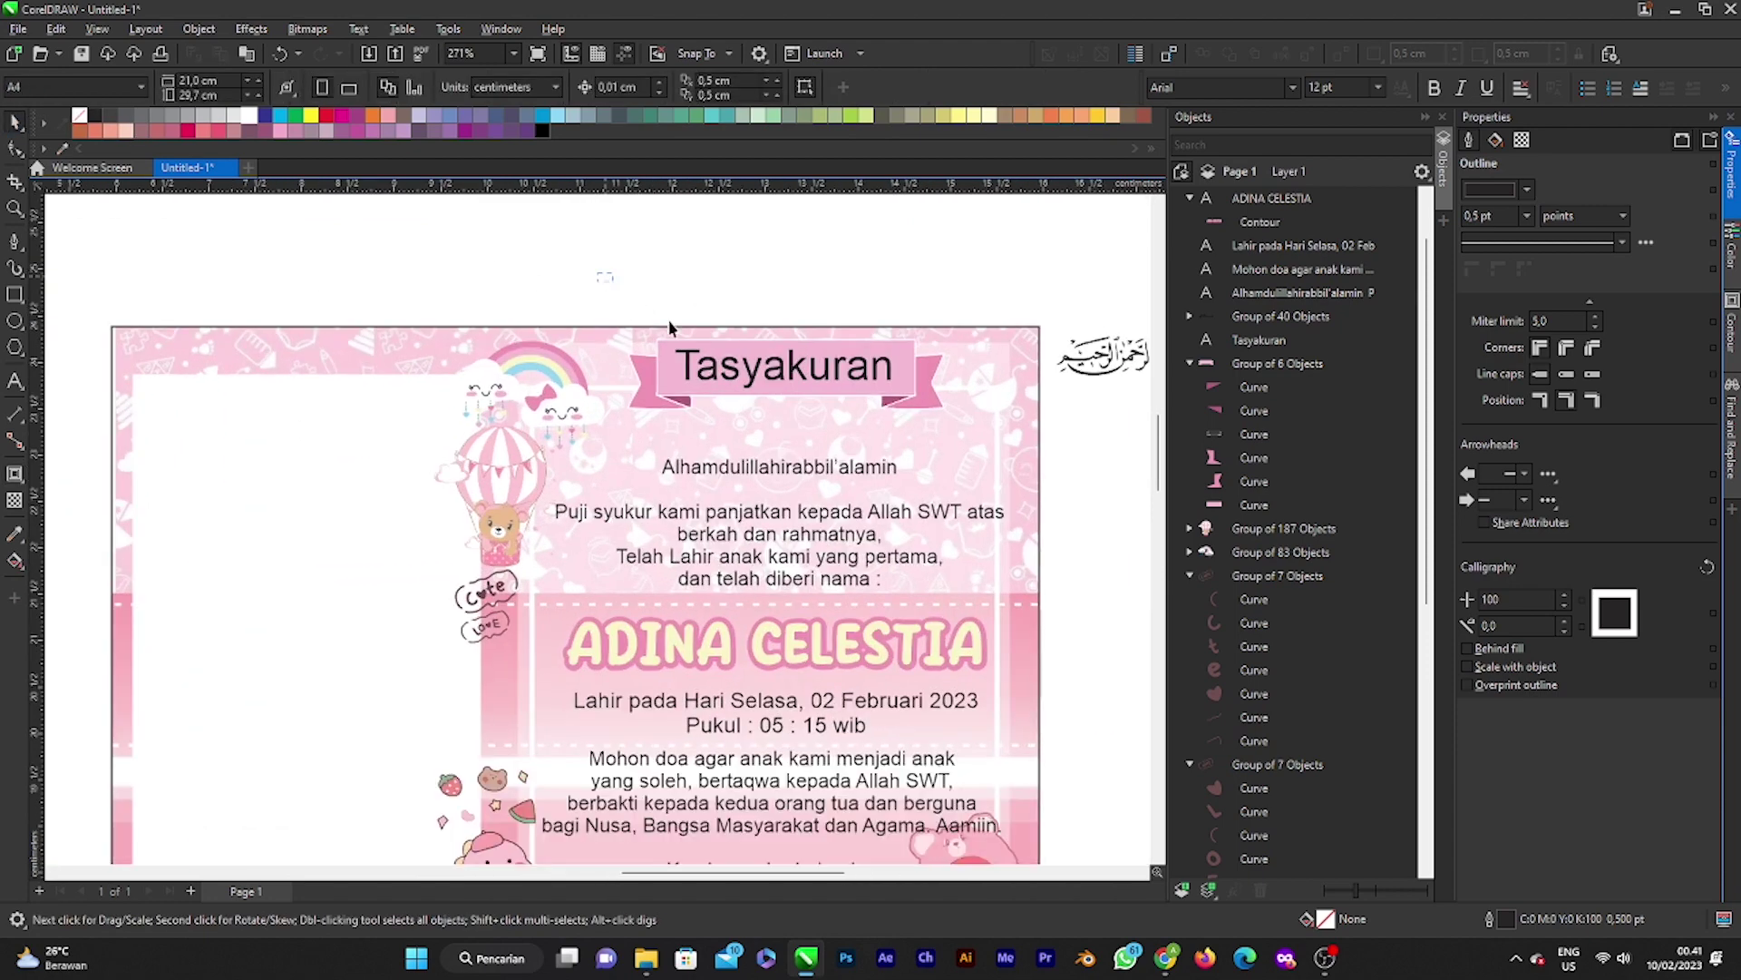
# Step: Select the Tasyakuran title with its pink ribbon banner and drag them down toward the greeting
pyautogui.moveTo(984, 437); pyautogui.dragTo(985, 437)
pyautogui.moveTo(787, 388); pyautogui.dragTo(796, 415)
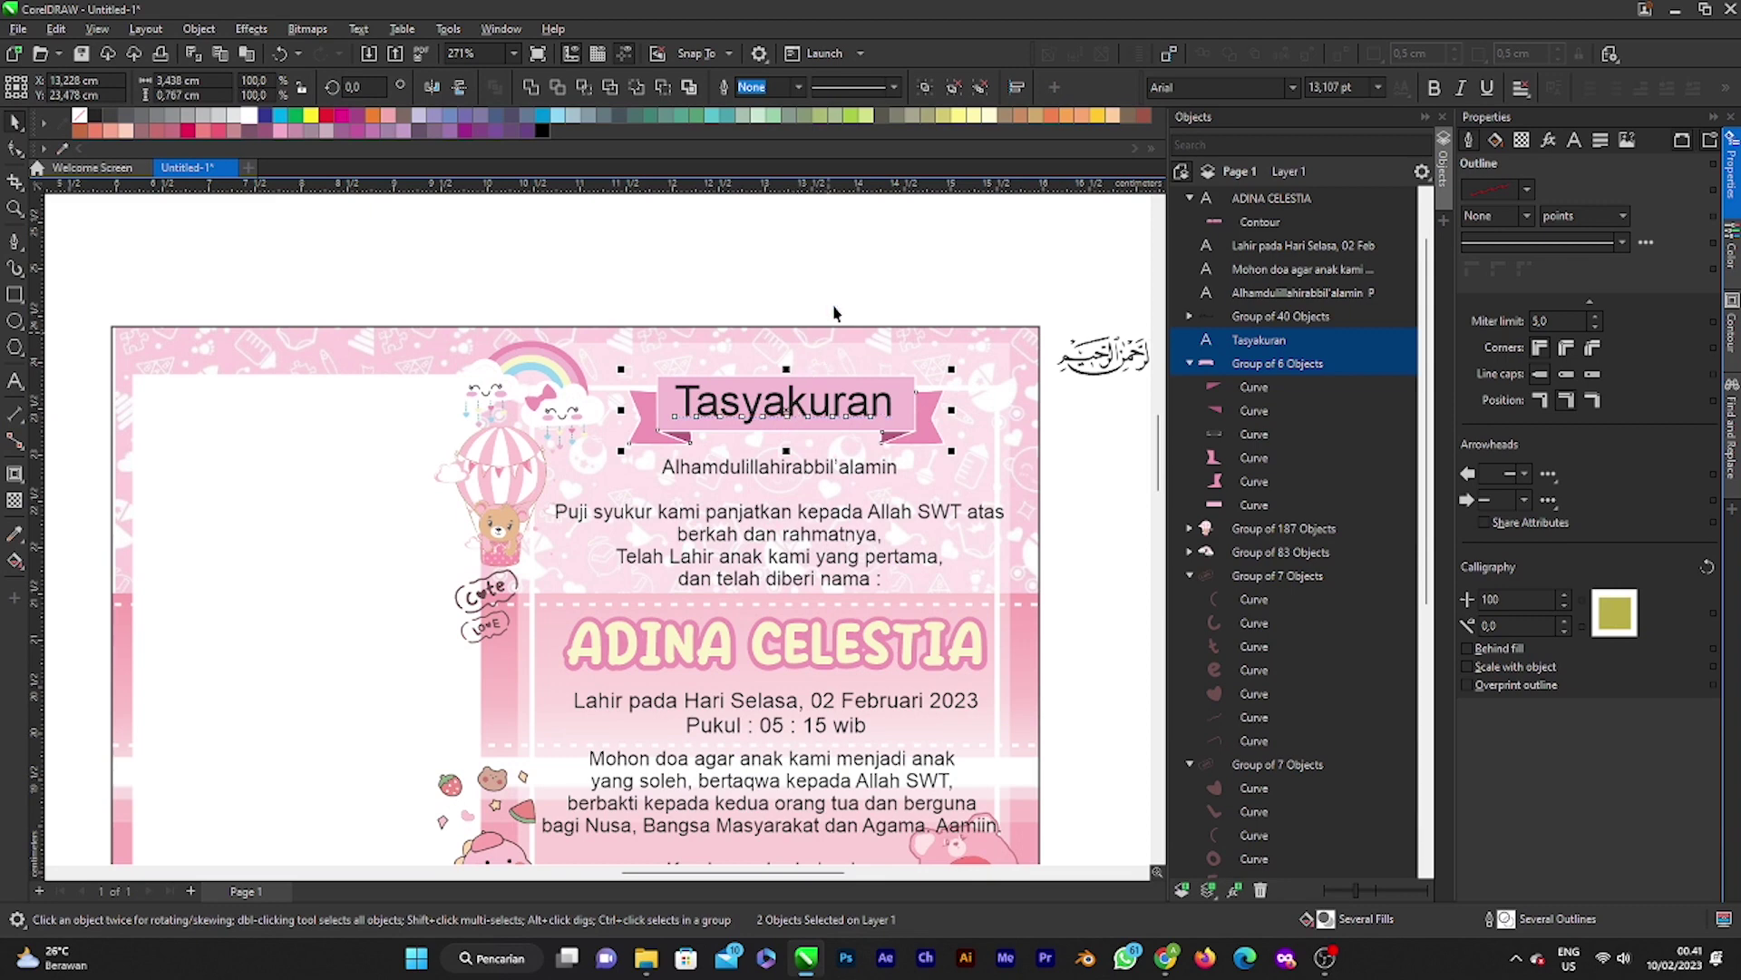
pyautogui.click(814, 403)
pyautogui.scroll(-2, 814, 405)
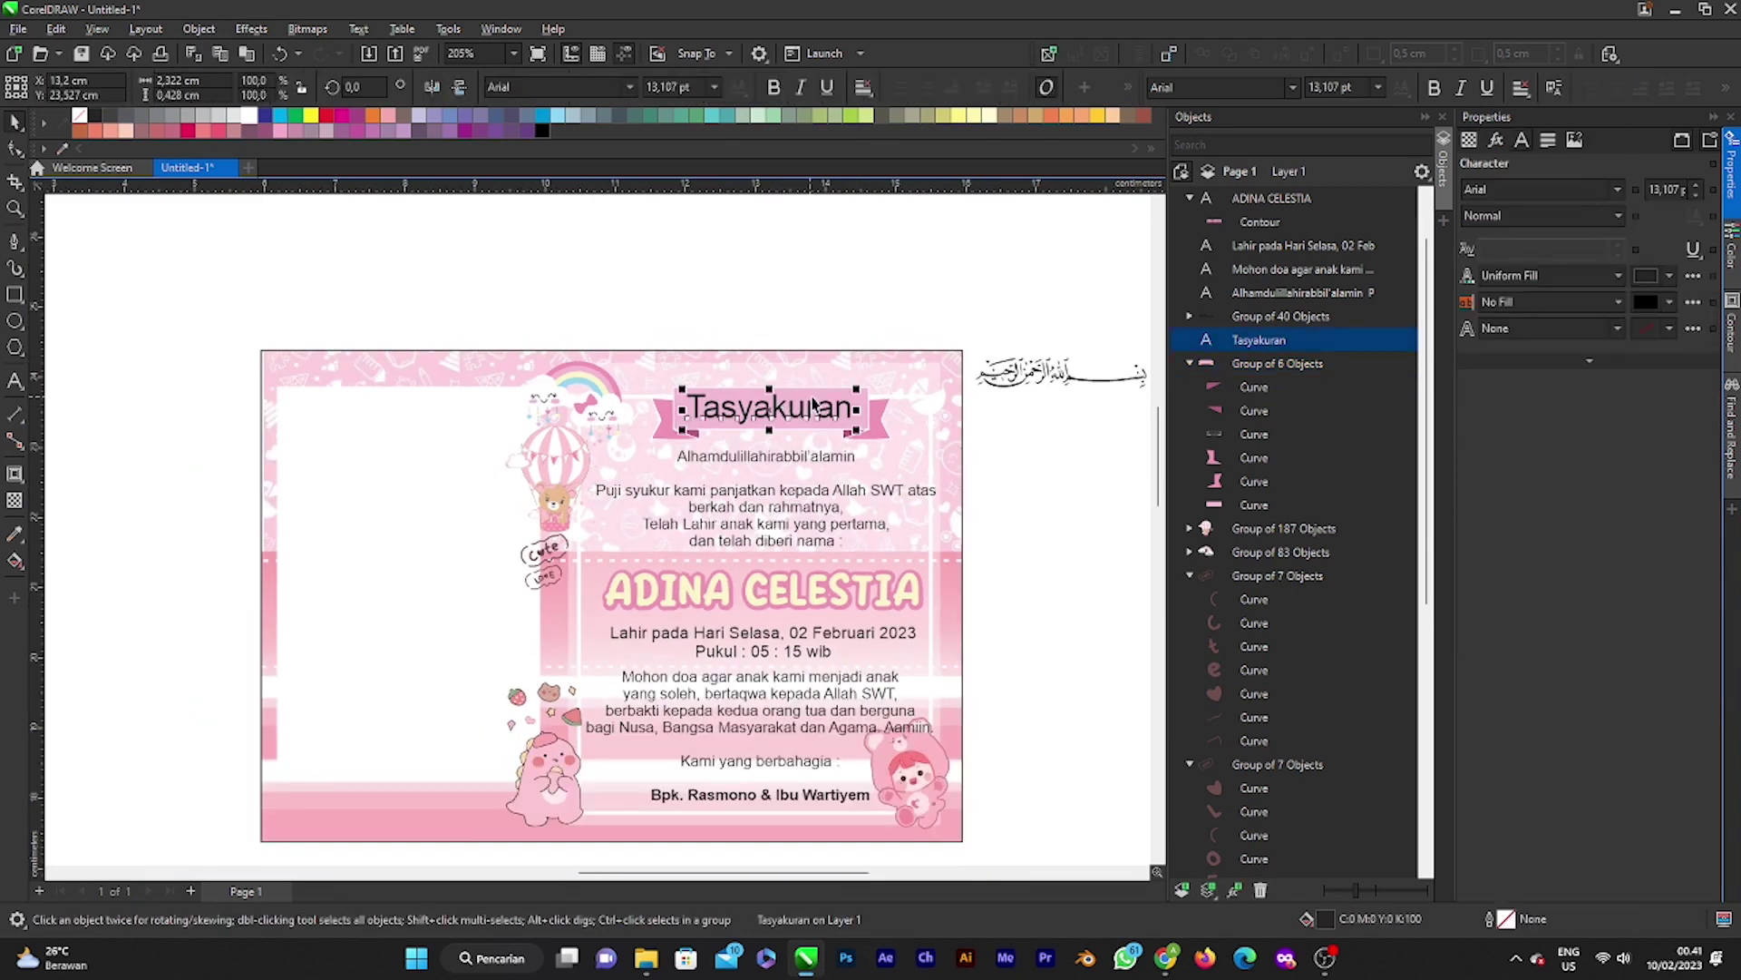
pyautogui.click(794, 395)
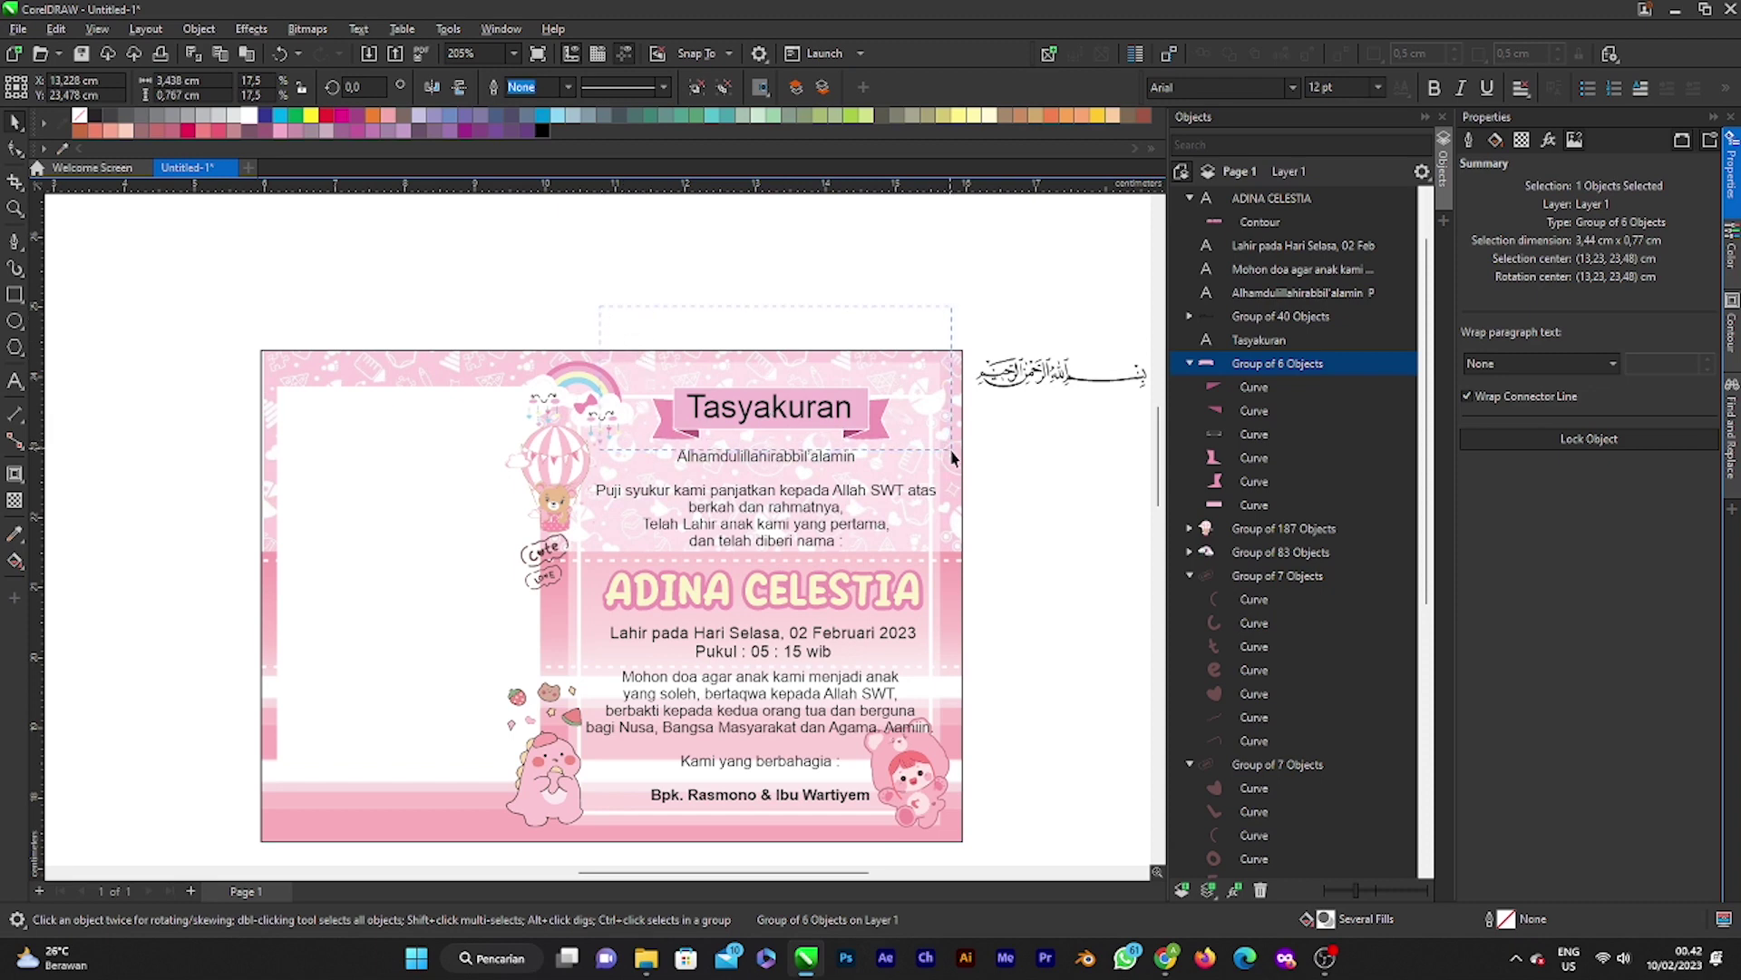
pyautogui.keyDown('shift'); pyautogui.click(801, 422); pyautogui.keyUp('shift')
pyautogui.scroll(4, 801, 426)
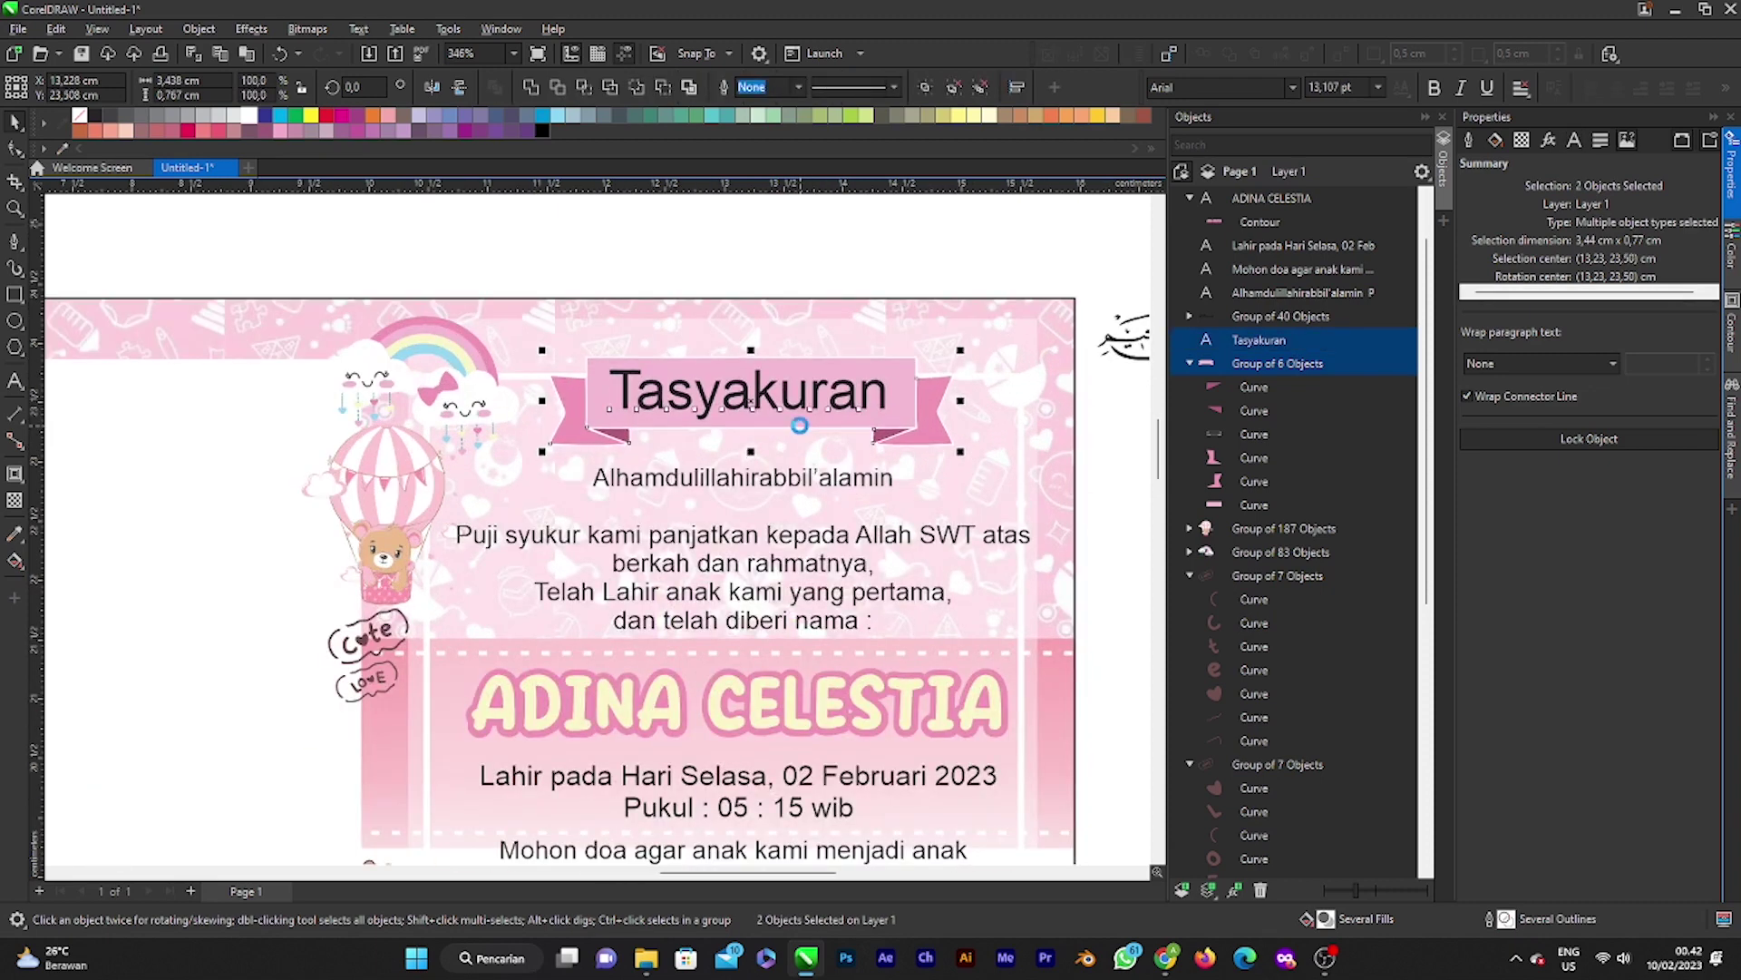
# Step: Nudge the title and banner with the arrow keys to fine-tune their position
pyautogui.press('Up')
pyautogui.press('Up')
pyautogui.press('Up')
pyautogui.press('Up')
pyautogui.press('Up')
pyautogui.press('Up')
pyautogui.press('Up')
pyautogui.press('Up')
pyautogui.press('Left')
pyautogui.press('Left')
pyautogui.press('Left')
pyautogui.press('Left')
pyautogui.press('Left')
pyautogui.press('Left')
pyautogui.press('Left')
pyautogui.press('Left')
pyautogui.press('Left')
pyautogui.press('Left')
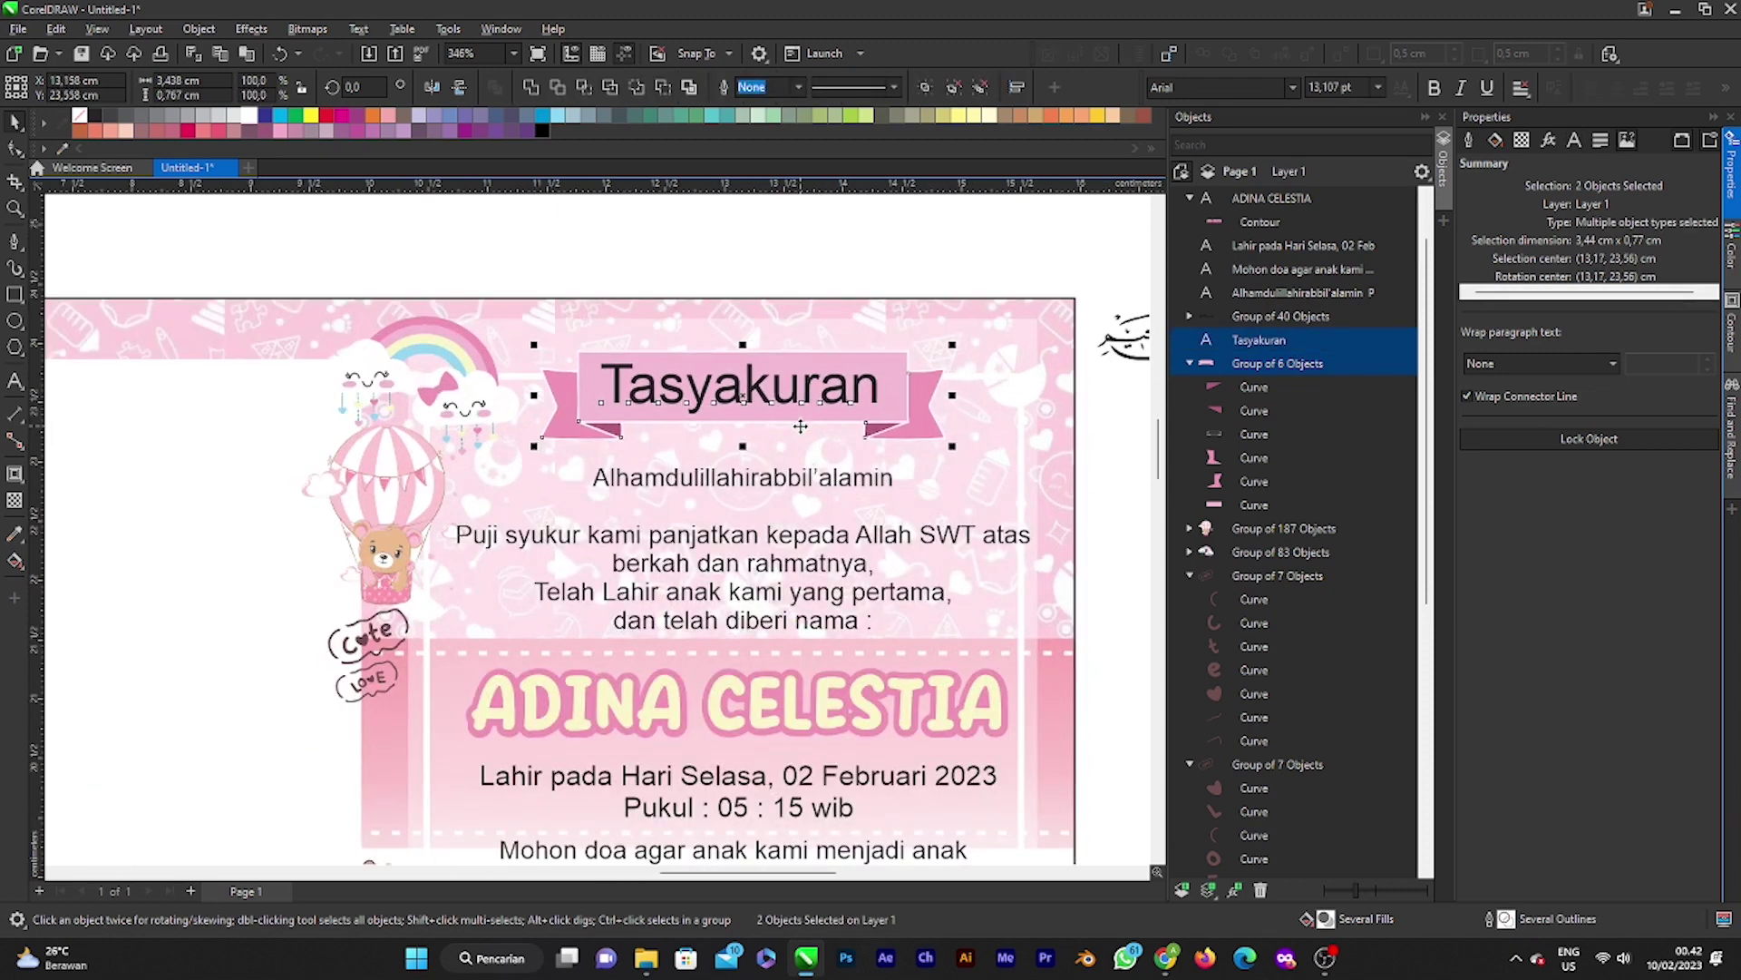
pyautogui.press('Up')
pyautogui.press('Up')
pyautogui.press('Up')
pyautogui.press('Up')
pyautogui.press('Down')
pyautogui.press('Down')
pyautogui.press('Down')
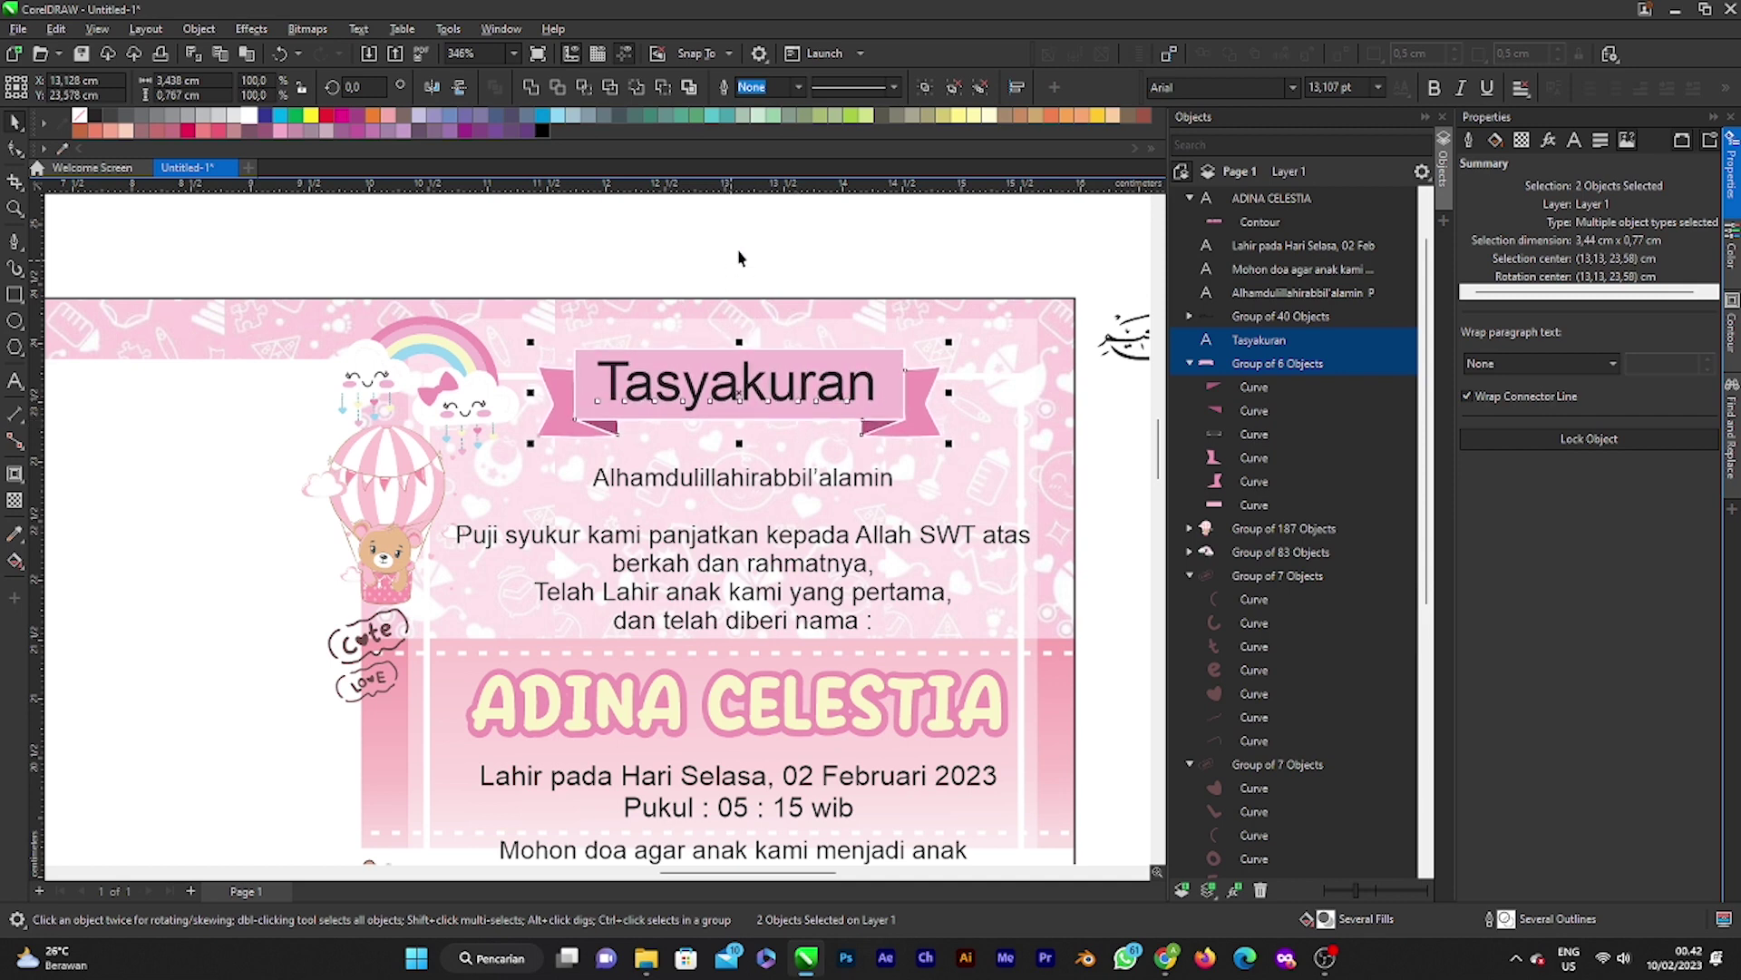
pyautogui.click(760, 399)
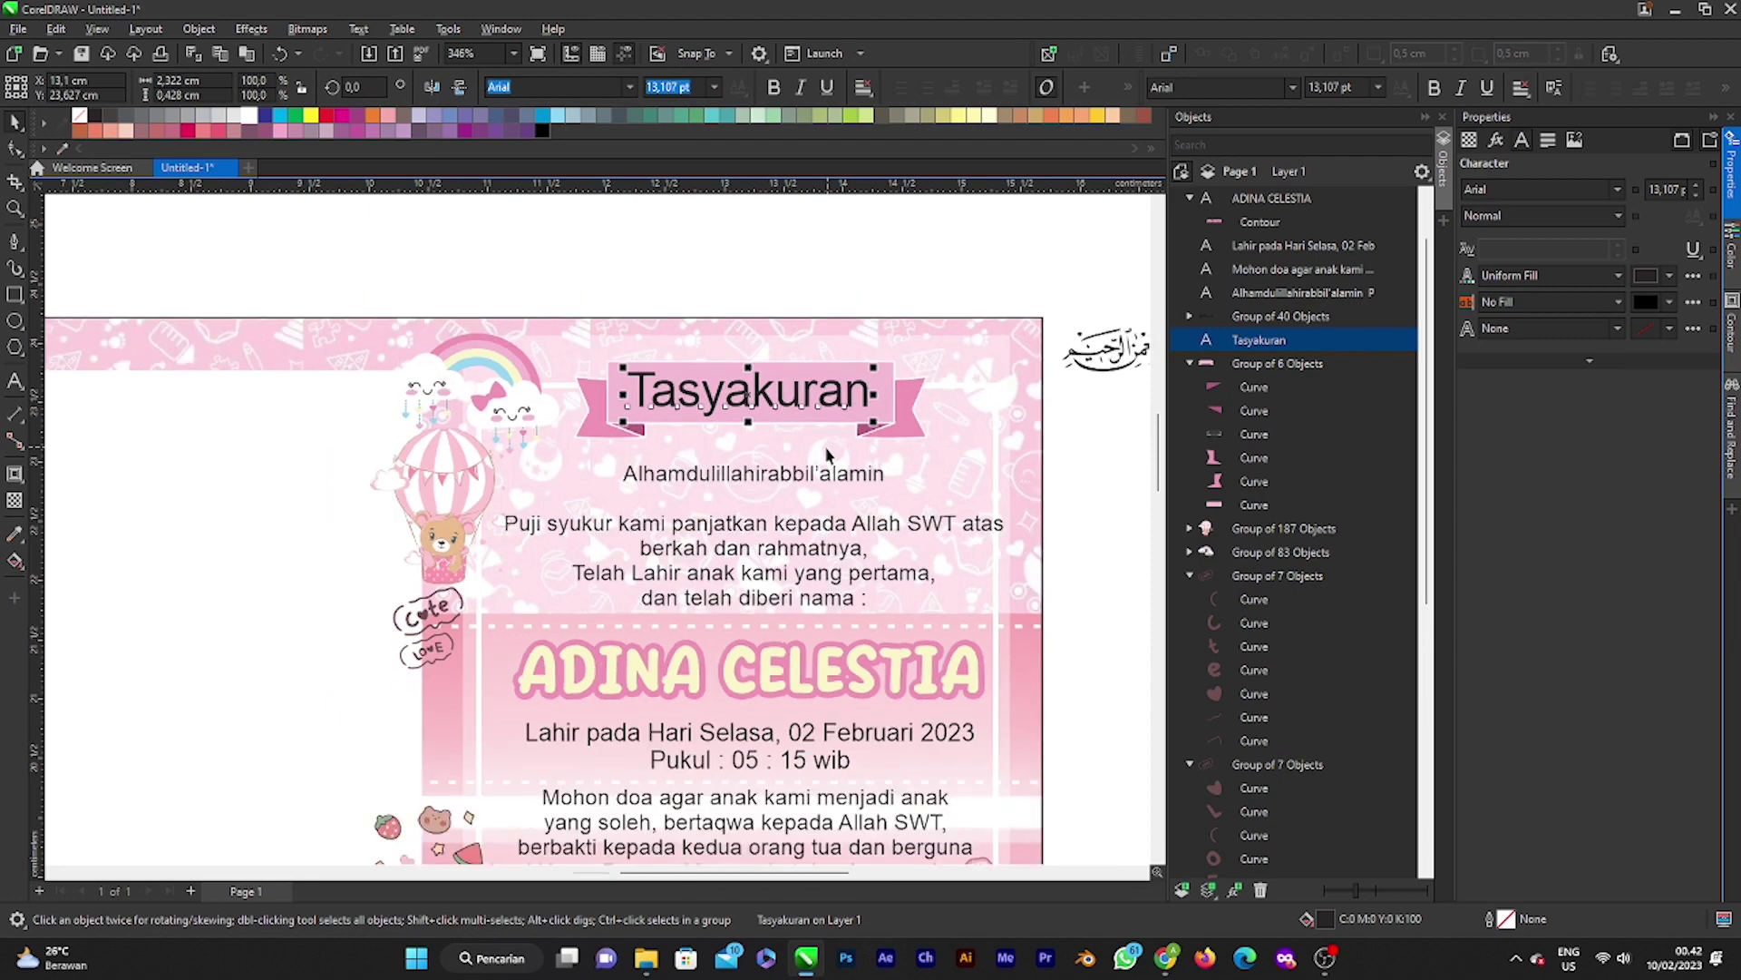
# Step: Try the Arfelick Feather font on the Tasyakuran title and resize it to fit the banner
pyautogui.scroll(-3, 827, 454)
pyautogui.scroll(2, 773, 470)
pyautogui.scroll(2, 829, 439)
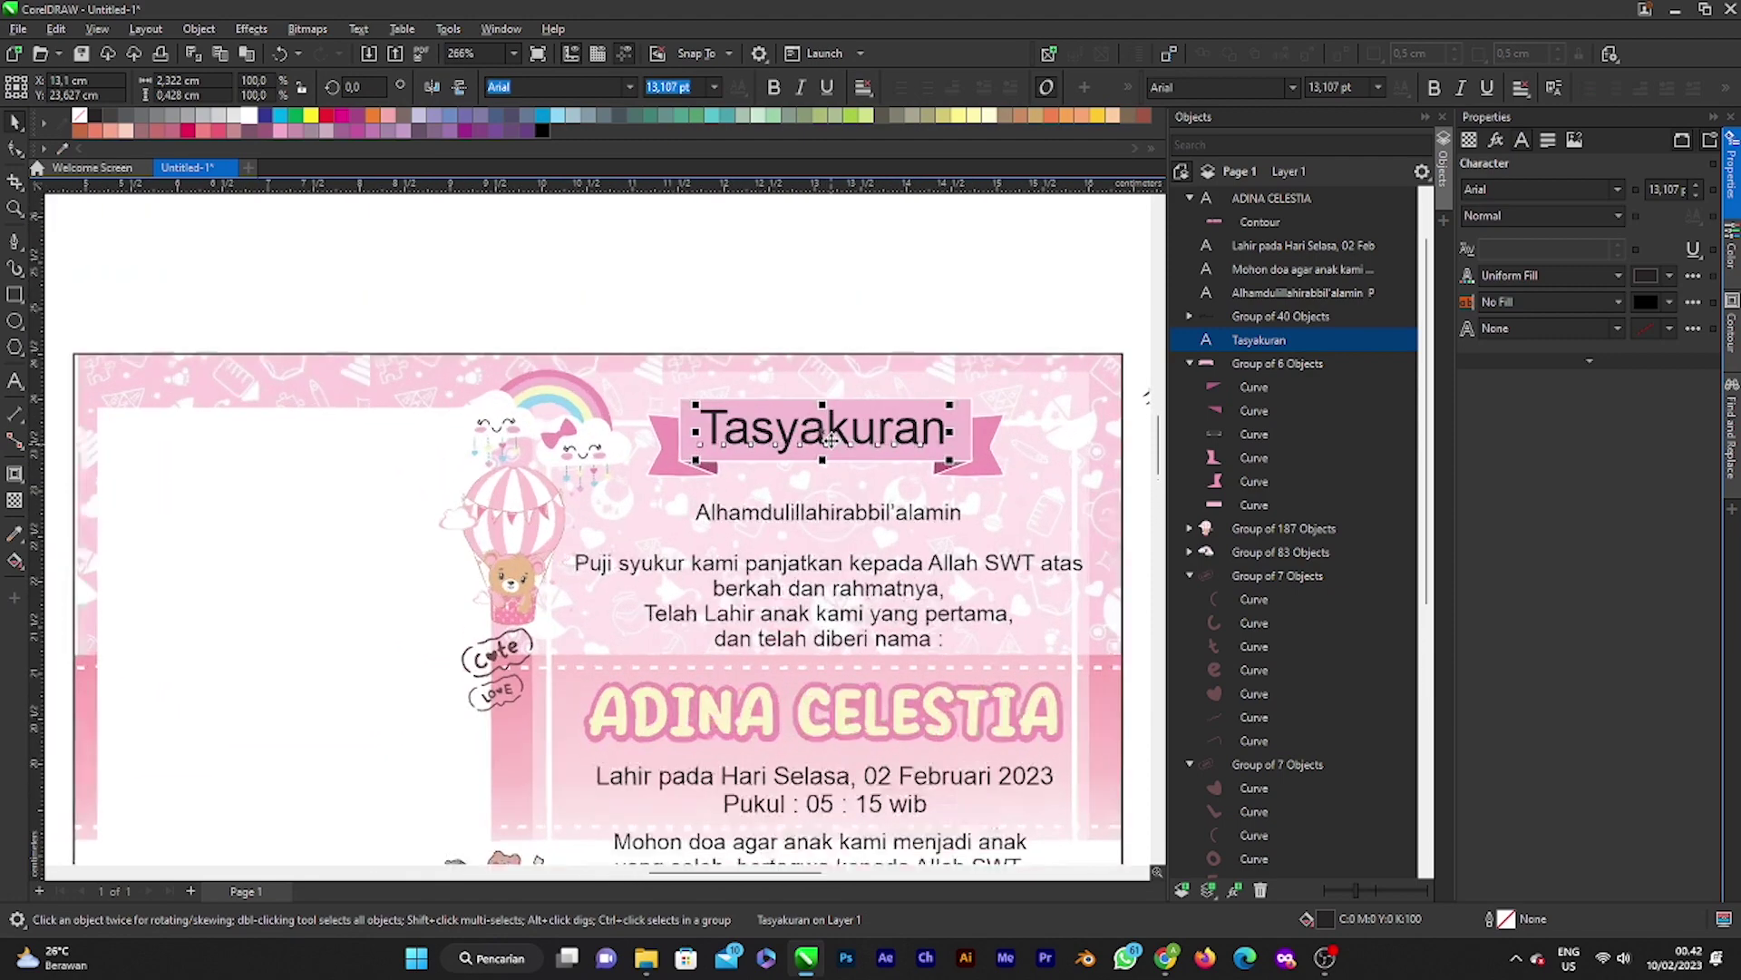
pyautogui.click(1618, 190)
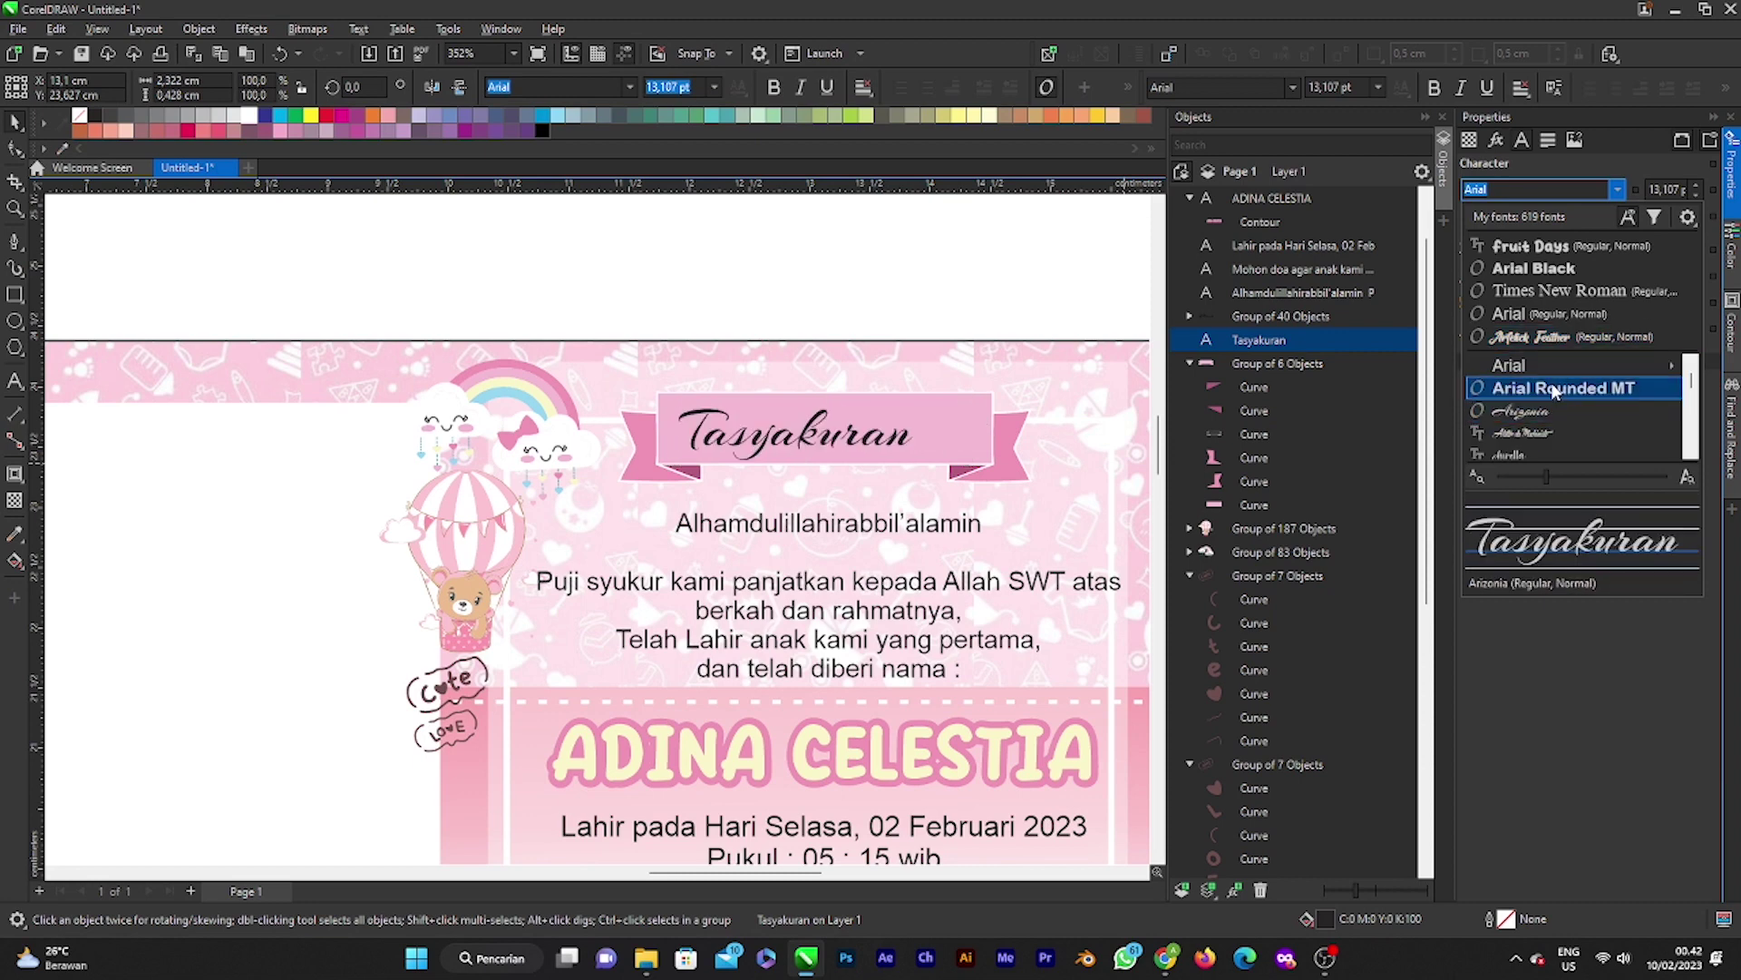
pyautogui.click(1555, 337)
pyautogui.moveTo(898, 464); pyautogui.dragTo(982, 473)
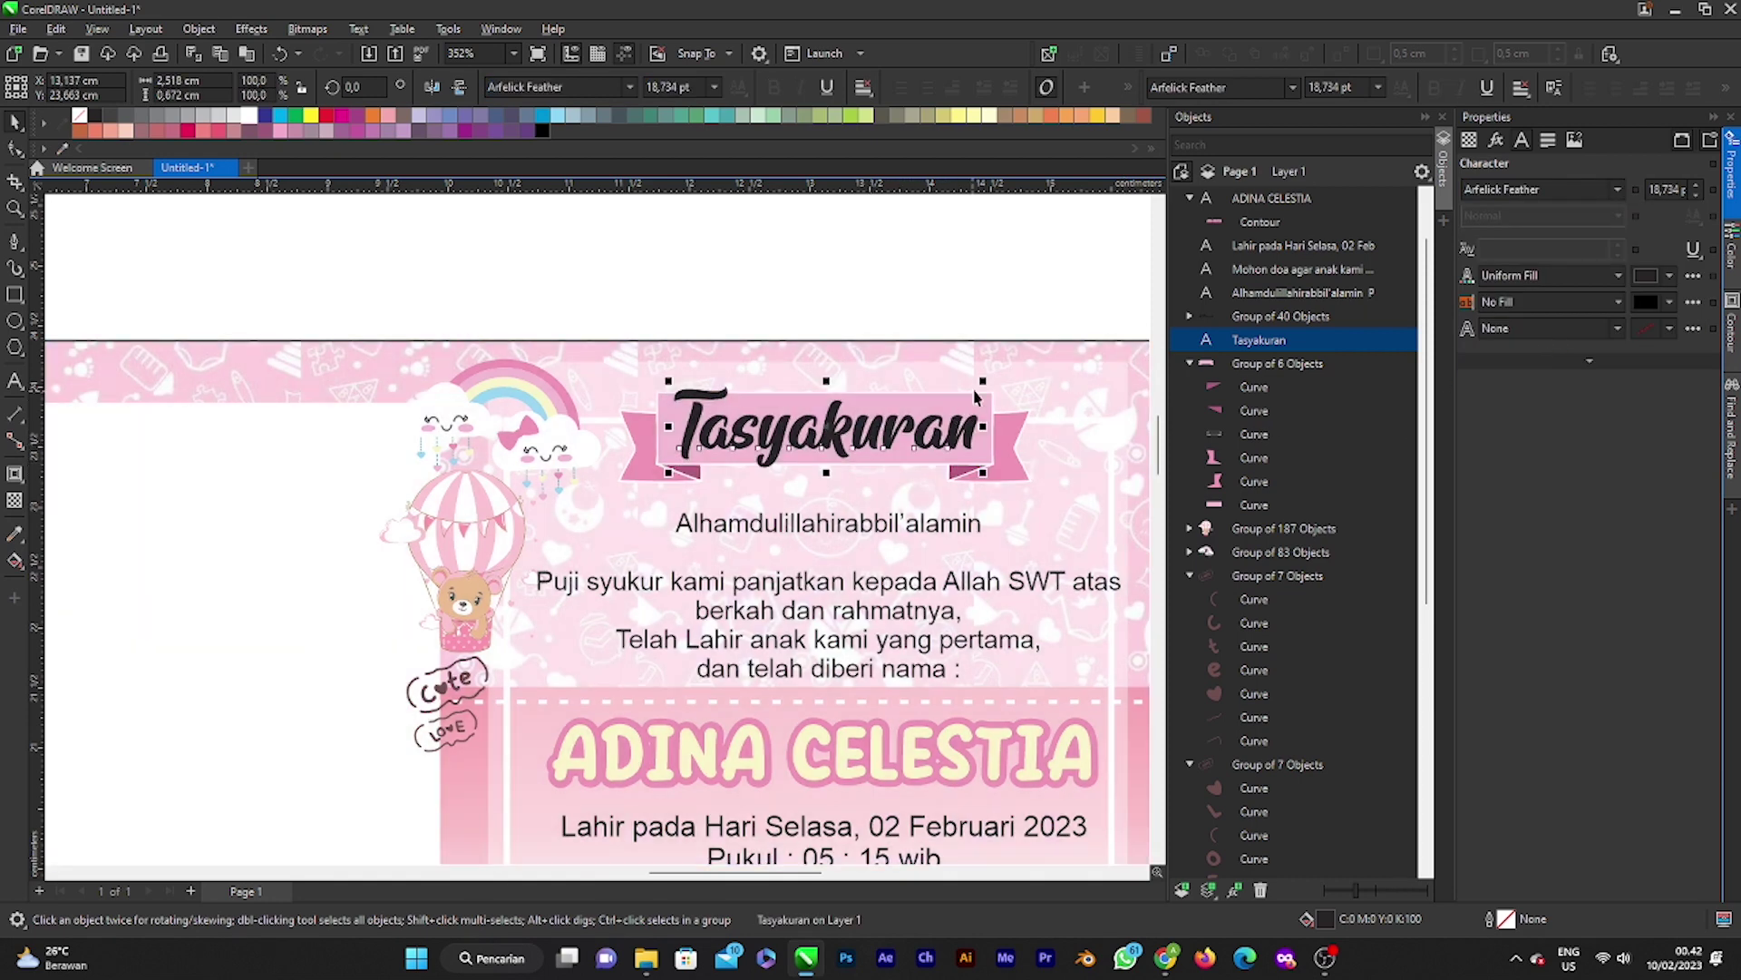
pyautogui.moveTo(982, 381); pyautogui.dragTo(887, 432)
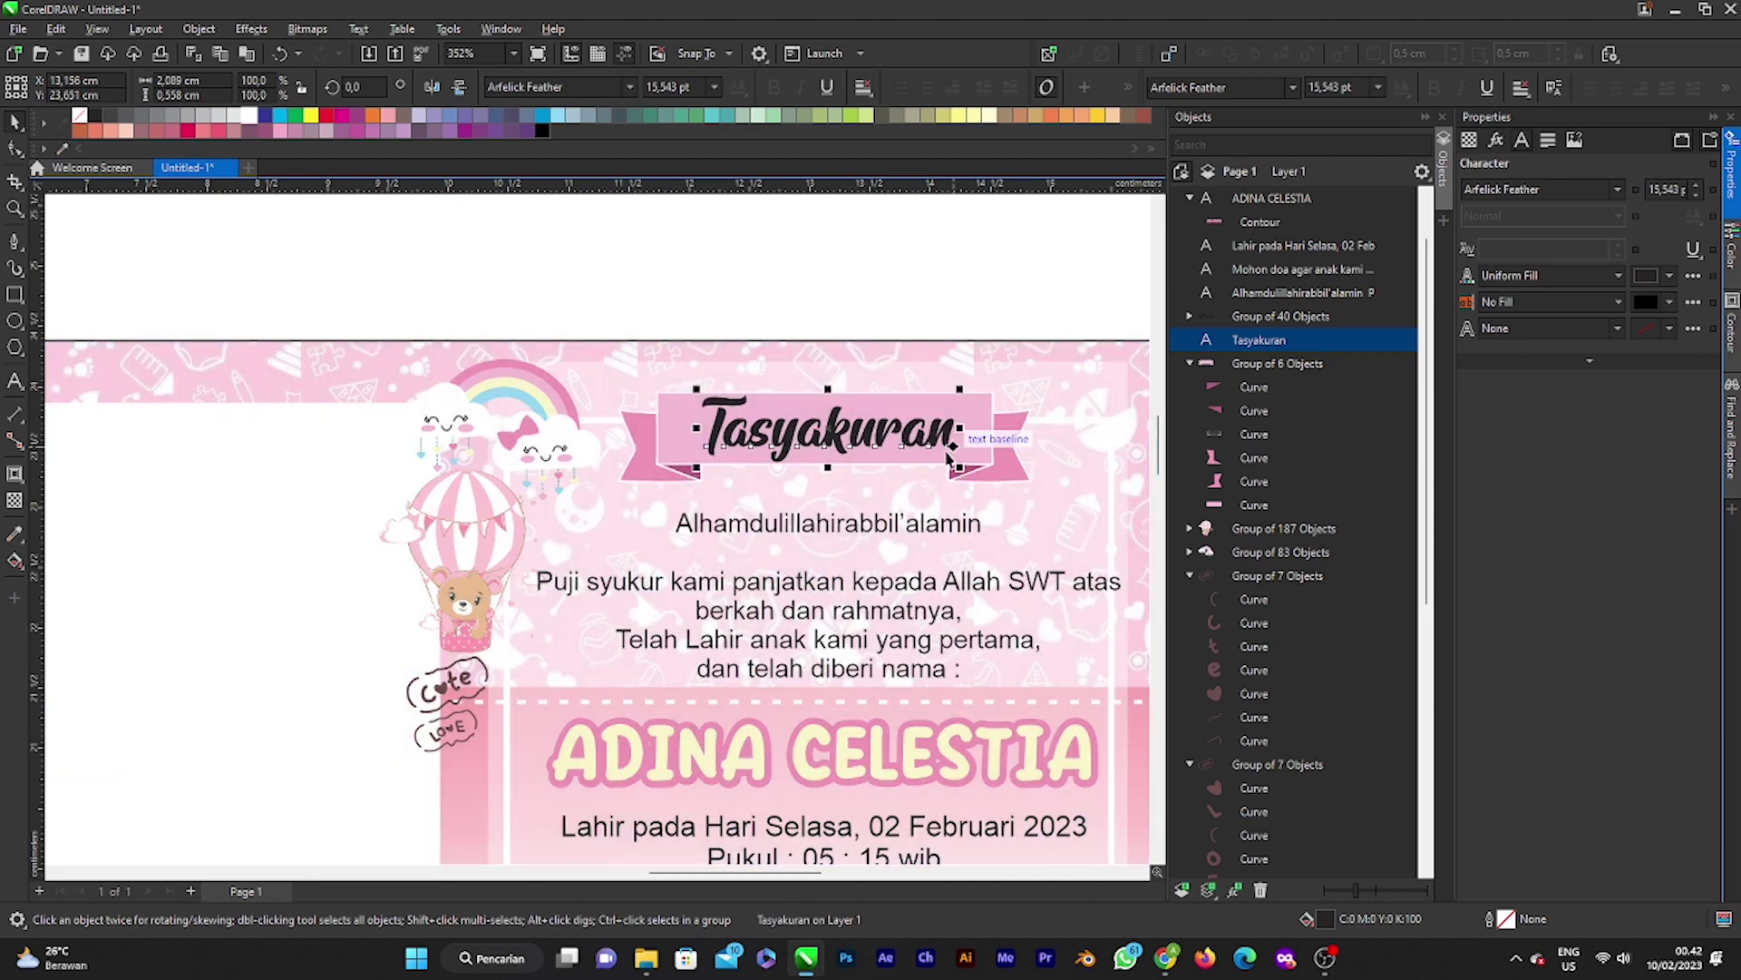
pyautogui.scroll(-5, 881, 422)
pyautogui.click(946, 310)
pyautogui.scroll(-2, 864, 431)
pyautogui.scroll(3, 860, 435)
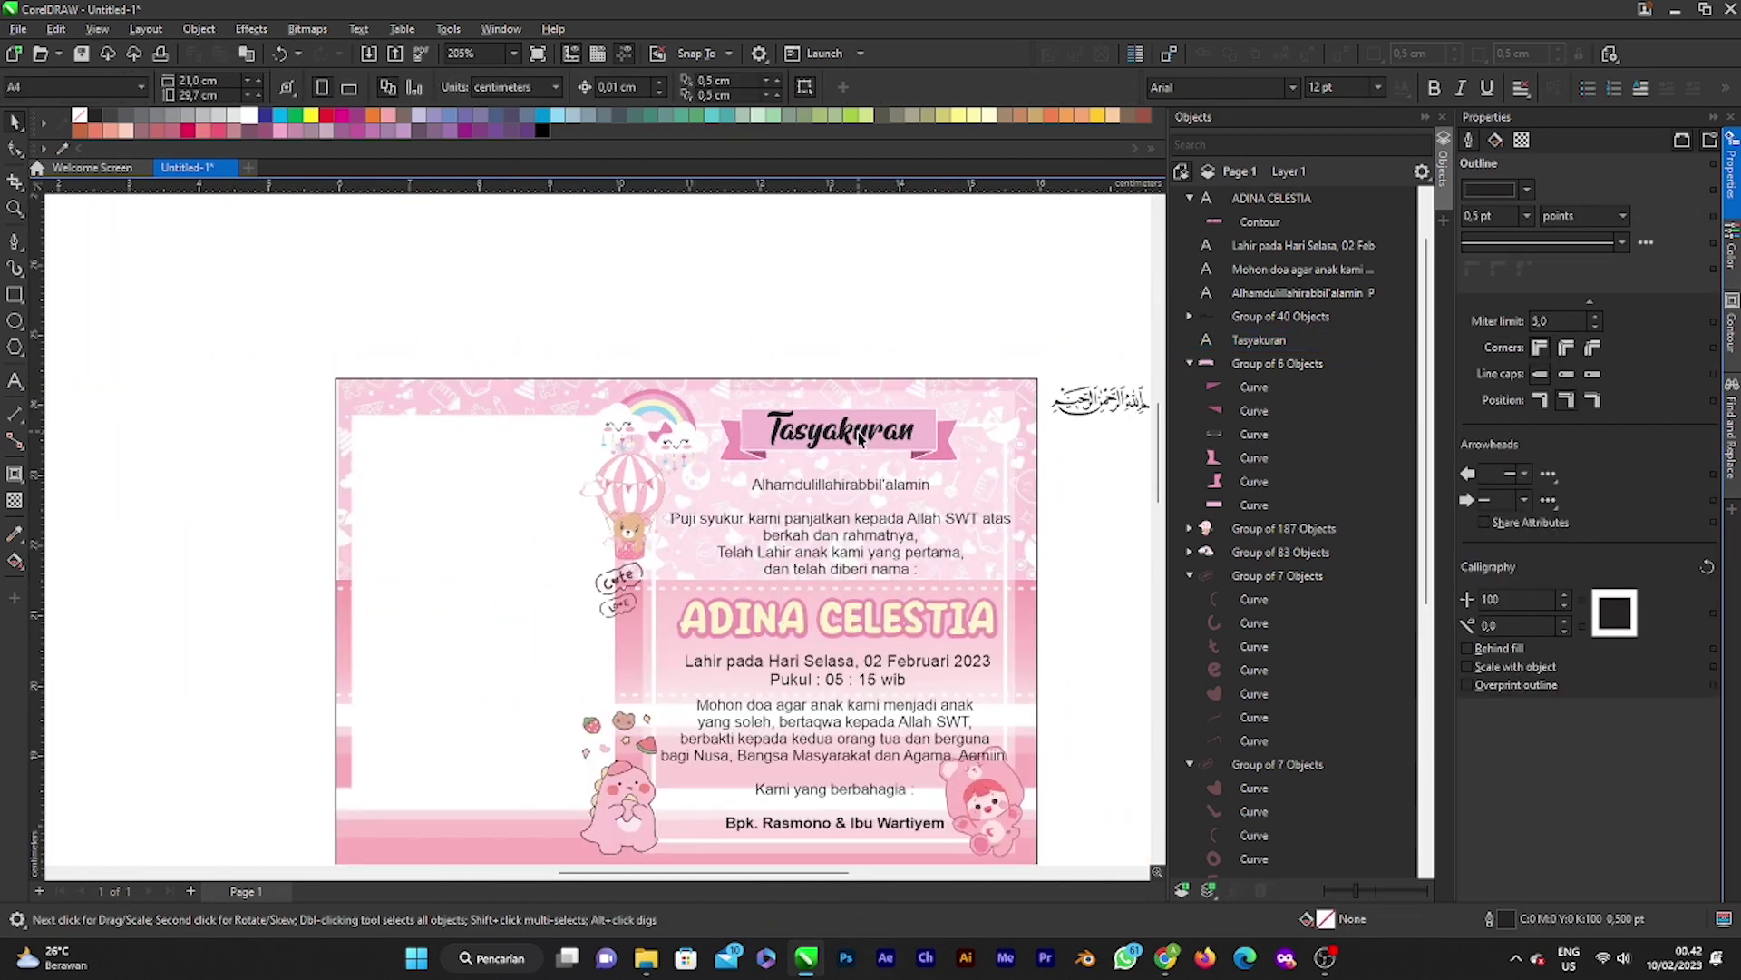
# Step: Switch the title to Beyond The Mountains and shrink it to about 11.65 pt
pyautogui.click(860, 438)
pyautogui.click(1523, 188)
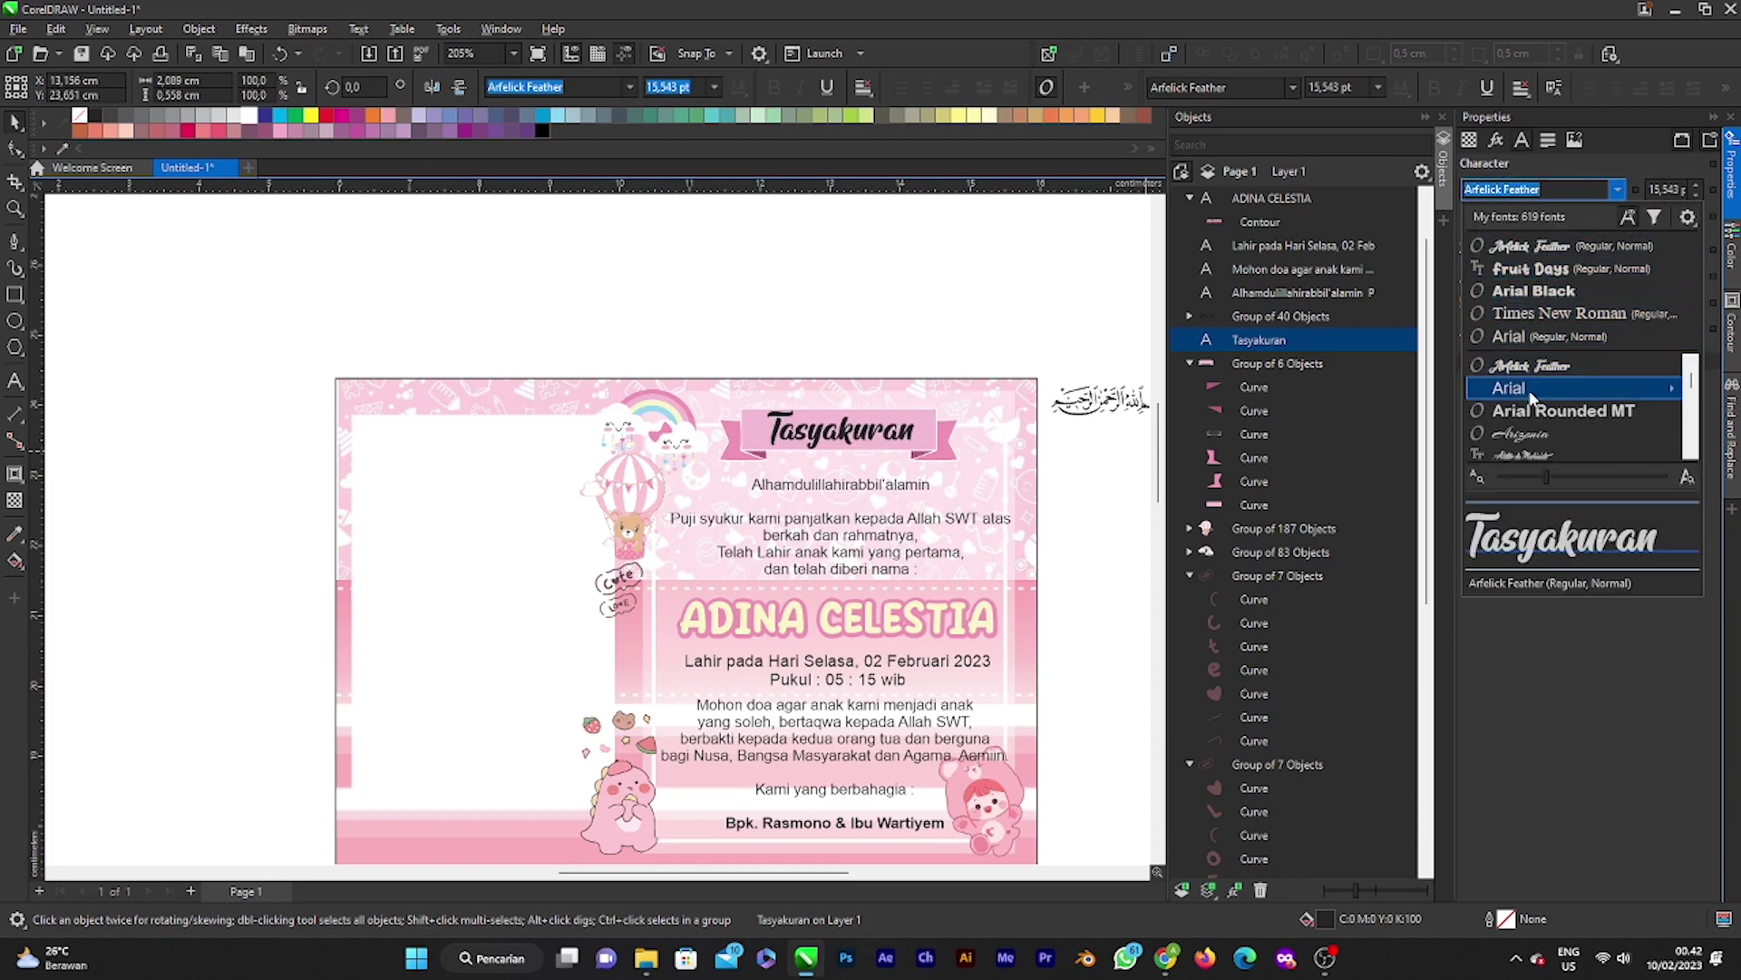
pyautogui.scroll(-5, 1528, 412)
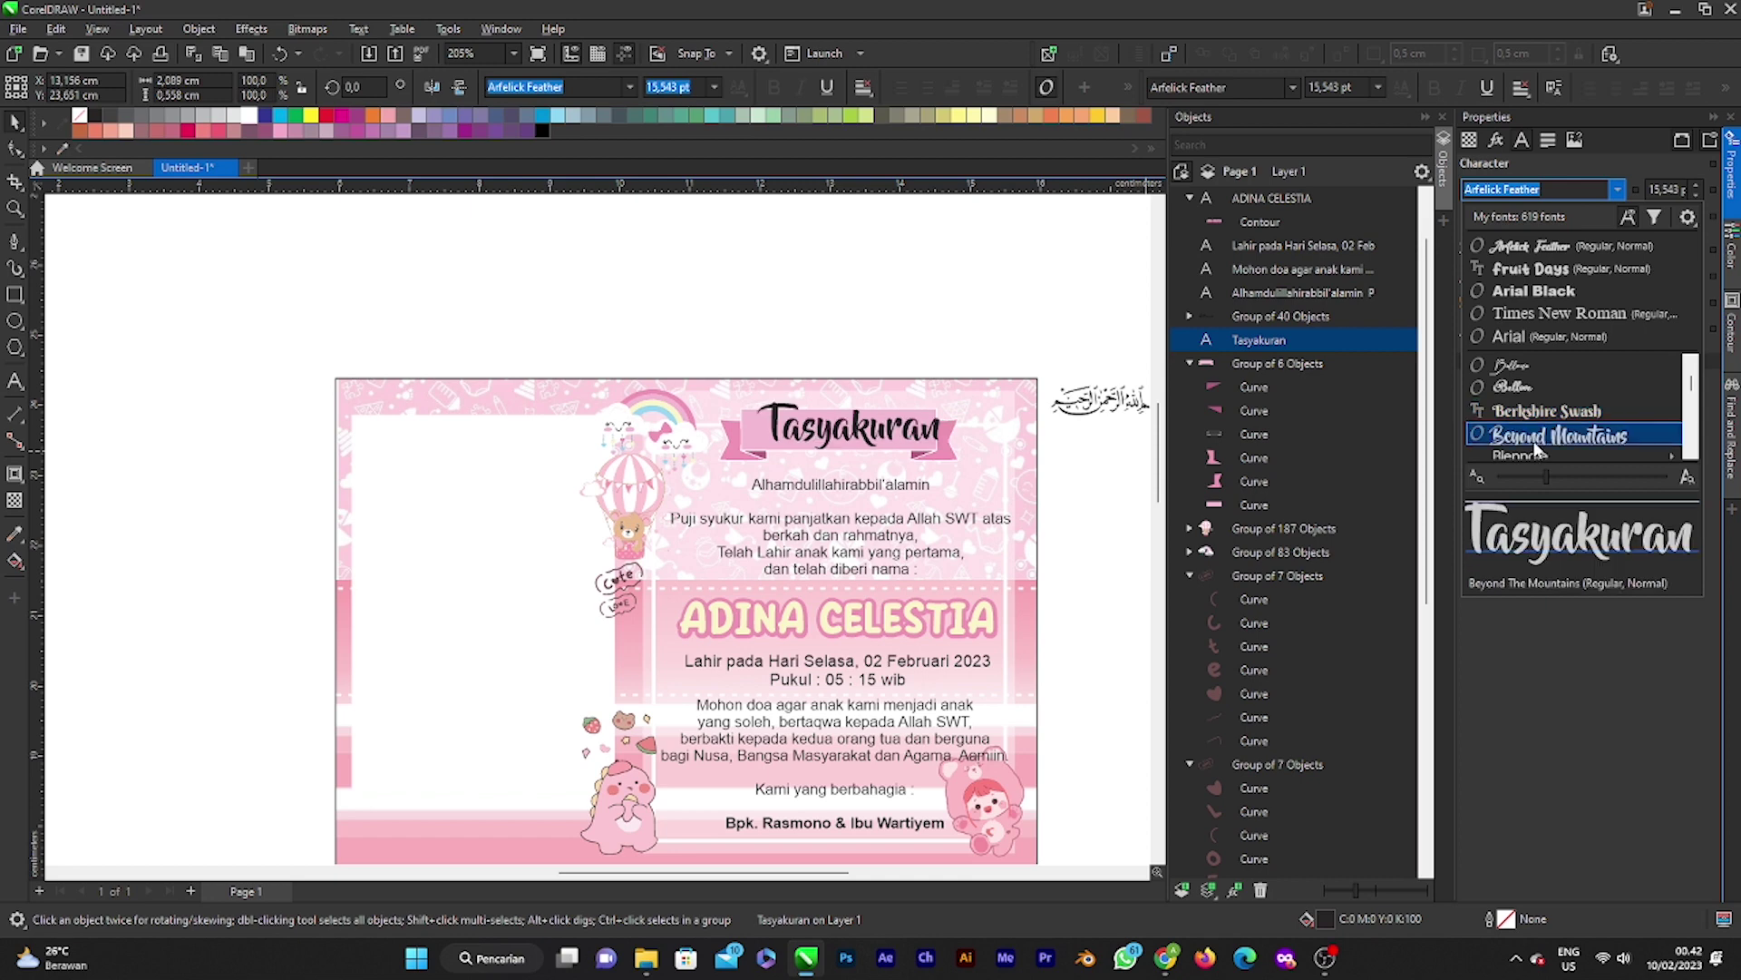
pyautogui.click(1536, 445)
pyautogui.scroll(2, 953, 399)
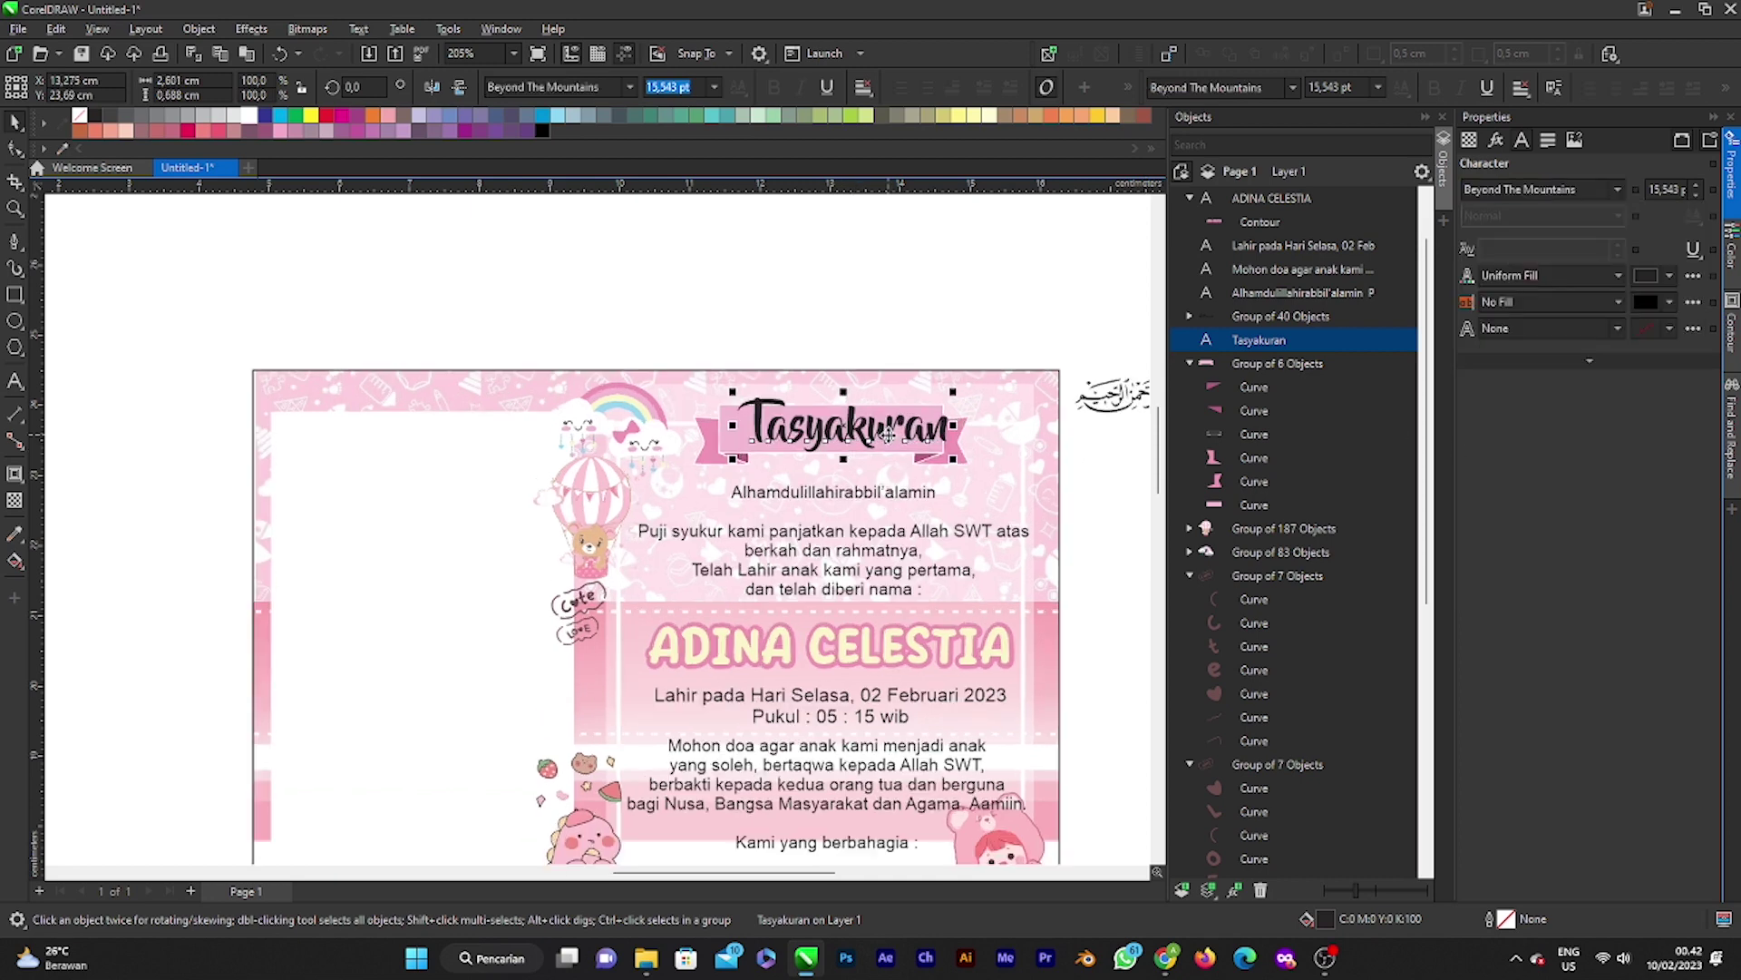
pyautogui.moveTo(961, 386); pyautogui.dragTo(880, 435)
pyautogui.scroll(-6, 880, 435)
# Step: Reselect the Tasyakuran title and browse the font list for other typefaces
pyautogui.press('Escape')
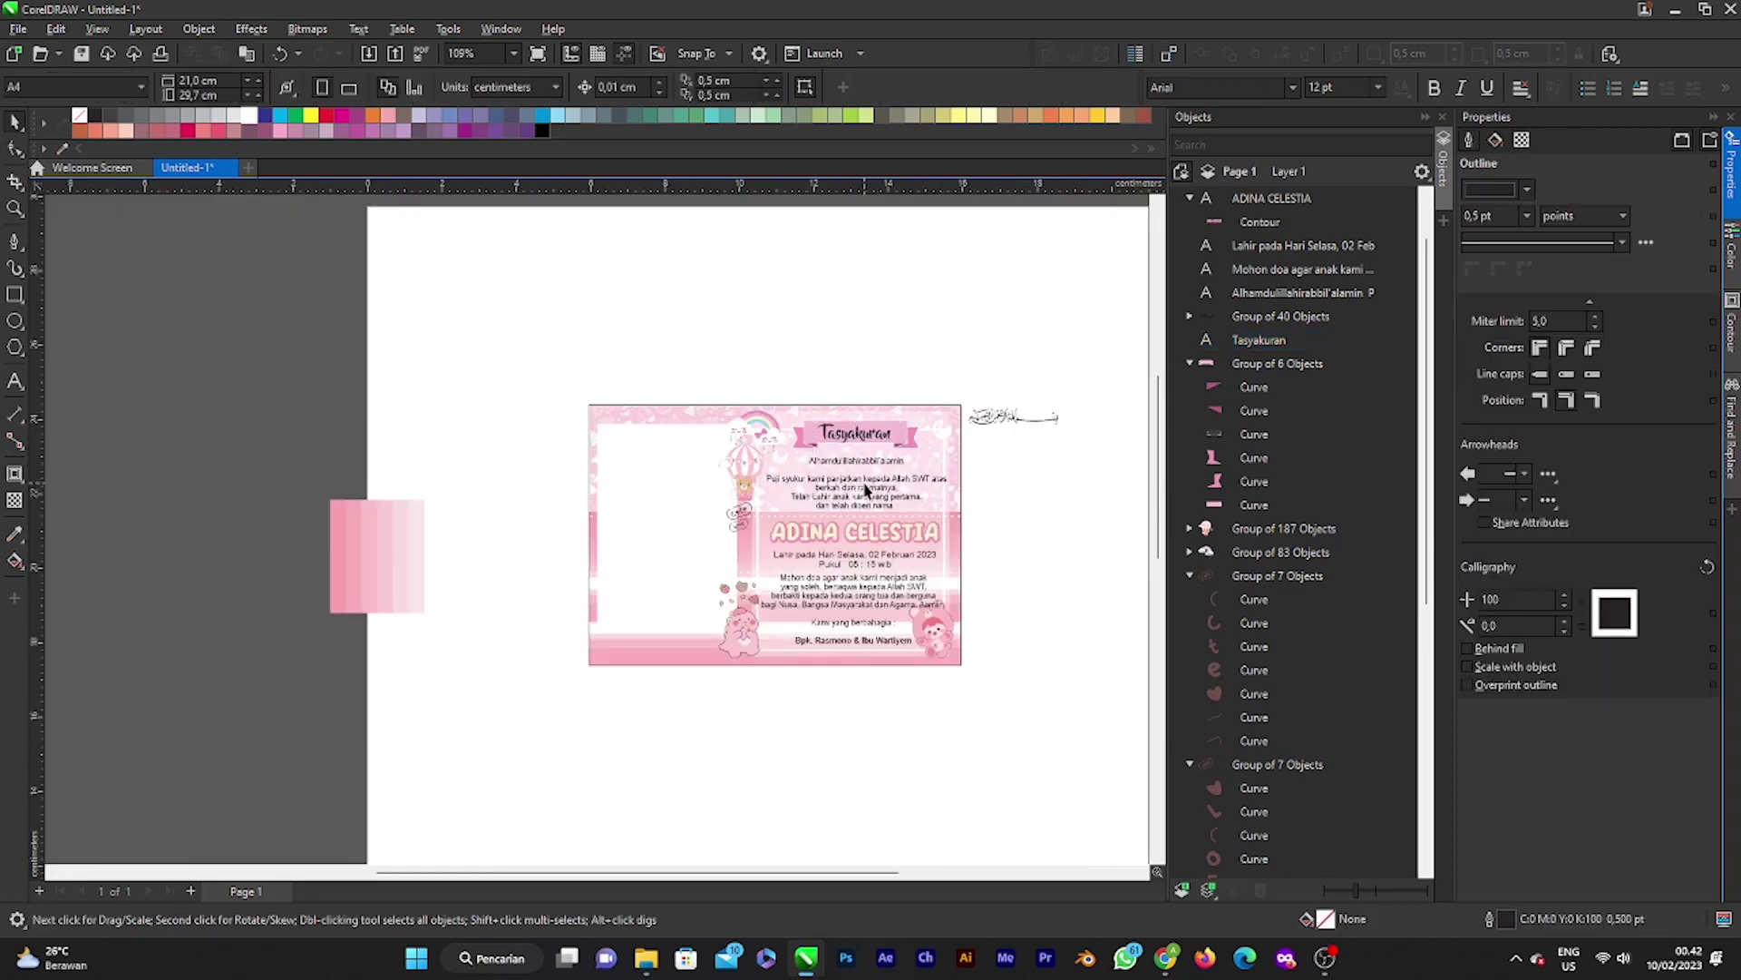
pyautogui.scroll(5, 866, 490)
pyautogui.click(868, 440)
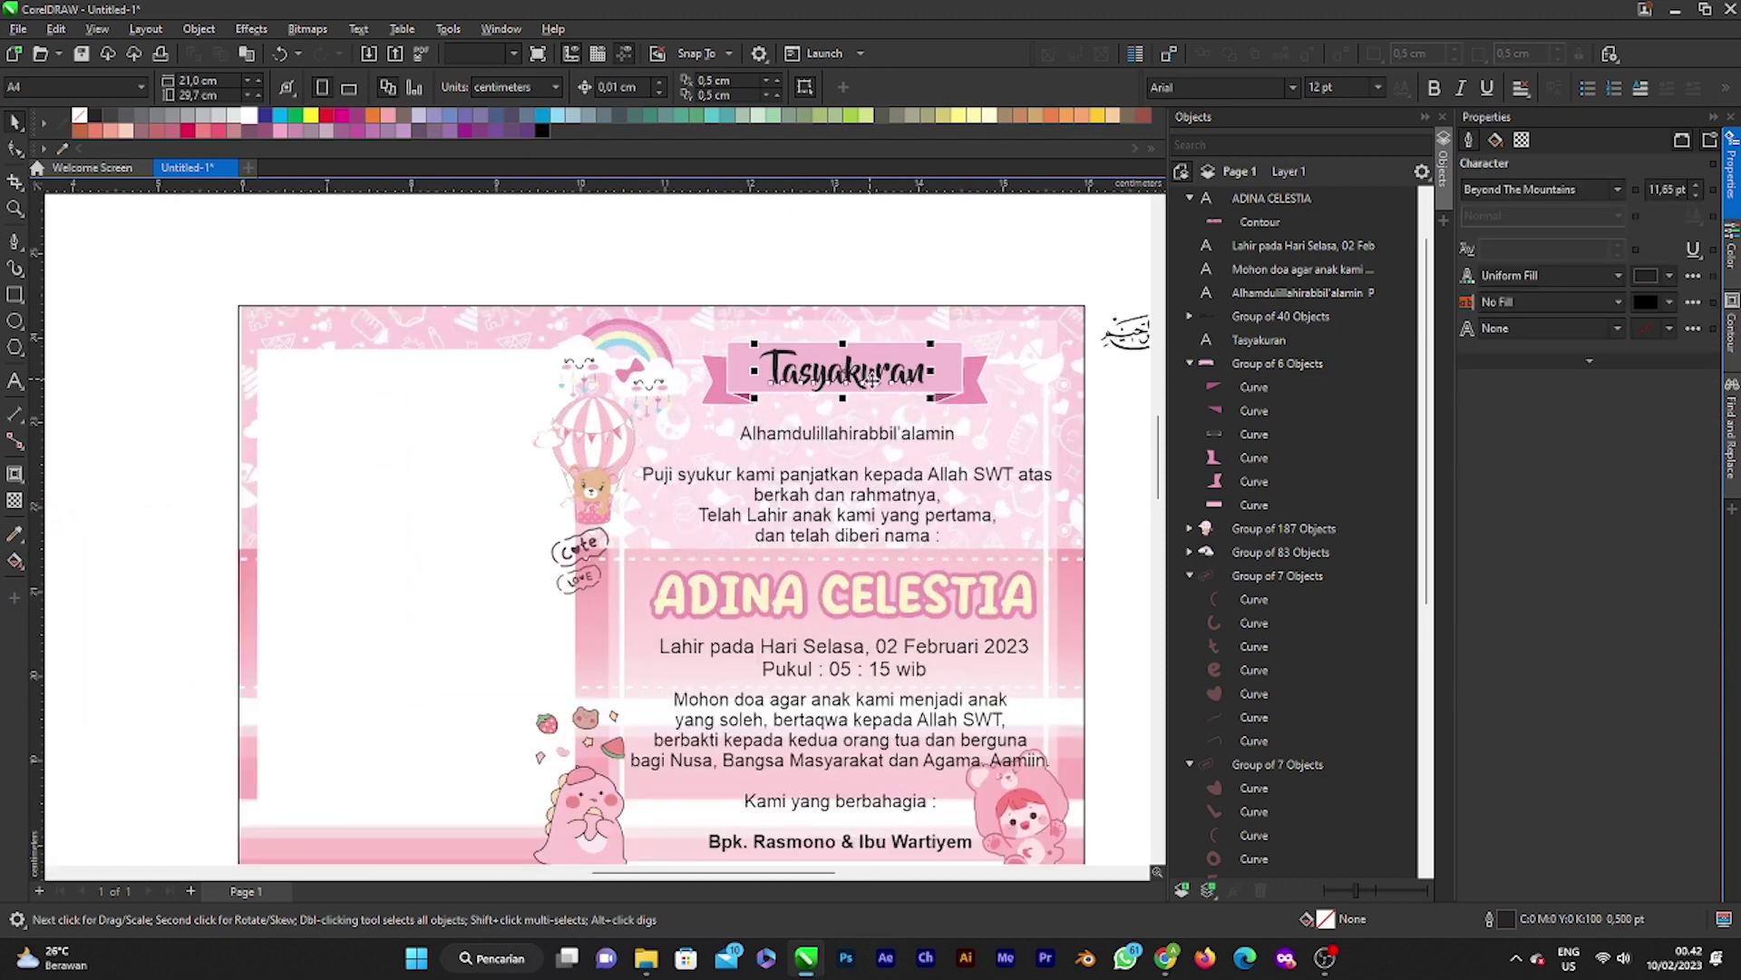
pyautogui.click(1617, 189)
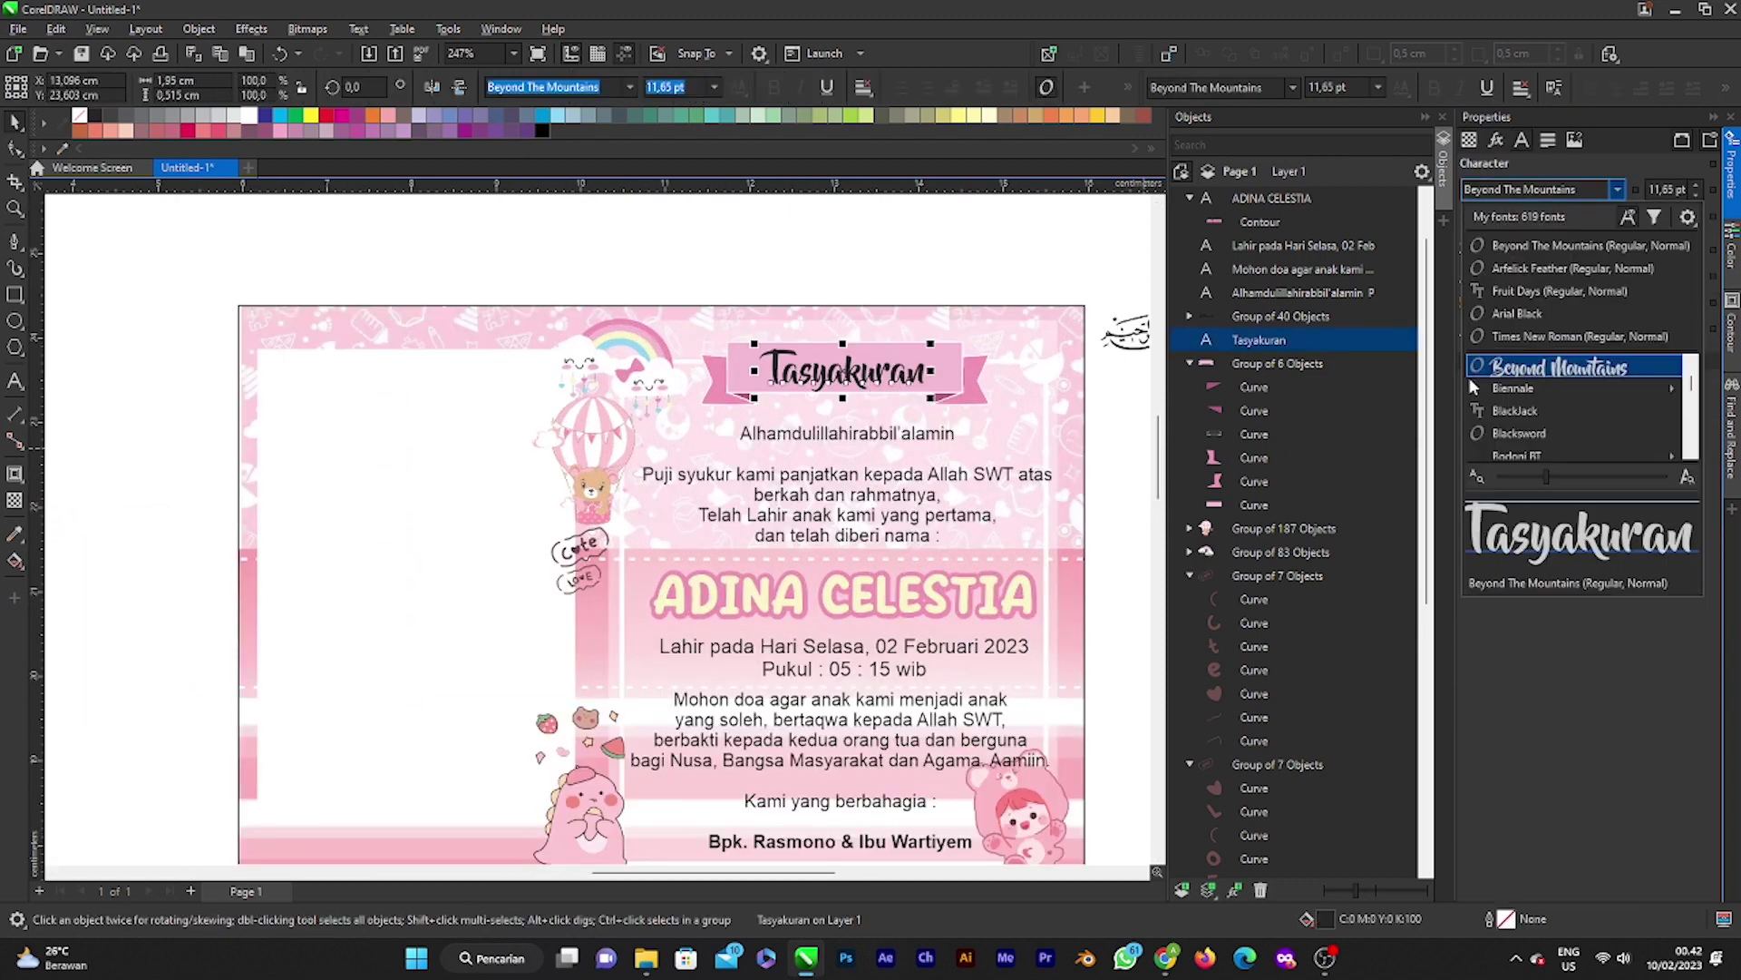
pyautogui.scroll(-5, 1513, 408)
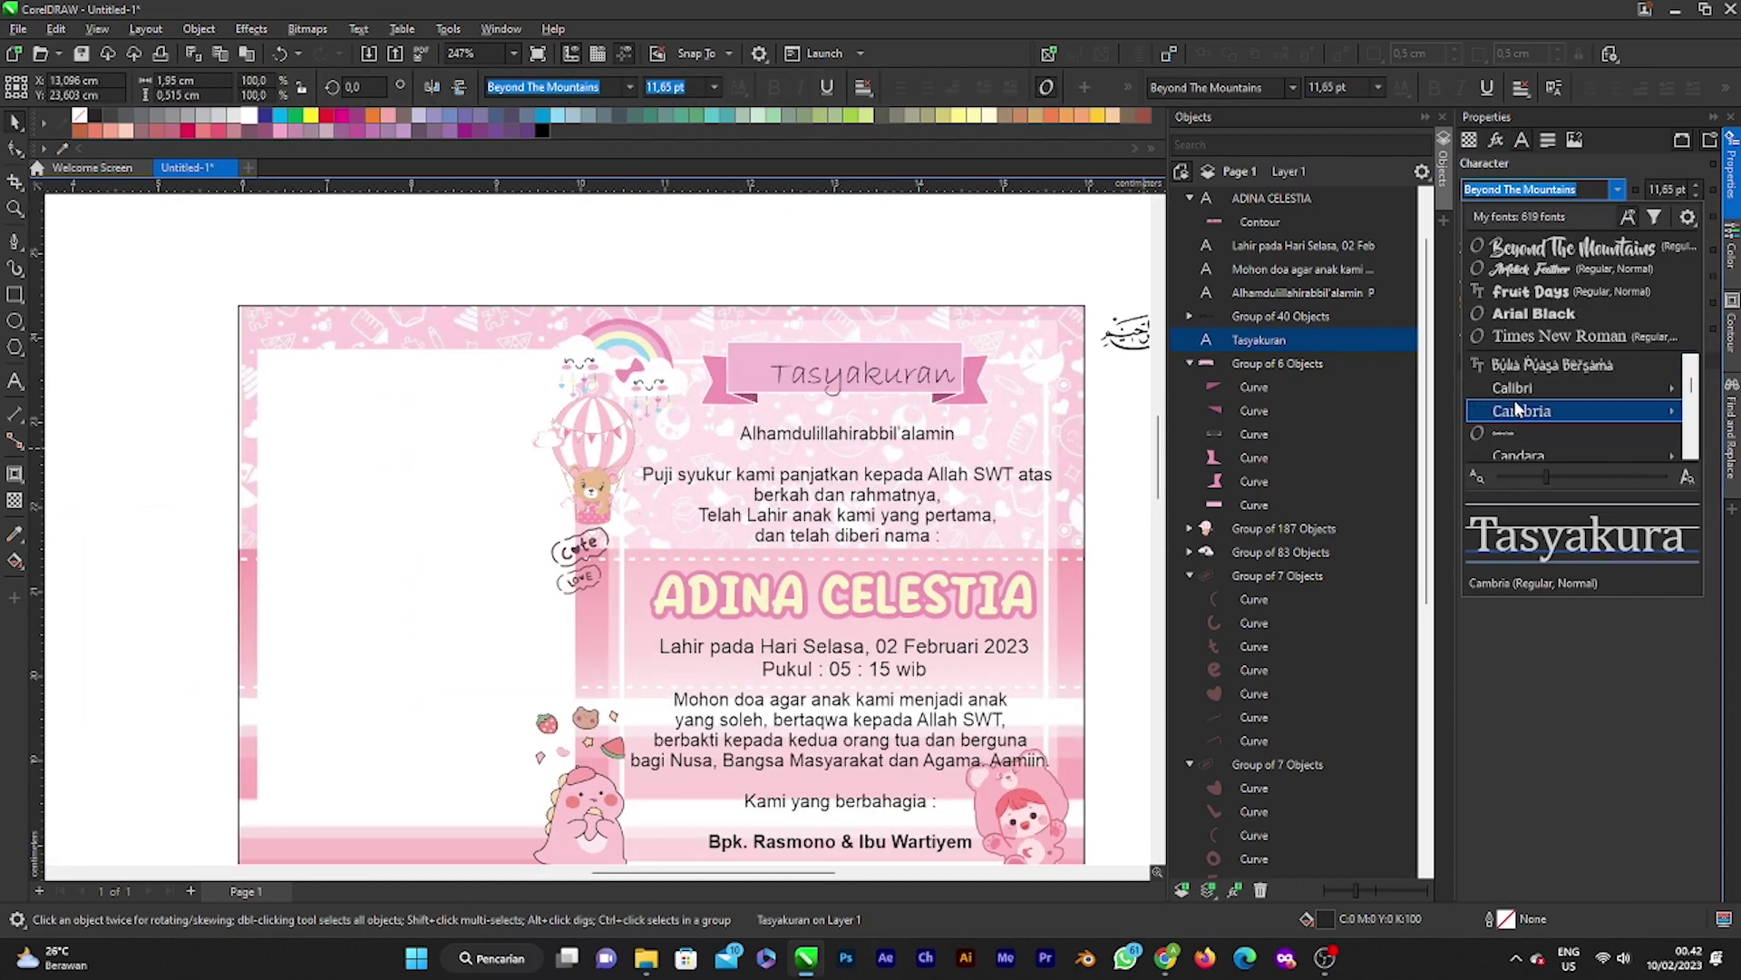
pyautogui.scroll(-3, 1522, 421)
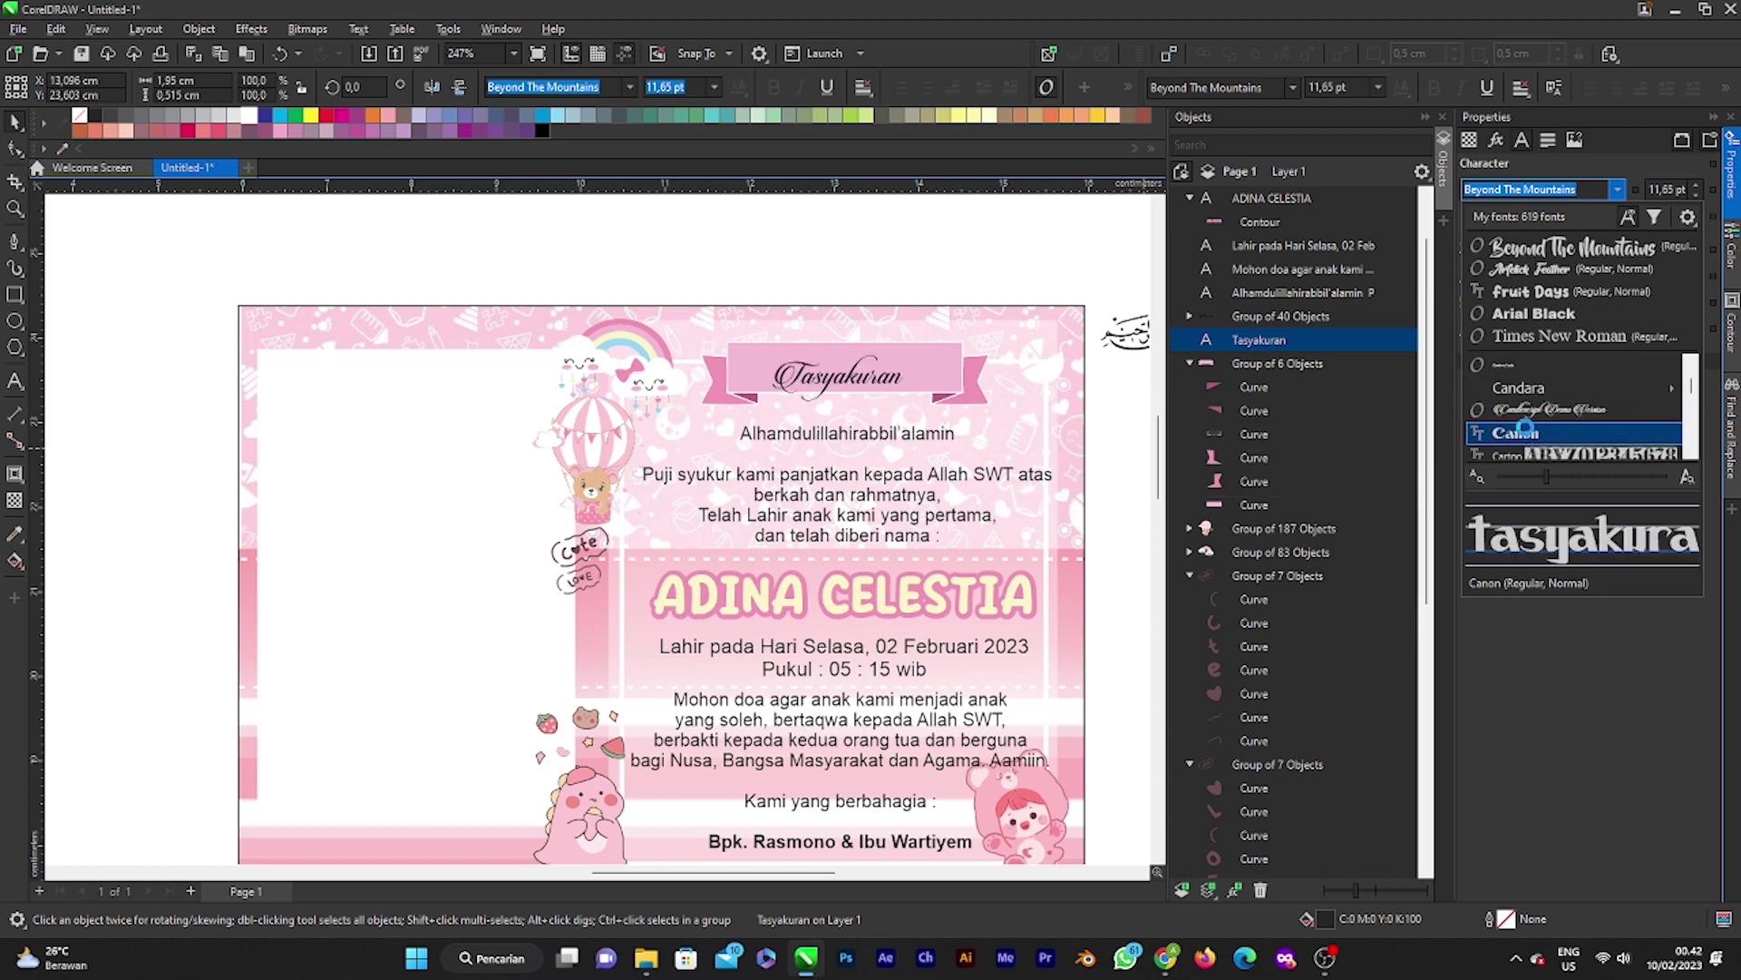
pyautogui.scroll(-4, 1525, 433)
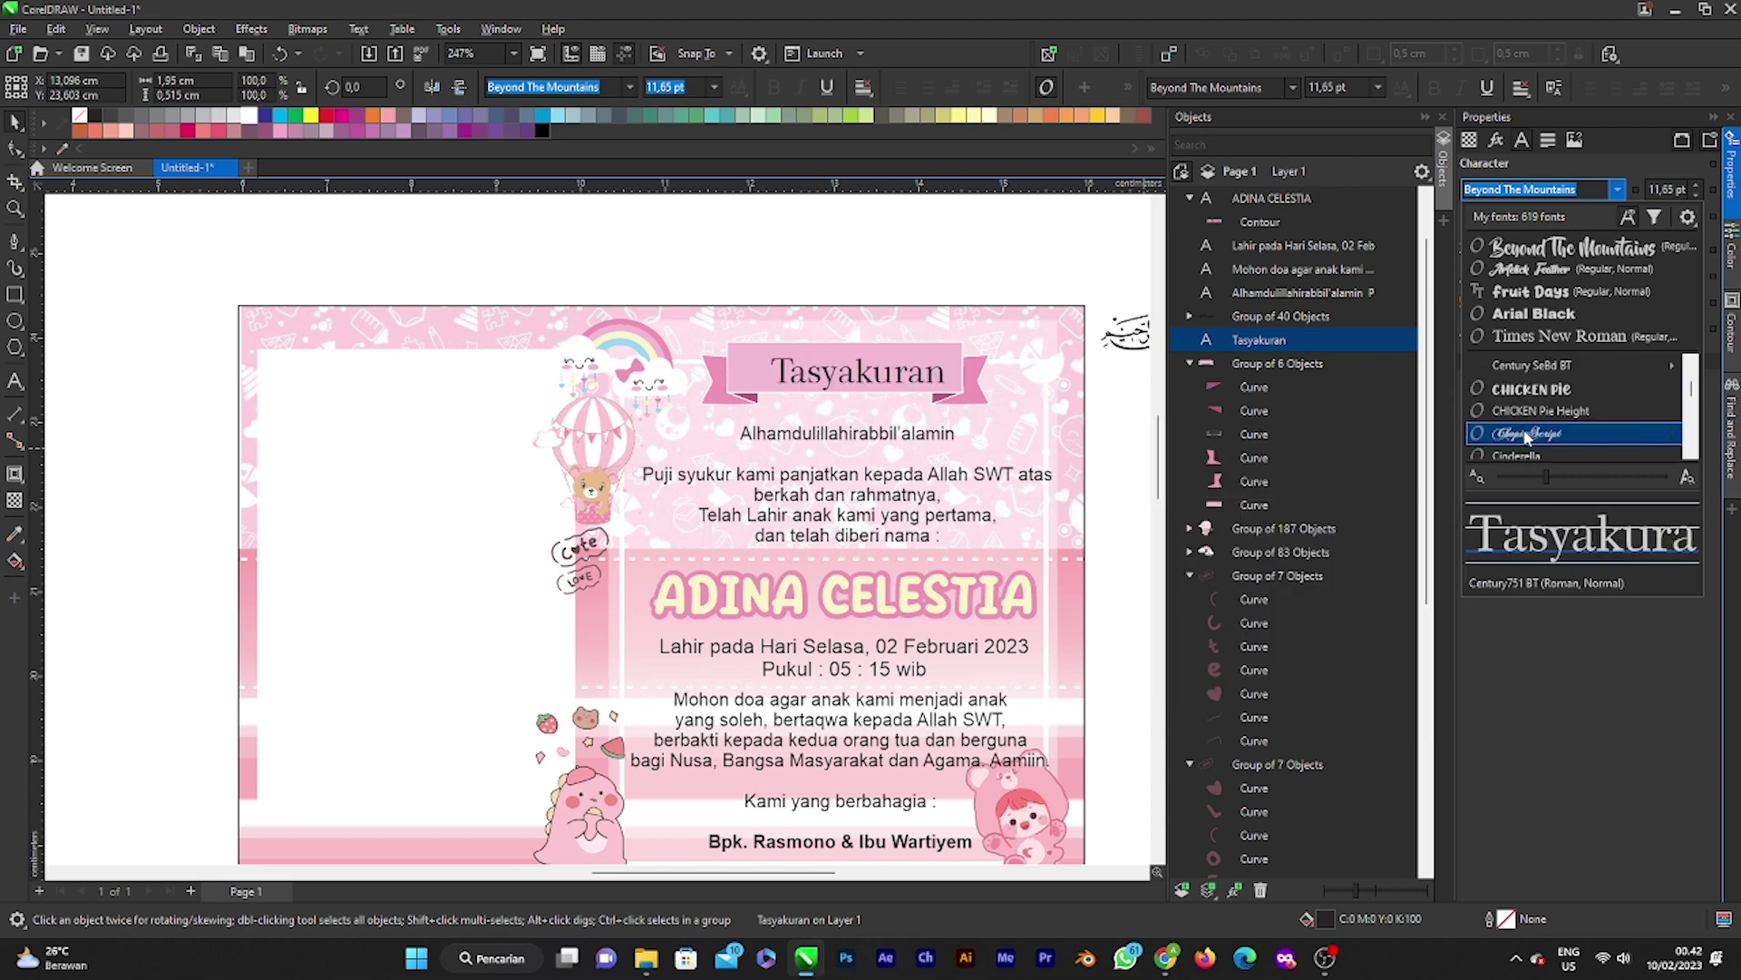
pyautogui.scroll(1, 1524, 420)
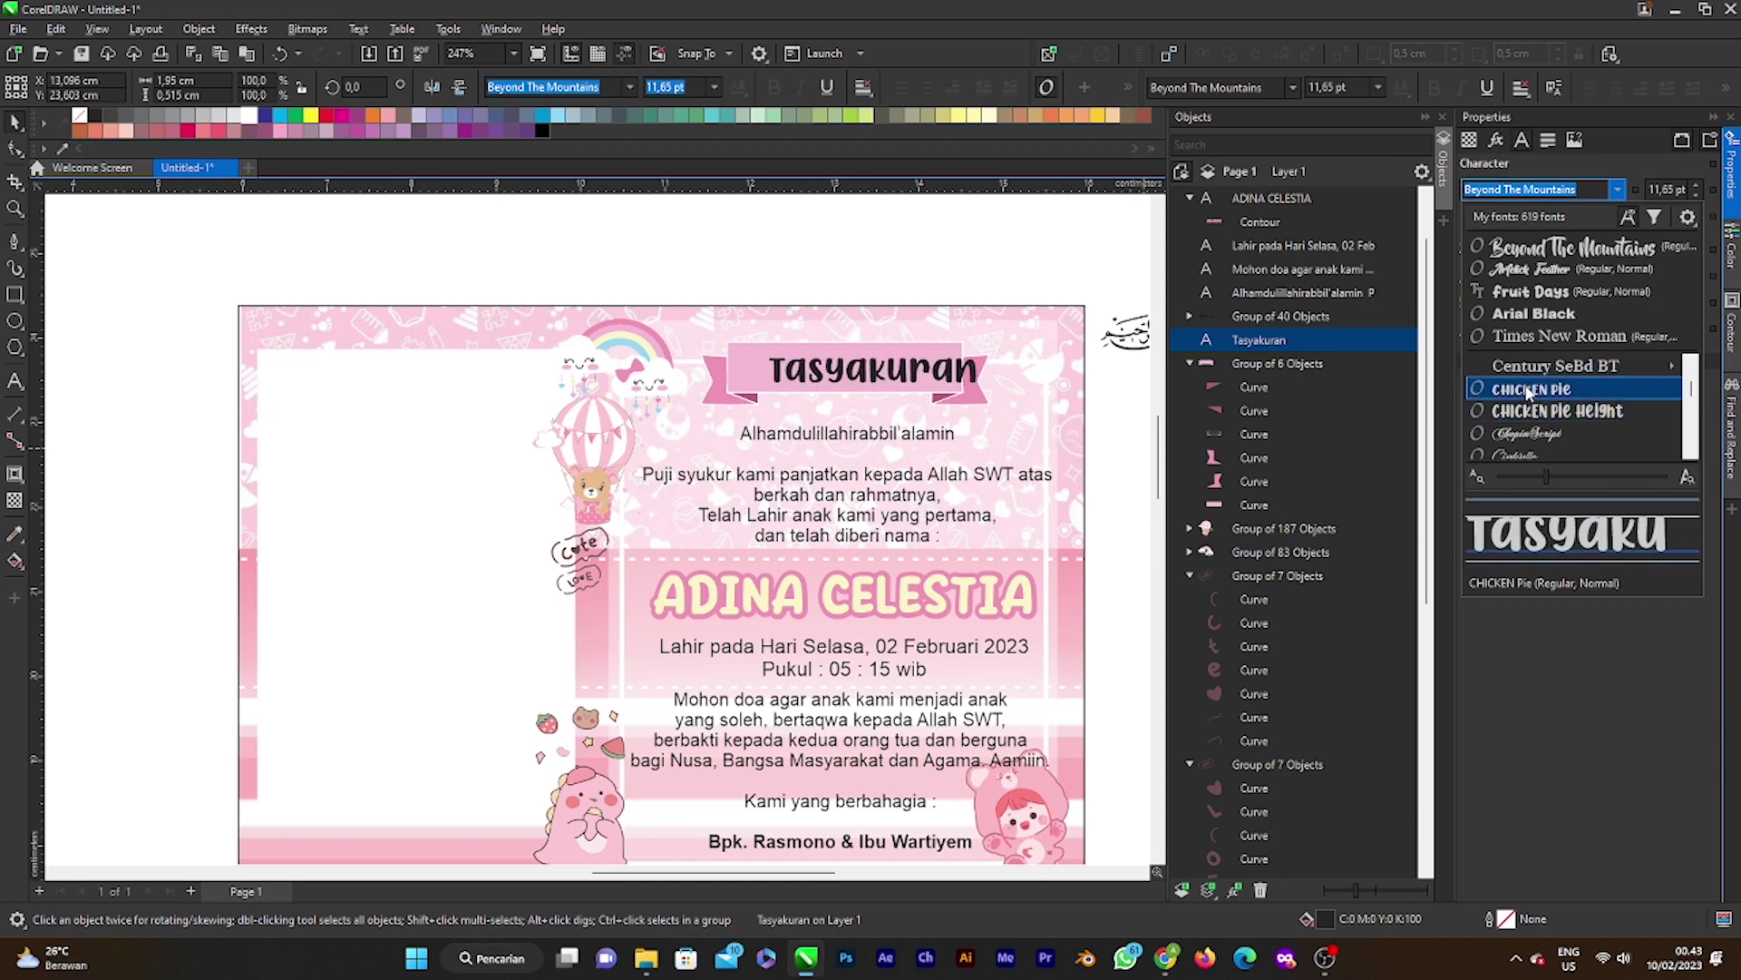
pyautogui.scroll(-4, 1523, 409)
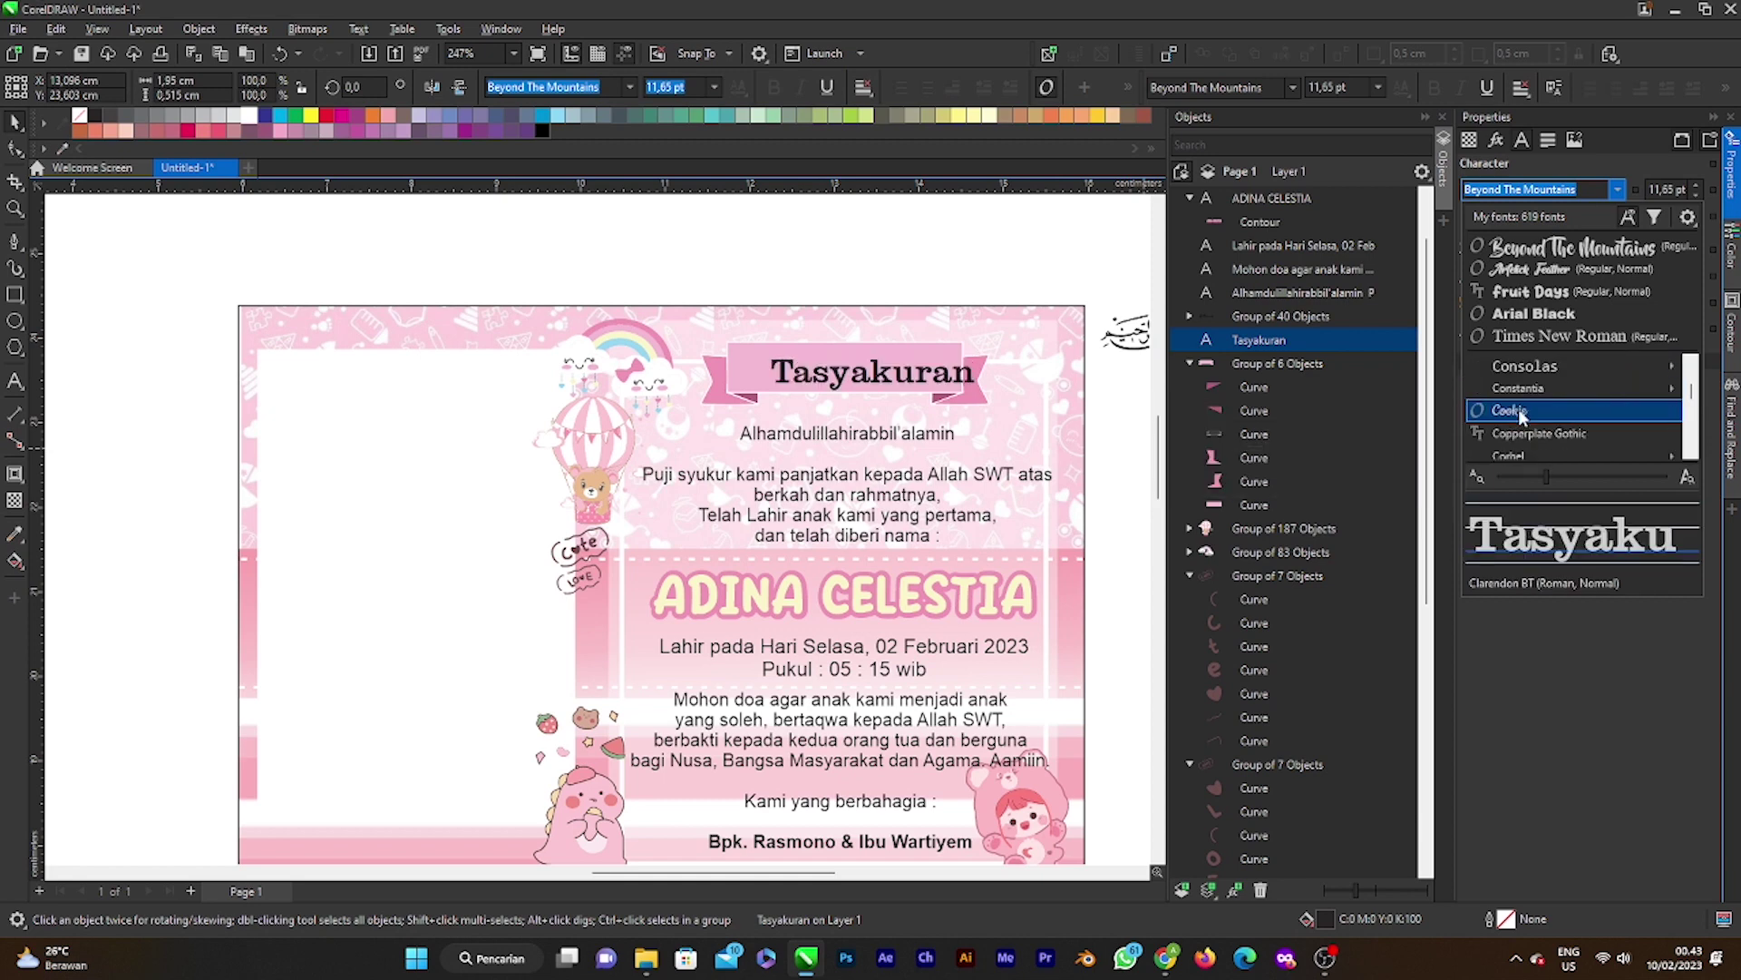
pyautogui.scroll(-5, 1520, 415)
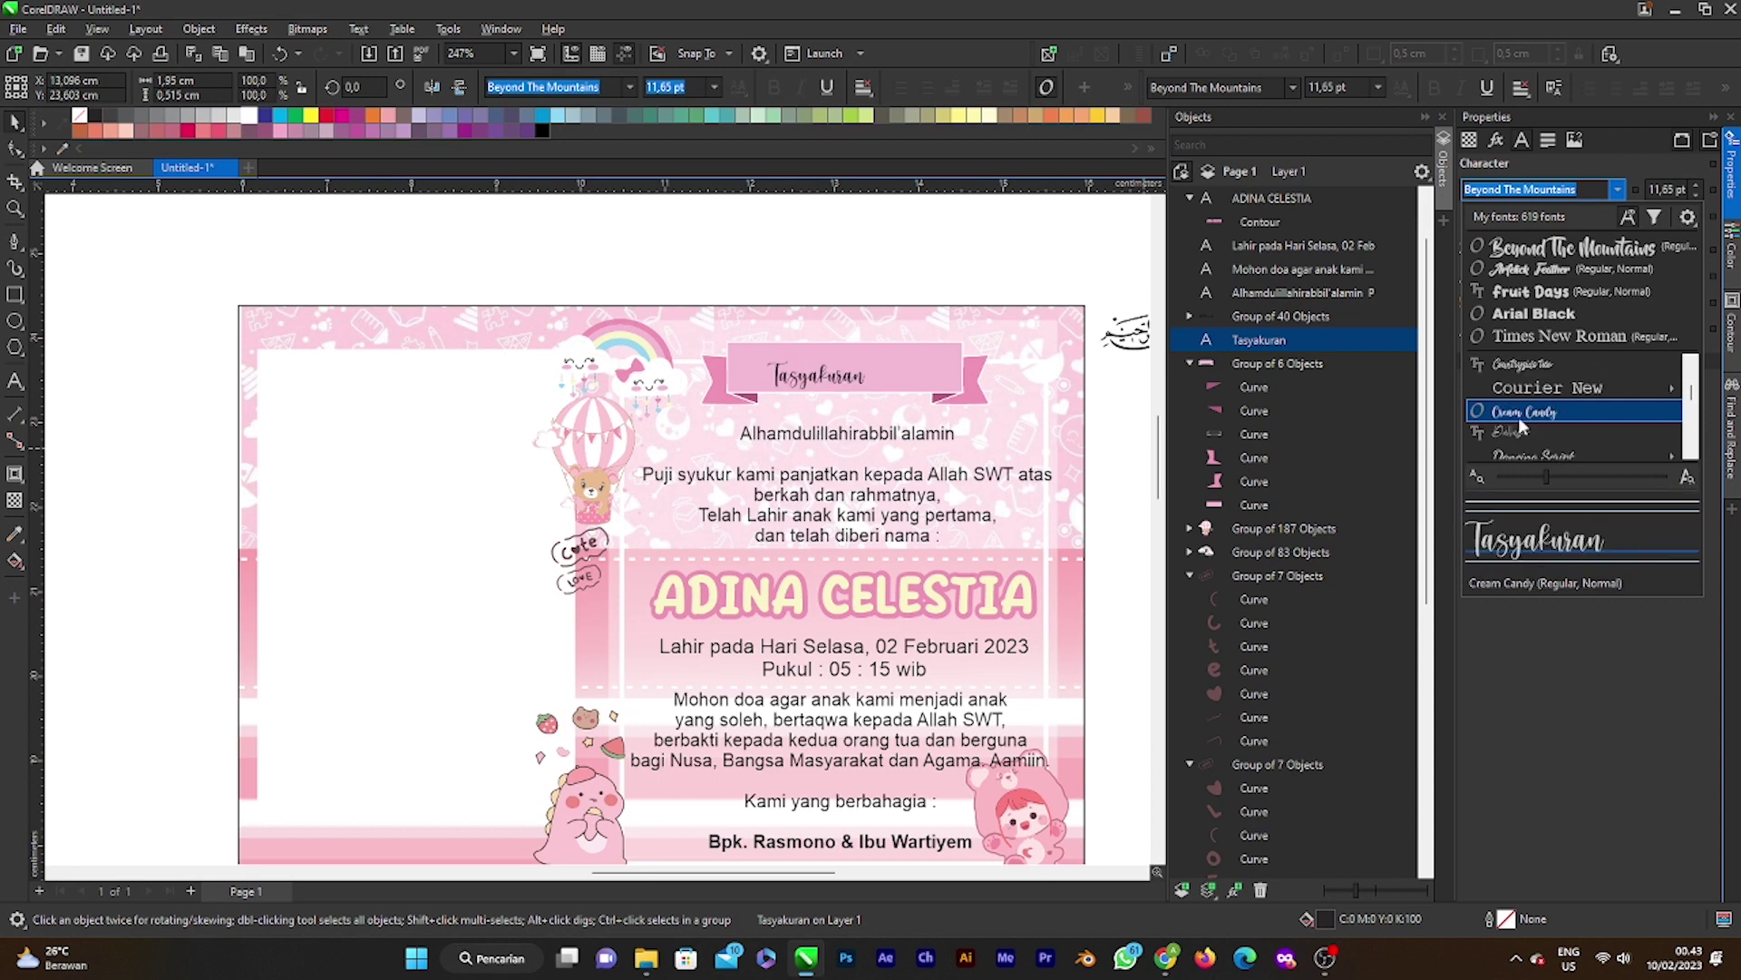
pyautogui.scroll(-5, 1520, 422)
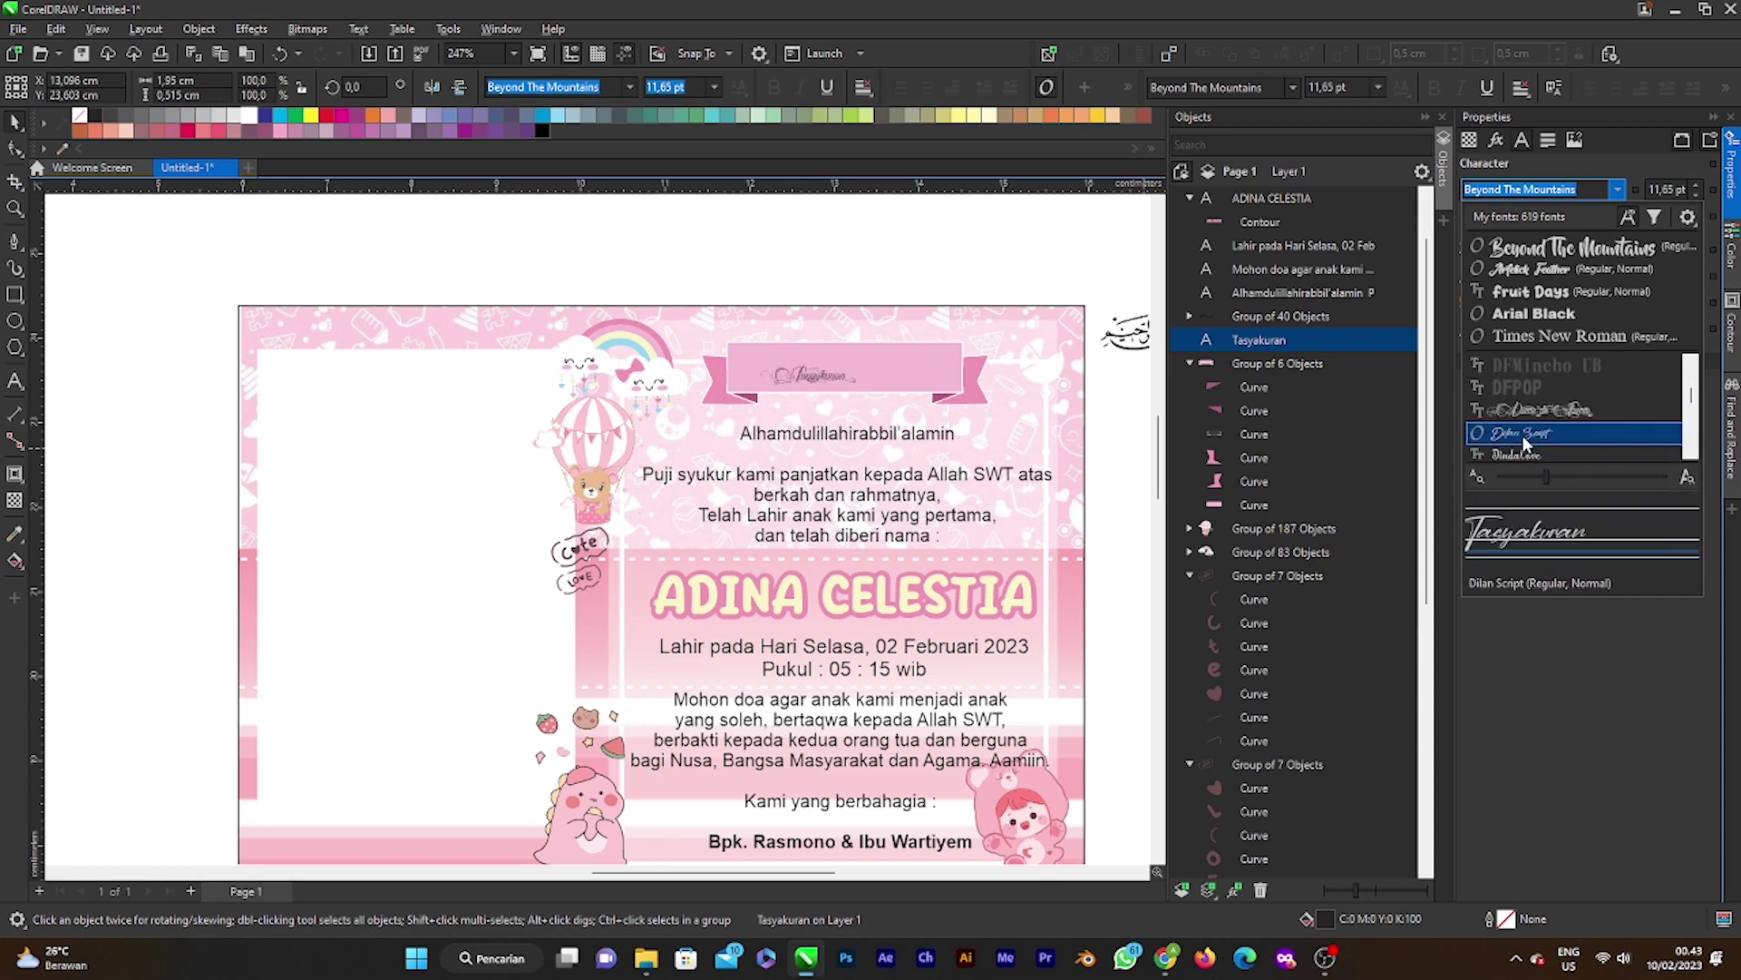
pyautogui.scroll(-3, 1527, 435)
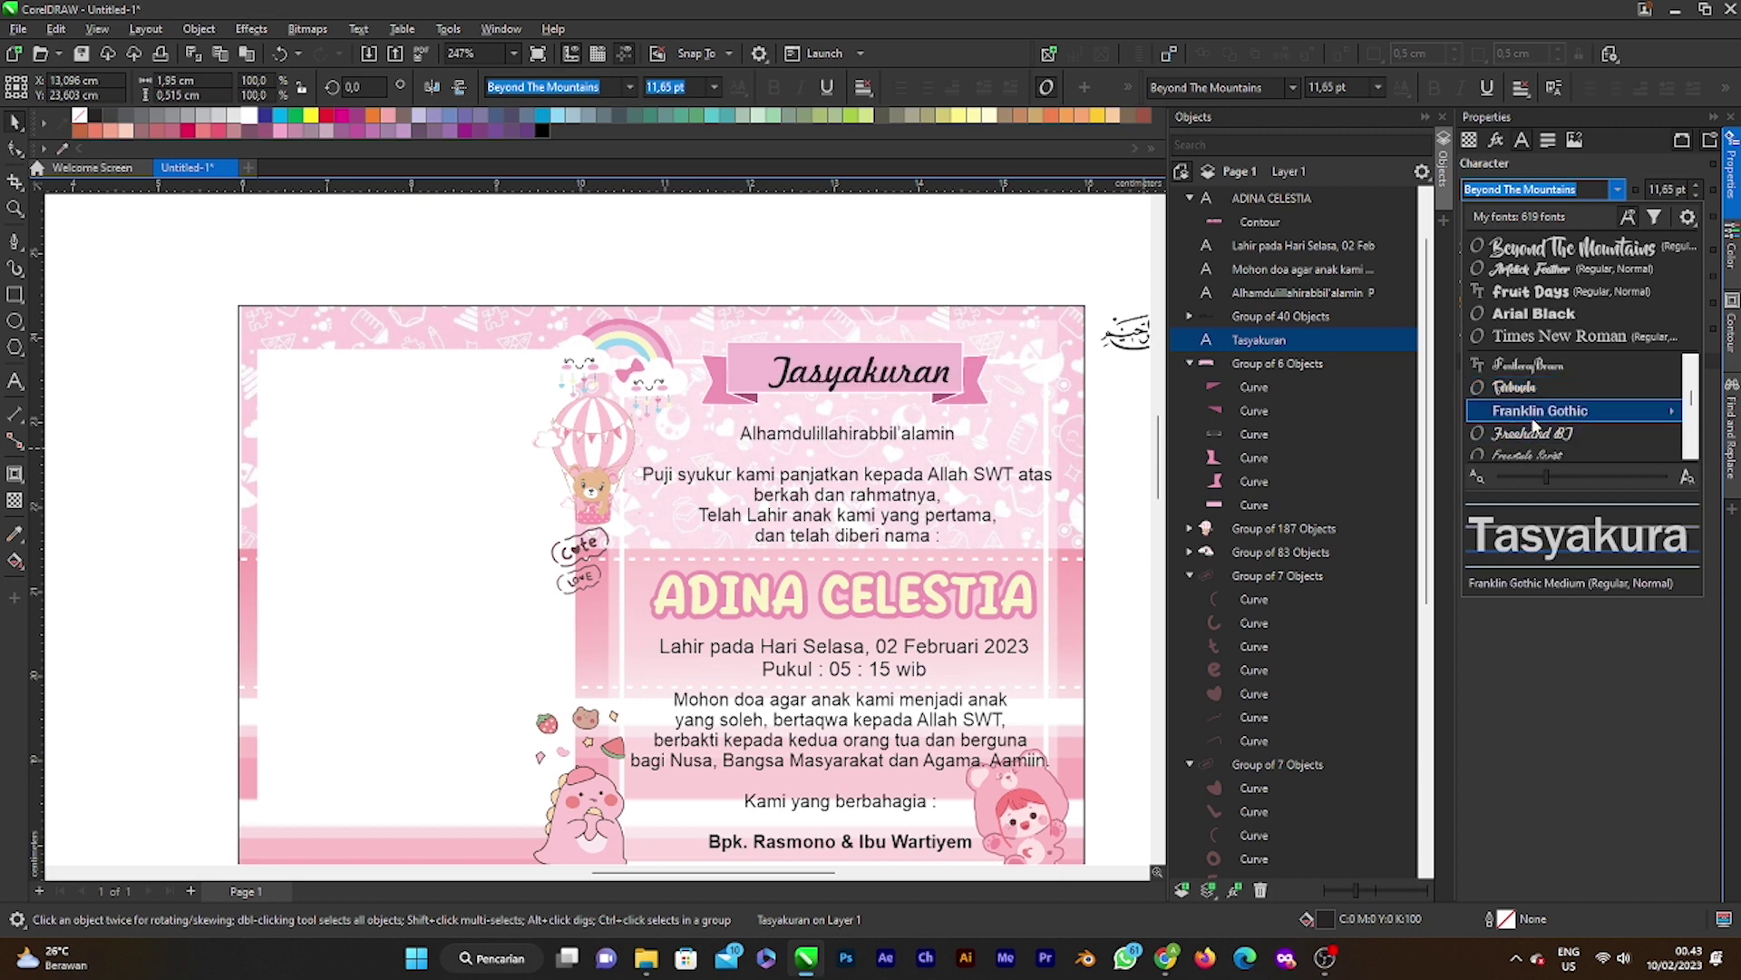
# Step: Apply ObelixPro to the title and shrink it slightly inside the pink banner
pyautogui.scroll(-5, 1531, 413)
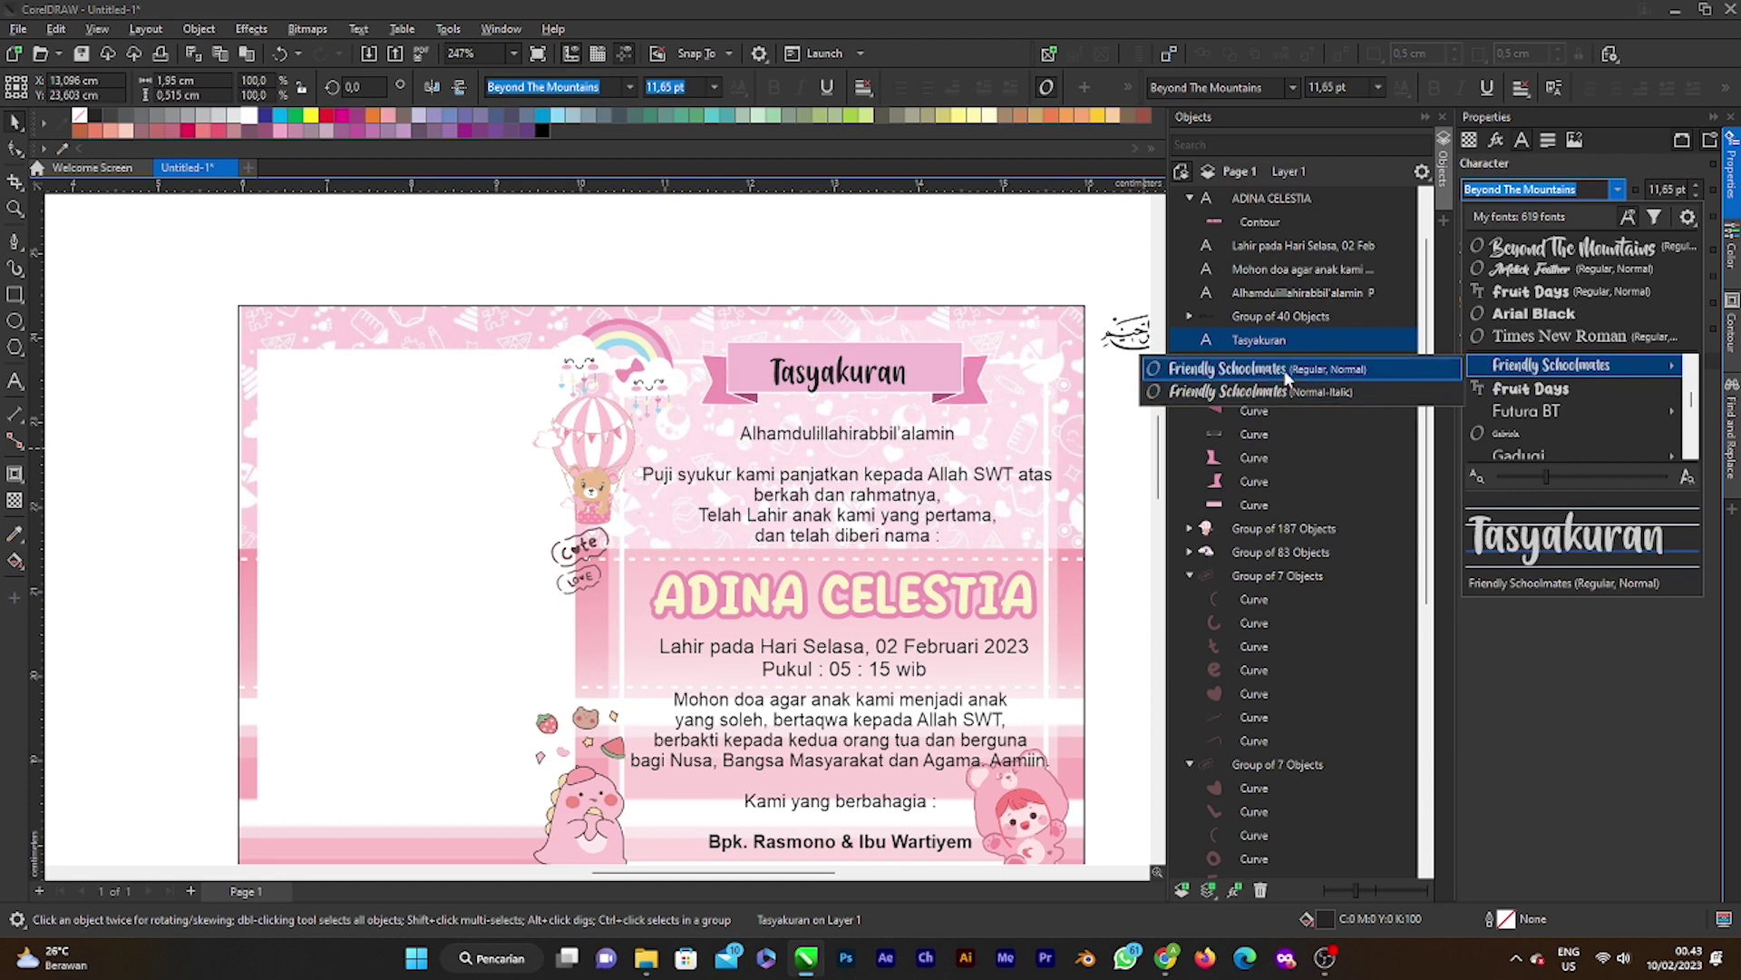
pyautogui.scroll(-3, 1526, 399)
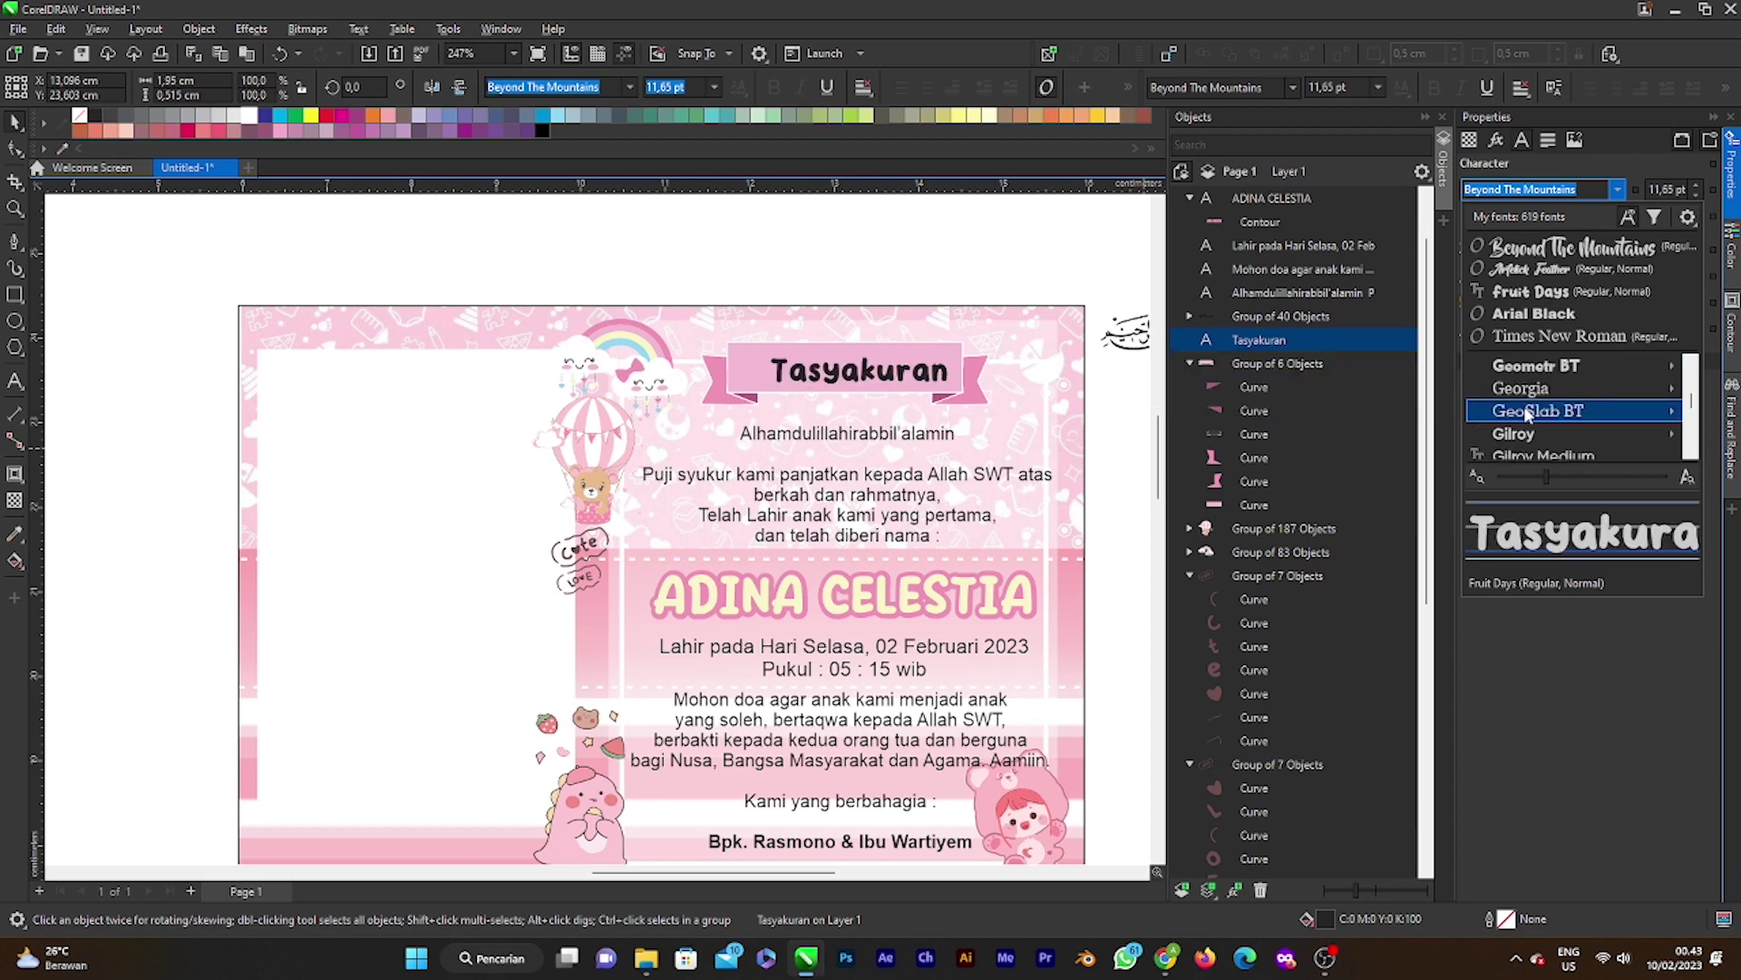
pyautogui.moveTo(1529, 415)
pyautogui.scroll(-3, 1529, 414)
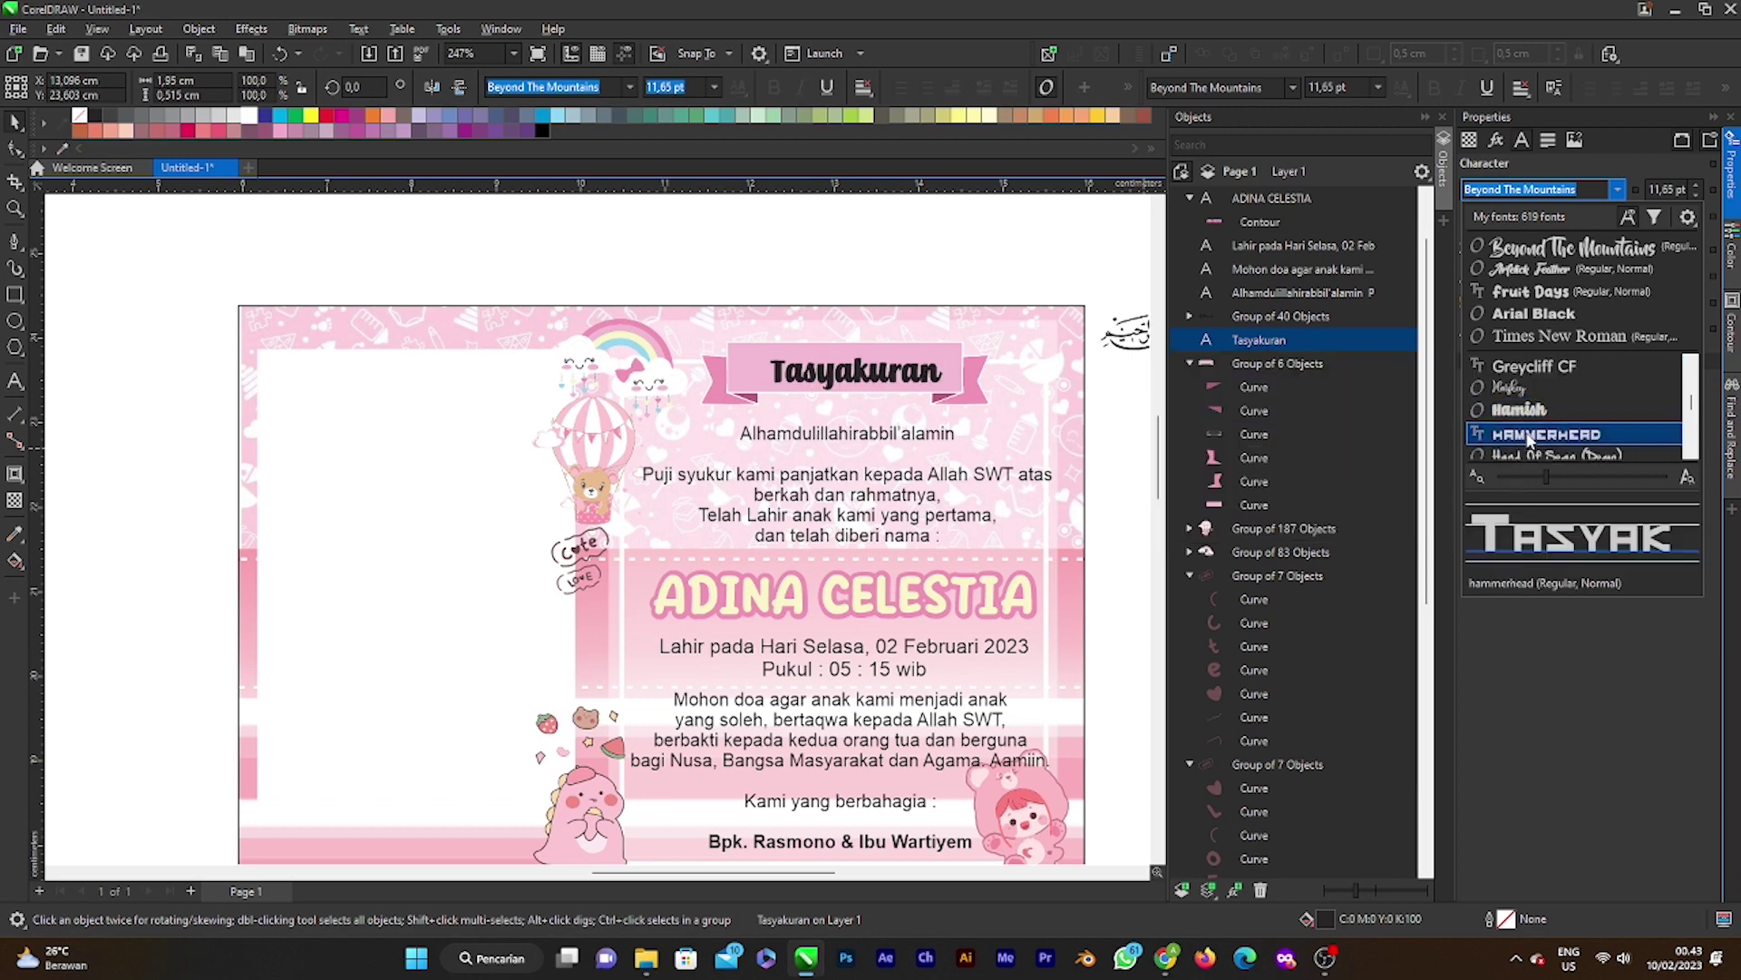
pyautogui.scroll(-3, 1530, 426)
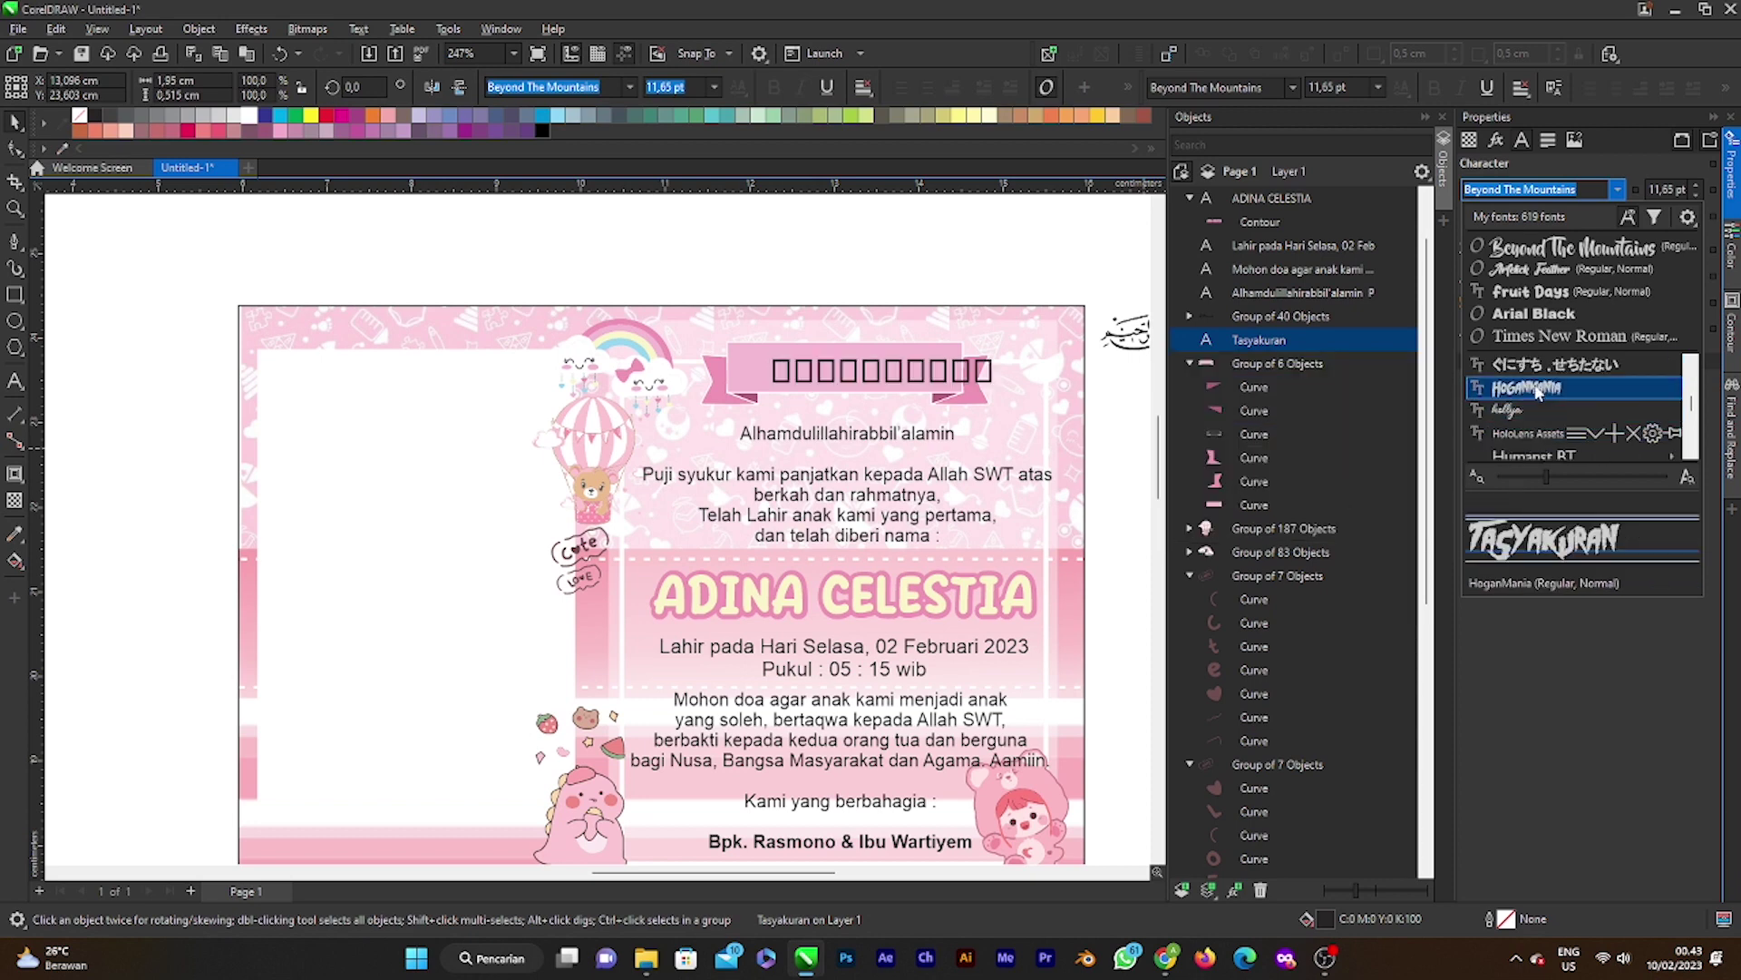
pyautogui.scroll(-3, 1529, 405)
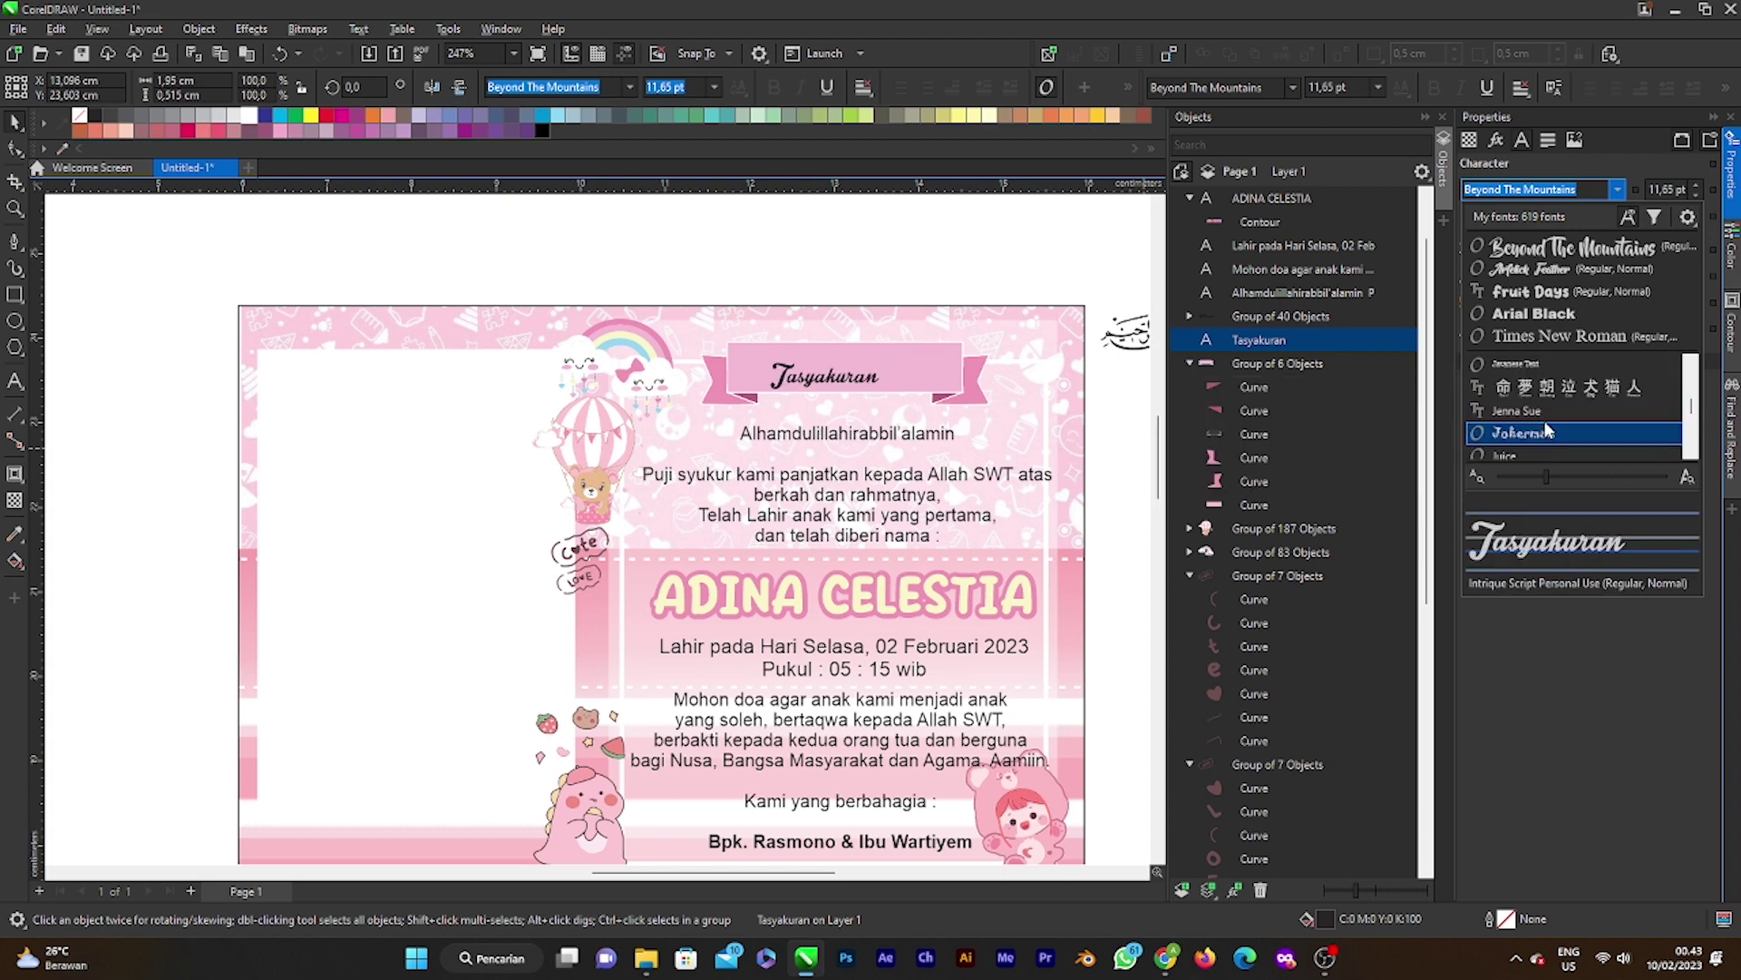
pyautogui.scroll(-3, 1545, 430)
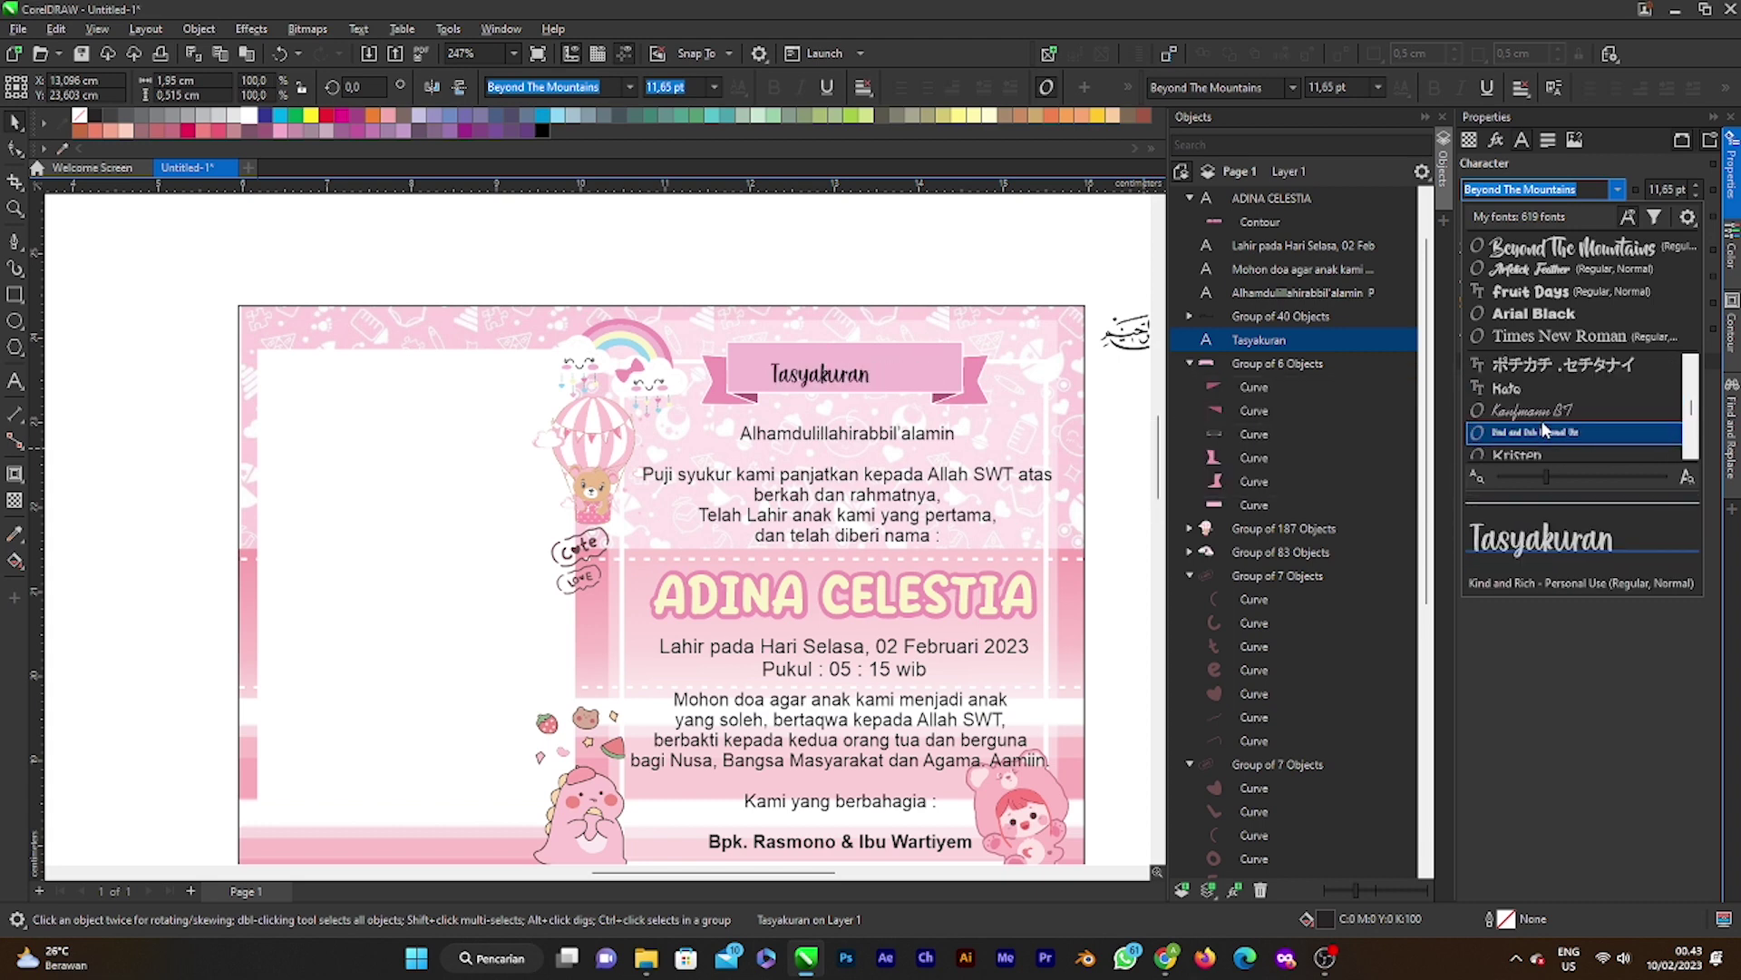
pyautogui.scroll(-6, 1544, 430)
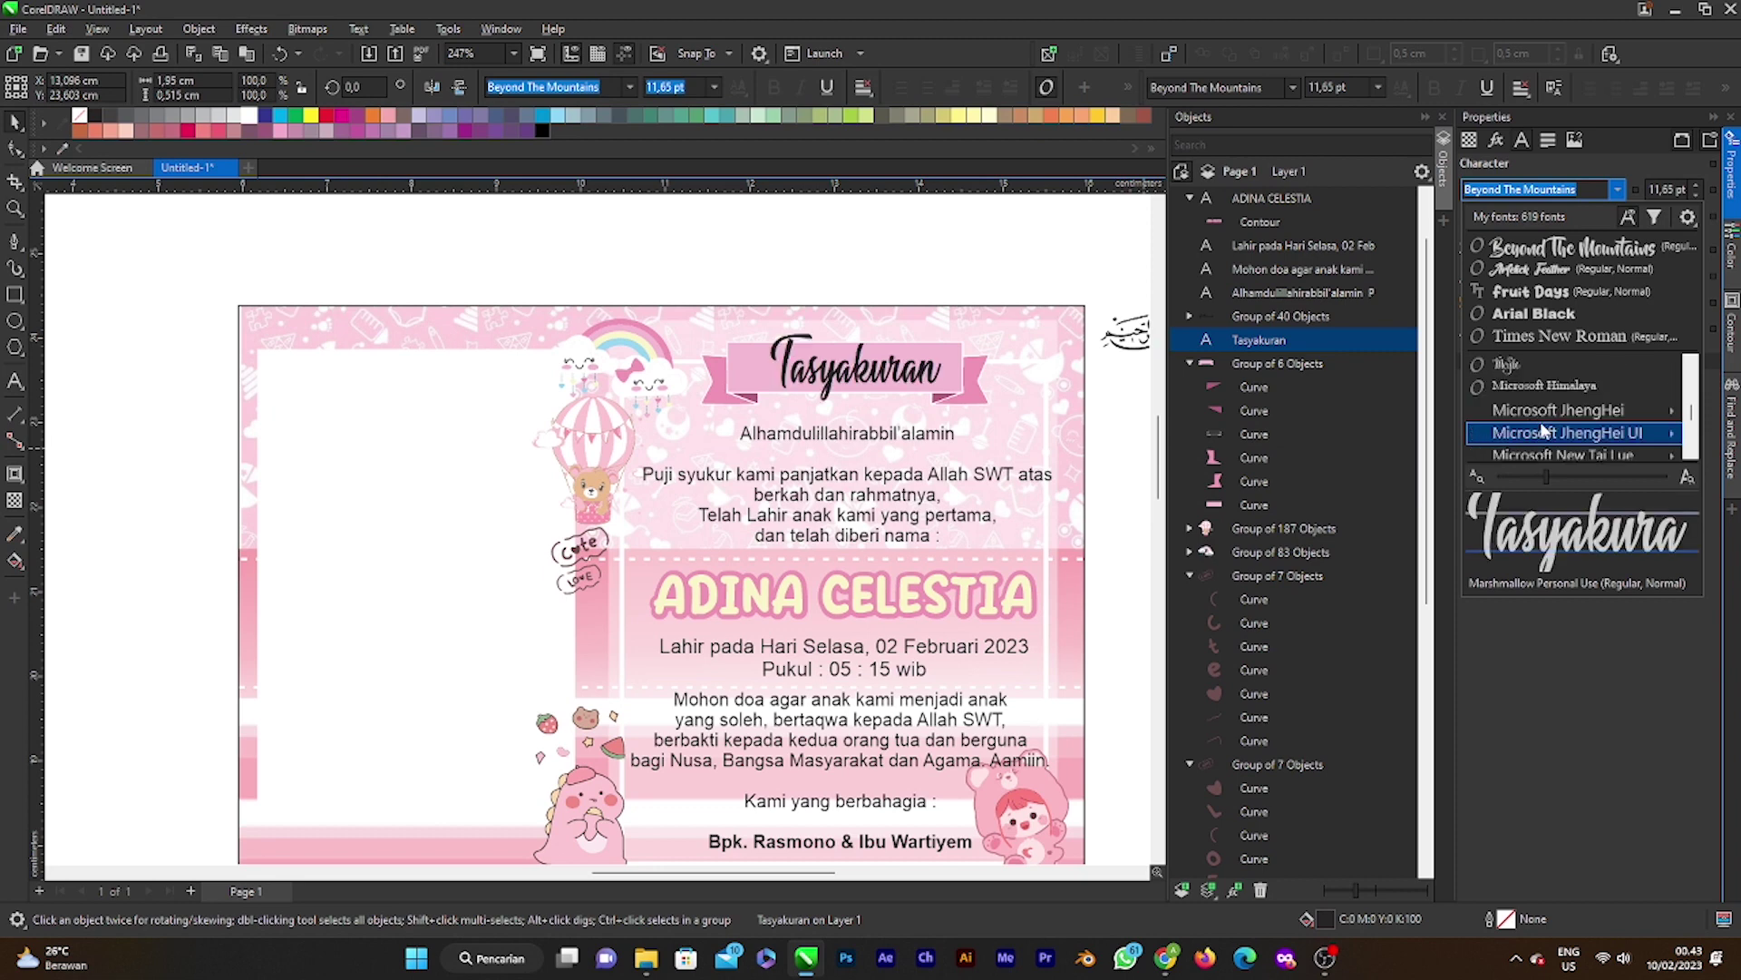
pyautogui.scroll(-5, 1545, 433)
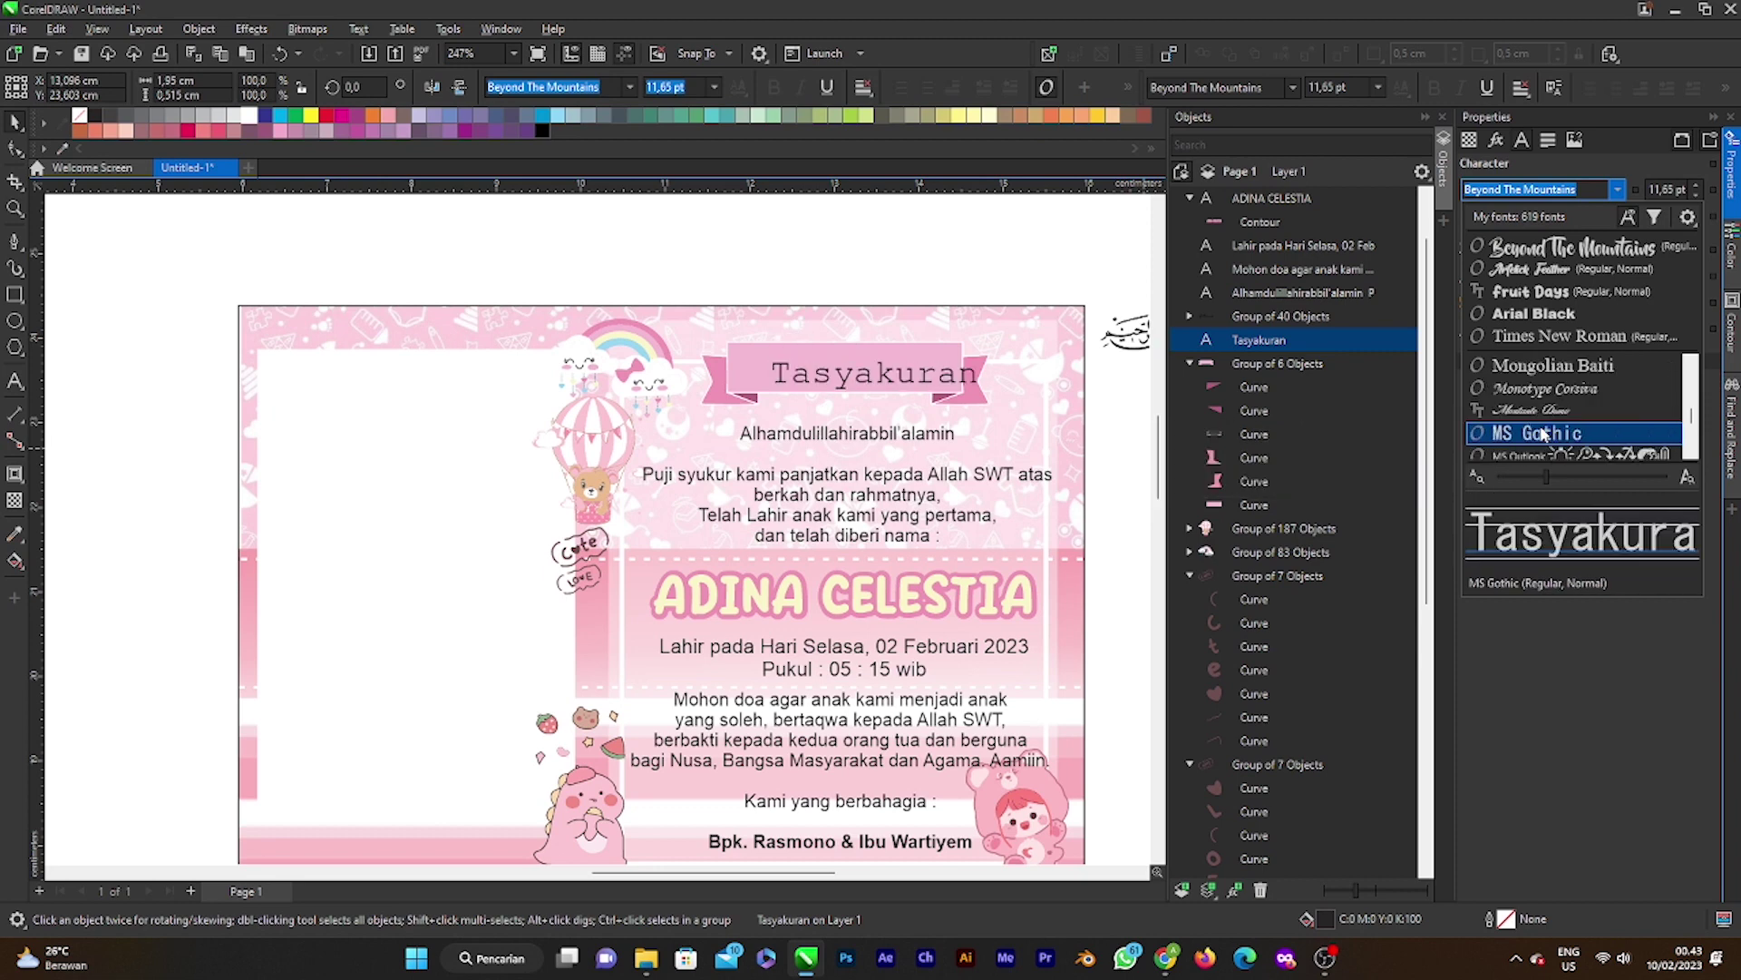
pyautogui.scroll(-6, 1545, 436)
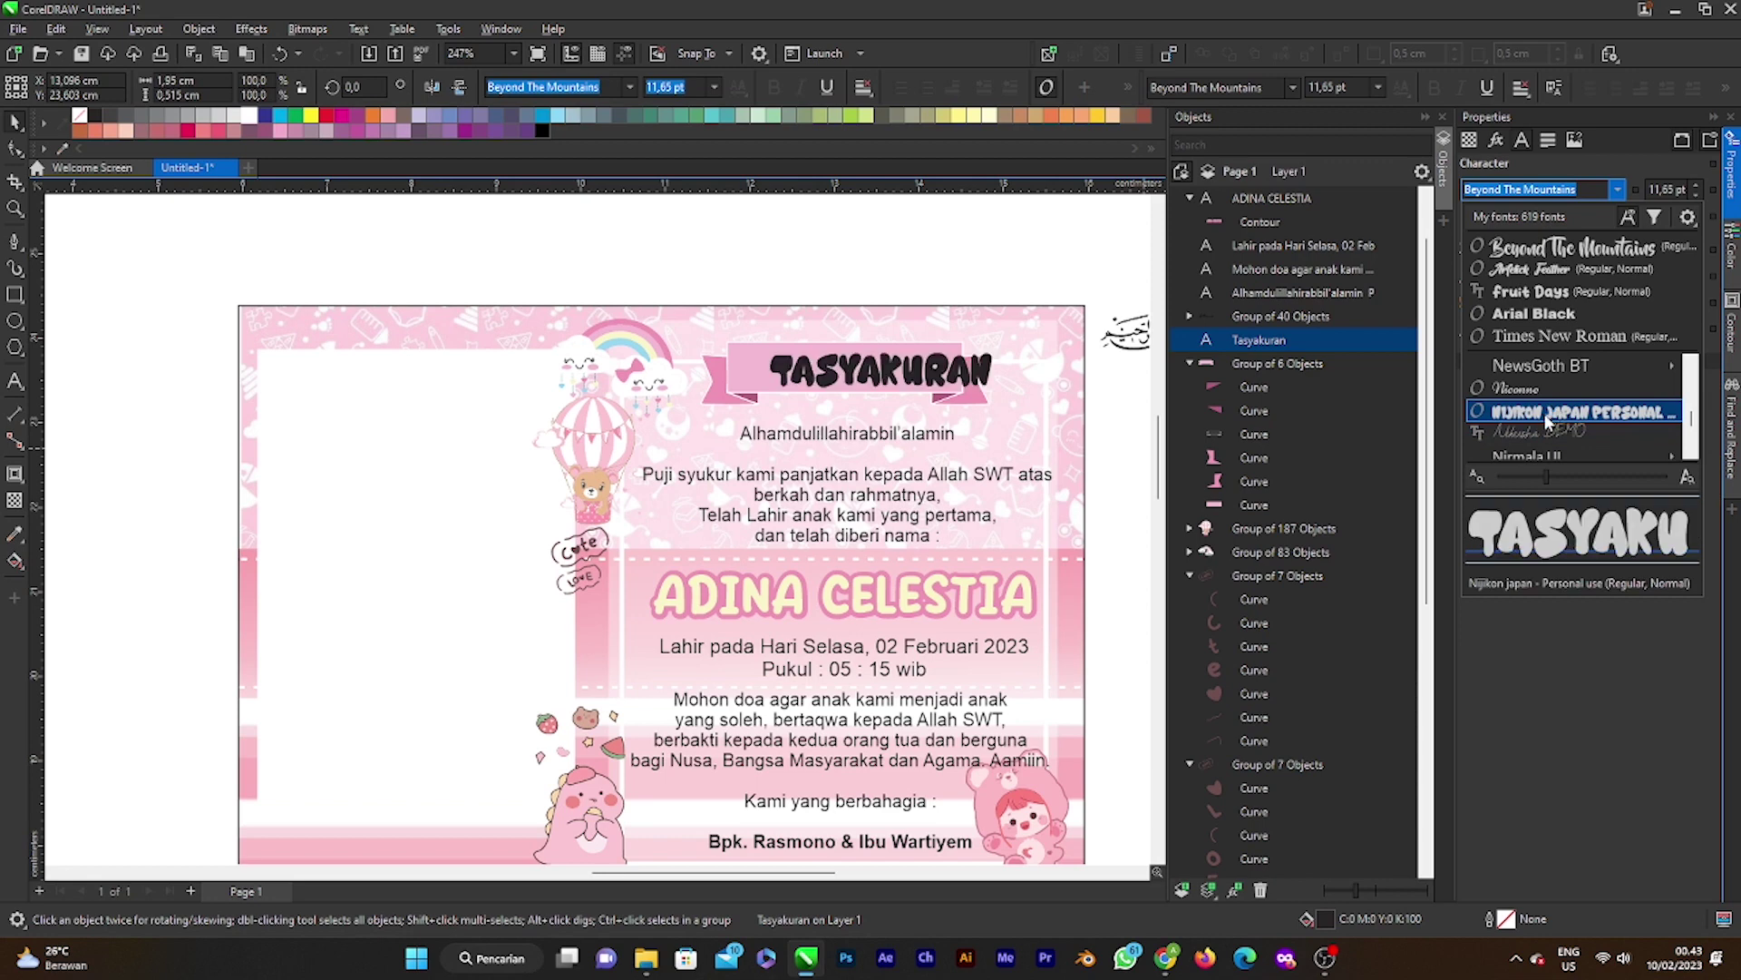
pyautogui.scroll(-3, 1545, 419)
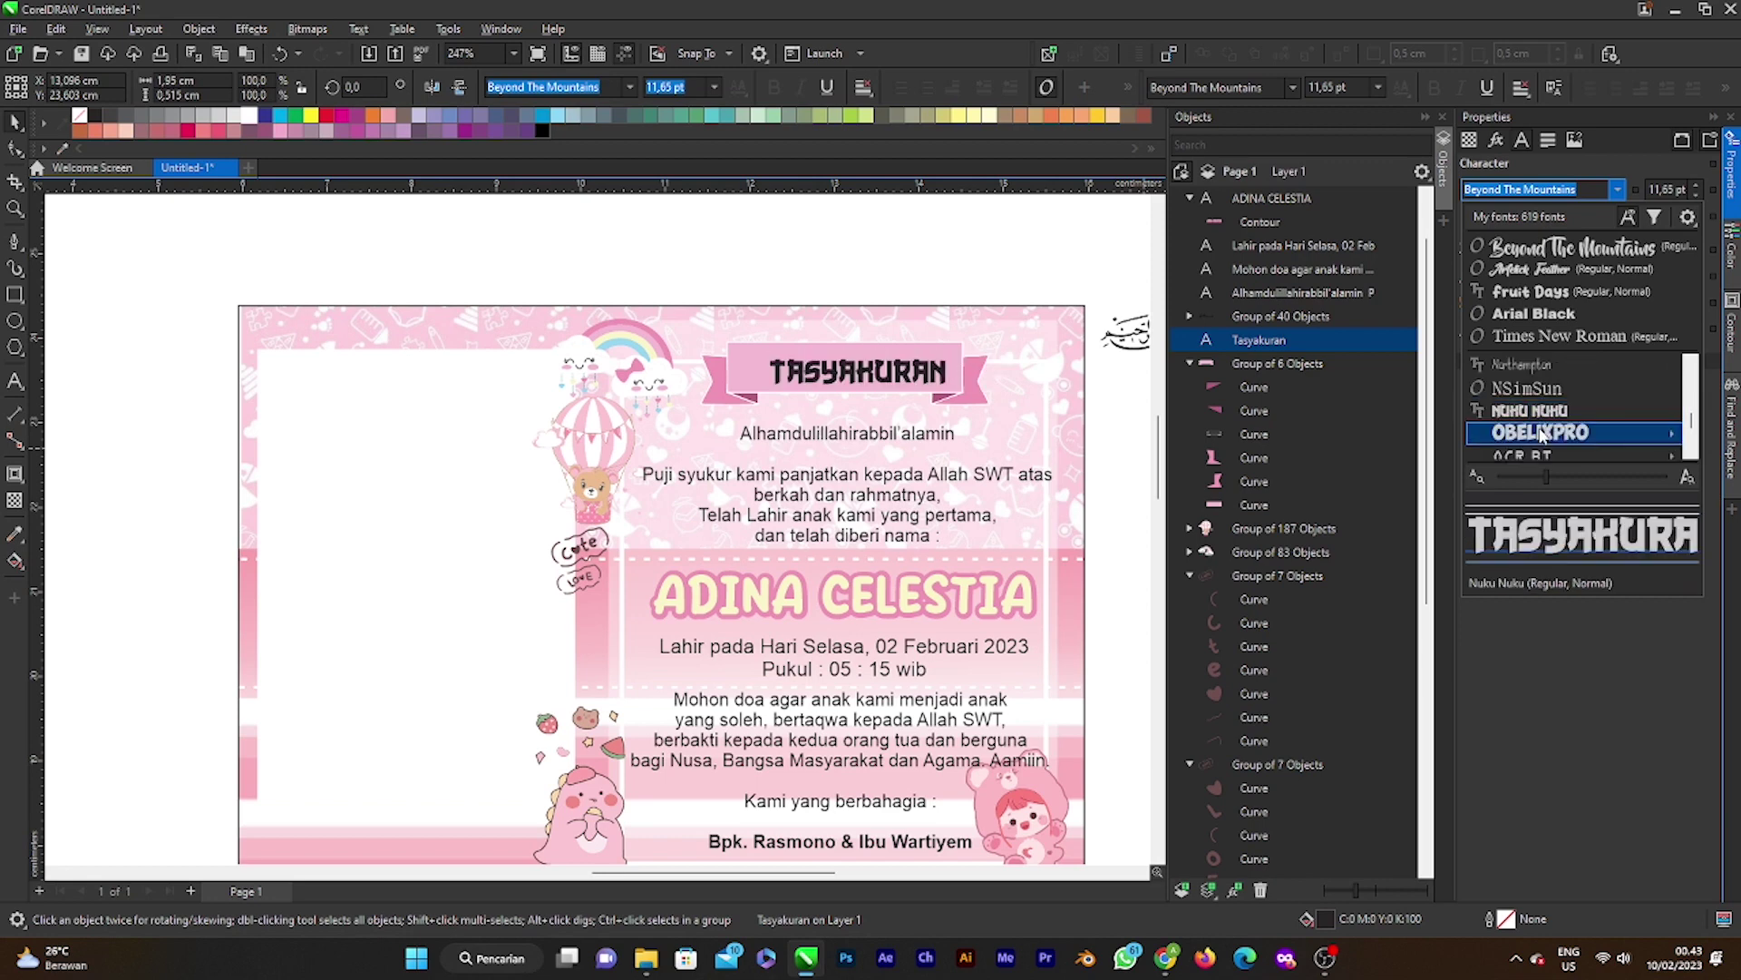
pyautogui.click(1542, 433)
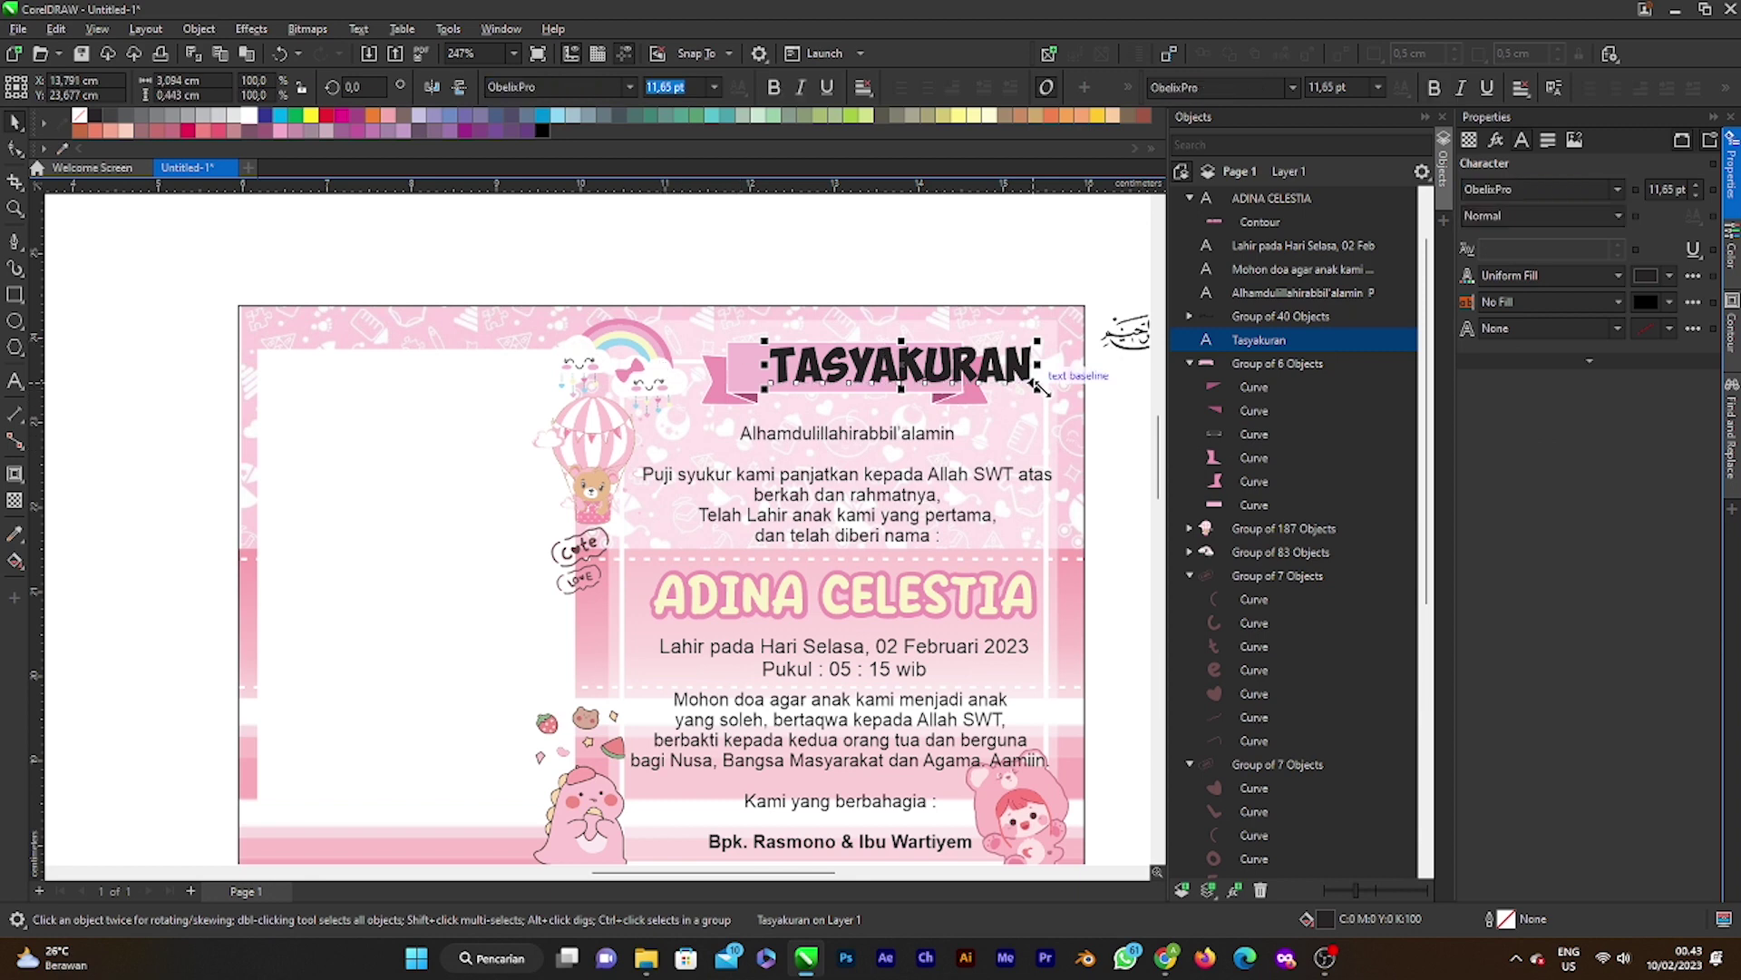
pyautogui.moveTo(1038, 388); pyautogui.dragTo(952, 388)
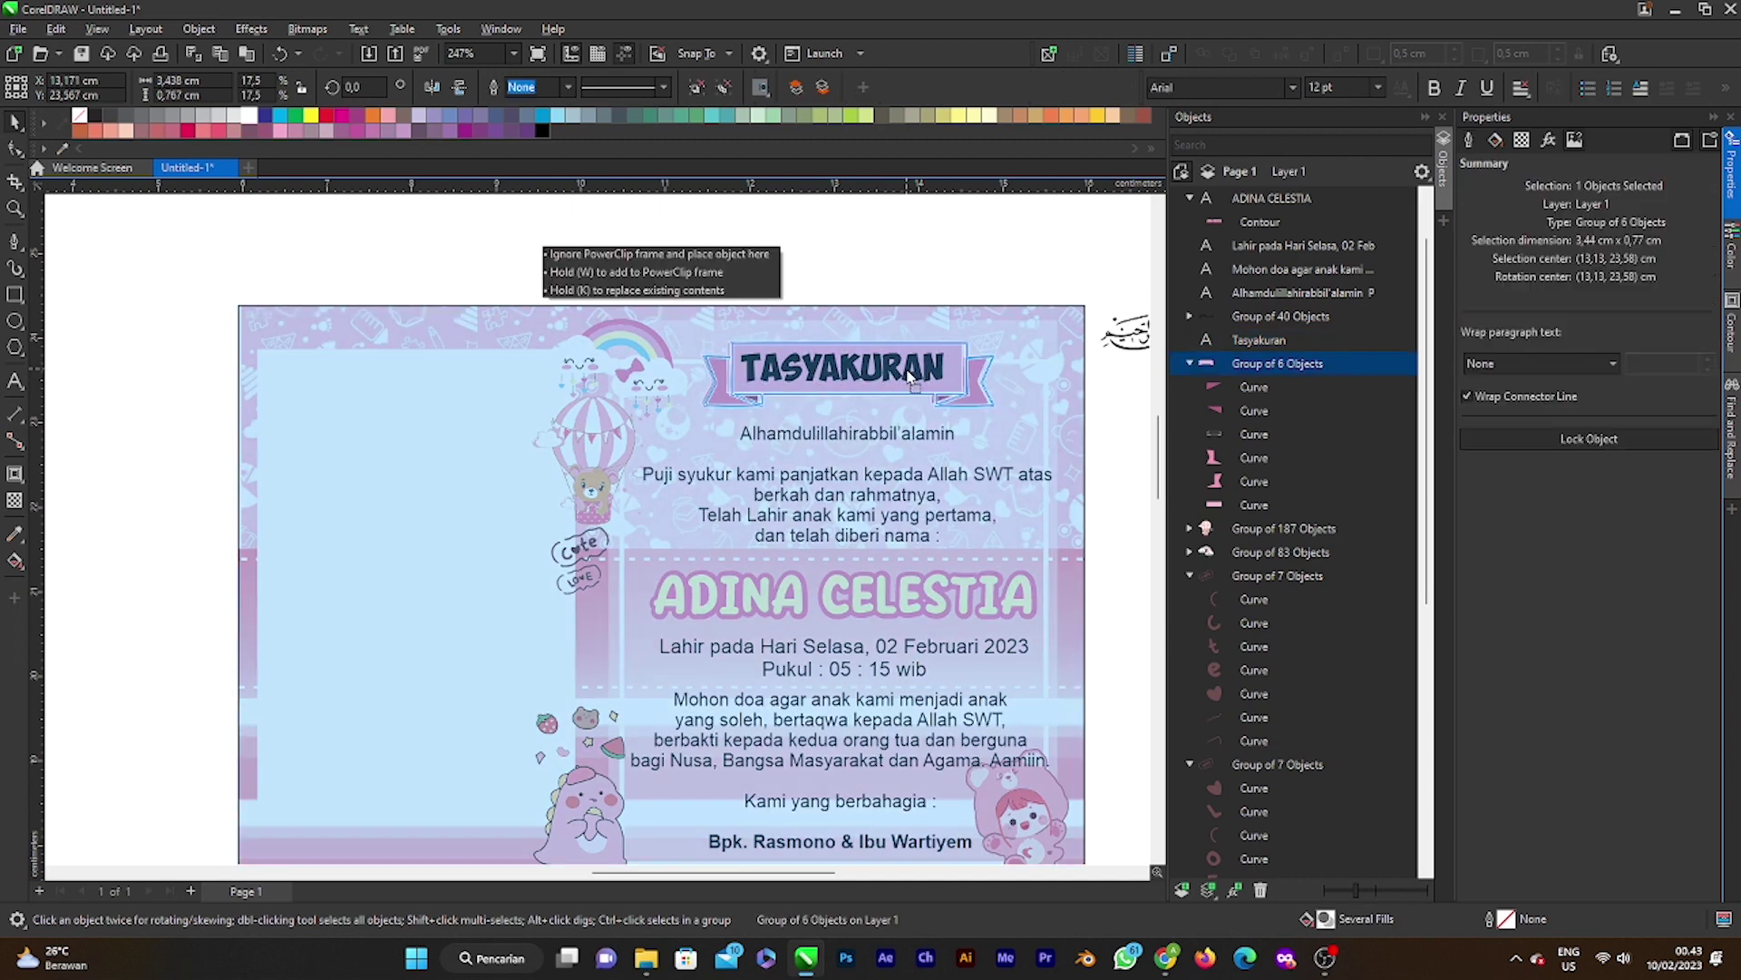
pyautogui.click(912, 369)
pyautogui.moveTo(912, 368); pyautogui.dragTo(907, 369)
pyautogui.click(851, 268)
pyautogui.scroll(-3, 853, 272)
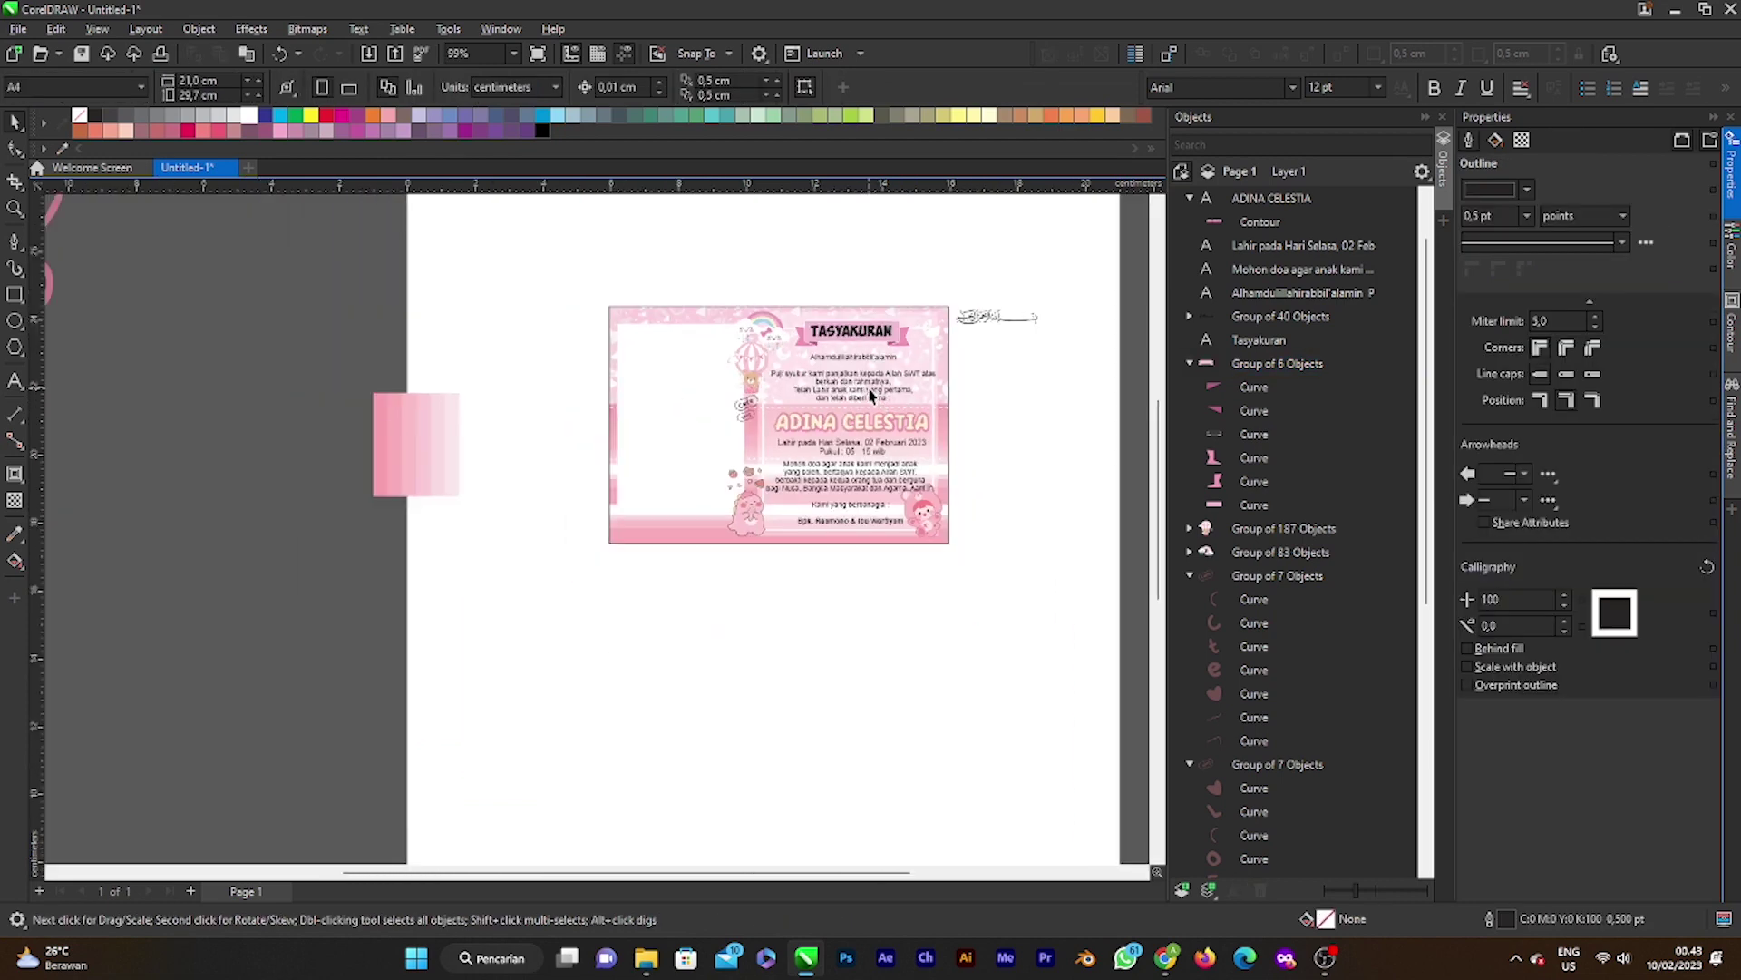
pyautogui.scroll(1, 824, 349)
pyautogui.scroll(3, 825, 349)
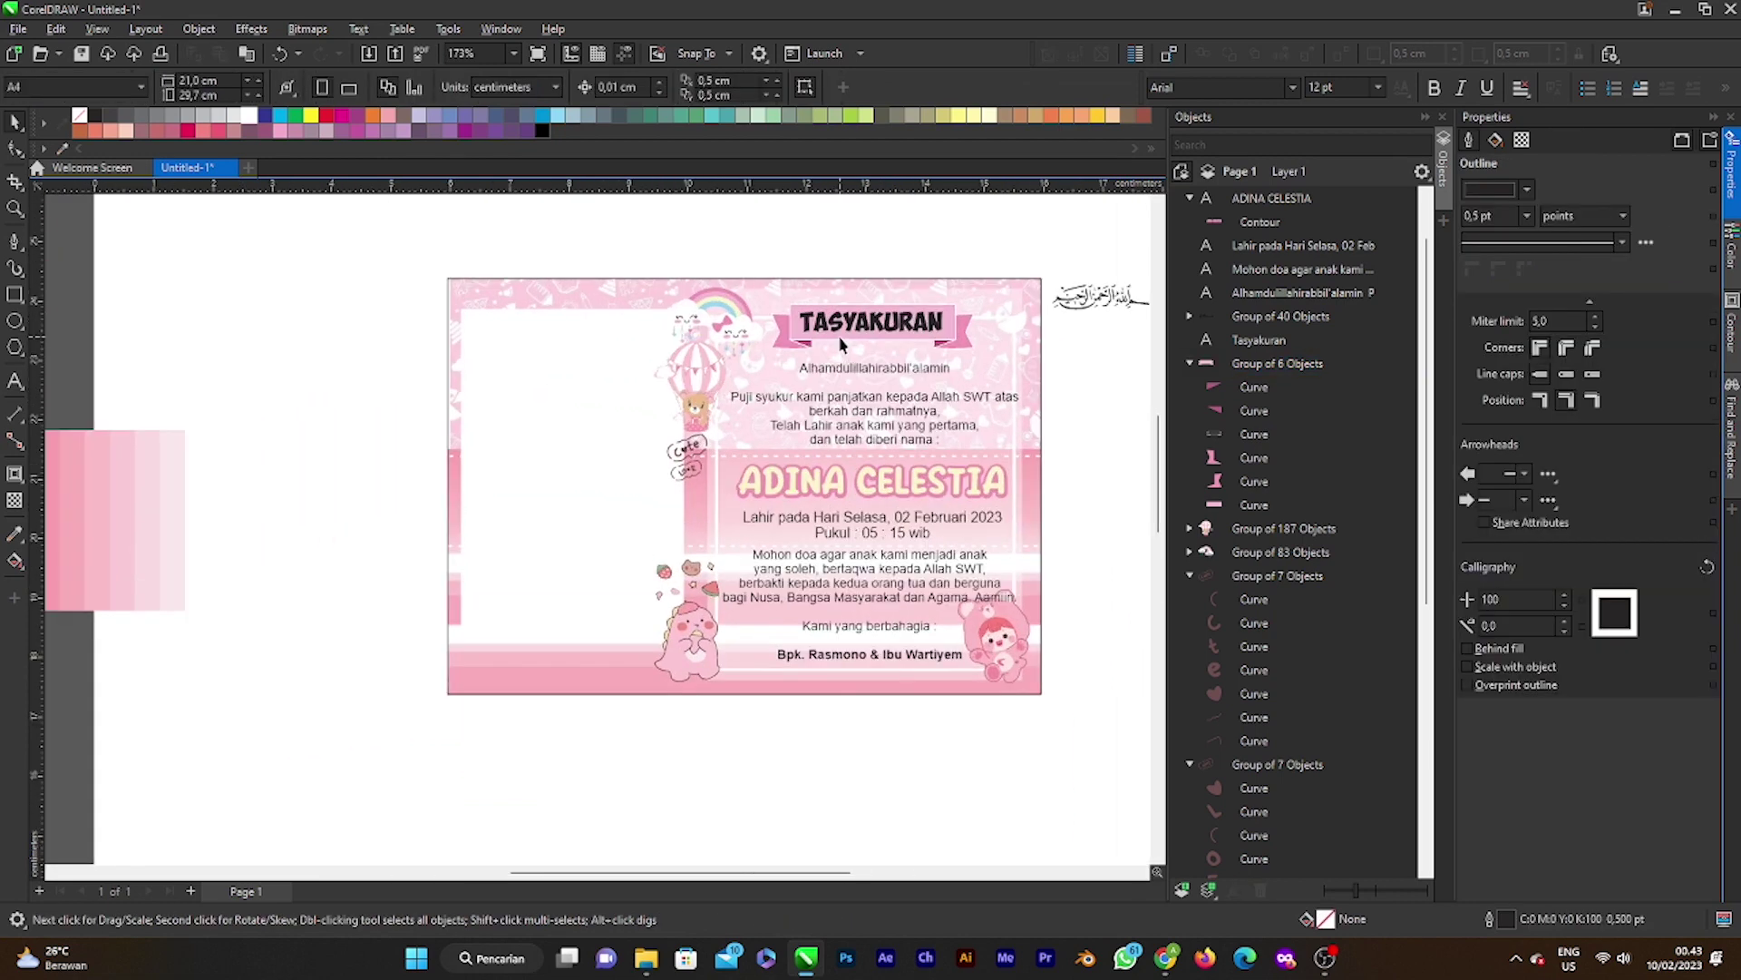
pyautogui.scroll(1, 916, 313)
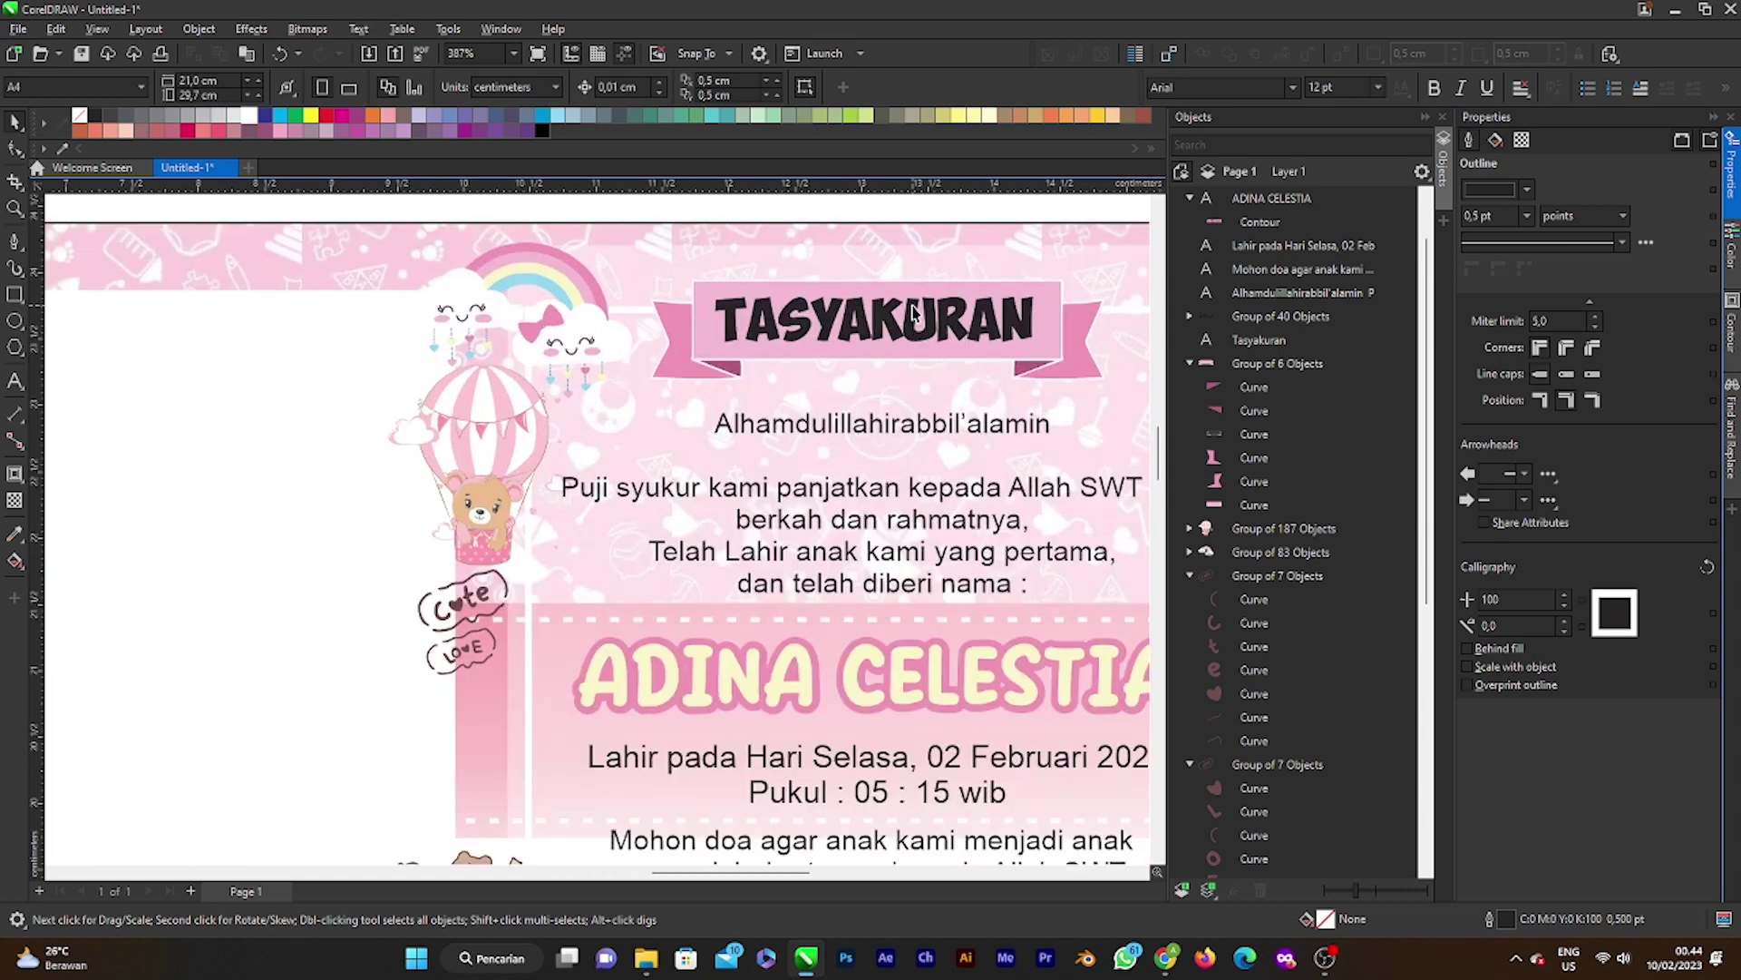
pyautogui.scroll(-2, 914, 313)
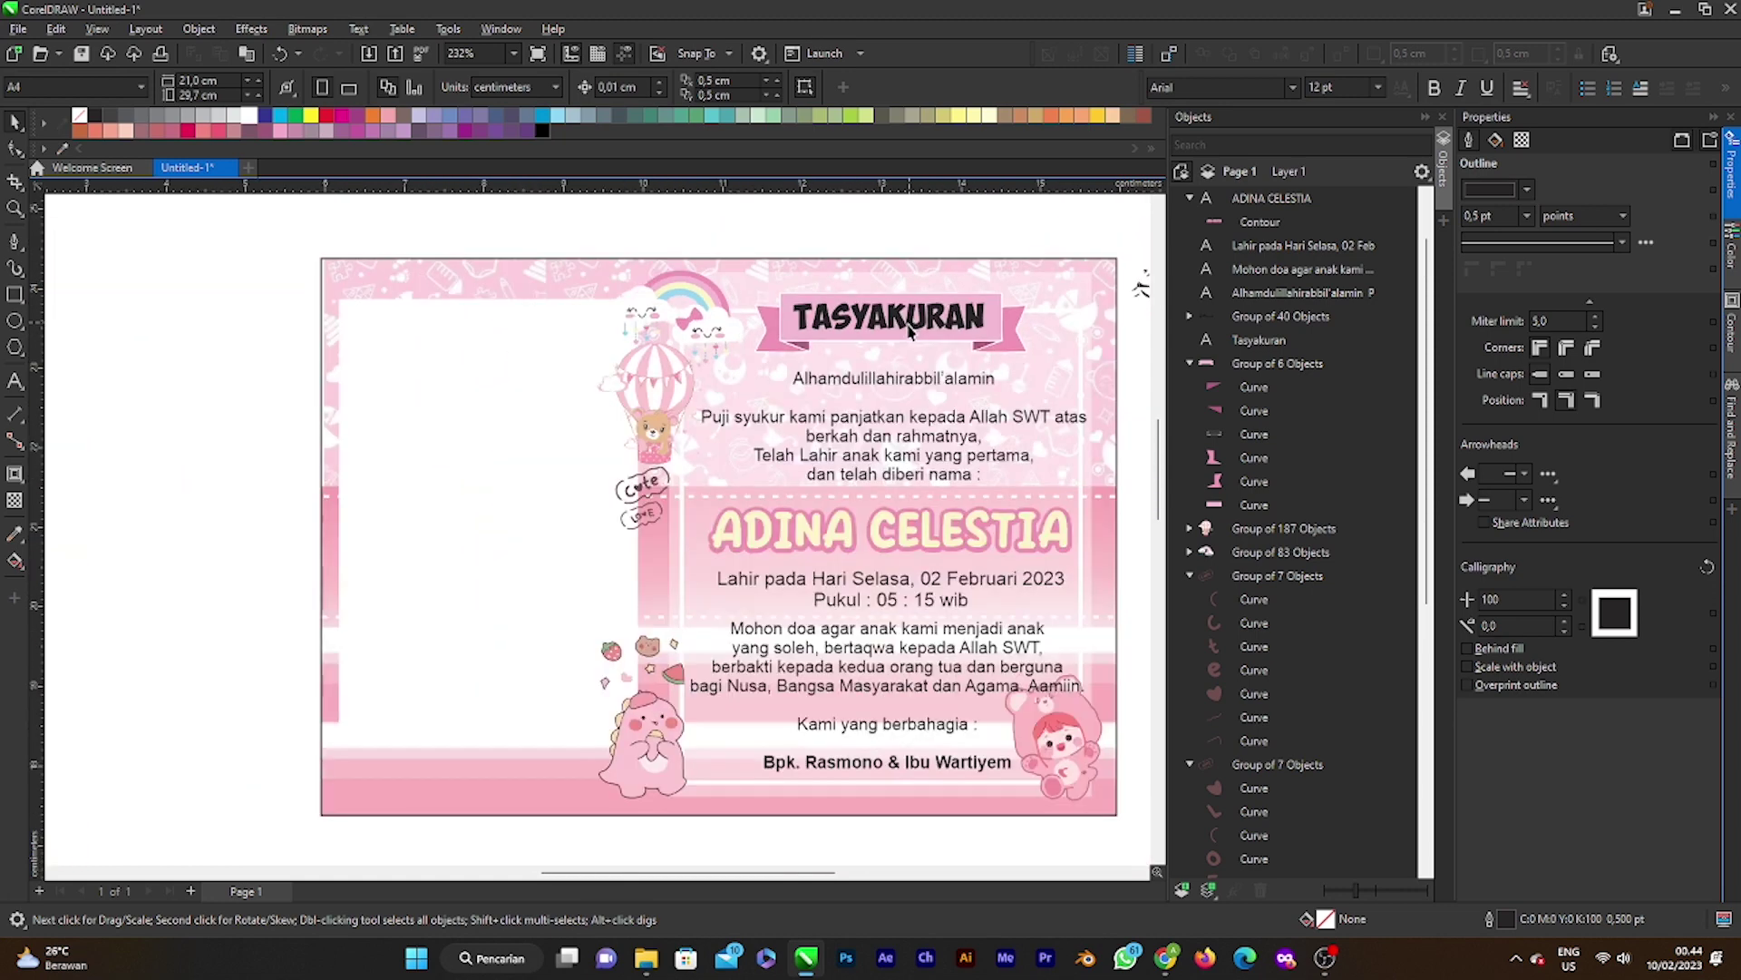
pyautogui.click(914, 354)
pyautogui.scroll(-2, 861, 390)
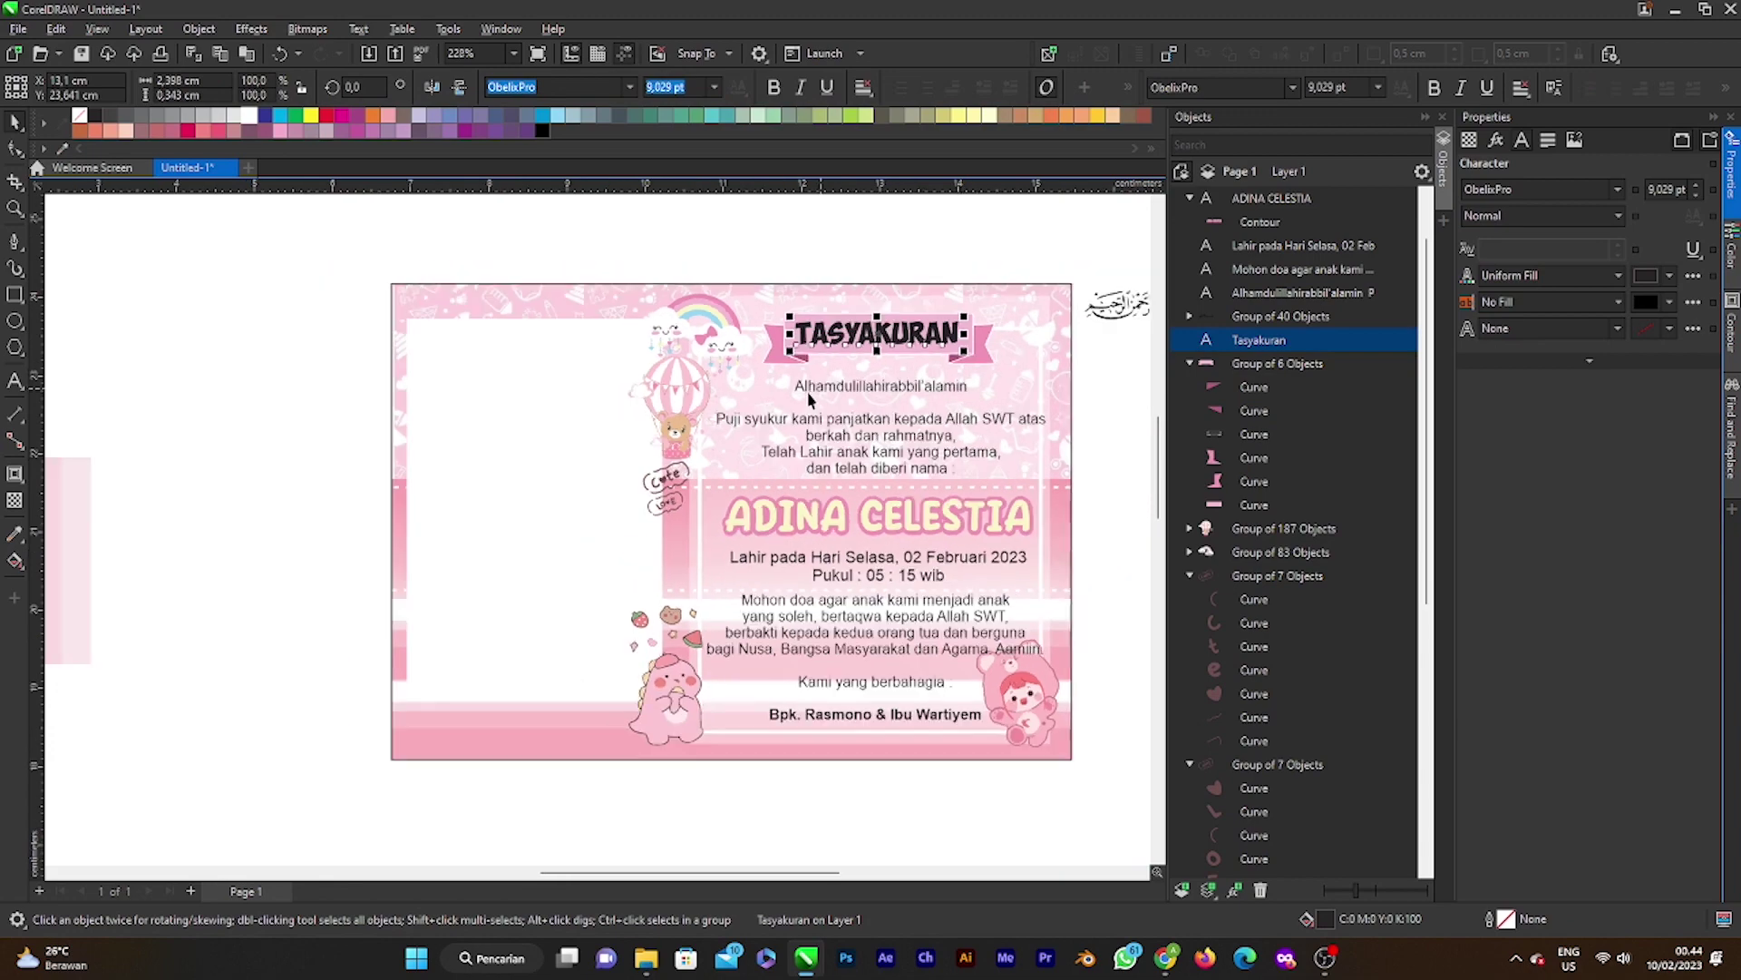
pyautogui.scroll(2, 882, 389)
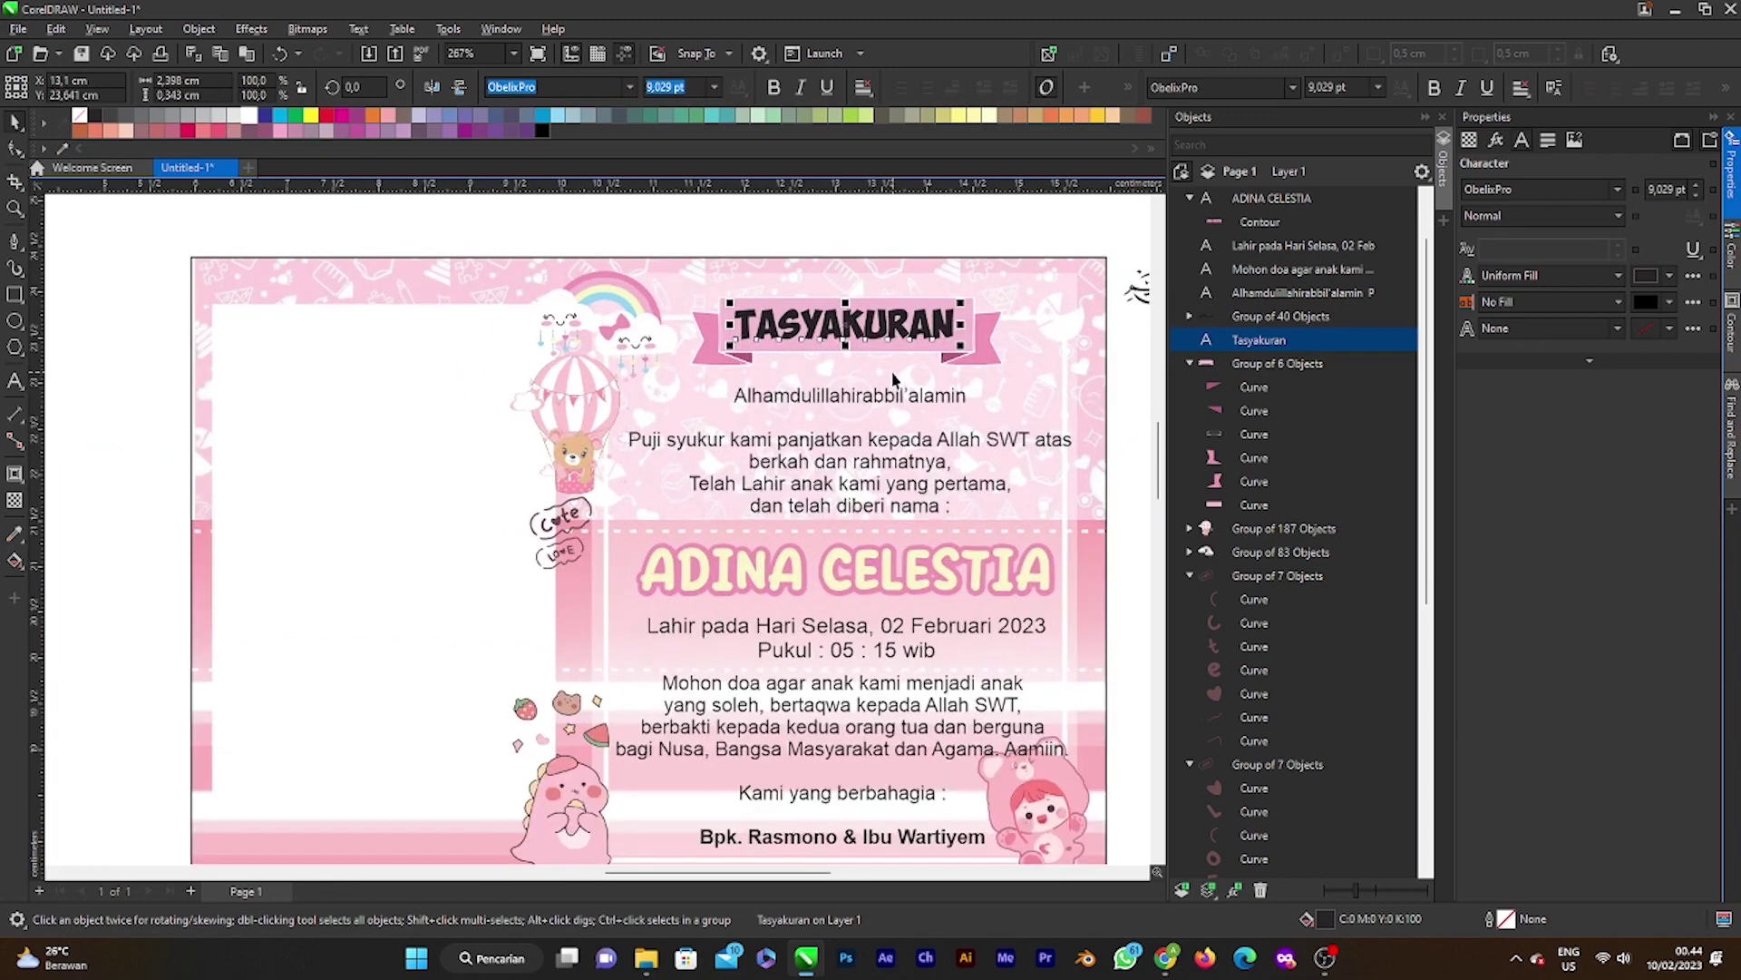
pyautogui.doubleClick(1319, 921)
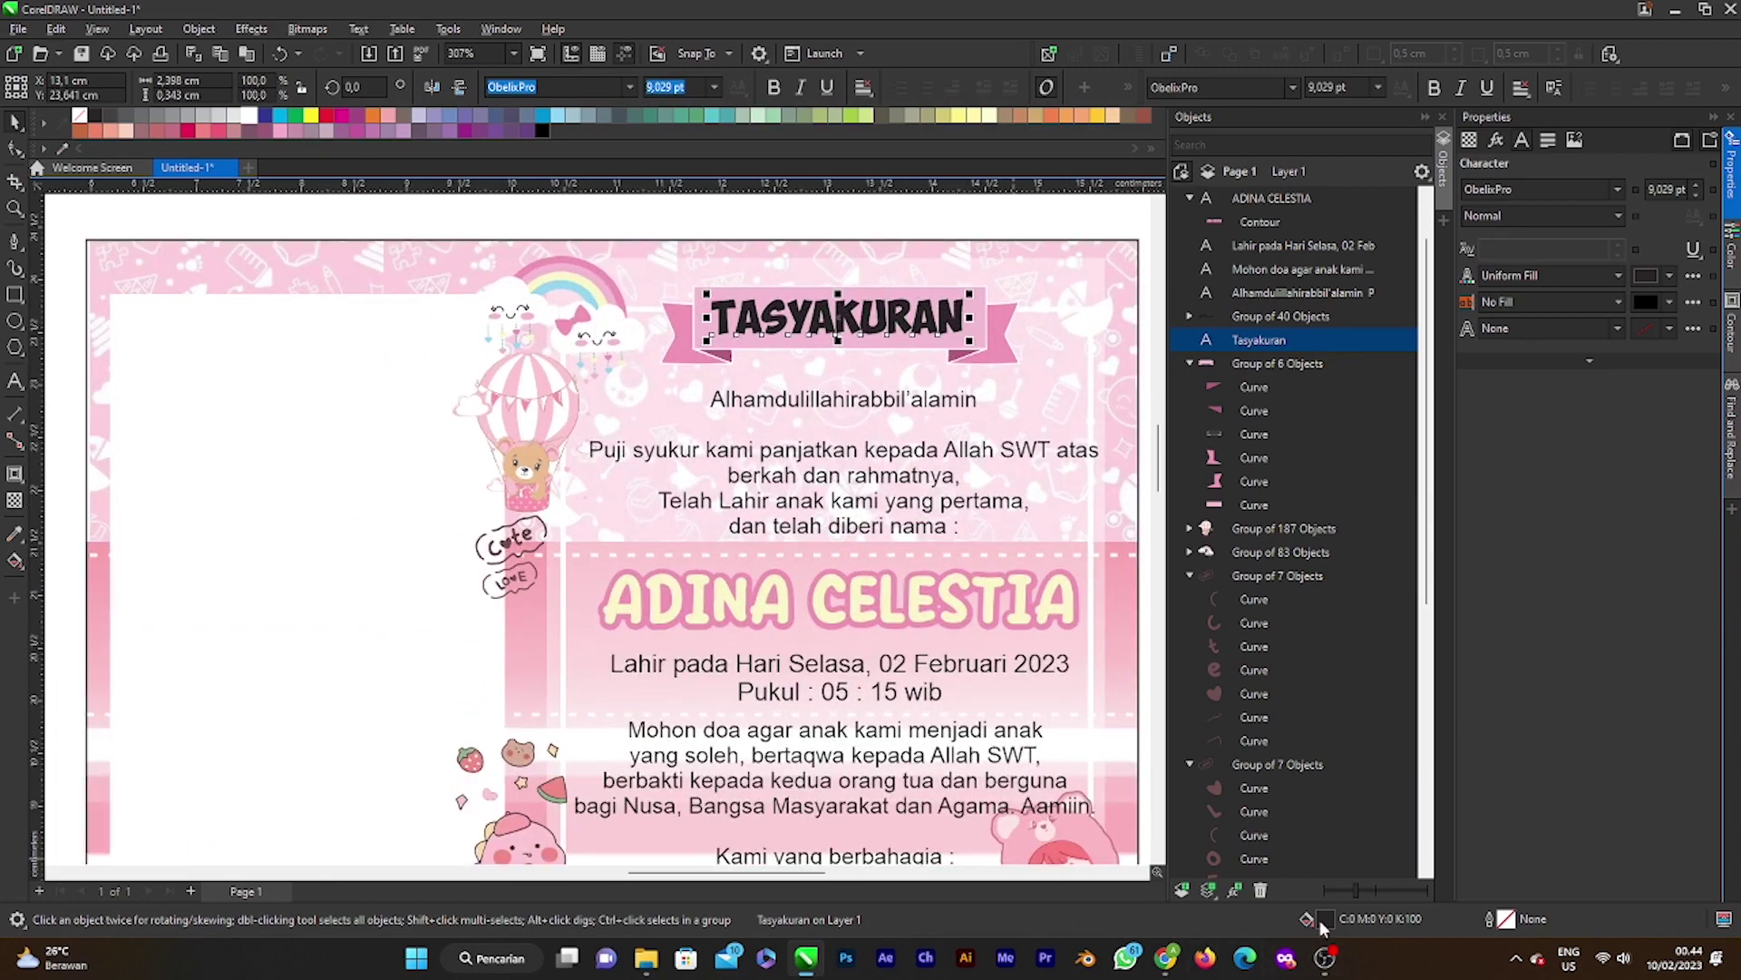
# Step: Fill the TASYAKURAN text with White
pyautogui.click(621, 353)
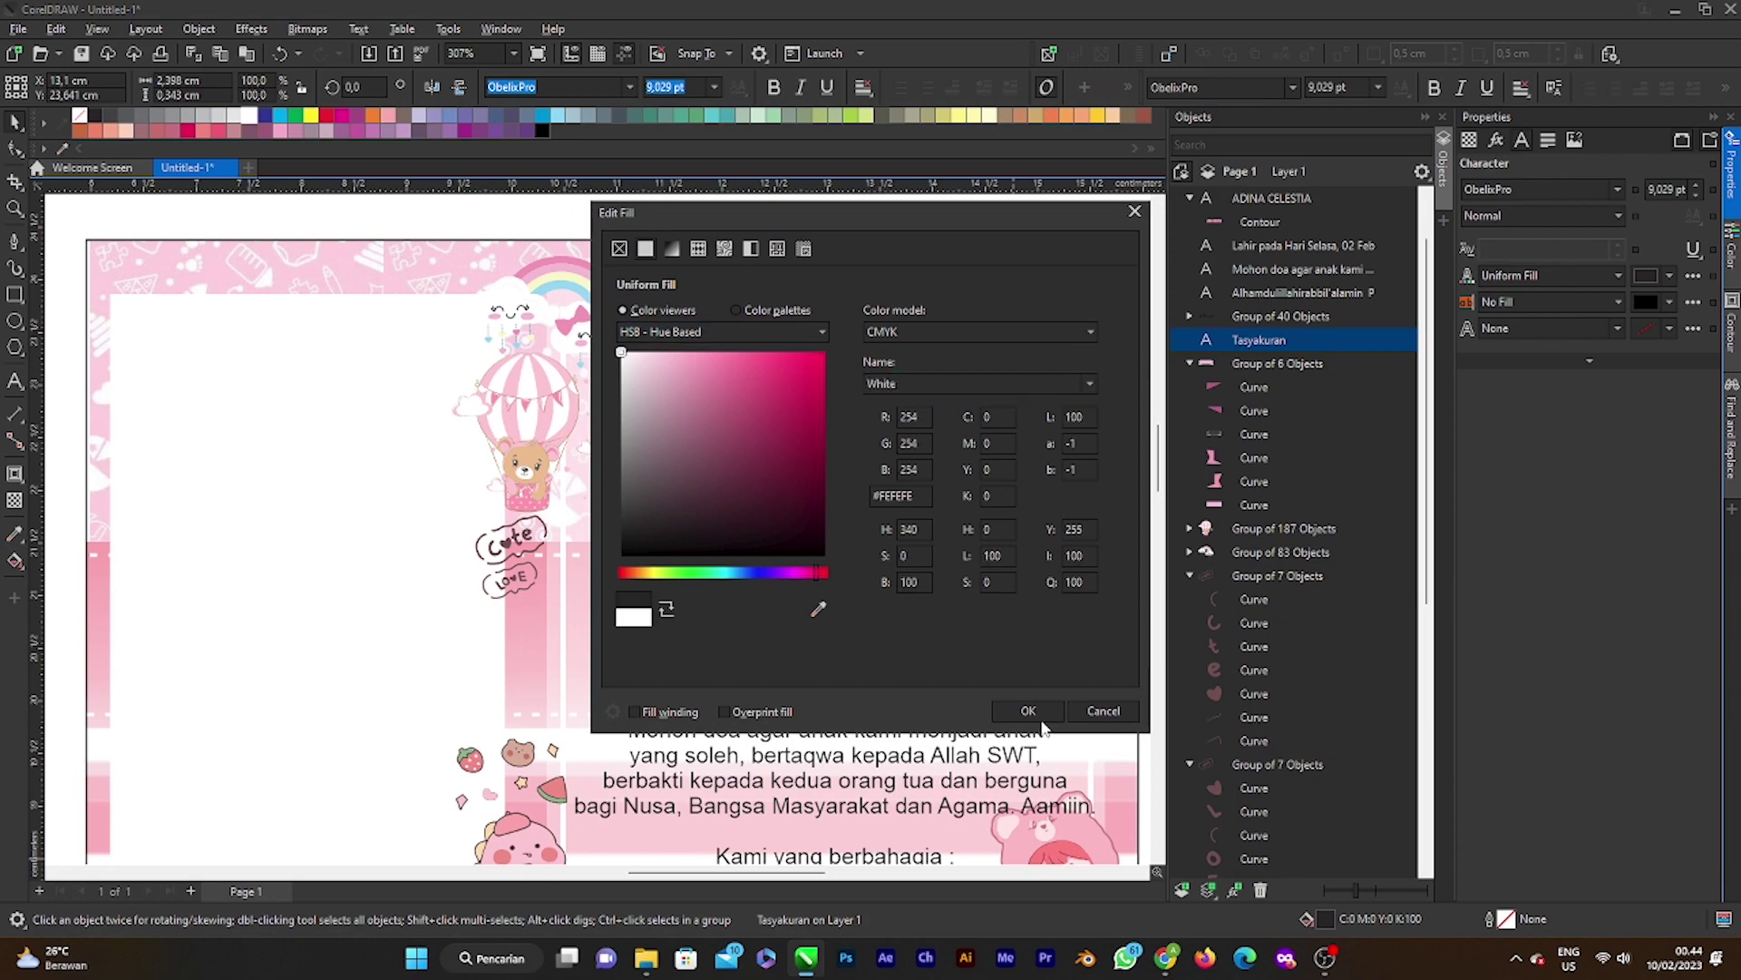
pyautogui.click(1028, 710)
pyautogui.scroll(-3, 953, 222)
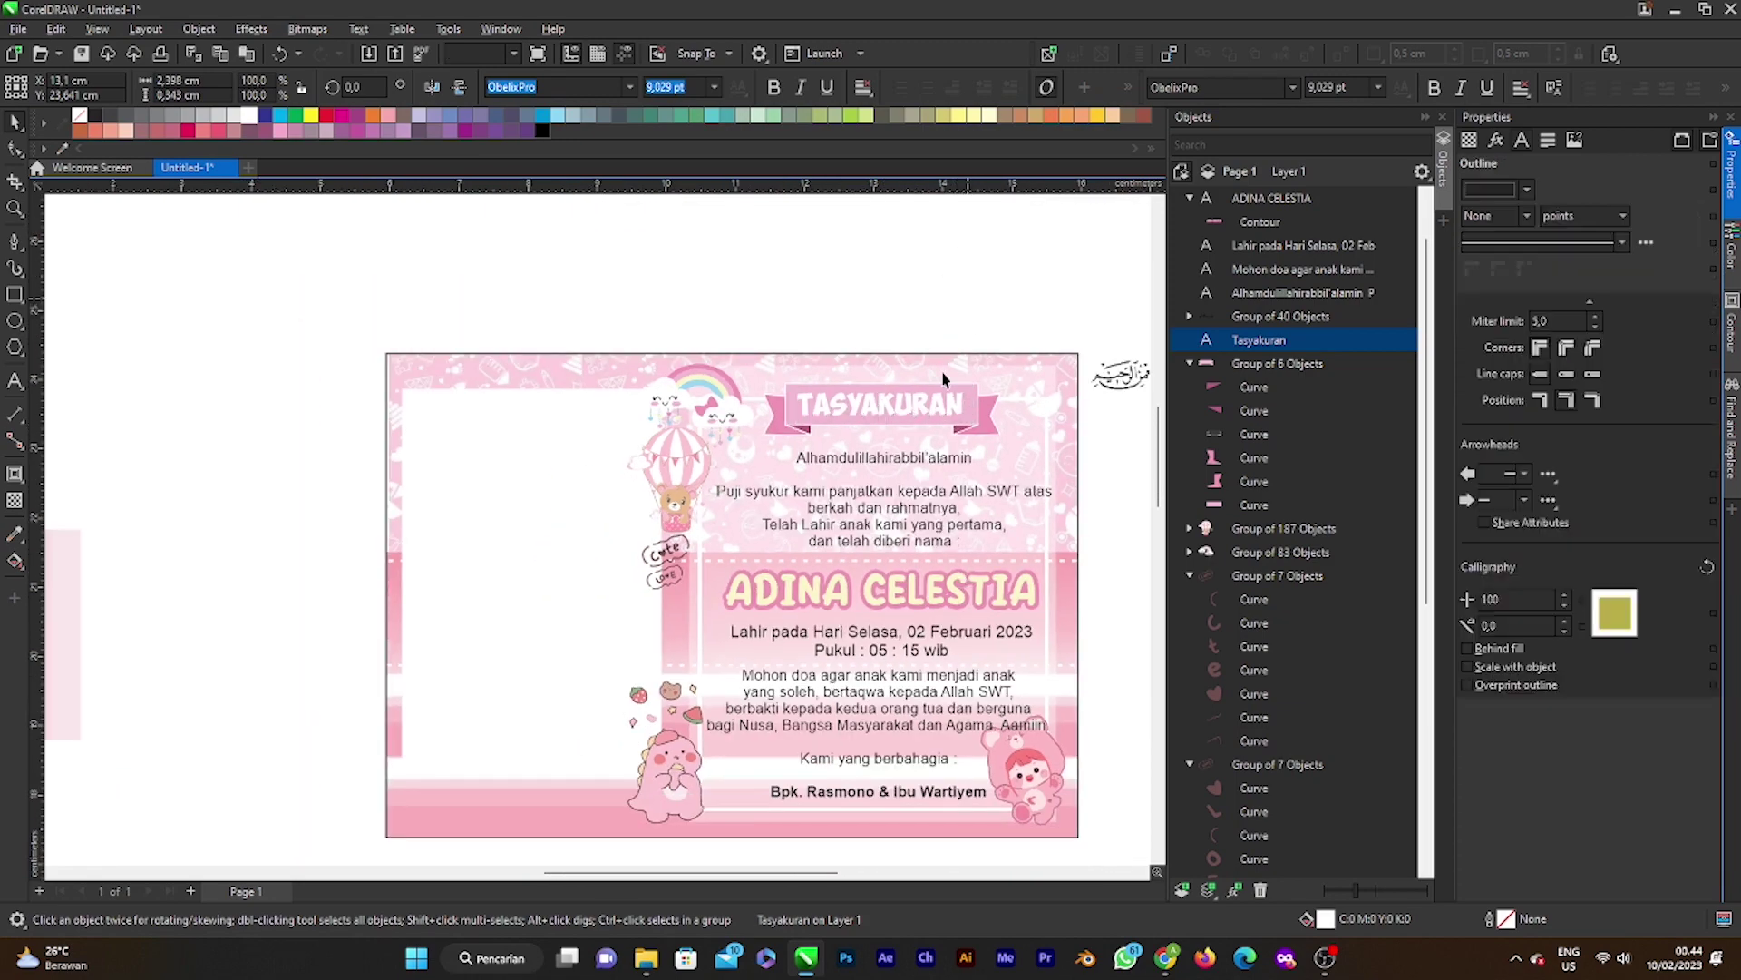
pyautogui.scroll(3, 943, 379)
# Step: Add a contour around TASYAKURAN with a 0,013 cm offset
pyautogui.click(898, 415)
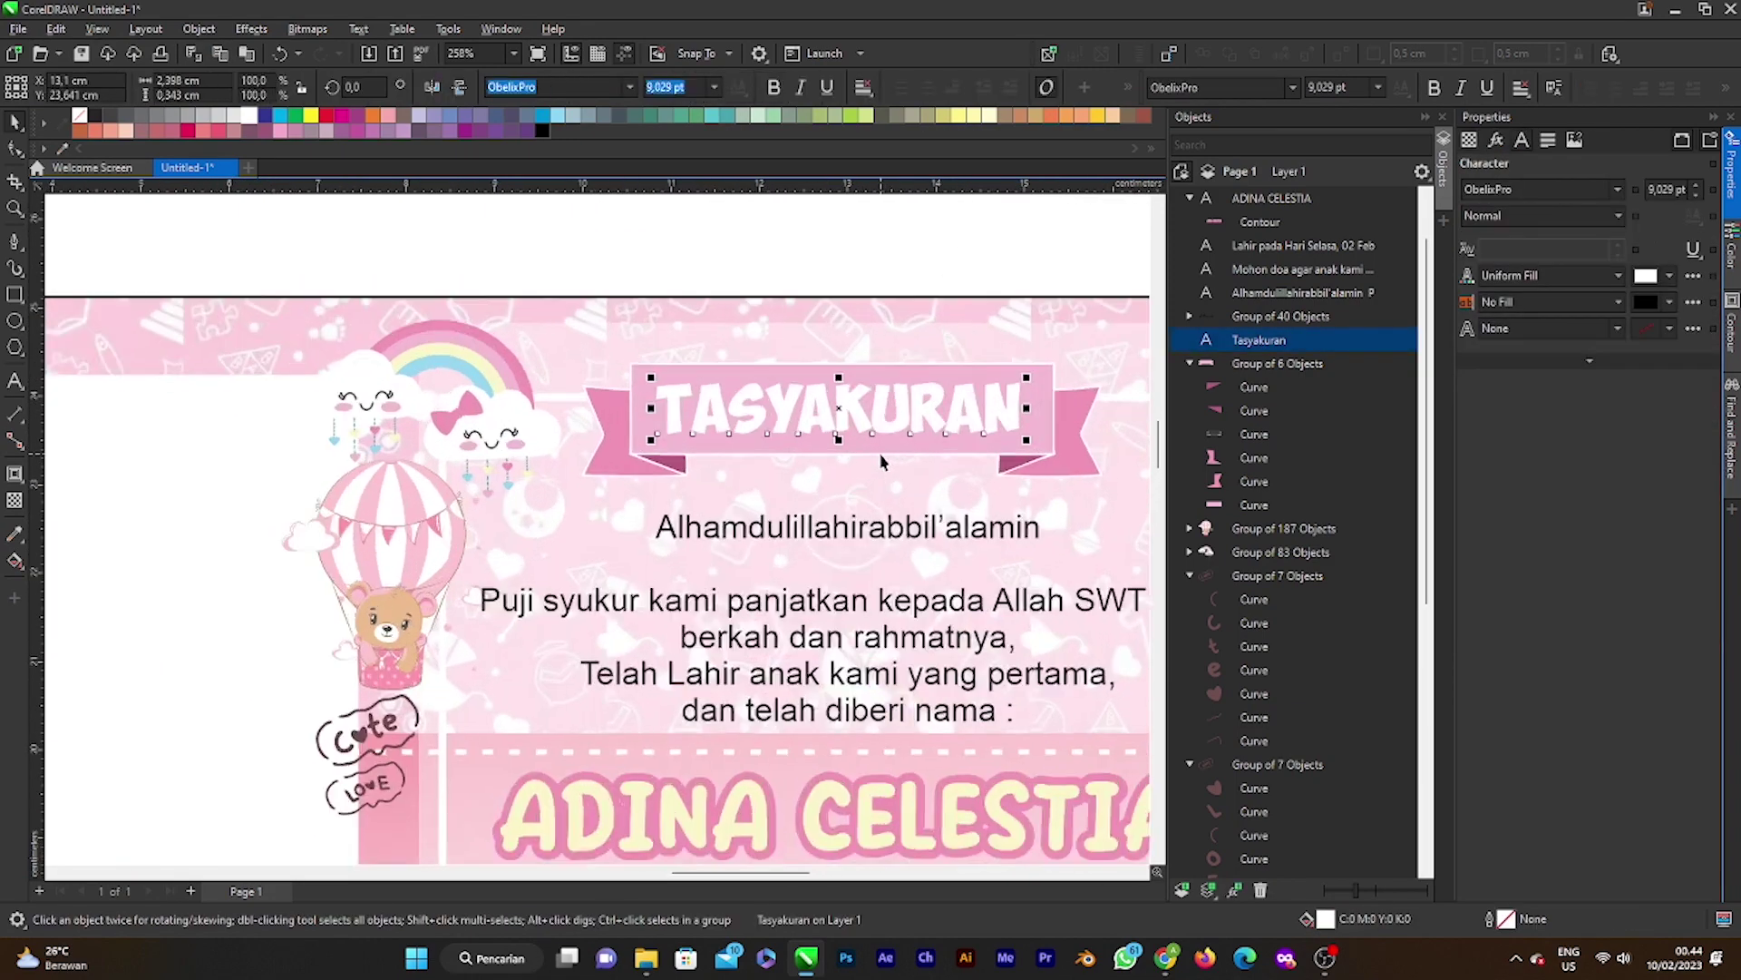
pyautogui.scroll(1, 882, 461)
pyautogui.click(15, 475)
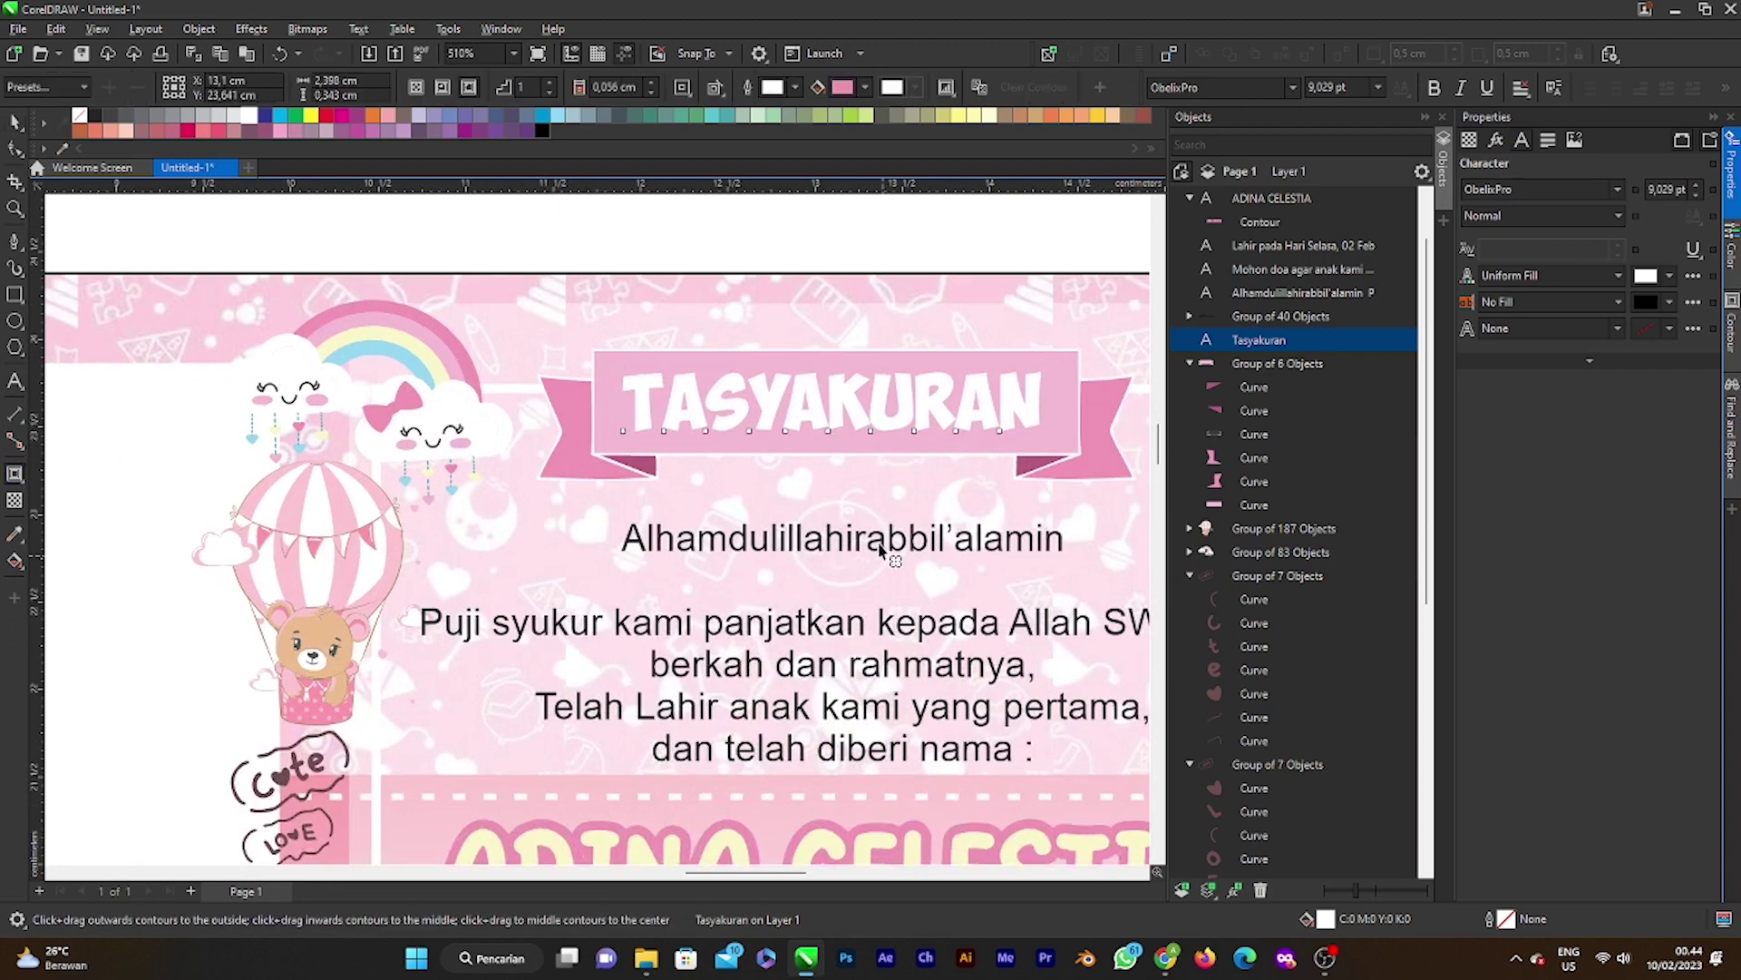
pyautogui.moveTo(828, 444); pyautogui.dragTo(831, 439)
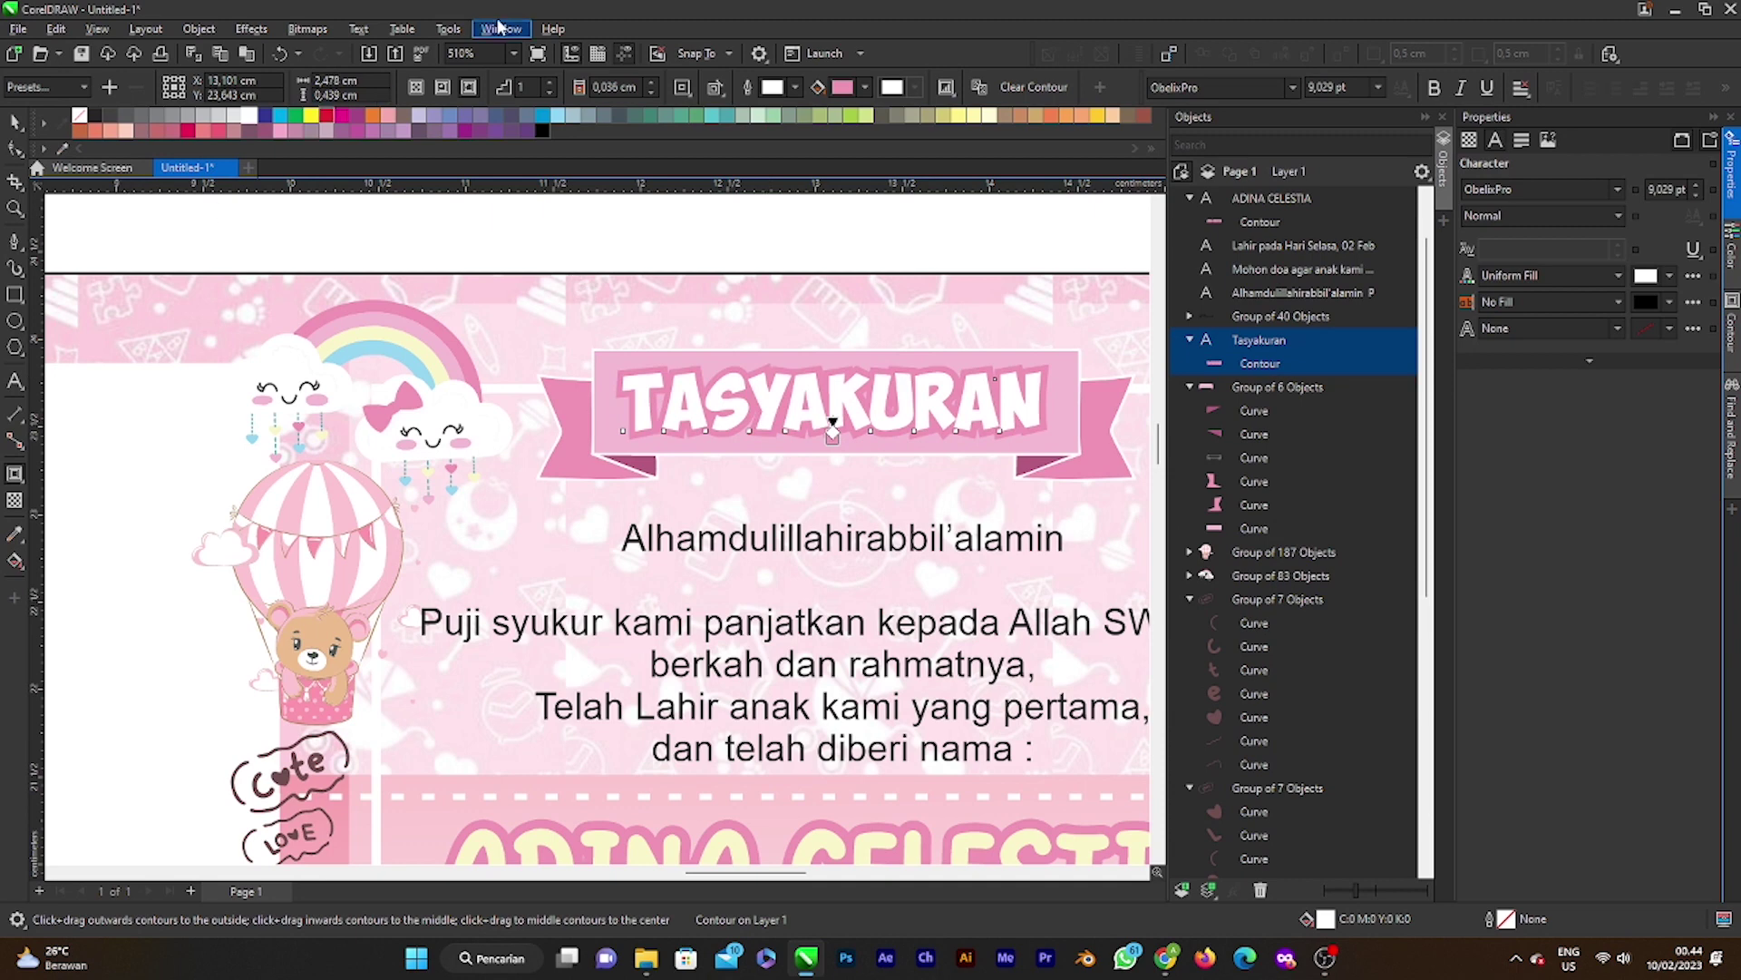
pyautogui.doubleClick(617, 86)
pyautogui.write('0,003')
pyautogui.press('Return')
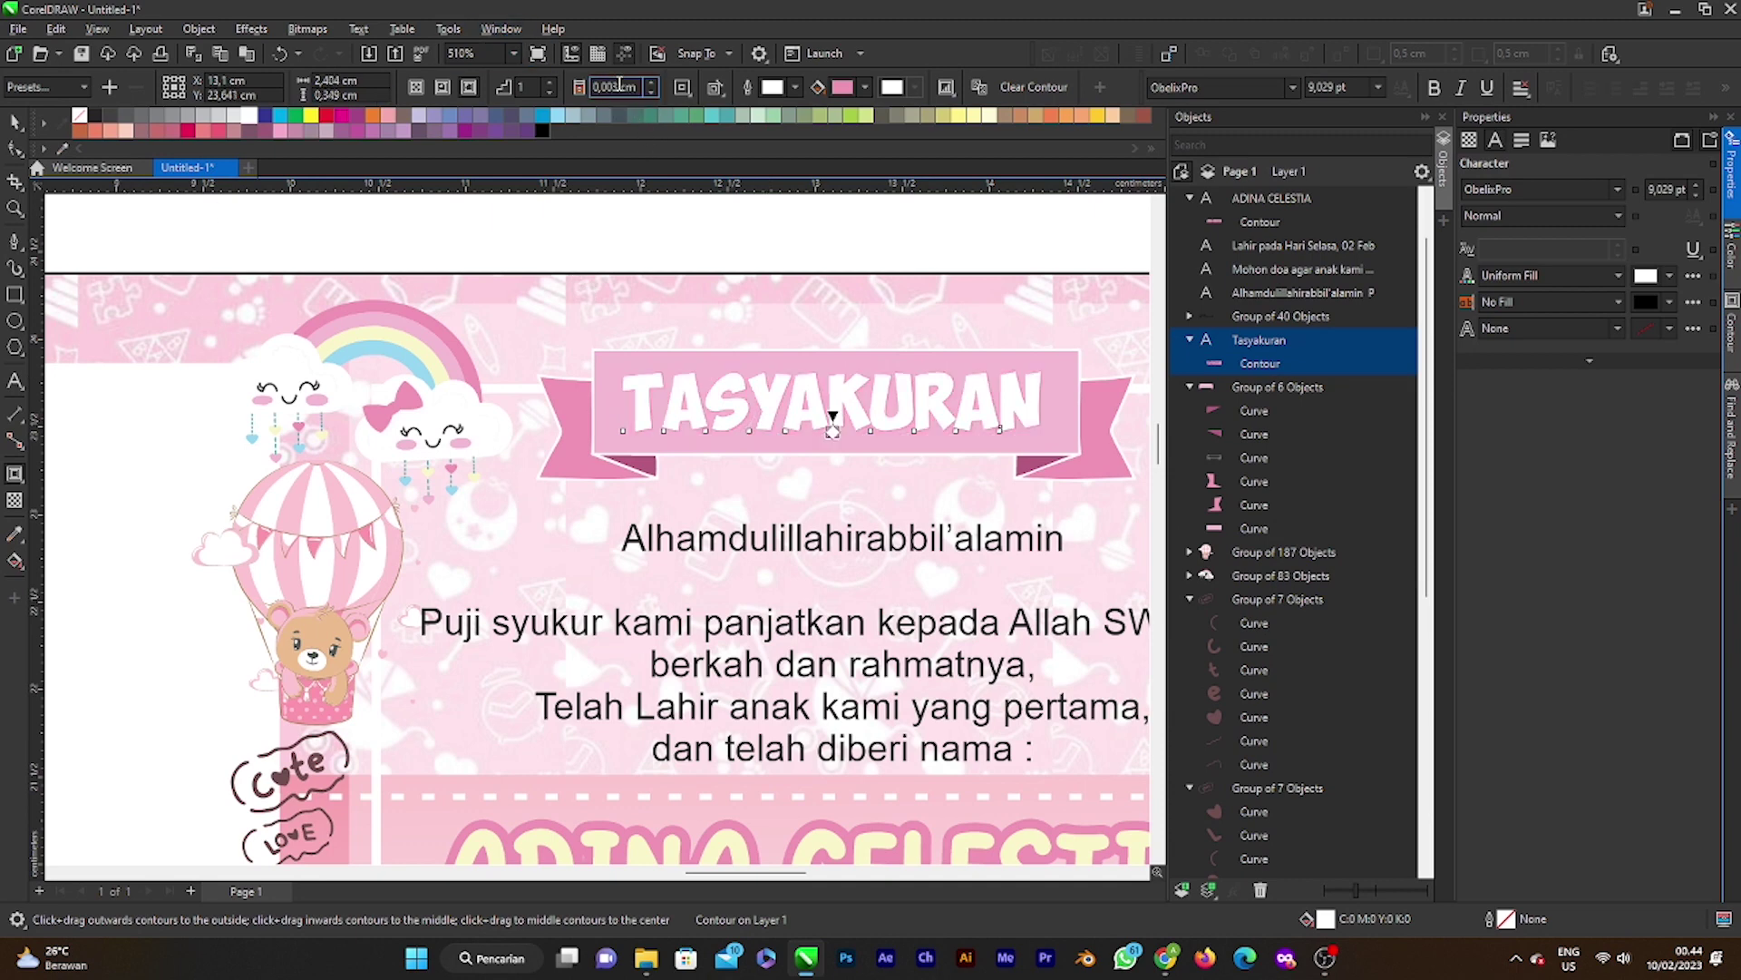
pyautogui.press('Up')
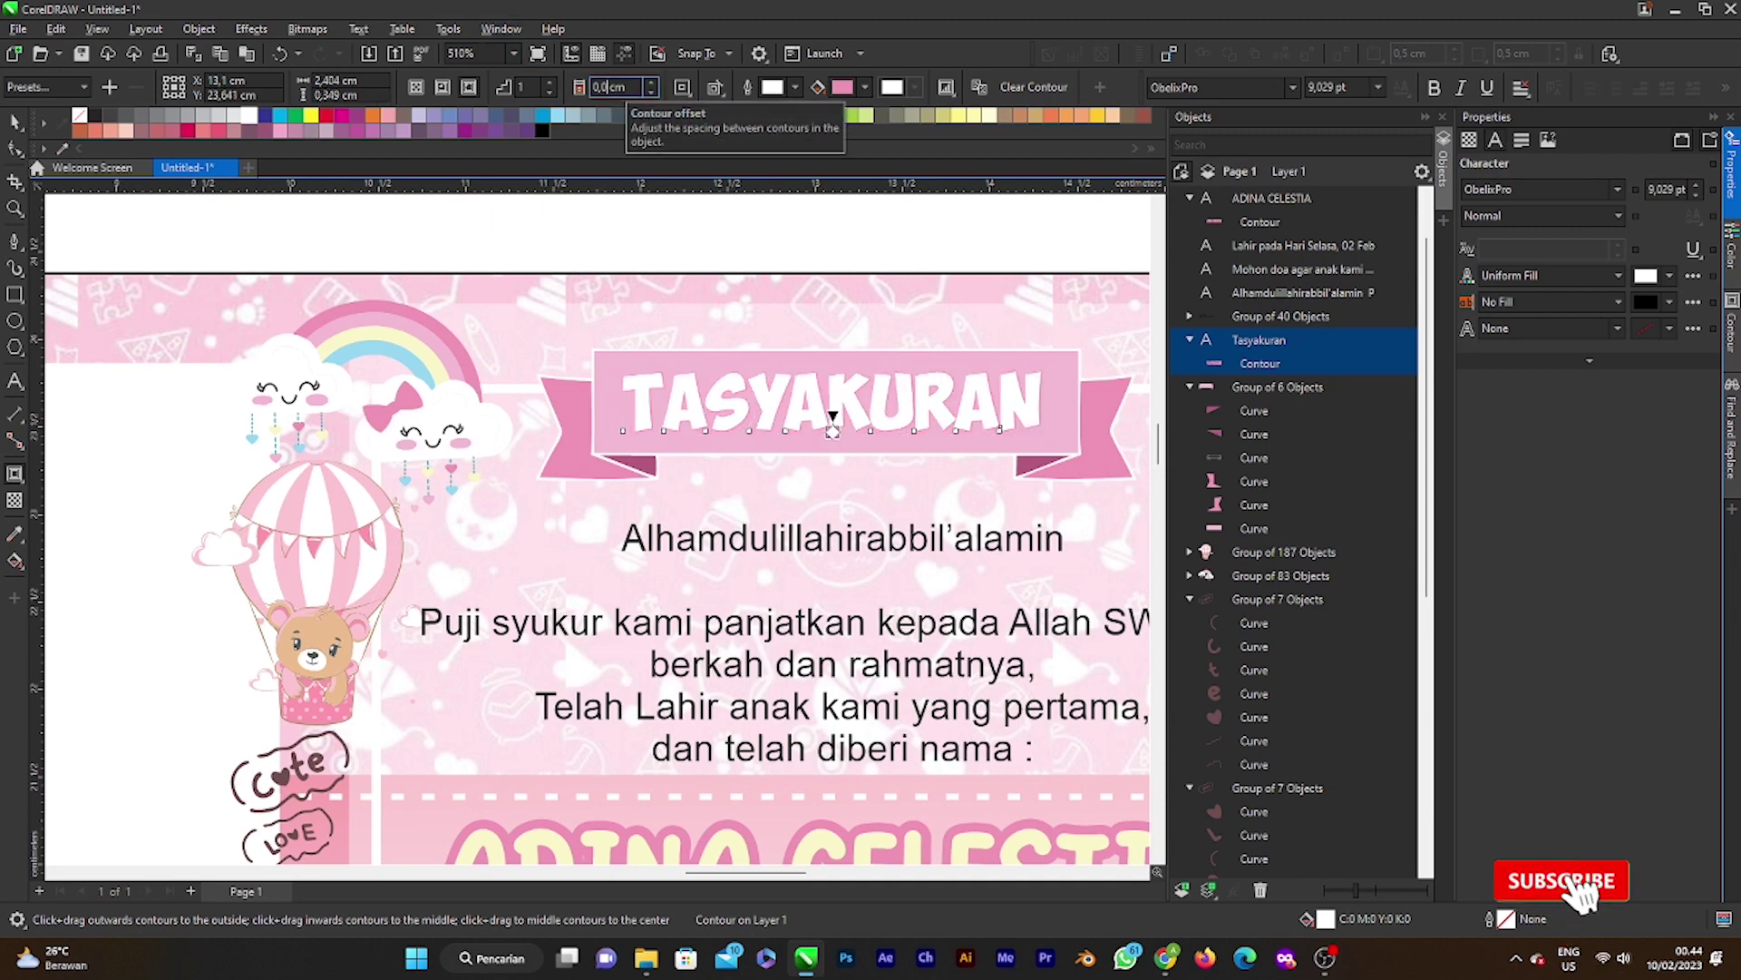
pyautogui.scroll(-2, 821, 396)
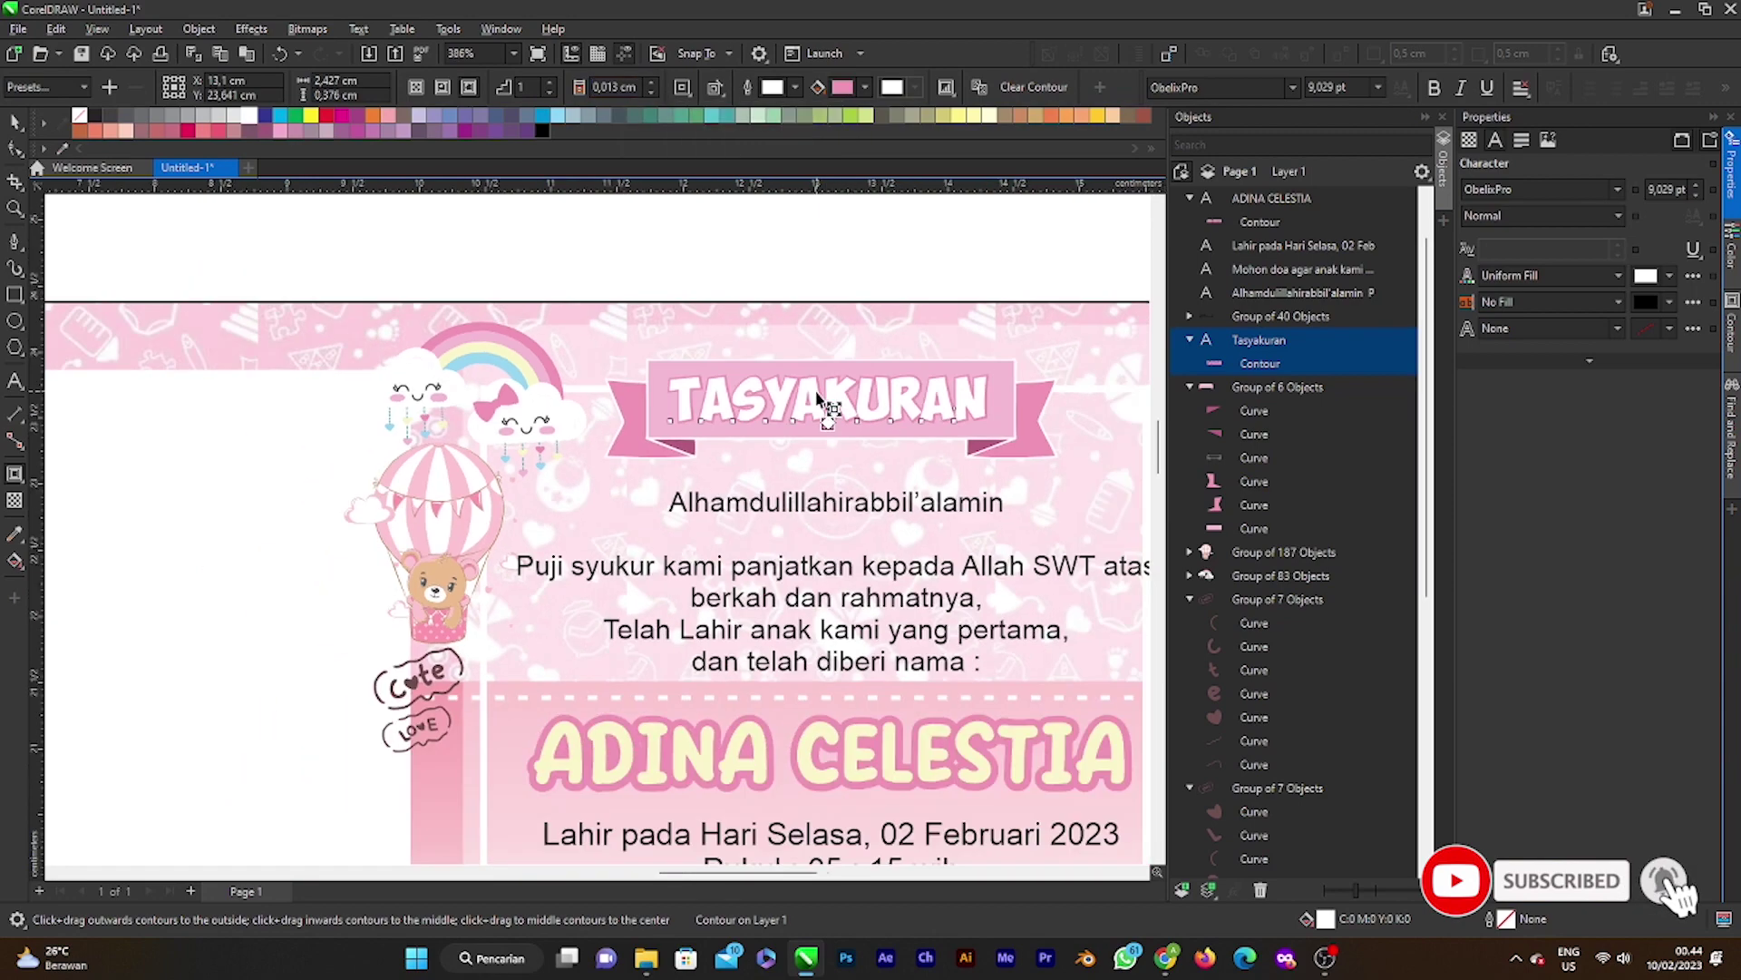
# Step: Return to the Pick tool and select the Arabic calligraphy beside the card
pyautogui.click(15, 121)
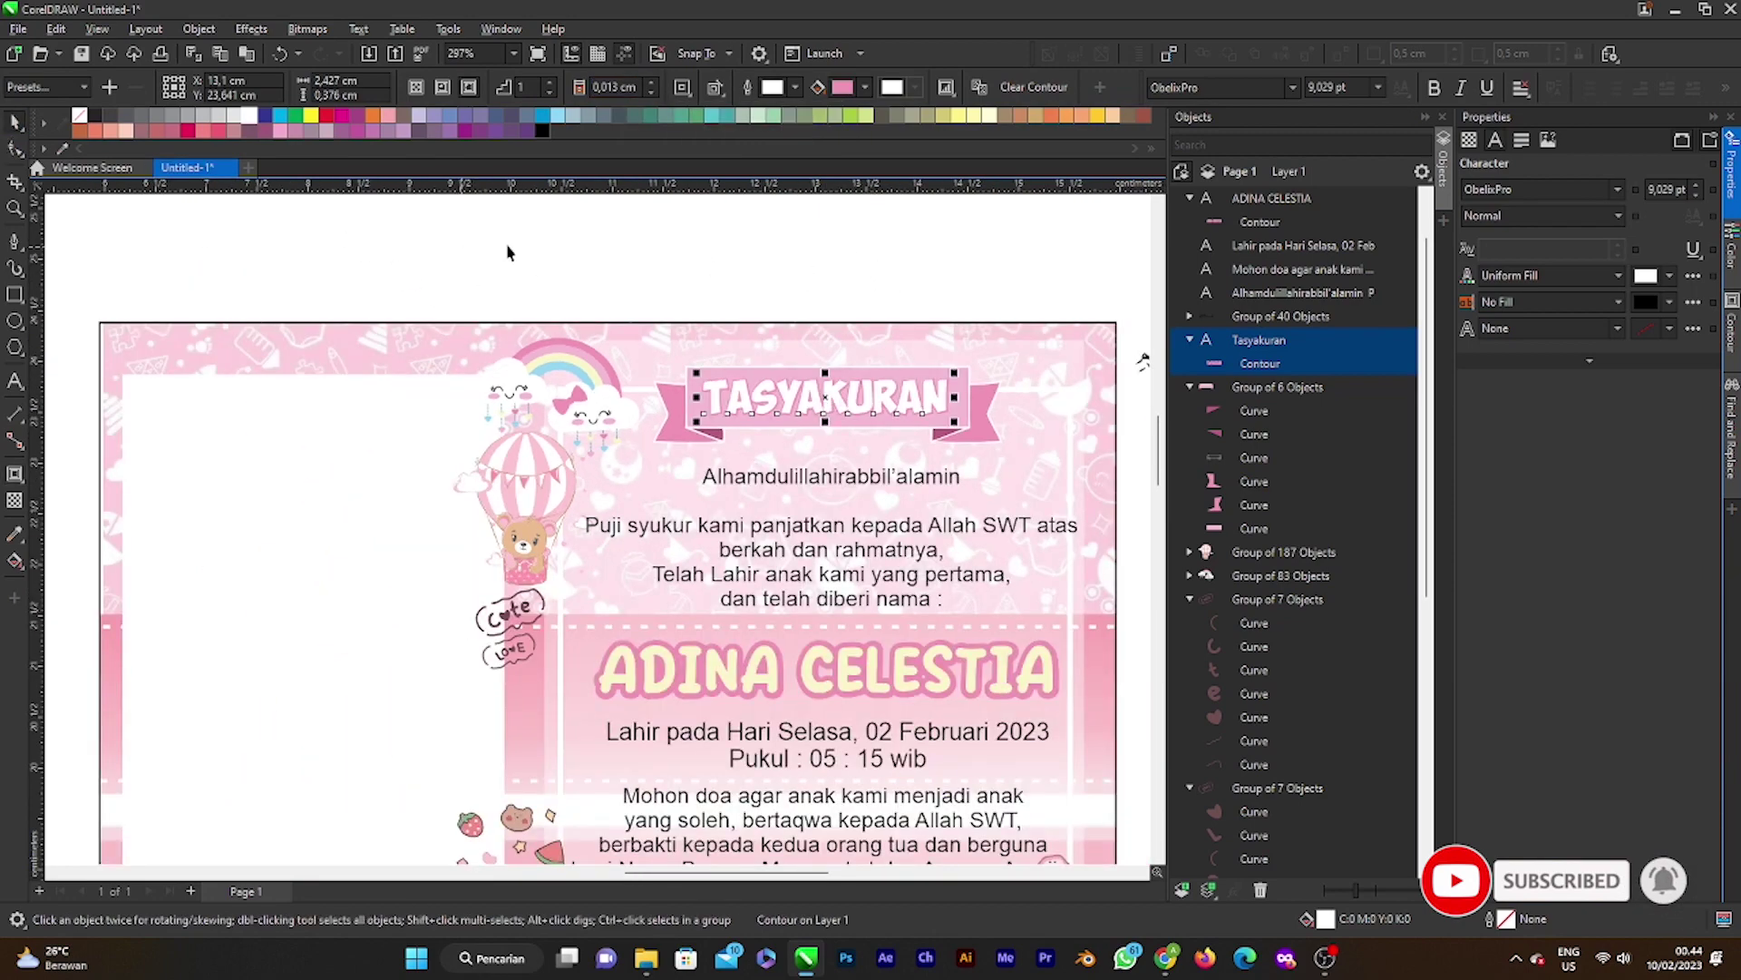
pyautogui.scroll(-1, 739, 344)
pyautogui.scroll(-3, 803, 417)
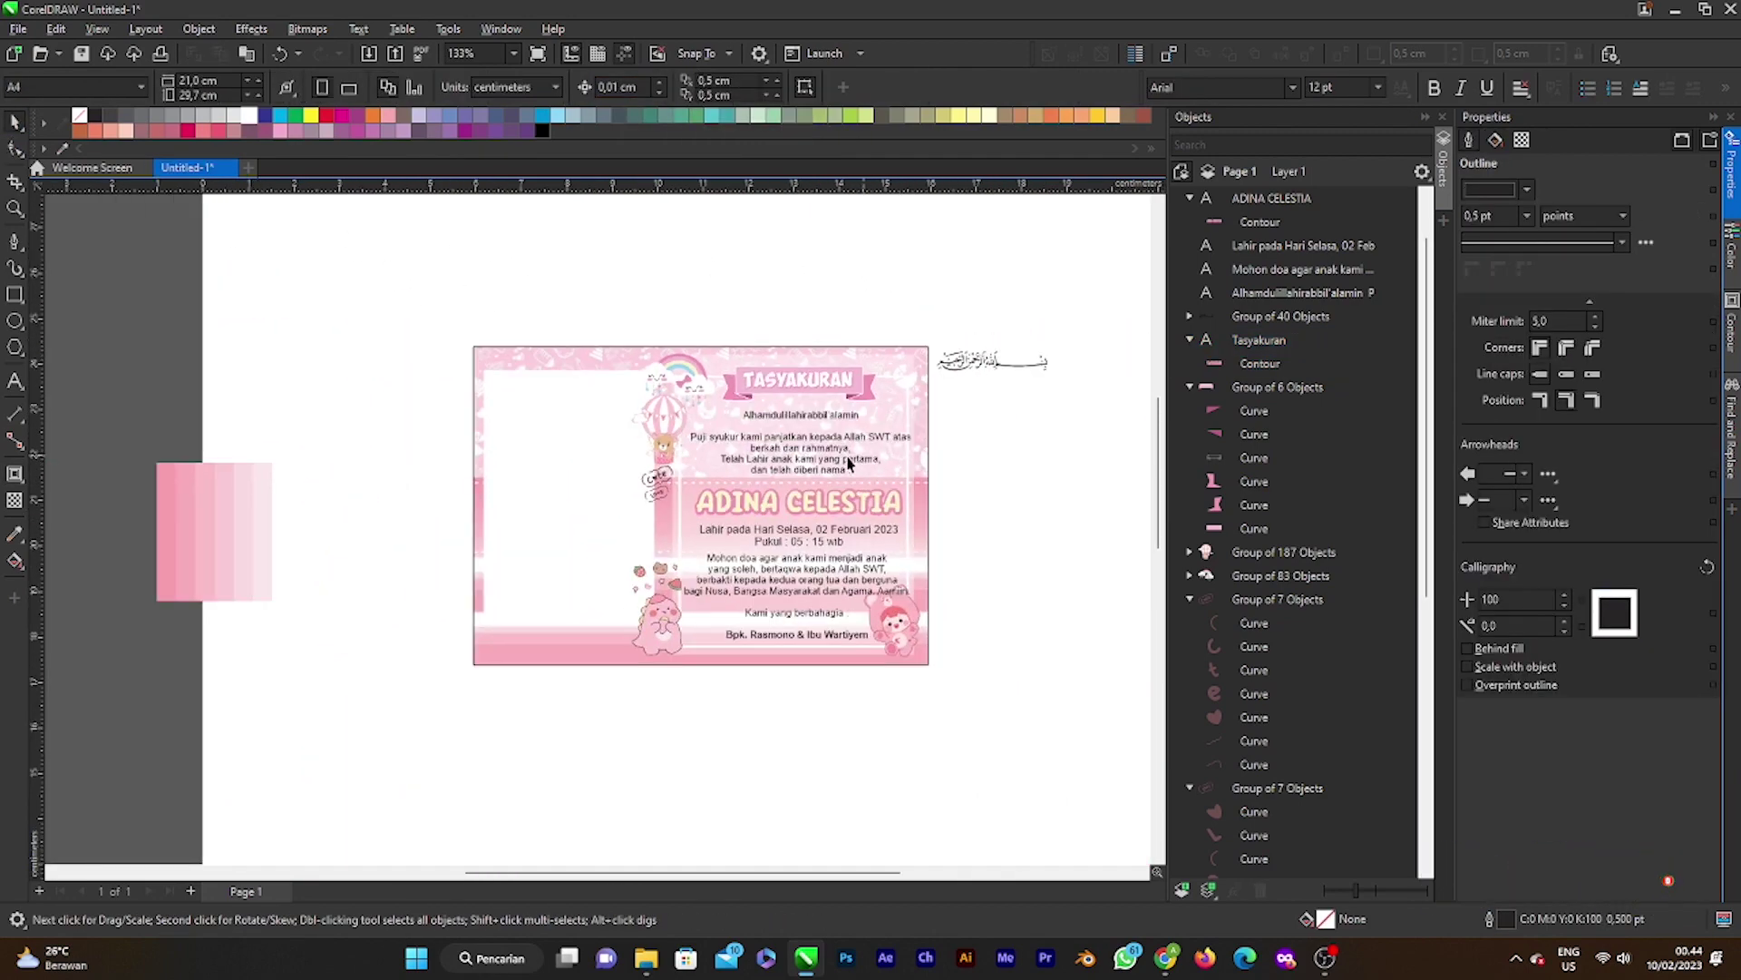
pyautogui.scroll(-1, 794, 467)
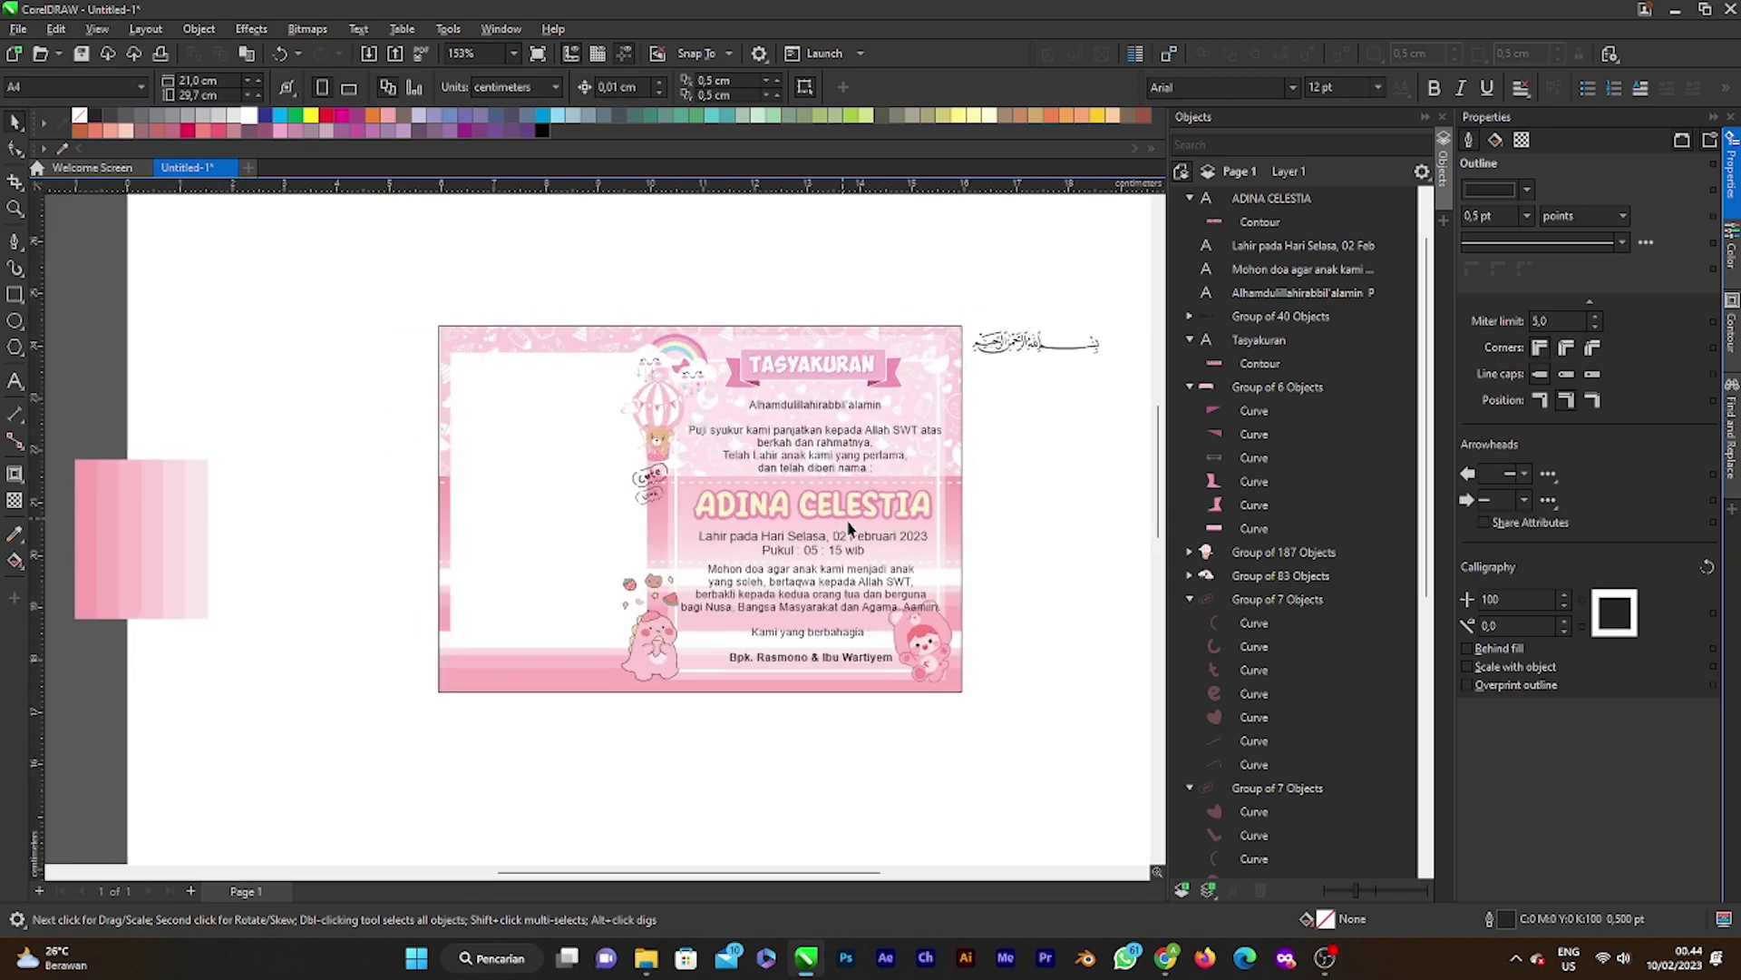
pyautogui.scroll(-1, 848, 532)
pyautogui.scroll(1, 753, 535)
pyautogui.scroll(1, 752, 535)
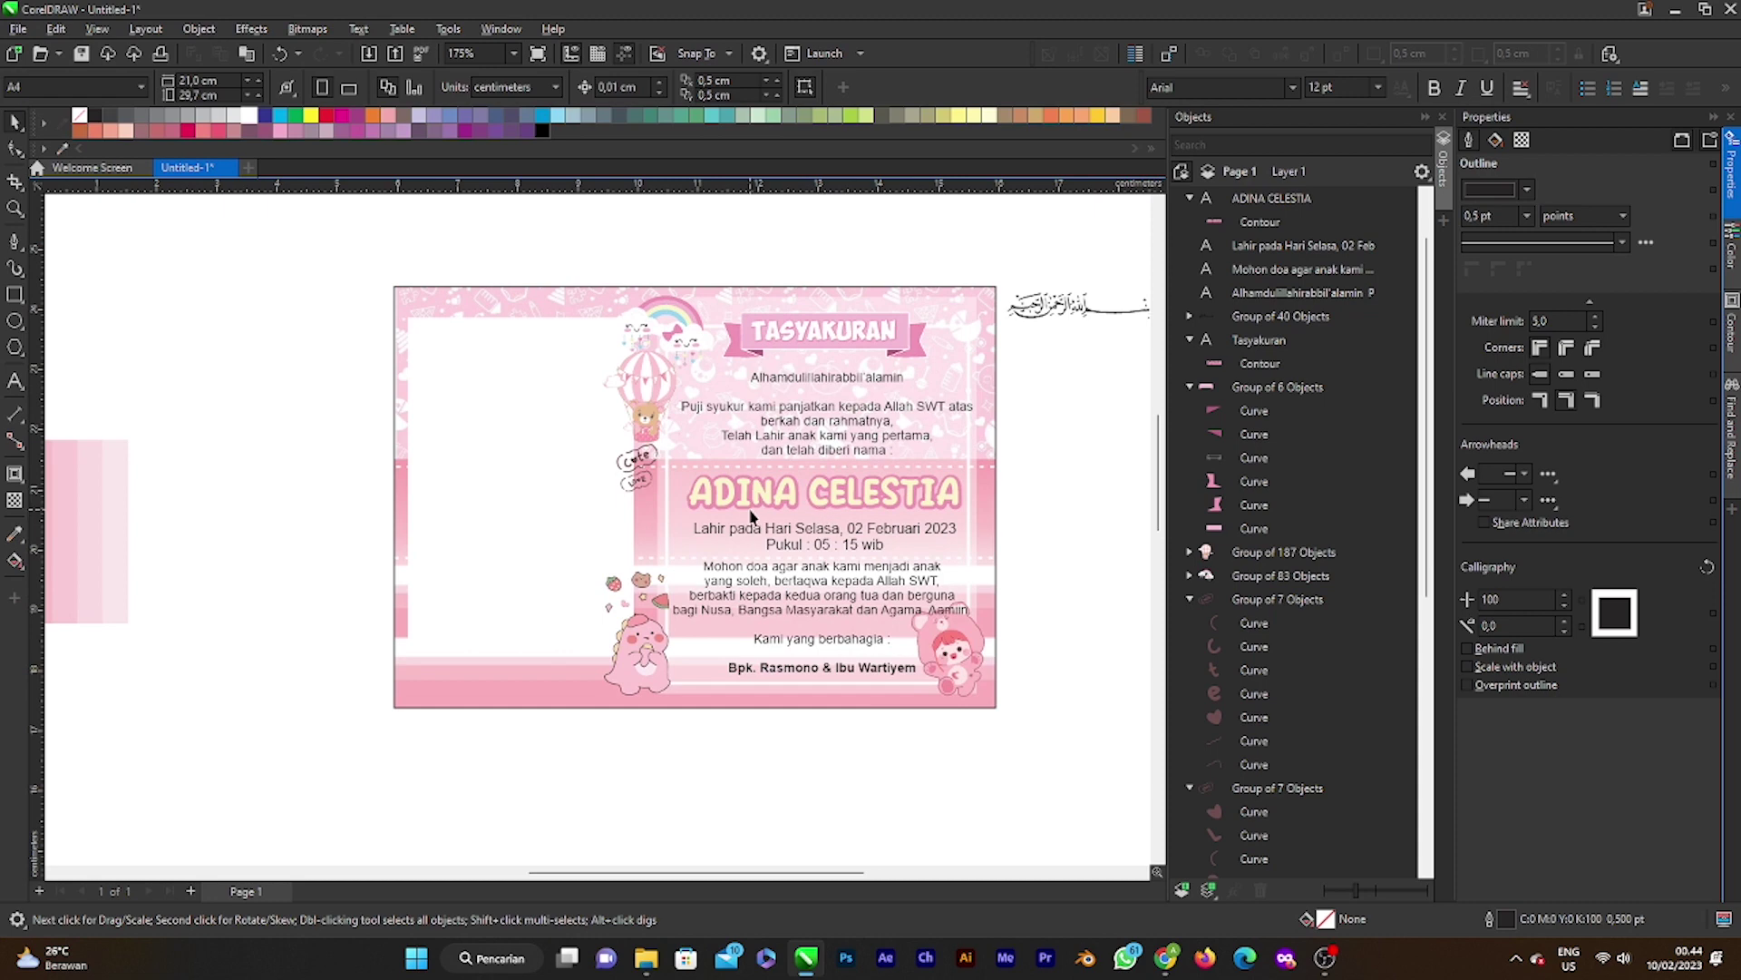
pyautogui.scroll(-3, 751, 521)
pyautogui.click(955, 379)
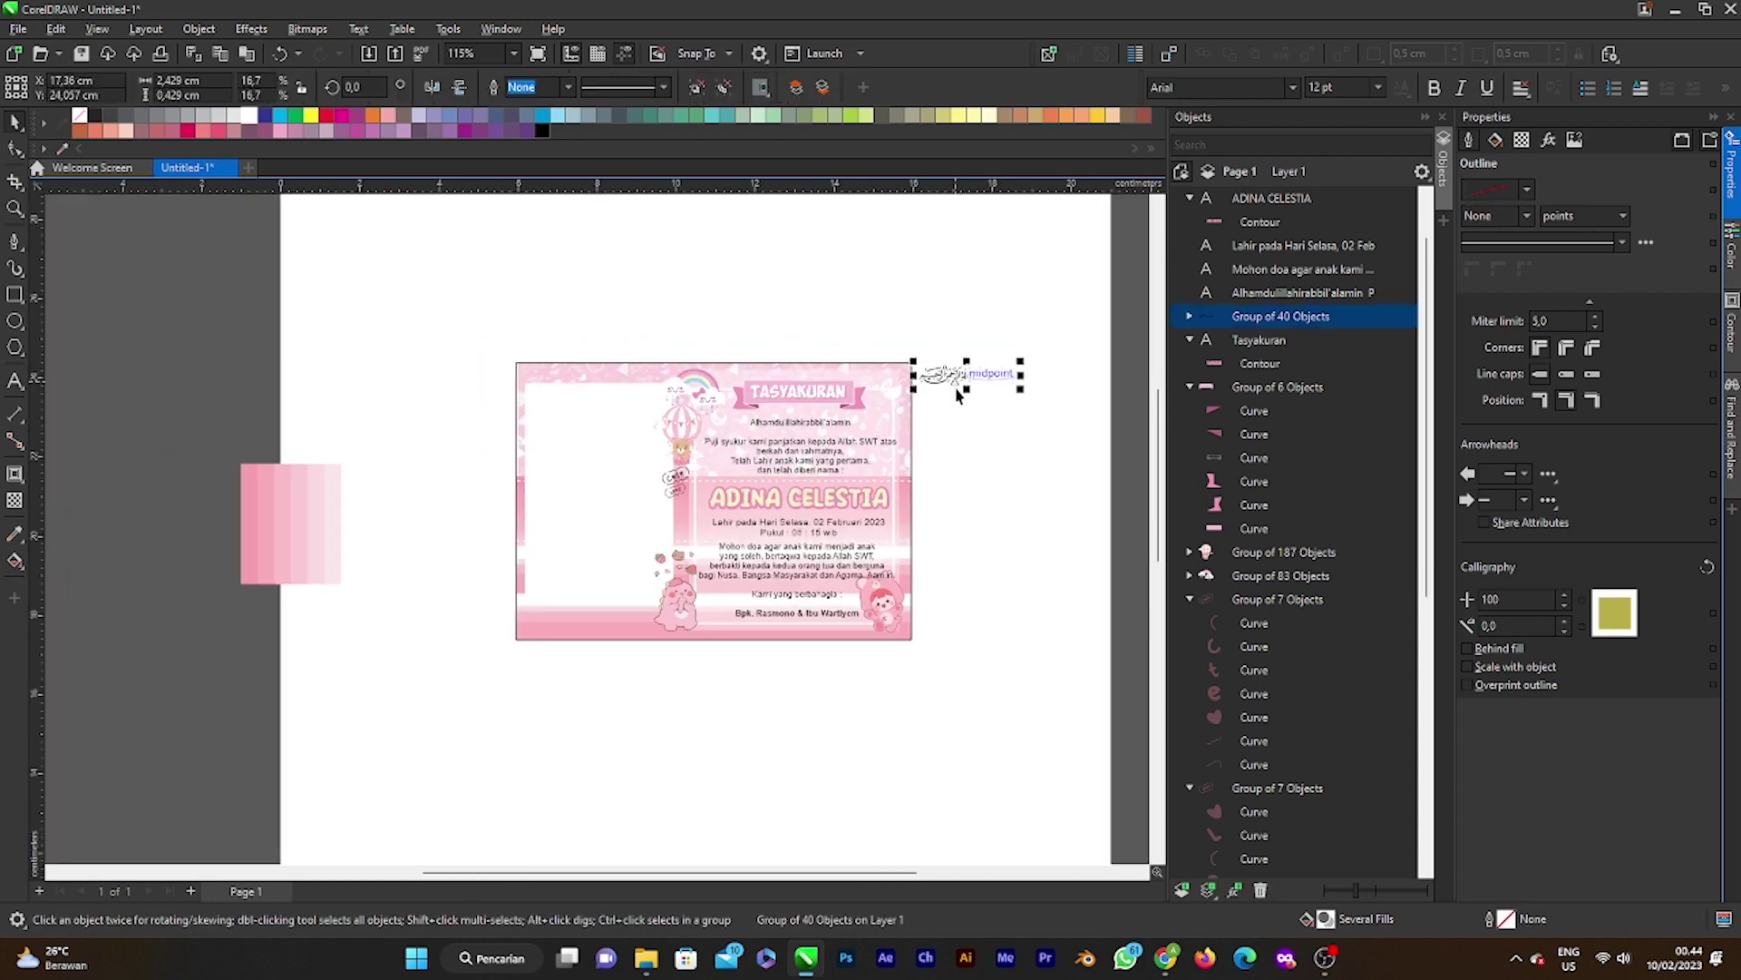
# Step: Delete the Arabic calligraphy group and switch over to the web browser
pyautogui.press('Delete')
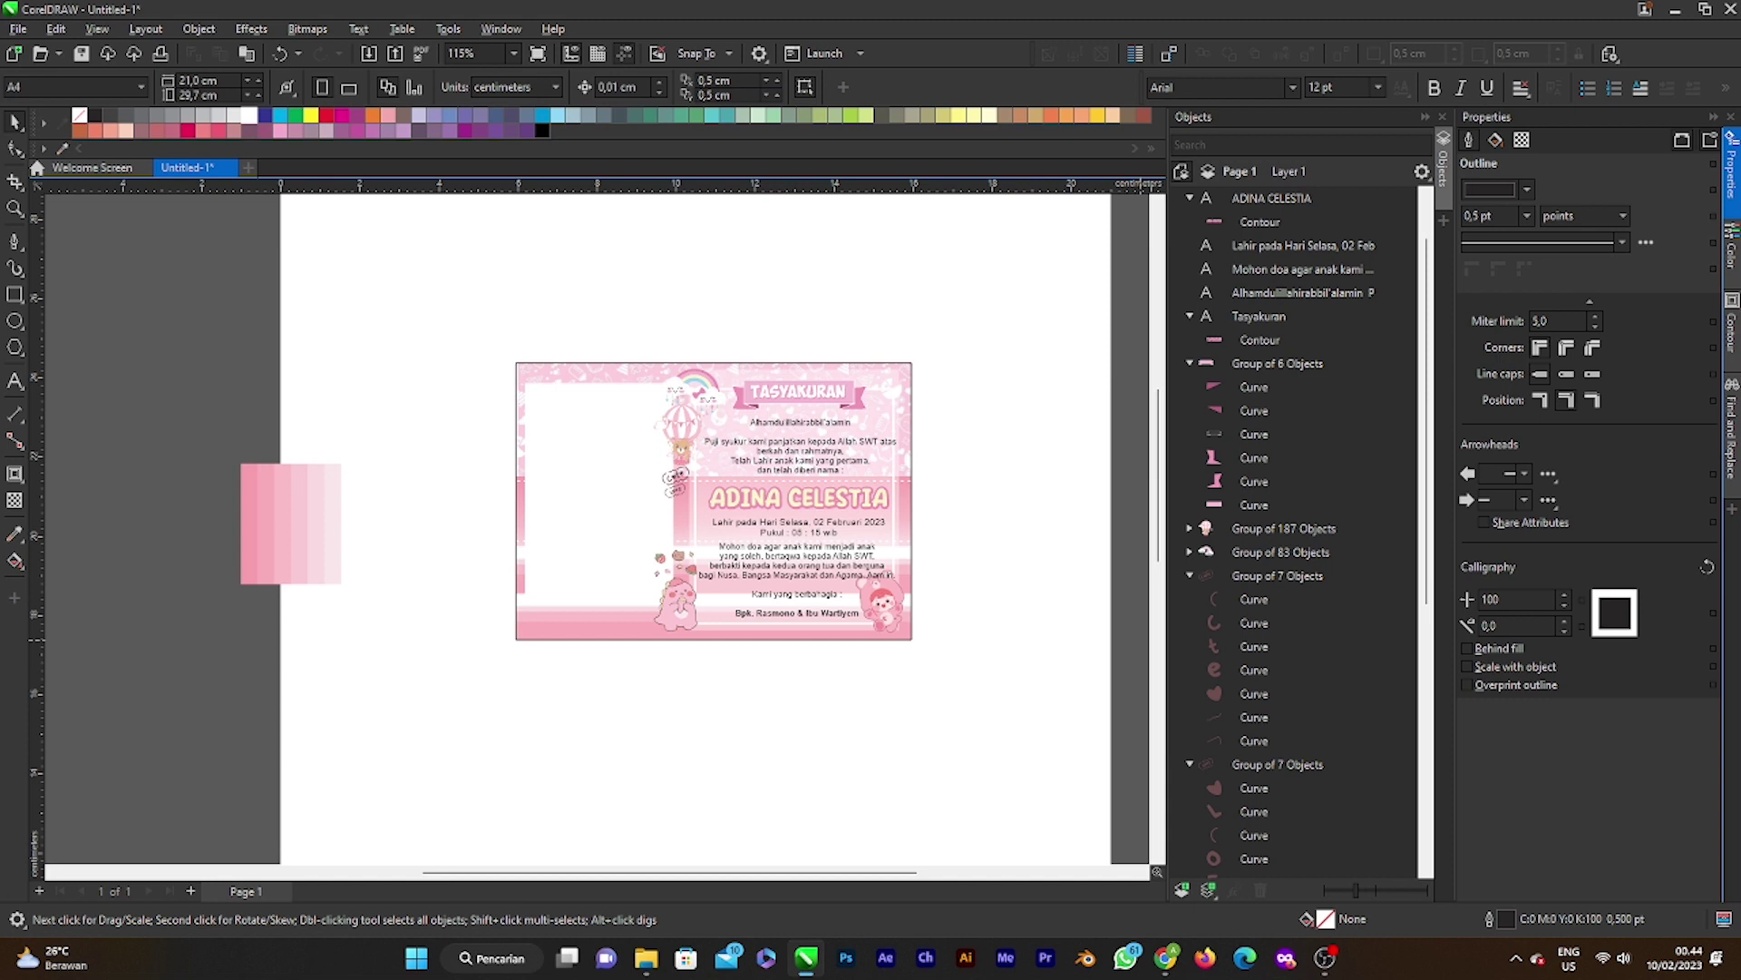
pyautogui.hotkey('alt', 'Tab')
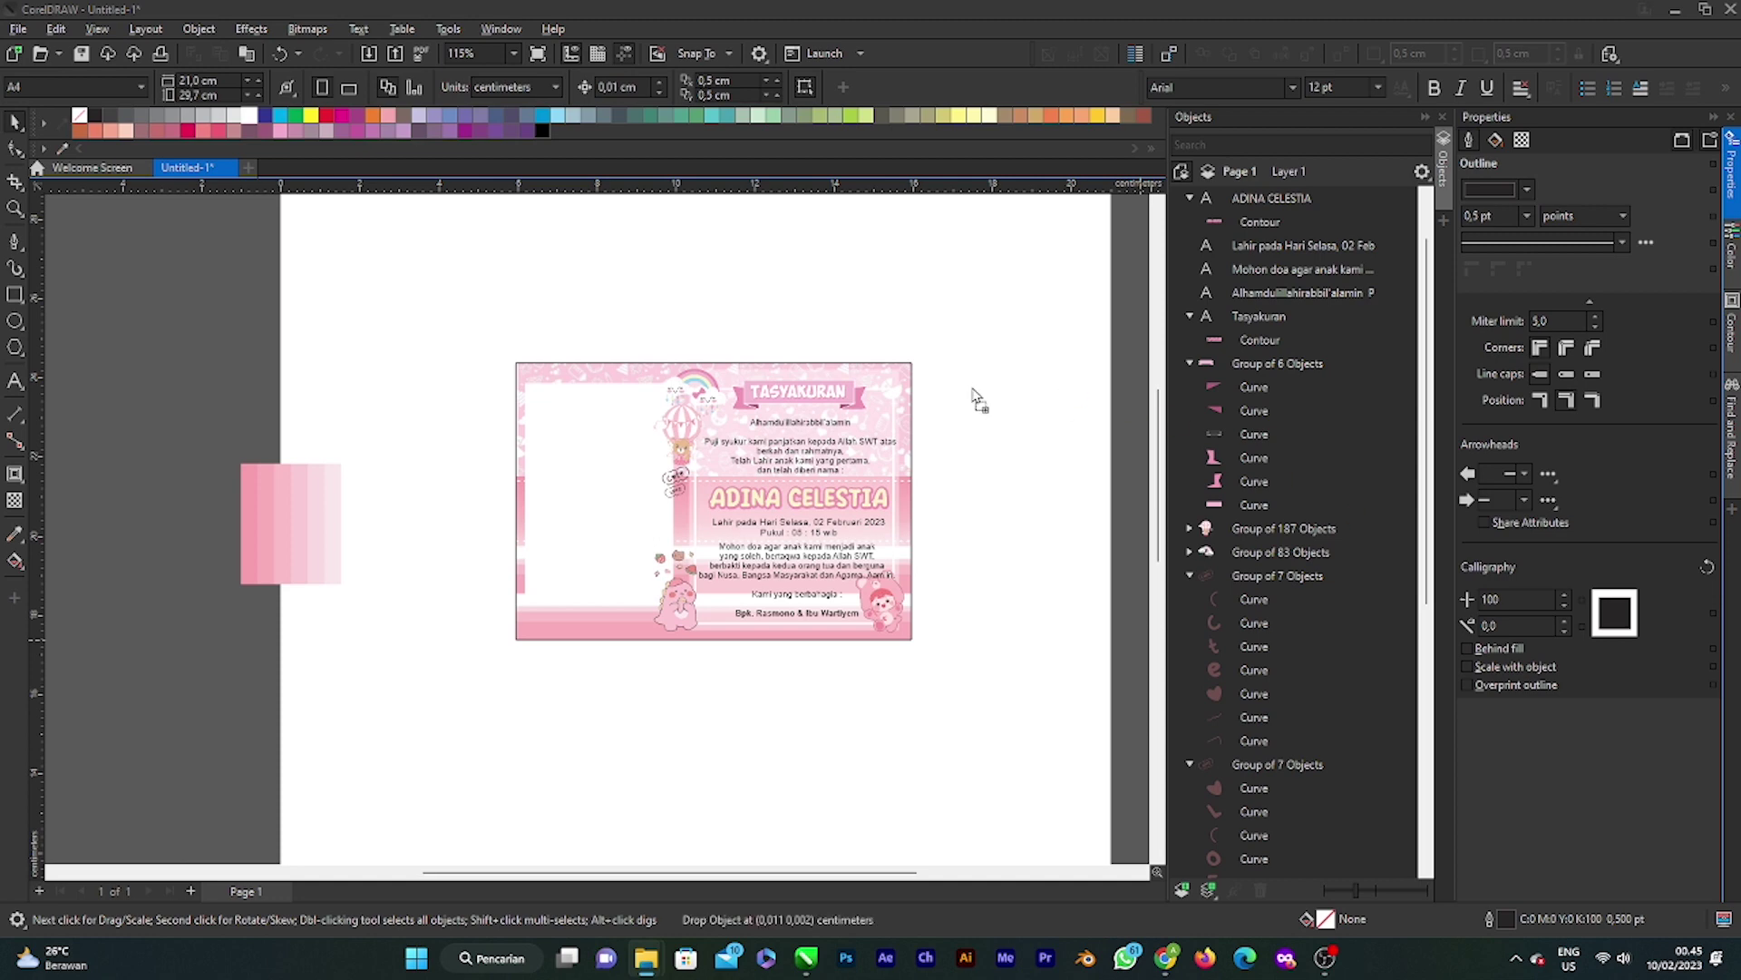
# Step: Paste the newborn photo and position it just below the invitation card
pyautogui.hotkey('ctrl', 'v')
pyautogui.scroll(-1, 835, 400)
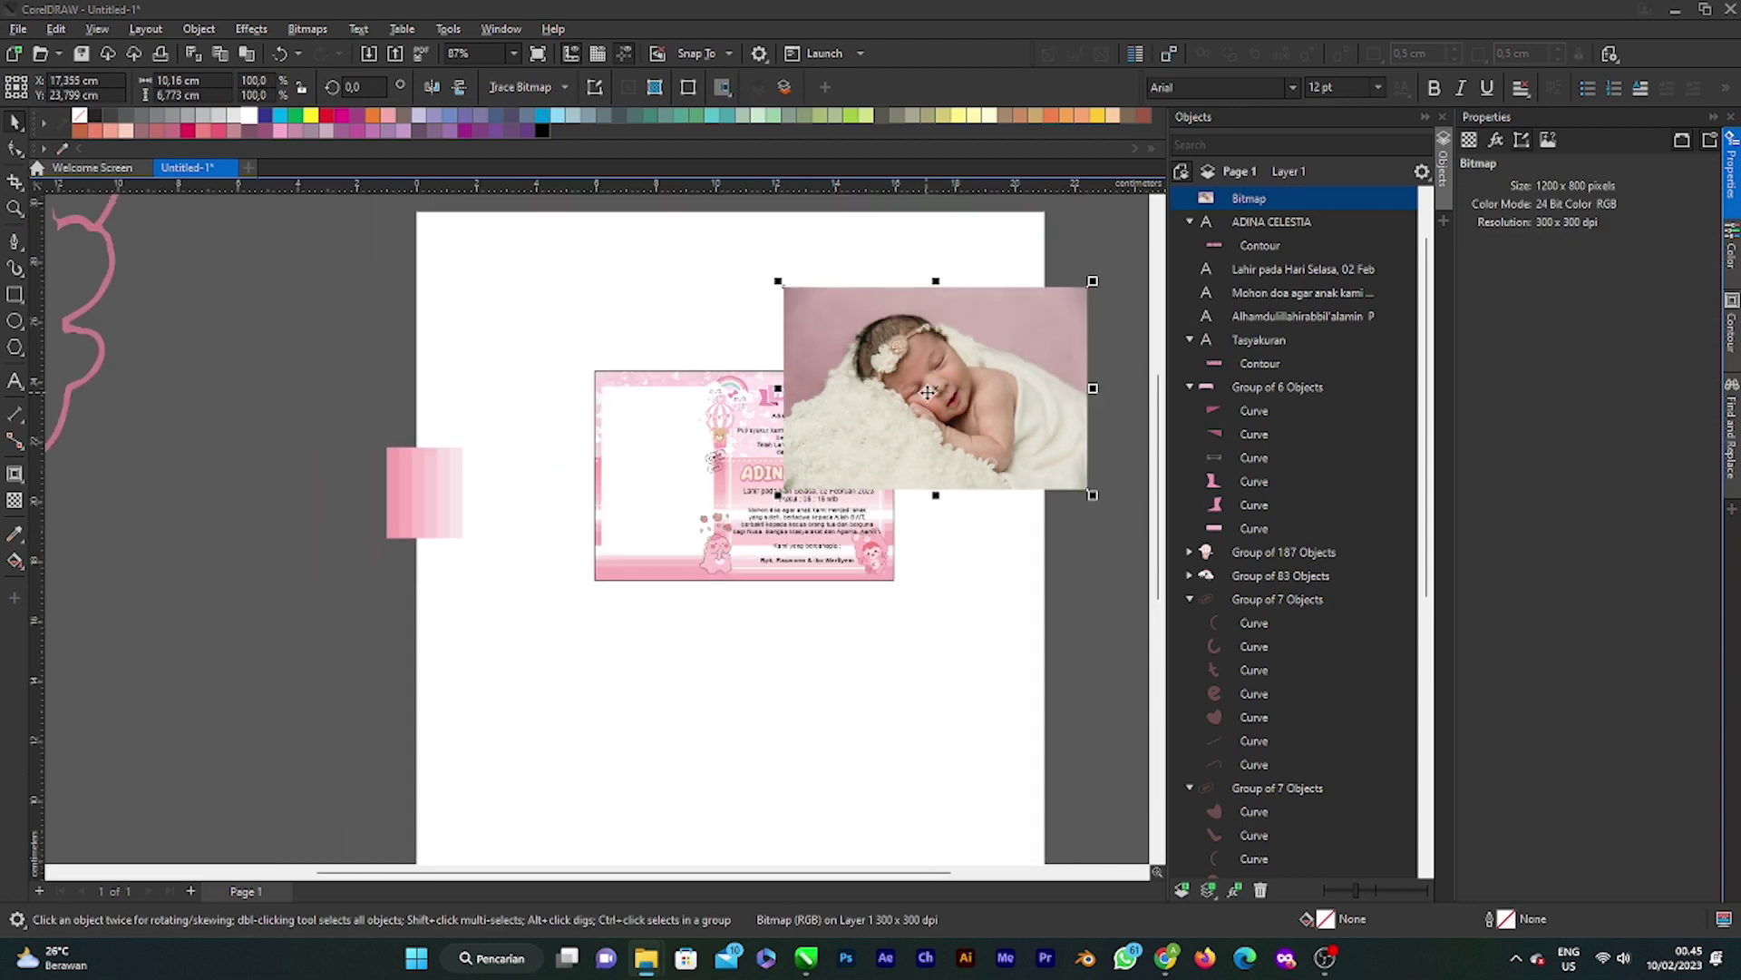
pyautogui.moveTo(834, 400); pyautogui.dragTo(742, 494)
pyautogui.scroll(1, 970, 530)
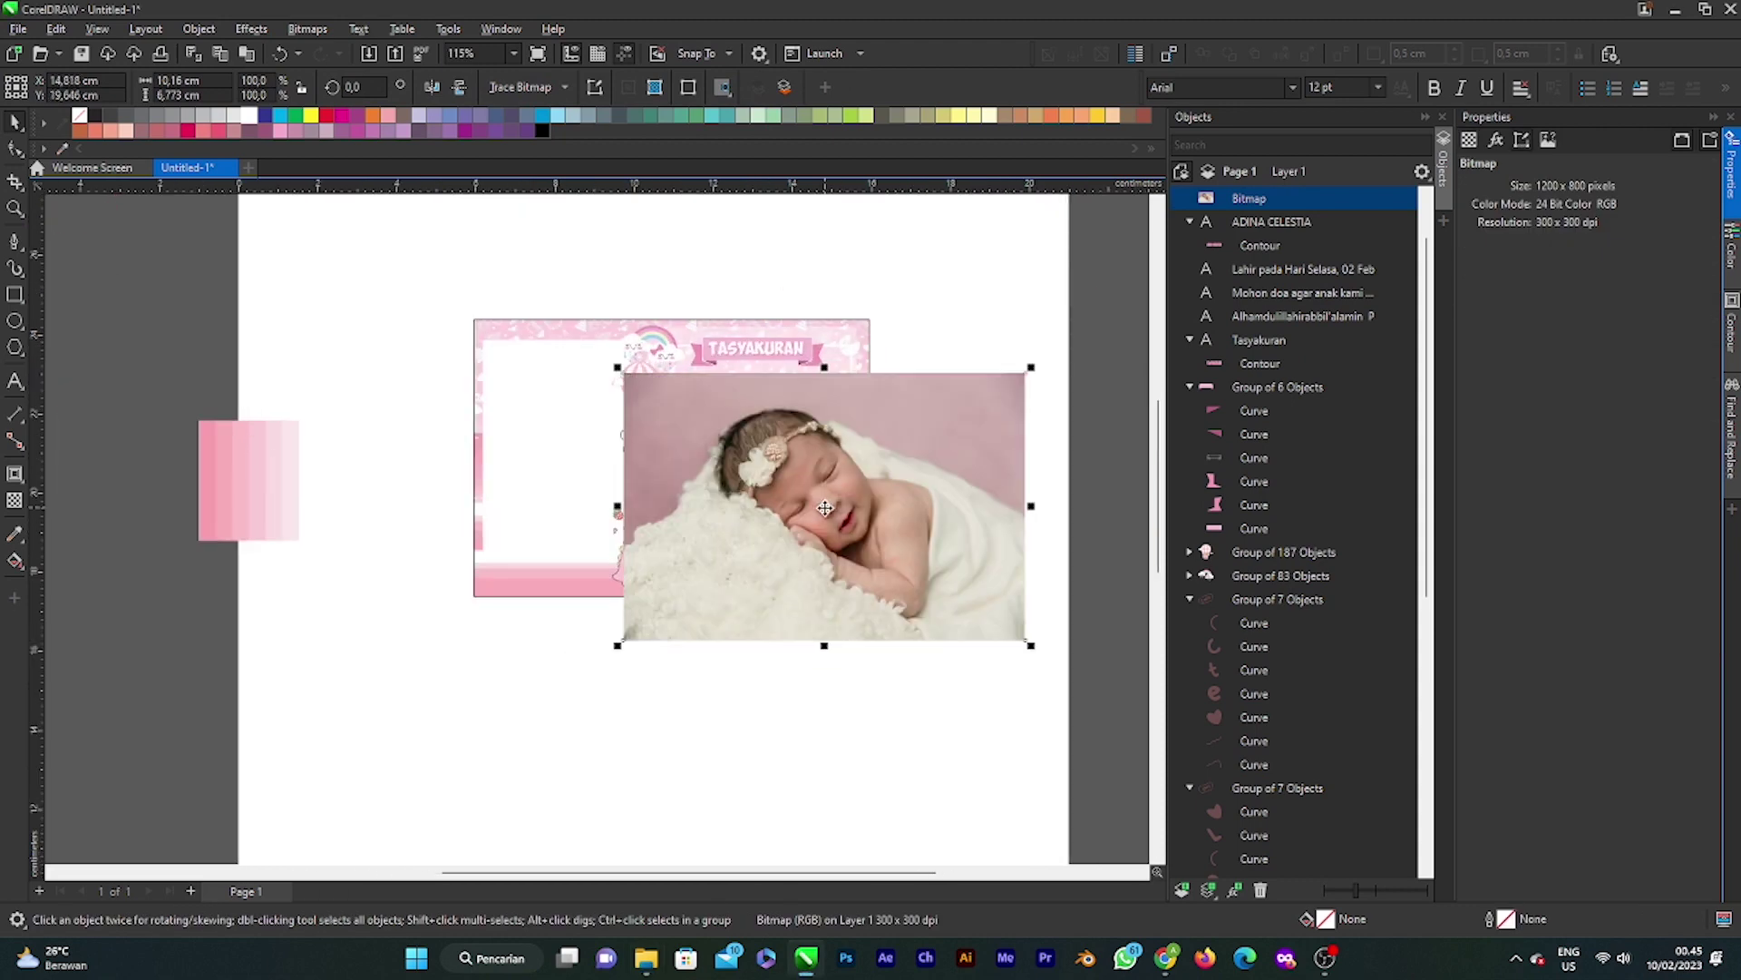
pyautogui.scroll(-1, 824, 508)
pyautogui.moveTo(857, 477); pyautogui.dragTo(702, 670)
pyautogui.scroll(-1, 673, 789)
pyautogui.scroll(2, 607, 748)
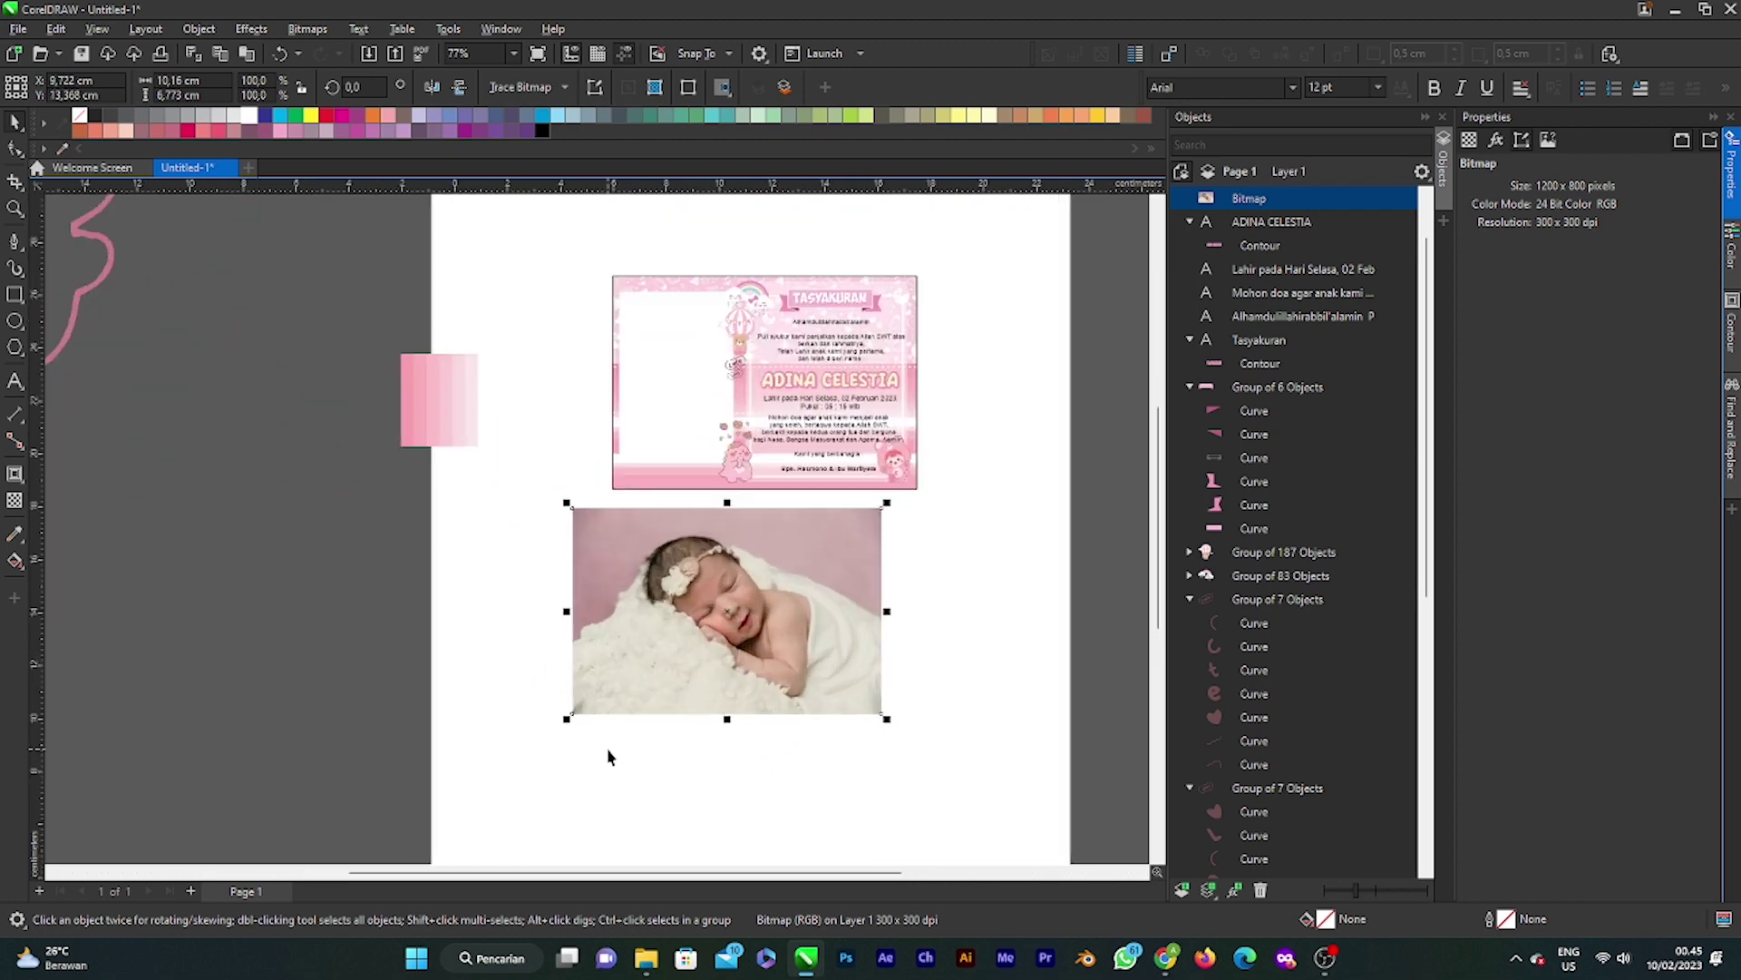
# Step: Open the baby photo for editing in Corel PHOTO-PAINT
pyautogui.rightClick(819, 624)
pyautogui.click(884, 718)
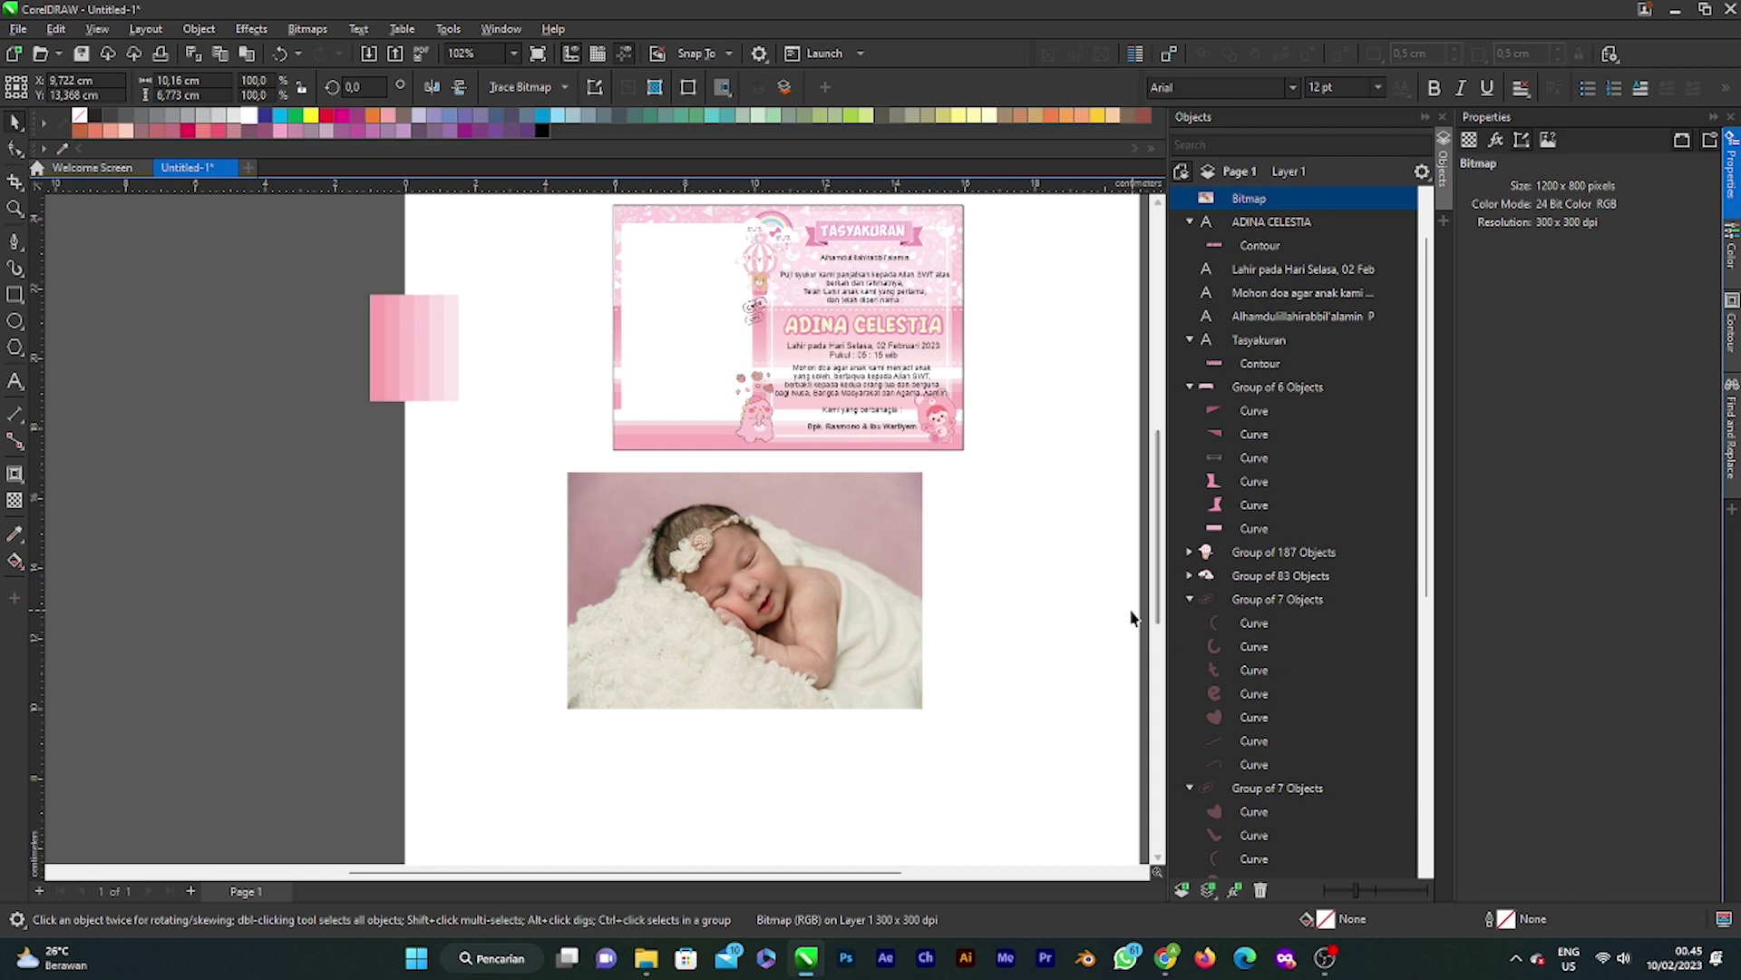
pyautogui.rightClick(811, 566)
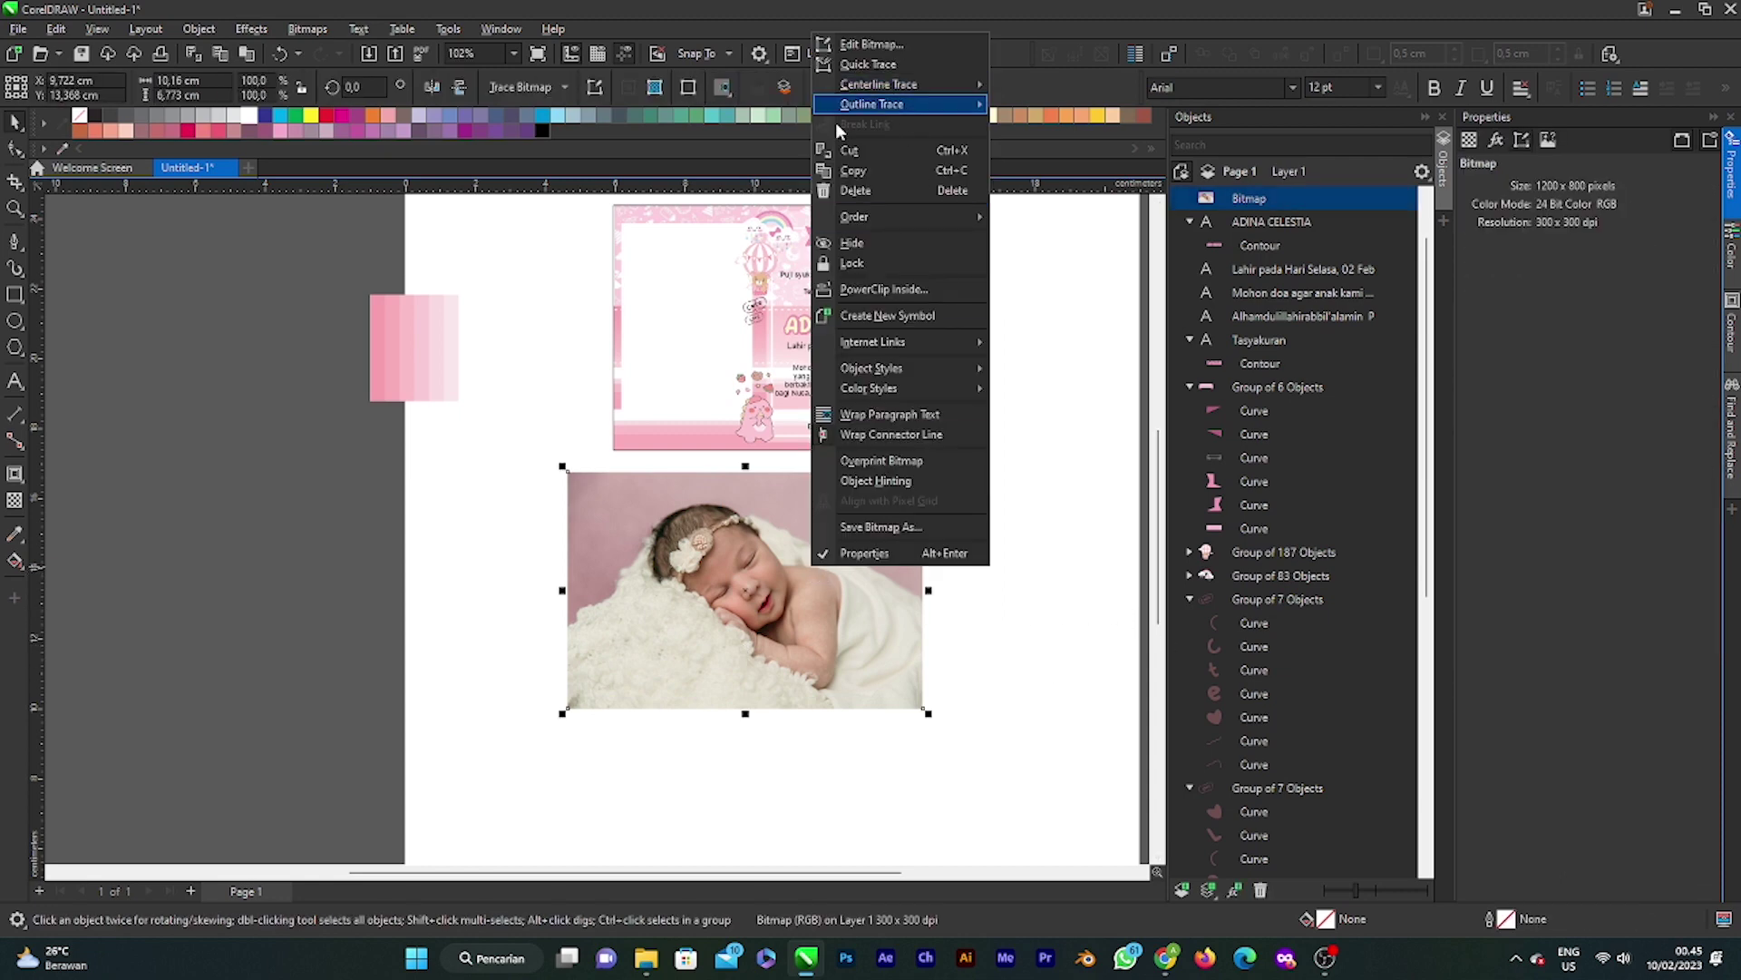
pyautogui.click(973, 598)
pyautogui.click(811, 580)
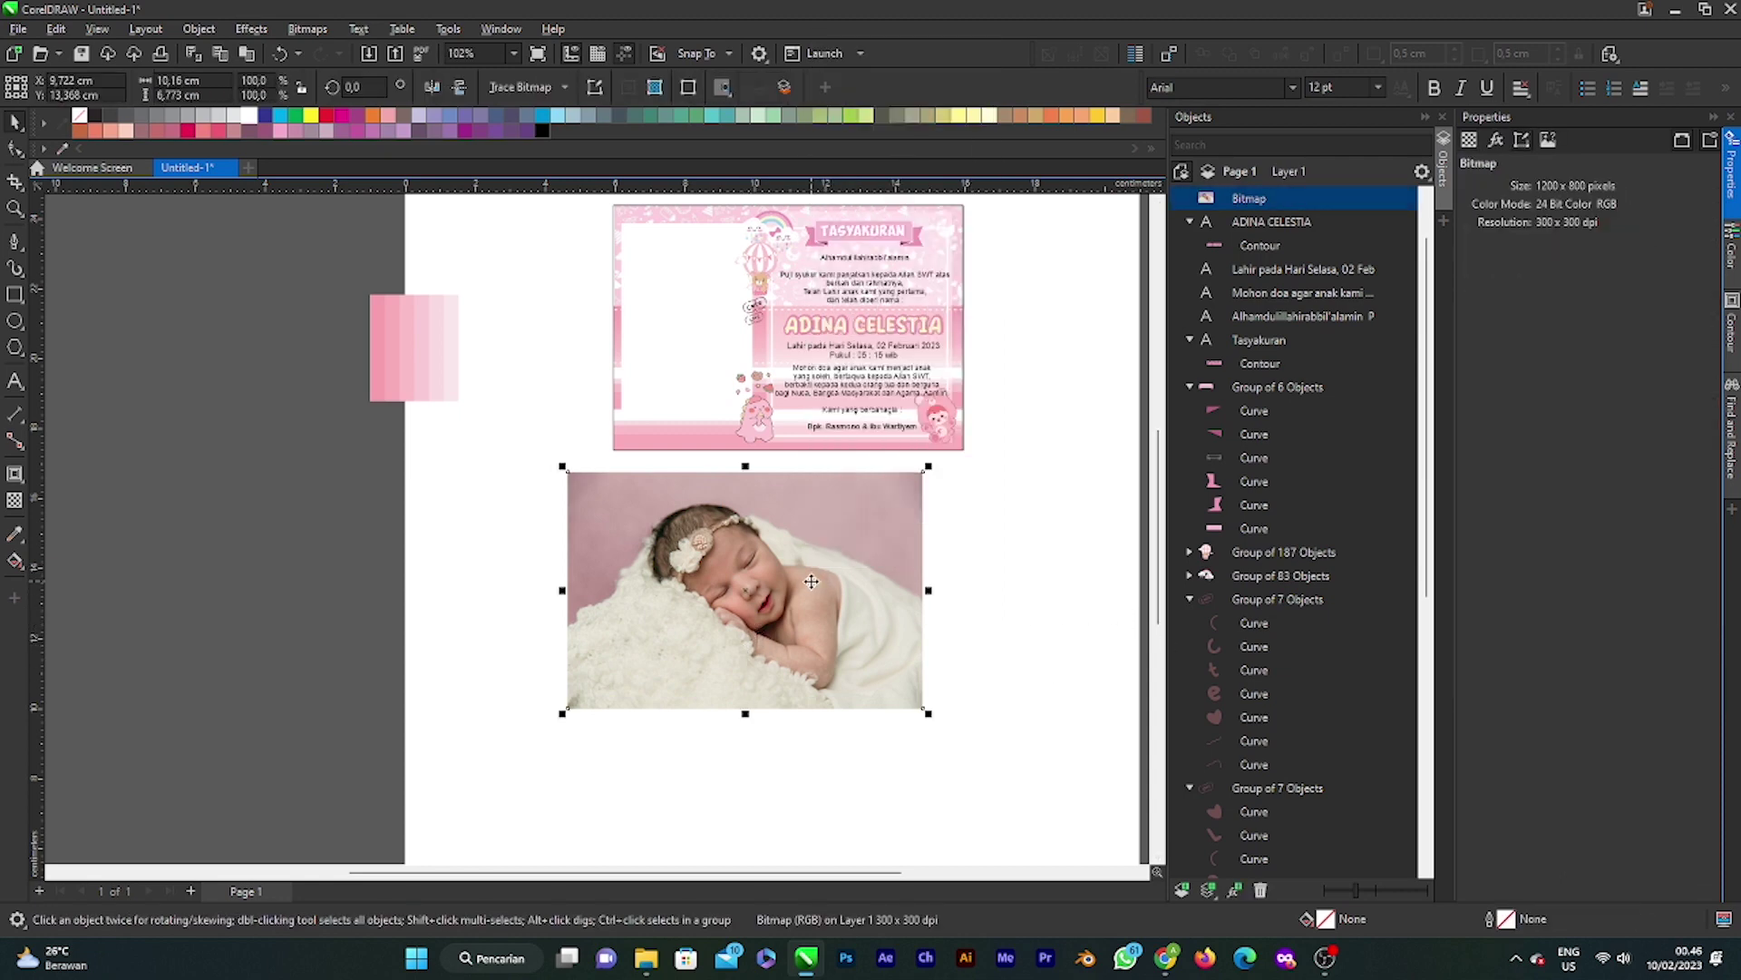
pyautogui.rightClick(810, 581)
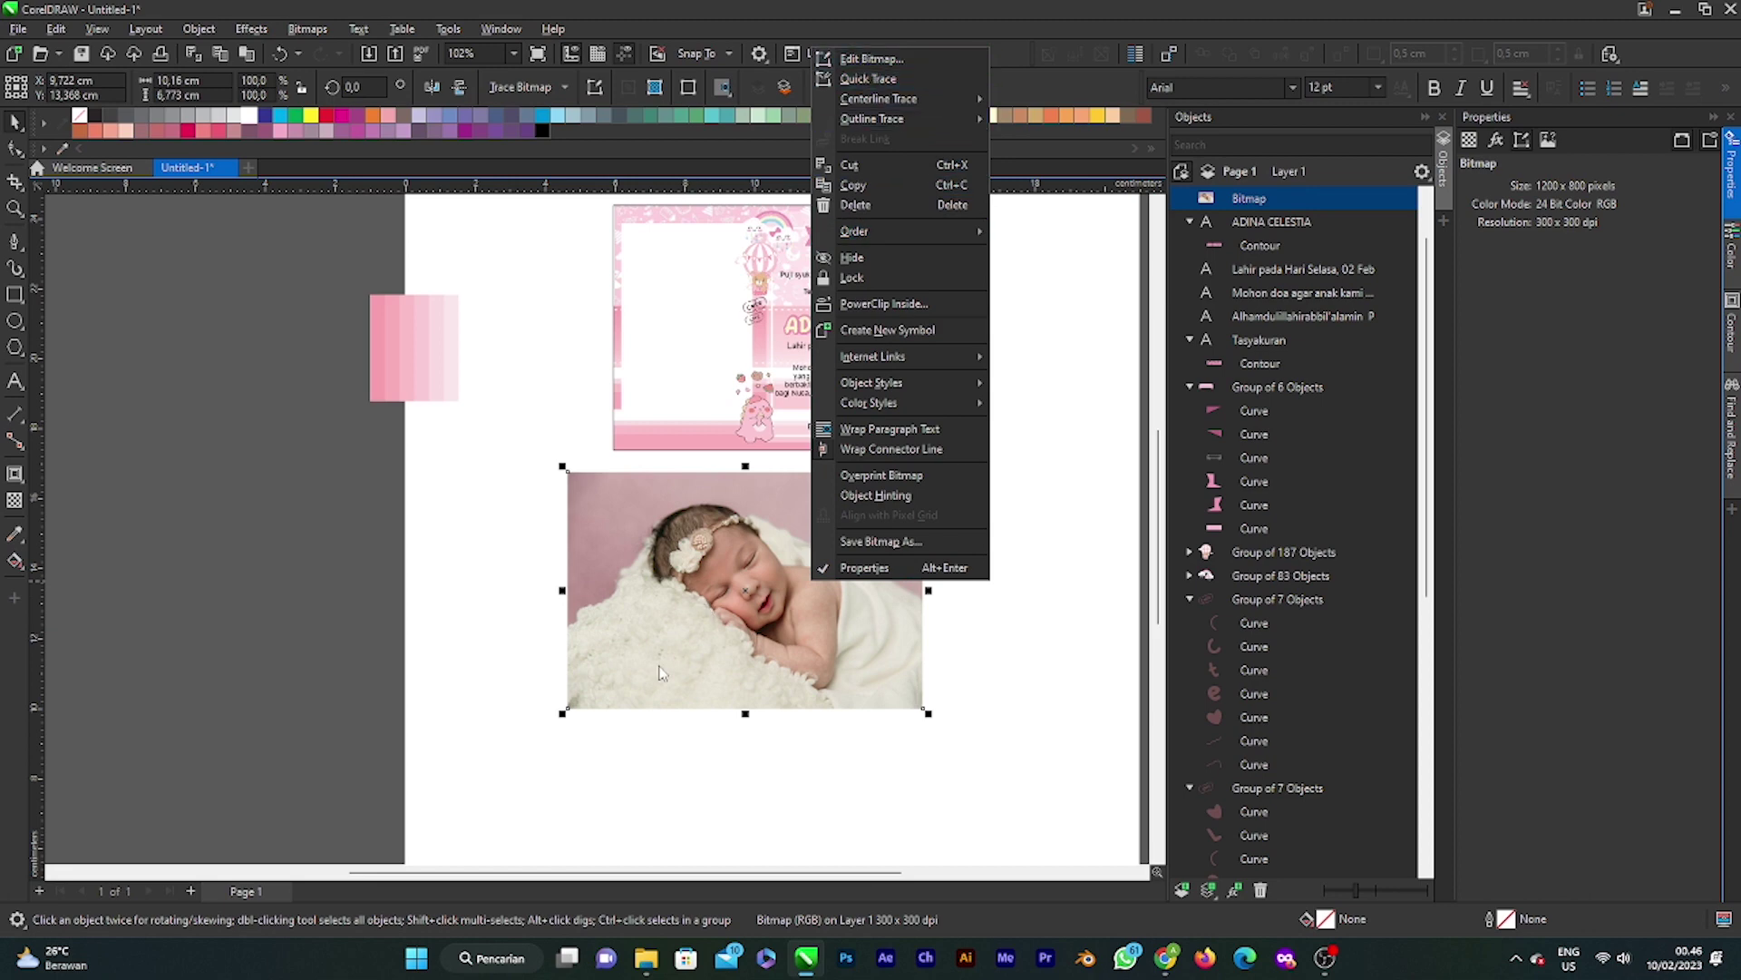
pyautogui.click(546, 632)
pyautogui.rightClick(798, 617)
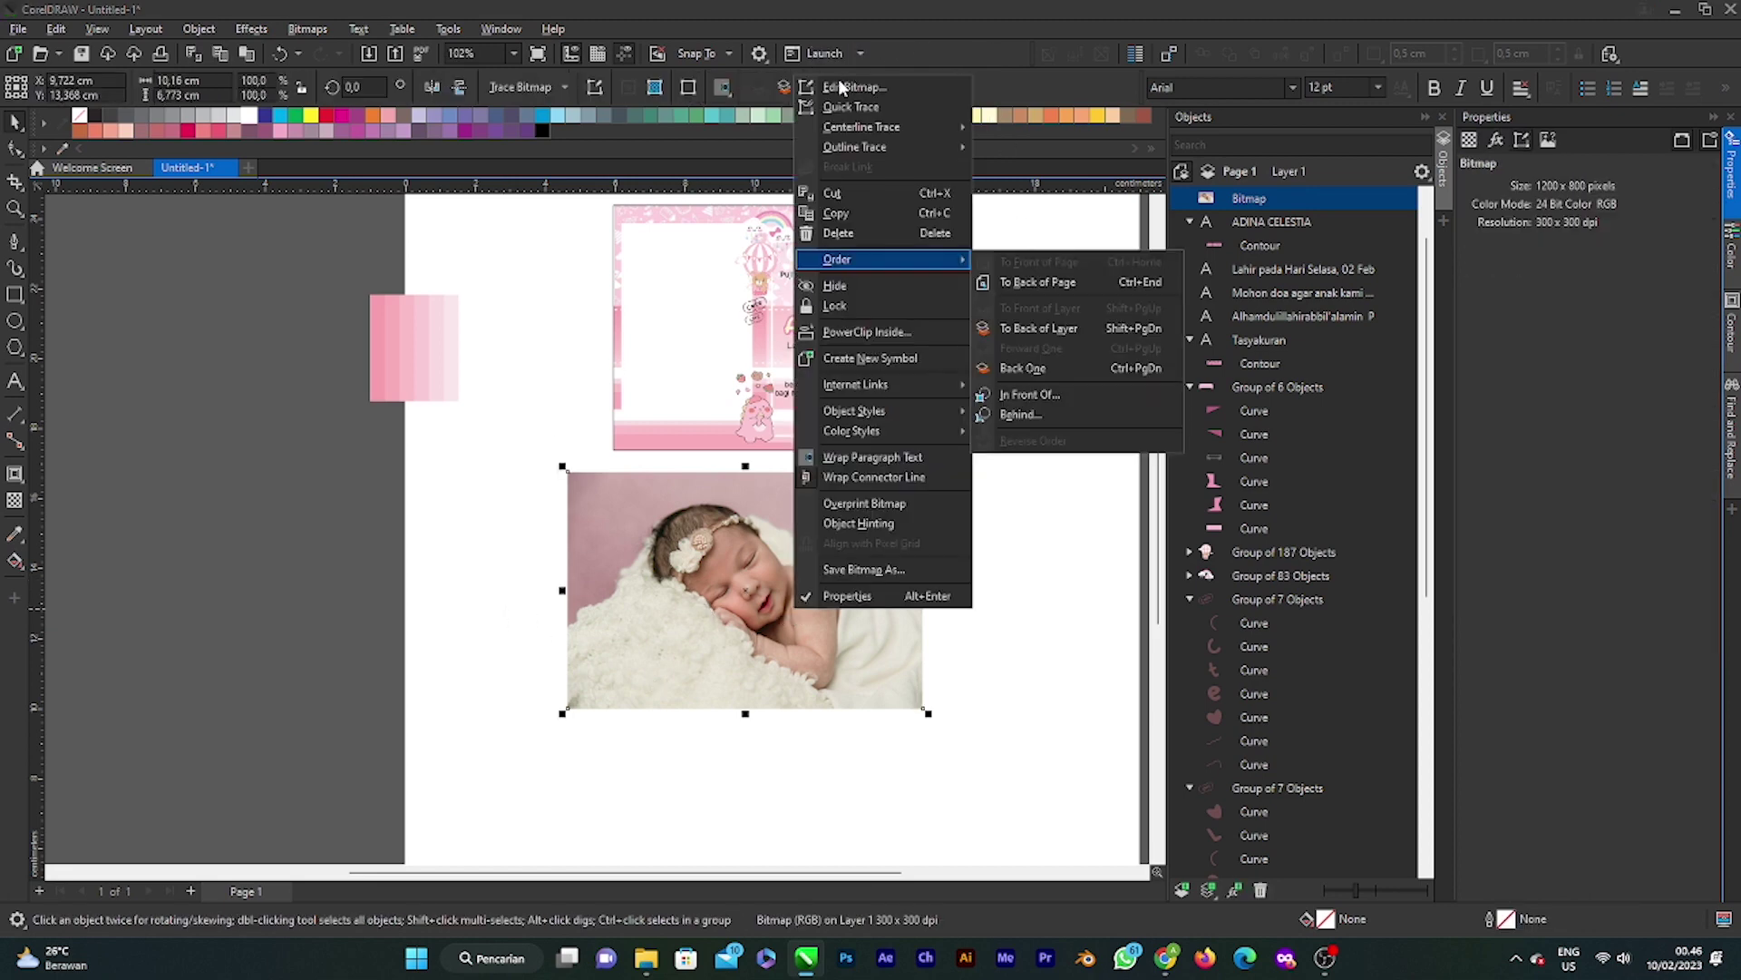
pyautogui.click(844, 93)
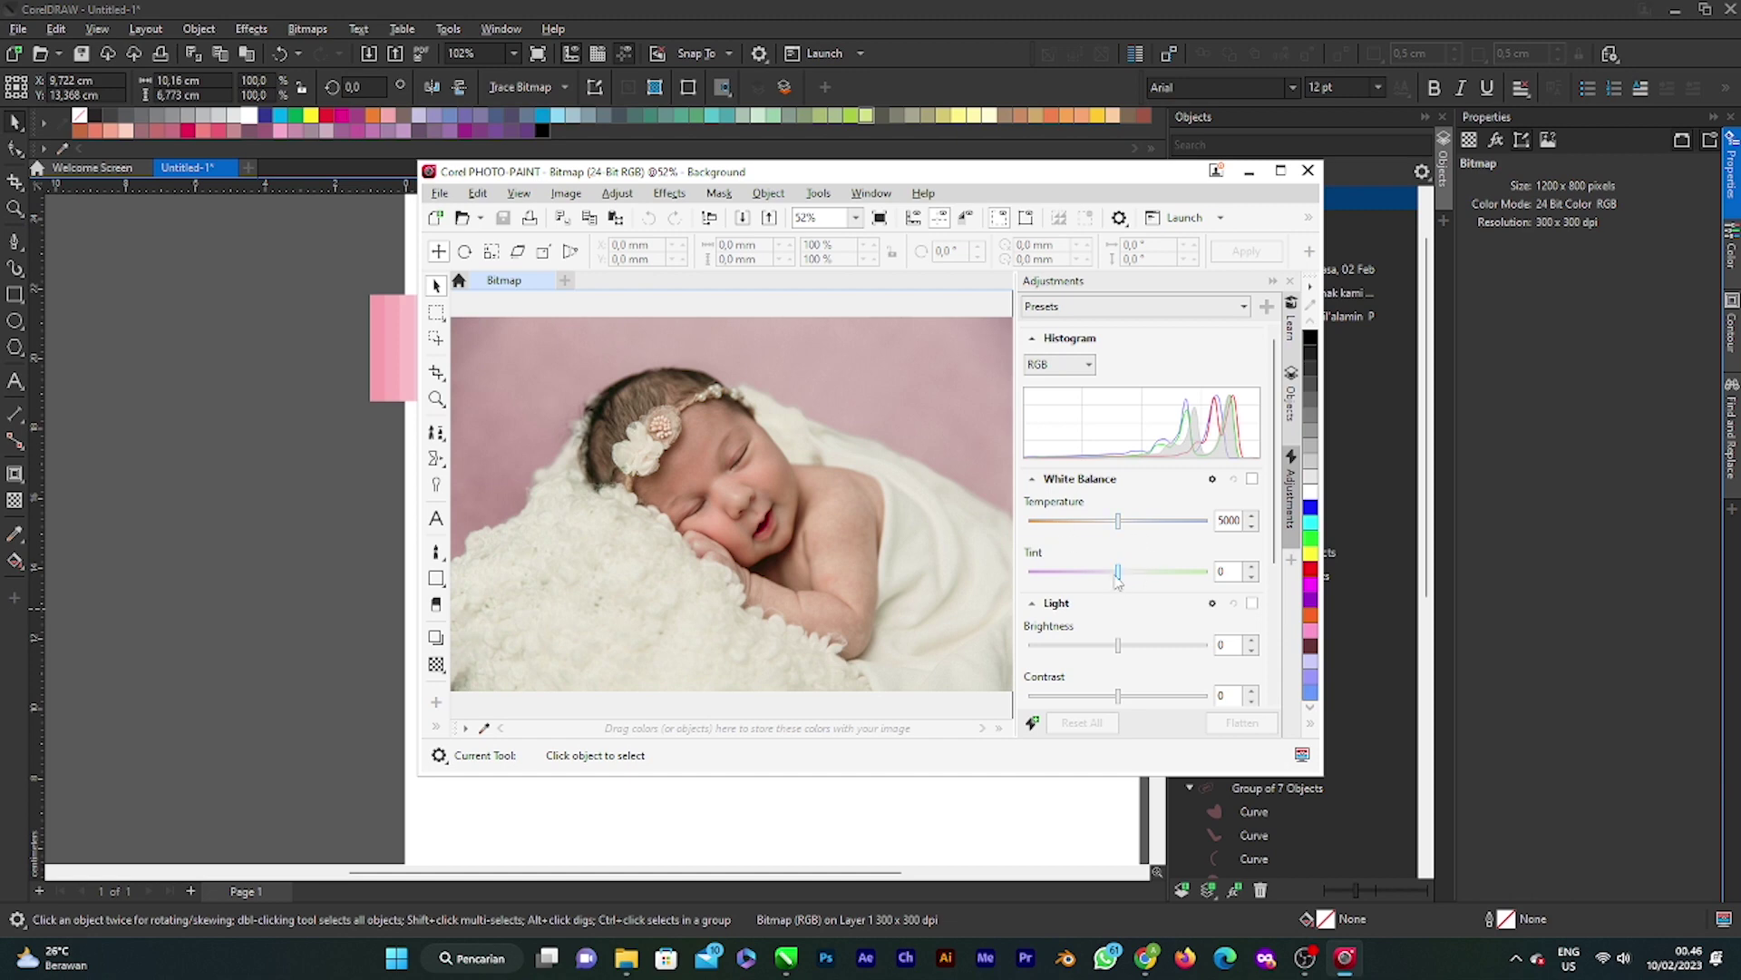
# Step: Adjust the photo: temperature 5855, brightness 10, higher intensity, lower highlights, shadows 9
pyautogui.moveTo(1120, 529); pyautogui.dragTo(1120, 574)
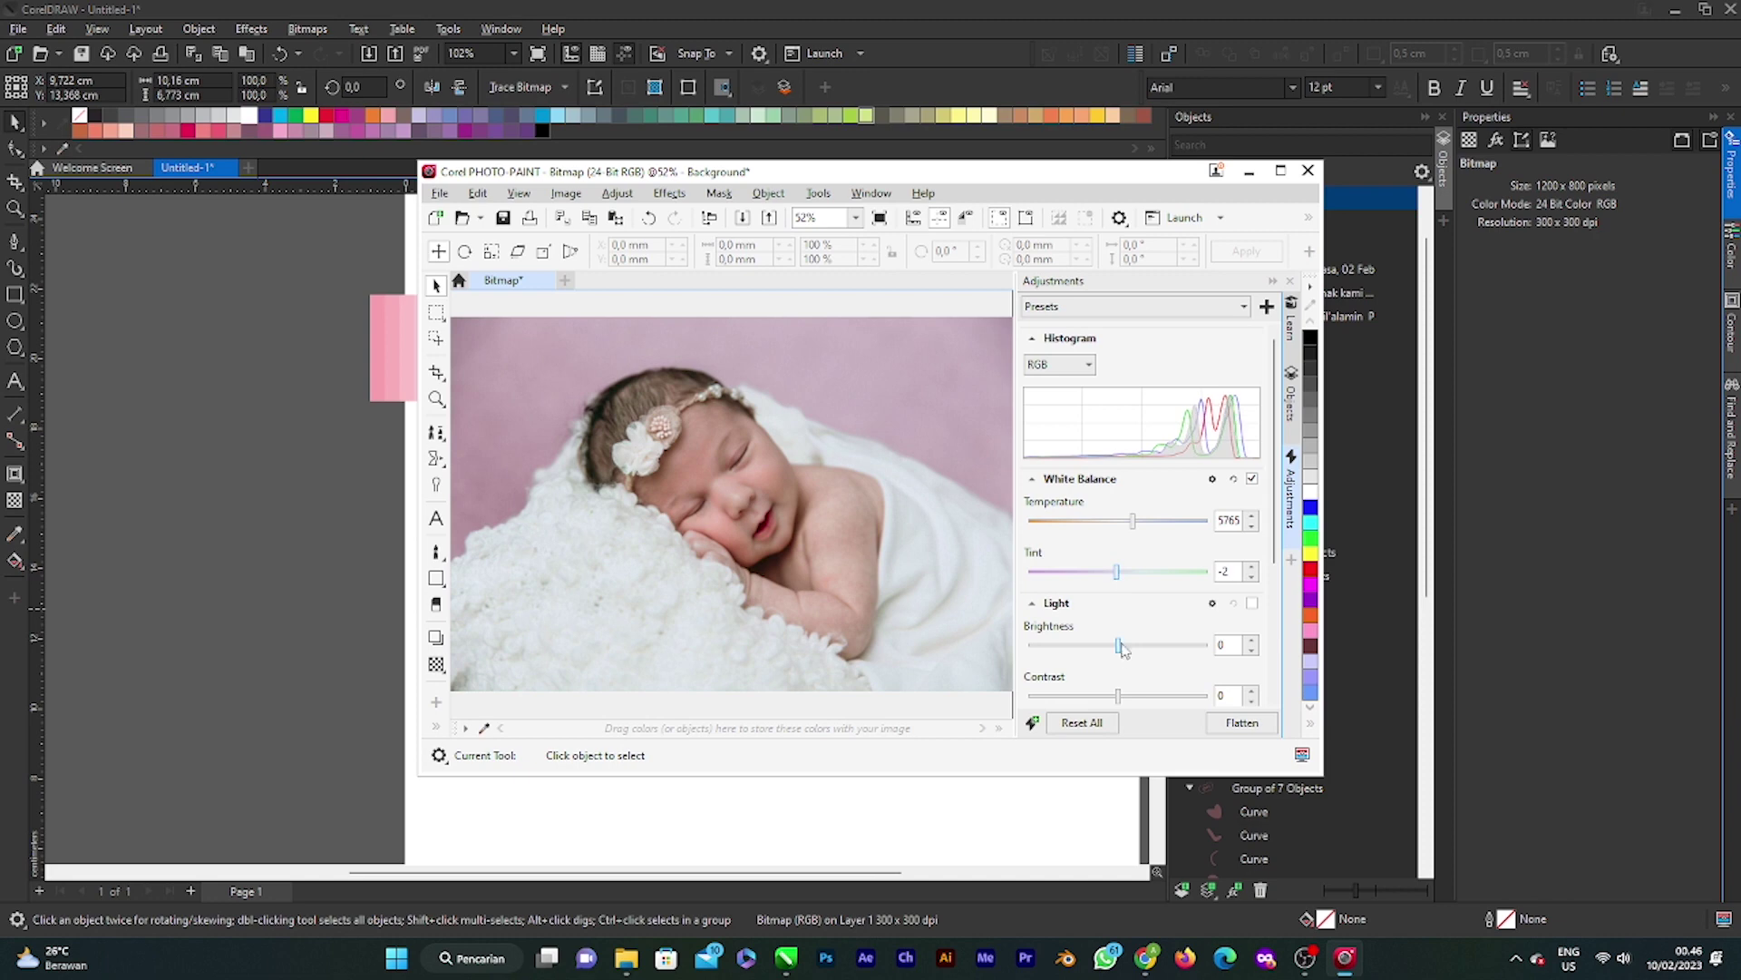
pyautogui.moveTo(1120, 645); pyautogui.dragTo(1128, 695)
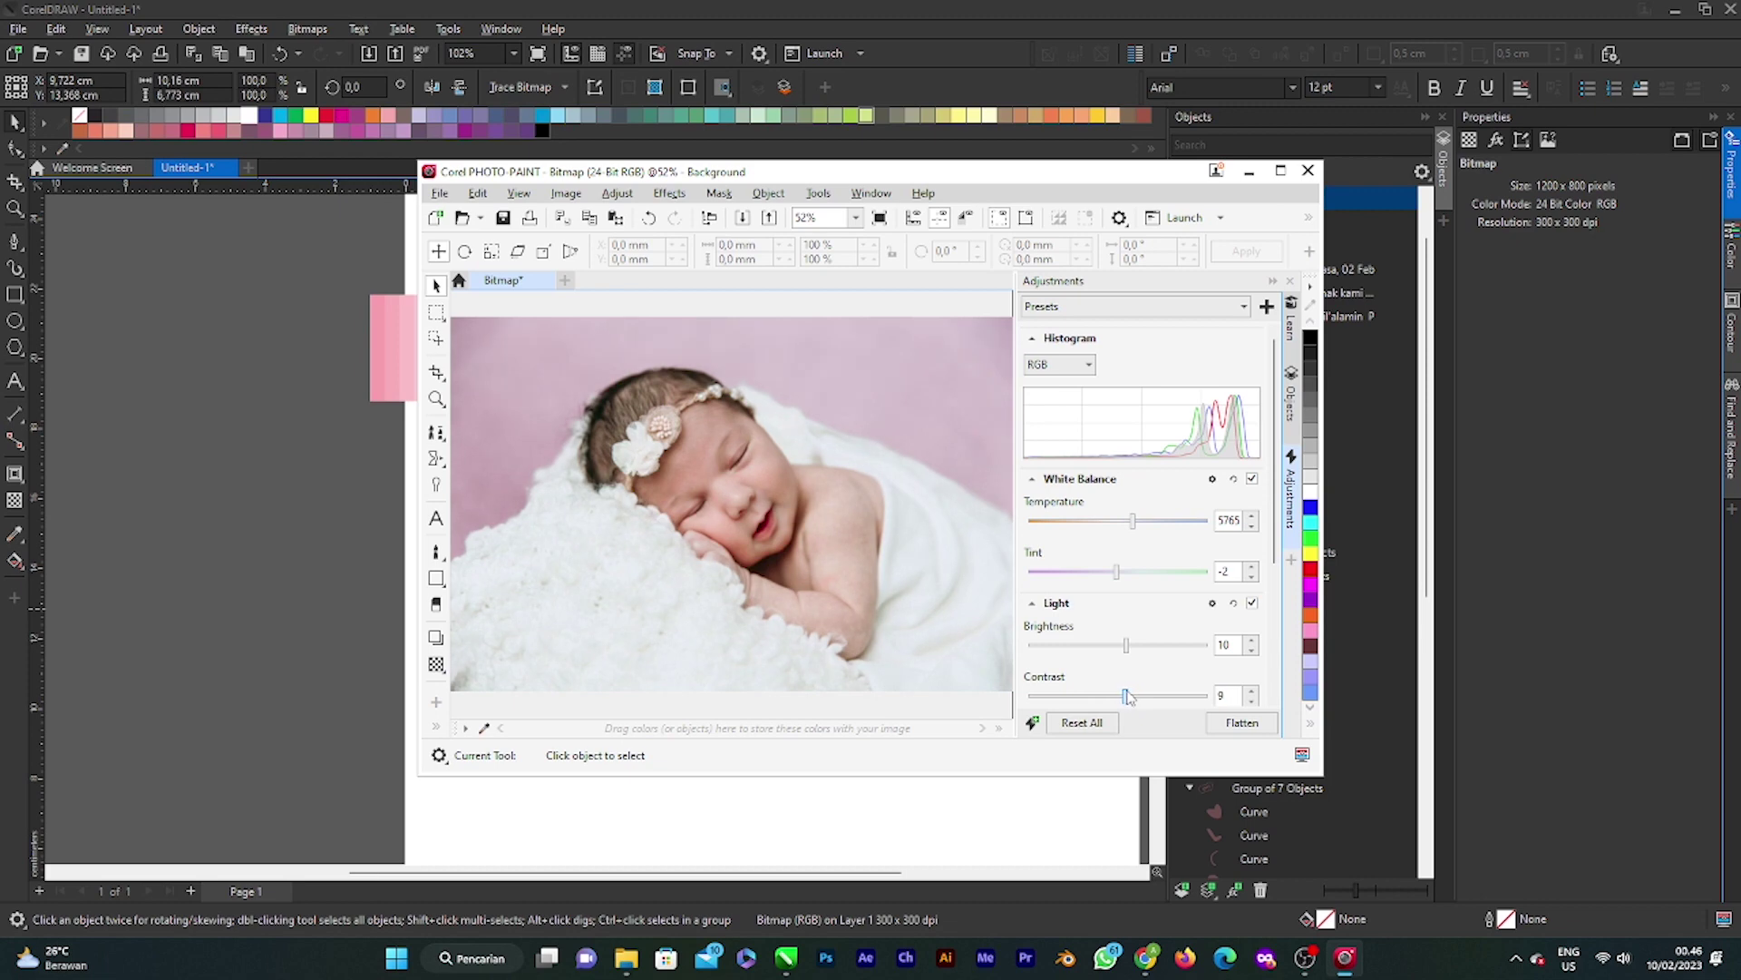
pyautogui.scroll(-1, 1128, 695)
pyautogui.moveTo(1120, 666); pyautogui.dragTo(1130, 624)
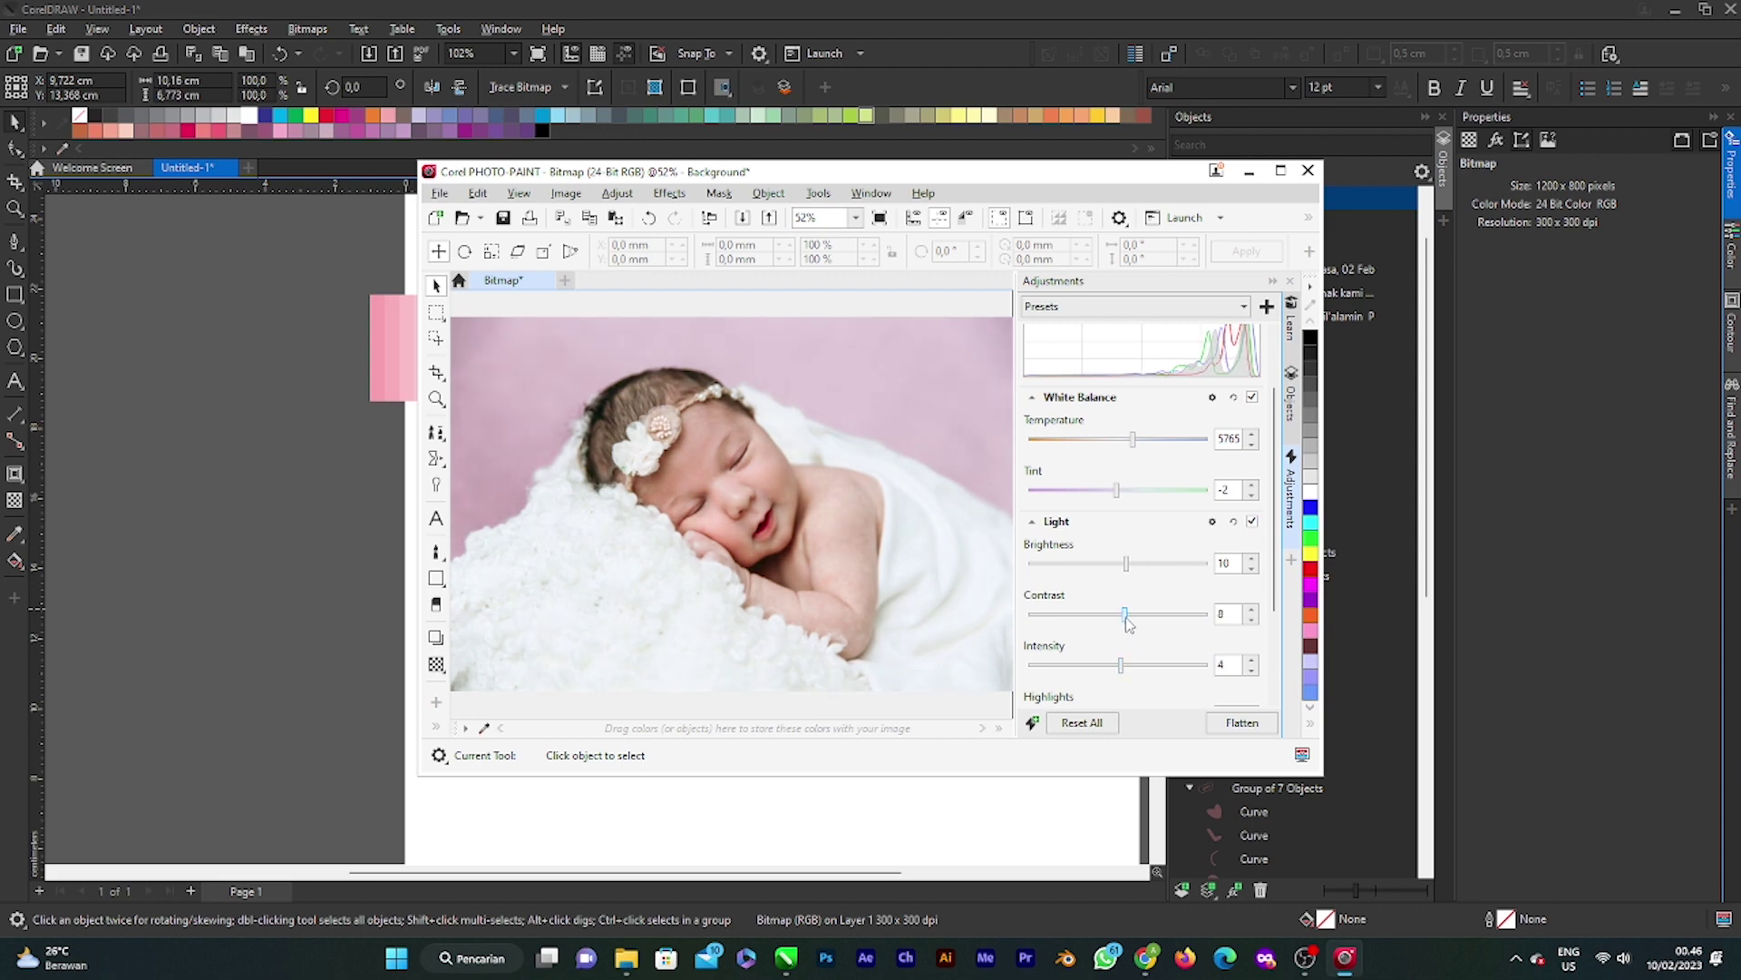
pyautogui.scroll(-1, 1127, 644)
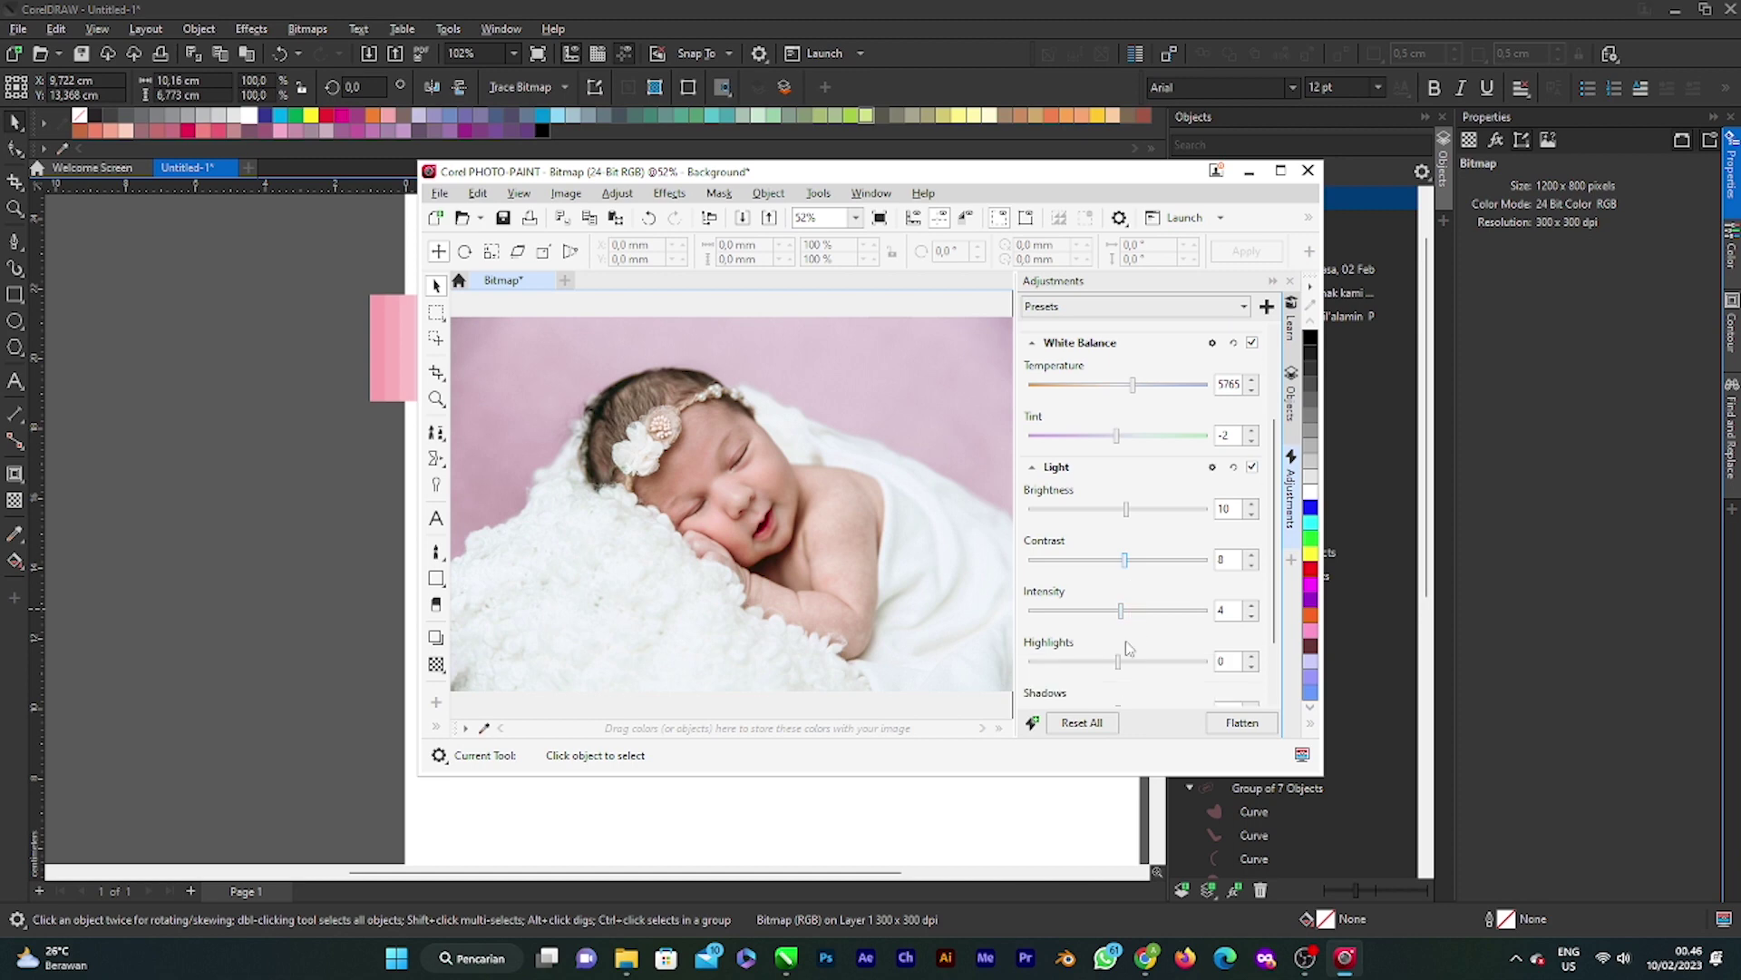
pyautogui.moveTo(1123, 663); pyautogui.dragTo(1113, 663)
pyautogui.scroll(-1, 1117, 667)
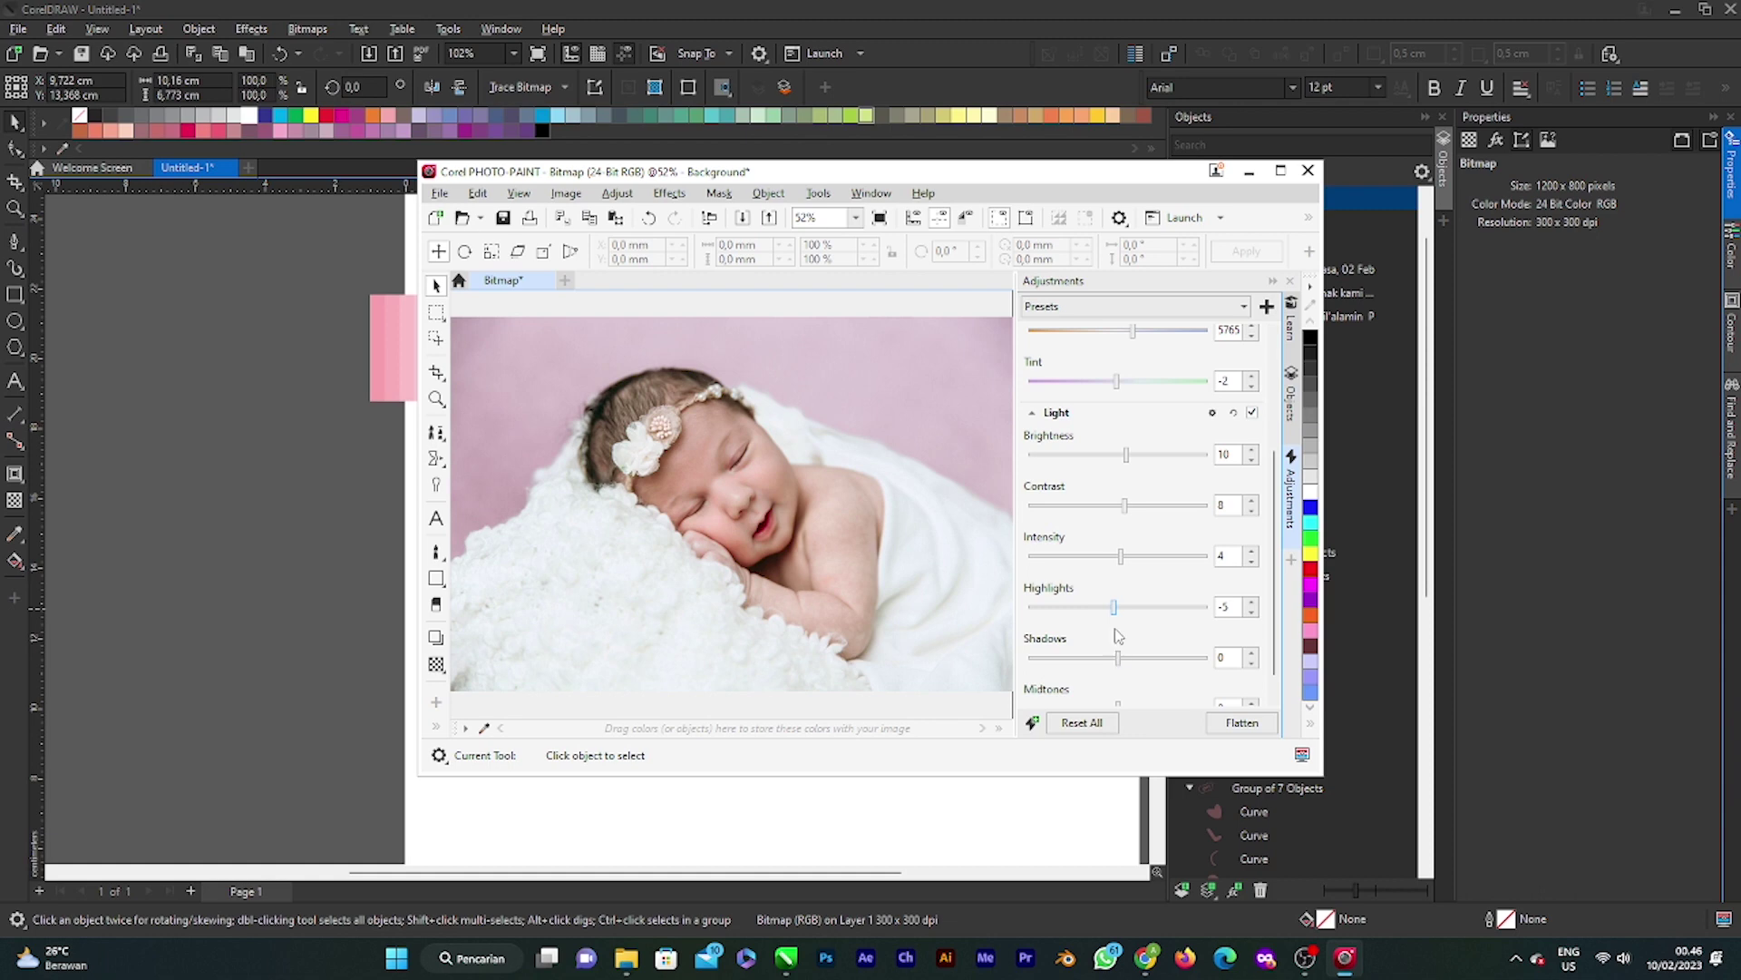
pyautogui.moveTo(1120, 659); pyautogui.dragTo(1130, 691)
pyautogui.scroll(-1, 1127, 669)
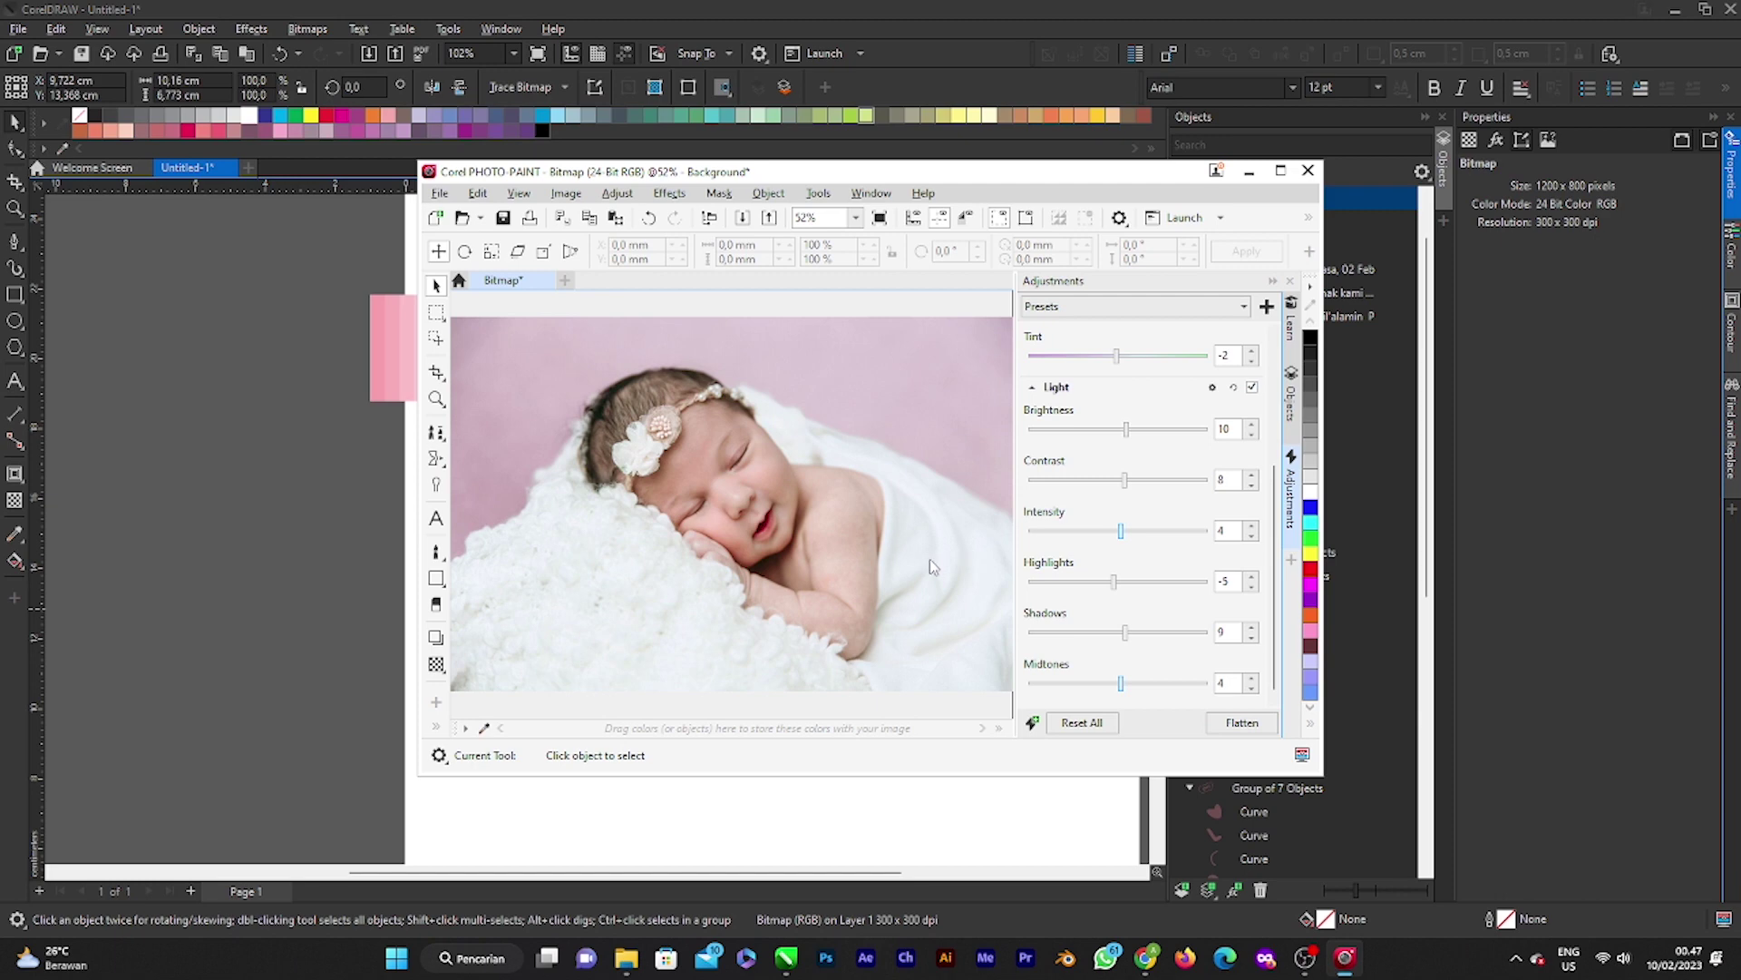
# Step: Save the adjusted photo, close PHOTO-PAINT and place the photo below the card
pyautogui.click(440, 194)
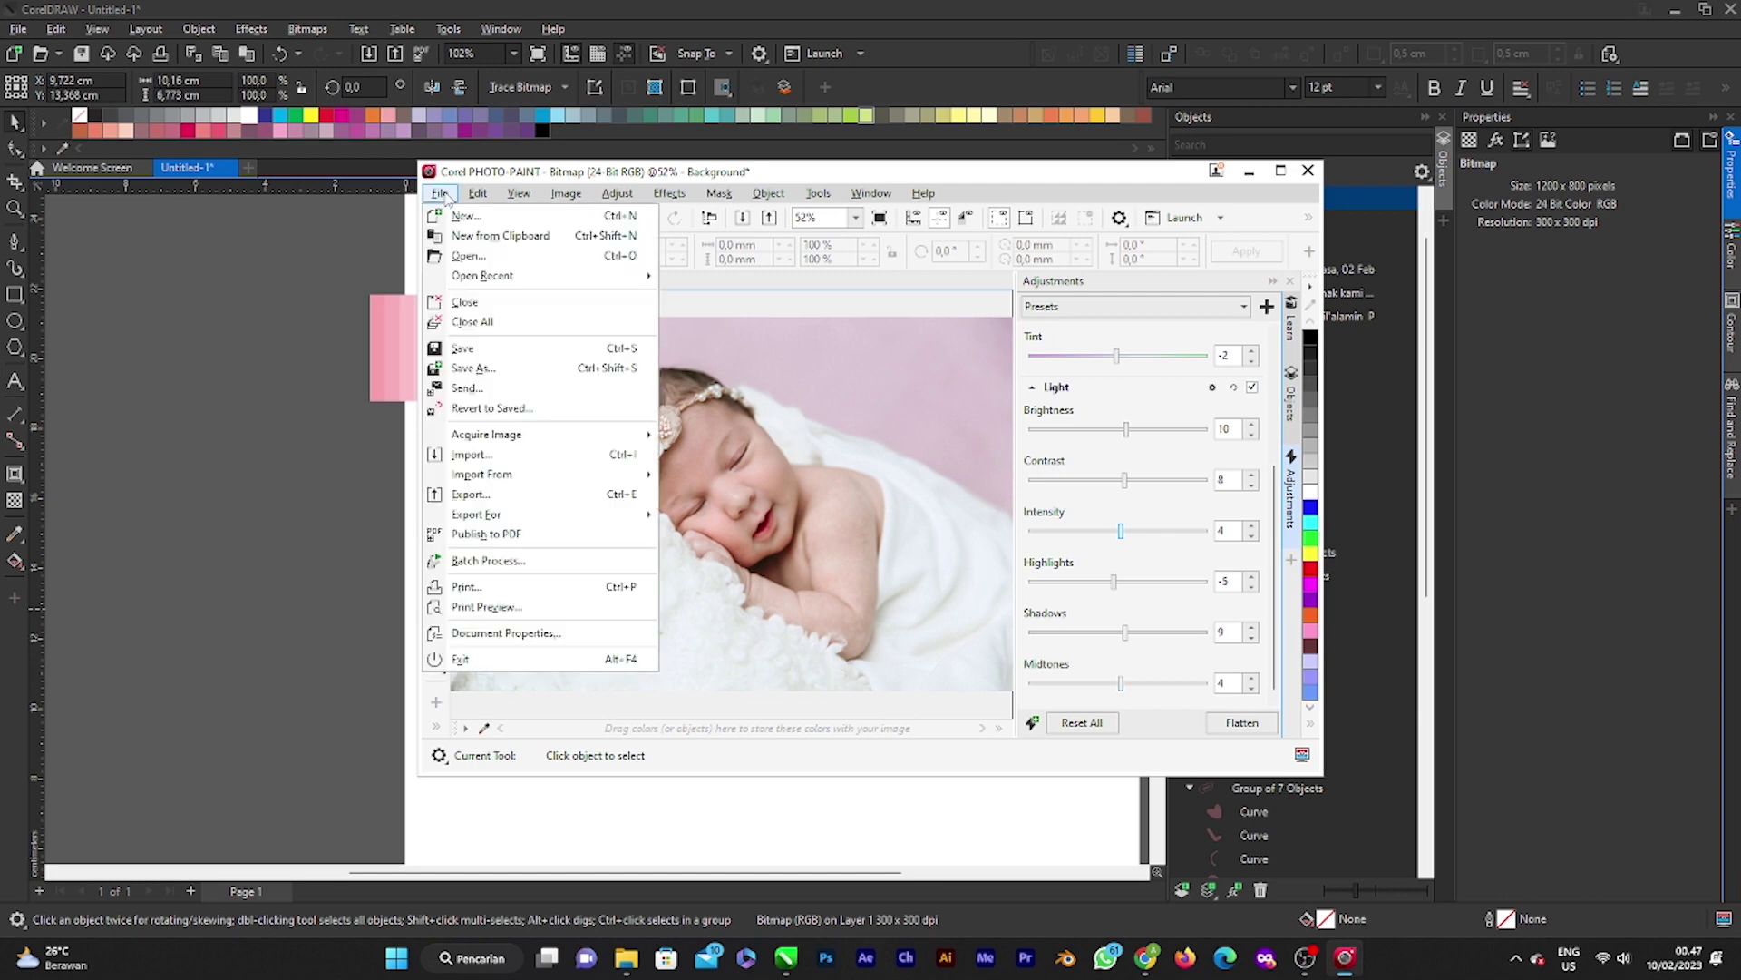
pyautogui.click(566, 356)
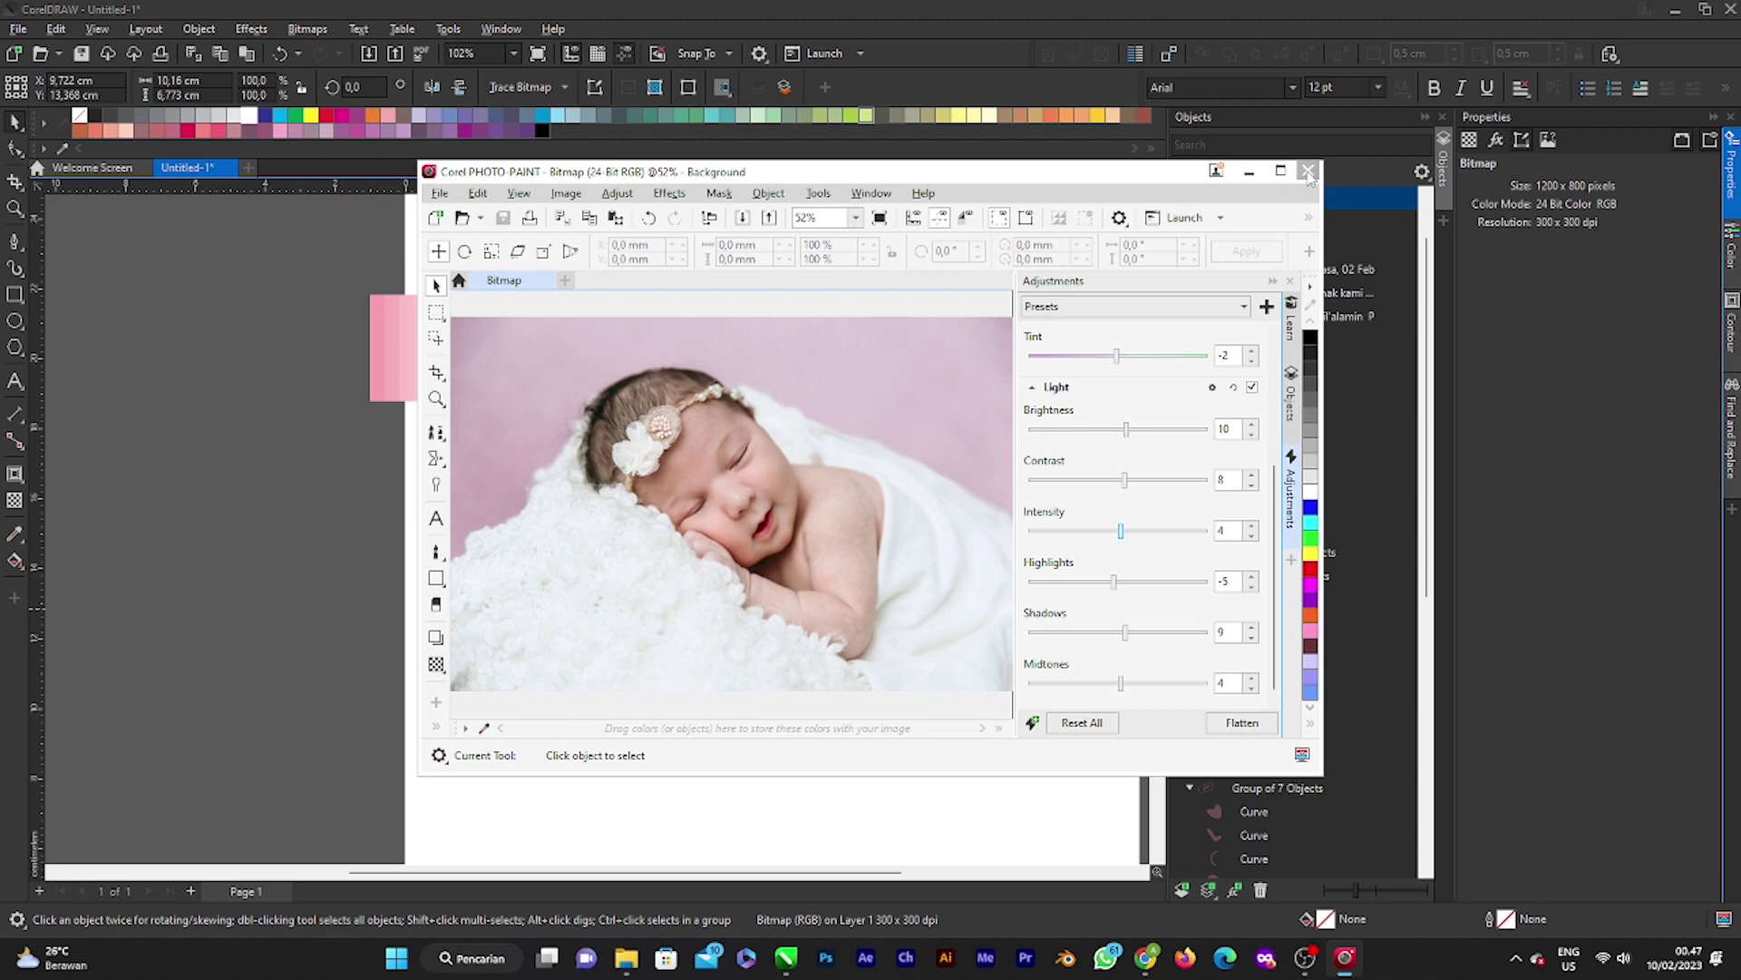
pyautogui.click(1309, 174)
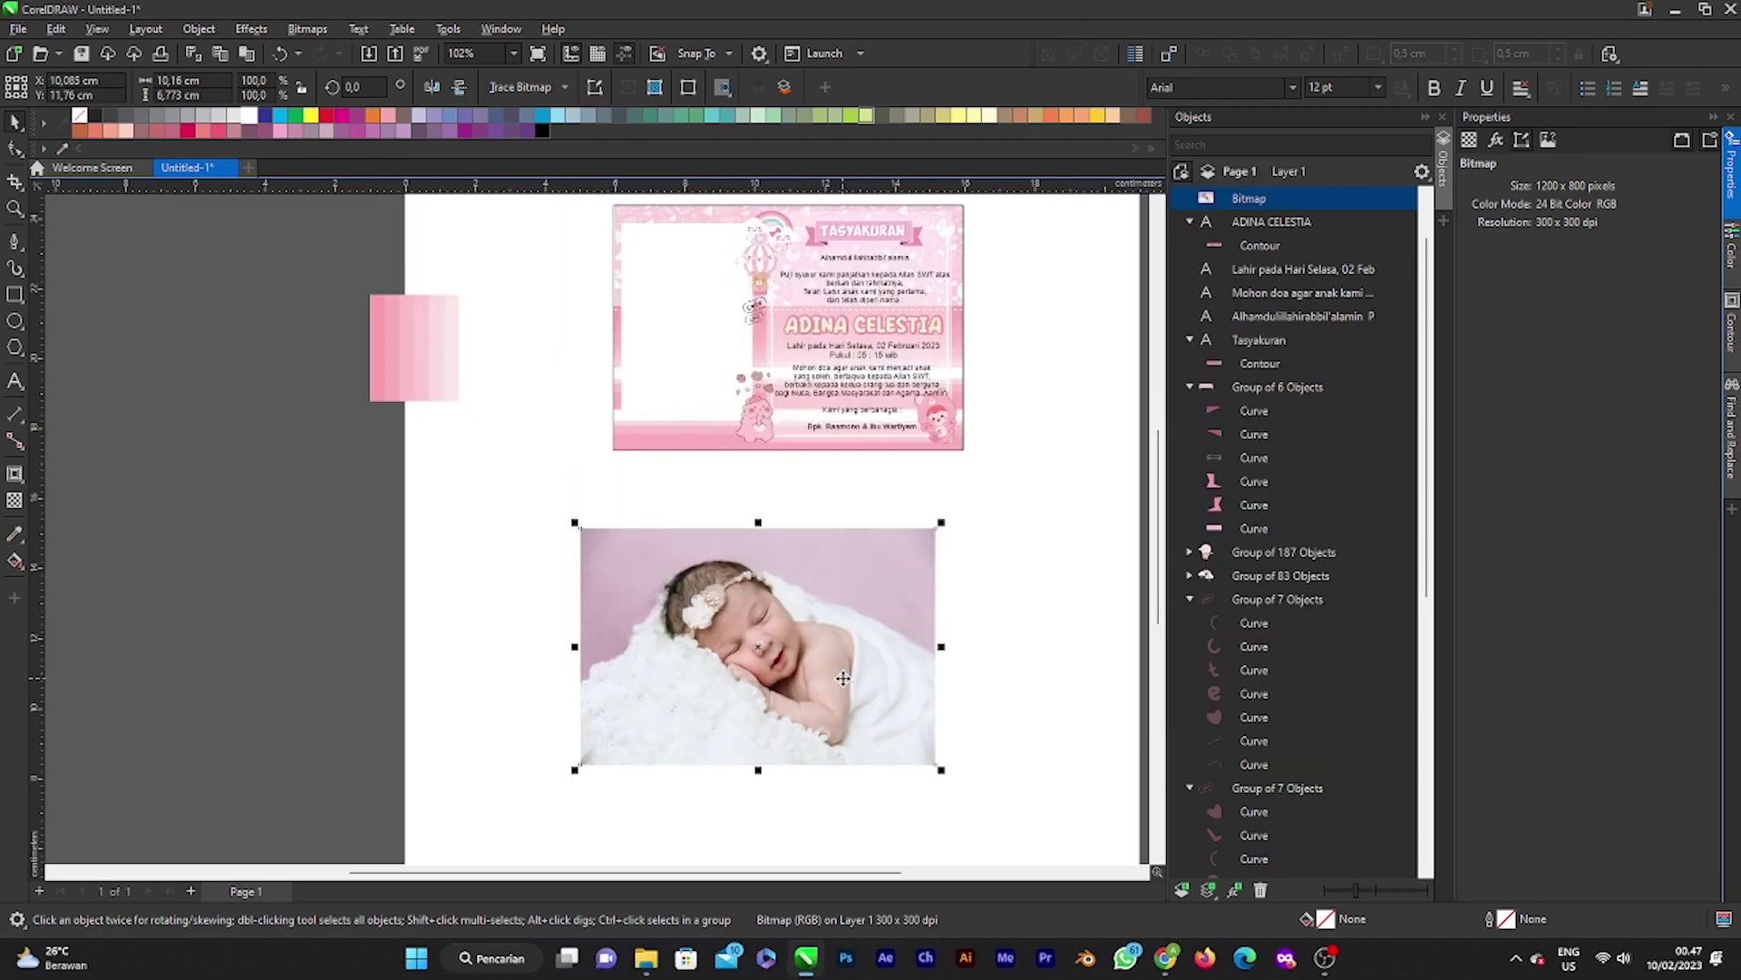
pyautogui.moveTo(844, 679); pyautogui.dragTo(733, 629)
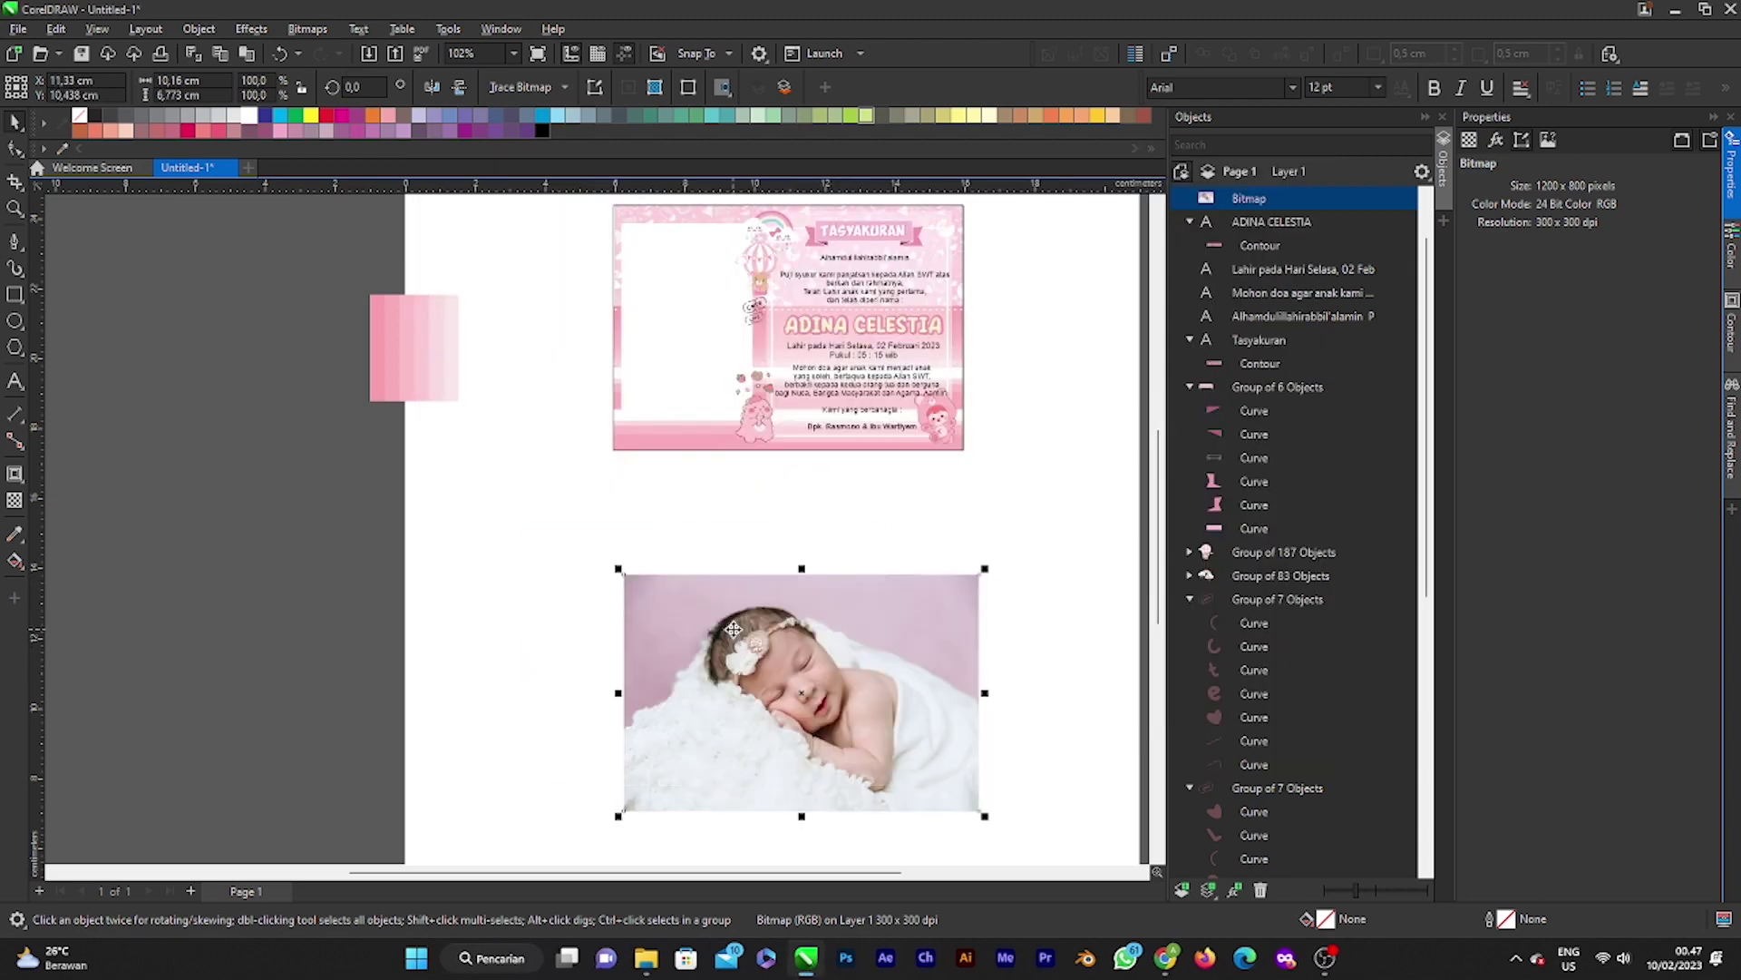
pyautogui.scroll(-2, 766, 647)
pyautogui.scroll(3, 766, 678)
# Step: PowerClip the adjusted baby photo inside the card's frame rectangle
pyautogui.moveTo(869, 674); pyautogui.dragTo(786, 611)
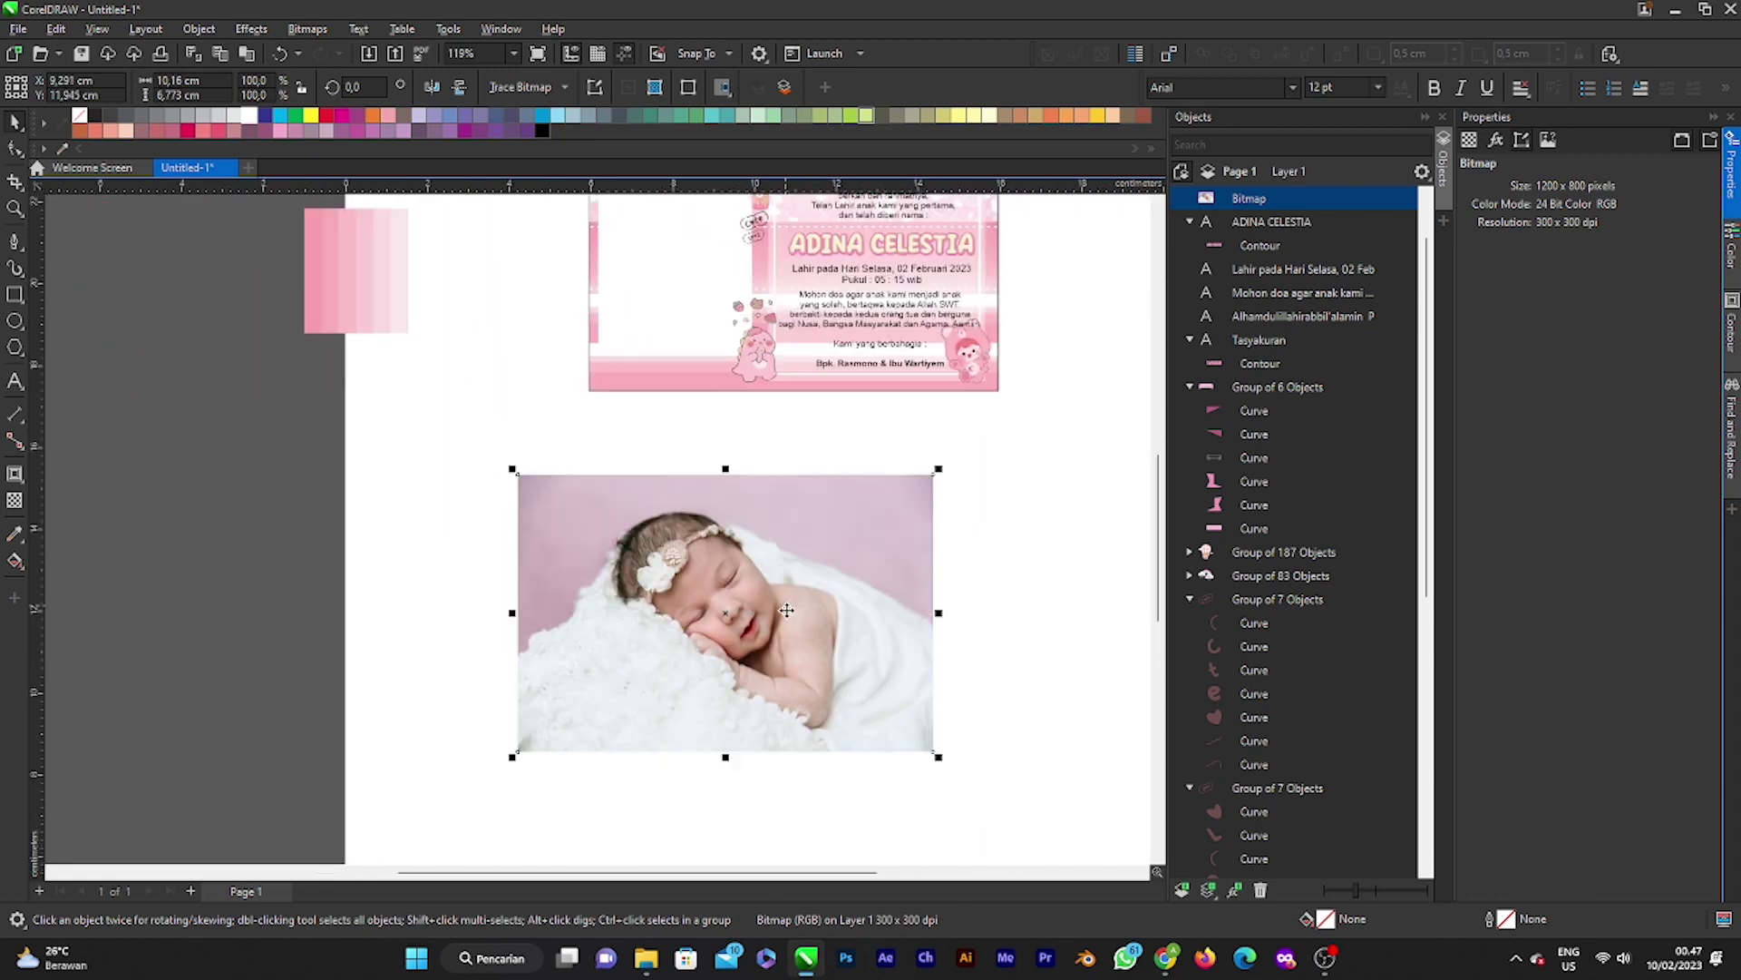
pyautogui.scroll(-1, 786, 611)
pyautogui.rightClick(780, 622)
pyautogui.click(668, 315)
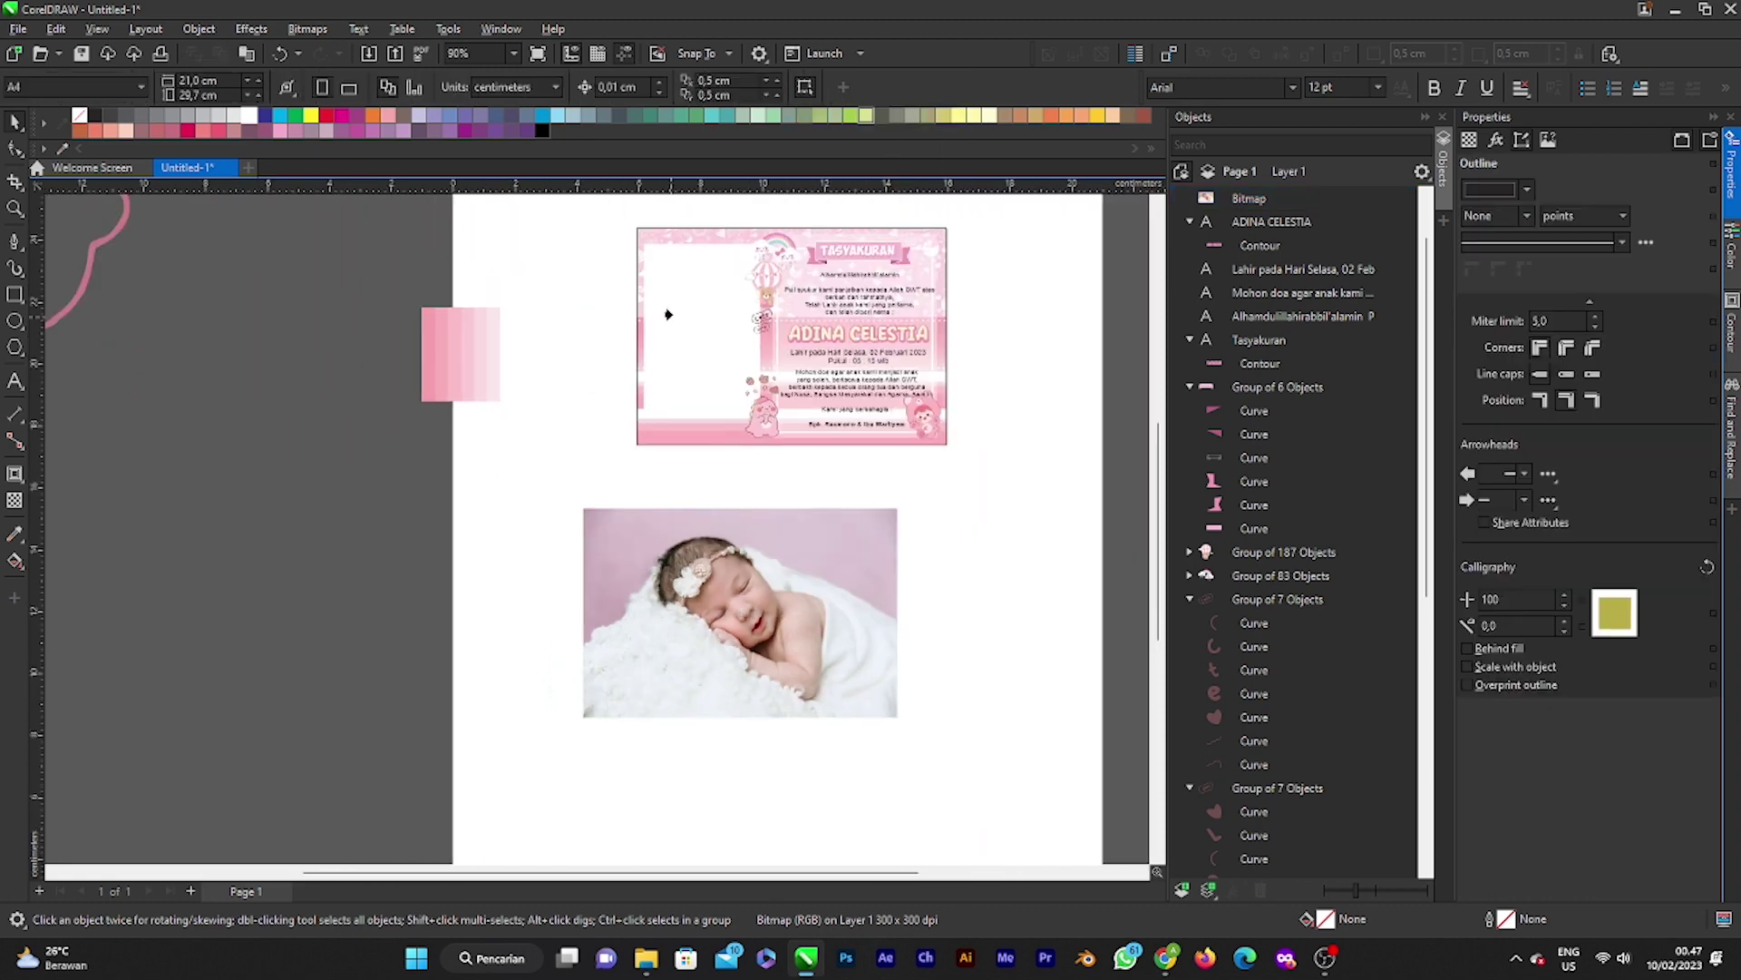
pyautogui.click(669, 314)
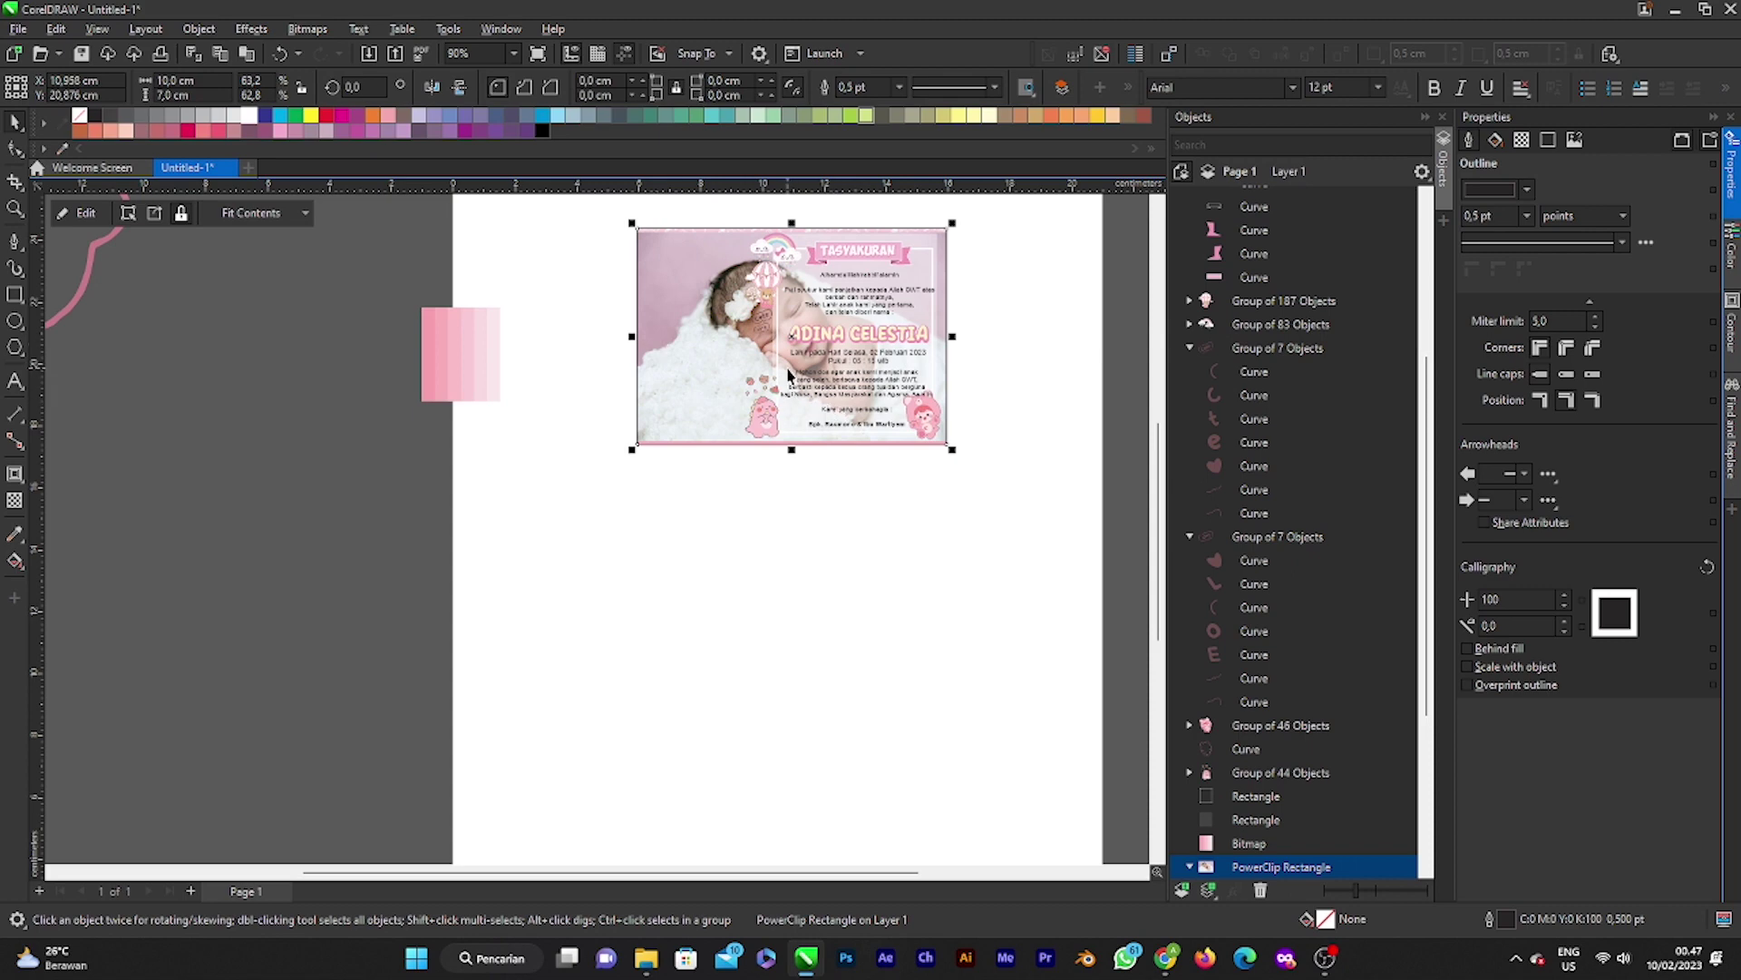
pyautogui.scroll(-1, 1002, 358)
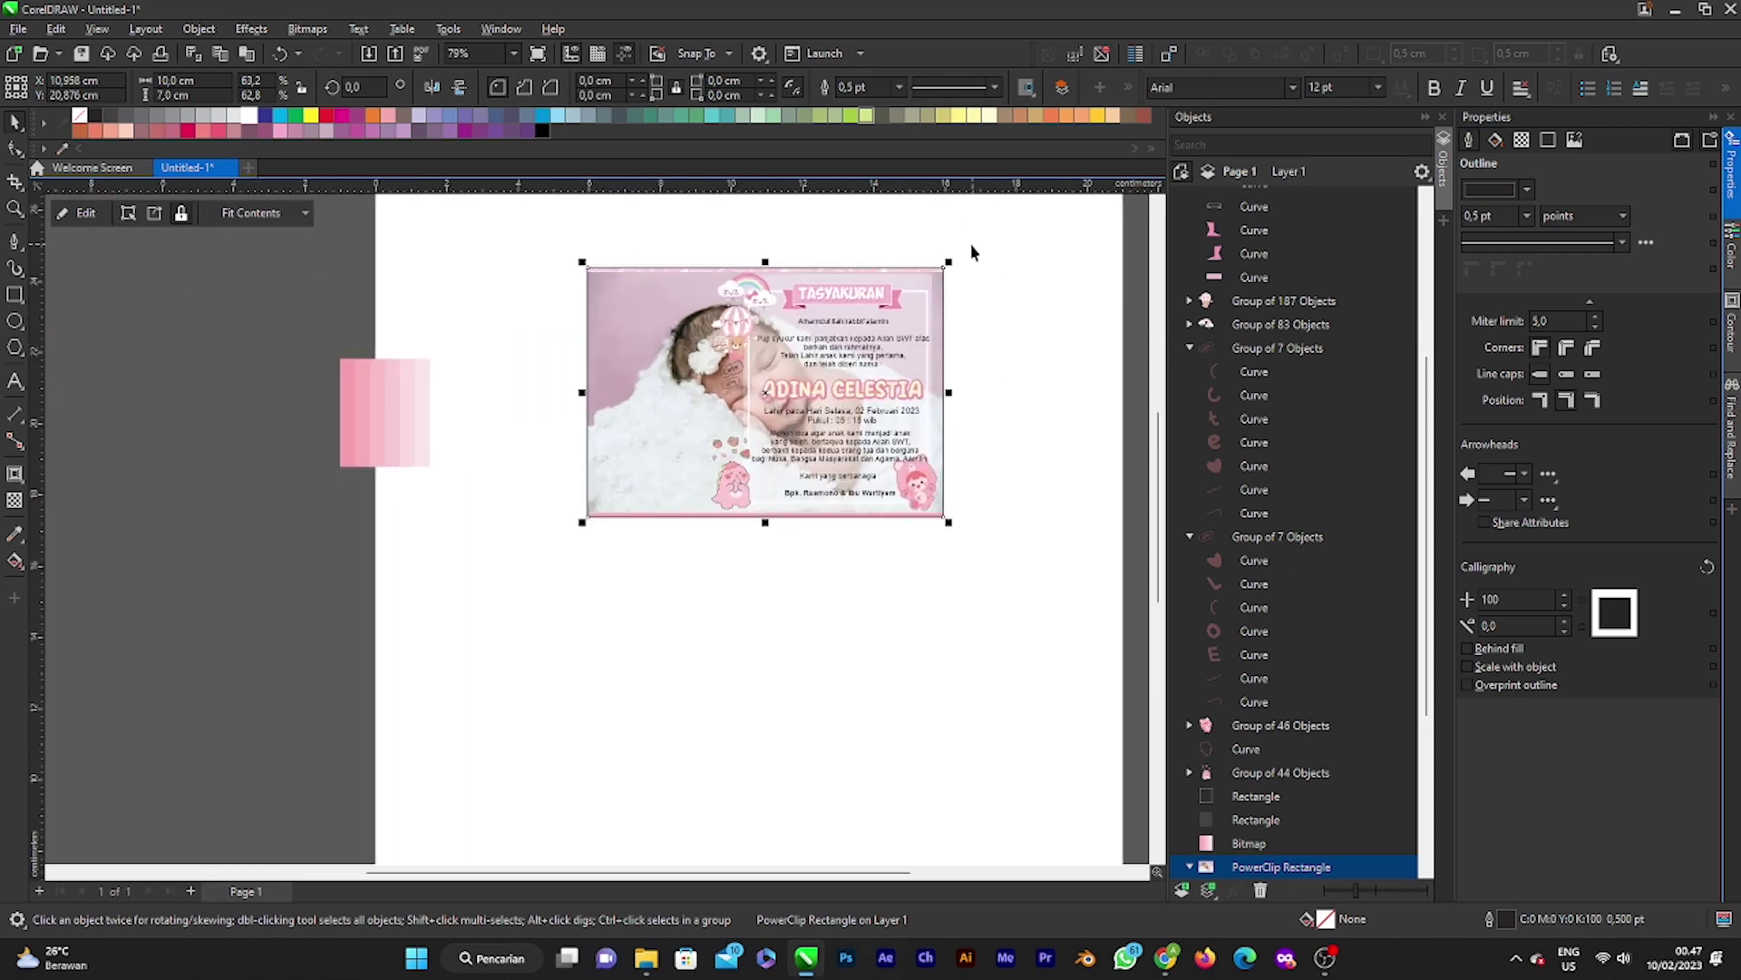
pyautogui.scroll(2, 971, 249)
pyautogui.scroll(-1, 968, 447)
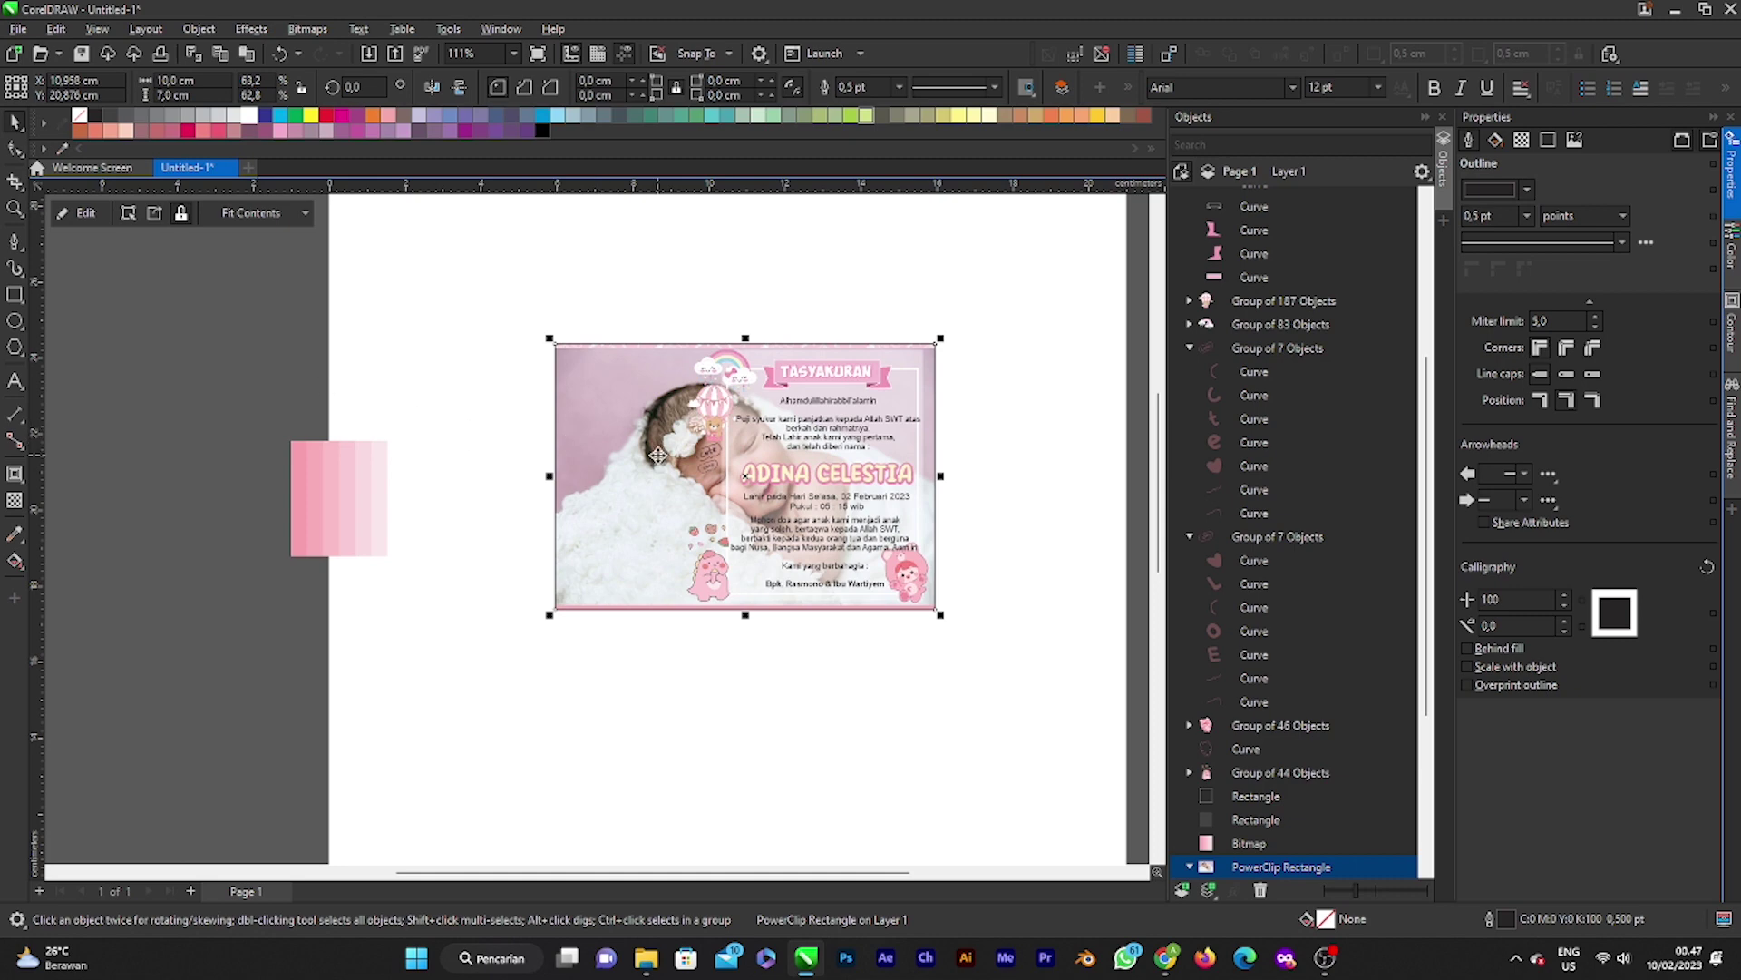
# Step: Select the card's PowerClip frame that holds the newborn photo
pyautogui.click(625, 332)
pyautogui.click(637, 390)
pyautogui.click(650, 326)
pyautogui.doubleClick(611, 465)
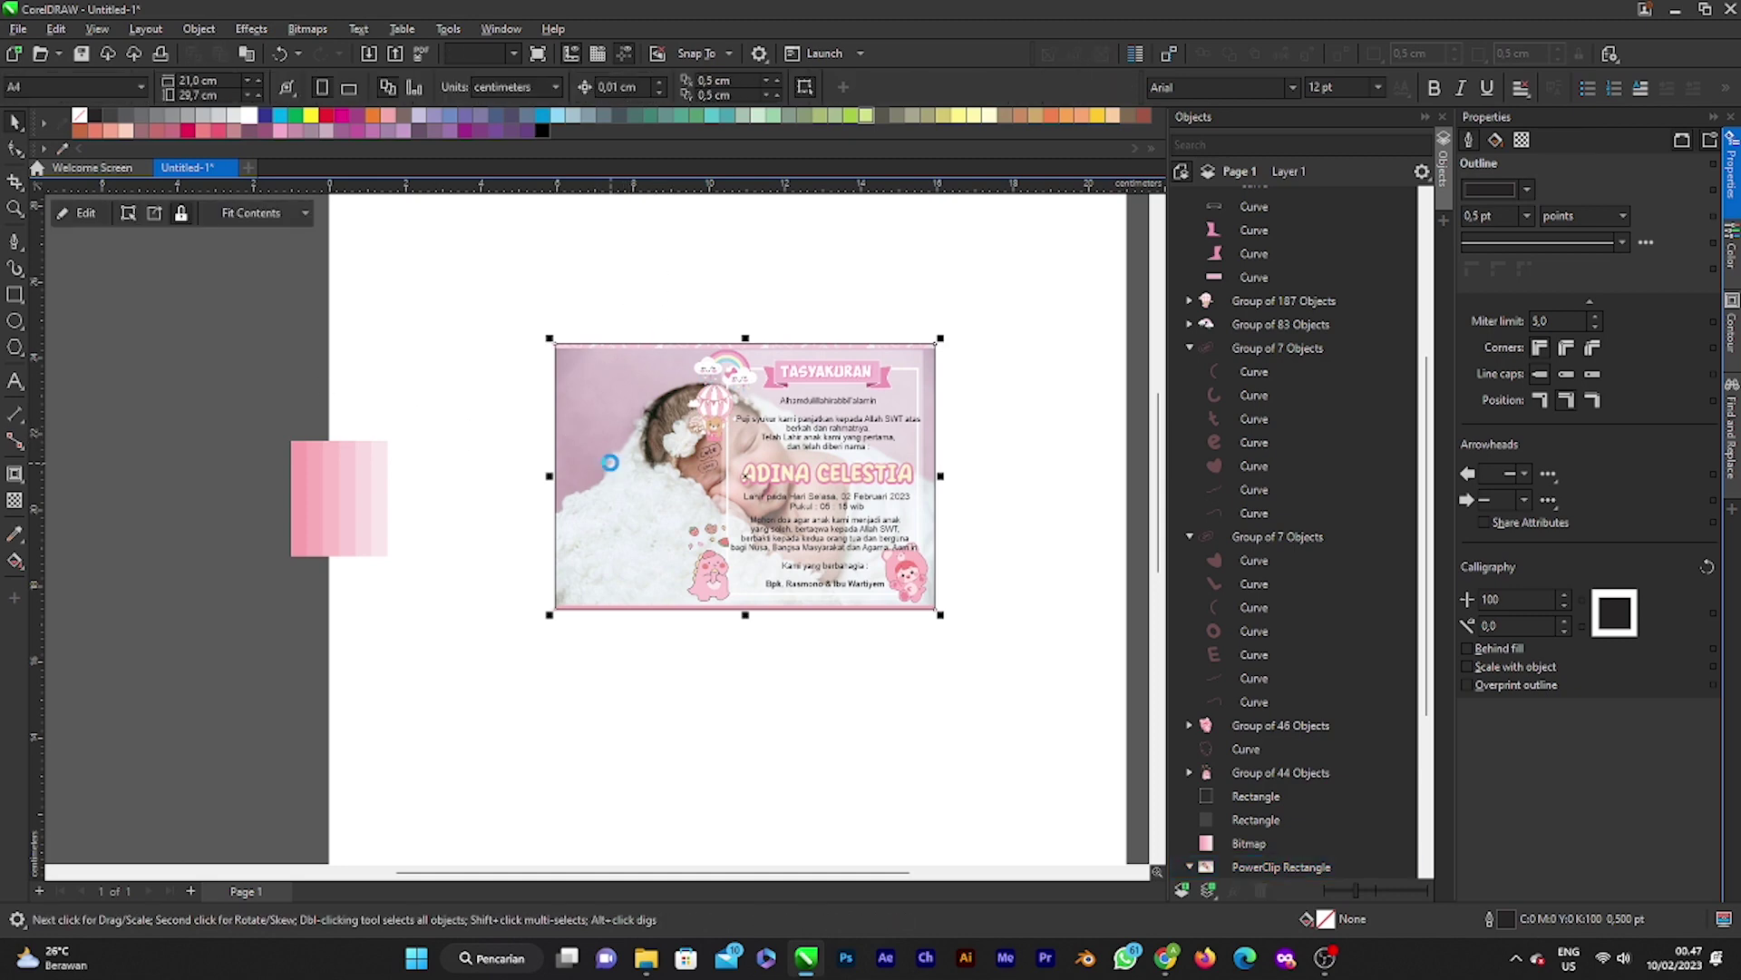
pyautogui.click(88, 213)
pyautogui.click(540, 284)
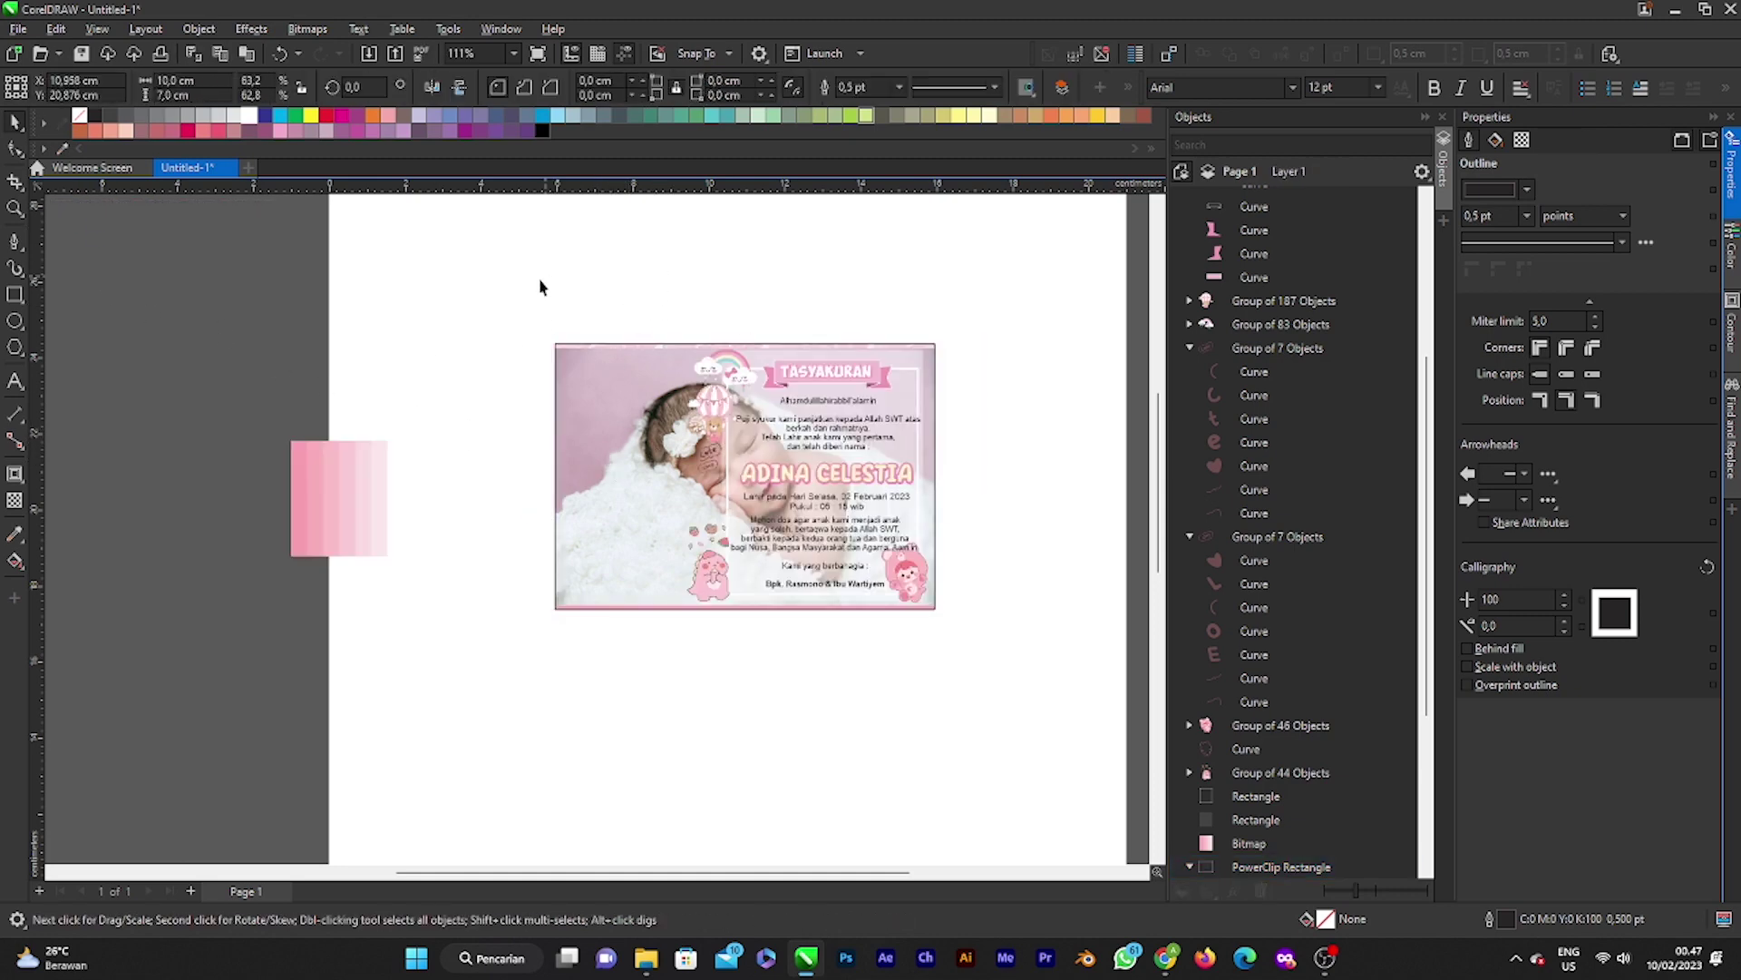
pyautogui.click(647, 420)
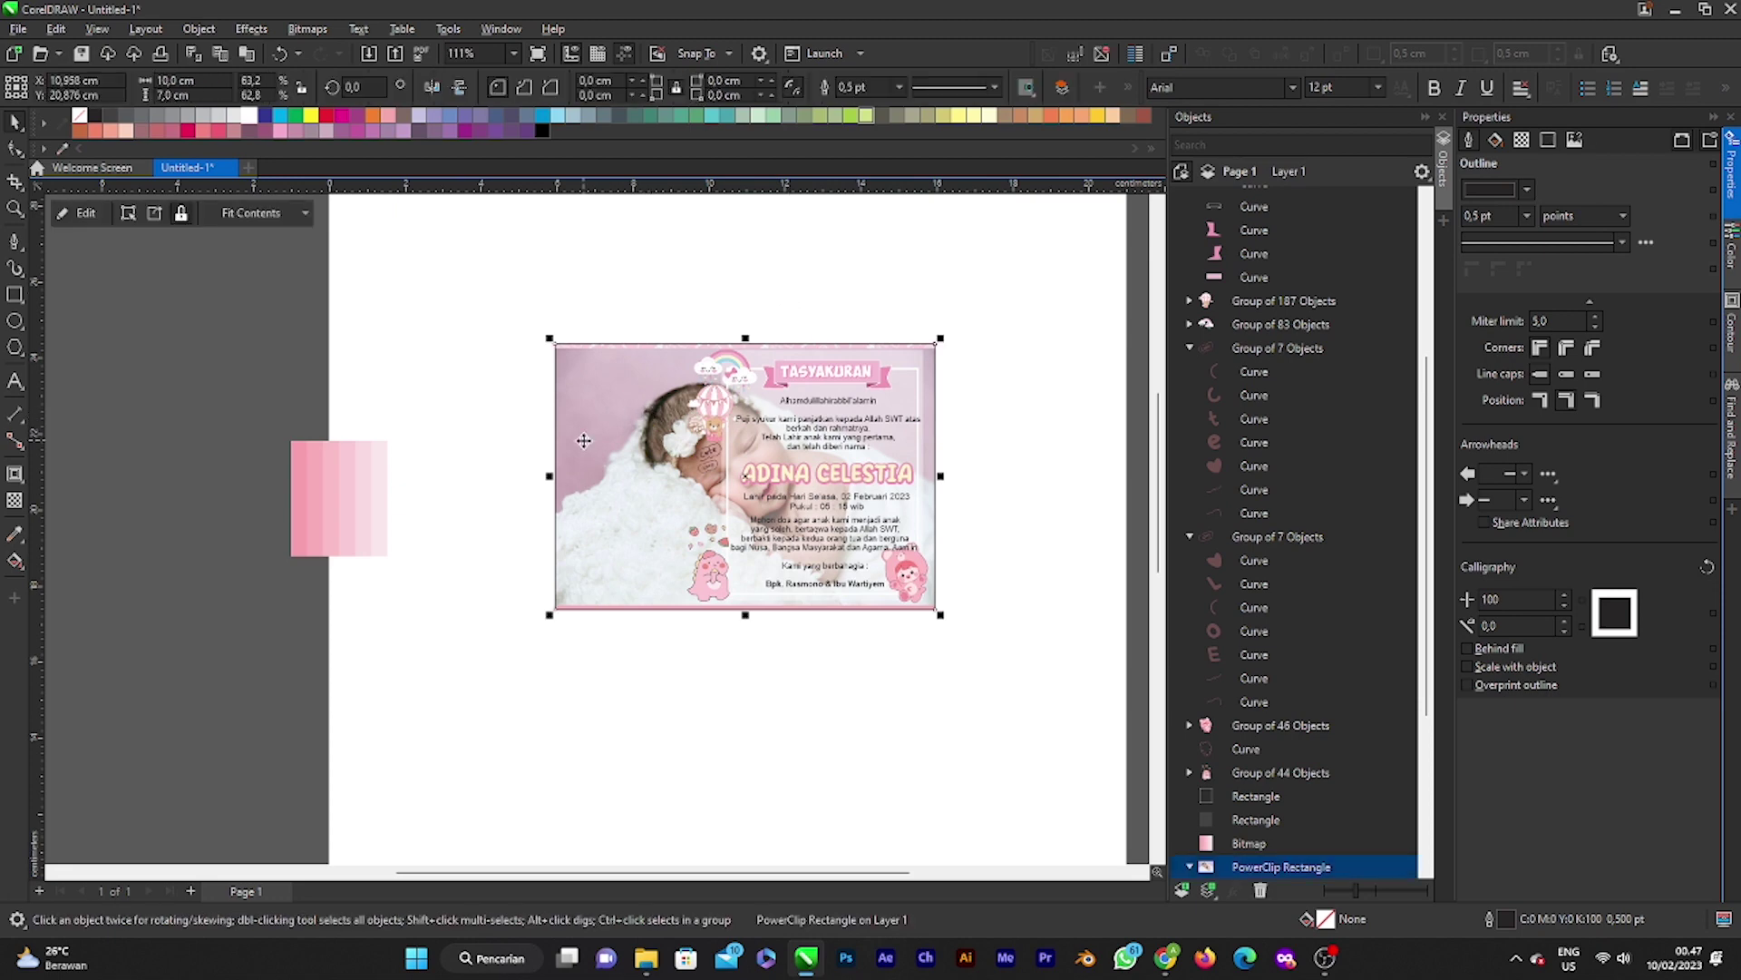
# Step: Pull the photo out of the card frame and PowerClip it inside the left white panel
pyautogui.click(72, 214)
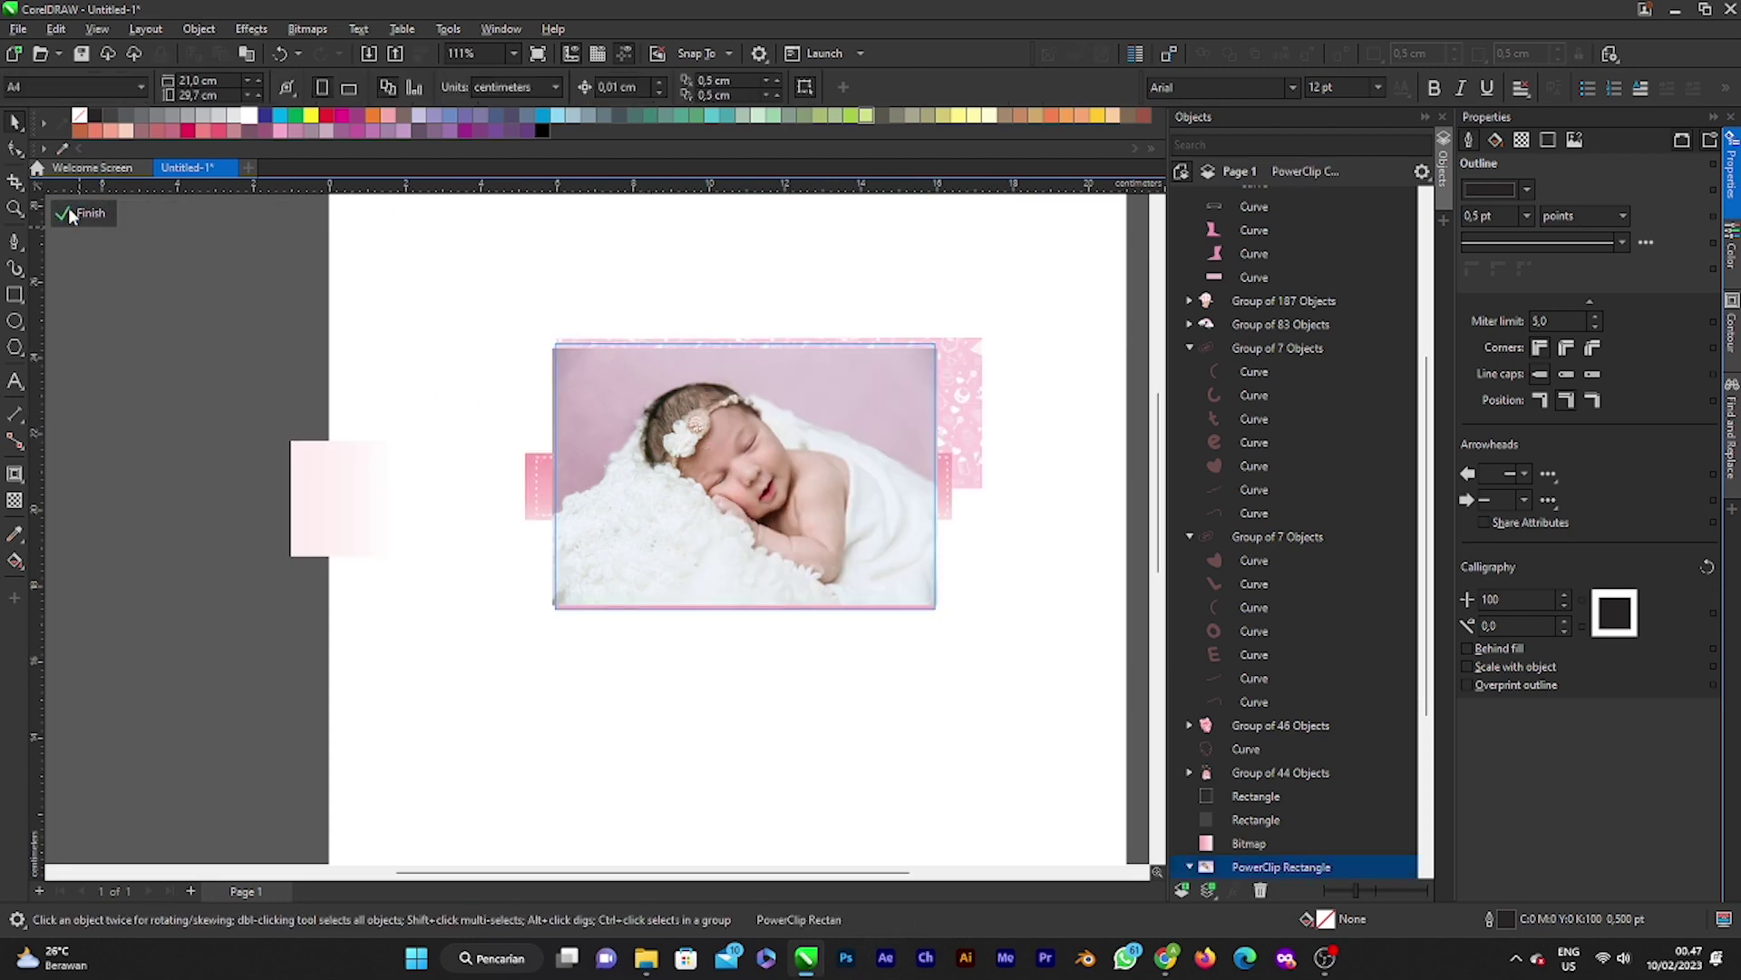
pyautogui.click(714, 469)
pyautogui.moveTo(714, 470); pyautogui.dragTo(857, 669)
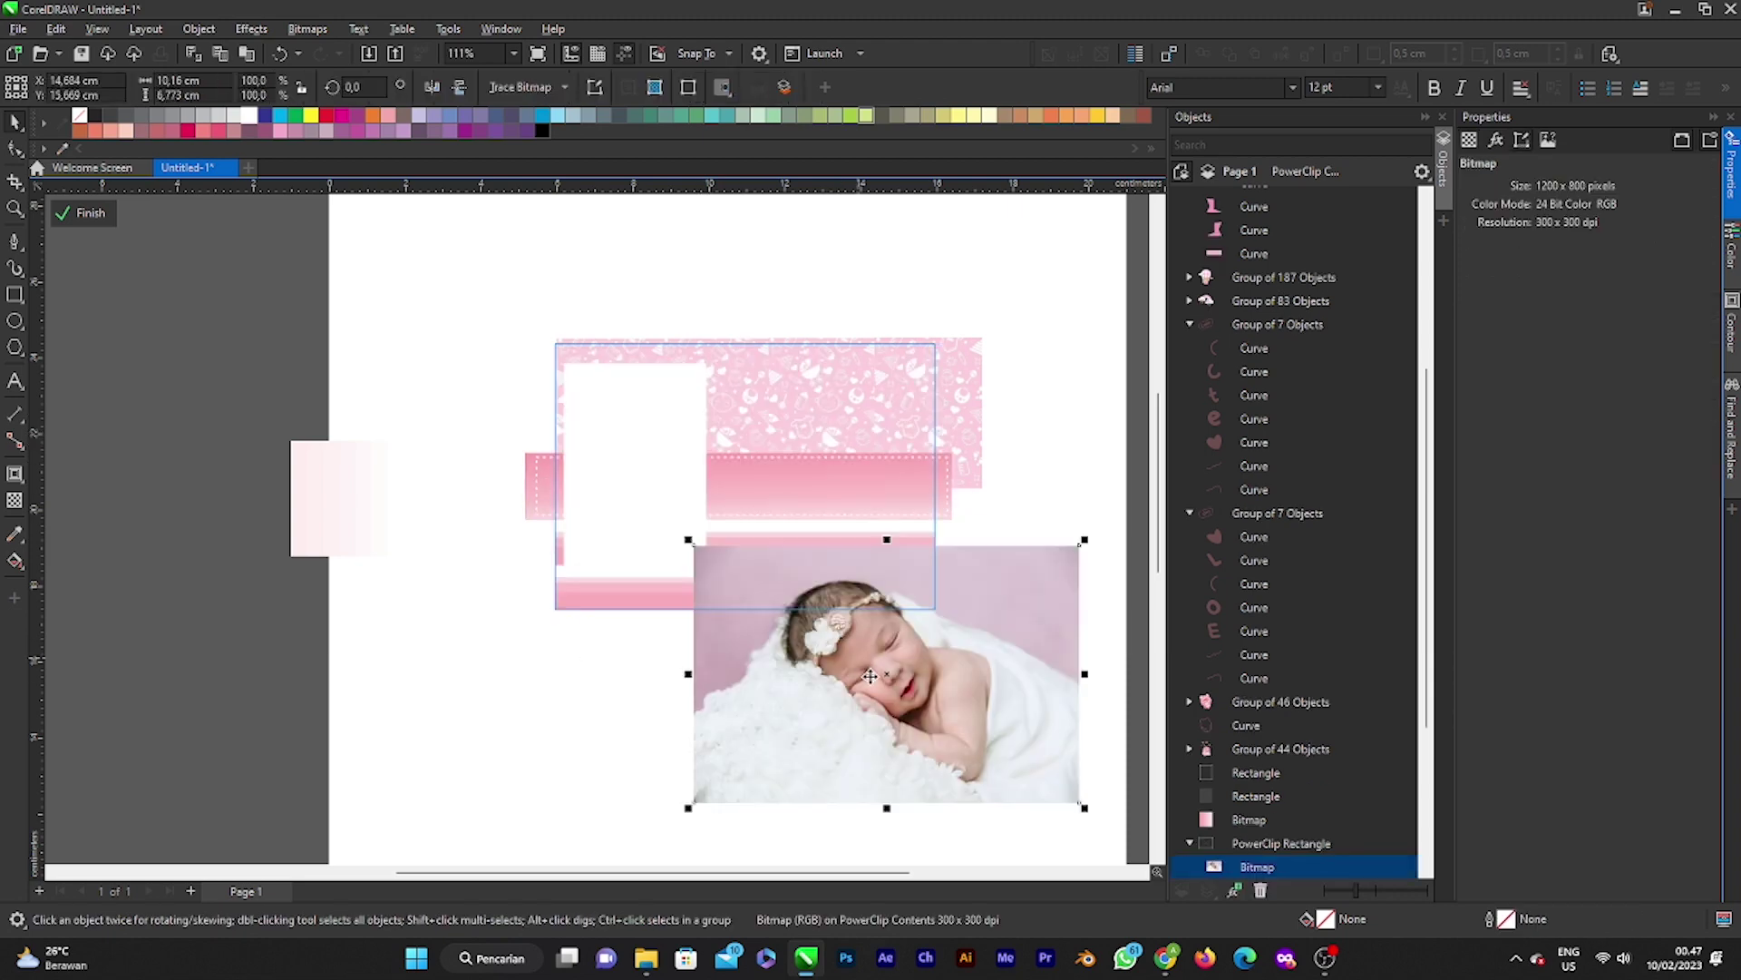
pyautogui.rightClick(863, 673)
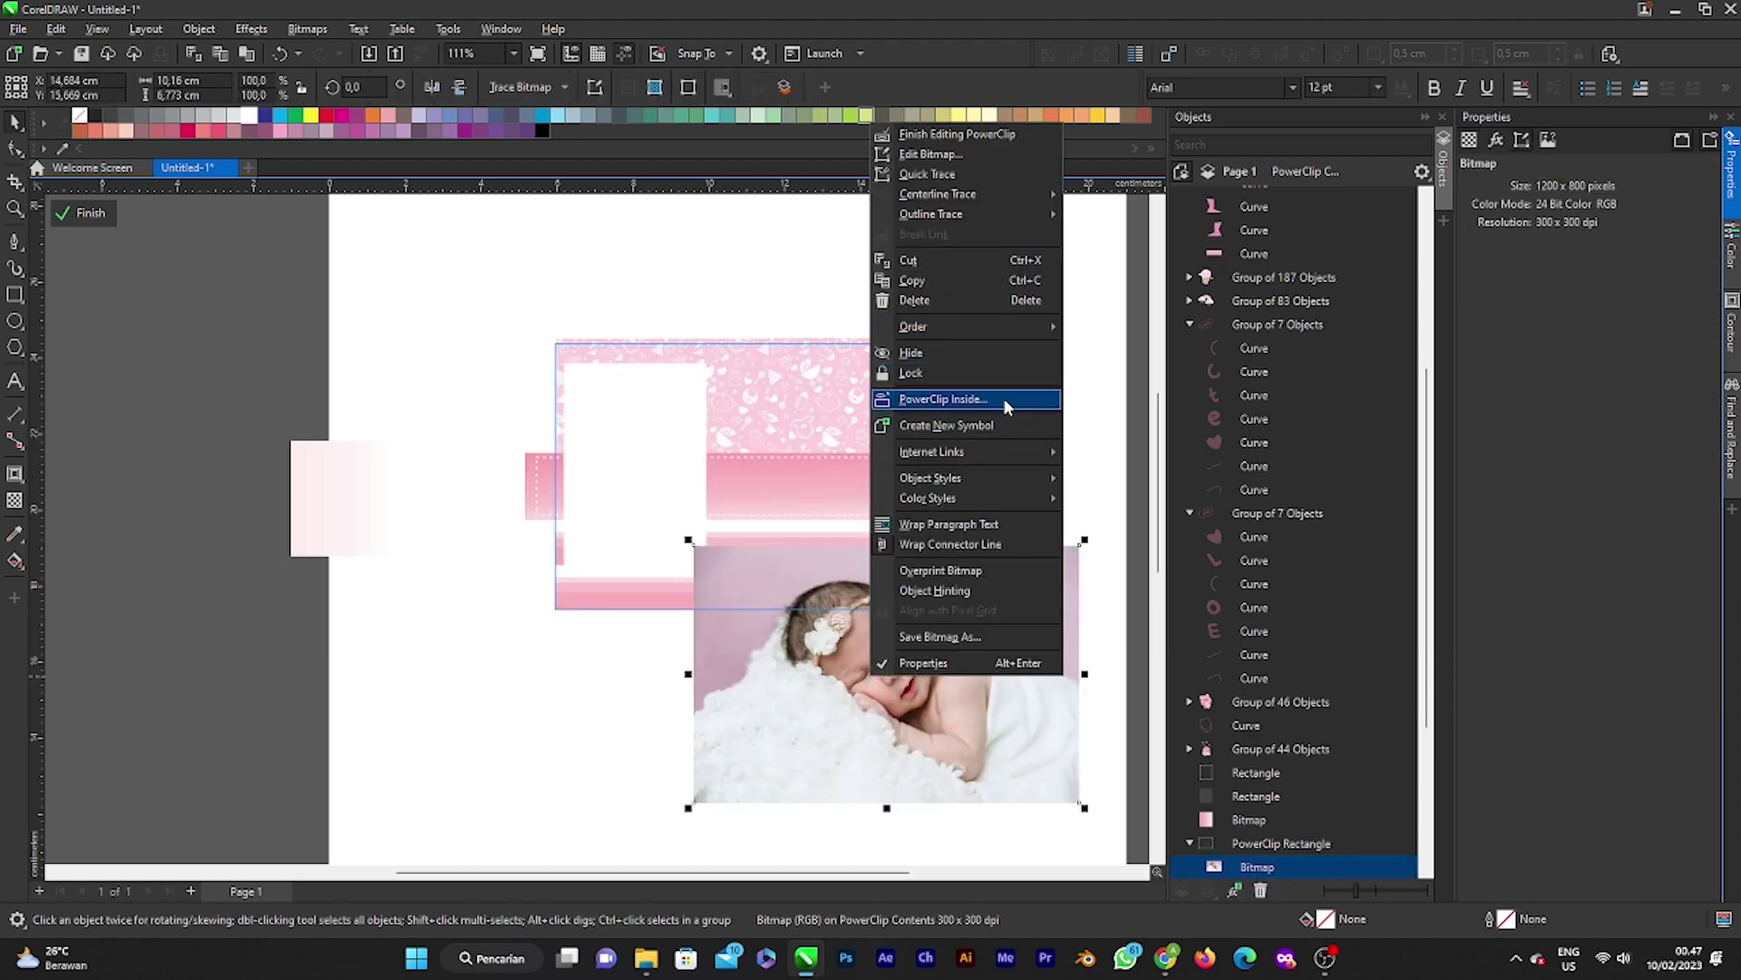
pyautogui.click(940, 399)
pyautogui.click(642, 461)
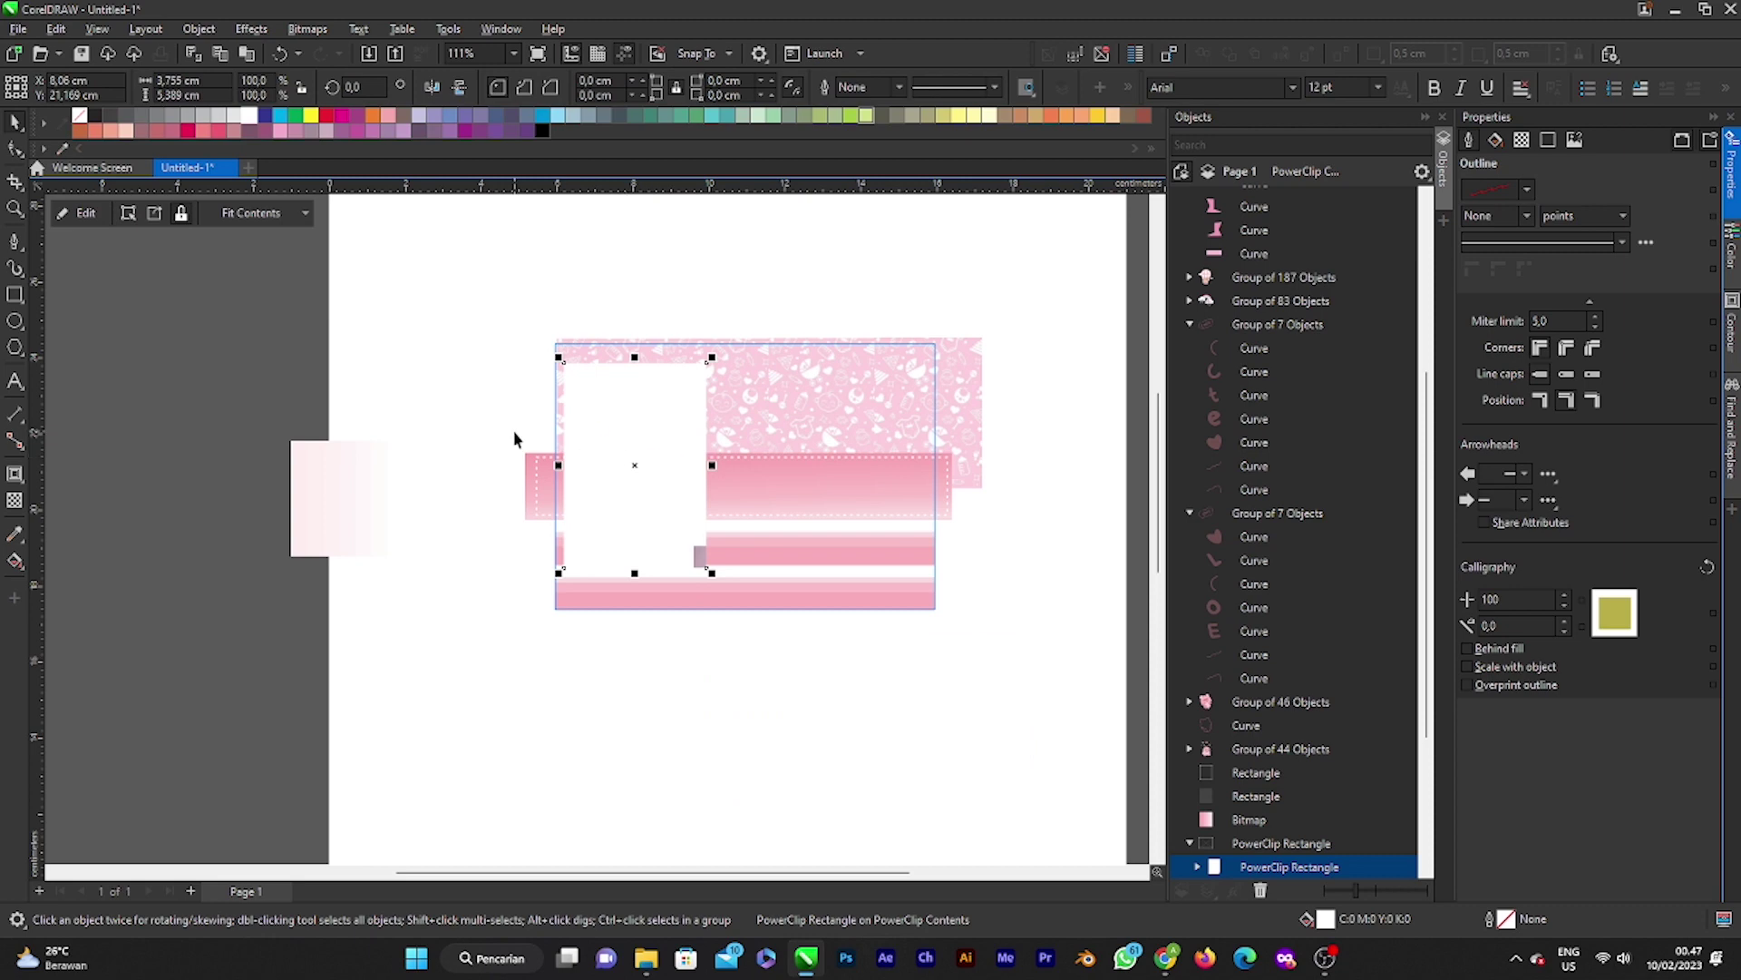
# Step: Edit the white panel's contents, nudging the photo slightly lower, and reselect the photo
pyautogui.click(89, 216)
pyautogui.click(774, 605)
pyautogui.moveTo(774, 605)
pyautogui.mouseDown()
pyautogui.moveTo(813, 548)
pyautogui.moveTo(770, 632)
pyautogui.mouseUp()
pyautogui.click(96, 218)
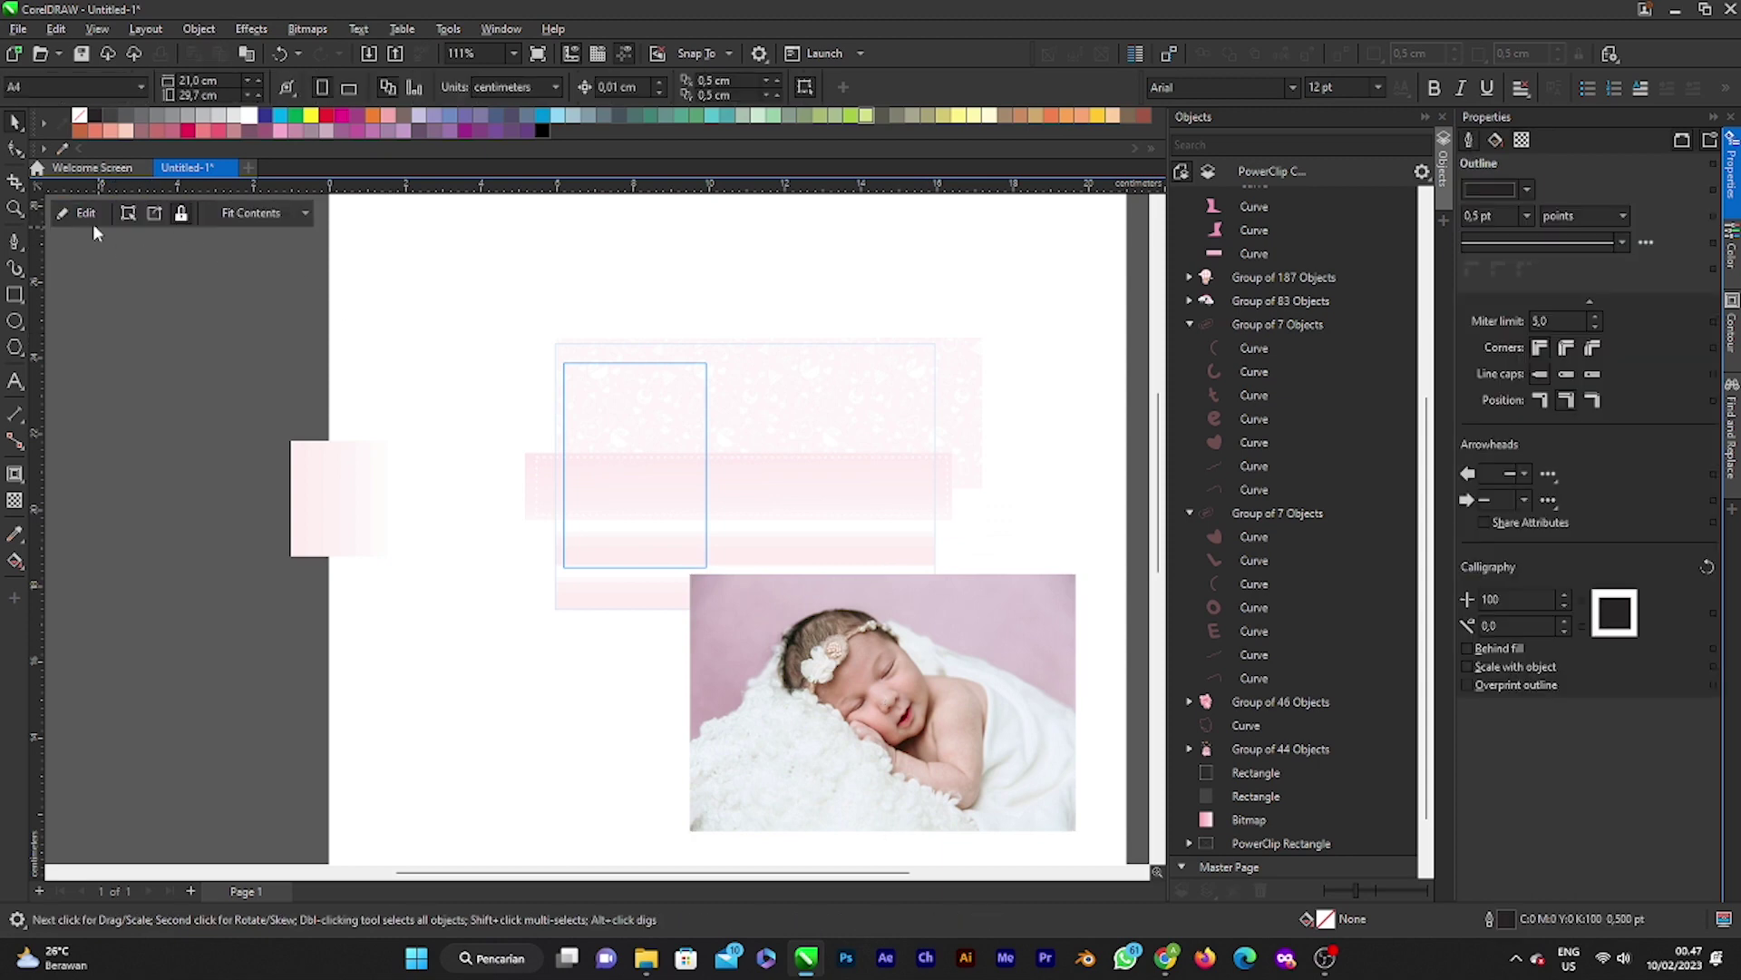
pyautogui.doubleClick(628, 460)
pyautogui.click(937, 759)
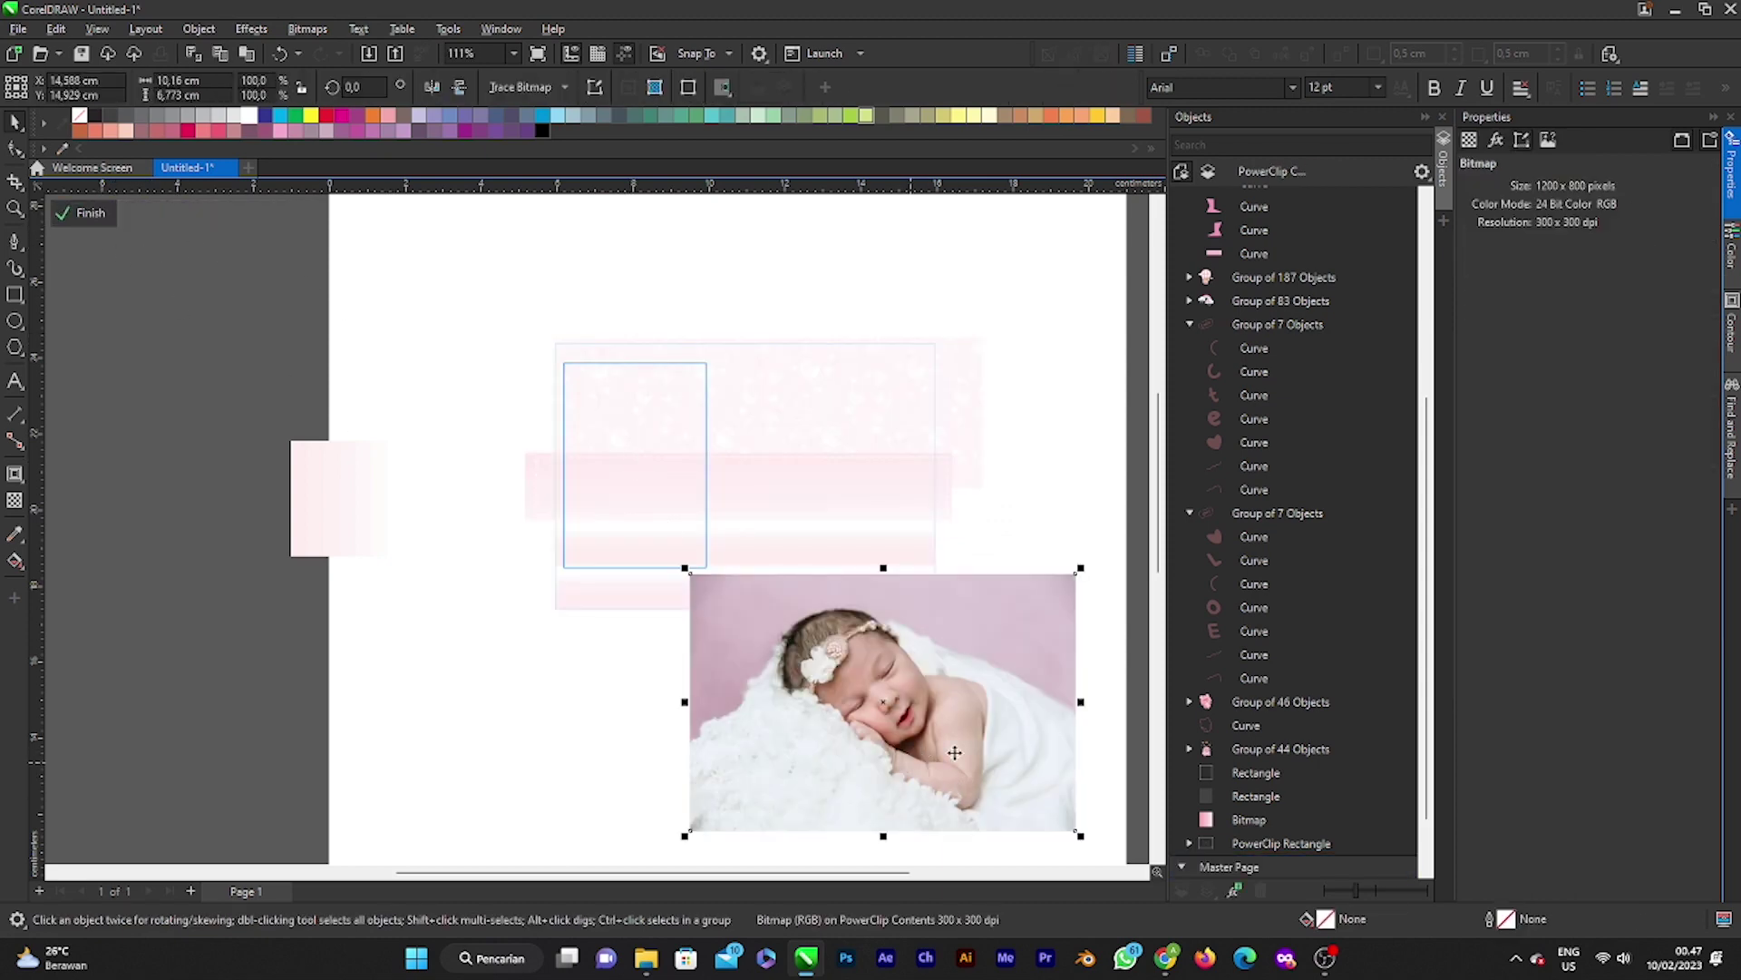
# Step: Scale the photo down to 68.7% and then 53.3%, positioned over the white panel
pyautogui.moveTo(876, 679); pyautogui.dragTo(679, 452)
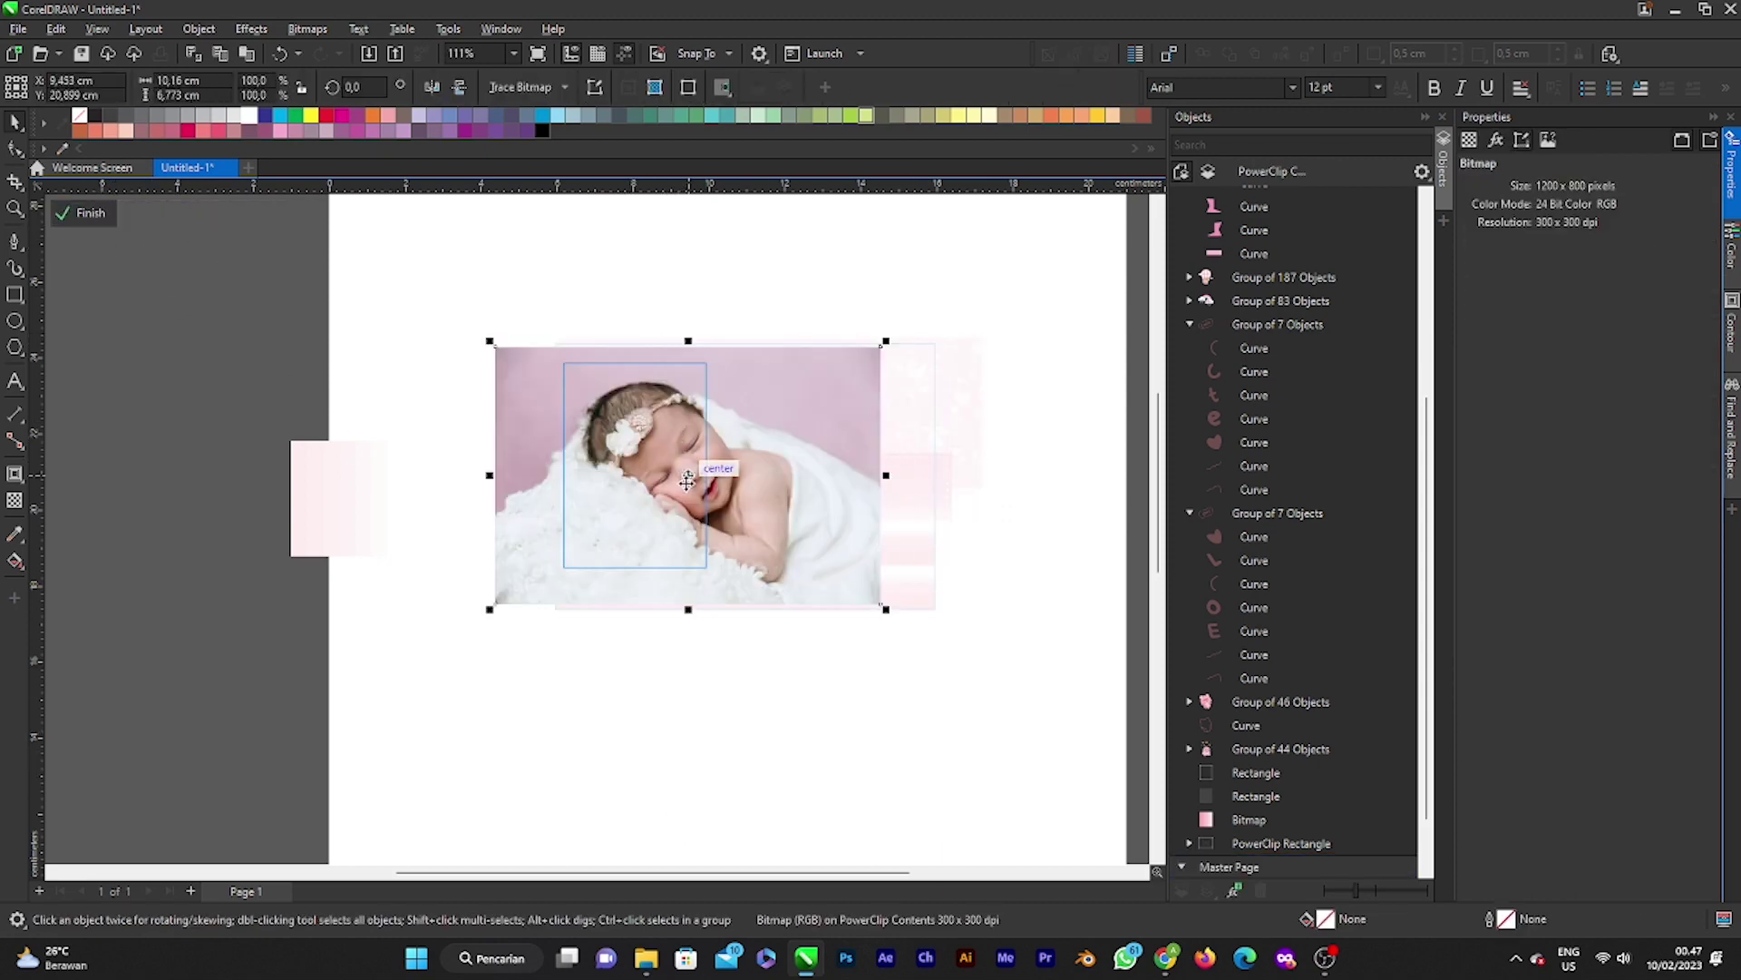
pyautogui.moveTo(888, 625); pyautogui.dragTo(762, 541)
pyautogui.moveTo(629, 455); pyautogui.dragTo(664, 522)
pyautogui.moveTo(786, 567); pyautogui.dragTo(622, 501)
pyautogui.scroll(1, 635, 530)
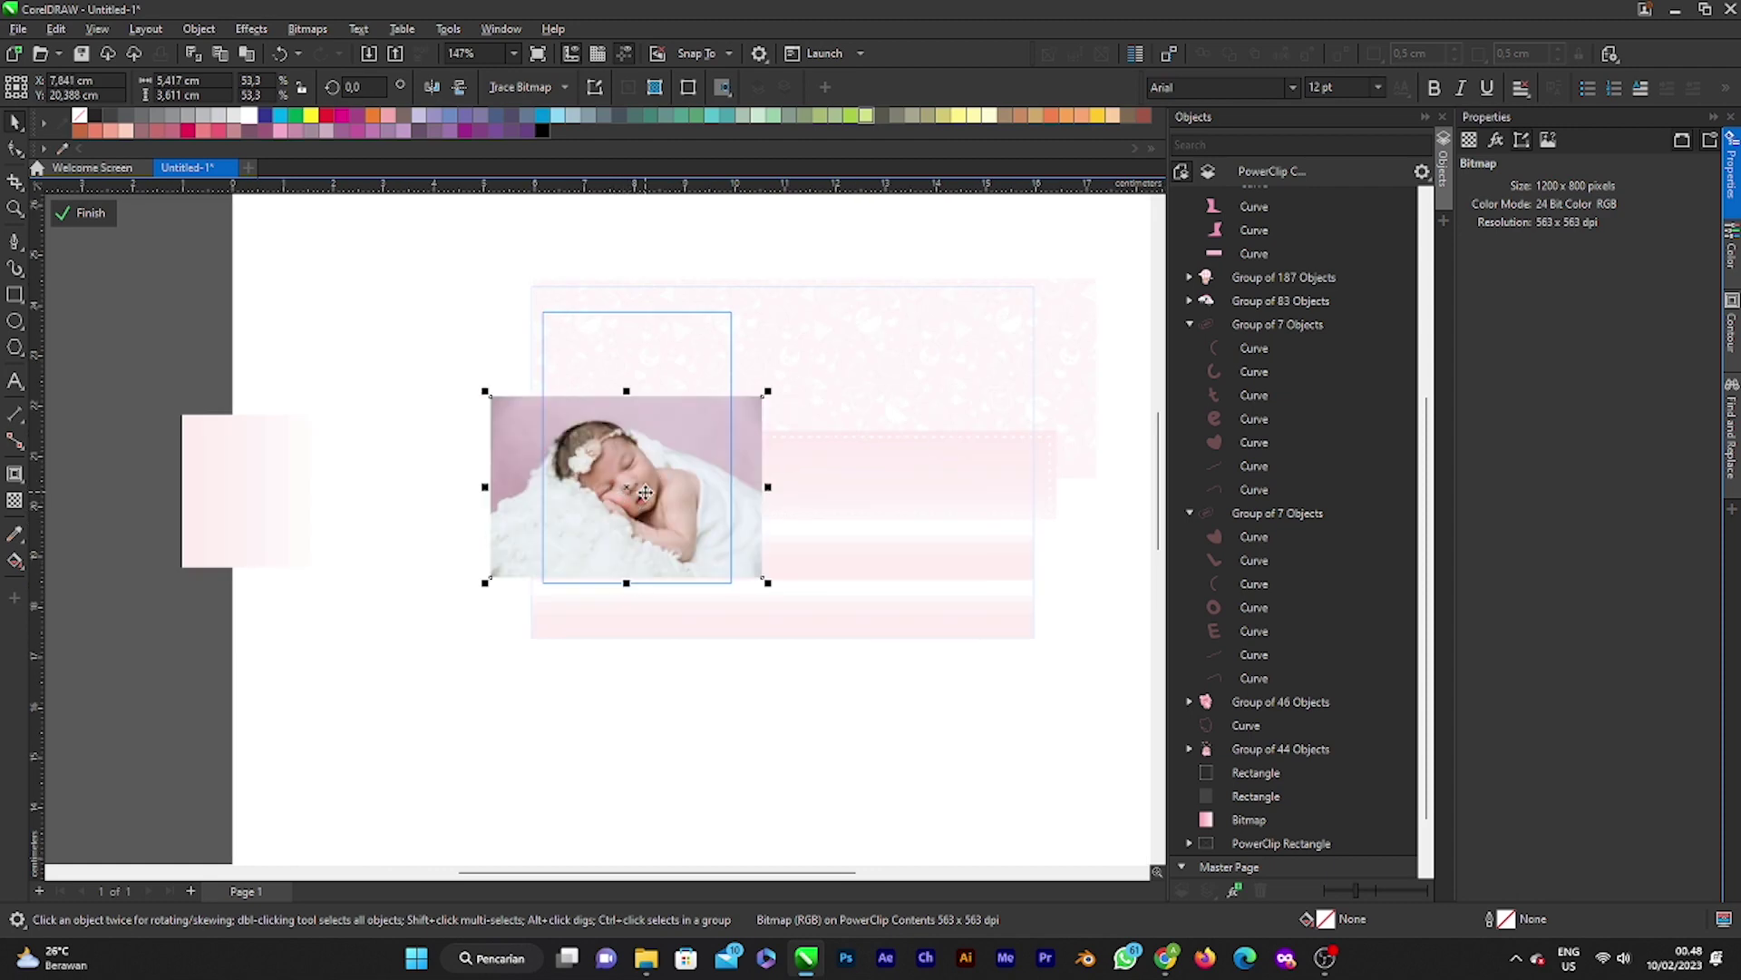
pyautogui.click(125, 228)
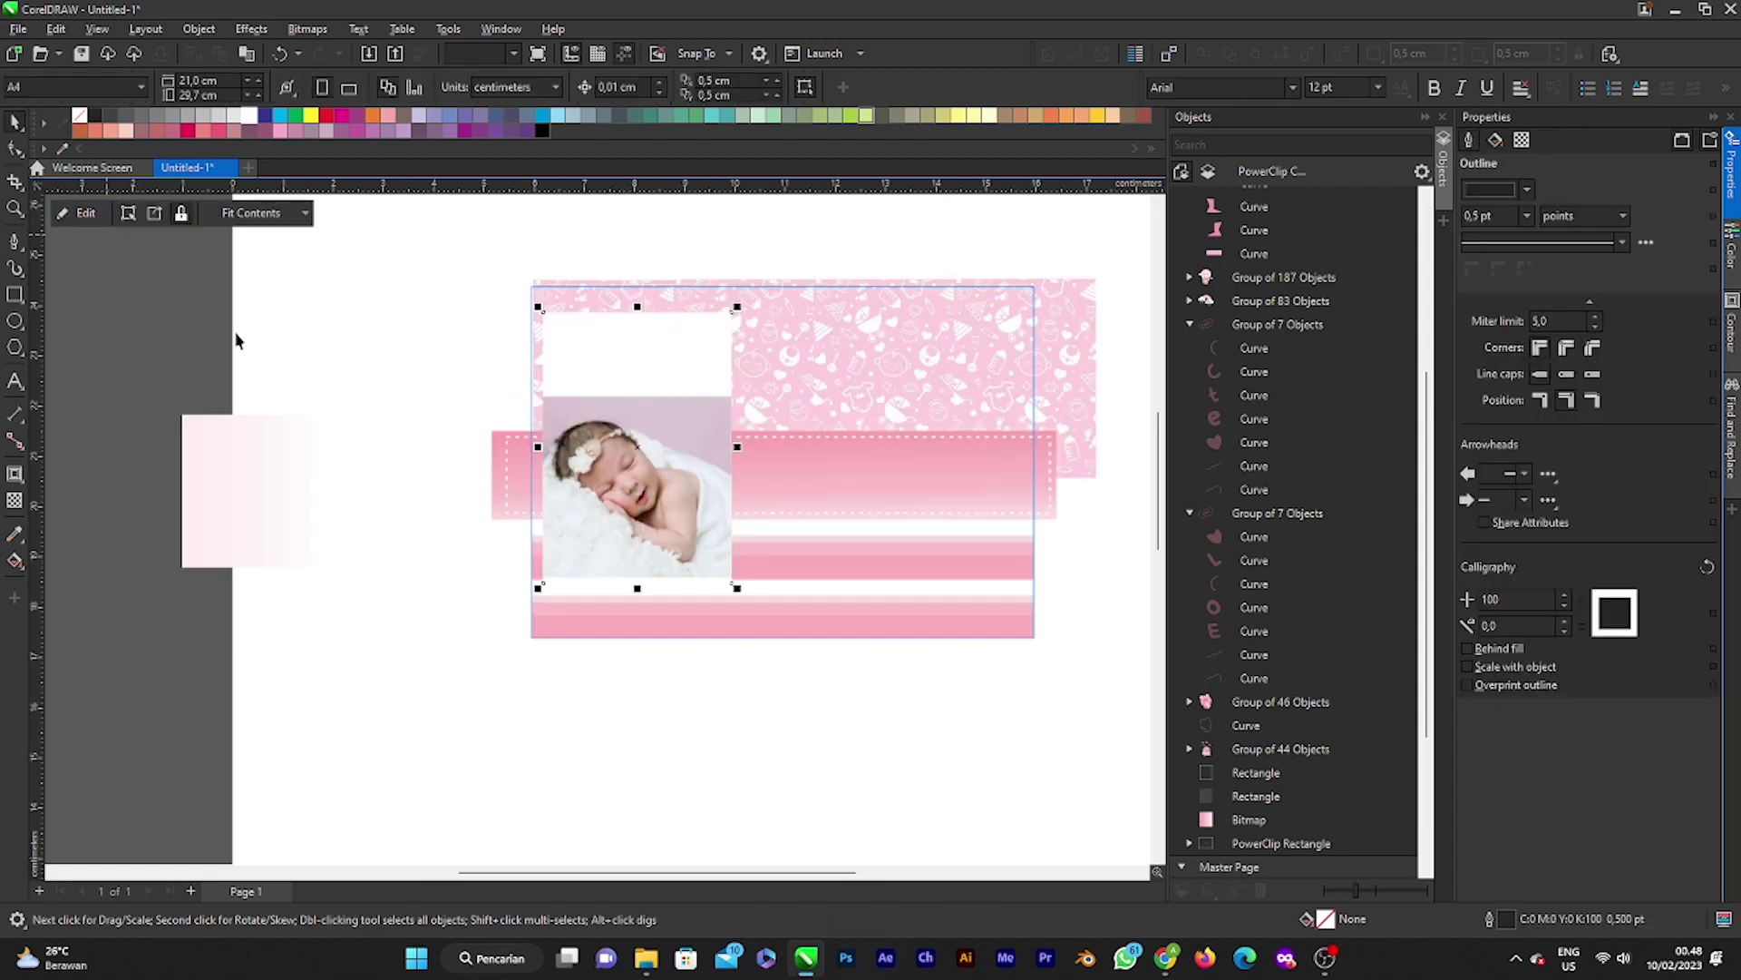
pyautogui.scroll(-2, 671, 514)
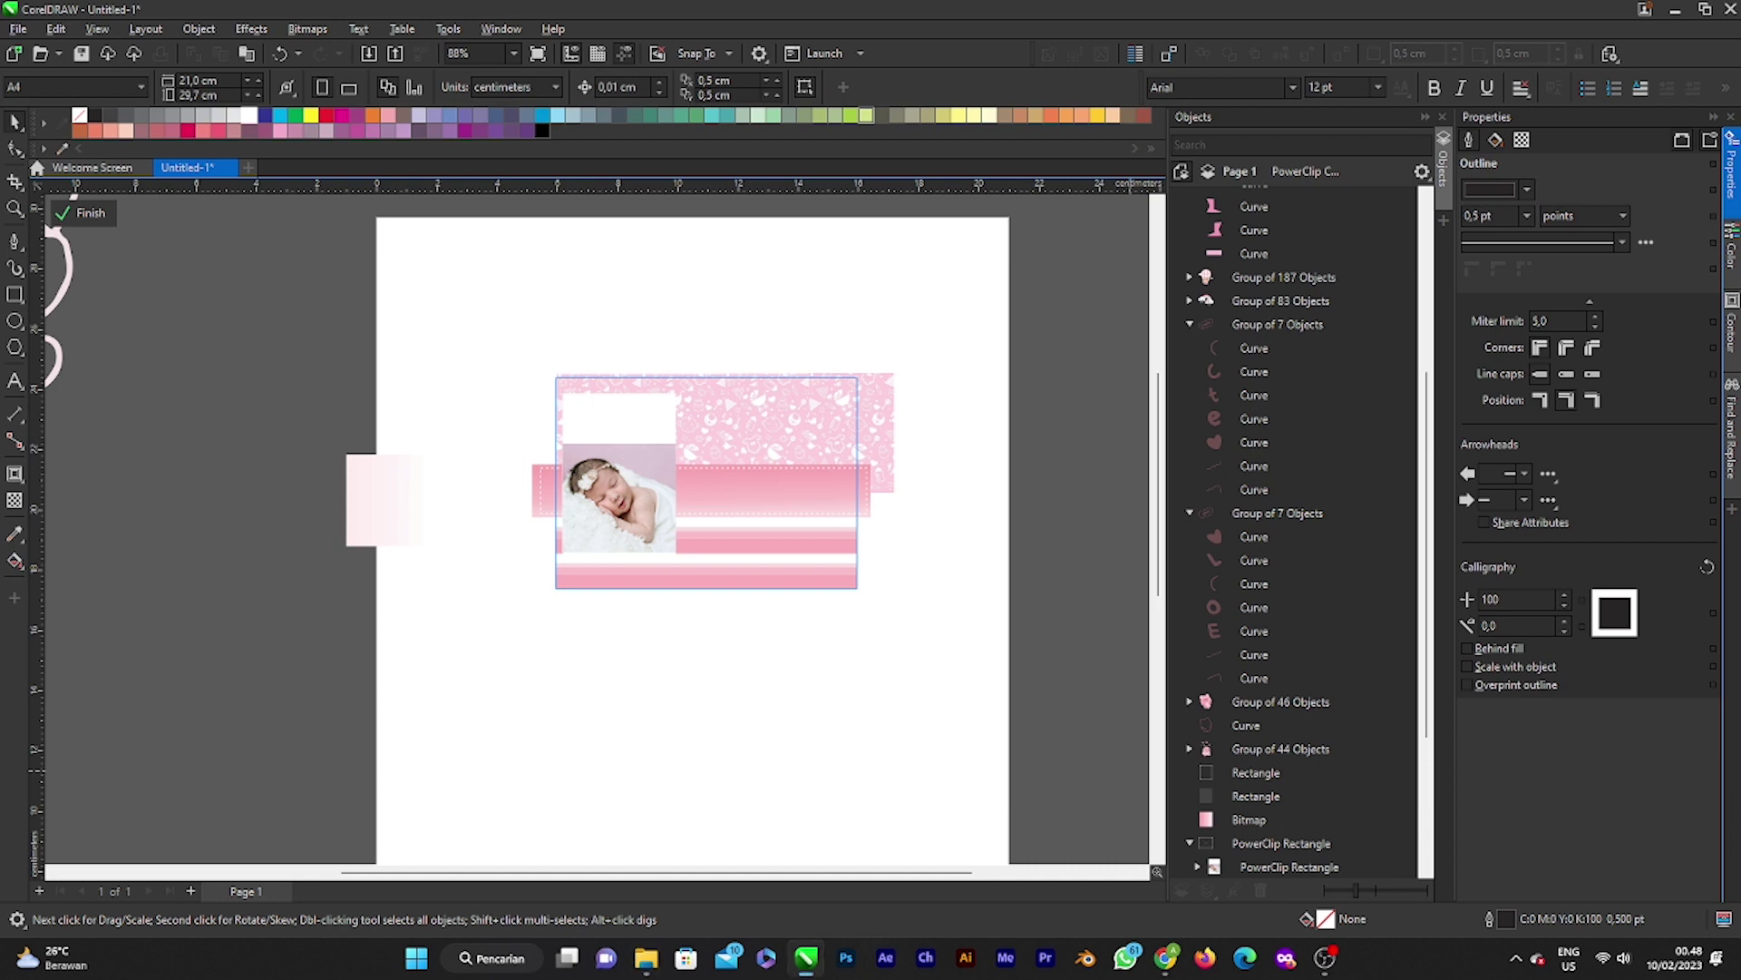
pyautogui.scroll(2, 558, 510)
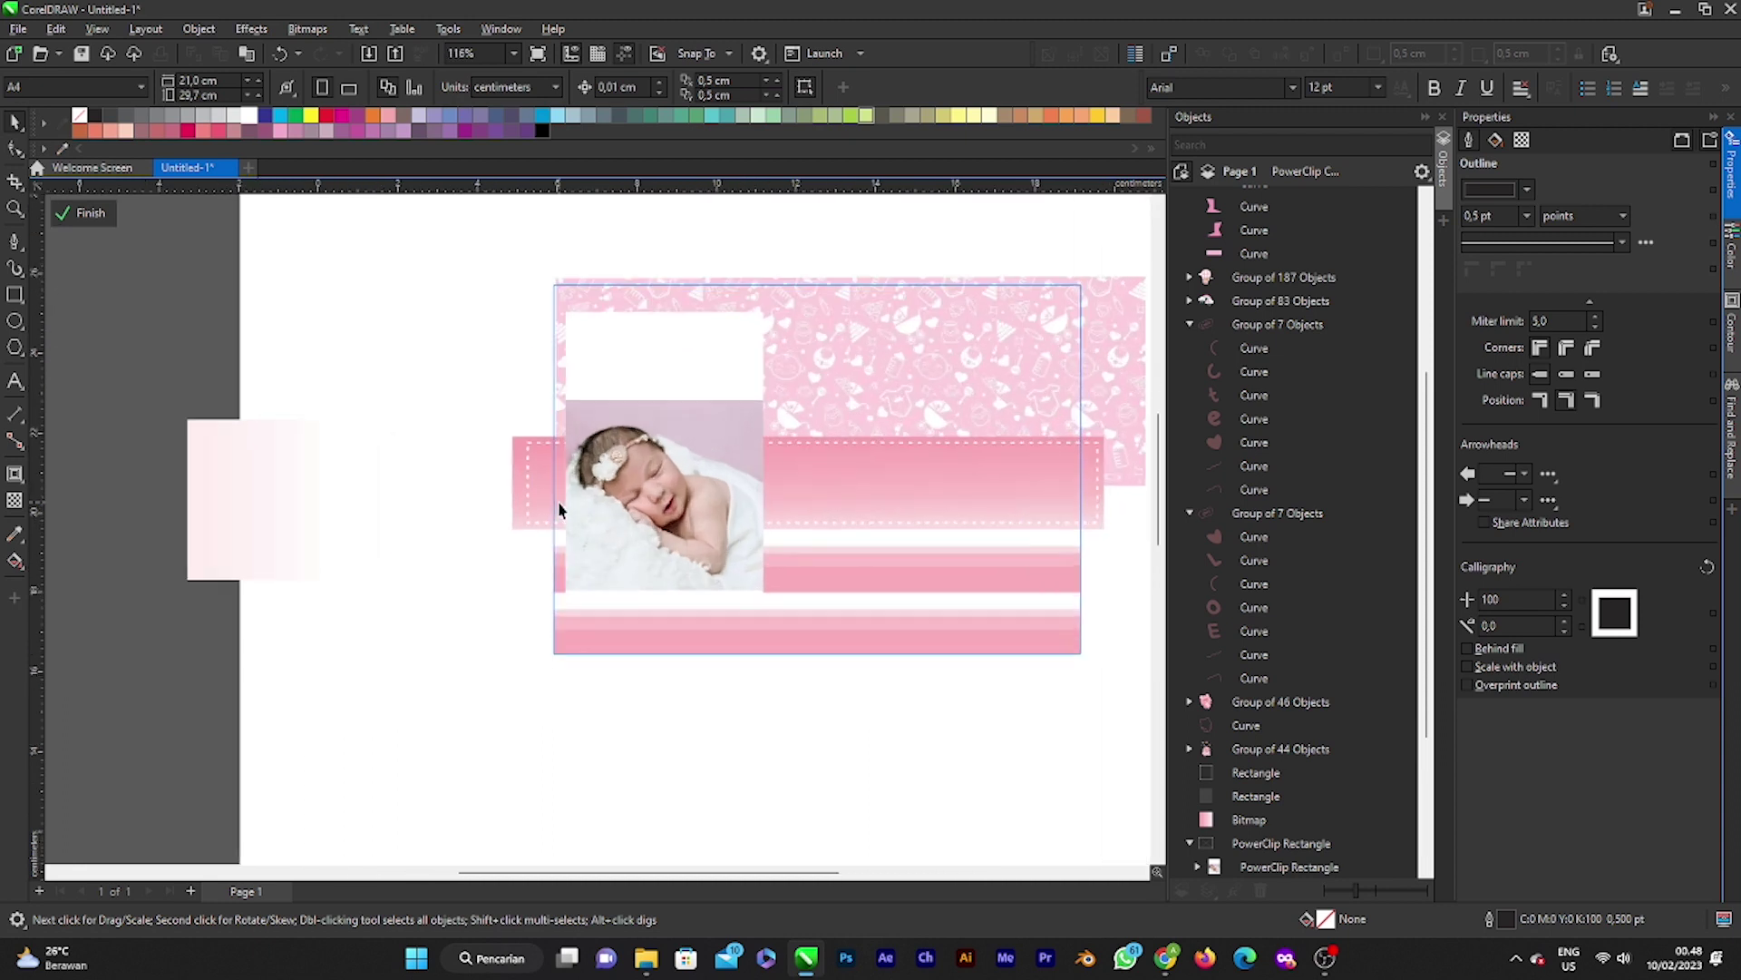
pyautogui.scroll(-2, 830, 635)
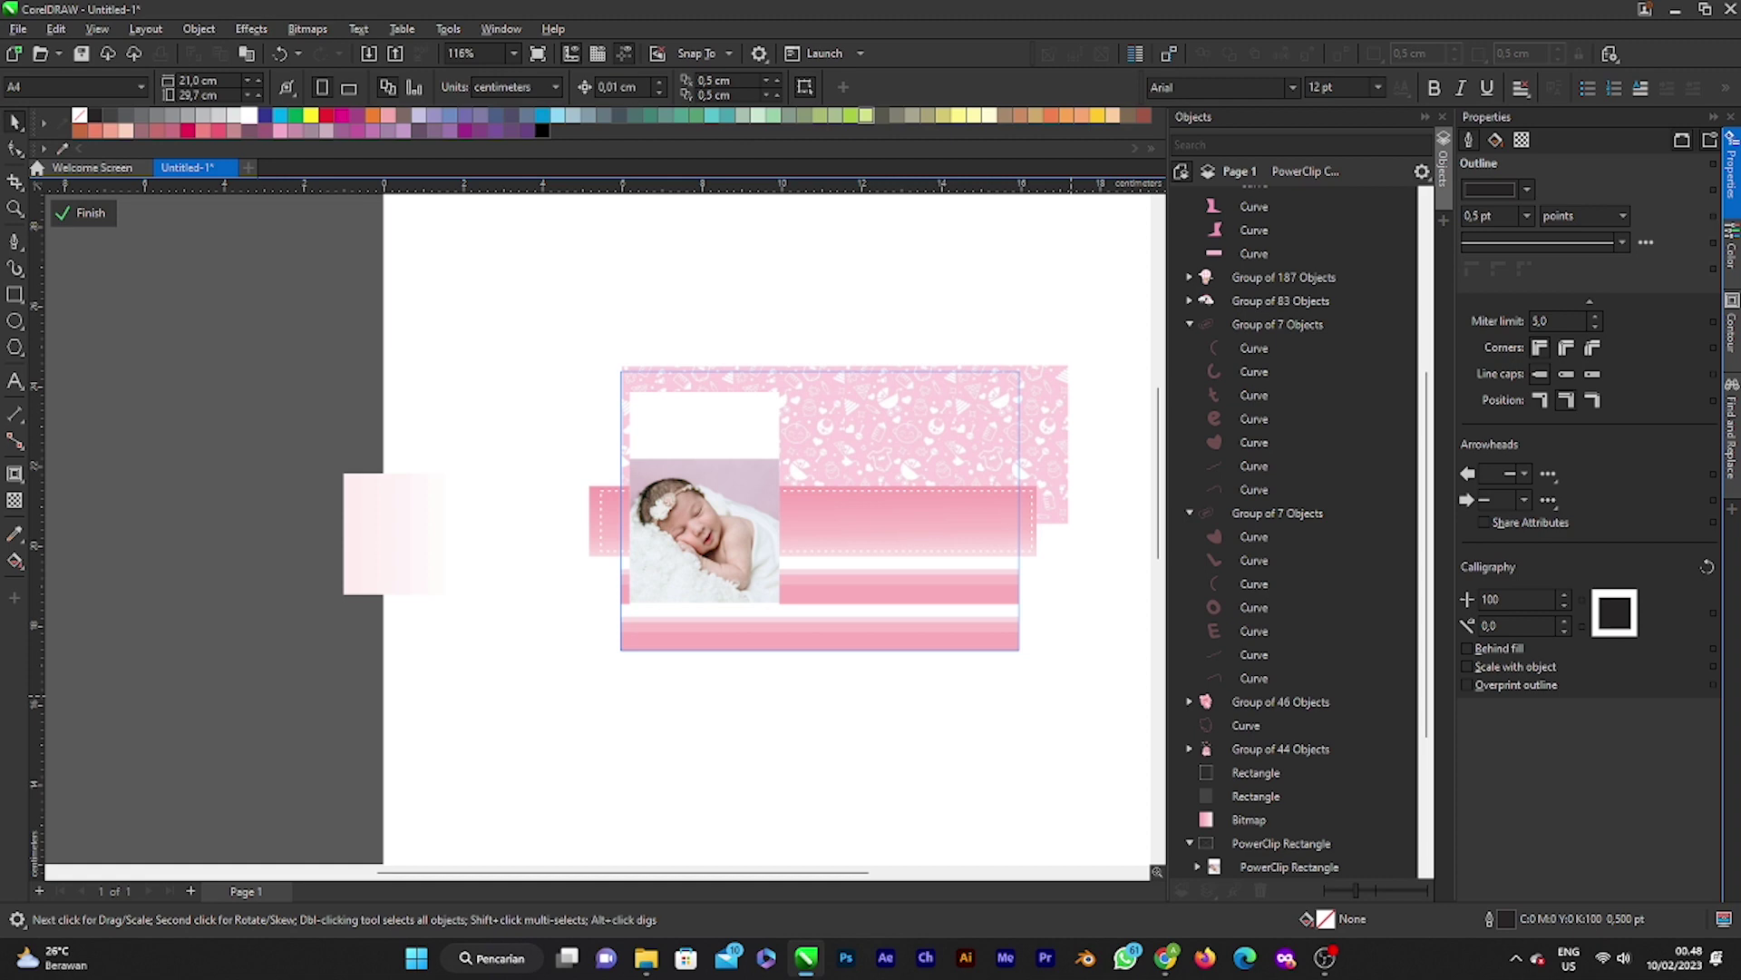
pyautogui.hotkey('alt', 'Tab')
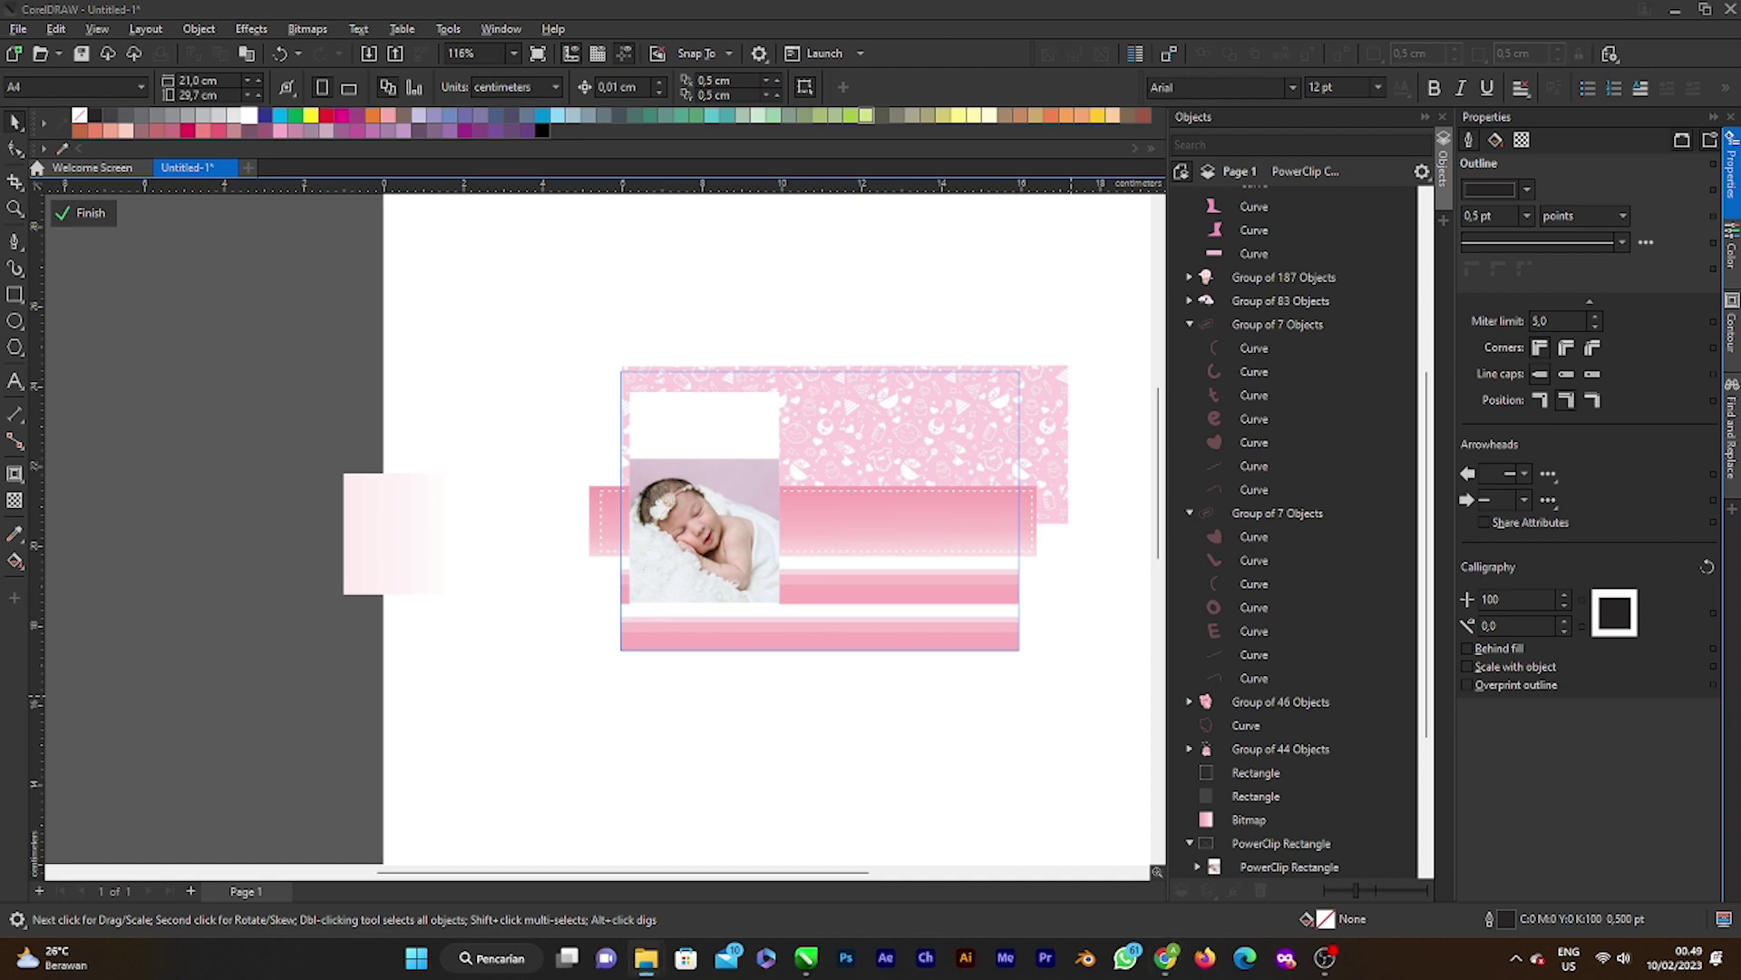
# Step: Bring the newborn-in-white photo into the frame's contents, shift it left and shrink it to about a third
pyautogui.moveTo(857, 462); pyautogui.dragTo(771, 308)
pyautogui.scroll(-3, 788, 483)
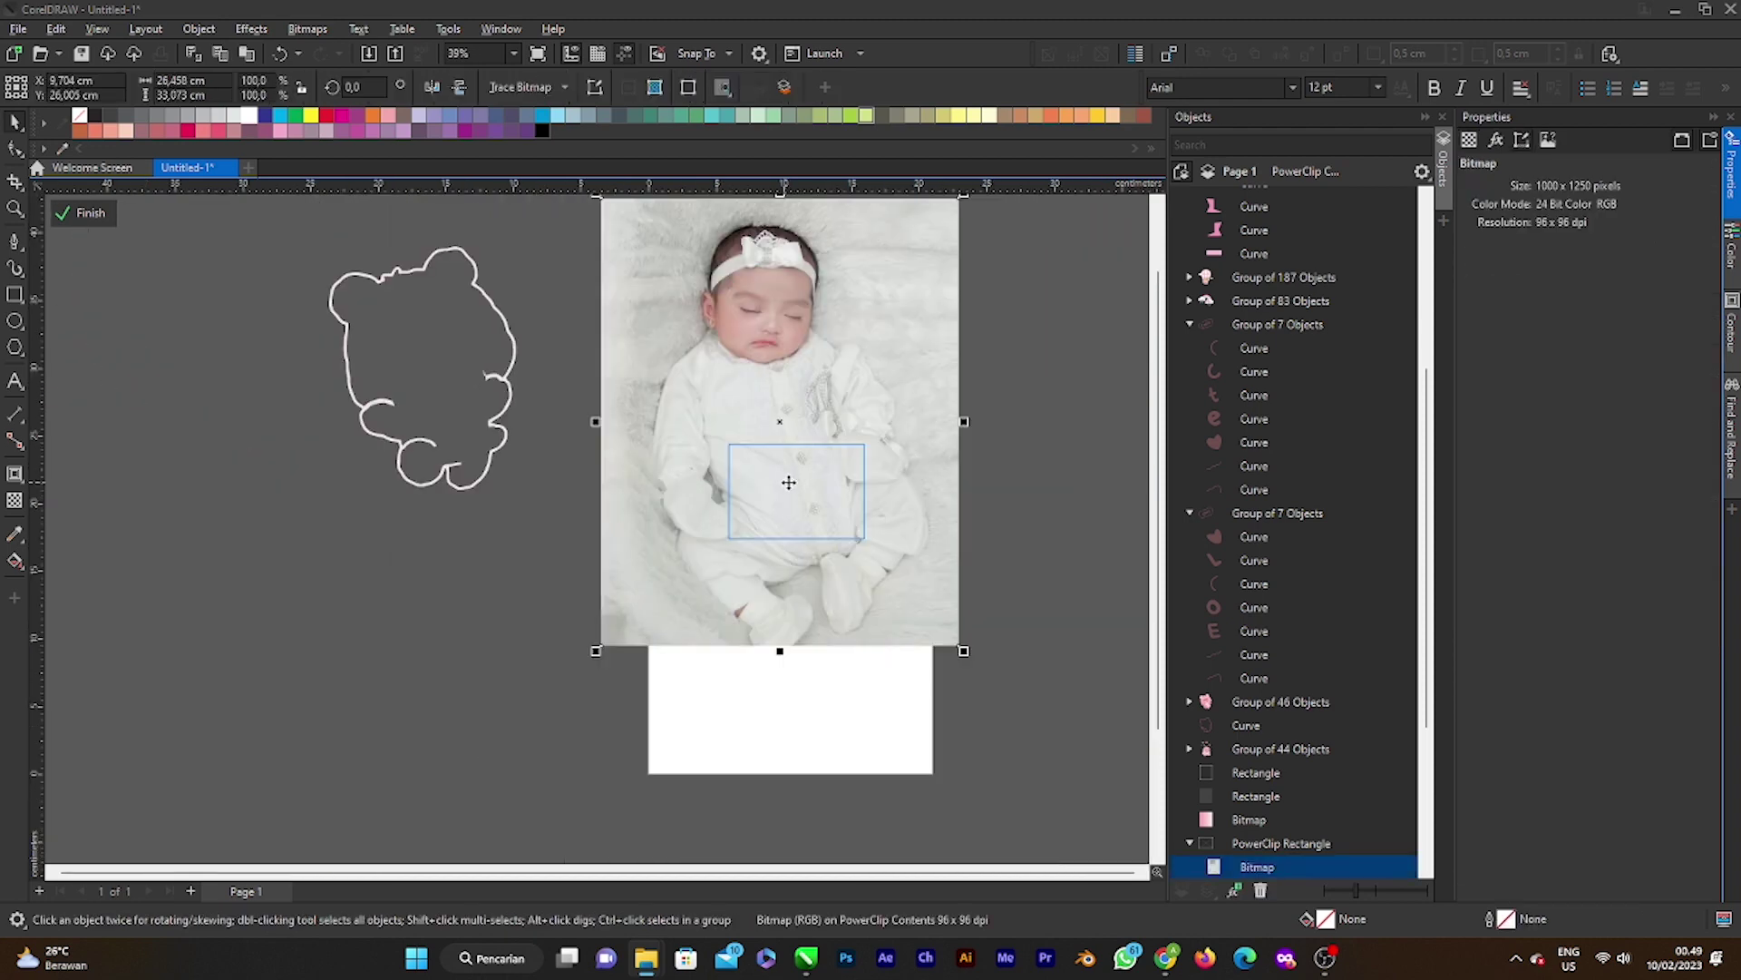
pyautogui.press('h')
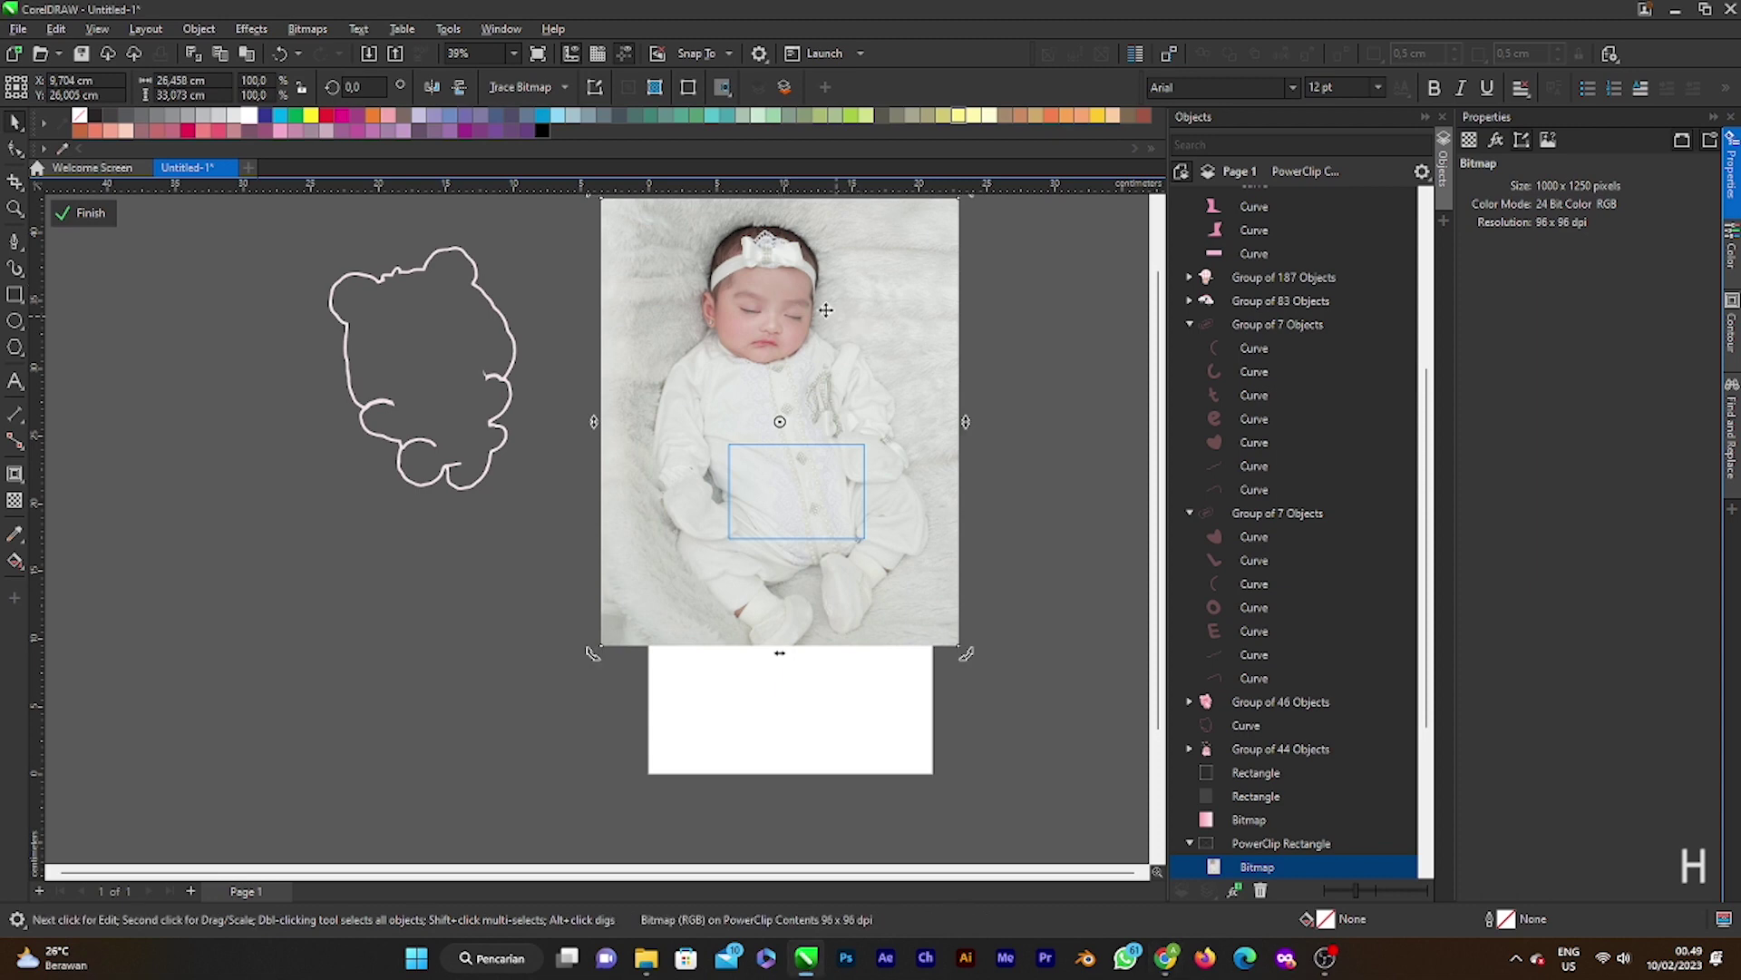
pyautogui.moveTo(861, 313); pyautogui.dragTo(795, 471)
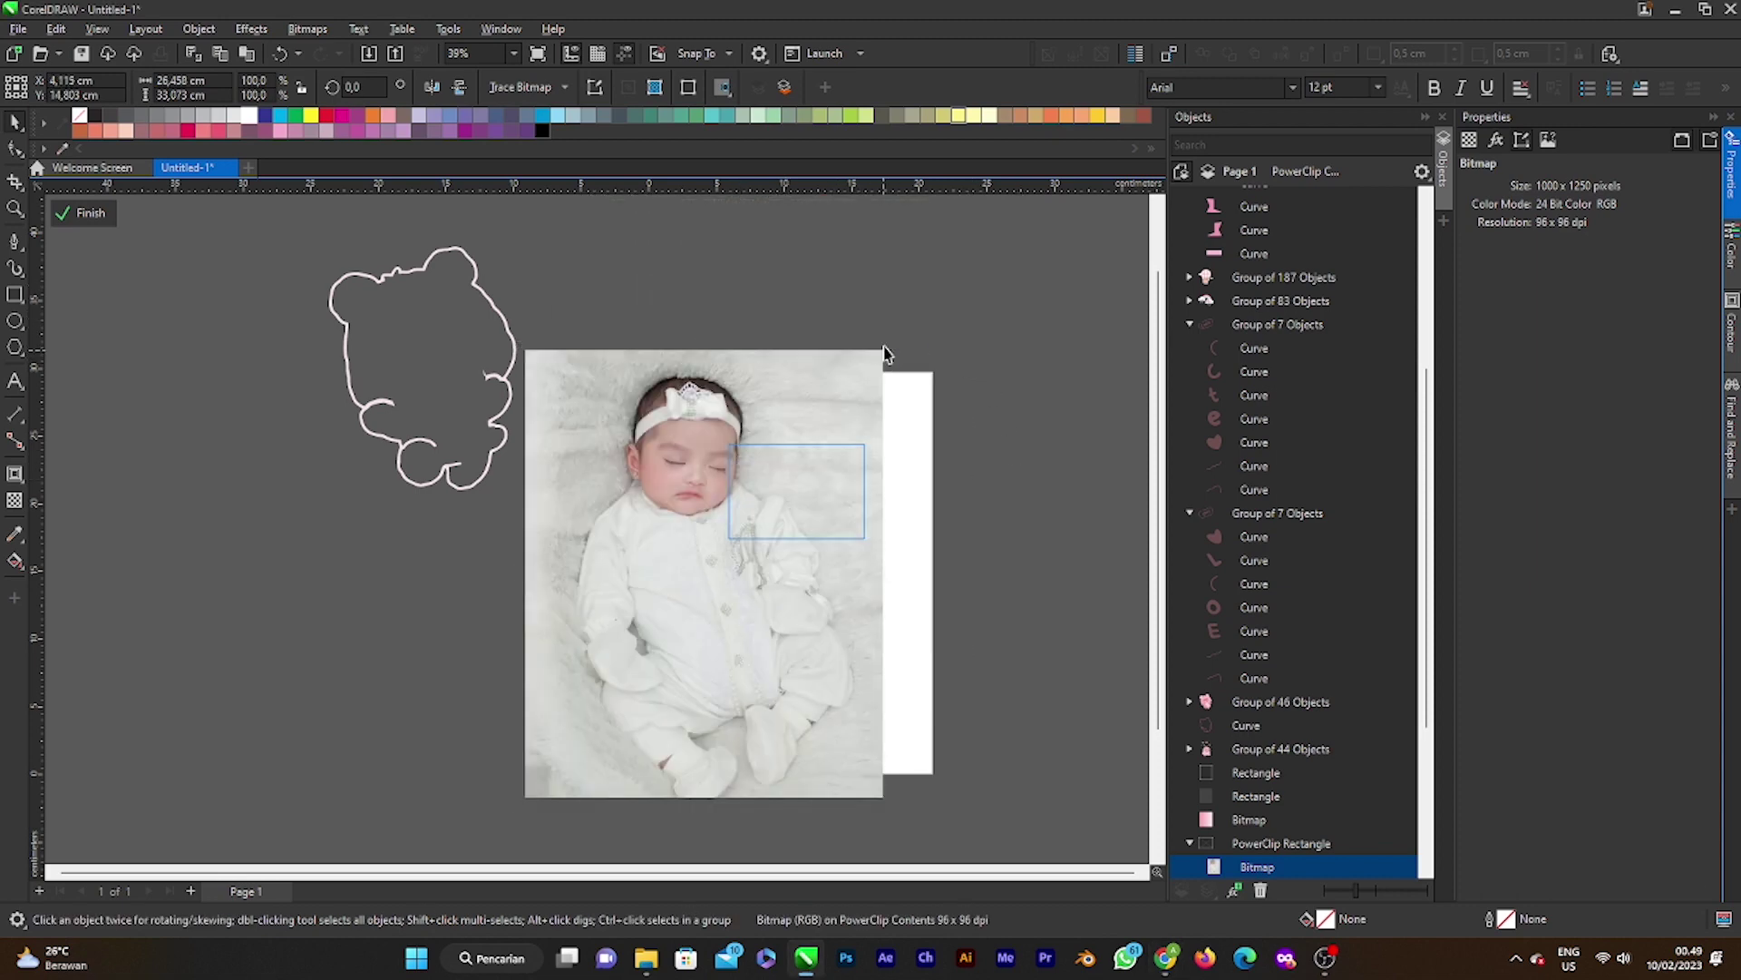
pyautogui.moveTo(890, 358); pyautogui.dragTo(763, 405)
pyautogui.scroll(2, 780, 390)
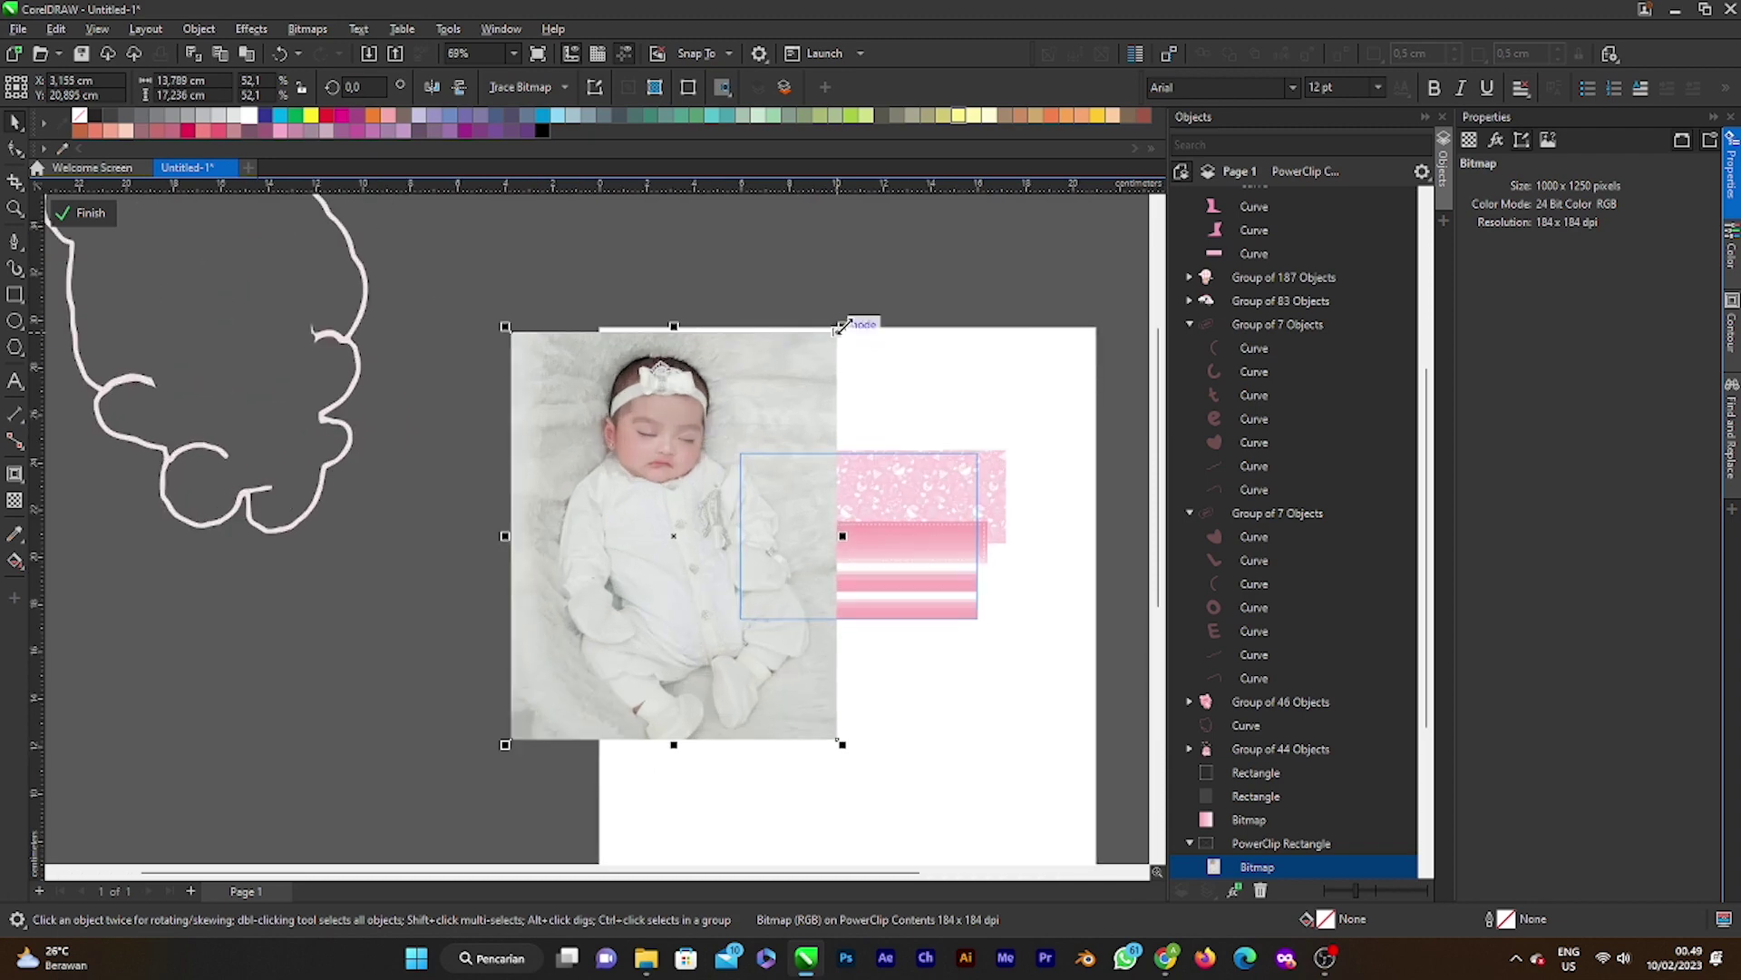
pyautogui.moveTo(843, 326); pyautogui.dragTo(733, 472)
# Step: PowerClip the new photo inside the pink frame
pyautogui.click(776, 508)
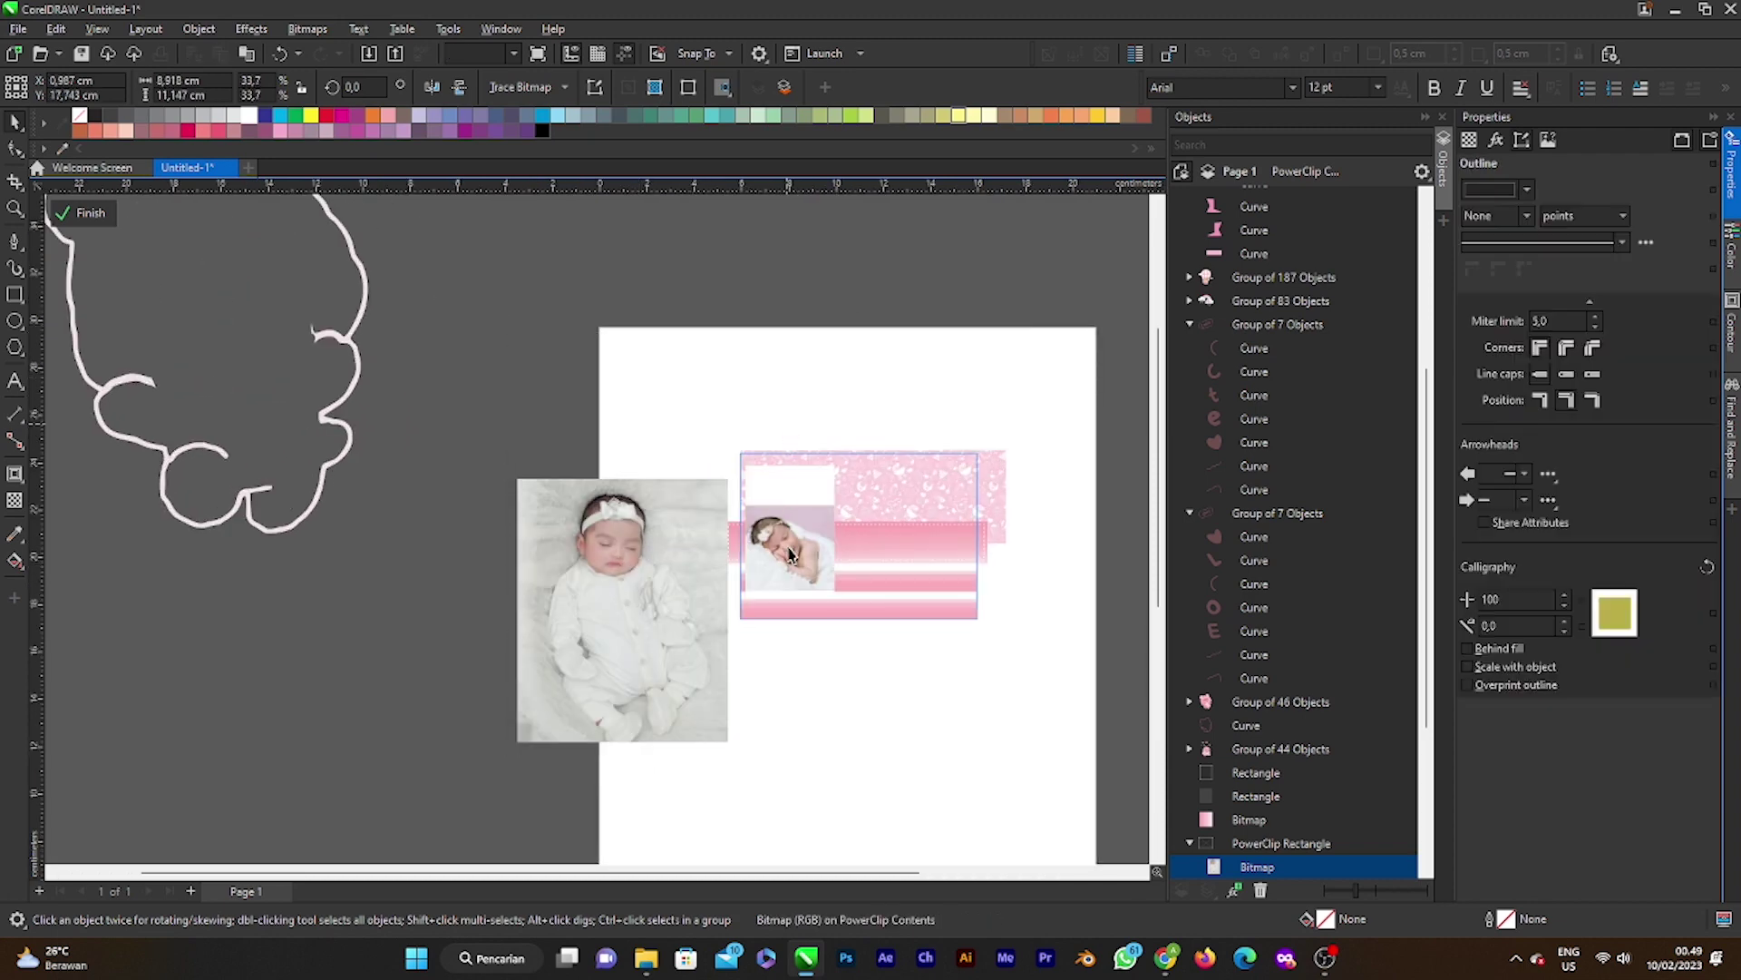
pyautogui.click(776, 545)
pyautogui.rightClick(644, 553)
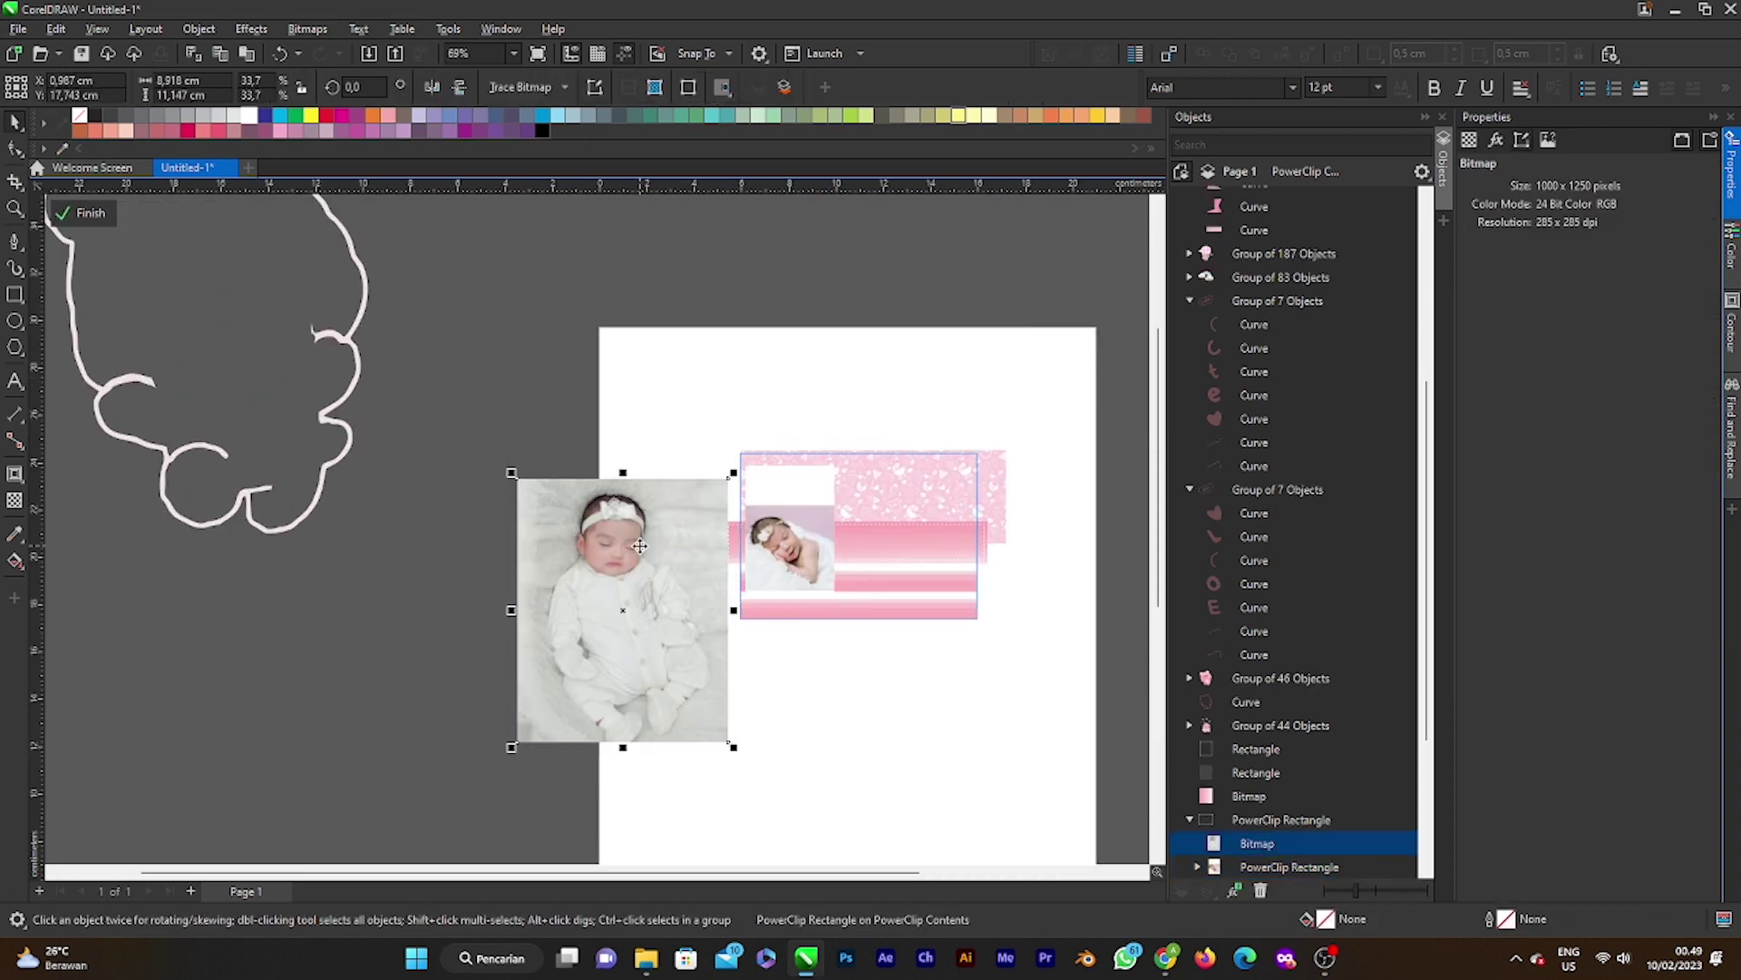
pyautogui.click(759, 667)
pyautogui.click(809, 563)
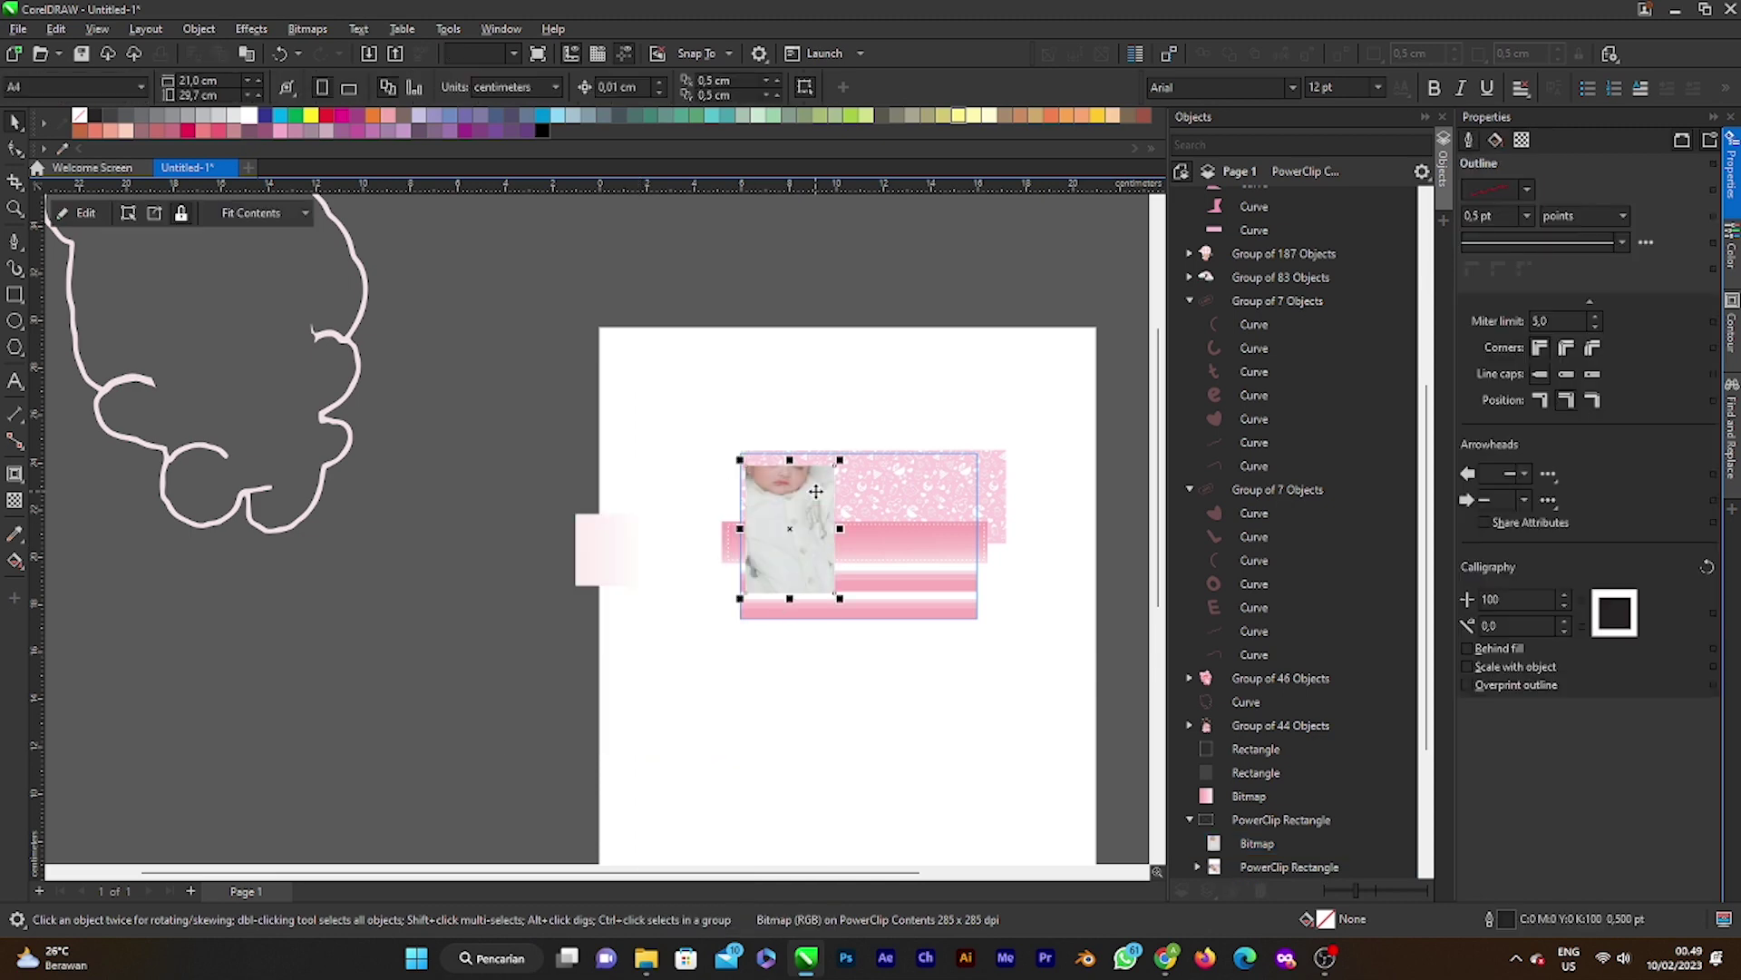
pyautogui.scroll(2, 780, 580)
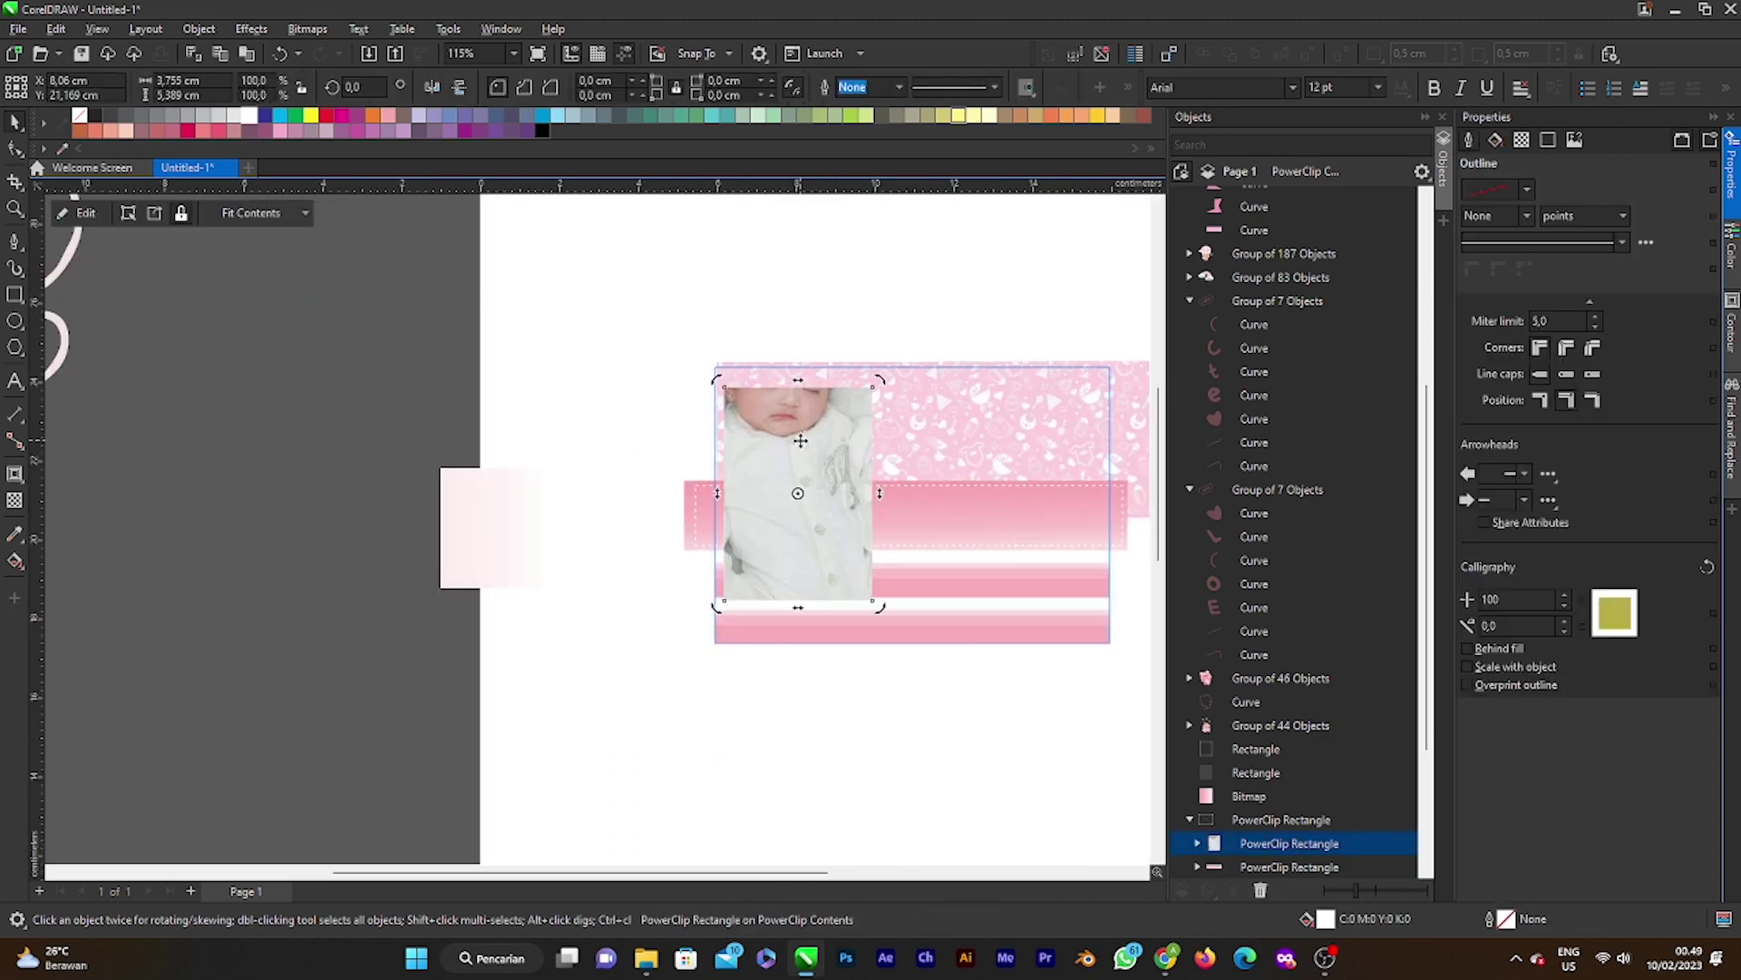
# Step: In the frame's contents, move the old sleeping baby photo up out of the panel
pyautogui.doubleClick(804, 474)
pyautogui.scroll(2, 798, 469)
pyautogui.click(705, 555)
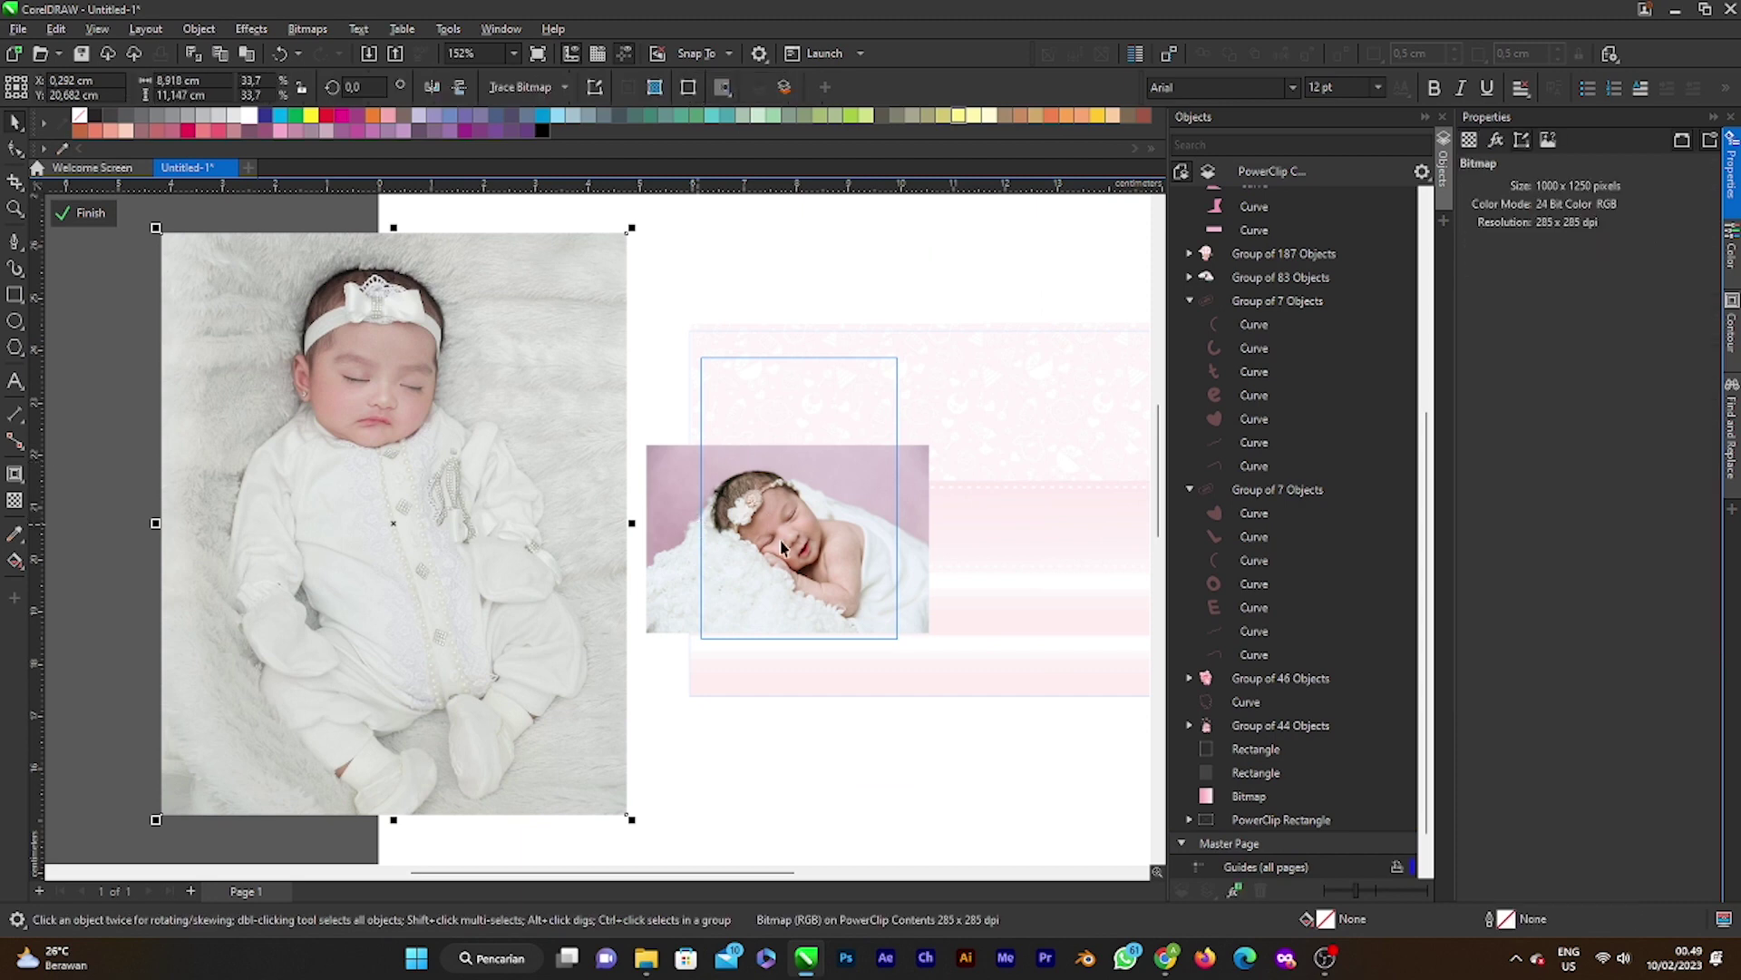
pyautogui.moveTo(798, 523); pyautogui.dragTo(999, 264)
pyautogui.moveTo(934, 359); pyautogui.dragTo(858, 280)
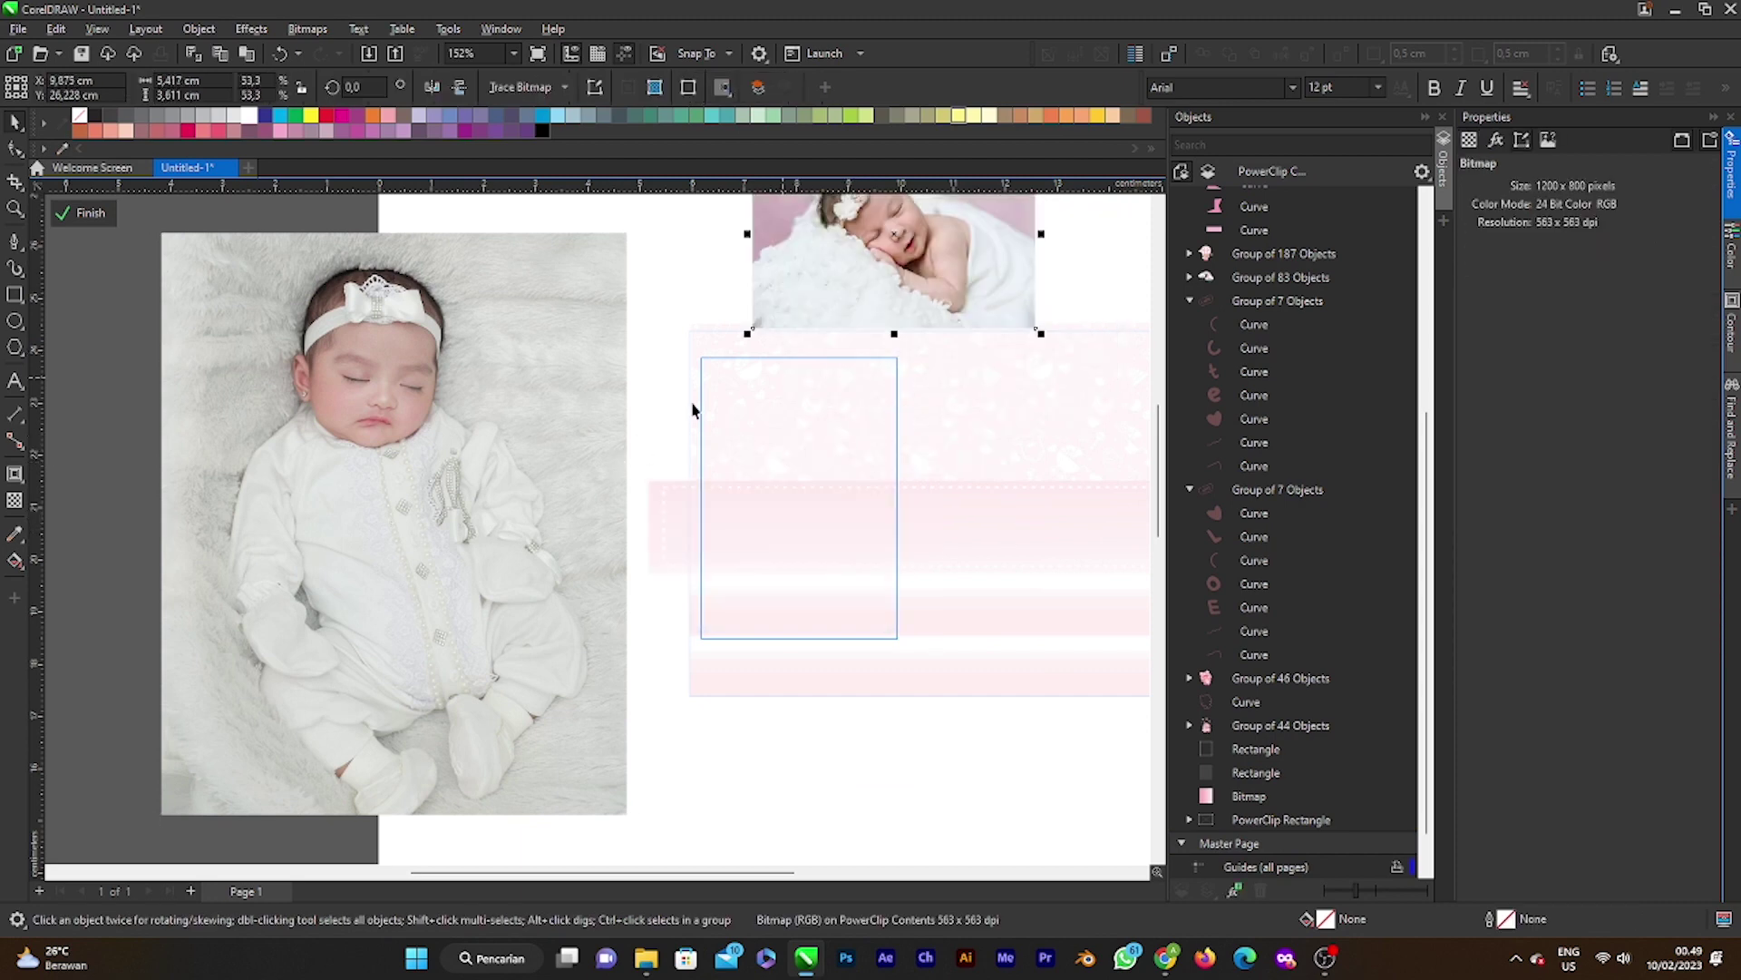
# Step: Move the large newborn-in-white photo onto the left panel and shrink it to fit
pyautogui.click(479, 393)
pyautogui.moveTo(479, 506); pyautogui.dragTo(830, 572)
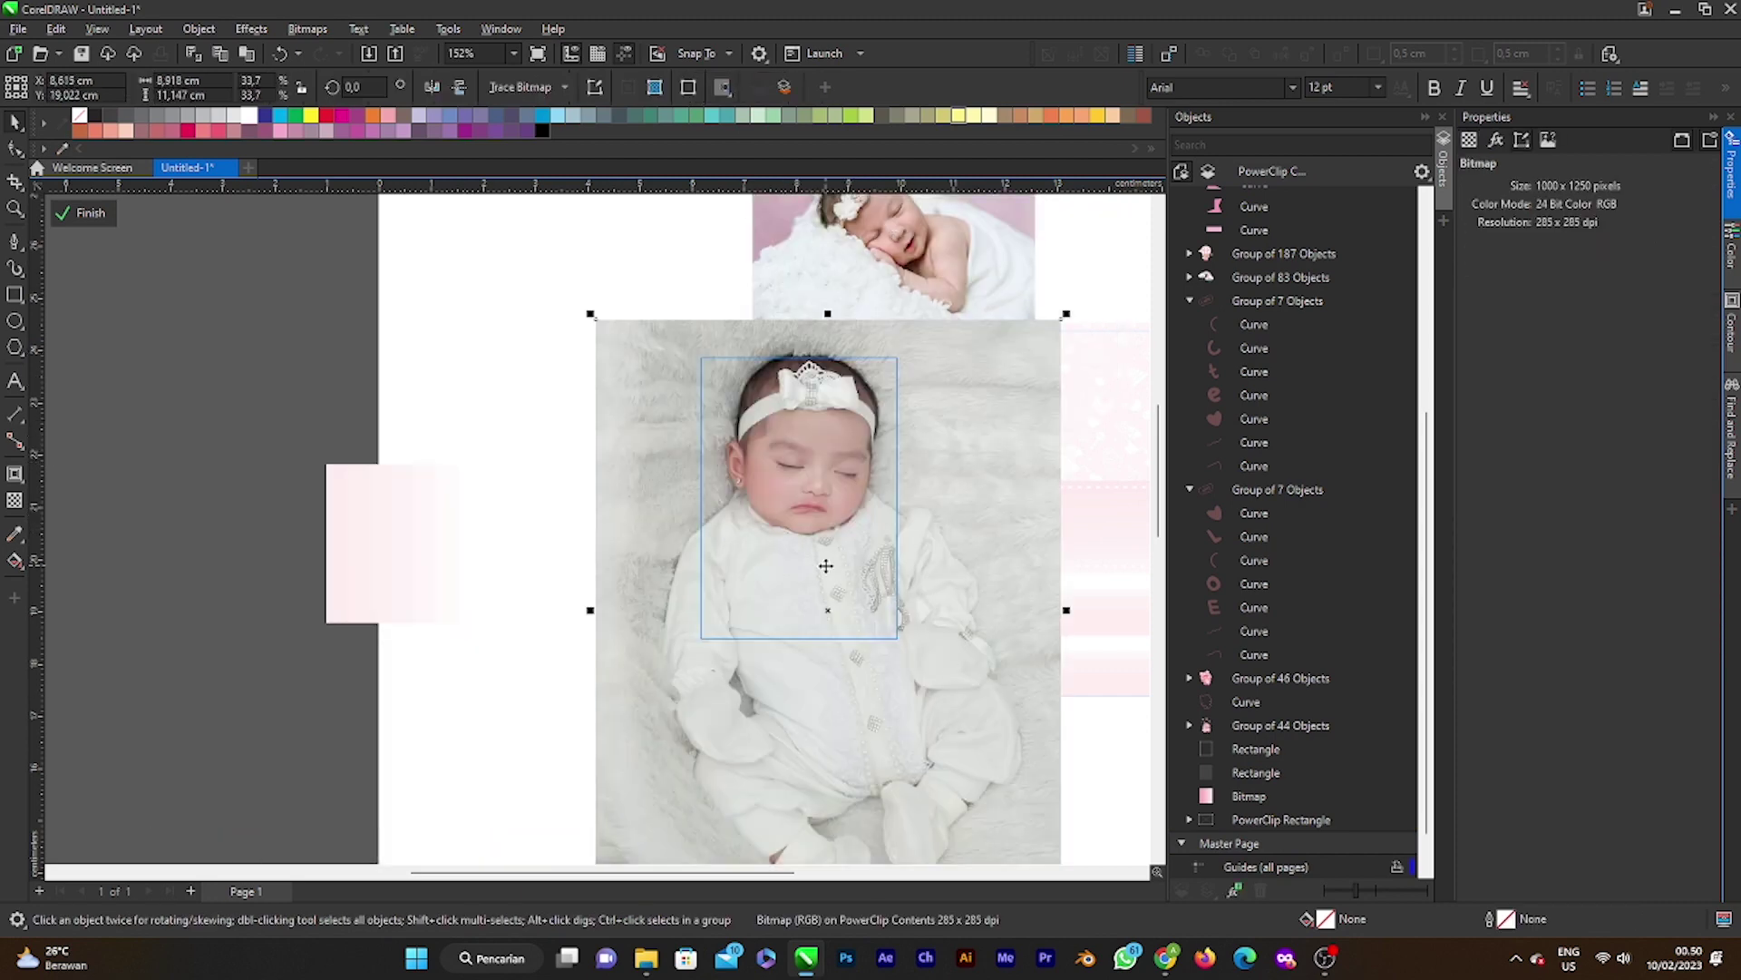
pyautogui.scroll(-3, 829, 571)
pyautogui.moveTo(958, 752); pyautogui.dragTo(817, 577)
pyautogui.moveTo(756, 519); pyautogui.dragTo(819, 548)
# Step: Enlarge and stretch the photo slightly taller to fill the panel, then finish editing
pyautogui.scroll(5, 821, 555)
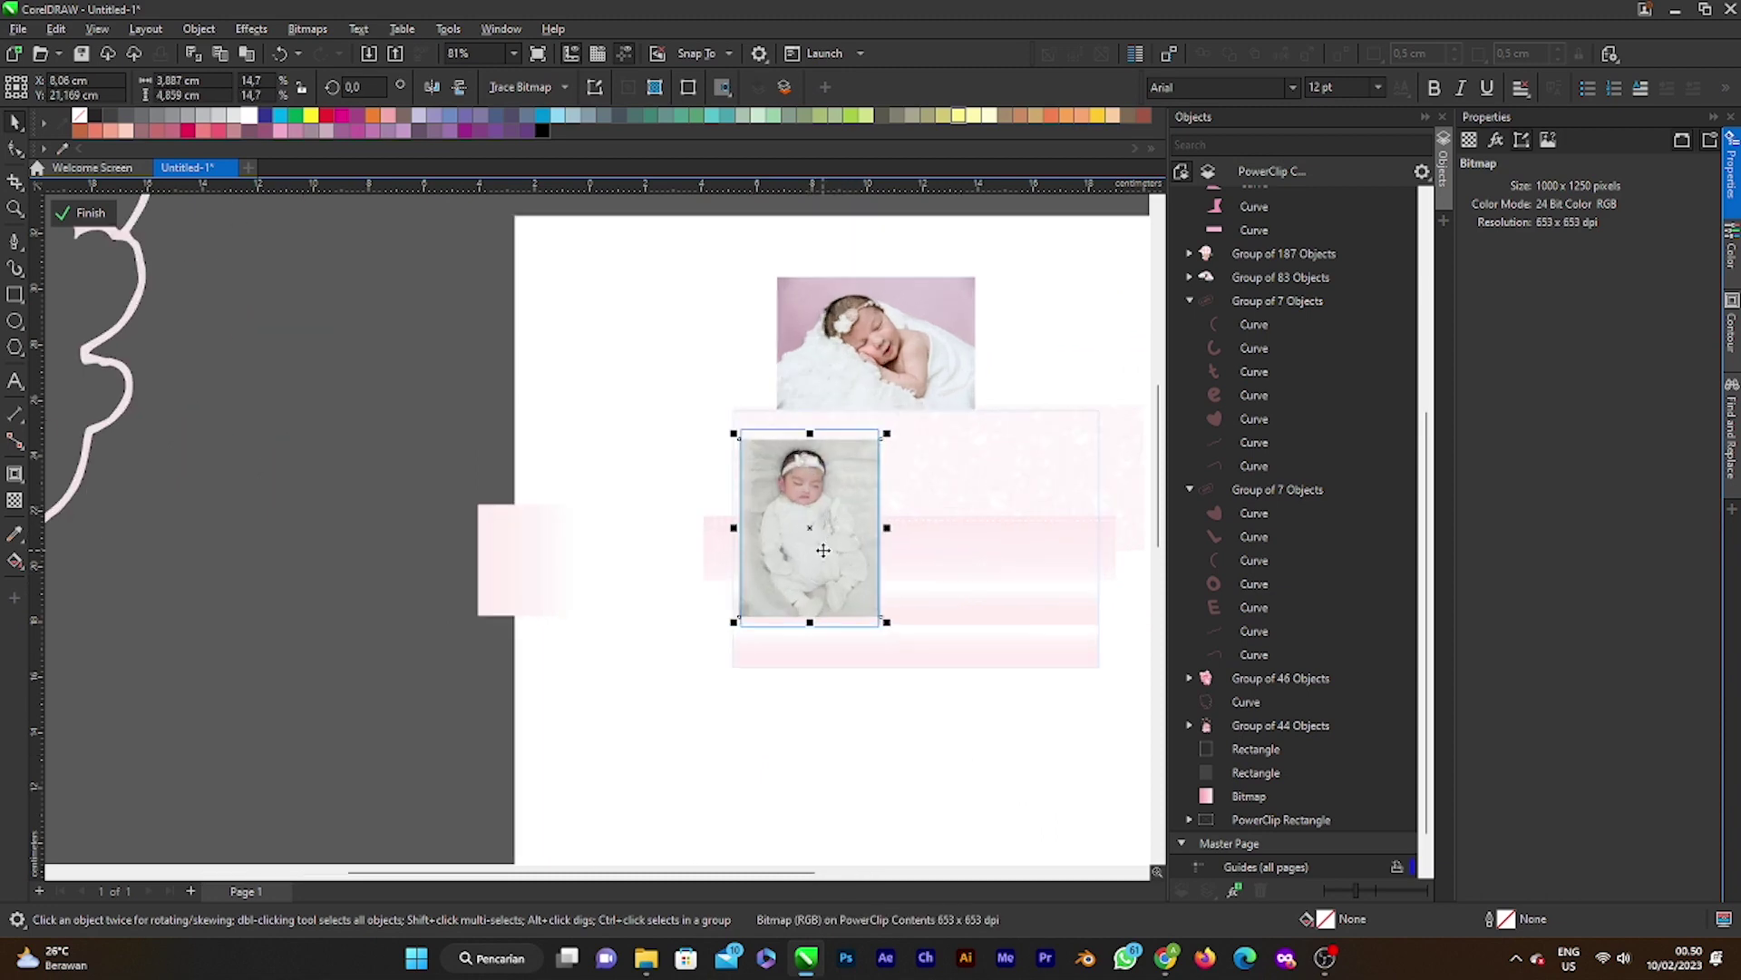
pyautogui.moveTo(918, 655); pyautogui.dragTo(938, 688)
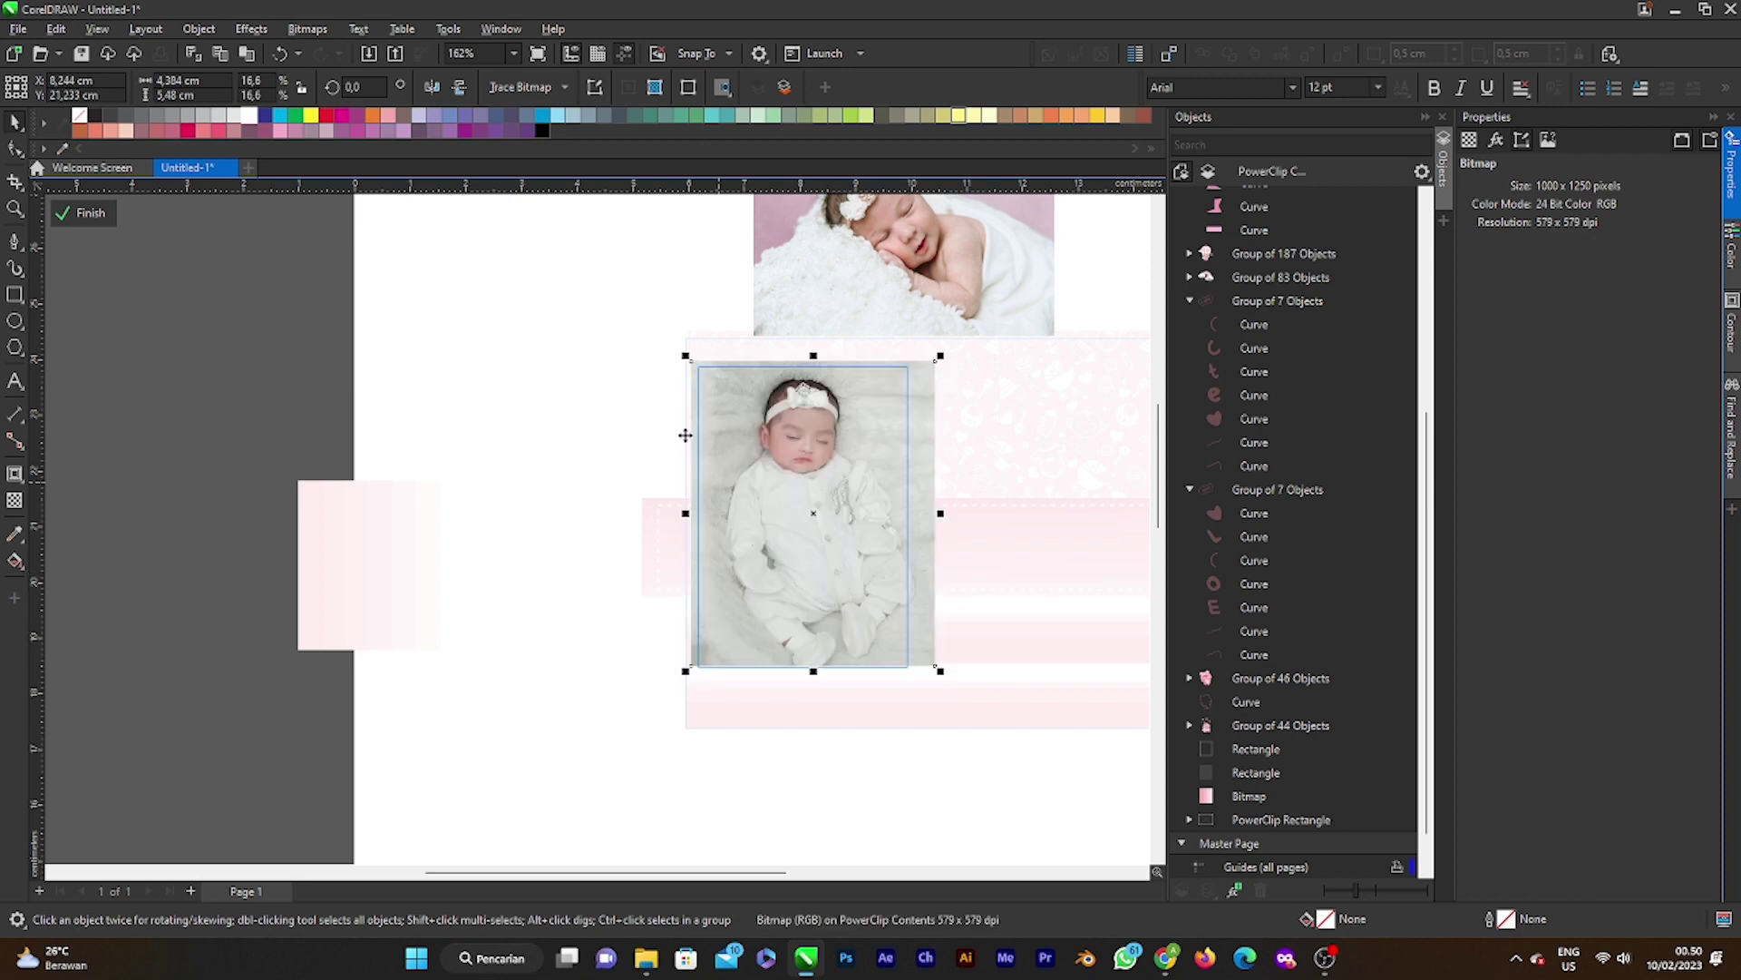
pyautogui.scroll(4, 762, 592)
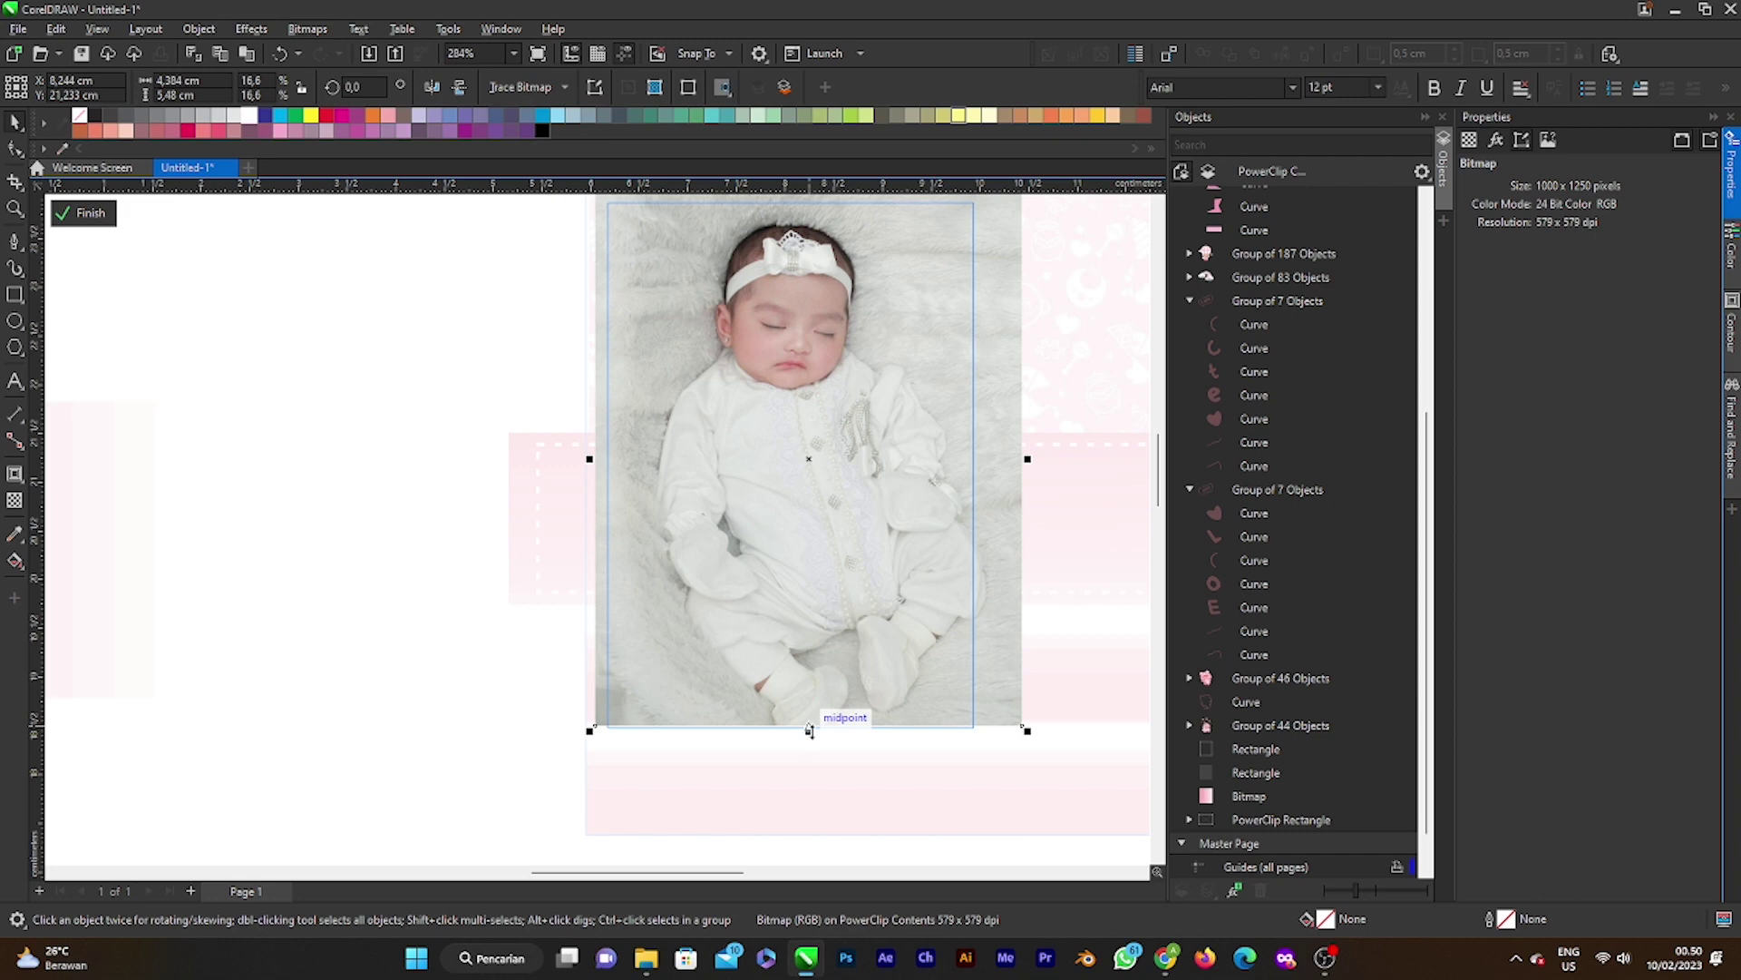
pyautogui.moveTo(809, 730); pyautogui.dragTo(810, 750)
pyautogui.scroll(-3, 800, 676)
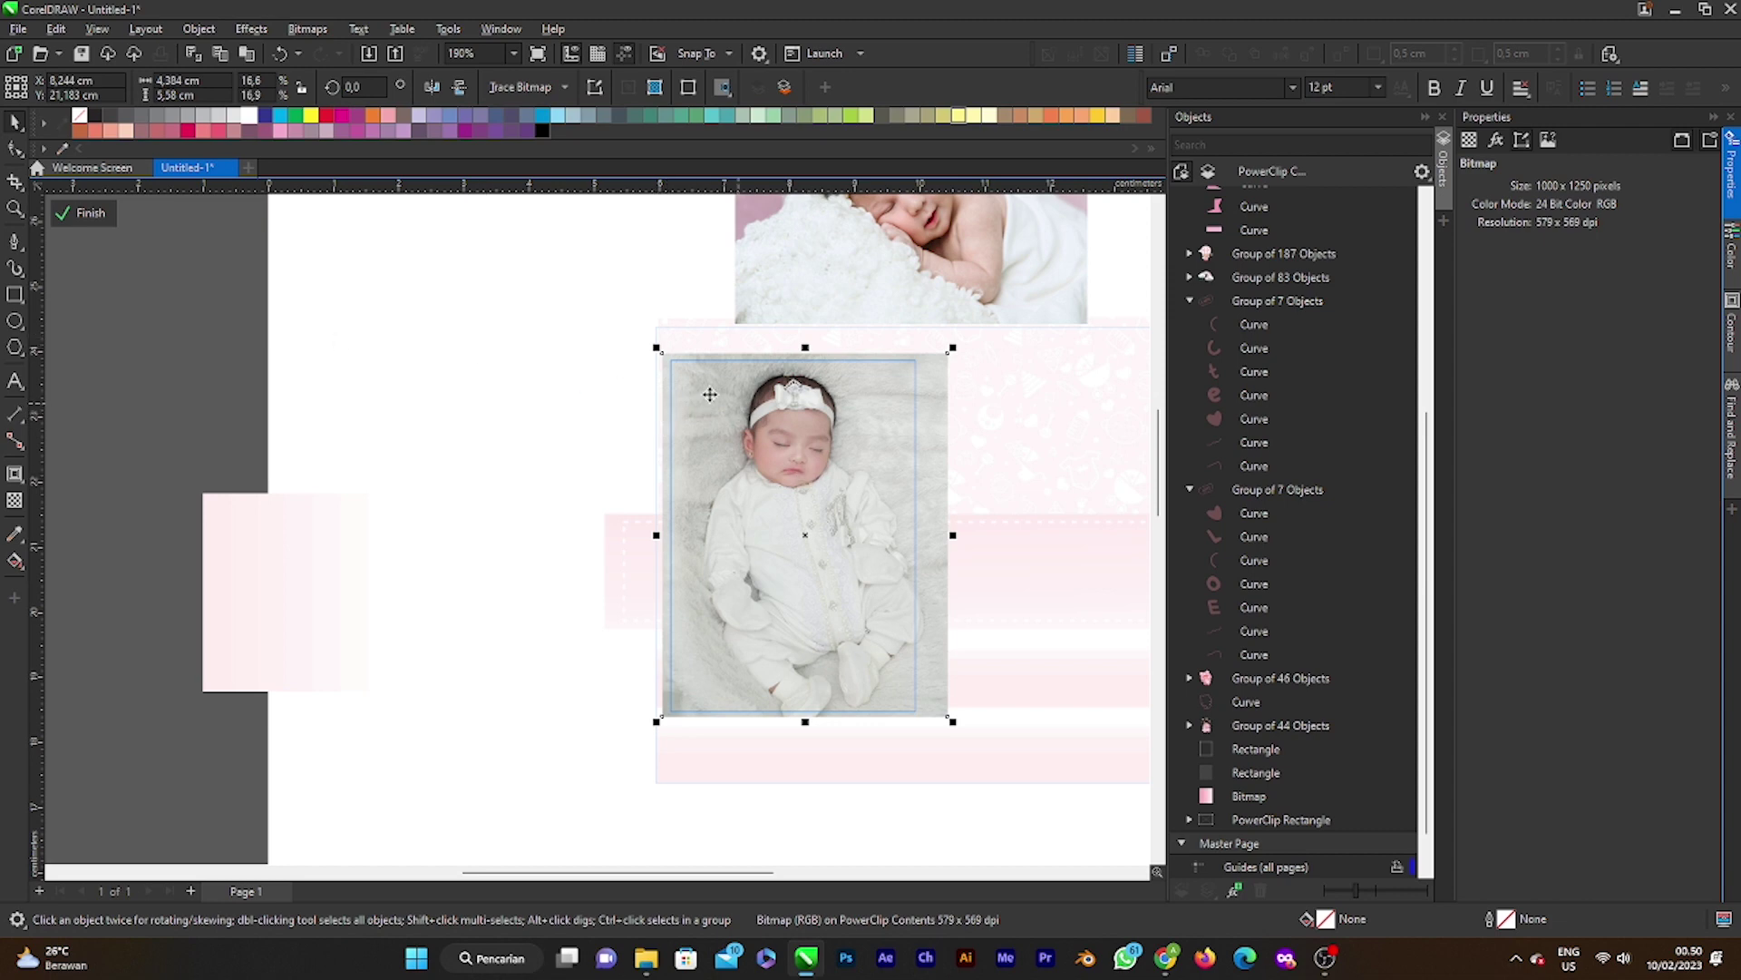
pyautogui.click(56, 218)
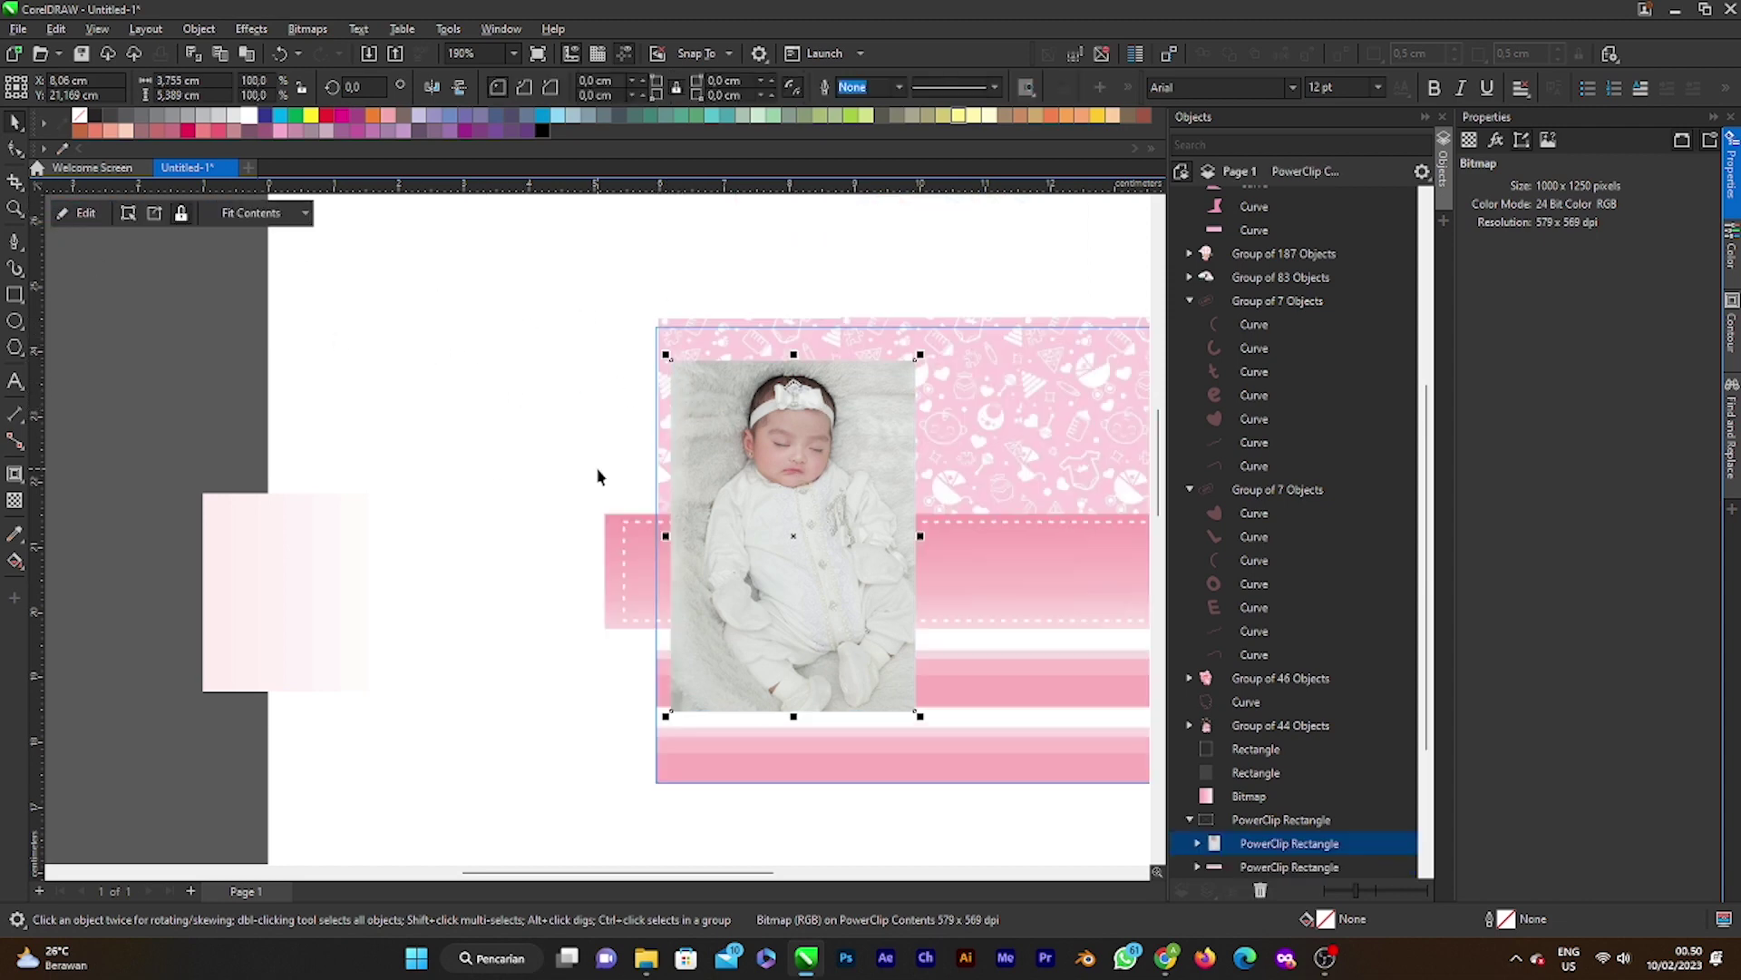
# Step: Open the frame's PowerClip contents and send the newborn photo to PHOTO-PAINT via Edit Bitmap
pyautogui.click(420, 350)
pyautogui.scroll(-1, 674, 498)
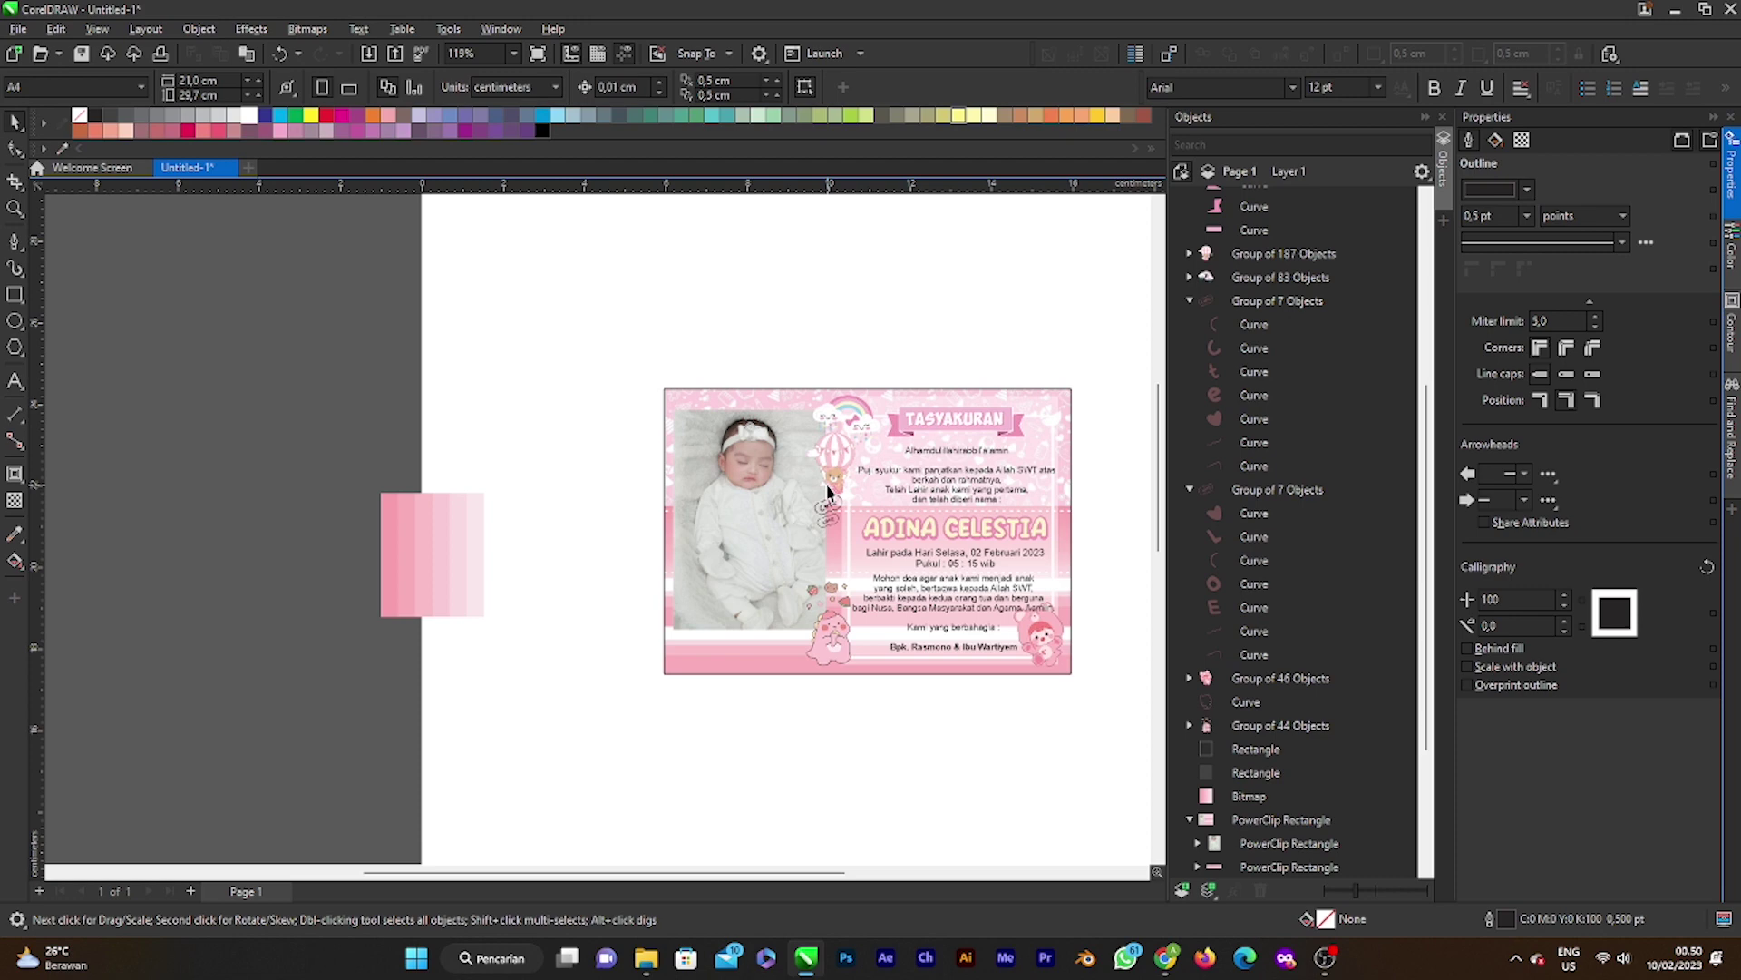
pyautogui.scroll(3, 770, 555)
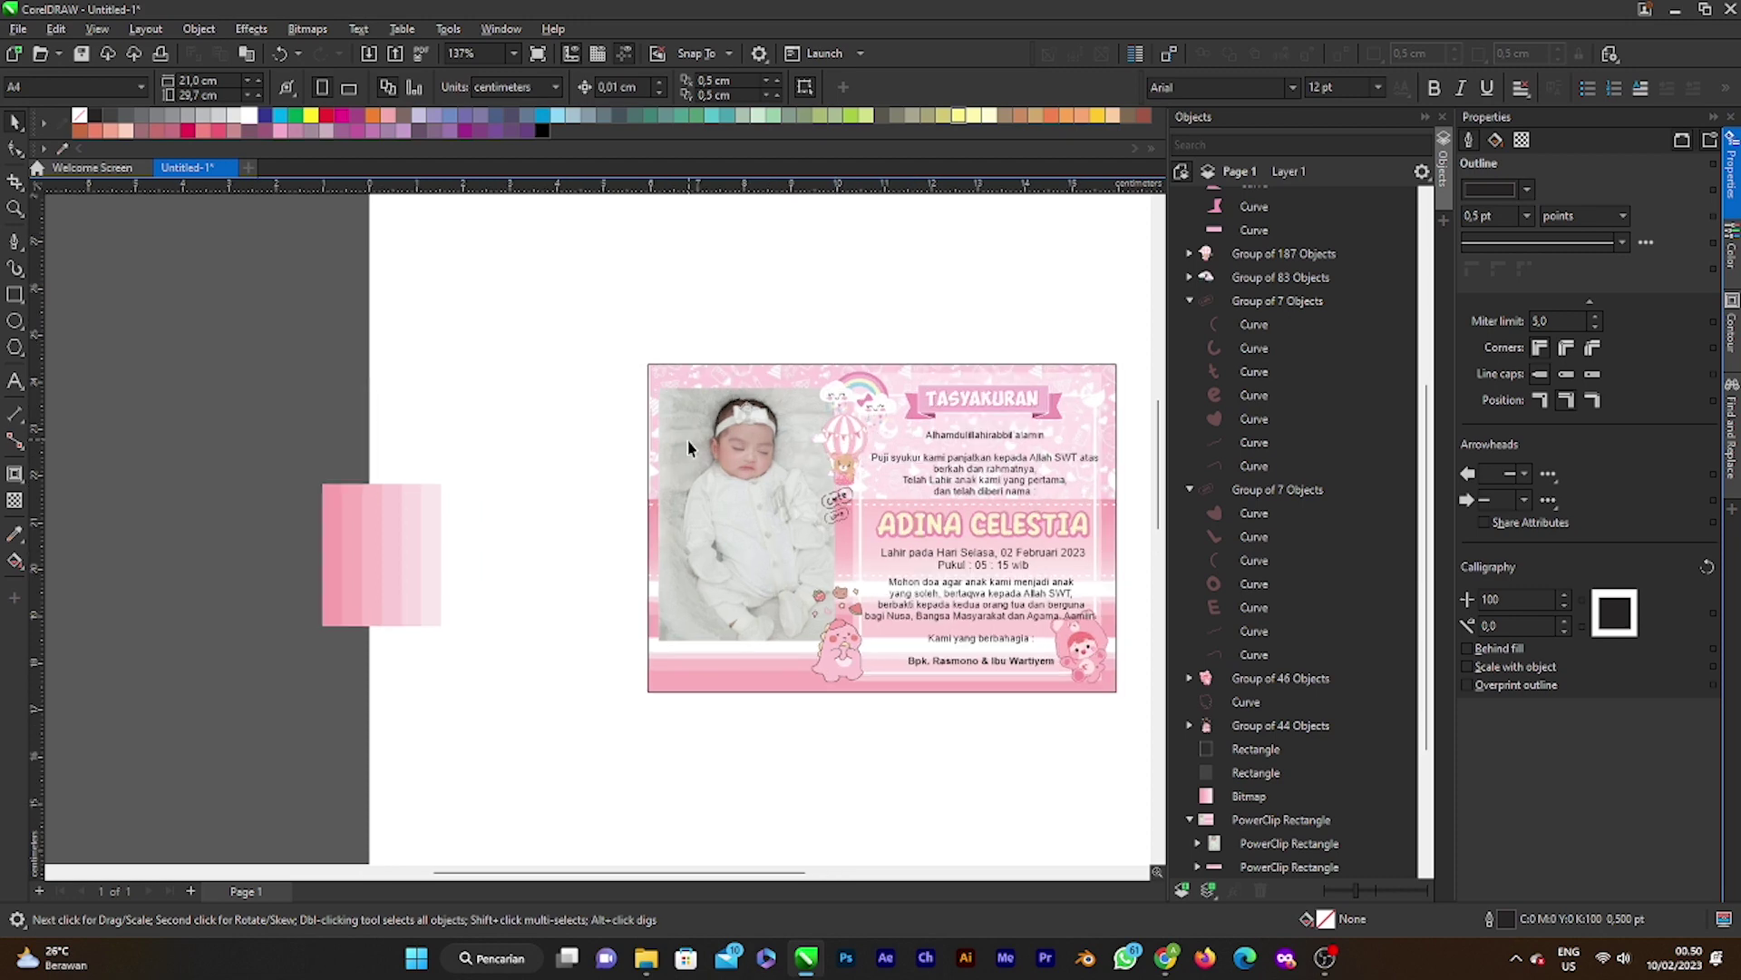
pyautogui.doubleClick(769, 501)
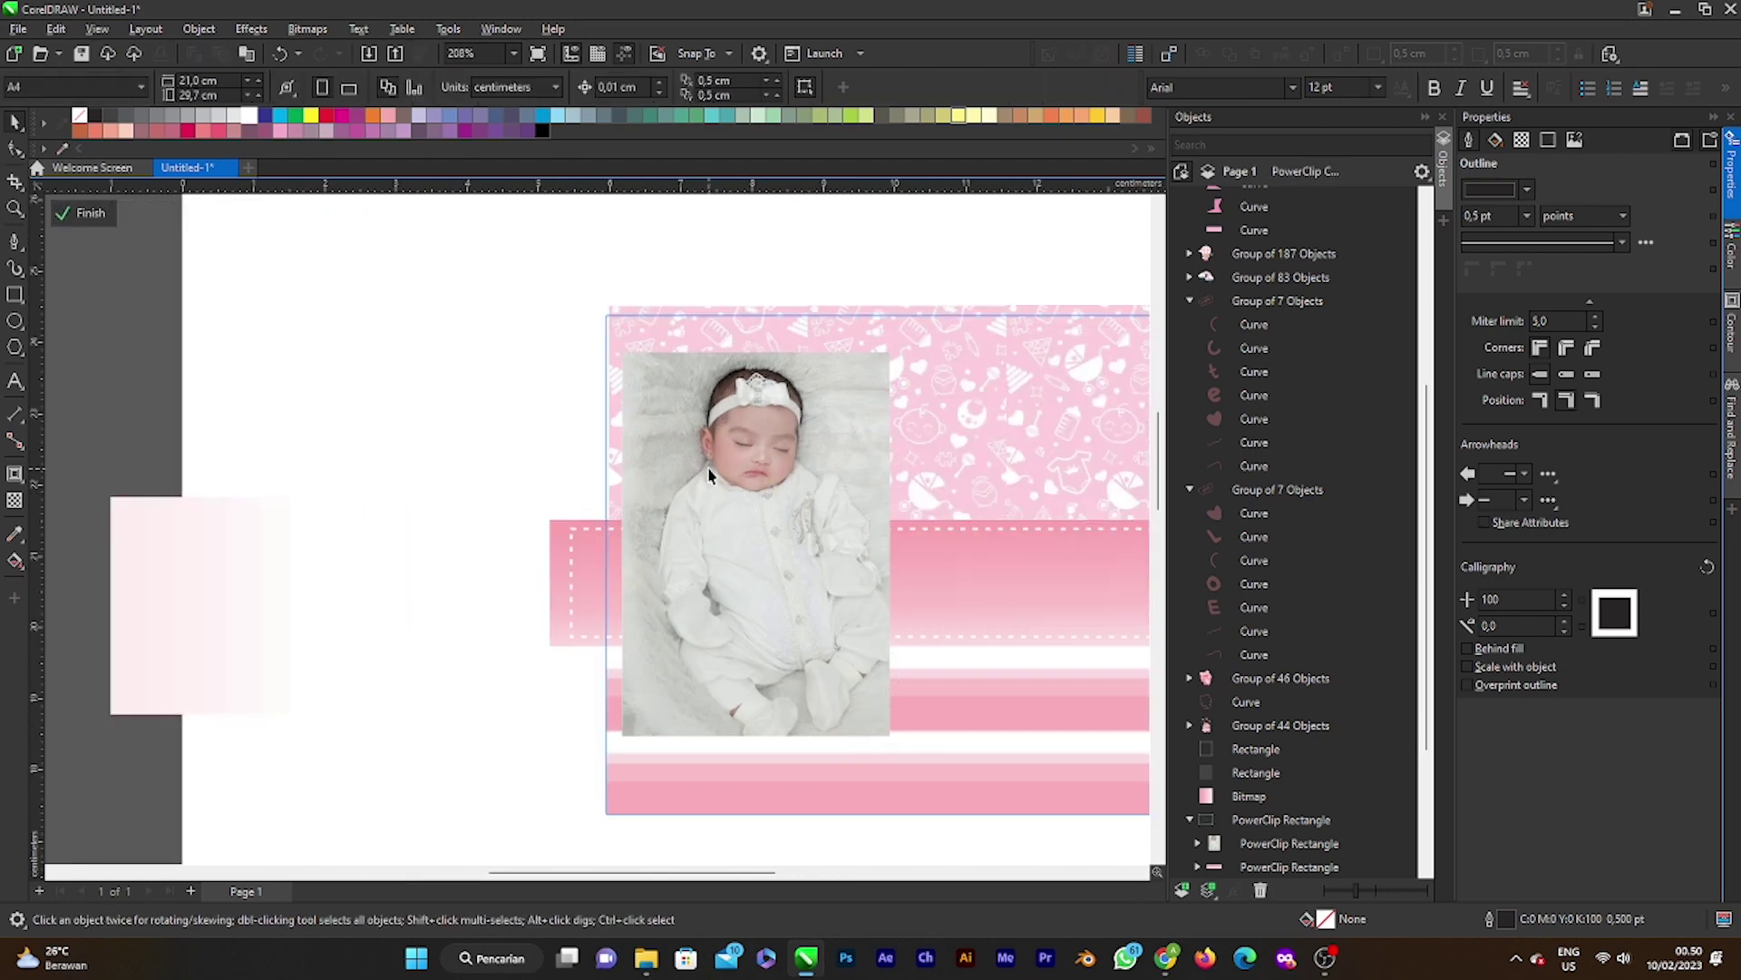
pyautogui.click(745, 501)
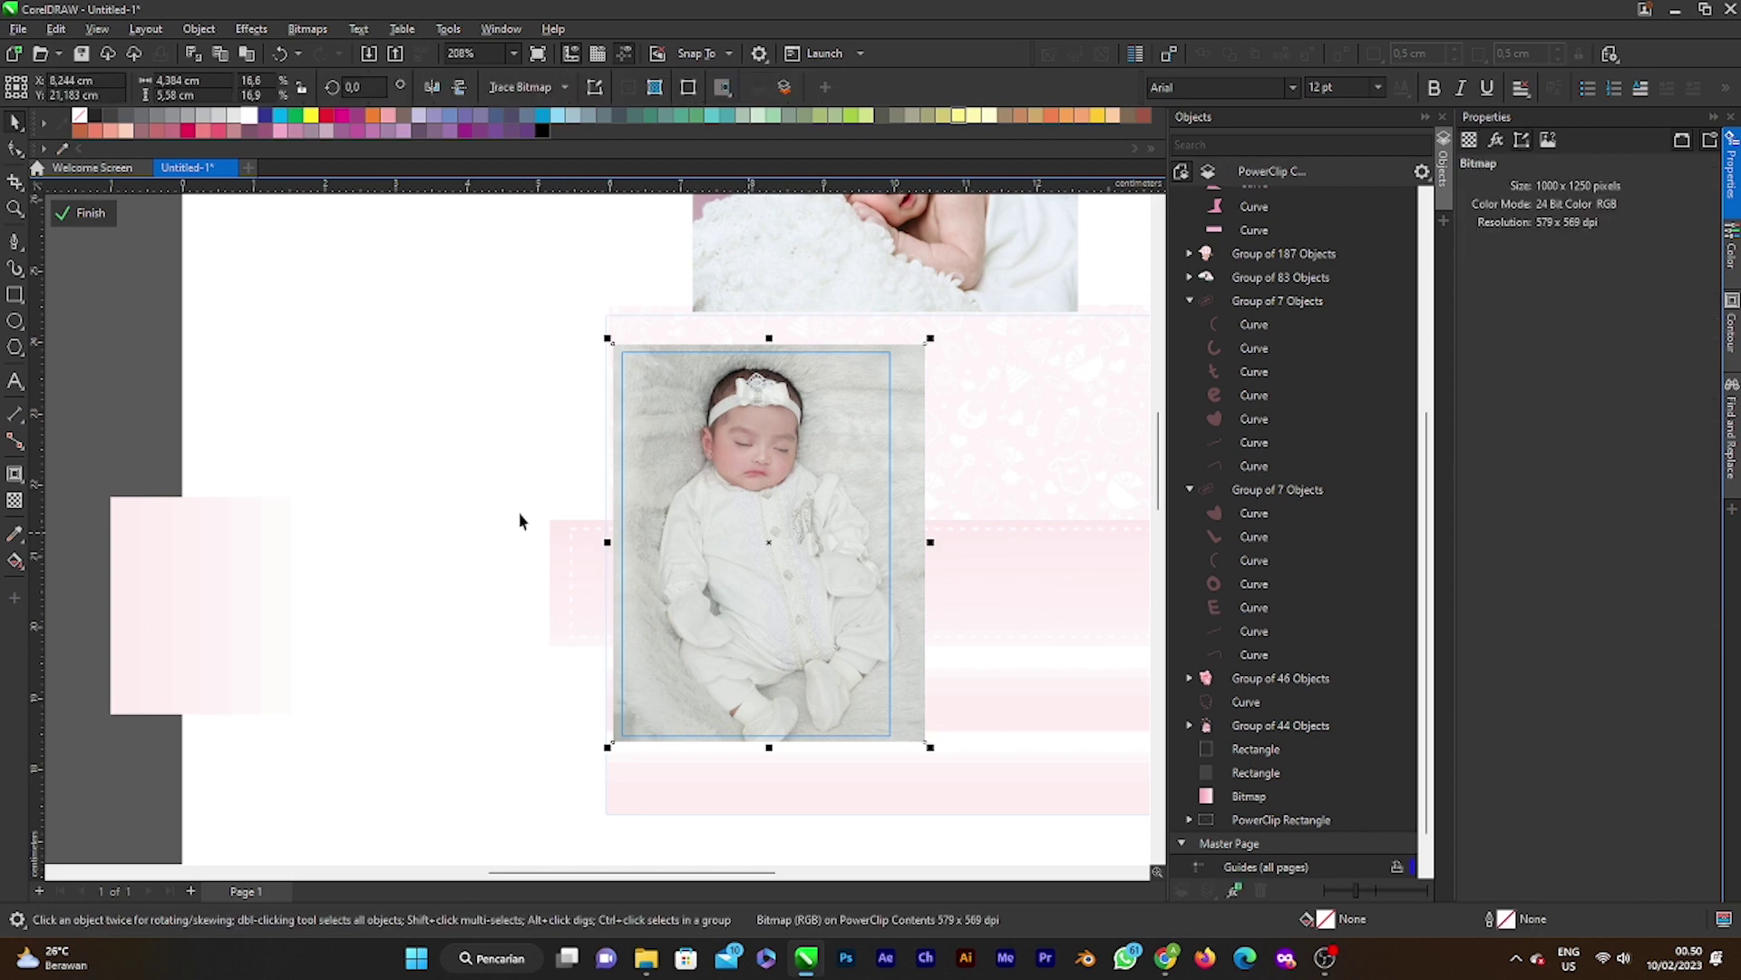
pyautogui.rightClick(676, 481)
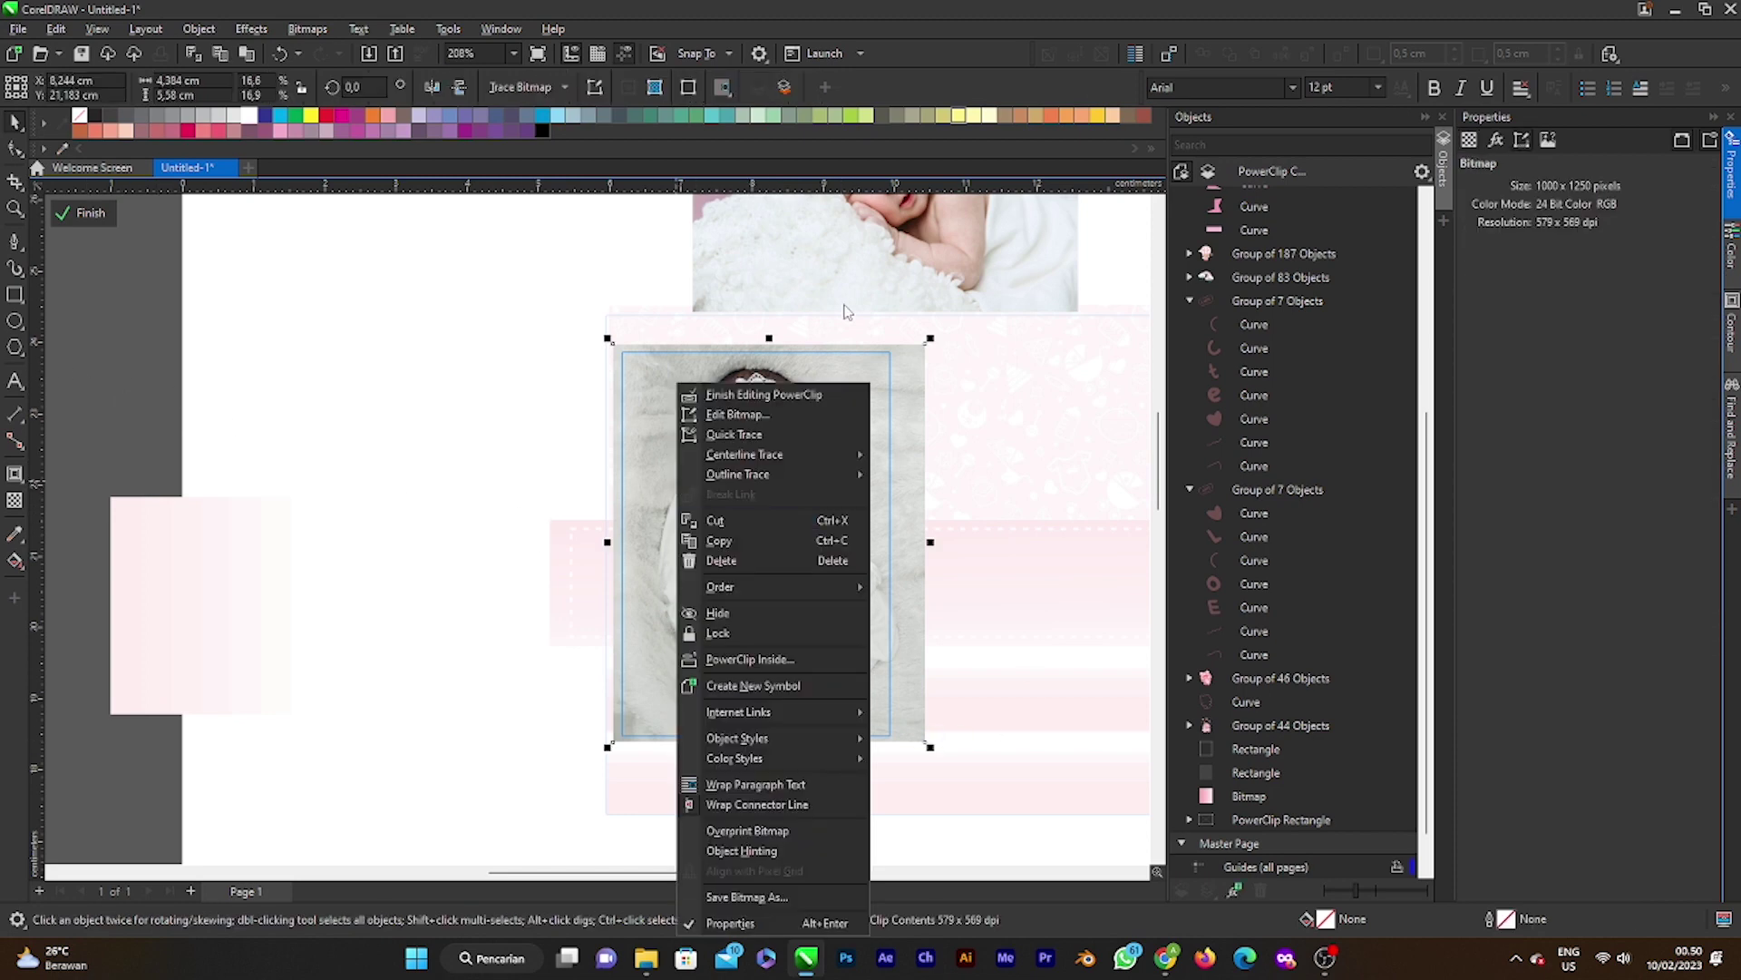
pyautogui.click(716, 419)
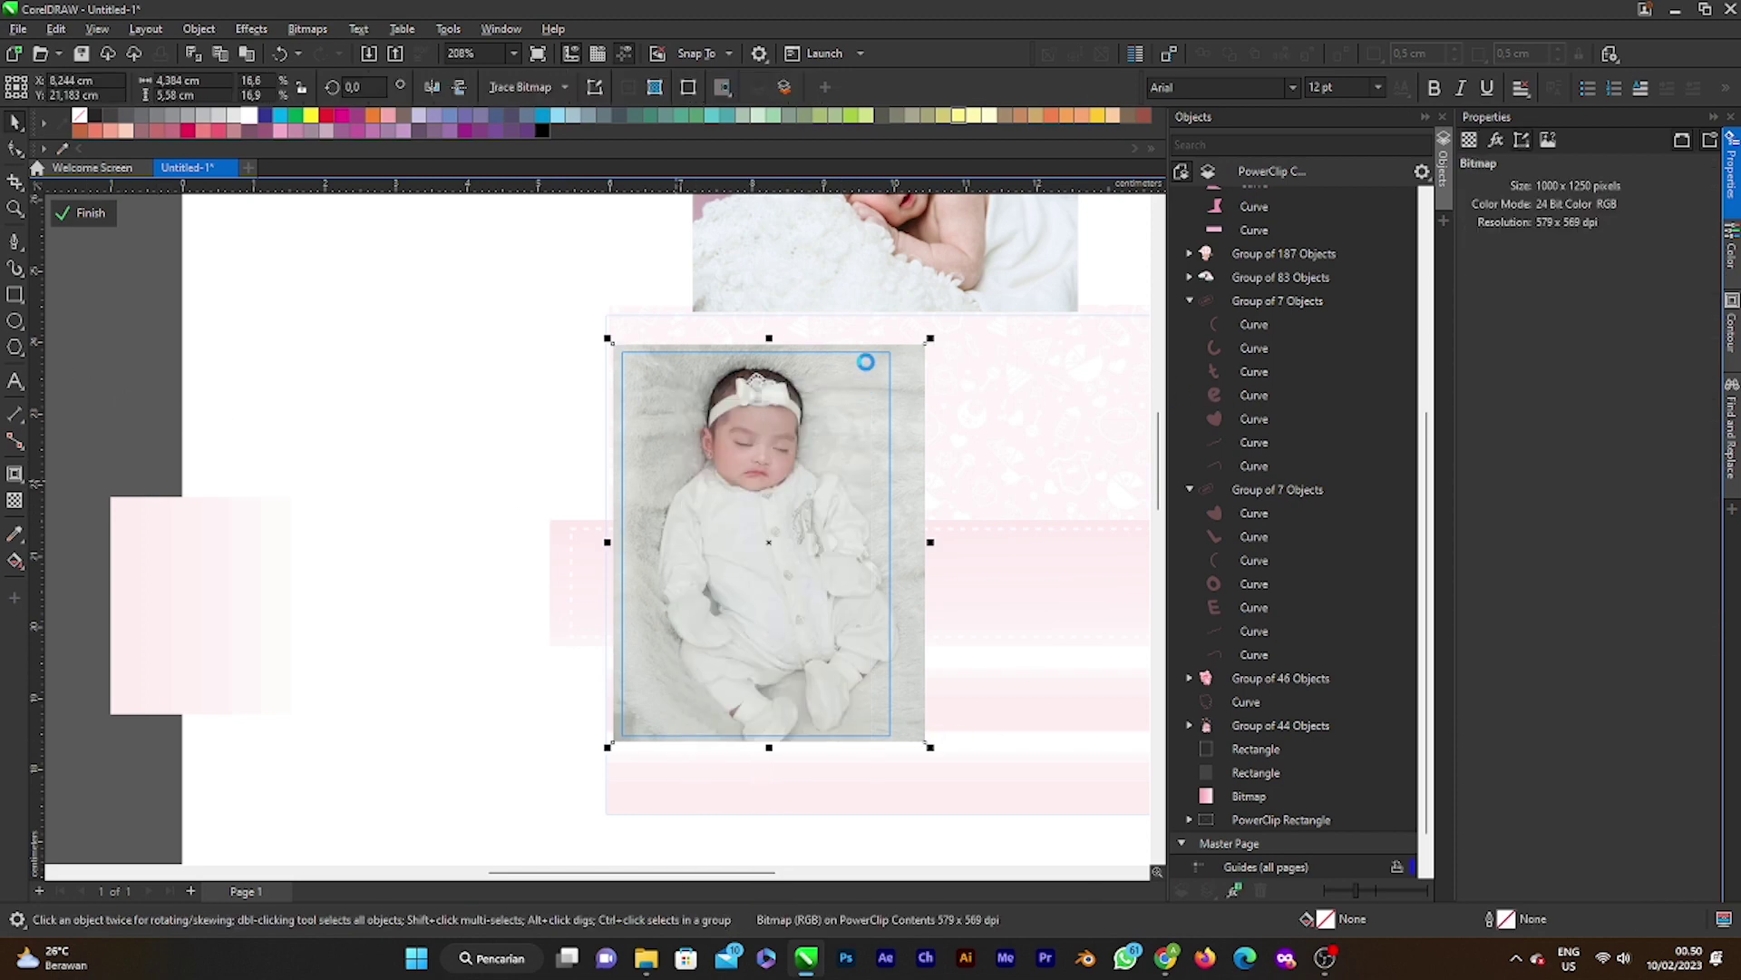
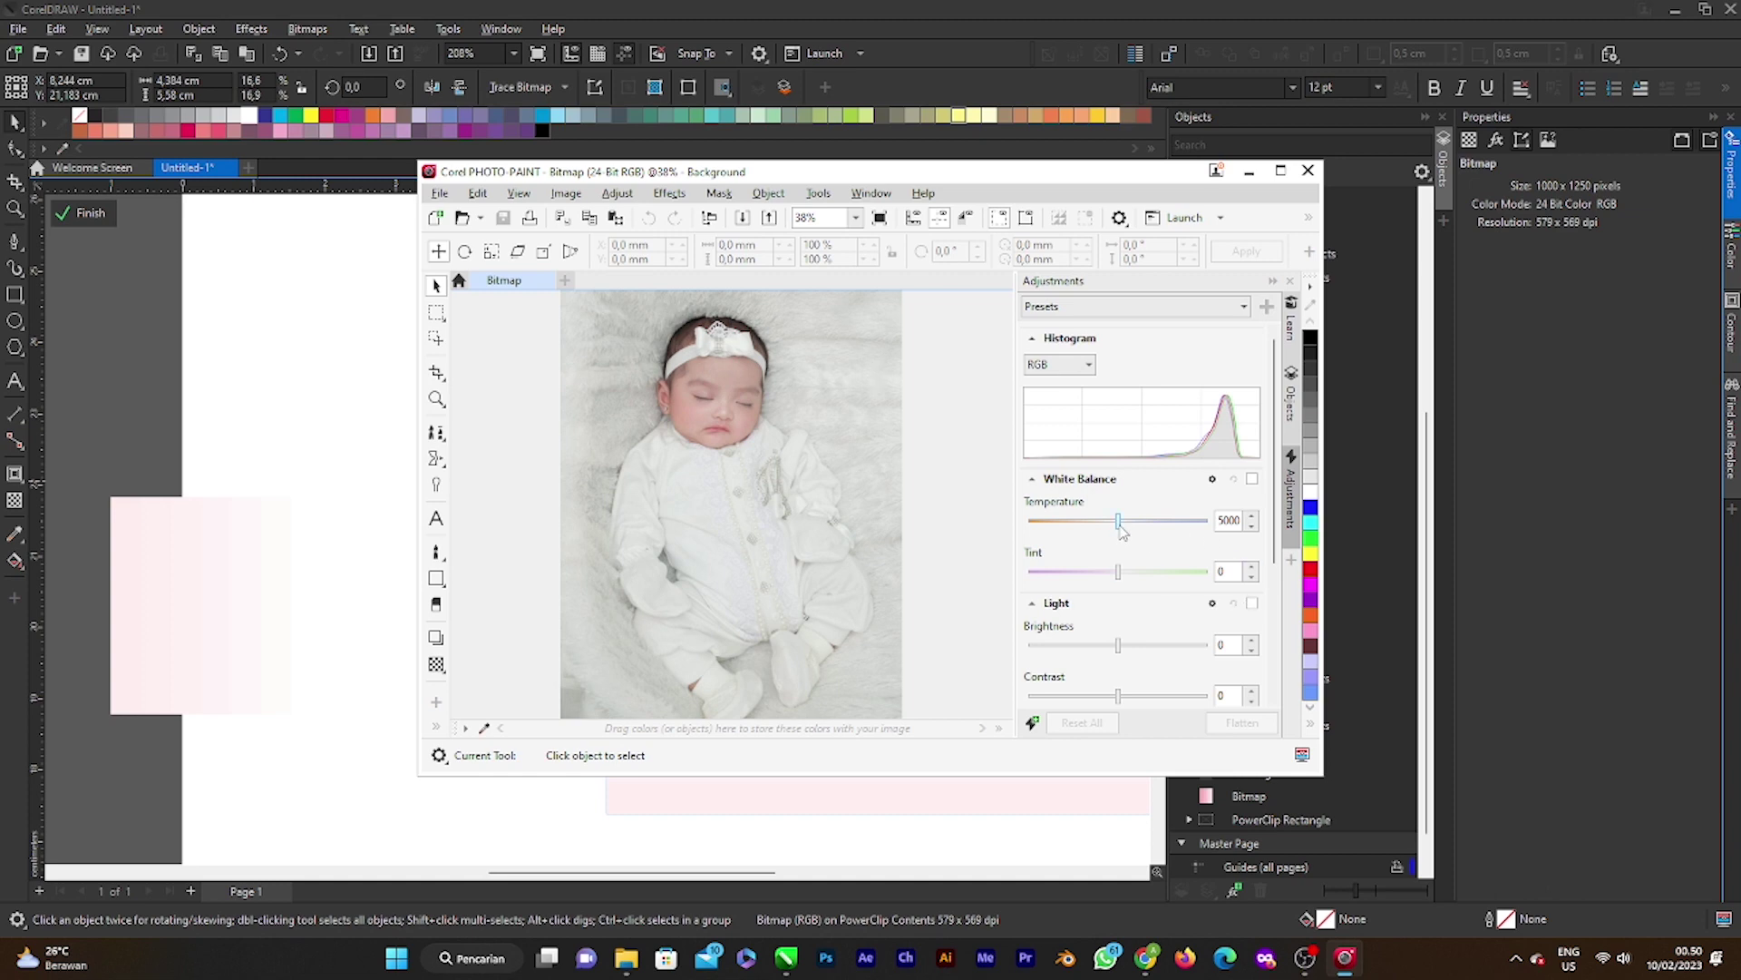
# Step: Adjust the White Balance temperature and reset the tint to 0
pyautogui.moveTo(1121, 529)
pyautogui.mouseDown()
pyautogui.moveTo(1137, 528)
pyautogui.moveTo(1119, 530)
pyautogui.mouseUp()
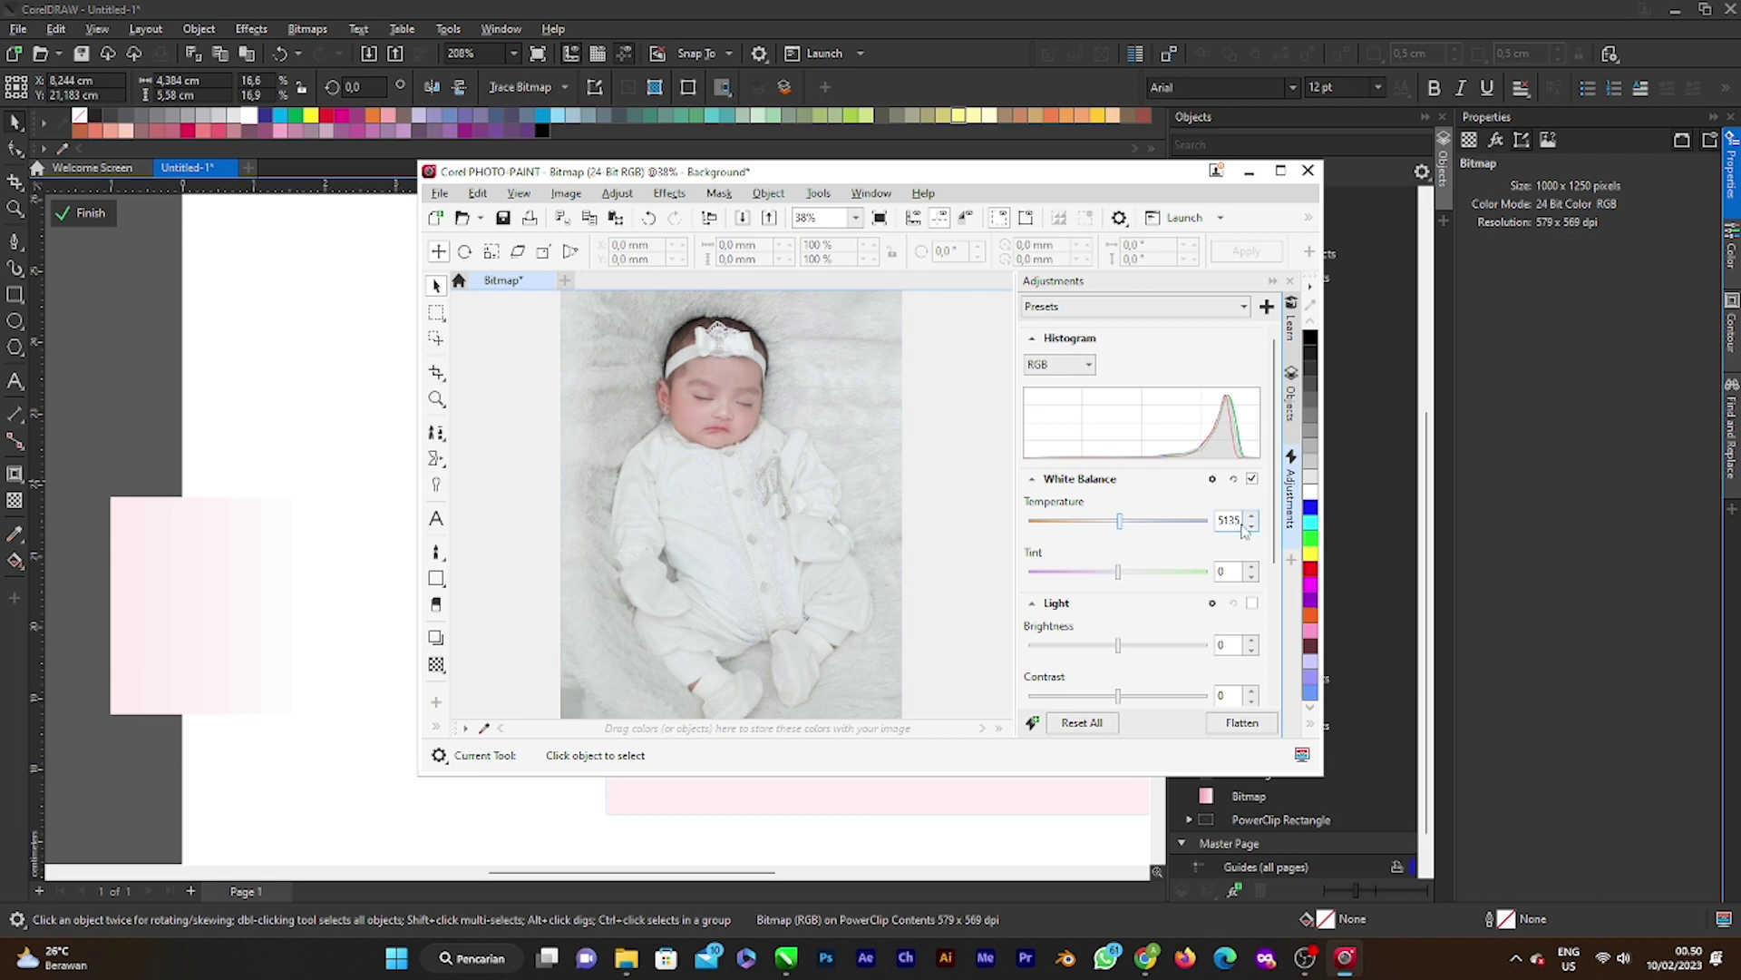
pyautogui.moveTo(1241, 521); pyautogui.dragTo(1196, 531)
pyautogui.write('0')
pyautogui.moveTo(1130, 578); pyautogui.dragTo(1123, 579)
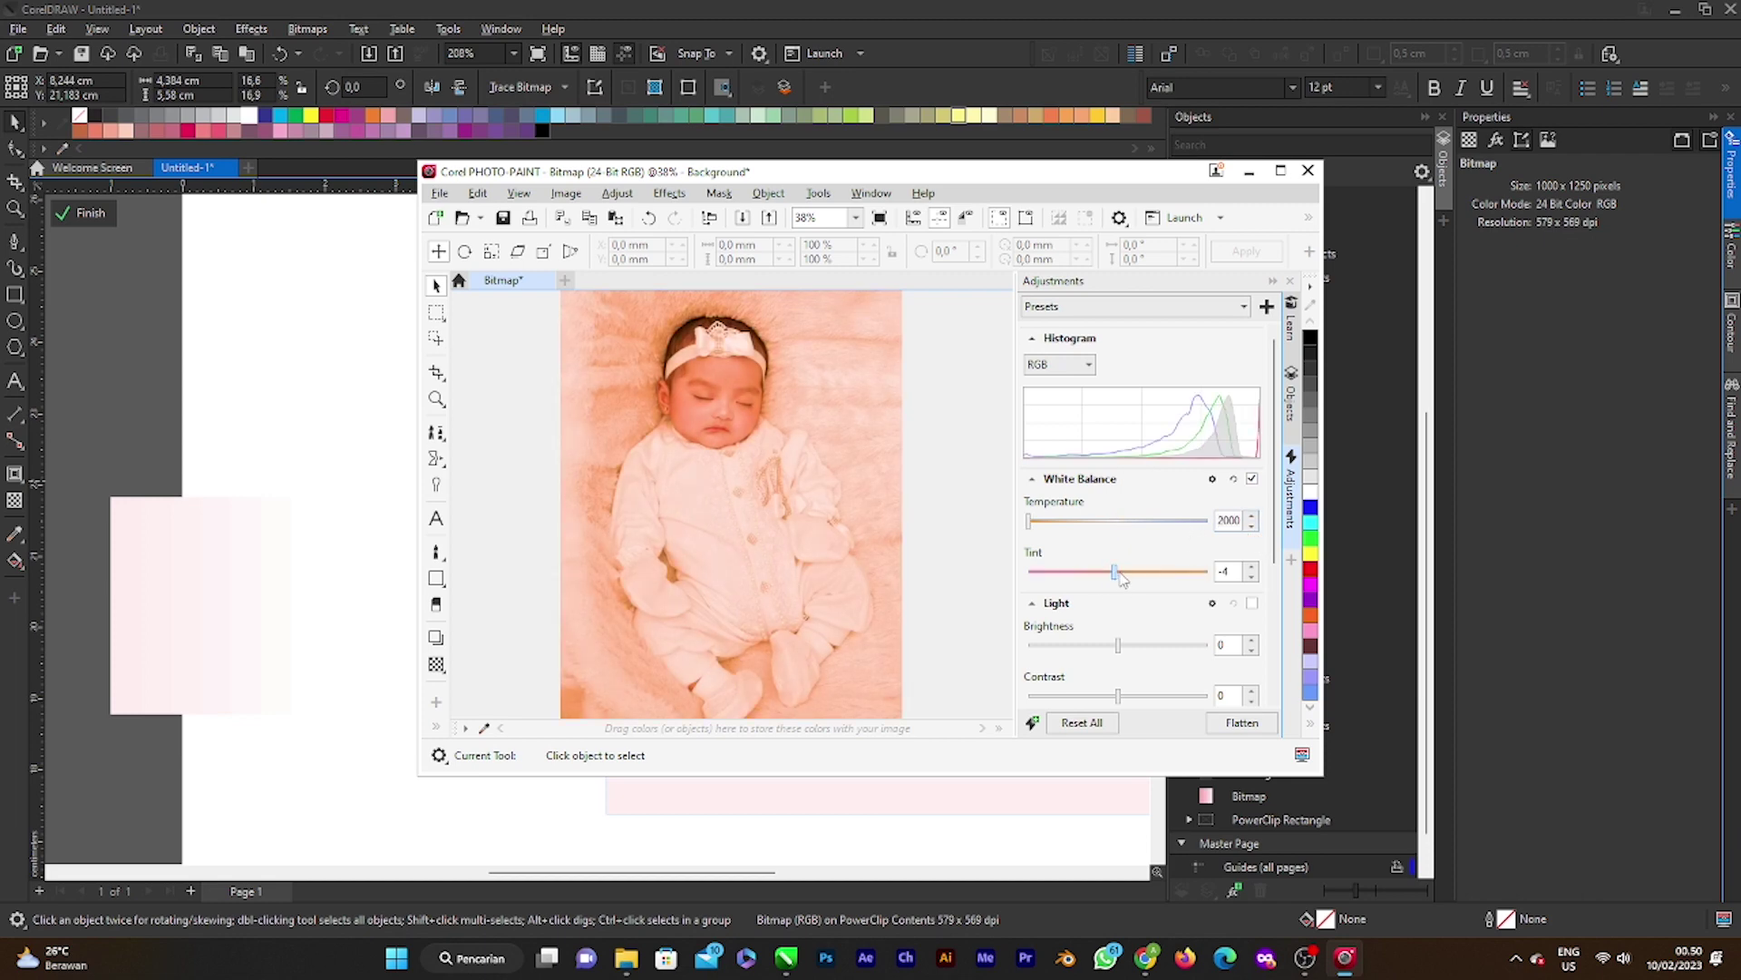
pyautogui.moveTo(1228, 573); pyautogui.dragTo(1198, 581)
pyautogui.write('0')
# Step: Lower the brightness and settle the temperature at 4850 to remove the orange cast
pyautogui.moveTo(1118, 645); pyautogui.dragTo(1109, 645)
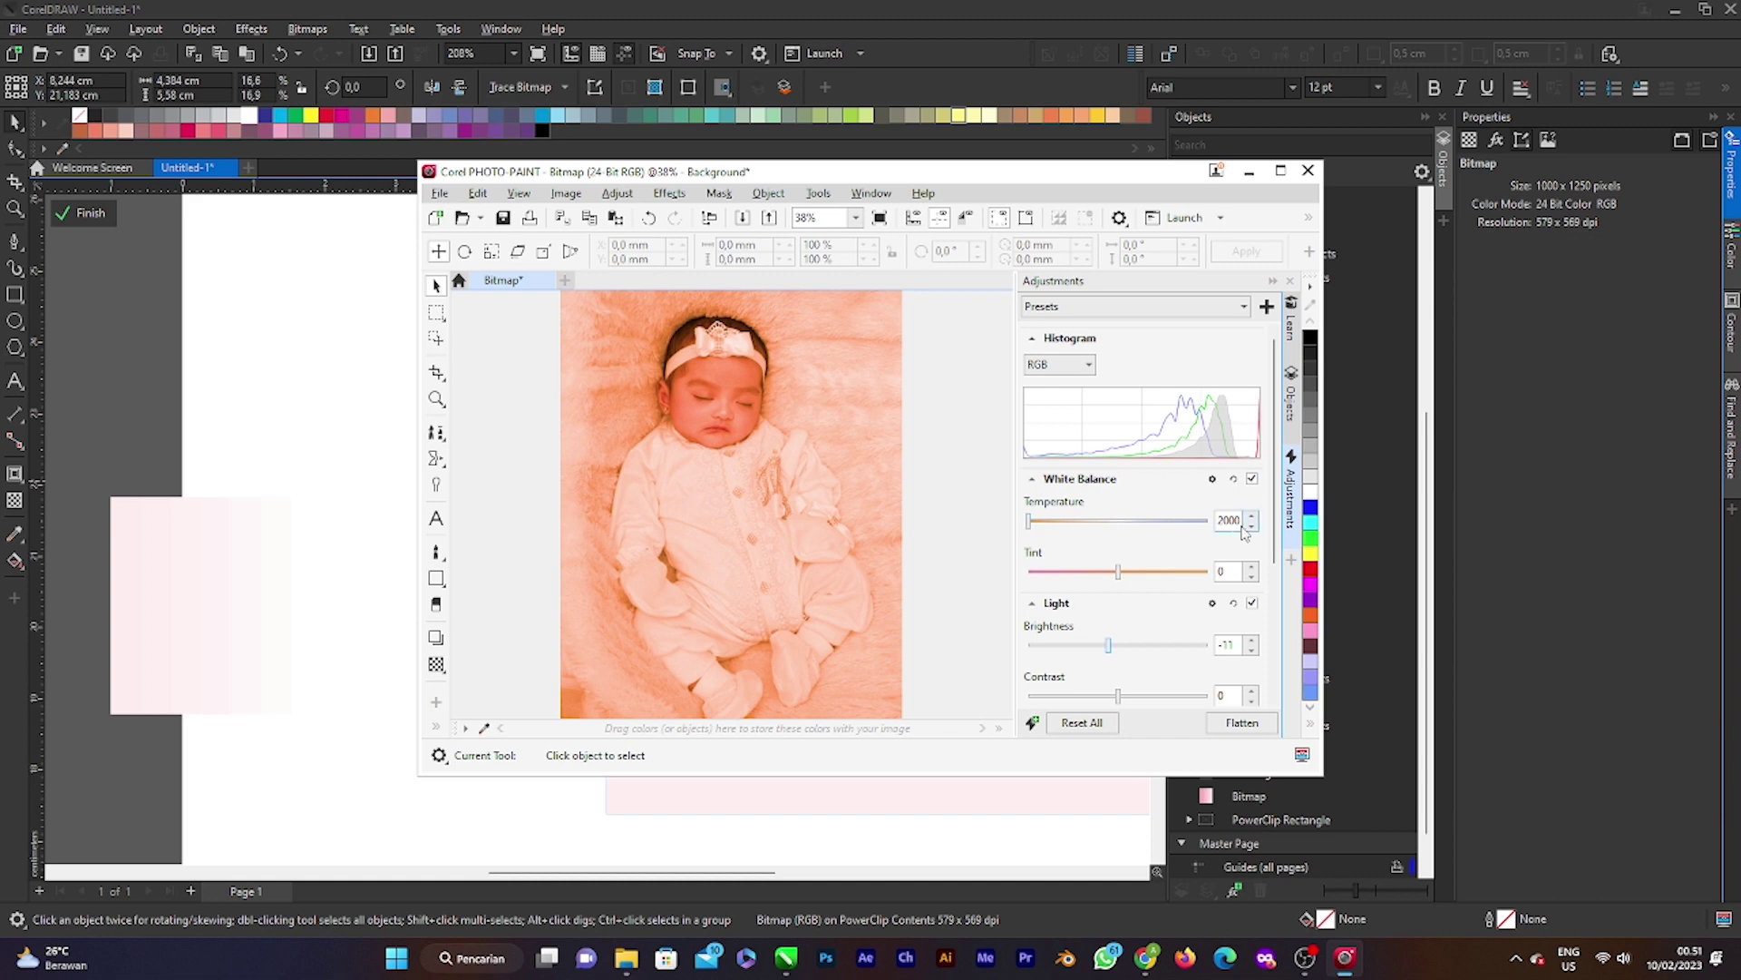
pyautogui.moveTo(1244, 529); pyautogui.dragTo(1176, 529)
pyautogui.press('Return')
pyautogui.moveTo(1035, 524); pyautogui.dragTo(1061, 530)
pyautogui.click(1115, 523)
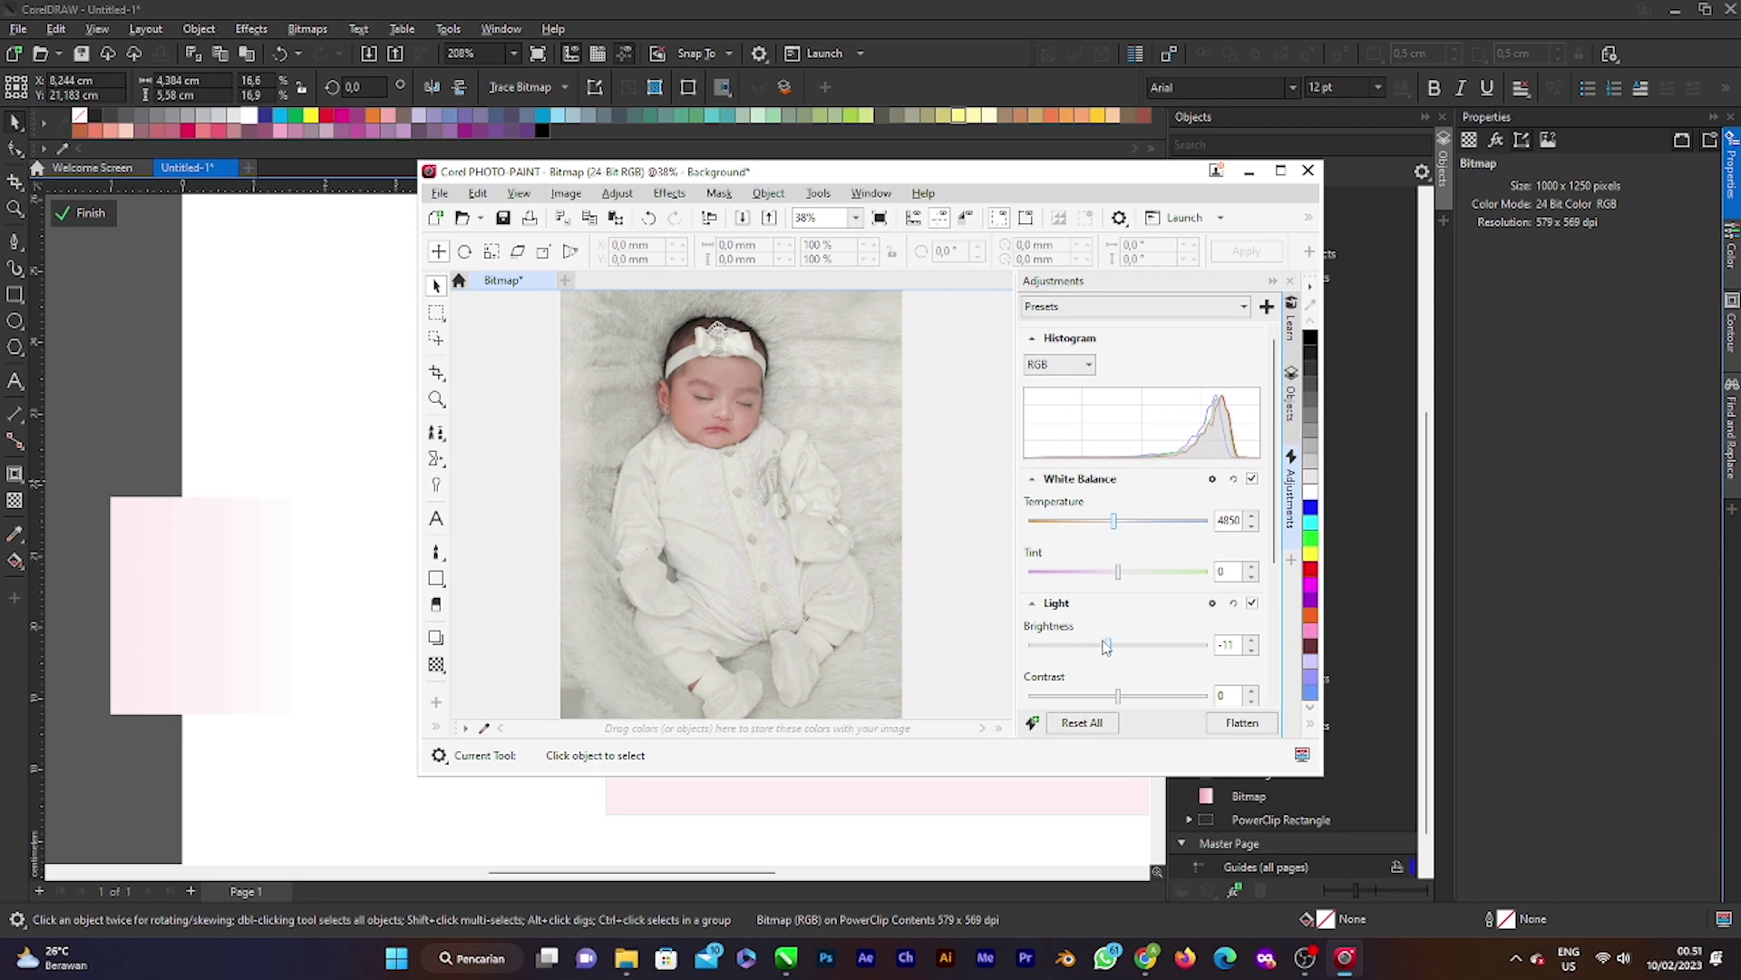
# Step: Set brightness to -1 and raise contrast to 11
pyautogui.moveTo(1105, 645); pyautogui.dragTo(1117, 645)
pyautogui.scroll(-1, 1028, 632)
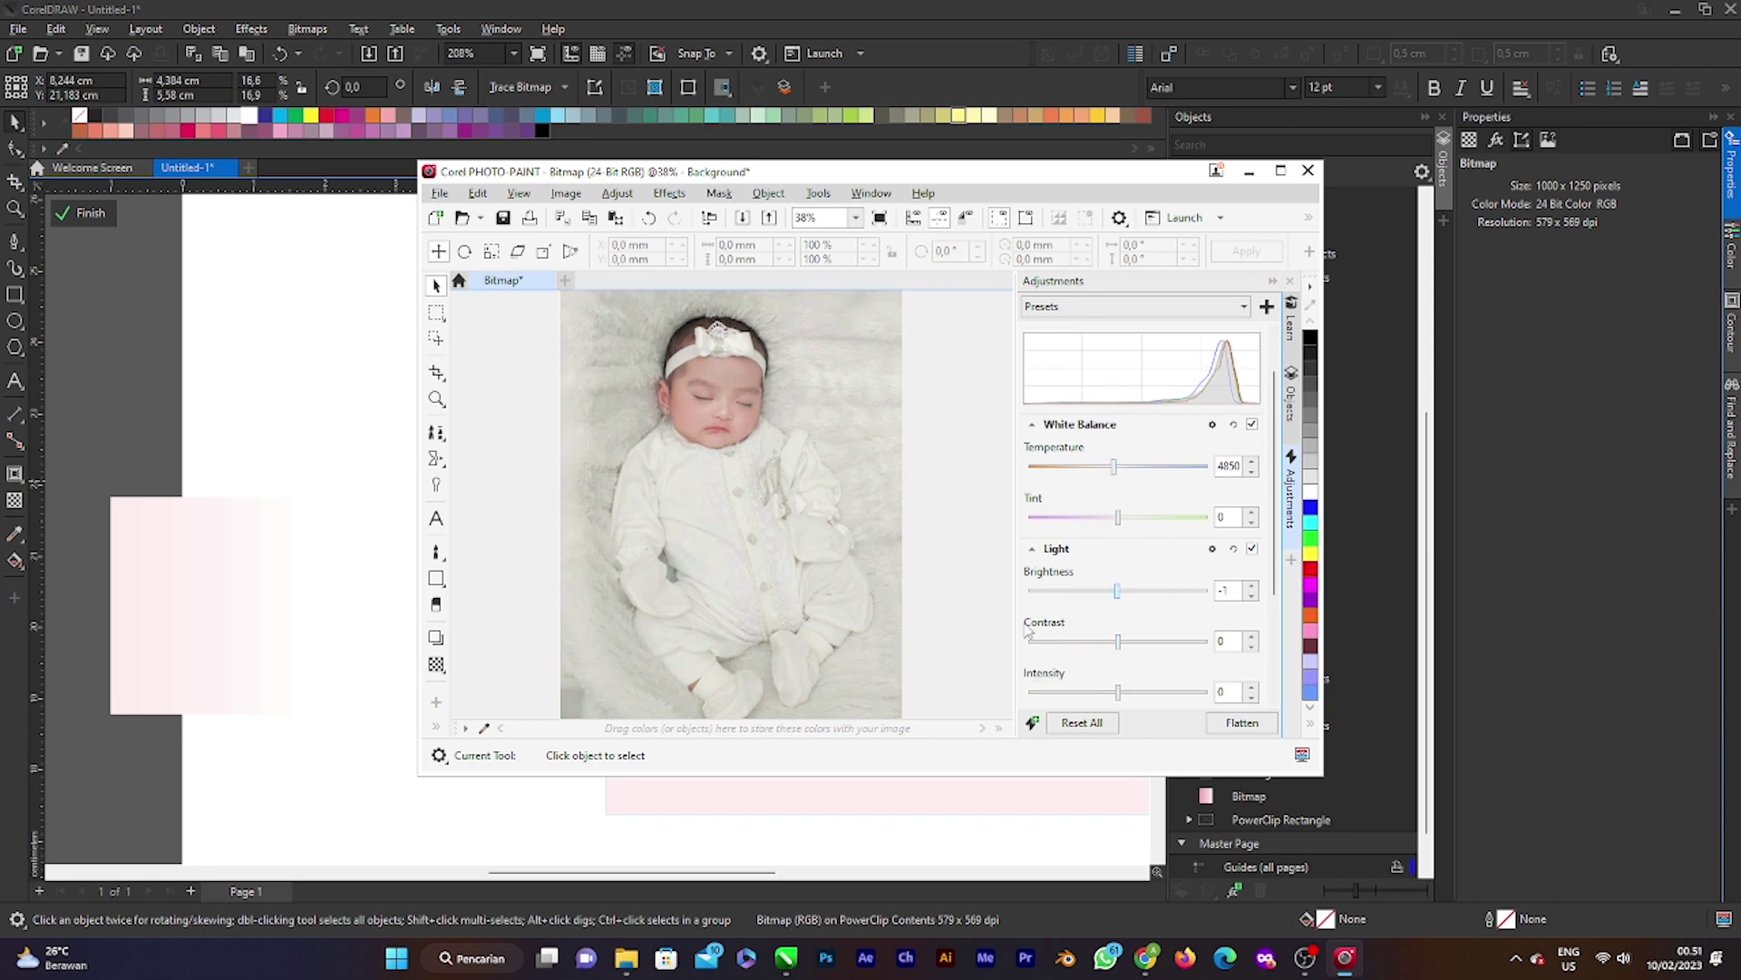
pyautogui.click(1127, 642)
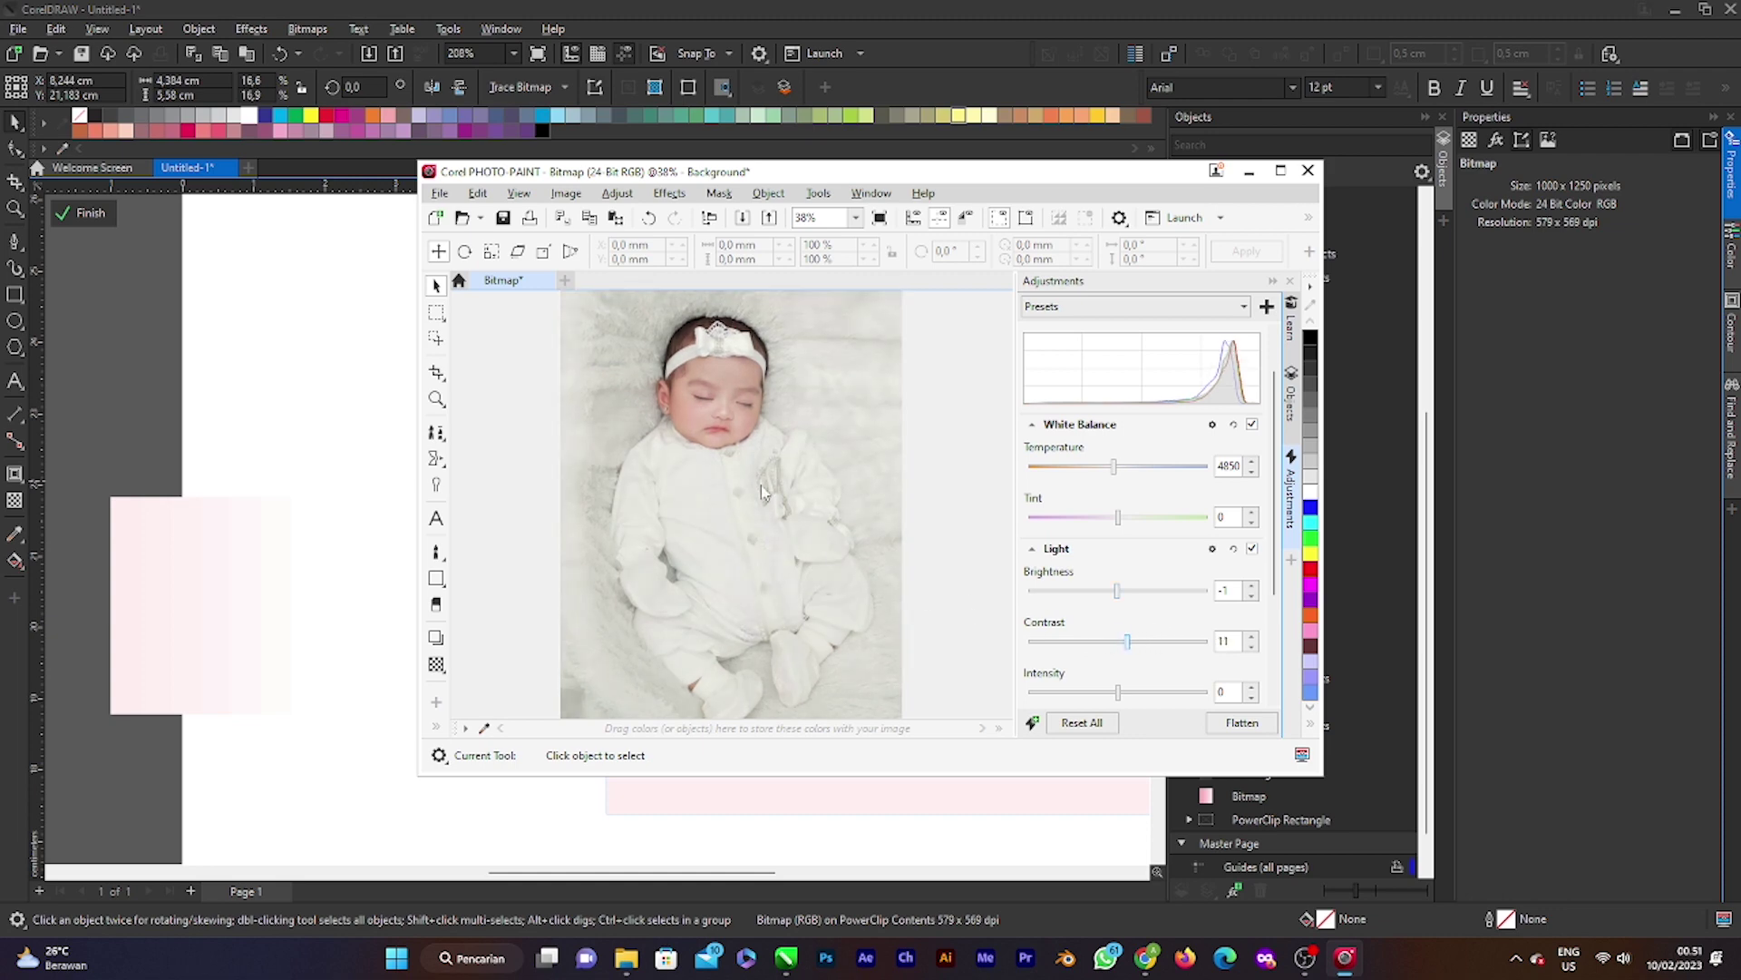
pyautogui.scroll(1, 762, 490)
pyautogui.scroll(-2, 760, 495)
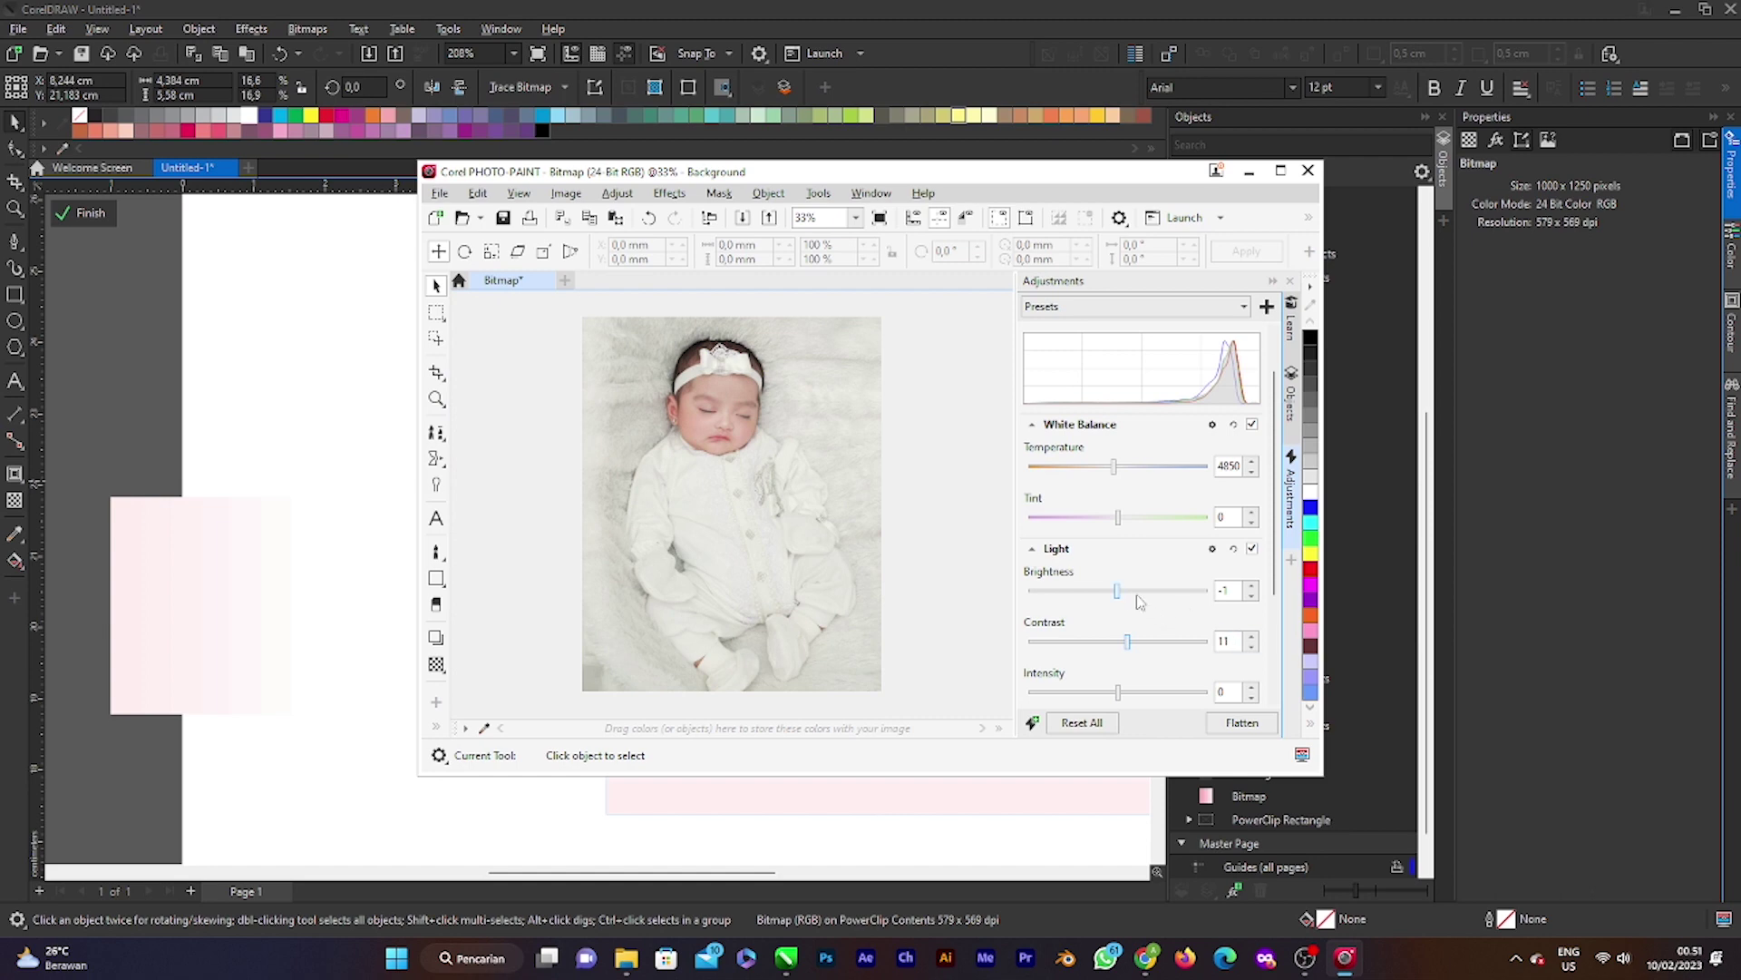
# Step: Set the Light sliders: Brightness 5, Contrast 3, Intensity 2, Highlights 2, Midtones 15
pyautogui.moveTo(1121, 599); pyautogui.dragTo(1126, 603)
pyautogui.moveTo(1129, 649); pyautogui.dragTo(1121, 648)
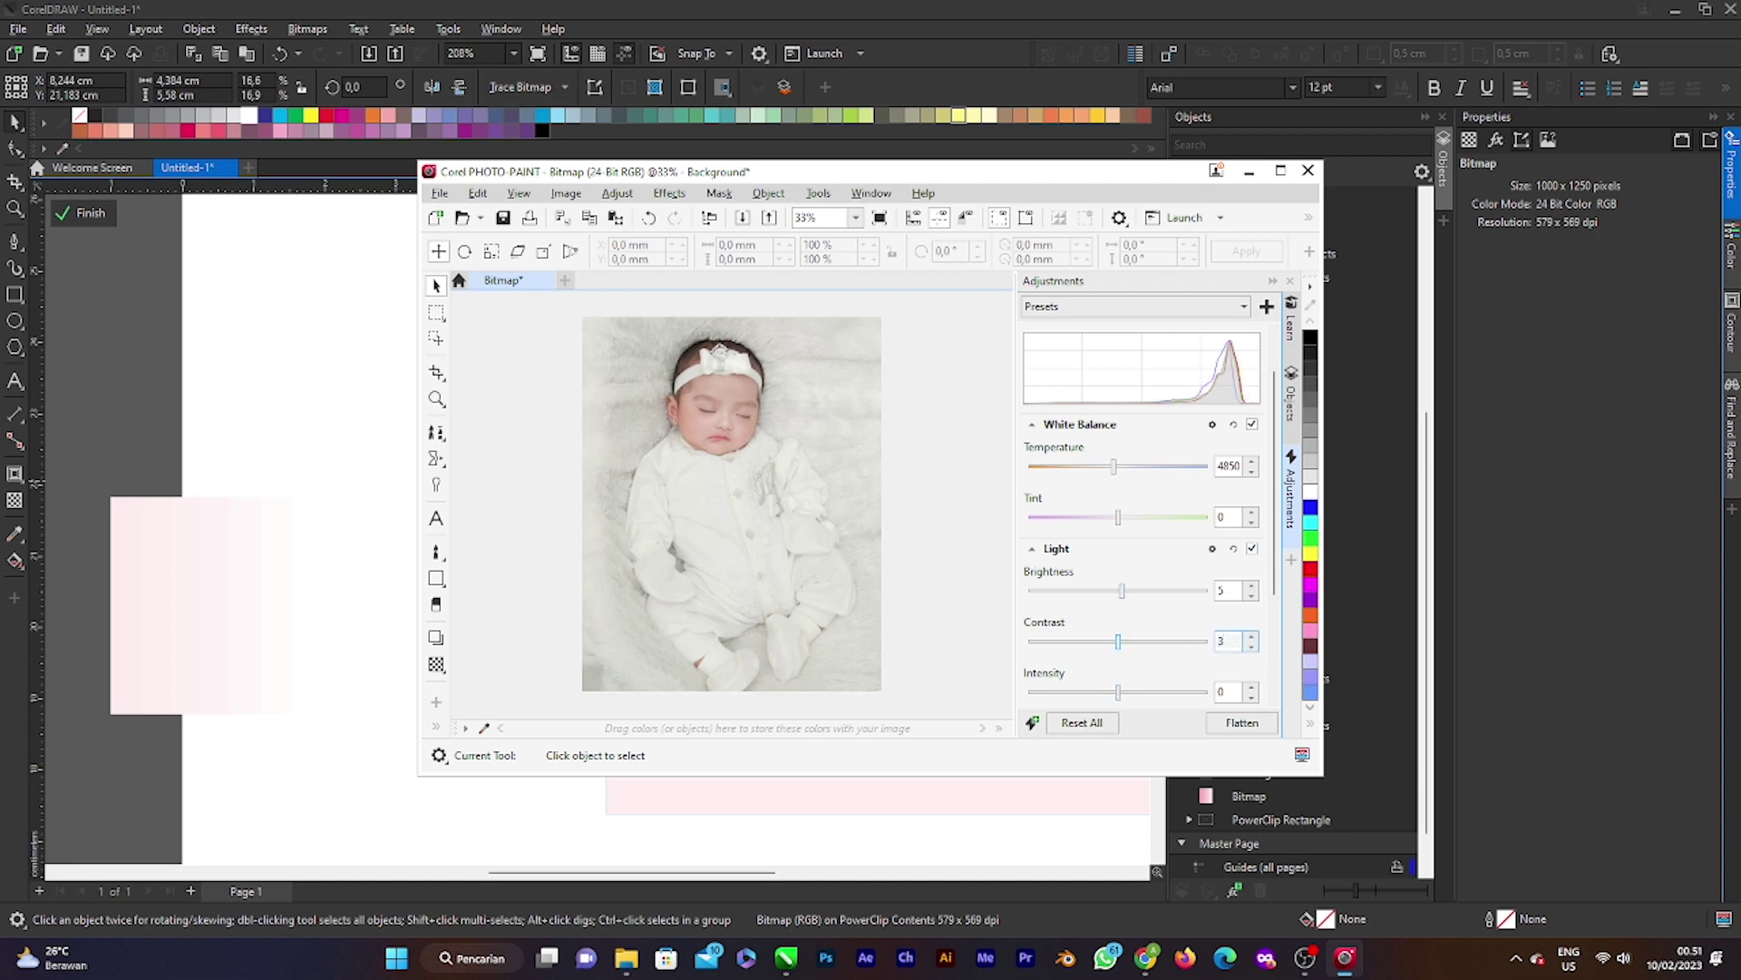
pyautogui.scroll(-1, 1127, 689)
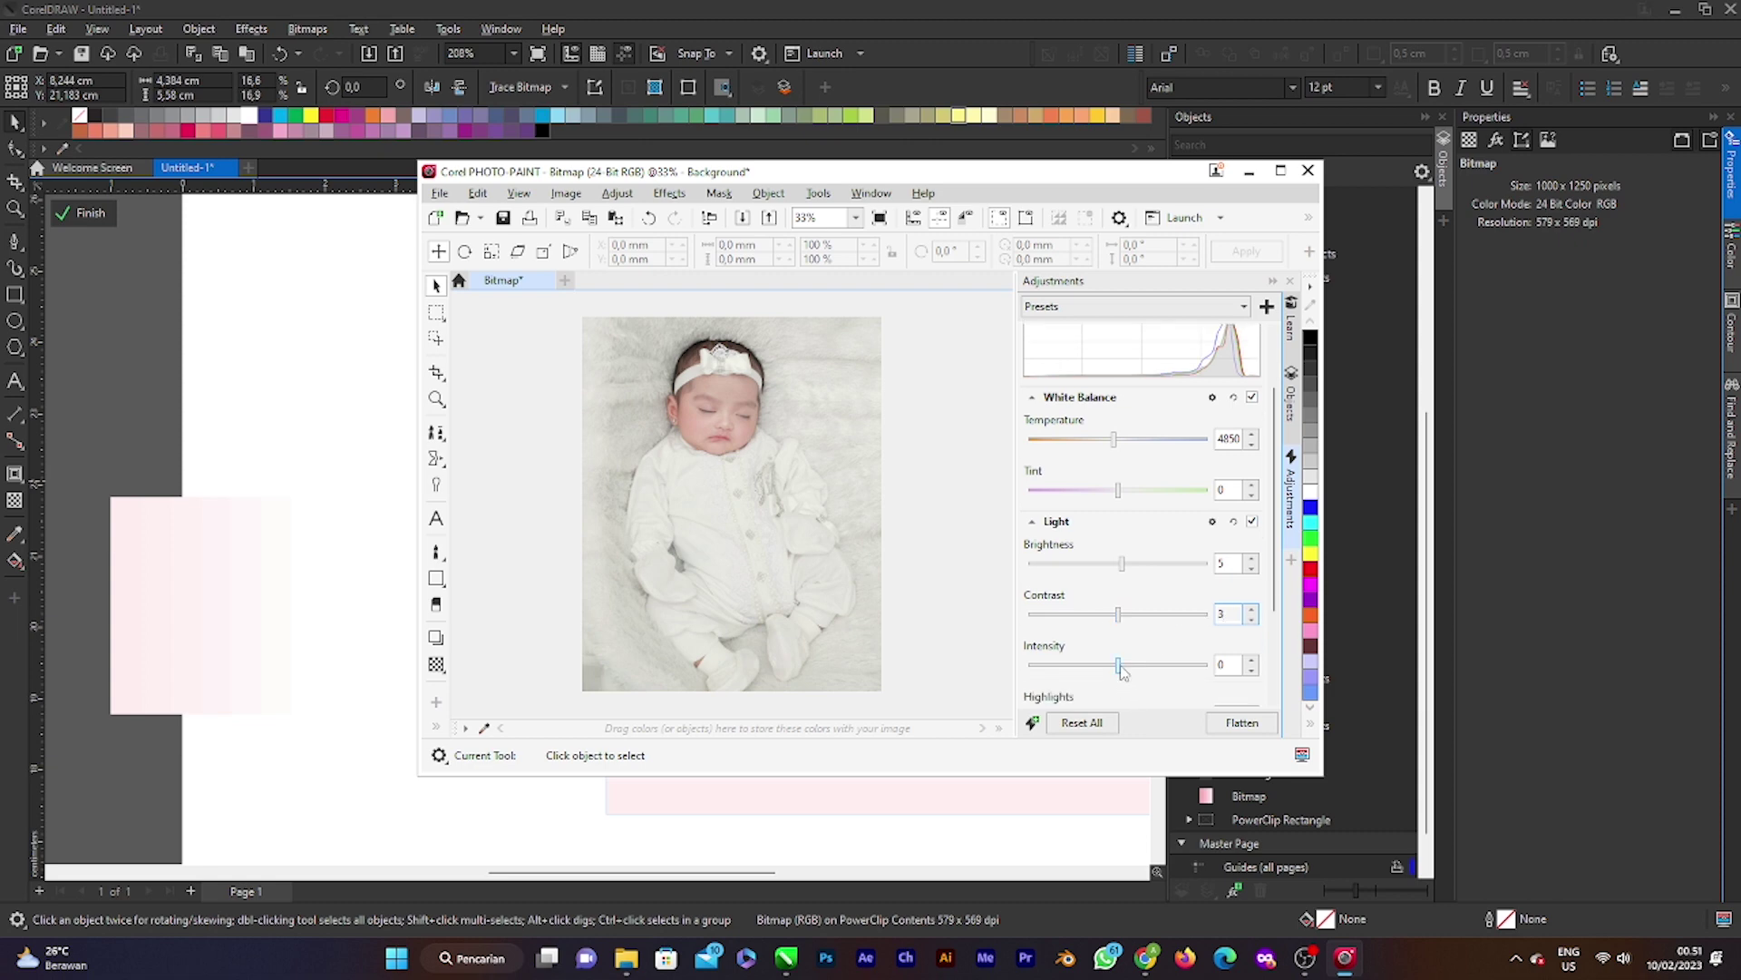
pyautogui.moveTo(1121, 667); pyautogui.dragTo(1123, 670)
pyautogui.scroll(-1, 1155, 671)
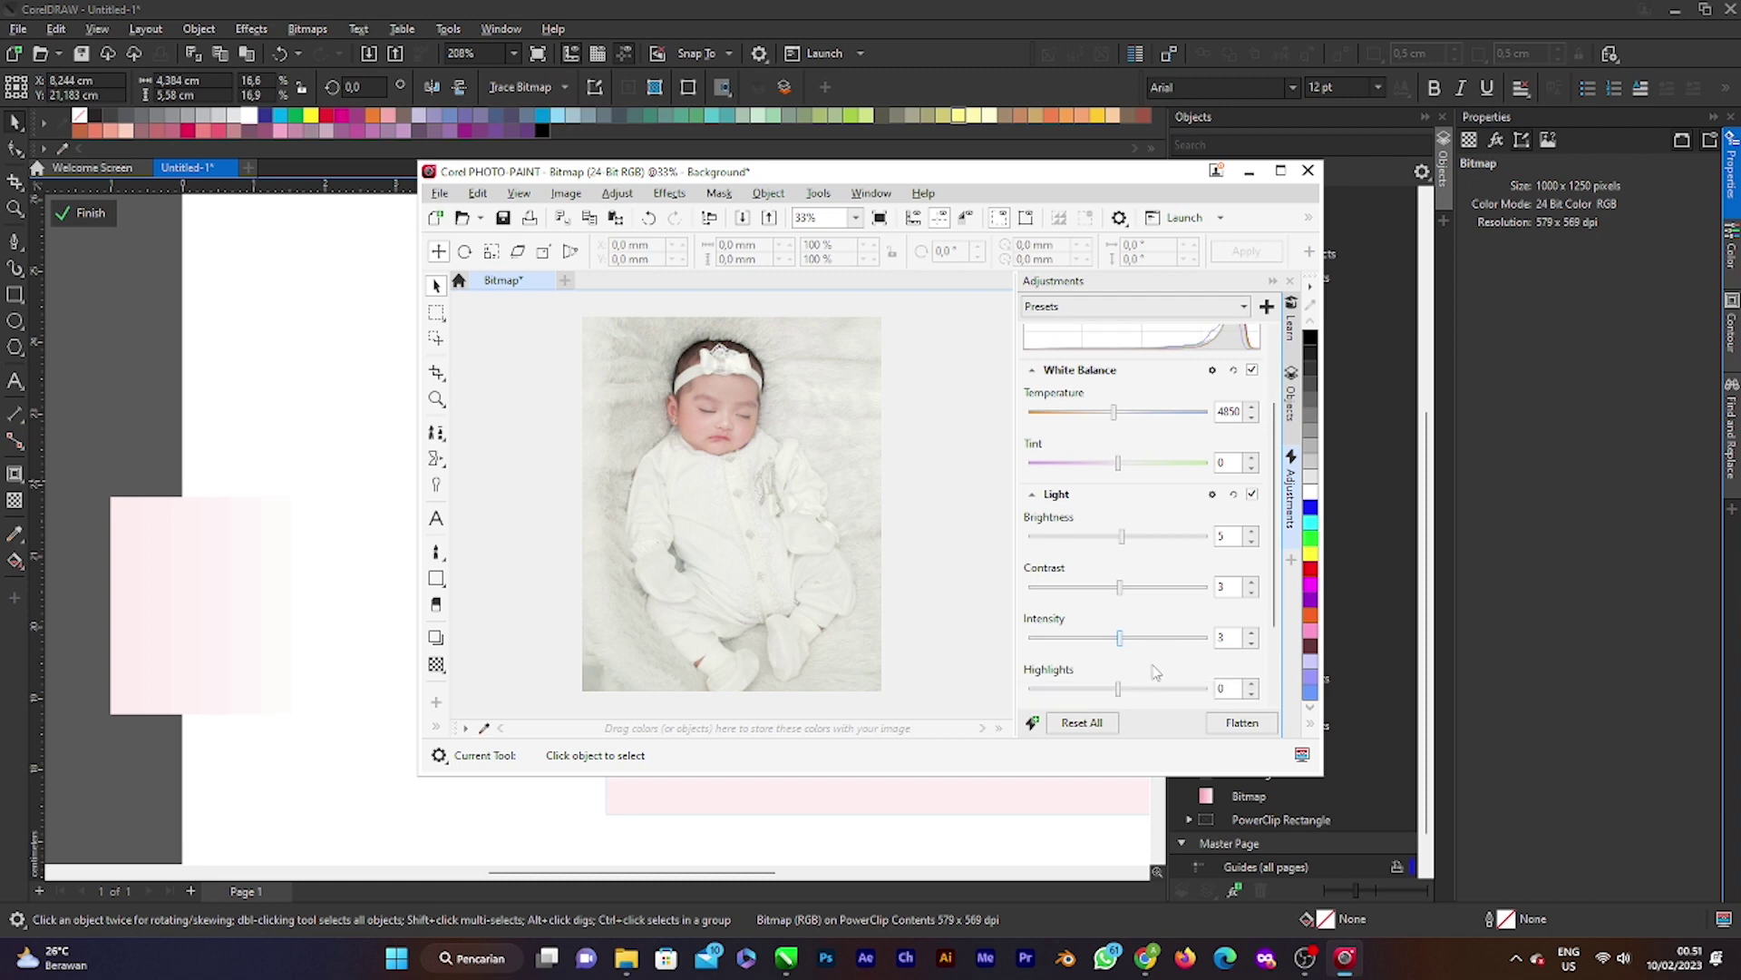
pyautogui.scroll(-1, 1129, 653)
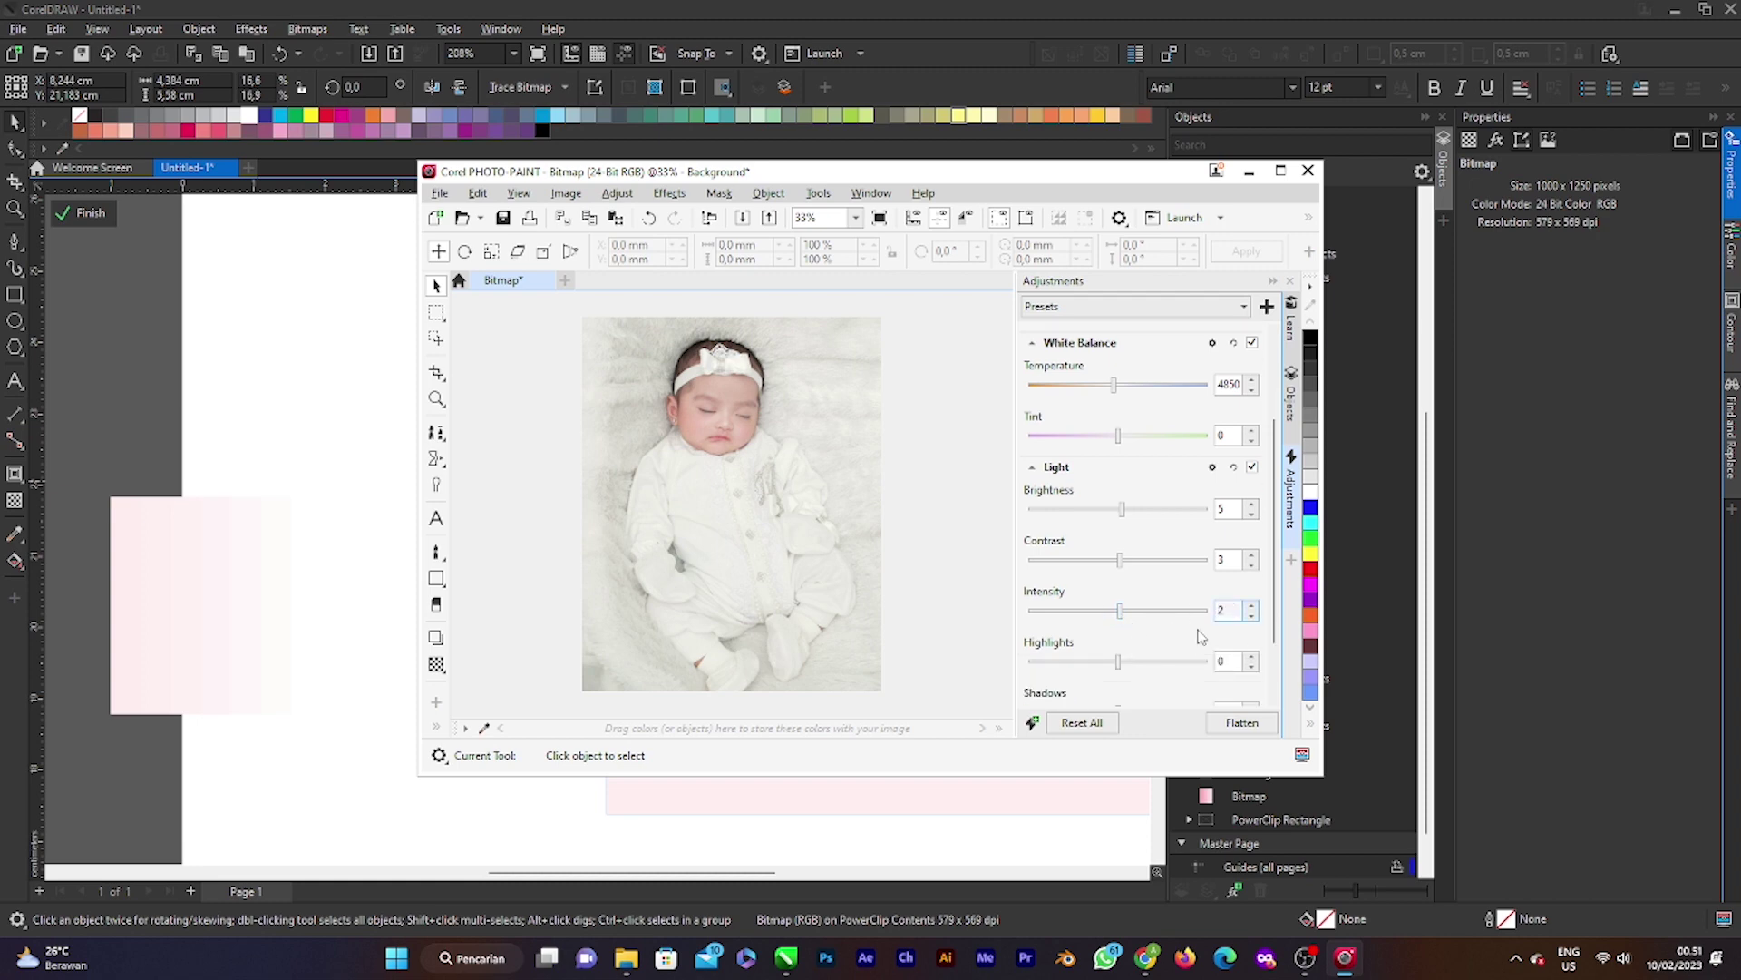
pyautogui.scroll(-2, 1179, 635)
pyautogui.press('Tab')
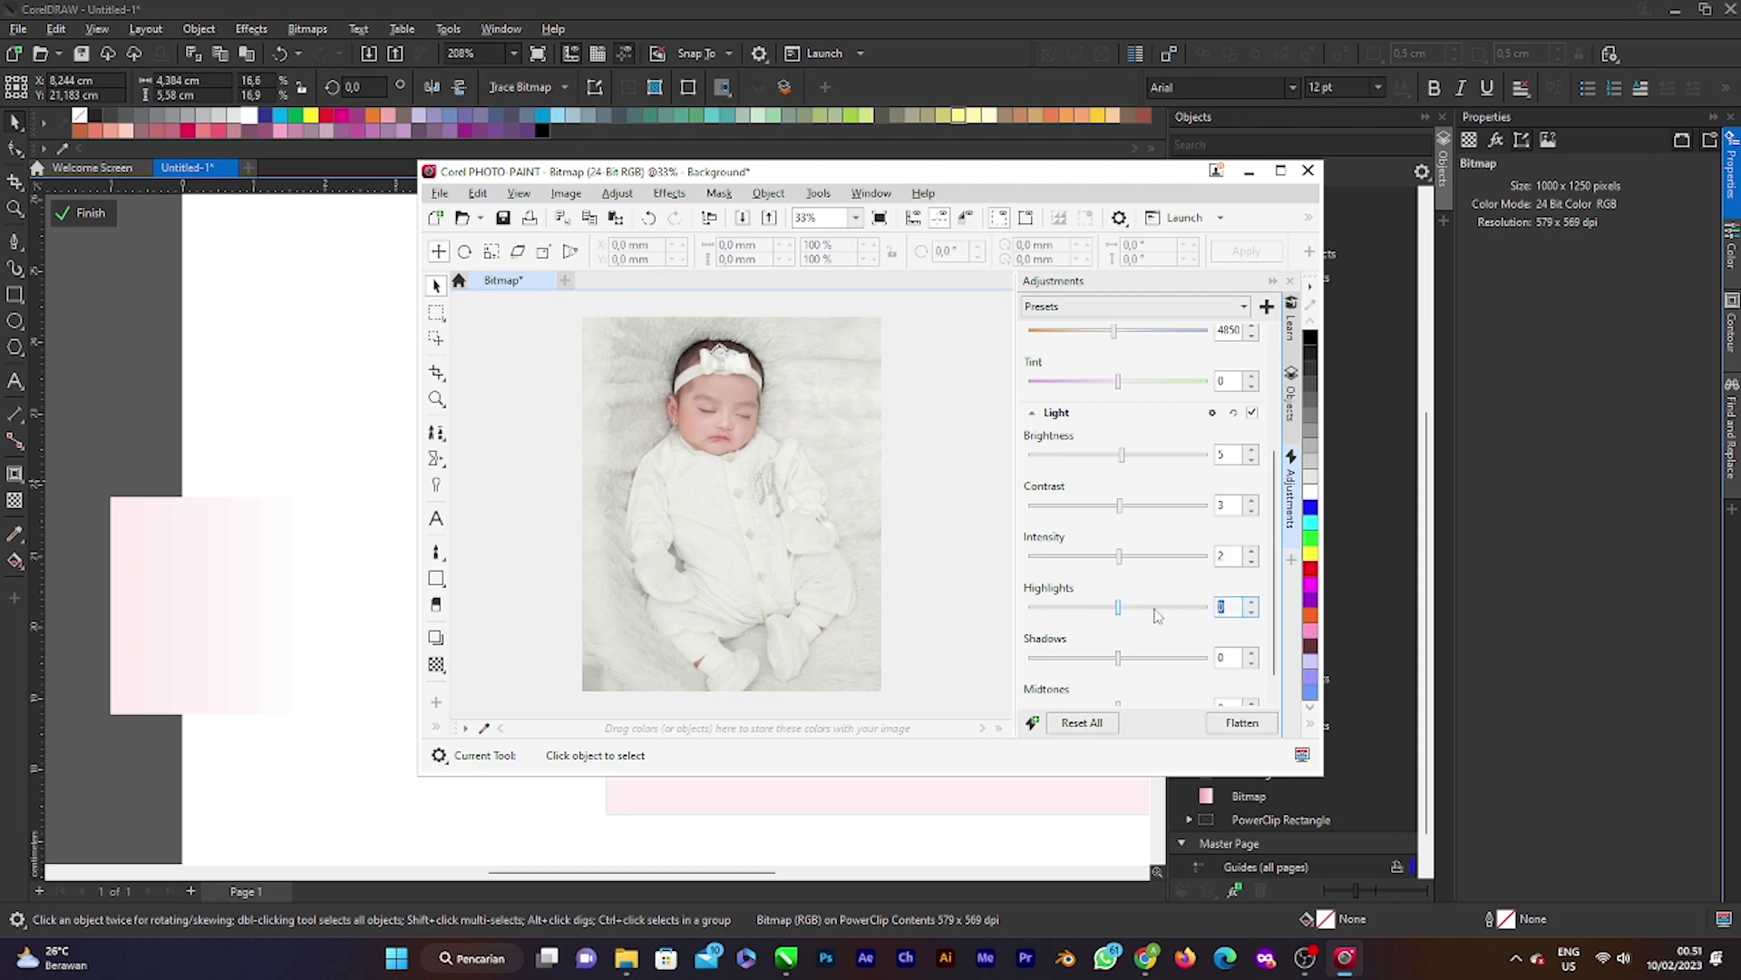
pyautogui.scroll(-1, 1125, 644)
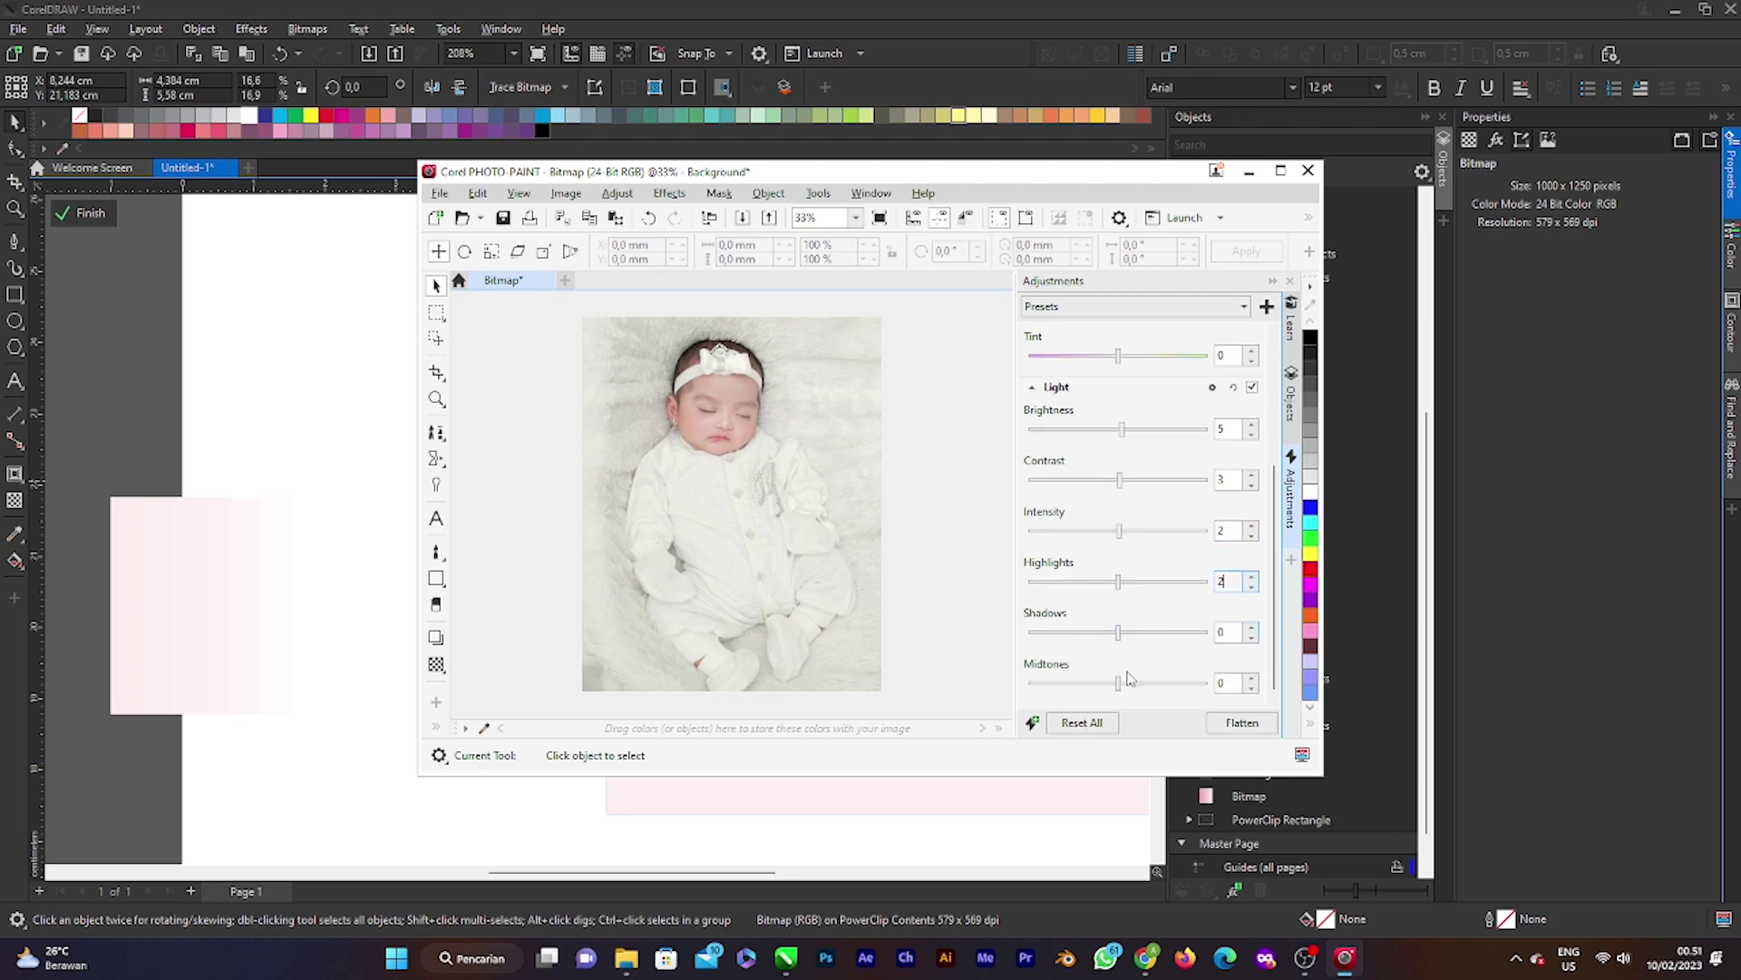
pyautogui.moveTo(1122, 689); pyautogui.dragTo(1141, 693)
# Step: Save the adjusted photo and close PHOTO-PAINT
pyautogui.click(439, 194)
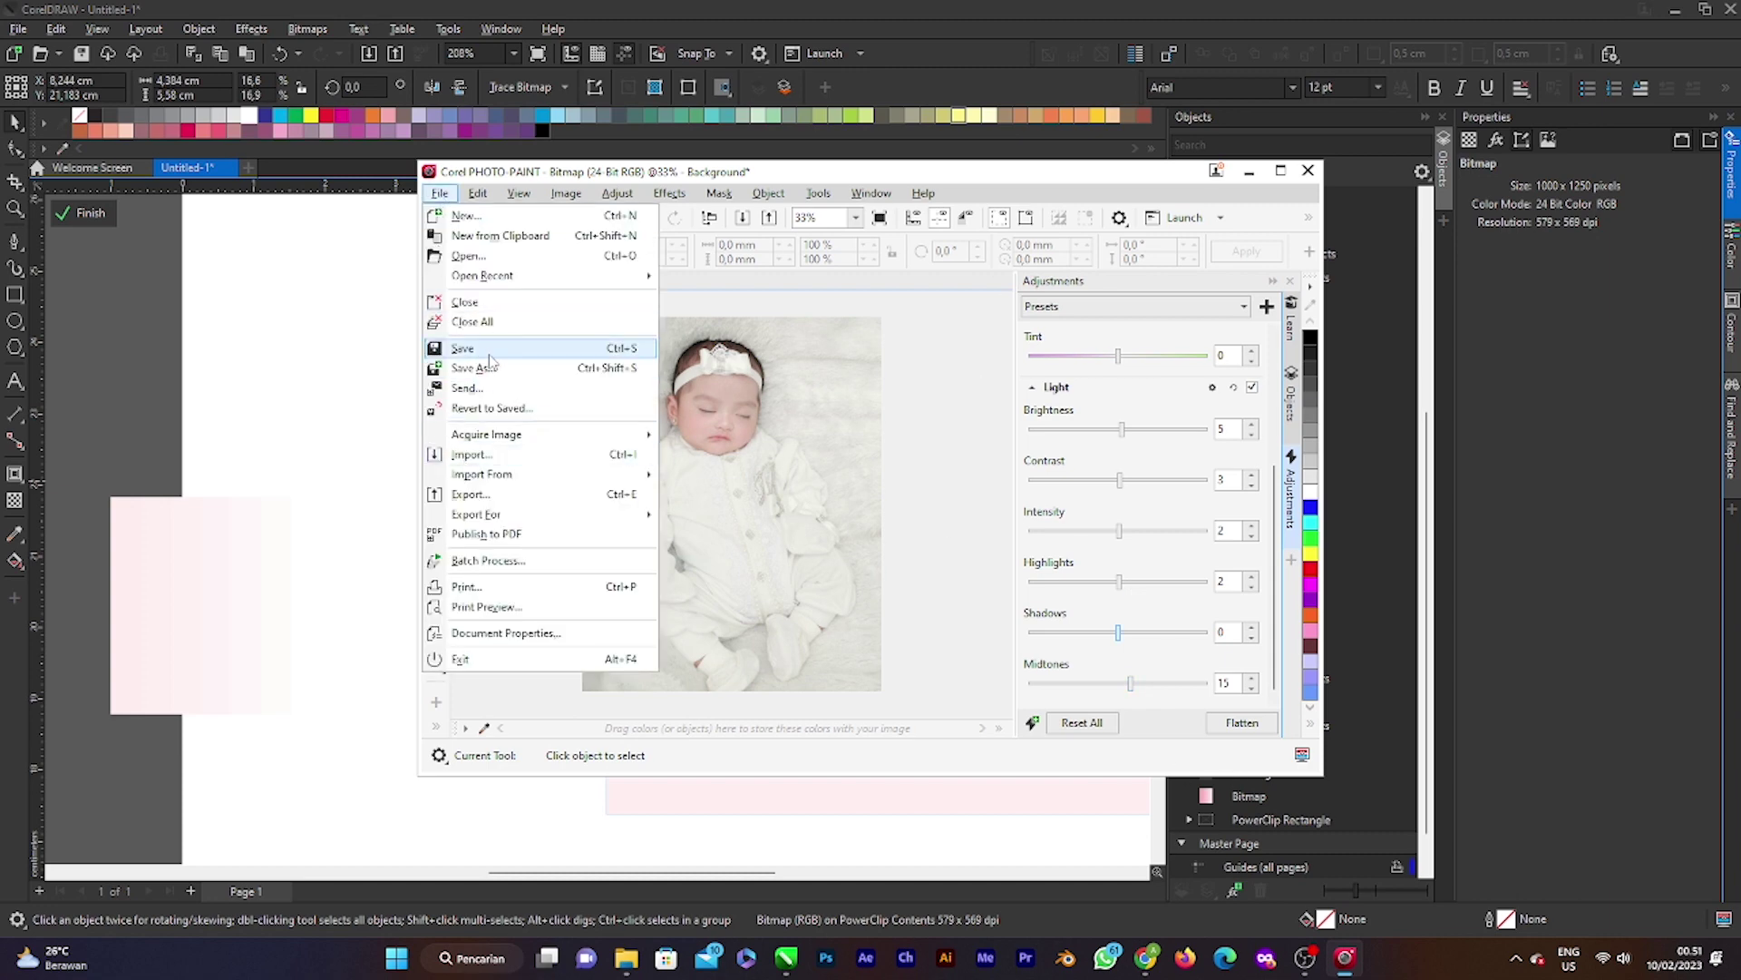
pyautogui.click(621, 349)
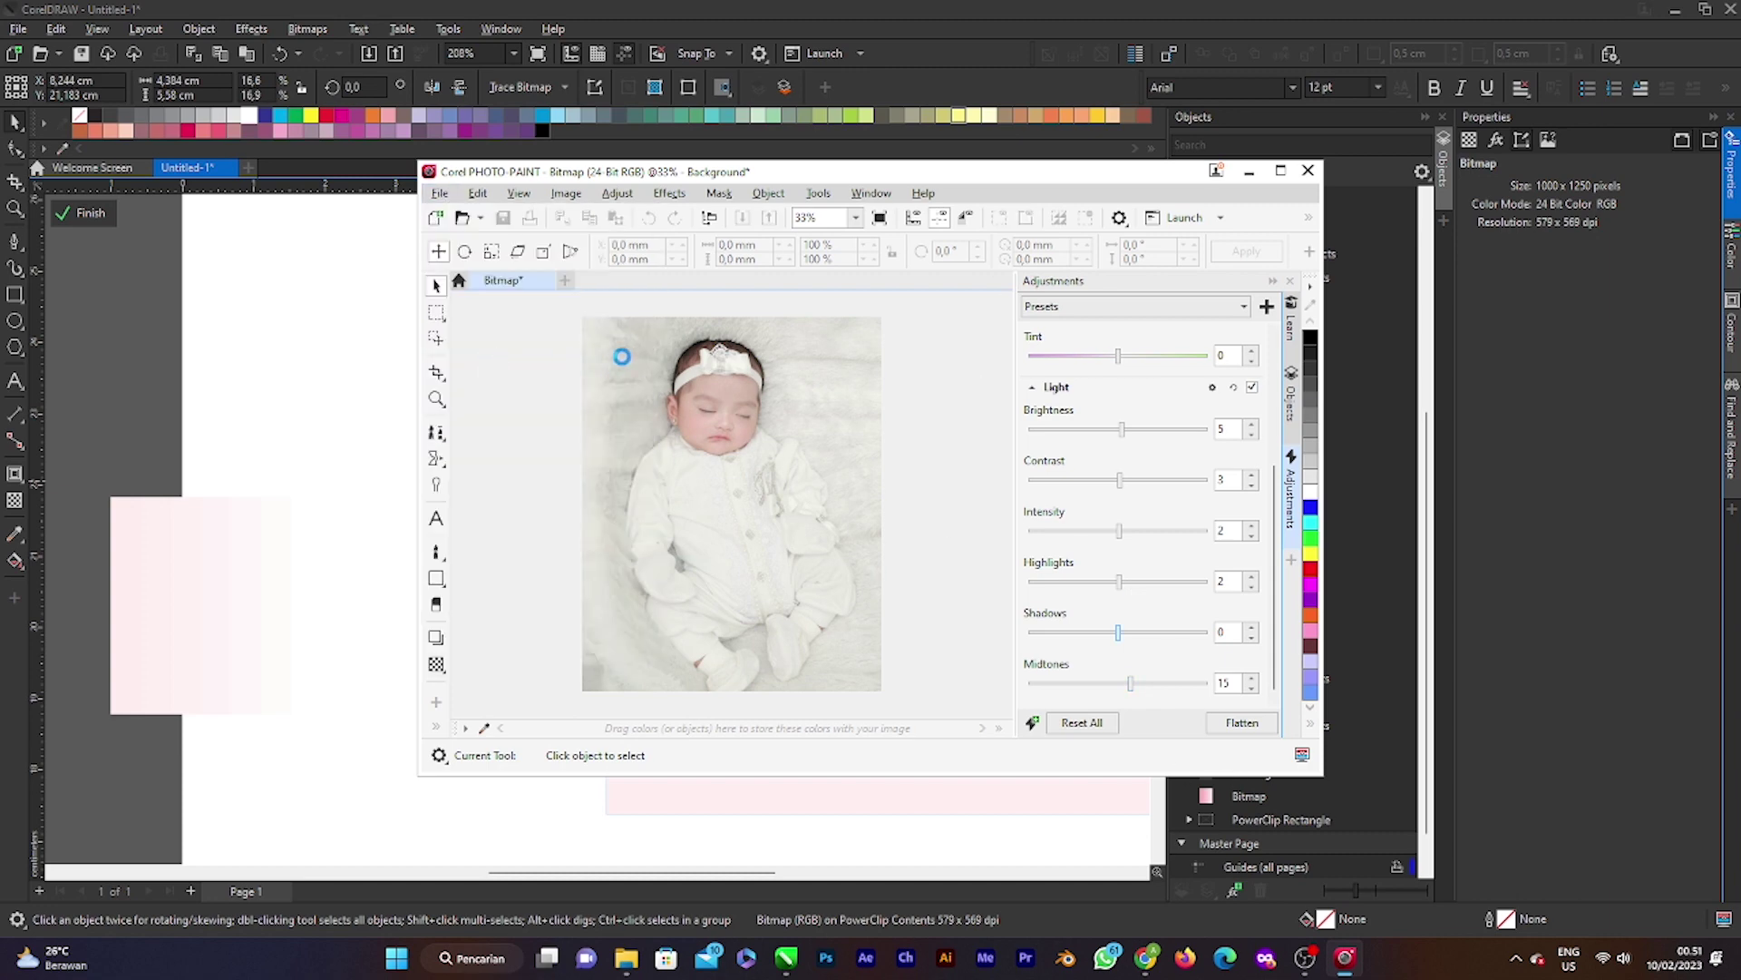
pyautogui.click(1307, 169)
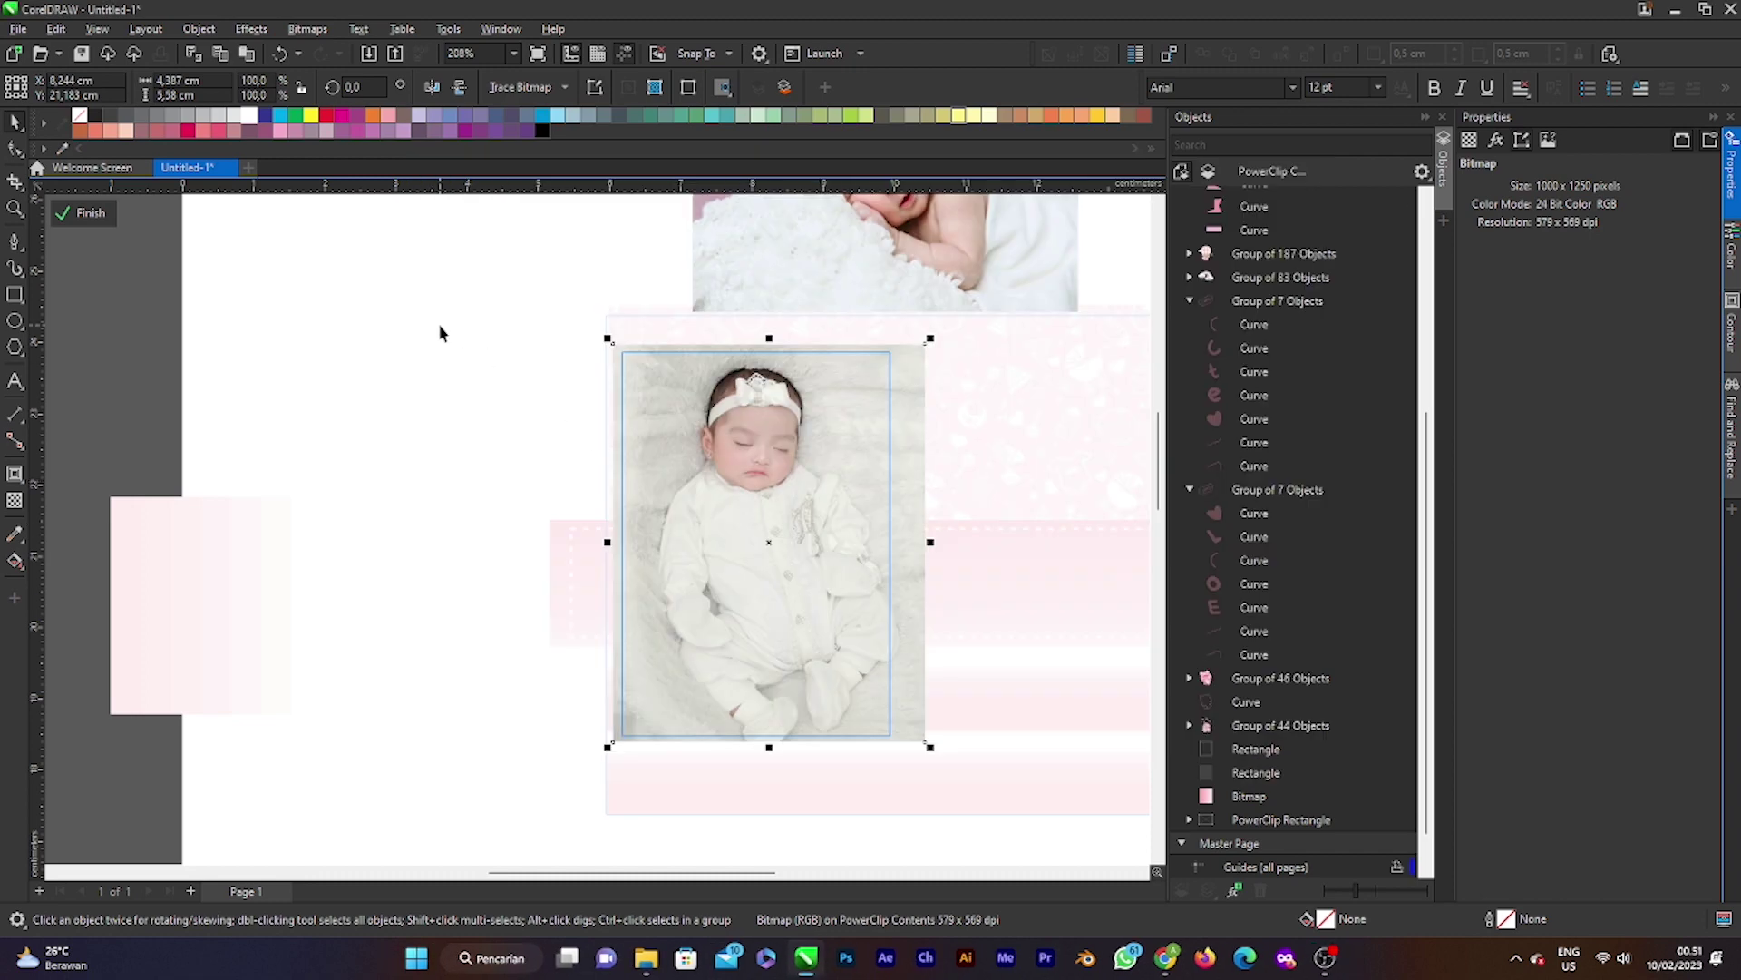
# Step: Leave the PowerClip edit, zoom around the whole card, then reopen its clipped contents
pyautogui.click(86, 212)
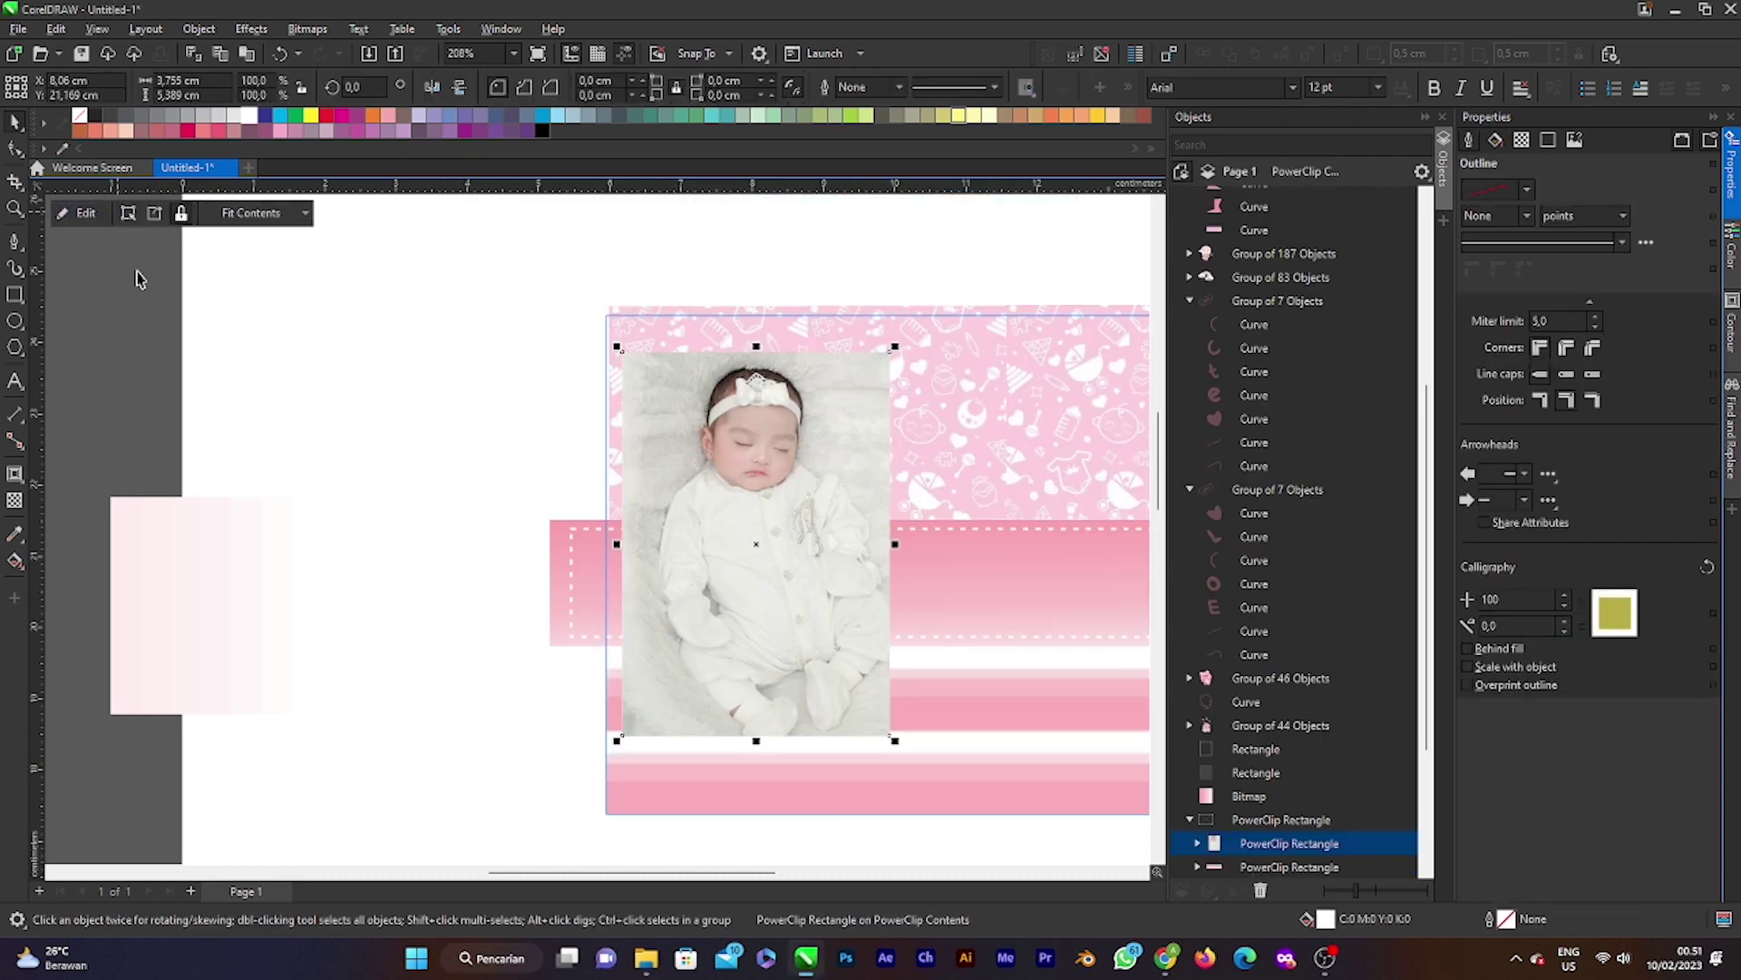
pyautogui.click(136, 279)
pyautogui.scroll(-2, 510, 402)
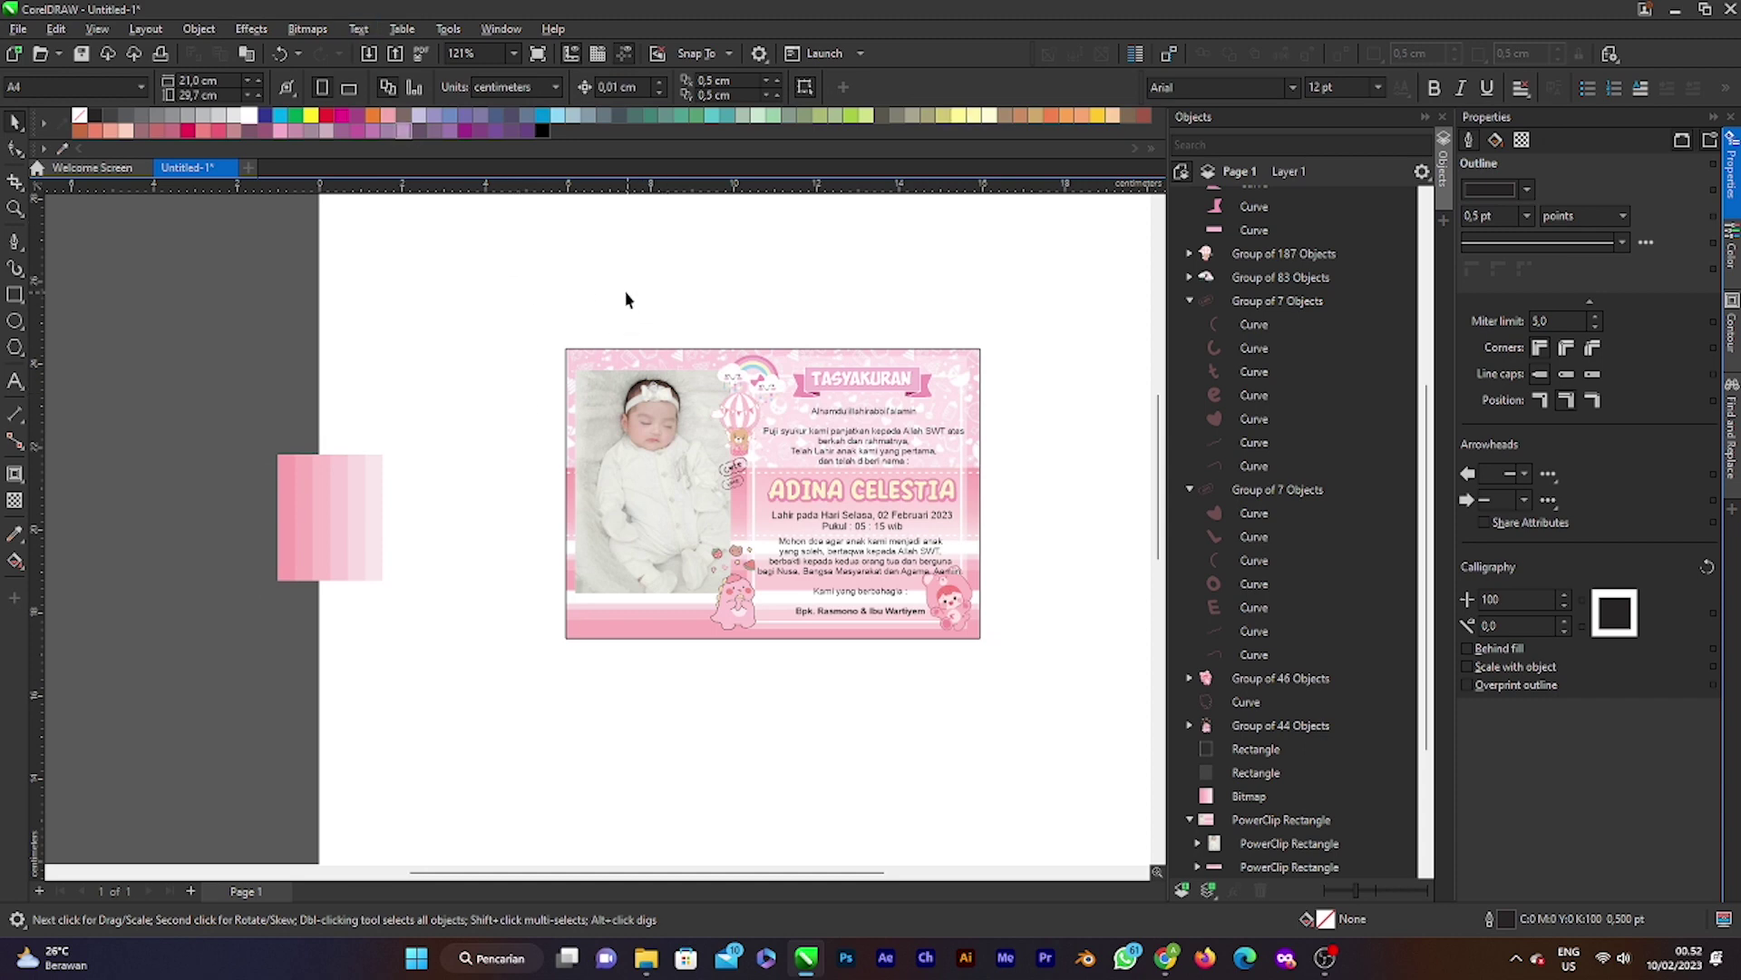
pyautogui.scroll(2, 698, 490)
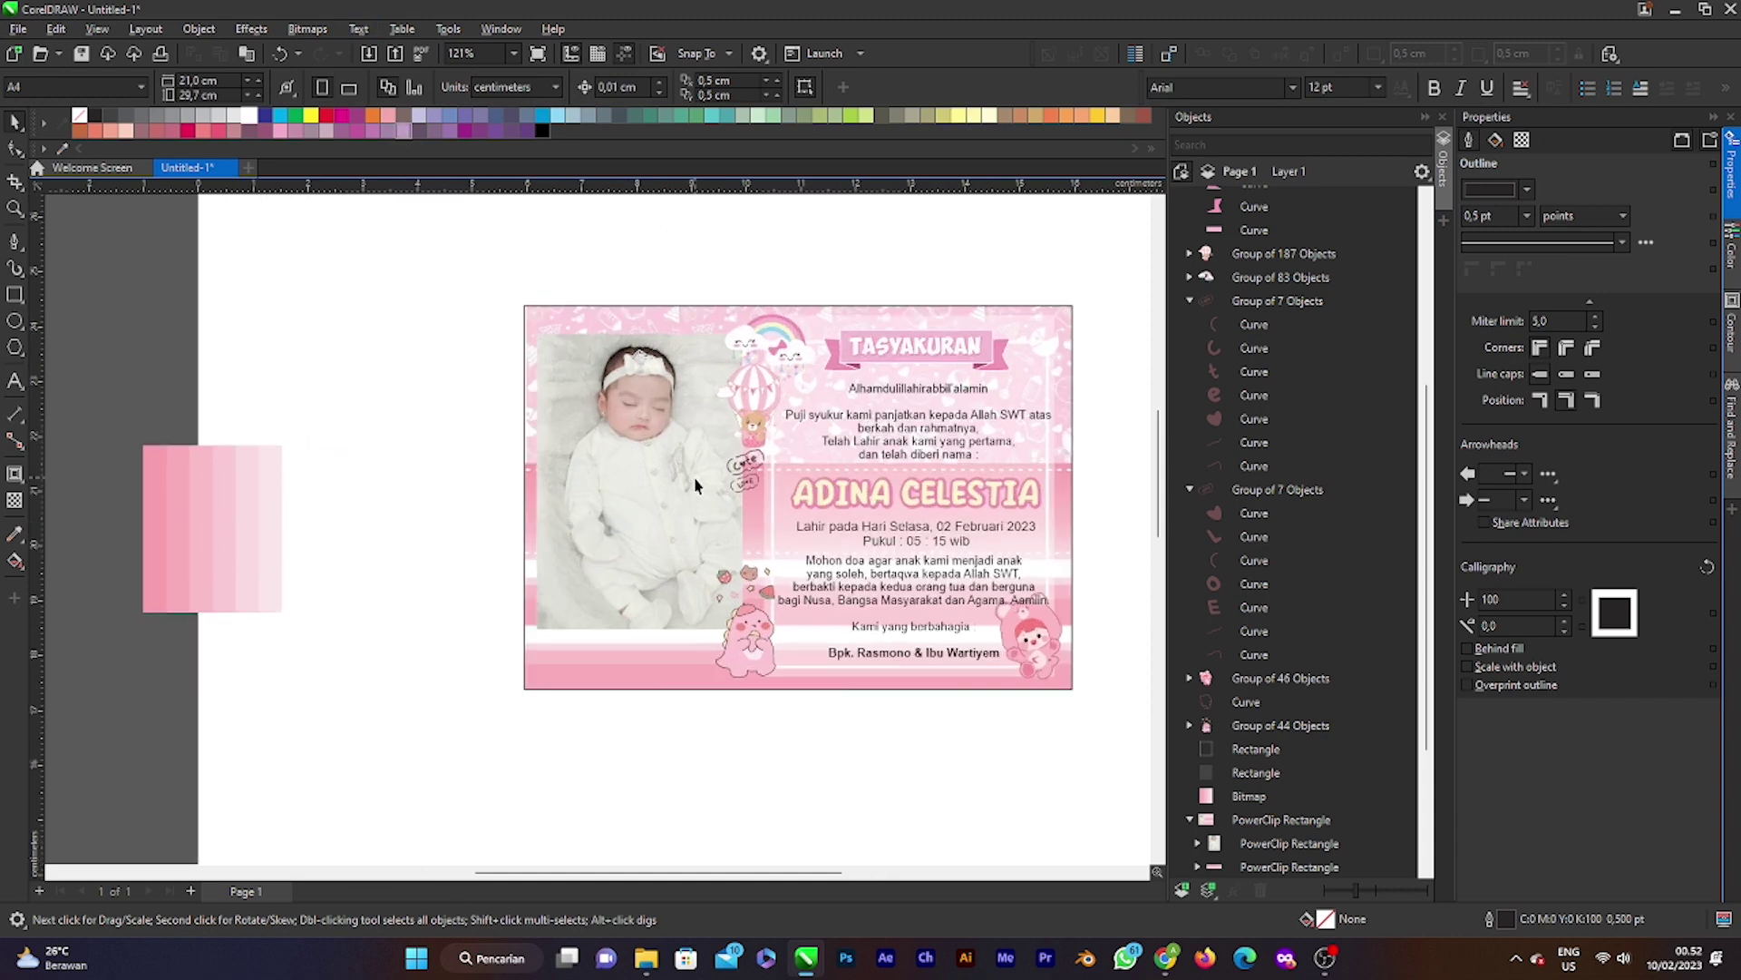
pyautogui.scroll(1, 641, 448)
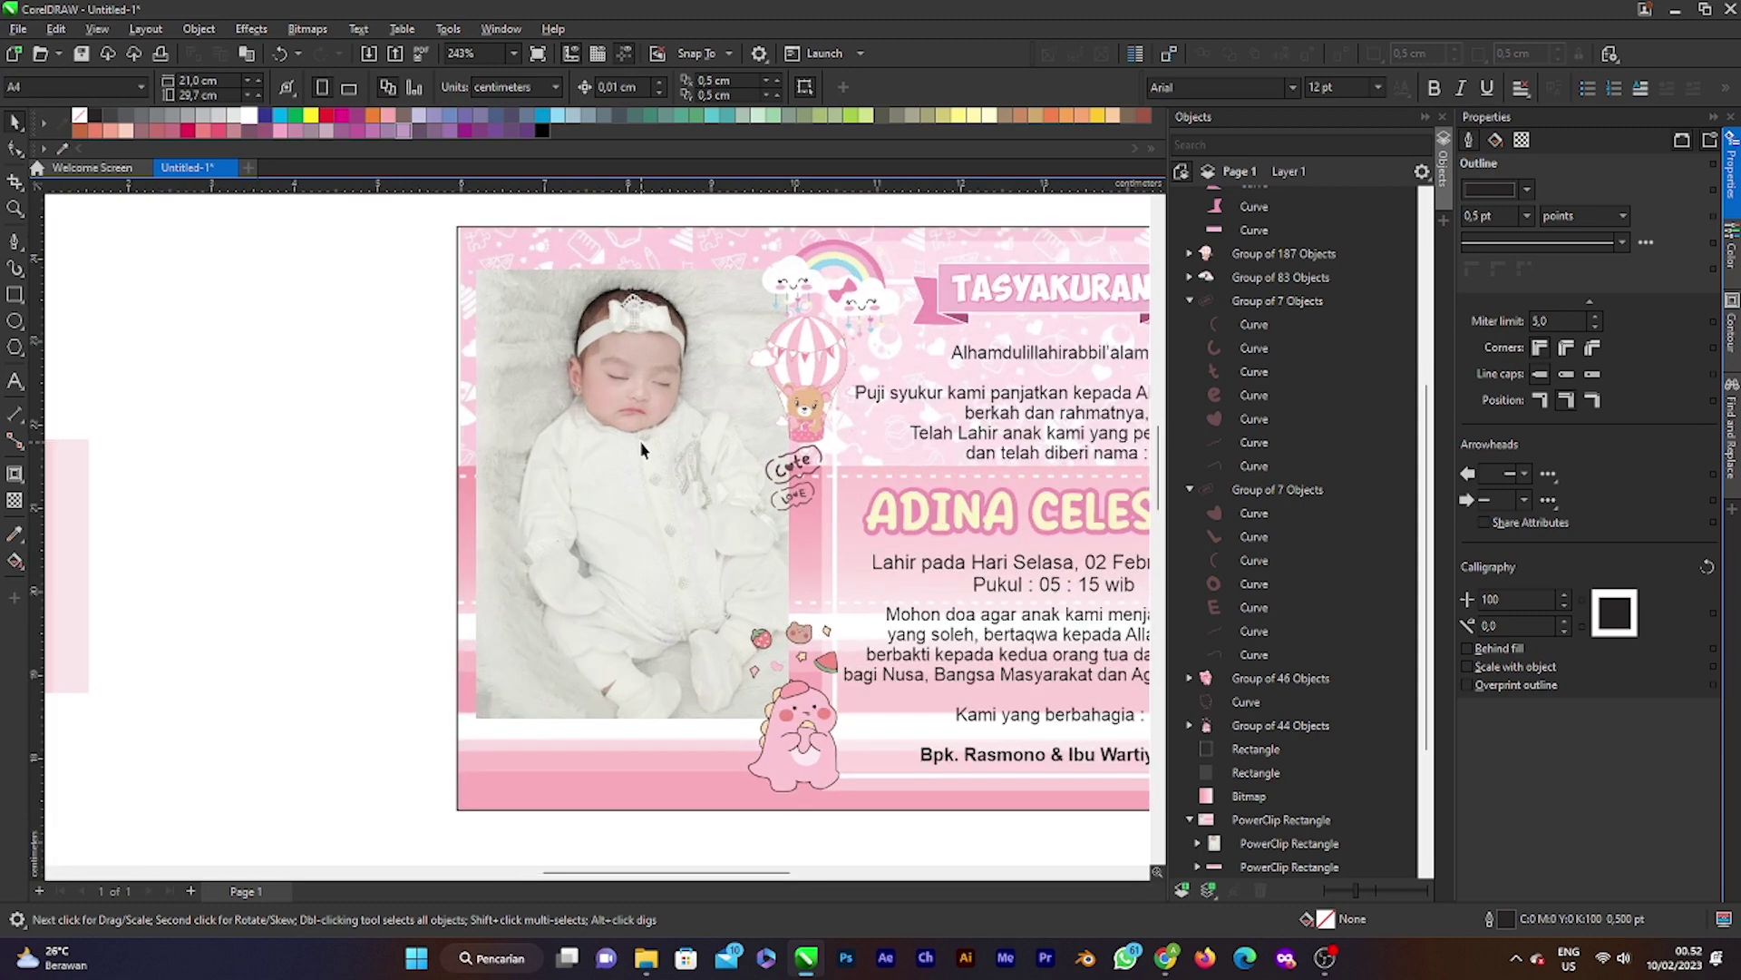
pyautogui.scroll(-2, 642, 448)
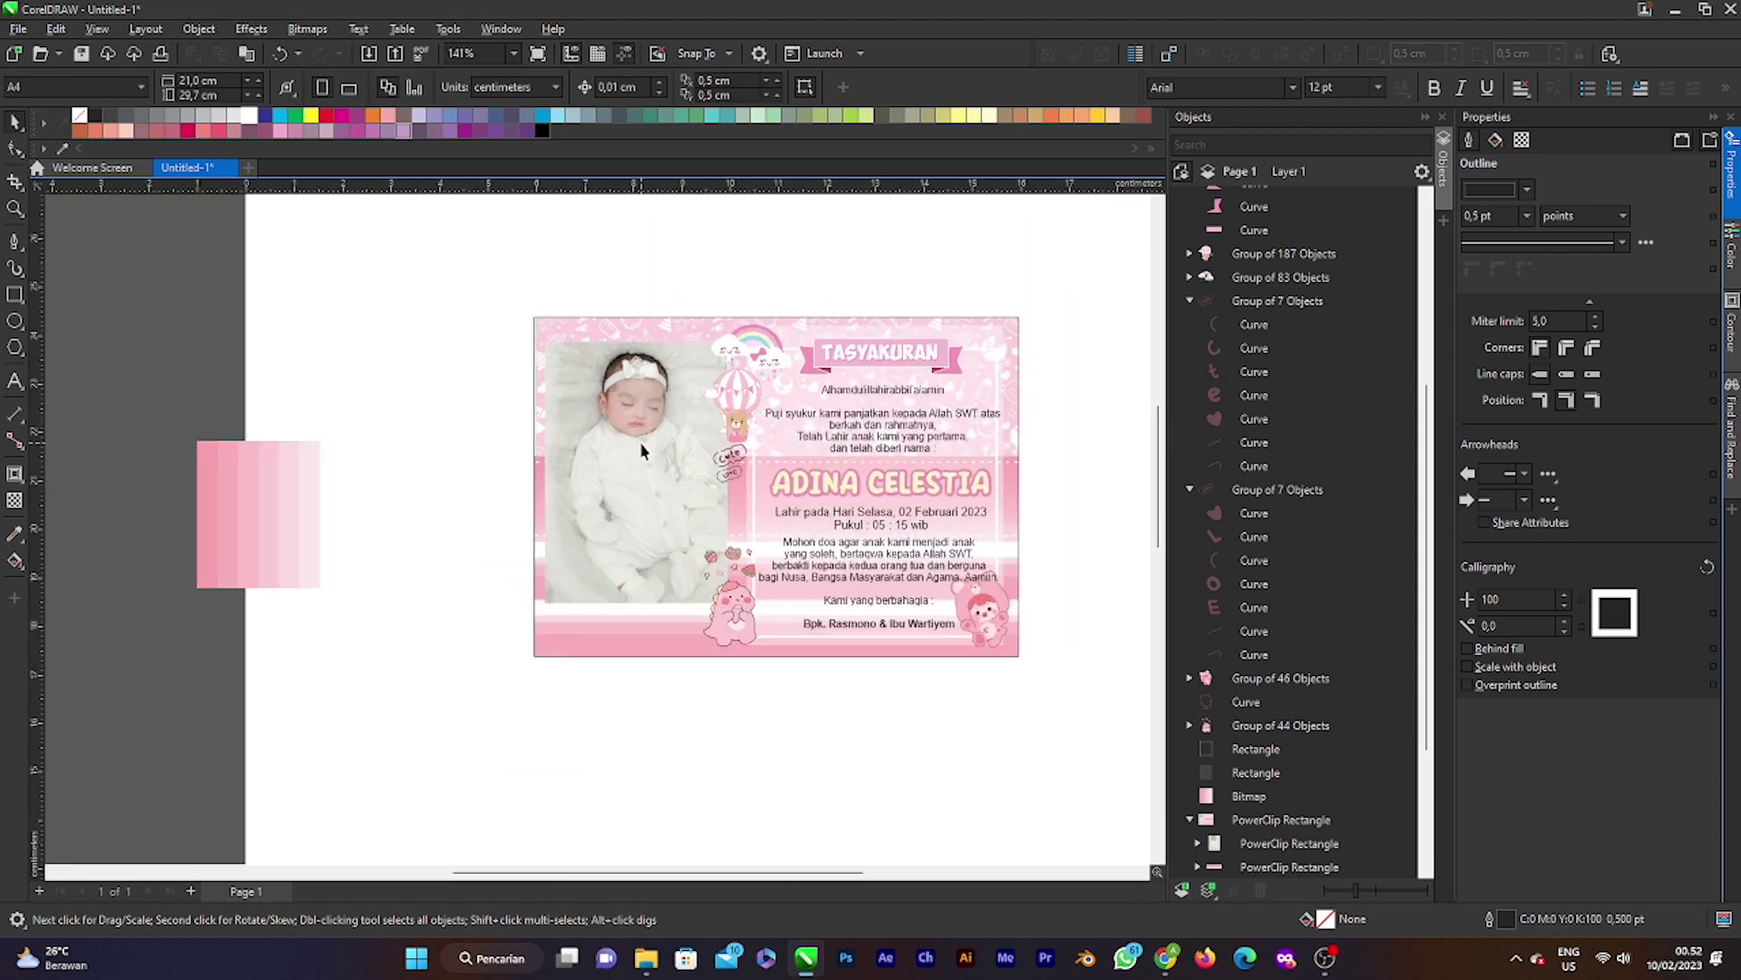
pyautogui.scroll(-1, 642, 448)
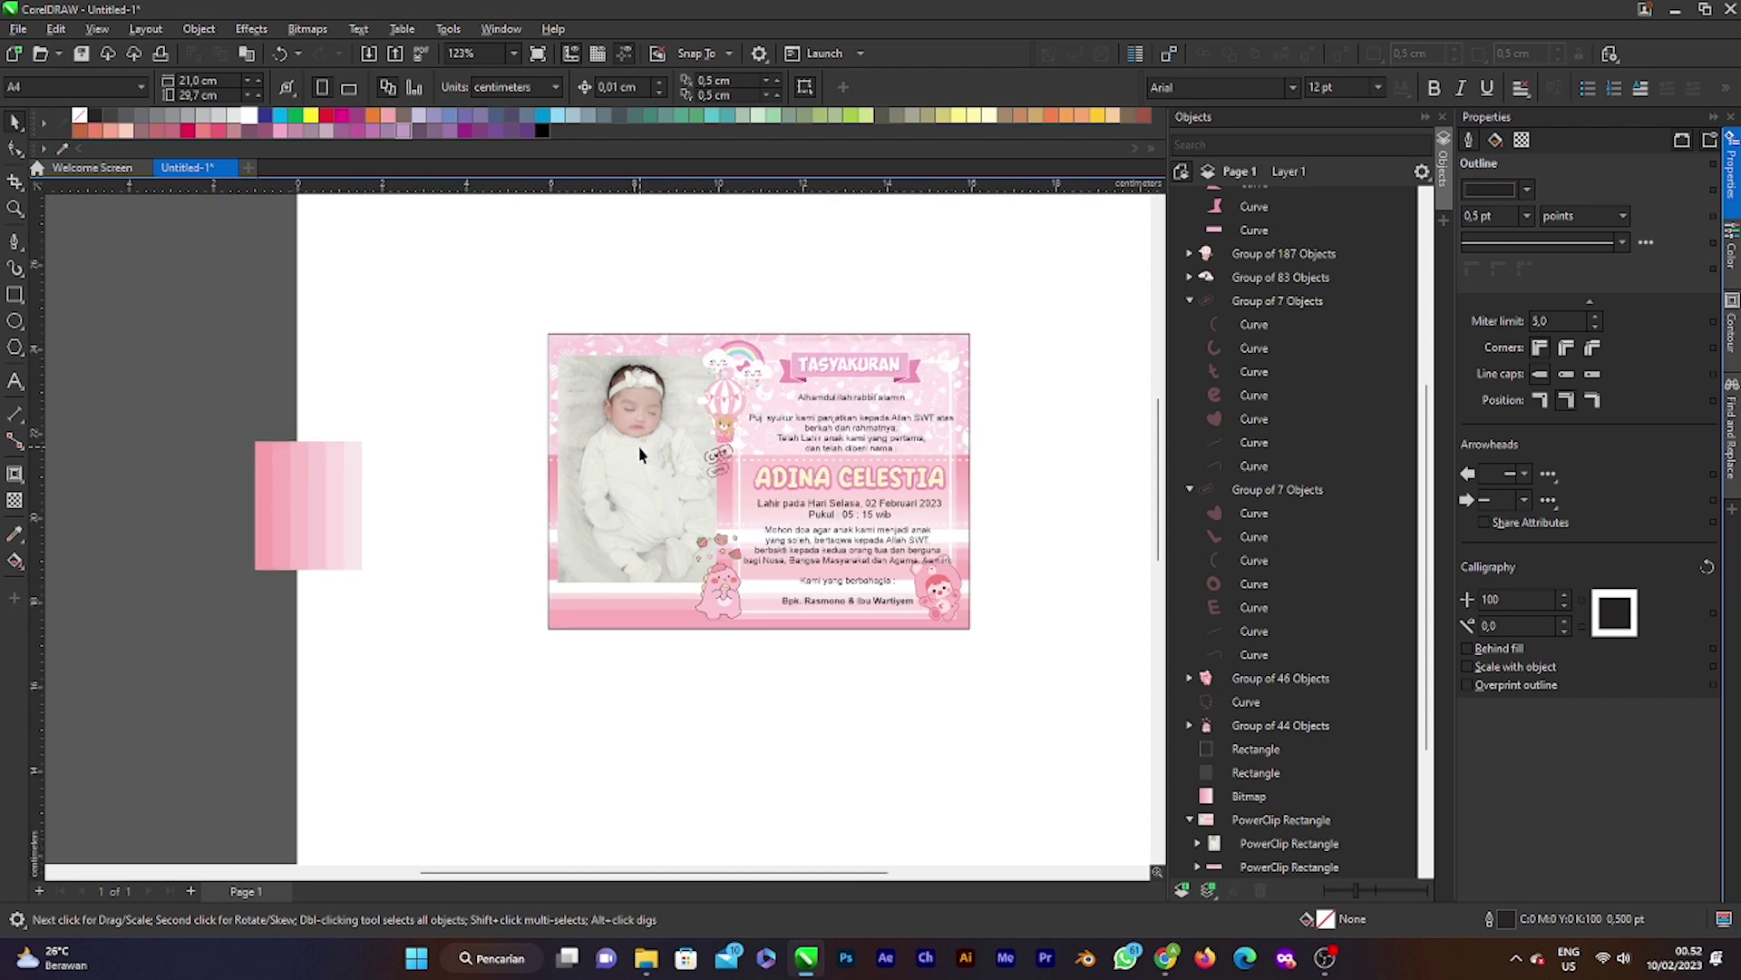
pyautogui.scroll(1, 638, 454)
pyautogui.keyDown('ctrl'); pyautogui.click(637, 449); pyautogui.keyUp('ctrl')
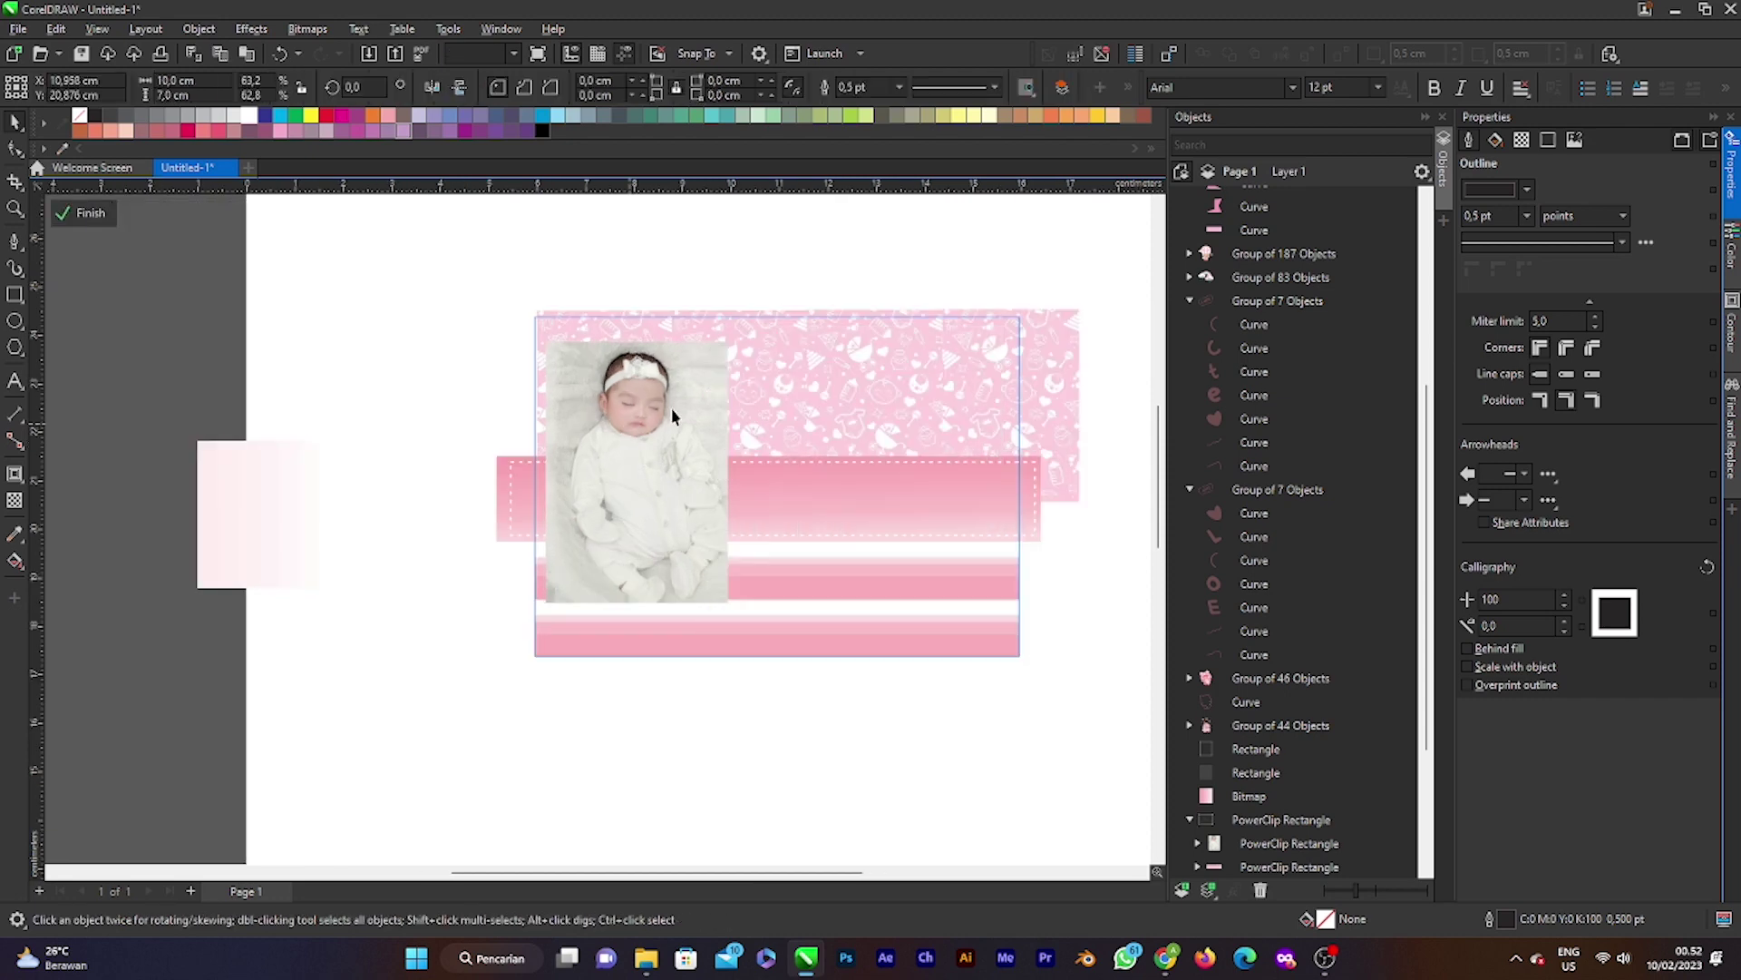
# Step: Draw a white rectangle over the baby photo, send it behind with Ctrl+PgDn, and enlarge it slightly
pyautogui.keyDown('ctrl'); pyautogui.click(617, 400); pyautogui.keyUp('ctrl')
pyautogui.click(15, 294)
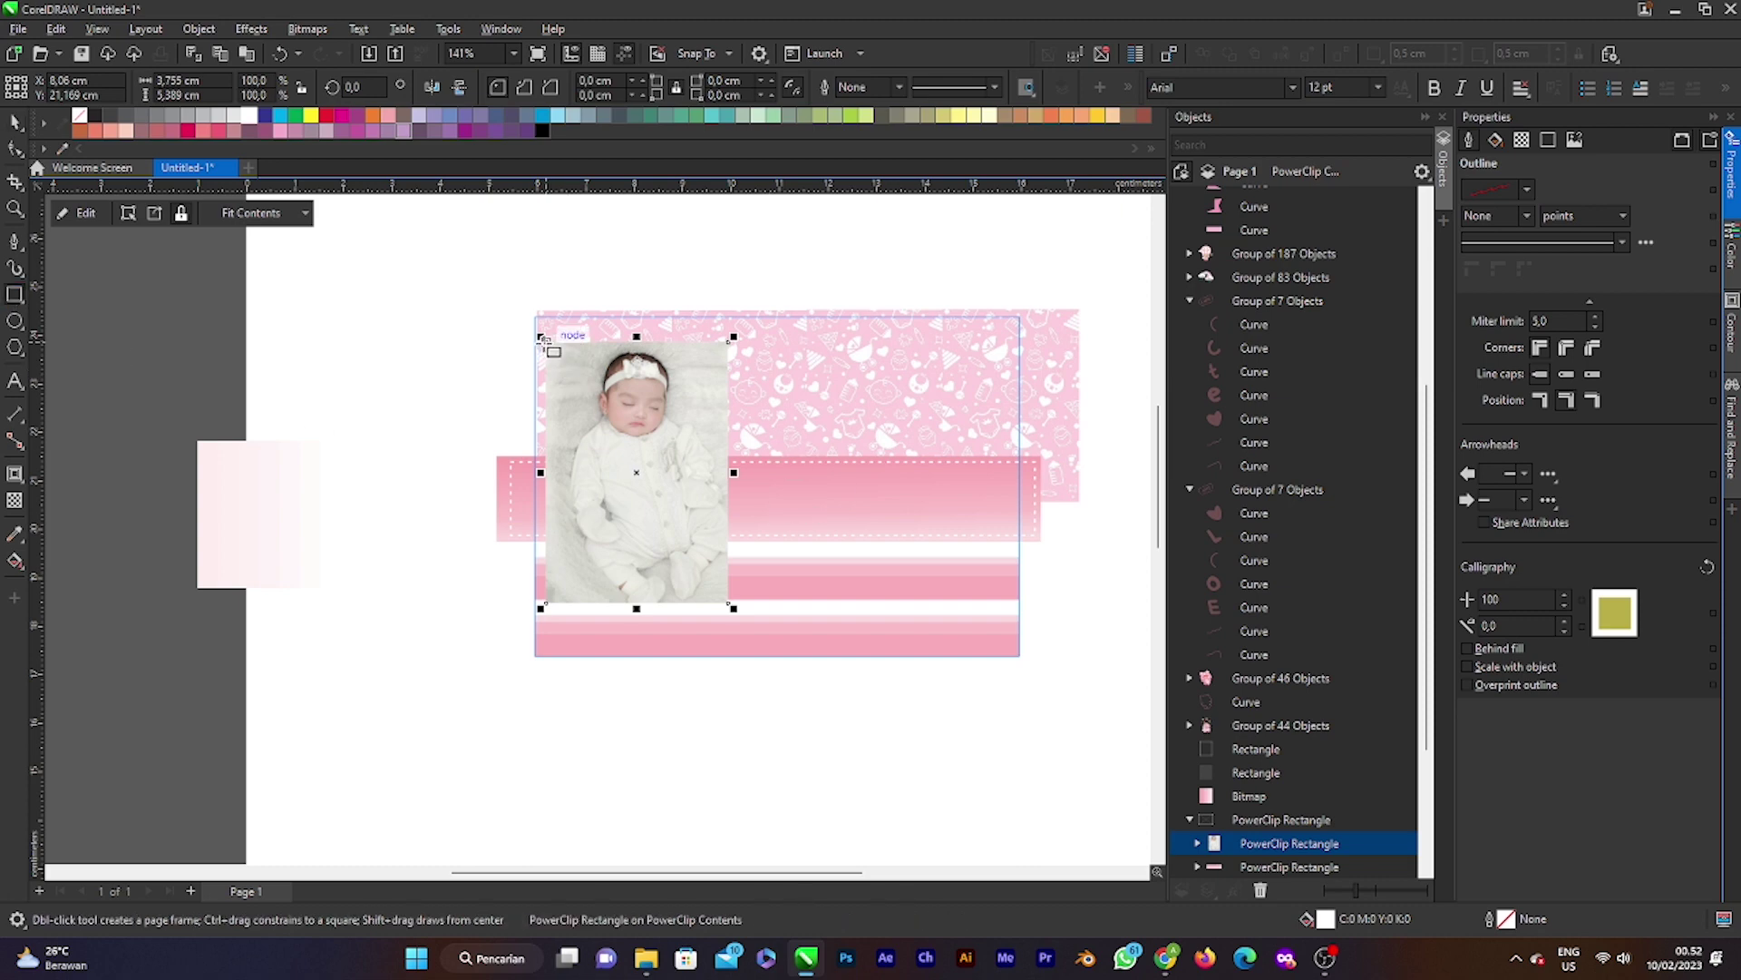
pyautogui.moveTo(546, 342); pyautogui.dragTo(734, 608)
pyautogui.scroll(2, 626, 526)
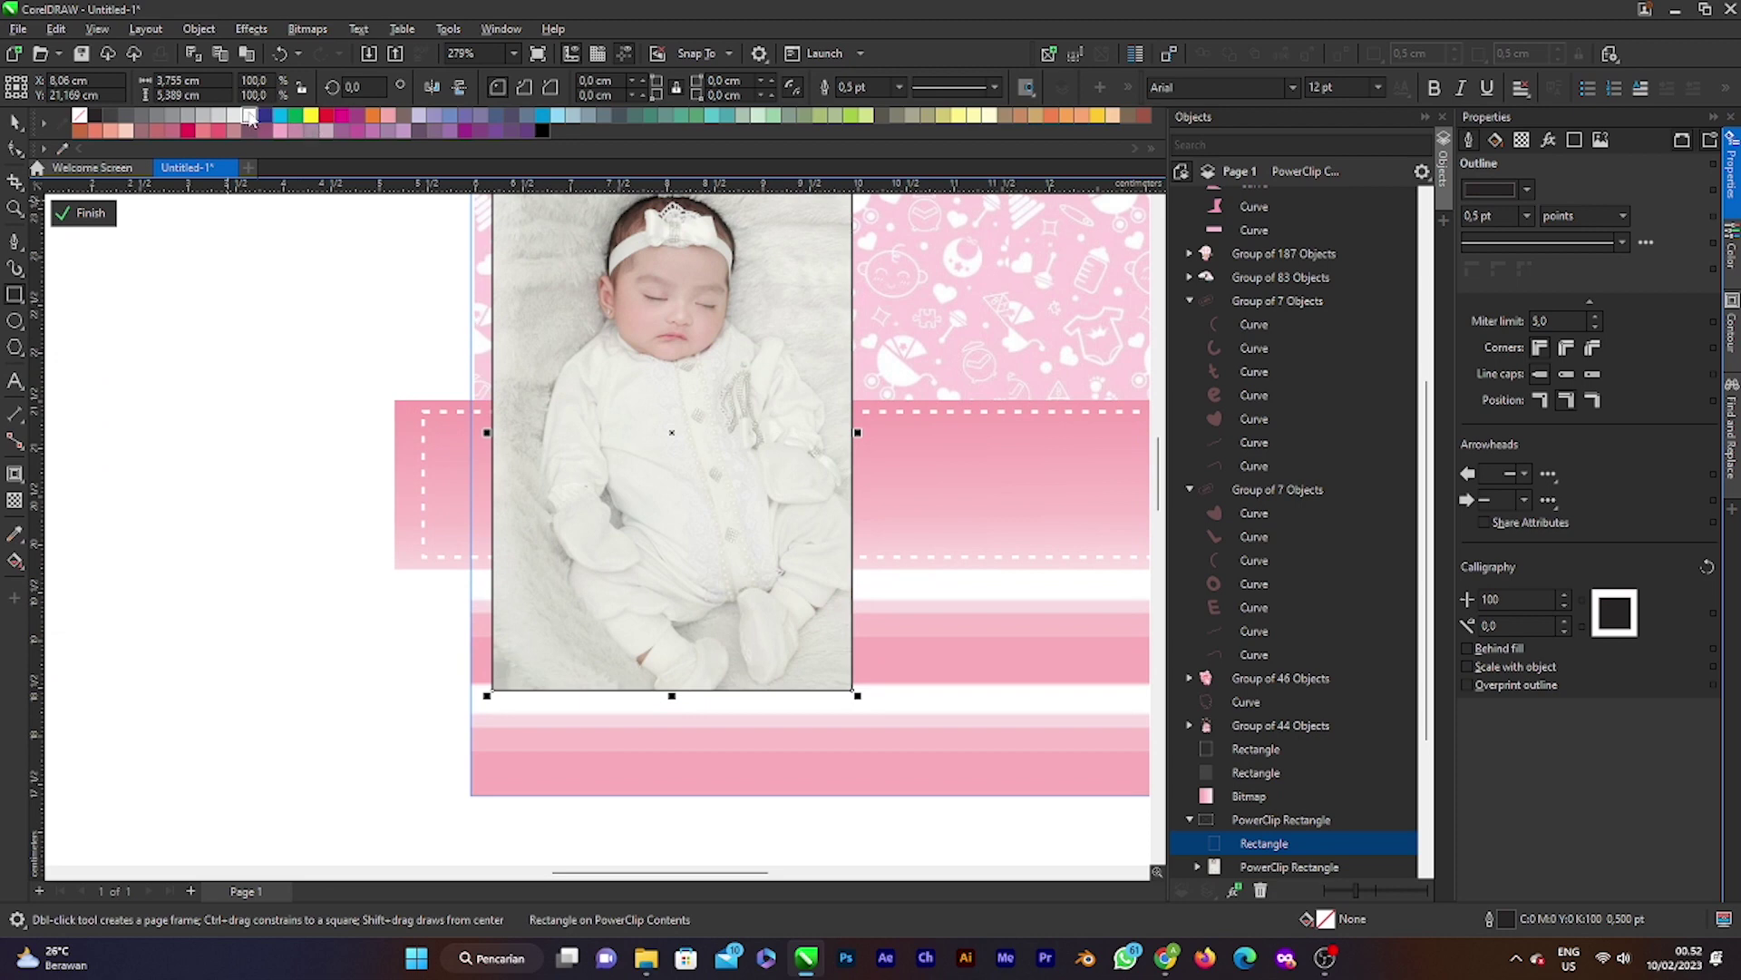
pyautogui.click(250, 116)
pyautogui.click(15, 121)
pyautogui.scroll(-3, 742, 469)
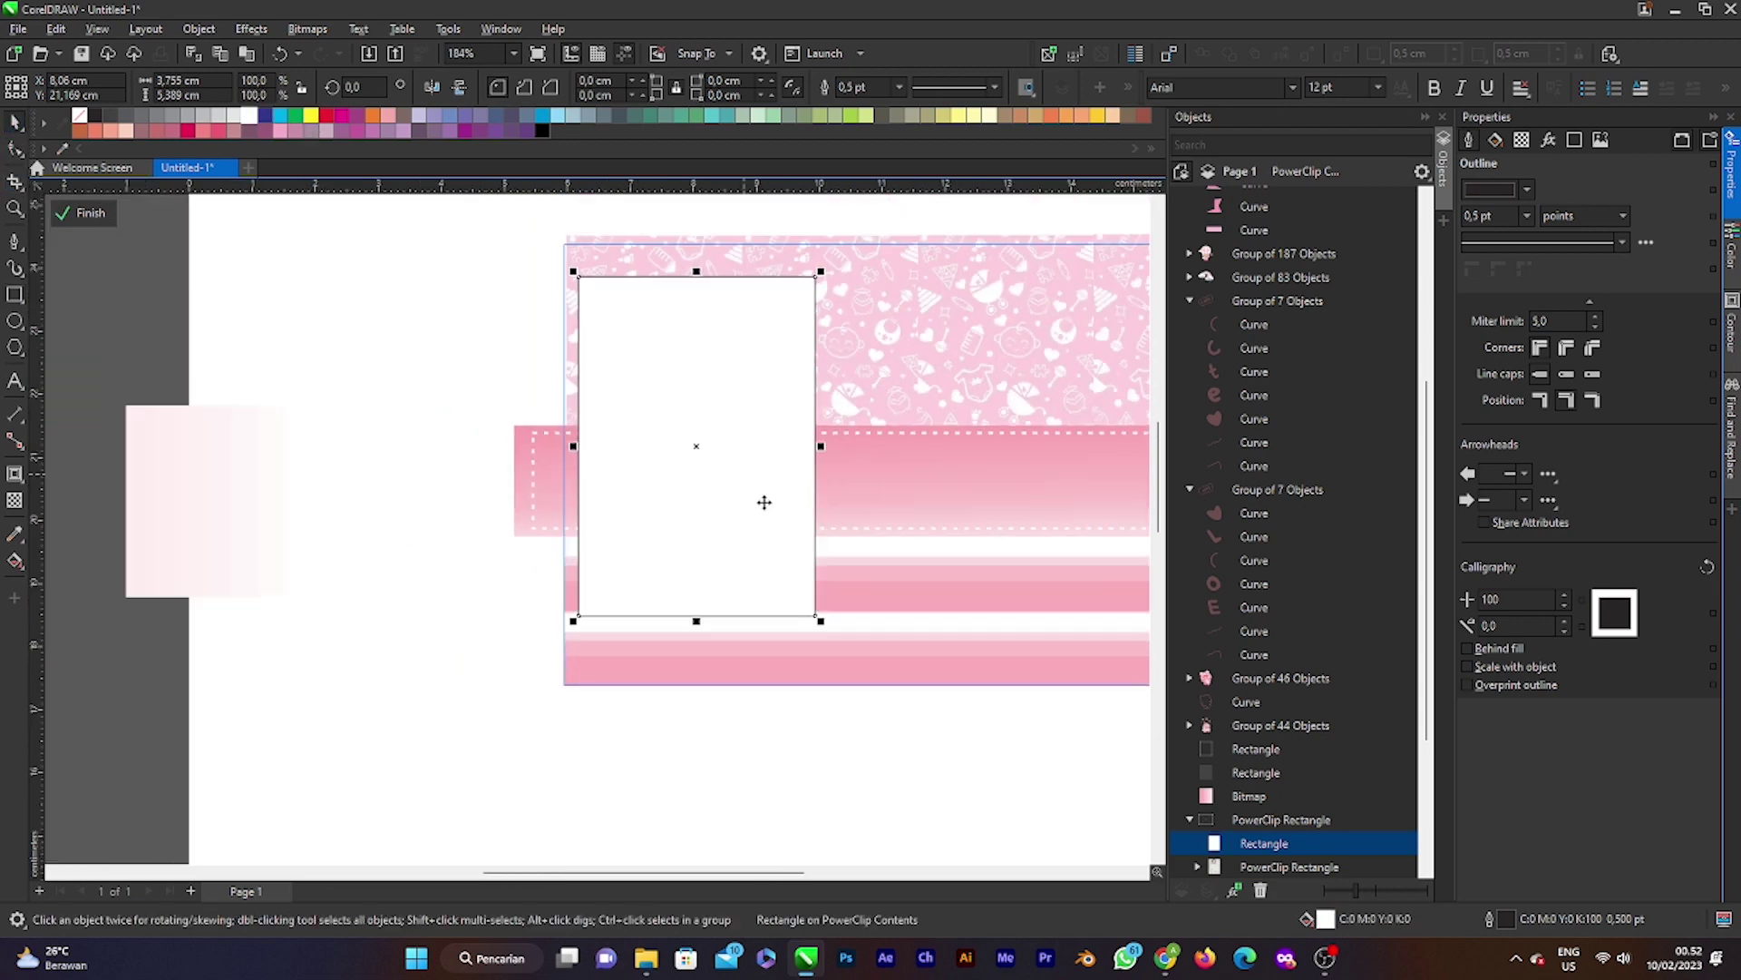
pyautogui.scroll(-1, 1315, 717)
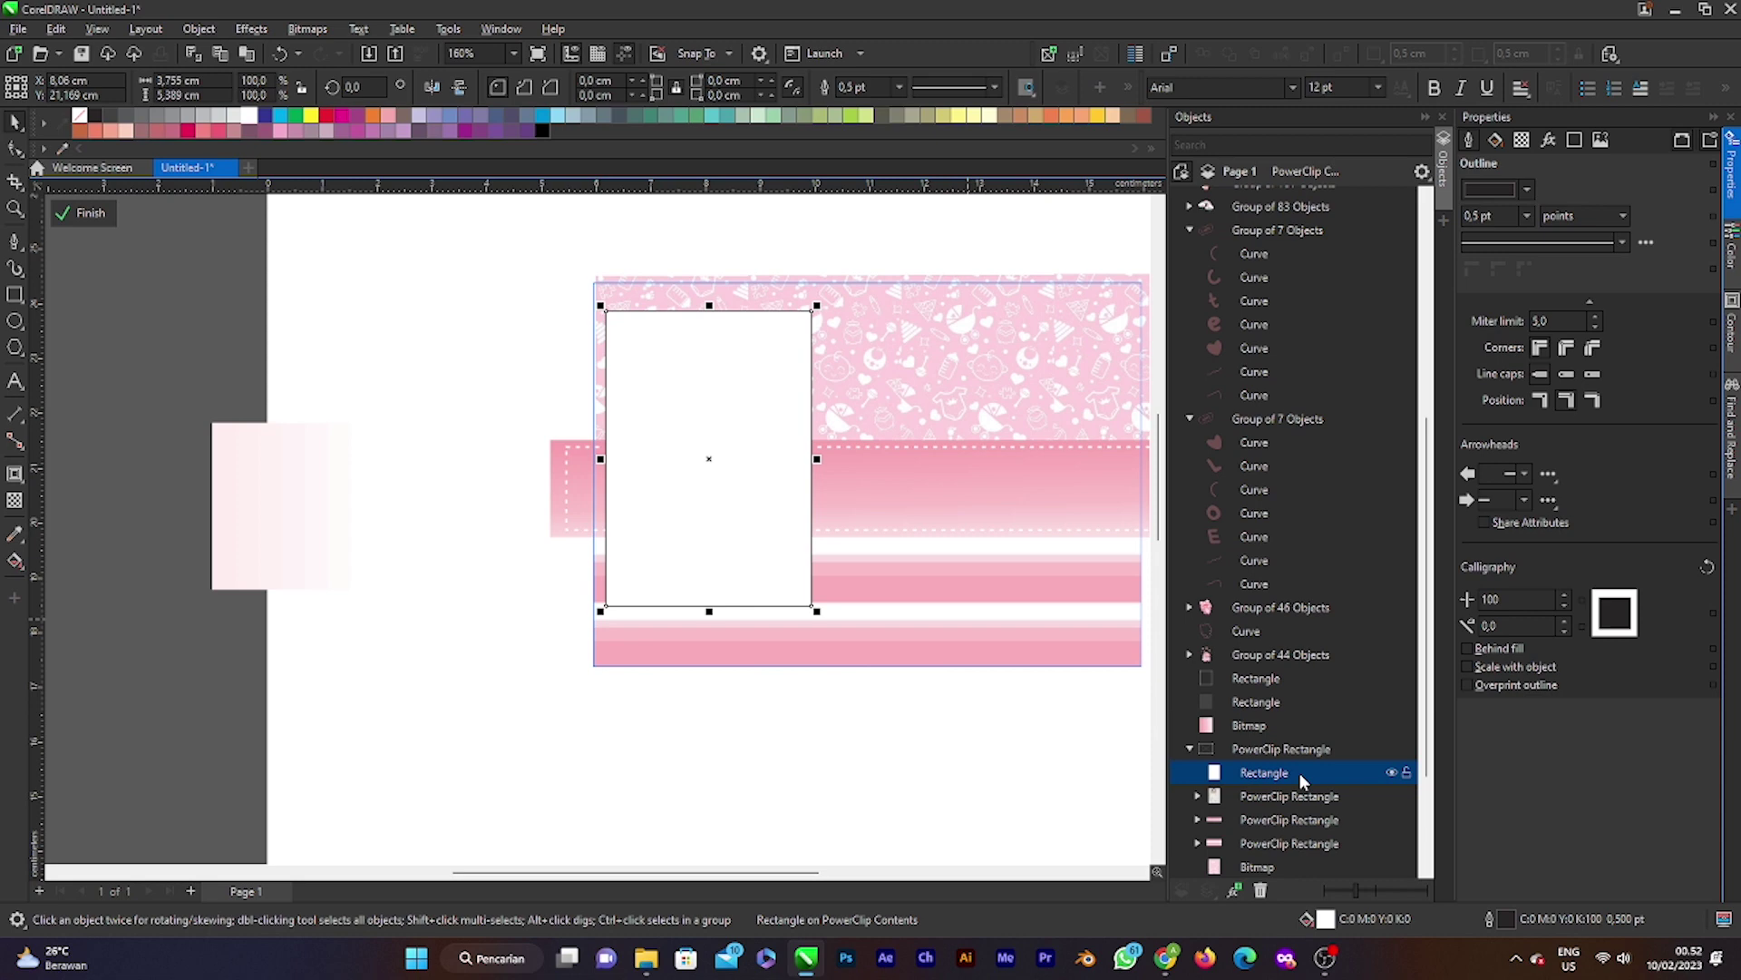
pyautogui.hotkey('ctrl', 'pagedown')
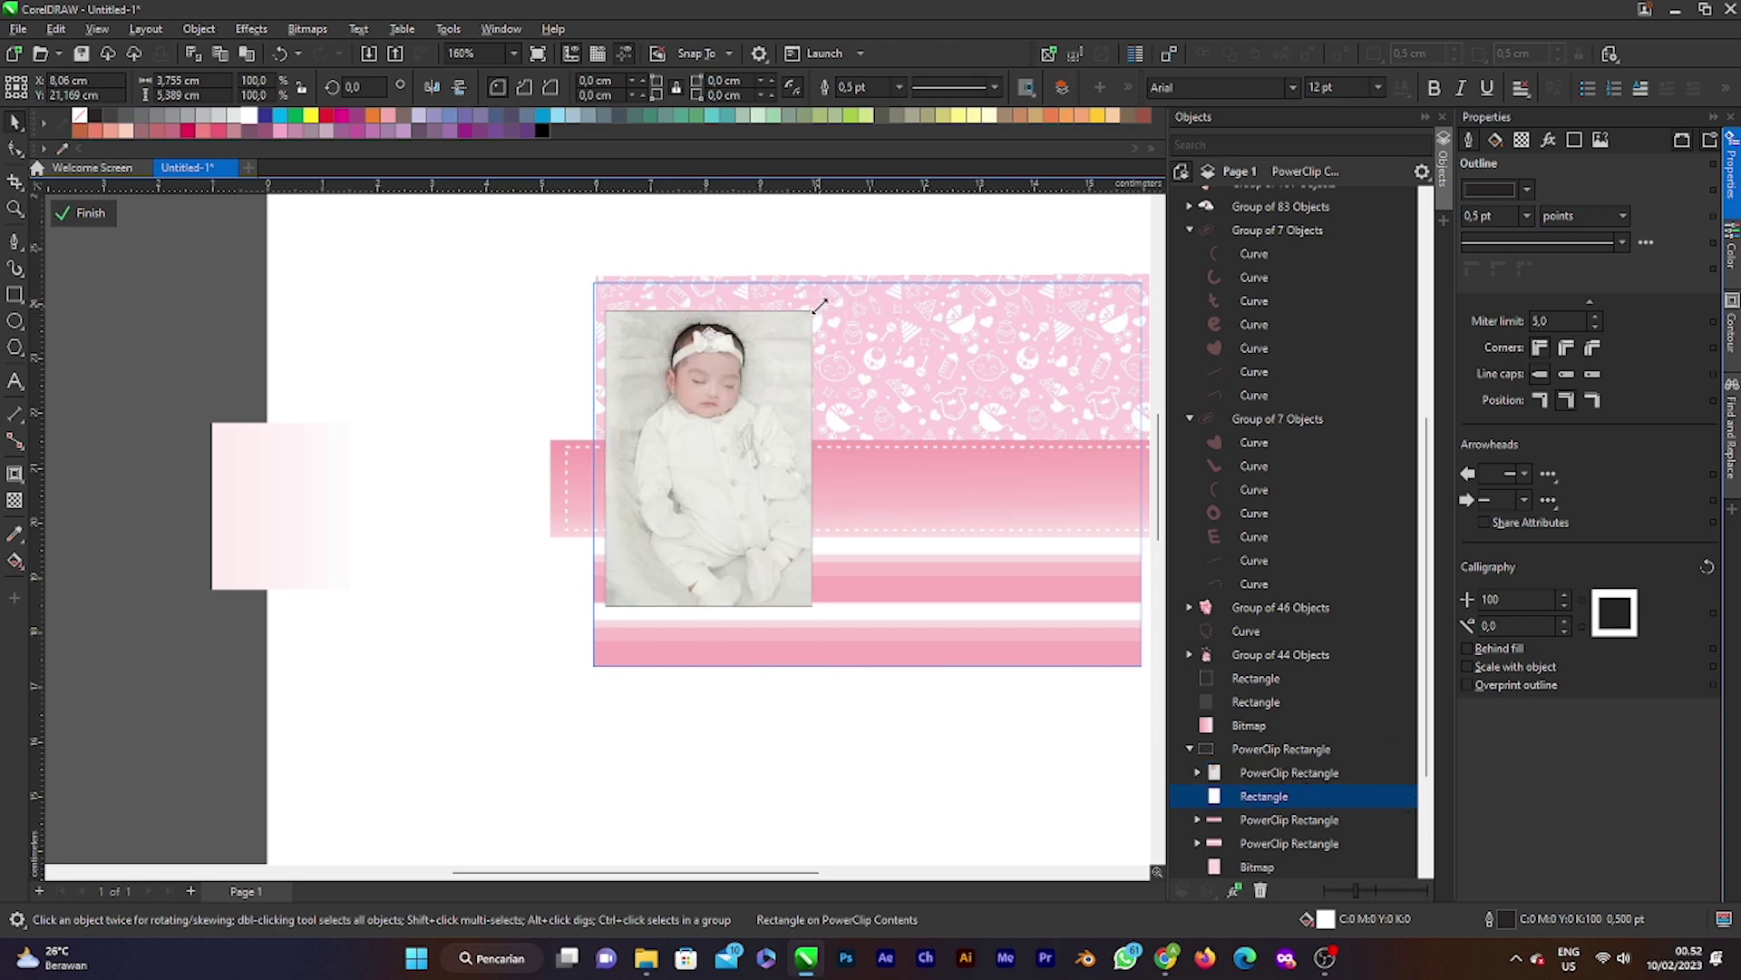
pyautogui.moveTo(817, 305); pyautogui.dragTo(823, 297)
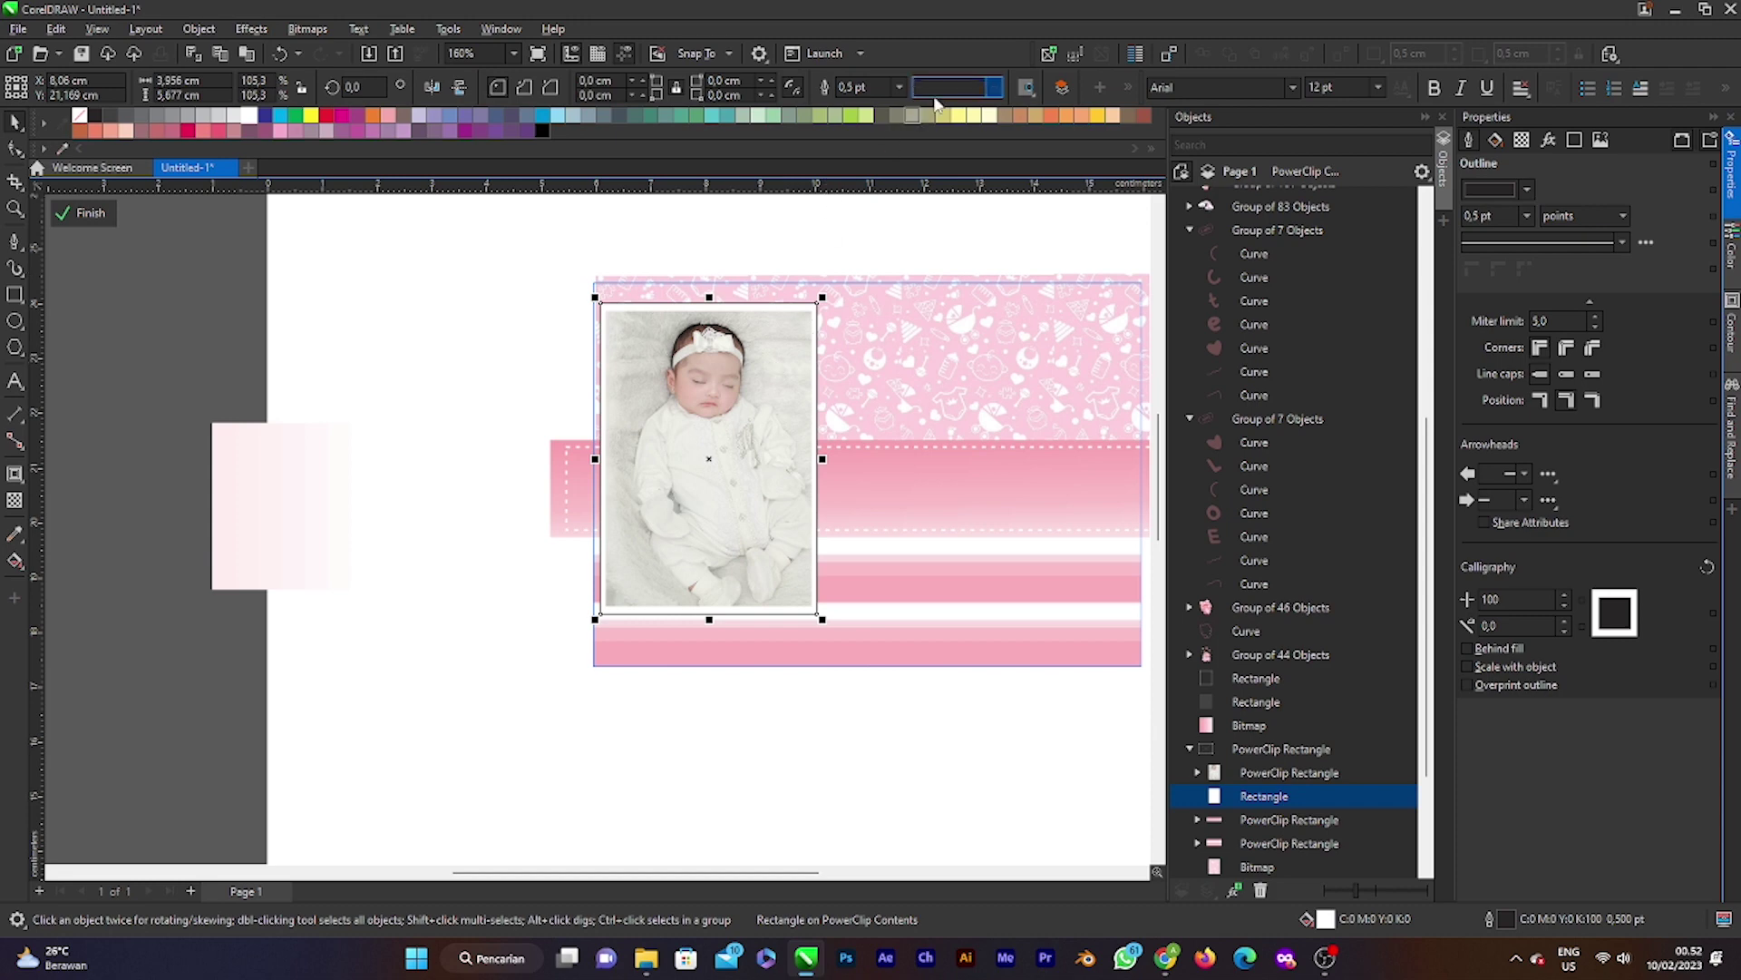
# Step: Give the photo frame a white outline in Outline Pen
pyautogui.doubleClick(1497, 921)
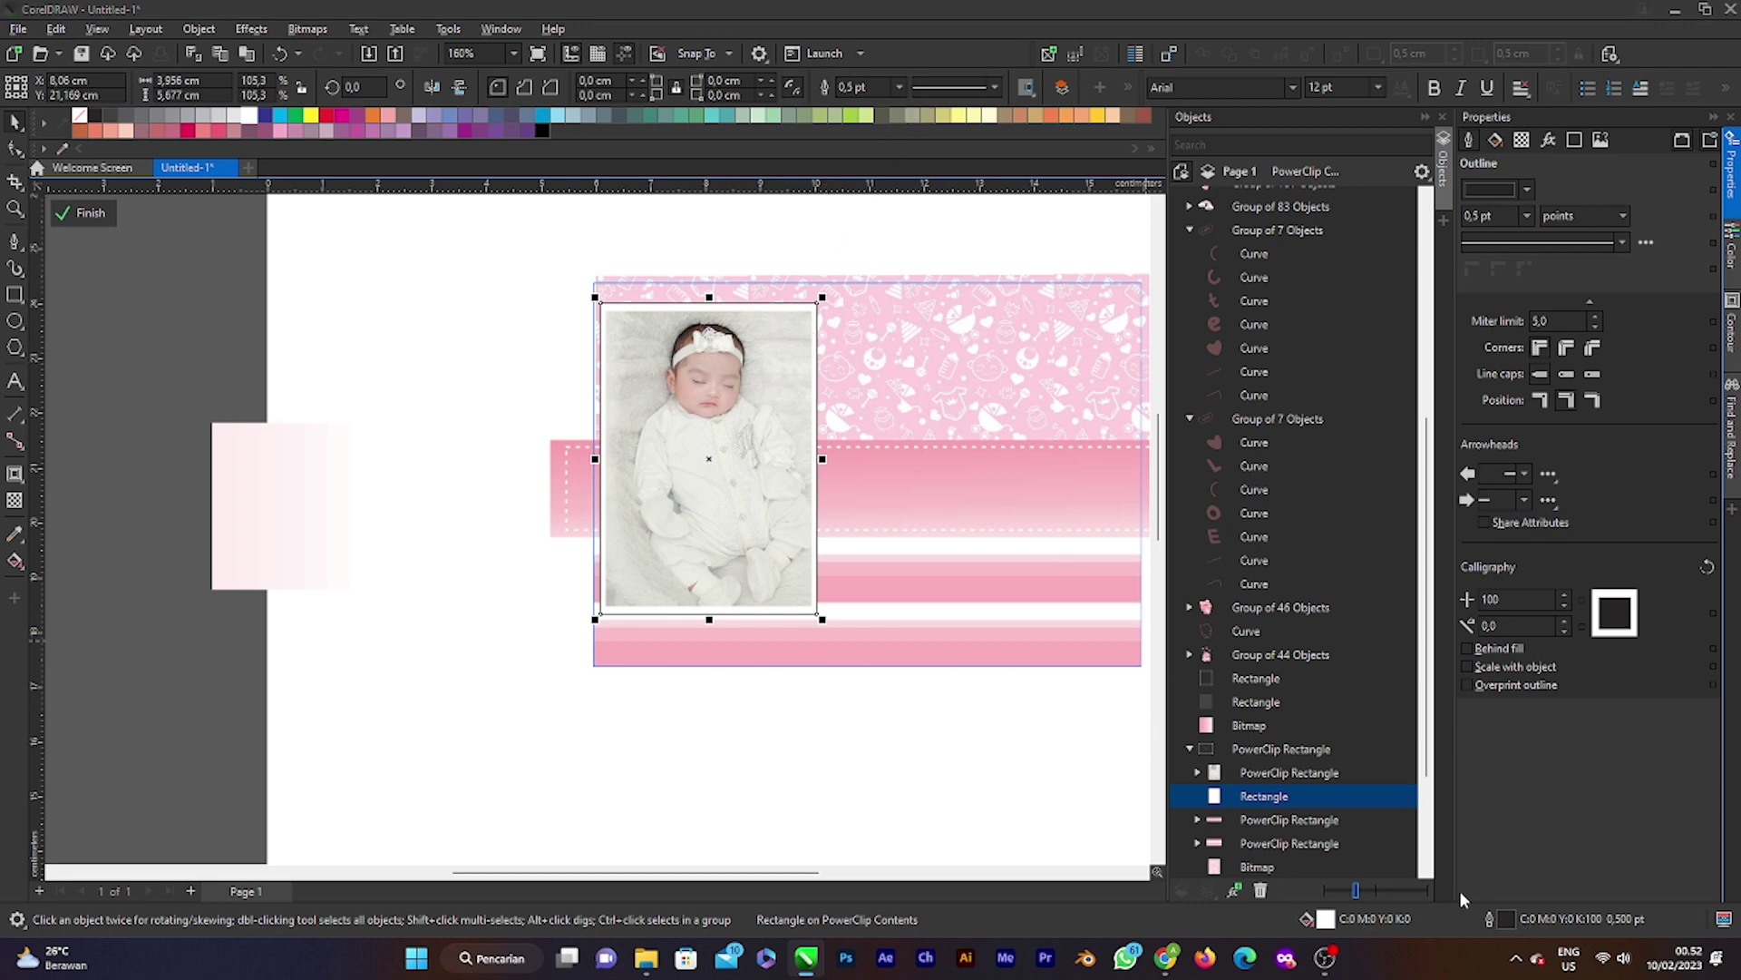
pyautogui.click(757, 381)
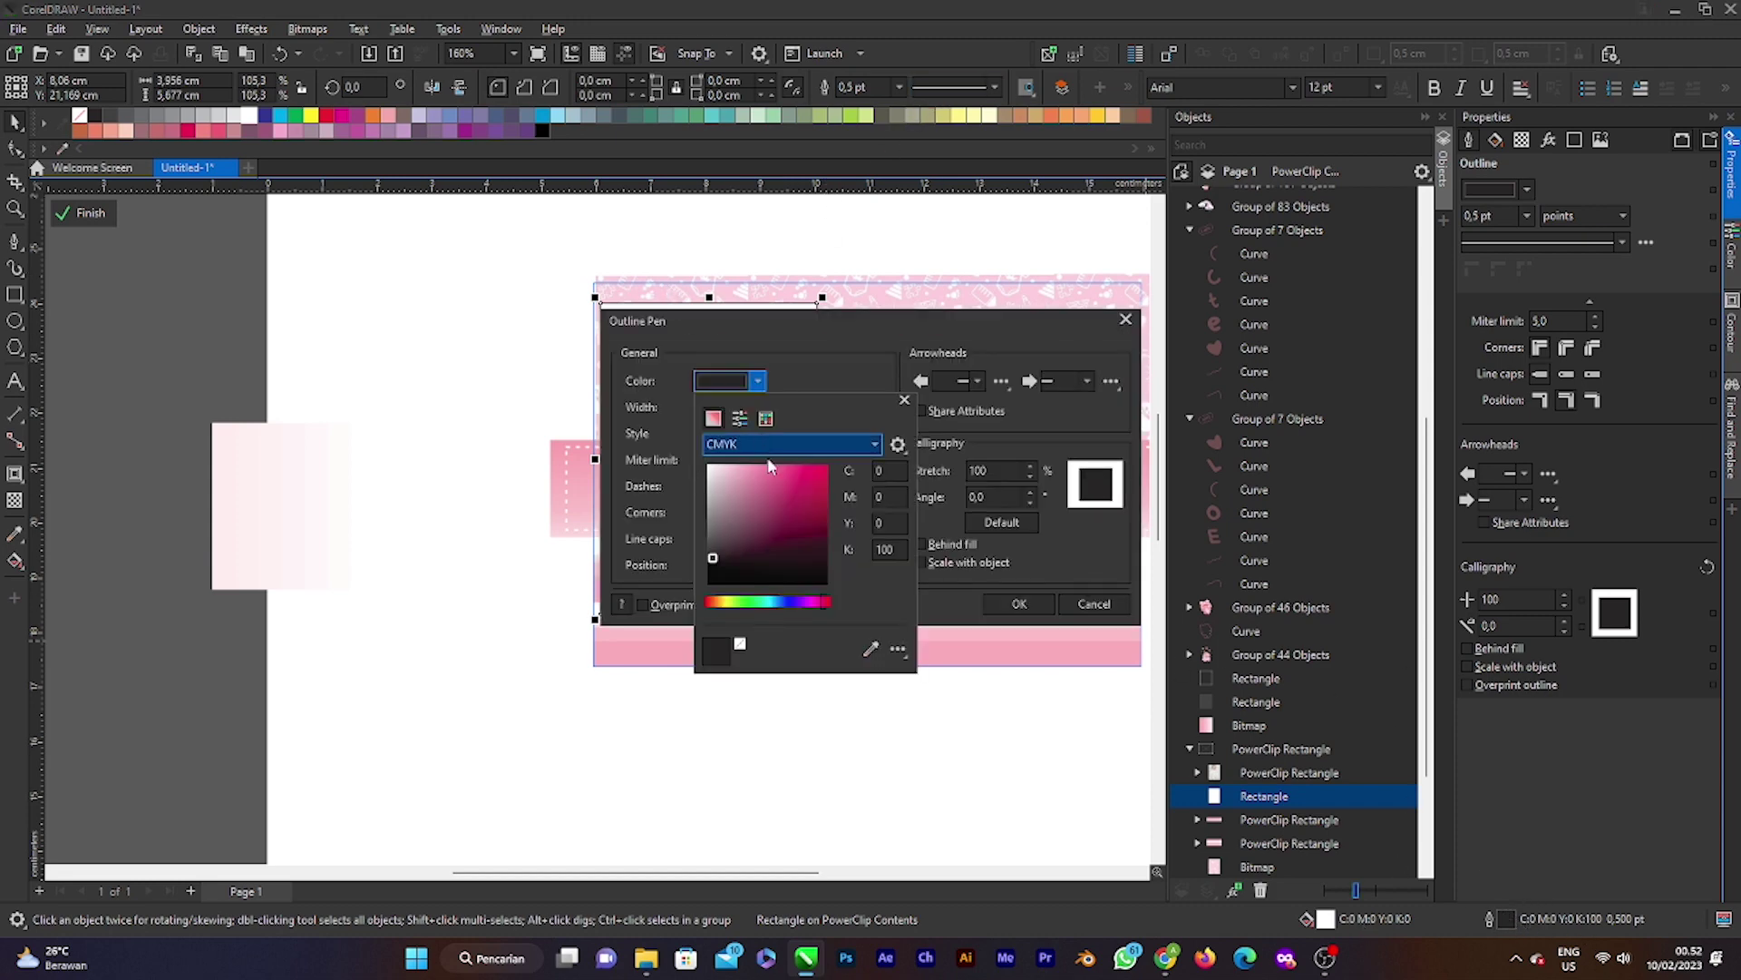
pyautogui.moveTo(717, 557); pyautogui.dragTo(708, 465)
pyautogui.click(887, 573)
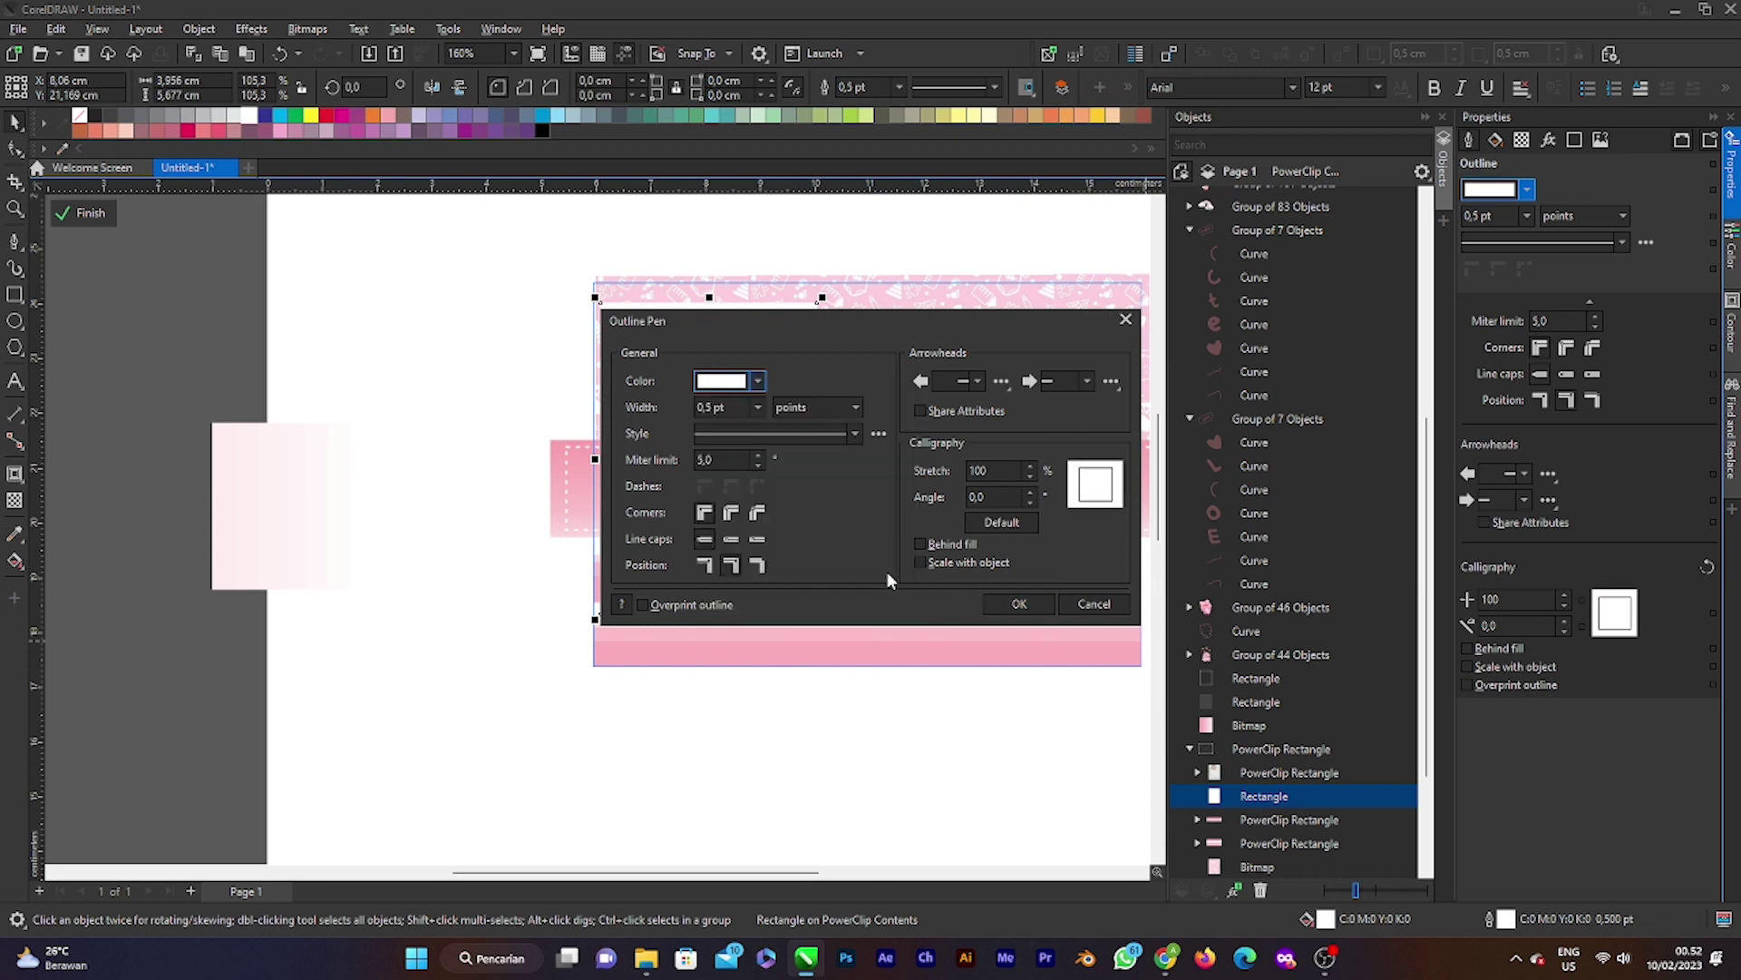
pyautogui.click(1019, 604)
# Step: Add an outward pink contour around the photo frame
pyautogui.scroll(2, 642, 310)
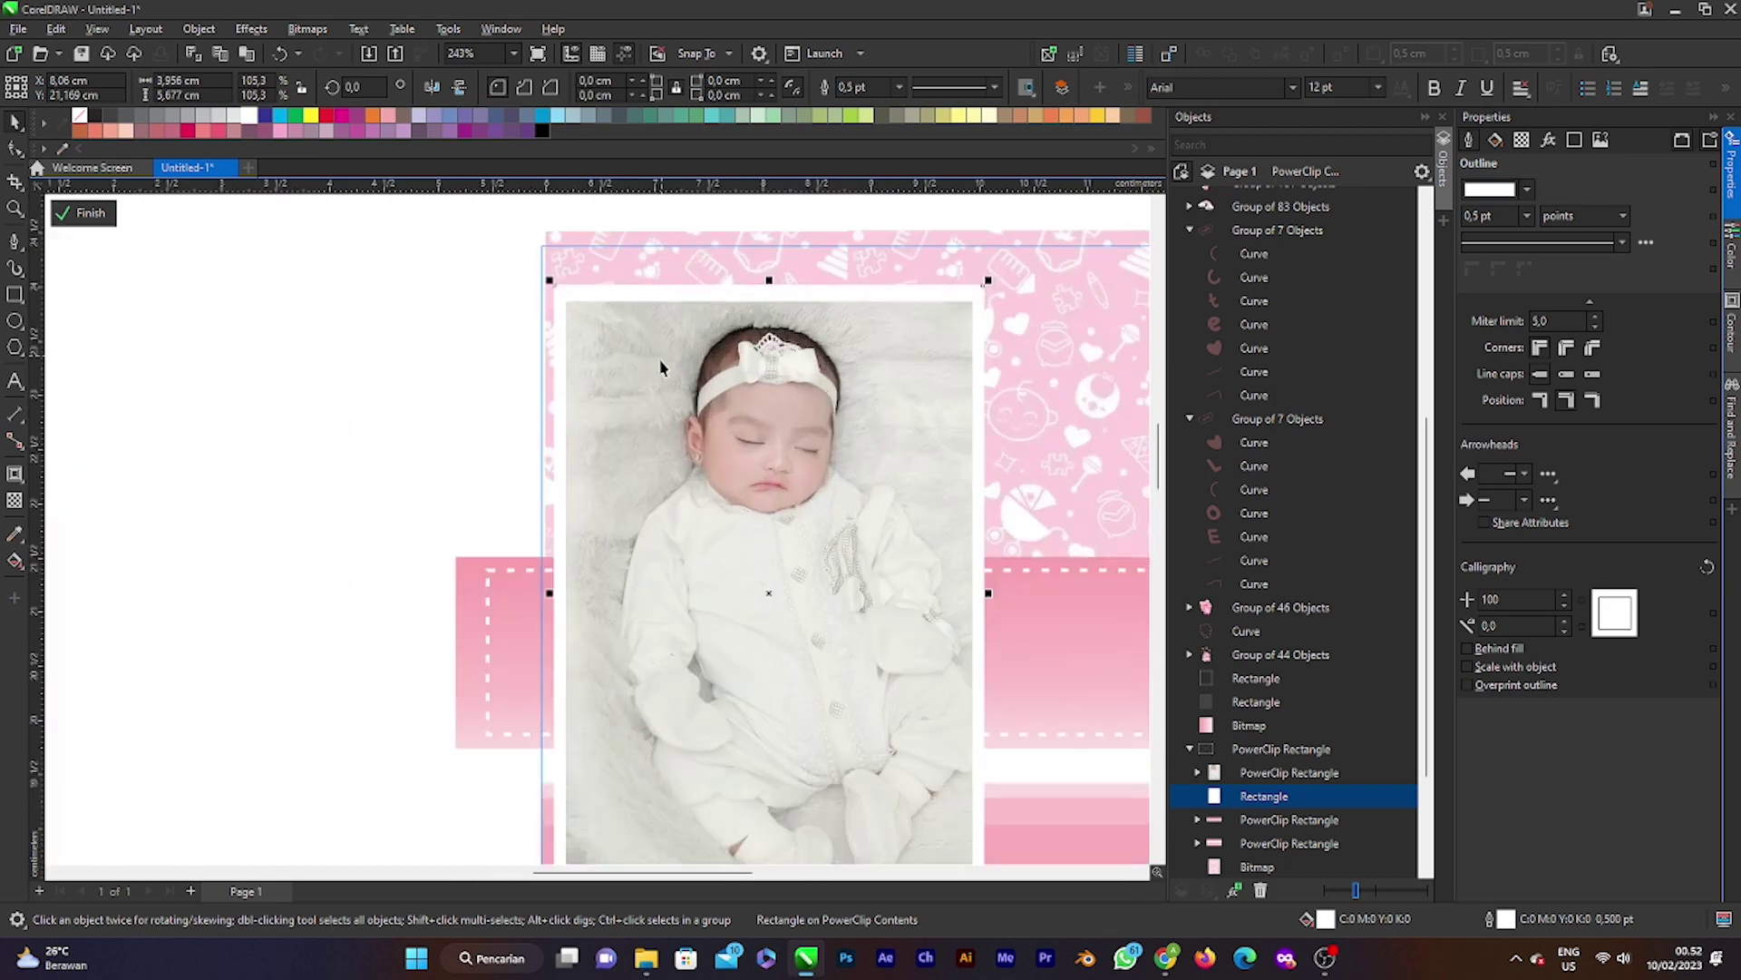
pyautogui.scroll(-1, 661, 369)
pyautogui.click(24, 489)
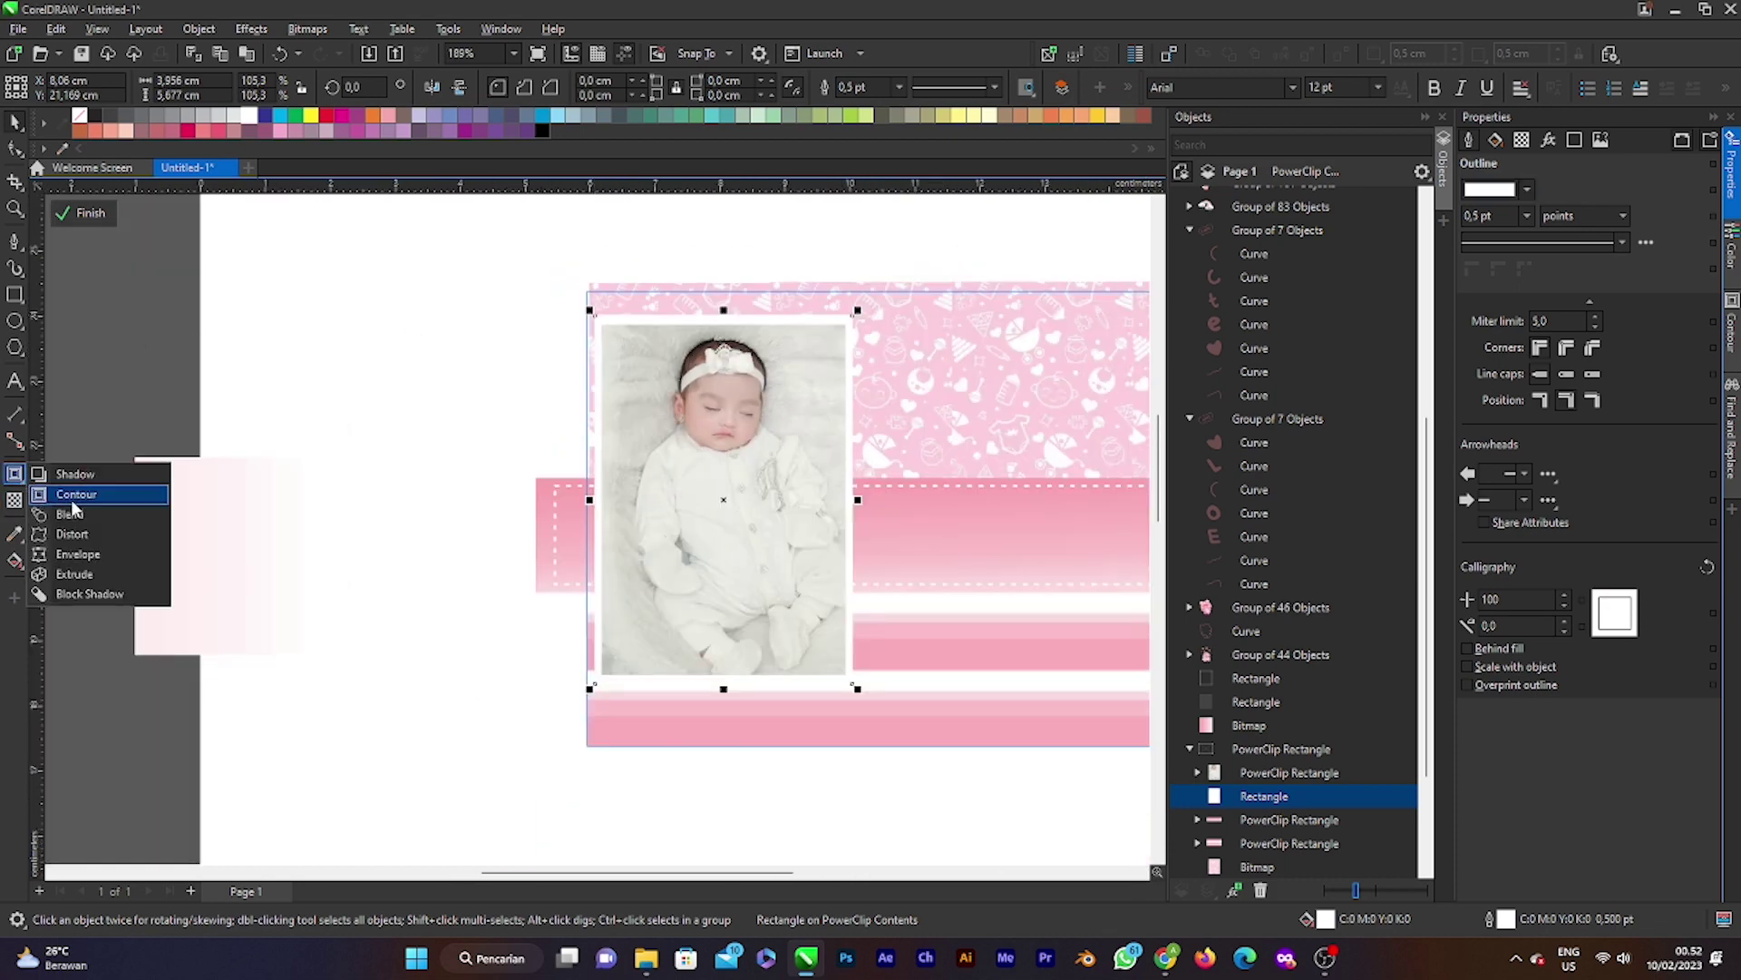
pyautogui.click(68, 489)
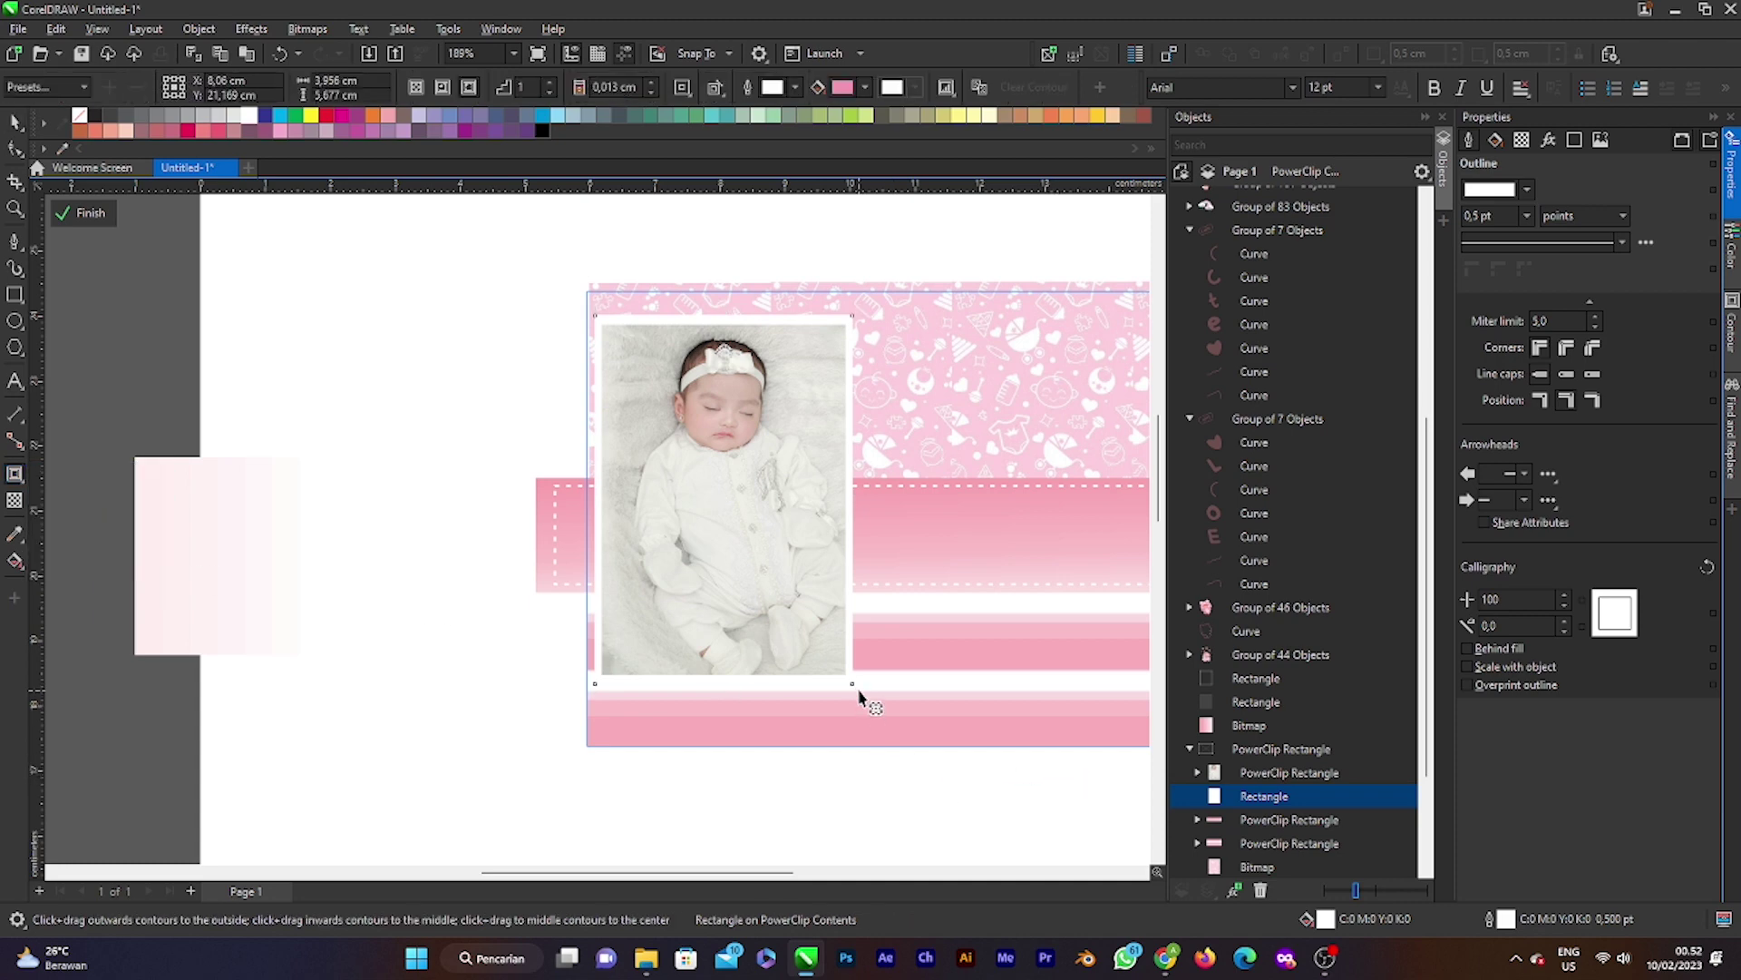
pyautogui.moveTo(851, 692)
pyautogui.mouseDown()
pyautogui.moveTo(886, 739)
pyautogui.moveTo(852, 699)
pyautogui.mouseUp()
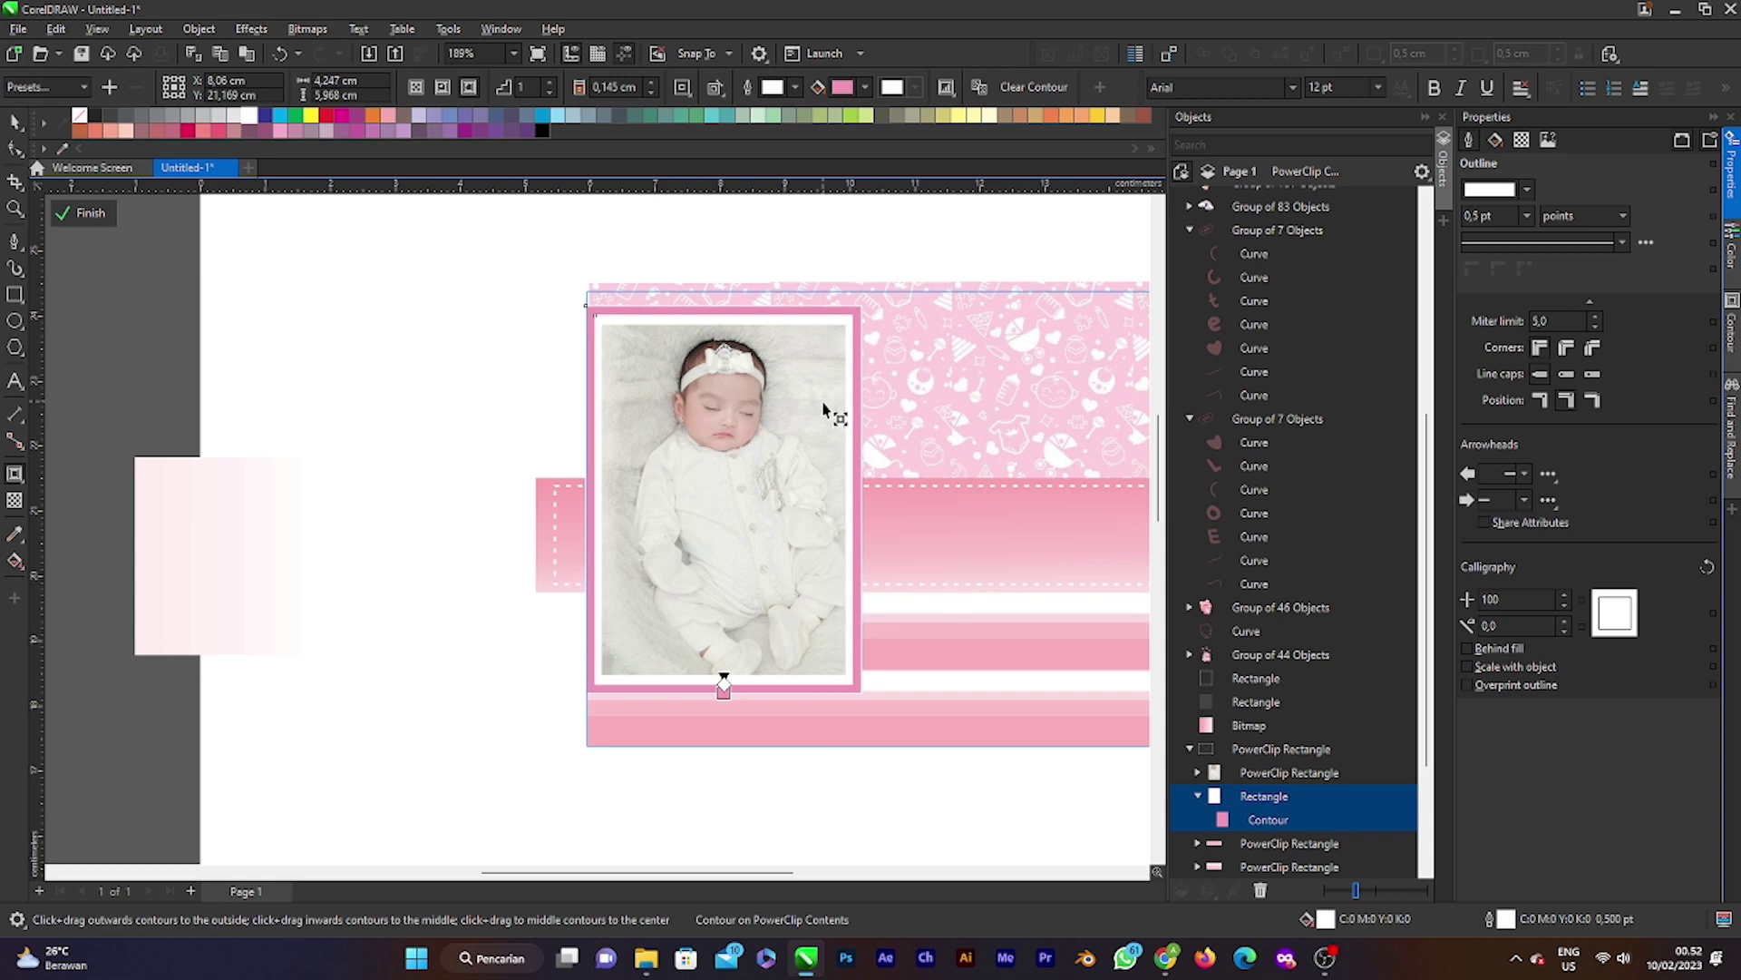
pyautogui.scroll(1, 826, 515)
pyautogui.scroll(-2, 825, 515)
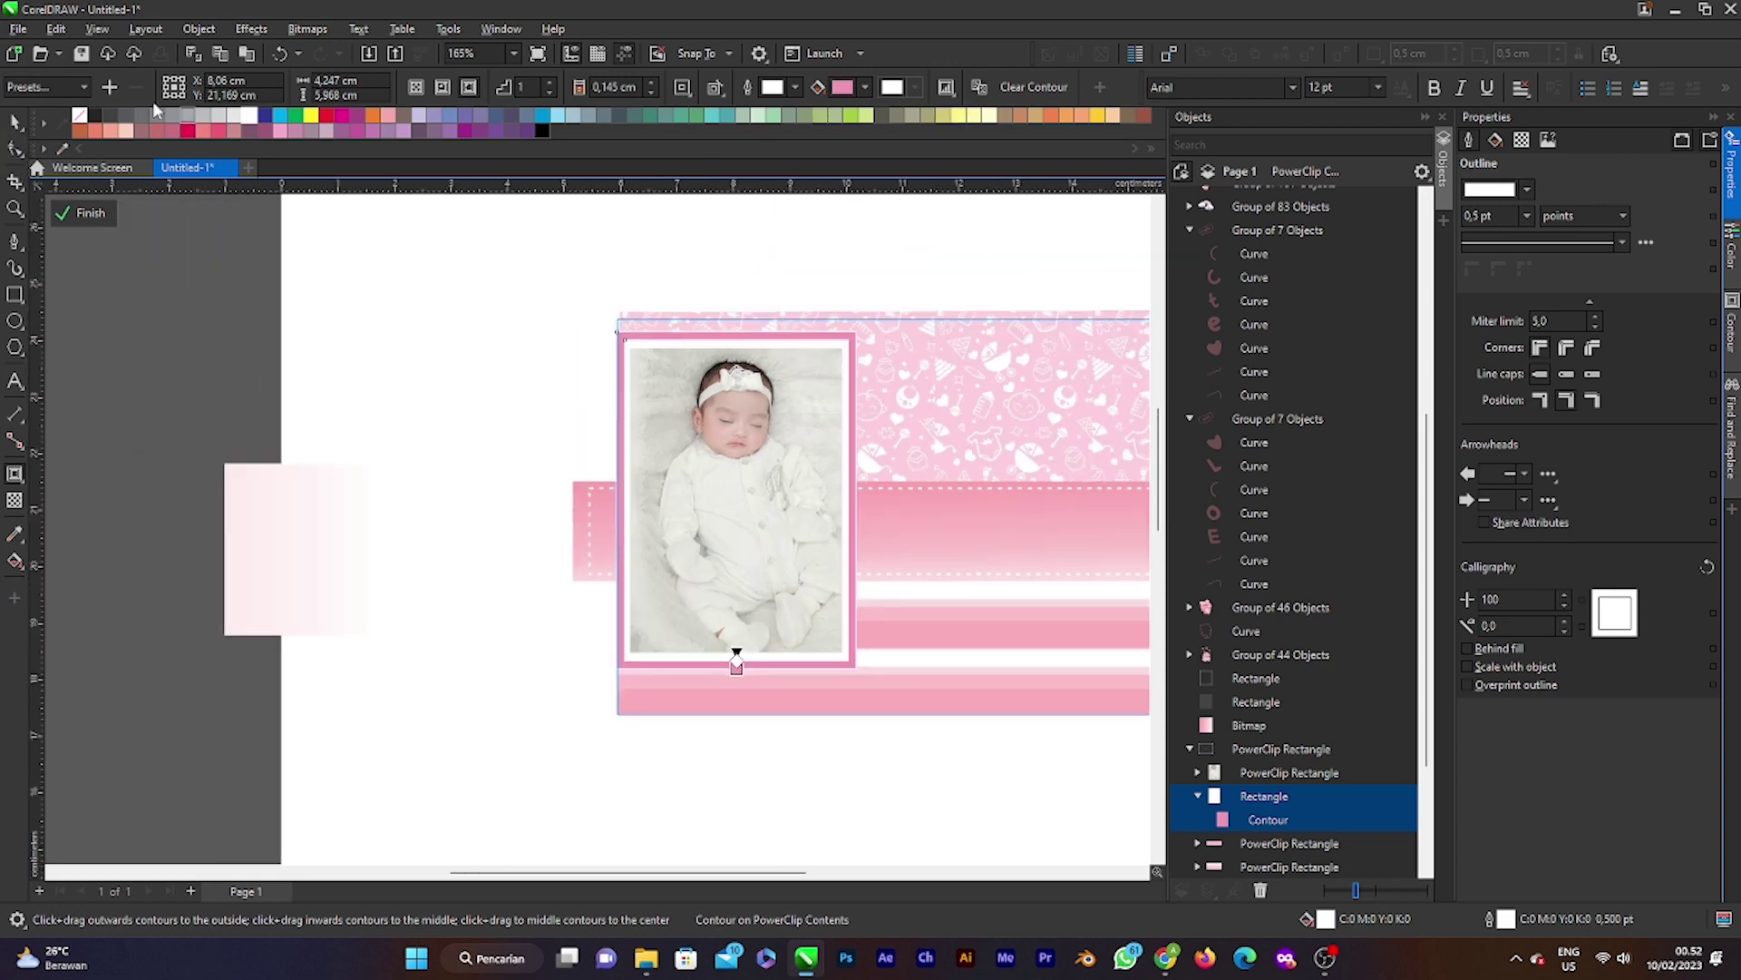
# Step: Scale the photo and its frame rectangle slightly smaller, then finish the PowerClip edit
pyautogui.click(16, 121)
pyautogui.click(635, 408)
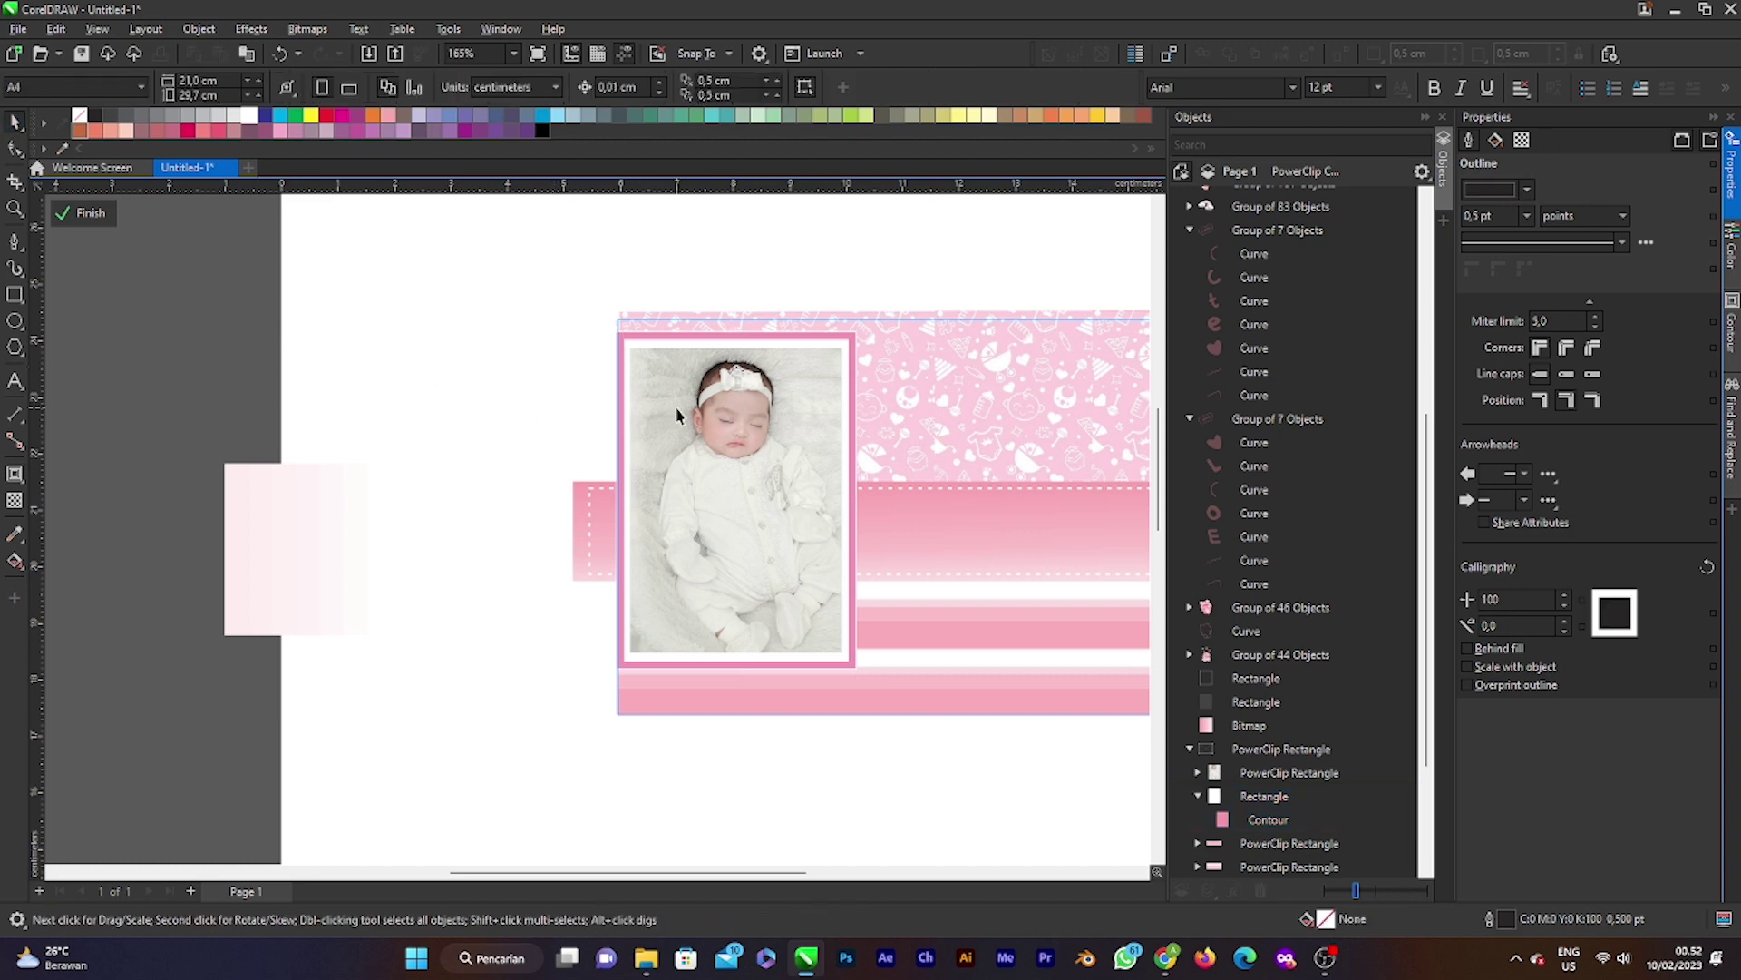
pyautogui.scroll(-3, 850, 408)
pyautogui.scroll(2, 934, 508)
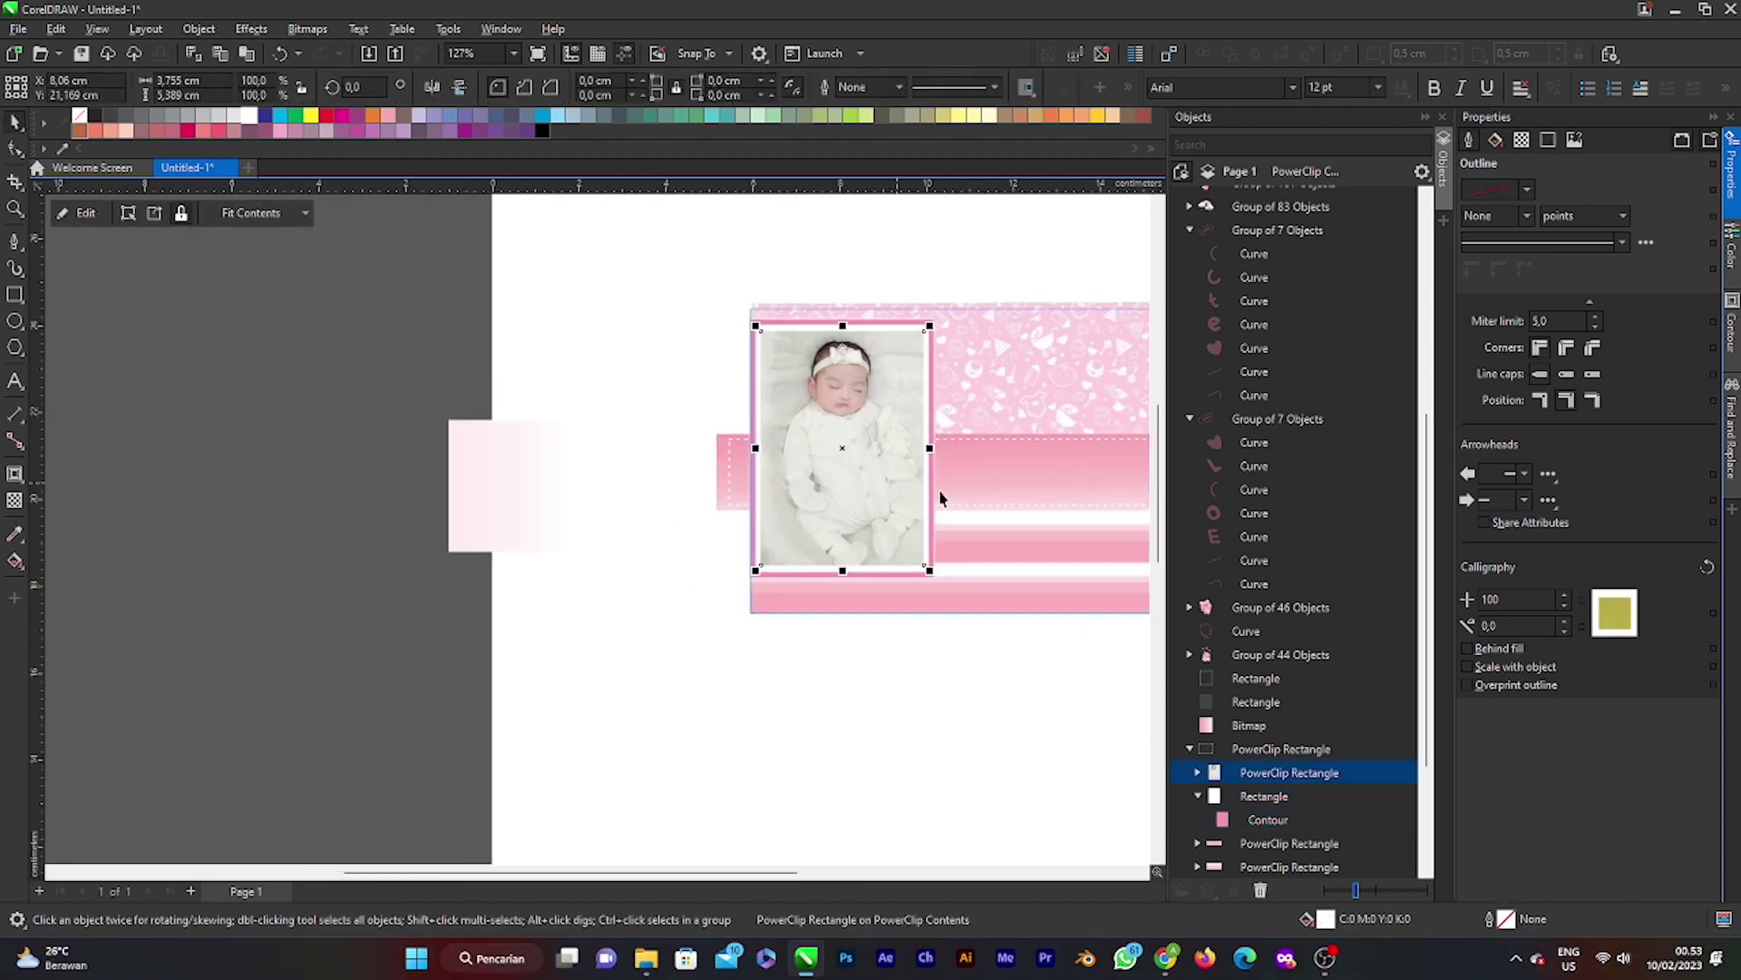
pyautogui.keyDown('ctrl'); pyautogui.click(1264, 796); pyautogui.keyUp('ctrl')
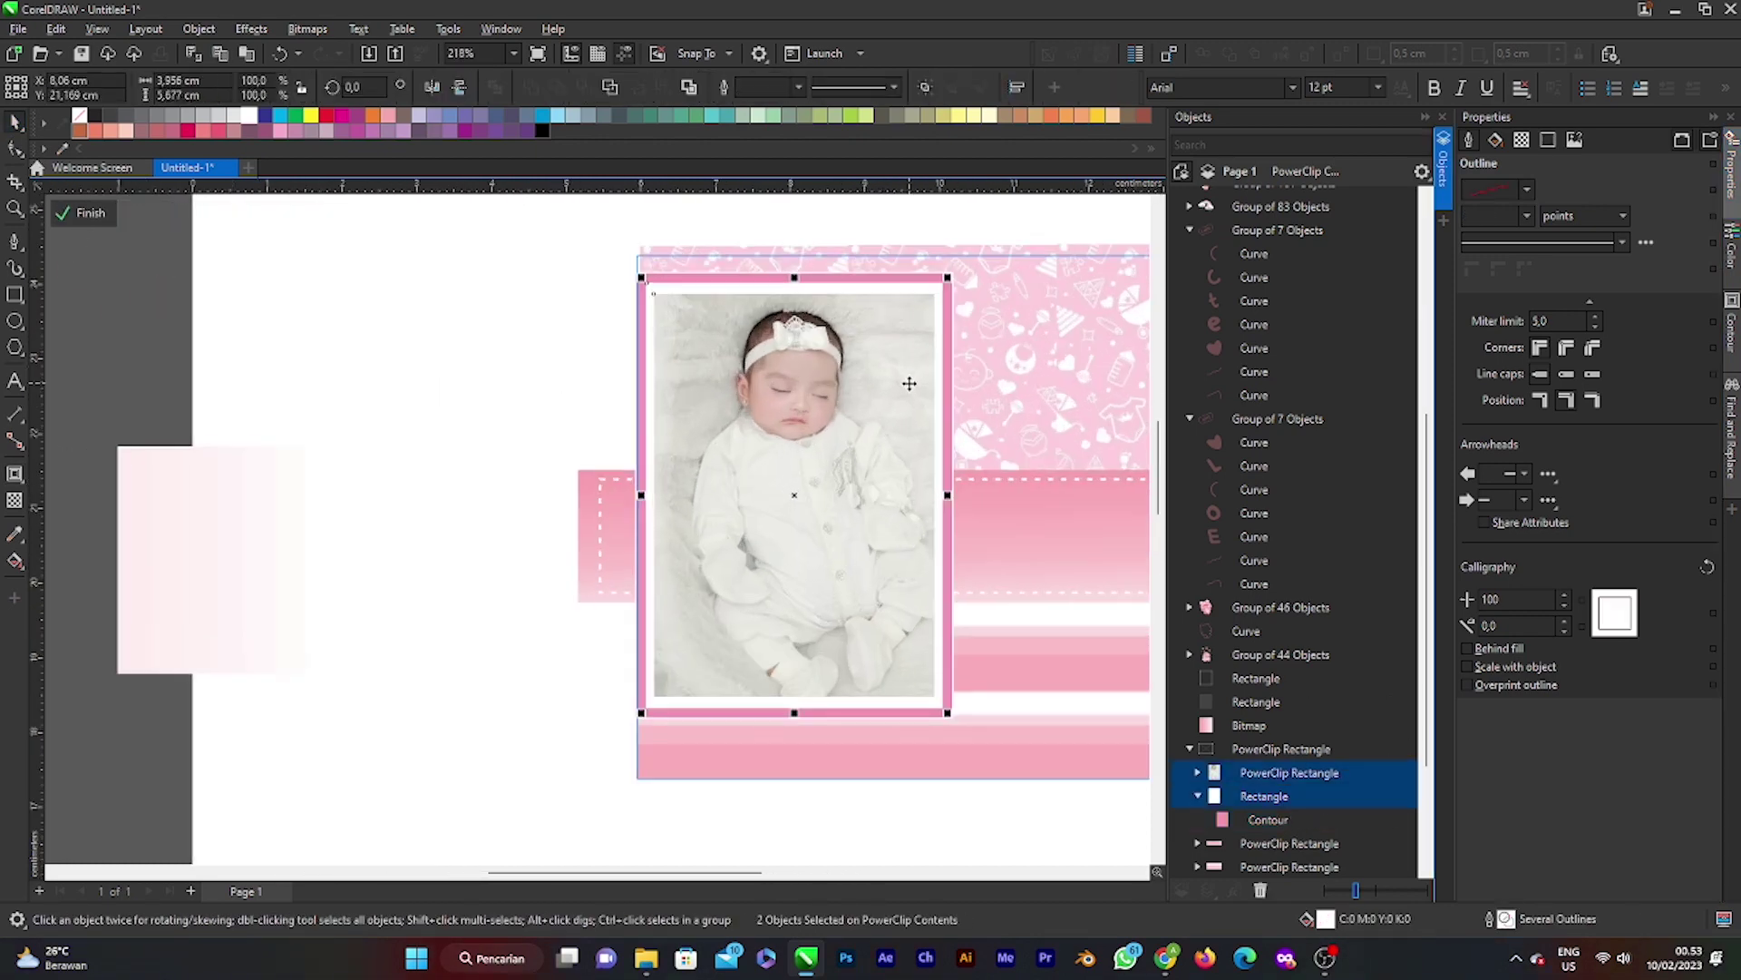
pyautogui.scroll(2, 910, 382)
pyautogui.moveTo(949, 273); pyautogui.dragTo(923, 299)
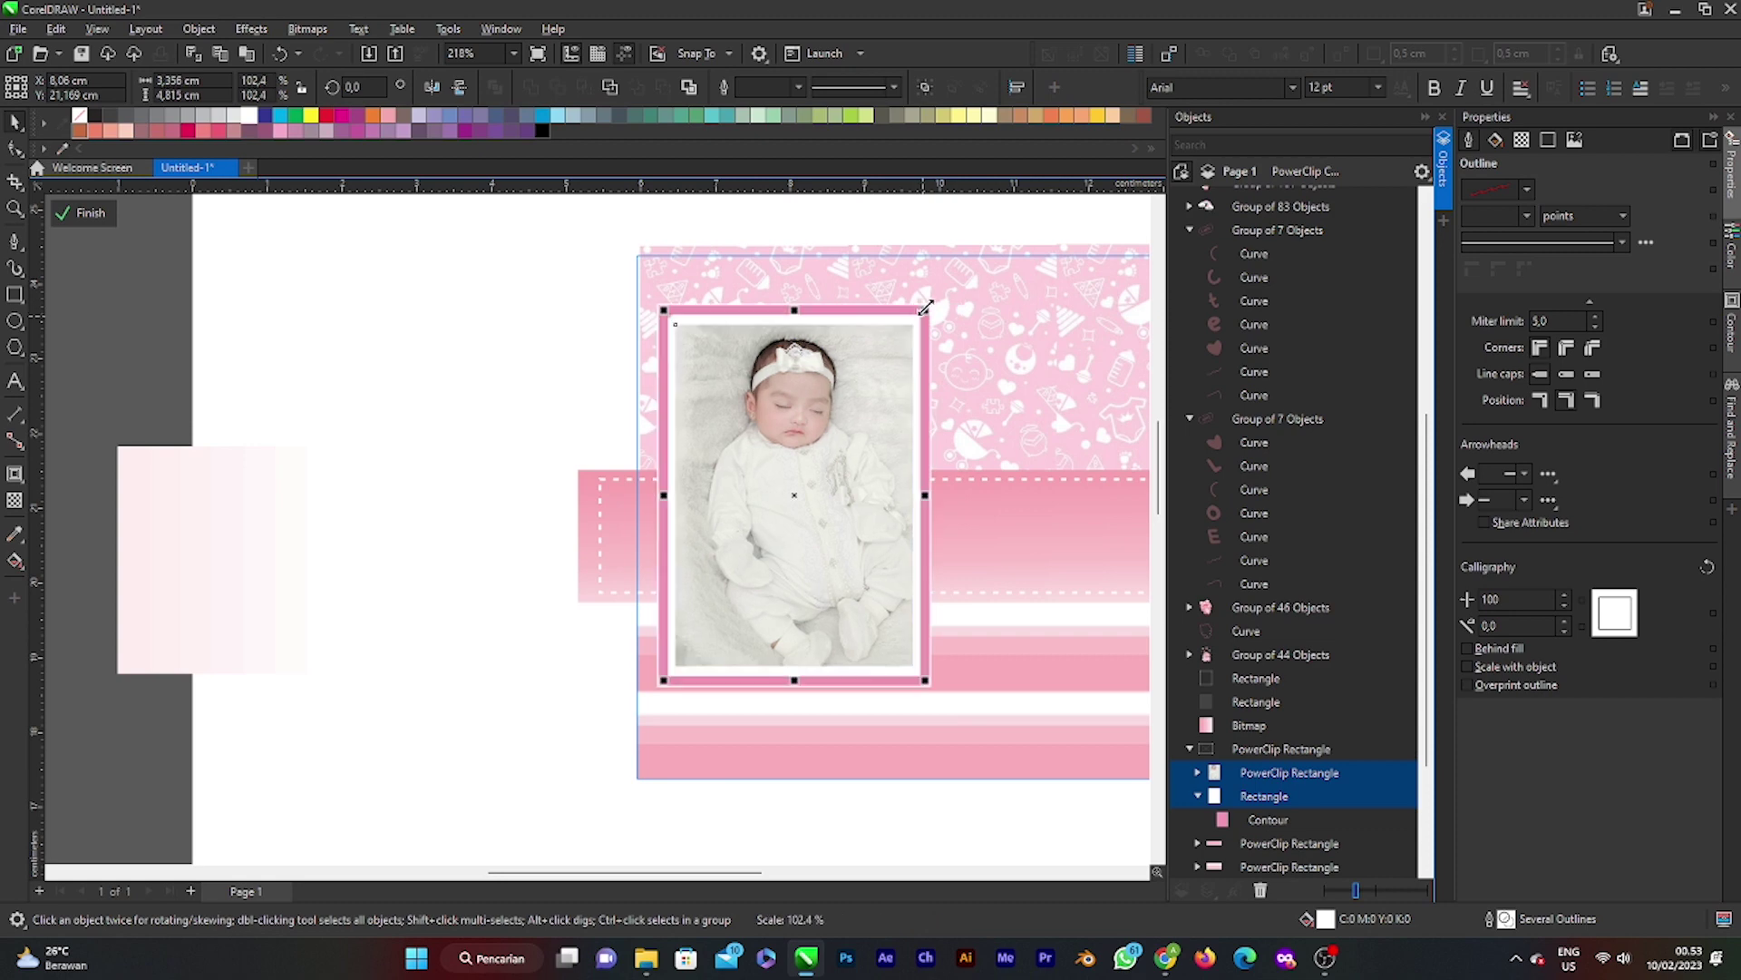
pyautogui.scroll(-2, 878, 359)
pyautogui.scroll(1, 878, 360)
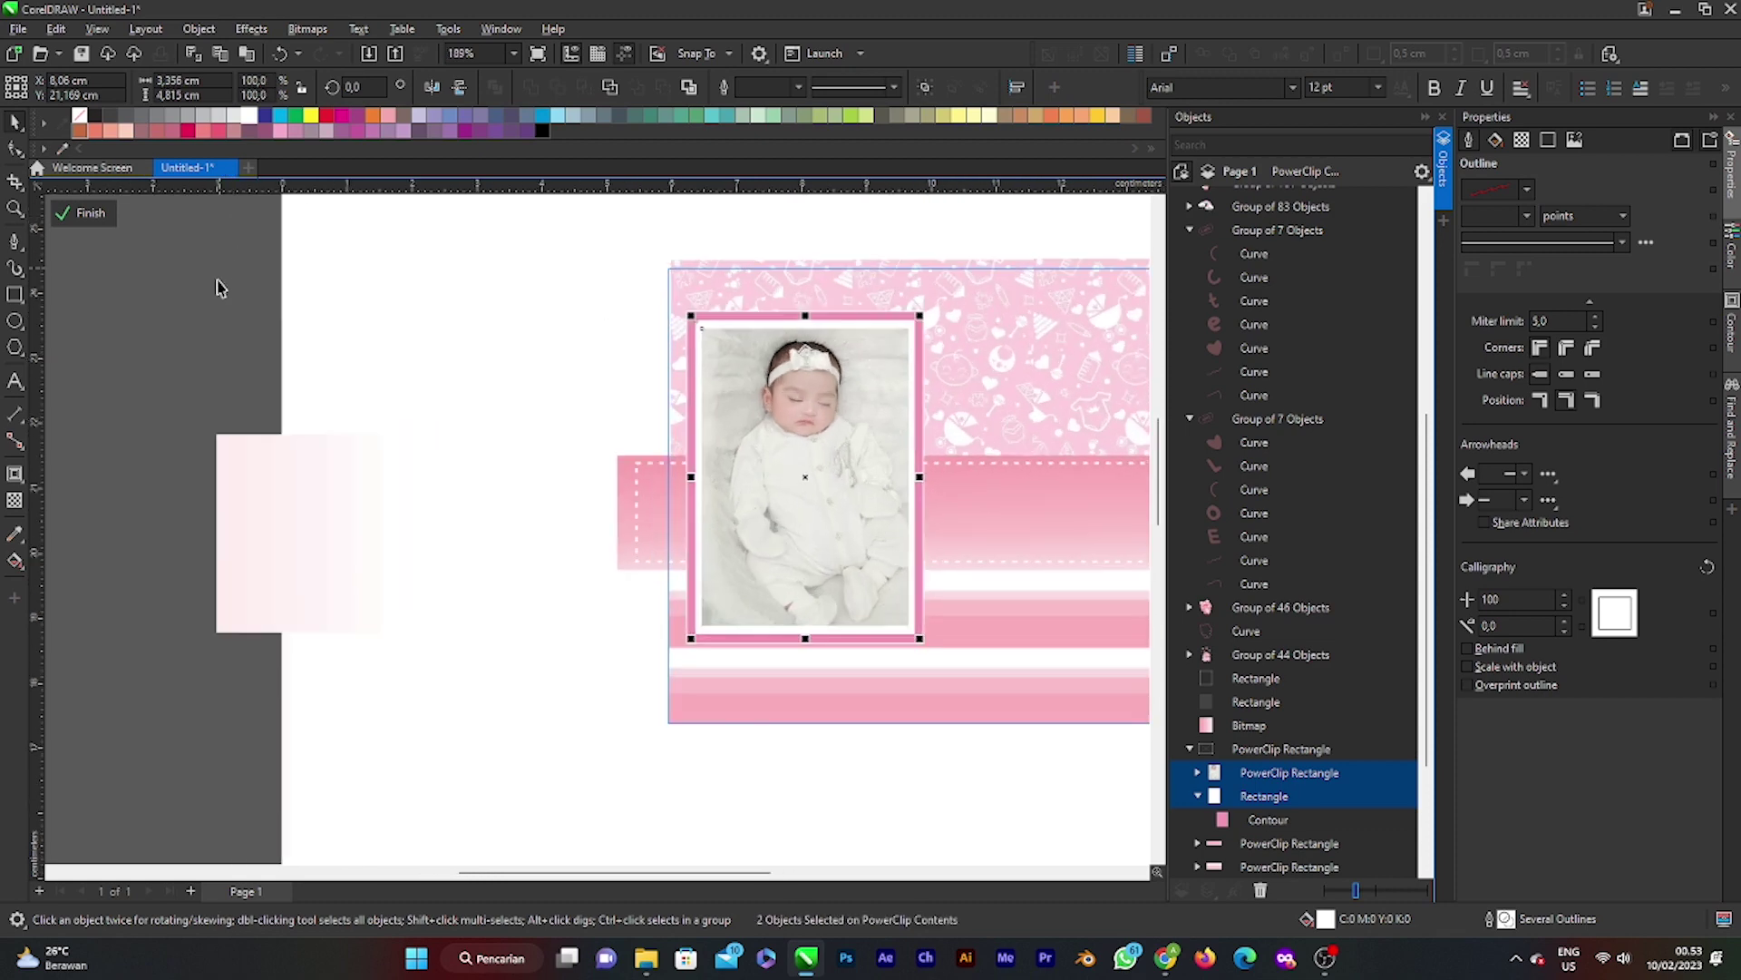
pyautogui.click(86, 212)
# Step: Enter the card's PowerClip, select the baby photo and open it in PHOTO-PAINT via Edit Bitmap
pyautogui.scroll(-2, 571, 376)
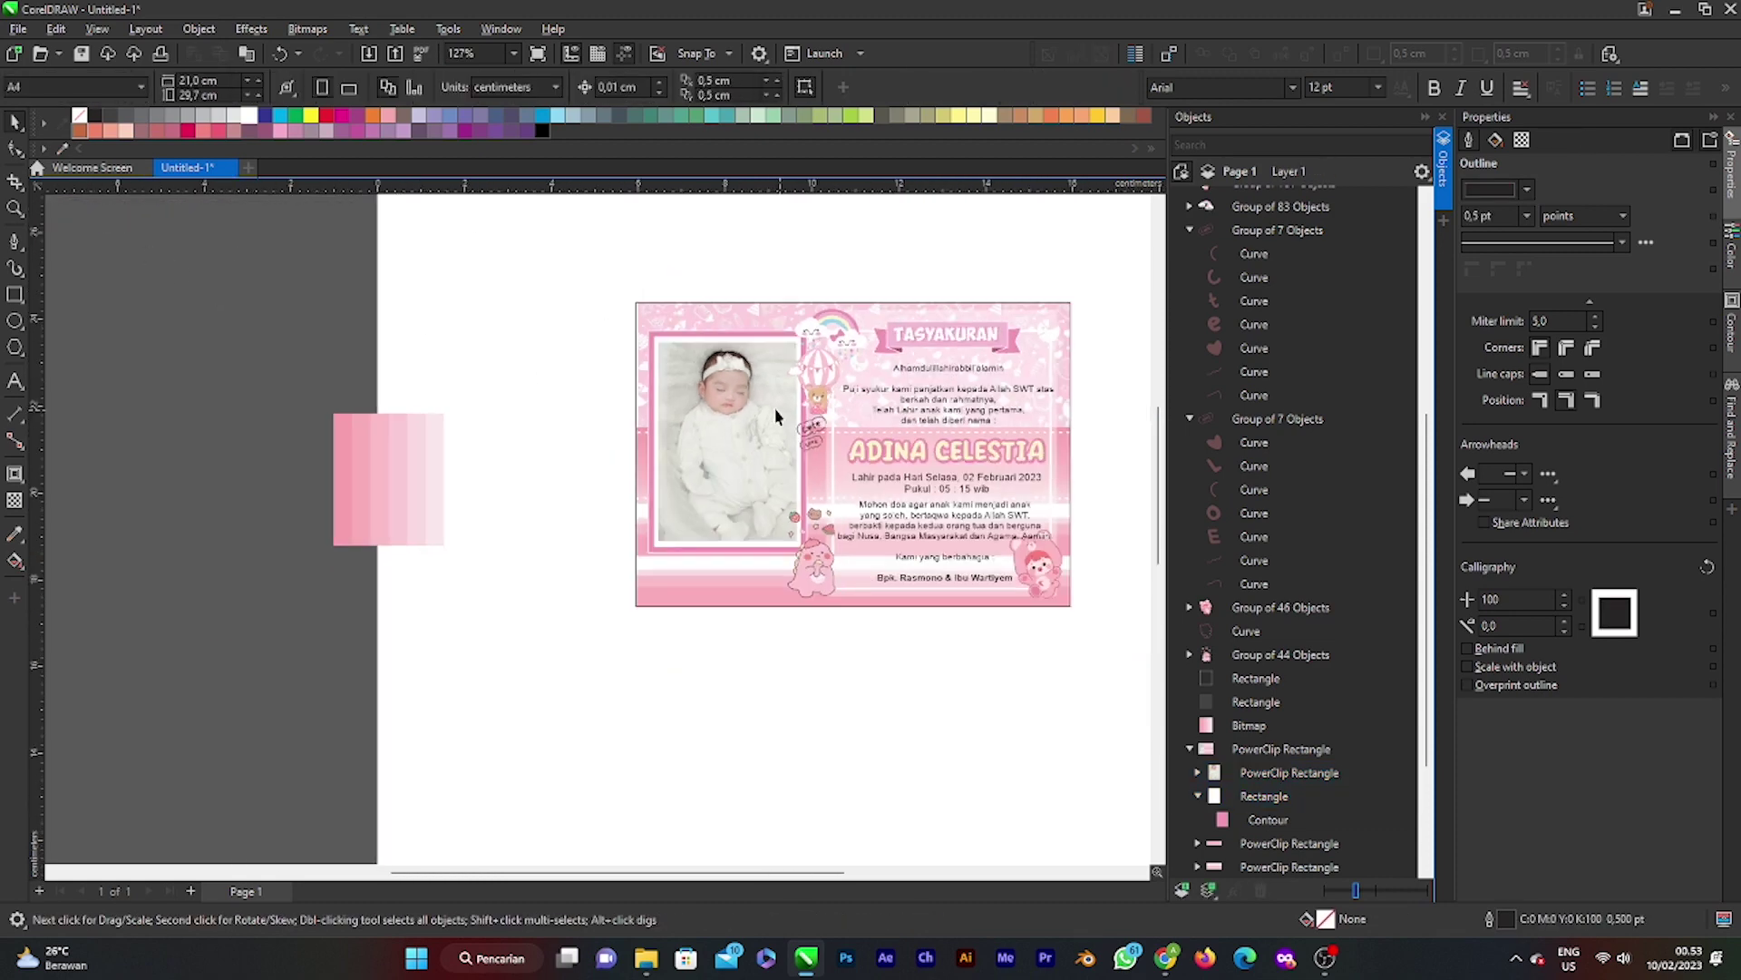
pyautogui.scroll(-2, 776, 416)
pyautogui.scroll(1, 773, 414)
pyautogui.click(739, 414)
pyautogui.scroll(3, 737, 426)
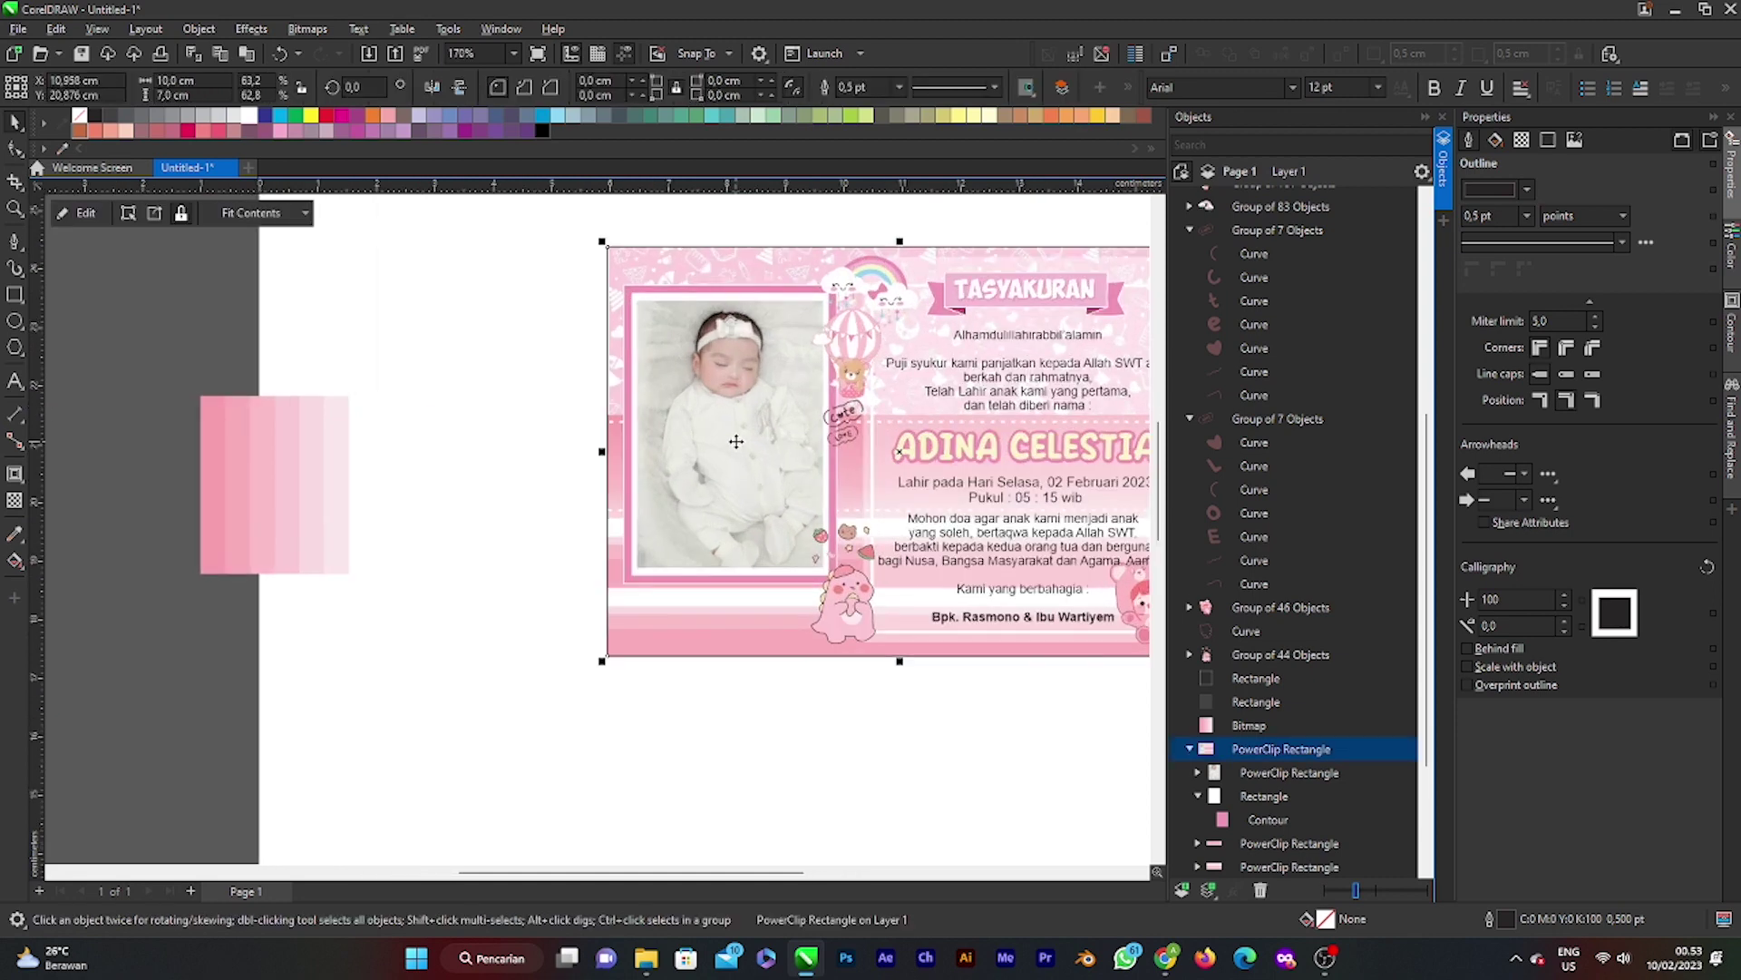
pyautogui.doubleClick(735, 438)
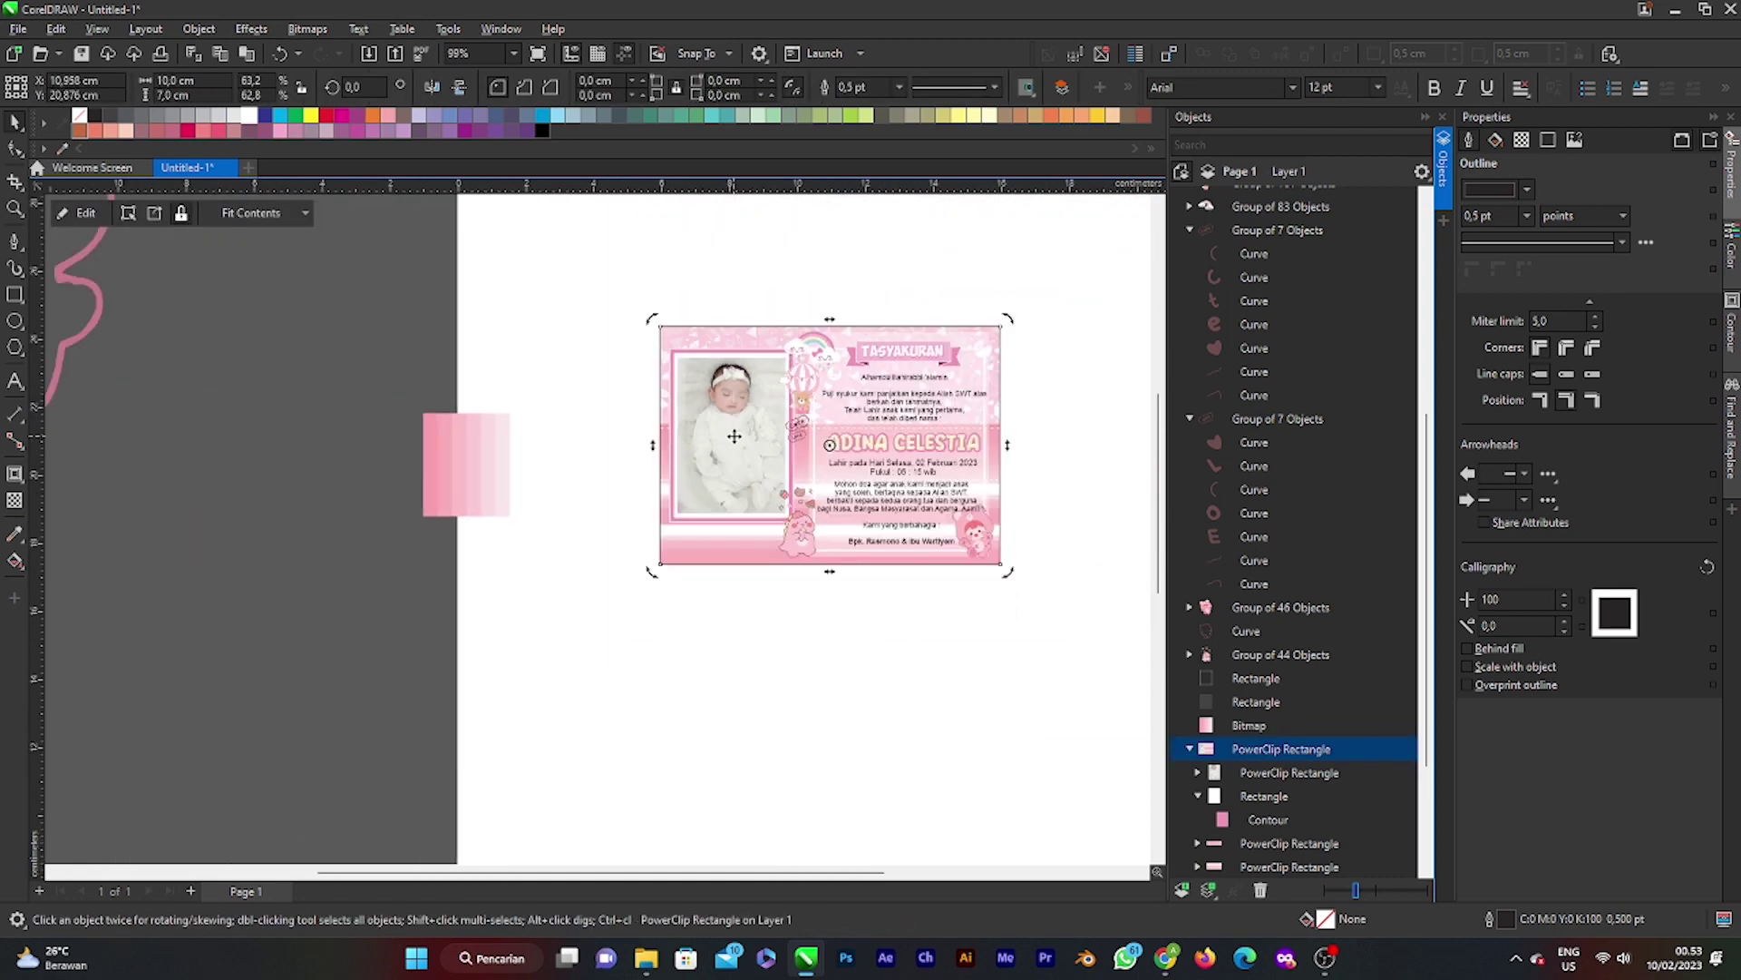
pyautogui.click(735, 441)
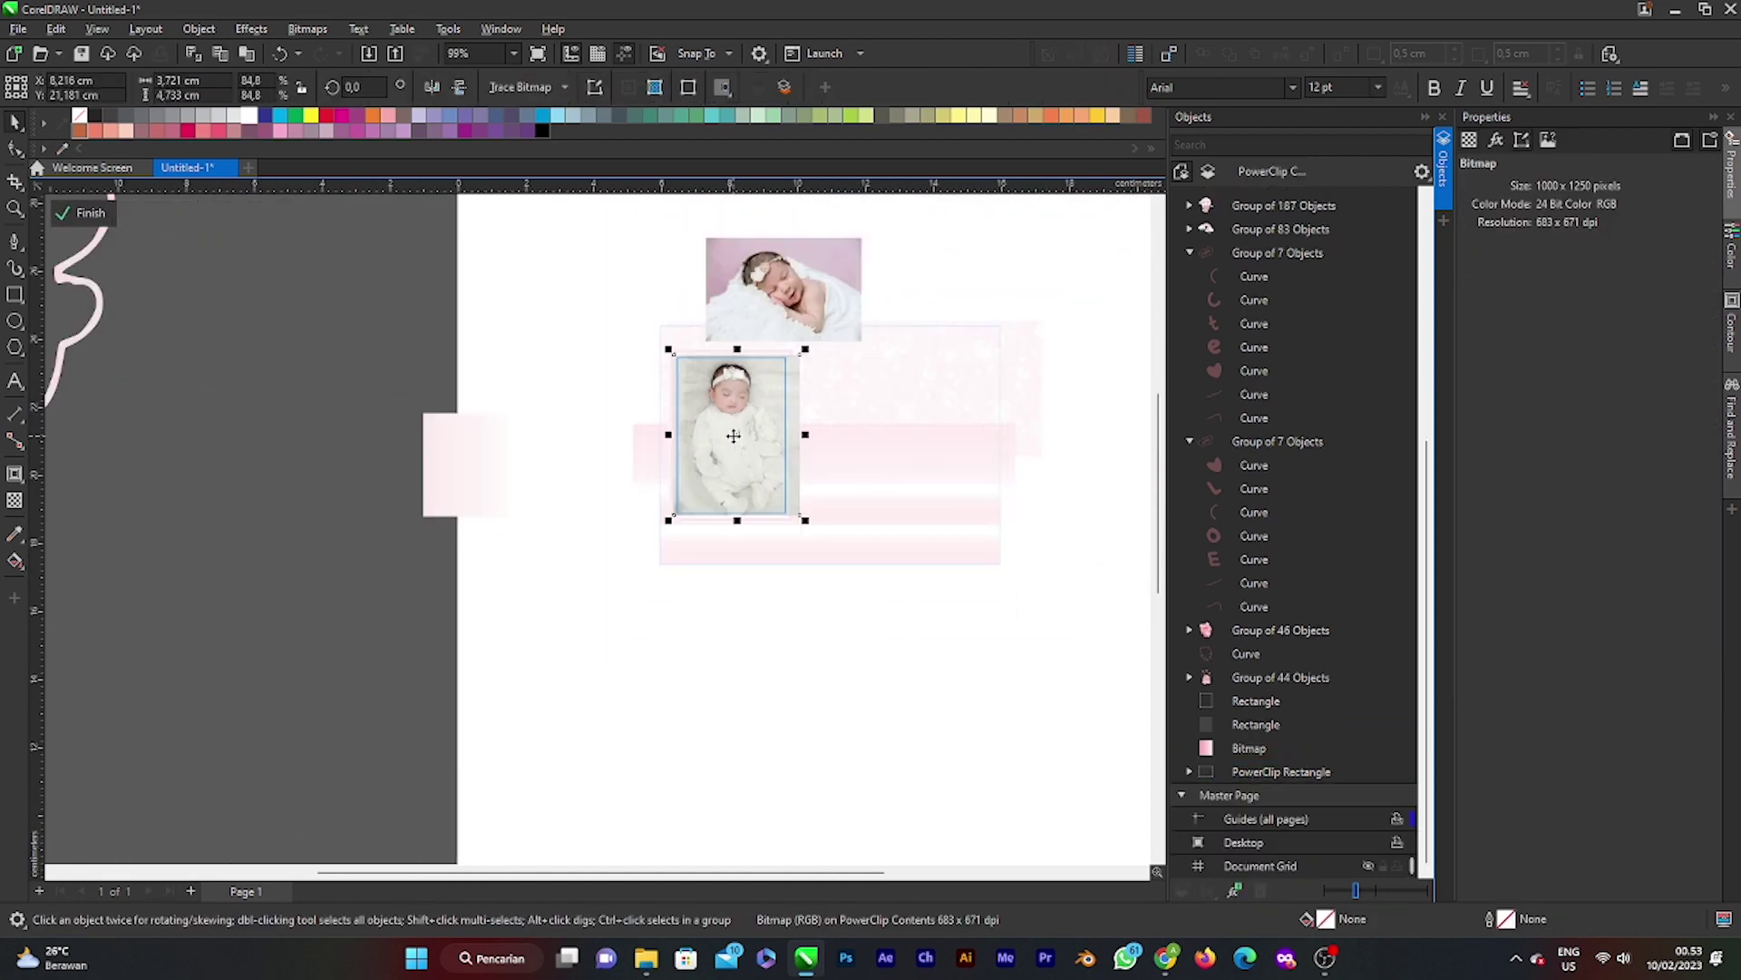
pyautogui.click(747, 411)
pyautogui.rightClick(764, 454)
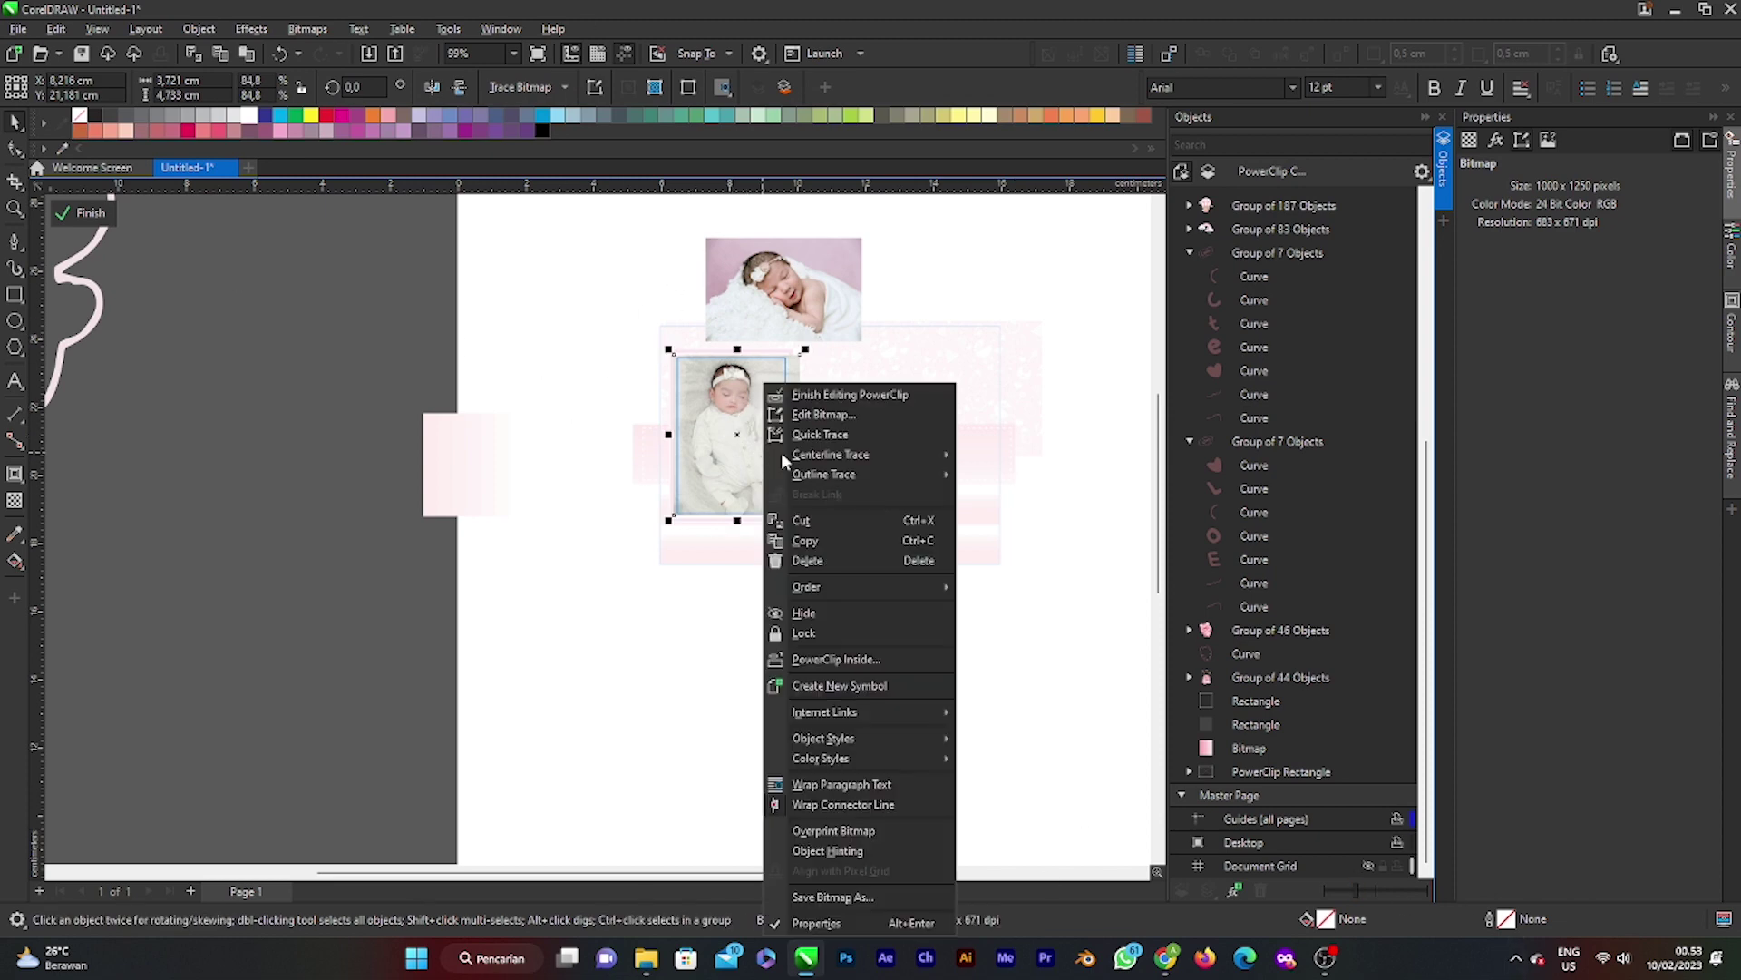
pyautogui.click(866, 414)
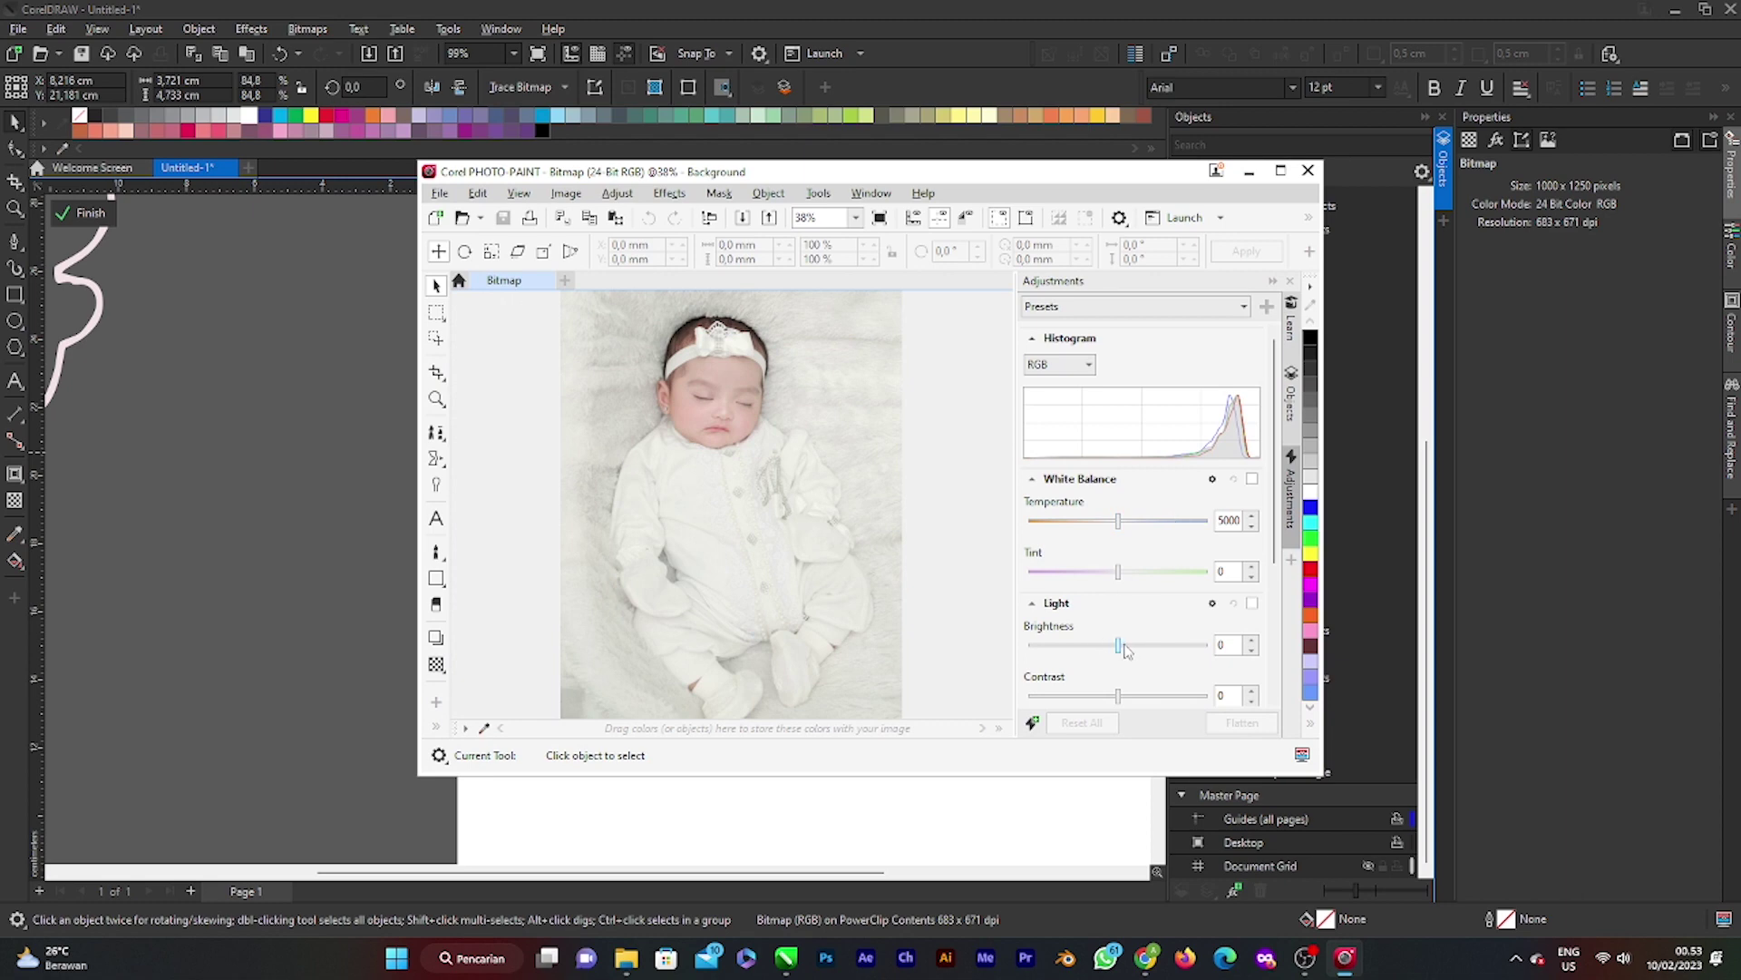
# Step: Raise the photo's brightness to 11, save it and close PHOTO-PAINT
pyautogui.moveTo(1122, 647); pyautogui.dragTo(1129, 646)
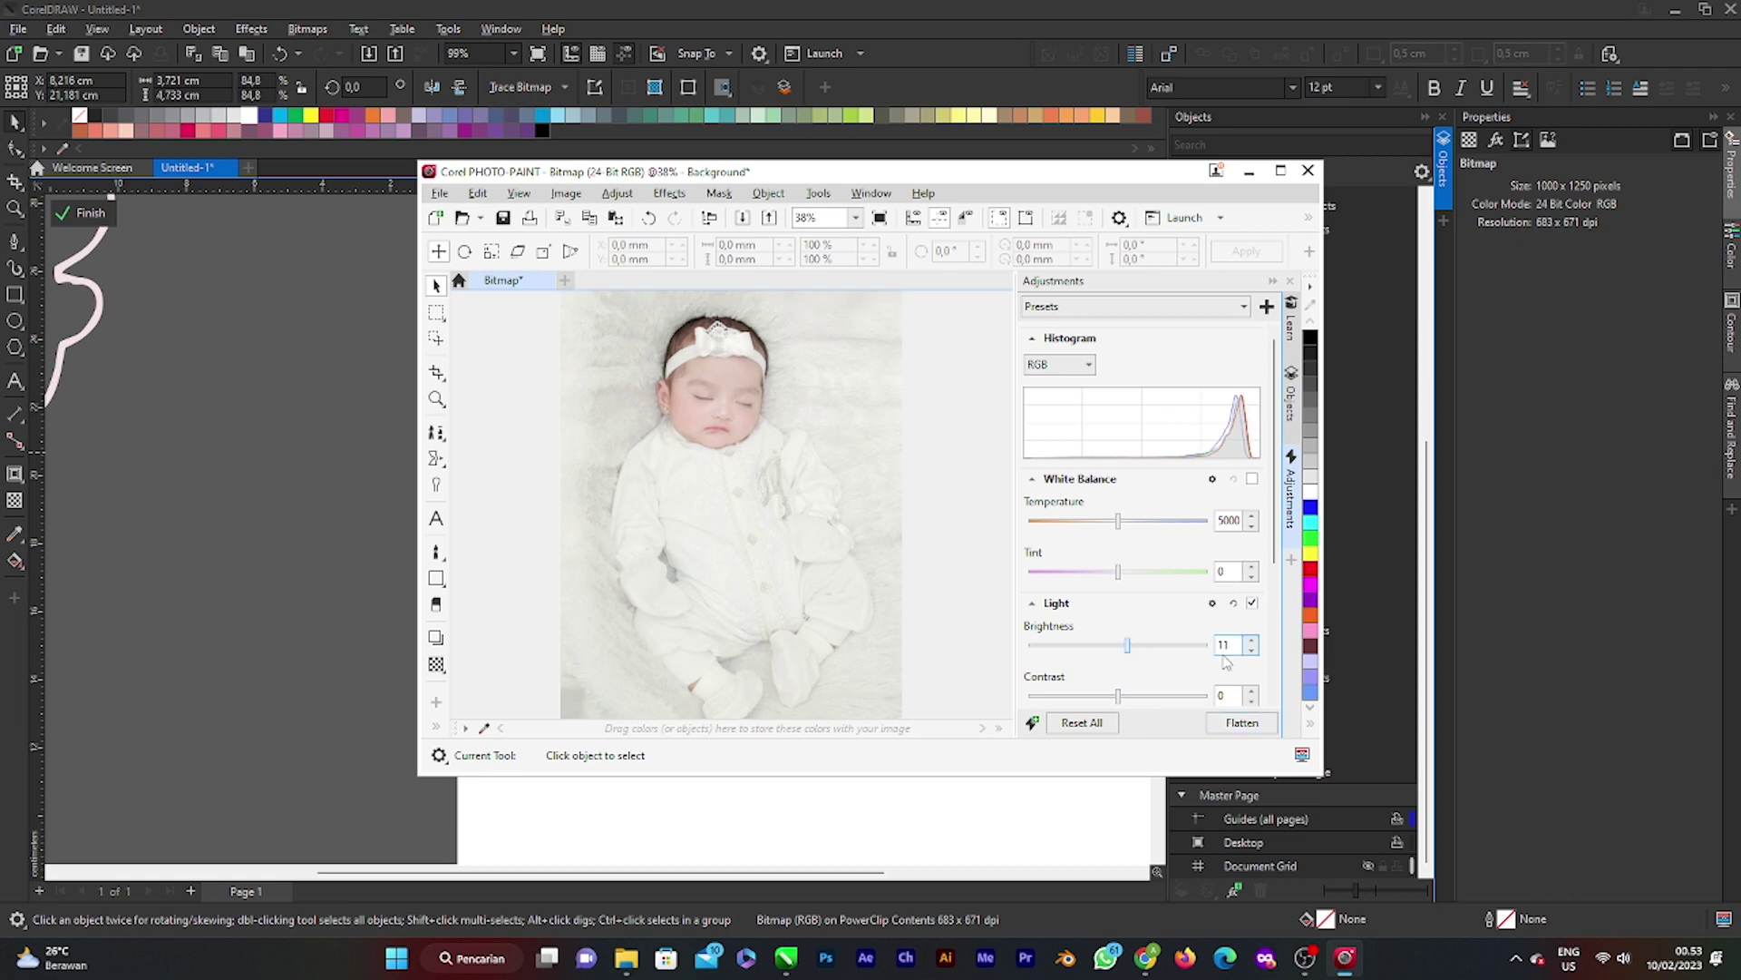
pyautogui.click(439, 194)
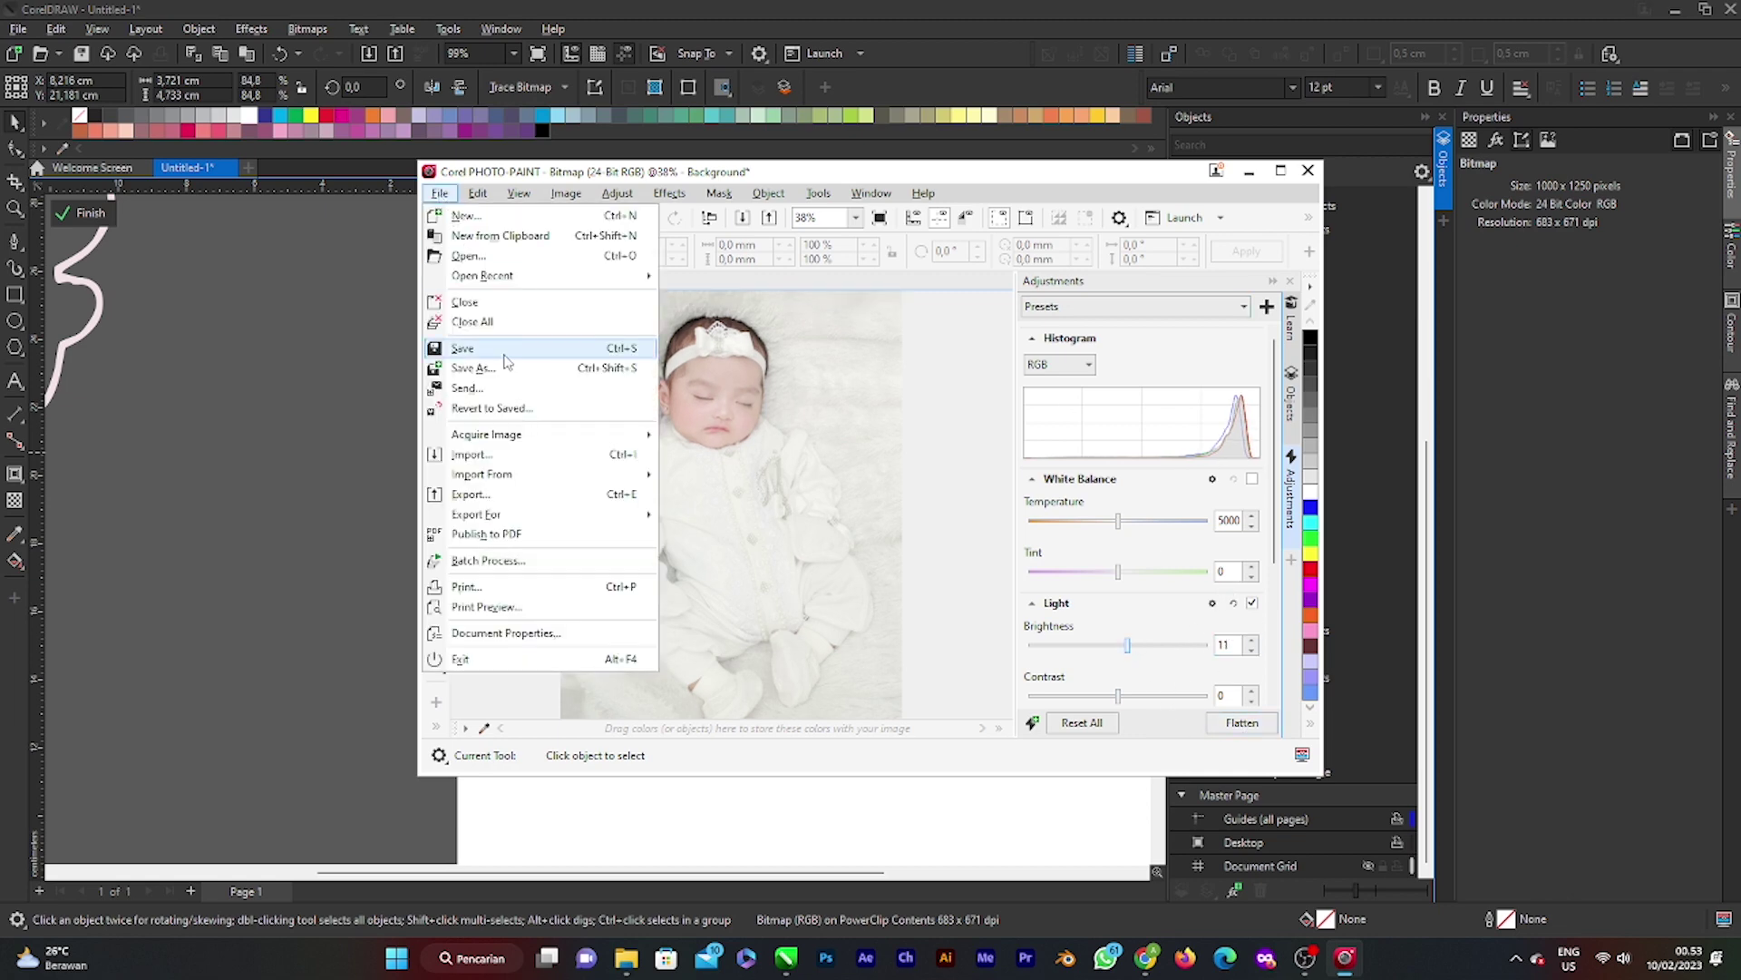
pyautogui.click(503, 361)
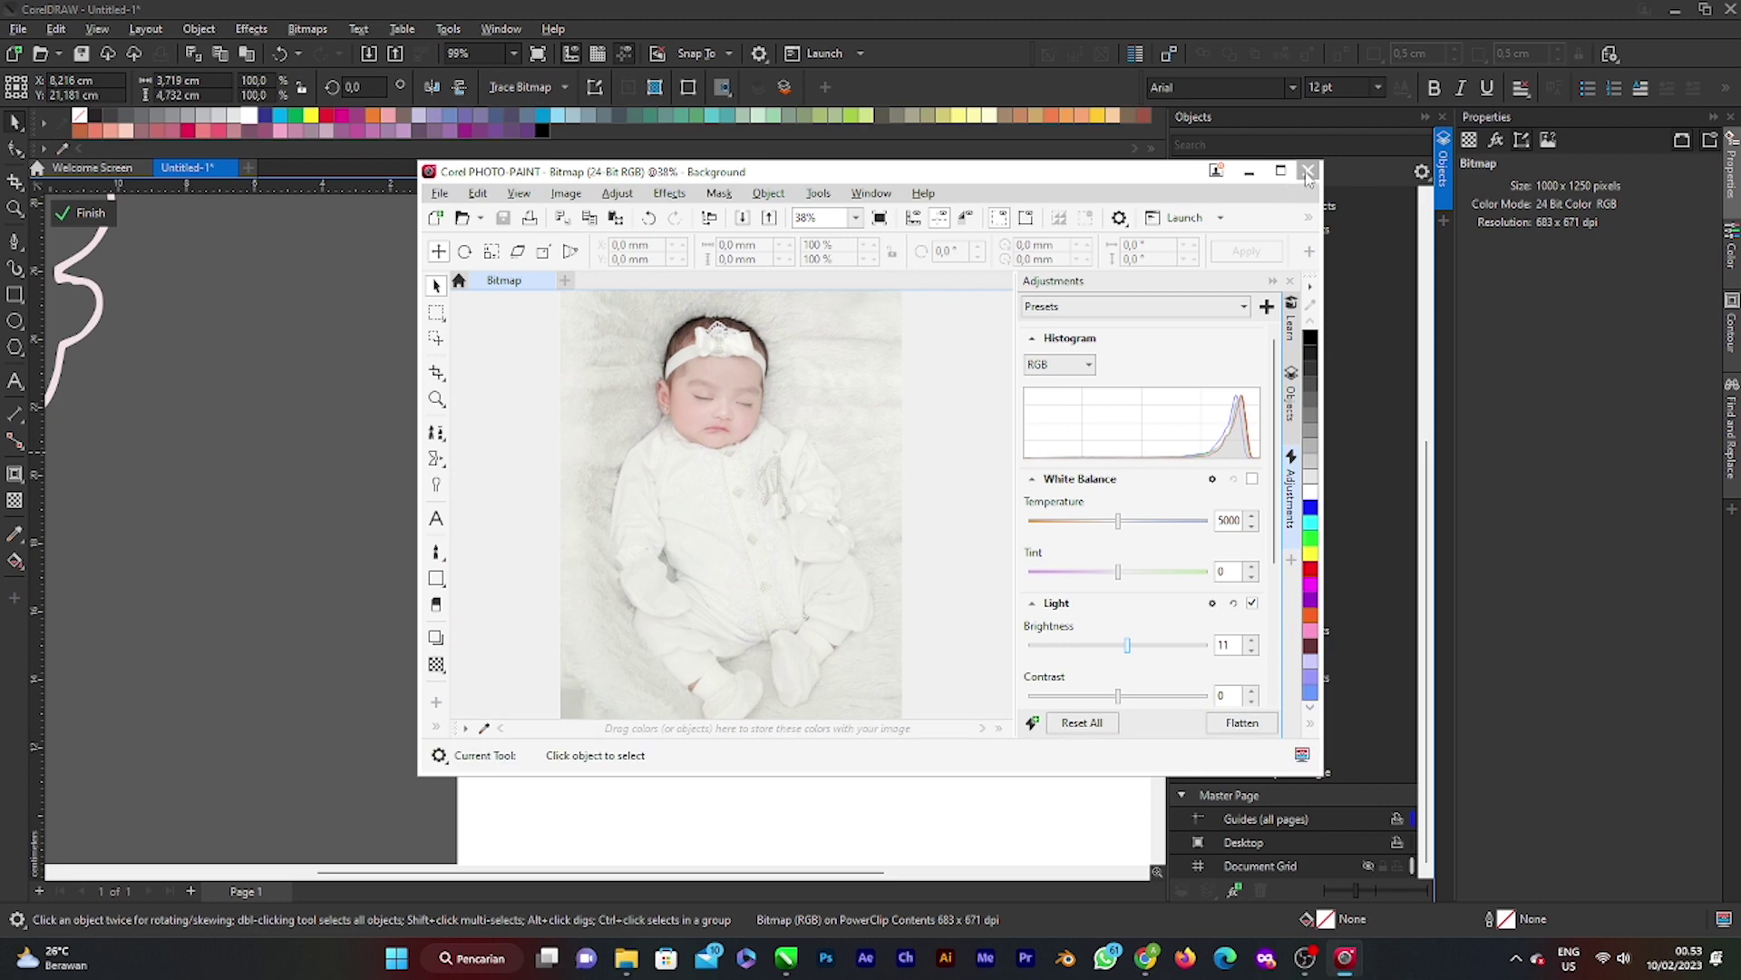
pyautogui.click(80, 221)
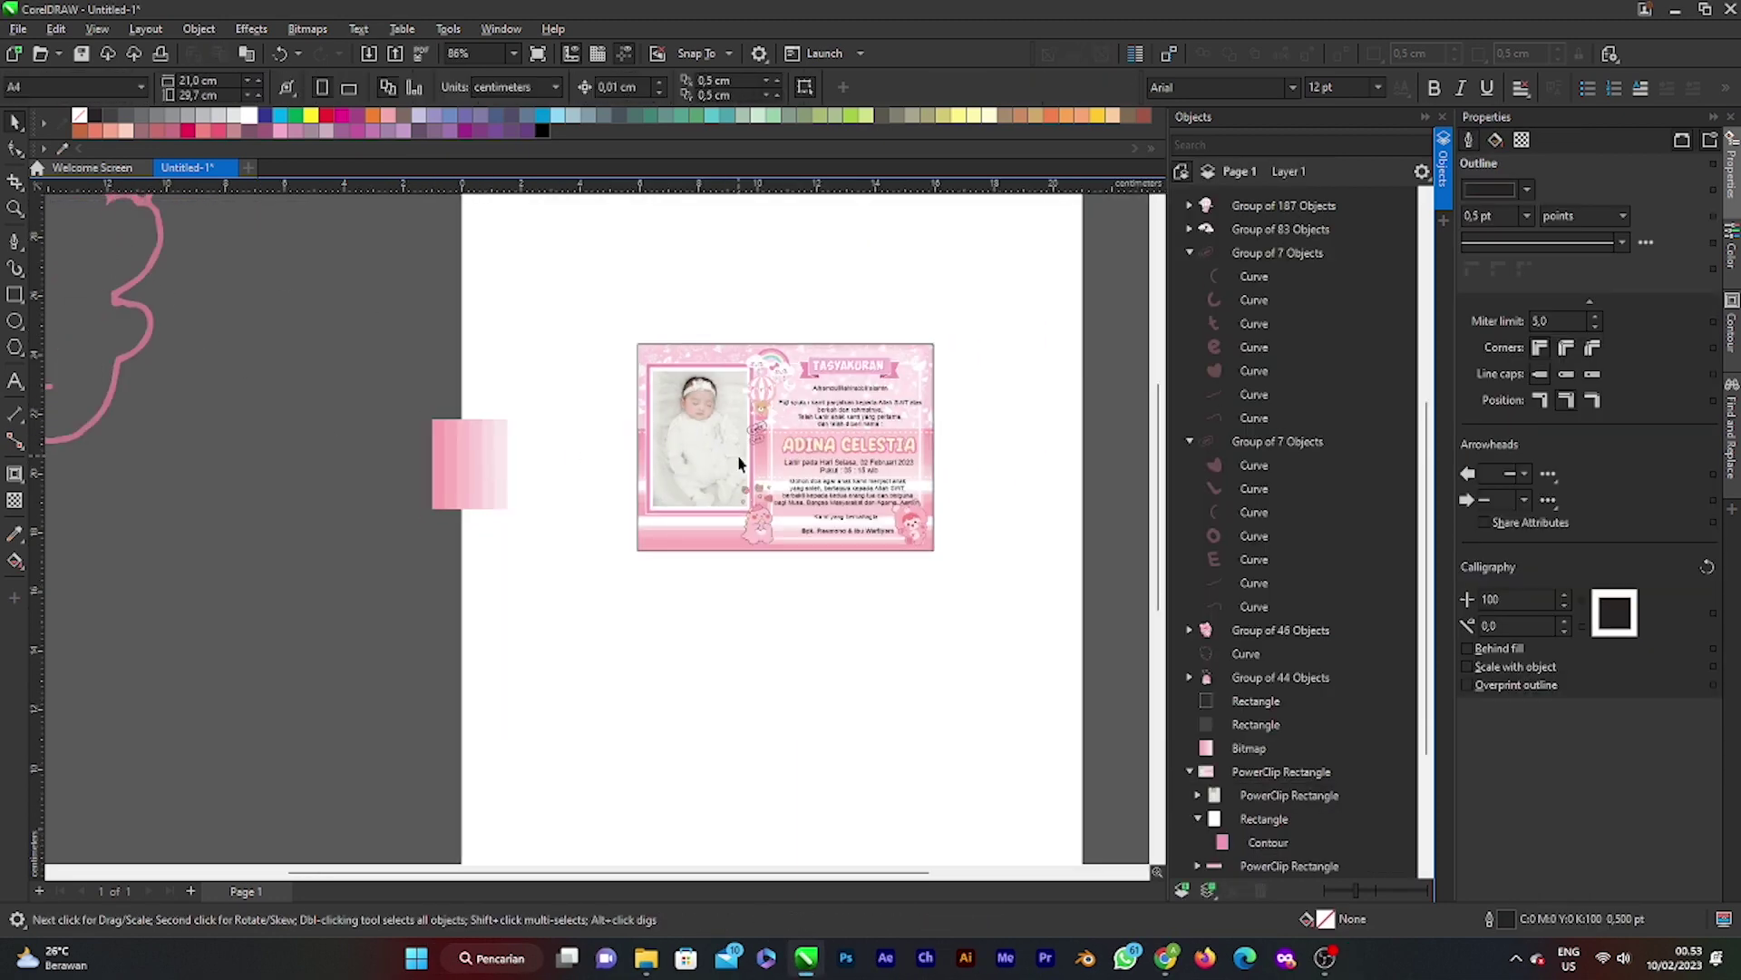
# Step: Select the photo with its frame rectangle inside the card and tilt them slightly clockwise
pyautogui.scroll(3, 744, 464)
pyautogui.scroll(1, 756, 458)
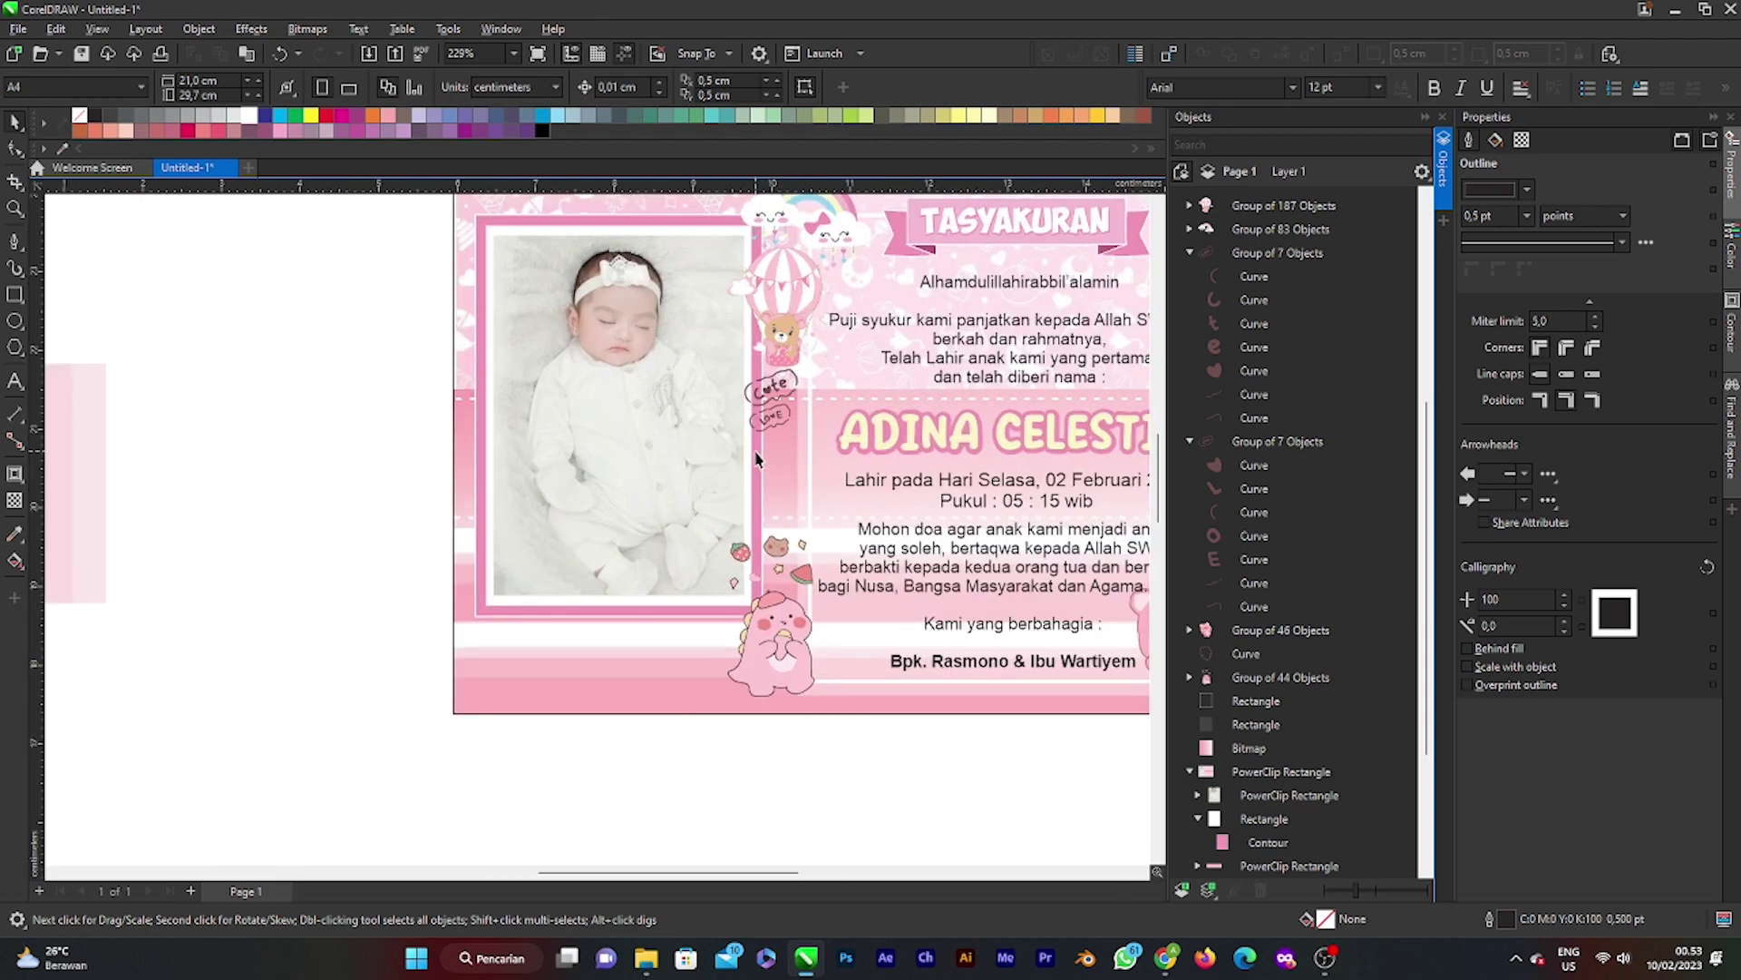
pyautogui.scroll(-3, 753, 459)
pyautogui.scroll(1, 712, 448)
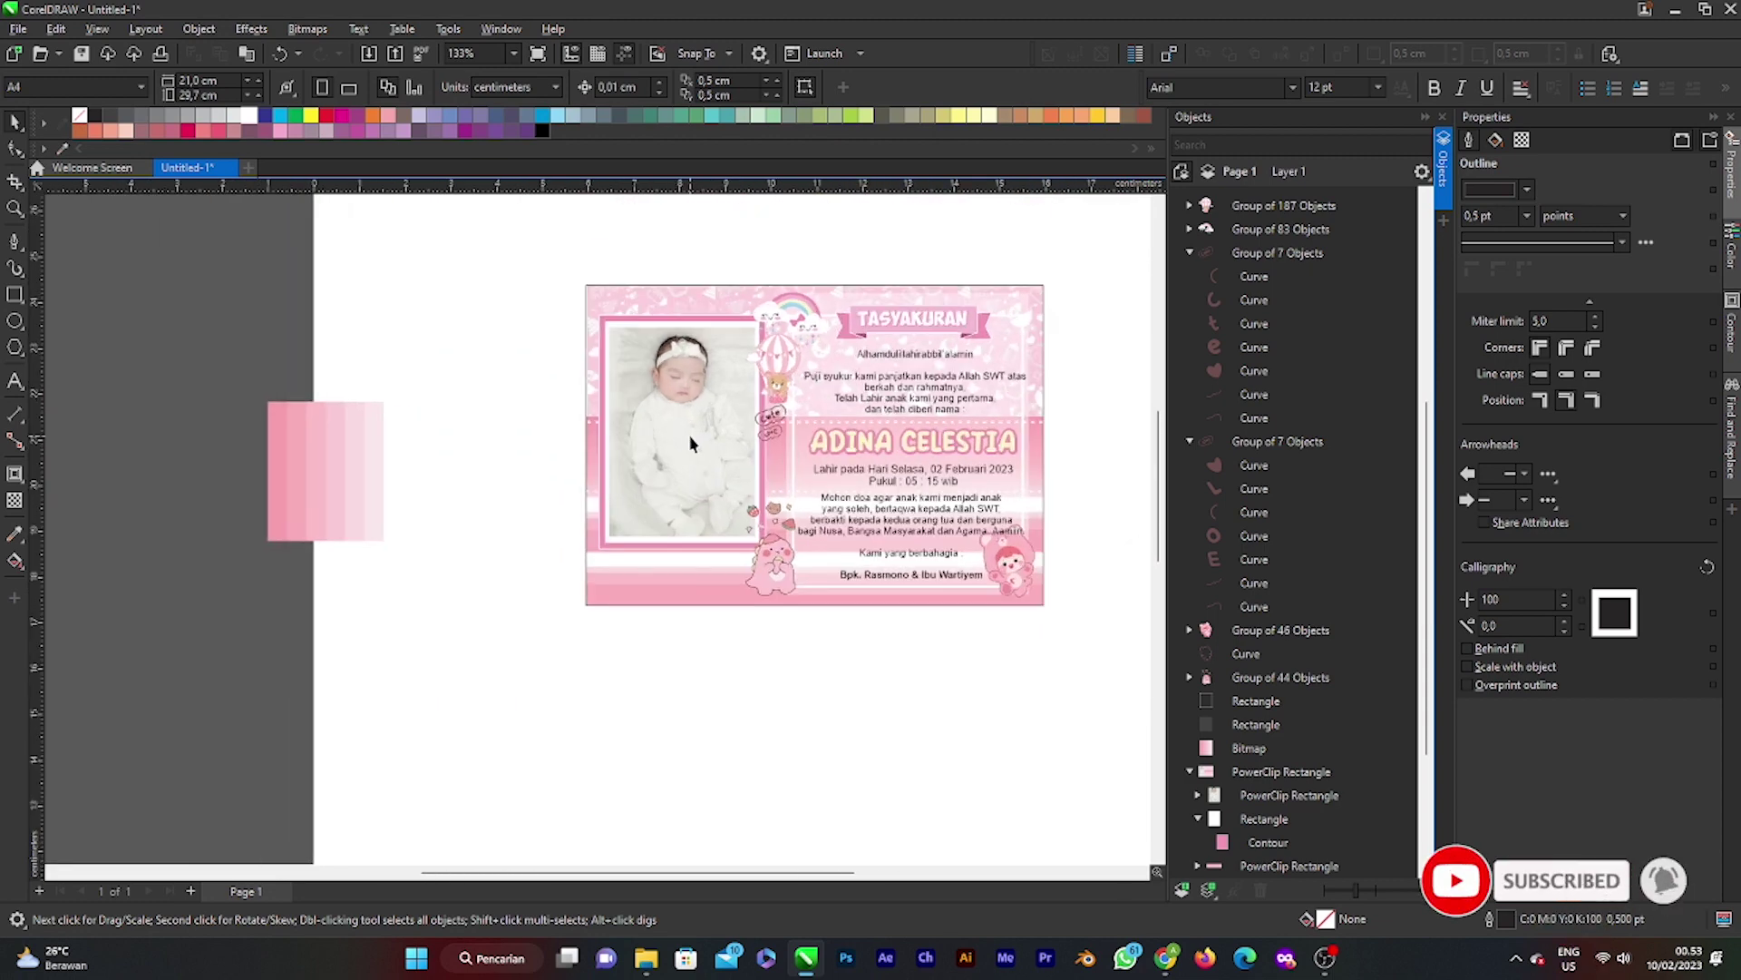
pyautogui.scroll(4, 708, 432)
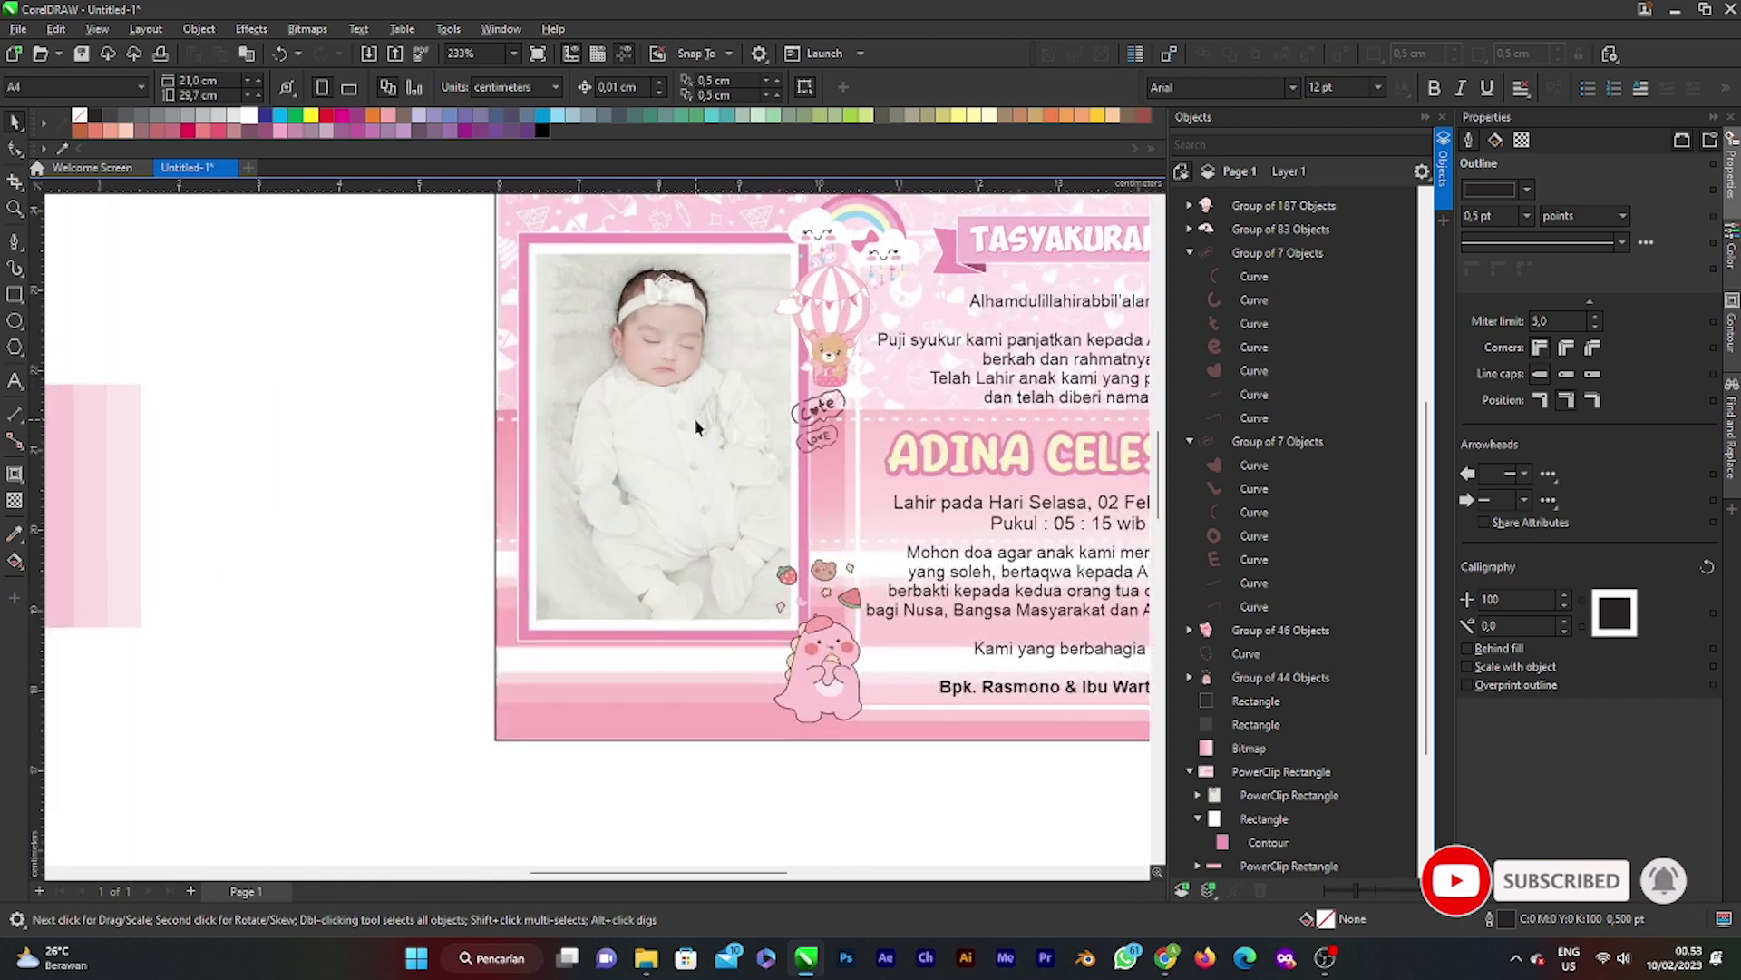
pyautogui.click(690, 424)
pyautogui.click(690, 423)
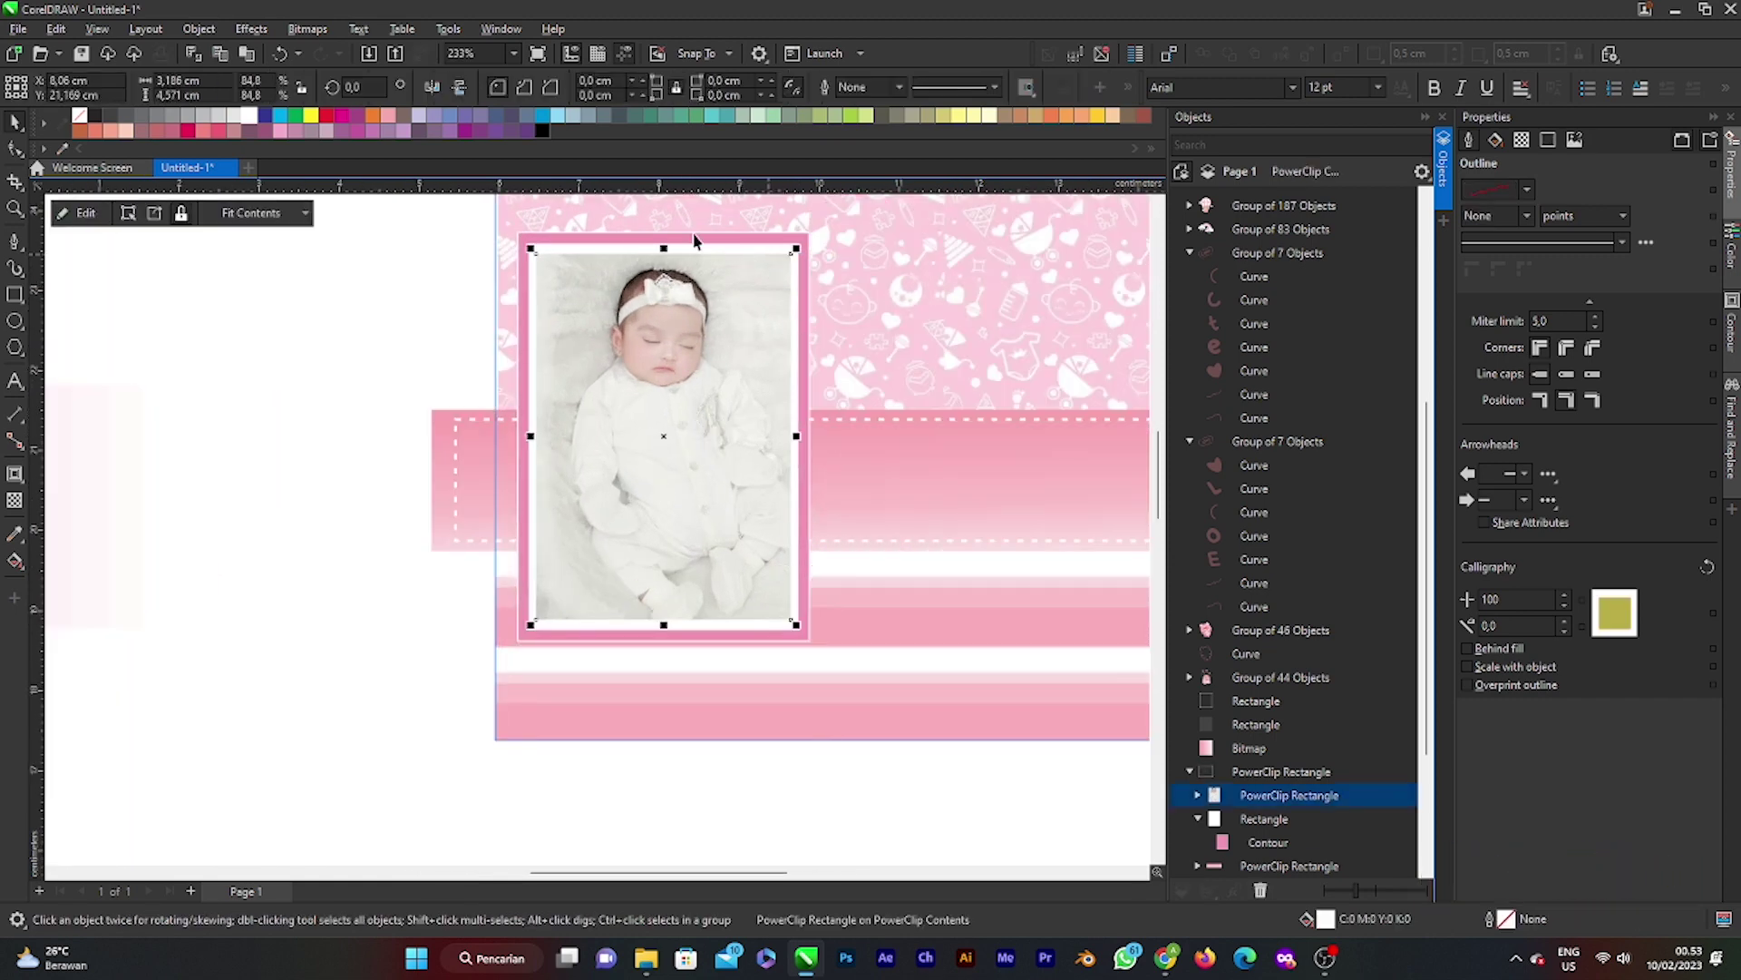
pyautogui.keyDown('ctrl'); pyautogui.click(1240, 820); pyautogui.keyUp('ctrl')
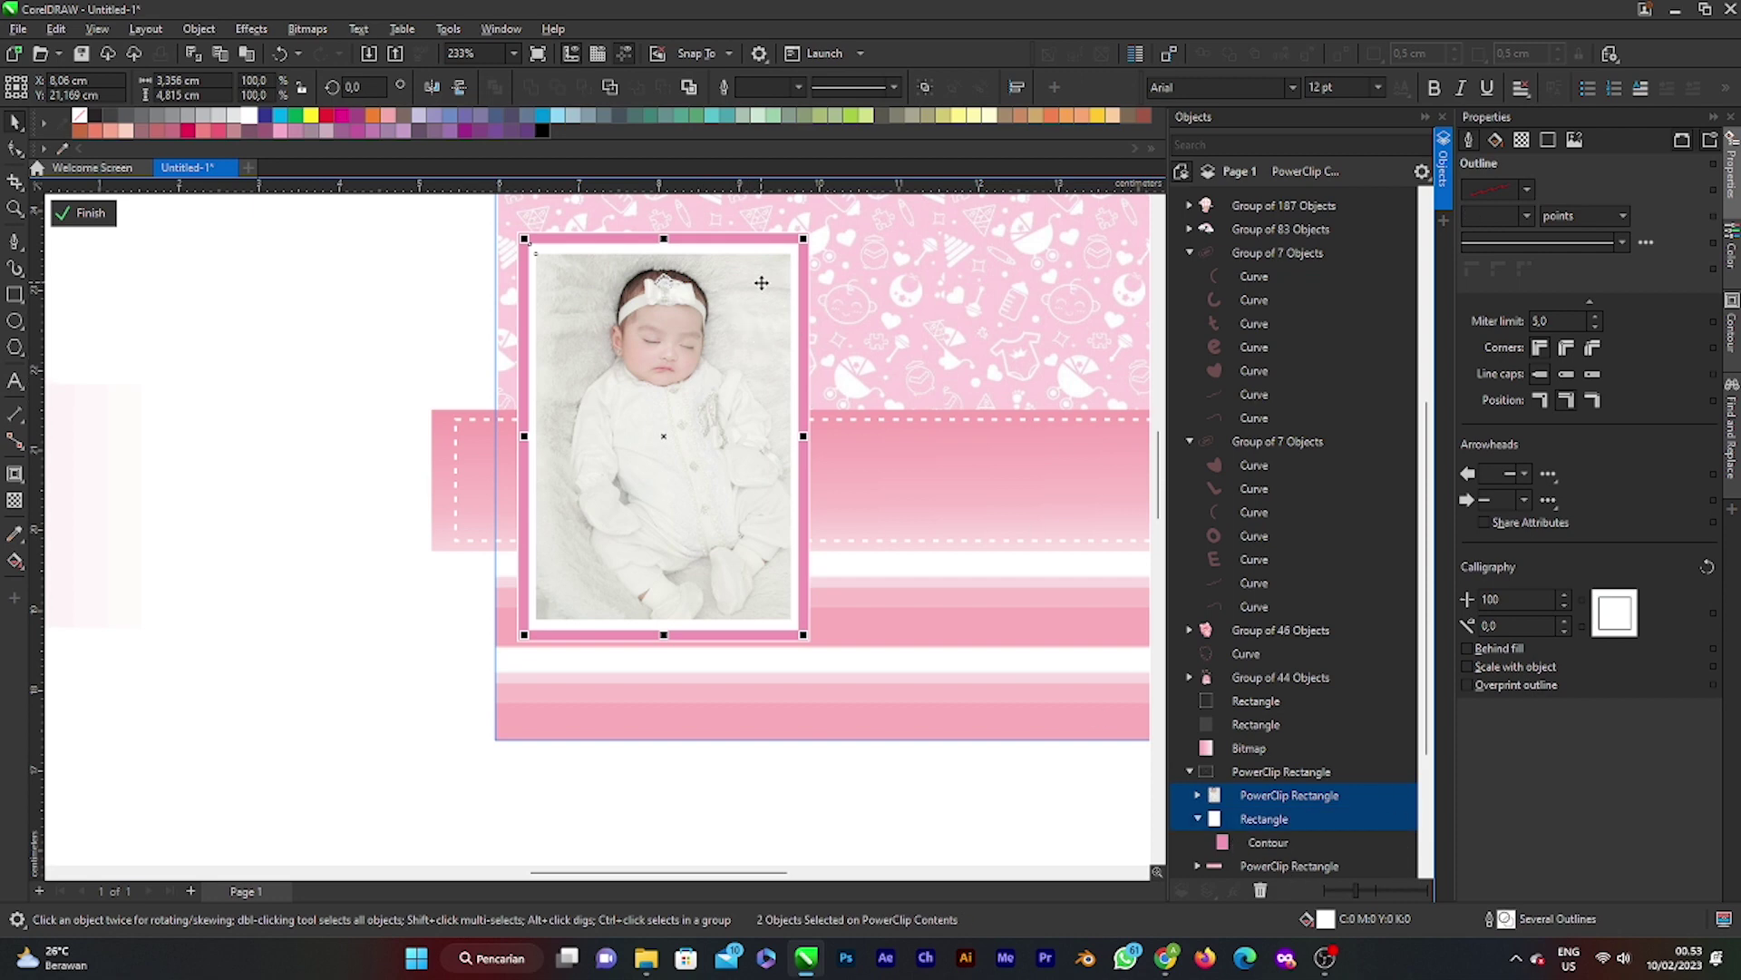
pyautogui.click(675, 402)
pyautogui.moveTo(805, 236); pyautogui.dragTo(813, 254)
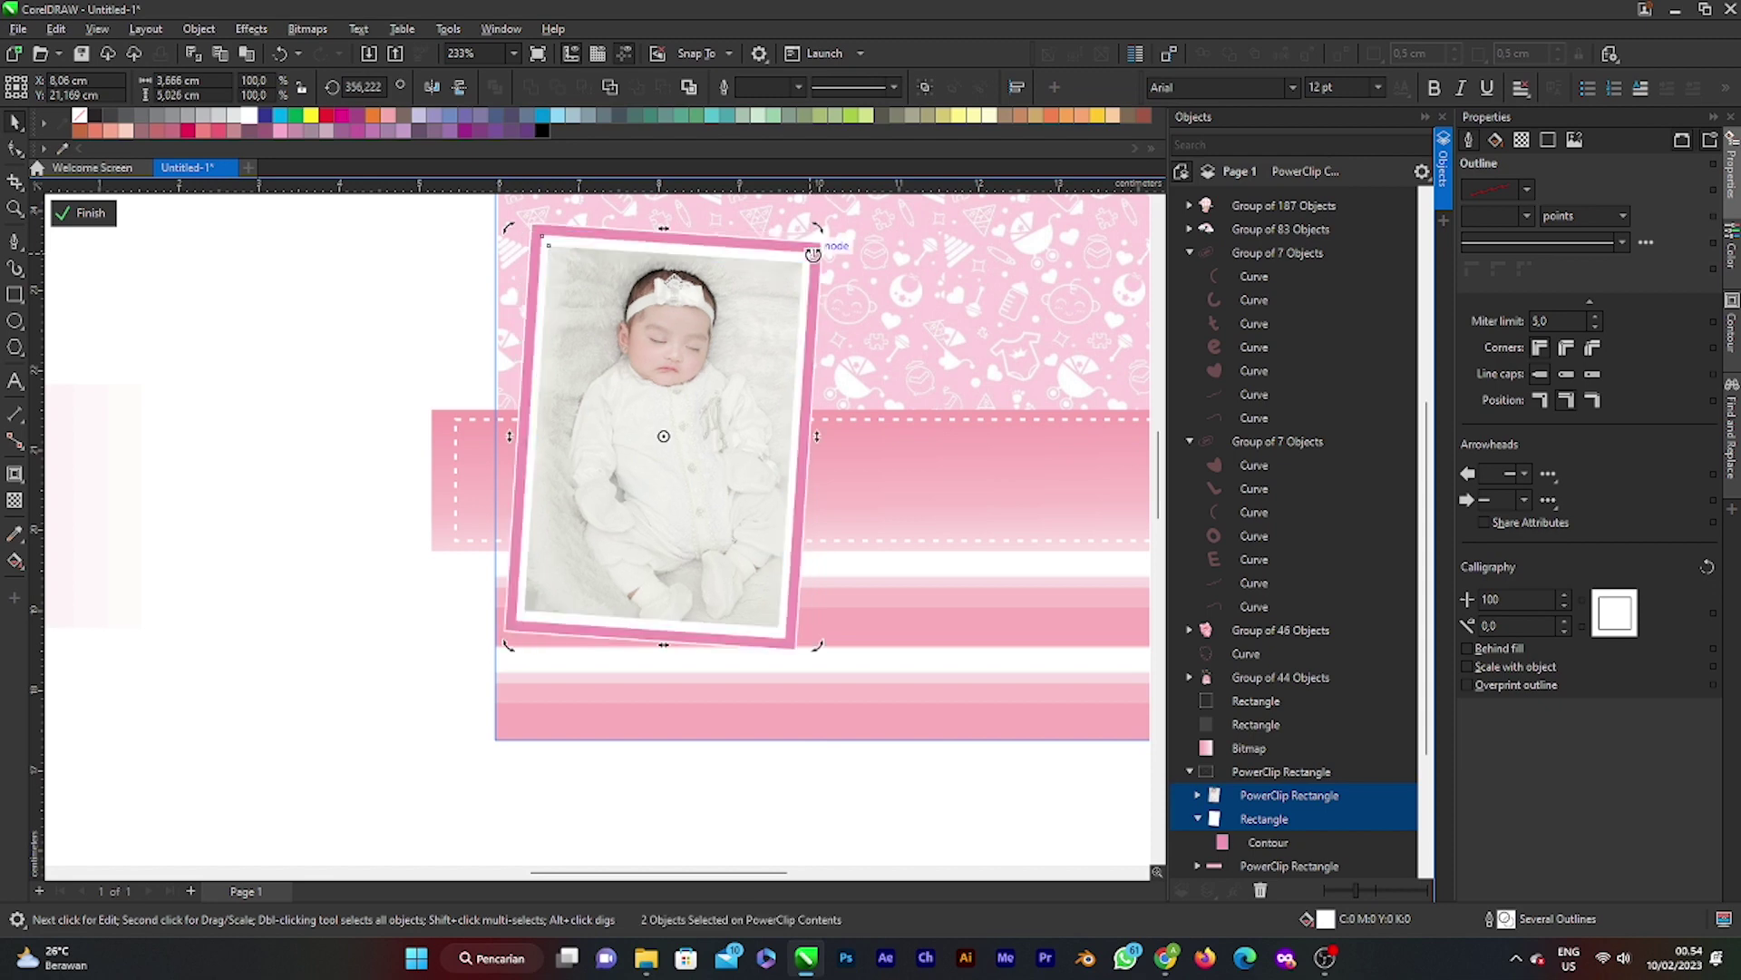
pyautogui.click(83, 213)
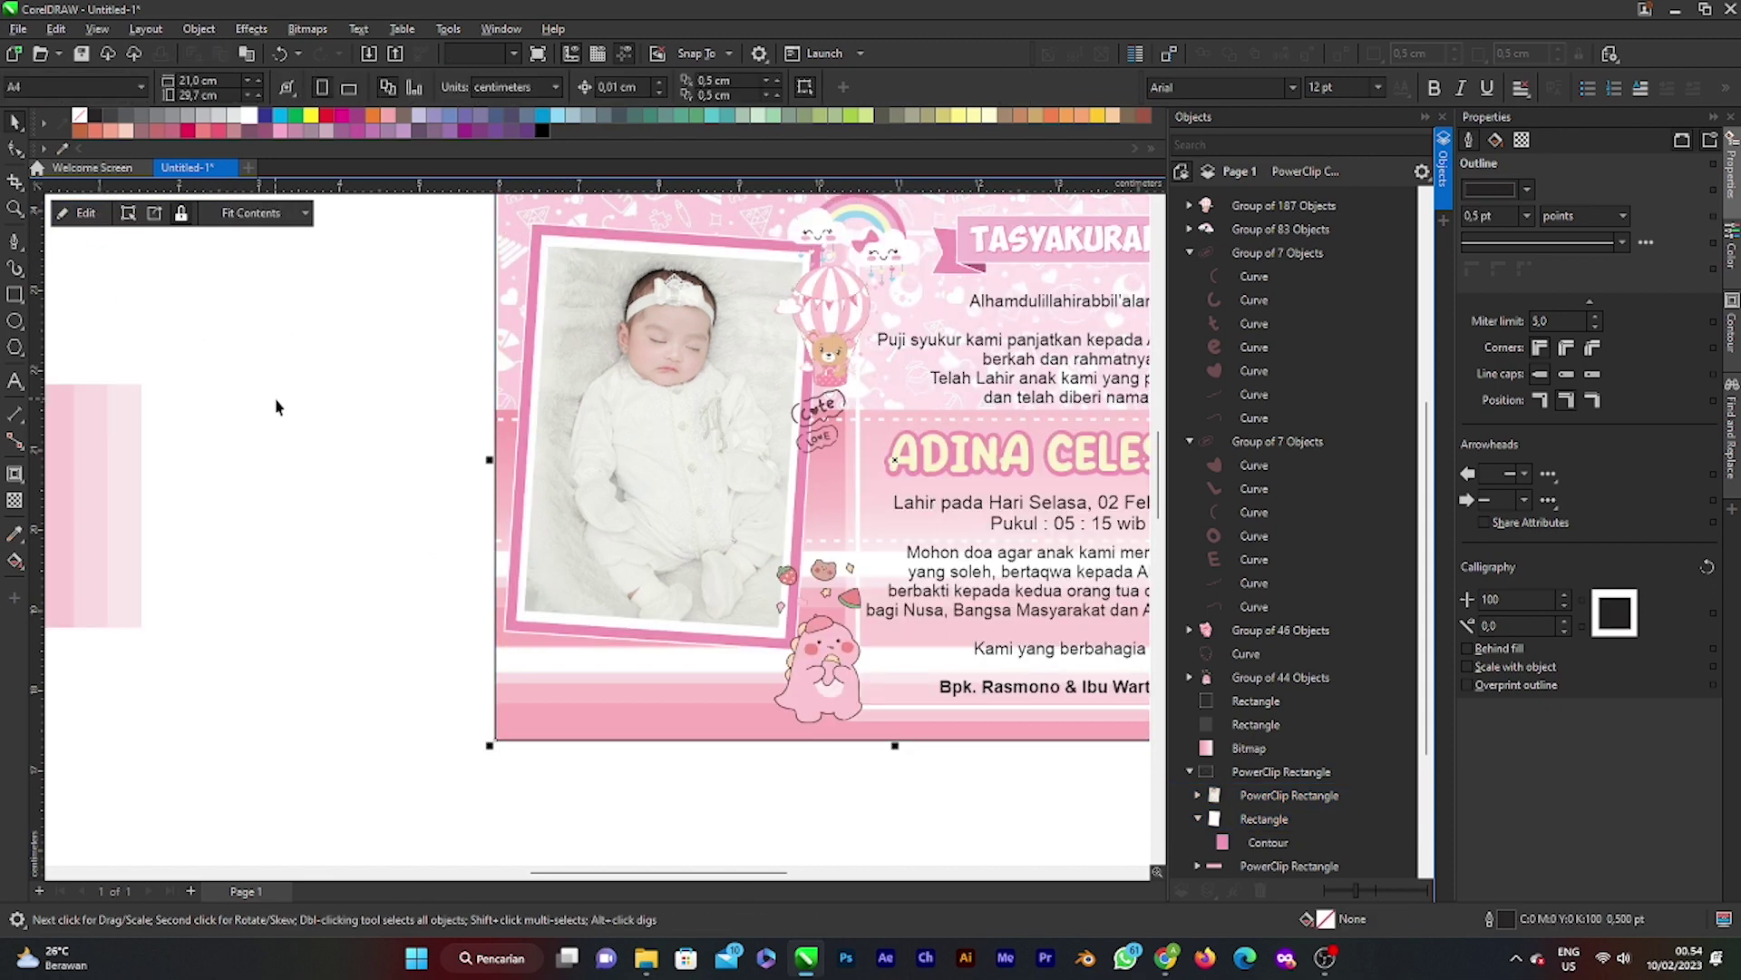
# Step: Reselect the photo frame and its rectangle and adjust the tilt further
pyautogui.scroll(-1, 614, 543)
pyautogui.press('Escape')
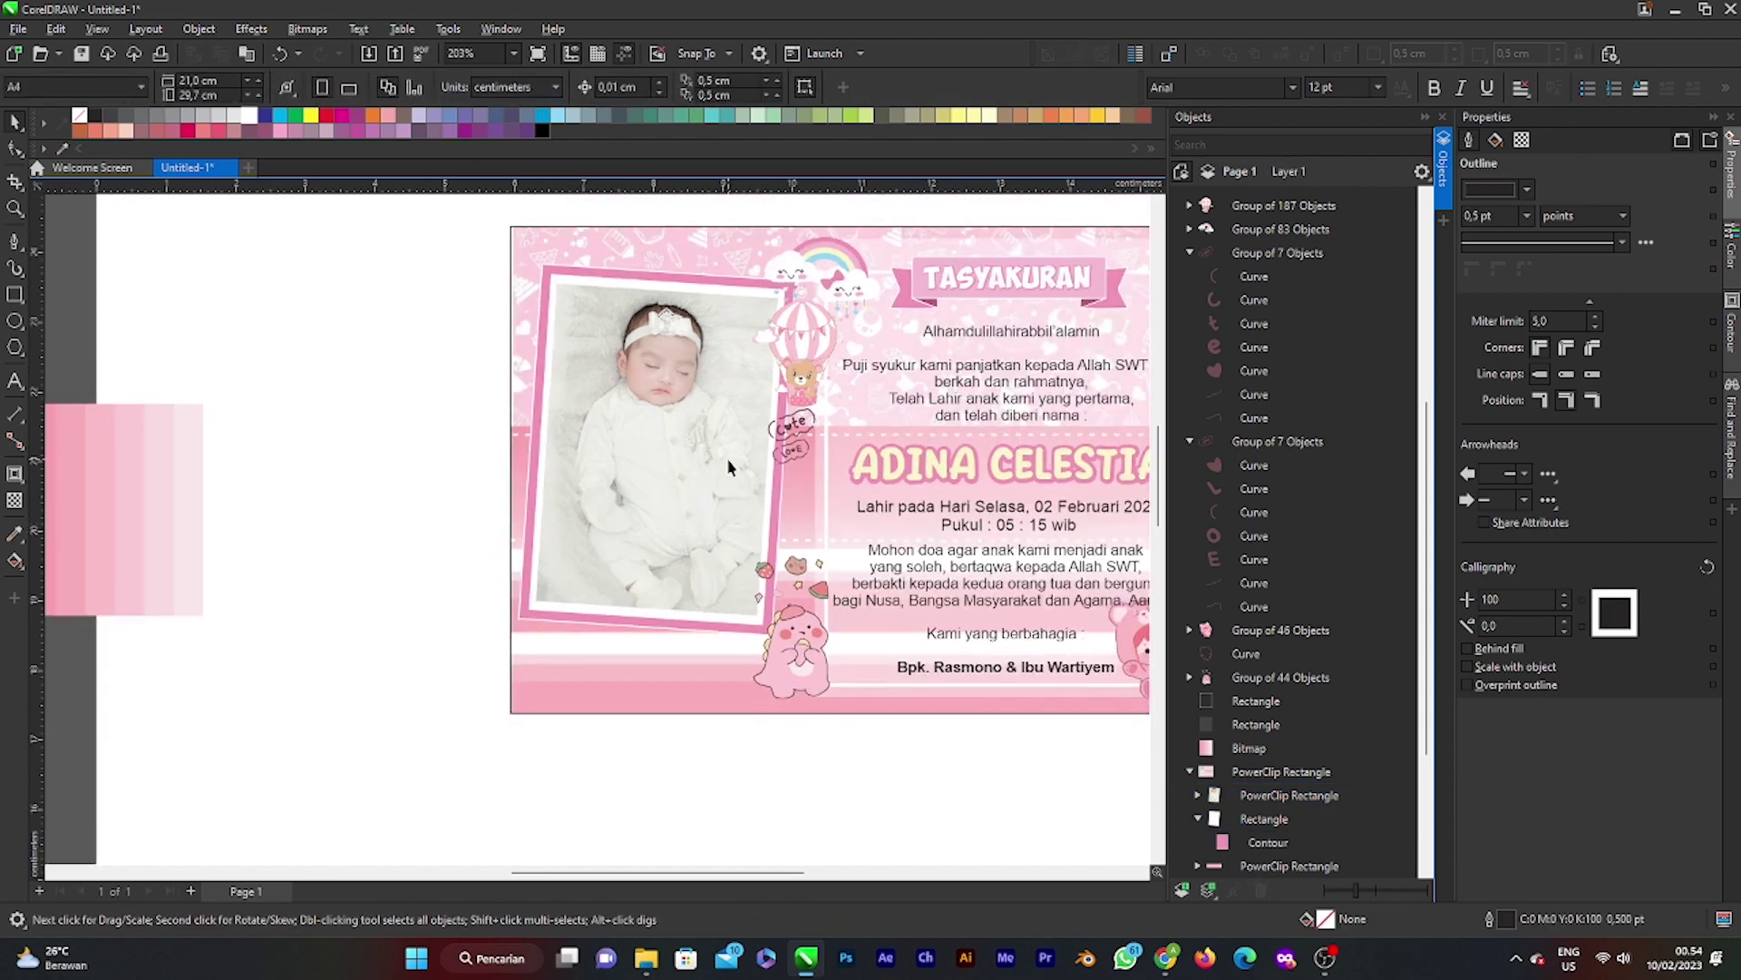
pyautogui.click(729, 467)
pyautogui.click(1288, 794)
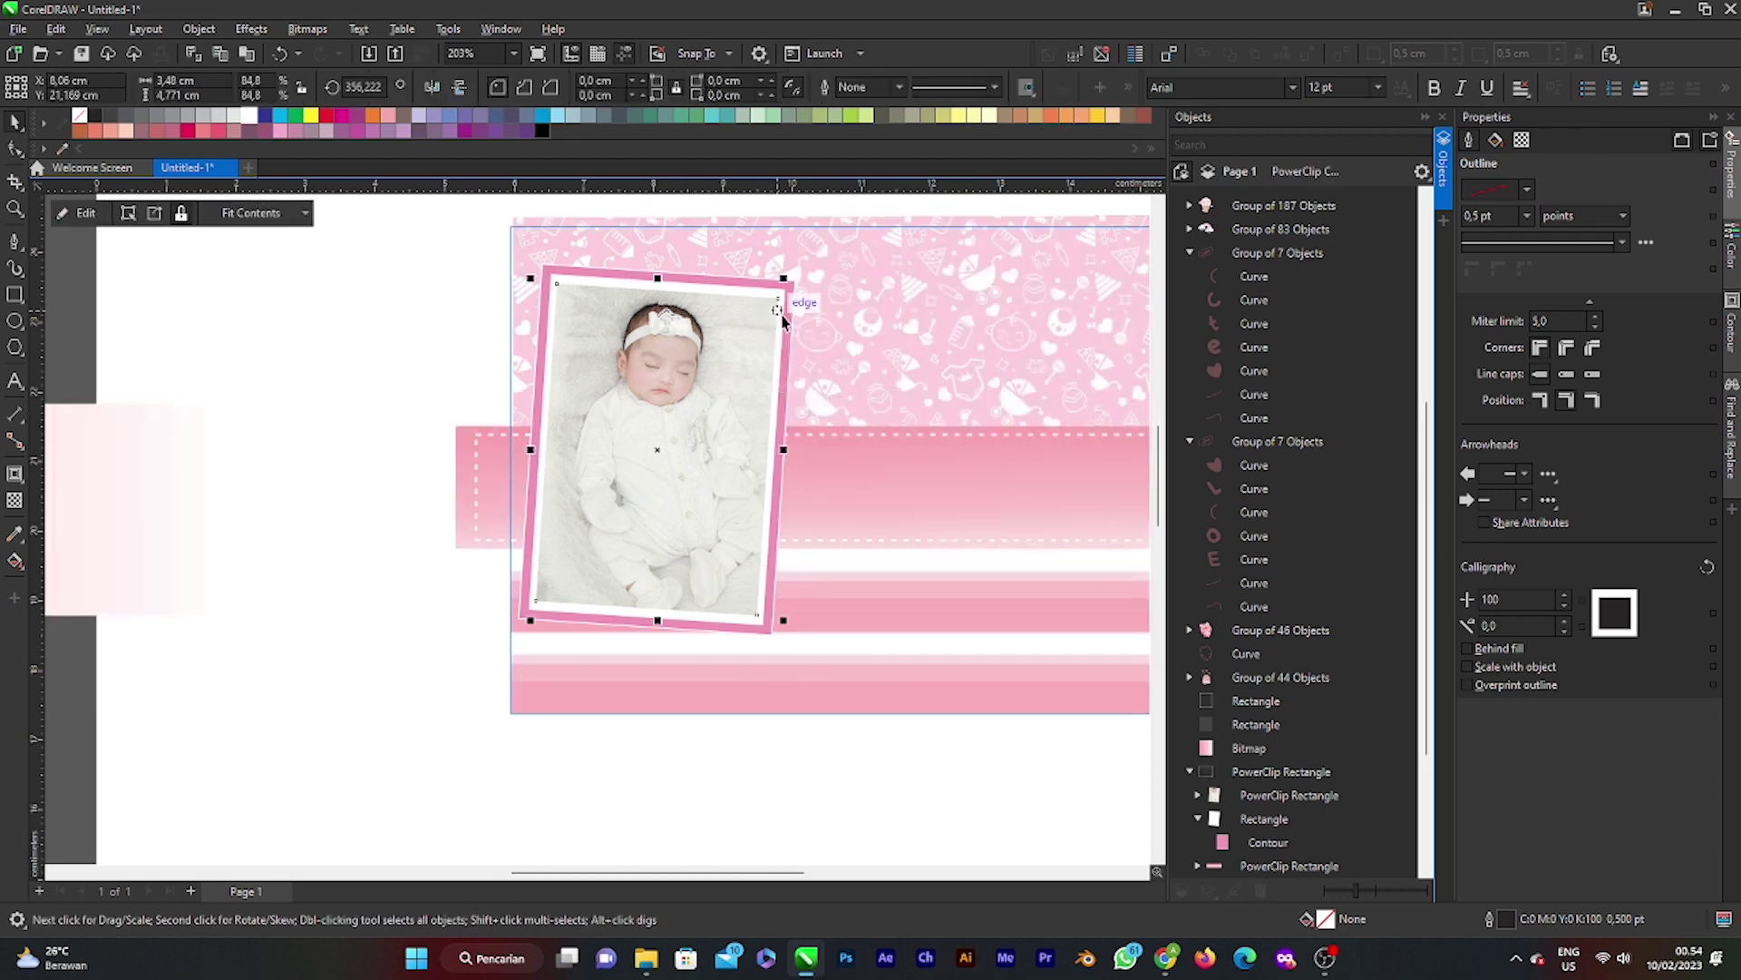
pyautogui.keyDown('ctrl'); pyautogui.click(1264, 818); pyautogui.keyUp('ctrl')
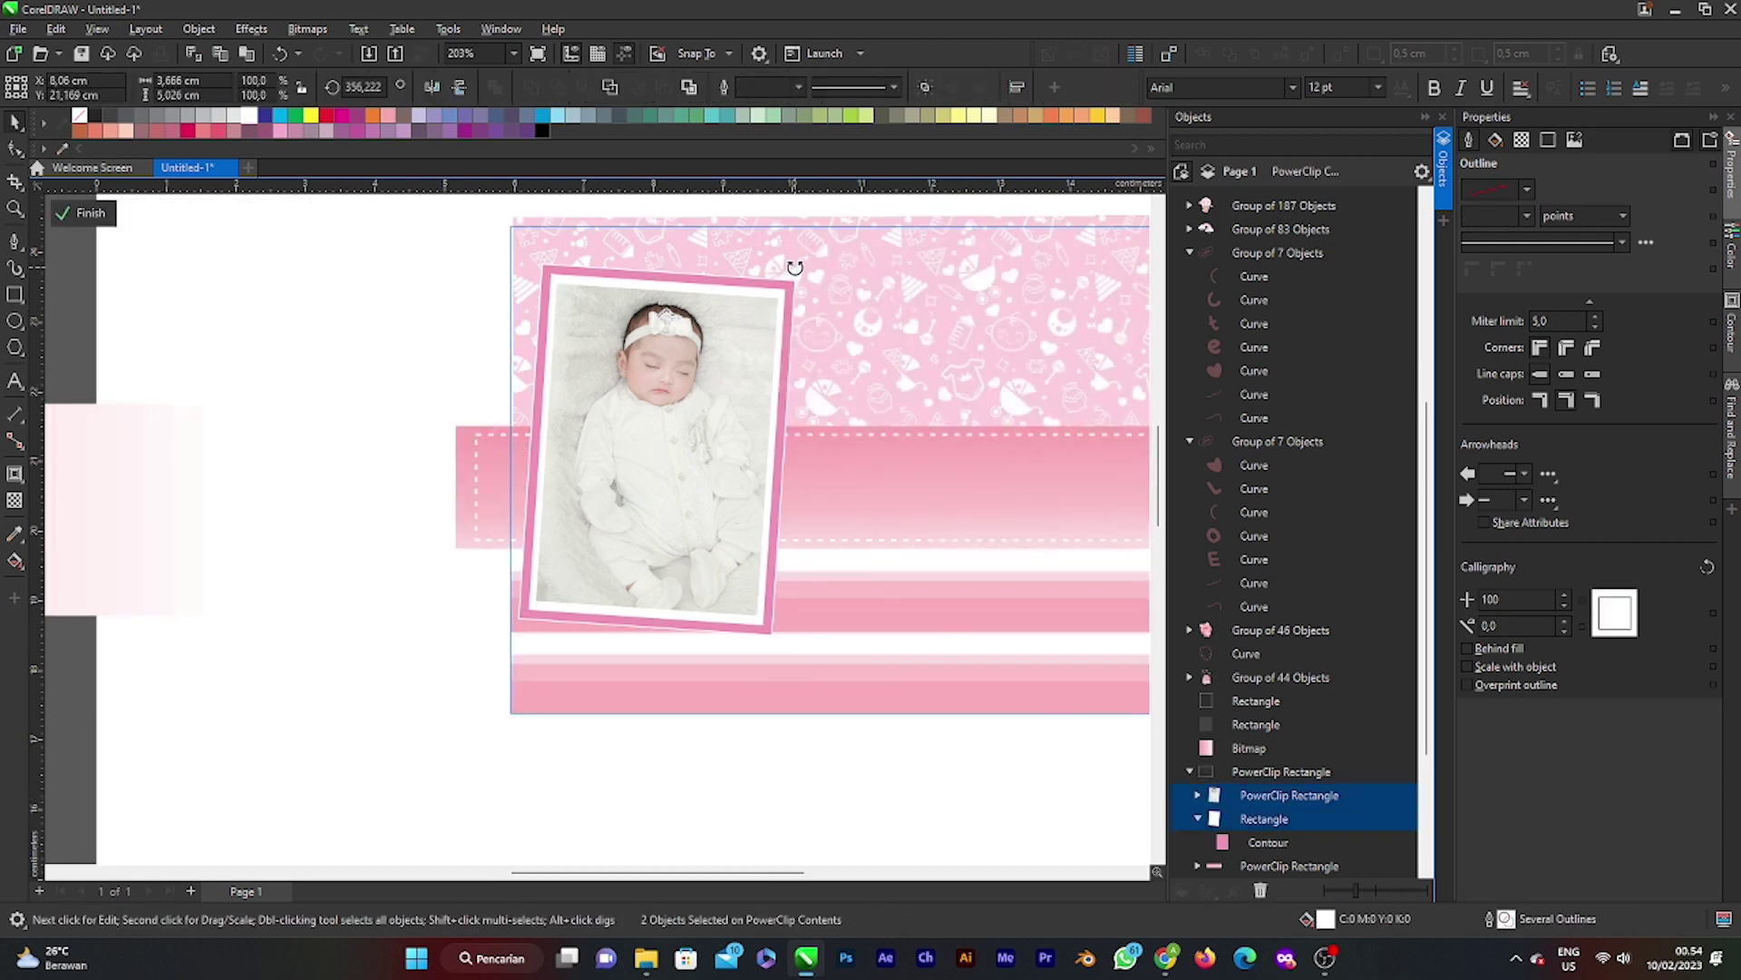
pyautogui.moveTo(795, 267)
pyautogui.mouseDown()
pyautogui.moveTo(762, 241)
pyautogui.moveTo(807, 266)
pyautogui.mouseUp()
pyautogui.click(88, 216)
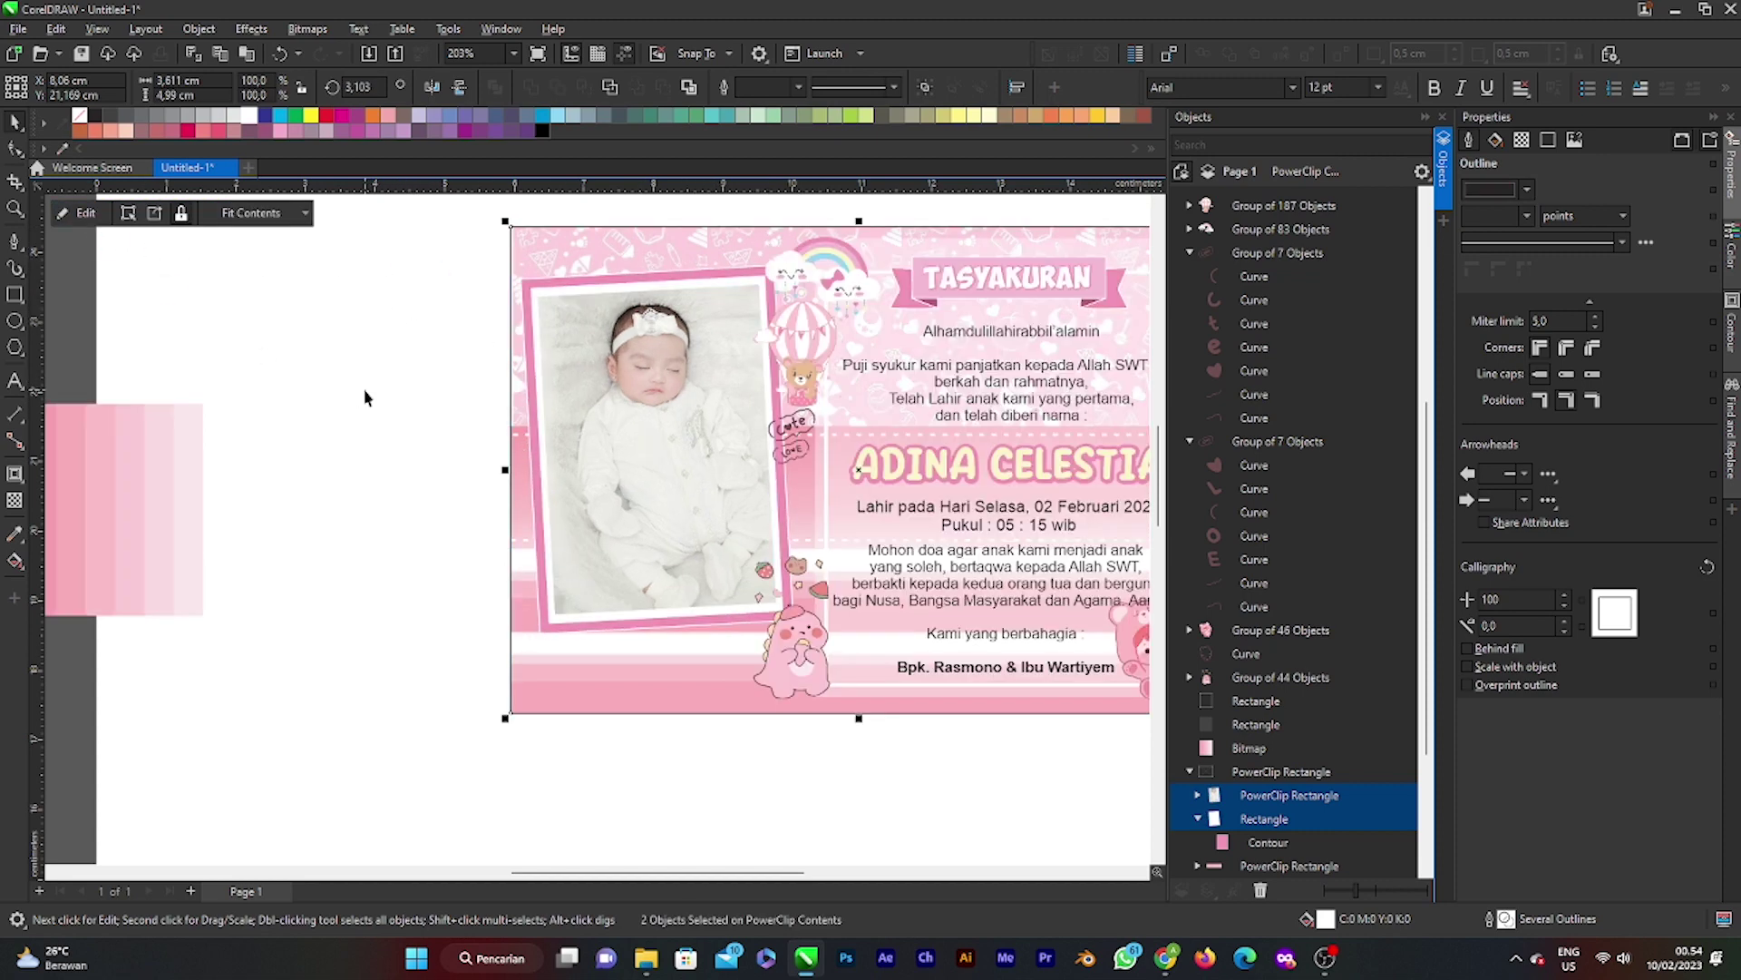
# Step: Check the tilted frame selection, finish the PowerClip edit and view the whole card
pyautogui.scroll(-2, 586, 449)
pyautogui.scroll(1, 644, 501)
pyautogui.click(644, 502)
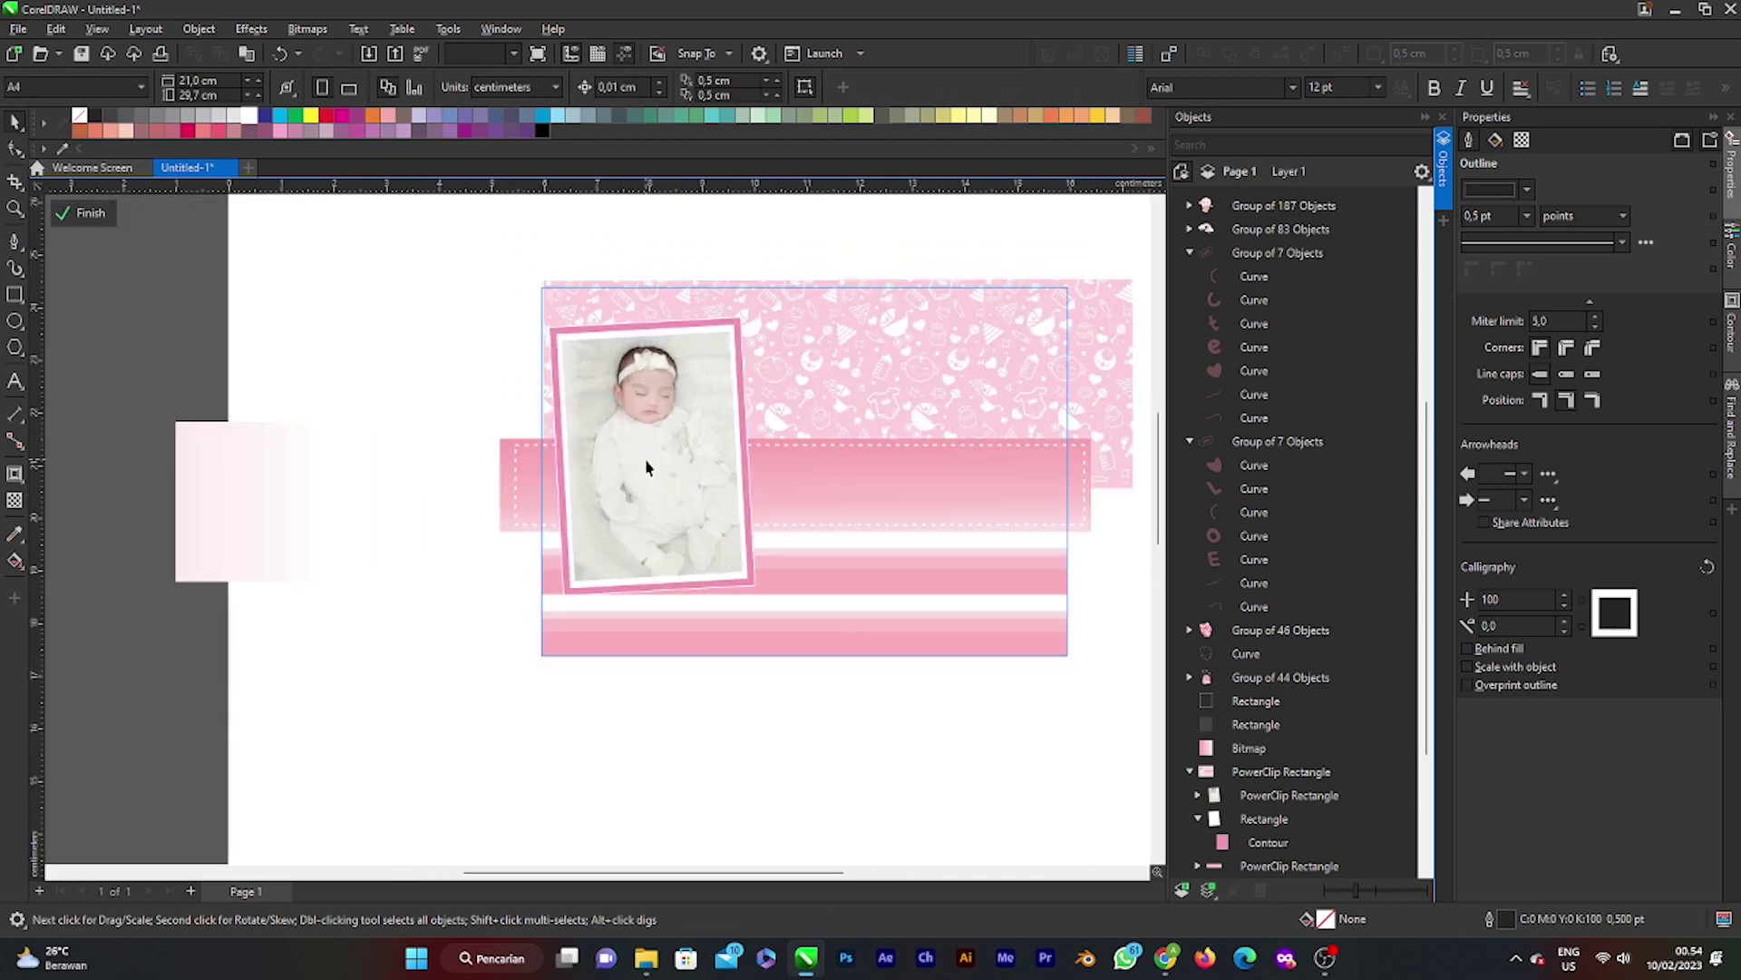
pyautogui.keyDown('ctrl'); pyautogui.click(1270, 820); pyautogui.keyUp('ctrl')
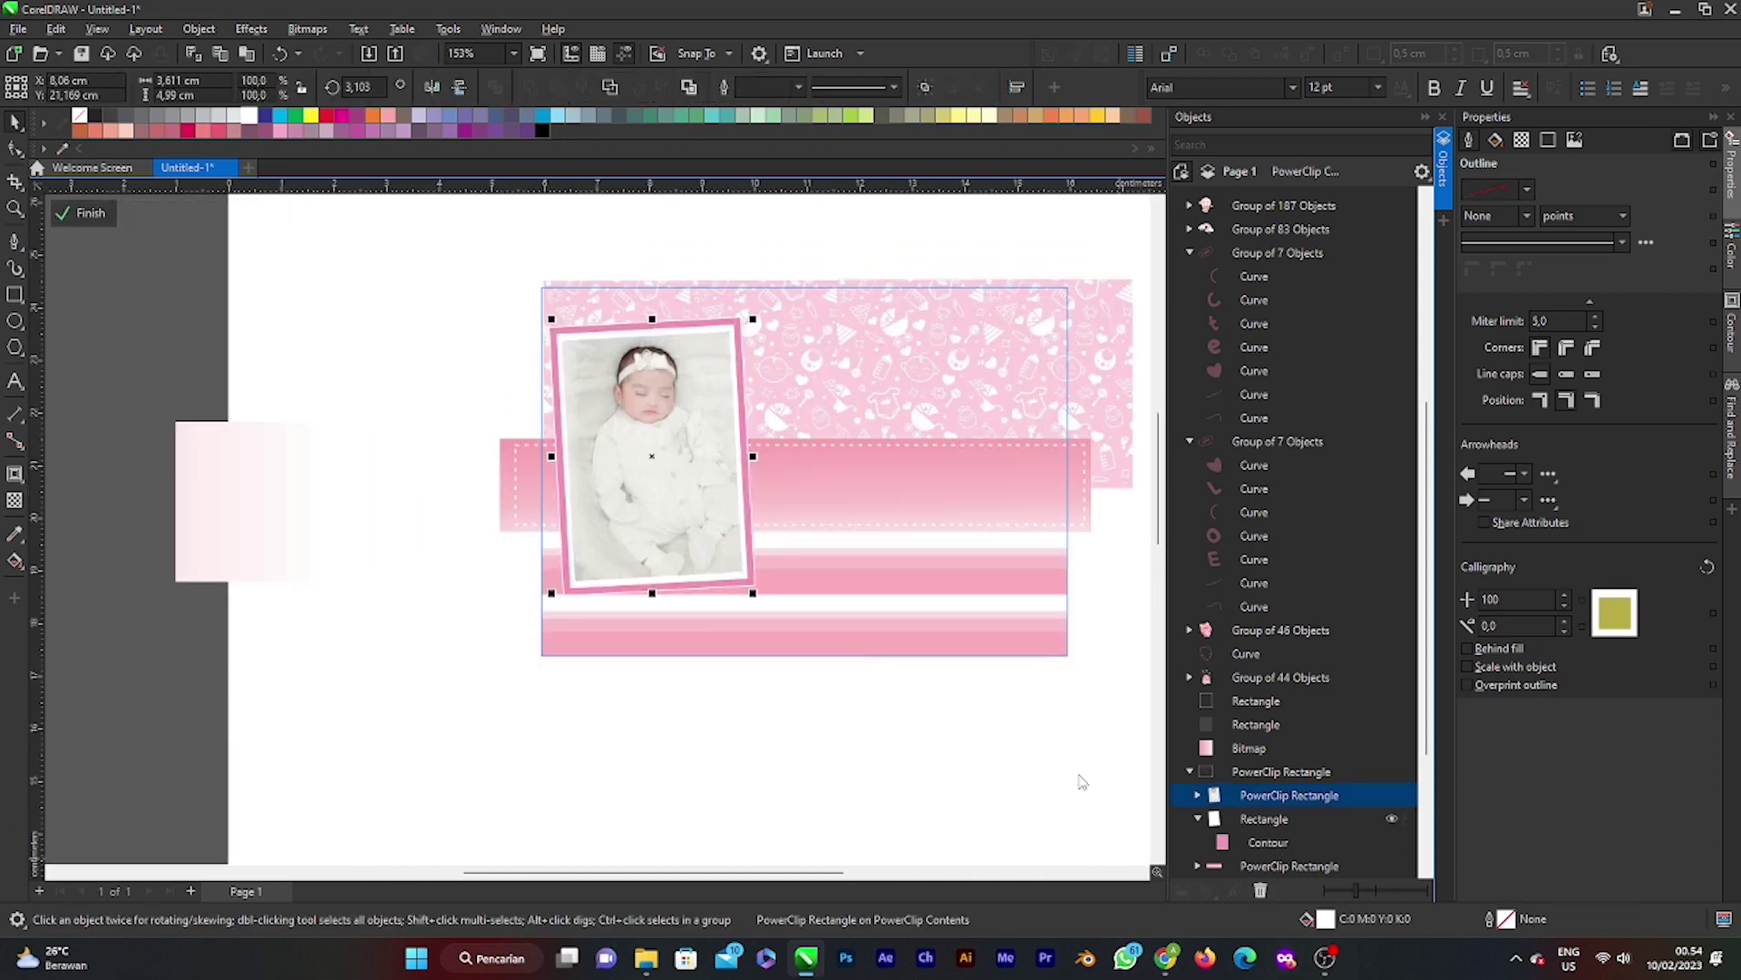
pyautogui.scroll(1, 671, 443)
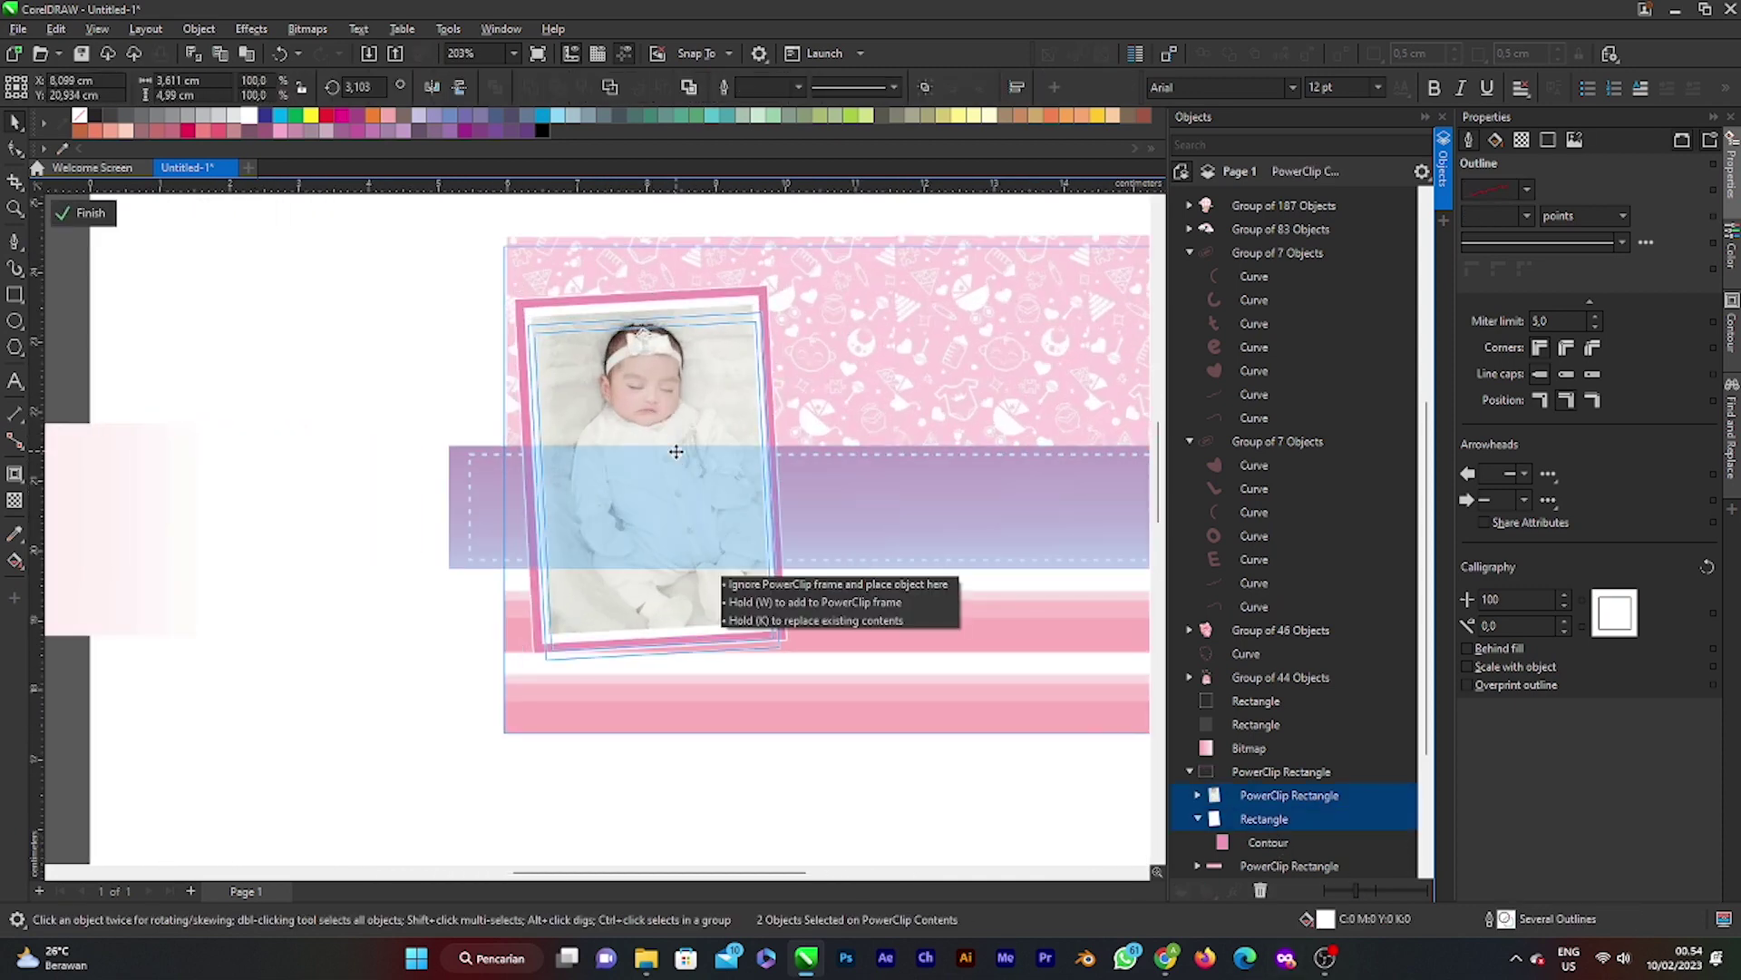
pyautogui.click(673, 451)
pyautogui.click(155, 284)
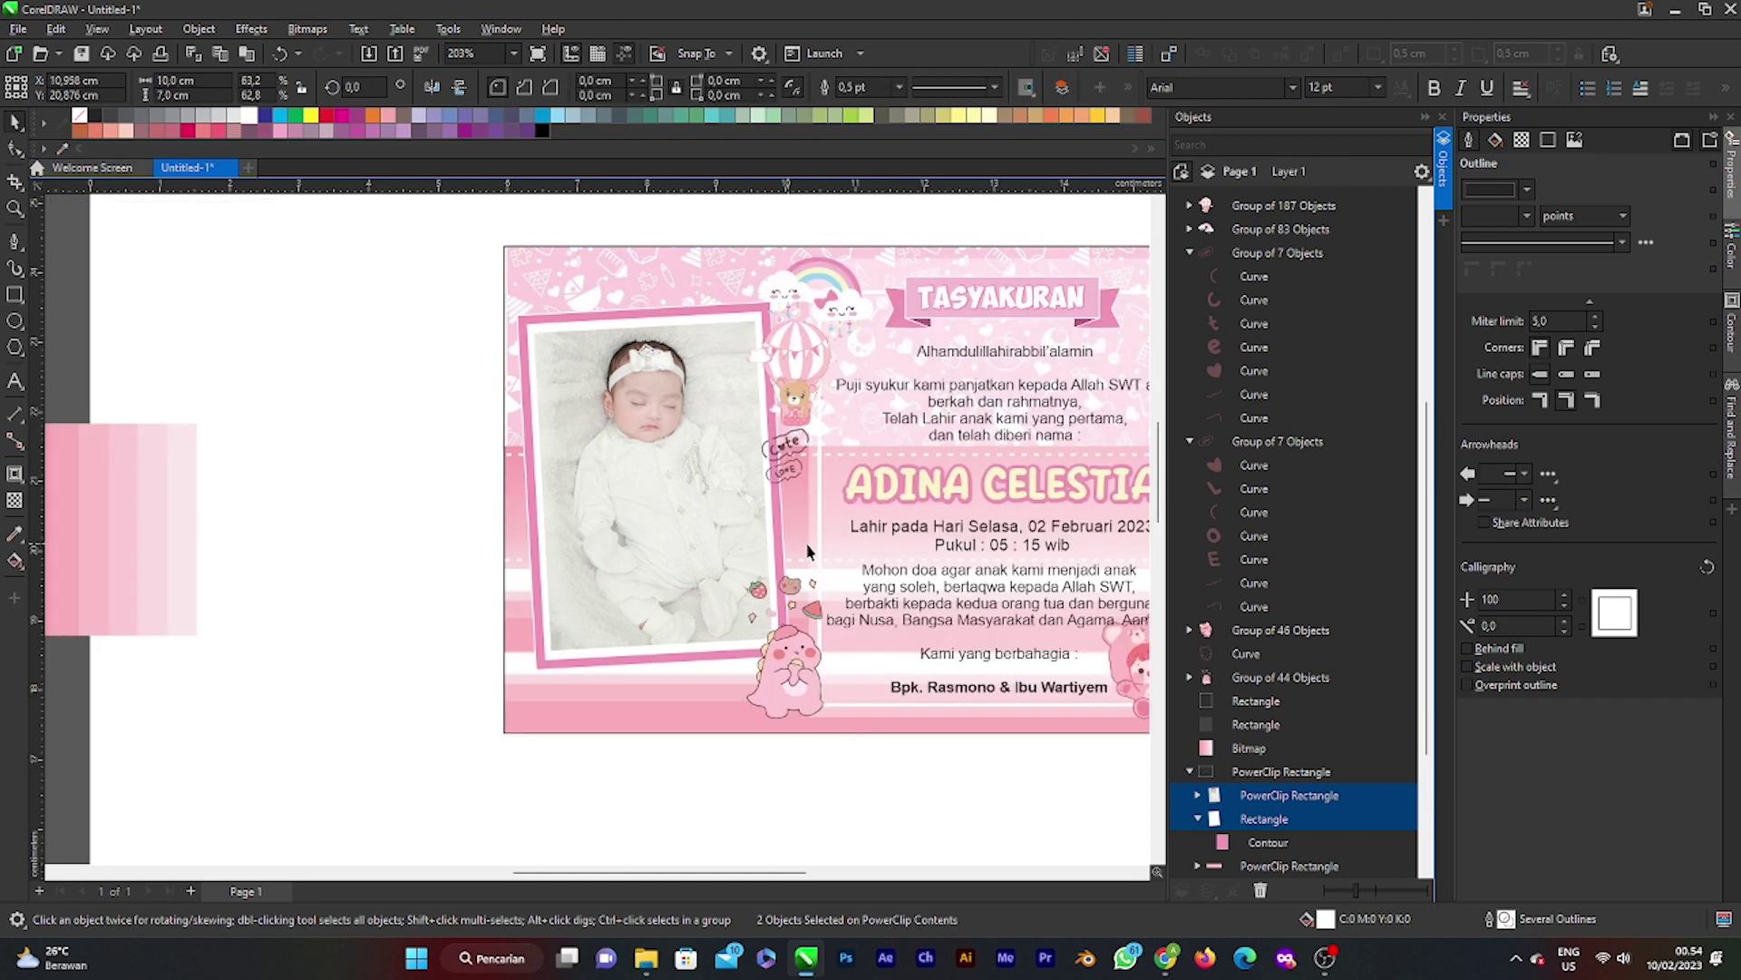
pyautogui.scroll(-1, 784, 540)
pyautogui.scroll(2, 771, 533)
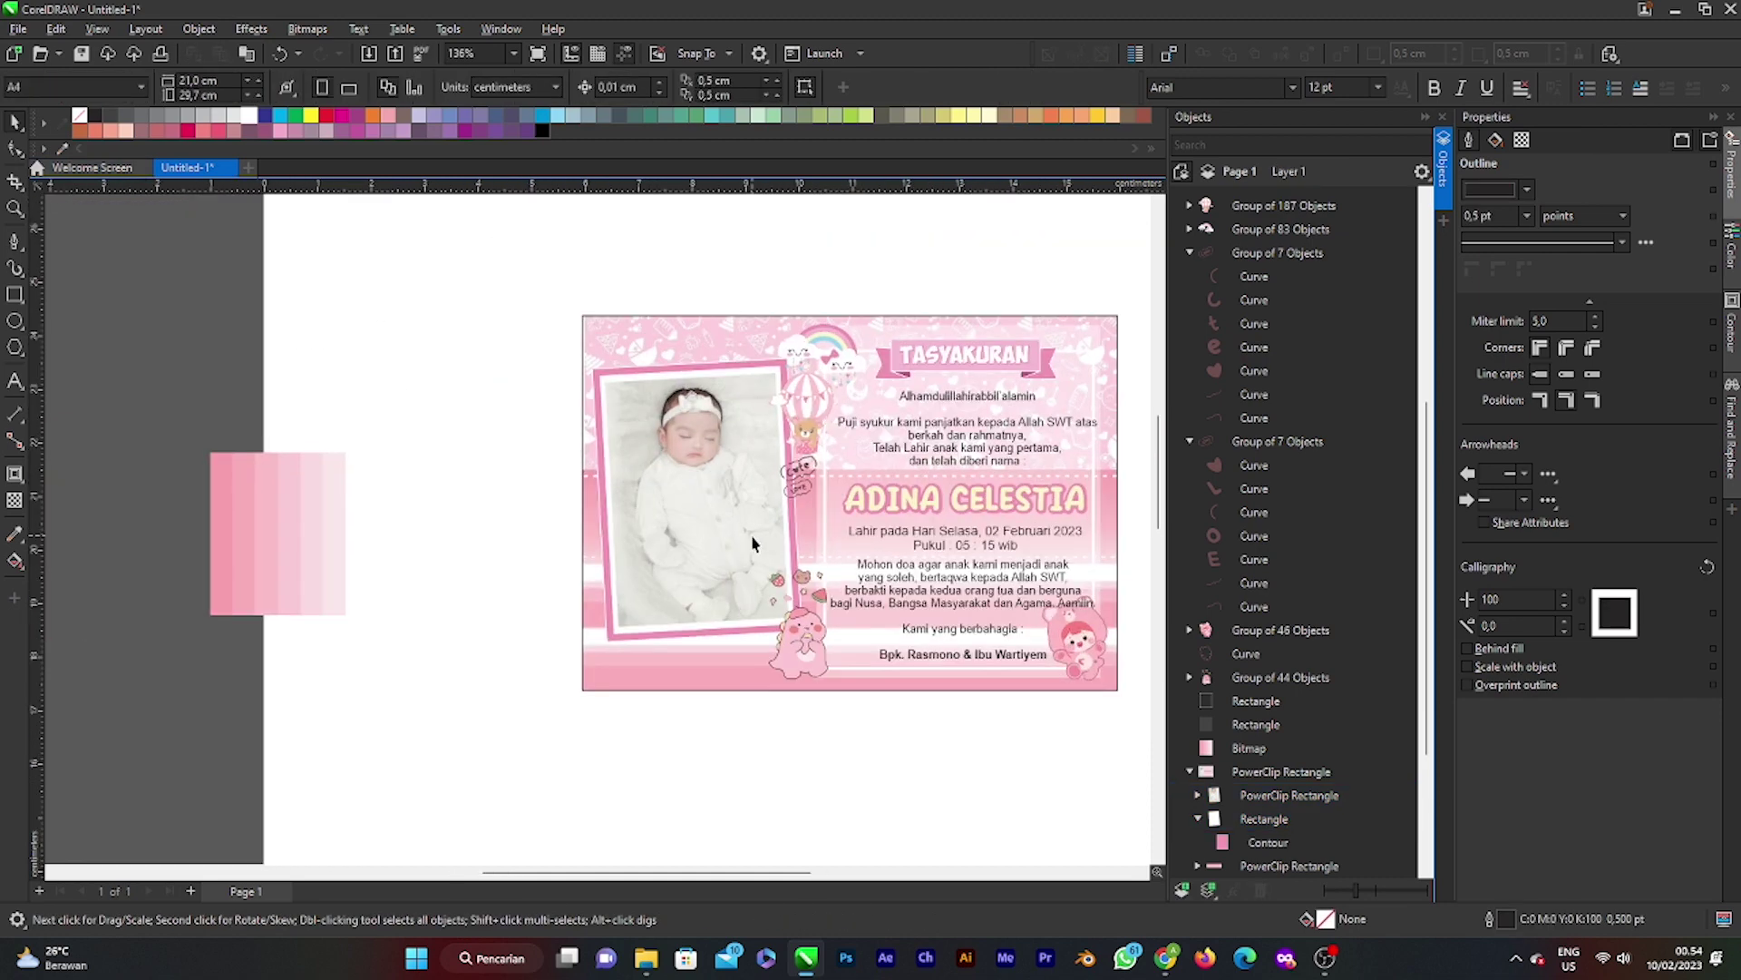
pyautogui.scroll(-1, 761, 537)
pyautogui.scroll(1, 751, 543)
pyautogui.scroll(-1, 751, 542)
pyautogui.scroll(-1, 734, 537)
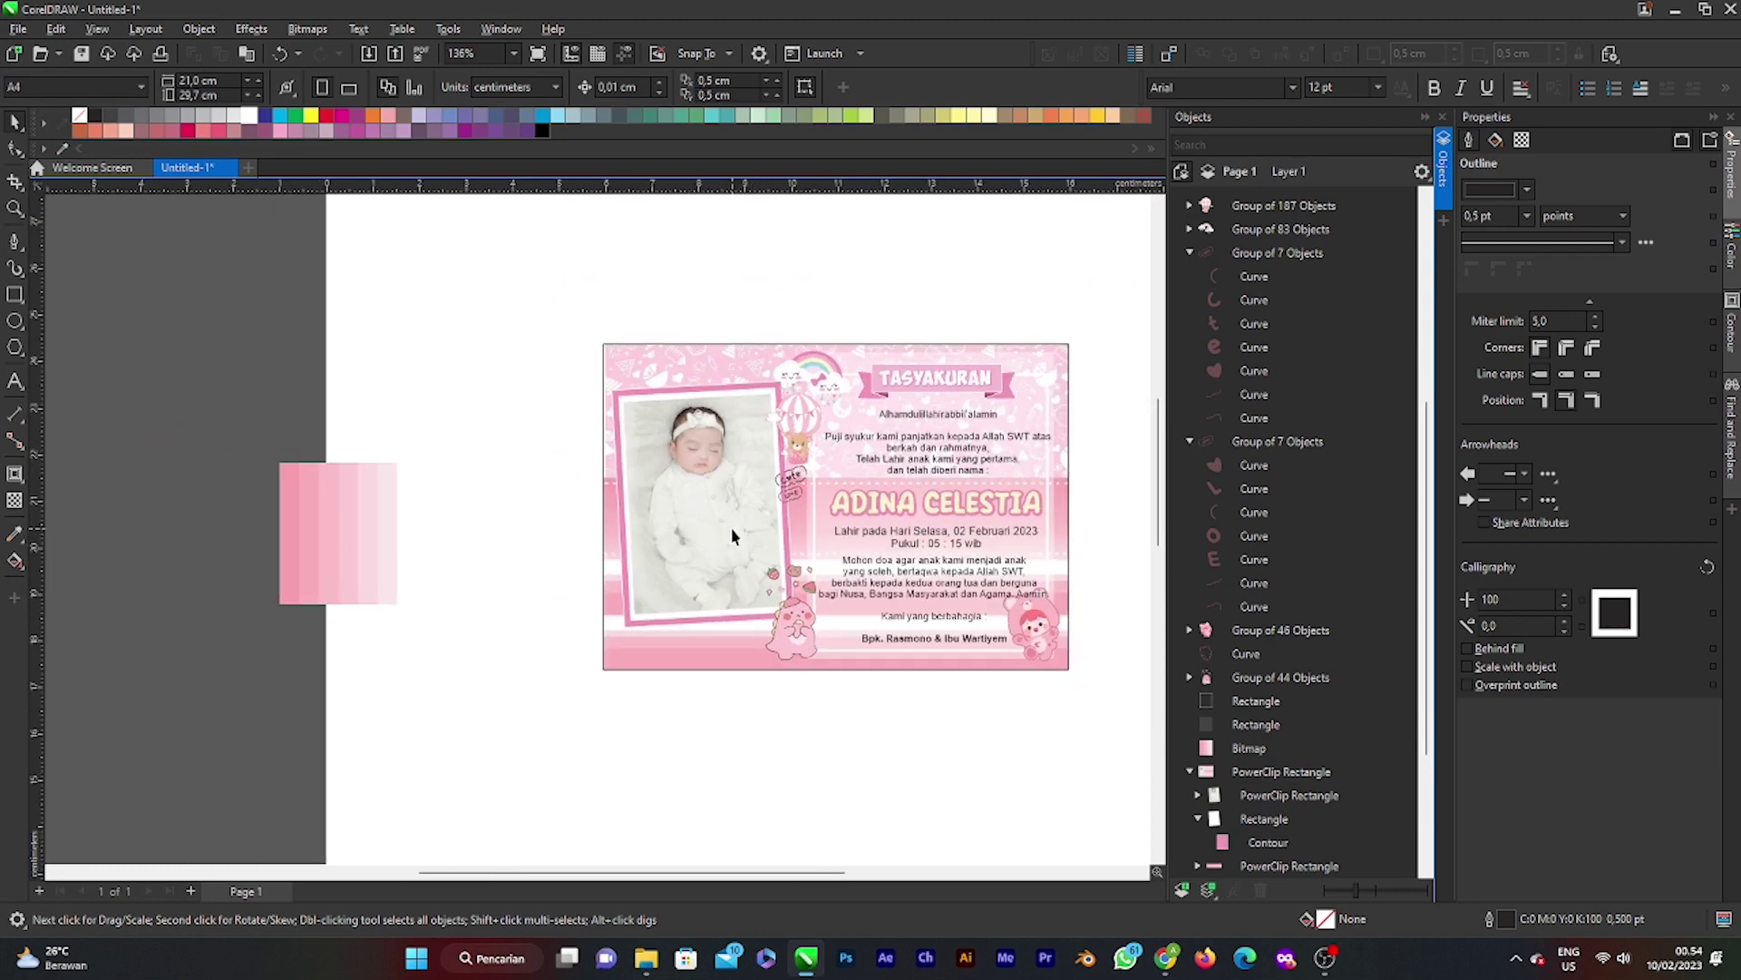
pyautogui.scroll(-1, 752, 500)
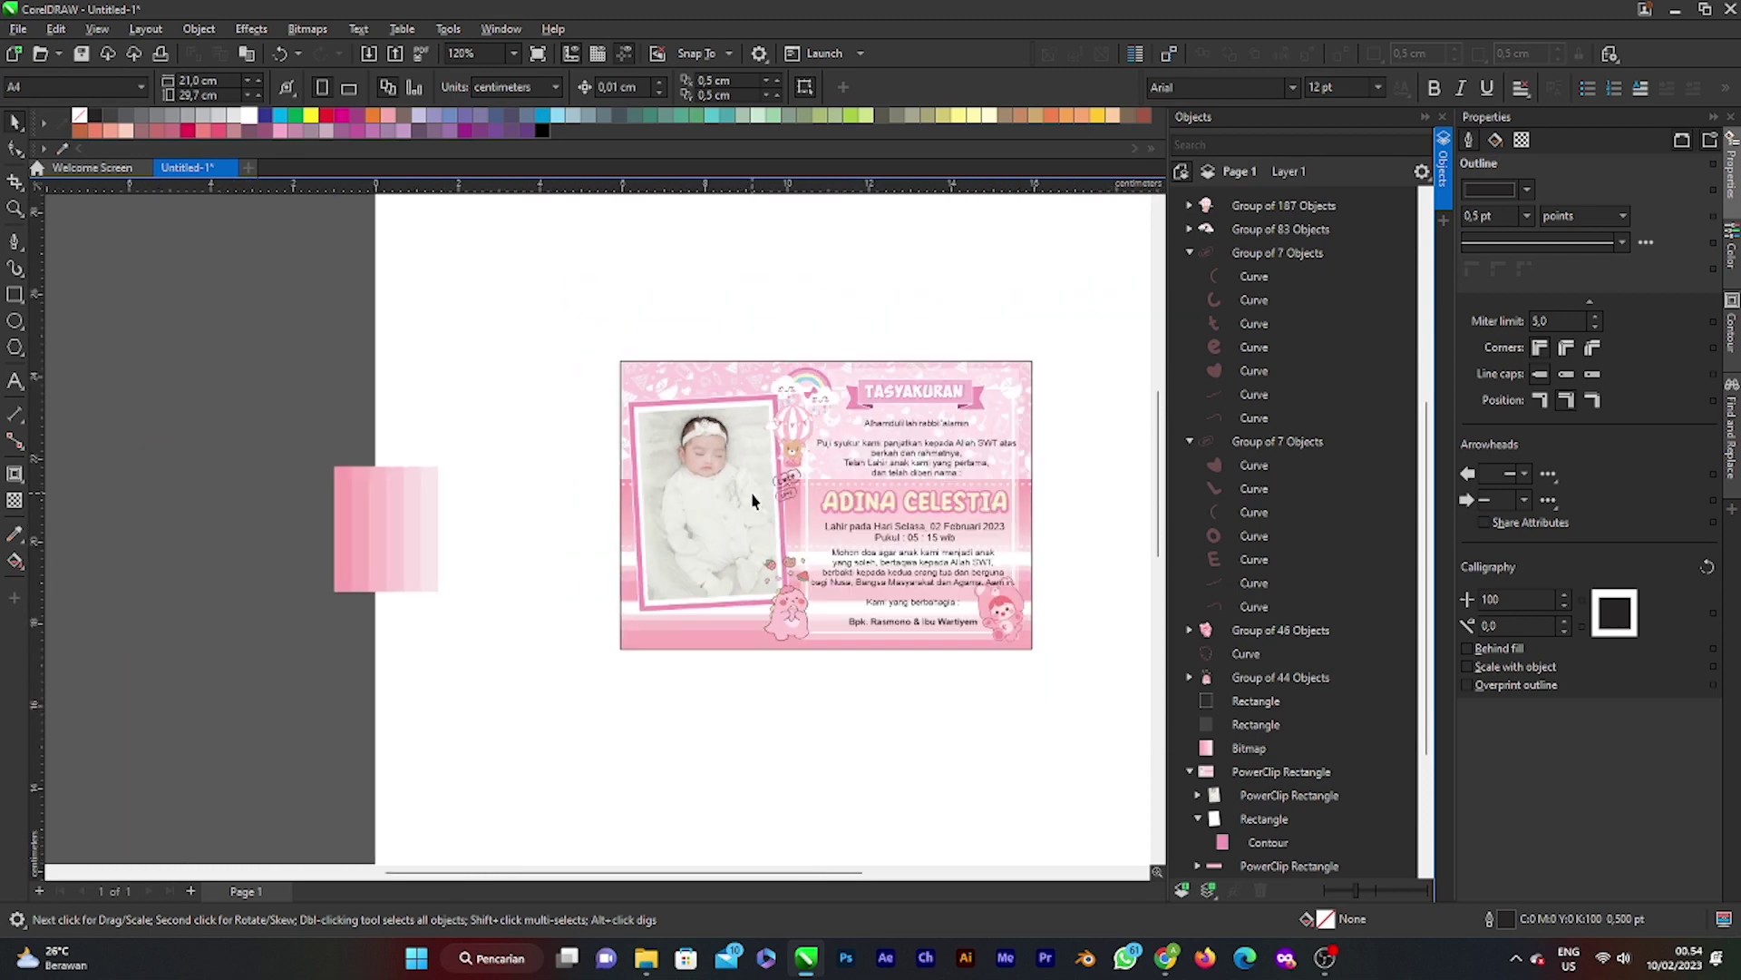
pyautogui.scroll(1, 755, 500)
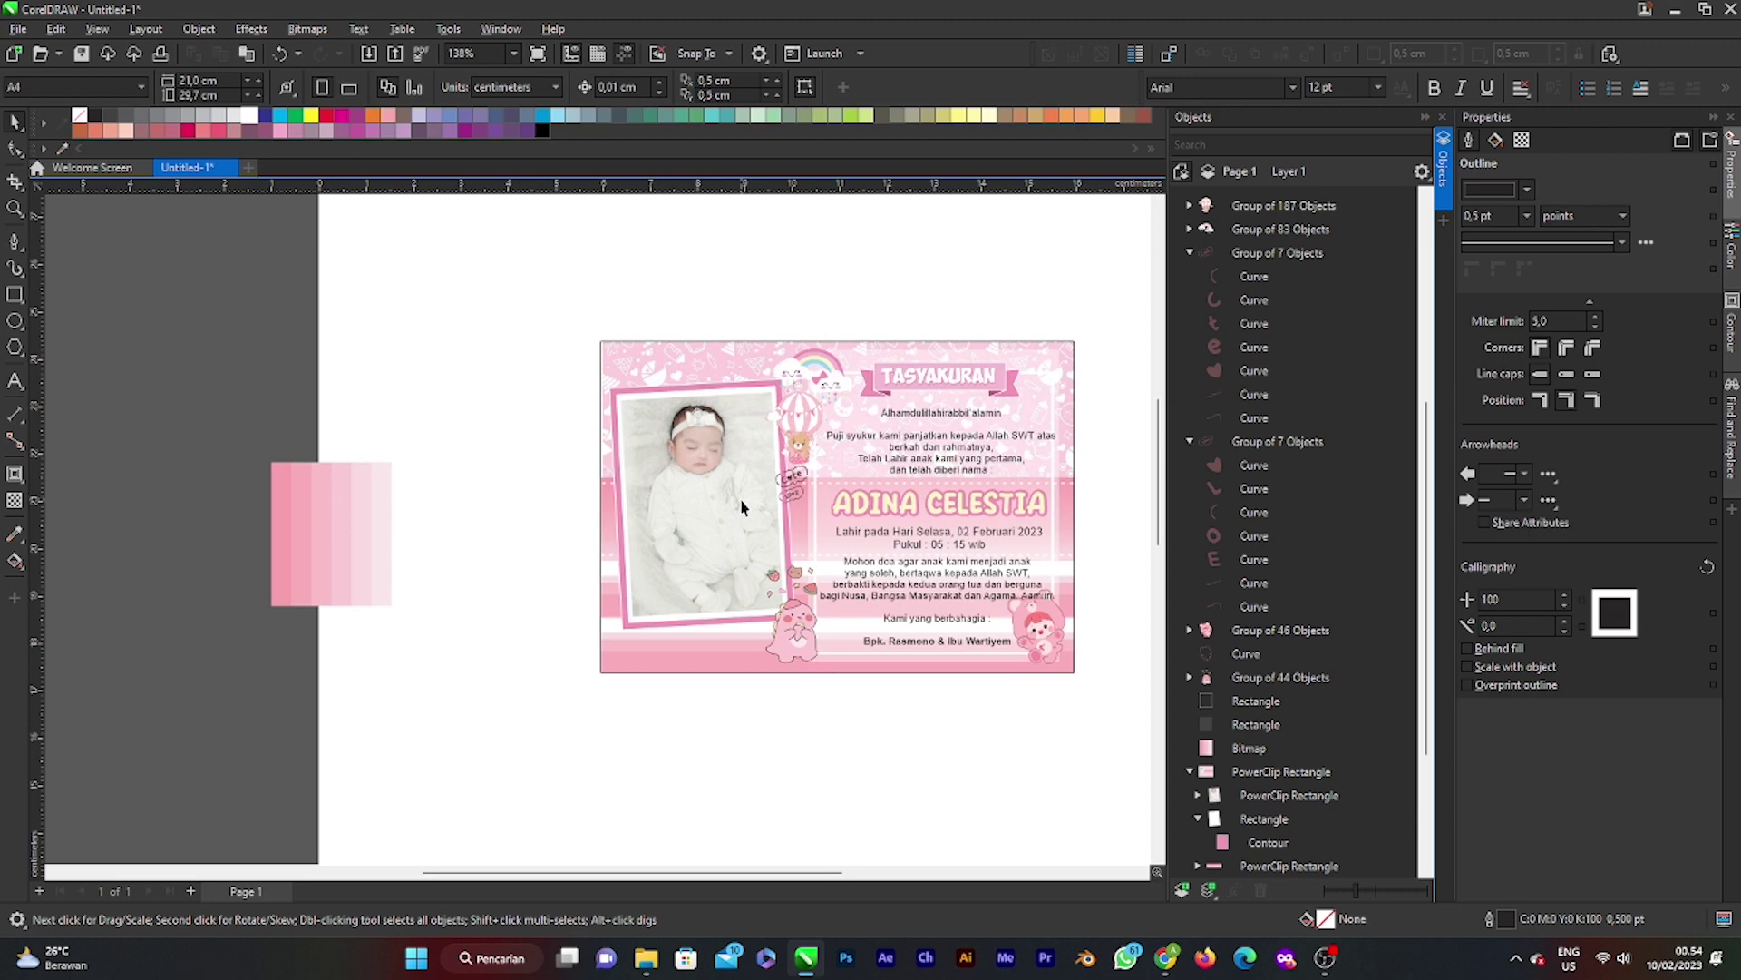
pyautogui.scroll(1, 742, 507)
pyautogui.scroll(-1, 710, 518)
pyautogui.scroll(3, 812, 526)
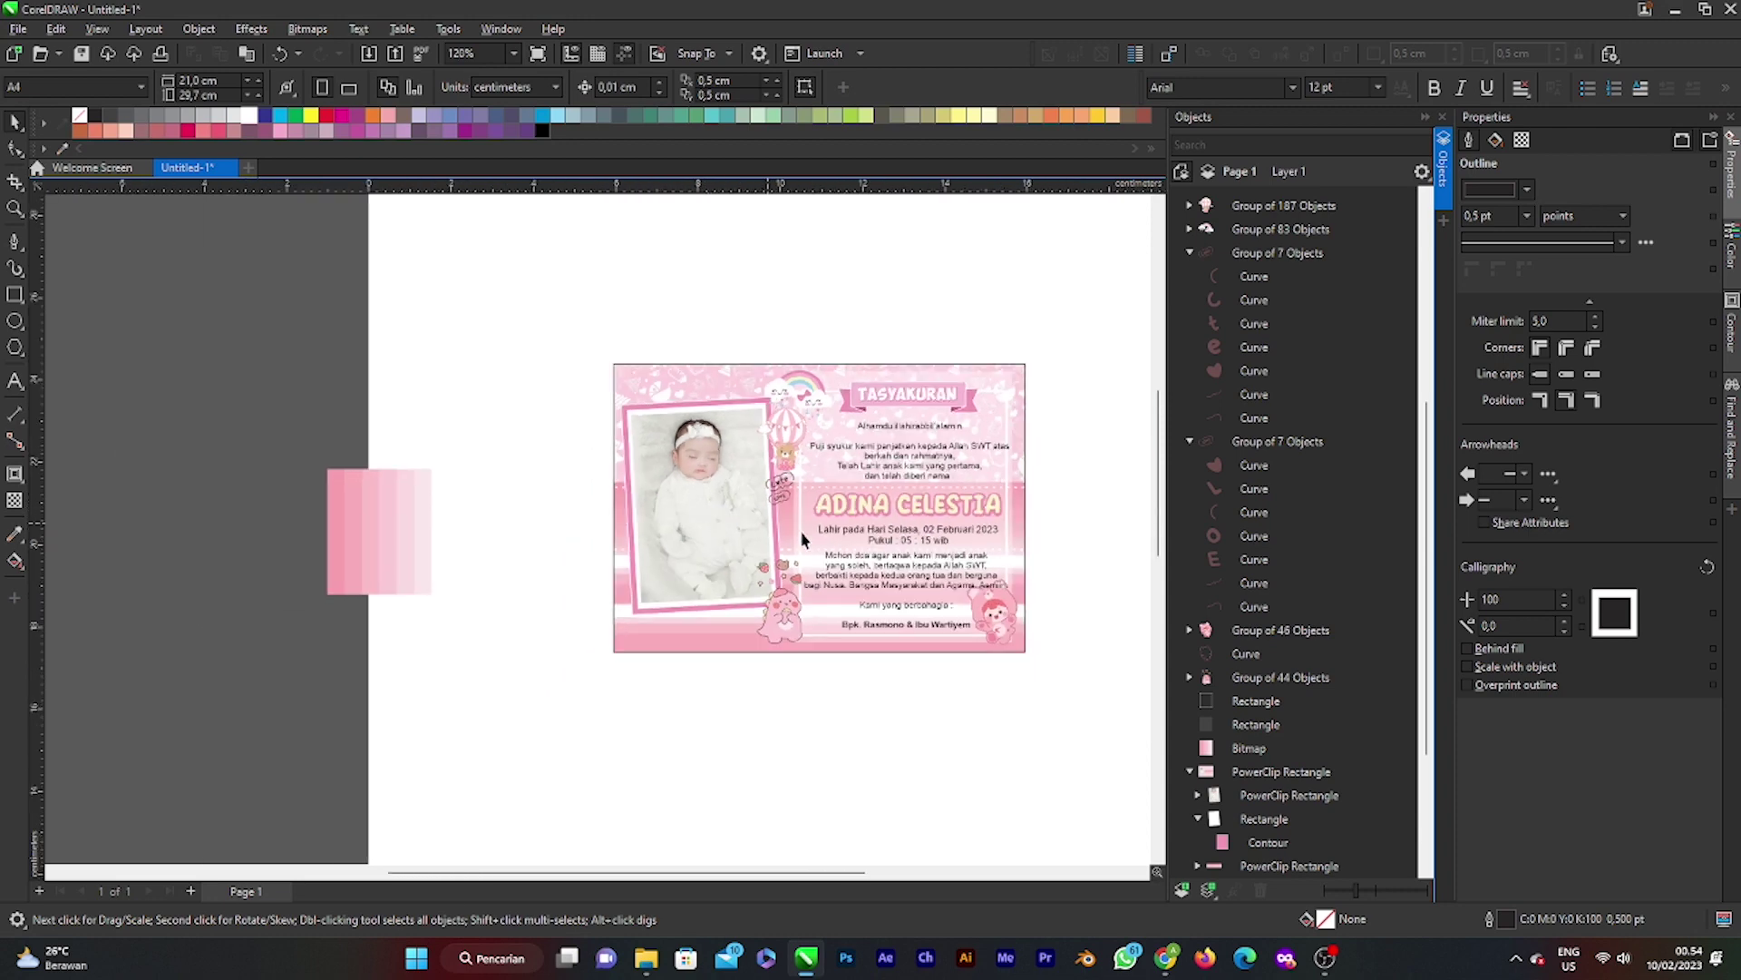
pyautogui.scroll(-1, 795, 518)
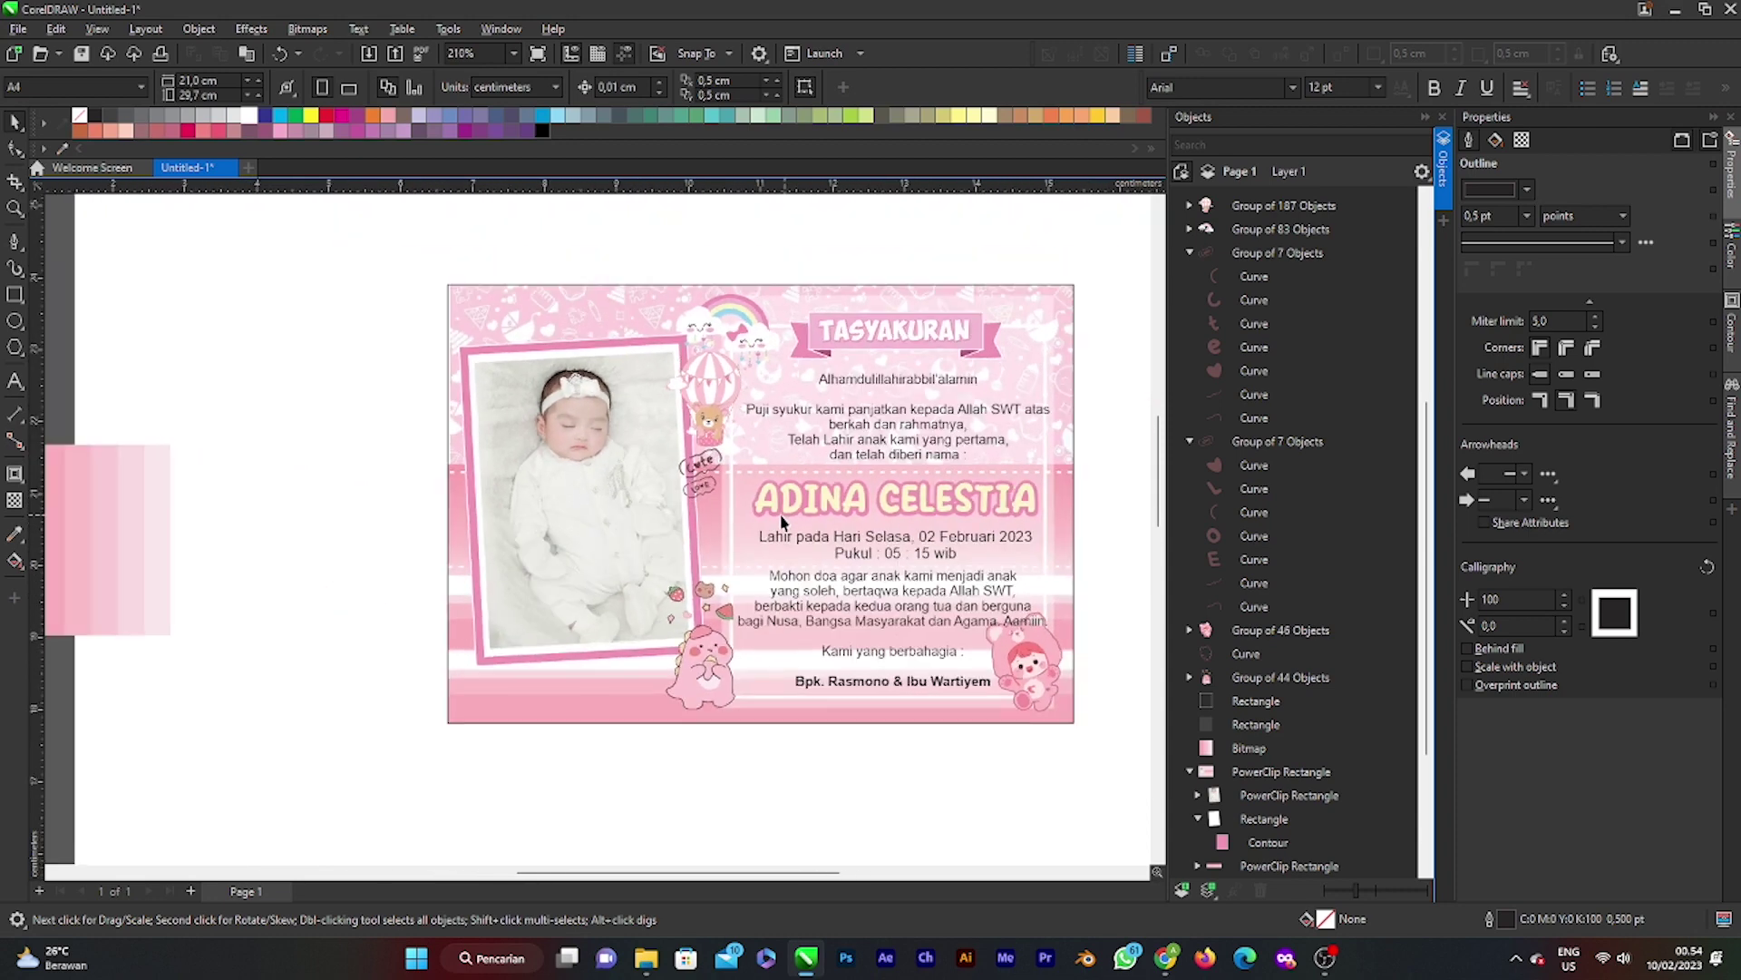
pyautogui.scroll(-1, 635, 486)
pyautogui.scroll(1, 1061, 526)
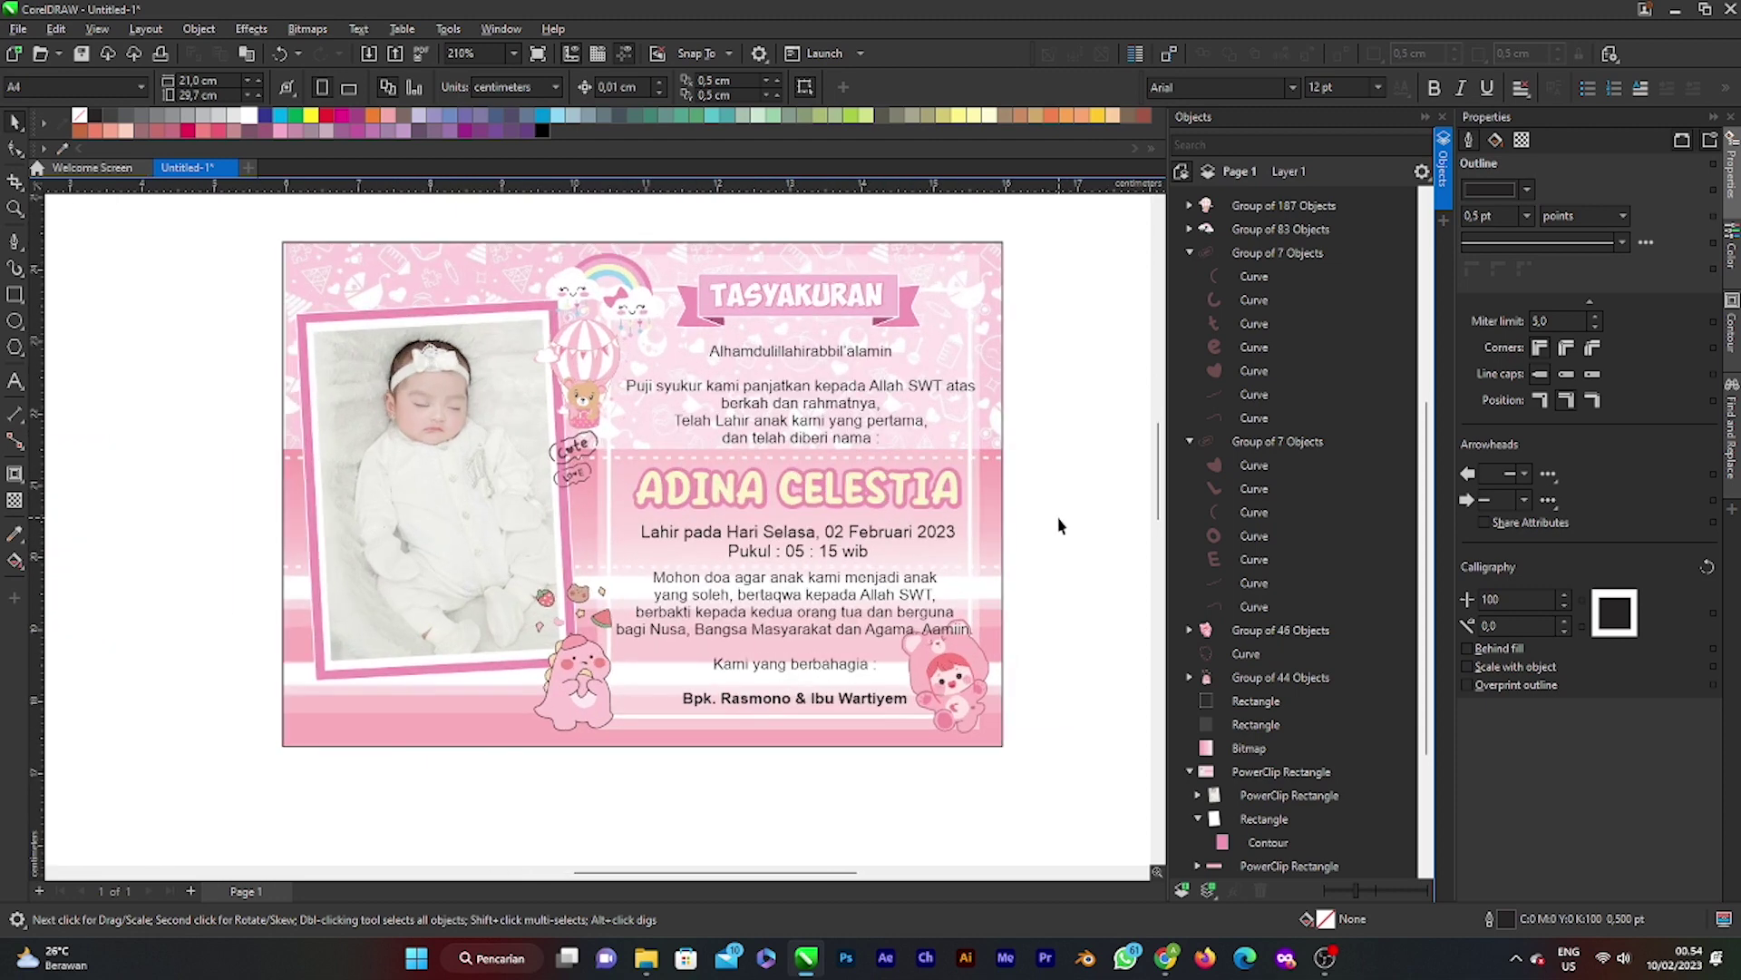
pyautogui.scroll(-1, 1033, 519)
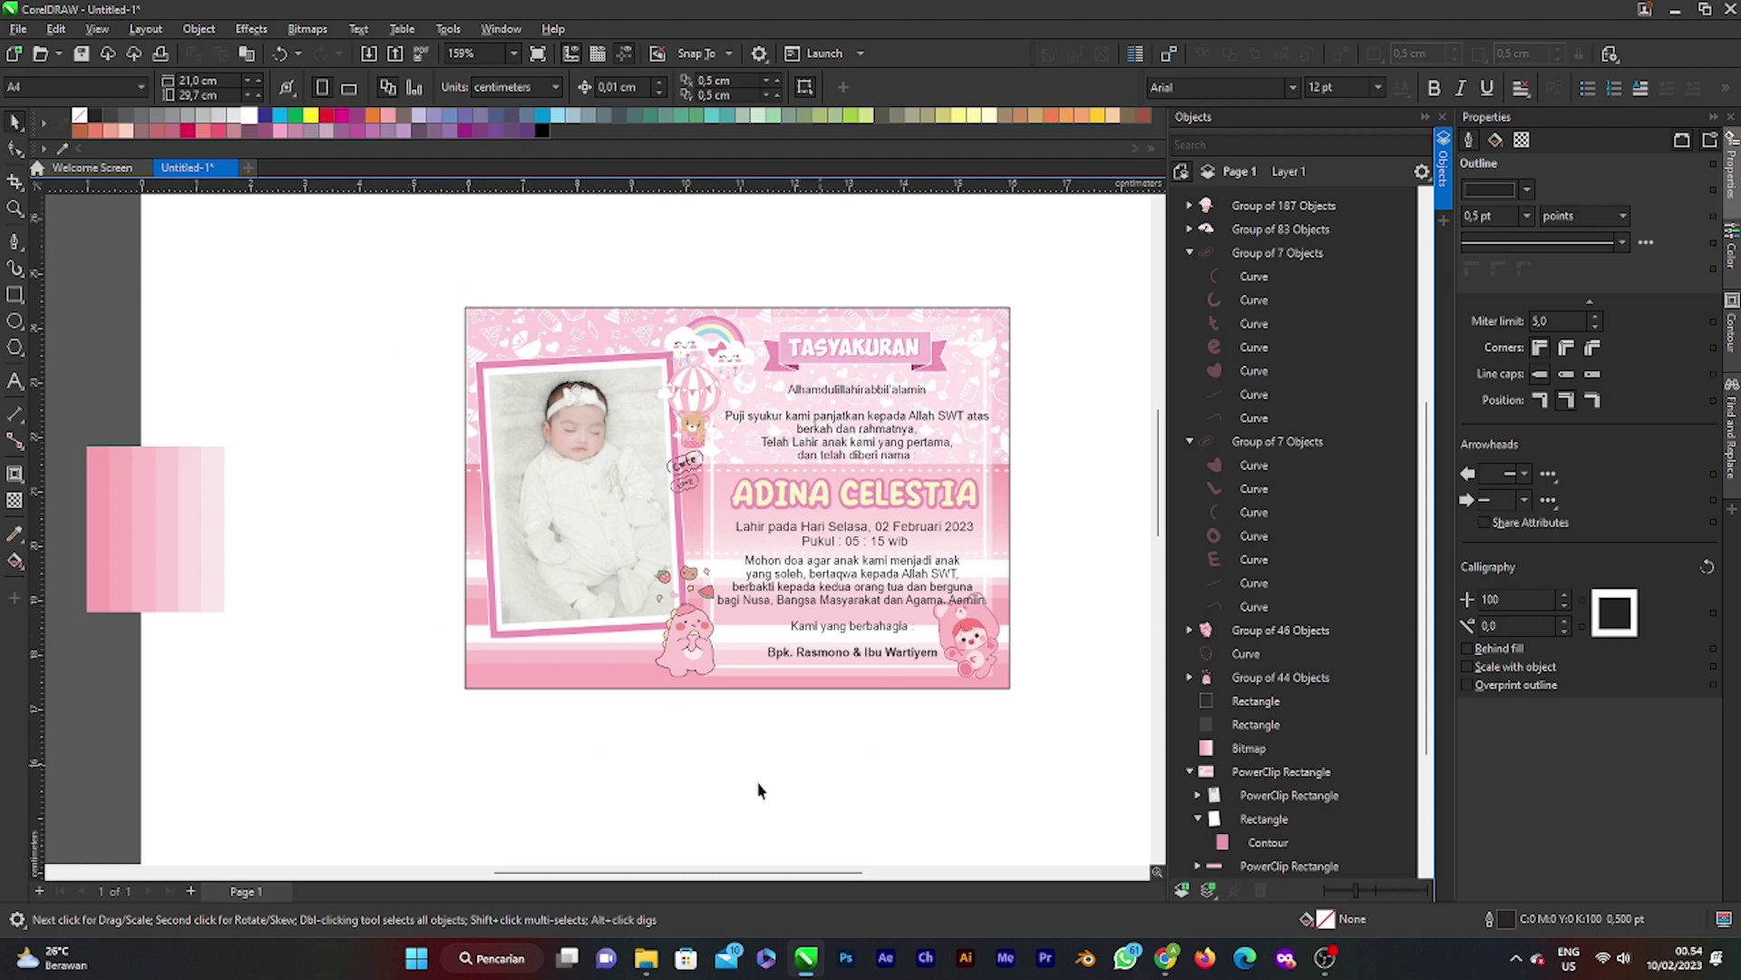
pyautogui.hotkey('alt', 'Tab')
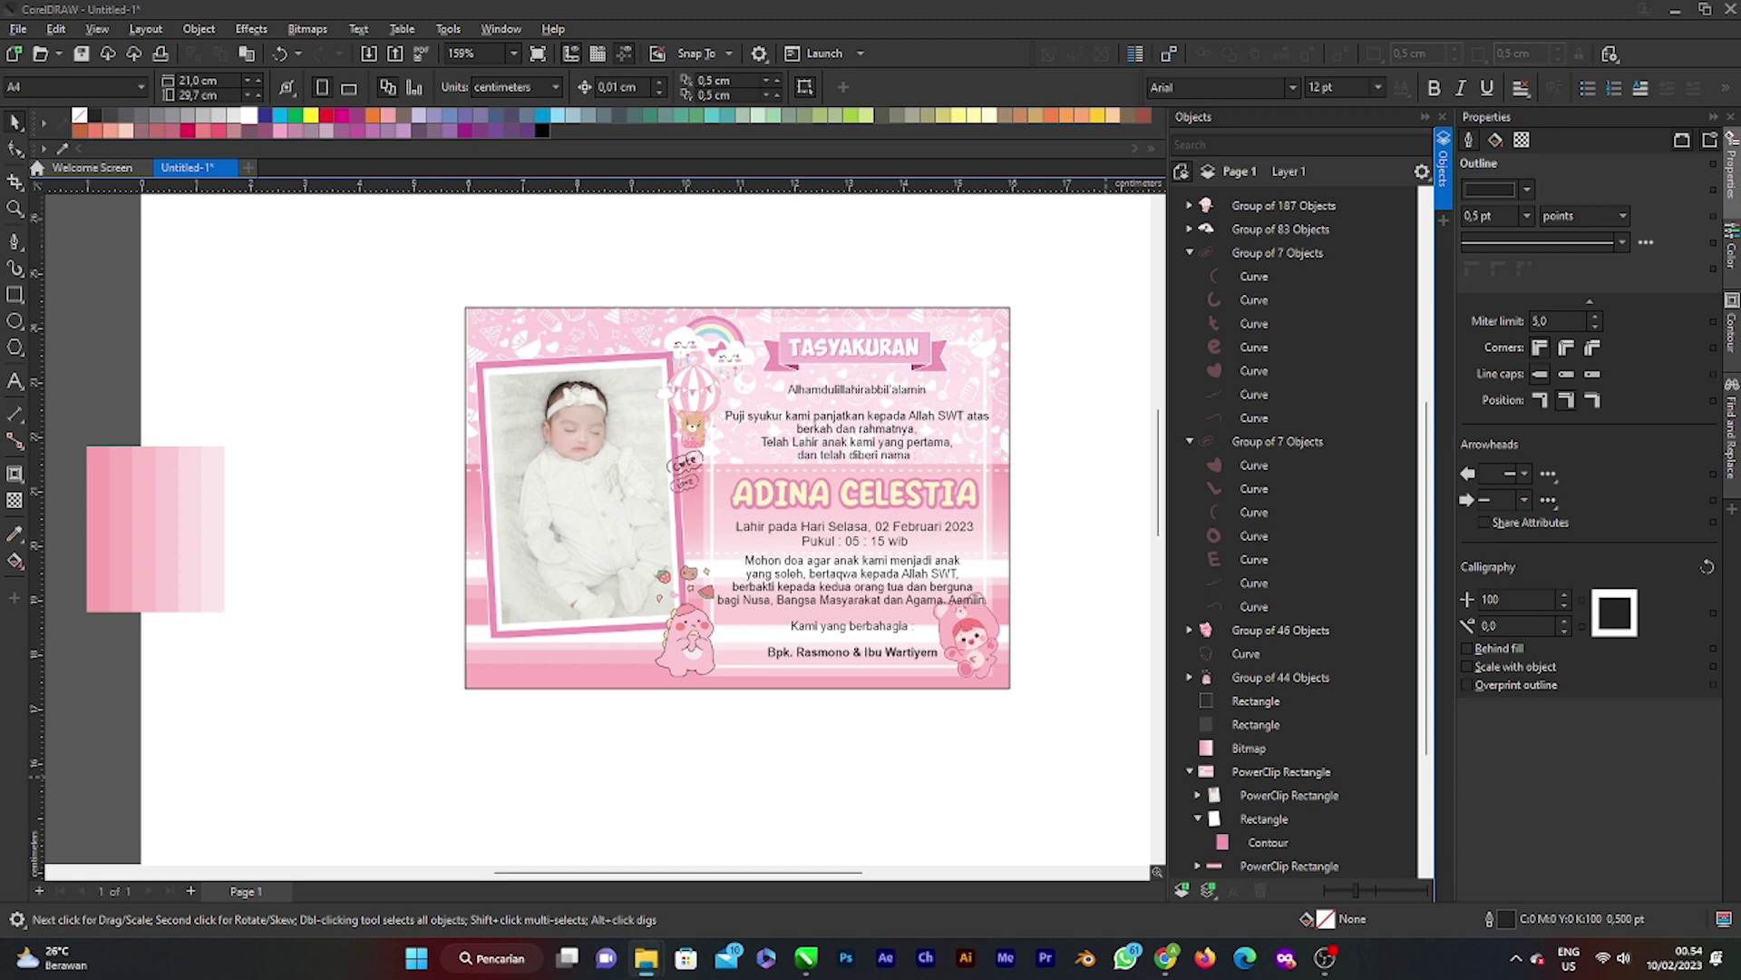
# Step: Paste the butterfly picture and vectorize it with a Clipart outline trace, deleting the bitmap
pyautogui.hotkey('ctrl', 'v')
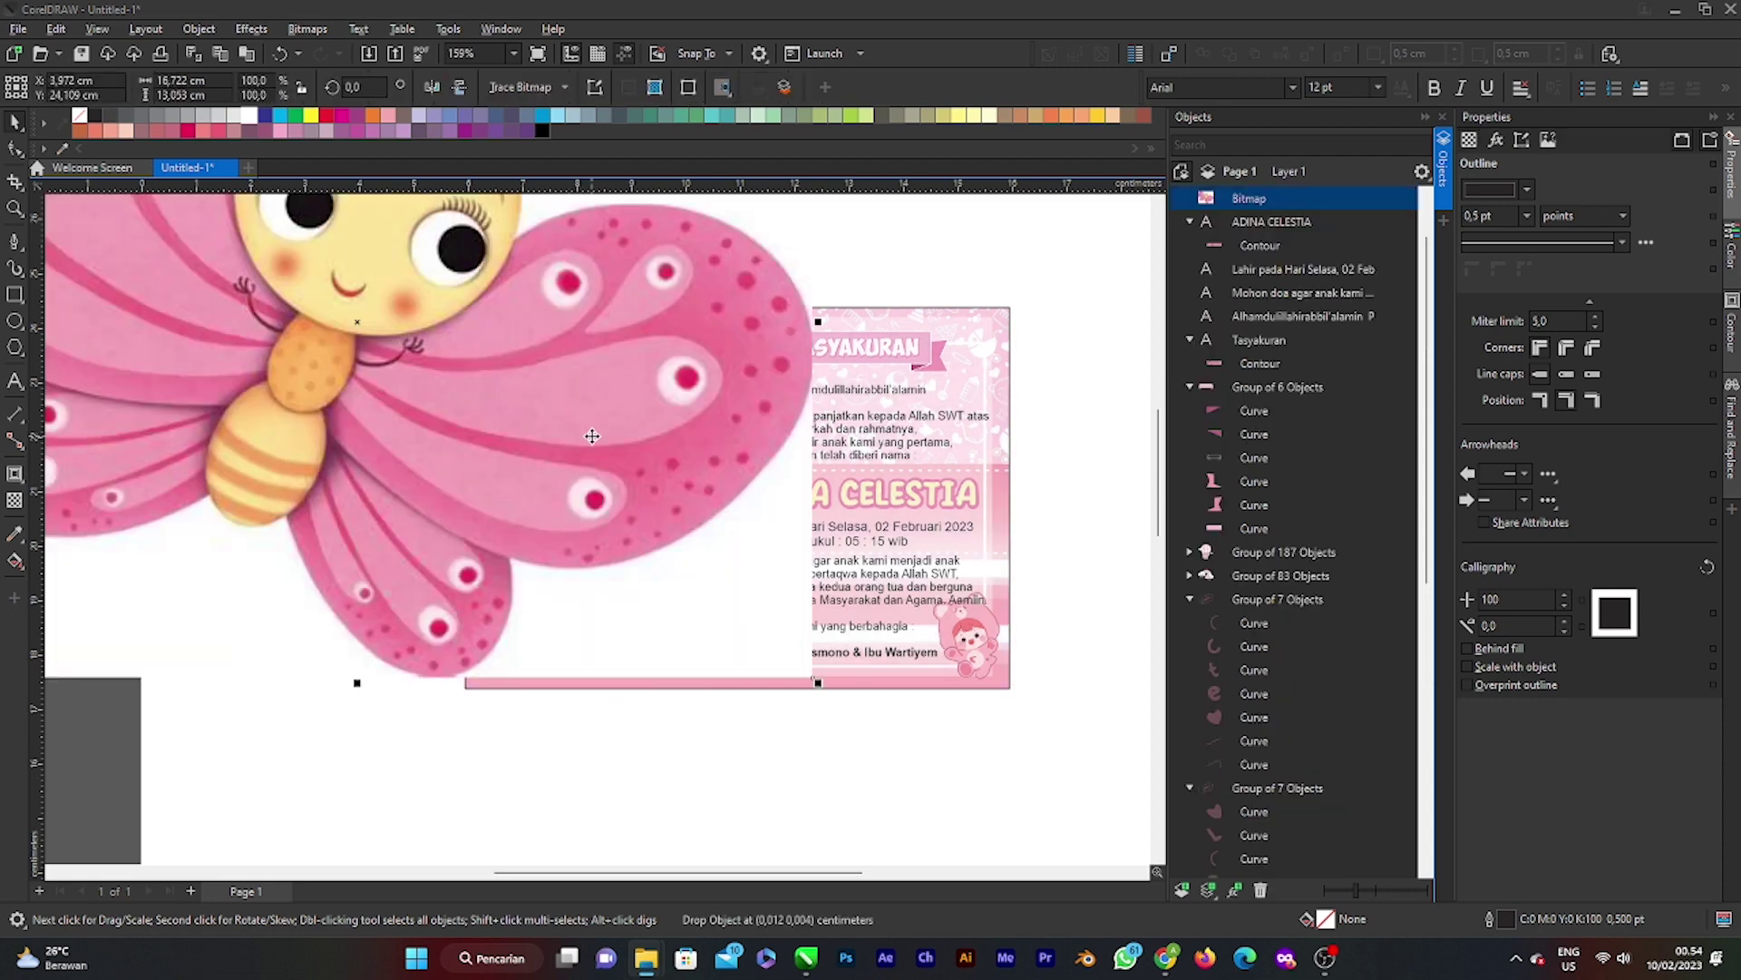
pyautogui.scroll(-2, 592, 439)
pyautogui.moveTo(591, 439); pyautogui.dragTo(848, 476)
pyautogui.scroll(1, 766, 414)
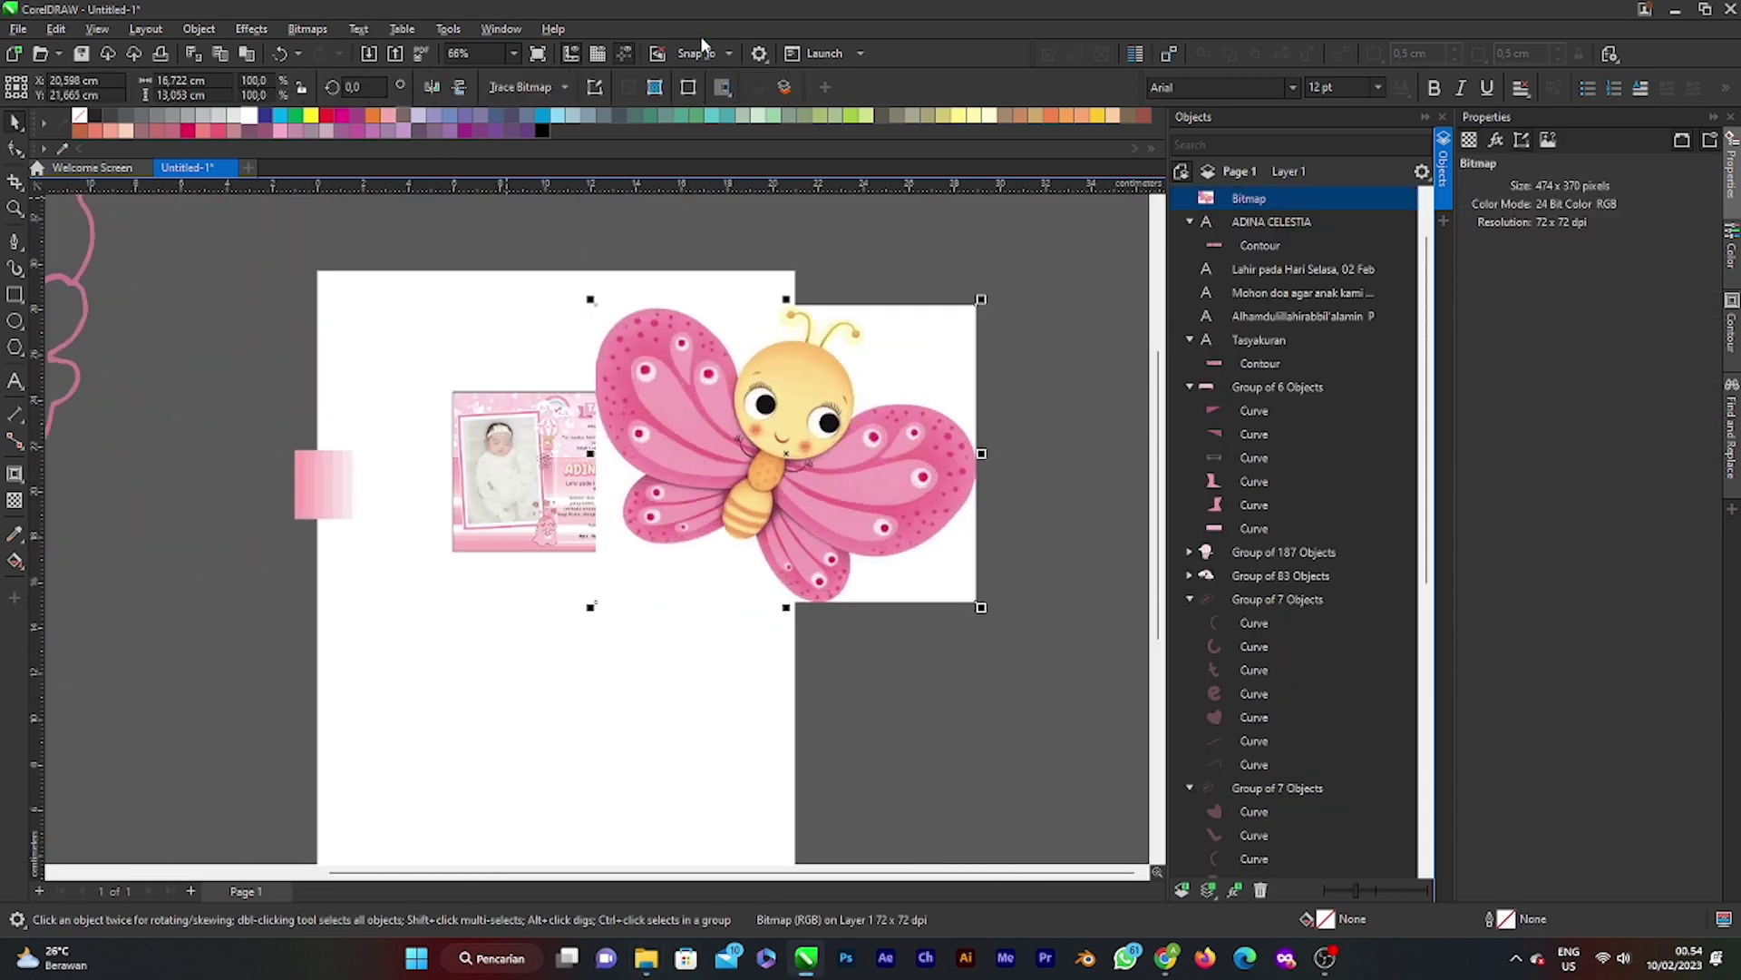
pyautogui.click(510, 88)
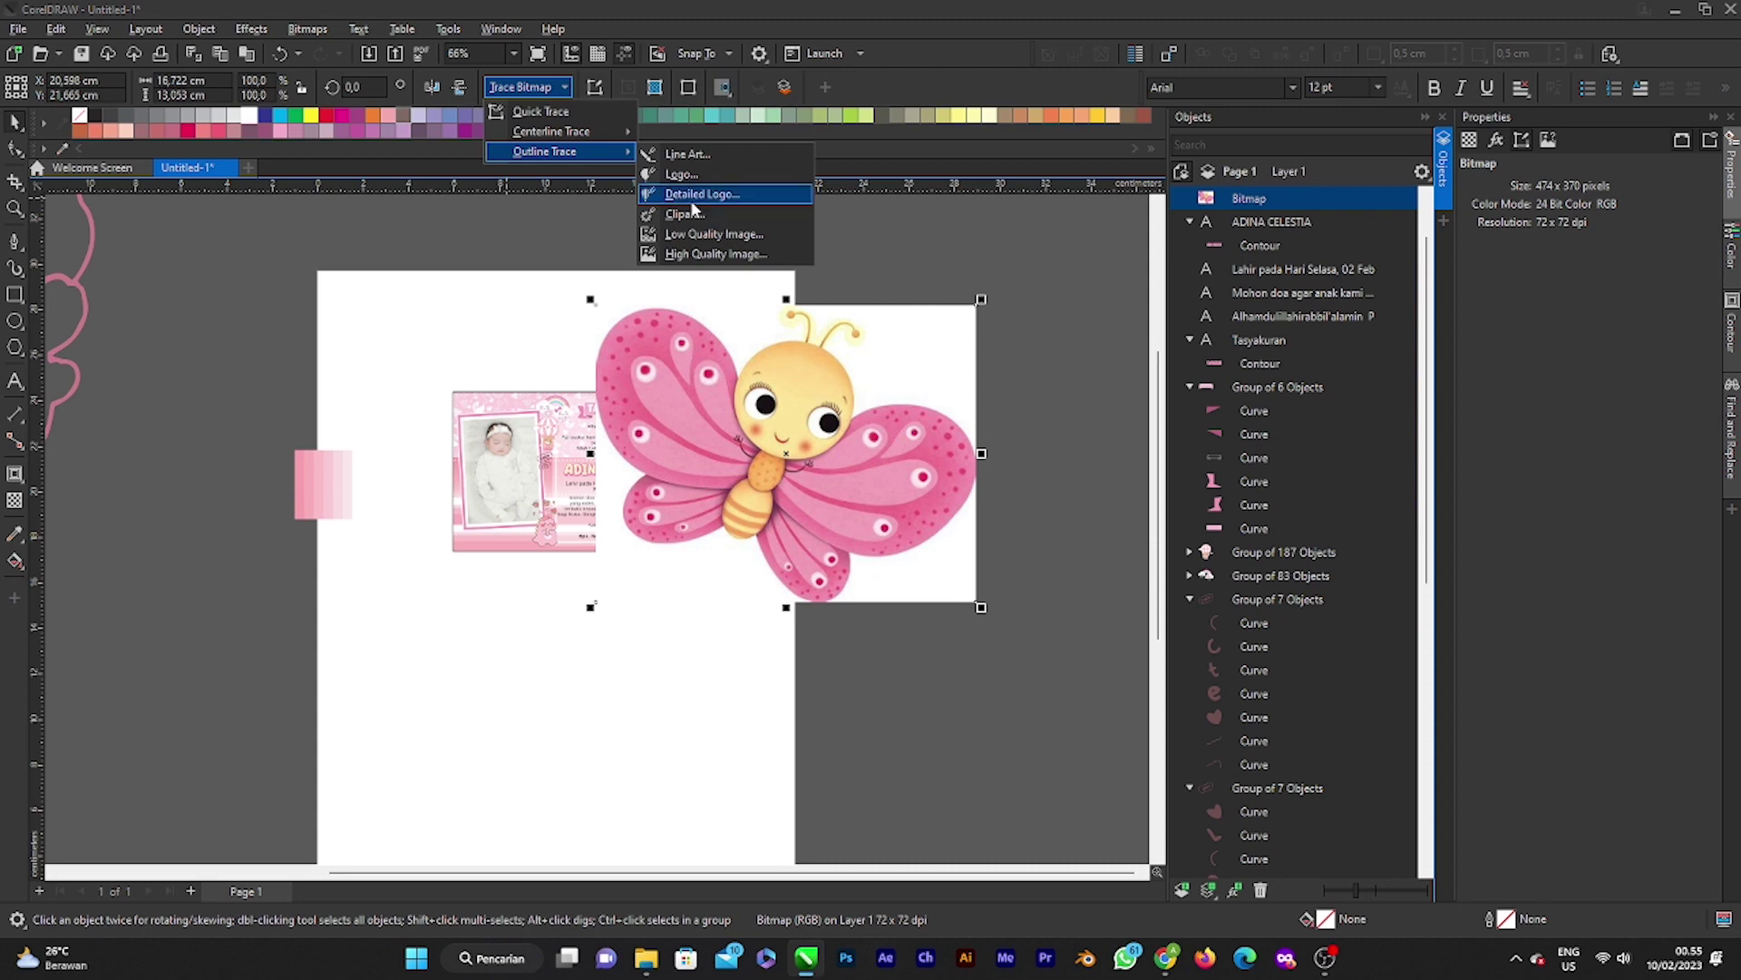
pyautogui.click(676, 188)
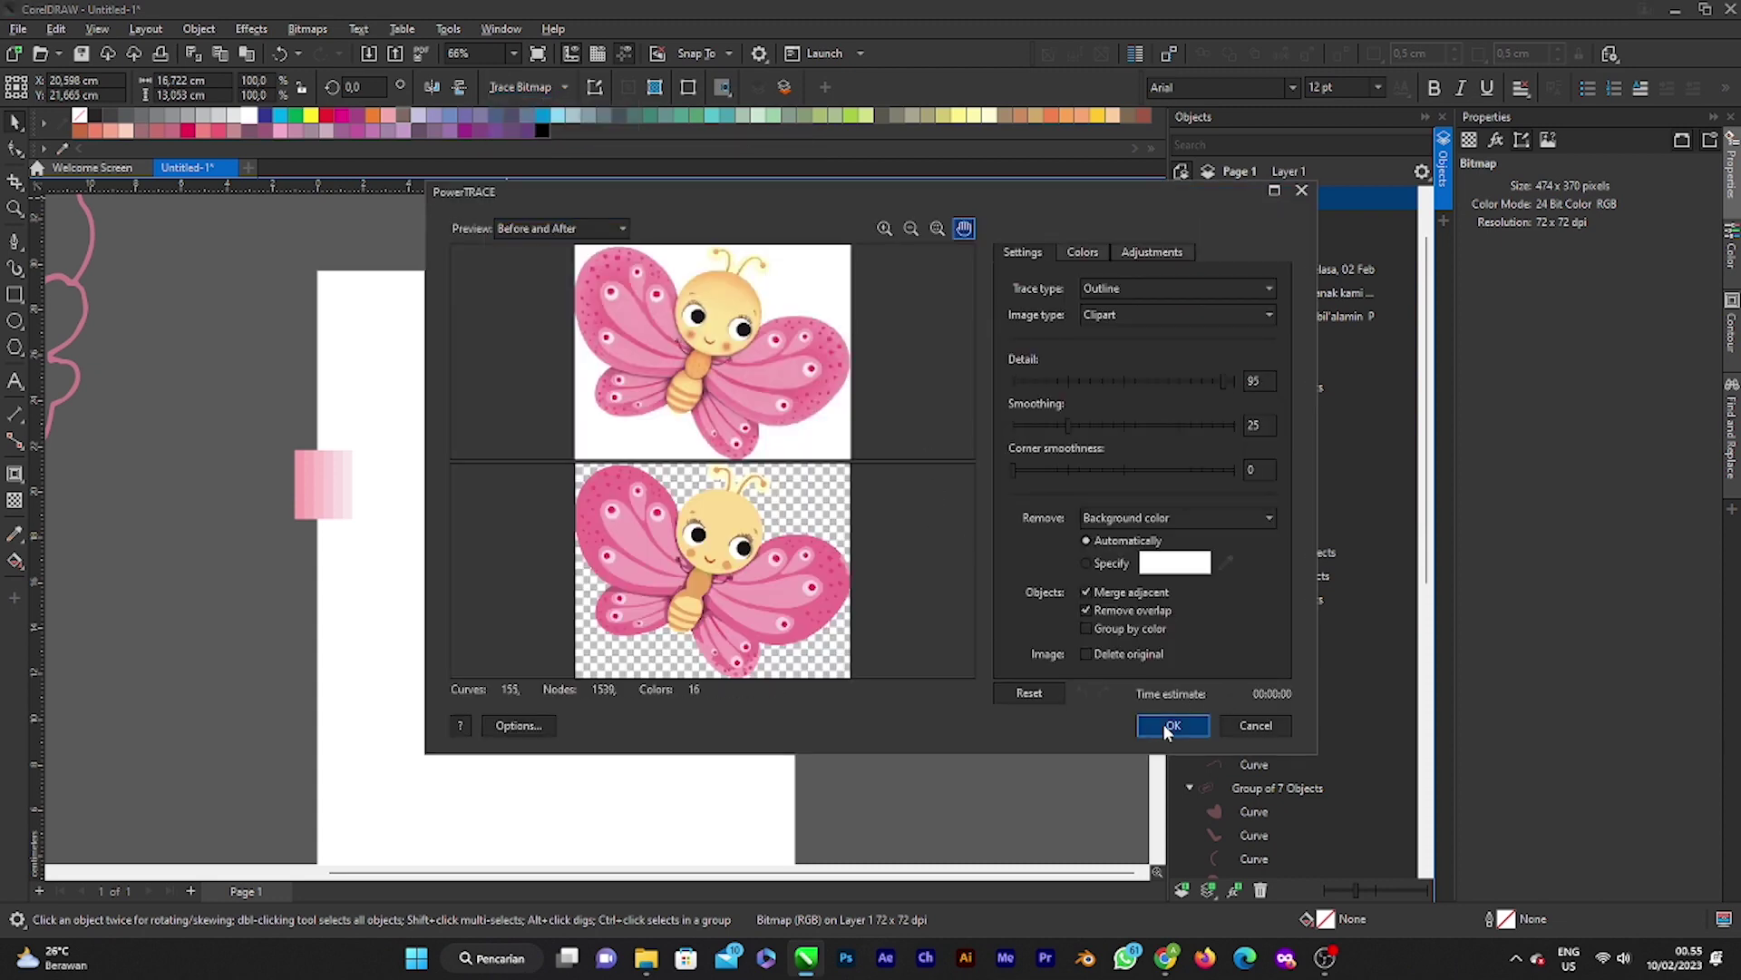
pyautogui.click(1165, 726)
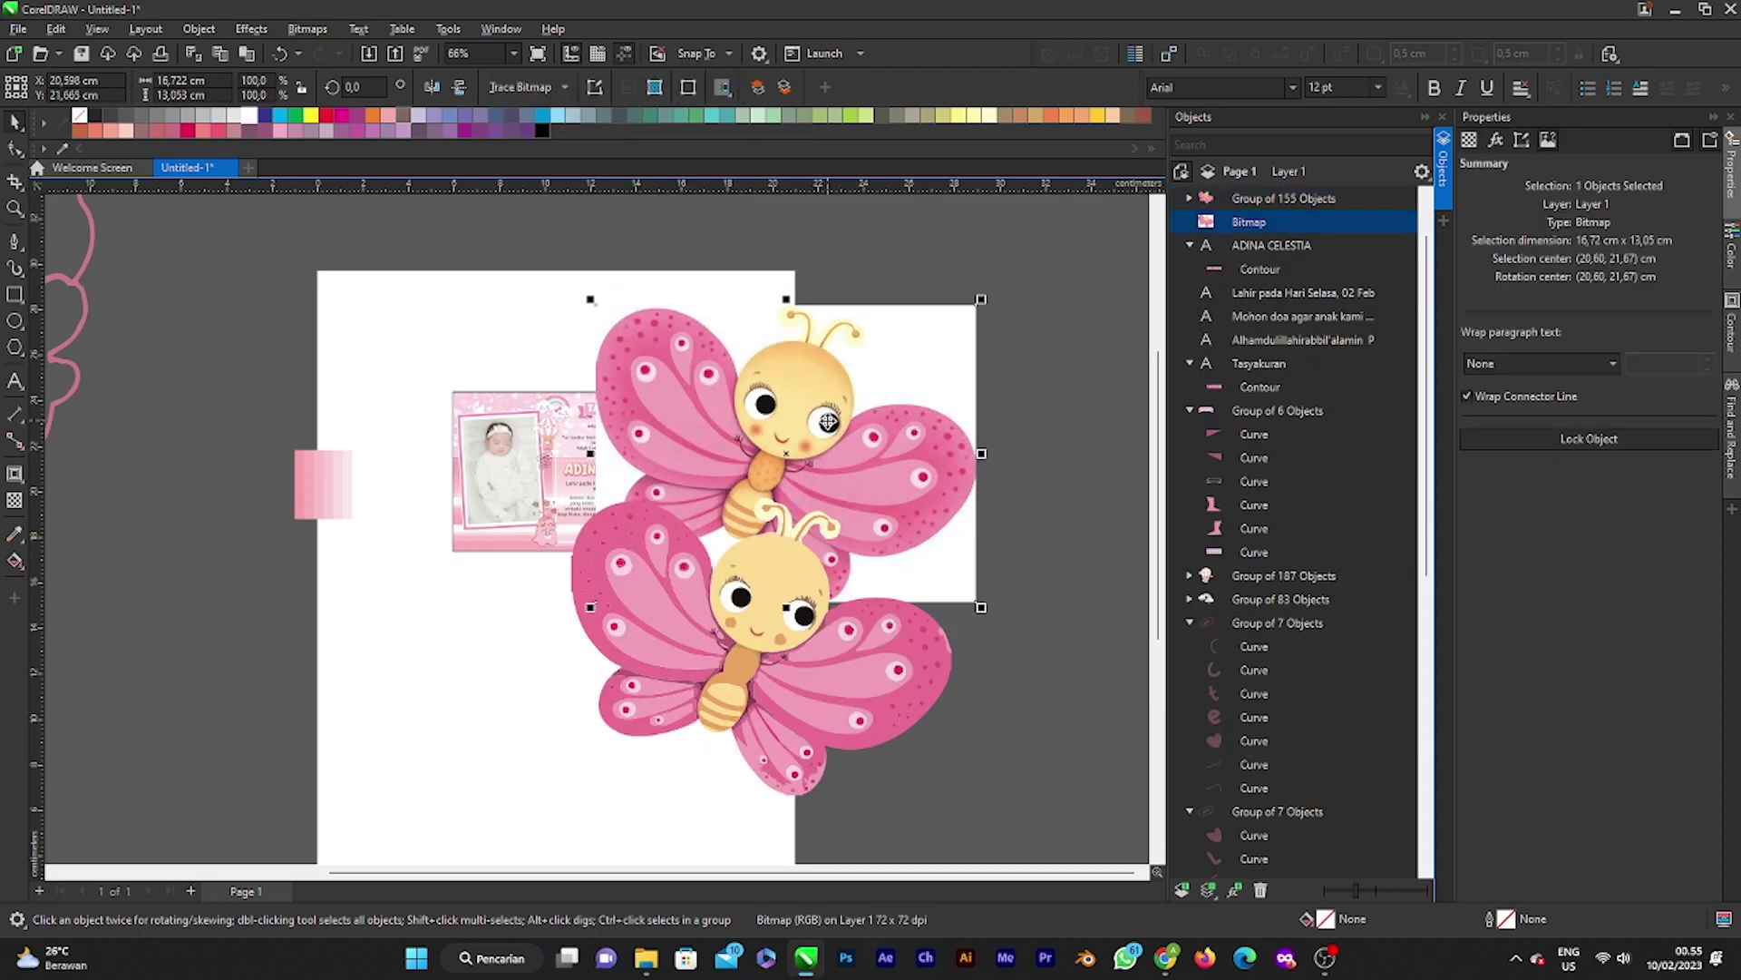
pyautogui.press('Delete')
# Step: Shrink the traced butterfly to about 12.6% and place it on the card's top-left corner
pyautogui.click(757, 580)
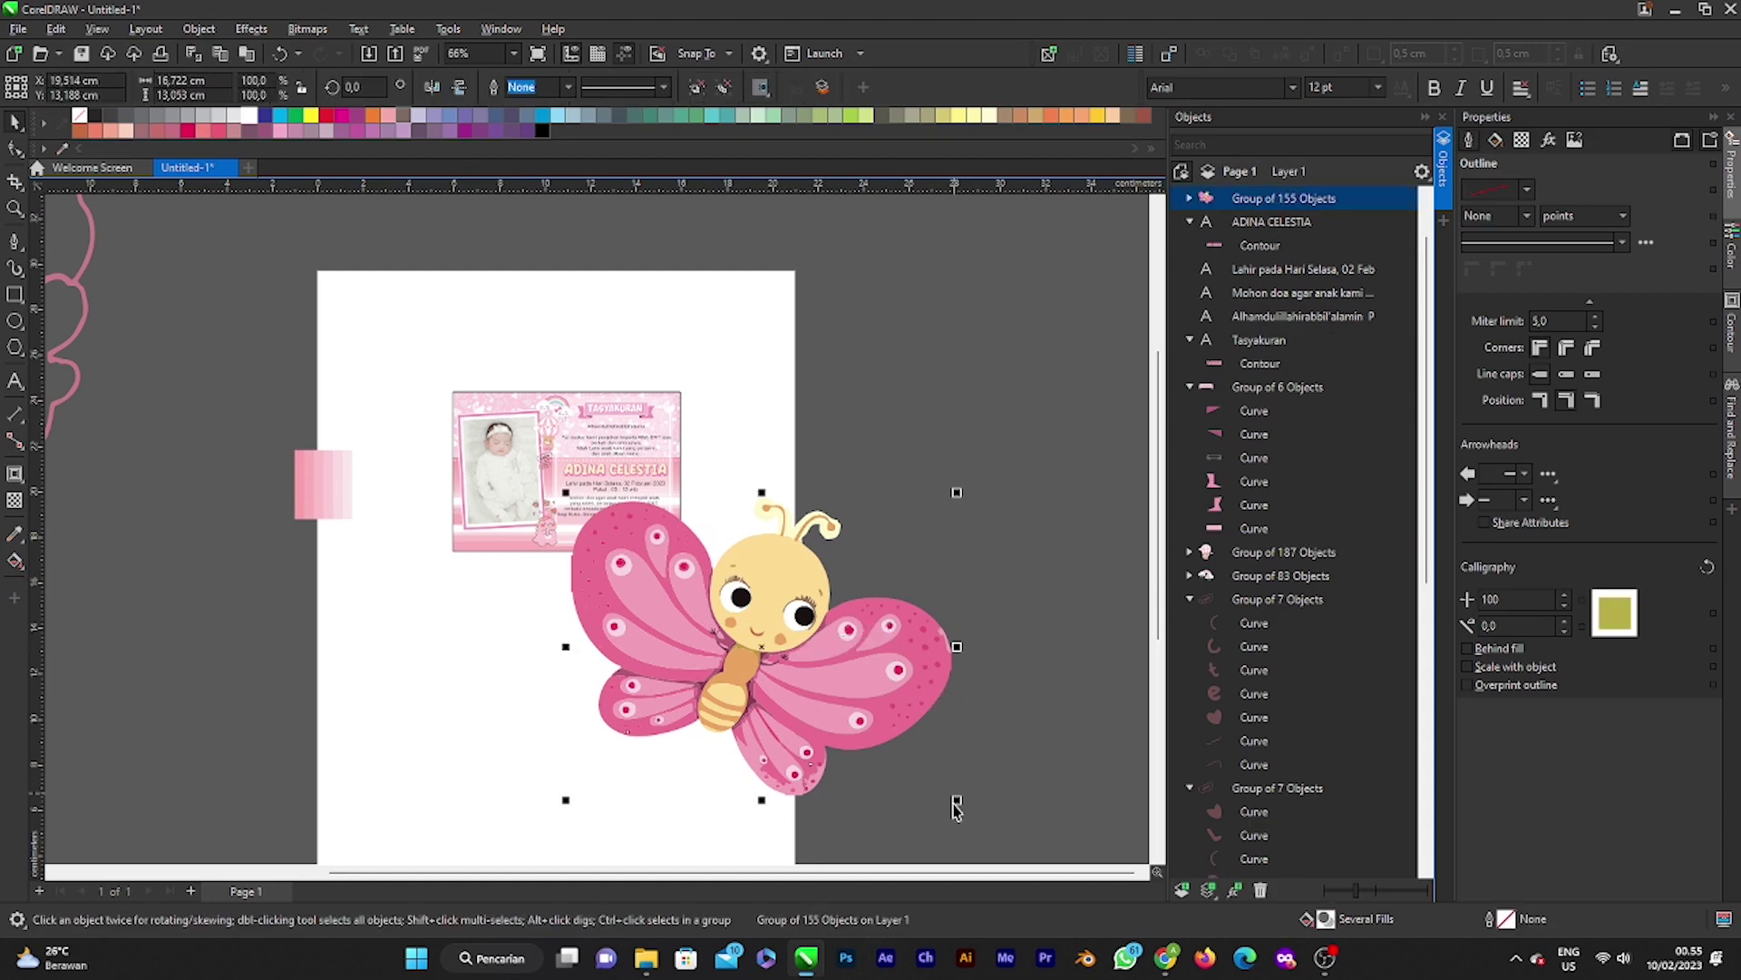
pyautogui.moveTo(958, 804); pyautogui.dragTo(785, 664)
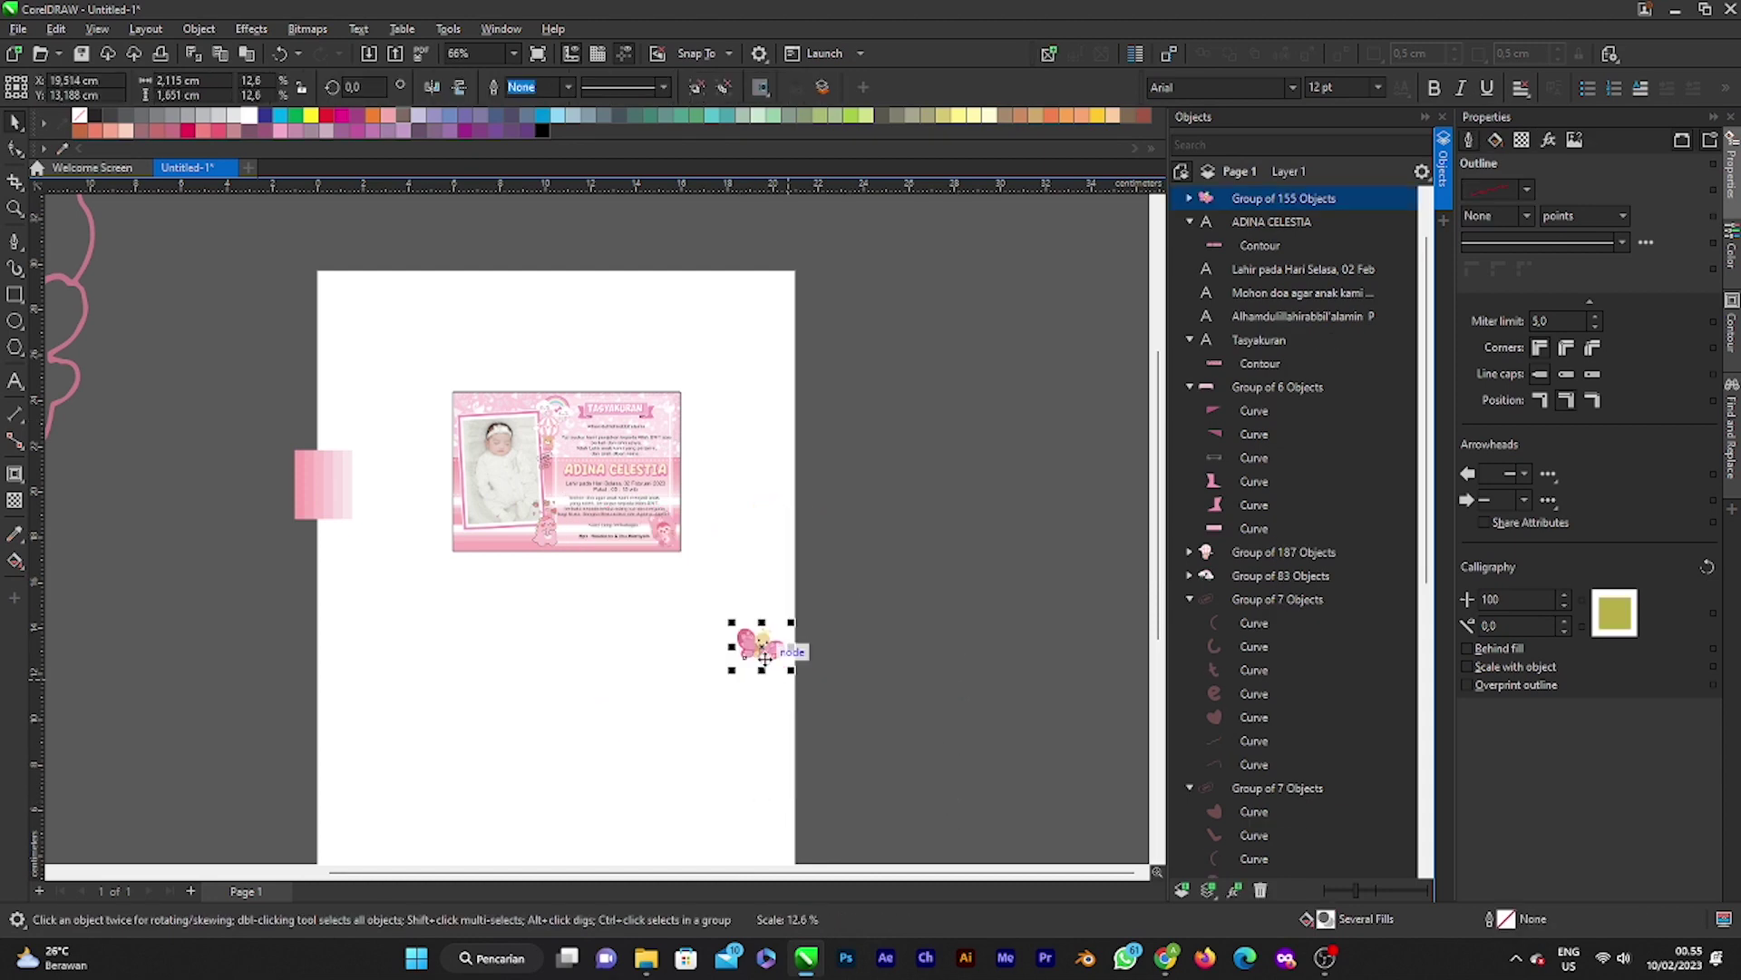
pyautogui.moveTo(530, 438); pyautogui.dragTo(456, 399)
pyautogui.scroll(3, 474, 417)
pyautogui.scroll(1, 514, 429)
pyautogui.scroll(3, 473, 412)
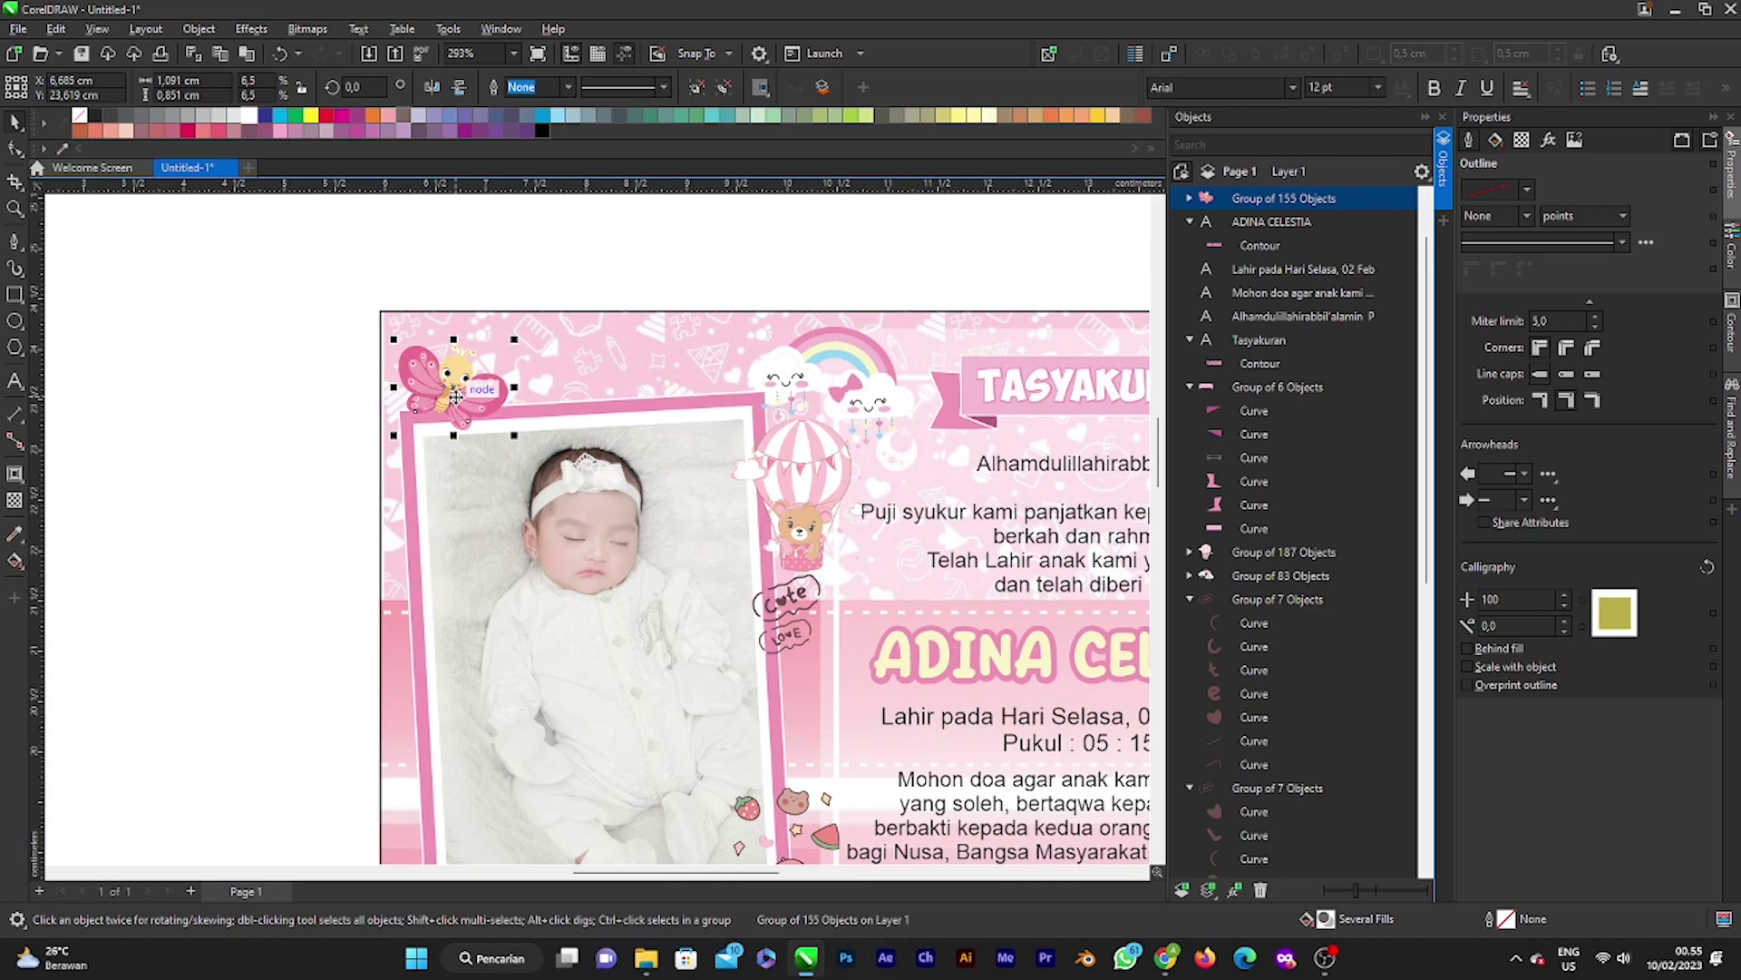
# Step: Duplicate the butterfly, move the copy along the frame's top edge and halve its size
pyautogui.hotkey('ctrl', 'd')
pyautogui.moveTo(516, 350); pyautogui.dragTo(550, 371)
pyautogui.scroll(1, 551, 372)
pyautogui.scroll(4, 550, 372)
pyautogui.moveTo(637, 432); pyautogui.dragTo(560, 387)
pyautogui.scroll(-5, 561, 388)
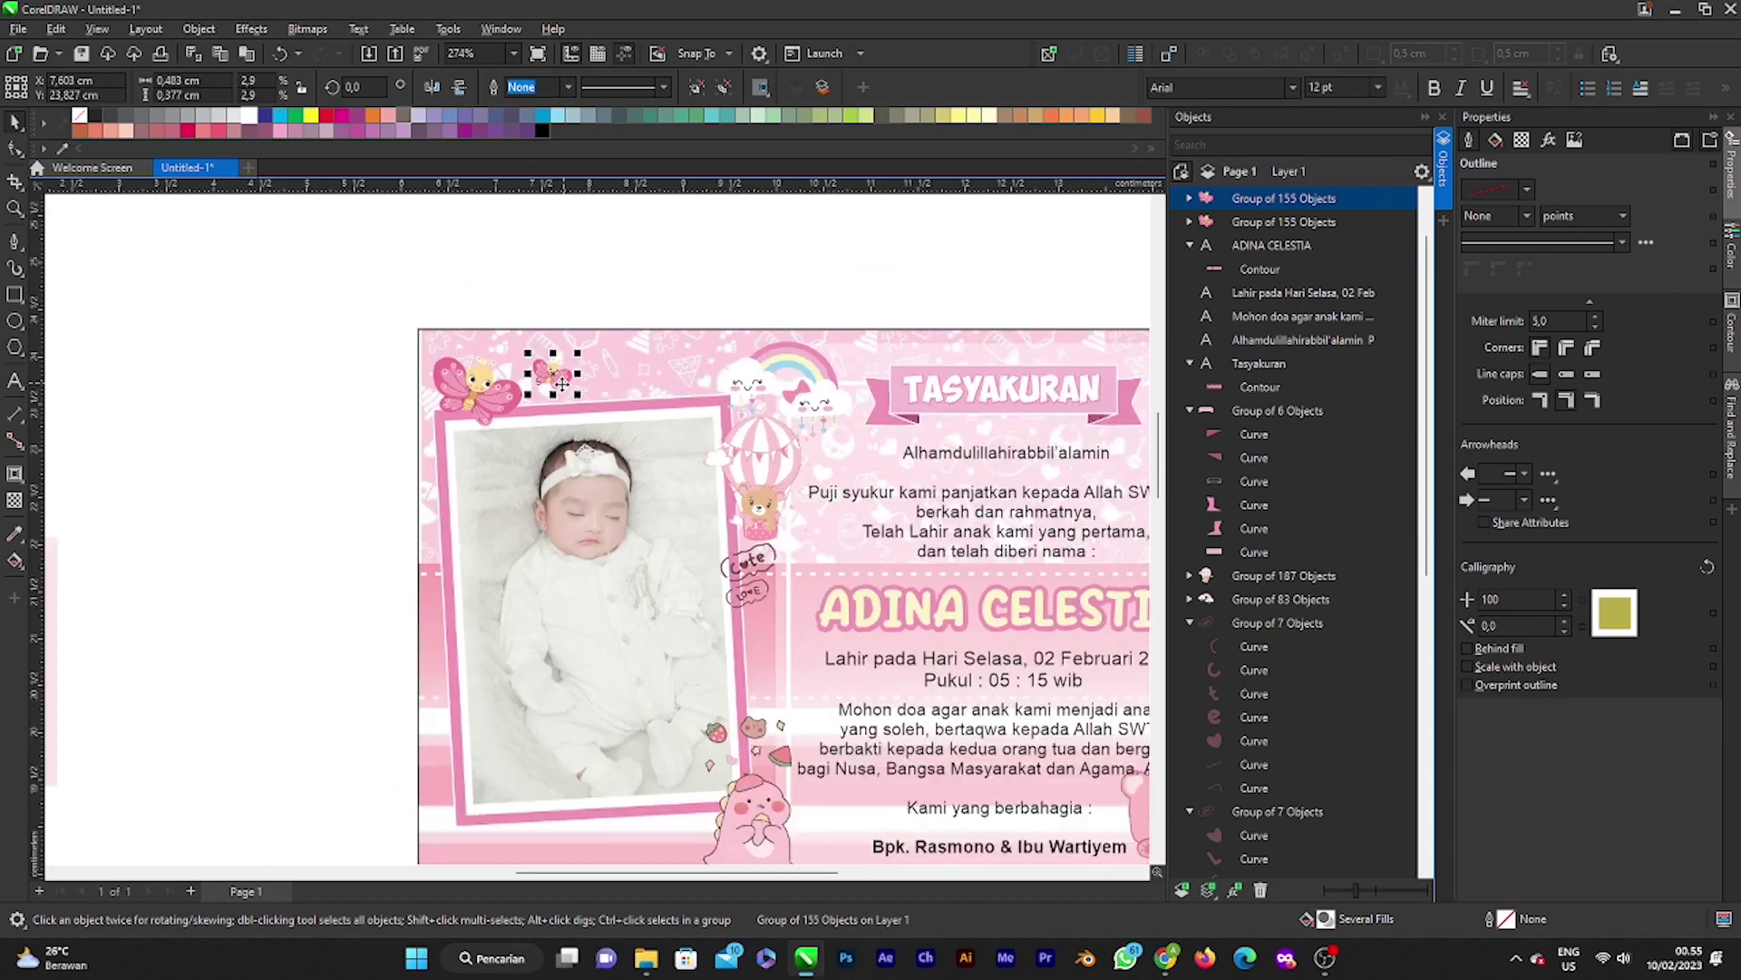
pyautogui.click(602, 311)
# Step: Duplicate the small butterfly, move the copy up and left, and enlarge it slightly
pyautogui.scroll(-1, 526, 393)
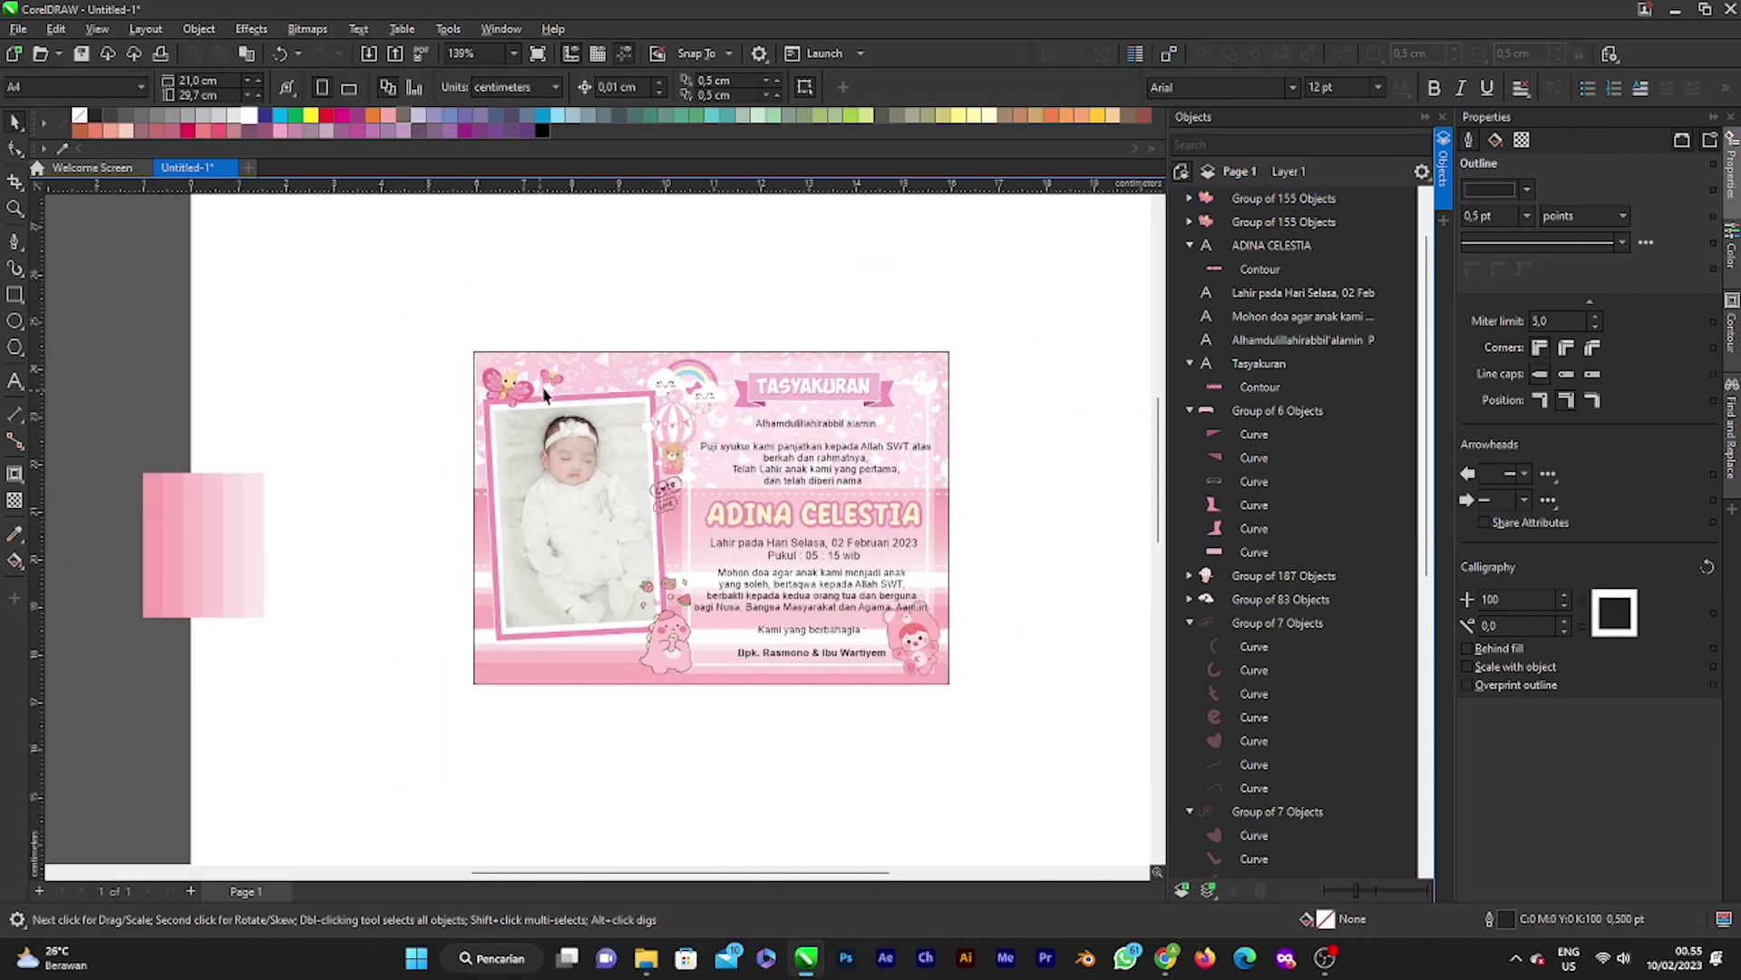
pyautogui.scroll(-1, 555, 383)
pyautogui.scroll(2, 558, 381)
pyautogui.click(563, 373)
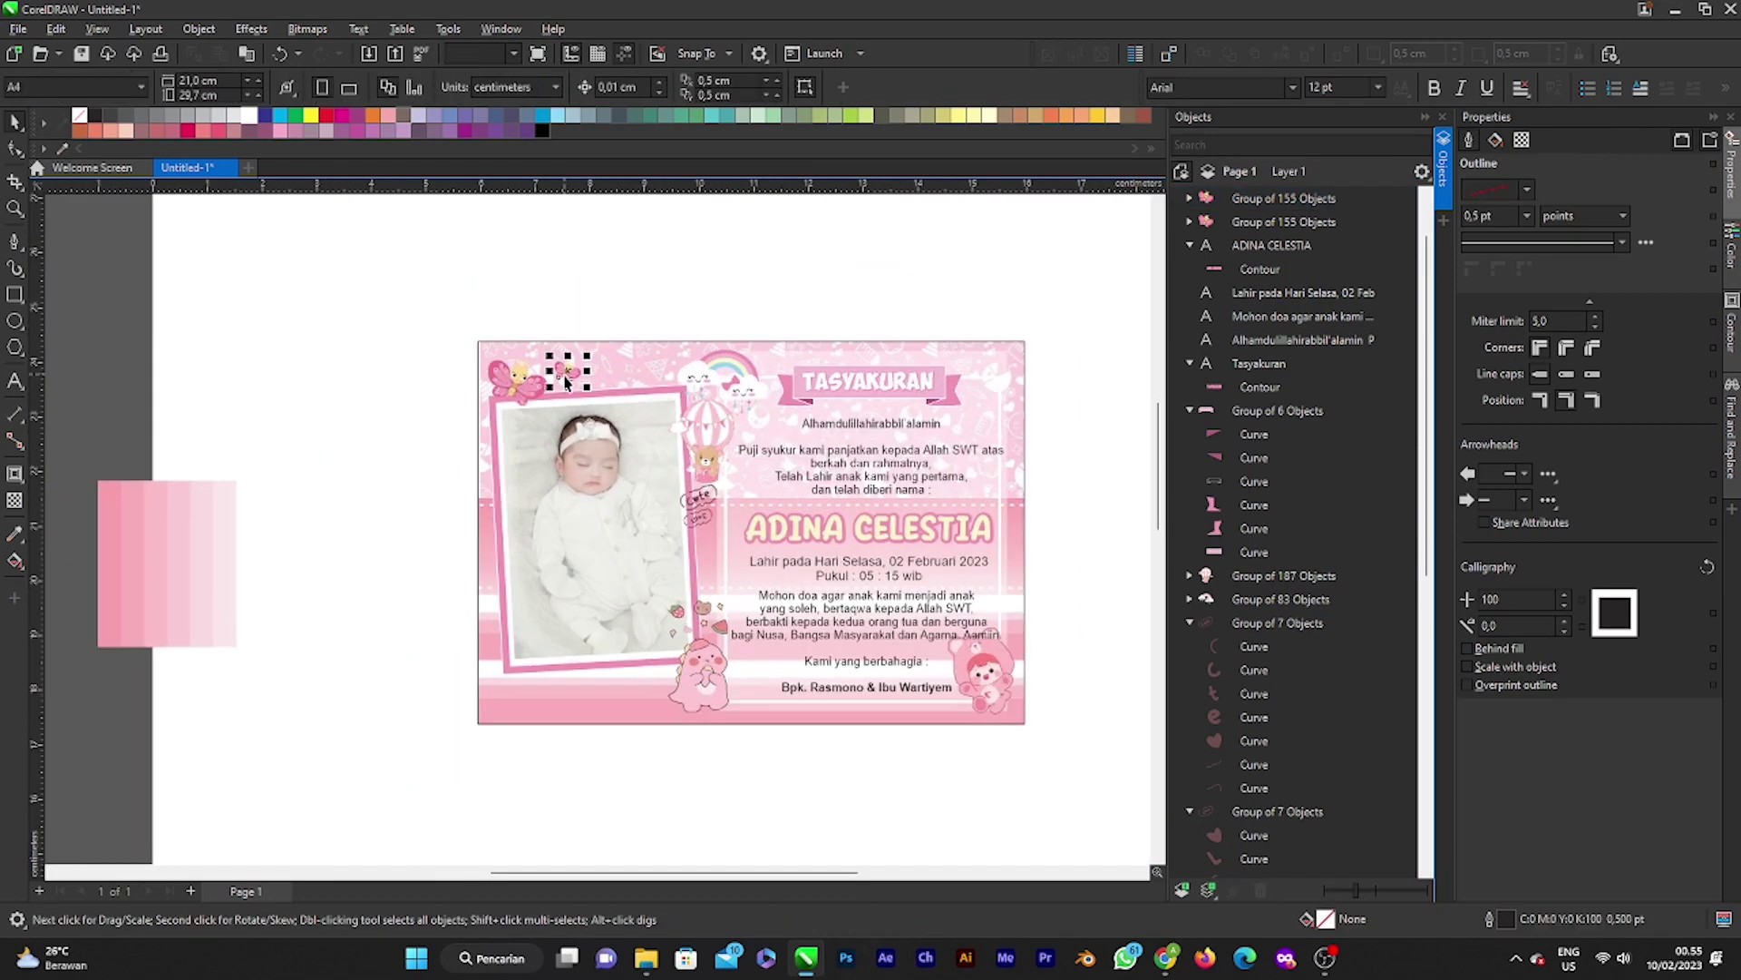
pyautogui.scroll(2, 564, 375)
pyautogui.hotkey('ctrl', 'd')
pyautogui.scroll(2, 635, 308)
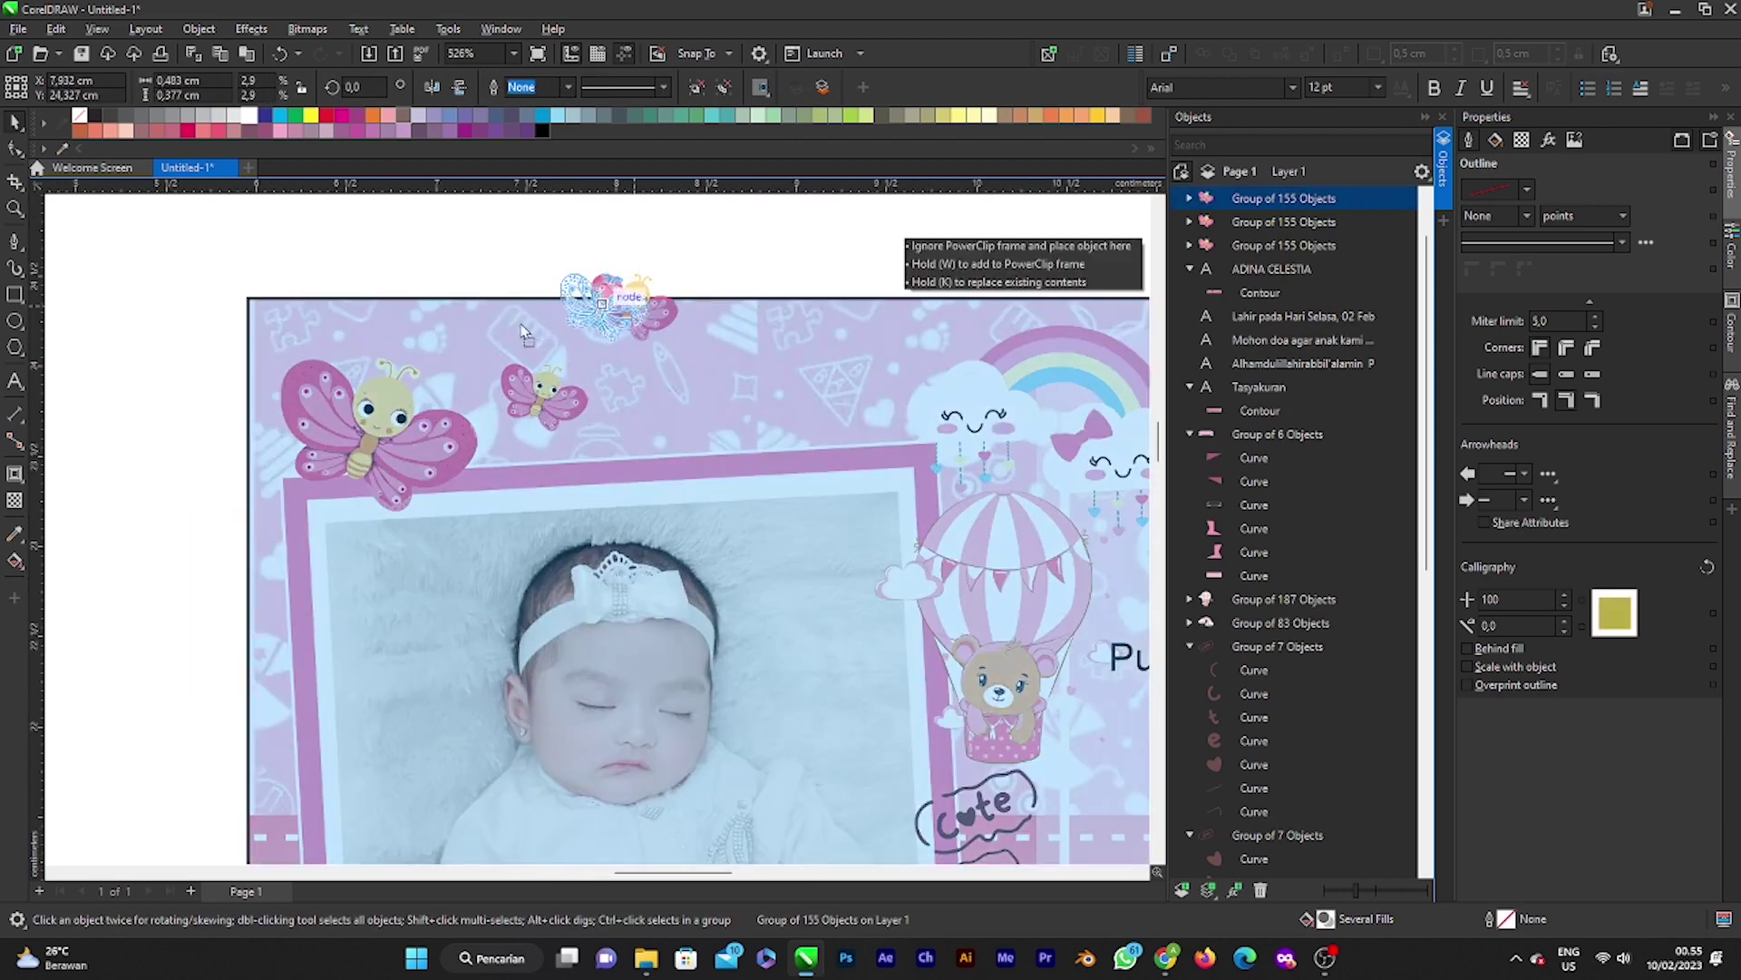
pyautogui.moveTo(635, 309); pyautogui.dragTo(571, 422)
pyautogui.moveTo(499, 376); pyautogui.dragTo(451, 371)
pyautogui.scroll(2, 451, 371)
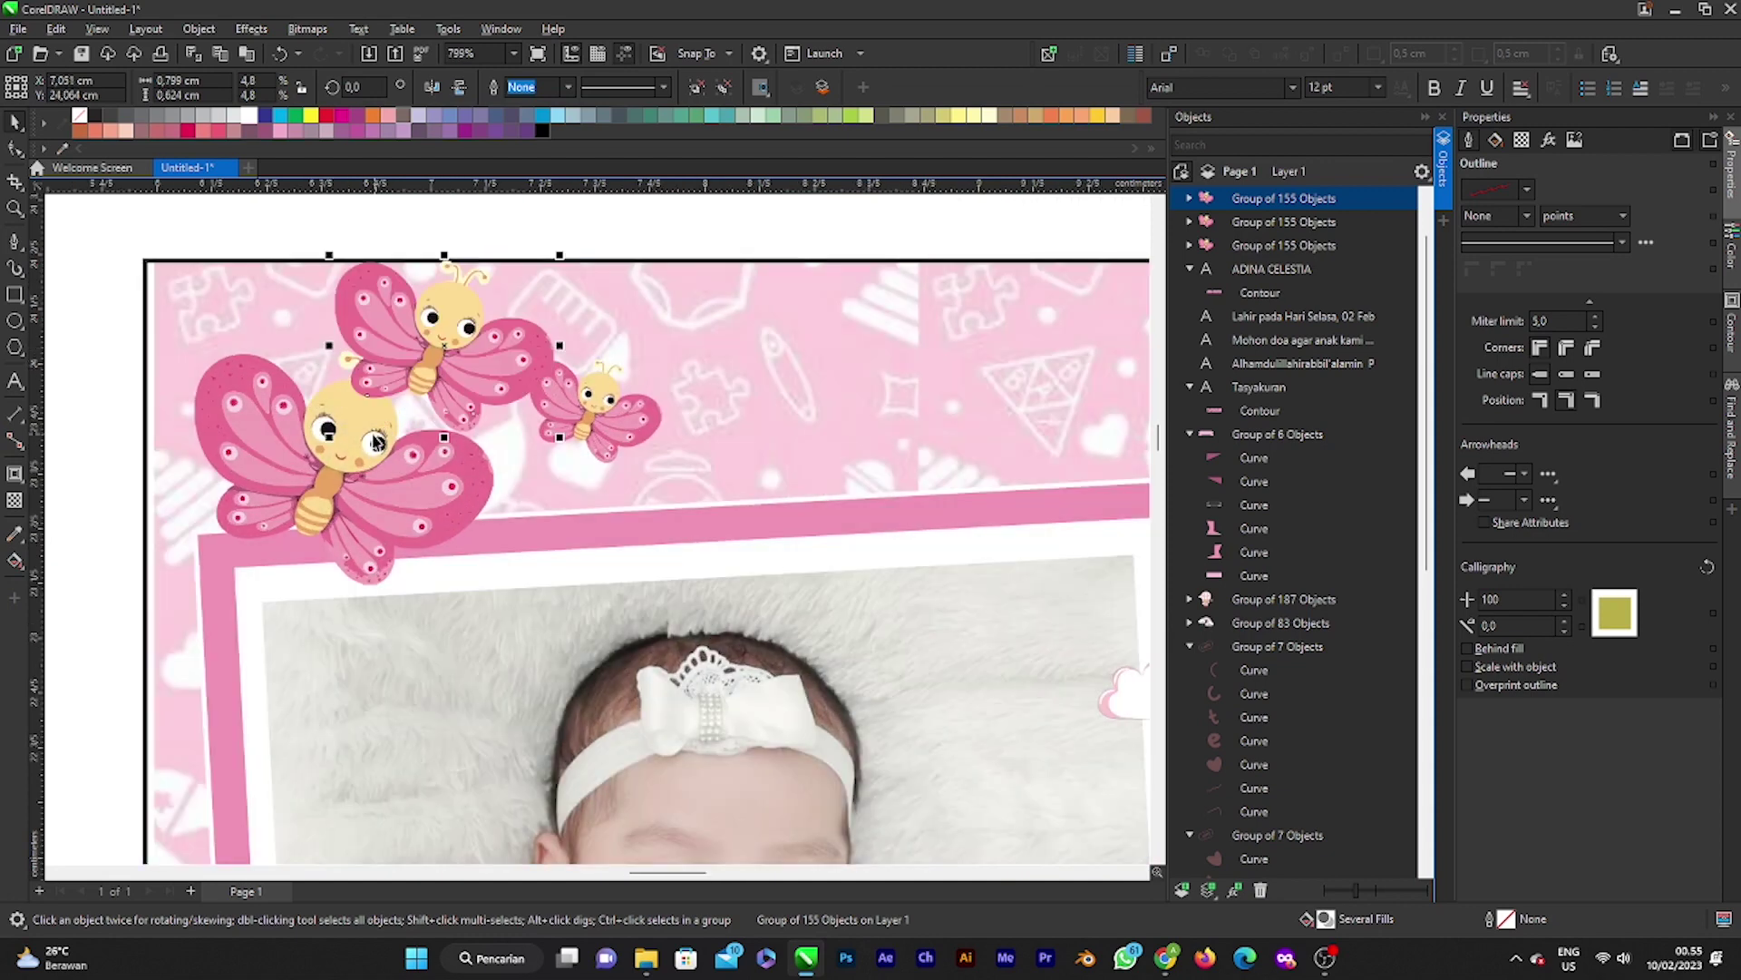
# Step: Nudge the large left butterfly slightly lower and enlarge it
pyautogui.click(338, 456)
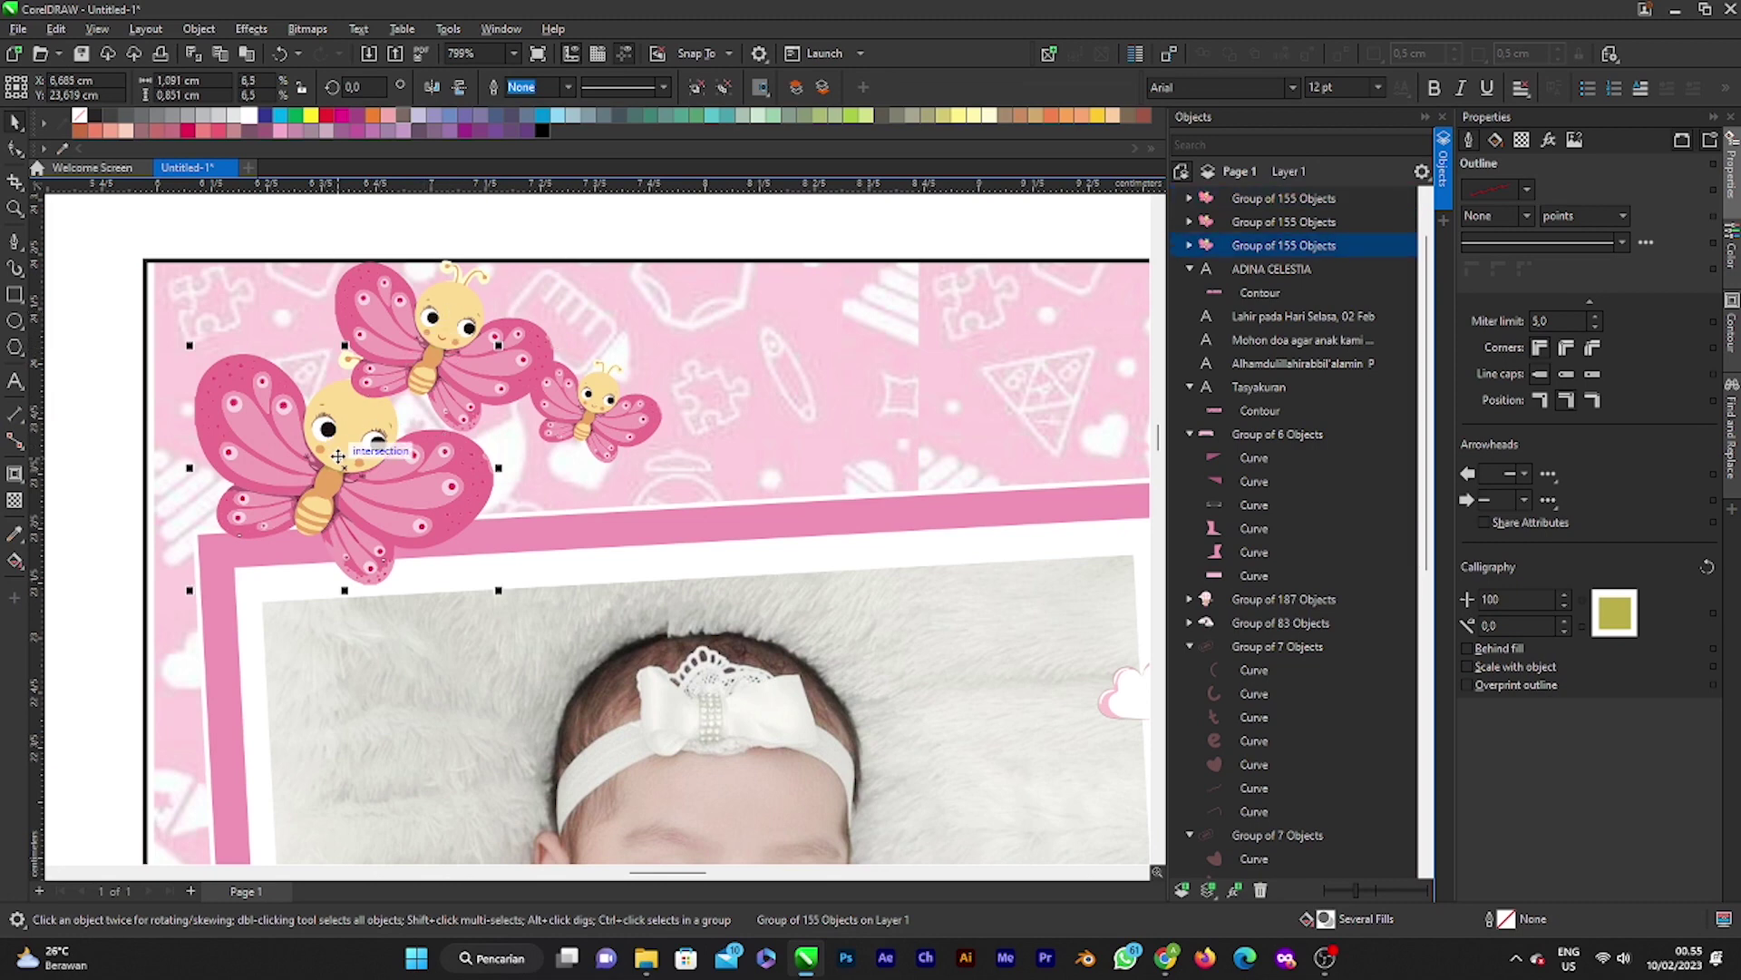
pyautogui.moveTo(338, 456); pyautogui.dragTo(334, 480)
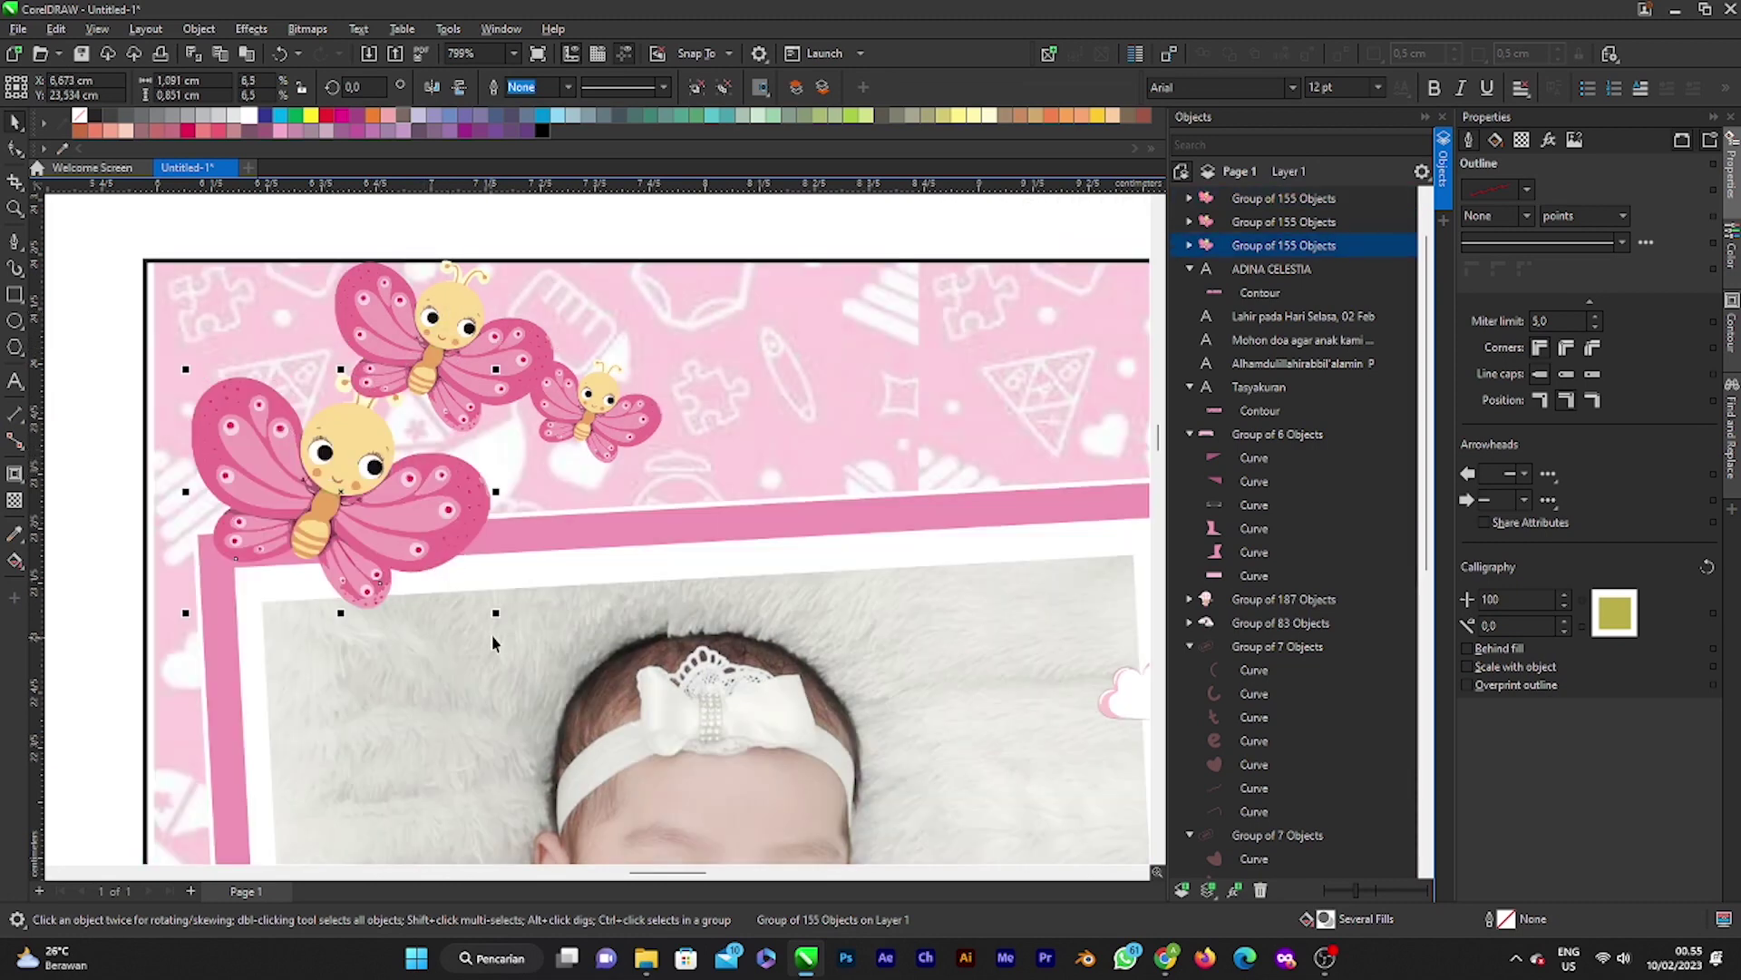
pyautogui.moveTo(496, 614); pyautogui.dragTo(508, 626)
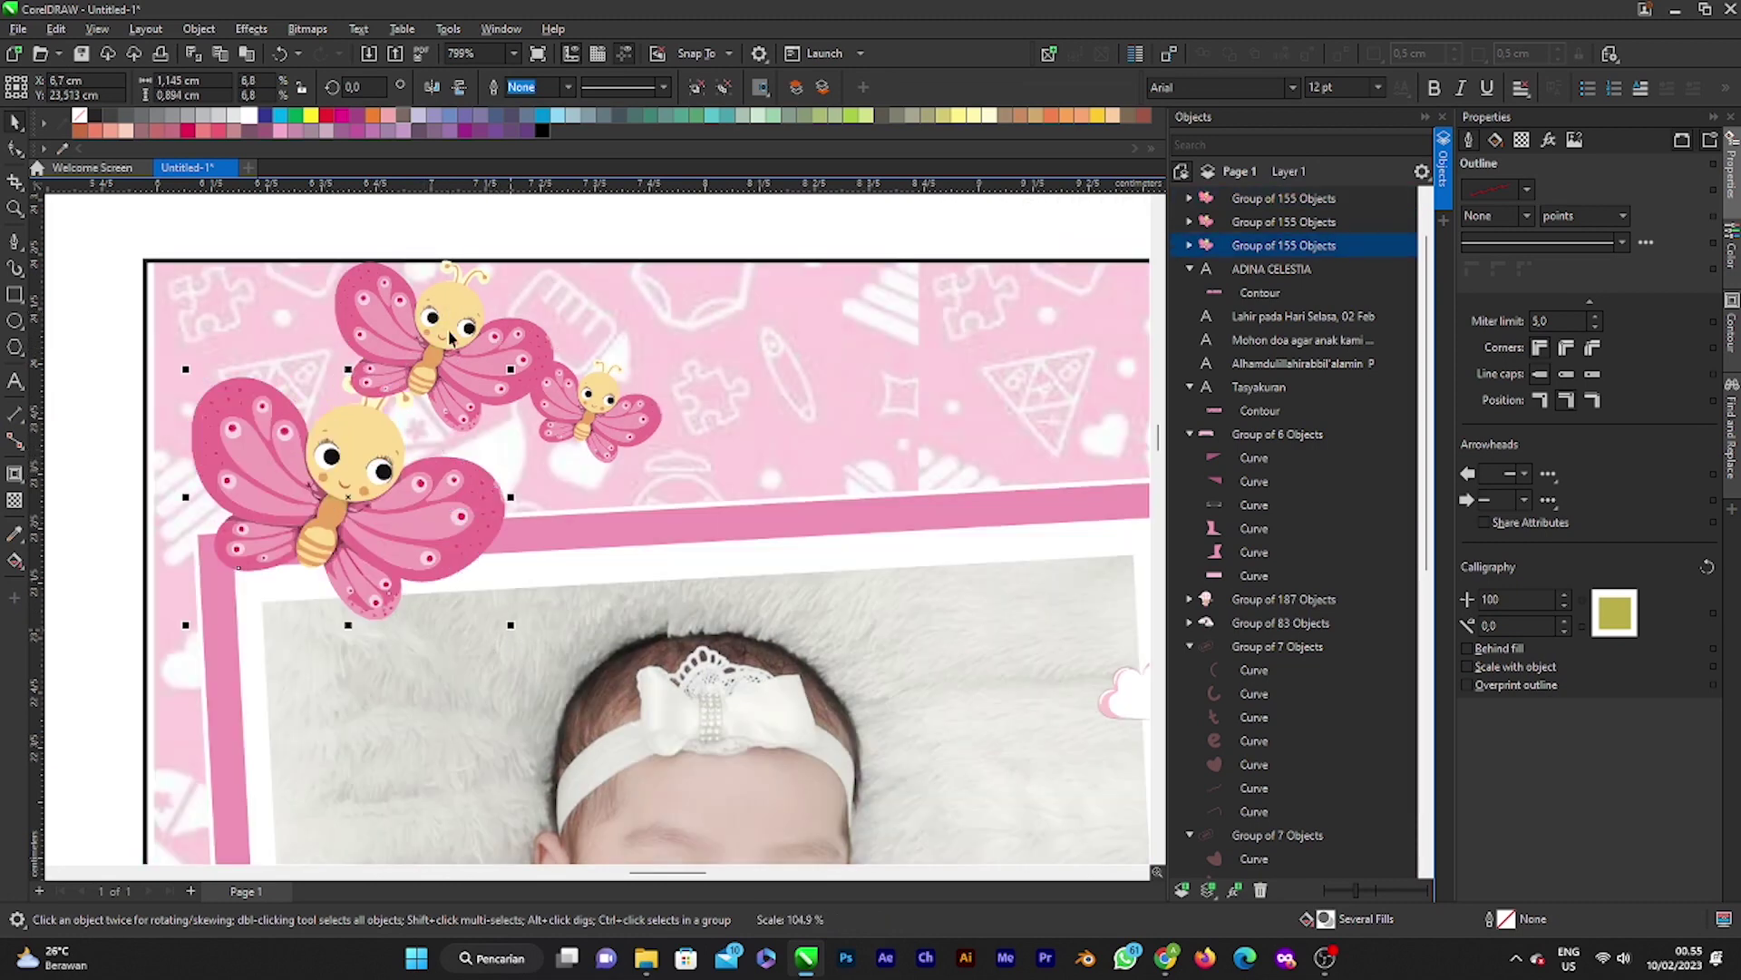
# Step: Send the upper-middle butterfly back one level and shift the small right butterfly down-right
pyautogui.click(465, 310)
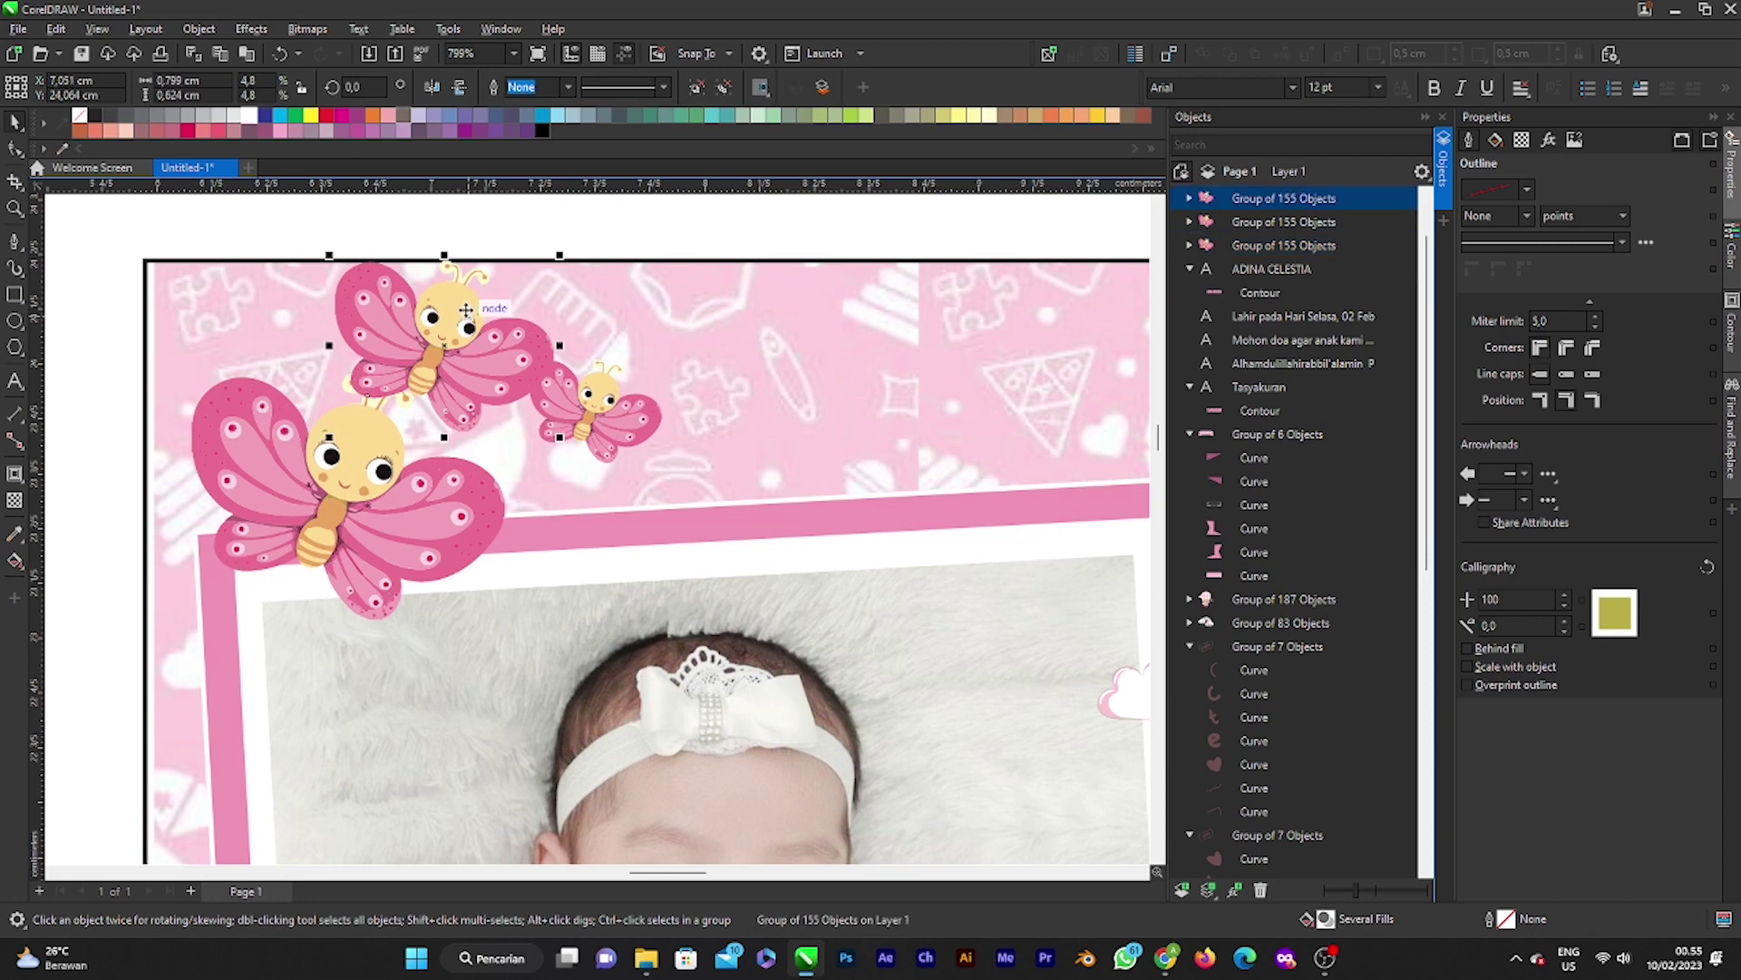
pyautogui.hotkey('ctrl', 'pagedown')
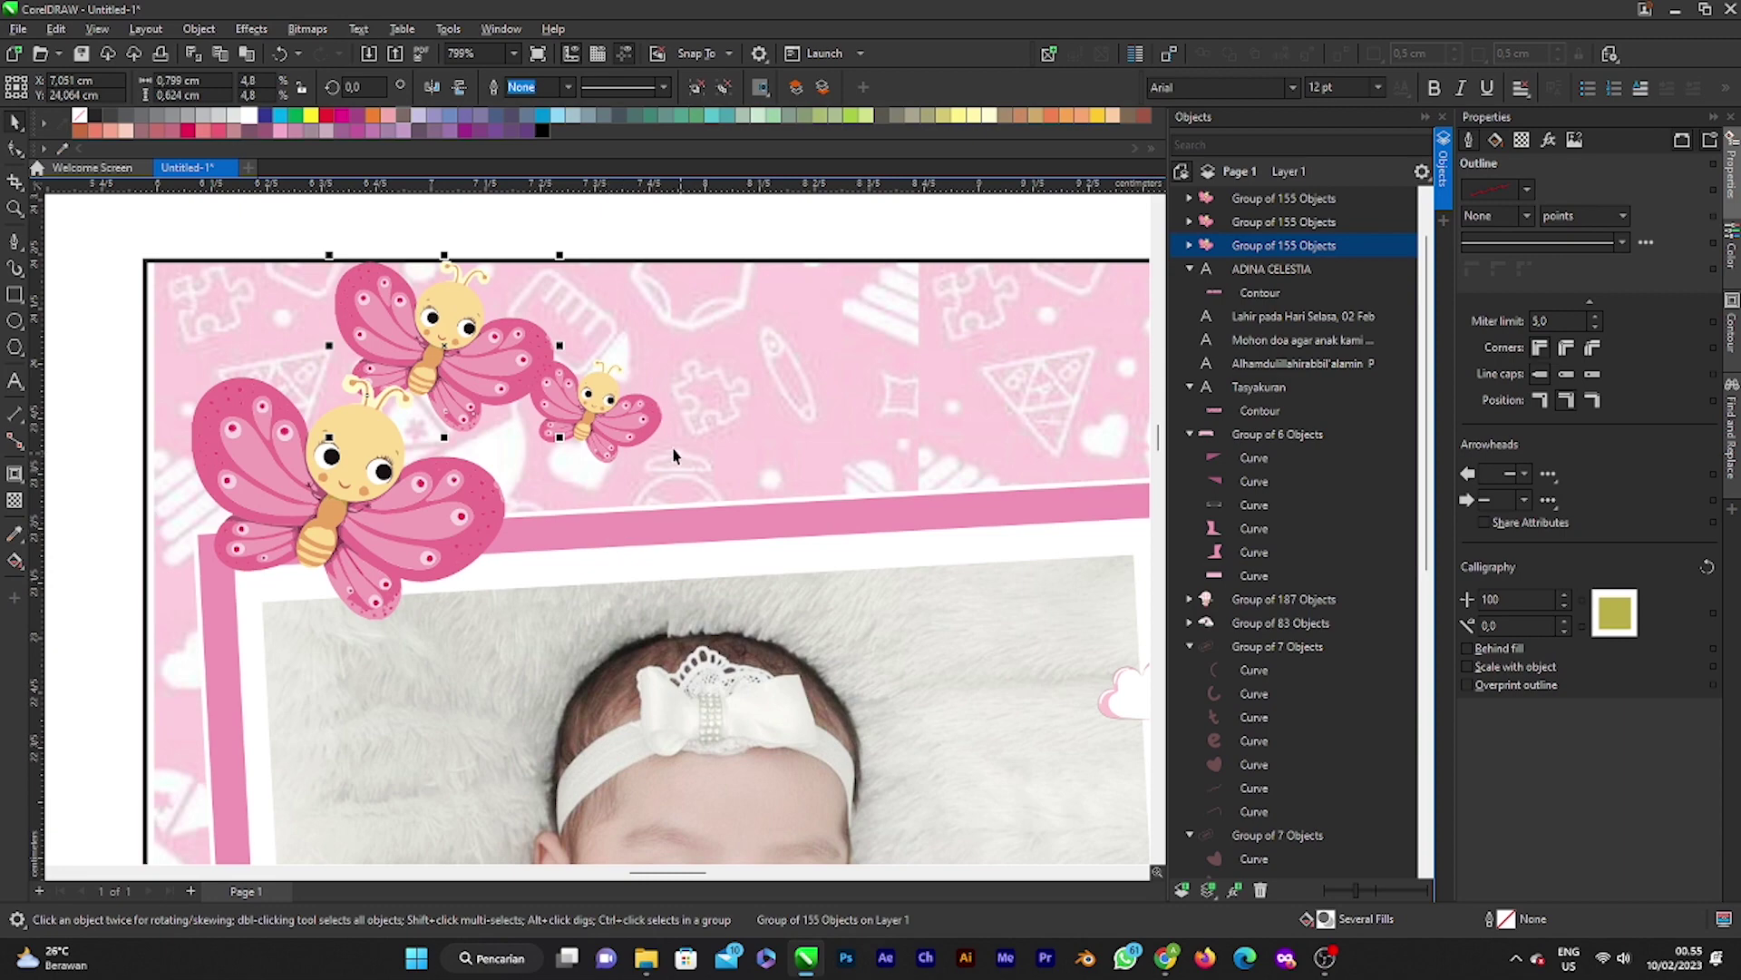
pyautogui.click(605, 418)
pyautogui.moveTo(606, 417); pyautogui.dragTo(632, 440)
pyautogui.click(632, 440)
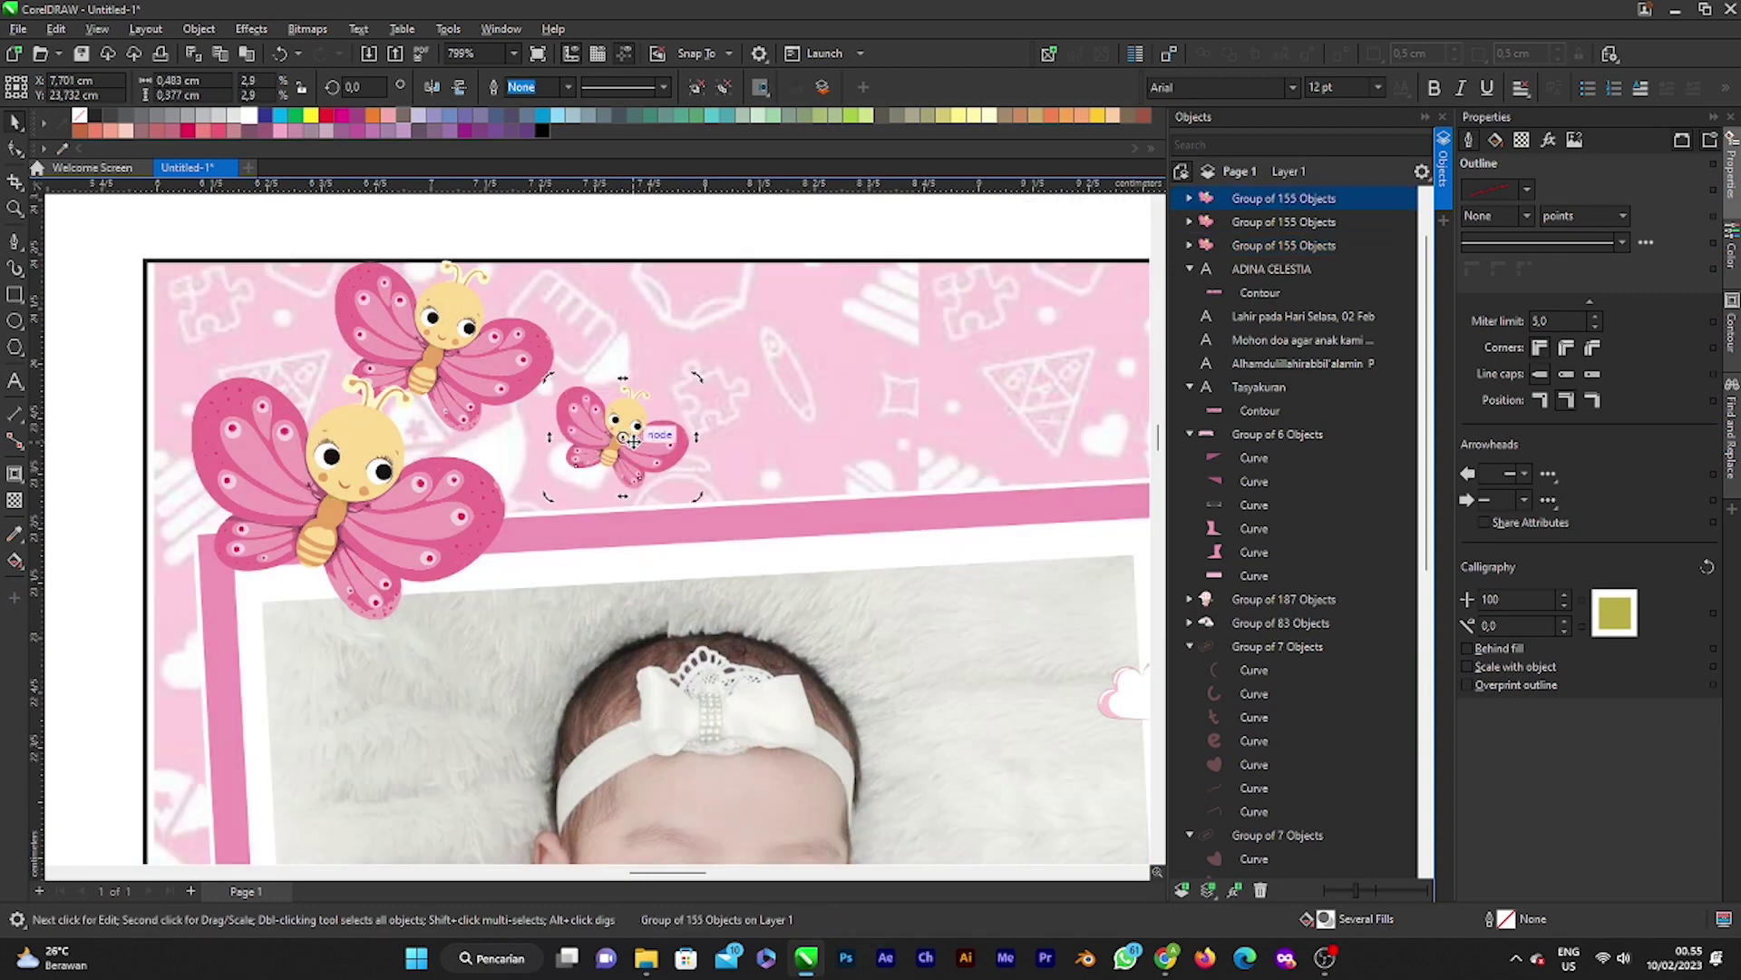
pyautogui.press('Escape')
pyautogui.scroll(-2, 596, 433)
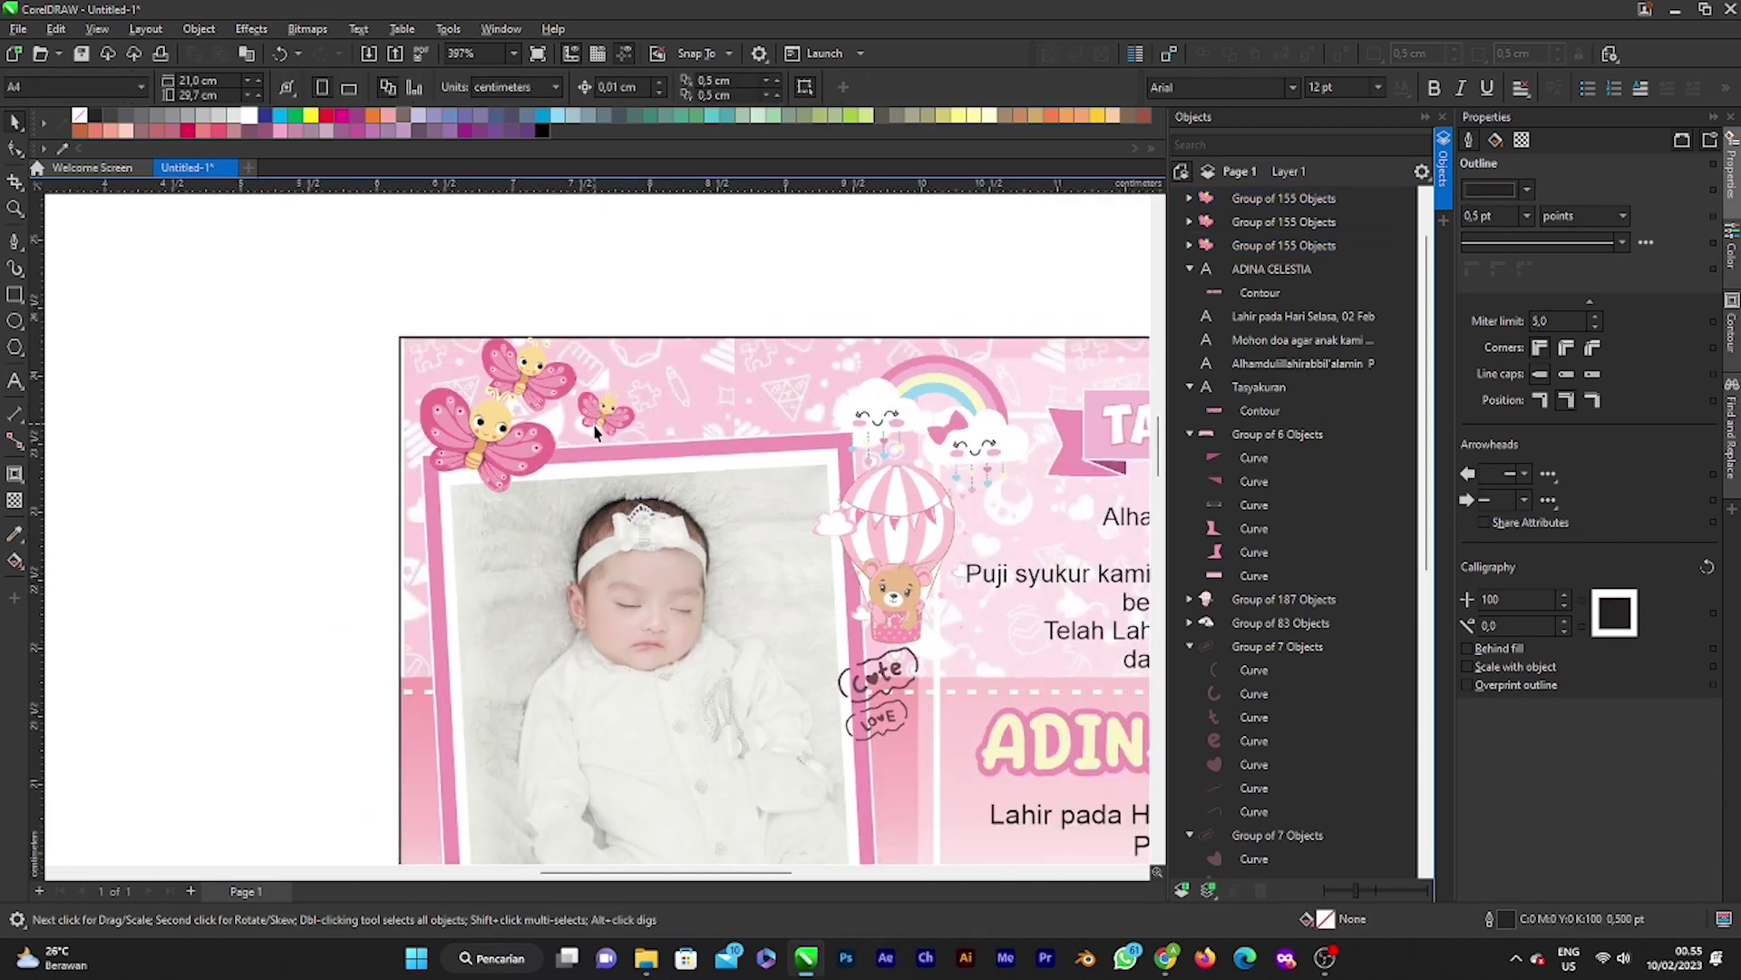
pyautogui.scroll(-2, 596, 433)
pyautogui.scroll(-2, 615, 558)
pyautogui.scroll(3, 603, 617)
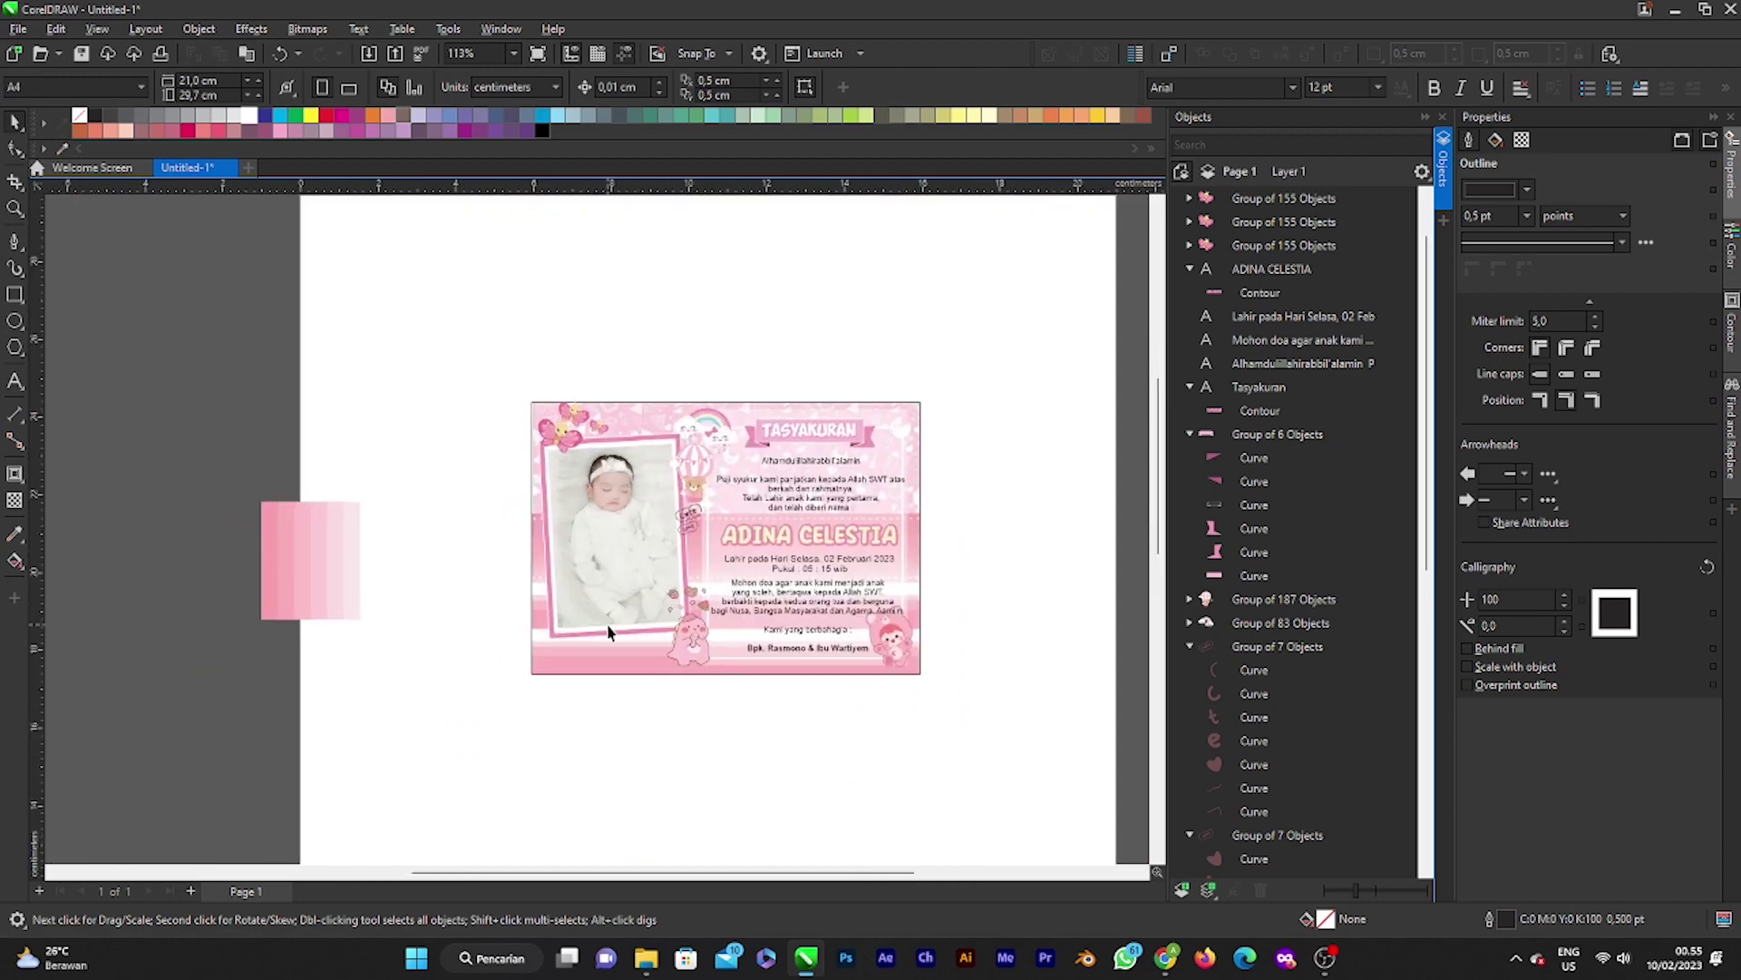
pyautogui.scroll(1, 606, 627)
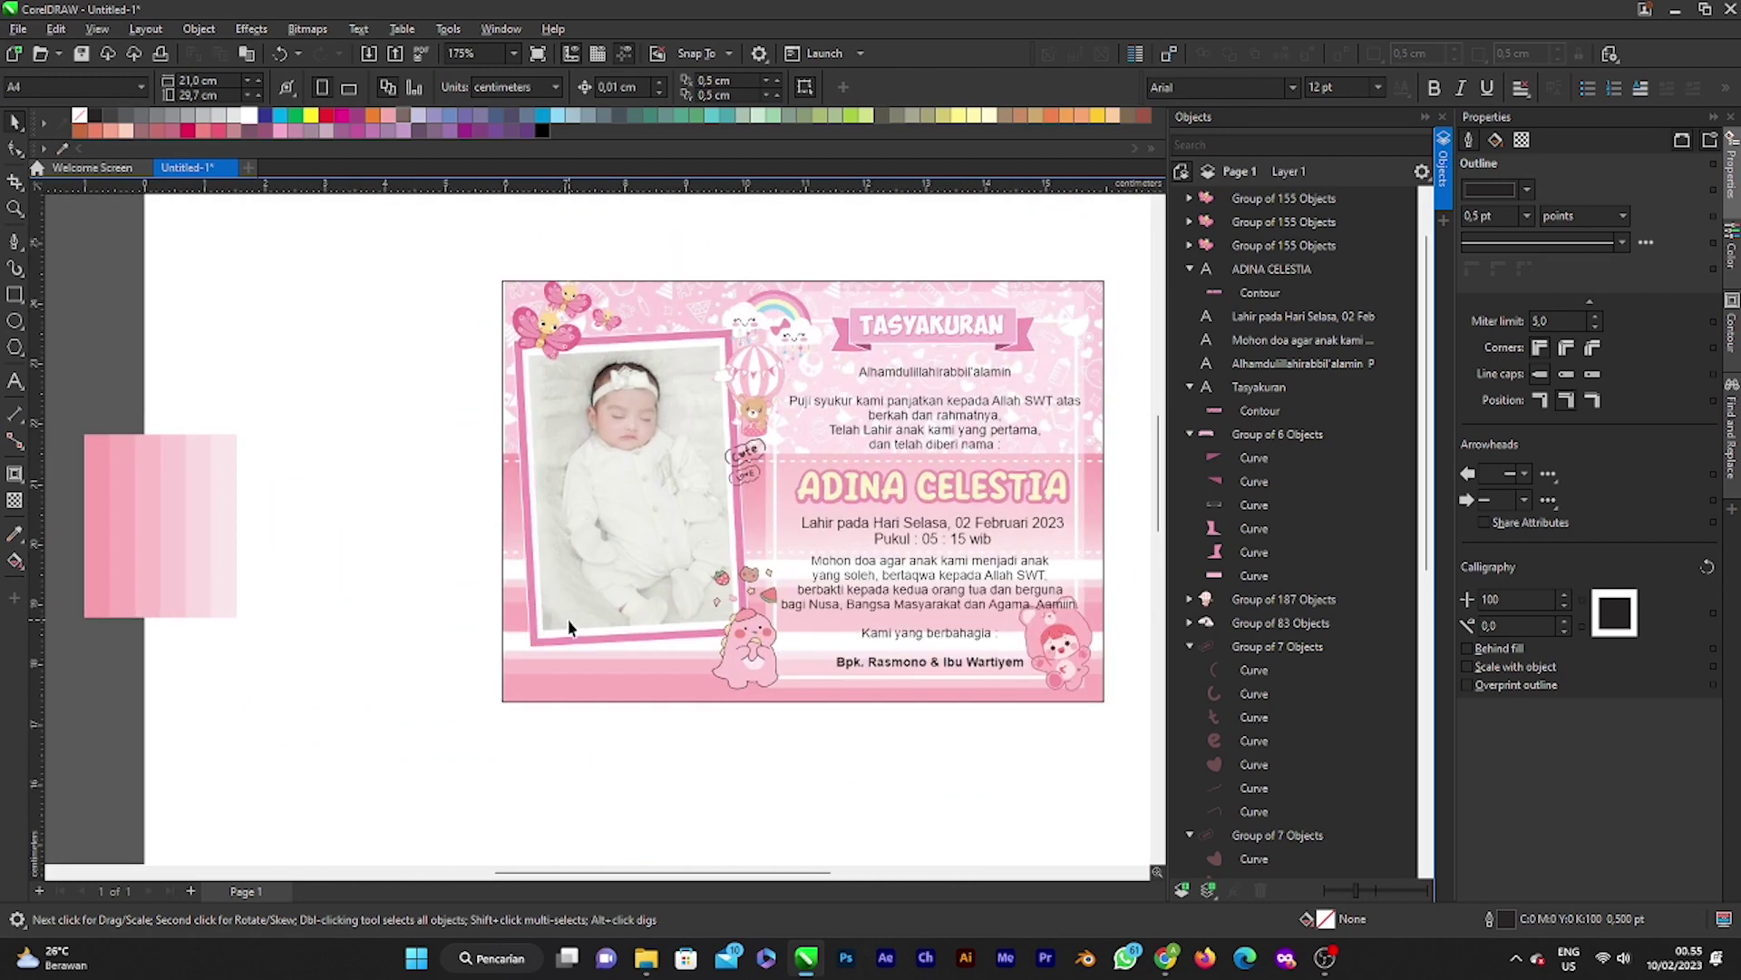
pyautogui.scroll(-1, 576, 667)
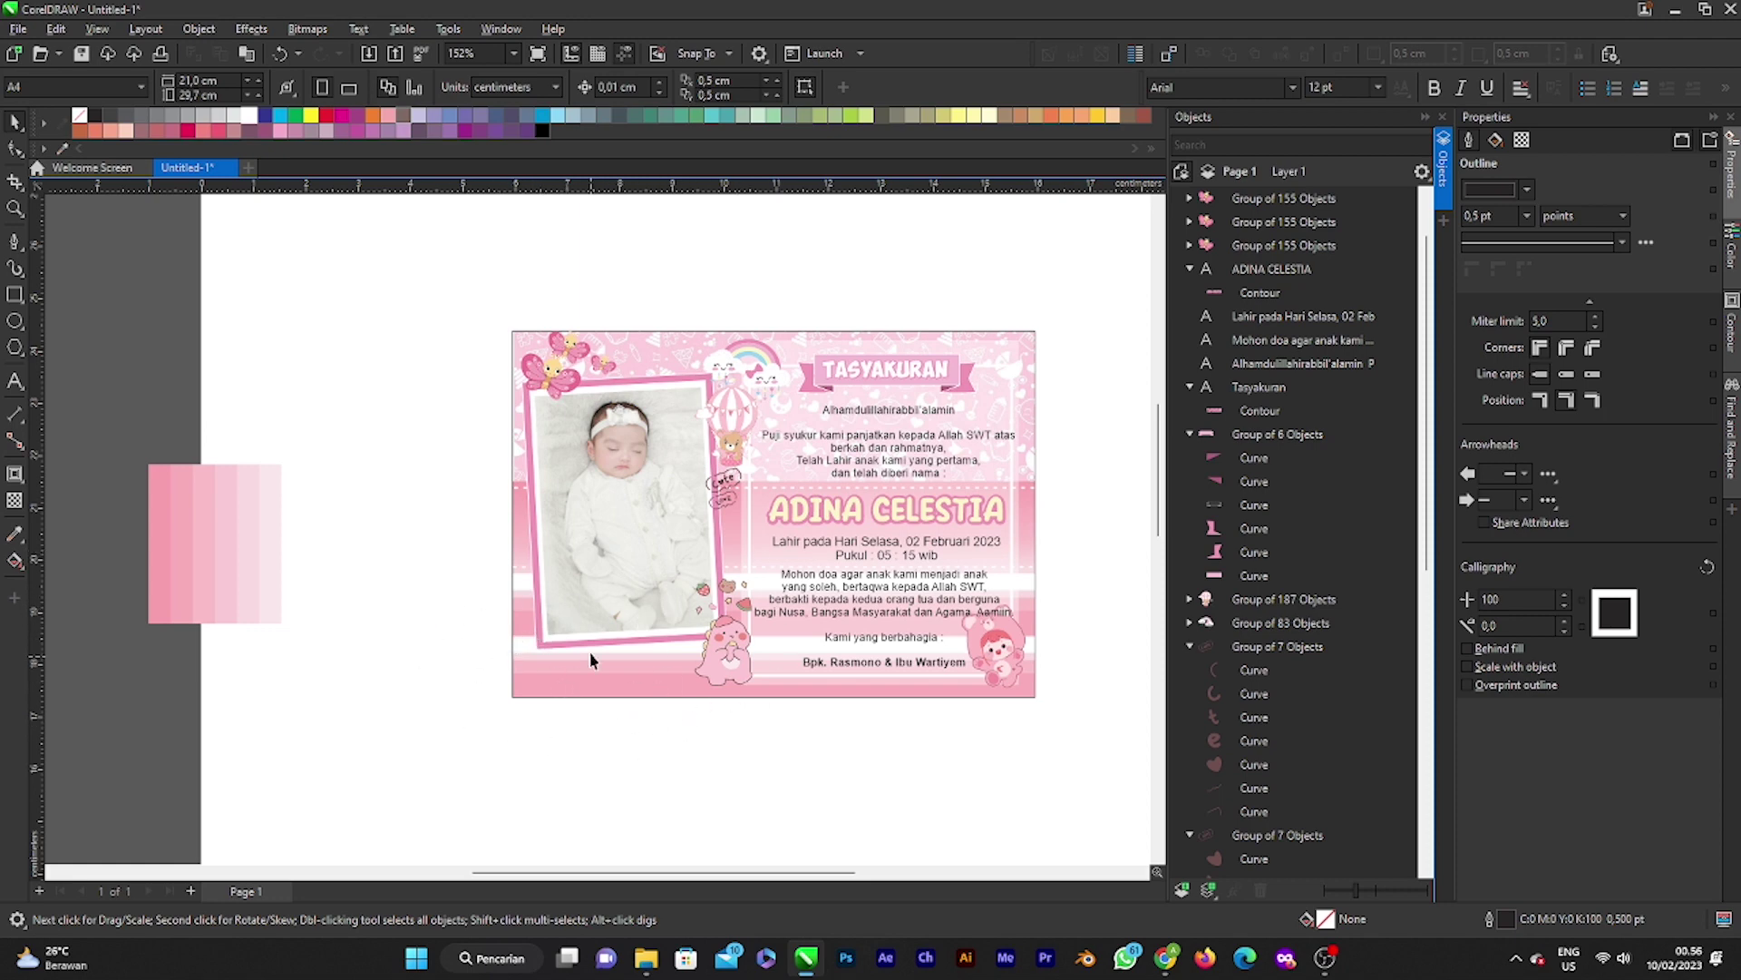
pyautogui.scroll(1, 605, 645)
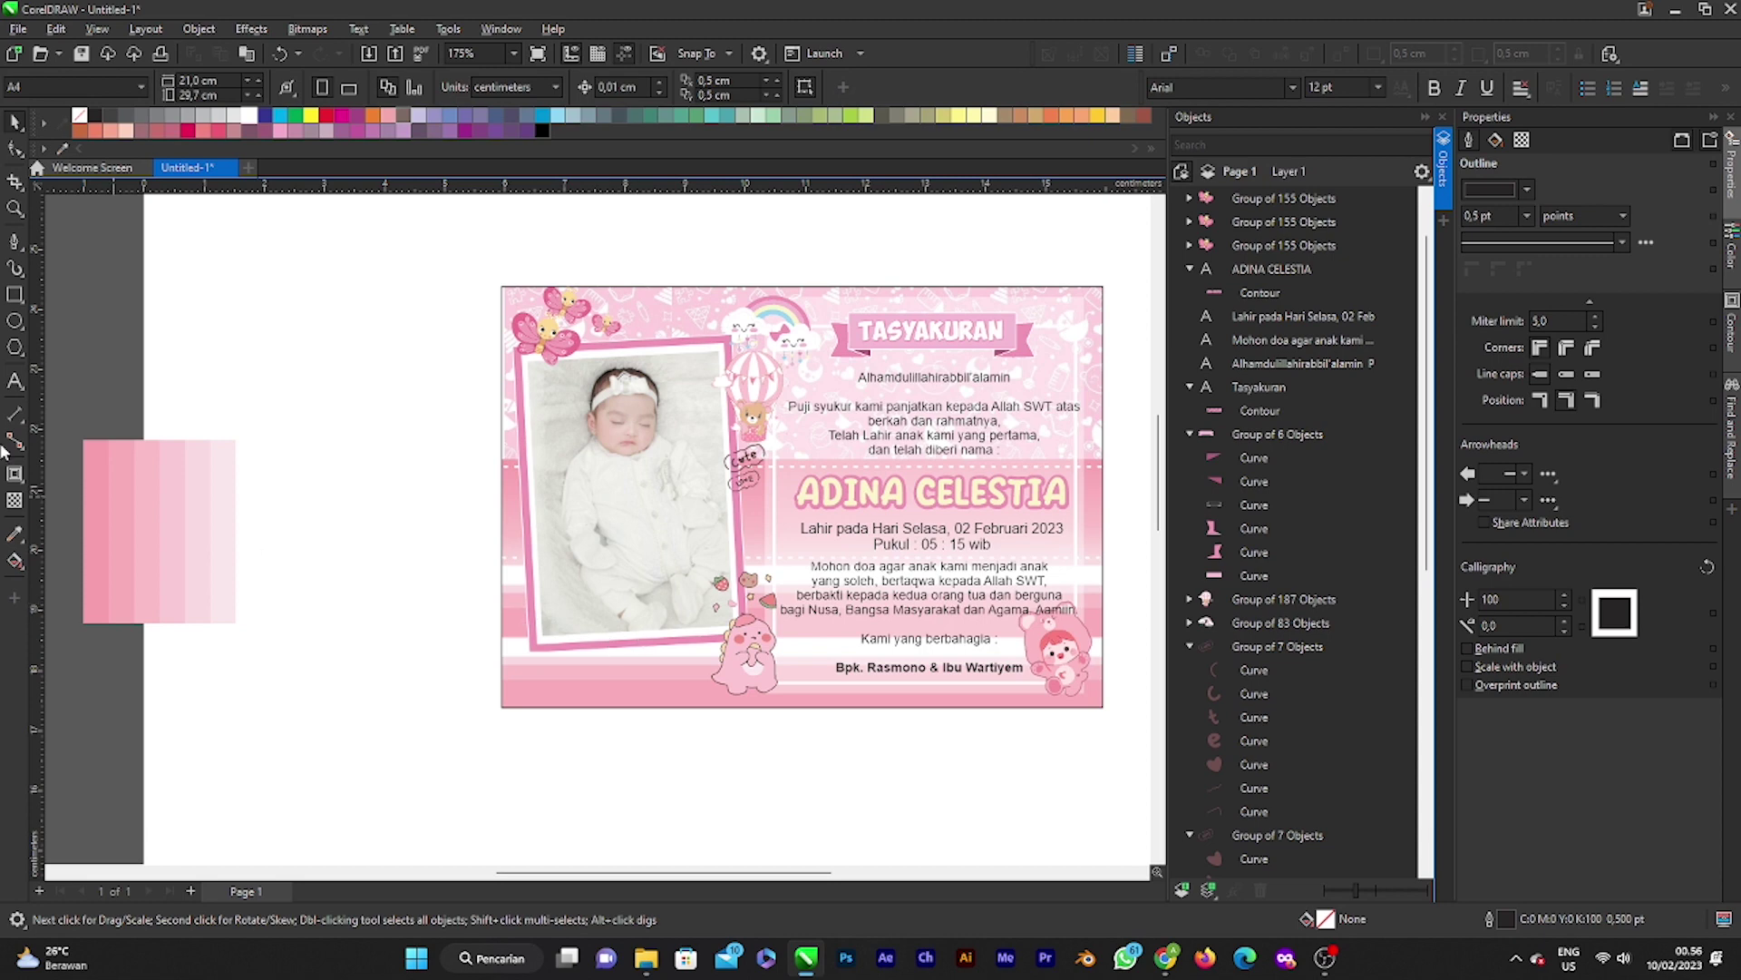
pyautogui.click(16, 382)
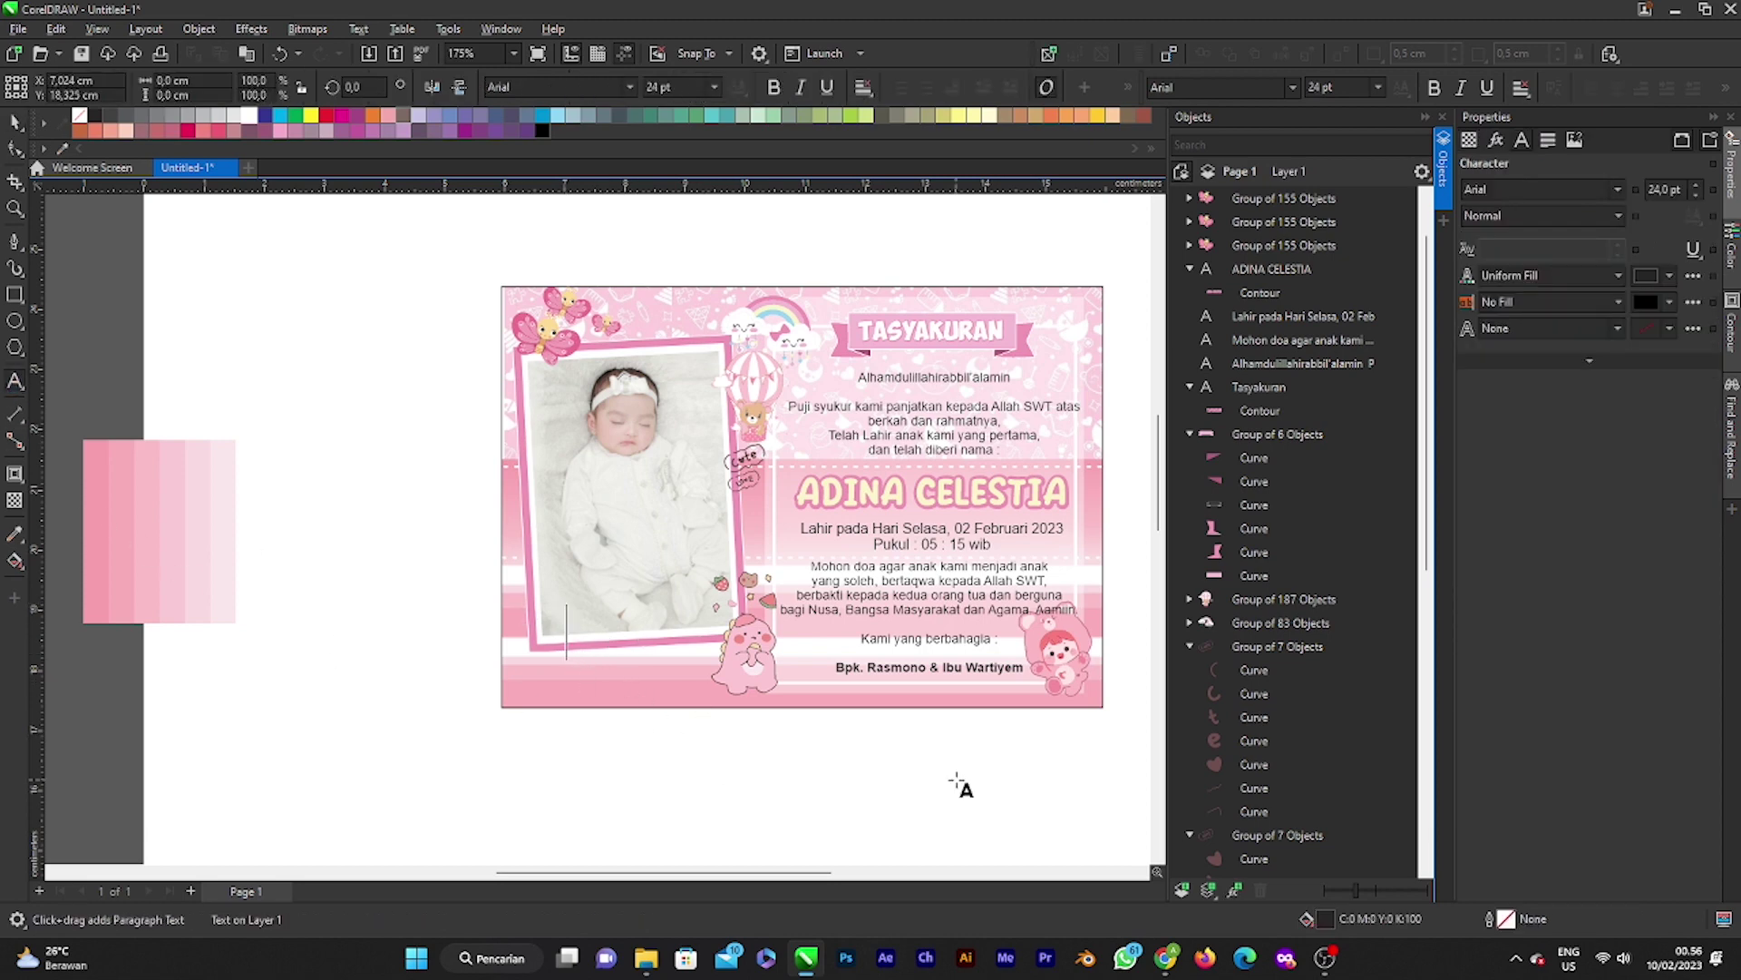
# Step: Type the caption DINA in capital letters over the baby photo
pyautogui.write('Dina')
pyautogui.press('BackSpace')
pyautogui.press('BackSpace')
pyautogui.press('BackSpace')
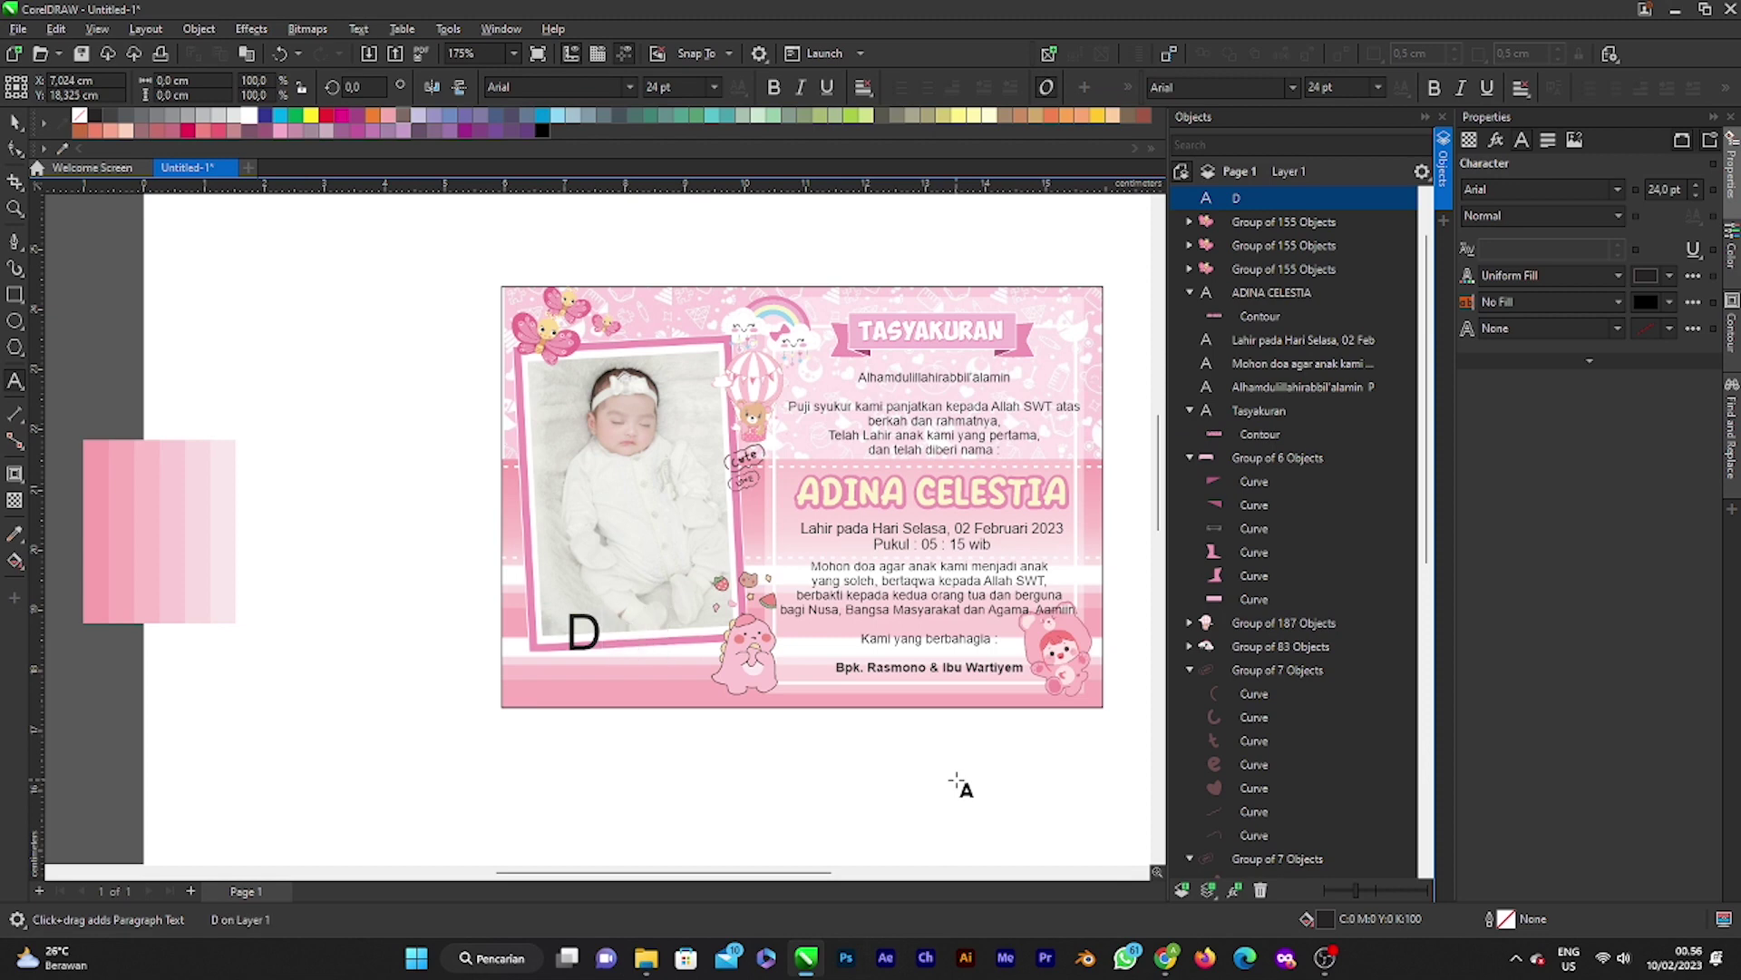
pyautogui.write('INA')
pyautogui.press('Escape')
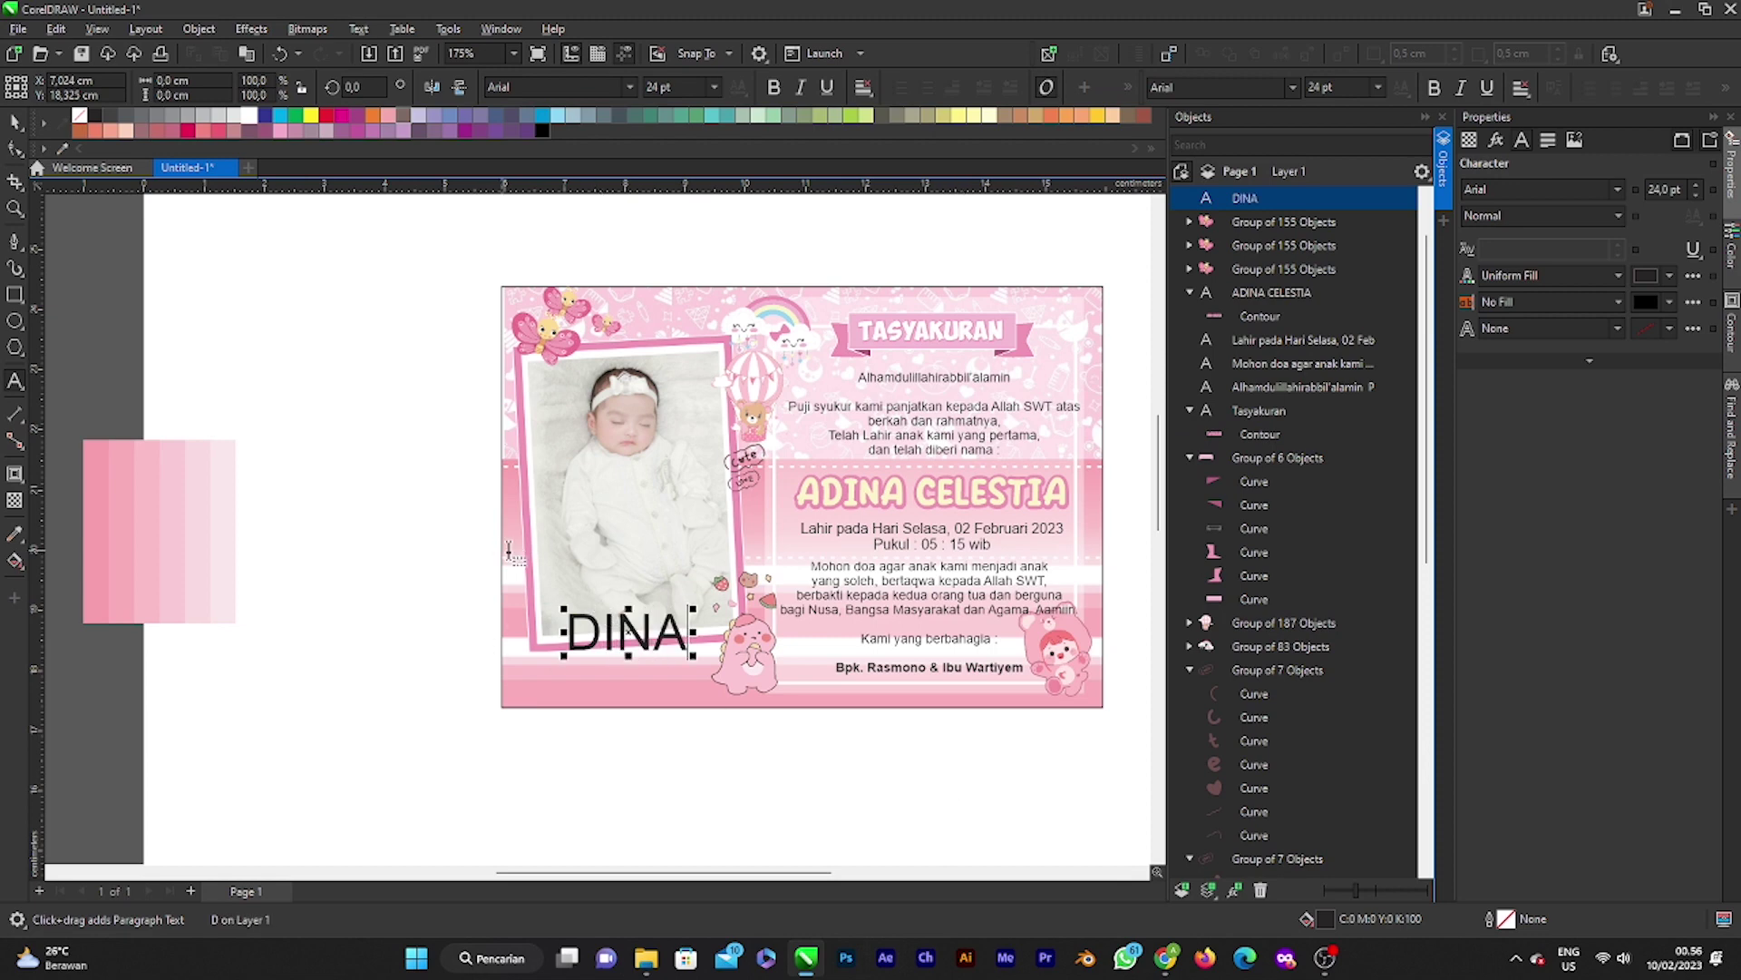
# Step: Enlarge DINA to about 28.7 pt and nudge it slightly down and right
pyautogui.click(15, 121)
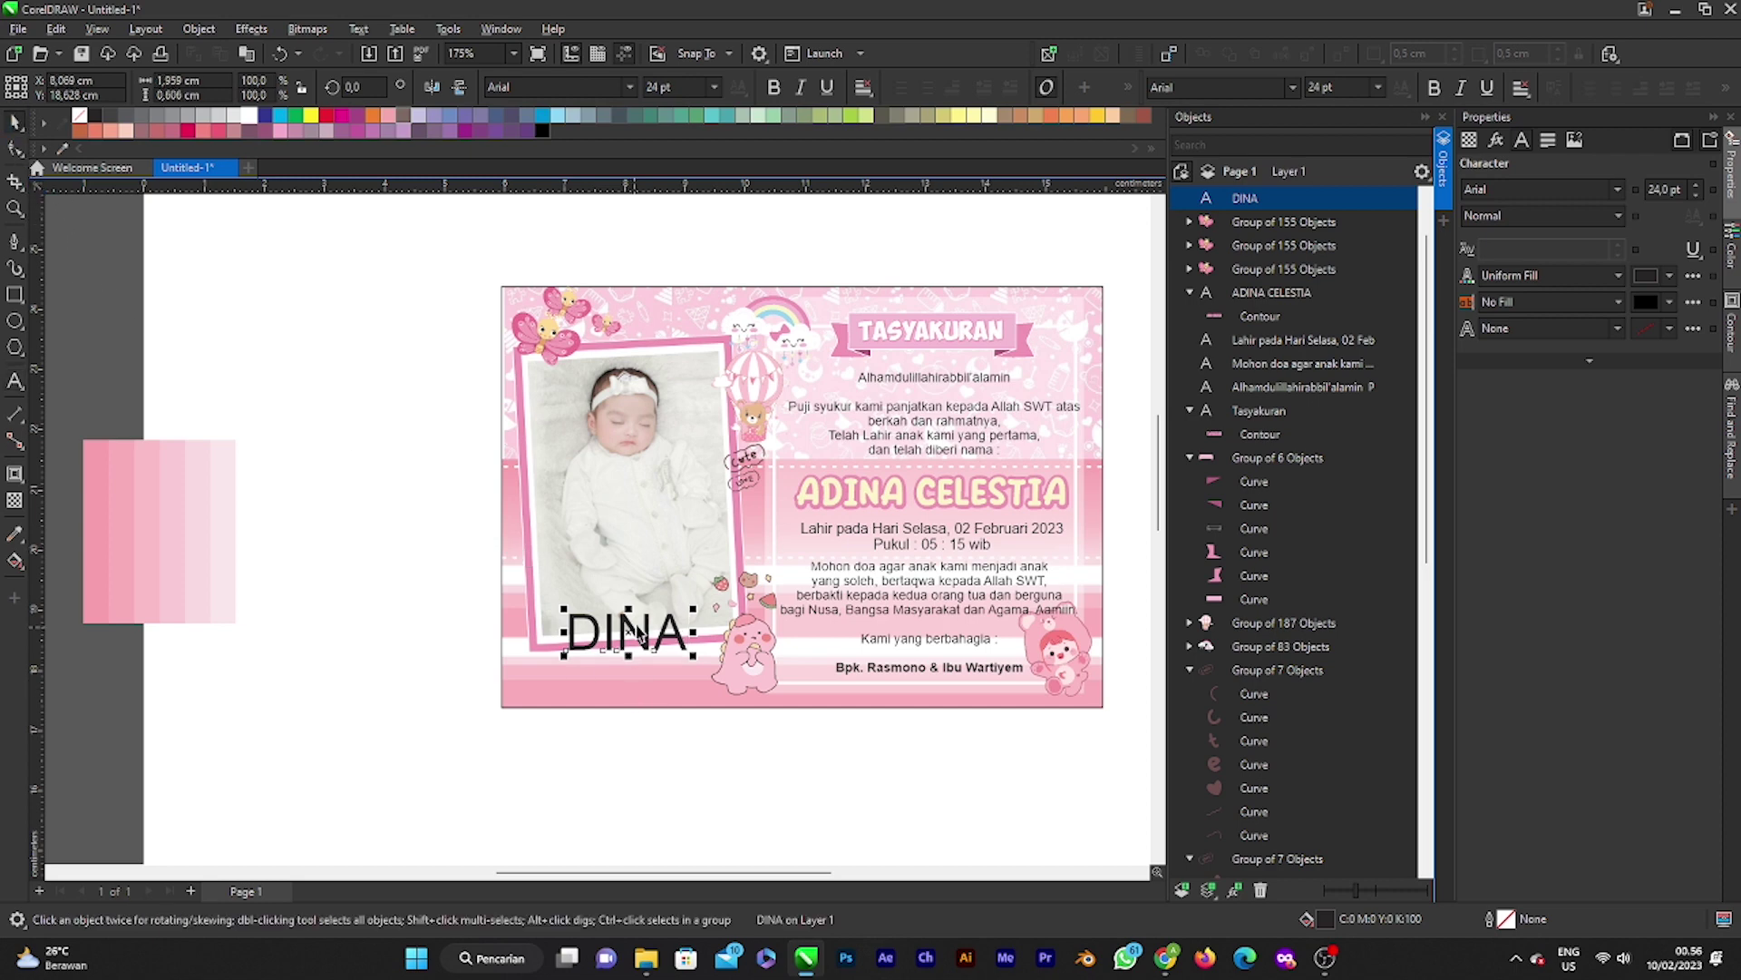
pyautogui.moveTo(695, 657); pyautogui.dragTo(719, 663)
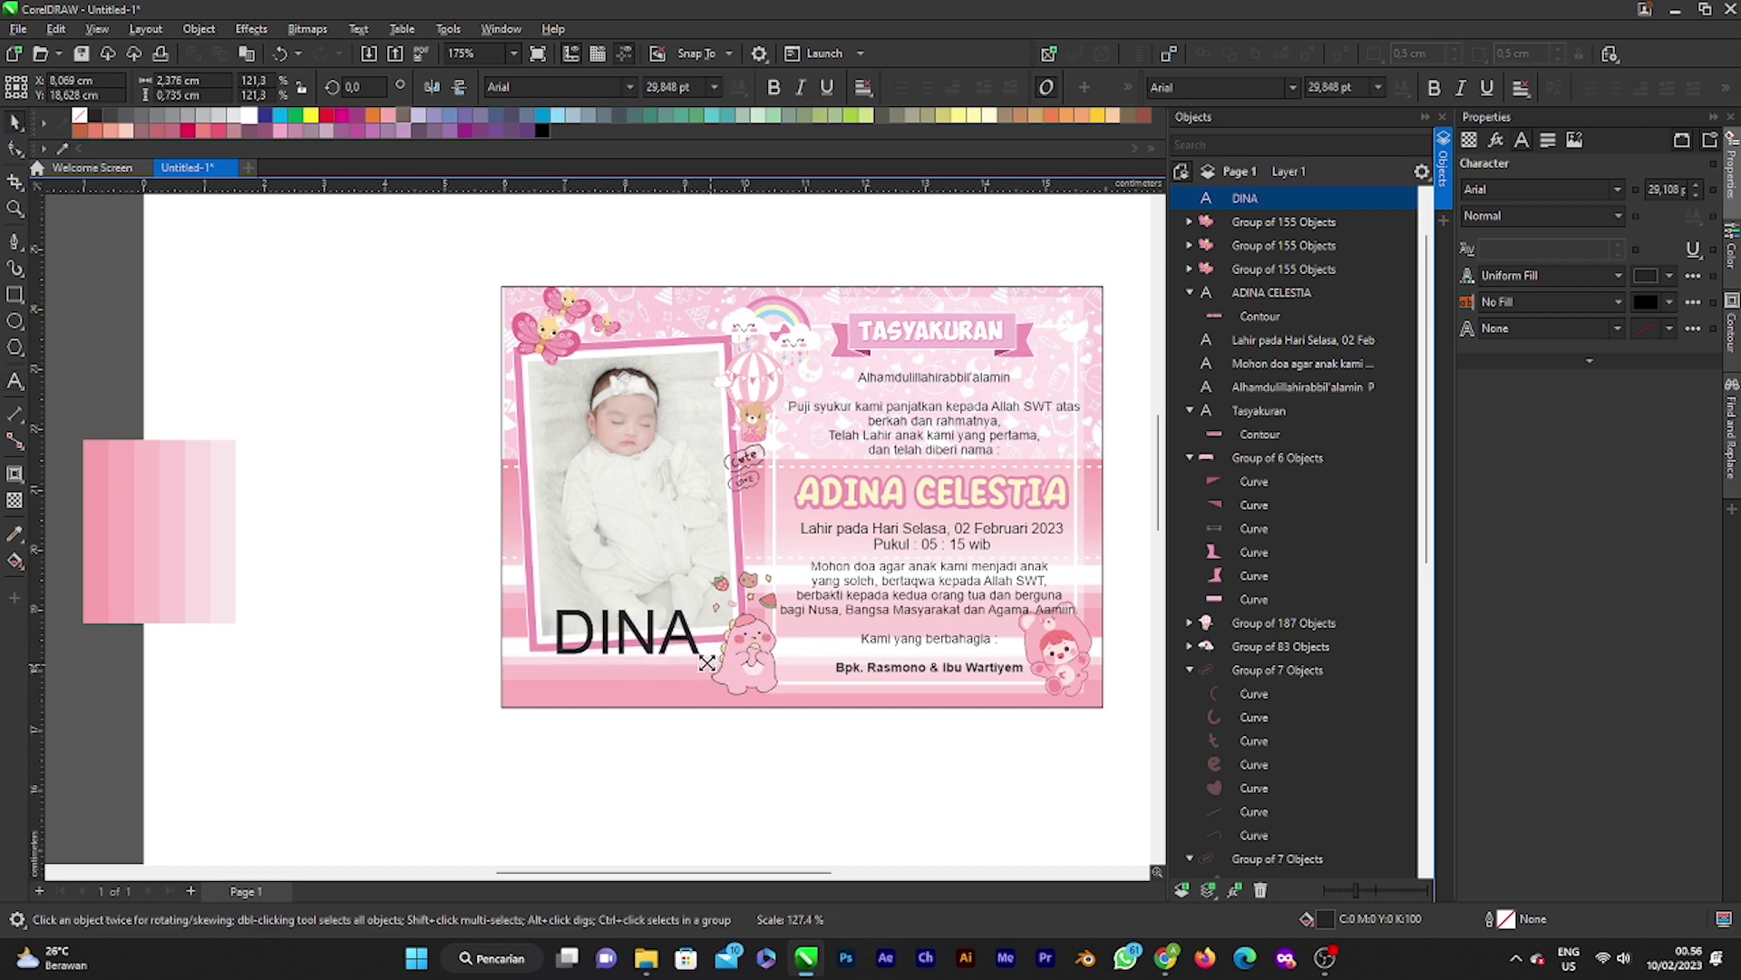
pyautogui.moveTo(633, 628); pyautogui.dragTo(645, 648)
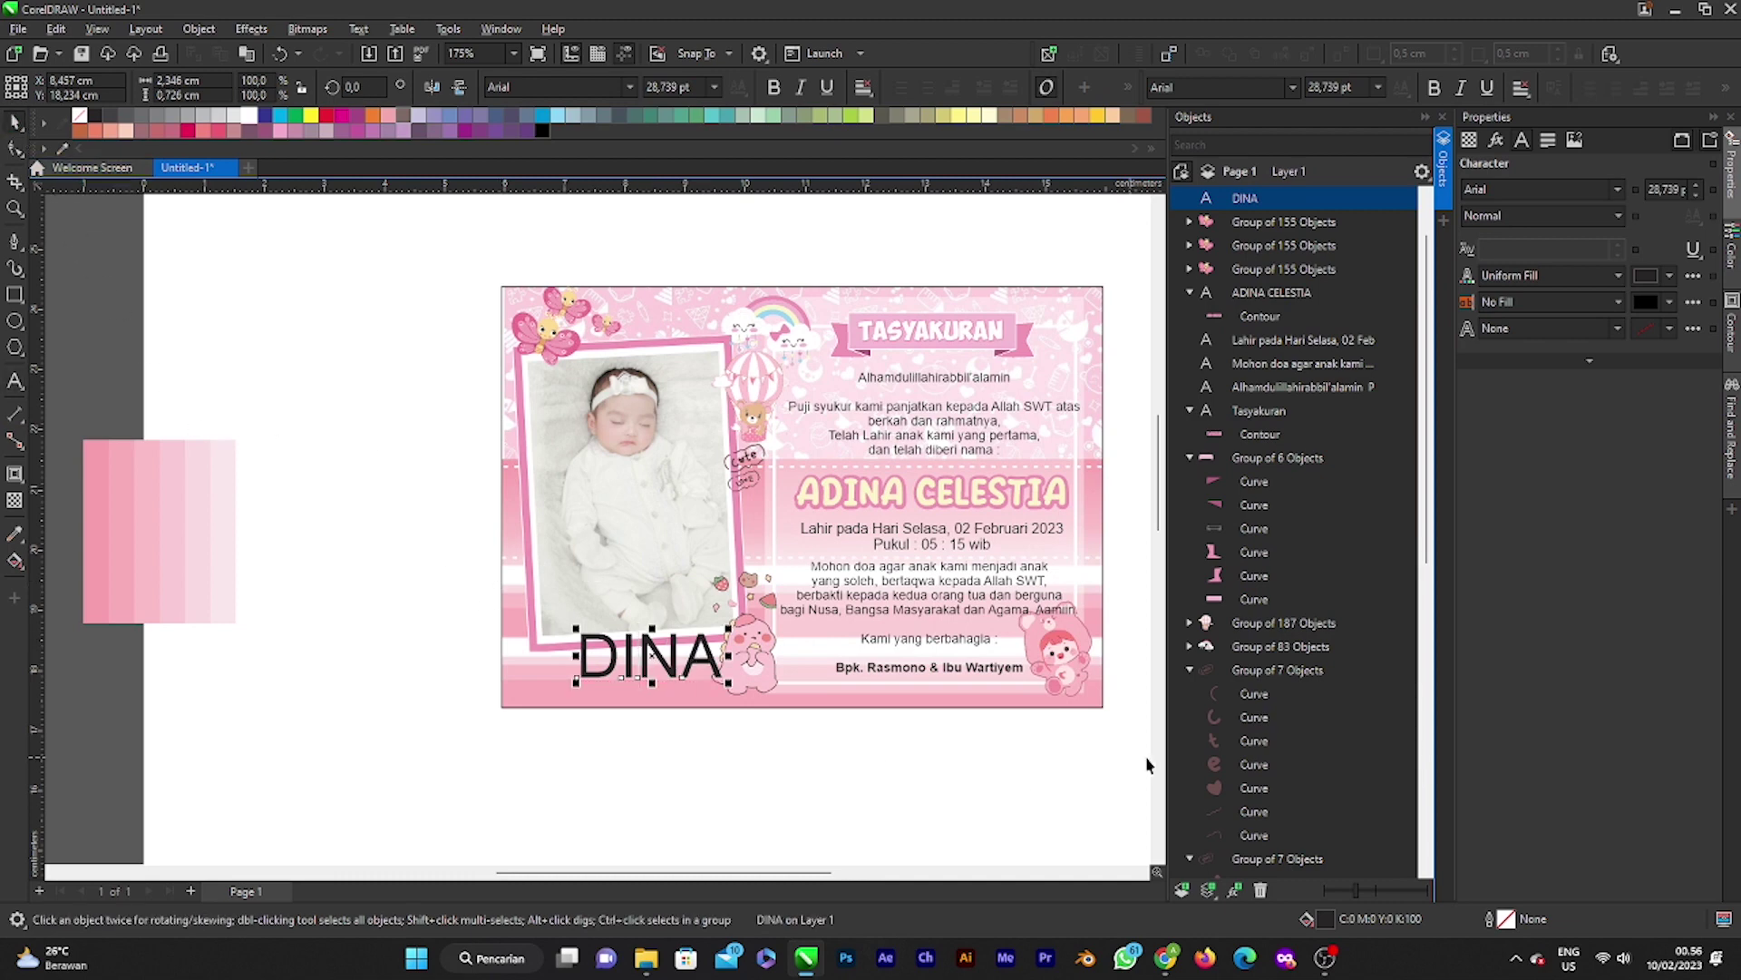
pyautogui.click(1617, 189)
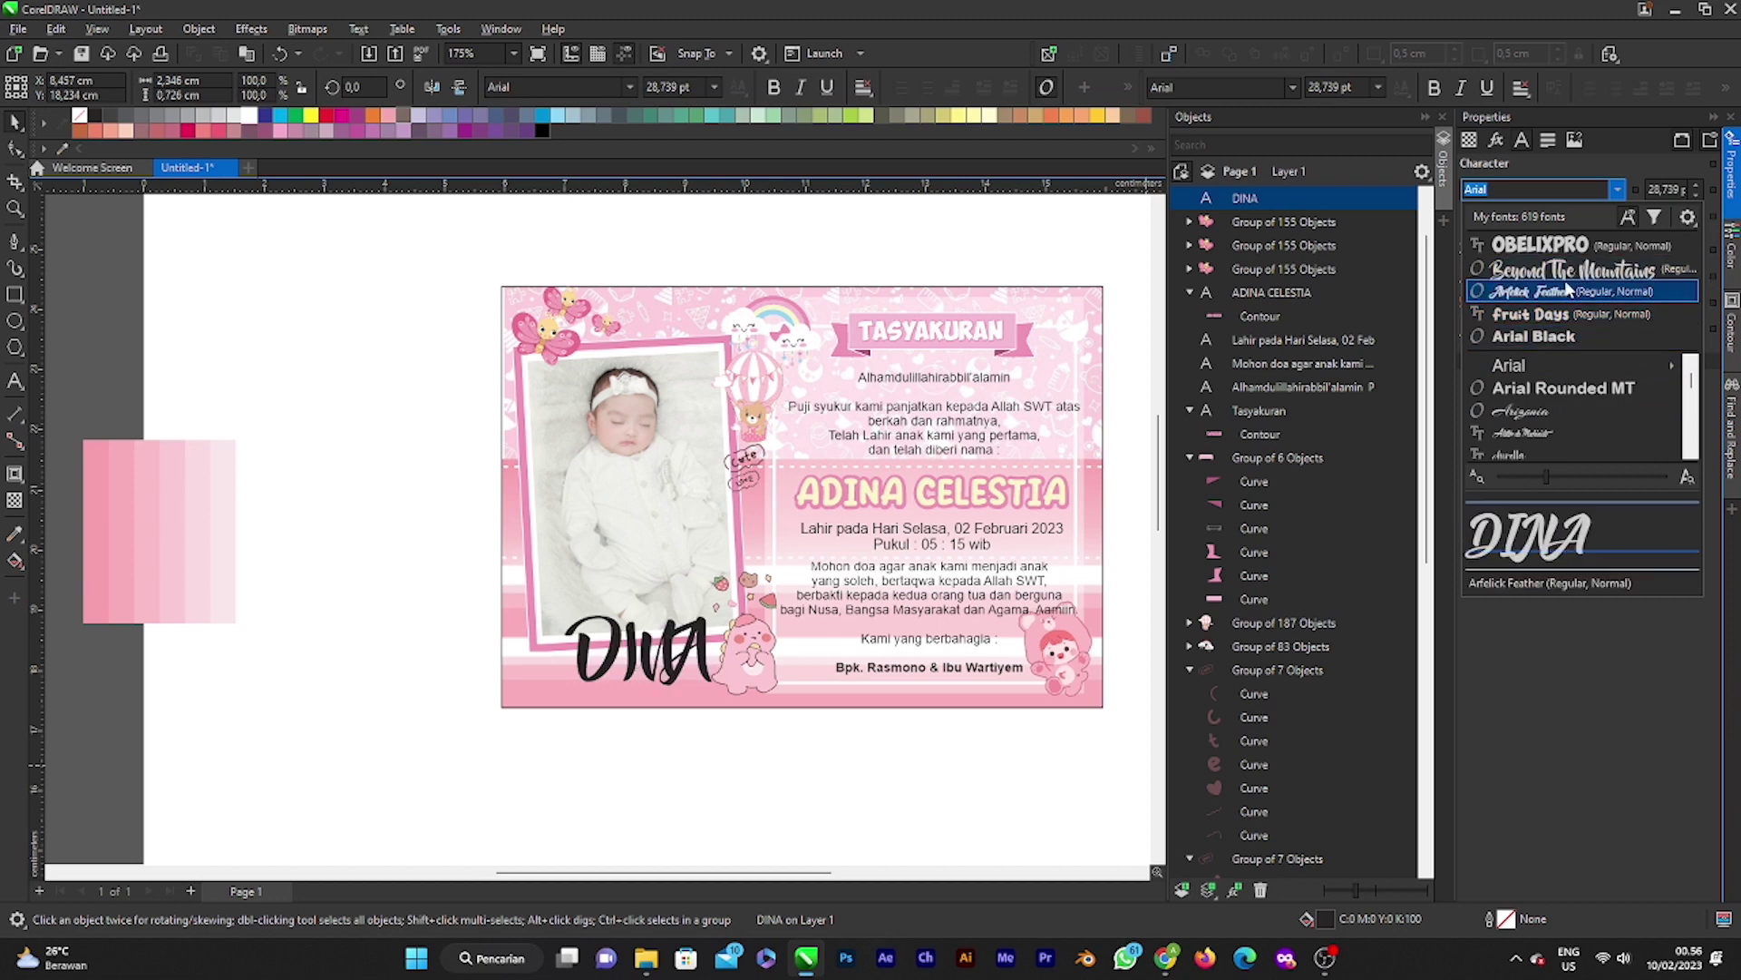
# Step: Change the DINA caption's font from Arial to Hamish
pyautogui.scroll(-5, 1554, 399)
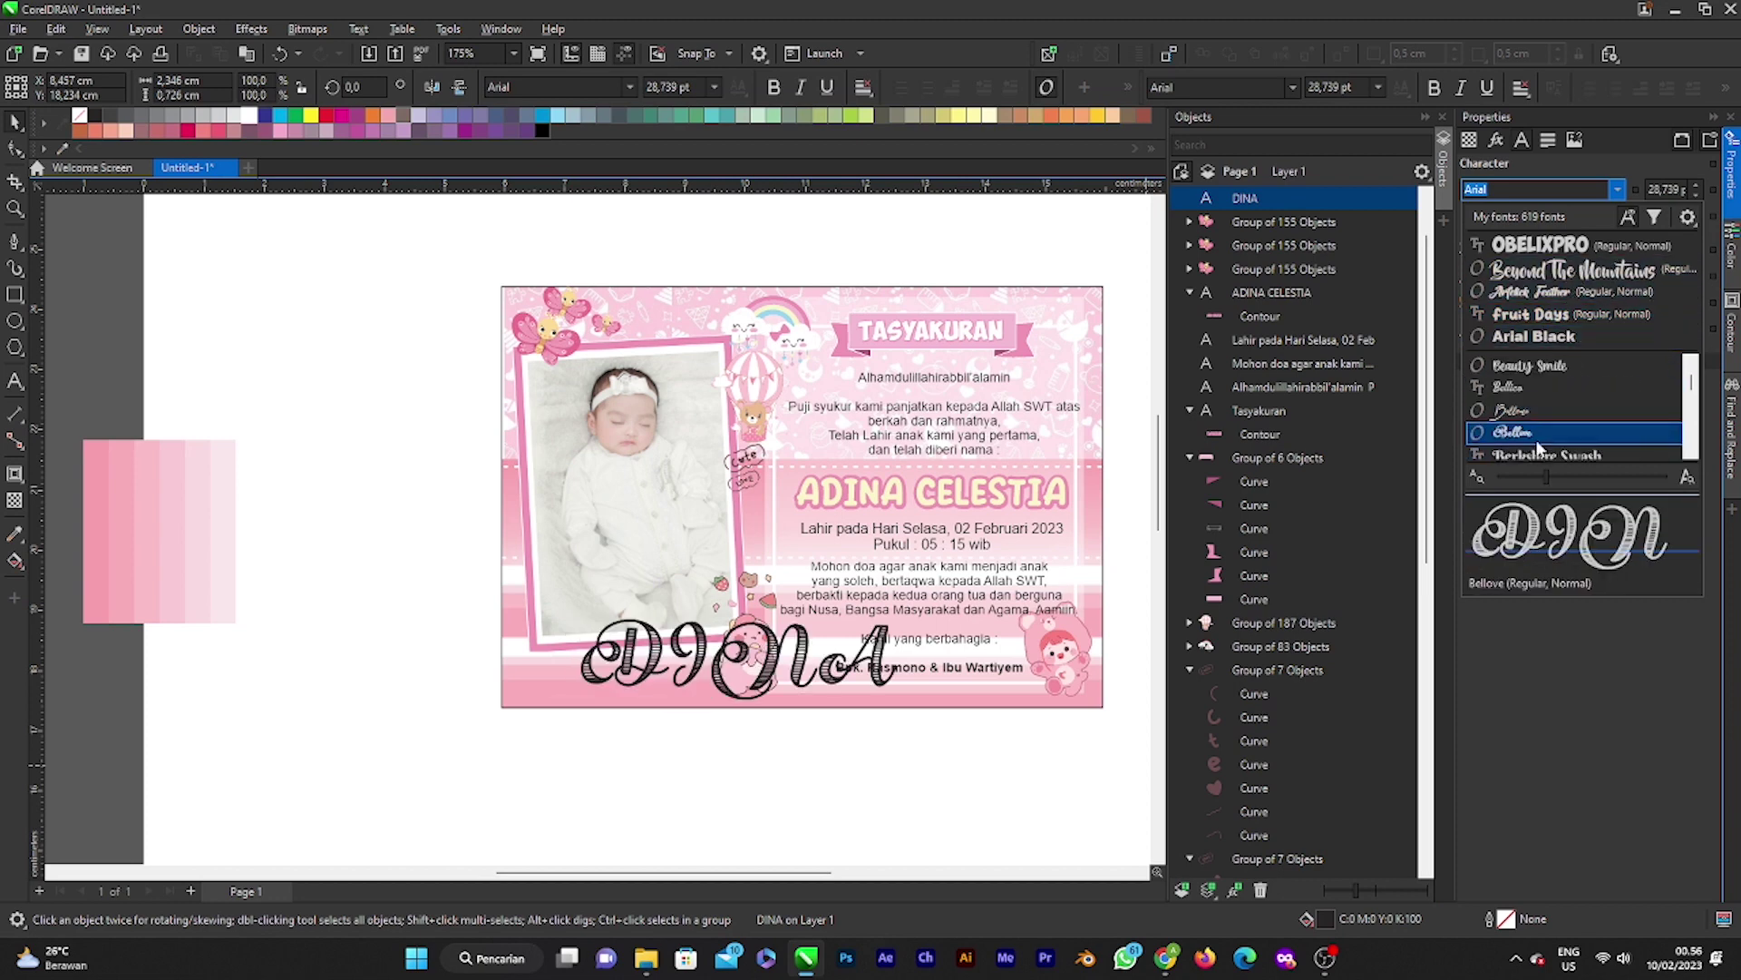
pyautogui.scroll(-3, 1537, 440)
pyautogui.scroll(-3, 1560, 422)
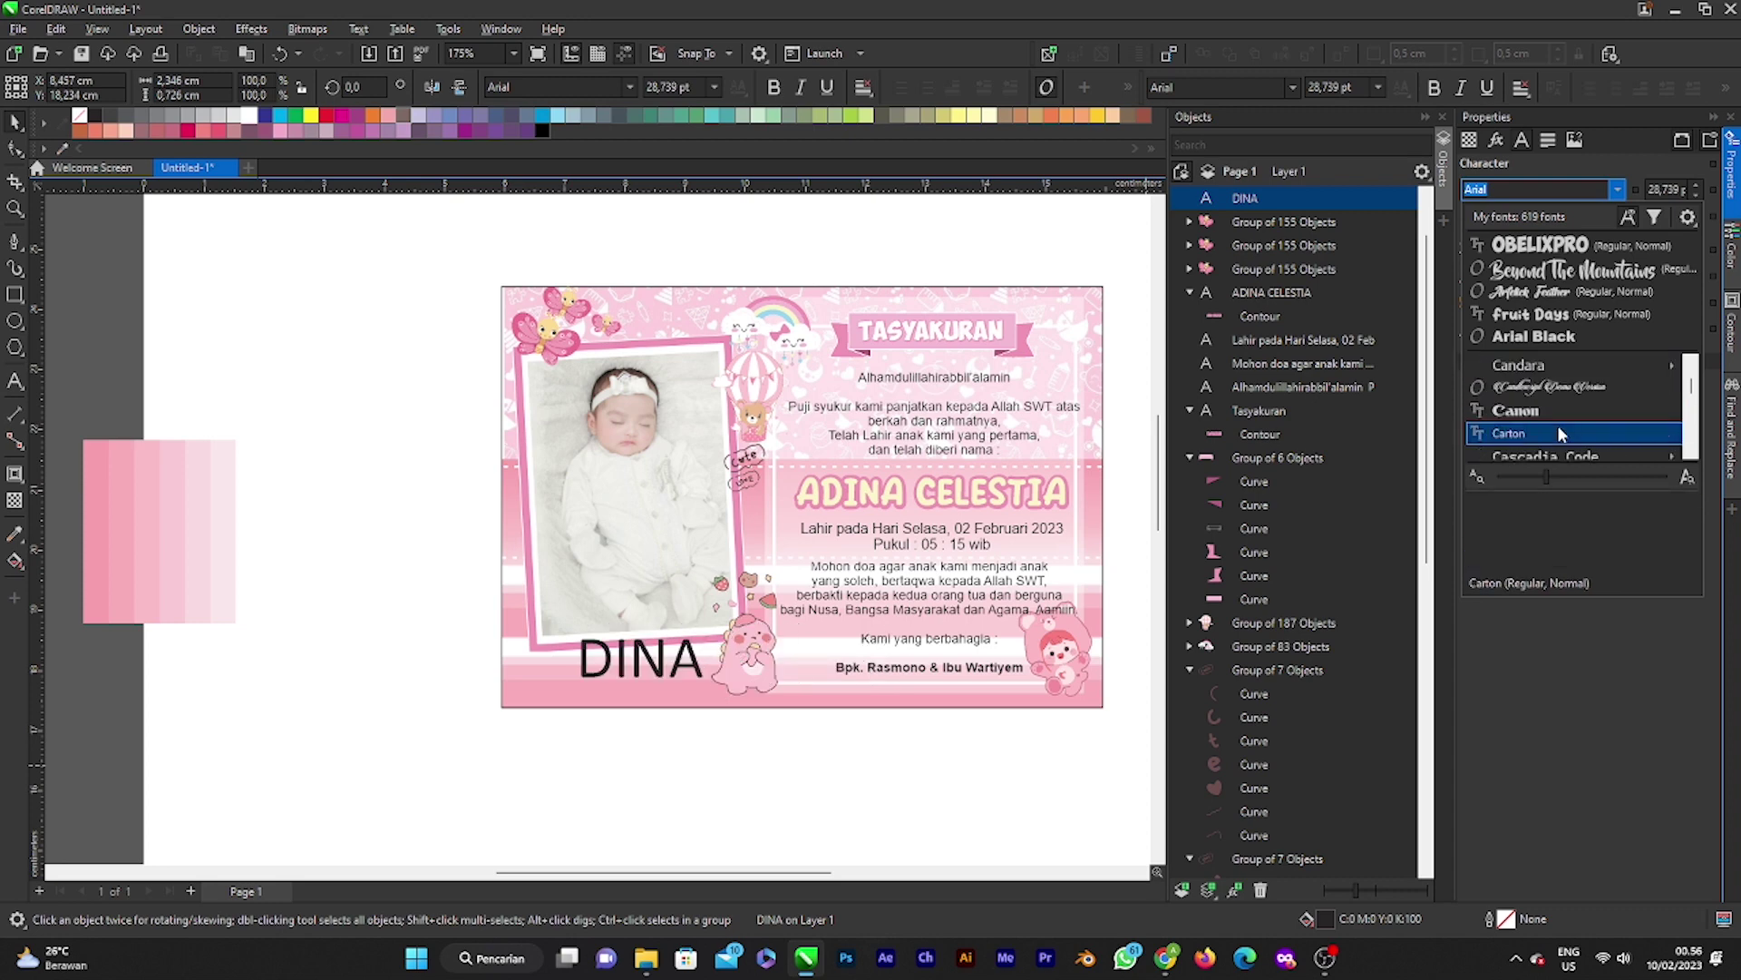
pyautogui.scroll(-3, 1559, 432)
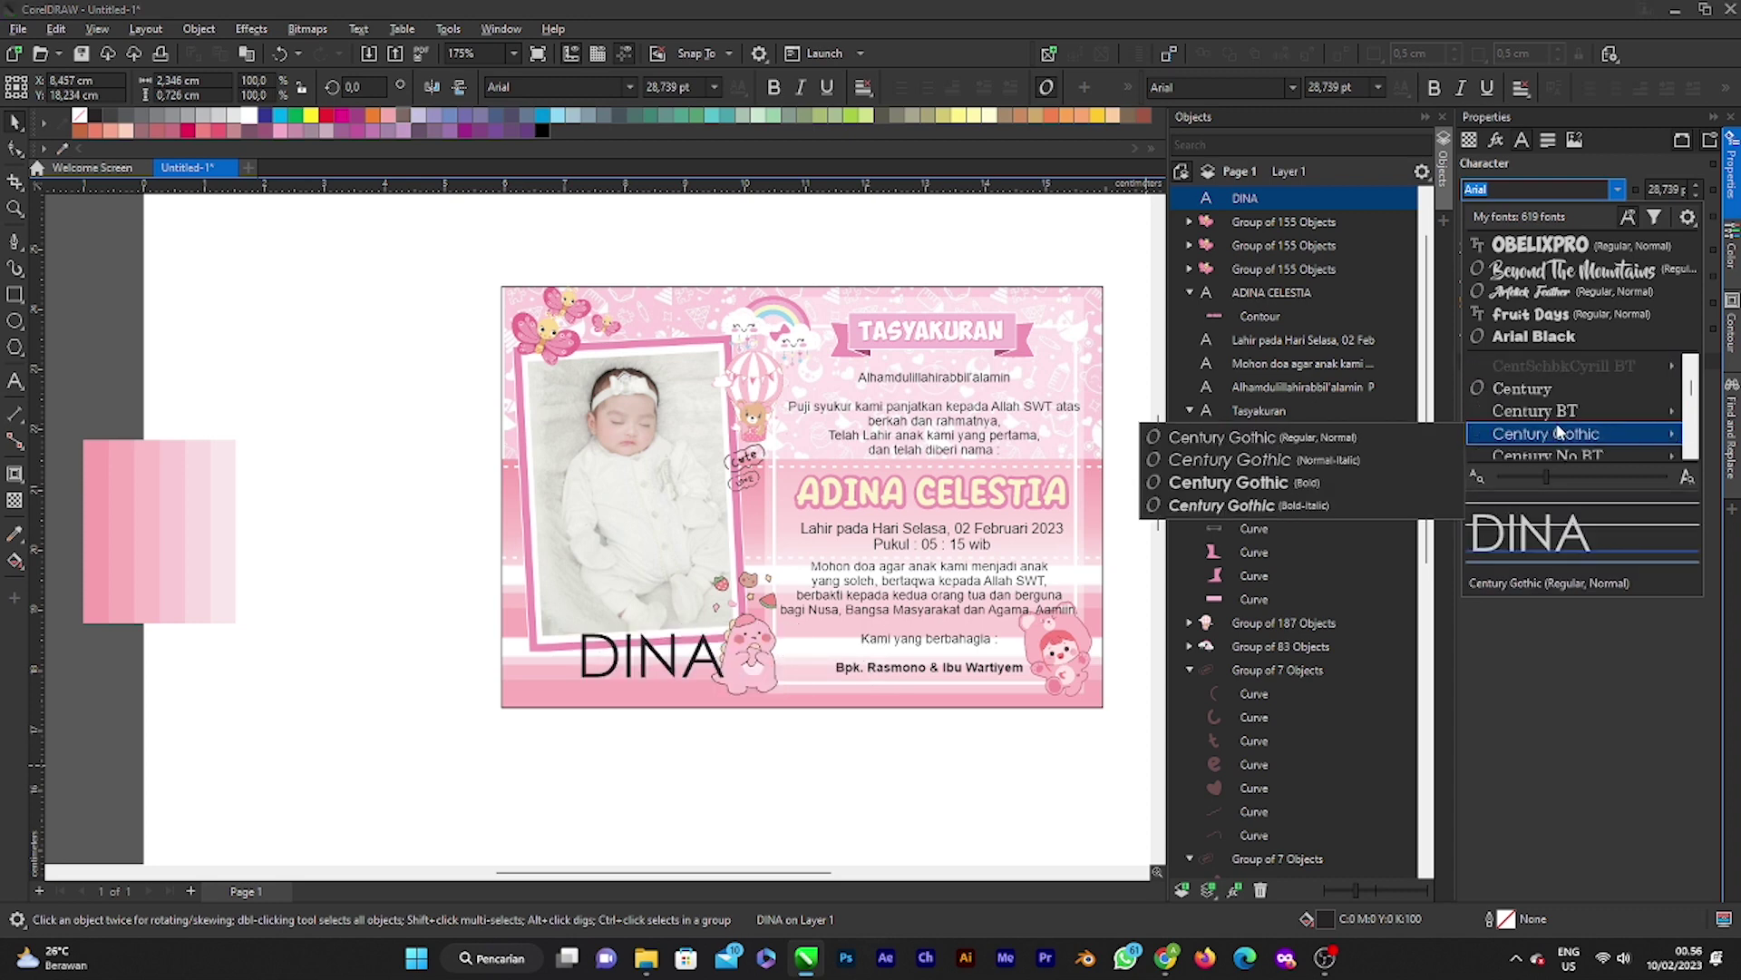
pyautogui.scroll(-4, 1555, 426)
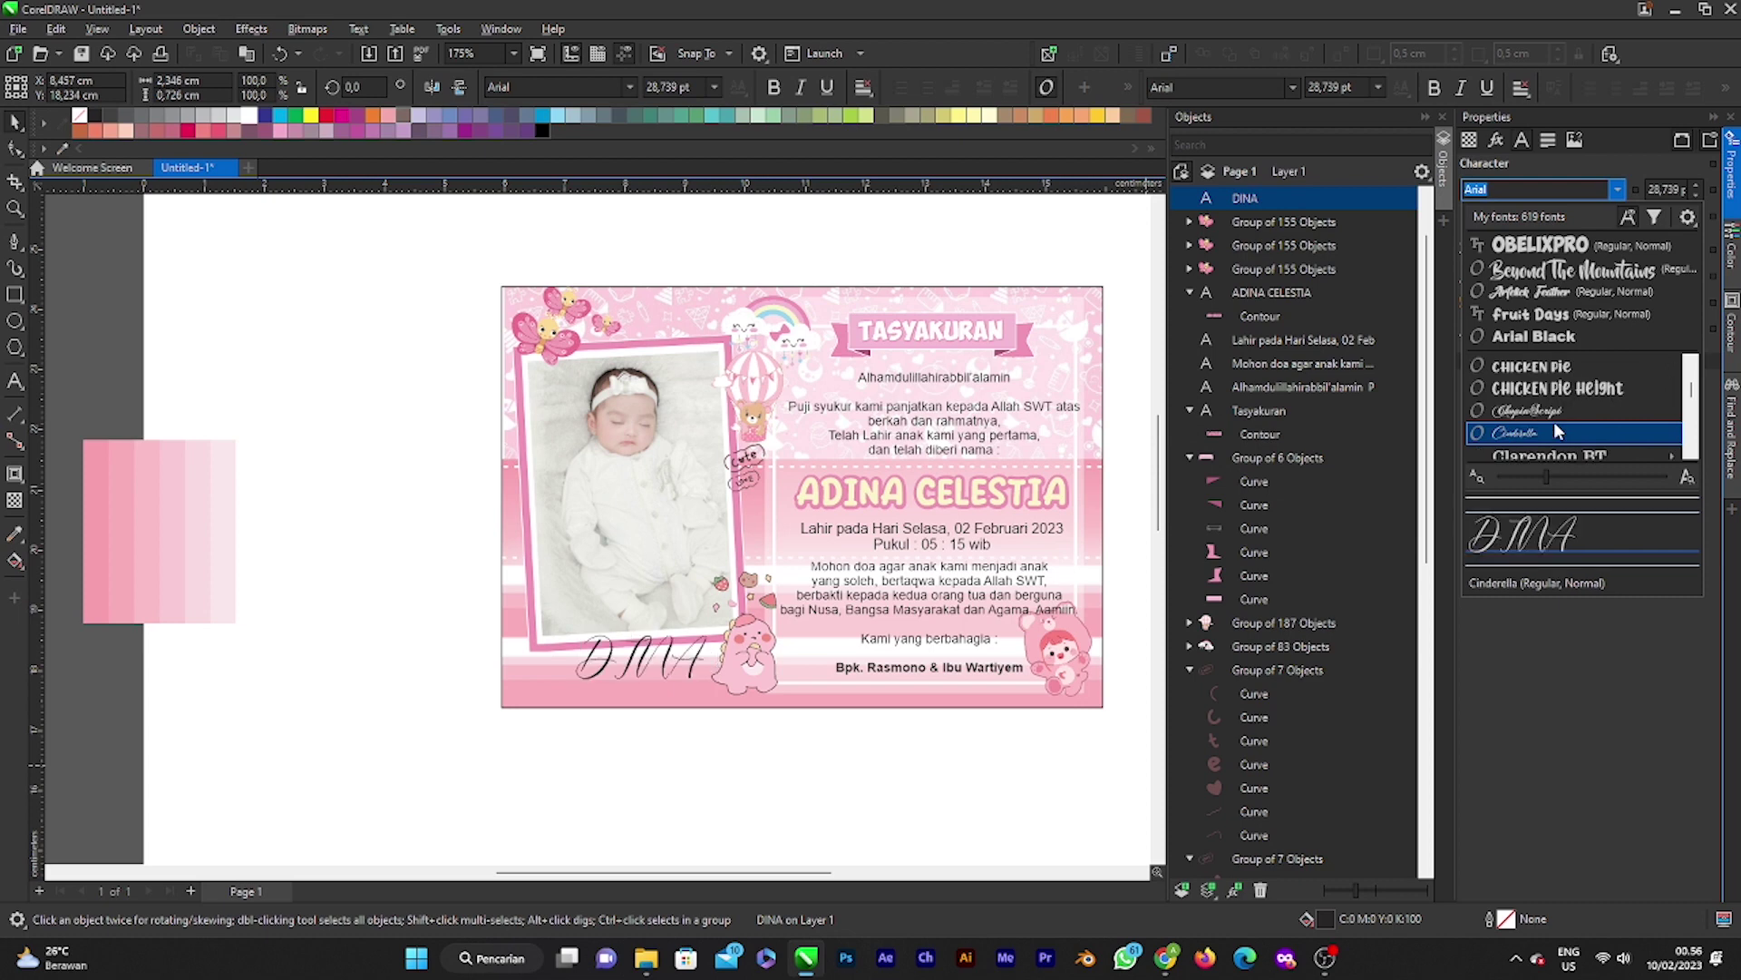
pyautogui.scroll(-2, 1553, 412)
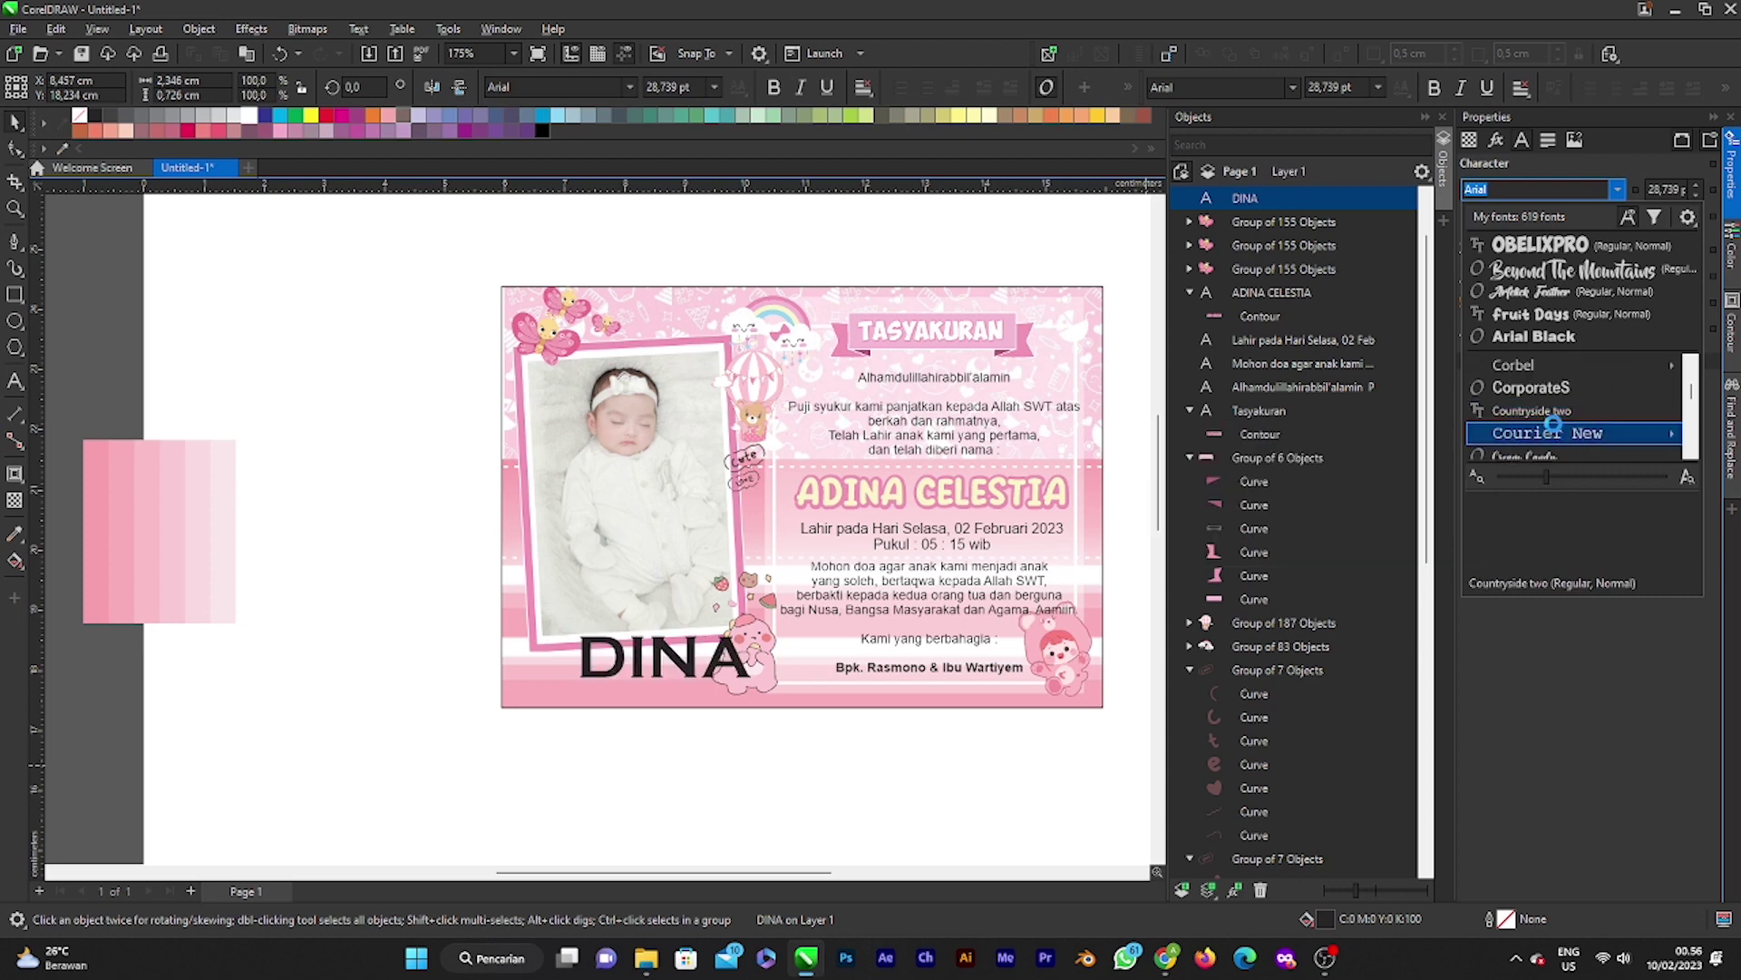
pyautogui.scroll(-6, 1556, 435)
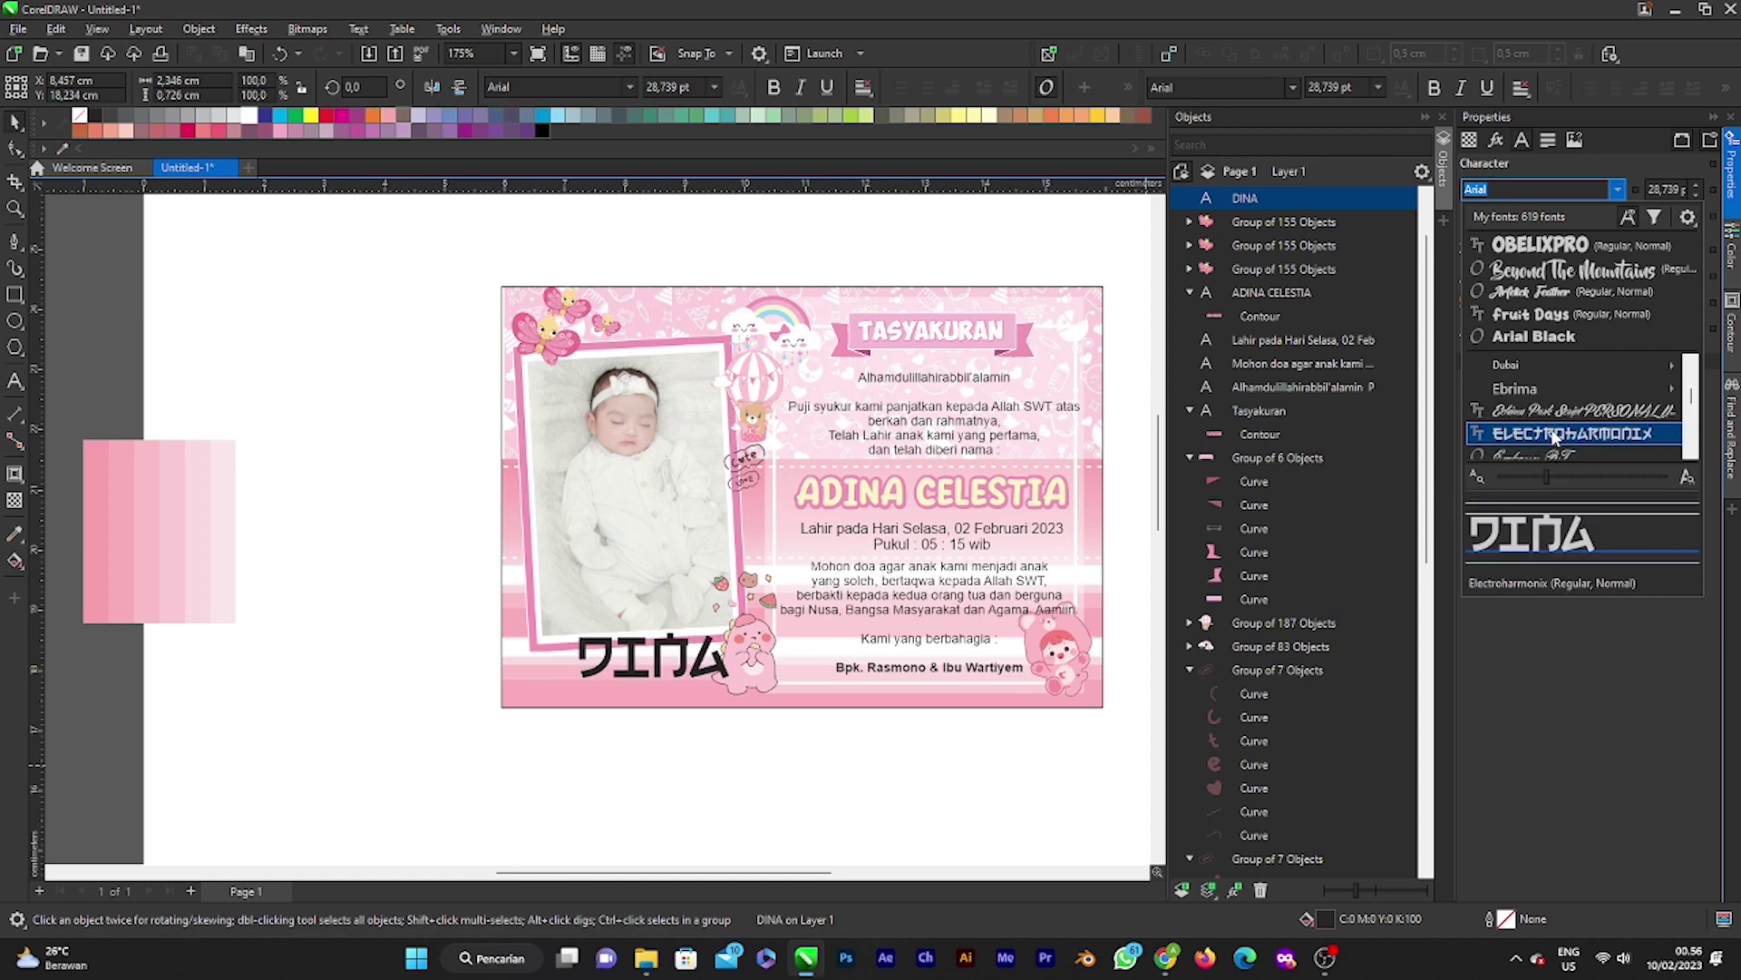
pyautogui.scroll(-5, 1554, 434)
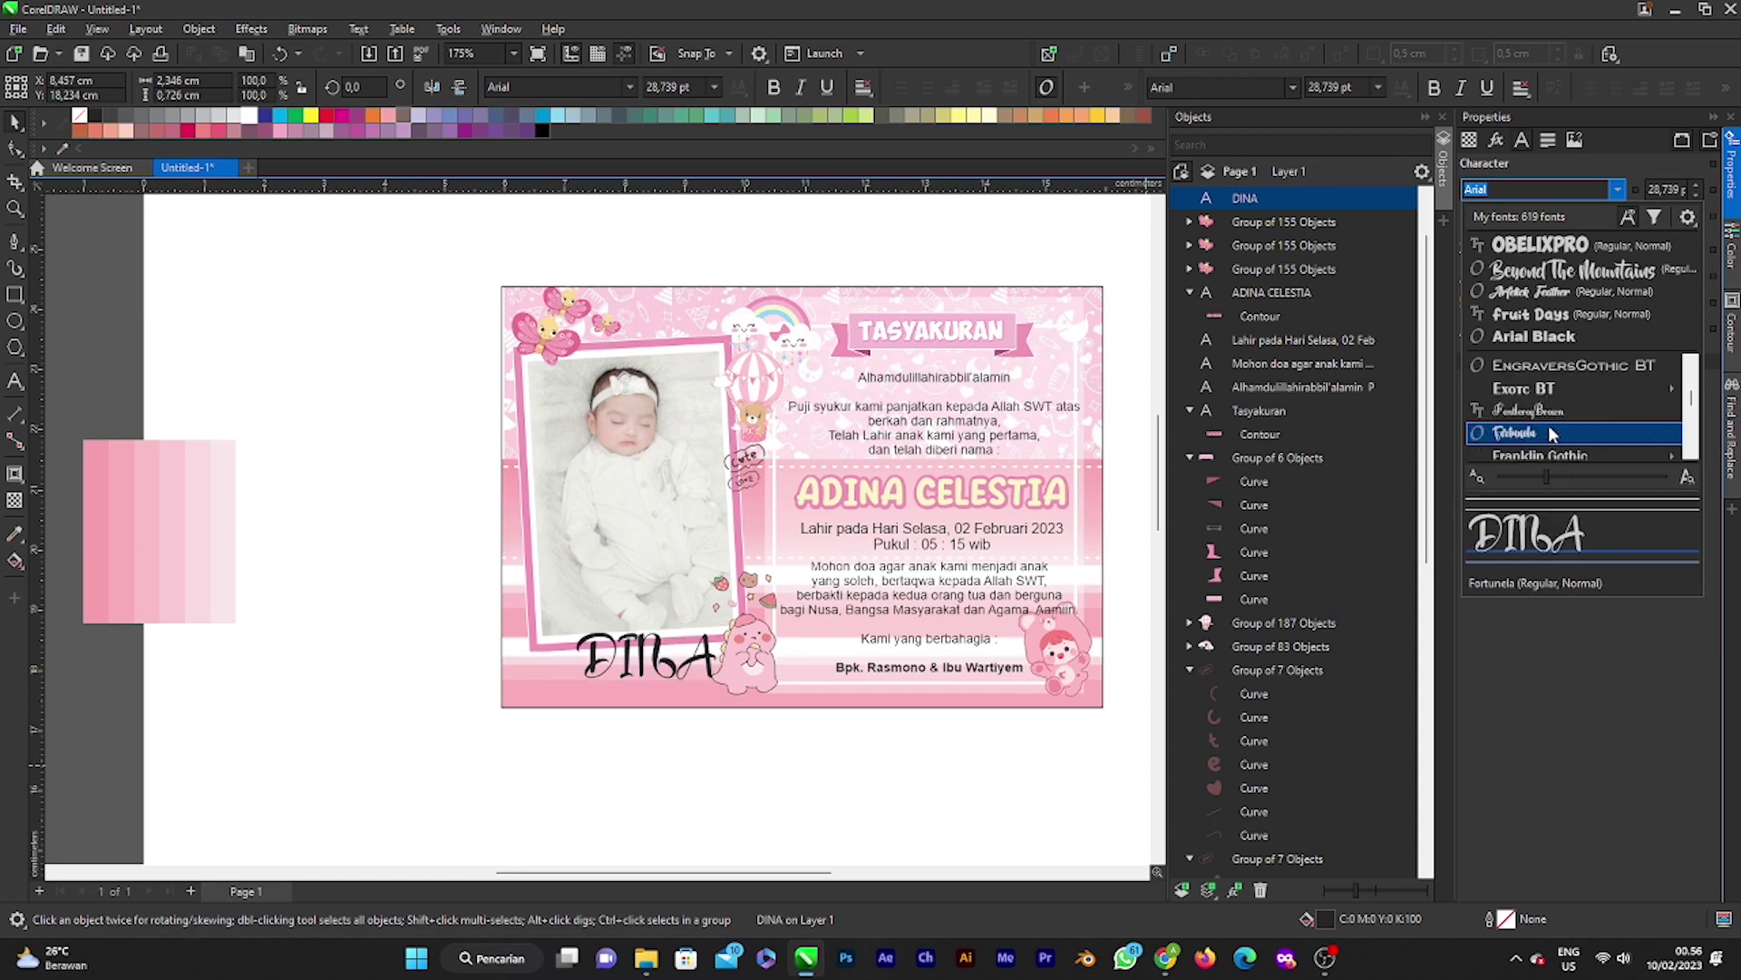
pyautogui.scroll(-3, 1551, 433)
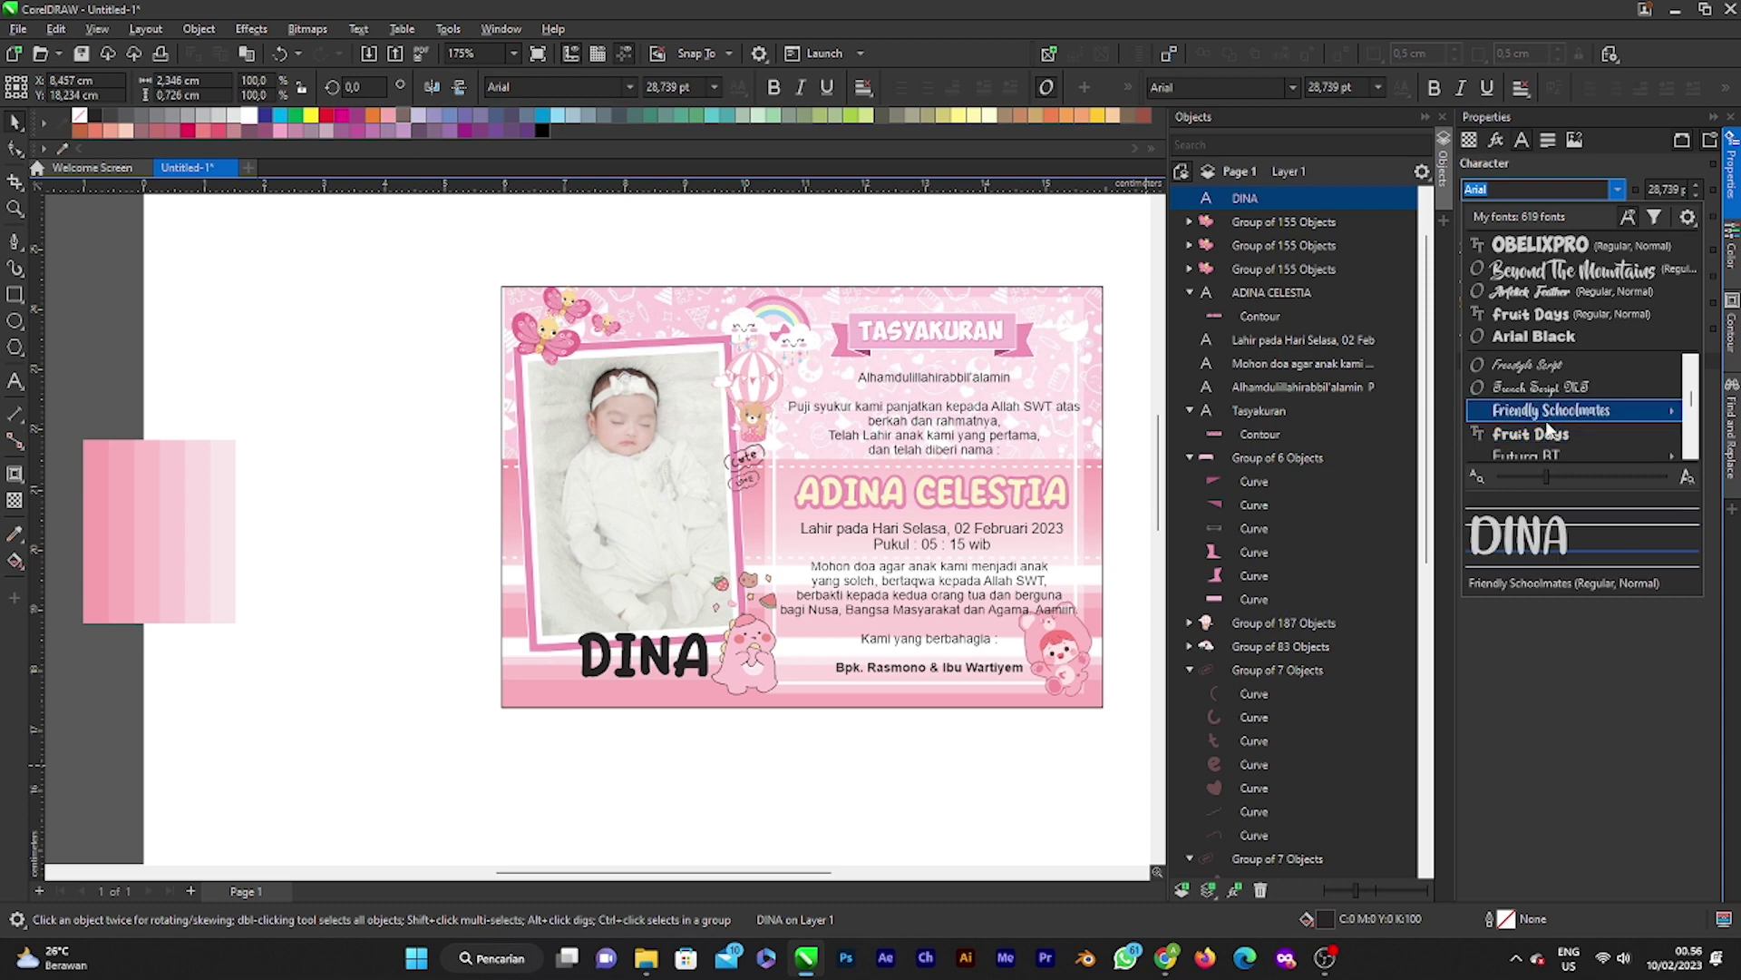
pyautogui.moveTo(1551, 423)
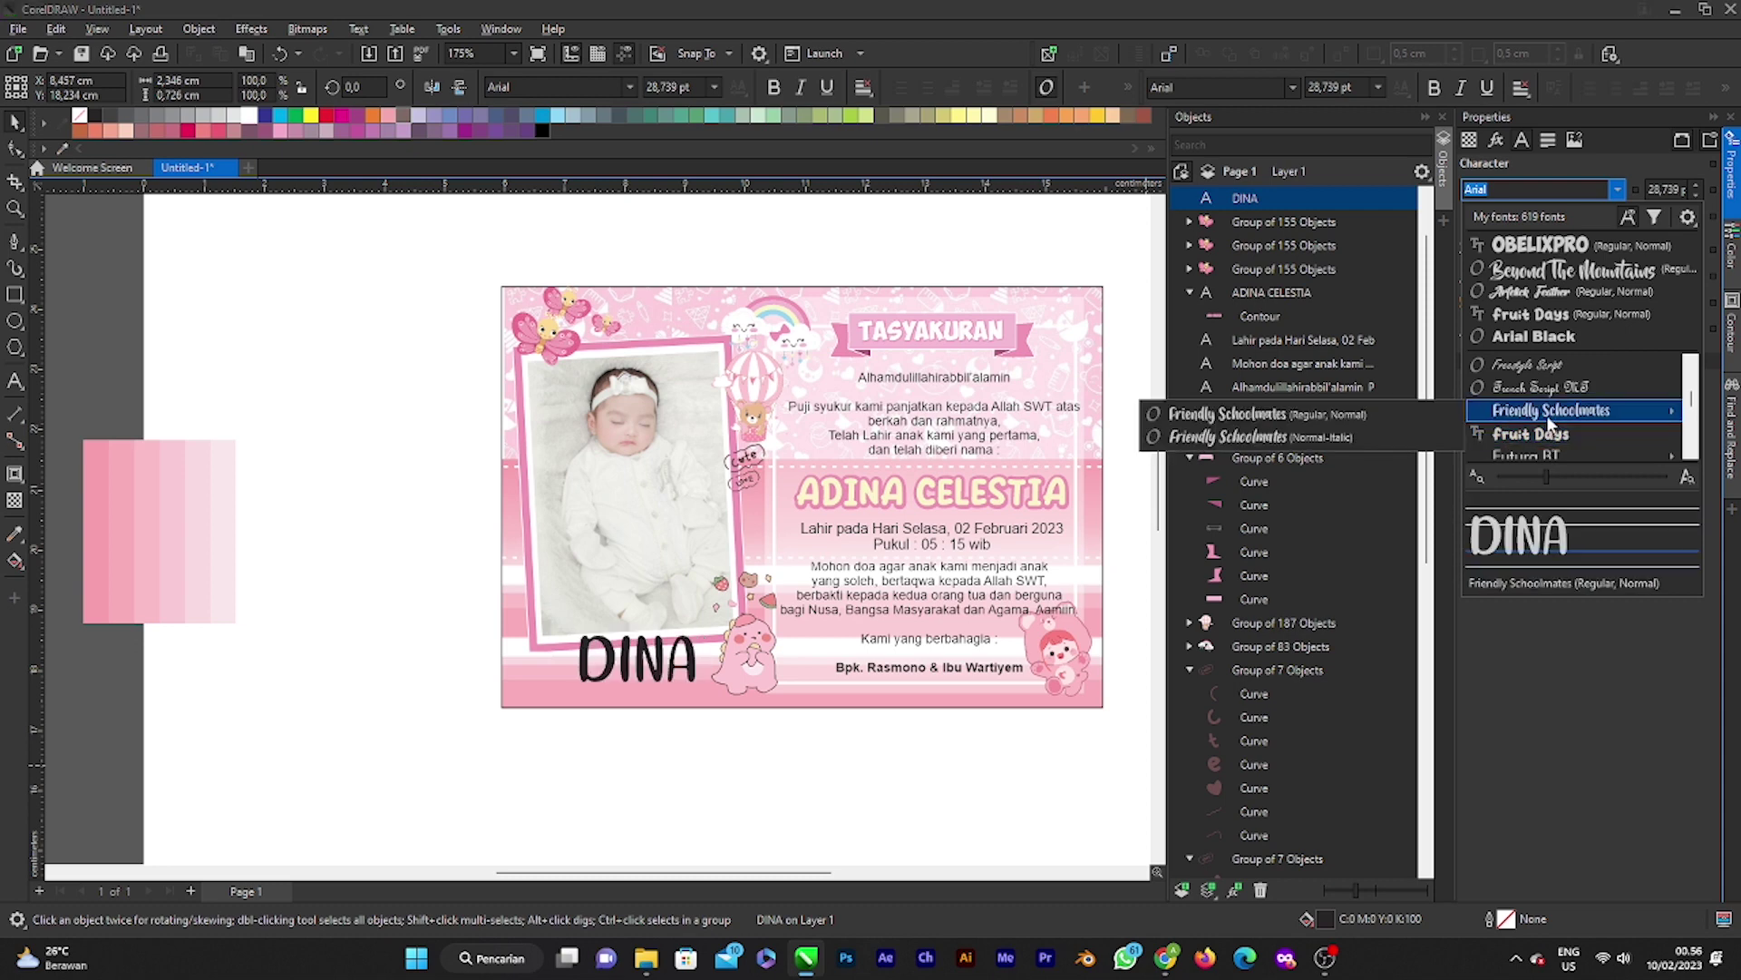
pyautogui.scroll(-5, 1550, 427)
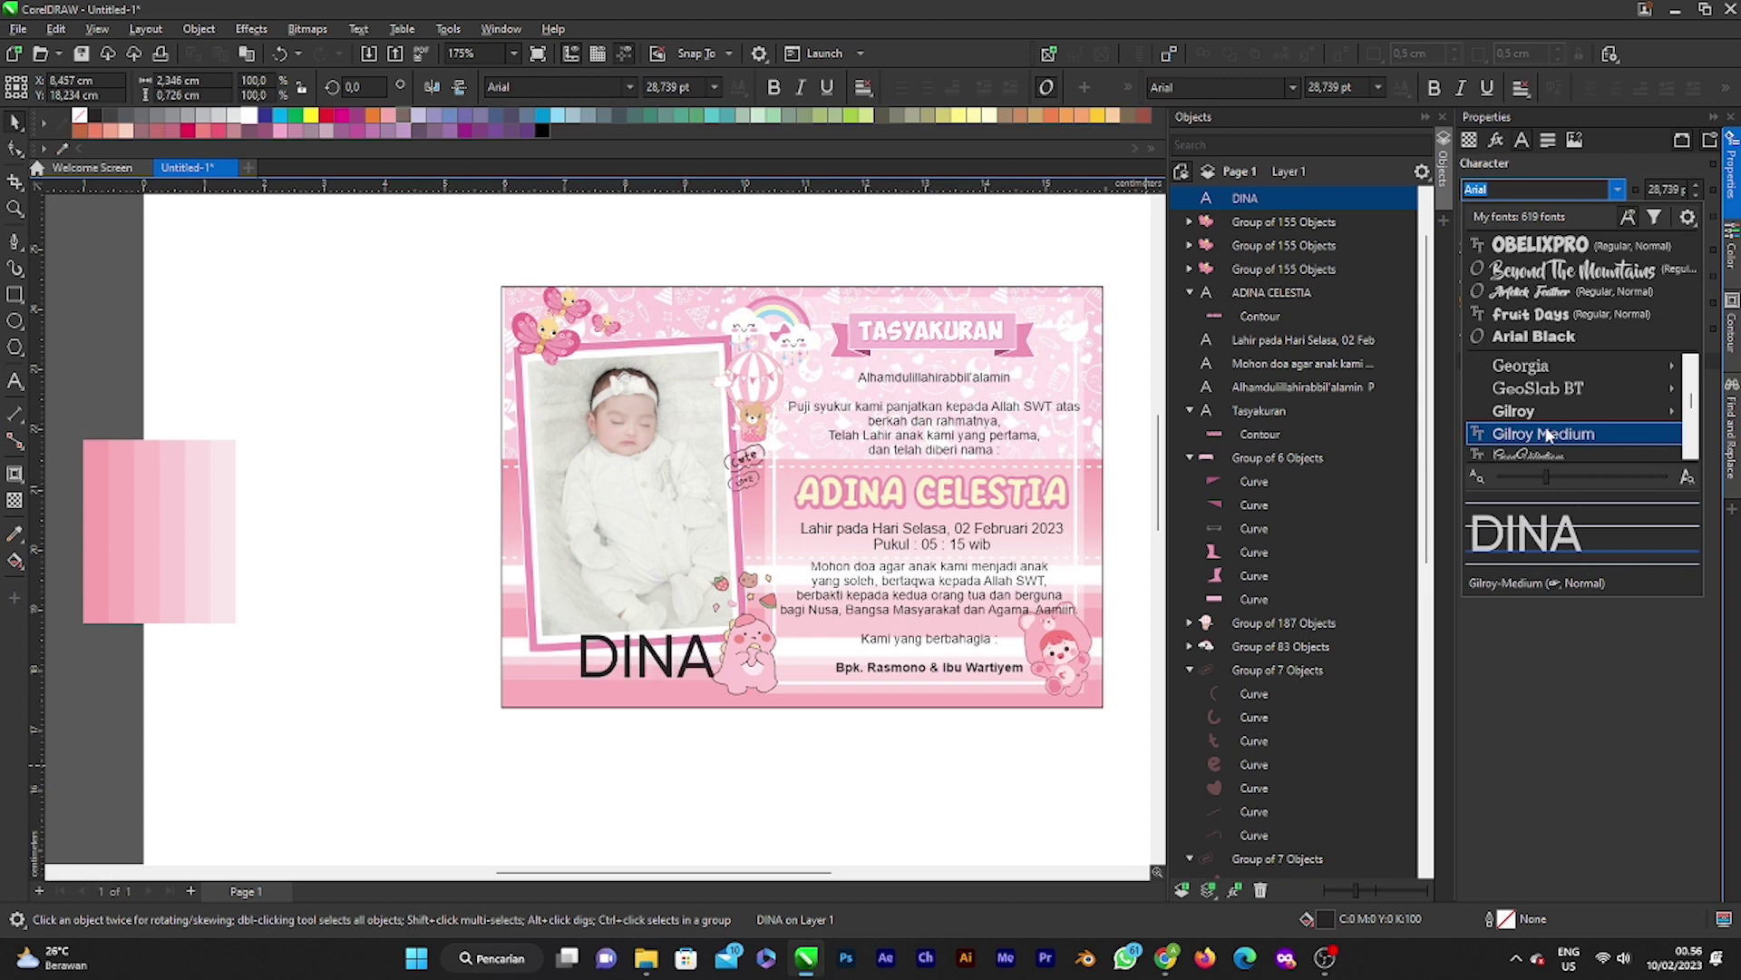
pyautogui.scroll(-3, 1547, 435)
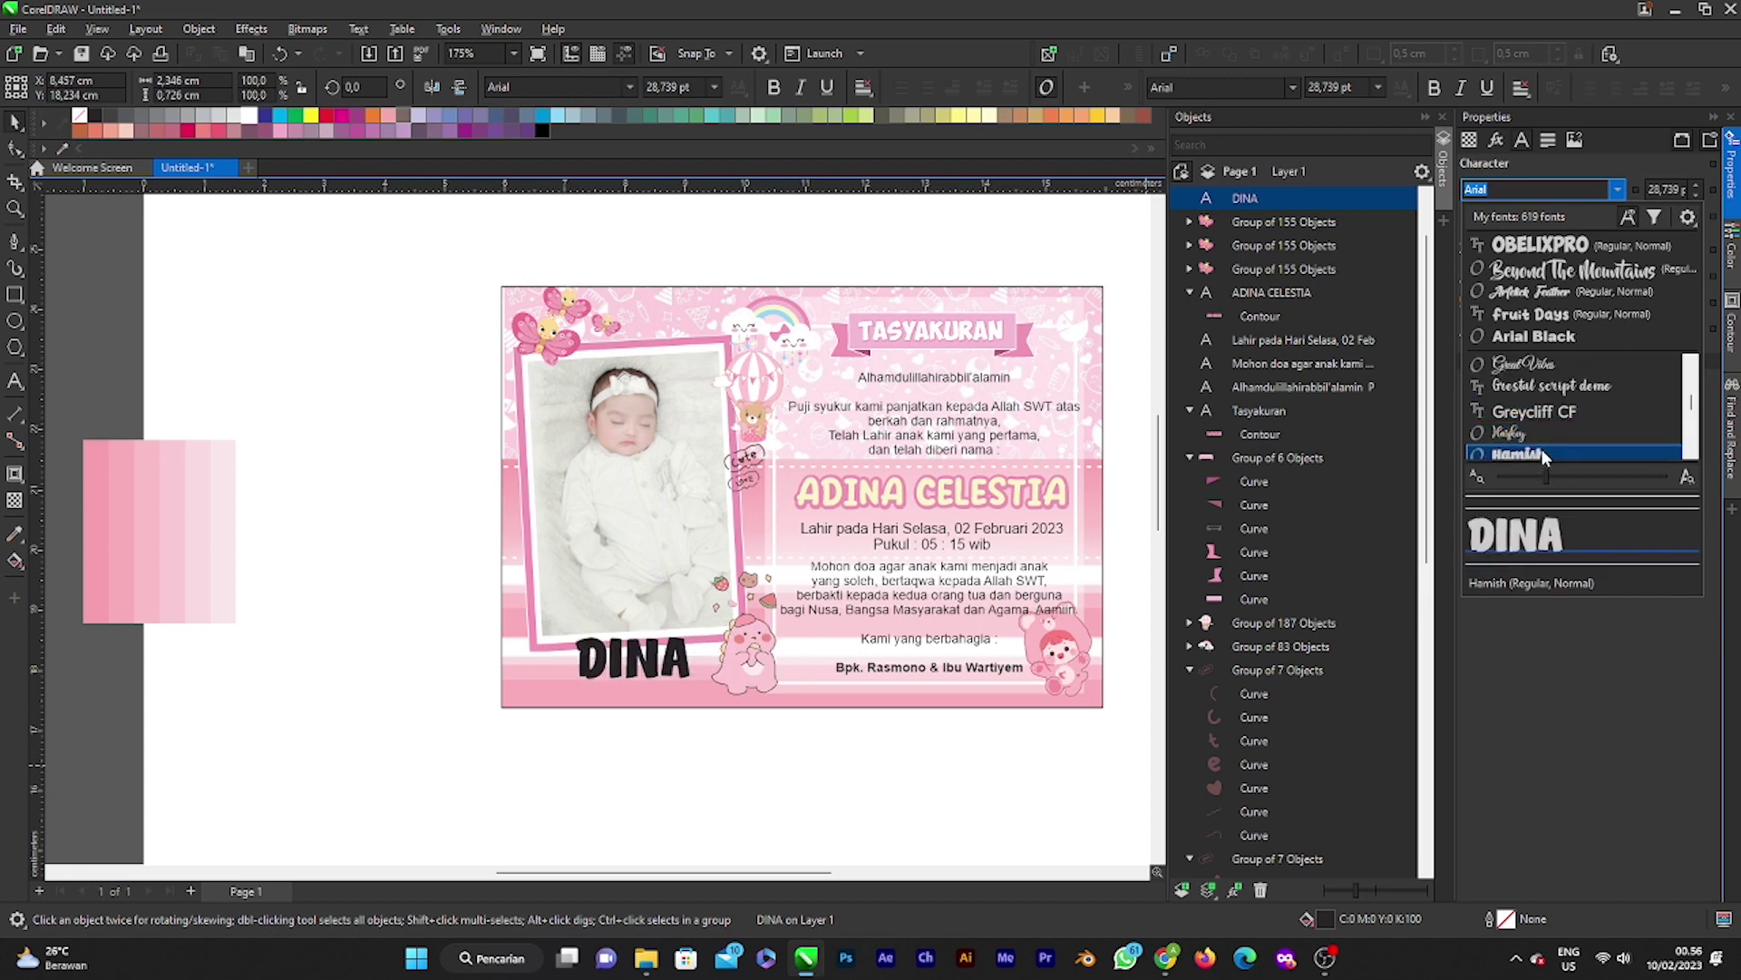
pyautogui.scroll(-3, 1542, 449)
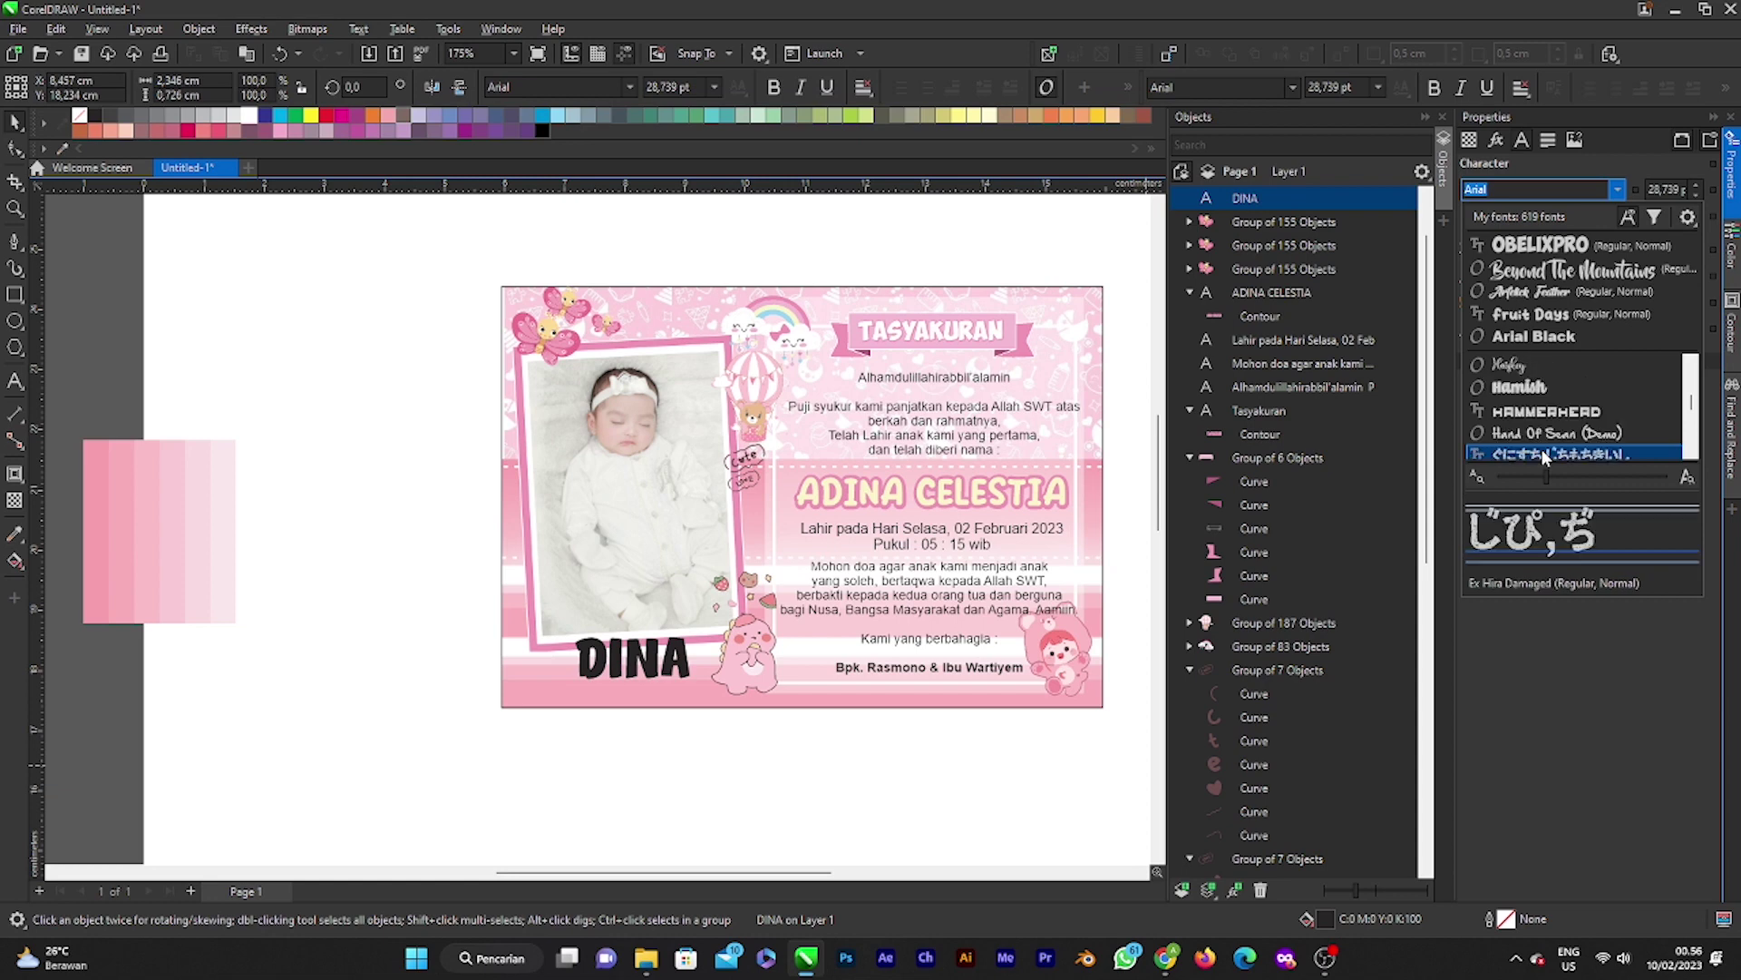
pyautogui.click(1551, 390)
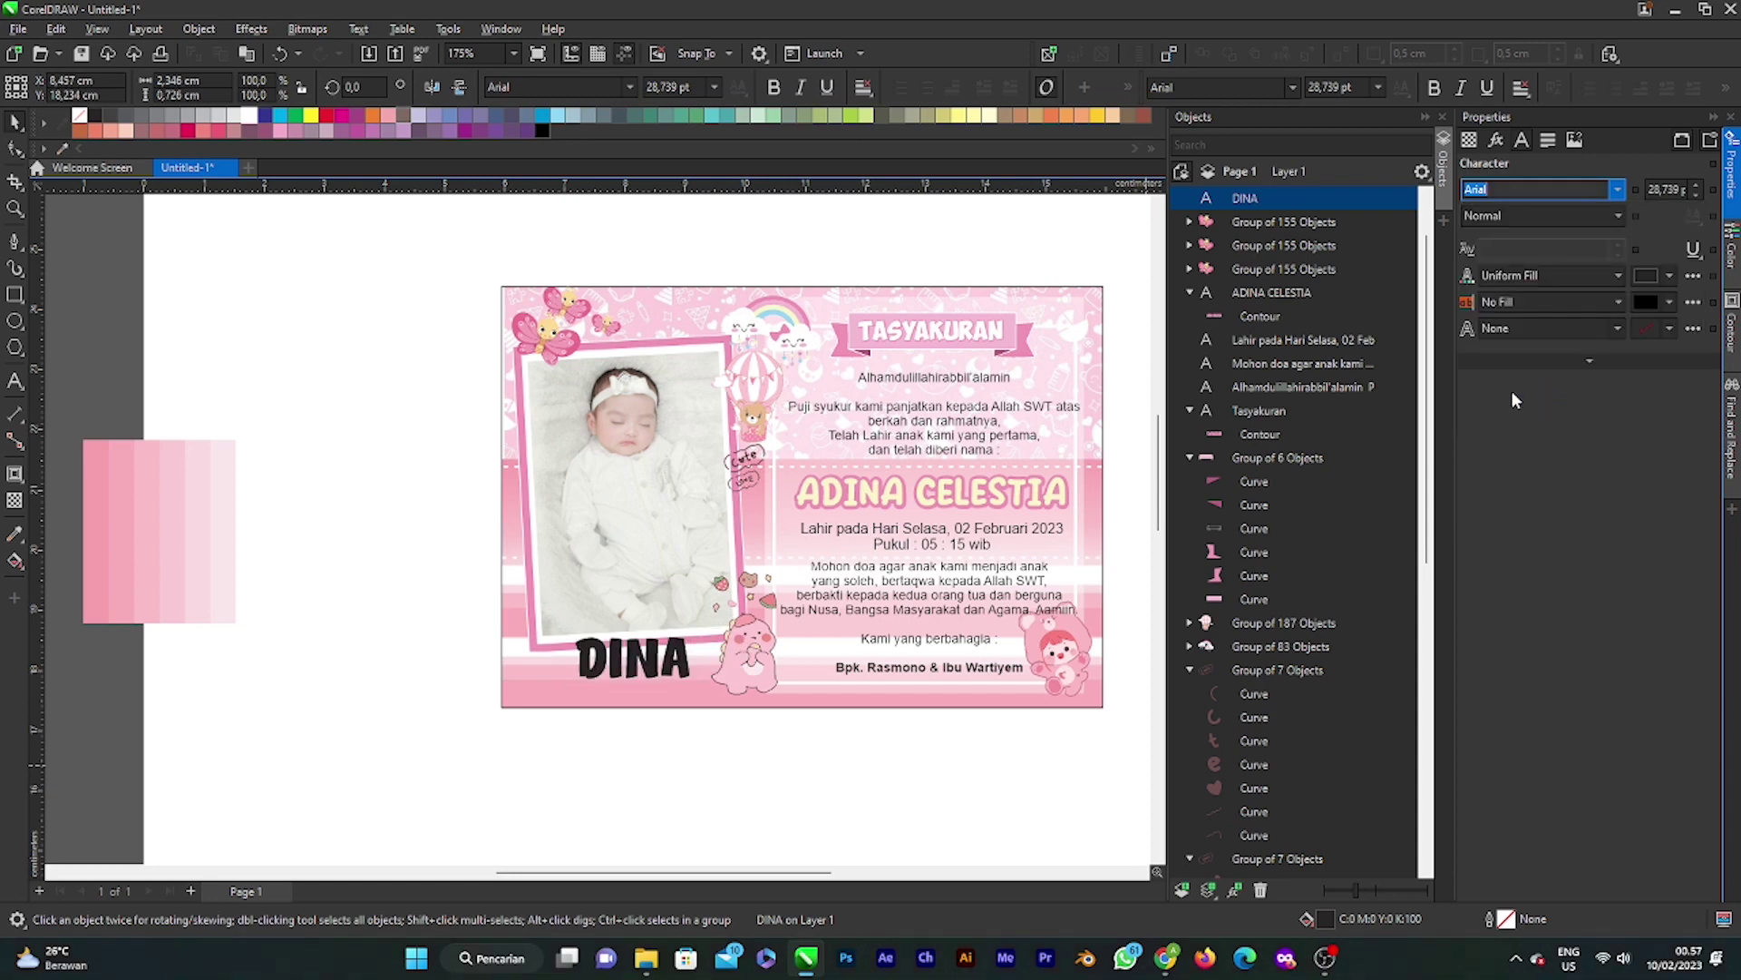
# Step: Enlarge the Hamish DINA title to about 36.8 pt and tilt it roughly 7.6° upward
pyautogui.moveTo(702, 687); pyautogui.dragTo(733, 701)
pyautogui.scroll(1, 712, 676)
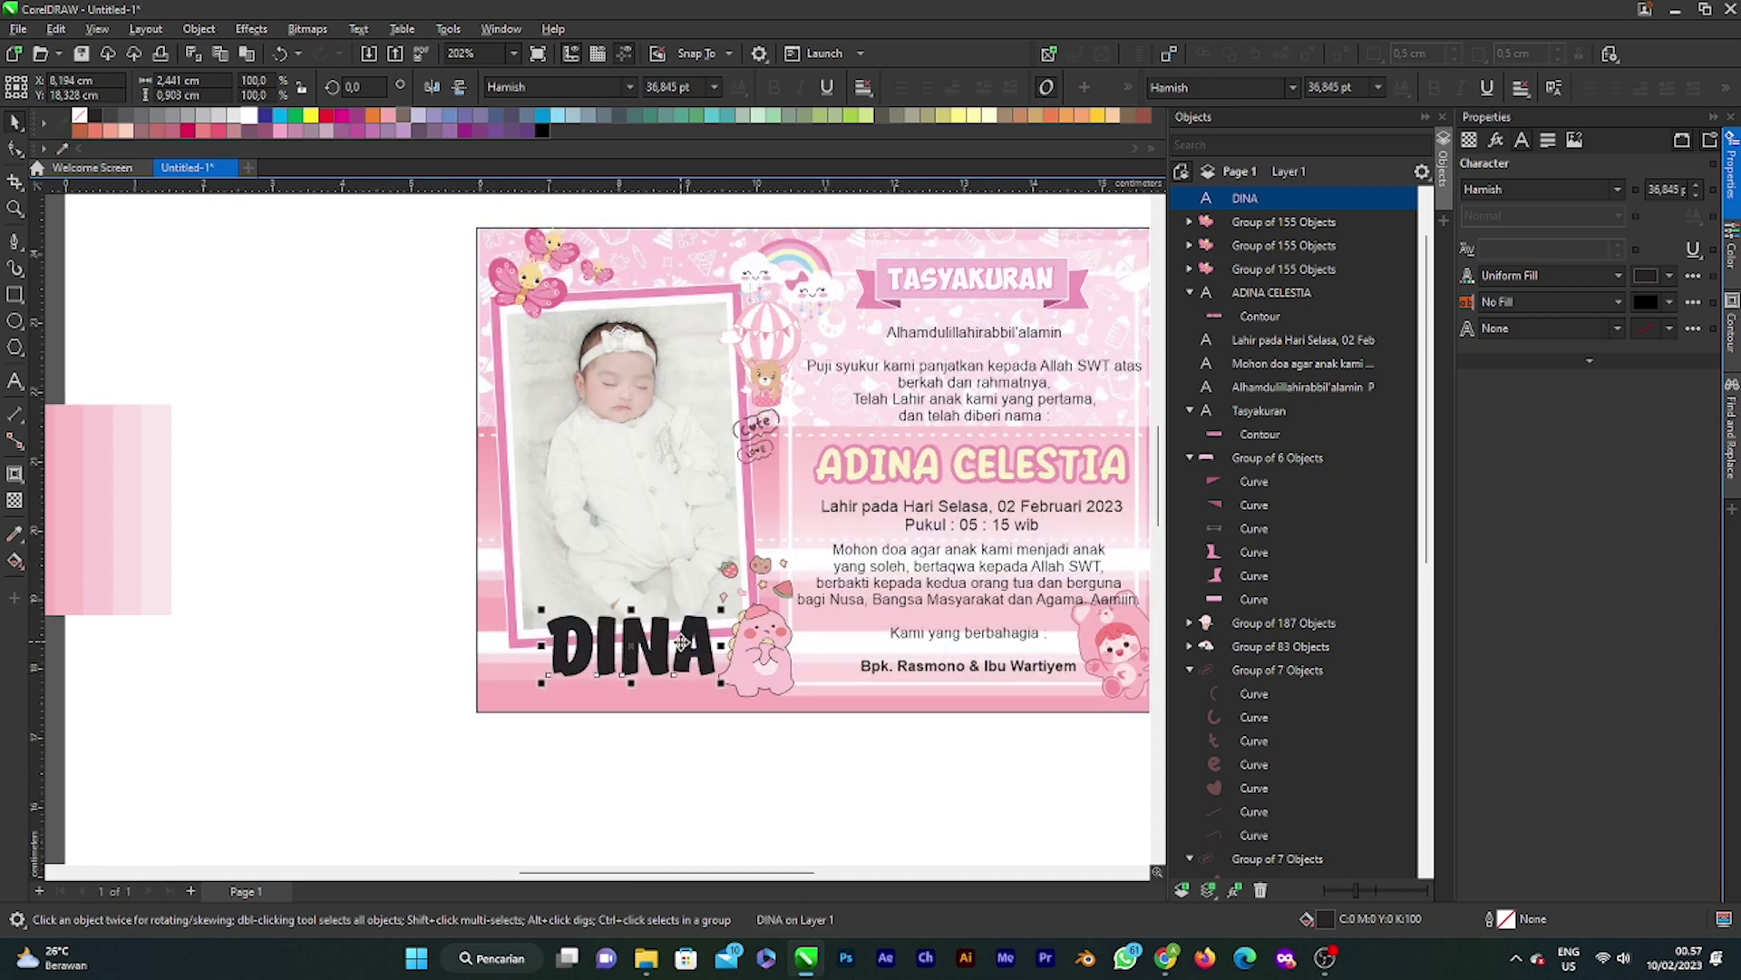
pyautogui.moveTo(681, 646); pyautogui.dragTo(723, 586)
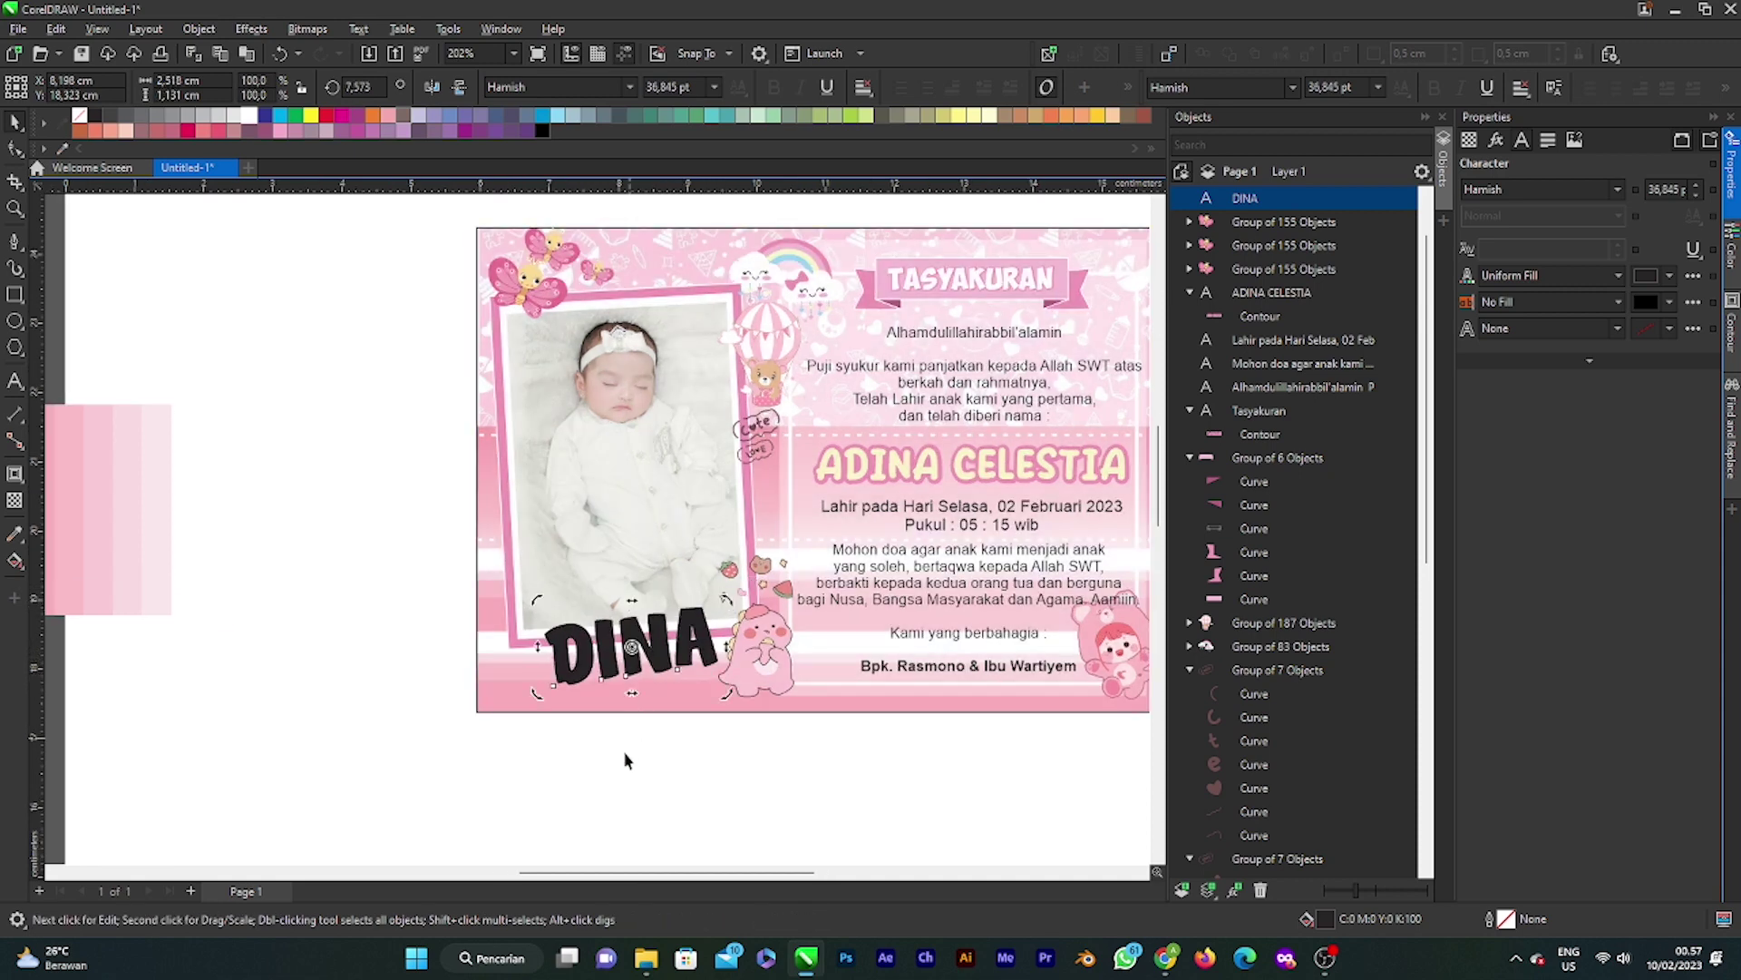
pyautogui.click(635, 648)
pyautogui.scroll(-1, 660, 636)
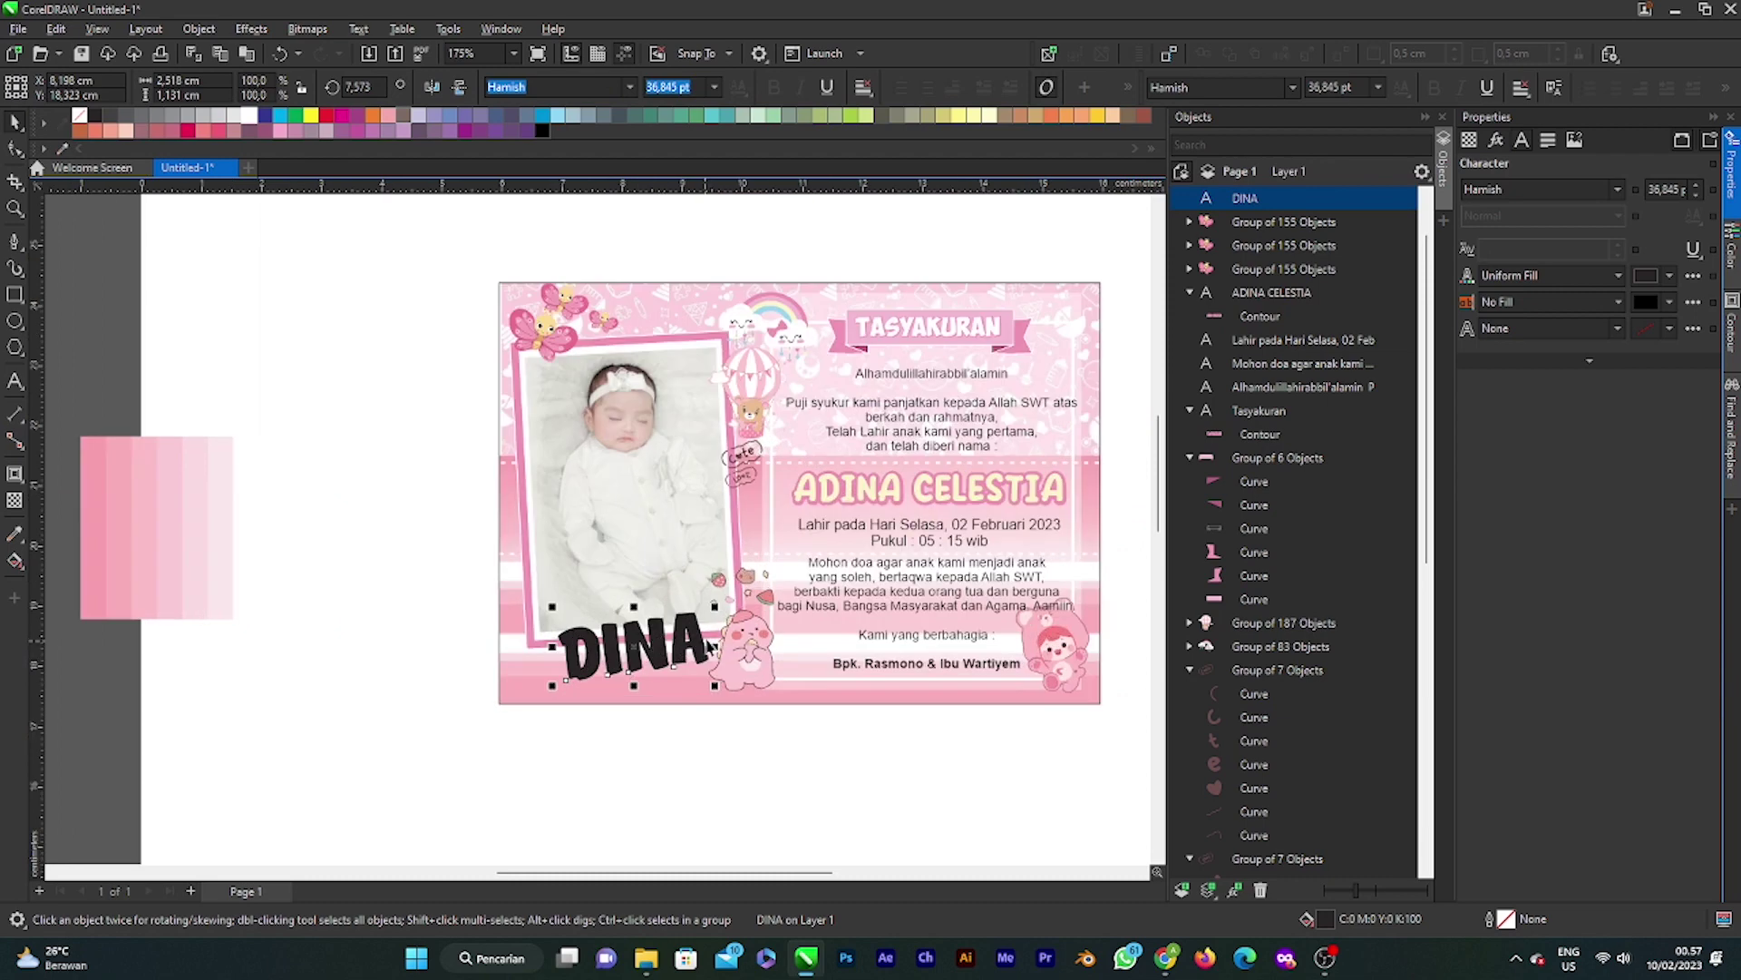
pyautogui.scroll(6, 749, 635)
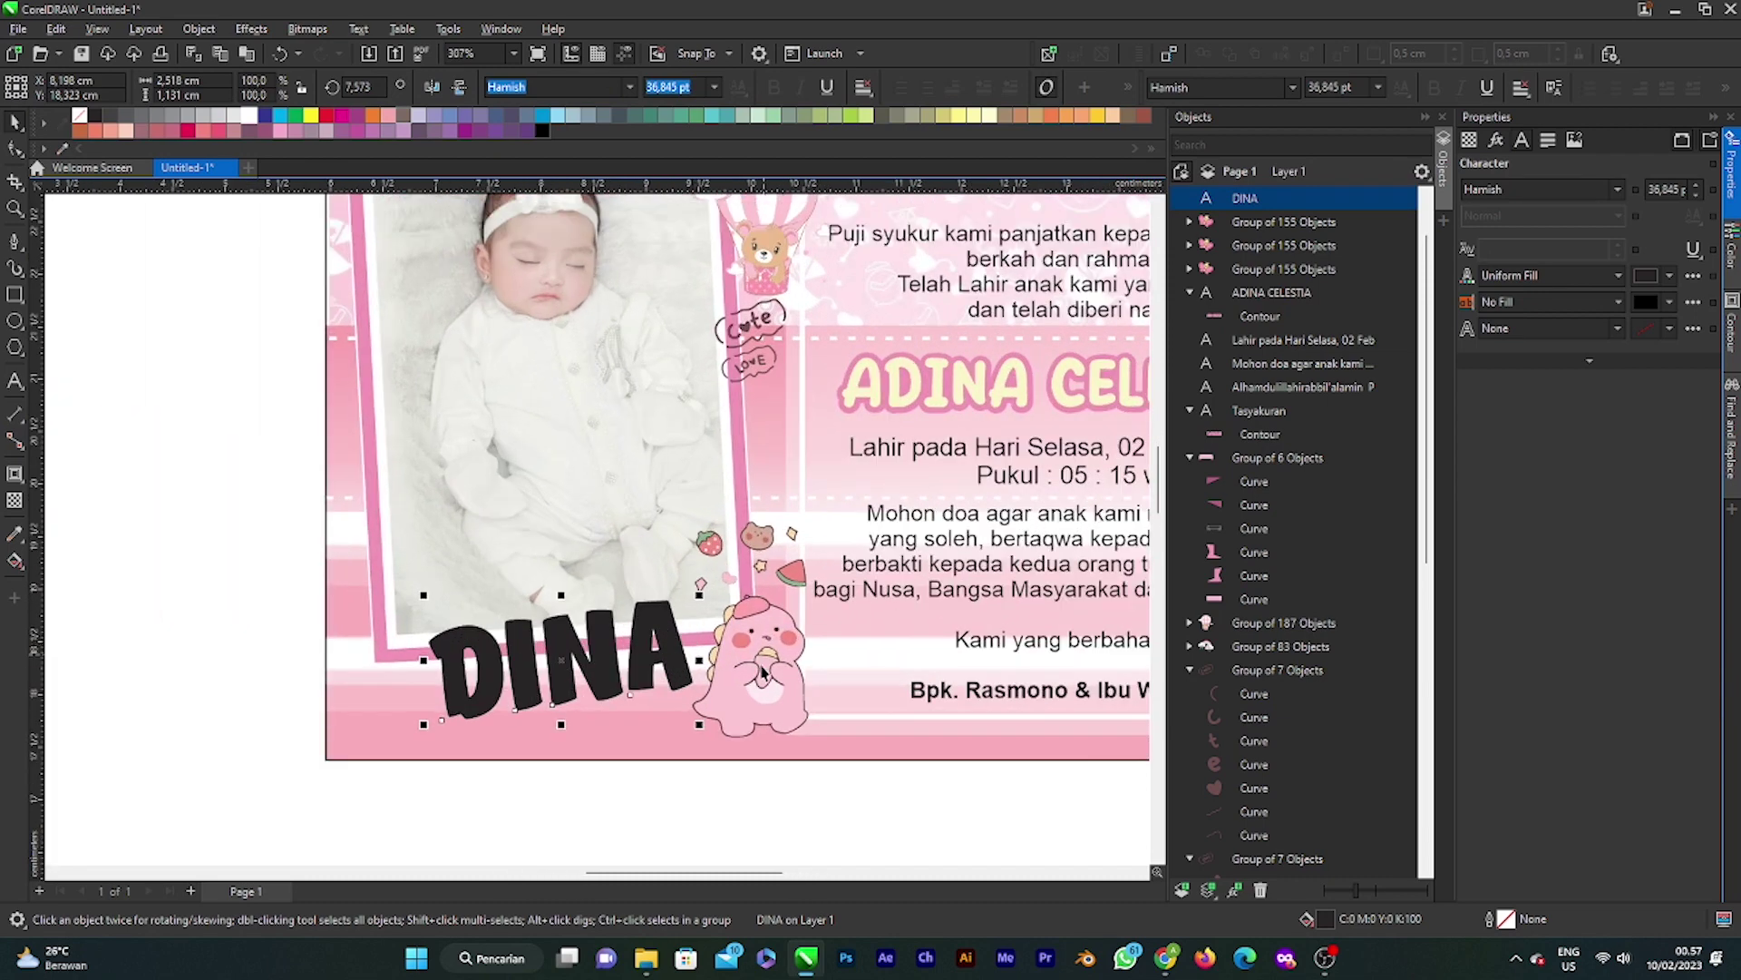
pyautogui.scroll(5, 758, 669)
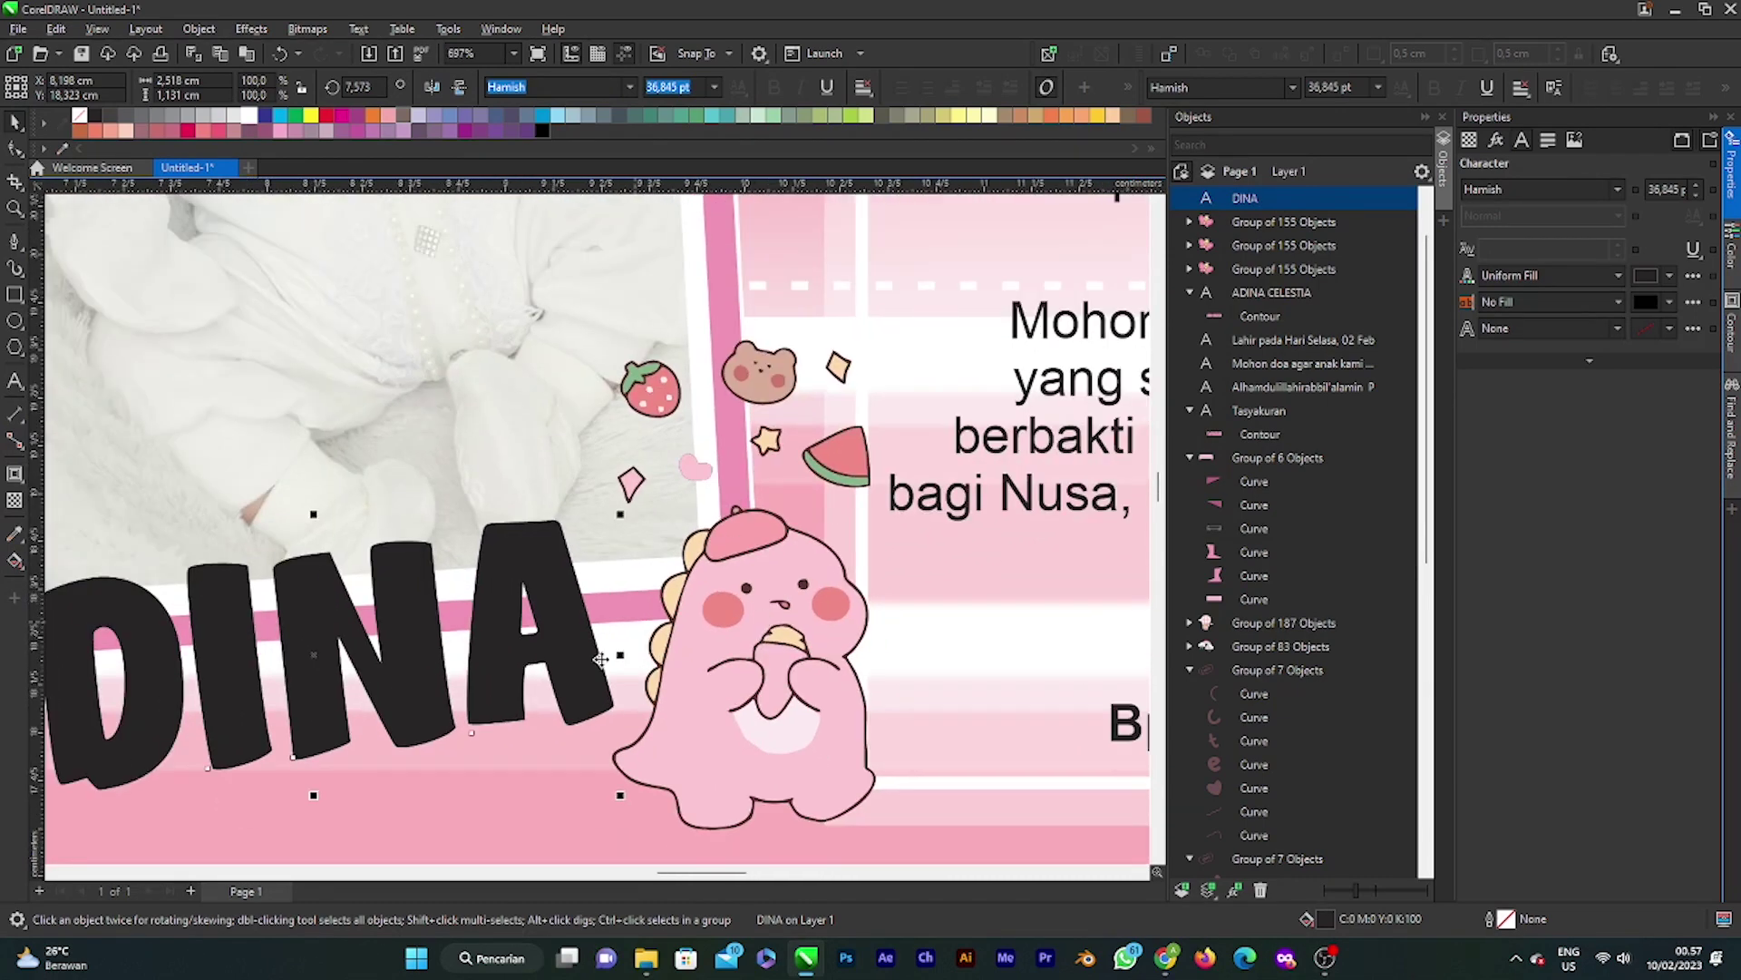
# Step: Fill DINA with the peach colour sampled from the dinosaur's spikes
pyautogui.doubleClick(1337, 923)
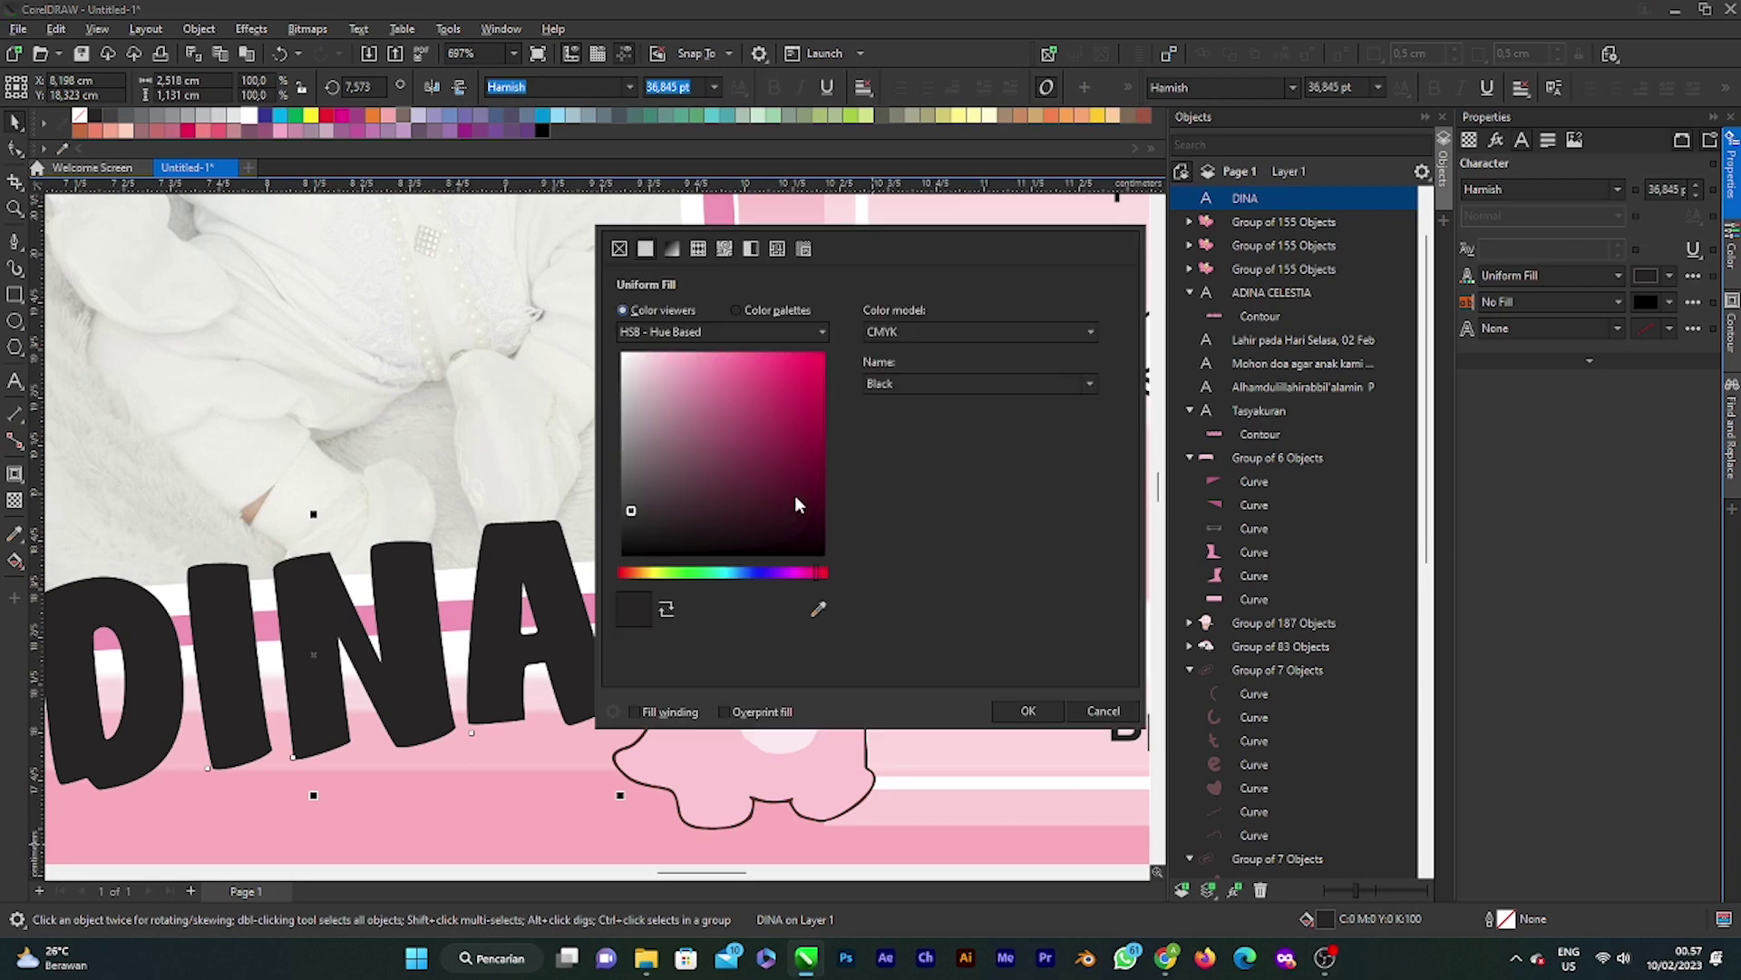
pyautogui.moveTo(814, 225); pyautogui.dragTo(1279, 248)
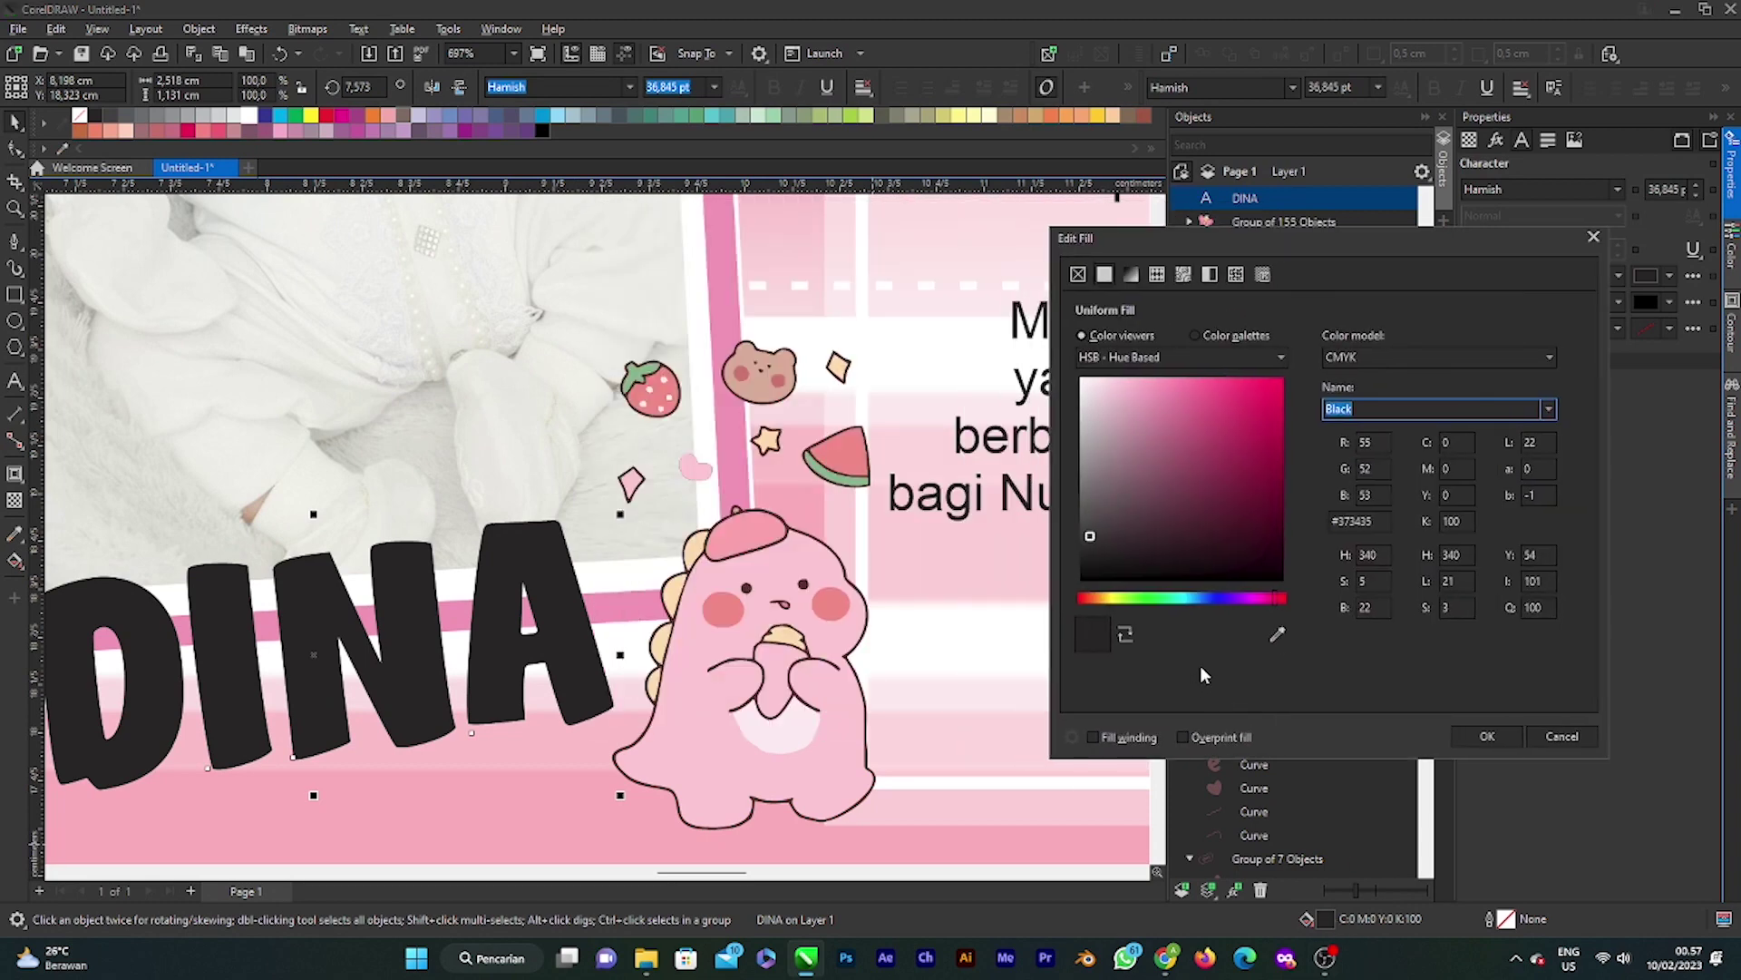
pyautogui.click(685, 604)
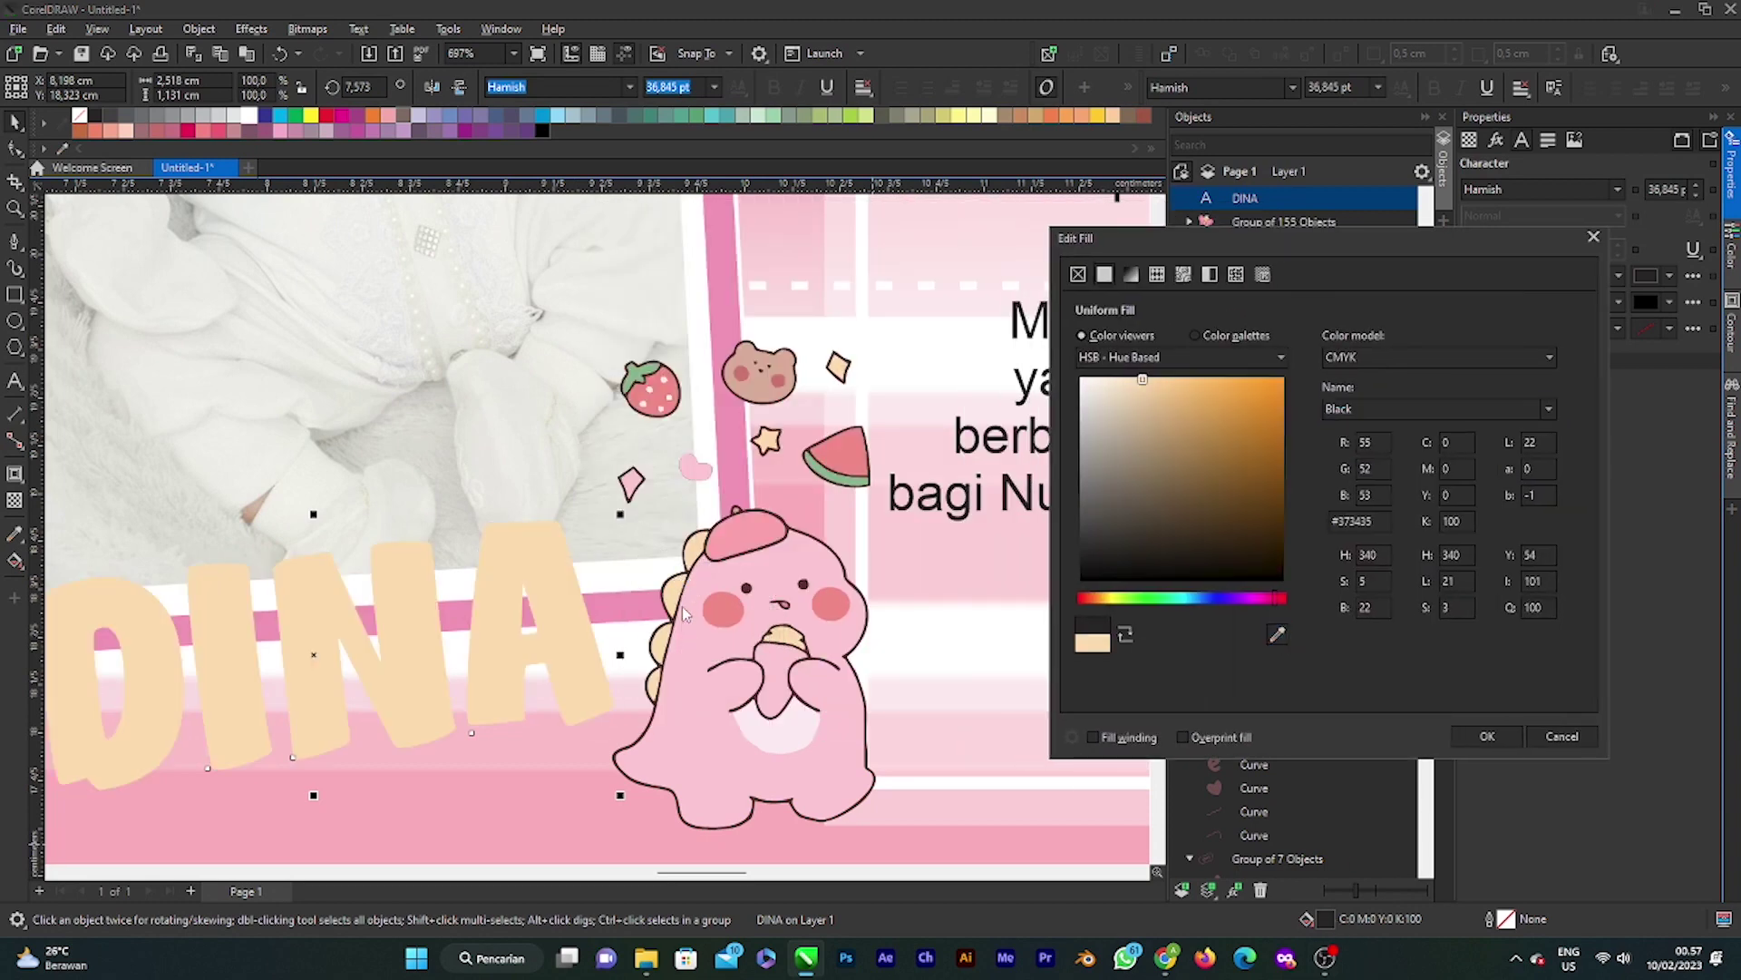
pyautogui.click(1488, 736)
pyautogui.scroll(-3, 563, 676)
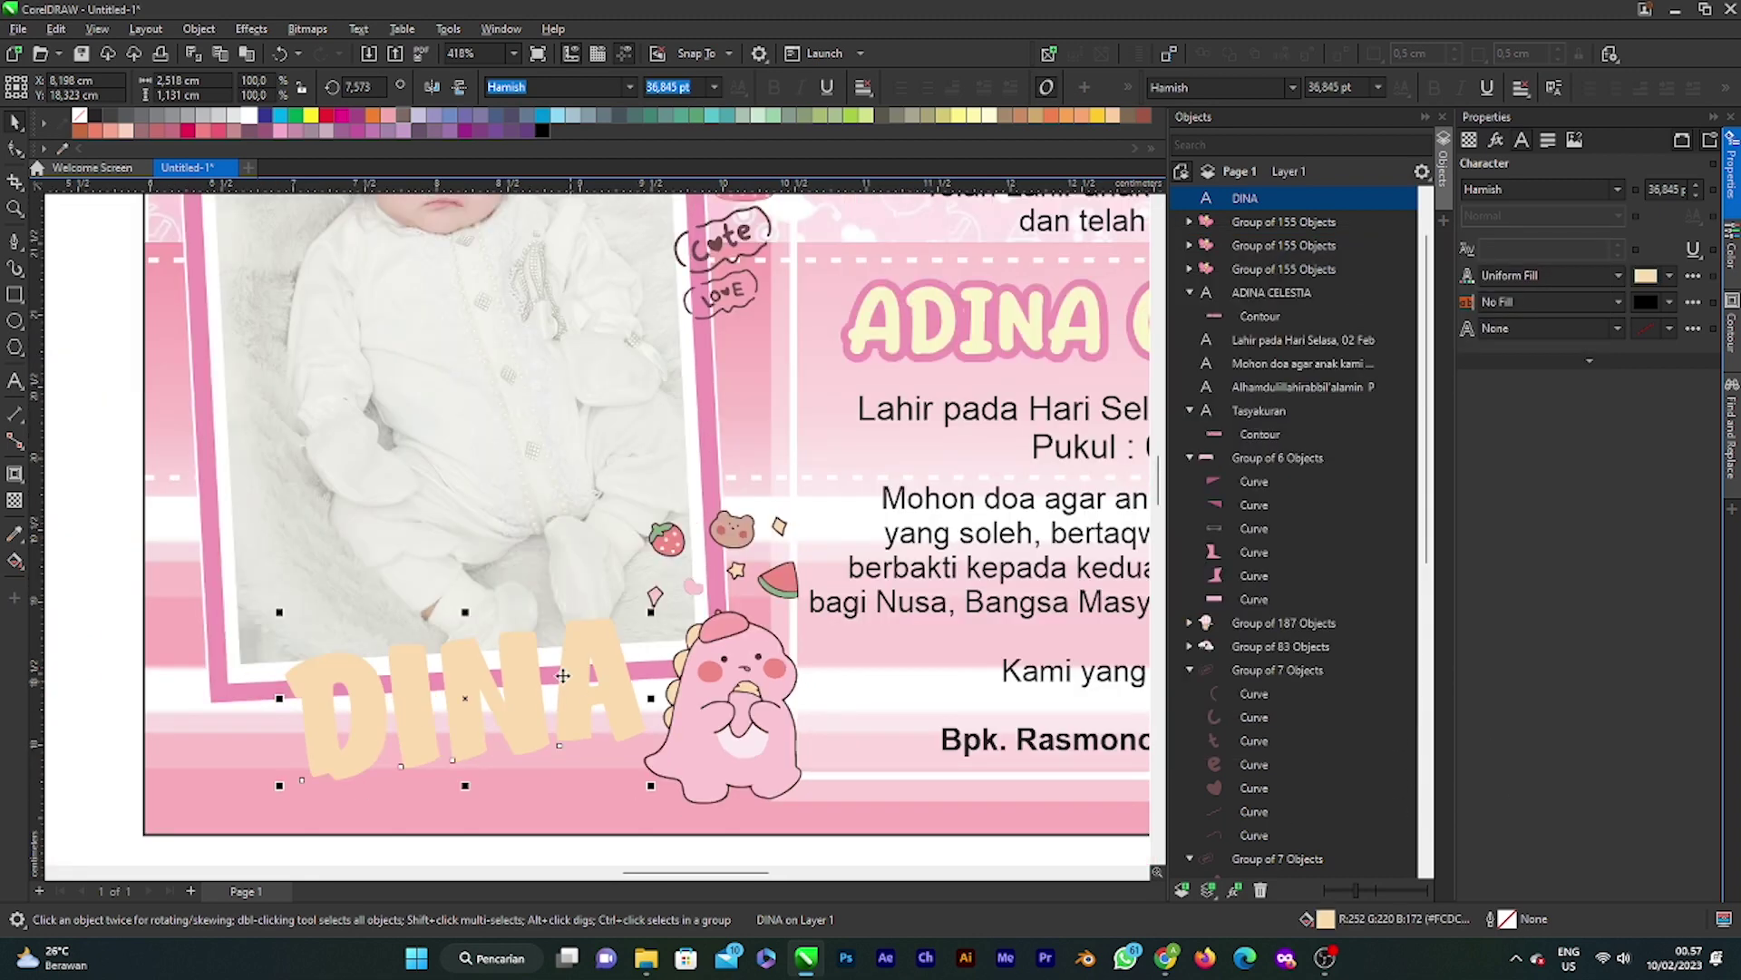
# Step: Add a pink outward contour around the DINA letters
pyautogui.click(16, 473)
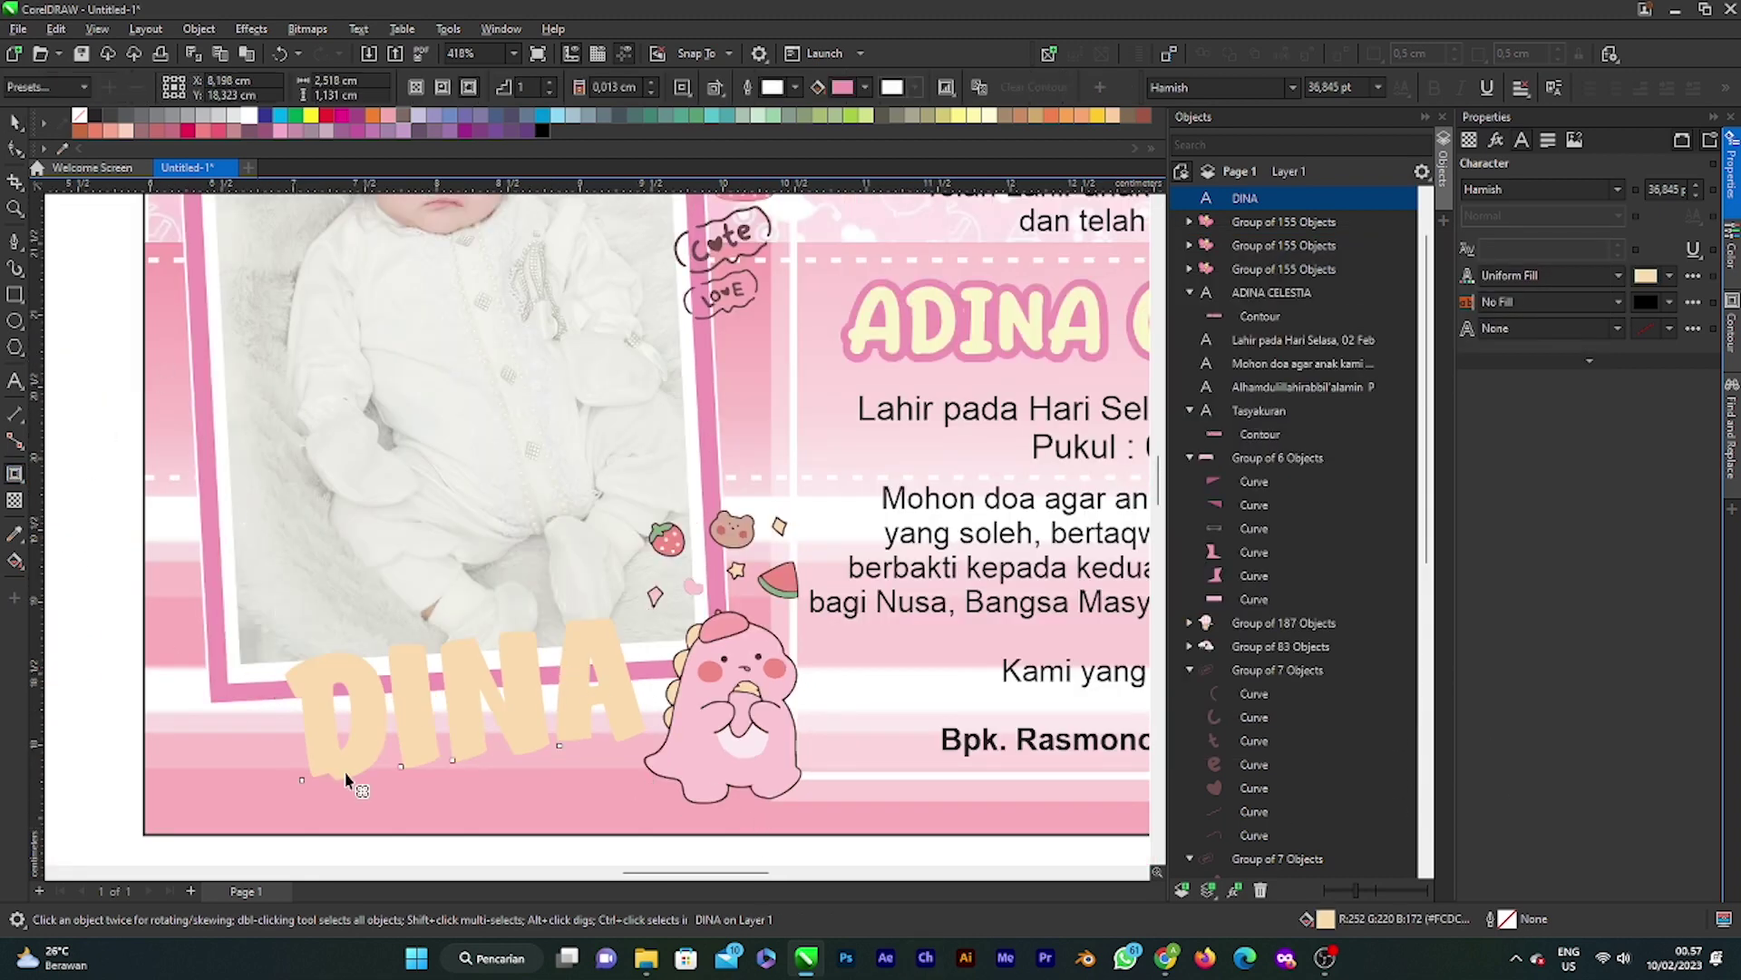
pyautogui.moveTo(459, 765); pyautogui.dragTo(465, 793)
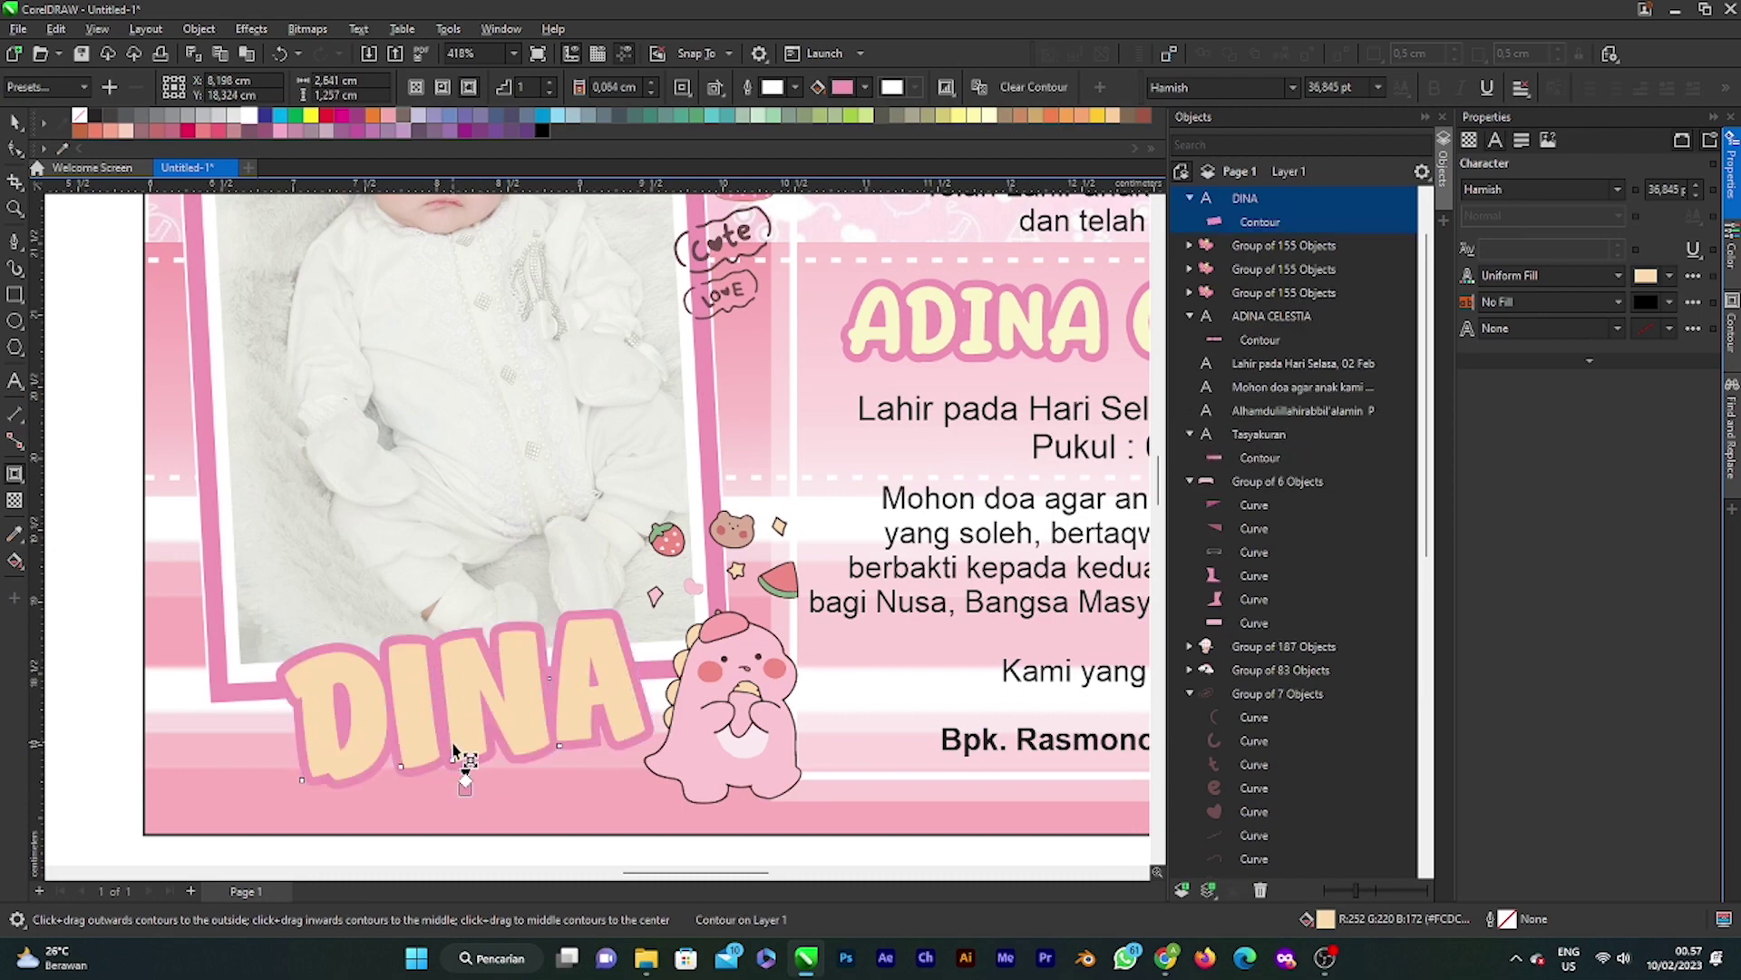
pyautogui.scroll(-3, 467, 776)
pyautogui.scroll(-2, 472, 776)
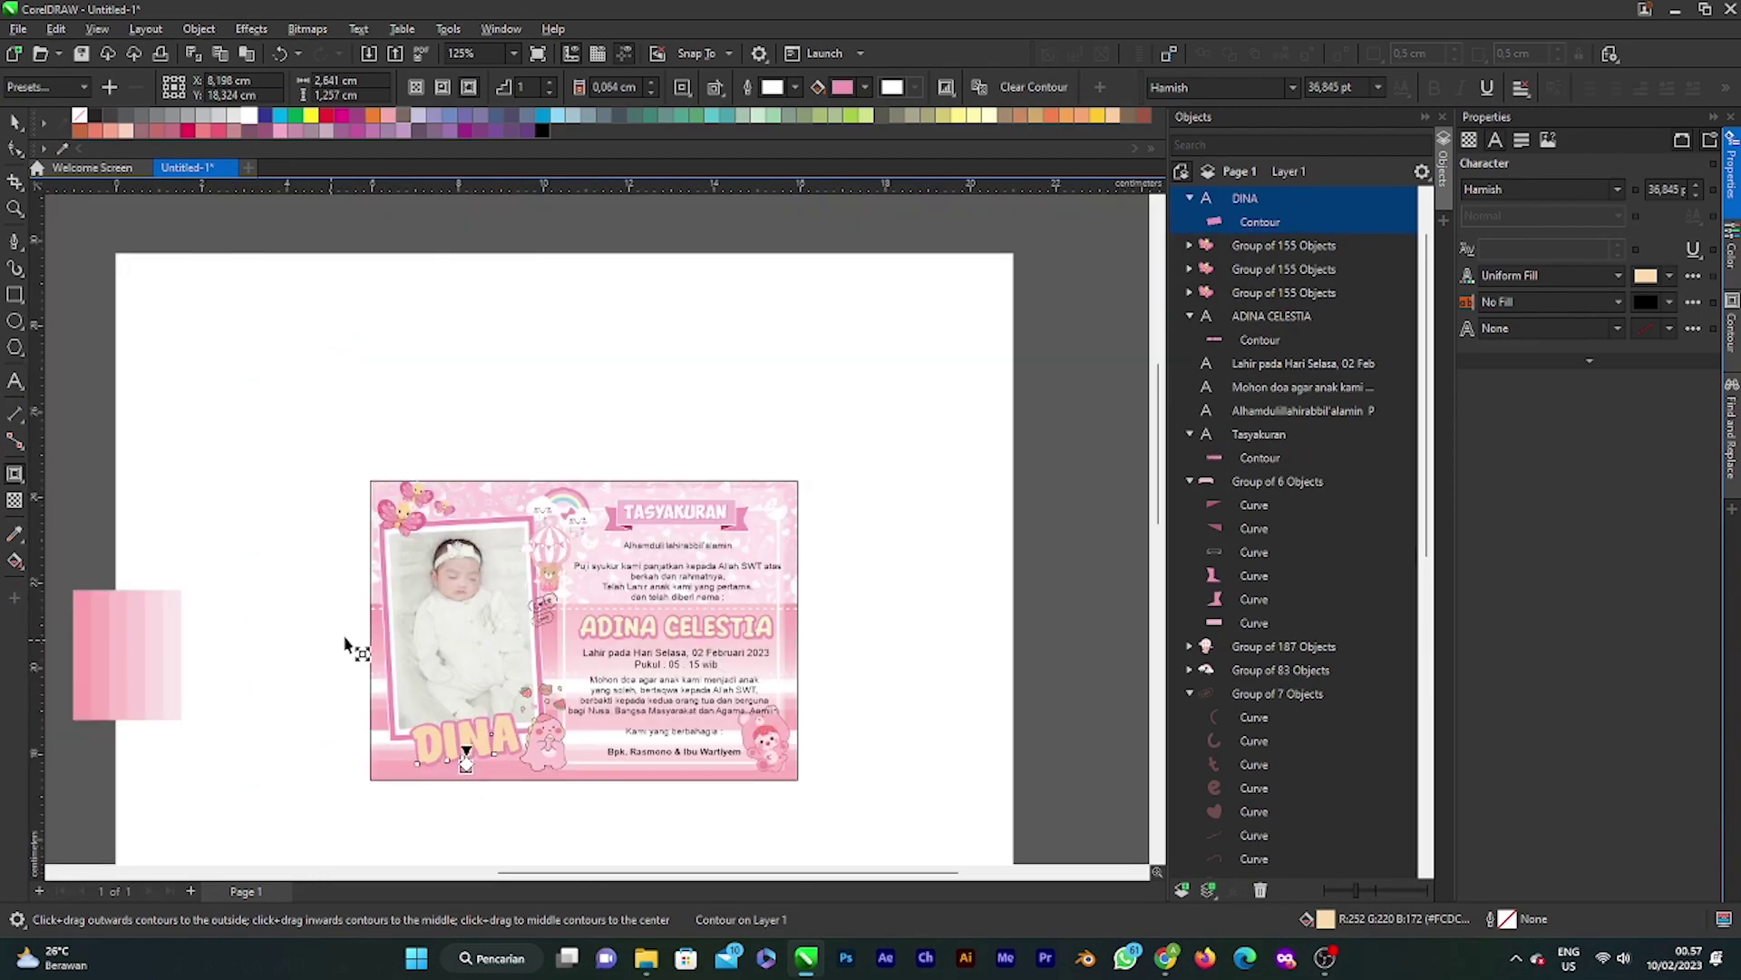
pyautogui.scroll(1, 467, 754)
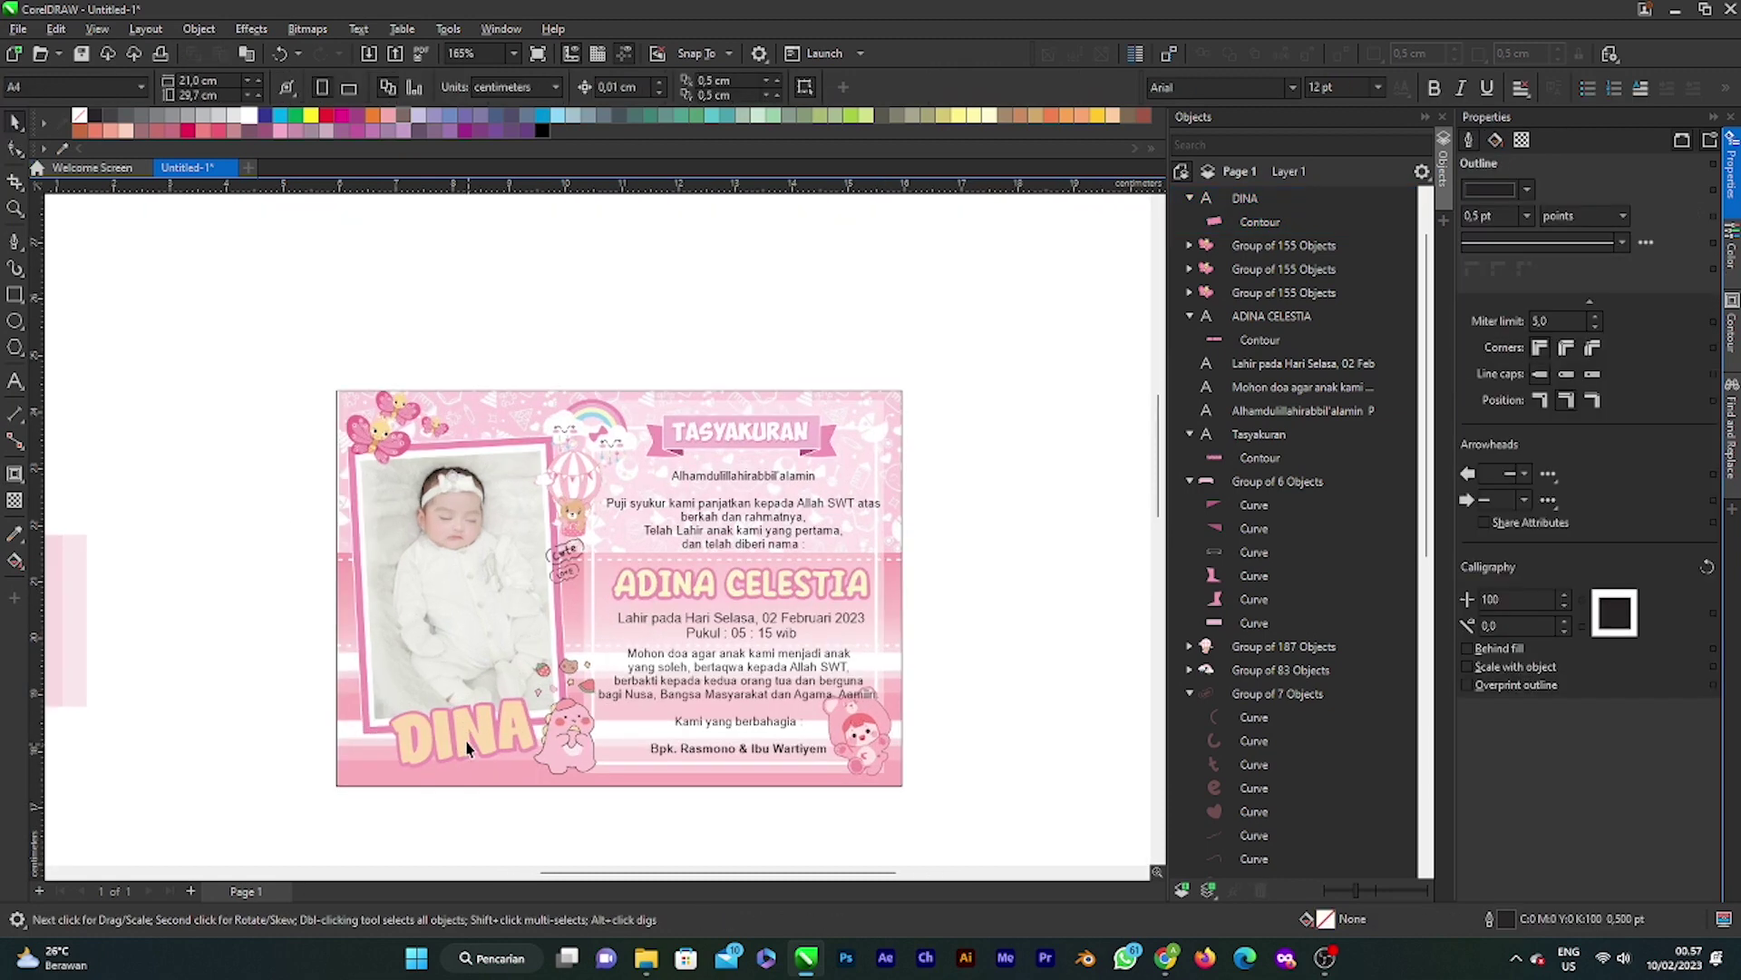
# Step: Shift DINA slightly left so it settles at the card's lower left
pyautogui.press('space')
pyautogui.moveTo(471, 744); pyautogui.dragTo(472, 740)
pyautogui.scroll(-2, 467, 749)
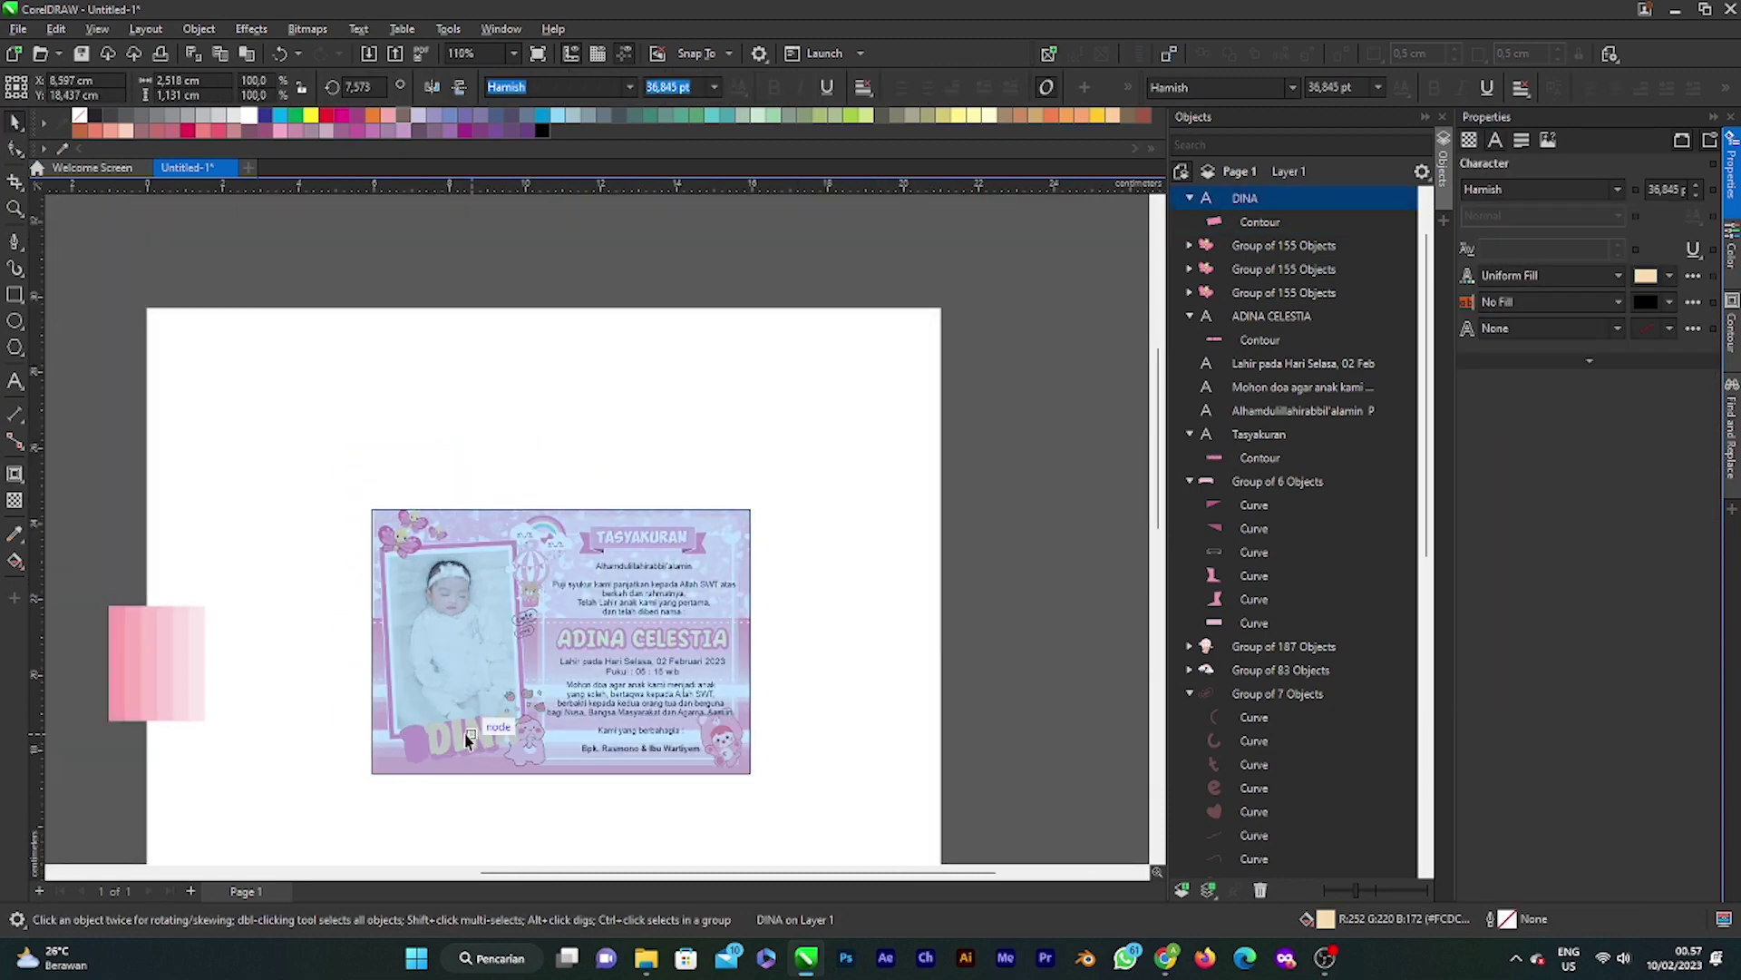
pyautogui.scroll(2, 486, 796)
pyautogui.click(519, 687)
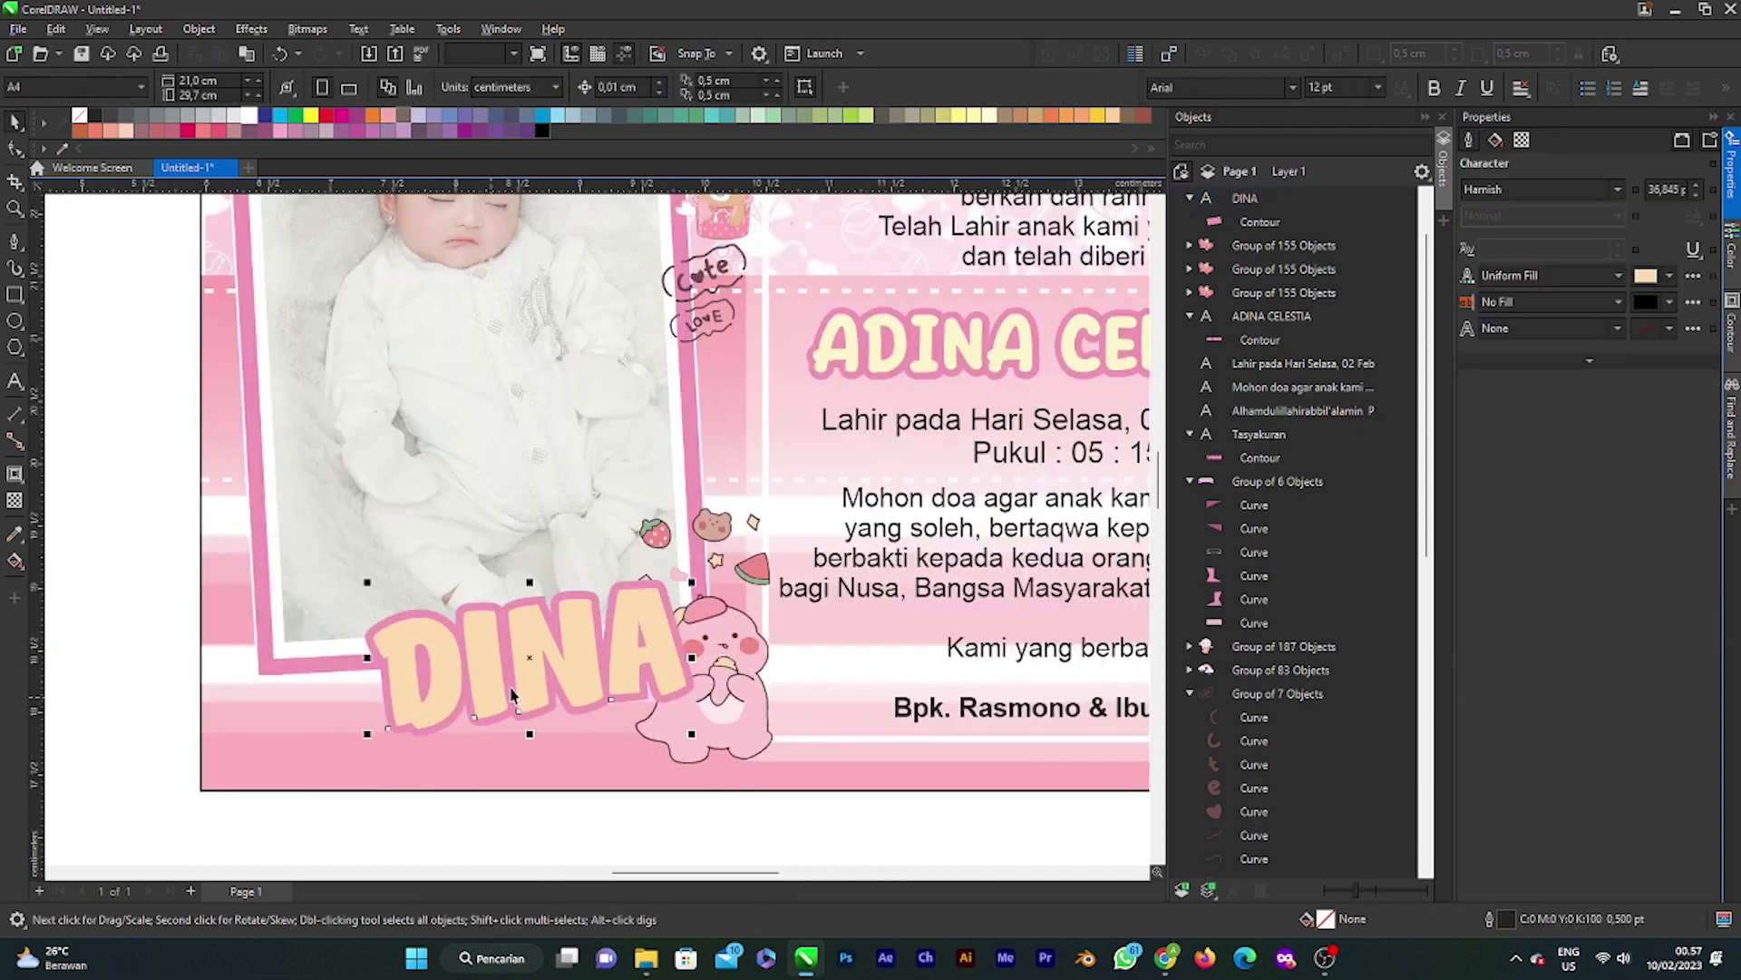
pyautogui.moveTo(519, 687)
pyautogui.mouseDown()
pyautogui.moveTo(460, 684)
pyautogui.moveTo(517, 684)
pyautogui.moveTo(518, 712)
pyautogui.mouseUp()
pyautogui.scroll(-2, 517, 685)
pyautogui.click(585, 828)
pyautogui.scroll(-3, 603, 771)
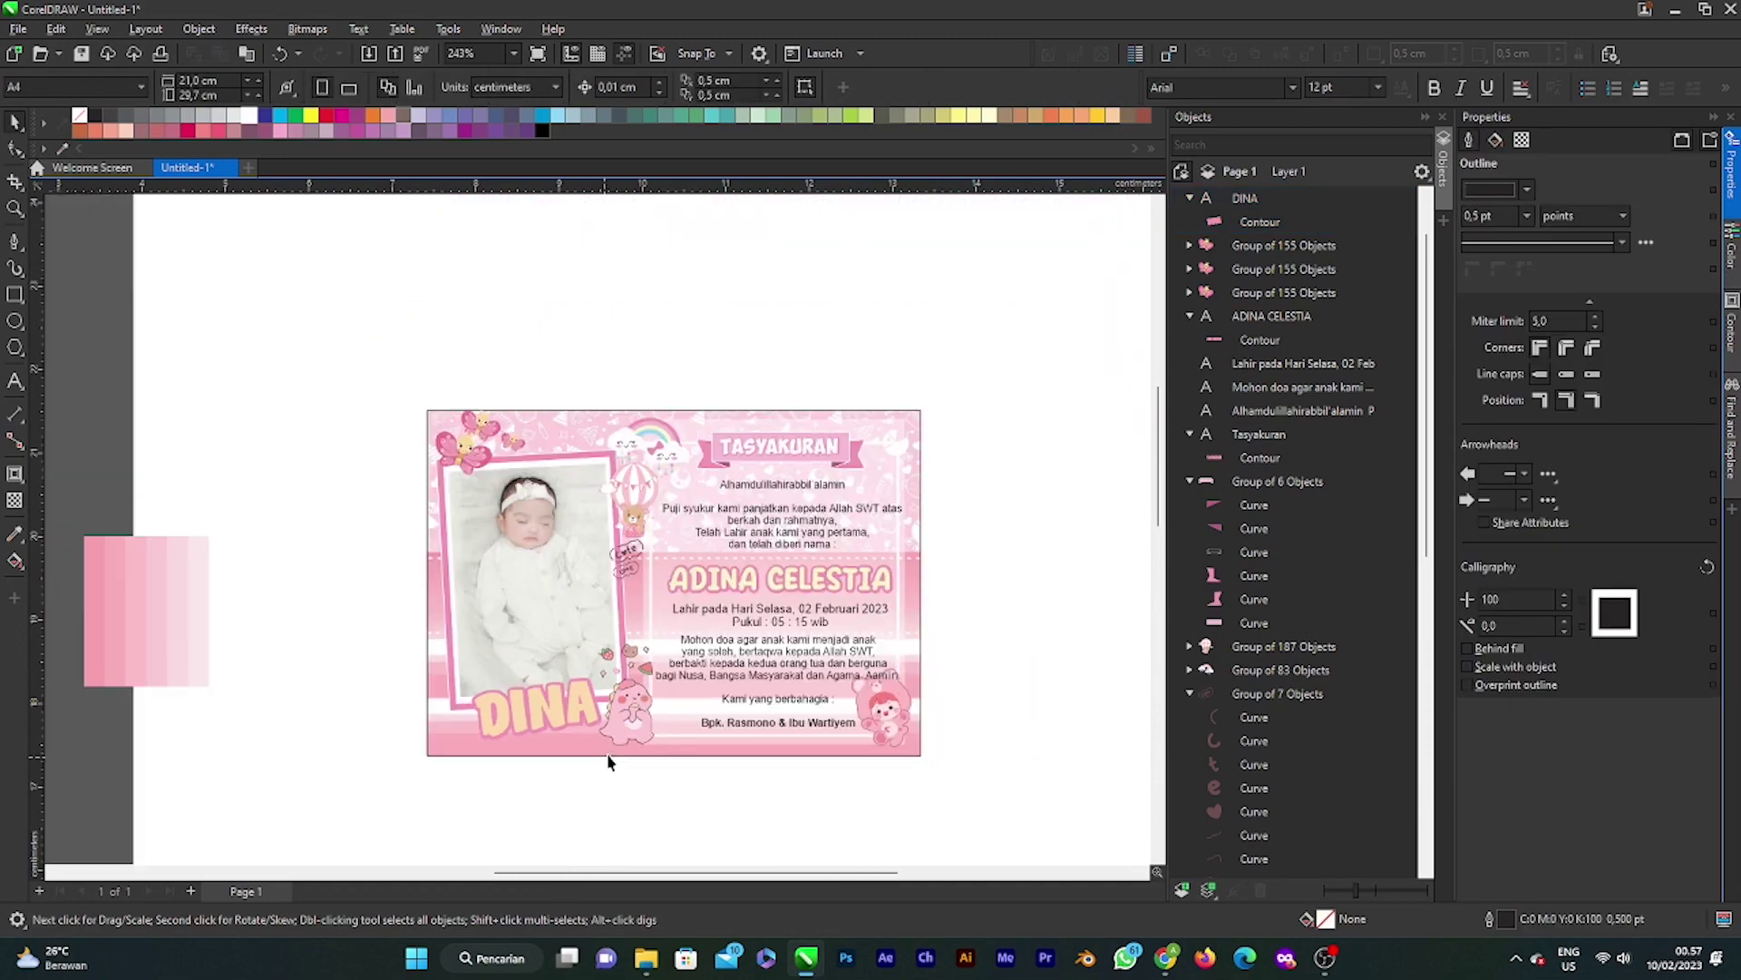
pyautogui.scroll(-2, 612, 725)
pyautogui.scroll(4, 594, 690)
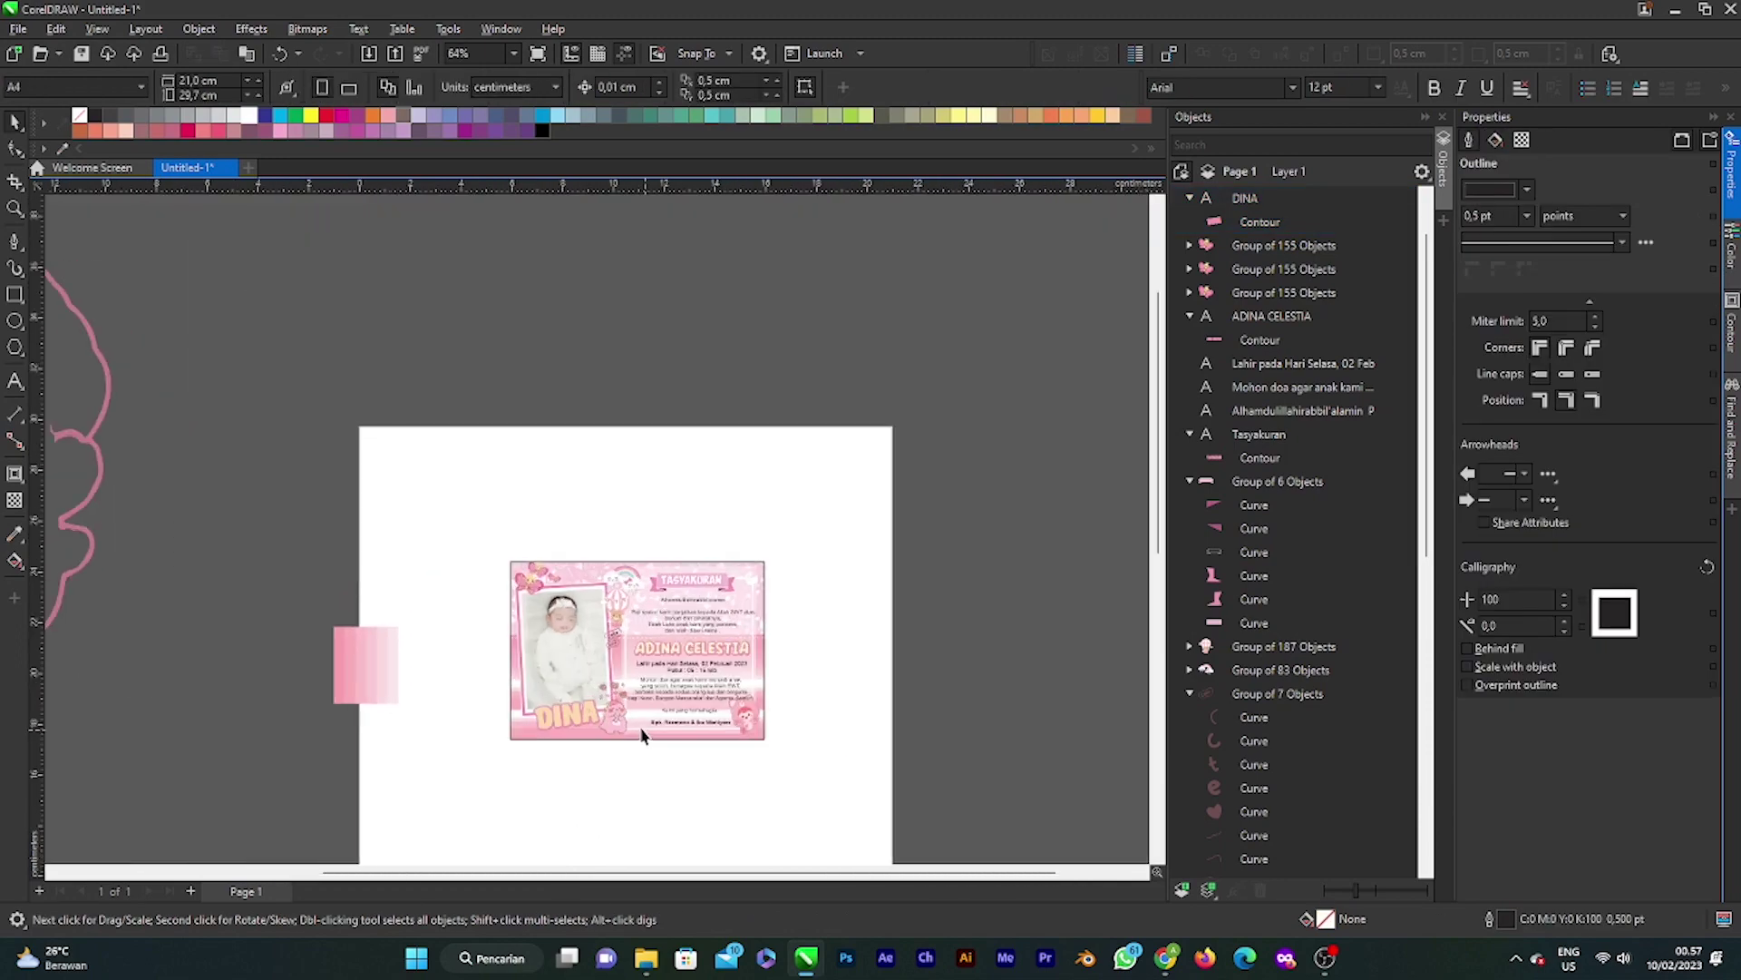
pyautogui.scroll(-2, 591, 678)
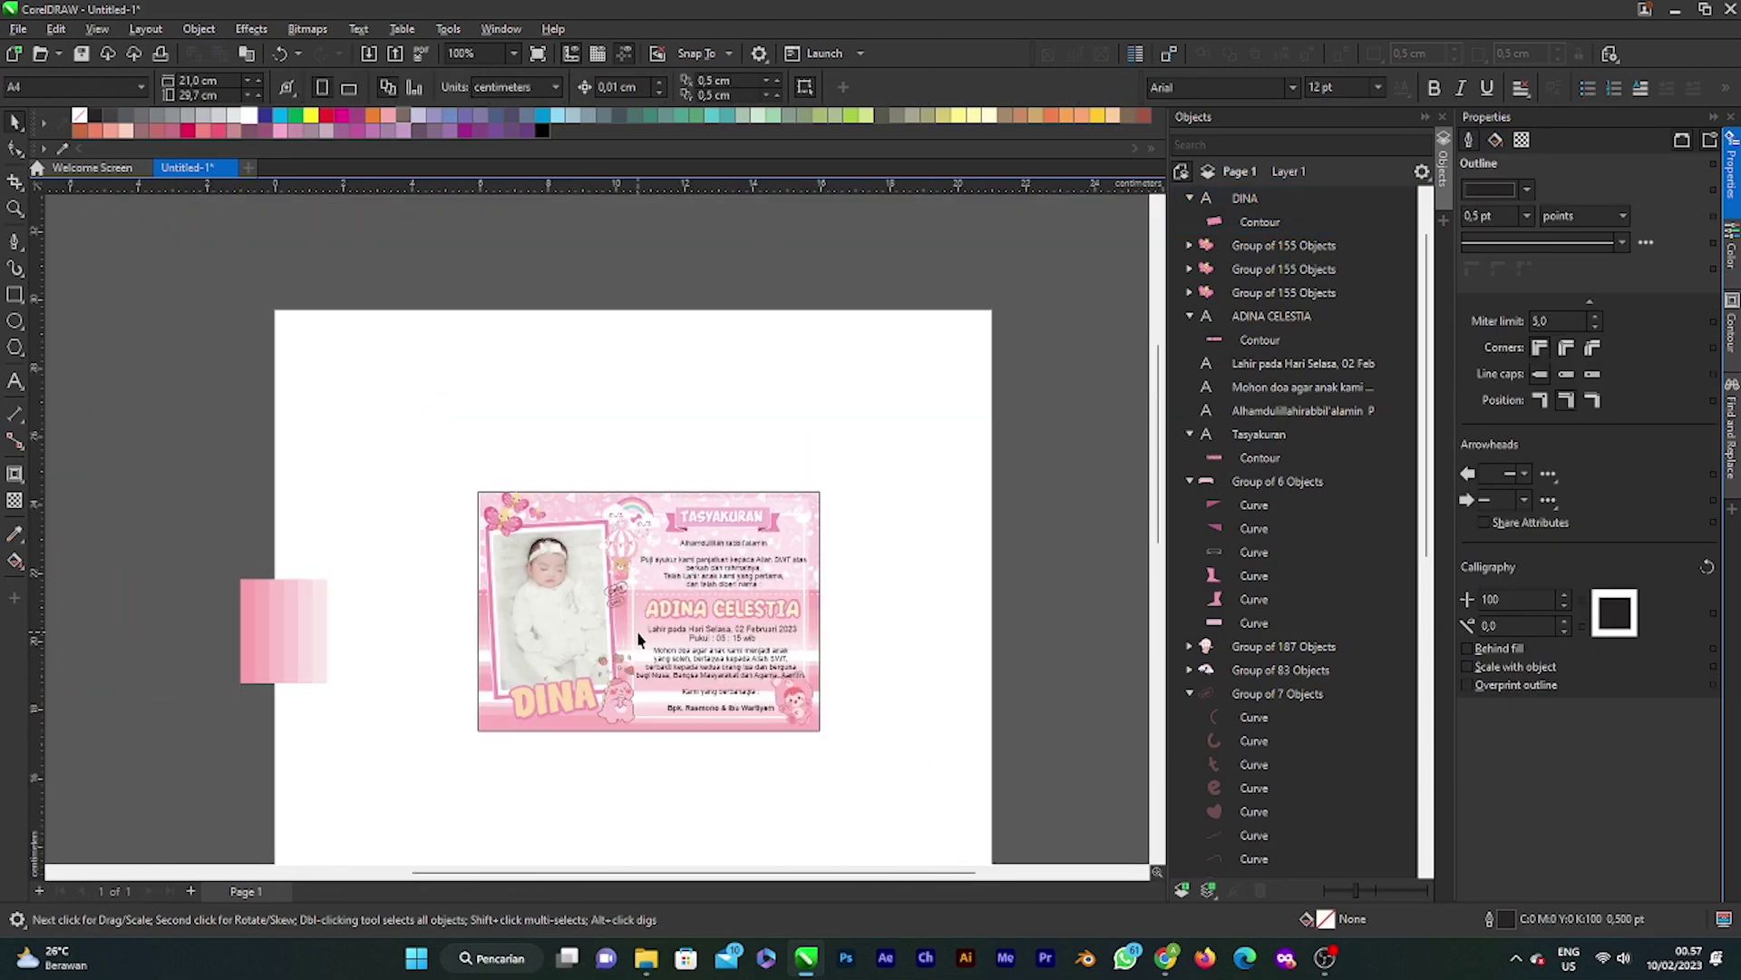
pyautogui.scroll(2, 640, 640)
pyautogui.scroll(-2, 582, 626)
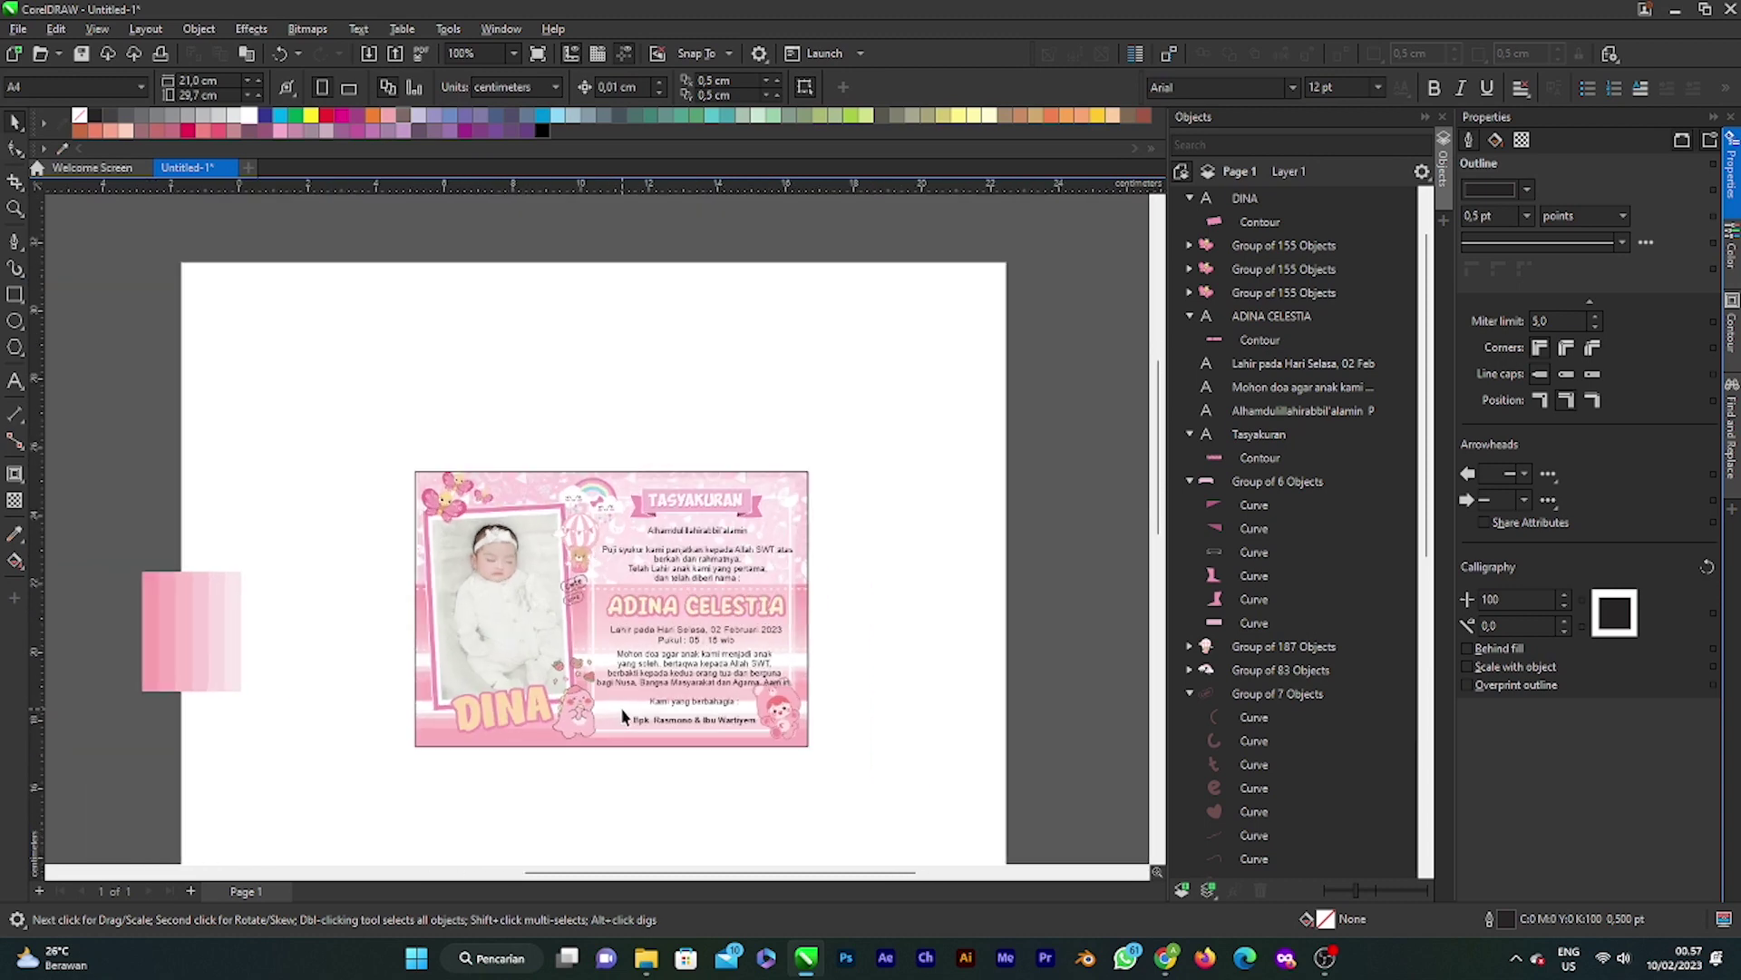
pyautogui.scroll(3, 544, 703)
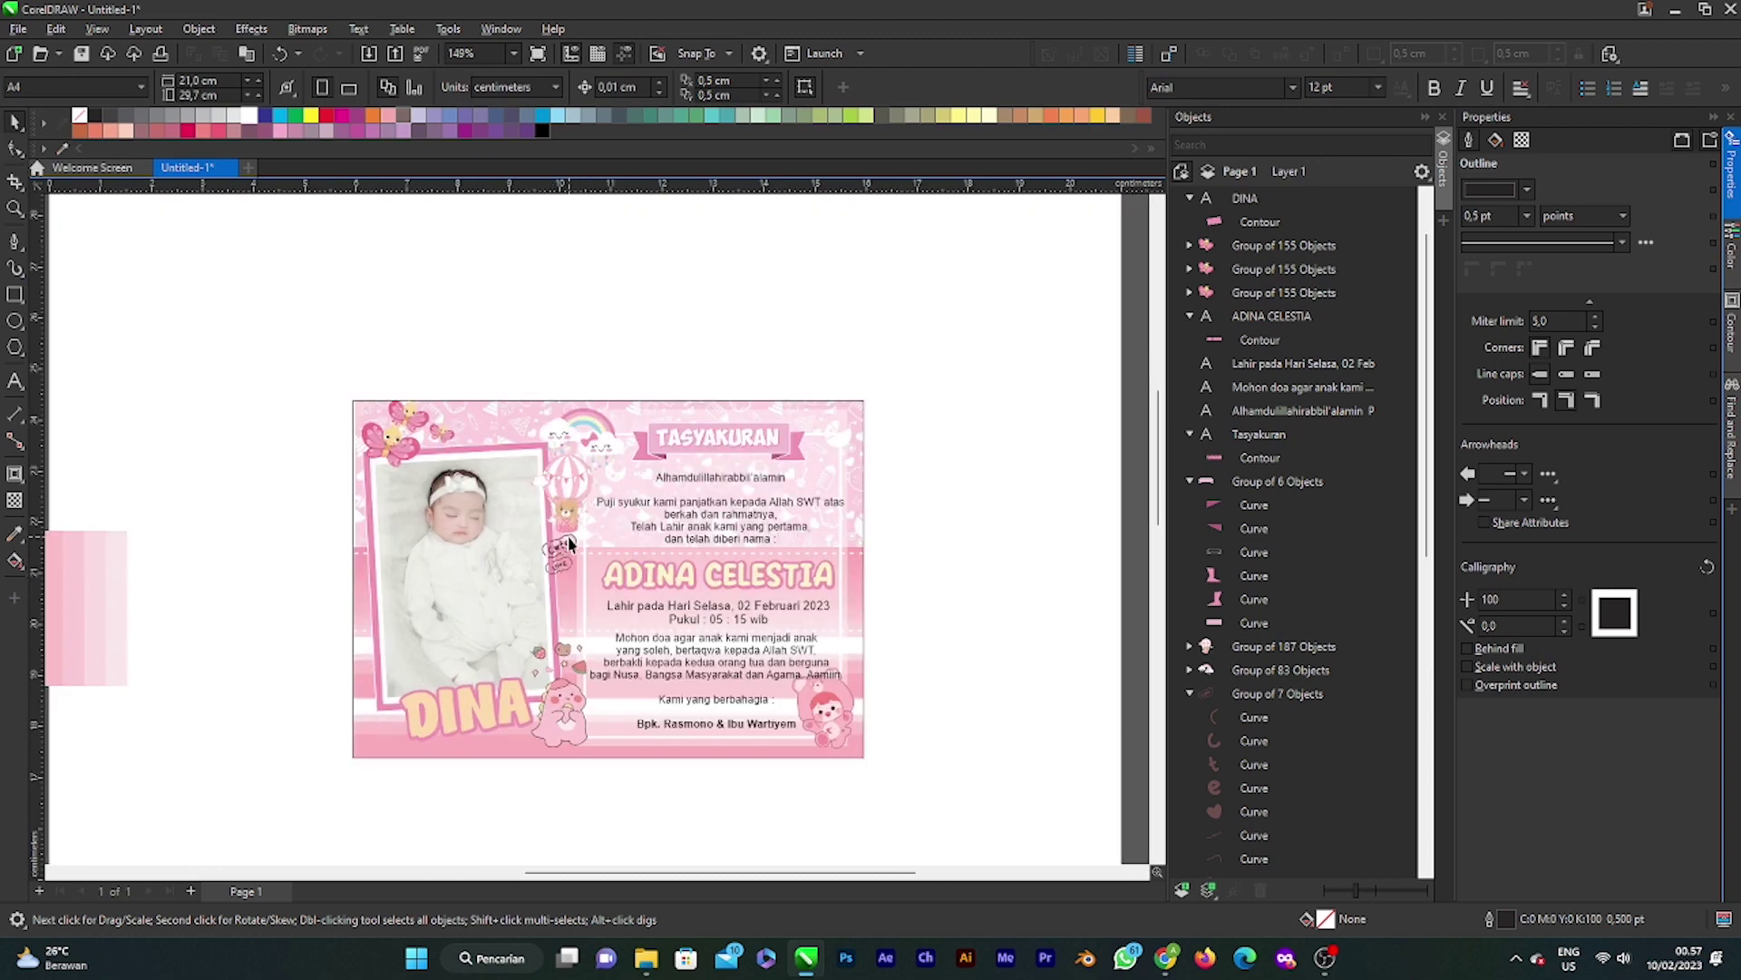
pyautogui.scroll(1, 570, 543)
pyautogui.click(565, 546)
# Step: Scale up the cute and love stickers and drop them slightly lower beside the photo
pyautogui.scroll(1, 598, 622)
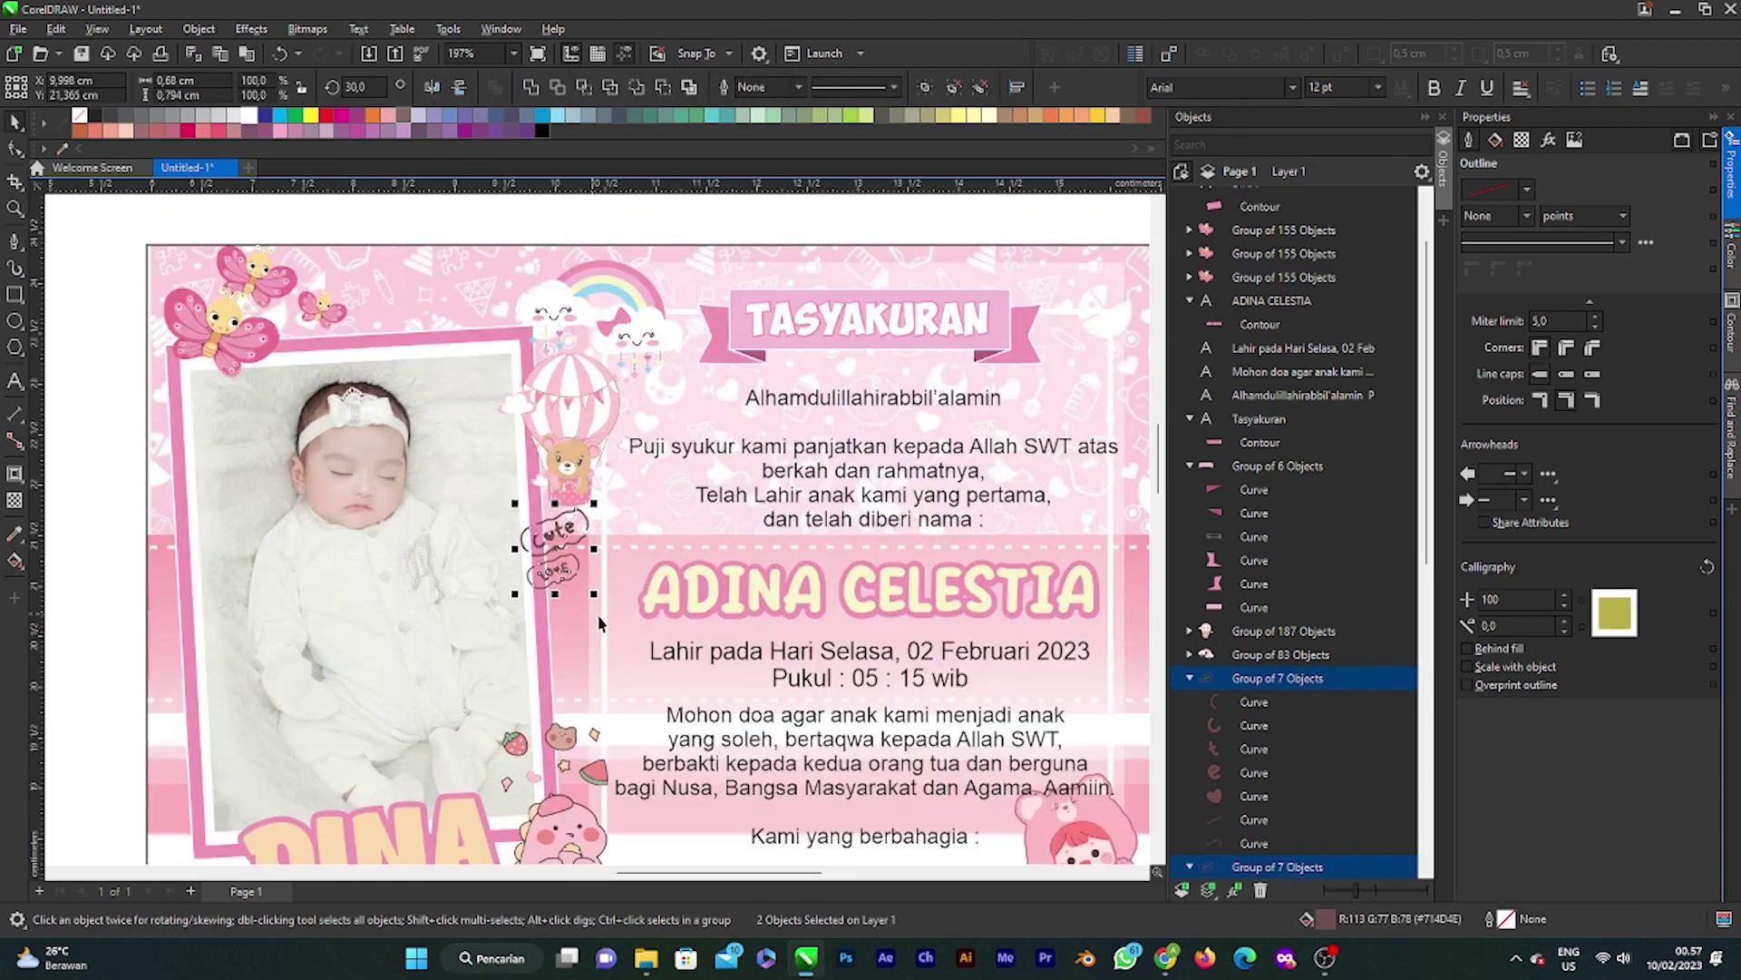
pyautogui.moveTo(595, 597); pyautogui.dragTo(613, 615)
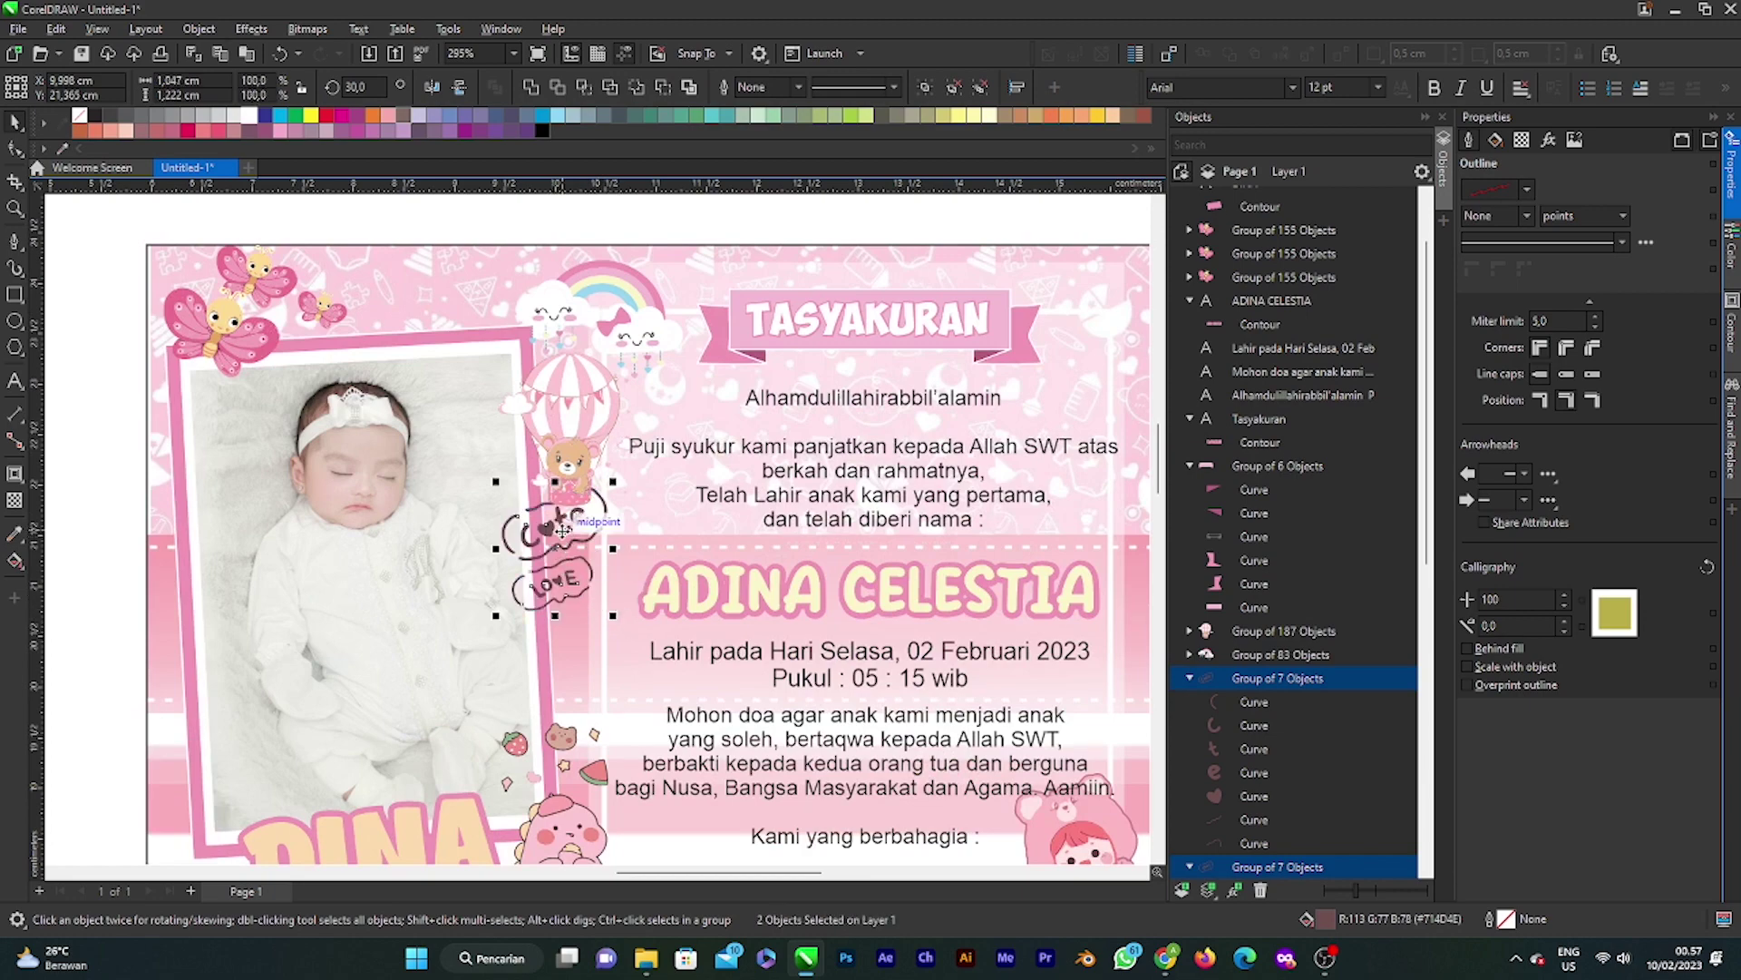
pyautogui.moveTo(562, 526); pyautogui.dragTo(599, 637)
pyautogui.scroll(-4, 594, 634)
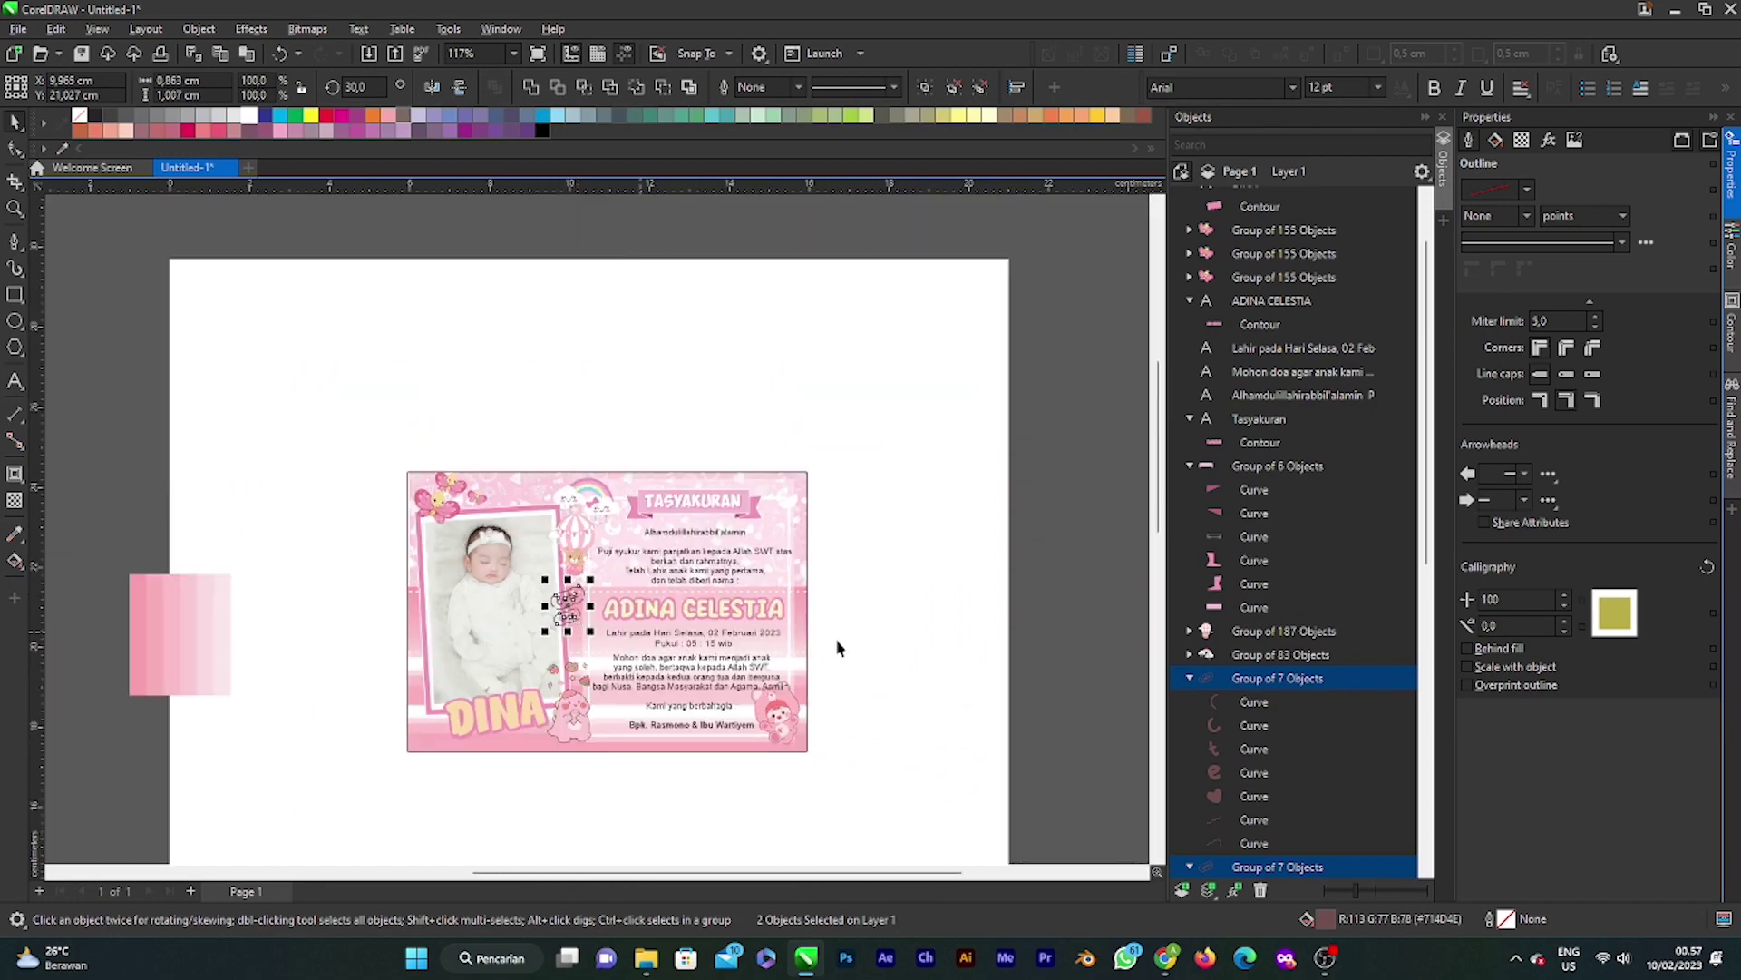
pyautogui.click(960, 626)
pyautogui.scroll(-1, 719, 626)
pyautogui.scroll(5, 528, 712)
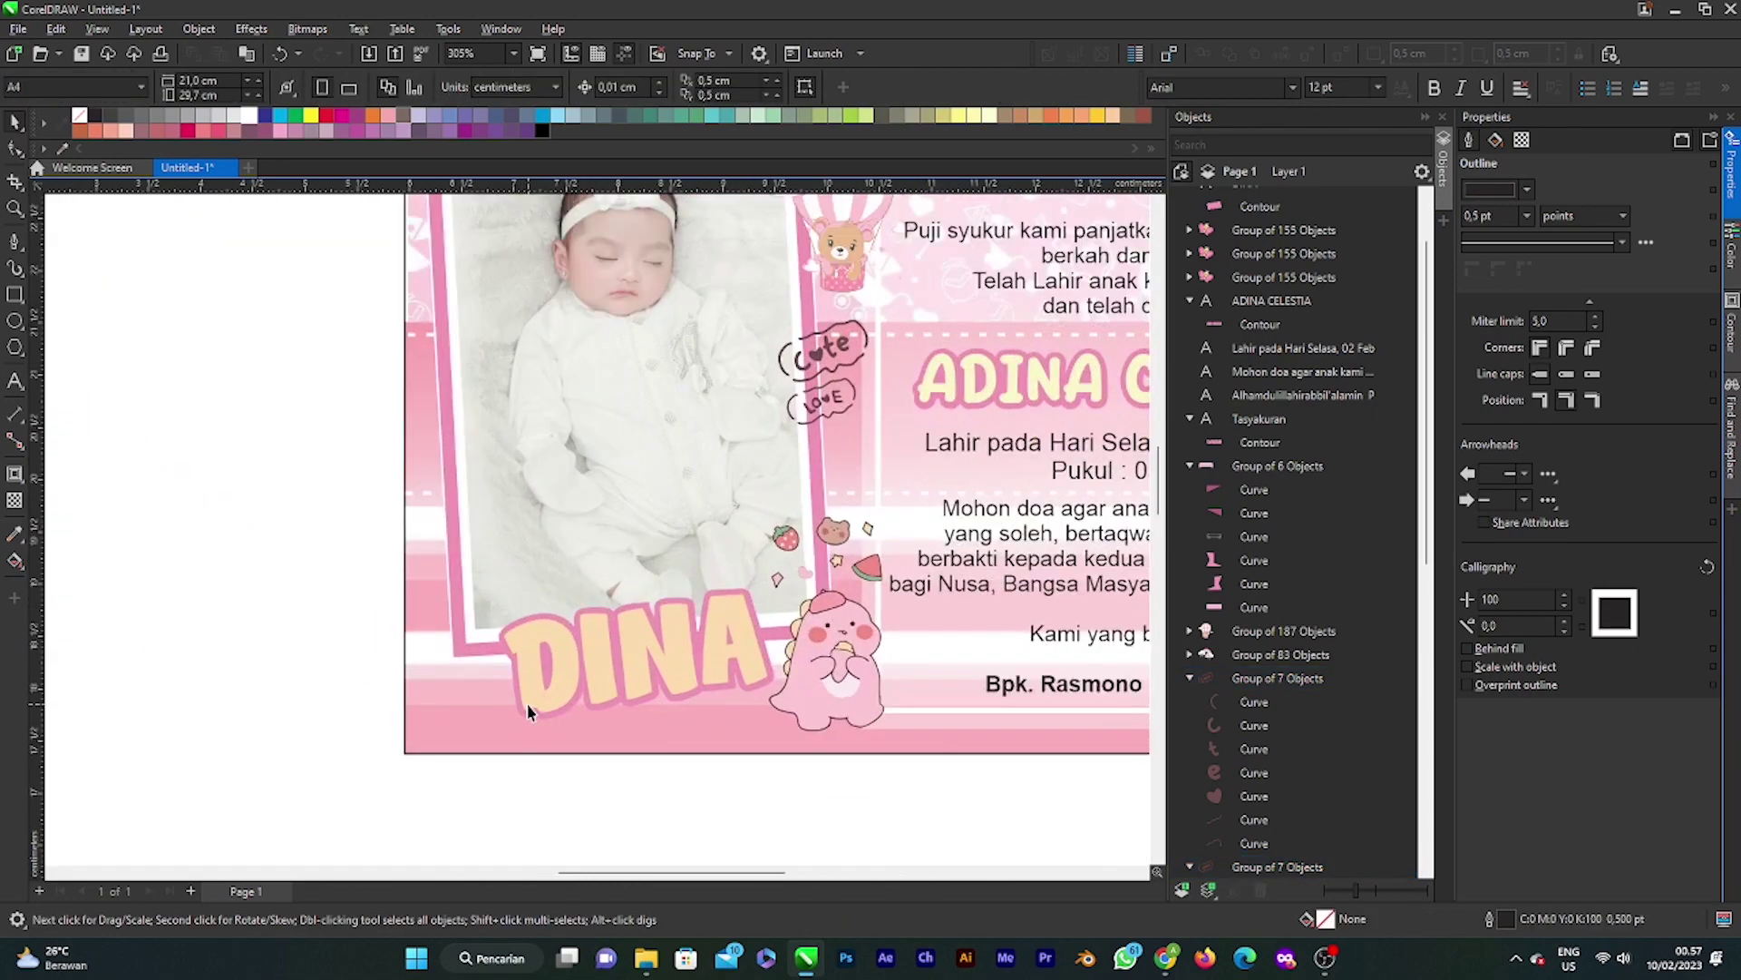
pyautogui.scroll(-4, 528, 712)
pyautogui.scroll(3, 189, 617)
pyautogui.scroll(-3, 796, 730)
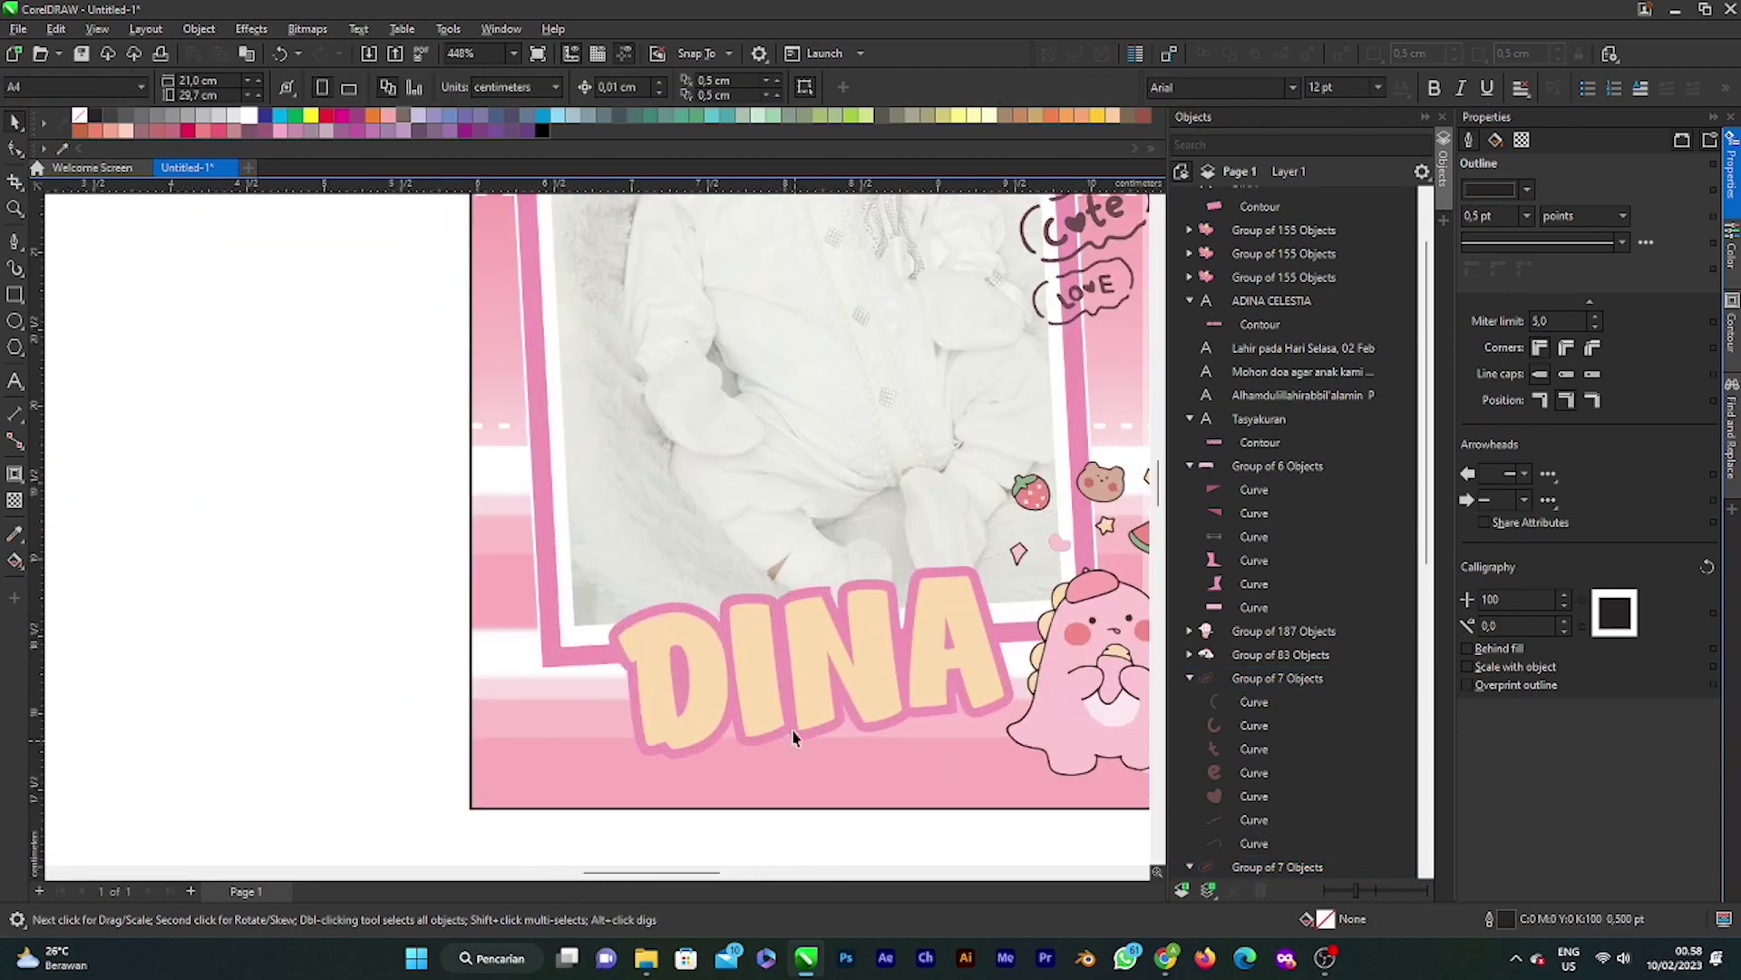
pyautogui.scroll(2, 820, 739)
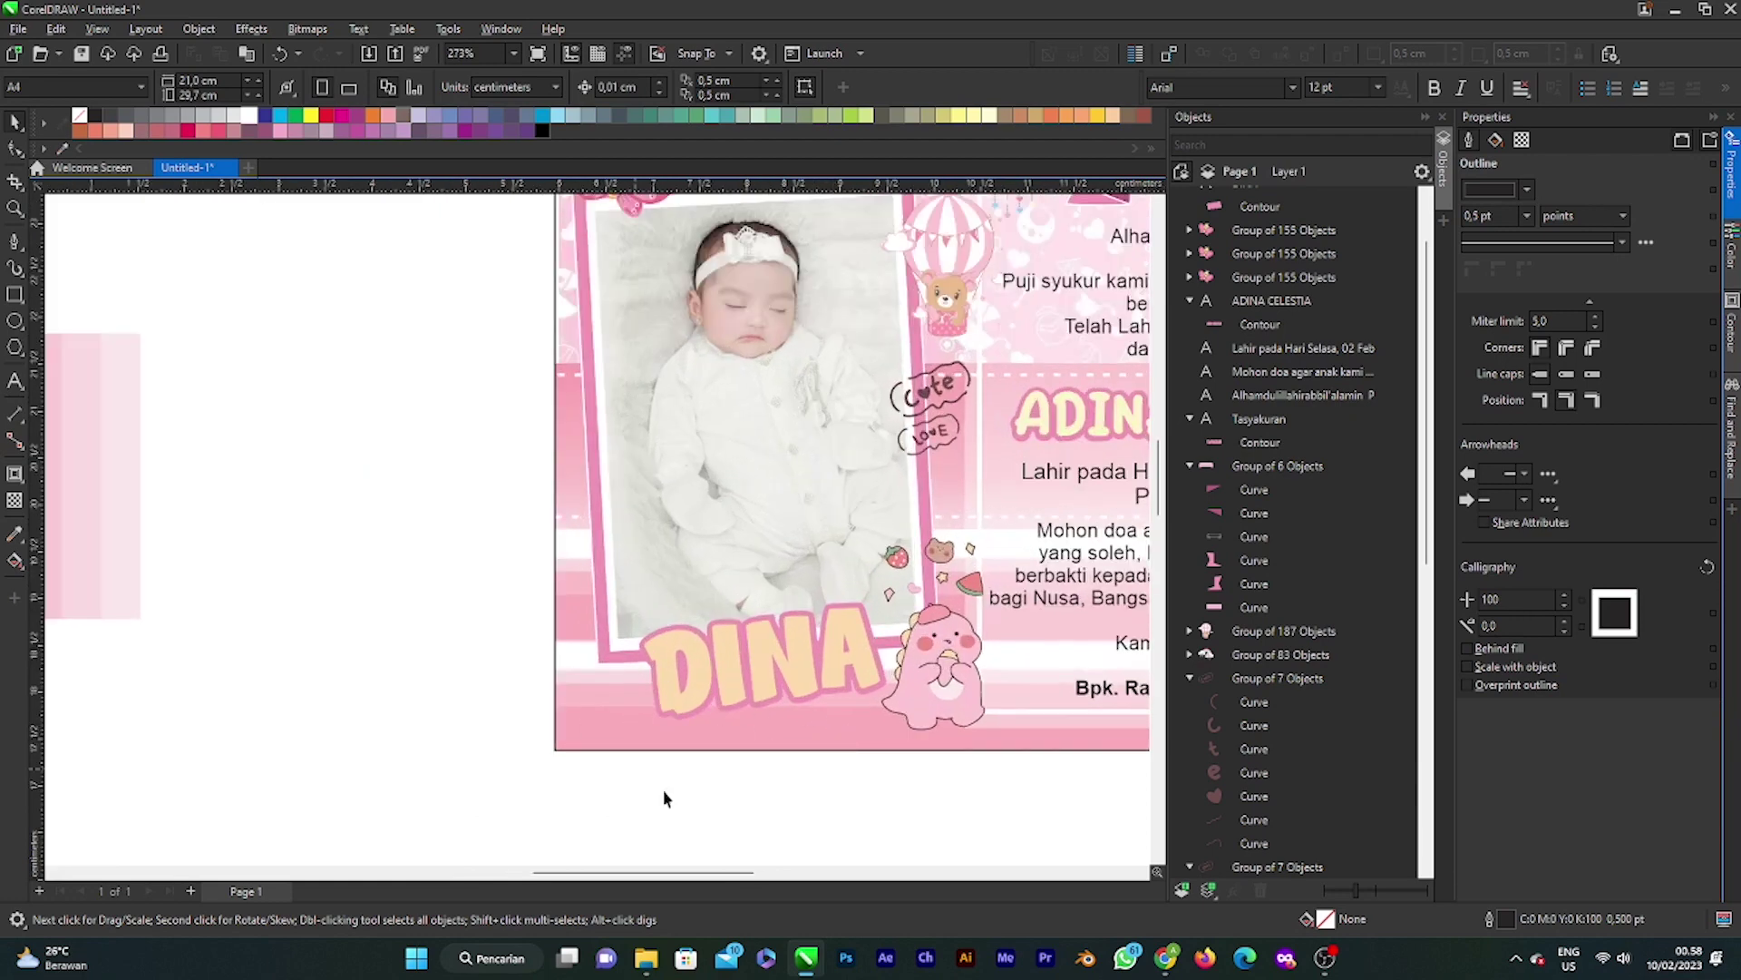
pyautogui.scroll(-2, 719, 771)
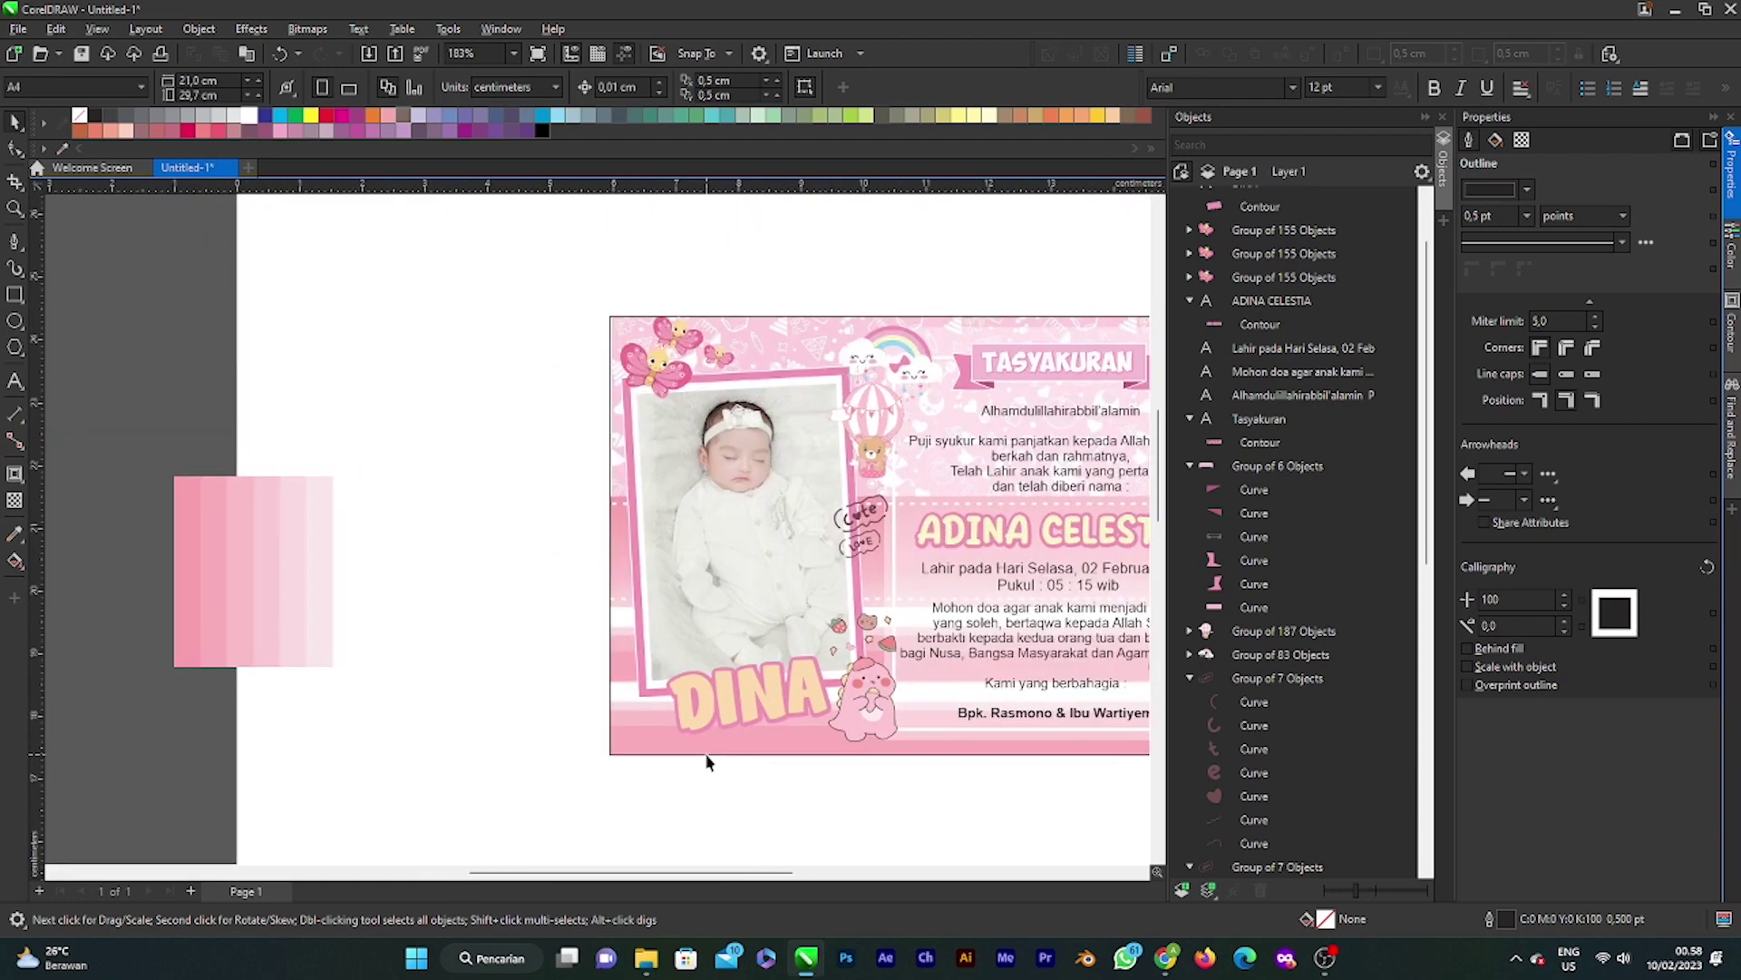
pyautogui.scroll(-1, 709, 762)
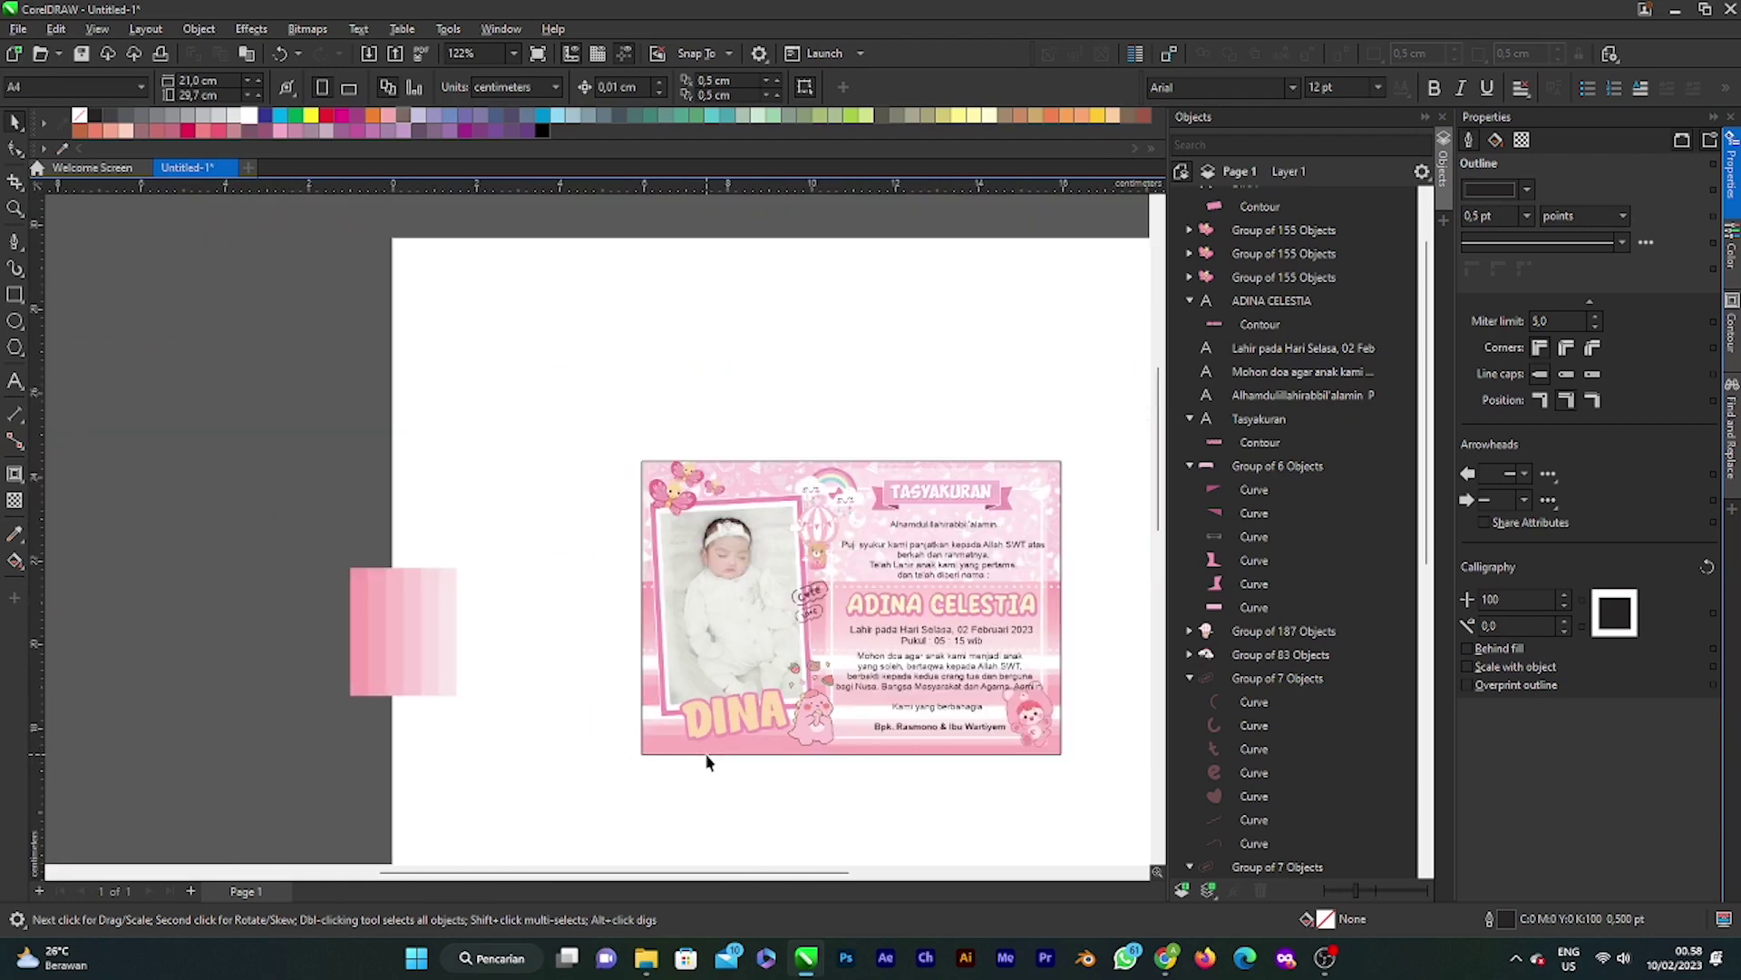
pyautogui.hscroll(-1, 696, 742)
pyautogui.hscroll(2, 799, 730)
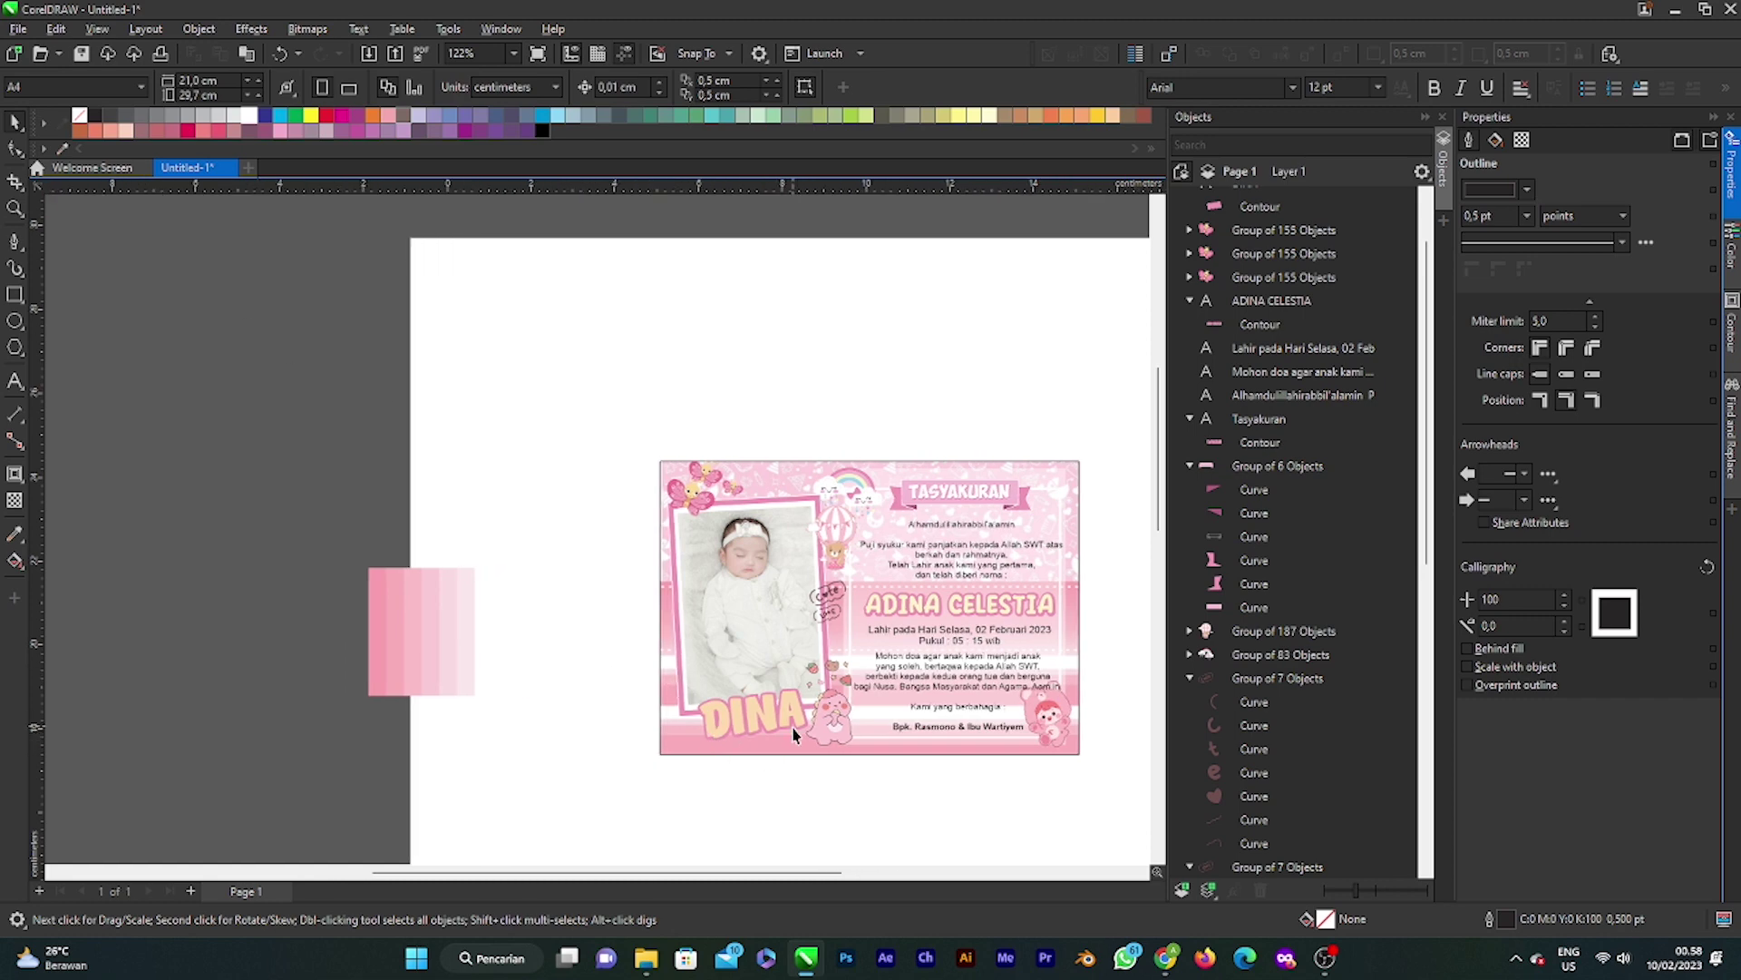
pyautogui.hscroll(-1, 778, 731)
pyautogui.scroll(2, 754, 726)
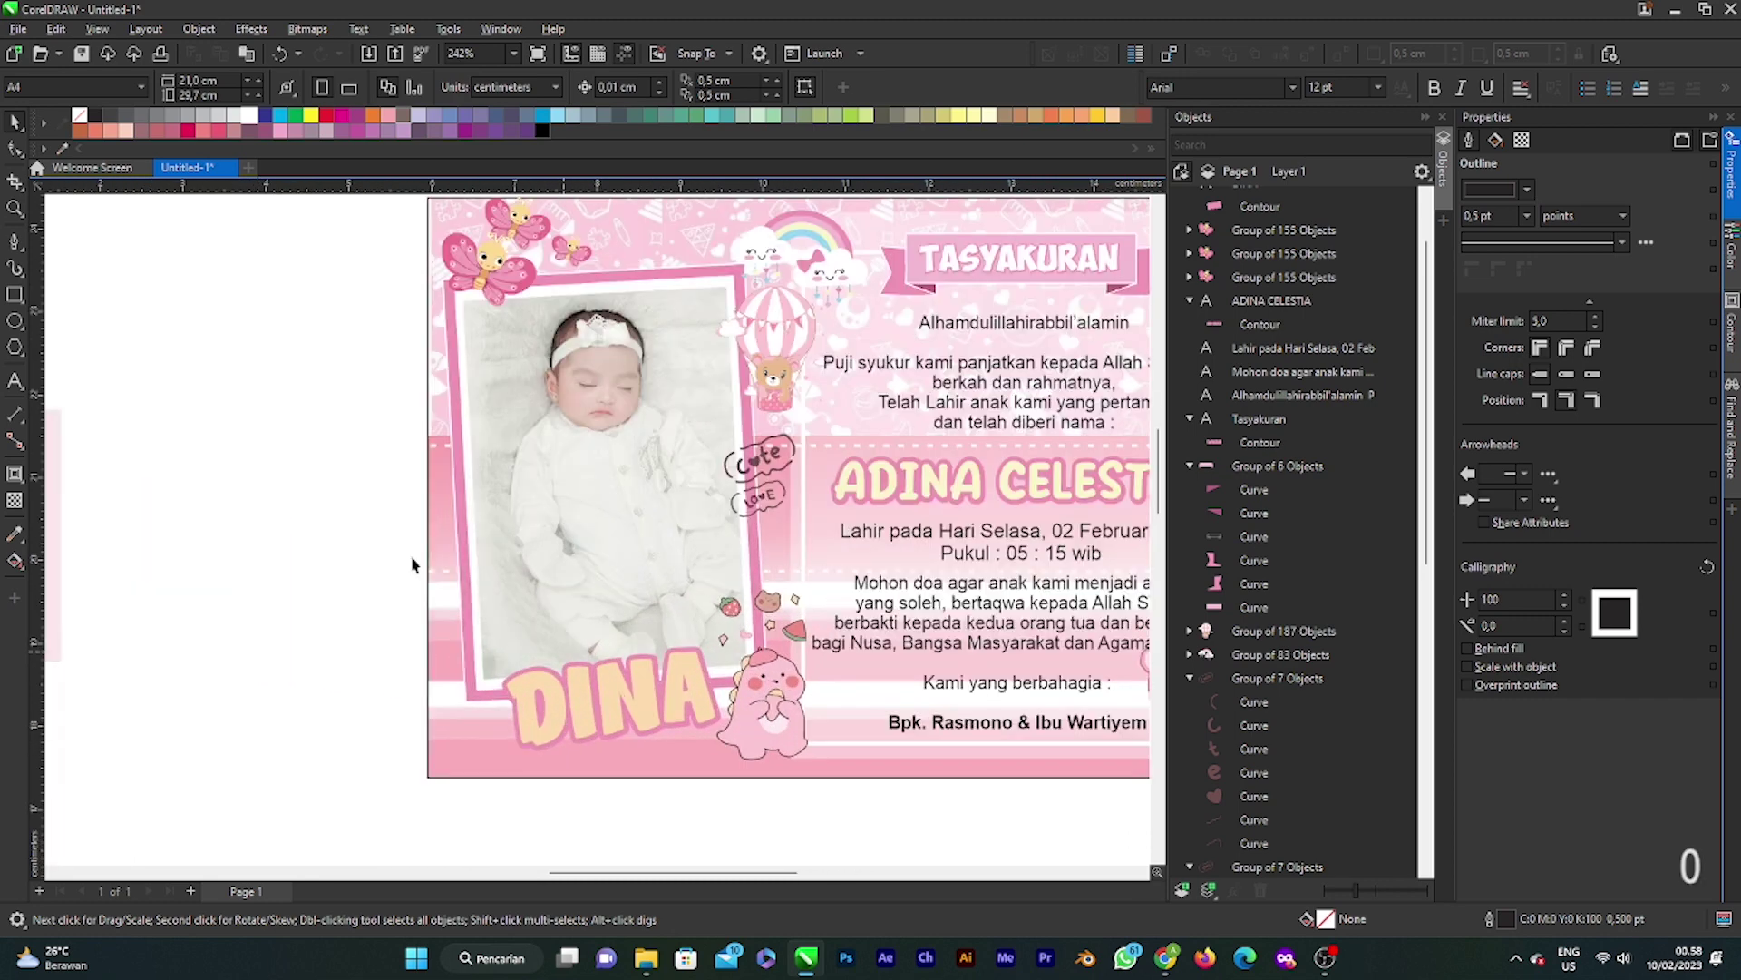
# Step: Draw a small circle and a closed straight-line path touching it at the card's lower left
pyautogui.click(16, 322)
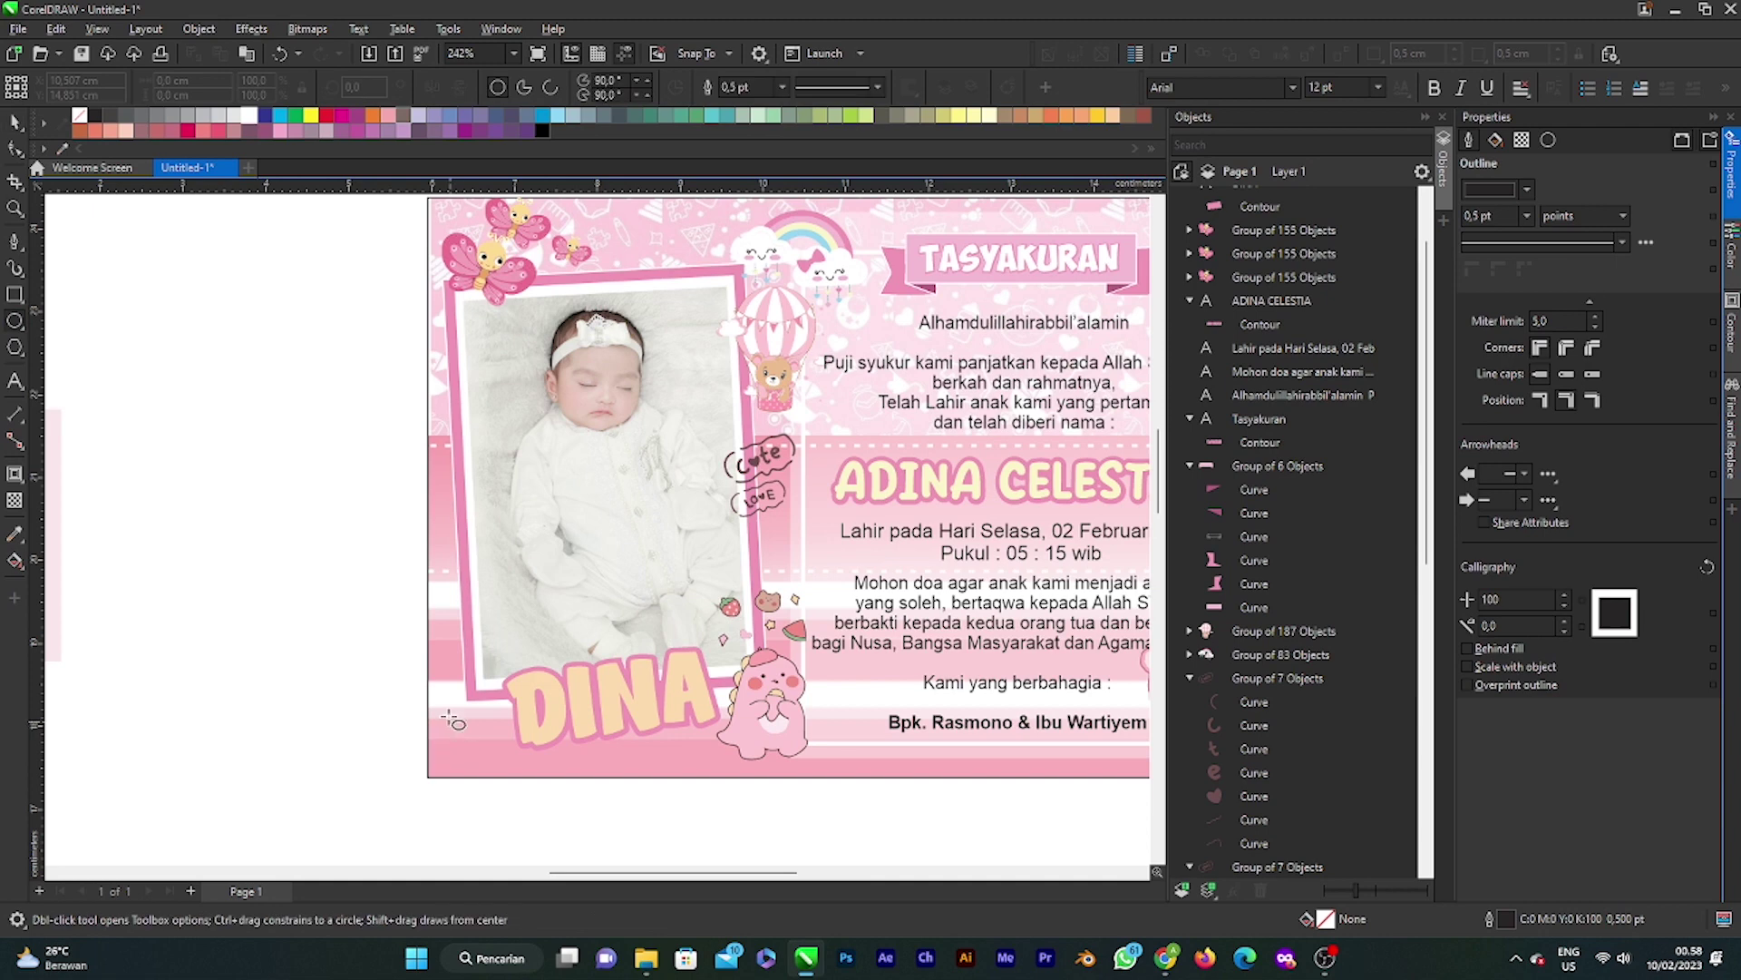
pyautogui.moveTo(447, 711); pyautogui.dragTo(484, 745)
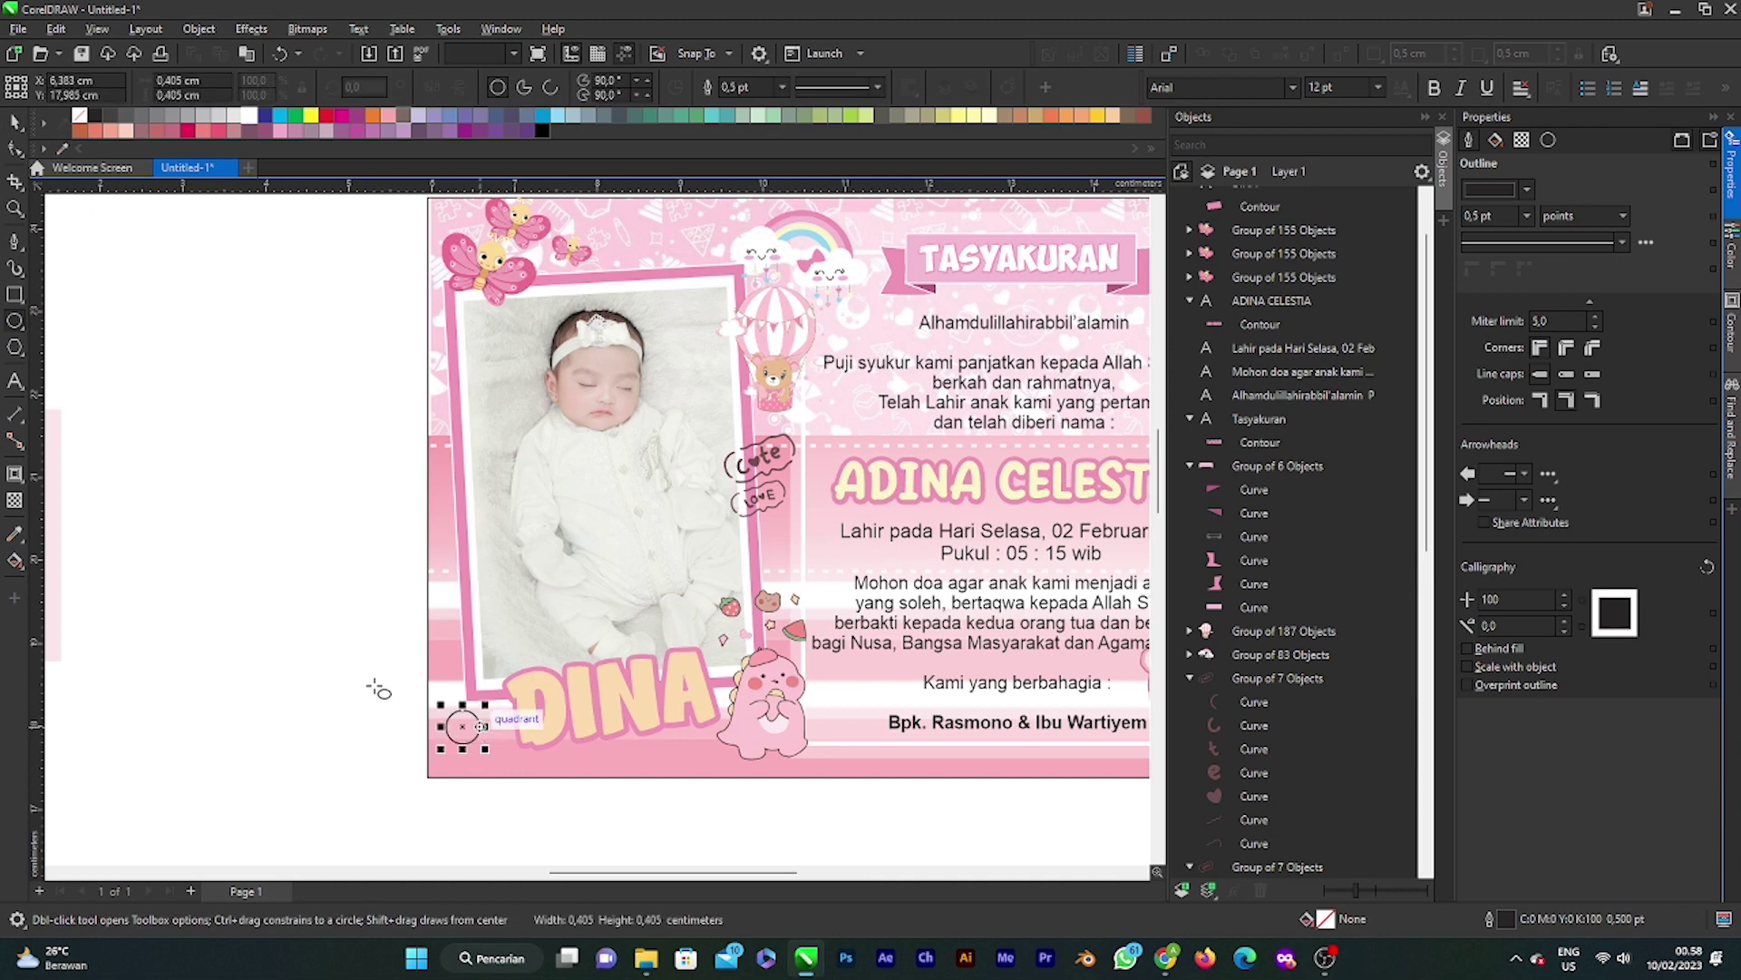
pyautogui.click(15, 263)
pyautogui.scroll(2, 390, 753)
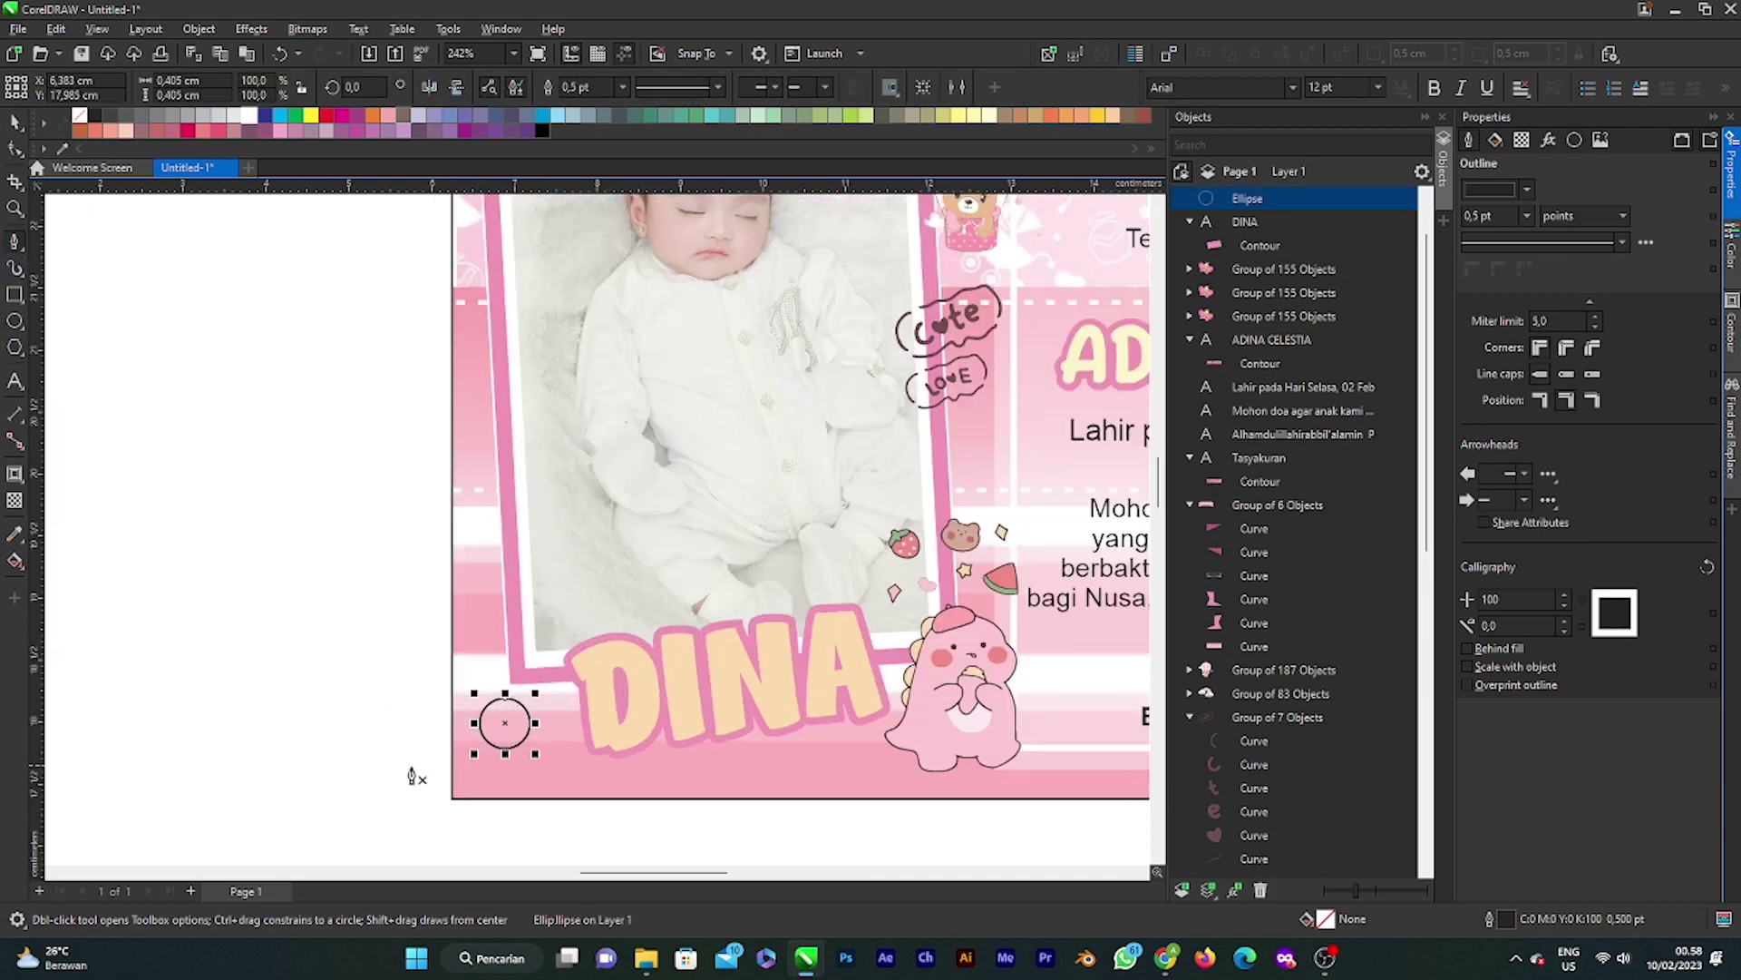
pyautogui.click(374, 799)
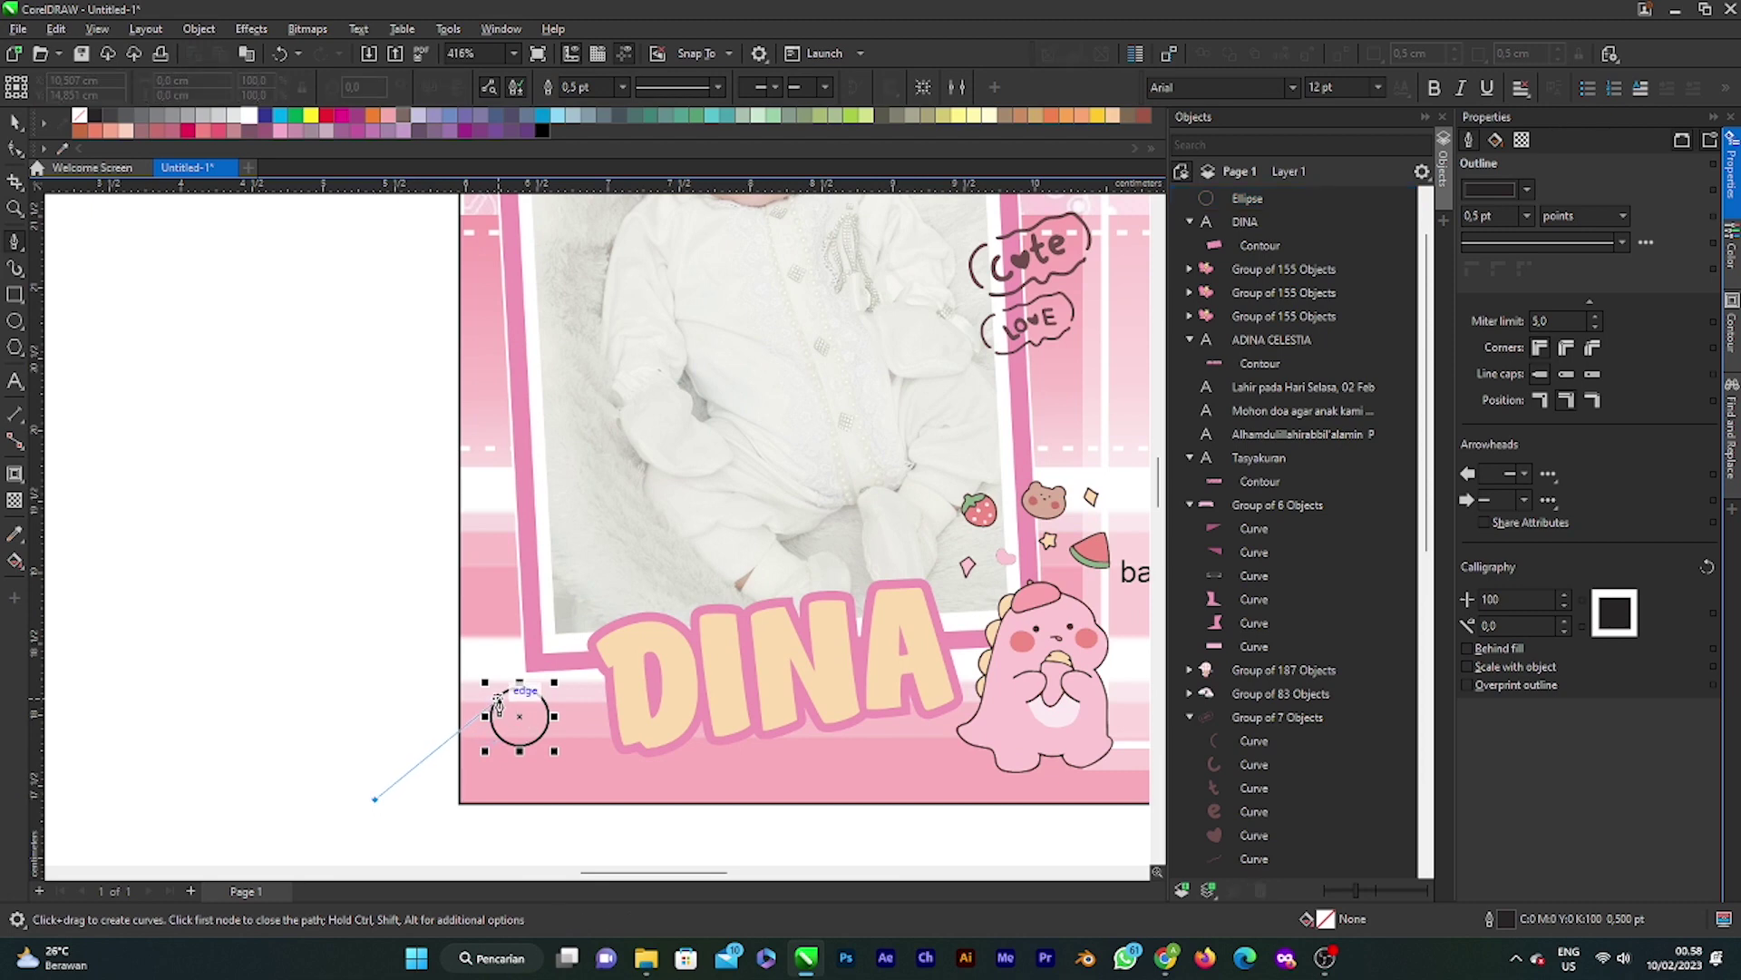
pyautogui.click(502, 695)
pyautogui.click(522, 745)
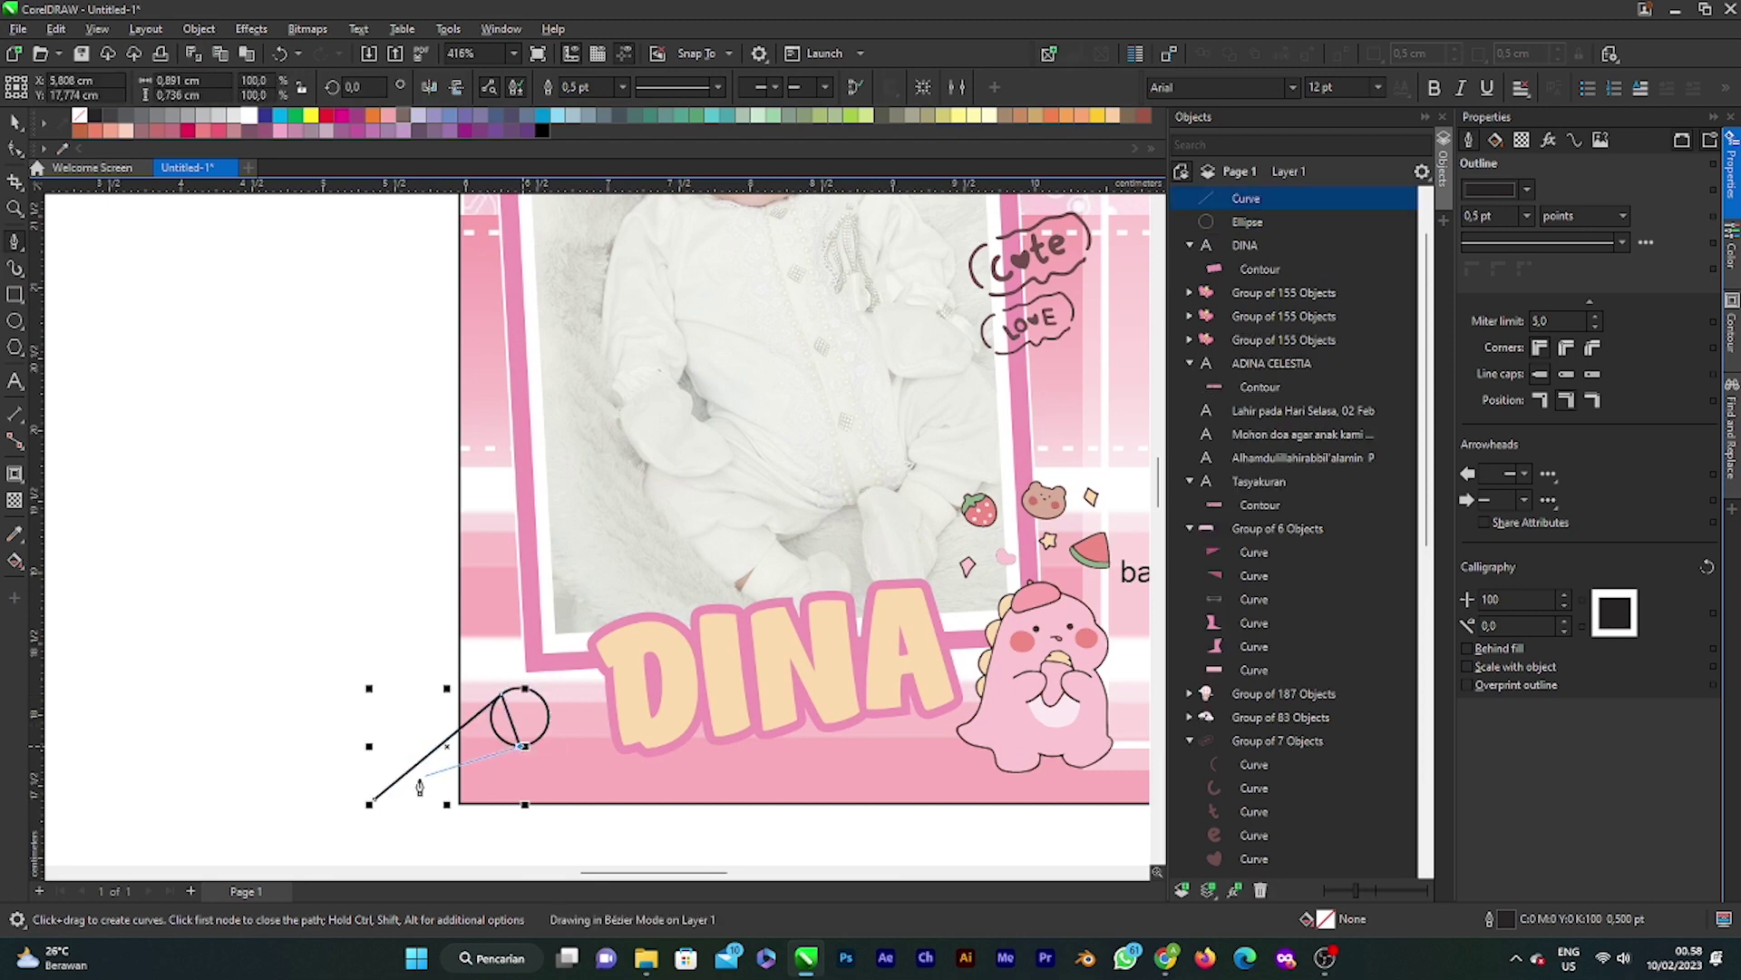
pyautogui.click(374, 800)
# Step: Weld the line path and circle together and drag a node to smooth the teardrop
pyautogui.click(16, 120)
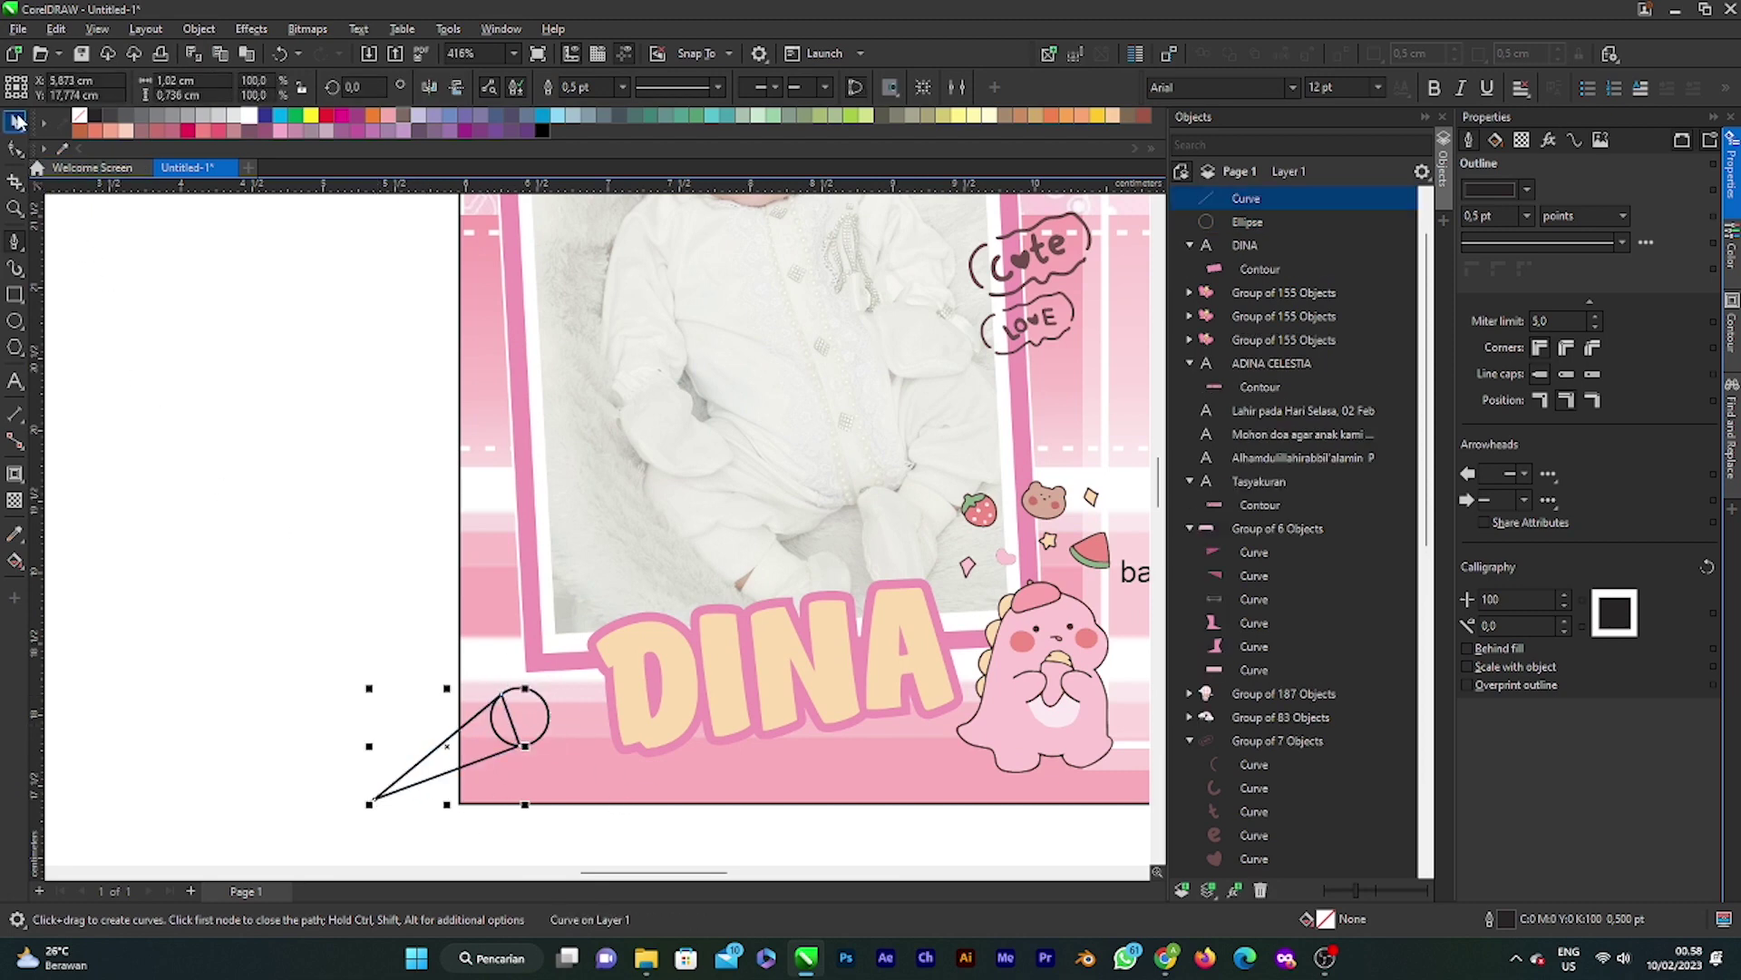
pyautogui.moveTo(712, 969); pyautogui.dragTo(603, 799)
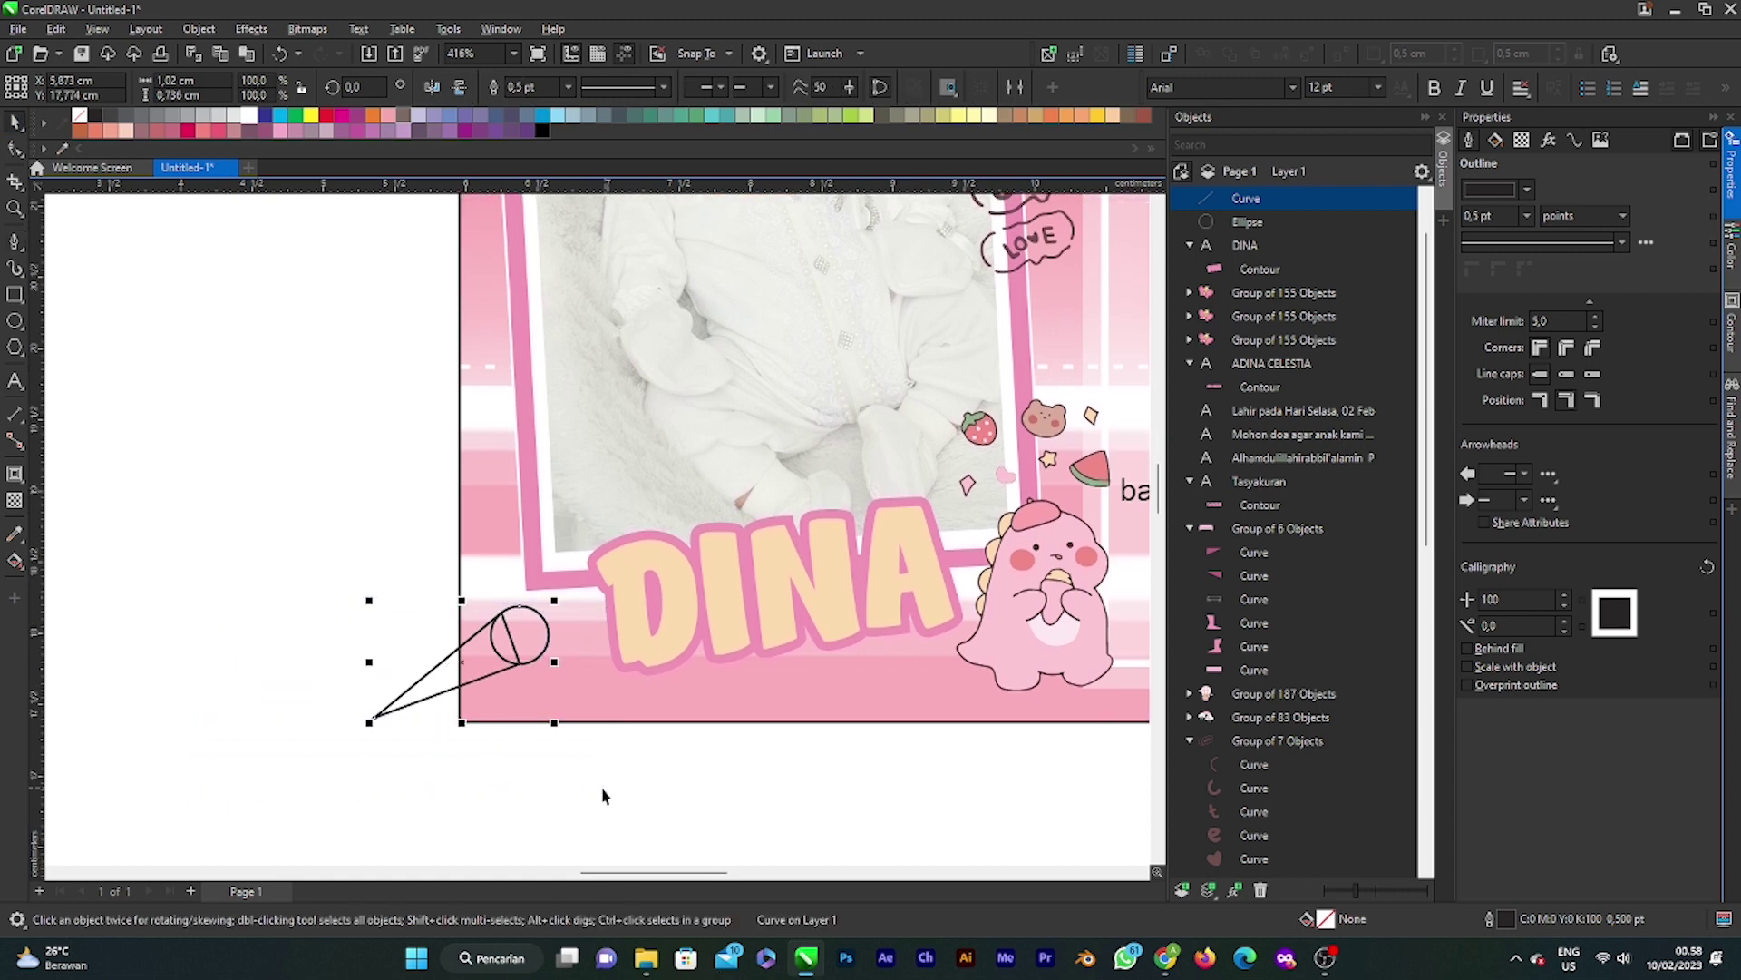
pyautogui.click(531, 86)
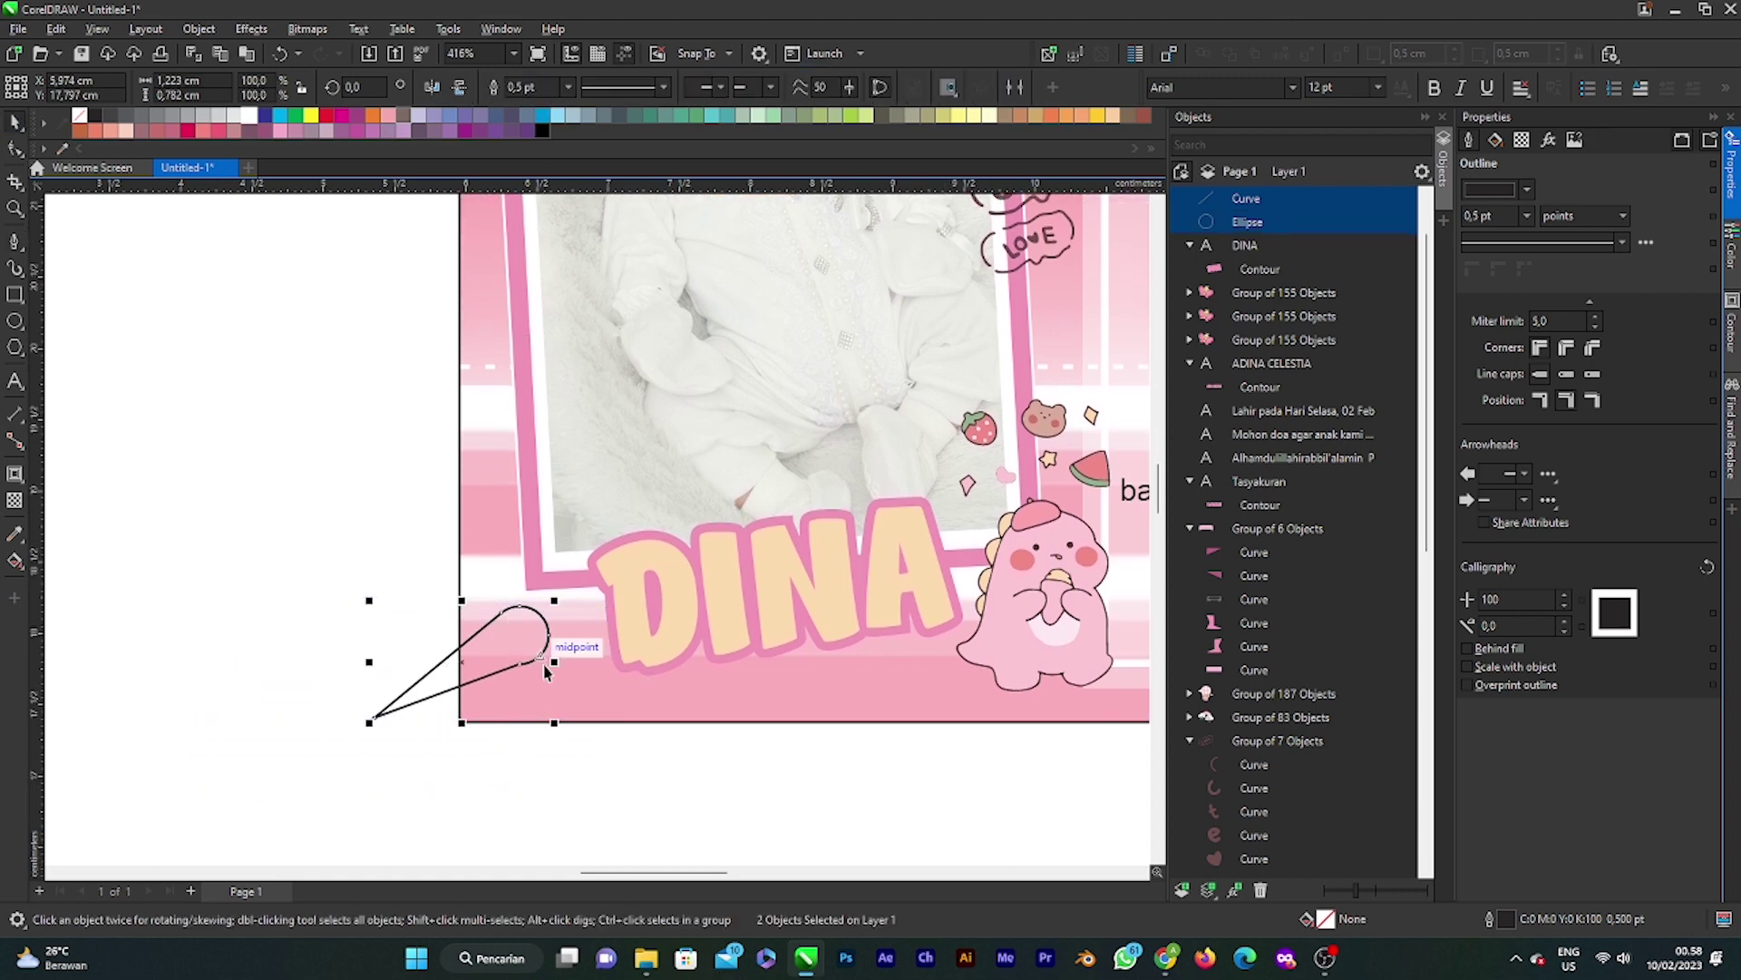
pyautogui.scroll(2, 523, 669)
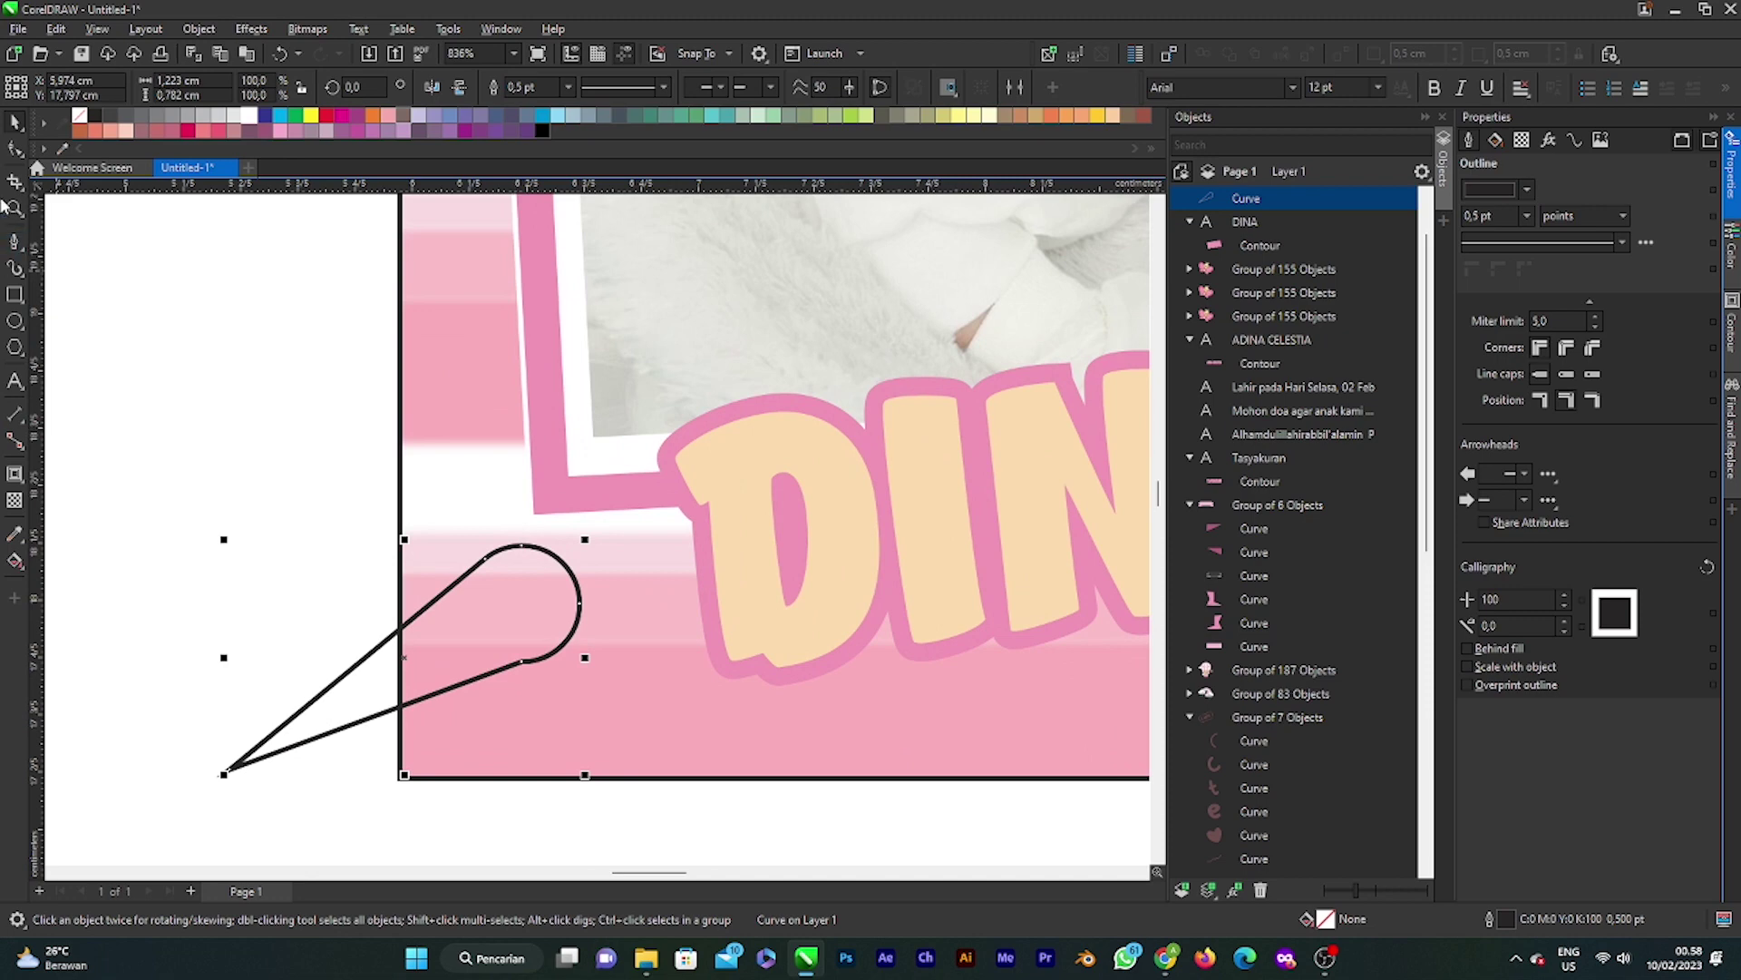
pyautogui.click(15, 148)
pyautogui.scroll(2, 548, 707)
pyautogui.moveTo(587, 671); pyautogui.dragTo(655, 660)
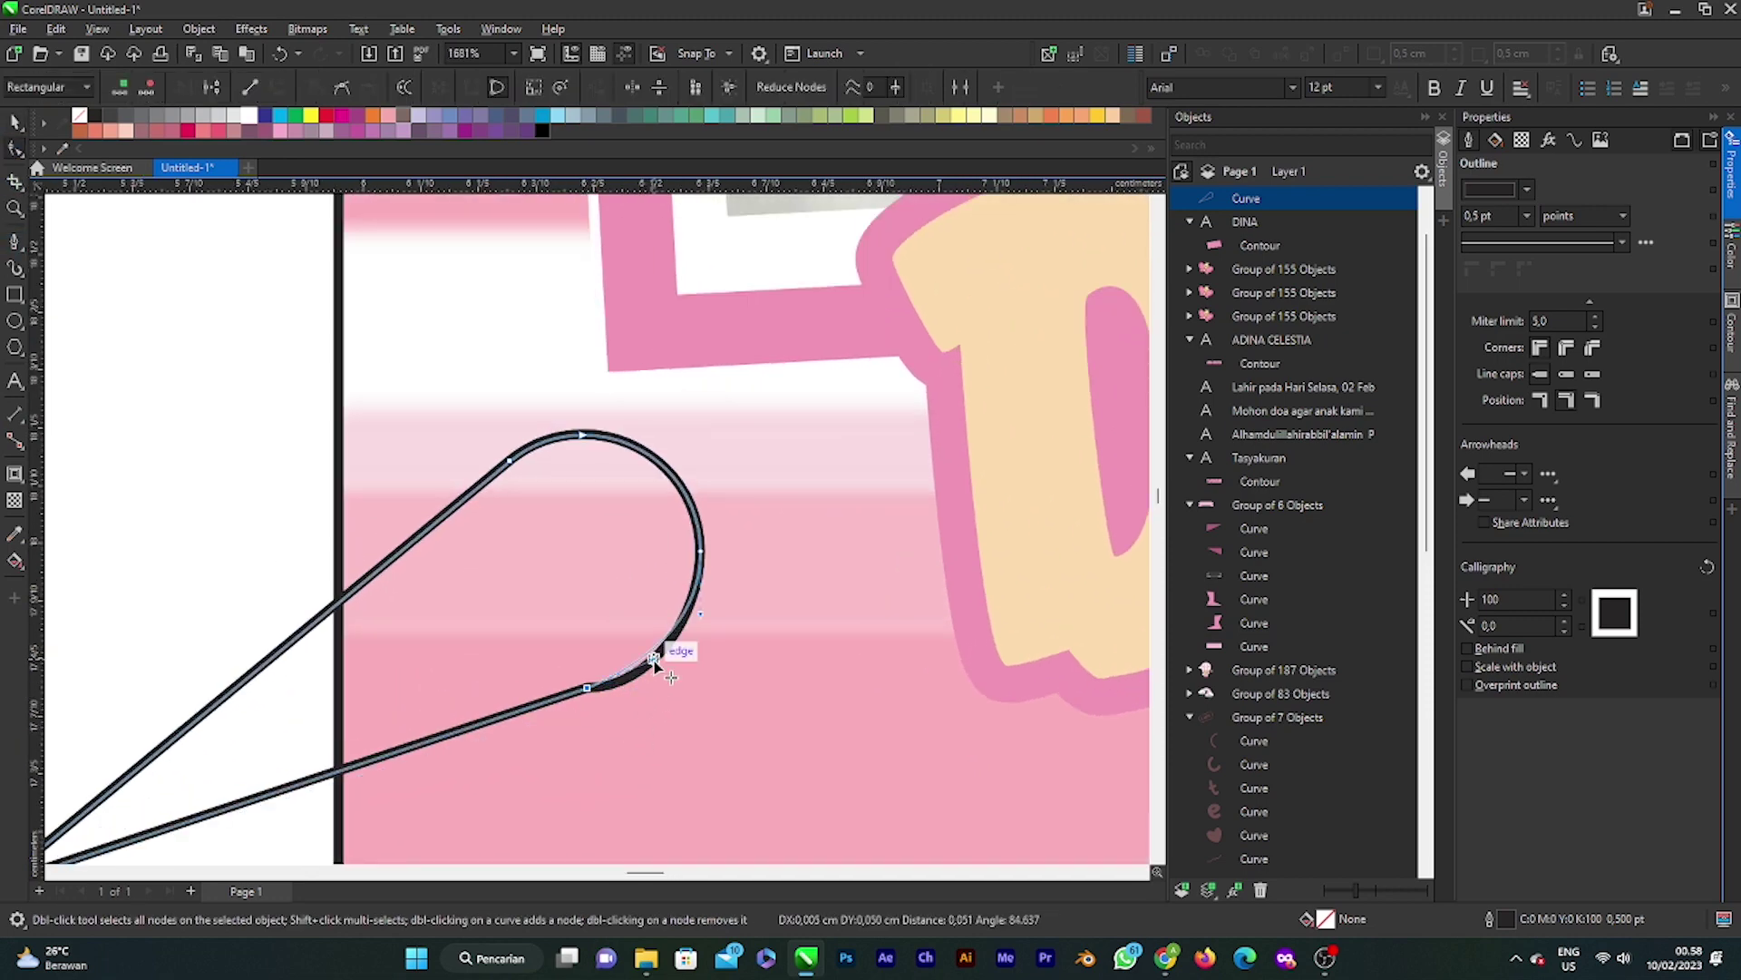
pyautogui.scroll(-3, 649, 551)
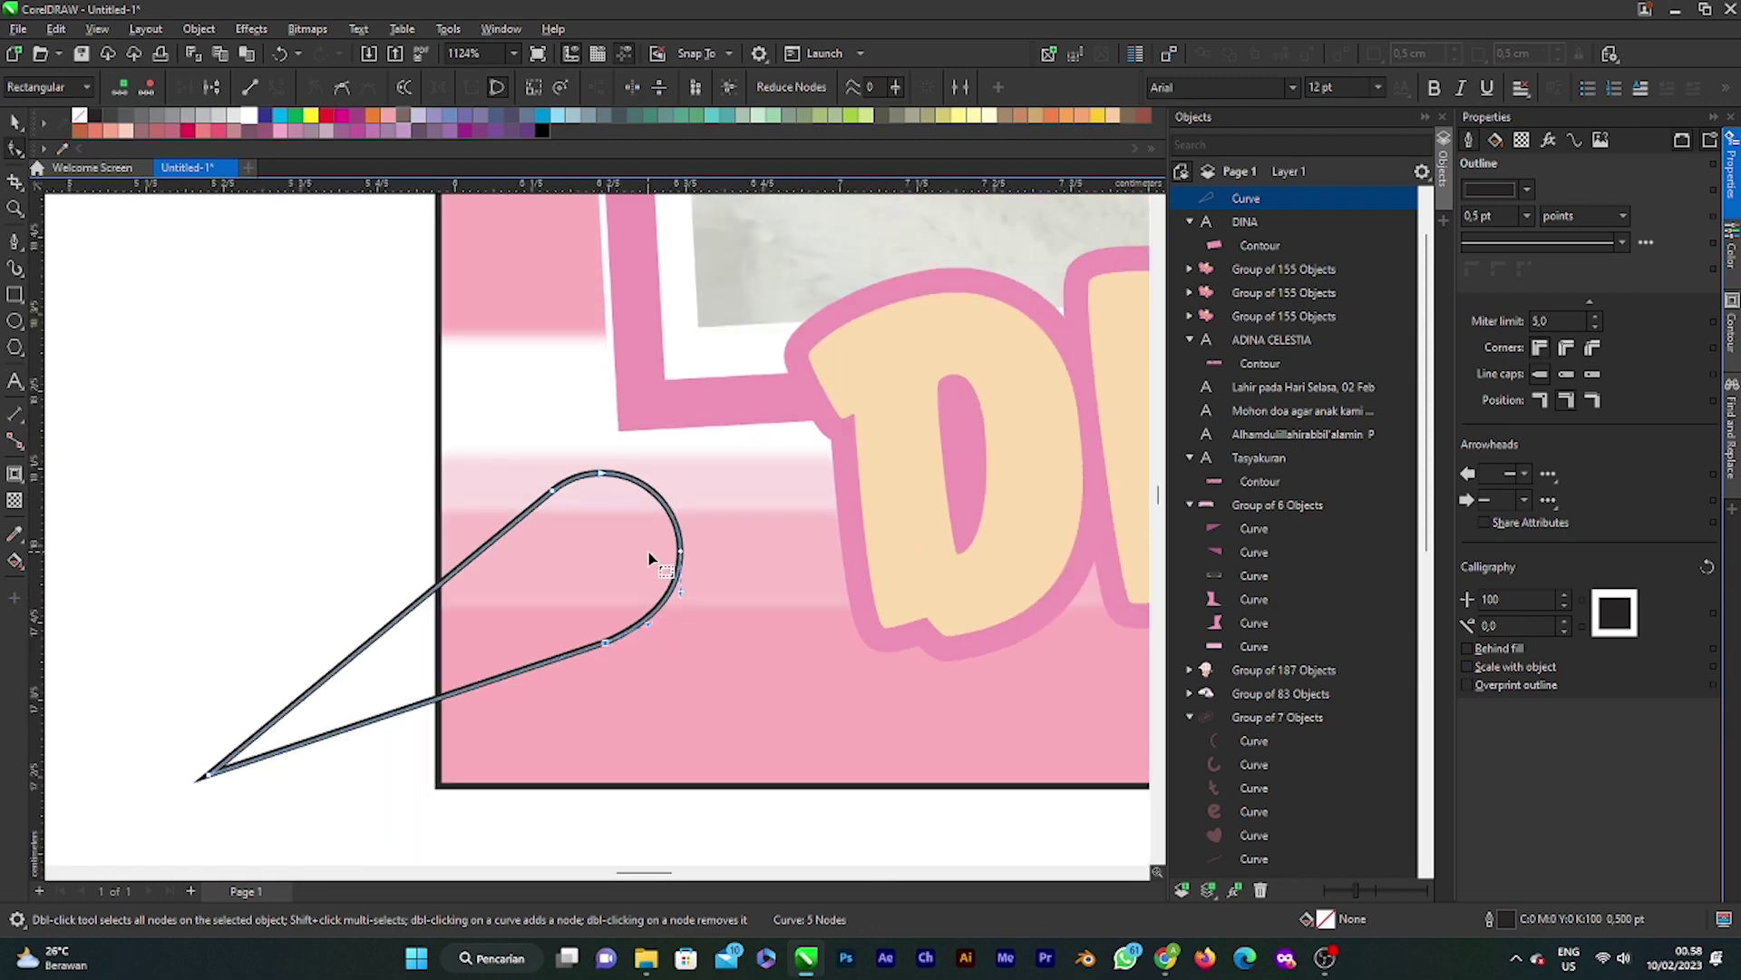
pyautogui.click(15, 121)
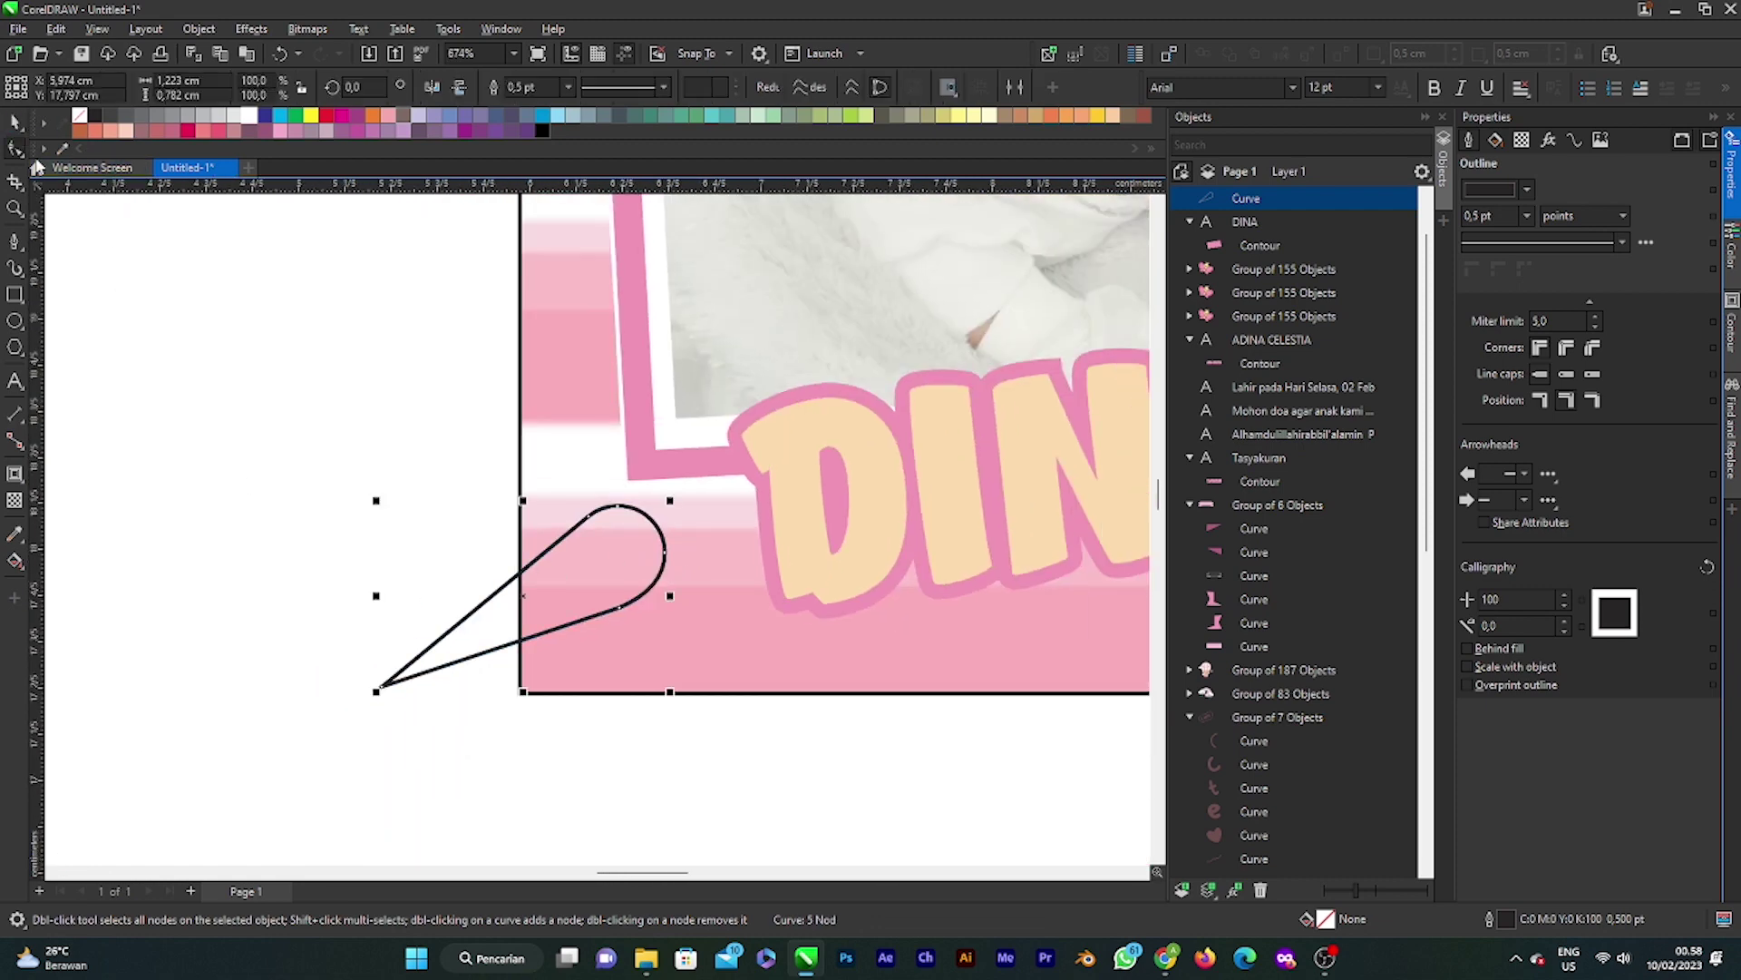
pyautogui.scroll(-2, 638, 625)
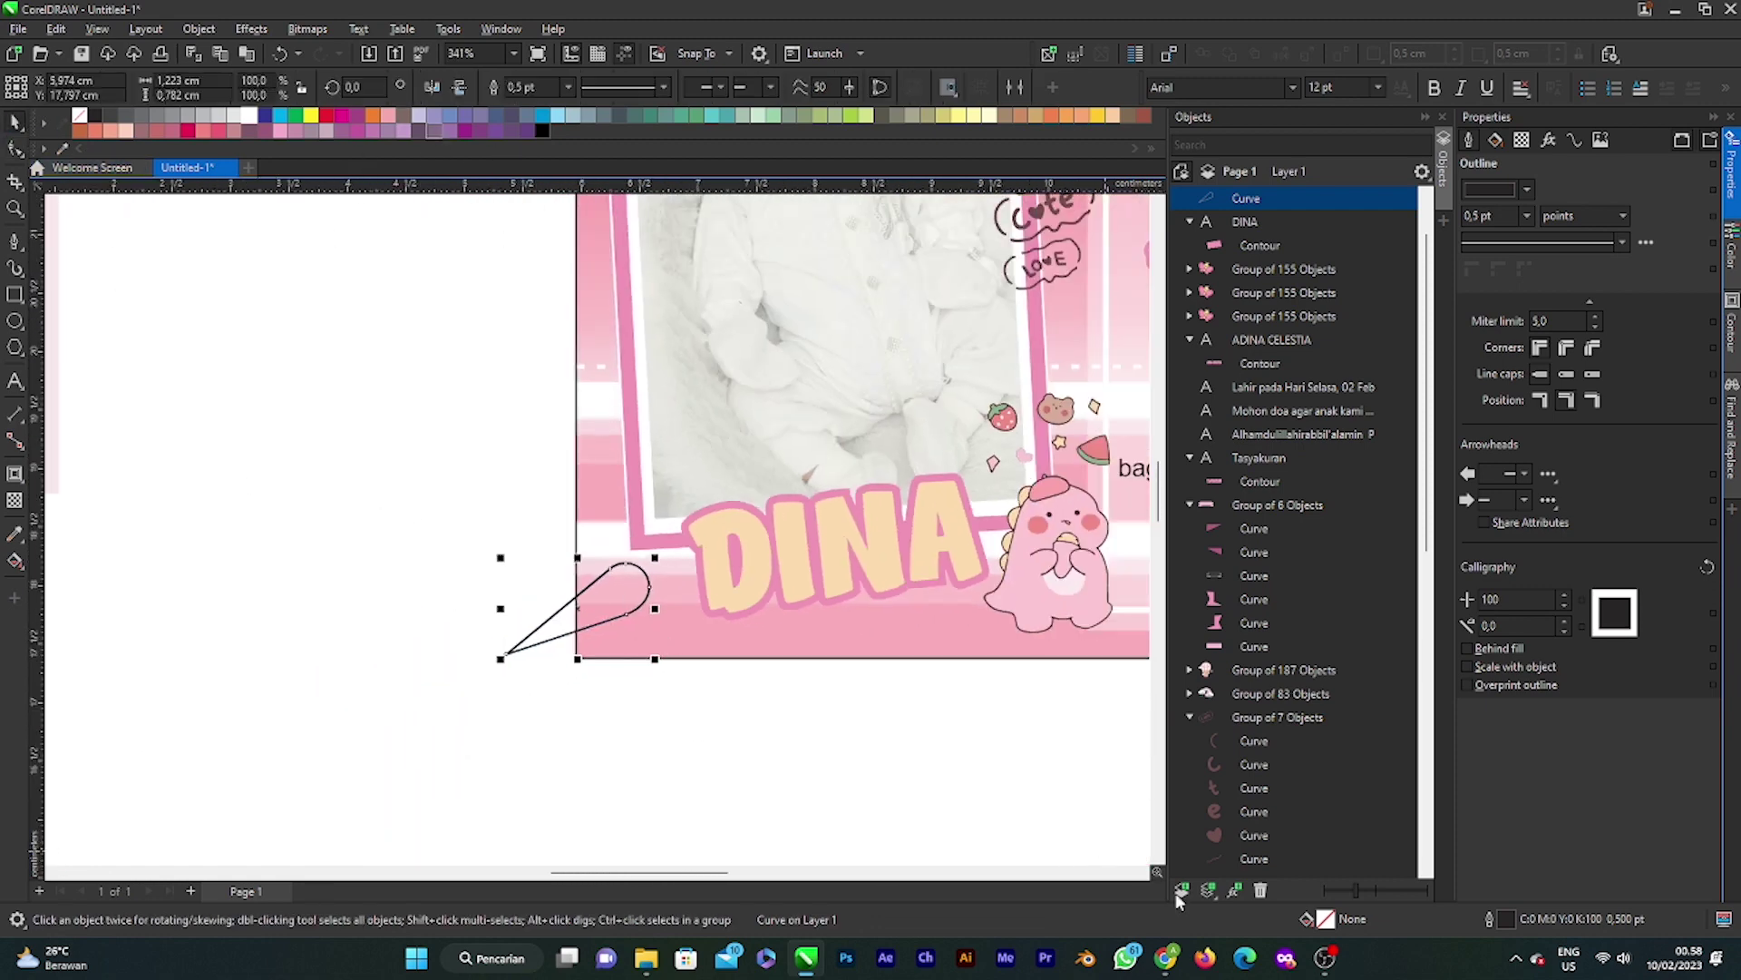
# Step: Give the teardrop a uniform fill of pink sampled from the card artwork
pyautogui.doubleClick(1330, 921)
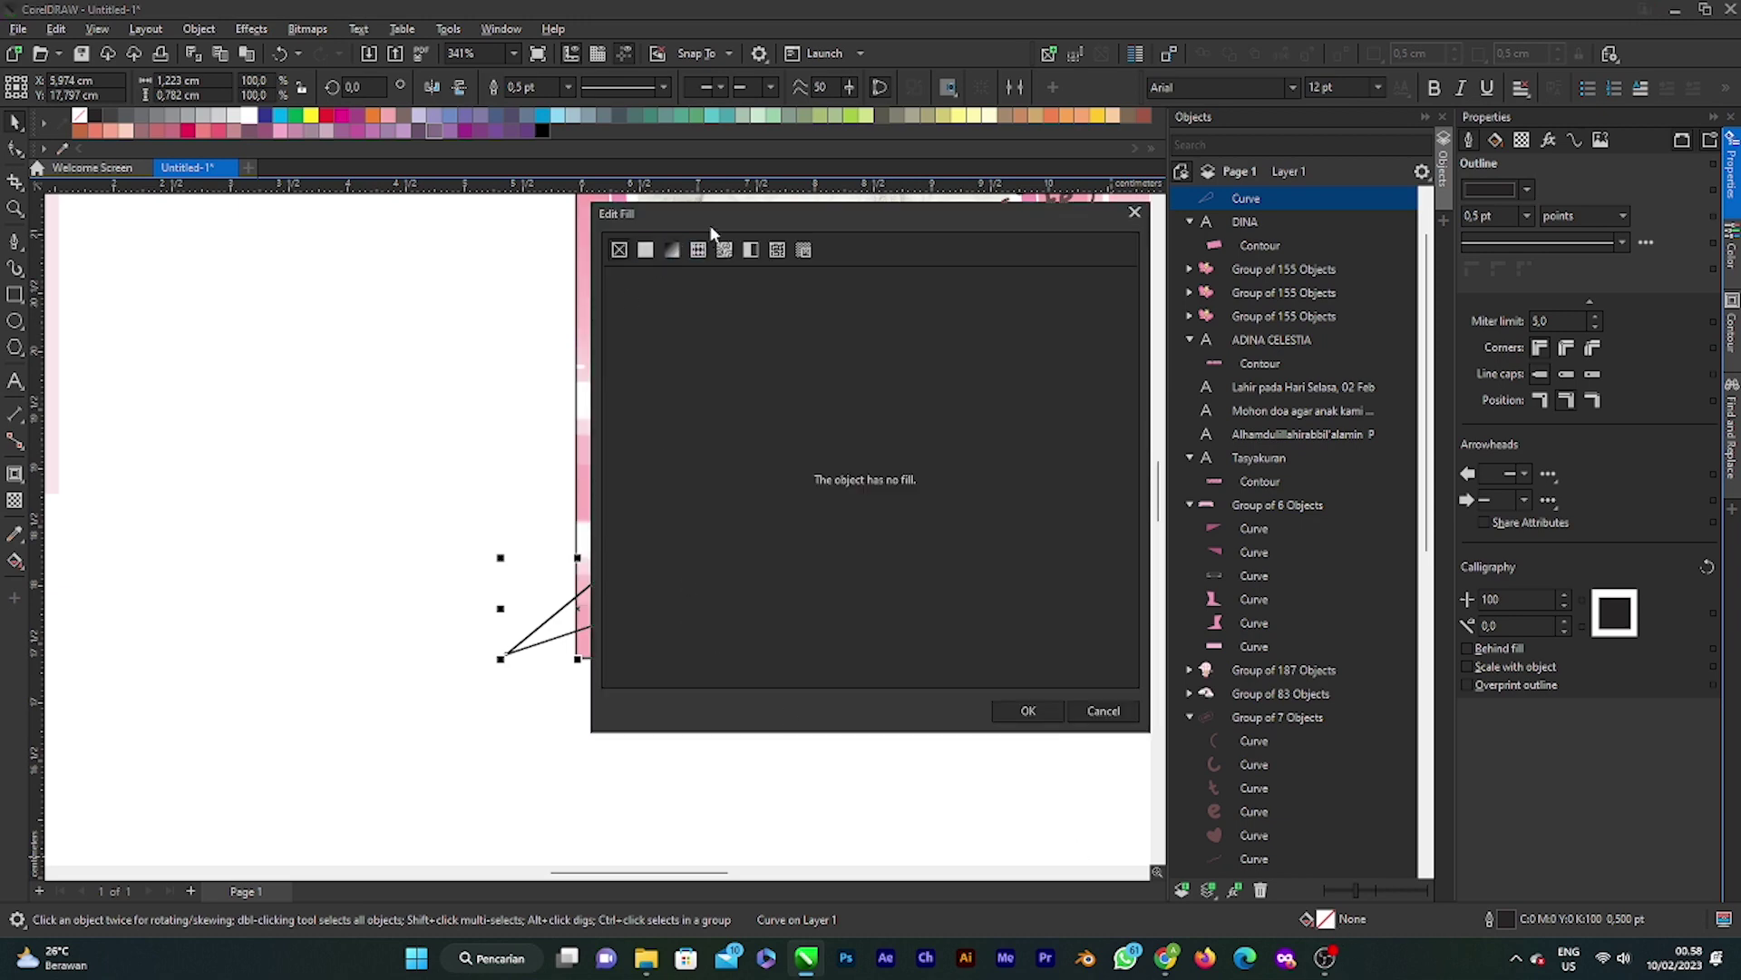
pyautogui.click(1127, 433)
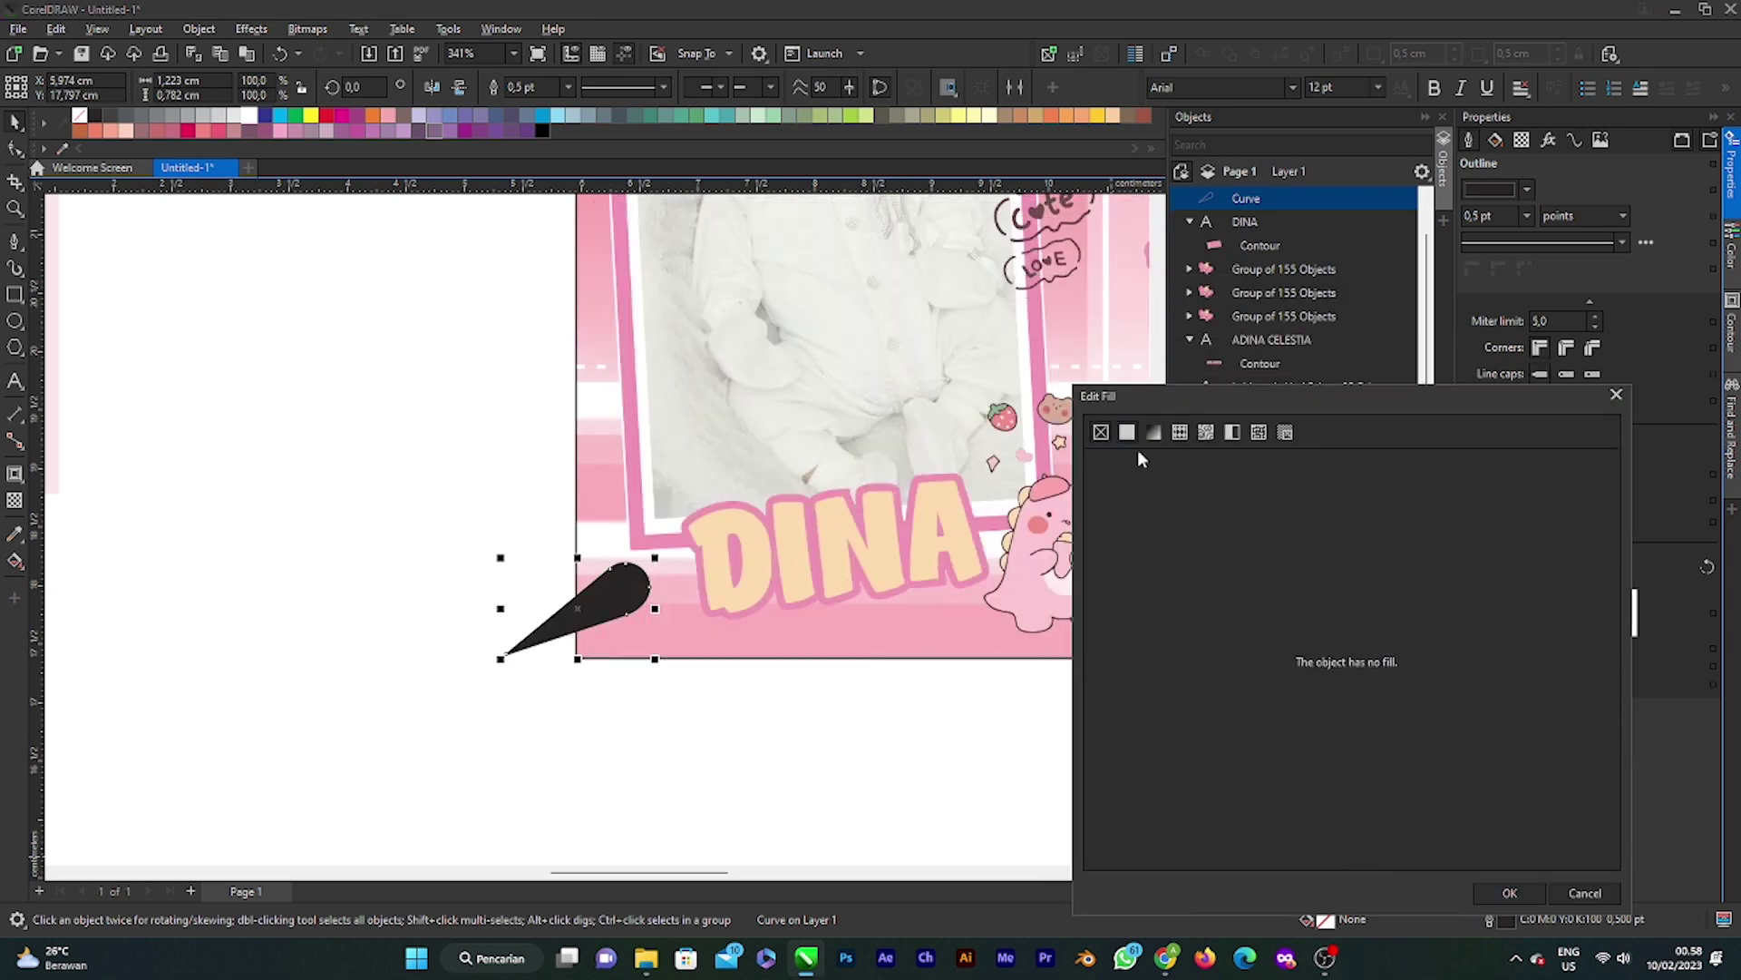
pyautogui.click(1299, 794)
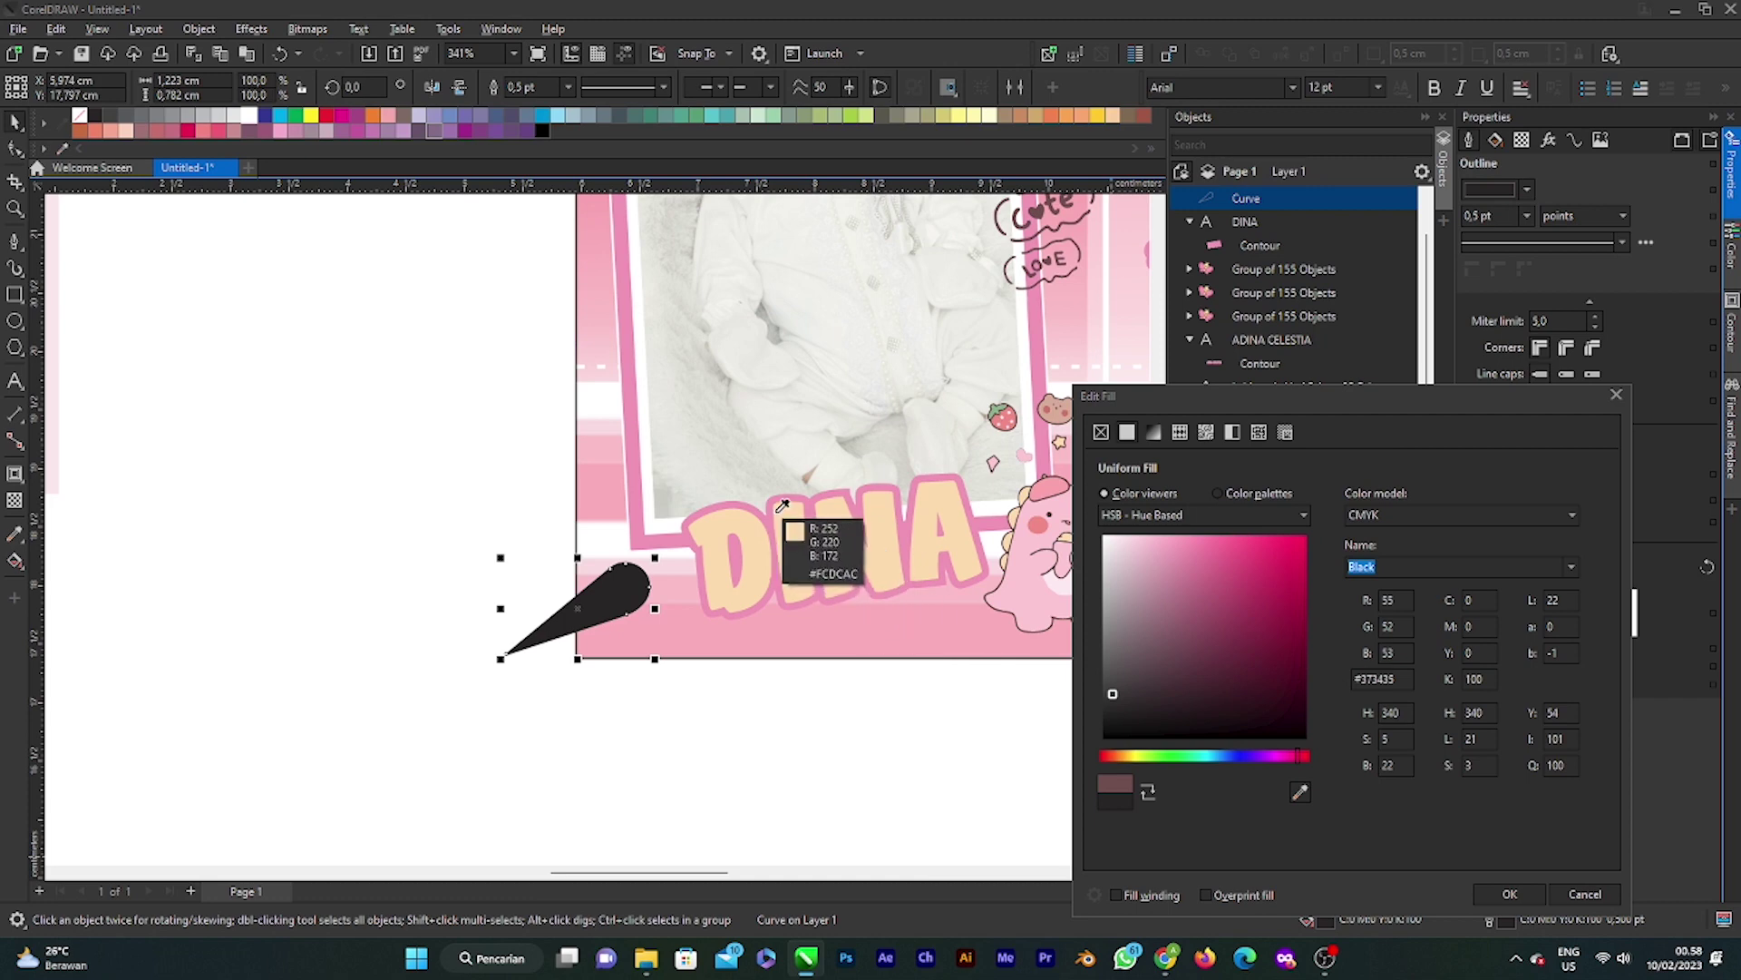
pyautogui.click(1012, 405)
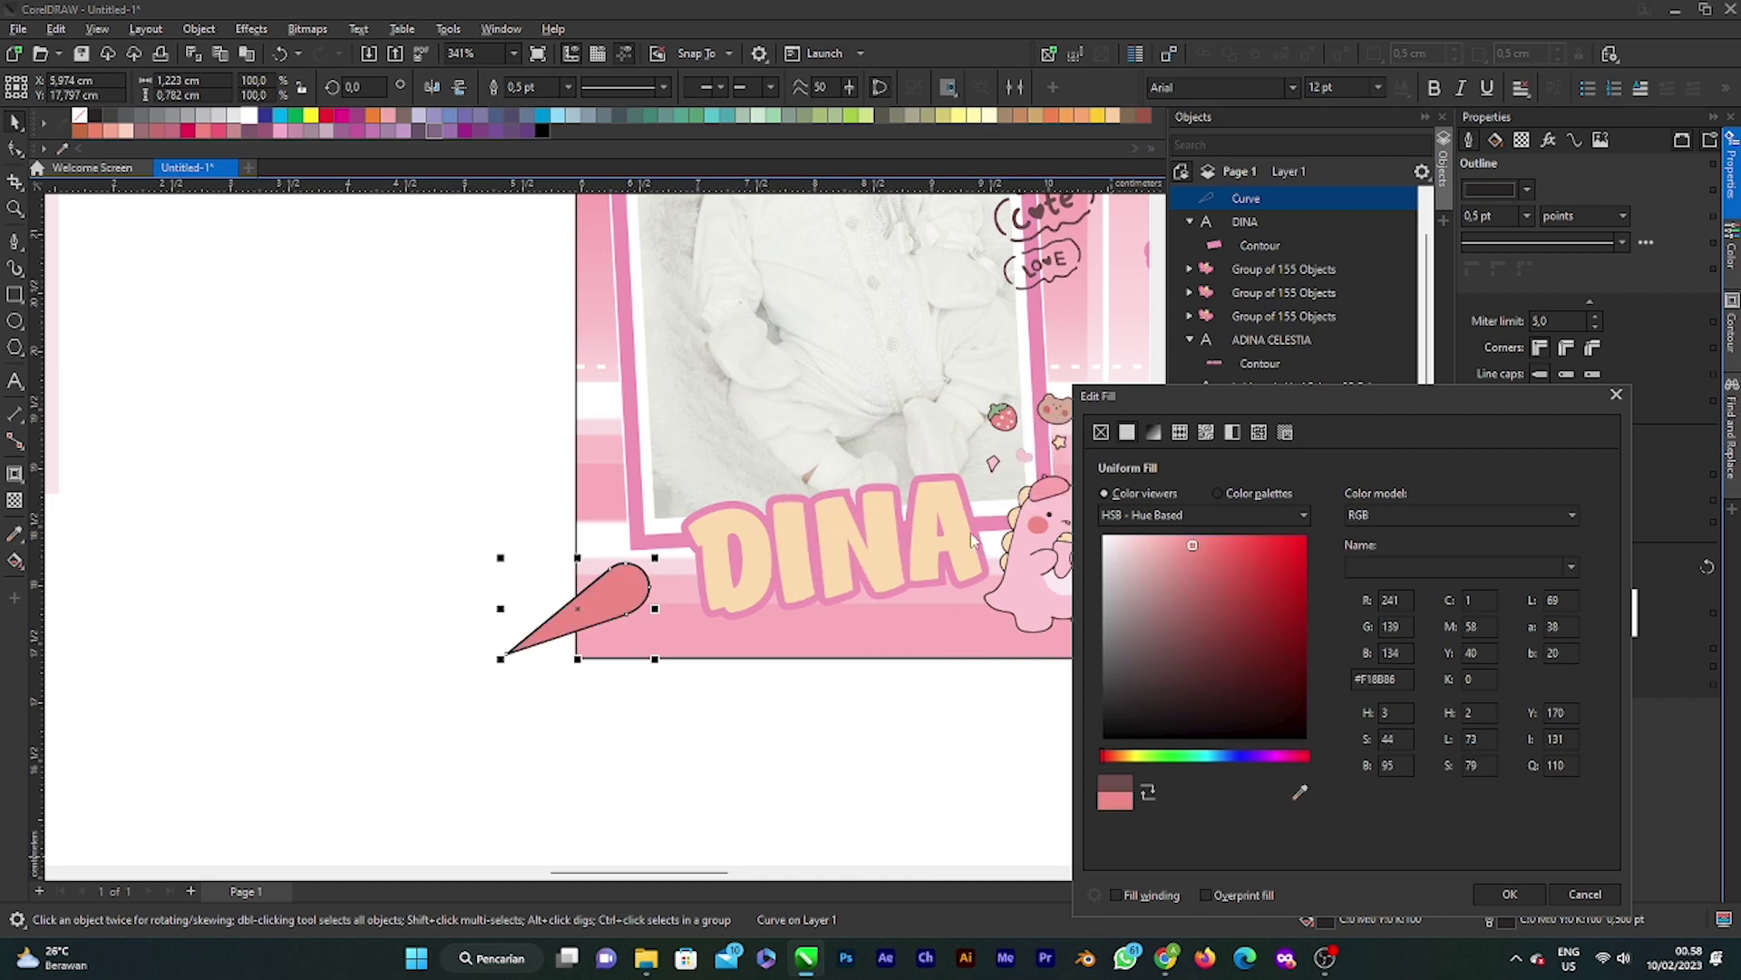
pyautogui.click(1510, 893)
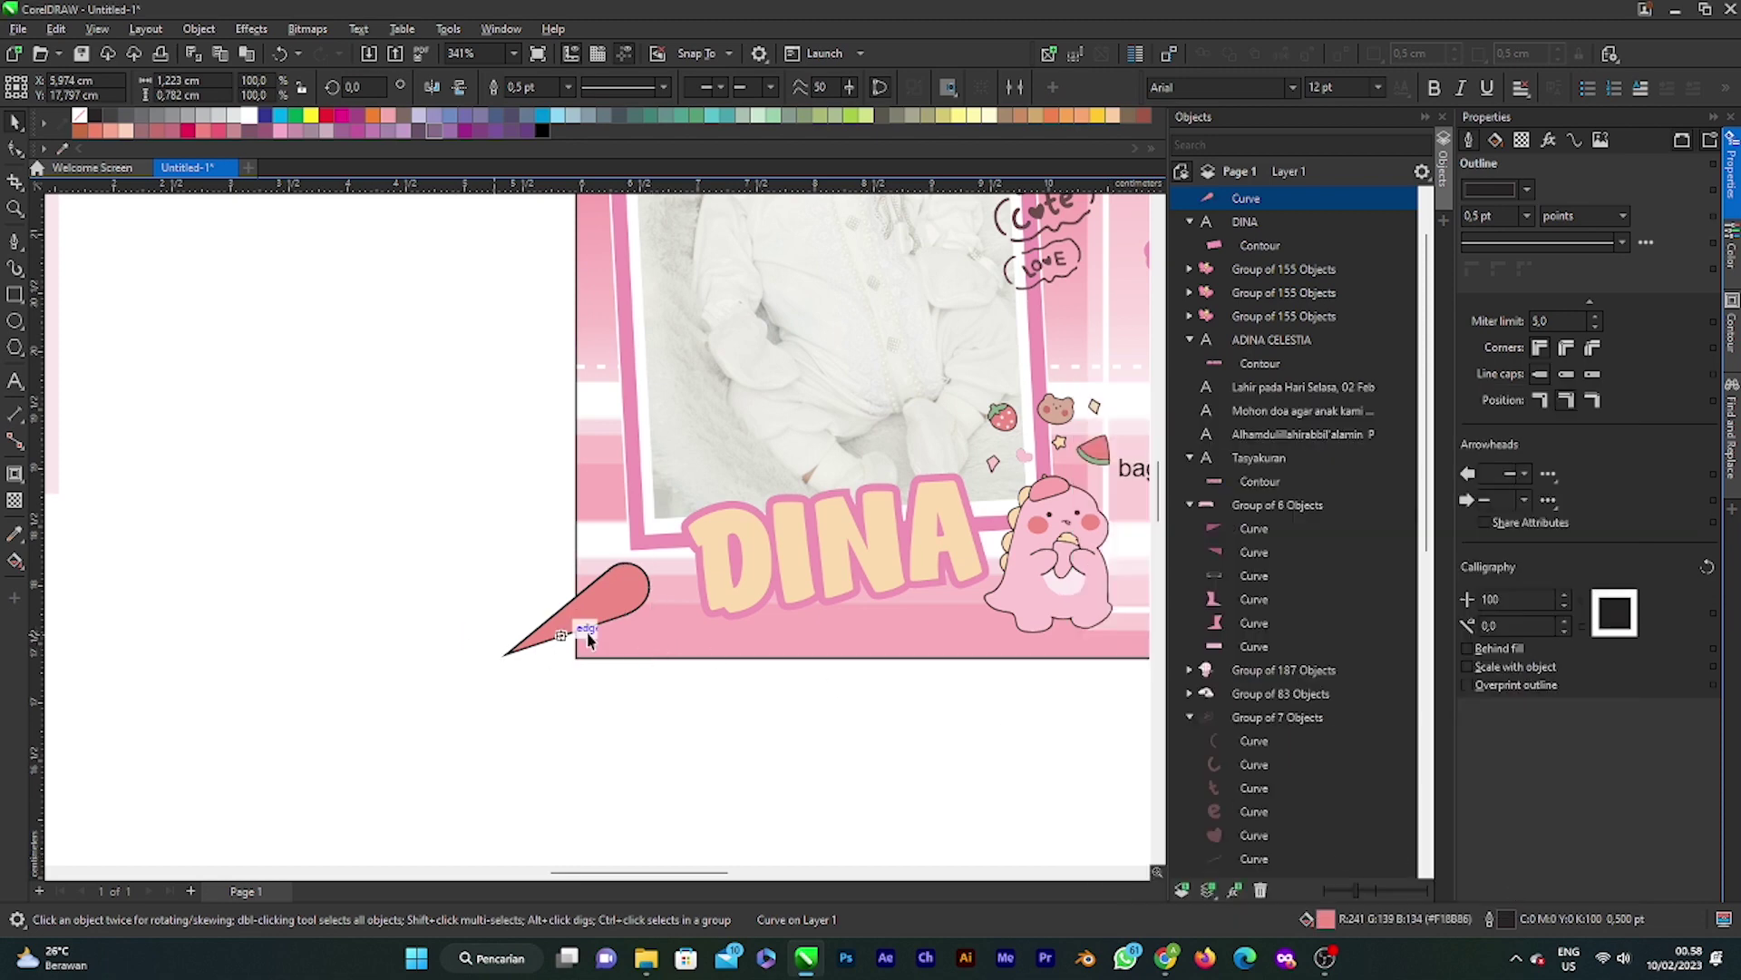
# Step: Shrink the teardrop below DINA and add a copy beside the D rotated to 334°
pyautogui.click(639, 591)
pyautogui.moveTo(655, 553); pyautogui.dragTo(669, 626)
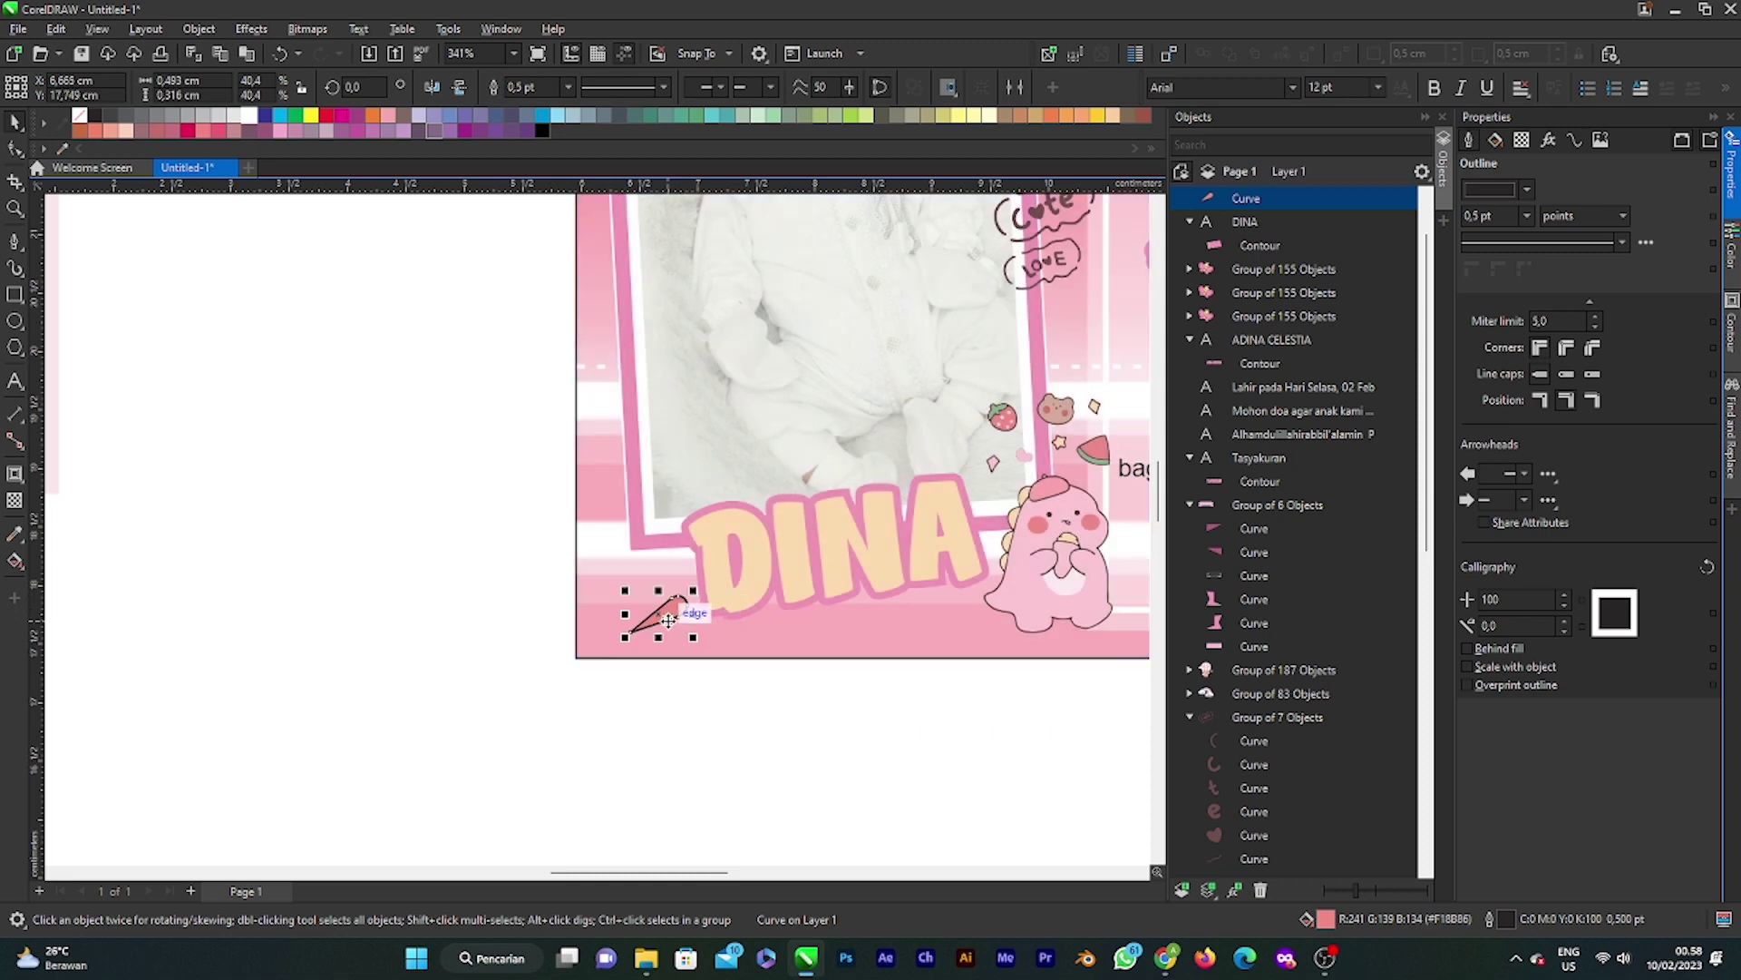
pyautogui.hotkey('ctrl', 'd')
pyautogui.moveTo(735, 552); pyautogui.dragTo(682, 554)
pyautogui.click(669, 576)
pyautogui.click(680, 588)
pyautogui.scroll(1, 667, 569)
pyautogui.click(697, 719)
# Step: Select the bear group, then the card's background rectangle
pyautogui.scroll(-3, 684, 707)
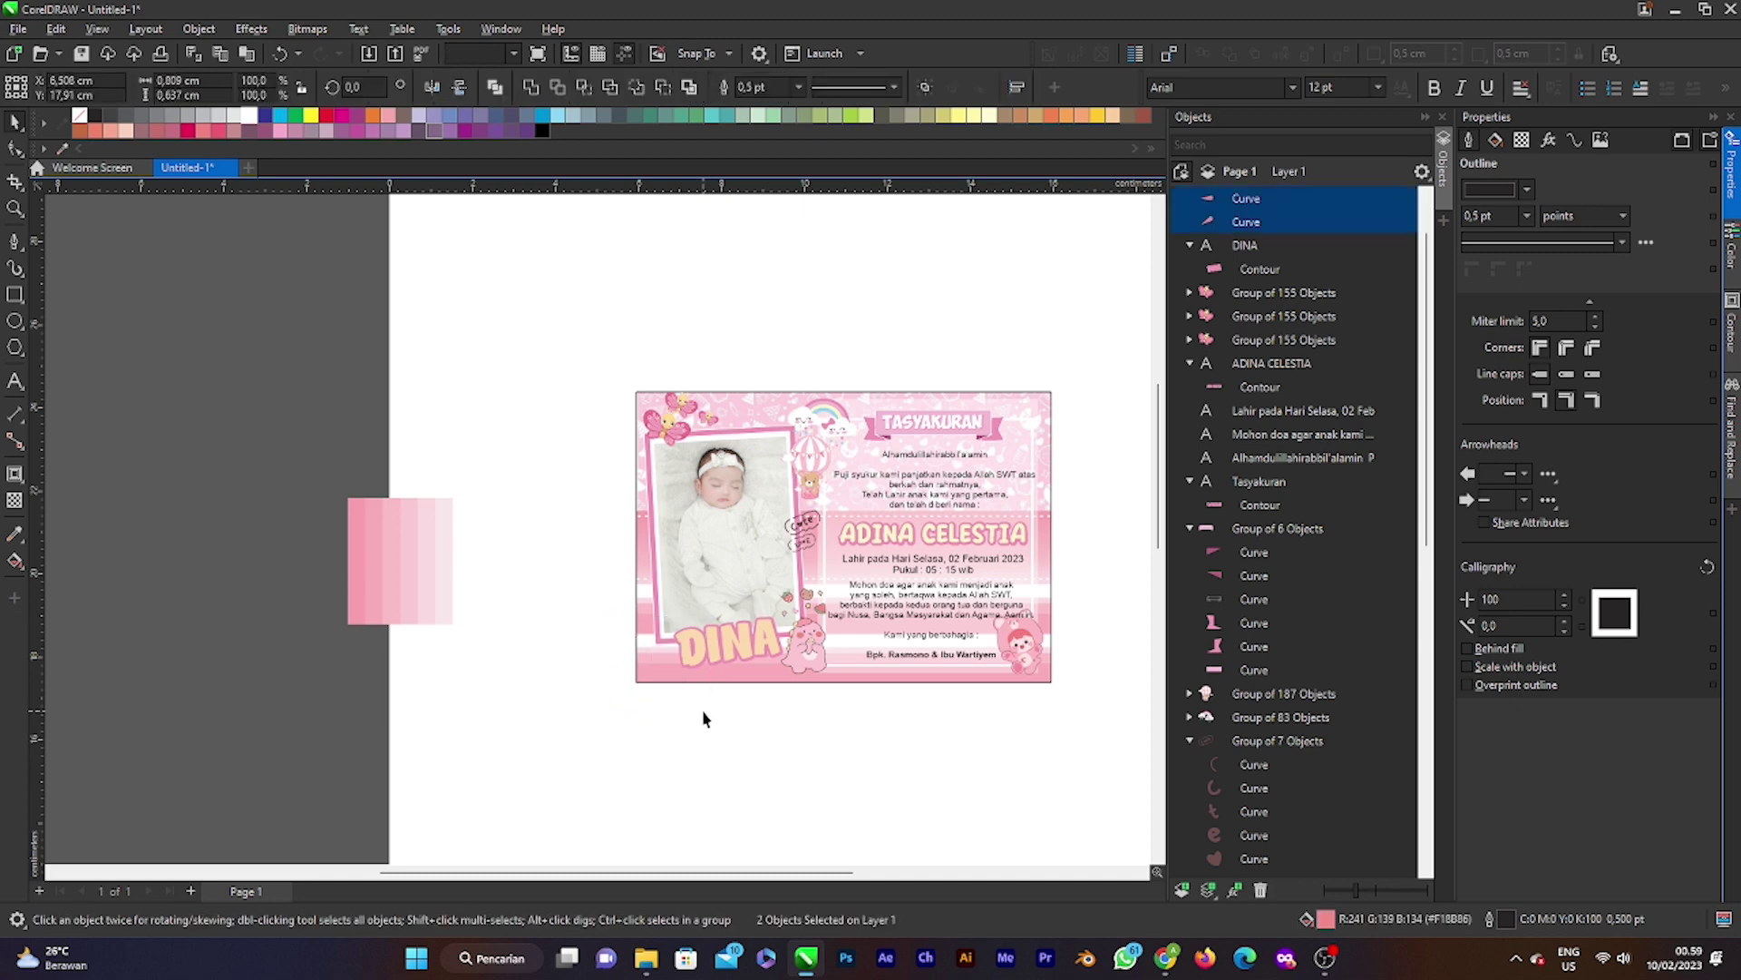
pyautogui.scroll(-3, 635, 689)
pyautogui.click(757, 640)
pyautogui.scroll(2, 782, 601)
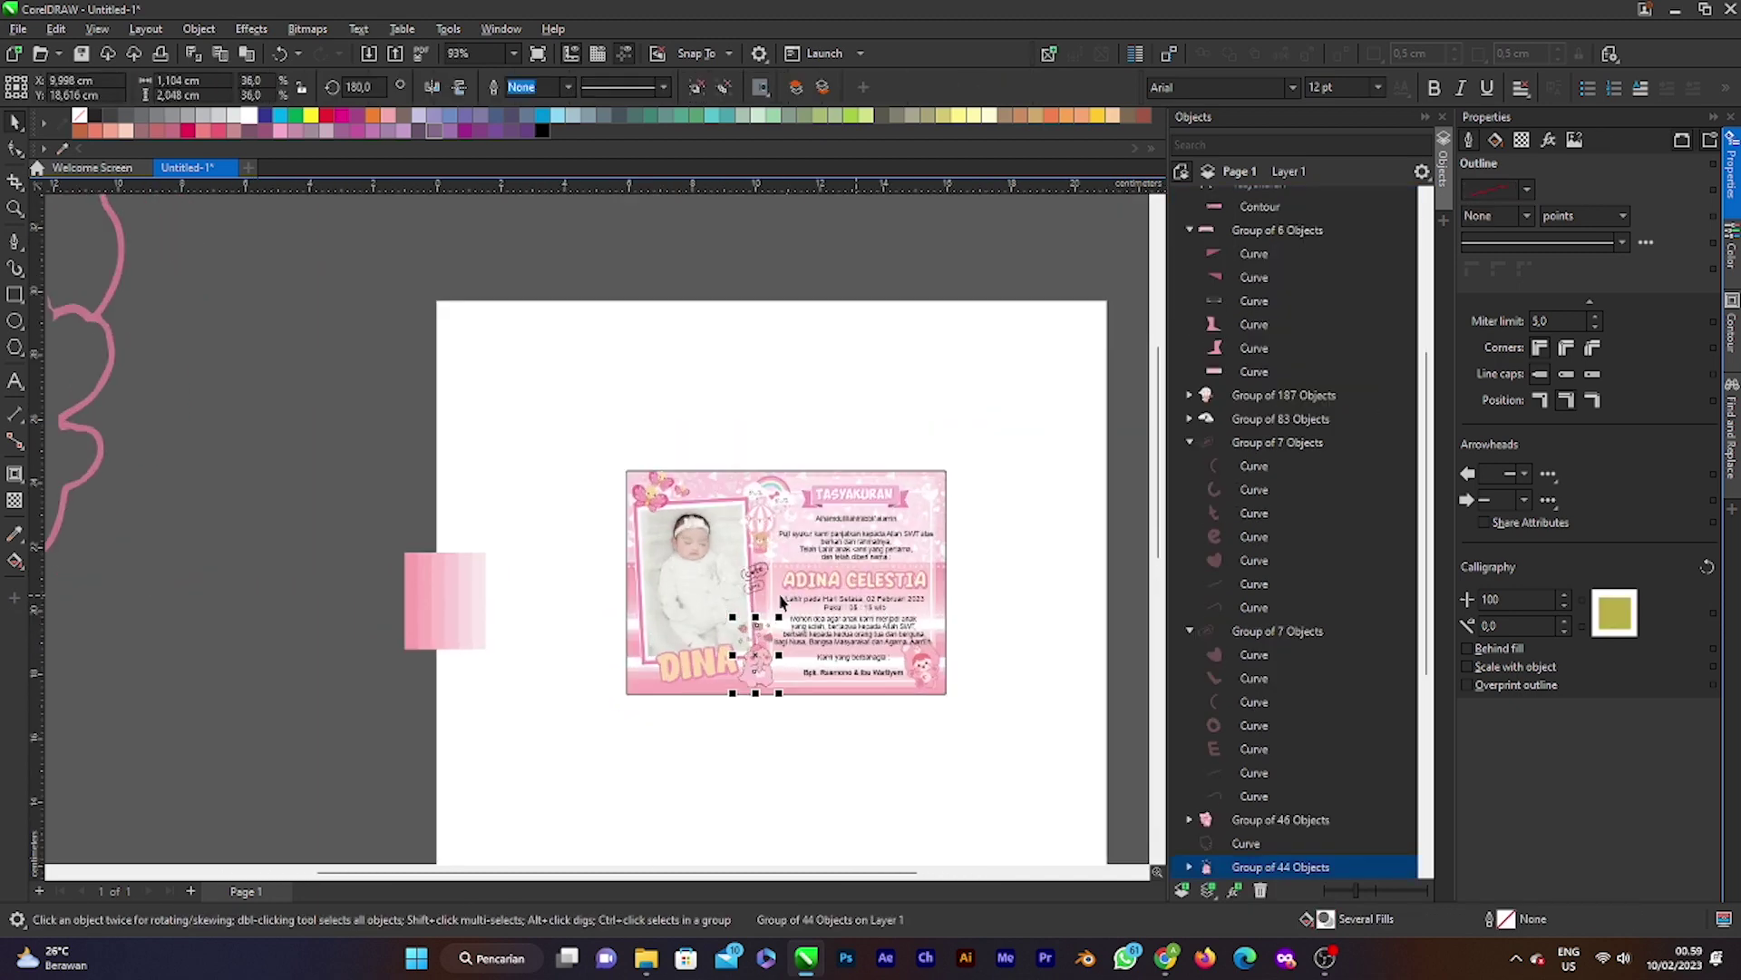
pyautogui.scroll(-2, 780, 601)
pyautogui.scroll(2, 885, 537)
pyautogui.click(775, 672)
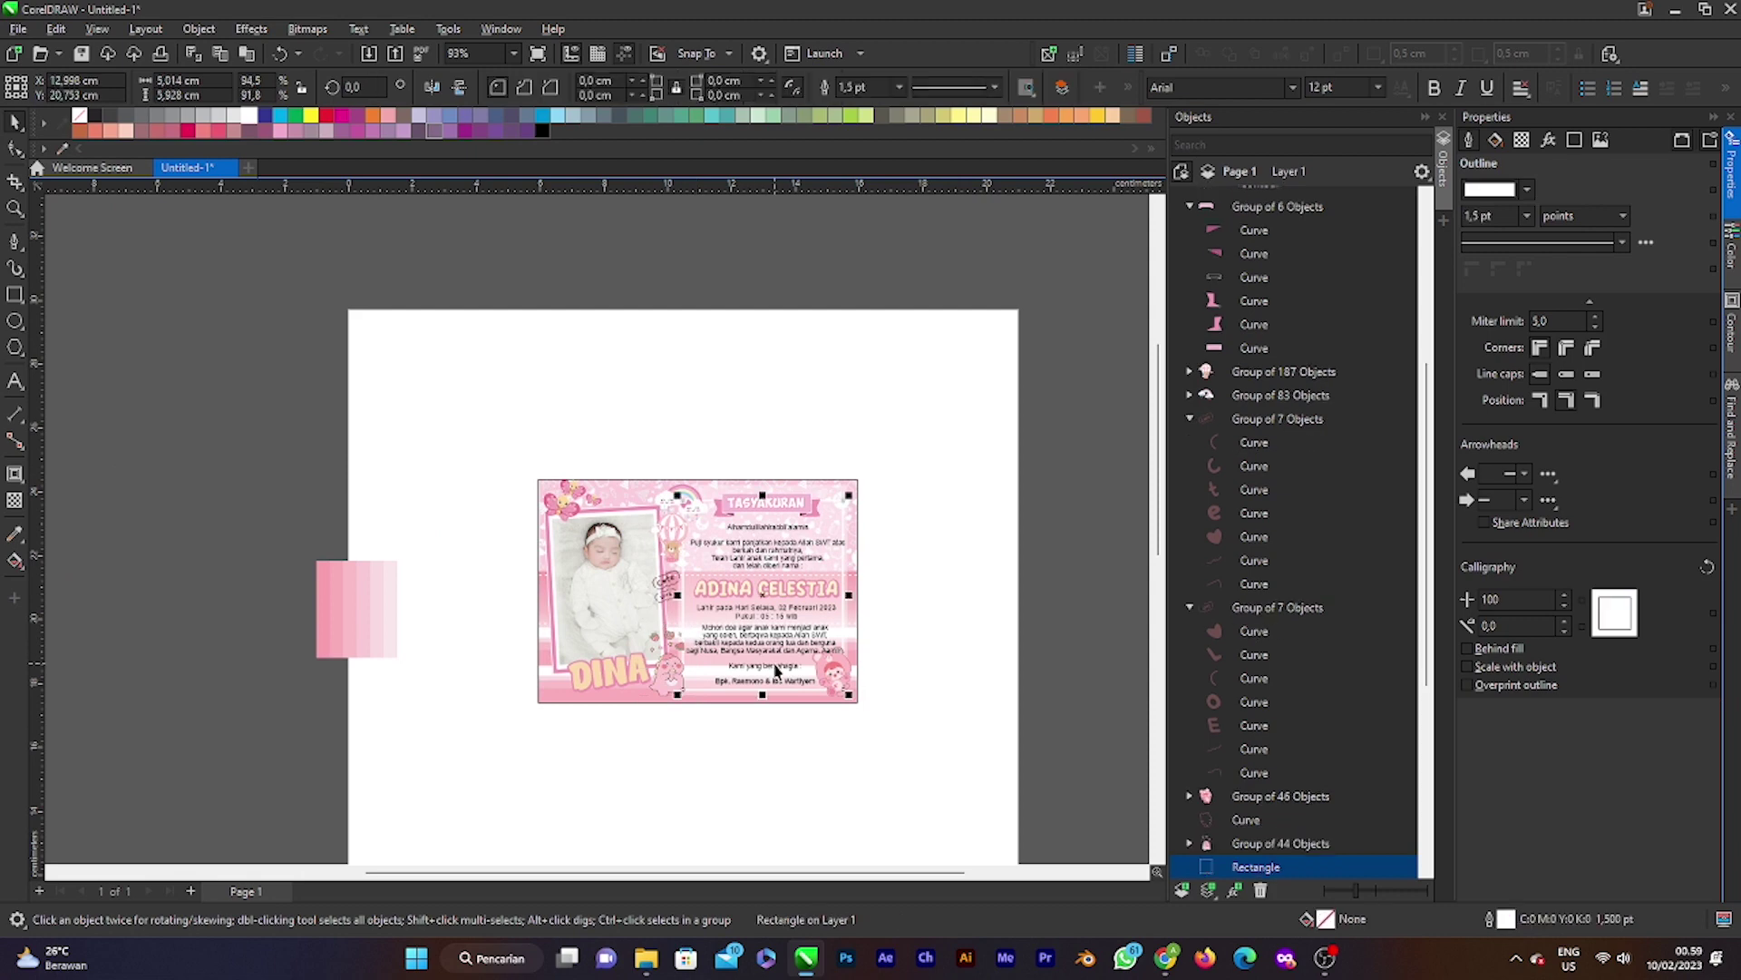
pyautogui.scroll(-2, 816, 680)
pyautogui.scroll(2, 856, 689)
# Step: Move the clipped card frame left and right, then undo the moves to restore its position
pyautogui.click(852, 659)
pyautogui.click(853, 659)
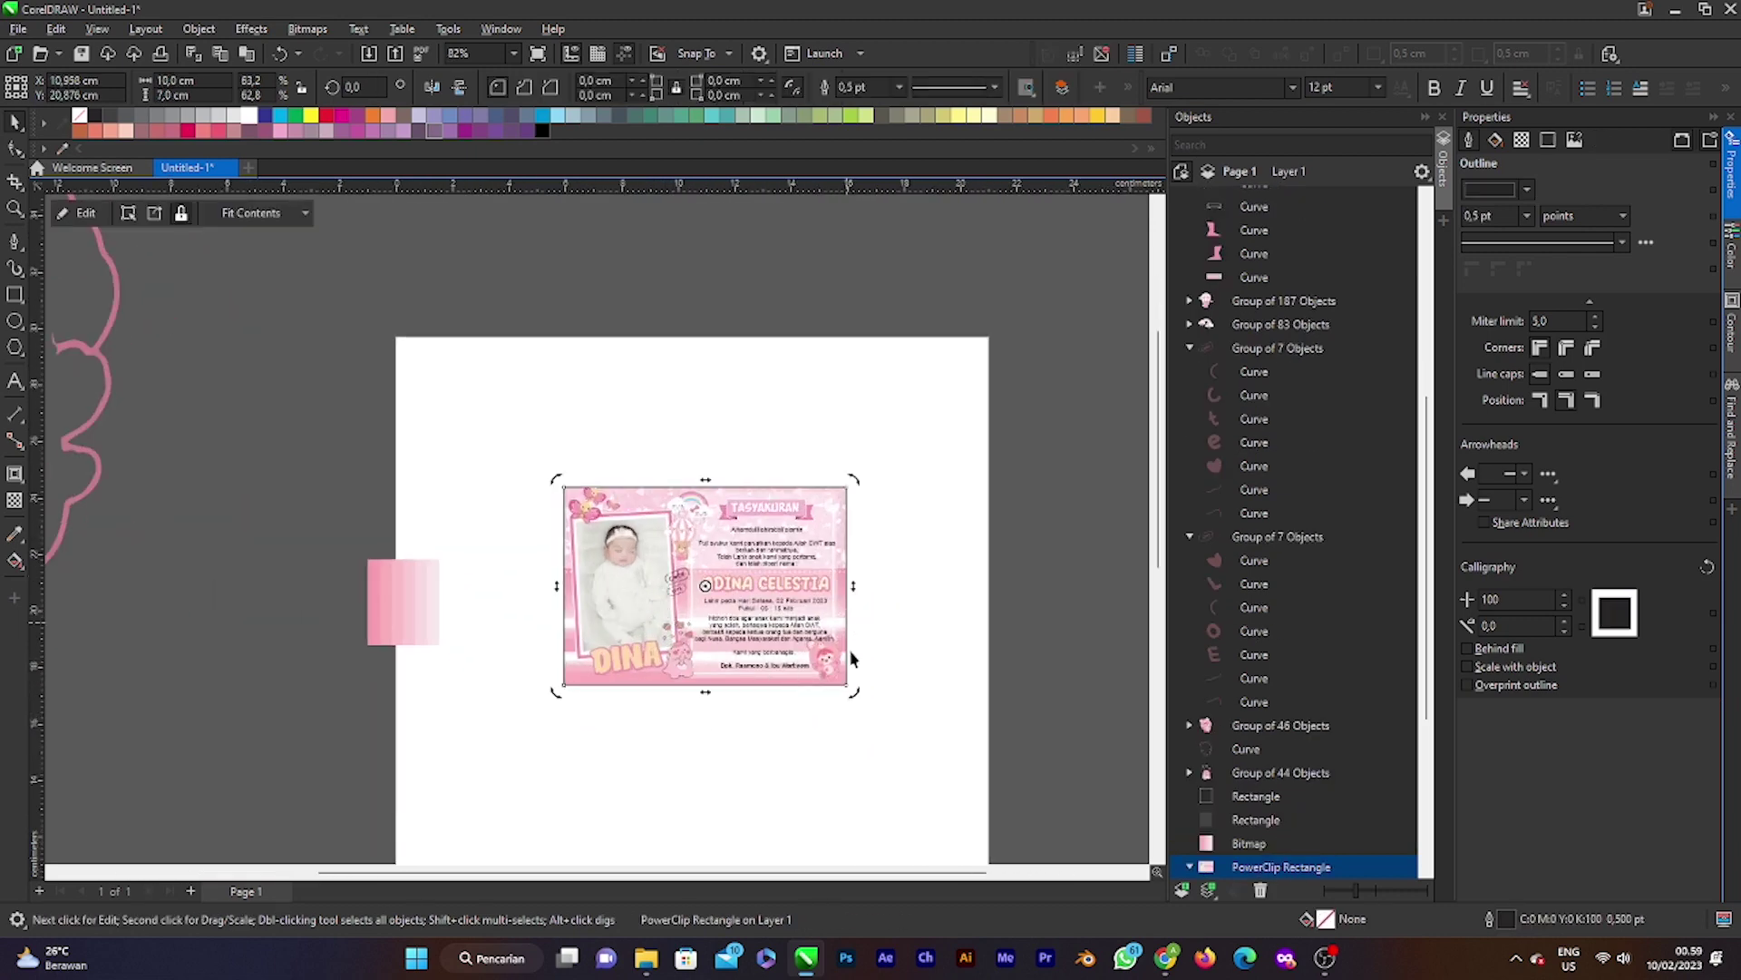
pyautogui.click(782, 628)
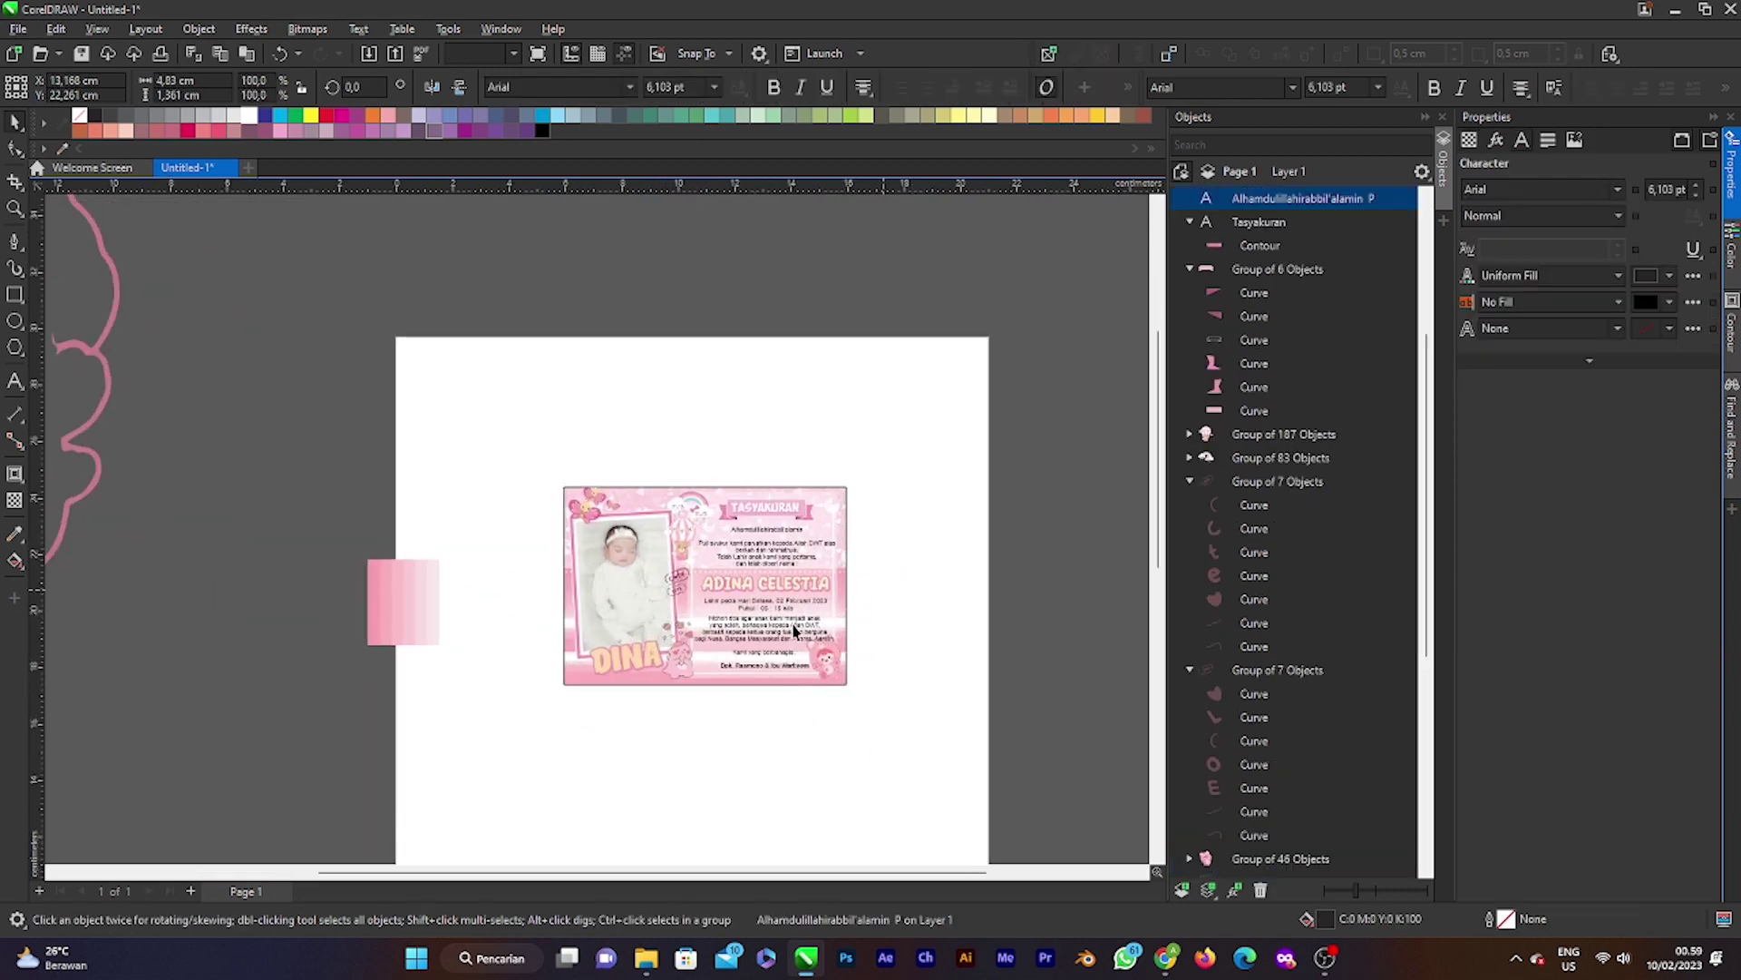
pyautogui.click(925, 594)
pyautogui.click(633, 560)
pyautogui.moveTo(630, 554); pyautogui.dragTo(446, 553)
pyautogui.moveTo(556, 571); pyautogui.dragTo(678, 537)
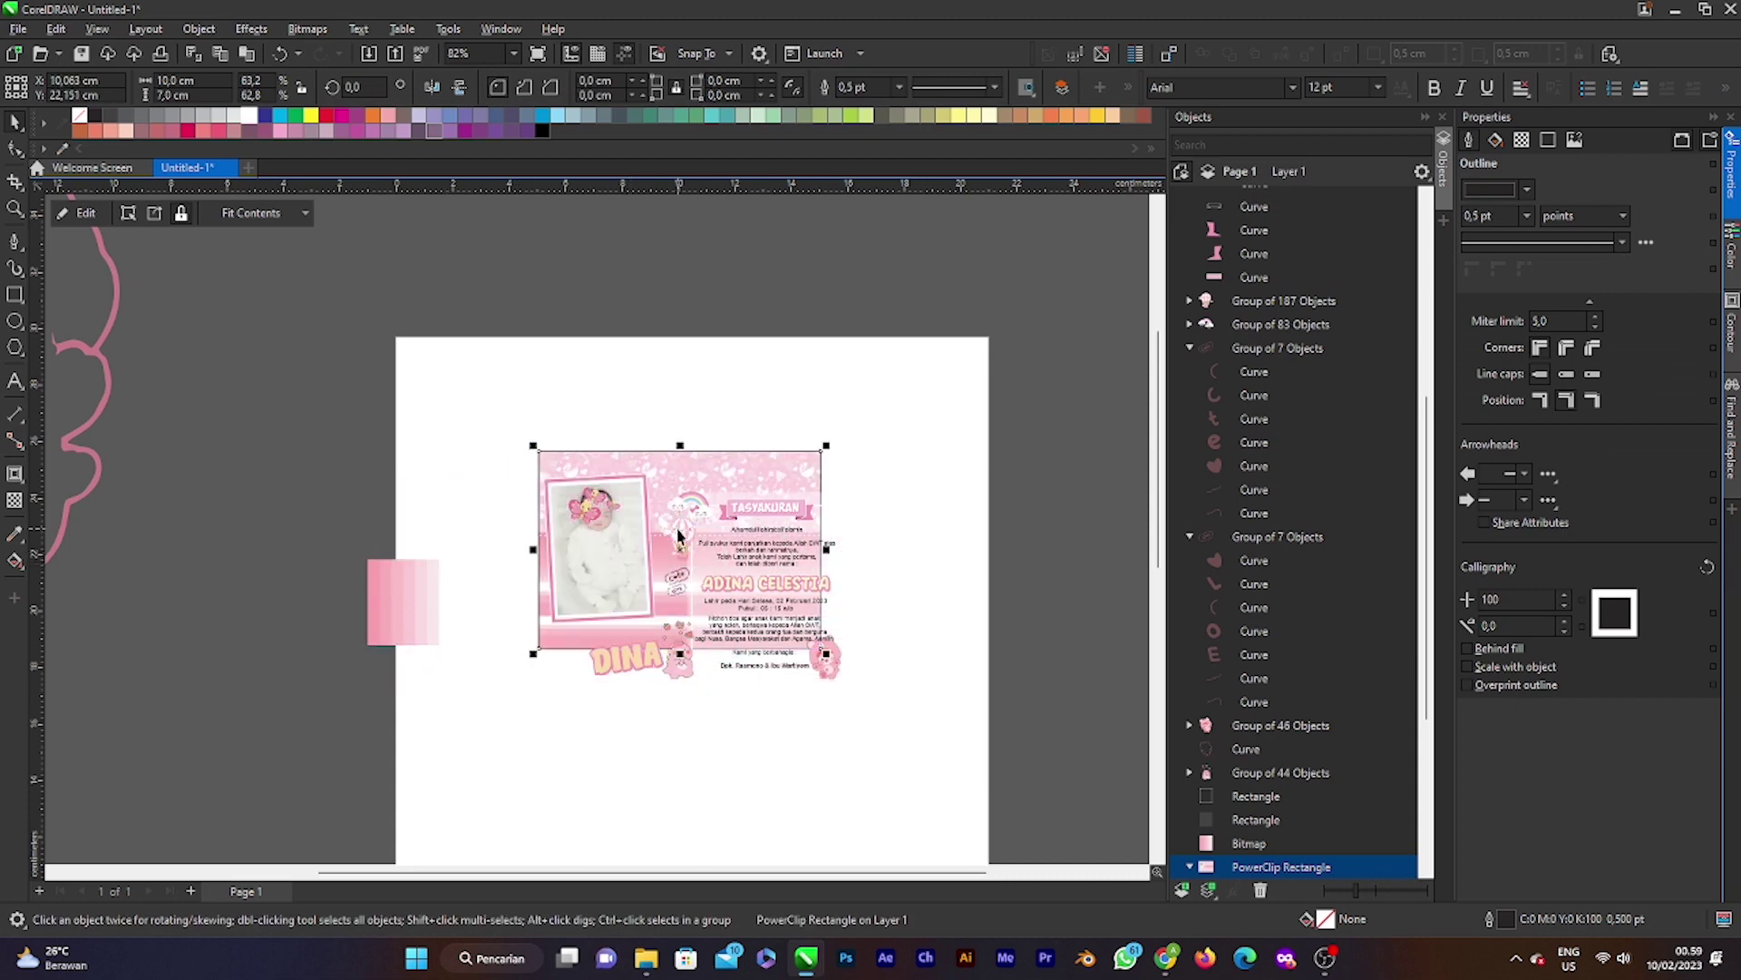
pyautogui.hotkey('ctrl', 'z')
pyautogui.hotkey('ctrl', 'z')
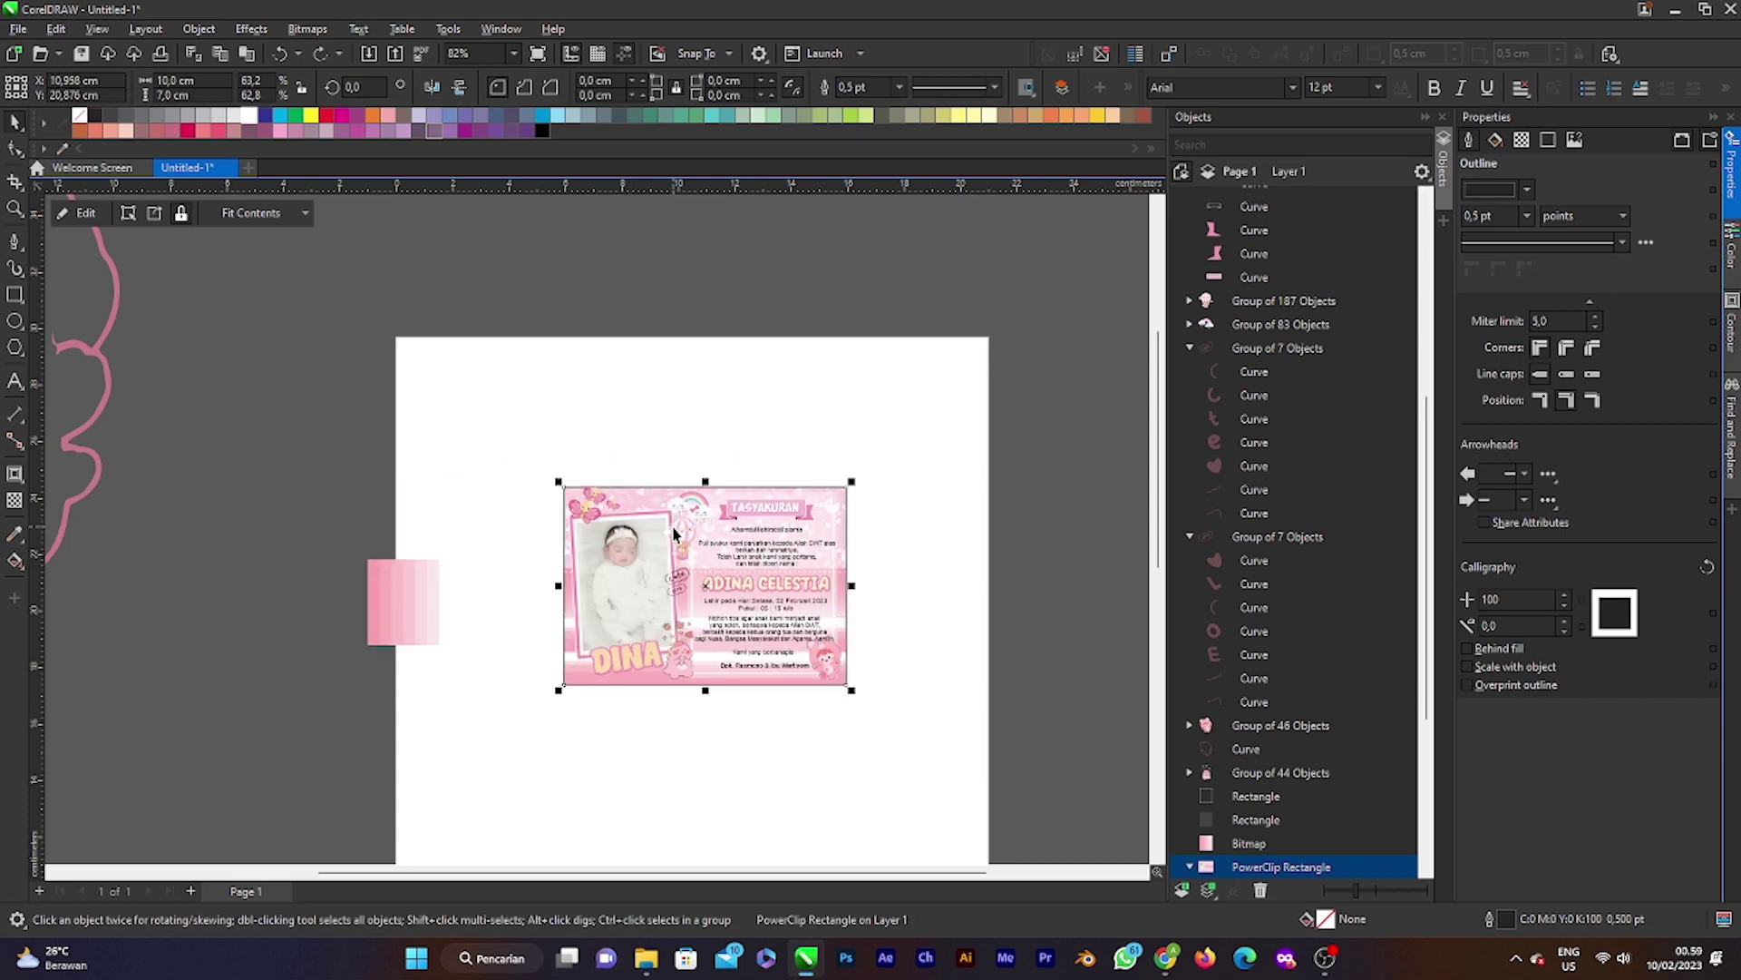
# Step: Delete the leftover pink gradient swatch to the left of the page
pyautogui.click(441, 577)
pyautogui.press('Delete')
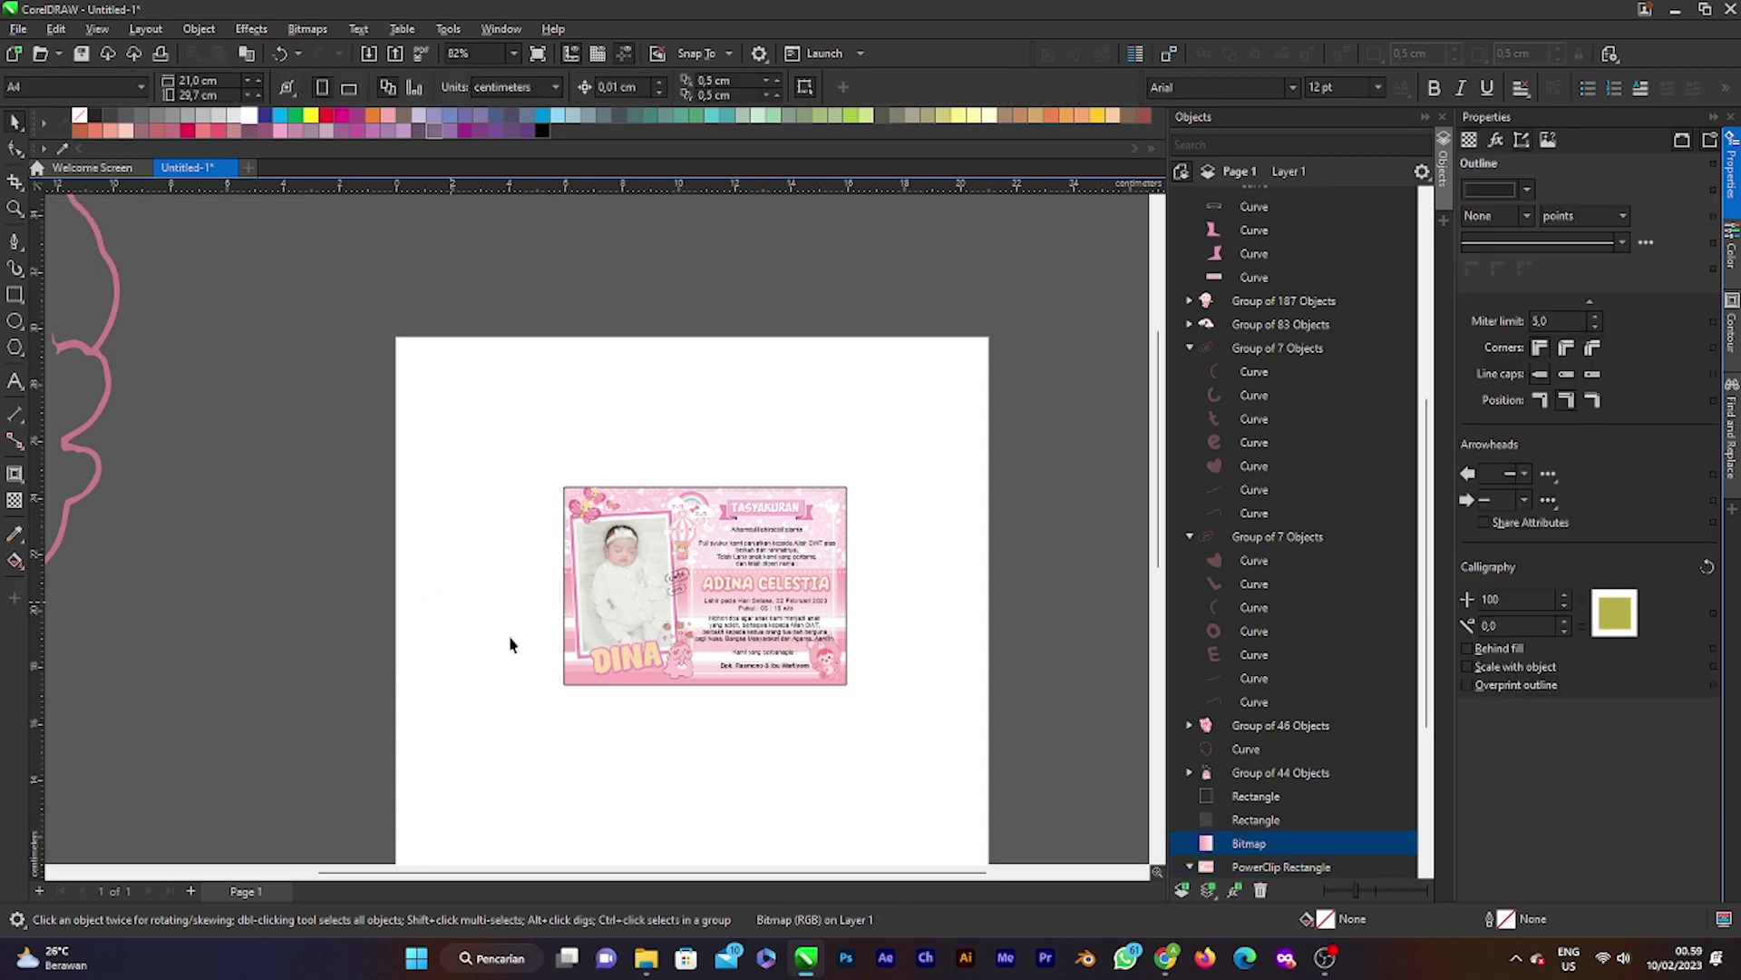
pyautogui.scroll(1, 509, 641)
pyautogui.scroll(-2, 559, 598)
pyautogui.scroll(1, 687, 579)
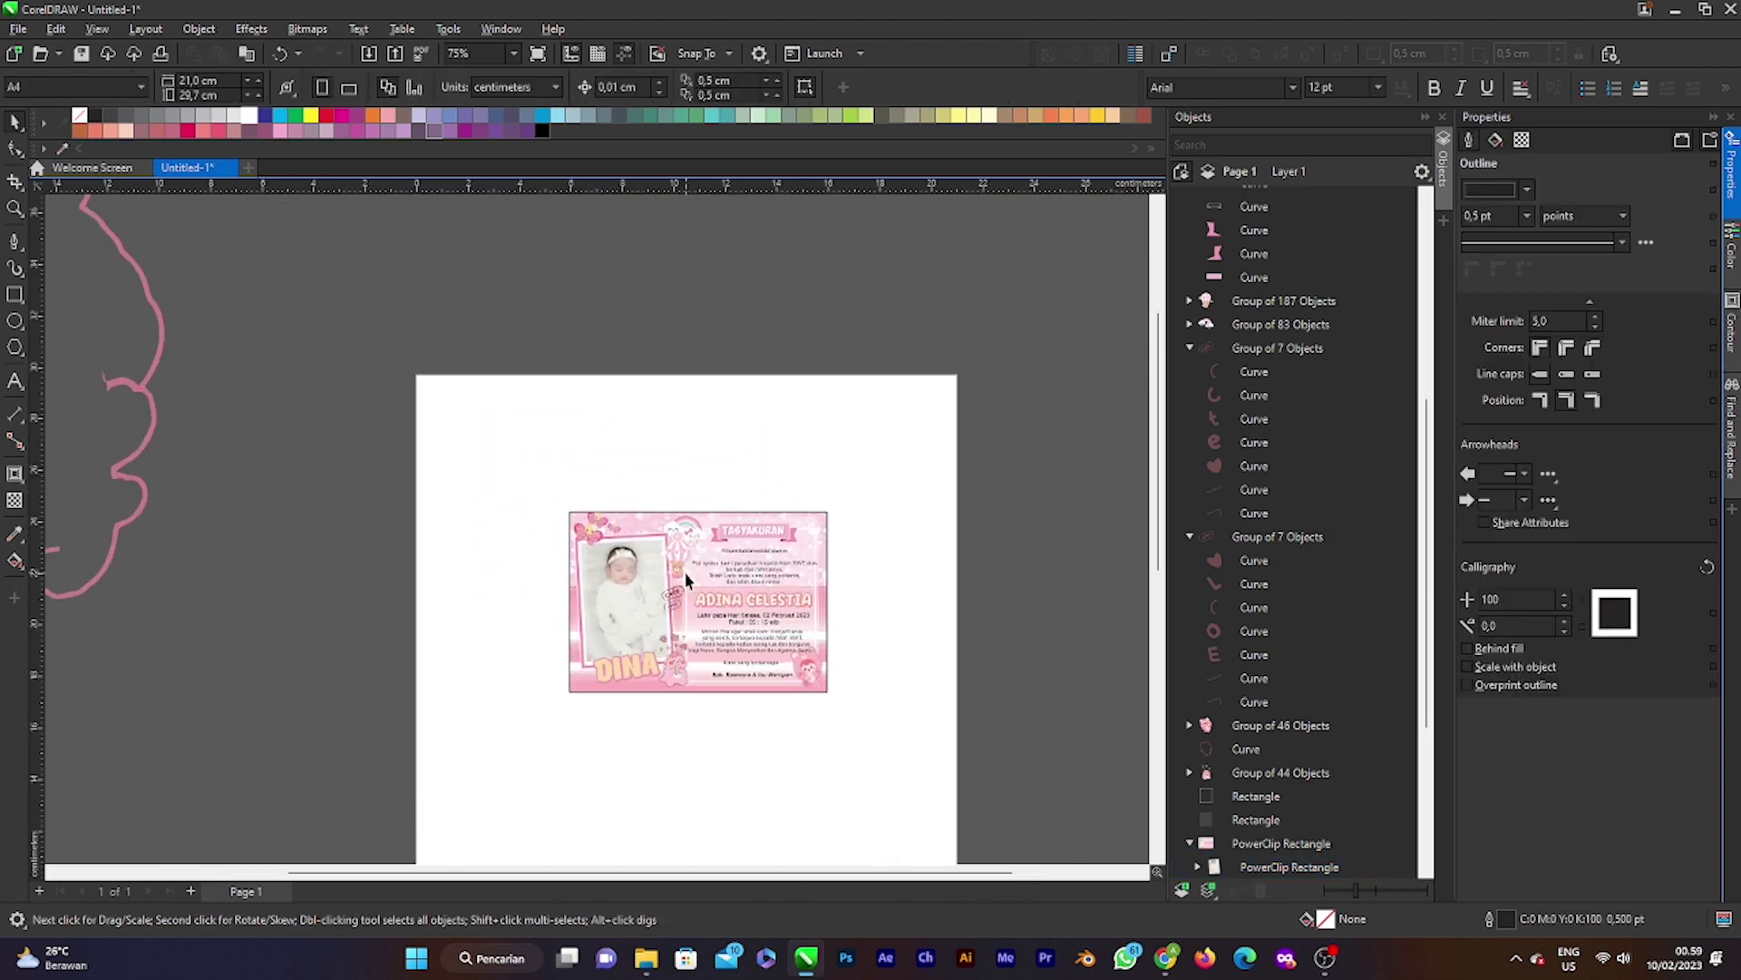
pyautogui.click(591, 538)
pyautogui.scroll(3, 592, 535)
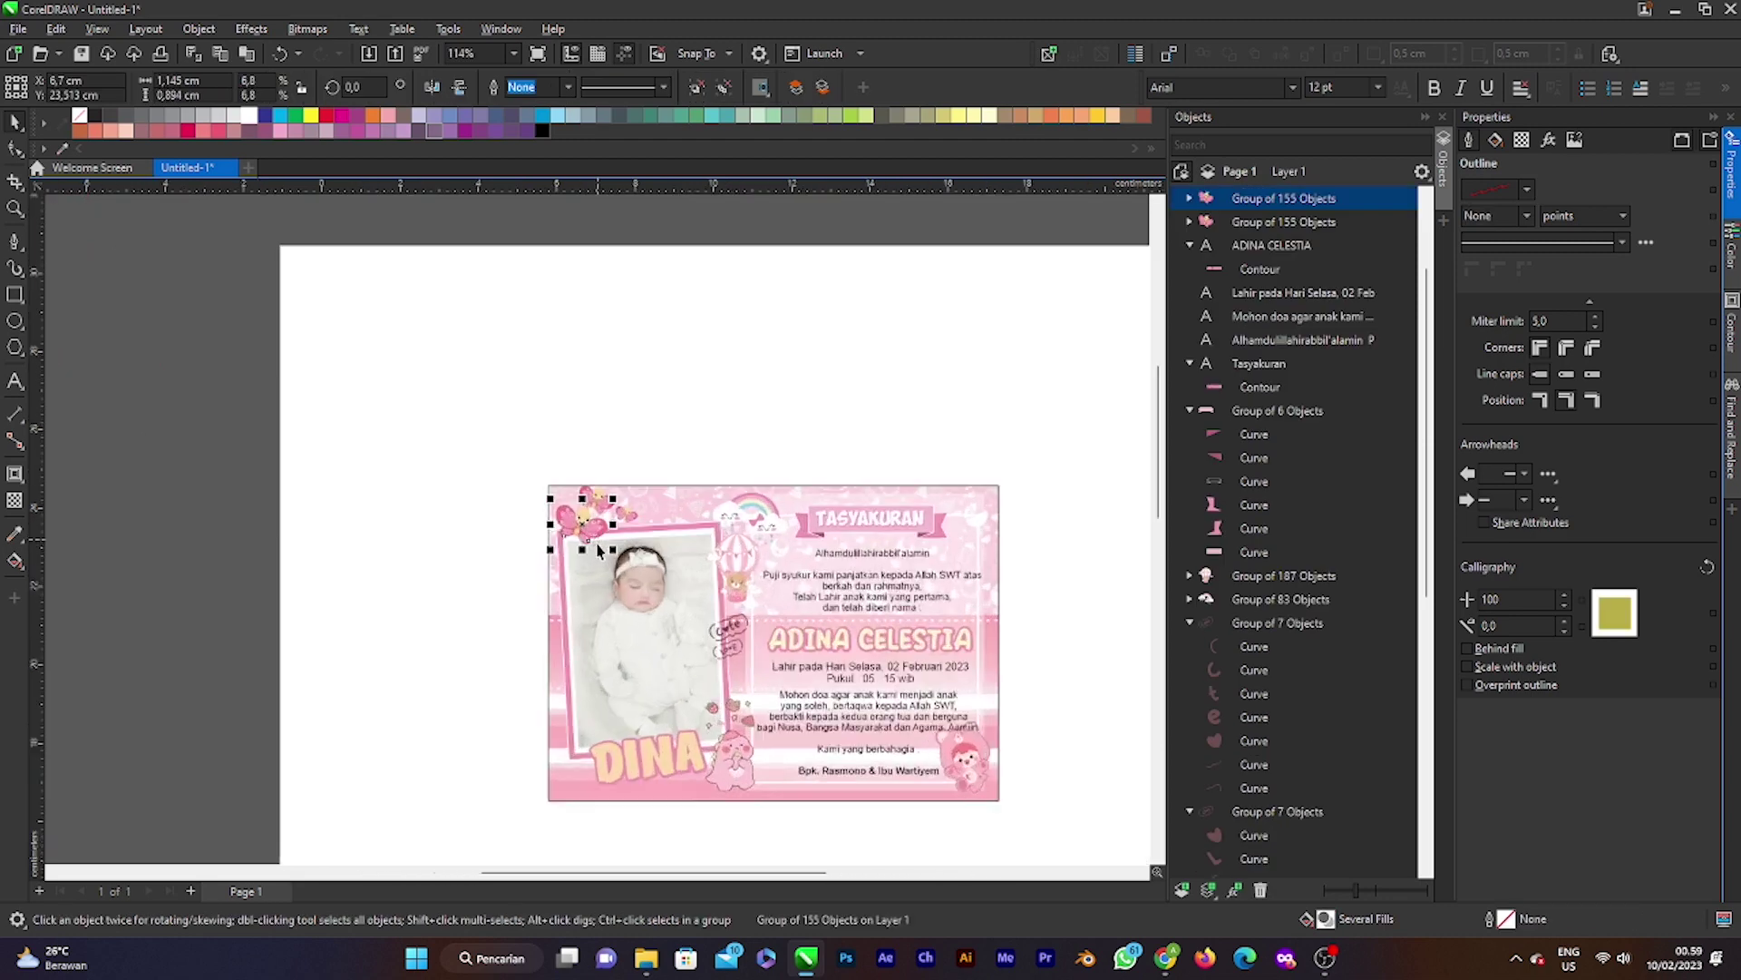
# Step: PowerClip the three selected butterfly groups inside the card frame
pyautogui.keyDown('shift'); pyautogui.click(639, 508); pyautogui.keyUp('shift')
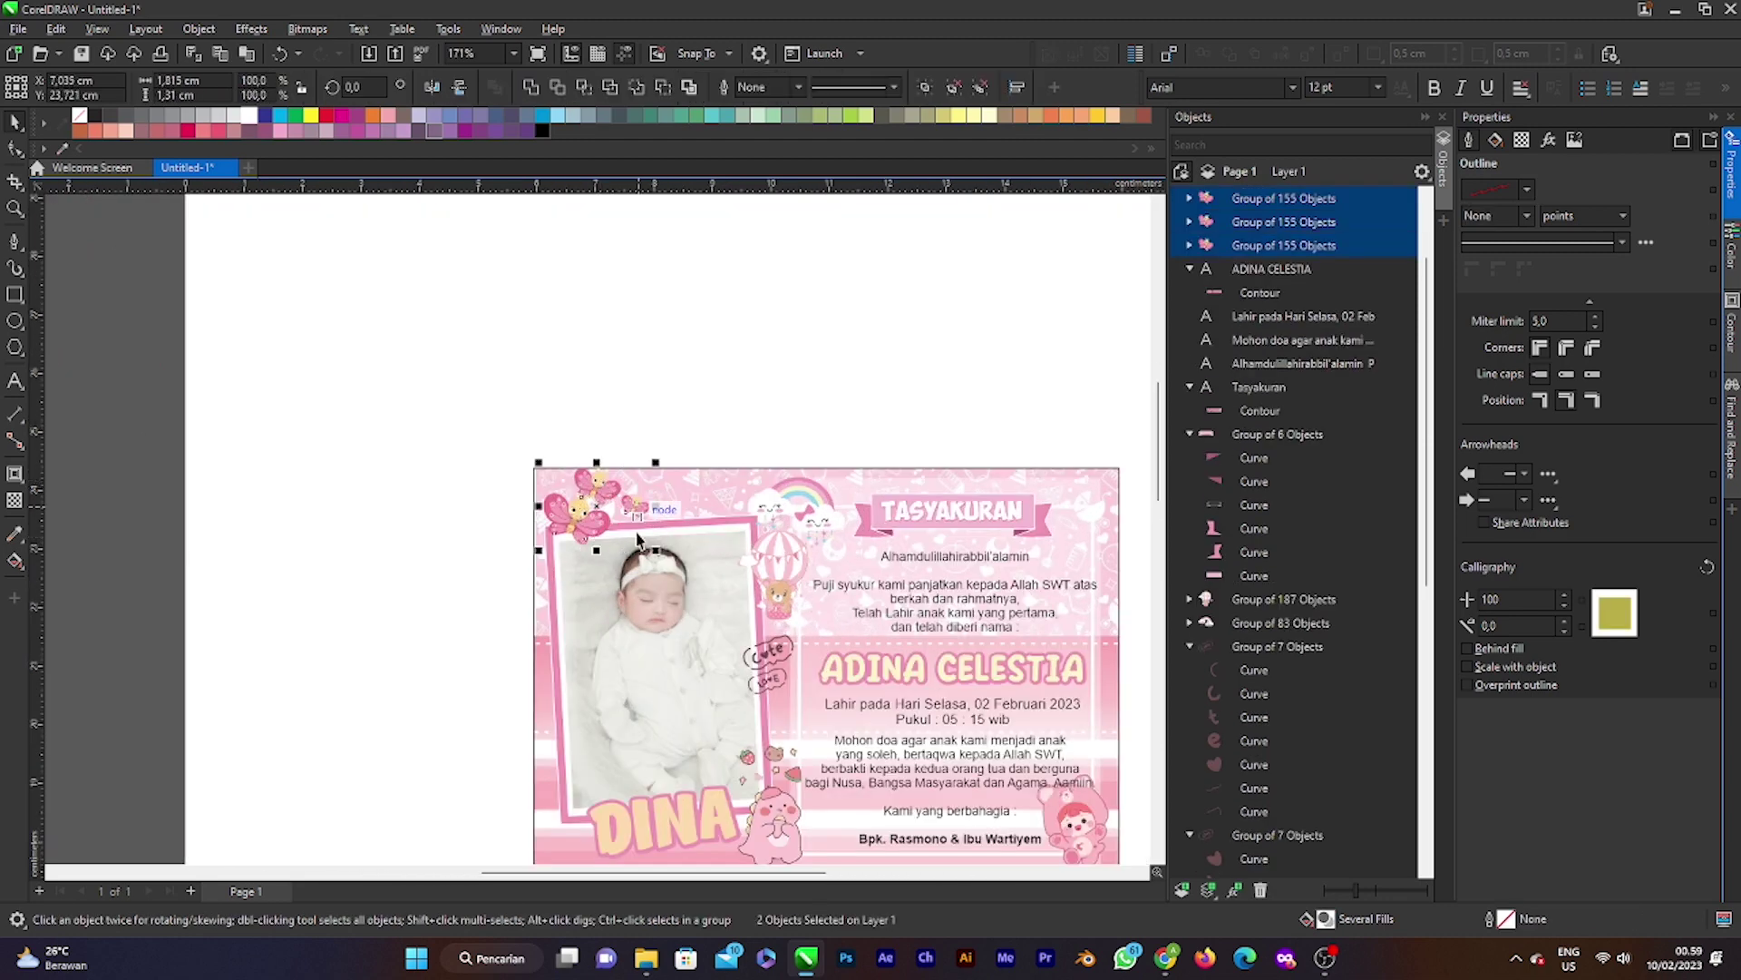
pyautogui.rightClick(596, 508)
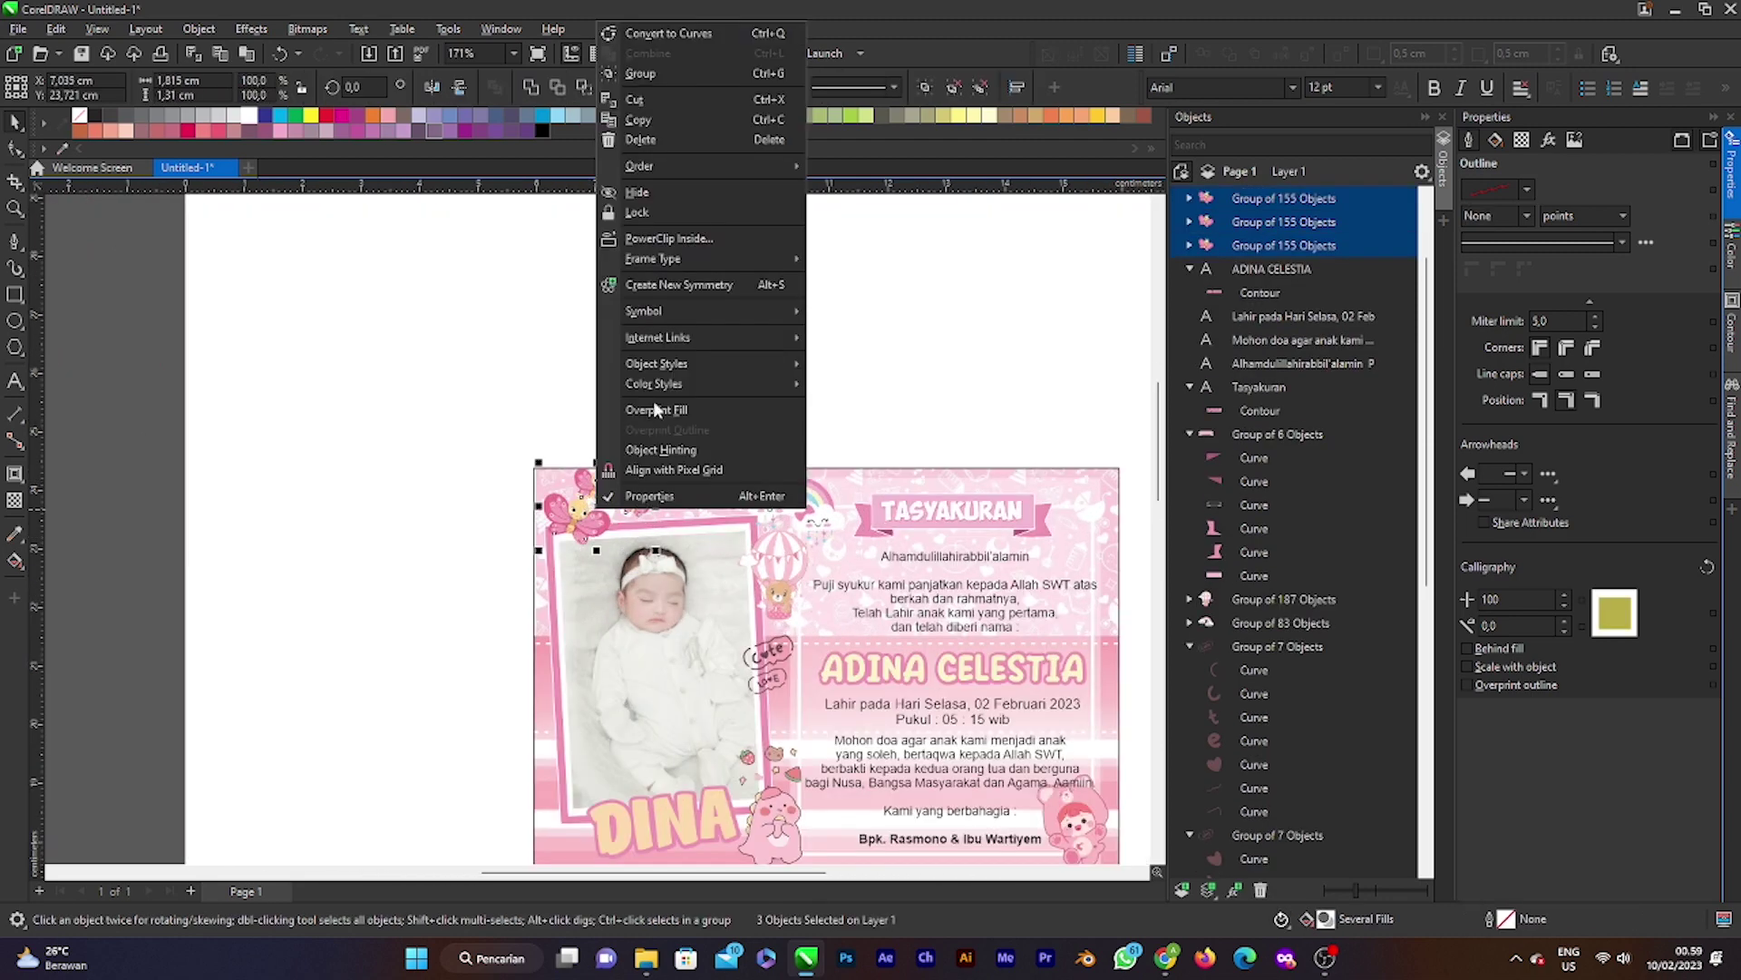
pyautogui.click(671, 242)
pyautogui.click(564, 599)
pyautogui.scroll(-2, 564, 599)
# Step: PowerClip the DINA title inside the card frame
pyautogui.rightClick(628, 735)
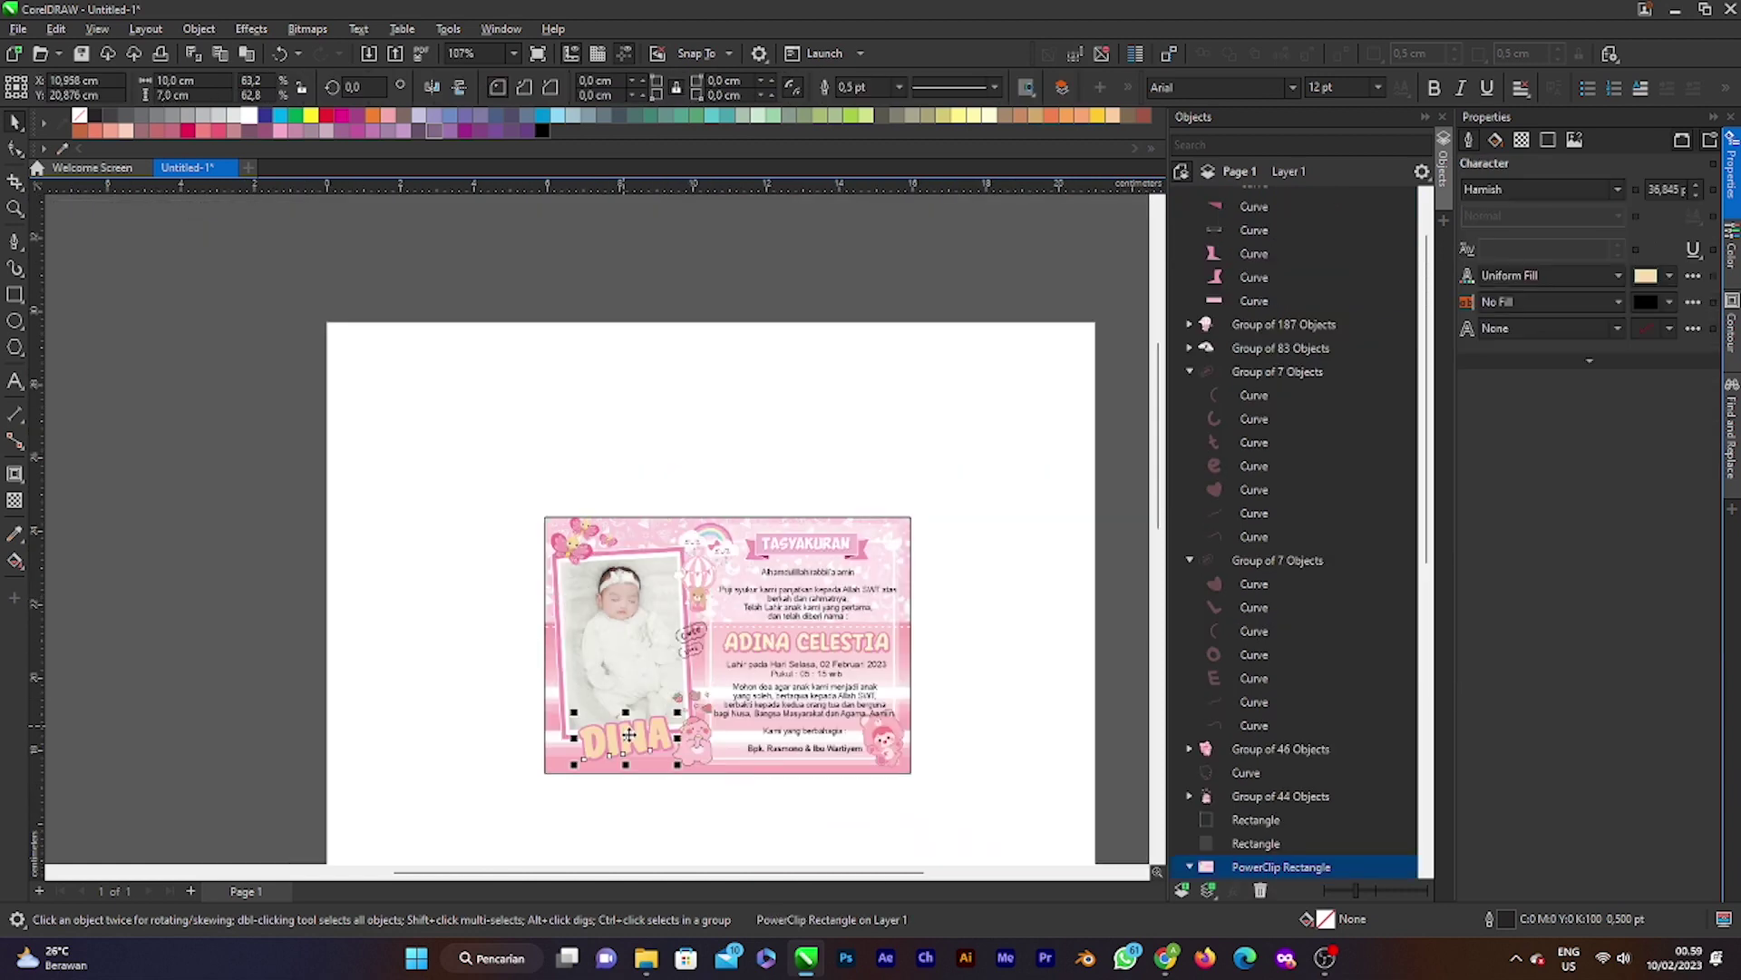
pyautogui.click(725, 531)
pyautogui.click(635, 626)
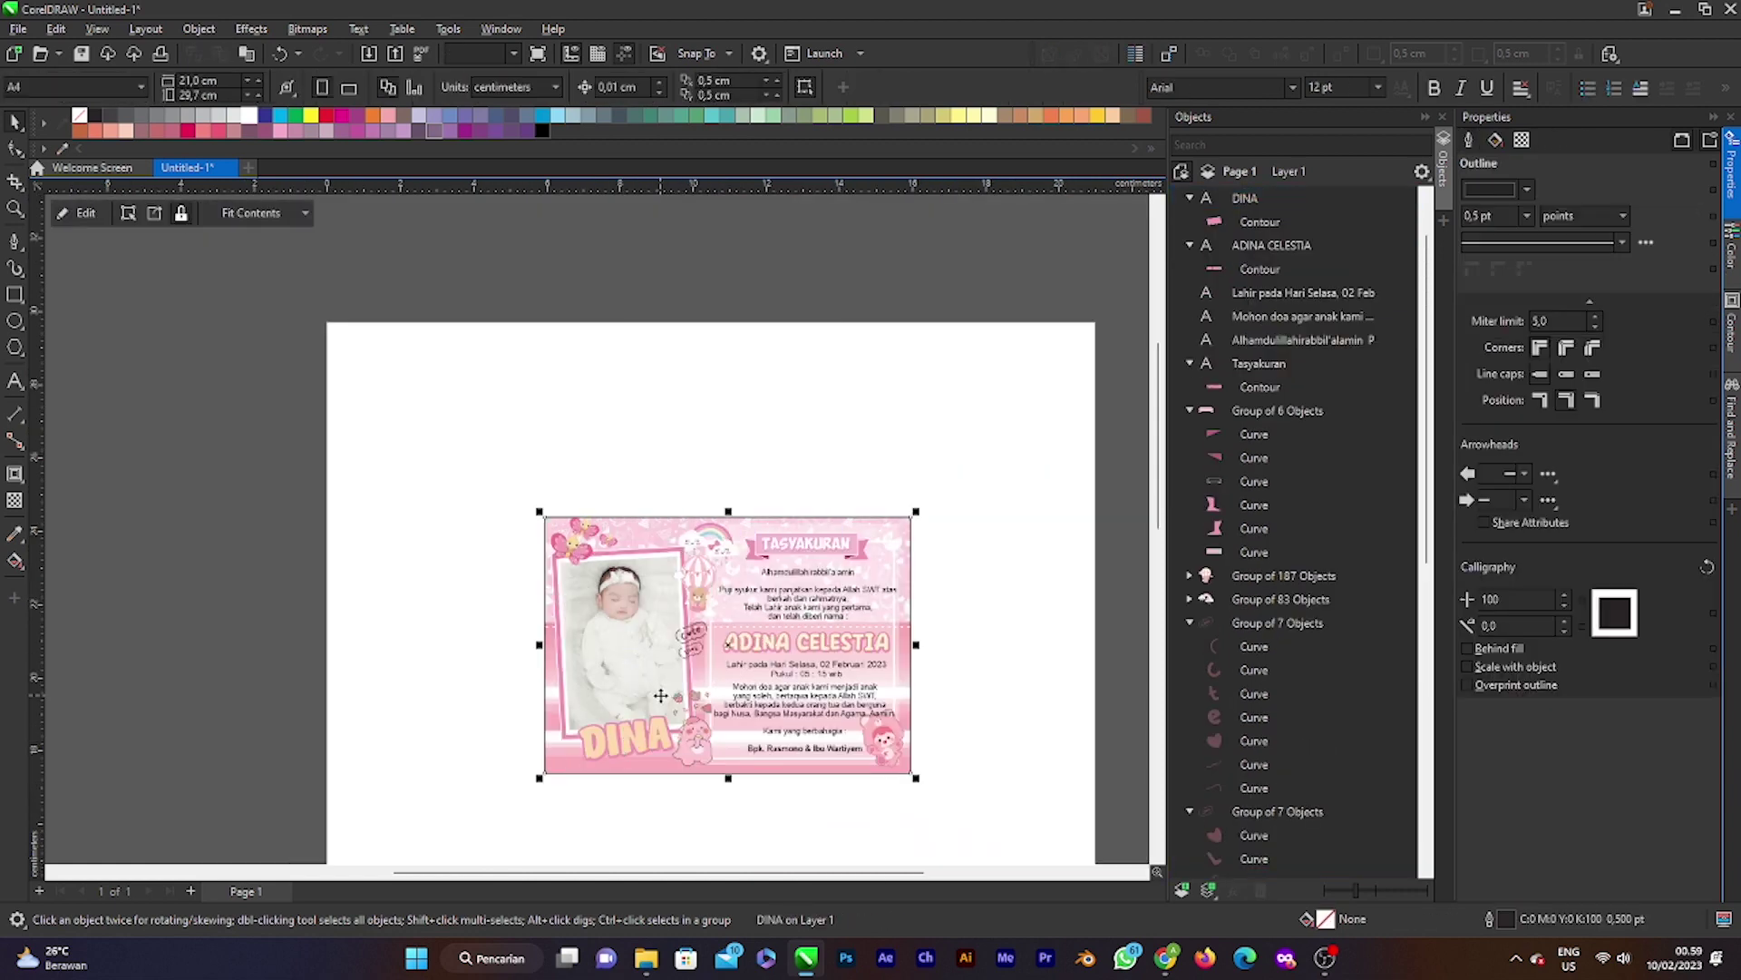
pyautogui.scroll(-3, 640, 653)
pyautogui.scroll(3, 632, 617)
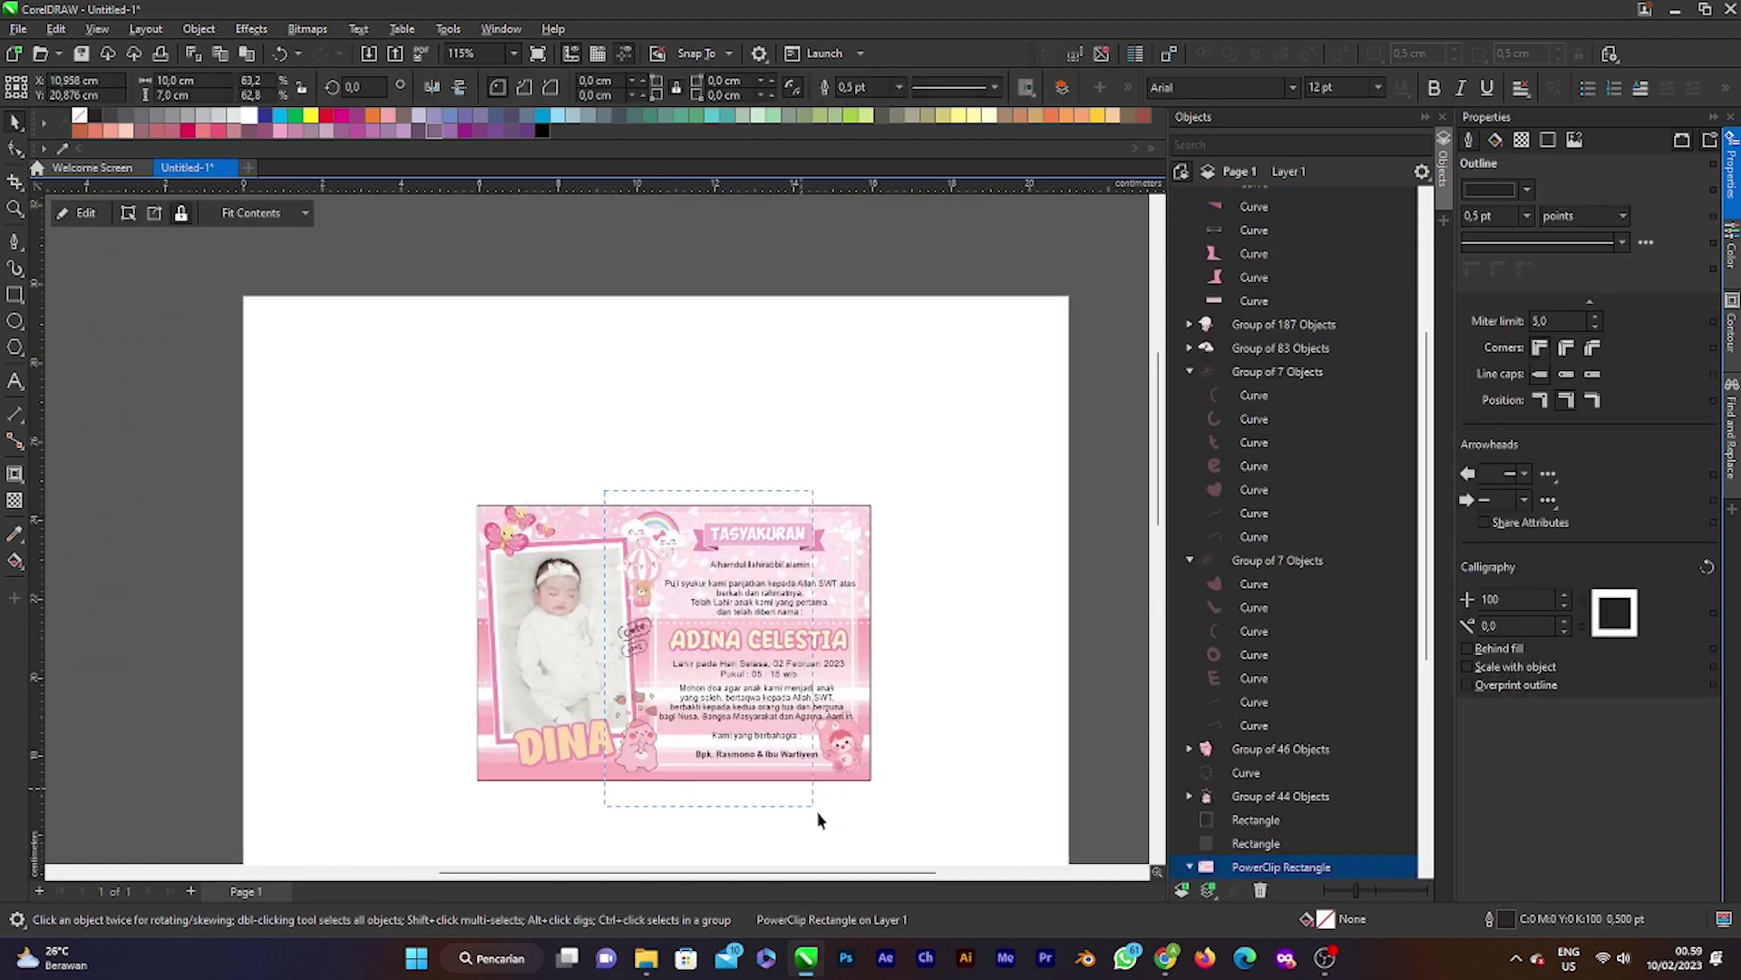
# Step: Select all remaining card elements and PowerClip them inside the card frame
pyautogui.moveTo(893, 813); pyautogui.dragTo(893, 812)
pyautogui.scroll(2, 721, 680)
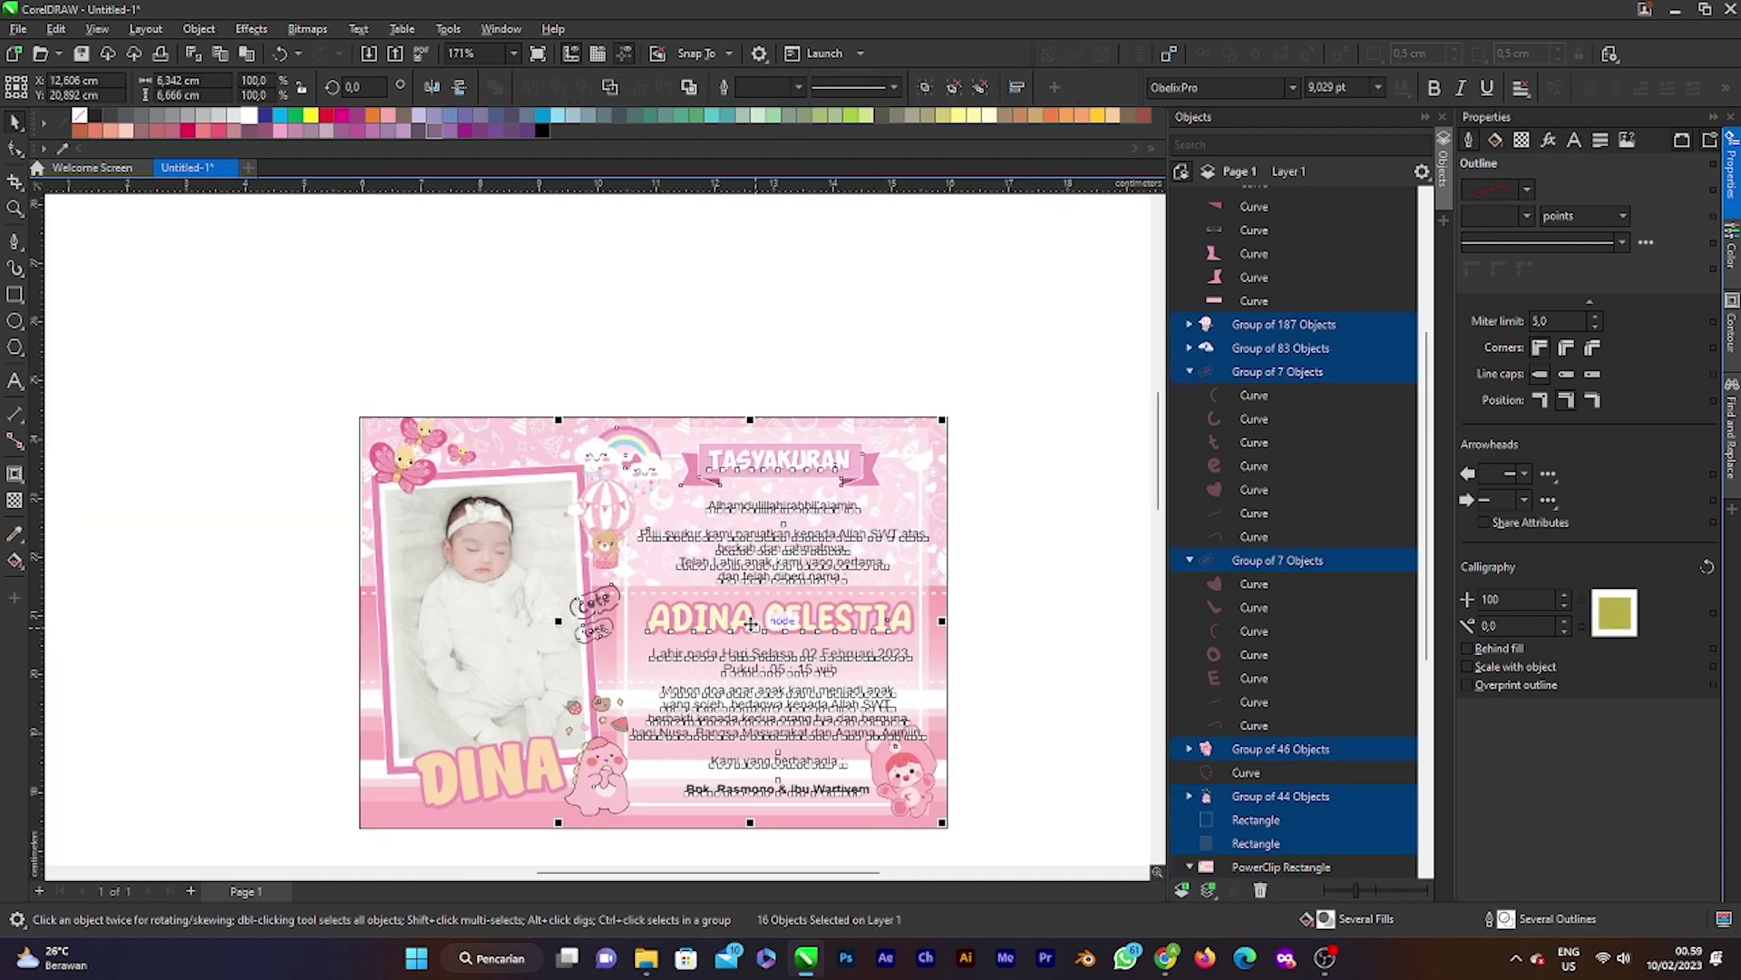
pyautogui.rightClick(751, 624)
pyautogui.click(822, 350)
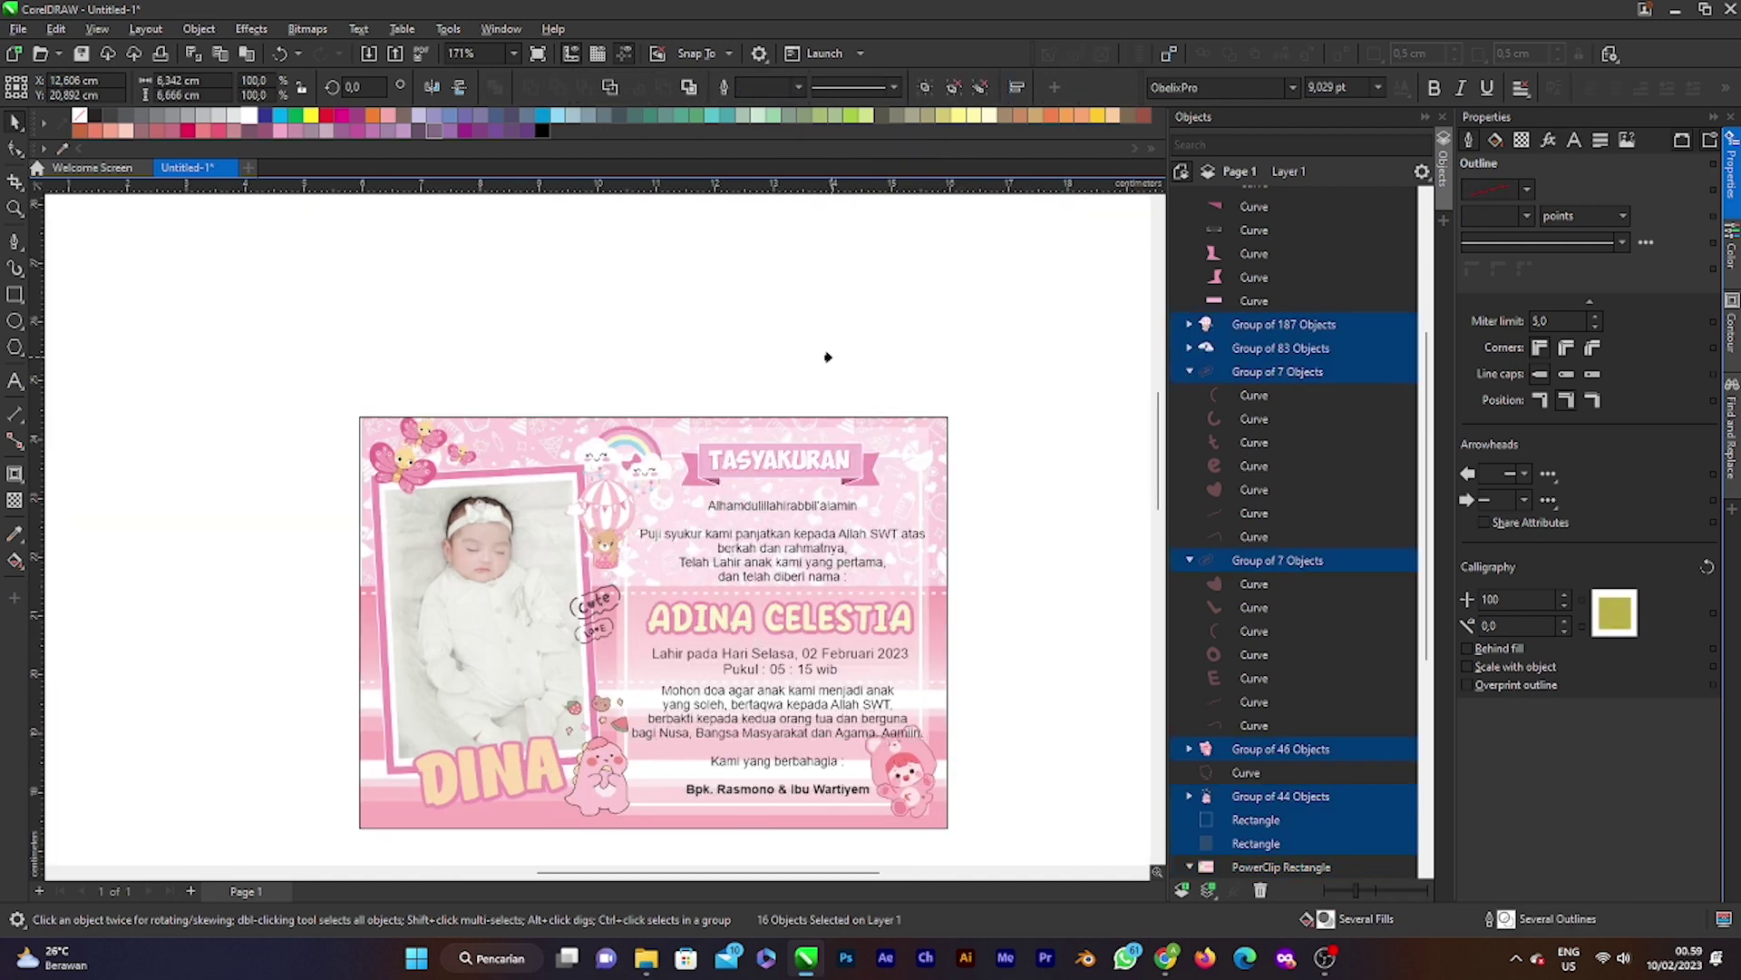
pyautogui.click(490, 625)
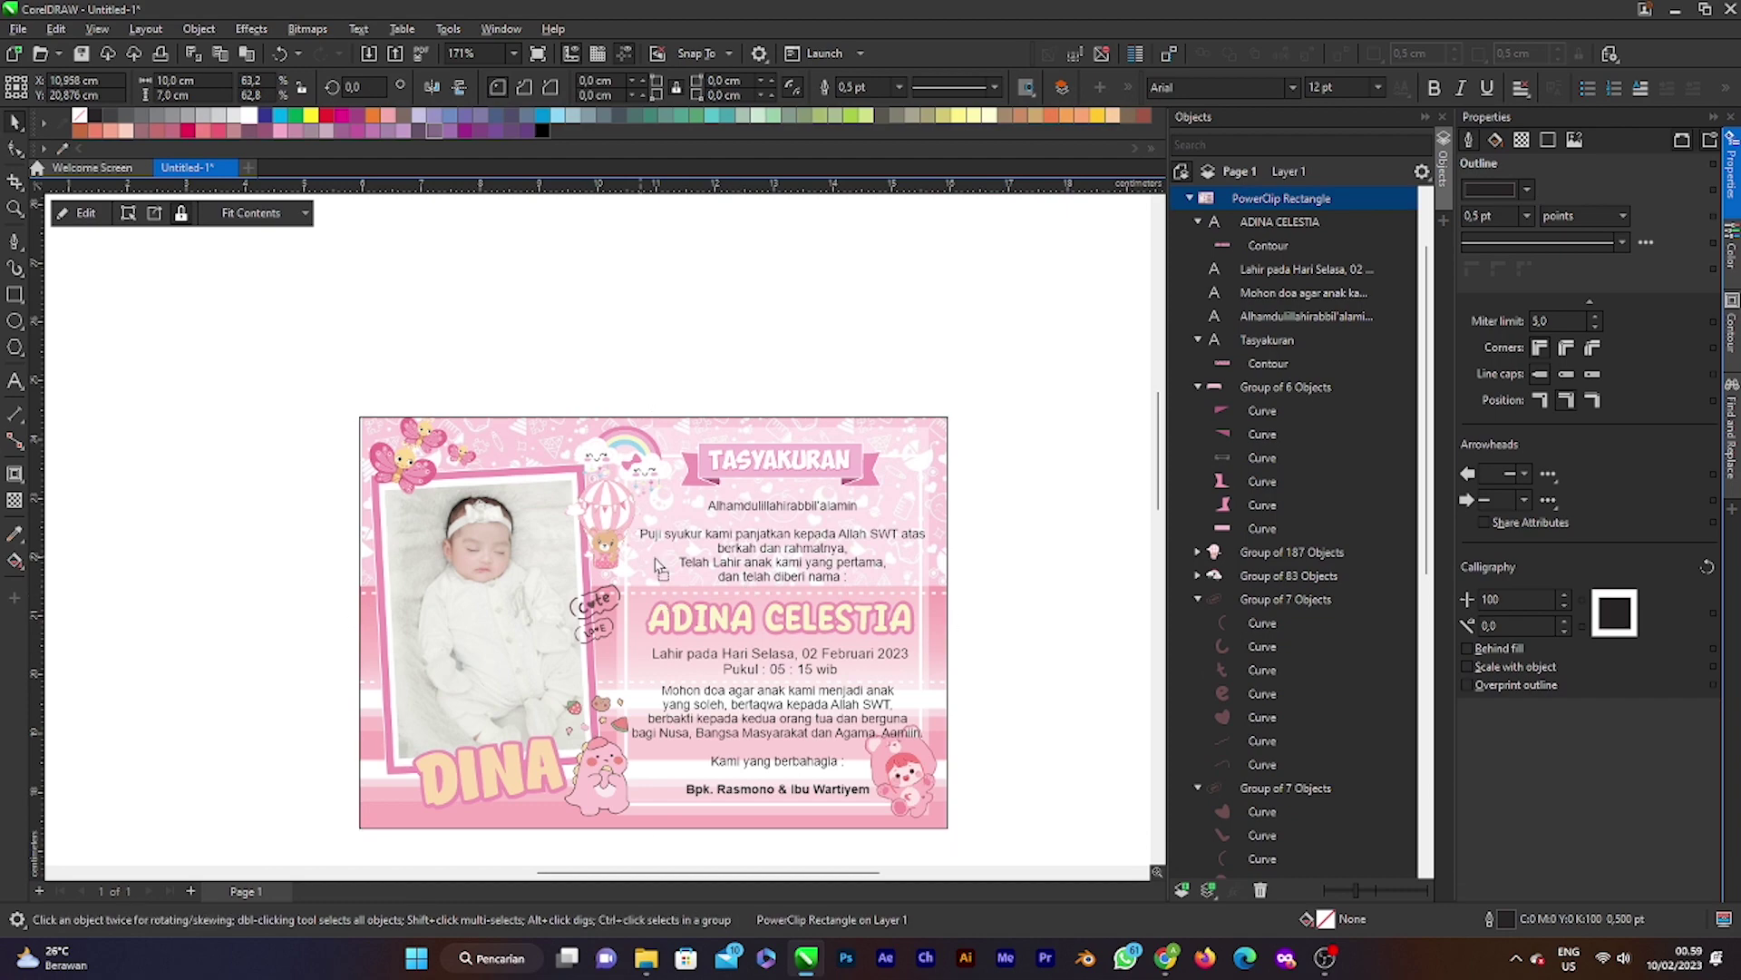
# Step: Move the clipped card up-left, then return it near its original spot
pyautogui.moveTo(597, 492); pyautogui.dragTo(642, 569)
pyautogui.scroll(3, 635, 546)
pyautogui.scroll(-4, 675, 585)
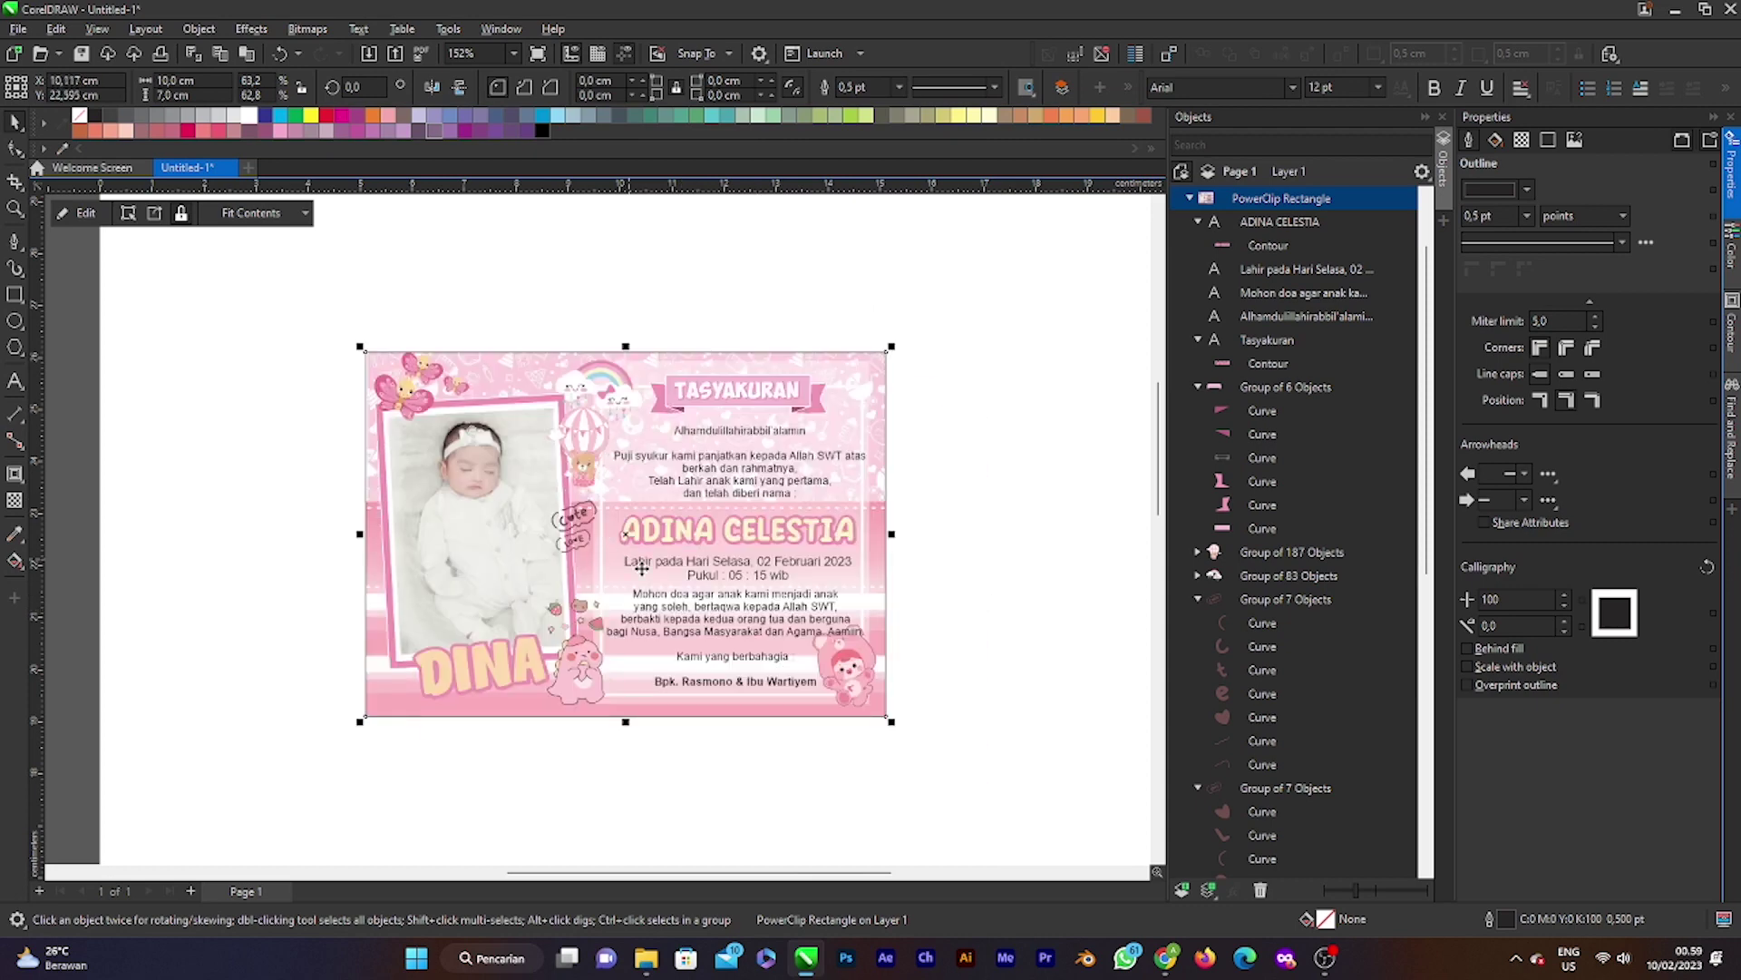
pyautogui.moveTo(585, 531)
pyautogui.mouseDown()
pyautogui.moveTo(492, 327)
pyautogui.moveTo(585, 533)
pyautogui.mouseUp()
pyautogui.click(952, 608)
pyautogui.scroll(-2, 673, 711)
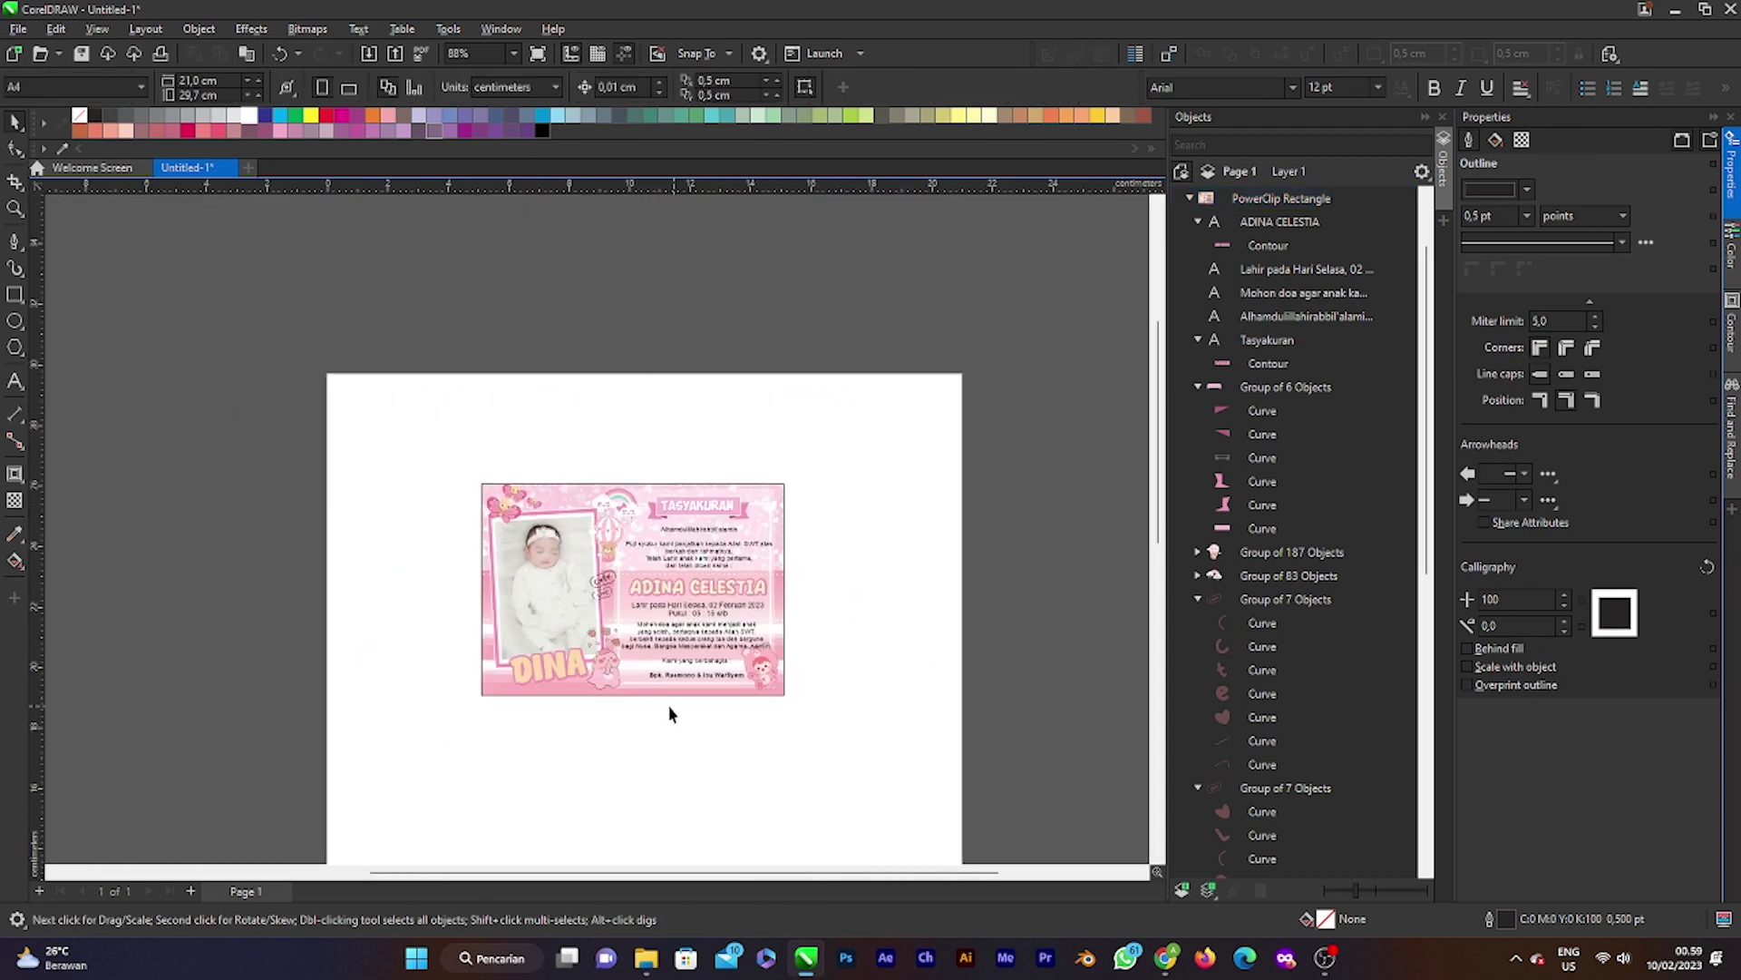
pyautogui.scroll(1, 653, 703)
pyautogui.scroll(-1, 672, 704)
pyautogui.scroll(1, 635, 653)
# Step: Open and finish the card's PowerClip contents, then set its outline width to None
pyautogui.click(623, 624)
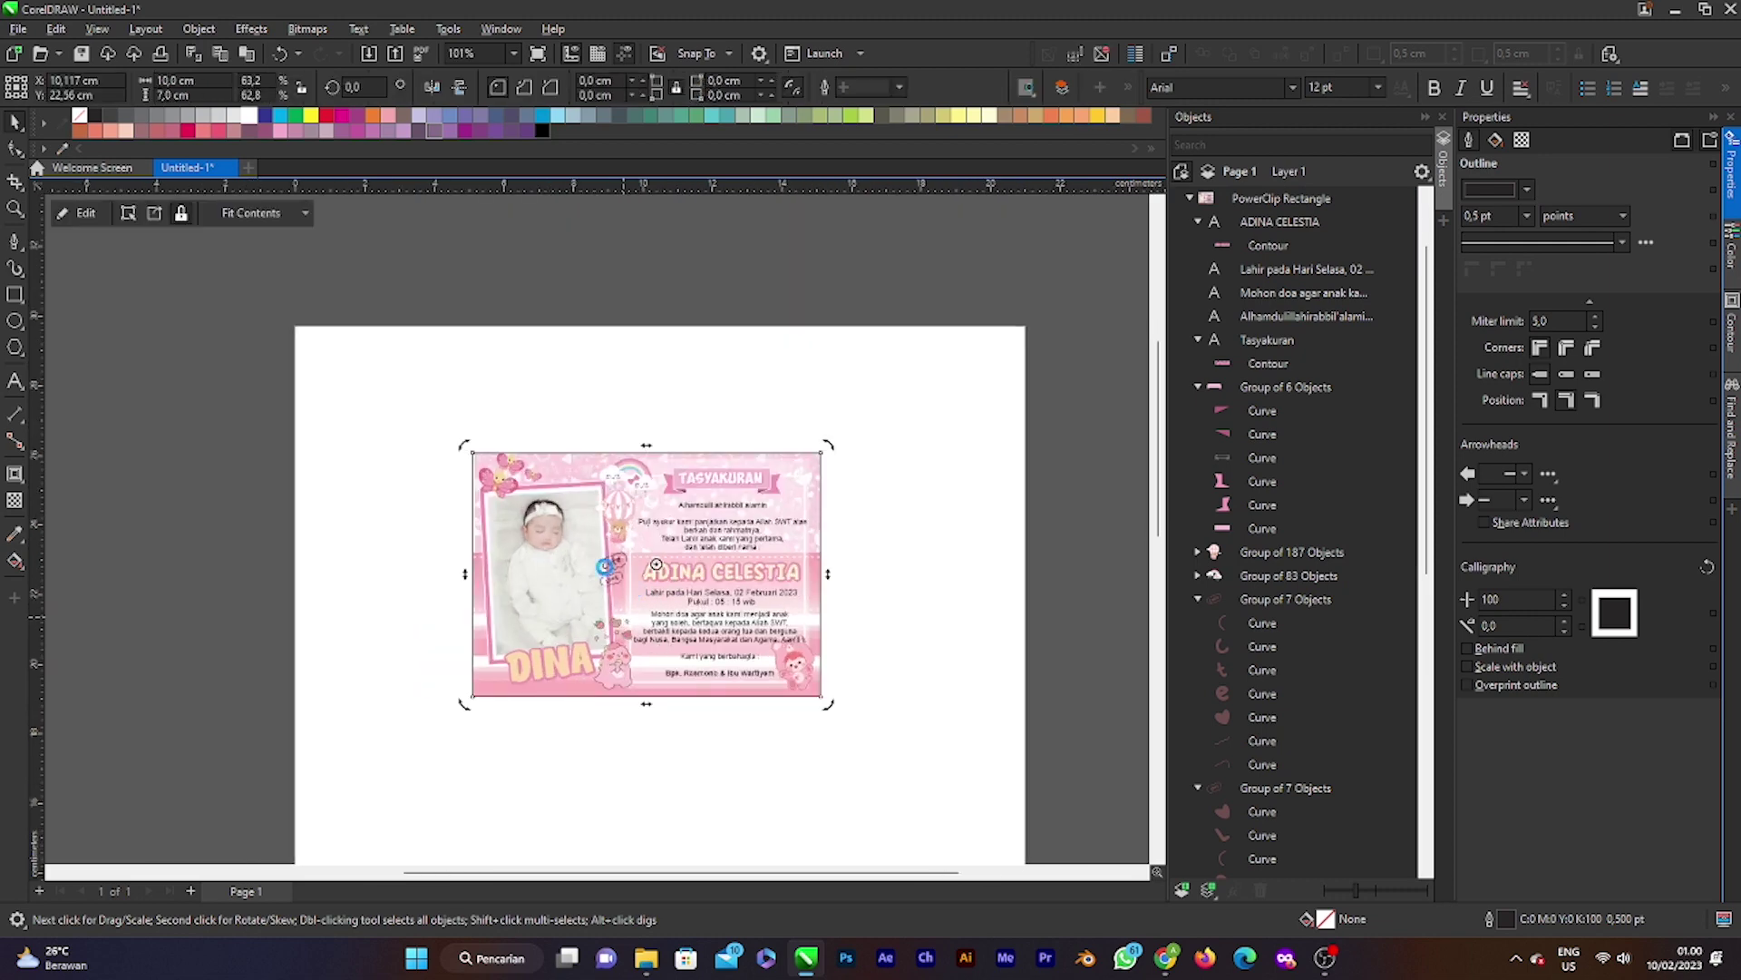
pyautogui.click(86, 214)
pyautogui.click(90, 214)
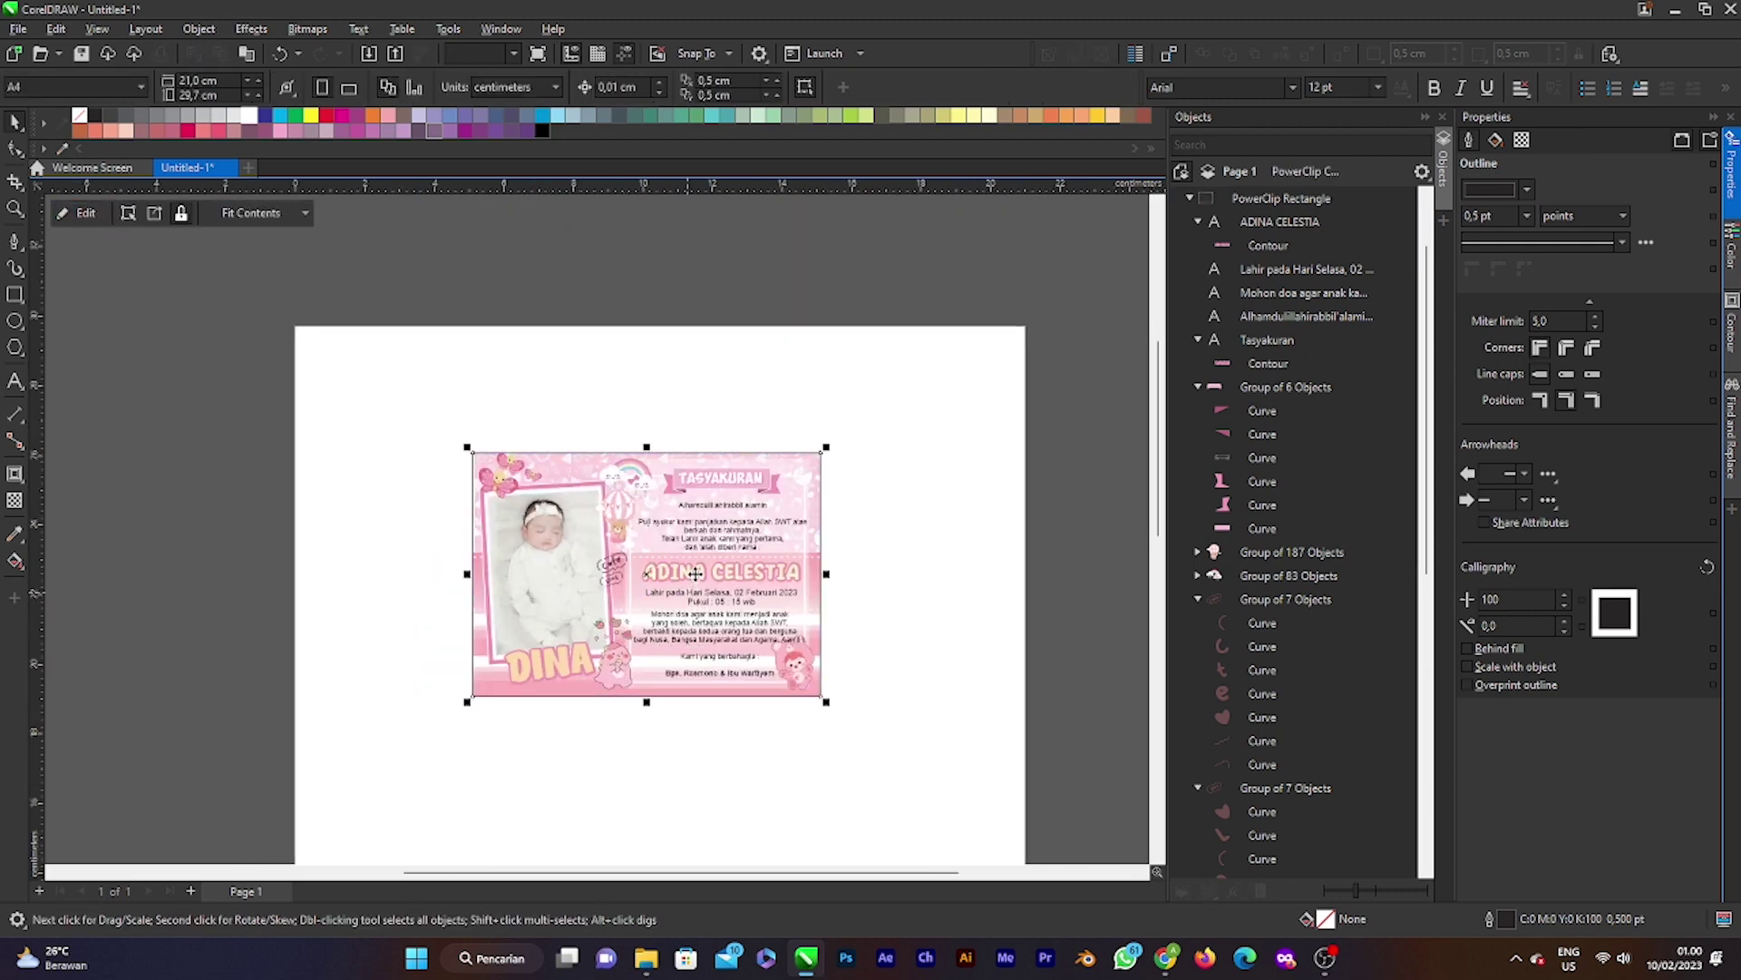
pyautogui.moveTo(716, 559); pyautogui.dragTo(750, 504)
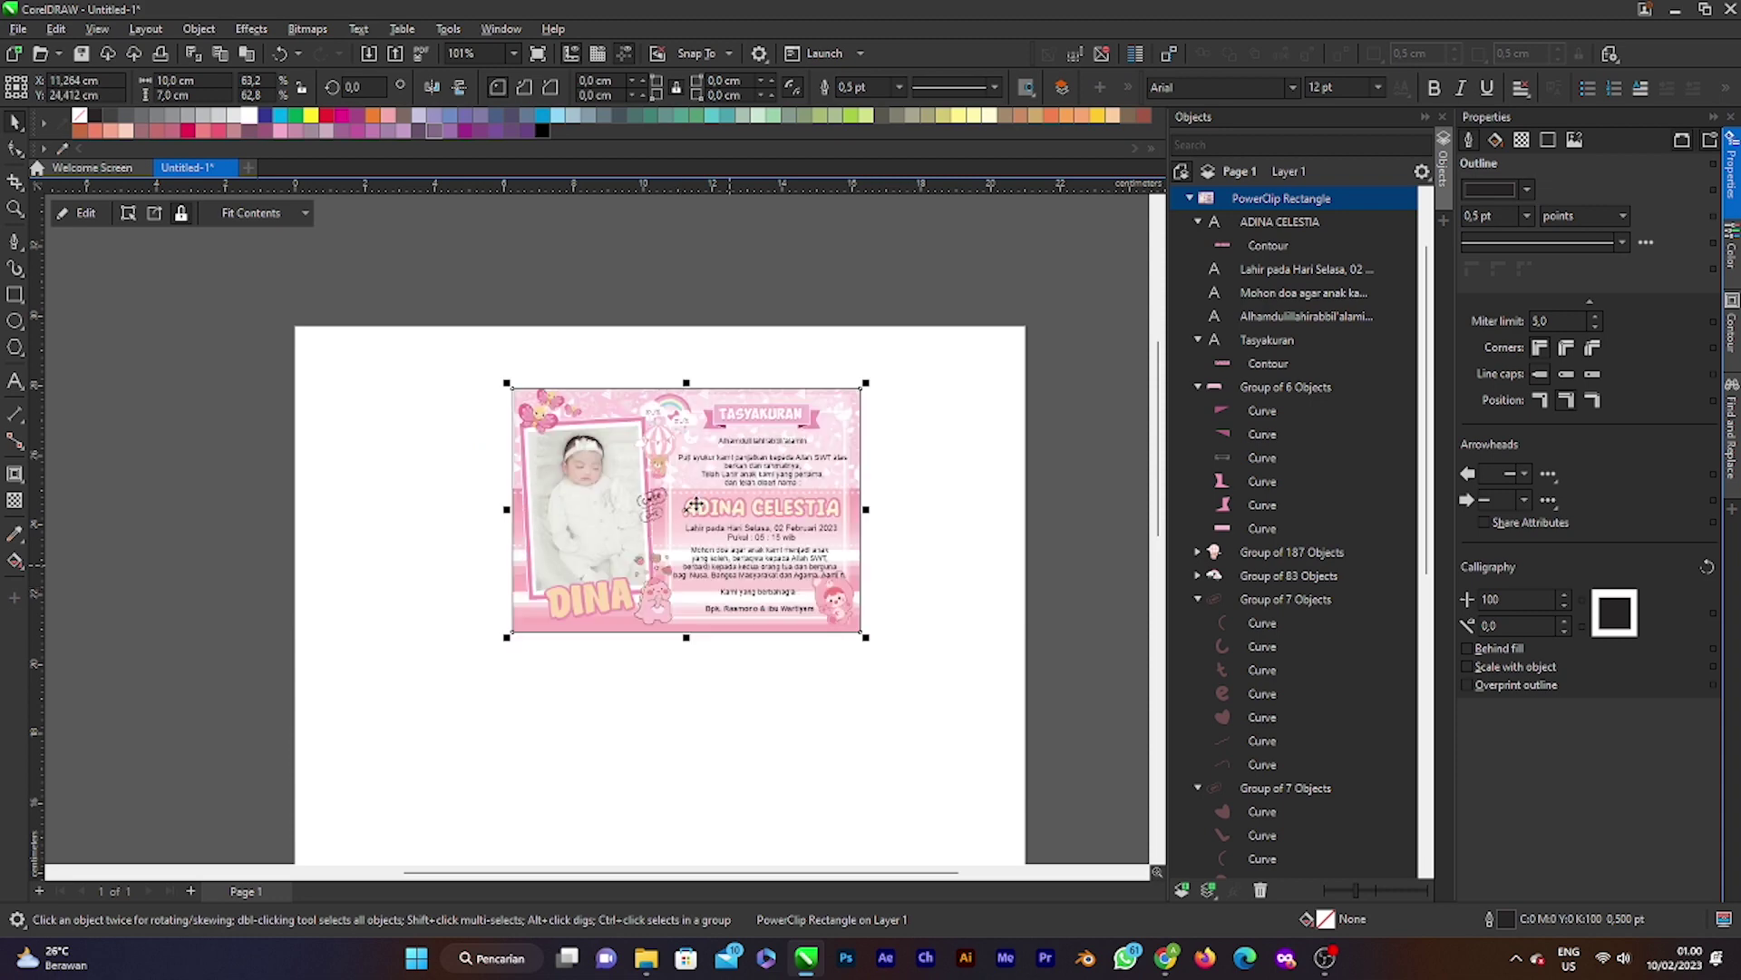
pyautogui.click(899, 87)
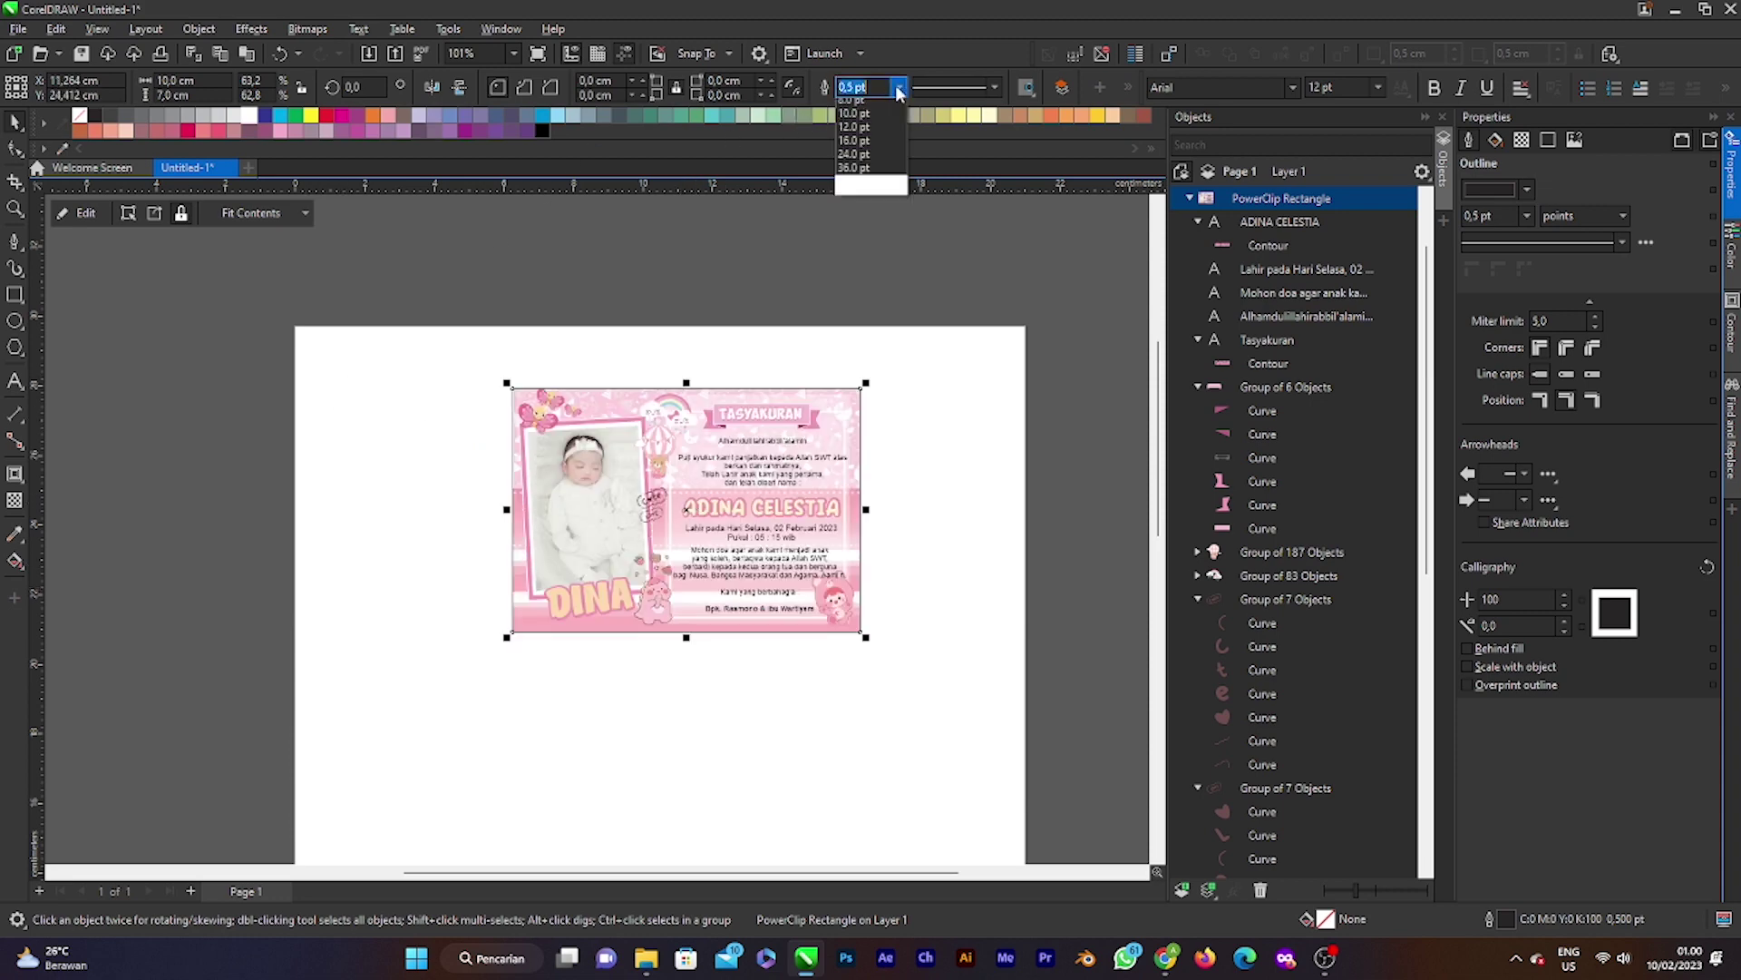
pyautogui.click(886, 103)
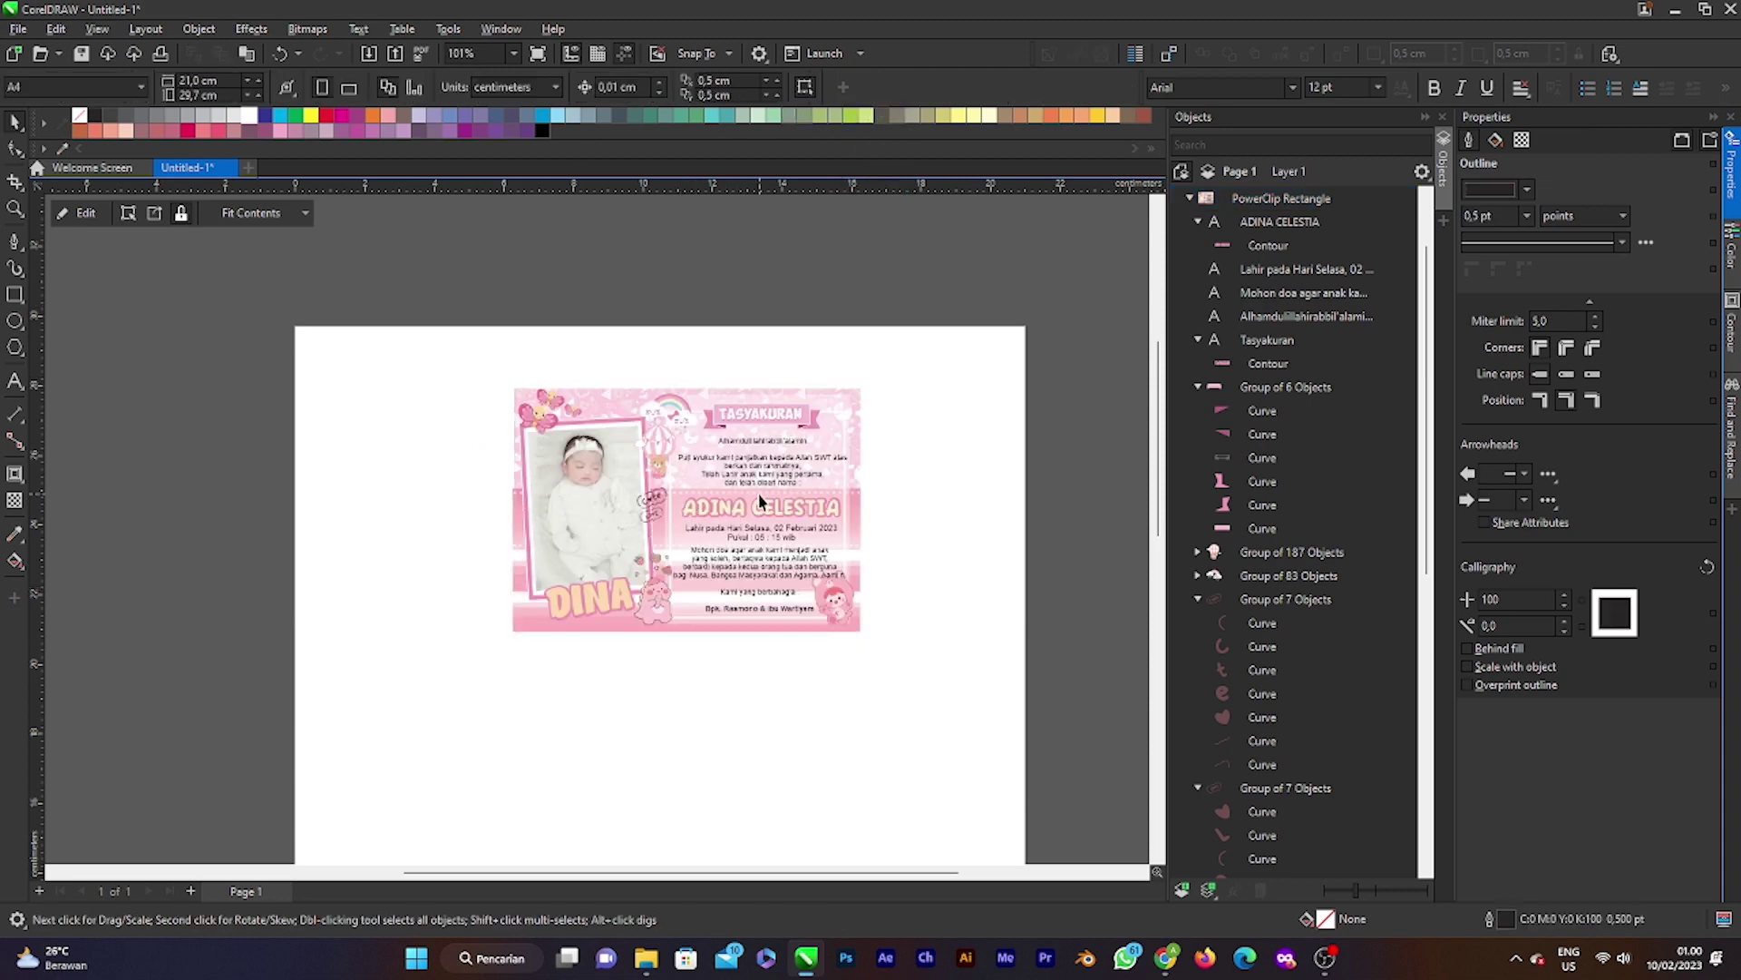
# Step: Drag the card to the page's top-left corner
pyautogui.moveTo(739, 511); pyautogui.dragTo(535, 468)
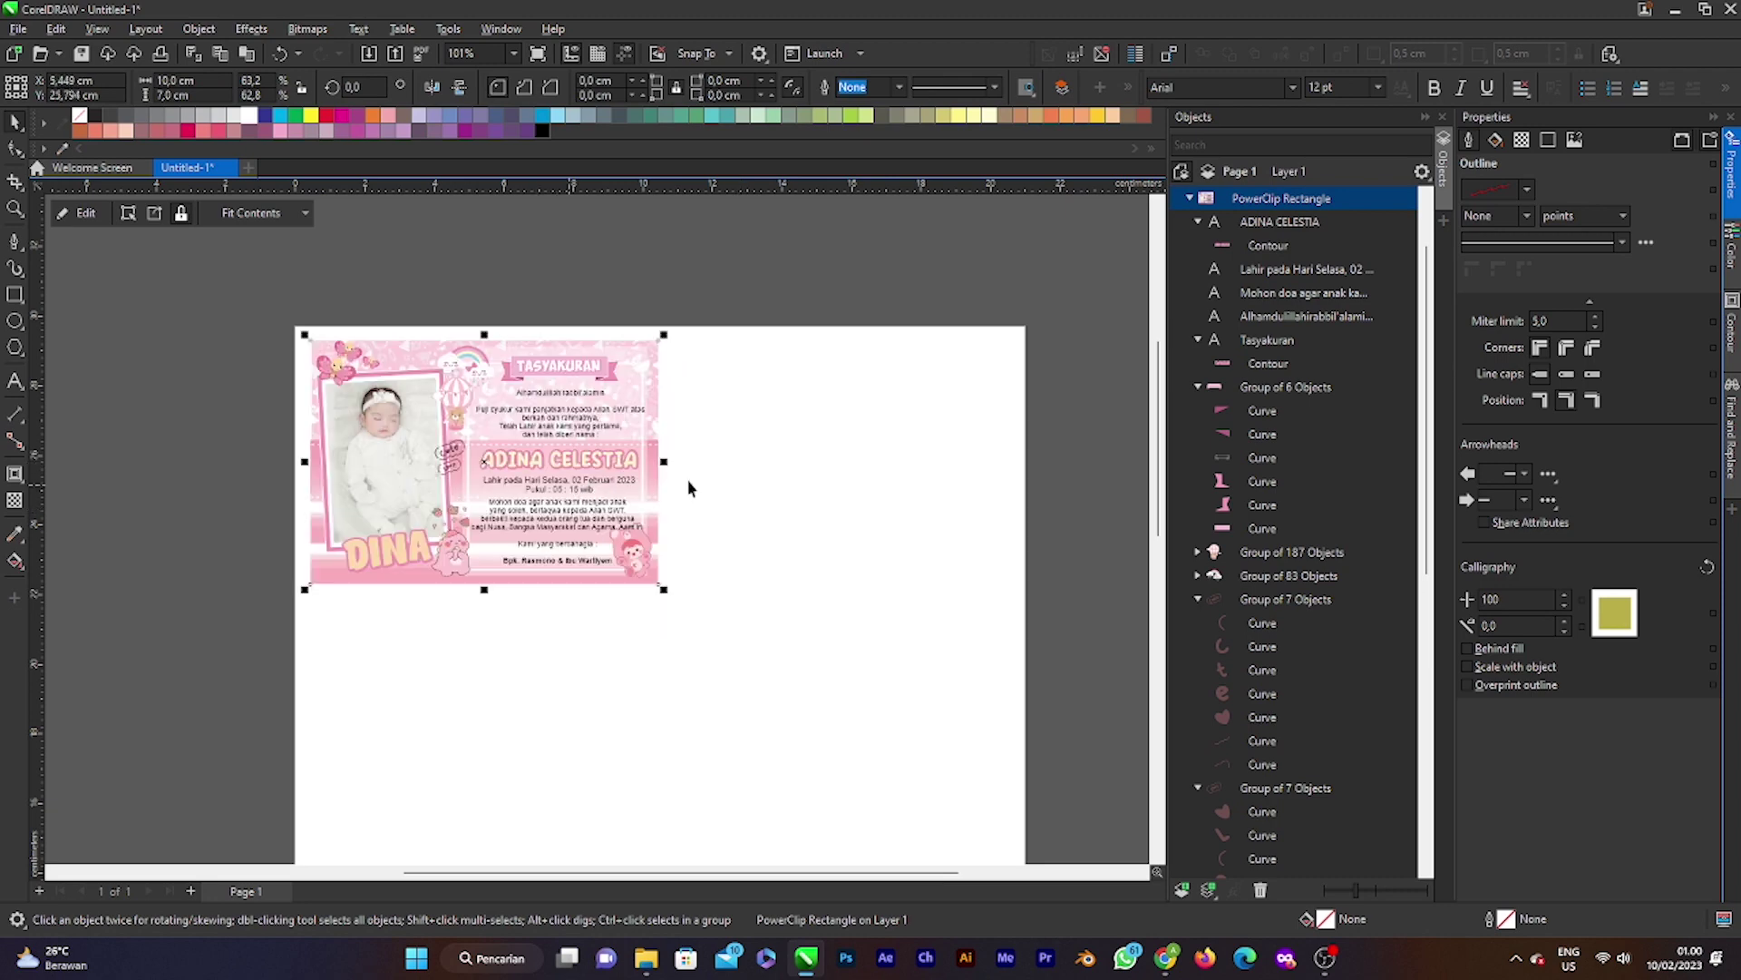
pyautogui.scroll(-2, 540, 468)
pyautogui.scroll(2, 648, 458)
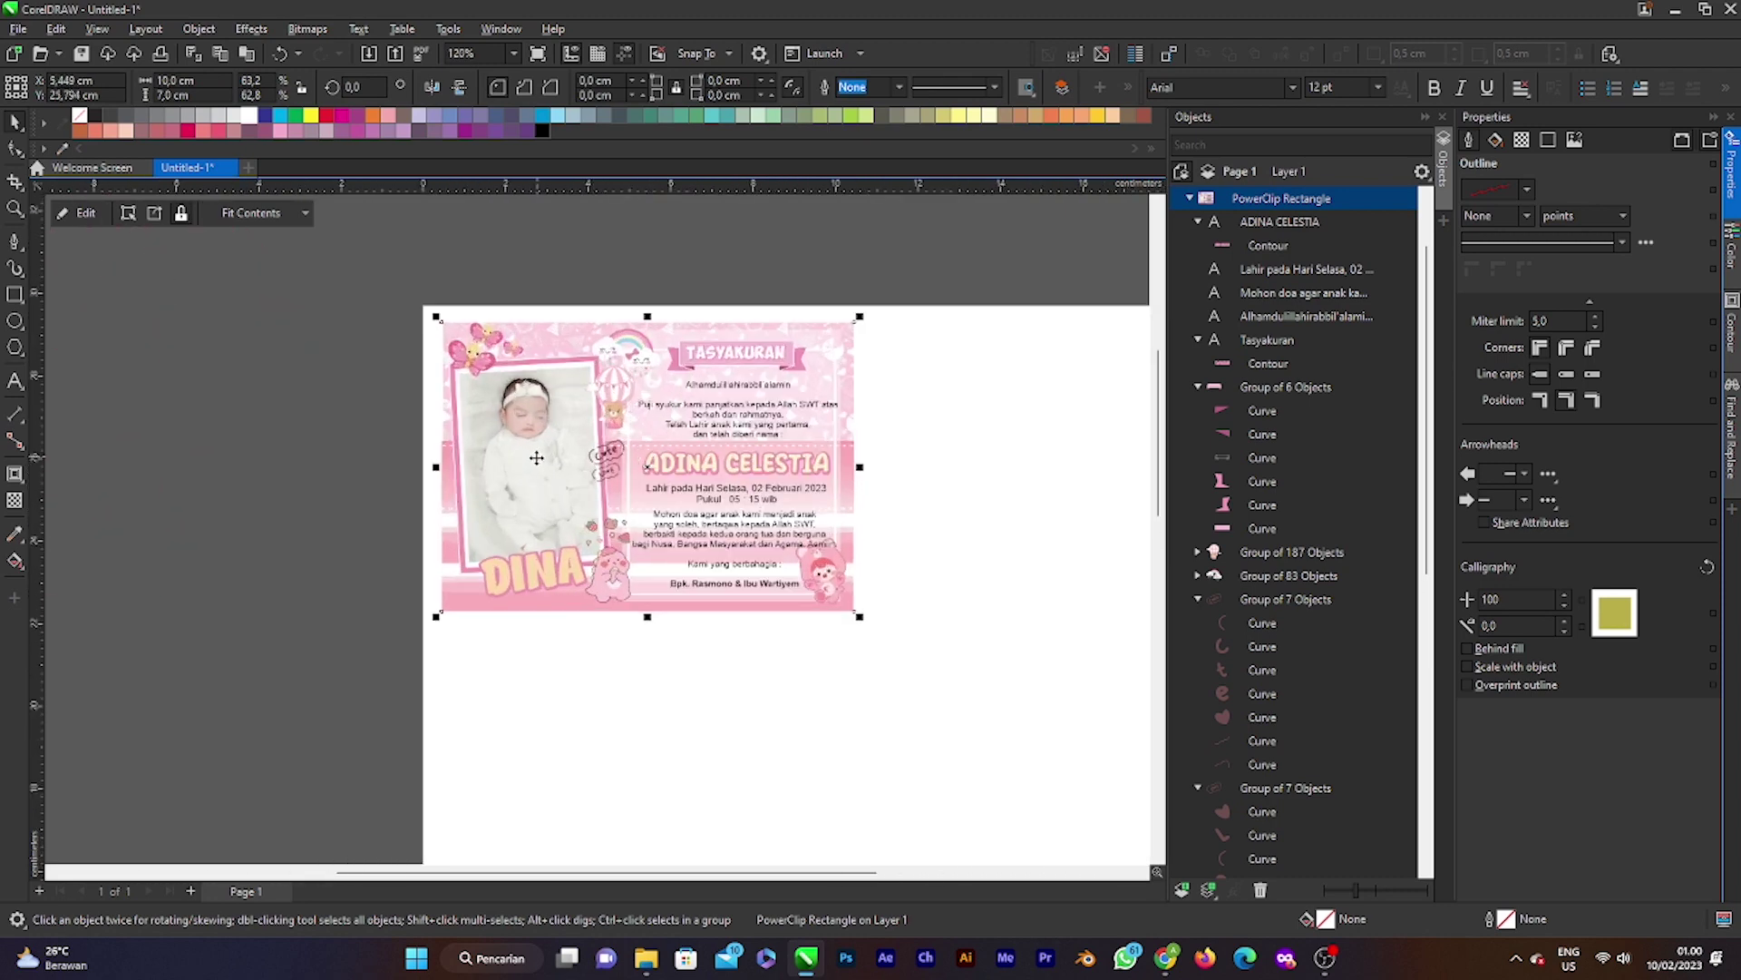
pyautogui.scroll(-2, 647, 459)
pyautogui.click(642, 319)
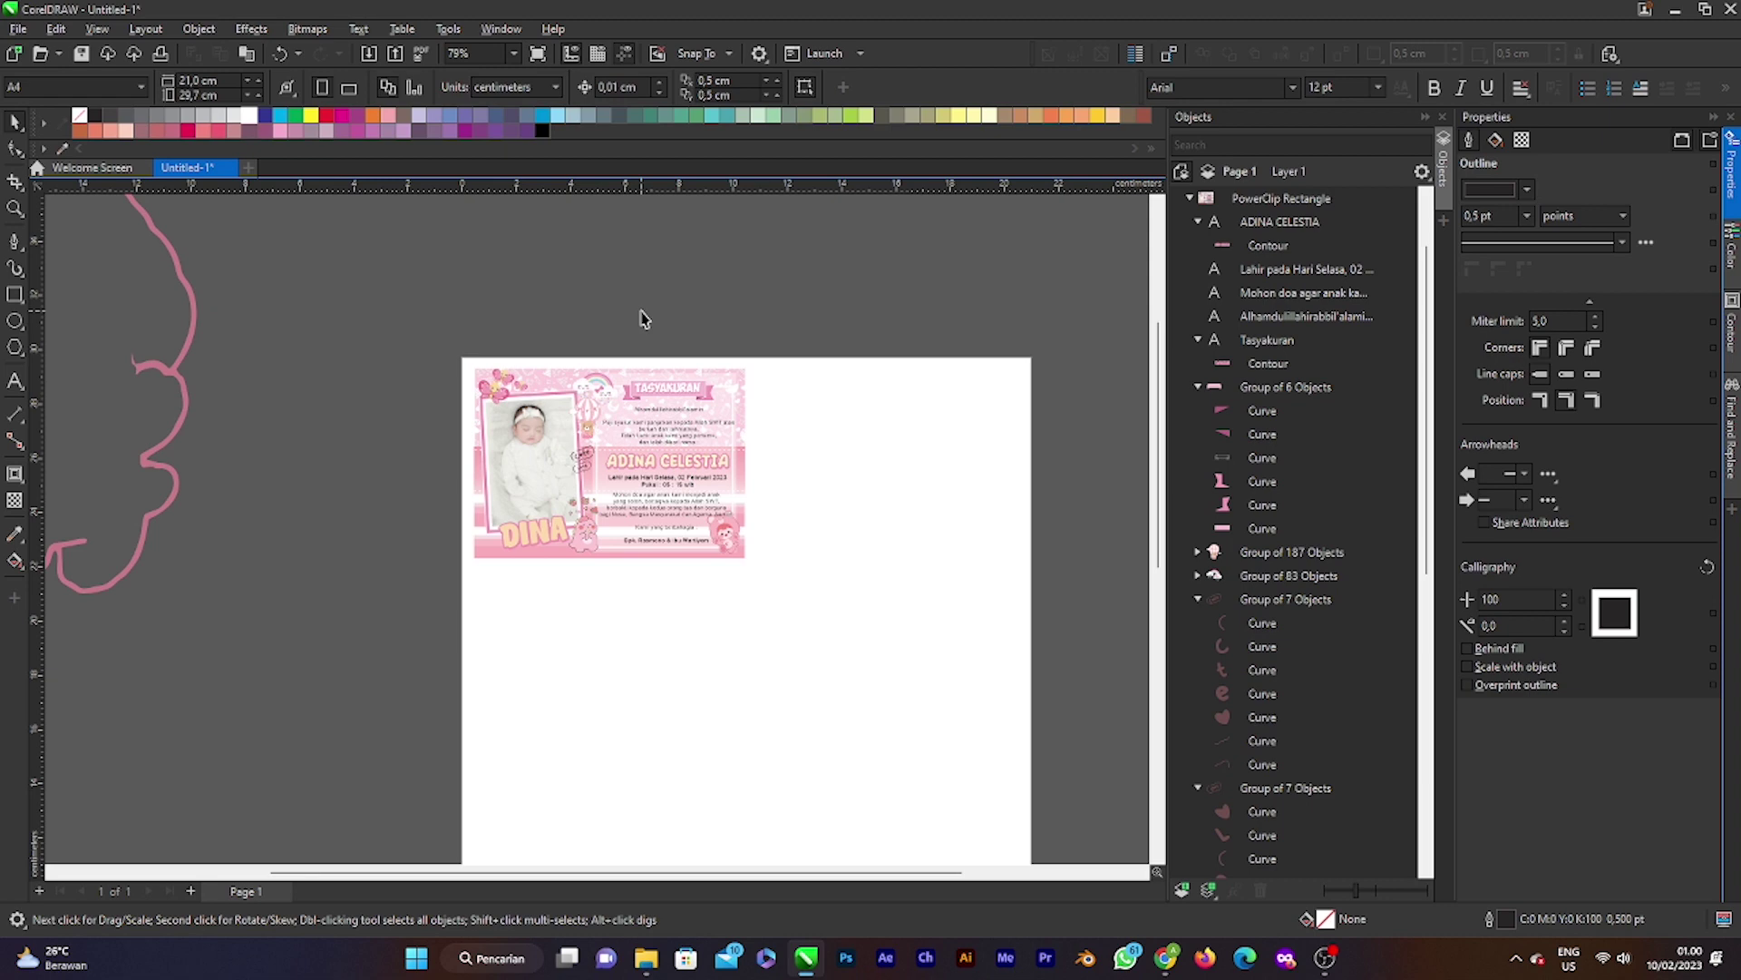
# Step: Delete the stray pink curve beside the page
pyautogui.click(171, 378)
pyautogui.press('Delete')
pyautogui.scroll(-2, 563, 458)
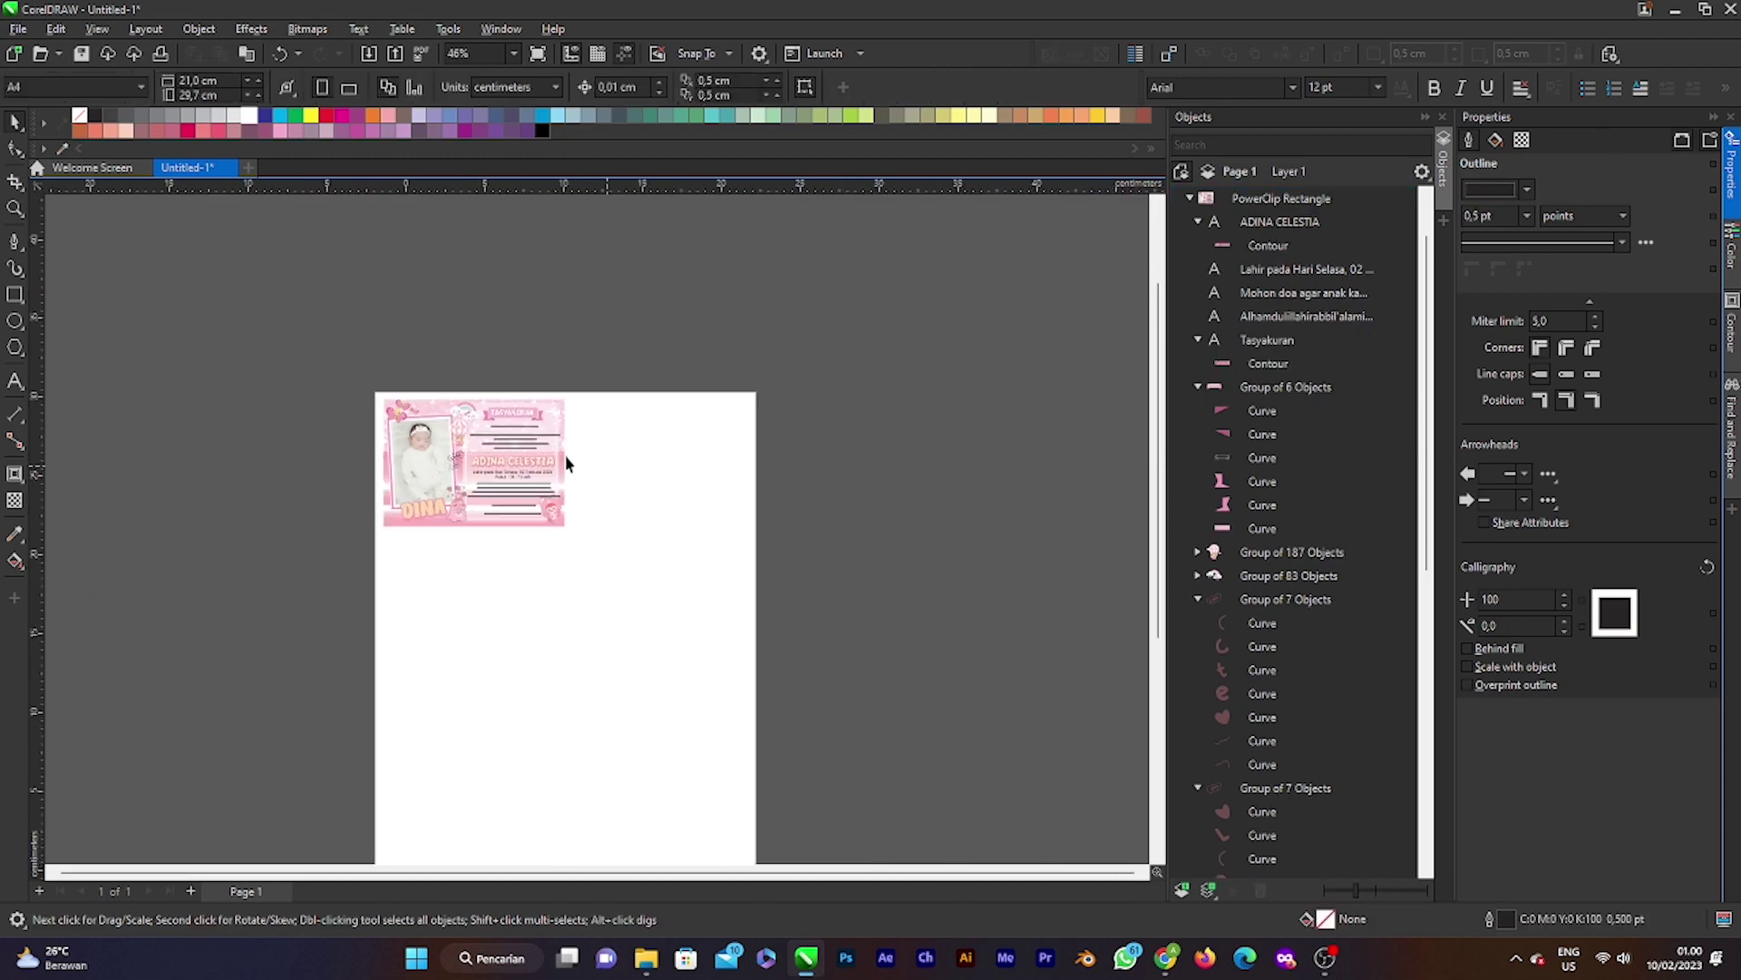
pyautogui.scroll(1, 563, 458)
pyautogui.scroll(-1, 498, 452)
pyautogui.scroll(4, 501, 454)
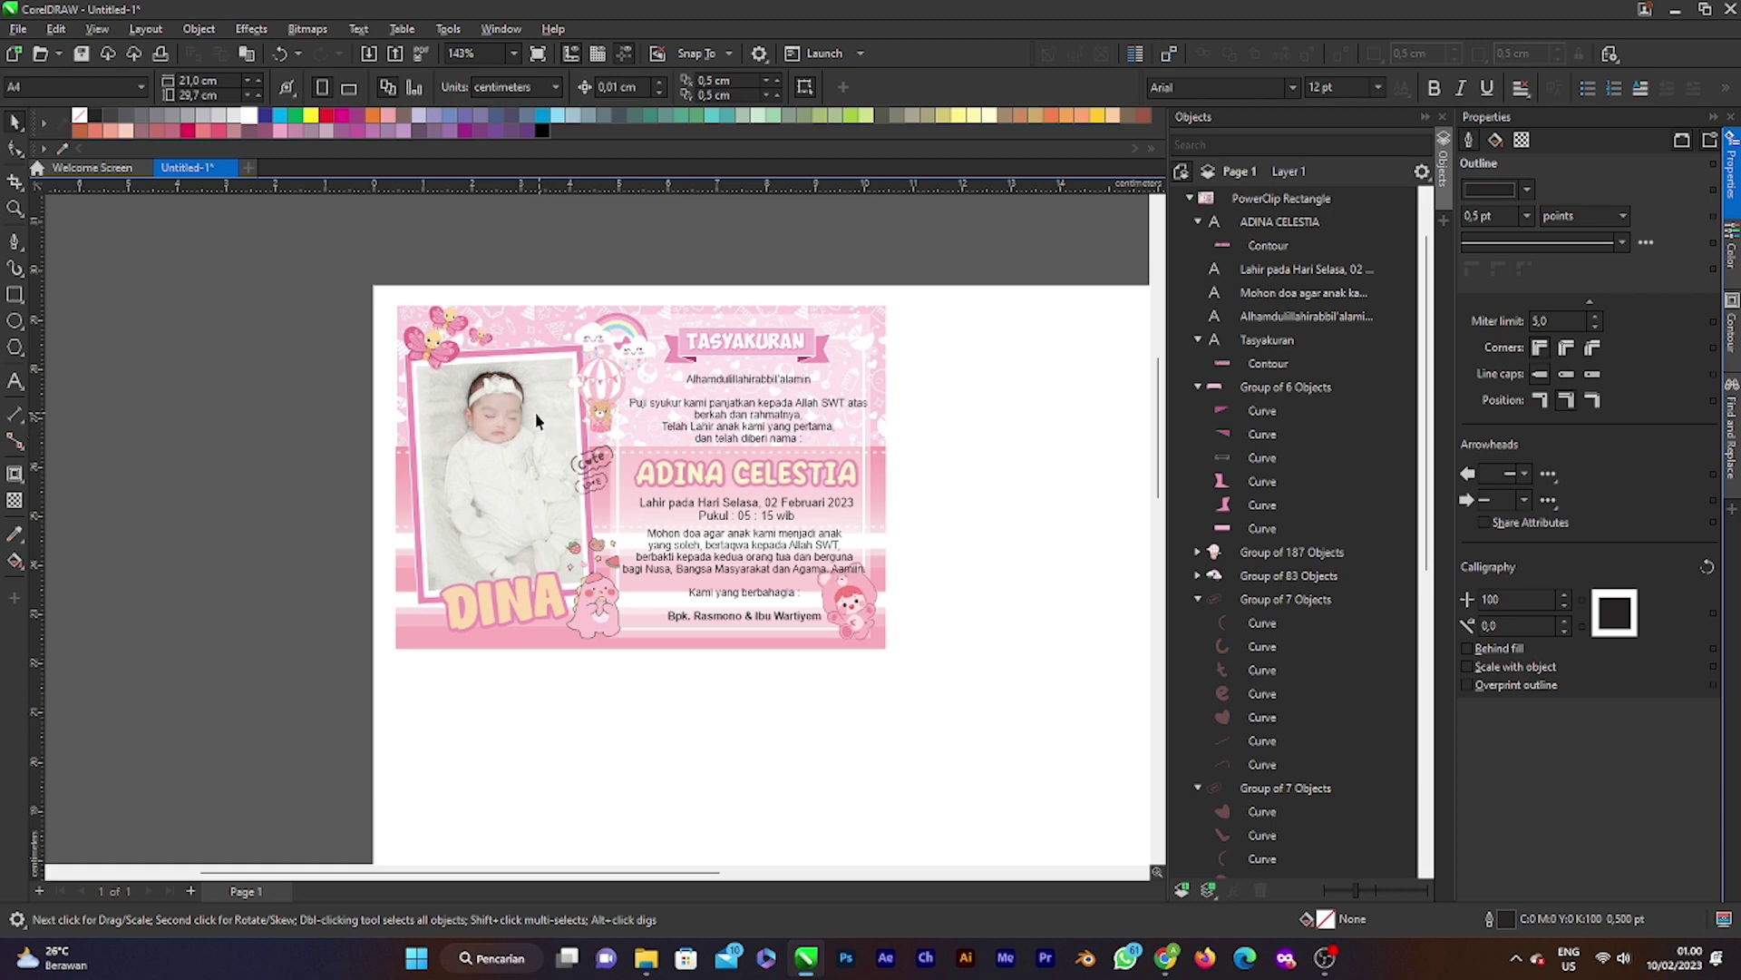
pyautogui.scroll(-1, 519, 439)
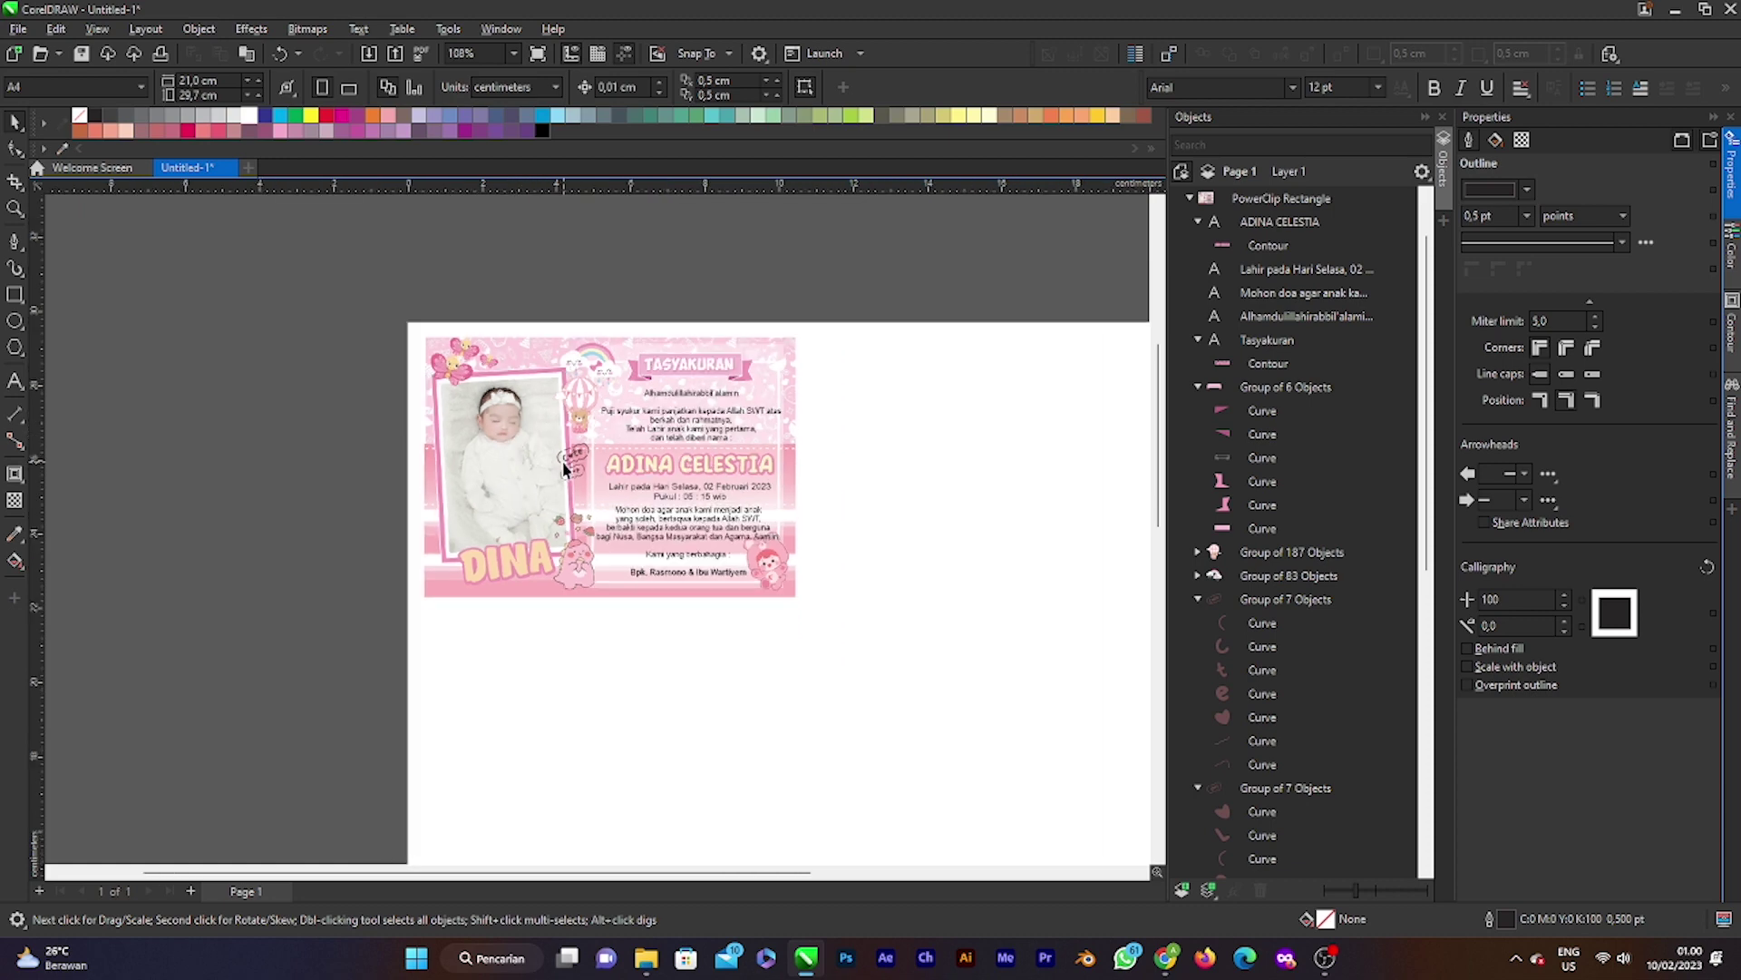
pyautogui.scroll(-2, 563, 467)
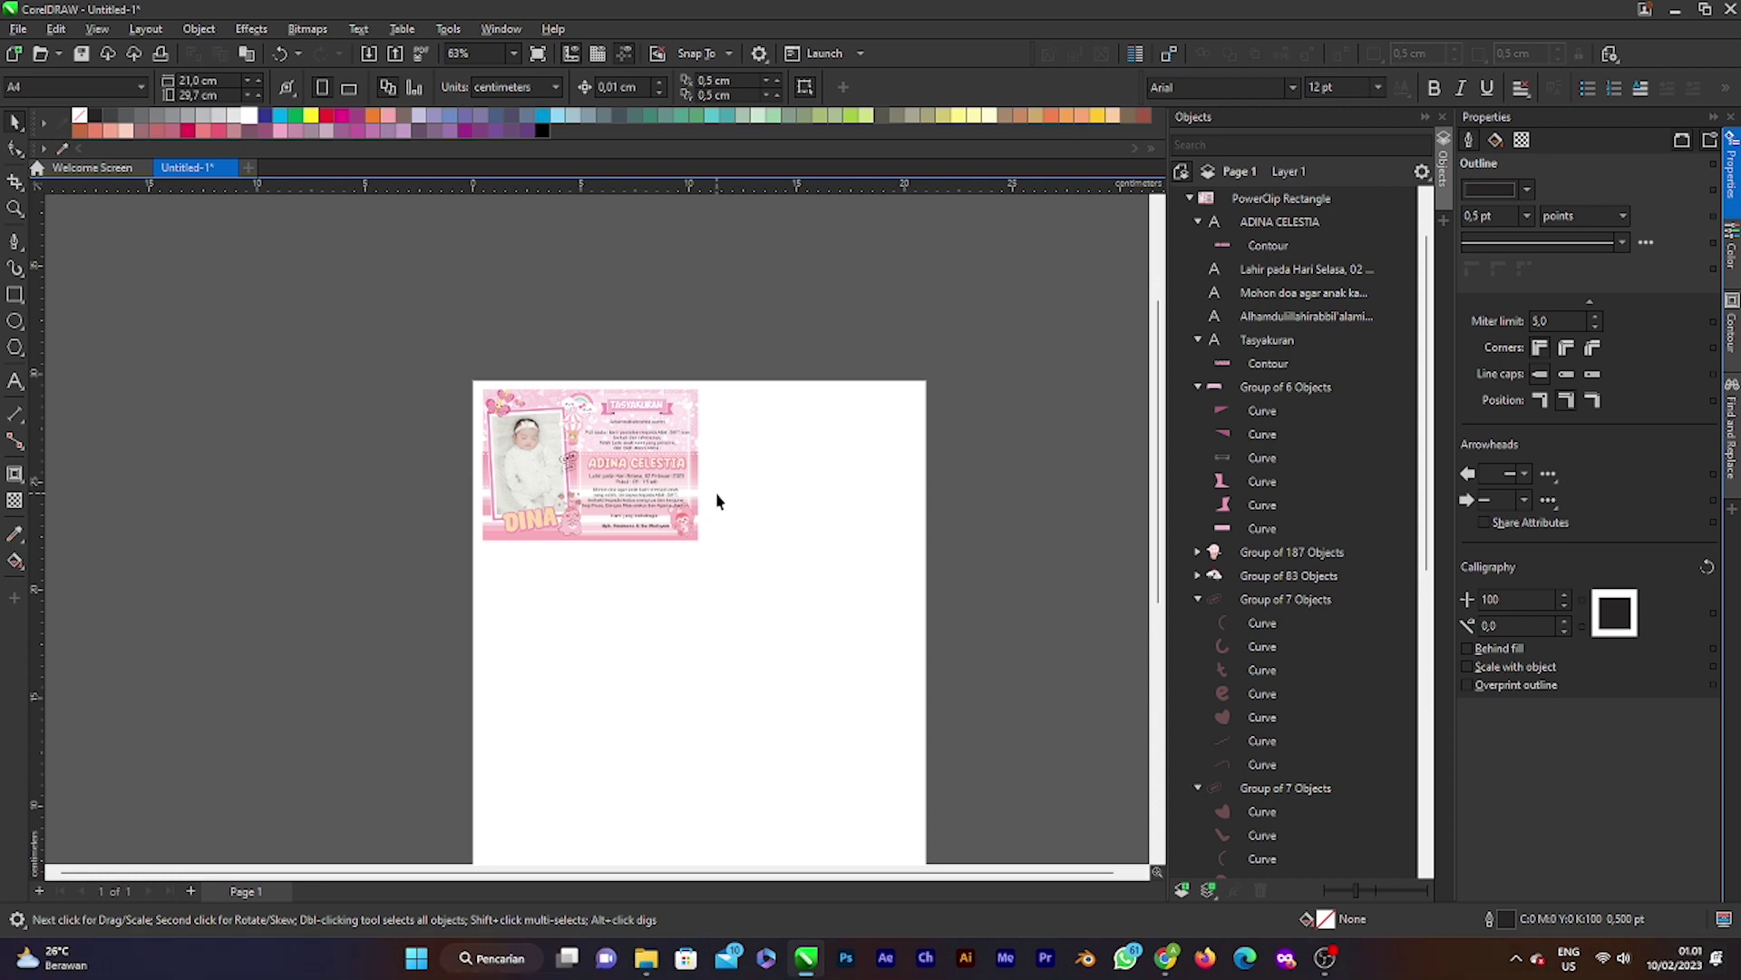
# Step: Select the PowerClip card rectangle and drag it a few pixels upward
pyautogui.click(624, 490)
pyautogui.scroll(3, 508, 446)
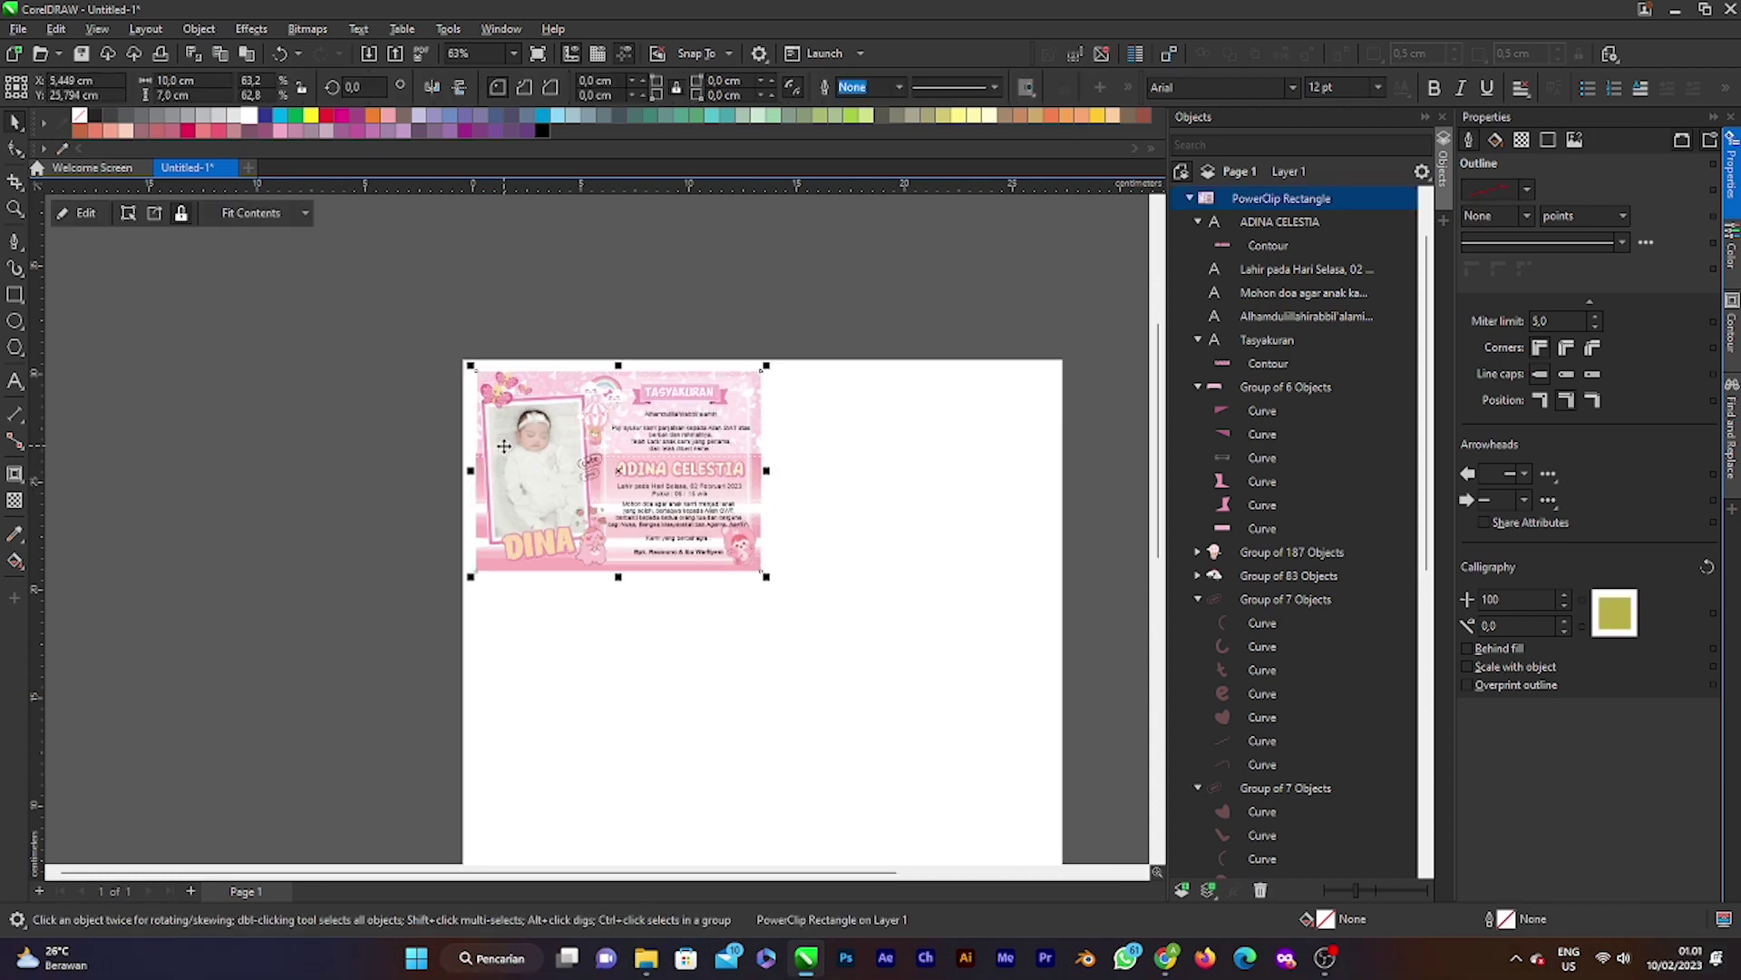
pyautogui.scroll(1, 652, 470)
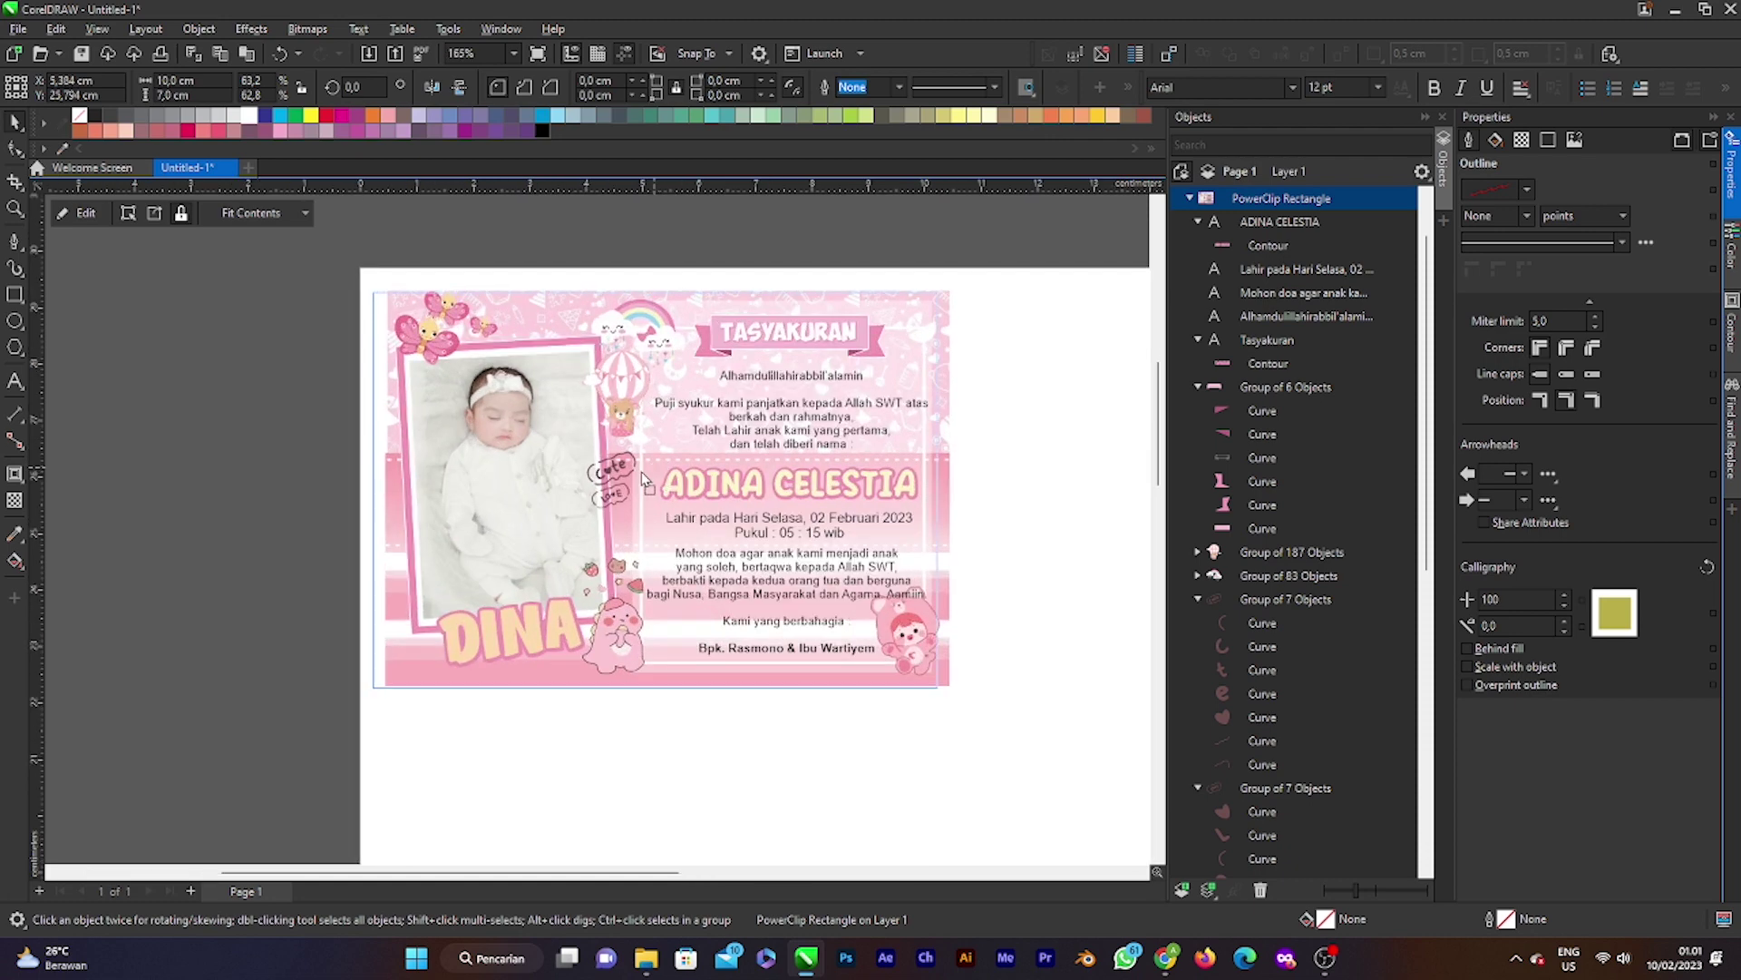
pyautogui.moveTo(647, 476); pyautogui.dragTo(646, 473)
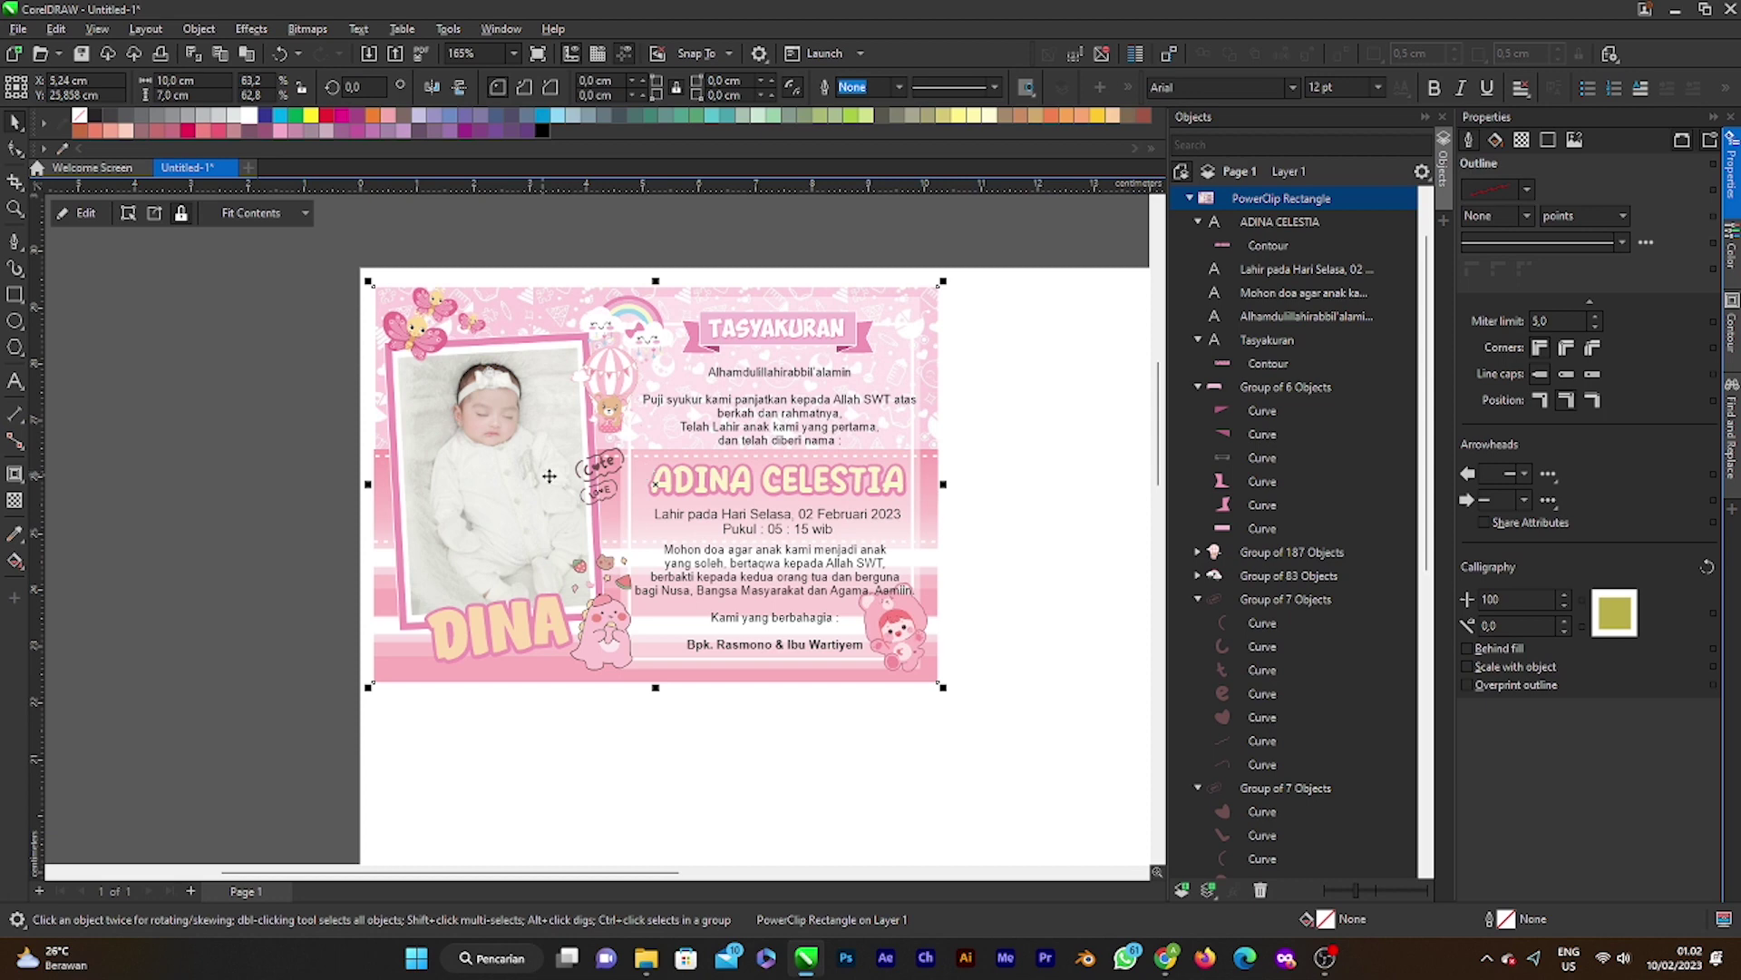
pyautogui.scroll(-1, 605, 483)
pyautogui.press('Escape')
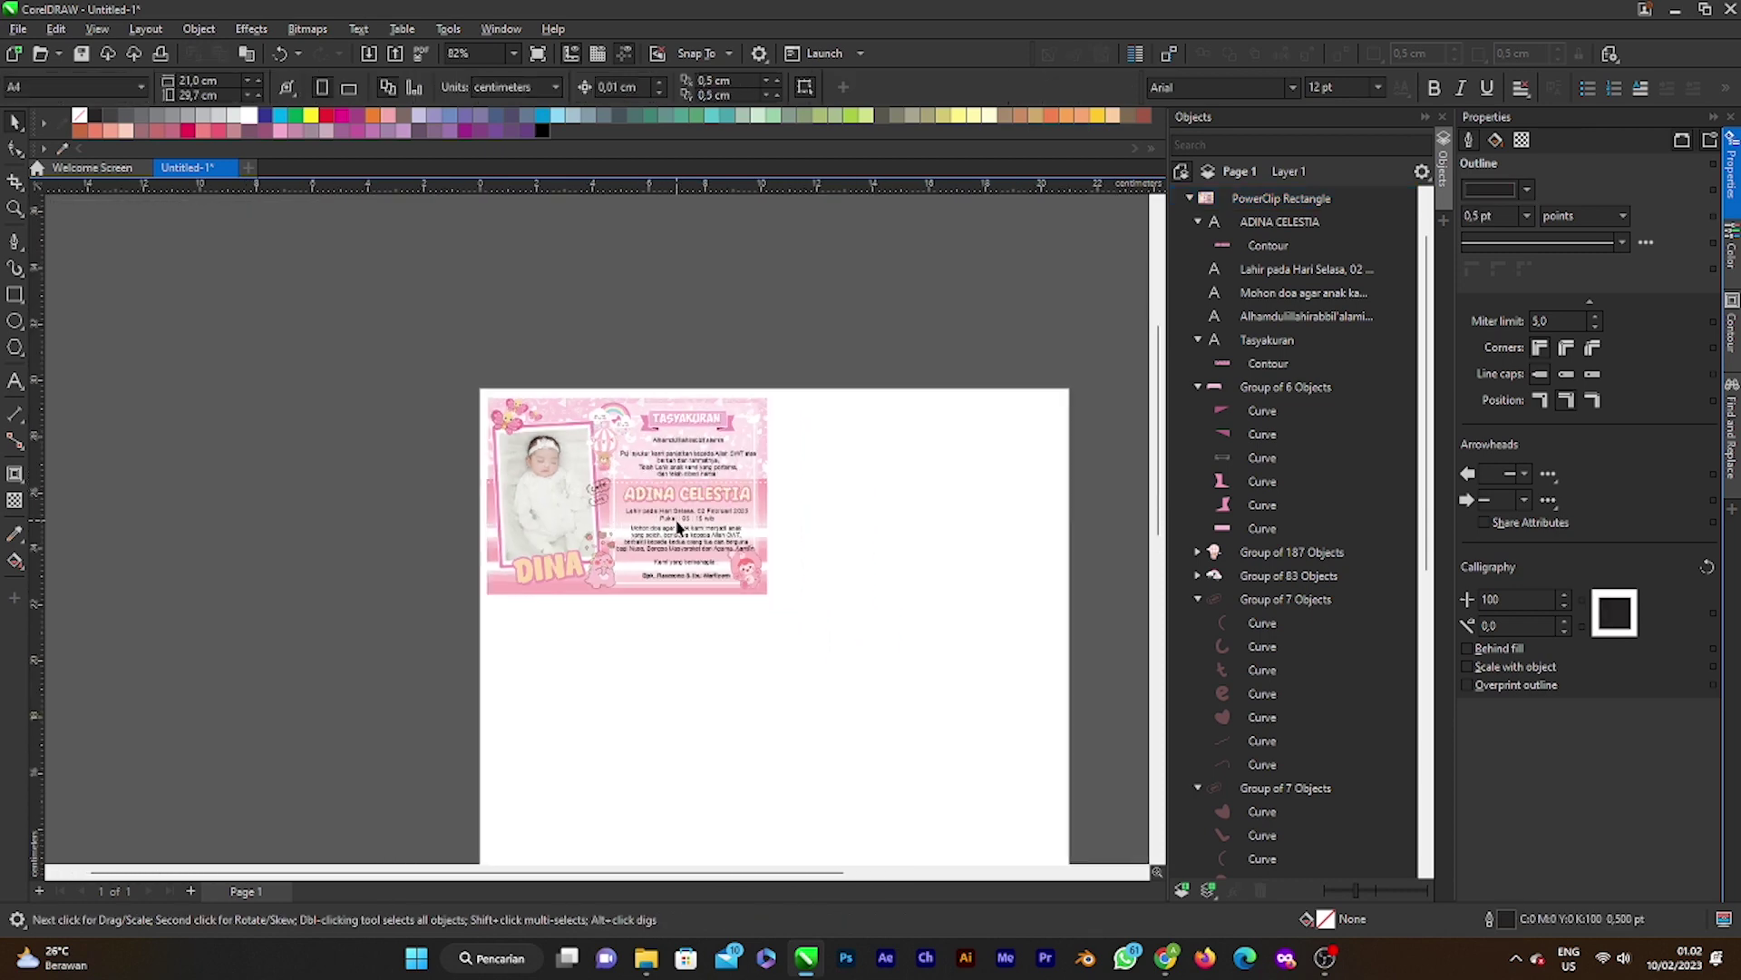
pyautogui.scroll(1, 626, 508)
pyautogui.scroll(1, 649, 499)
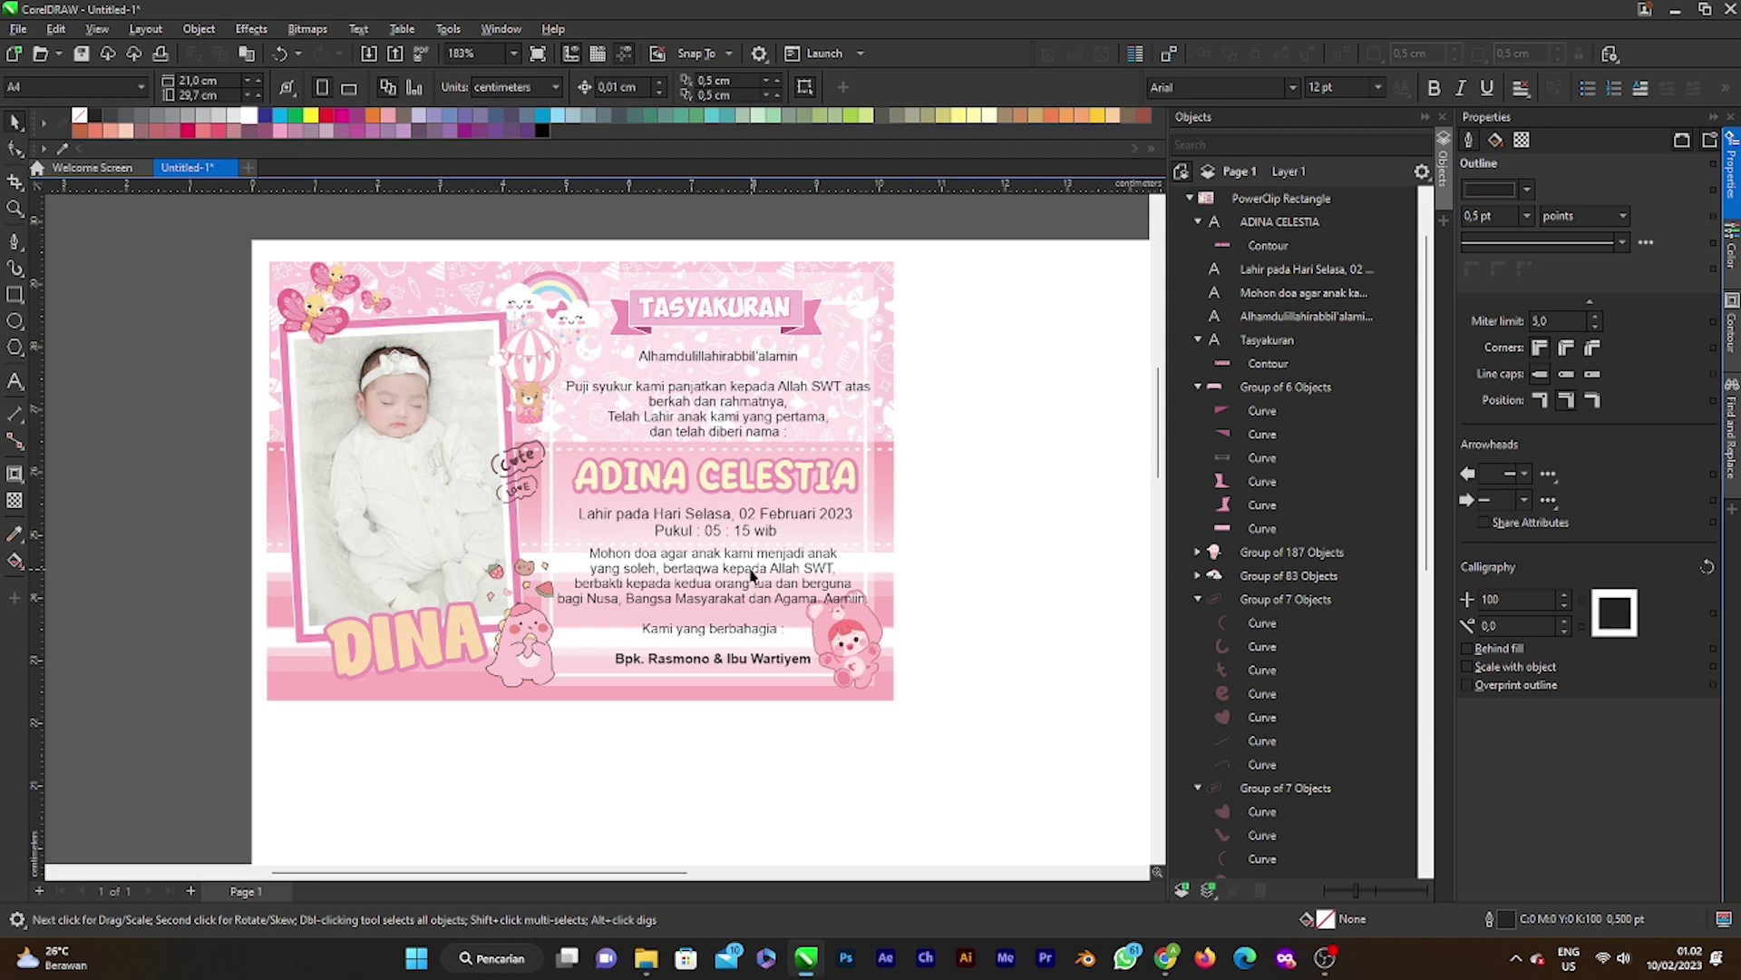
pyautogui.scroll(-1, 741, 540)
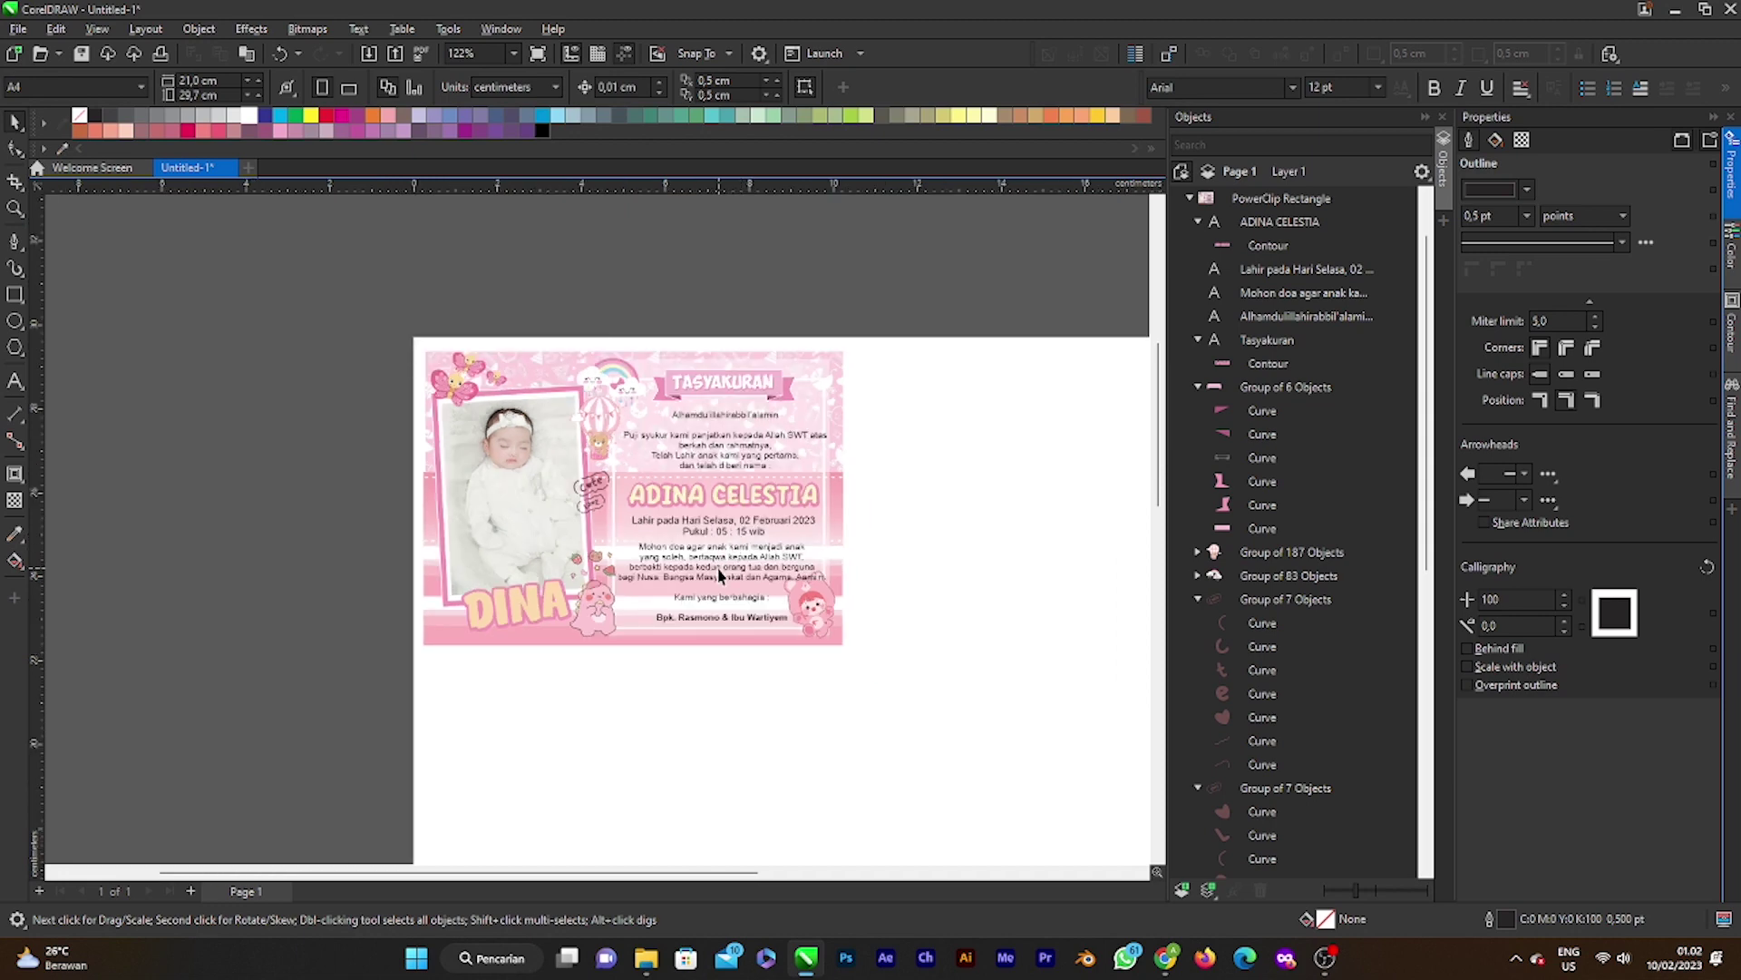
pyautogui.scroll(1, 718, 573)
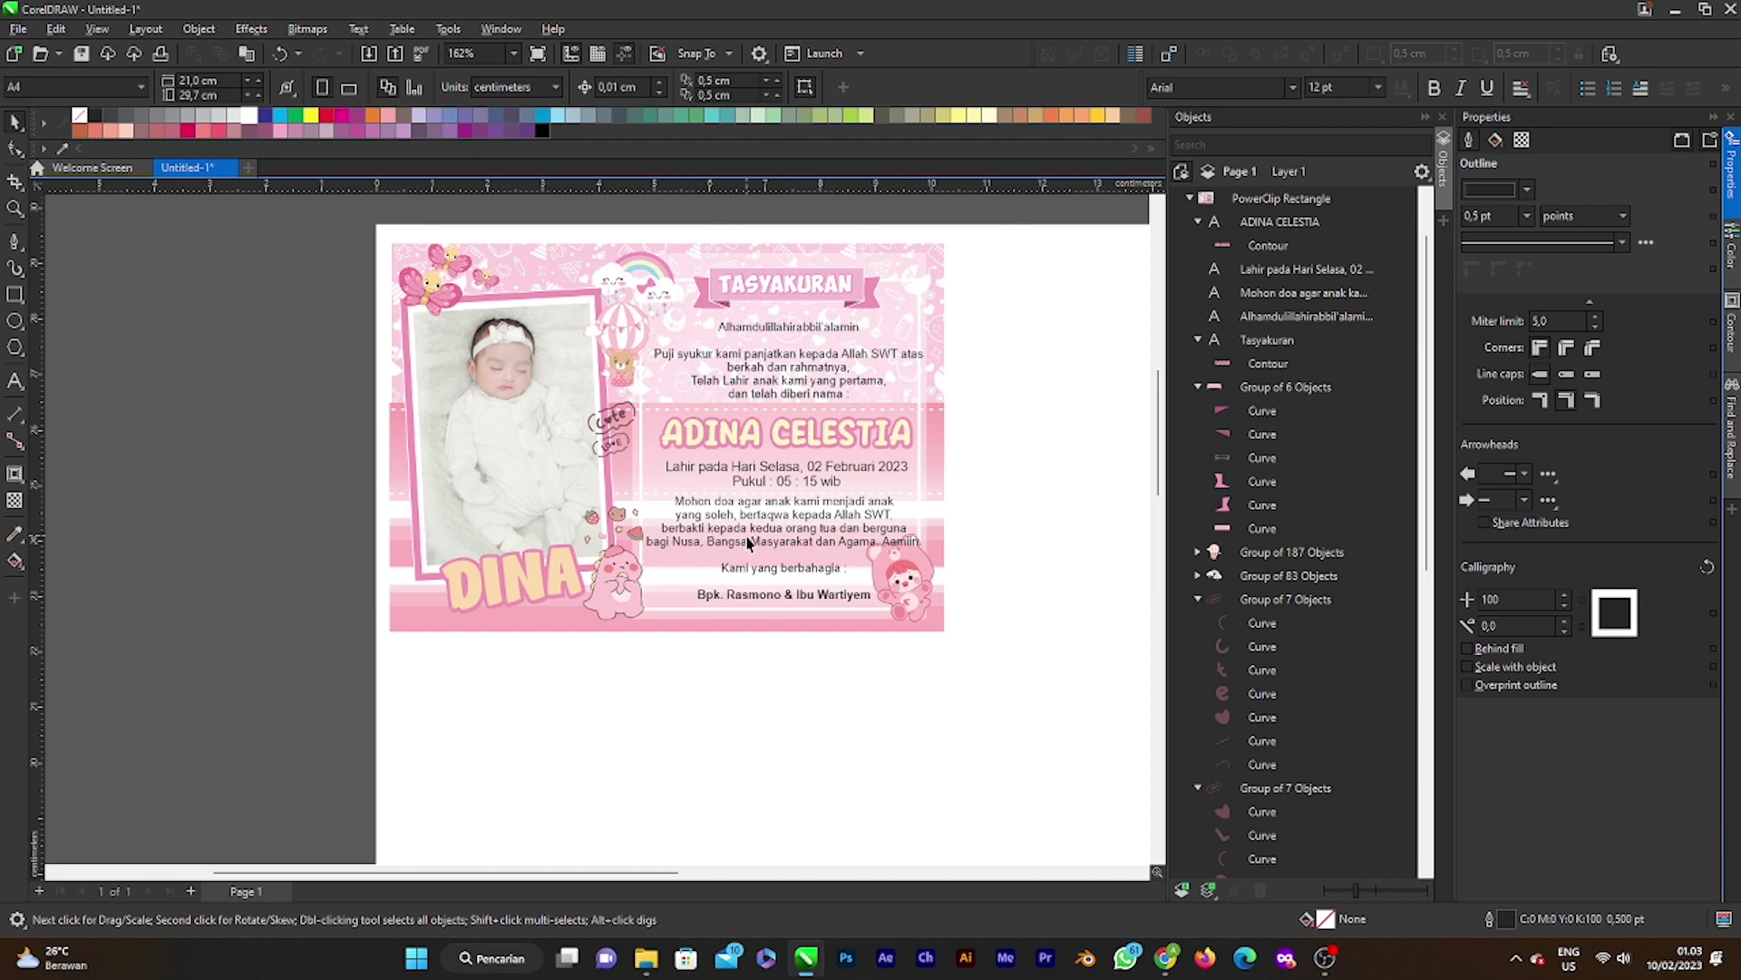
pyautogui.scroll(-2, 747, 542)
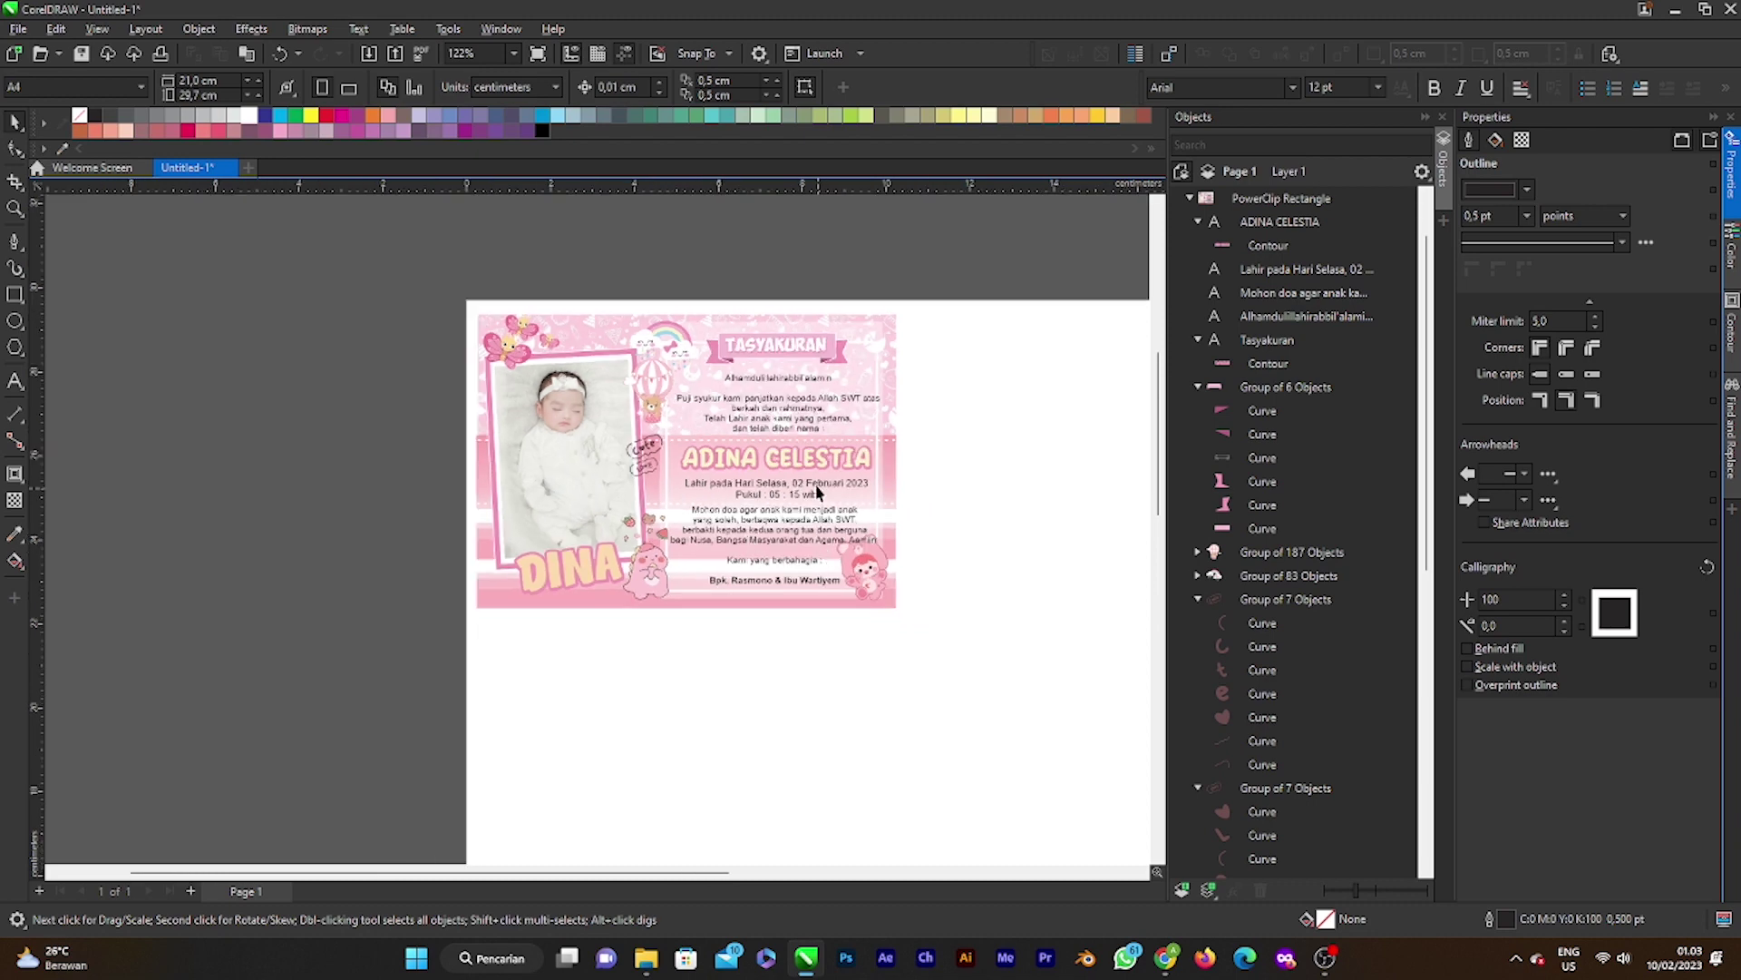
pyautogui.scroll(1, 812, 468)
pyautogui.scroll(1, 810, 468)
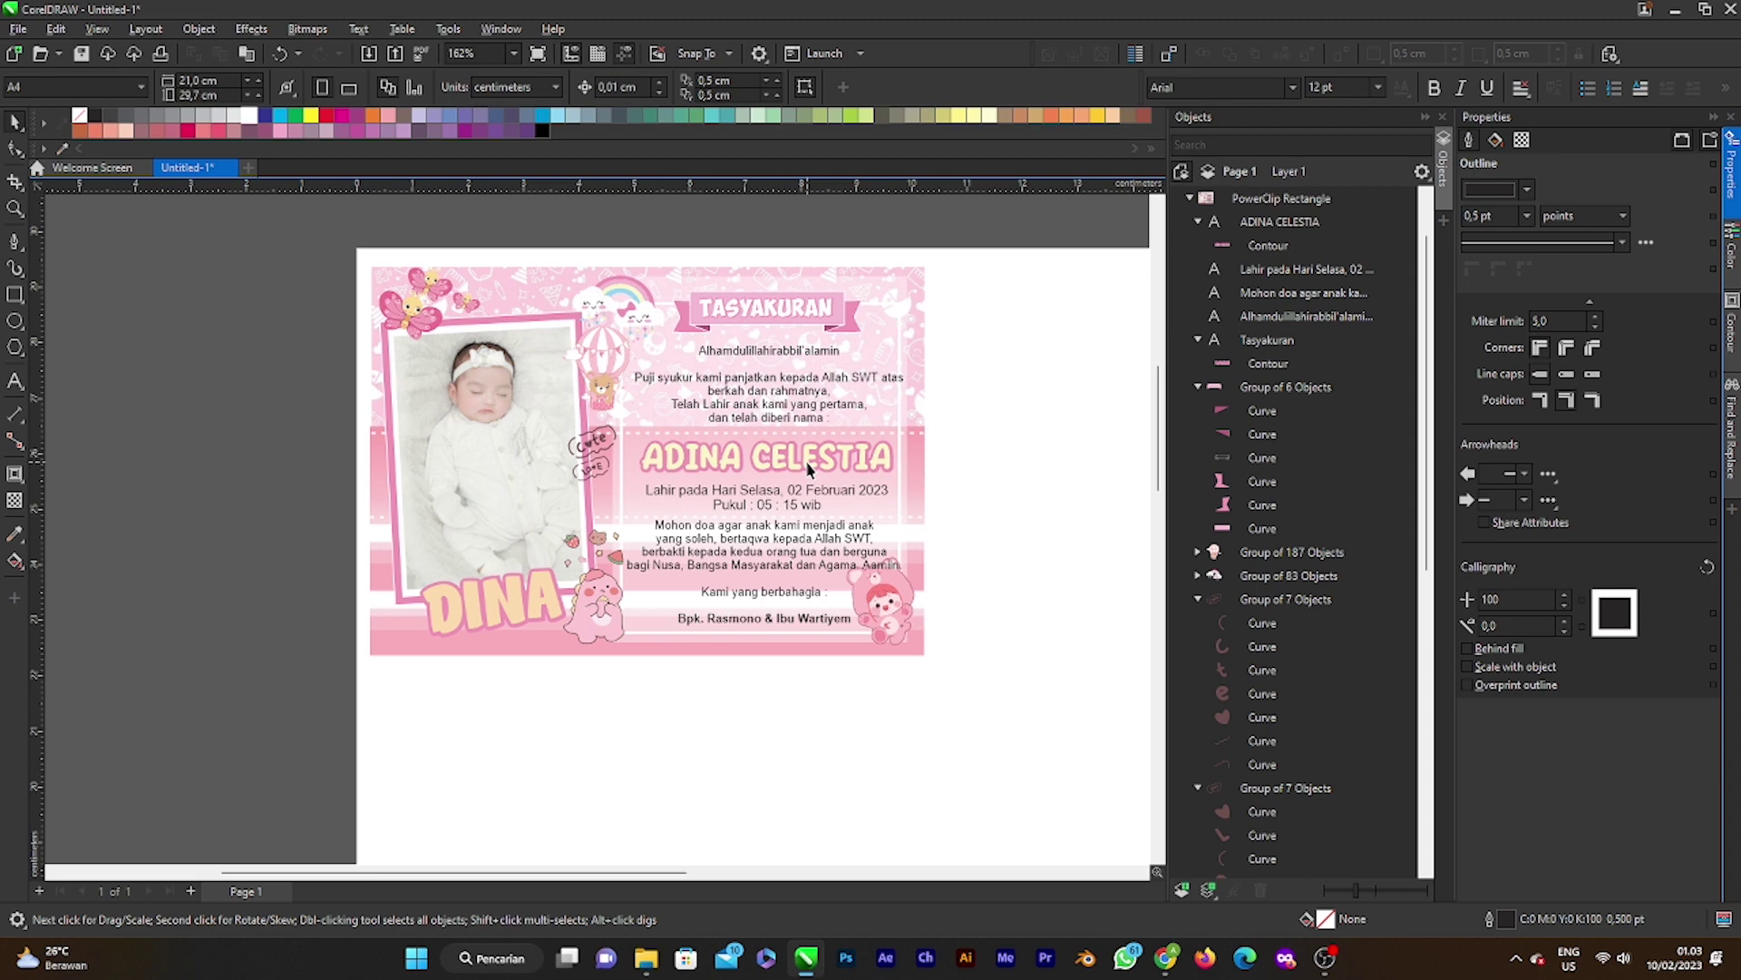
pyautogui.scroll(-9, 810, 468)
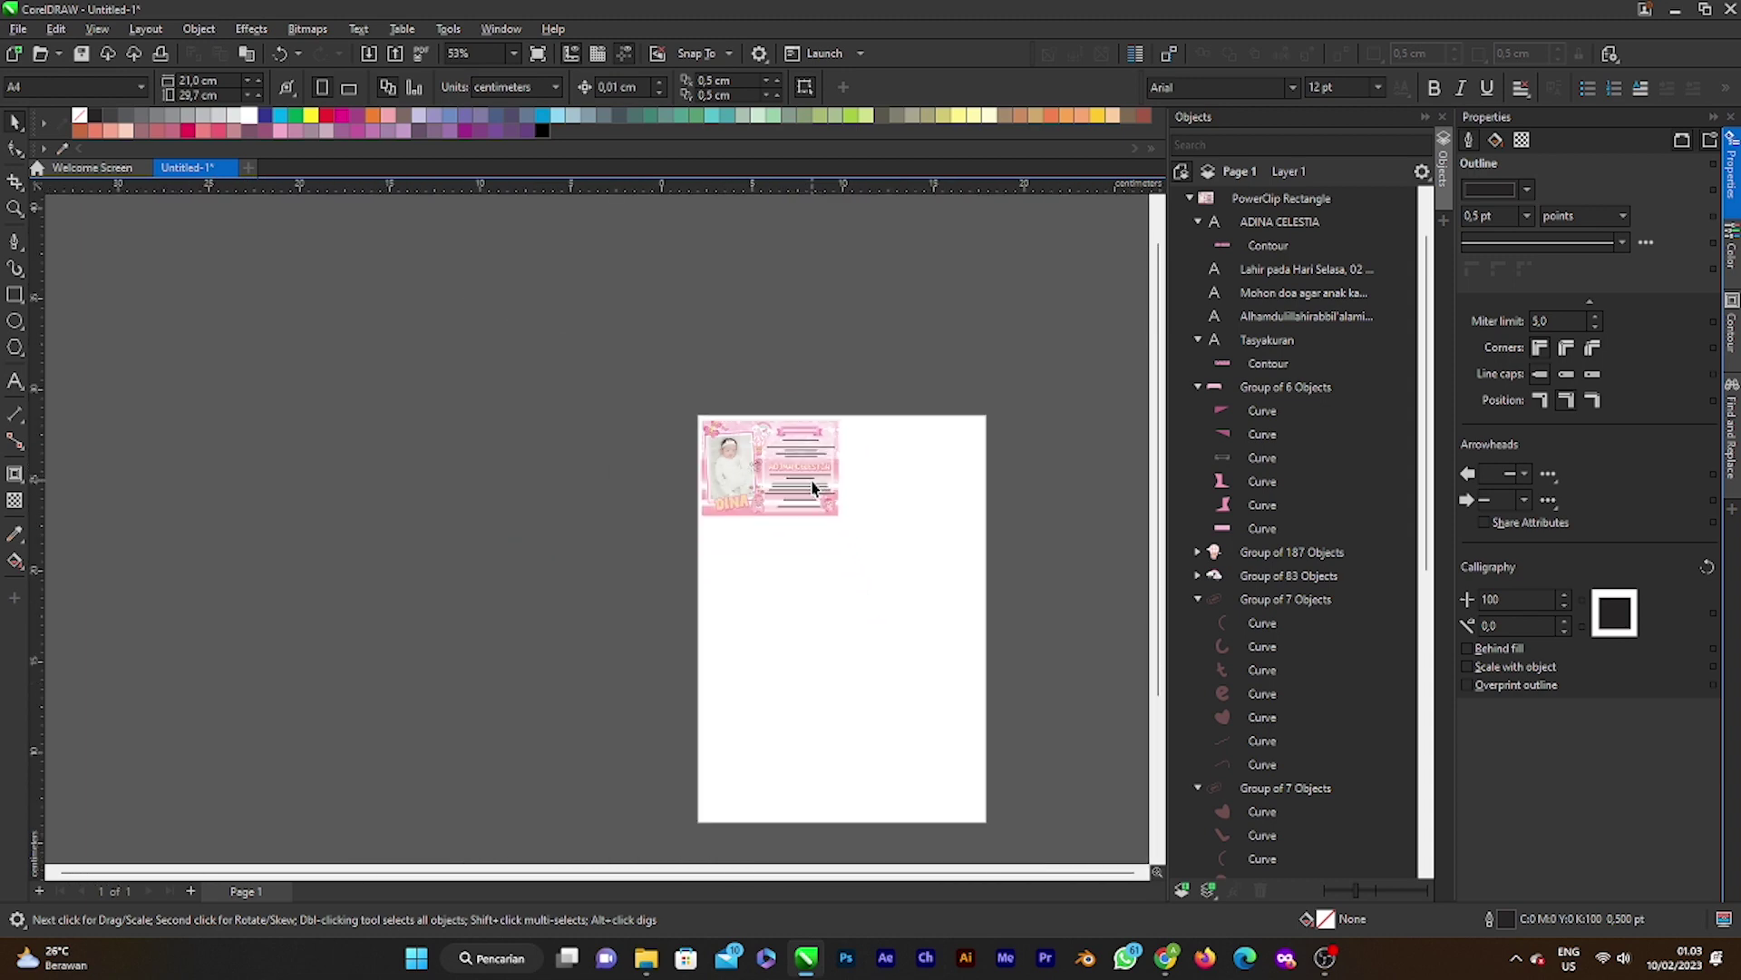